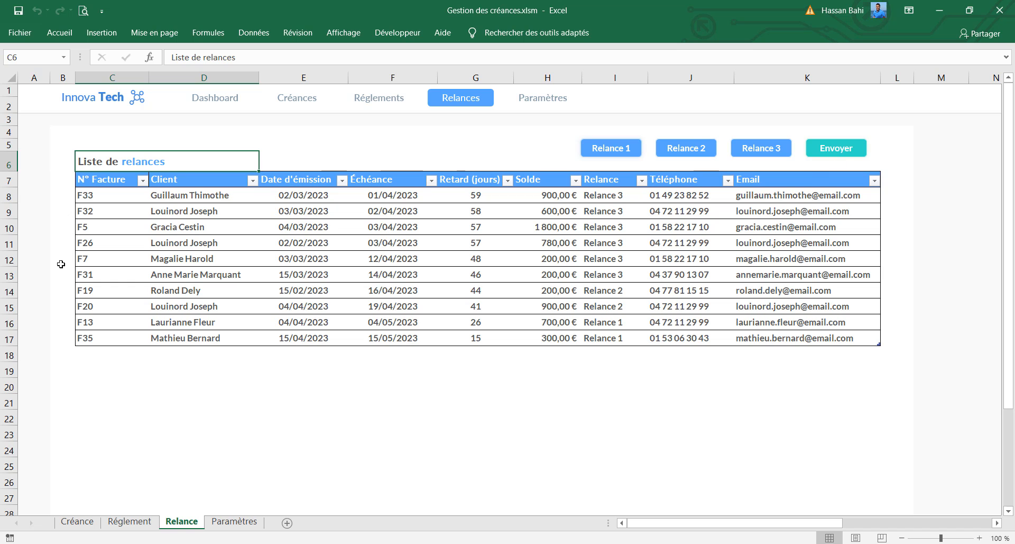
# Step: Delete rows 8 to 17 to clear the entries from the Liste de relances table
pyautogui.moveTo(7, 199); pyautogui.dragTo(9, 333)
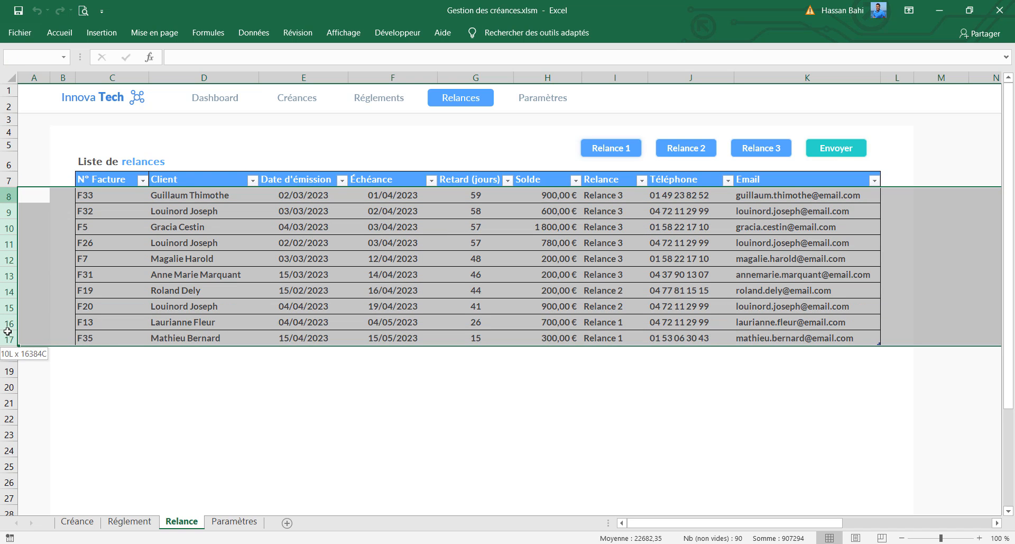
pyautogui.rightClick(8, 333)
pyautogui.click(53, 441)
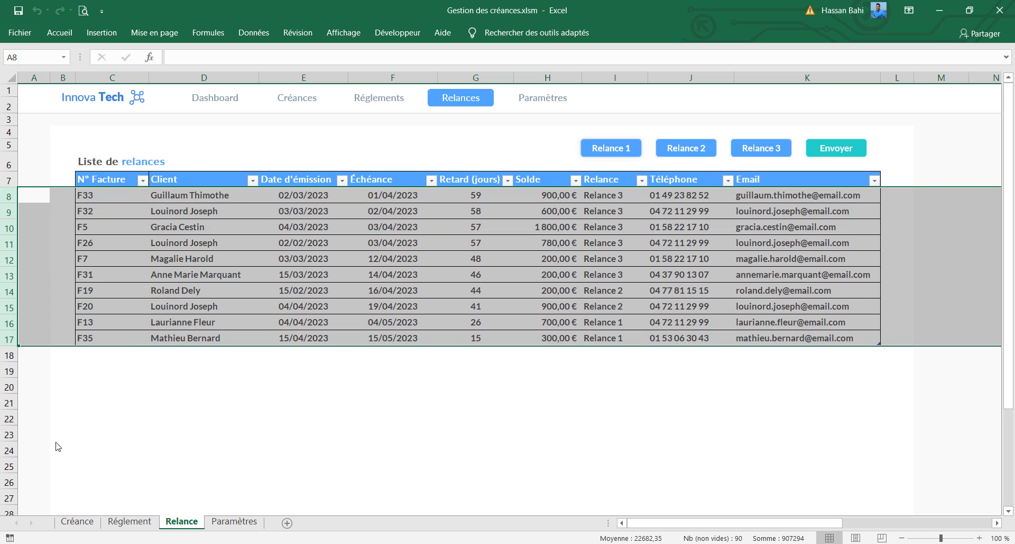
# Step: Look through the Paramètres, Créance, Réglement and Relance worksheets to review the workbook's structure
pyautogui.click(224, 523)
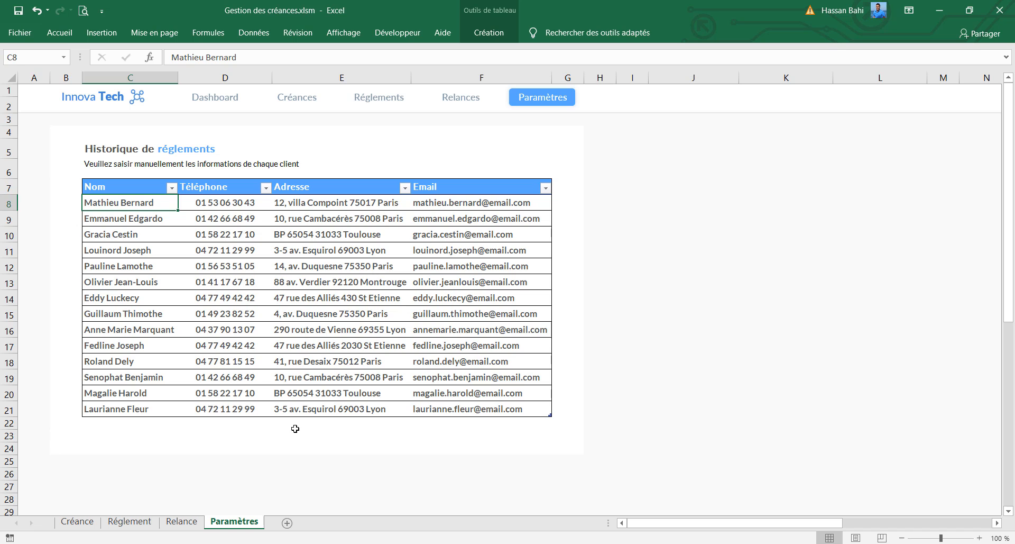
pyautogui.click(81, 525)
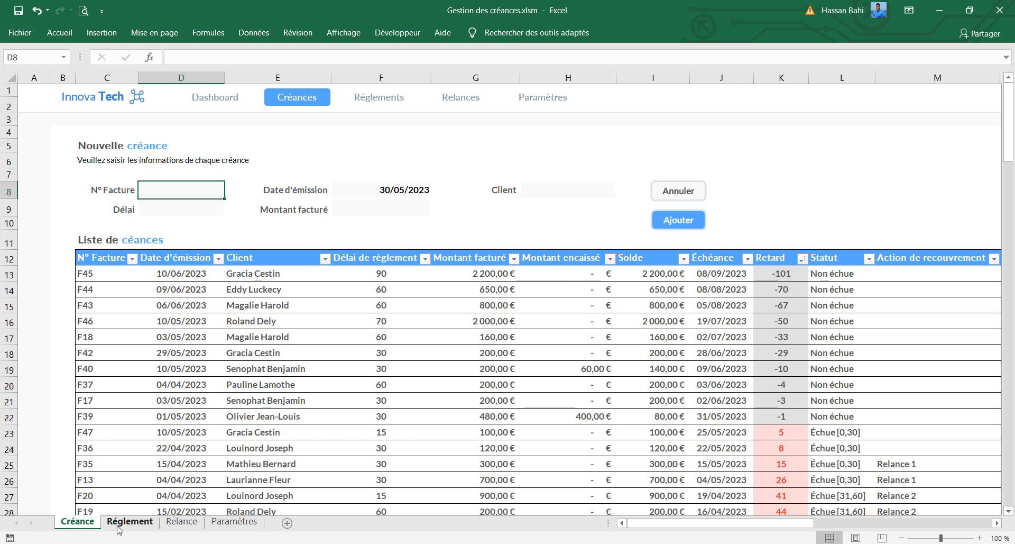
pyautogui.click(121, 526)
pyautogui.click(166, 525)
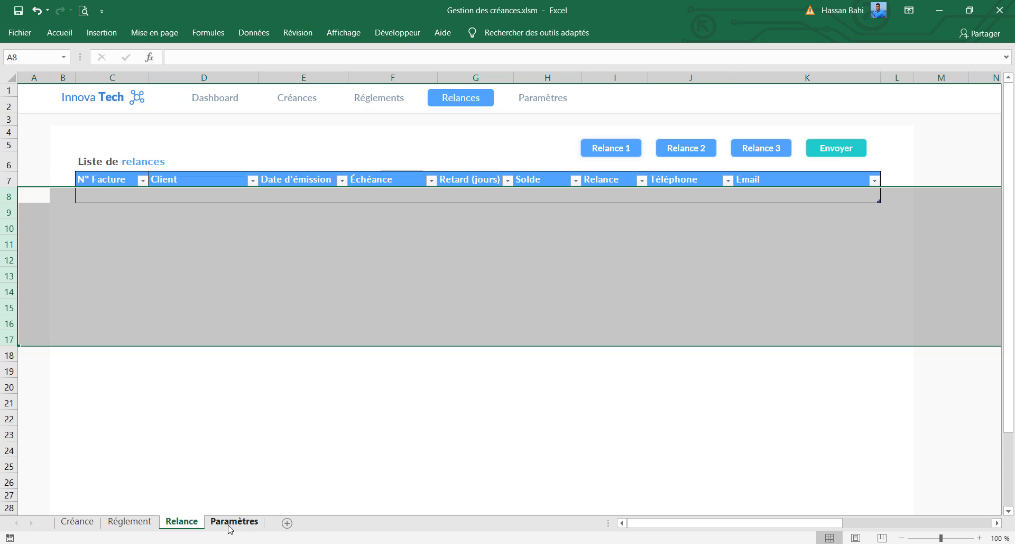
pyautogui.click(228, 524)
pyautogui.click(91, 527)
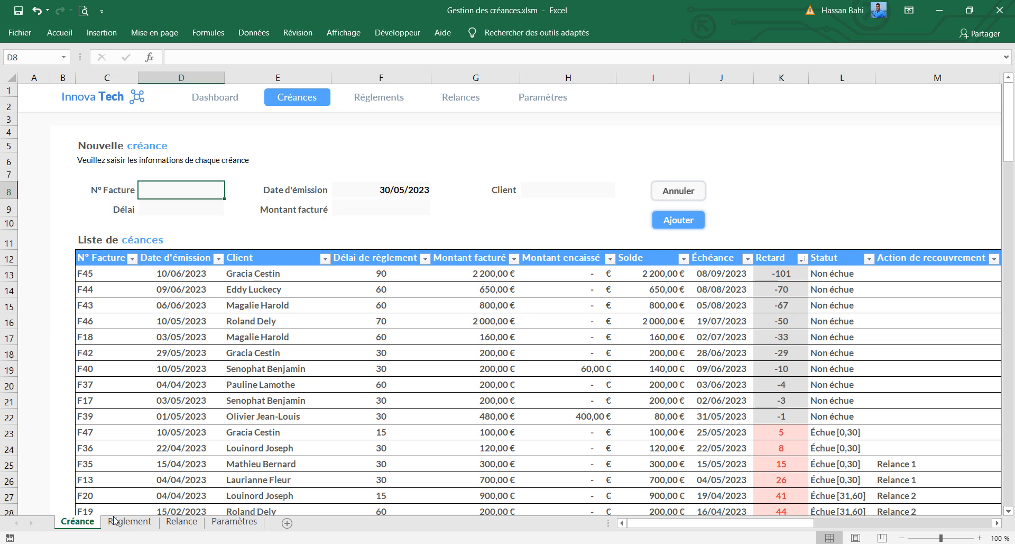
pyautogui.click(130, 522)
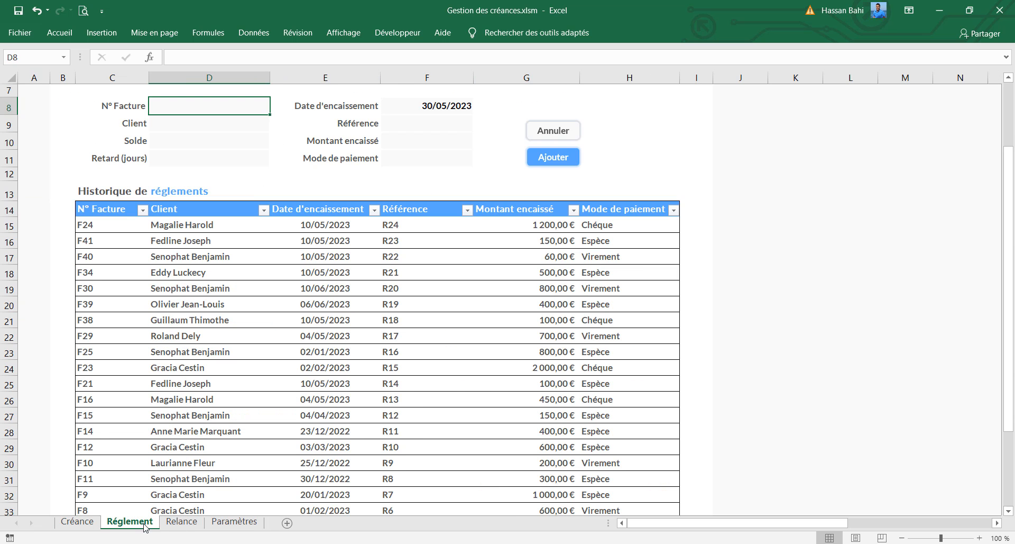
pyautogui.click(180, 522)
# Step: Add a new worksheet after Paramètres and name it Tableau de bord
pyautogui.click(250, 523)
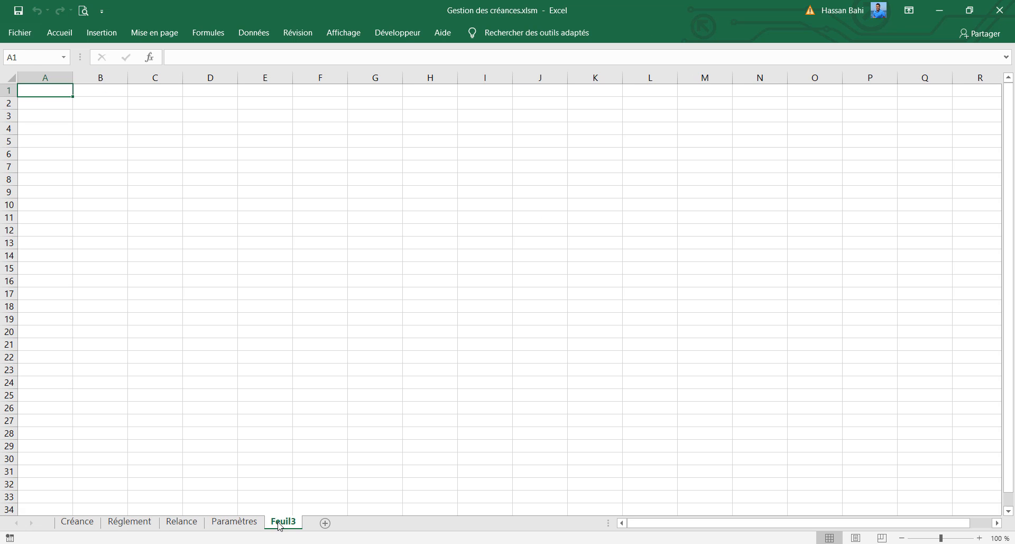
pyautogui.doubleClick(282, 522)
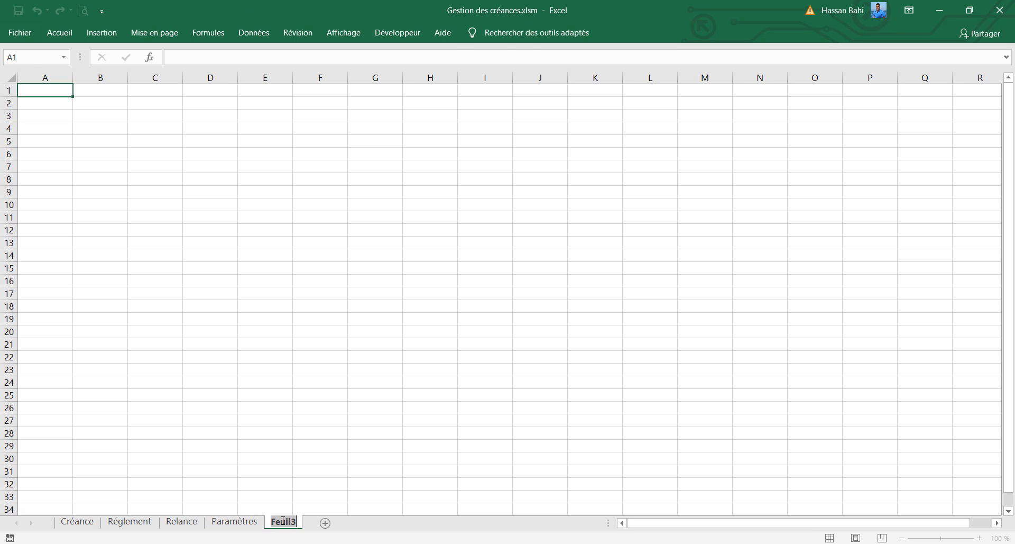
pyautogui.write('Tableau')
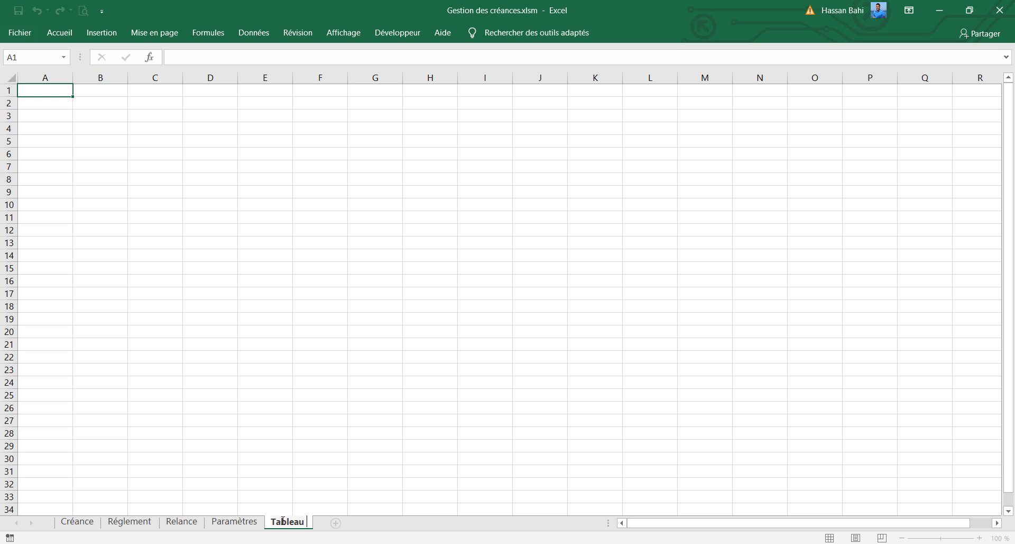
pyautogui.write(' de bord')
# Step: Add another worksheet after Tableau de bord and name it Traitement
pyautogui.click(370, 523)
pyautogui.click(370, 523)
pyautogui.doubleClick(365, 522)
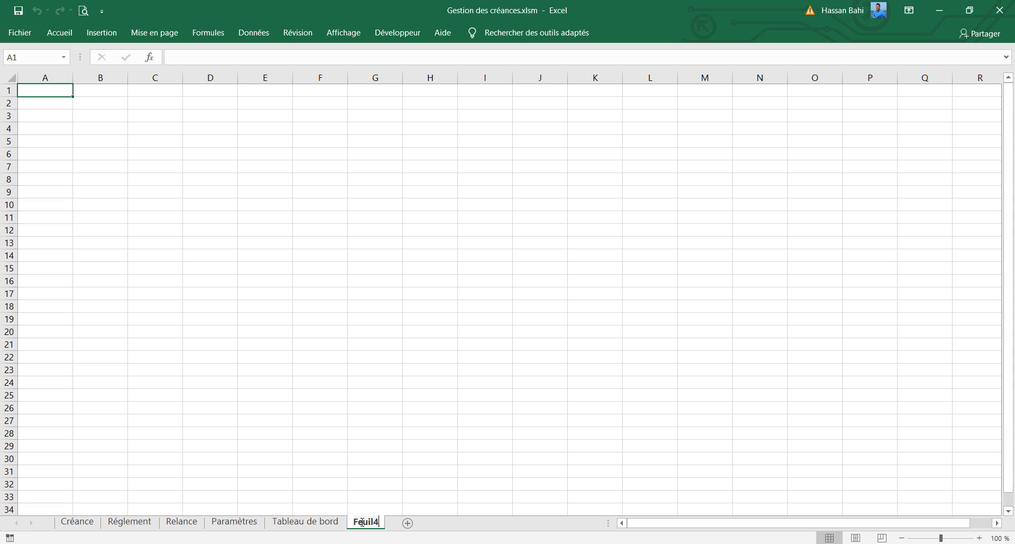
pyautogui.write('Trai')
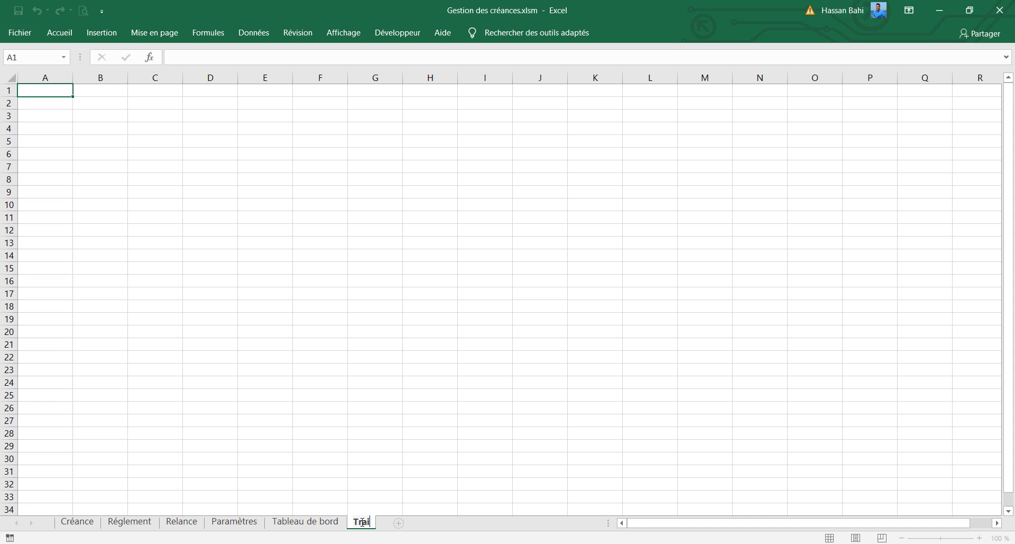
pyautogui.write('tement')
pyautogui.press('Return')
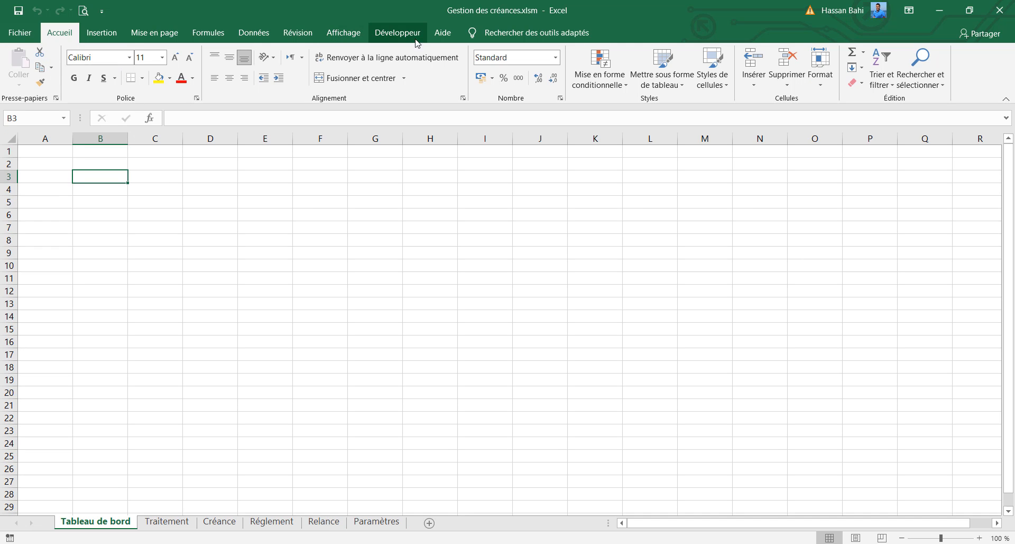
# Step: Hide the gridlines on the Tableau de bord worksheet
pyautogui.click(349, 36)
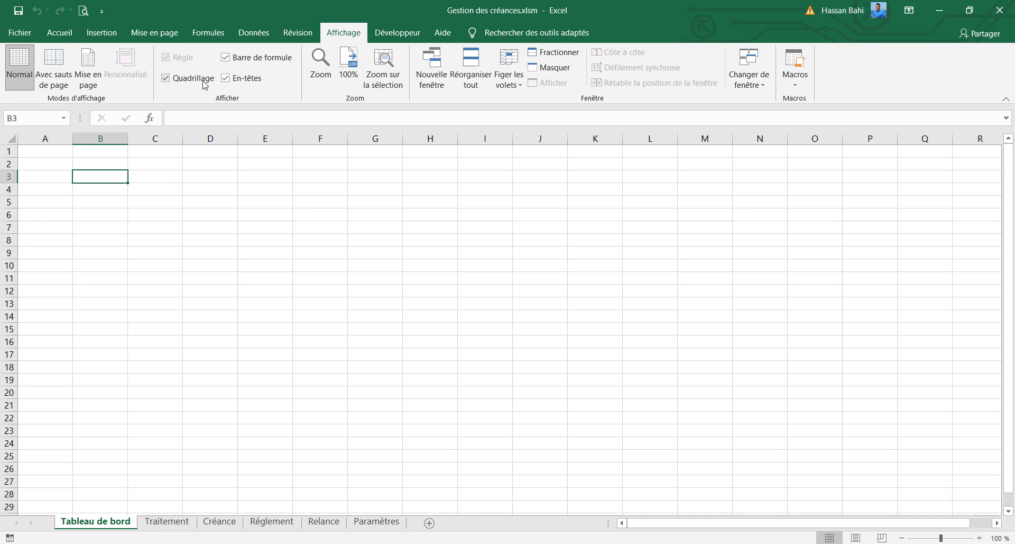
pyautogui.click(200, 81)
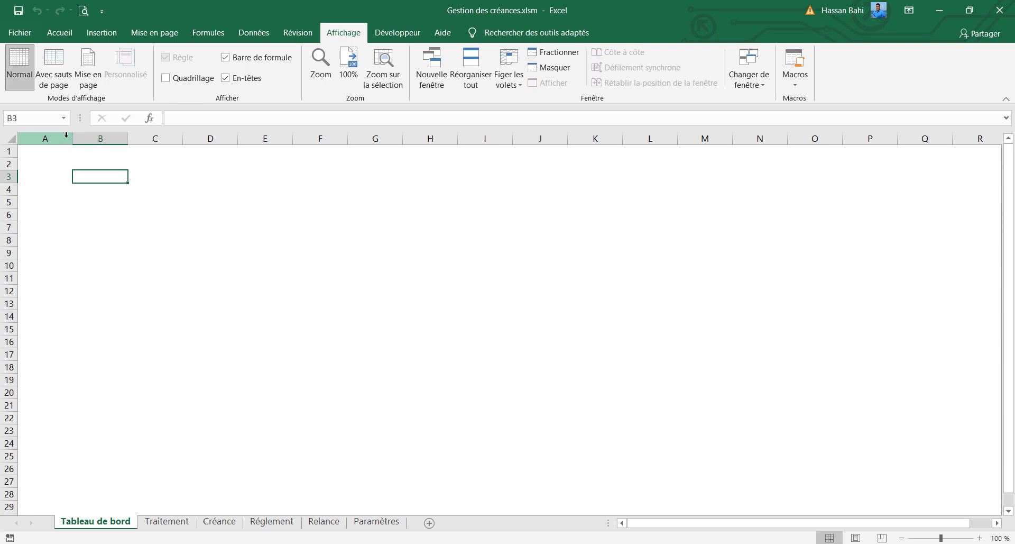
# Step: Fill all cells of the Tableau de bord sheet with the custom light grey RGB 249, 249, 249
pyautogui.click(12, 138)
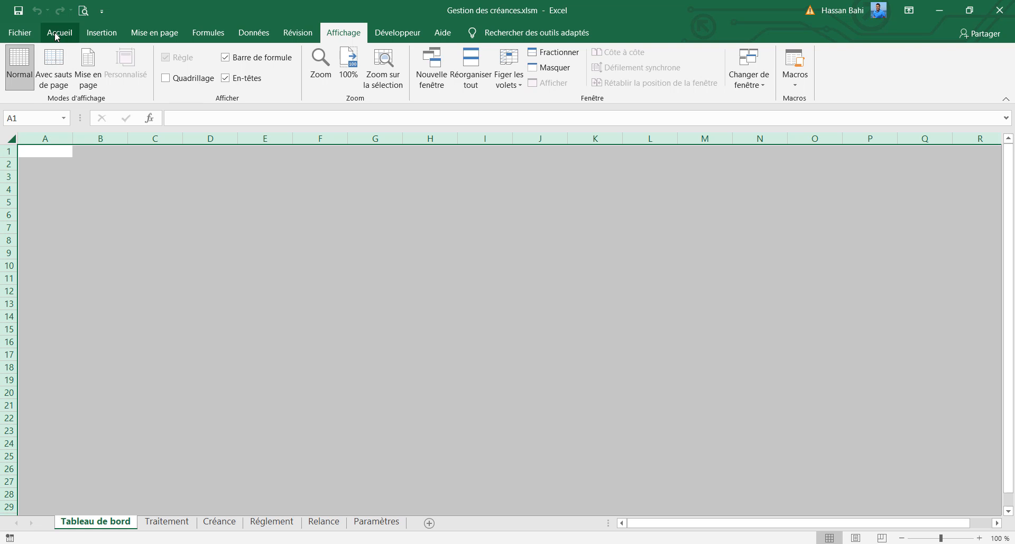
pyautogui.click(60, 33)
pyautogui.click(170, 80)
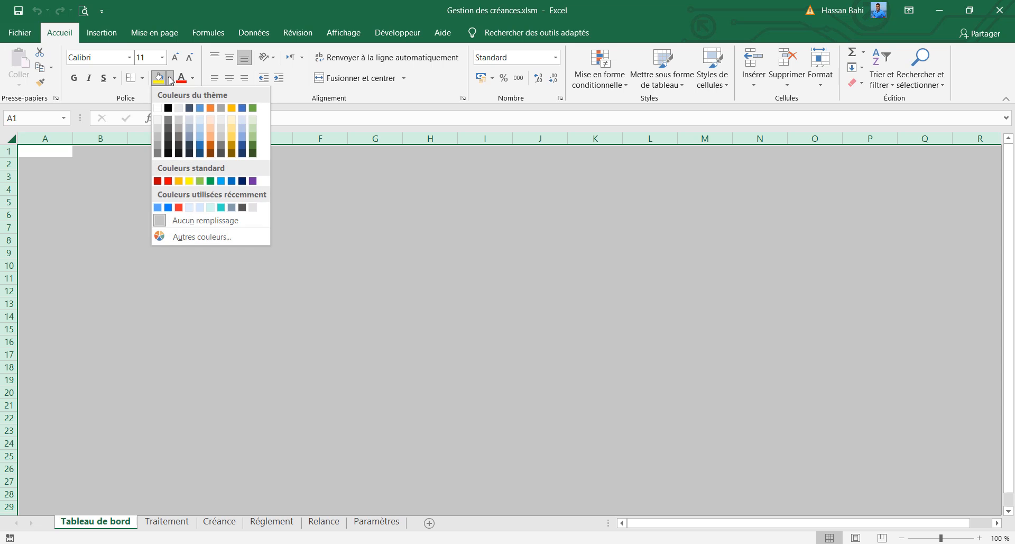
pyautogui.click(215, 237)
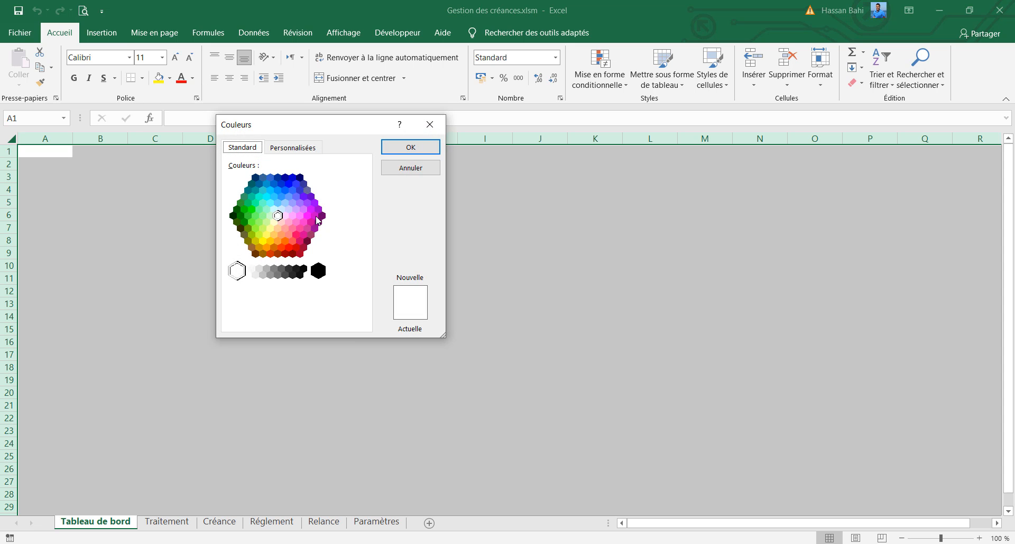
pyautogui.click(280, 148)
pyautogui.click(315, 274)
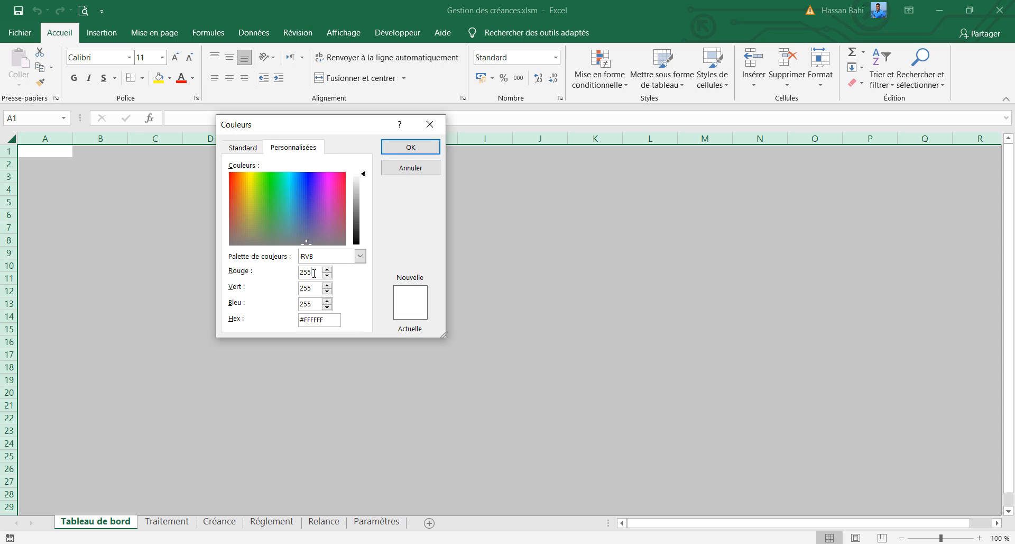
pyautogui.press('BackSpace')
pyautogui.press('BackSpace')
pyautogui.press('BackSpace')
pyautogui.write('24')
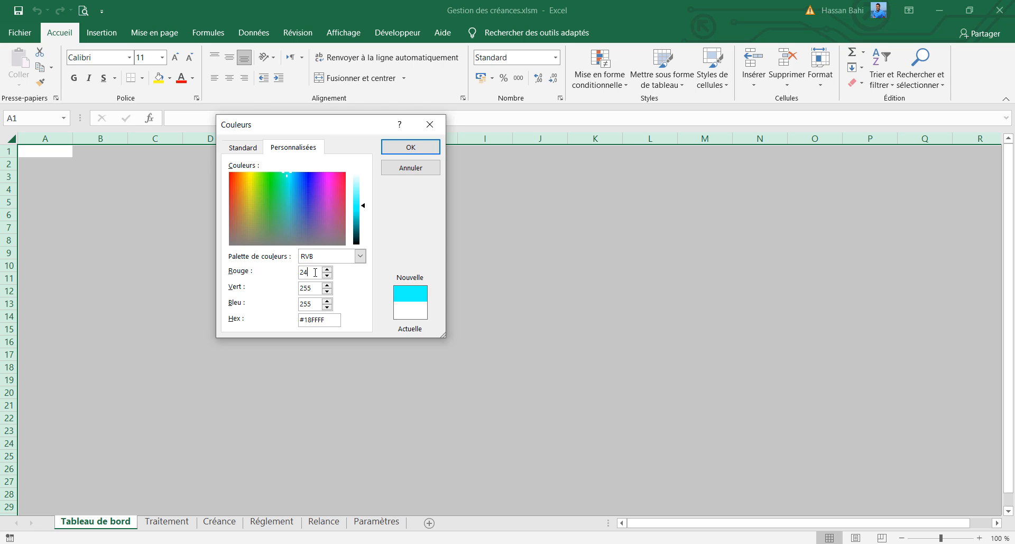
pyautogui.write('9')
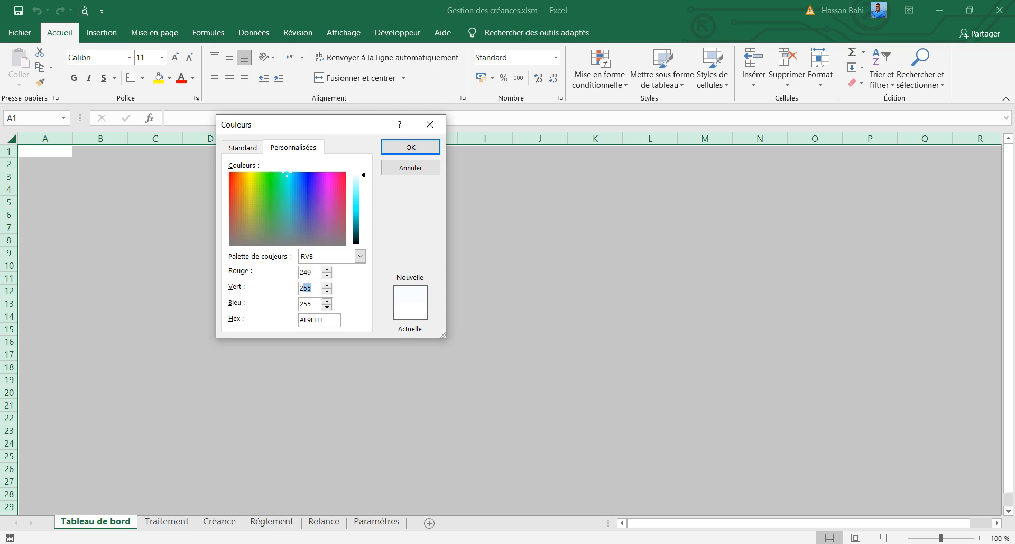
pyautogui.write('4955')
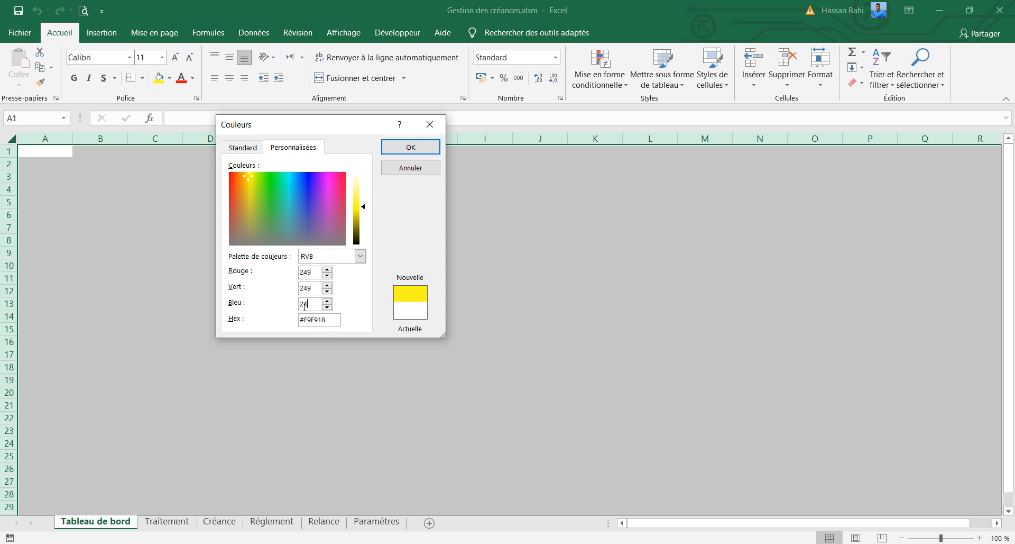
pyautogui.click(411, 147)
pyautogui.click(152, 210)
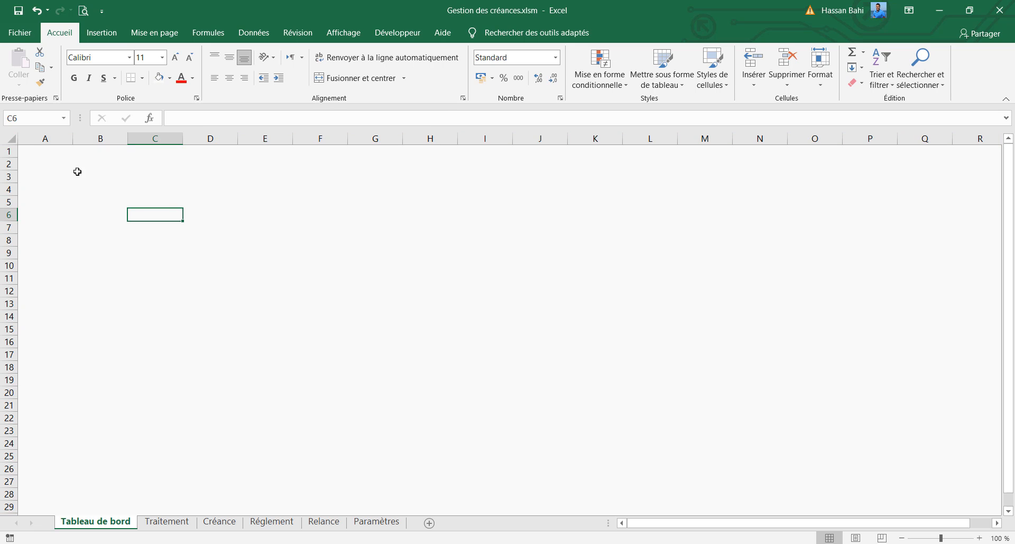
# Step: Widen column B slightly and fill columns A and B with white to form a side band
pyautogui.moveTo(127, 139); pyautogui.dragTo(130, 139)
pyautogui.click(195, 214)
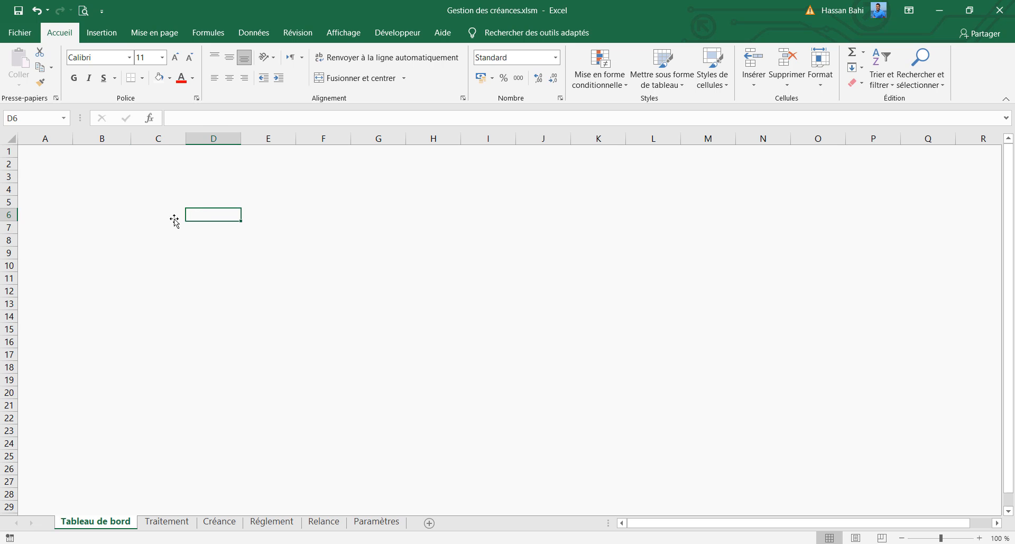
pyautogui.moveTo(21, 139); pyautogui.dragTo(99, 136)
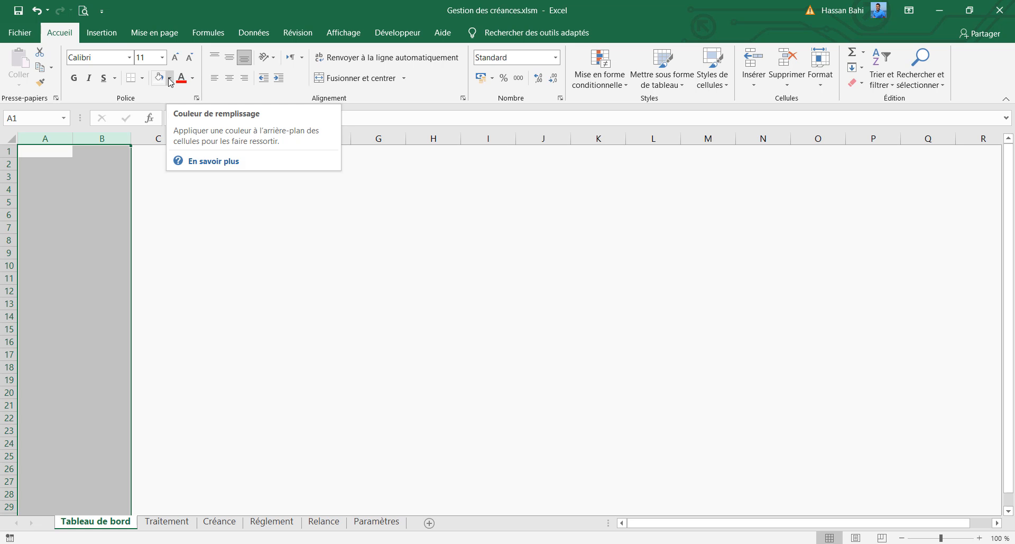
pyautogui.click(170, 80)
pyautogui.click(158, 108)
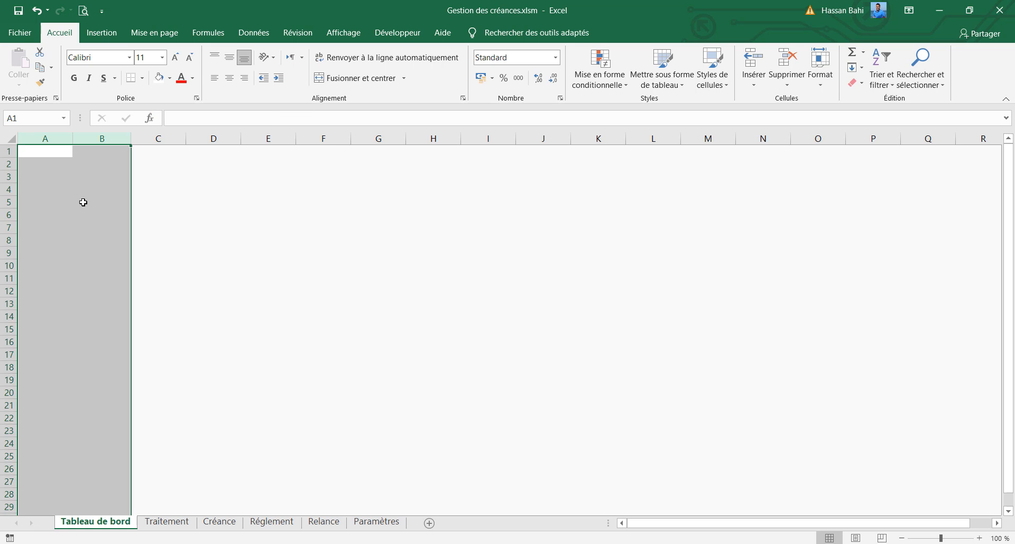
pyautogui.click(81, 202)
pyautogui.press('Right')
pyautogui.press('Up')
pyautogui.press('Up')
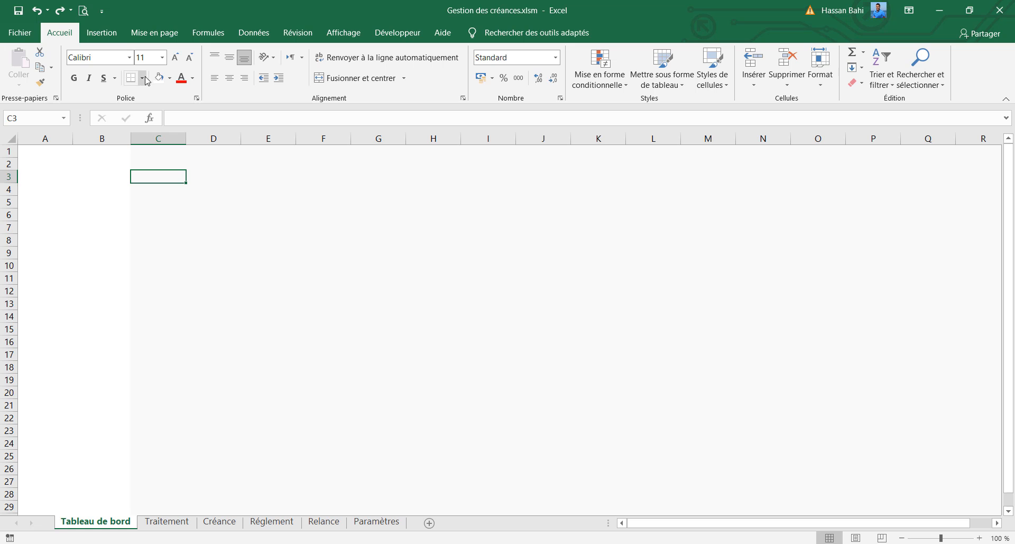
# Step: Draw a straight vertical line about 17.9 cm long along the border between columns B and C
pyautogui.click(106, 34)
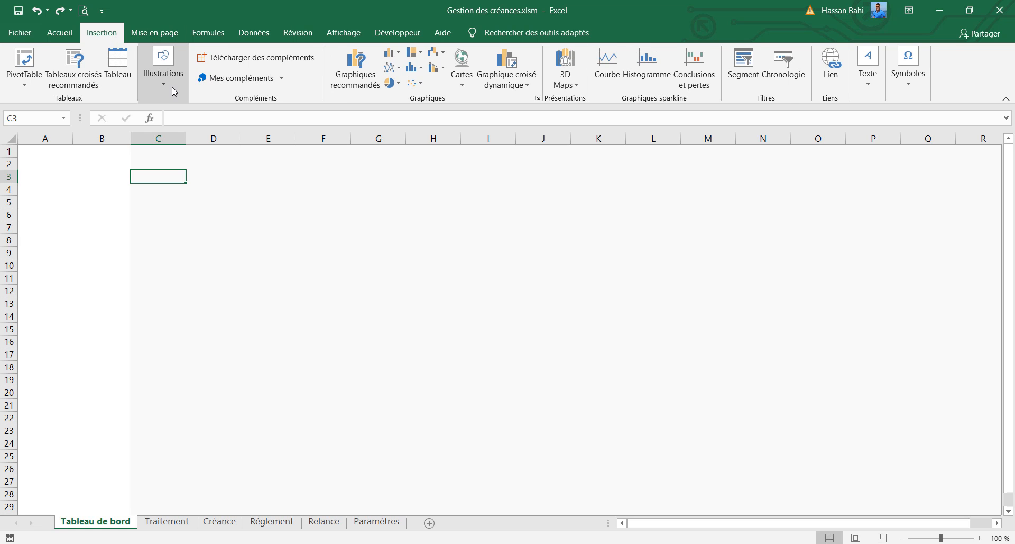
pyautogui.click(163, 69)
pyautogui.click(184, 125)
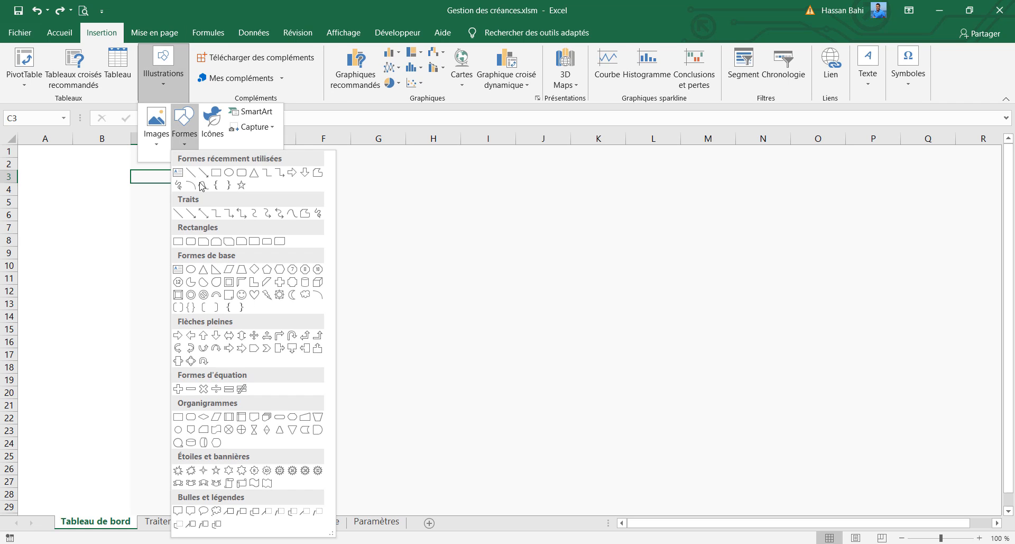
pyautogui.click(191, 172)
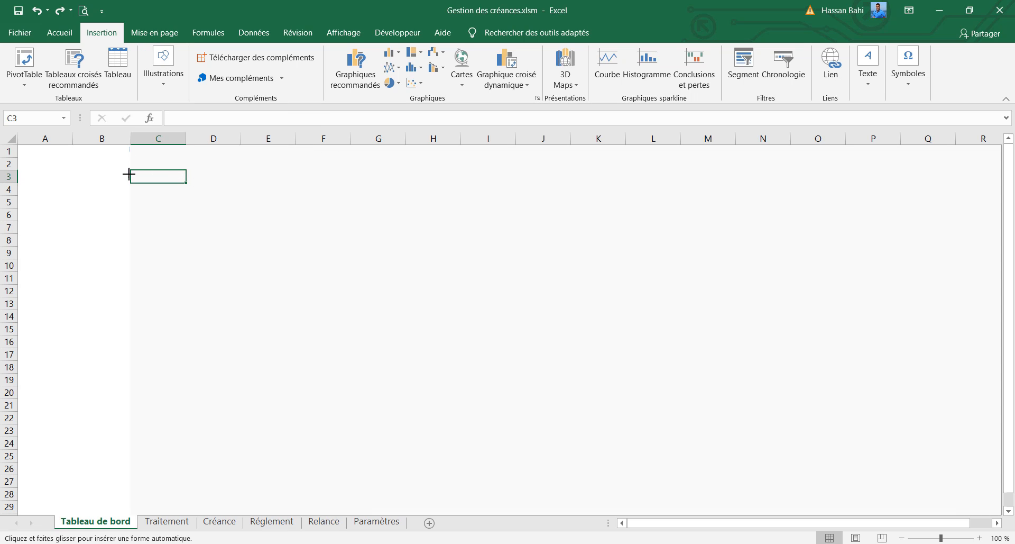
pyautogui.moveTo(129, 174)
pyautogui.mouseDown()
pyautogui.moveTo(141, 390)
pyautogui.moveTo(120, 462)
pyautogui.moveTo(130, 539)
pyautogui.mouseUp()
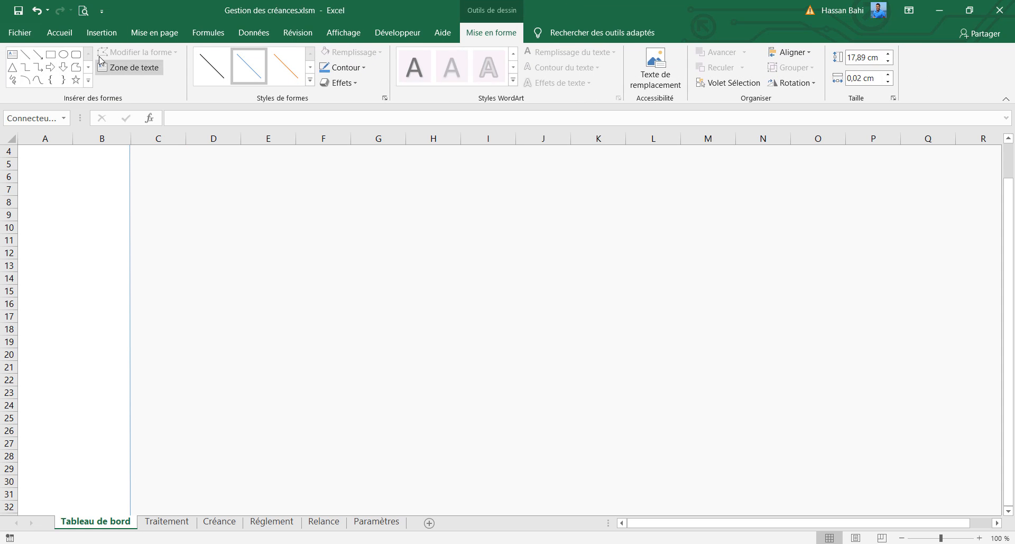
pyautogui.doubleClick(482, 42)
pyautogui.click(214, 242)
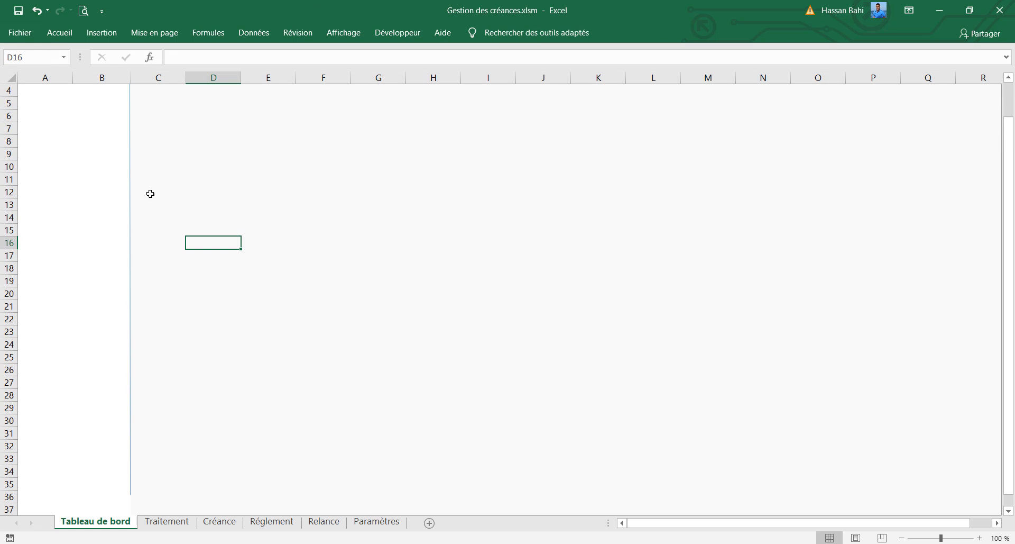
# Step: Set the height of the vertical line between columns B and C to 20 cm
pyautogui.click(135, 179)
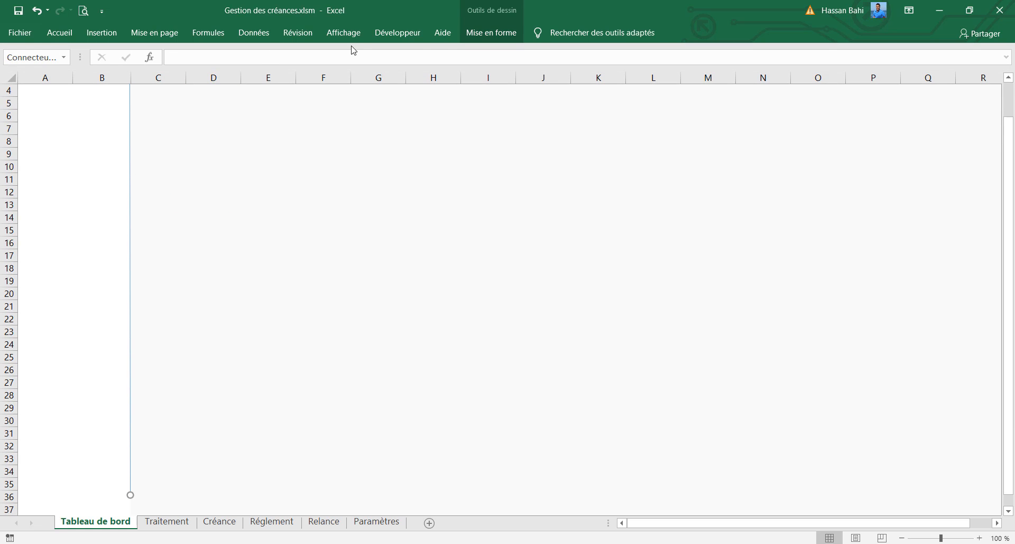
pyautogui.click(491, 32)
pyautogui.click(864, 59)
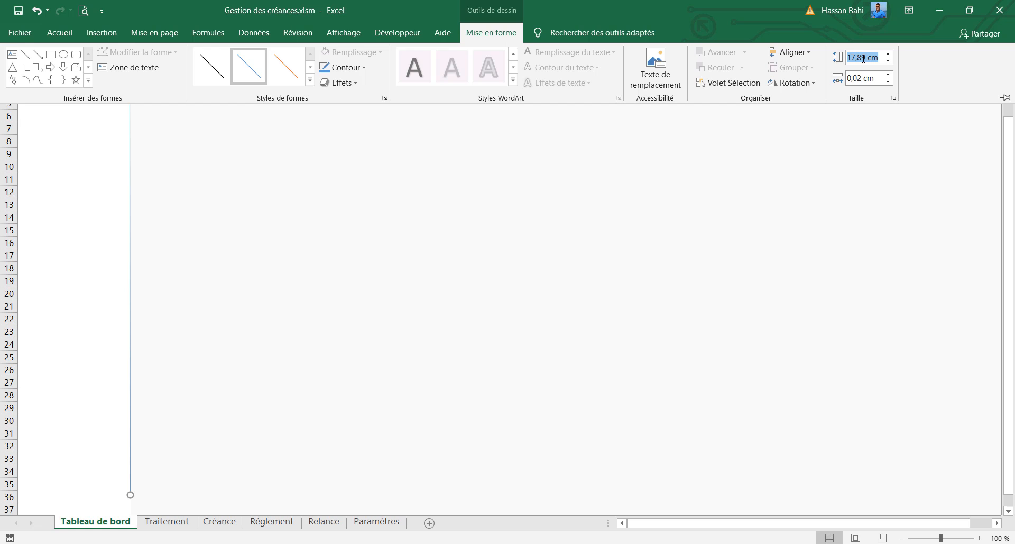
pyautogui.write('20')
pyautogui.press('Return')
# Step: Set the outline colour of the vertical line between columns B and C to light grey
pyautogui.click(356, 65)
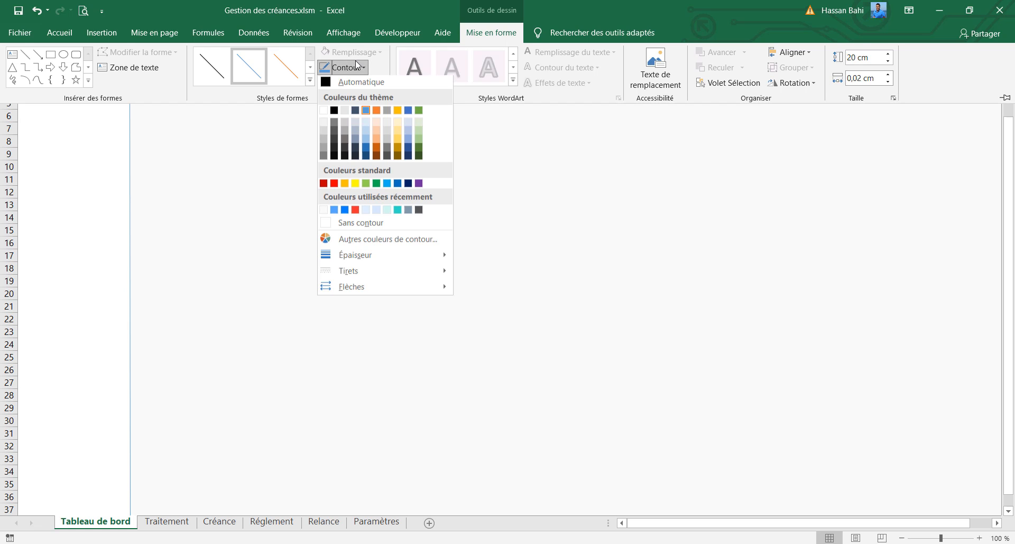
pyautogui.click(324, 129)
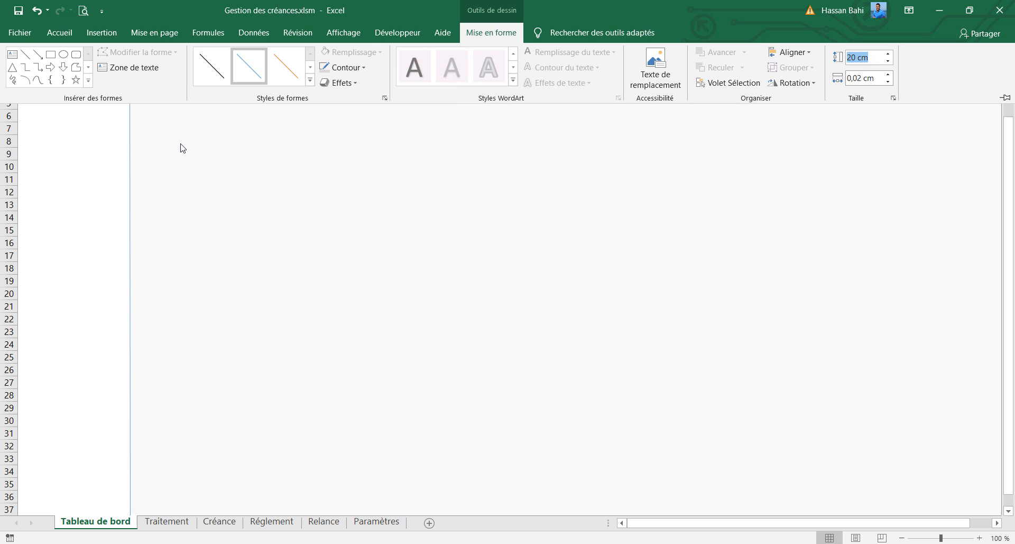
pyautogui.hotkey('ctrl', 'F1')
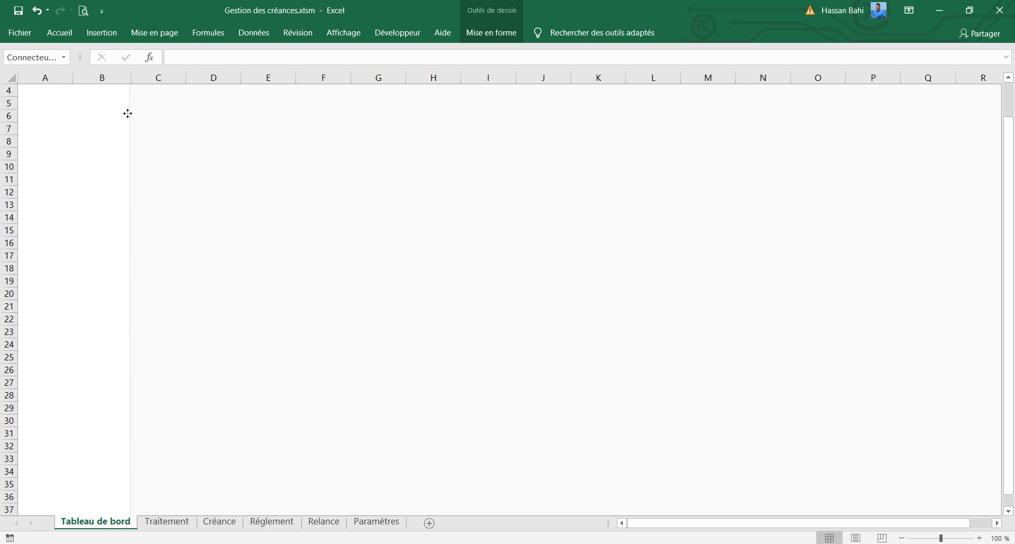
pyautogui.click(247, 141)
pyautogui.scroll(1, 160, 132)
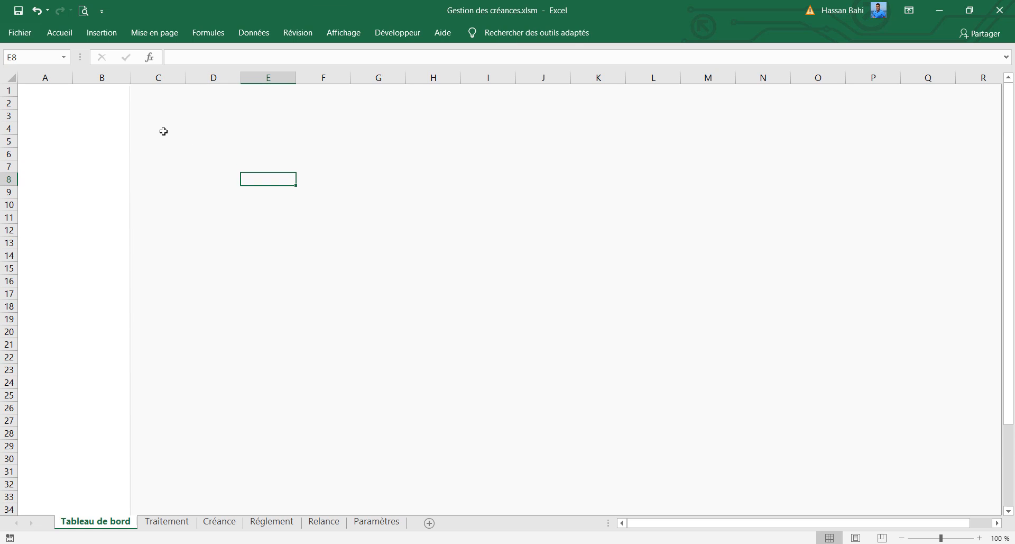
# Step: Set the vertical separator line's outline weight to 1 pt and its colour to a very light grey from the white theme shades
pyautogui.click(132, 113)
pyautogui.click(491, 32)
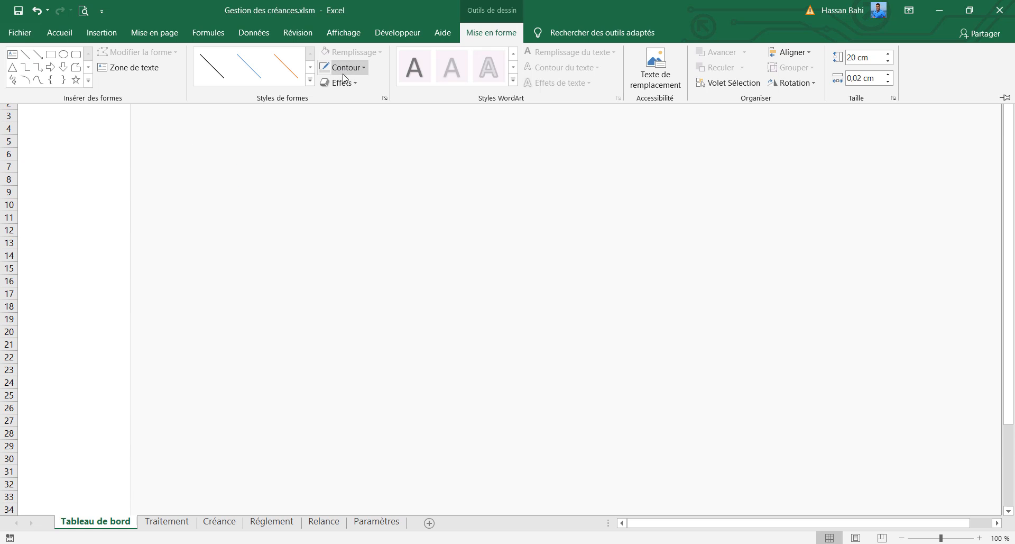
pyautogui.click(344, 68)
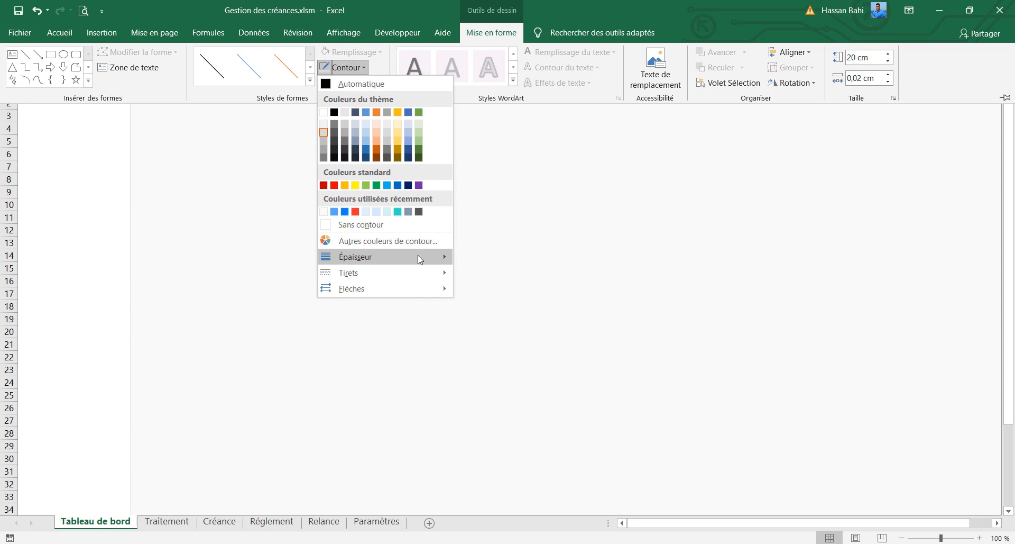
pyautogui.moveTo(418, 255)
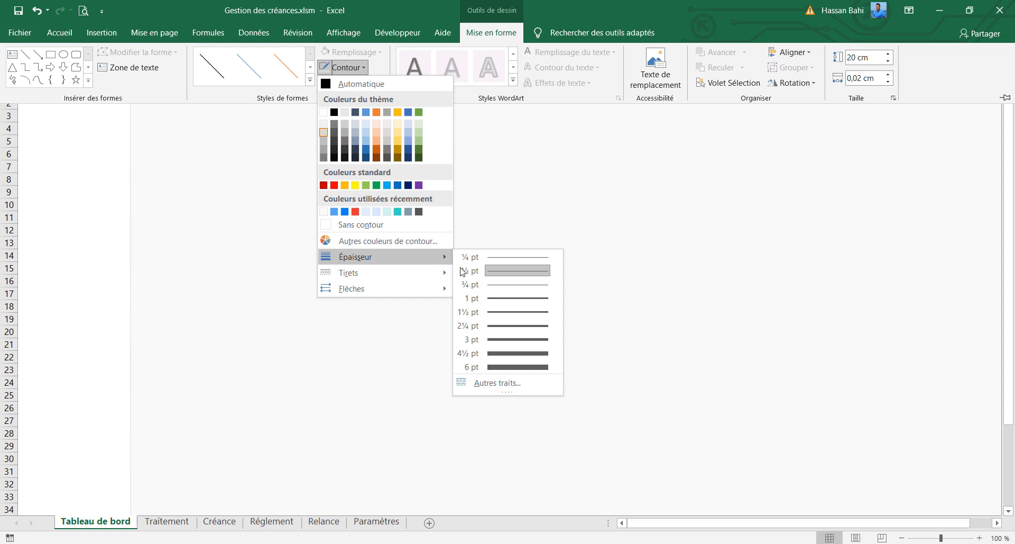
pyautogui.click(507, 295)
pyautogui.click(344, 67)
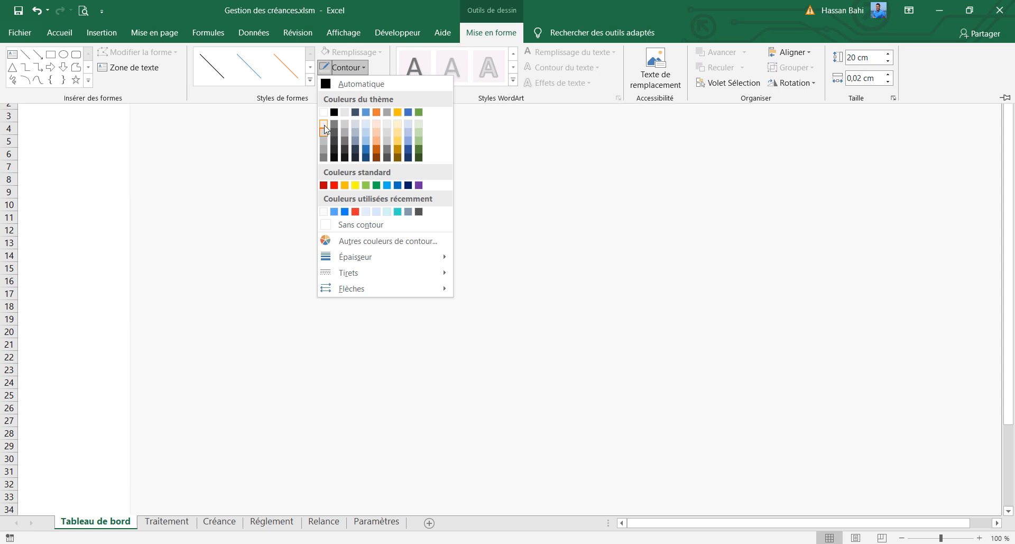
pyautogui.click(325, 127)
pyautogui.click(197, 167)
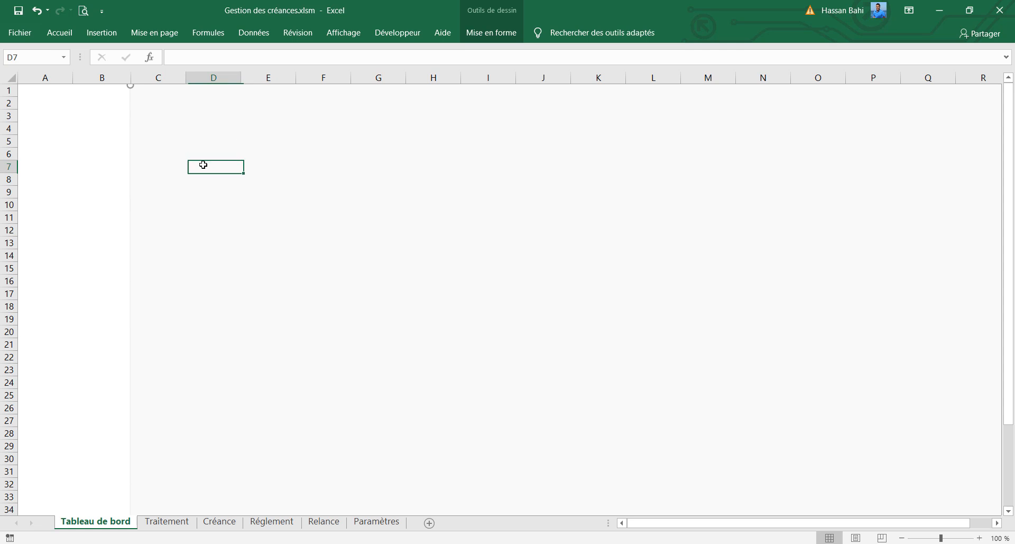
# Step: Nudge the vertical separator line slightly right to align it with the border between columns B and C
pyautogui.click(89, 127)
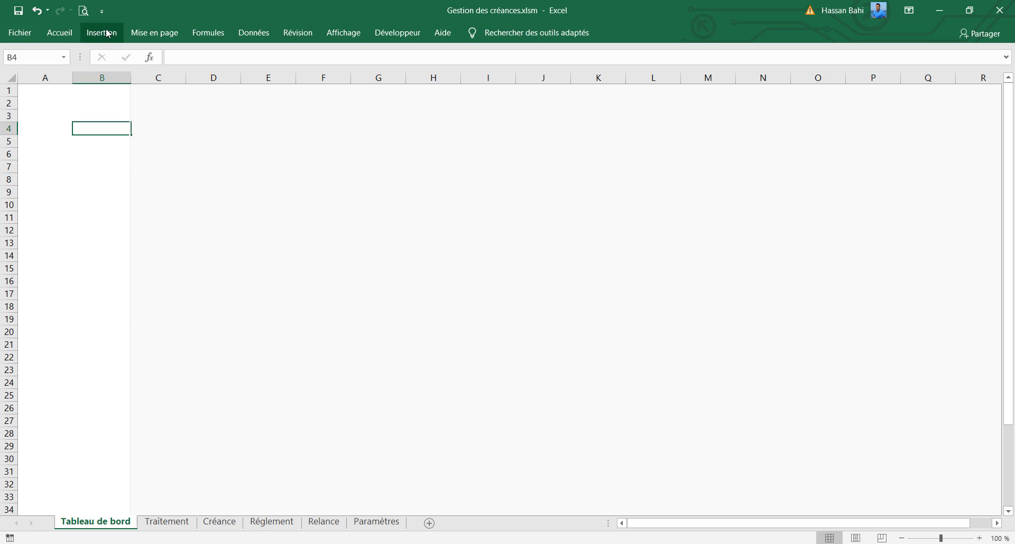
pyautogui.click(130, 102)
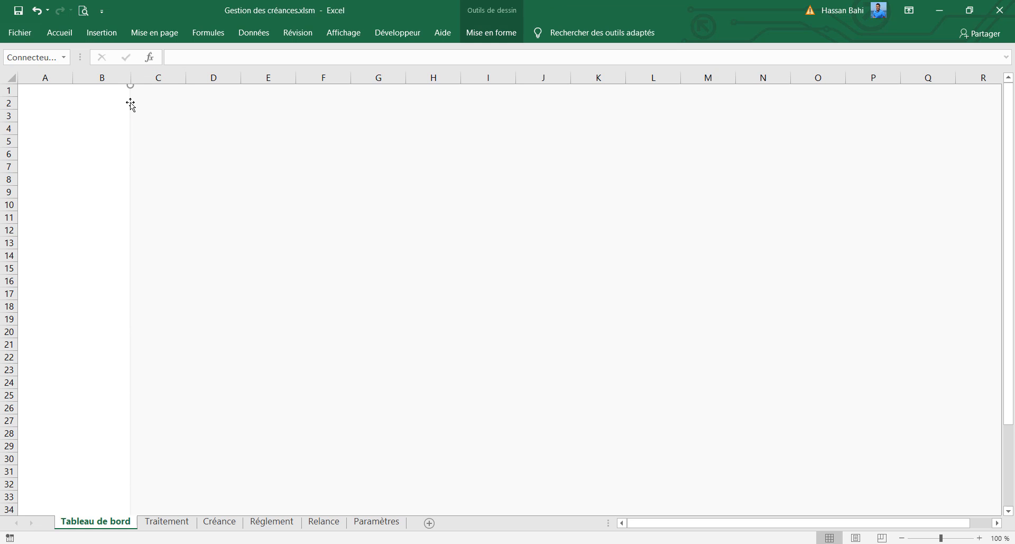
pyautogui.click(164, 113)
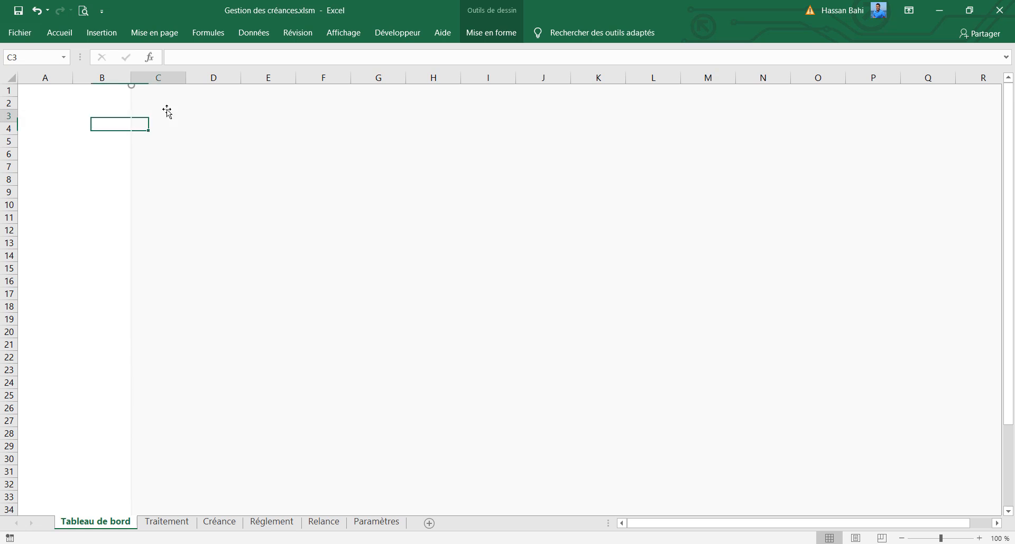
# Step: Draw a rounded rectangle about 6 cm wide near the top of the sheet, spanning columns D to F from row 2
pyautogui.click(102, 32)
pyautogui.click(154, 81)
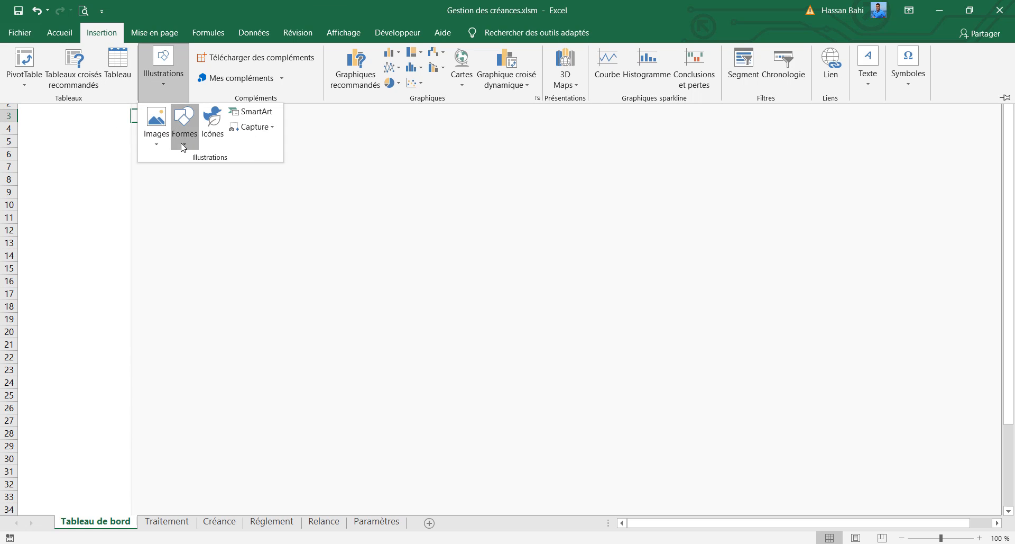
pyautogui.click(184, 130)
pyautogui.click(242, 173)
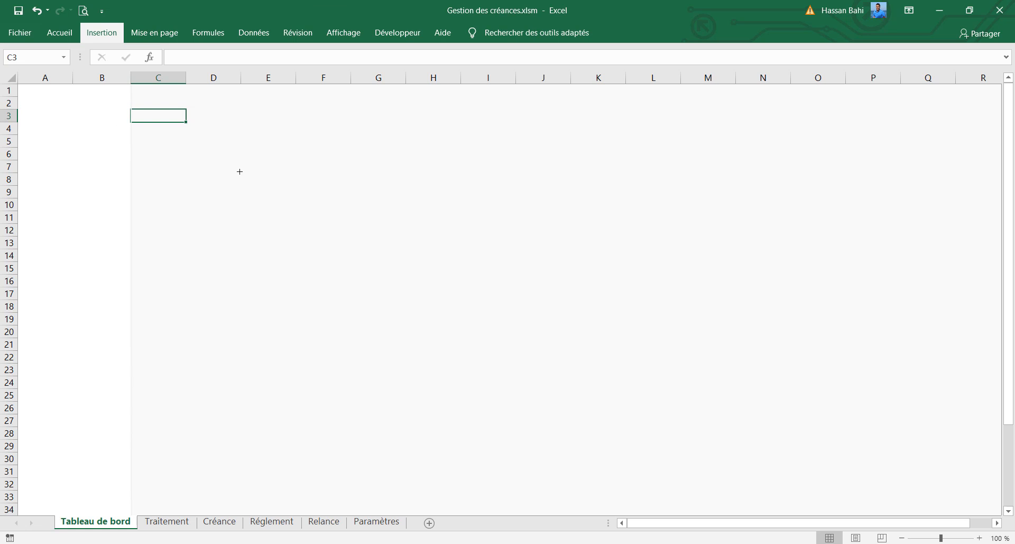
pyautogui.moveTo(184, 99); pyautogui.dragTo(336, 146)
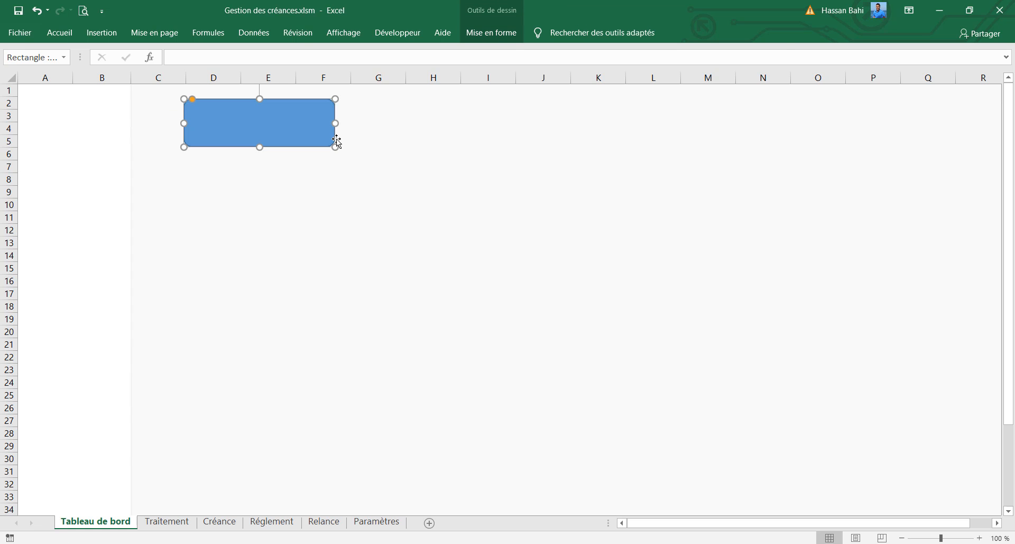
# Step: Set the rounded rectangle's height to 2,1 cm and its width to 5,4 cm
pyautogui.click(491, 33)
pyautogui.click(869, 60)
pyautogui.write('2')
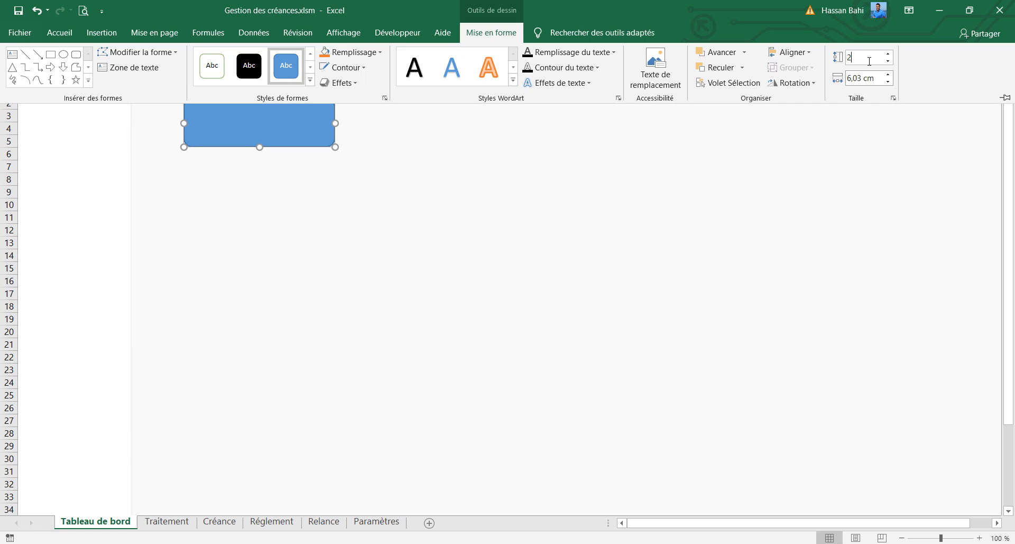
pyautogui.write(',1')
pyautogui.press('Return')
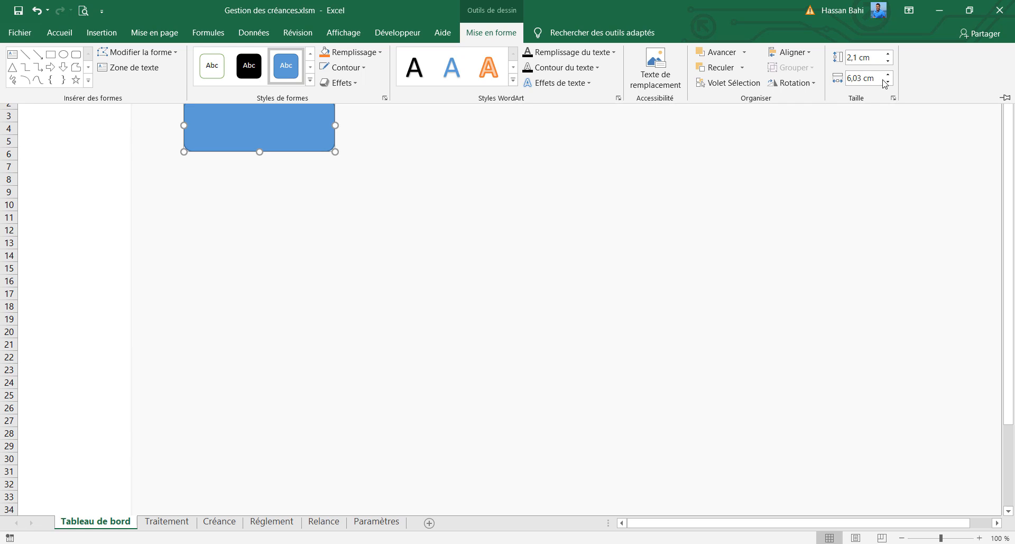
pyautogui.click(875, 79)
pyautogui.write('4')
pyautogui.press('Return')
pyautogui.click(266, 130)
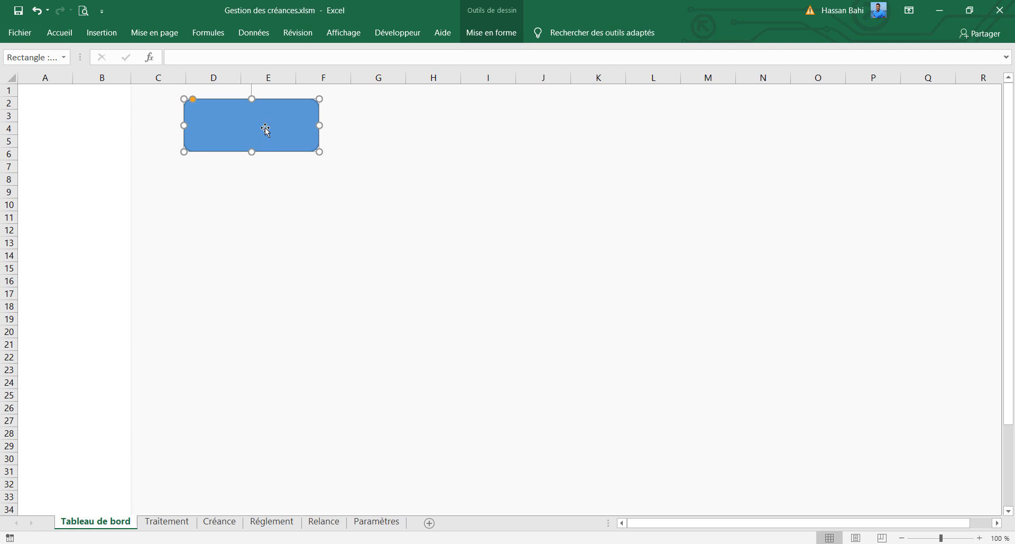
# Step: Fill the rounded rectangle with white and keep the ribbon permanently expanded
pyautogui.click(491, 34)
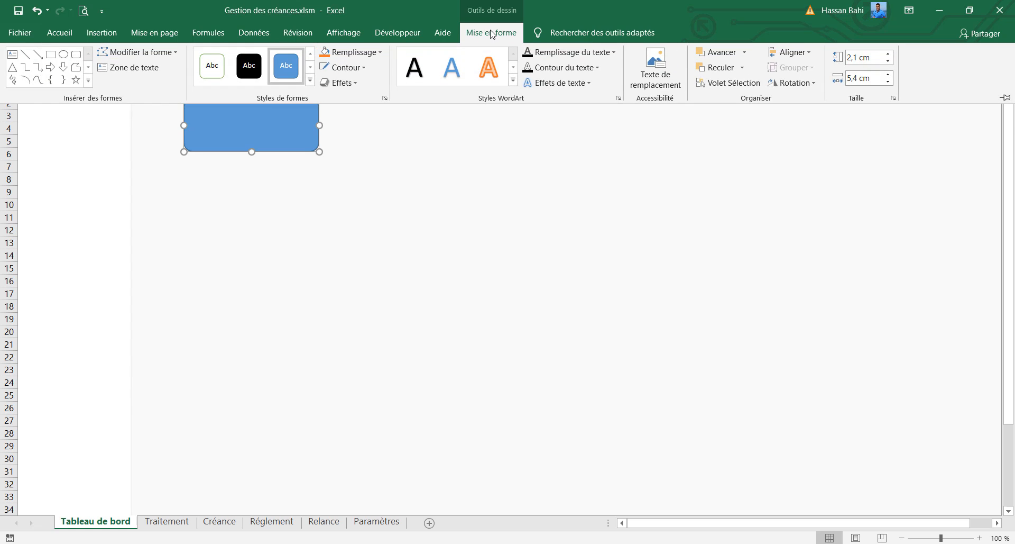
pyautogui.doubleClick(492, 33)
pyautogui.click(362, 52)
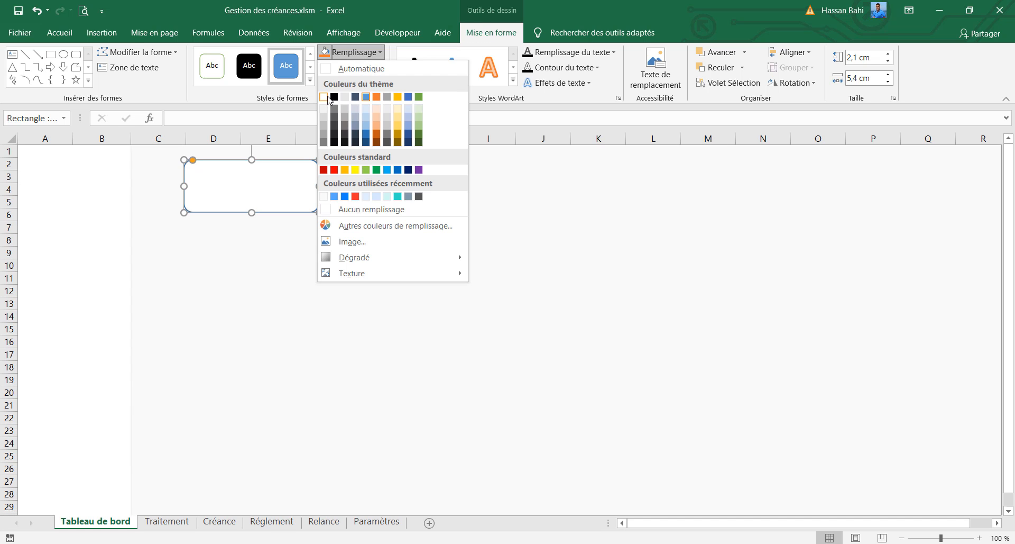
pyautogui.click(328, 99)
pyautogui.click(354, 52)
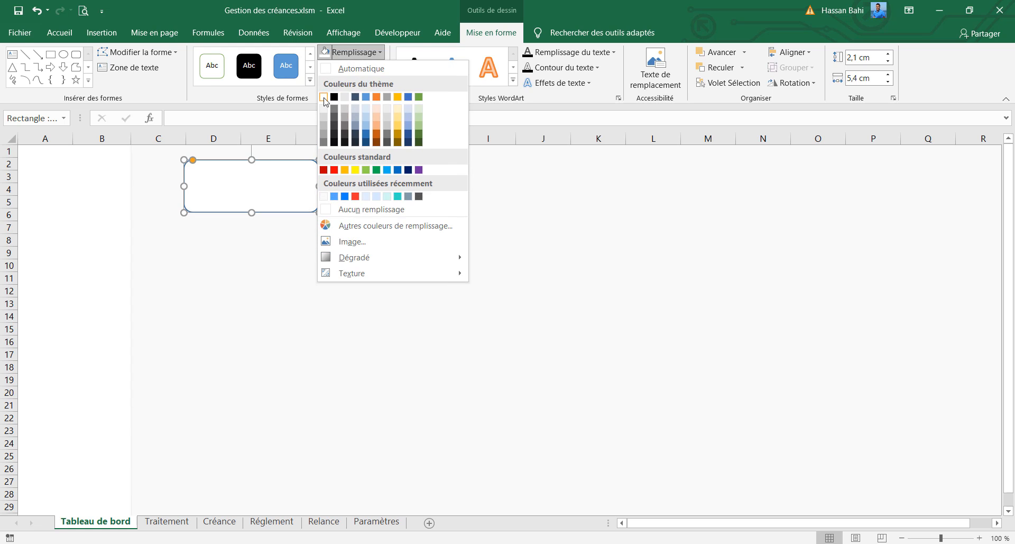
pyautogui.click(325, 98)
# Step: Remove the outline from the white rounded rectangle
pyautogui.click(343, 67)
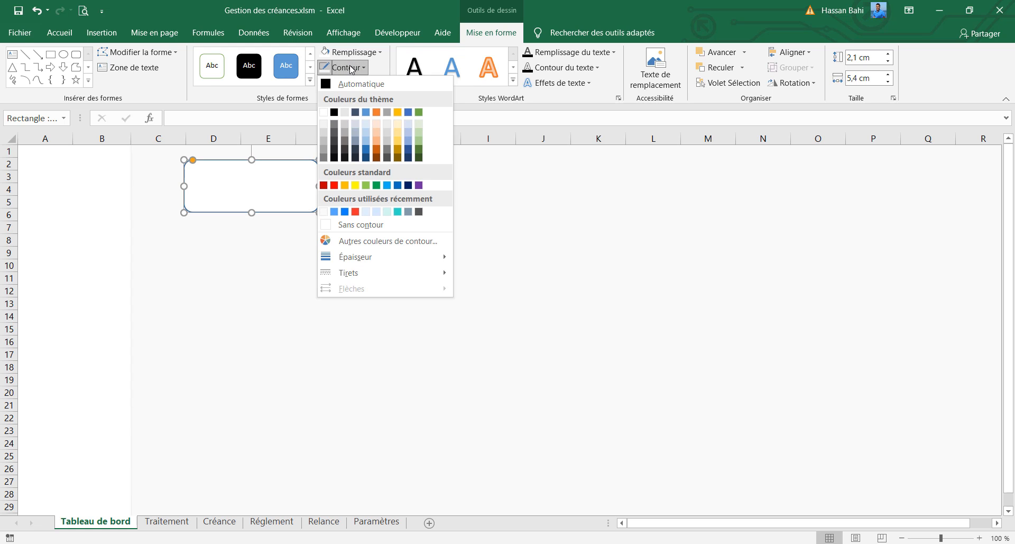
pyautogui.click(351, 69)
pyautogui.click(351, 68)
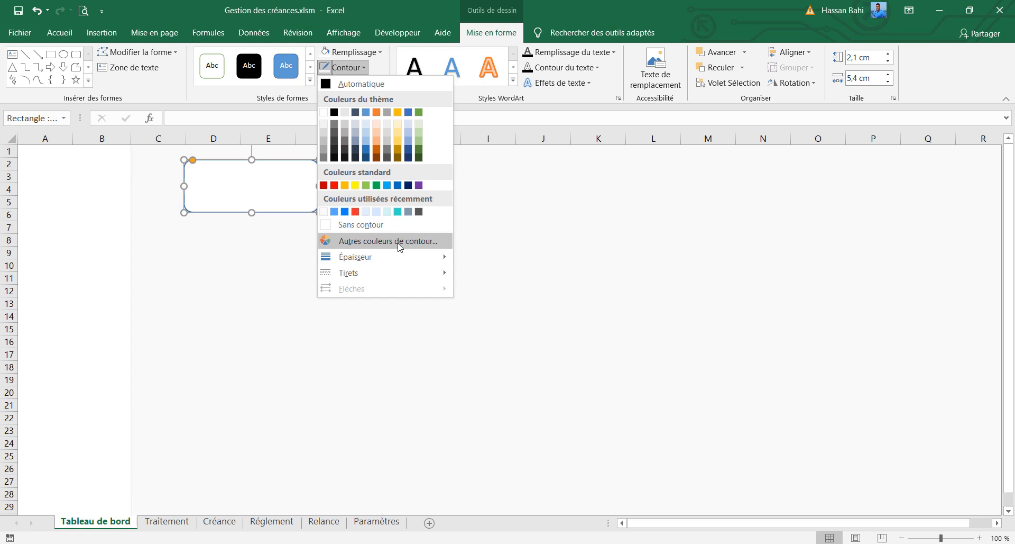
pyautogui.click(395, 225)
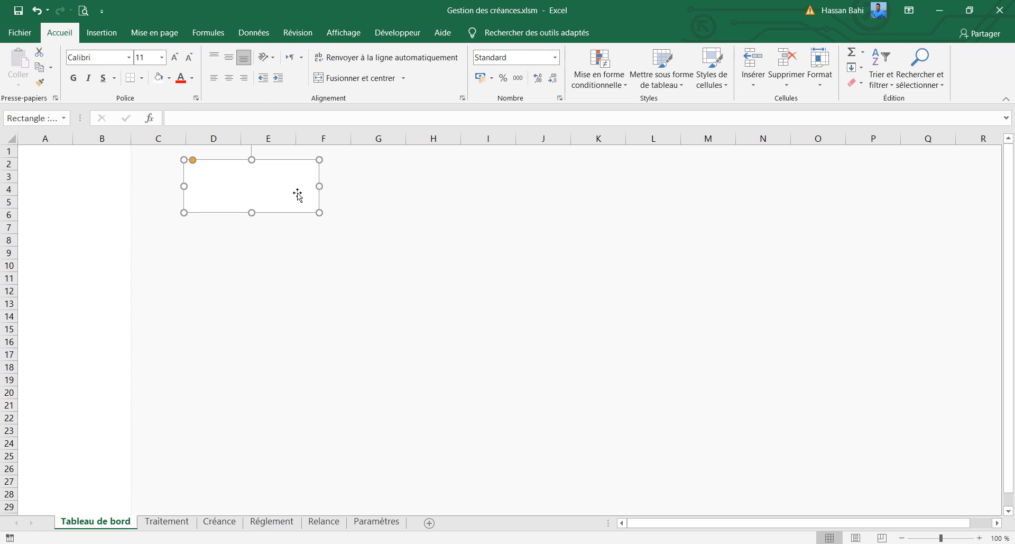
pyautogui.click(345, 68)
pyautogui.click(344, 68)
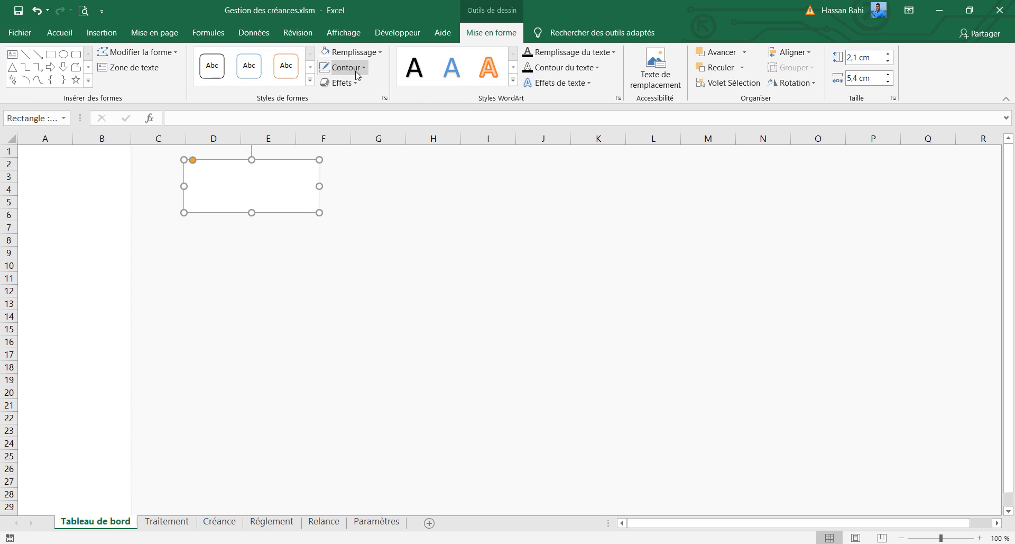
# Step: Apply a centred outer shadow preset to the white rounded rectangle and set the shadow colour to light grey
pyautogui.click(349, 82)
pyautogui.moveTo(365, 137)
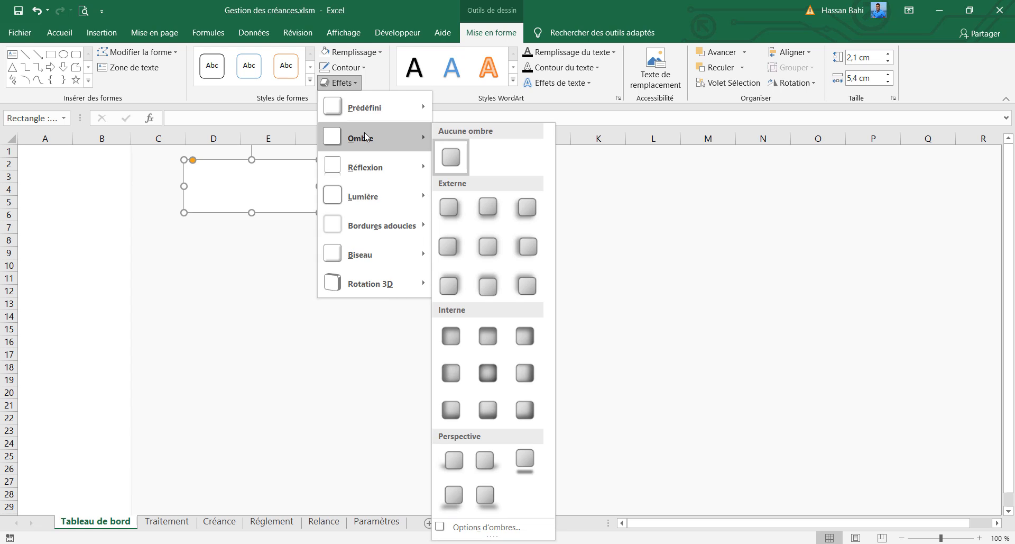
pyautogui.click(487, 526)
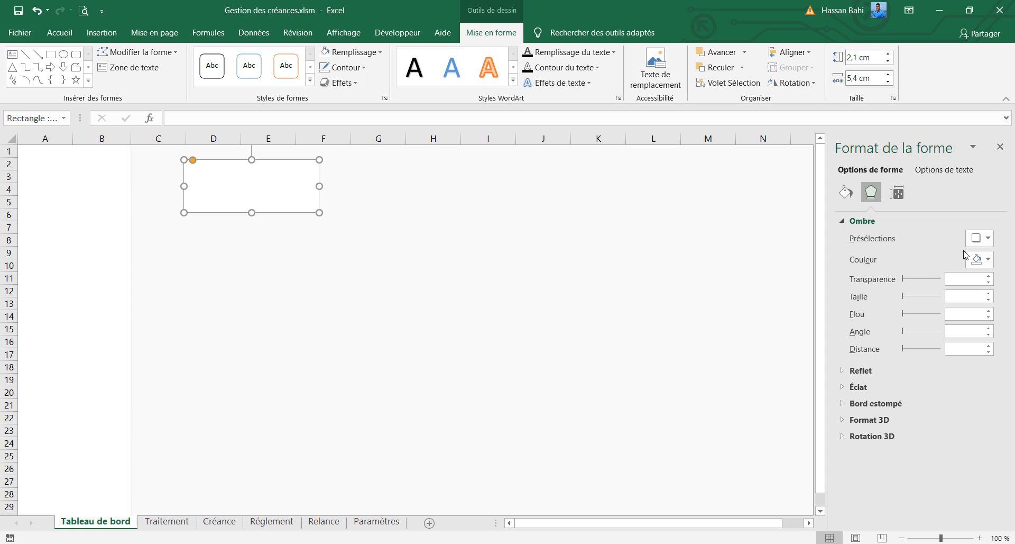
pyautogui.click(980, 238)
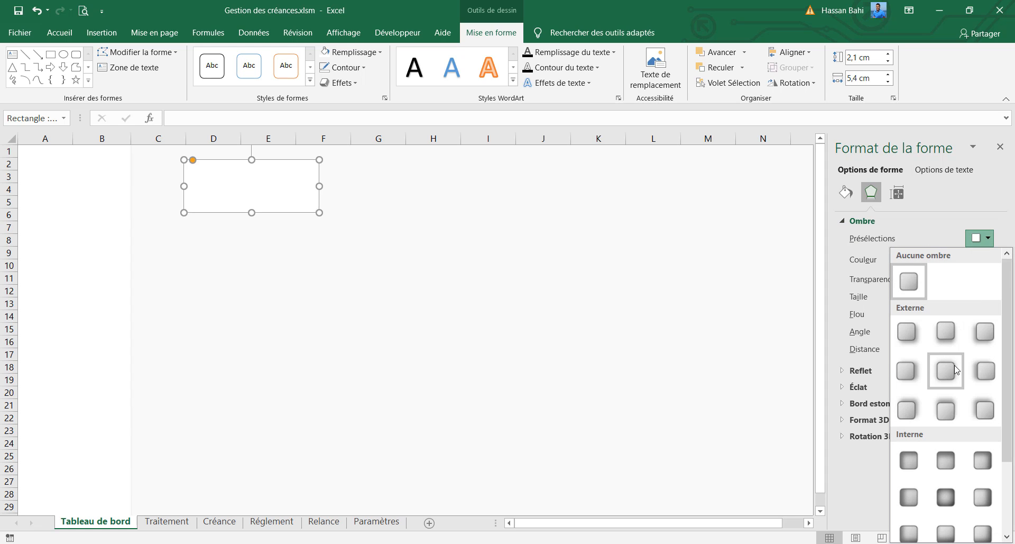
pyautogui.click(947, 331)
pyautogui.click(980, 259)
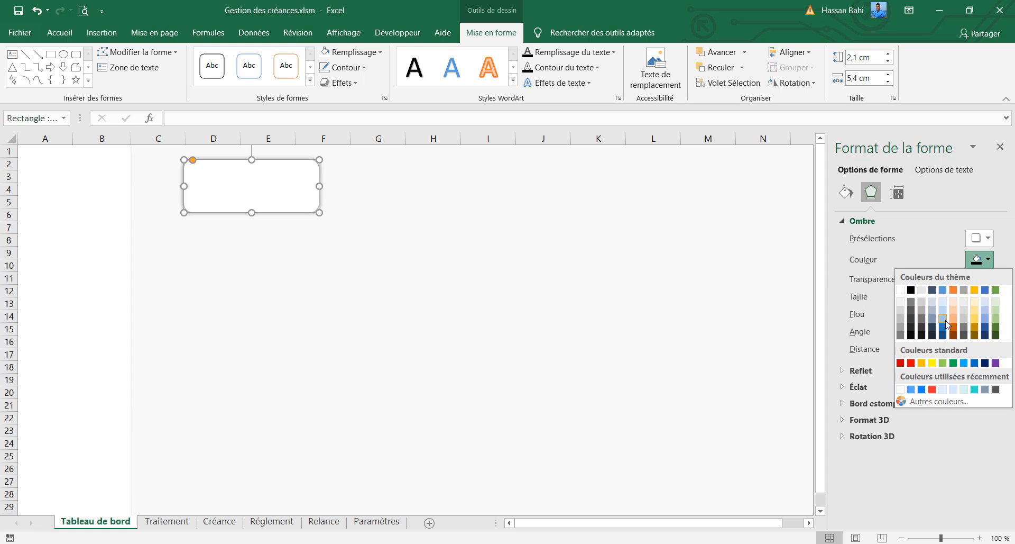
pyautogui.click(900, 308)
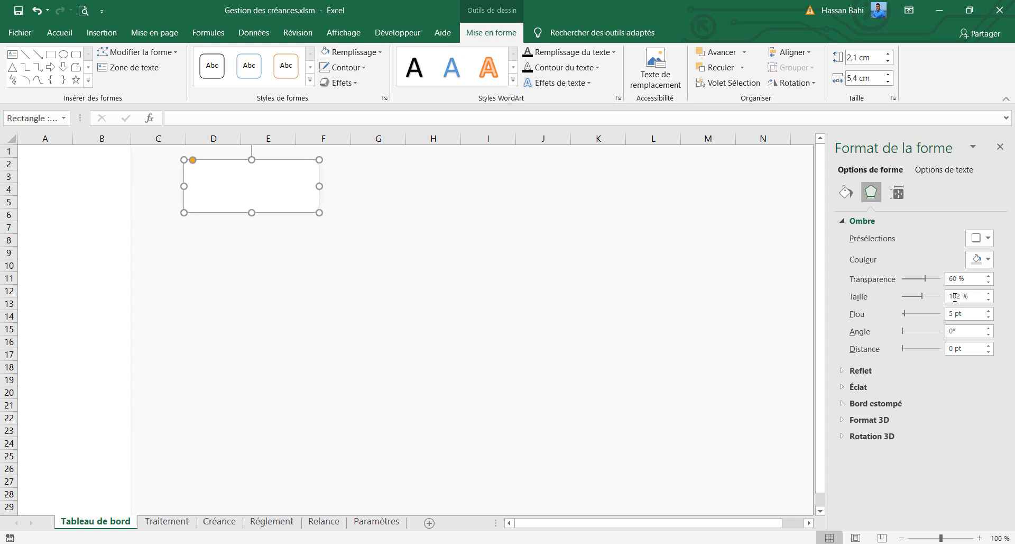
pyautogui.click(563, 267)
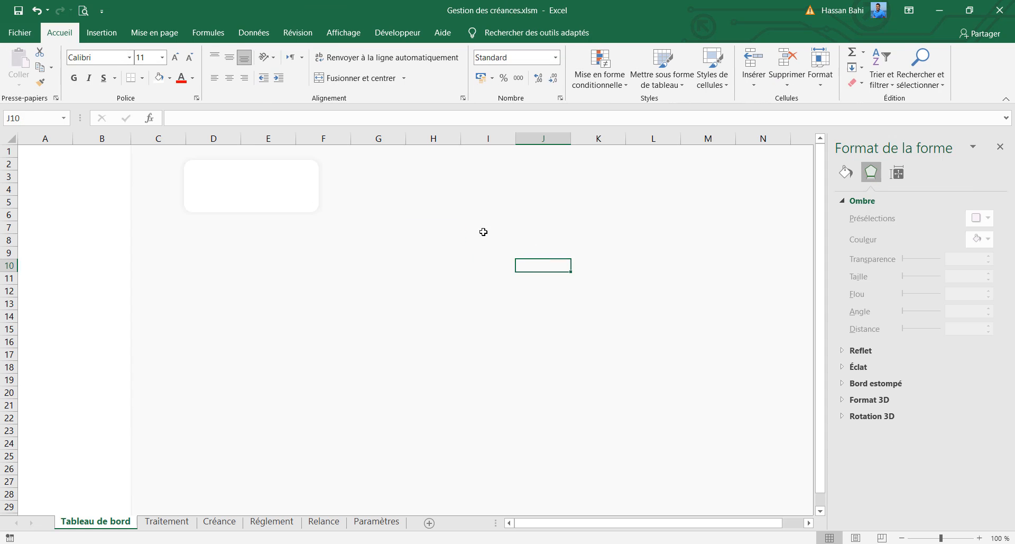
pyautogui.click(481, 231)
# Step: Move the white card left so that it starts in column C near row 2, and close the shape formatting pane
pyautogui.click(229, 189)
pyautogui.moveTo(229, 187); pyautogui.dragTo(222, 186)
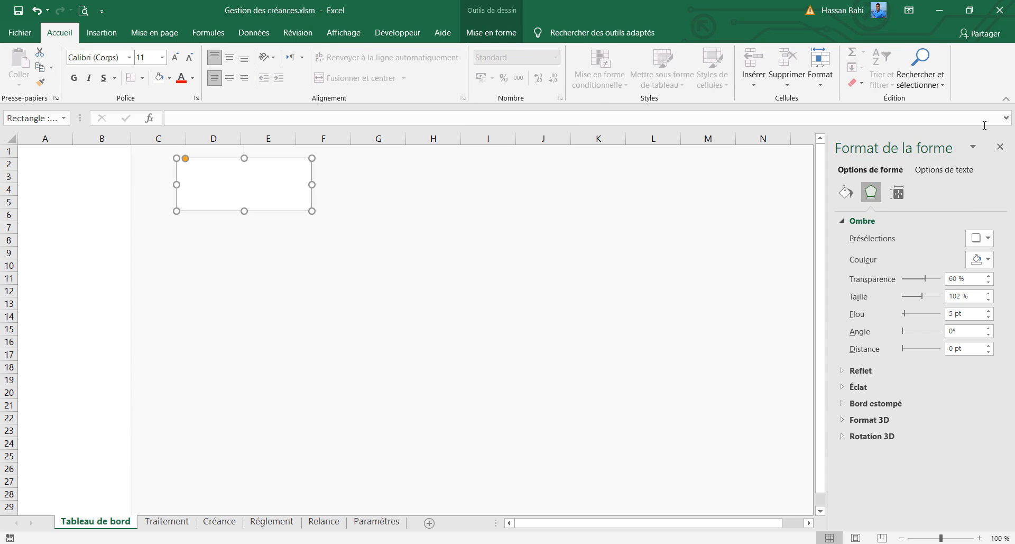
pyautogui.click(1000, 147)
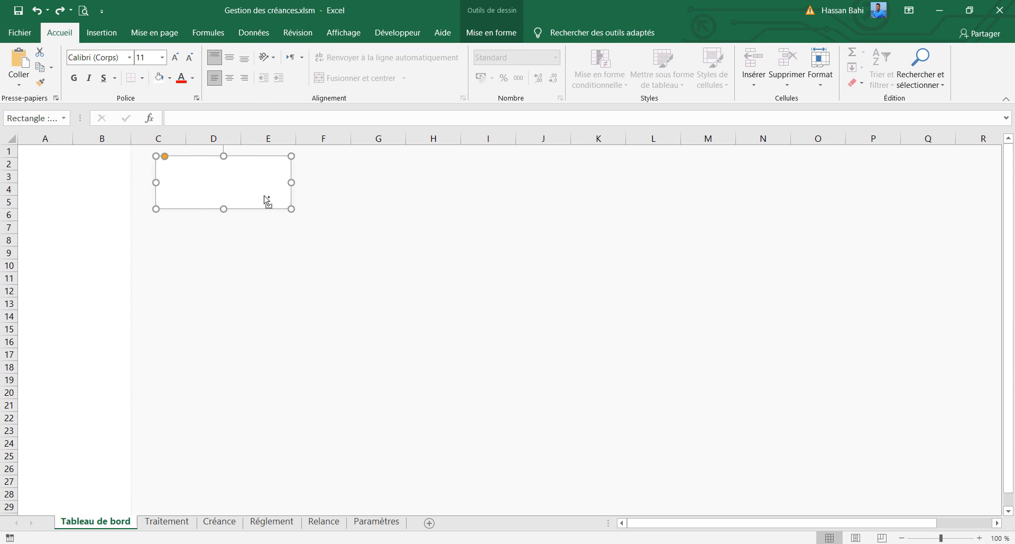
# Step: Paste five copies of the white rounded card onto the sheet
pyautogui.hotkey('ctrl', 'v')
pyautogui.hotkey('ctrl', 'v')
pyautogui.hotkey('ctrl', 'v')
pyautogui.hotkey('ctrl', 'v')
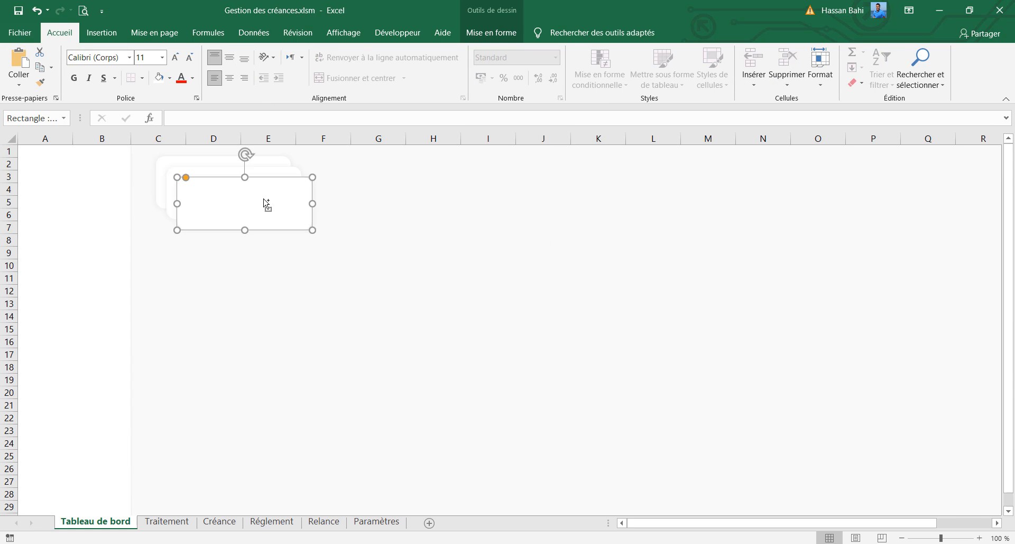
pyautogui.hotkey('ctrl', 'v')
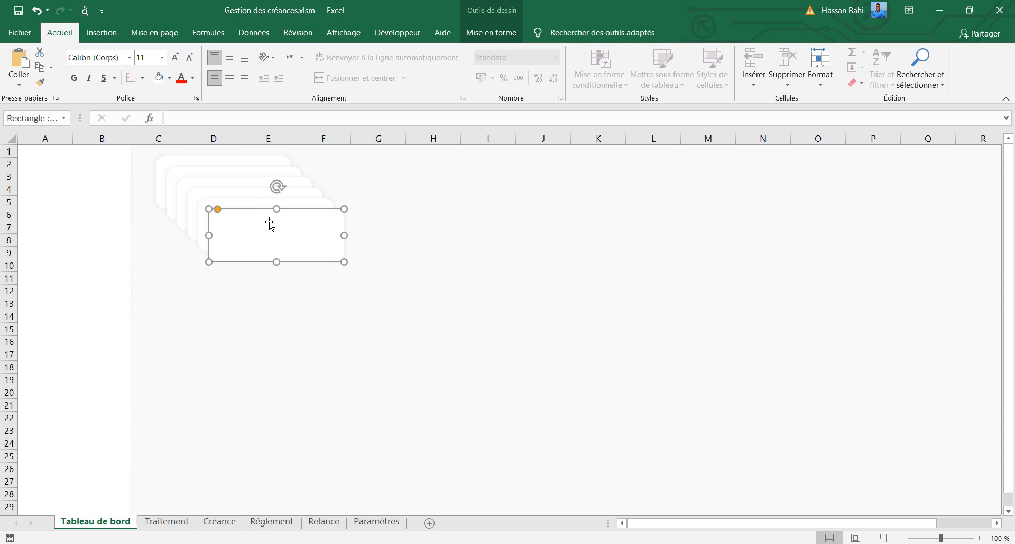
# Step: Spread the stacked white cards into a rough row across columns C to R near row 2
pyautogui.moveTo(271, 228); pyautogui.dragTo(921, 172)
pyautogui.moveTo(299, 238); pyautogui.dragTo(507, 199)
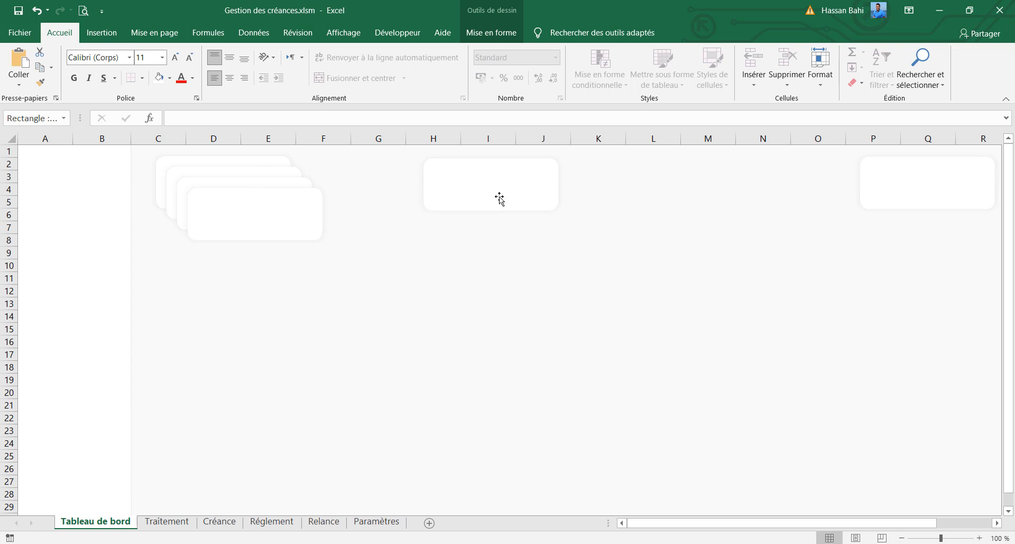
pyautogui.moveTo(246, 235); pyautogui.dragTo(556, 192)
pyautogui.moveTo(254, 213); pyautogui.dragTo(350, 195)
pyautogui.moveTo(236, 191); pyautogui.dragTo(697, 180)
# Step: Distribute all six white cards horizontally and align them to the top
pyautogui.keyDown('ctrl'); pyautogui.click(900, 182); pyautogui.keyUp('ctrl')
pyautogui.keyDown('ctrl'); pyautogui.click(574, 185); pyautogui.keyUp('ctrl')
pyautogui.keyDown('ctrl'); pyautogui.click(453, 185); pyautogui.keyUp('ctrl')
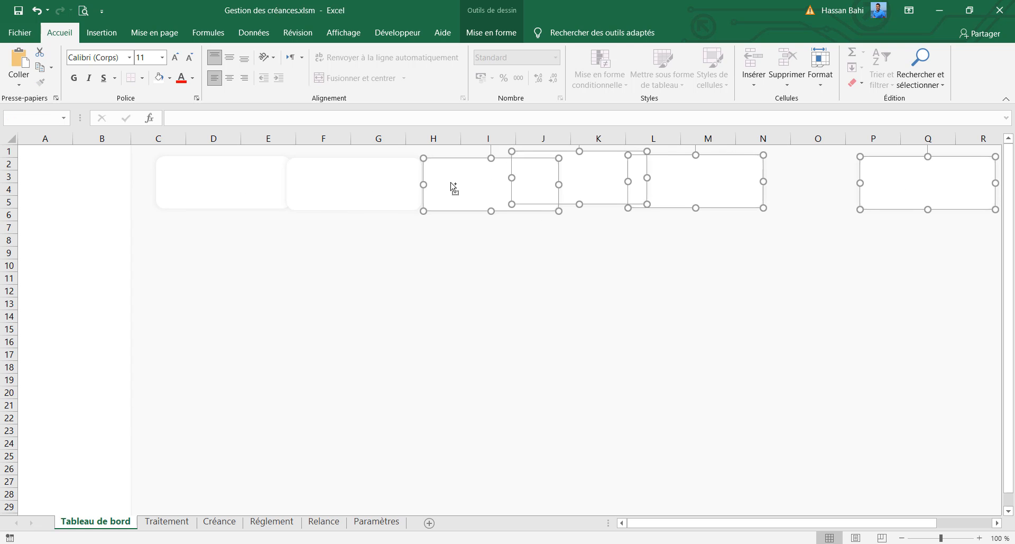
pyautogui.keyDown('ctrl'); pyautogui.click(364, 192); pyautogui.keyUp('ctrl')
pyautogui.keyDown('ctrl'); pyautogui.click(237, 193); pyautogui.keyUp('ctrl')
pyautogui.click(491, 32)
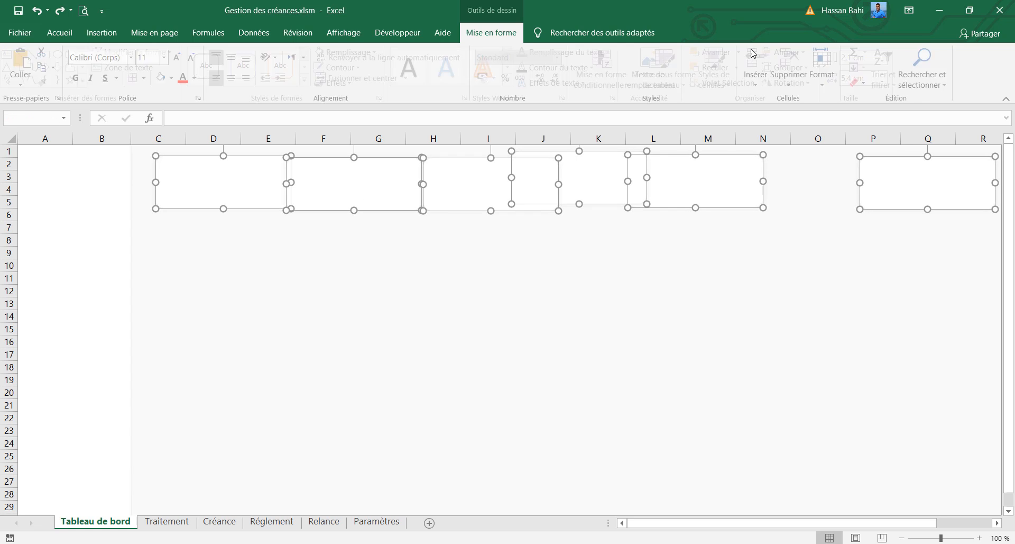
pyautogui.click(791, 52)
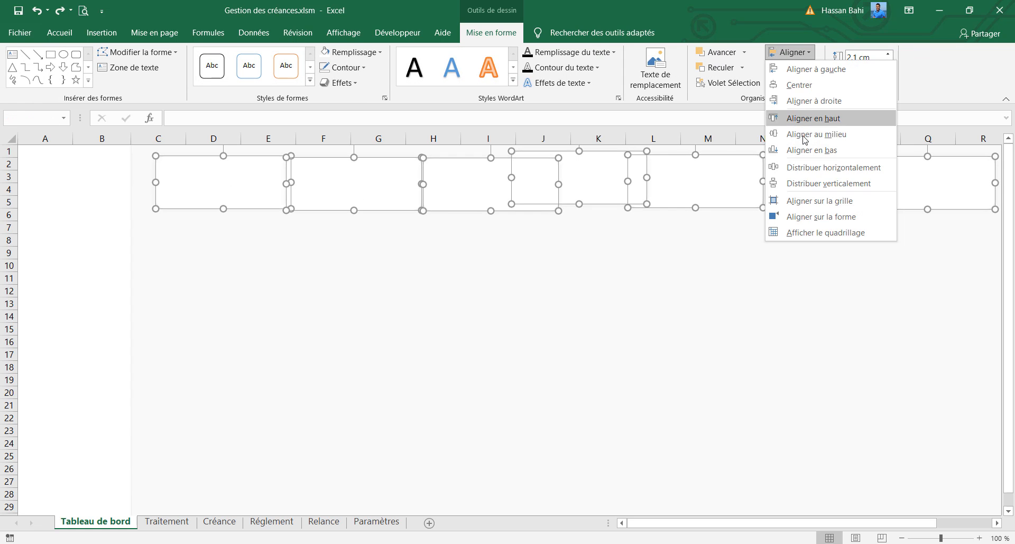
pyautogui.click(803, 169)
pyautogui.click(791, 52)
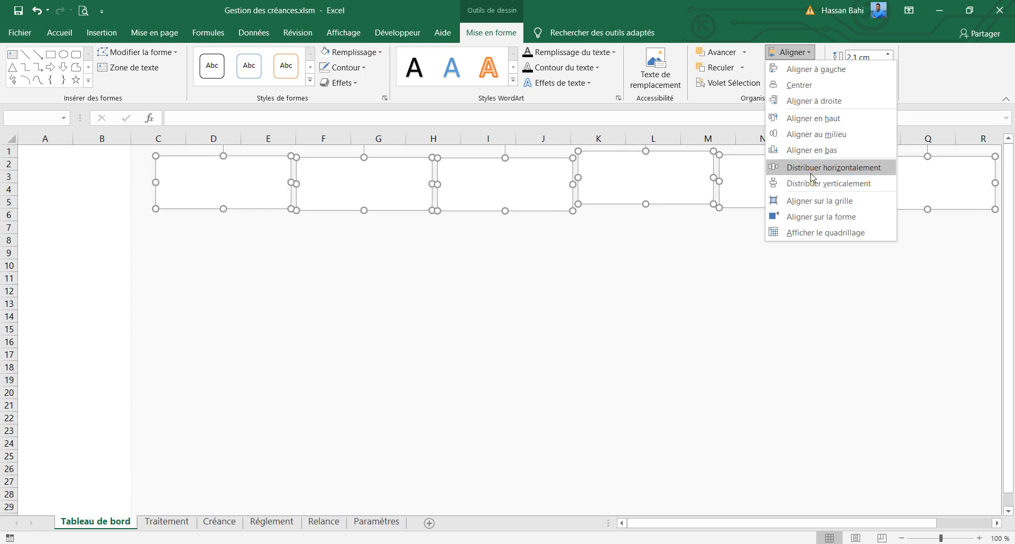
pyautogui.click(809, 120)
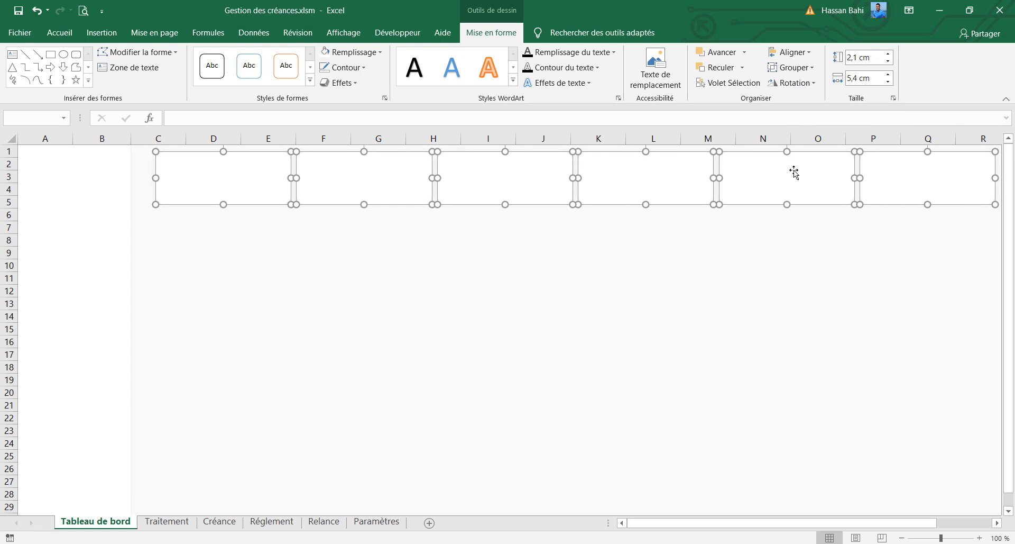
# Step: Move the row of six cards down to start at row 2 and shift it slightly left
pyautogui.moveTo(794, 172); pyautogui.dragTo(789, 184)
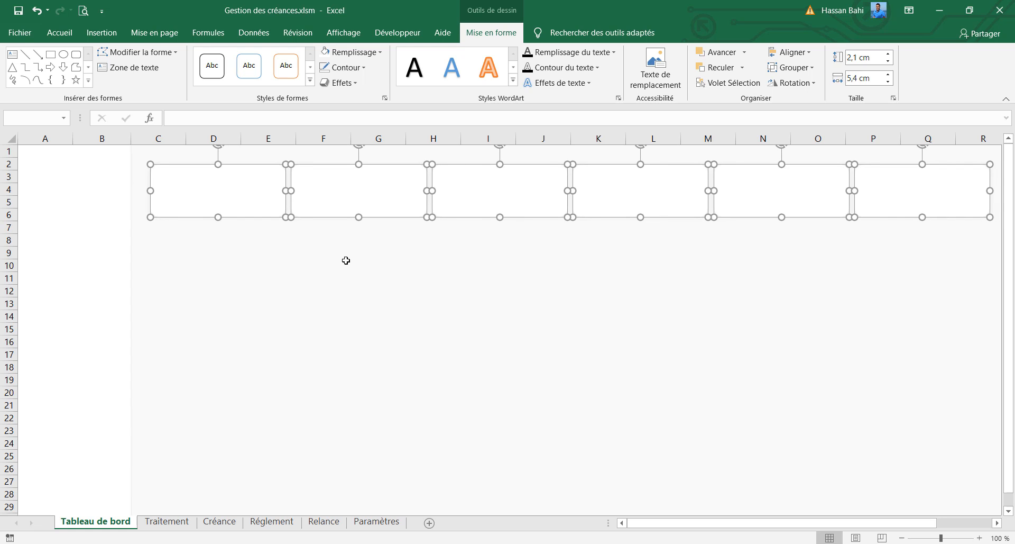
pyautogui.press('Left')
pyautogui.press('Left')
pyautogui.press('Left')
pyautogui.press('Down')
pyautogui.press('Left')
pyautogui.press('Left')
pyautogui.press('Left')
pyautogui.press('Left')
pyautogui.press('Left')
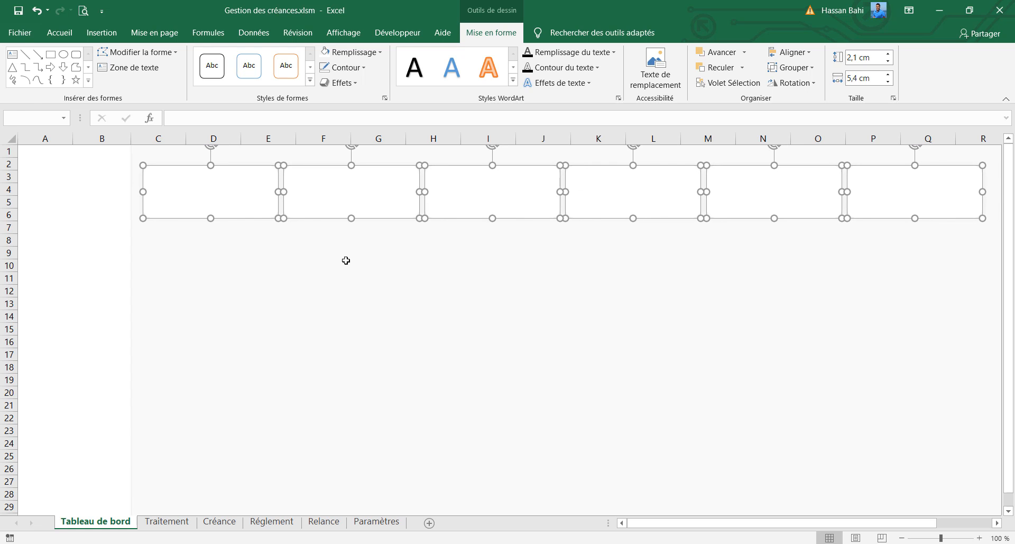
# Step: Narrow column B slightly
pyautogui.click(345, 260)
pyautogui.moveTo(131, 139); pyautogui.dragTo(129, 138)
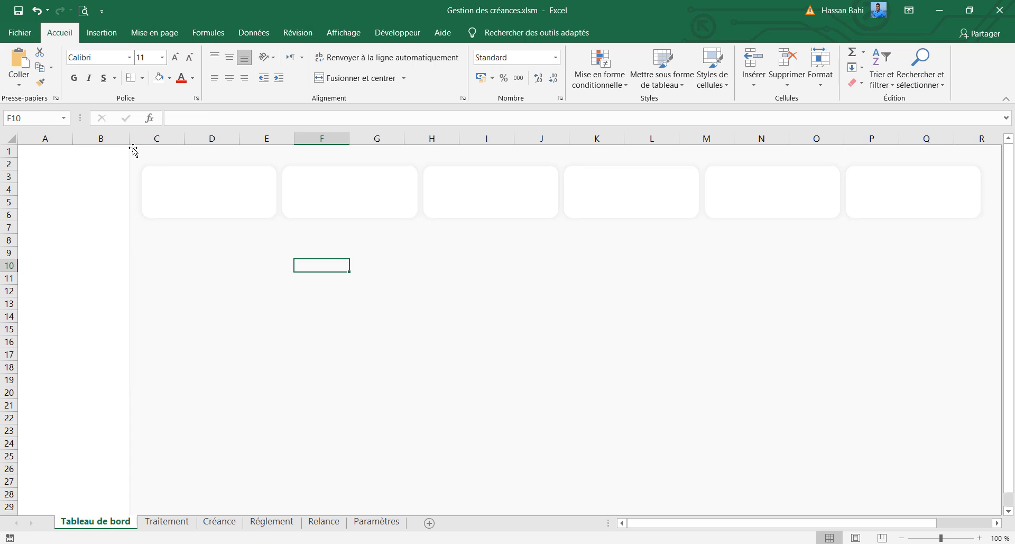
pyautogui.click(130, 149)
pyautogui.click(348, 292)
# Step: Reposition the six cards individually, lowering them to about row 3 and stretching the row a little wider at both ends
pyautogui.click(240, 206)
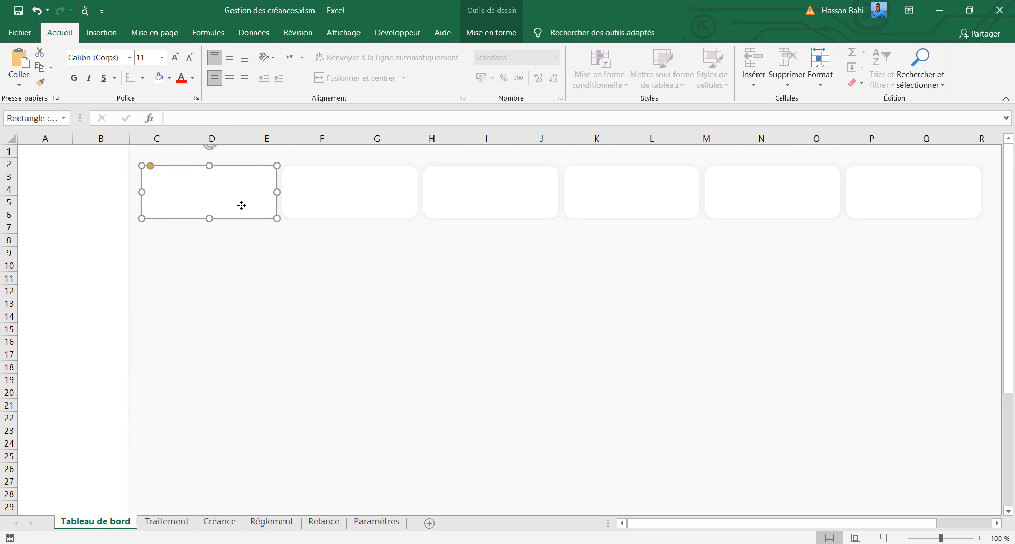
pyautogui.press('Left')
pyautogui.press('Left')
pyautogui.press('Left')
pyautogui.press('Left')
pyautogui.press('Down')
pyautogui.press('Down')
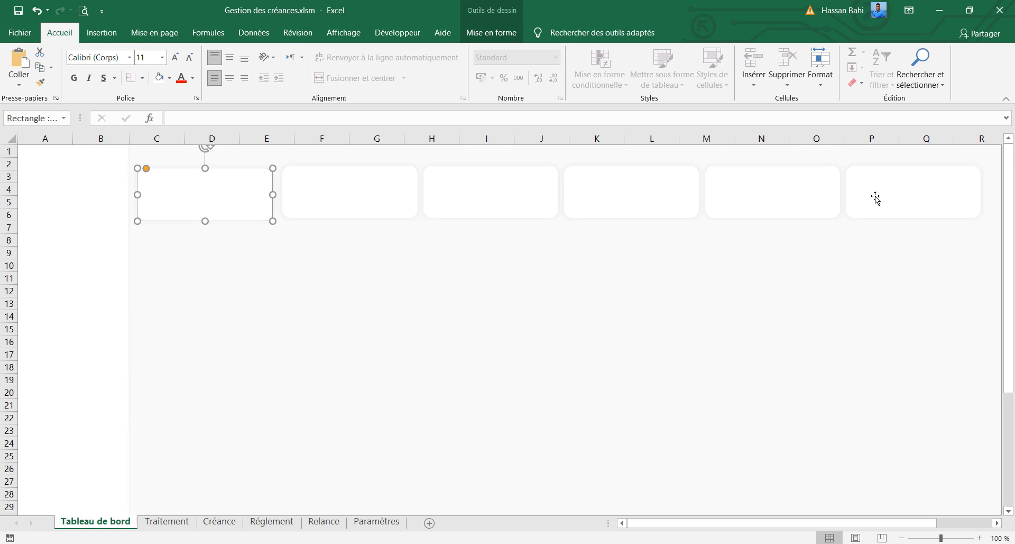
pyautogui.moveTo(874, 194); pyautogui.dragTo(881, 204)
pyautogui.moveTo(757, 200); pyautogui.dragTo(759, 206)
pyautogui.moveTo(633, 198); pyautogui.dragTo(636, 208)
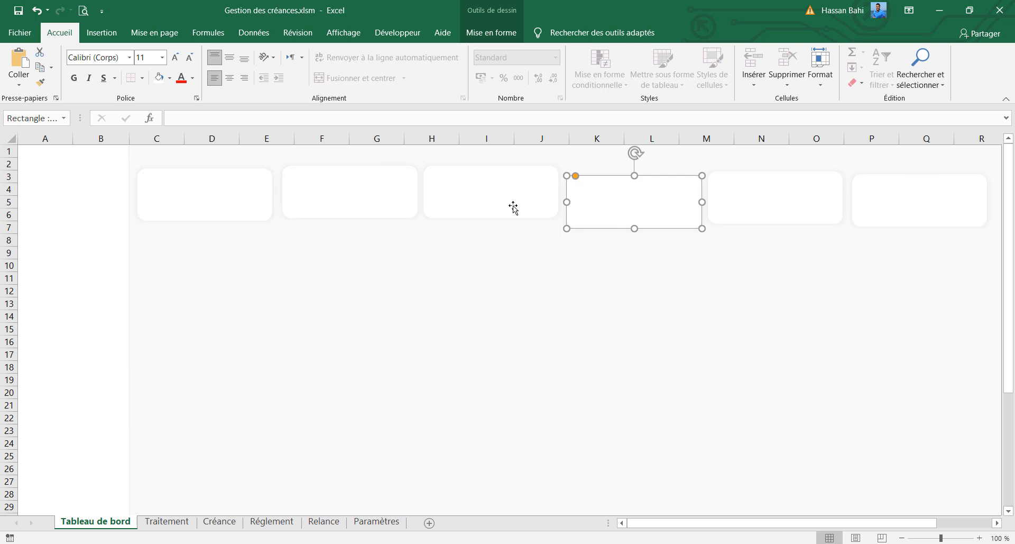
pyautogui.moveTo(513, 205); pyautogui.dragTo(513, 216)
pyautogui.moveTo(325, 201); pyautogui.dragTo(327, 209)
pyautogui.moveTo(202, 196); pyautogui.dragTo(202, 205)
# Step: Select the six lowered cards, align their tops and distribute them with equal horizontal gaps
pyautogui.click(920, 204)
pyautogui.keyDown('shift'); pyautogui.click(775, 200); pyautogui.keyUp('shift')
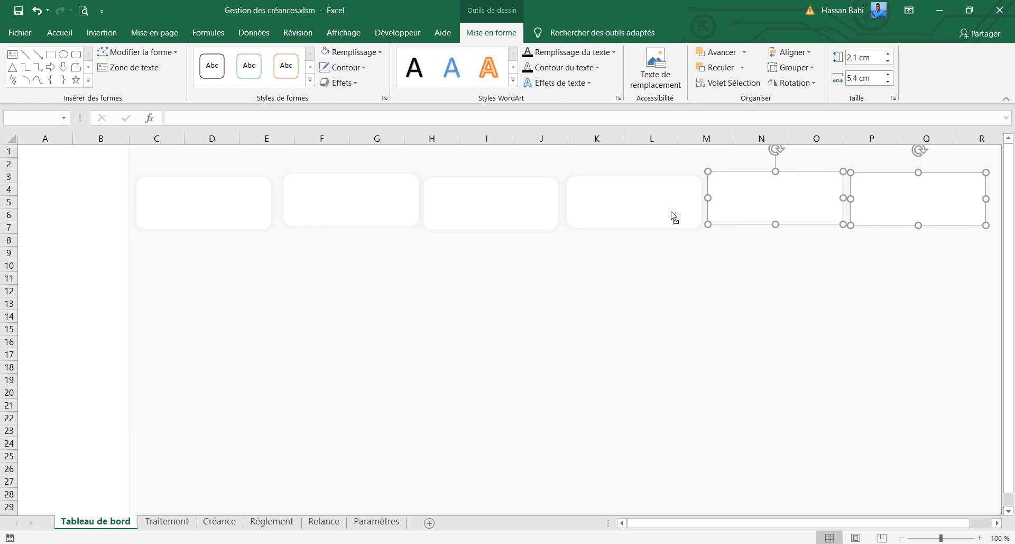
pyautogui.keyDown('shift'); pyautogui.click(669, 215); pyautogui.keyUp('shift')
pyautogui.keyDown('shift'); pyautogui.click(530, 217); pyautogui.keyUp('shift')
pyautogui.keyDown('shift'); pyautogui.click(398, 211); pyautogui.keyUp('shift')
pyautogui.keyDown('shift'); pyautogui.click(235, 210); pyautogui.keyUp('shift')
pyautogui.click(791, 52)
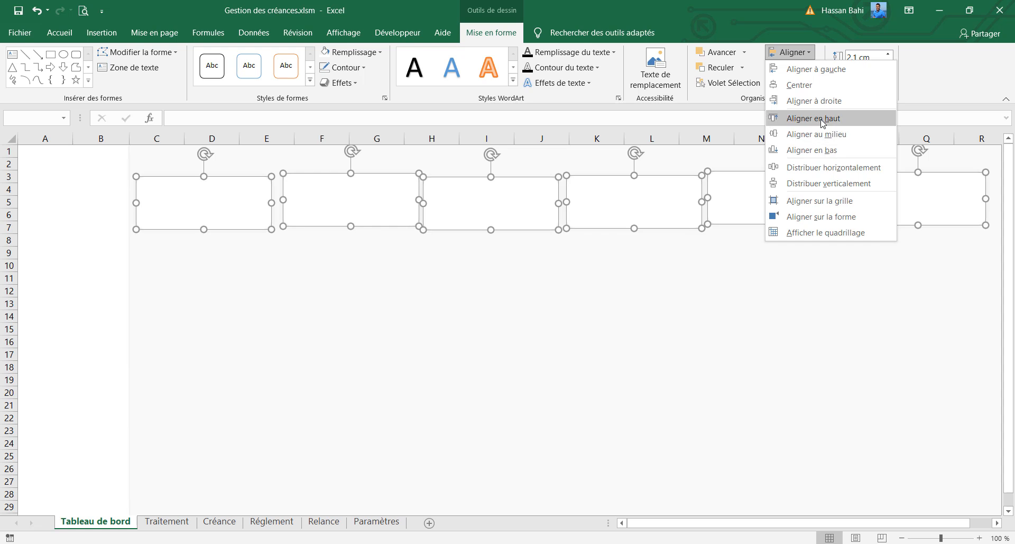
pyautogui.click(815, 116)
pyautogui.click(791, 52)
pyautogui.click(836, 168)
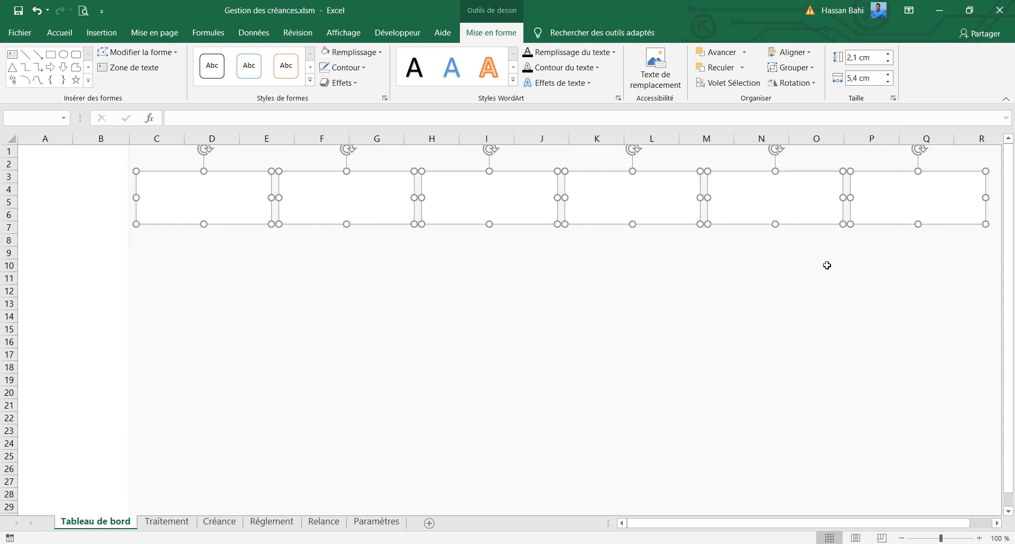
pyautogui.press('Escape')
# Step: Draw a rectangle about 1.33 cm high and 5.42 cm wide below the cards, around E9 to G11
pyautogui.click(102, 32)
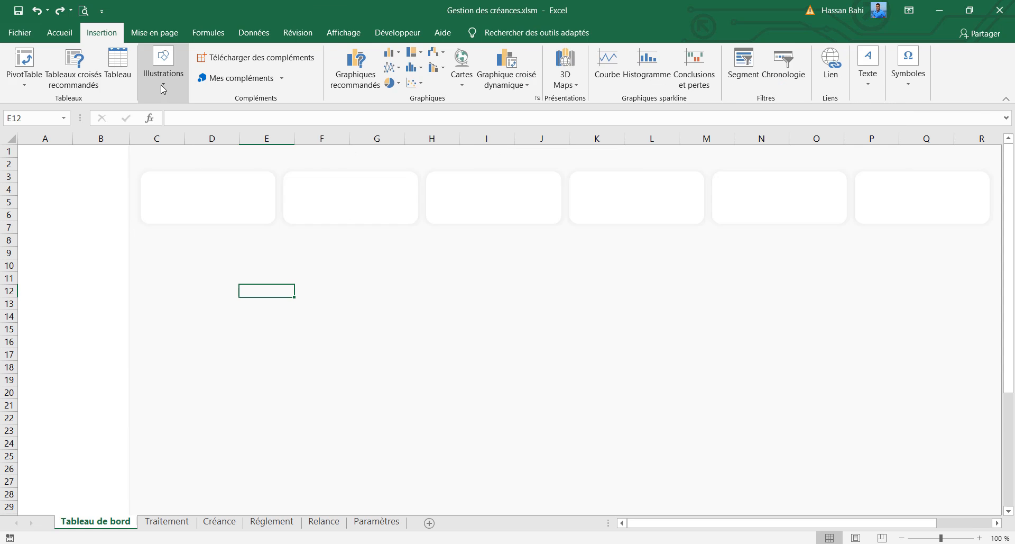
pyautogui.click(163, 67)
pyautogui.click(184, 126)
pyautogui.click(216, 167)
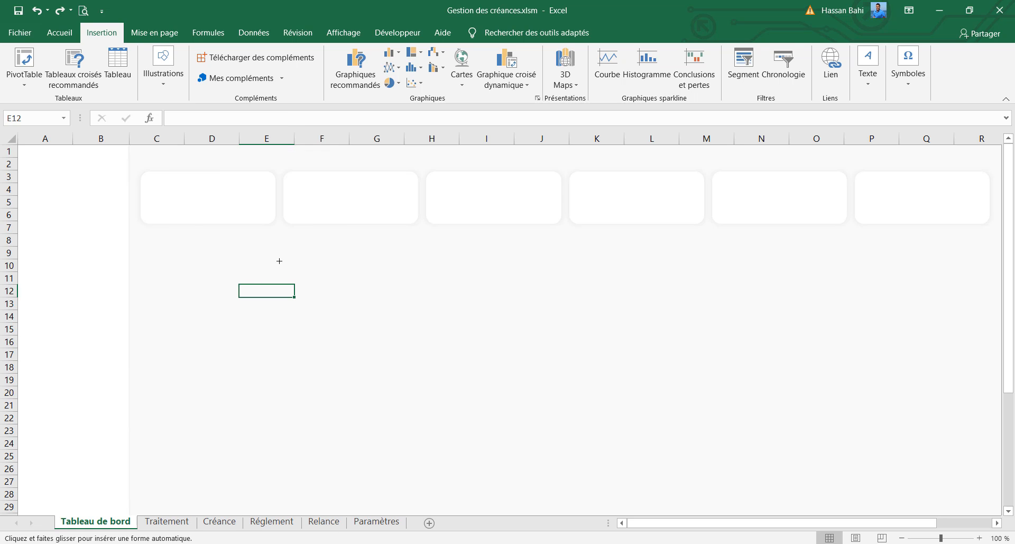
pyautogui.moveTo(246, 255); pyautogui.dragTo(382, 288)
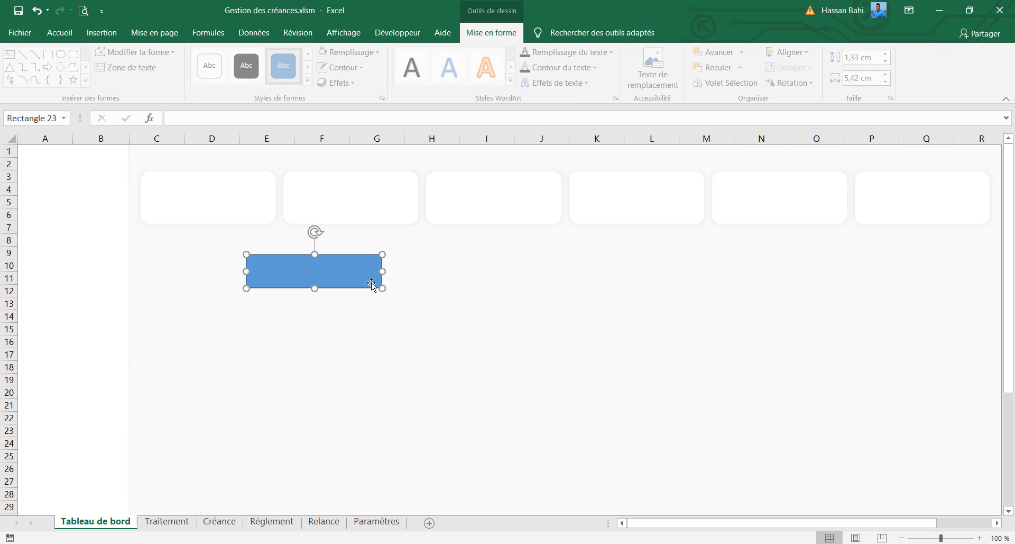
# Step: Fill the new rectangle with white and remove its outline
pyautogui.click(352, 52)
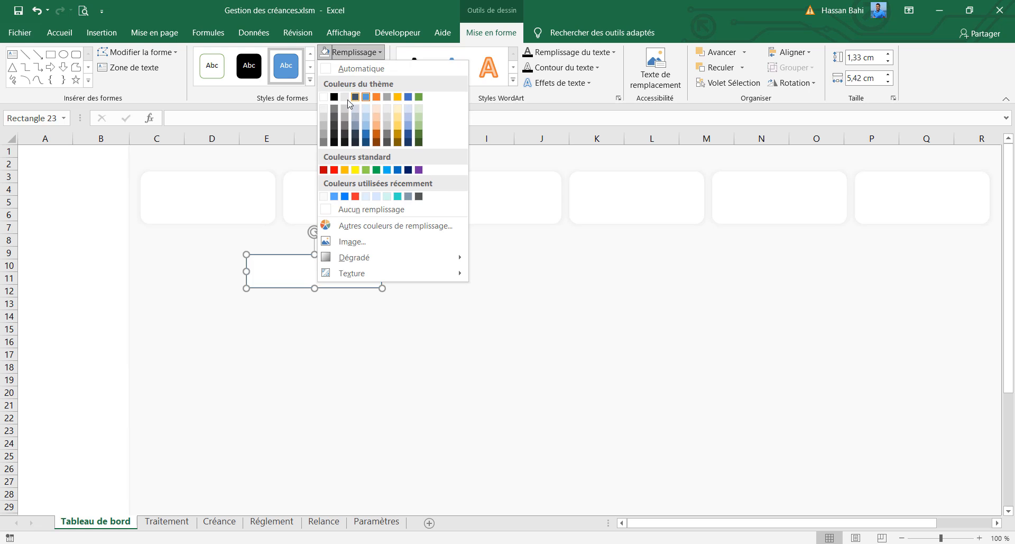
pyautogui.click(324, 98)
pyautogui.click(344, 68)
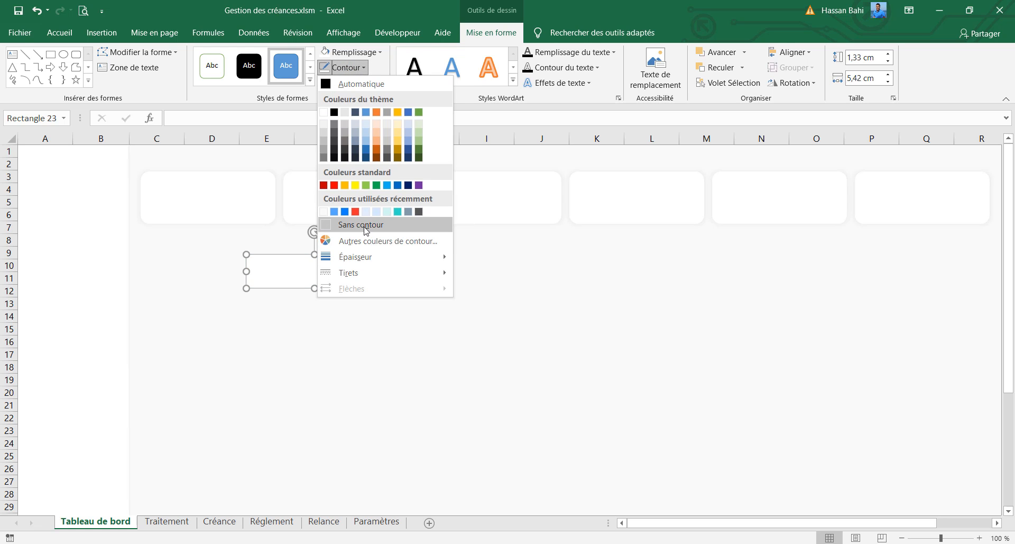
pyautogui.click(364, 224)
# Step: Add the text "Chiffre d'affaire" to the white rectangle in black
pyautogui.rightClick(348, 281)
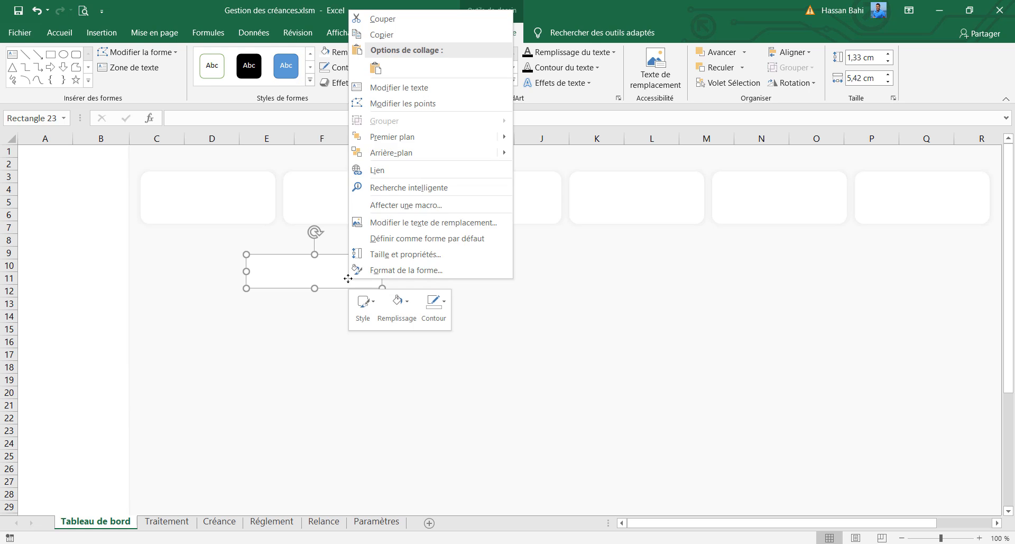
pyautogui.click(392, 93)
pyautogui.click(60, 32)
pyautogui.click(193, 77)
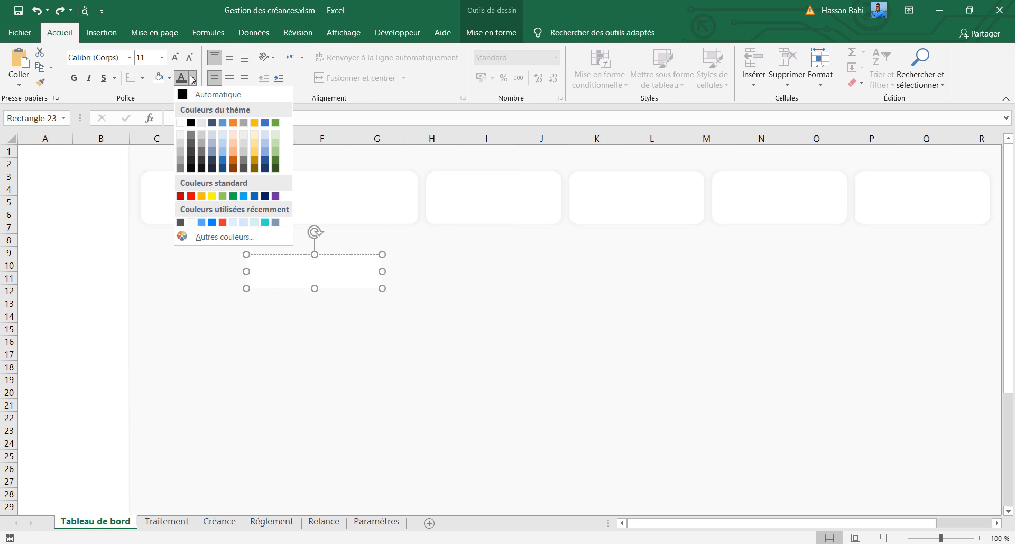
pyautogui.click(191, 122)
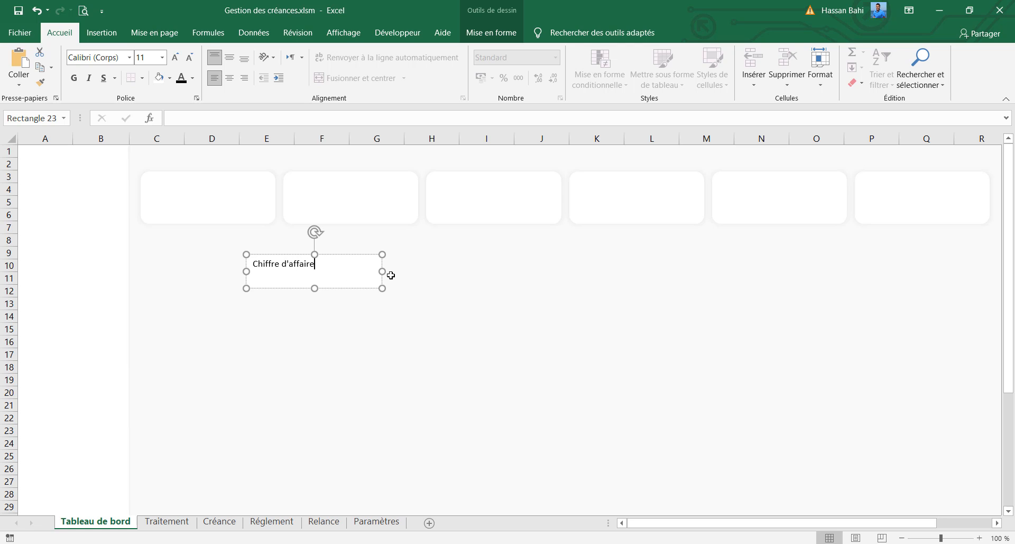
# Step: Narrow the "Chiffre d'affaire" label to about 3.83 cm, place it on the first card and remove its fill
pyautogui.click(342, 270)
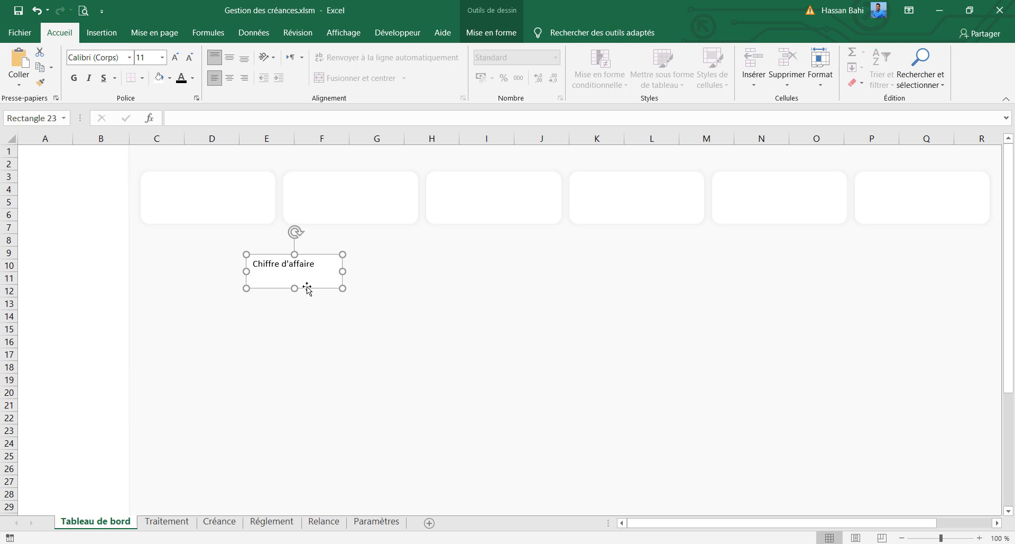
pyautogui.moveTo(306, 287); pyautogui.dragTo(205, 190)
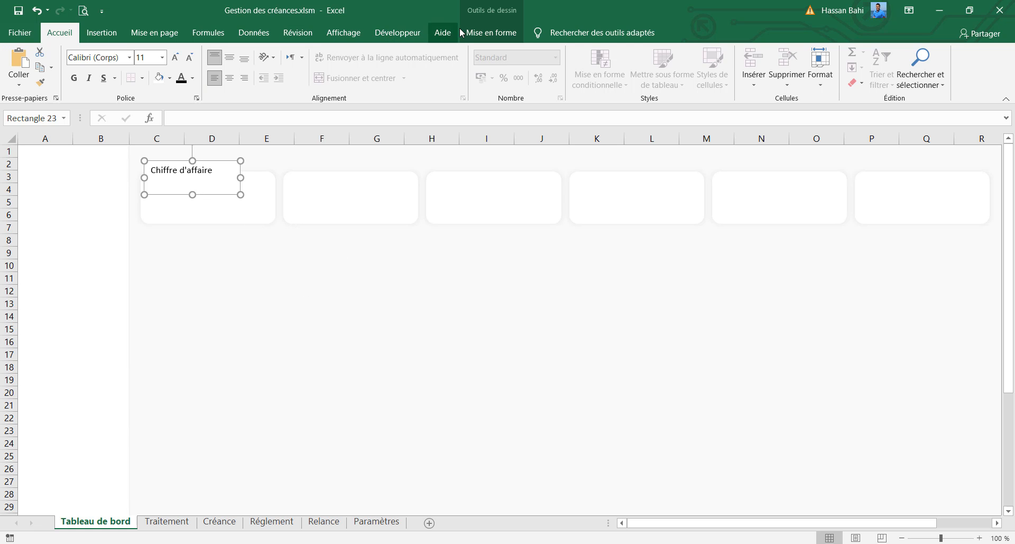
pyautogui.click(492, 32)
pyautogui.click(351, 51)
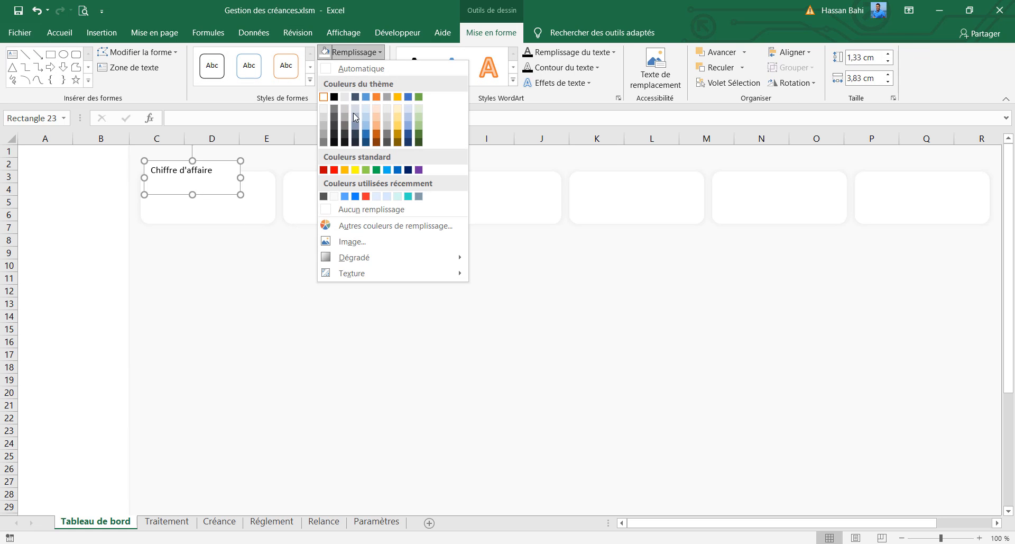
pyautogui.click(347, 209)
# Step: Reduce the label's height to about 0.7 cm and make a copy below reading "Encaissé", about 2.9 cm wide
pyautogui.moveTo(193, 193); pyautogui.dragTo(262, 271)
pyautogui.tripleClick(258, 263)
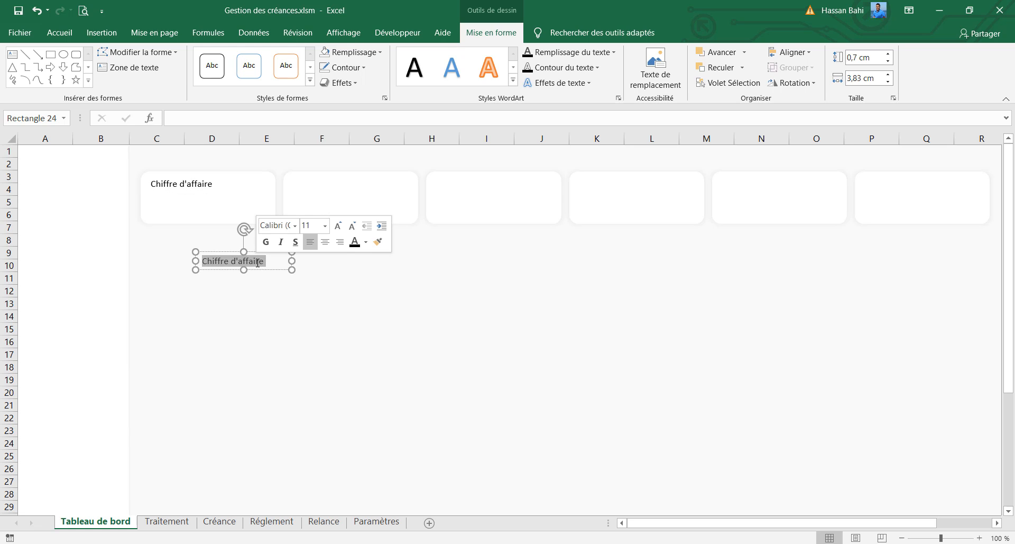
pyautogui.write('Encaissé')
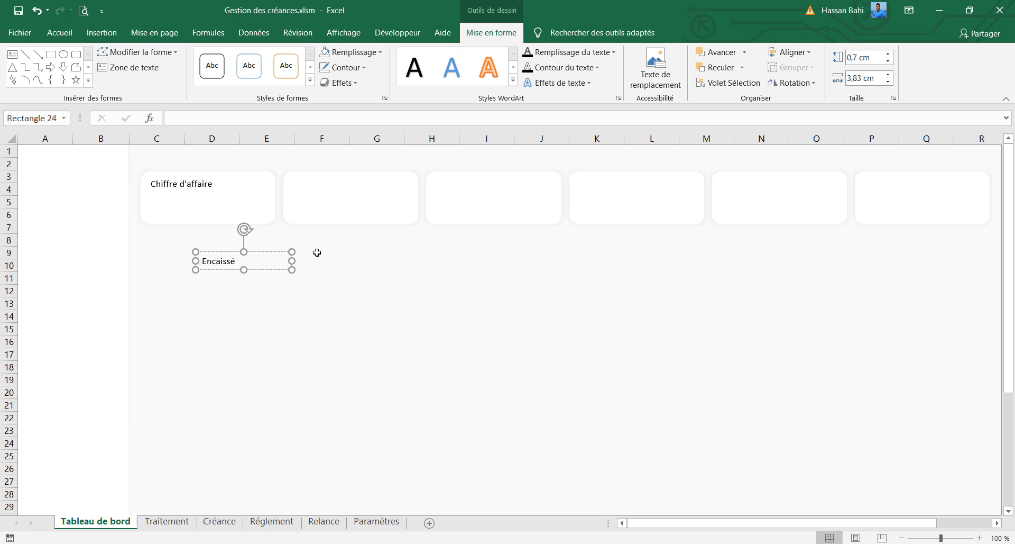
pyautogui.moveTo(292, 260); pyautogui.dragTo(270, 296)
# Step: Duplicate the "Encaissé" label and change the copy's text to "A venir"
pyautogui.hotkey('ctrl', 'd')
pyautogui.click(239, 287)
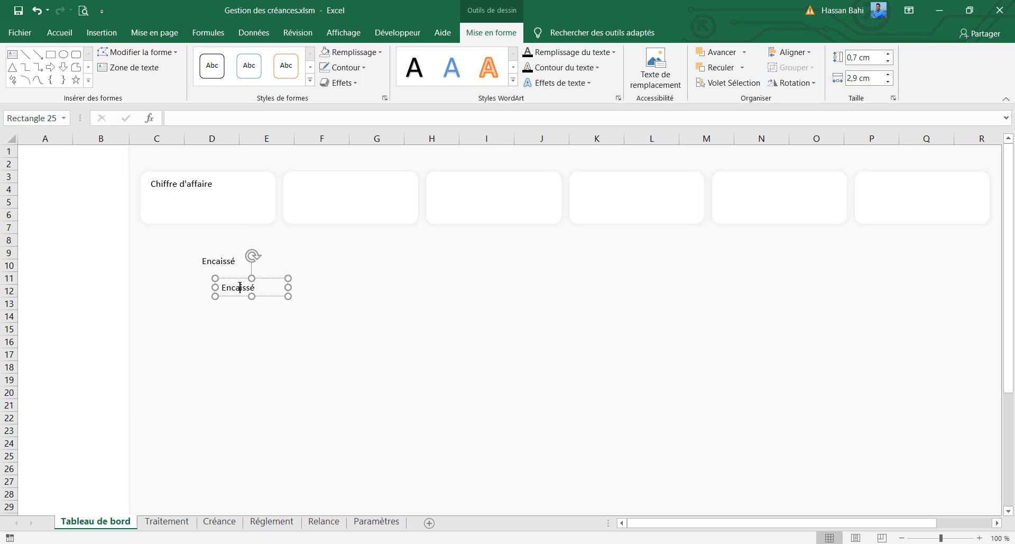
pyautogui.doubleClick(240, 287)
pyautogui.write('A venir')
pyautogui.click(254, 315)
# Step: Create further copies of the label reading "Retard", "% recouvrement" and "DSO (jours)"
pyautogui.moveTo(248, 296); pyautogui.dragTo(333, 298)
pyautogui.hotkey('ctrl', 'd')
pyautogui.hotkey('ctrl', 'z')
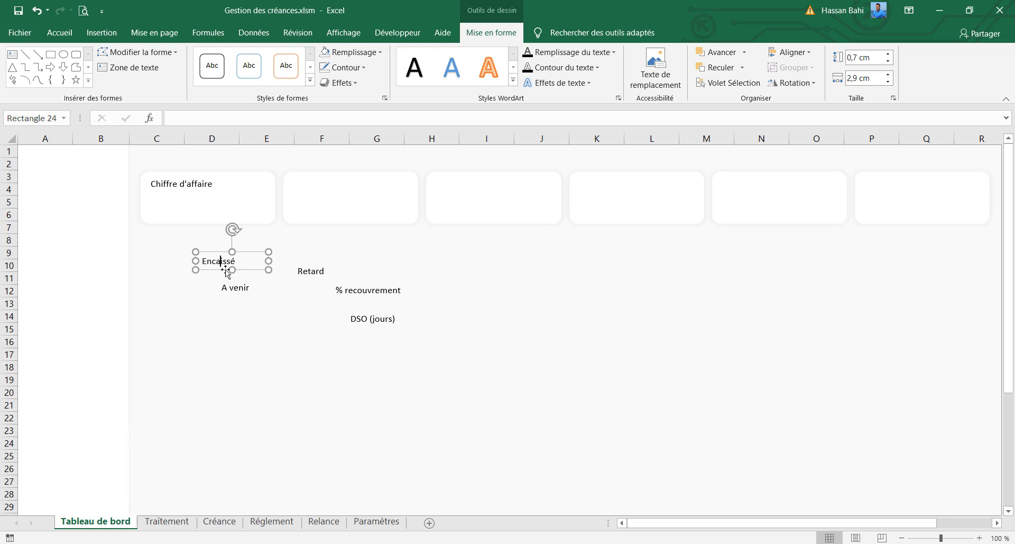
# Step: Place the labels Encaissé, A venir, Retard, % recouvrement and DSO (jours) at the top of cards two to six, in that order
pyautogui.moveTo(226, 271); pyautogui.dragTo(321, 194)
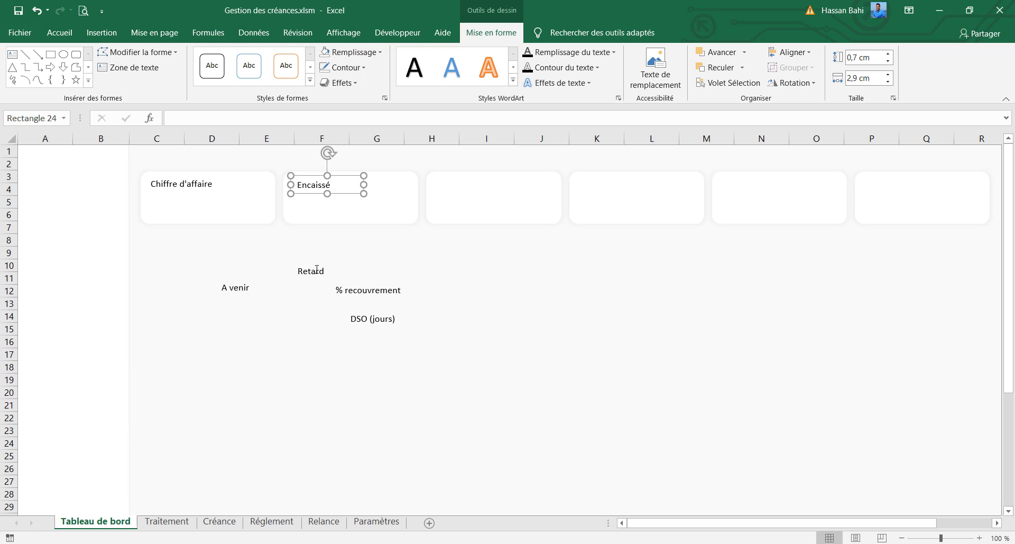
pyautogui.click(317, 269)
pyautogui.moveTo(246, 293); pyautogui.dragTo(466, 190)
pyautogui.moveTo(318, 277); pyautogui.dragTo(605, 191)
pyautogui.moveTo(376, 290); pyautogui.dragTo(773, 191)
pyautogui.moveTo(393, 327); pyautogui.dragTo(910, 190)
# Step: Align the six card labels to the top and nudge them slightly down together
pyautogui.keyDown('shift'); pyautogui.click(727, 185); pyautogui.keyUp('shift')
pyautogui.keyDown('shift'); pyautogui.click(583, 183); pyautogui.keyUp('shift')
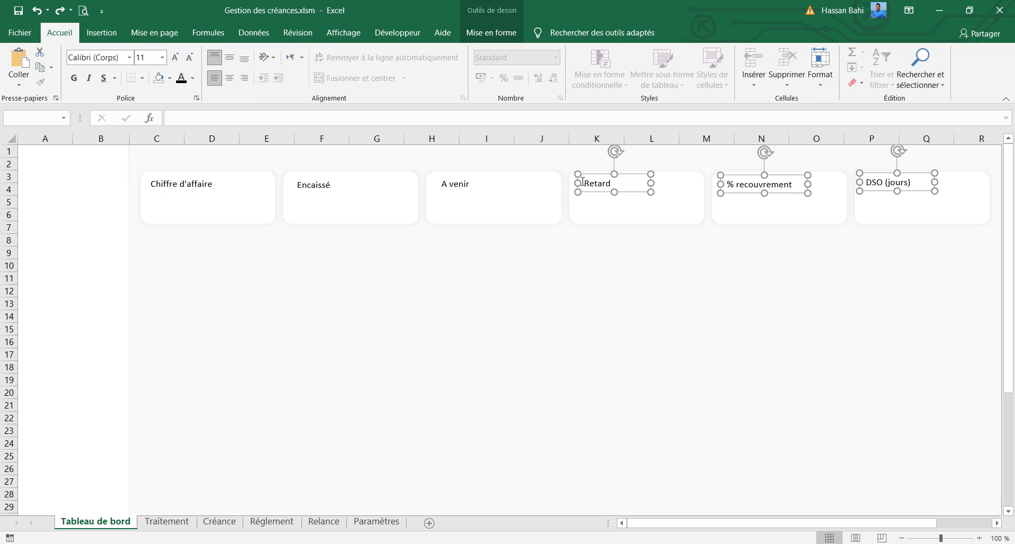
pyautogui.keyDown('shift'); pyautogui.click(440, 182); pyautogui.keyUp('shift')
pyautogui.keyDown('shift'); pyautogui.click(313, 185); pyautogui.keyUp('shift')
pyautogui.keyDown('shift'); pyautogui.click(205, 185); pyautogui.keyUp('shift')
pyautogui.click(492, 32)
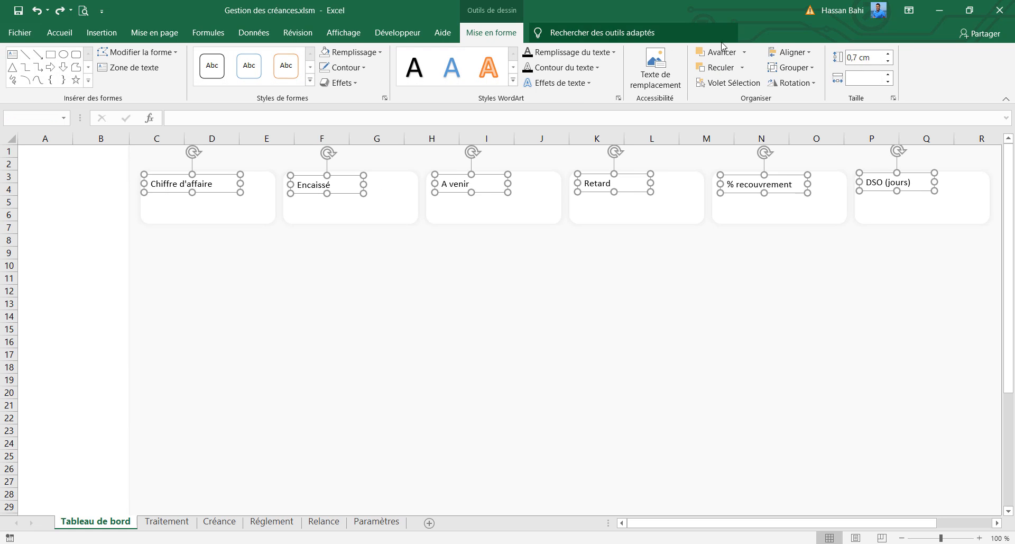
pyautogui.click(790, 53)
pyautogui.click(813, 118)
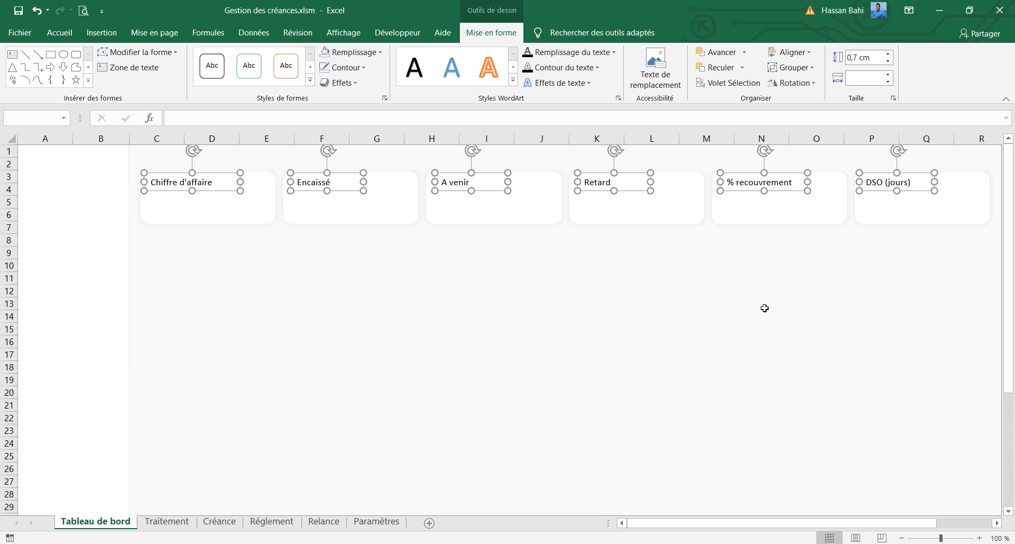
pyautogui.press('Down')
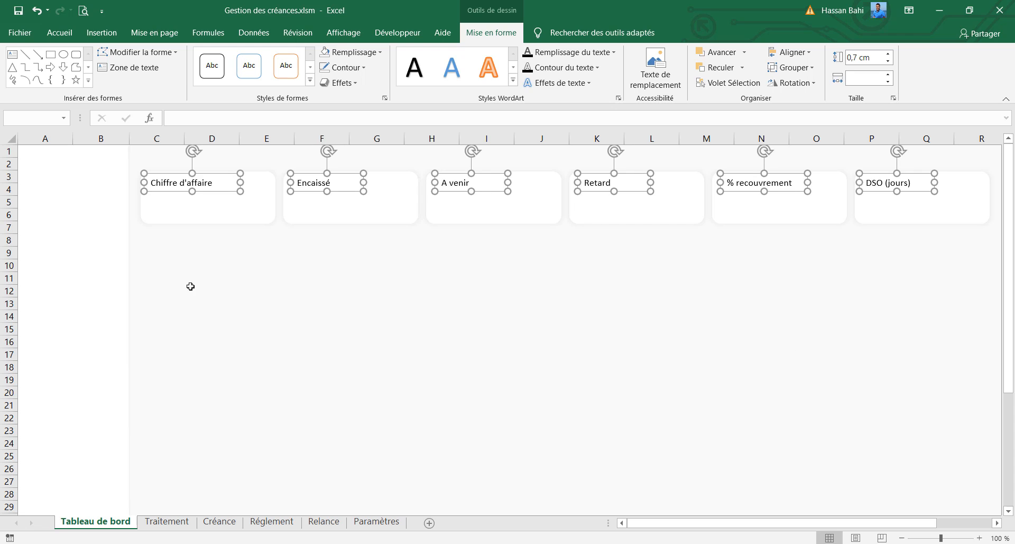
# Step: Set the six card labels to Lato Semibold in grey-blue and nudge the Chiffre d'affaire label slightly to the right
pyautogui.click(59, 32)
pyautogui.click(115, 58)
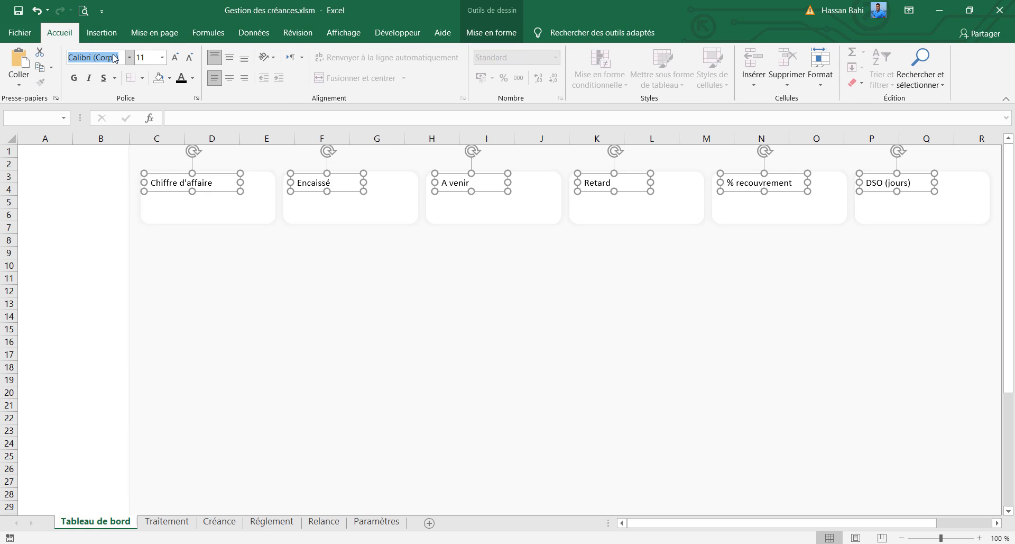
pyautogui.write('Lato Semibold')
pyautogui.press('Return')
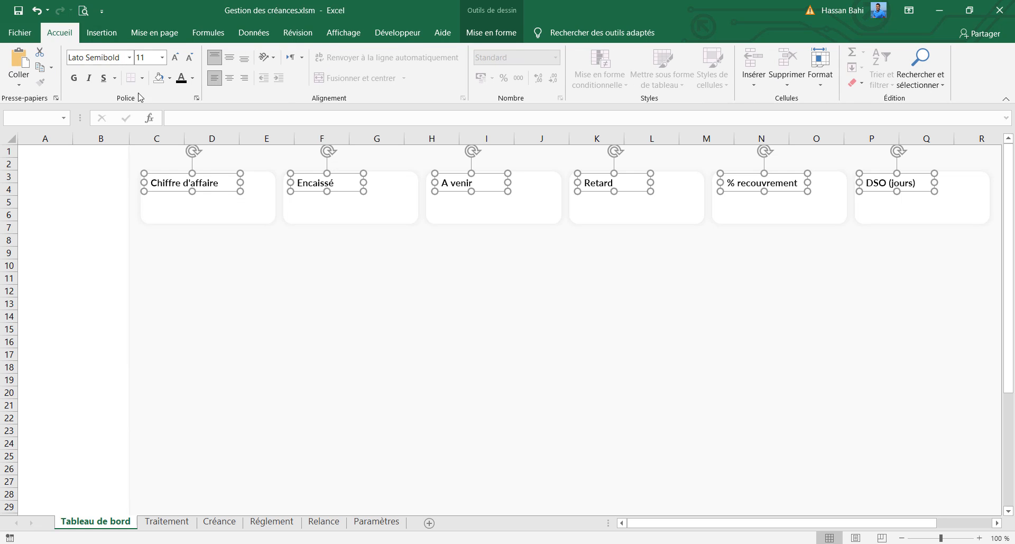
pyautogui.click(194, 77)
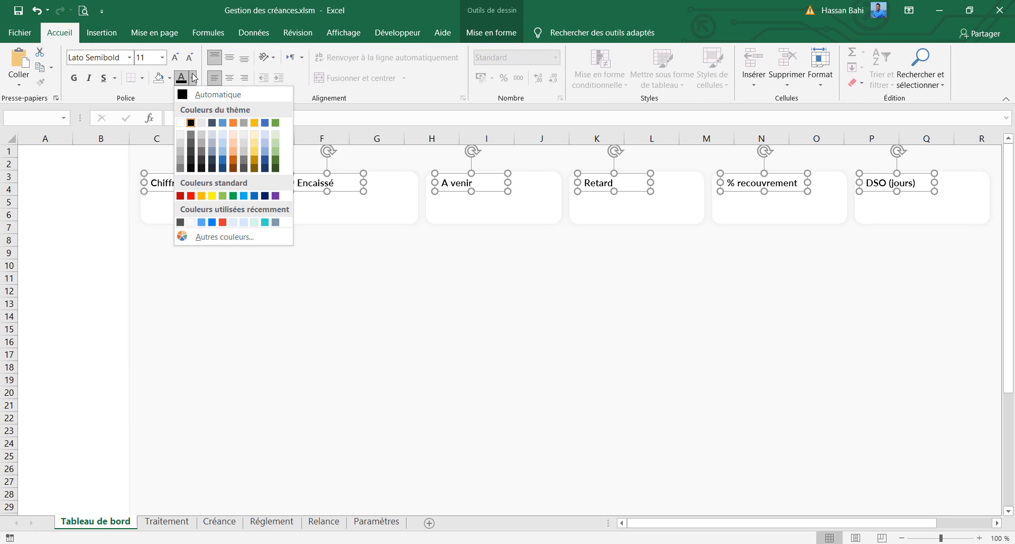
pyautogui.click(276, 222)
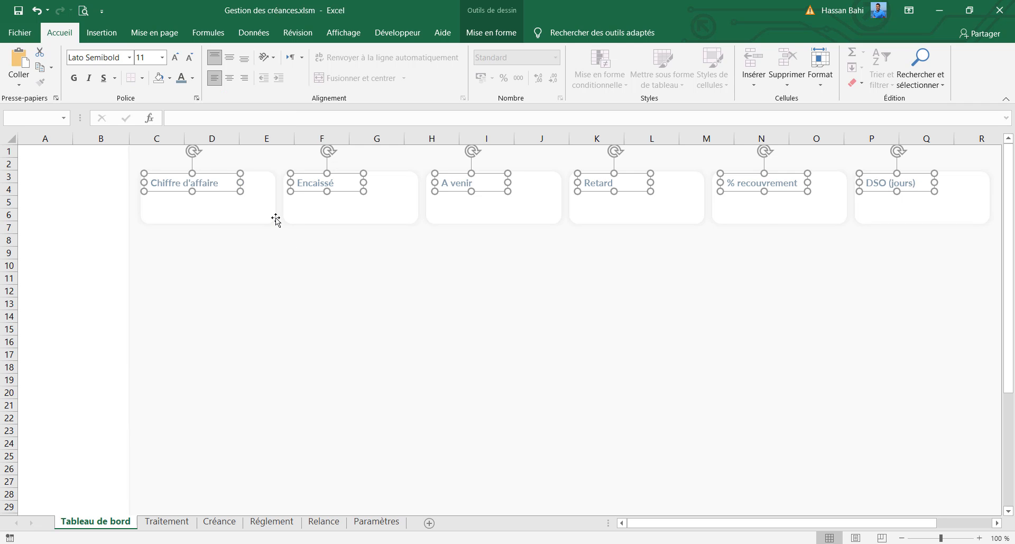
pyautogui.press('Escape')
pyautogui.click(182, 183)
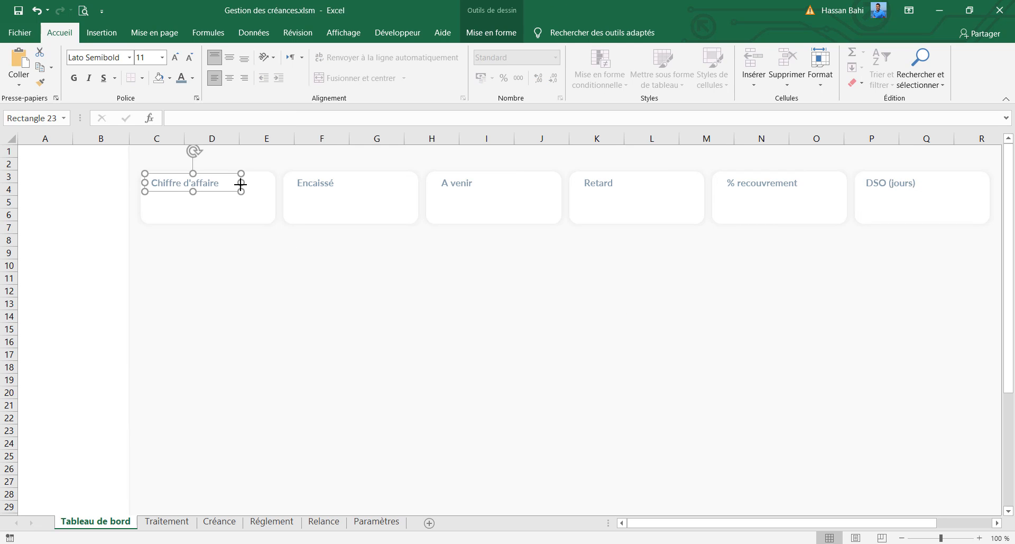
# Step: Fill the % recouvrement and DSO (jours) cards with the recently used light blue
pyautogui.click(782, 212)
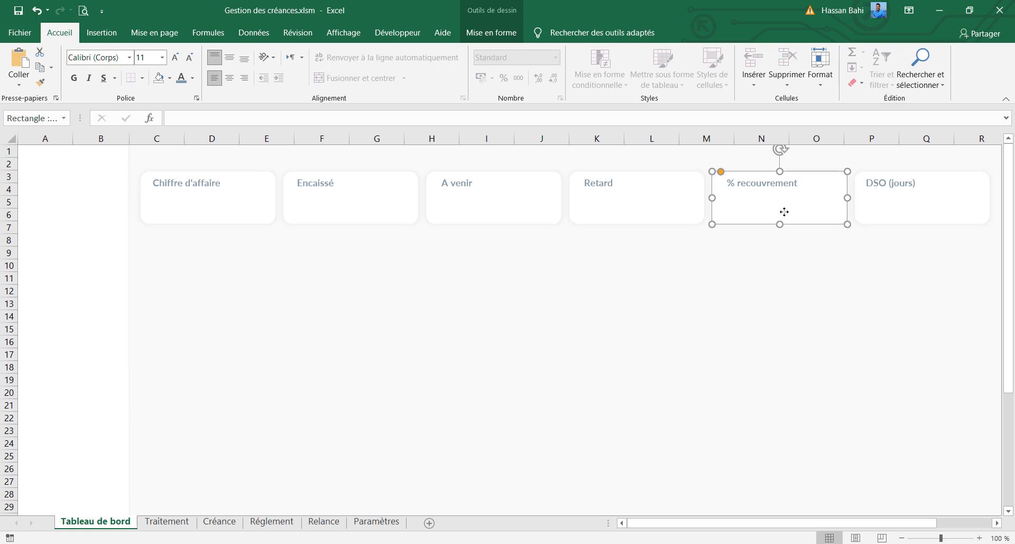
pyautogui.click(921, 214)
pyautogui.keyDown('shift'); pyautogui.click(756, 202); pyautogui.keyUp('shift')
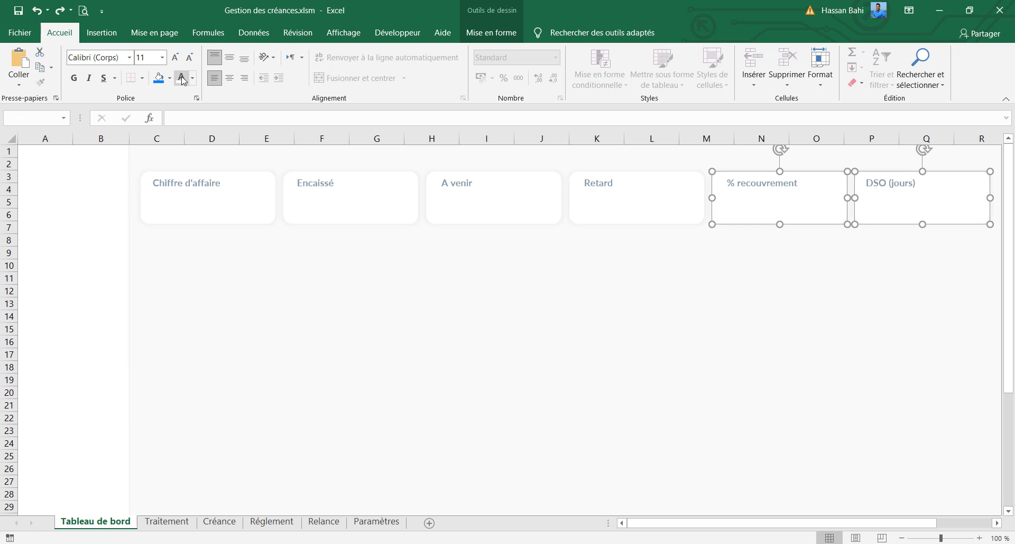
pyautogui.click(482, 35)
pyautogui.click(371, 53)
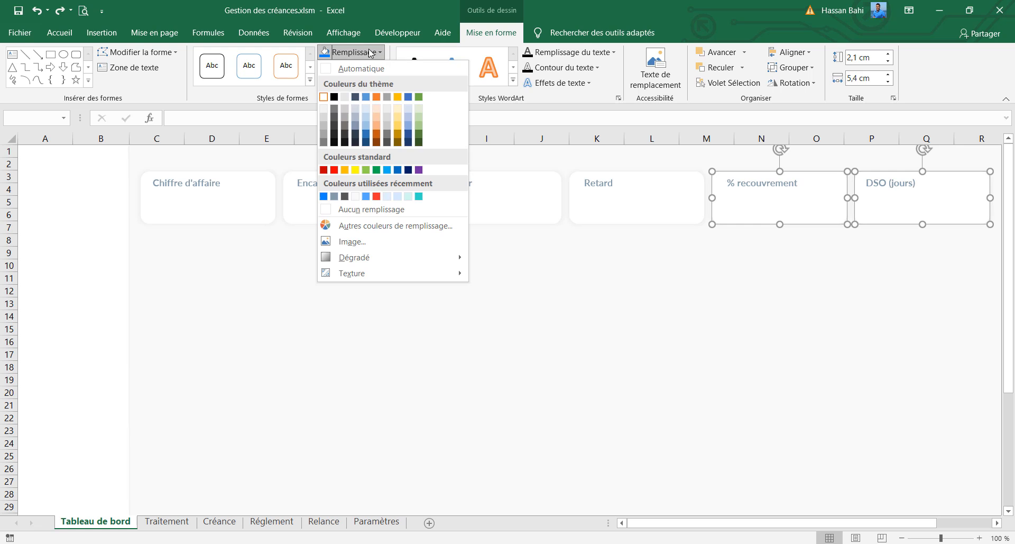
pyautogui.click(366, 197)
# Step: Make the text of the % recouvrement and DSO (jours) labels white
pyautogui.click(776, 184)
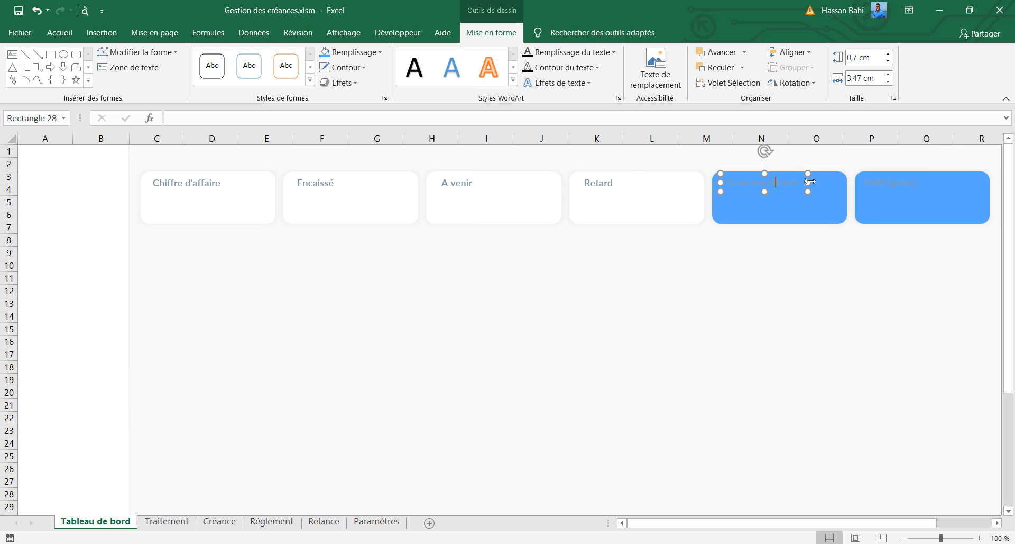
pyautogui.keyDown('shift'); pyautogui.click(877, 180); pyautogui.keyUp('shift')
pyautogui.click(59, 32)
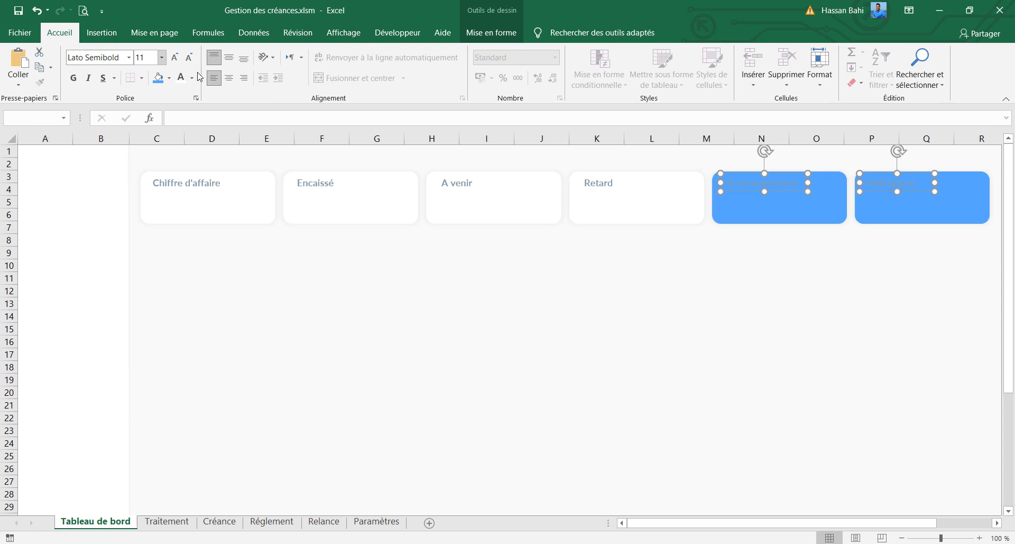
pyautogui.click(182, 80)
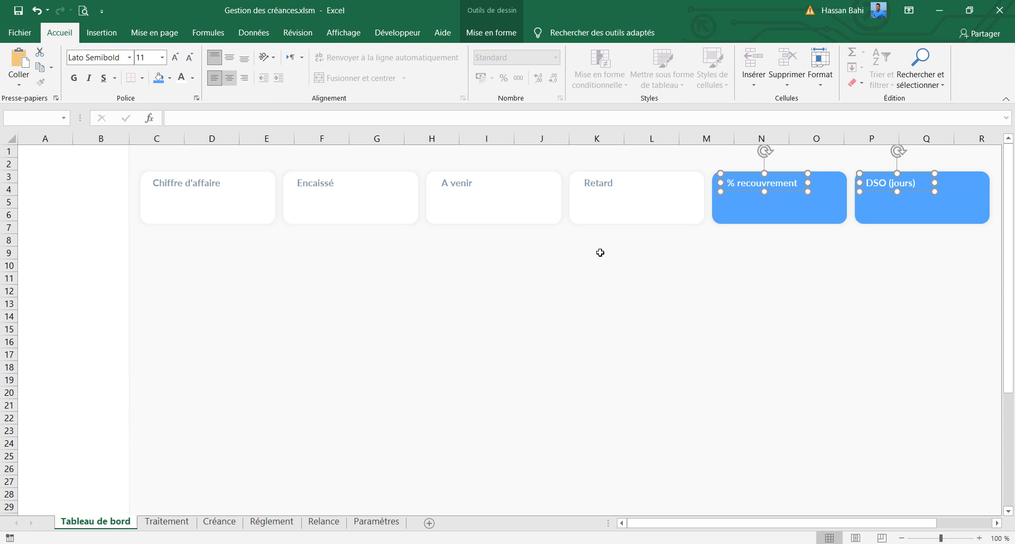
pyautogui.click(658, 262)
# Step: Apply the centred outer shadow preset to the two blue cards, % recouvrement and DSO (jours)
pyautogui.click(750, 218)
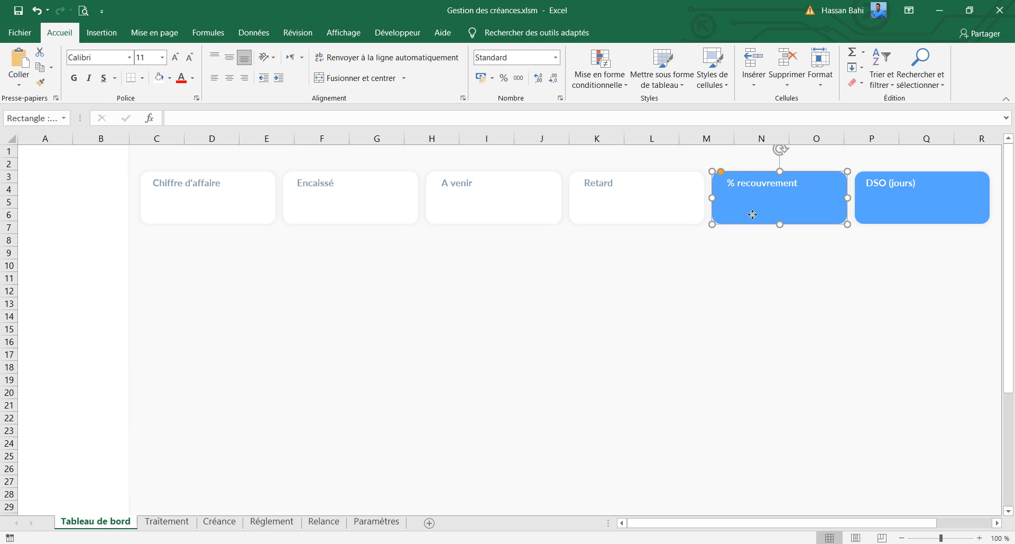
pyautogui.keyDown('shift'); pyautogui.click(900, 217); pyautogui.keyUp('shift')
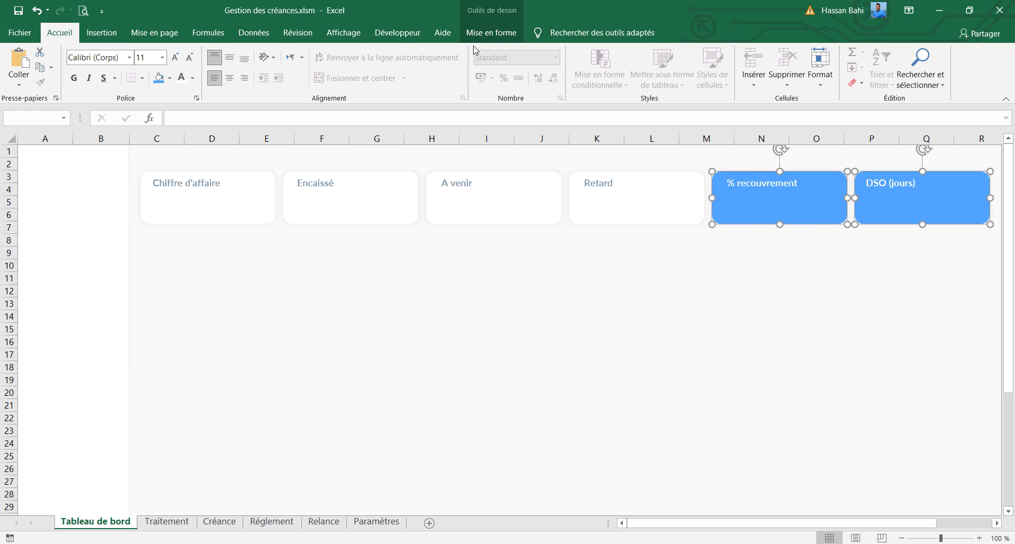
pyautogui.click(491, 32)
pyautogui.click(339, 82)
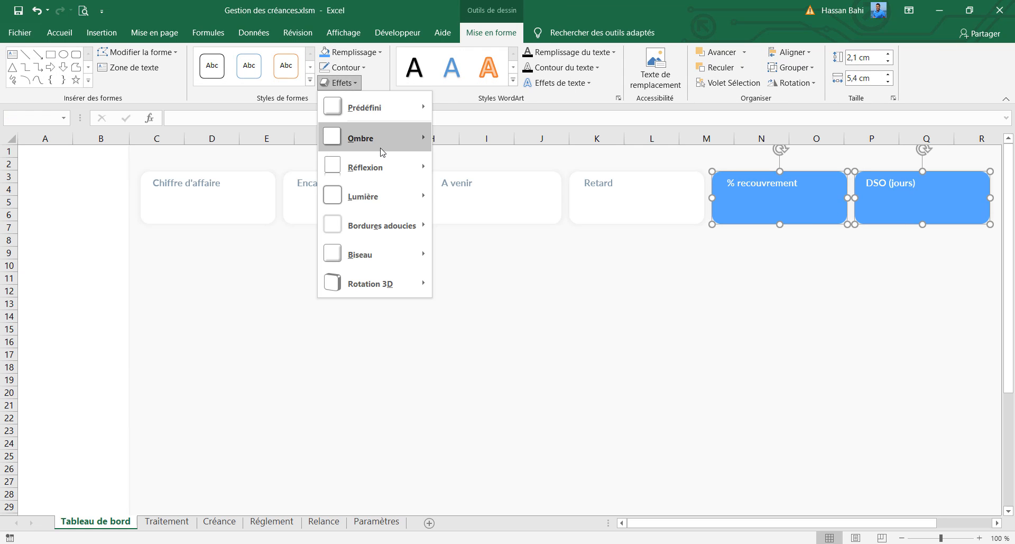
pyautogui.moveTo(382, 152)
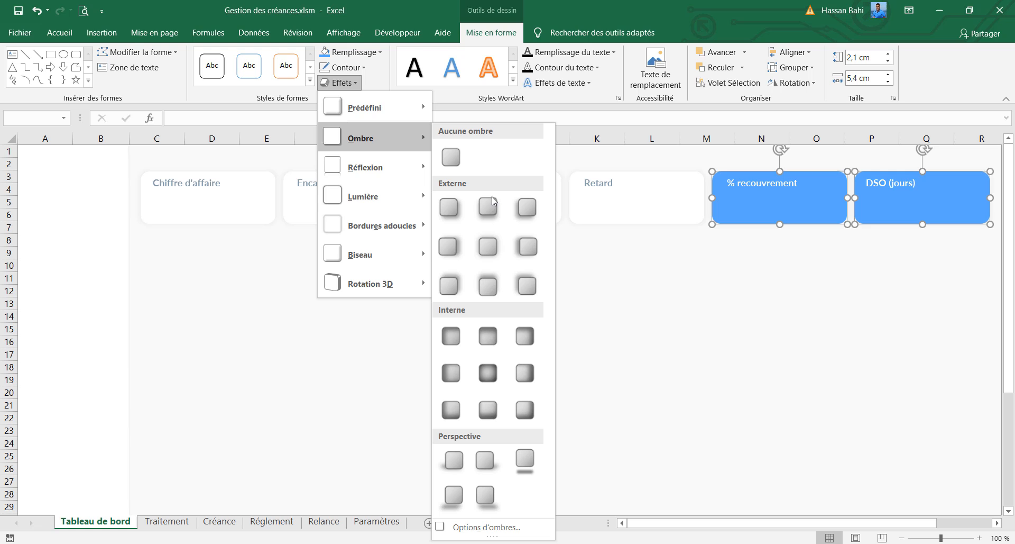
pyautogui.click(503, 528)
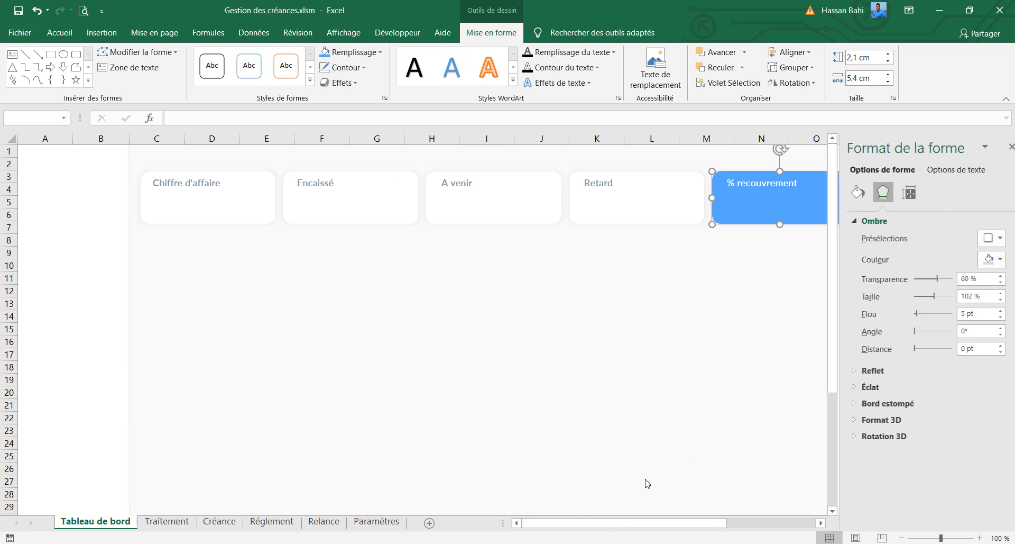
pyautogui.click(989, 239)
pyautogui.click(989, 239)
pyautogui.click(989, 239)
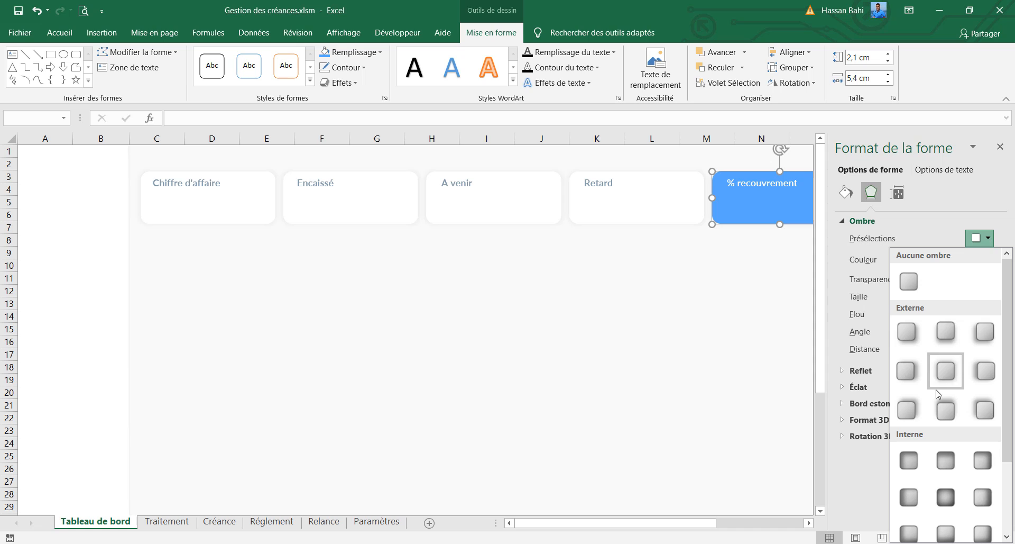
pyautogui.click(945, 372)
# Step: Set the shadow colour of the two blue cards to a light blue theme colour and close the shape formatting options
pyautogui.click(987, 259)
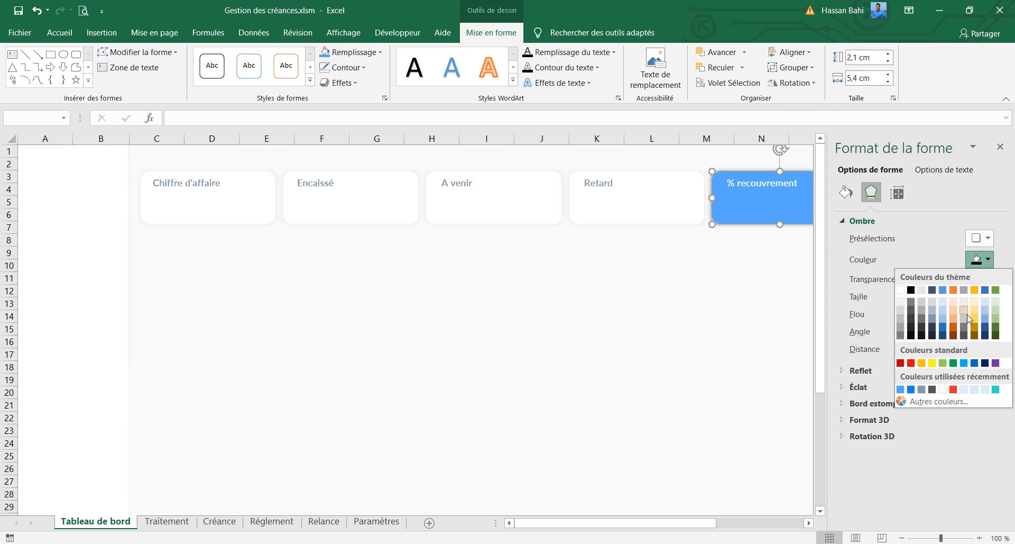
pyautogui.click(943, 313)
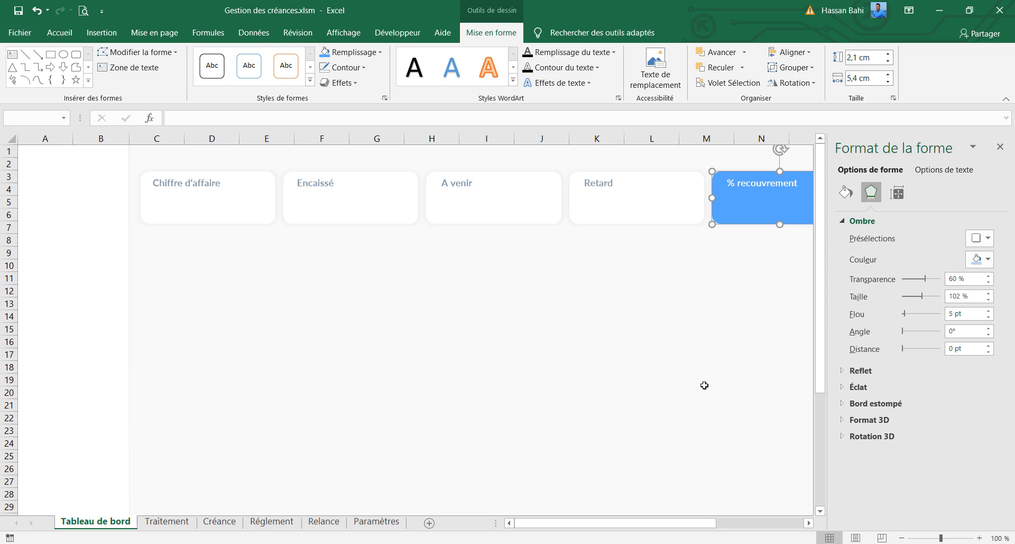
pyautogui.click(691, 367)
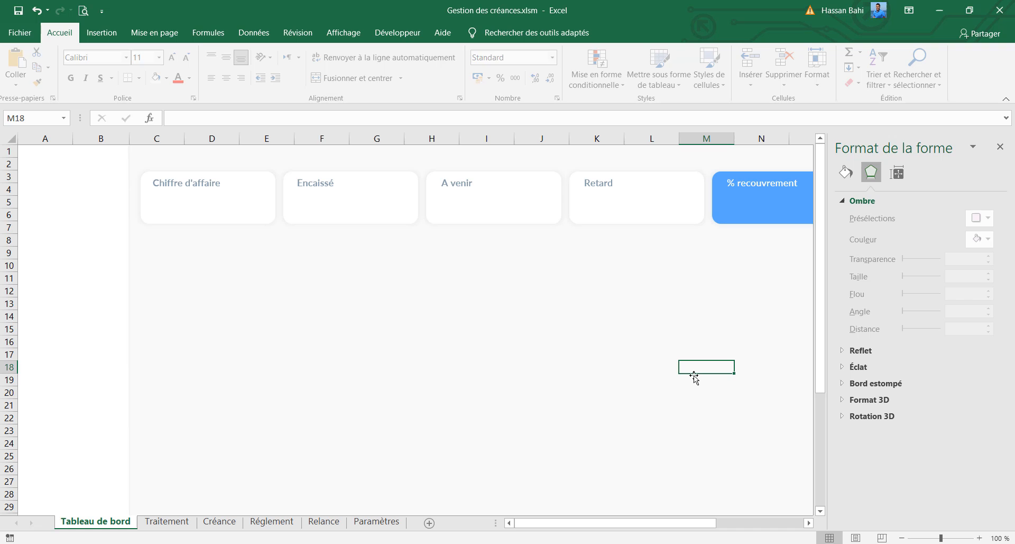
pyautogui.click(1000, 147)
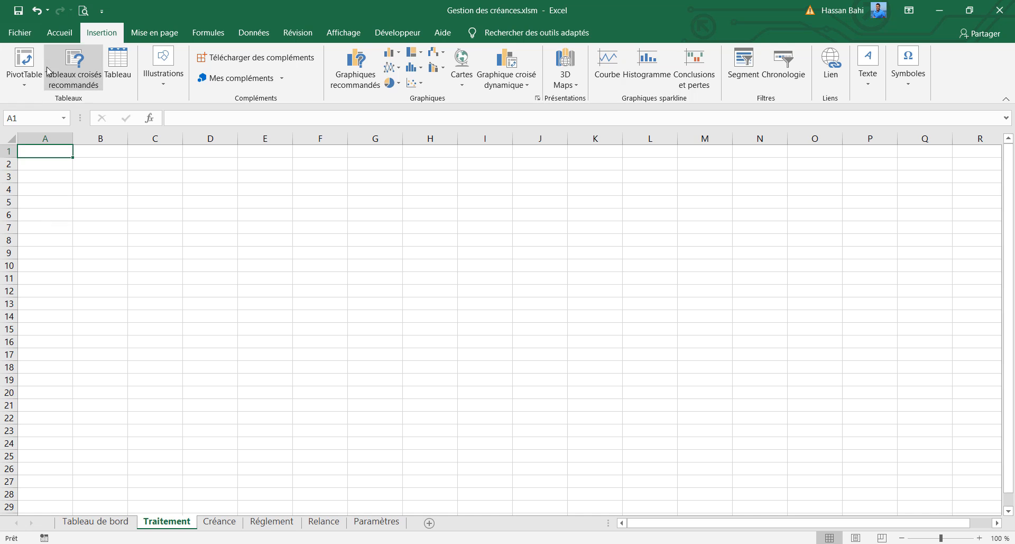
# Step: Create a pivot table from the listeCreances table of the Créance sheet, placed at cell A3 of the existing Traitement sheet
pyautogui.click(220, 522)
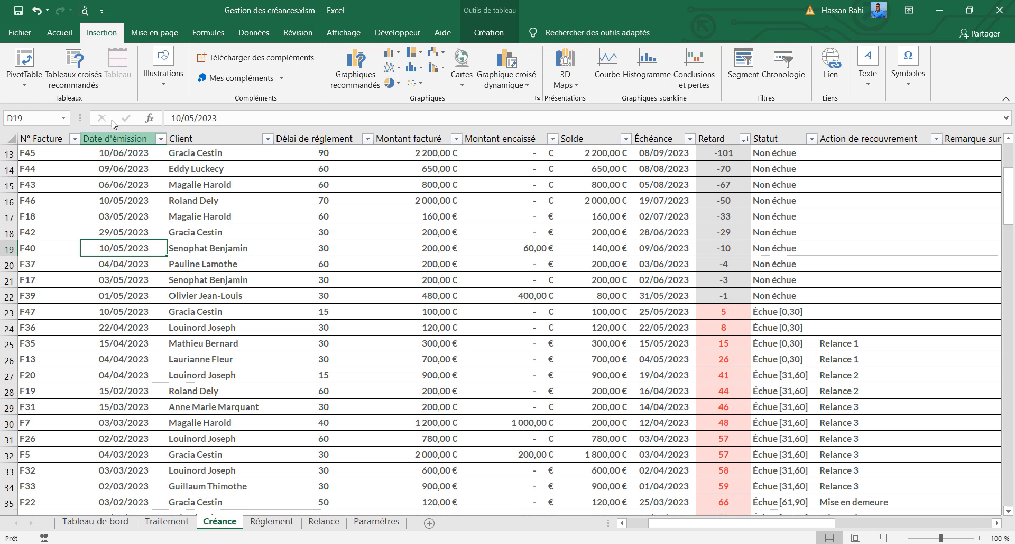
pyautogui.hscroll(-2, 640, 522)
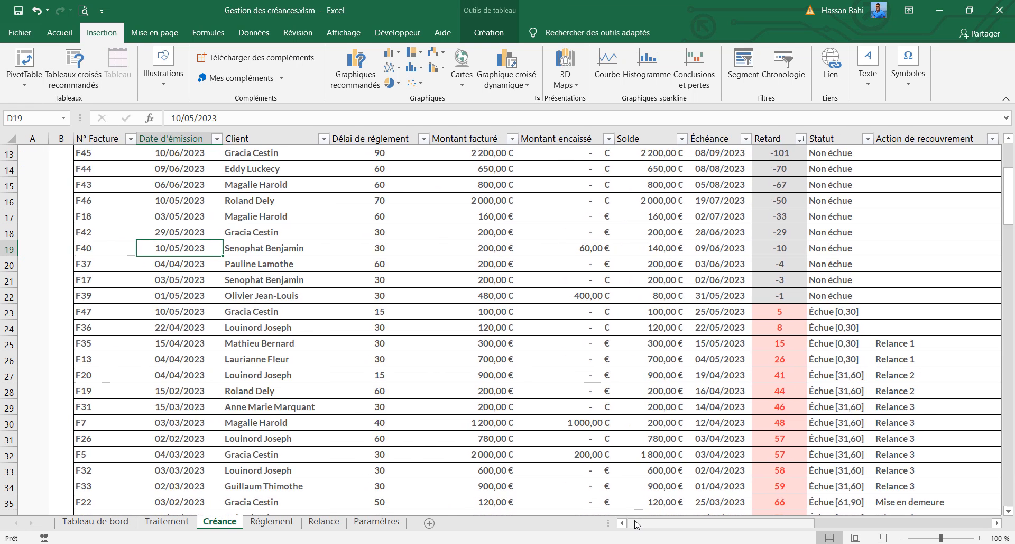
pyautogui.scroll(4, 238, 270)
pyautogui.click(281, 337)
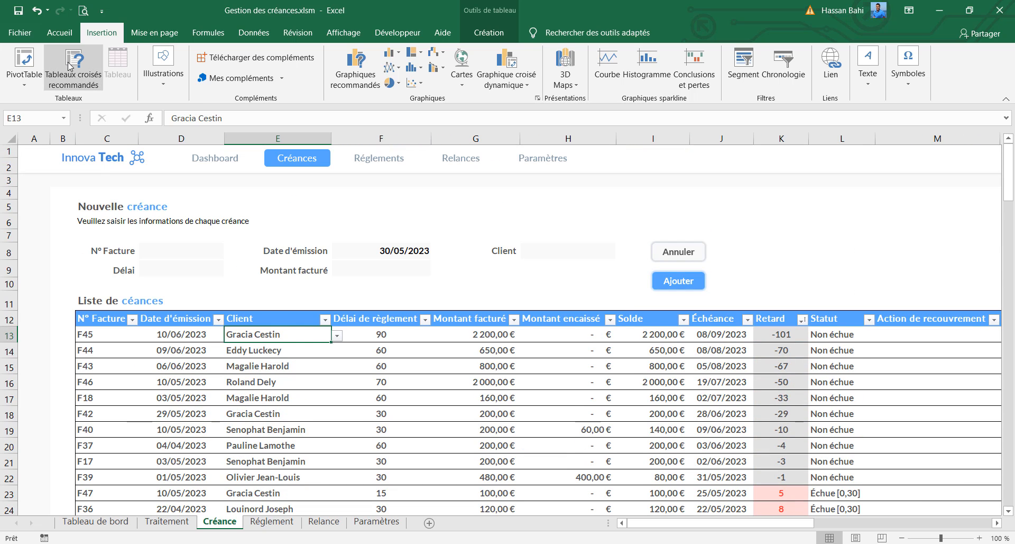
pyautogui.click(21, 59)
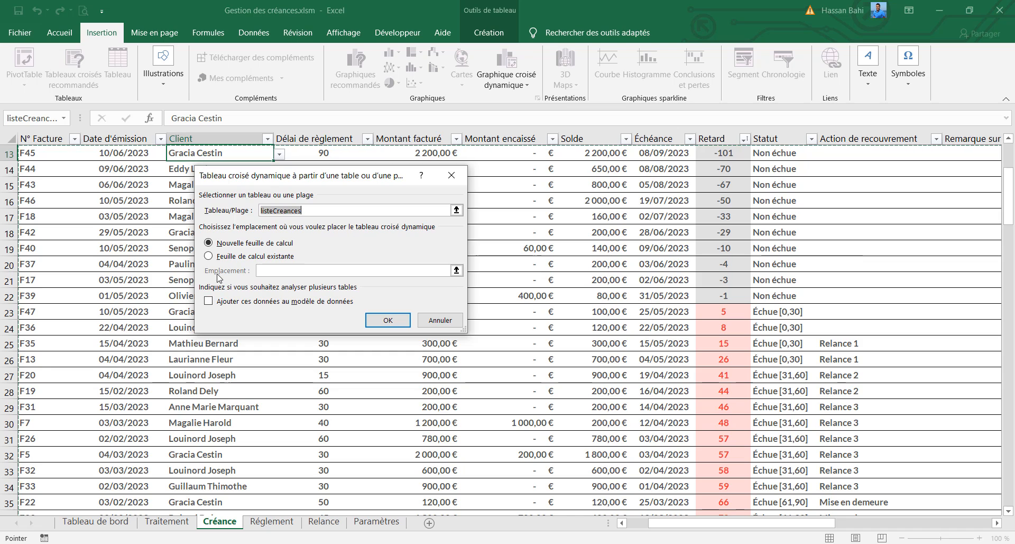
pyautogui.click(231, 256)
pyautogui.click(166, 521)
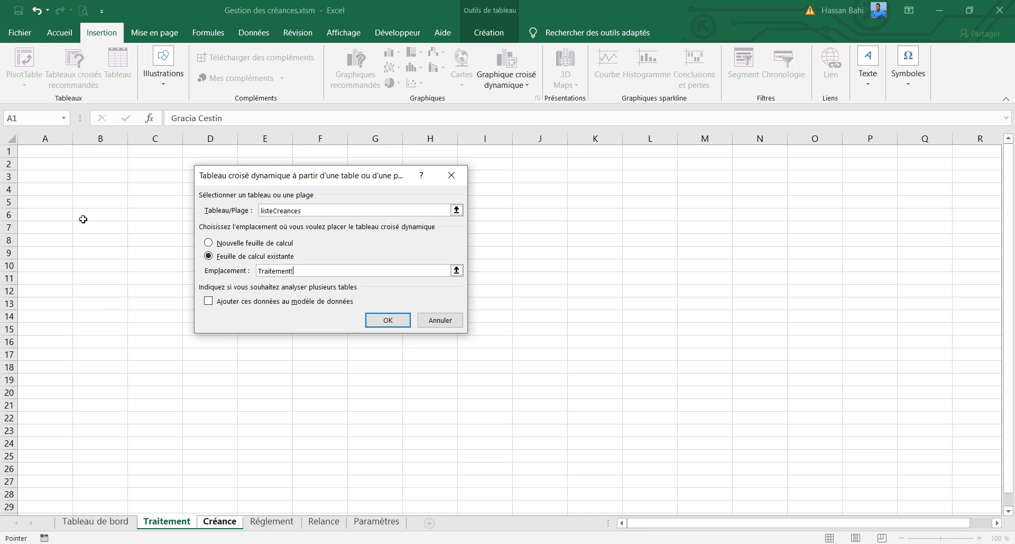
pyautogui.click(45, 198)
pyautogui.click(43, 190)
pyautogui.click(44, 176)
pyautogui.click(371, 319)
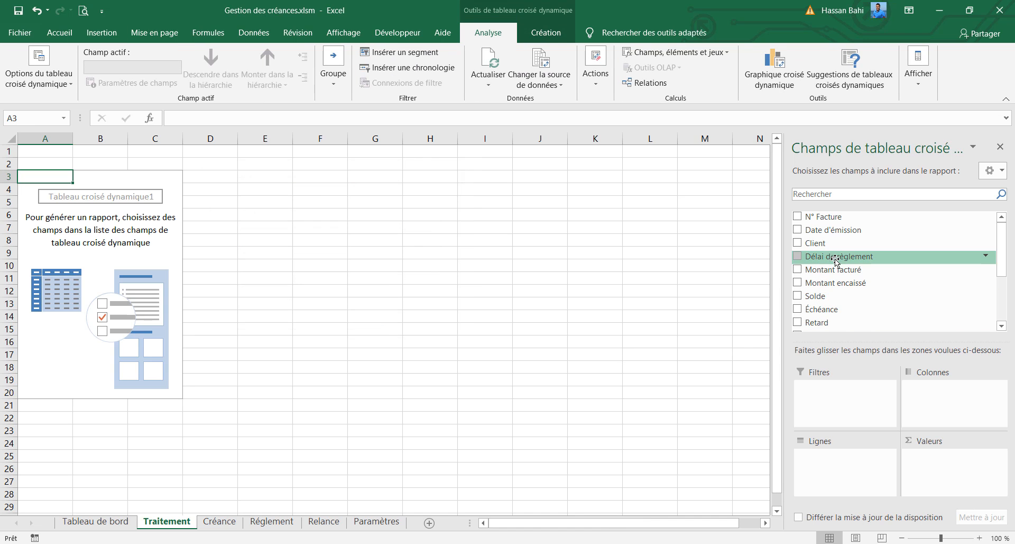
# Step: Add Montant facturé as a sum and N° Facture as a count to the pivot table's values
pyautogui.moveTo(840, 271); pyautogui.dragTo(932, 462)
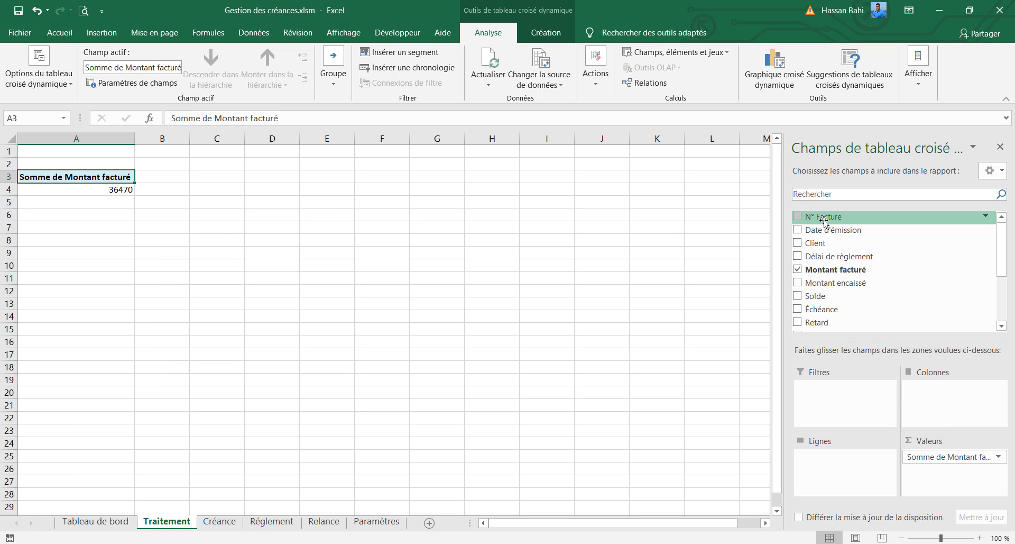
pyautogui.moveTo(824, 217); pyautogui.dragTo(930, 471)
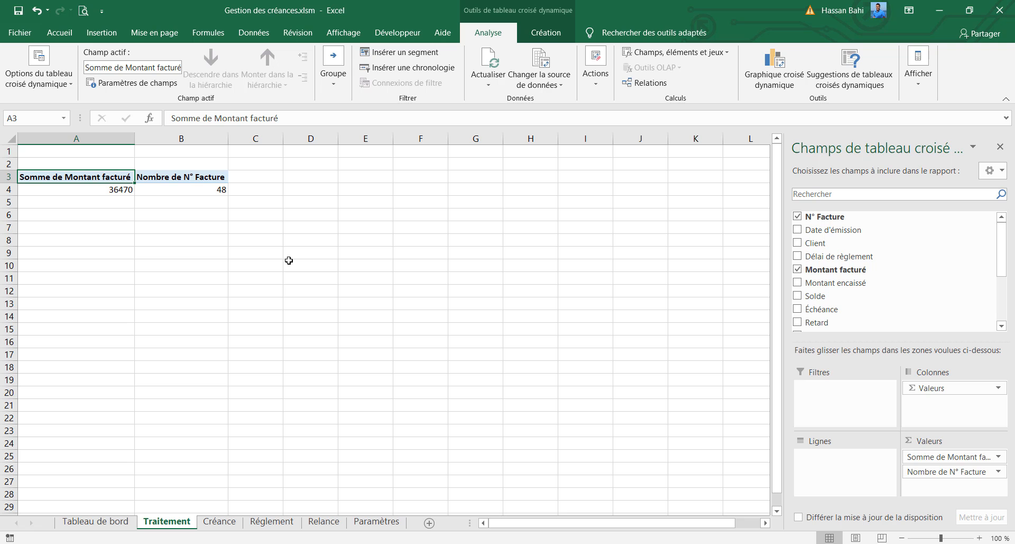
# Step: Link the Chiffre d'affaire card on Tableau de bord to cell A4 of Traitement and align its text to the bottom
pyautogui.click(86, 526)
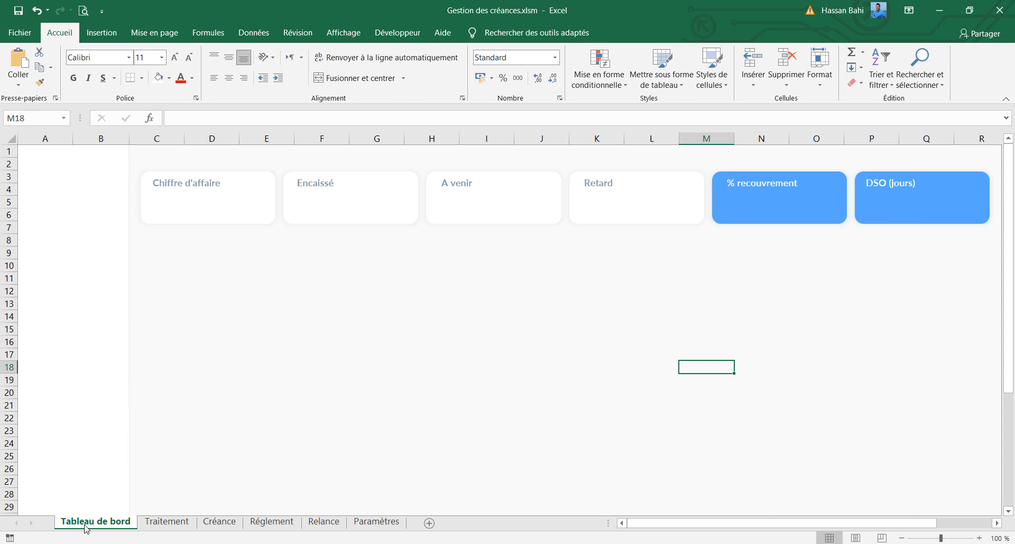
pyautogui.click(221, 221)
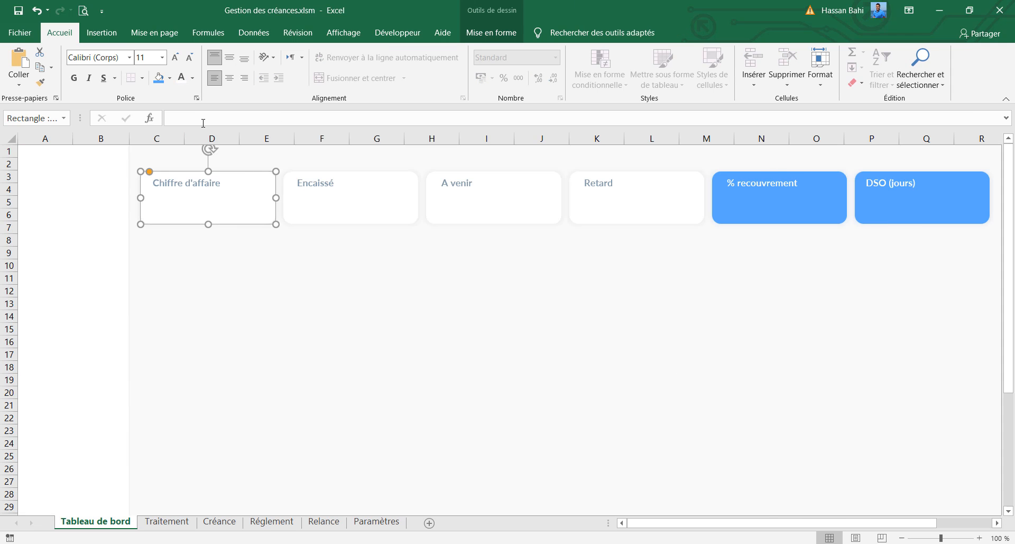
pyautogui.click(204, 123)
pyautogui.write('=')
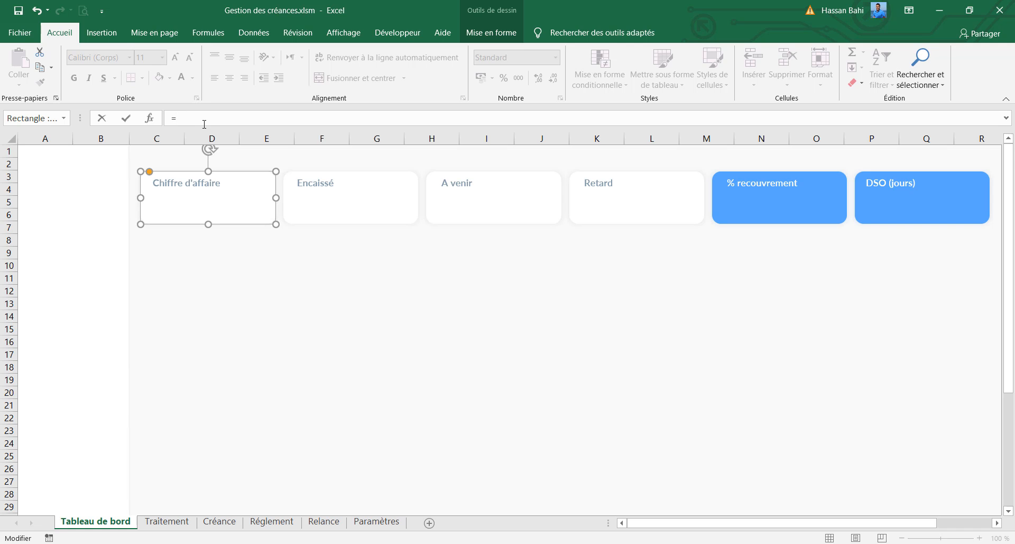
pyautogui.click(167, 521)
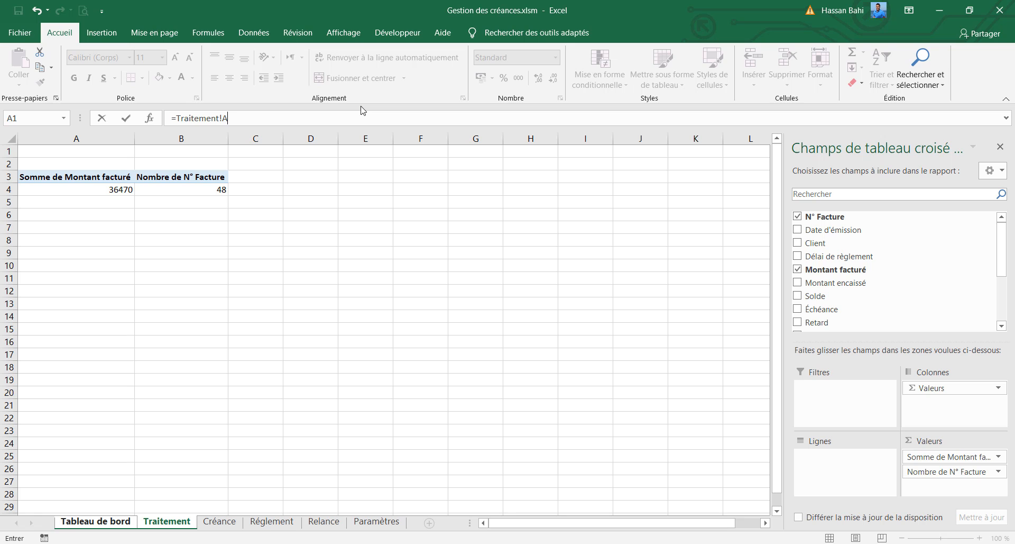
pyautogui.press('Return')
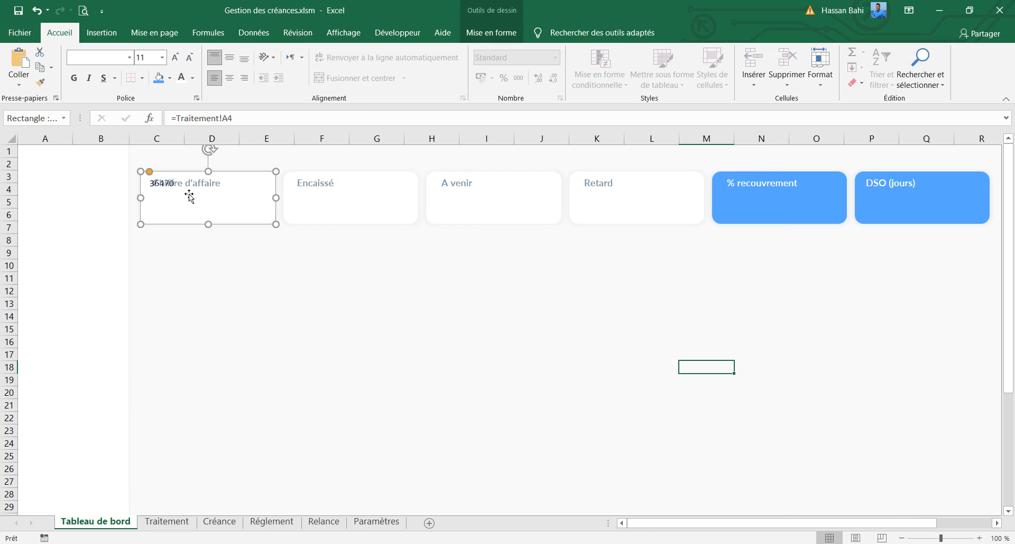
pyautogui.click(245, 60)
# Step: Apply the euro accounting number format to the total invoiced amount in cell A4 of the Traitement sheet
pyautogui.click(161, 522)
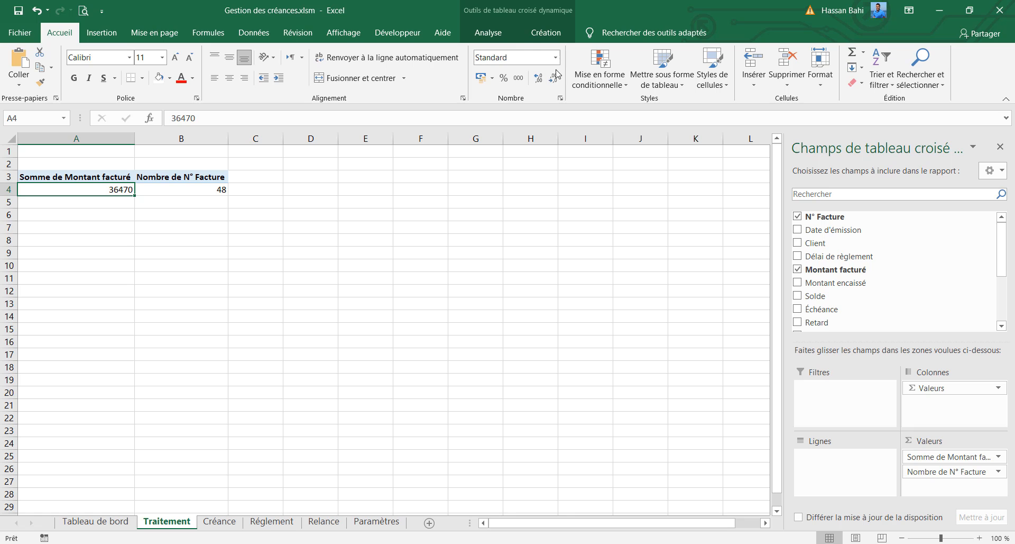
pyautogui.click(492, 78)
pyautogui.click(510, 111)
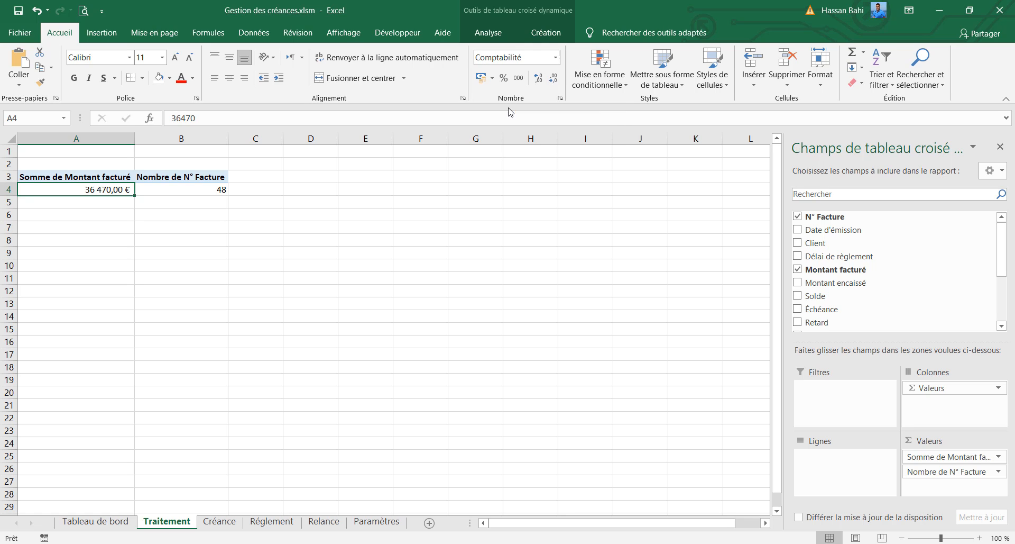
# Step: Format the Chiffre d'affaire card's amount on Tableau de bord in Lato ExtraBold, size 16, with the recently used dark grey colour
pyautogui.click(95, 523)
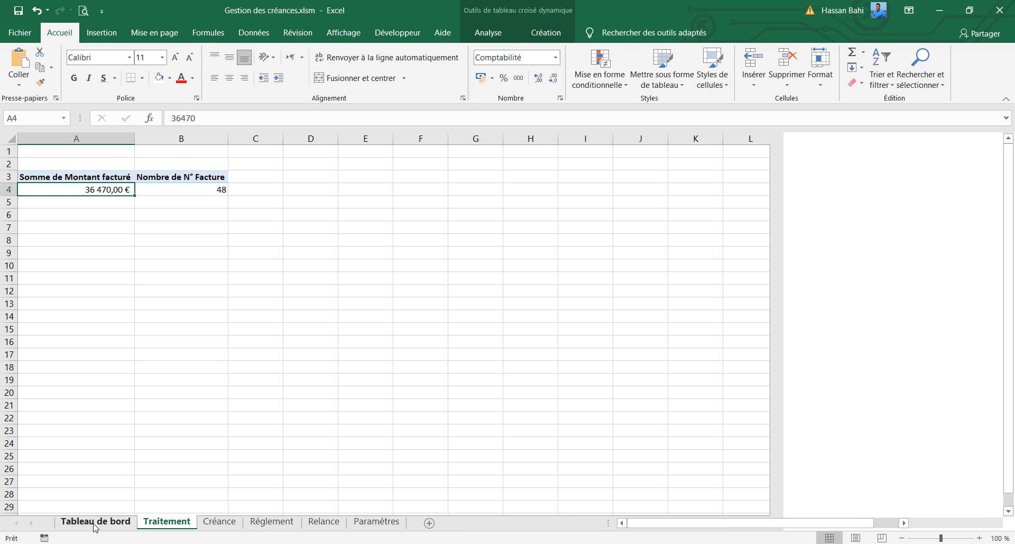
pyautogui.click(113, 59)
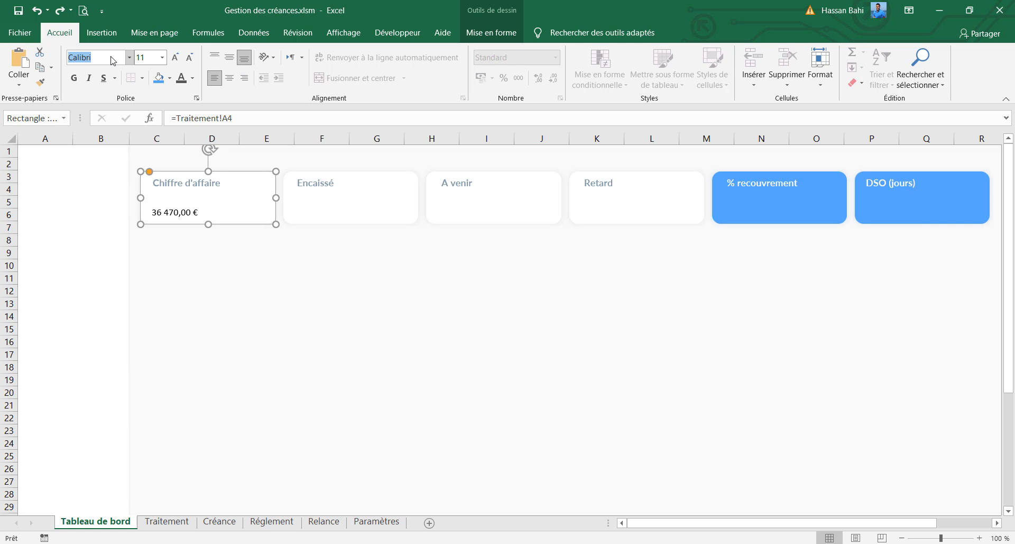
pyautogui.write('Lato ExtraBold')
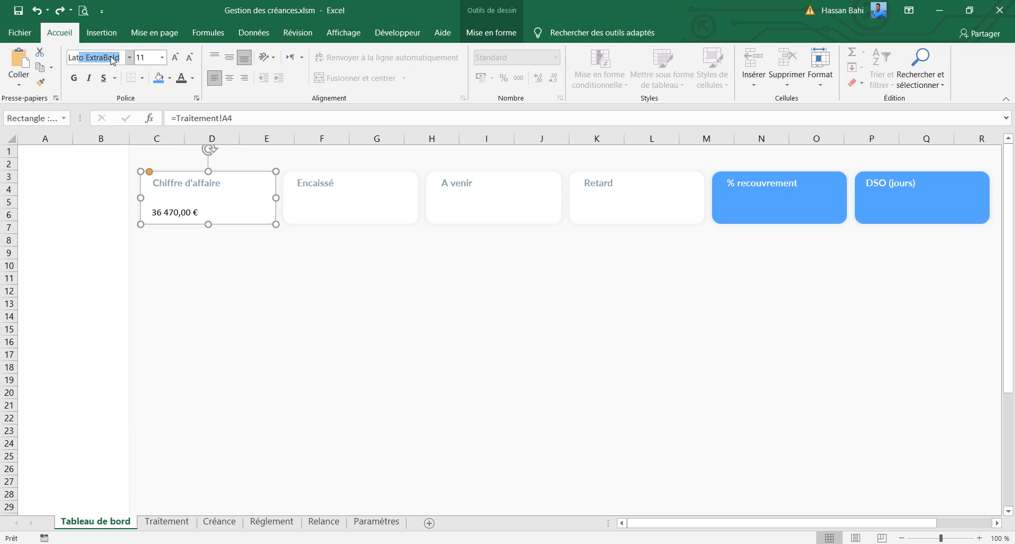
pyautogui.press('Return')
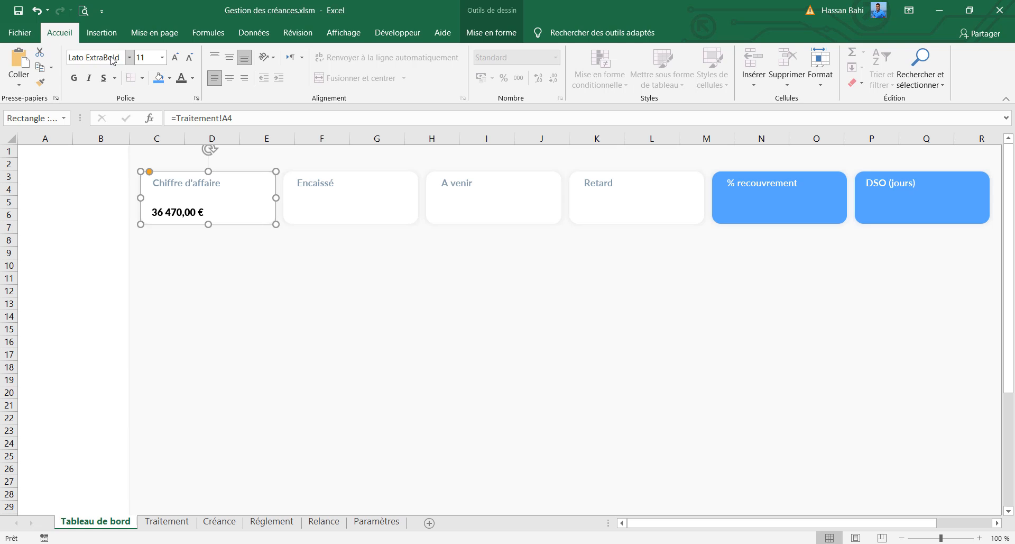
pyautogui.click(152, 57)
pyautogui.write('16')
pyautogui.press('Return')
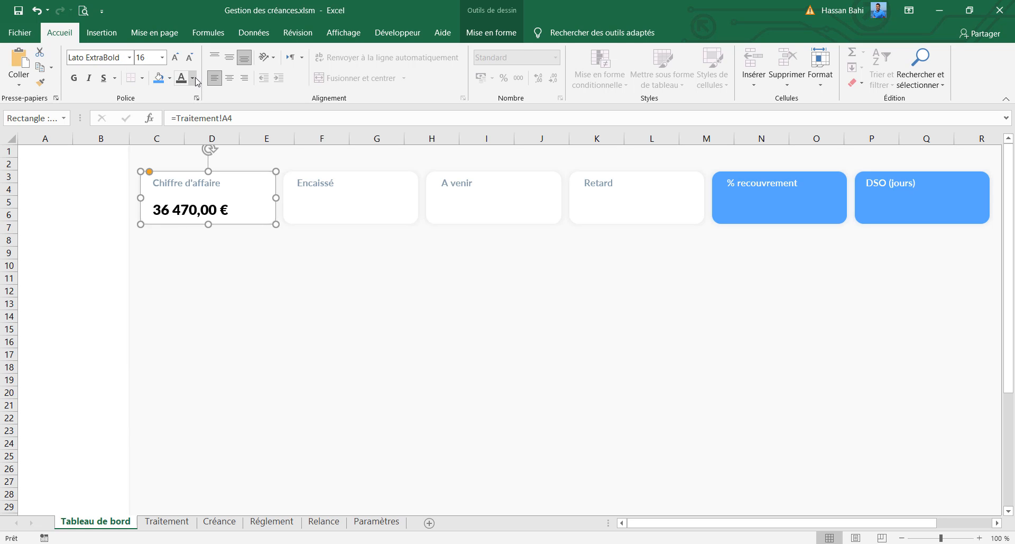
pyautogui.click(193, 78)
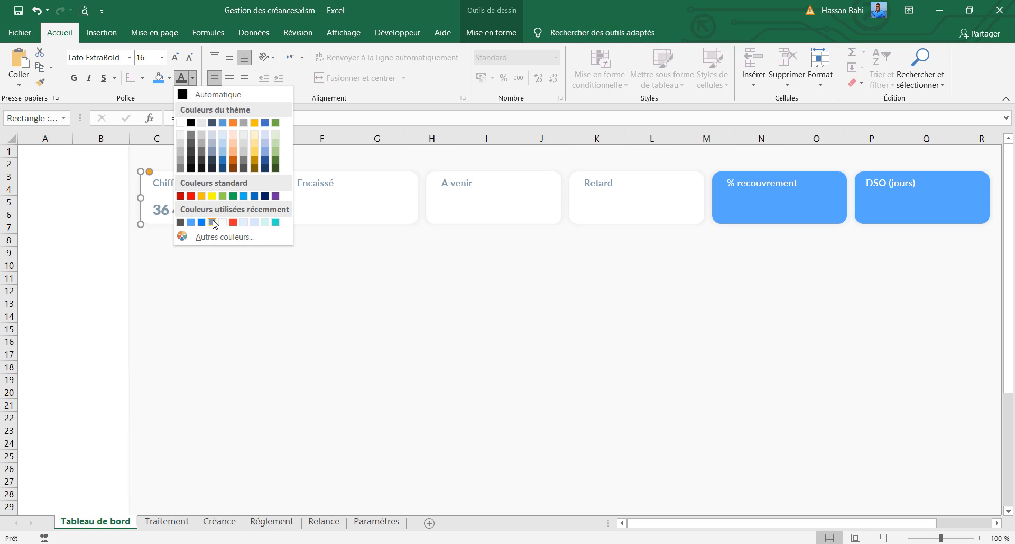
pyautogui.click(180, 223)
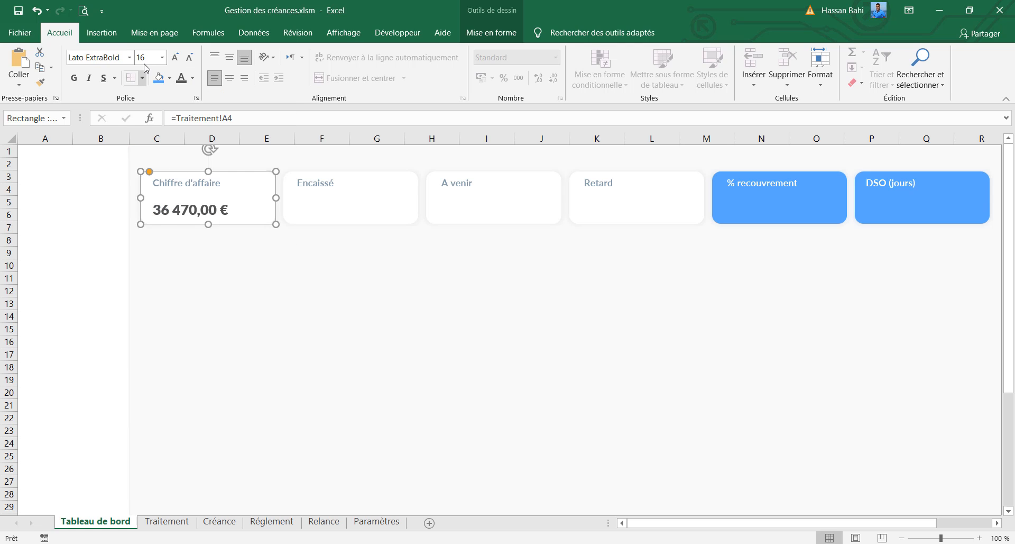
pyautogui.click(201, 248)
pyautogui.click(209, 212)
# Step: Remove the two decimals from cell A4 on Traitement and return to the Tableau de bord sheet
pyautogui.click(155, 521)
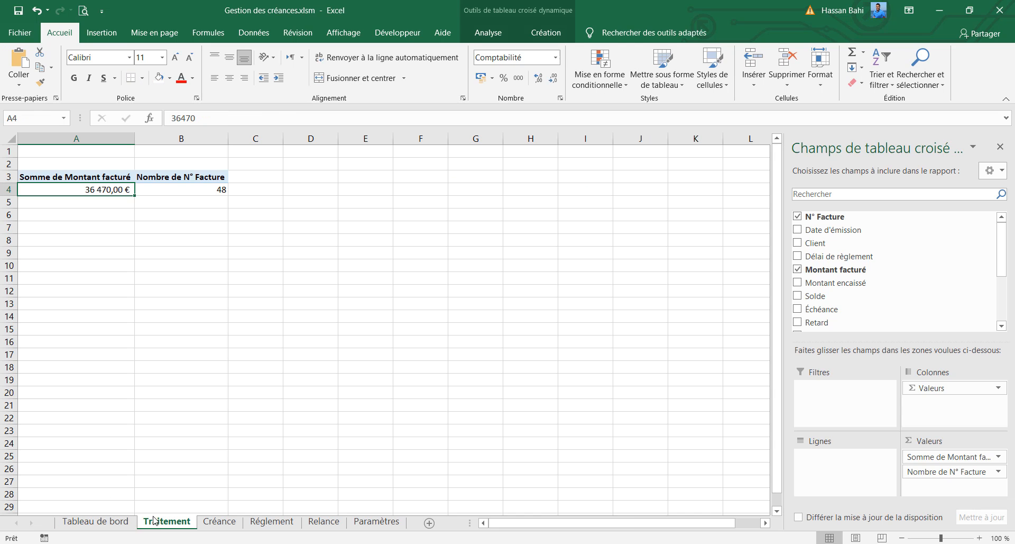
pyautogui.click(554, 79)
pyautogui.click(555, 79)
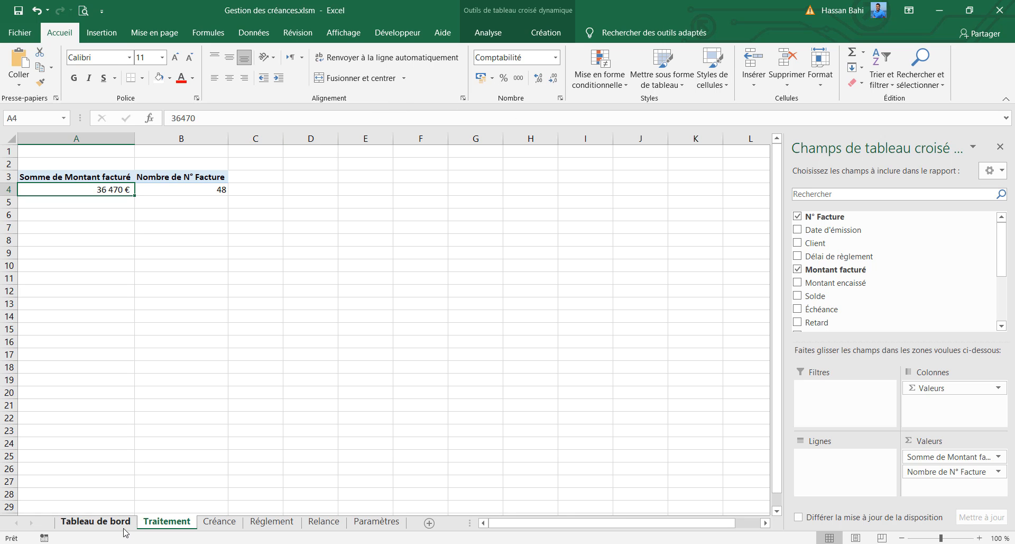
pyautogui.click(96, 521)
pyautogui.click(246, 348)
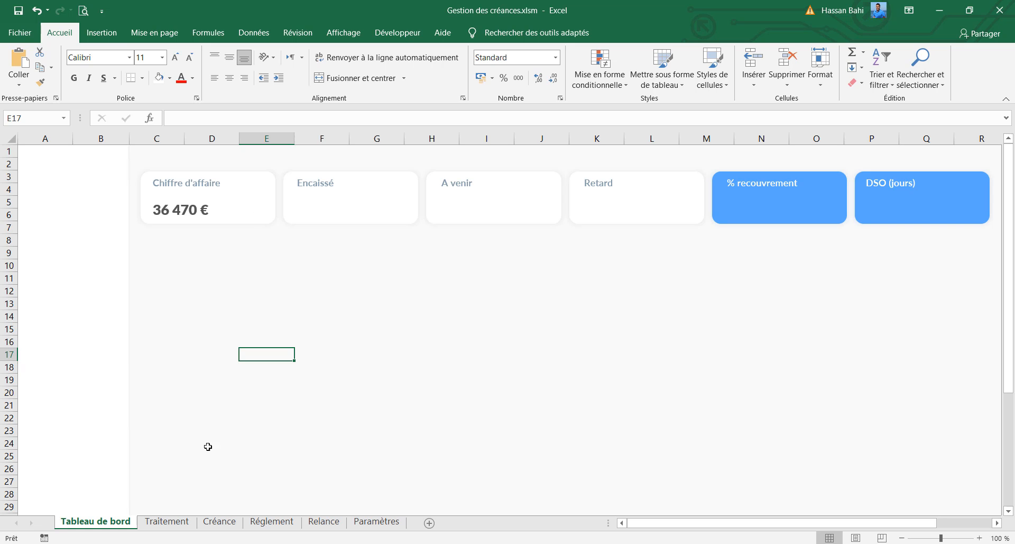
# Step: In cell C4 of Traitement, enter a formula joining the pivot table's invoice count in B4 with the text " Fac."
pyautogui.click(166, 521)
pyautogui.click(211, 188)
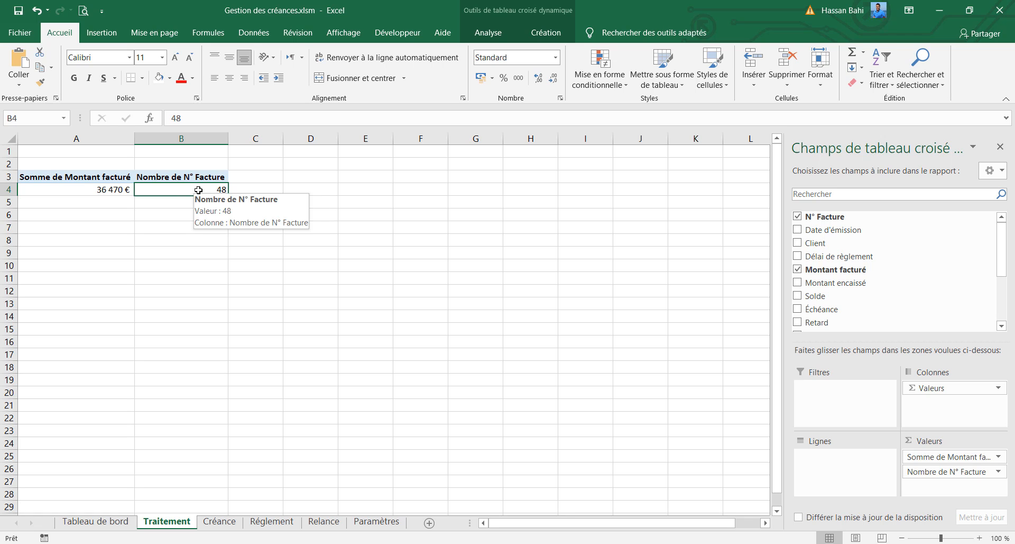
pyautogui.press('Right')
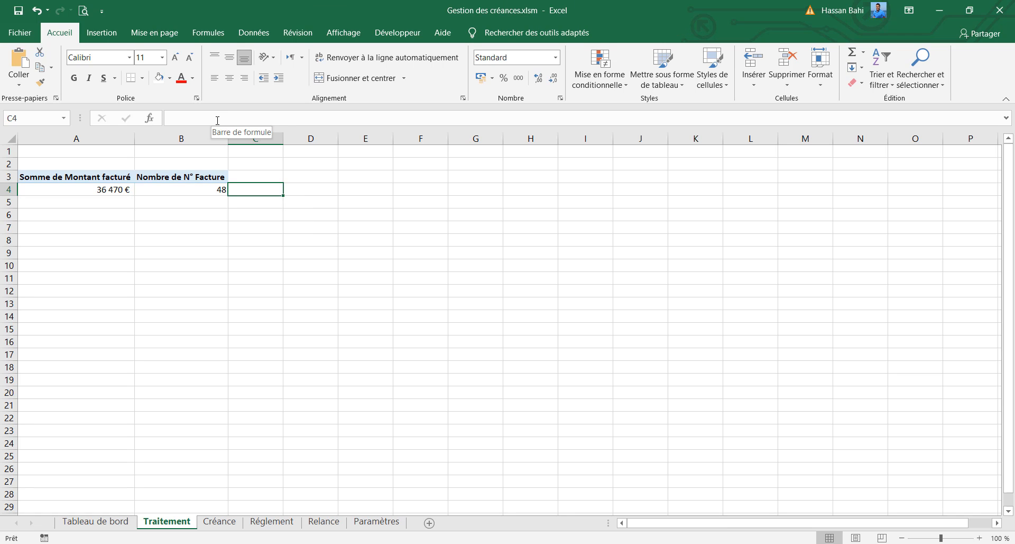
pyautogui.write('=')
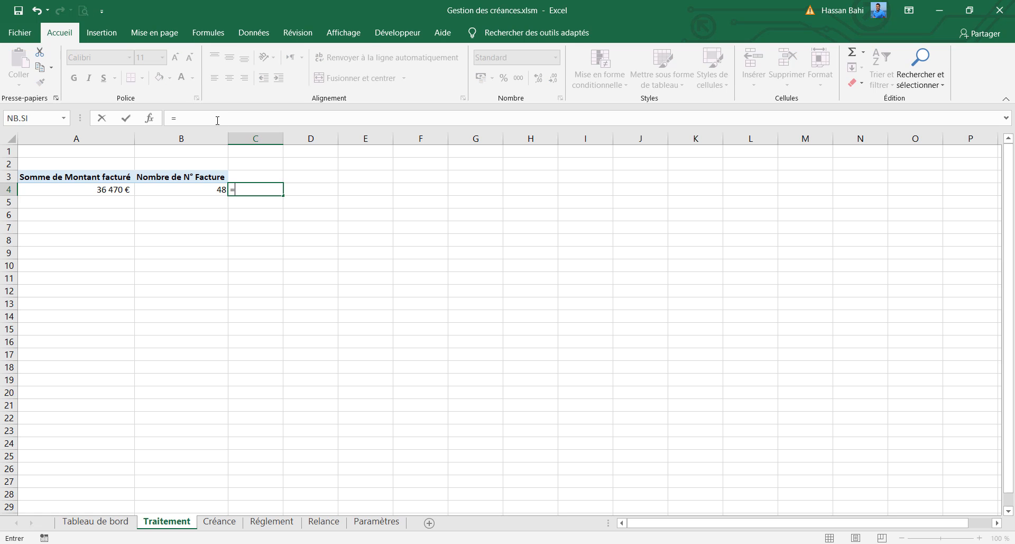
pyautogui.click(196, 189)
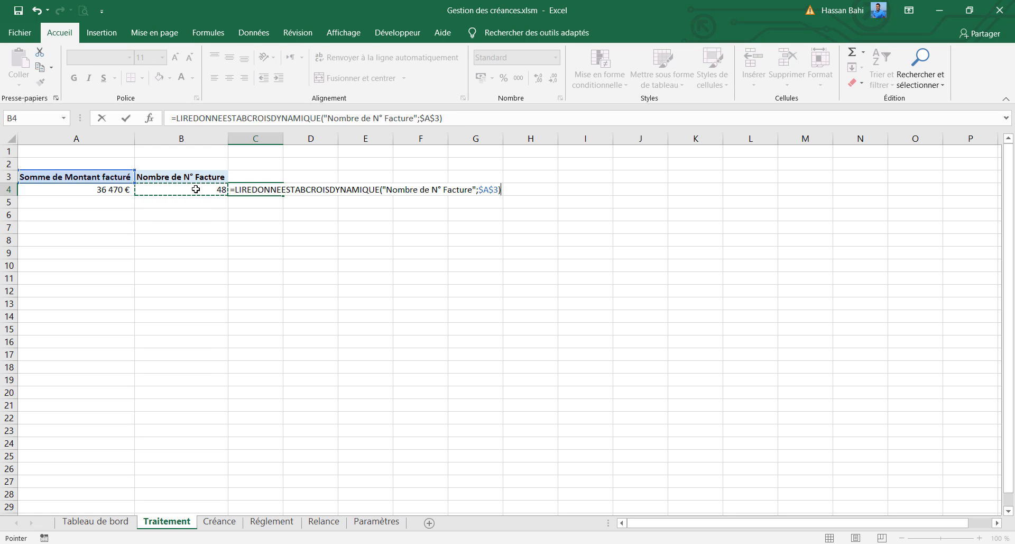
pyautogui.write('&" Fac.')
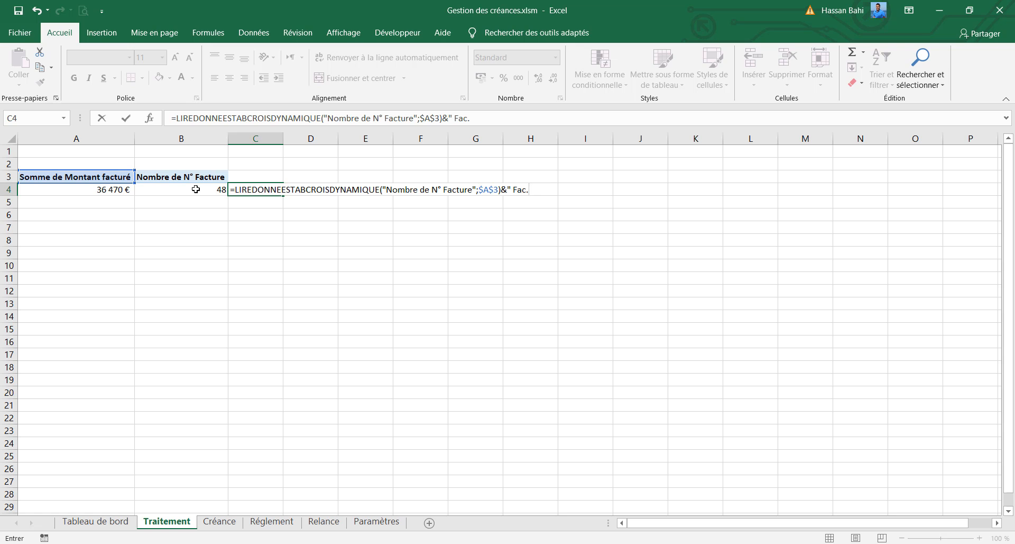
pyautogui.press('Return')
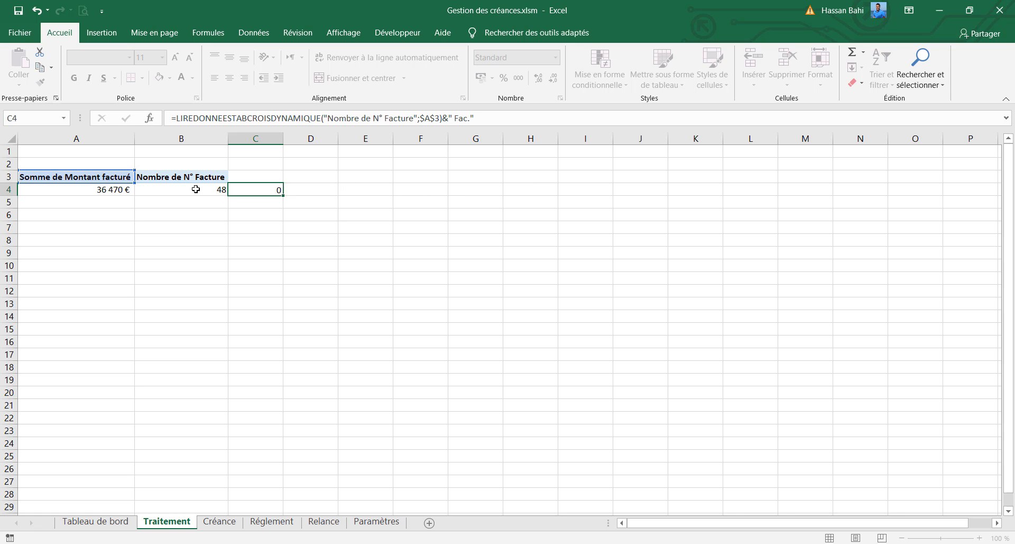
# Step: Duplicate the Chiffre d'affaire title text box on Tableau de bord and place the copy beside the card's amount
pyautogui.click(129, 524)
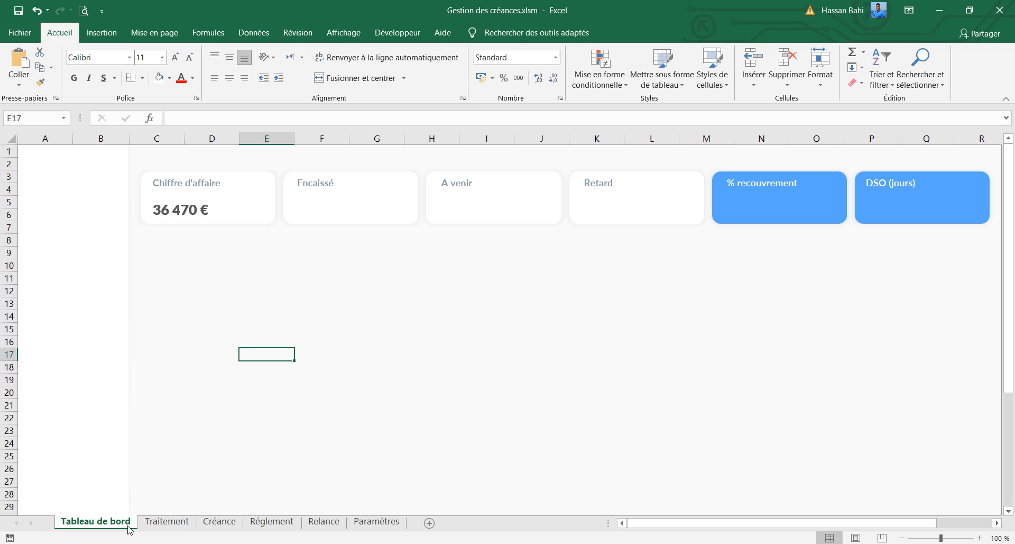
pyautogui.click(204, 183)
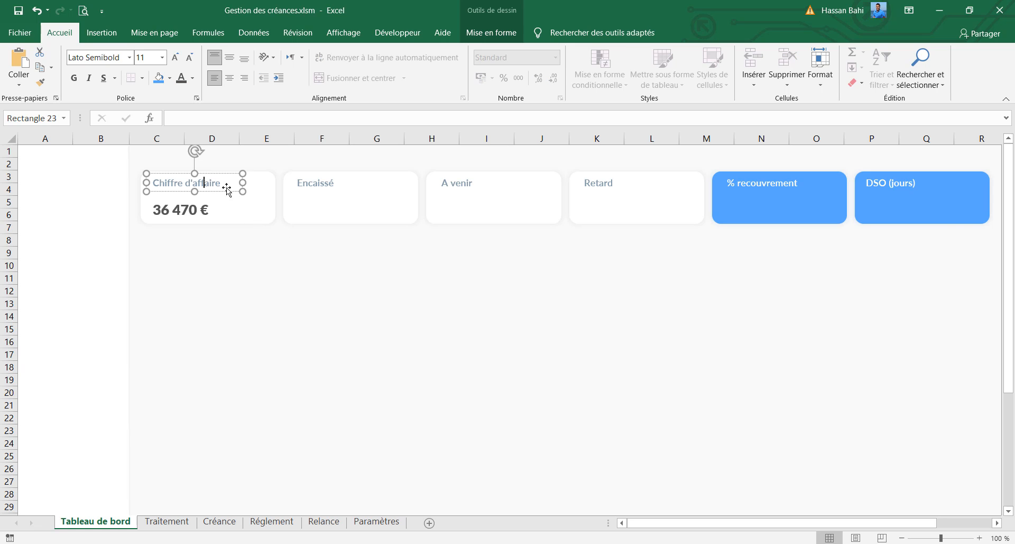
pyautogui.moveTo(233, 191)
pyautogui.mouseDown()
pyautogui.moveTo(232, 207)
pyautogui.moveTo(291, 265)
pyautogui.mouseUp()
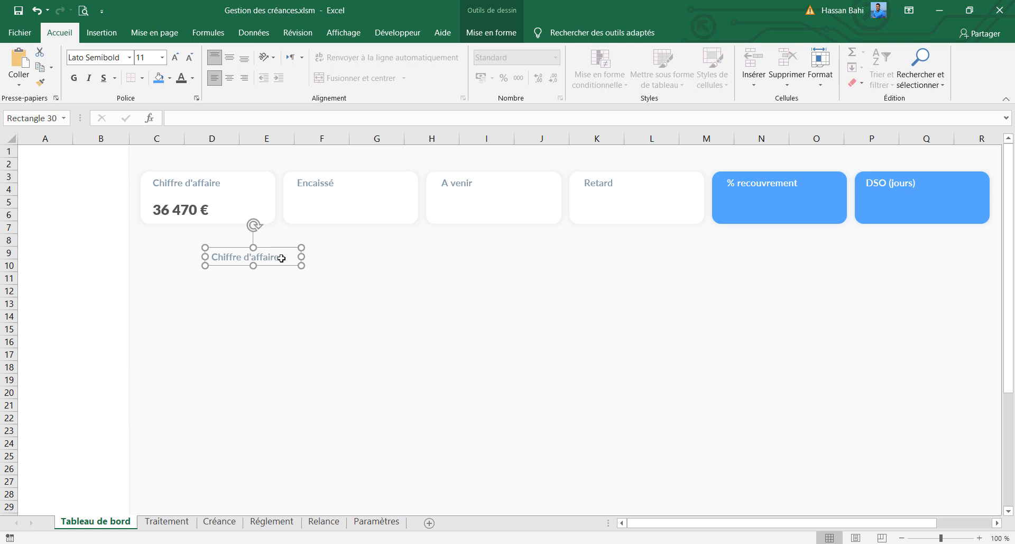
pyautogui.click(280, 256)
pyautogui.click(277, 267)
pyautogui.moveTo(277, 267); pyautogui.dragTo(286, 214)
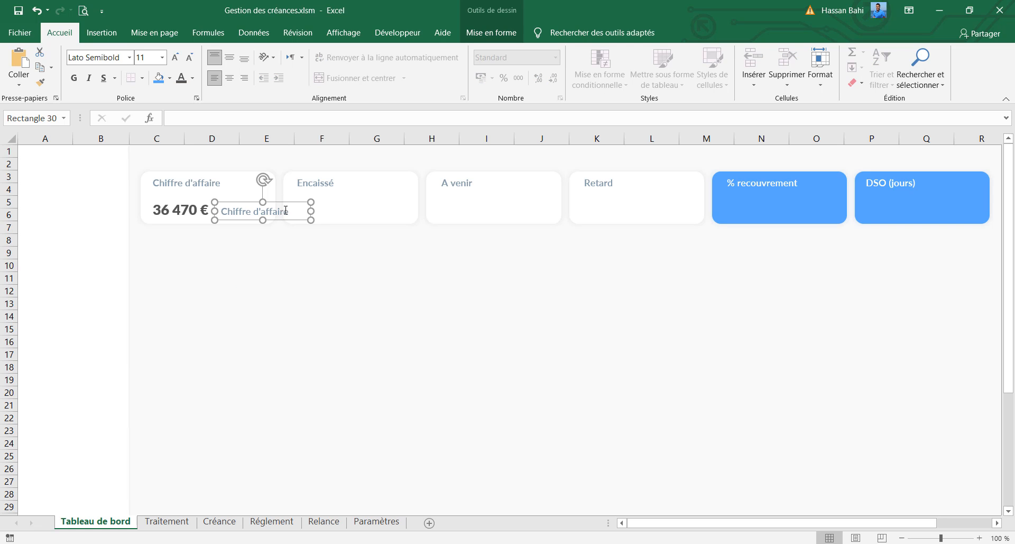
# Step: Clear the copied title's text and link the text box to cell C4 of Traitement
pyautogui.rightClick(283, 207)
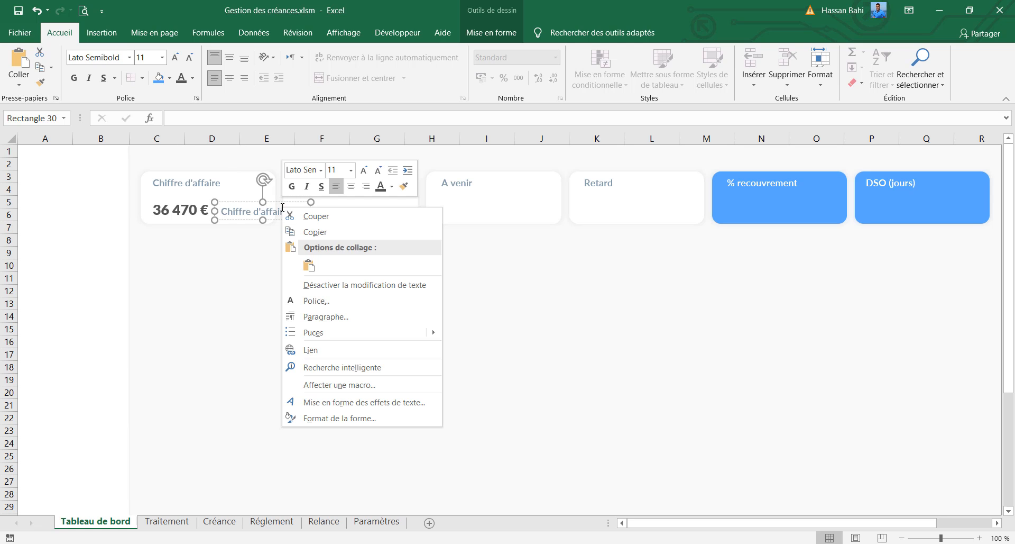
pyautogui.press('Escape')
pyautogui.doubleClick(261, 209)
pyautogui.hotkey('ctrl', 'a')
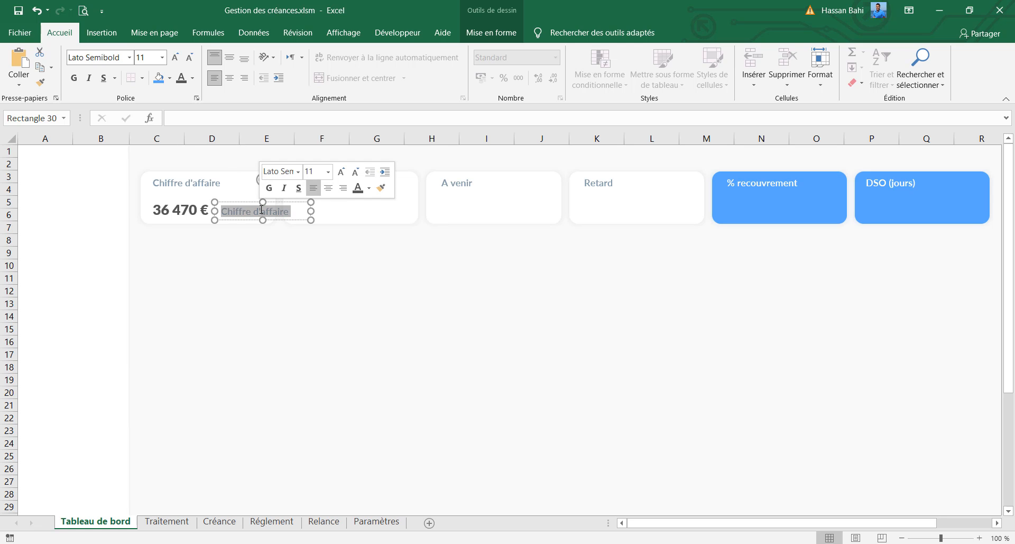
pyautogui.press('Delete')
pyautogui.click(174, 118)
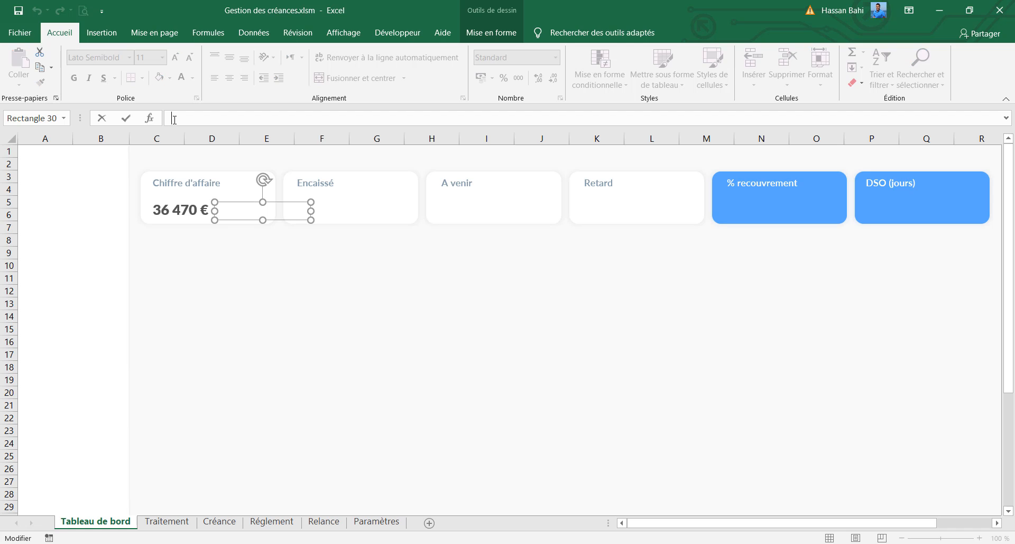
pyautogui.write('=')
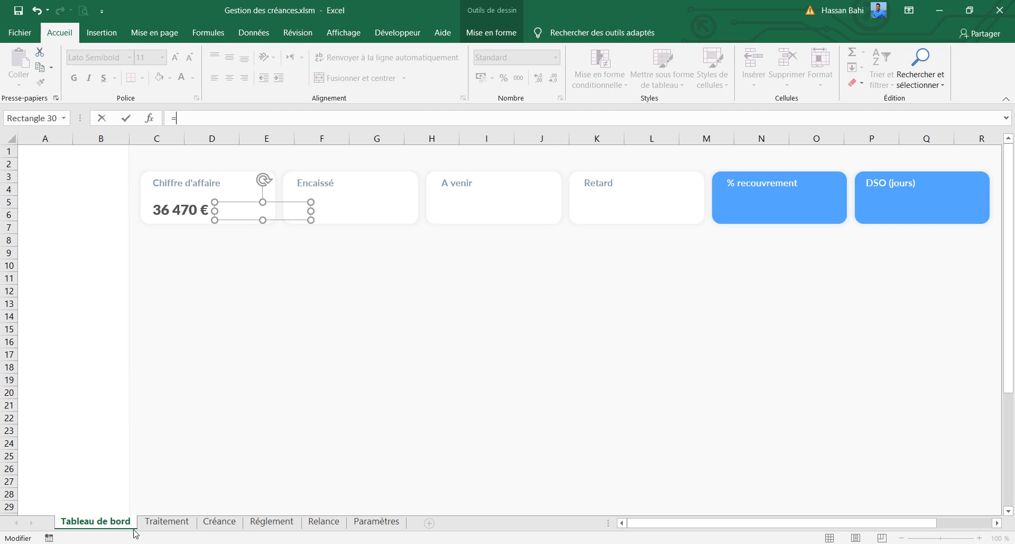
pyautogui.click(166, 521)
pyautogui.click(248, 191)
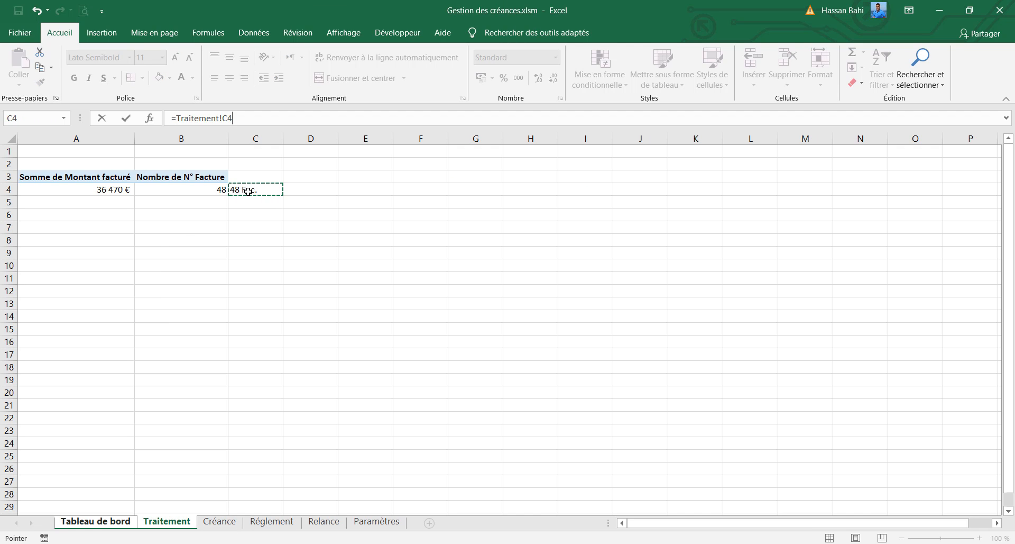
pyautogui.press('Return')
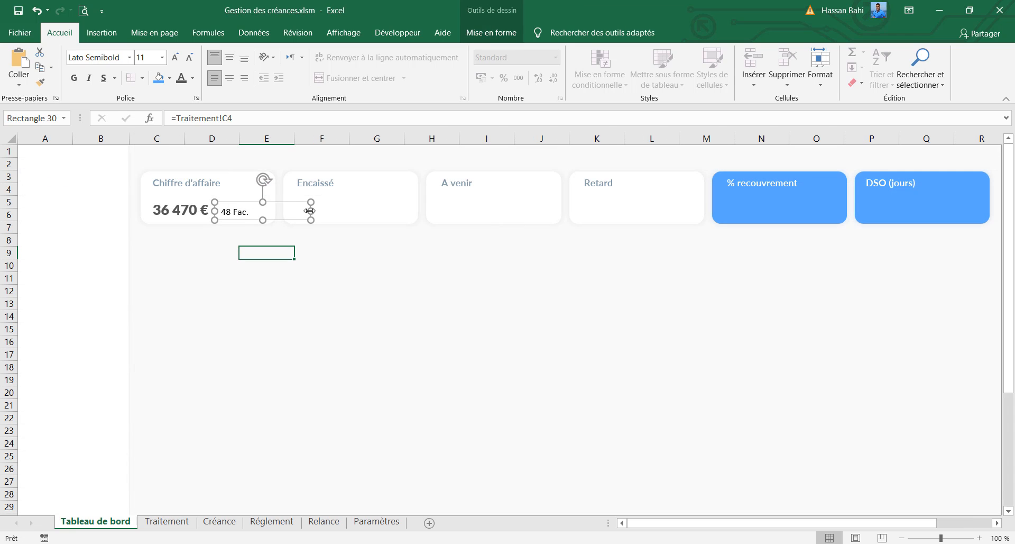
# Step: Narrow the invoice count text box beside the amount and colour its text turquoise #2CDDC7
pyautogui.moveTo(308, 214); pyautogui.dragTo(264, 219)
pyautogui.hotkey('ctrl', 'z')
pyautogui.click(193, 78)
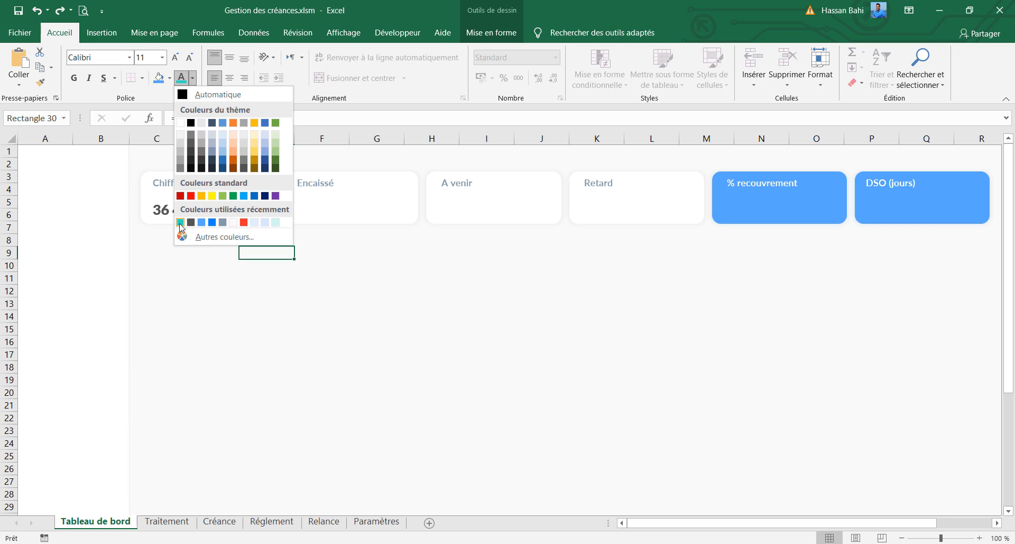
pyautogui.click(180, 223)
pyautogui.click(192, 78)
pyautogui.click(201, 237)
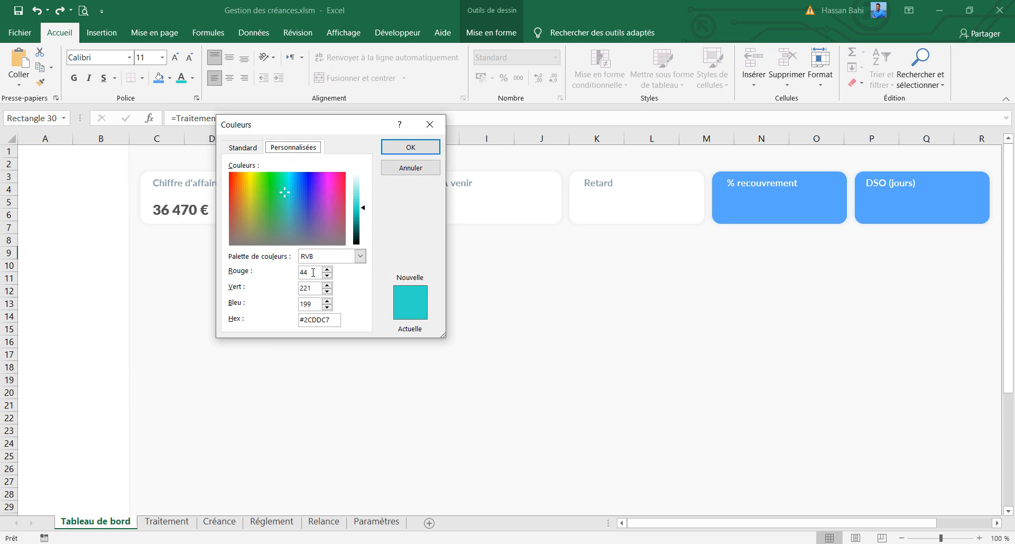
pyautogui.click(314, 272)
pyautogui.click(410, 148)
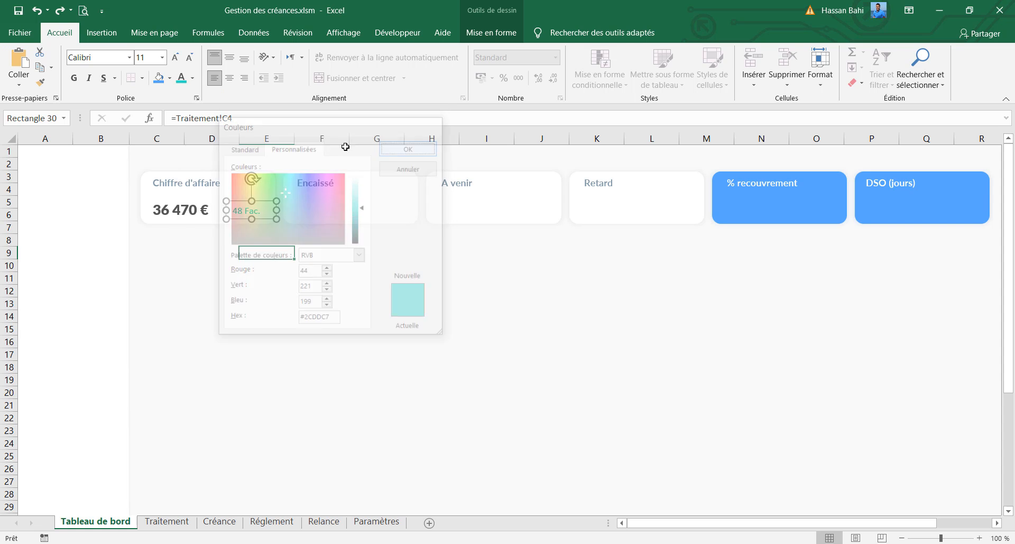
# Step: Format the invoice count text in bold Lato, size 10, and fit its text box inside the Chiffre d'affaire card
pyautogui.click(105, 59)
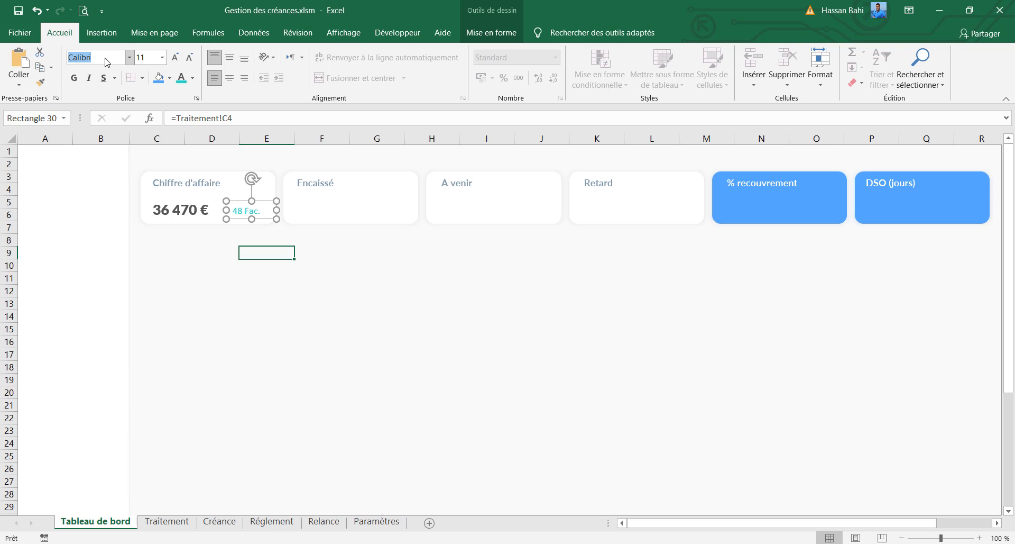
pyautogui.write('Lato')
pyautogui.press('Return')
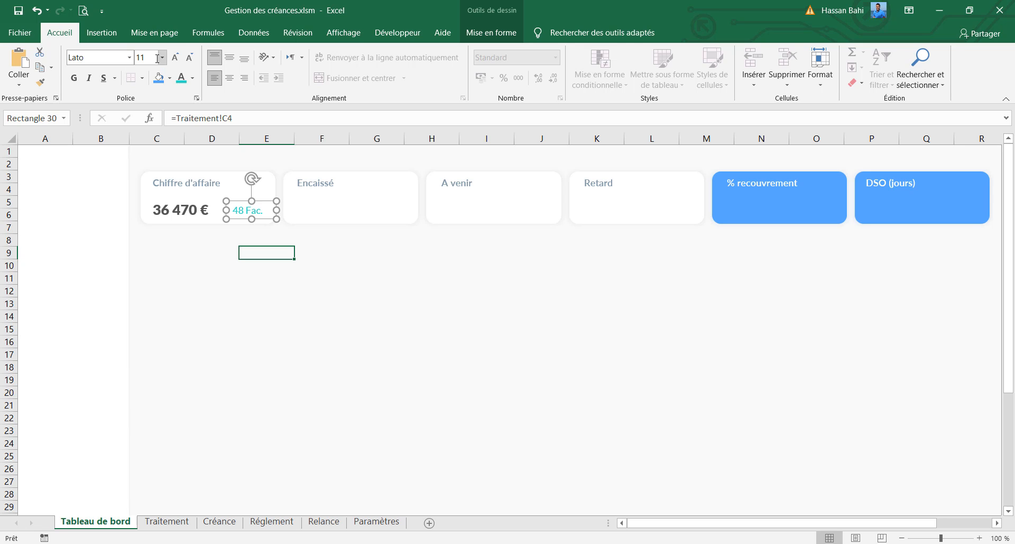
pyautogui.click(189, 58)
pyautogui.click(189, 57)
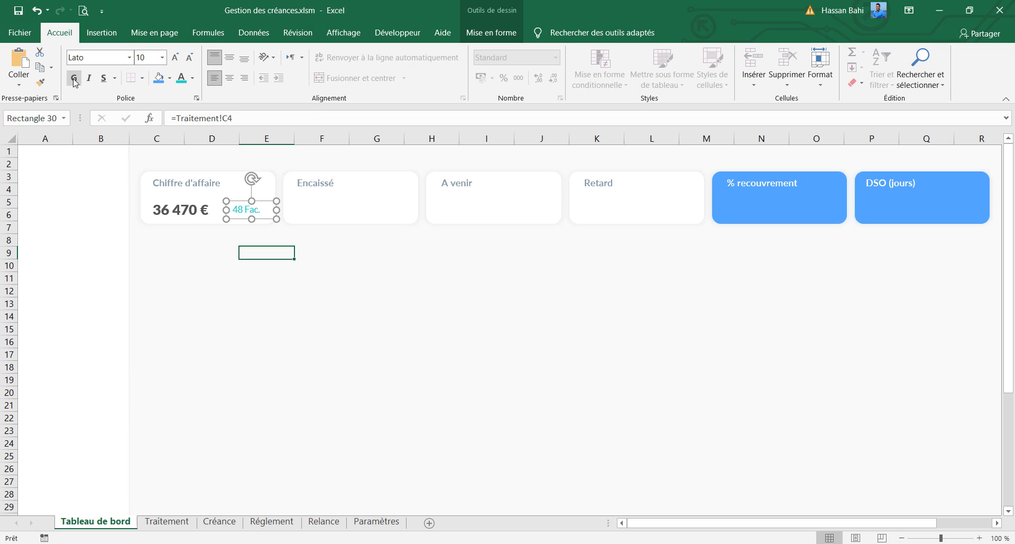
pyautogui.click(74, 79)
pyautogui.moveTo(276, 209)
pyautogui.mouseDown()
pyautogui.moveTo(267, 205)
pyautogui.moveTo(263, 221)
pyautogui.mouseUp()
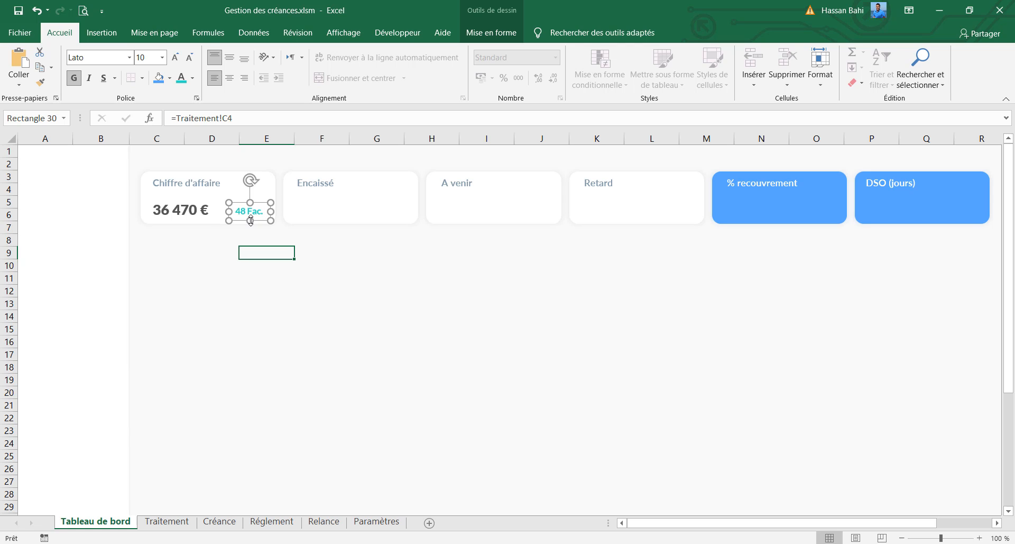
# Step: Insert a pivot table from listeCreances at cell A8 of the Traitement sheet, summing Montant encaissé
pyautogui.click(359, 199)
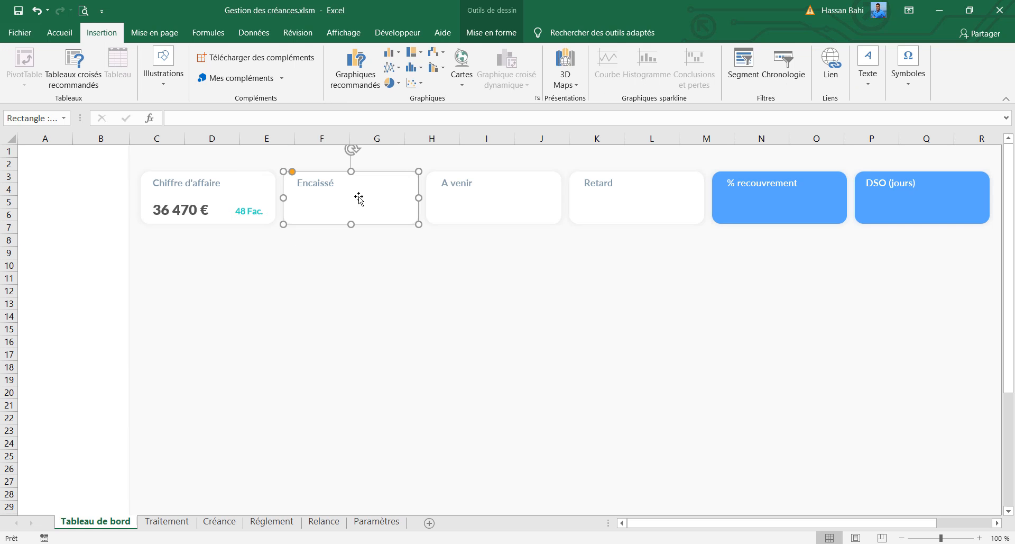
pyautogui.click(212, 523)
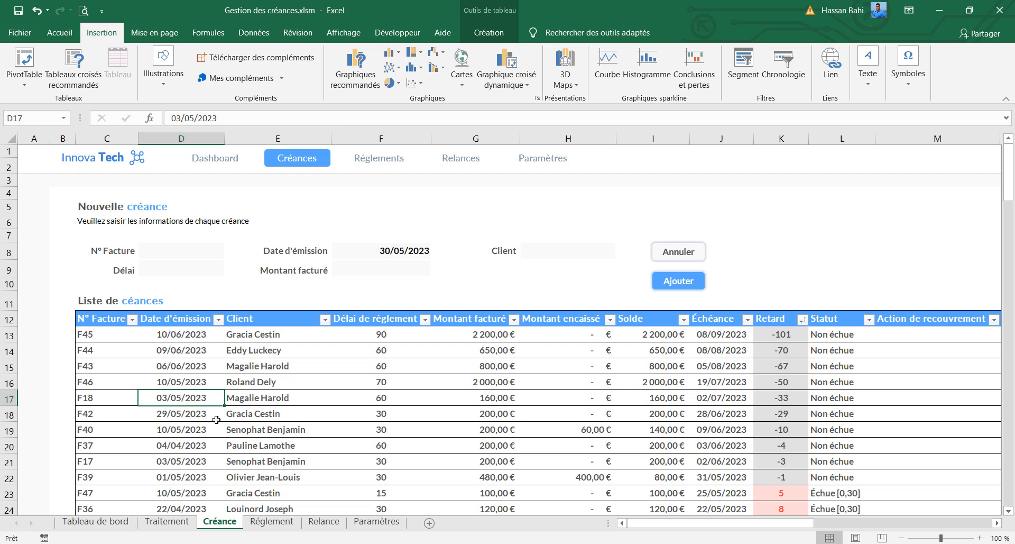
pyautogui.click(22, 67)
pyautogui.click(240, 256)
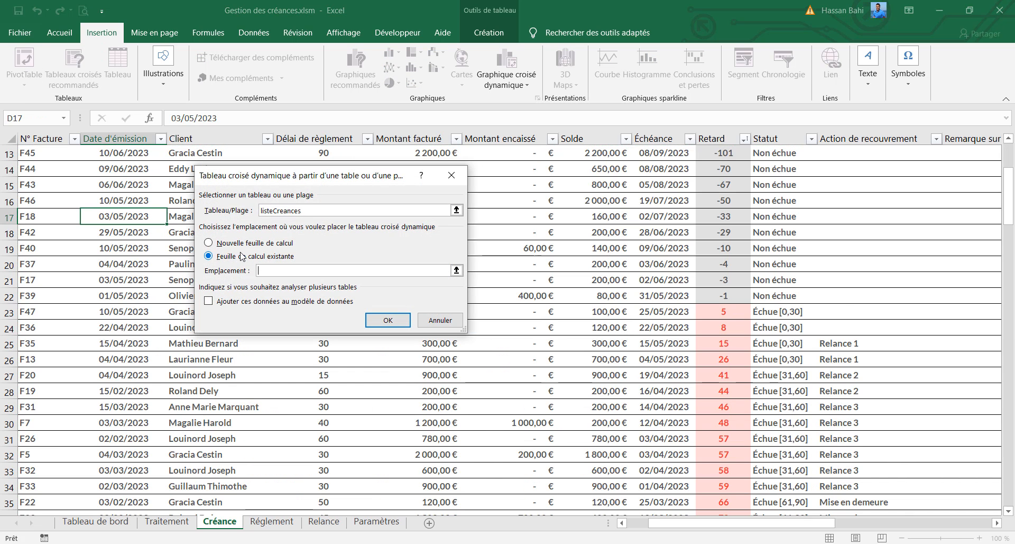
pyautogui.click(167, 522)
pyautogui.click(66, 241)
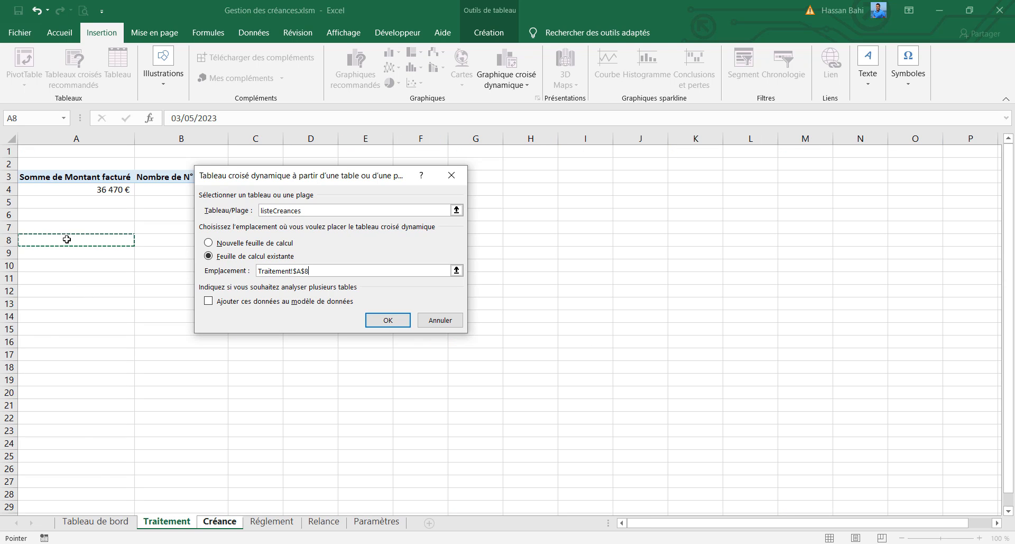
pyautogui.click(378, 323)
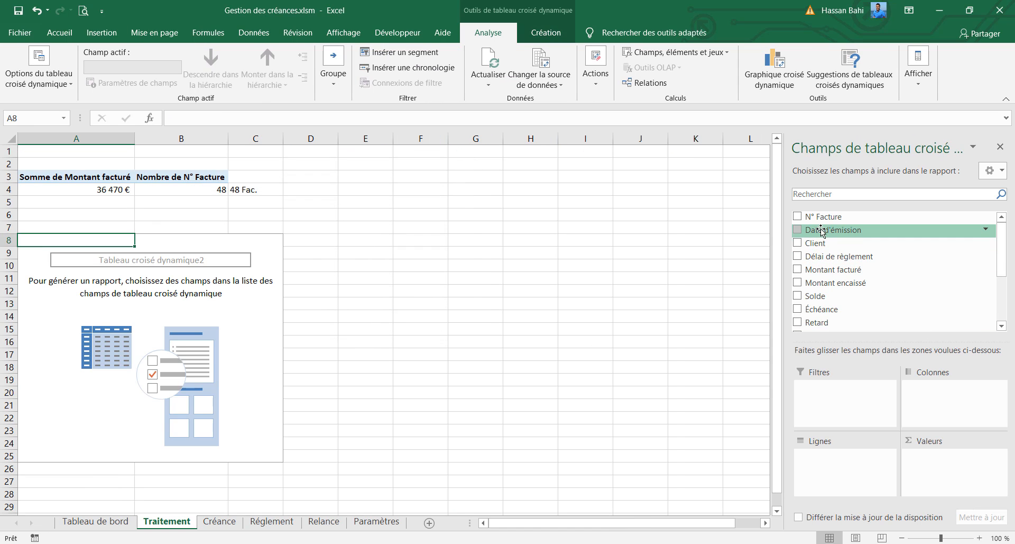
pyautogui.moveTo(835, 283); pyautogui.dragTo(946, 458)
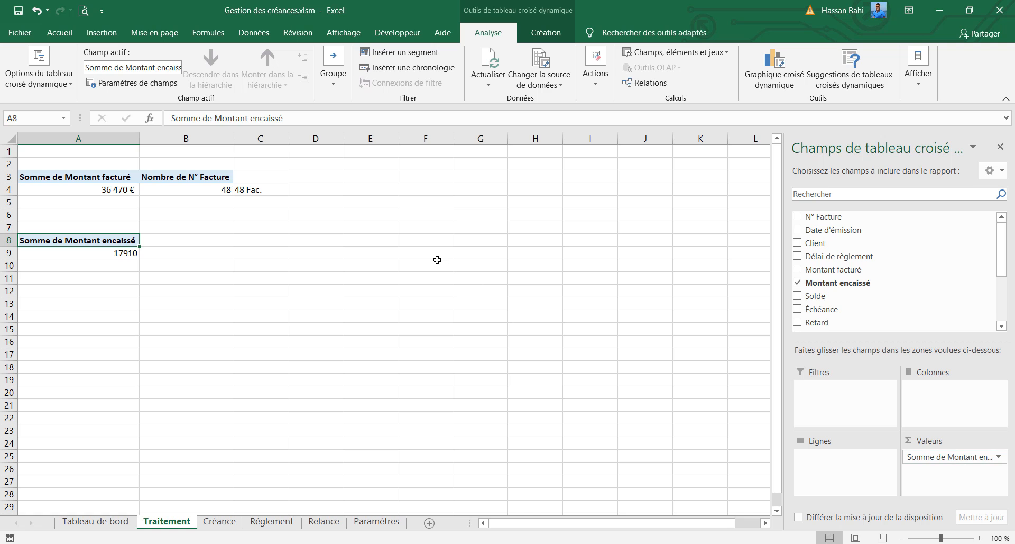
# Step: Format the collected amount in cell A9 as euro accounting with no decimals
pyautogui.click(78, 253)
pyautogui.click(59, 32)
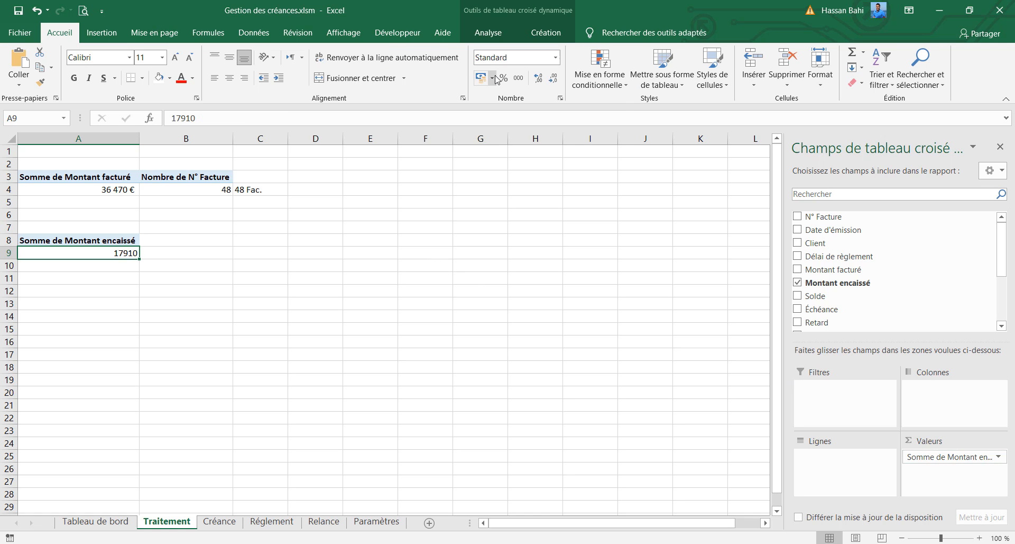
pyautogui.click(492, 78)
pyautogui.click(505, 105)
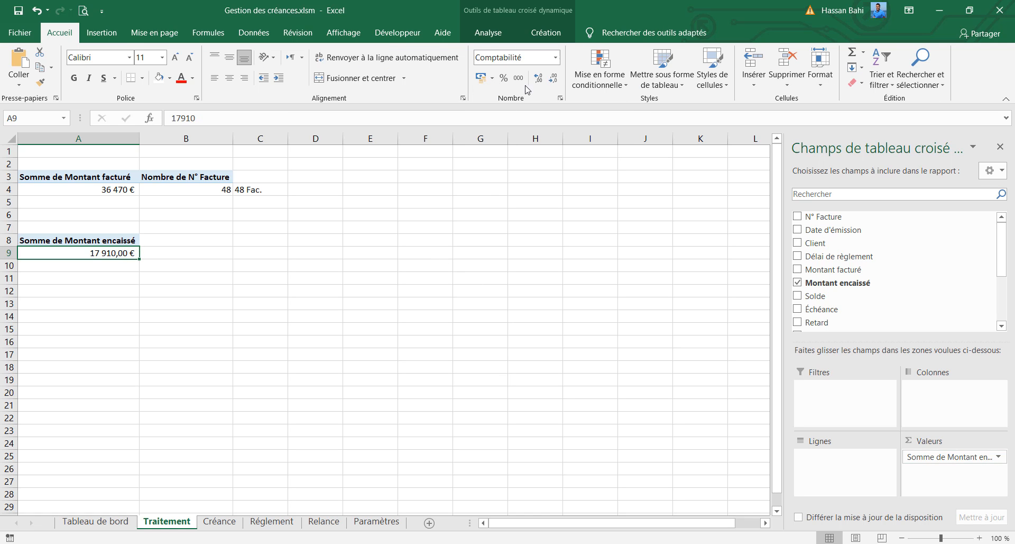
pyautogui.click(553, 78)
pyautogui.click(554, 77)
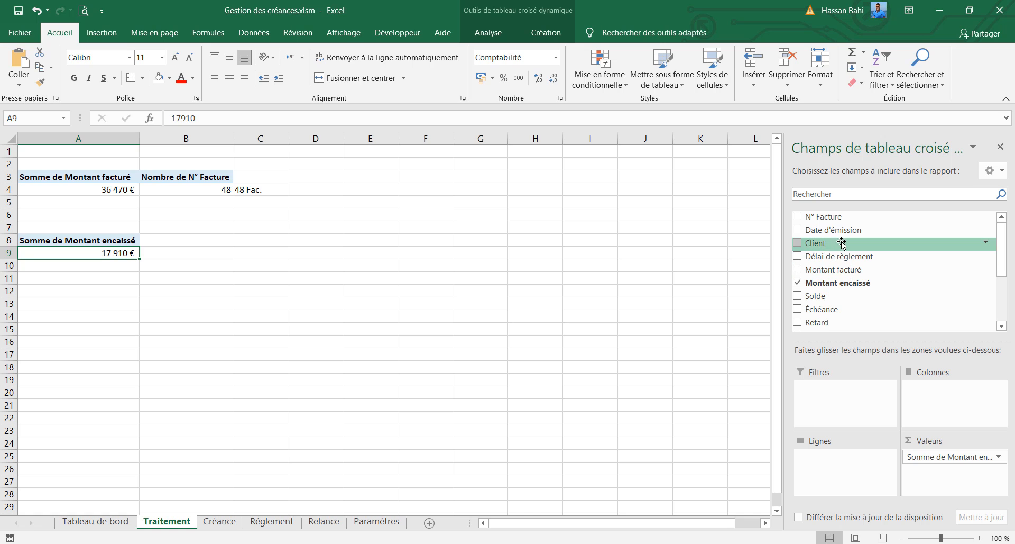
# Step: Try adding a count of N° Facture to the Montant encaissé pivot table
pyautogui.moveTo(850, 223); pyautogui.dragTo(899, 471)
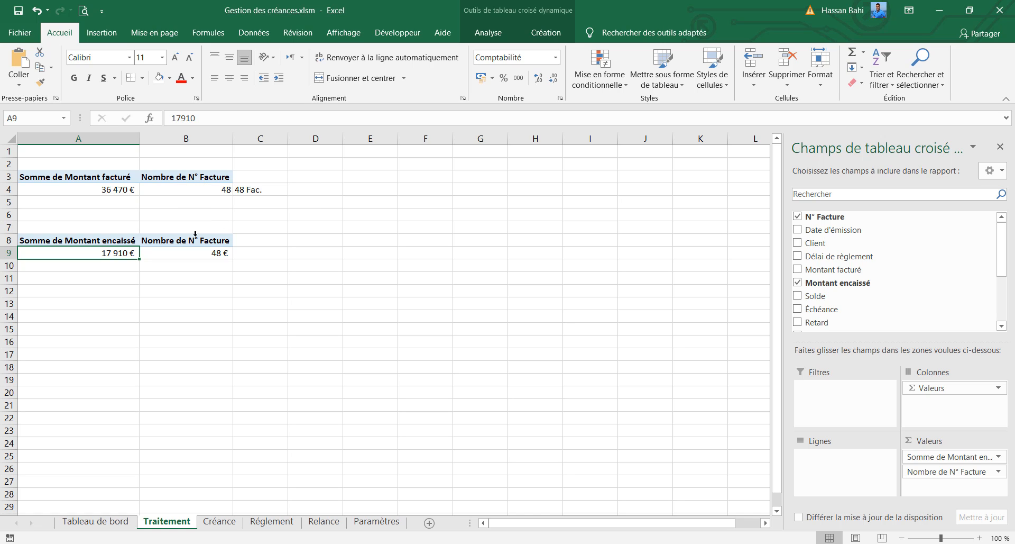
pyautogui.moveTo(923, 472); pyautogui.dragTo(852, 249)
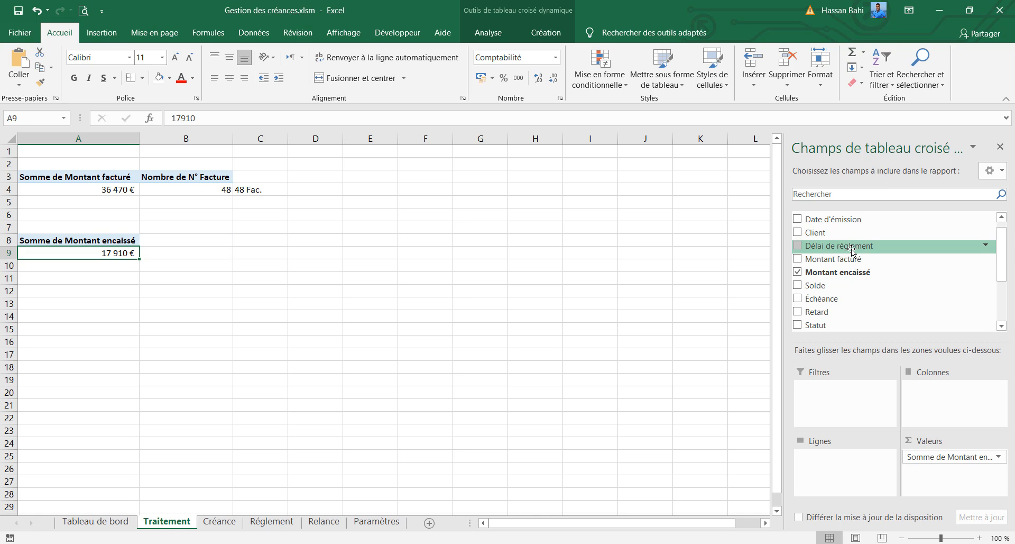
# Step: Examine the Statut column of the invoice list on the Créance sheet to see how paid invoices are marked
pyautogui.click(219, 521)
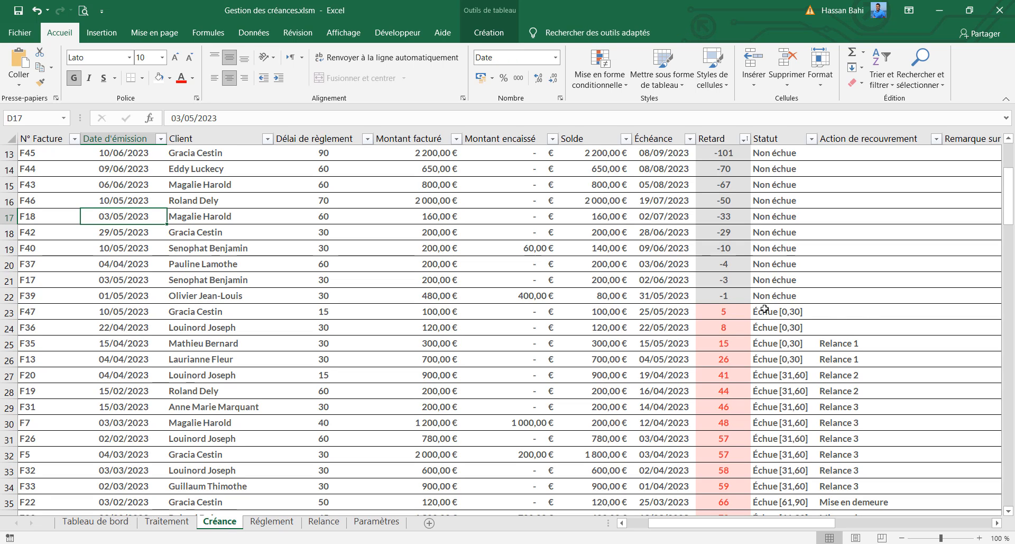
pyautogui.scroll(4, 677, 299)
pyautogui.scroll(-7, 722, 323)
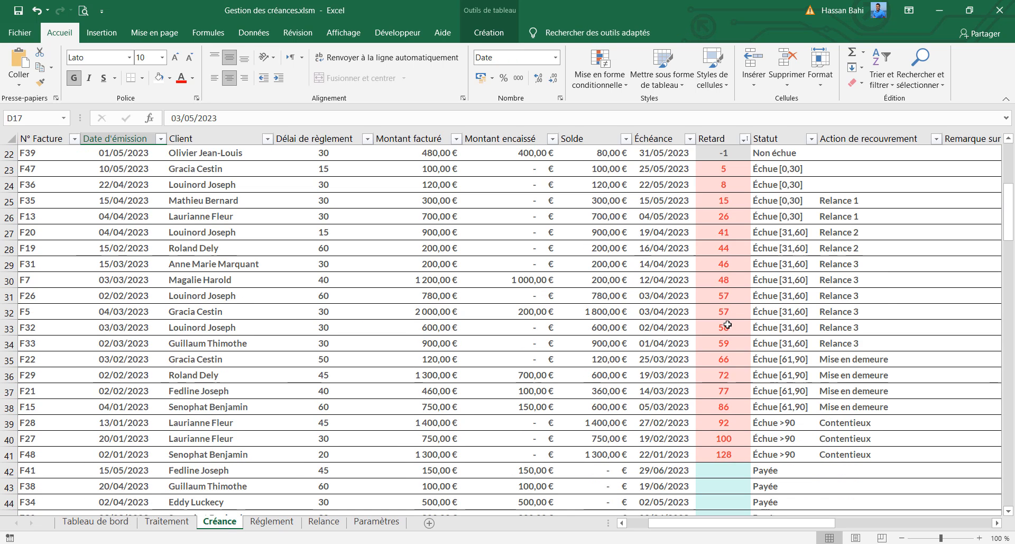
pyautogui.scroll(-2, 727, 325)
pyautogui.click(778, 389)
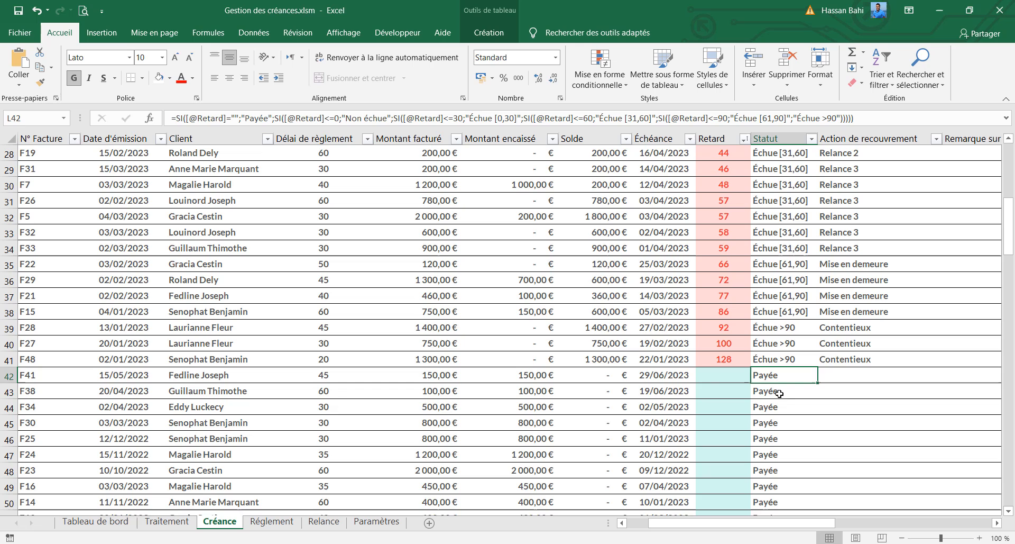
pyautogui.click(781, 422)
pyautogui.scroll(5, 793, 354)
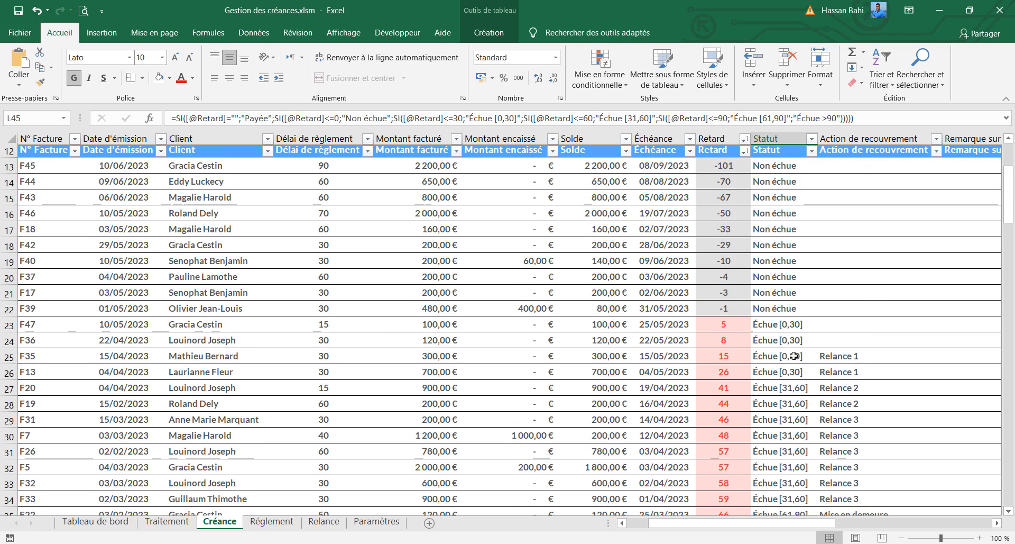
pyautogui.scroll(4, 793, 355)
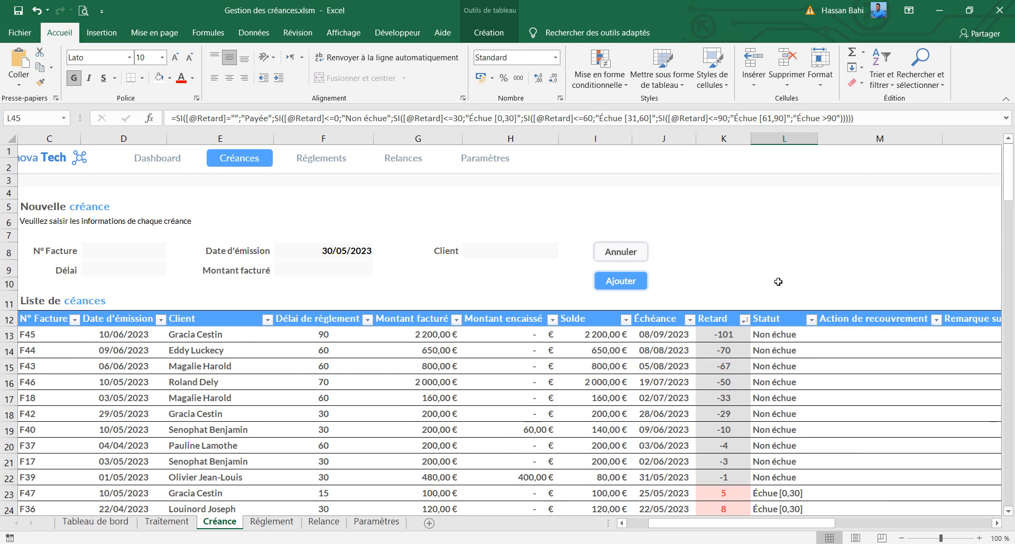
# Step: Insert a pivot table from listeCreances at cell A14 of the Traitement sheet, counting N° Facture
pyautogui.click(175, 530)
pyautogui.click(219, 528)
pyautogui.click(177, 408)
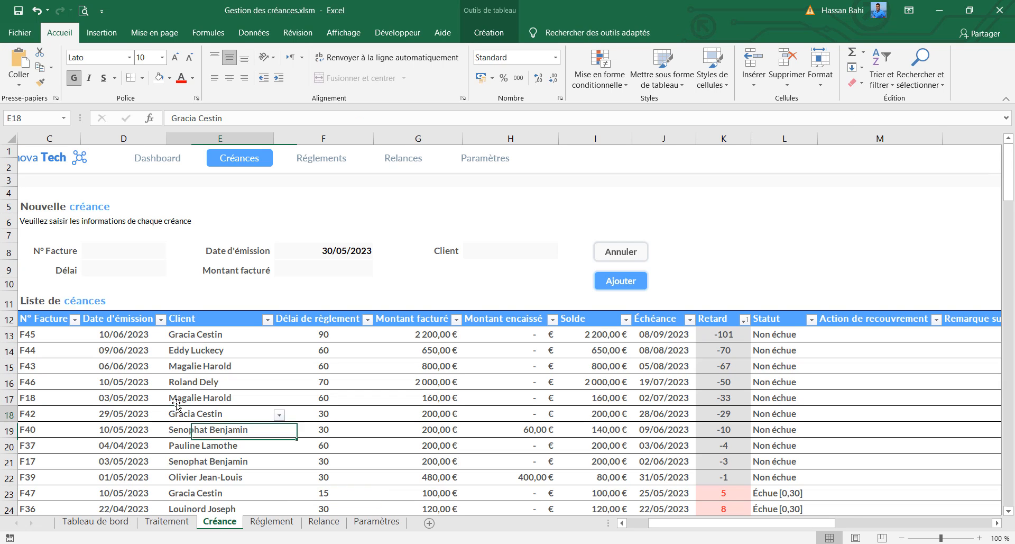
pyautogui.click(101, 33)
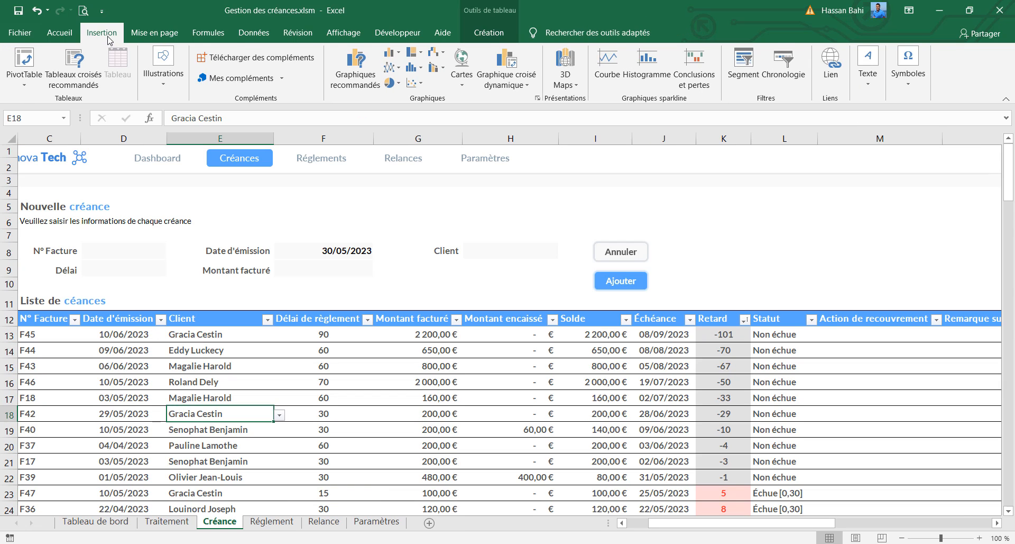
pyautogui.click(25, 64)
pyautogui.scroll(-4, 196, 420)
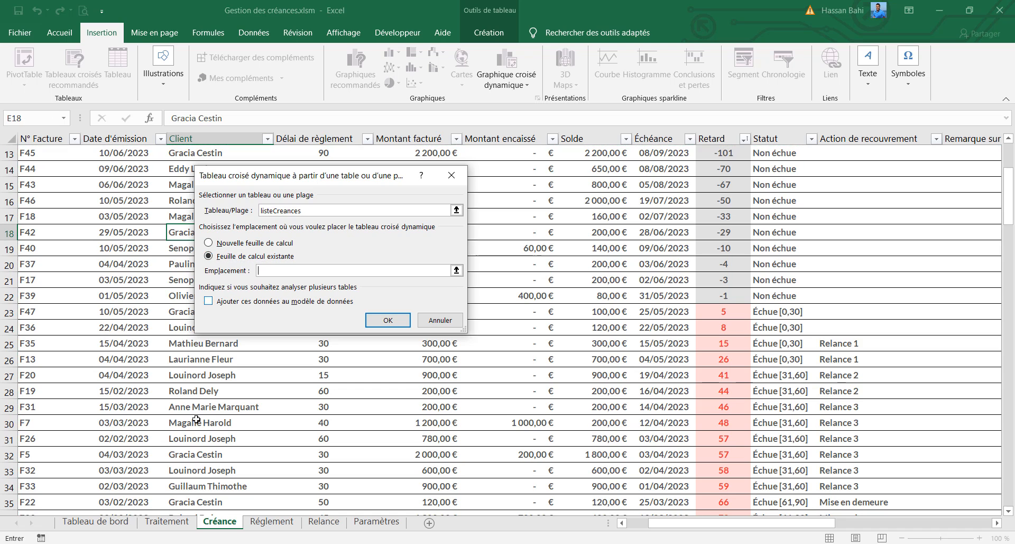
pyautogui.click(167, 522)
pyautogui.click(79, 317)
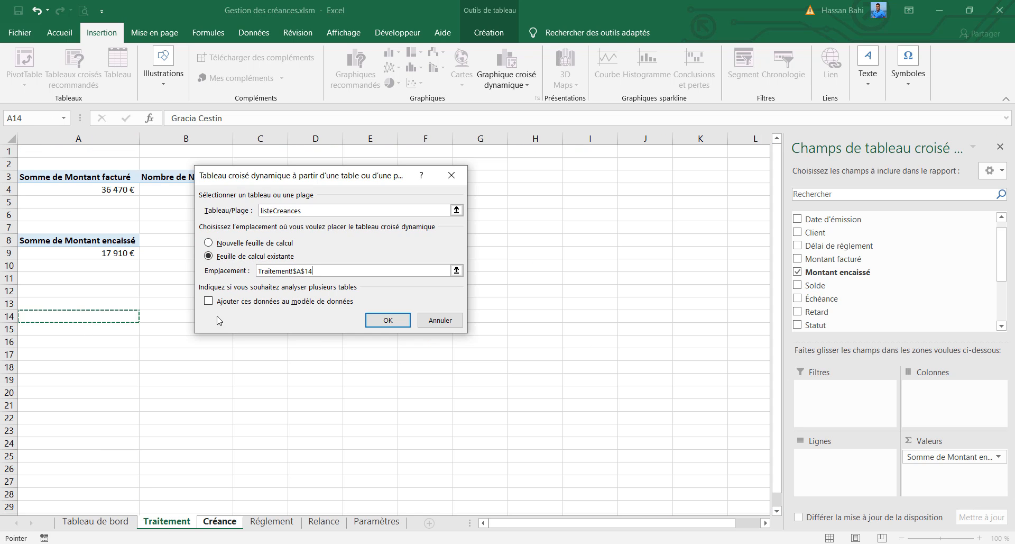
pyautogui.click(388, 320)
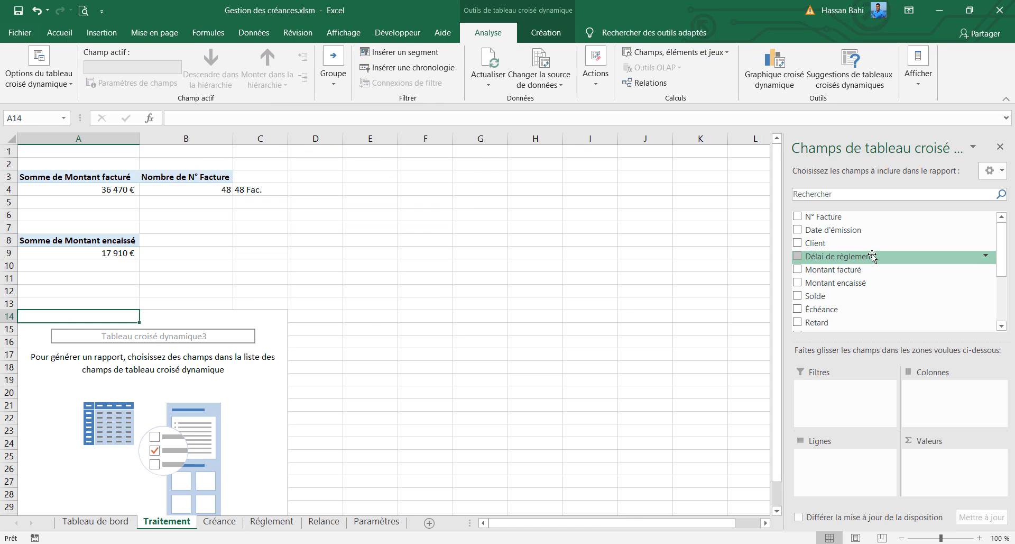
pyautogui.moveTo(831, 217); pyautogui.dragTo(956, 470)
# Step: Add Statut as a report filter to the invoice count pivot table and restrict it to Payée
pyautogui.scroll(-1, 841, 275)
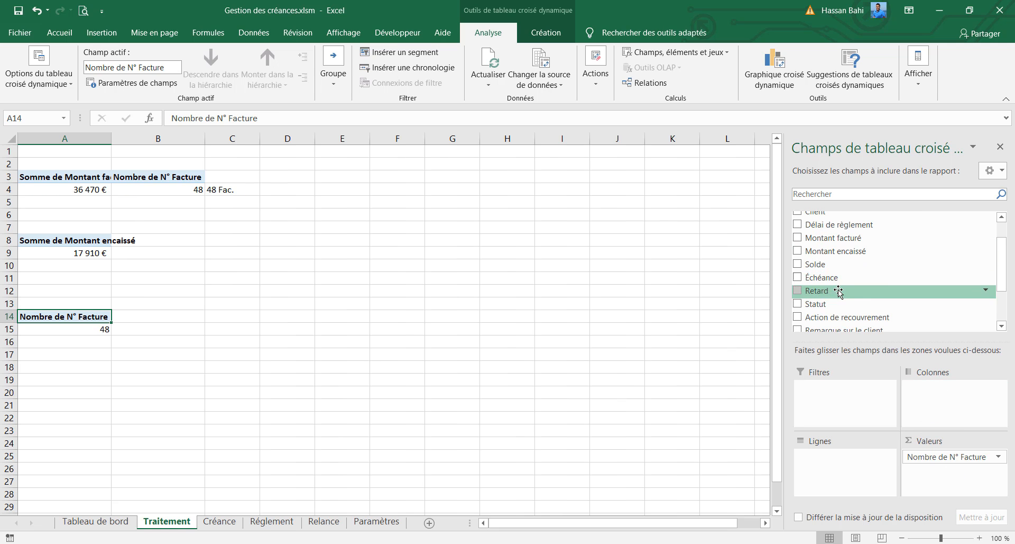
pyautogui.scroll(-1, 840, 292)
pyautogui.moveTo(839, 272); pyautogui.dragTo(867, 423)
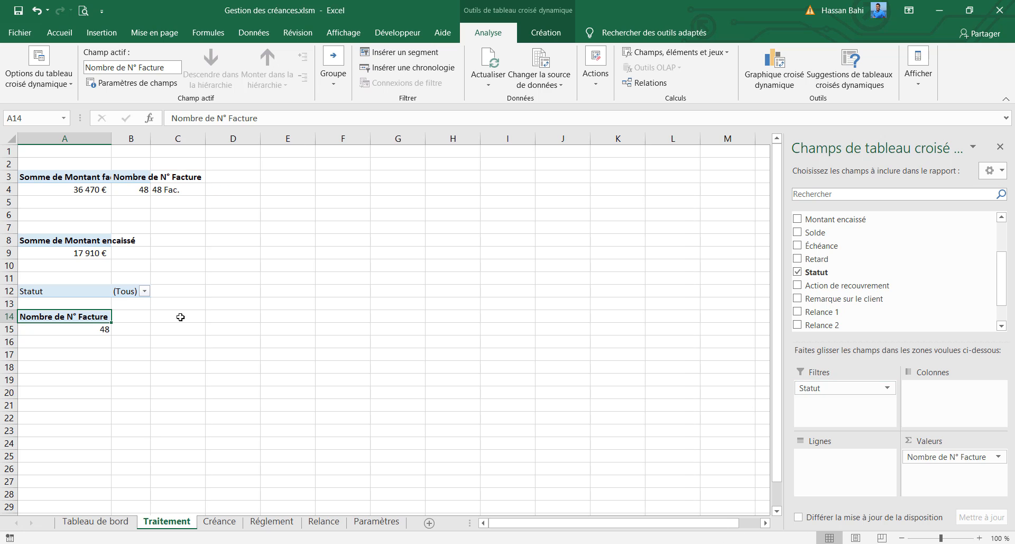
pyautogui.click(145, 292)
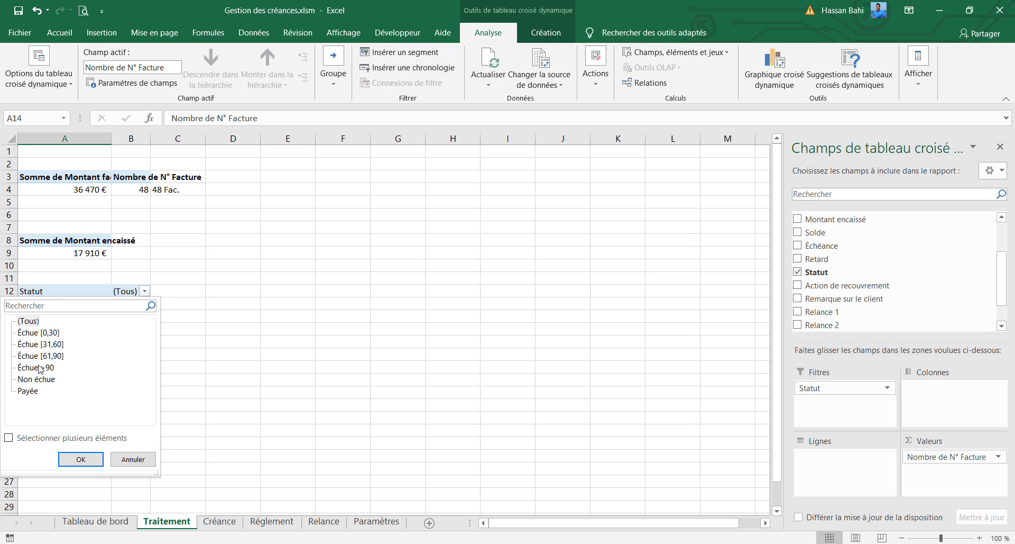
pyautogui.click(9, 438)
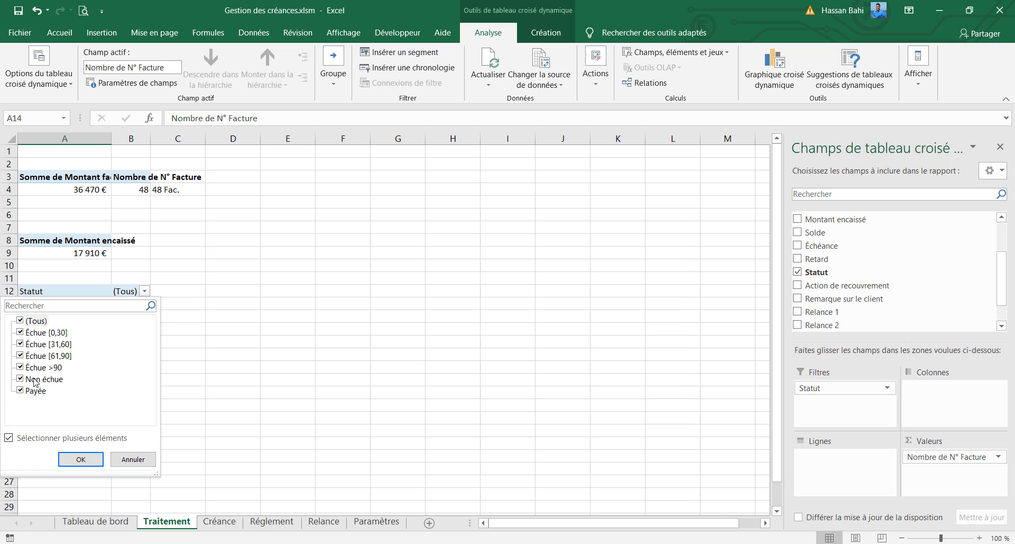
pyautogui.click(21, 321)
pyautogui.click(20, 392)
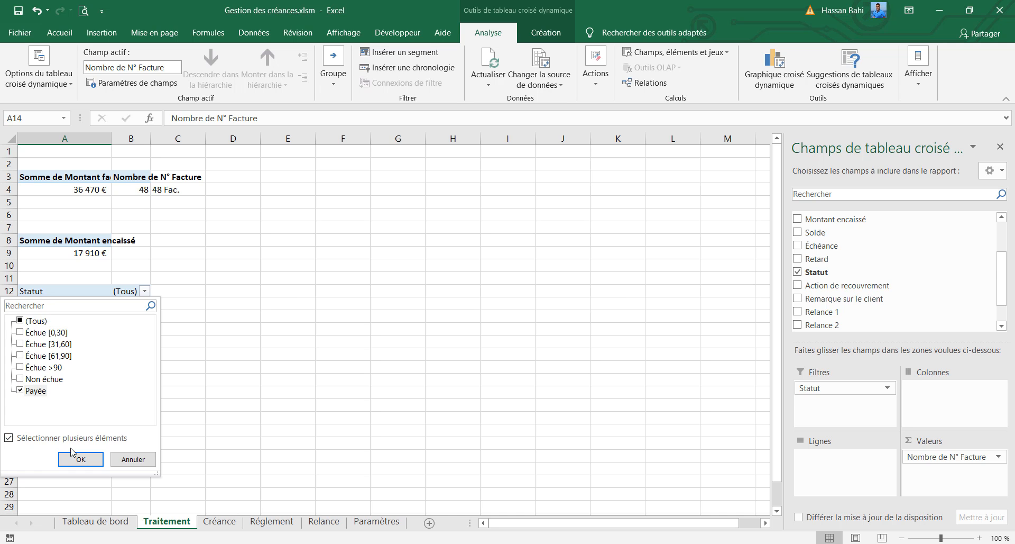
pyautogui.click(76, 455)
pyautogui.click(87, 339)
pyautogui.click(87, 327)
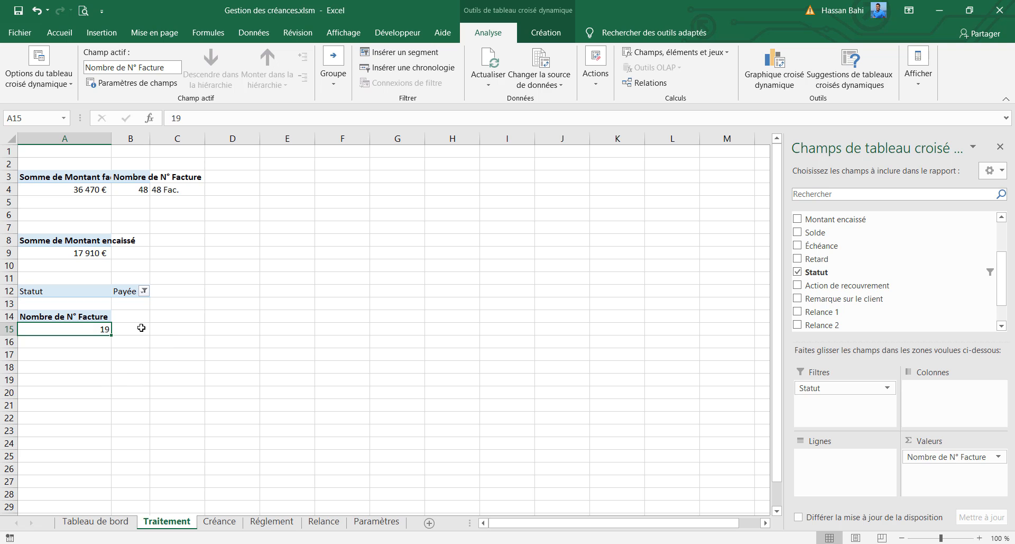
# Step: Enter a formula in cell C15 that references the paid invoice count in A15 and appends the &" Fac." suffix used in C4
pyautogui.click(169, 330)
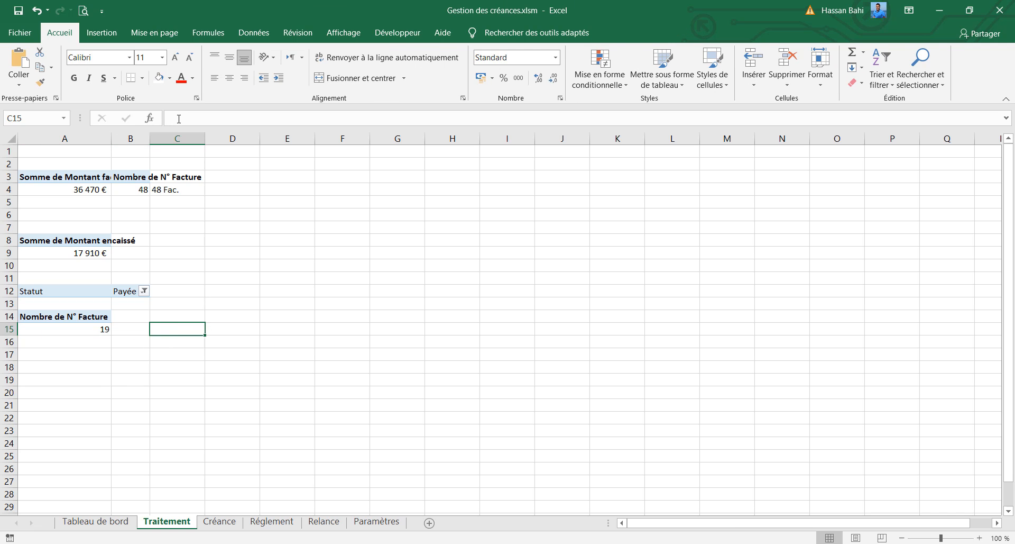
pyautogui.click(181, 190)
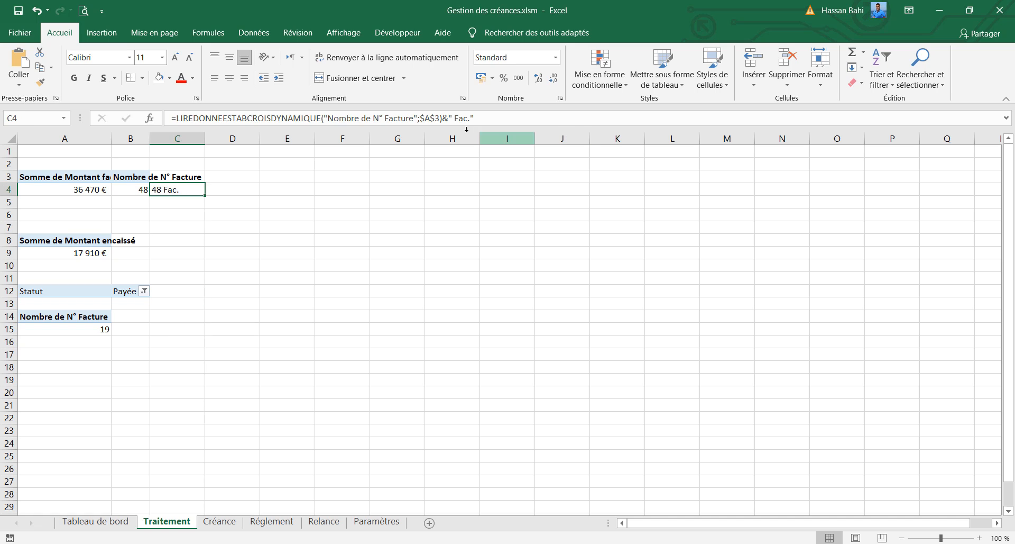
pyautogui.click(474, 118)
pyautogui.moveTo(474, 118); pyautogui.dragTo(443, 118)
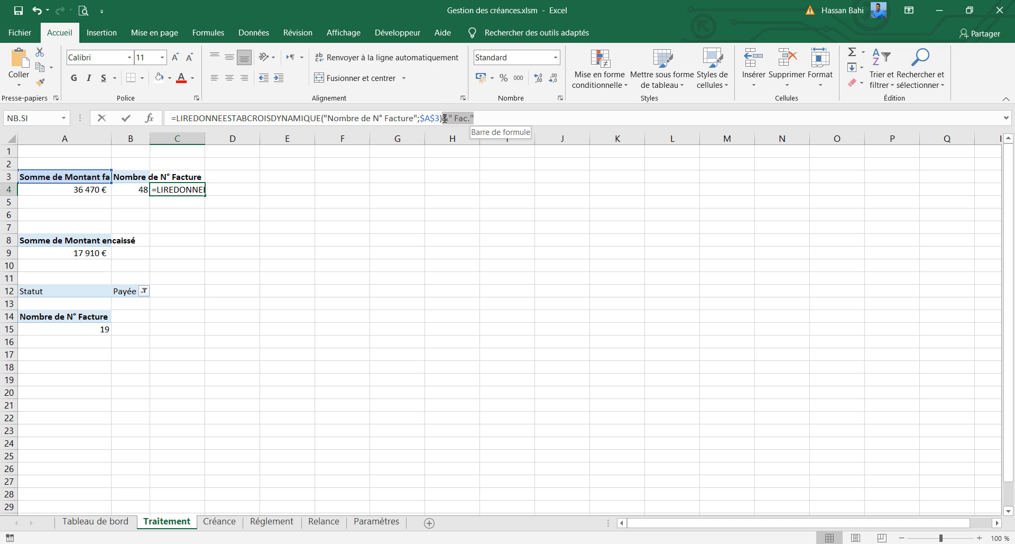
pyautogui.click(182, 331)
pyautogui.click(186, 117)
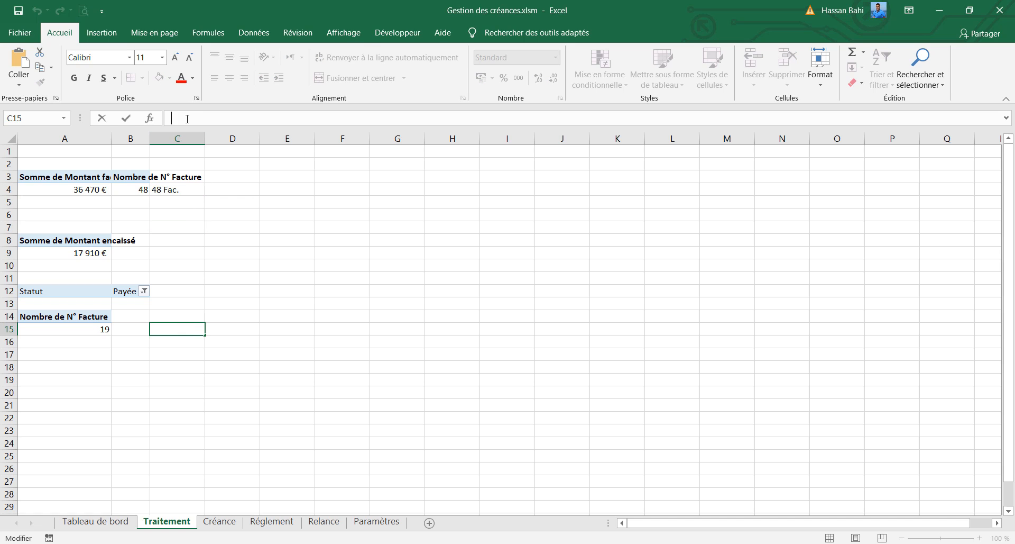
pyautogui.write('=')
pyautogui.click(93, 328)
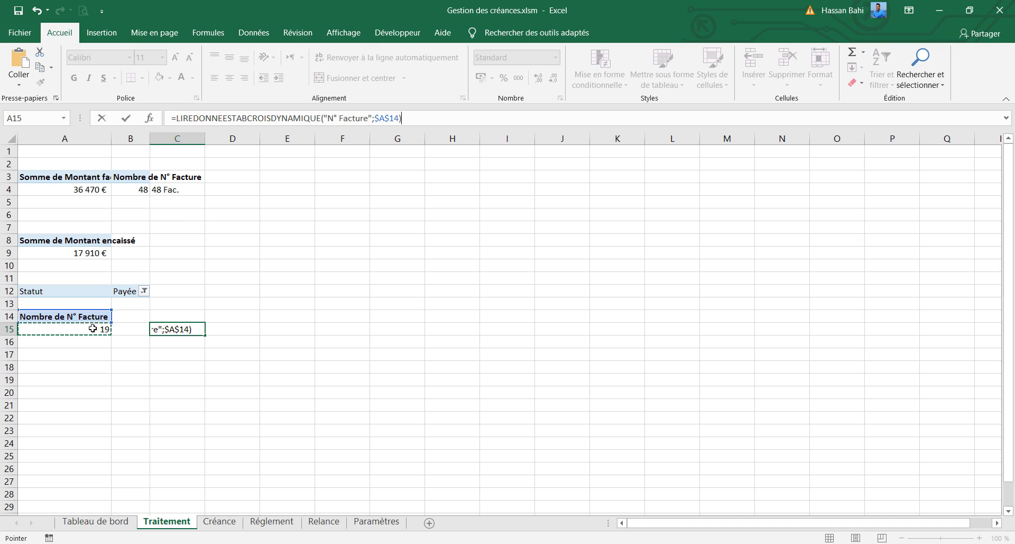
pyautogui.write('&" Fac."')
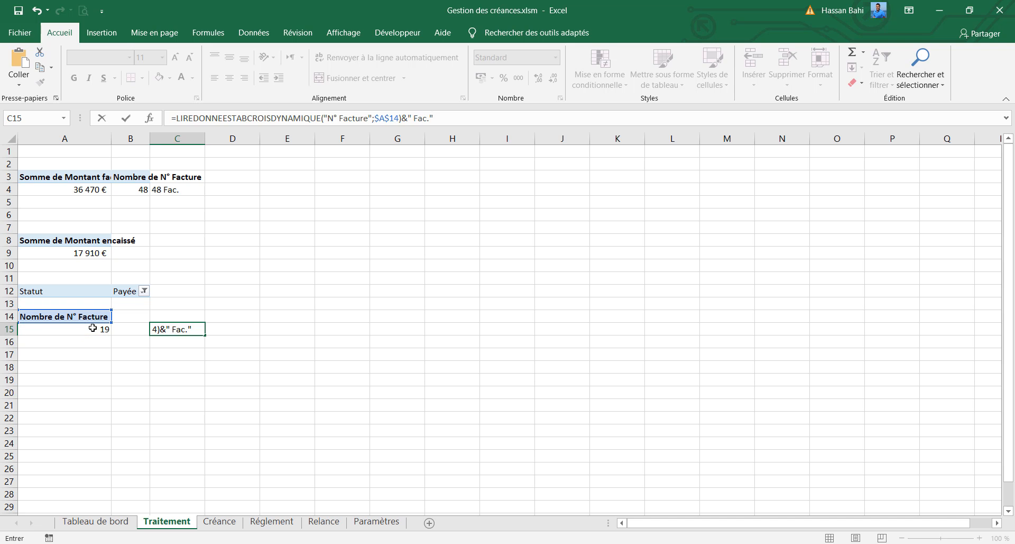
pyautogui.press('Return')
pyautogui.click(190, 328)
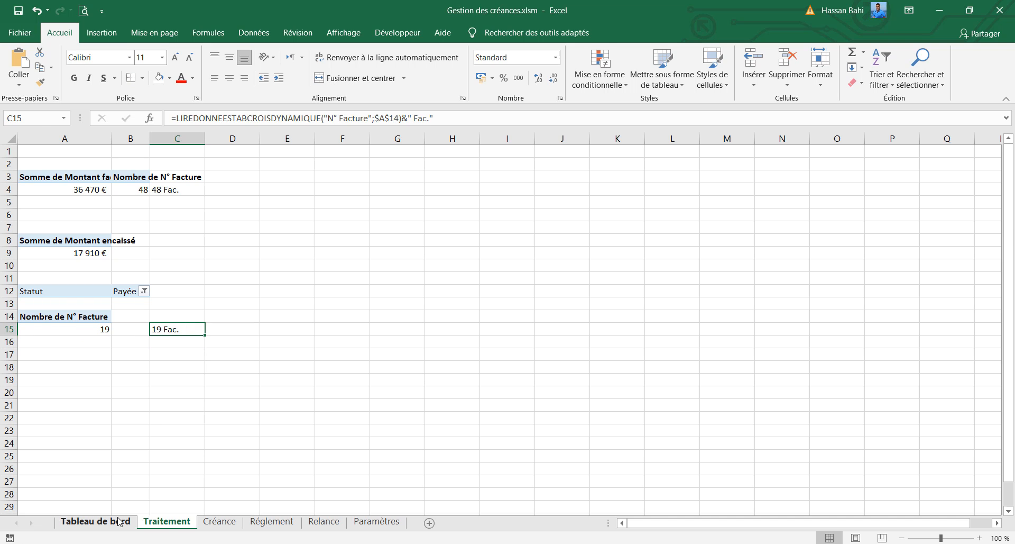
# Step: Link the Encaissé card on the Tableau de bord sheet to the collected amount with =Traitement!A9
pyautogui.click(95, 522)
pyautogui.click(182, 118)
pyautogui.write('=')
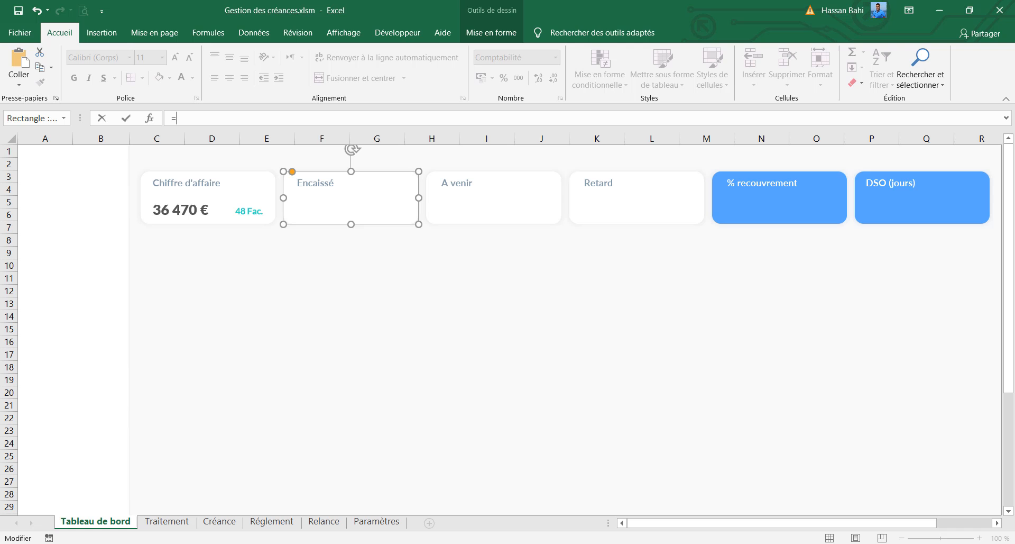
pyautogui.click(162, 522)
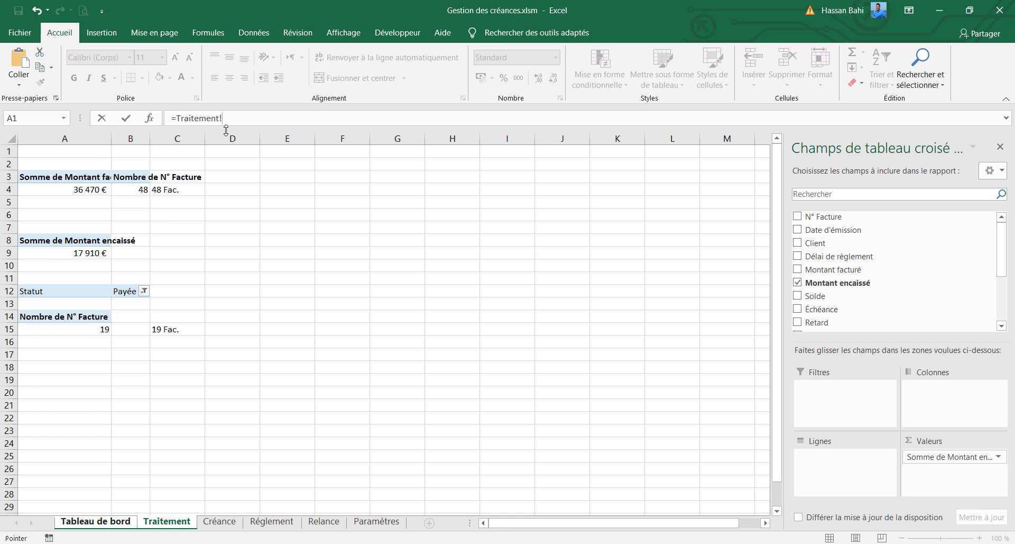
pyautogui.write('A9')
pyautogui.press('Return')
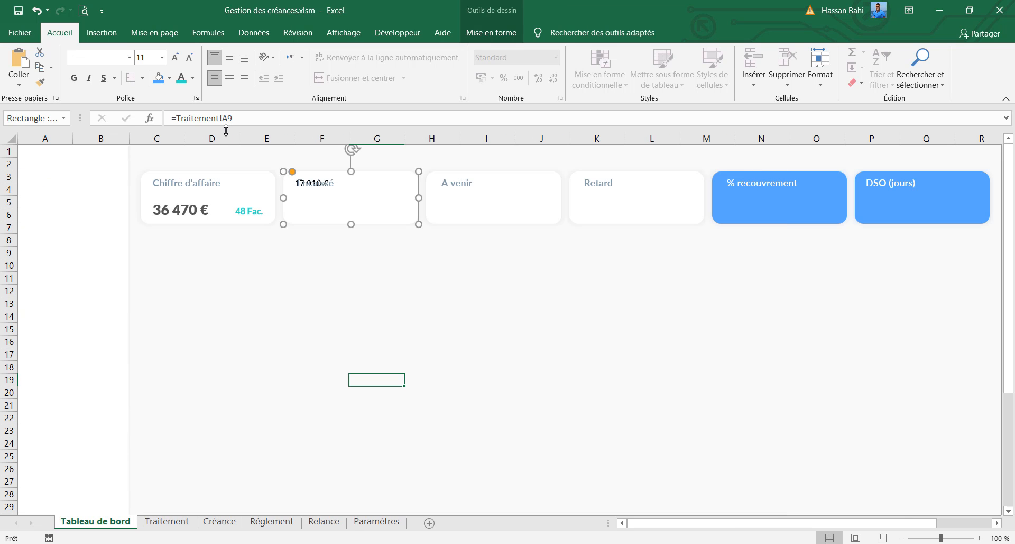
# Step: Bottom-align the amount in the Encaissé card and copy the Chiffre d'affaire card's formatting onto it
pyautogui.click(245, 57)
pyautogui.click(233, 199)
pyautogui.click(39, 82)
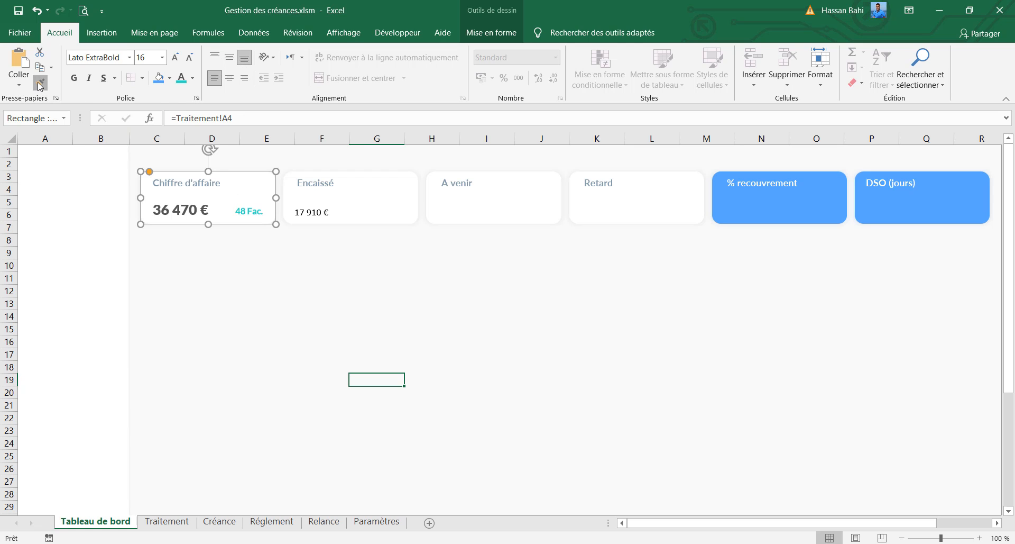
pyautogui.click(364, 217)
# Step: Duplicate the invoice count label of the Chiffre d'affaire card onto the Encaissé card and link the copy to =Traitement!C15
pyautogui.click(245, 211)
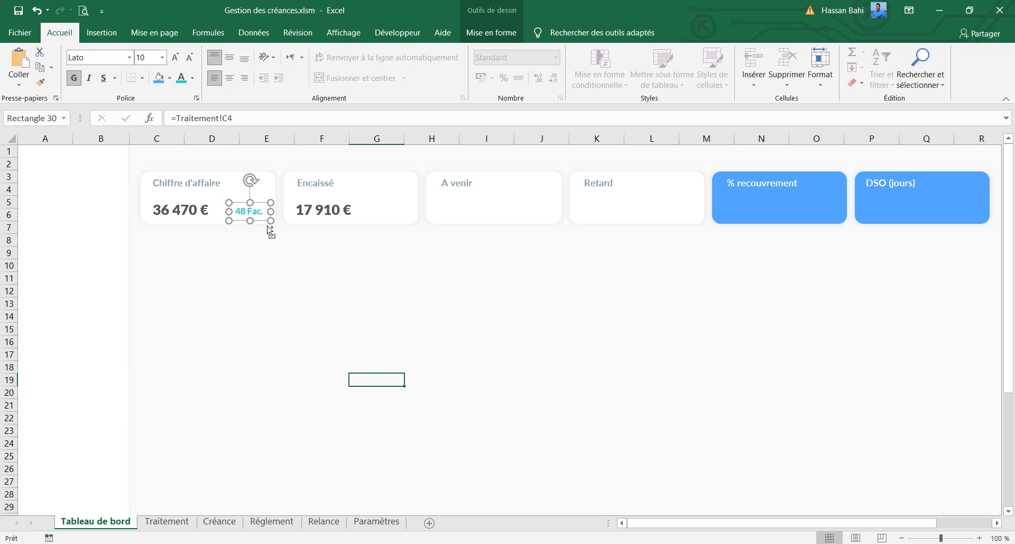
pyautogui.moveTo(245, 212); pyautogui.dragTo(405, 223)
pyautogui.click(176, 523)
pyautogui.click(188, 330)
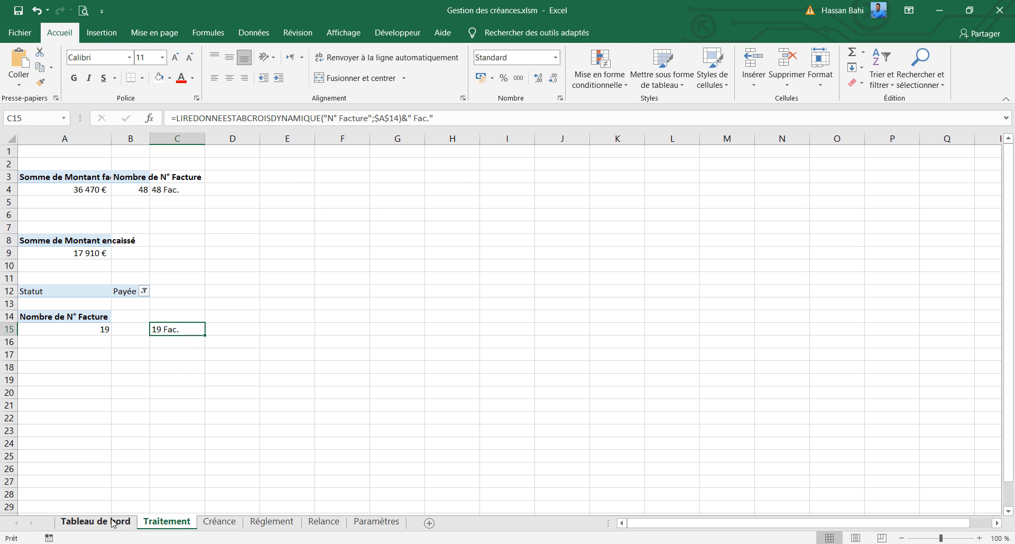
pyautogui.click(95, 522)
pyautogui.click(246, 119)
pyautogui.press('BackSpace')
pyautogui.write('15')
pyautogui.press('Return')
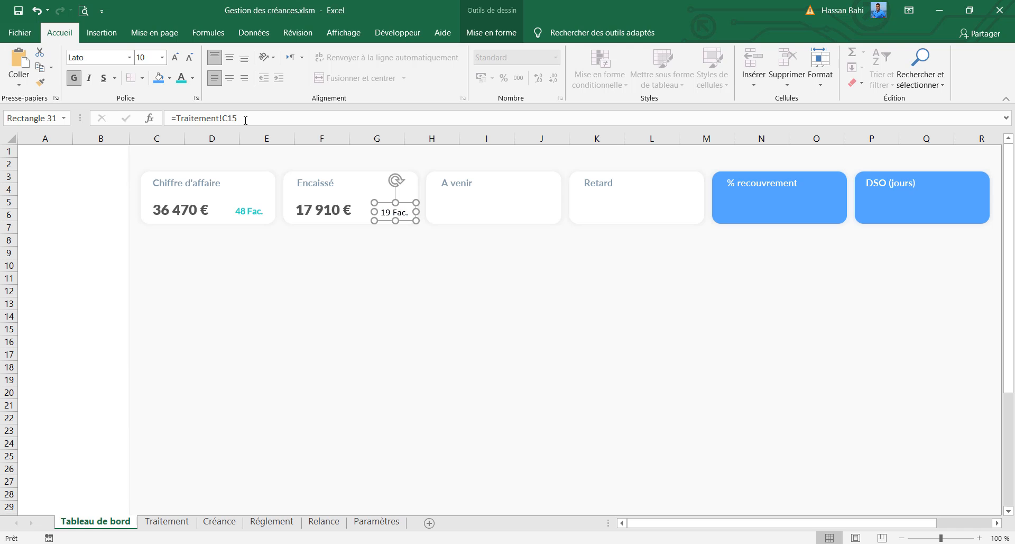
# Step: Copy the first count label's formatting to the Encaissé count label and align both labels along their tops
pyautogui.click(250, 211)
pyautogui.click(40, 82)
pyautogui.click(402, 221)
pyautogui.keyDown('shift'); pyautogui.click(249, 211); pyautogui.keyUp('shift')
pyautogui.click(491, 33)
pyautogui.click(790, 52)
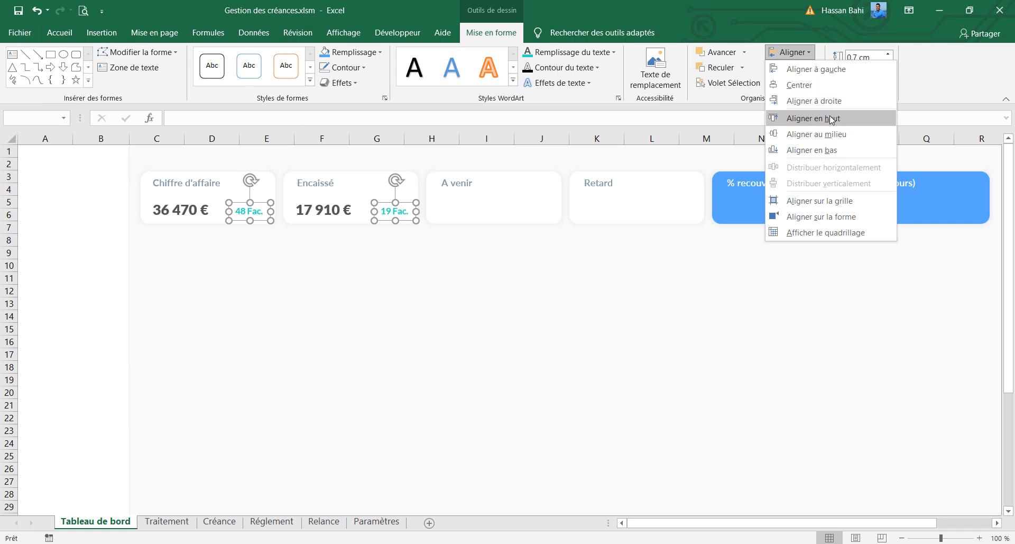
pyautogui.click(832, 118)
pyautogui.click(507, 274)
# Step: Examine the Retard, Solde and Statut columns on the Créance sheet for the invoices marked Non échue
pyautogui.click(438, 193)
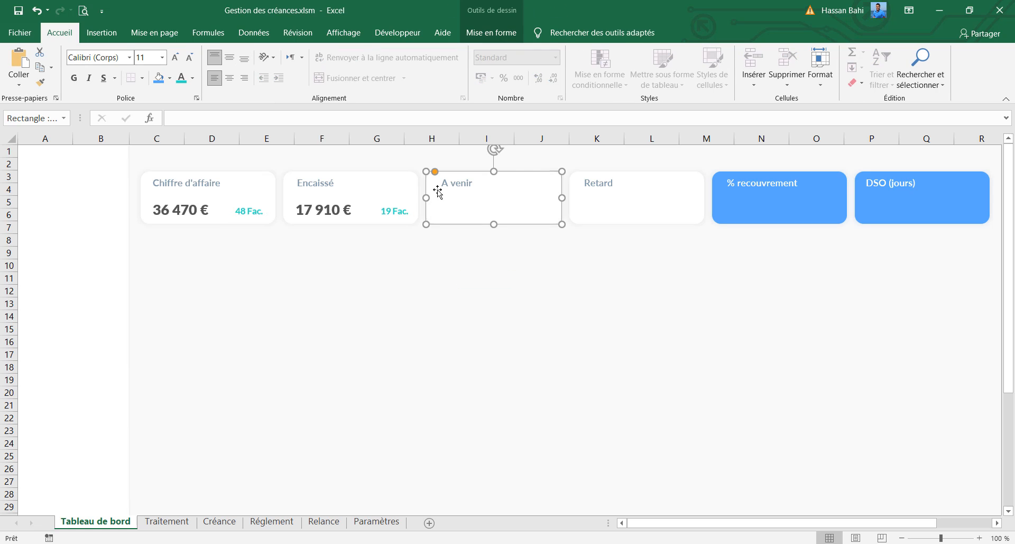
pyautogui.click(218, 522)
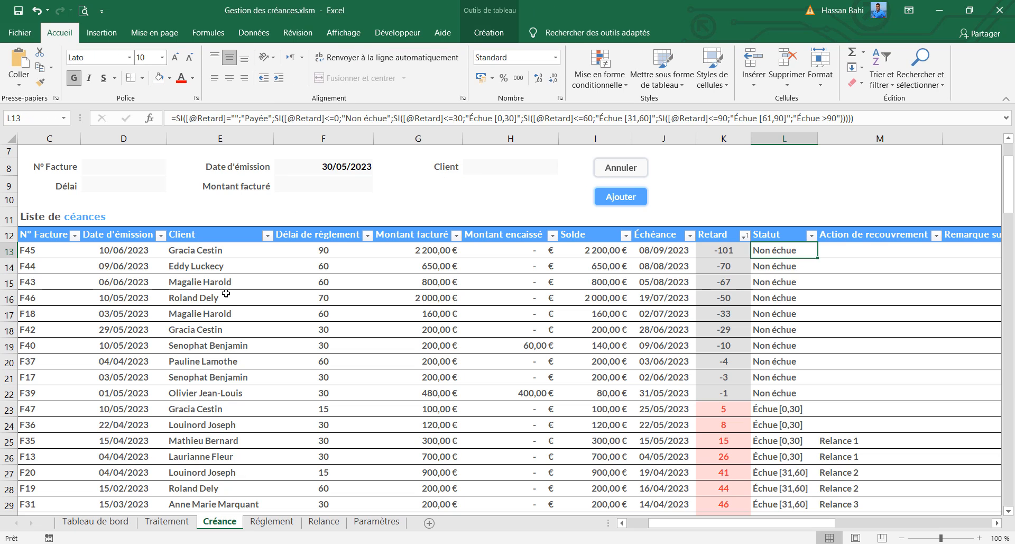
pyautogui.click(708, 314)
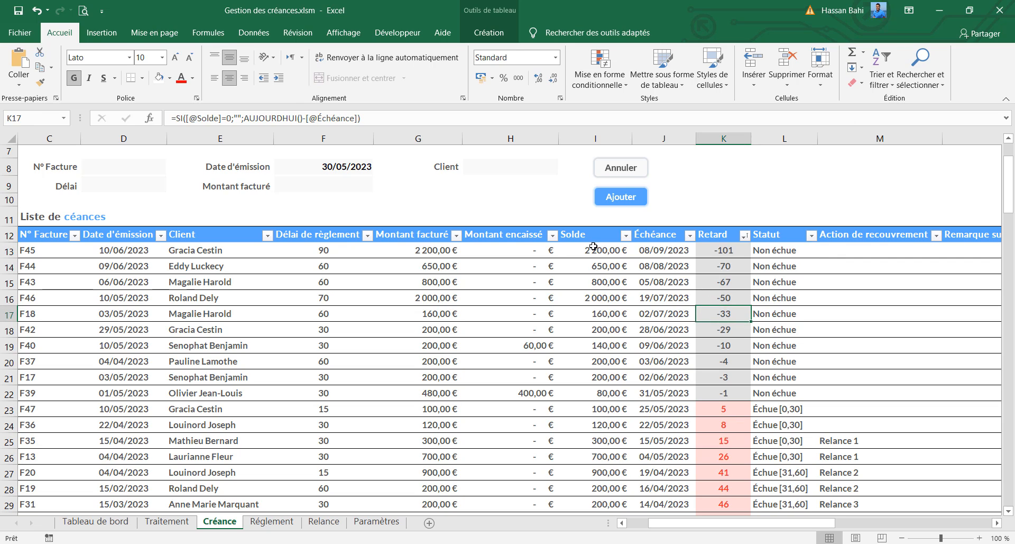
pyautogui.moveTo(594, 246); pyautogui.dragTo(603, 382)
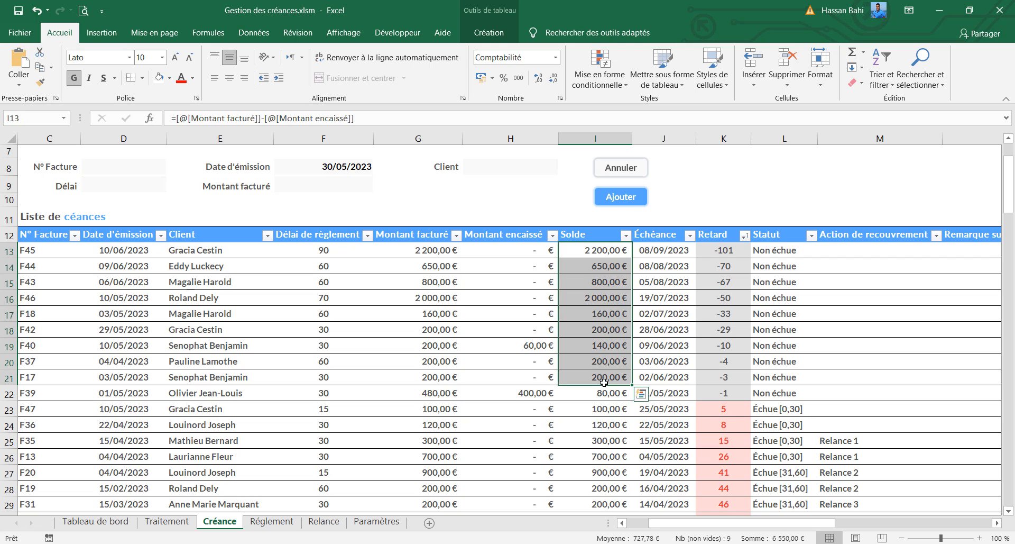
pyautogui.click(790, 253)
pyautogui.moveTo(789, 253); pyautogui.dragTo(782, 391)
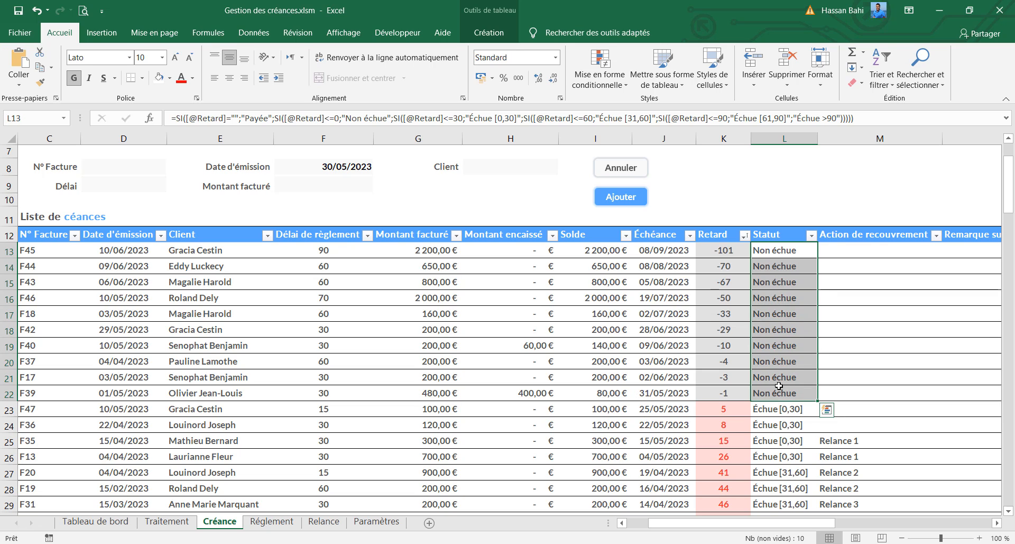
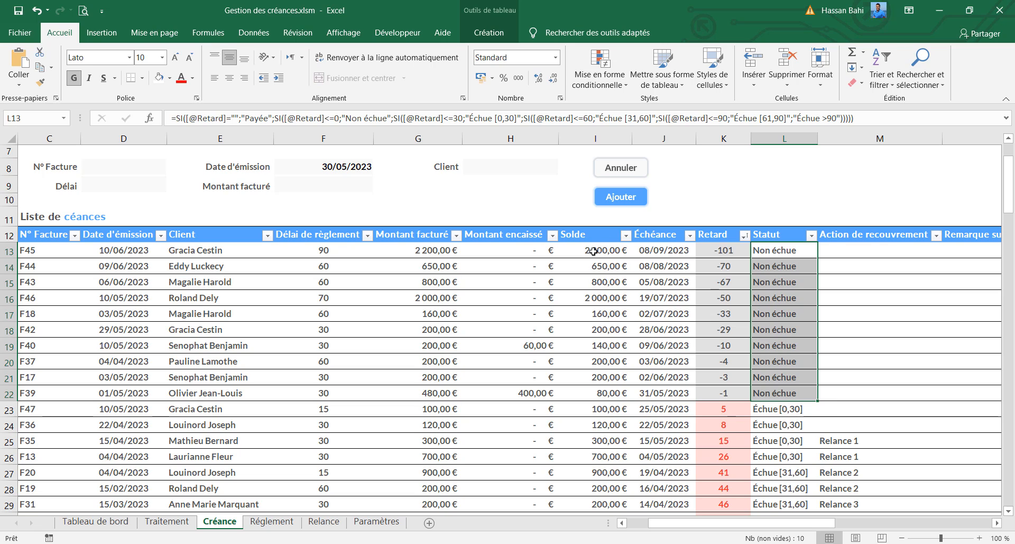
# Step: Insert a pivot table from listeCreances at cell A19 of the existing Traitement sheet
pyautogui.click(394, 311)
pyautogui.click(101, 33)
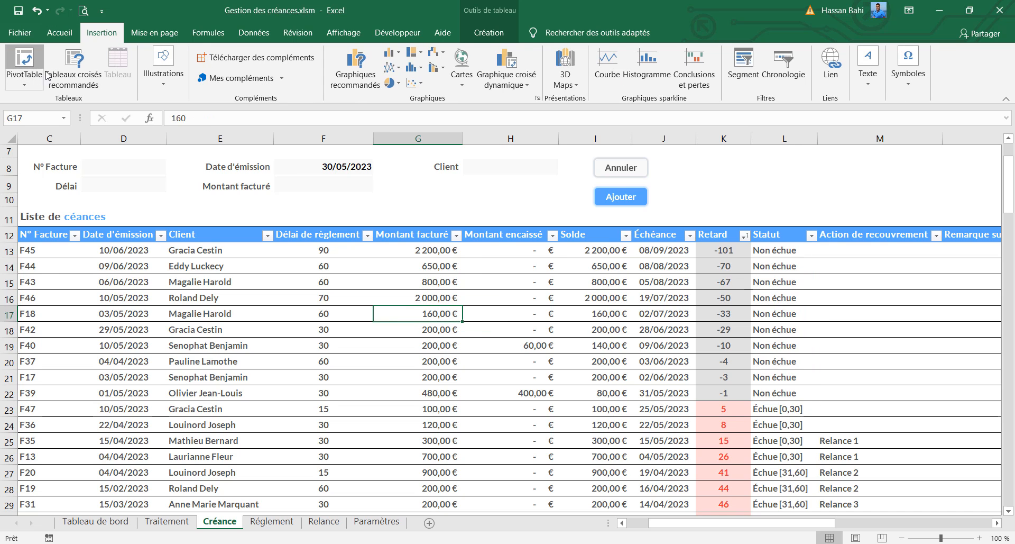
pyautogui.click(24, 63)
pyautogui.click(248, 256)
pyautogui.click(166, 521)
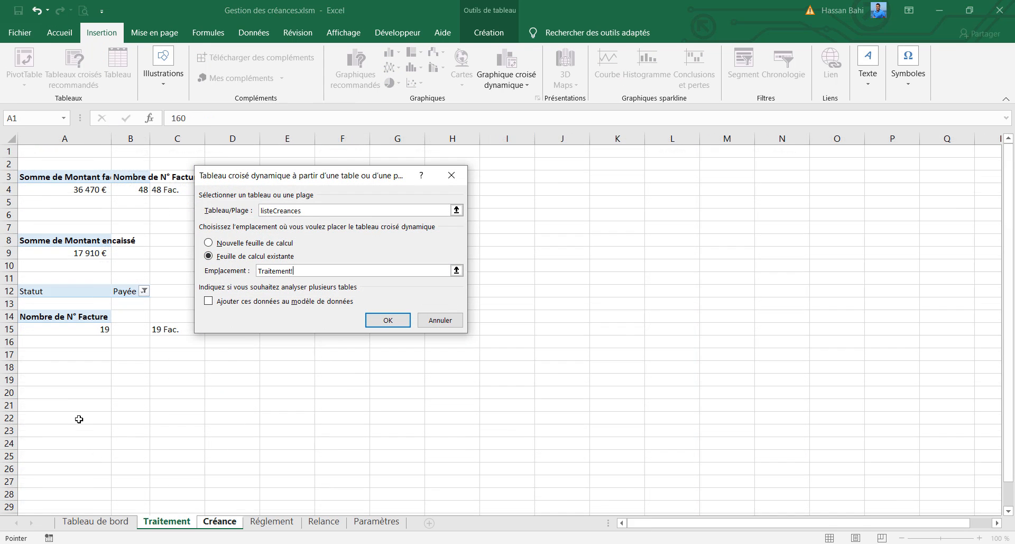
pyautogui.click(64, 385)
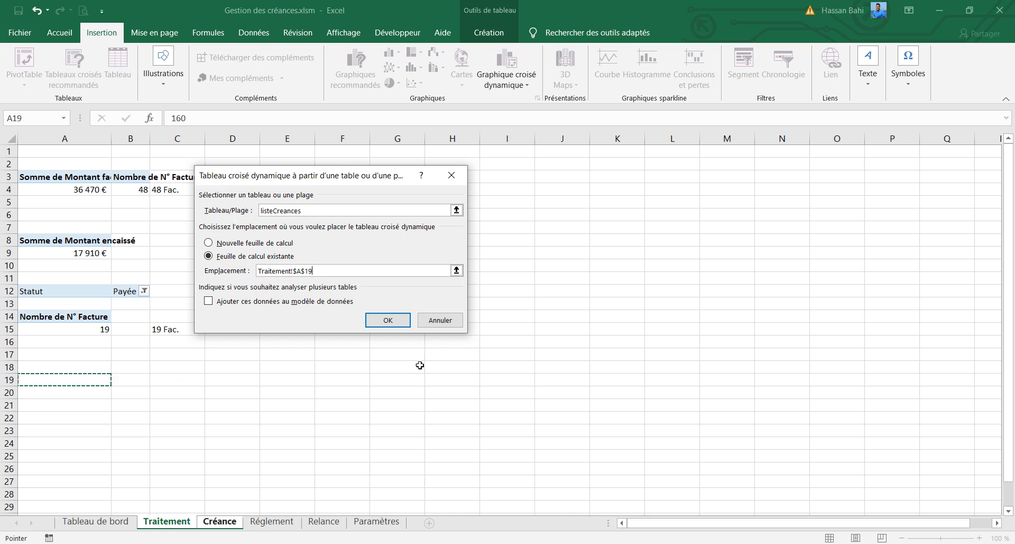
pyautogui.click(388, 320)
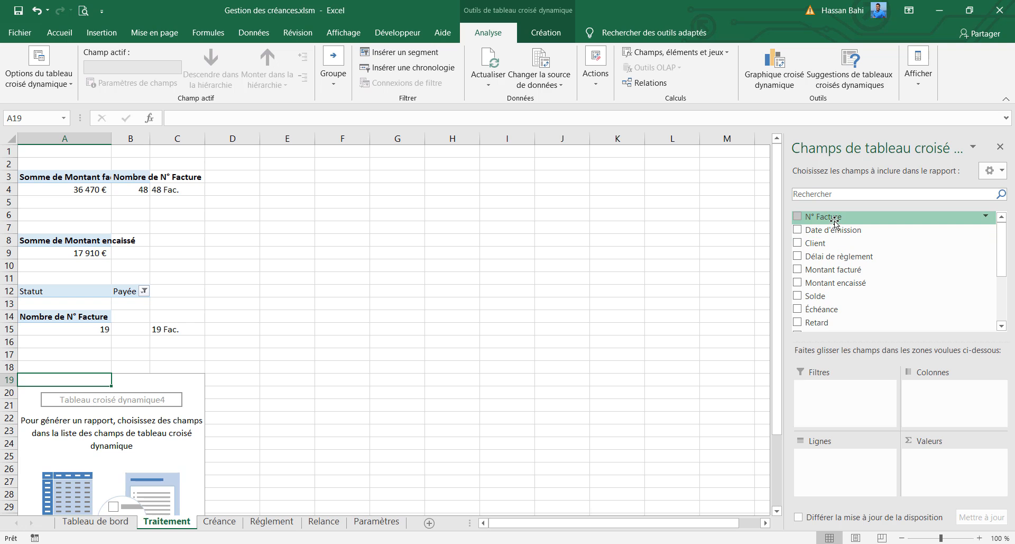
# Step: Add Statut as a report filter and Solde as a summed value to the new pivot table
pyautogui.scroll(-1, 825, 310)
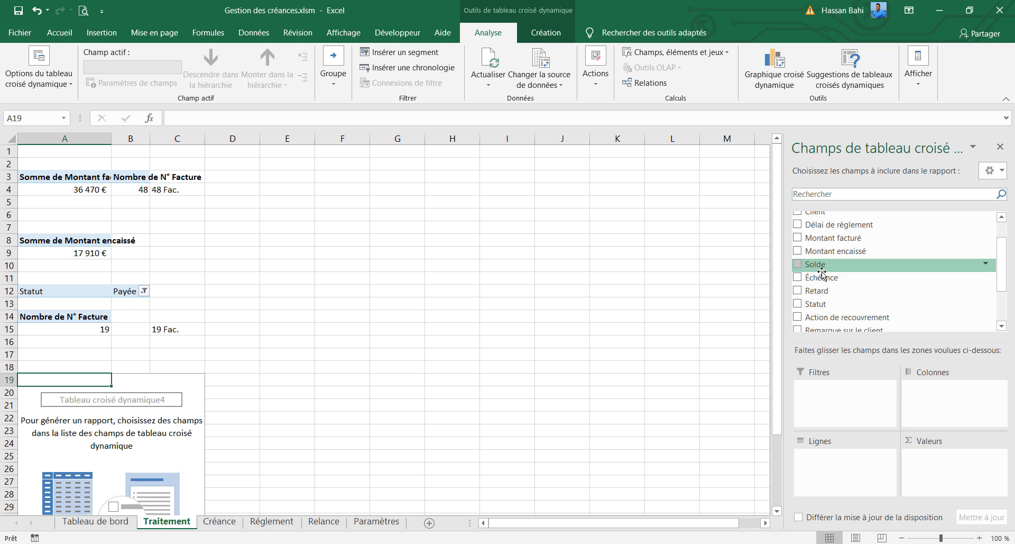
pyautogui.scroll(-2, 822, 272)
pyautogui.moveTo(822, 272); pyautogui.dragTo(833, 389)
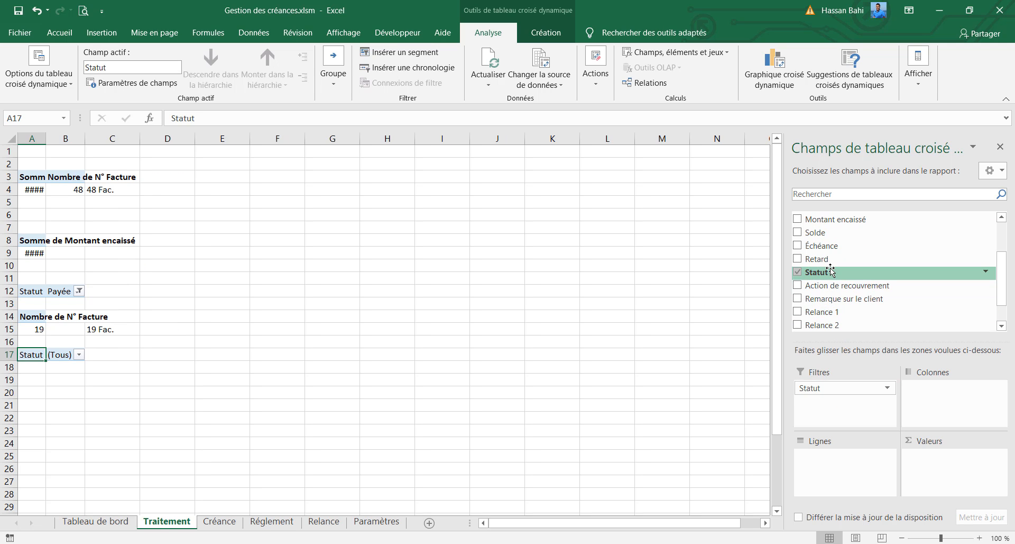
pyautogui.scroll(2, 833, 285)
pyautogui.moveTo(819, 264); pyautogui.dragTo(936, 456)
# Step: Restrict the Statut filter of the Solde pivot table to Non échue
pyautogui.click(122, 354)
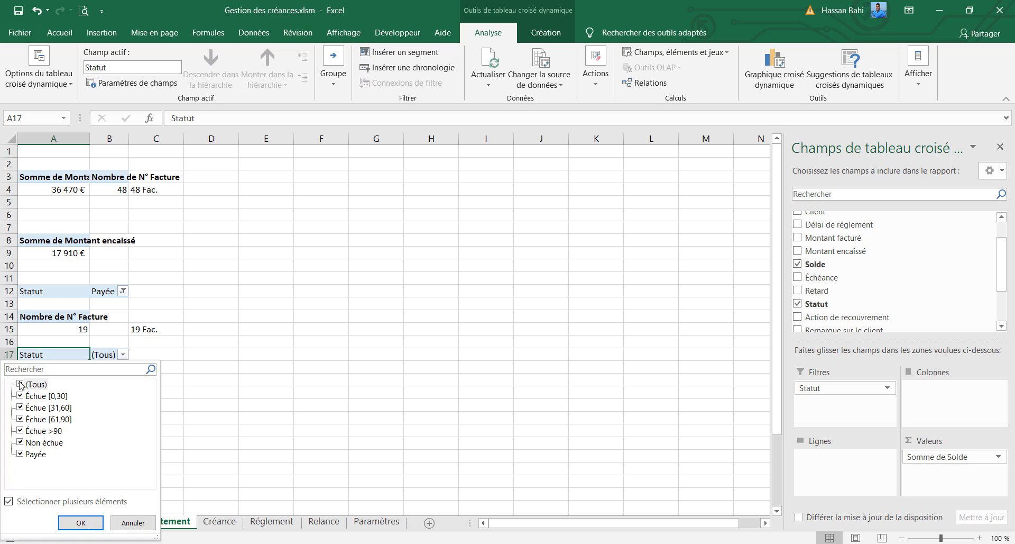
pyautogui.click(20, 385)
pyautogui.click(20, 442)
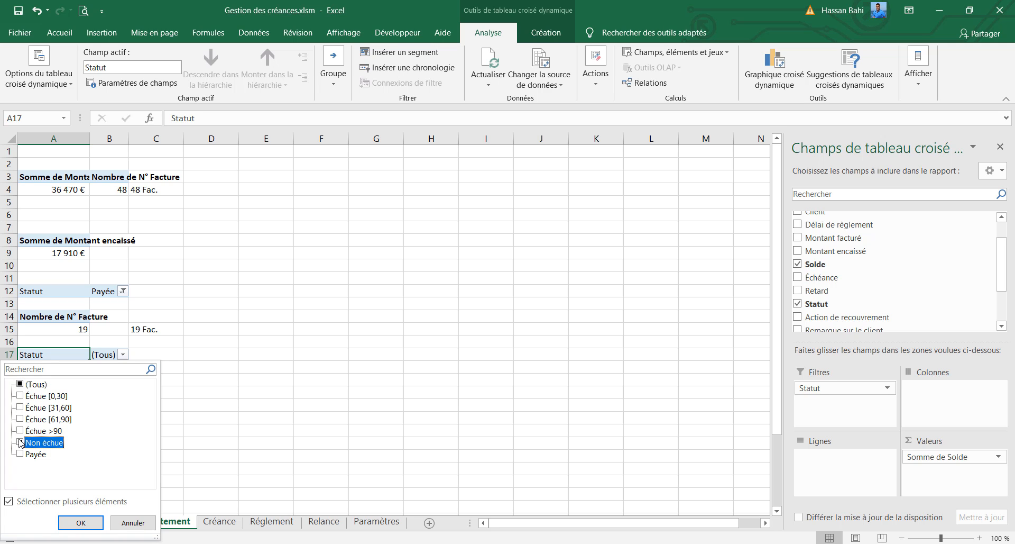
pyautogui.click(79, 523)
# Step: Format the Solde sum in A20 as euro accounting with no decimal places
pyautogui.click(73, 392)
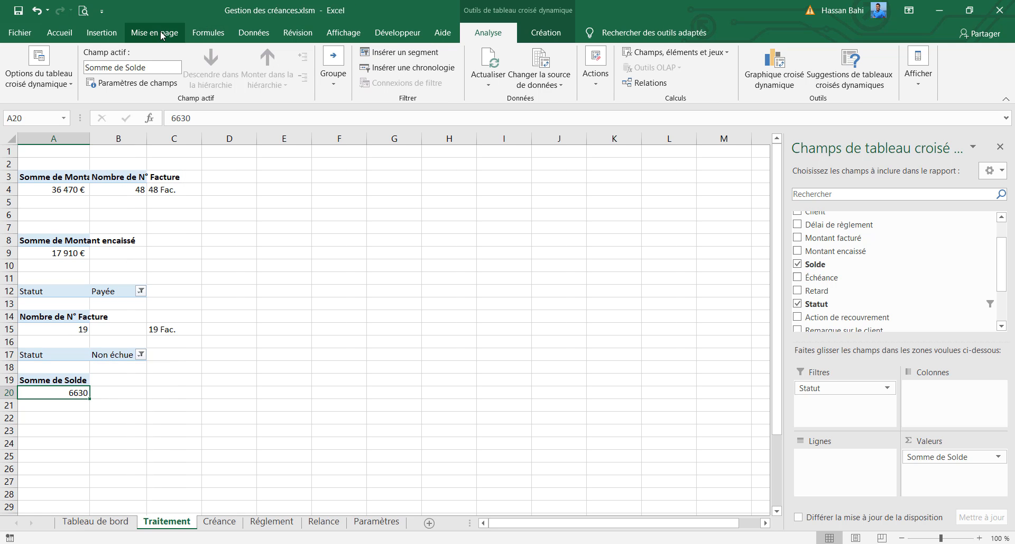
pyautogui.click(60, 32)
pyautogui.click(492, 78)
pyautogui.click(508, 108)
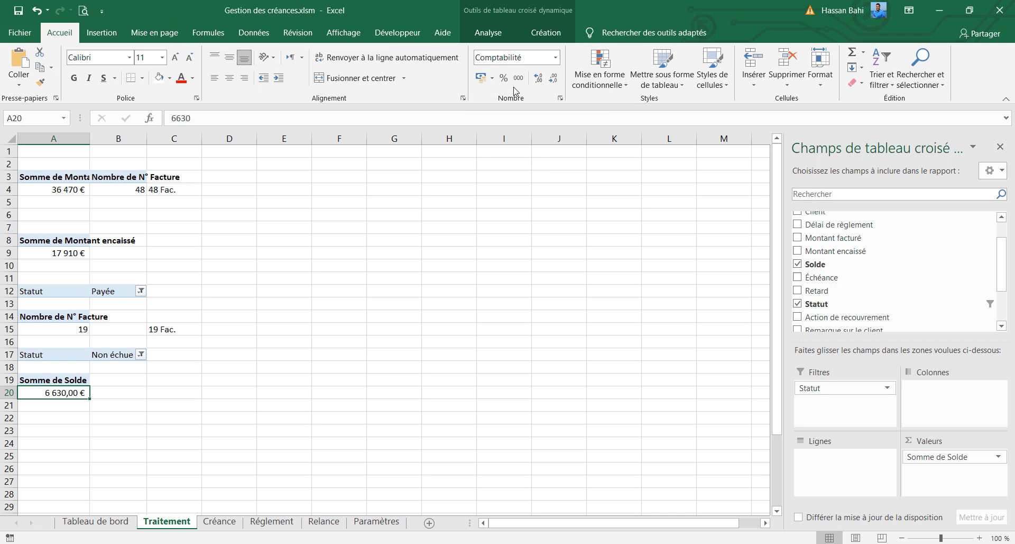
pyautogui.click(552, 78)
pyautogui.click(552, 78)
# Step: Add the count of N° Facture to the Solde pivot table's values and set its number format to Standard
pyautogui.scroll(2, 817, 278)
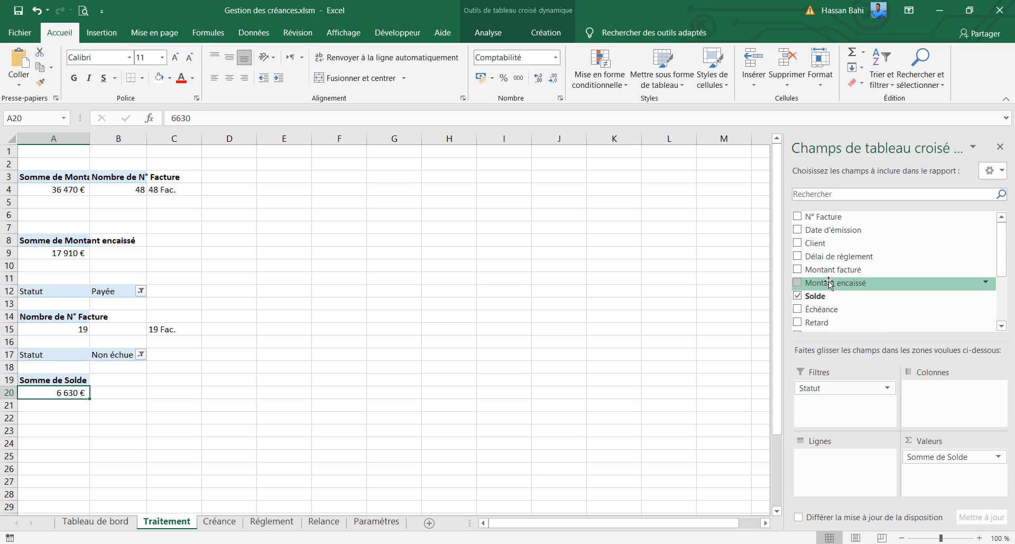
pyautogui.moveTo(825, 216); pyautogui.dragTo(931, 471)
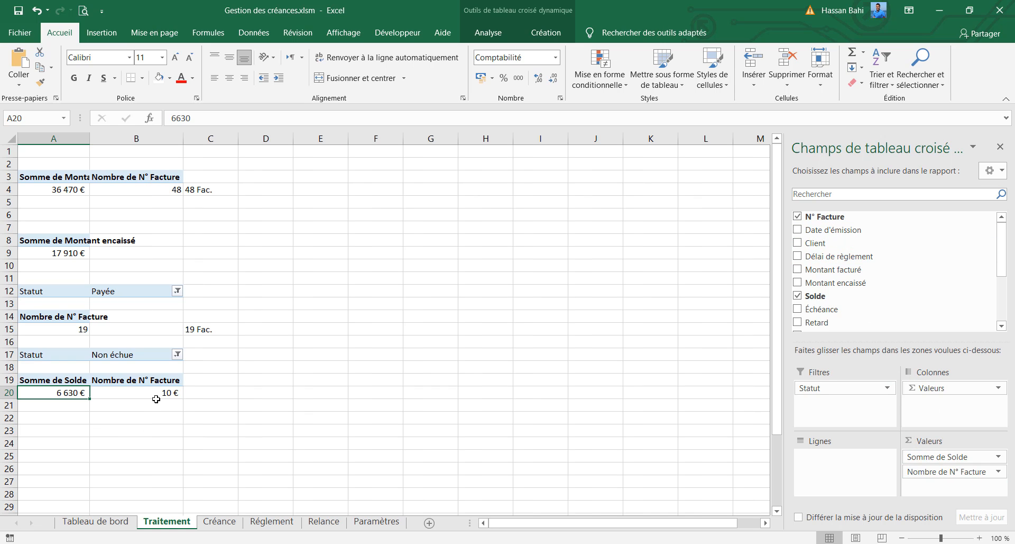
pyautogui.click(156, 398)
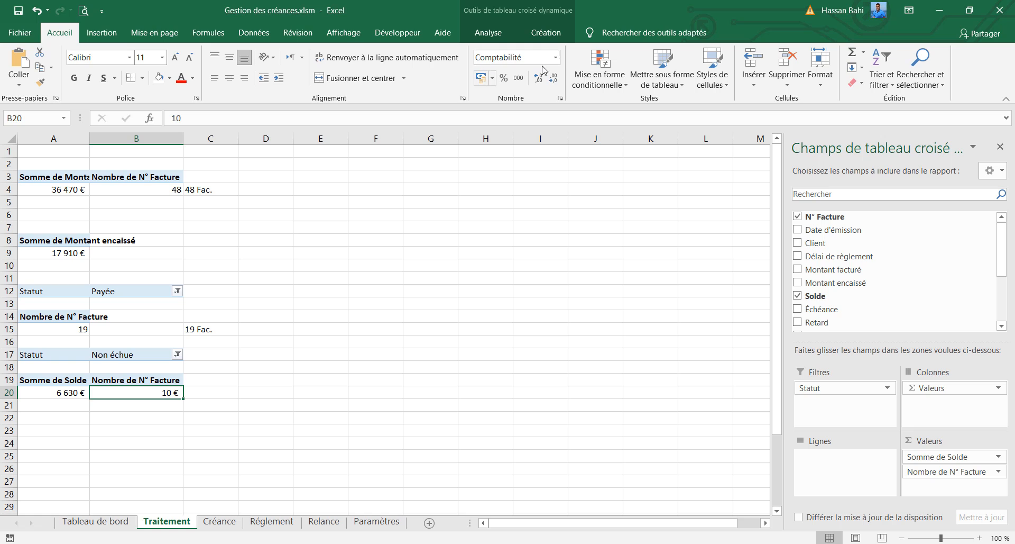
pyautogui.click(557, 58)
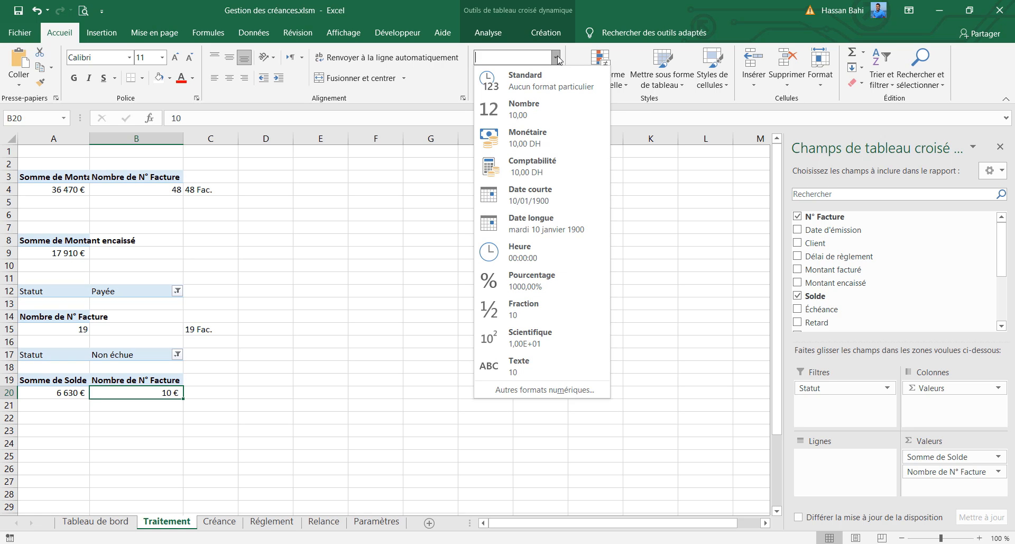
pyautogui.click(558, 59)
pyautogui.click(557, 58)
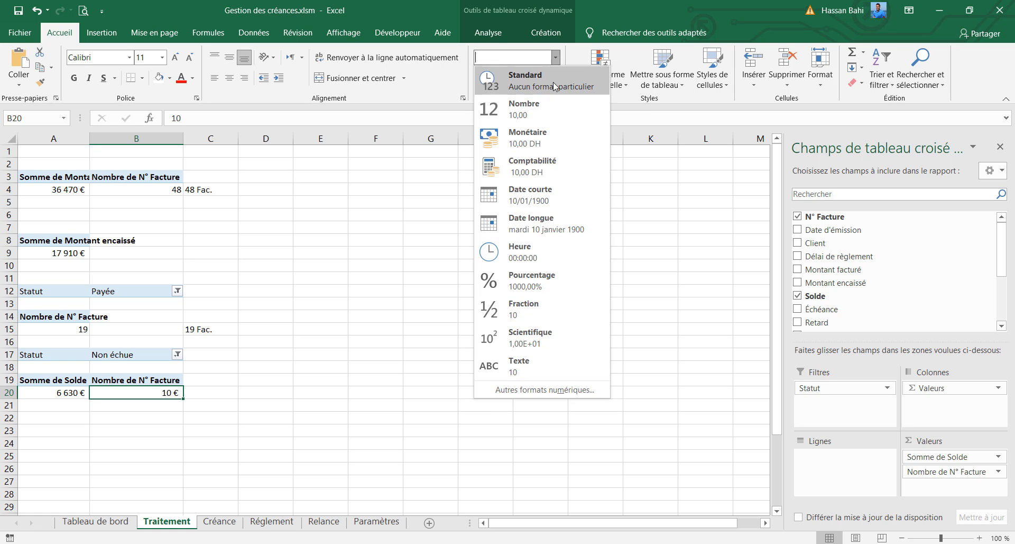
pyautogui.click(529, 80)
# Step: Enter a formula in C20 that retrieves Nombre de N° Facture from the Solde pivot table and appends " Fac."
pyautogui.click(219, 400)
pyautogui.click(219, 333)
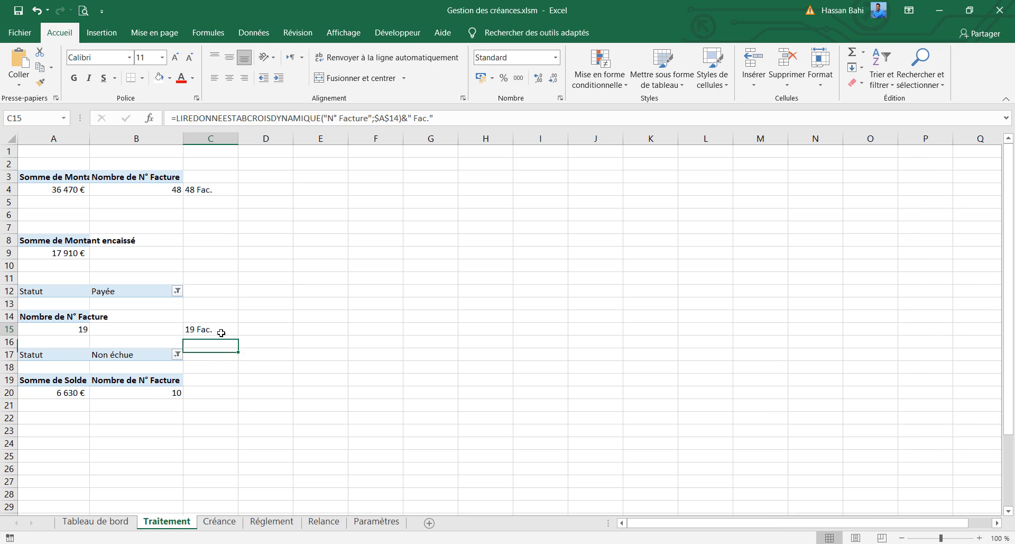
pyautogui.click(424, 118)
pyautogui.moveTo(434, 118); pyautogui.dragTo(402, 117)
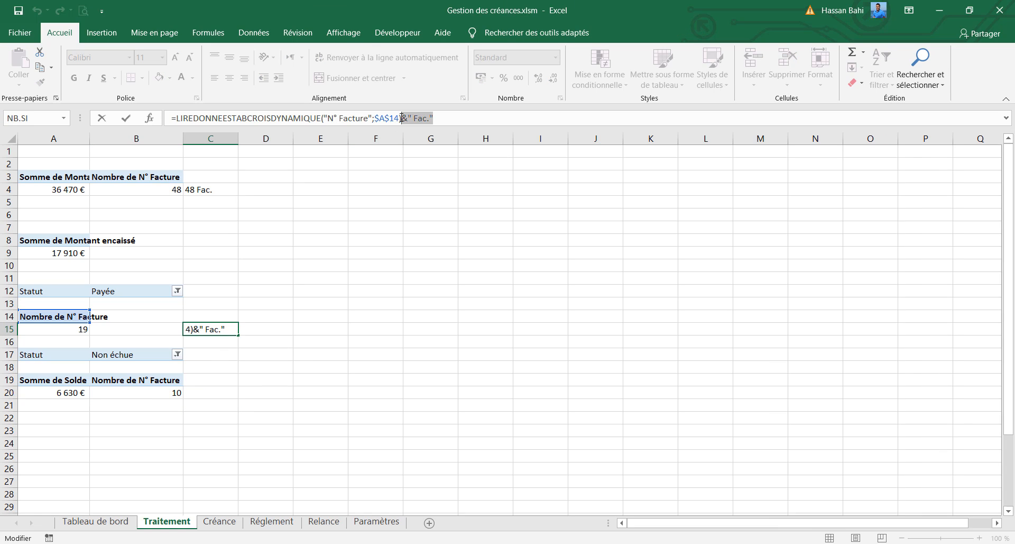
pyautogui.press('Escape')
pyautogui.click(211, 391)
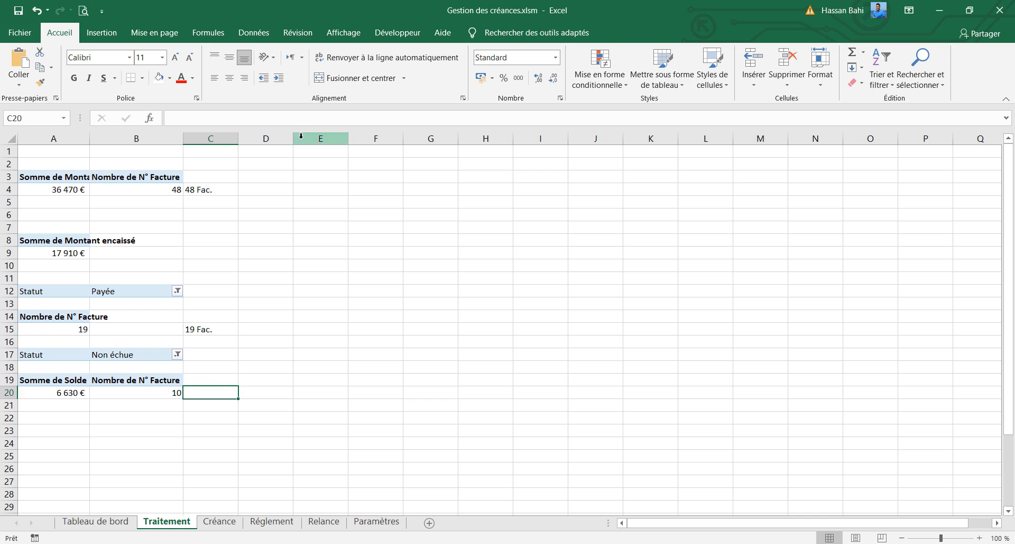
pyautogui.click(298, 122)
pyautogui.write('=')
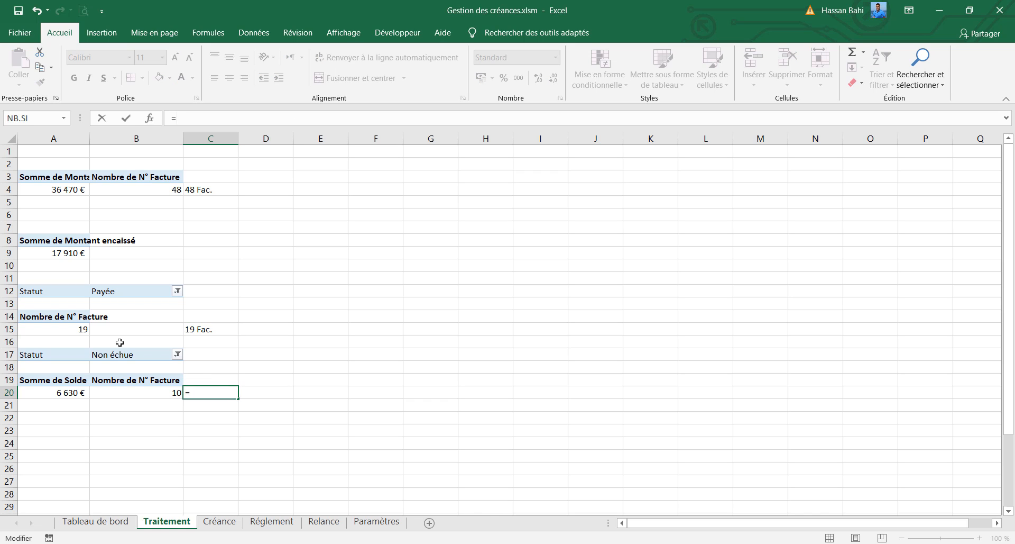
pyautogui.click(145, 397)
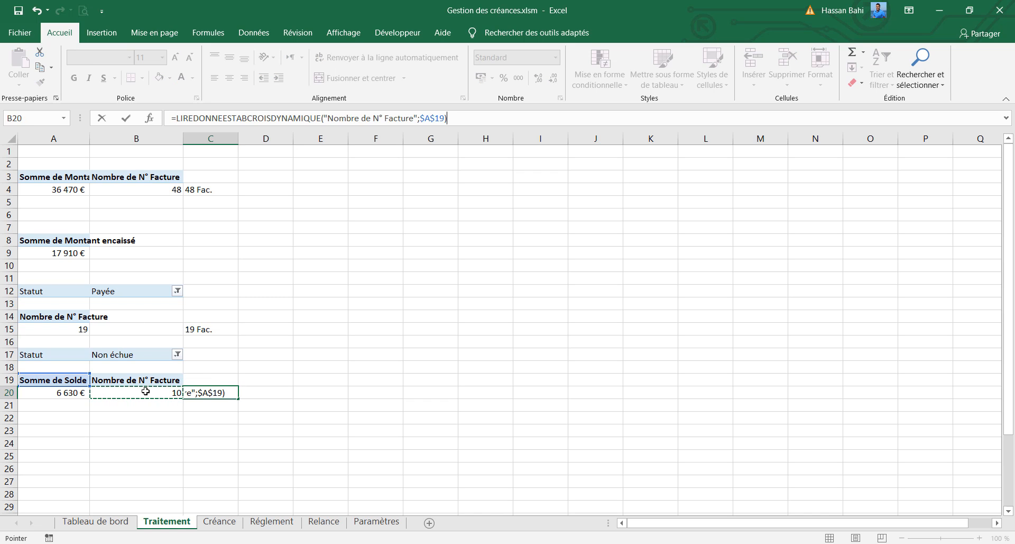
pyautogui.click(482, 116)
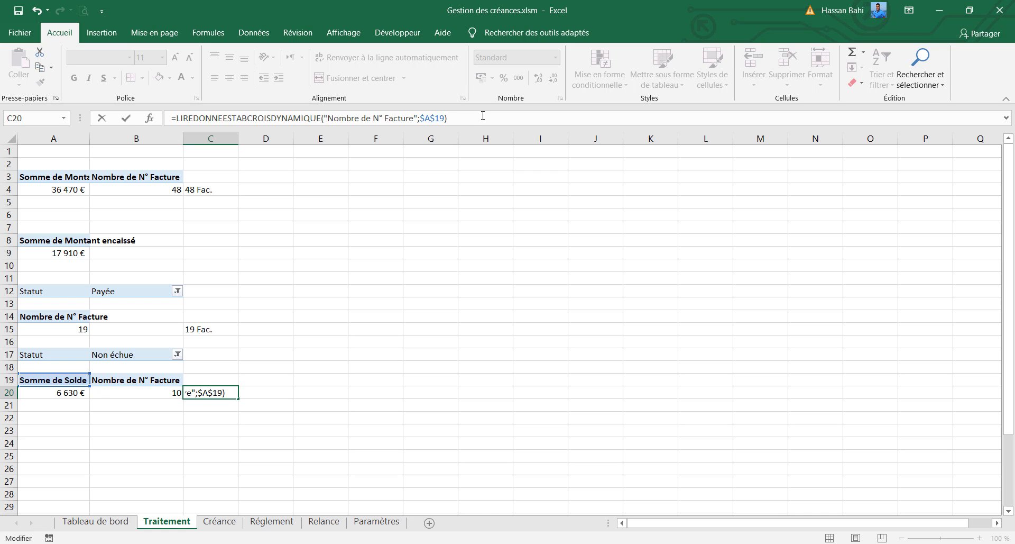
pyautogui.write('&" Fac."')
pyautogui.press('Return')
# Step: Link the A venir card's rectangle on the Tableau de bord sheet to =Traitement!A20
pyautogui.click(96, 521)
pyautogui.click(354, 126)
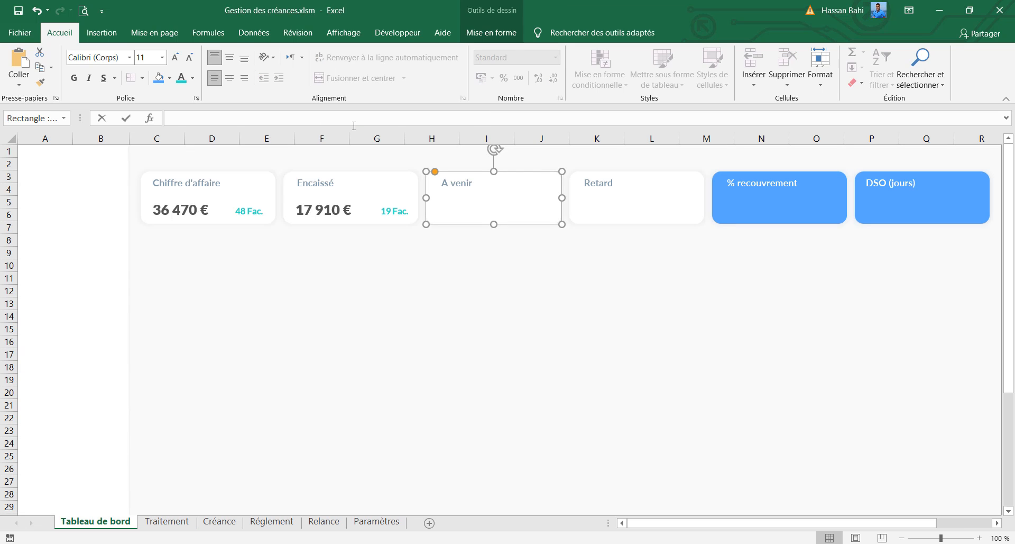
pyautogui.write('=')
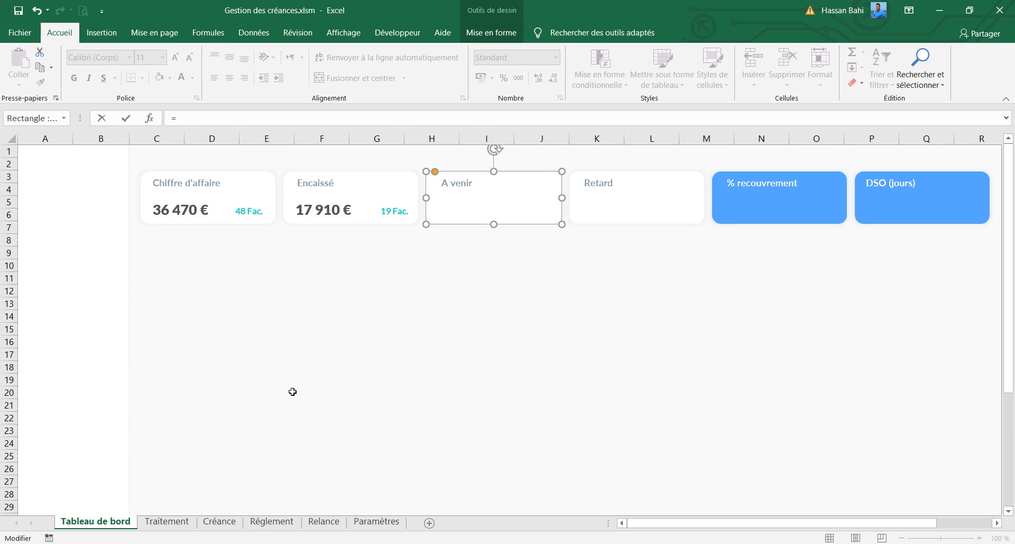
pyautogui.click(173, 527)
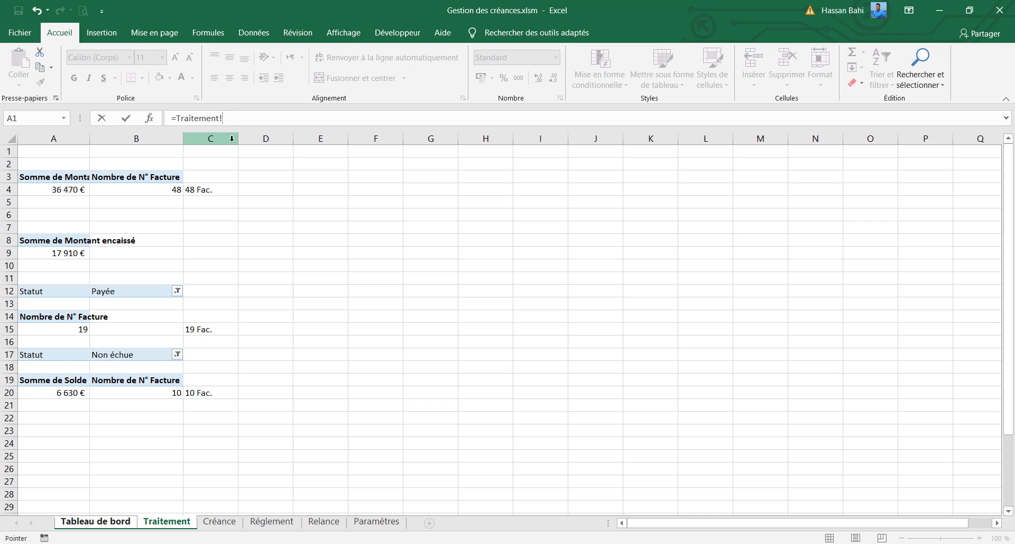
pyautogui.write('A20')
pyautogui.press('Return')
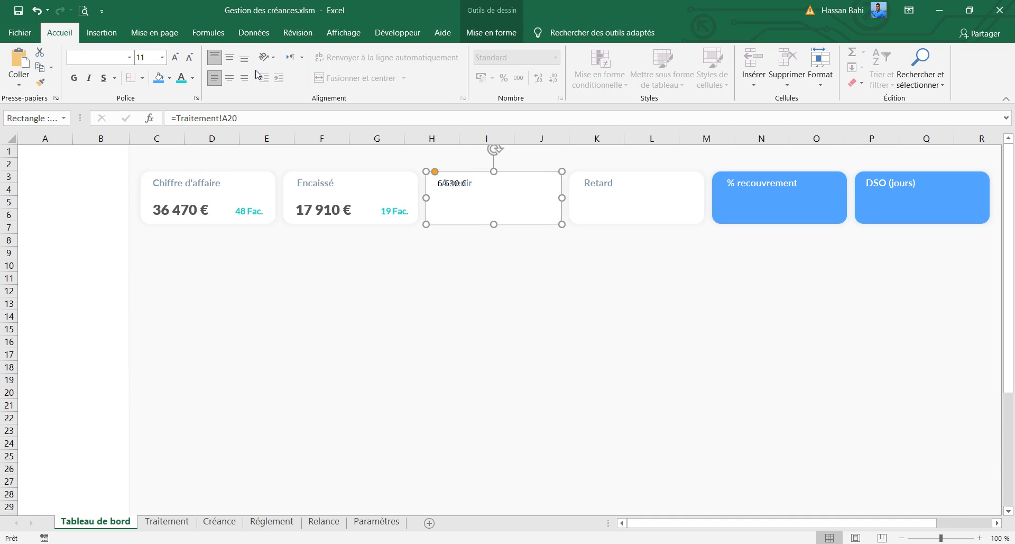
# Step: Bottom-align the A venir amount and copy the Encaissé amount's formatting onto it
pyautogui.click(244, 58)
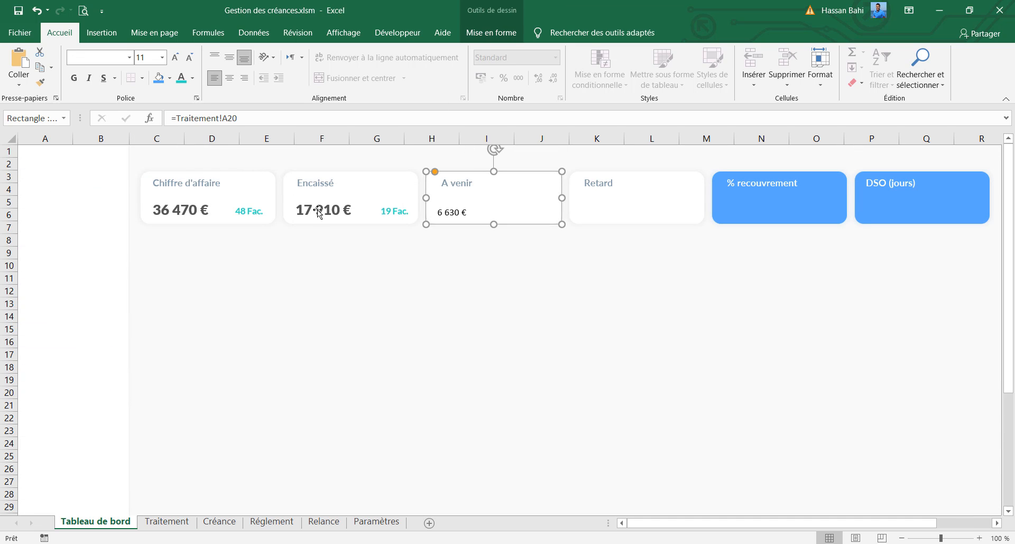
pyautogui.click(349, 198)
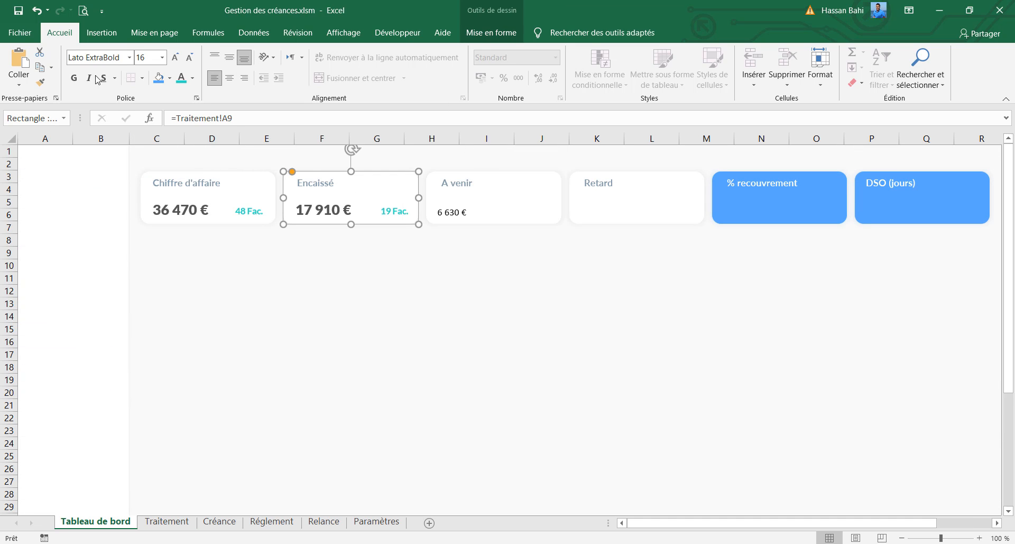
pyautogui.click(40, 82)
pyautogui.click(551, 221)
# Step: Duplicate the Encaissé card's invoice count label onto the A venir card and link the copy to =Traitement!C20
pyautogui.click(406, 224)
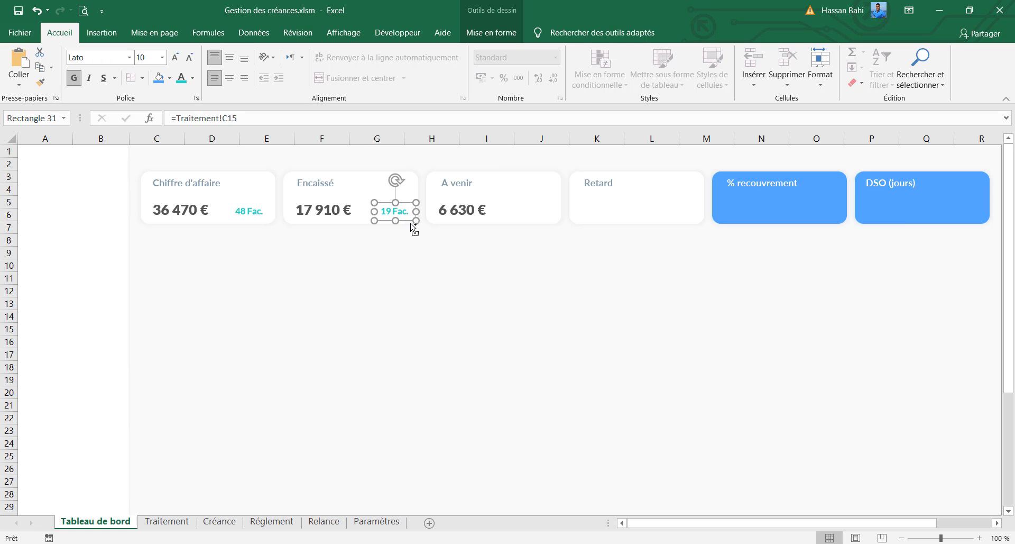
pyautogui.moveTo(411, 229); pyautogui.dragTo(544, 222)
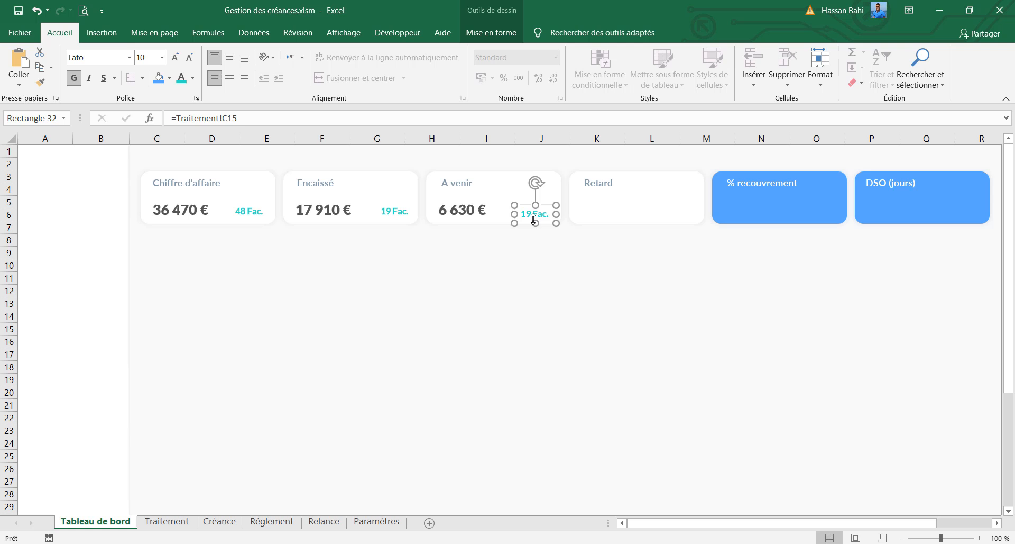
pyautogui.click(173, 522)
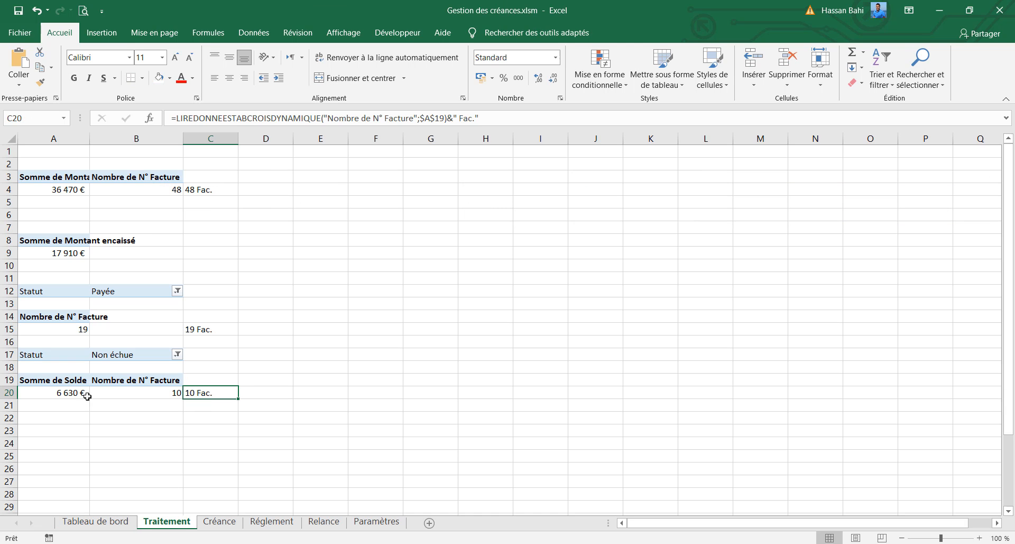
pyautogui.click(110, 514)
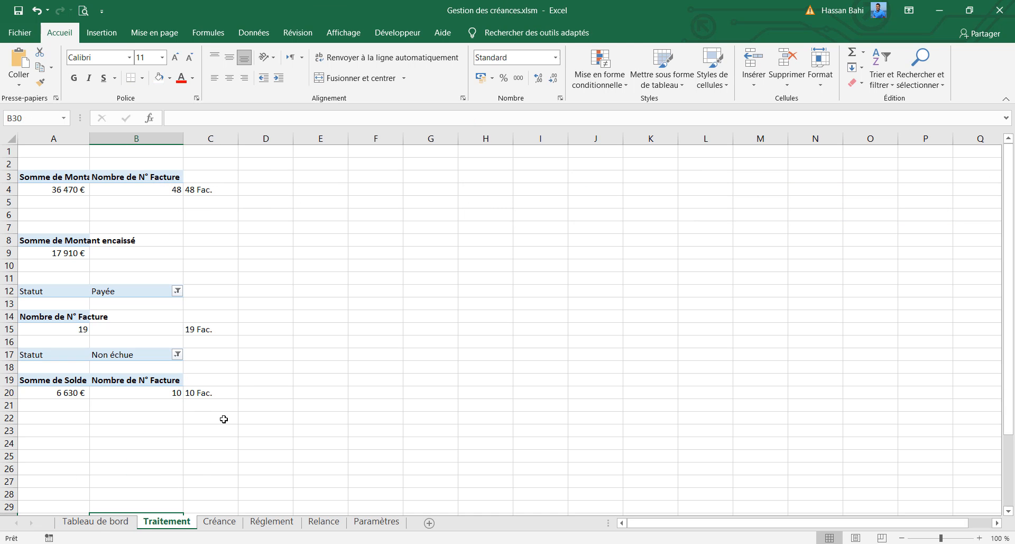
pyautogui.click(98, 521)
pyautogui.click(246, 118)
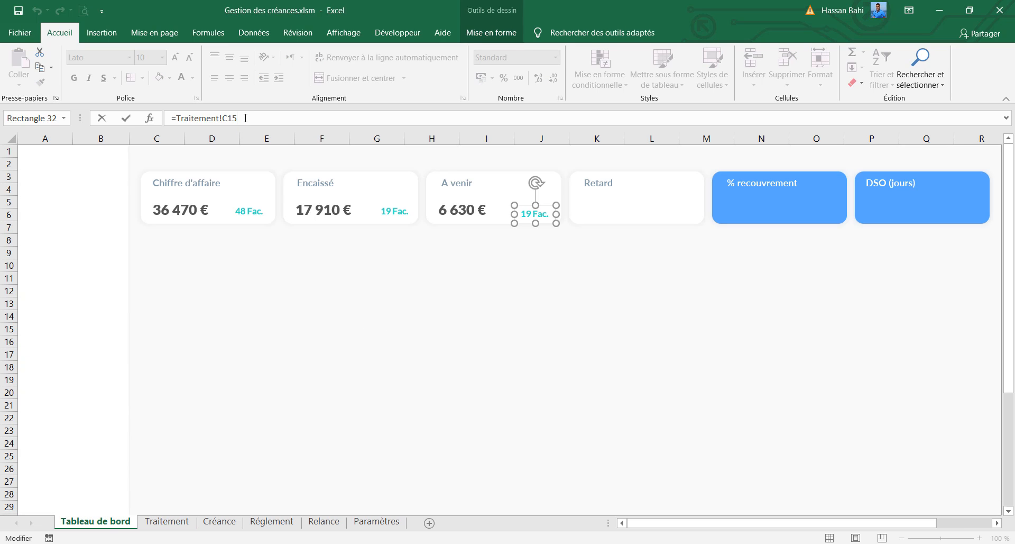
pyautogui.press('Return')
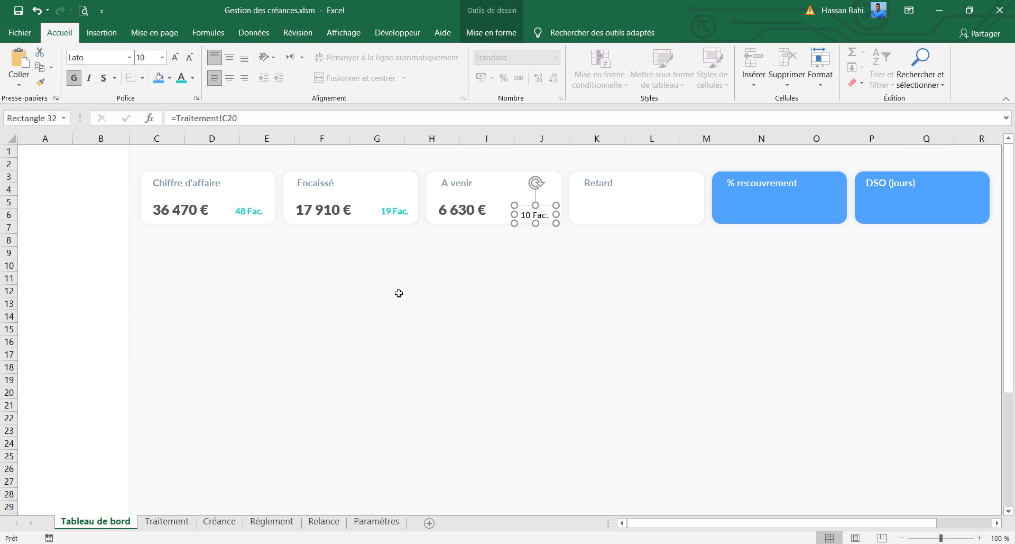
# Step: Copy the formatting of the Encaissé invoice count label onto the A venir invoice count label
pyautogui.click(395, 212)
pyautogui.click(39, 82)
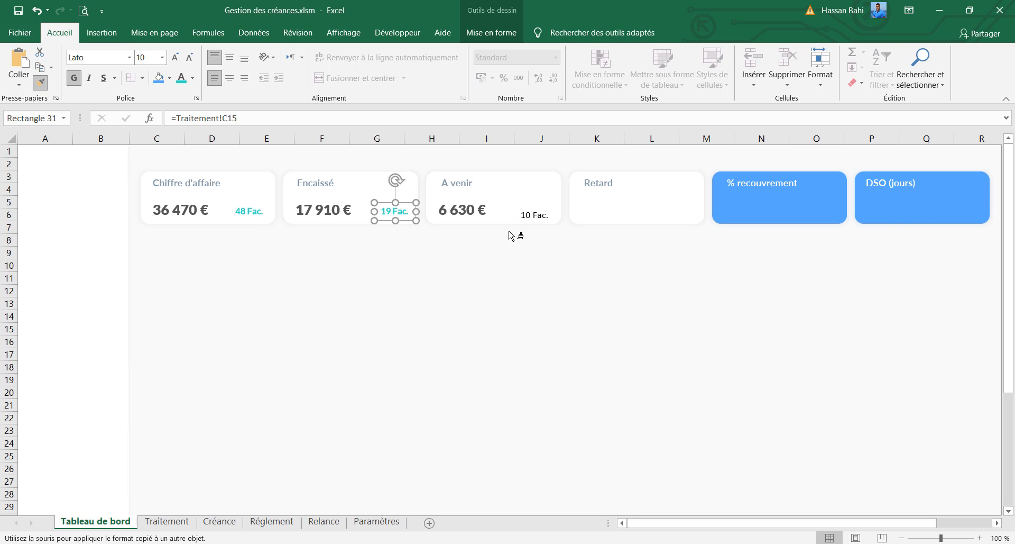
pyautogui.click(530, 214)
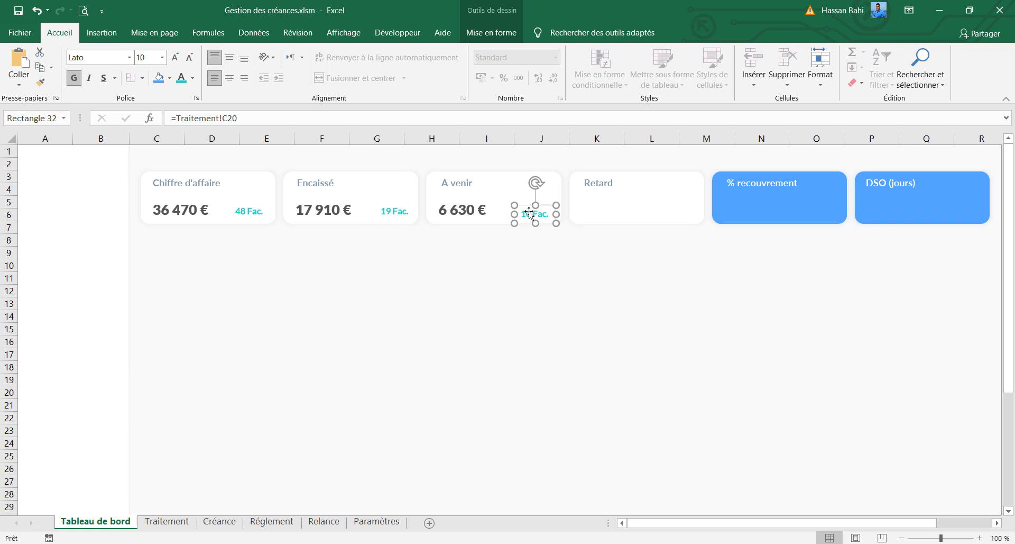
# Step: Align the tops of the Encaissé and A venir invoice count labels
pyautogui.keyDown('shift'); pyautogui.click(410, 209); pyautogui.keyUp('shift')
pyautogui.click(508, 32)
pyautogui.click(790, 52)
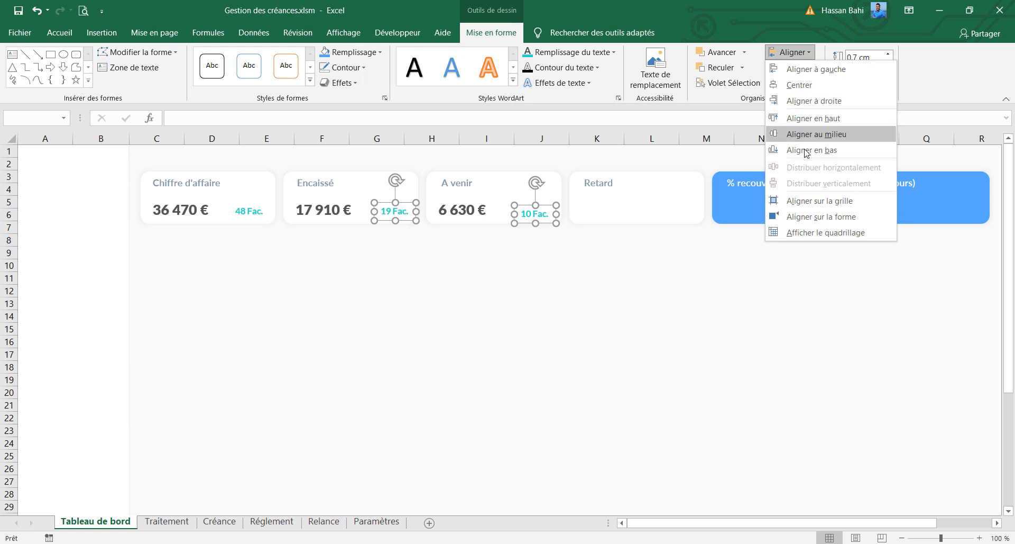
pyautogui.click(807, 119)
pyautogui.click(565, 274)
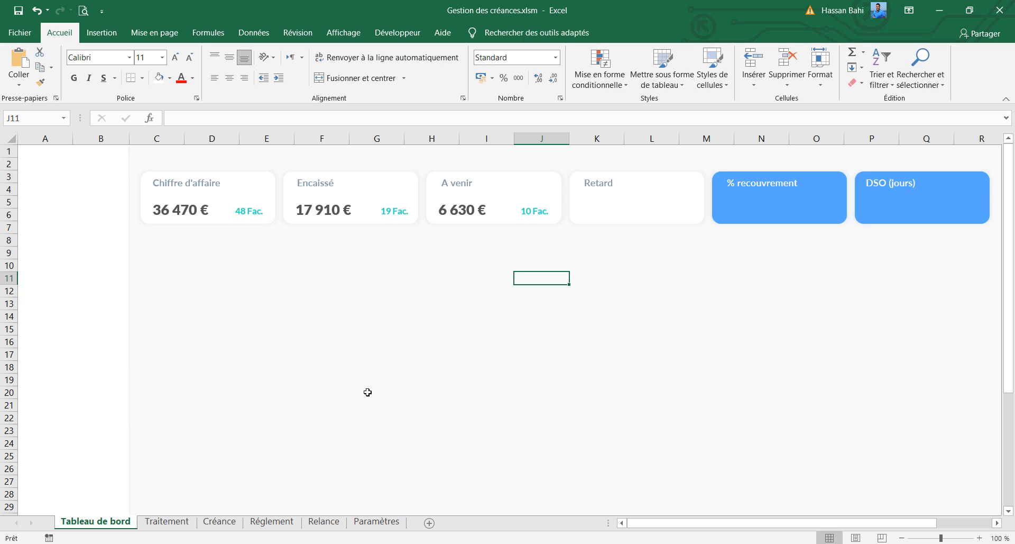
# Step: Examine the Retard and Statut columns of the Créance table for the overdue invoice categories
pyautogui.click(232, 522)
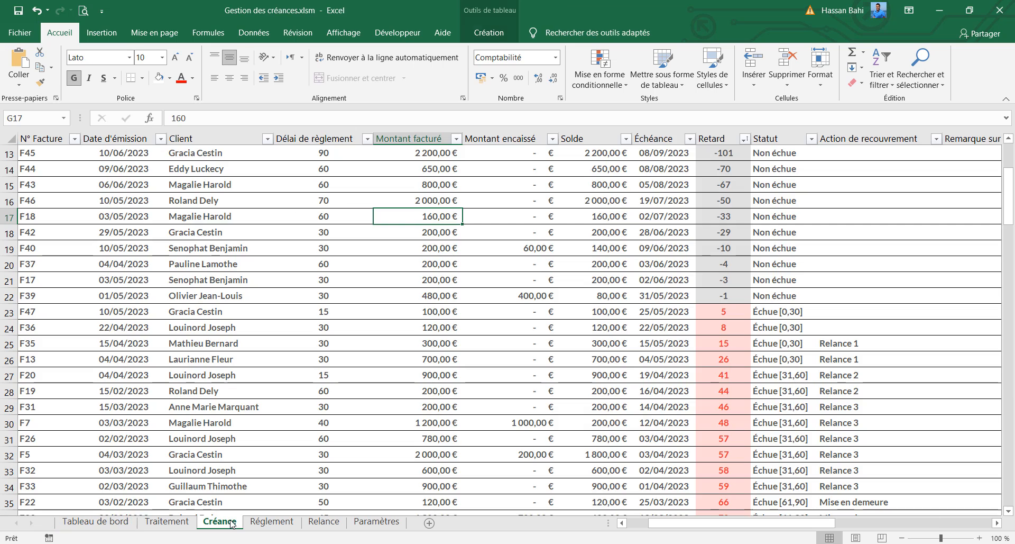
pyautogui.scroll(1, 753, 319)
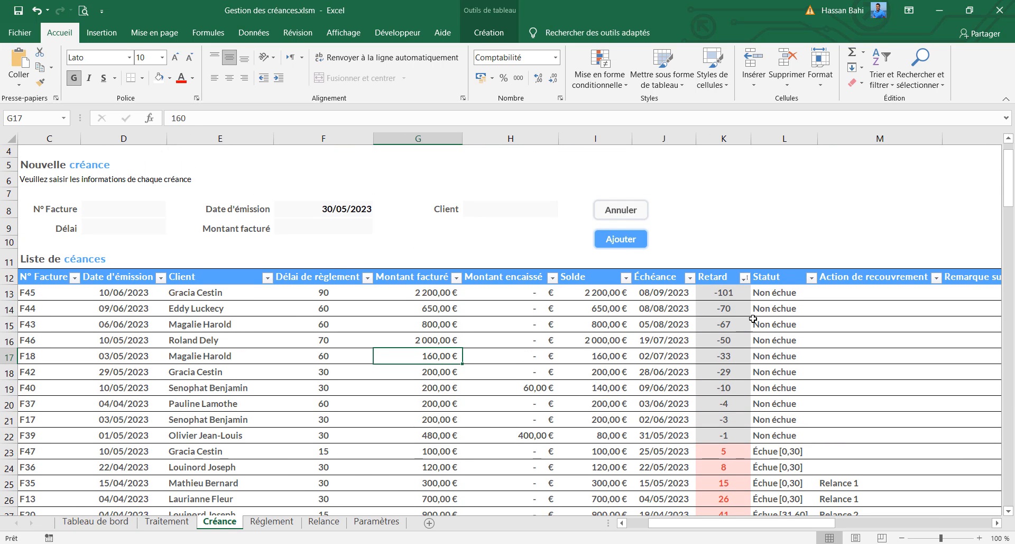
pyautogui.scroll(-3, 787, 313)
pyautogui.click(787, 314)
pyautogui.scroll(-1, 783, 312)
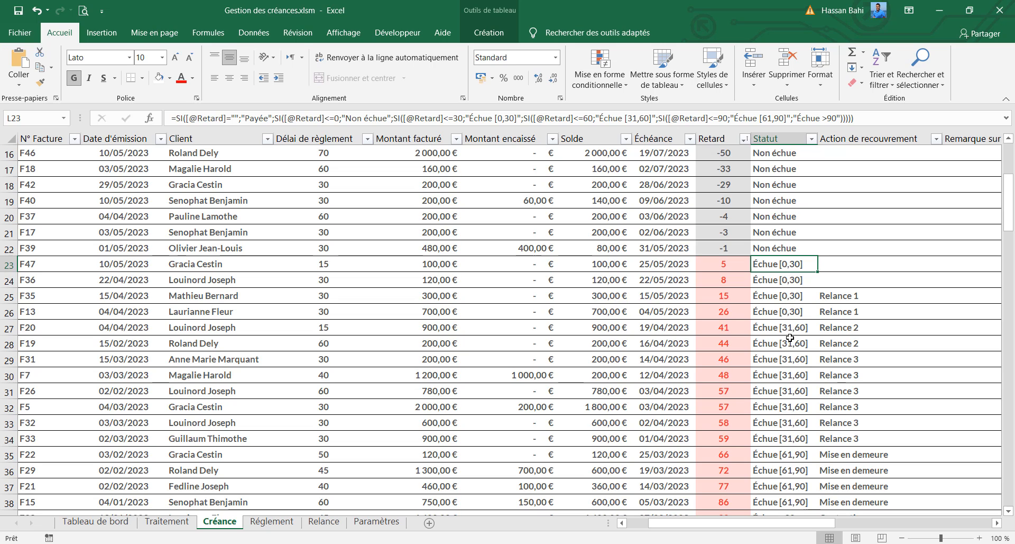
pyautogui.scroll(-2, 799, 332)
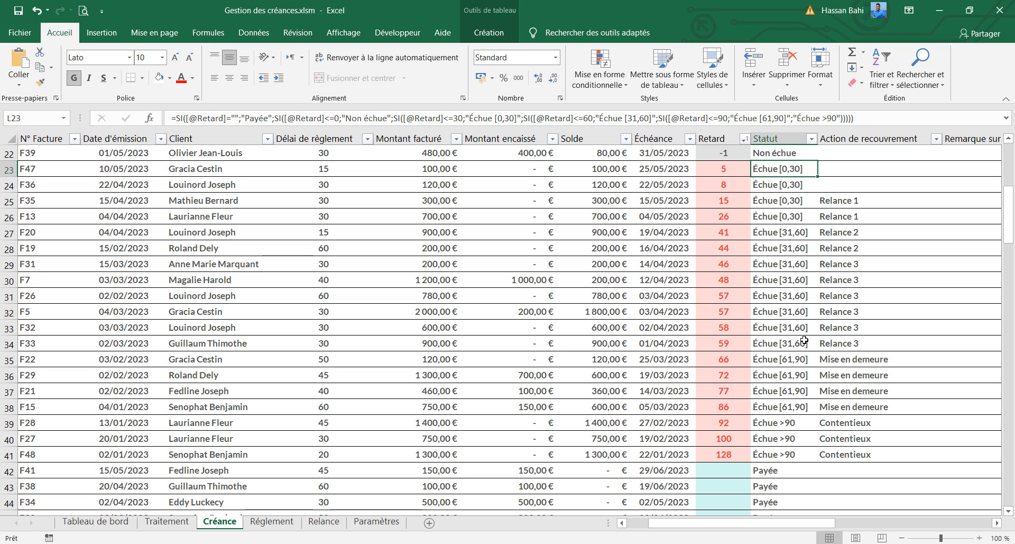
pyautogui.scroll(5, 804, 340)
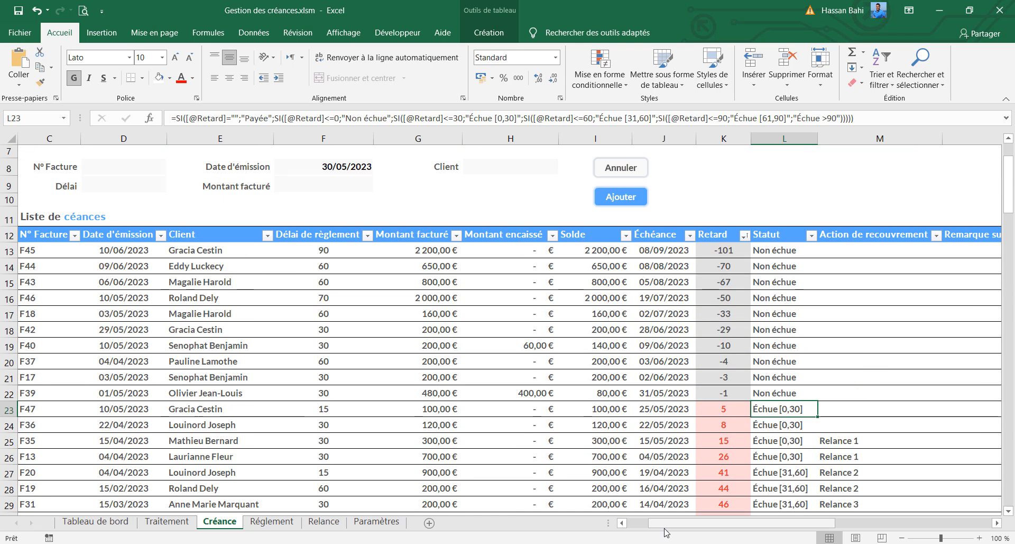
# Step: Insert a pivot table from the listeCreances table at cell A25 of the existing Traitement sheet
pyautogui.click(638, 522)
pyautogui.click(177, 282)
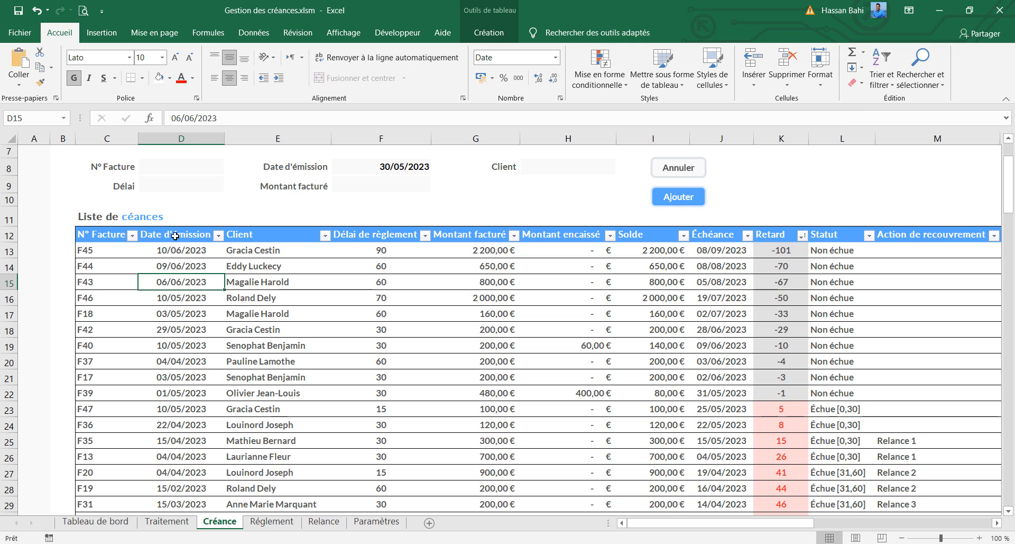
pyautogui.click(102, 33)
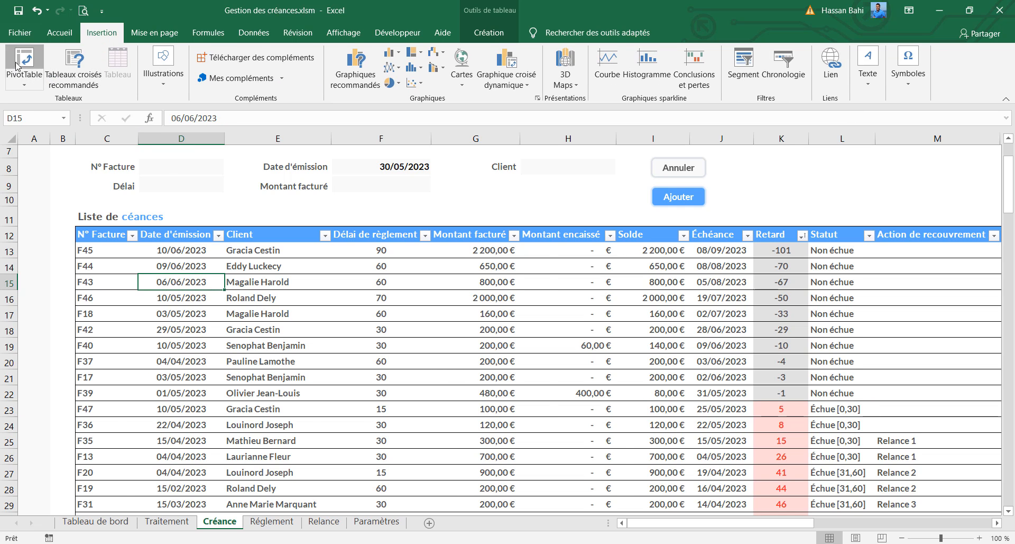
pyautogui.click(18, 65)
pyautogui.click(208, 256)
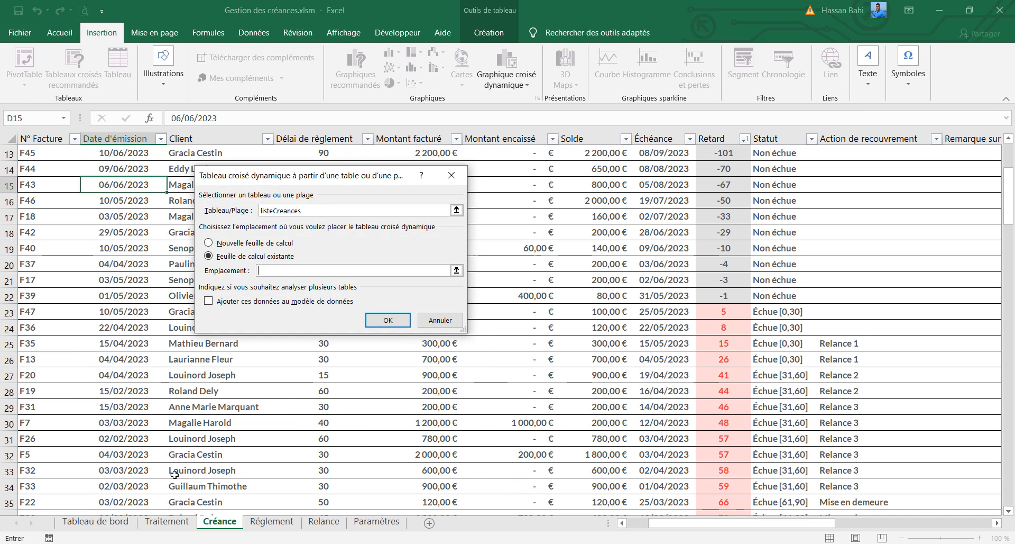
pyautogui.click(157, 522)
pyautogui.click(47, 451)
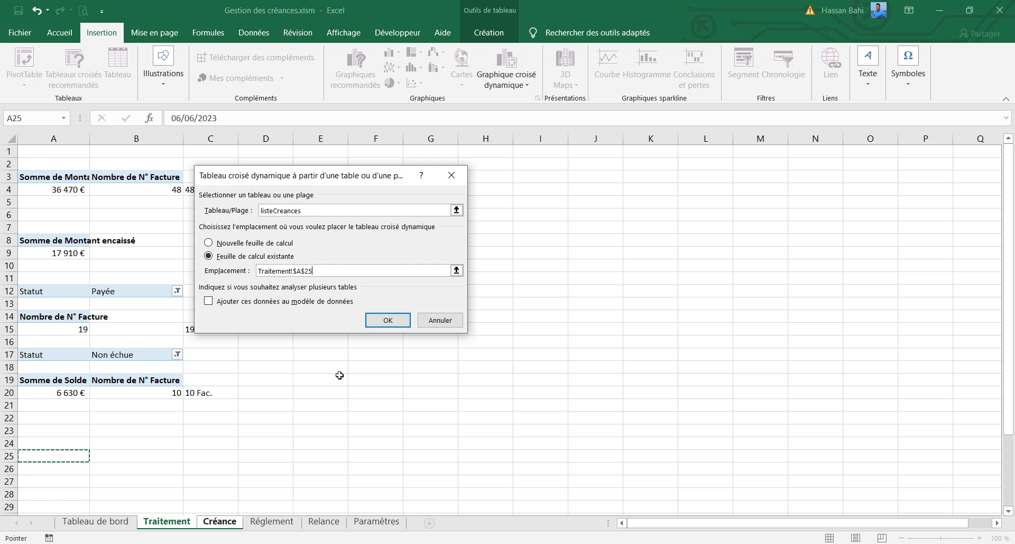
pyautogui.click(388, 320)
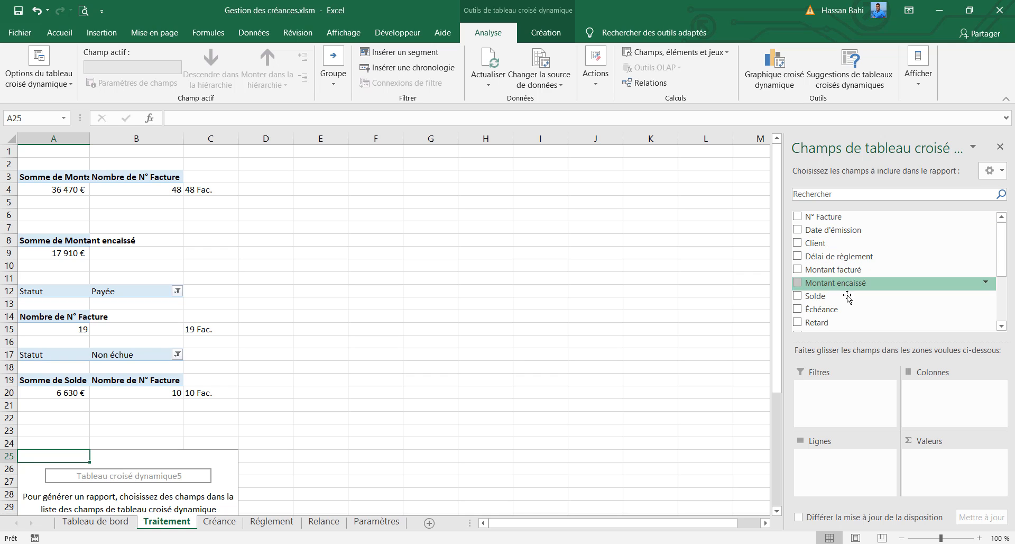
# Step: Add Solde as a summed value and Statut as a report filter to the pivot table at A25
pyautogui.moveTo(847, 298); pyautogui.dragTo(961, 475)
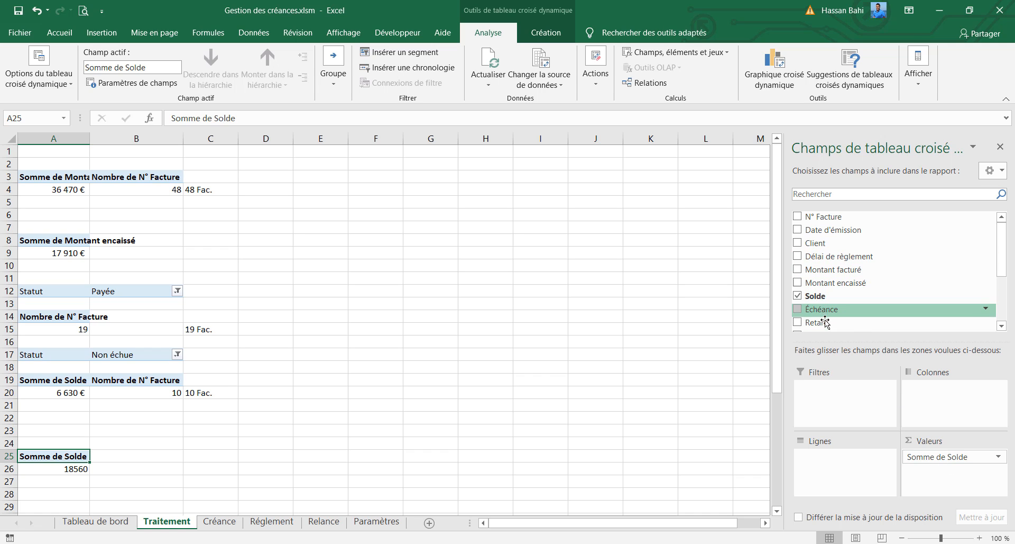
pyautogui.scroll(-2, 826, 310)
pyautogui.moveTo(825, 309); pyautogui.dragTo(870, 407)
# Step: Filter the pivot table at A25 to the four Échue statuses and add N° Facture as a counted value
pyautogui.click(122, 431)
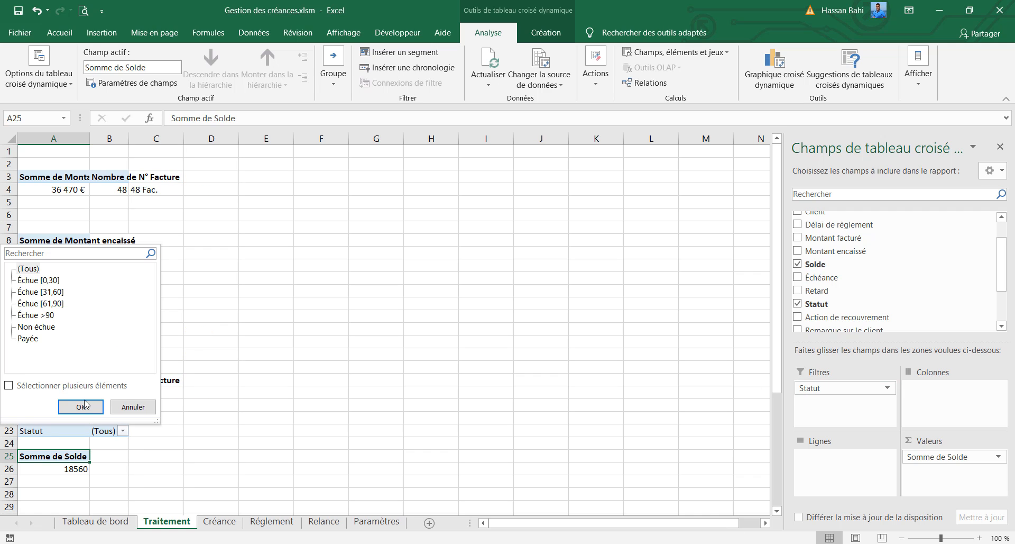
pyautogui.click(8, 385)
pyautogui.click(21, 269)
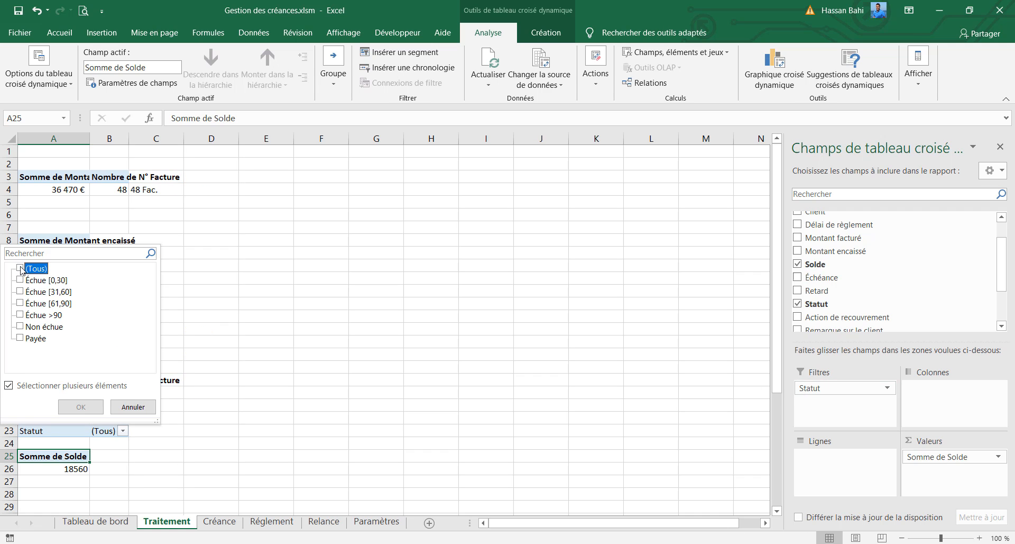
pyautogui.click(20, 315)
pyautogui.click(20, 304)
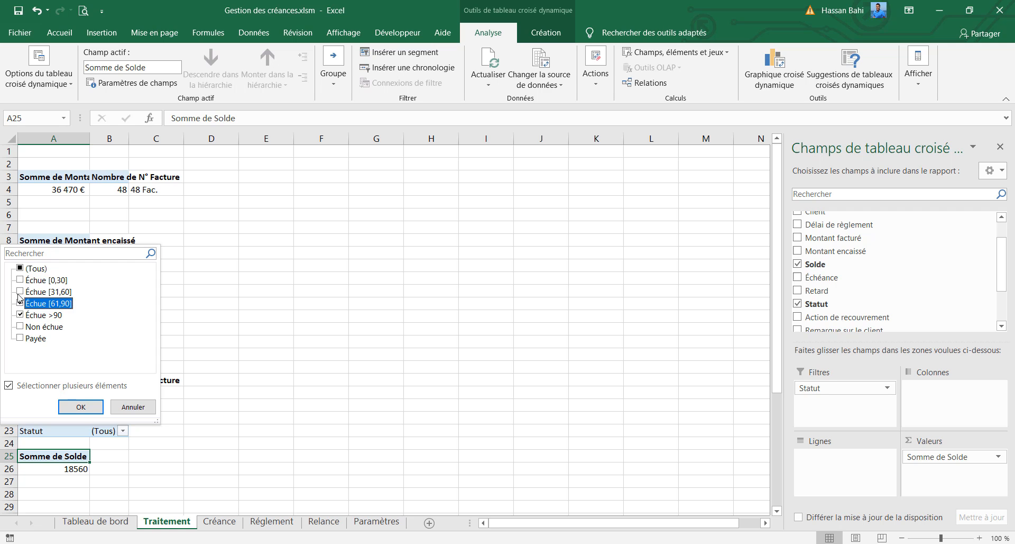
pyautogui.click(21, 292)
pyautogui.click(20, 280)
pyautogui.click(80, 407)
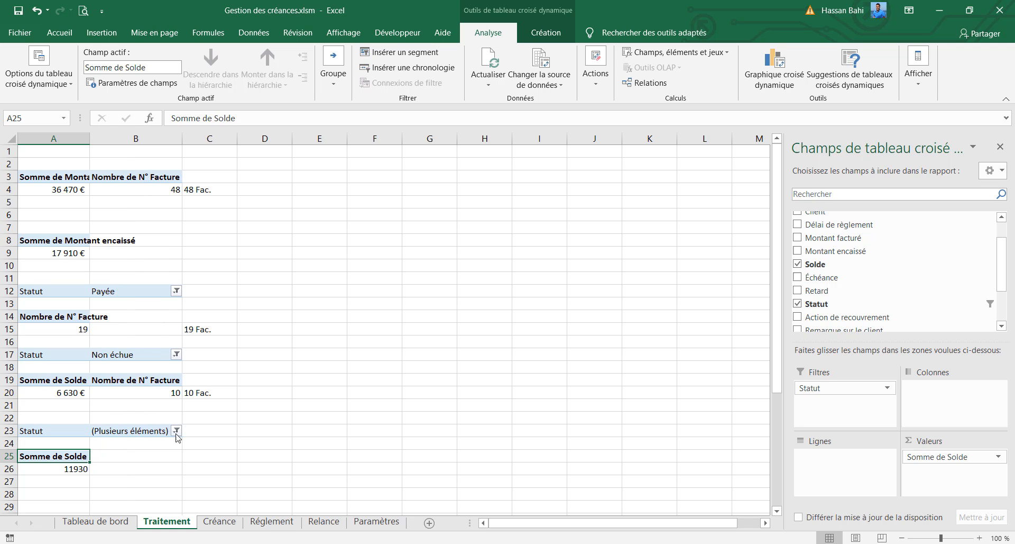
pyautogui.scroll(1, 862, 265)
pyautogui.moveTo(823, 216); pyautogui.dragTo(945, 474)
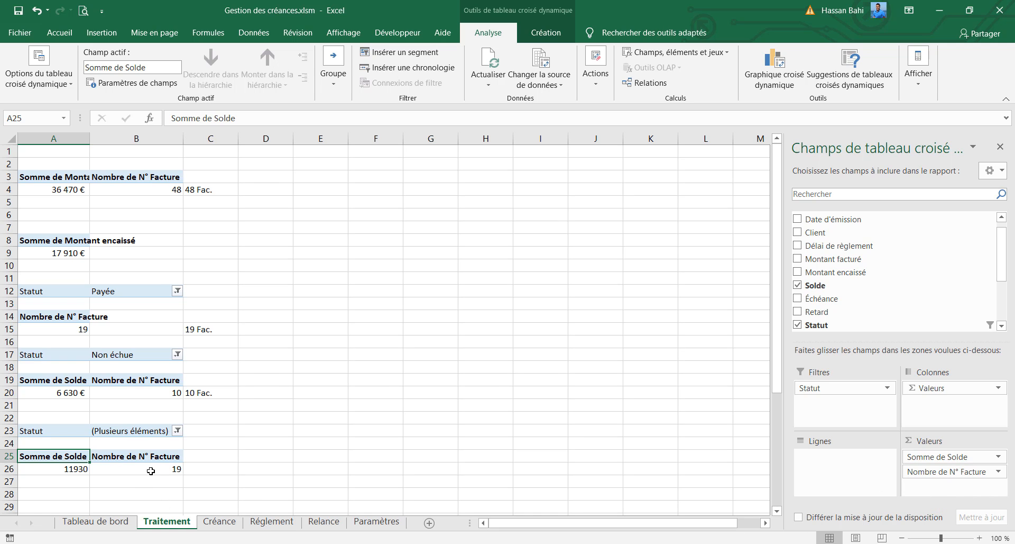
# Step: Enter a formula in C26 that reads the overdue pivot table's invoice count and appends " Fac.", reusing the suffix from C20
pyautogui.click(223, 394)
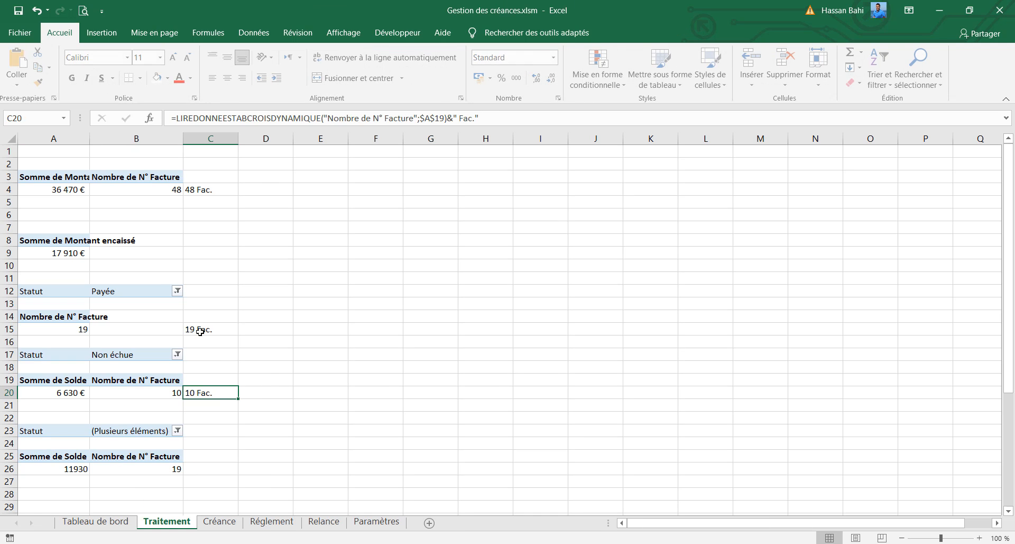
pyautogui.click(478, 118)
pyautogui.moveTo(479, 118); pyautogui.dragTo(449, 120)
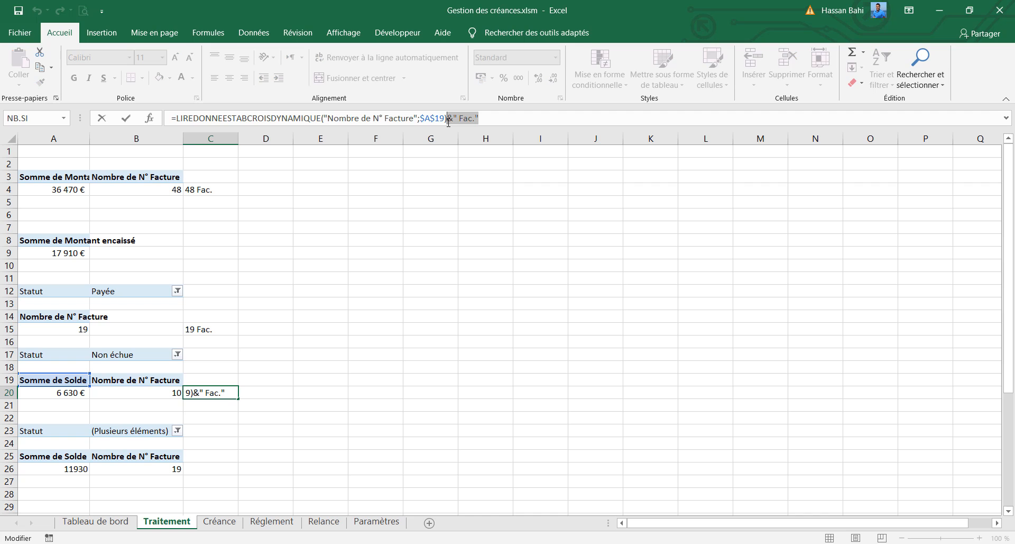
pyautogui.hotkey('ctrl', 'c')
pyautogui.press('Escape')
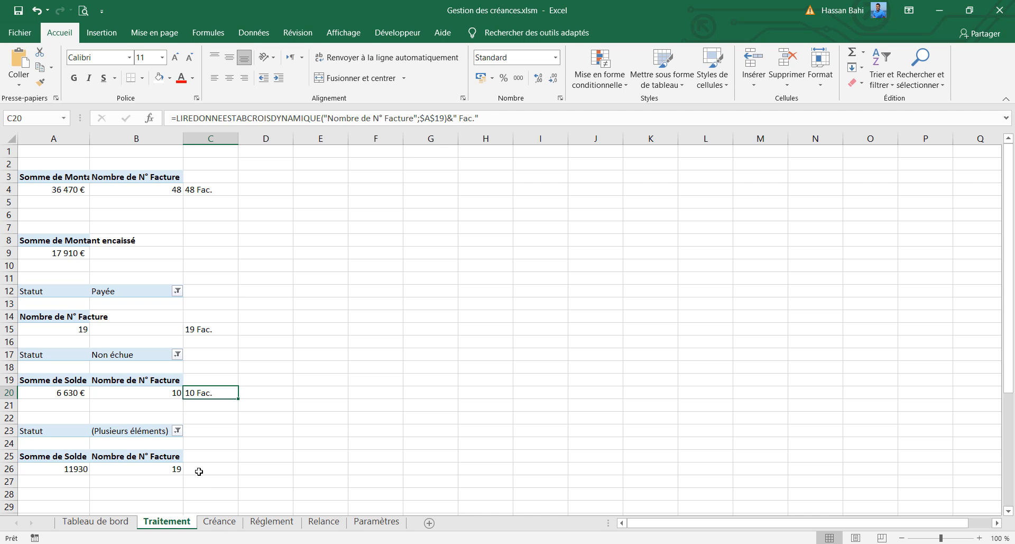
pyautogui.click(199, 470)
pyautogui.click(231, 118)
pyautogui.write('=')
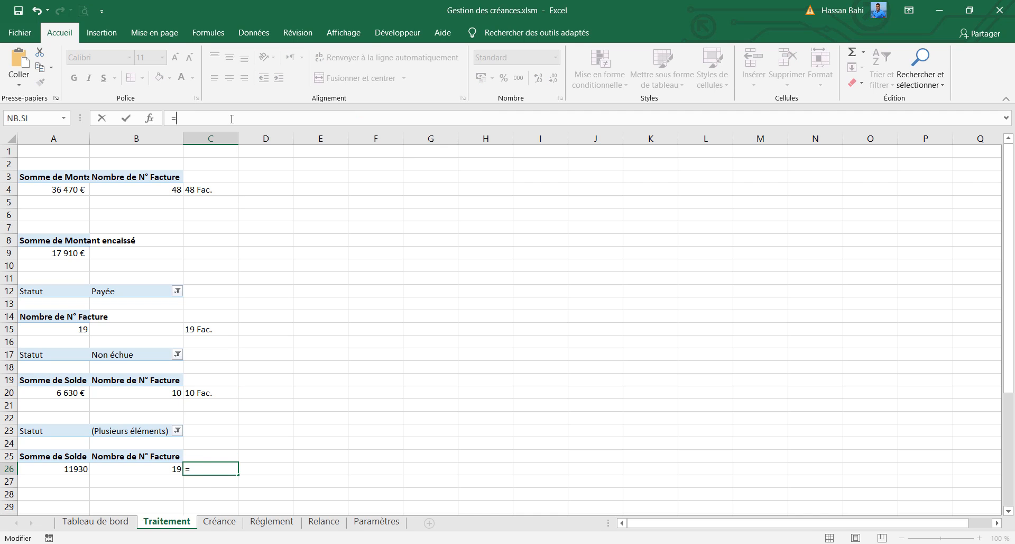
pyautogui.click(170, 470)
pyautogui.hotkey('ctrl', 'v')
pyautogui.press('Return')
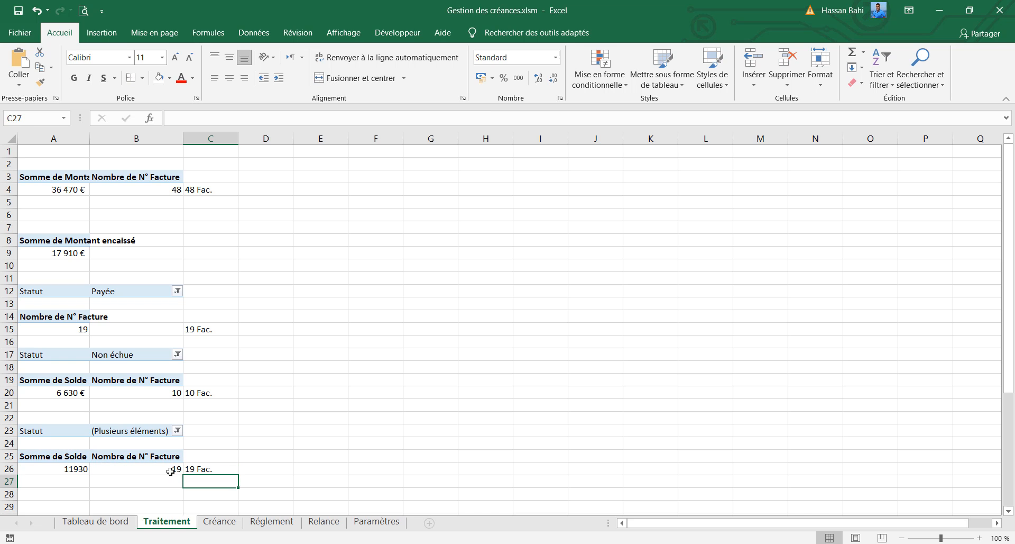
pyautogui.click(210, 470)
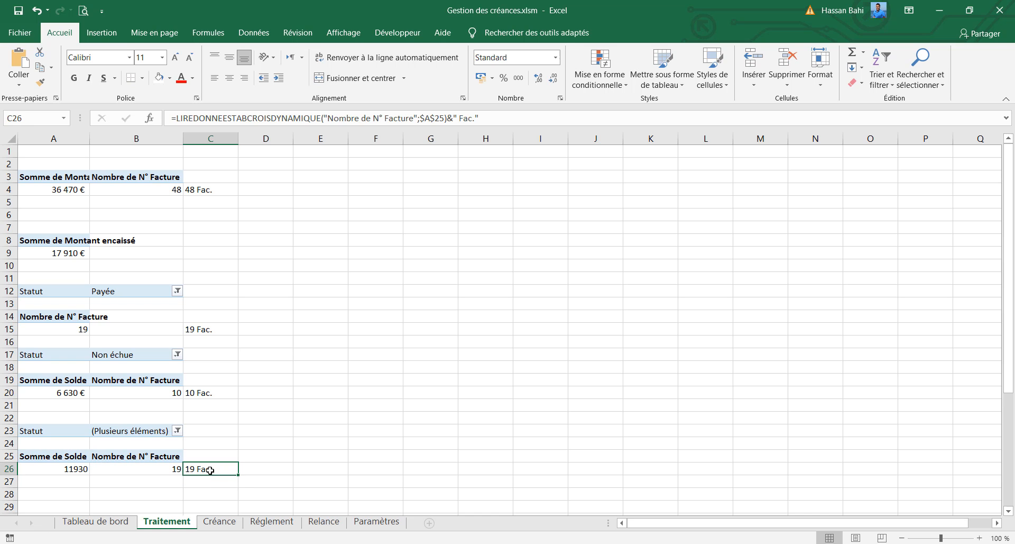
# Step: Link the Retard card on the Tableau de bord sheet to Traitement!A26 and align its amount to the card's bottom
pyautogui.click(108, 522)
pyautogui.click(645, 208)
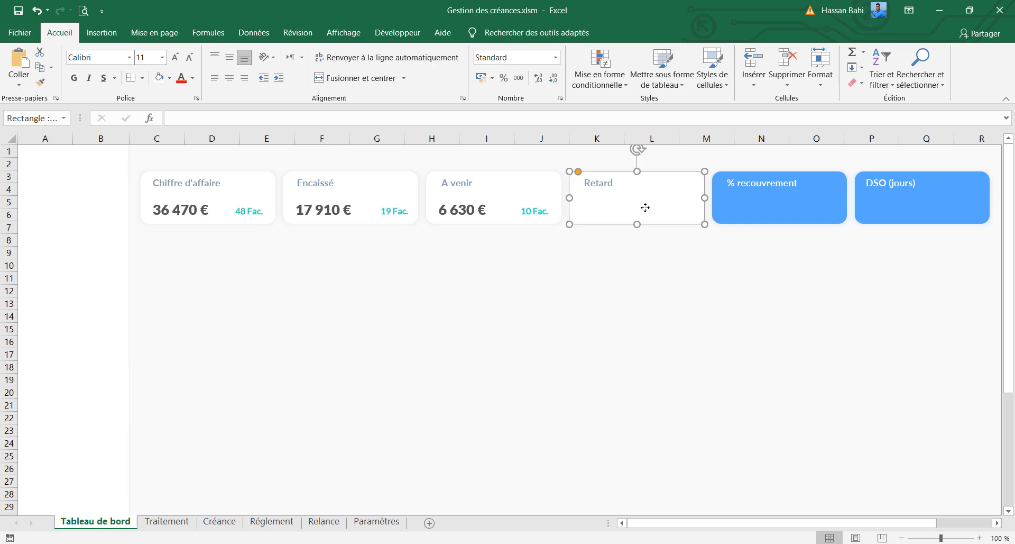
pyautogui.click(212, 120)
pyautogui.write('=')
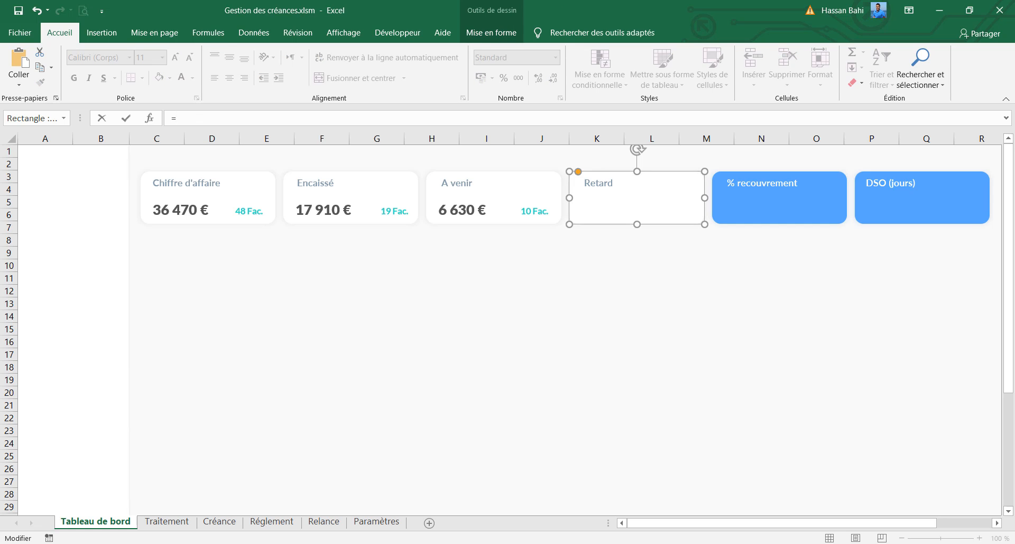
pyautogui.click(166, 522)
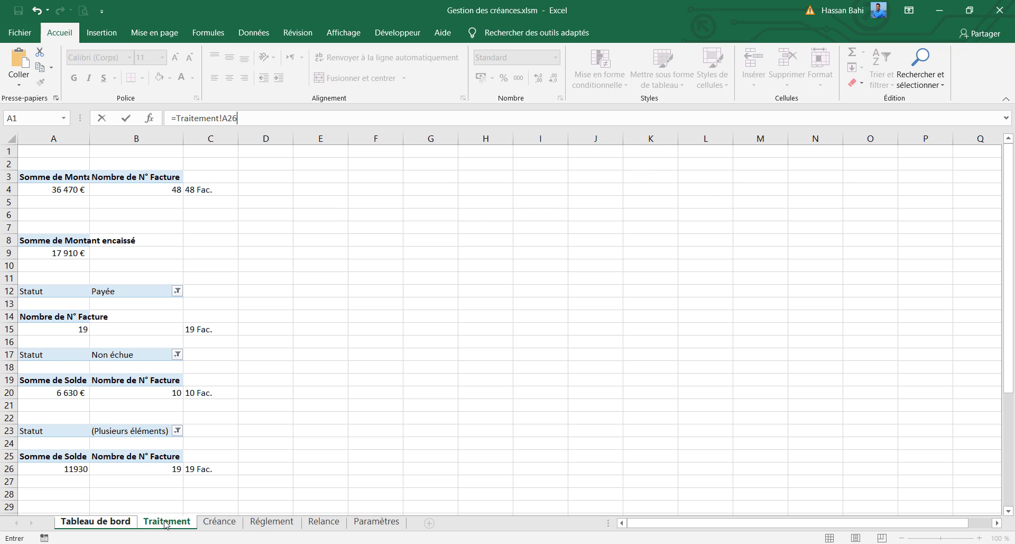
pyautogui.press('Return')
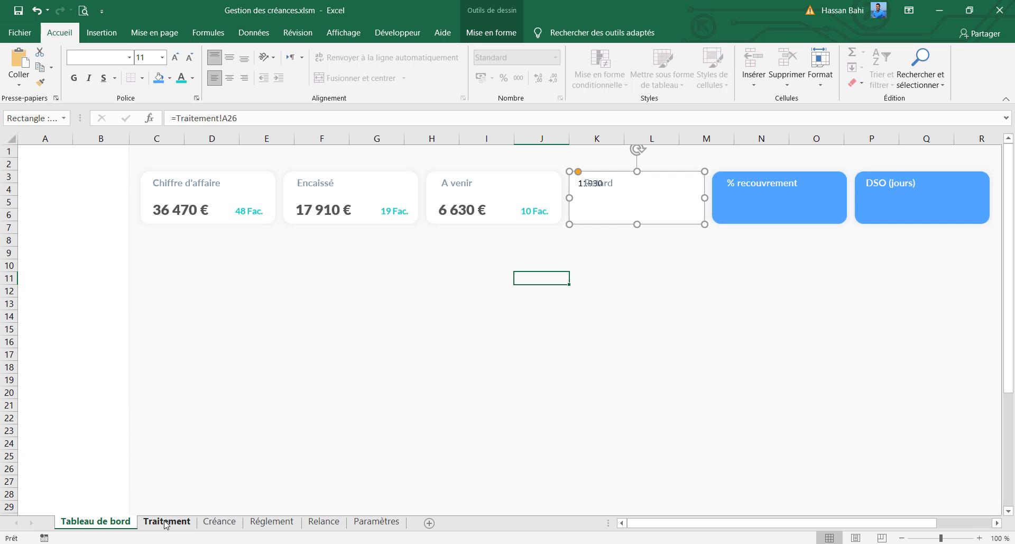
pyautogui.click(245, 59)
# Step: Format the Somme de Solde amount in A26 of the Traitement sheet as French euro accounting without decimals
pyautogui.click(167, 521)
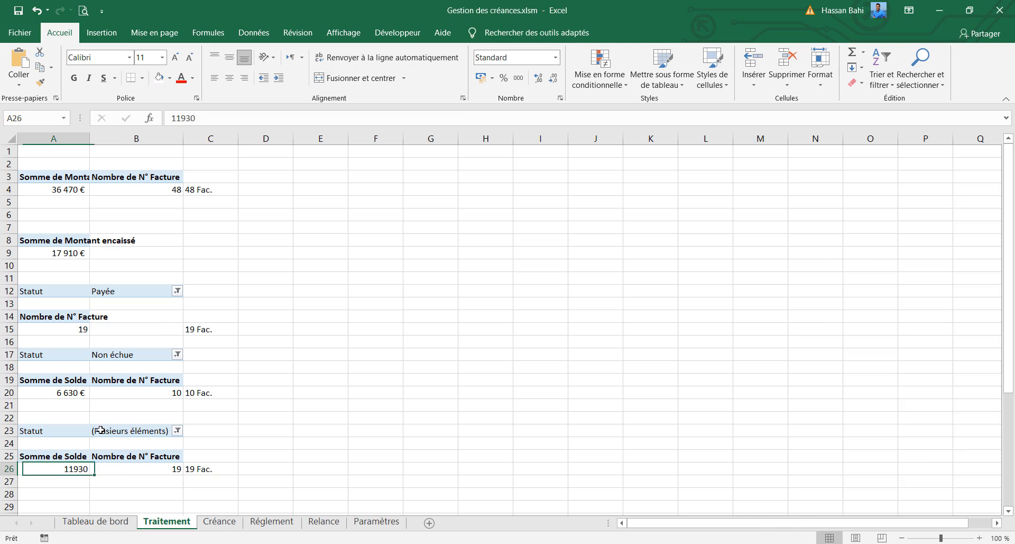
pyautogui.click(492, 78)
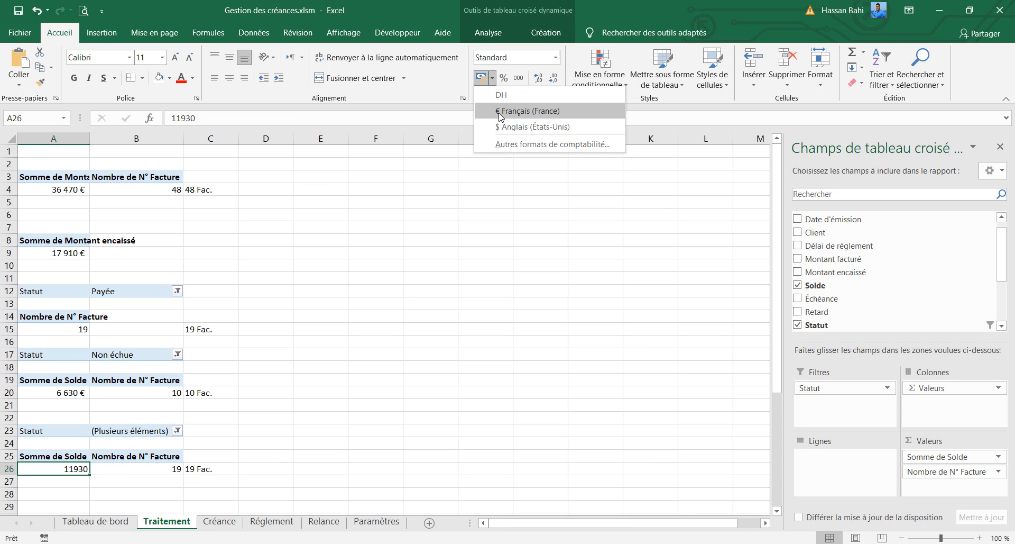
pyautogui.click(500, 111)
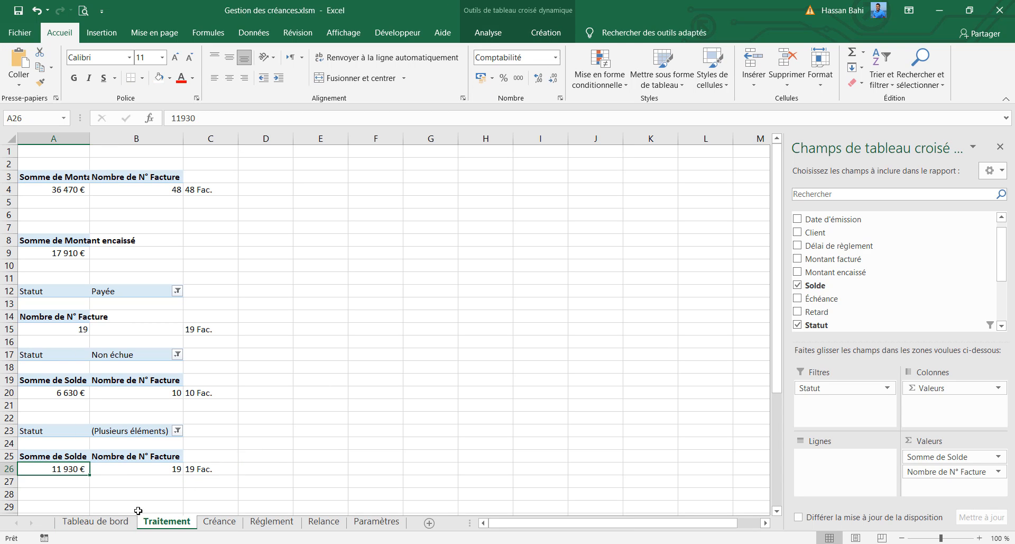
# Step: Copy the A venir invoice count label onto the Retard card and link the copy to Traitement!C26
pyautogui.click(95, 522)
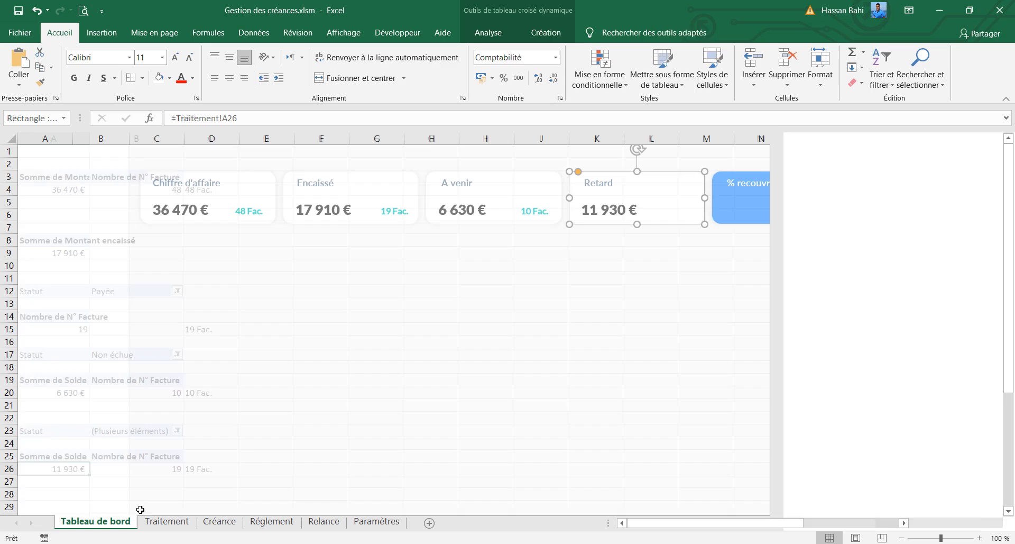
pyautogui.click(540, 208)
pyautogui.moveTo(540, 211); pyautogui.dragTo(687, 219)
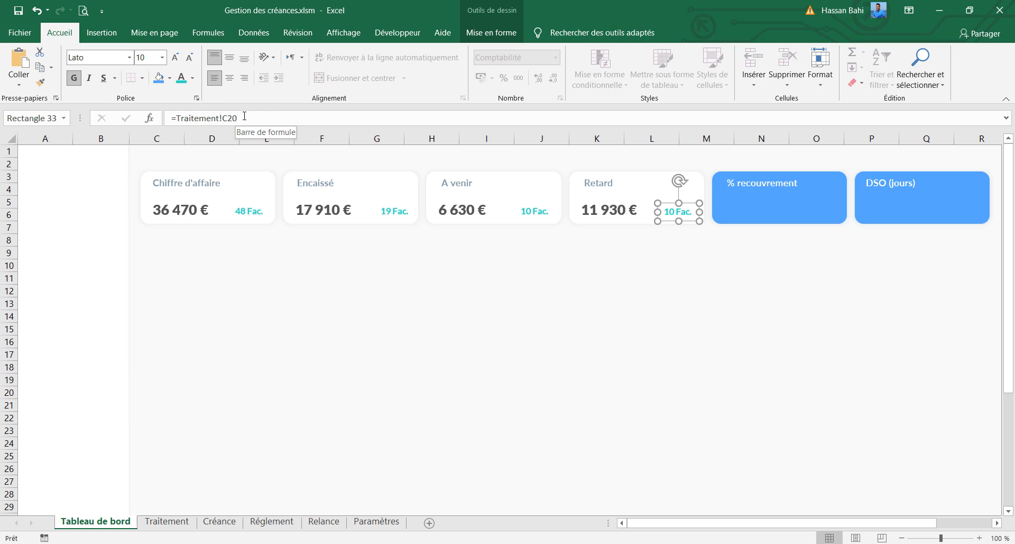
pyautogui.click(245, 117)
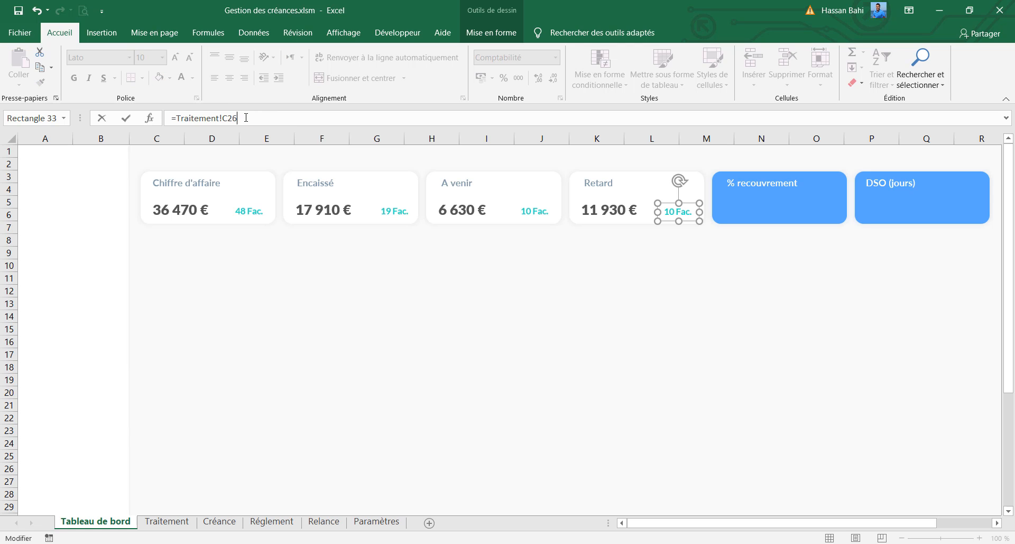
pyautogui.press('Return')
# Step: Copy the A venir invoice count label's formatting onto the Retard invoice count label
pyautogui.click(483, 201)
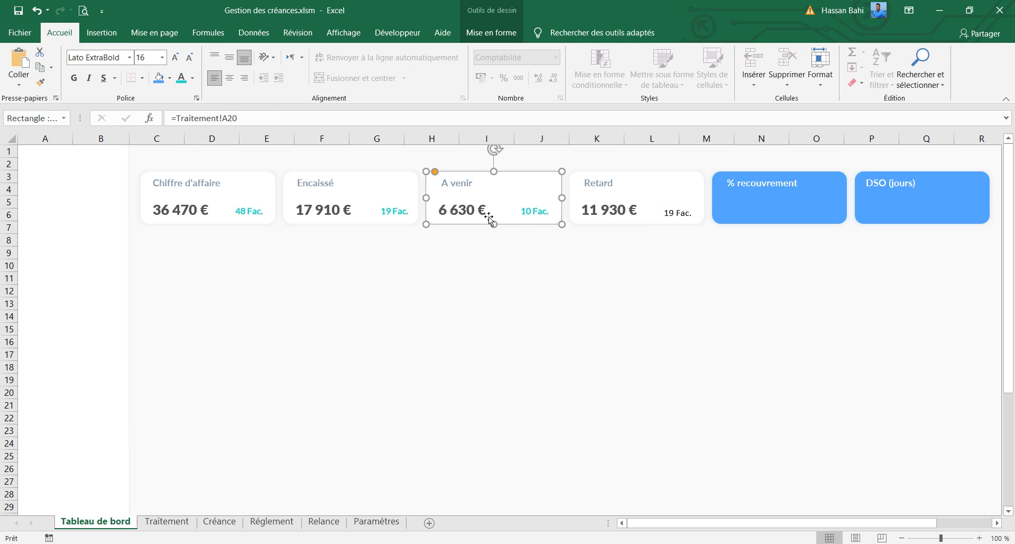
pyautogui.click(529, 212)
pyautogui.click(40, 82)
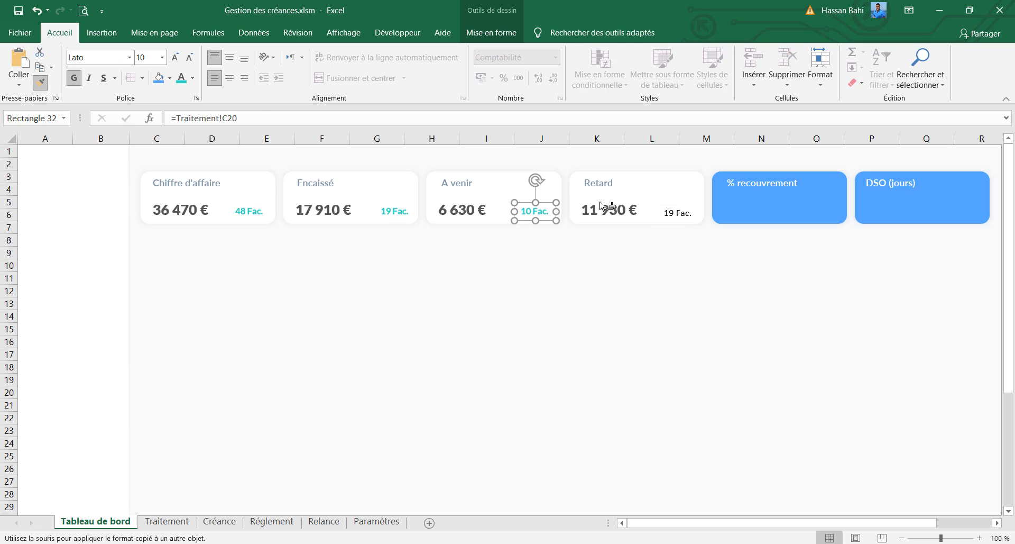
pyautogui.click(678, 212)
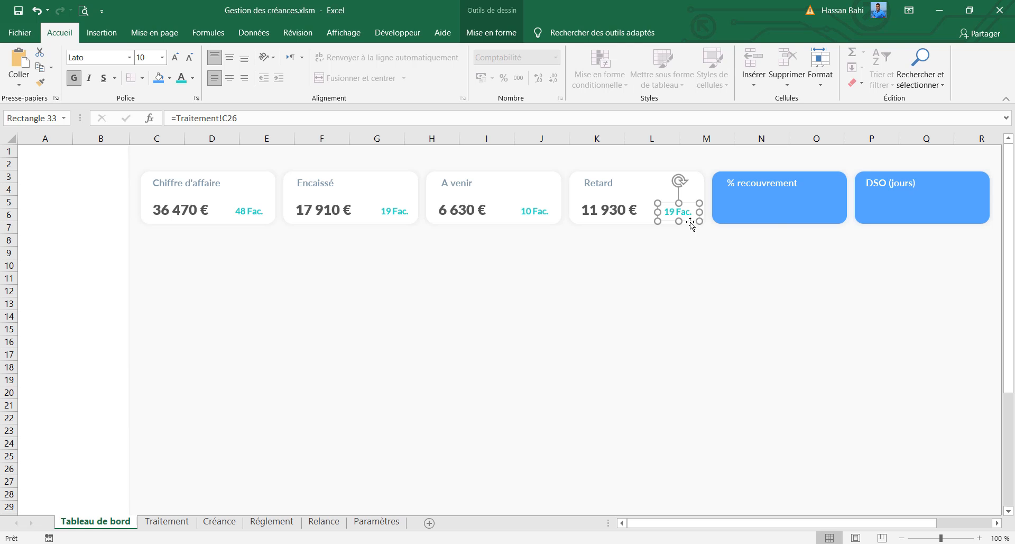
pyautogui.click(778, 206)
pyautogui.click(904, 203)
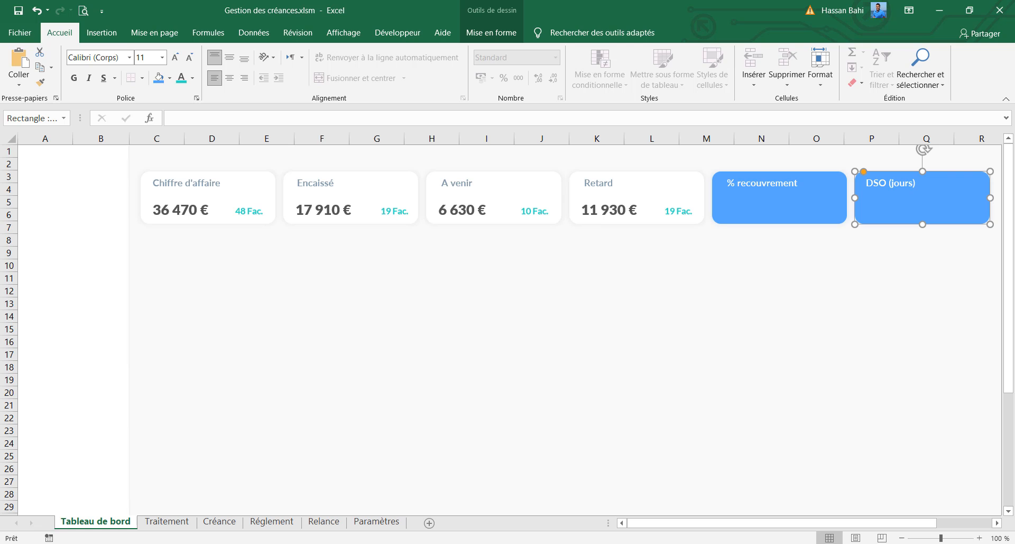
# Step: Switch to Calculatrice, add 17910, 6630 and 11930 to check the sum against the Chiffre d'affaire card, and close it
pyautogui.moveTo(718, 66); pyautogui.dragTo(741, 39)
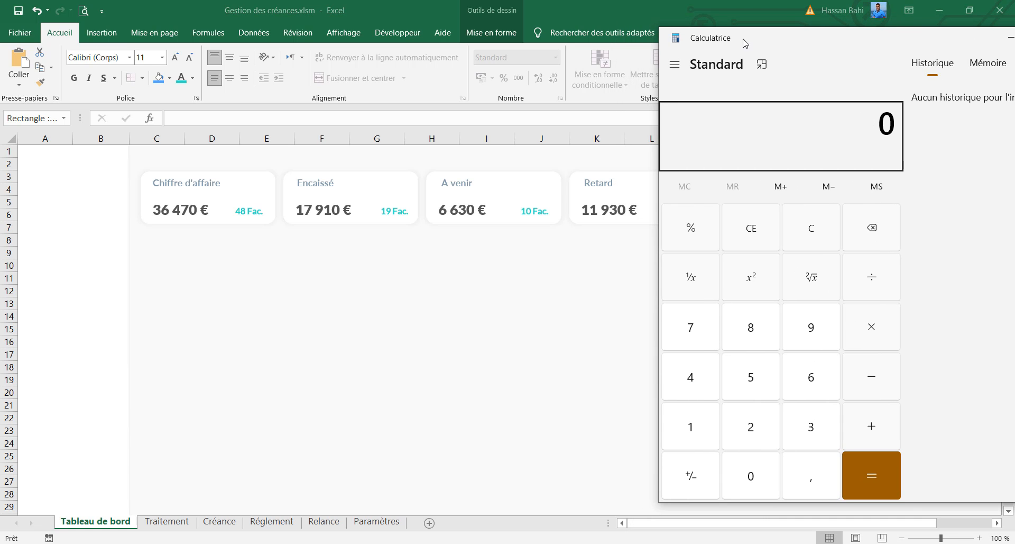
pyautogui.write('17910')
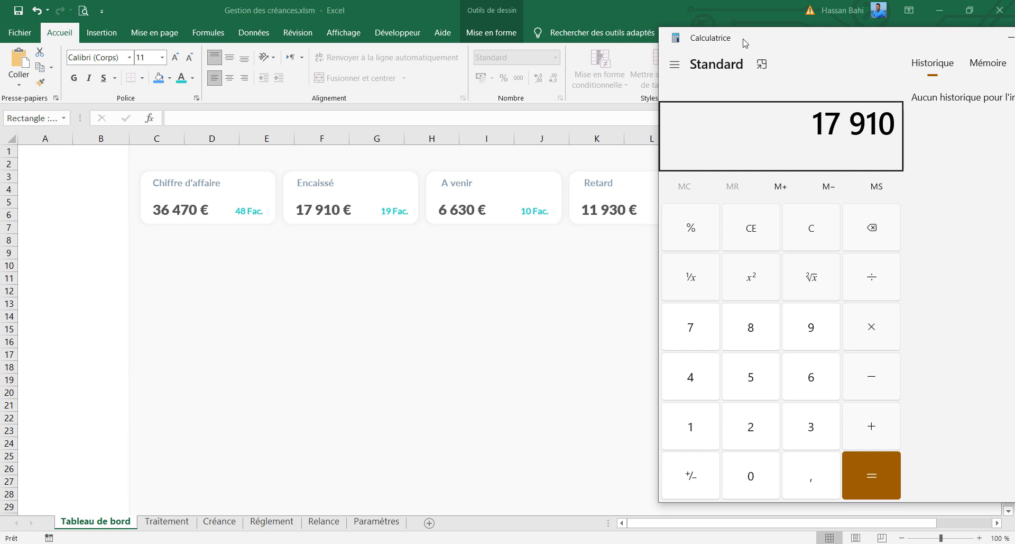
pyautogui.write('+66')
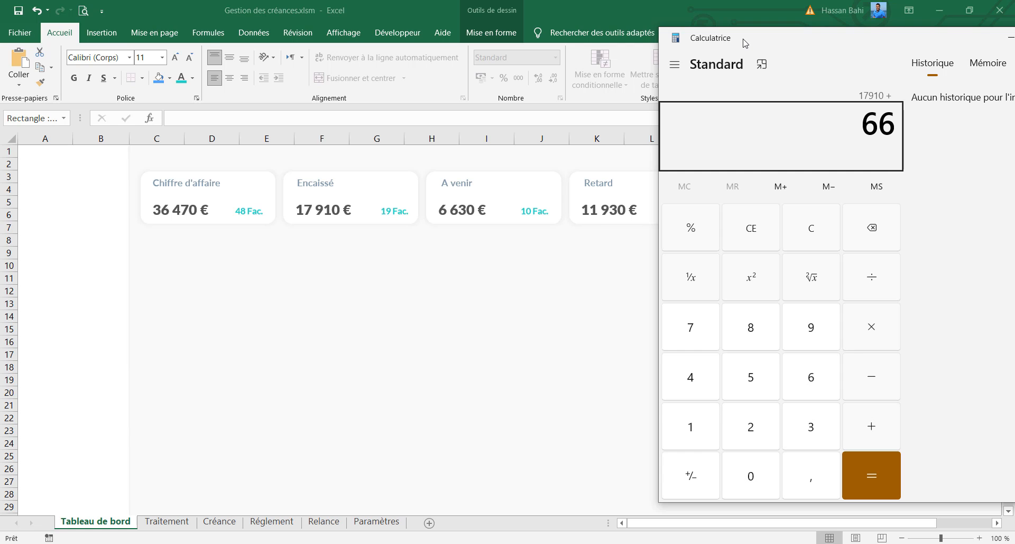
pyautogui.write('30+11')
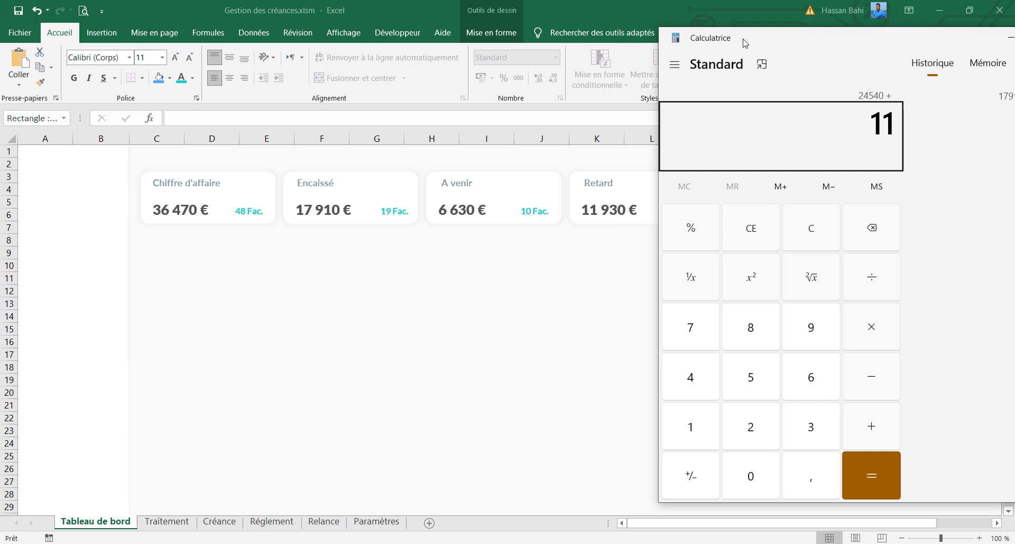
pyautogui.write('930')
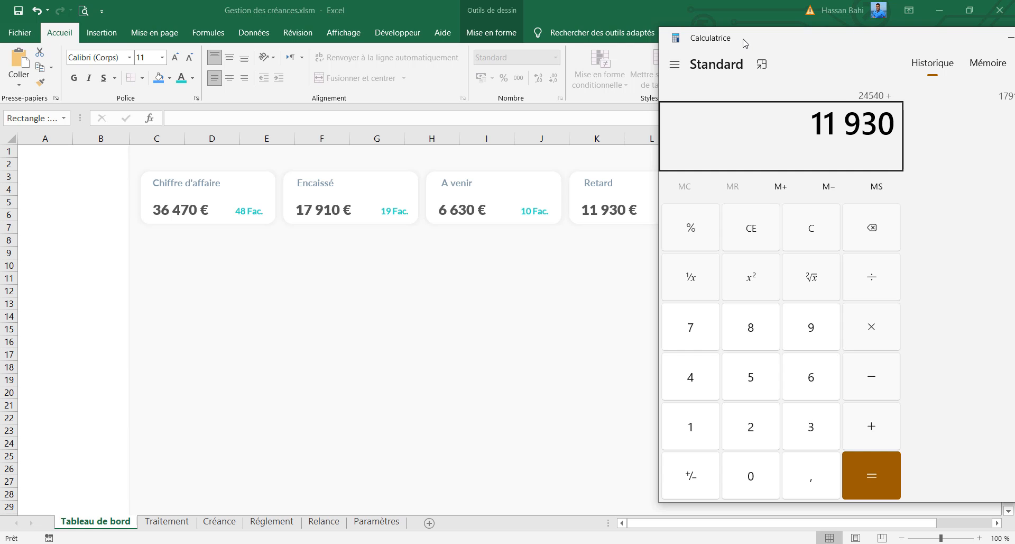
pyautogui.press('Return')
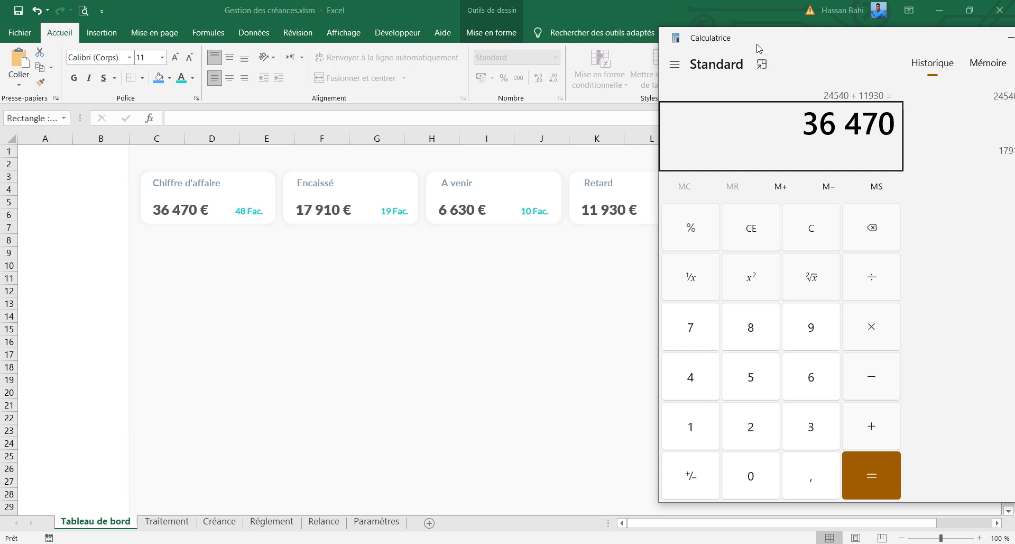
pyautogui.moveTo(772, 38); pyautogui.dragTo(428, 240)
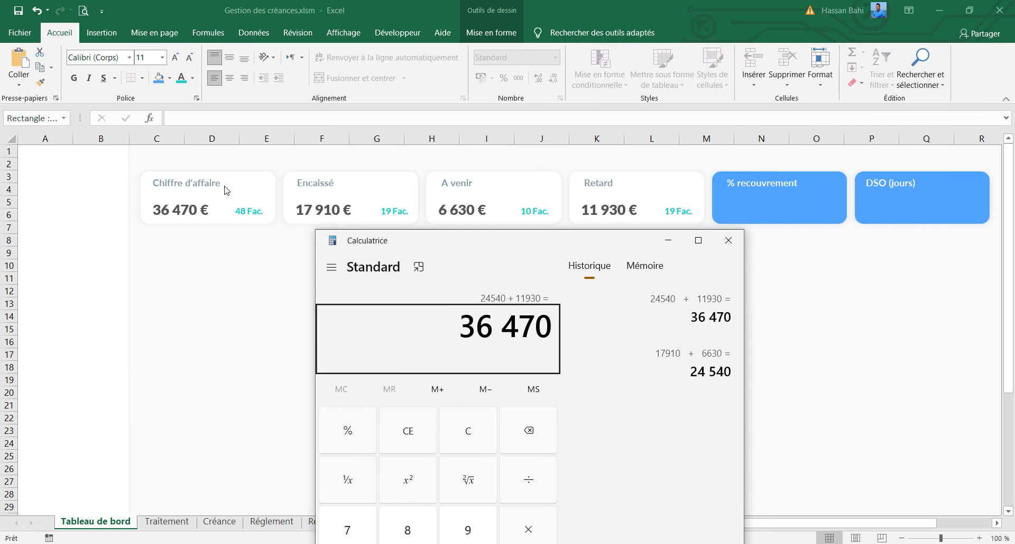
pyautogui.moveTo(518, 240); pyautogui.dragTo(760, 73)
pyautogui.click(972, 73)
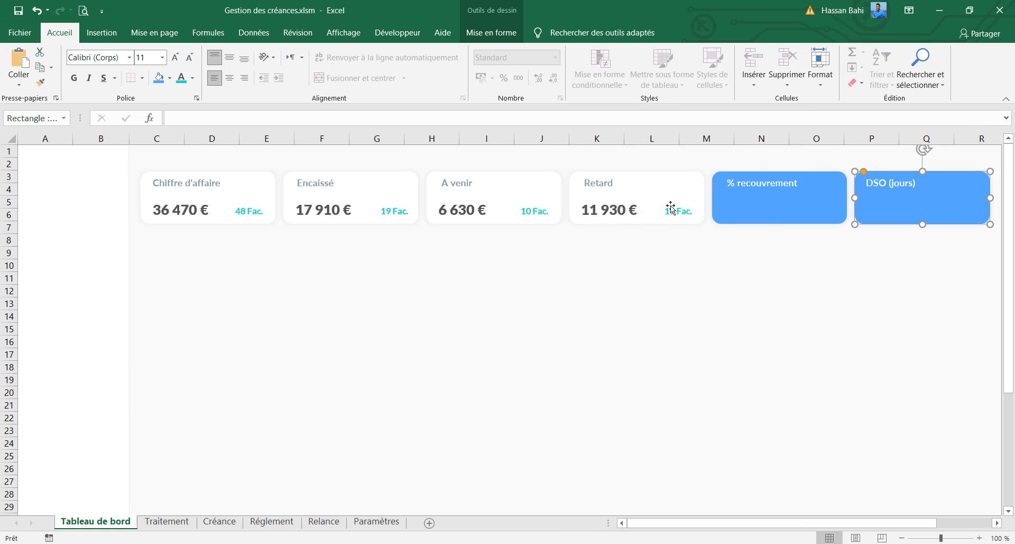
# Step: Insert a pivot table from listeCreances at A30 of the Traitement sheet, summing Montant facturé and Montant encaissé
pyautogui.hotkey('shift', 'Tab')
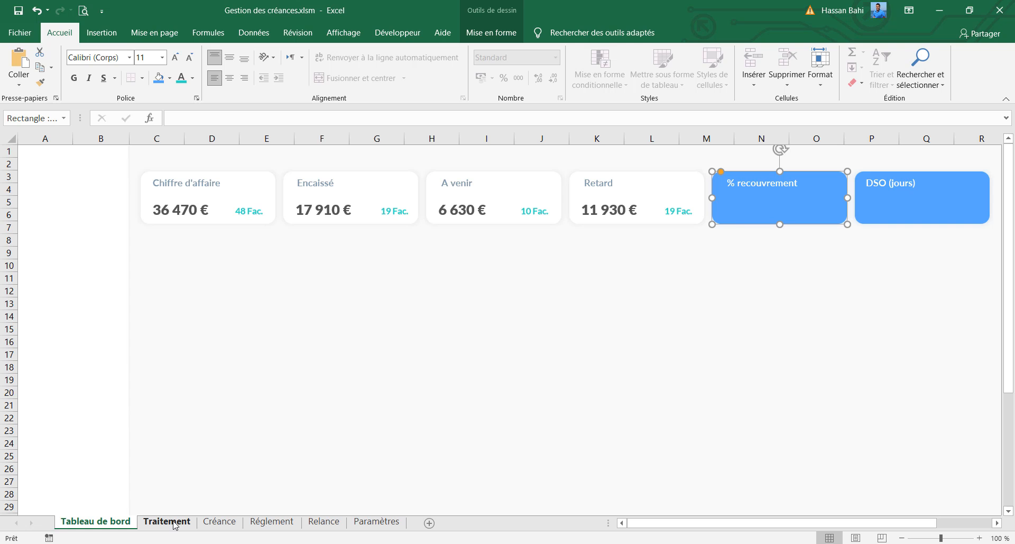
pyautogui.click(221, 522)
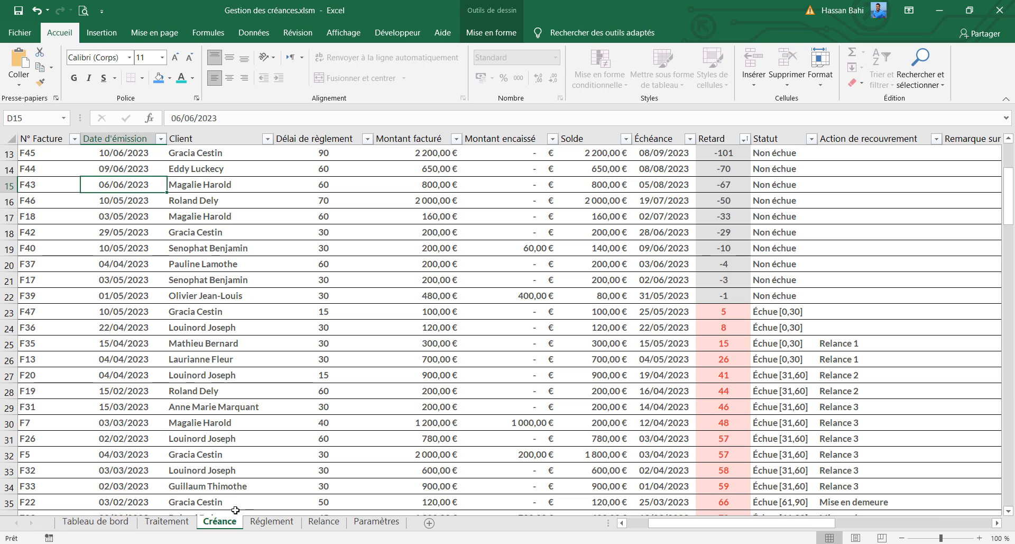
pyautogui.click(102, 32)
pyautogui.click(38, 59)
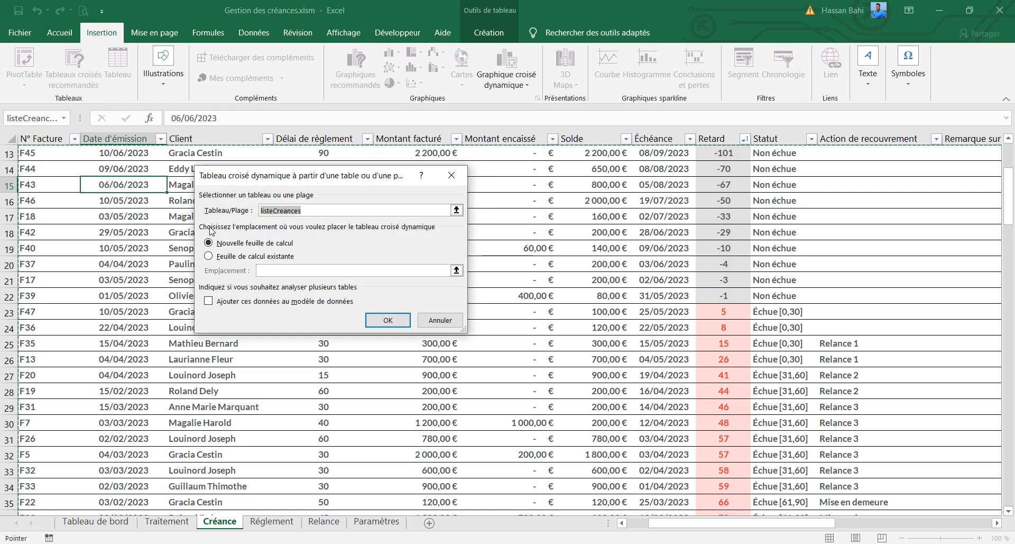
pyautogui.click(209, 256)
pyautogui.click(166, 521)
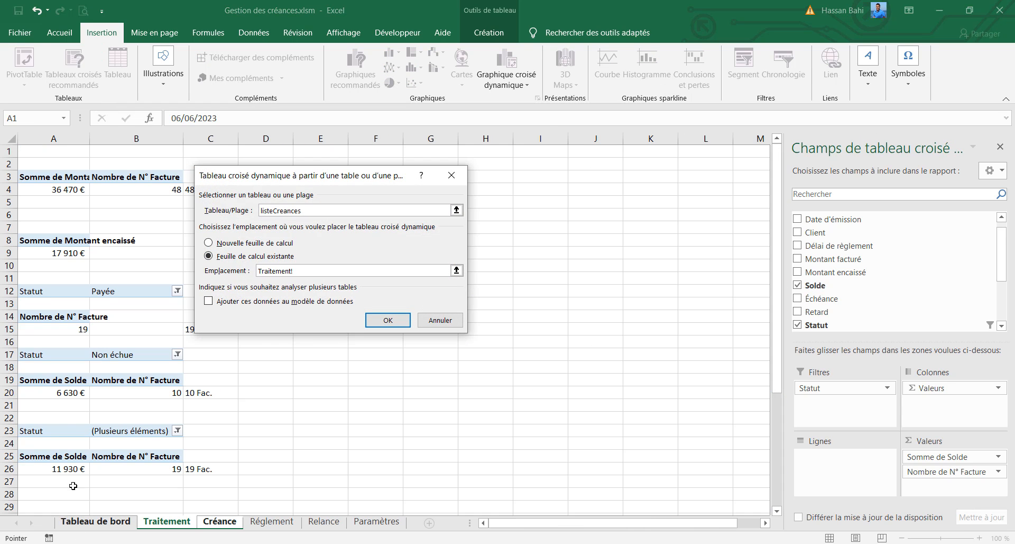
pyautogui.scroll(-2, 63, 442)
pyautogui.click(63, 444)
pyautogui.click(377, 321)
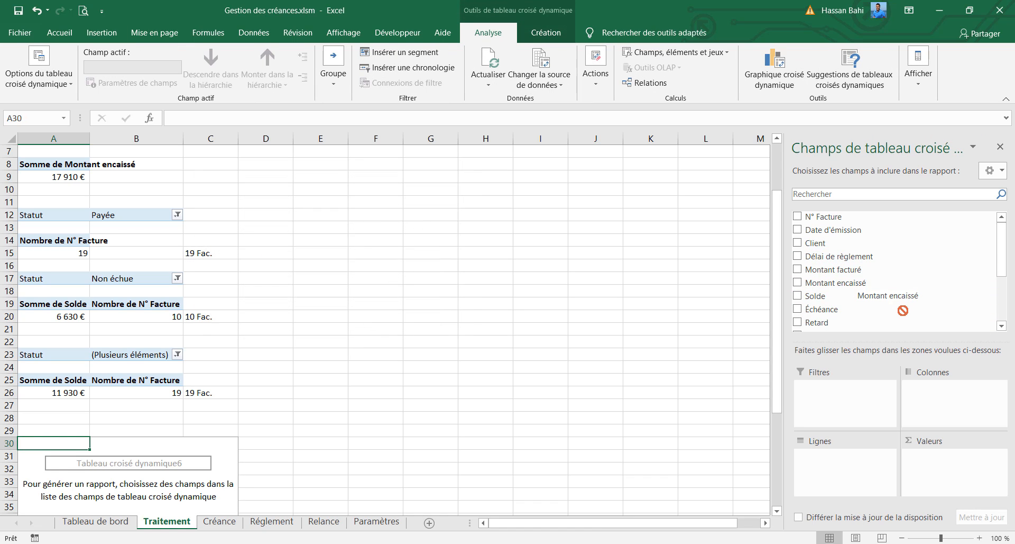
pyautogui.moveTo(862, 271); pyautogui.dragTo(952, 473)
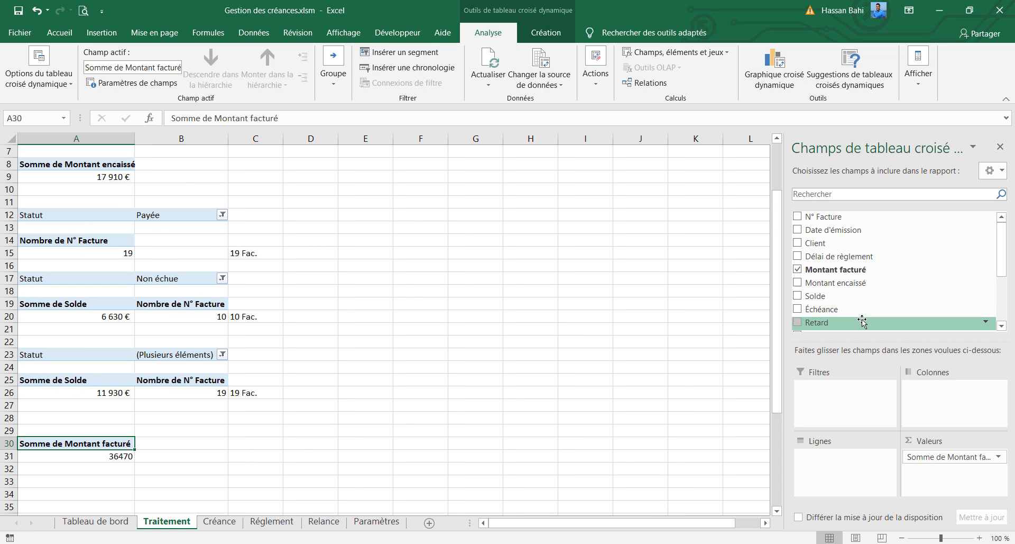
pyautogui.moveTo(836, 283); pyautogui.dragTo(952, 477)
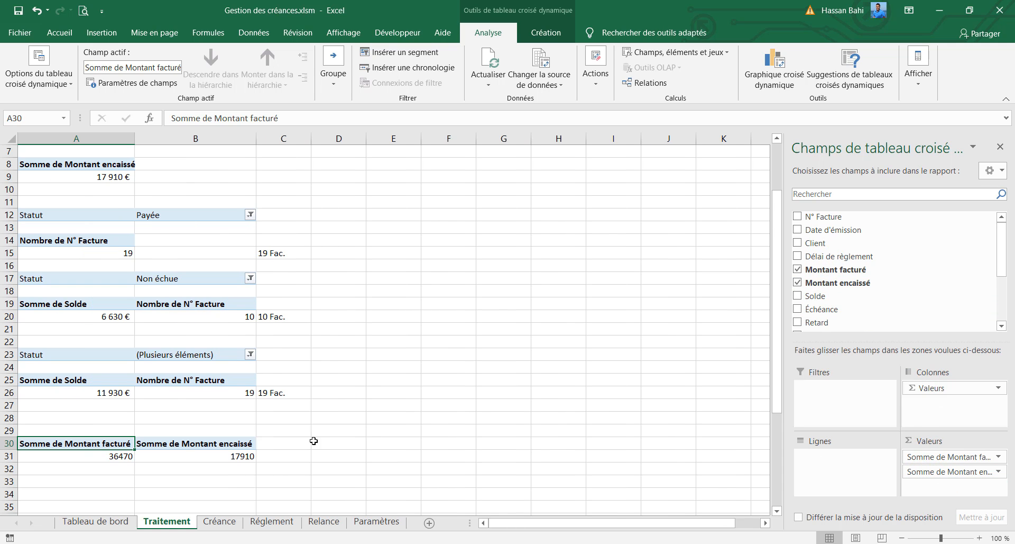
# Step: In C31 of the Traitement sheet, divide Somme de Montant encaissé by Somme de Montant facturé and format the result as a percentage
pyautogui.click(294, 447)
pyautogui.click(298, 455)
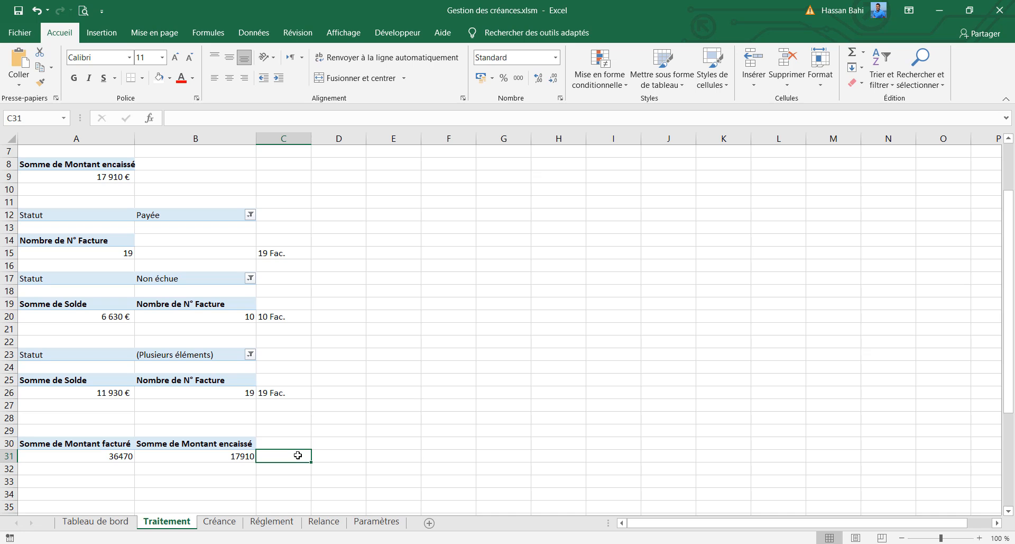
pyautogui.write('=')
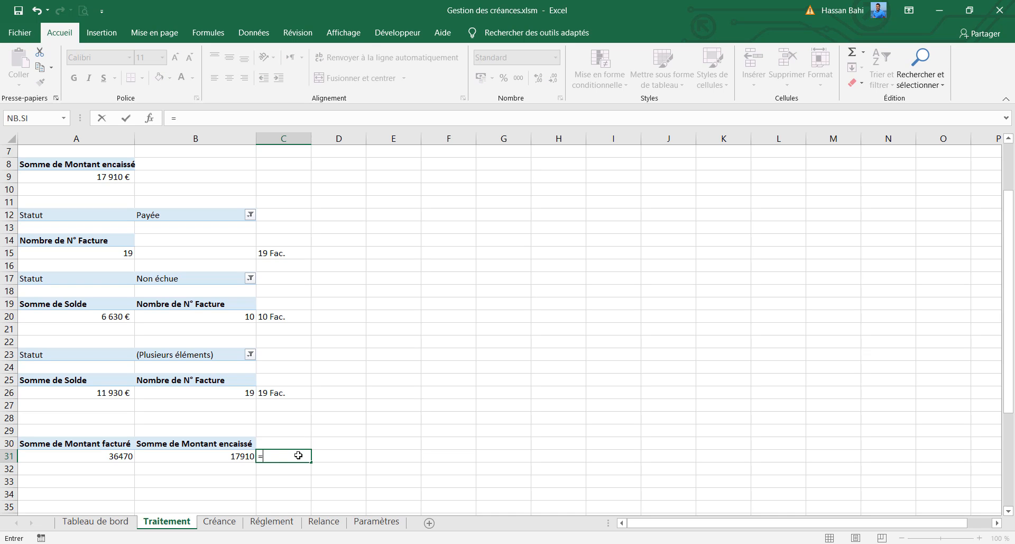
pyautogui.click(205, 457)
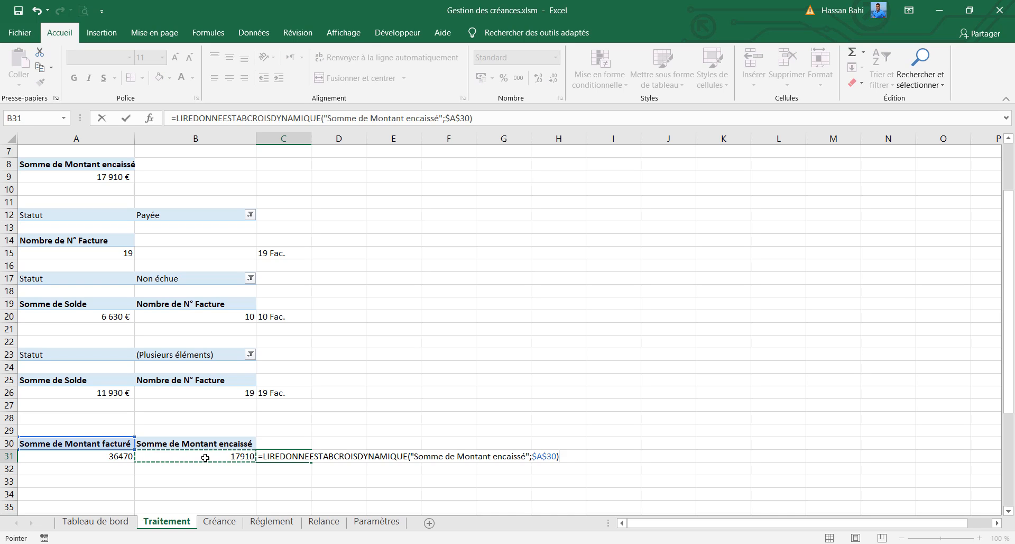
pyautogui.write('/')
pyautogui.click(130, 458)
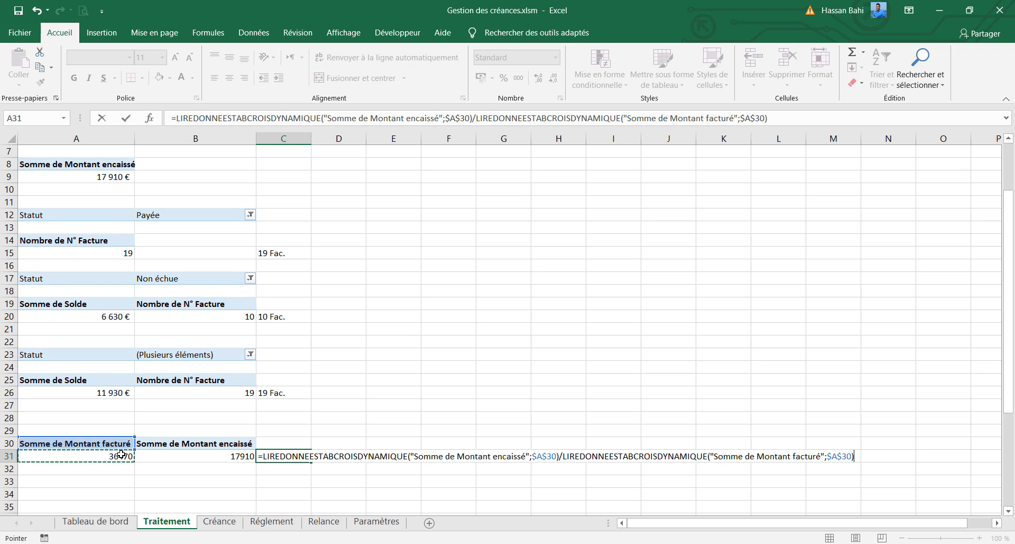
pyautogui.press('Return')
pyautogui.click(77, 457)
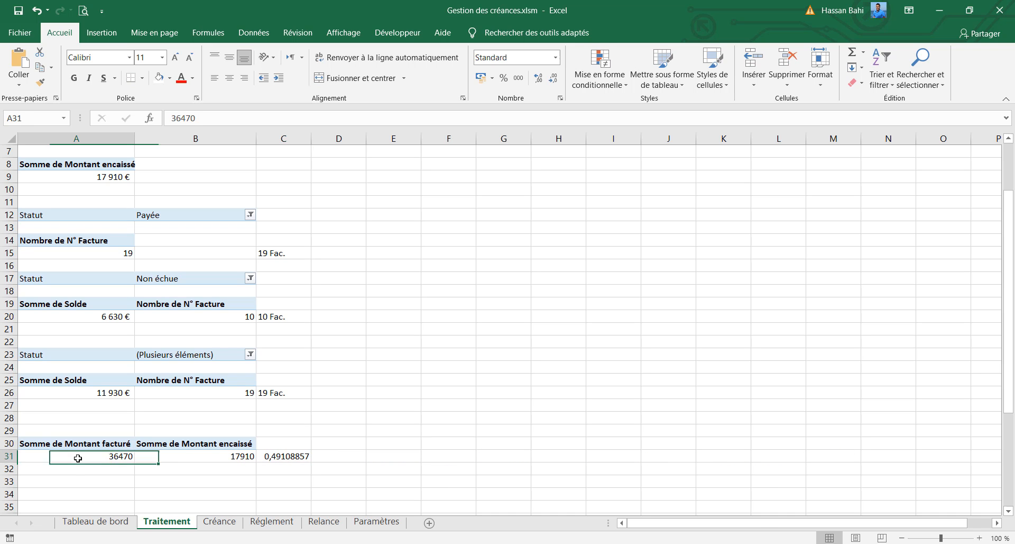
pyautogui.click(280, 455)
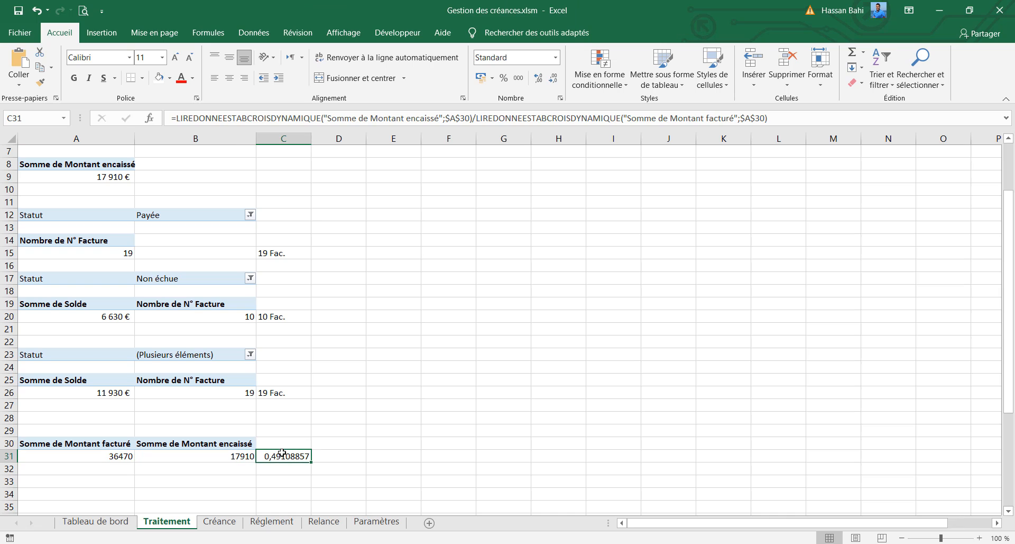
pyautogui.click(503, 80)
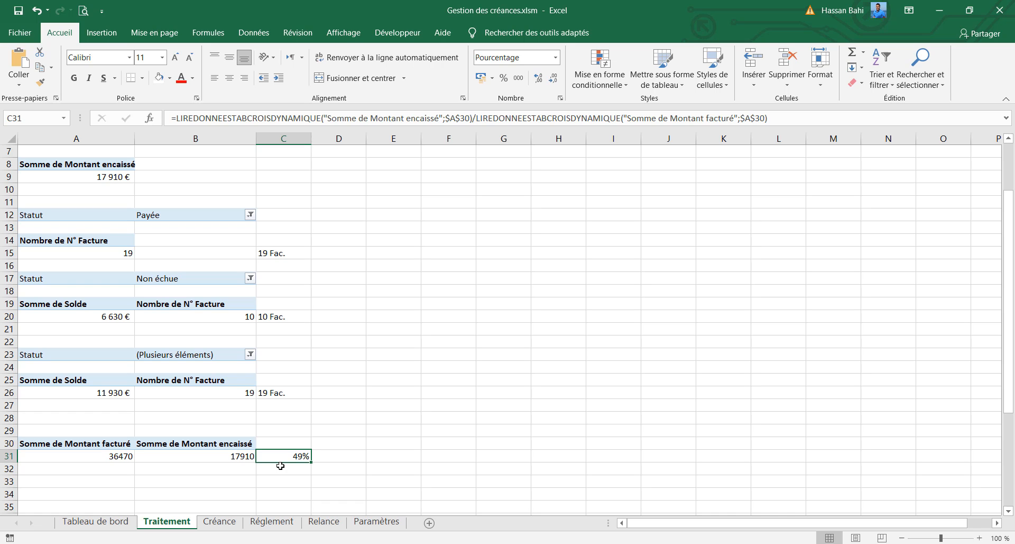
# Step: Link the % recouvrement card on the Tableau de bord sheet to Traitement!C31
pyautogui.click(116, 523)
pyautogui.click(169, 117)
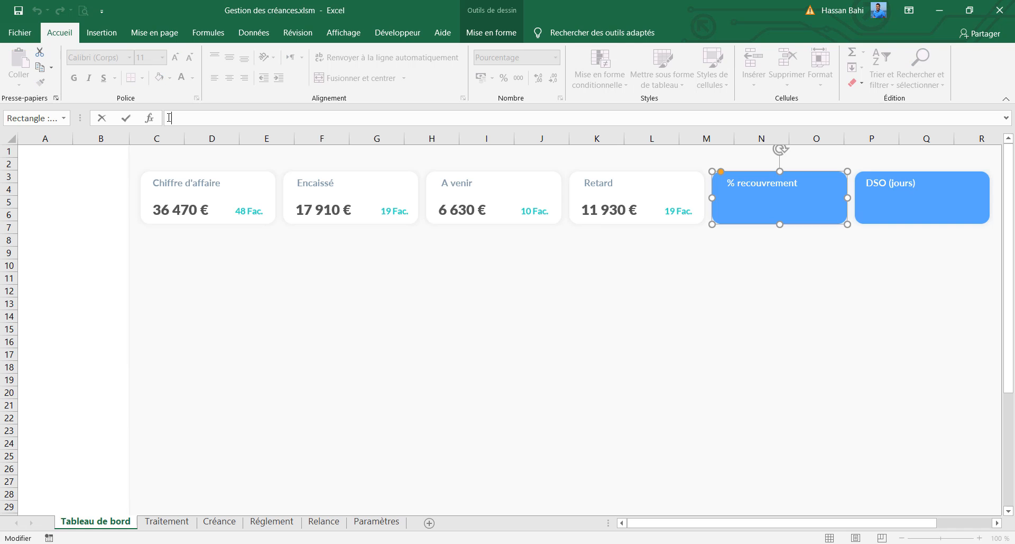
pyautogui.write('=')
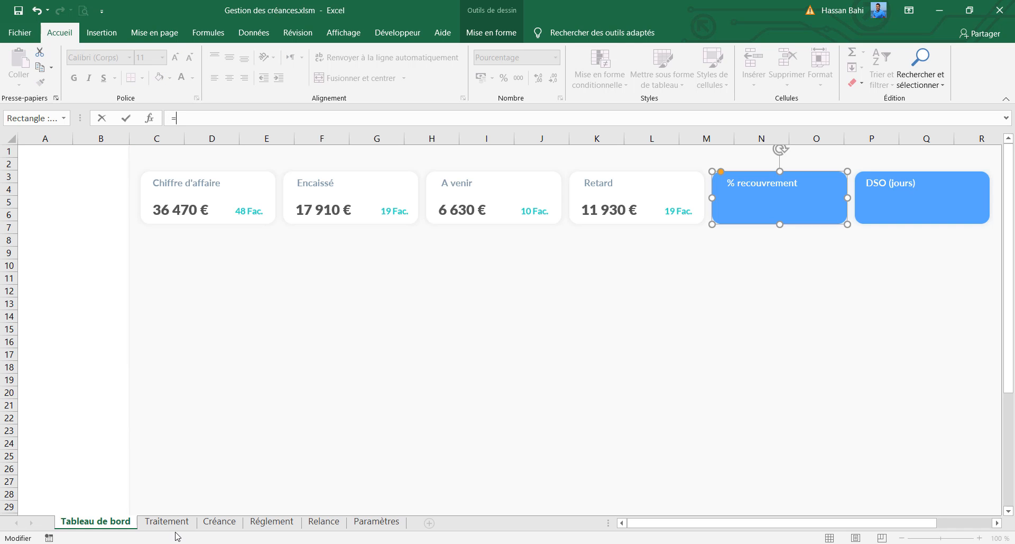
pyautogui.click(176, 524)
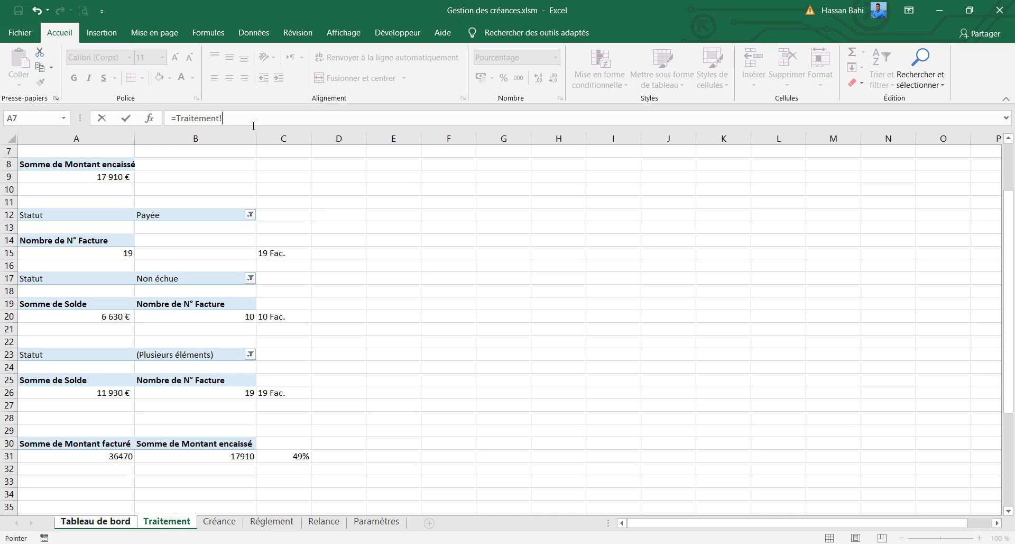
pyautogui.write('C31')
pyautogui.press('Return')
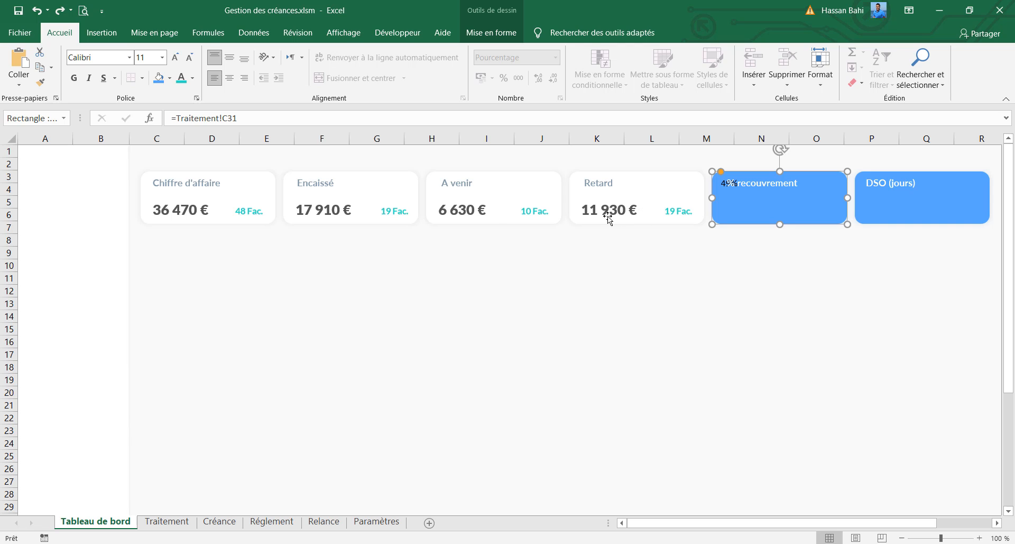
# Step: Align the % recouvrement card's value to the bottom and format it in white Lato ExtraBold, size 16
pyautogui.click(244, 59)
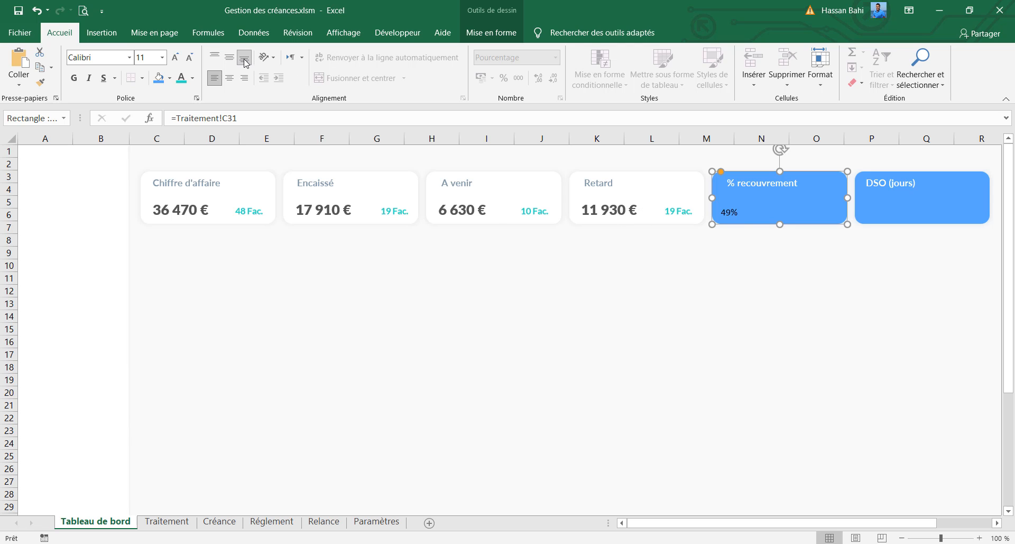
pyautogui.click(193, 78)
pyautogui.click(180, 121)
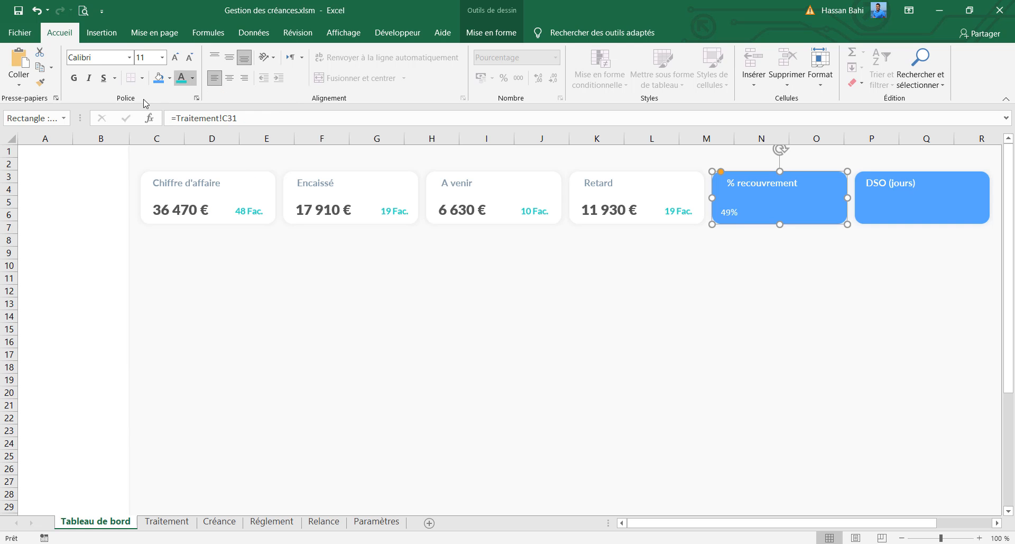
pyautogui.click(92, 58)
pyautogui.write('Lato ExtraBold')
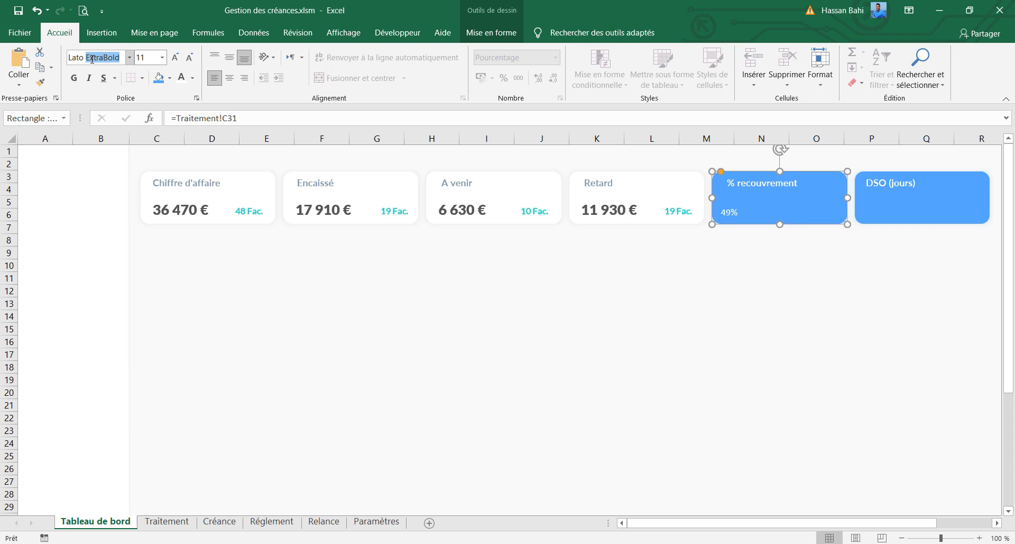
pyautogui.press('Return')
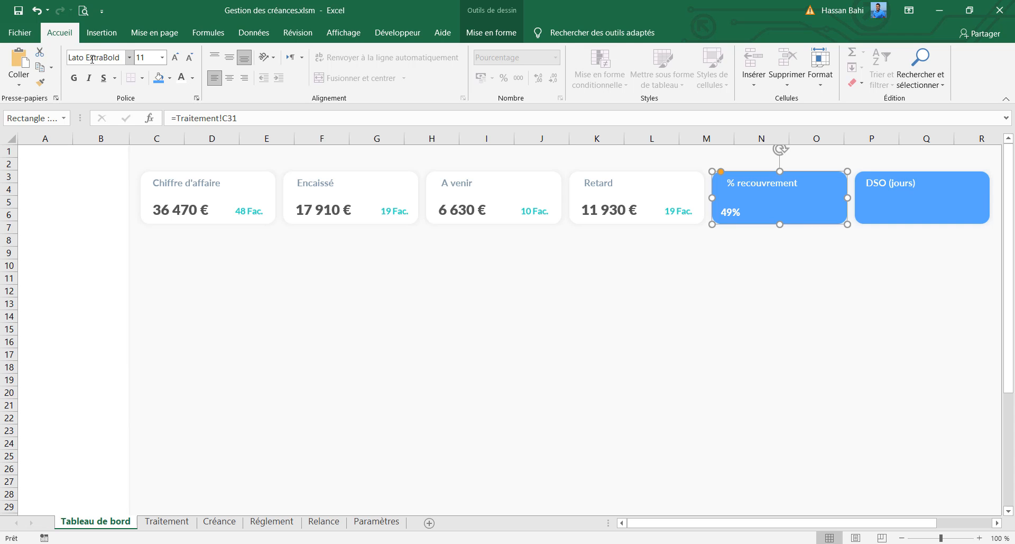
pyautogui.click(148, 60)
pyautogui.write('16')
pyautogui.press('Return')
# Step: Set the value font size to 17 on the Chiffre d'affaire, Encaissé, A venir, Retard and % recouvrement cards together
pyautogui.keyDown('ctrl'); pyautogui.click(608, 210); pyautogui.keyUp('ctrl')
pyautogui.keyDown('ctrl'); pyautogui.click(468, 209); pyautogui.keyUp('ctrl')
pyautogui.keyDown('ctrl'); pyautogui.click(338, 208); pyautogui.keyUp('ctrl')
pyautogui.keyDown('ctrl'); pyautogui.click(187, 205); pyautogui.keyUp('ctrl')
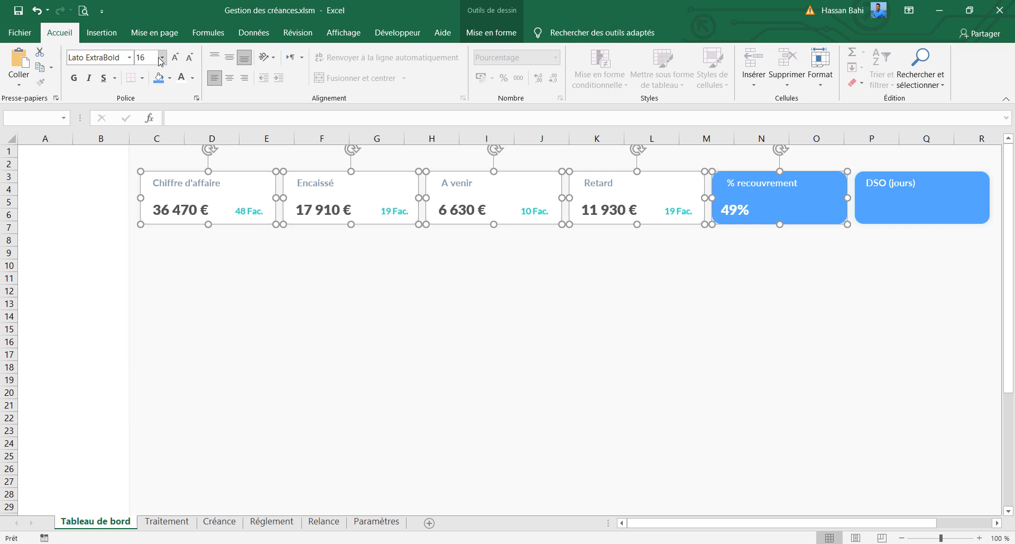
pyautogui.click(174, 57)
pyautogui.click(160, 56)
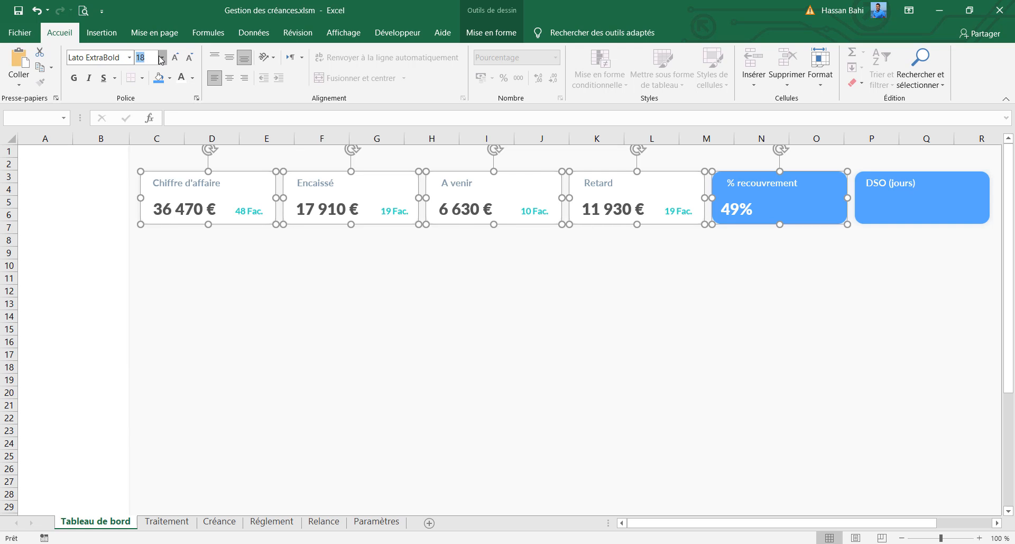
pyautogui.write('17')
pyautogui.press('Return')
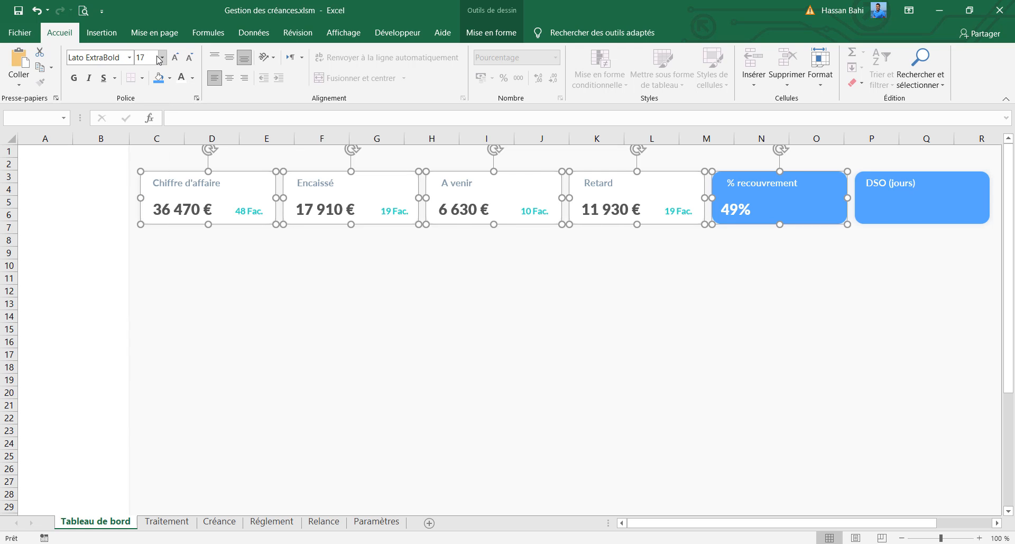
pyautogui.click(535, 280)
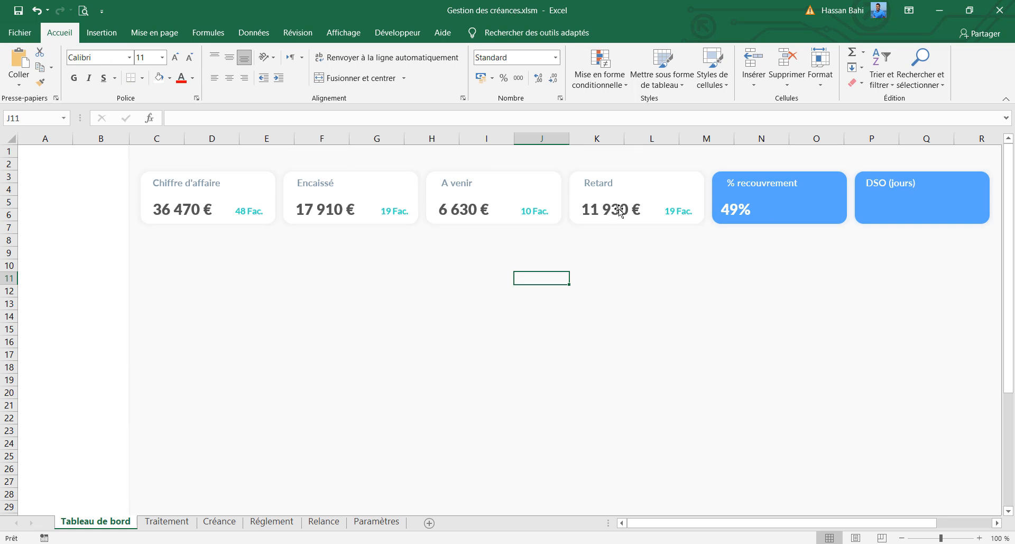
# Step: Nudge the % recouvrement title slightly left to bring it closer in line with the value below it
pyautogui.click(776, 183)
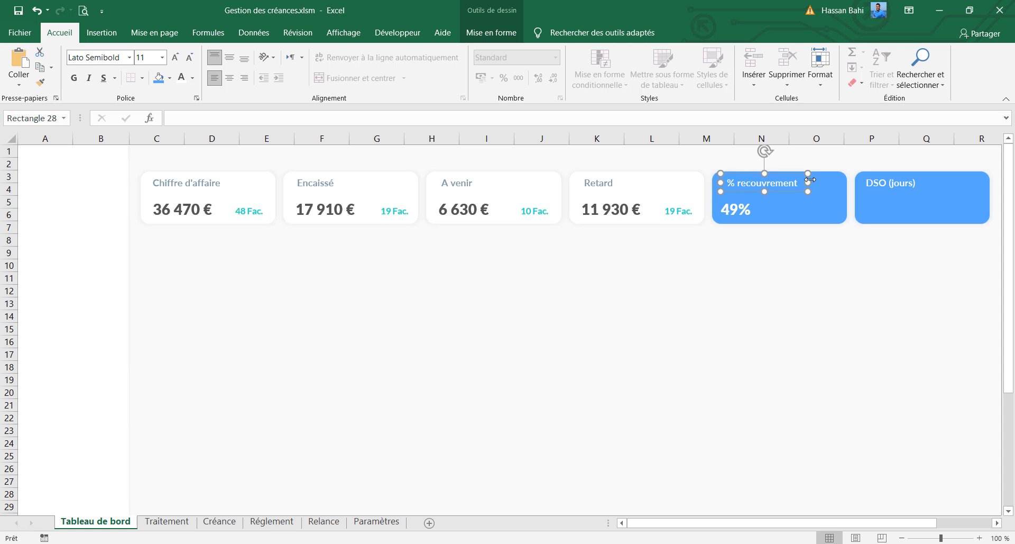
pyautogui.press('Left')
pyautogui.press('Left')
pyautogui.press('Left')
pyautogui.press('Left')
pyautogui.press('Left')
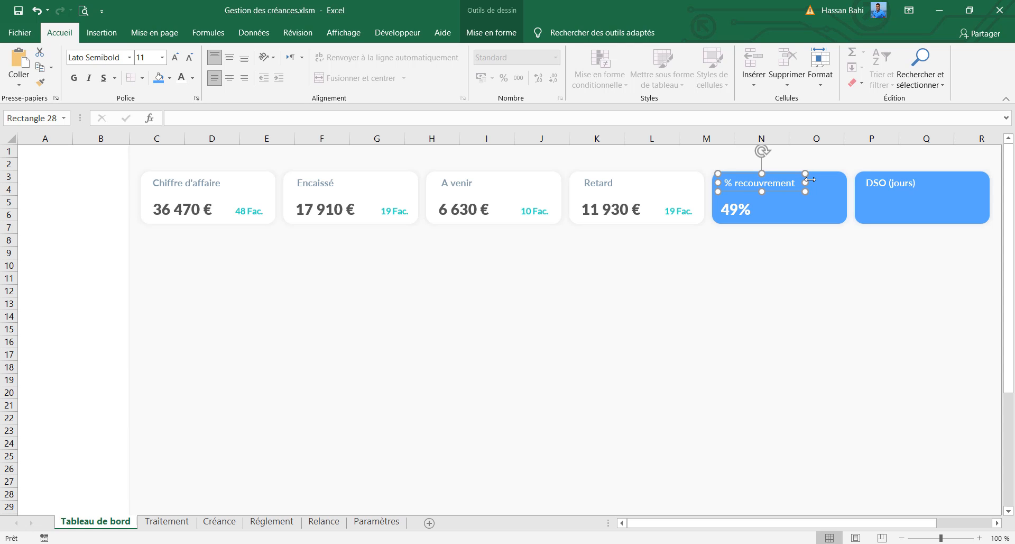
# Step: Nudge the Retard, A venir, Encaissé and Chiffre d'affaire titles slightly left to line up with their amounts
pyautogui.click(881, 182)
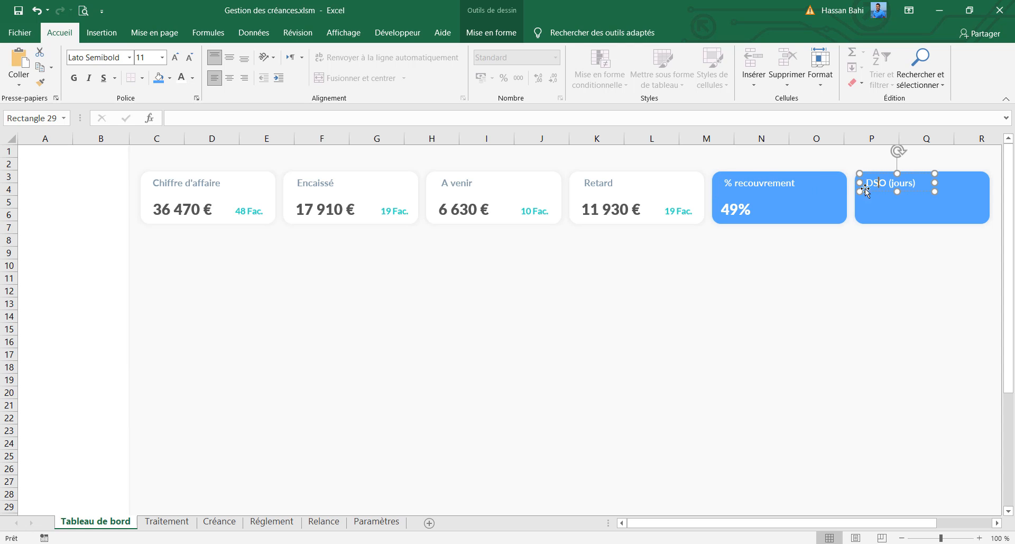
pyautogui.click(595, 183)
pyautogui.click(579, 182)
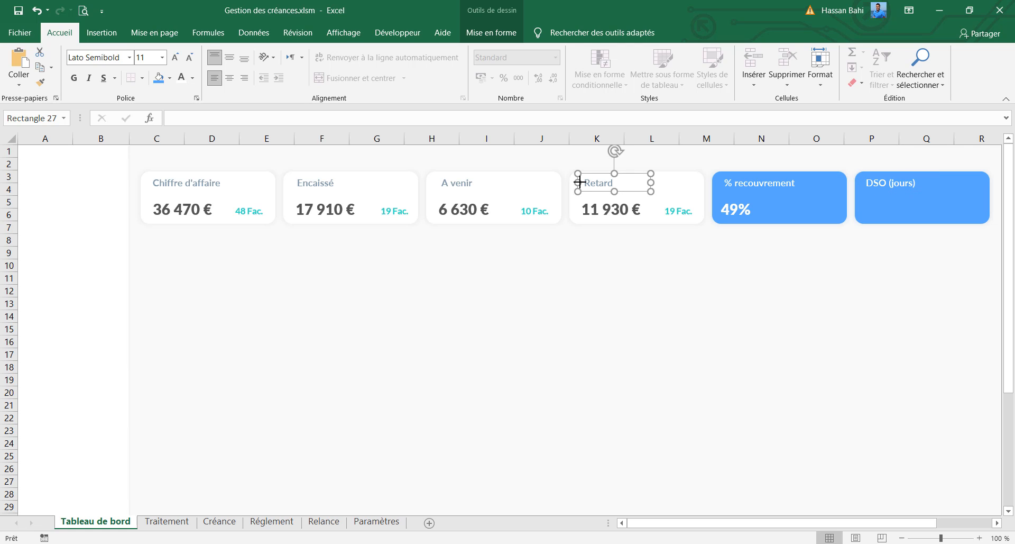
pyautogui.press('Left')
pyautogui.press('Left')
pyautogui.press('Left')
pyautogui.click(450, 189)
pyautogui.press('Left')
pyautogui.press('Left')
pyautogui.press('Left')
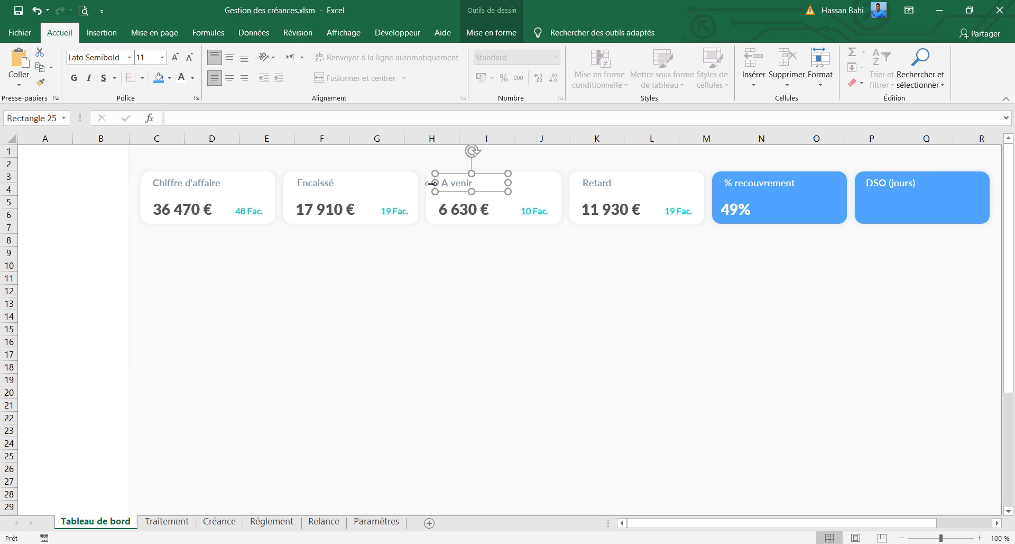
pyautogui.click(308, 182)
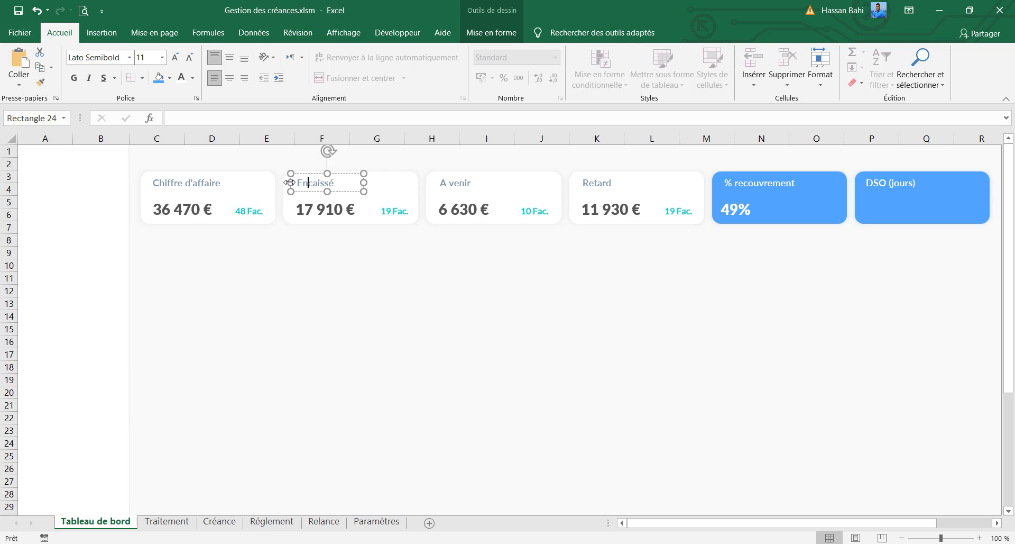
pyautogui.click(174, 184)
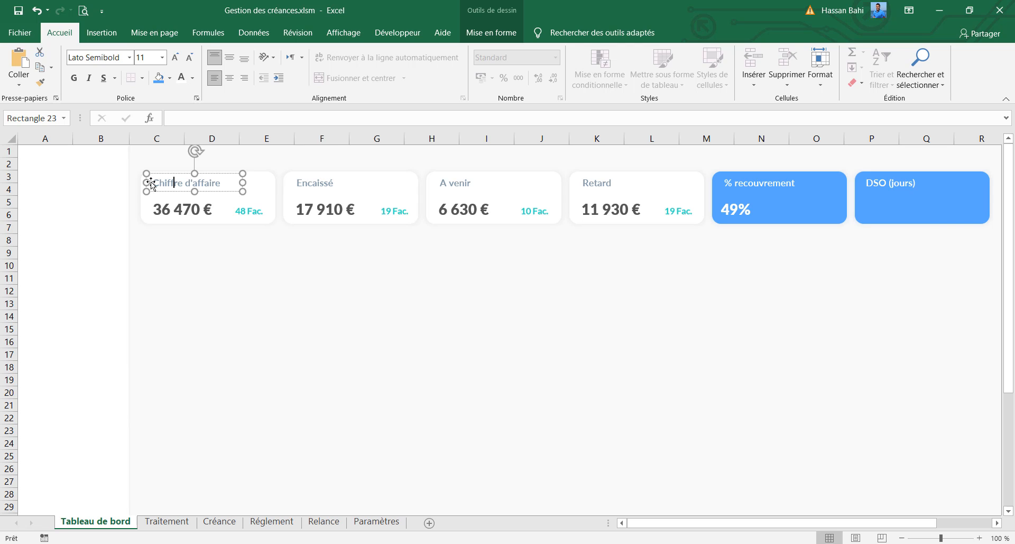
pyautogui.click(151, 184)
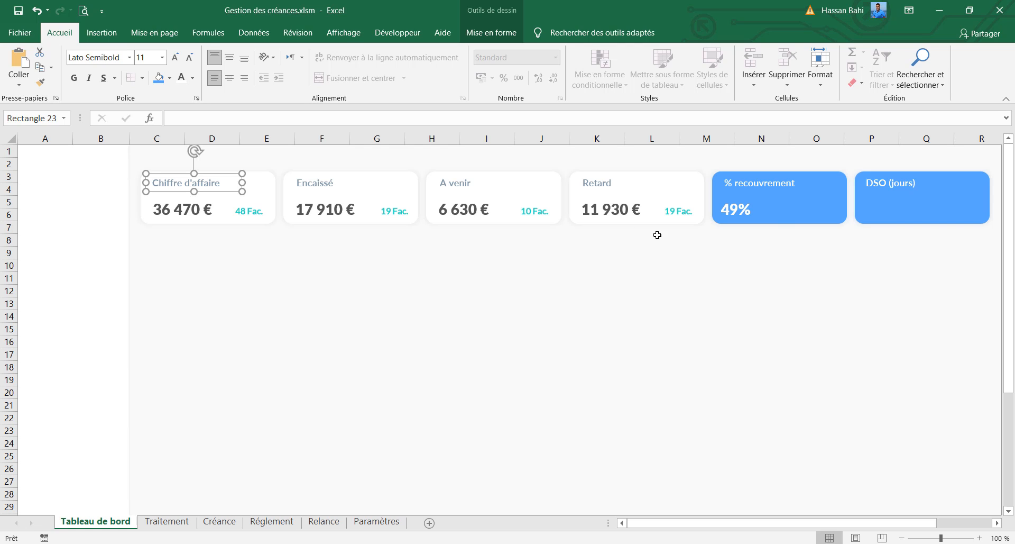
# Step: Insert another pivot table from listeCreances on the existing Traitement sheet, below the recovery rate data
pyautogui.click(786, 209)
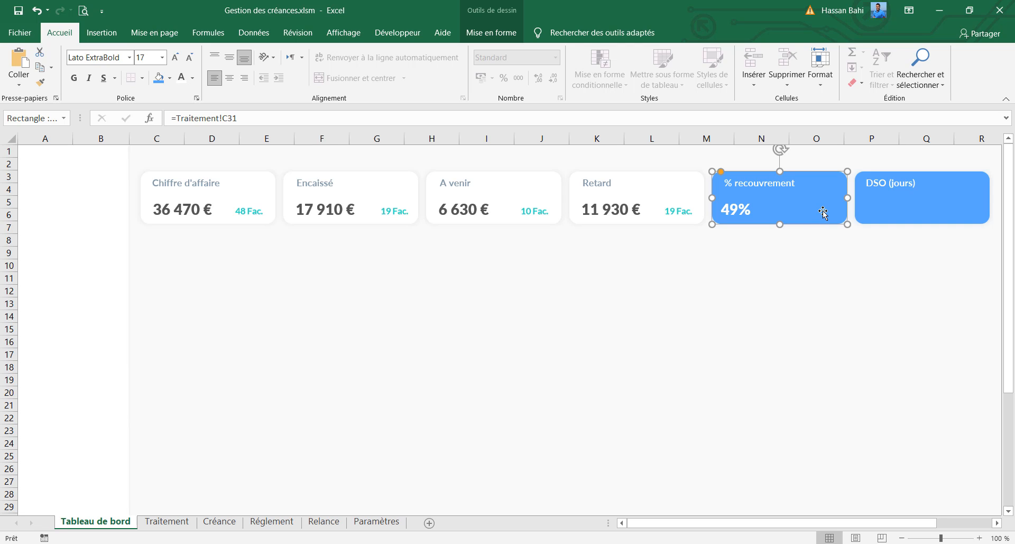
pyautogui.click(219, 522)
pyautogui.click(247, 373)
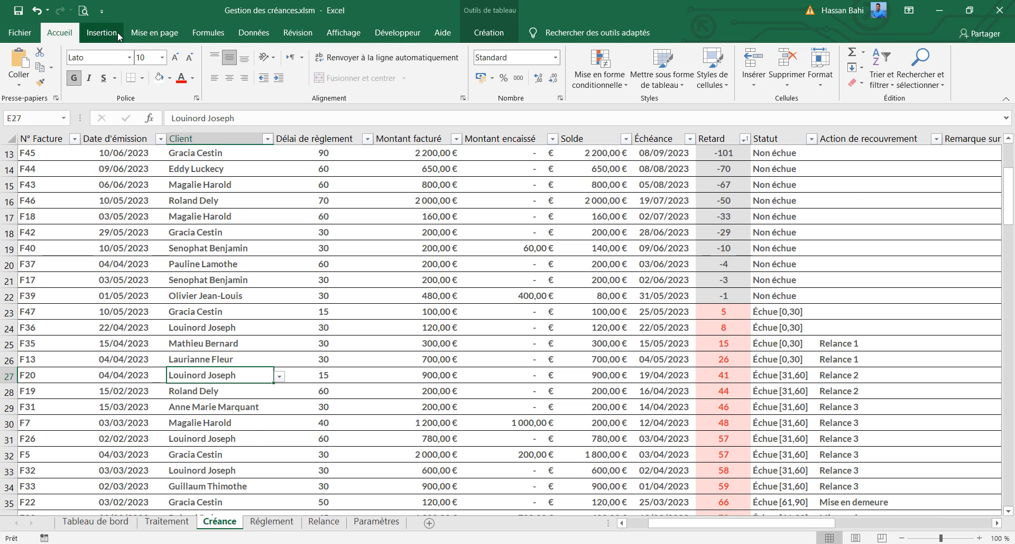
pyautogui.click(102, 32)
pyautogui.click(25, 58)
pyautogui.click(209, 256)
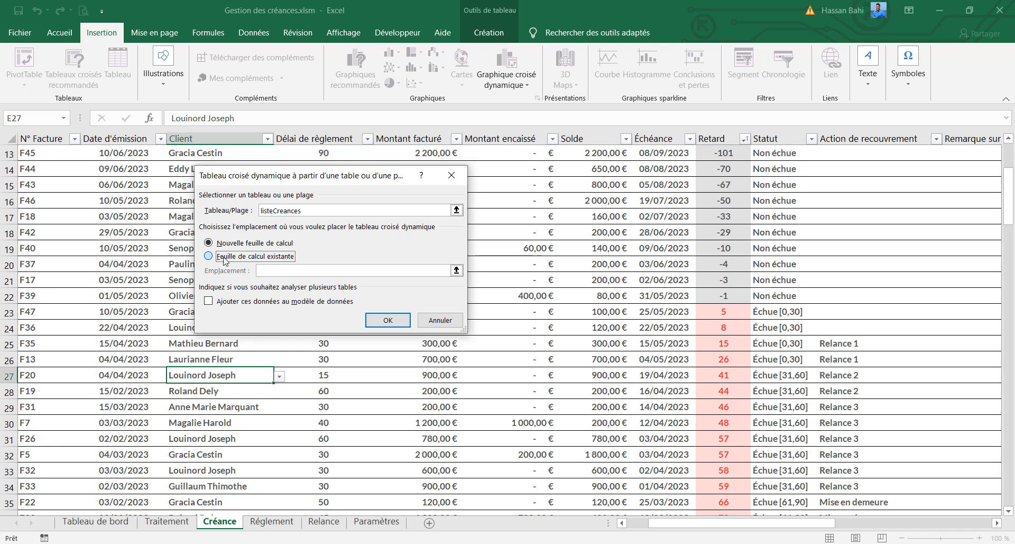
pyautogui.click(166, 522)
pyautogui.scroll(-5, 97, 429)
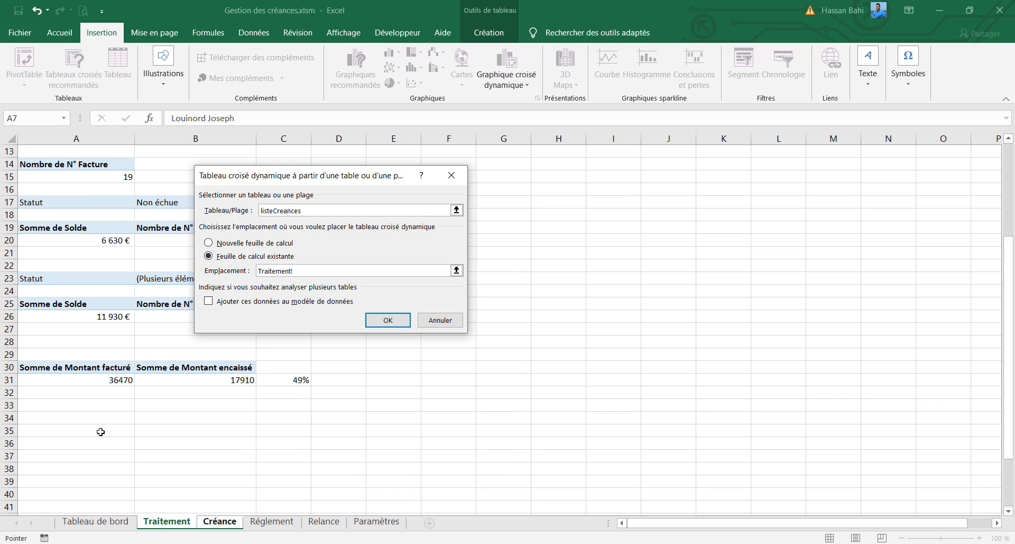
# Step: Create a pivot table from listeCreances at Traitement!$A$35 that sums Montant facturé and Montant encaissé
pyautogui.click(96, 394)
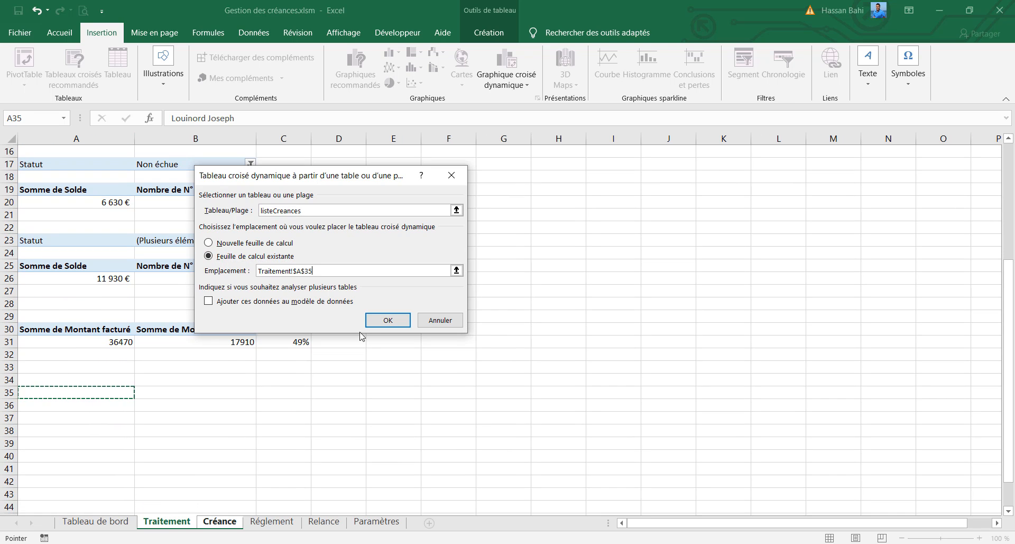
pyautogui.click(398, 322)
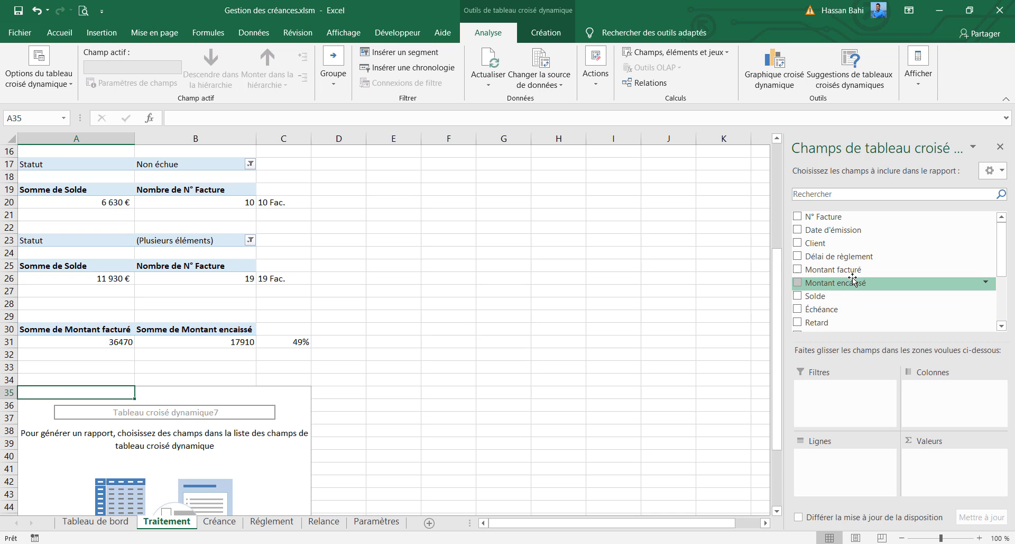
pyautogui.moveTo(833, 269); pyautogui.dragTo(949, 479)
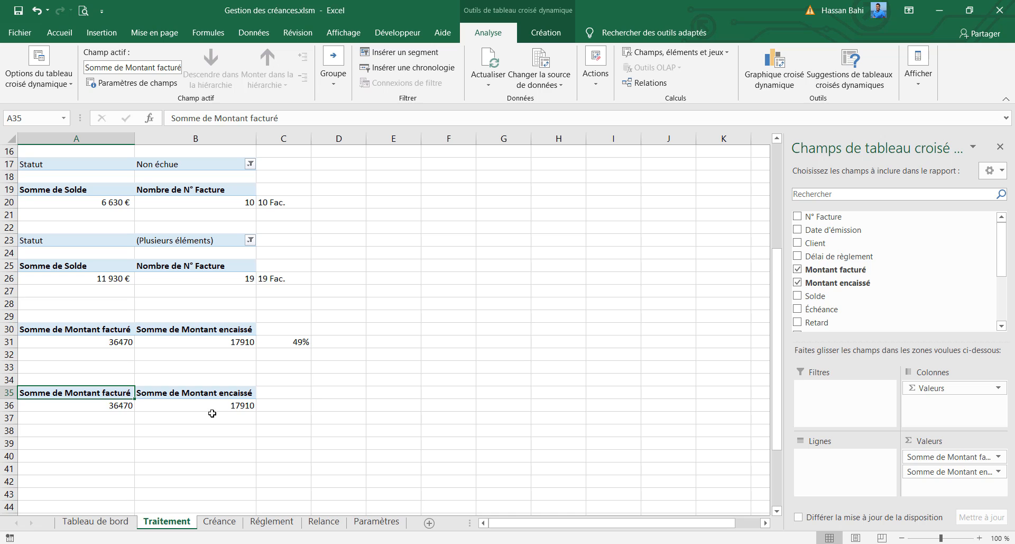
pyautogui.scroll(-2, 861, 286)
pyautogui.scroll(2, 872, 285)
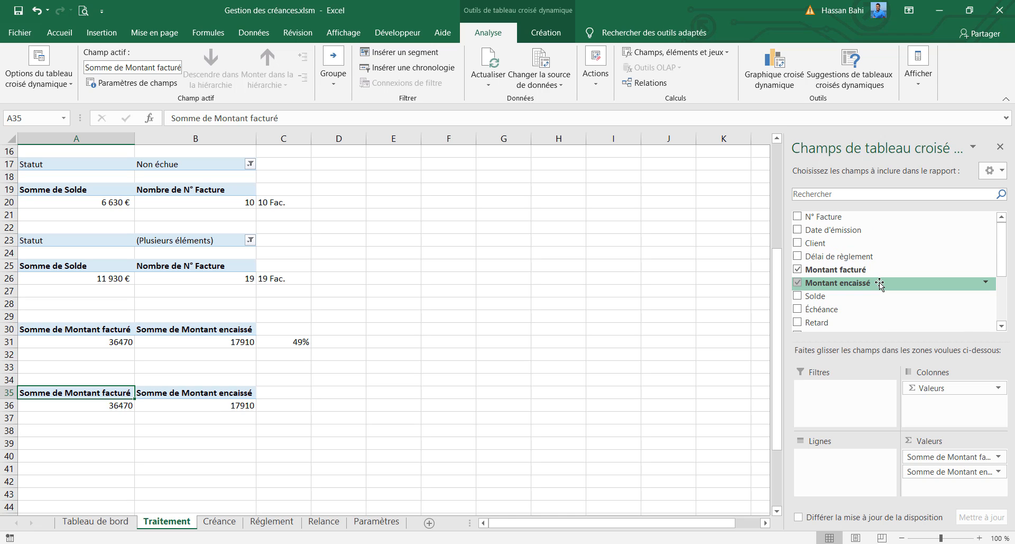
# Step: Group the new pivot table's rows by Date d'émission at the Années level only, and turn off its grand totals
pyautogui.moveTo(845, 233); pyautogui.dragTo(845, 471)
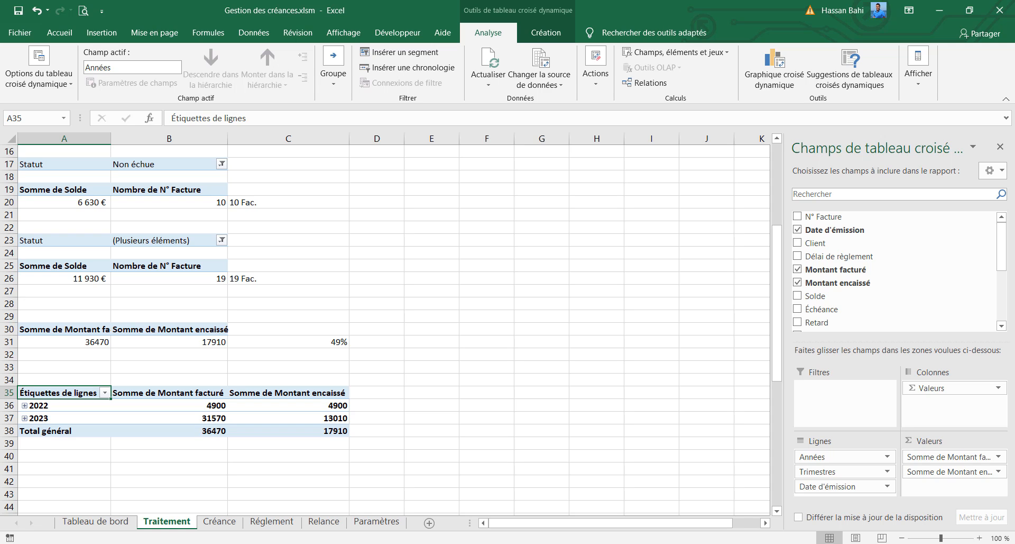
pyautogui.moveTo(818, 471); pyautogui.dragTo(841, 273)
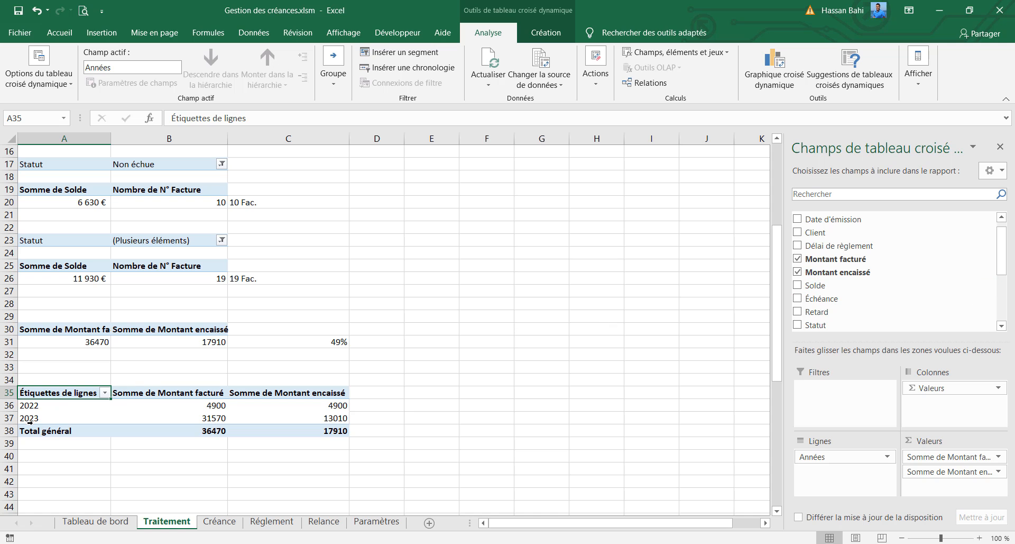
pyautogui.click(52, 431)
pyautogui.click(546, 32)
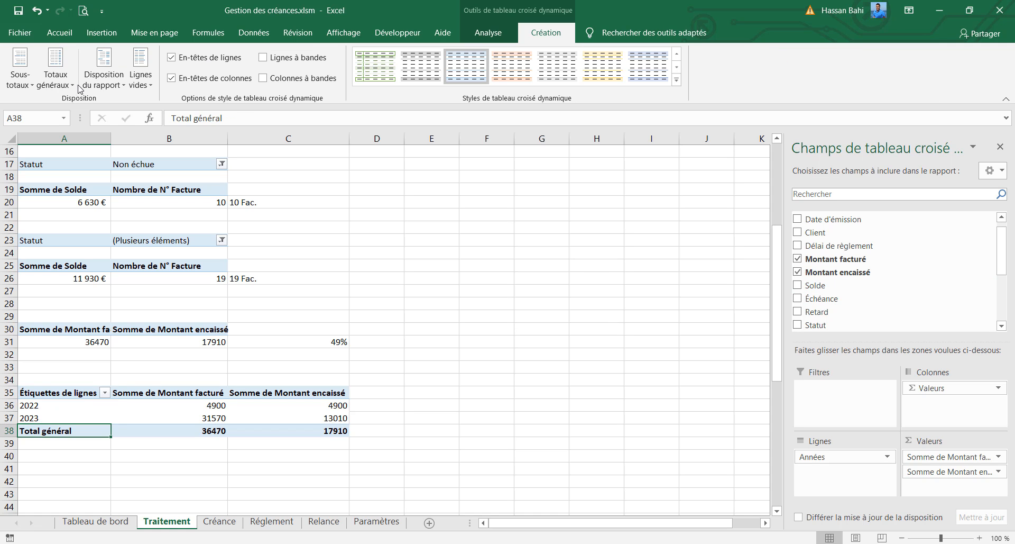
pyautogui.click(55, 68)
pyautogui.click(73, 108)
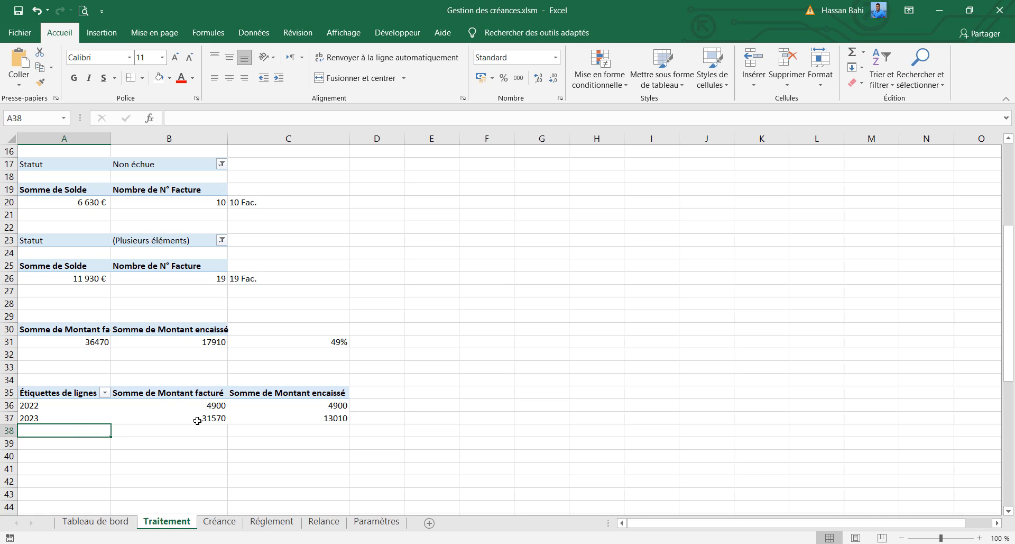
# Step: Filter the pivot table's year rows with the date filter L'année dernière
pyautogui.click(53, 409)
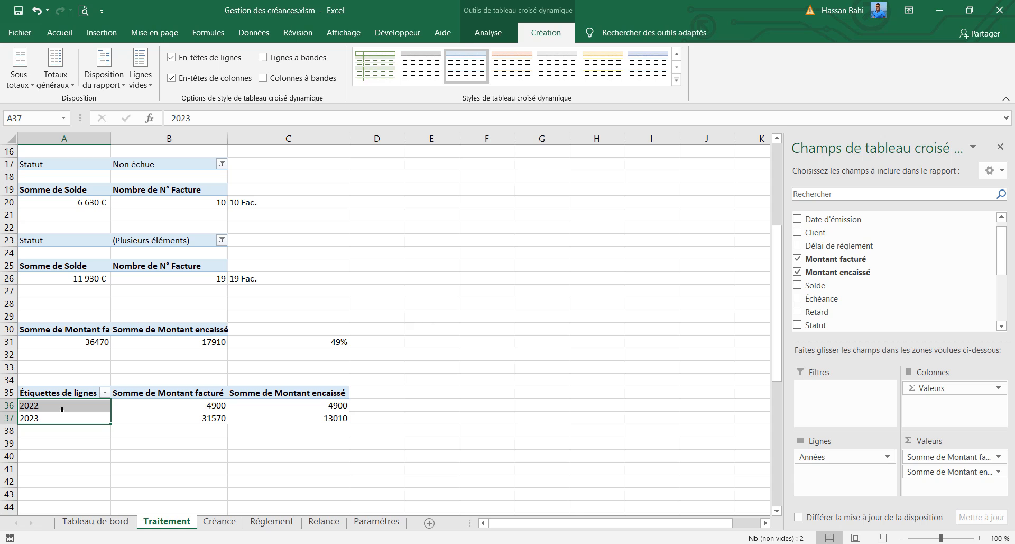
pyautogui.click(104, 393)
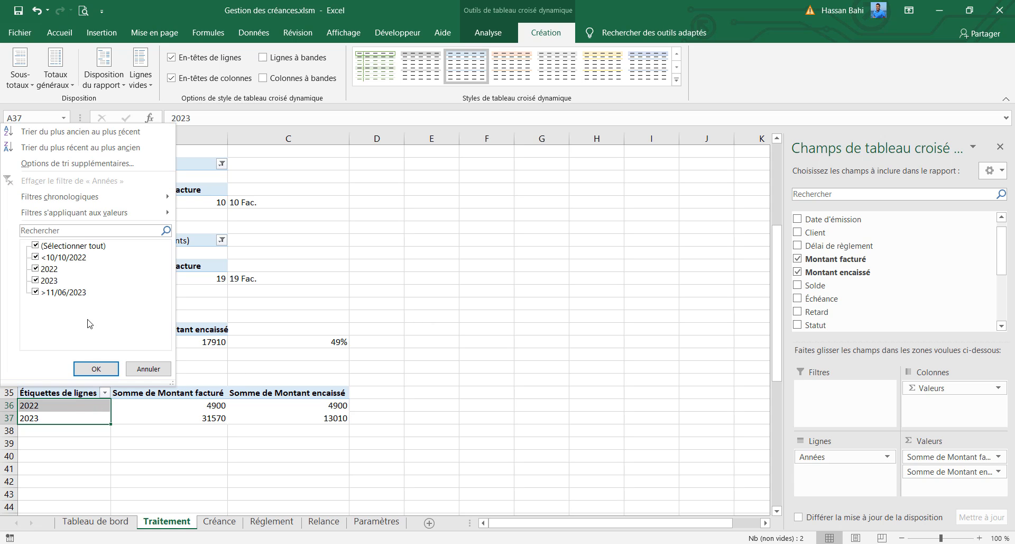
pyautogui.moveTo(86, 203)
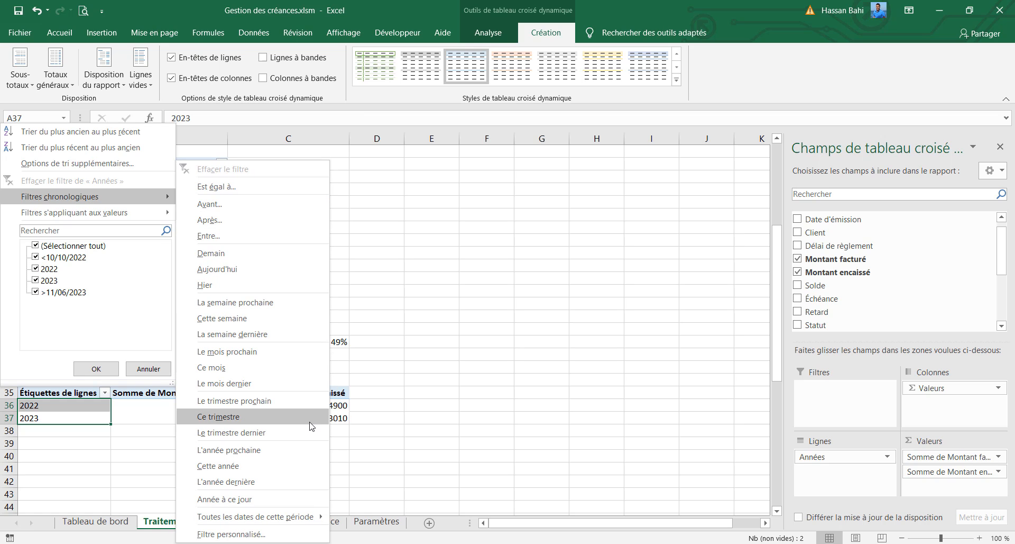
pyautogui.click(298, 476)
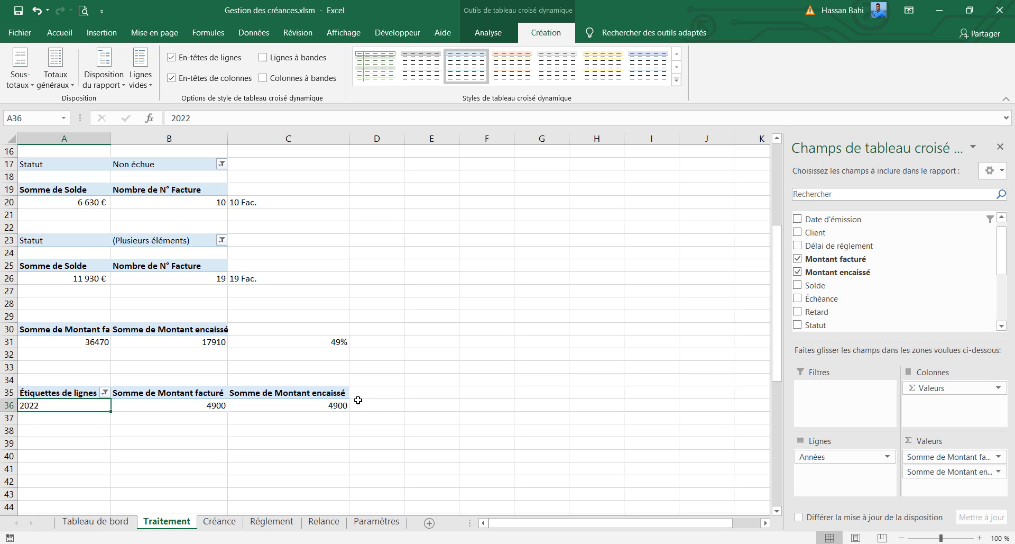
# Step: In D36, divide the 2022 Somme de Montant encaissé by Somme de Montant facturé and format the result as a percentage
pyautogui.click(378, 405)
pyautogui.click(205, 118)
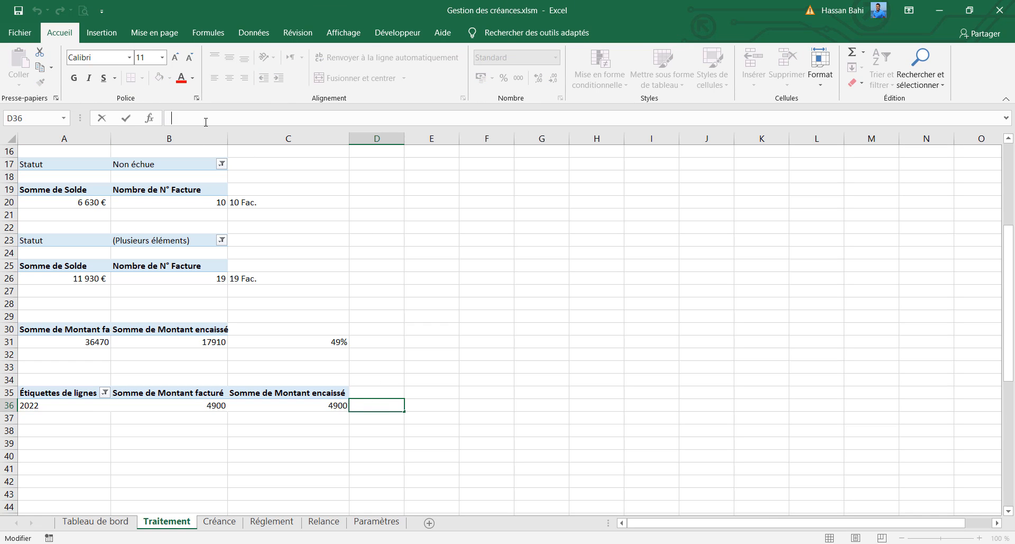
pyautogui.write('=')
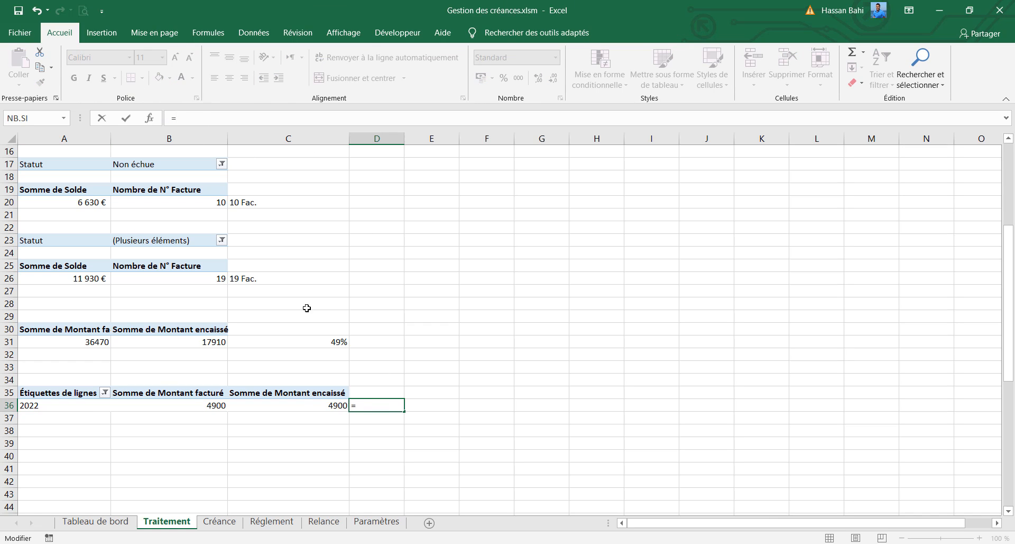
pyautogui.click(304, 406)
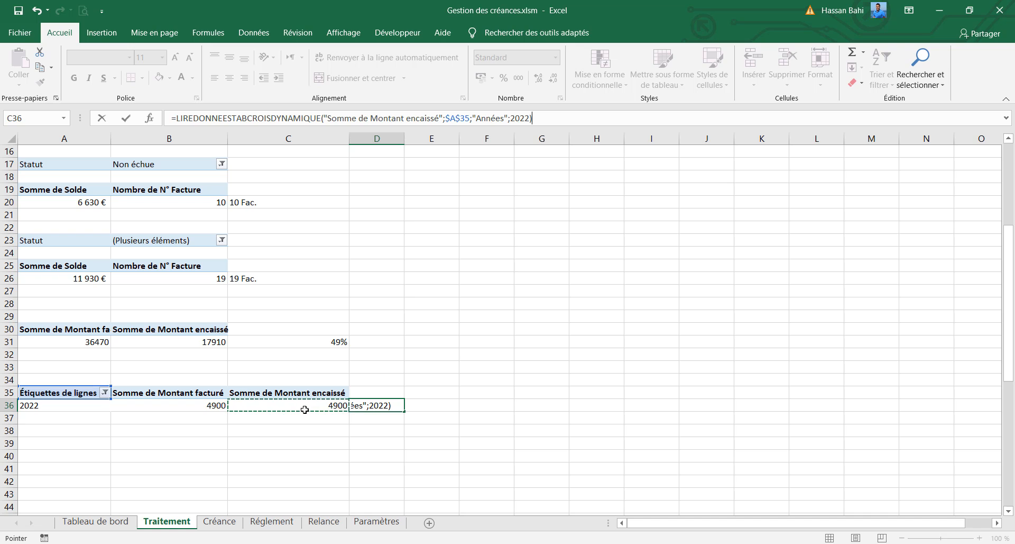
pyautogui.write('/')
pyautogui.click(201, 407)
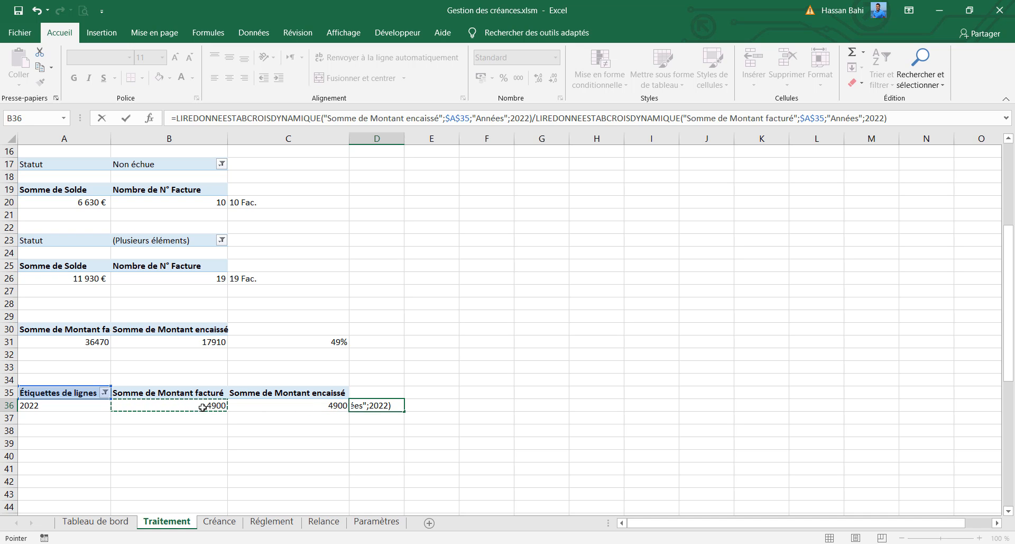
pyautogui.press('Return')
pyautogui.click(377, 406)
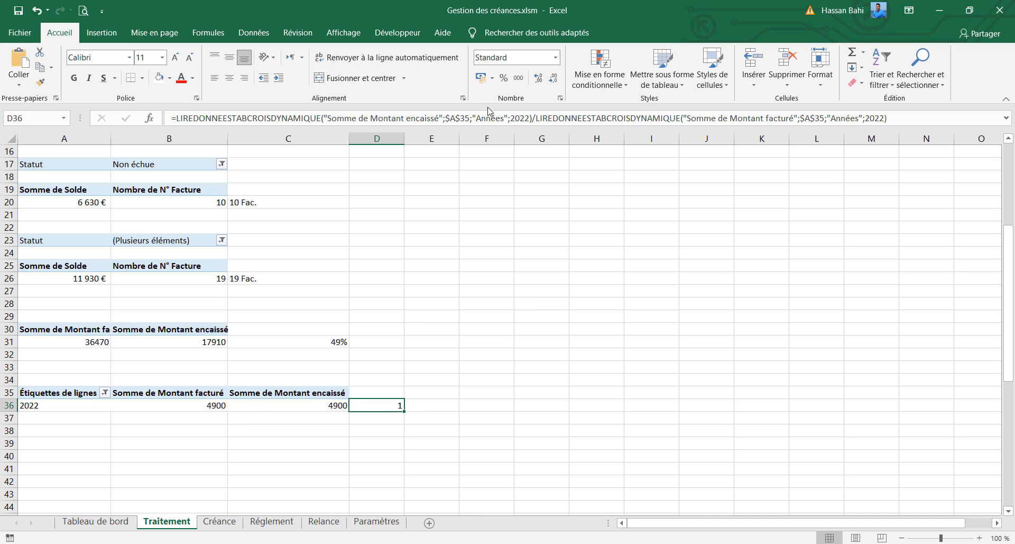
pyautogui.click(504, 78)
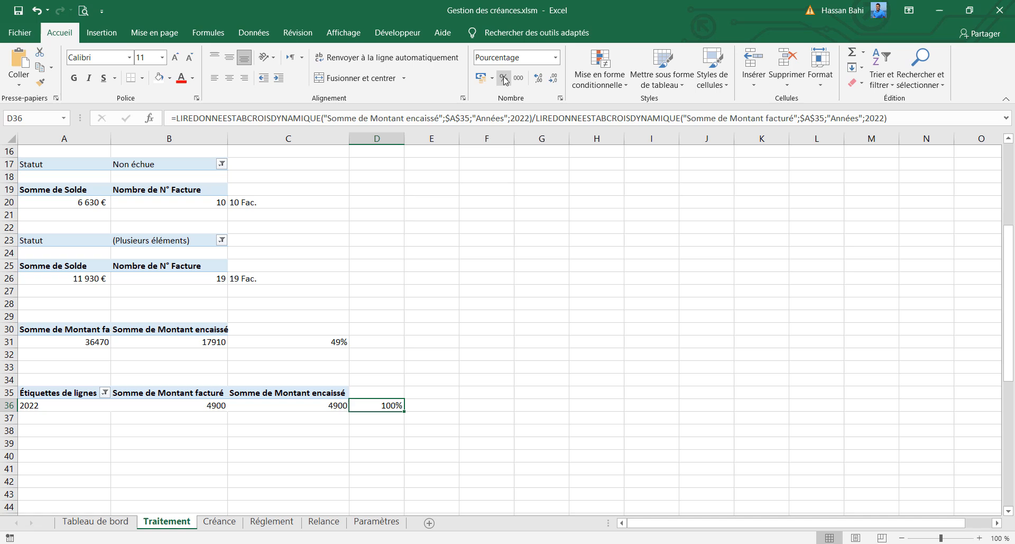
# Step: On the Tableau de bord sheet, copy the A venir card's invoice-count label onto the % recouvrement card with white text
pyautogui.click(129, 522)
pyautogui.click(536, 214)
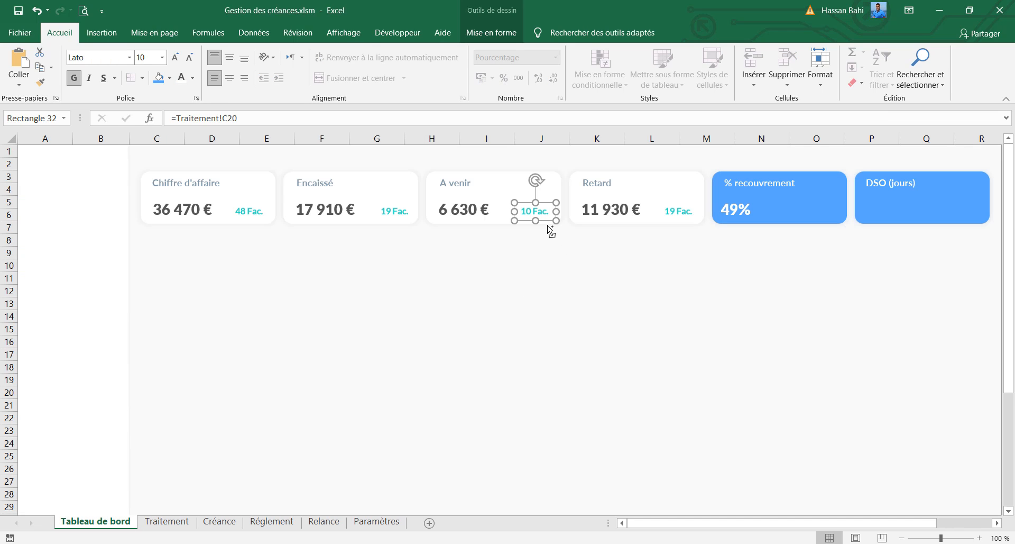
pyautogui.moveTo(547, 225); pyautogui.dragTo(807, 217)
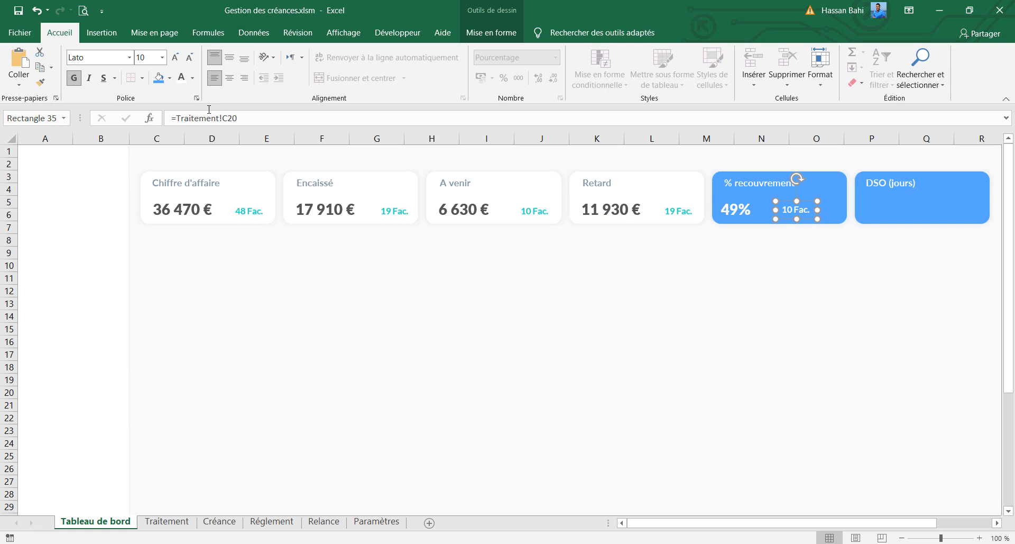
# Step: Link the copied label on the % recouvrement card to the year cell, =Traitement!A36
pyautogui.click(167, 522)
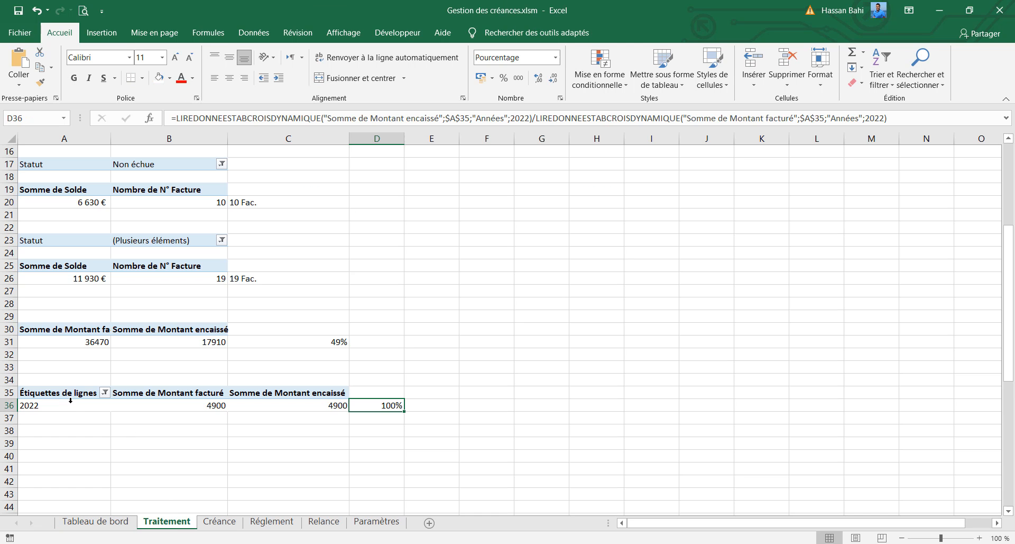
pyautogui.click(95, 522)
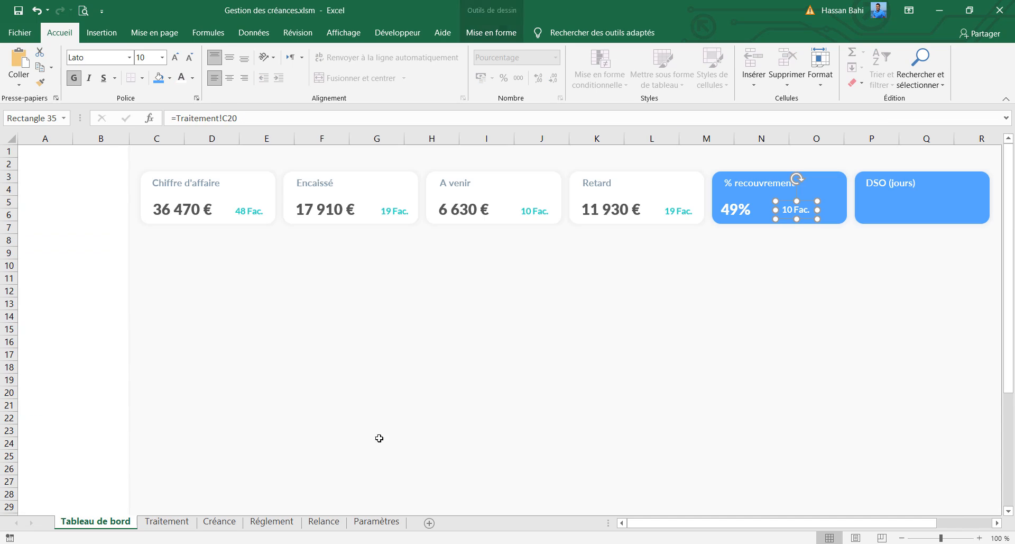
pyautogui.click(270, 117)
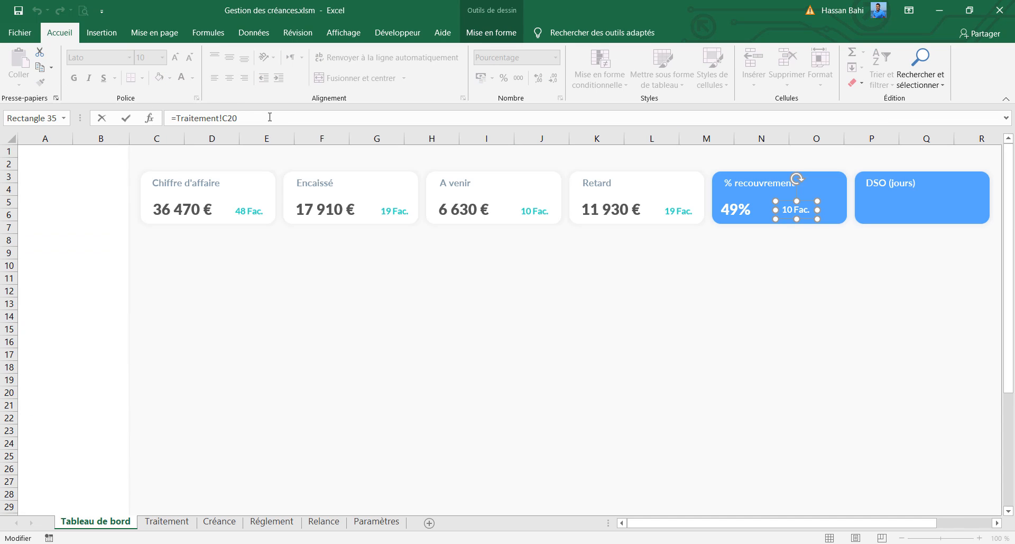
pyautogui.press('BackSpace')
pyautogui.press('BackSpace')
pyautogui.press('Return')
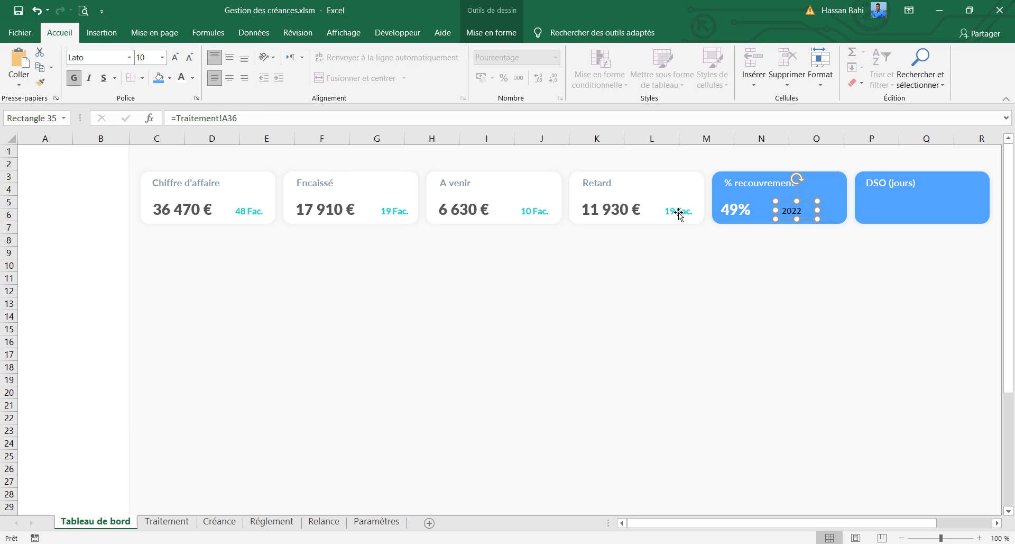
# Step: Copy the formatting of the Retard card's invoice-count label to the year label and colour its text white
pyautogui.click(181, 83)
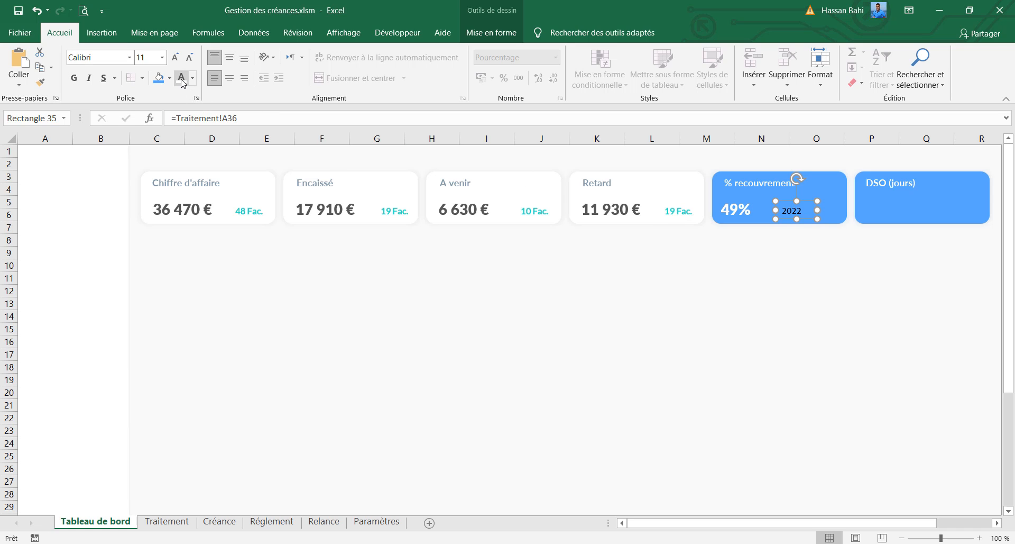
pyautogui.click(677, 210)
pyautogui.click(40, 82)
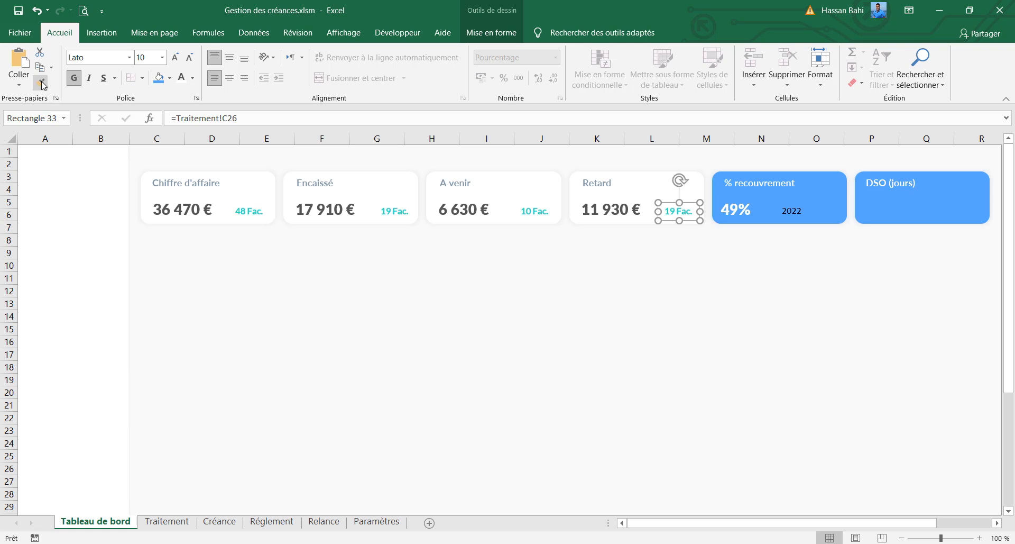
pyautogui.click(791, 211)
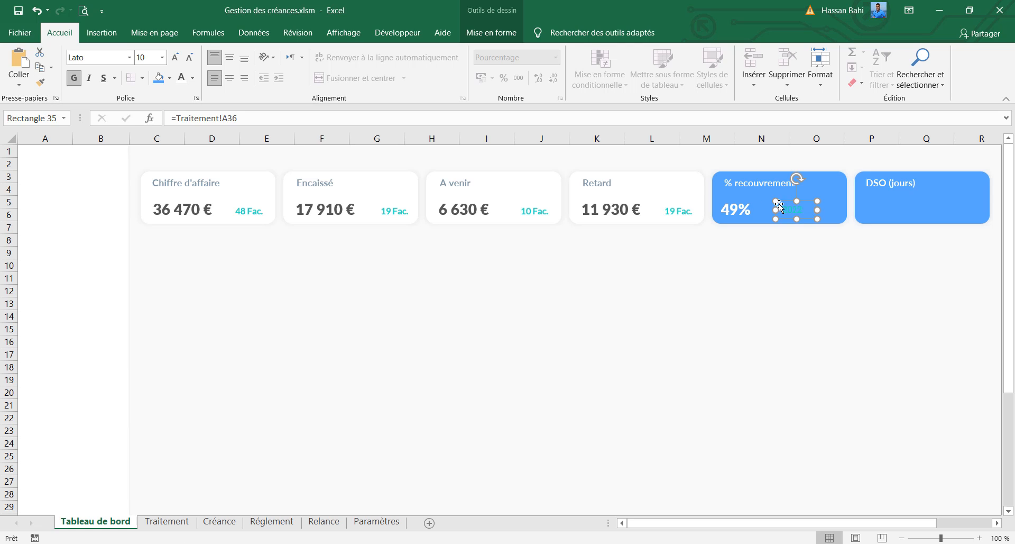
pyautogui.click(183, 78)
# Step: Duplicate the year label beside the original on the % recouvrement card and link the copy to =Traitement!D36
pyautogui.moveTo(818, 209)
pyautogui.mouseDown()
pyautogui.moveTo(801, 217)
pyautogui.moveTo(815, 229)
pyautogui.moveTo(834, 219)
pyautogui.mouseUp()
pyautogui.click(239, 119)
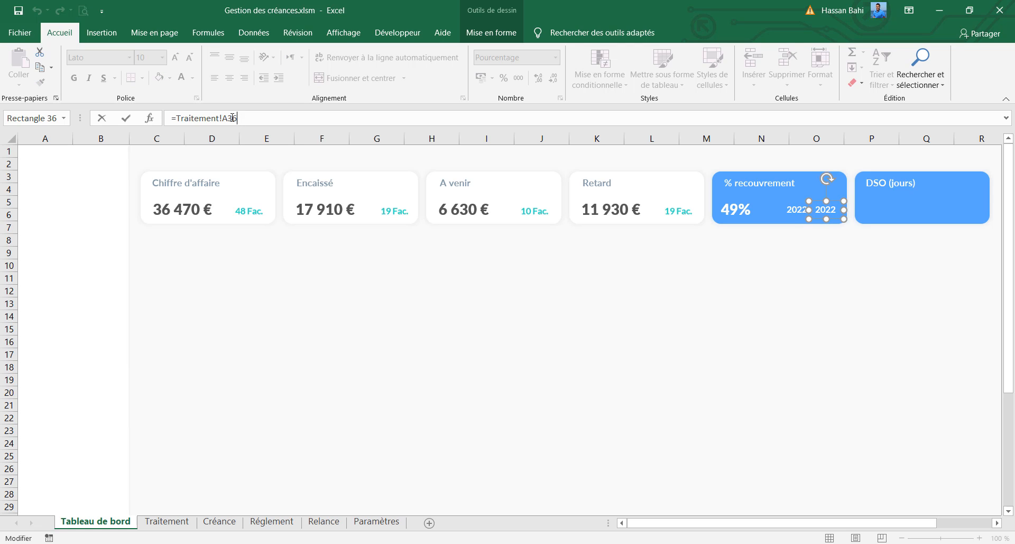
pyautogui.click(228, 117)
pyautogui.press('BackSpace')
pyautogui.write('D')
pyautogui.press('Return')
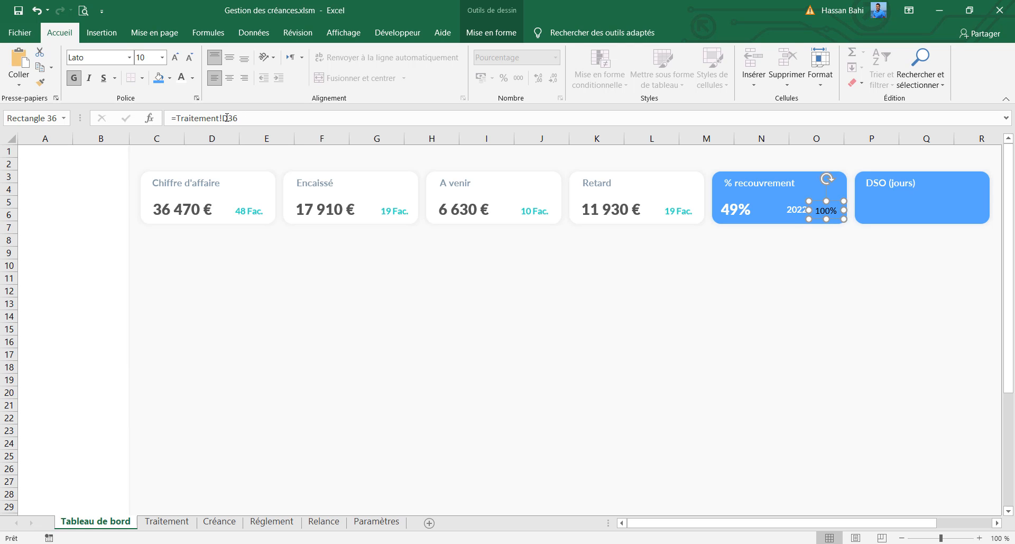
# Step: Copy the year label's formatting to the percentage label linked to Traitement!D36
pyautogui.click(797, 210)
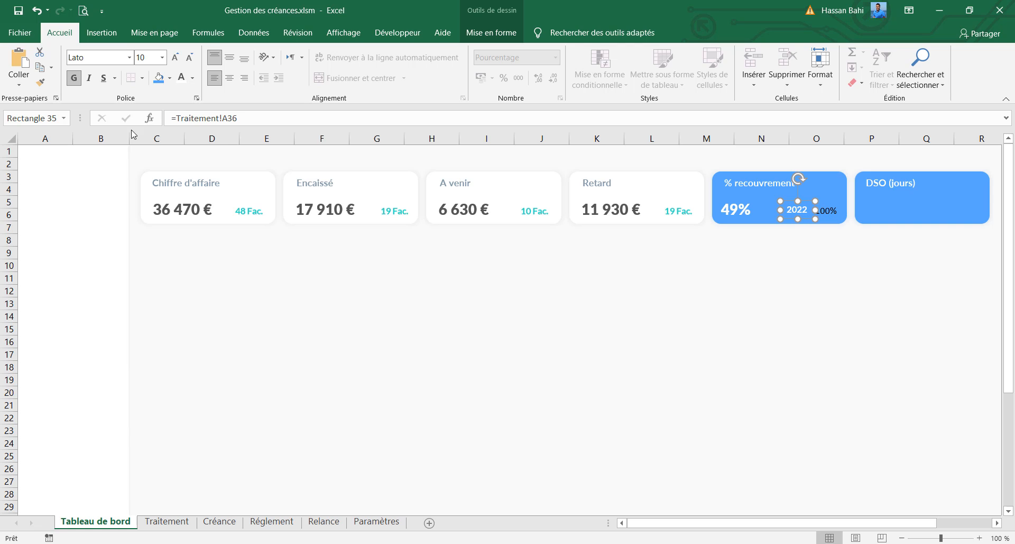
pyautogui.click(40, 82)
pyautogui.click(822, 210)
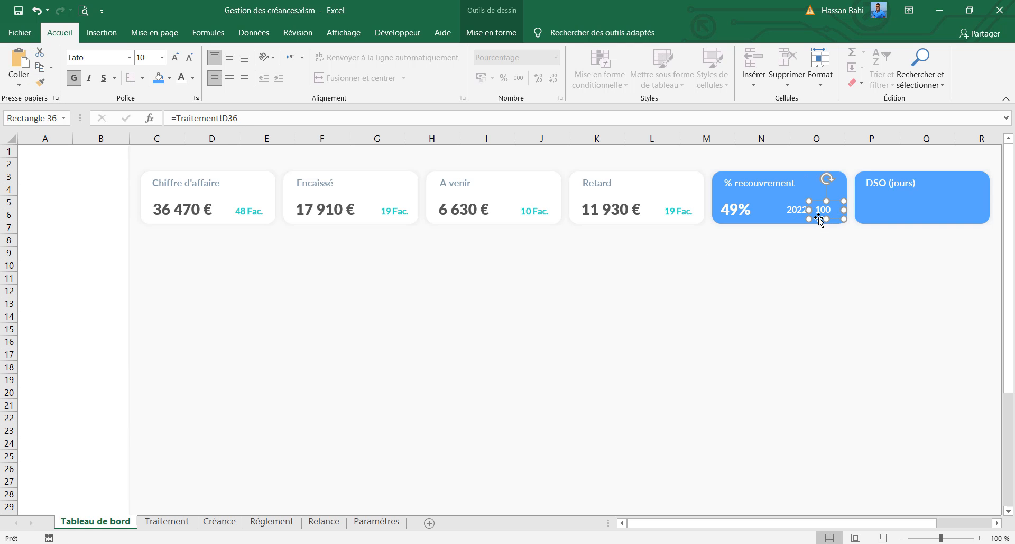
# Step: Widen the percentage label to fit its full text and nudge the year label slightly left on the % recouvrement card
pyautogui.click(821, 249)
pyautogui.click(828, 216)
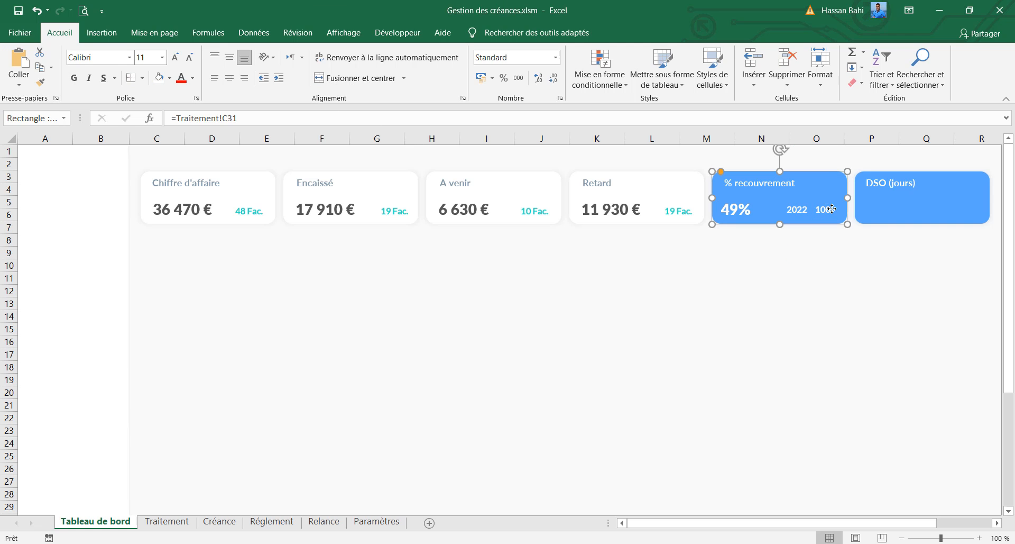
pyautogui.click(828, 216)
pyautogui.moveTo(841, 210); pyautogui.dragTo(849, 210)
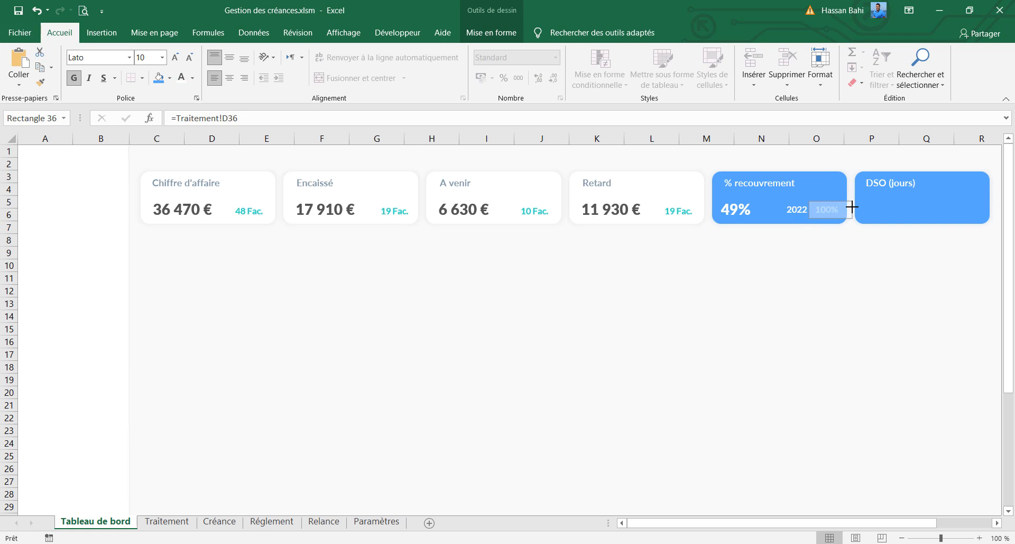
pyautogui.click(790, 212)
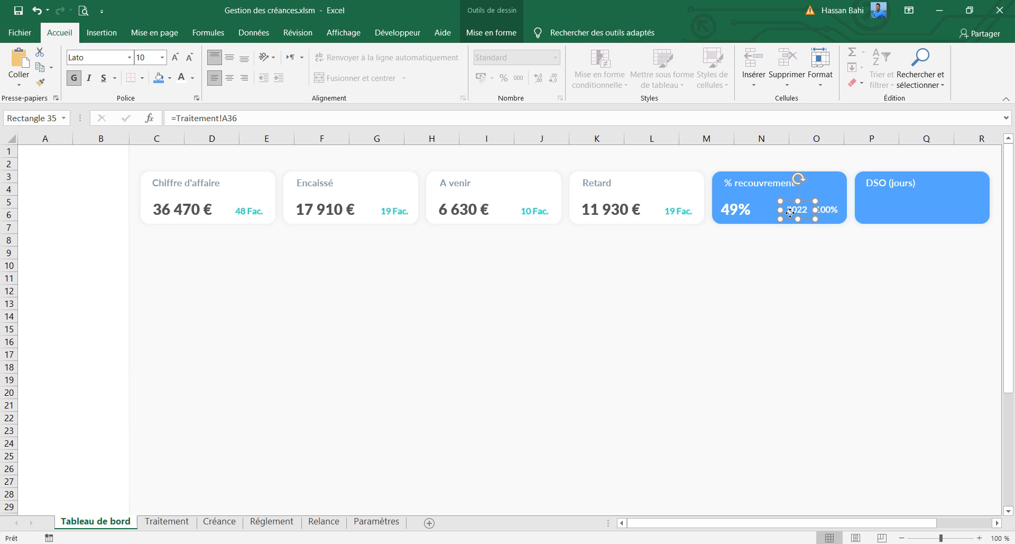
pyautogui.press('Left')
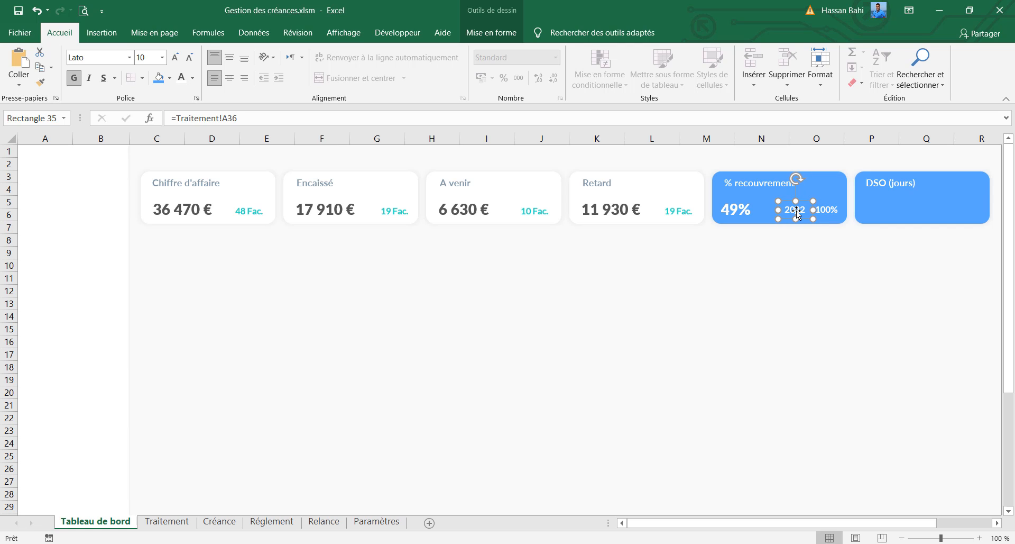
# Step: Shift the percentage label slightly right on the % recouvrement card and place a duplicate of the year label beside the main rate
pyautogui.click(825, 211)
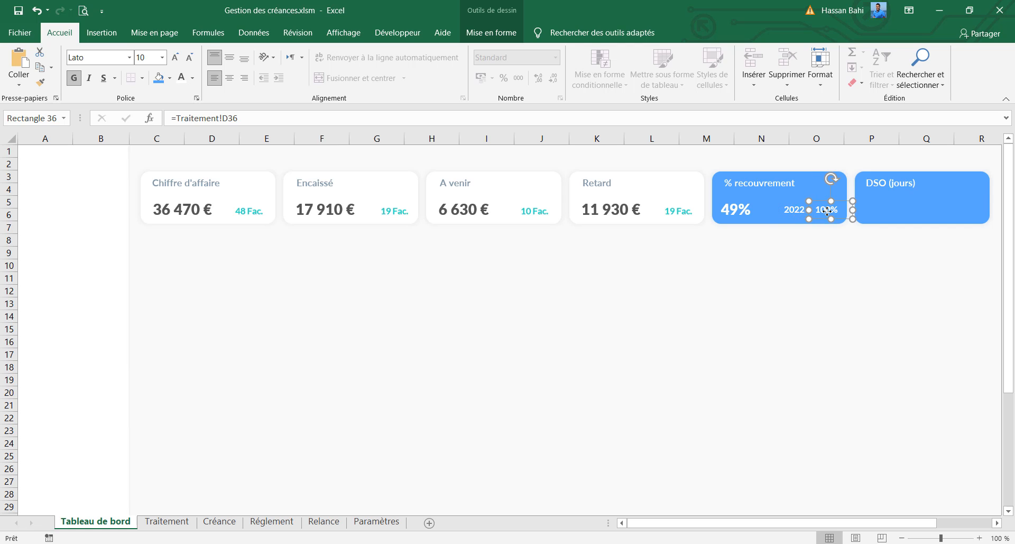
pyautogui.moveTo(814, 213); pyautogui.dragTo(814, 209)
pyautogui.click(801, 217)
pyautogui.hotkey('ctrl', 'd')
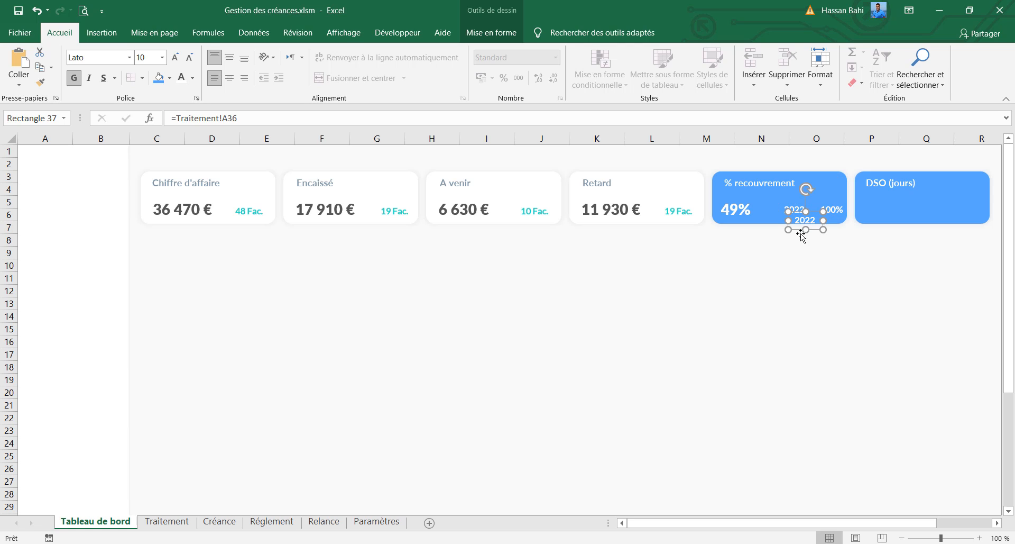
pyautogui.moveTo(816, 230); pyautogui.dragTo(782, 224)
# Step: Remove the duplicated label's cell link and replace its text with a colon
pyautogui.moveTo(158, 114); pyautogui.dragTo(150, 119)
pyautogui.press('BackSpace')
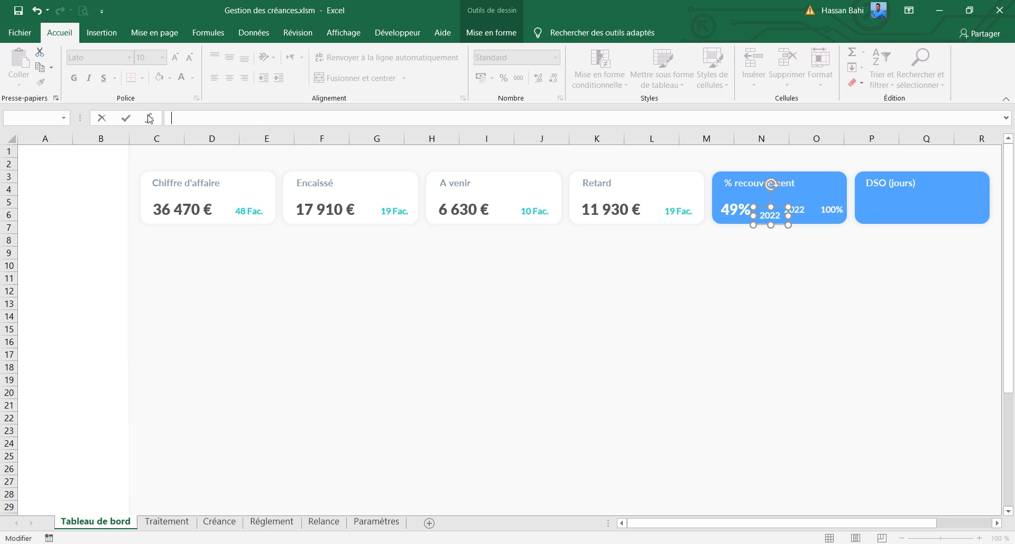
pyautogui.click(773, 216)
pyautogui.click(775, 215)
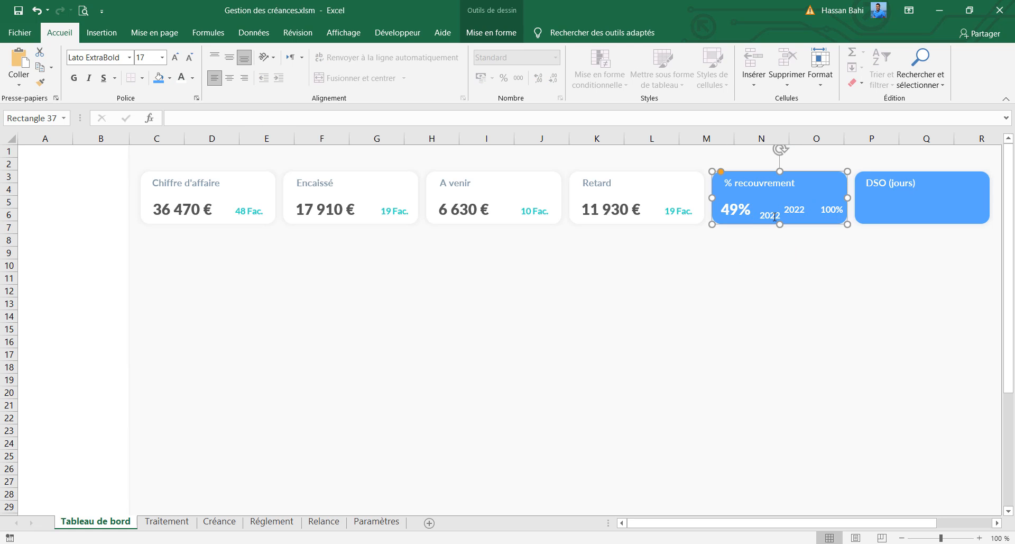
pyautogui.doubleClick(768, 213)
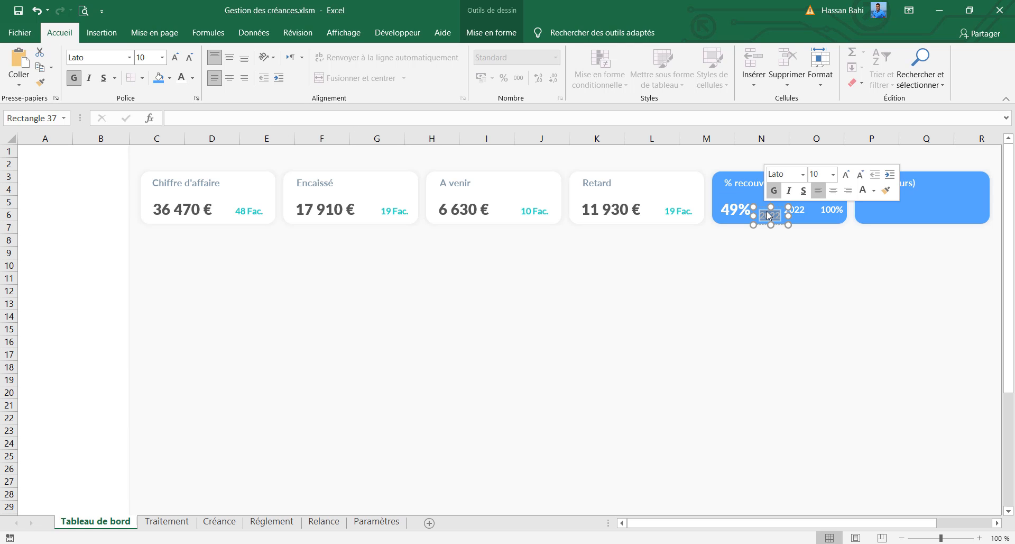
pyautogui.press('BackSpace')
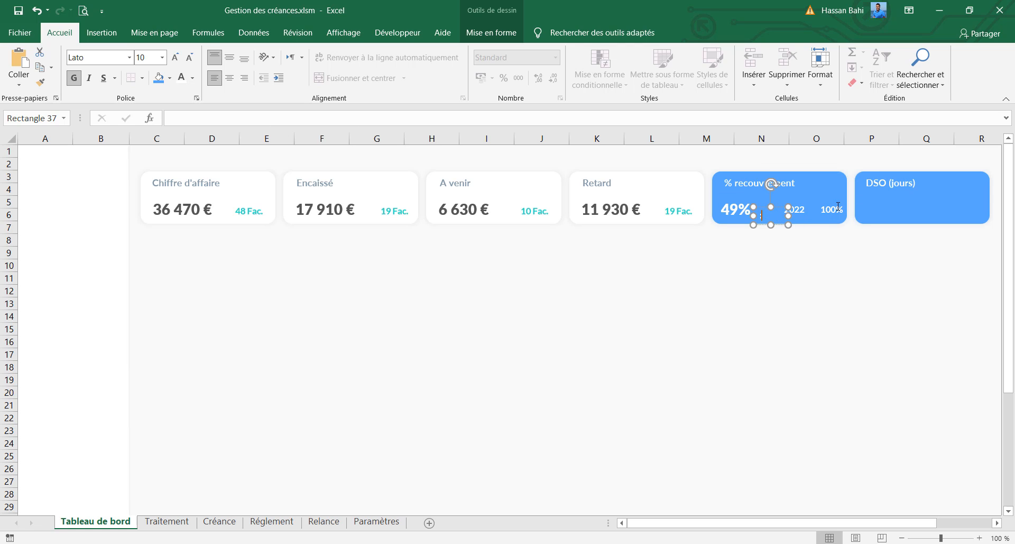
pyautogui.click(823, 253)
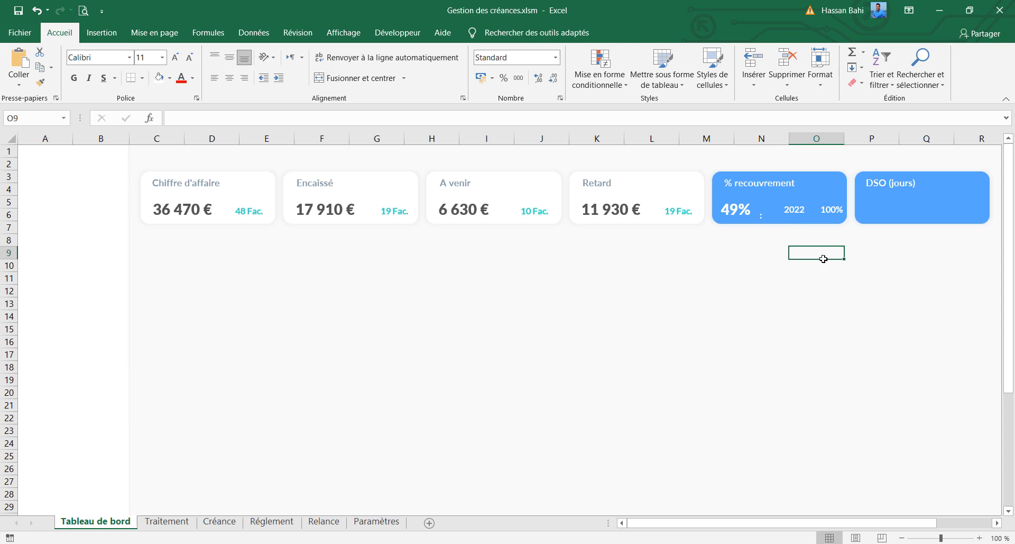
# Step: Narrow the colon label, place it between the year and percentage labels, and nudge the year label slightly left
pyautogui.scroll(4, 823, 259)
pyautogui.moveTo(797, 525); pyautogui.dragTo(856, 522)
pyautogui.click(600, 264)
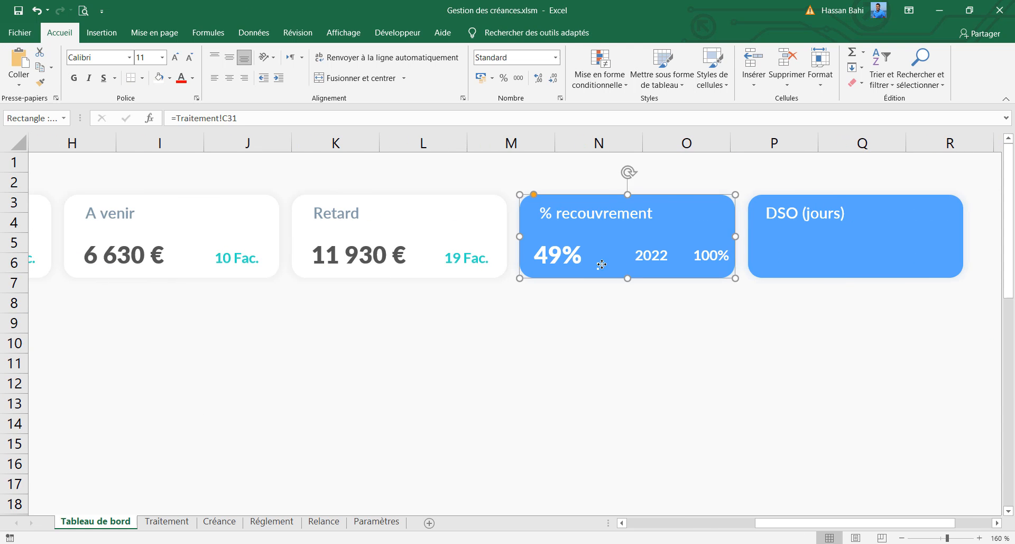
pyautogui.click(598, 265)
pyautogui.moveTo(642, 263); pyautogui.dragTo(690, 262)
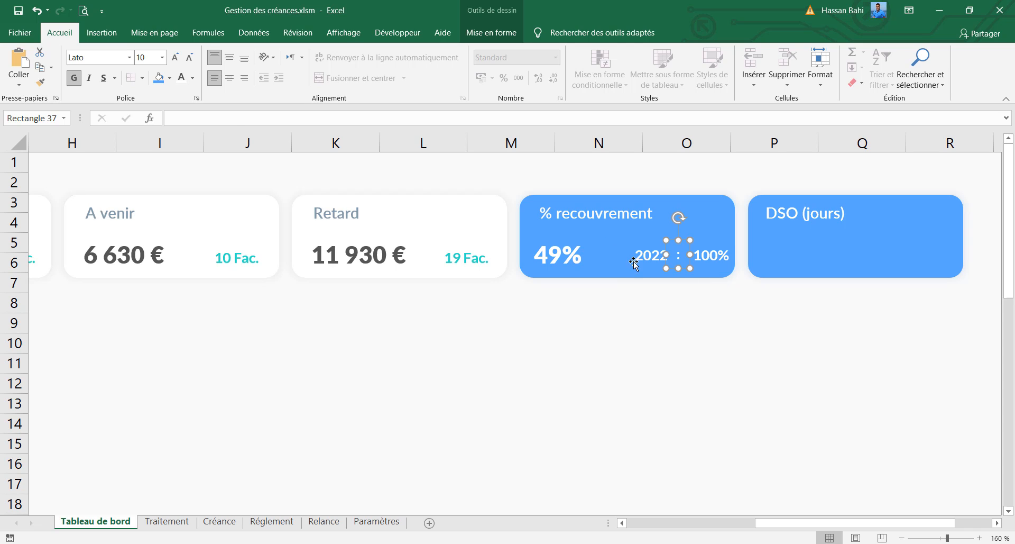
pyautogui.click(639, 261)
pyautogui.press('Left')
pyautogui.press('Left')
pyautogui.press('Left')
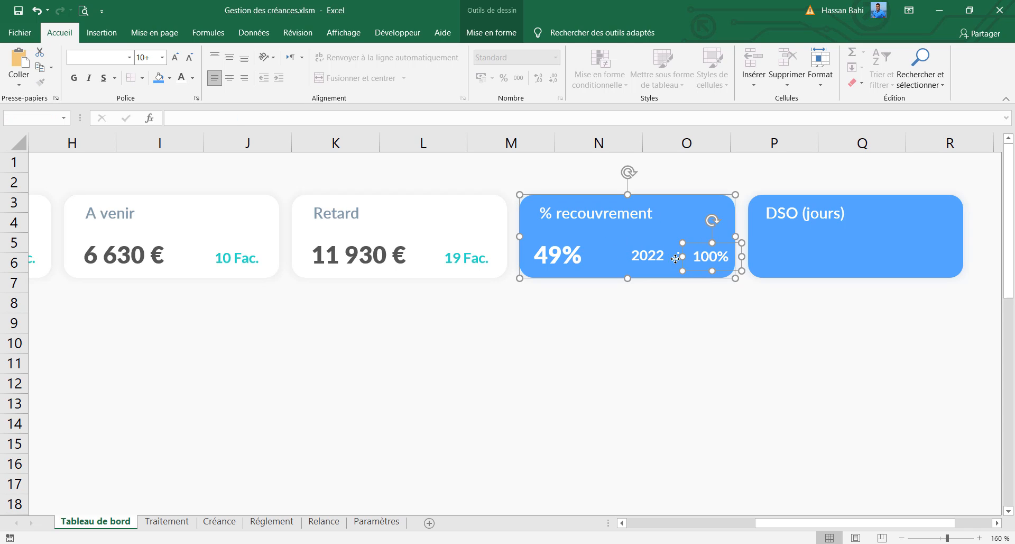
# Step: Select the year, colon and percentage labels together and move them down slightly on the % recouvrement card
pyautogui.keyDown('shift'); pyautogui.click(677, 259); pyautogui.keyUp('shift')
pyautogui.keyDown('shift'); pyautogui.click(653, 256); pyautogui.keyUp('shift')
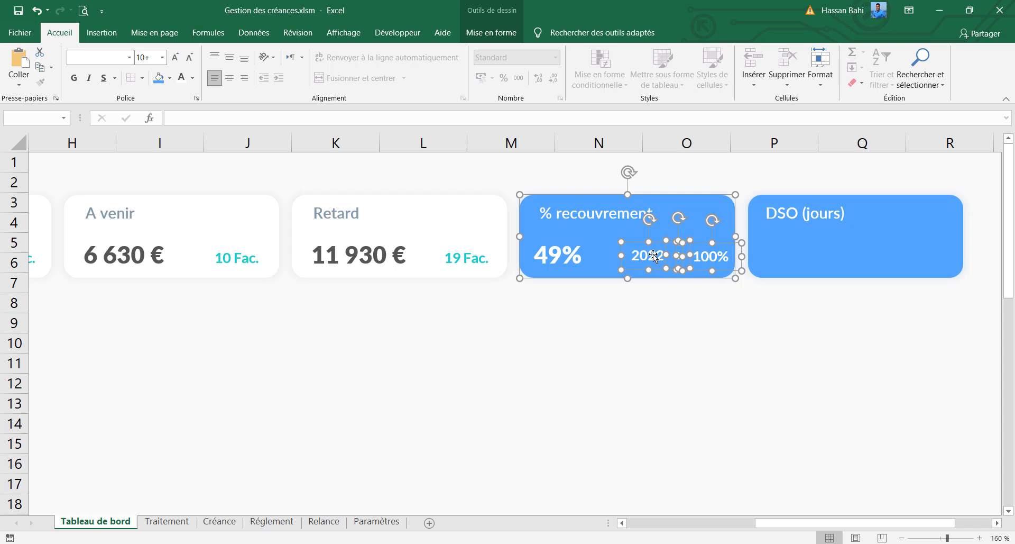
pyautogui.keyDown('shift'); pyautogui.click(698, 213); pyautogui.keyUp('shift')
pyautogui.press('Down')
pyautogui.press('Down')
pyautogui.press('Down')
pyautogui.press('Down')
pyautogui.press('Down')
pyautogui.press('Down')
pyautogui.press('Down')
pyautogui.press('Down')
pyautogui.press('Down')
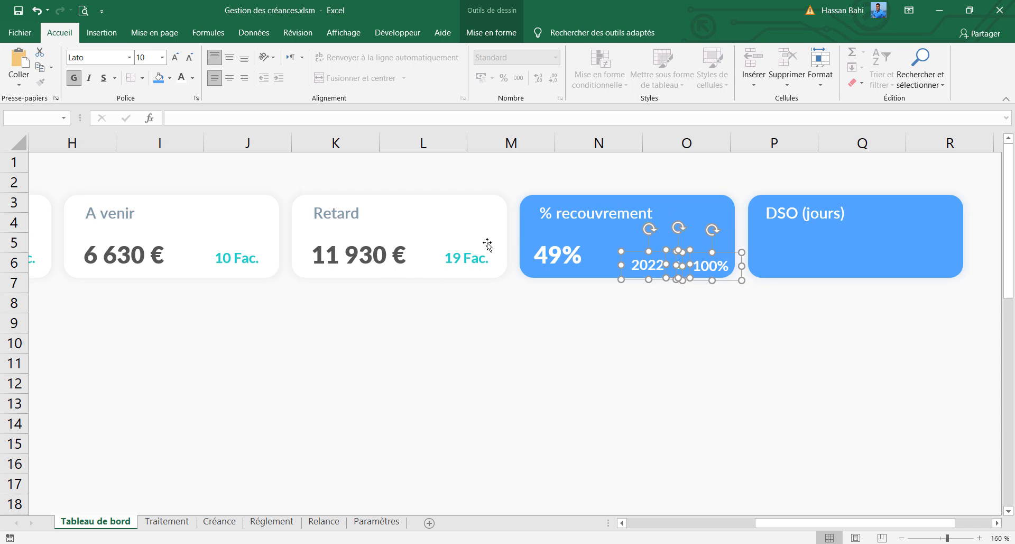
# Step: Align the year, colon and percentage labels vertically with the Retard card's invoice-count label and nudge the three slightly left
pyautogui.keyDown('shift'); pyautogui.click(466, 258); pyautogui.keyUp('shift')
pyautogui.click(491, 33)
pyautogui.click(790, 52)
pyautogui.click(815, 133)
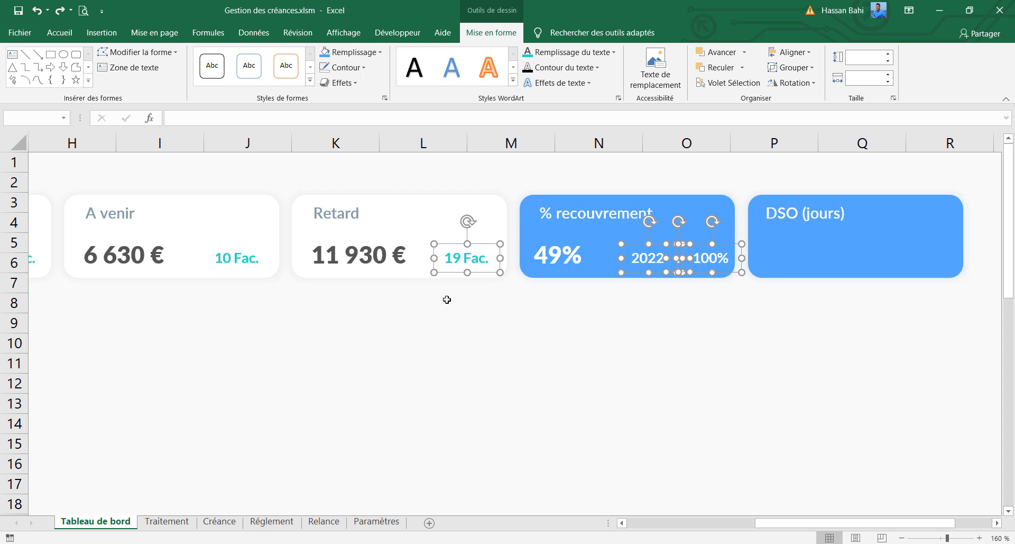
pyautogui.keyDown('shift'); pyautogui.click(467, 242); pyautogui.keyUp('shift')
pyautogui.press('Left')
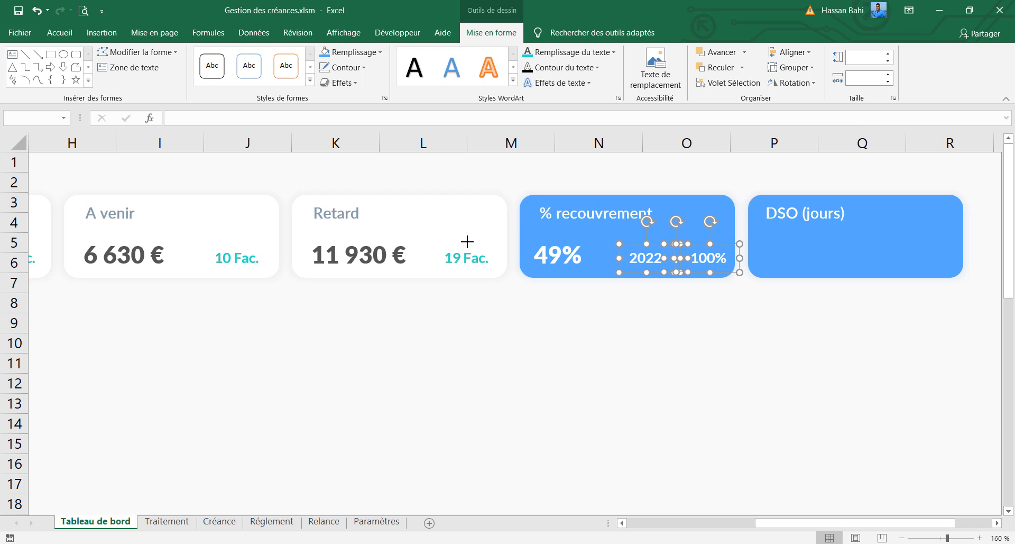
# Step: Tighten the spacing around the colon by nudging the year label right and the percentage label left
pyautogui.click(542, 344)
pyautogui.click(694, 260)
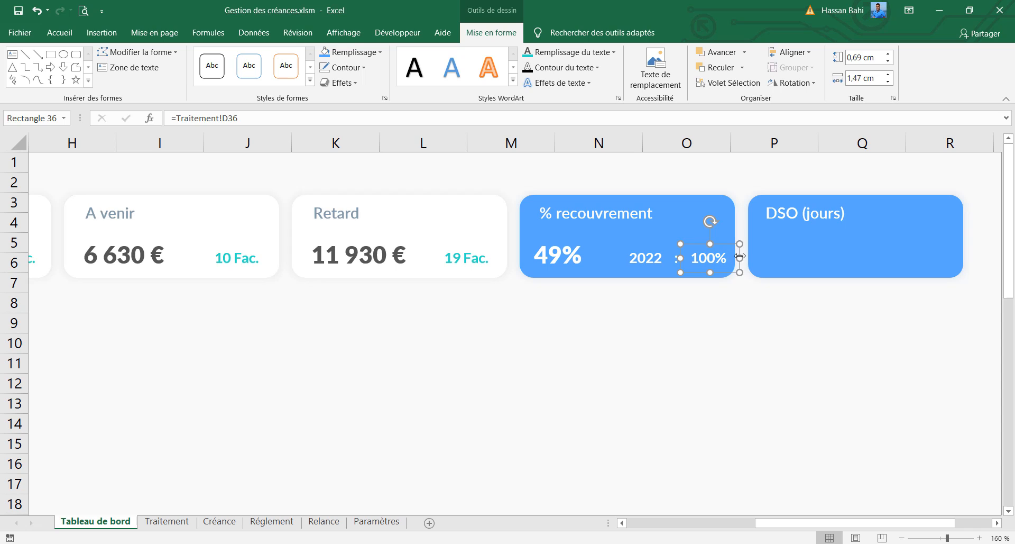
pyautogui.click(648, 259)
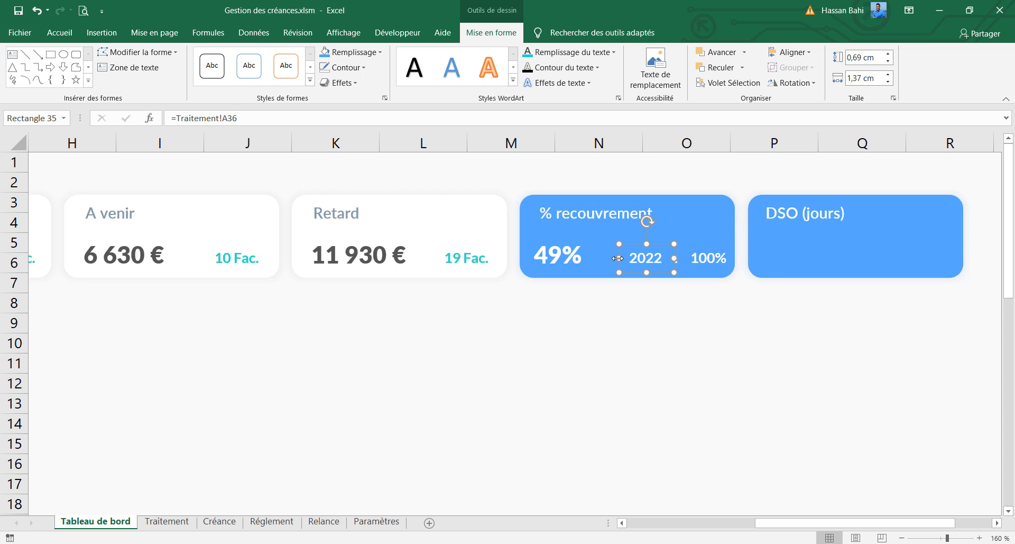
pyautogui.moveTo(618, 258); pyautogui.dragTo(622, 258)
pyautogui.hotkey('ctrl', 'z')
pyautogui.press('Right')
pyautogui.press('Right')
pyautogui.press('Right')
pyautogui.click(706, 256)
pyautogui.press('Left')
pyautogui.press('Left')
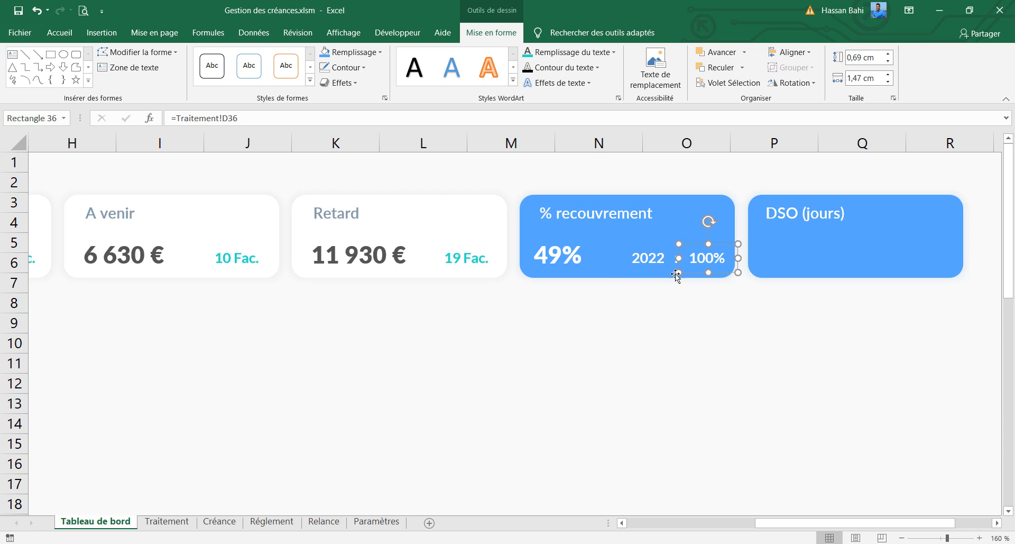
pyautogui.click(699, 305)
pyautogui.scroll(-6, 698, 305)
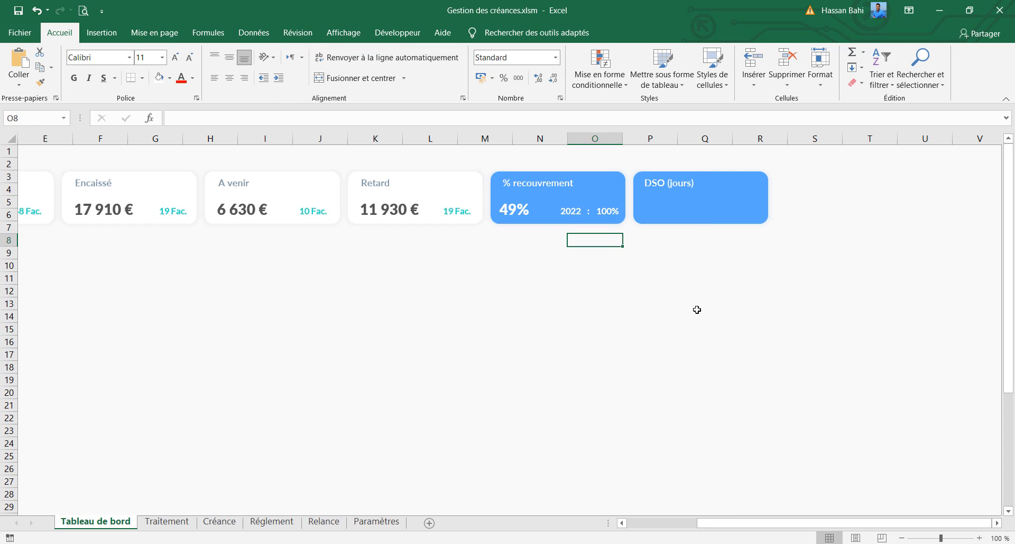
pyautogui.click(660, 527)
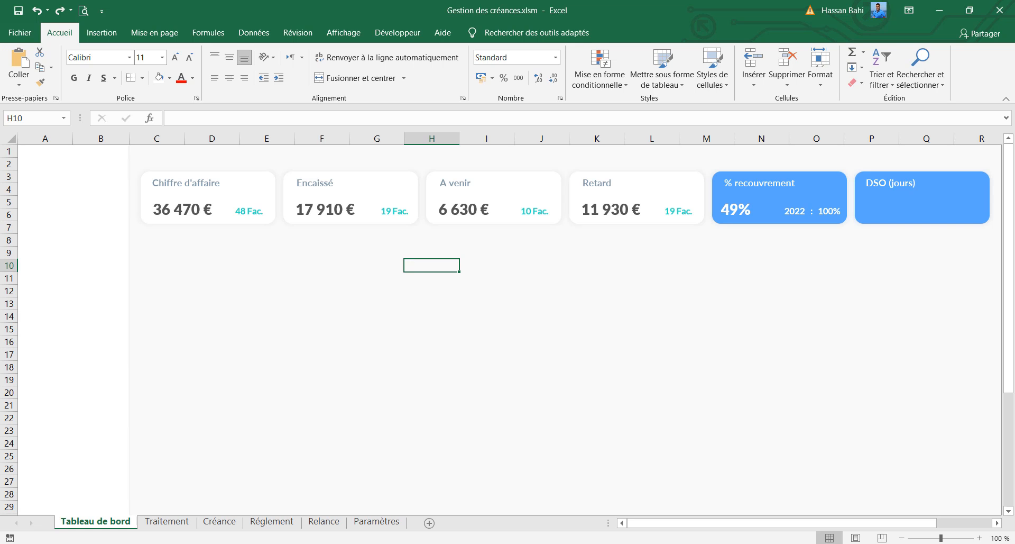
# Step: Fill the range I4:M16 on the Paramètres sheet with white to create a second panel
pyautogui.click(375, 522)
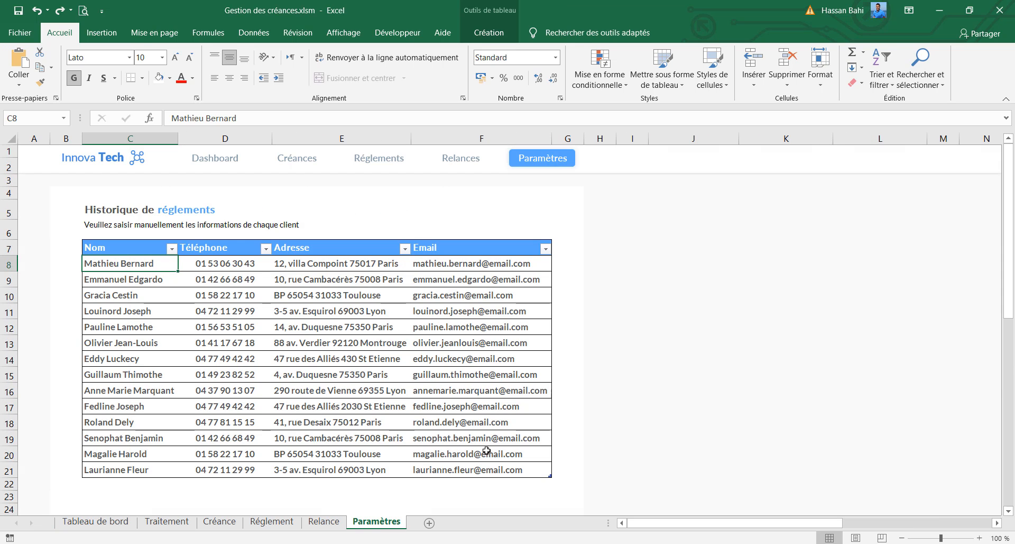
pyautogui.click(641, 194)
pyautogui.moveTo(641, 194); pyautogui.dragTo(952, 392)
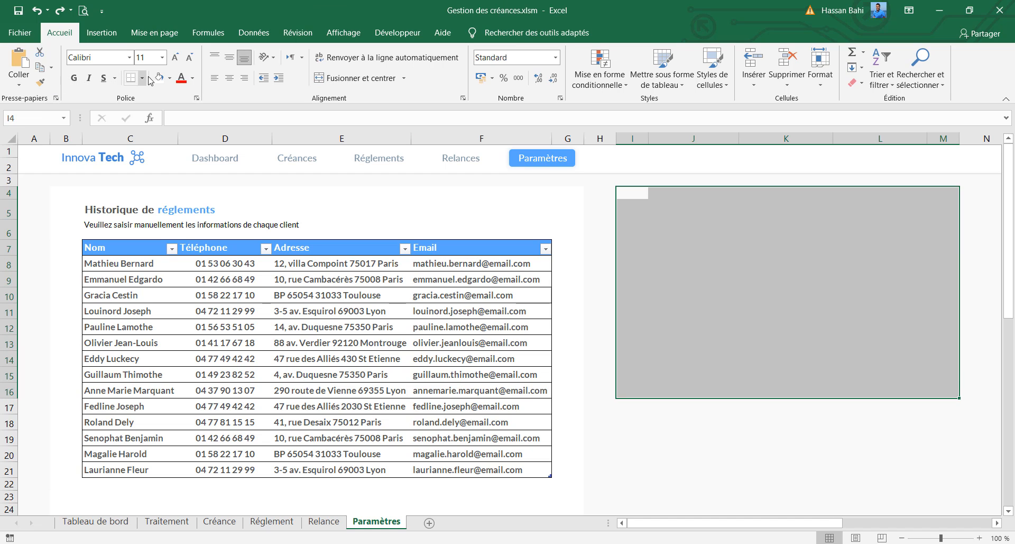
pyautogui.click(159, 78)
# Step: Copy the Historique de réglements title and its subtitle into the new panel starting at J5
pyautogui.moveTo(180, 209); pyautogui.dragTo(192, 223)
pyautogui.hotkey('ctrl', 'c')
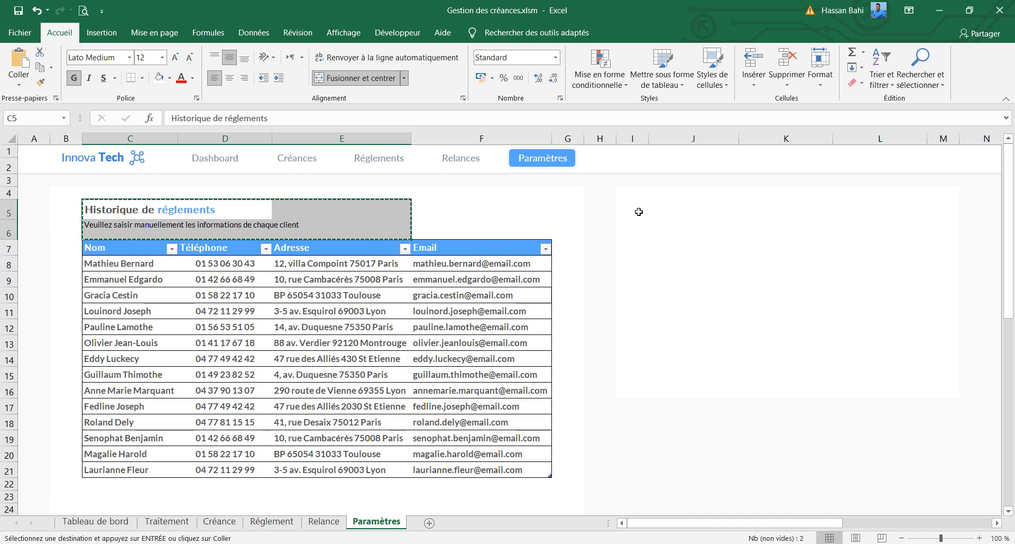
pyautogui.click(659, 212)
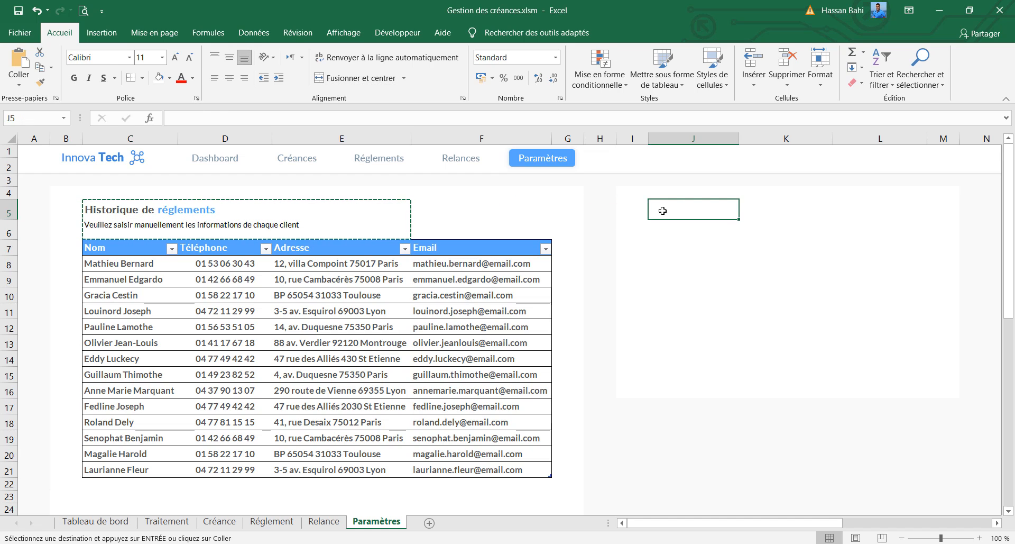
pyautogui.hotkey('ctrl', 'v')
pyautogui.click(728, 258)
# Step: Change the copied title in J5 to "Date de référence"
pyautogui.click(712, 210)
pyautogui.moveTo(269, 118); pyautogui.dragTo(158, 116)
pyautogui.write('Date de ')
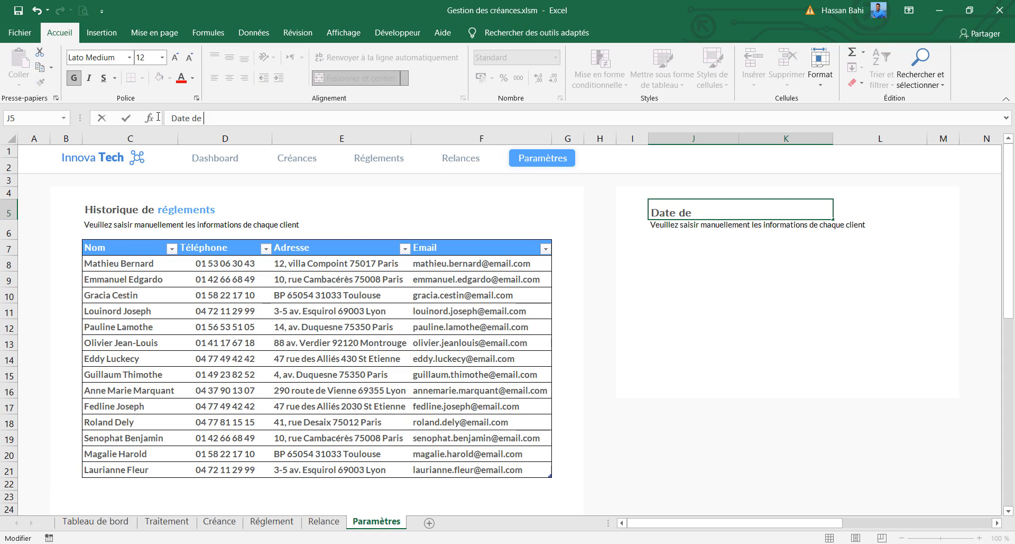
pyautogui.write('référence')
pyautogui.press('Return')
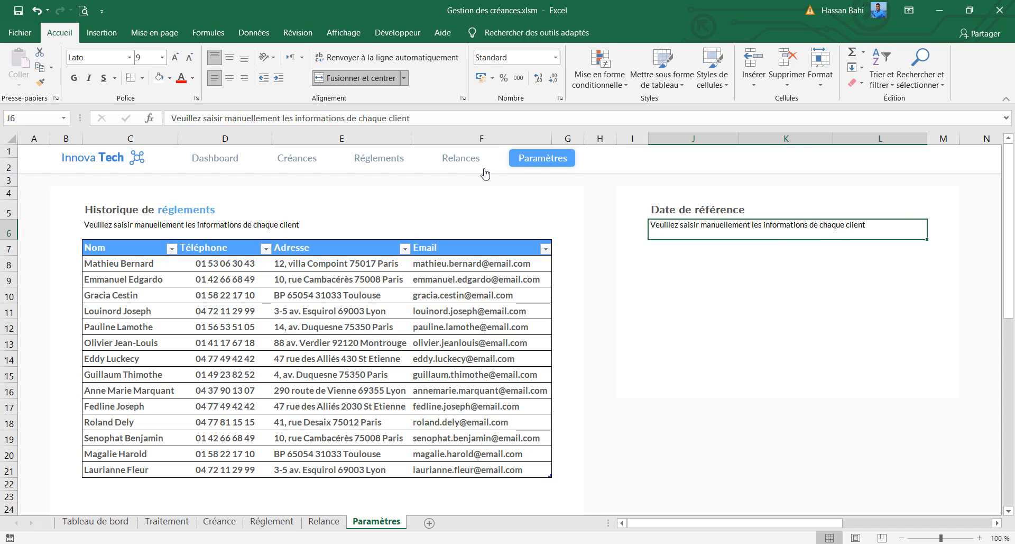
# Step: Reword the copied subtitle in J6 as "Veuillez saisir manuellement la date de référence"
pyautogui.doubleClick(760, 225)
pyautogui.moveTo(760, 225); pyautogui.dragTo(870, 225)
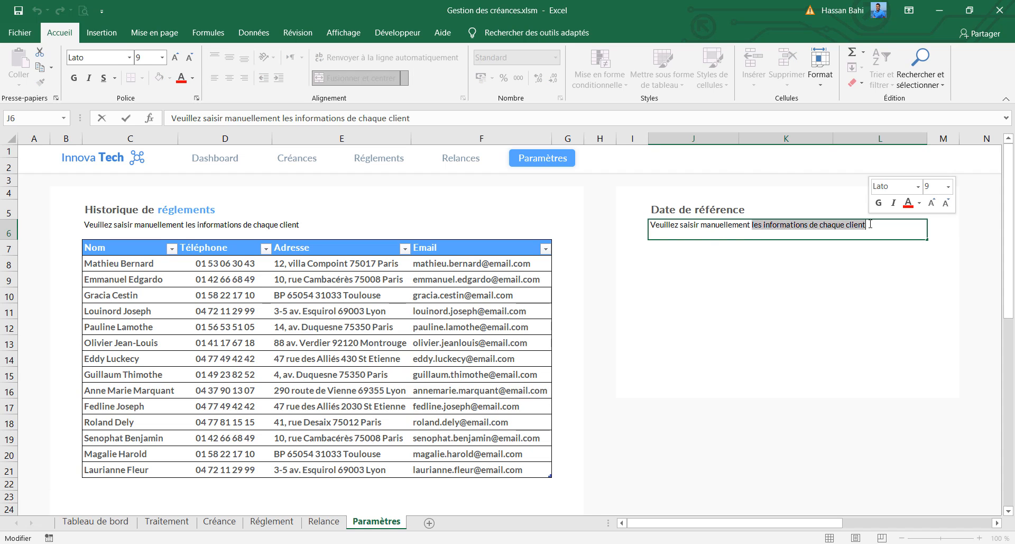
pyautogui.write('la date de référence')
# Step: Colour the word "référence" in the new panel's title with the recently used blue
pyautogui.doubleClick(727, 212)
pyautogui.click(193, 78)
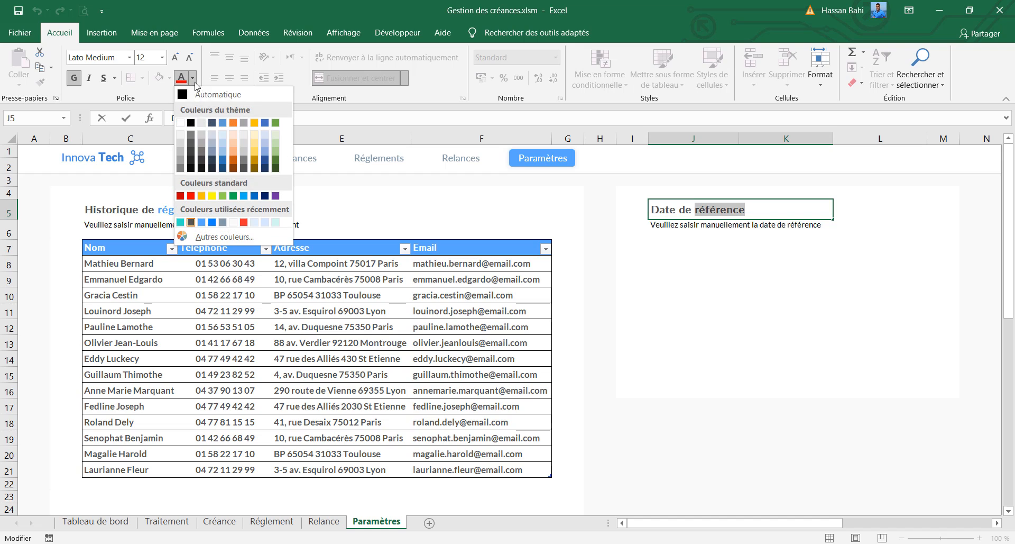
pyautogui.click(202, 223)
pyautogui.click(705, 260)
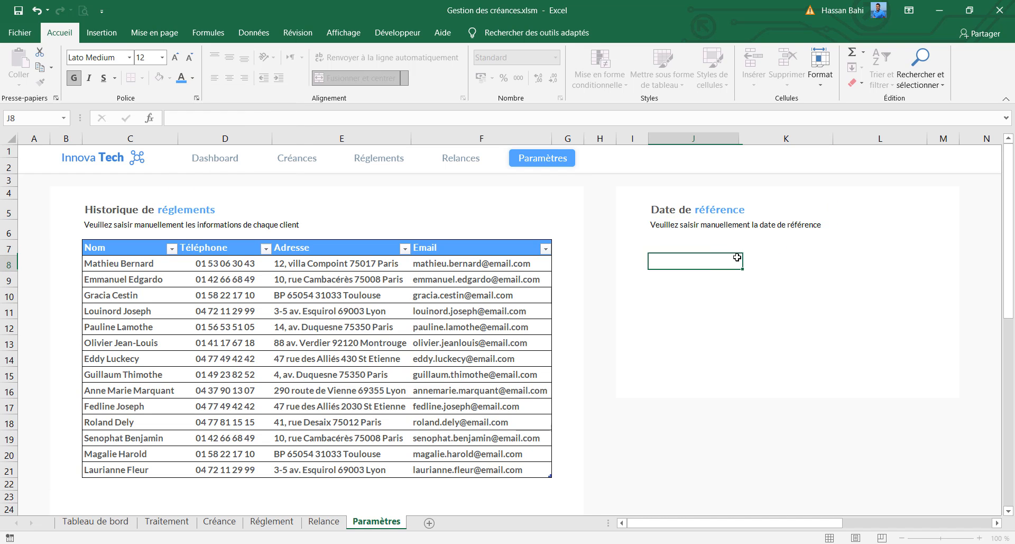
# Step: Enter the label "Date" in cell J7 without the suggested completion
pyautogui.click(689, 247)
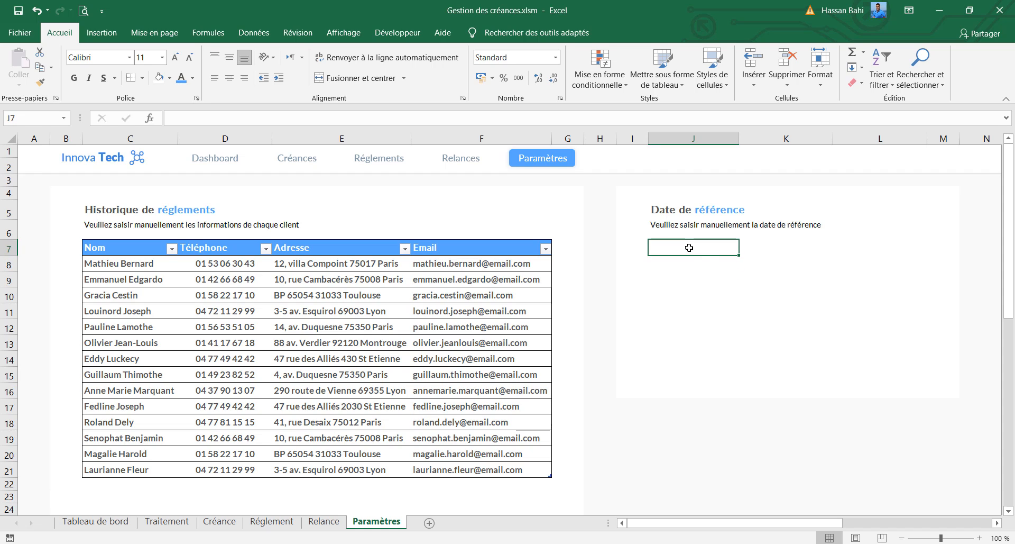
pyautogui.write('Date')
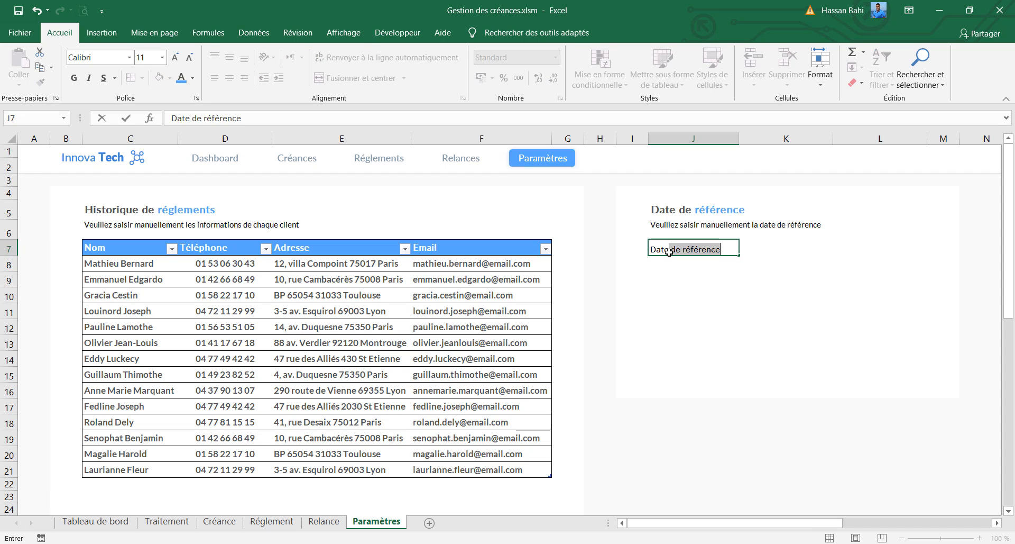
pyautogui.press('BackSpace')
pyautogui.press('Return')
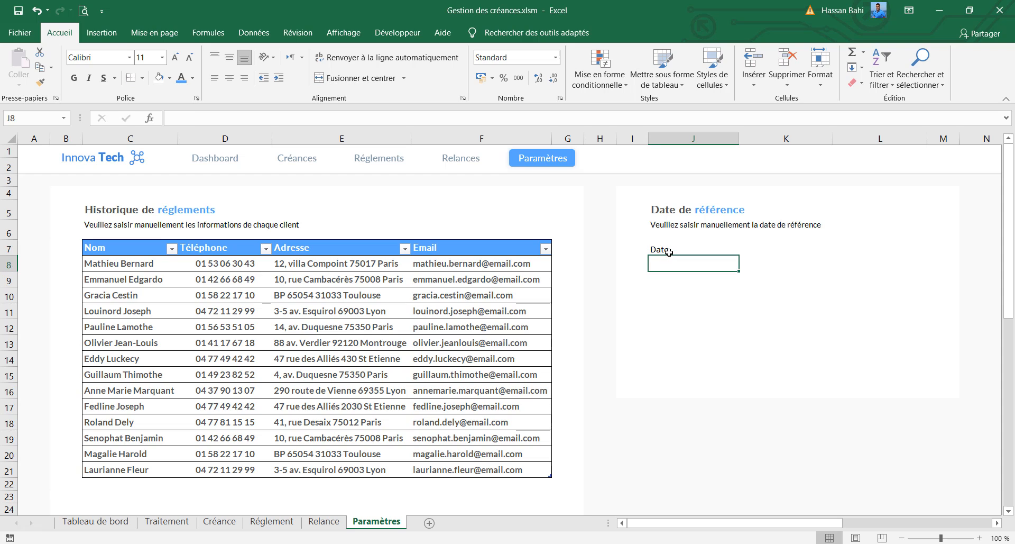
# Step: Align the Date label in J7 to the right and centre it vertically
pyautogui.moveTo(664, 243); pyautogui.dragTo(666, 237)
pyautogui.click(681, 248)
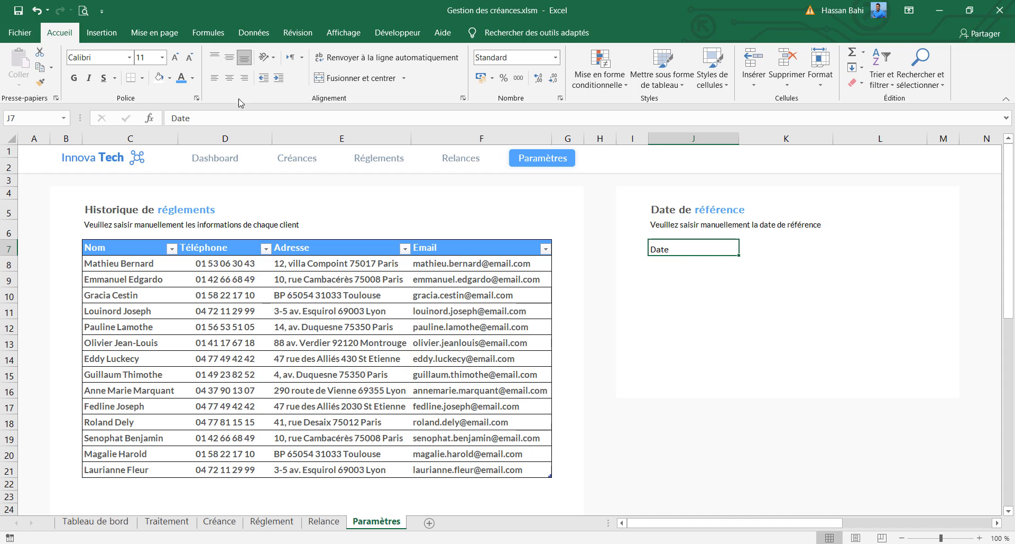
pyautogui.click(244, 78)
pyautogui.click(231, 75)
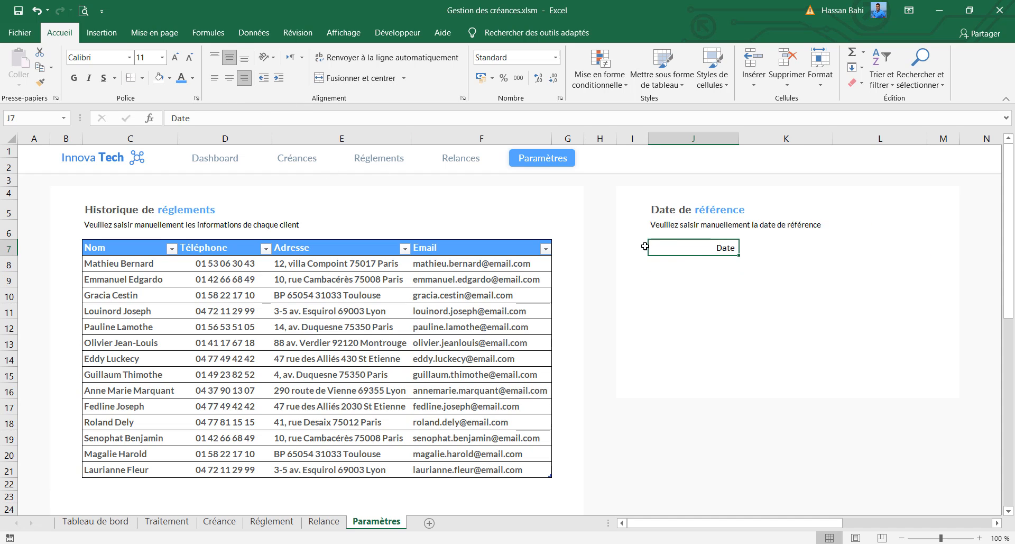
pyautogui.click(732, 280)
pyautogui.click(678, 205)
pyautogui.click(688, 224)
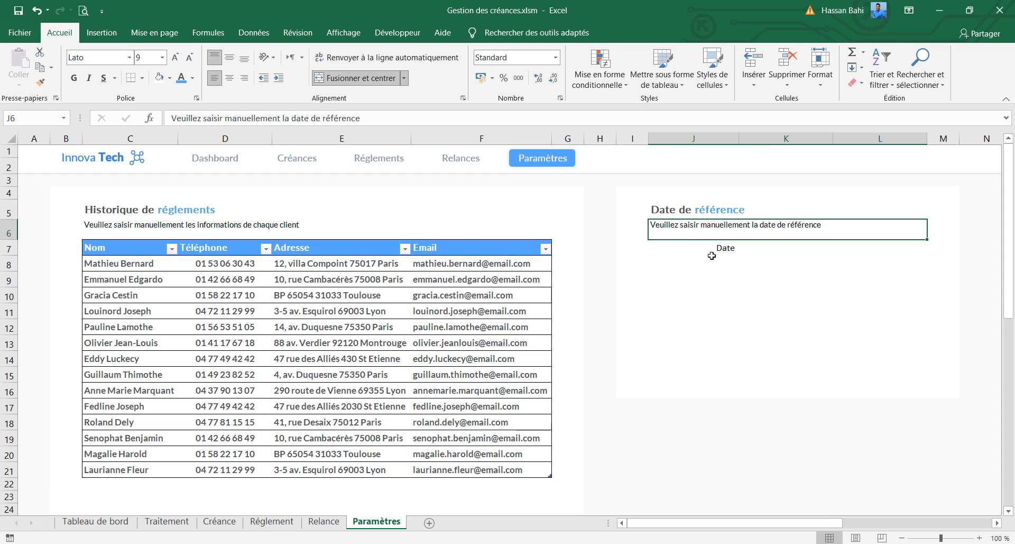
# Step: Enter the formula =AUJOURDHUI() in cell K7 beside the Date label
pyautogui.click(778, 247)
pyautogui.click(262, 118)
pyautogui.write('=AUJOURDHUI(')
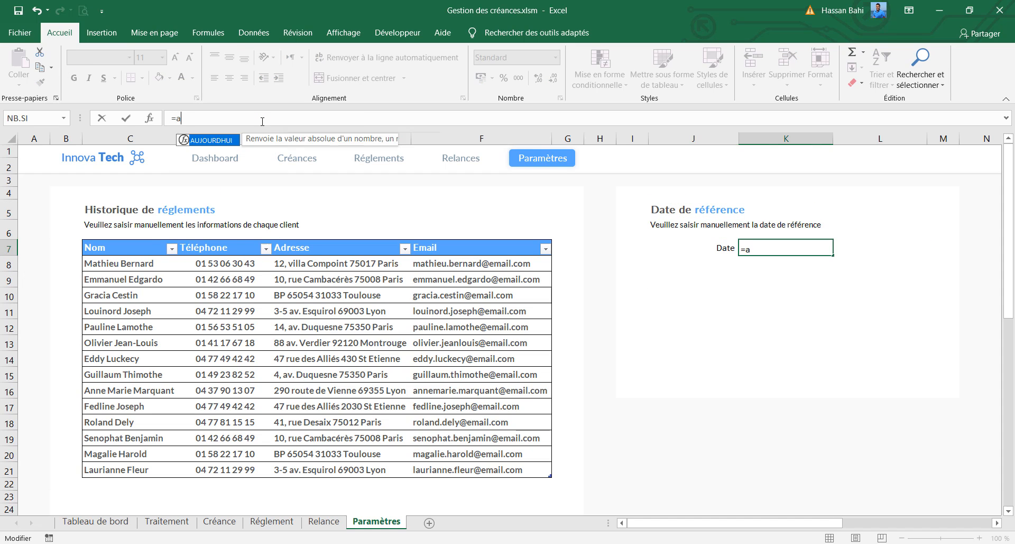
pyautogui.press('Return')
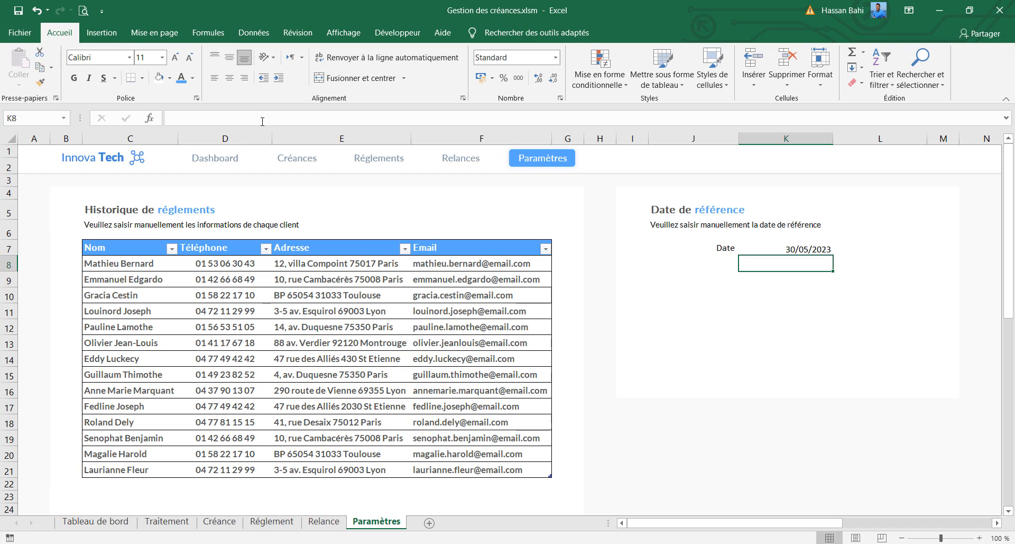
pyautogui.click(815, 251)
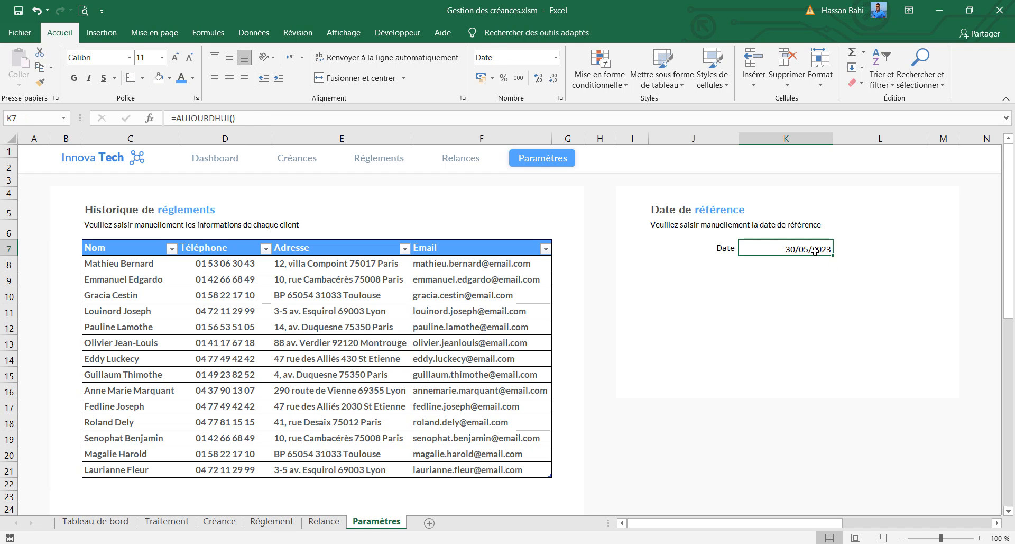
pyautogui.click(857, 252)
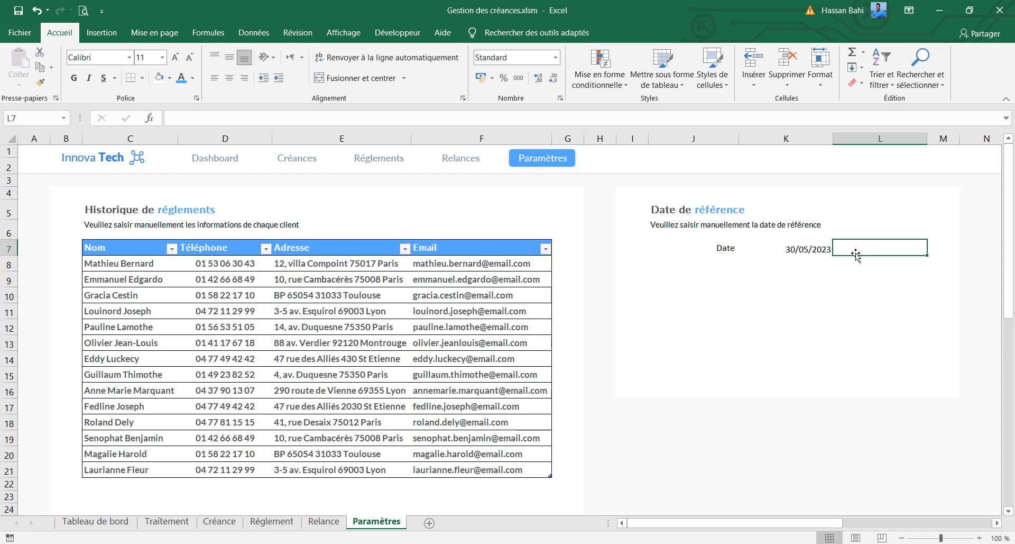
pyautogui.click(814, 249)
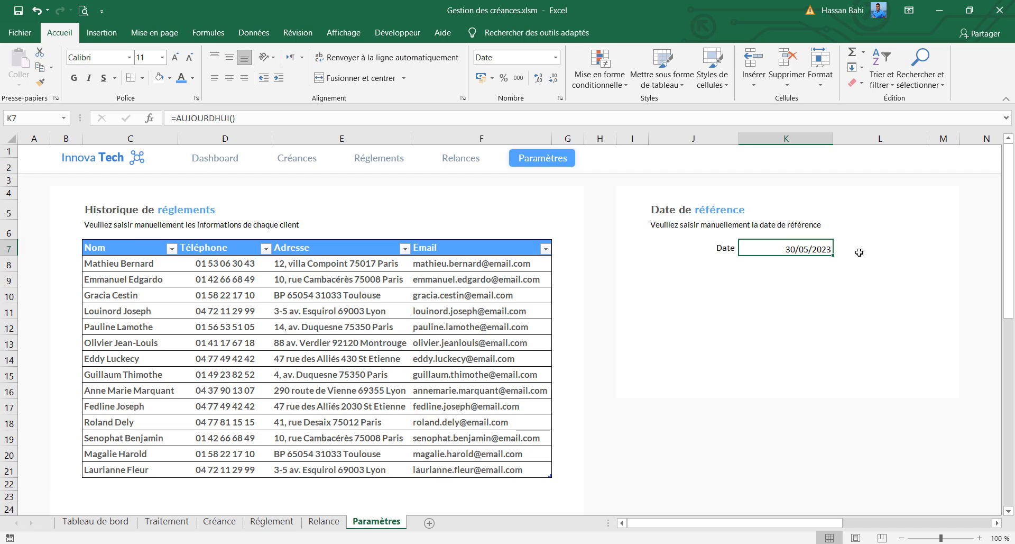
# Step: Compute the first day of the reference month in L7 with =K7-JOUR(K7)+1
pyautogui.click(888, 250)
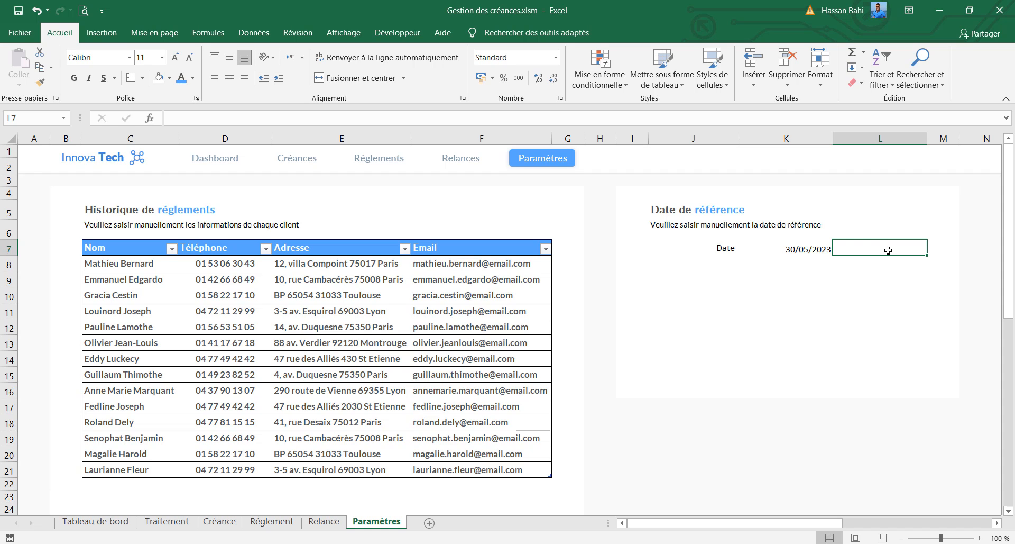
pyautogui.click(348, 118)
pyautogui.write('=')
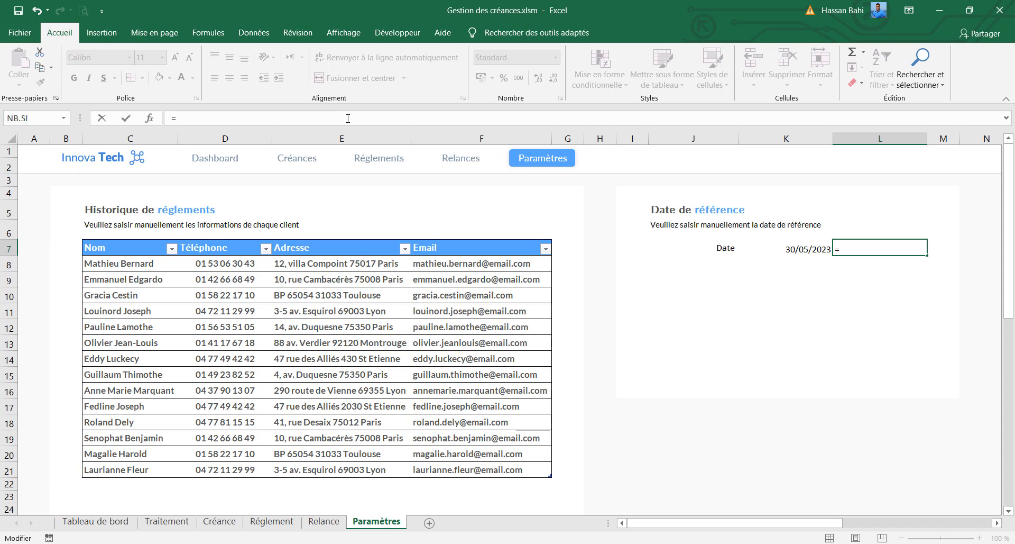
pyautogui.click(777, 251)
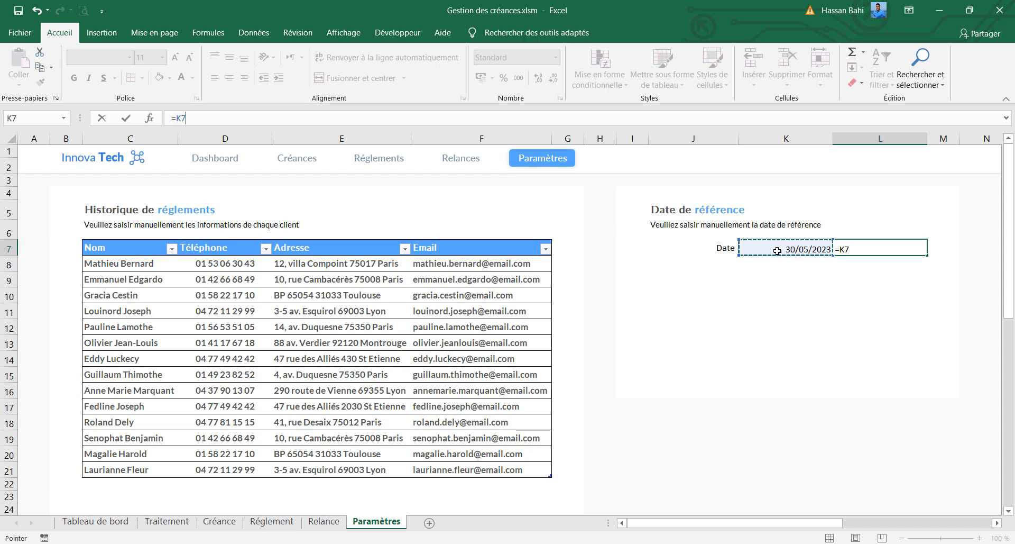
pyautogui.write('-jour')
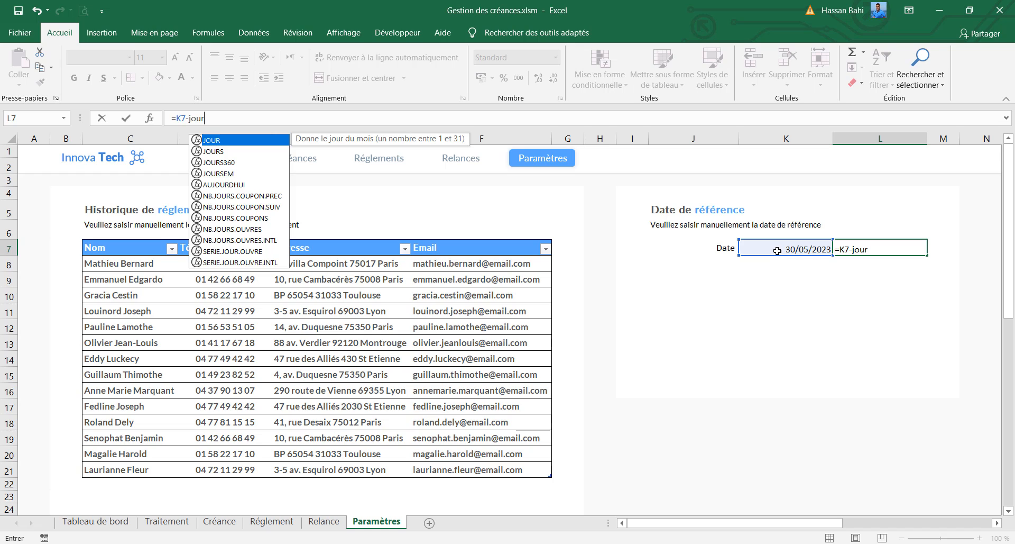
pyautogui.write('(')
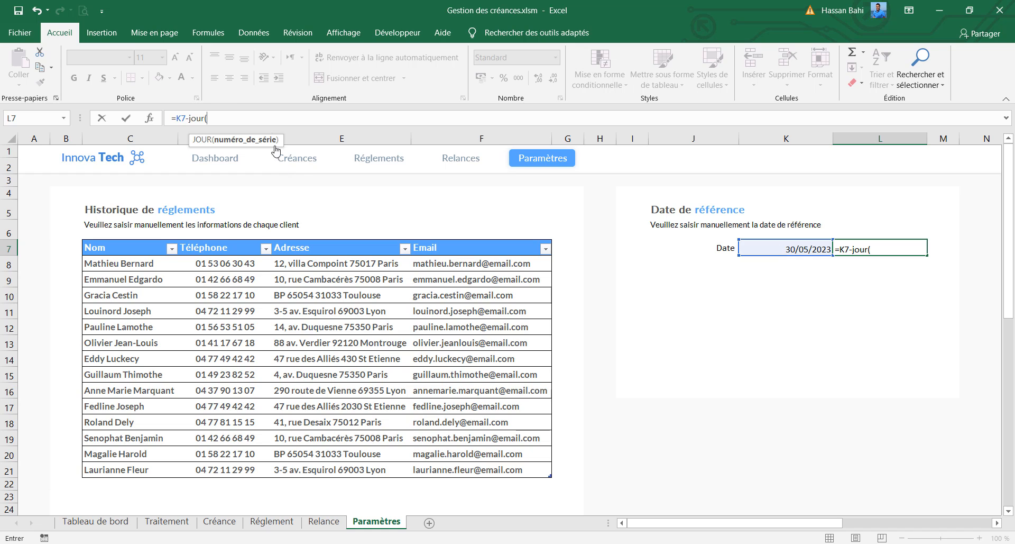
pyautogui.click(793, 248)
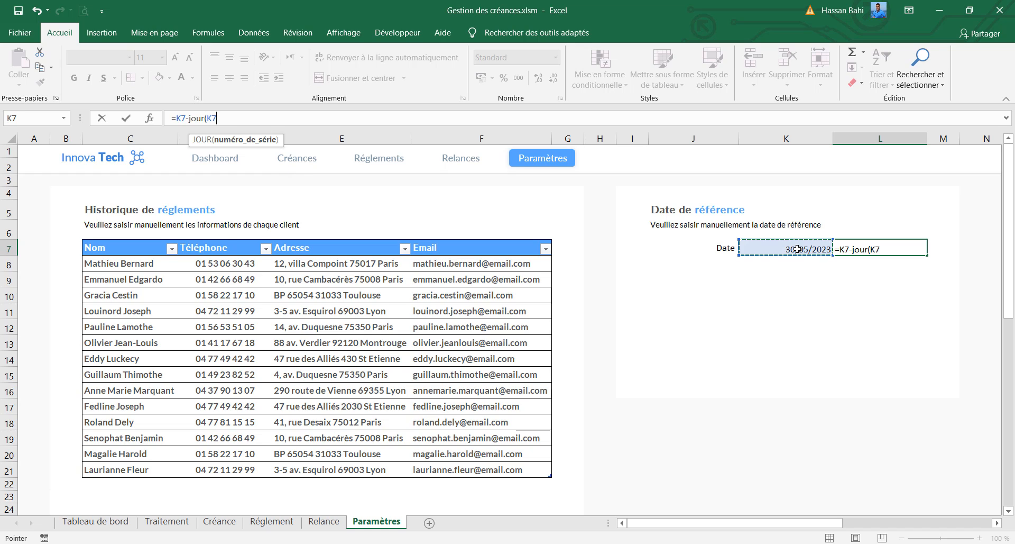
pyautogui.write(')+1')
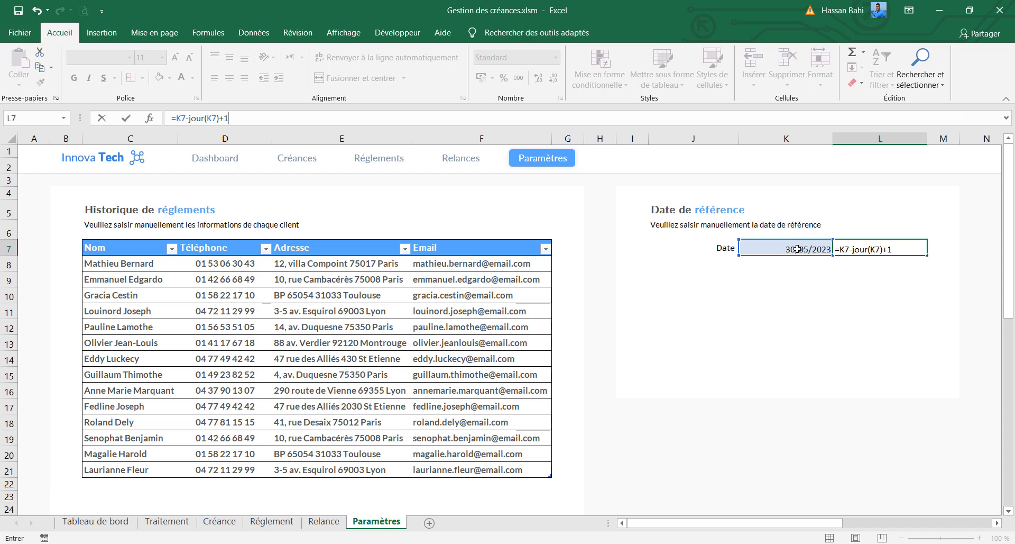
pyautogui.press('Return')
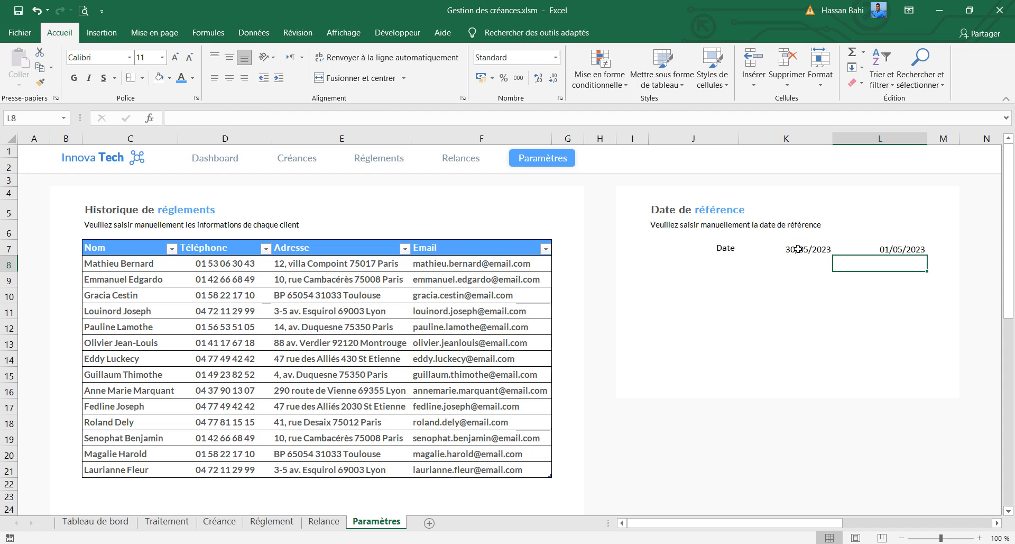
# Step: Test the month-start formula by replacing the content of K7 with the fixed date 16/05/2023
pyautogui.click(901, 249)
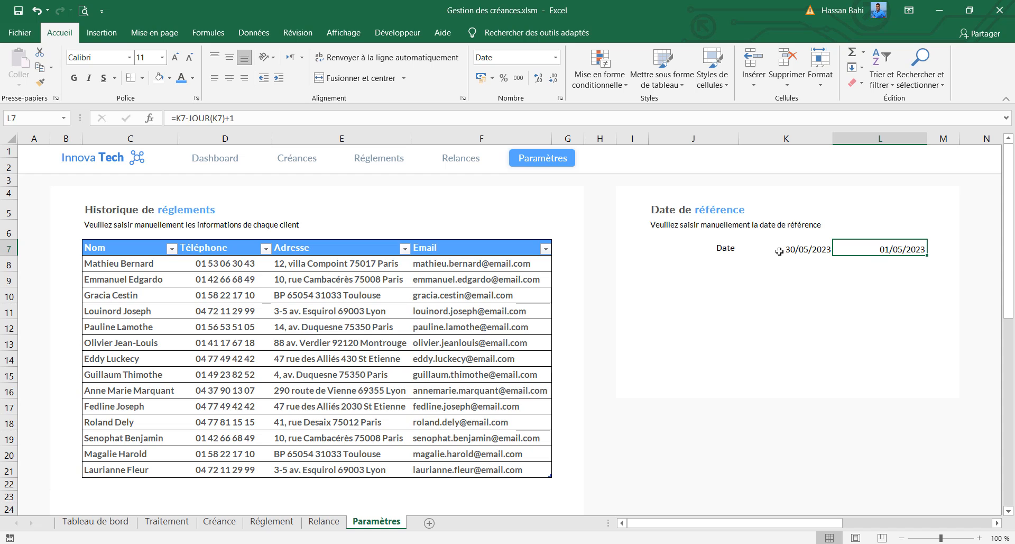
pyautogui.click(820, 252)
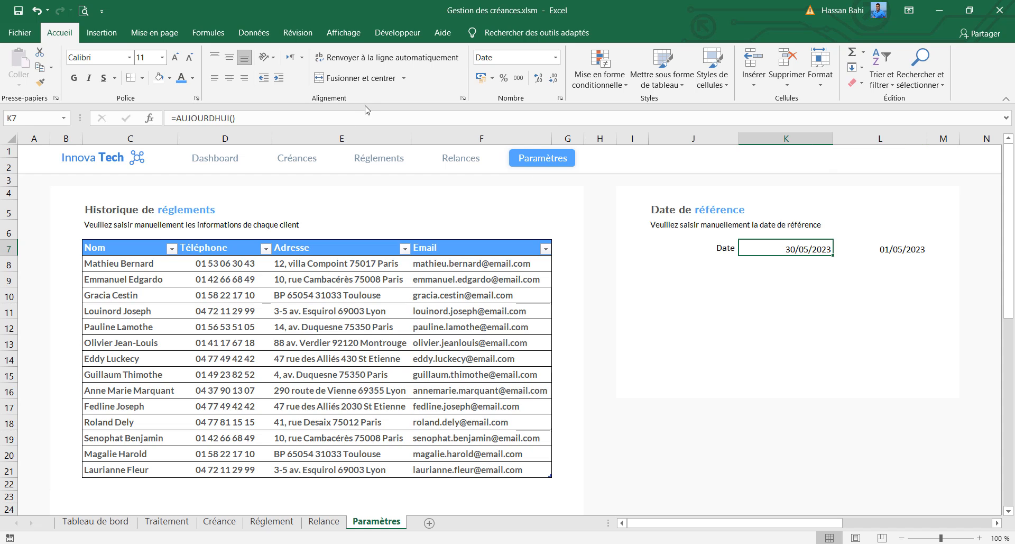
pyautogui.moveTo(236, 118); pyautogui.dragTo(174, 118)
pyautogui.write('16/')
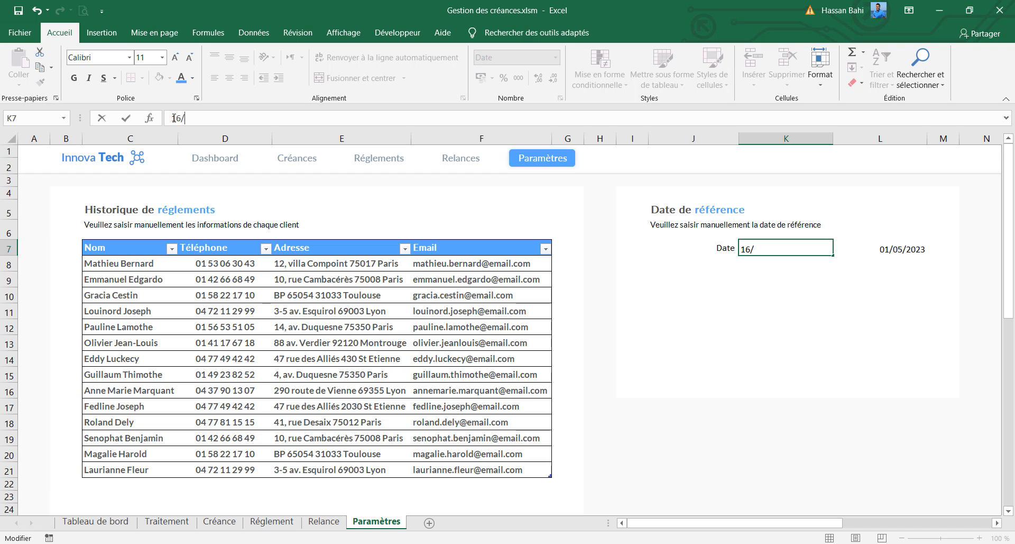
pyautogui.write('05/2023')
pyautogui.press('Return')
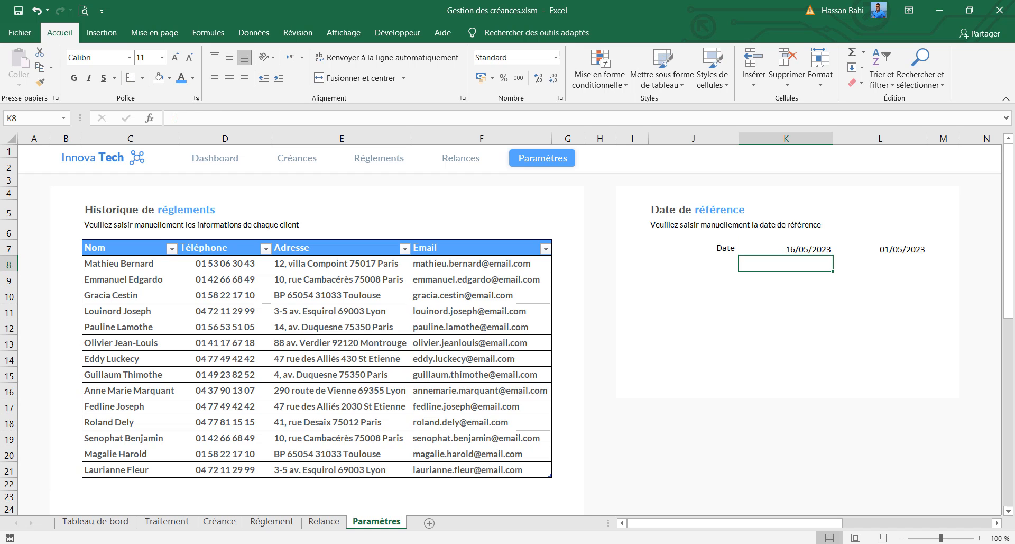
pyautogui.click(886, 252)
# Step: Try the date 16/08/2023 in K7 to test the month-start formula, and undo that change
pyautogui.click(815, 251)
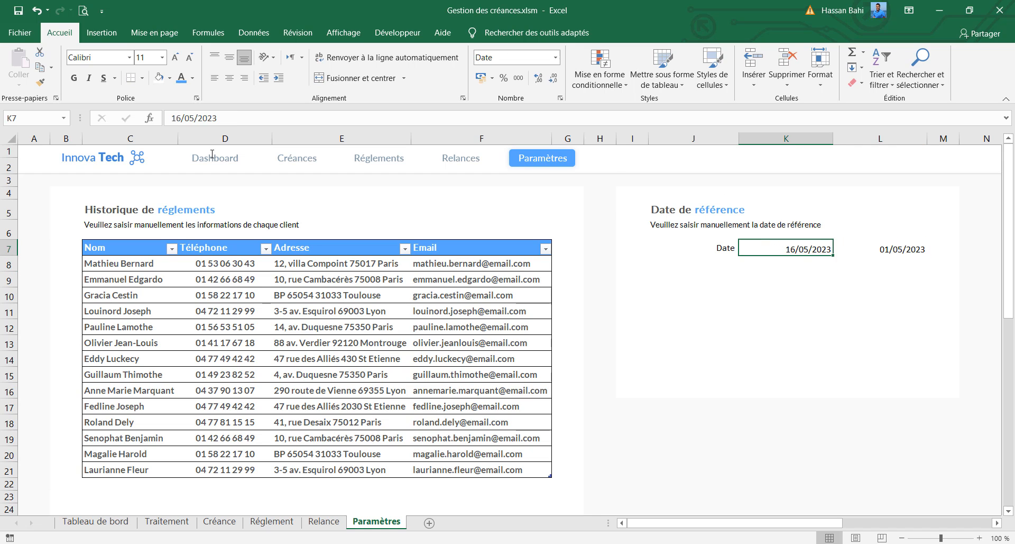
pyautogui.moveTo(195, 116); pyautogui.dragTo(191, 117)
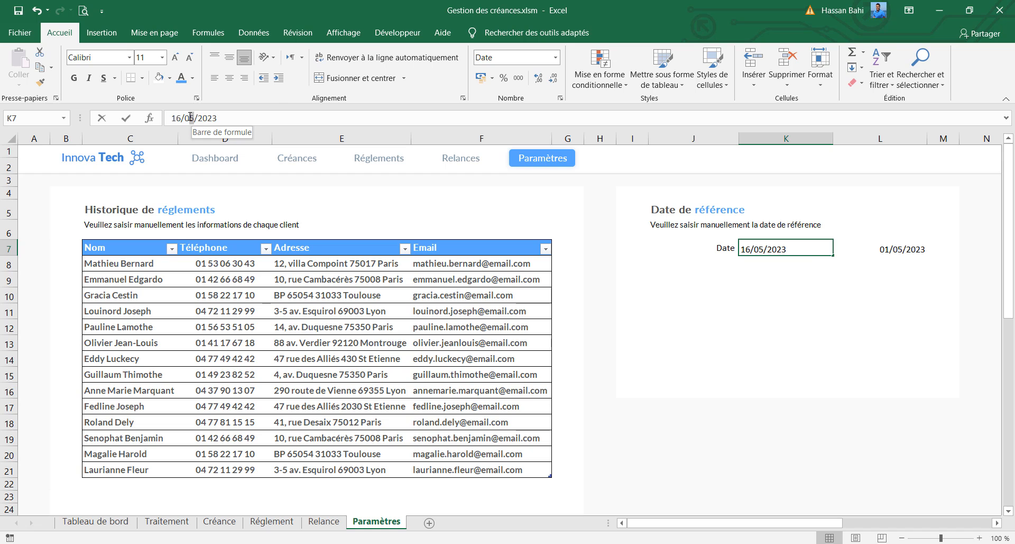
pyautogui.write('8')
pyautogui.press('Return')
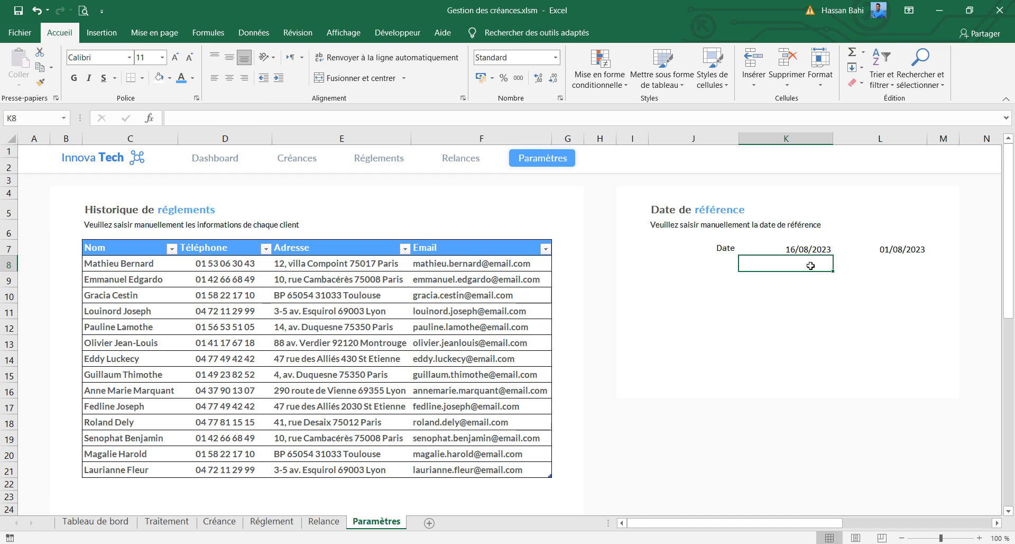
pyautogui.hotkey('ctrl', 'z')
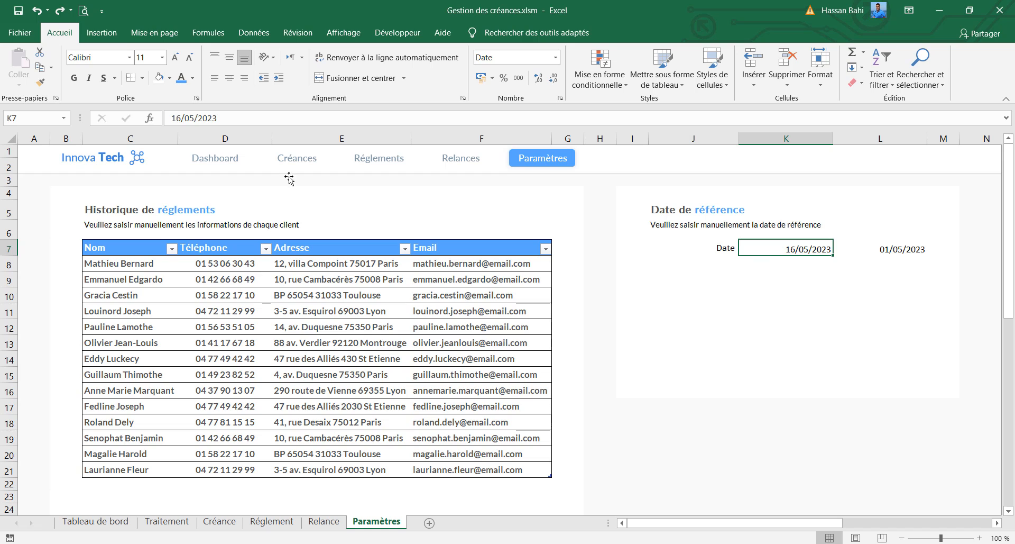
# Step: Replace the fixed date in K7 with the formula =AUJOURDHUI()
pyautogui.moveTo(261, 117); pyautogui.dragTo(136, 115)
pyautogui.write('=auj')
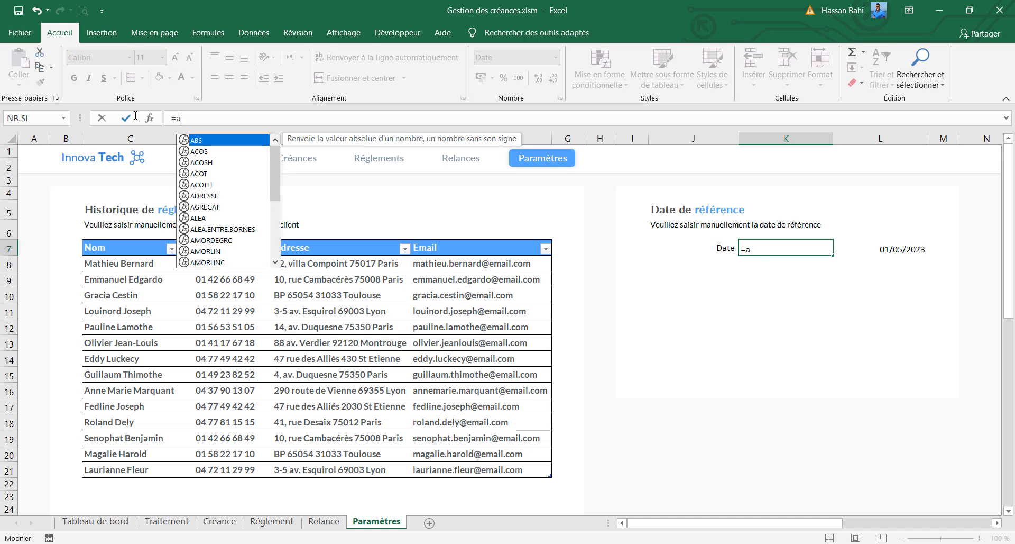
pyautogui.press('Tab')
pyautogui.write(')')
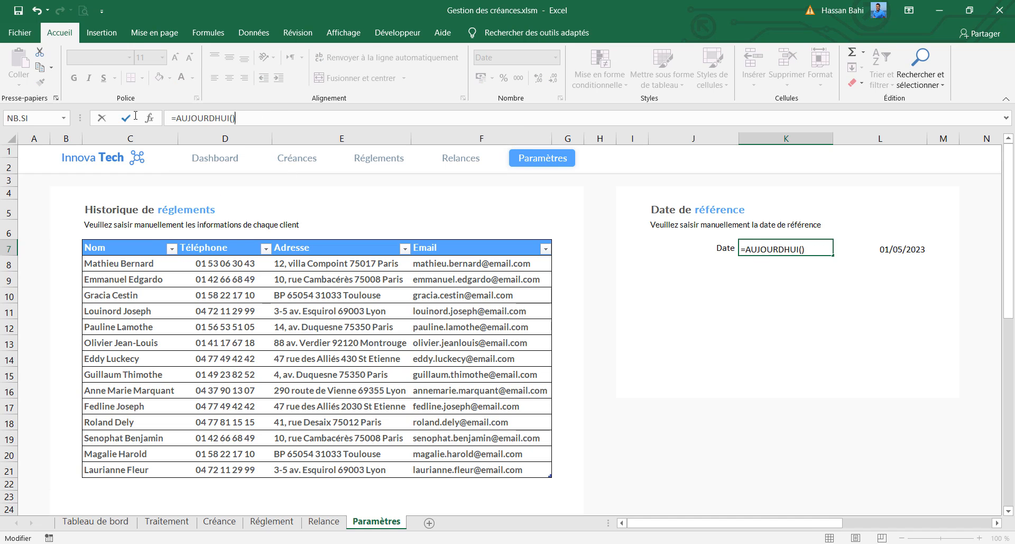
pyautogui.press('Return')
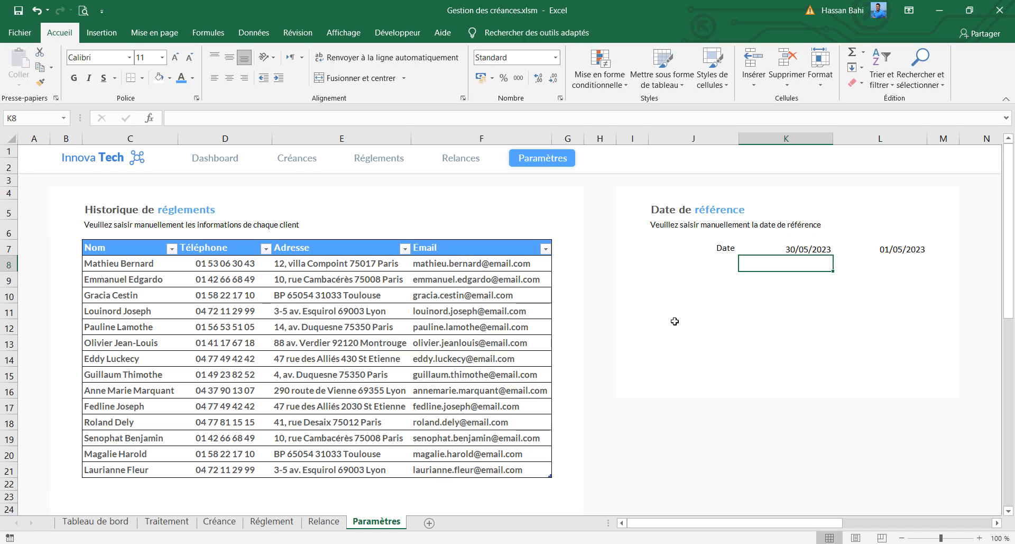
# Step: Change the panel title in J5 to the plural "Dates de référence"
pyautogui.click(791, 294)
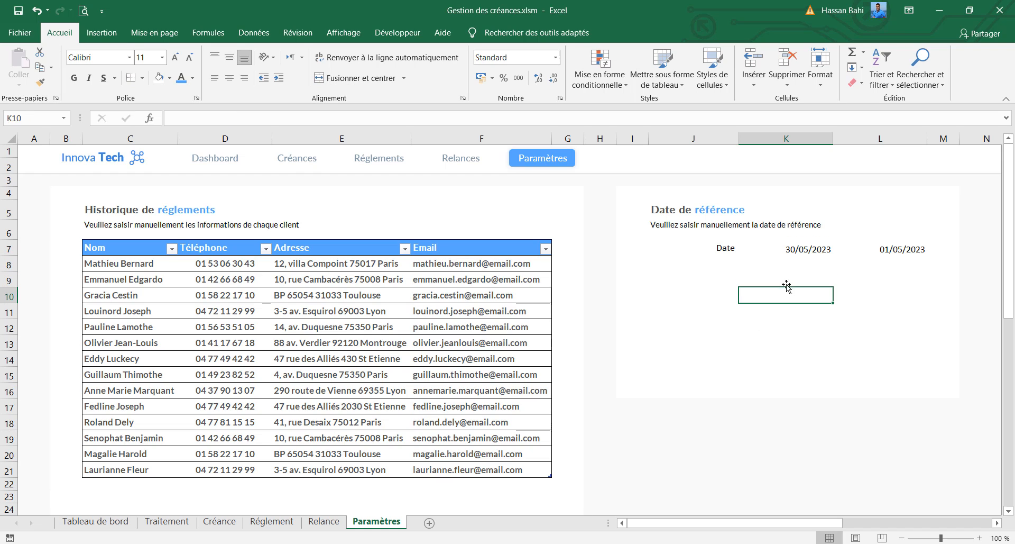
pyautogui.click(731, 252)
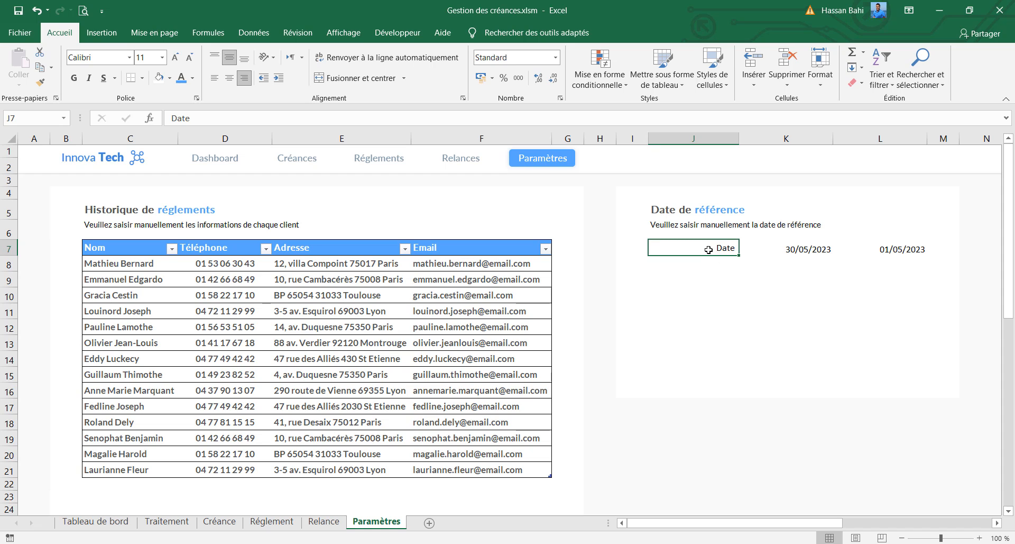
pyautogui.click(678, 226)
pyautogui.doubleClick(683, 209)
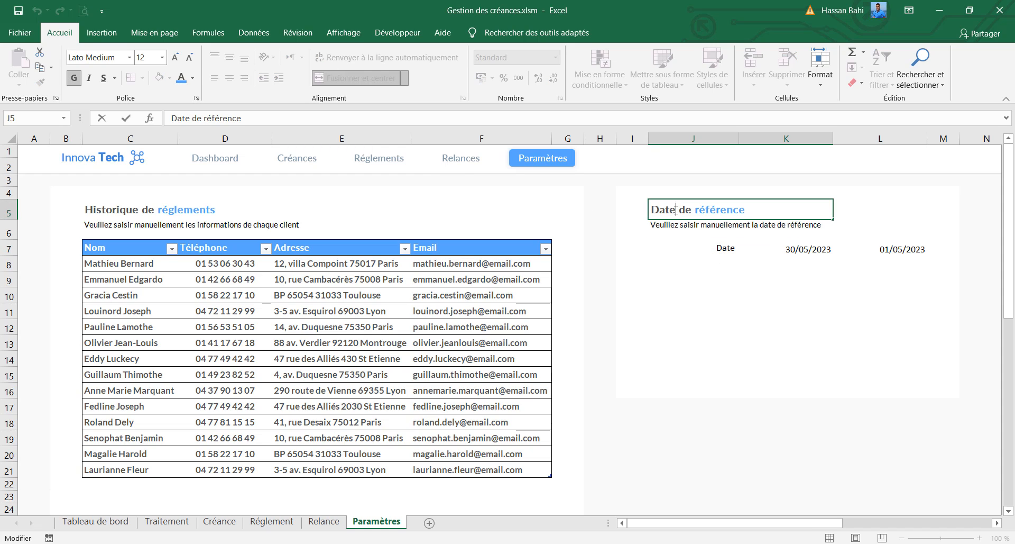
pyautogui.write('s')
# Step: Reword the subtitle in J6 as "Veuillez saisir manuellement les dates de référence"
pyautogui.click(753, 229)
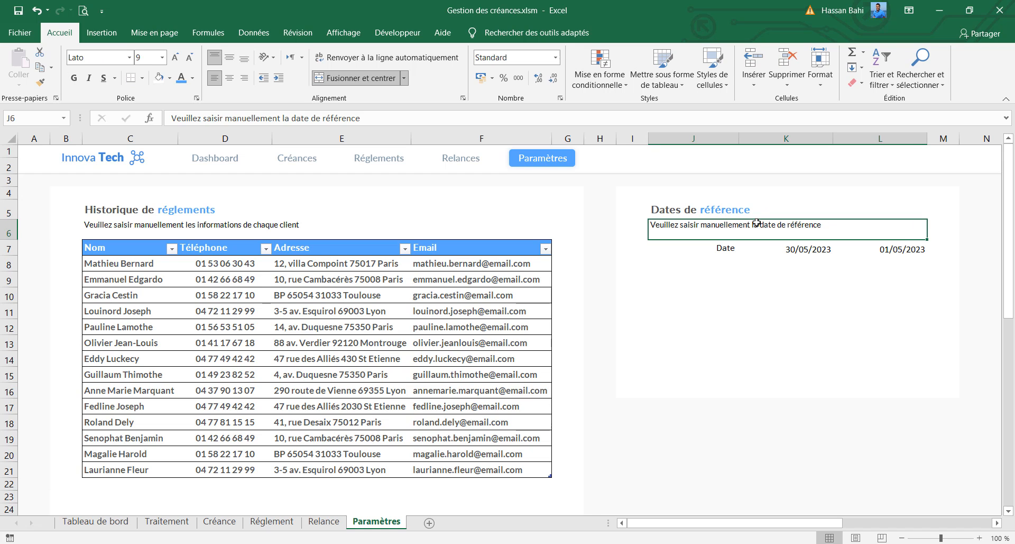
pyautogui.doubleClick(758, 223)
pyautogui.press('BackSpace')
pyautogui.write('es')
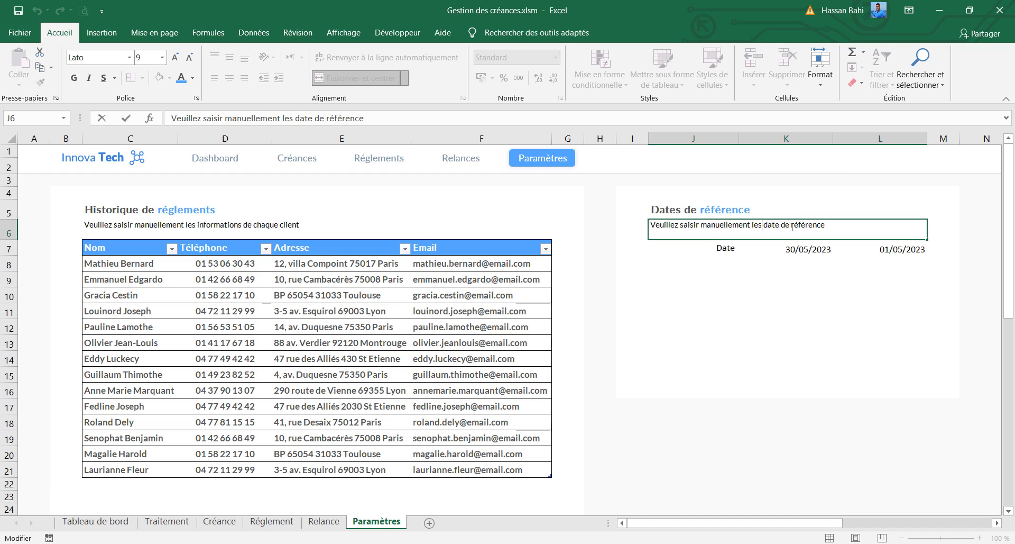
pyautogui.click(780, 224)
pyautogui.write('s')
pyautogui.click(711, 289)
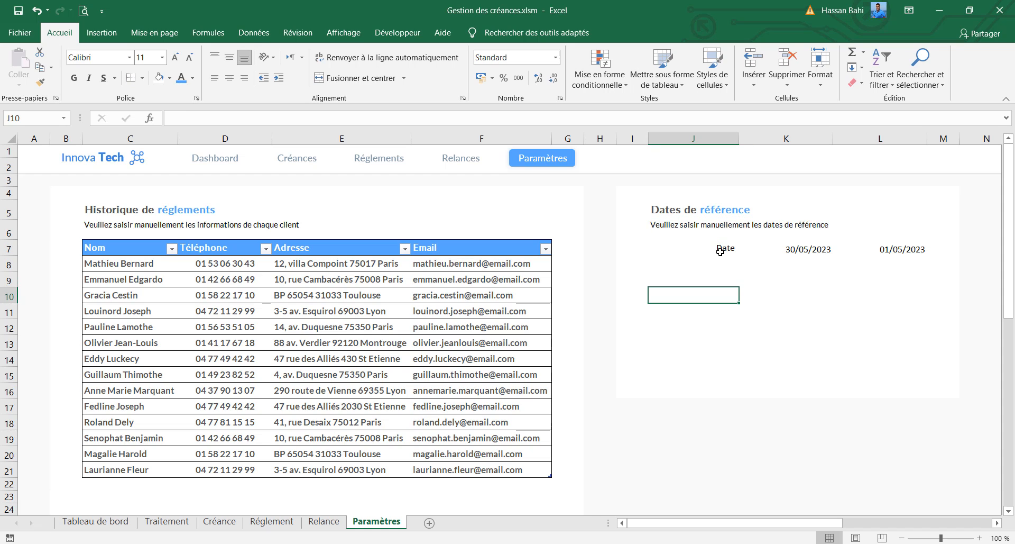
# Step: Fill the Date label from J7 down into J8
pyautogui.click(721, 253)
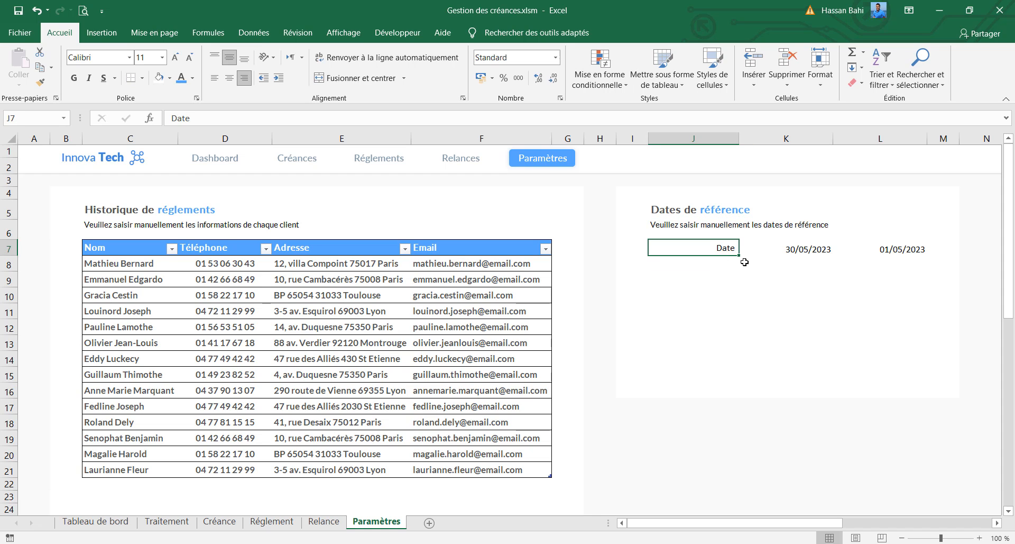
pyautogui.moveTo(738, 253); pyautogui.dragTo(731, 265)
pyautogui.click(730, 265)
# Step: Rename the label in J7 as "Date de référence 1"
pyautogui.click(722, 250)
pyautogui.click(263, 119)
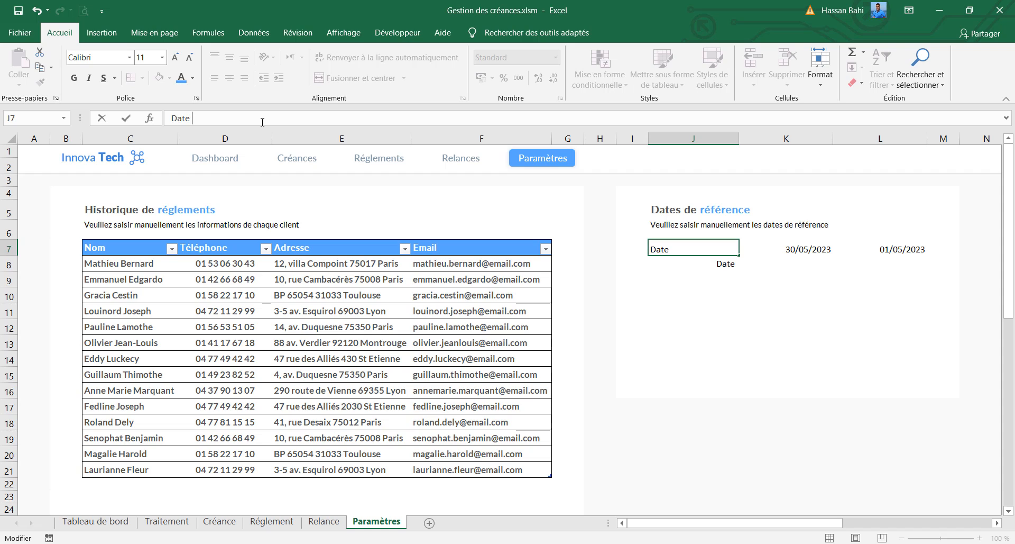
pyautogui.write('de référence')
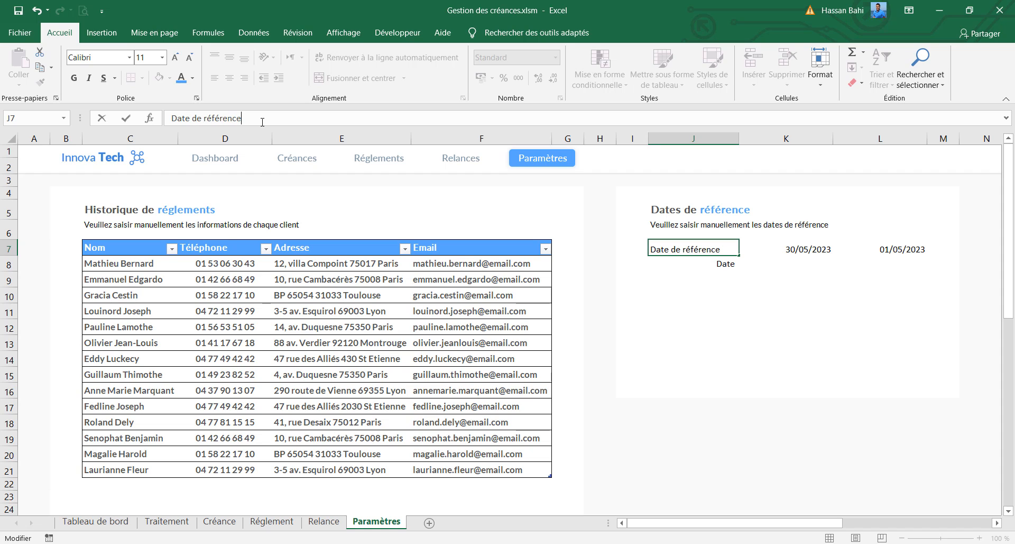
pyautogui.write(' 1')
pyautogui.press('Return')
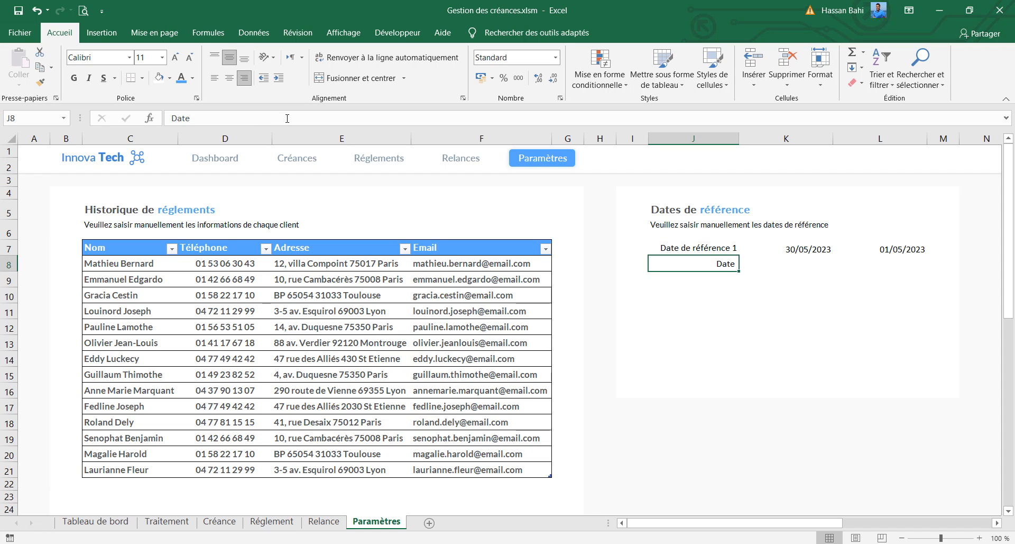
# Step: Copy the label from J7 into J8 and change it to "Date de référence 2"
pyautogui.click(686, 249)
pyautogui.hotkey('ctrl', 'c')
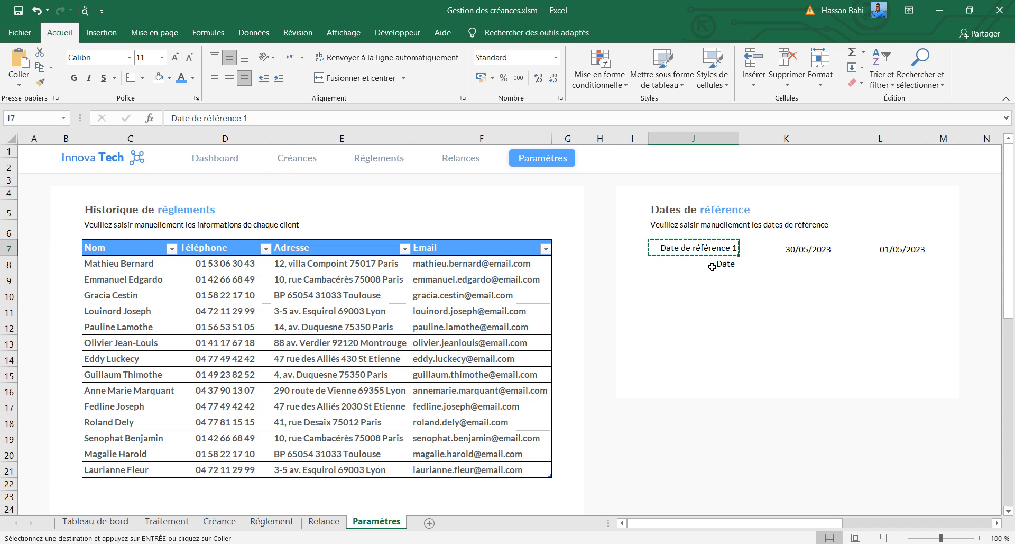
pyautogui.click(715, 263)
pyautogui.hotkey('ctrl', 'v')
pyautogui.click(254, 124)
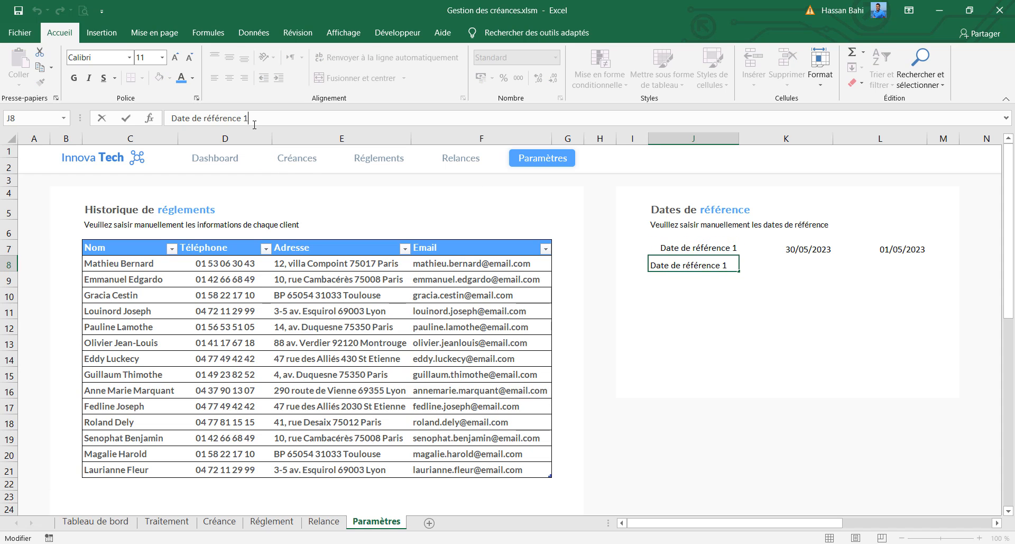
pyautogui.press('BackSpace')
pyautogui.write('2')
pyautogui.press('Return')
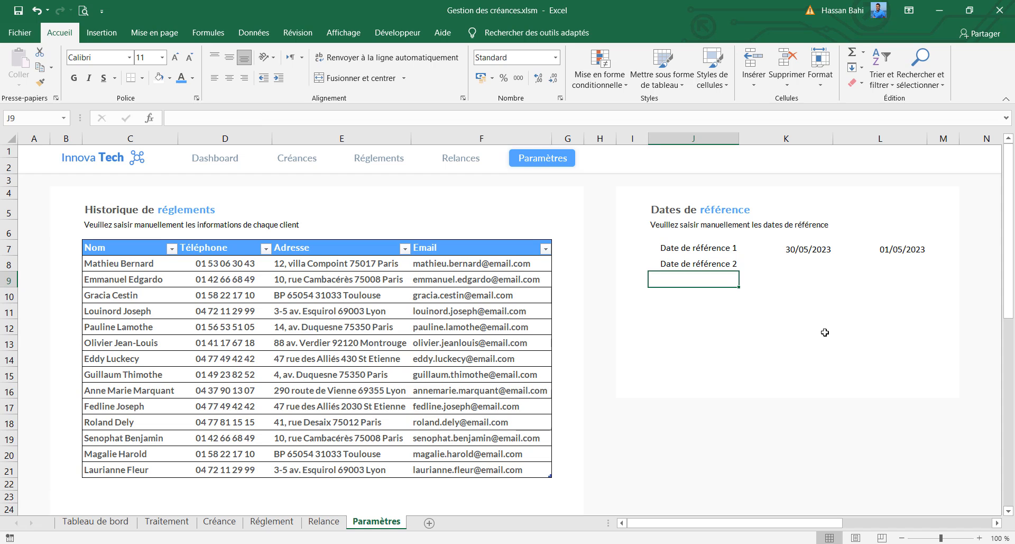
# Step: Format J7:L8 as bold Lato, size 10, with the recently used dark grey font colour
pyautogui.click(715, 247)
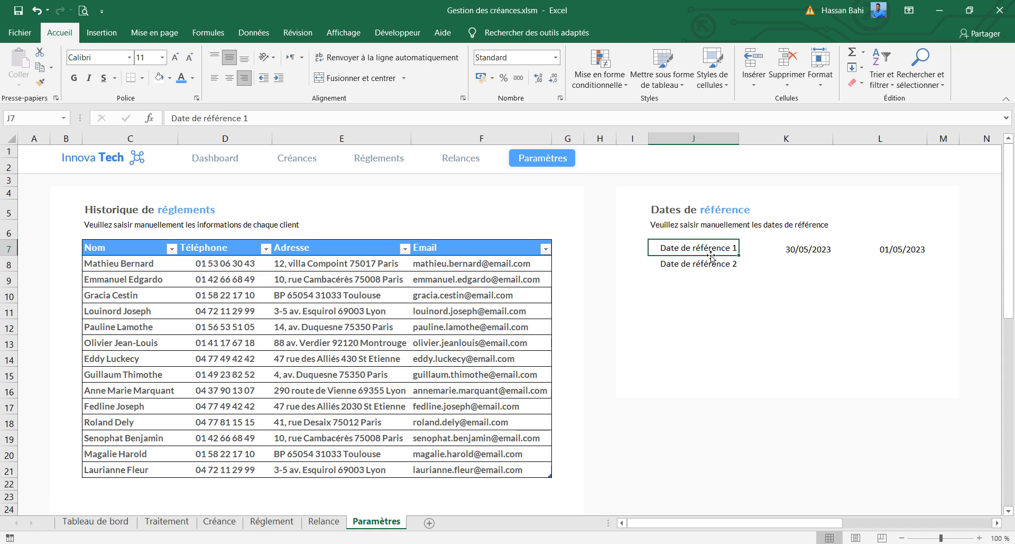
pyautogui.moveTo(711, 252); pyautogui.dragTo(899, 266)
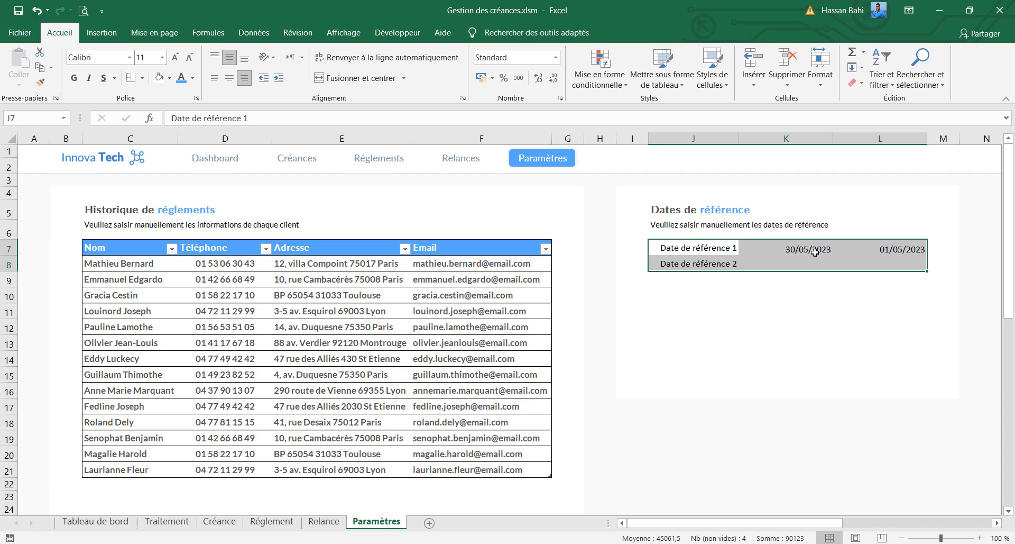
pyautogui.click(192, 78)
pyautogui.click(202, 221)
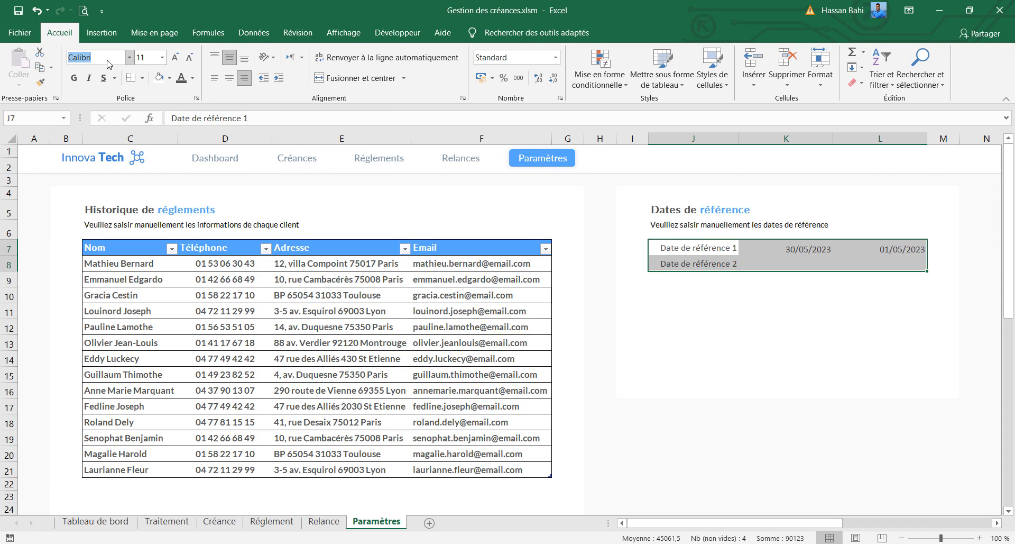
pyautogui.click(74, 78)
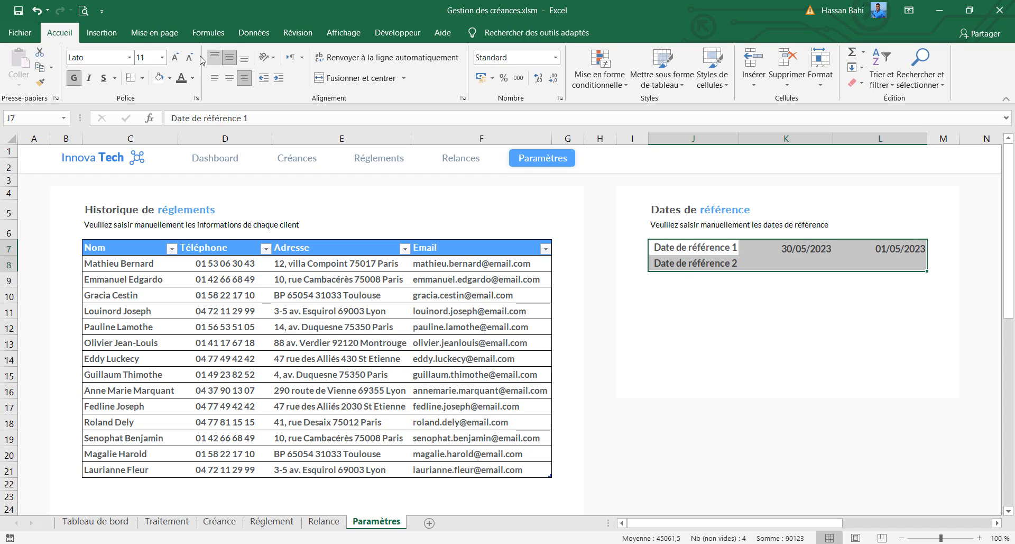
pyautogui.click(189, 57)
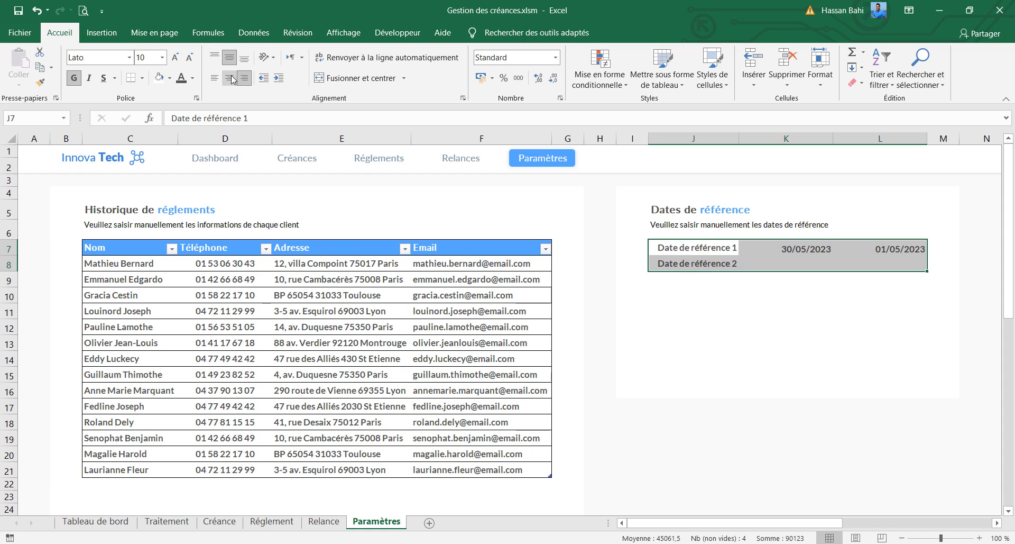
# Step: Vertically centre the contents of J7:L8
pyautogui.click(802, 252)
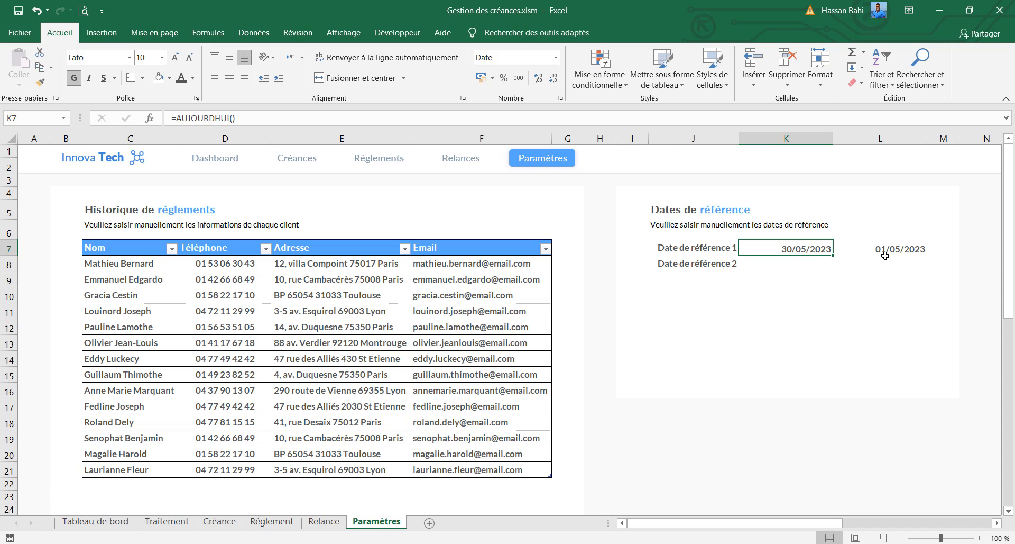
pyautogui.moveTo(714, 251); pyautogui.dragTo(920, 267)
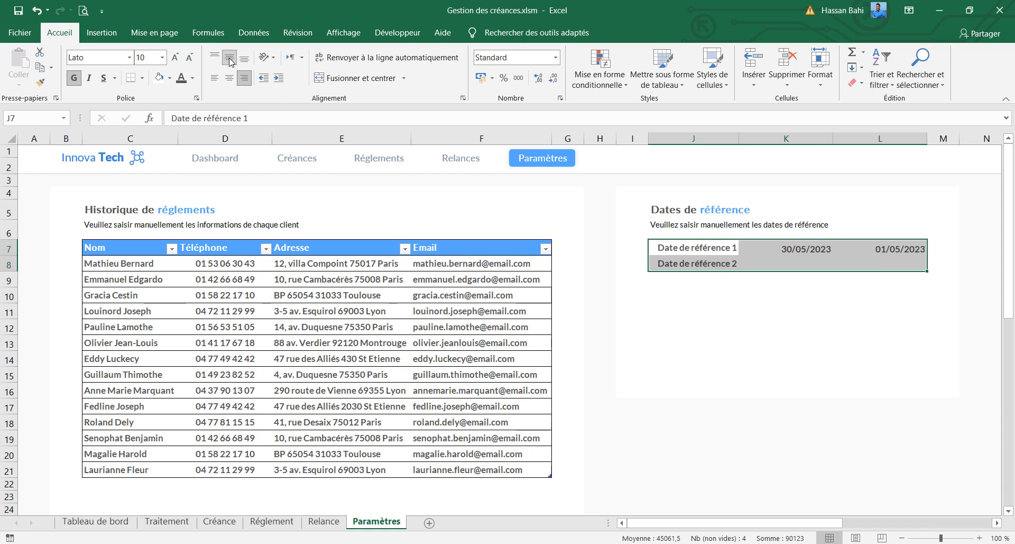
pyautogui.click(793, 327)
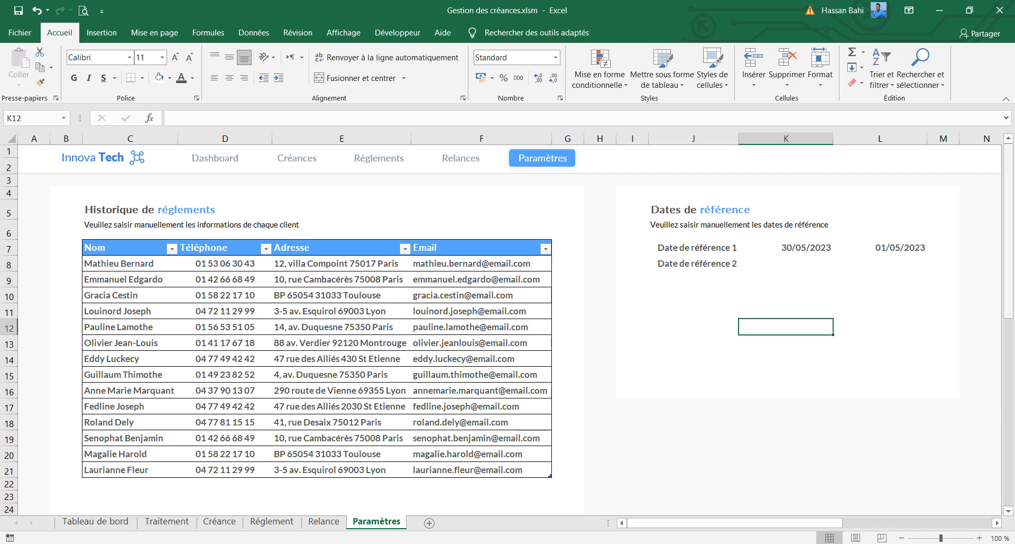
# Step: Fill K7 and K8 with the recently used off-white colour
pyautogui.click(796, 252)
pyautogui.click(171, 80)
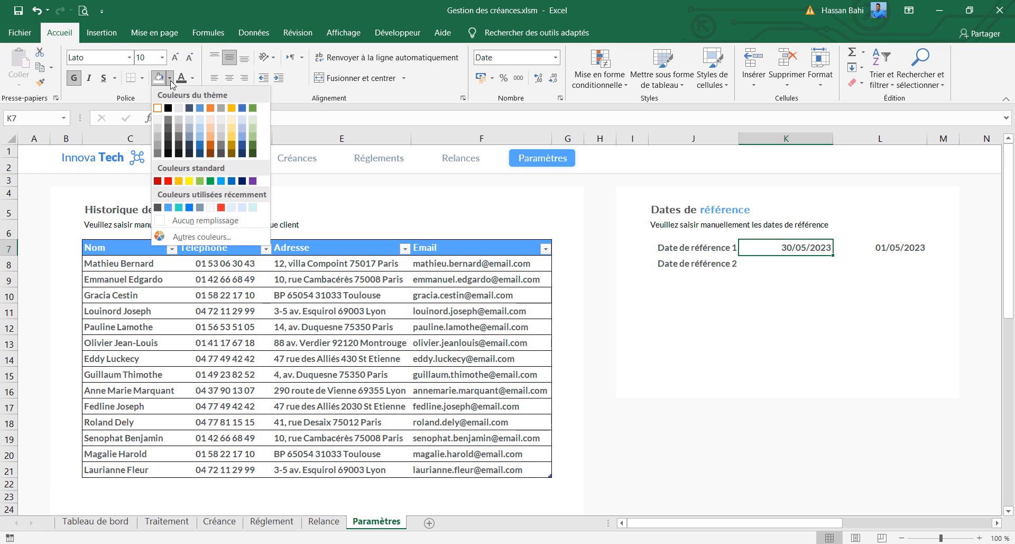
pyautogui.click(212, 207)
pyautogui.click(796, 262)
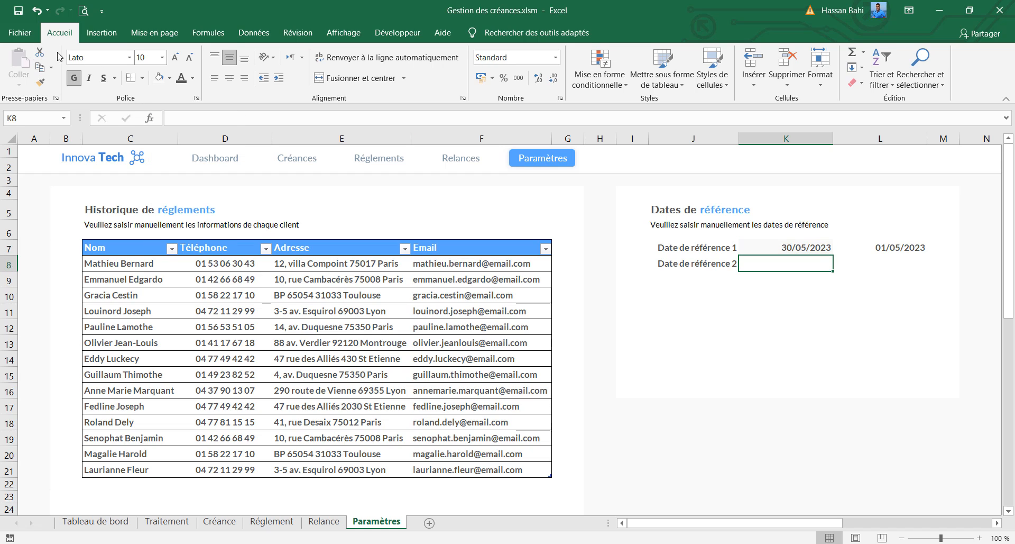
# Step: Fill L7:L8 with a custom light blue, lightened from the recently used blue
pyautogui.moveTo(867, 247); pyautogui.dragTo(870, 263)
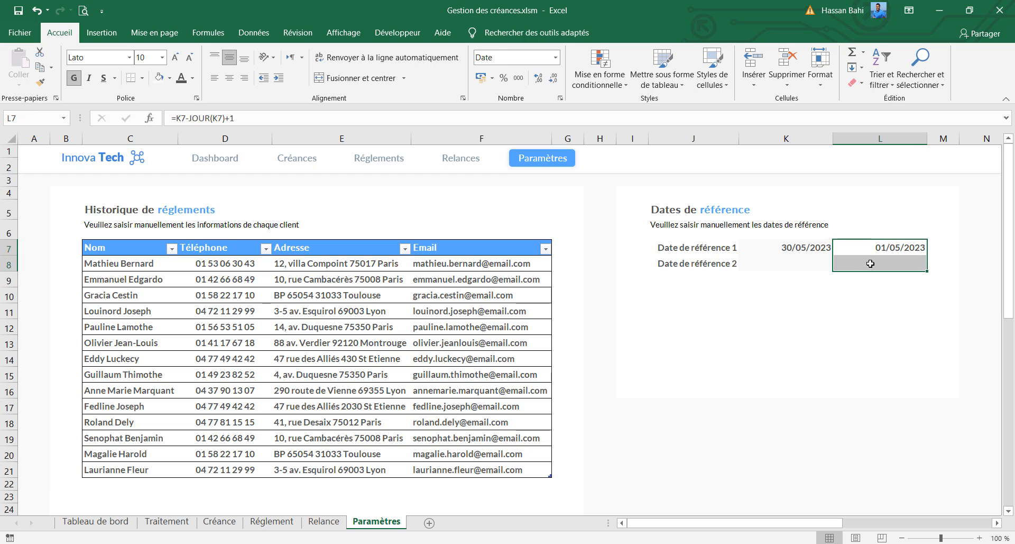
pyautogui.click(169, 77)
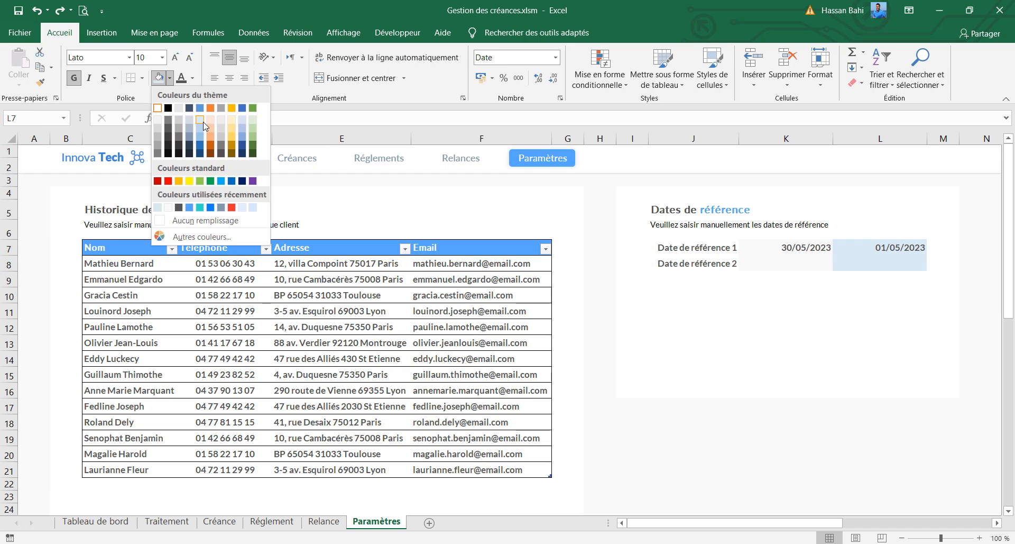
pyautogui.click(191, 207)
pyautogui.click(169, 77)
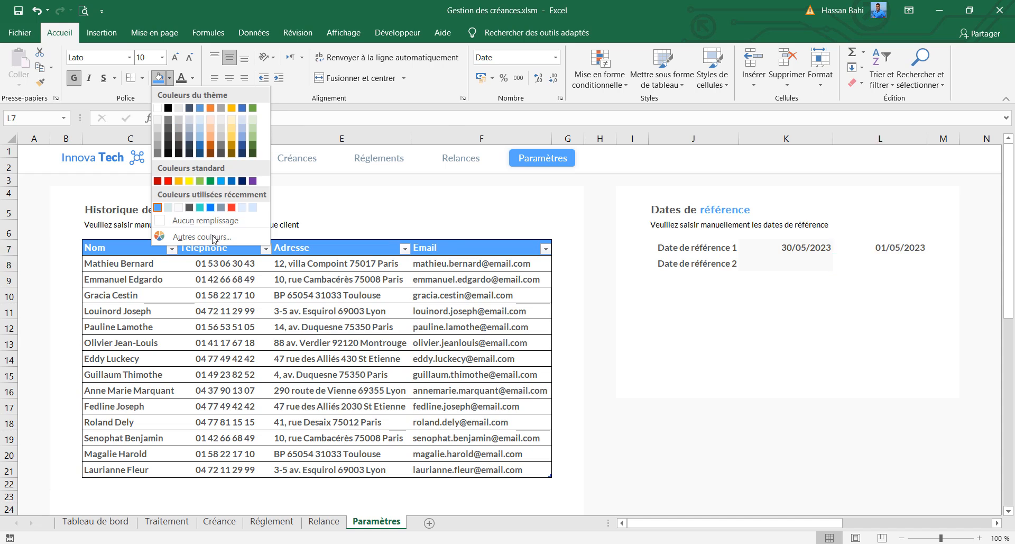
pyautogui.click(201, 236)
pyautogui.moveTo(358, 196); pyautogui.dragTo(358, 181)
pyautogui.click(415, 149)
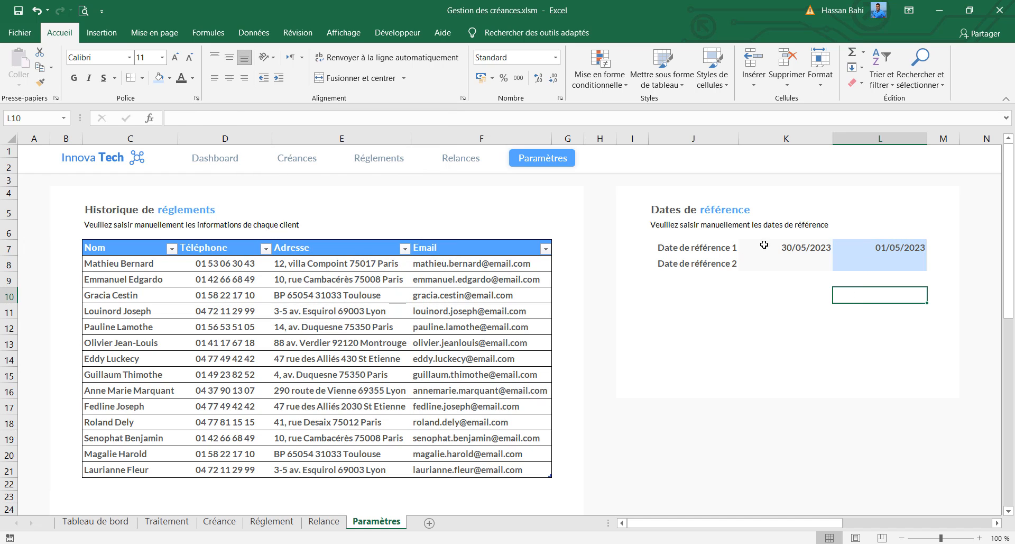
# Step: Apply white, thick solid outside and inside borders to K7:L8
pyautogui.moveTo(761, 247); pyautogui.dragTo(878, 265)
pyautogui.click(143, 79)
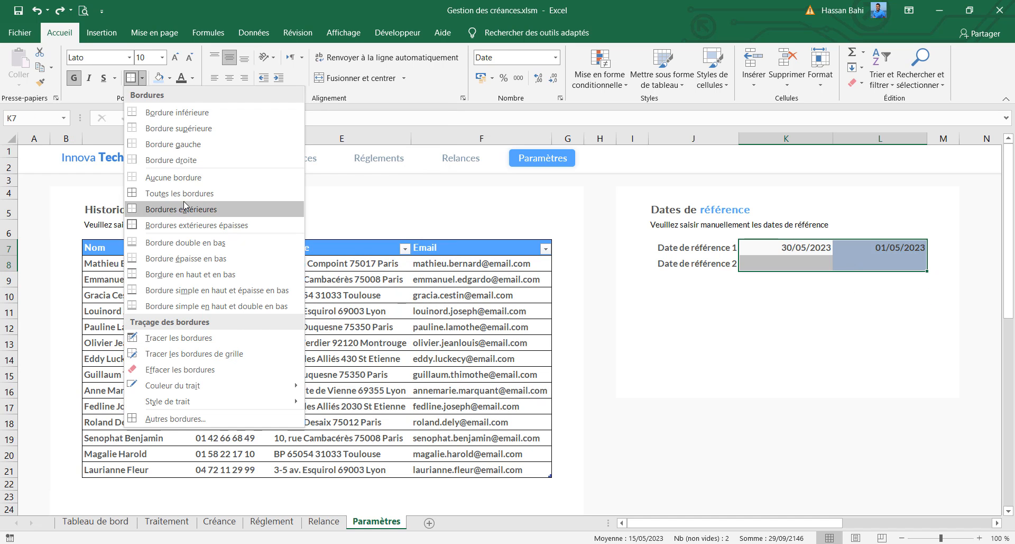
pyautogui.moveTo(238, 387)
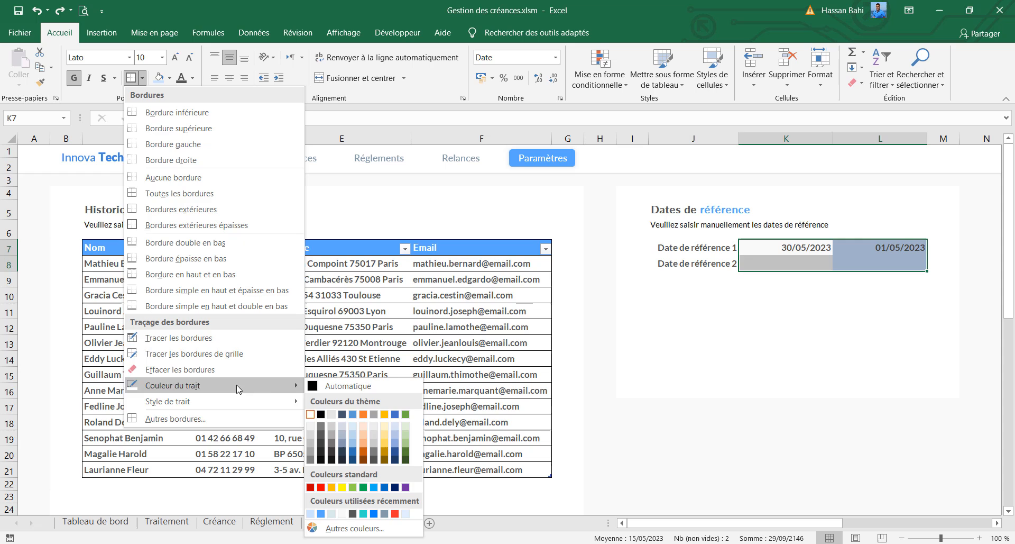
pyautogui.click(311, 416)
pyautogui.click(142, 78)
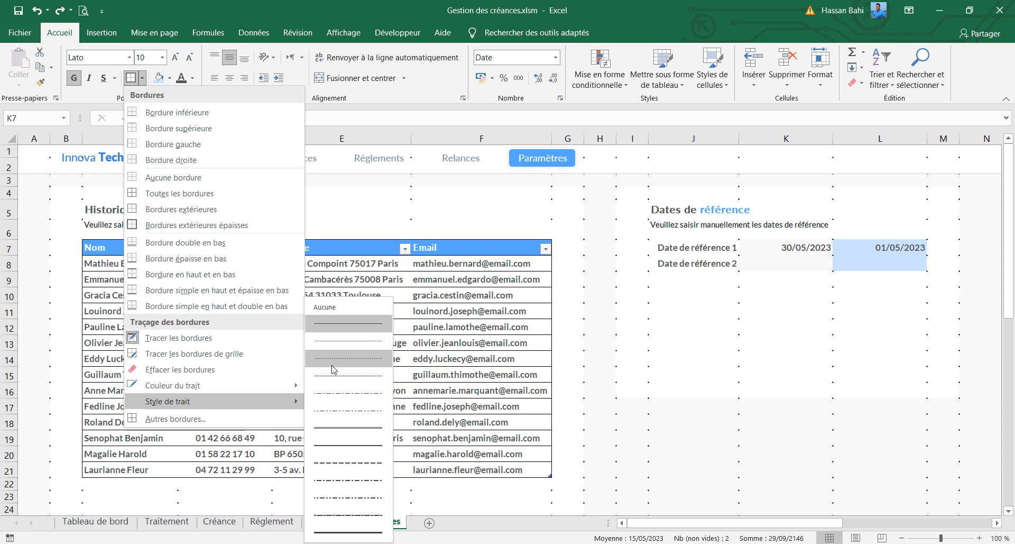
pyautogui.click(349, 447)
pyautogui.click(142, 79)
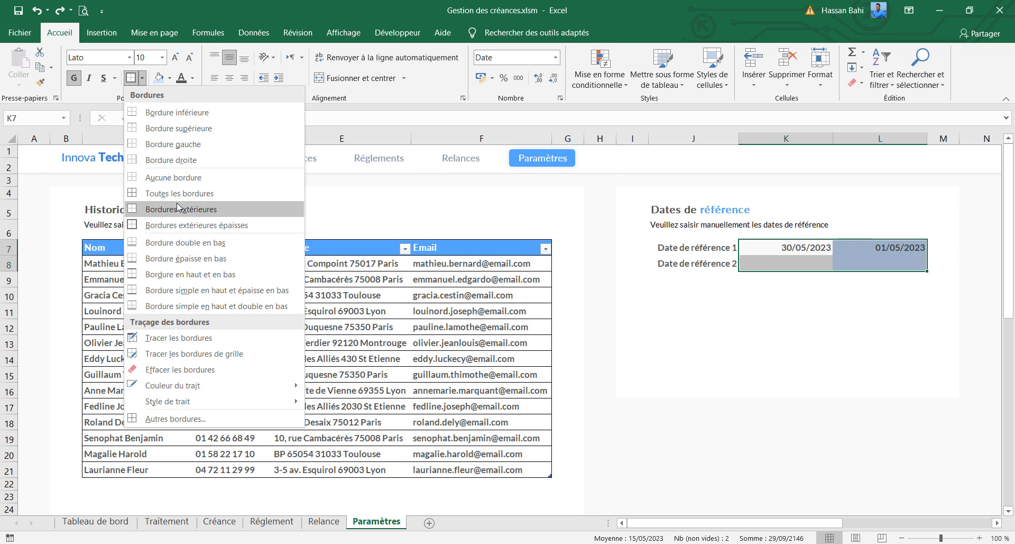
pyautogui.click(181, 209)
pyautogui.click(143, 79)
pyautogui.click(178, 194)
pyautogui.click(792, 284)
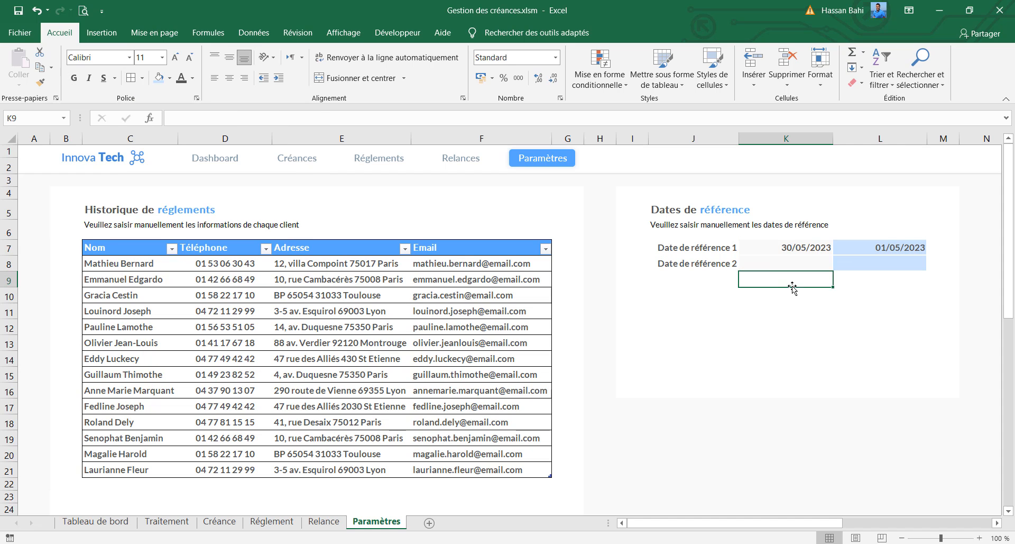
# Step: Shorten the white reference dates panel to end at row 13 by extending the grey background of row 17 up to row 14
pyautogui.click(773, 266)
pyautogui.click(872, 250)
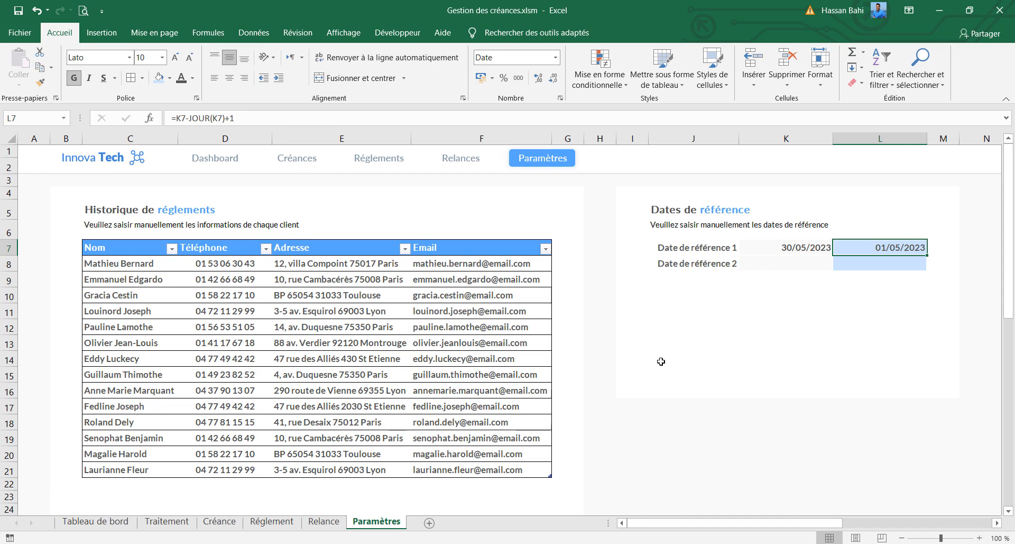
pyautogui.moveTo(623, 404); pyautogui.dragTo(948, 354)
pyautogui.click(875, 422)
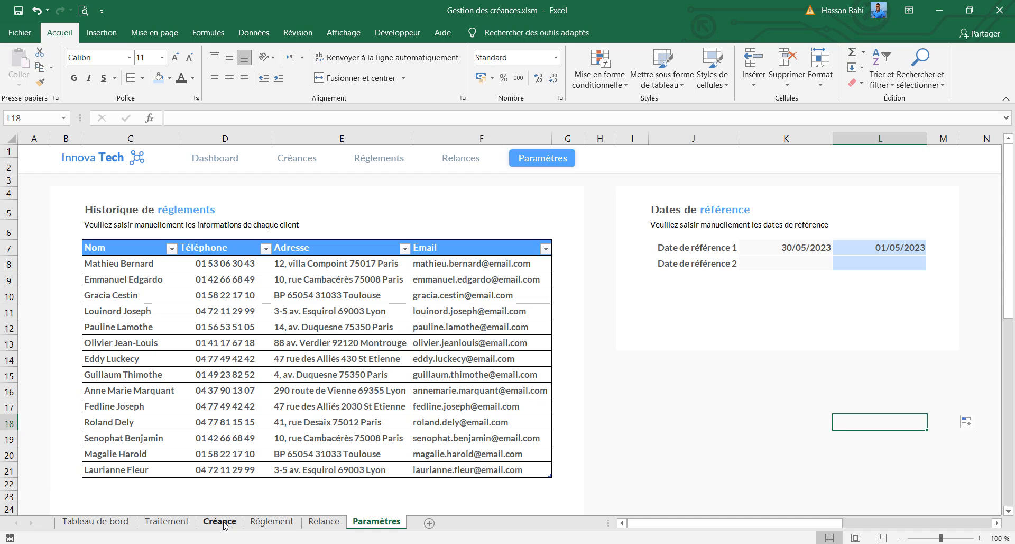
pyautogui.click(166, 522)
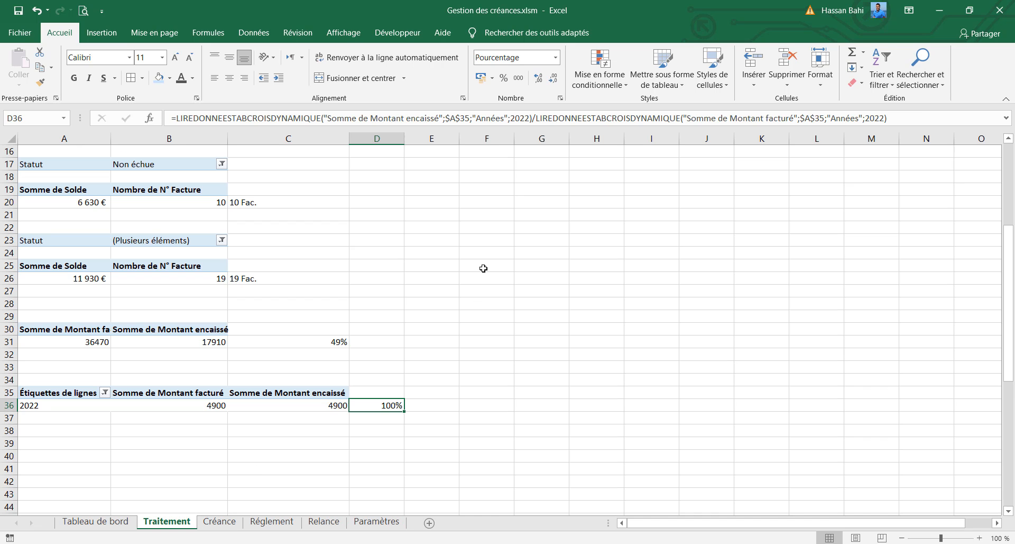
pyautogui.scroll(5, 646, 212)
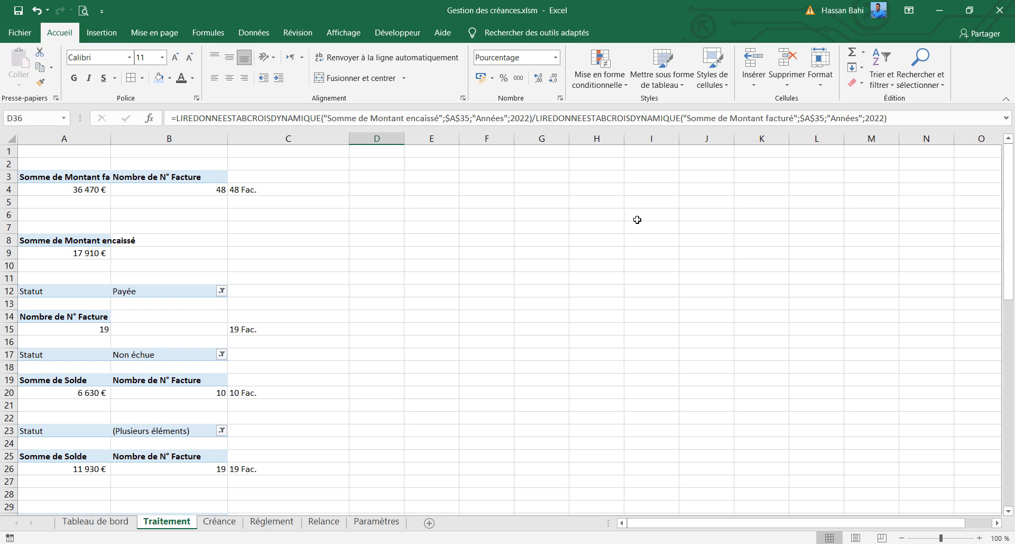
pyautogui.click(487, 176)
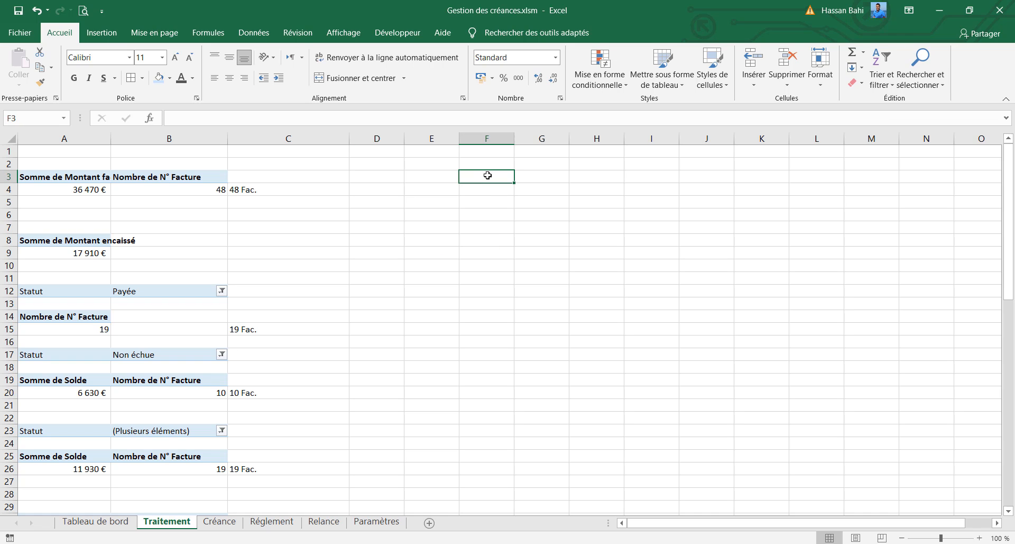
pyautogui.click(377, 118)
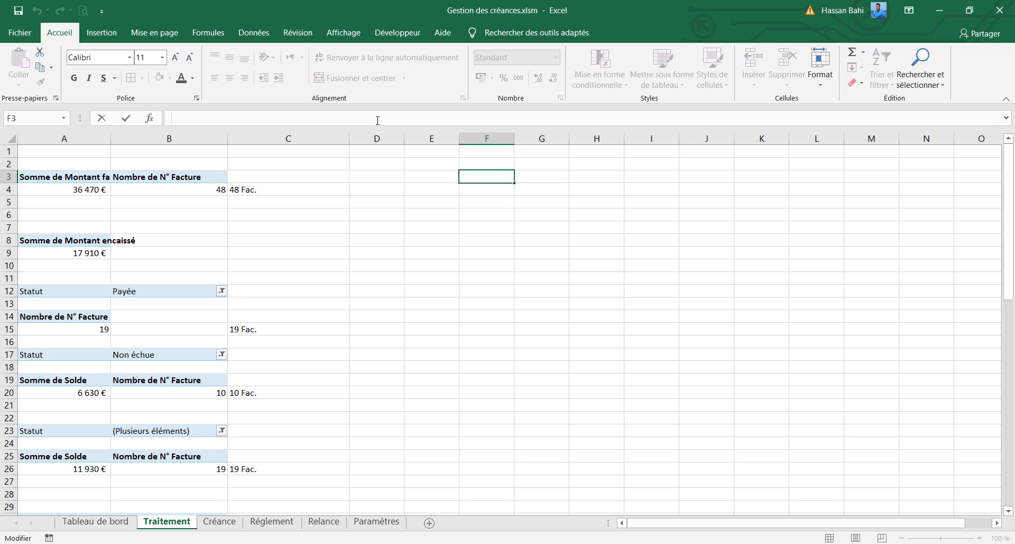
# Step: Move the Paramètres sheet to directly after the Traitement sheet
pyautogui.click(235, 526)
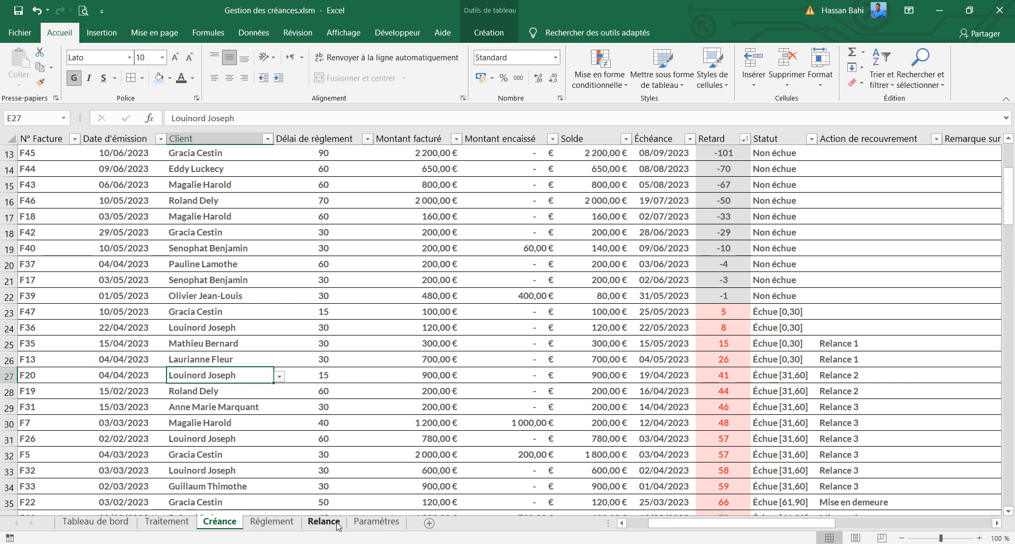
pyautogui.click(376, 522)
pyautogui.moveTo(194, 515); pyautogui.dragTo(203, 522)
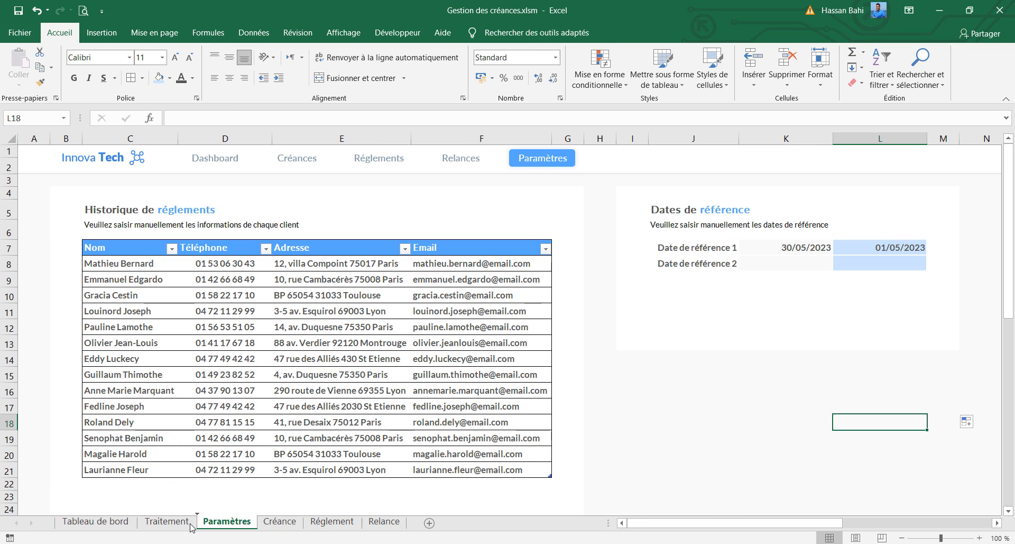
# Step: Name cell L7 on the Paramètres sheet "dateRef"
pyautogui.click(873, 248)
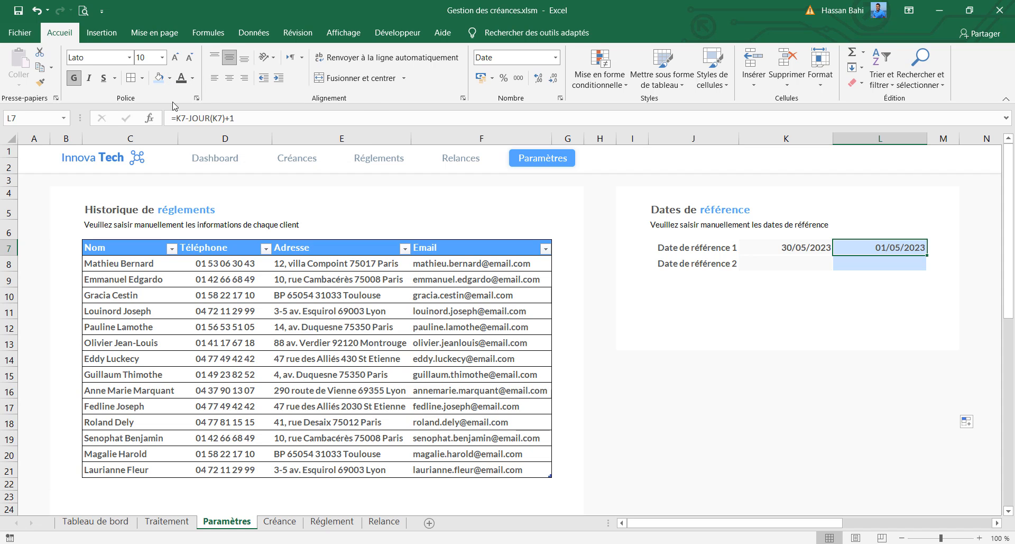
pyautogui.click(30, 112)
pyautogui.write('dateDr')
pyautogui.press('BackSpace')
pyautogui.press('BackSpace')
pyautogui.write('Ref')
pyautogui.press('Return')
pyautogui.click(881, 278)
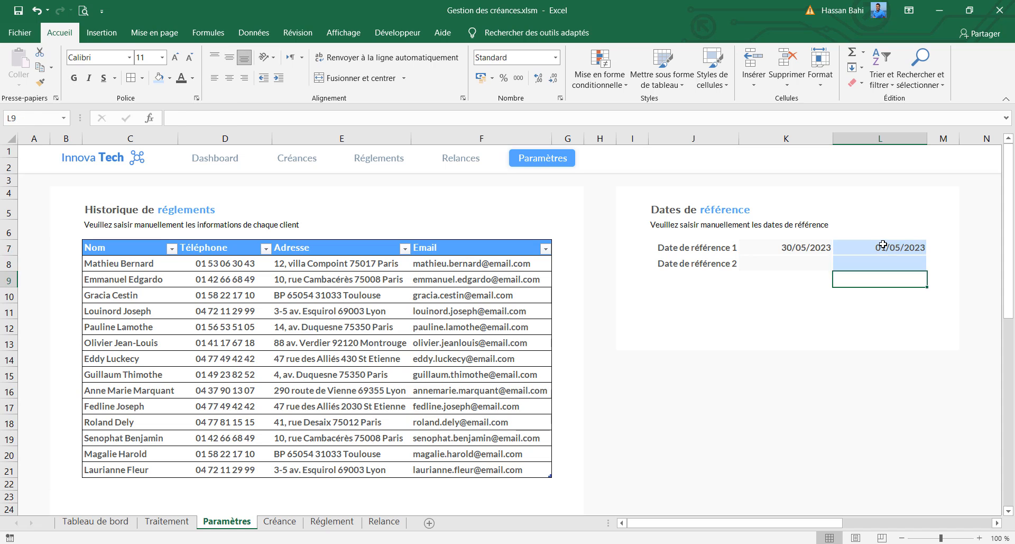
pyautogui.click(883, 245)
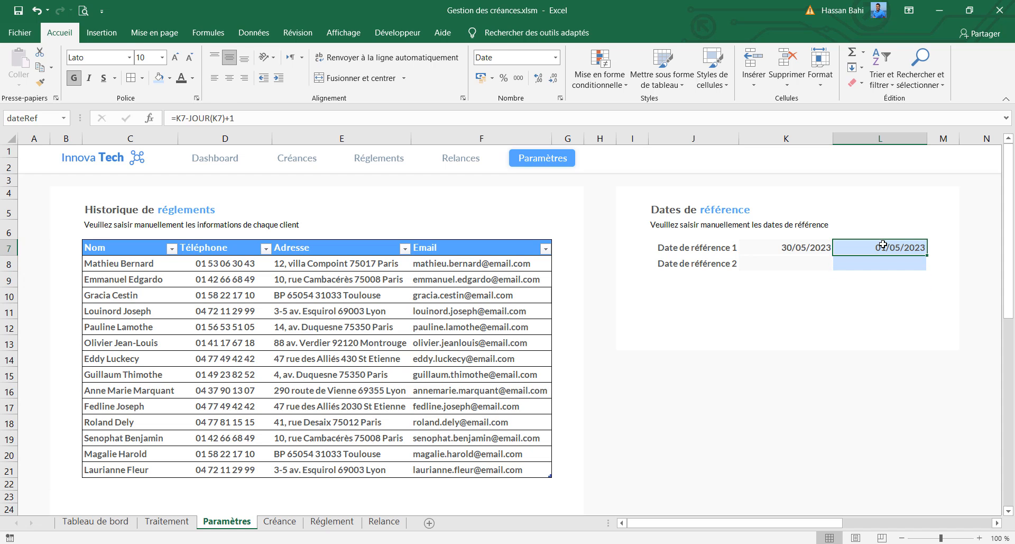
# Step: Set the font colour of the date cells K7:L8 to black
pyautogui.moveTo(786, 247); pyautogui.dragTo(857, 267)
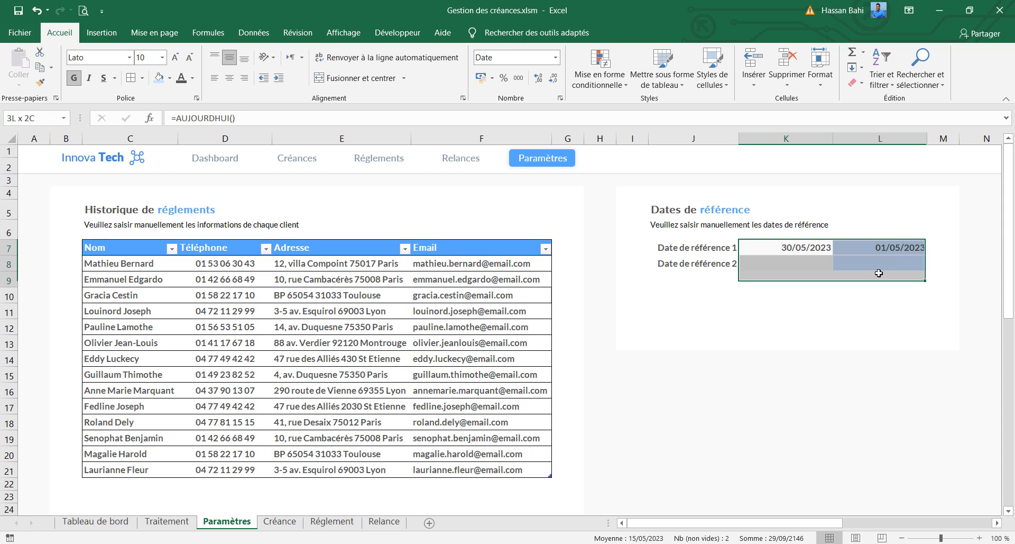
pyautogui.click(191, 79)
pyautogui.click(191, 124)
pyautogui.click(866, 343)
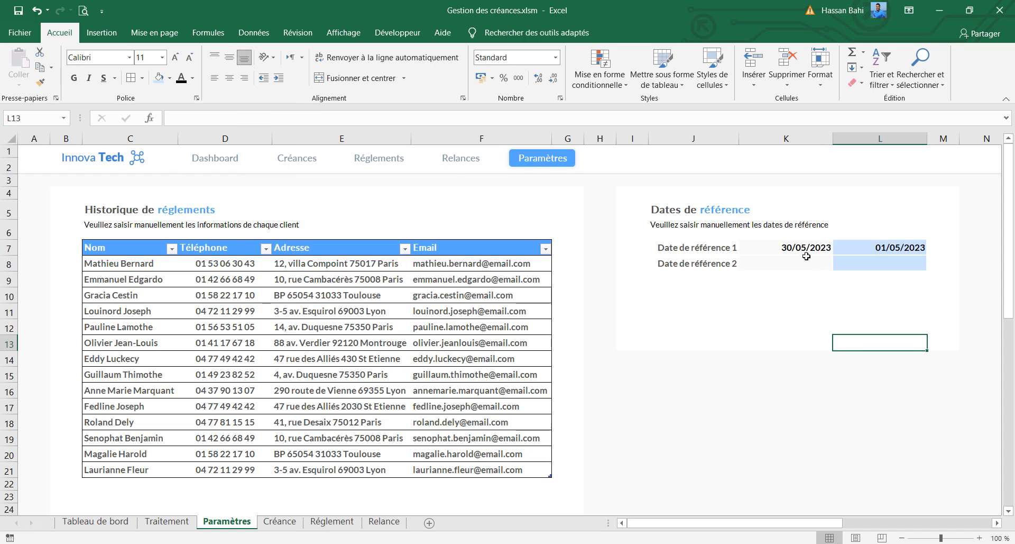
# Step: On the Traitement sheet, enter the formula =MOIS.DECALER(dateRef;-5) in cell F3
pyautogui.click(880, 251)
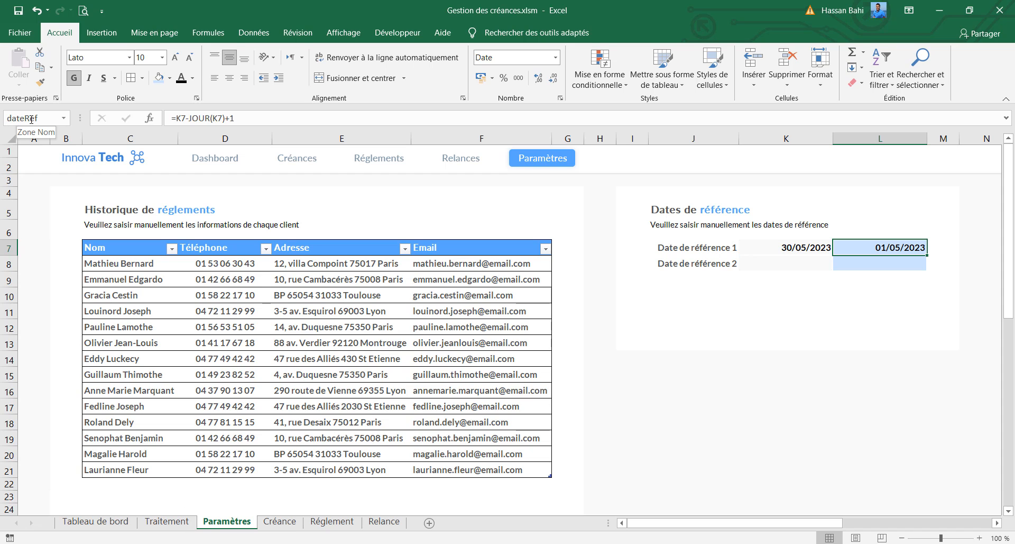
pyautogui.click(185, 521)
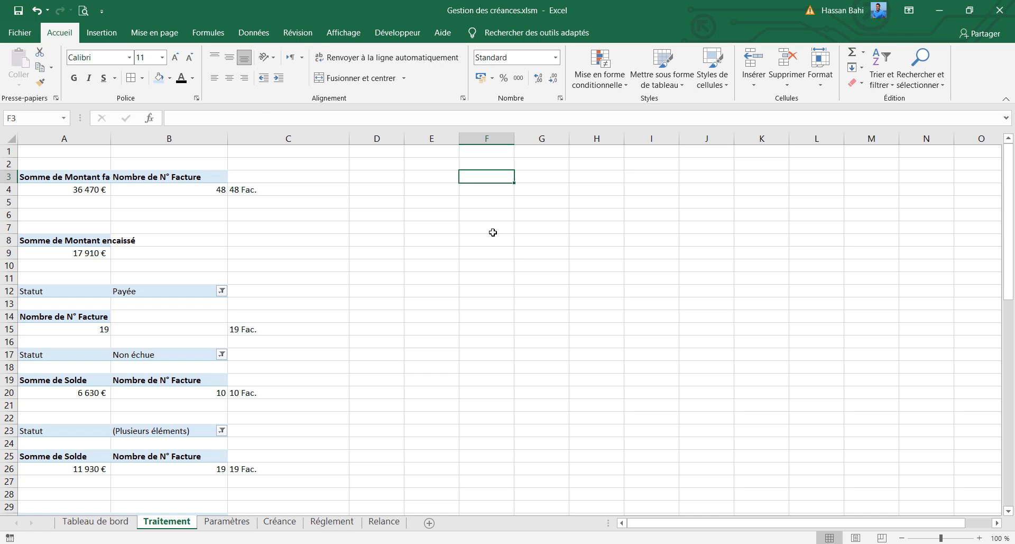
pyautogui.click(261, 118)
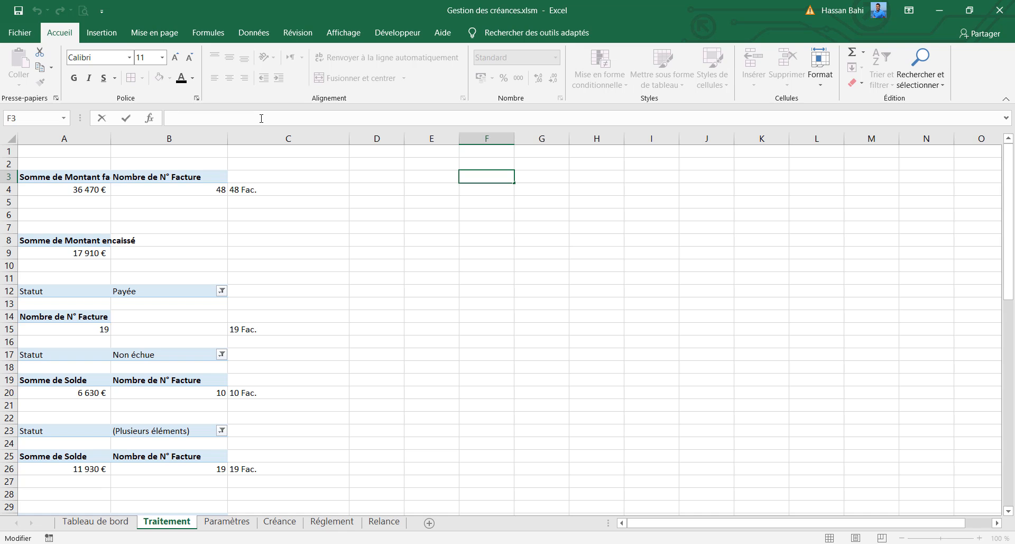
pyautogui.write('=mois')
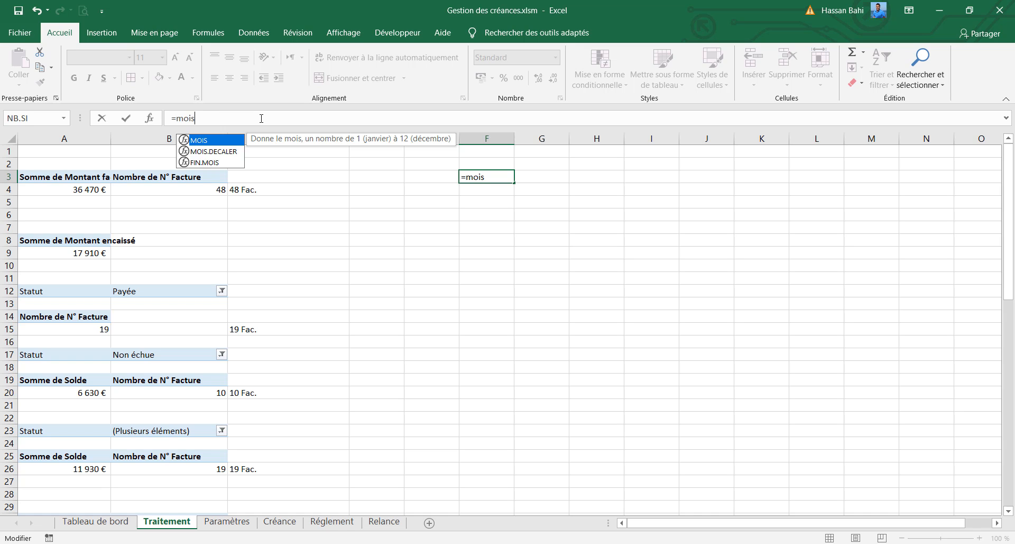
pyautogui.write('.')
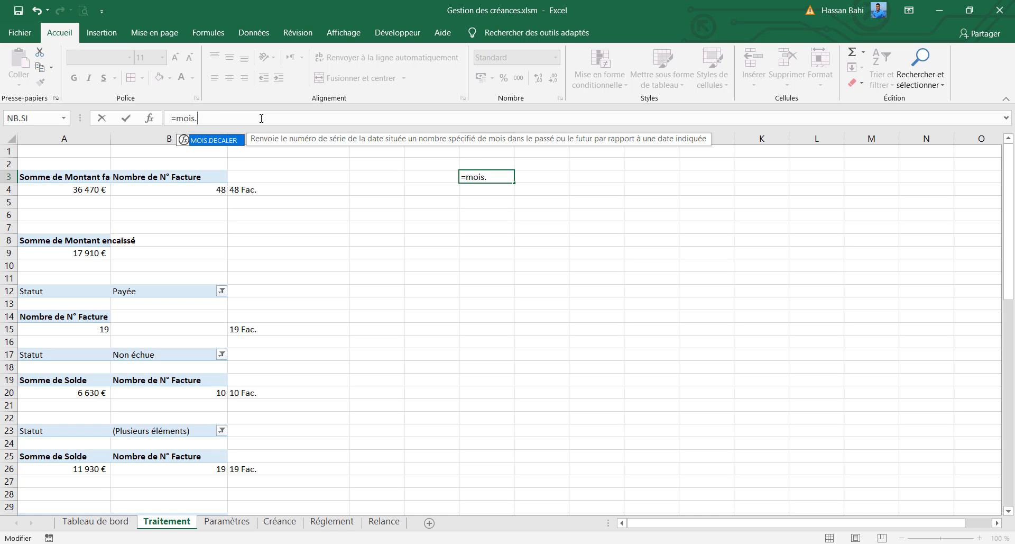
pyautogui.write('e')
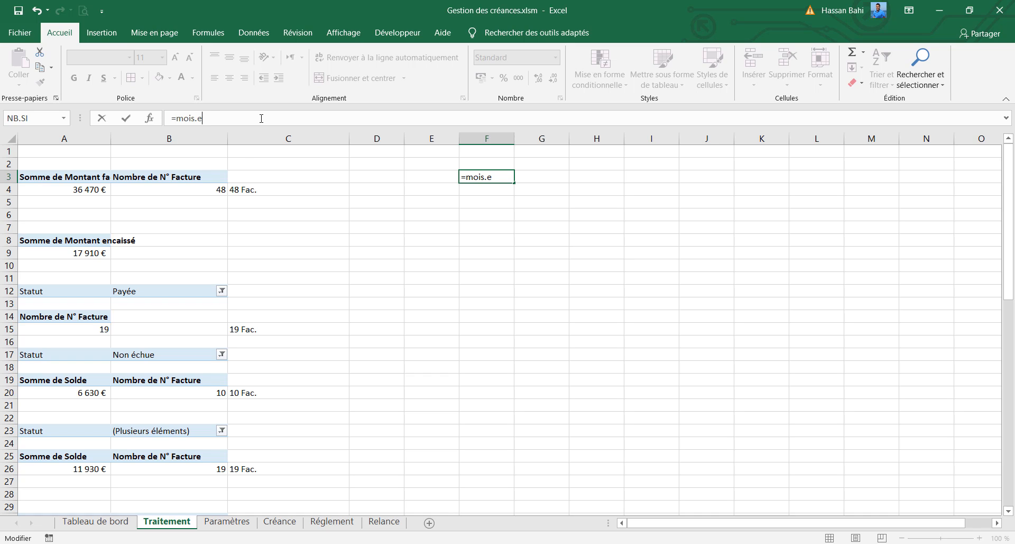
pyautogui.press('BackSpace')
pyautogui.write('de')
pyautogui.press('Tab')
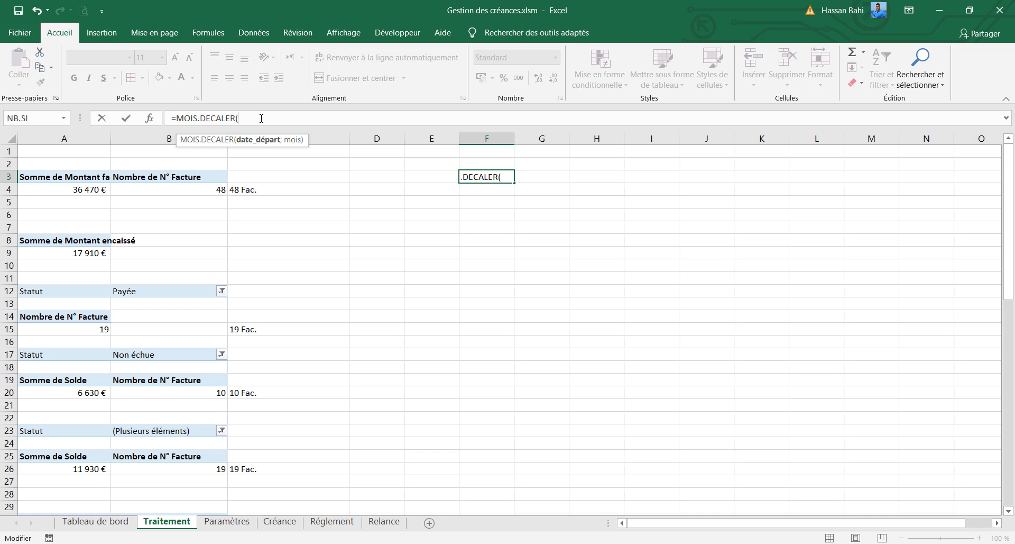
pyautogui.write('dat')
pyautogui.press('Down')
pyautogui.press('Down')
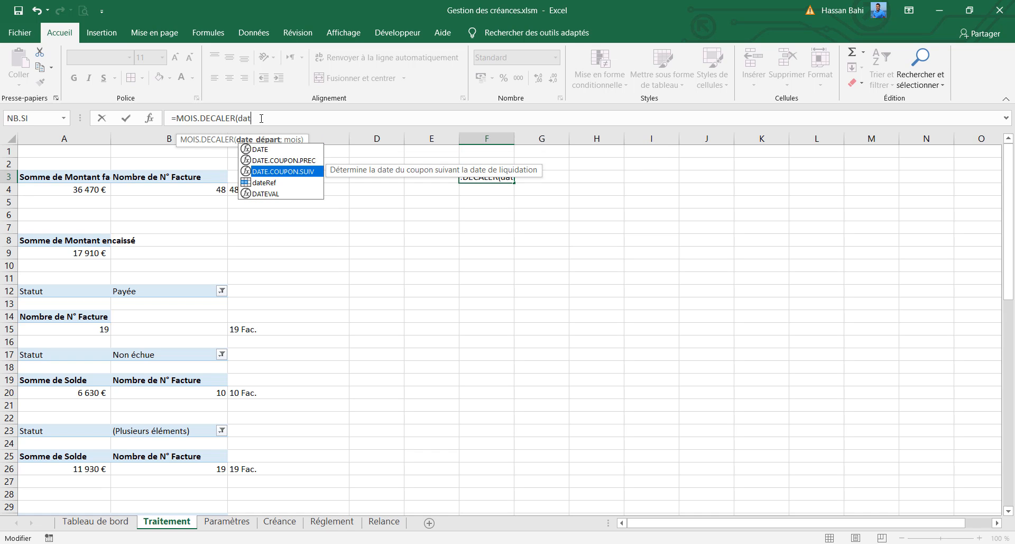
pyautogui.press('Down')
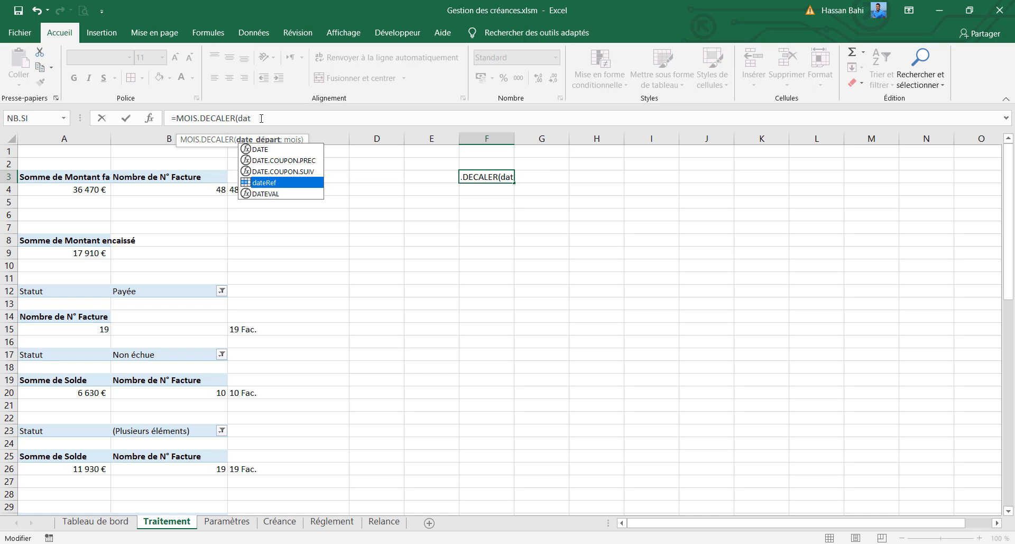
pyautogui.press('Tab')
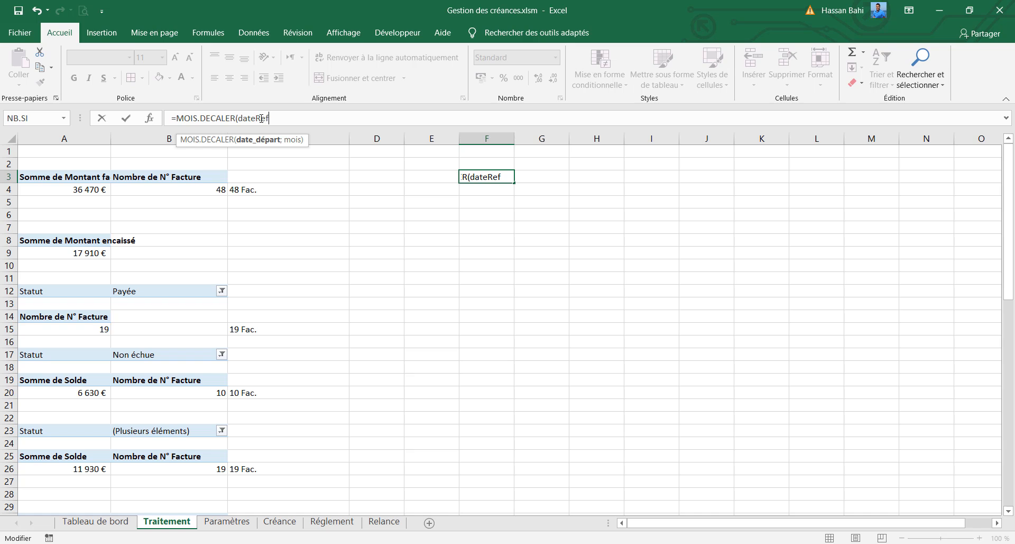
pyautogui.write(';-5)')
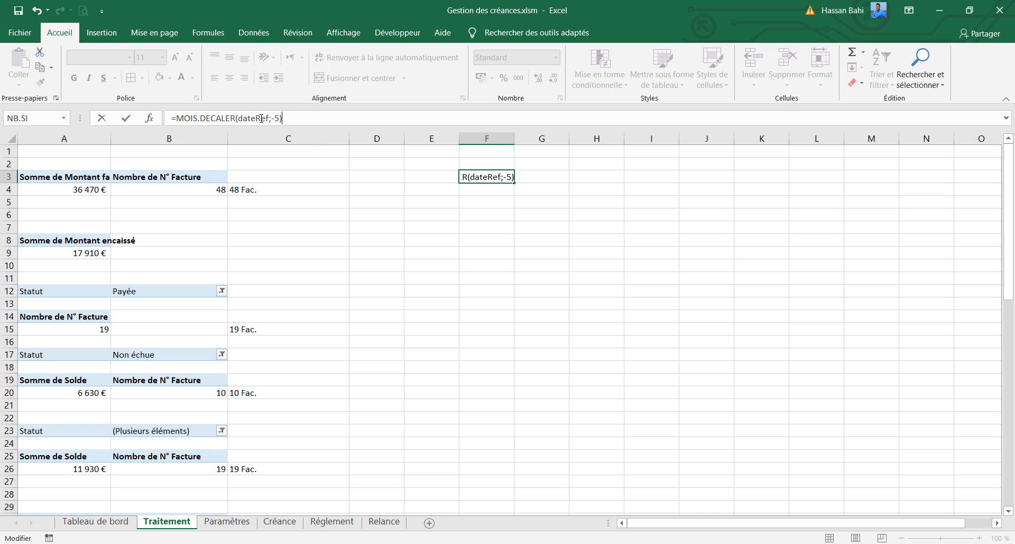
pyautogui.press('Return')
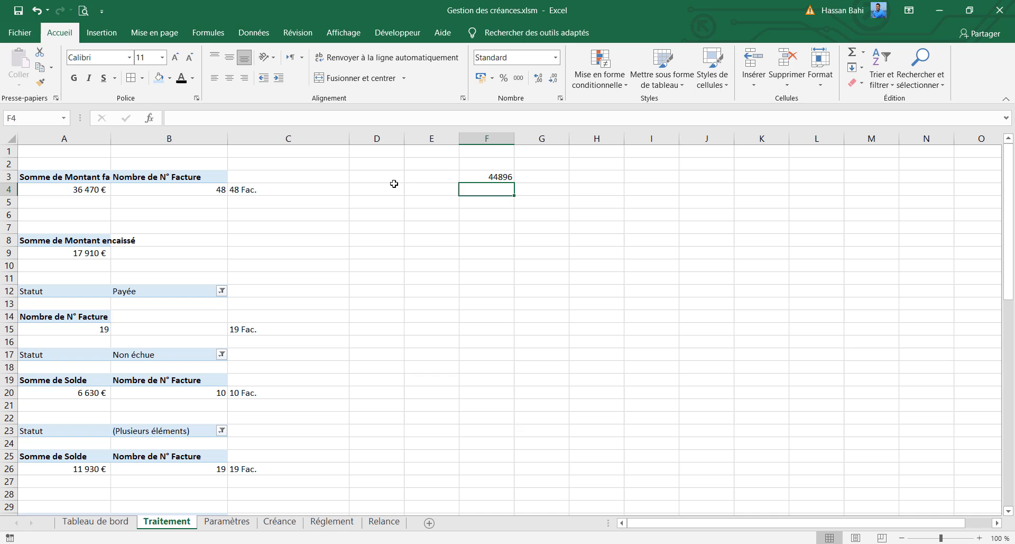
# Step: Format cell F3 as a short date (Date courte)
pyautogui.click(488, 176)
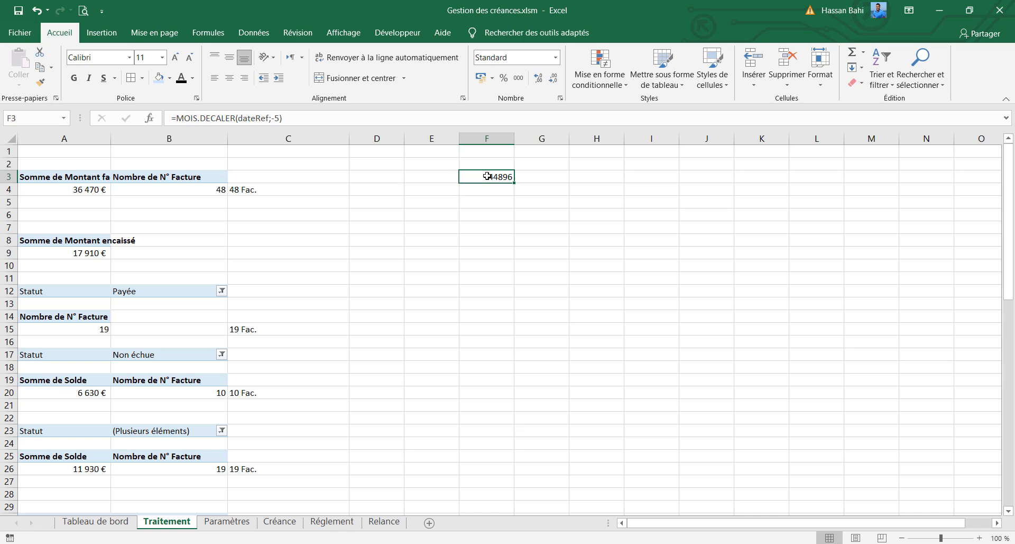
pyautogui.click(557, 59)
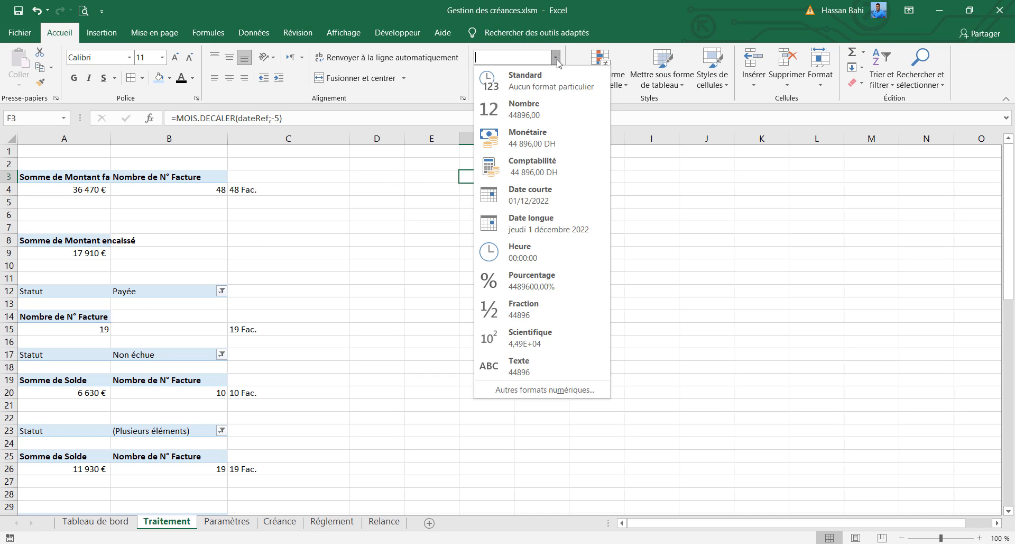
pyautogui.click(557, 61)
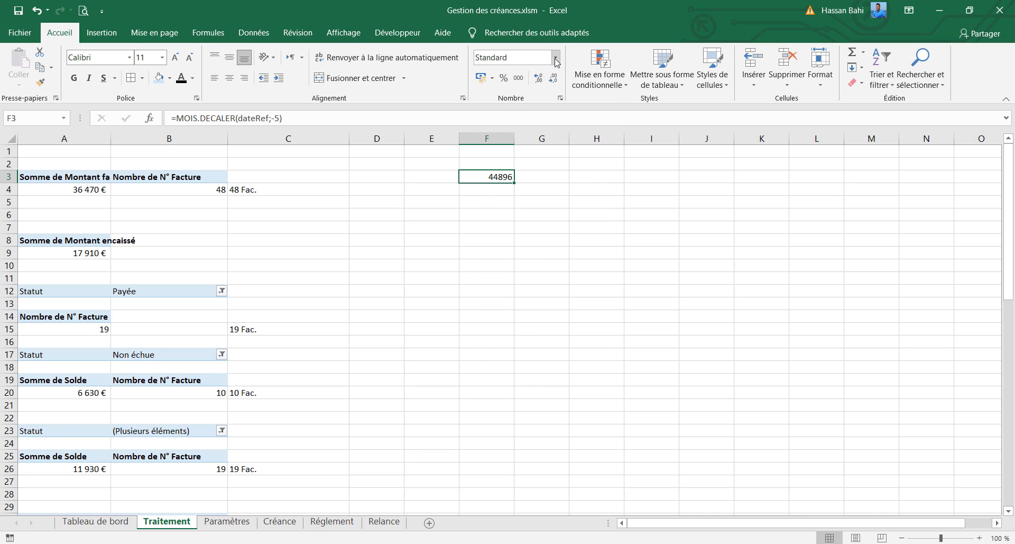
pyautogui.click(555, 62)
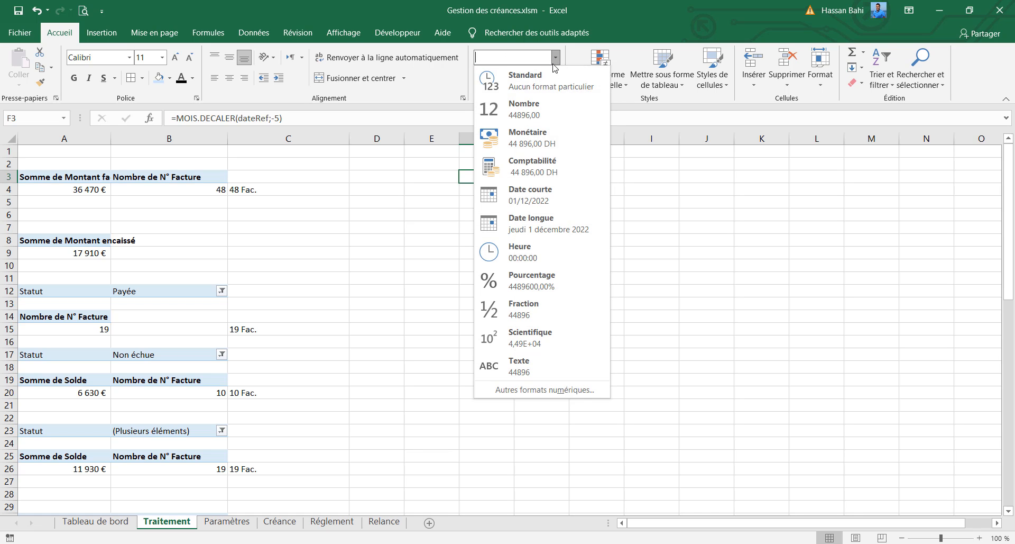
pyautogui.click(545, 193)
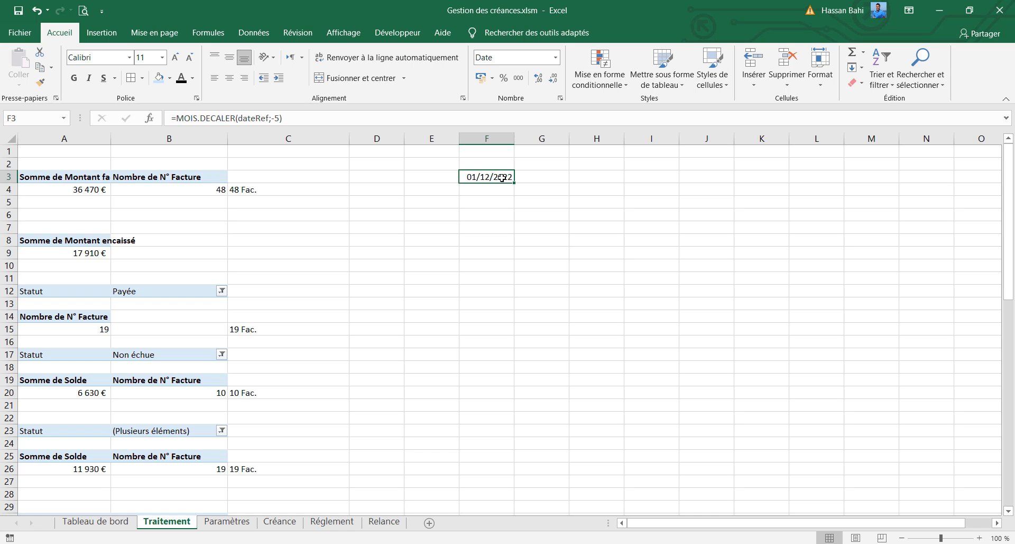
# Step: Apply the custom number format mmm"-"aa to cell F3 to show the abbreviated month and two-digit year
pyautogui.click(555, 61)
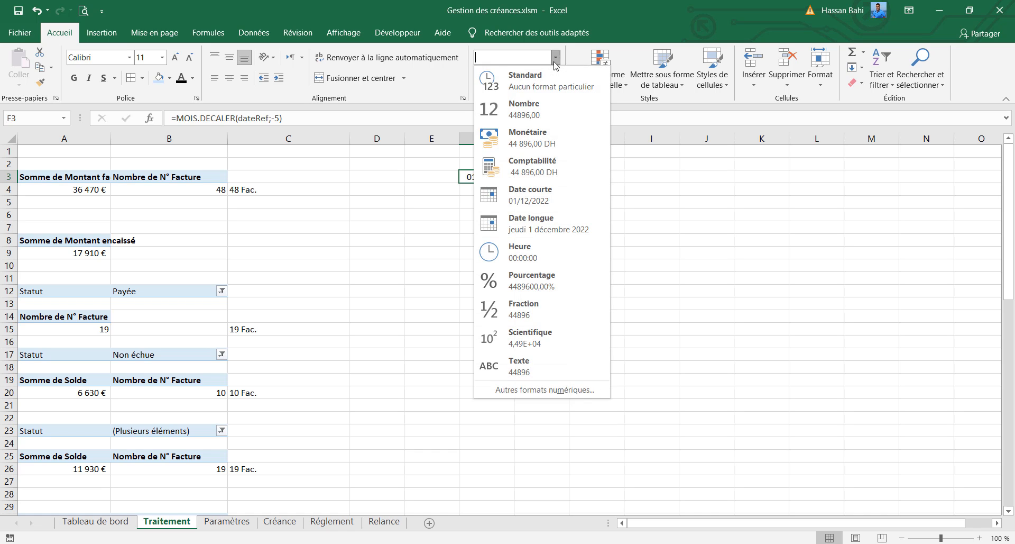
pyautogui.click(549, 391)
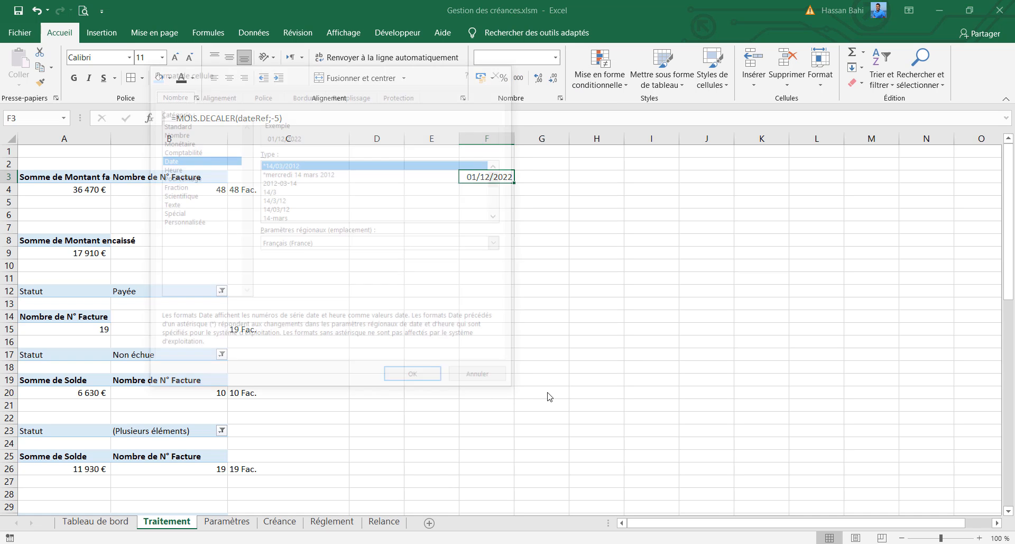
pyautogui.click(173, 223)
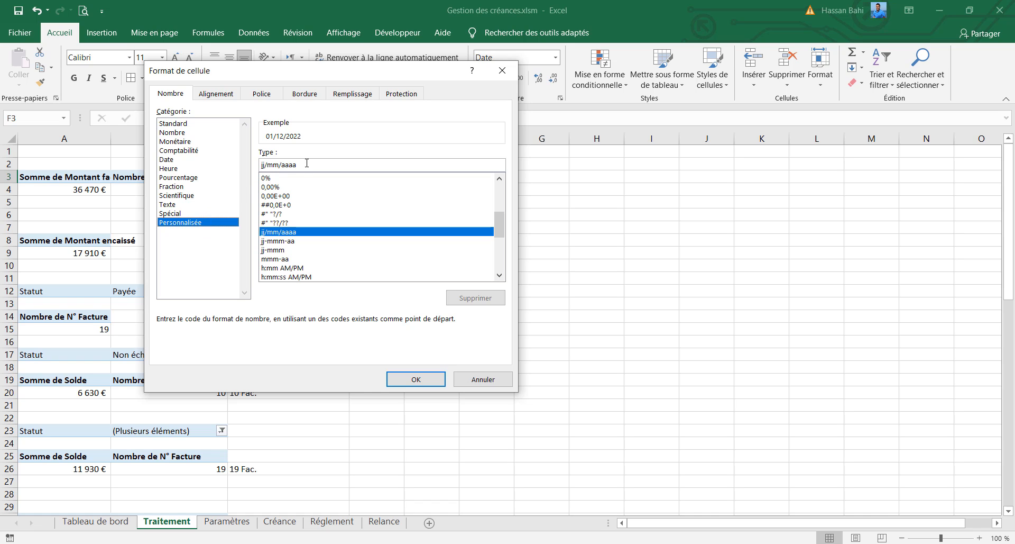
pyautogui.moveTo(311, 164); pyautogui.dragTo(260, 161)
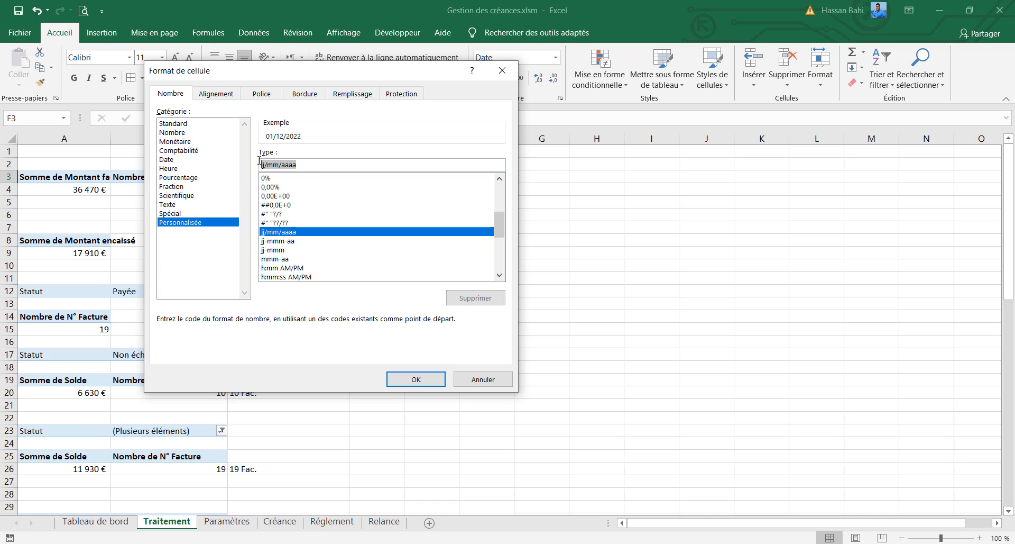
pyautogui.write('m')
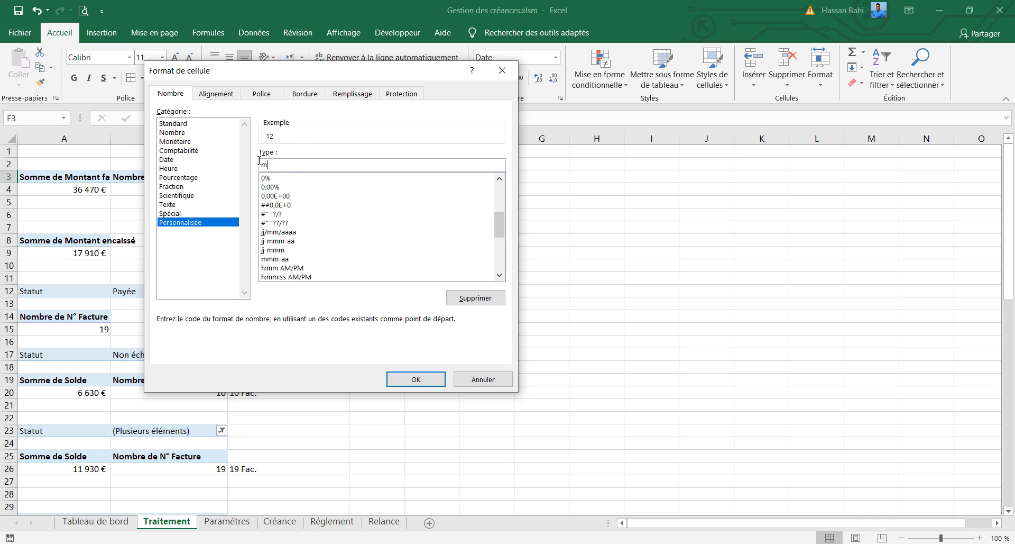
pyautogui.write('mmm')
pyautogui.press('BackSpace')
pyautogui.press('BackSpace')
pyautogui.press('BackSpace')
pyautogui.press('BackSpace')
pyautogui.write('mmm')
pyautogui.write('"-"aa')
pyautogui.click(416, 380)
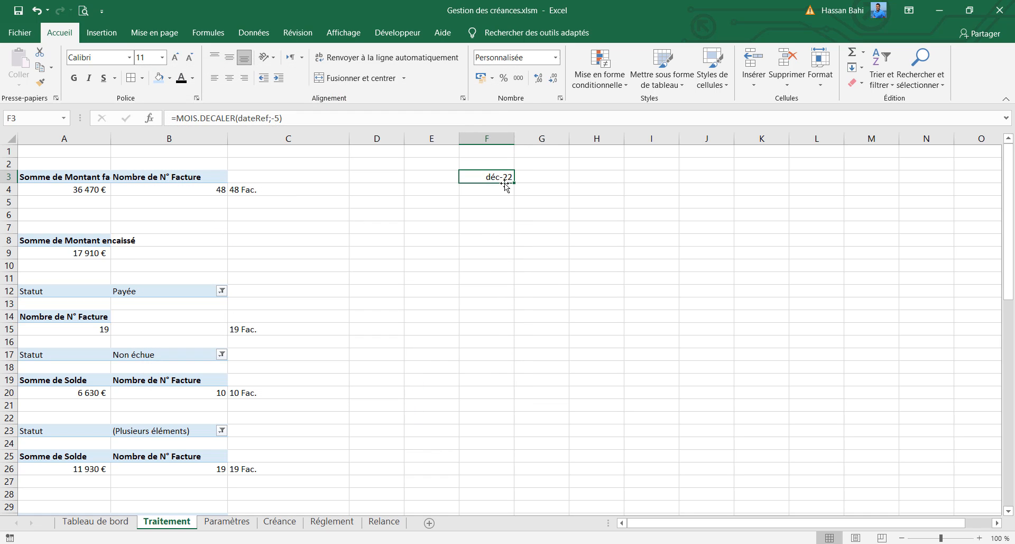
# Step: Fill the F3 formula down to F8 and change the month offset in F4 to -4
pyautogui.moveTo(514, 183); pyautogui.dragTo(509, 248)
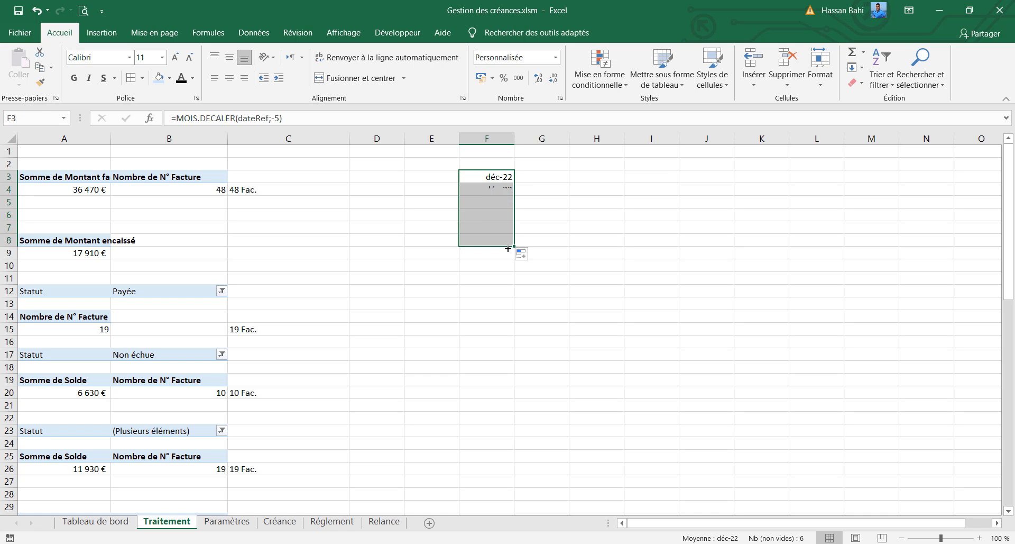
pyautogui.click(496, 189)
pyautogui.click(274, 119)
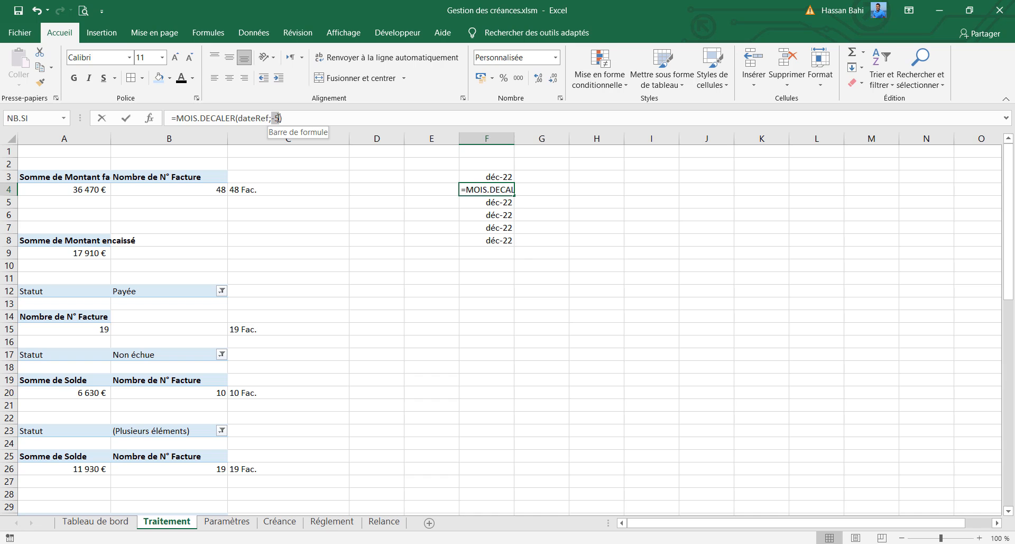
pyautogui.write('-')
pyautogui.press('Return')
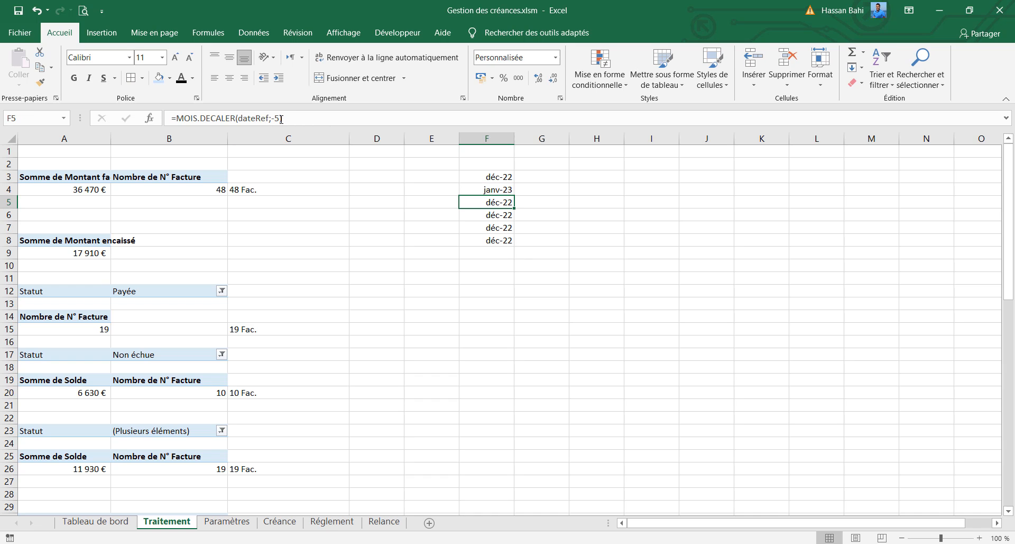
# Step: Change the MOIS.DECALER month offset to -3 in F5 and to -2 in F6
pyautogui.click(277, 117)
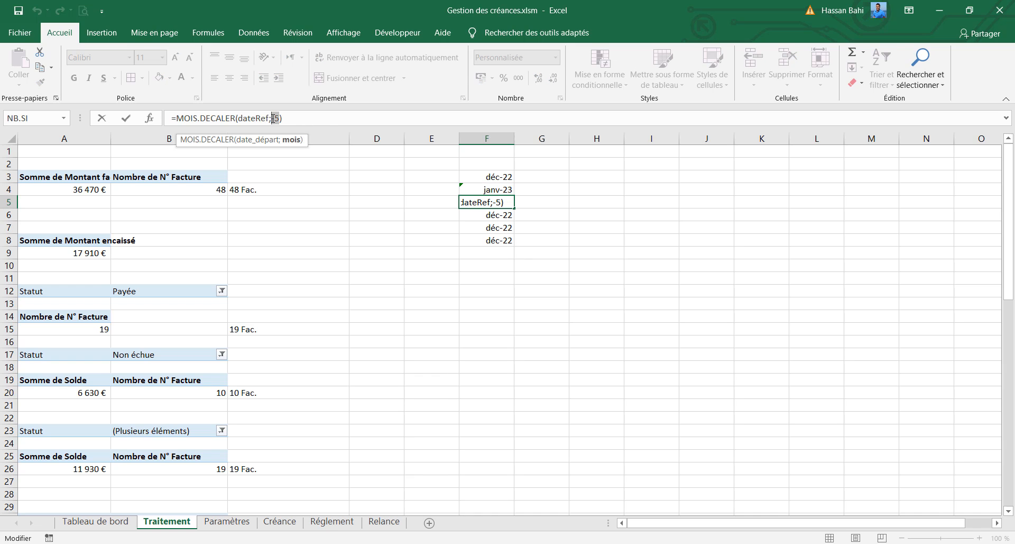
pyautogui.press('BackSpace')
pyautogui.write('4')
pyautogui.press('Return')
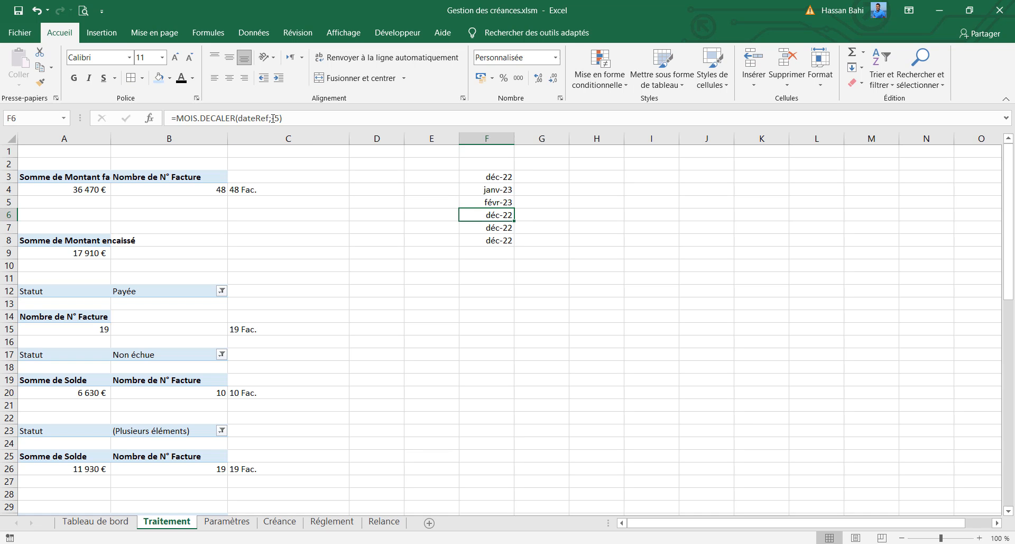
pyautogui.click(279, 117)
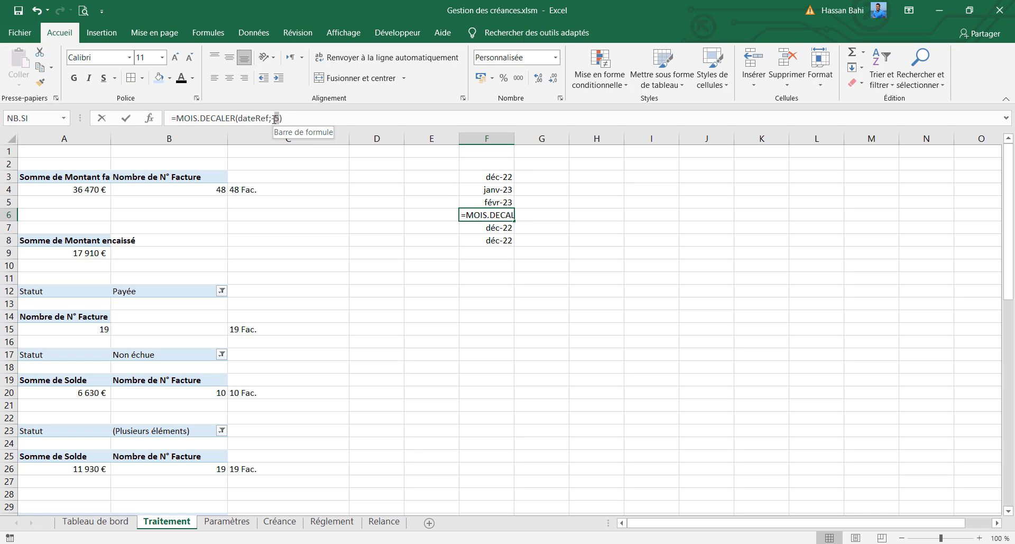
pyautogui.press('BackSpace')
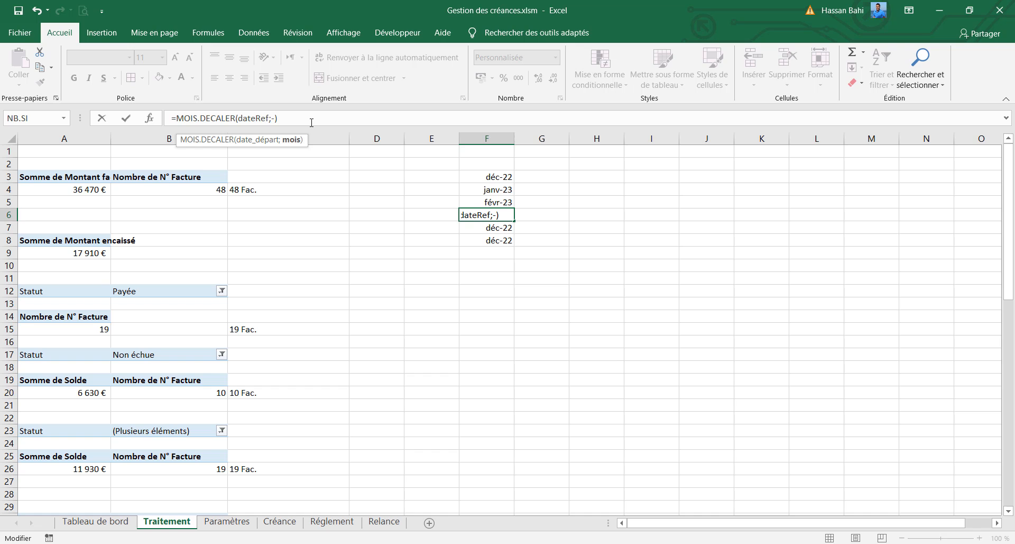
pyautogui.write('3')
pyautogui.press('Return')
# Step: Change the MOIS.DECALER month offset to -1 in F7 and to 0 in F8
pyautogui.click(278, 118)
pyautogui.press('BackSpace')
pyautogui.write('1')
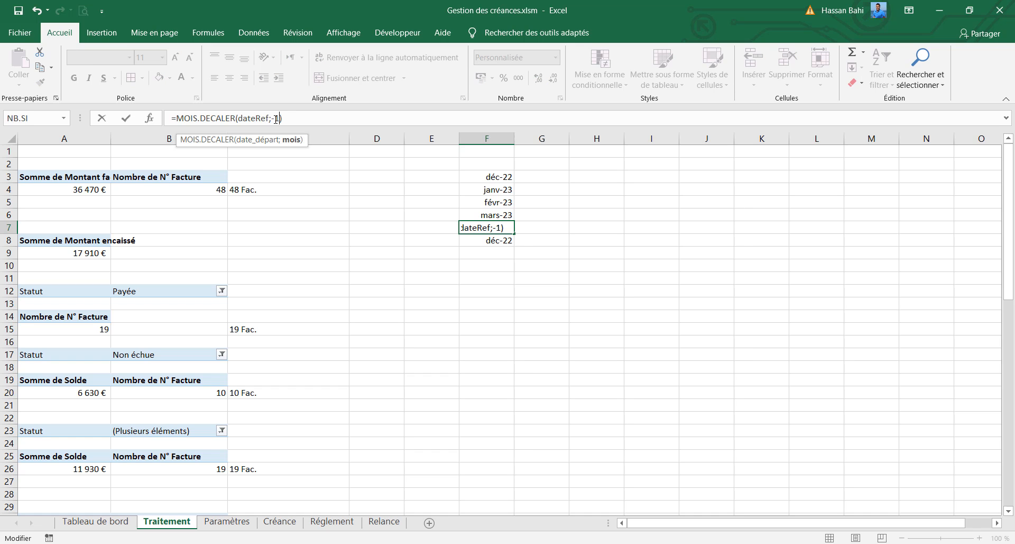
pyautogui.press('Return')
pyautogui.click(272, 119)
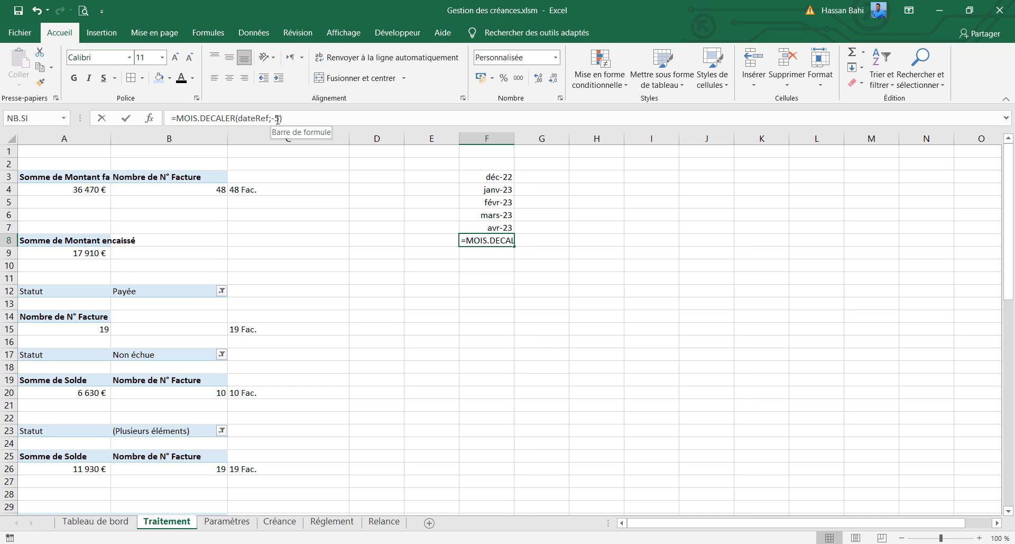
pyautogui.doubleClick(278, 119)
pyautogui.press('BackSpace')
pyautogui.press('BackSpace')
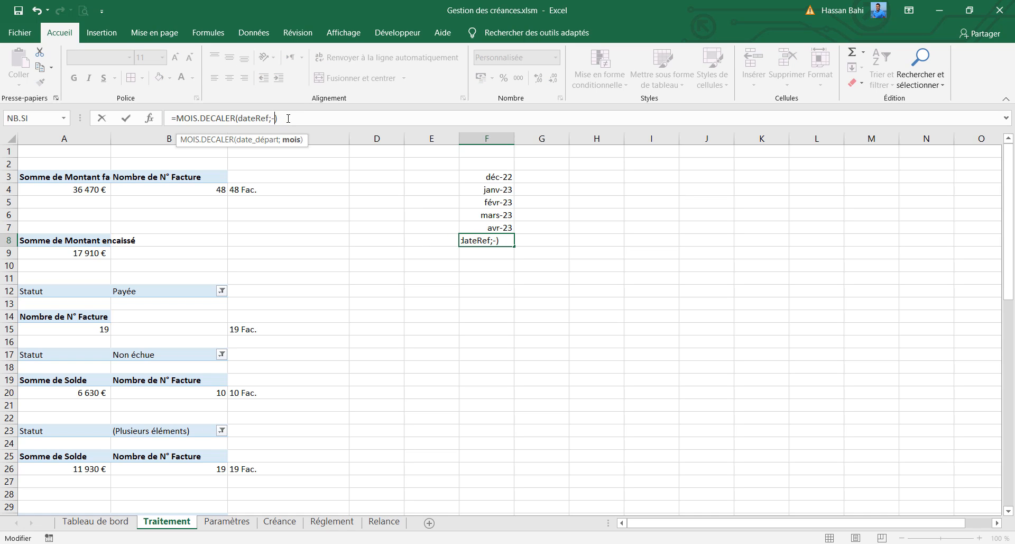
pyautogui.write('0')
pyautogui.press('Return')
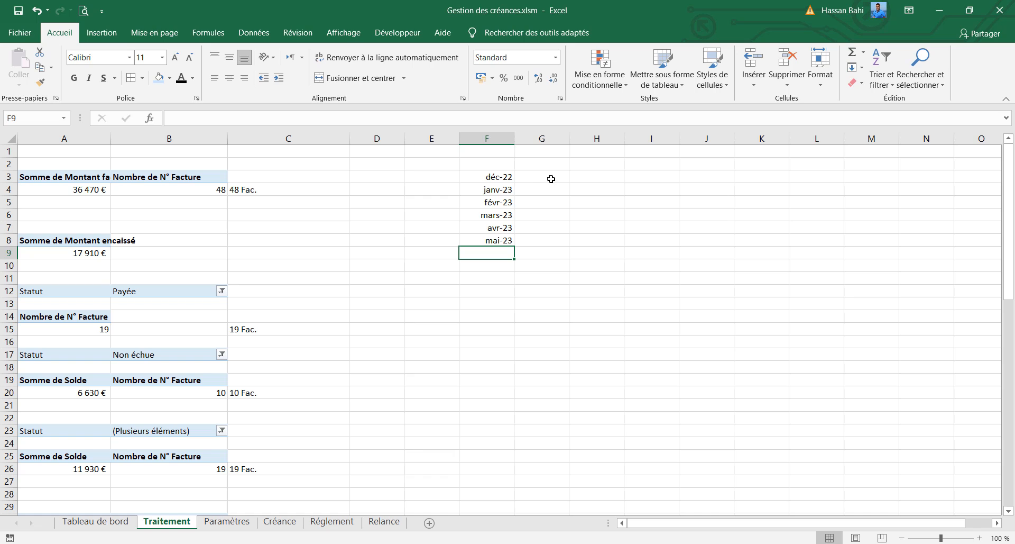
# Step: Fill the month cells F3:F8 with light grey and apply the current border setting to them
pyautogui.moveTo(488, 176); pyautogui.dragTo(490, 241)
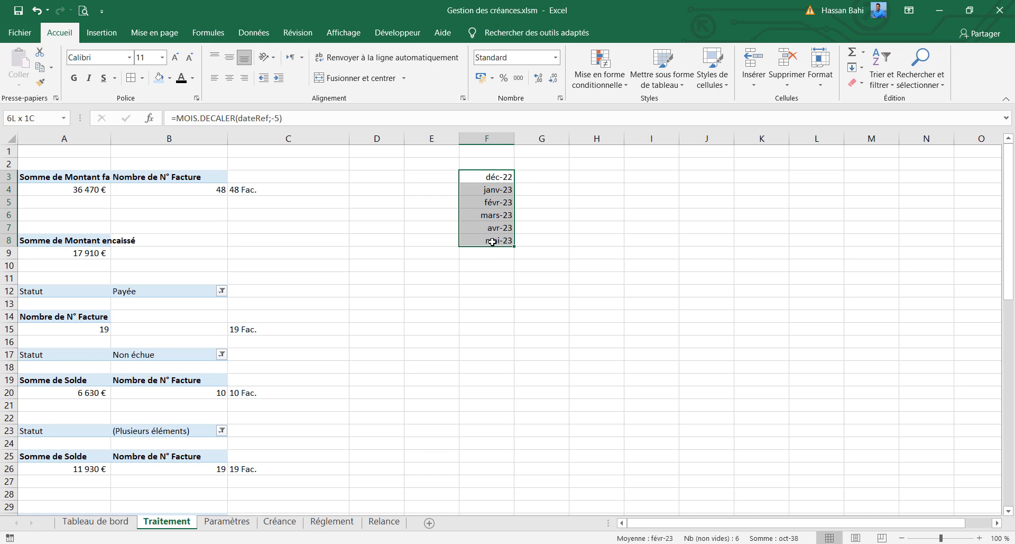
pyautogui.click(194, 82)
pyautogui.click(194, 82)
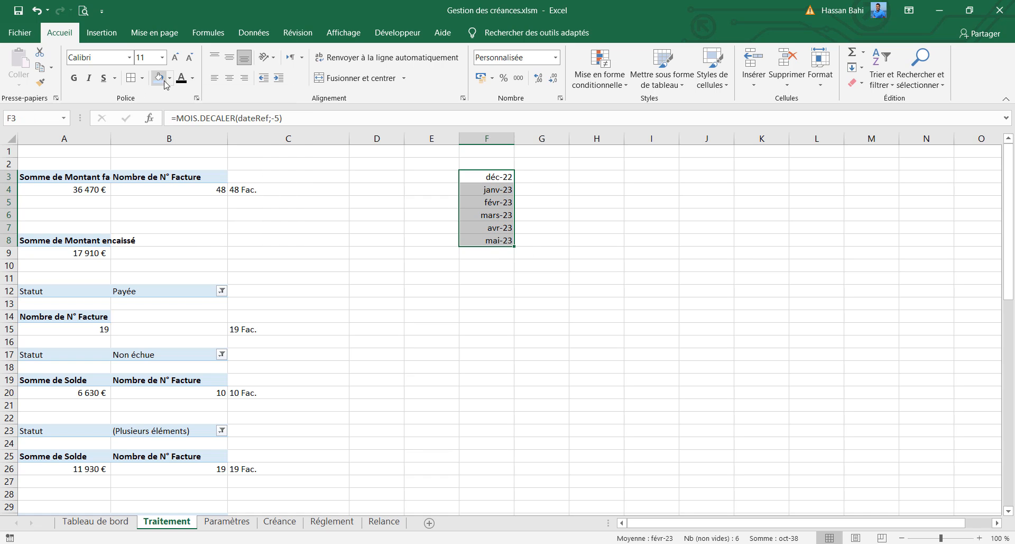
pyautogui.click(169, 78)
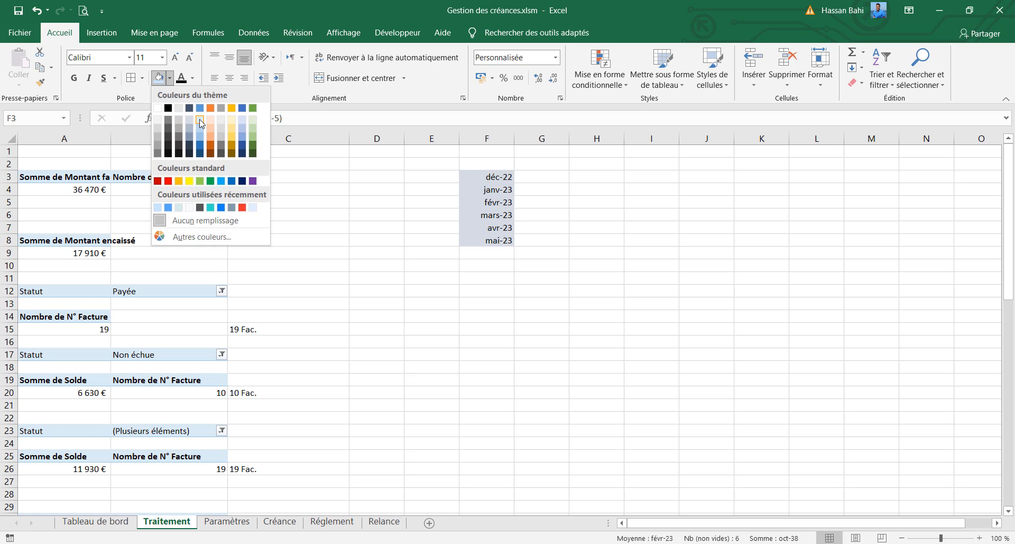
pyautogui.click(158, 126)
pyautogui.click(130, 82)
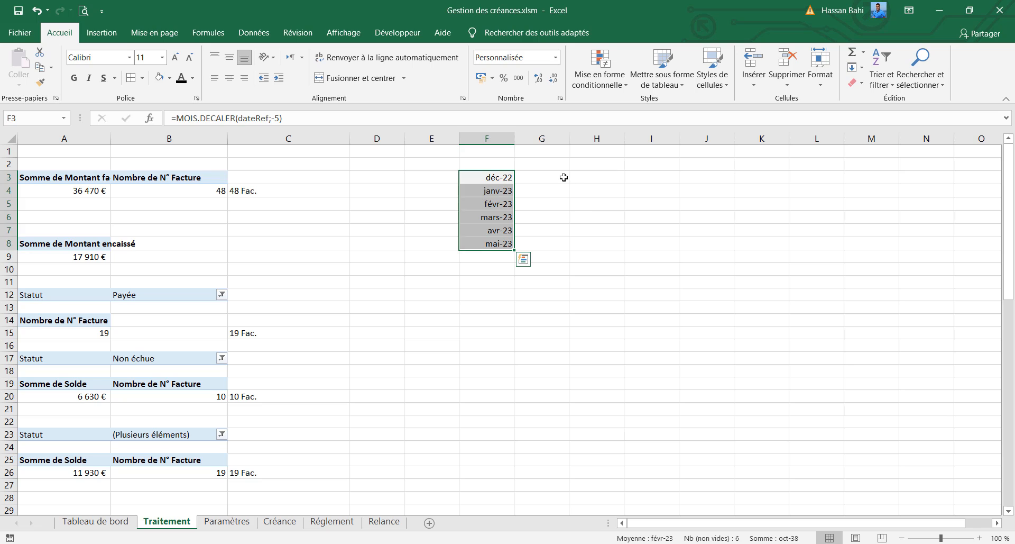
# Step: Enter the header CA in cell G2 and fill it with light blue
pyautogui.click(559, 179)
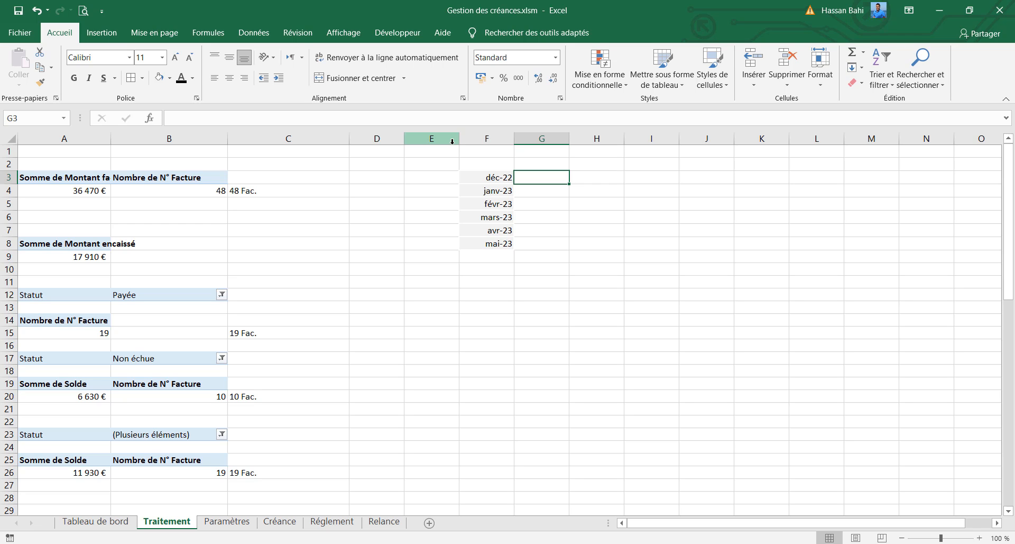
pyautogui.click(528, 163)
pyautogui.write('CA')
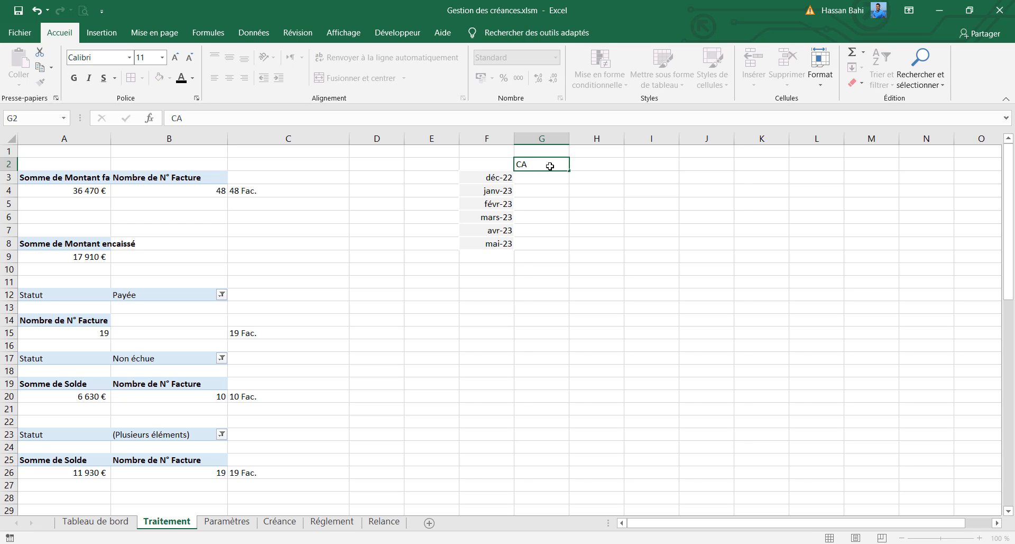
pyautogui.press('Return')
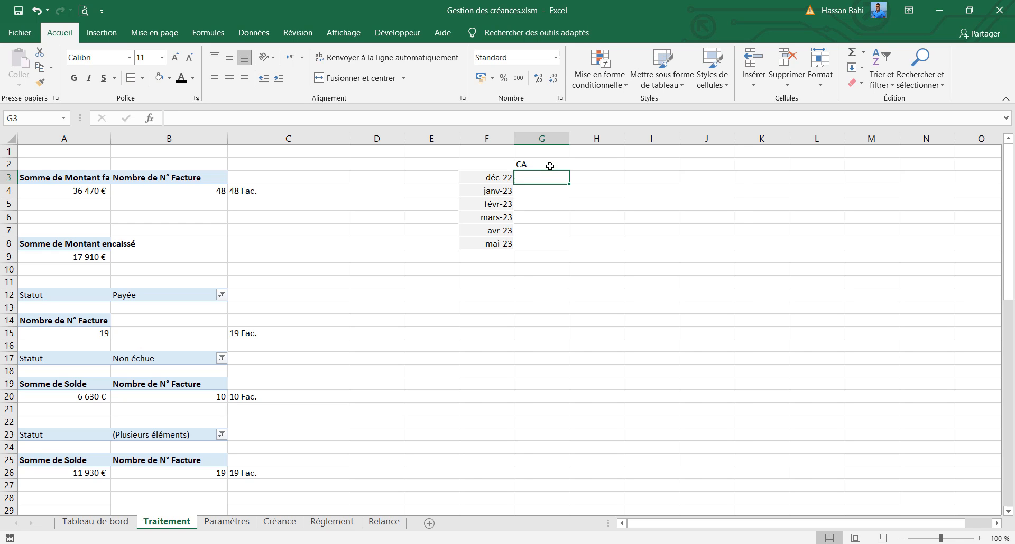
pyautogui.click(550, 166)
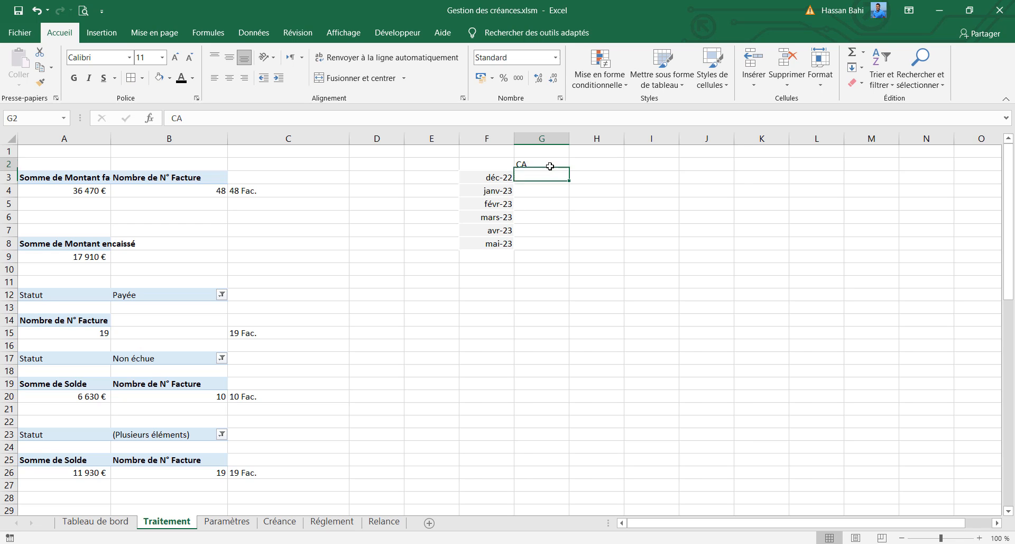
pyautogui.click(194, 78)
pyautogui.click(169, 78)
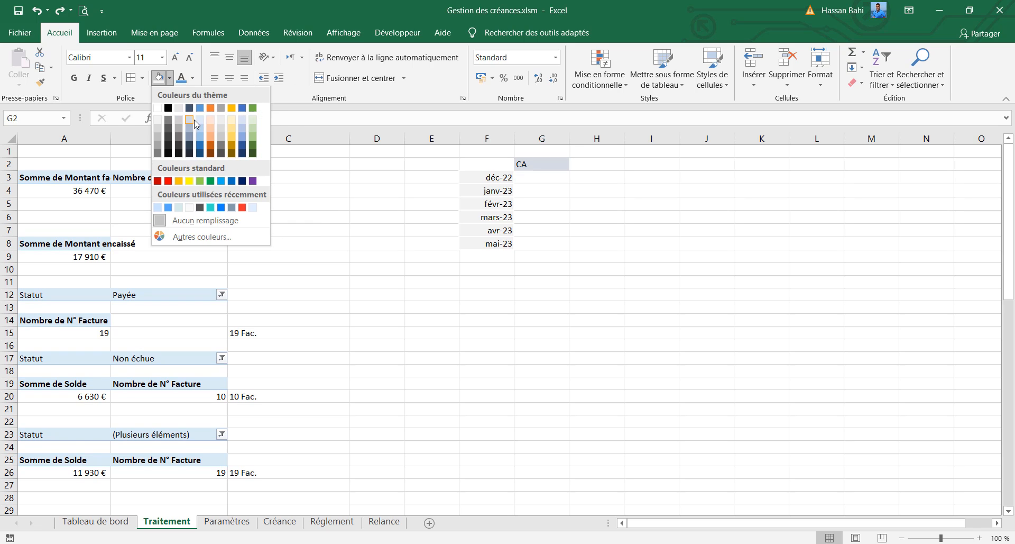
pyautogui.click(193, 121)
pyautogui.click(536, 178)
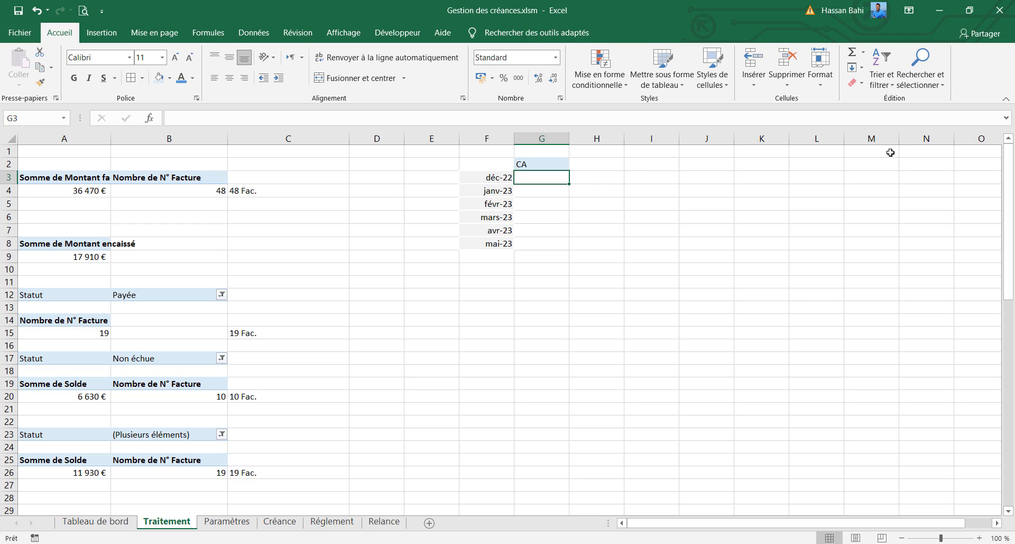
# Step: Enter the header "nbr de jours" in cell M2 and fill it with light green
pyautogui.click(878, 164)
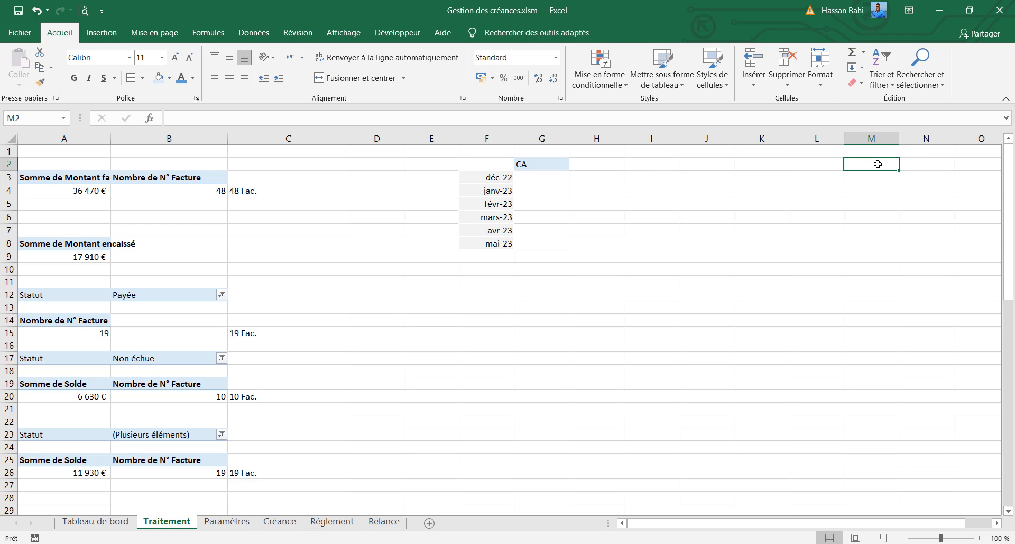
pyautogui.write('nbr')
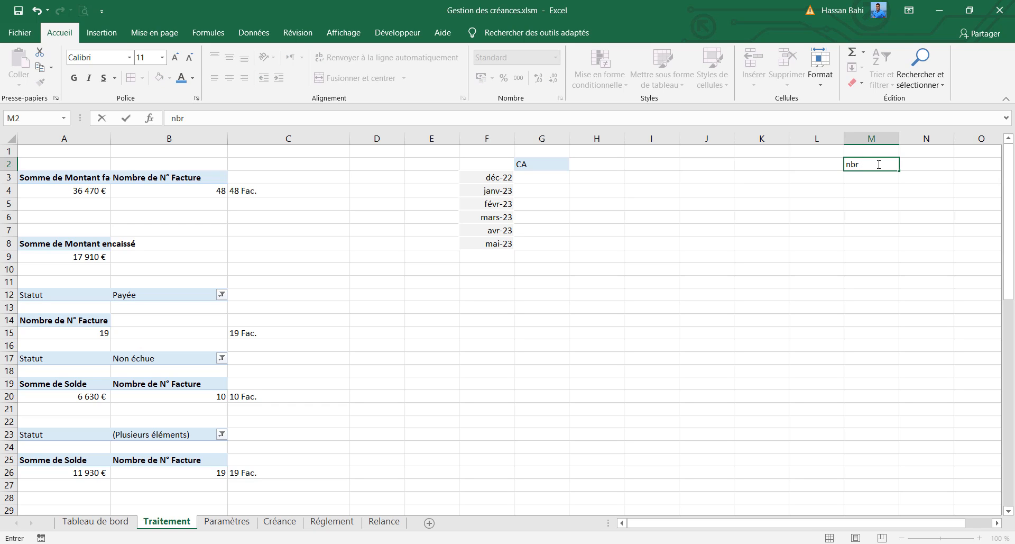
pyautogui.click(478, 181)
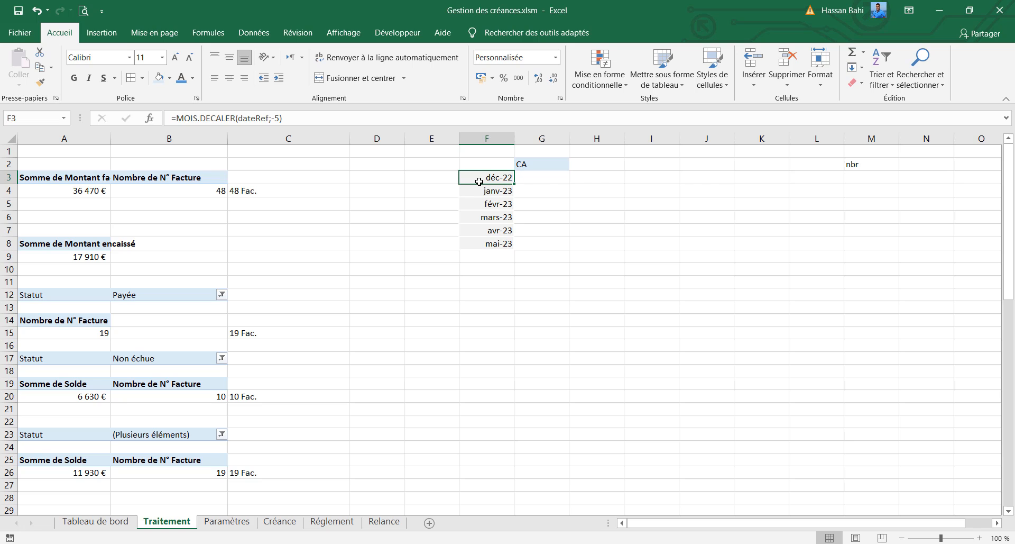
pyautogui.click(887, 168)
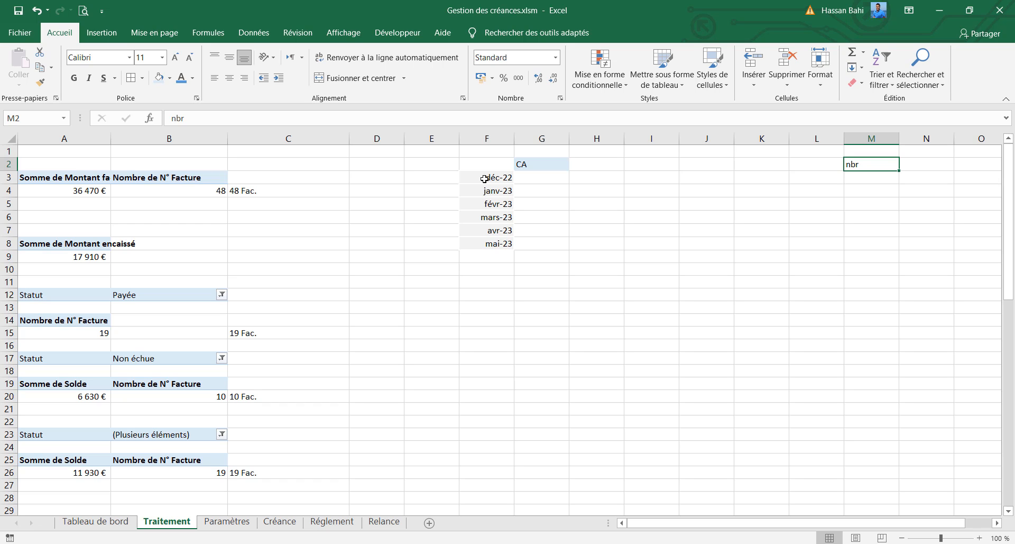
pyautogui.doubleClick(875, 162)
pyautogui.write('de')
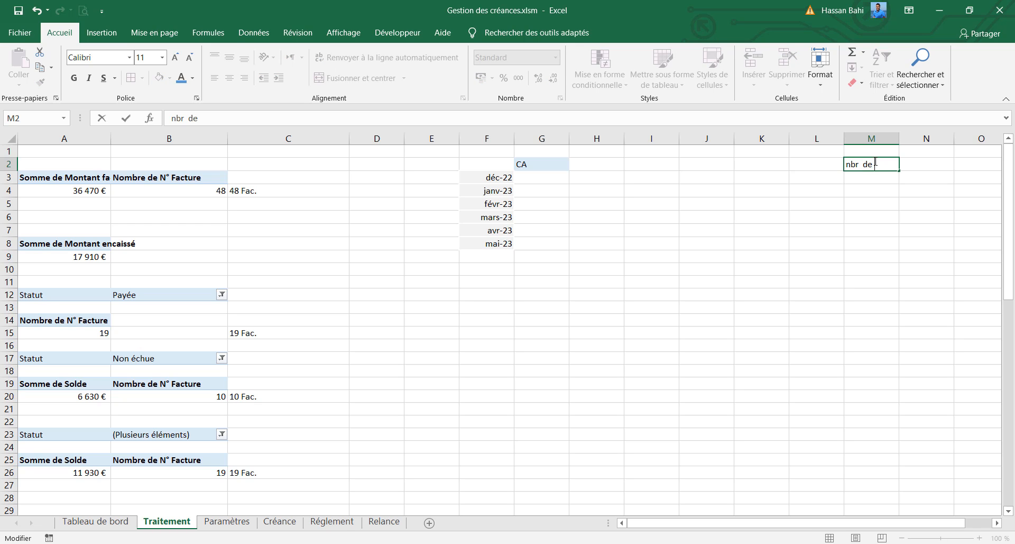
pyautogui.write(' jours')
pyautogui.press('Return')
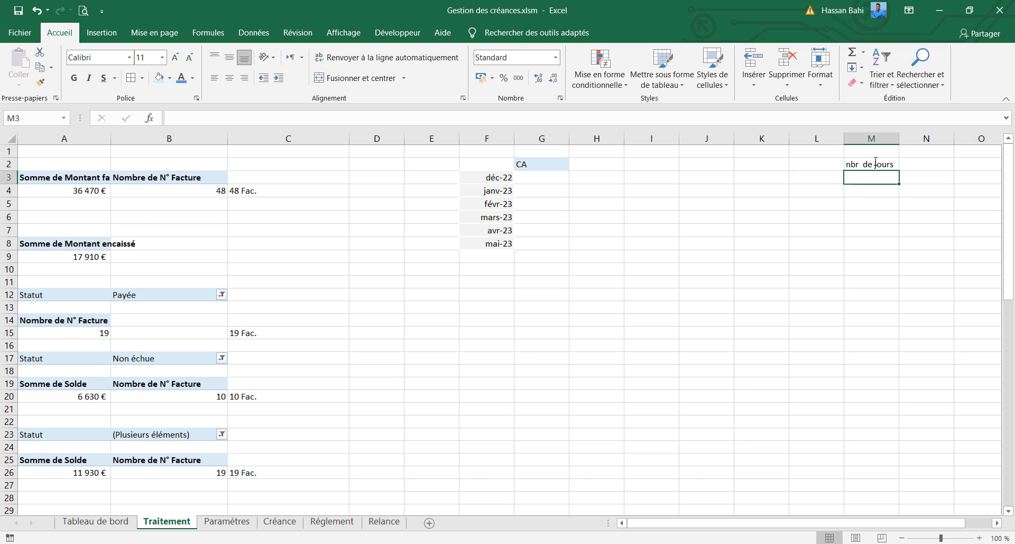
pyautogui.click(876, 163)
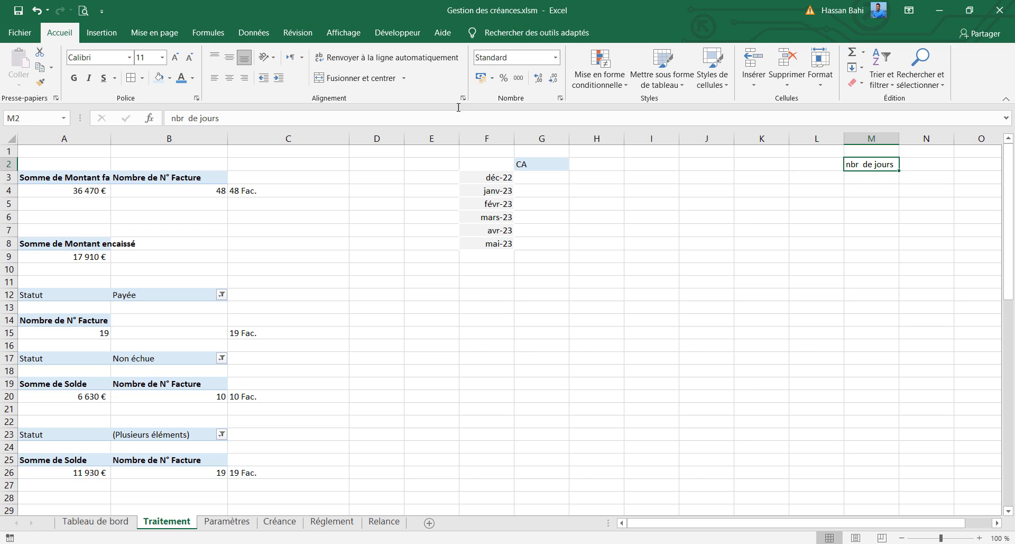
pyautogui.click(169, 77)
pyautogui.click(252, 119)
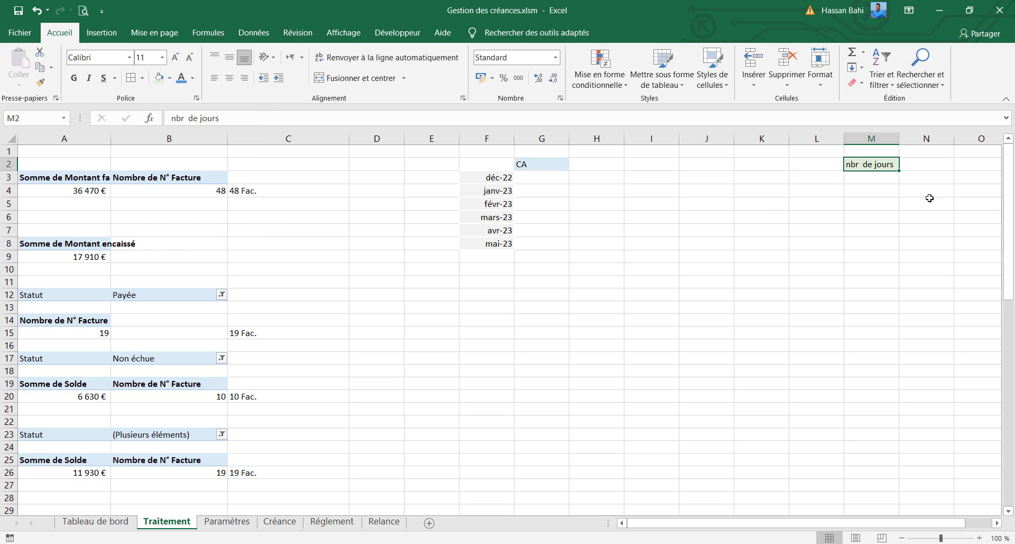
# Step: Set the border line colour to black and apply all borders to the table range F2:M8
pyautogui.moveTo(526, 164); pyautogui.dragTo(859, 259)
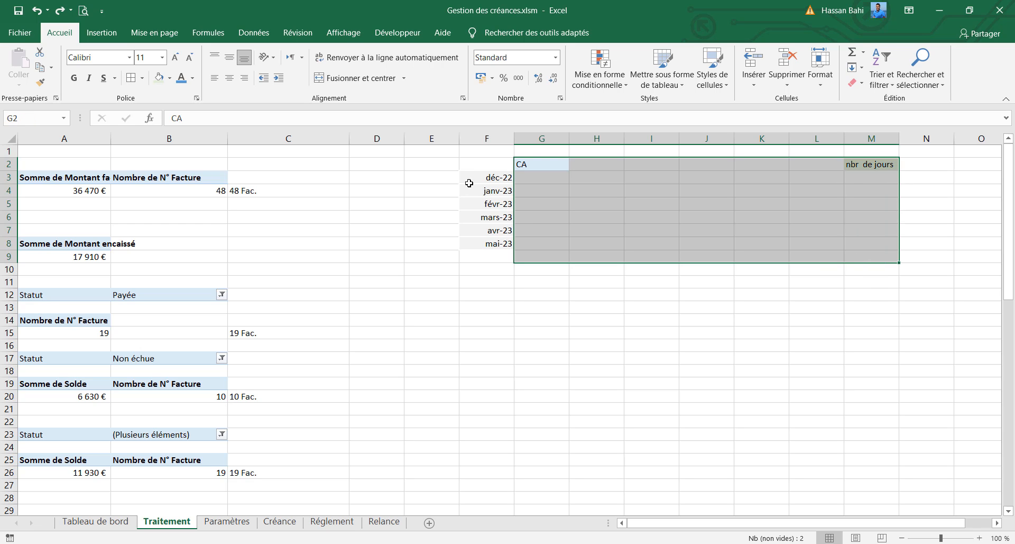
pyautogui.moveTo(470, 167); pyautogui.dragTo(867, 243)
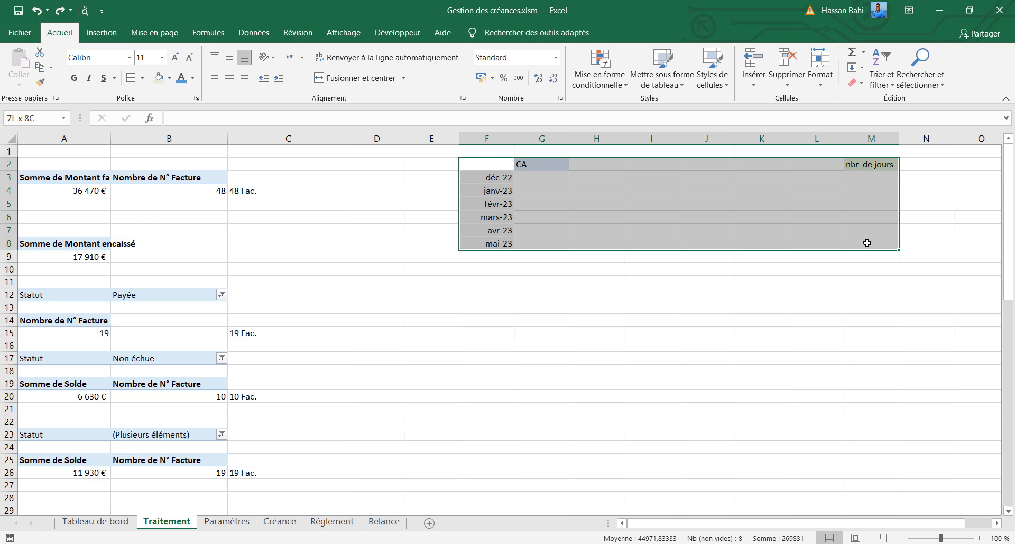
pyautogui.click(141, 78)
pyautogui.moveTo(238, 402)
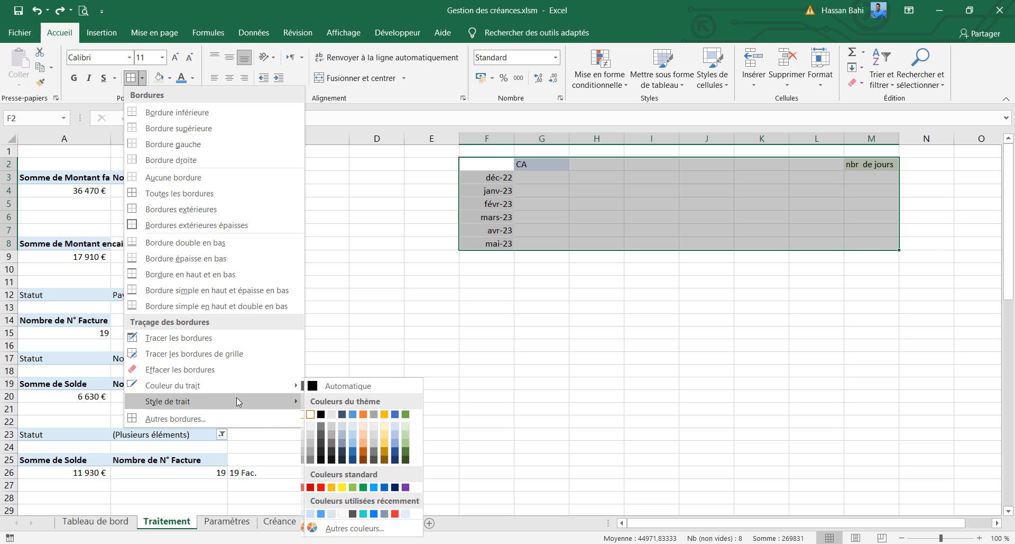
pyautogui.moveTo(227, 386)
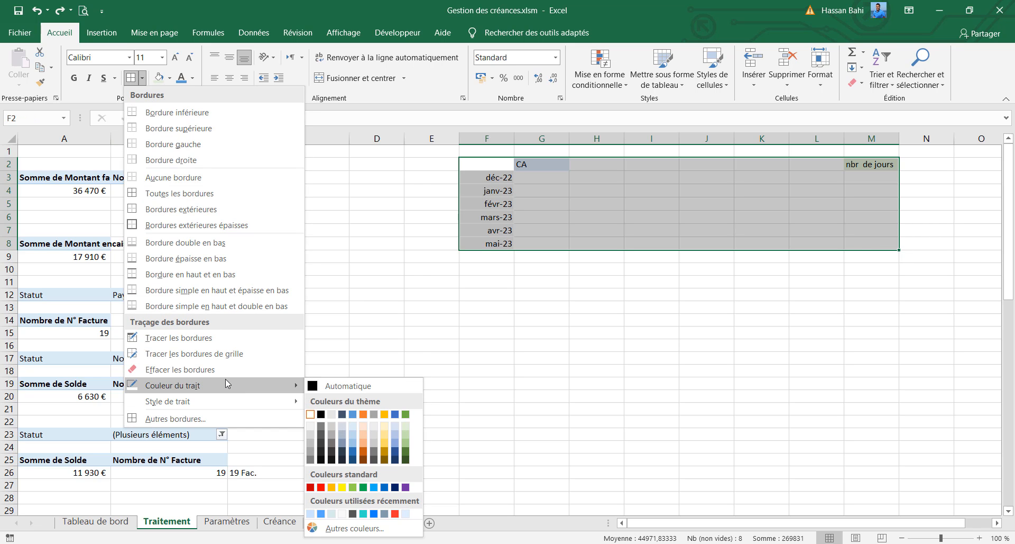
pyautogui.click(315, 413)
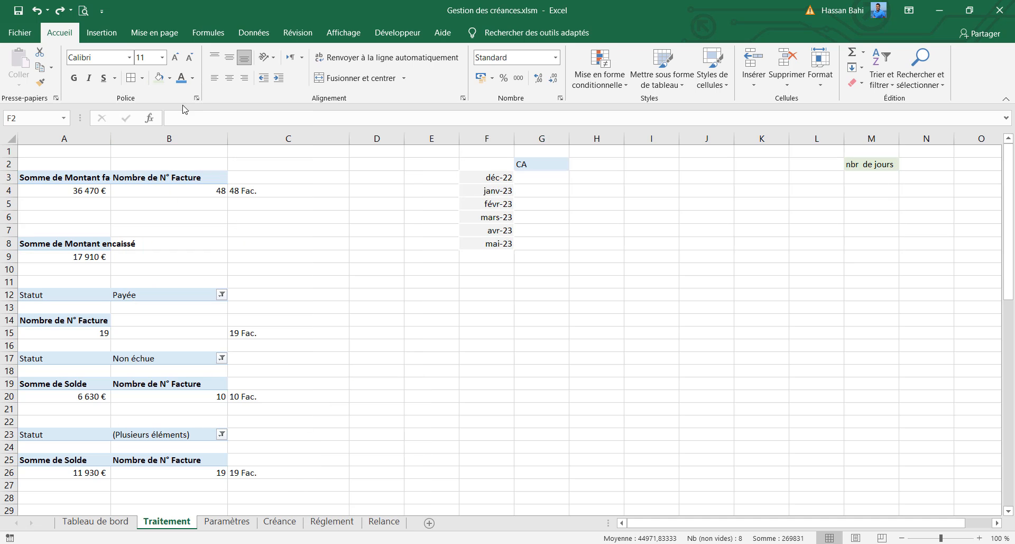
pyautogui.click(142, 78)
pyautogui.click(180, 196)
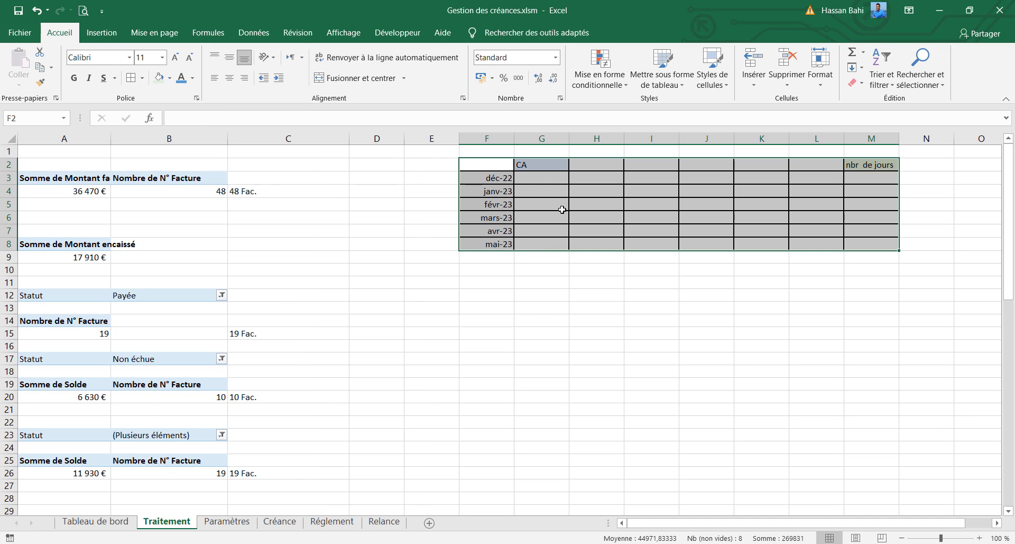
pyautogui.click(143, 78)
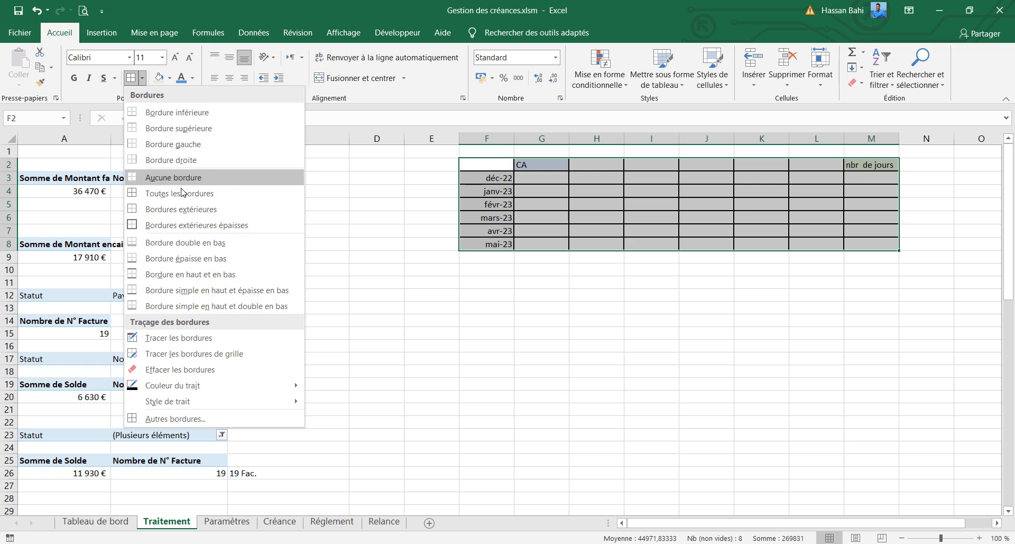
pyautogui.click(182, 195)
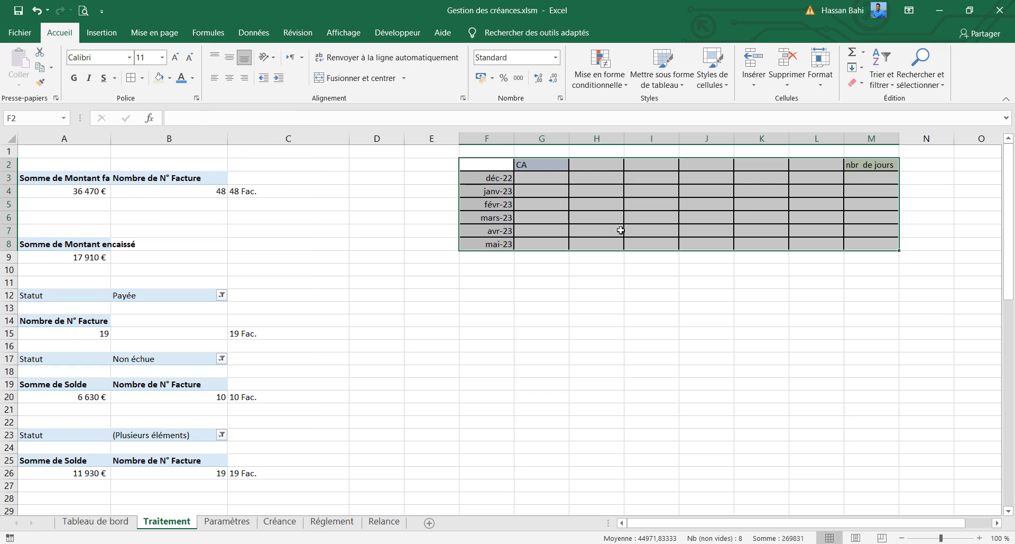
# Step: Change the border line style to a thin solid line and reapply all borders to F2:M8
pyautogui.click(143, 78)
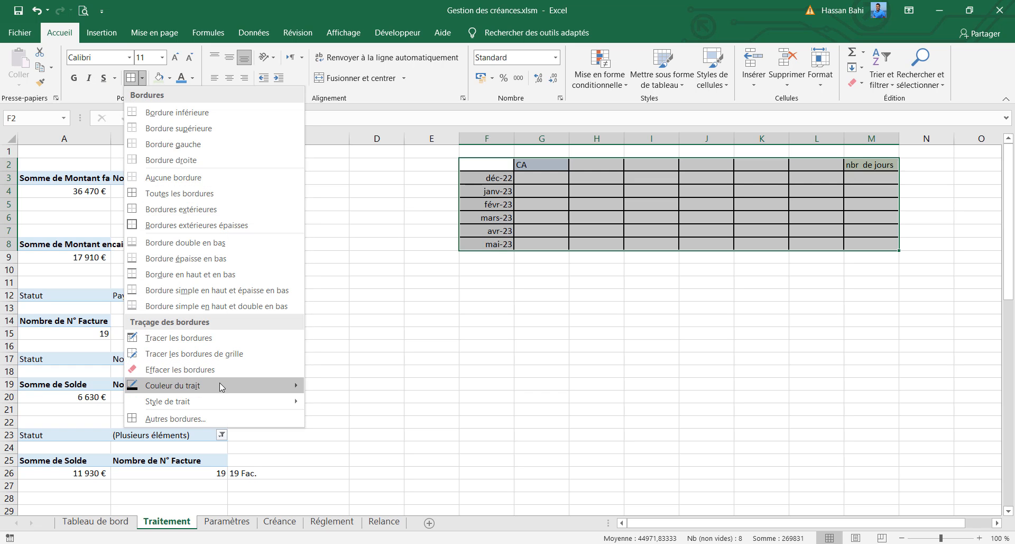
pyautogui.moveTo(239, 401)
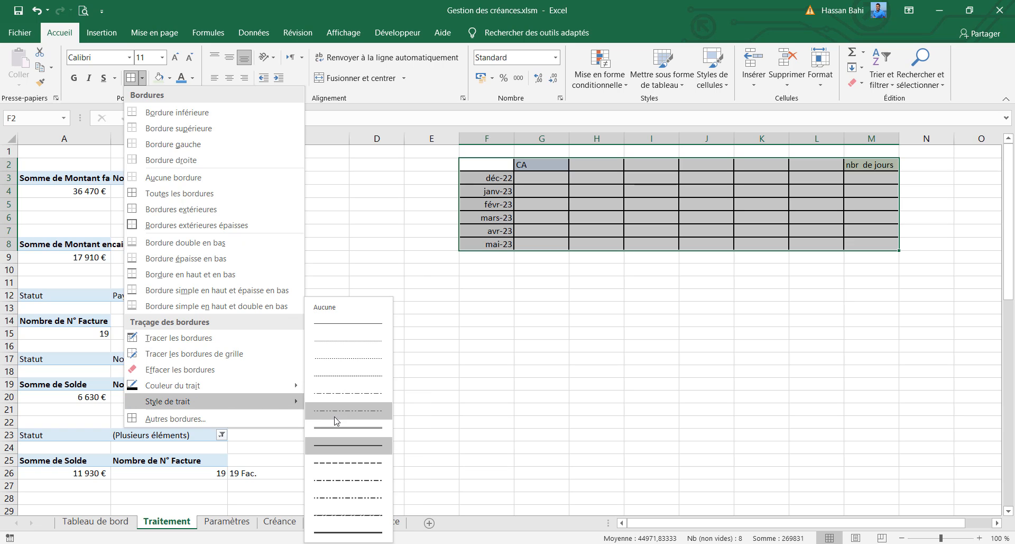
pyautogui.click(321, 323)
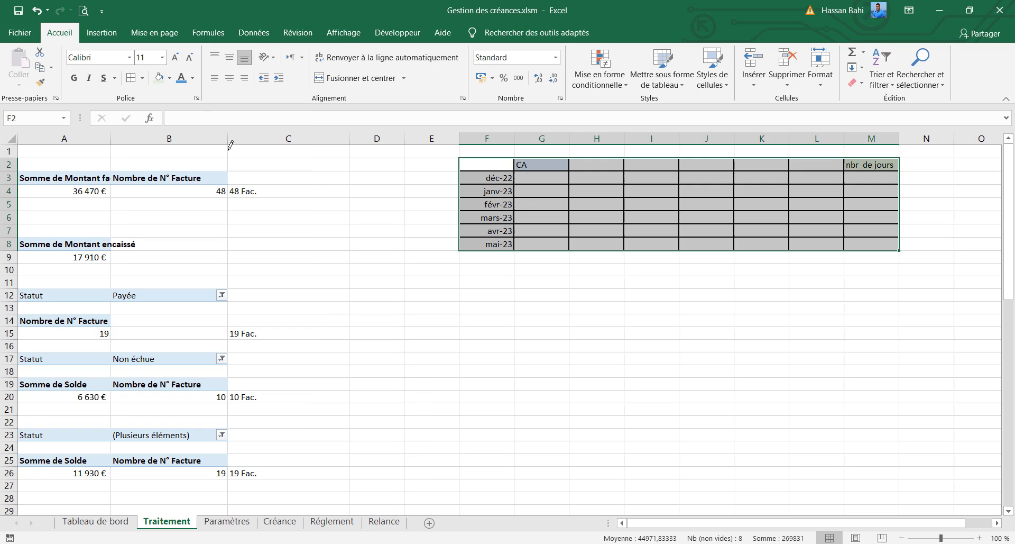
pyautogui.click(131, 78)
pyautogui.click(661, 253)
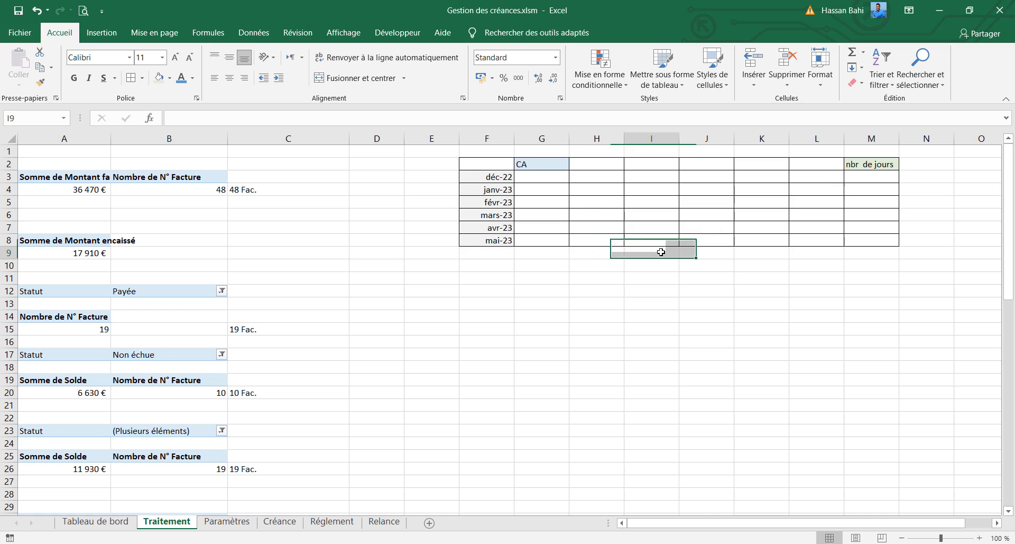
# Step: Enter the formula =JOUR(FIN.MOIS(F3;0)) in cell M3 to calculate the number of days in the month
pyautogui.click(872, 177)
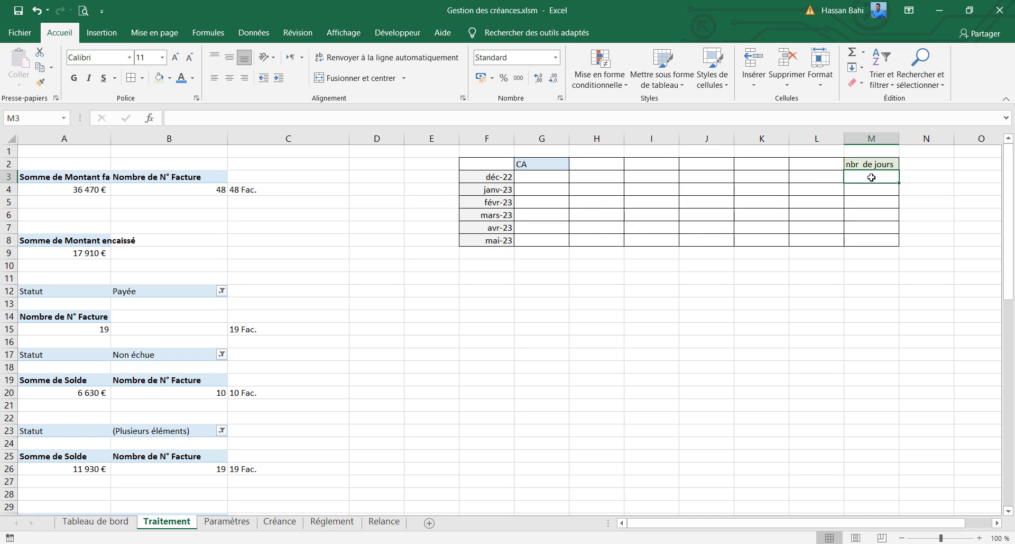
pyautogui.click(259, 120)
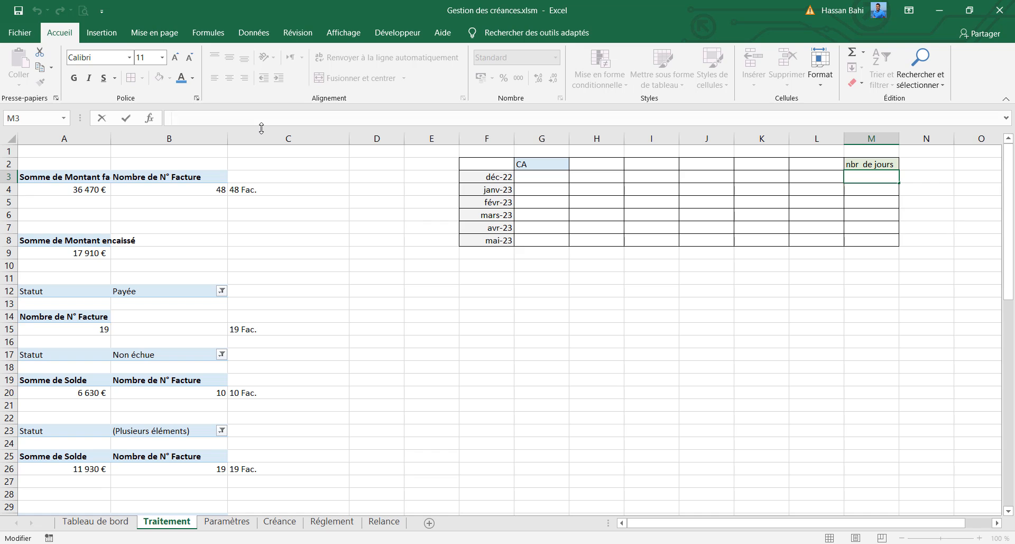
pyautogui.write('=jour')
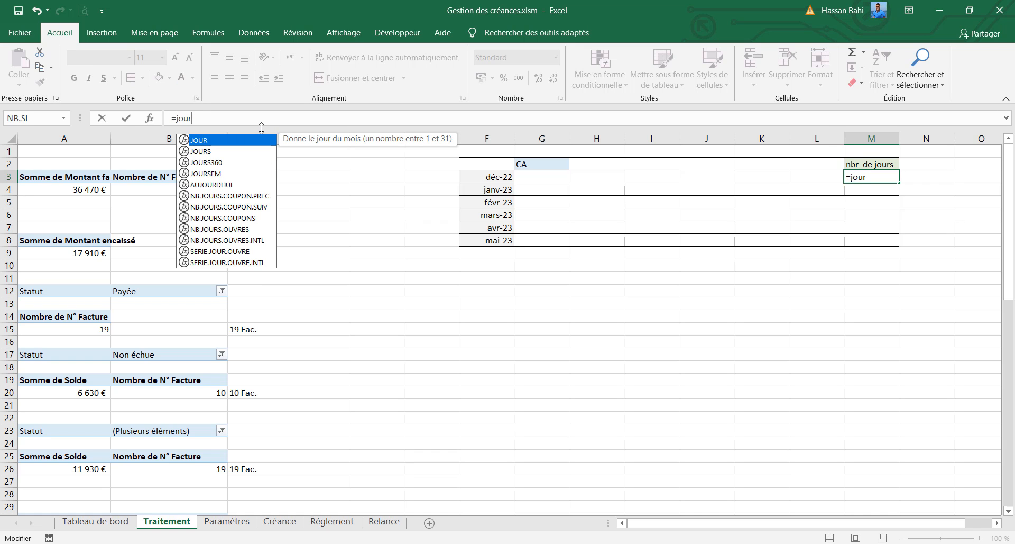
pyautogui.write('(')
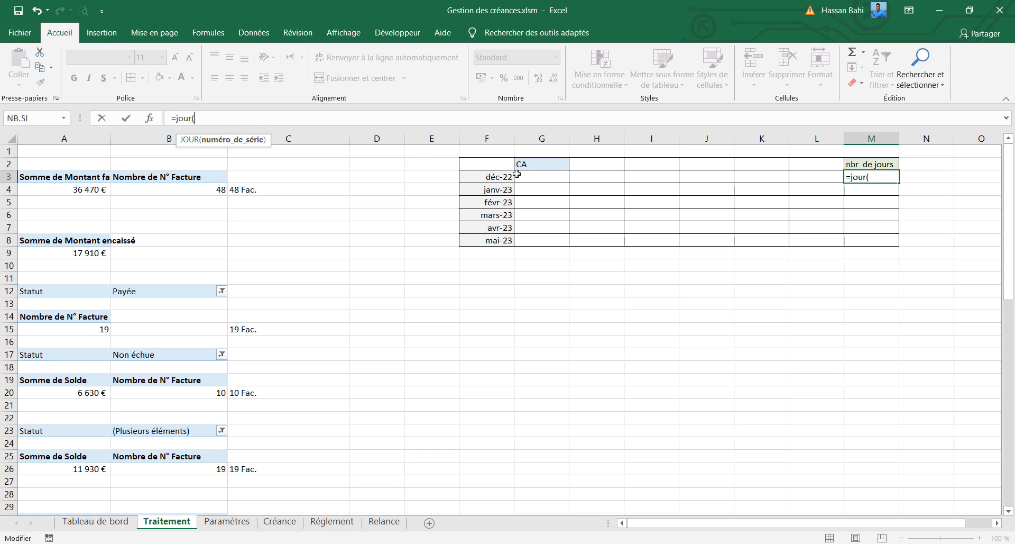
pyautogui.write('fi')
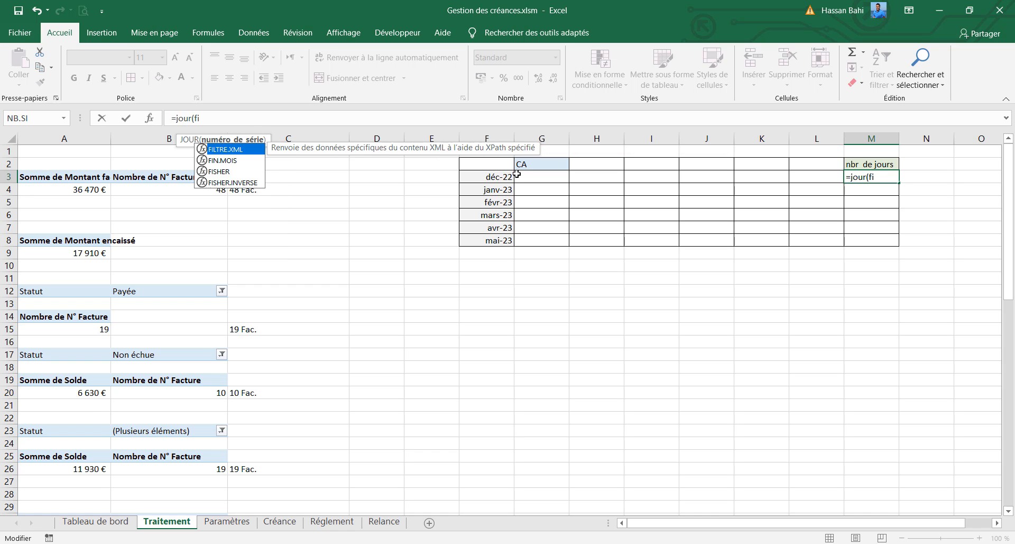
pyautogui.write('n')
pyautogui.press('Tab')
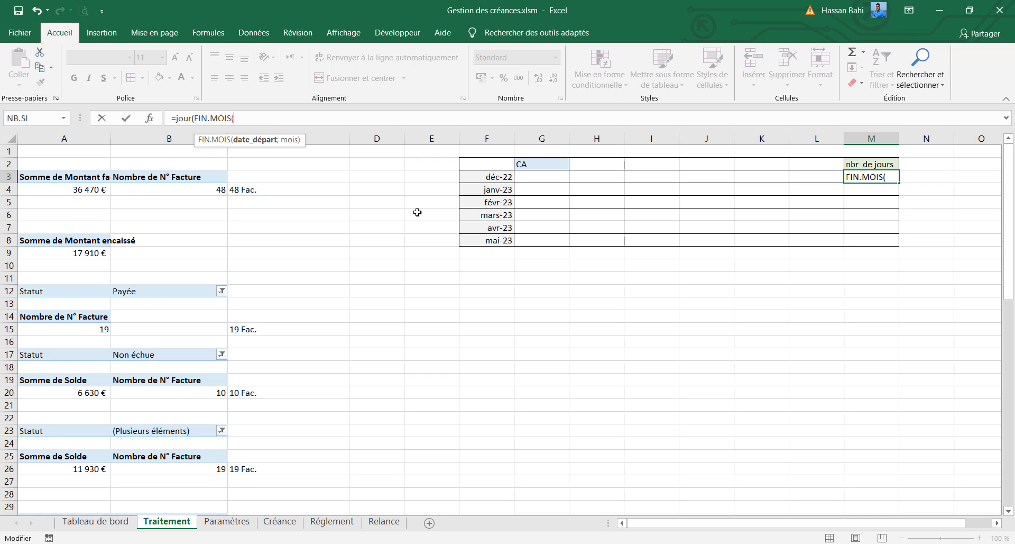
pyautogui.click(490, 178)
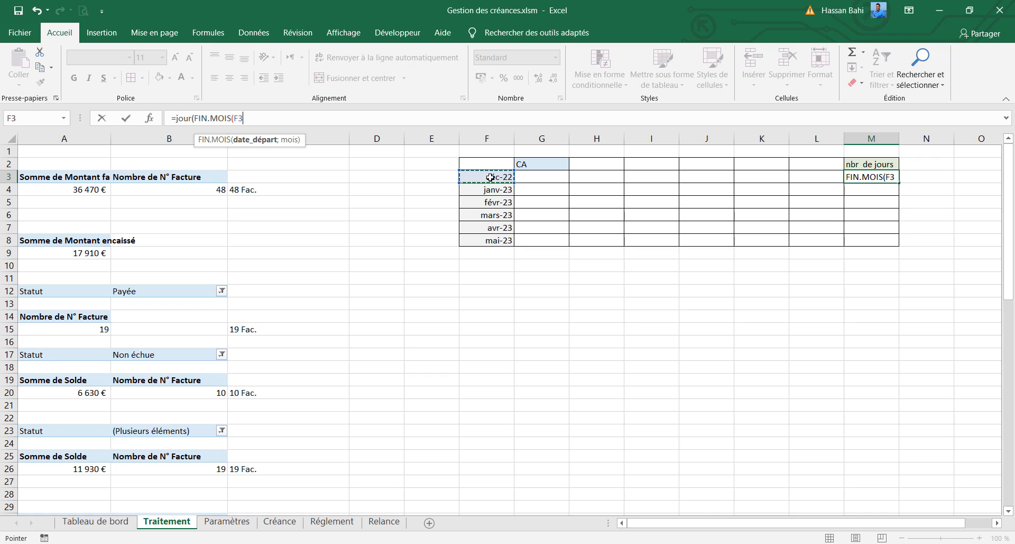
pyautogui.write(';')
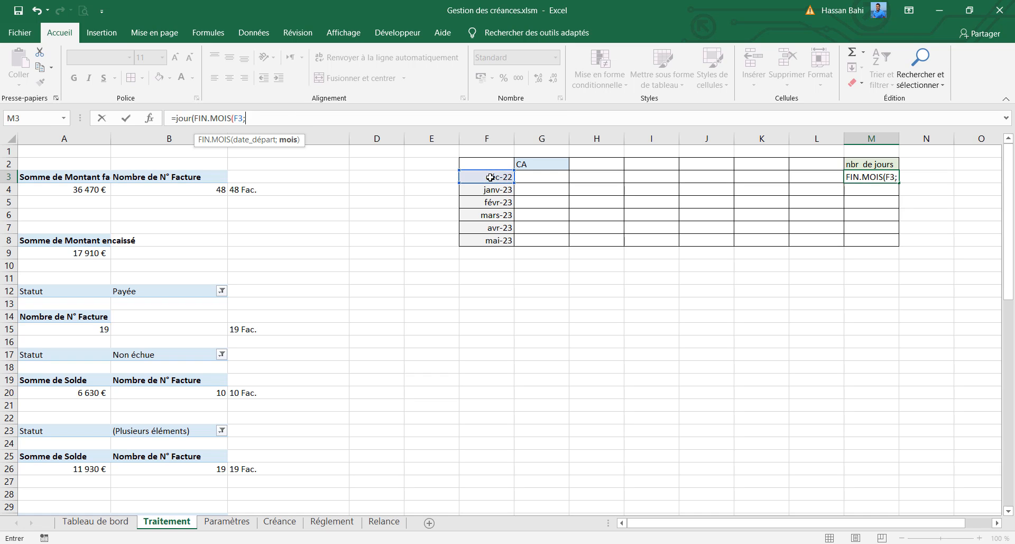
pyautogui.write('0))')
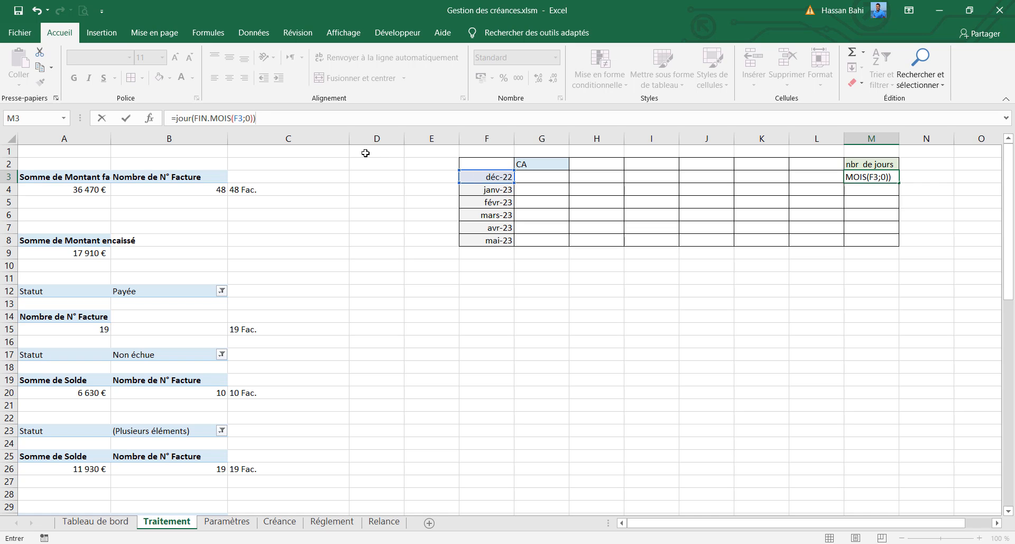
pyautogui.press('Return')
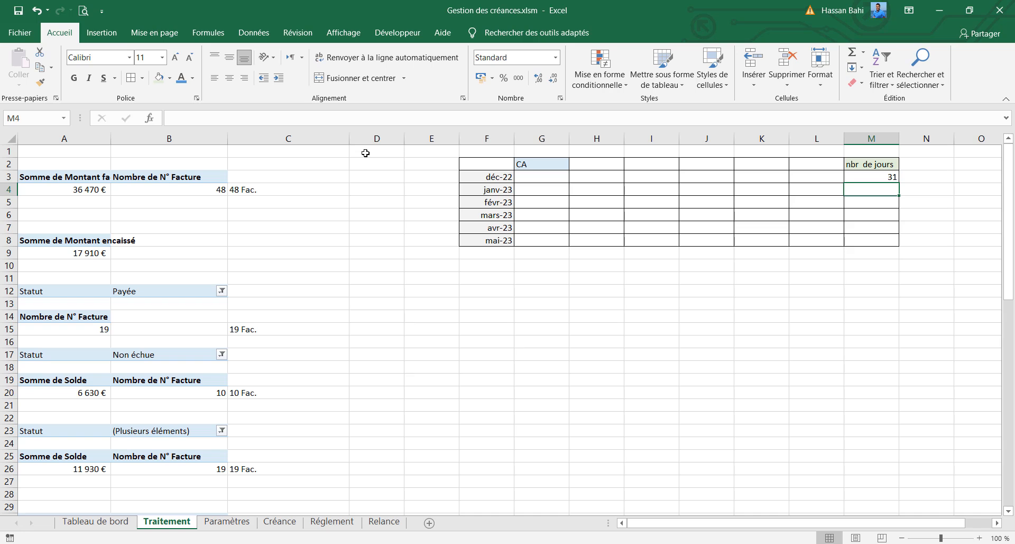
# Step: Copy the days formula from M3 down to M8 and check each month's cell in the column
pyautogui.click(884, 176)
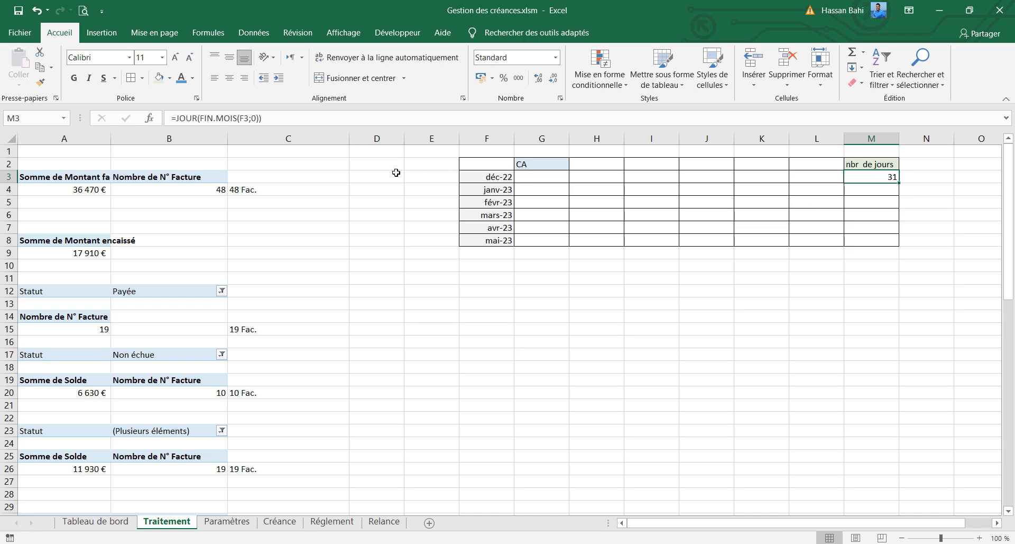
pyautogui.click(480, 176)
pyautogui.click(871, 174)
pyautogui.moveTo(898, 182); pyautogui.dragTo(889, 247)
pyautogui.click(886, 181)
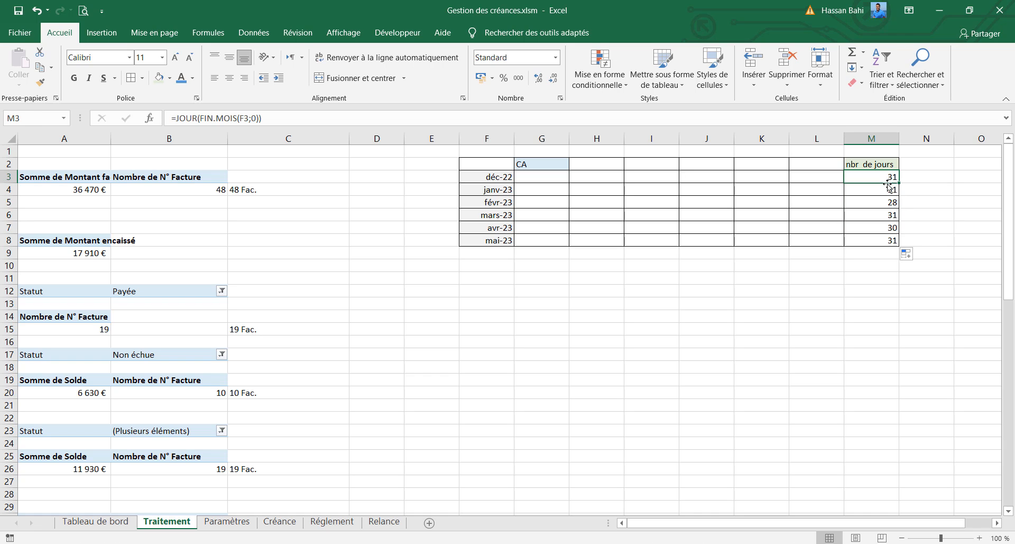
pyautogui.click(891, 191)
pyautogui.click(890, 202)
pyautogui.click(891, 216)
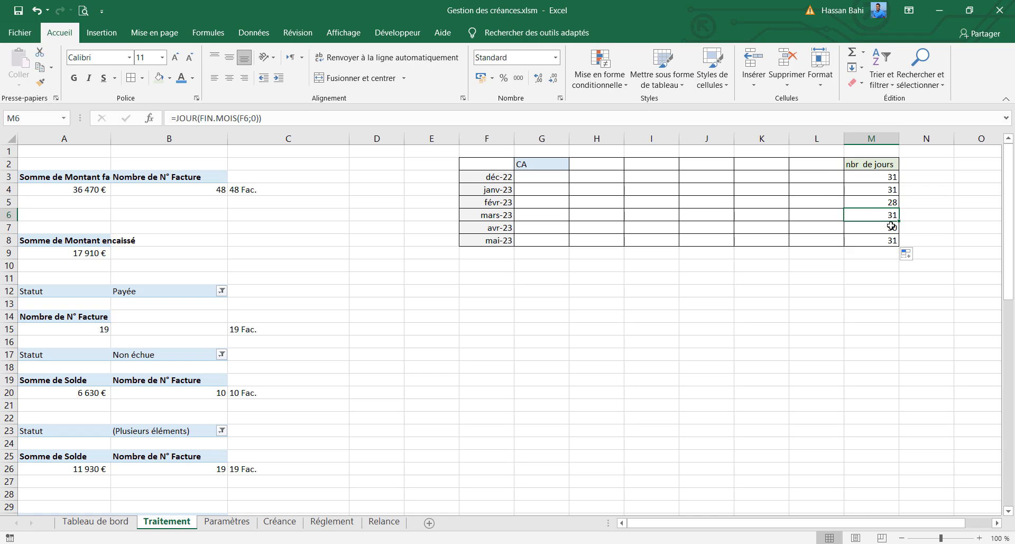
pyautogui.click(892, 227)
pyautogui.click(887, 242)
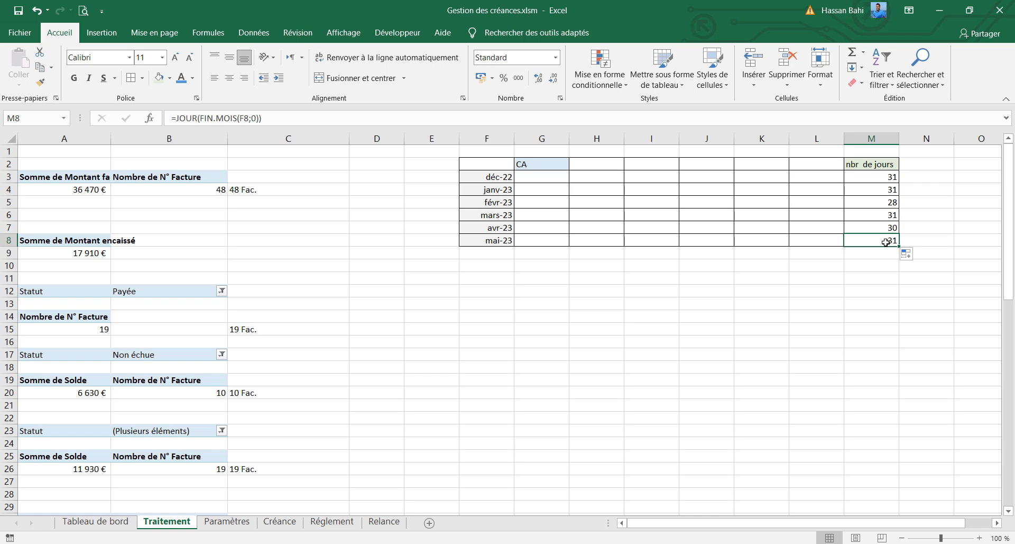
# Step: Begin a SOMME.SI.ENS formula in cell G3 under the CA header
pyautogui.click(534, 179)
pyautogui.click(401, 124)
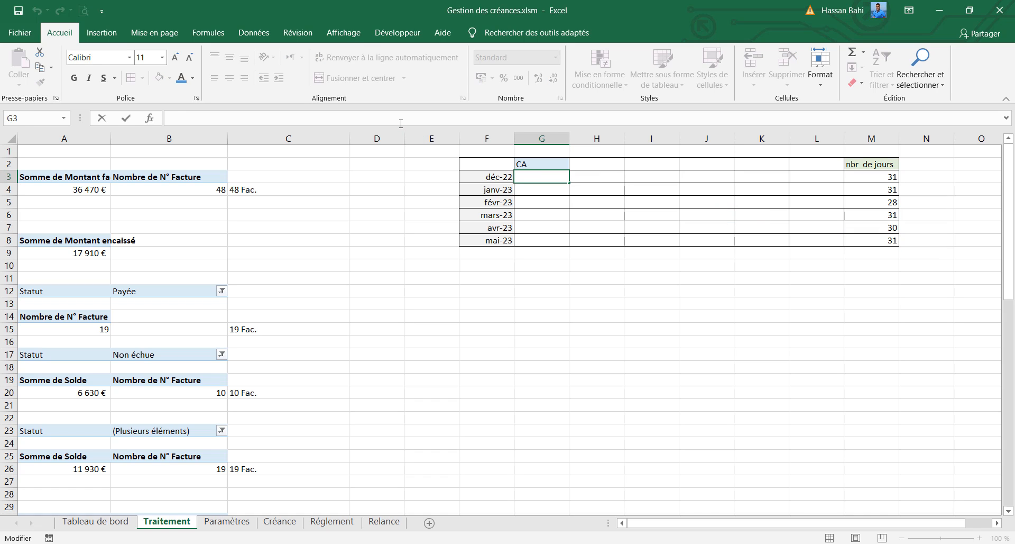
pyautogui.write('=som')
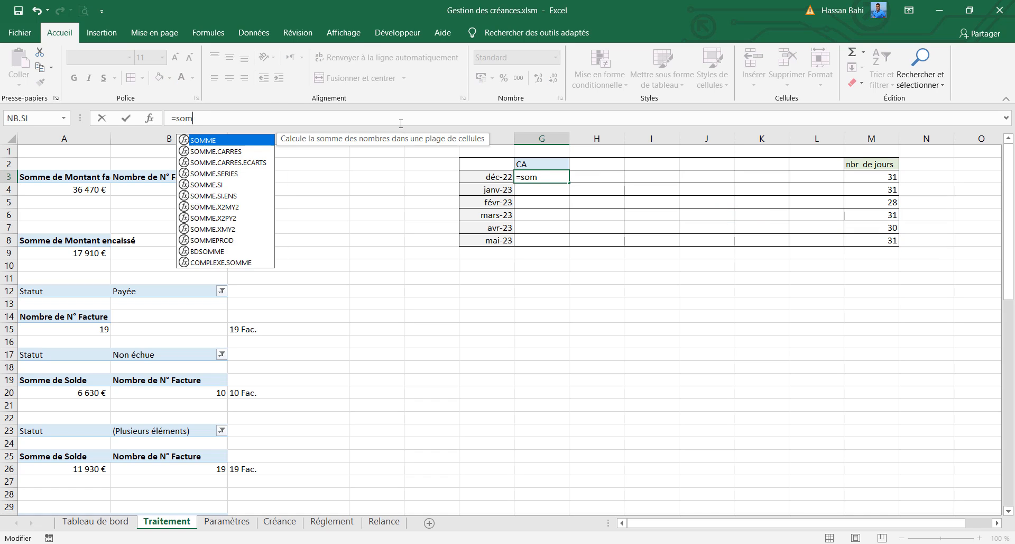
pyautogui.write('me.')
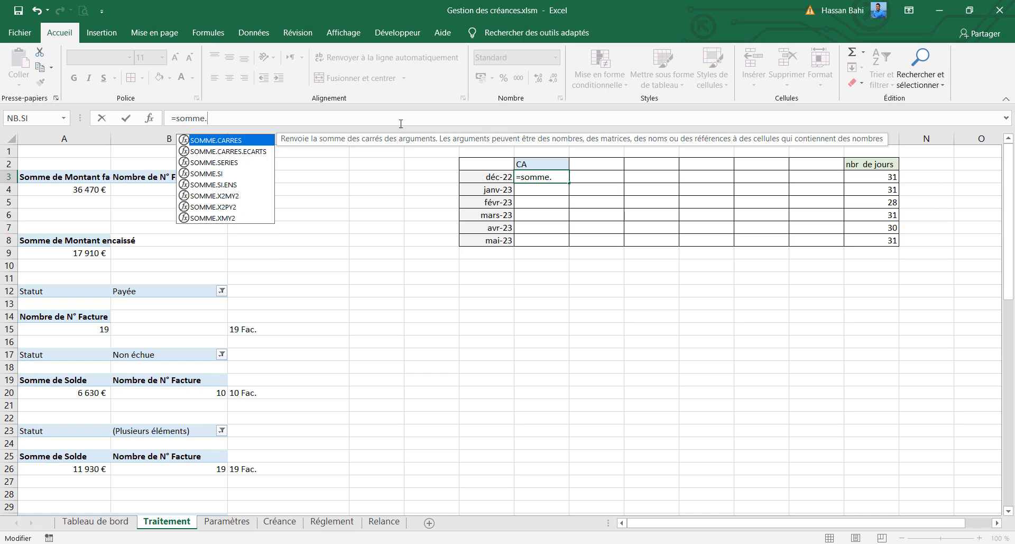
pyautogui.write('si')
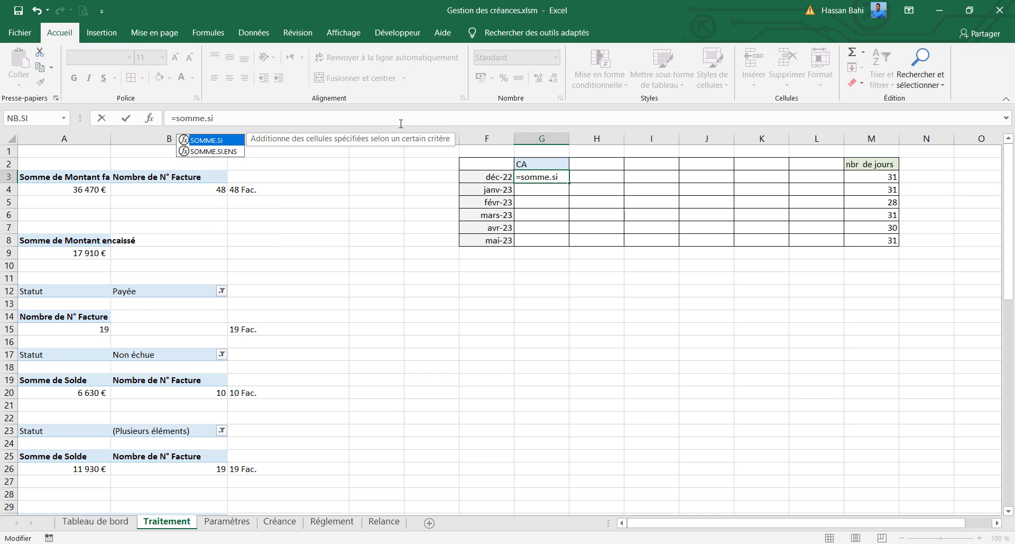
pyautogui.press('Down')
pyautogui.press('Up')
pyautogui.press('Down')
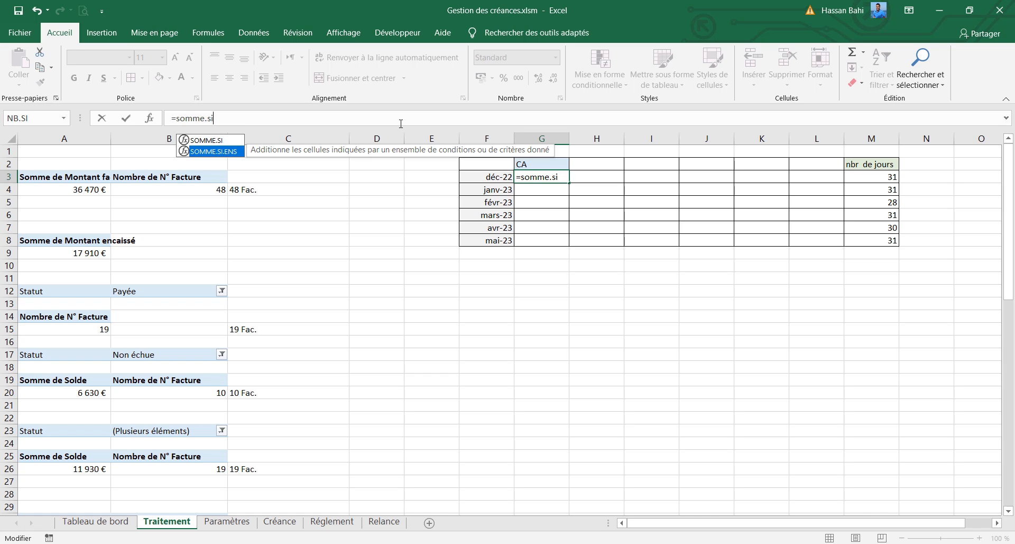
pyautogui.write('.en')
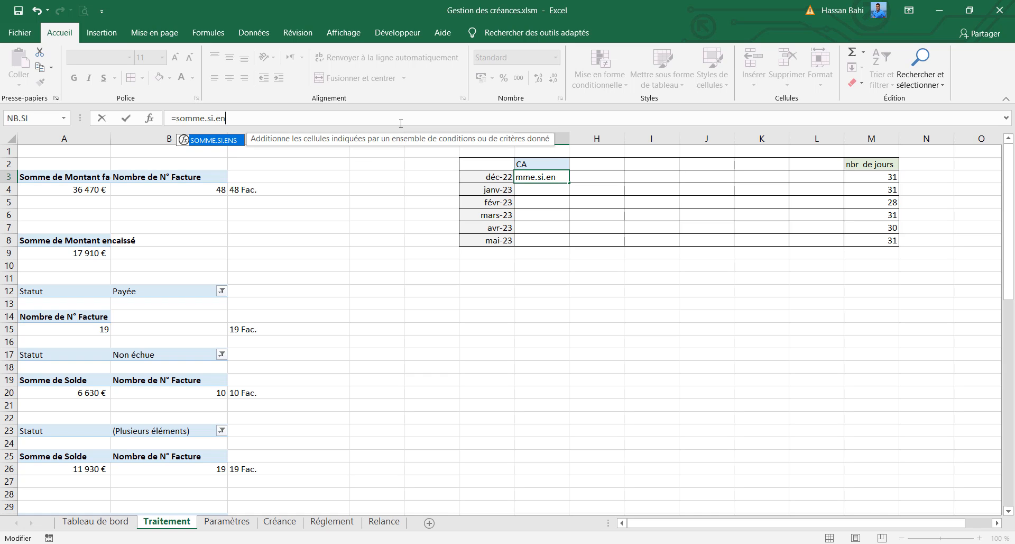
pyautogui.write('s(')
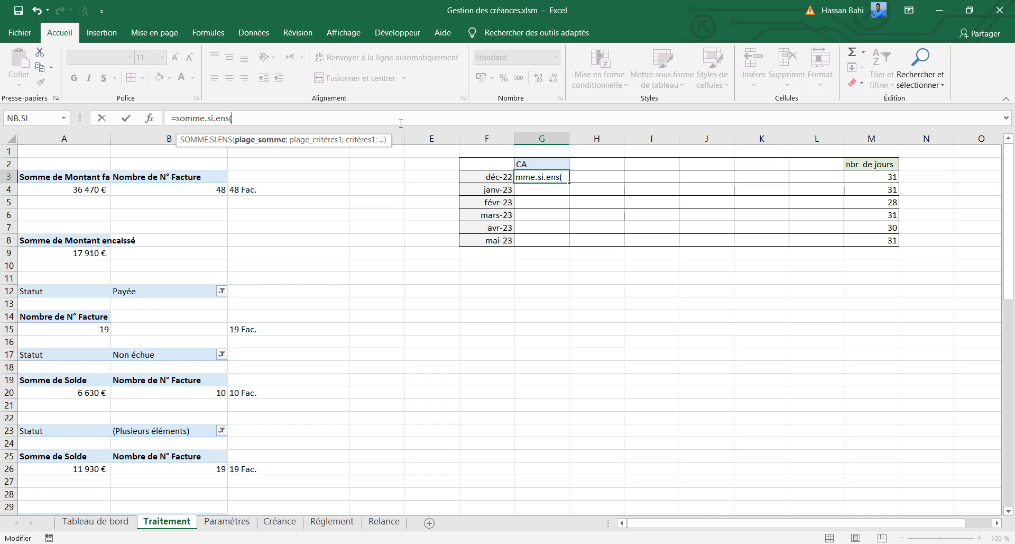
# Step: Set the sum range of the G3 formula to listeCreances[Montant facturé]
pyautogui.write('l')
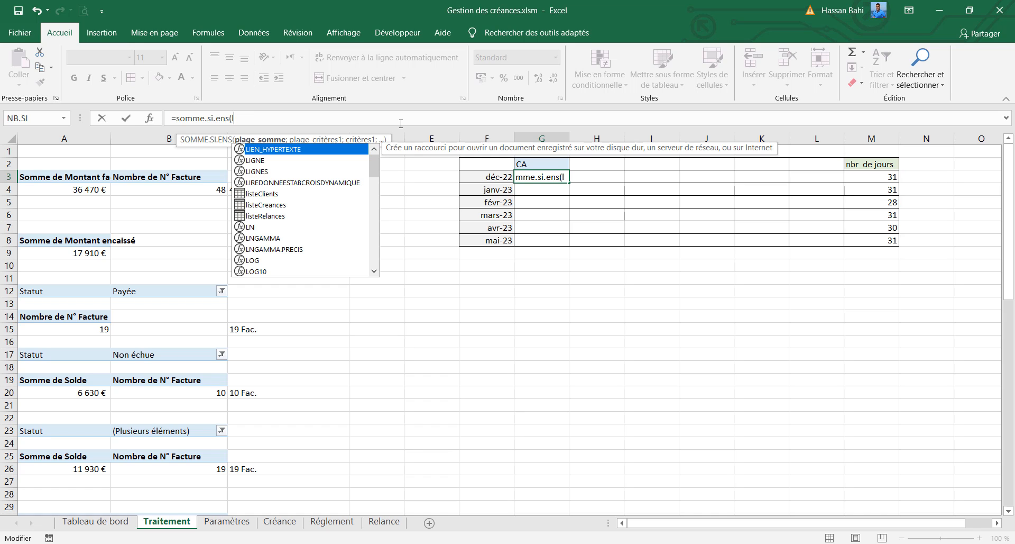
pyautogui.write('i')
pyautogui.press('Down')
pyautogui.press('Down')
pyautogui.press('Down')
pyautogui.press('Down')
pyautogui.write('s')
pyautogui.press('Down')
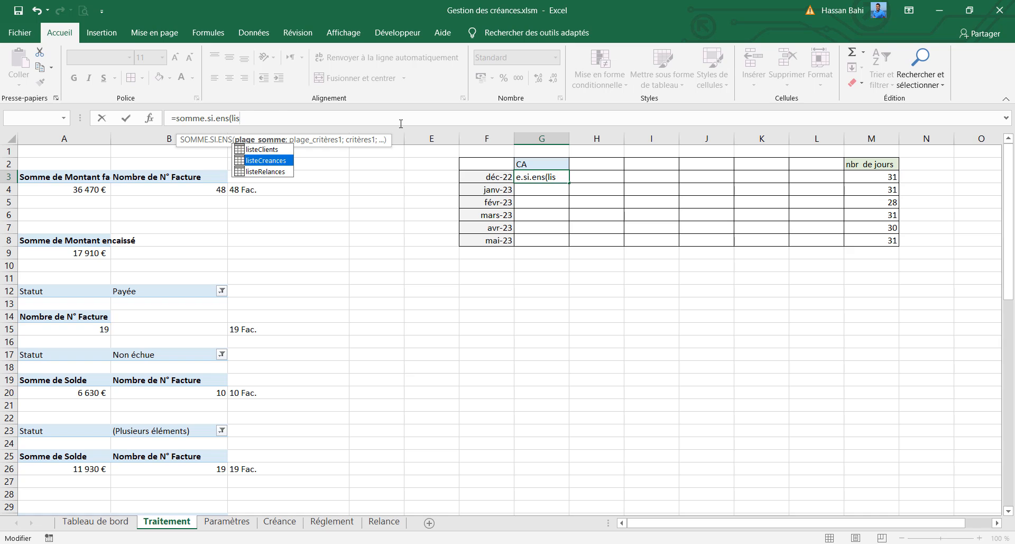
pyautogui.press('Tab')
pyautogui.write('[')
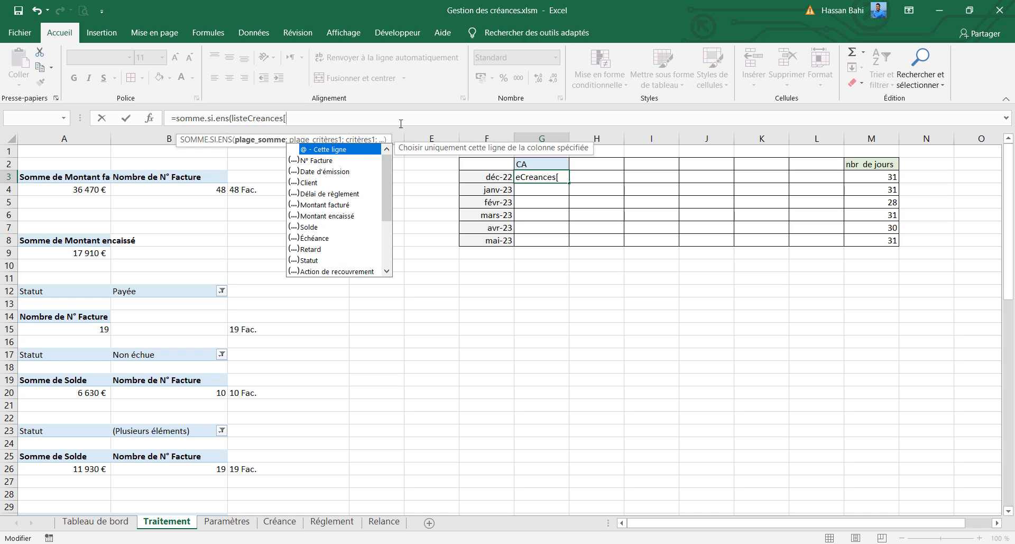
pyautogui.press('Down')
pyautogui.press('Down')
pyautogui.press('Down')
pyautogui.press('Down')
pyautogui.press('Down')
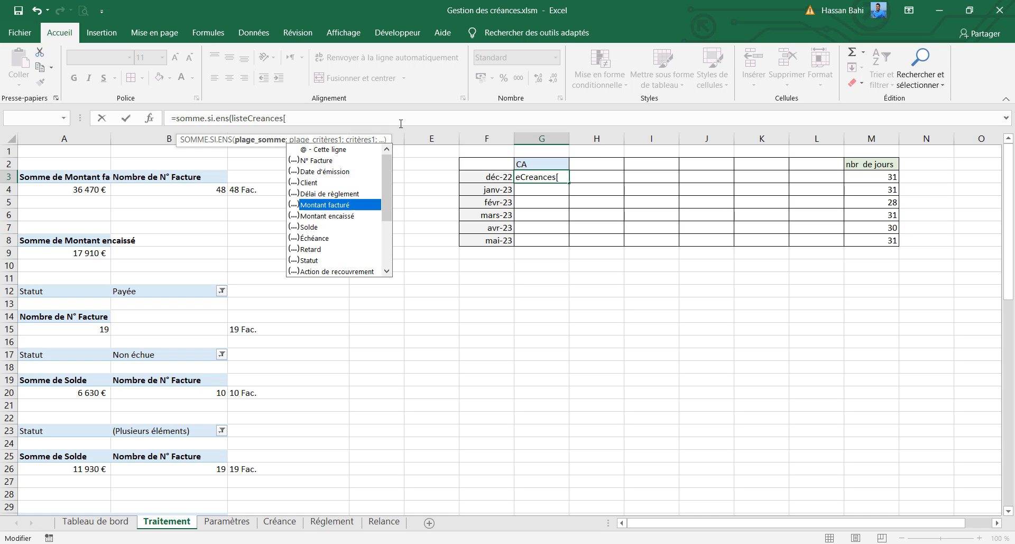
pyautogui.press('Tab')
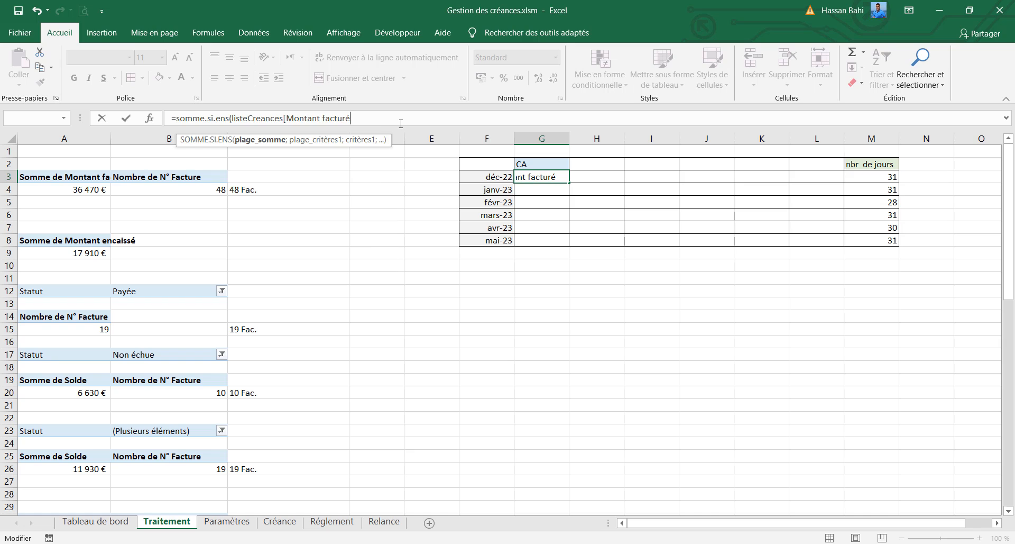
pyautogui.write('];')
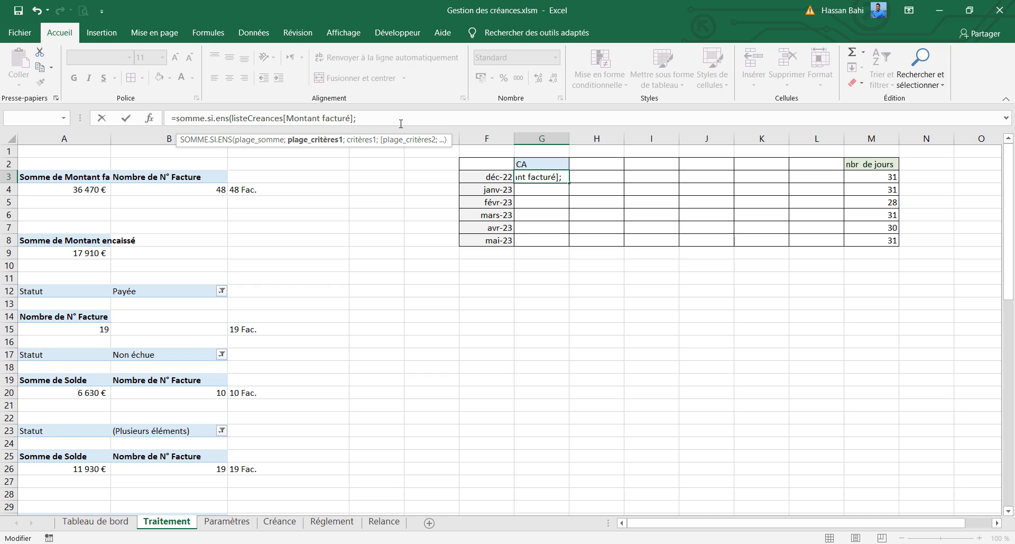
# Step: Add the Date d'émission column of listeCreances as the first criteria range in the G3 formula
pyautogui.write('li')
pyautogui.press('Down')
pyautogui.press('Down')
pyautogui.press('Down')
pyautogui.press('Down')
pyautogui.press('Down')
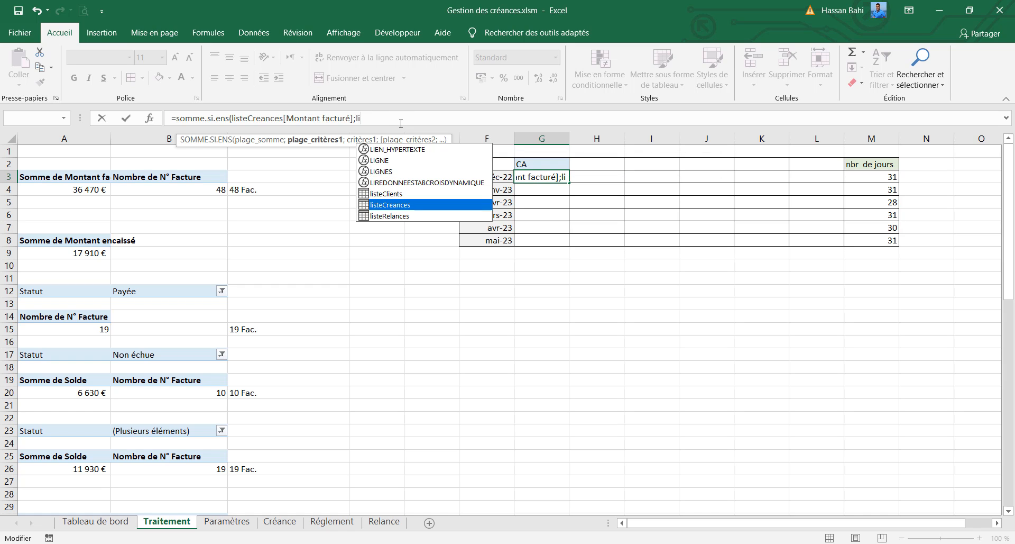
pyautogui.press('Tab')
pyautogui.write('[')
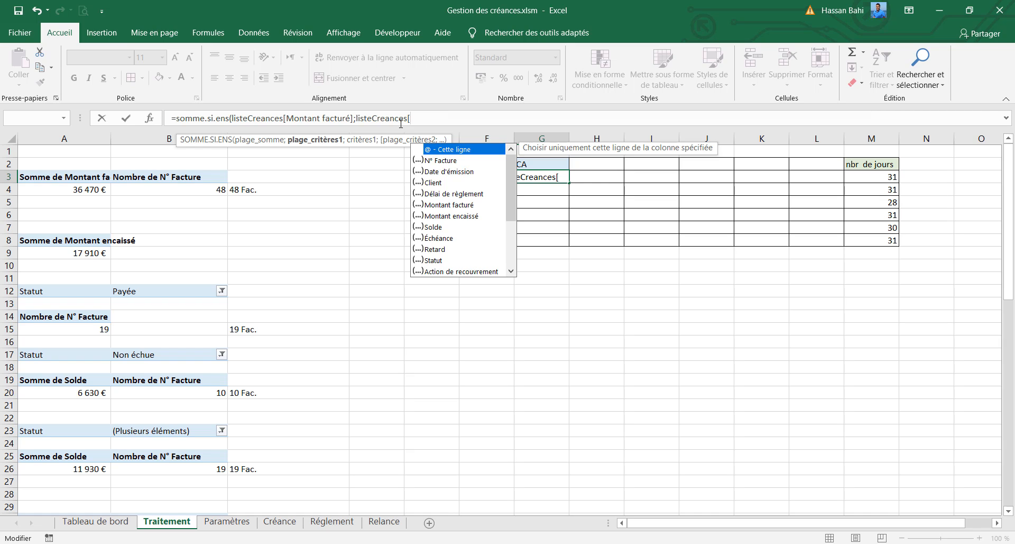
pyautogui.press('Down')
pyautogui.press('Down')
pyautogui.press('Down')
pyautogui.press('Down')
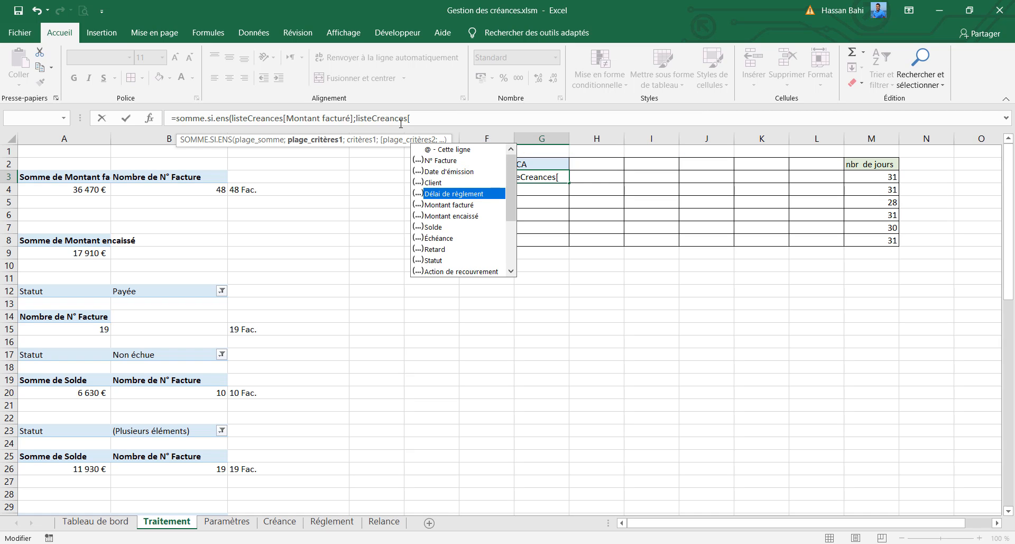
pyautogui.press('Up')
pyautogui.press('Up')
pyautogui.press('Tab')
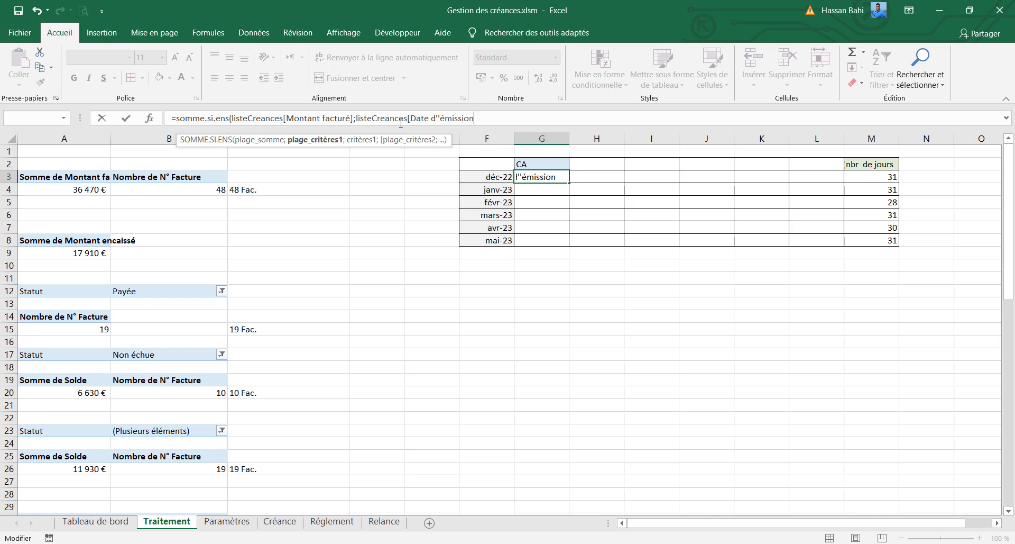
pyautogui.write(']')
pyautogui.write(';')
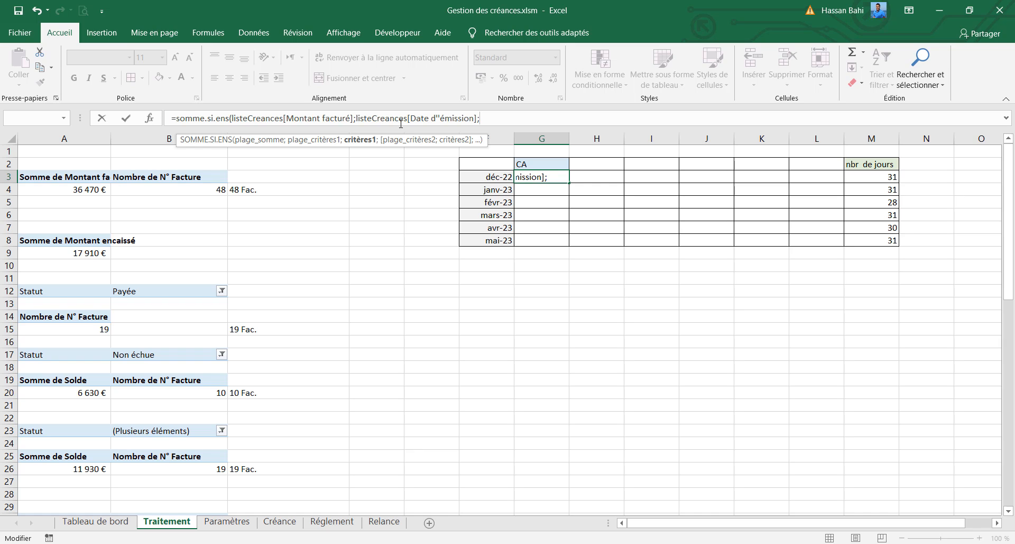
# Step: Add ">="&F3 as the first criterion of the G3 formula, followed by a separator for another criteria range
pyautogui.write('">="&F')
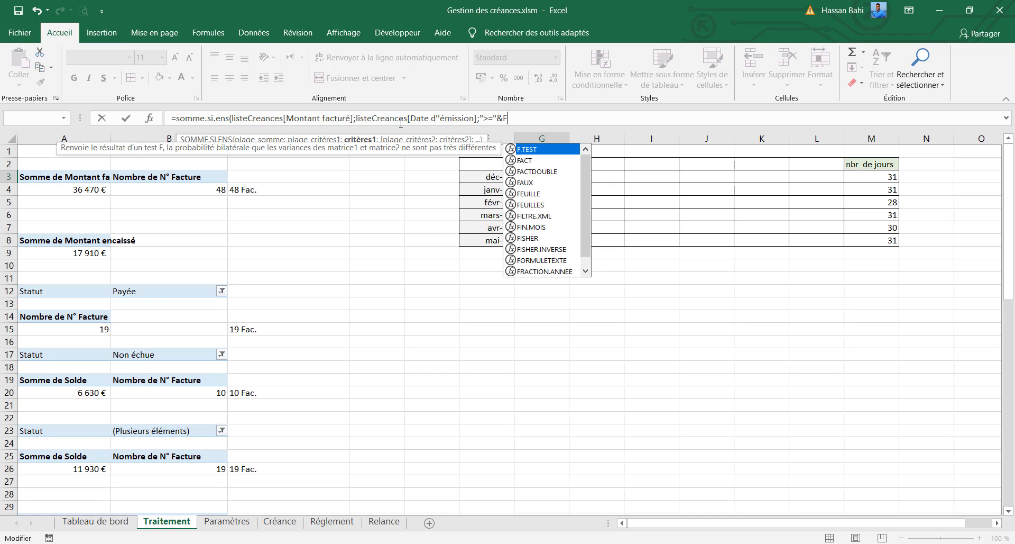
pyautogui.write('3')
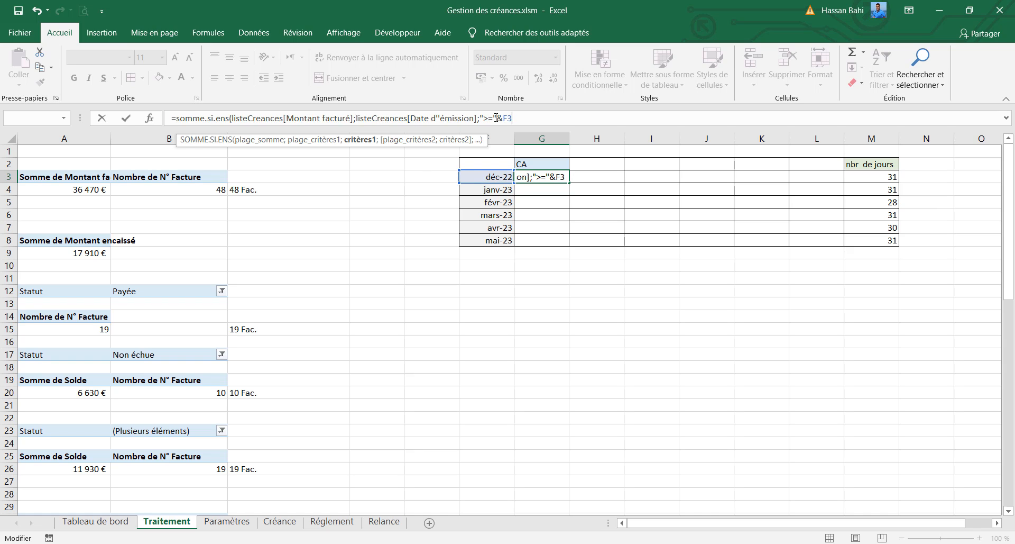
pyautogui.write(';')
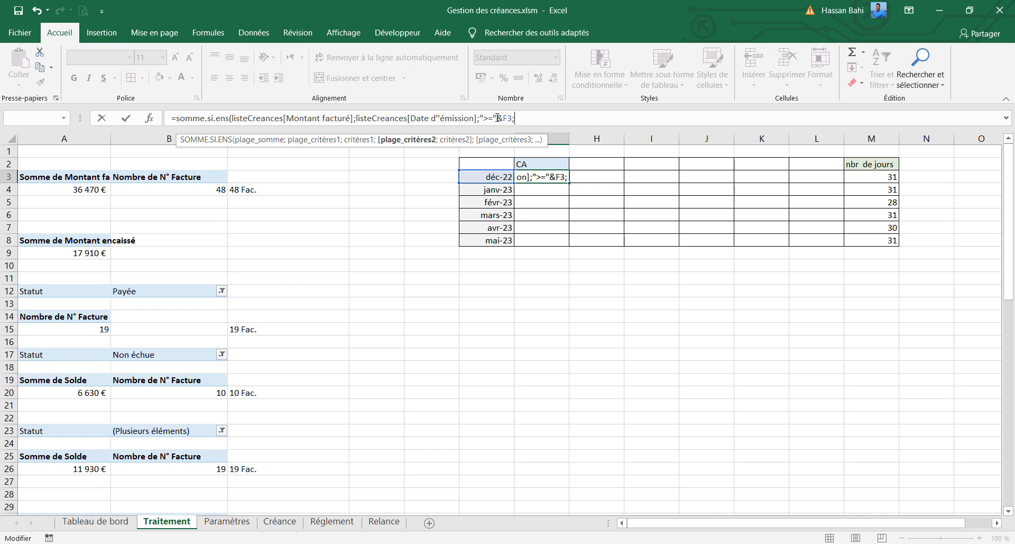
# Step: Add the Date d'émission column of listeCreances as the second criteria range in the G3 formula
pyautogui.write('li')
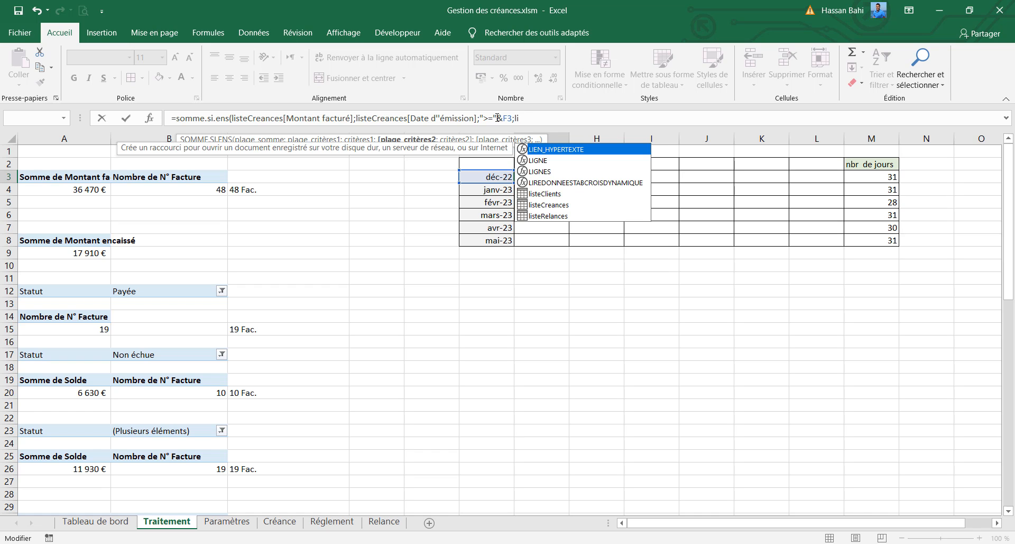
pyautogui.press('Down')
pyautogui.press('Down')
pyautogui.press('Down')
pyautogui.press('Down')
pyautogui.press('Down')
pyautogui.press('Tab')
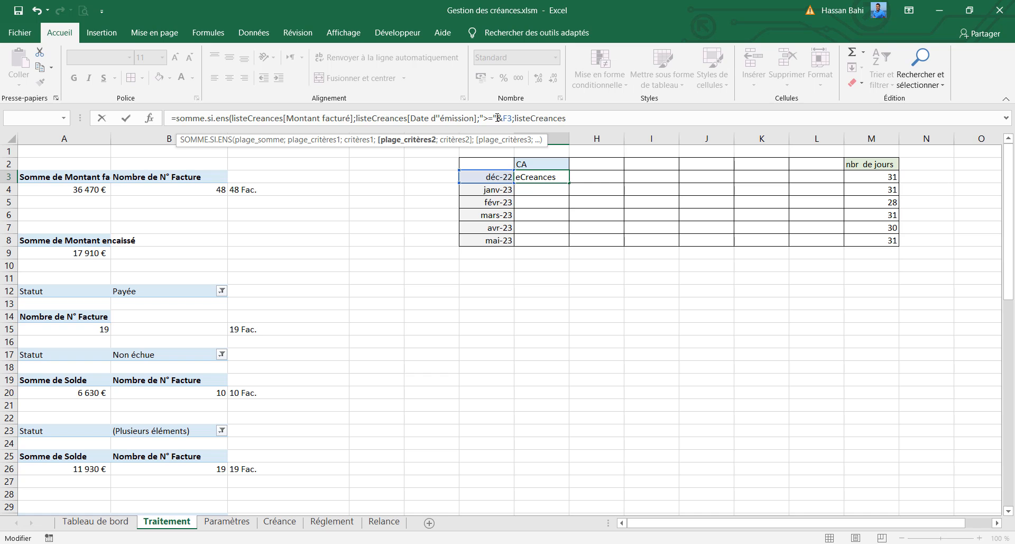
pyautogui.write('[')
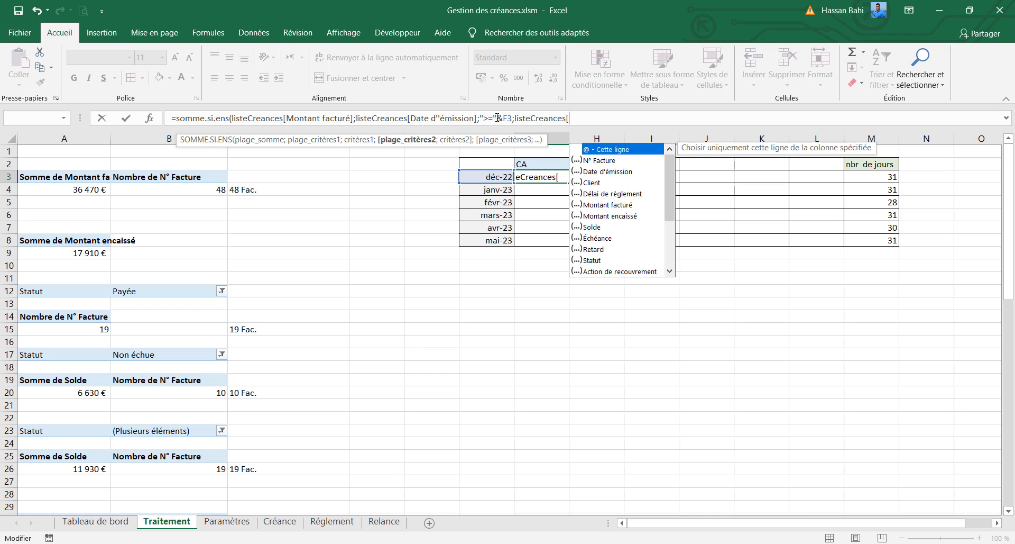
pyautogui.press('Down')
pyautogui.press('Down')
pyautogui.press('Tab')
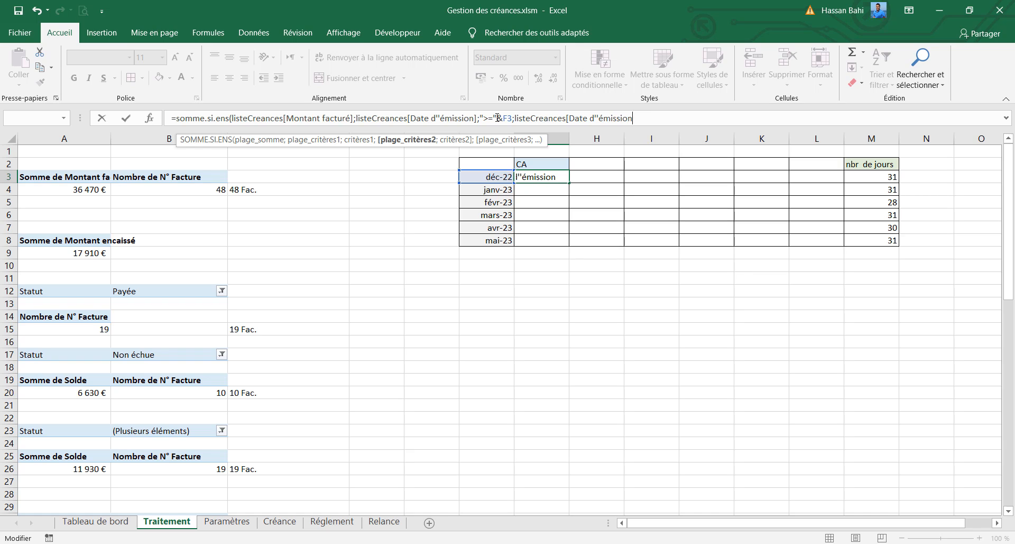
pyautogui.write('];')
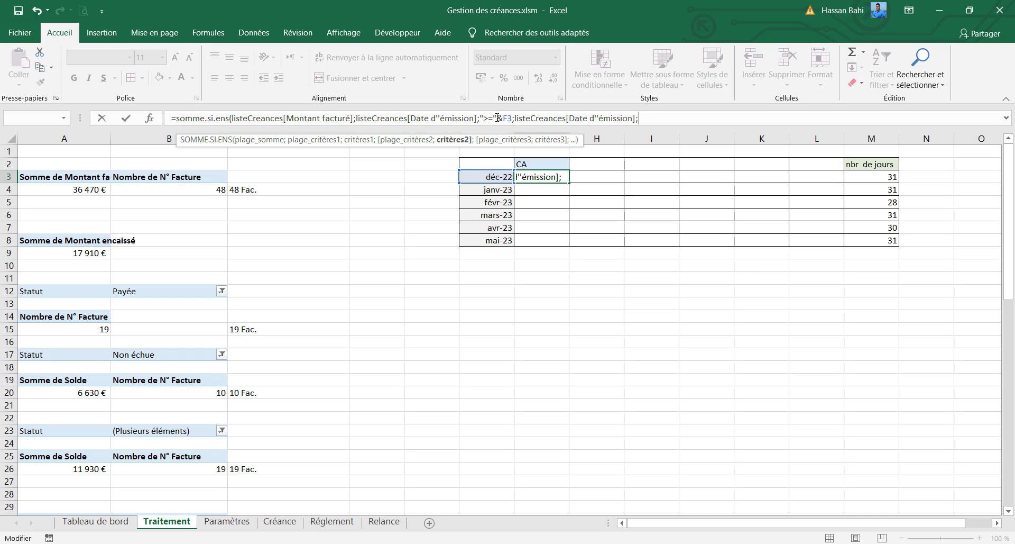
# Step: Add "<="&F3+M3-1 as the second criterion and complete the SOMME.SI.ENS formula in G3
pyautogui.write('"<="&')
pyautogui.click(497, 177)
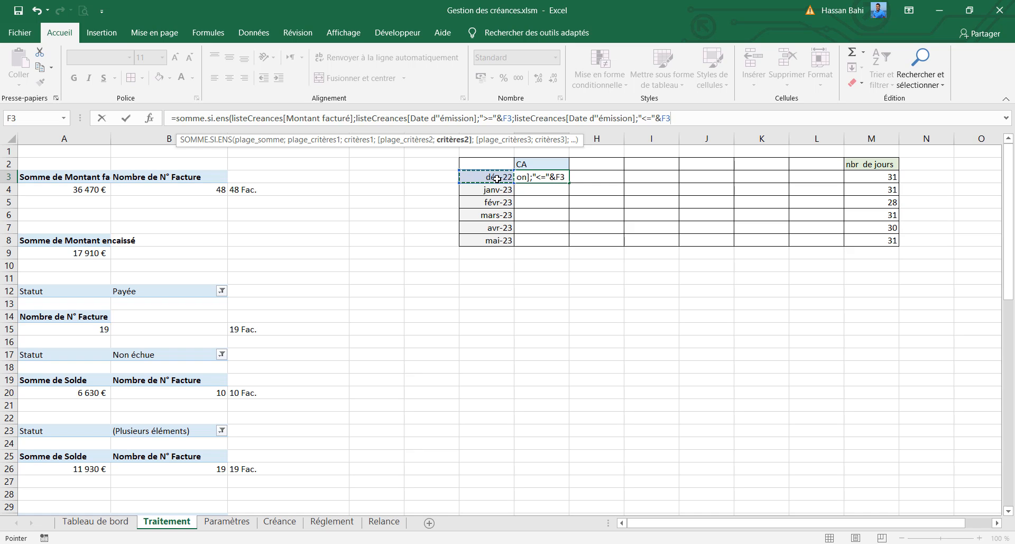
pyautogui.write('+')
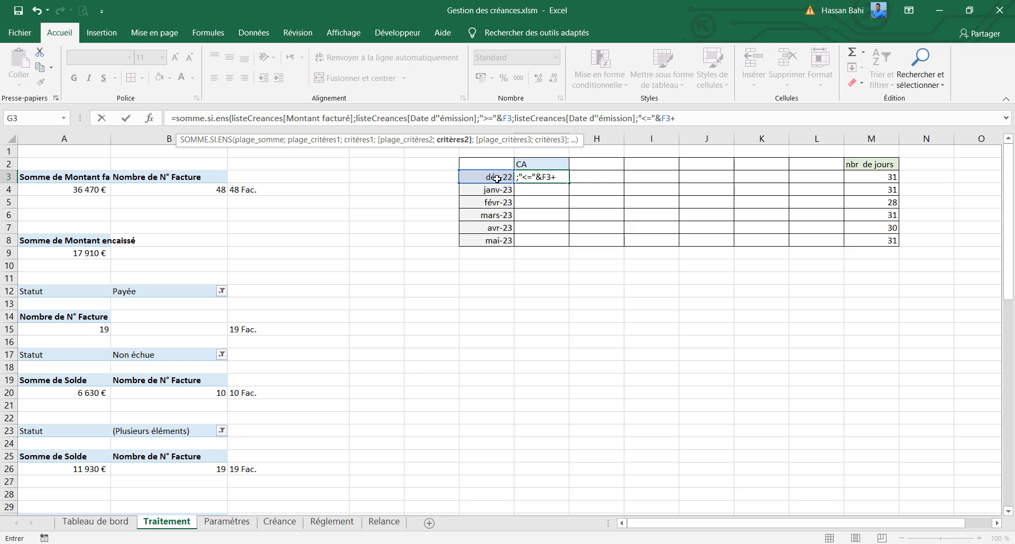
pyautogui.click(880, 178)
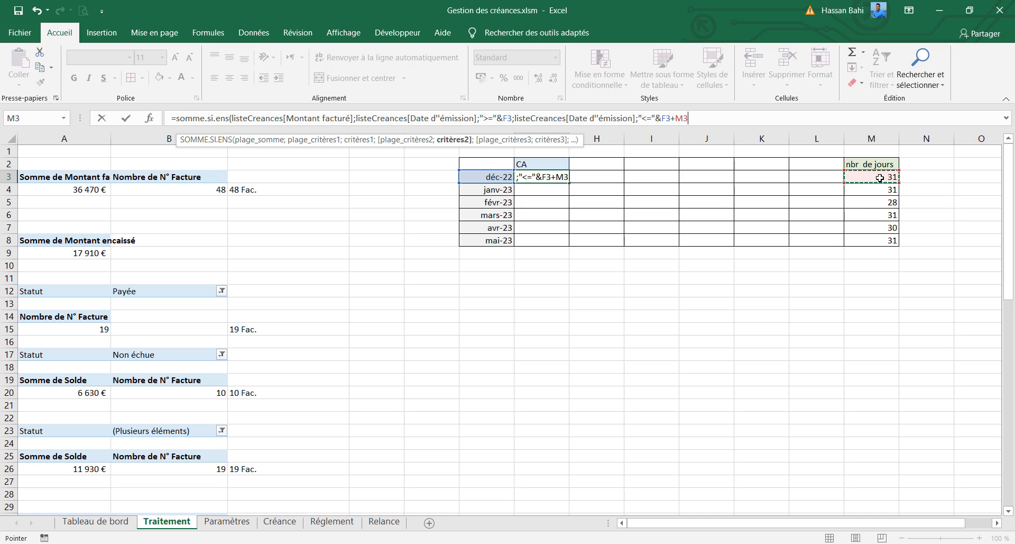
pyautogui.write('-1')
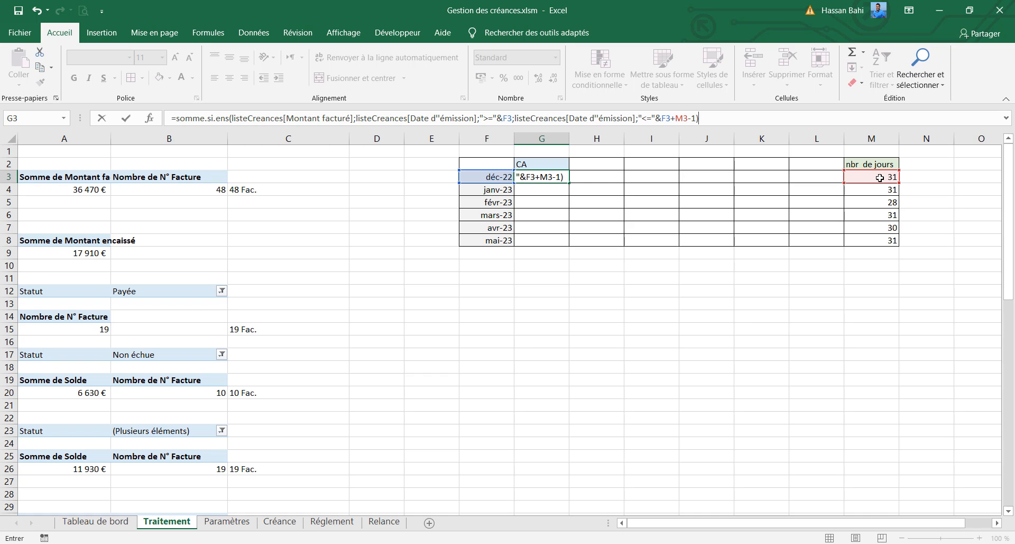
pyautogui.press('Return')
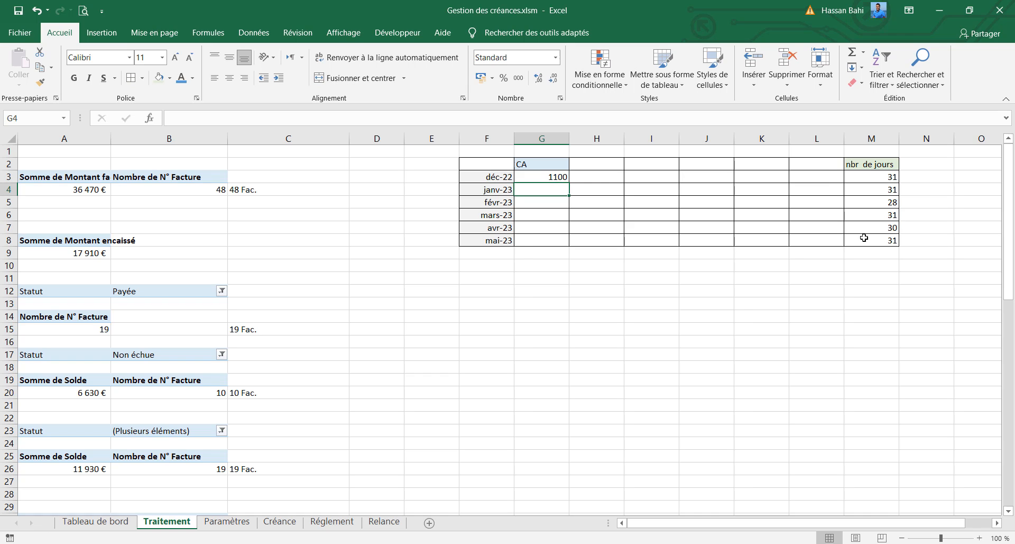
pyautogui.click(540, 179)
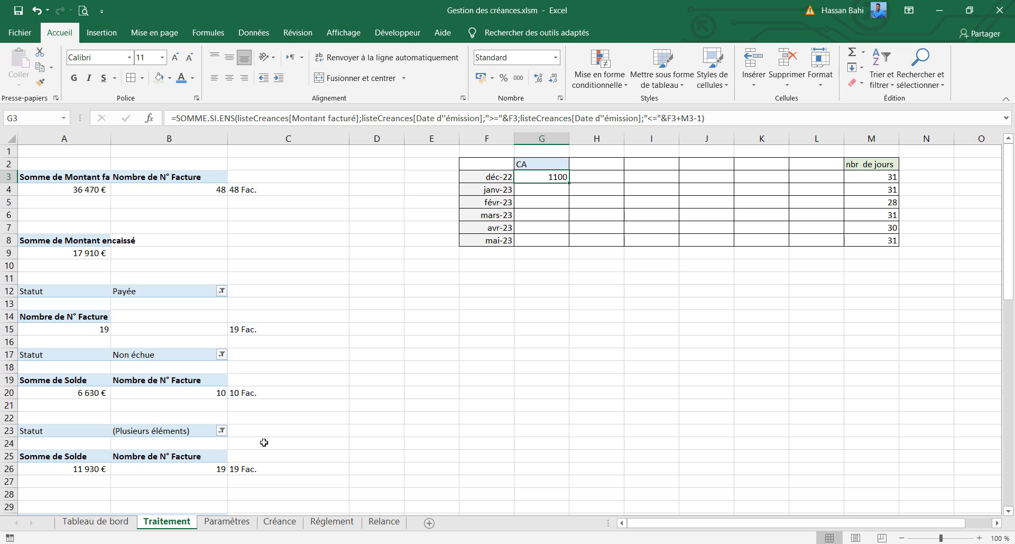
# Step: Filter the Date d'émission column of the table on the Créance sheet to show only décembre 2022
pyautogui.click(280, 522)
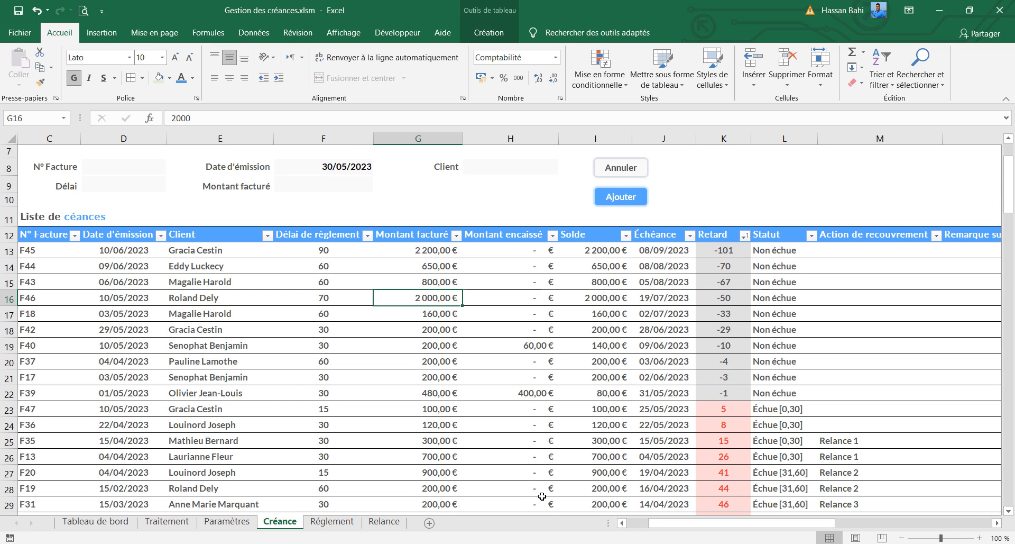
pyautogui.click(633, 523)
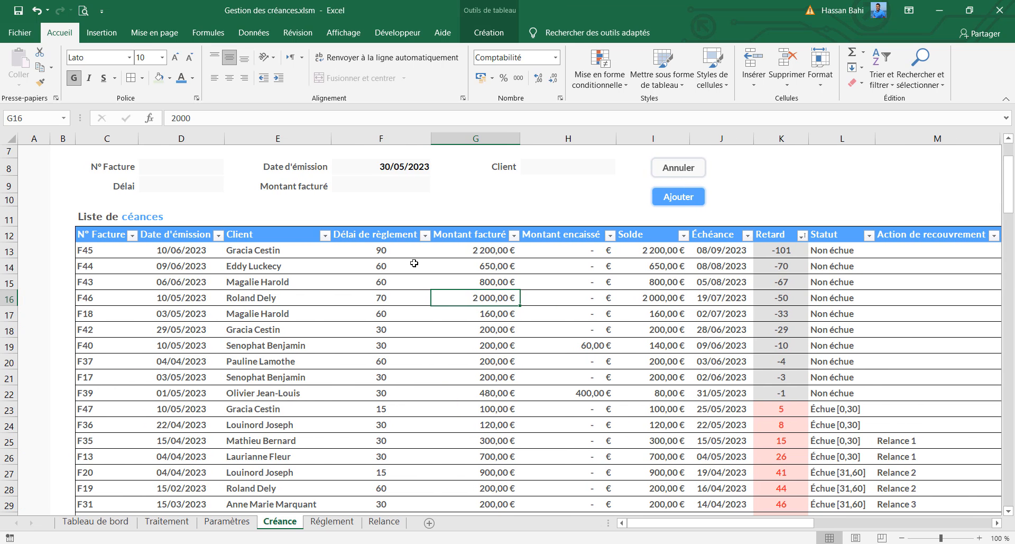
pyautogui.click(218, 234)
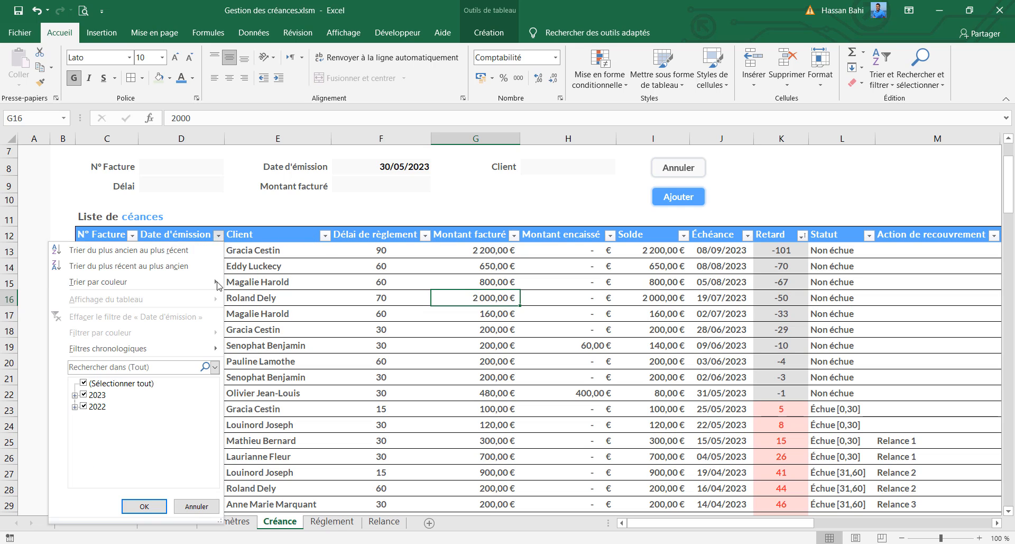
pyautogui.click(83, 395)
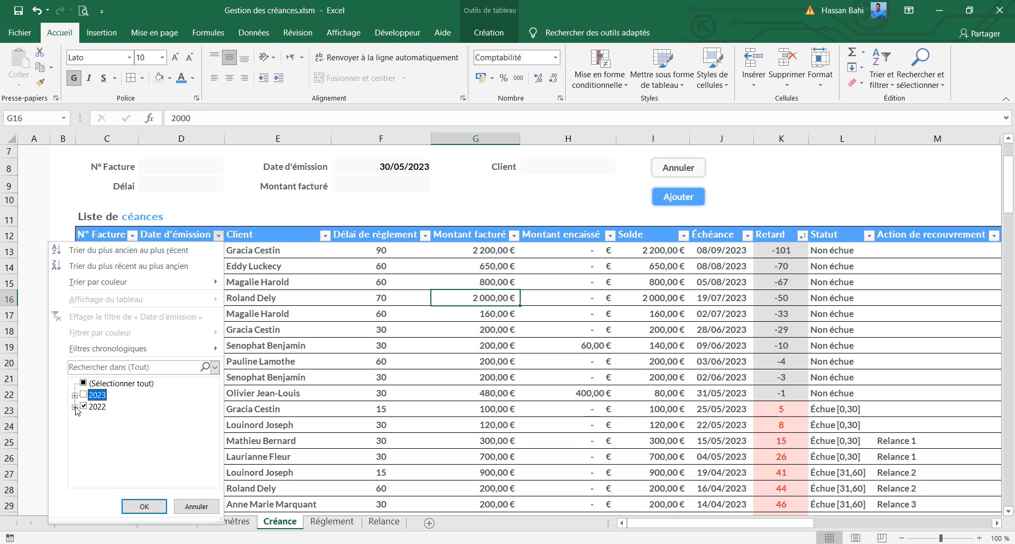
pyautogui.click(75, 406)
pyautogui.click(93, 418)
pyautogui.click(93, 430)
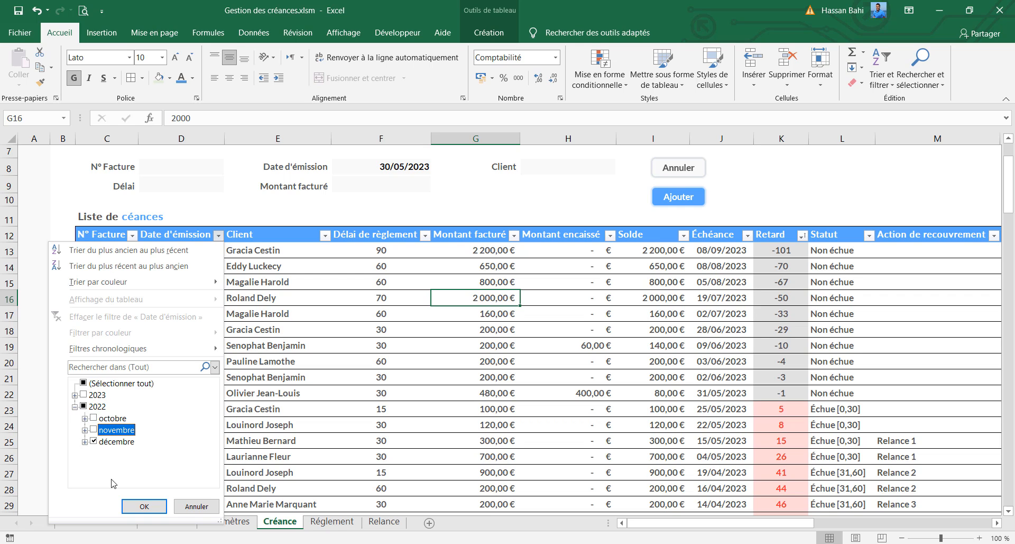
pyautogui.click(143, 506)
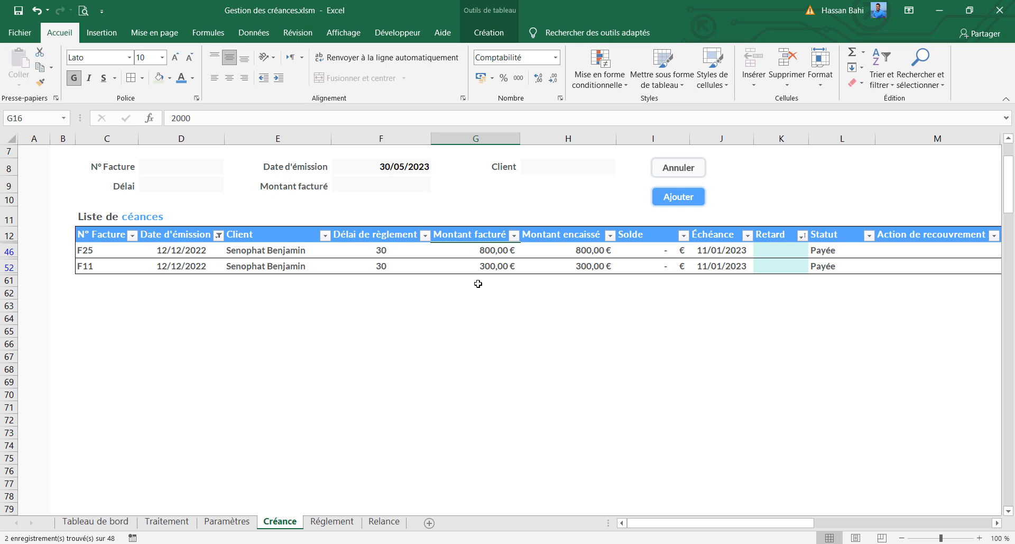
# Step: Check the Montant facturé amounts of the filtered December 2022 invoices against the CA formula
pyautogui.click(487, 253)
pyautogui.click(487, 267)
pyautogui.click(488, 251)
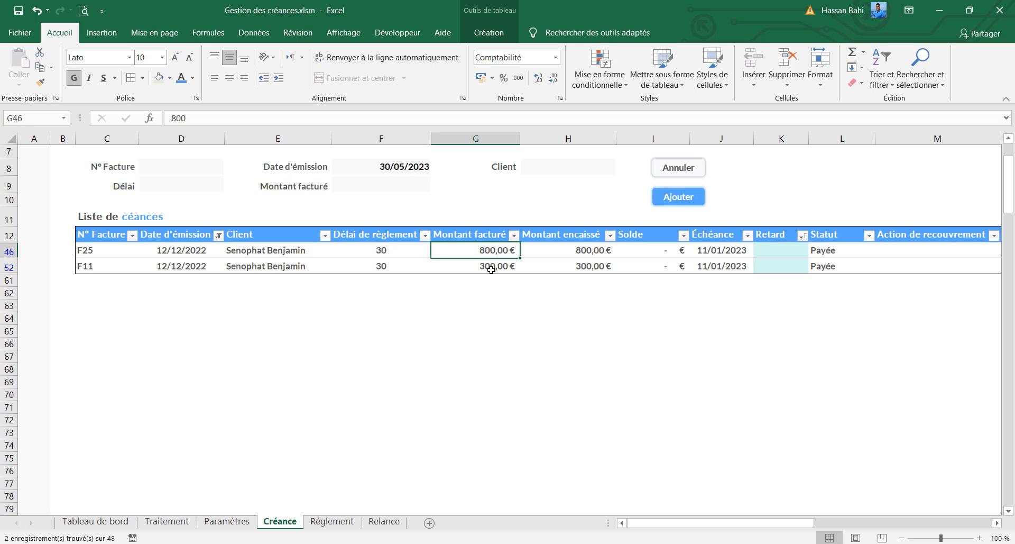
pyautogui.click(491, 267)
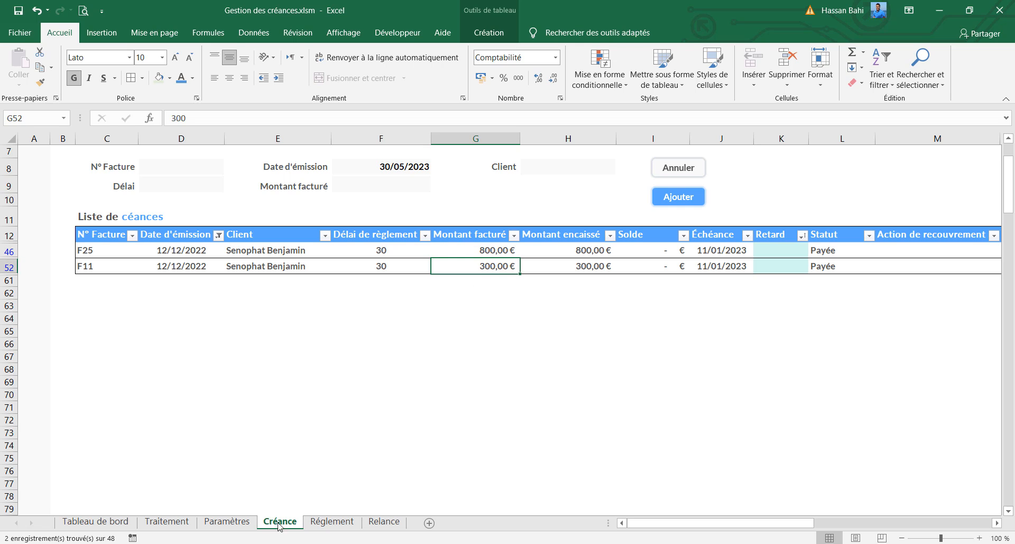
# Step: Return to the Traitement sheet and fill the G3 formula down to G8
pyautogui.click(108, 522)
pyautogui.click(167, 521)
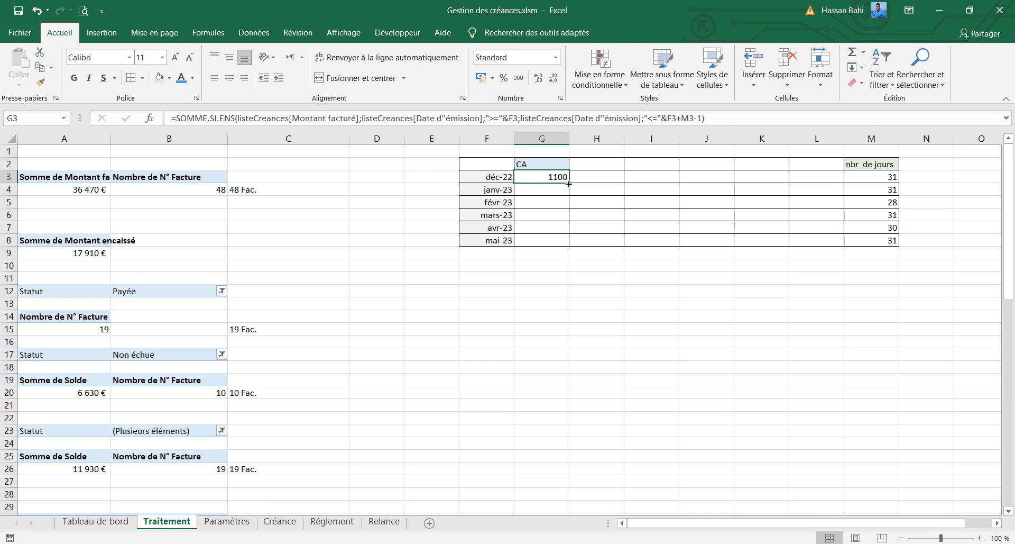
pyautogui.moveTo(569, 183); pyautogui.dragTo(566, 243)
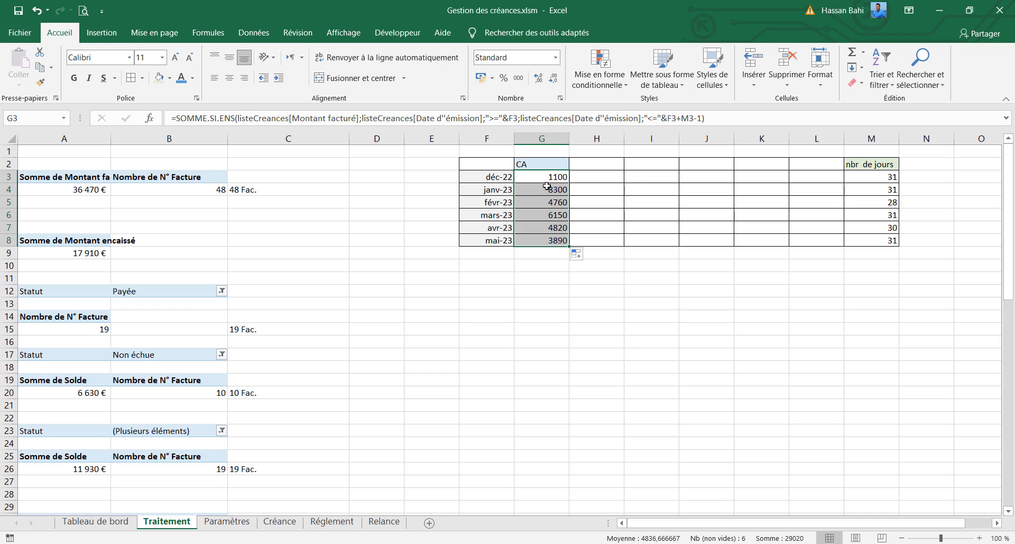
# Step: Examine the filled CA formulas for the months from janv-23 to mai-23
pyautogui.click(547, 187)
pyautogui.click(548, 206)
pyautogui.click(551, 224)
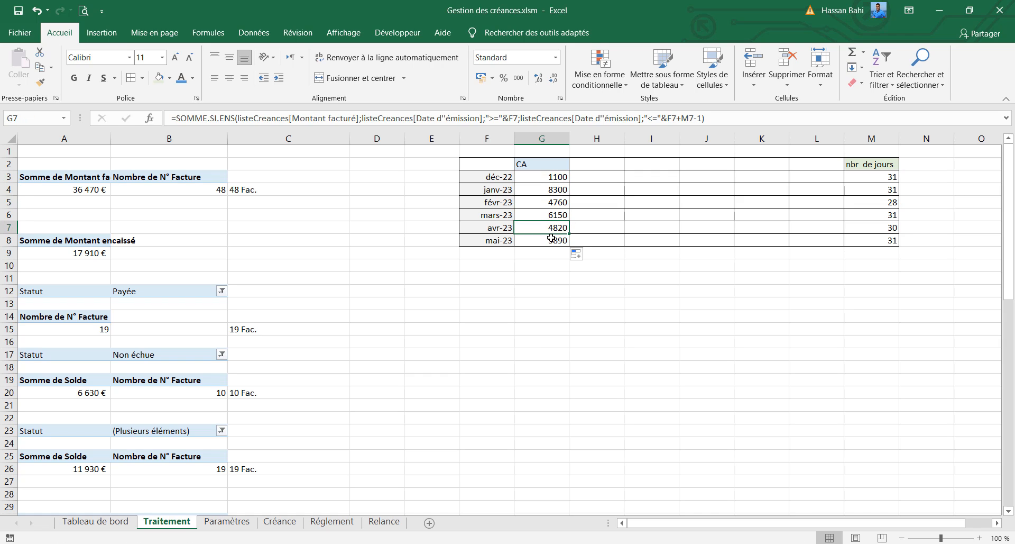
pyautogui.click(551, 239)
pyautogui.click(545, 209)
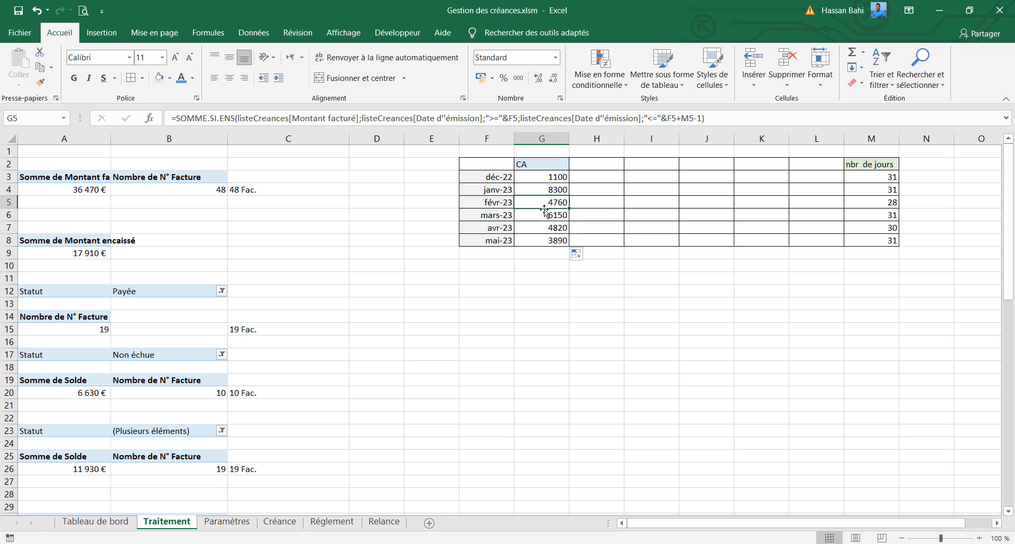
pyautogui.click(545, 212)
pyautogui.moveTo(542, 177); pyautogui.dragTo(546, 243)
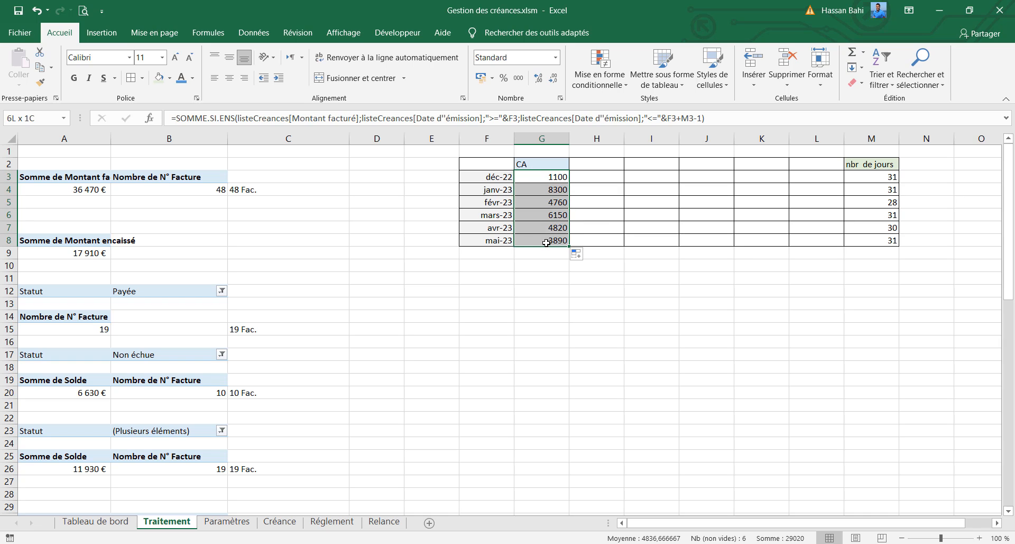
pyautogui.click(193, 78)
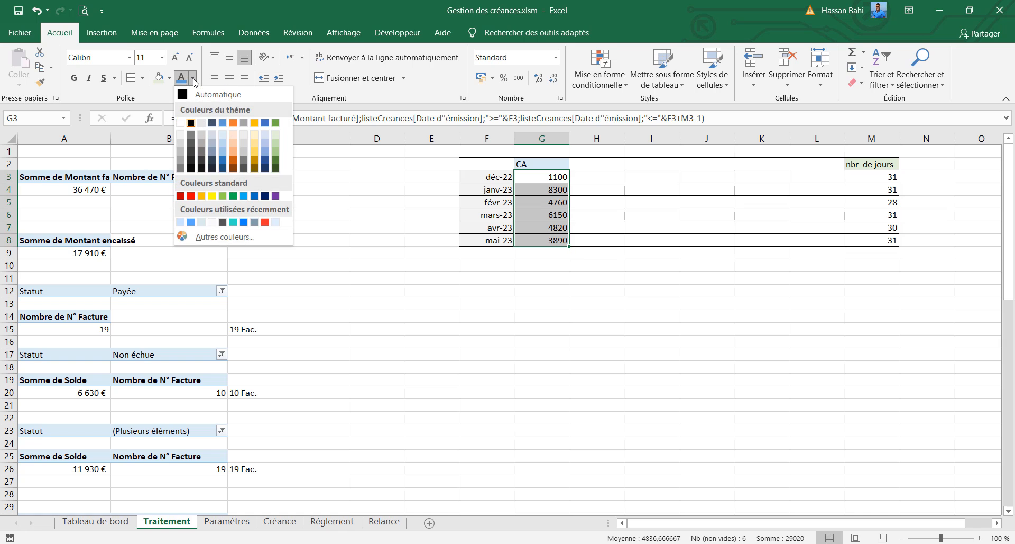
pyautogui.click(224, 134)
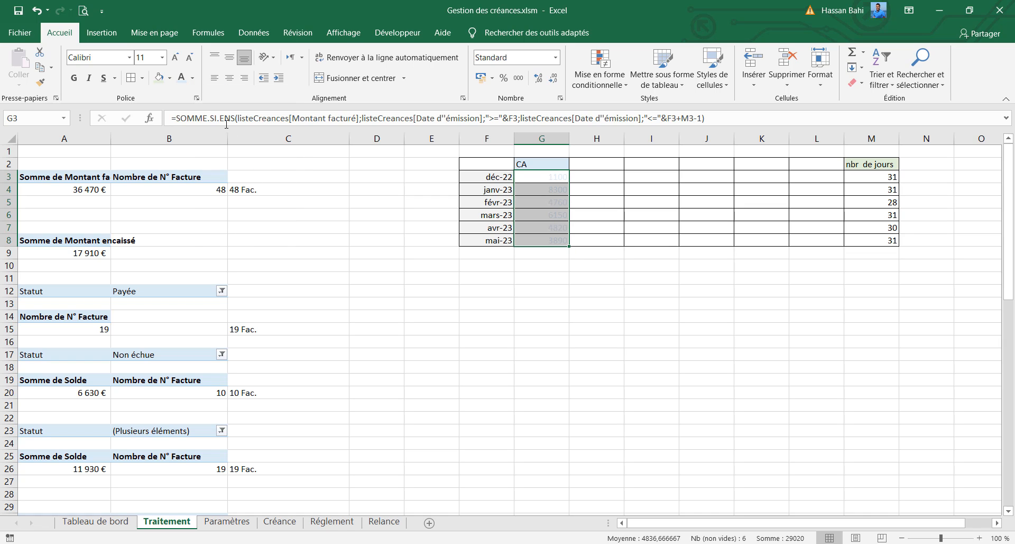
pyautogui.hotkey('ctrl', 'z')
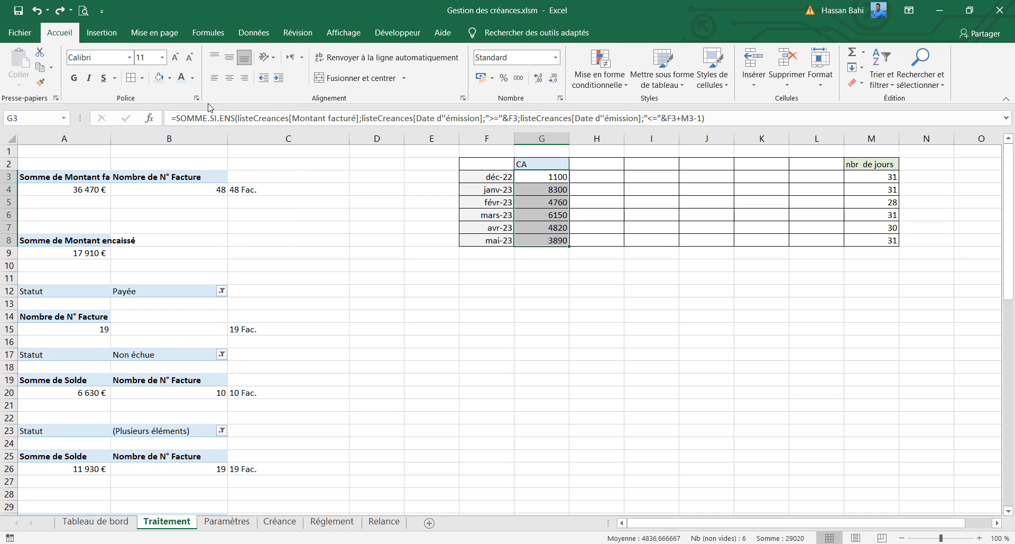
# Step: Shade the CA values G3:G8 very light blue and the CA header G2 a slightly darker blue
pyautogui.click(169, 78)
pyautogui.click(200, 112)
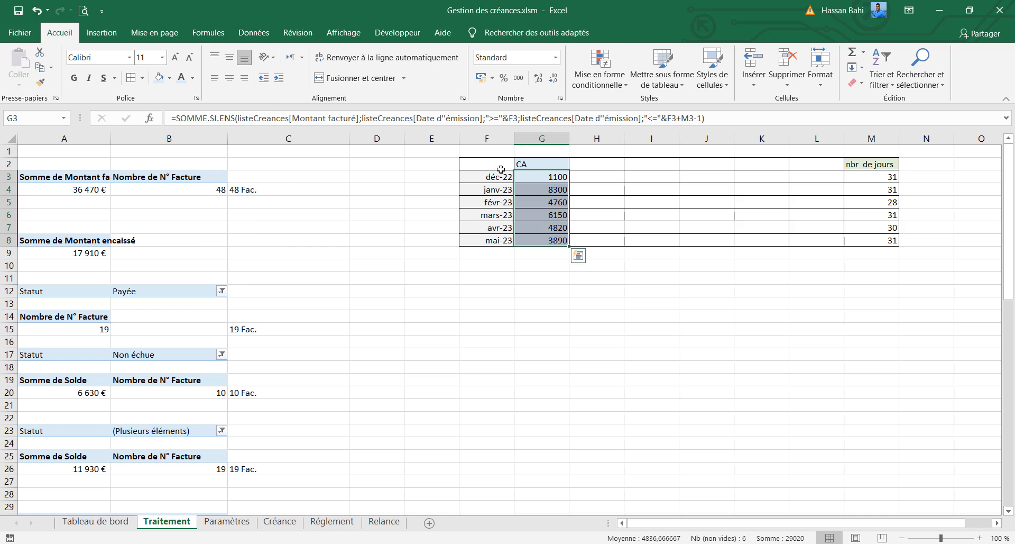
pyautogui.click(553, 163)
pyautogui.press('F4')
pyautogui.click(170, 78)
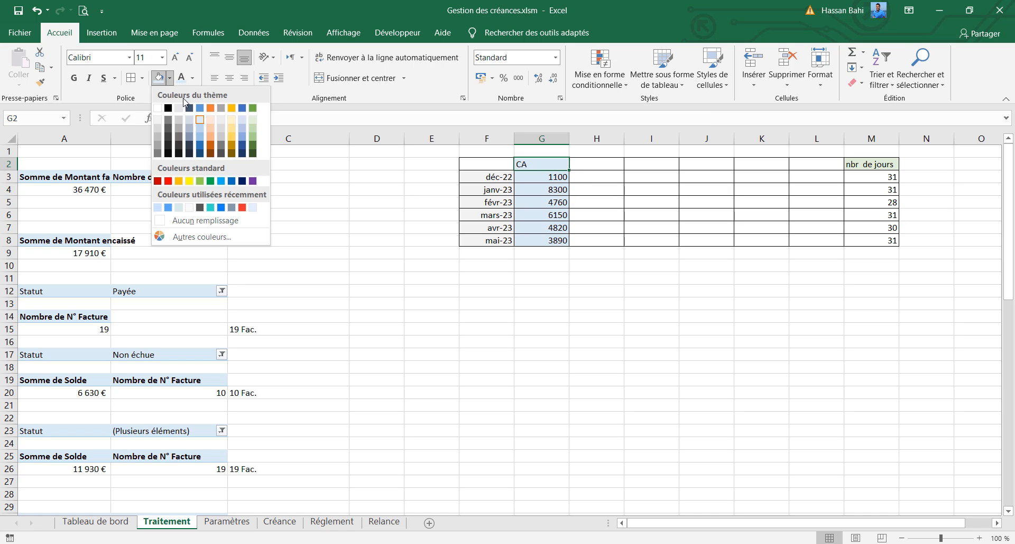
pyautogui.click(199, 126)
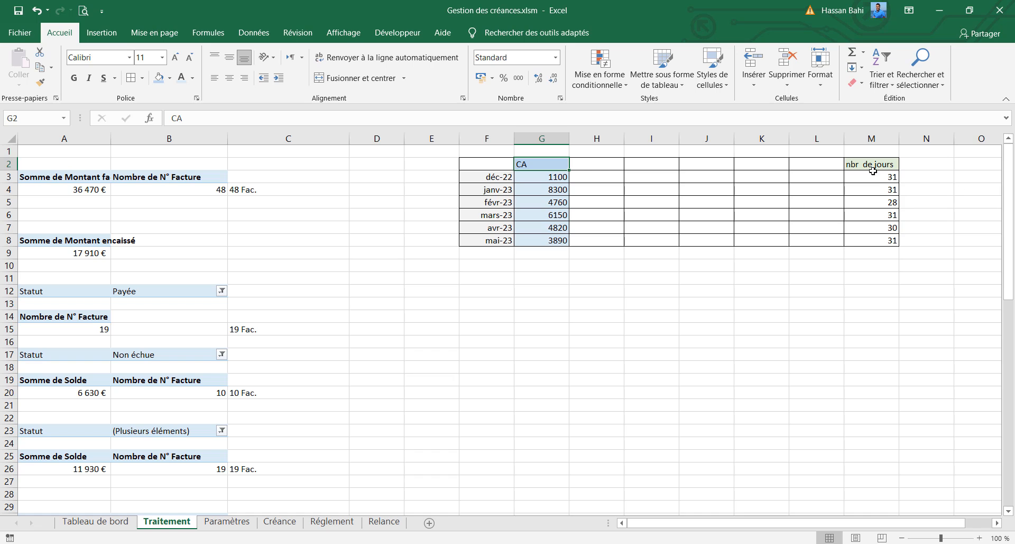
# Step: Shade the days-per-month values M3:M8 very light green and the header M2 a slightly darker green
pyautogui.moveTo(873, 172); pyautogui.dragTo(876, 241)
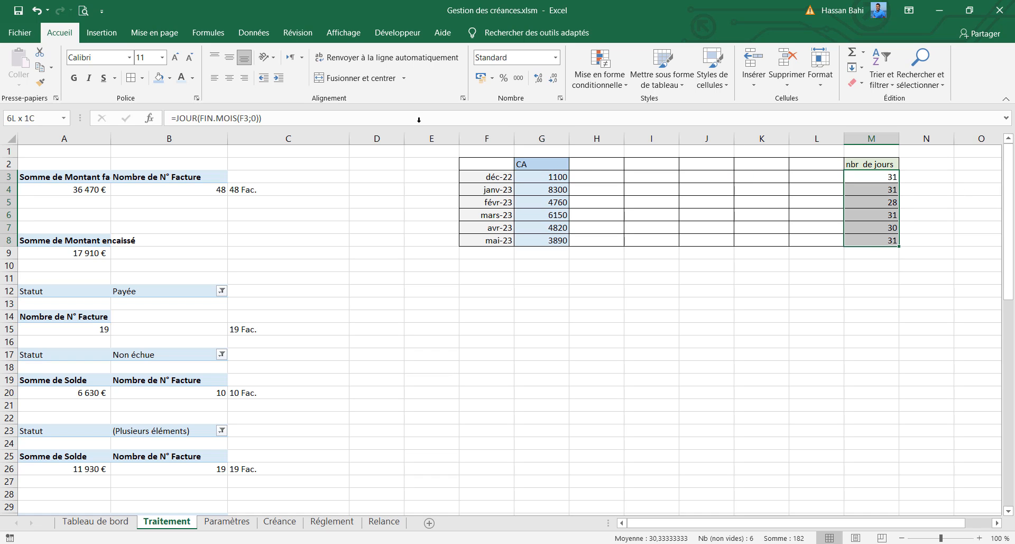
pyautogui.click(170, 78)
pyautogui.click(257, 126)
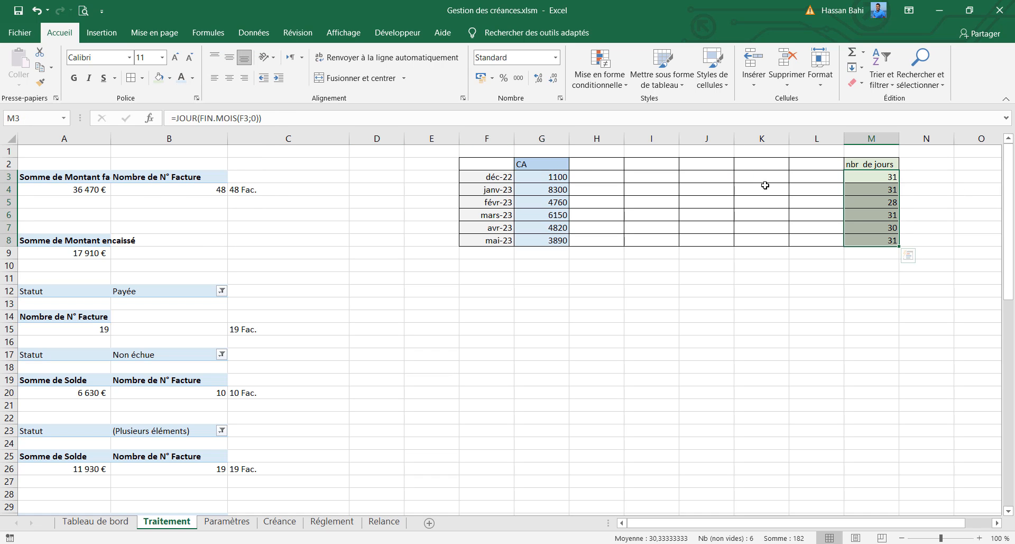
pyautogui.click(871, 164)
pyautogui.click(194, 78)
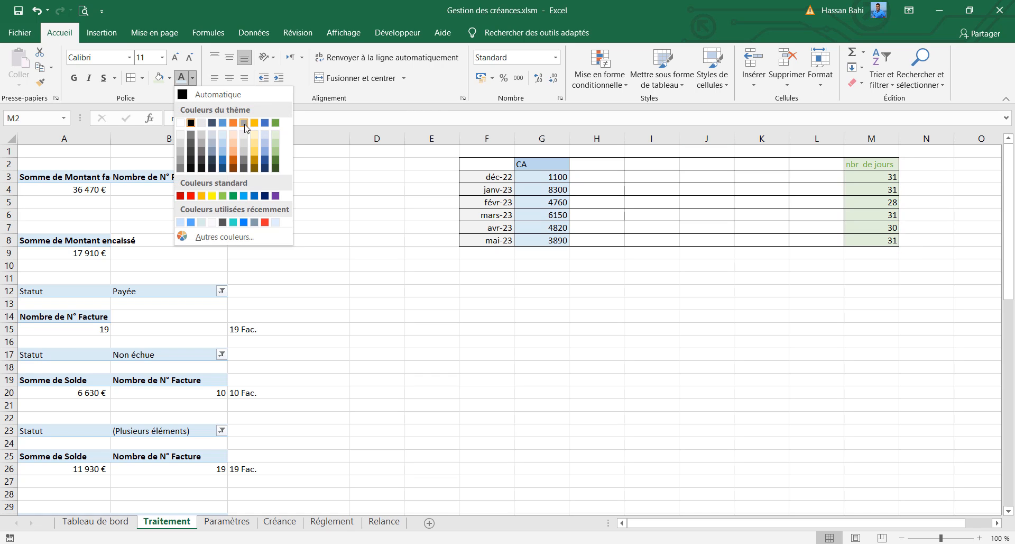
pyautogui.click(170, 78)
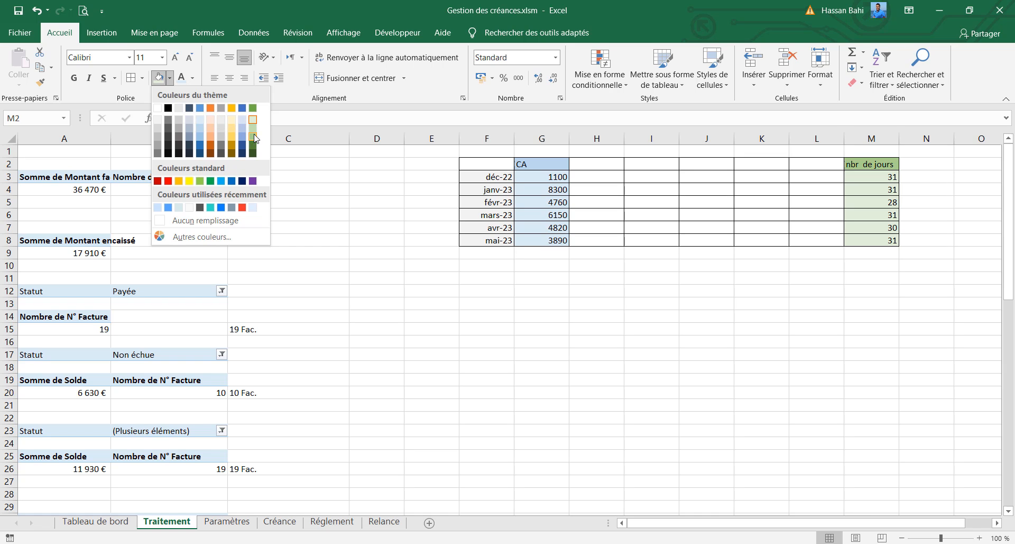
pyautogui.click(252, 127)
pyautogui.click(600, 162)
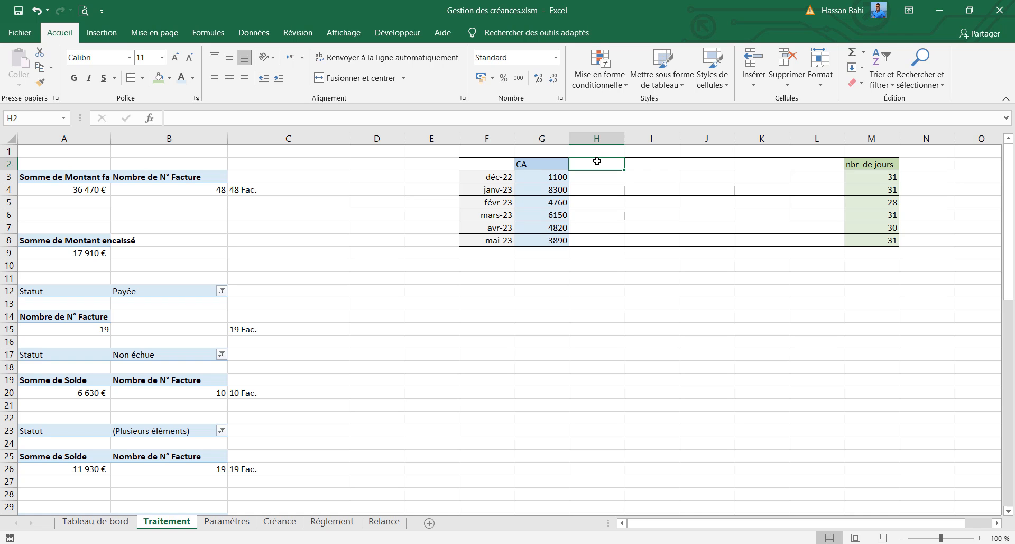
# Step: Enter the header Cumul CA in H2 and the formula =G3 in H3
pyautogui.write('Cumul CA')
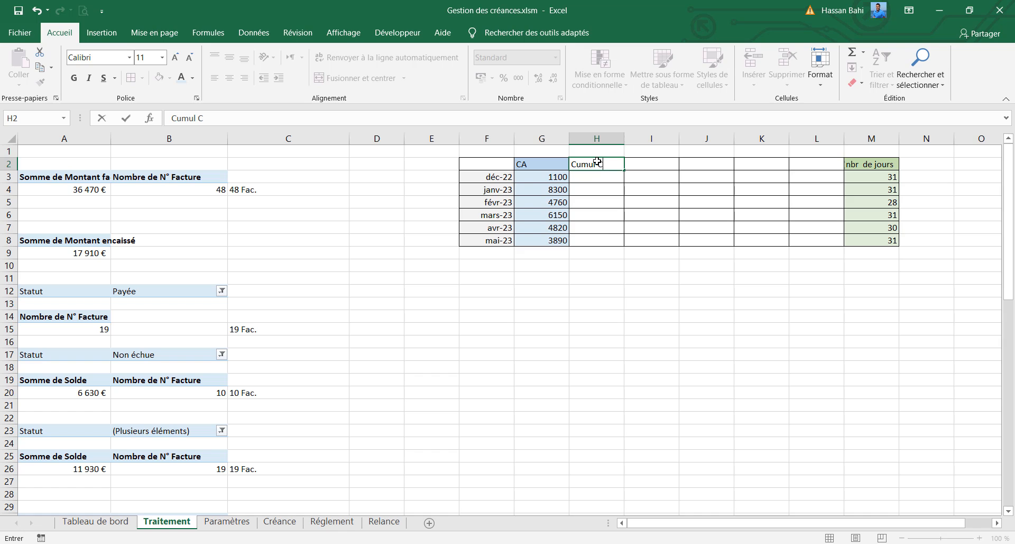
pyautogui.press('Return')
pyautogui.press('Up')
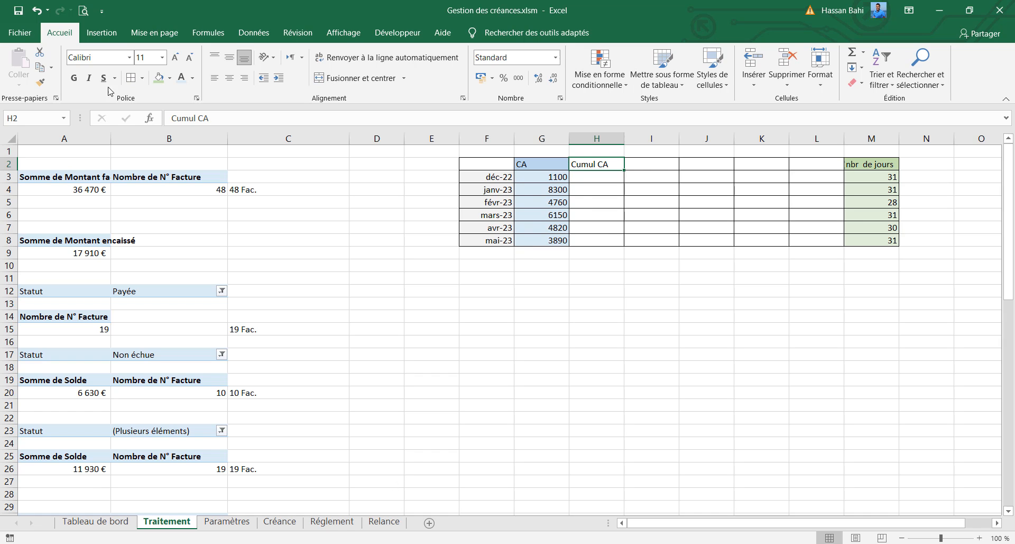
pyautogui.click(599, 184)
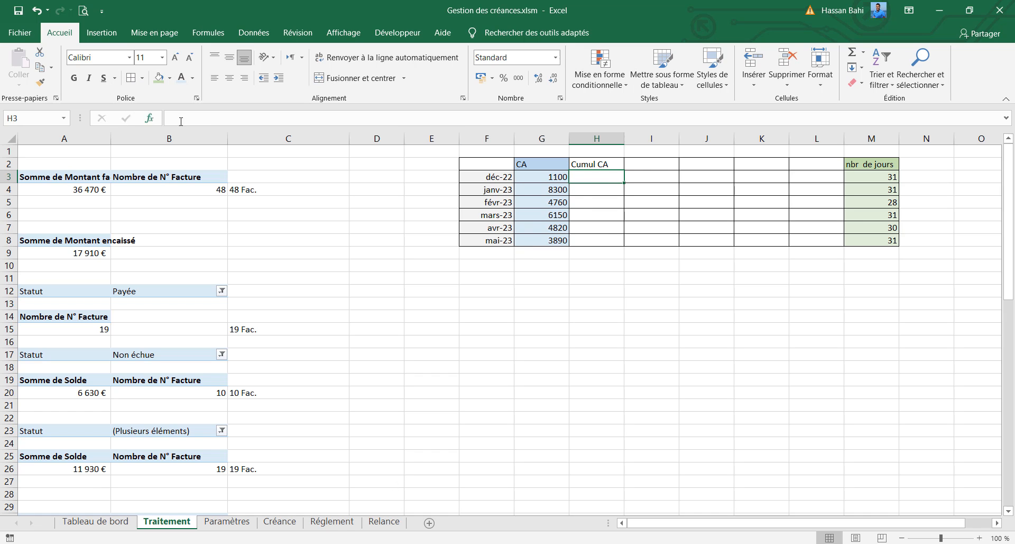
pyautogui.click(204, 119)
pyautogui.write('=')
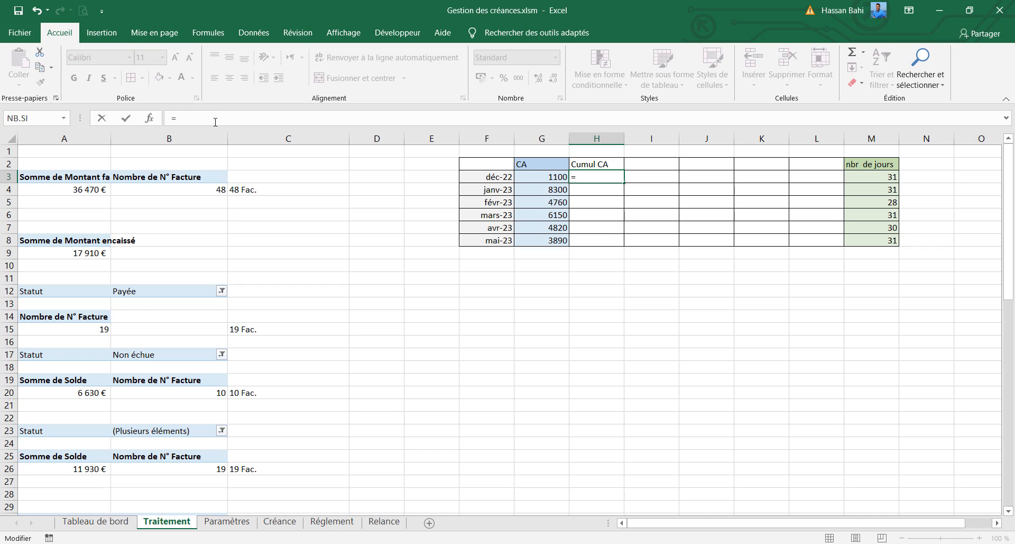
pyautogui.click(556, 176)
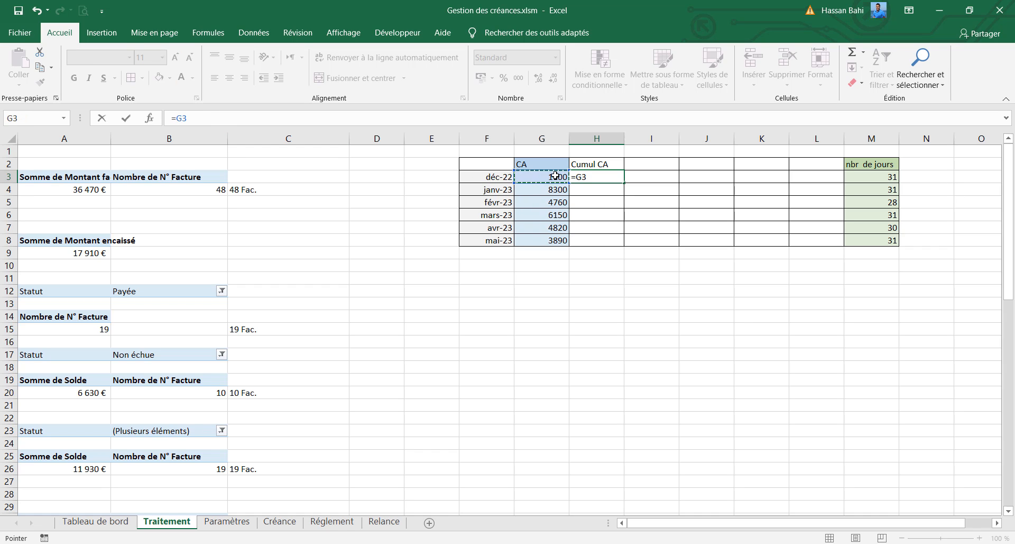
pyautogui.press('Return')
# Step: Enter the running-total formula =G4+H3 in H4 and fill it down to H8
pyautogui.write('=')
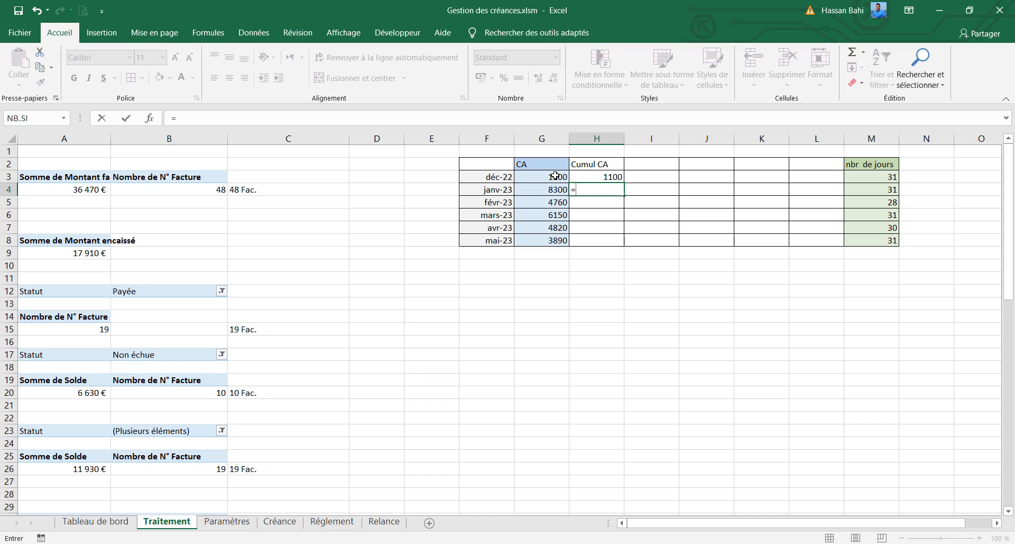
pyautogui.click(556, 189)
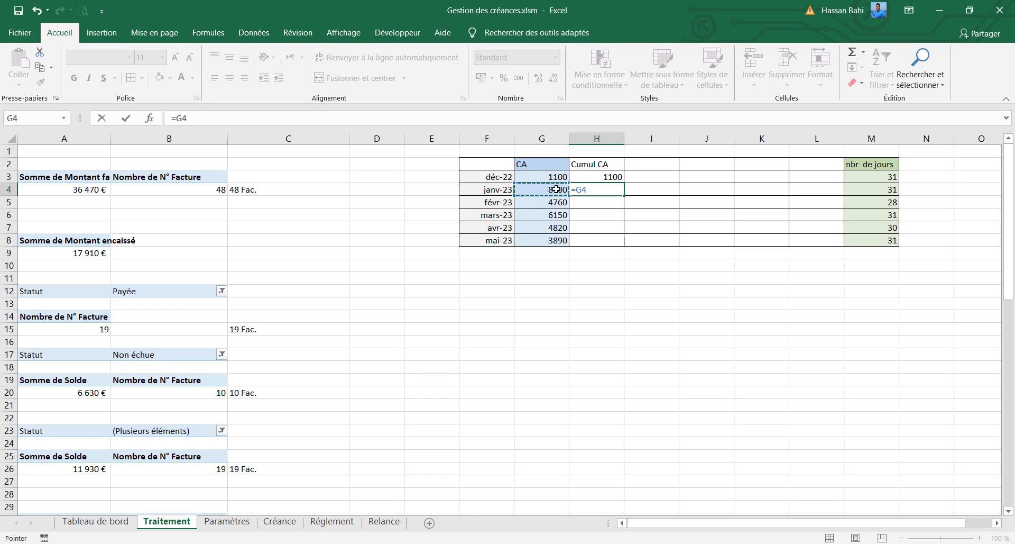
pyautogui.write('+')
pyautogui.click(595, 179)
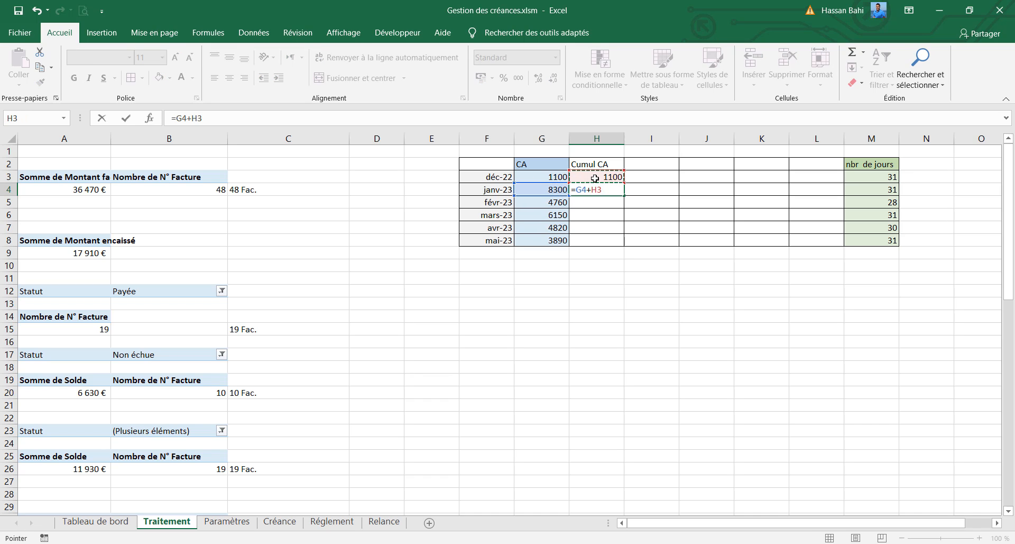
pyautogui.press('Return')
pyautogui.click(609, 190)
pyautogui.moveTo(623, 195); pyautogui.dragTo(620, 248)
pyautogui.click(612, 241)
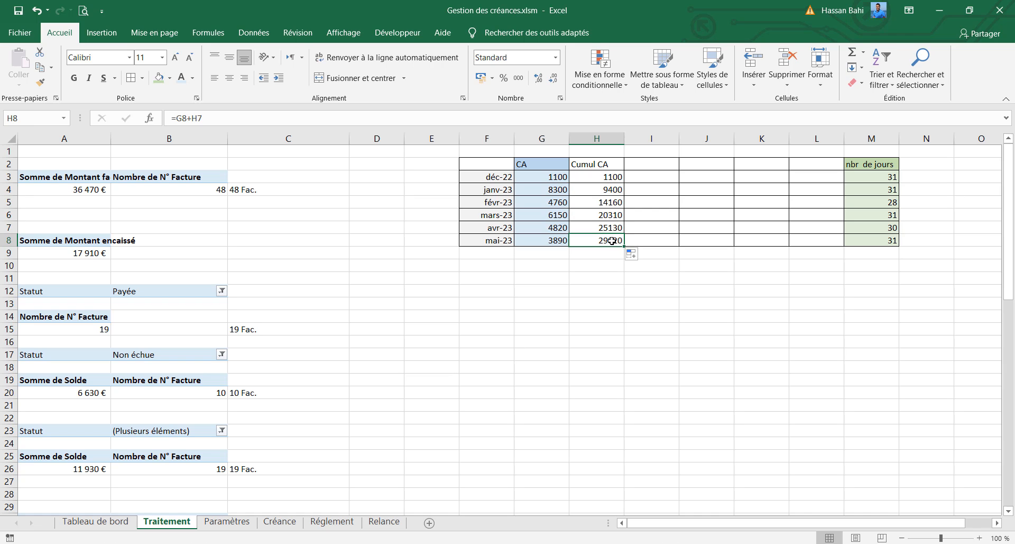
# Step: Shade the Cumul CA header H2 and the values H3:H8 light blue to match the CA column
pyautogui.click(596, 162)
pyautogui.click(169, 78)
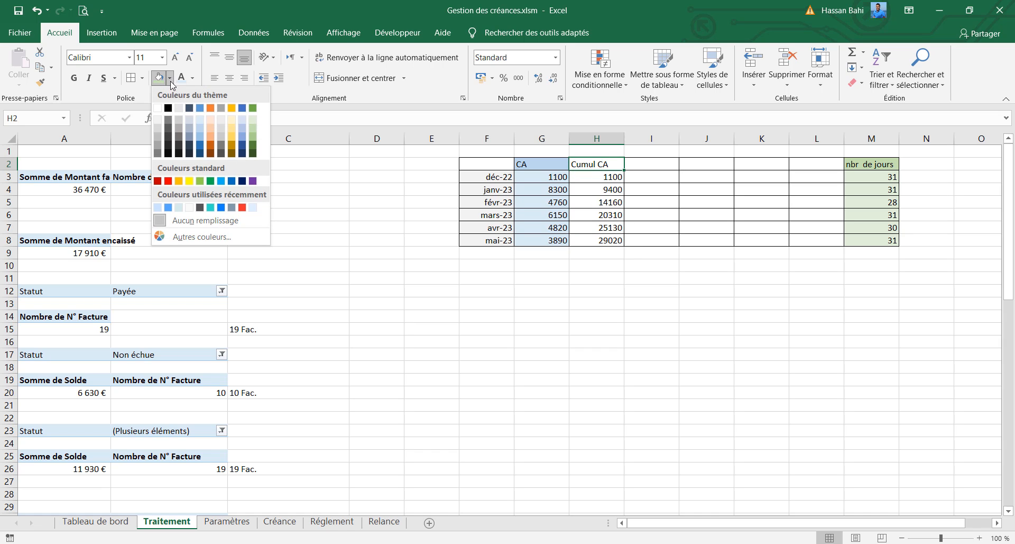
pyautogui.click(200, 122)
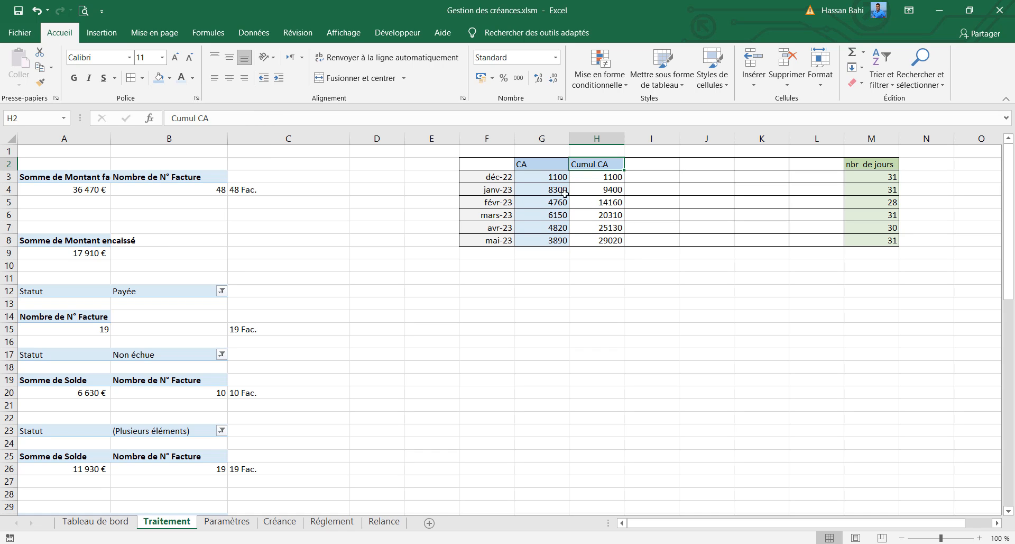
pyautogui.moveTo(580, 178); pyautogui.dragTo(591, 241)
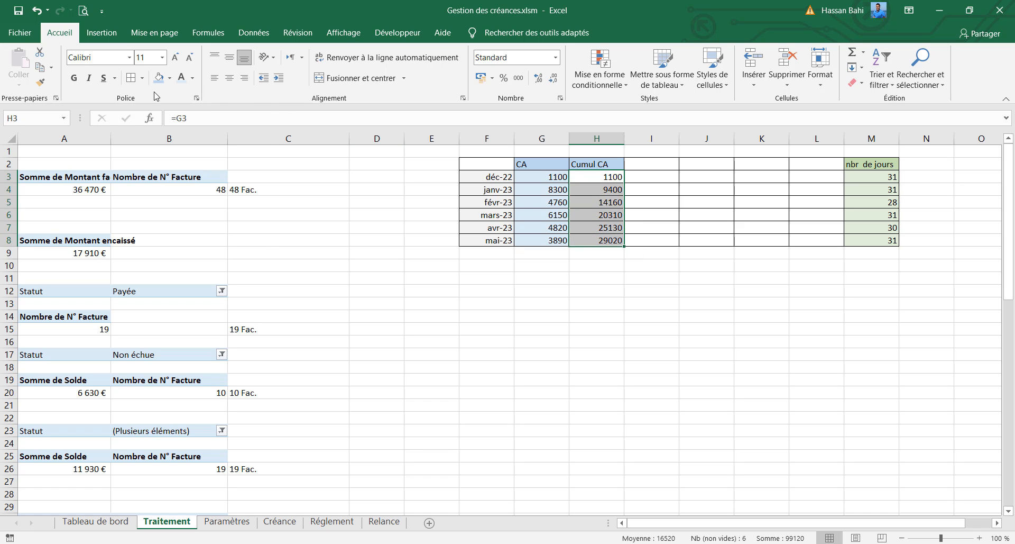
pyautogui.click(169, 77)
pyautogui.click(201, 121)
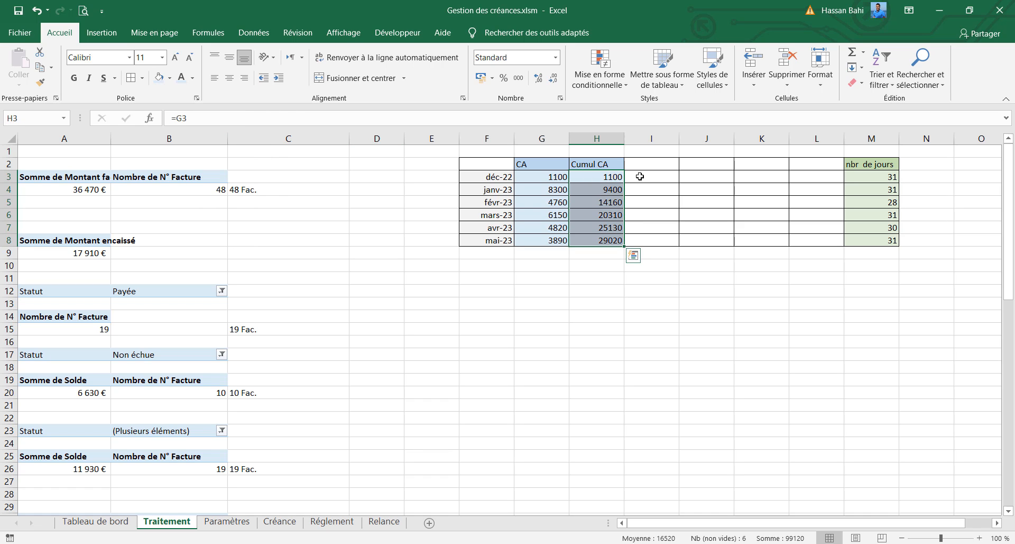
# Step: Enter the header Montant encaissé in I2 and autofit the width of column I
pyautogui.click(642, 164)
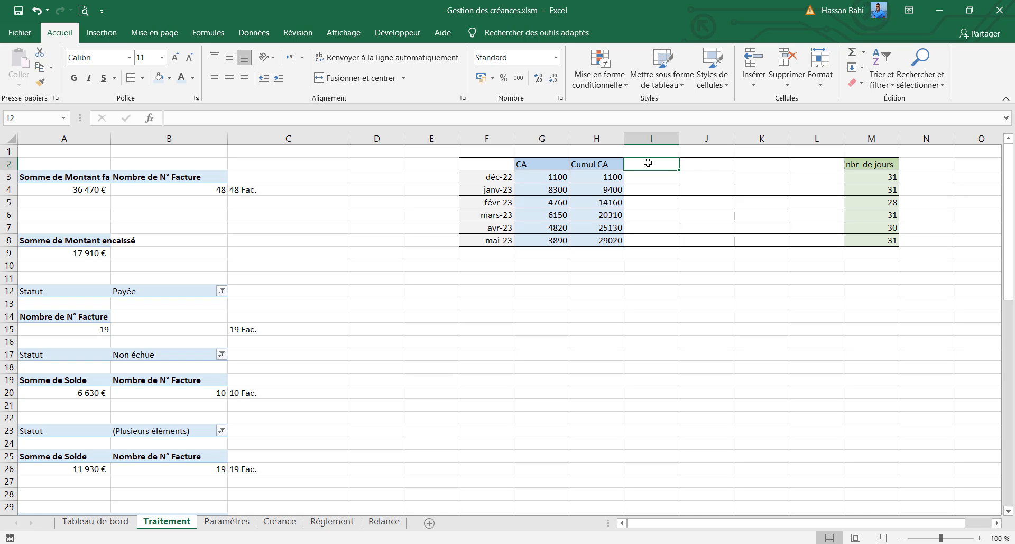
pyautogui.write('Mont')
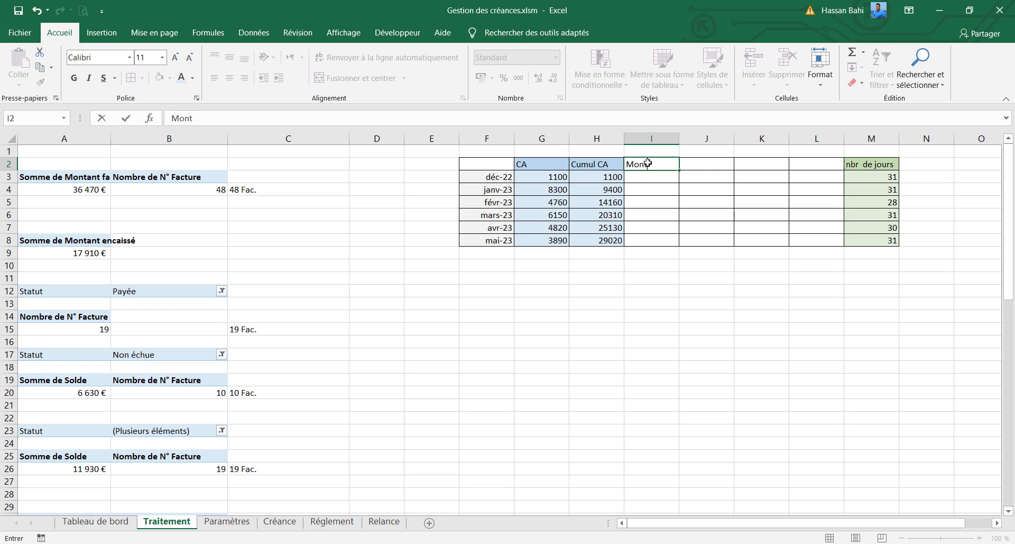
pyautogui.write('ant encaissé')
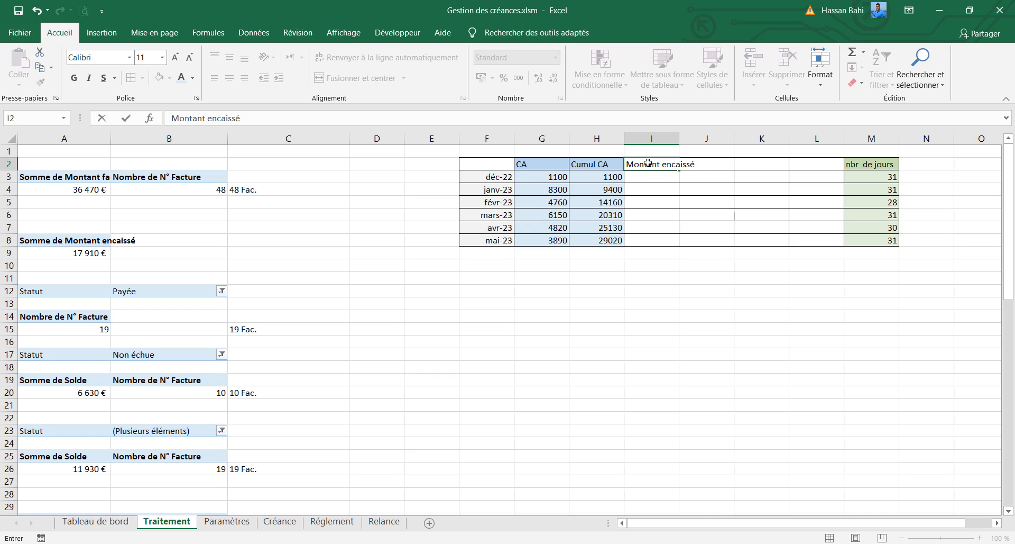
pyautogui.press('Return')
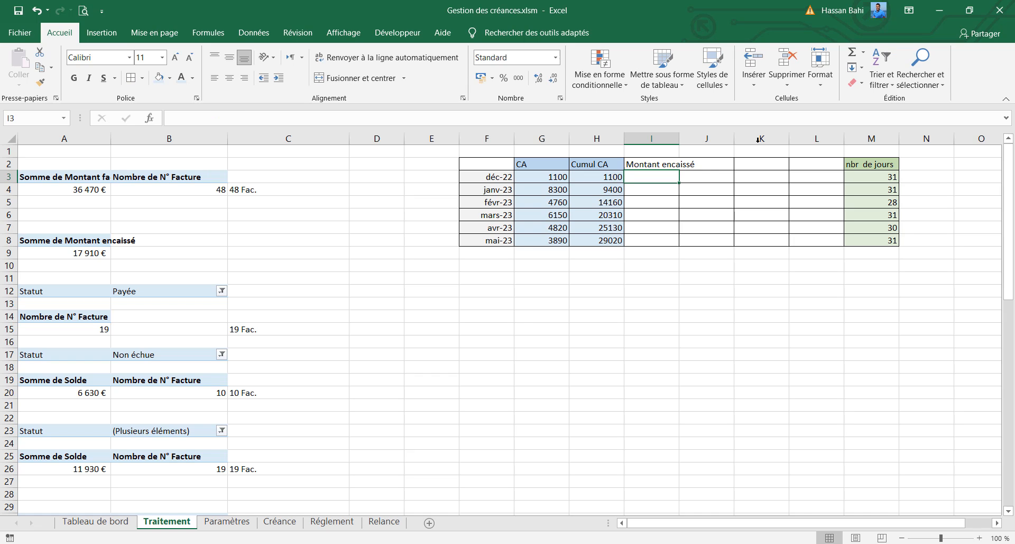
pyautogui.doubleClick(679, 139)
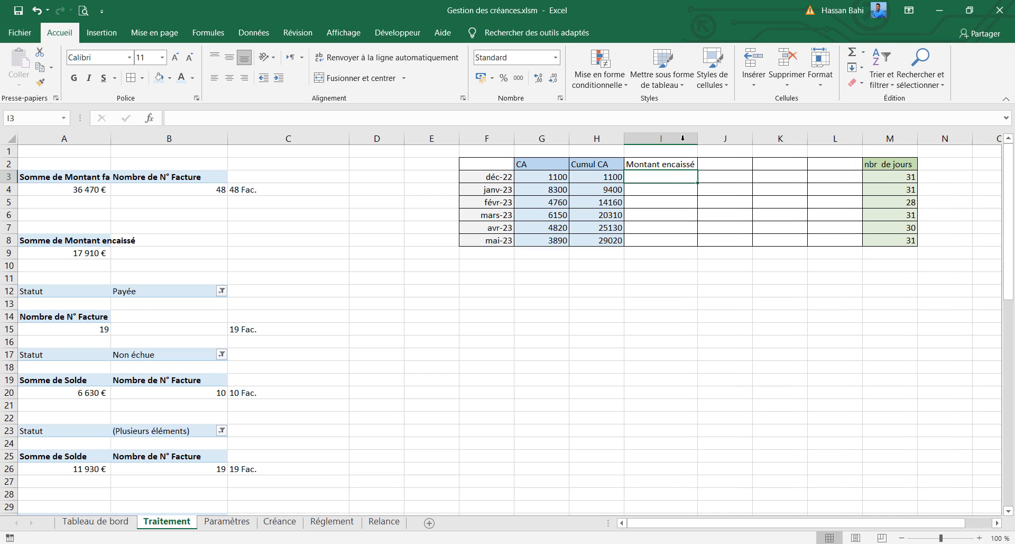
# Step: Copy the text of the SOMME.SI.ENS formula from G3 and paste it into I3 for editing
pyautogui.click(541, 177)
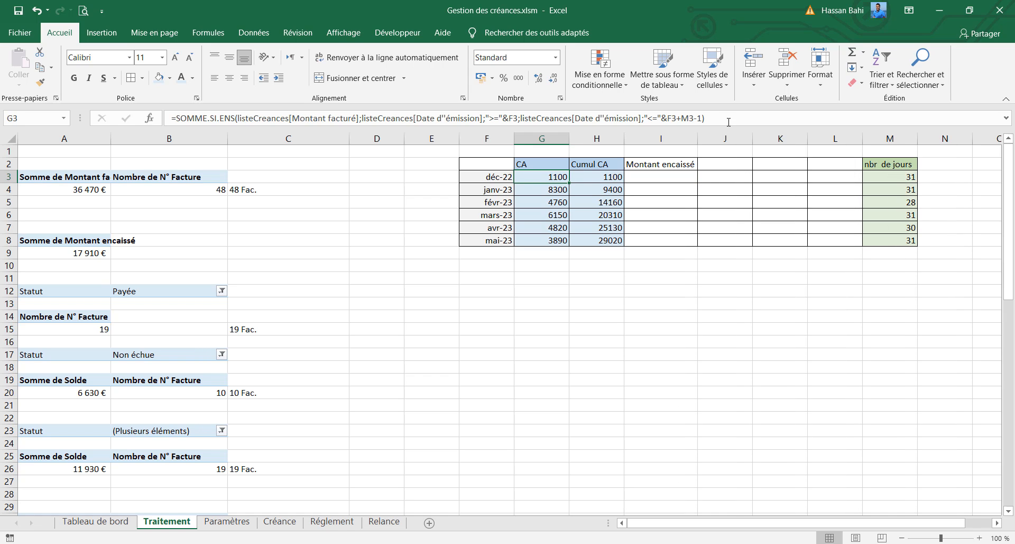
pyautogui.click(707, 116)
pyautogui.moveTo(708, 117); pyautogui.dragTo(171, 117)
pyautogui.hotkey('ctrl', 'c')
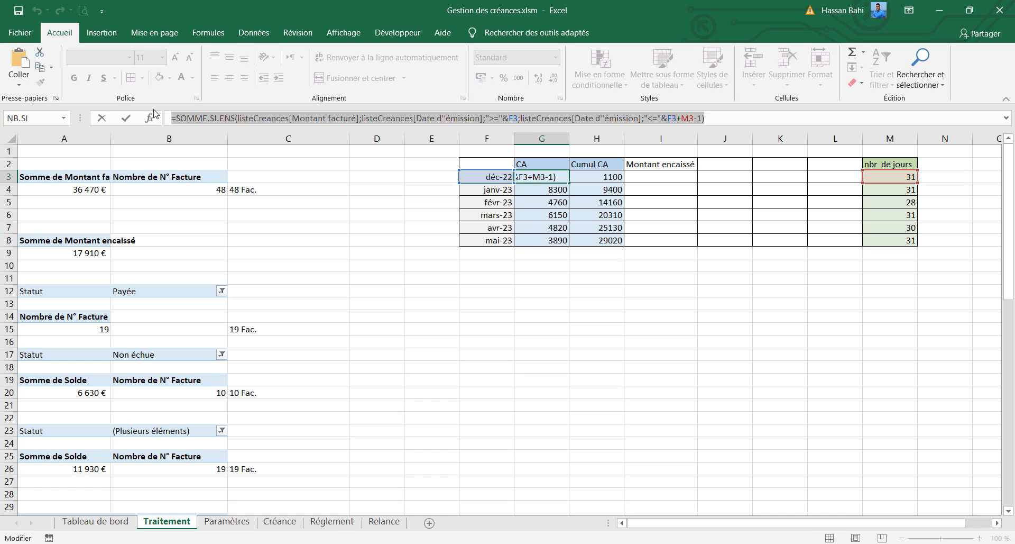
pyautogui.press('Escape')
pyautogui.click(668, 178)
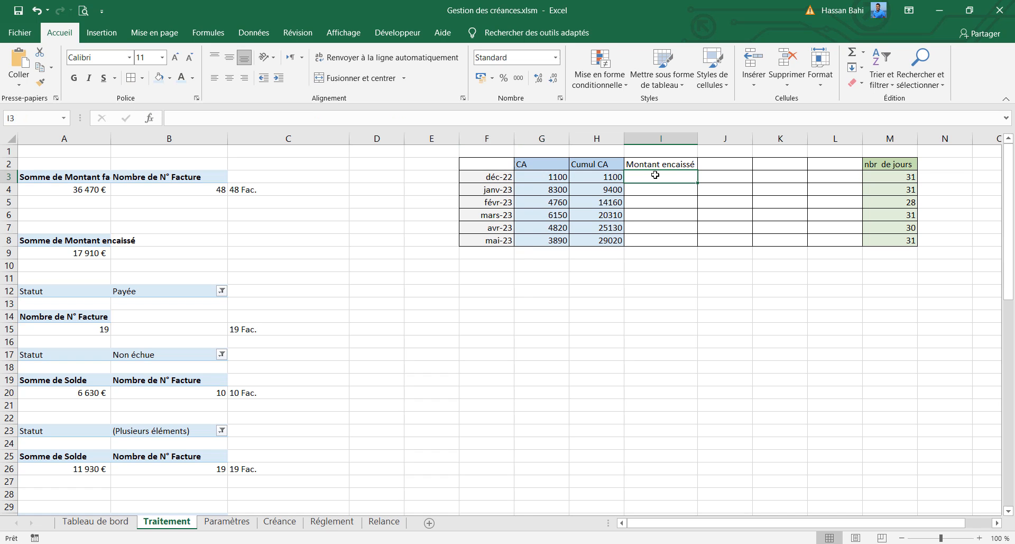
pyautogui.click(482, 115)
pyautogui.hotkey('ctrl', 'v')
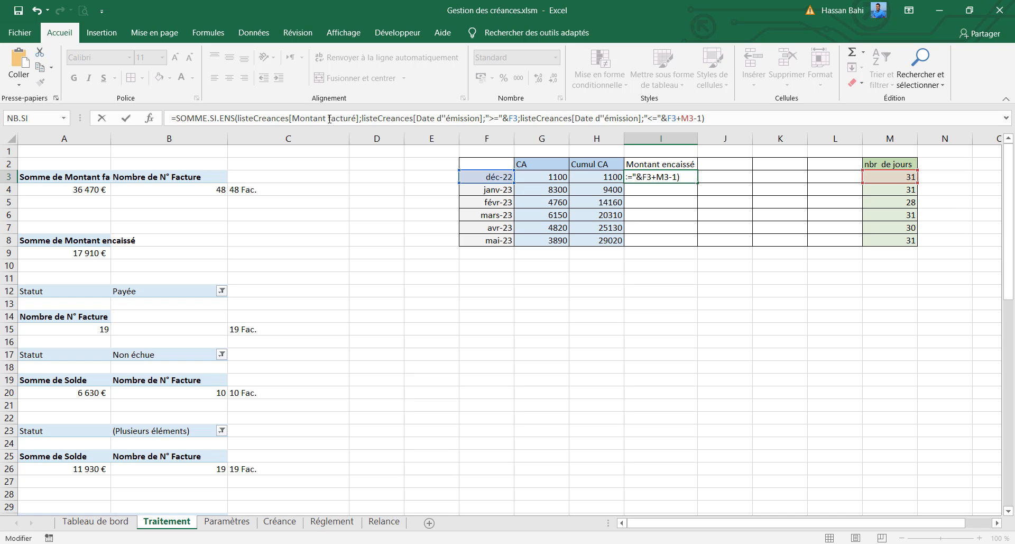
# Step: Replace the sum range in the I3 formula with HistoriqueRegls[Montant encaissé]
pyautogui.moveTo(357, 118); pyautogui.dragTo(239, 118)
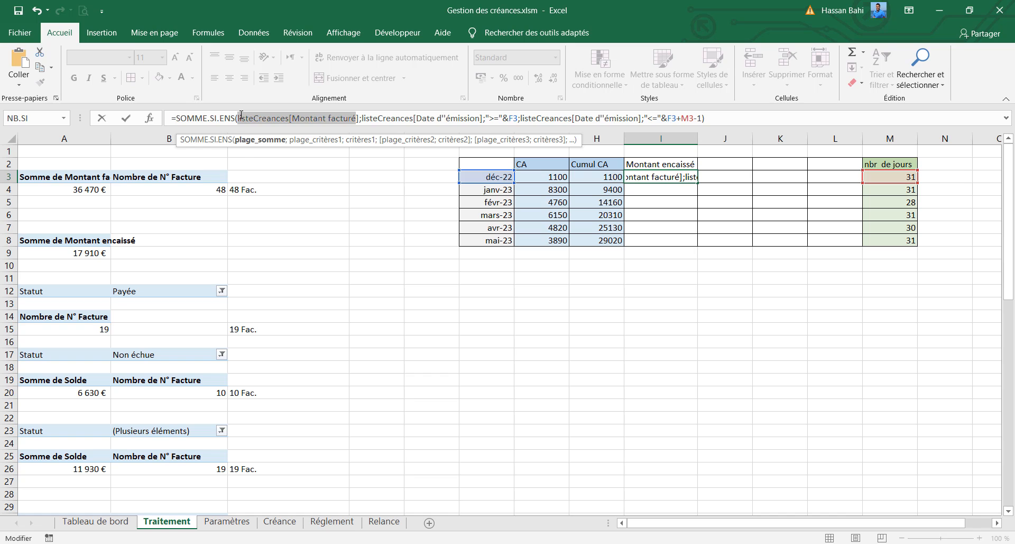
pyautogui.write('h')
pyautogui.press('Down')
pyautogui.press('Down')
pyautogui.press('Down')
pyautogui.press('Down')
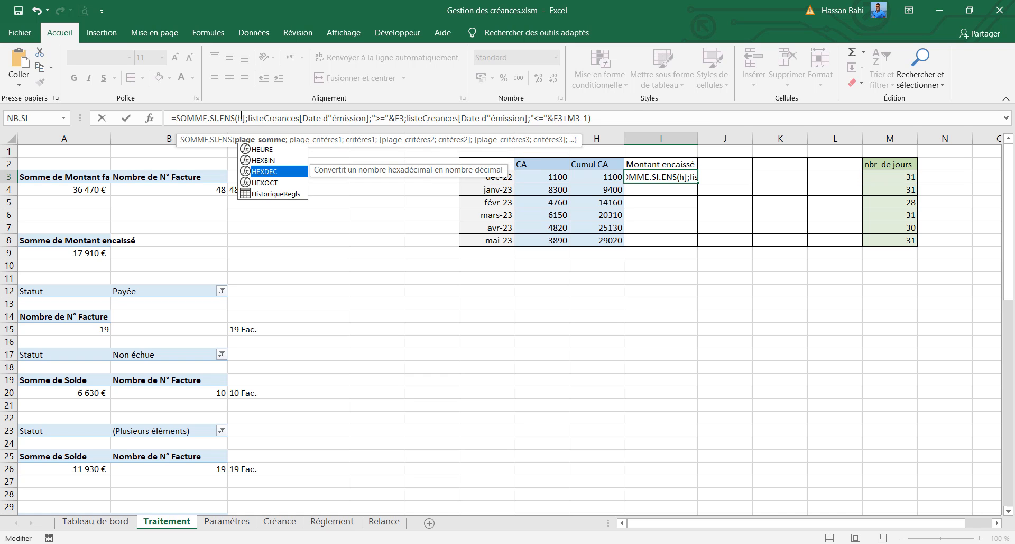
pyautogui.press('Tab')
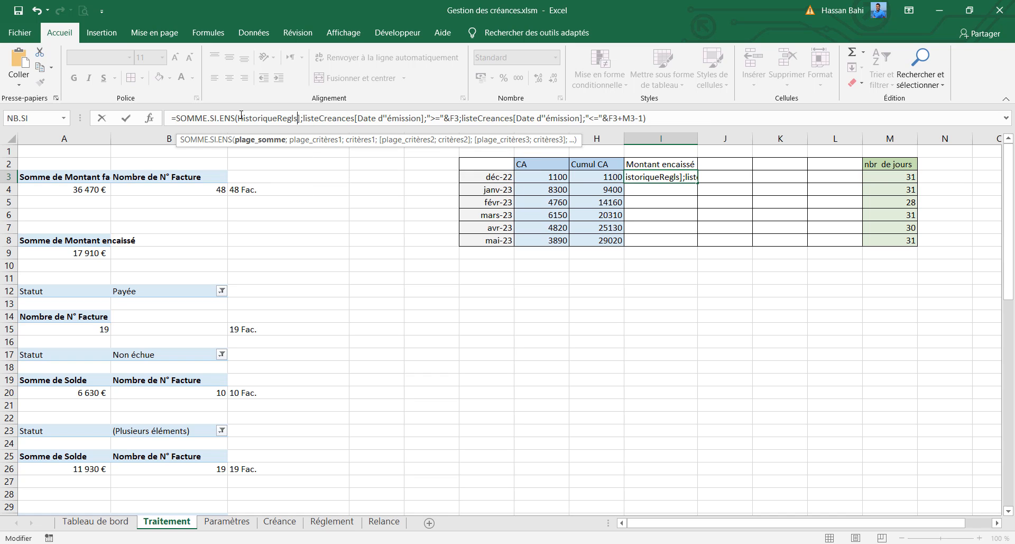
pyautogui.press('Delete')
pyautogui.write('[')
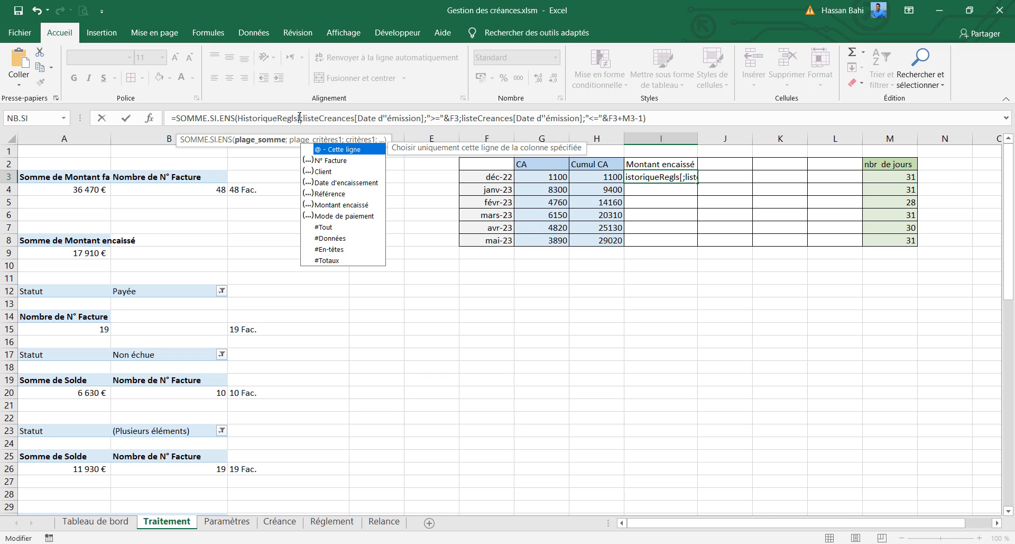
pyautogui.press('Down')
pyautogui.press('Down')
pyautogui.press('Down')
pyautogui.press('Down')
pyautogui.press('Down')
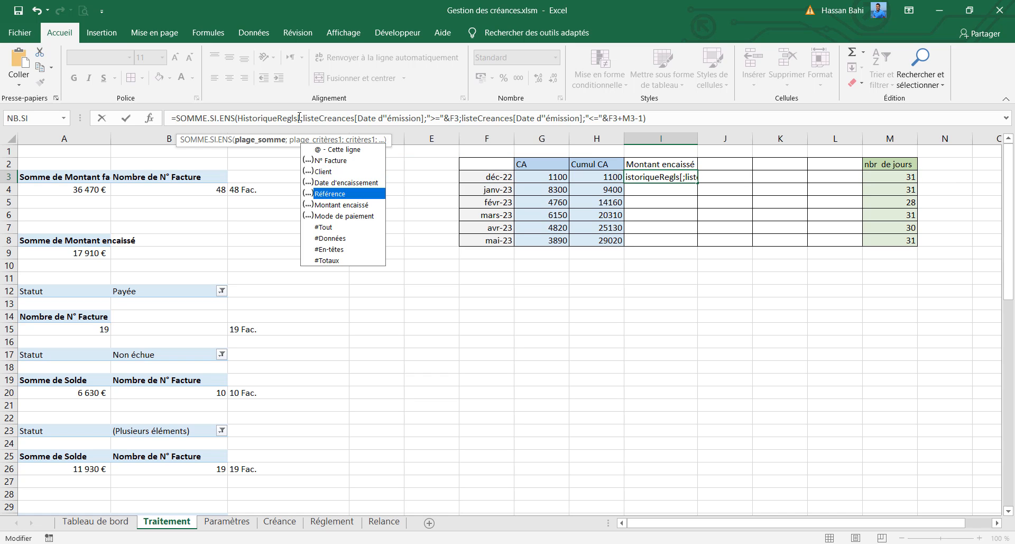
pyautogui.press('Tab')
pyautogui.write(']')
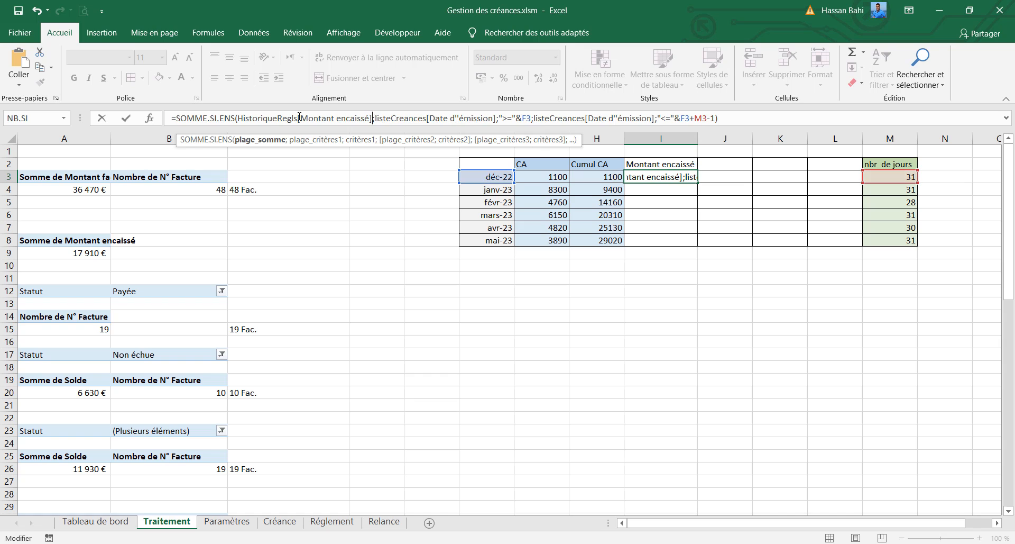
# Step: Replace the first criteria range in the I3 formula with HistoriqueRegls[Date d''encaissement]
pyautogui.doubleClick(417, 116)
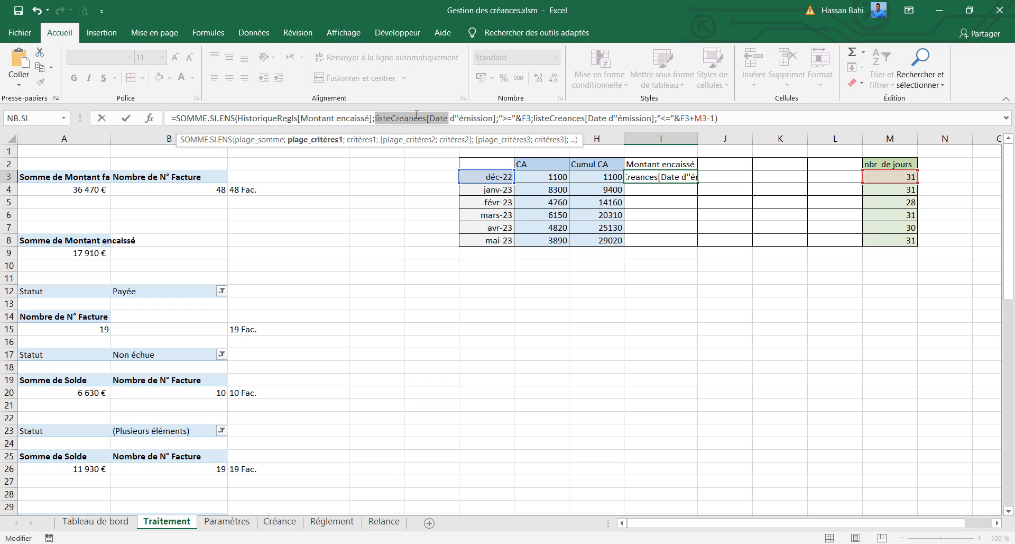
pyautogui.moveTo(496, 118); pyautogui.dragTo(379, 120)
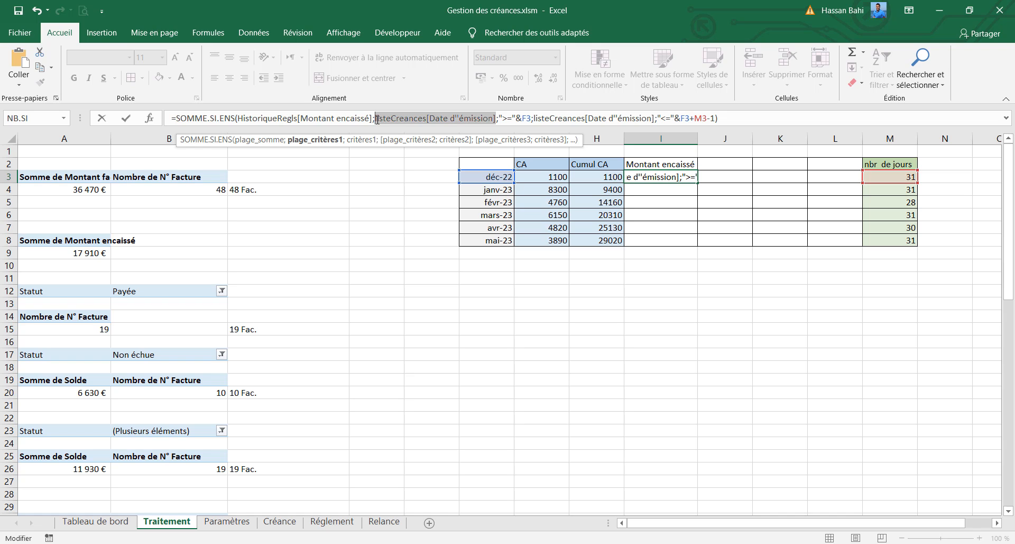
pyautogui.write('his')
pyautogui.press('Tab')
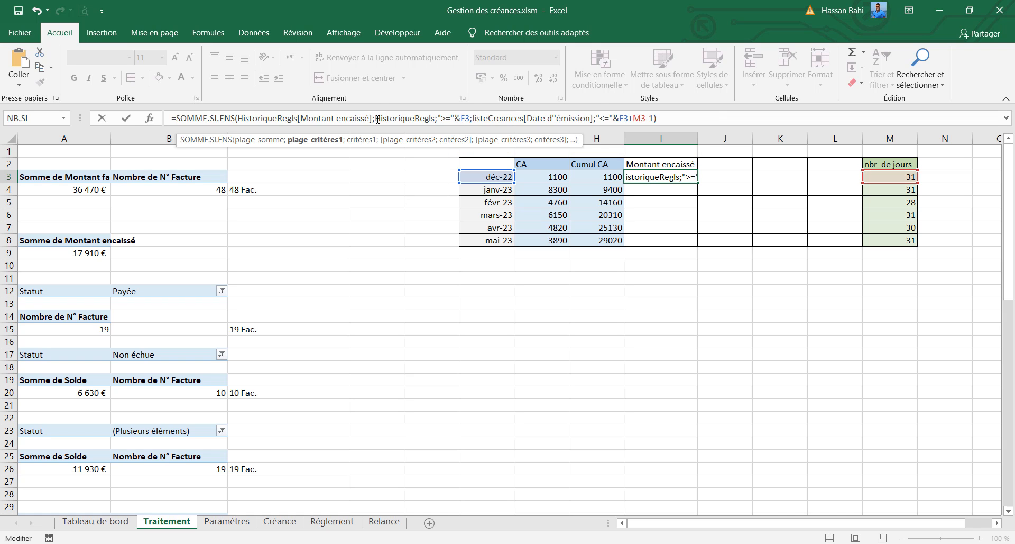
pyautogui.write('[')
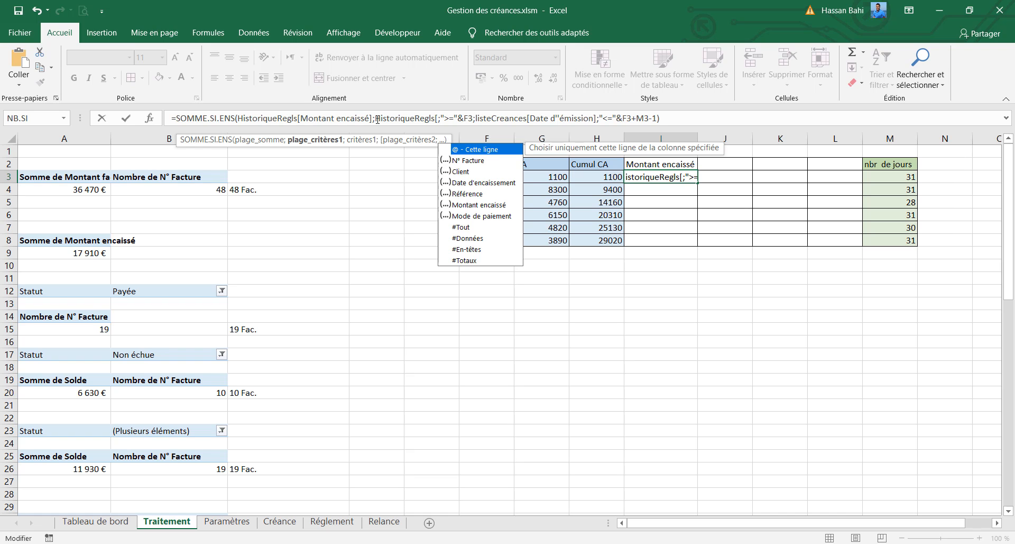
pyautogui.press('Down')
pyautogui.press('Down')
pyautogui.press('Down')
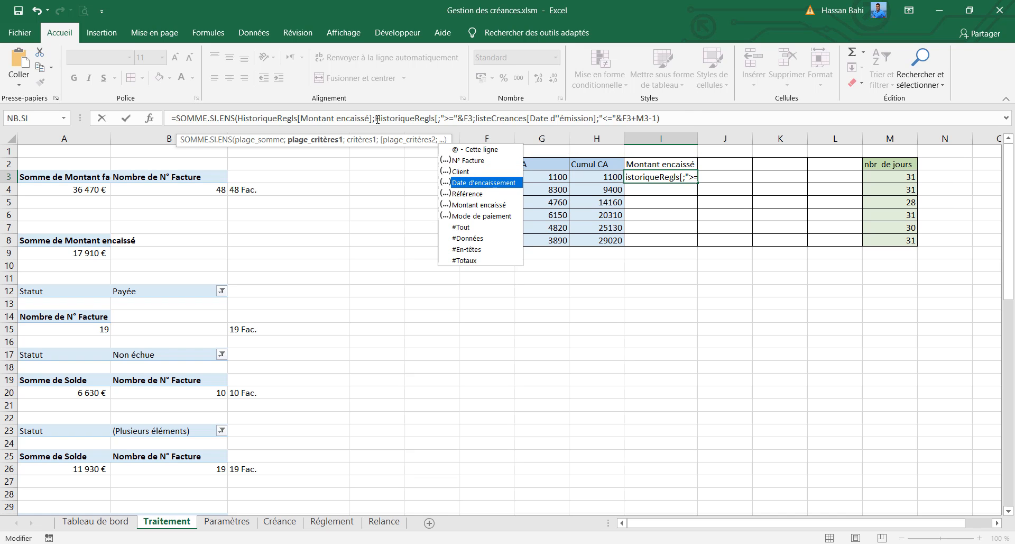
pyautogui.press('Tab')
pyautogui.write(']')
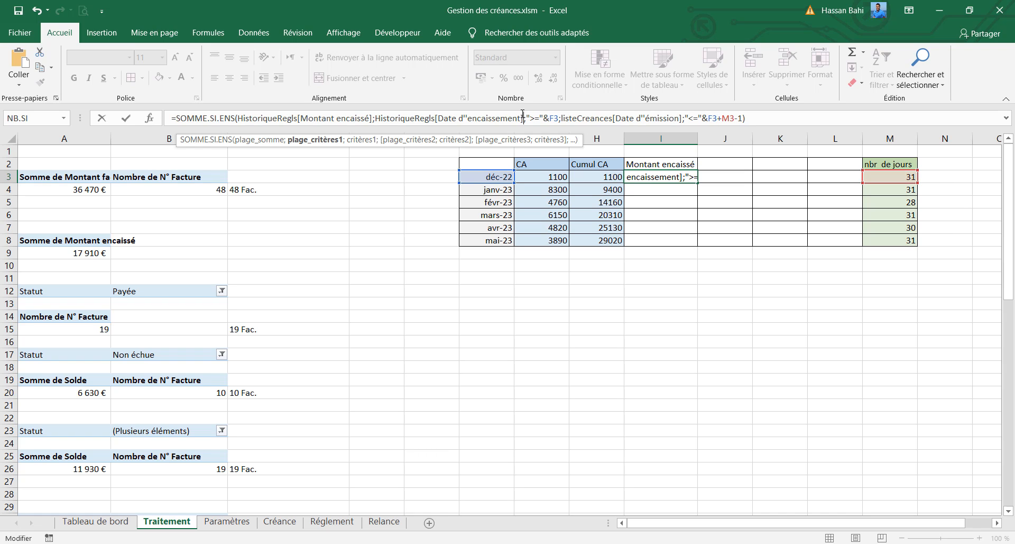
# Step: Replace the second criteria range in the I3 formula with HistoriqueRegls[Date d''encaissement] and validate the formula
pyautogui.moveTo(528, 116); pyautogui.dragTo(376, 118)
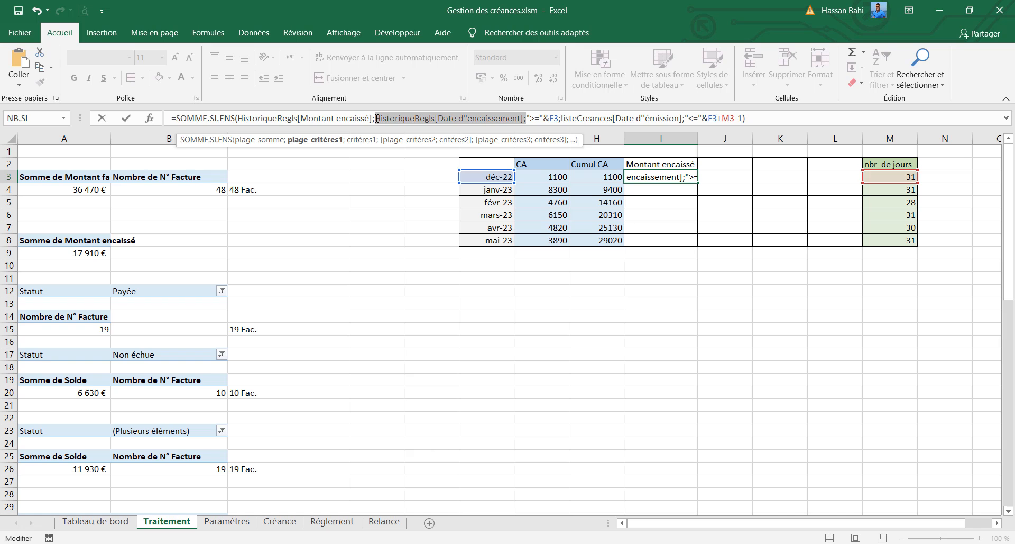
pyautogui.click(682, 118)
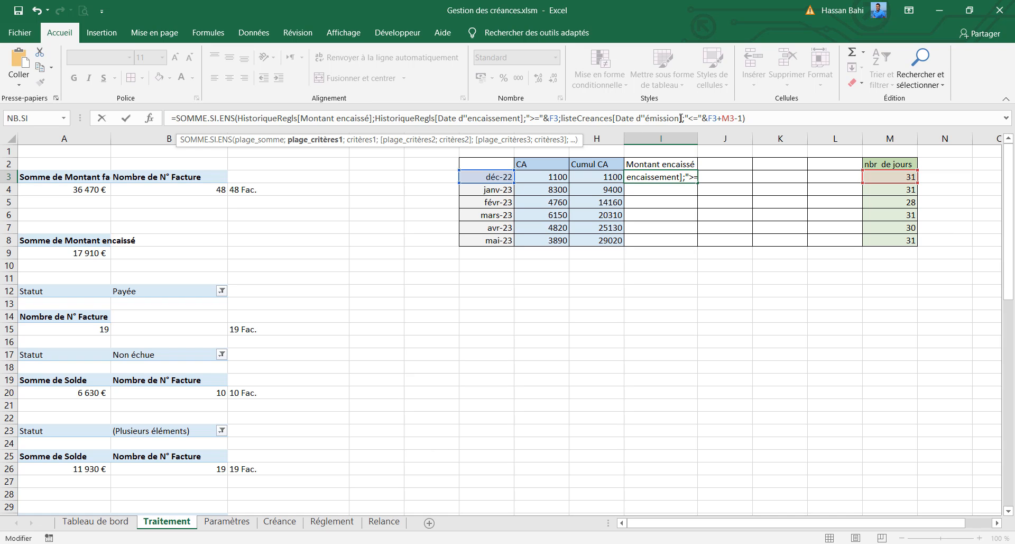
pyautogui.moveTo(682, 118); pyautogui.dragTo(563, 118)
pyautogui.hotkey('ctrl', 'v')
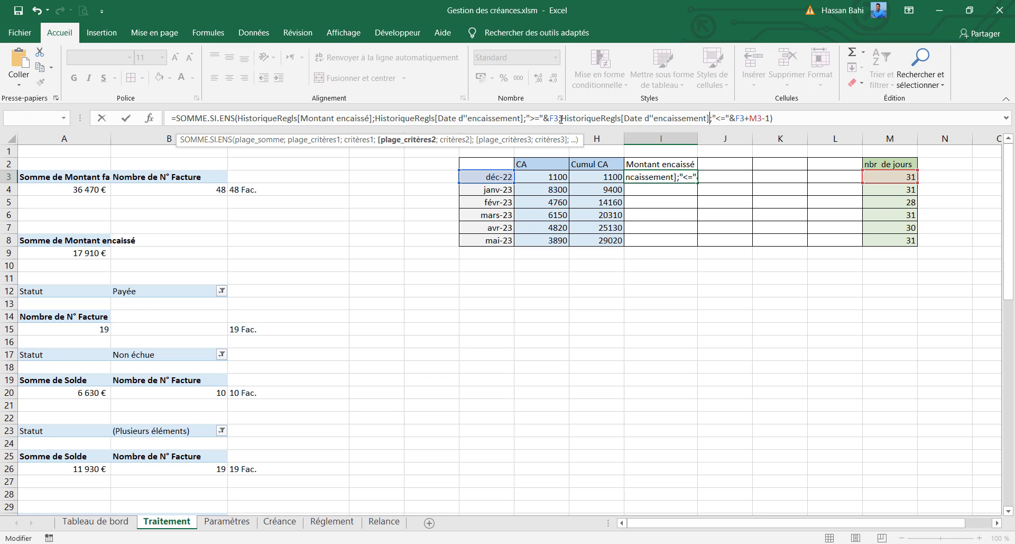
pyautogui.press('Return')
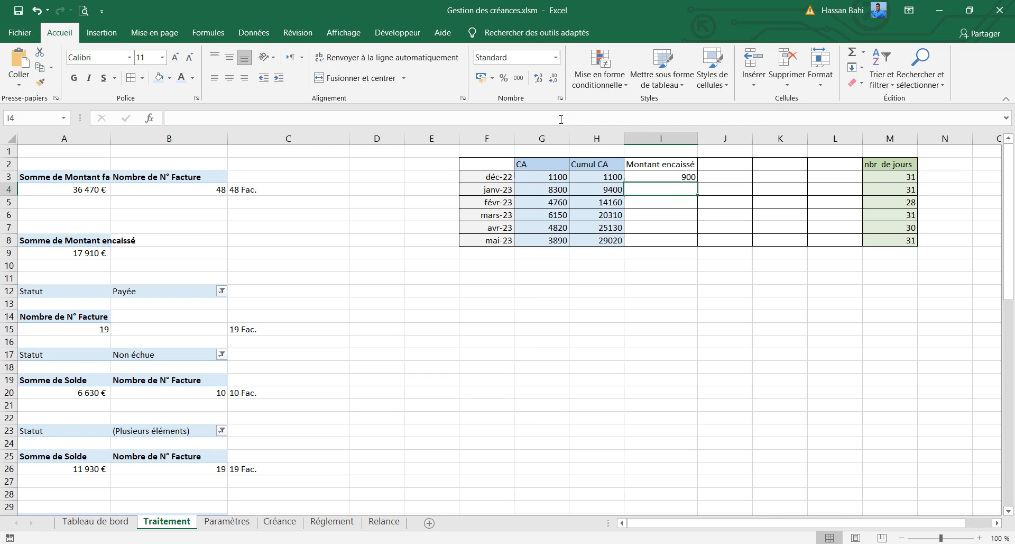
pyautogui.click(667, 177)
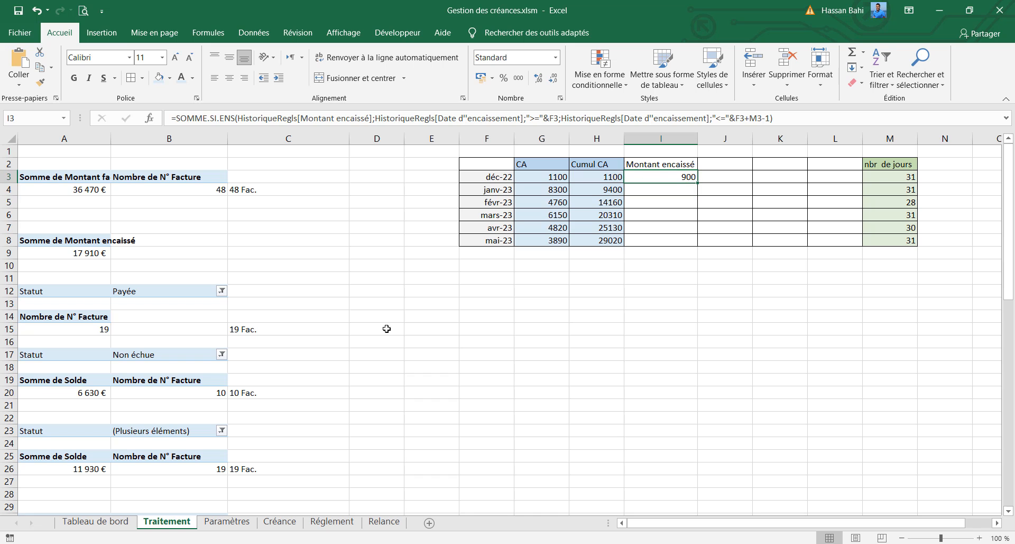
# Step: Clear the Date d'émission filter from the receivables list on the Créance sheet
pyautogui.click(230, 523)
pyautogui.click(280, 522)
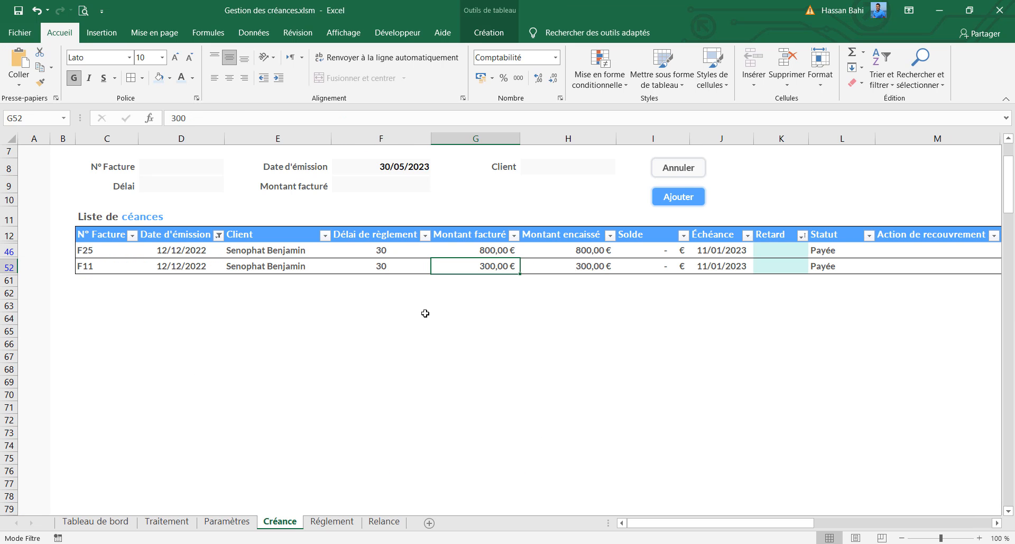
pyautogui.click(218, 235)
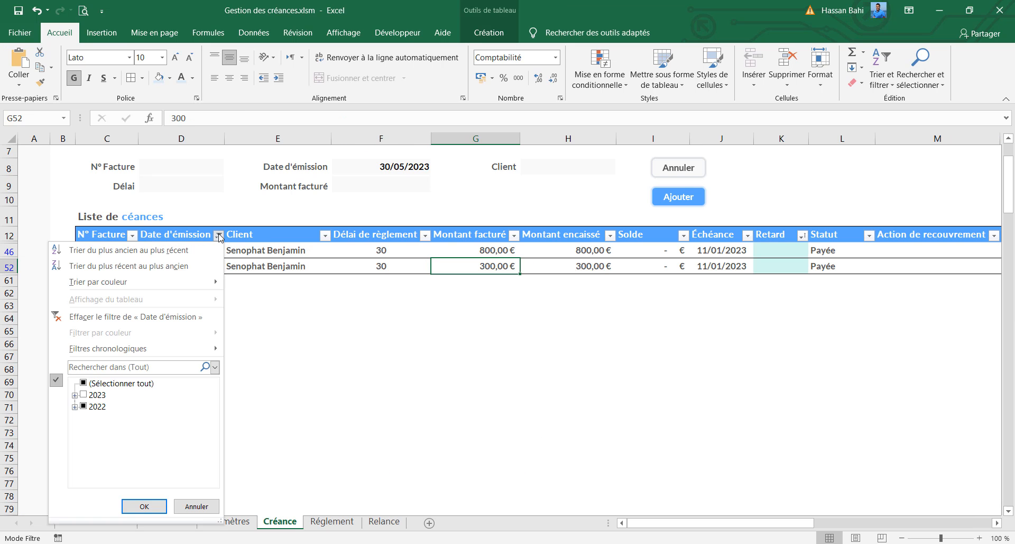
pyautogui.click(126, 318)
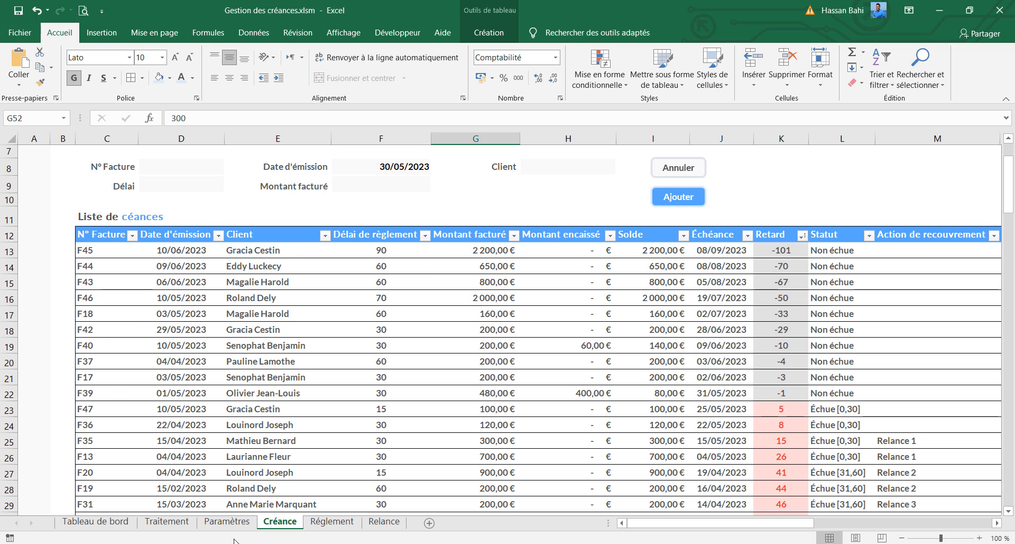
# Step: Check the December 2022 payments on the Réglement sheet by filtering Date d'encaissement to that month, and clear the filter
pyautogui.click(332, 521)
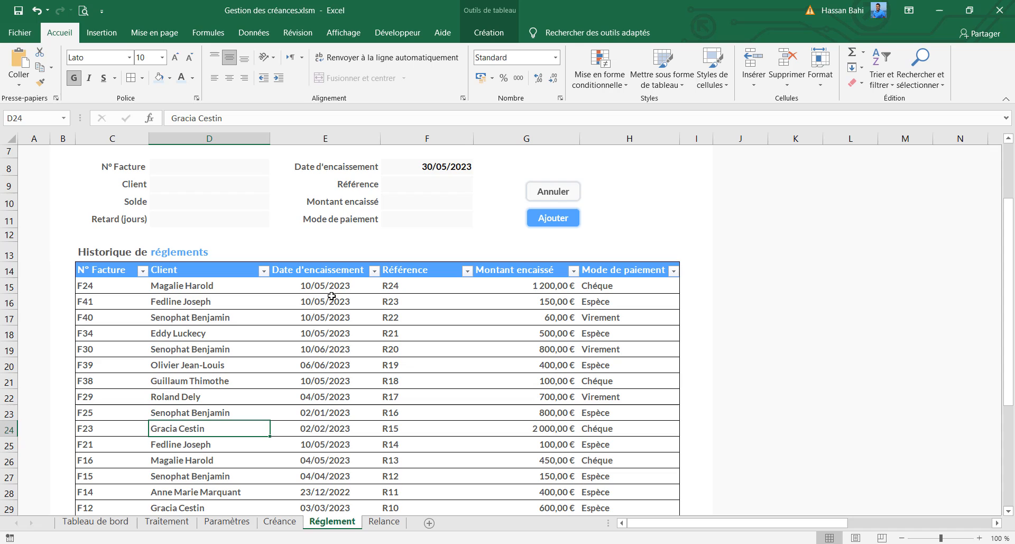
pyautogui.click(374, 270)
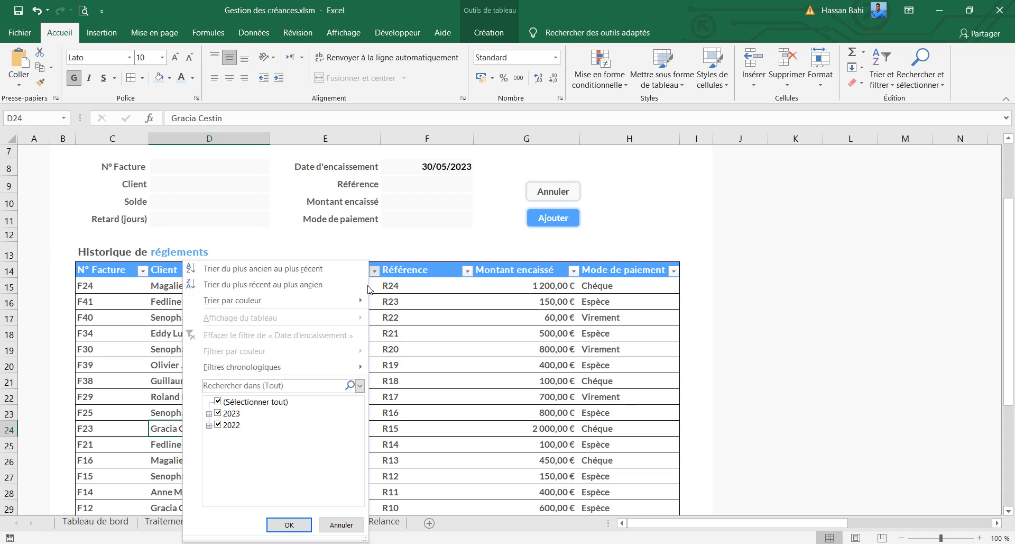
pyautogui.click(218, 402)
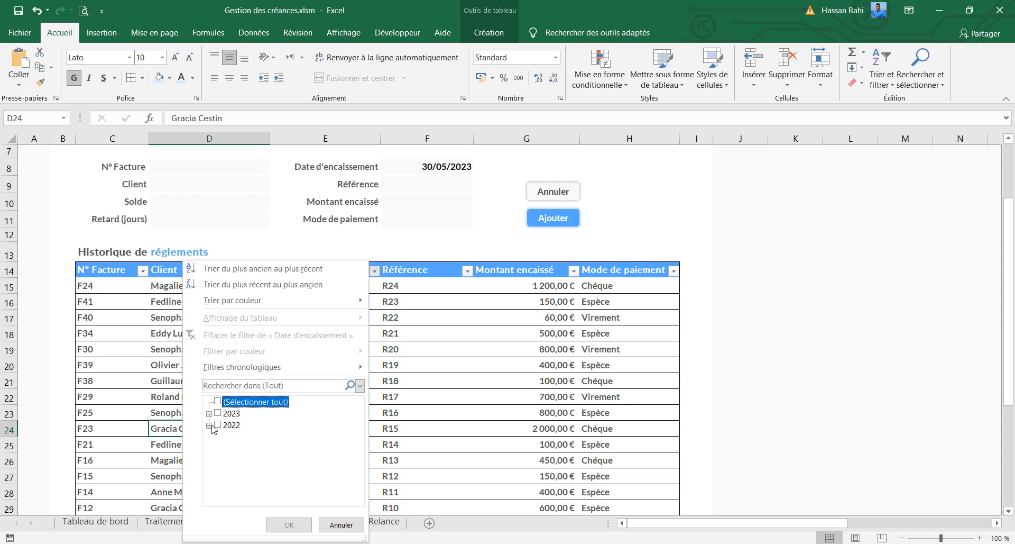
pyautogui.click(210, 425)
pyautogui.click(227, 437)
pyautogui.click(289, 525)
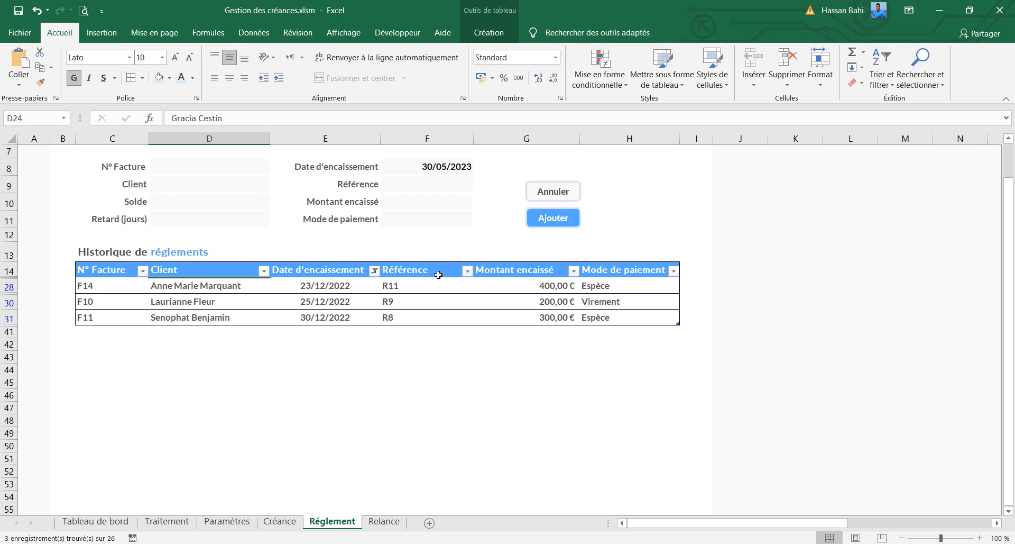
pyautogui.click(375, 272)
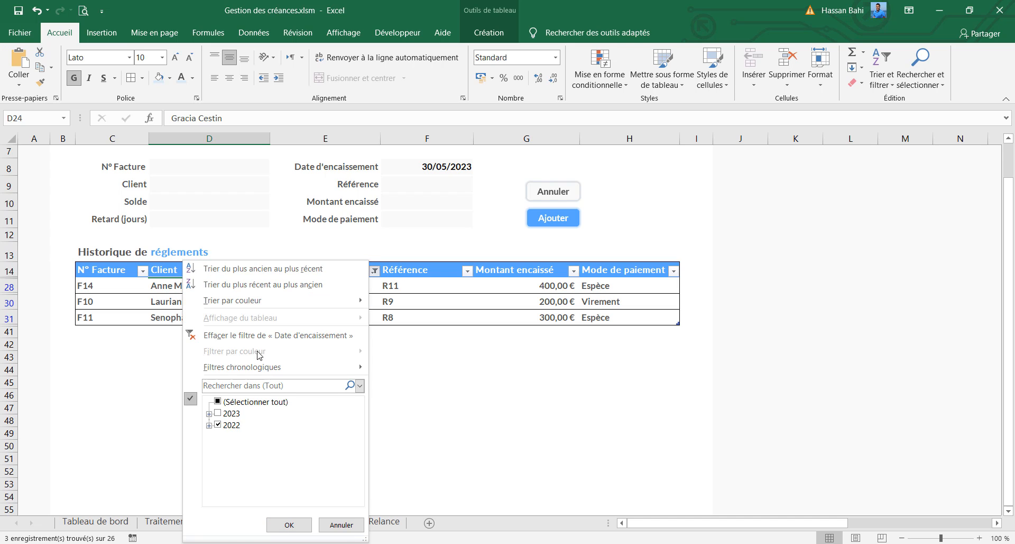
pyautogui.click(251, 335)
# Step: Fill the I3 formula on the Traitement sheet down to I8 and shade the Montant encaissé cells I2:I8 light grey
pyautogui.click(165, 524)
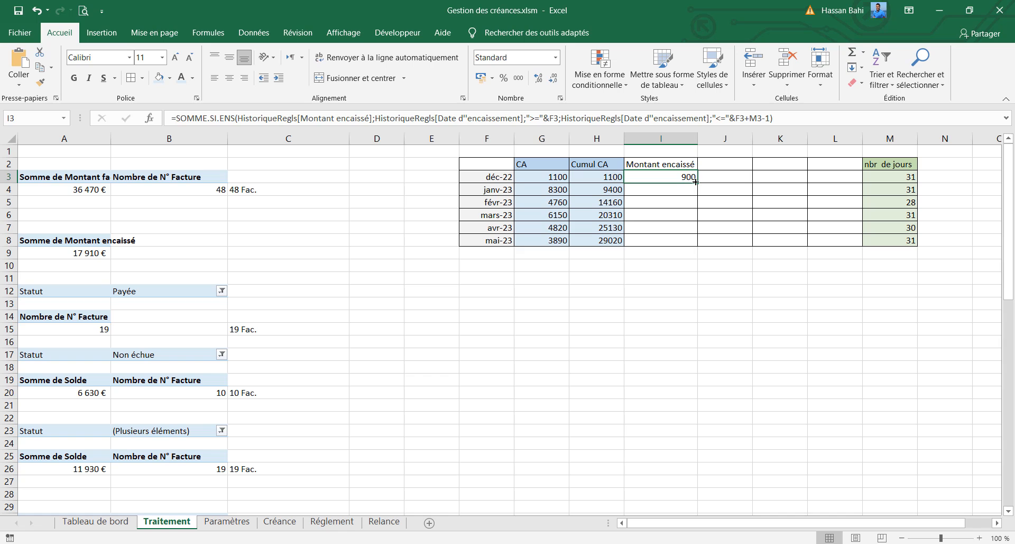
pyautogui.moveTo(696, 182); pyautogui.dragTo(697, 245)
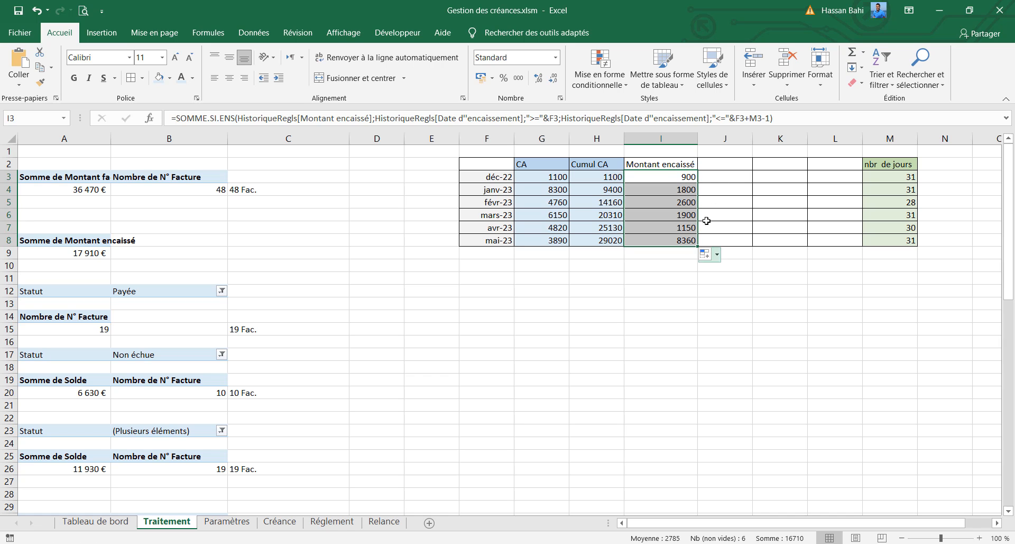
pyautogui.click(663, 162)
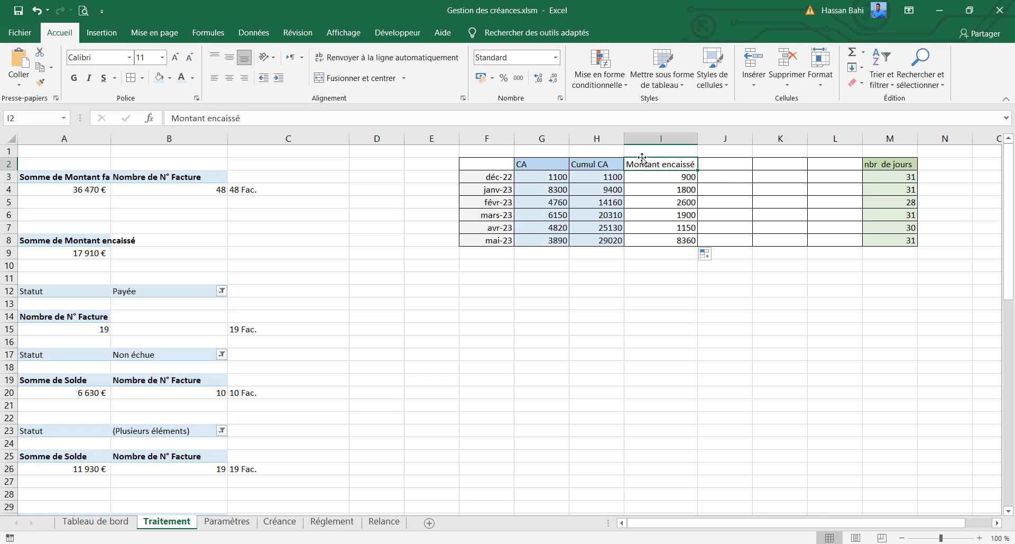
pyautogui.click(170, 78)
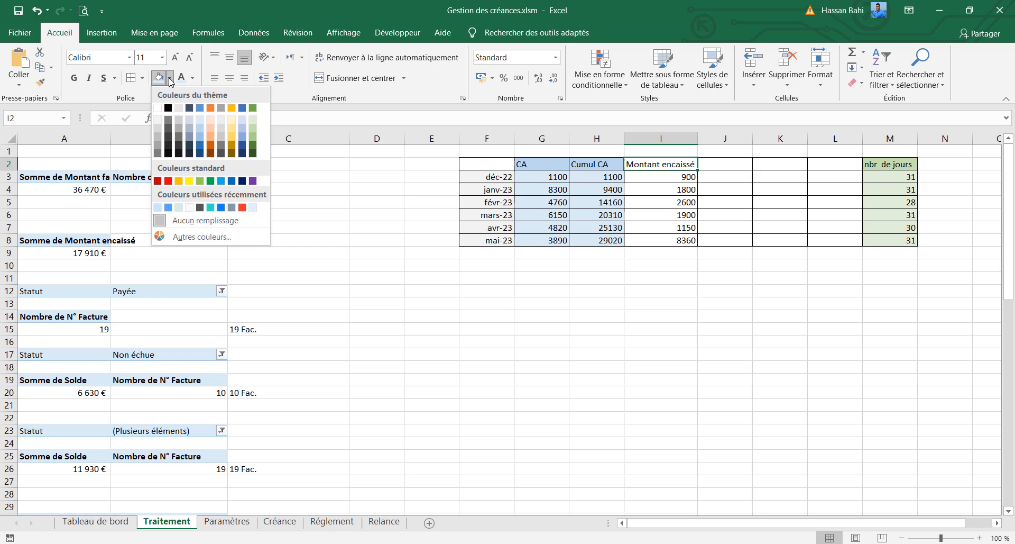
pyautogui.click(221, 121)
pyautogui.moveTo(645, 180); pyautogui.dragTo(655, 243)
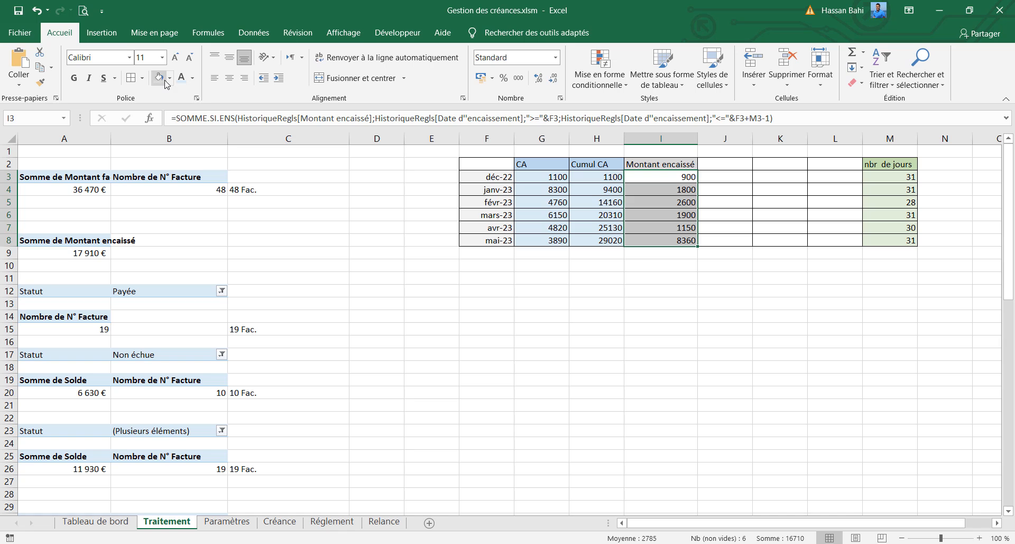
pyautogui.click(171, 81)
pyautogui.click(222, 119)
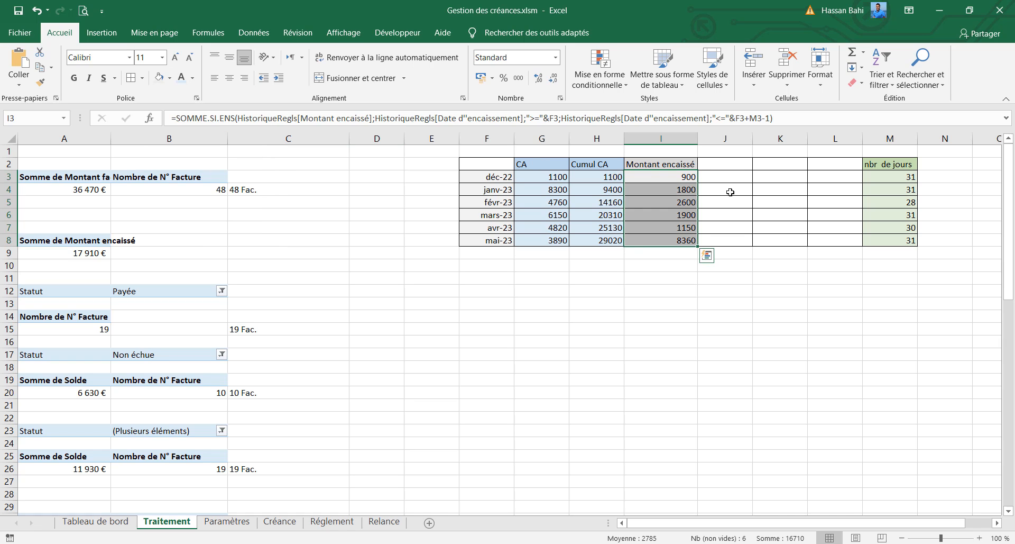
# Step: Enter the header Cumul encaissé in J2 and start the running total in J3 with =I3
pyautogui.click(737, 166)
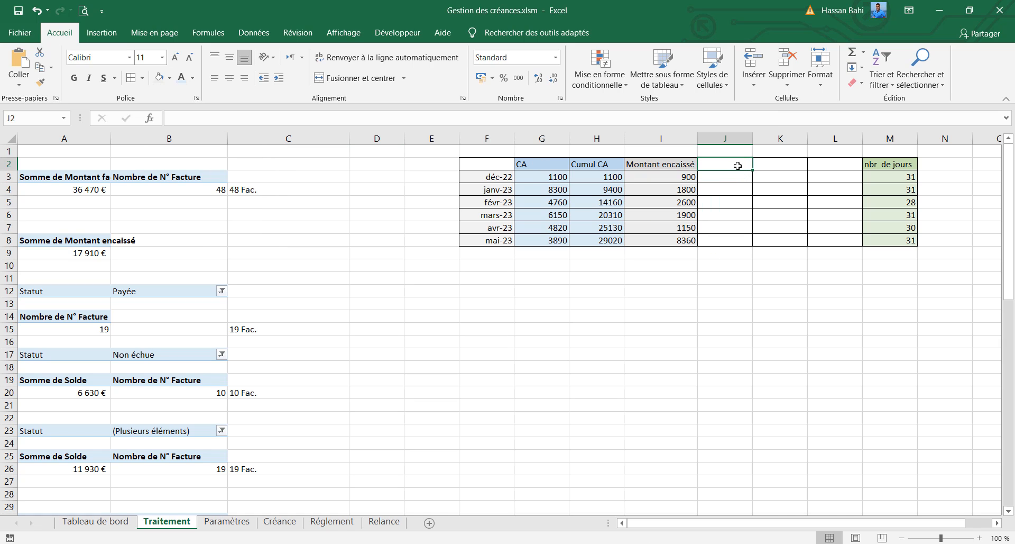
pyautogui.write('Cum')
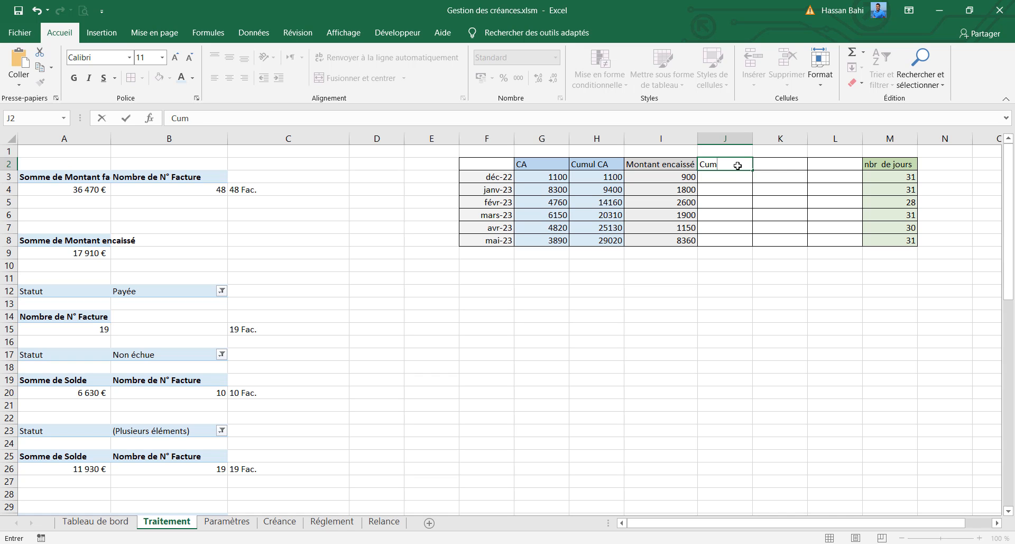
pyautogui.write('ul encaissé')
pyautogui.press('Return')
pyautogui.write('=')
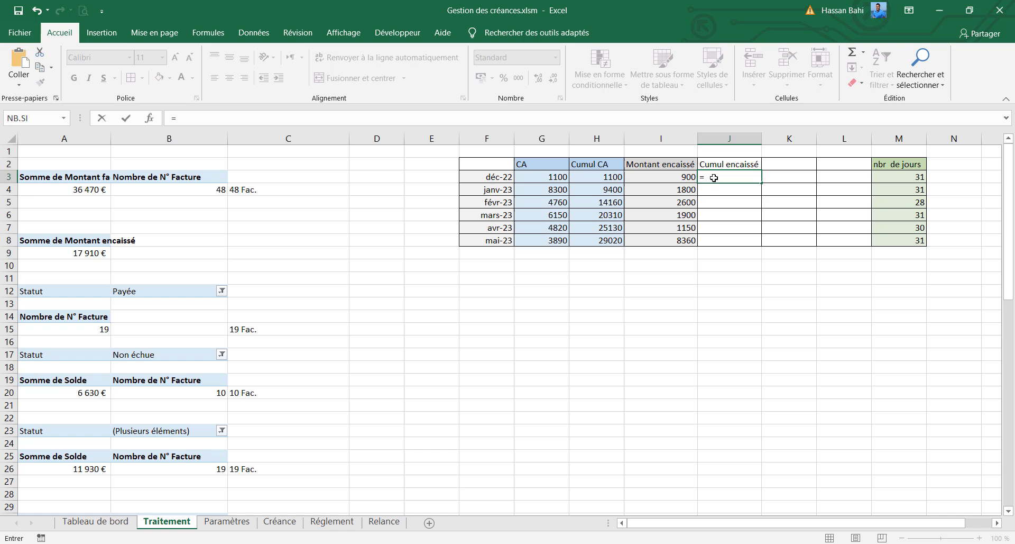
pyautogui.click(681, 173)
pyautogui.press('Return')
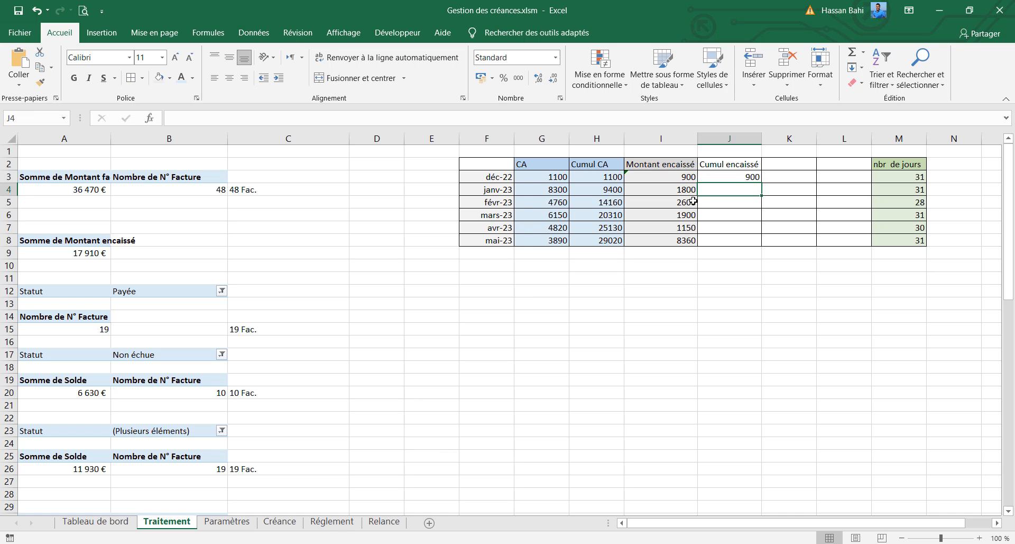
# Step: Enter the running-total formula =I4+J3 in J4 and fill it down to J8
pyautogui.write('=')
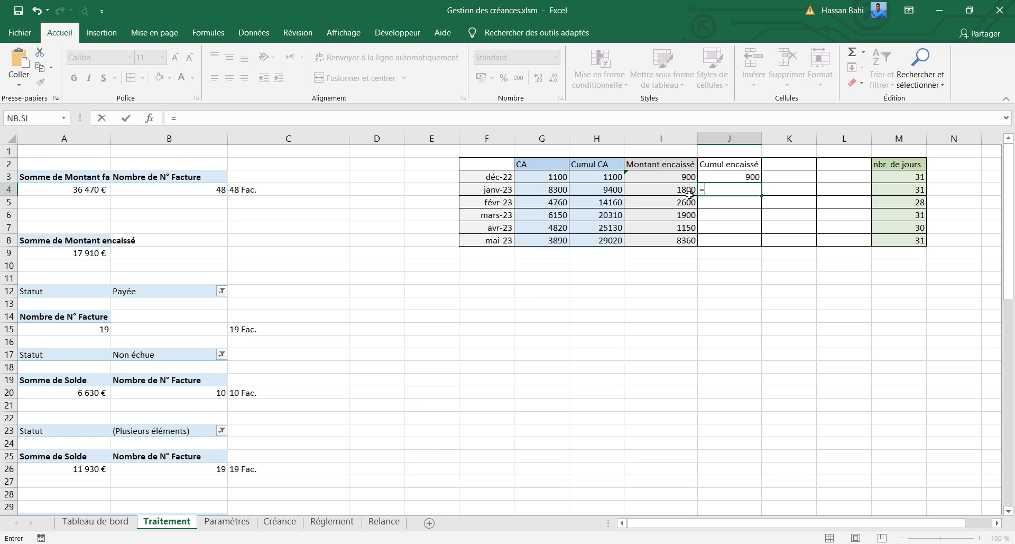
pyautogui.click(690, 194)
pyautogui.write('+')
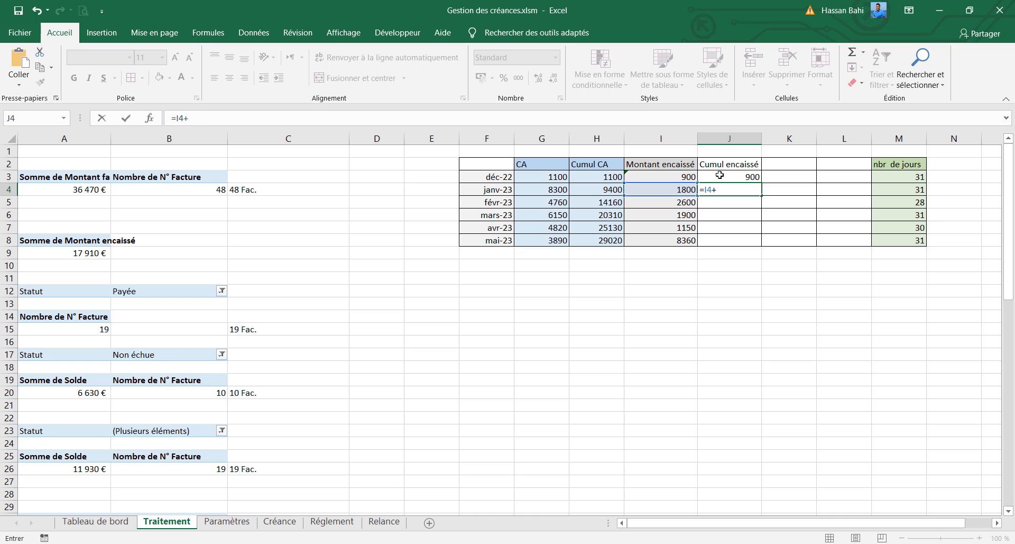
pyautogui.click(720, 175)
pyautogui.press('Return')
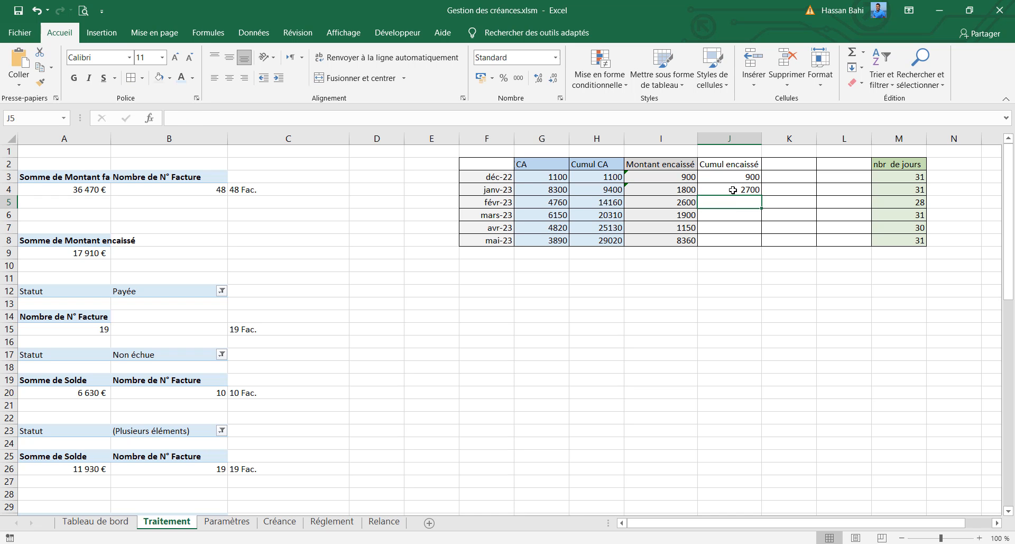
pyautogui.click(733, 190)
pyautogui.moveTo(761, 197); pyautogui.dragTo(762, 245)
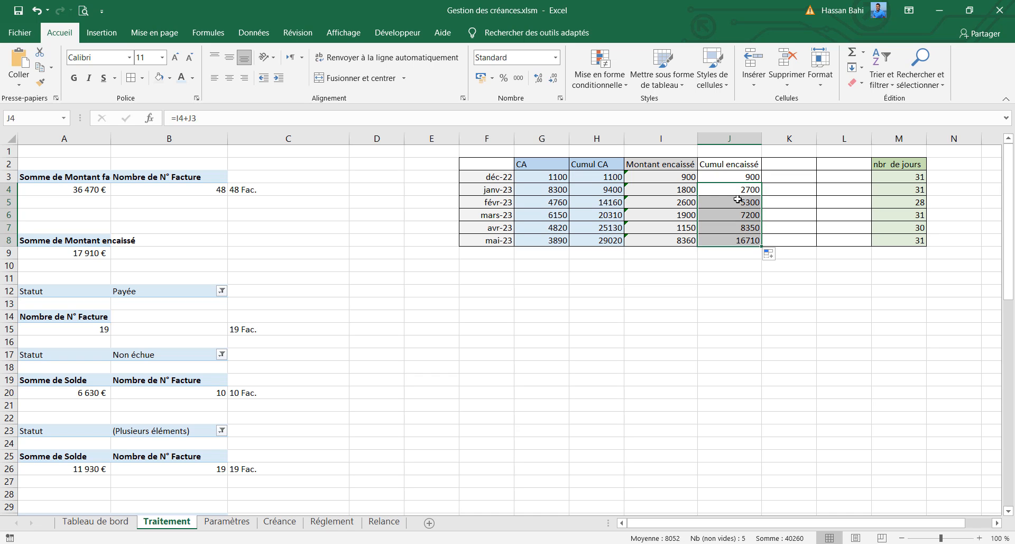
# Step: Format the amounts in G3:J8 with the € Français (France) accounting format
pyautogui.moveTo(534, 179); pyautogui.dragTo(716, 248)
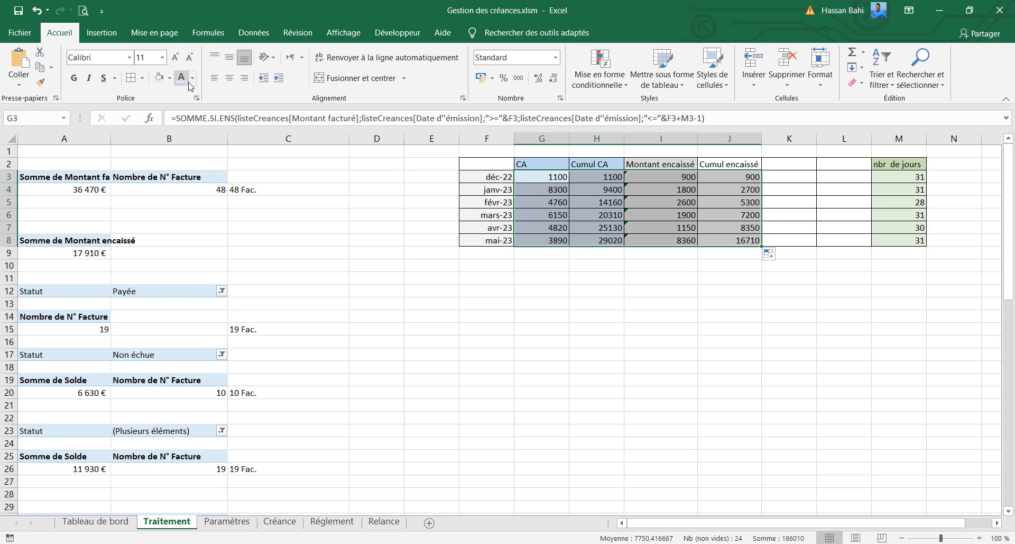
pyautogui.click(555, 59)
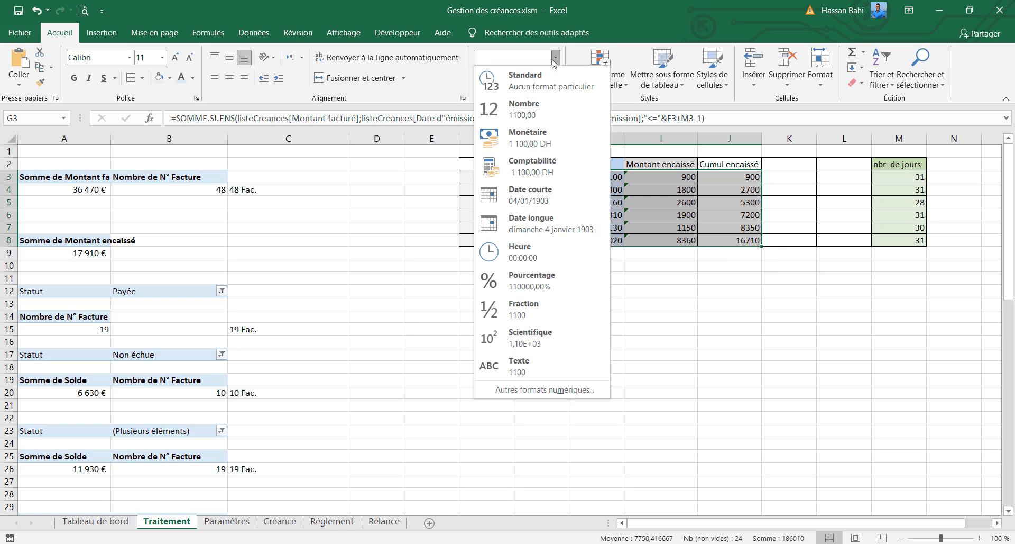
pyautogui.click(555, 58)
pyautogui.click(492, 78)
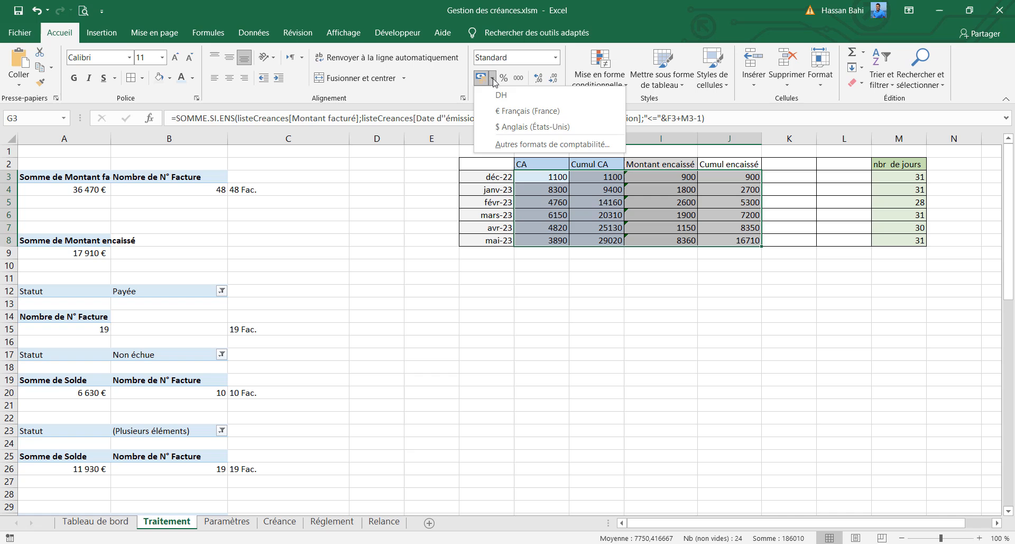
pyautogui.click(506, 112)
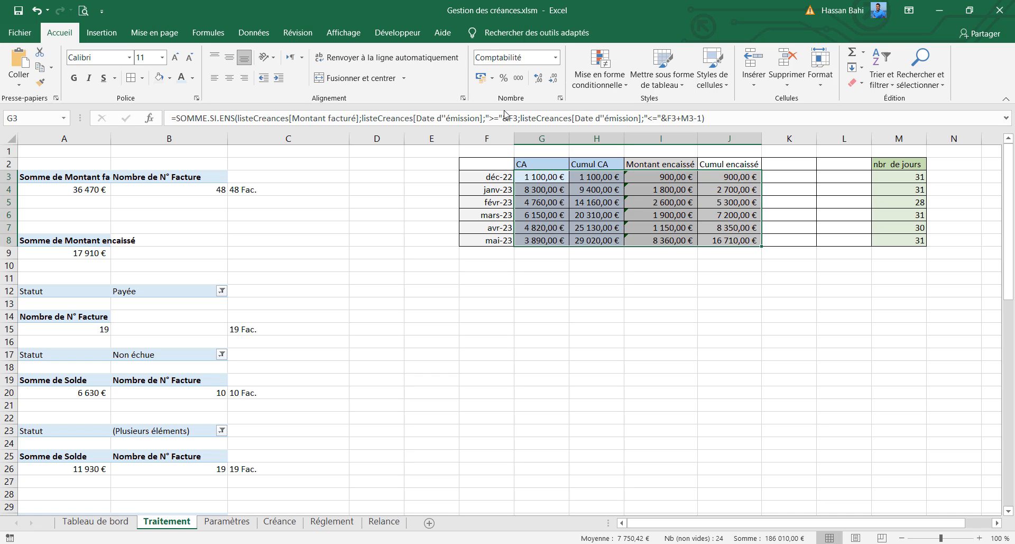
# Step: Ignore the inconsistent-formula error flagged on cell I3
pyautogui.click(652, 206)
pyautogui.click(645, 177)
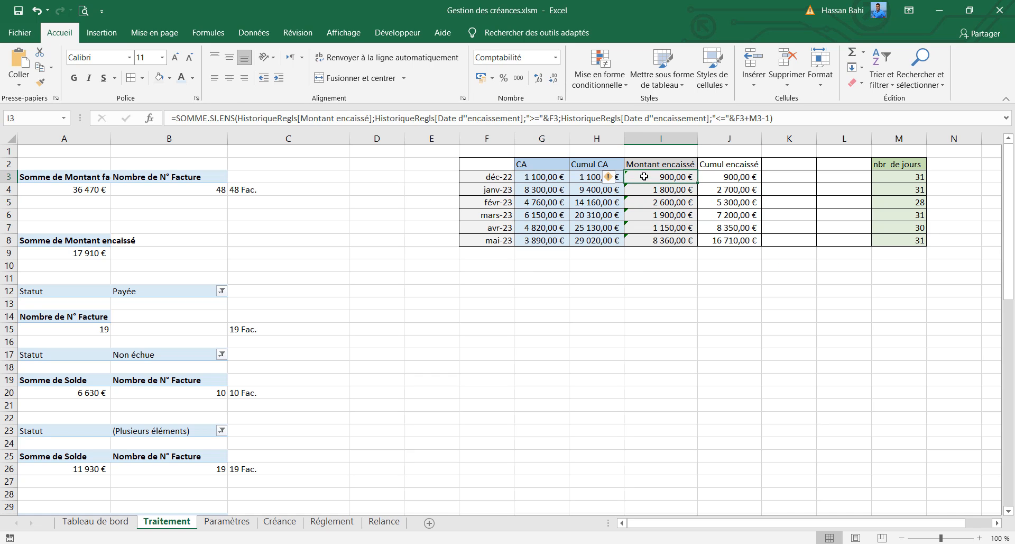
pyautogui.click(617, 180)
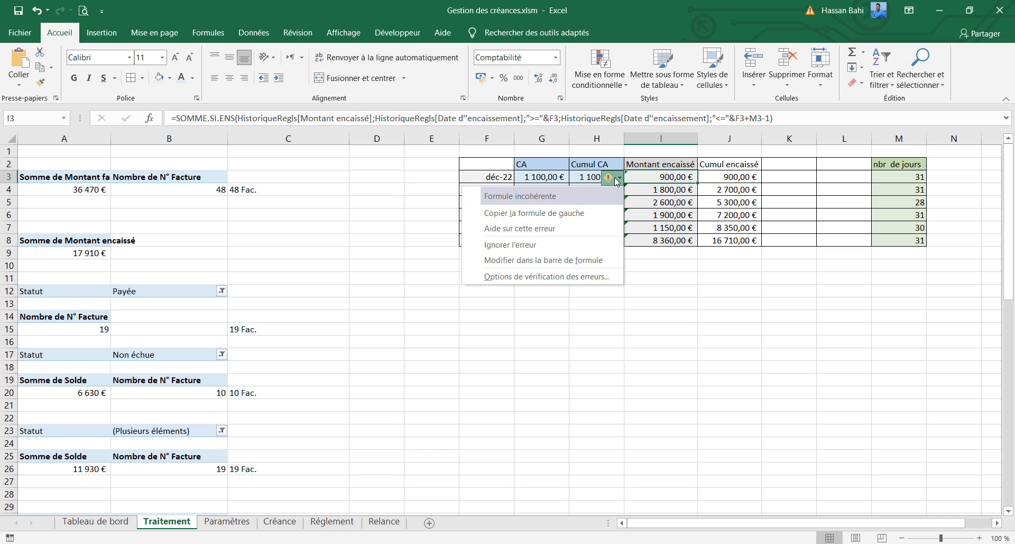
pyautogui.click(616, 245)
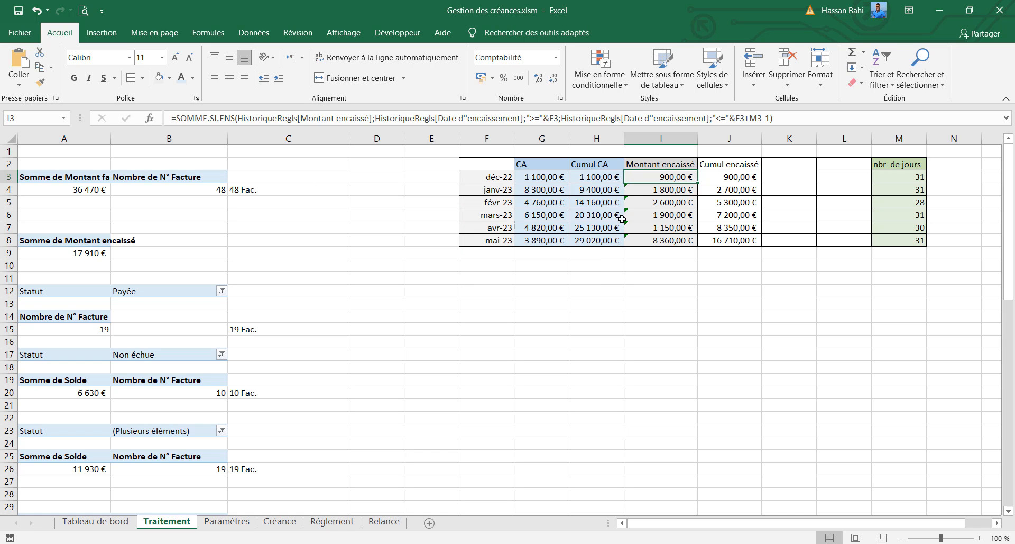
# Step: Ignore the inconsistent-formula error on each Montant encaissé cell from I4 to I8
pyautogui.click(632, 189)
pyautogui.click(617, 193)
pyautogui.click(589, 260)
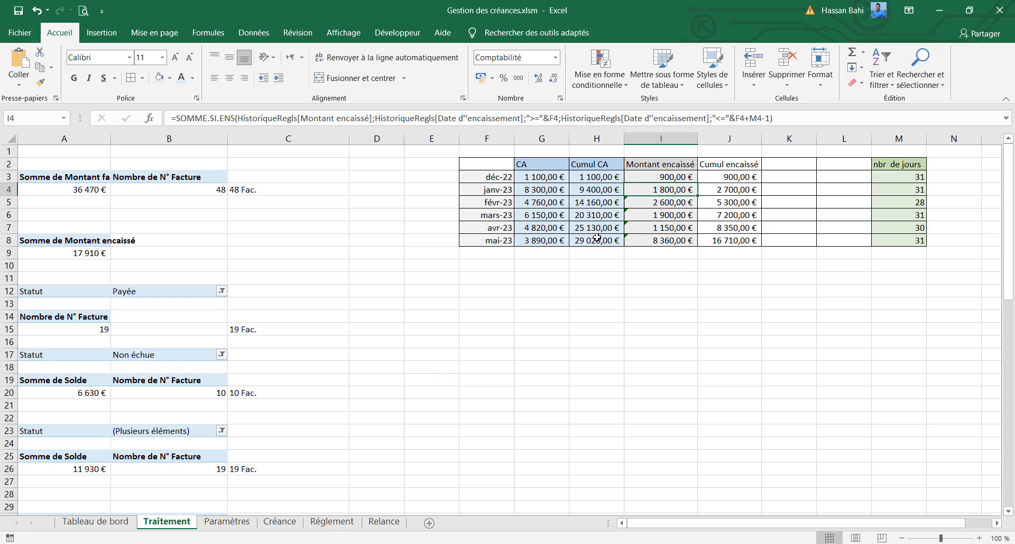
pyautogui.click(648, 203)
pyautogui.click(617, 205)
pyautogui.click(588, 273)
pyautogui.click(632, 216)
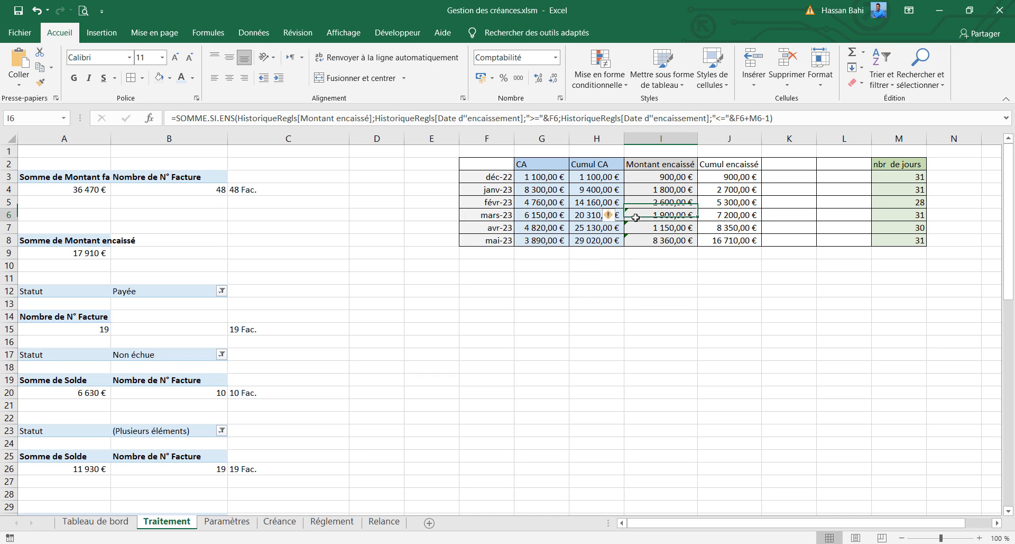
pyautogui.click(616, 216)
pyautogui.click(586, 284)
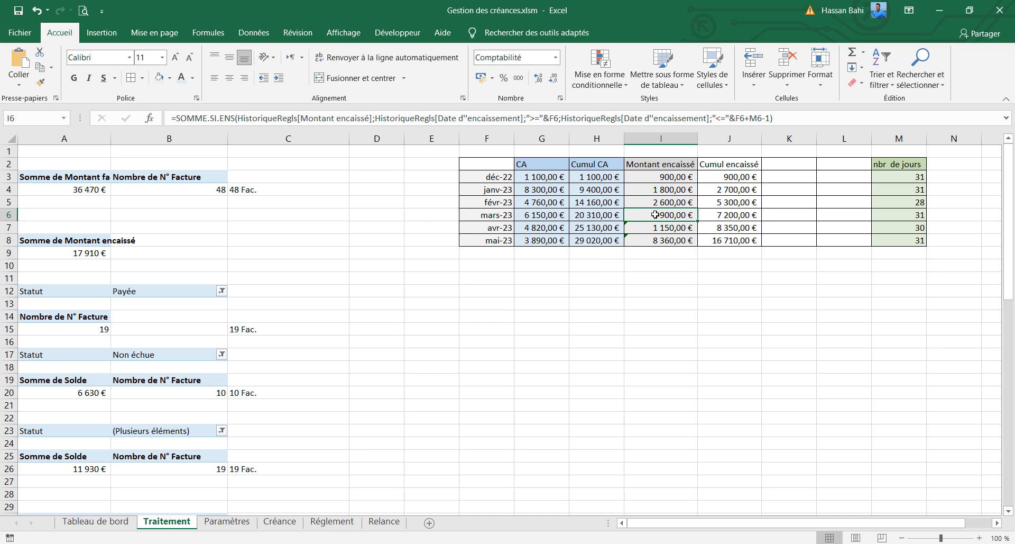
pyautogui.click(654, 229)
pyautogui.click(617, 228)
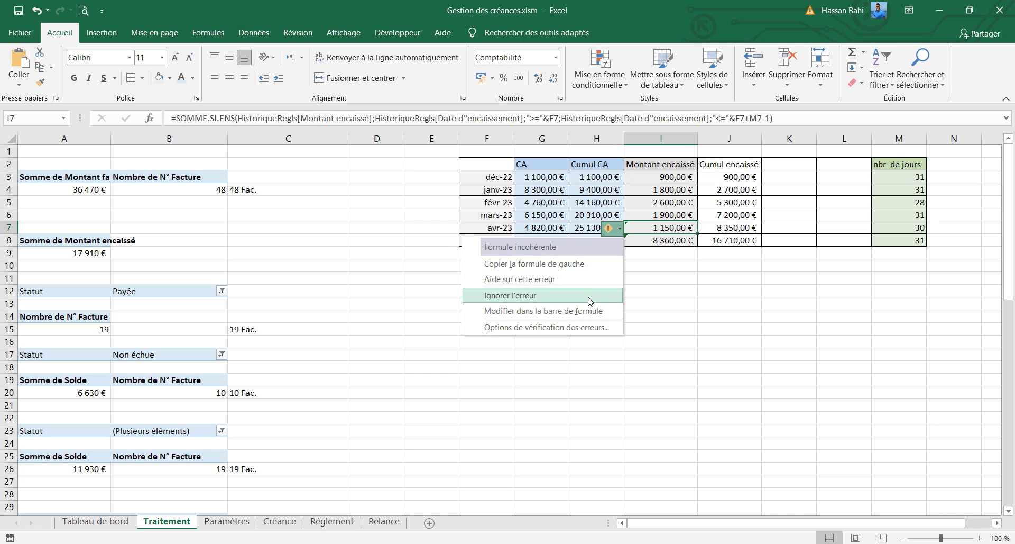
pyautogui.click(592, 295)
pyautogui.click(646, 241)
pyautogui.click(614, 243)
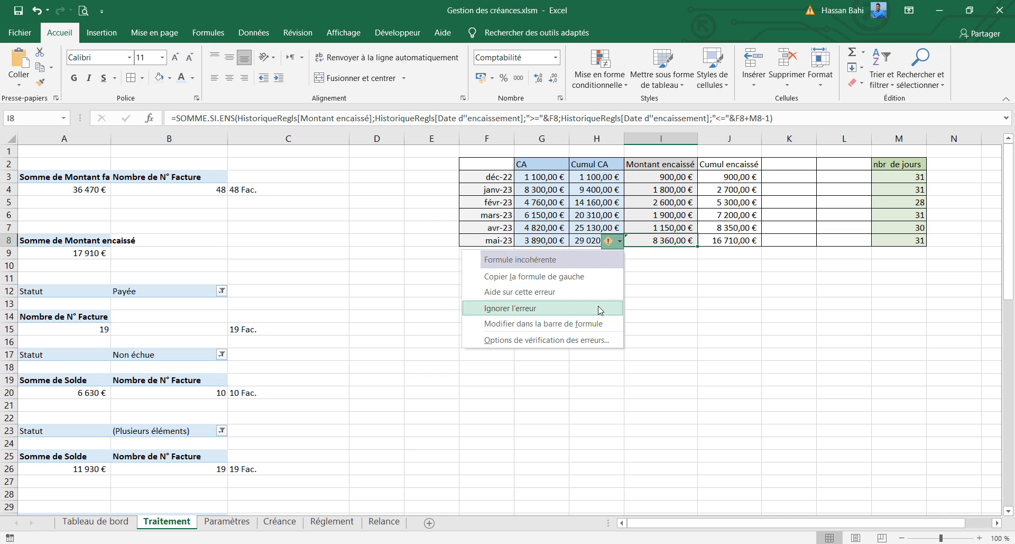
pyautogui.click(589, 307)
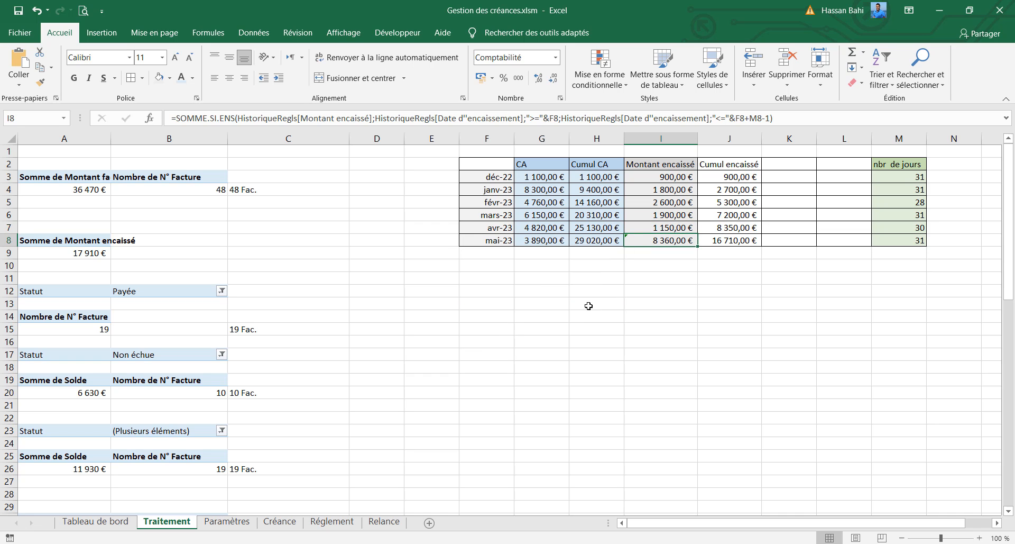
# Step: Fill the Cumul encaissé header J2 and its values J3:J8 with the light grey used for the Montant encaissé column
pyautogui.click(715, 166)
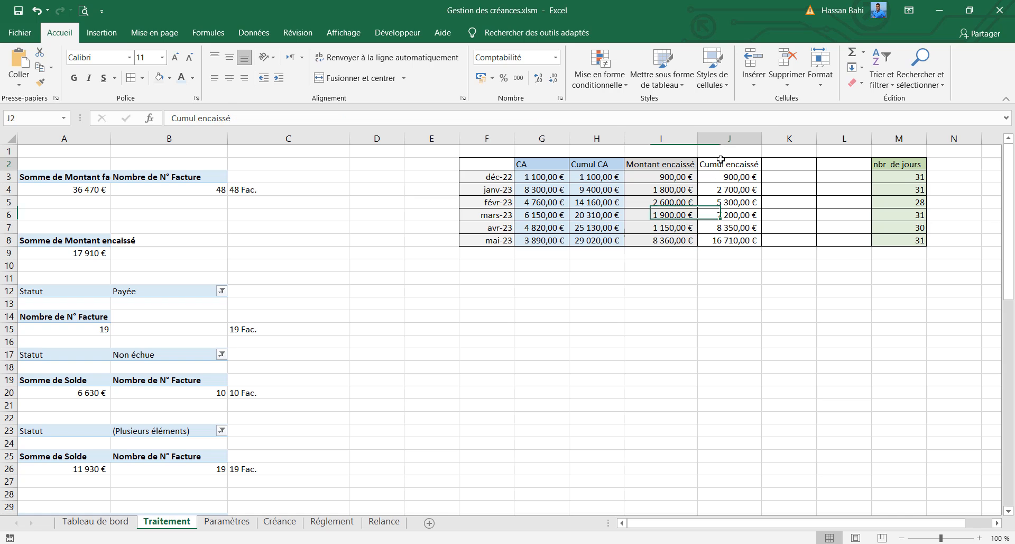
pyautogui.click(169, 78)
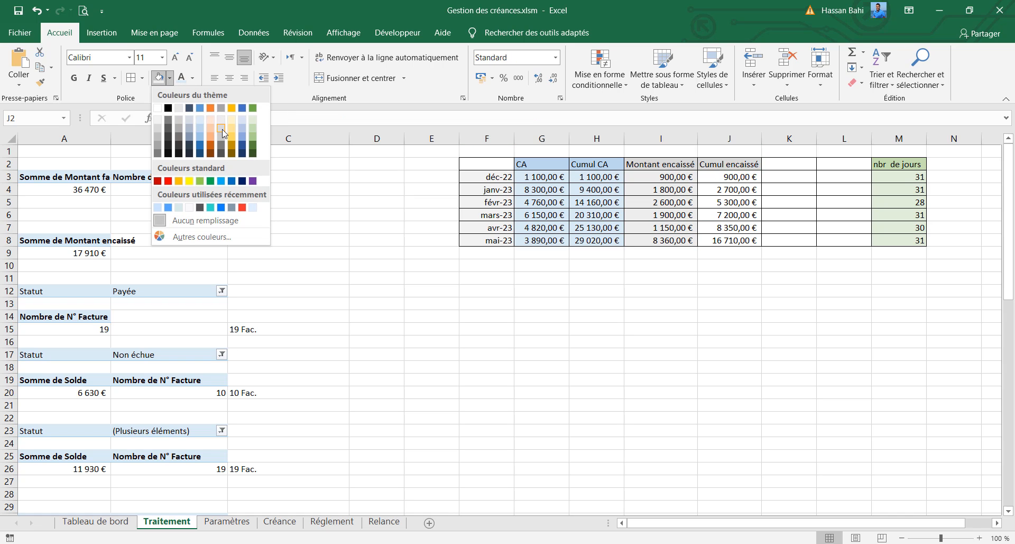
pyautogui.click(663, 187)
pyautogui.moveTo(726, 181); pyautogui.dragTo(732, 248)
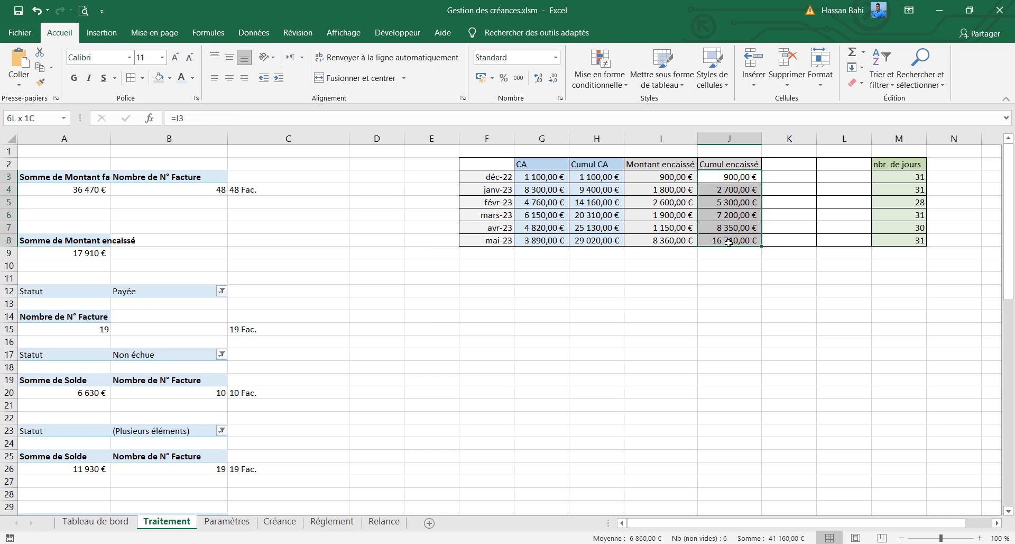
pyautogui.click(169, 79)
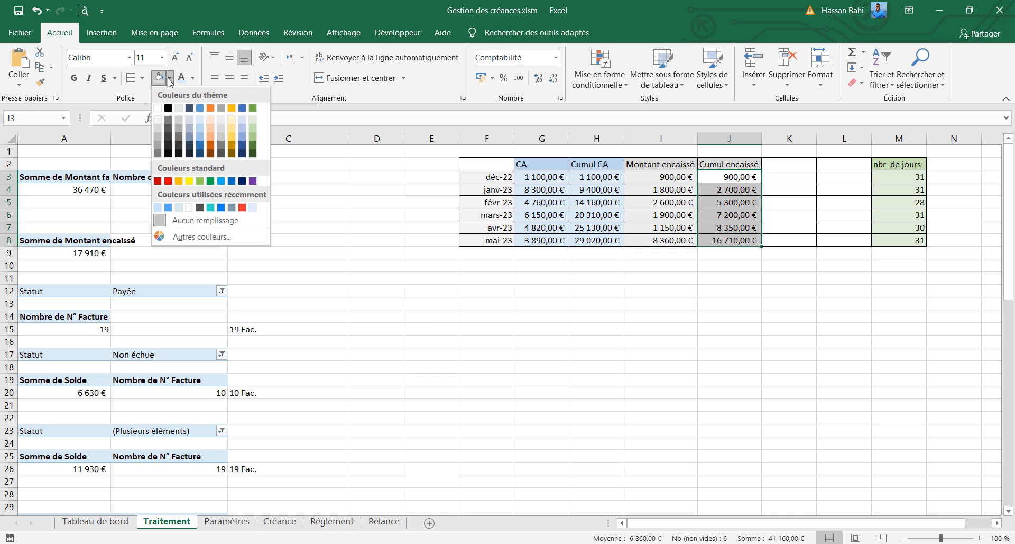
# Step: Enter the header "DSO" in L2 and fill that cell with light orange
pyautogui.click(784, 165)
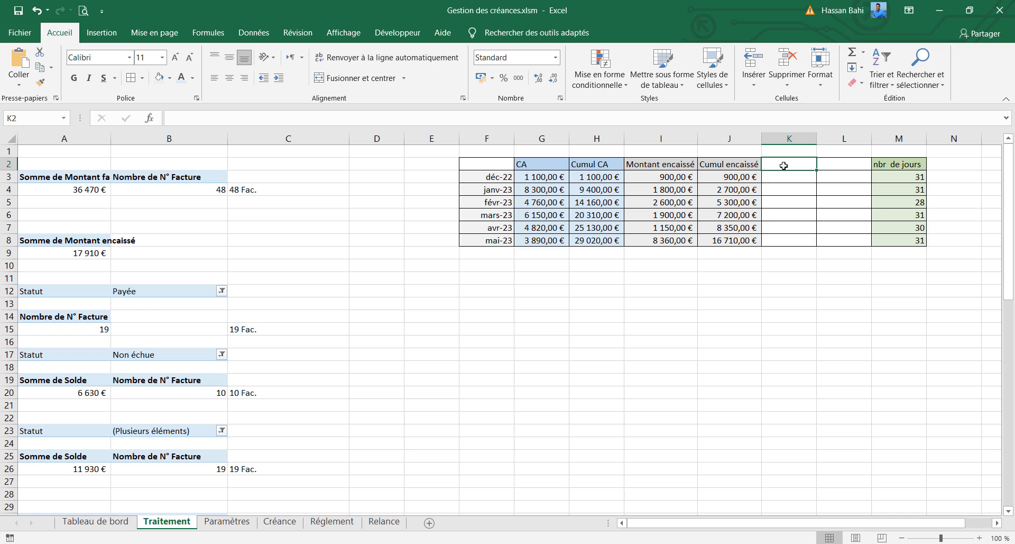
pyautogui.click(835, 161)
pyautogui.write('DSO')
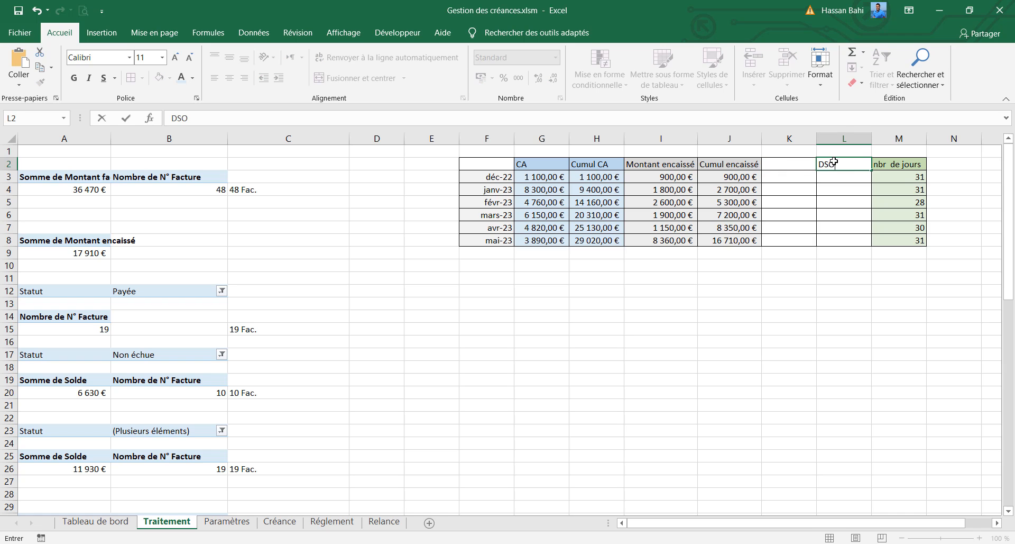
pyautogui.hotkey('ctrl', 'Return')
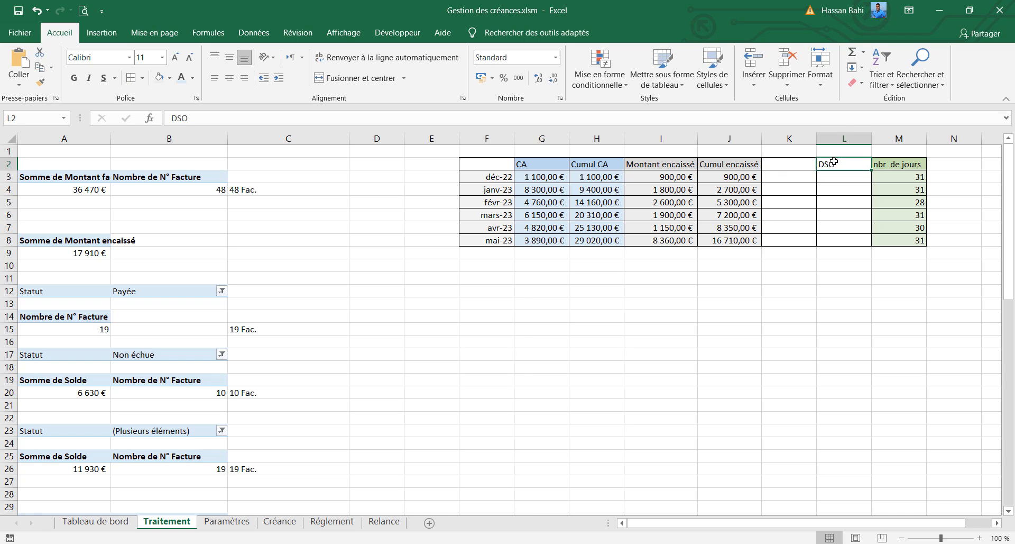
pyautogui.click(171, 77)
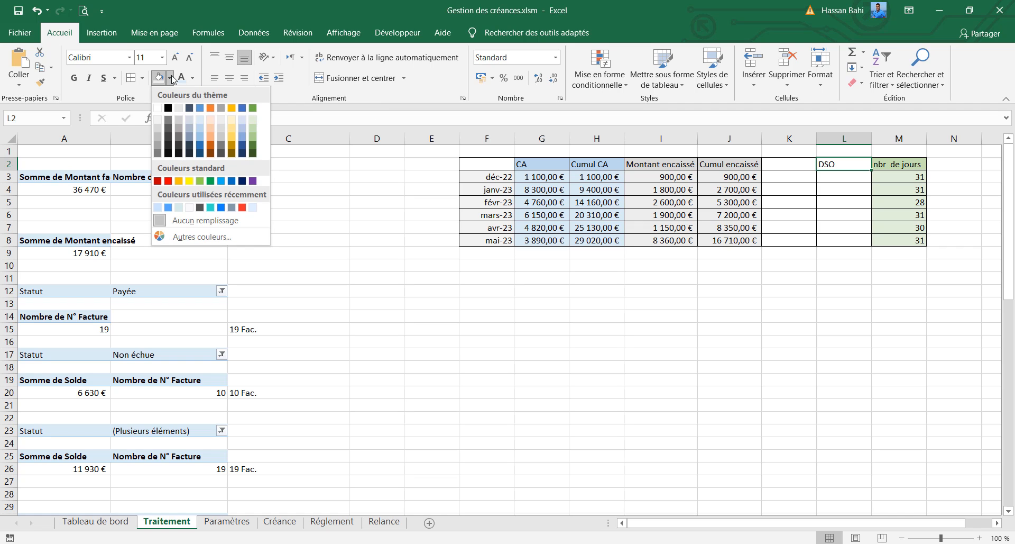
pyautogui.click(211, 126)
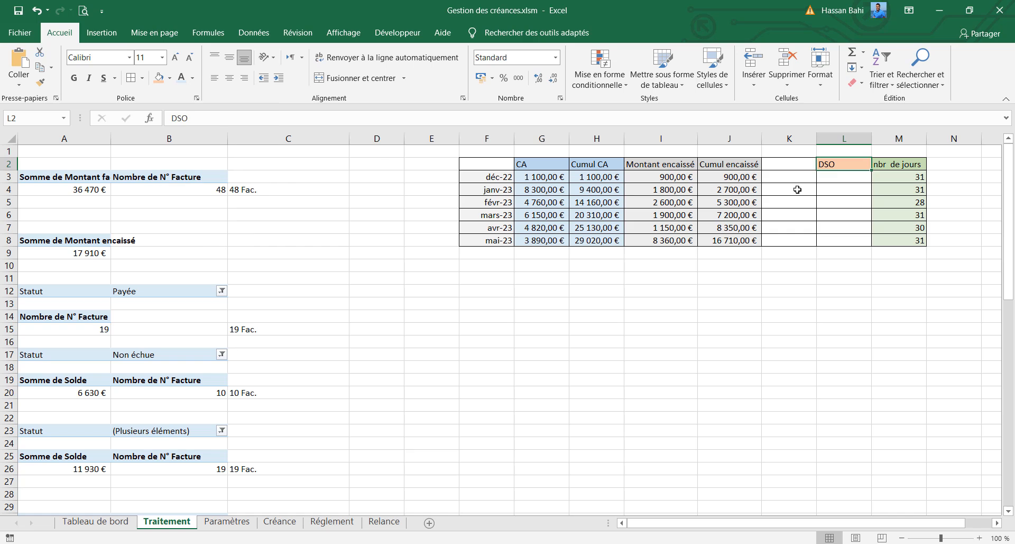
# Step: Fill the cells L3:L8 under the DSO header with a paler orange
pyautogui.moveTo(835, 178); pyautogui.dragTo(845, 238)
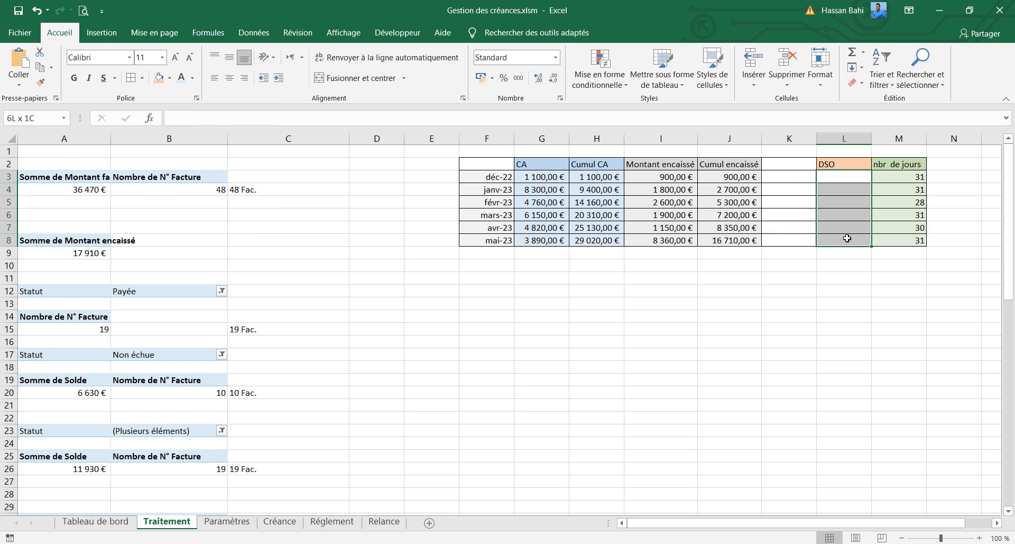
pyautogui.click(171, 78)
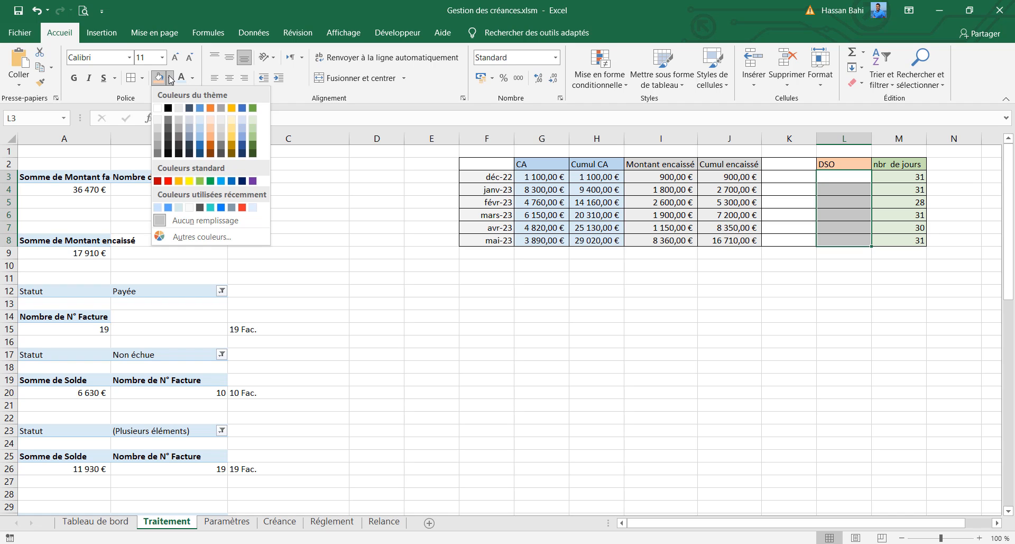
pyautogui.click(210, 120)
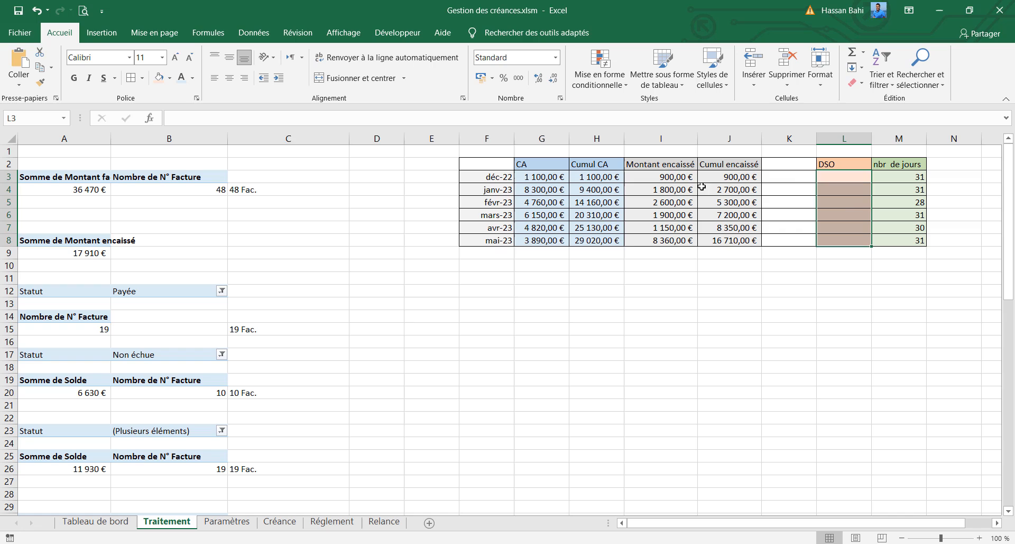
pyautogui.click(801, 167)
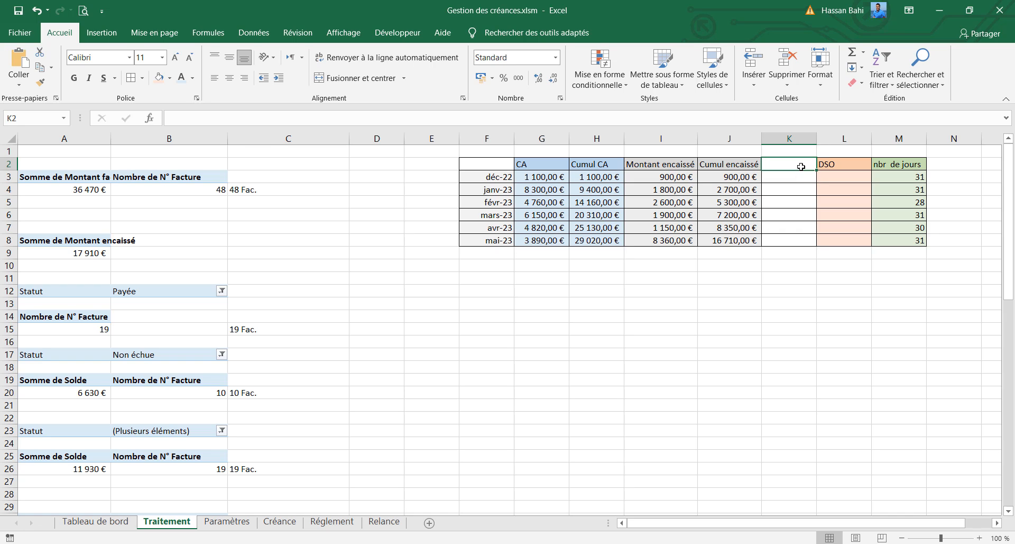
pyautogui.click(667, 178)
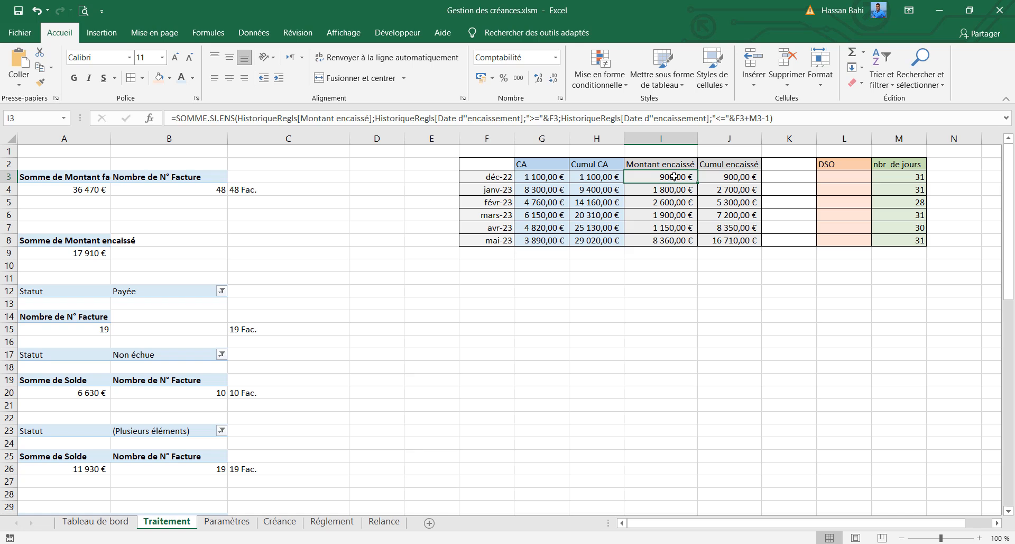
pyautogui.click(601, 180)
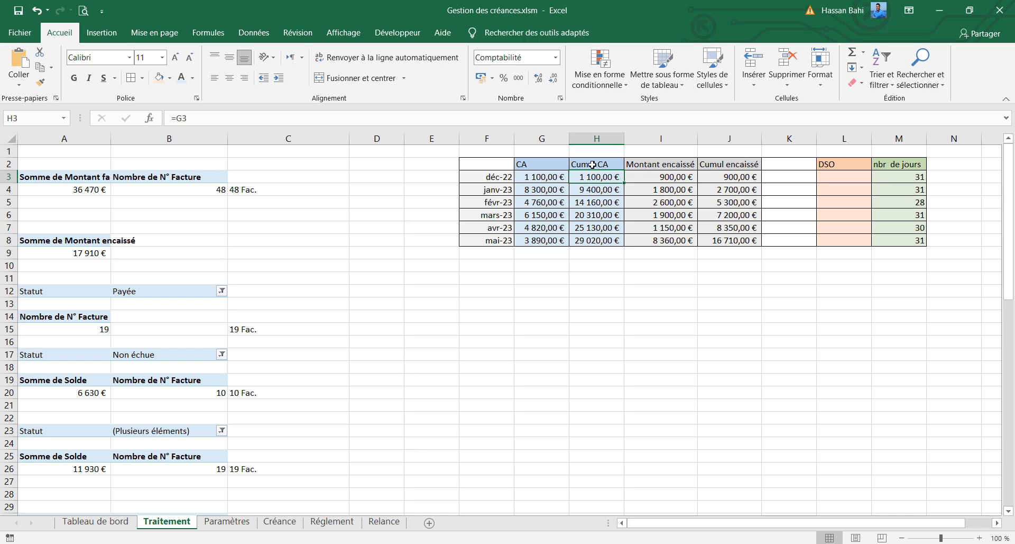
pyautogui.click(668, 177)
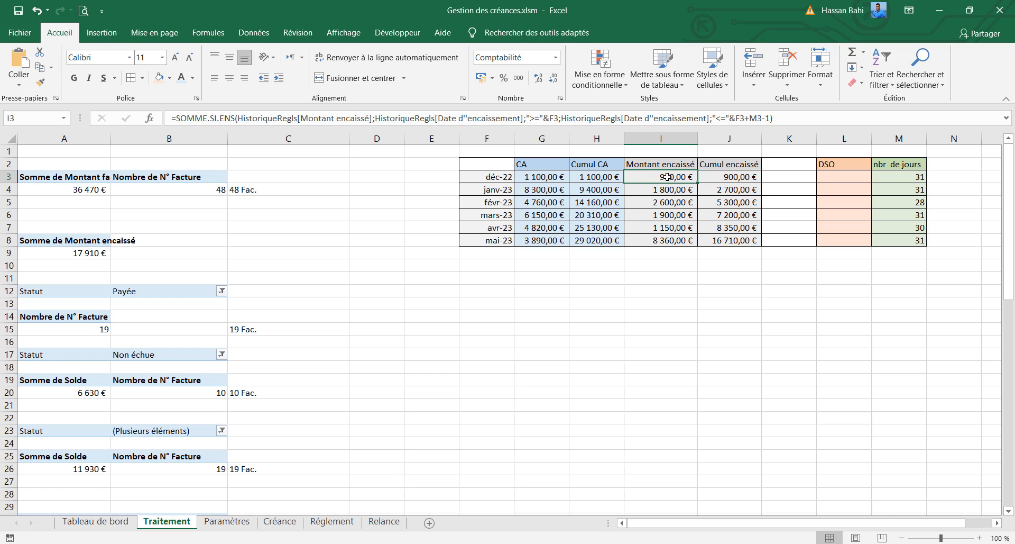
# Step: Enter the header "Créances" in K2 and fill that cell with light blue
pyautogui.click(797, 166)
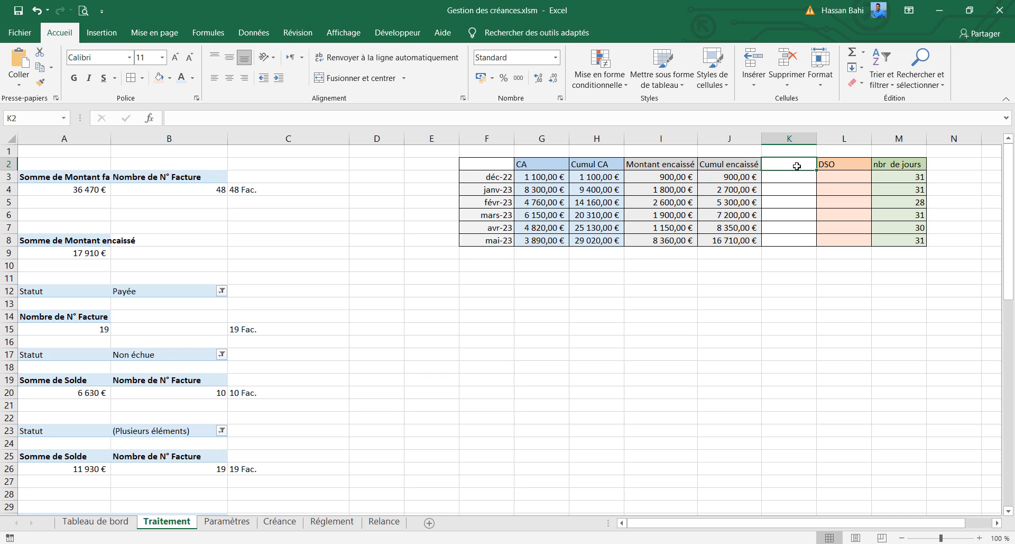
pyautogui.write('Creanc')
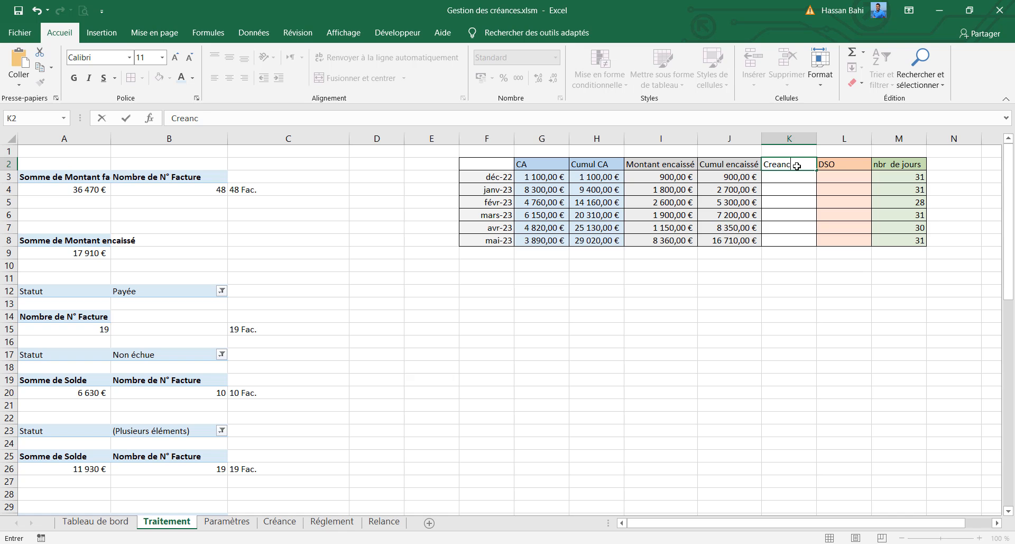
pyautogui.write('e')
pyautogui.hotkey('ctrl', 'Return')
pyautogui.click(170, 77)
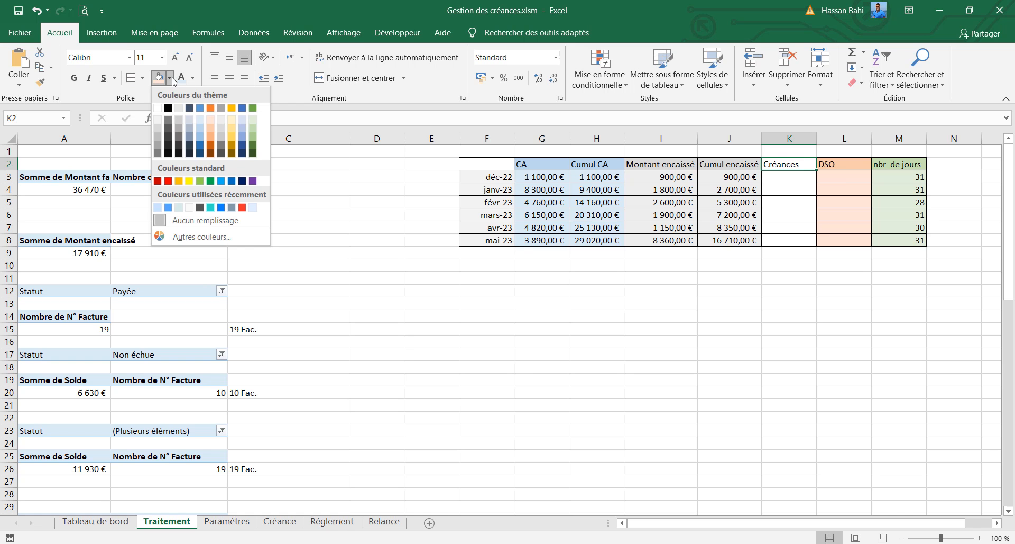
pyautogui.click(242, 129)
# Step: Apply the Comptabilité number format to K3:K8 under the Créances header and fill the cells with a paler blue
pyautogui.moveTo(791, 180); pyautogui.dragTo(790, 240)
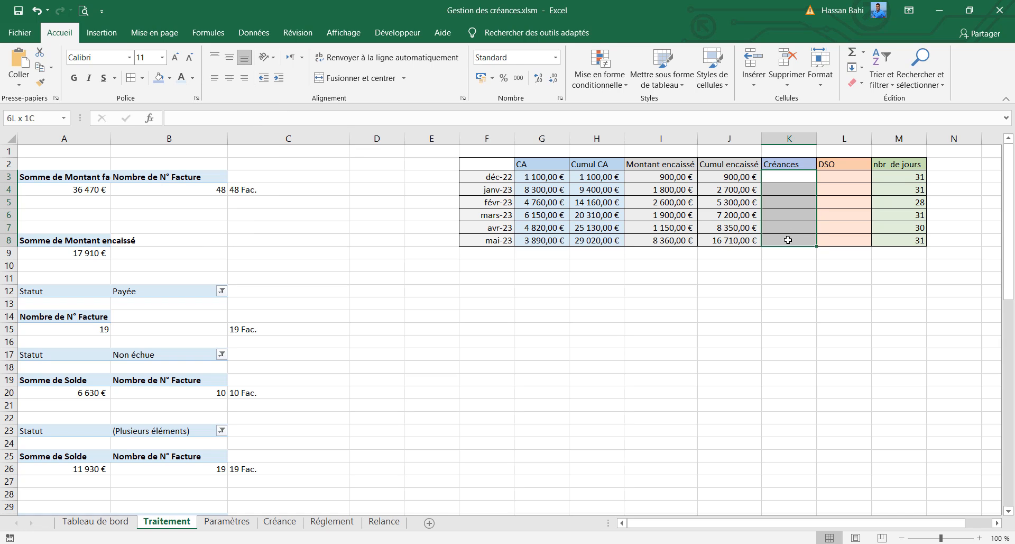
pyautogui.click(169, 78)
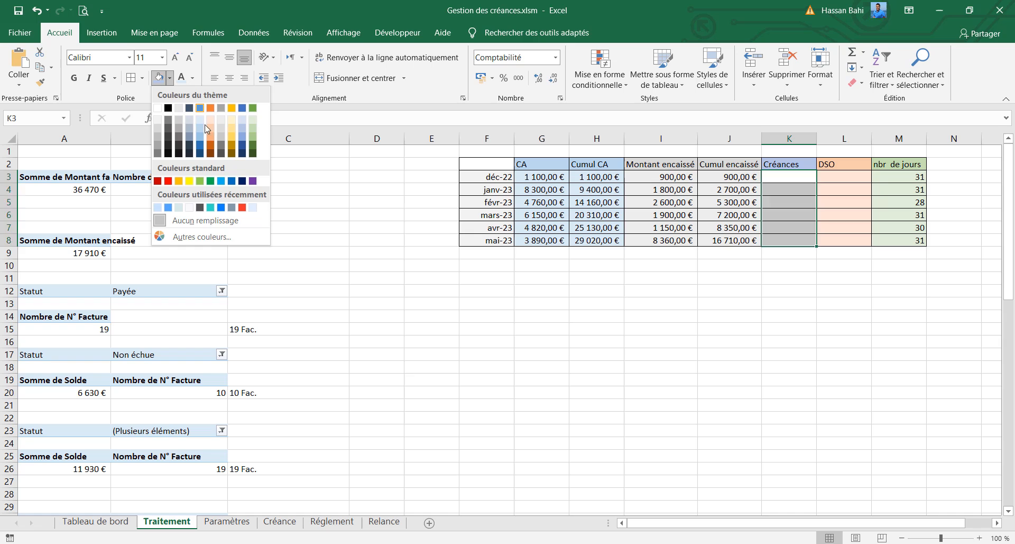
pyautogui.click(243, 121)
pyautogui.click(844, 176)
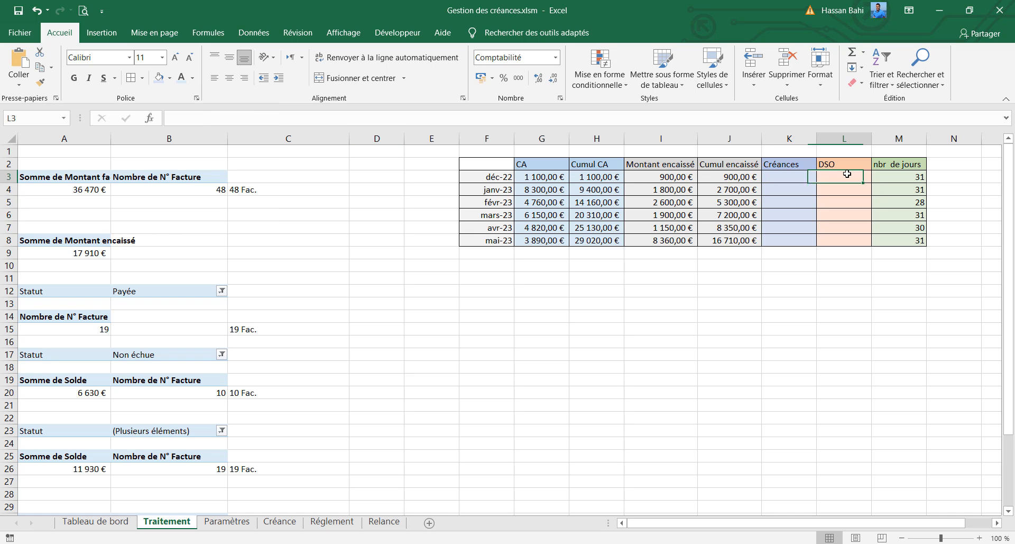
pyautogui.click(792, 173)
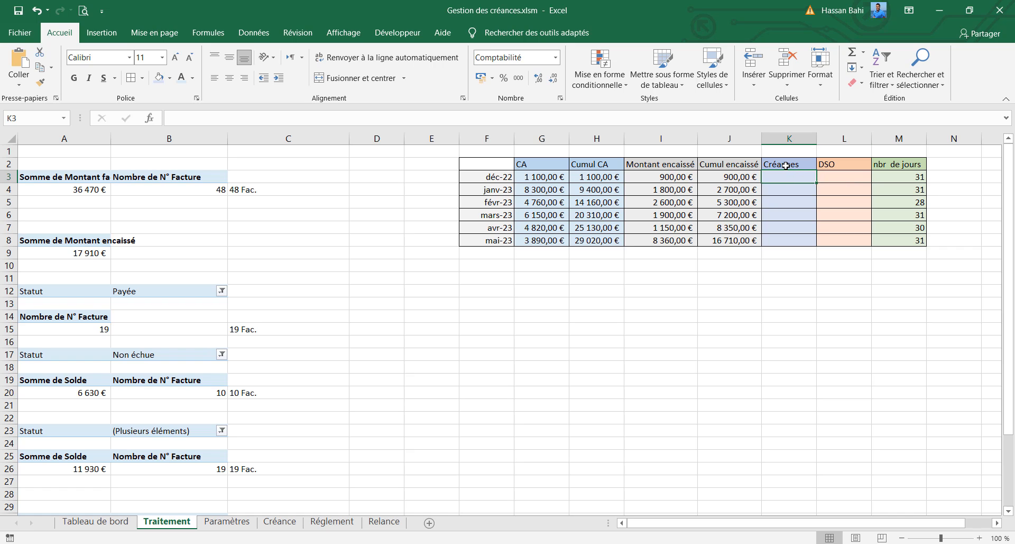
pyautogui.click(848, 173)
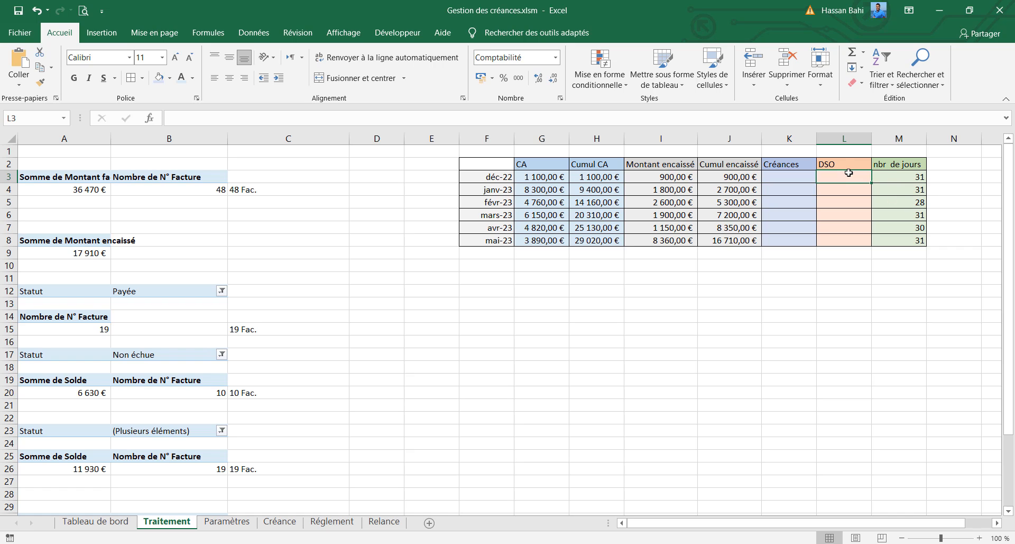
pyautogui.click(795, 176)
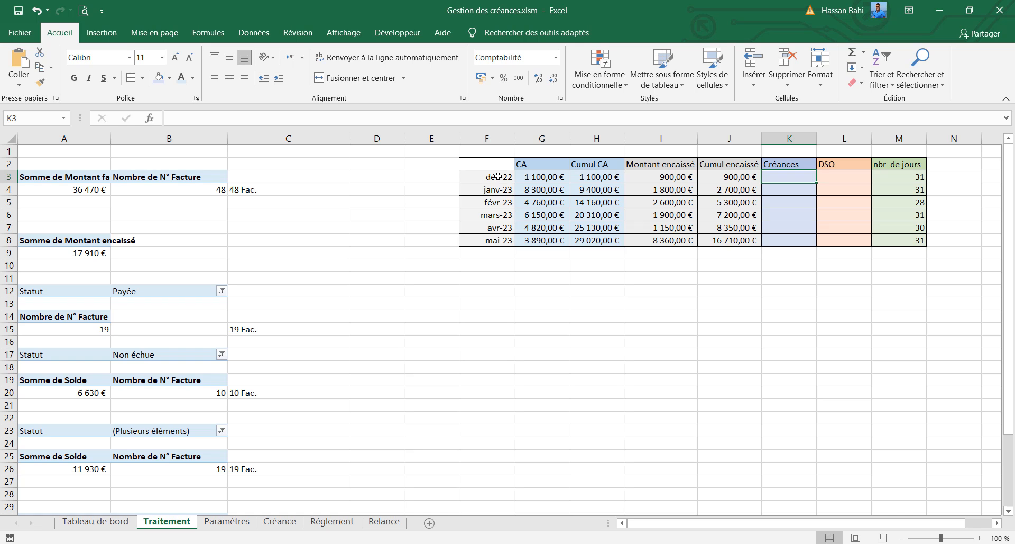
pyautogui.click(529, 177)
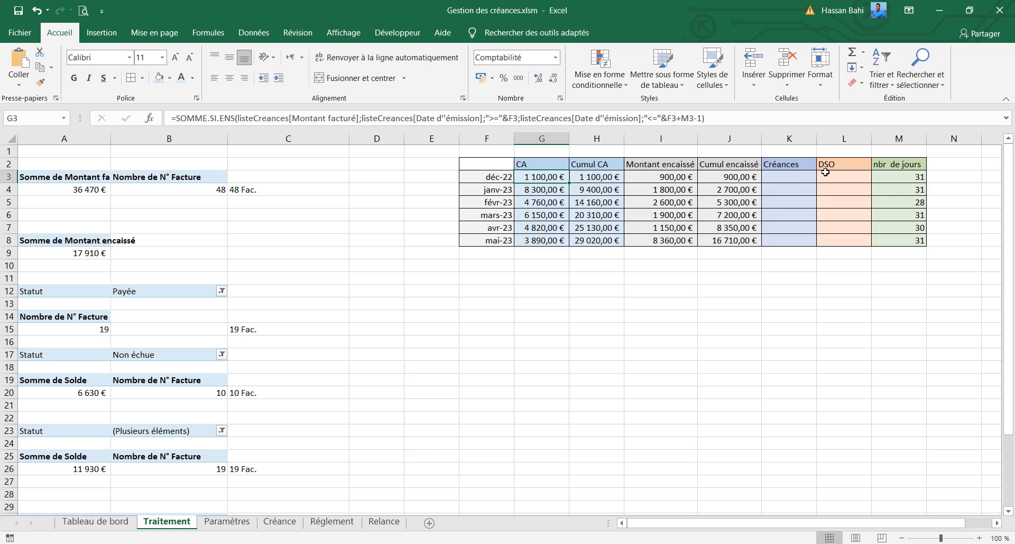
# Step: Enter the formula =H3-J3 in K3 to calculate the Créances for déc-22
pyautogui.click(804, 176)
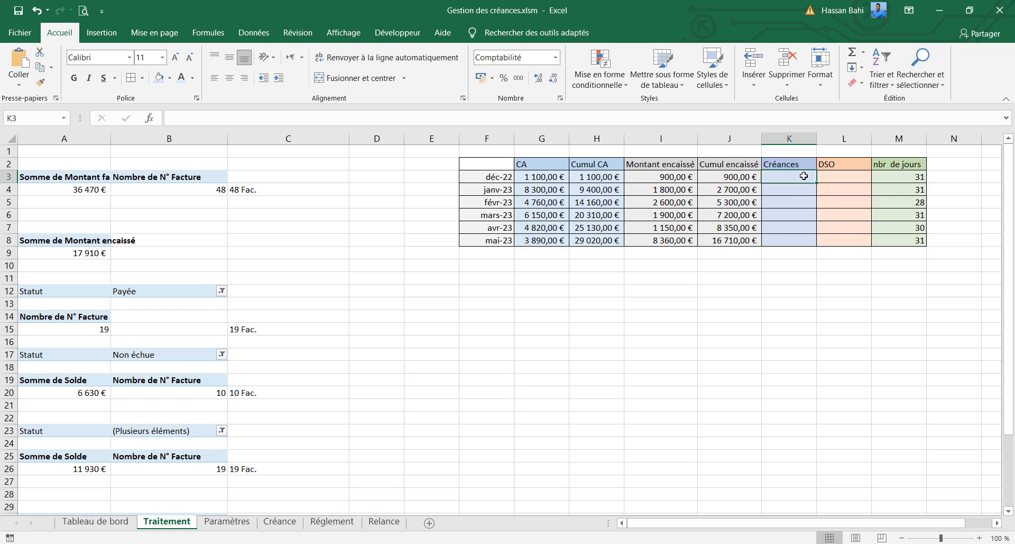
pyautogui.click(573, 118)
pyautogui.write('=')
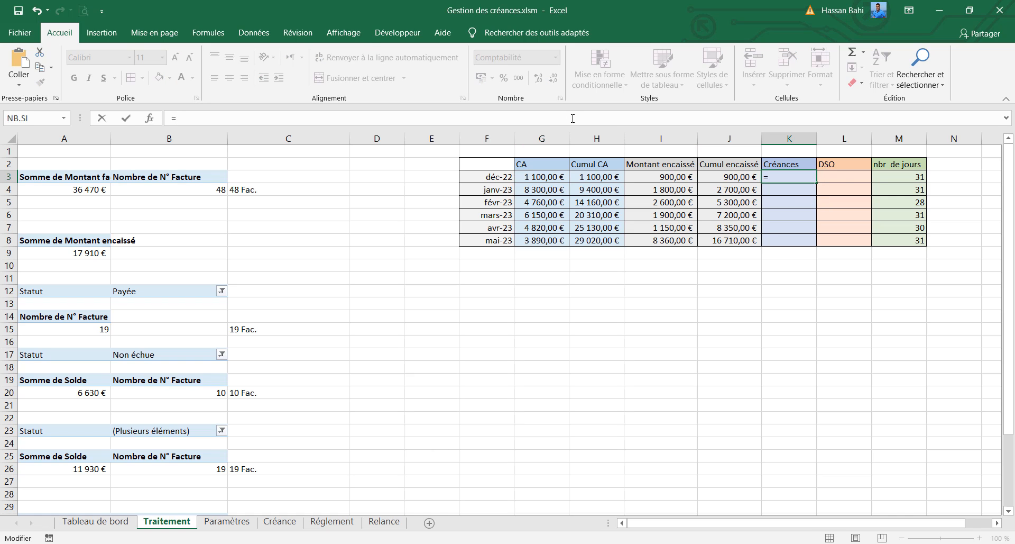
pyautogui.click(612, 179)
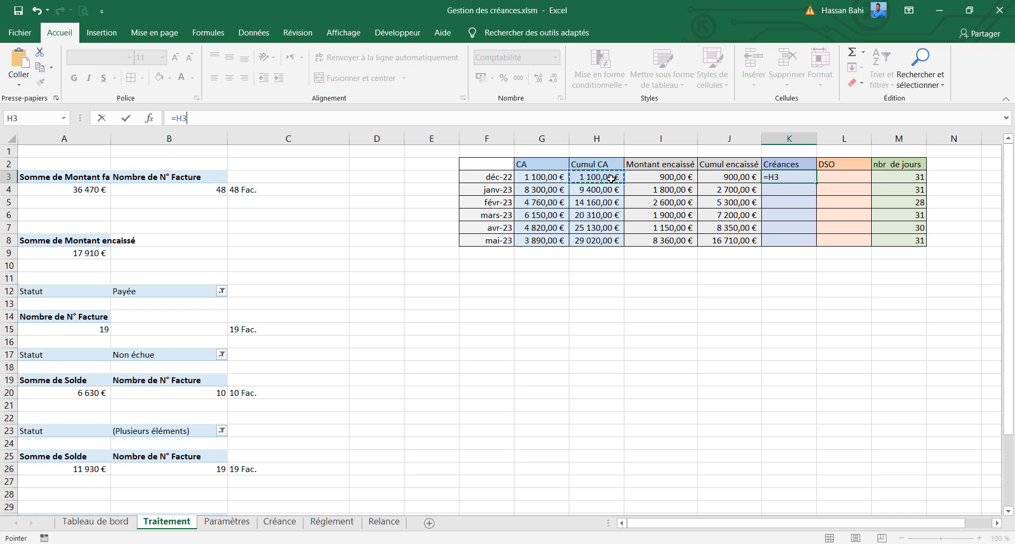
pyautogui.write('-')
pyautogui.click(735, 176)
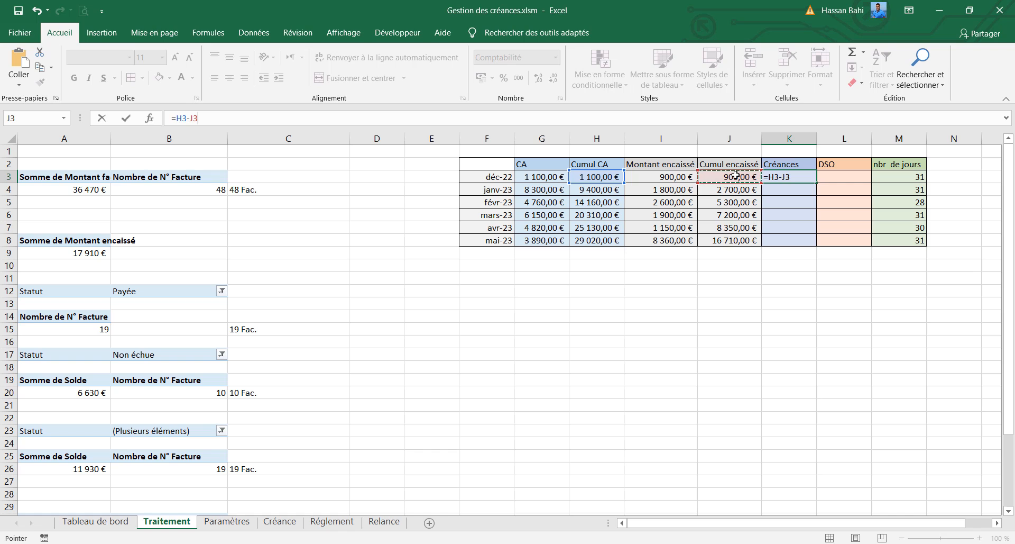
pyautogui.press('Return')
# Step: Copy the Créances formula from K3 down through K8 and check the copied cells
pyautogui.click(800, 178)
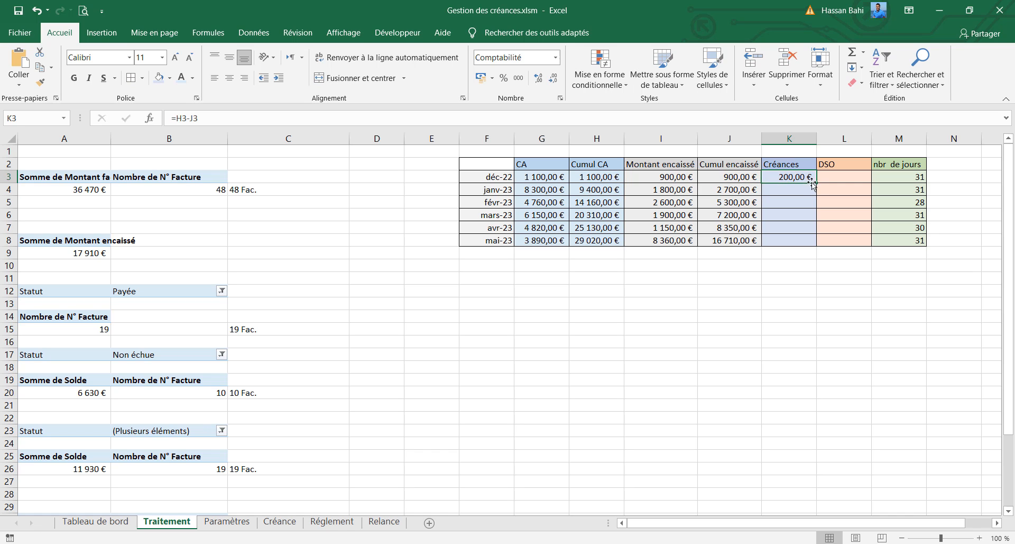
pyautogui.doubleClick(816, 184)
pyautogui.click(794, 179)
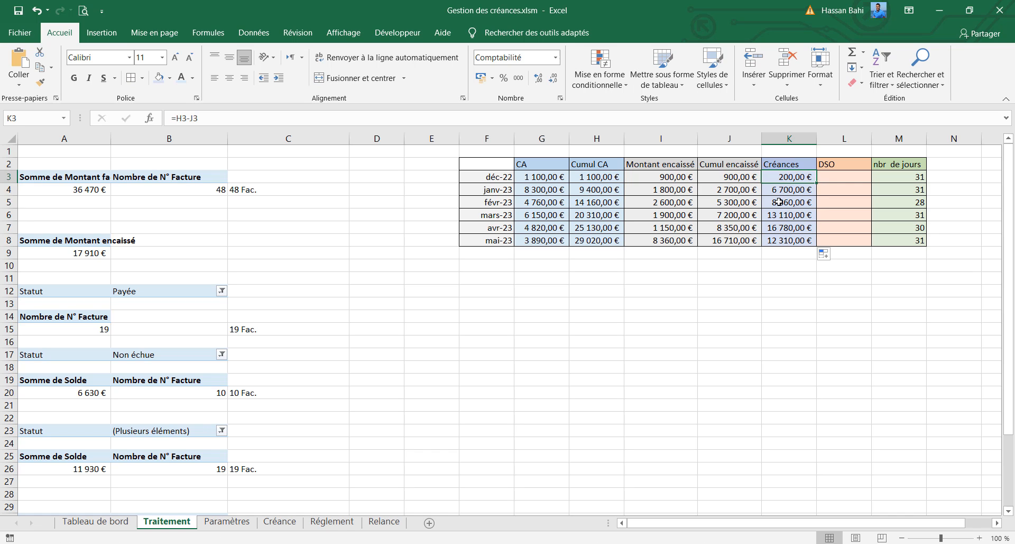
pyautogui.click(779, 203)
pyautogui.click(781, 231)
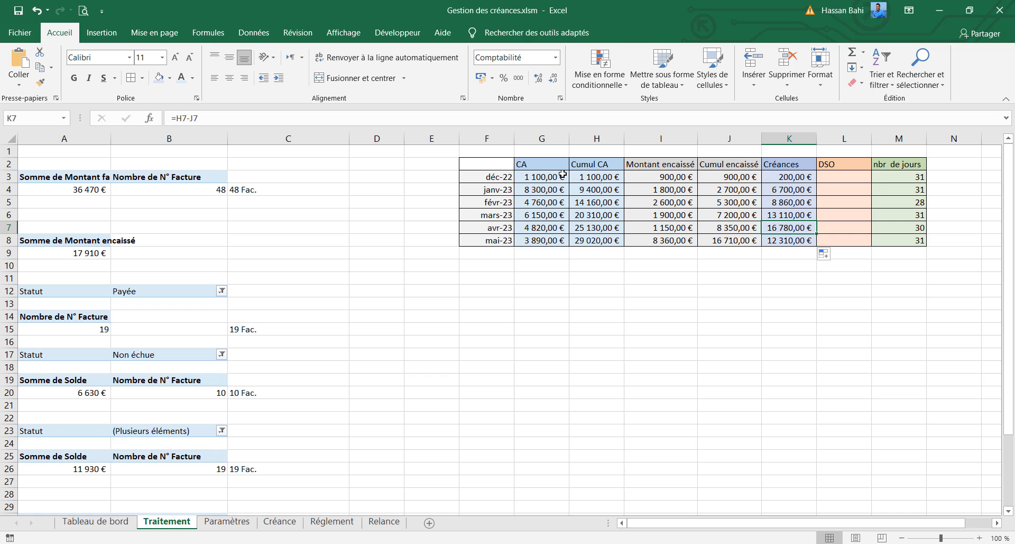
# Step: Enter the formula =K3/G3*M3 in L3 under the DSO header and copy it down through L8
pyautogui.click(839, 173)
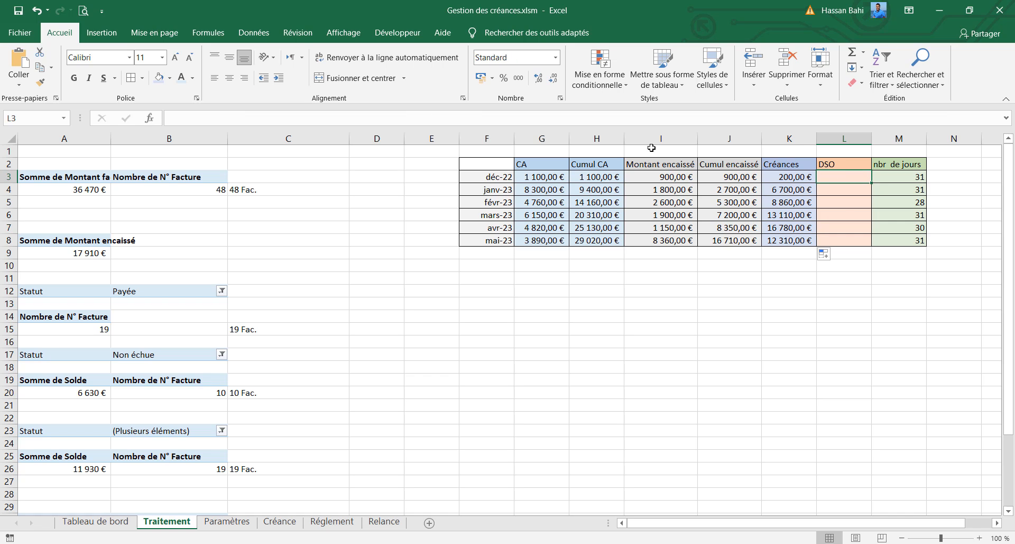
pyautogui.write('=')
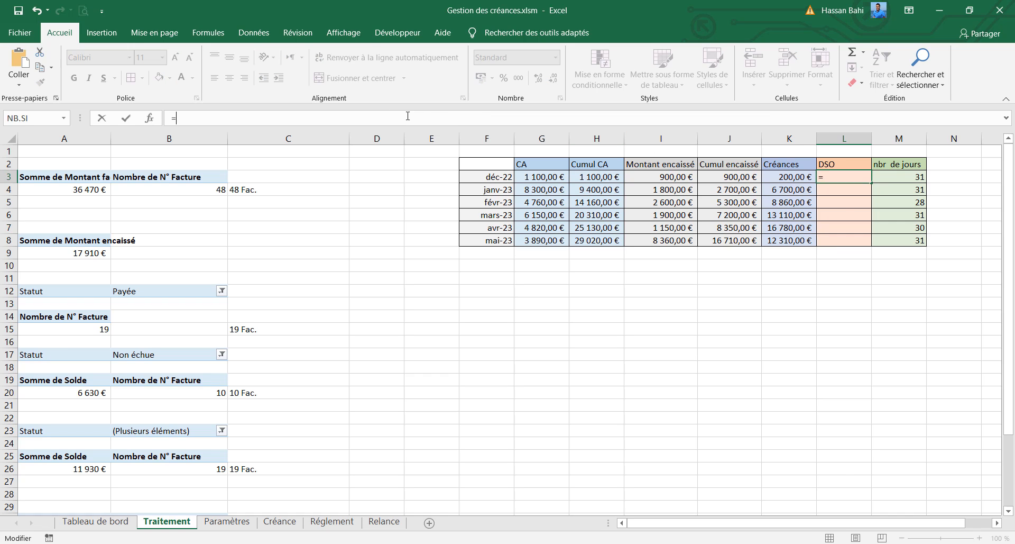
pyautogui.click(770, 178)
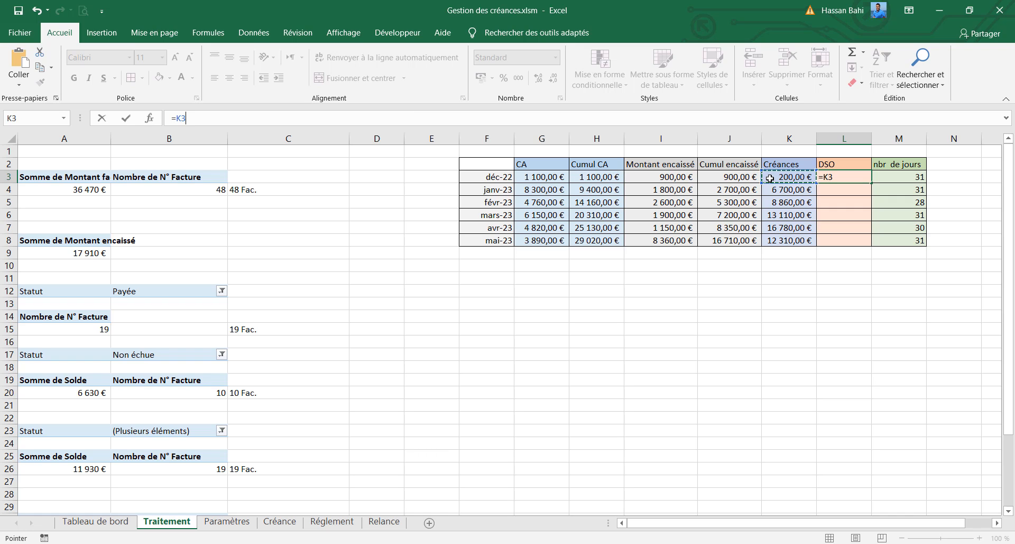
pyautogui.write('/')
pyautogui.click(545, 179)
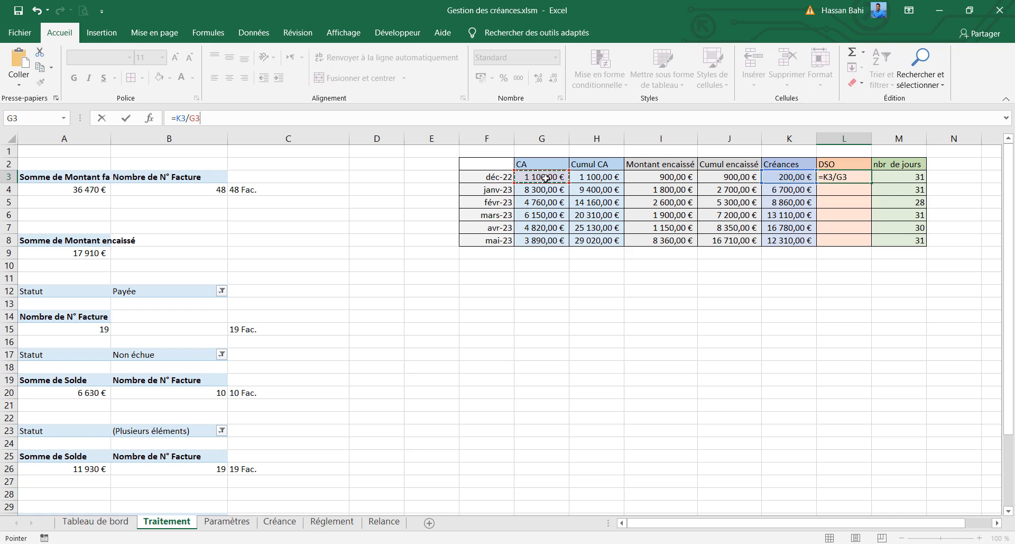
pyautogui.write('*')
pyautogui.click(894, 174)
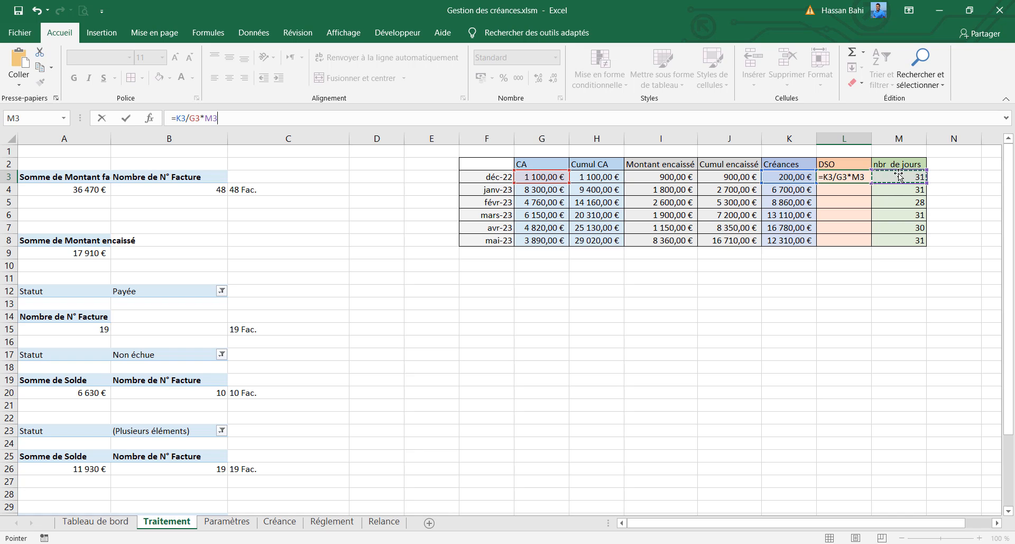
pyautogui.press('Return')
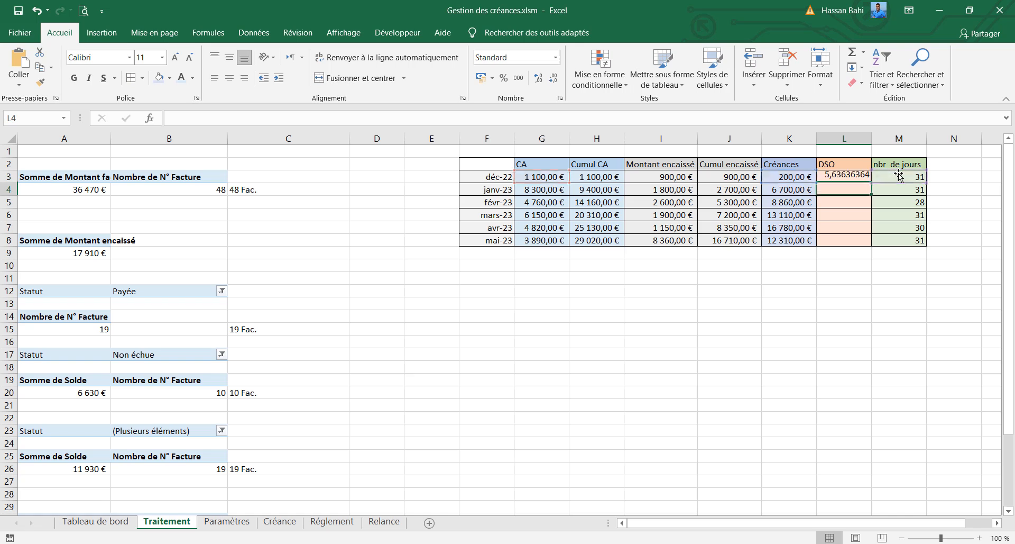
pyautogui.click(848, 177)
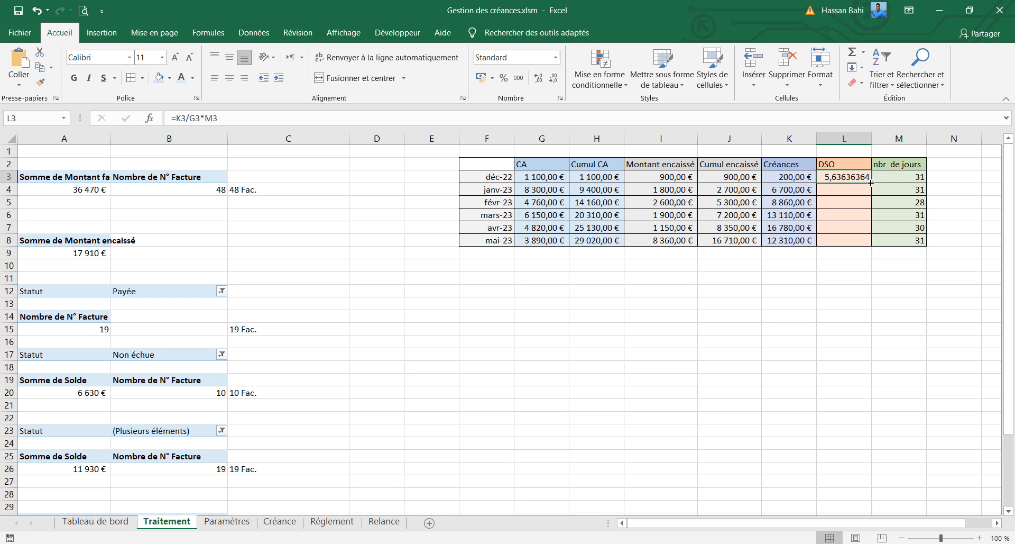
pyautogui.doubleClick(871, 181)
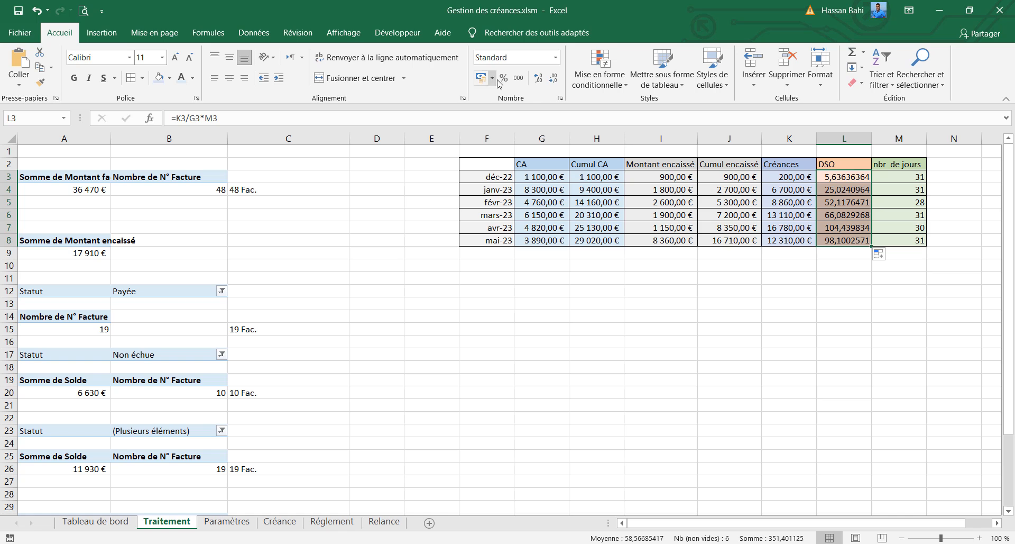
# Step: Apply the Nombre format to the DSO values in L3:L8 and remove both decimal places
pyautogui.click(556, 57)
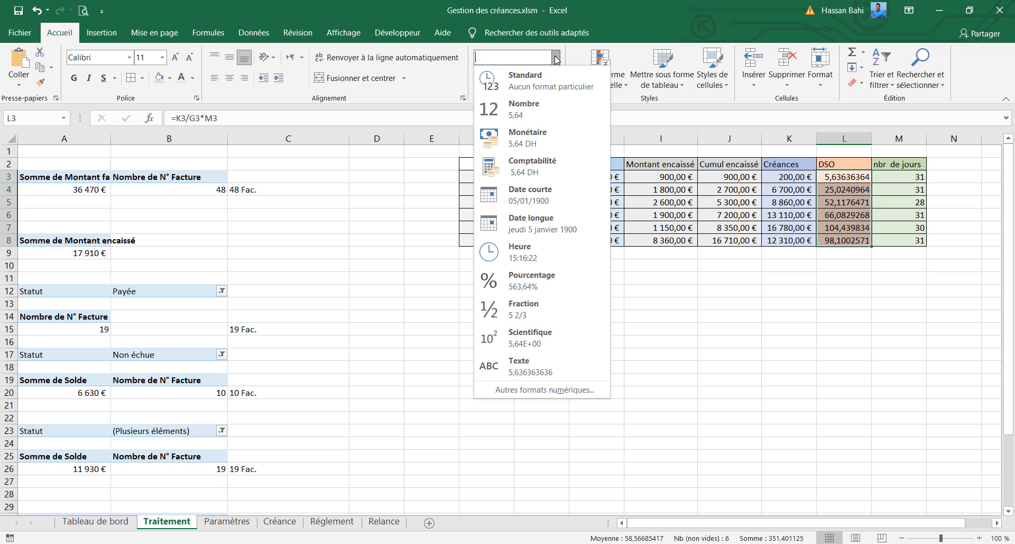
pyautogui.click(537, 107)
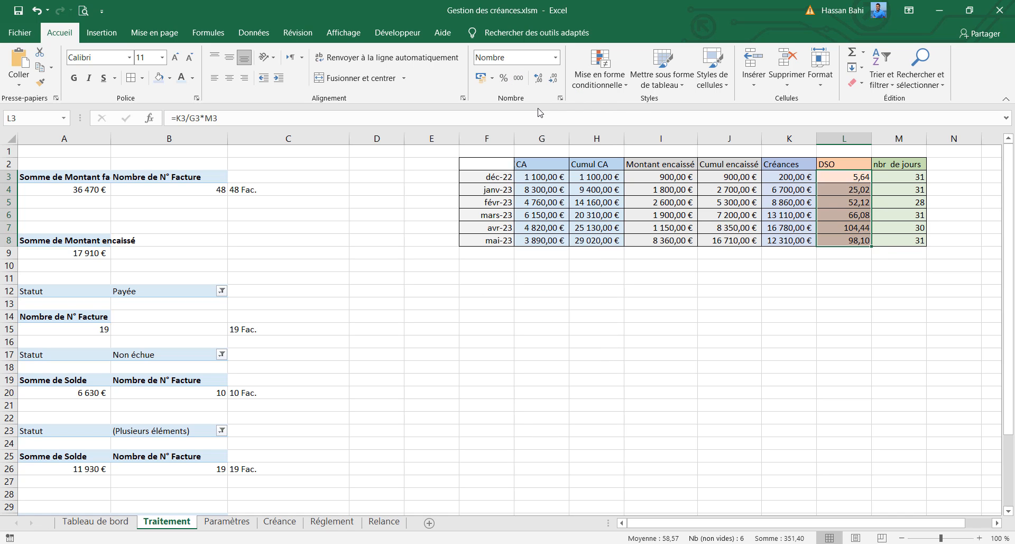
pyautogui.click(553, 79)
pyautogui.click(553, 80)
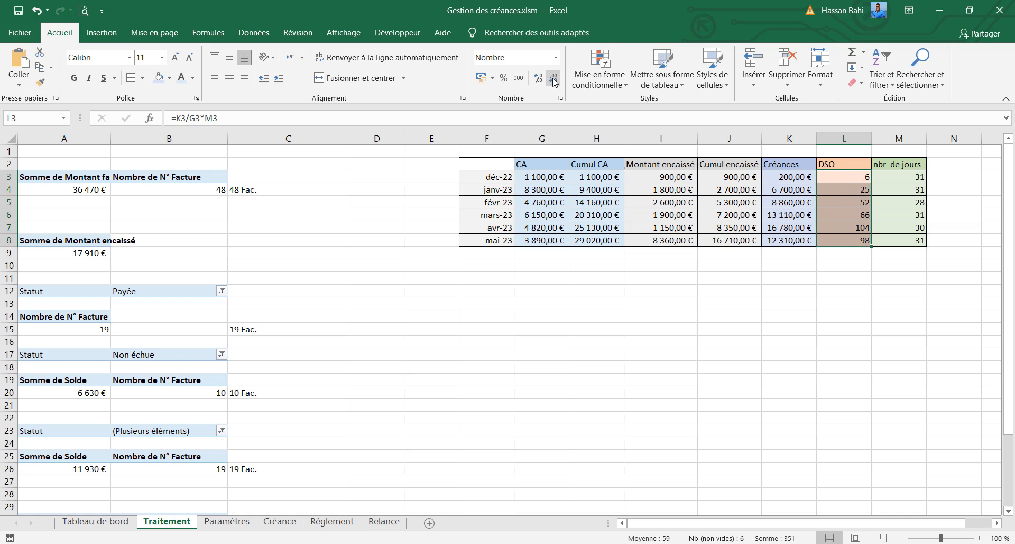
# Step: Review the DSO formulas and values for each month in L3:L8
pyautogui.click(862, 238)
pyautogui.click(841, 180)
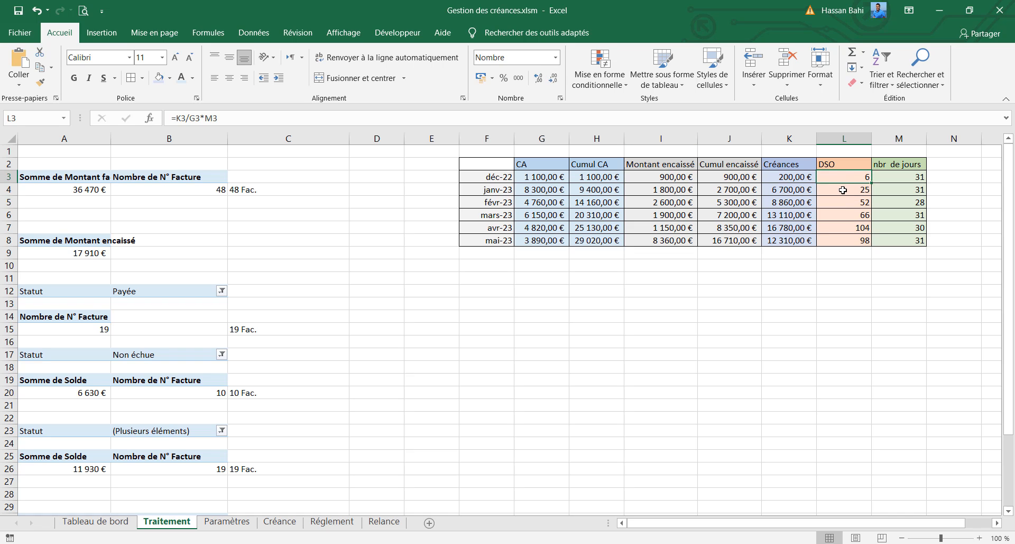
pyautogui.click(843, 189)
pyautogui.click(846, 207)
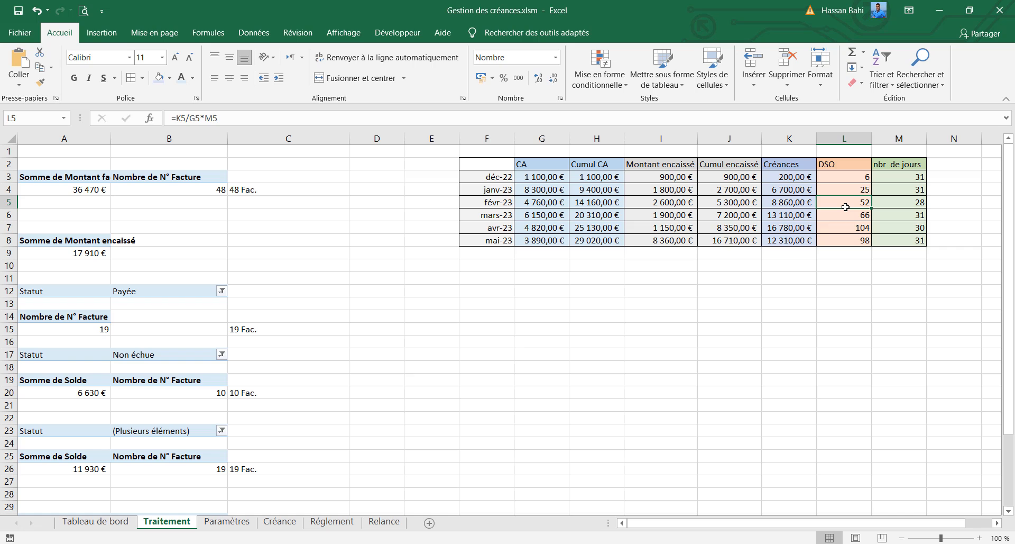
pyautogui.click(846, 217)
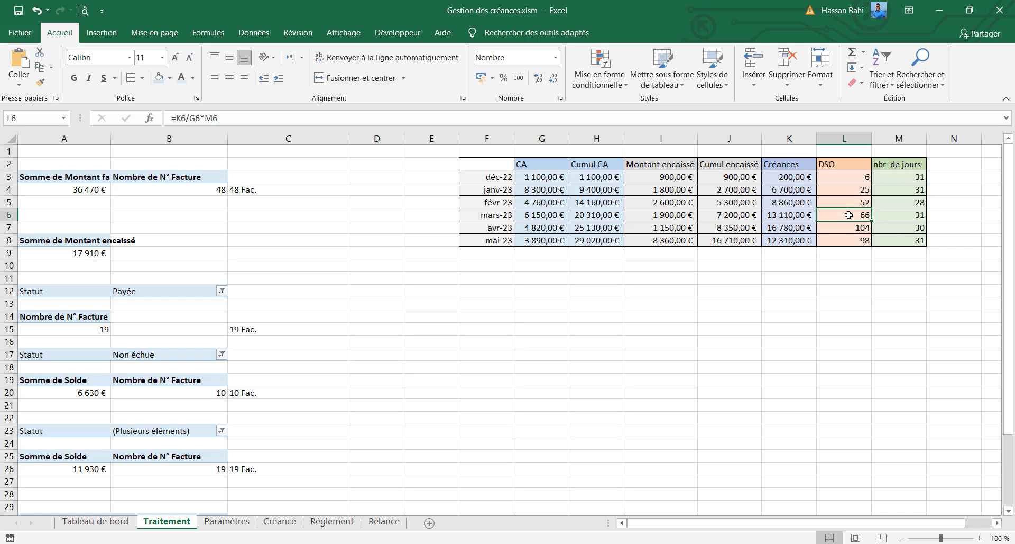
pyautogui.click(850, 233)
pyautogui.click(850, 245)
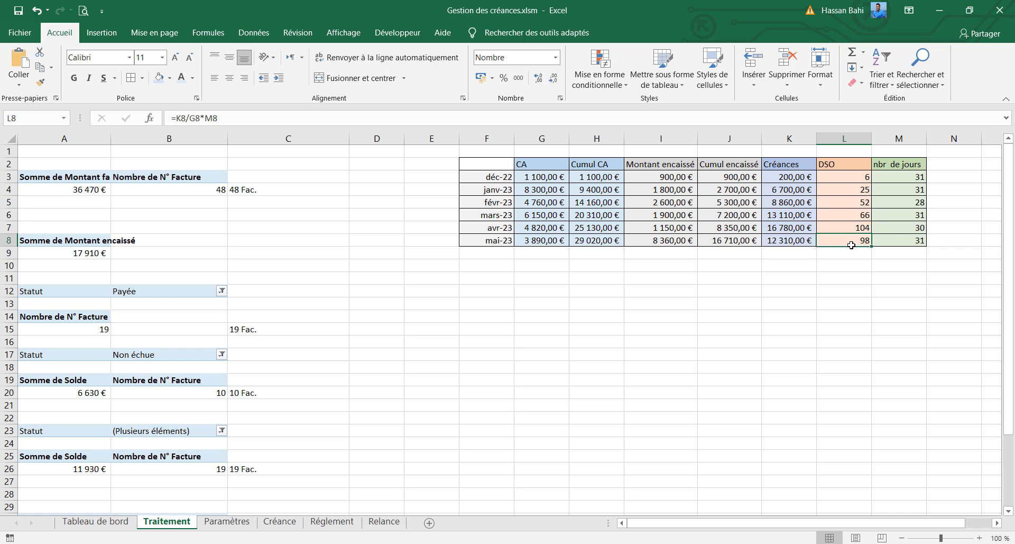
pyautogui.click(835, 174)
pyautogui.click(839, 190)
pyautogui.click(841, 212)
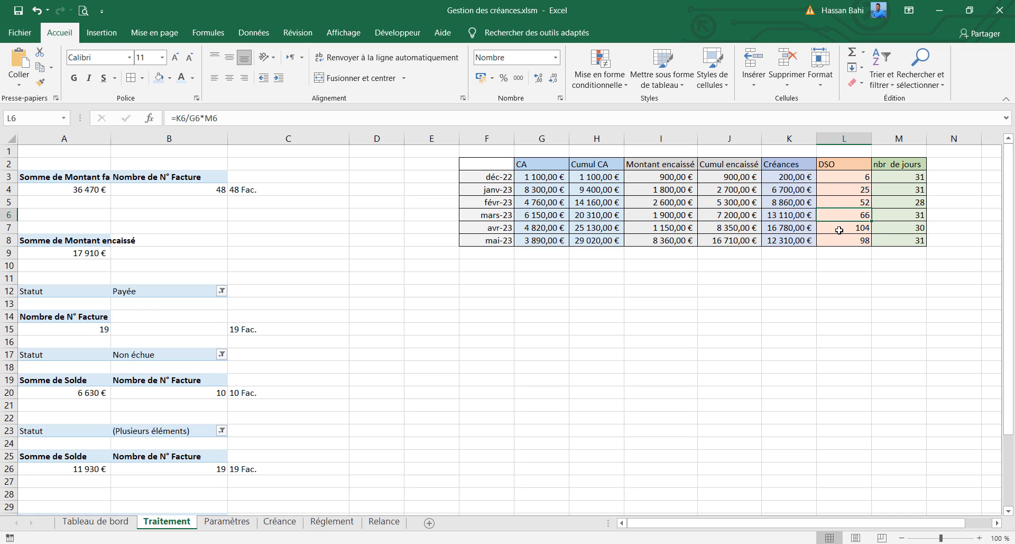
pyautogui.click(842, 233)
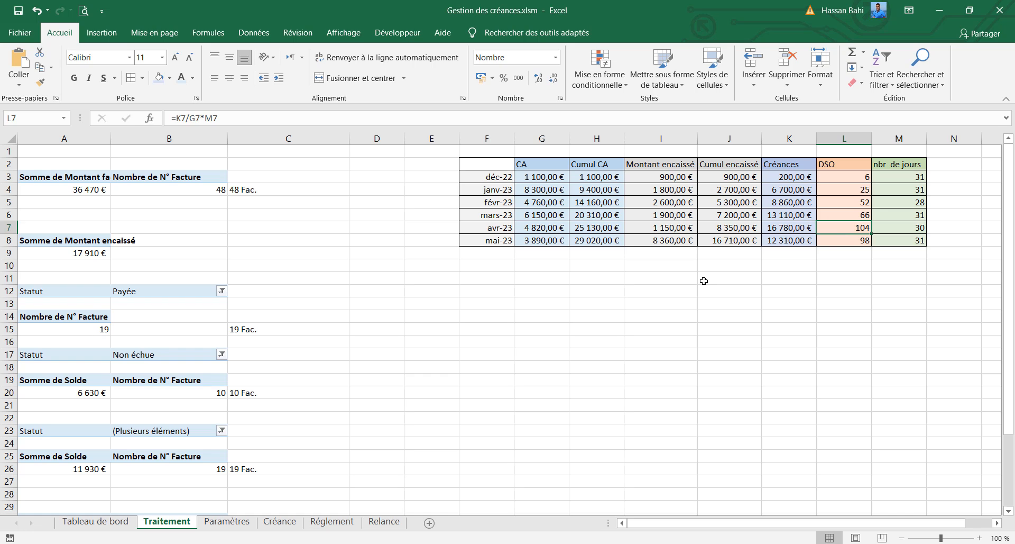
# Step: Merge and centre I11:K11 and enter the label "nbr de jpurs des 6 derniers mois"
pyautogui.moveTo(678, 279); pyautogui.dragTo(786, 281)
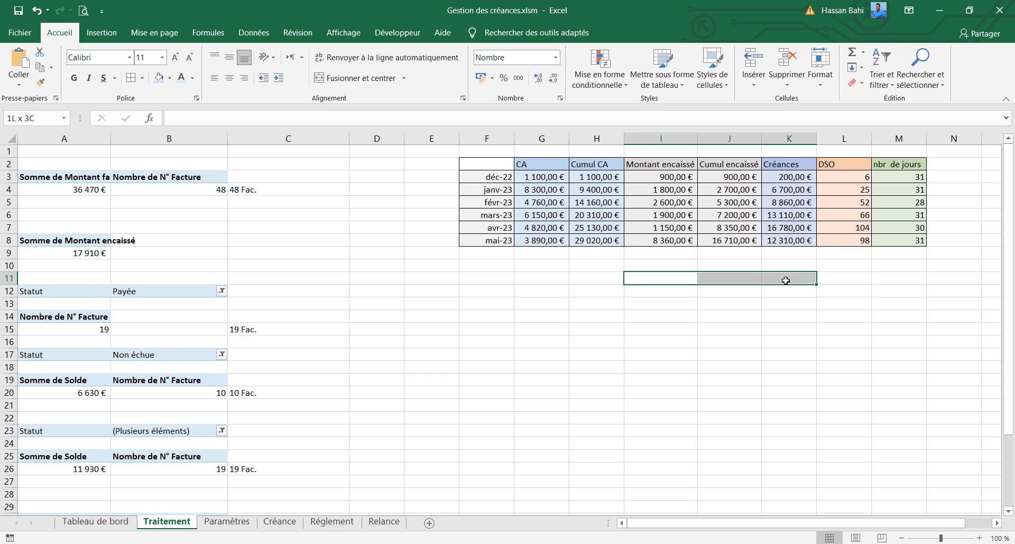
pyautogui.click(354, 78)
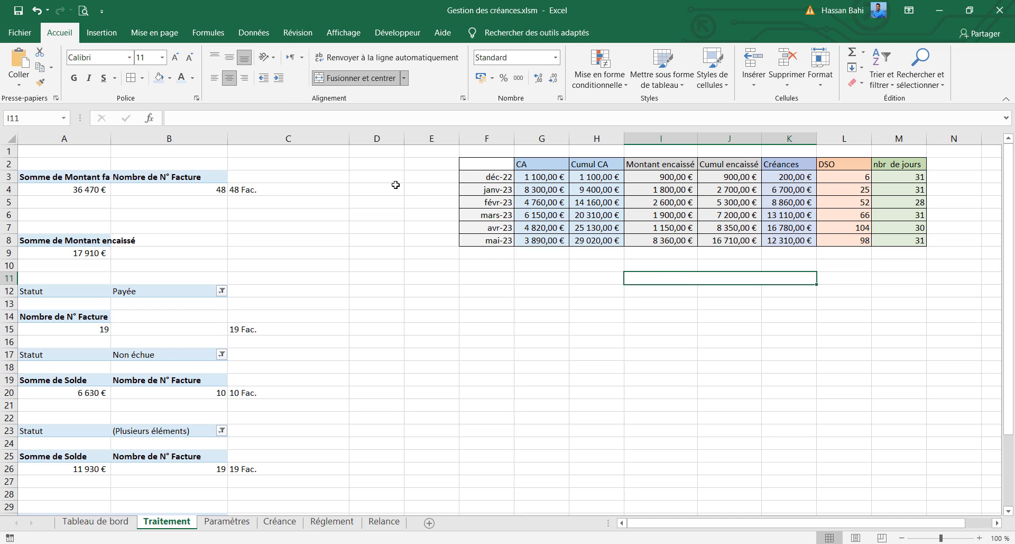
pyautogui.click(390, 122)
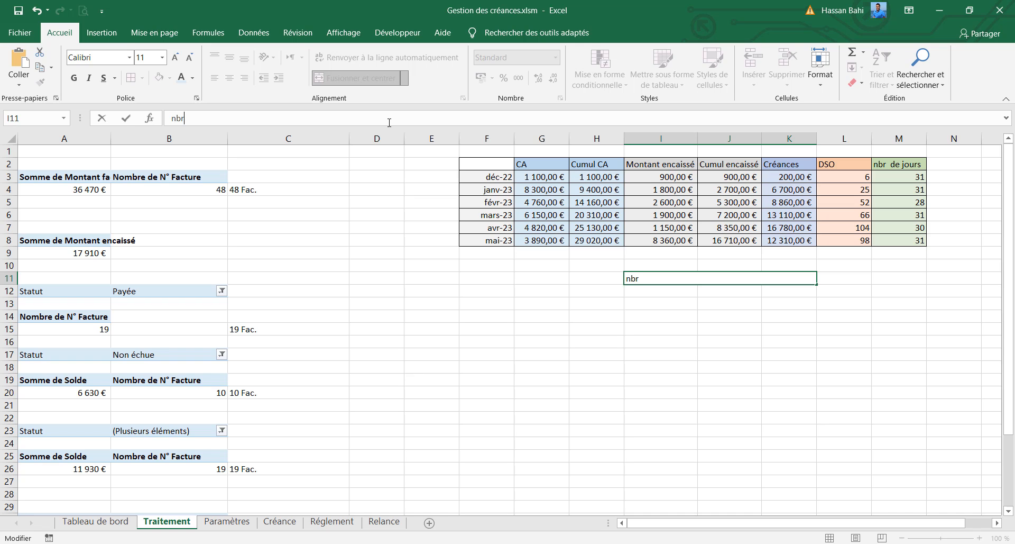
pyautogui.write('nbr de jpurs des 6 derniers mois')
pyautogui.press('Return')
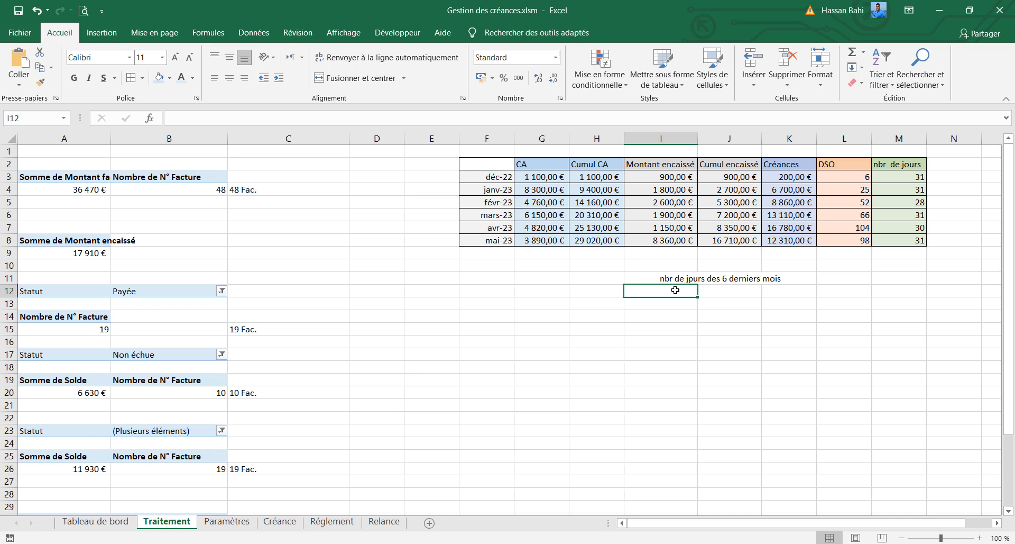
# Step: Merge and centre I12:K12 and enter the label "DSO des 6 derniers mois"
pyautogui.moveTo(676, 290); pyautogui.dragTo(788, 291)
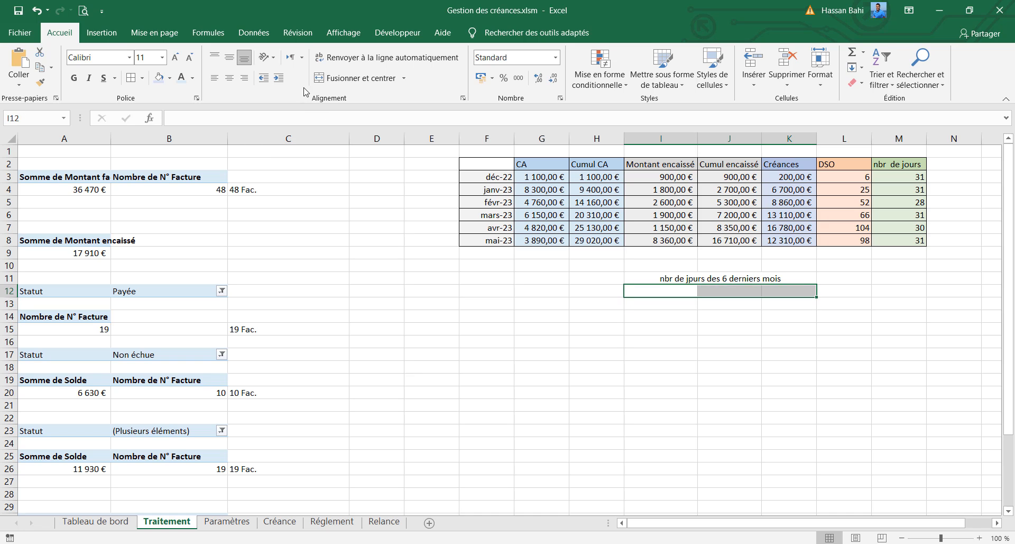
pyautogui.click(349, 78)
pyautogui.click(287, 118)
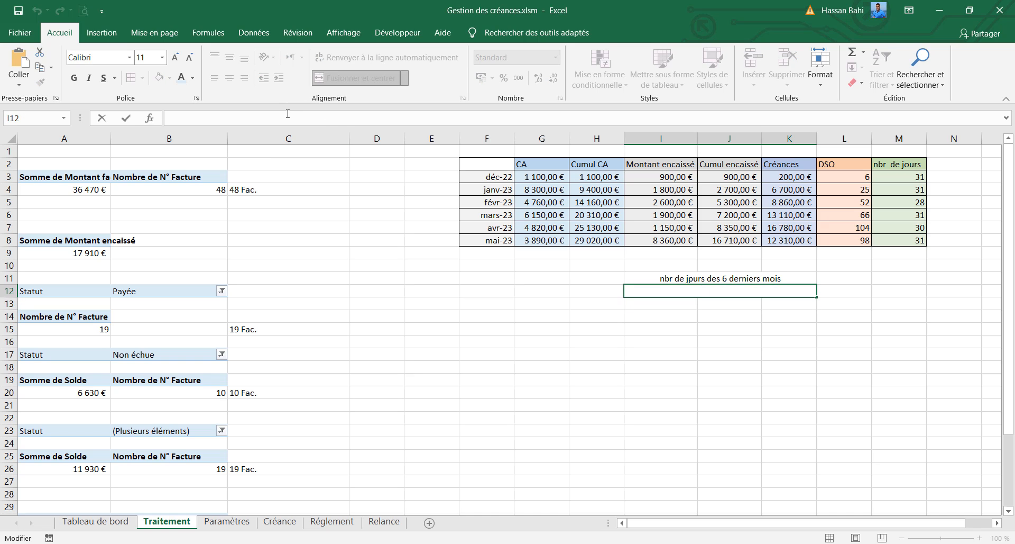
pyautogui.write('DSO des 6 derniers m')
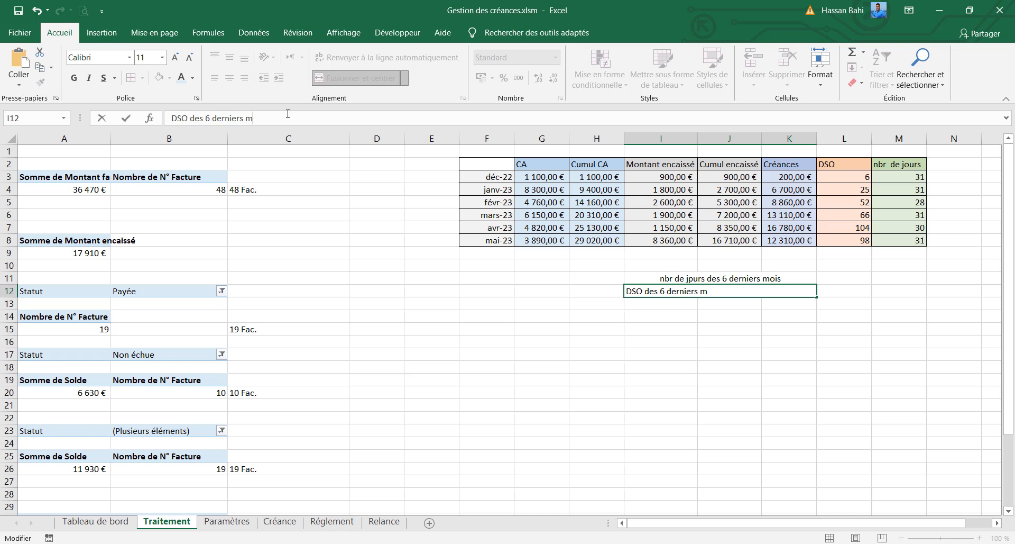
pyautogui.write('ois')
pyautogui.press('Return')
# Step: Right-align the two labels in I11:K12 and fill the merged label cell in row 11 with light green
pyautogui.moveTo(644, 276); pyautogui.dragTo(673, 294)
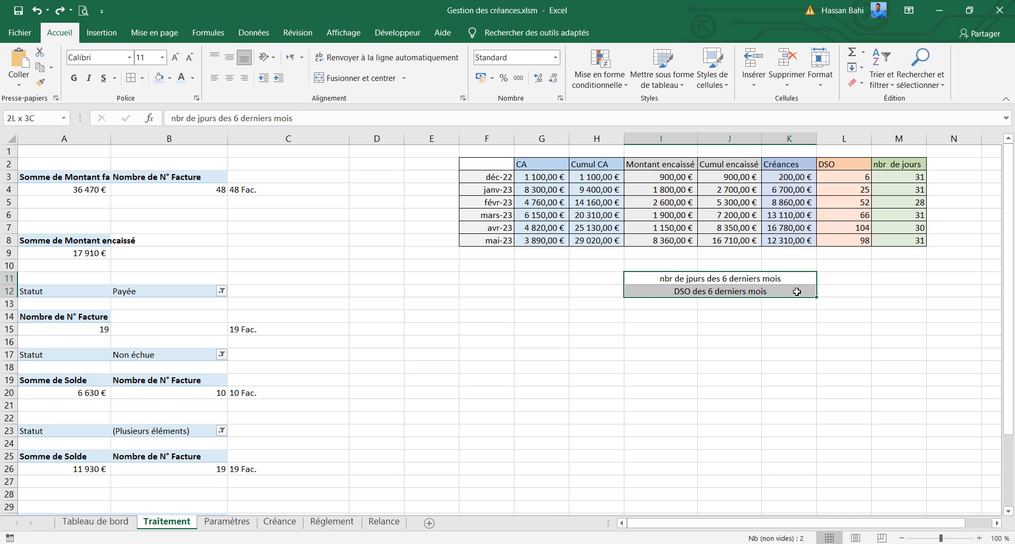
pyautogui.click(244, 78)
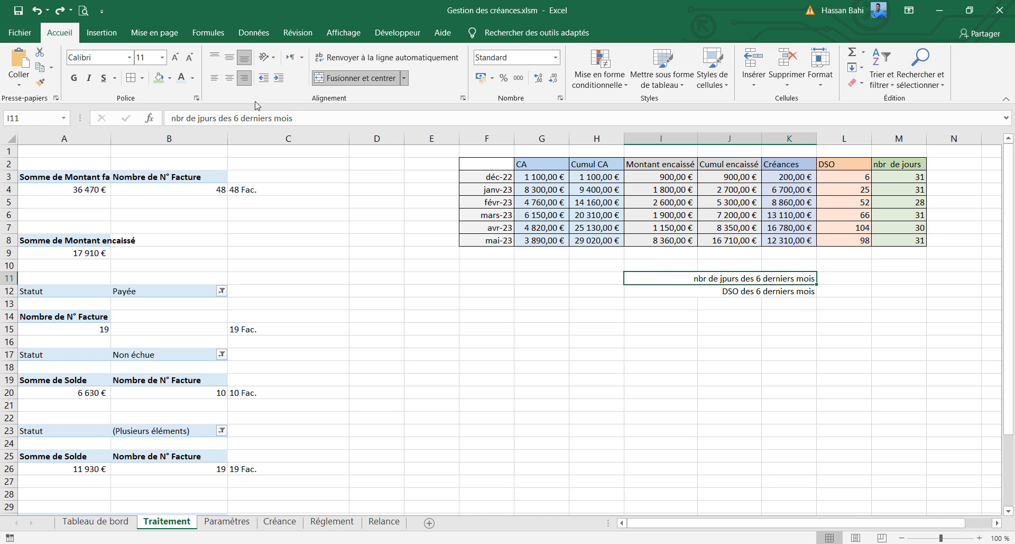
pyautogui.click(158, 78)
# Step: Fill L11, beside the number-of-days label, with a paler green
pyautogui.click(844, 278)
pyautogui.click(170, 78)
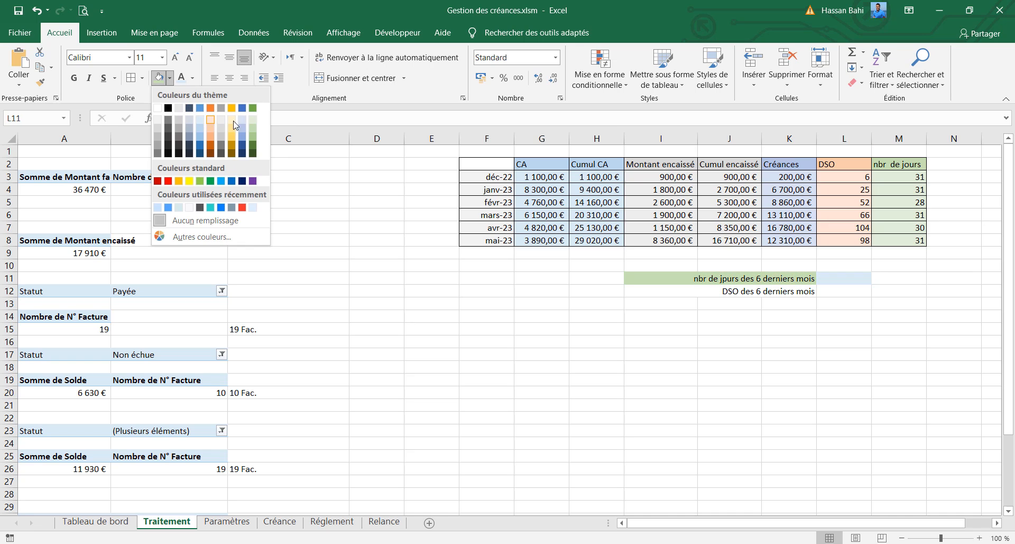
pyautogui.click(253, 127)
# Step: Fill the merged "DSO des 6 derniers mois" label cell in row 12 with light orange
pyautogui.click(748, 291)
pyautogui.click(171, 82)
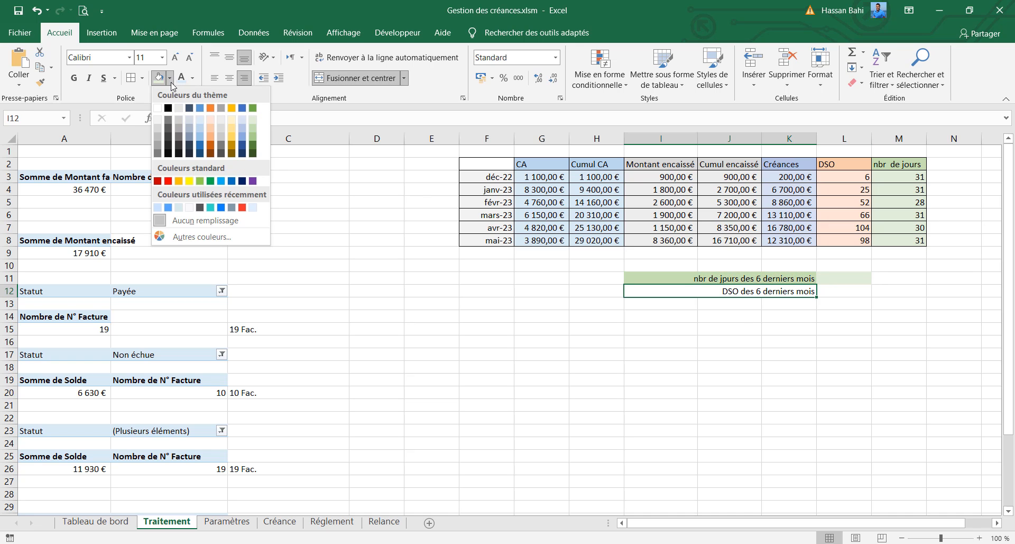
pyautogui.click(210, 127)
# Step: Fill L12 with a paler orange and add borders around all cells of the summary block I11:L12
pyautogui.click(833, 288)
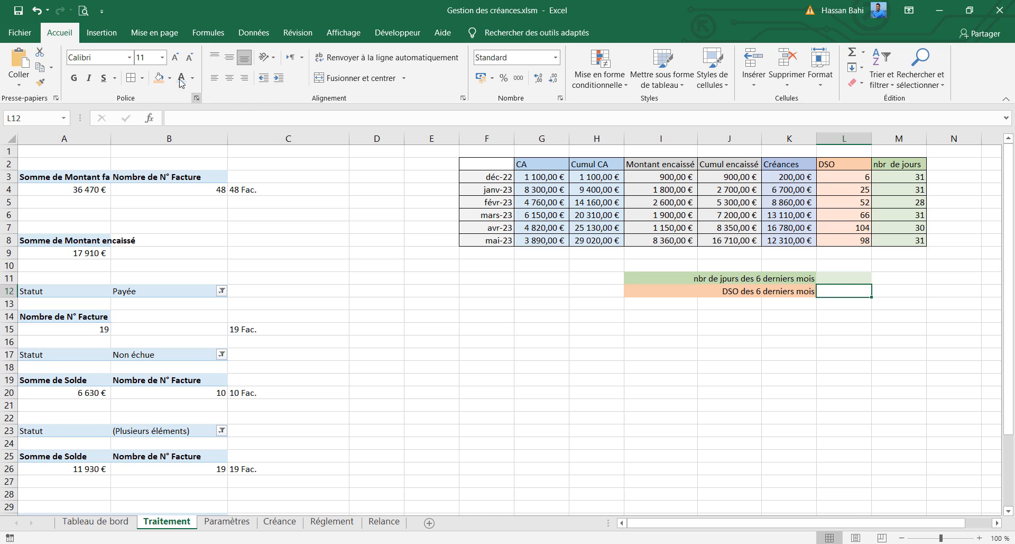
pyautogui.click(169, 78)
pyautogui.click(211, 127)
pyautogui.moveTo(662, 279); pyautogui.dragTo(813, 292)
pyautogui.click(844, 276)
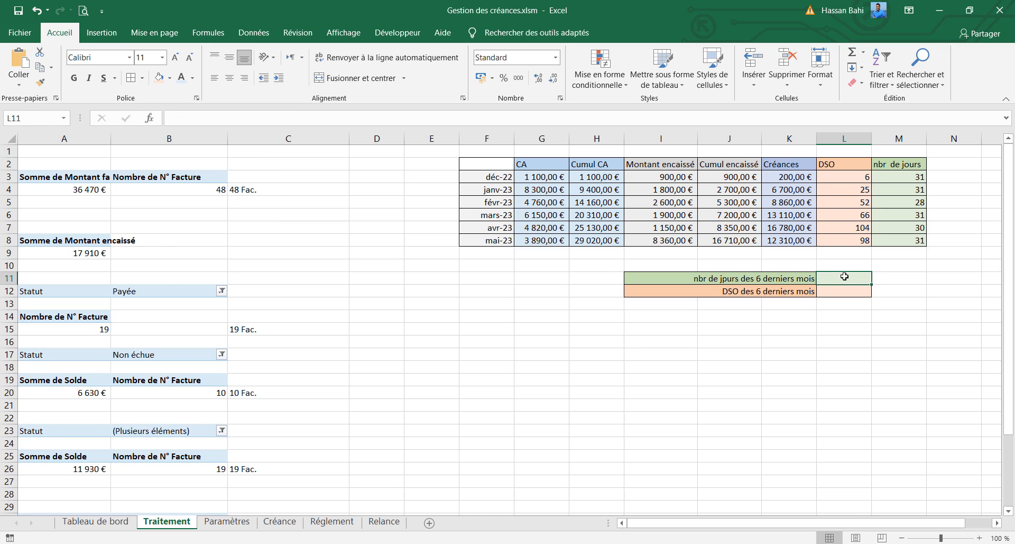
# Step: Correct the typo in the row 11 label so it reads "nbr de jours des 6 derniers mois"
pyautogui.click(727, 279)
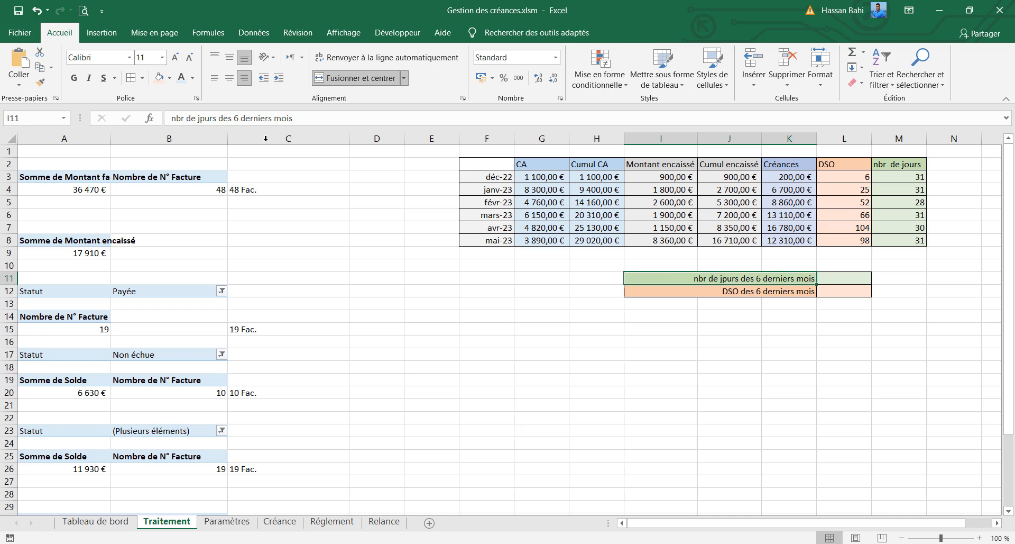
pyautogui.click(206, 119)
pyautogui.press('BackSpace')
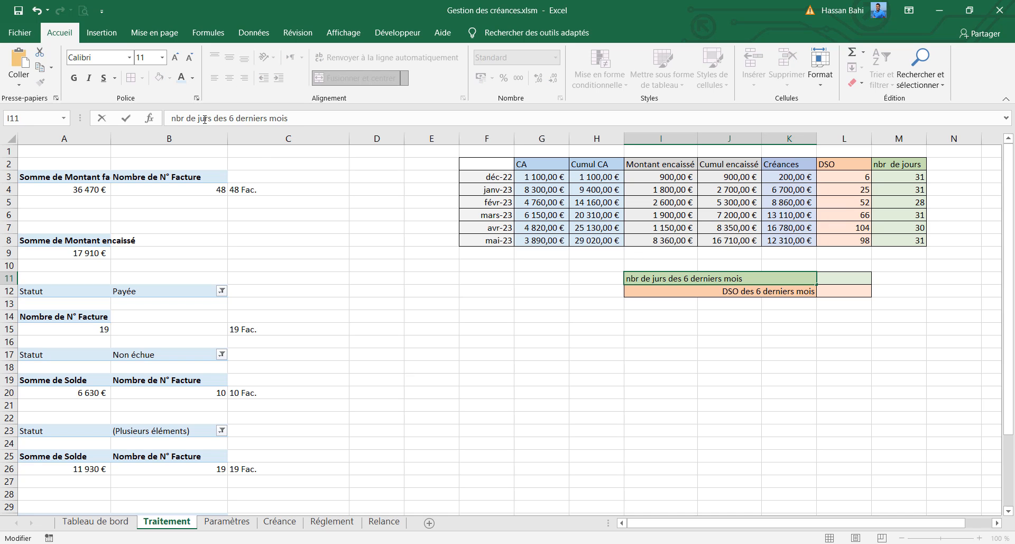
pyautogui.write('o')
pyautogui.press('Tab')
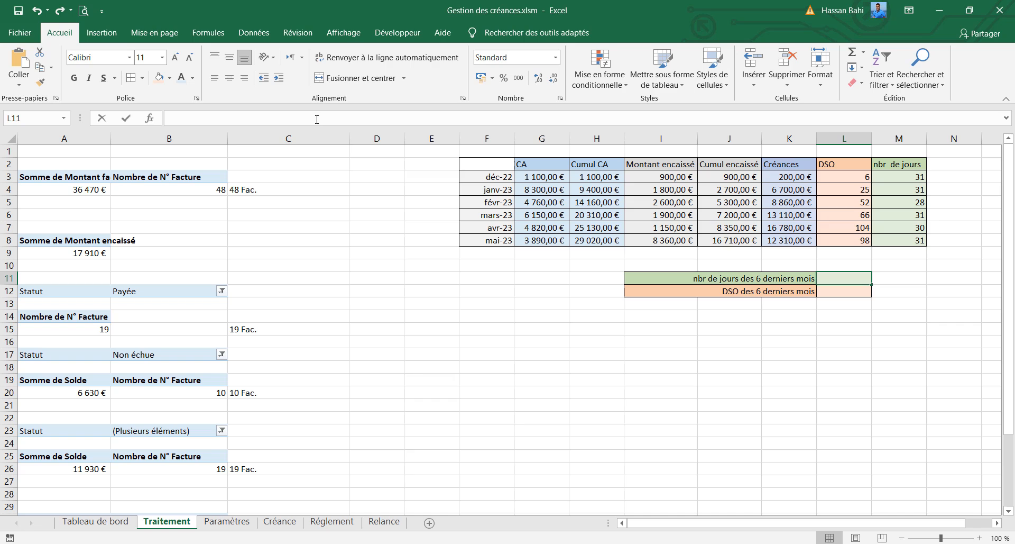
# Step: Enter a SOMME formula in L11 that adds up the nbr de jours values in M3:M8
pyautogui.write('=somme')
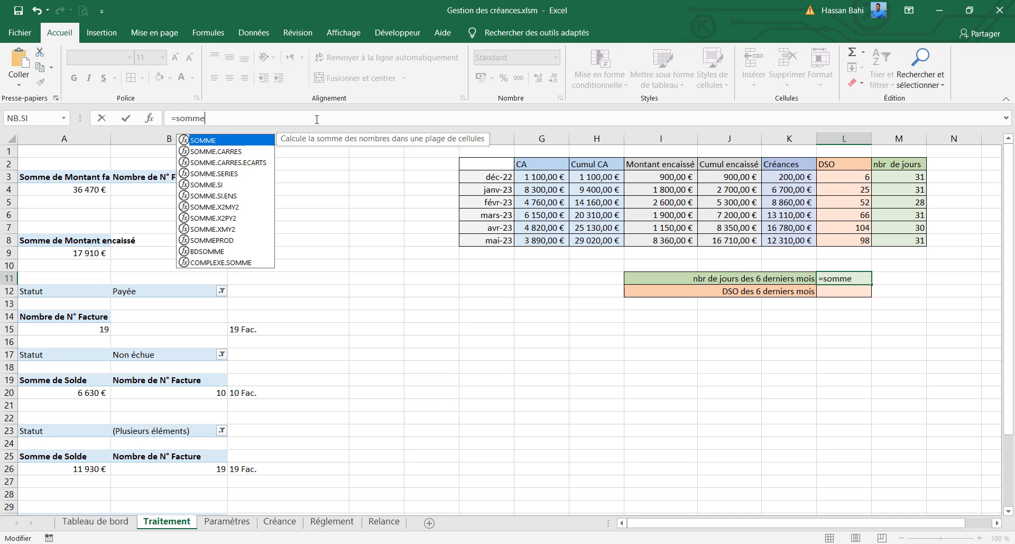
pyautogui.write('(')
pyautogui.moveTo(910, 176); pyautogui.dragTo(914, 236)
pyautogui.press('Return')
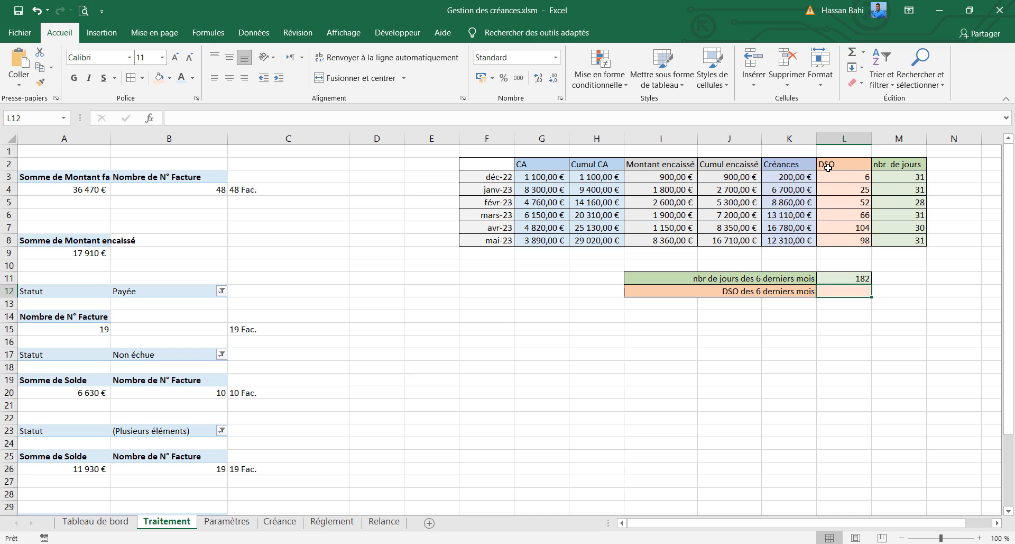
# Step: Enter the six-month DSO formula =K8/H8*L11 in L12, dividing the last Créances by the last Cumul CA
pyautogui.click(793, 240)
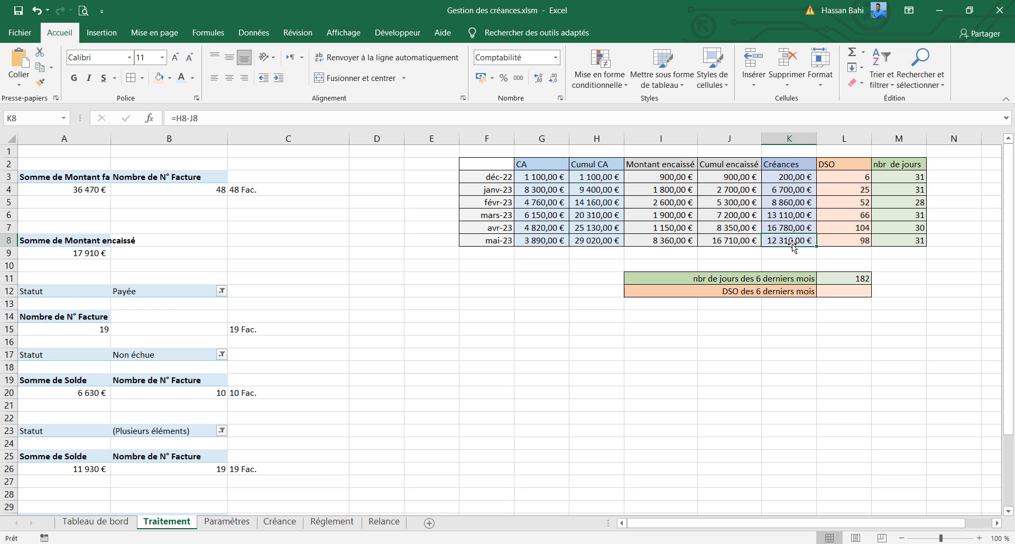
pyautogui.click(608, 238)
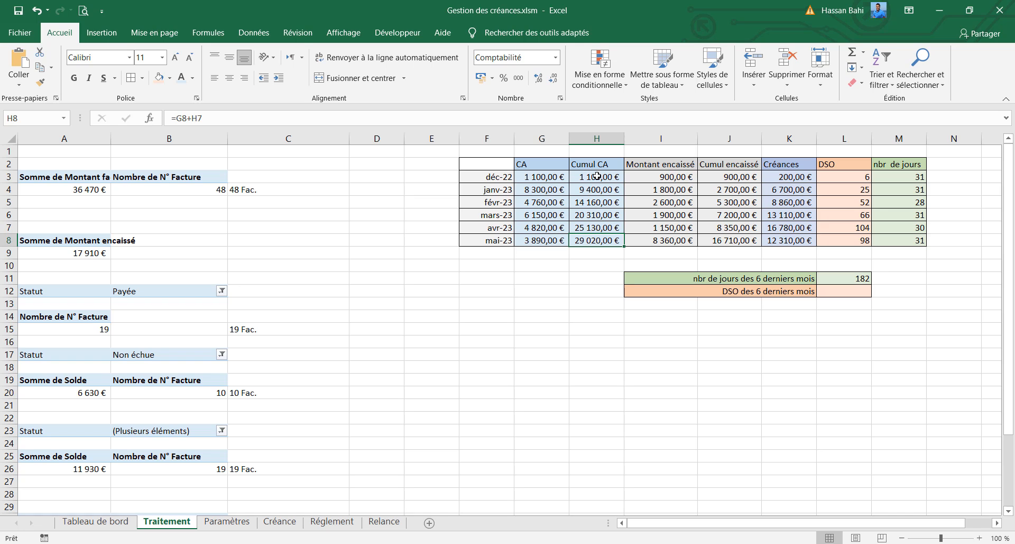
pyautogui.click(595, 140)
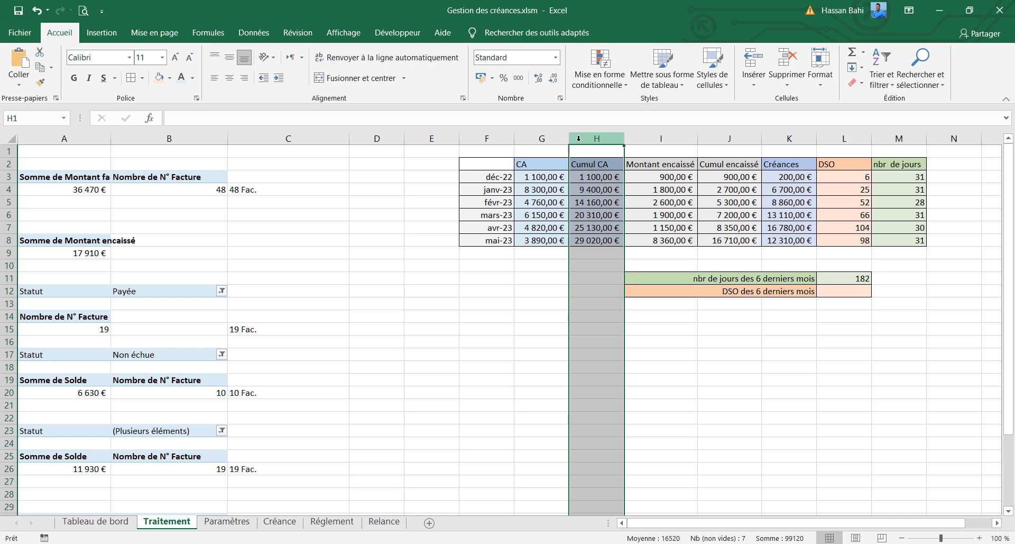
pyautogui.click(595, 238)
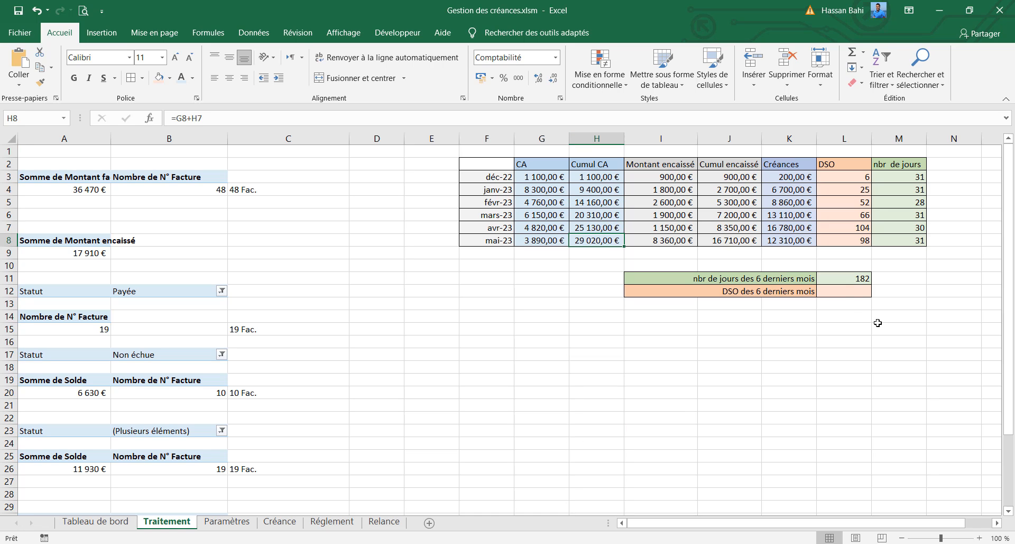
pyautogui.click(846, 292)
pyautogui.write('=')
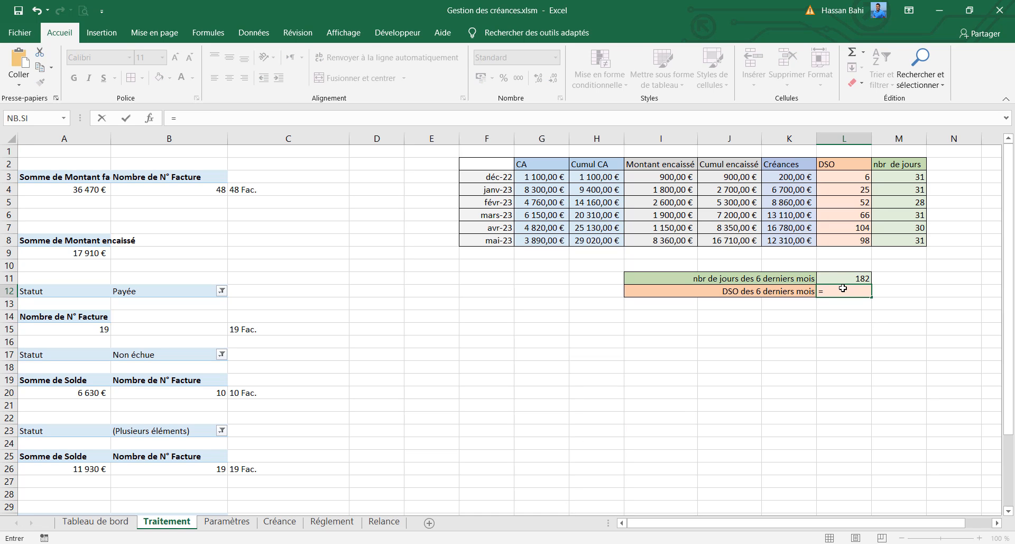
pyautogui.click(808, 241)
pyautogui.write('/')
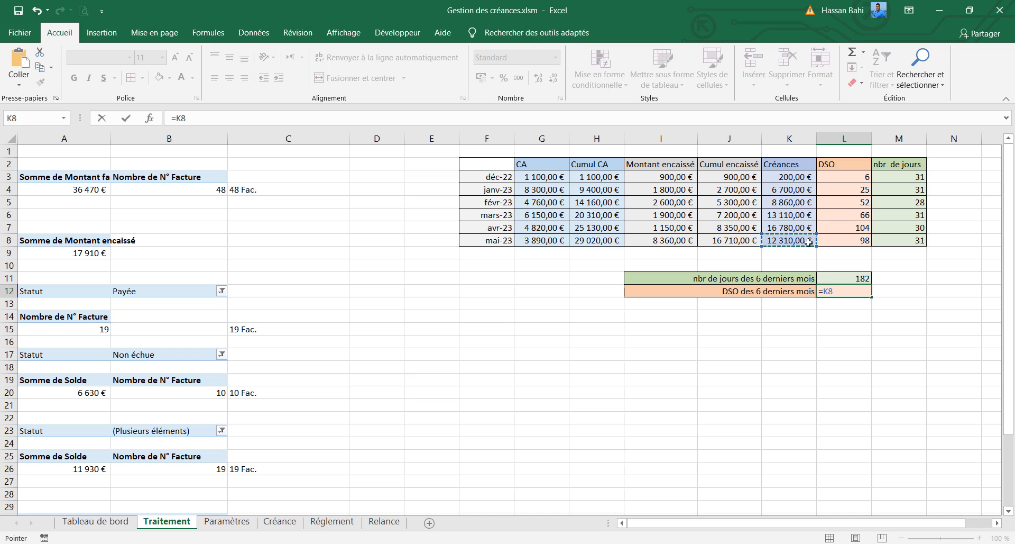
pyautogui.click(598, 241)
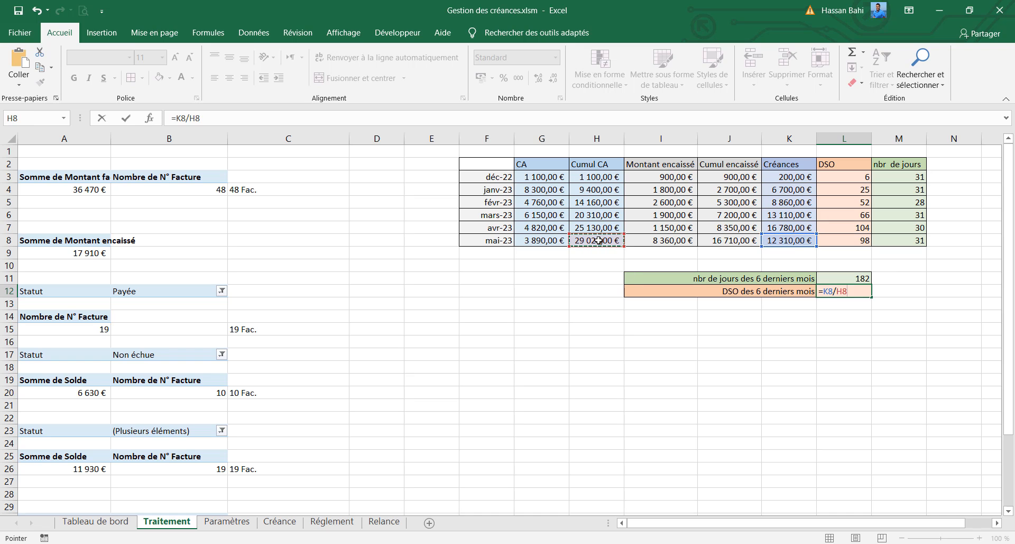
pyautogui.write('*')
pyautogui.click(851, 278)
pyautogui.press('Return')
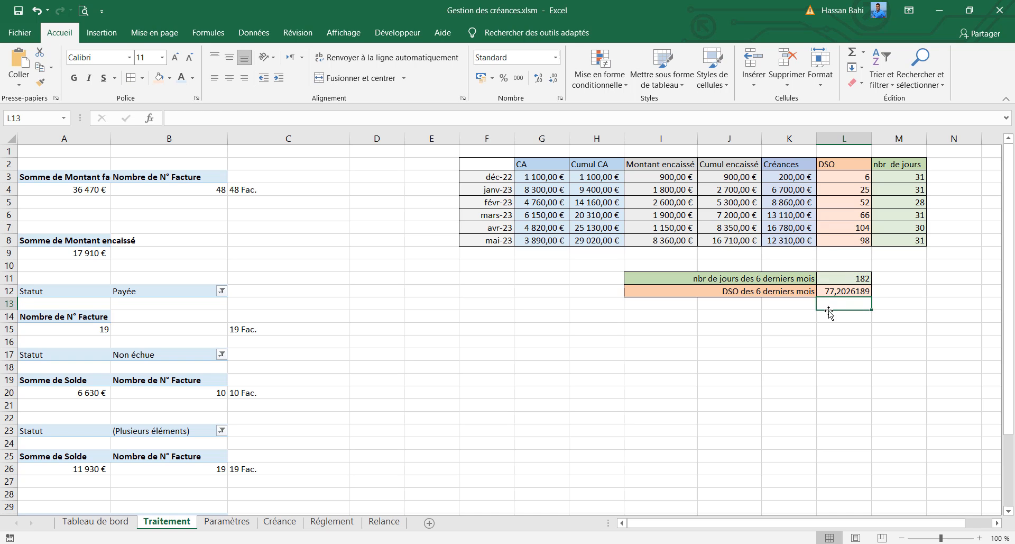
# Step: Format the six-month DSO in L12 as Nombre with no decimal places
pyautogui.click(832, 292)
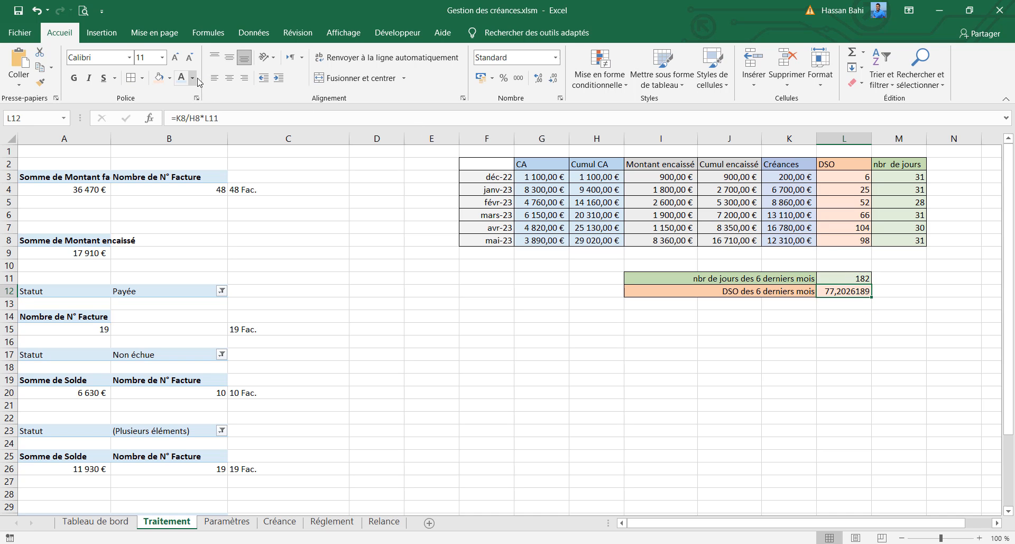
pyautogui.click(555, 57)
pyautogui.click(555, 97)
pyautogui.click(553, 78)
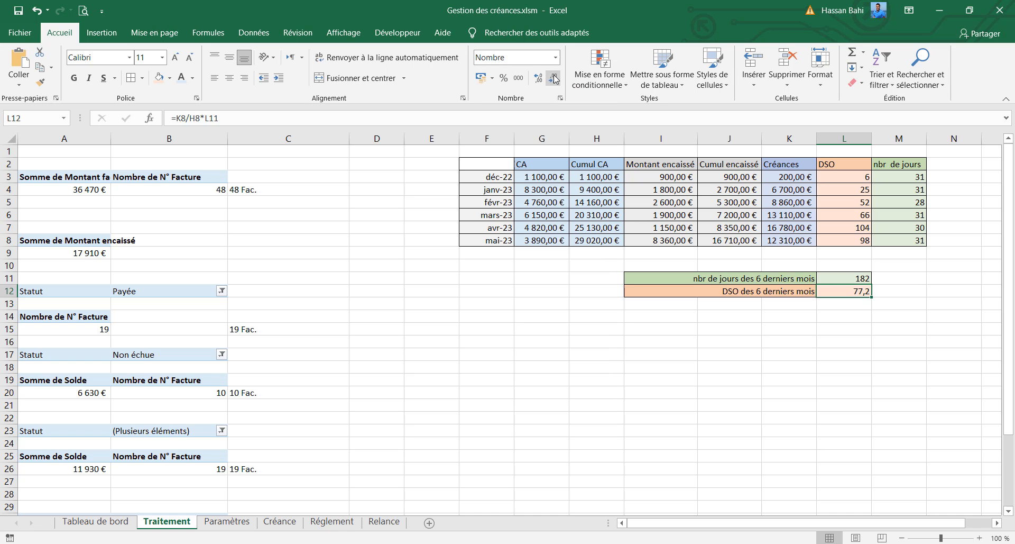
pyautogui.click(554, 78)
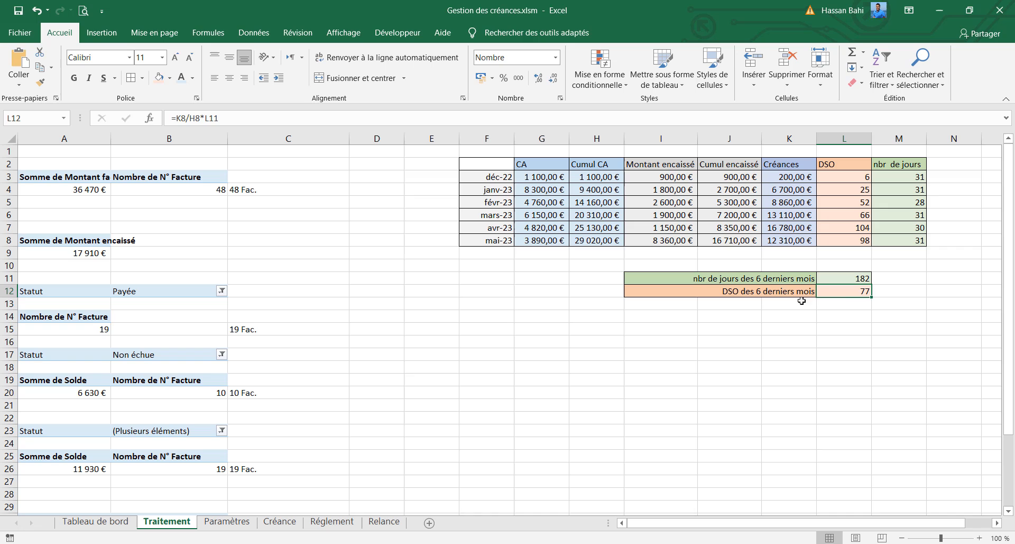
pyautogui.click(845, 279)
pyautogui.click(846, 290)
# Step: Bring the six-month DSO from L12 of the Traitement sheet into H10 of the Tableau de bord sheet
pyautogui.click(96, 522)
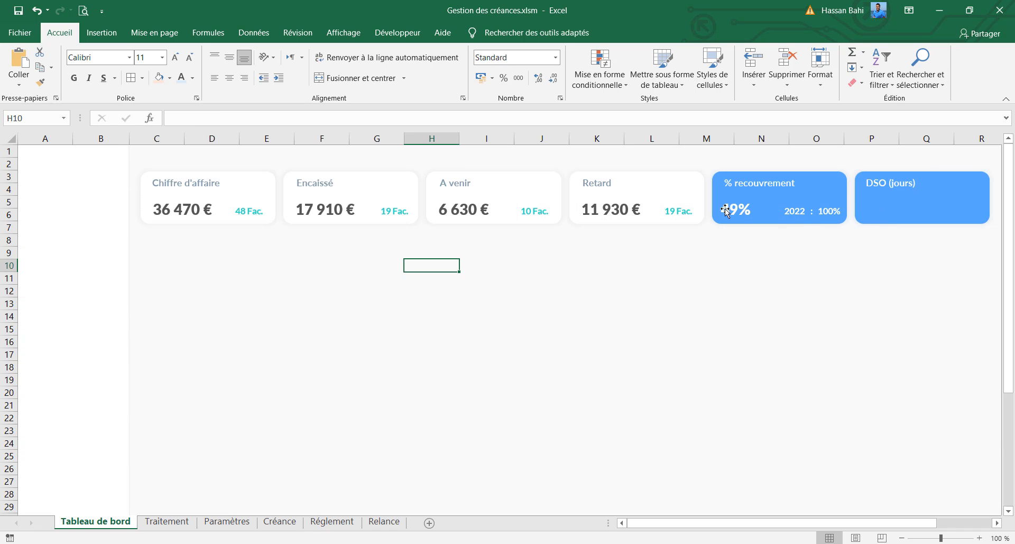
pyautogui.click(376, 119)
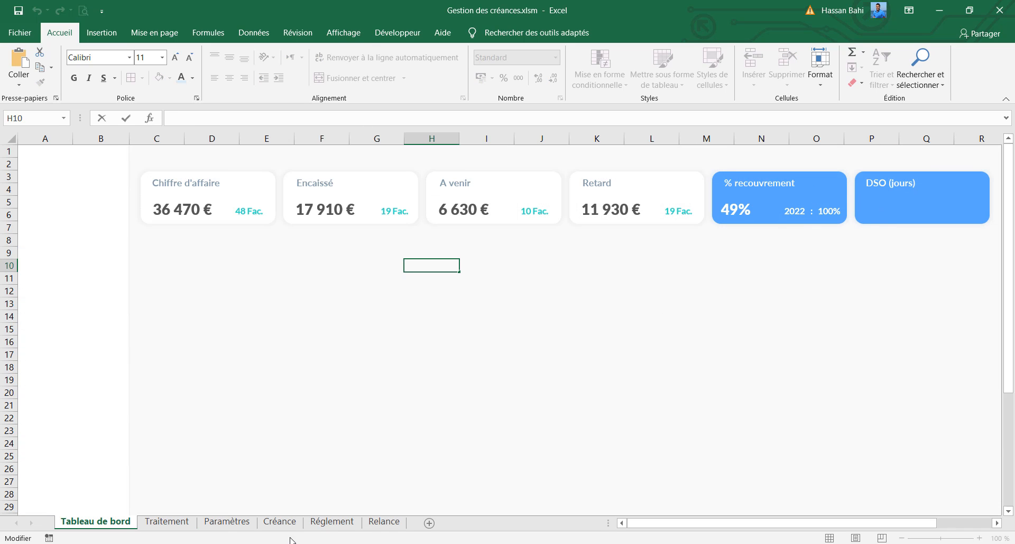
pyautogui.click(188, 522)
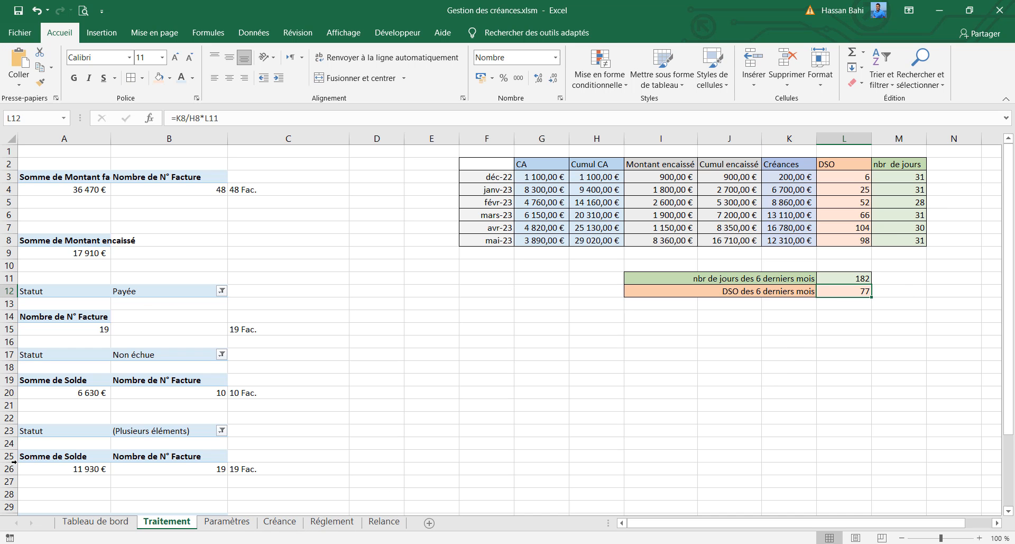
pyautogui.click(98, 522)
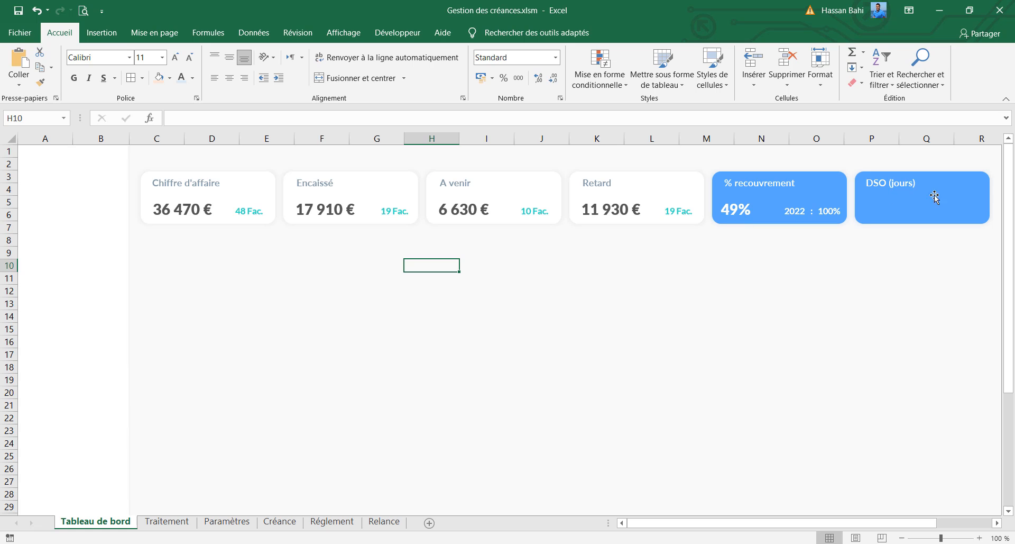
# Step: Link the DSO (jours) card on the Tableau de bord sheet to the six-month DSO with =Traitement!L12
pyautogui.click(909, 209)
pyautogui.click(240, 118)
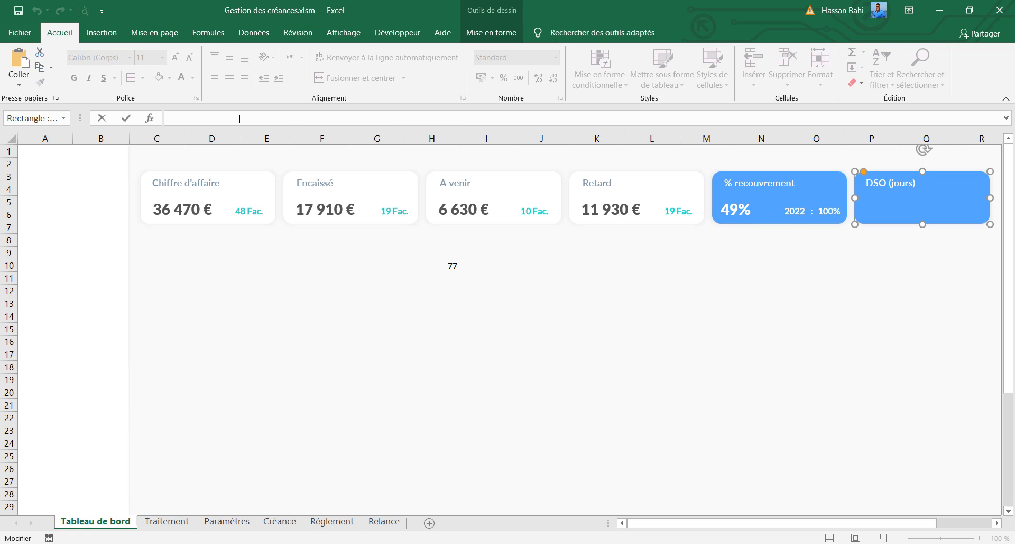
pyautogui.write('=')
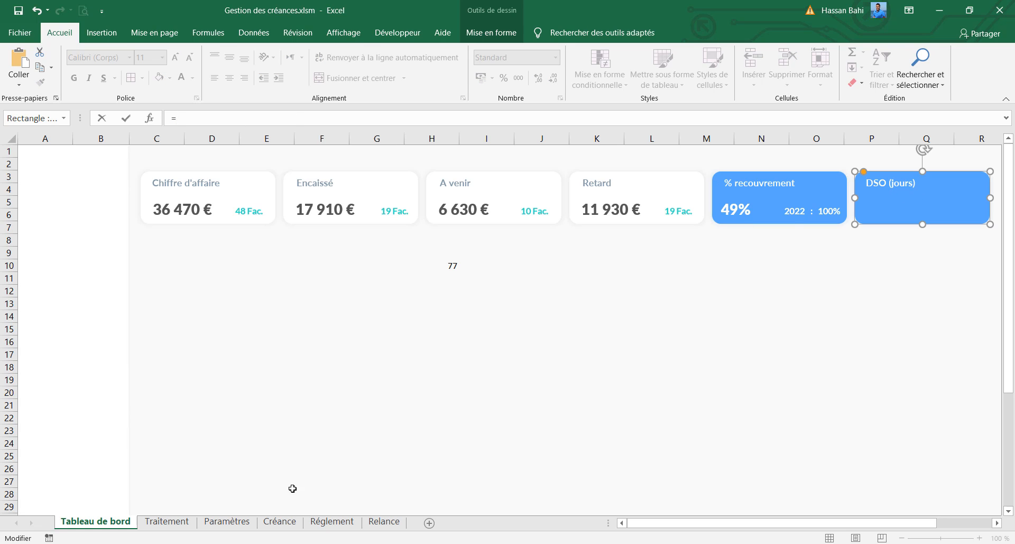
pyautogui.click(156, 522)
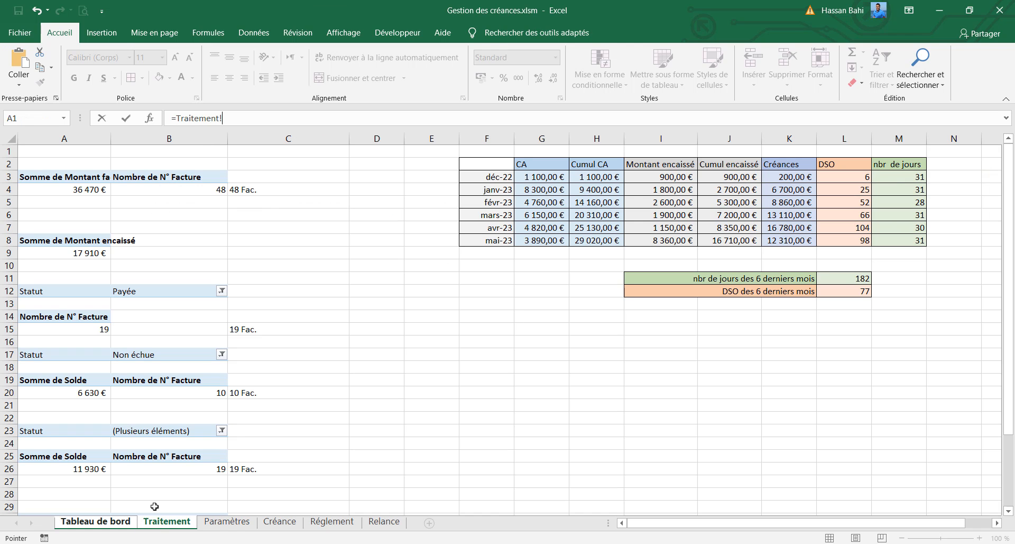
pyautogui.click(857, 291)
pyautogui.press('Return')
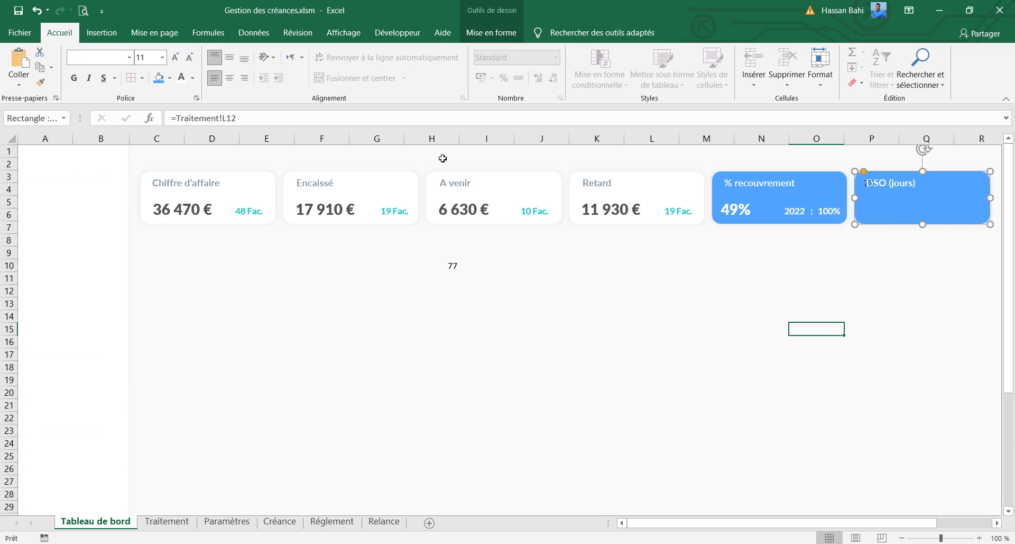
# Step: Copy the formatting of the % recouvrement card onto the DSO (jours) card
pyautogui.click(761, 205)
pyautogui.click(40, 82)
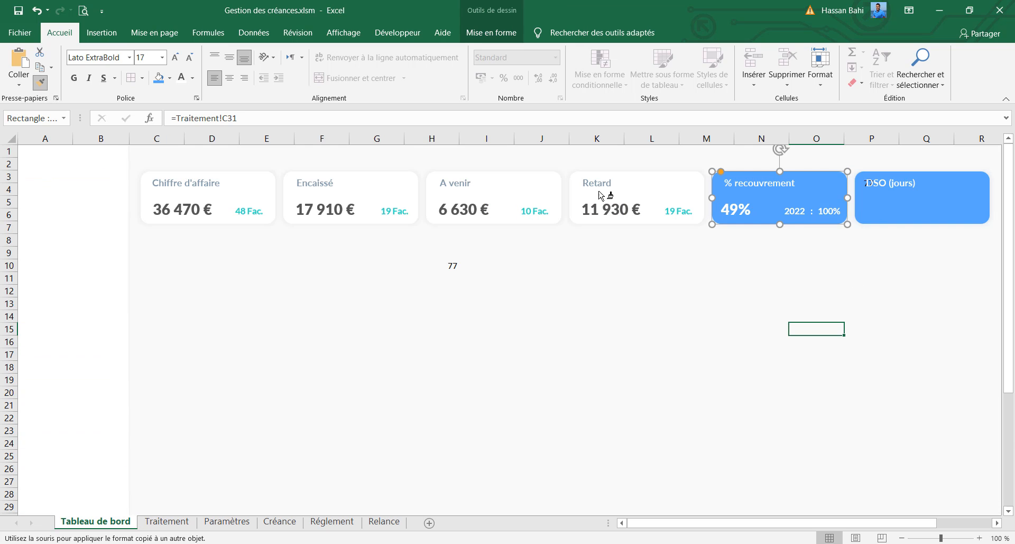
pyautogui.click(884, 210)
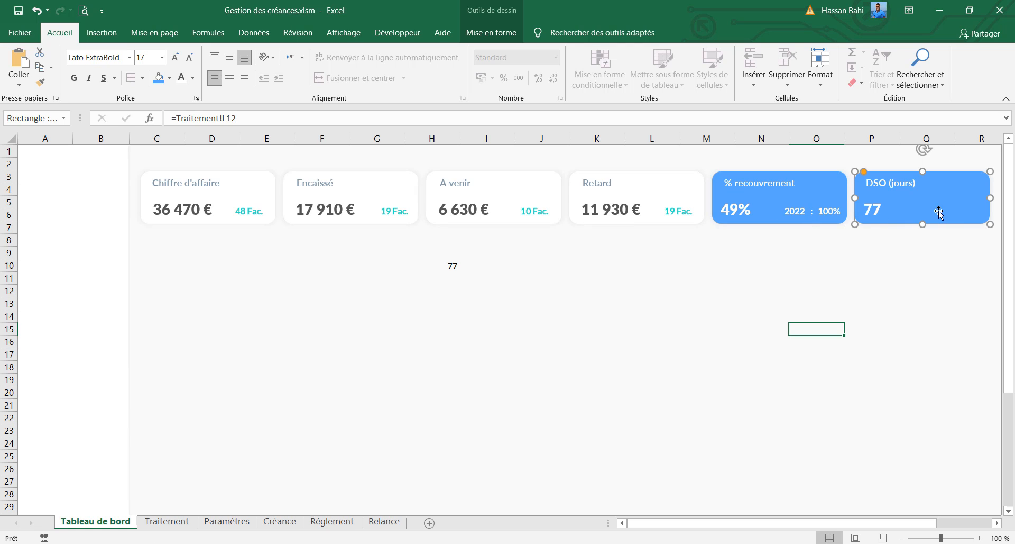
# Step: Duplicate the "2022" text box of the % recouvrement card and place the copy inside the DSO (jours) card
pyautogui.click(800, 215)
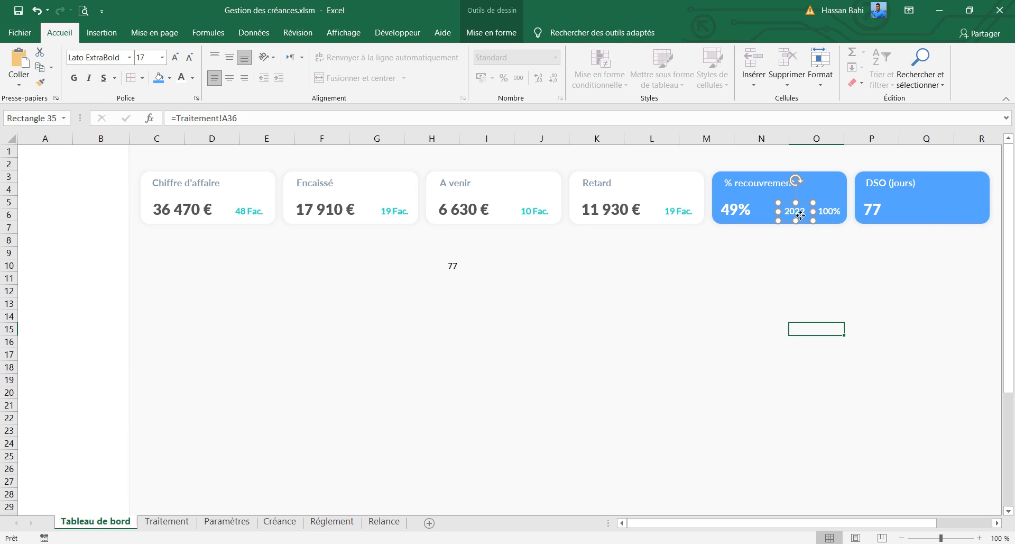
pyautogui.hotkey('ctrl', 'c')
pyautogui.hotkey('ctrl', 'v')
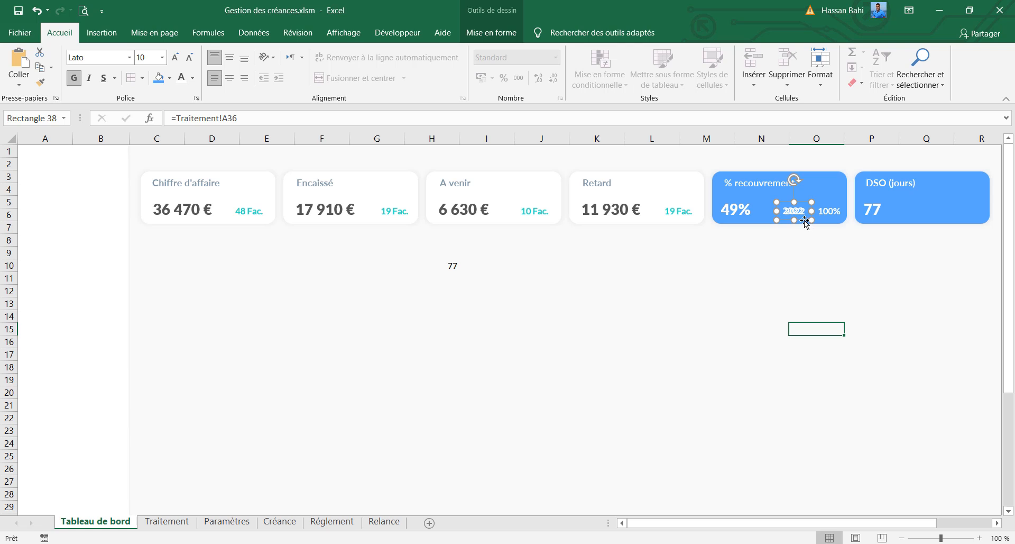
pyautogui.moveTo(804, 222); pyautogui.dragTo(955, 219)
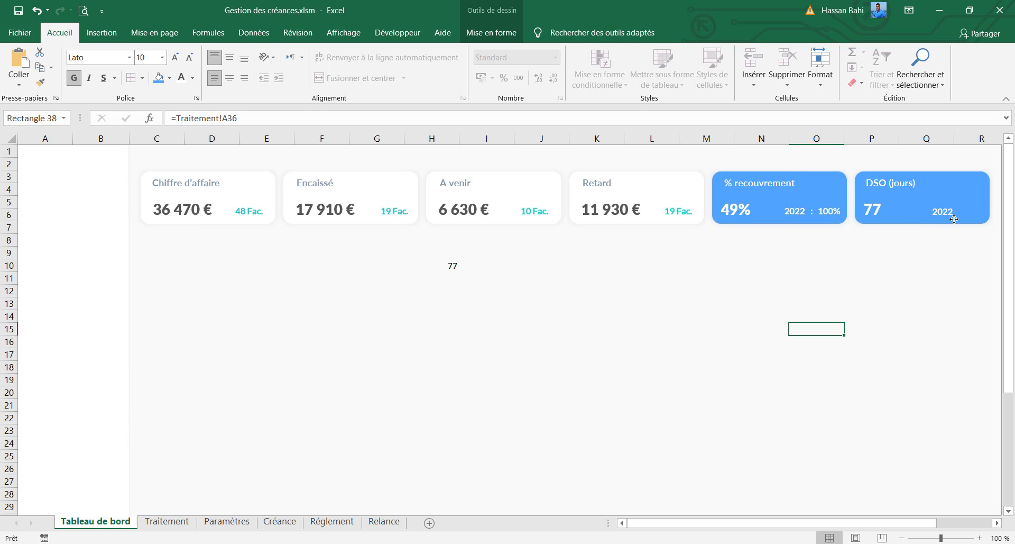
# Step: Duplicate the ":" and "100%" text boxes of the % recouvrement card and place the copies beside "2022" in the DSO (jours) card
pyautogui.click(814, 214)
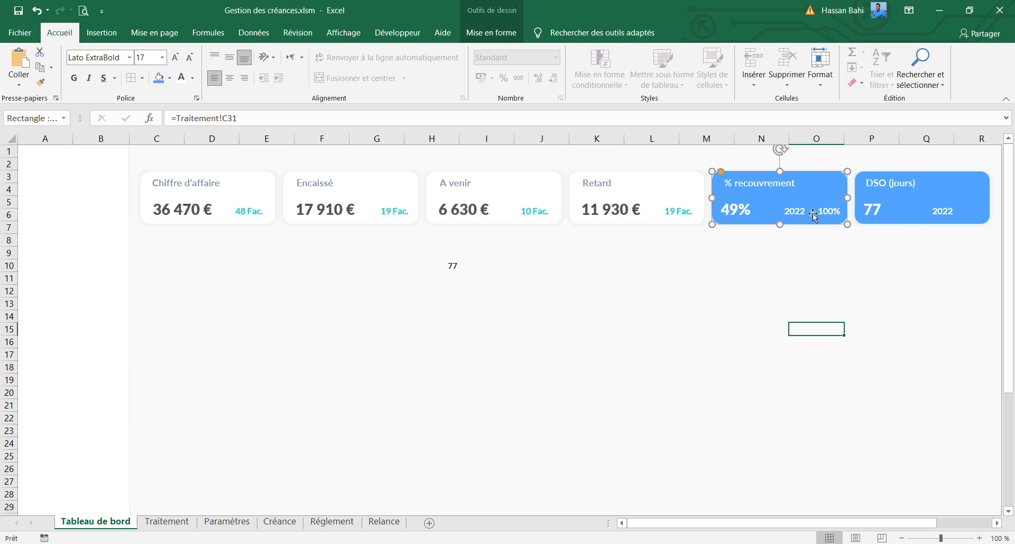
pyautogui.click(810, 212)
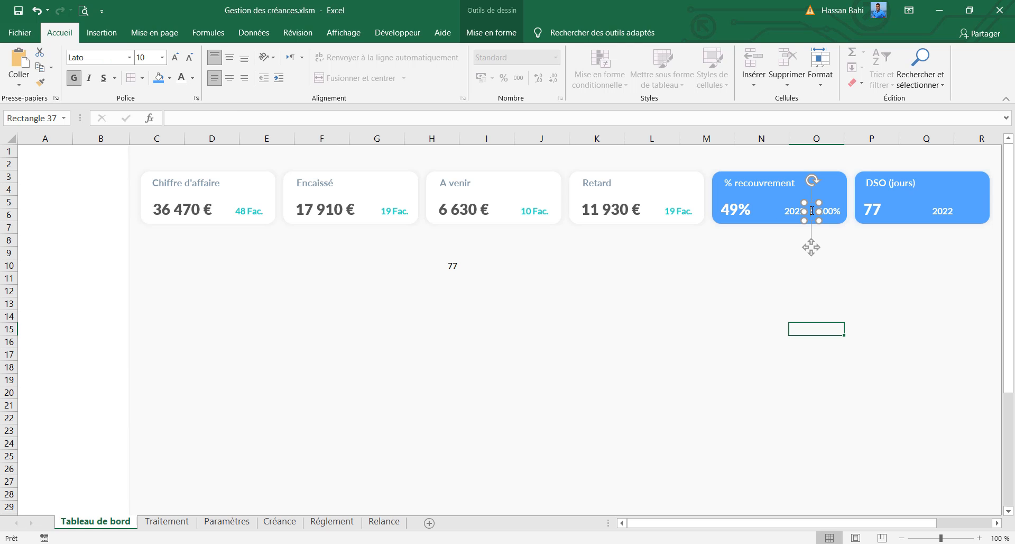
pyautogui.click(817, 211)
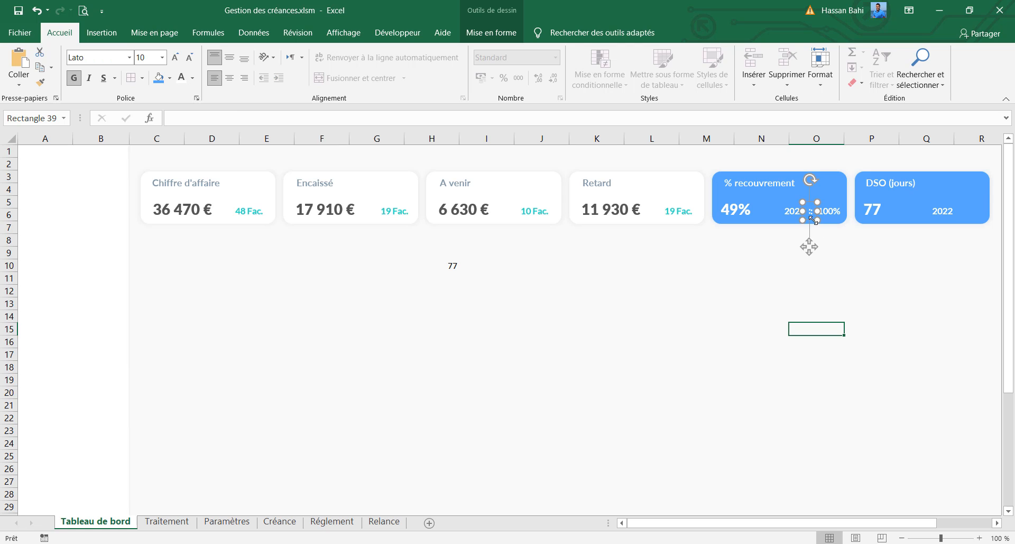
pyautogui.moveTo(817, 215); pyautogui.dragTo(967, 214)
pyautogui.click(830, 213)
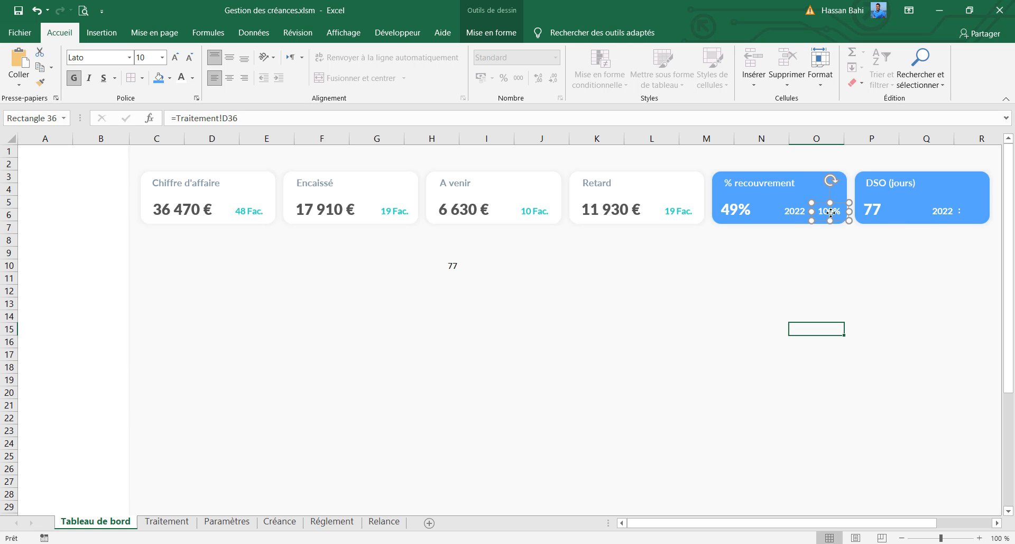
pyautogui.moveTo(839, 222); pyautogui.dragTo(987, 221)
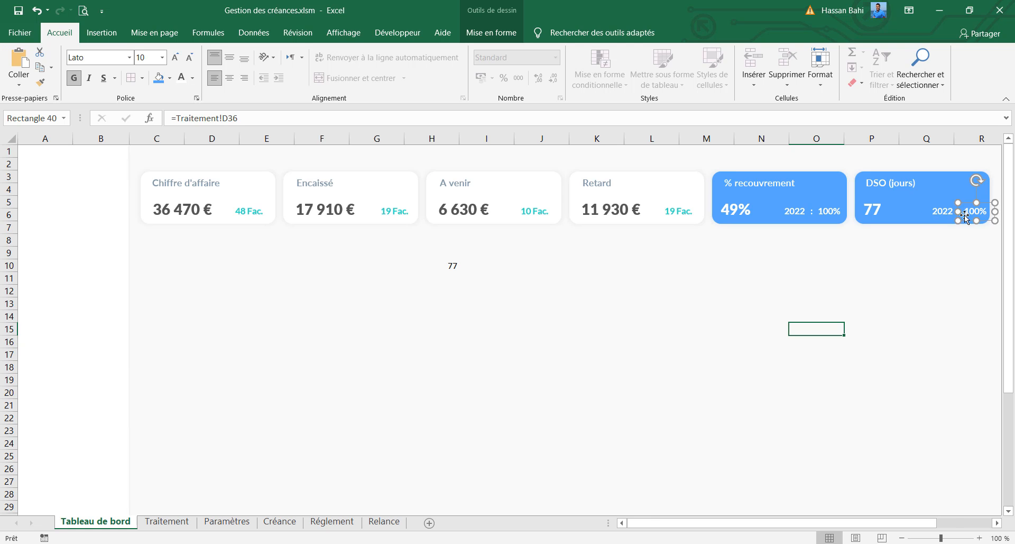
# Step: Adjust the horizontal spacing between the copied "2022" and ":" text boxes in the DSO (jours) card
pyautogui.scroll(5, 987, 221)
pyautogui.click(948, 216)
pyautogui.moveTo(887, 279); pyautogui.dragTo(876, 279)
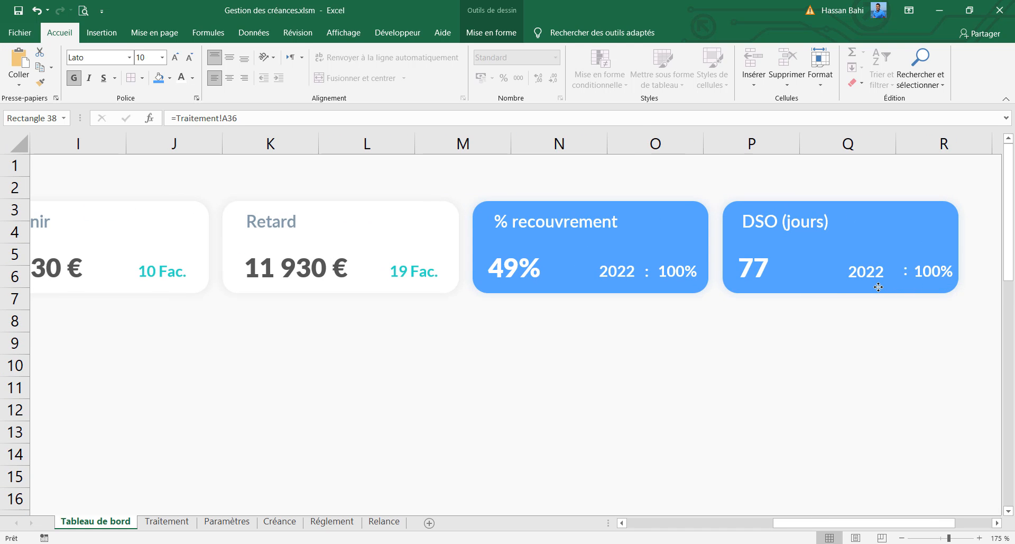
pyautogui.click(909, 275)
pyautogui.click(903, 276)
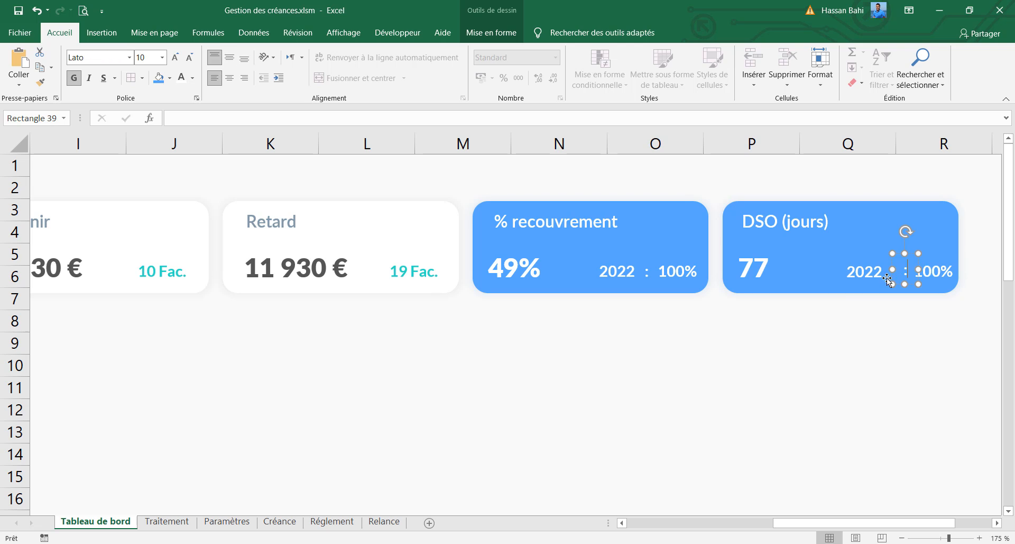
pyautogui.moveTo(891, 276); pyautogui.dragTo(909, 290)
pyautogui.doubleClick(910, 286)
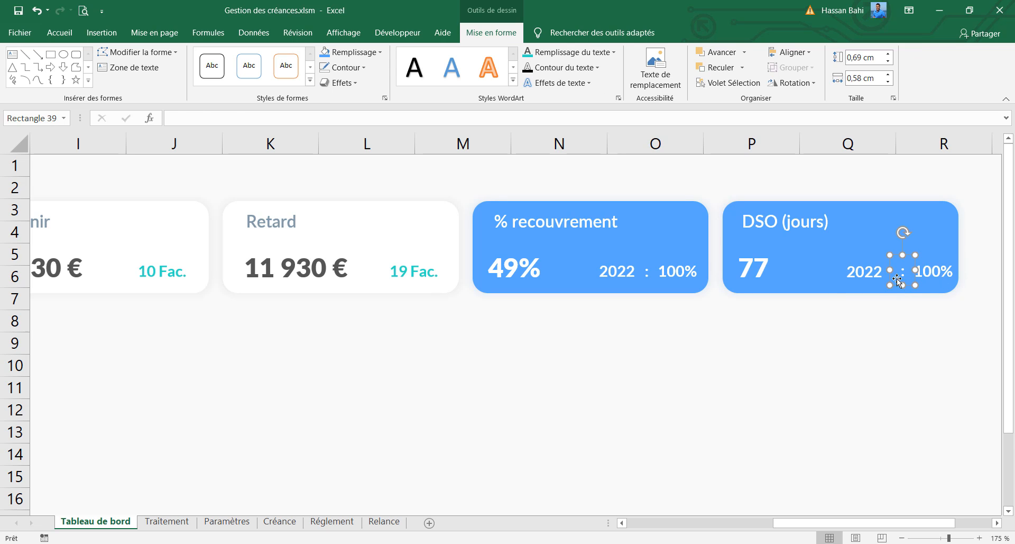
# Step: Link the copied "2022" text box in the DSO card to =Traitement!F8 and widen it to fit the full month label
pyautogui.click(865, 272)
pyautogui.click(243, 118)
pyautogui.moveTo(244, 118); pyautogui.dragTo(175, 119)
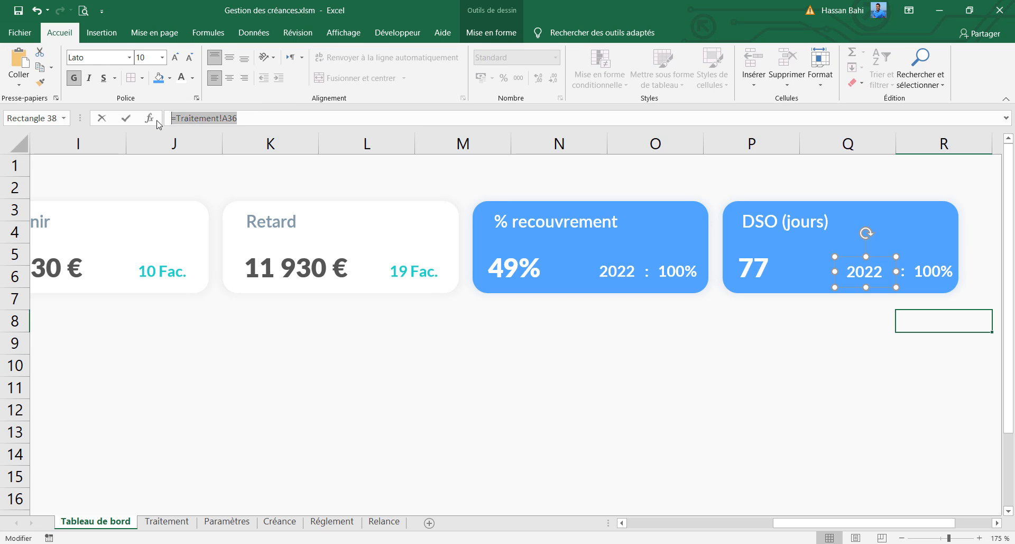
pyautogui.press('BackSpace')
pyautogui.click(167, 521)
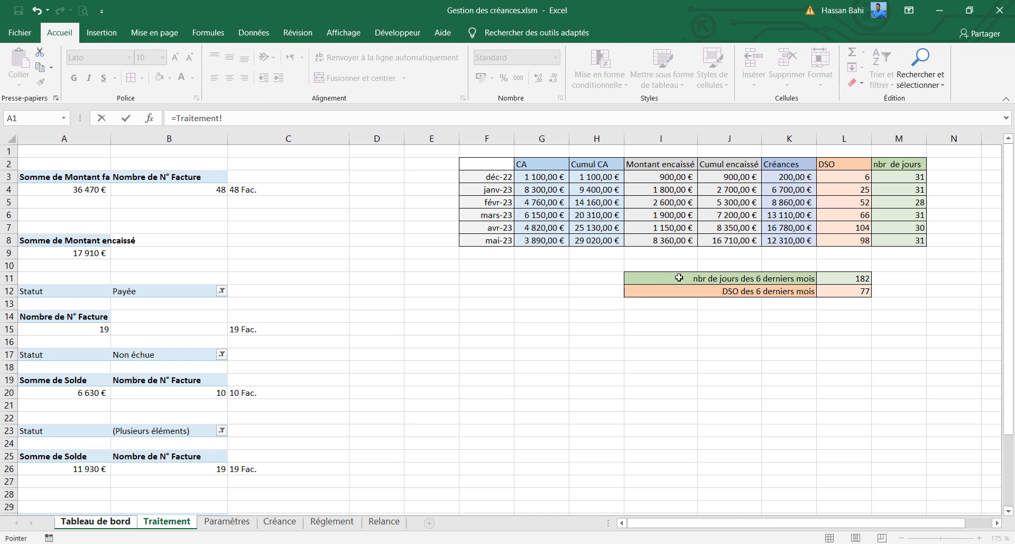
pyautogui.click(501, 242)
pyautogui.press('Return')
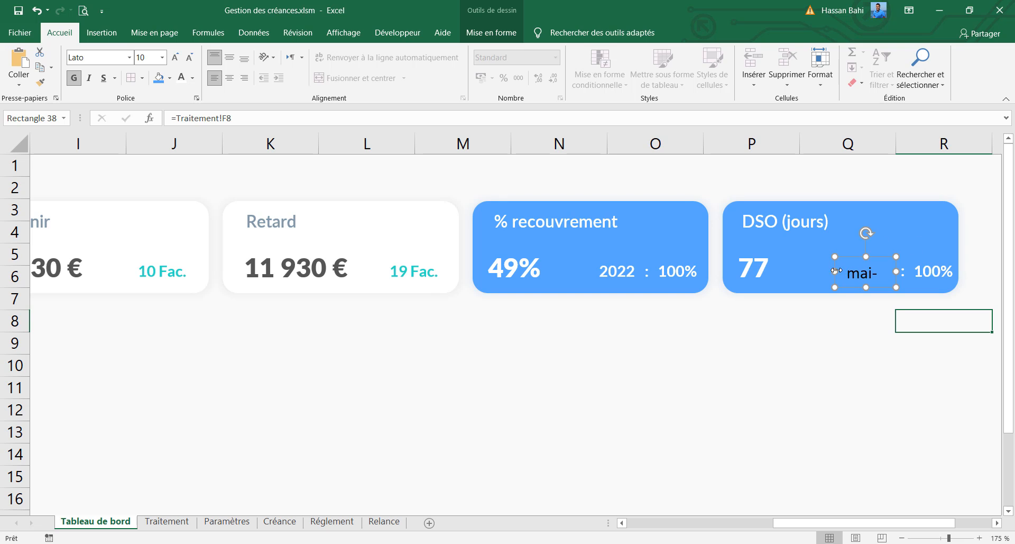
pyautogui.moveTo(824, 271); pyautogui.dragTo(823, 272)
# Step: Link the copied "100%" text box in the DSO (jours) card to the latest month's DSO with =Traitement!L8
pyautogui.click(936, 277)
pyautogui.moveTo(306, 125); pyautogui.dragTo(166, 126)
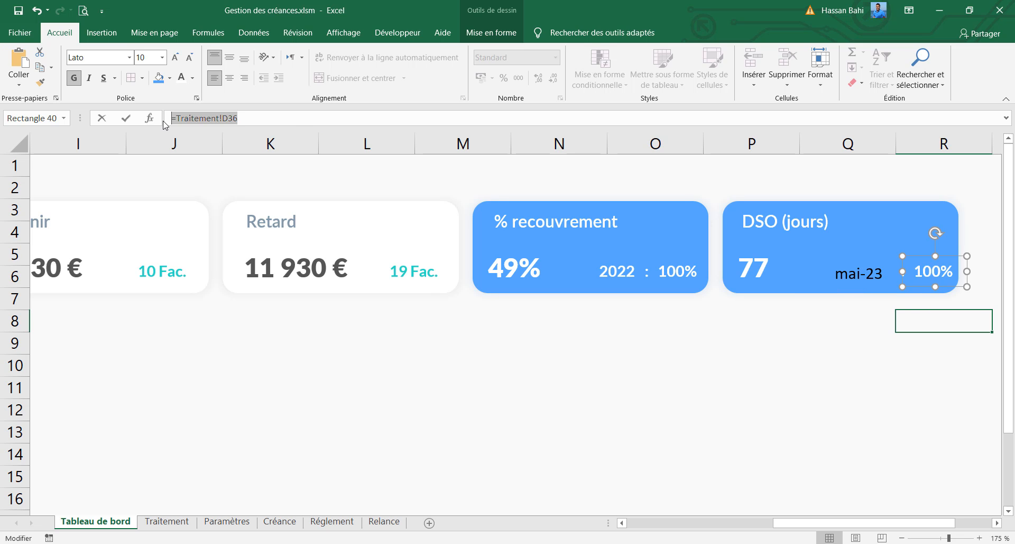
pyautogui.write('=')
pyautogui.click(185, 523)
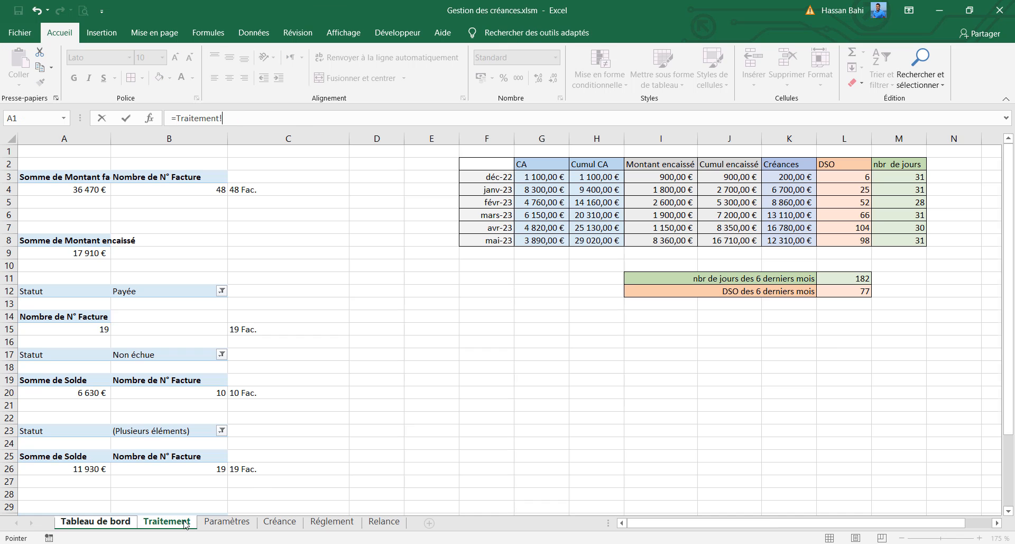
pyautogui.click(858, 242)
pyautogui.press('Return')
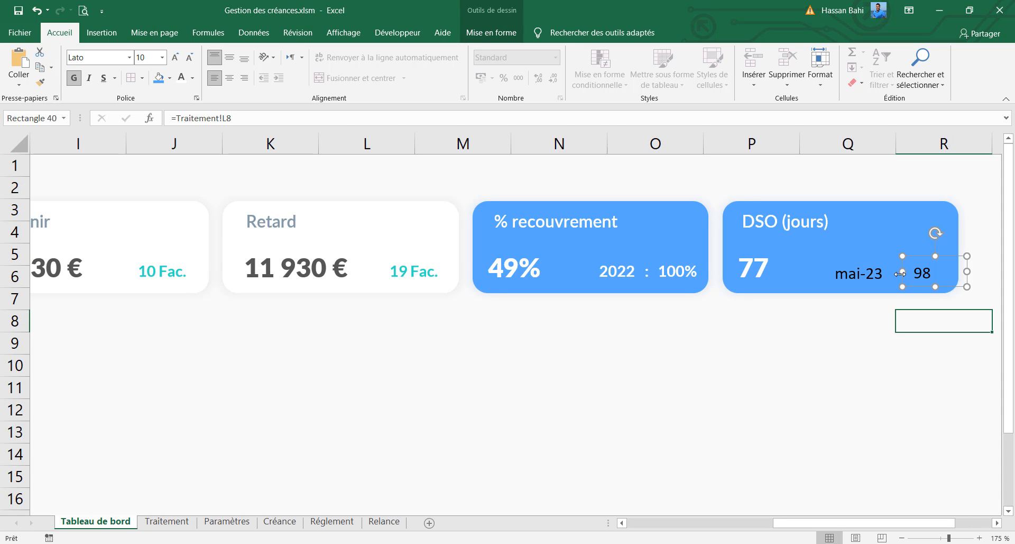
# Step: Copy the formatting of the "2022" text box in the % recouvrement card onto the month text box of the DSO card
pyautogui.click(614, 278)
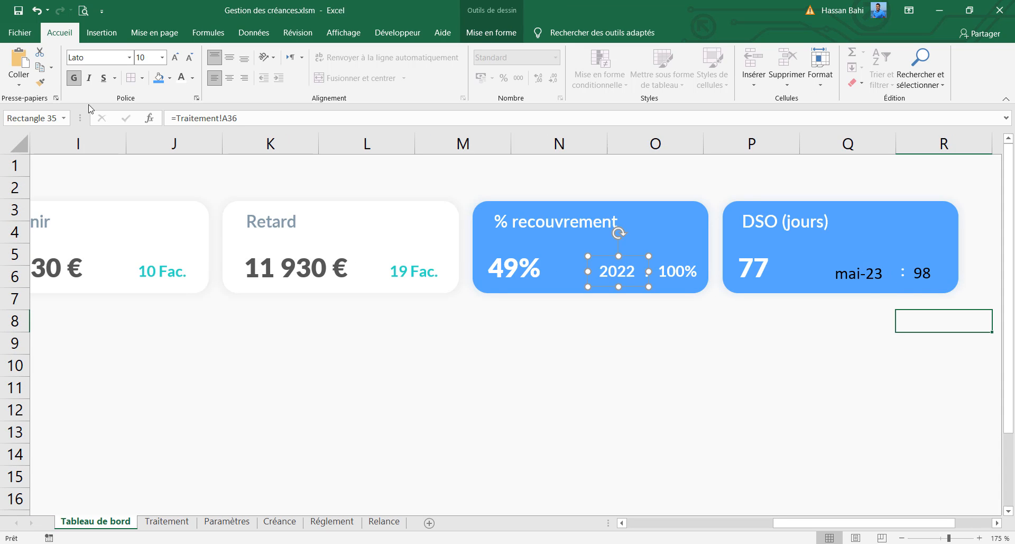
pyautogui.click(39, 82)
pyautogui.click(849, 274)
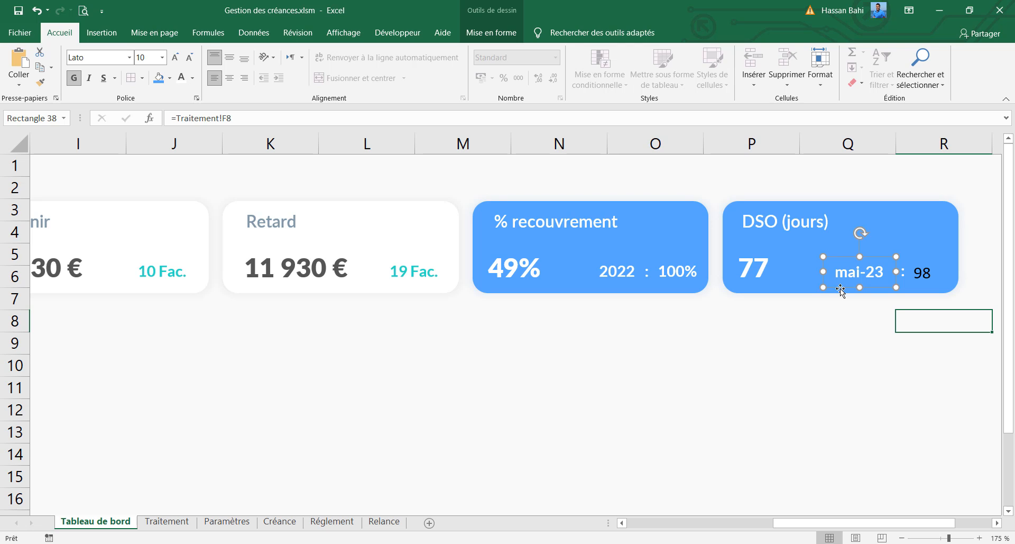
# Step: Move the month, ":" and monthly DSO text boxes slightly lower in the DSO (jours) card
pyautogui.moveTo(841, 287); pyautogui.dragTo(832, 295)
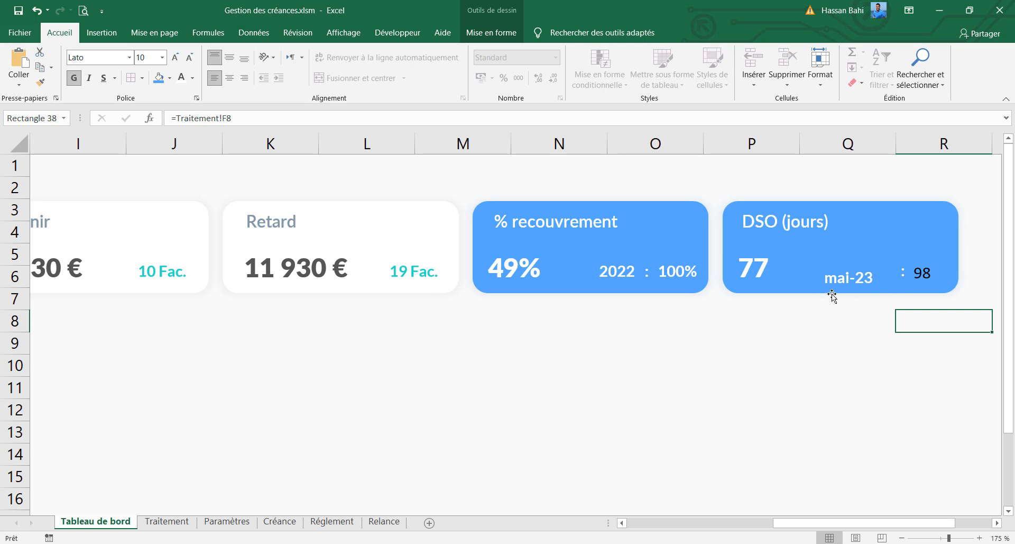
pyautogui.click(903, 280)
pyautogui.moveTo(913, 276)
pyautogui.mouseDown()
pyautogui.moveTo(903, 283)
pyautogui.moveTo(921, 291)
pyautogui.mouseUp()
pyautogui.click(922, 278)
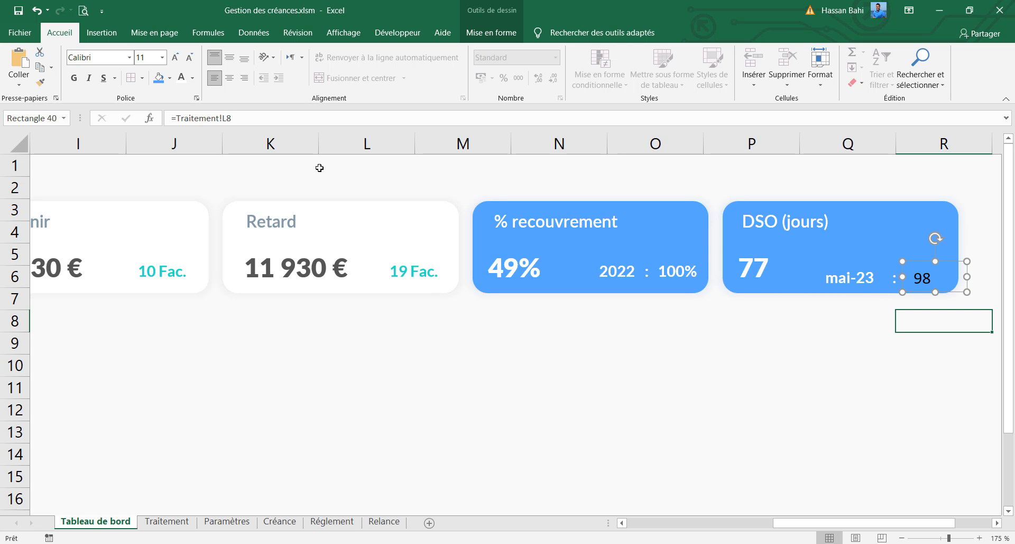
# Step: Give the monthly DSO text box its neighbours' white bold Lato formatting, and align the tops of the month, ":" and value boxes
pyautogui.click(920, 276)
pyautogui.keyDown('ctrl'); pyautogui.click(897, 280); pyautogui.keyUp('ctrl')
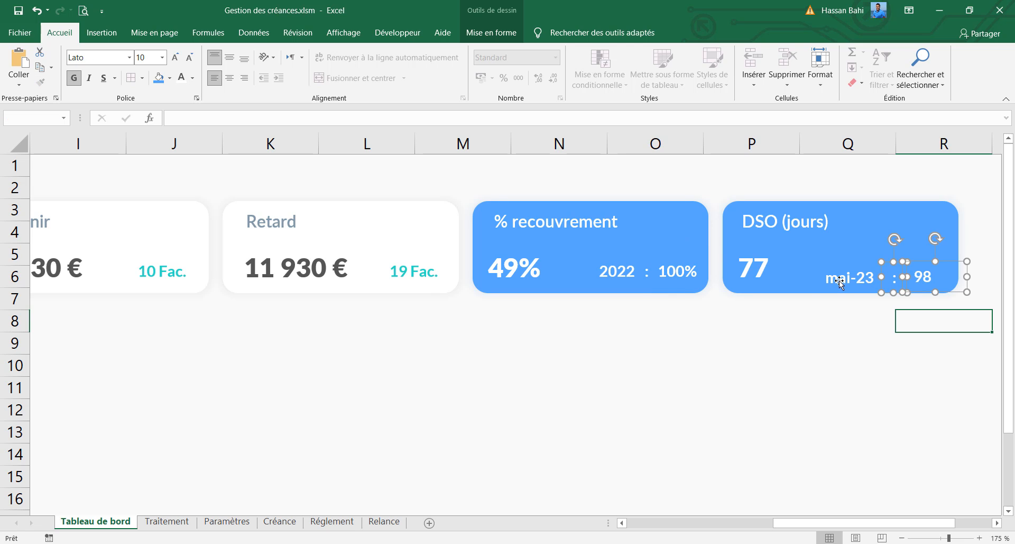
pyautogui.keyDown('ctrl'); pyautogui.click(846, 278); pyautogui.keyUp('ctrl')
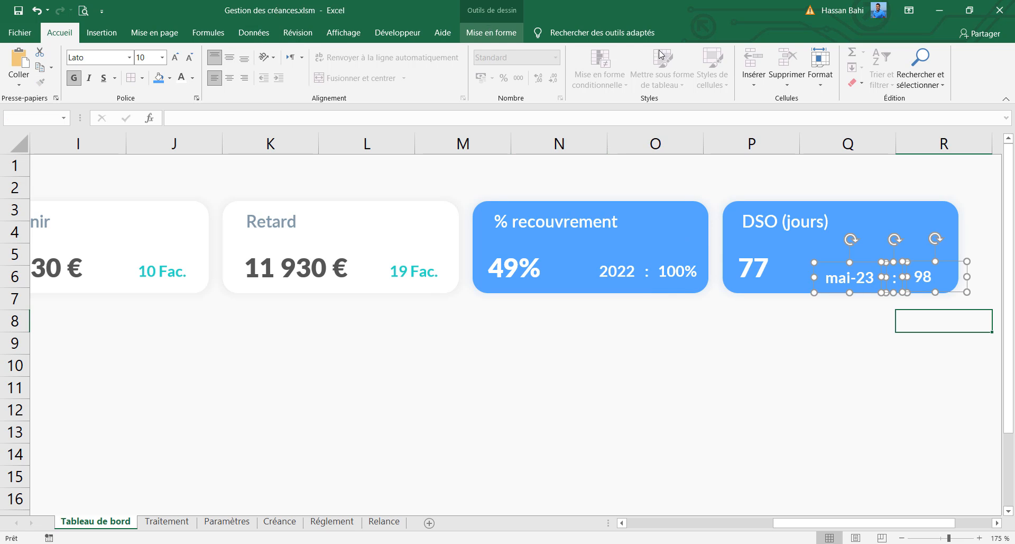
pyautogui.click(492, 32)
pyautogui.click(789, 52)
pyautogui.click(808, 120)
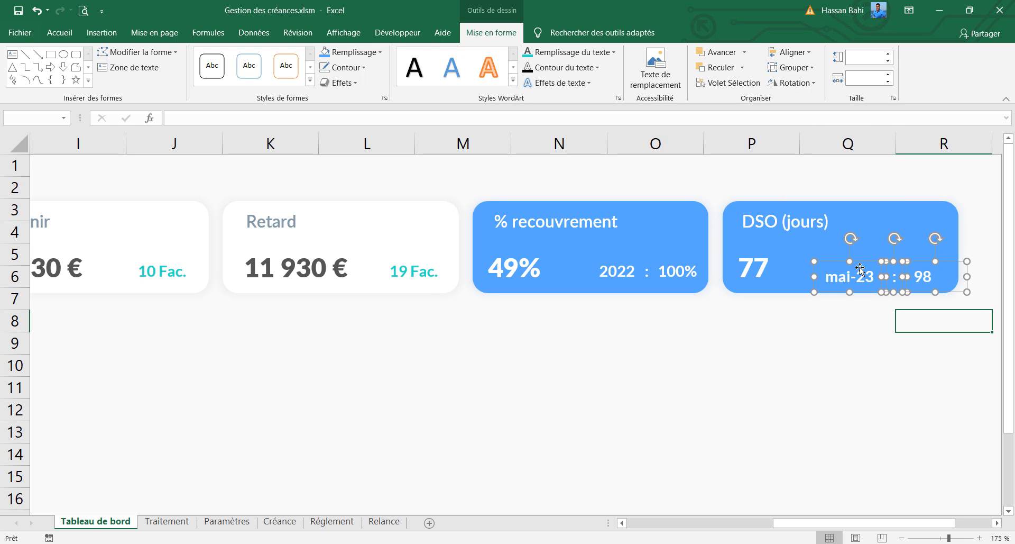
# Step: Narrow the monthly DSO text box and shift the ":" and month text boxes closer to it within the card
pyautogui.click(941, 312)
pyautogui.click(935, 281)
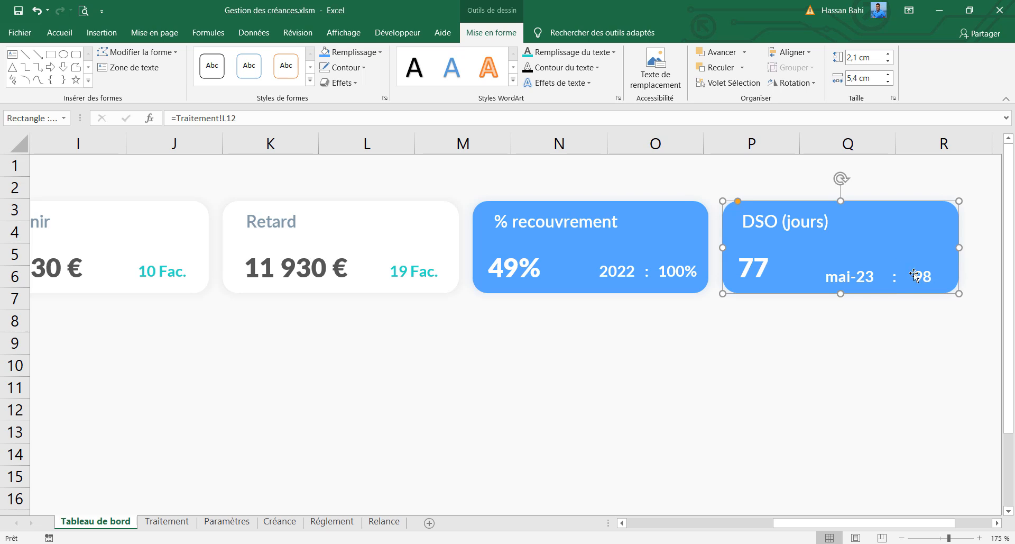
pyautogui.click(915, 275)
pyautogui.moveTo(965, 277); pyautogui.dragTo(911, 278)
pyautogui.click(896, 278)
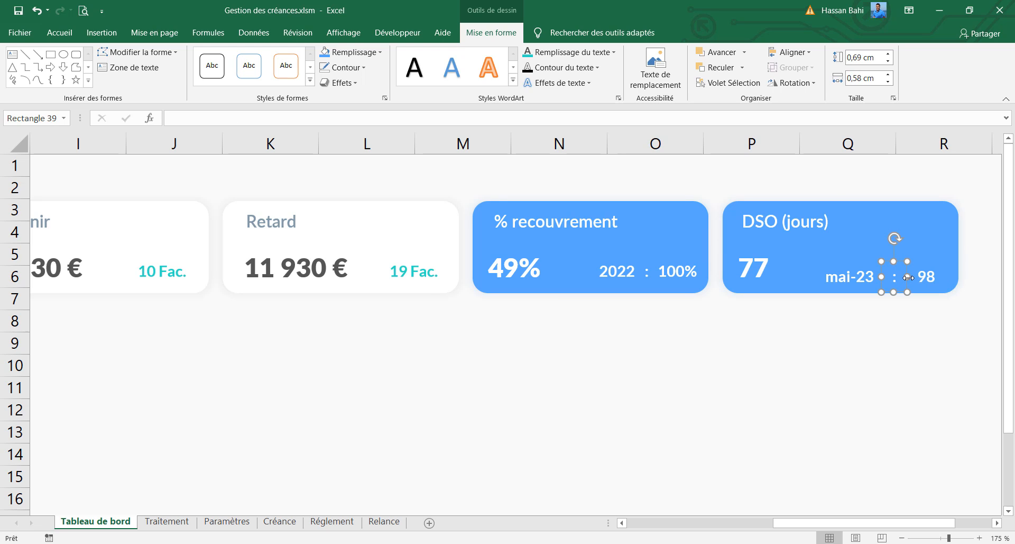
pyautogui.press('Right')
pyautogui.click(864, 280)
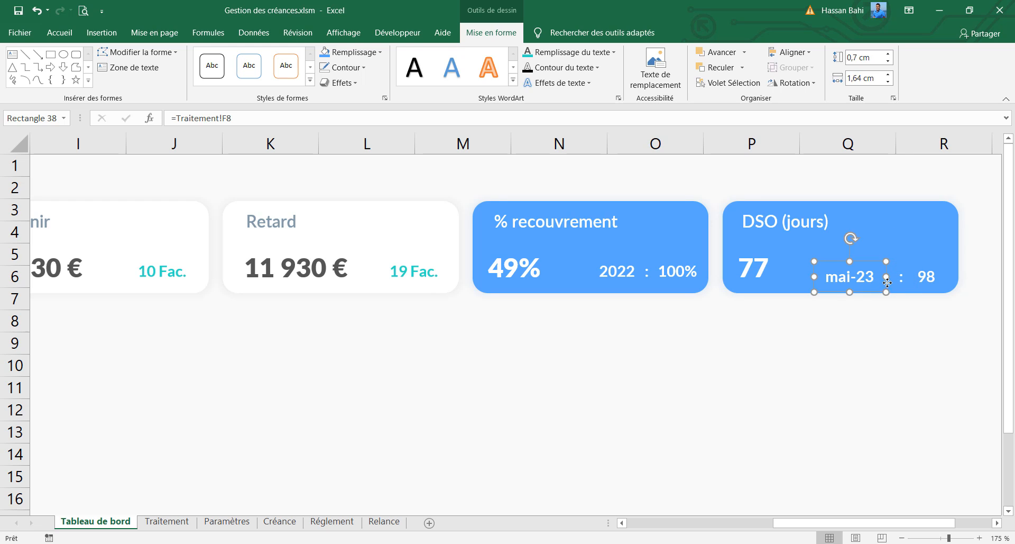
pyautogui.moveTo(887, 282); pyautogui.dragTo(910, 280)
# Step: Top-align the month, ":" and monthly DSO text boxes with the "2022" text box of the % recouvrement card
pyautogui.keyDown('shift'); pyautogui.click(905, 279); pyautogui.keyUp('shift')
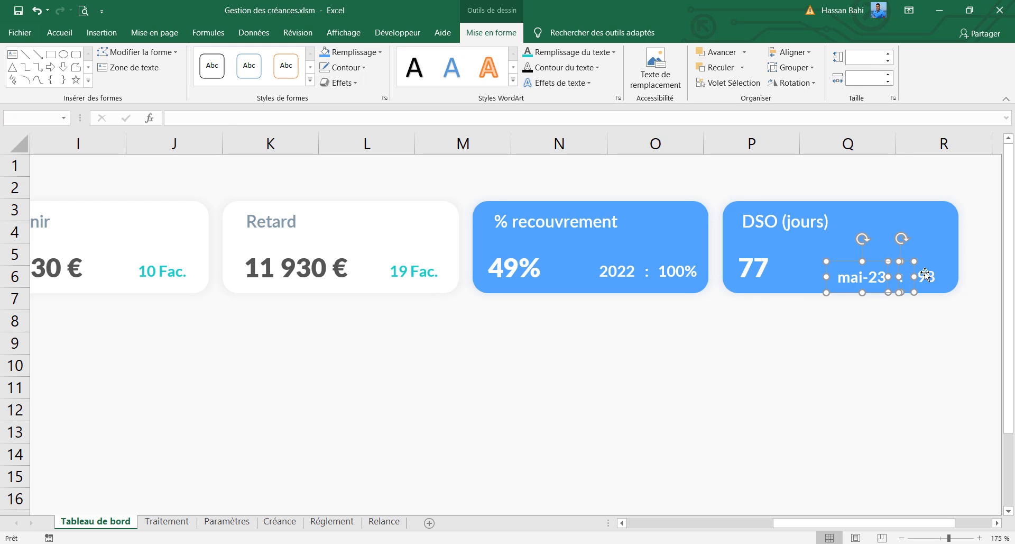
pyautogui.keyDown('shift'); pyautogui.click(926, 276); pyautogui.keyUp('shift')
pyautogui.keyDown('shift'); pyautogui.click(613, 272); pyautogui.keyUp('shift')
pyautogui.click(789, 52)
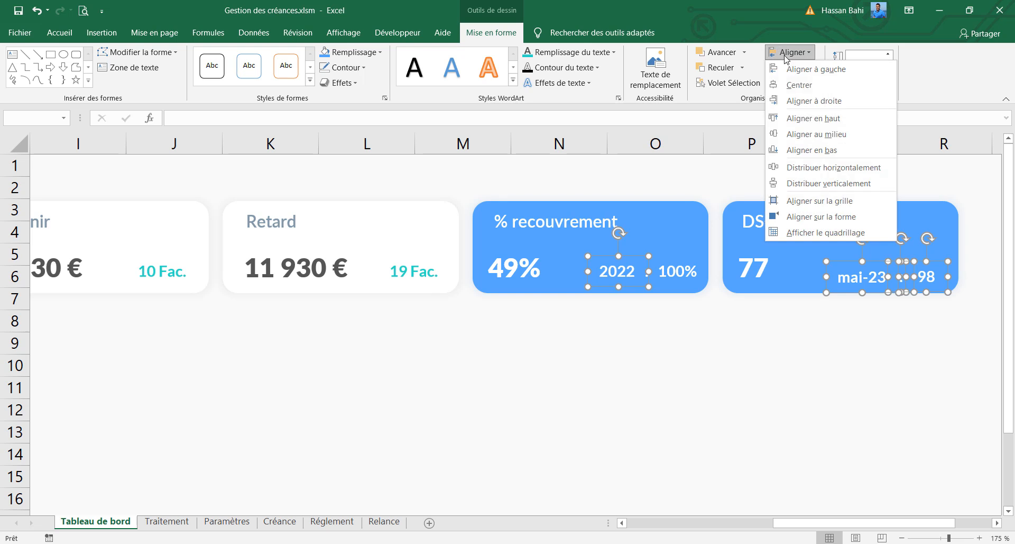
pyautogui.click(809, 116)
pyautogui.press('Escape')
pyautogui.scroll(-5, 855, 283)
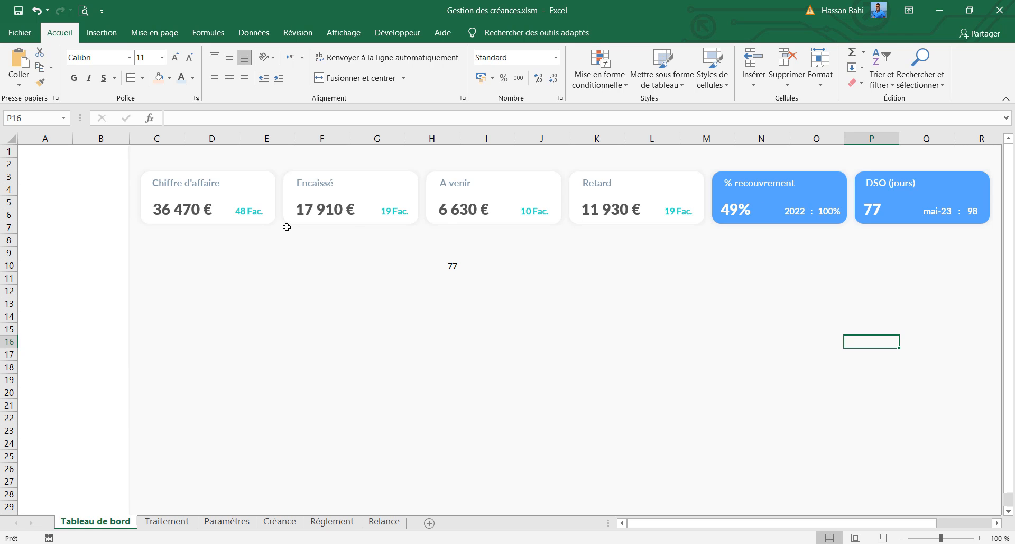
# Step: Start inserting pictures on the Tableau de bord sheet and browse to the Données folder inside Video 7
pyautogui.click(101, 32)
pyautogui.click(173, 89)
pyautogui.click(157, 125)
pyautogui.click(166, 170)
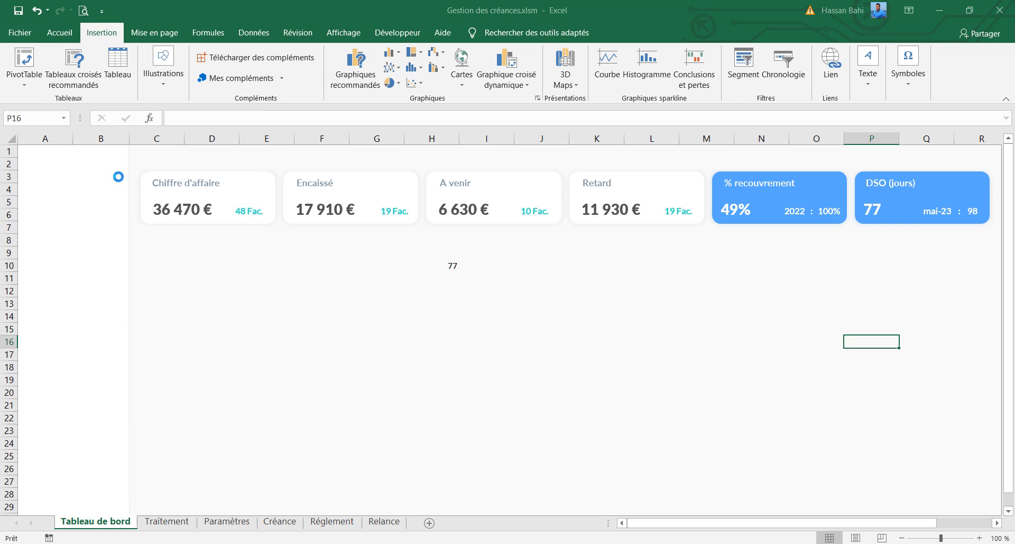
pyautogui.click(51, 170)
pyautogui.doubleClick(183, 95)
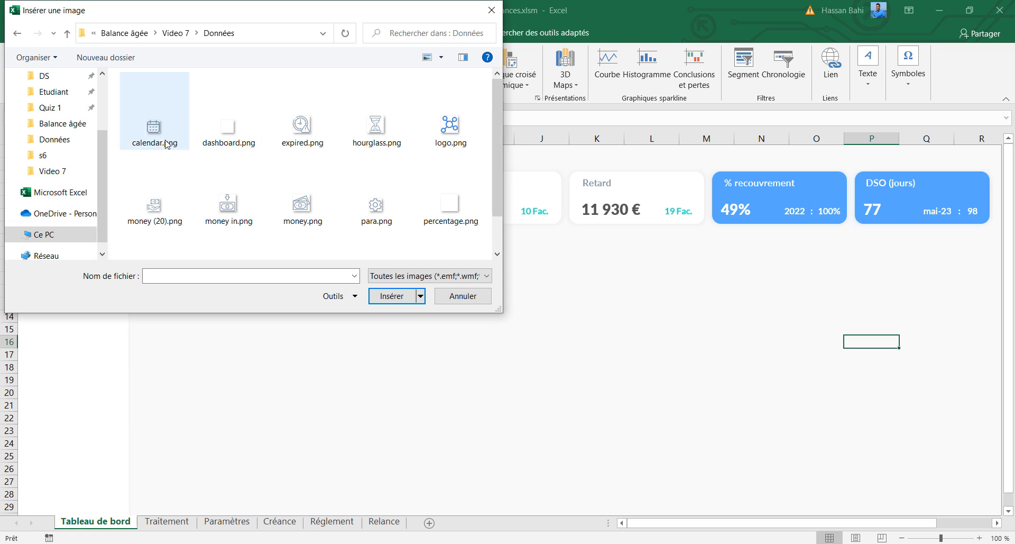
# Step: Insert the icons expired.png, hourglass.png, percentage.png, schedule.png, money in.png and money.png together from the Données folder
pyautogui.click(376, 125)
pyautogui.keyDown('ctrl'); pyautogui.click(301, 125); pyautogui.keyUp('ctrl')
pyautogui.keyDown('ctrl'); pyautogui.click(149, 202); pyautogui.keyUp('ctrl')
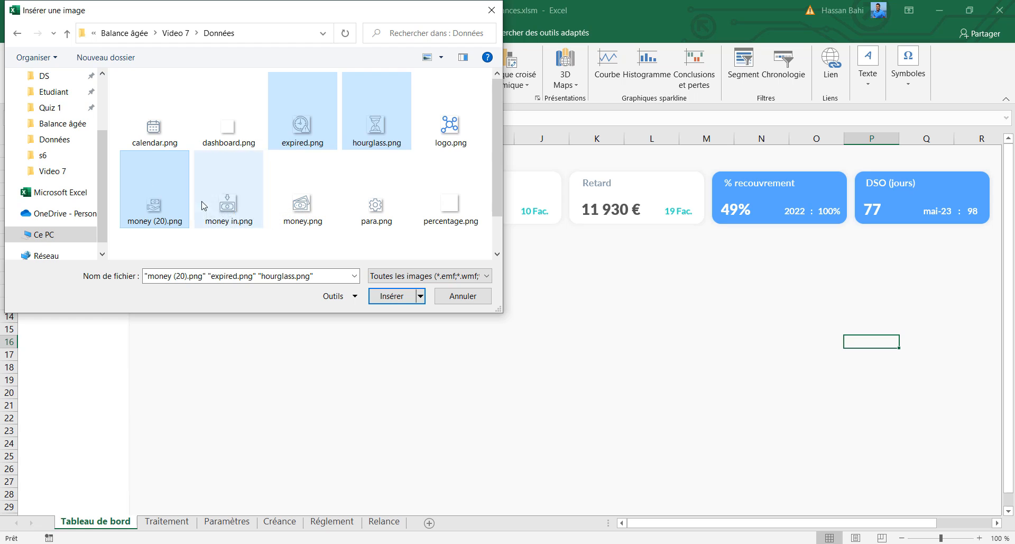
pyautogui.keyDown('ctrl'); pyautogui.click(166, 196); pyautogui.keyUp('ctrl')
pyautogui.keyDown('ctrl'); pyautogui.click(447, 206); pyautogui.keyUp('ctrl')
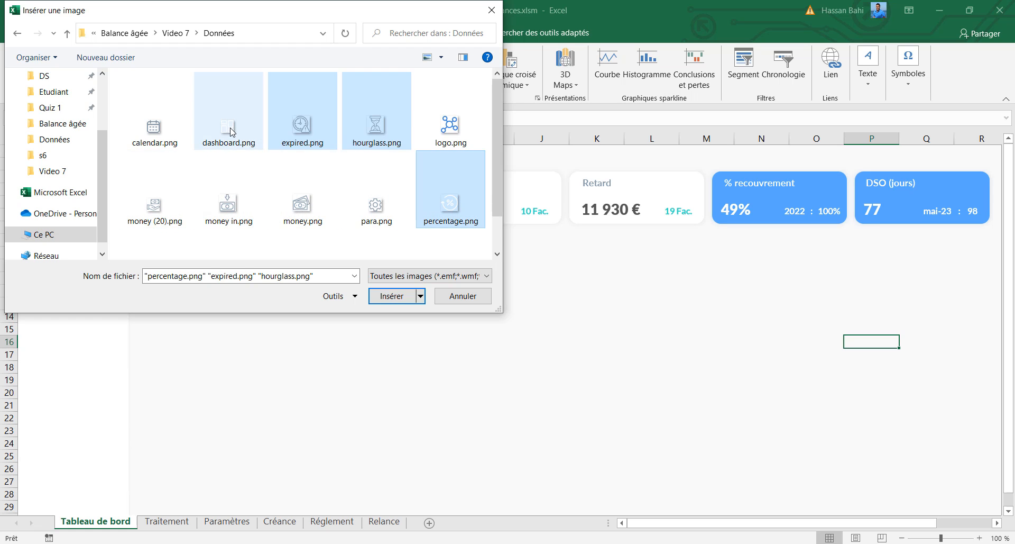
pyautogui.scroll(-1, 300, 205)
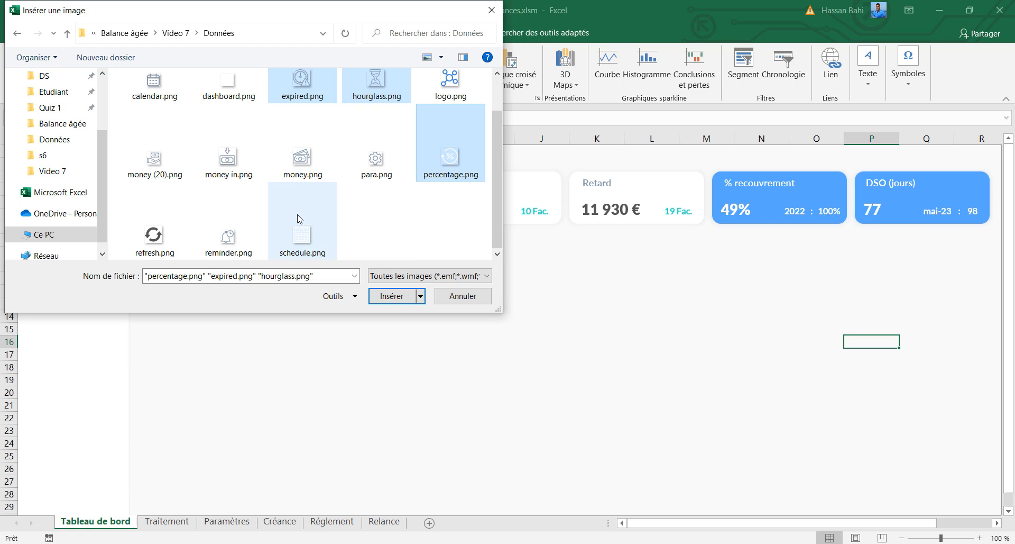
pyautogui.keyDown('ctrl'); pyautogui.click(302, 233); pyautogui.keyUp('ctrl')
pyautogui.scroll(1, 303, 233)
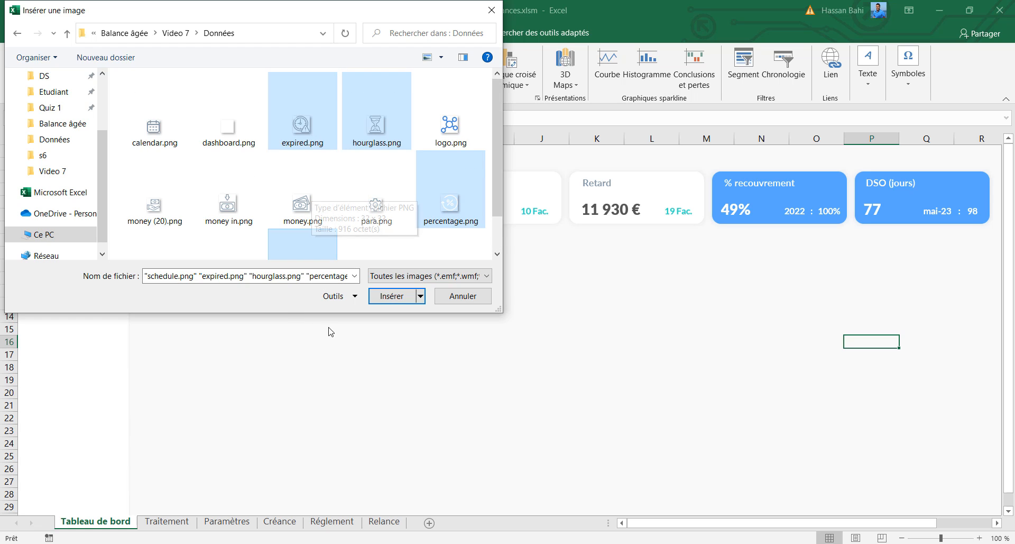
pyautogui.moveTo(294, 315); pyautogui.dragTo(294, 398)
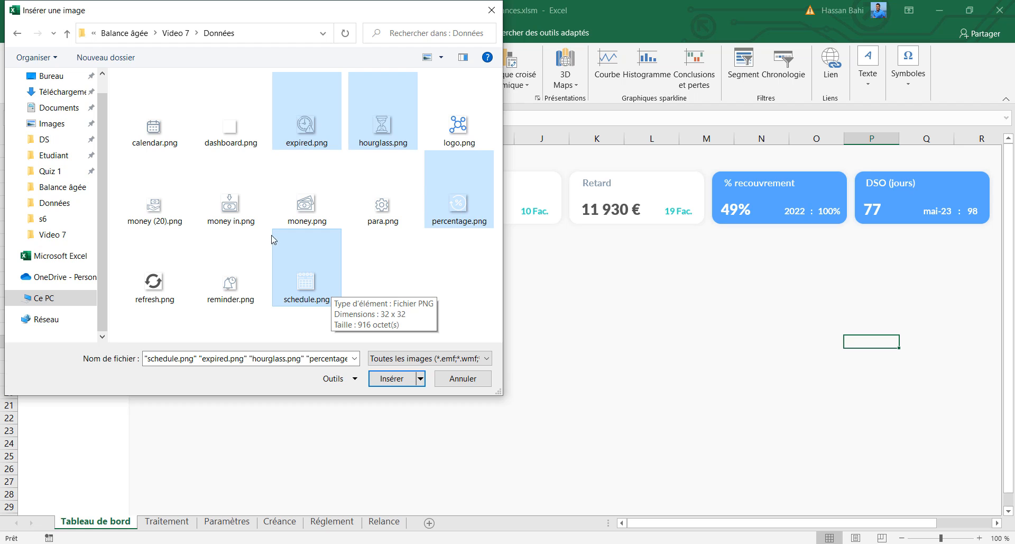
pyautogui.keyDown('ctrl'); pyautogui.click(231, 206); pyautogui.keyUp('ctrl')
pyautogui.keyDown('ctrl'); pyautogui.click(305, 206); pyautogui.keyUp('ctrl')
pyautogui.click(391, 379)
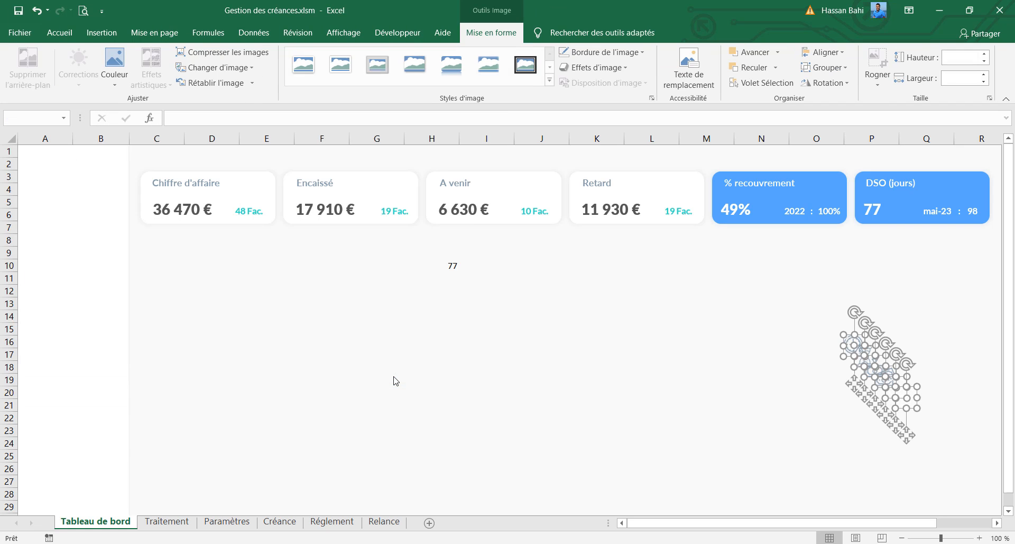
# Step: Place the six inserted icons one by one in the upper right corners of their matching indicator cards
pyautogui.click(449, 267)
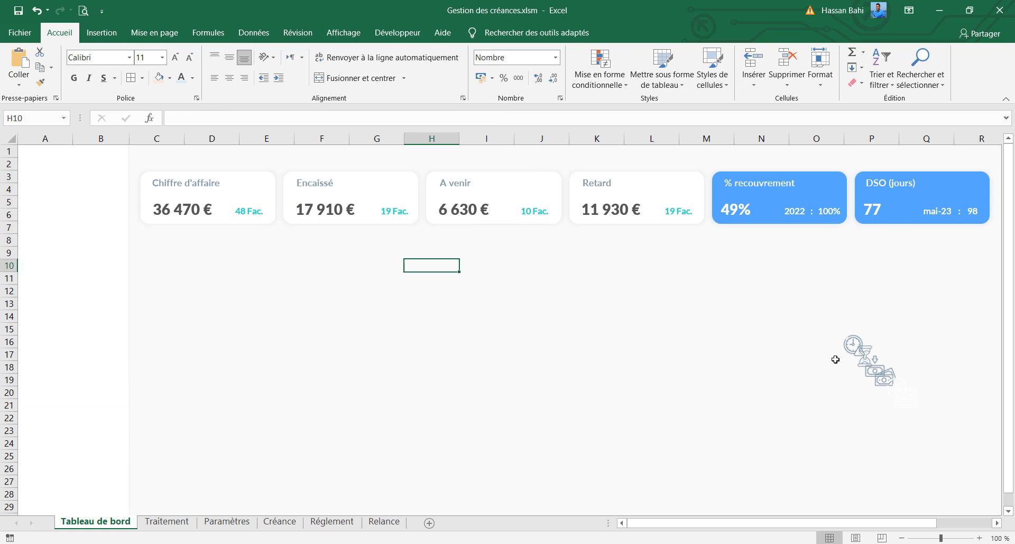
pyautogui.moveTo(852, 345); pyautogui.dragTo(680, 186)
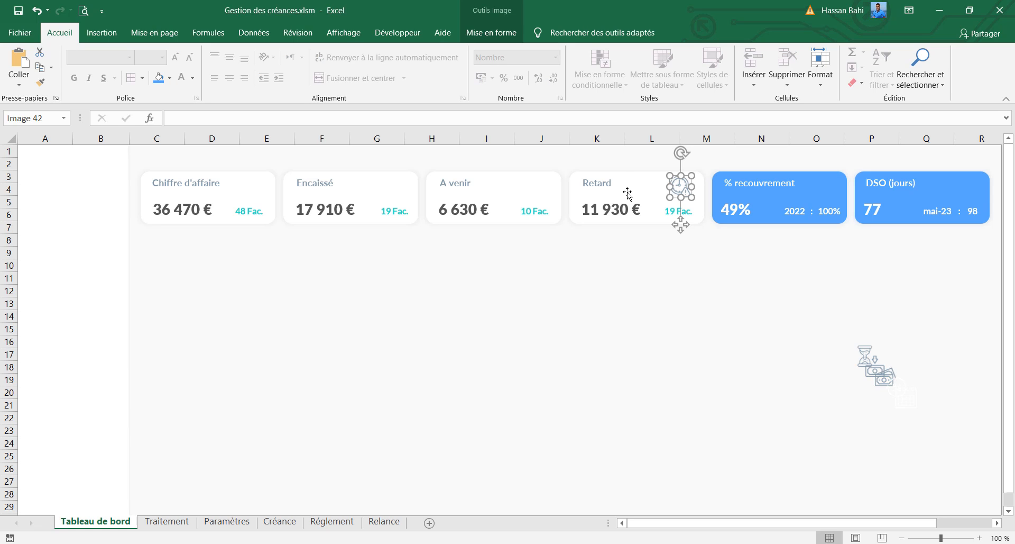
pyautogui.moveTo(872, 365); pyautogui.dragTo(256, 183)
pyautogui.moveTo(915, 408); pyautogui.dragTo(973, 186)
pyautogui.moveTo(897, 387); pyautogui.dragTo(824, 188)
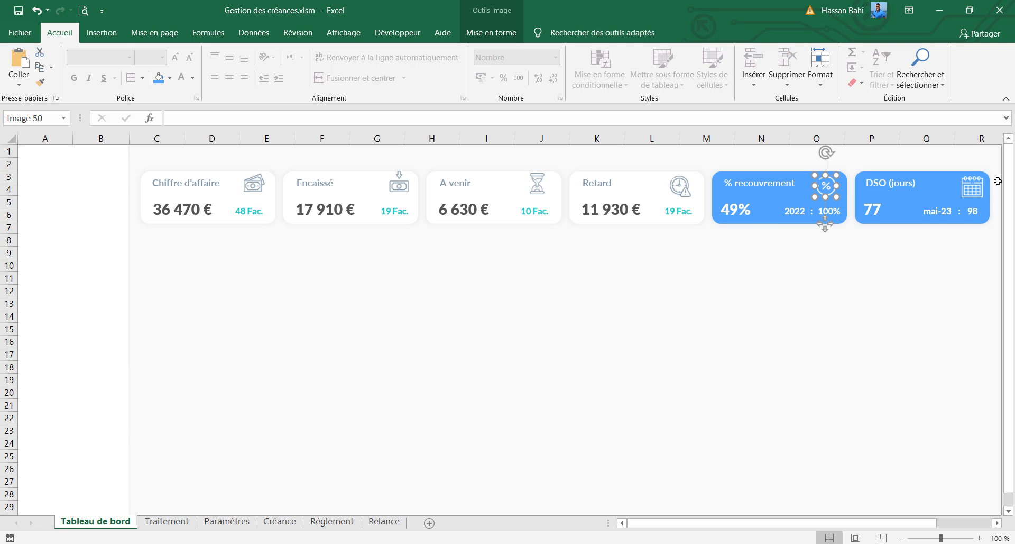
# Step: Resize all six card icons together to 0,7 cm high and 0,7 cm wide
pyautogui.keyDown('ctrl'); pyautogui.click(973, 186); pyautogui.keyUp('ctrl')
pyautogui.keyDown('ctrl'); pyautogui.click(680, 186); pyautogui.keyUp('ctrl')
pyautogui.keyDown('ctrl'); pyautogui.click(537, 184); pyautogui.keyUp('ctrl')
pyautogui.keyDown('ctrl'); pyautogui.click(400, 193); pyautogui.keyUp('ctrl')
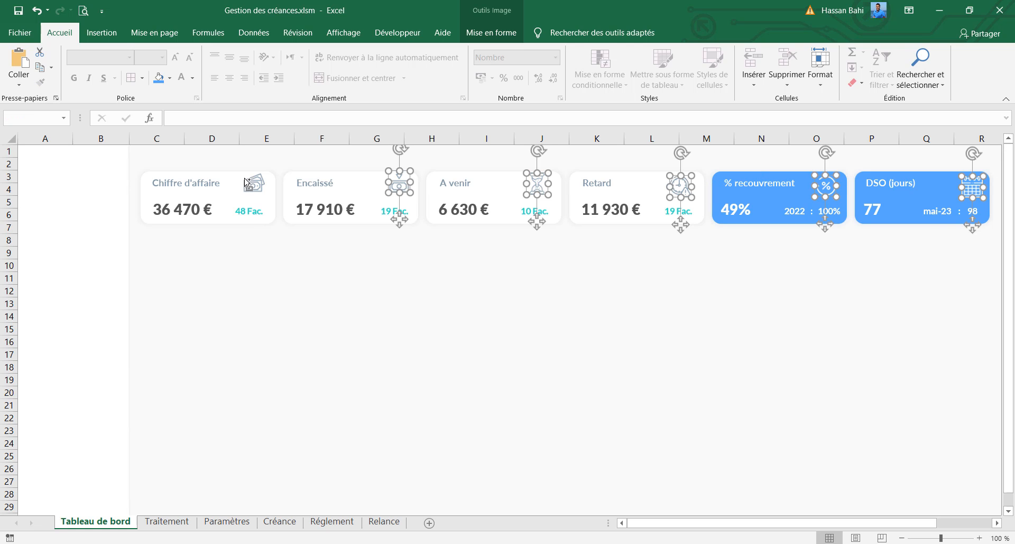
pyautogui.keyDown('ctrl'); pyautogui.click(253, 185); pyautogui.keyUp('ctrl')
pyautogui.click(505, 36)
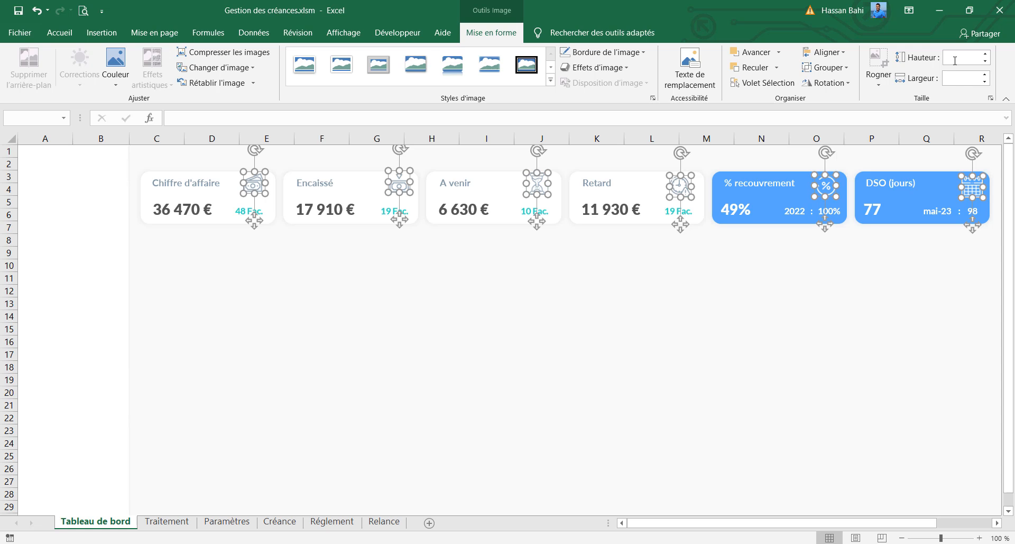
pyautogui.click(550, 330)
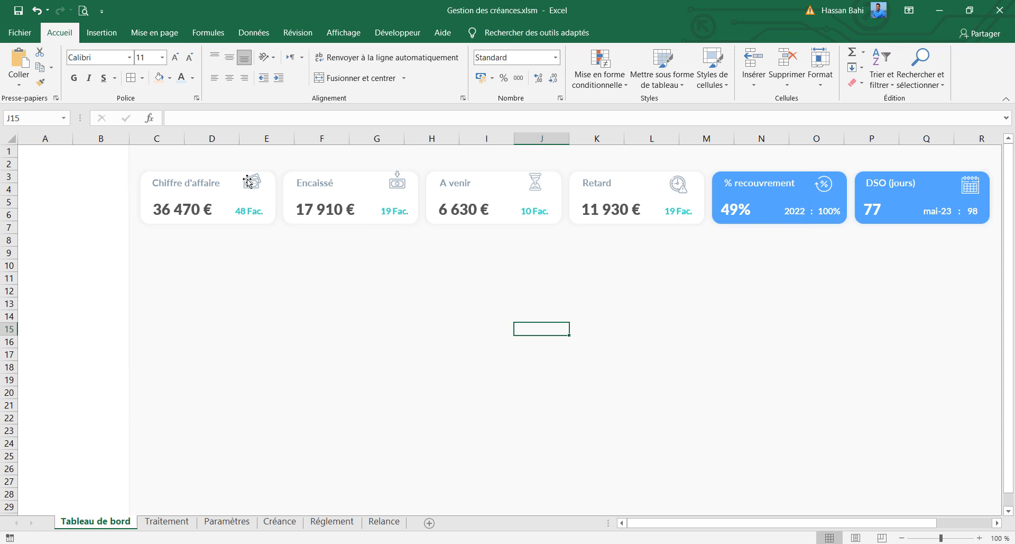
# Step: Fine-tune the position of each of the six icons in the upper right corner of its card
pyautogui.click(258, 182)
pyautogui.click(401, 182)
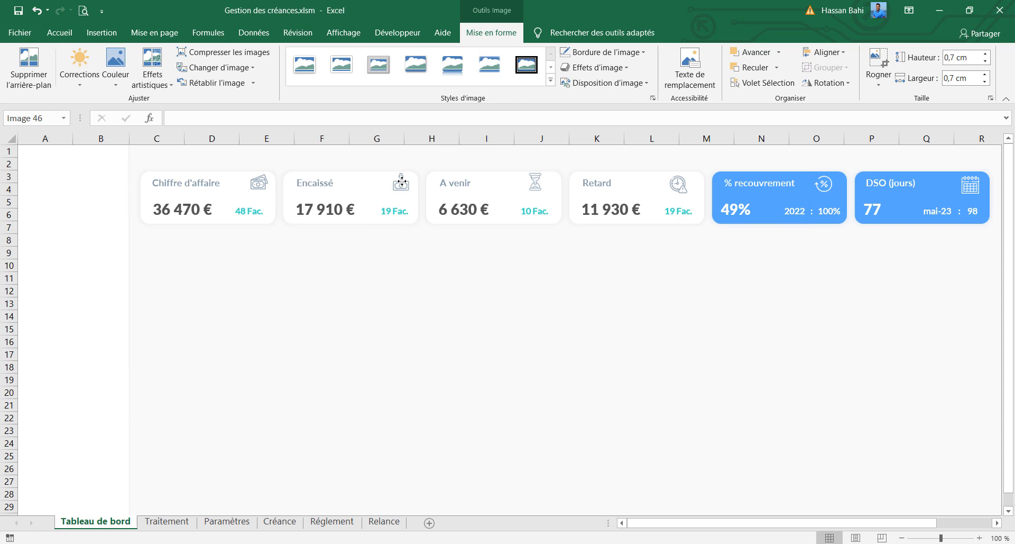
pyautogui.click(540, 182)
pyautogui.click(402, 184)
pyautogui.click(262, 185)
pyautogui.click(679, 185)
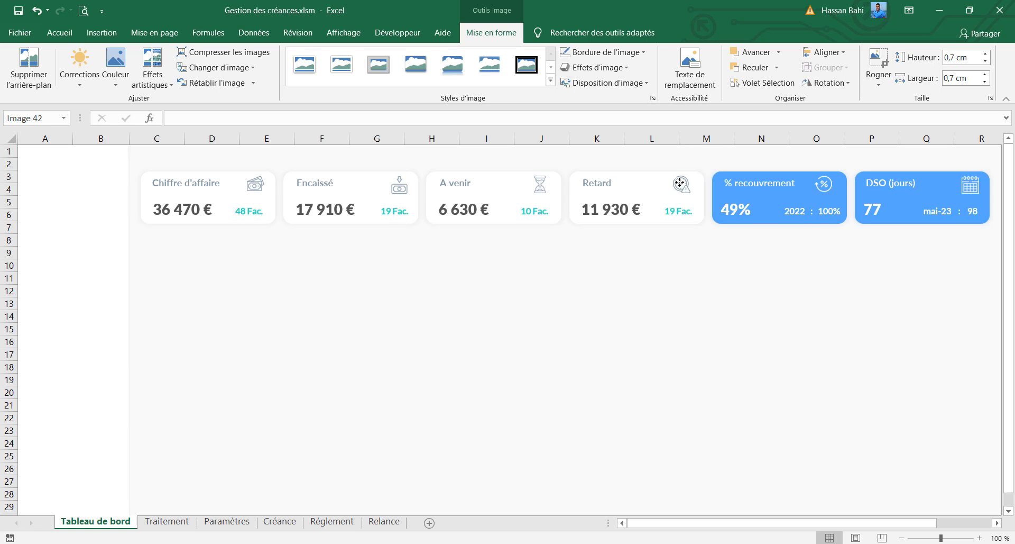
pyautogui.click(830, 183)
pyautogui.click(975, 186)
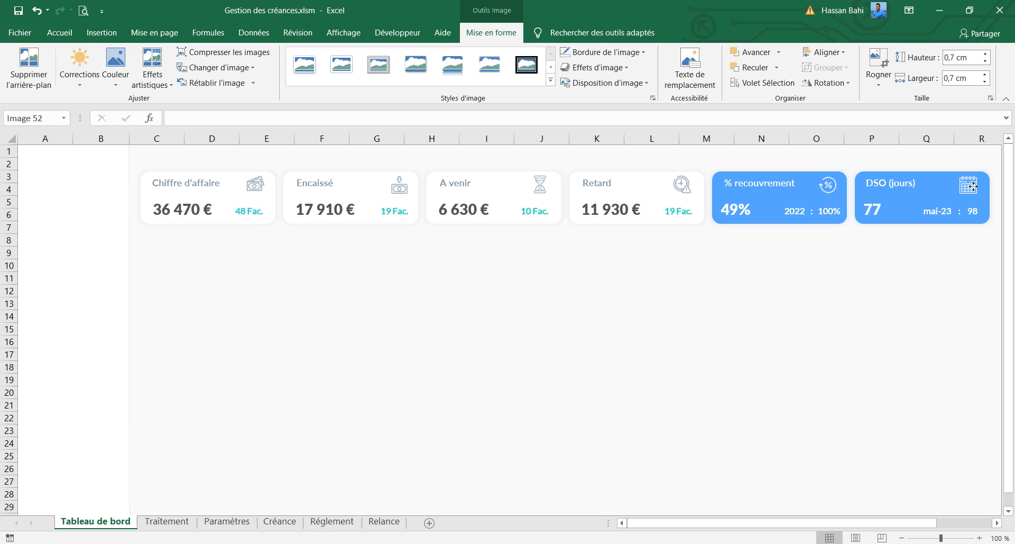
pyautogui.click(909, 265)
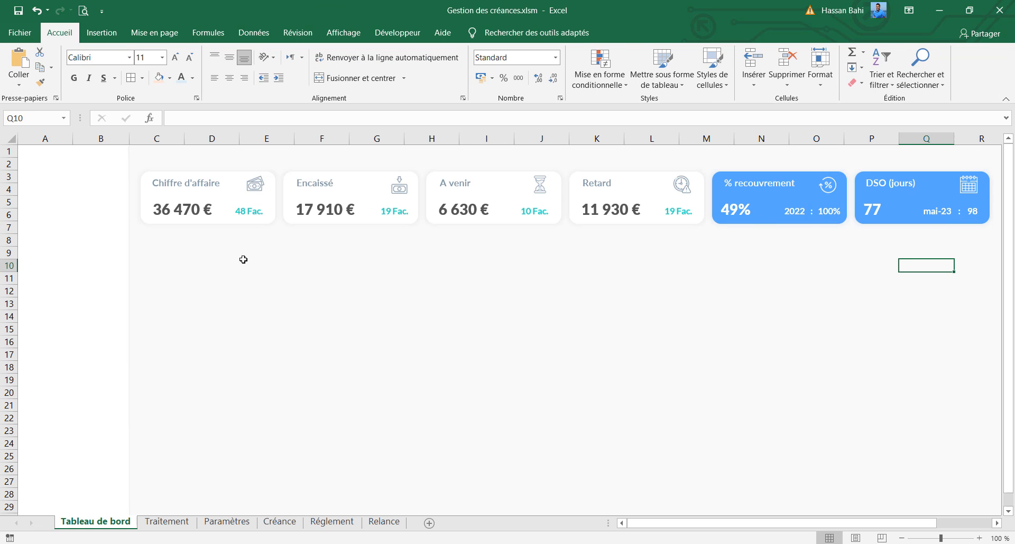
# Step: Duplicate the Chiffre d'affaire card's rectangle into the empty area below the cards and clear the copy's text
pyautogui.click(226, 223)
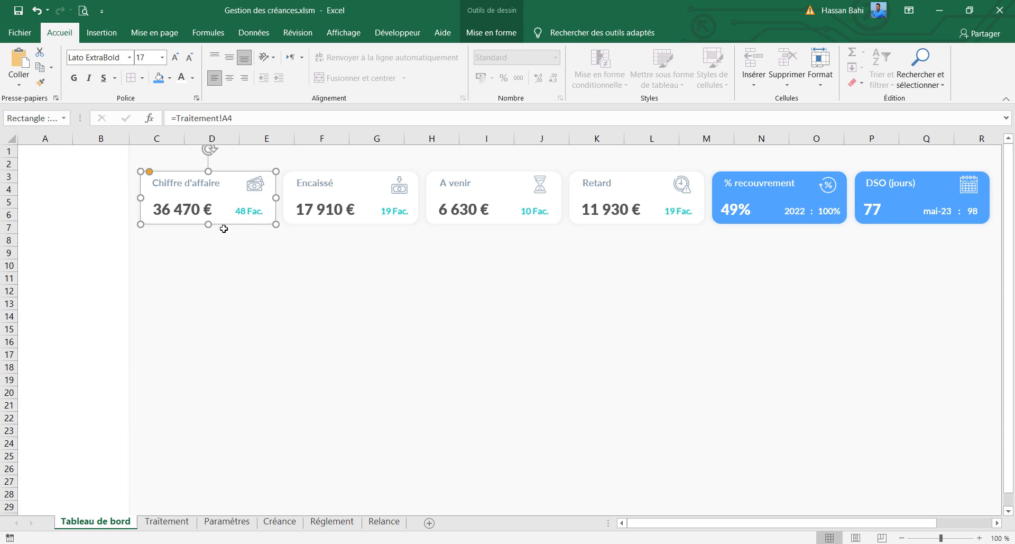
pyautogui.moveTo(225, 228); pyautogui.dragTo(545, 391)
pyautogui.doubleClick(508, 376)
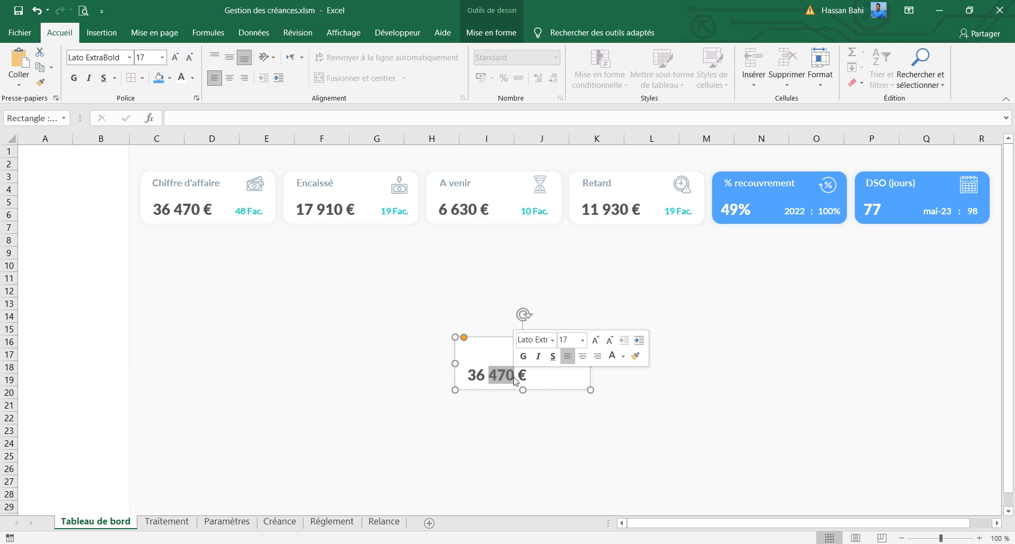
pyautogui.press('BackSpace')
pyautogui.press('BackSpace')
pyautogui.press('BackSpace')
pyautogui.press('BackSpace')
pyautogui.press('Delete')
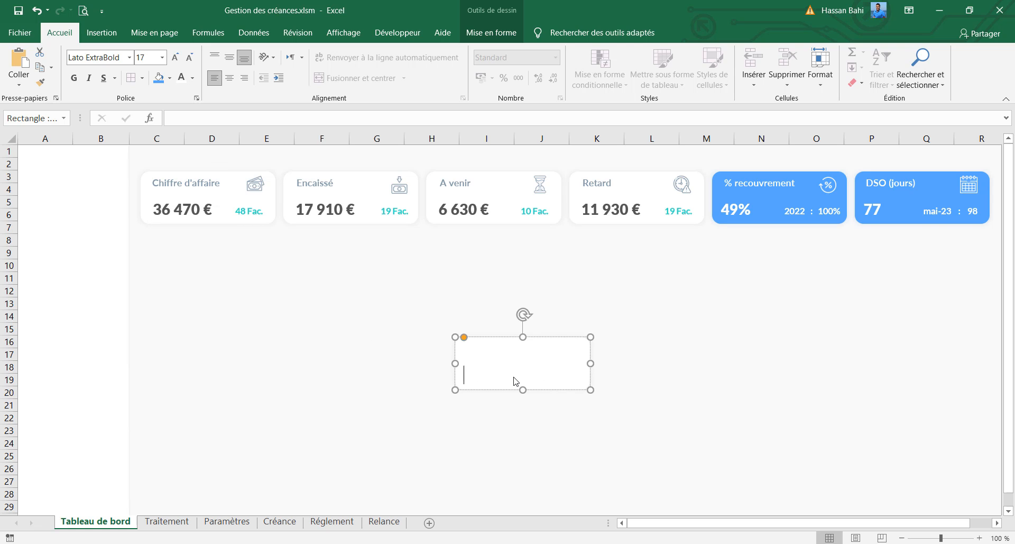
pyautogui.click(629, 393)
# Step: Set the blank rectangle's height to 5,5 cm and width to 11 cm, and reduce its corner rounding
pyautogui.click(573, 385)
pyautogui.click(492, 33)
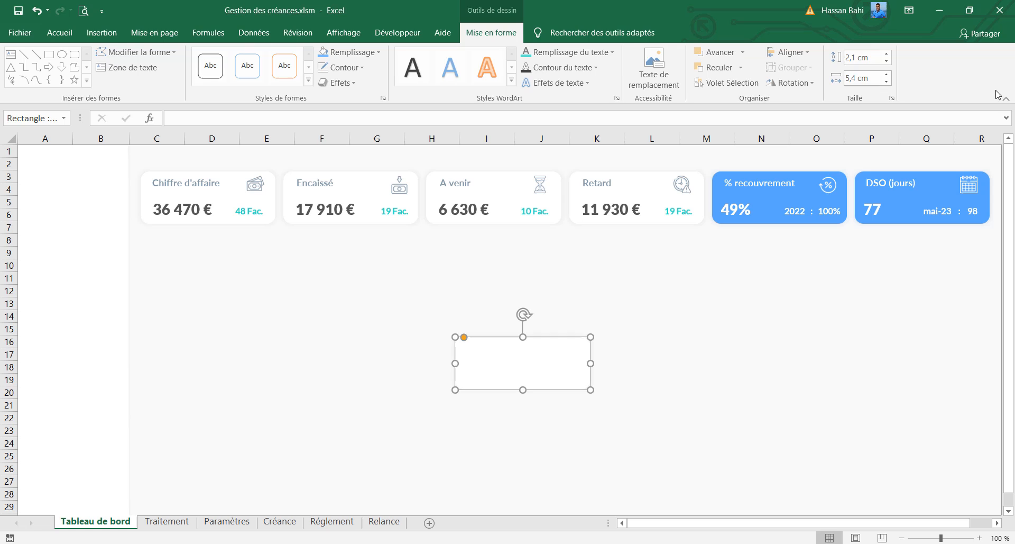
pyautogui.click(877, 57)
pyautogui.write('5,5')
pyautogui.press('Return')
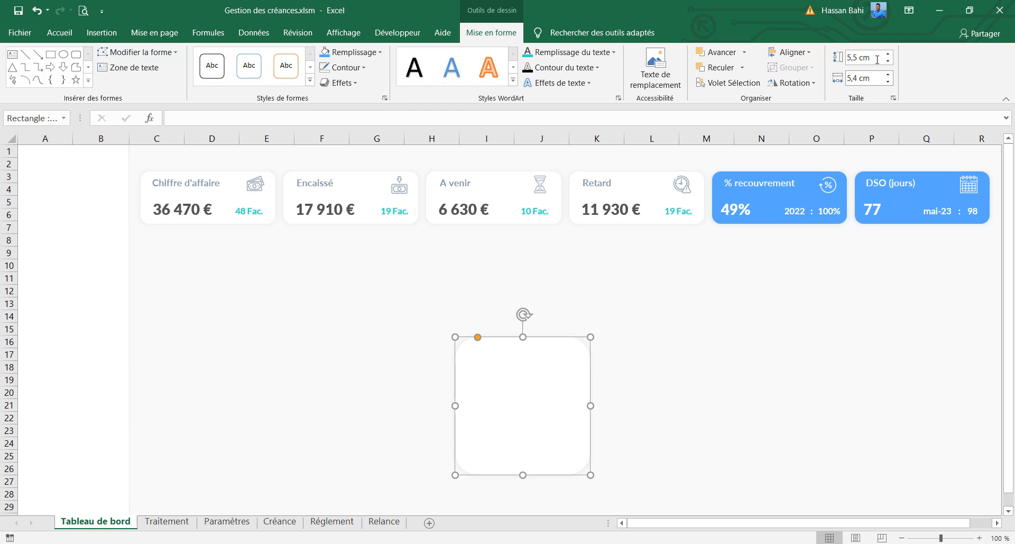
pyautogui.click(868, 79)
pyautogui.write('11')
pyautogui.press('Return')
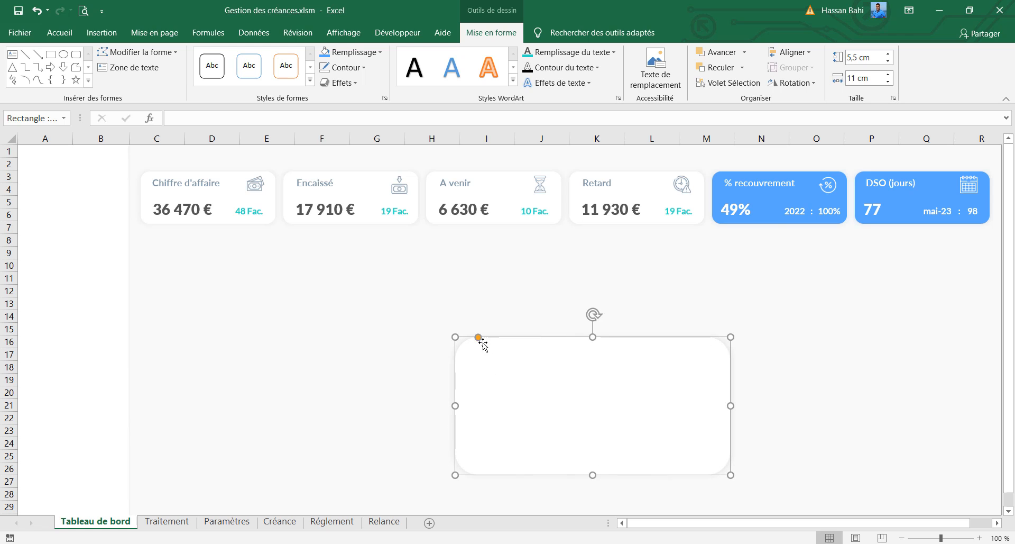
pyautogui.moveTo(478, 339); pyautogui.dragTo(469, 341)
# Step: Move the blank panel below the two blue cards and align its right edge with the DSO (jours) card
pyautogui.moveTo(619, 442); pyautogui.dragTo(875, 348)
pyautogui.hotkey('ctrl', 'F1')
pyautogui.moveTo(895, 295); pyautogui.dragTo(901, 294)
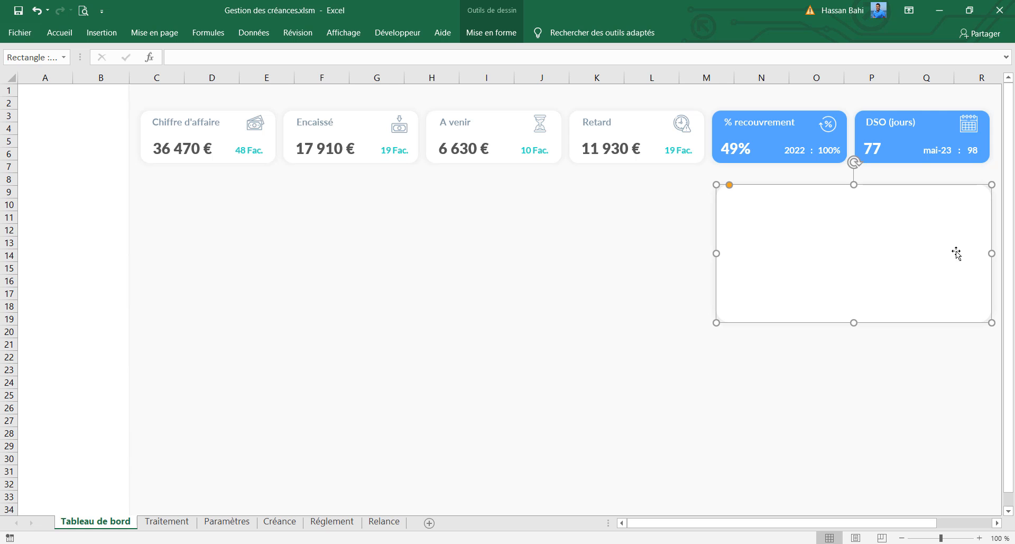
pyautogui.keyDown('shift'); pyautogui.click(976, 160); pyautogui.keyUp('shift')
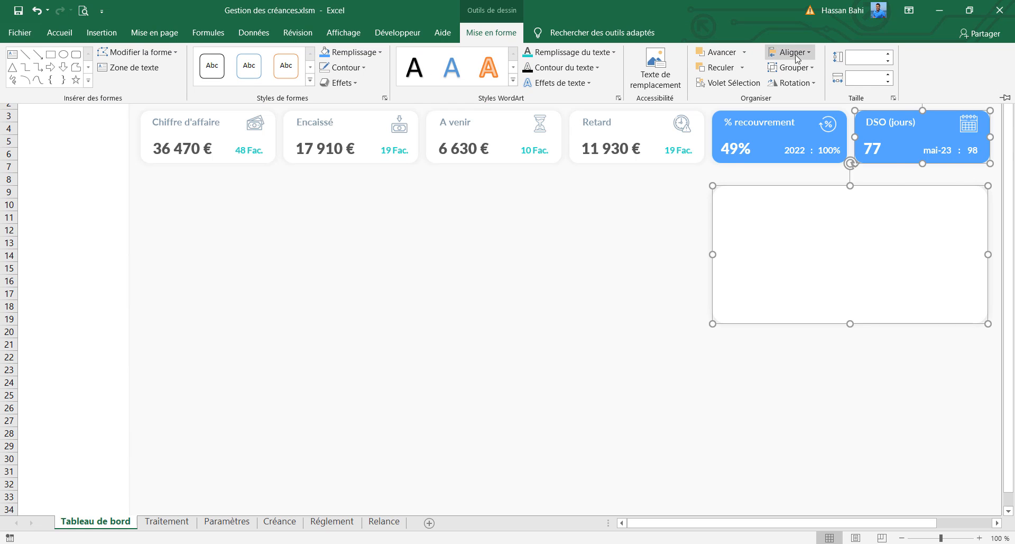
pyautogui.click(786, 50)
pyautogui.click(804, 100)
# Step: Duplicate the blank panel beside the first and align the copy's right edge with the Retard card
pyautogui.click(777, 275)
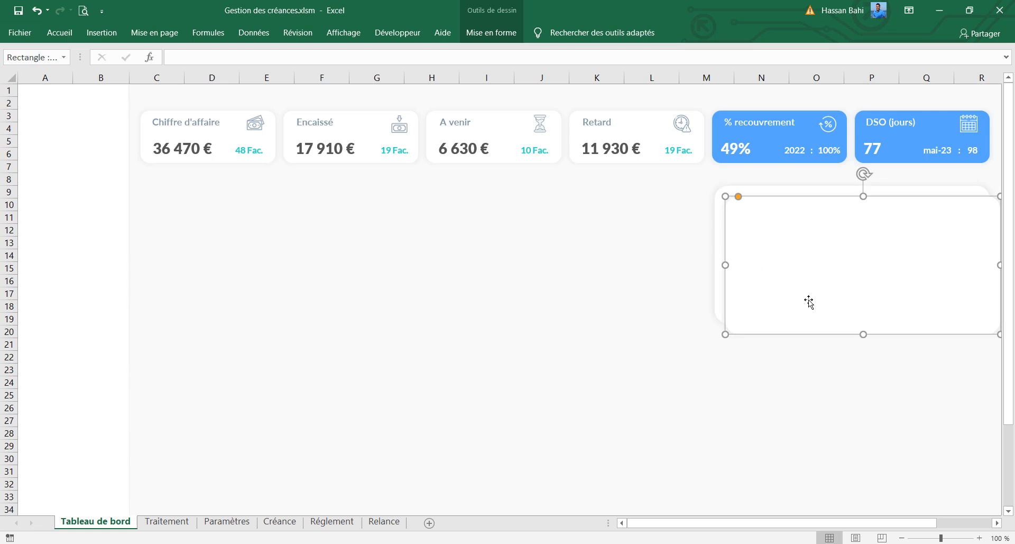
pyautogui.moveTo(798, 289); pyautogui.dragTo(506, 290)
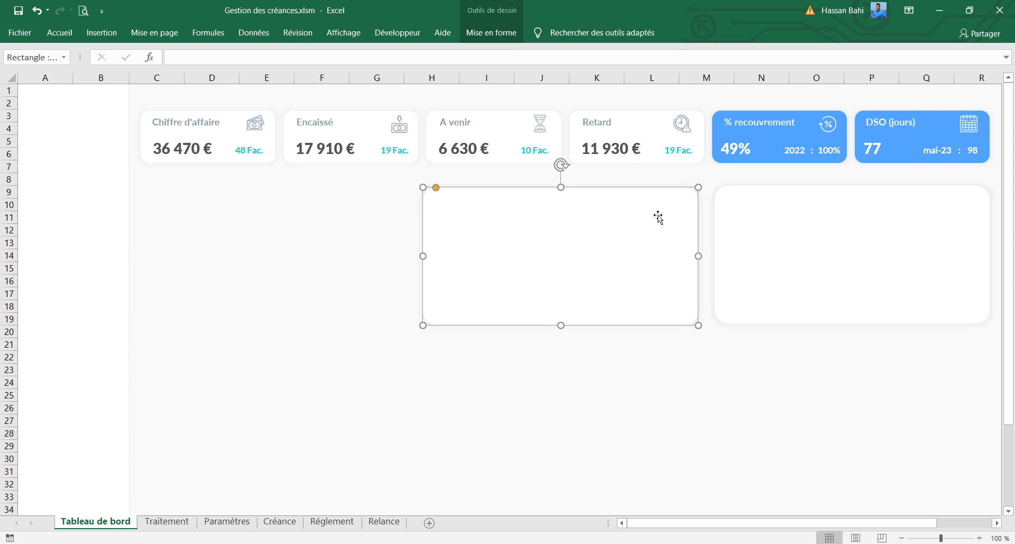
pyautogui.keyDown('shift'); pyautogui.click(654, 166); pyautogui.keyUp('shift')
pyautogui.click(491, 32)
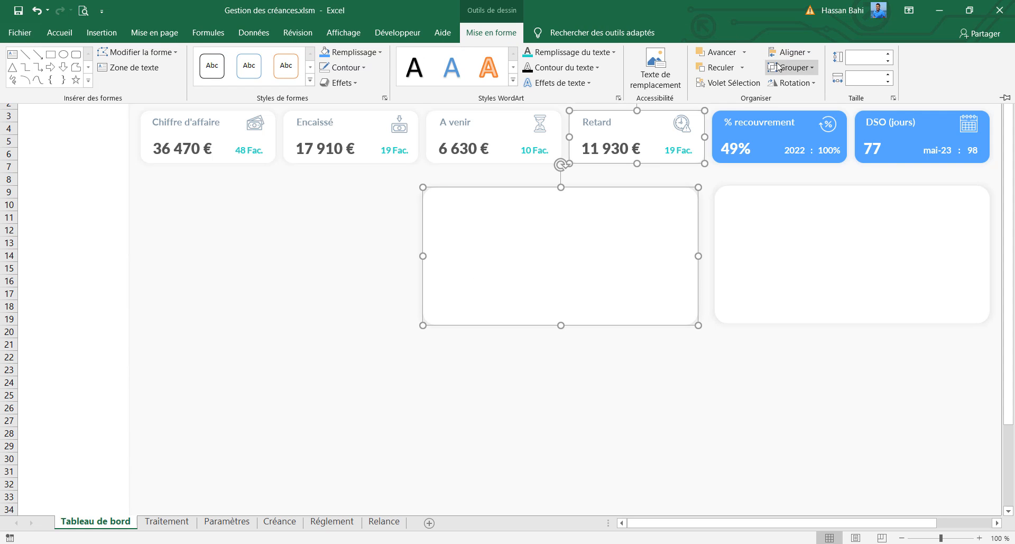
pyautogui.click(790, 52)
pyautogui.click(814, 100)
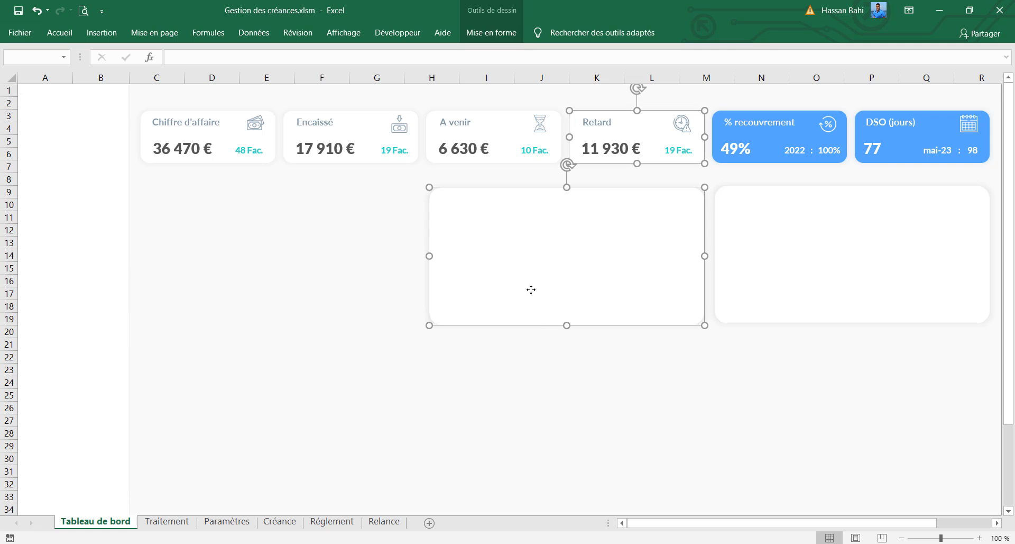
# Step: Duplicate the panel once more and align this third panel's left edge with the Chiffre d'affaire card
pyautogui.press('Escape')
pyautogui.click(611, 288)
pyautogui.moveTo(611, 289); pyautogui.dragTo(333, 280)
pyautogui.keyDown('shift'); pyautogui.click(152, 145); pyautogui.keyUp('shift')
pyautogui.click(487, 35)
pyautogui.click(790, 52)
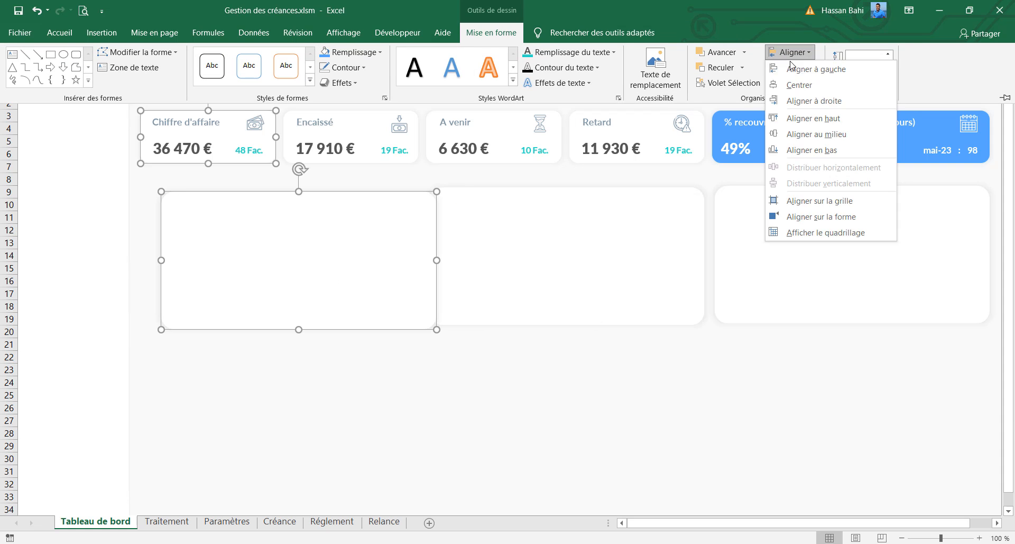
pyautogui.click(806, 68)
# Step: Select only the three large panels, excluding the Chiffre d'affaire card, and align them at the top
pyautogui.keyDown('shift'); pyautogui.click(617, 236); pyautogui.keyUp('shift')
pyautogui.keyDown('shift'); pyautogui.click(819, 228); pyautogui.keyUp('shift')
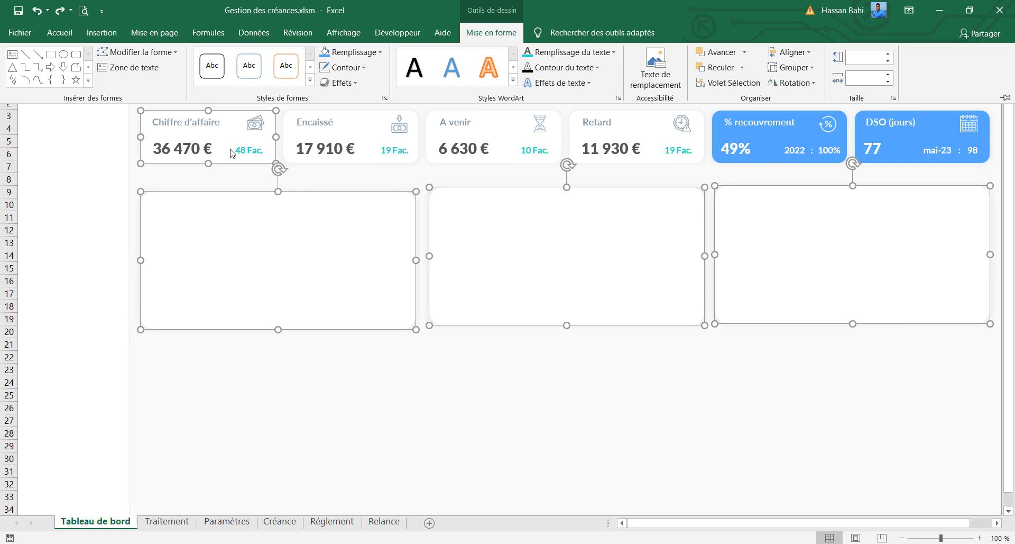
pyautogui.keyDown('shift'); pyautogui.click(241, 135); pyautogui.keyUp('shift')
pyautogui.click(479, 30)
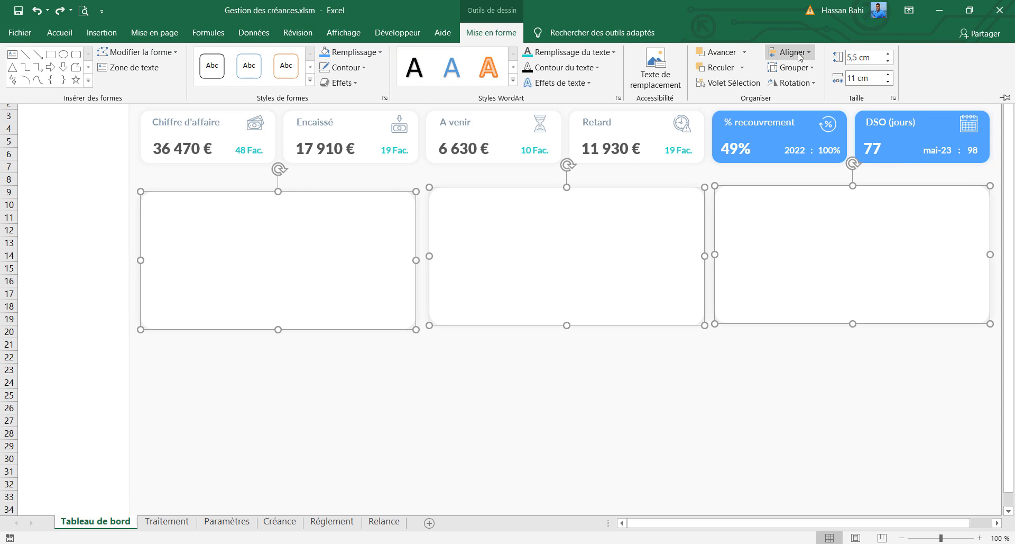
pyautogui.click(790, 52)
pyautogui.click(807, 117)
pyautogui.click(654, 394)
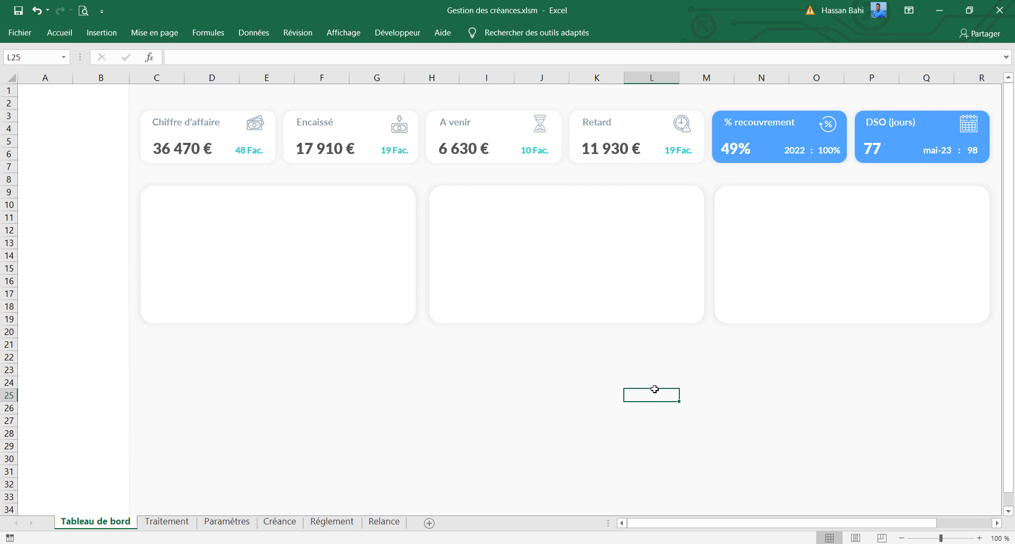
# Step: Adjust the shadow settings of the three large panels together, and close the shape formatting options
pyautogui.click(774, 321)
pyautogui.keyDown('shift'); pyautogui.click(595, 238); pyautogui.keyUp('shift')
pyautogui.keyDown('shift'); pyautogui.click(256, 241); pyautogui.keyUp('shift')
pyautogui.click(491, 32)
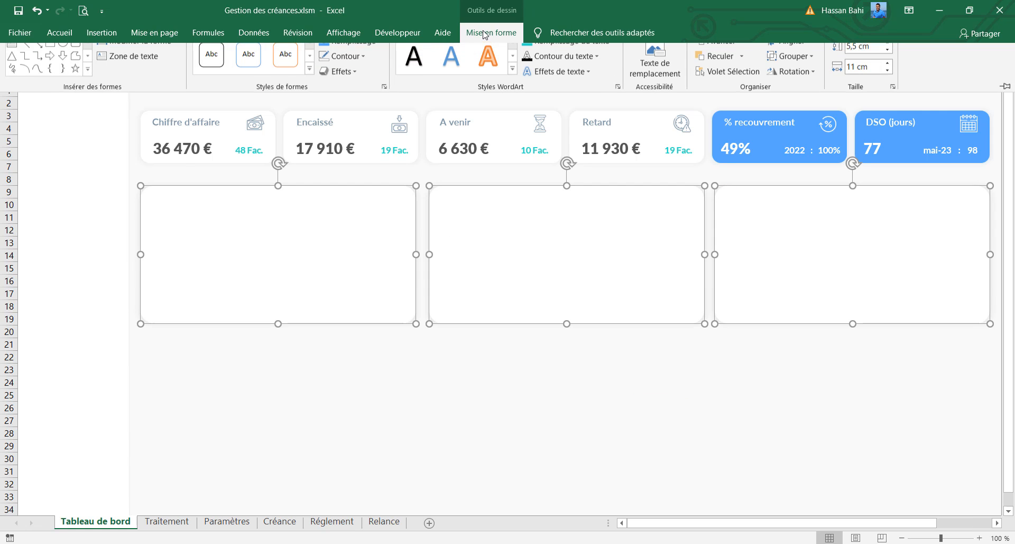
pyautogui.click(341, 82)
pyautogui.moveTo(370, 138)
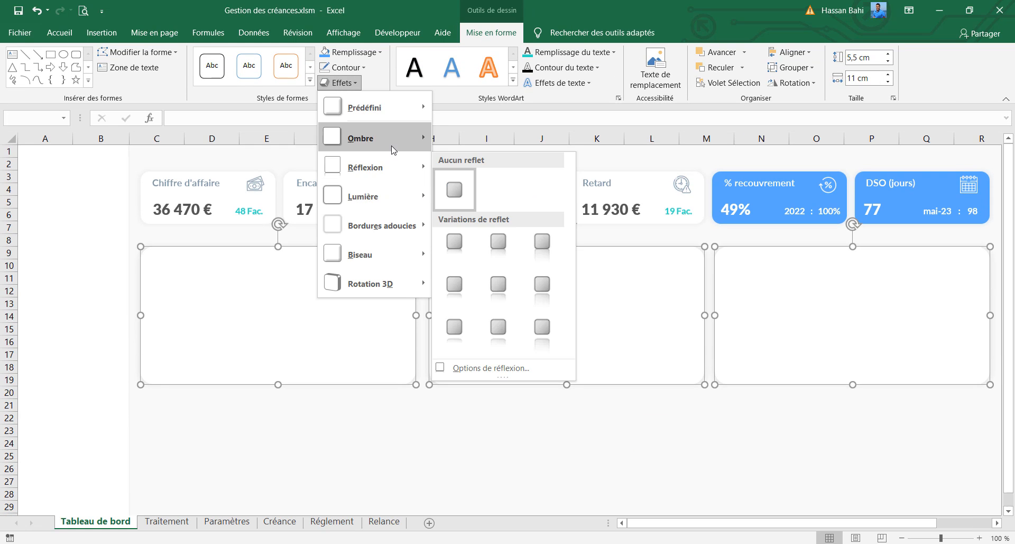
pyautogui.click(501, 528)
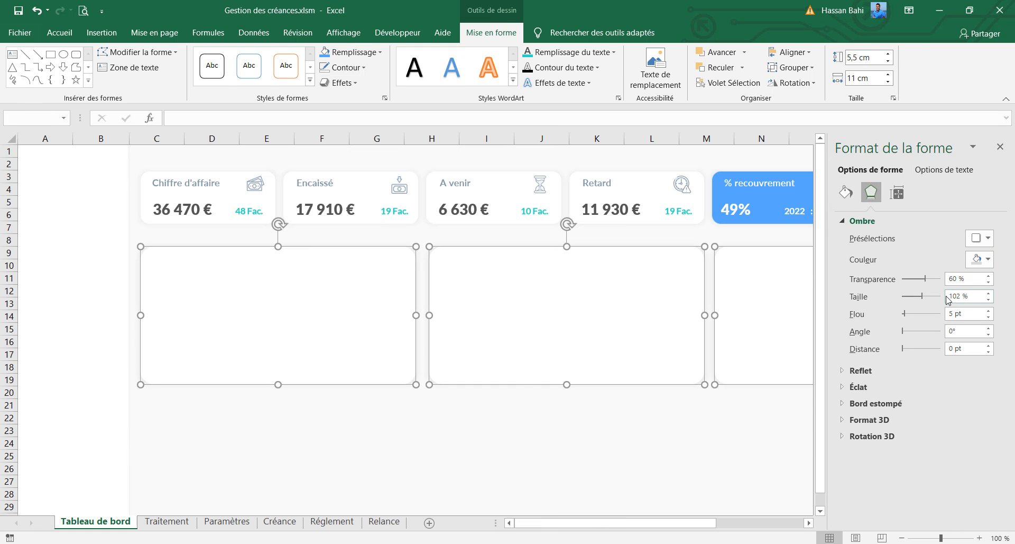
pyautogui.click(705, 449)
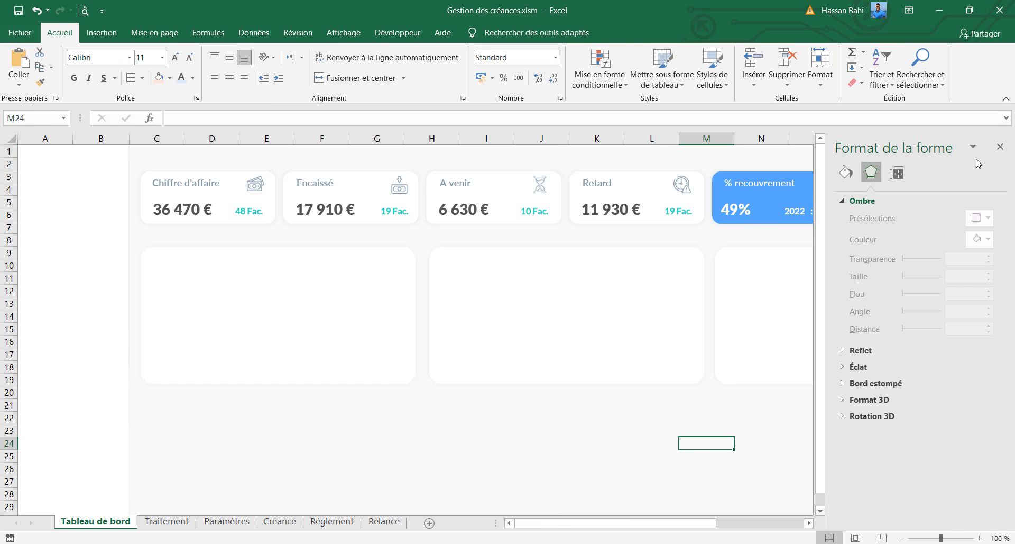
pyautogui.click(1000, 147)
# Step: Copy the Encaissé title into the upper left corner of the first large panel and change its text to "Balance agée"
pyautogui.click(341, 192)
pyautogui.moveTo(341, 192); pyautogui.dragTo(199, 271)
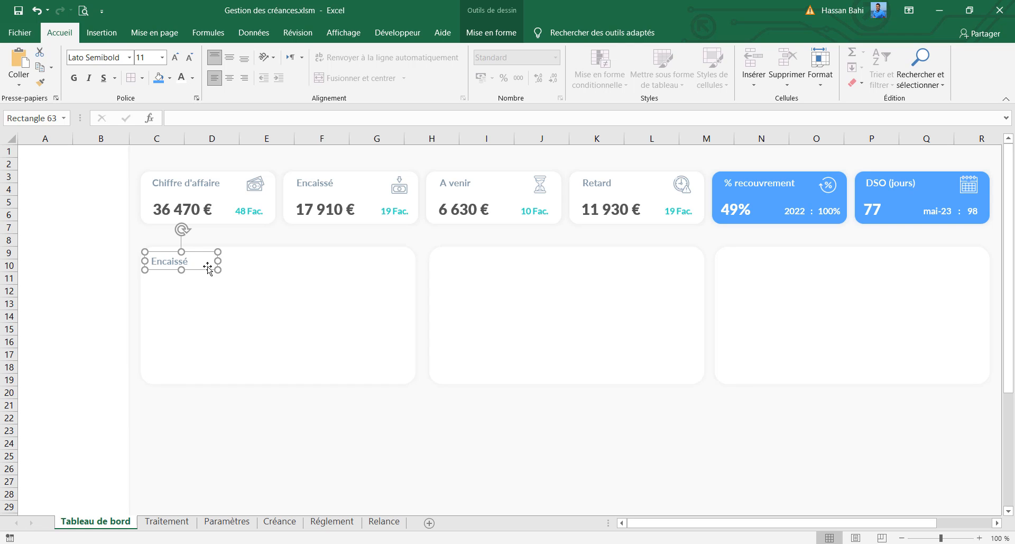
pyautogui.click(182, 257)
pyautogui.doubleClick(180, 258)
pyautogui.write('Balanc')
pyautogui.press('Escape')
# Step: Format the "Balance agée" title in bold Lato, size 10, with a dark grey font colour
pyautogui.doubleClick(96, 59)
pyautogui.press('BackSpace')
pyautogui.press('BackSpace')
pyautogui.press('Return')
pyautogui.click(73, 79)
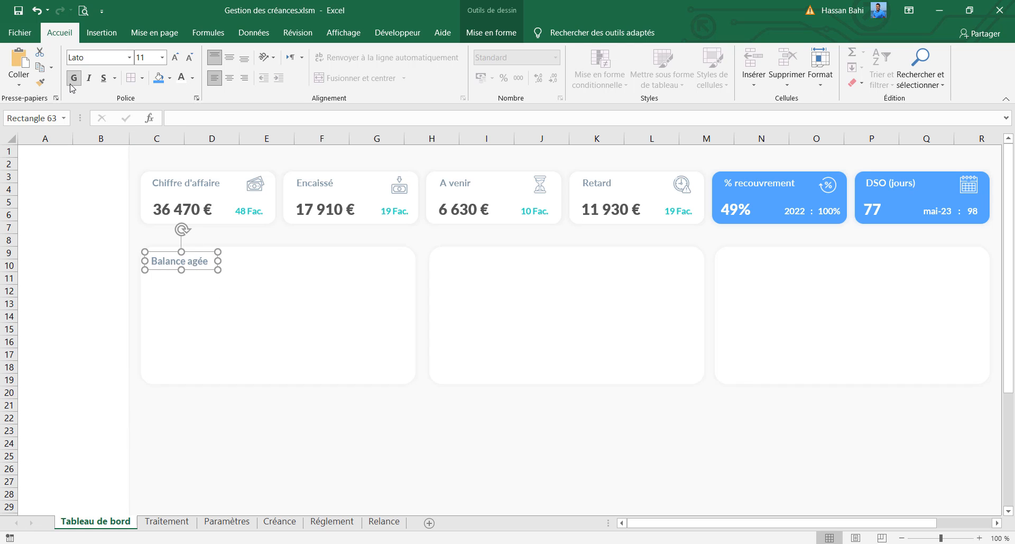
pyautogui.click(189, 56)
pyautogui.click(193, 78)
pyautogui.click(223, 222)
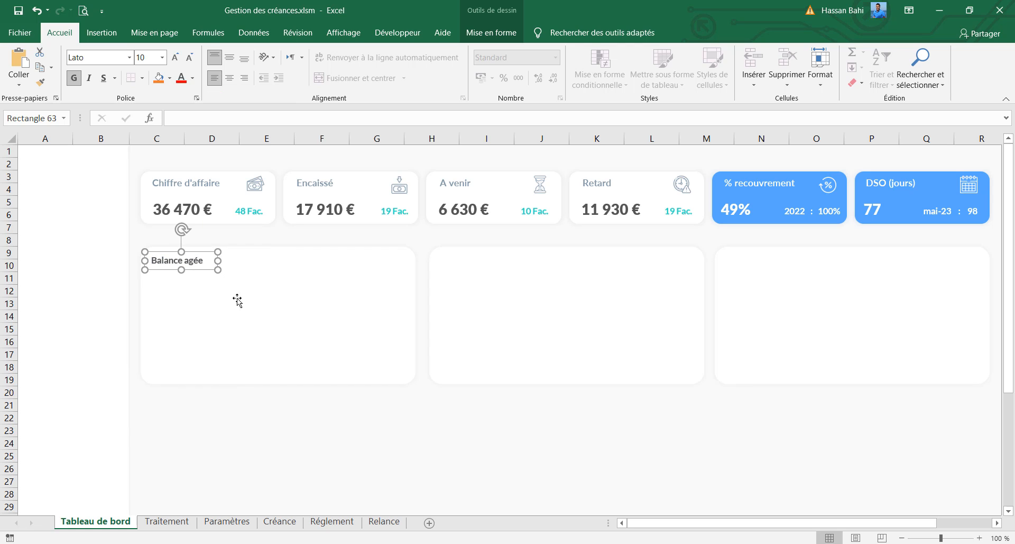
# Step: Duplicate the "Balance agée" title just beneath it and format the copy as smaller, non-bold text in a lighter grey
pyautogui.moveTo(221, 262); pyautogui.dragTo(192, 278)
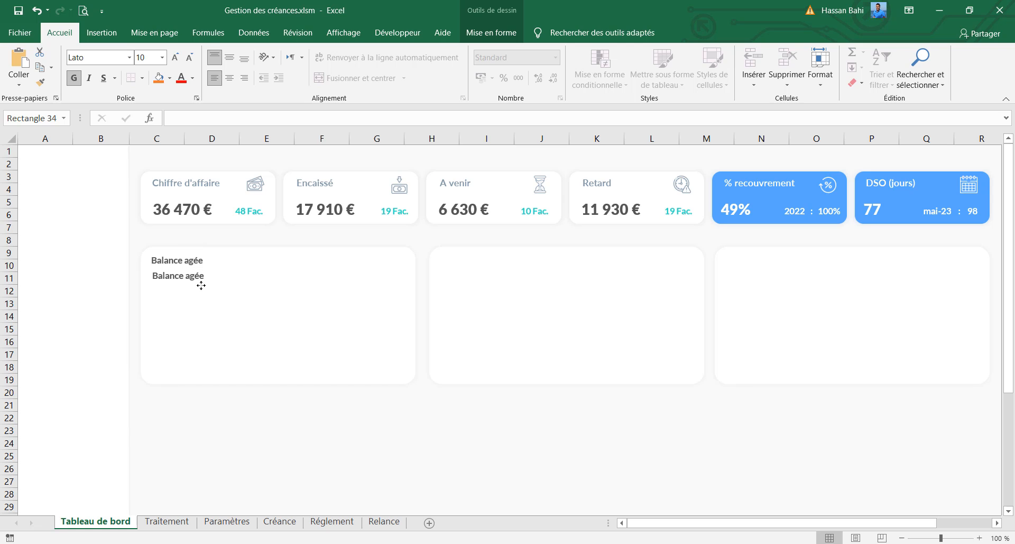
pyautogui.tripleClick(192, 277)
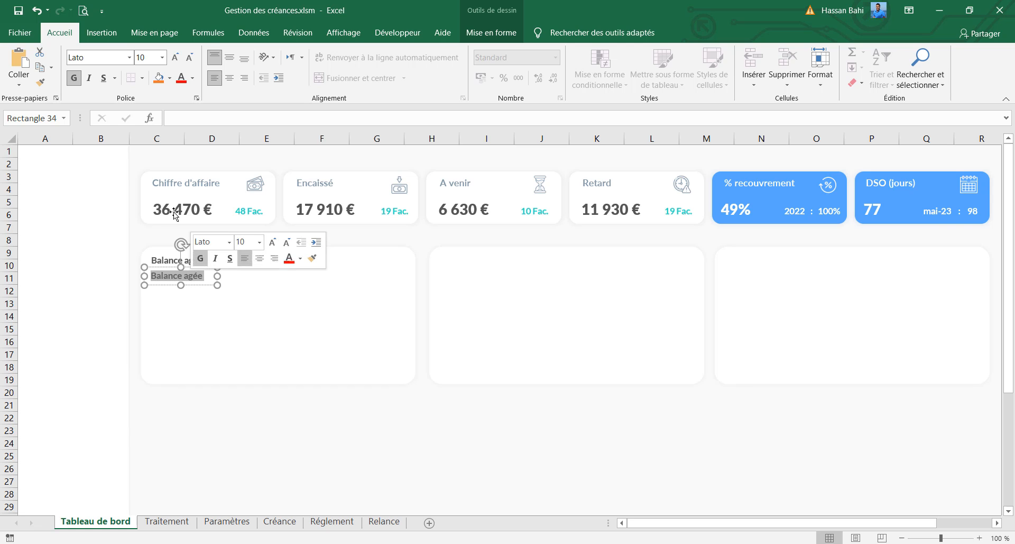
pyautogui.click(193, 78)
pyautogui.click(255, 222)
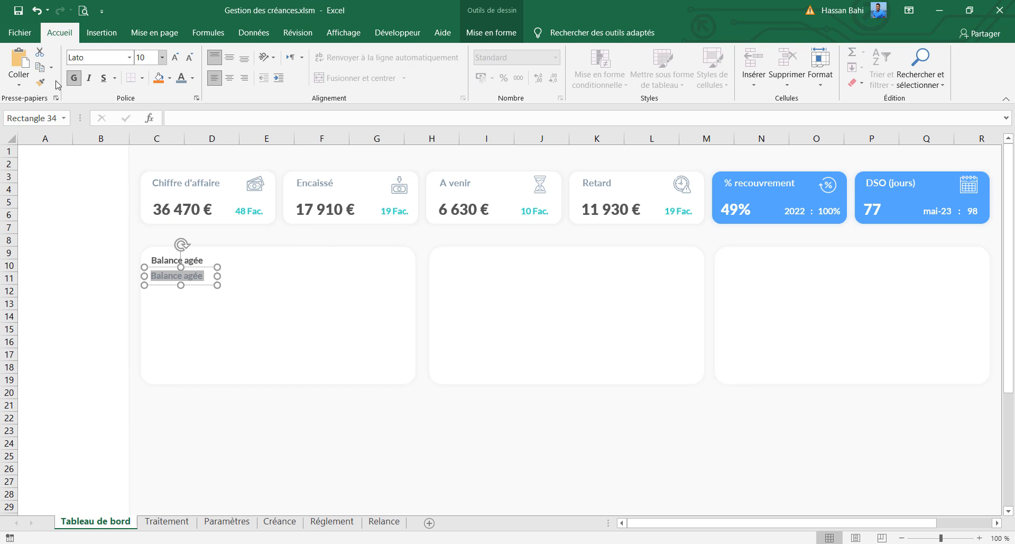
pyautogui.click(191, 57)
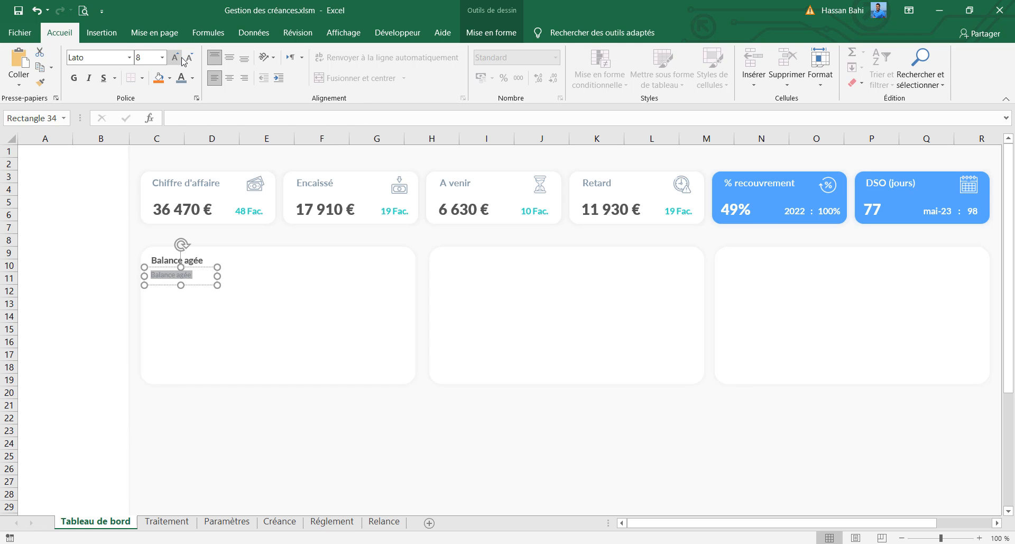
# Step: Change the copied title's text to "Echue vs Non échue" and widen its text box slightly
pyautogui.write('Echue vs Non échue')
pyautogui.moveTo(218, 275); pyautogui.dragTo(229, 274)
pyautogui.click(266, 443)
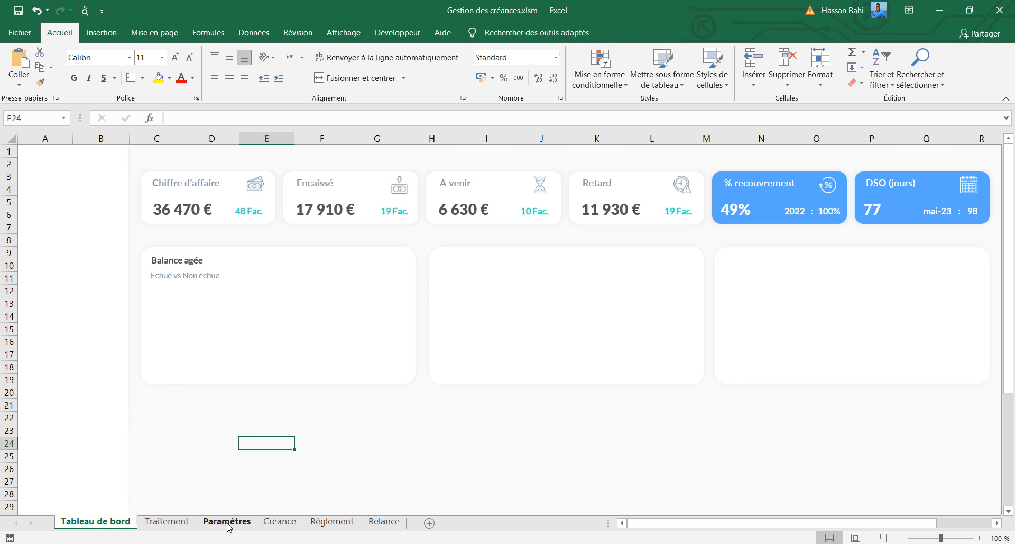
# Step: Insert a pivot table based on the listeCreances table from the Créance sheet, placed at cell A42 of the existing Traitement sheet
pyautogui.click(229, 525)
pyautogui.click(280, 523)
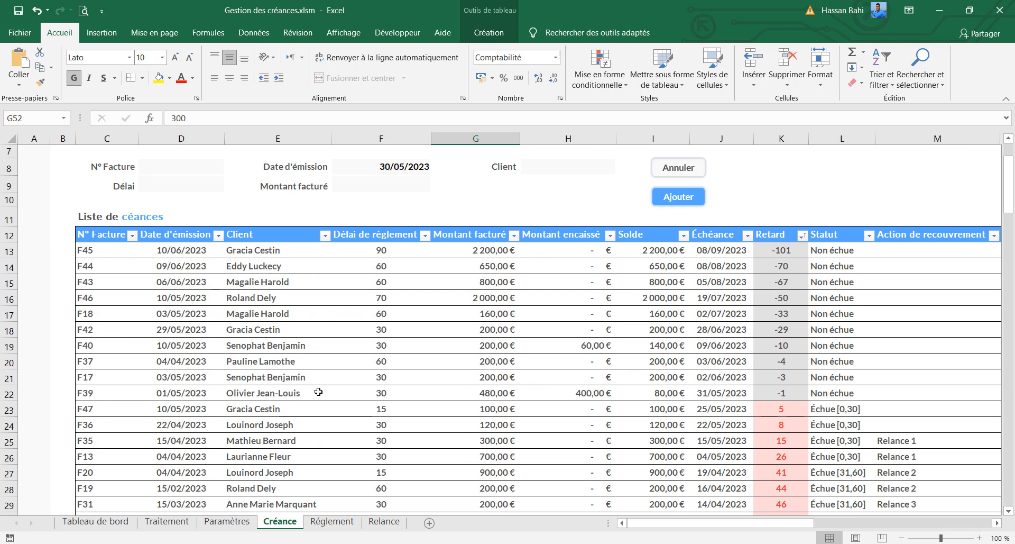
pyautogui.click(317, 362)
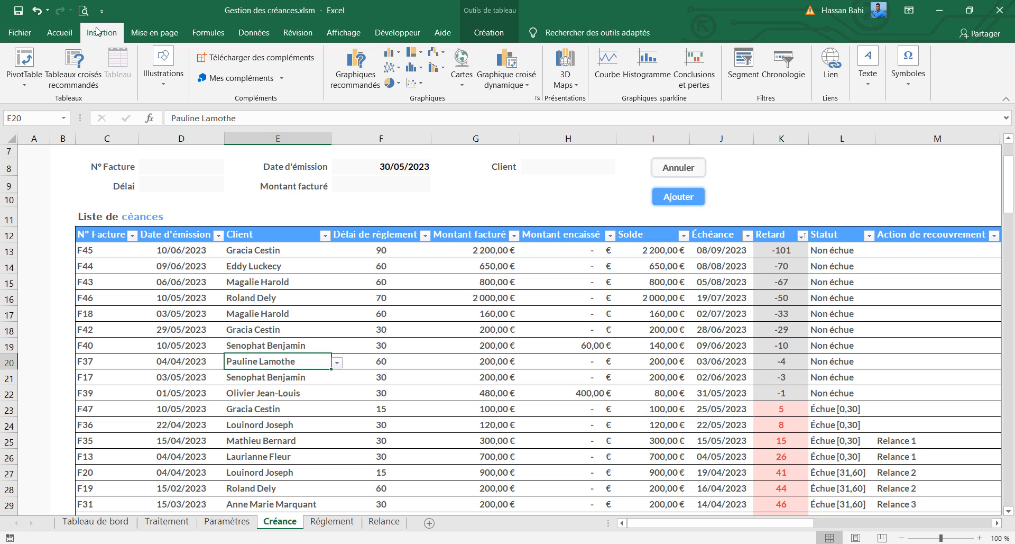
pyautogui.click(24, 63)
pyautogui.click(227, 258)
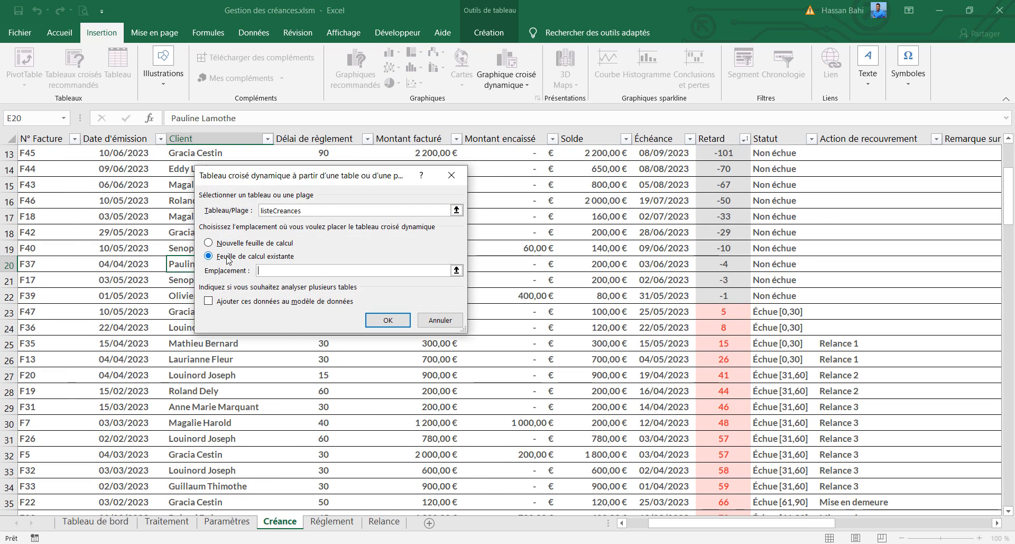
pyautogui.click(166, 521)
pyautogui.scroll(-6, 102, 455)
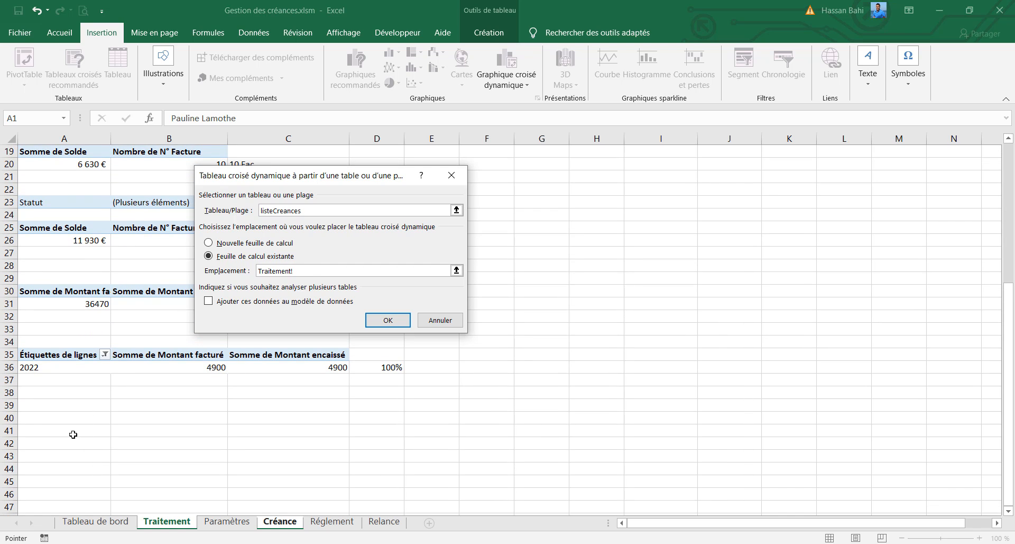
pyautogui.click(73, 434)
pyautogui.click(75, 441)
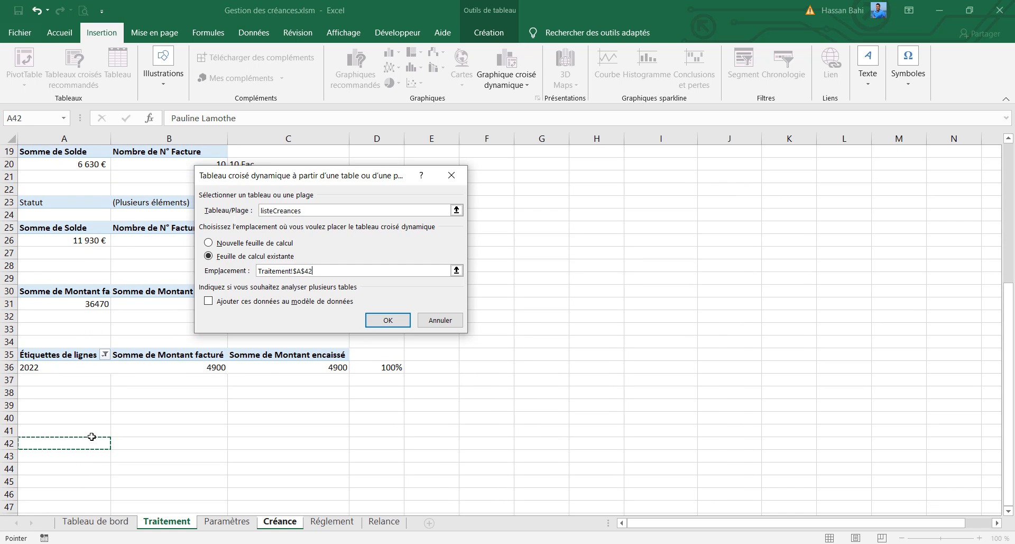
pyautogui.click(390, 320)
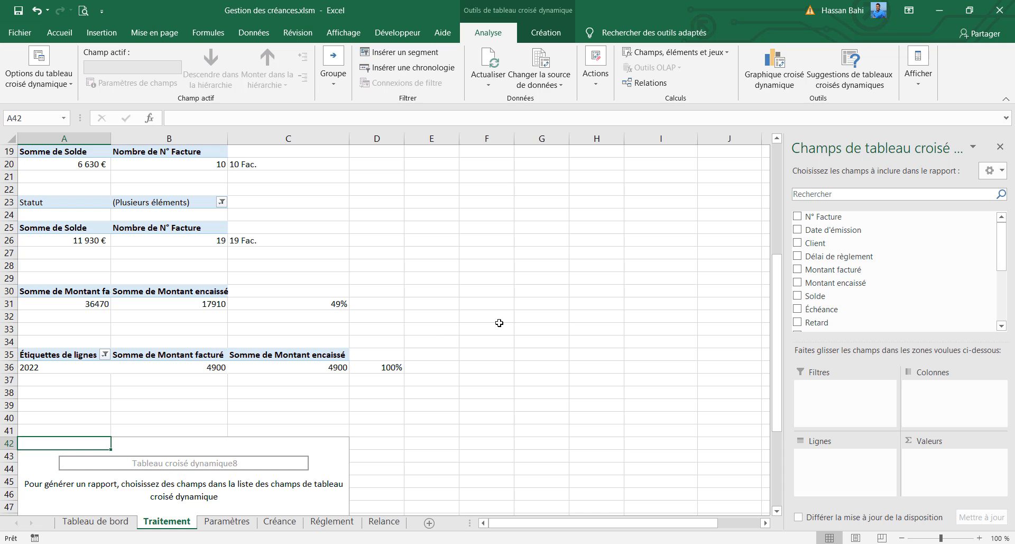
# Step: Set up the new pivot table with Solde summed as values and Statut as row labels
pyautogui.moveTo(815, 295); pyautogui.dragTo(939, 468)
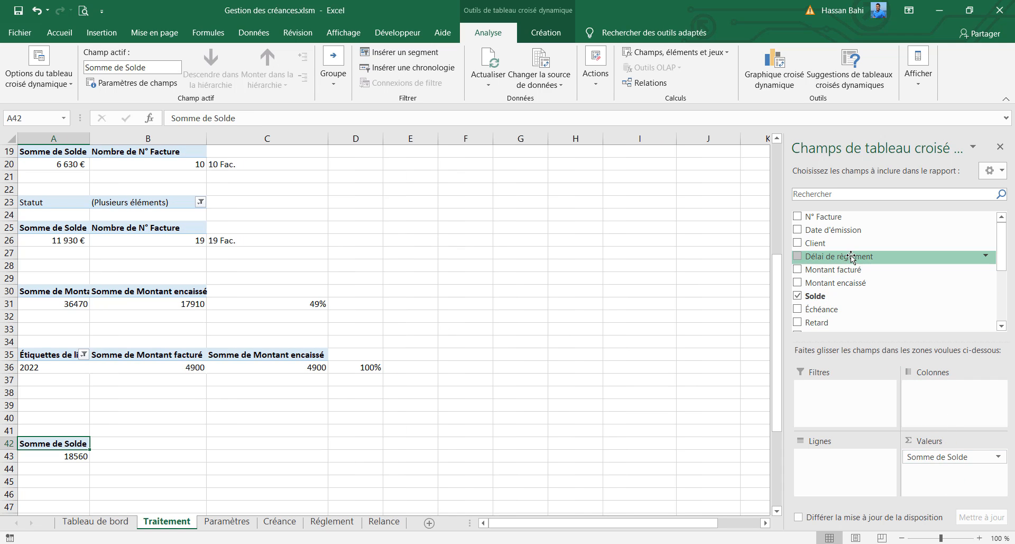
pyautogui.scroll(-1, 851, 308)
pyautogui.scroll(-1, 851, 308)
pyautogui.moveTo(825, 272); pyautogui.dragTo(855, 465)
# Step: Filter the pivot table's row labels to exclude the Payée status
pyautogui.scroll(-2, 148, 398)
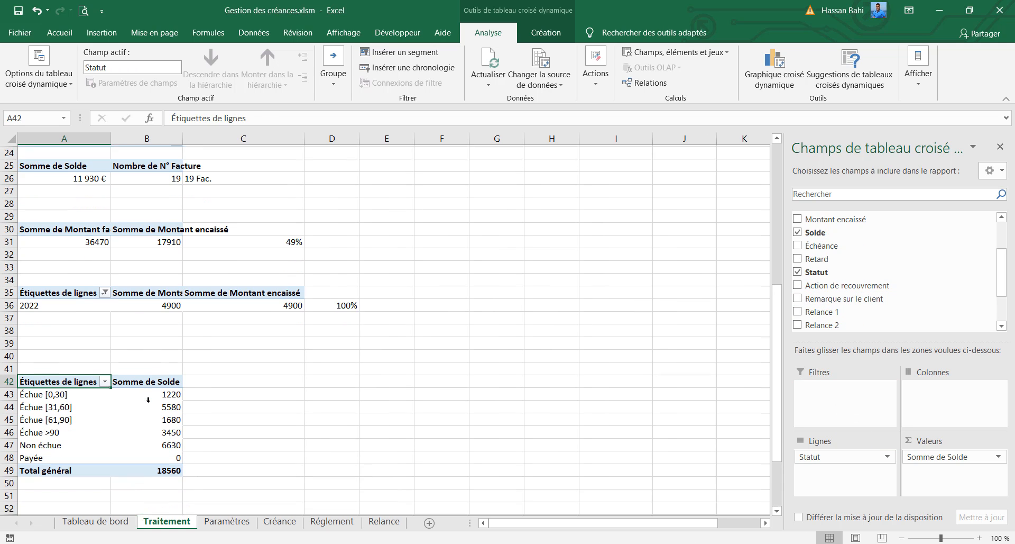
pyautogui.click(105, 367)
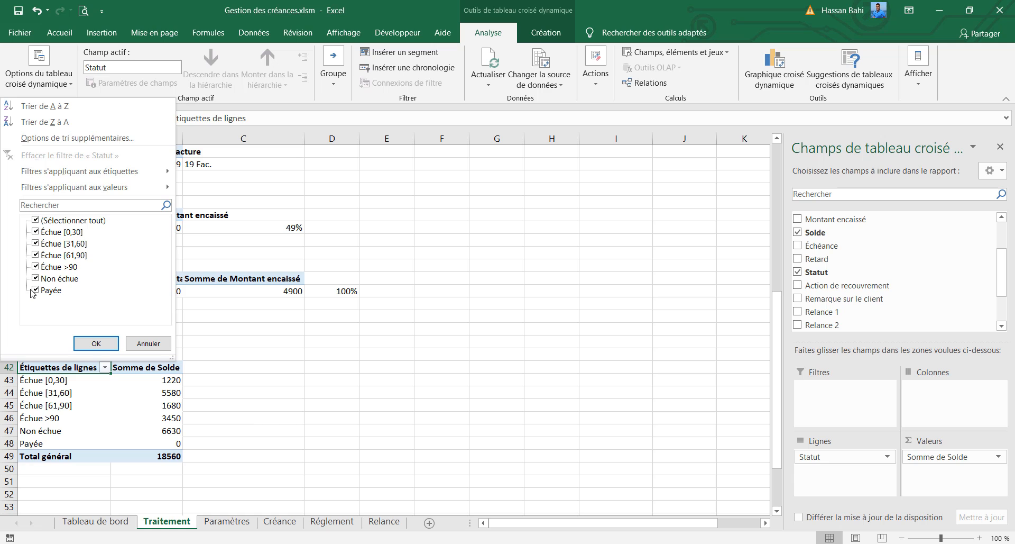
pyautogui.click(35, 291)
pyautogui.click(94, 344)
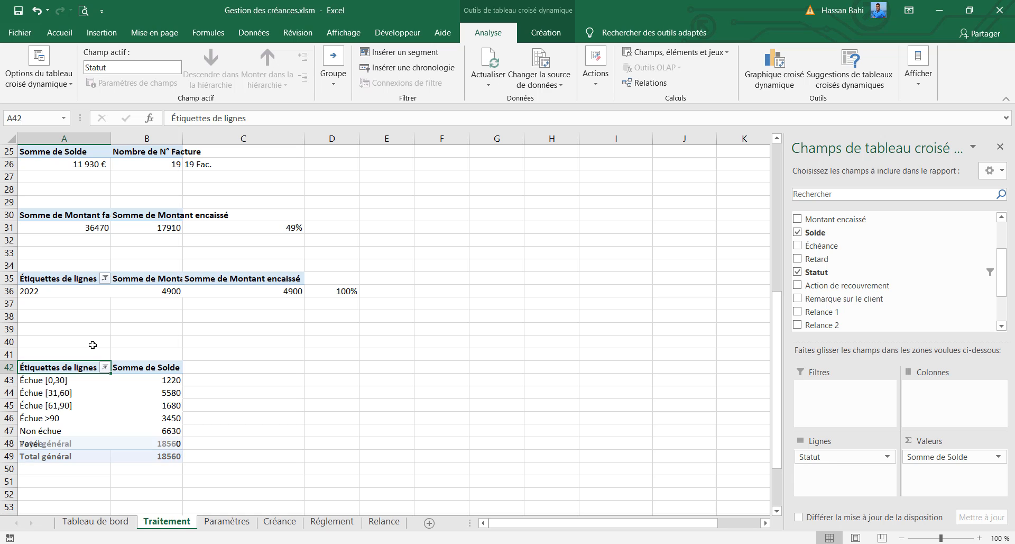
# Step: Turn off the pivot table's grand totals for both rows and columns
pyautogui.click(72, 435)
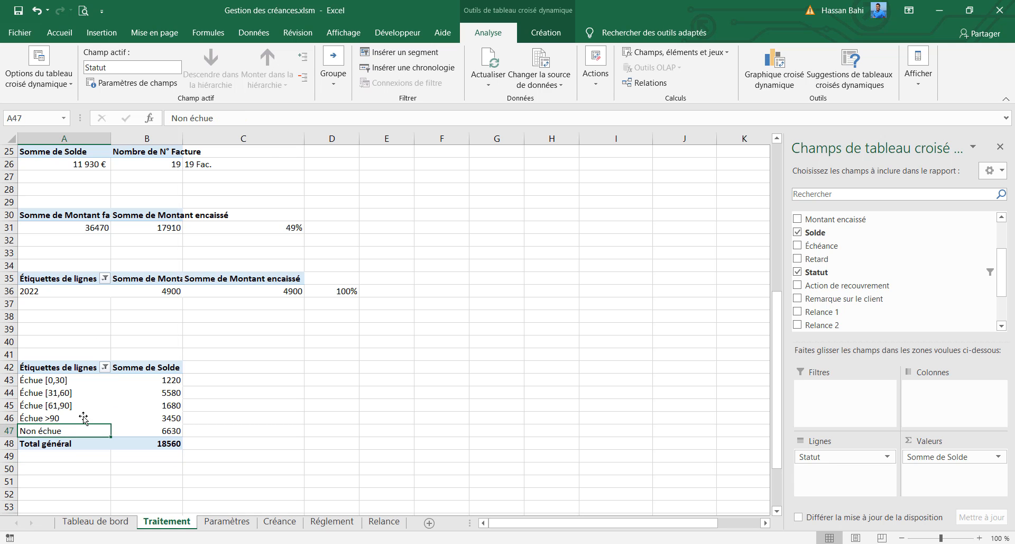
pyautogui.click(553, 32)
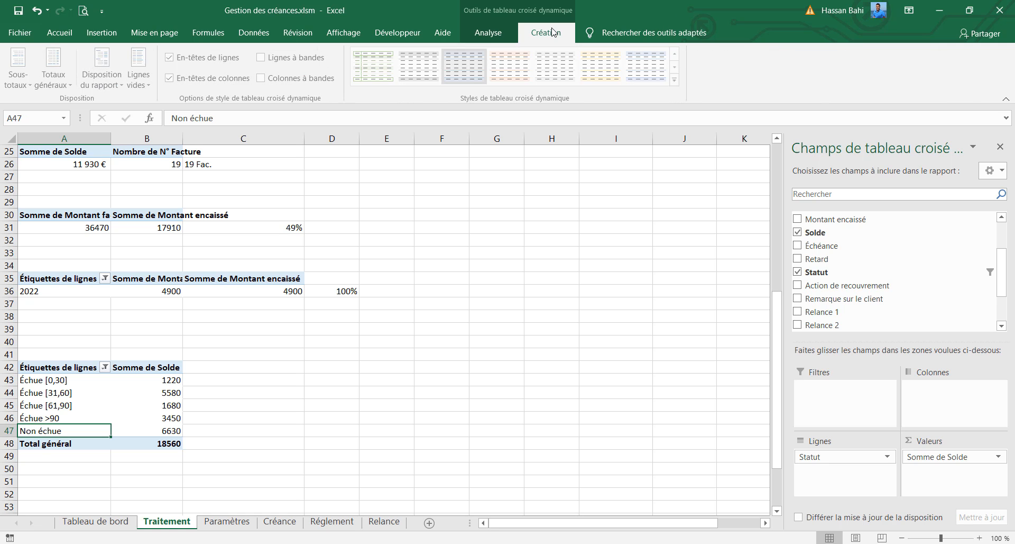
pyautogui.click(61, 84)
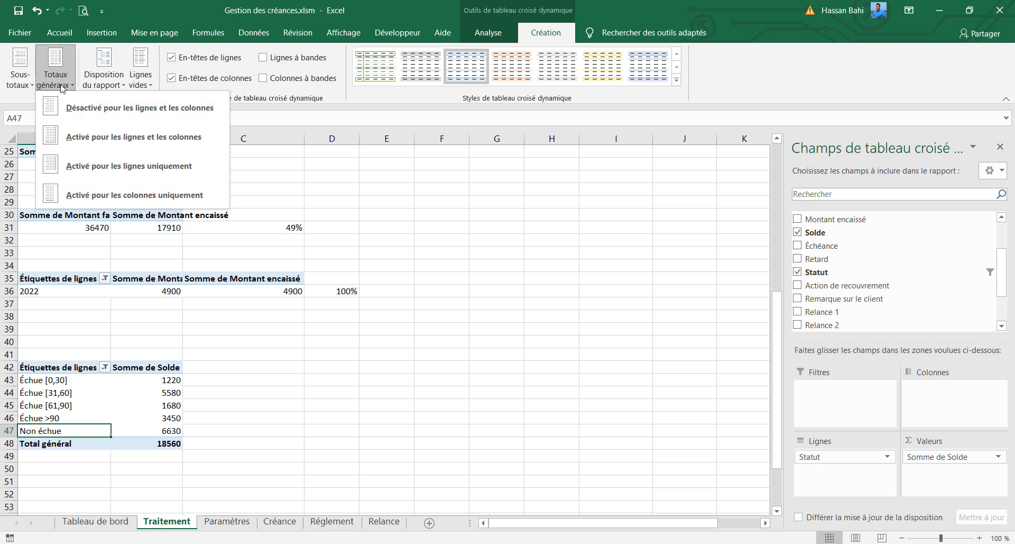
pyautogui.click(84, 109)
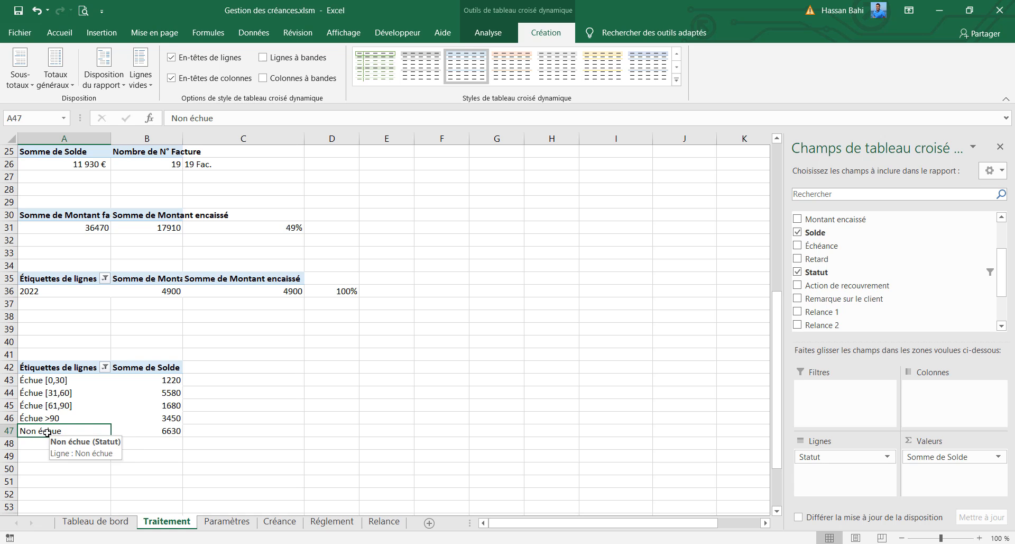
# Step: Move the Non échue item to the beginning of the pivot table's row labels
pyautogui.rightClick(71, 432)
pyautogui.moveTo(104, 361)
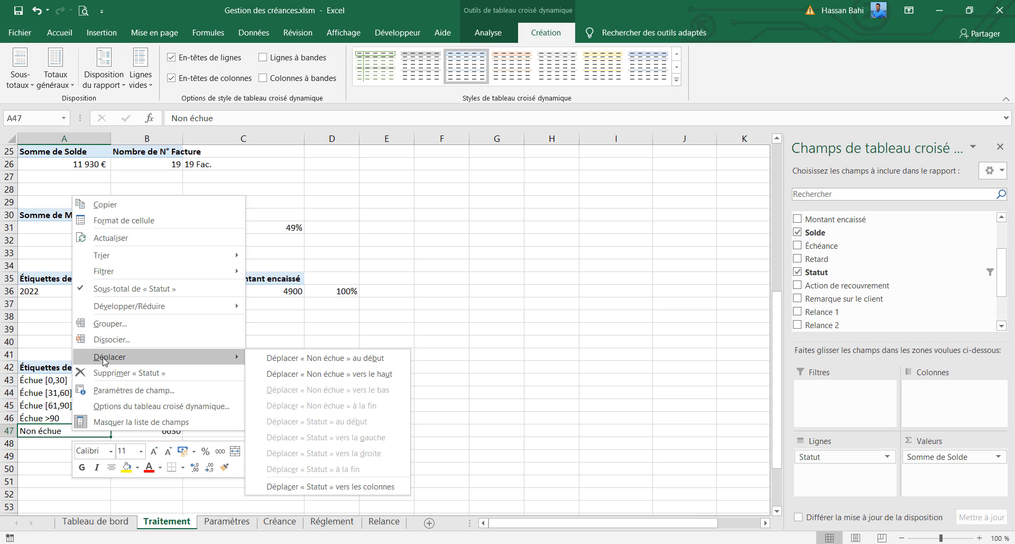
pyautogui.click(272, 359)
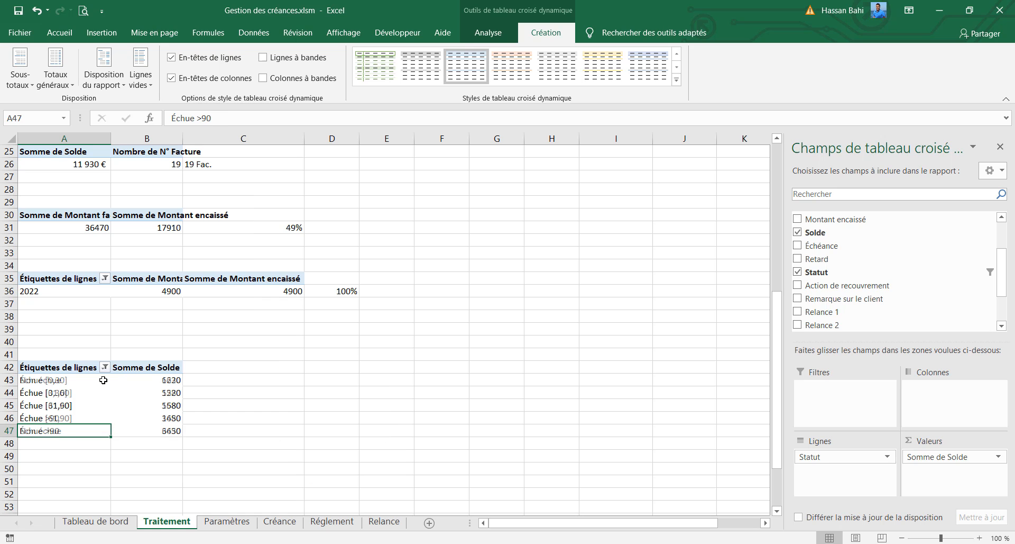
pyautogui.click(60, 397)
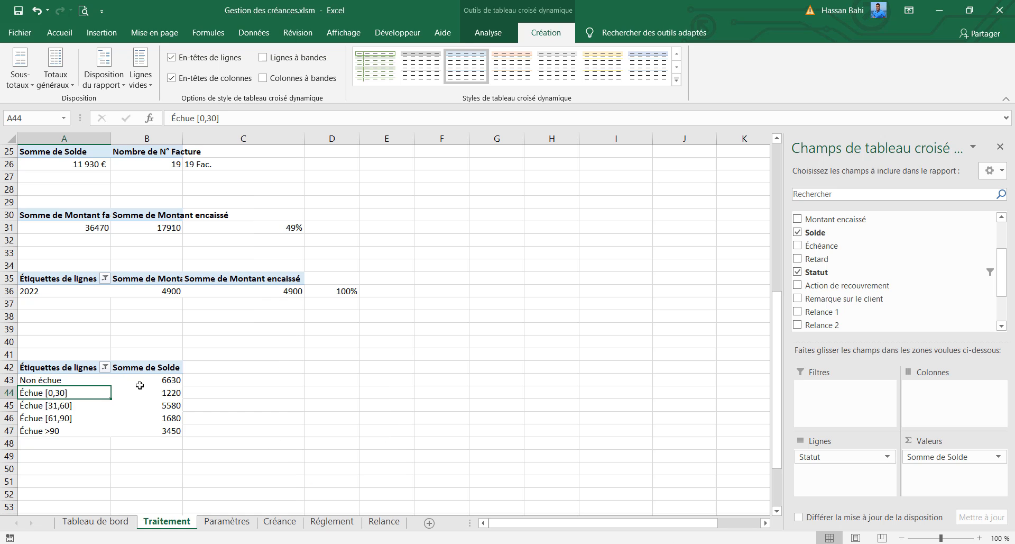
# Step: Apply the euro accounting number format to the Somme de Solde values in B43:B47
pyautogui.moveTo(140, 385); pyautogui.dragTo(154, 430)
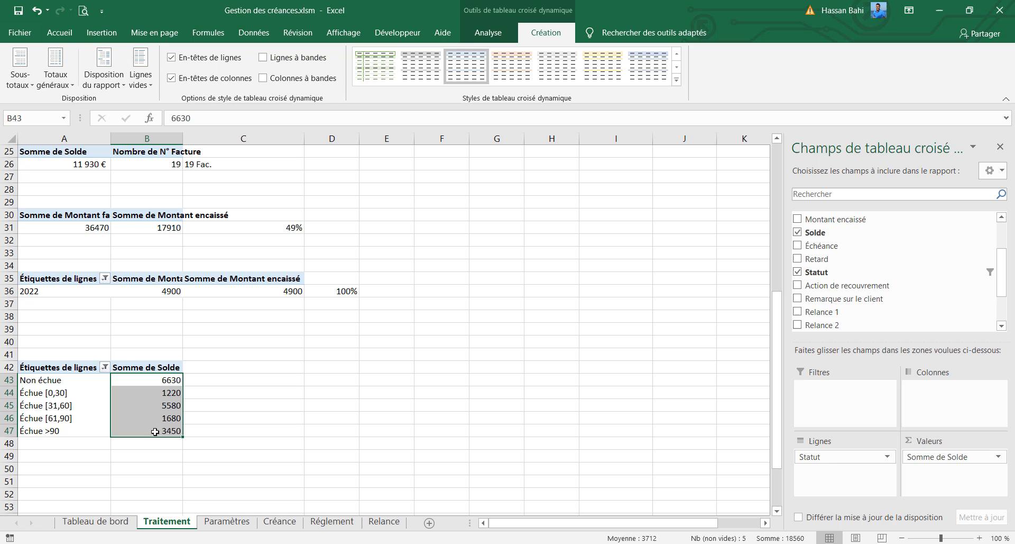
pyautogui.click(59, 33)
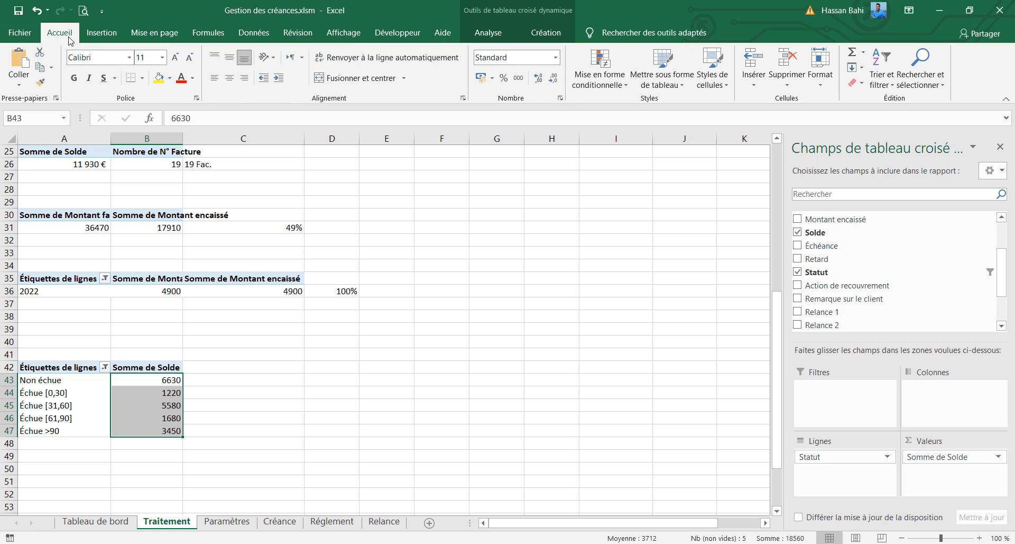
pyautogui.click(491, 78)
pyautogui.click(506, 114)
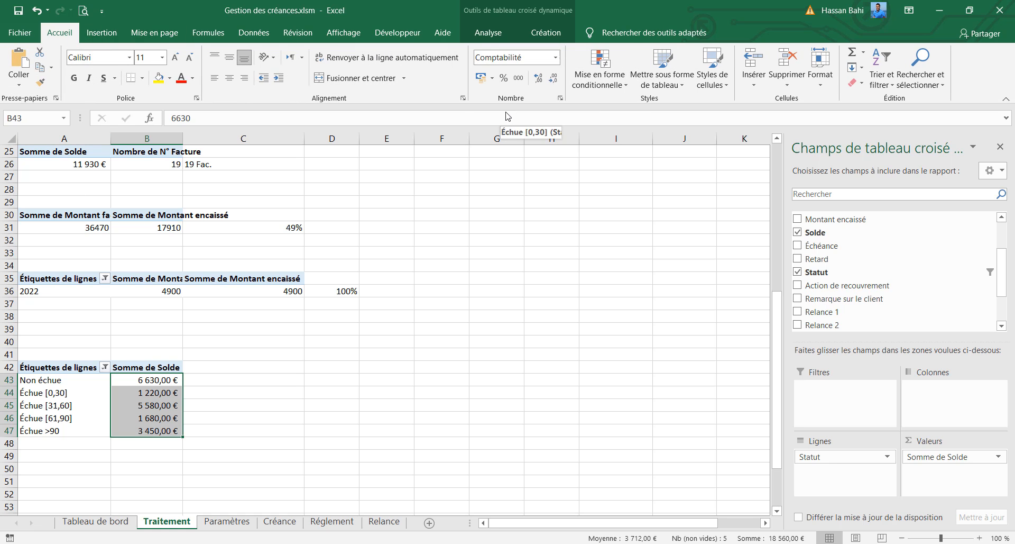
# Step: Insert a clustered column pivot chart from the Statut and Solde pivot table
pyautogui.click(96, 395)
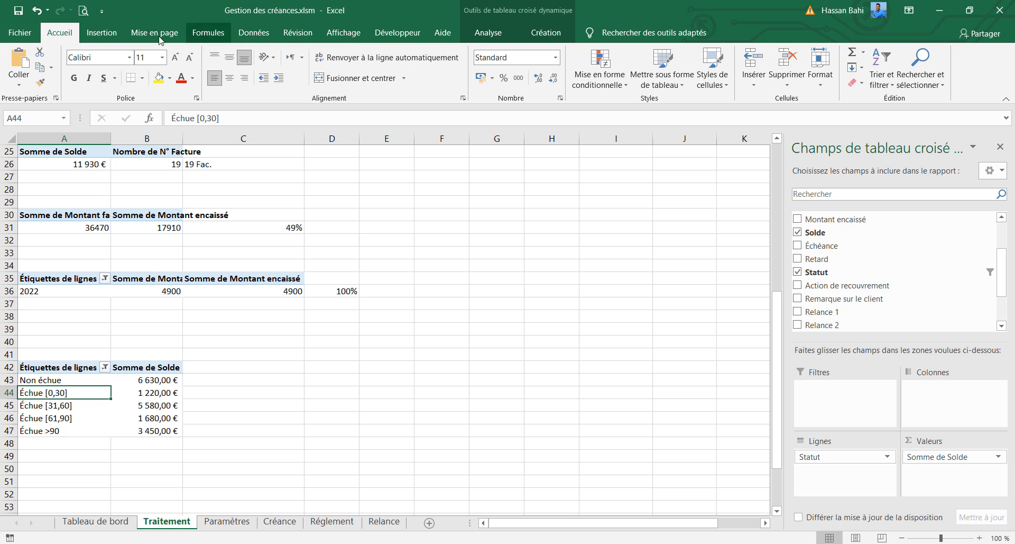
pyautogui.click(115, 37)
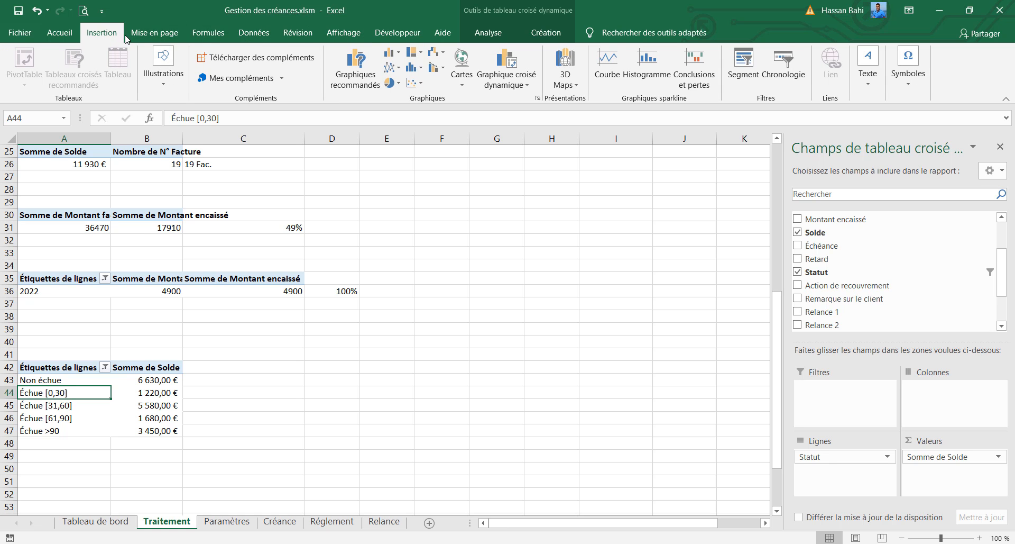
pyautogui.click(357, 72)
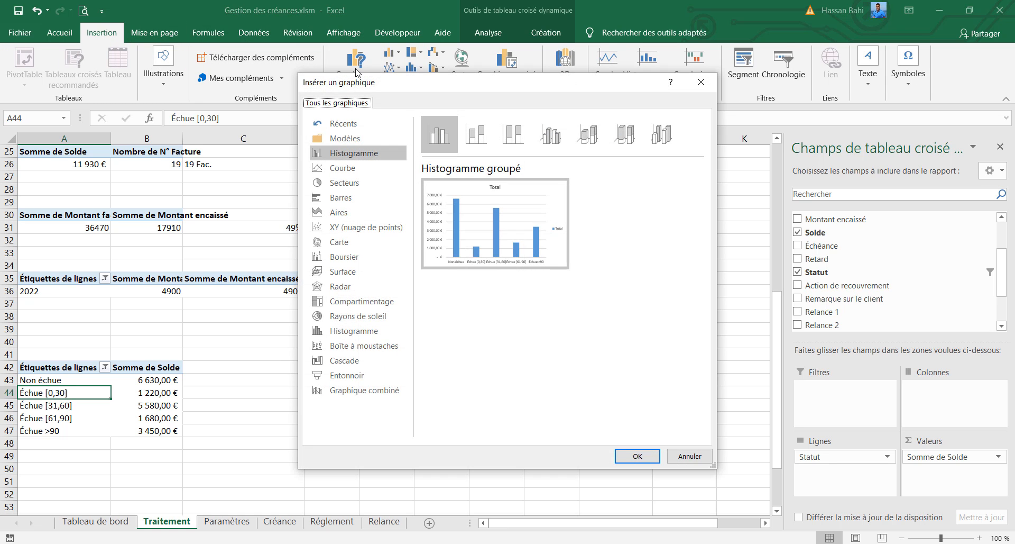
pyautogui.click(635, 456)
# Step: Delete the pivot chart's Total title and hide all of its field buttons
pyautogui.click(405, 261)
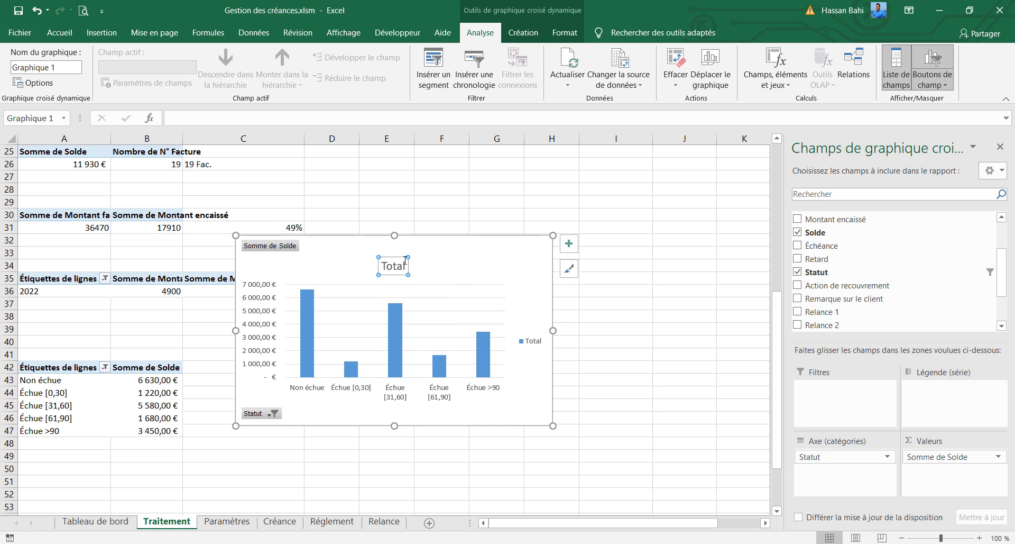
pyautogui.press('Delete')
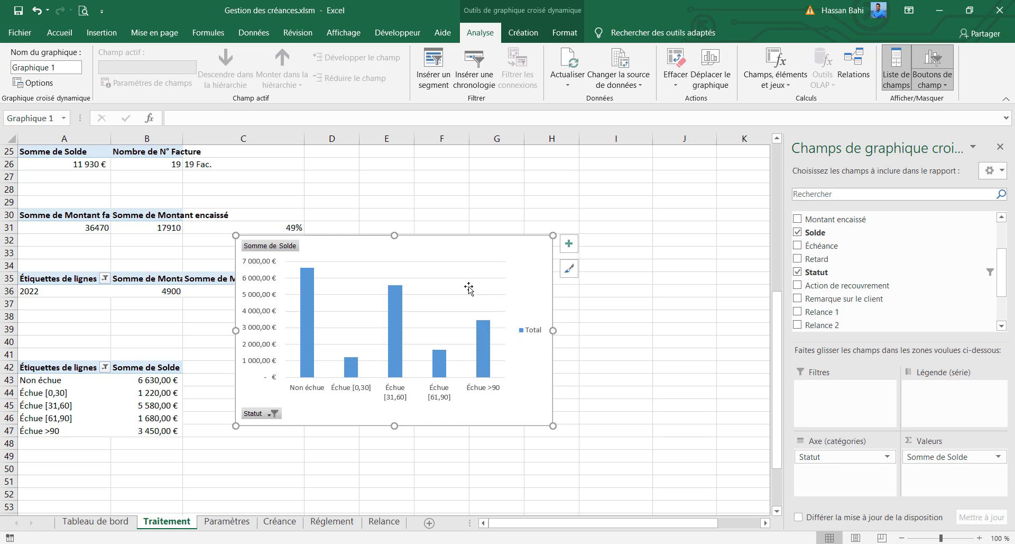
pyautogui.click(932, 61)
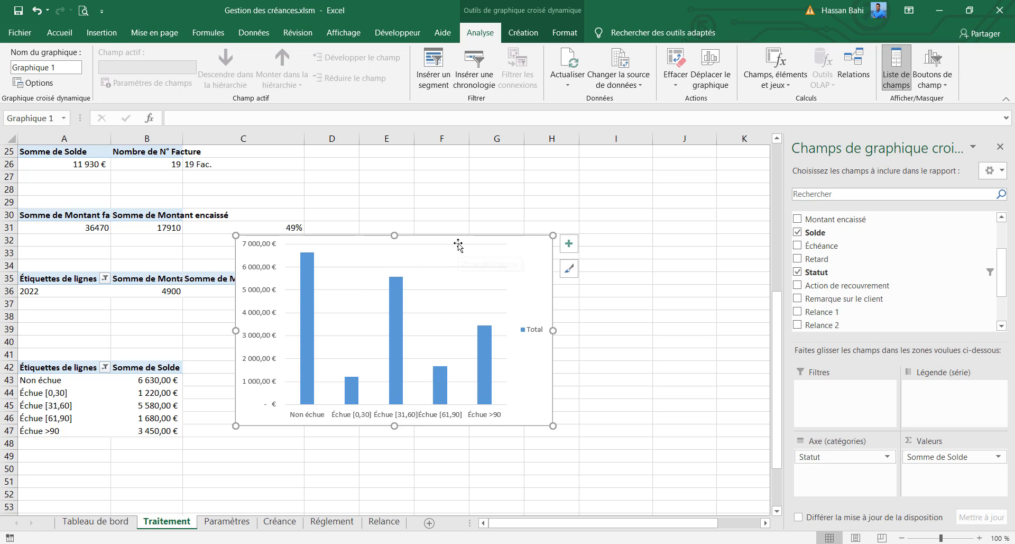
# Step: Delete the pivot chart's horizontal gridlines and legend, and reduce the chart's height from its upper edge
pyautogui.click(453, 263)
pyautogui.click(447, 267)
pyautogui.press('Delete')
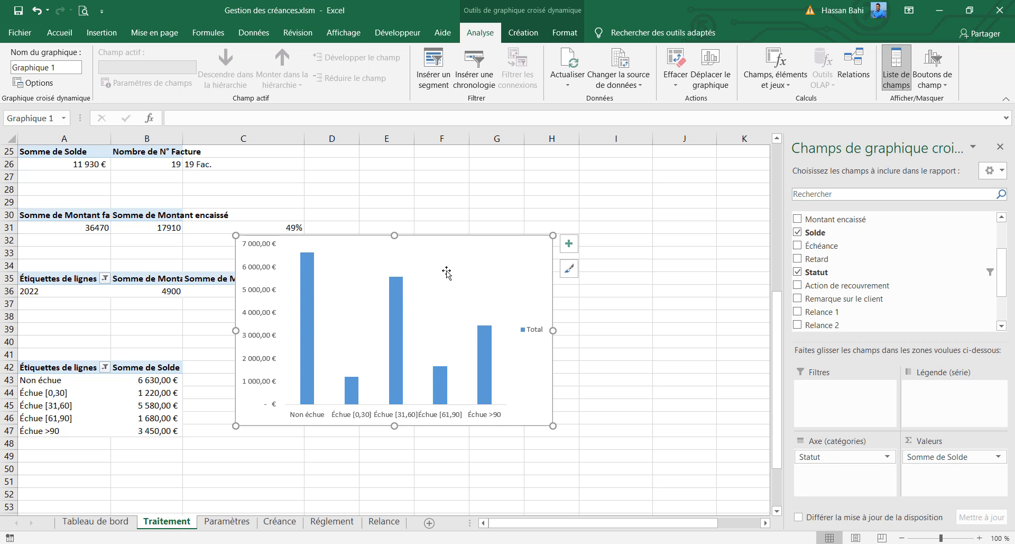
pyautogui.moveTo(395, 236); pyautogui.dragTo(400, 291)
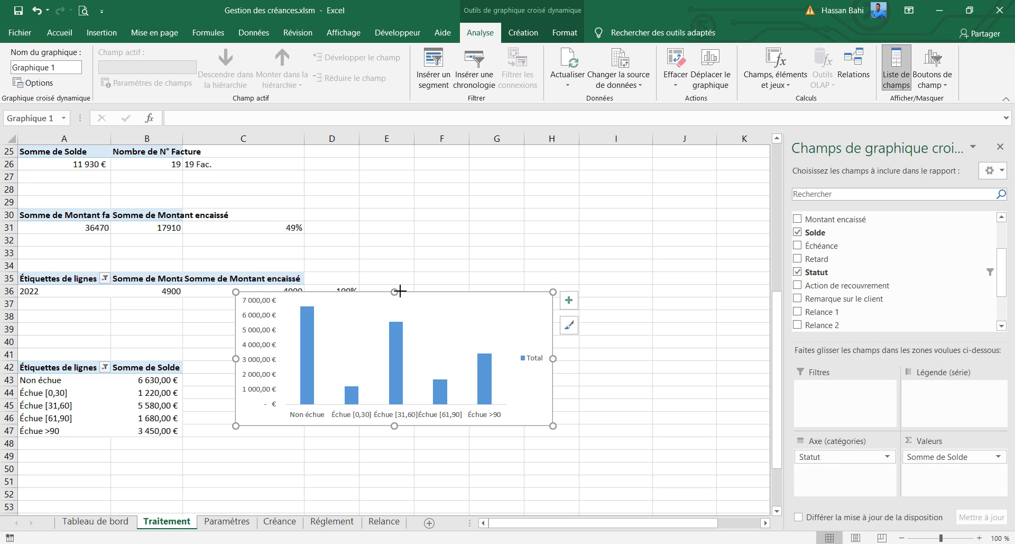
pyautogui.click(530, 361)
pyautogui.press('Delete')
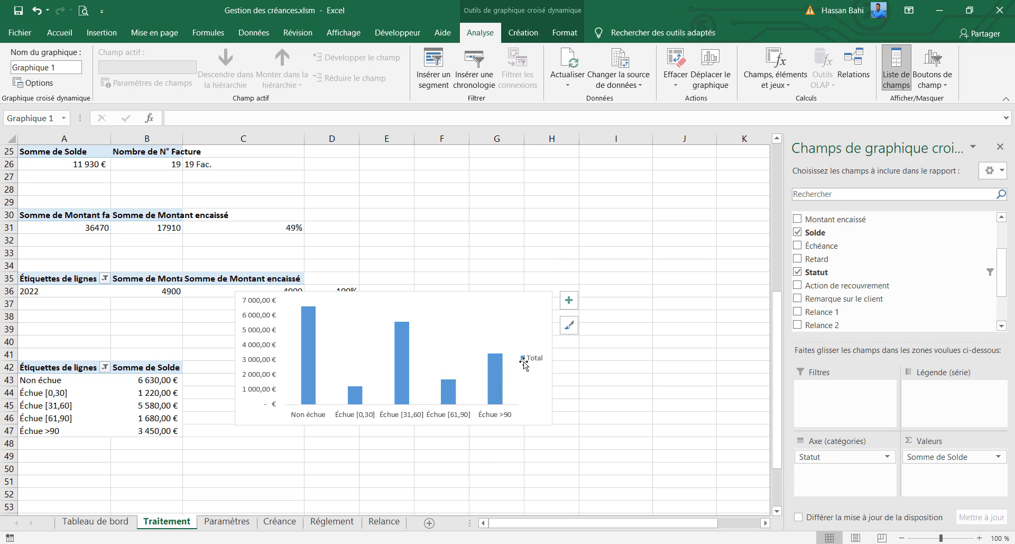
# Step: Paste the copied pivot chart onto the Tableau de bord sheet and place it over the Balance agée panel
pyautogui.click(126, 522)
pyautogui.hotkey('ctrl', 'v')
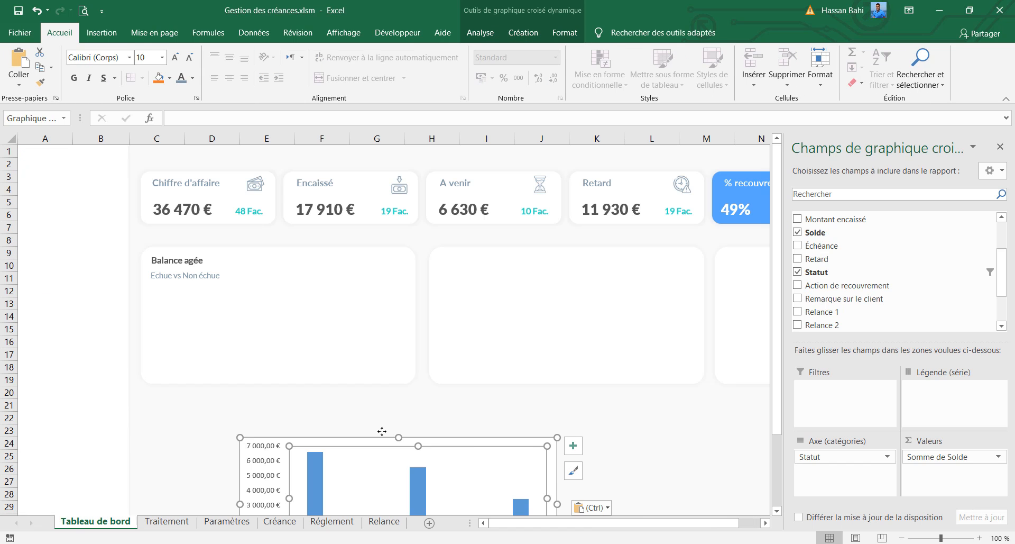
pyautogui.moveTo(351, 437); pyautogui.dragTo(271, 249)
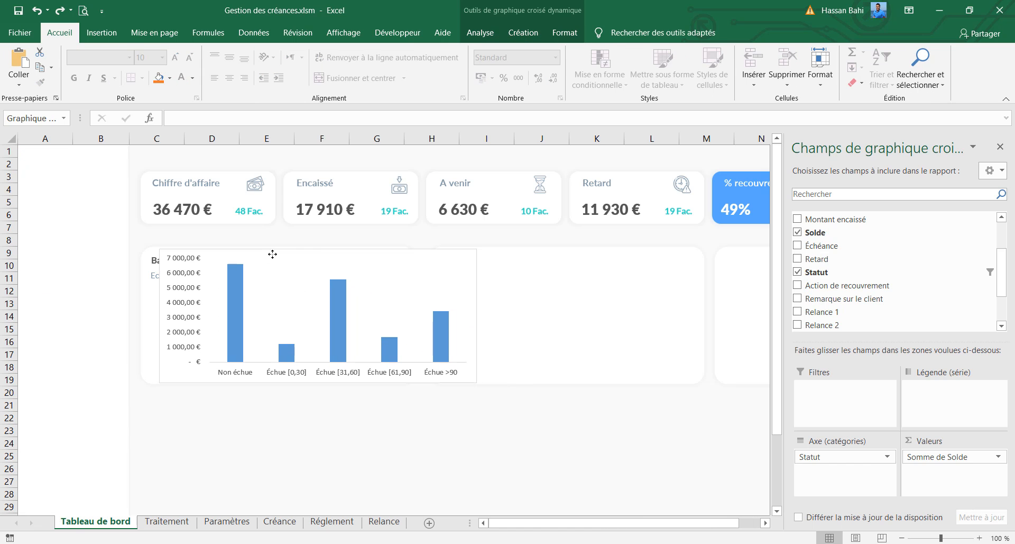
# Step: Remove the fill and the outline of the chart area in the Balance agée panel
pyautogui.click(565, 33)
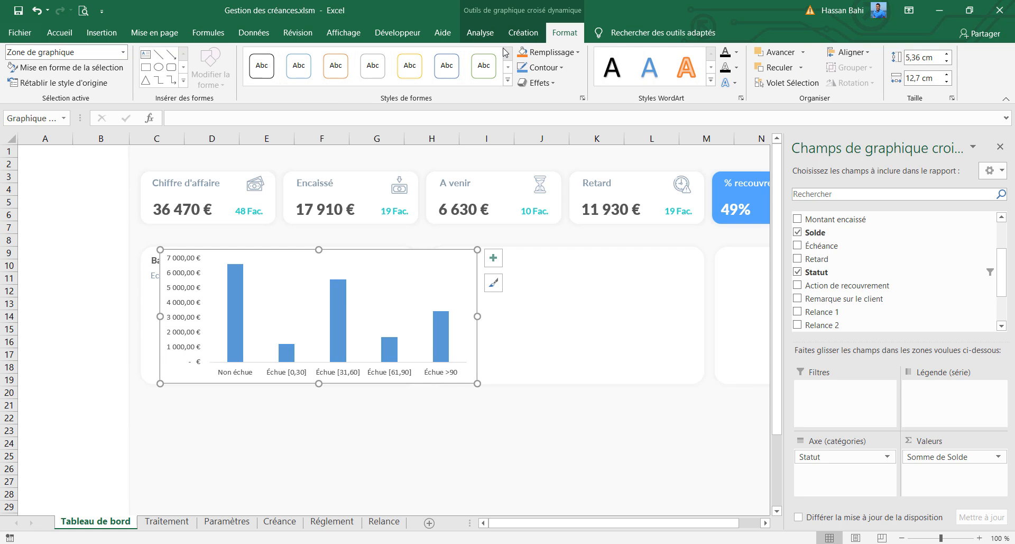
pyautogui.click(553, 52)
pyautogui.click(568, 209)
pyautogui.click(545, 67)
pyautogui.click(570, 222)
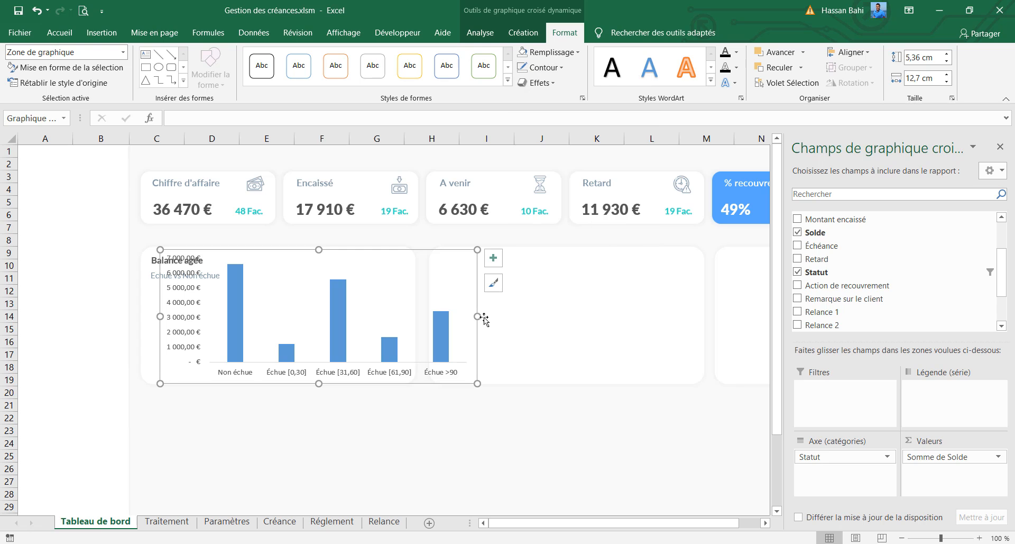
# Step: Resize the chart to about 4.15 cm high by 10.35 cm wide inside the Balance agée panel and delete its vertical axis
pyautogui.moveTo(478, 314); pyautogui.dragTo(408, 316)
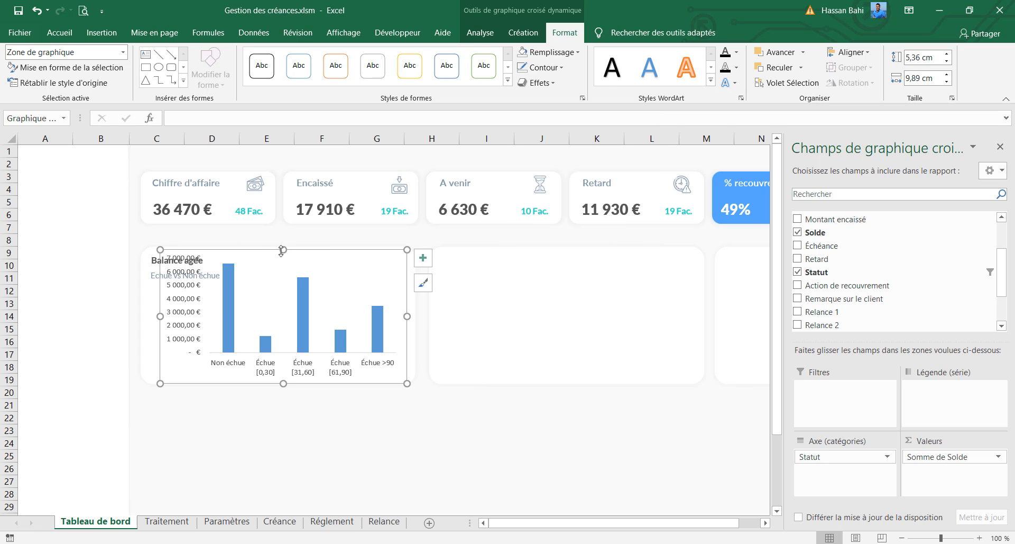
pyautogui.moveTo(285, 249); pyautogui.dragTo(285, 279)
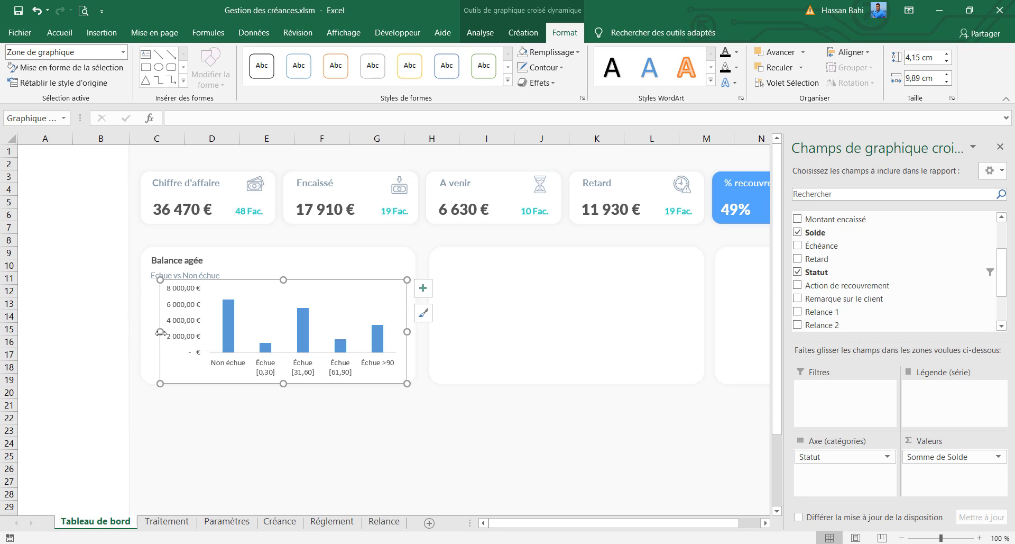
pyautogui.moveTo(160, 332); pyautogui.dragTo(149, 332)
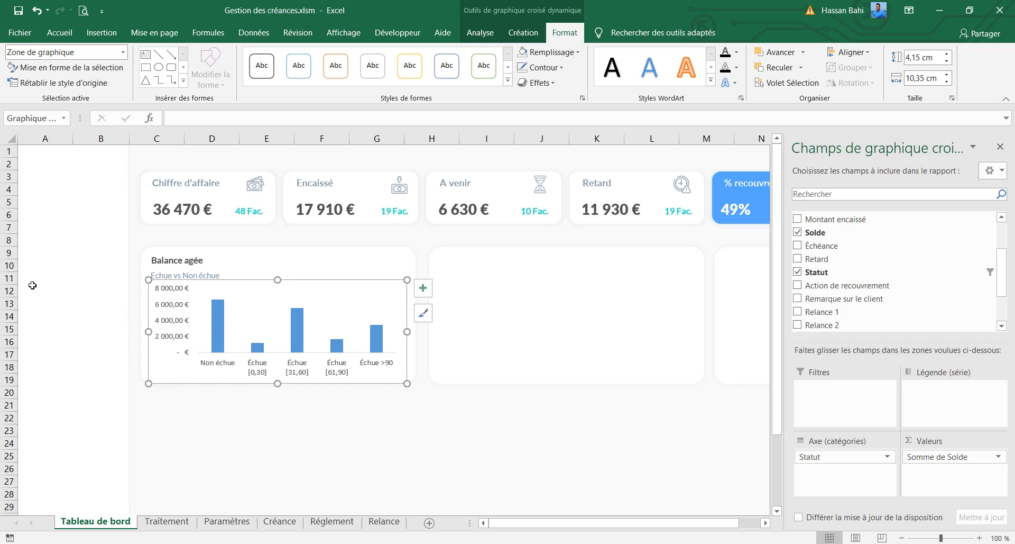
pyautogui.click(176, 312)
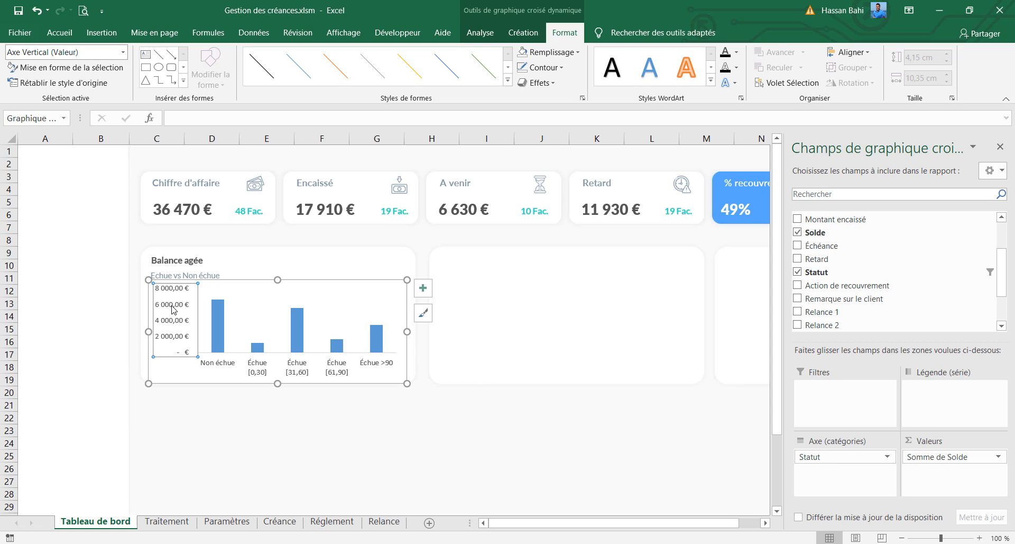
pyautogui.press('Delete')
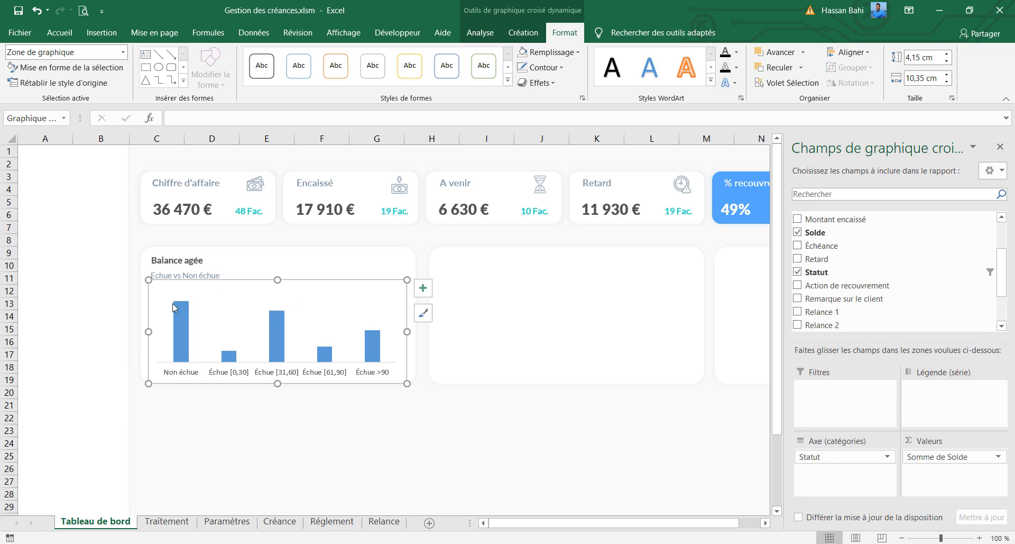
# Step: Fill all the chart's columns with the recently used bright blue and remove their outline
pyautogui.click(277, 338)
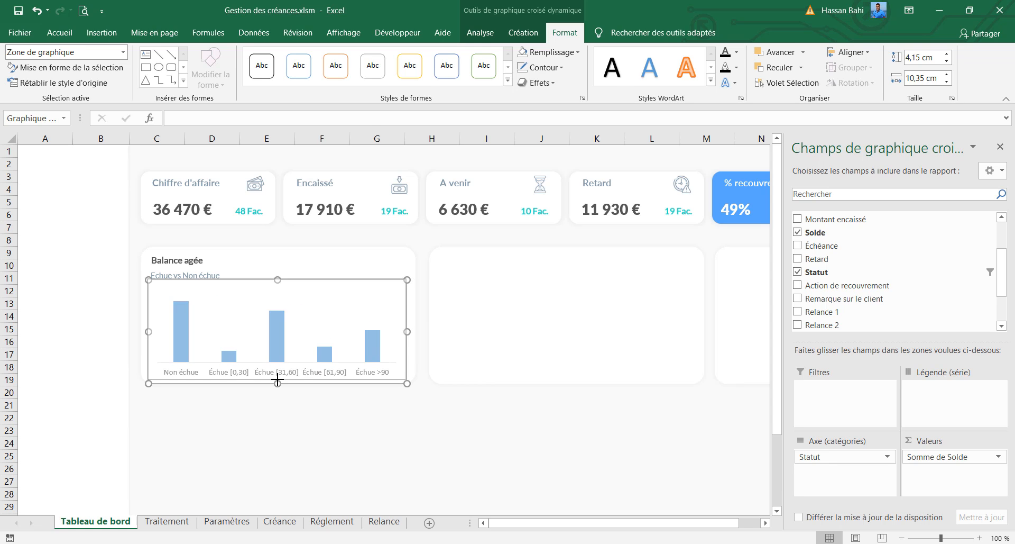
pyautogui.click(564, 32)
pyautogui.click(551, 52)
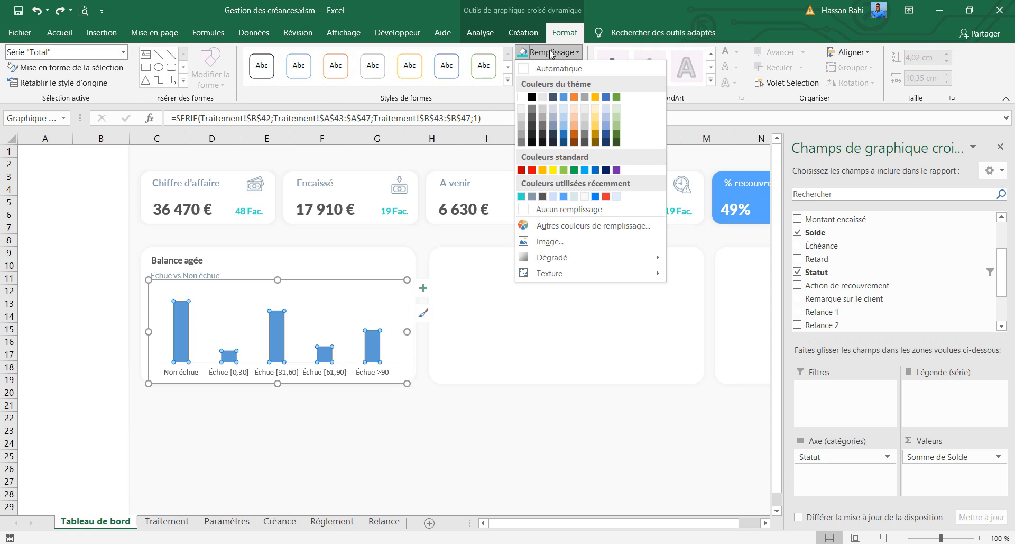
pyautogui.click(563, 197)
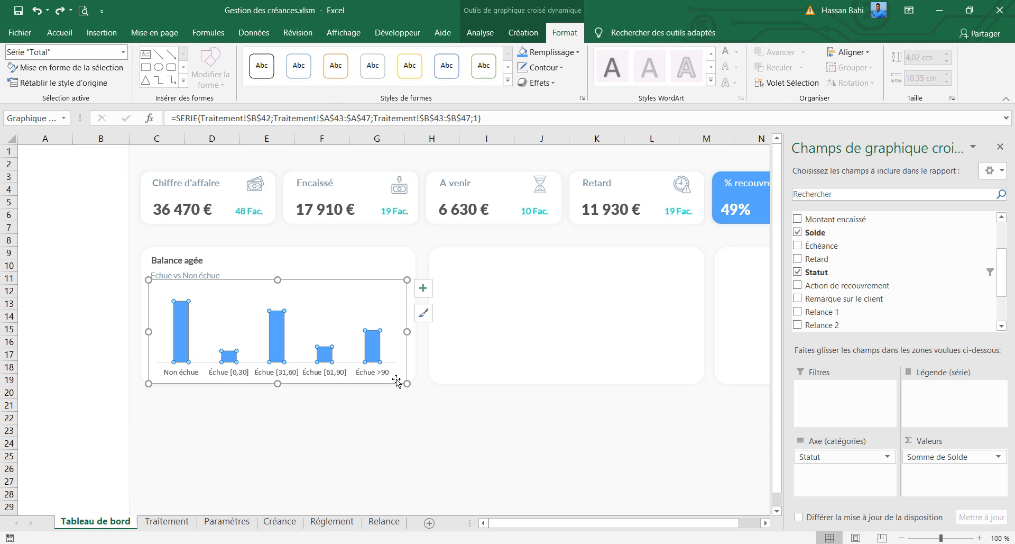
pyautogui.click(543, 69)
pyautogui.click(542, 225)
pyautogui.click(211, 447)
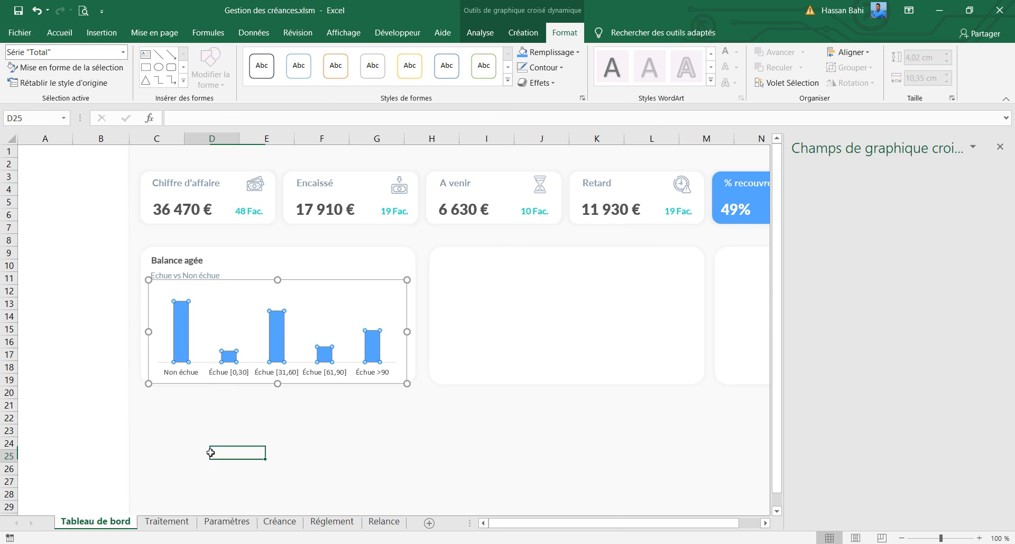
# Step: Fill only the Non échue column with the recently used turquoise
pyautogui.doubleClick(183, 322)
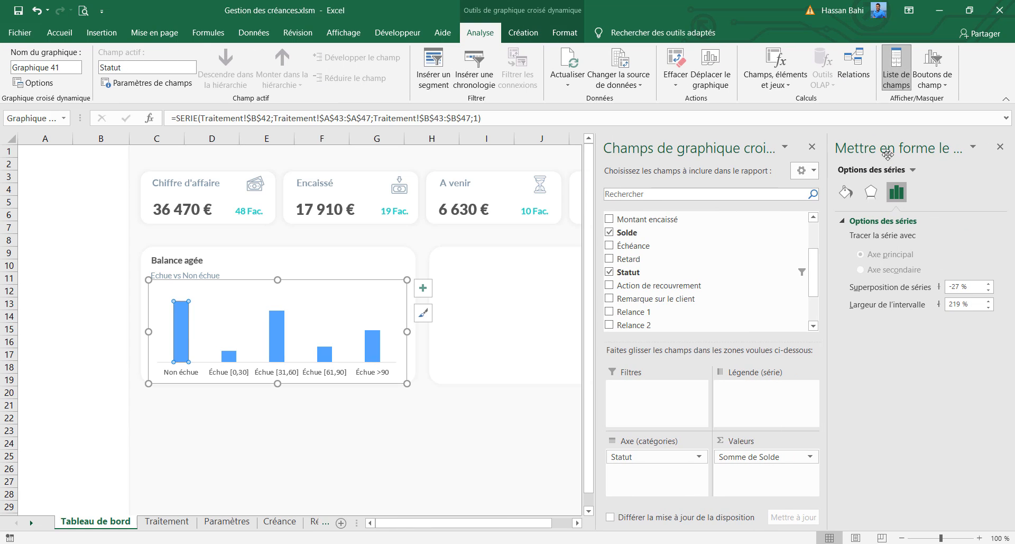
pyautogui.click(1001, 146)
pyautogui.click(564, 33)
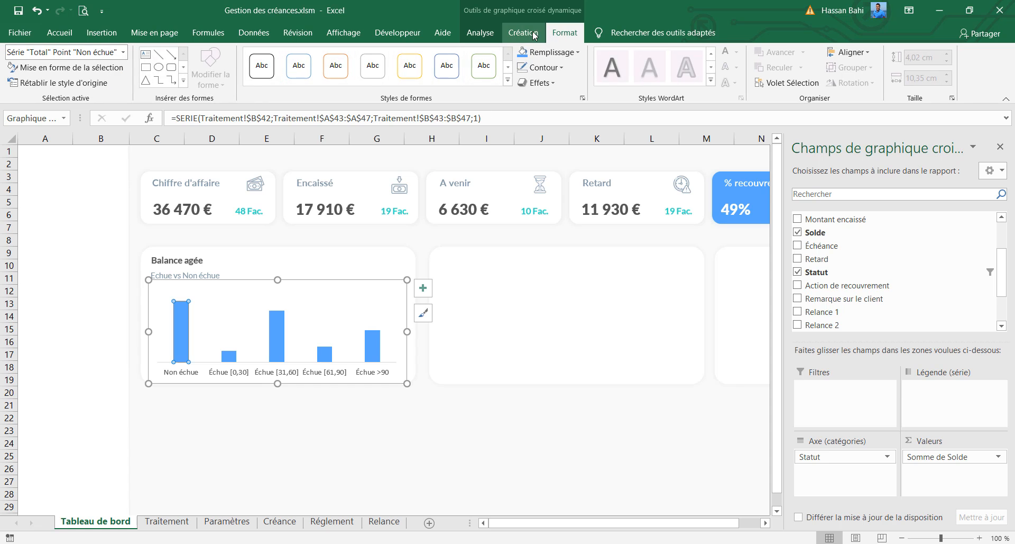
pyautogui.click(535, 55)
pyautogui.click(531, 197)
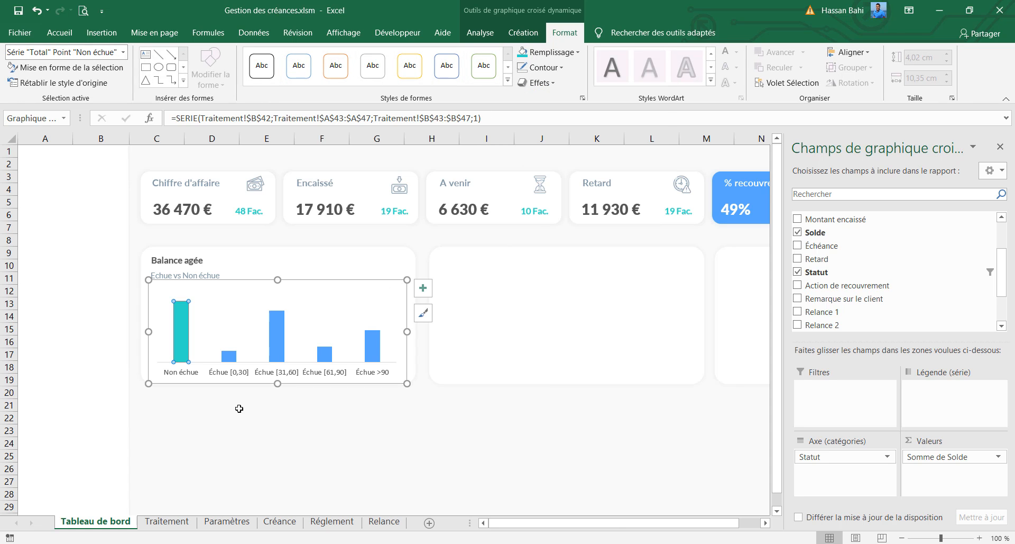
pyautogui.click(246, 417)
# Step: Format the chart's horizontal axis labels in Lato Medium, size 8, with the recently used grey-blue font colour
pyautogui.click(247, 370)
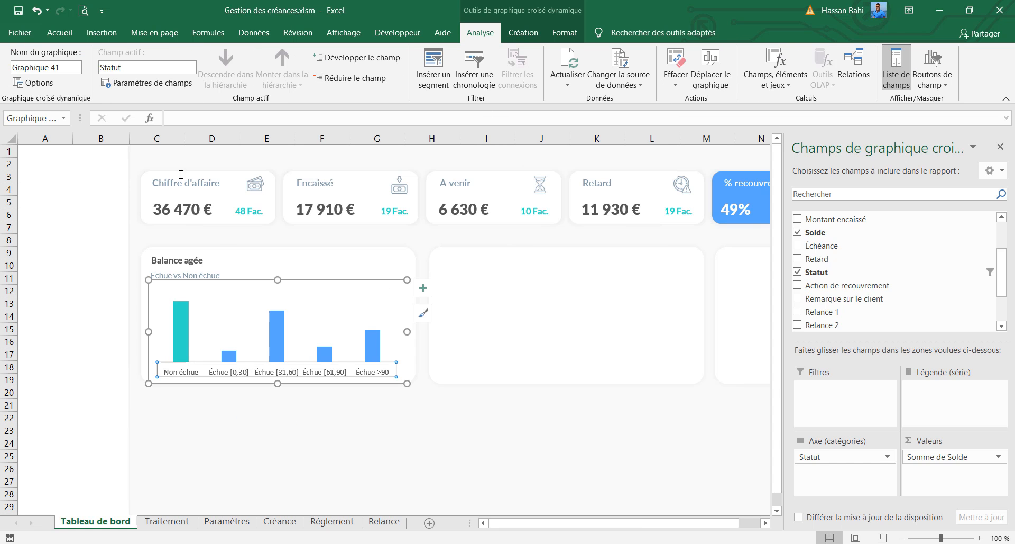
pyautogui.click(60, 33)
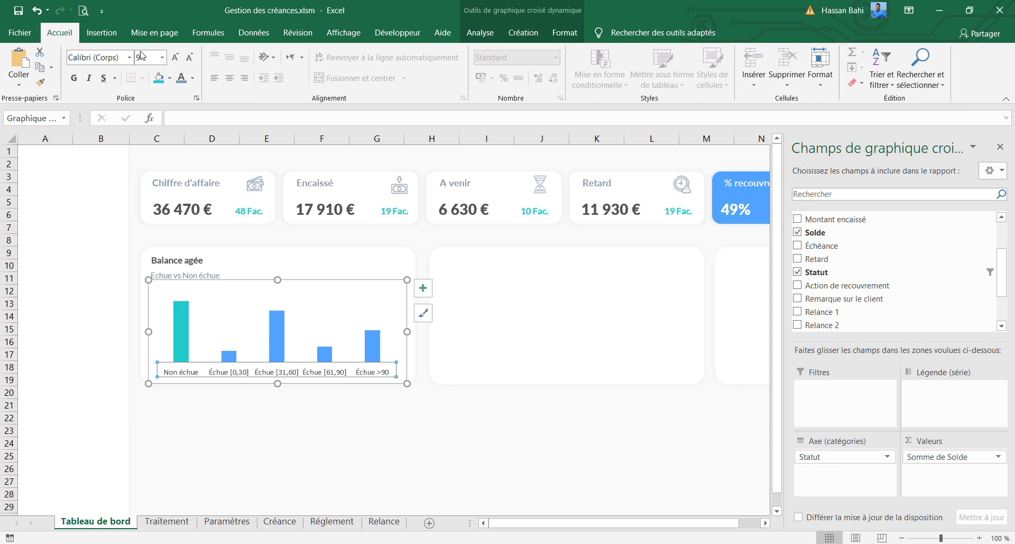
pyautogui.click(189, 57)
pyautogui.click(114, 59)
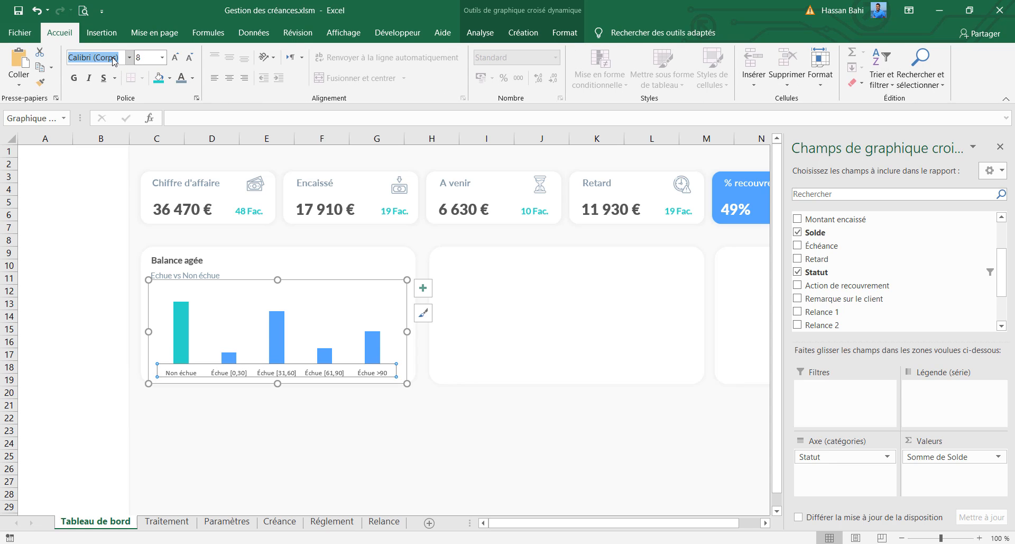
pyautogui.write('Lato Medium')
pyautogui.press('Return')
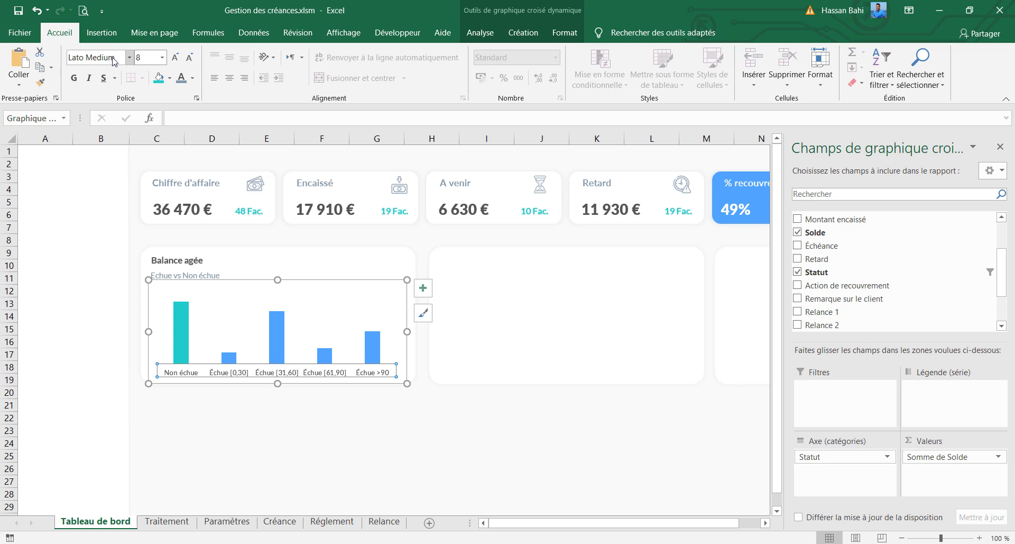
pyautogui.click(193, 79)
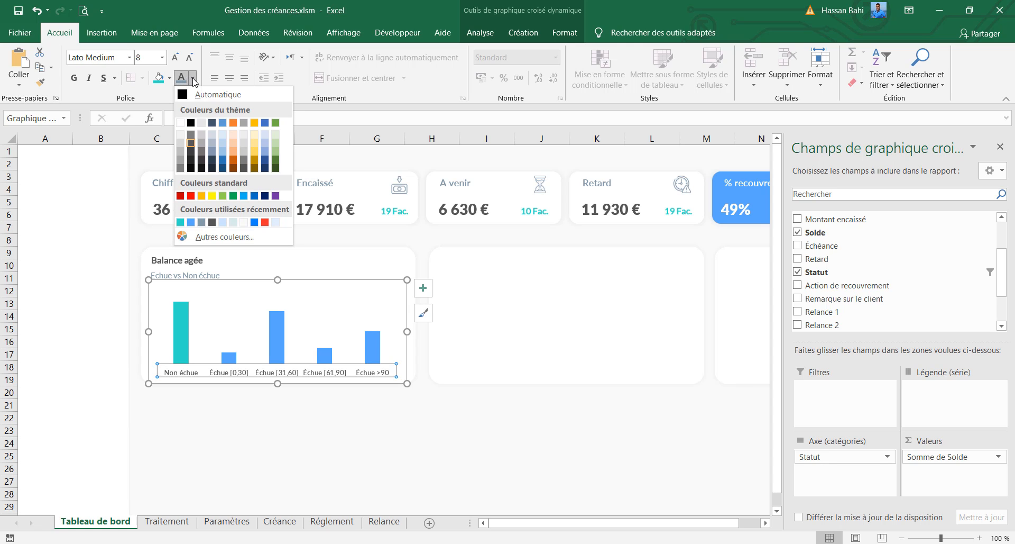
pyautogui.click(202, 224)
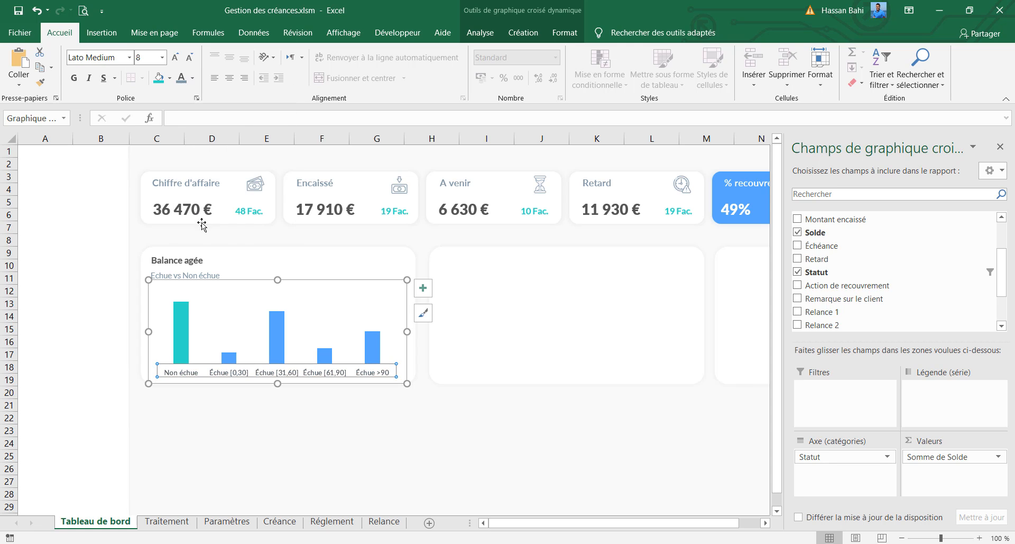
pyautogui.click(240, 421)
# Step: Add data labels to the Balance agée chart's columns
pyautogui.click(252, 375)
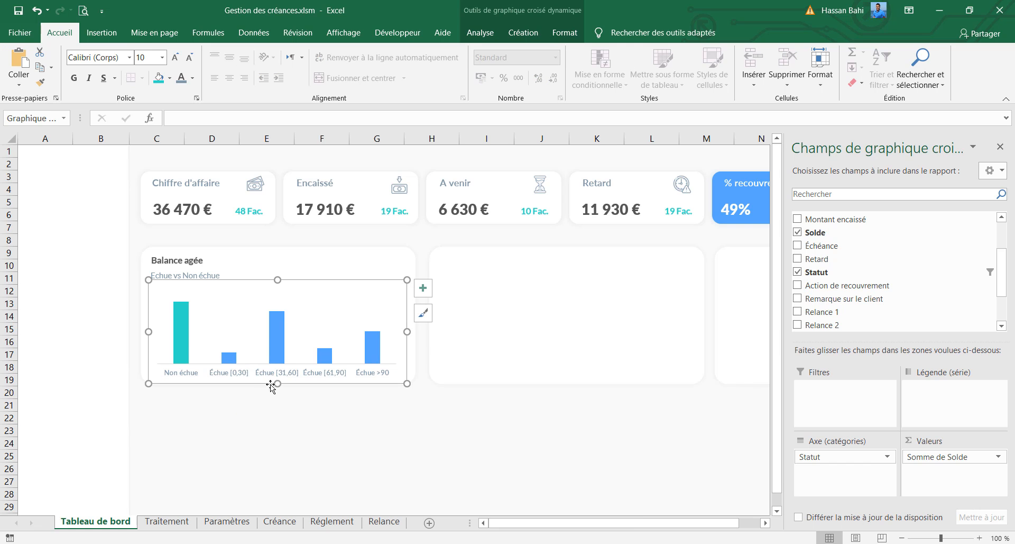
pyautogui.click(423, 288)
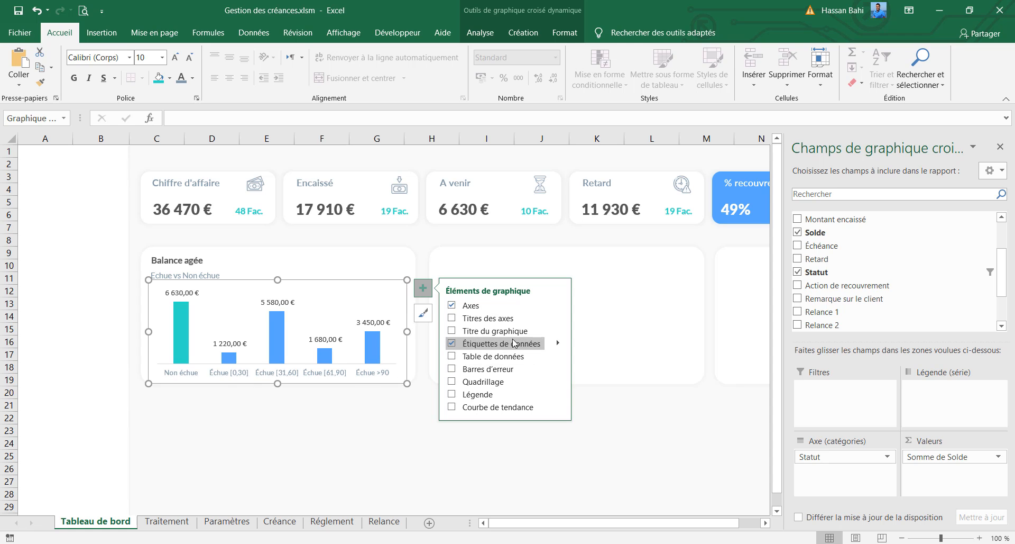
pyautogui.click(536, 343)
# Step: Format the chart's data labels in Lato, bold, size 8, with the recently used dark grey font colour
pyautogui.click(282, 303)
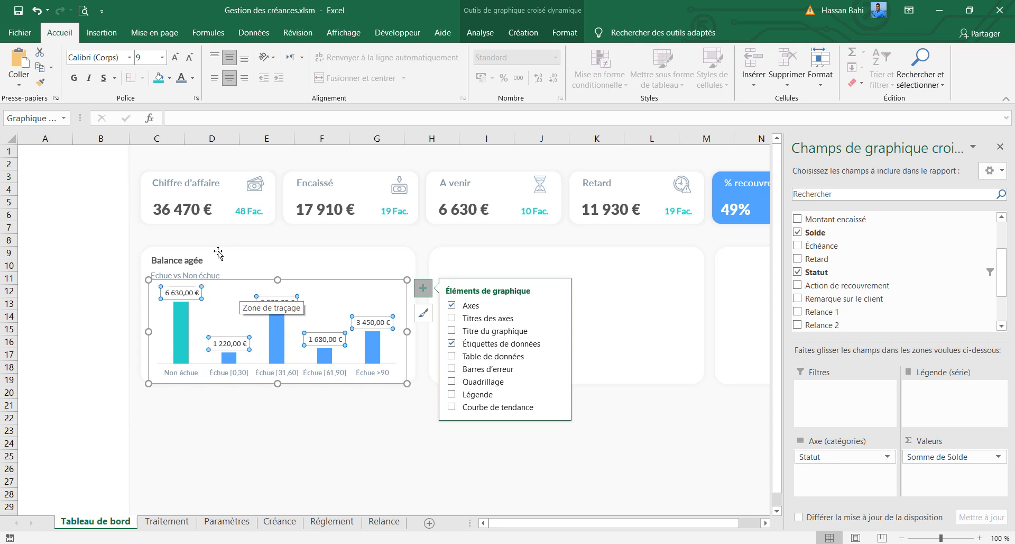
pyautogui.click(106, 58)
pyautogui.write('B')
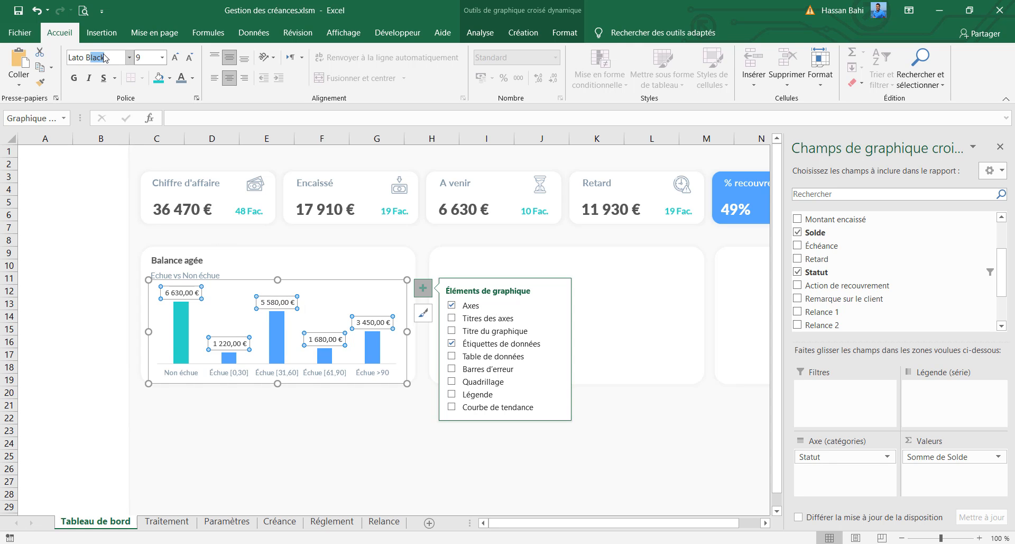
pyautogui.click(74, 78)
pyautogui.click(189, 57)
pyautogui.click(193, 77)
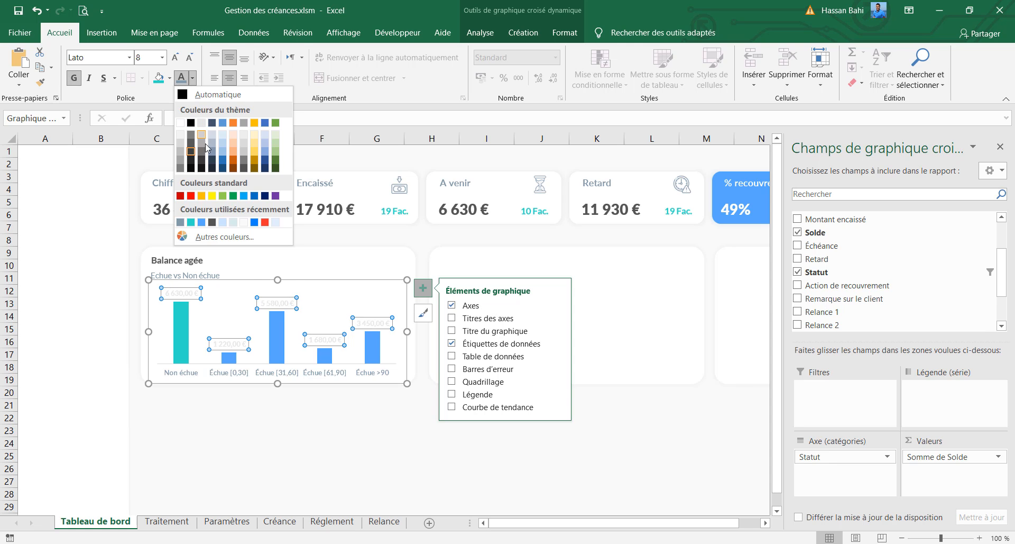
pyautogui.click(211, 222)
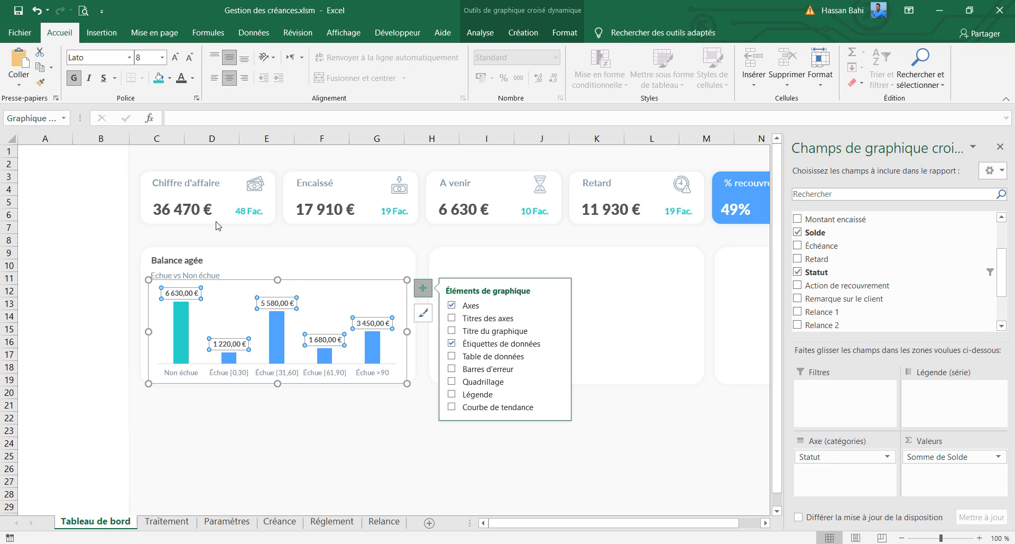
# Step: On the Traitement sheet, remove the decimals from the Somme de Solde values in B43:B47 and delete the original pivot chart
pyautogui.click(188, 522)
pyautogui.click(146, 406)
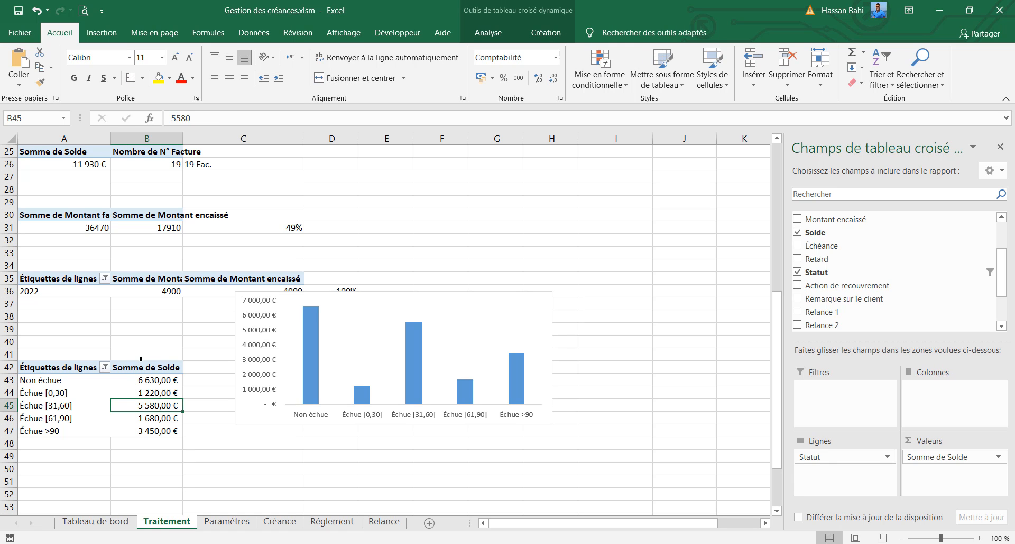
pyautogui.moveTo(145, 376); pyautogui.dragTo(157, 422)
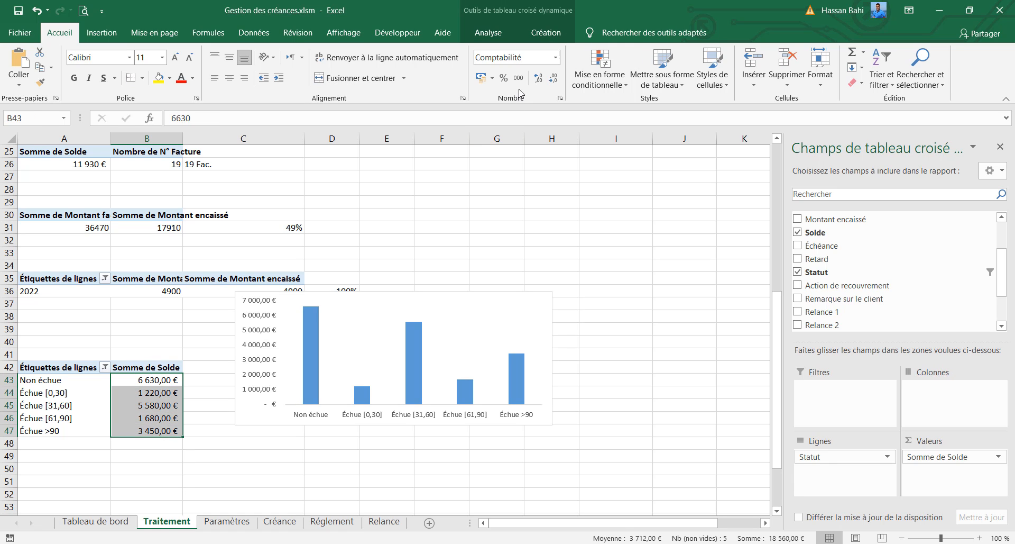
pyautogui.click(539, 78)
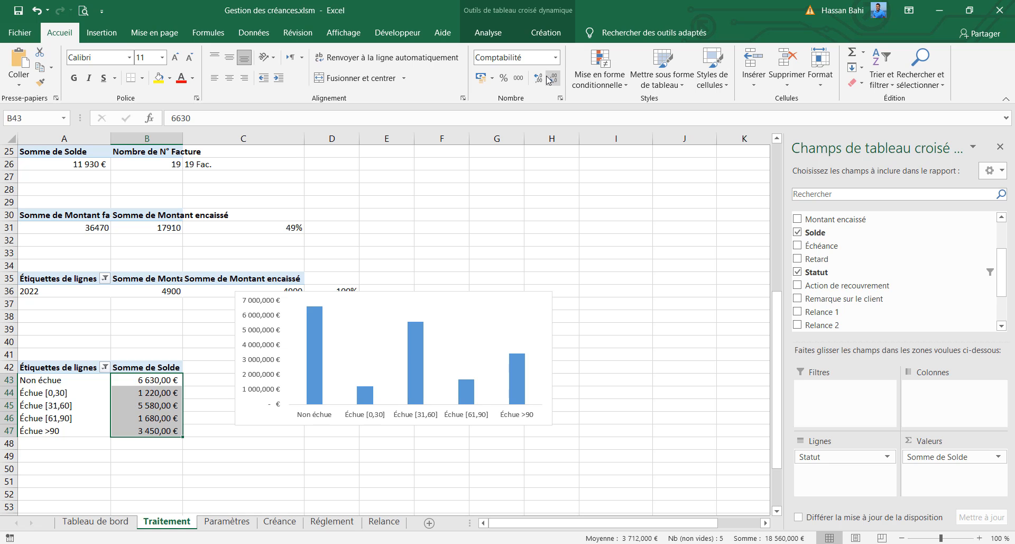
pyautogui.click(552, 78)
pyautogui.click(551, 78)
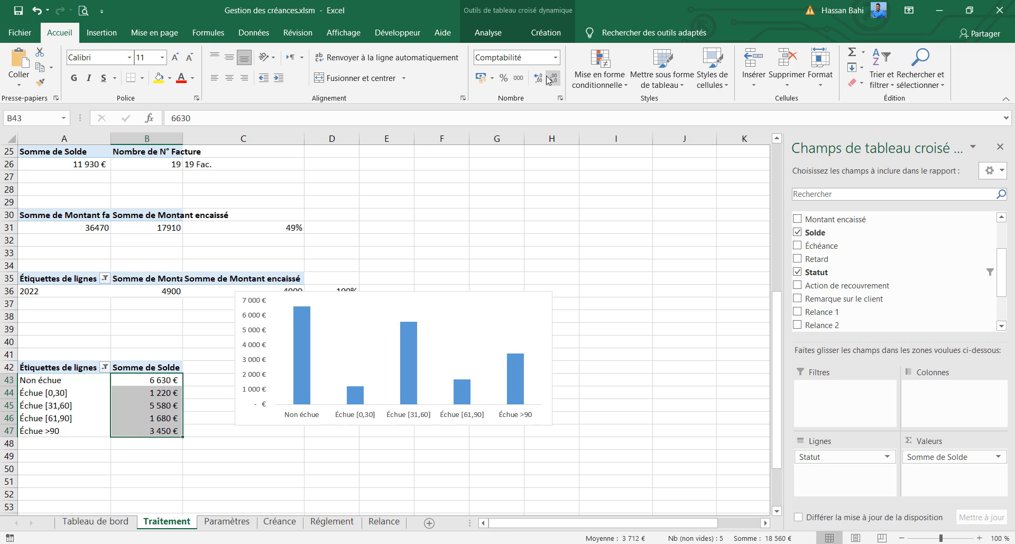
pyautogui.click(526, 296)
pyautogui.press('Delete')
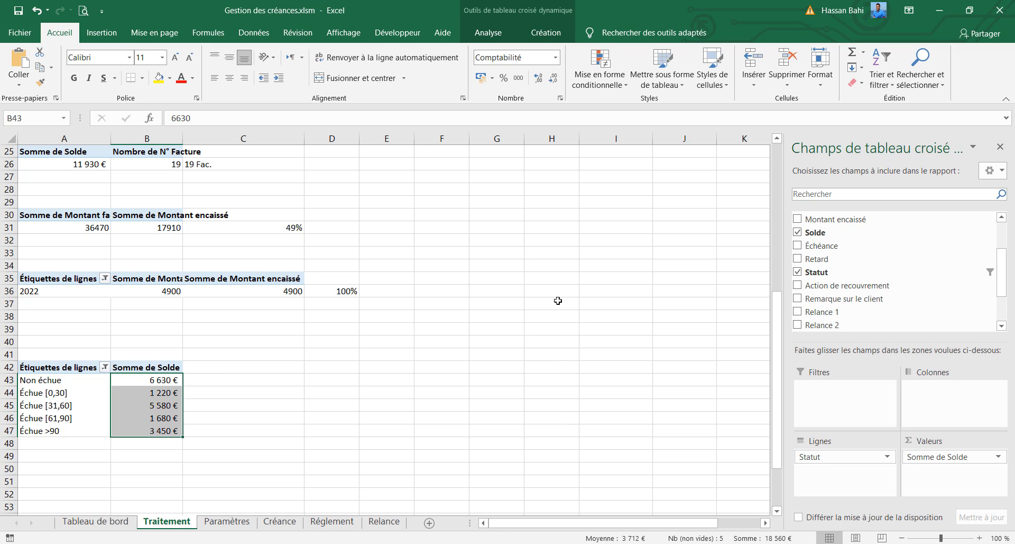
# Step: On the Tableau de bord sheet, nudge the Balance agée title and its Echue vs Non échue subtitle slightly upward
pyautogui.click(106, 524)
pyautogui.click(198, 268)
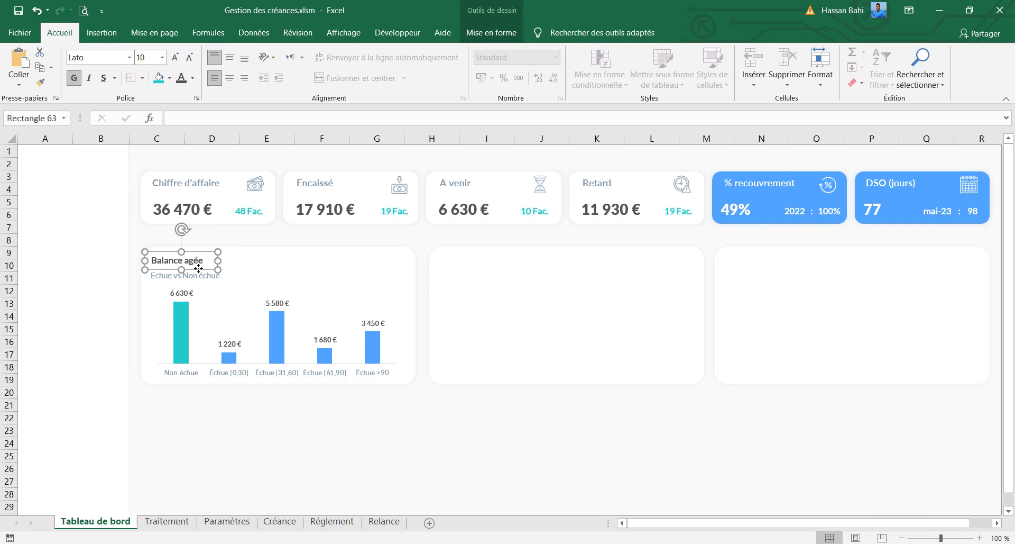
pyautogui.click(197, 267)
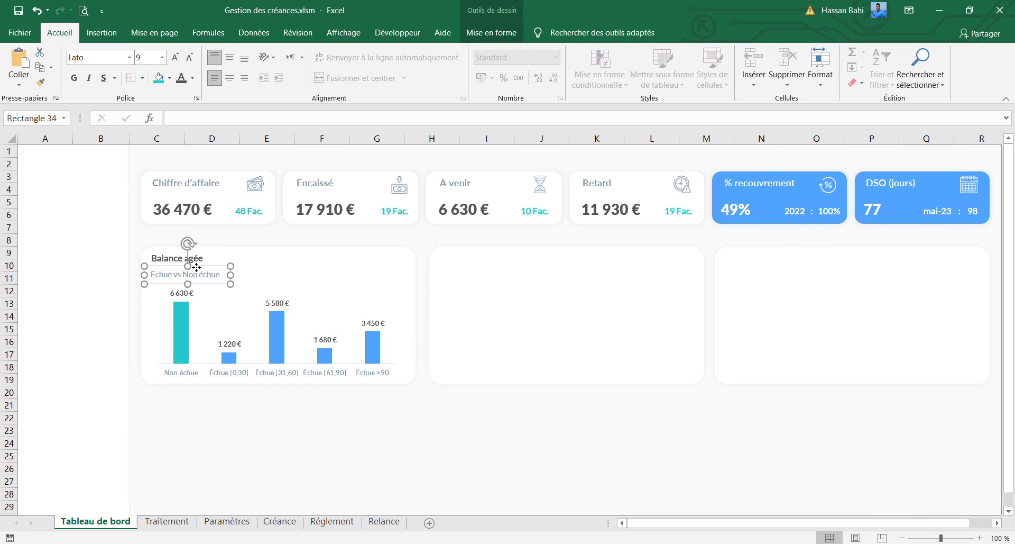
# Step: Nudge the Echue vs Non échue subtitle and the Balance agée column chart slightly upward
pyautogui.press('Up')
pyautogui.press('Up')
pyautogui.press('Up')
pyautogui.press('Up')
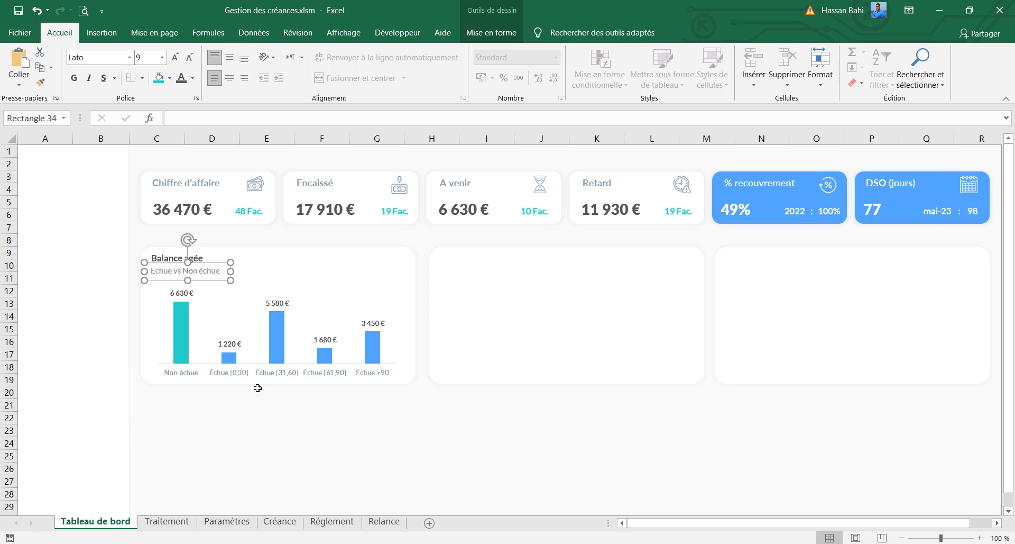
pyautogui.click(259, 376)
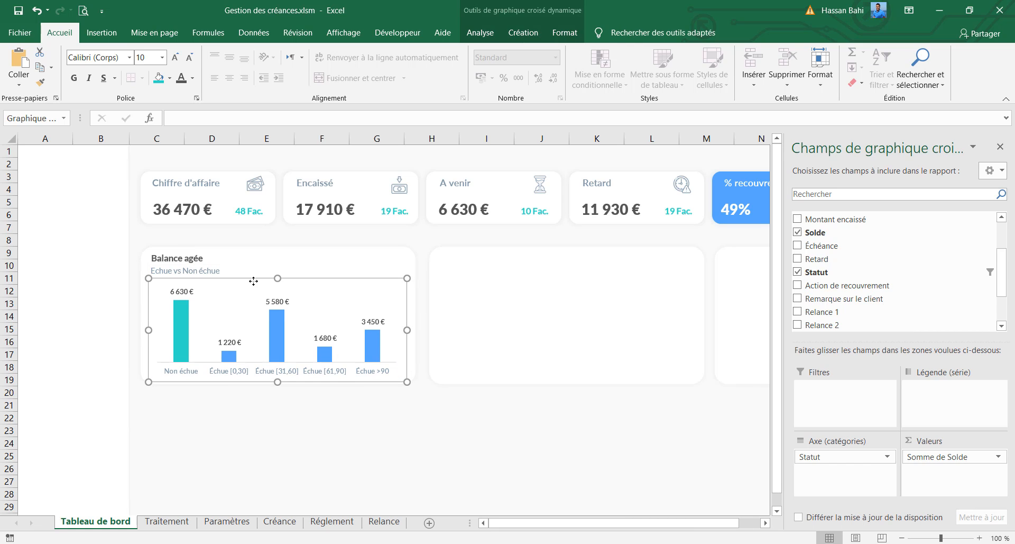
pyautogui.moveTo(253, 282); pyautogui.dragTo(254, 281)
pyautogui.click(451, 468)
# Step: Duplicate the Balance agée title and place the copy at the upper-left corner of the middle panel
pyautogui.click(218, 257)
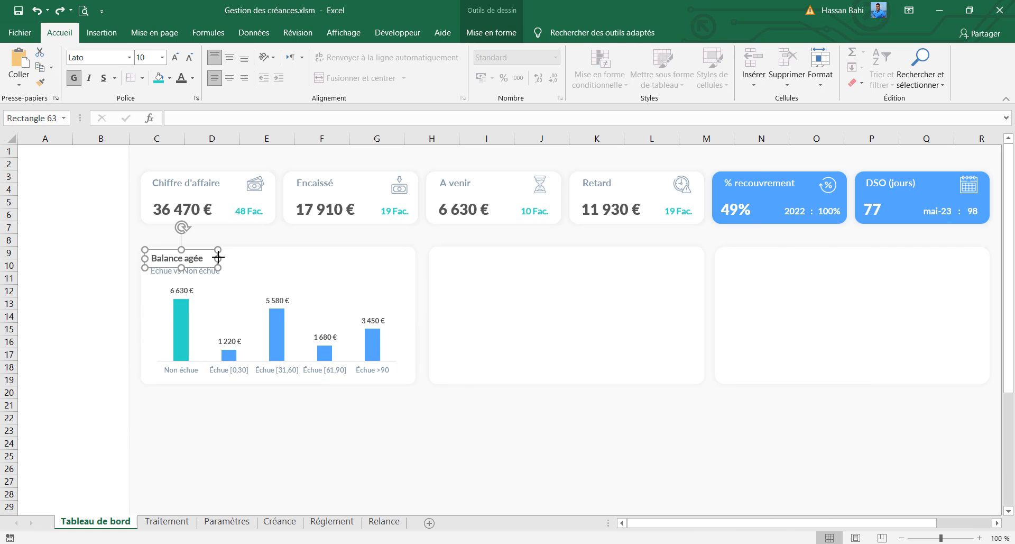
pyautogui.hotkey('ctrl', 'd')
pyautogui.moveTo(217, 276); pyautogui.dragTo(492, 265)
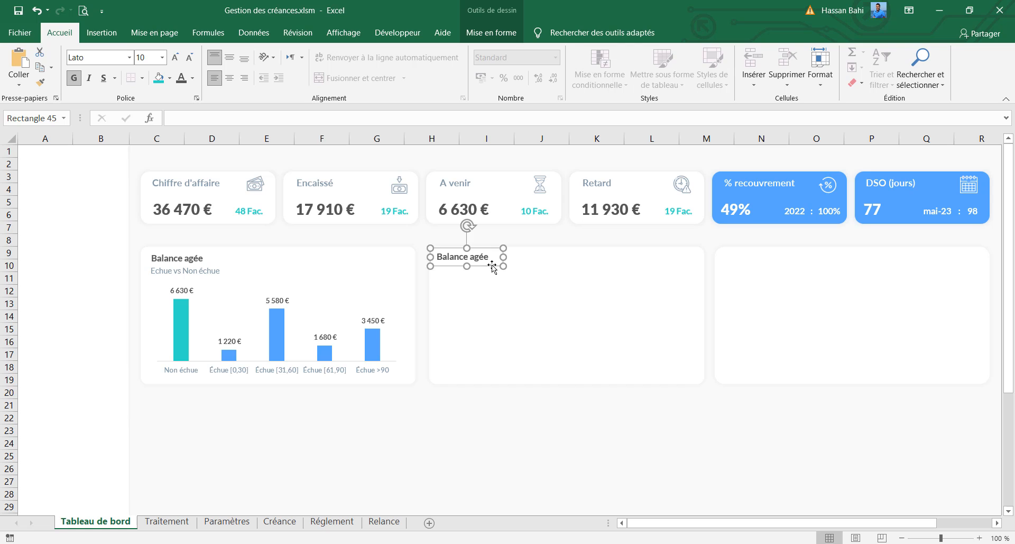
# Step: Extend the middle panel's left edge slightly outward to even out the spacing between the three chart panels
pyautogui.click(484, 293)
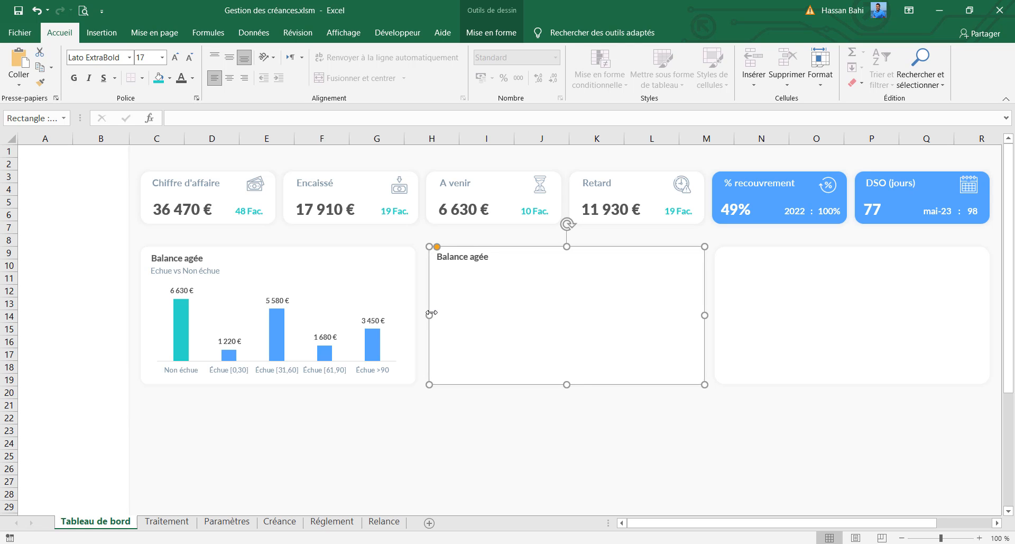
pyautogui.moveTo(430, 314); pyautogui.dragTo(427, 312)
pyautogui.click(600, 507)
pyautogui.click(725, 318)
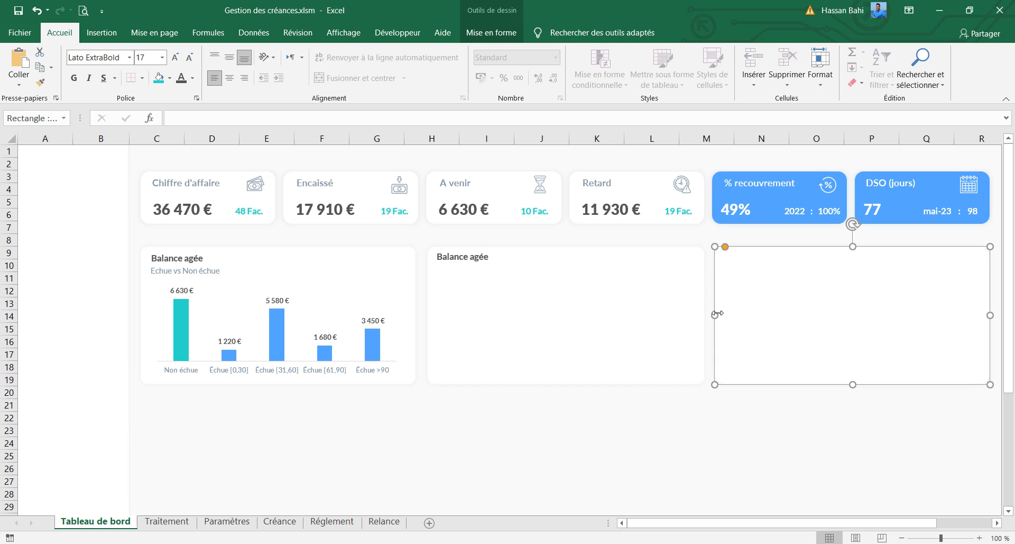
pyautogui.click(652, 444)
pyautogui.click(461, 356)
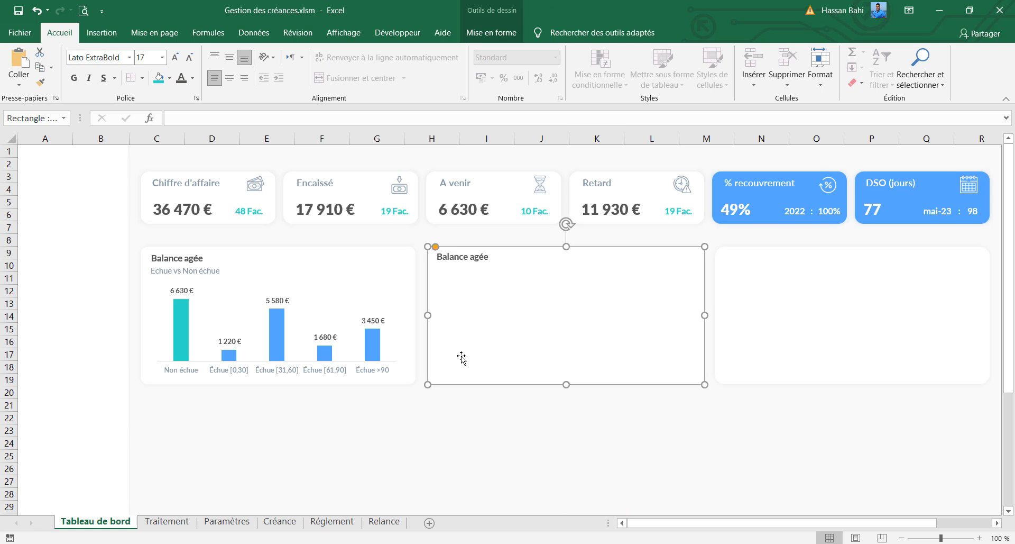
pyautogui.click(460, 464)
# Step: Retitle the duplicated text box "Rentrées de fonds réelles vs estimées prévisions sur 3 mois" and widen it to nearly the panel's width
pyautogui.click(468, 258)
pyautogui.tripleClick(469, 258)
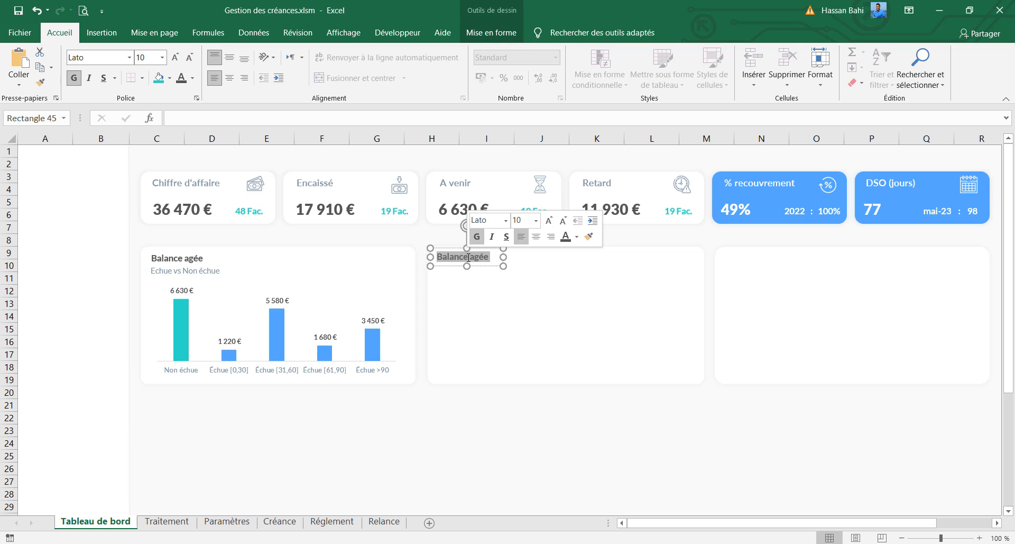
pyautogui.moveTo(469, 264); pyautogui.dragTo(475, 272)
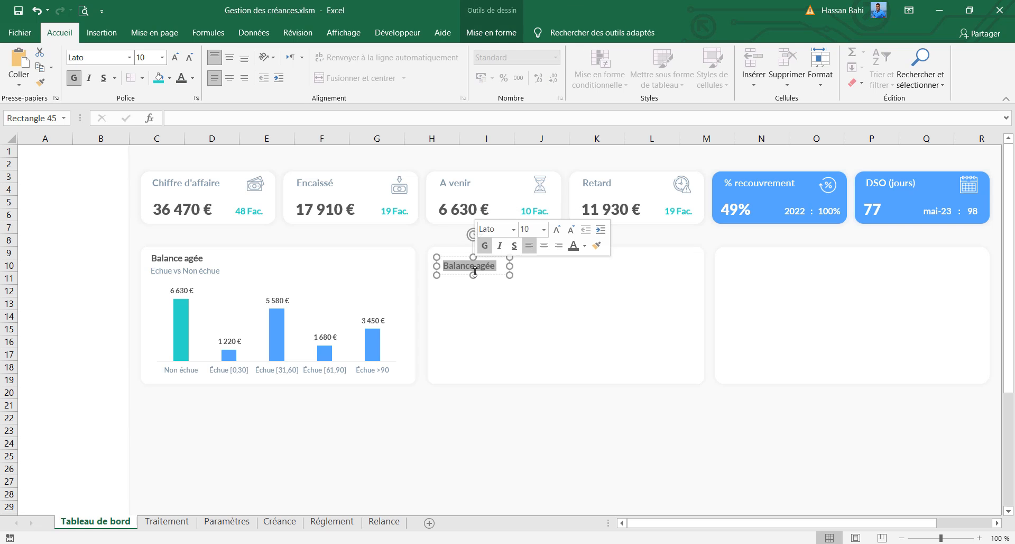
pyautogui.write('Rentrées de')
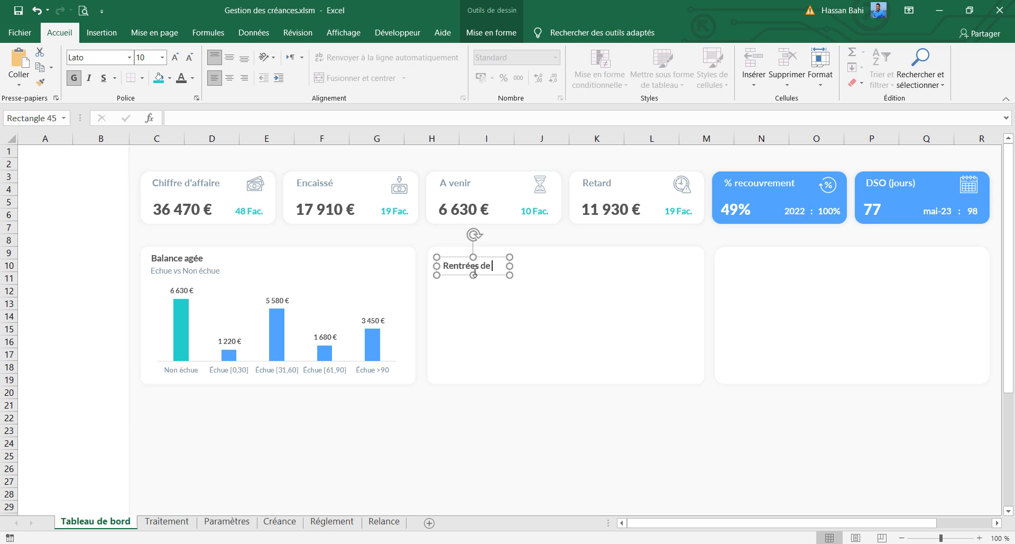
pyautogui.write('fonds réelles')
pyautogui.moveTo(507, 267); pyautogui.dragTo(693, 267)
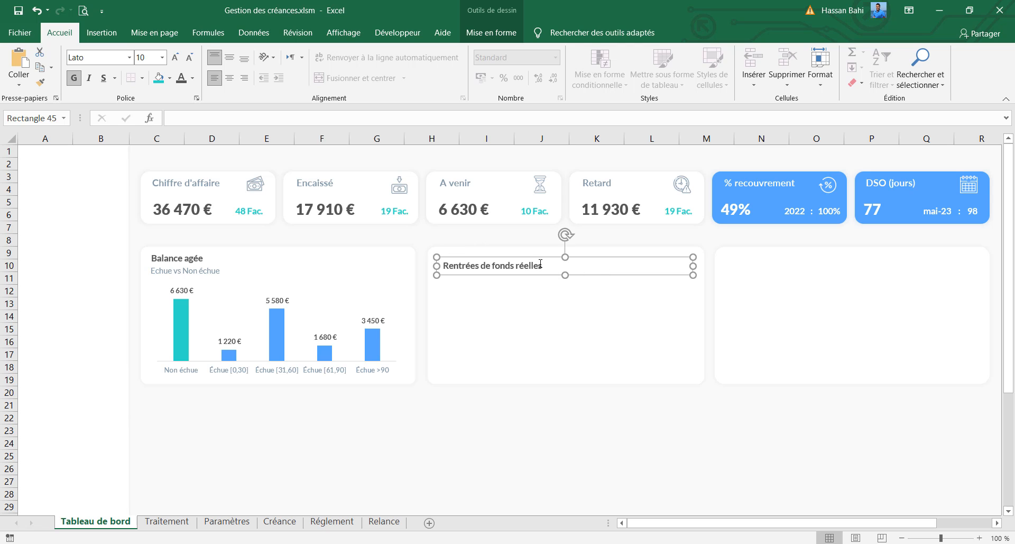
pyautogui.click(542, 263)
pyautogui.click(542, 264)
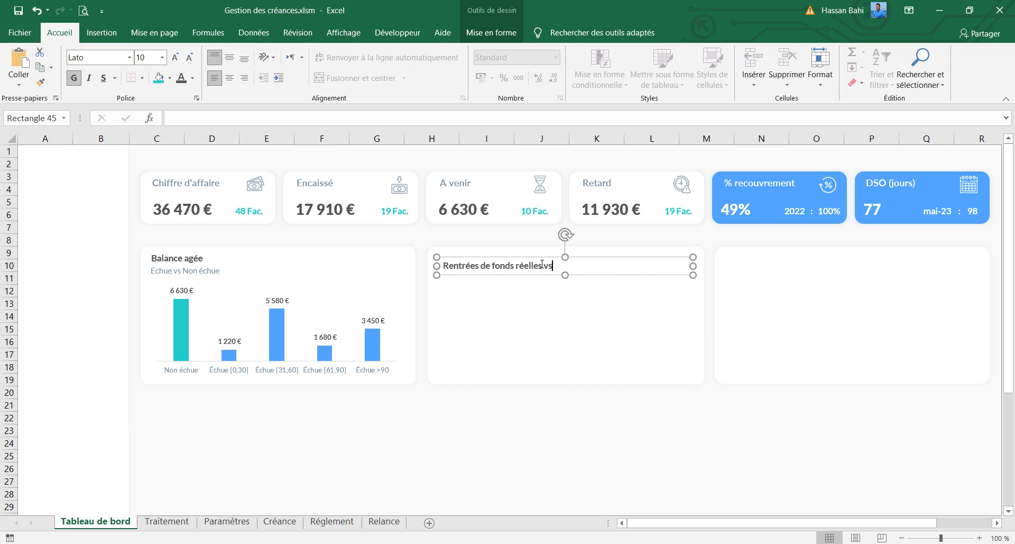
pyautogui.write('mées prévisions sur')
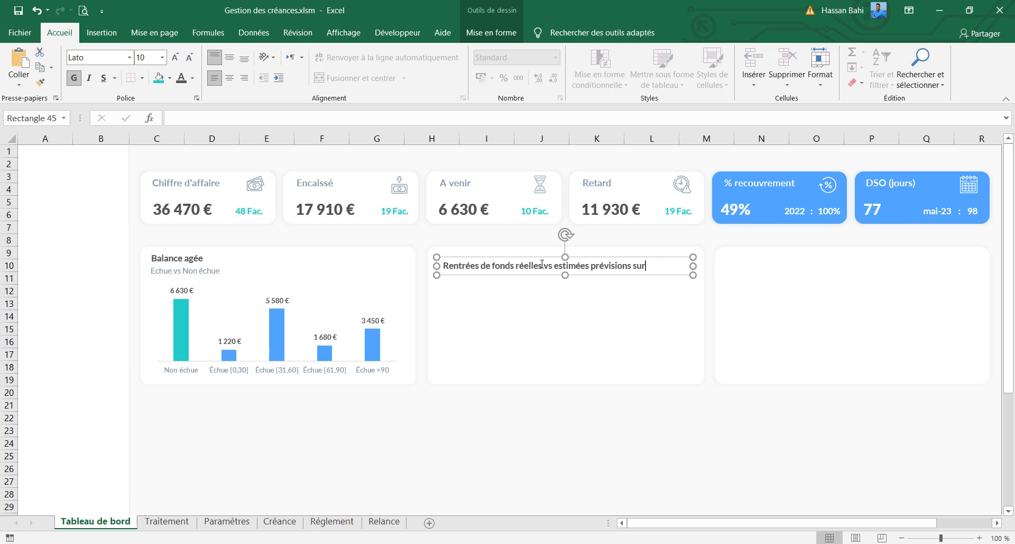
pyautogui.write(' 3 mois')
pyautogui.press('Escape')
pyautogui.press('Escape')
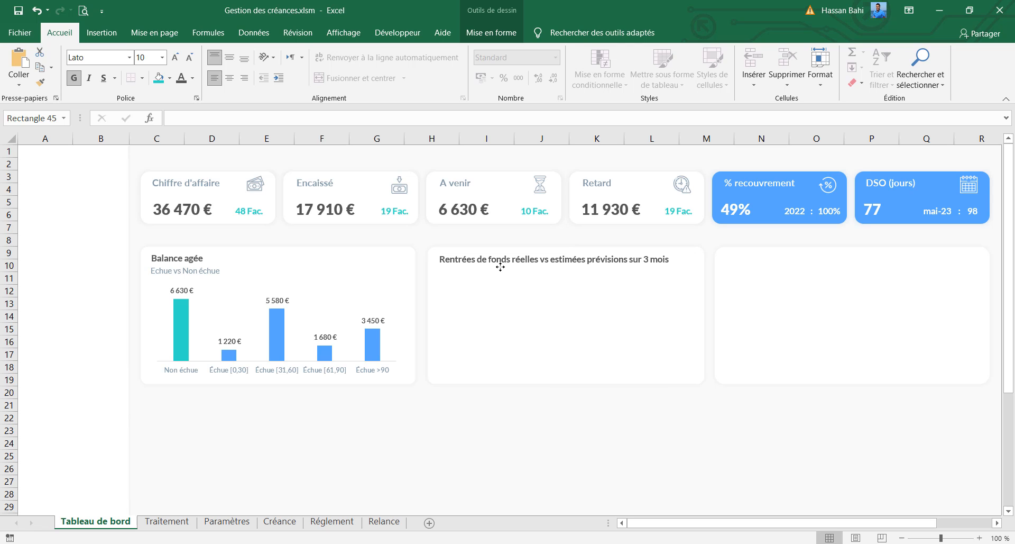
# Step: Align the tops of the Rentrées de fonds title and the Balance agée title
pyautogui.click(498, 266)
pyautogui.moveTo(499, 266); pyautogui.dragTo(504, 273)
pyautogui.keyDown('ctrl'); pyautogui.click(178, 259); pyautogui.keyUp('ctrl')
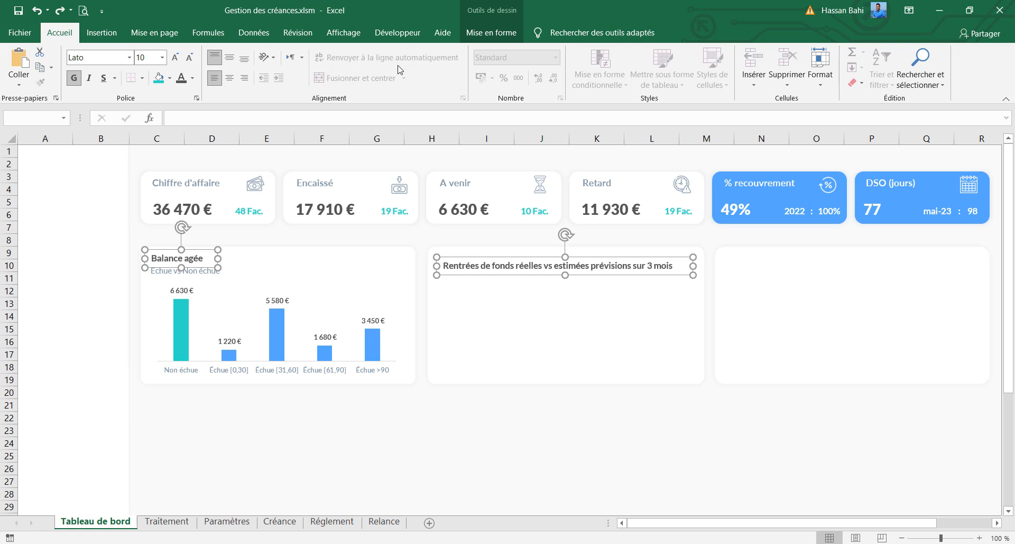
pyautogui.click(492, 32)
pyautogui.click(792, 52)
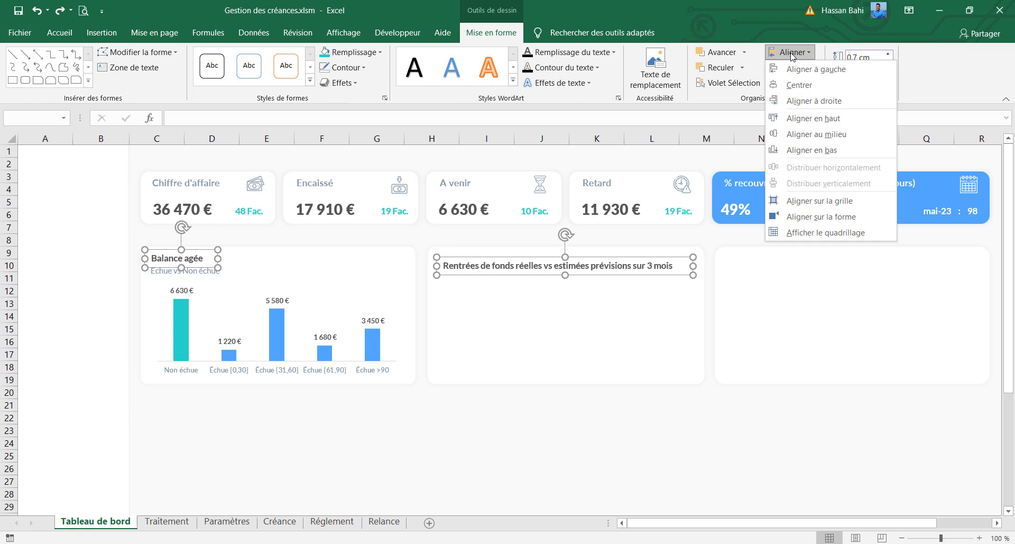
pyautogui.click(802, 118)
pyautogui.click(503, 267)
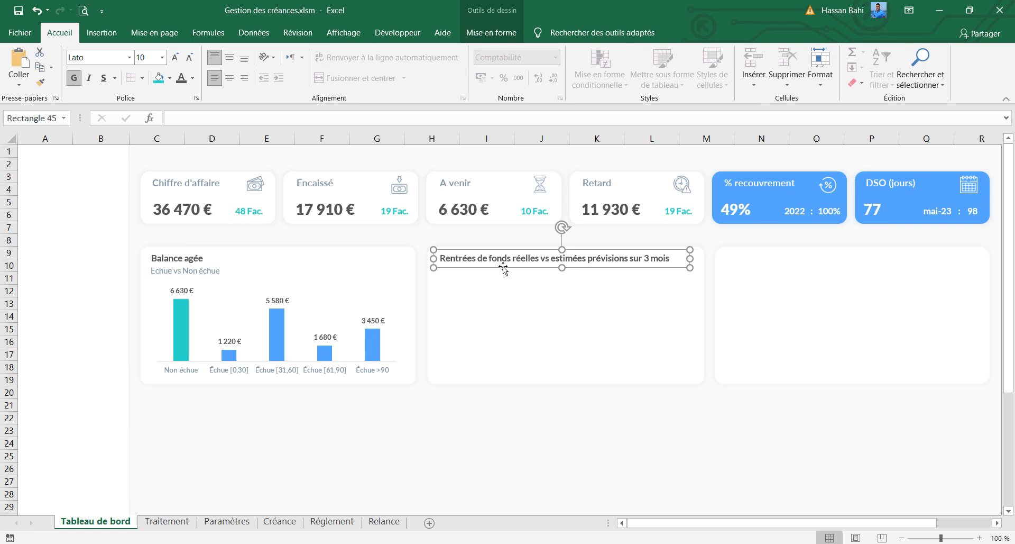
# Step: Look over the invoice list on the Créance sheet and the payment history on the Réglement sheet
pyautogui.click(280, 522)
pyautogui.scroll(3, 307, 407)
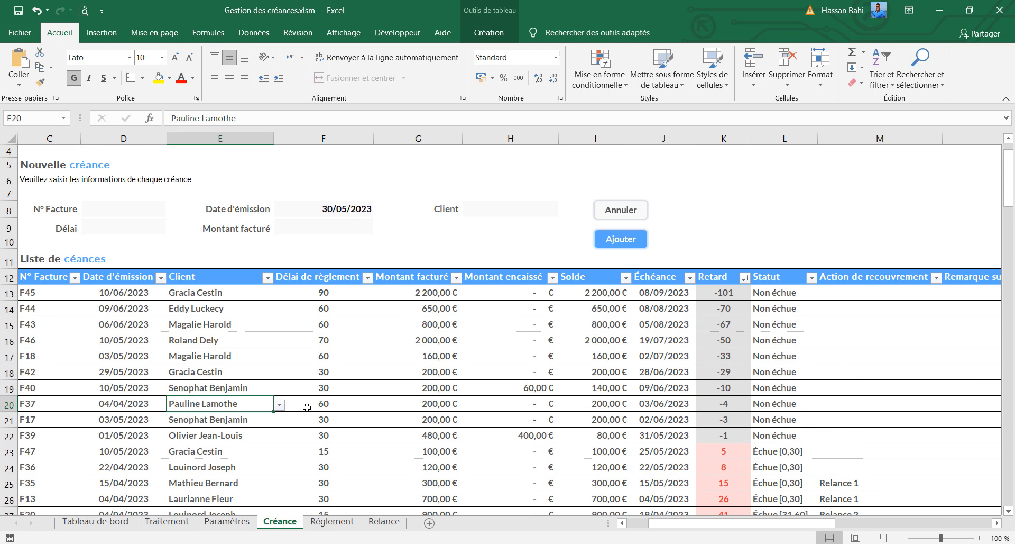
pyautogui.click(306, 406)
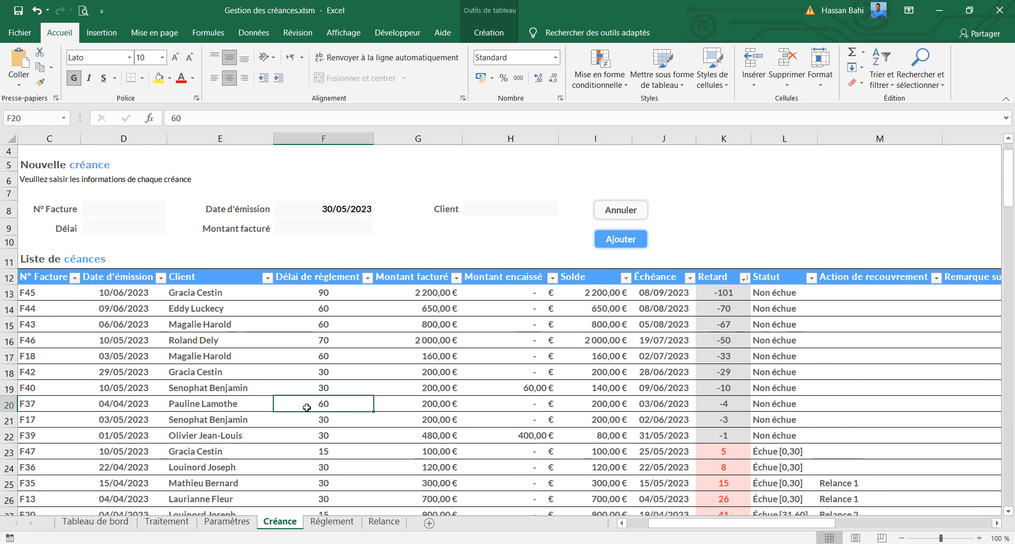
pyautogui.click(339, 522)
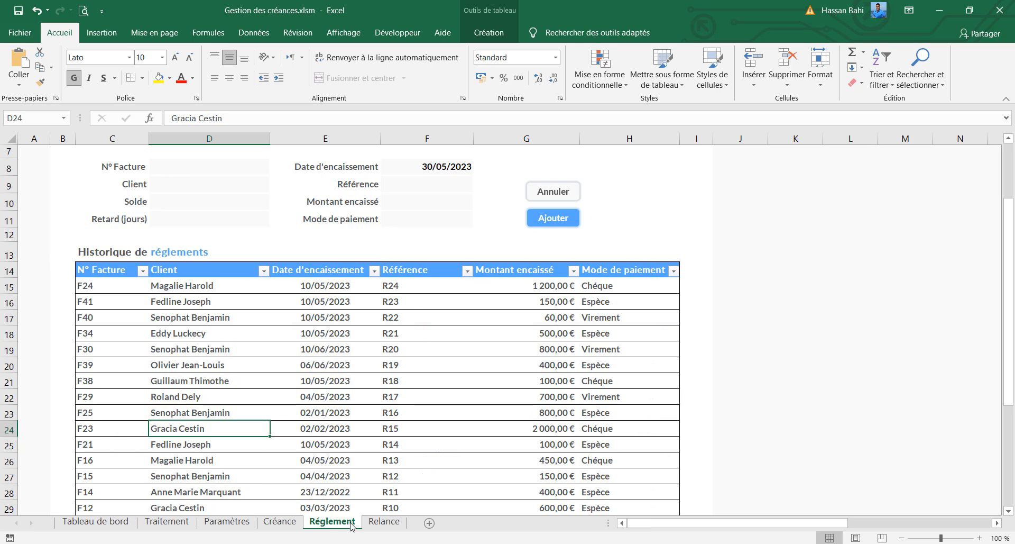
# Step: On the Traitement sheet, copy the month cells F3:F8 and paste them starting at F18
pyautogui.click(181, 524)
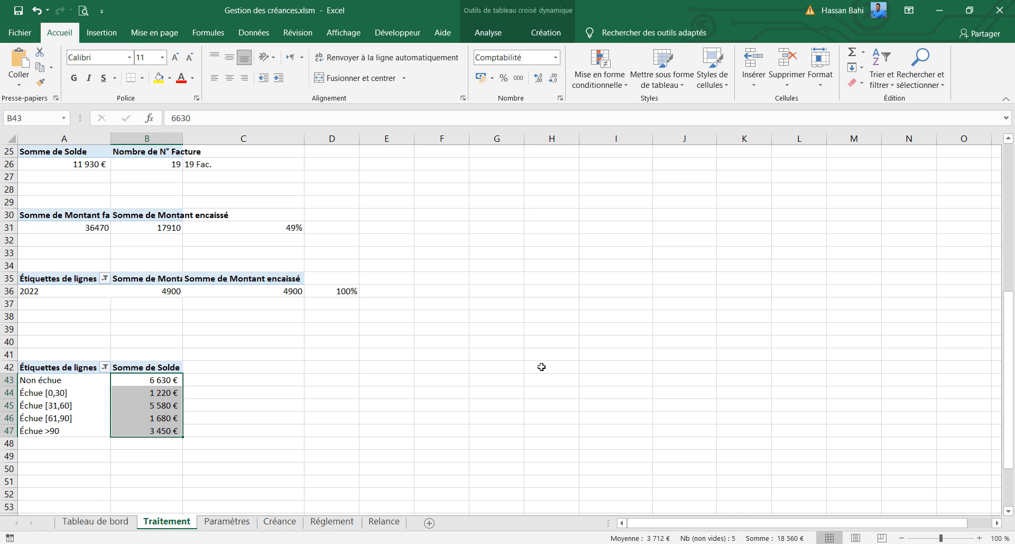
pyautogui.scroll(3, 541, 367)
pyautogui.scroll(5, 542, 367)
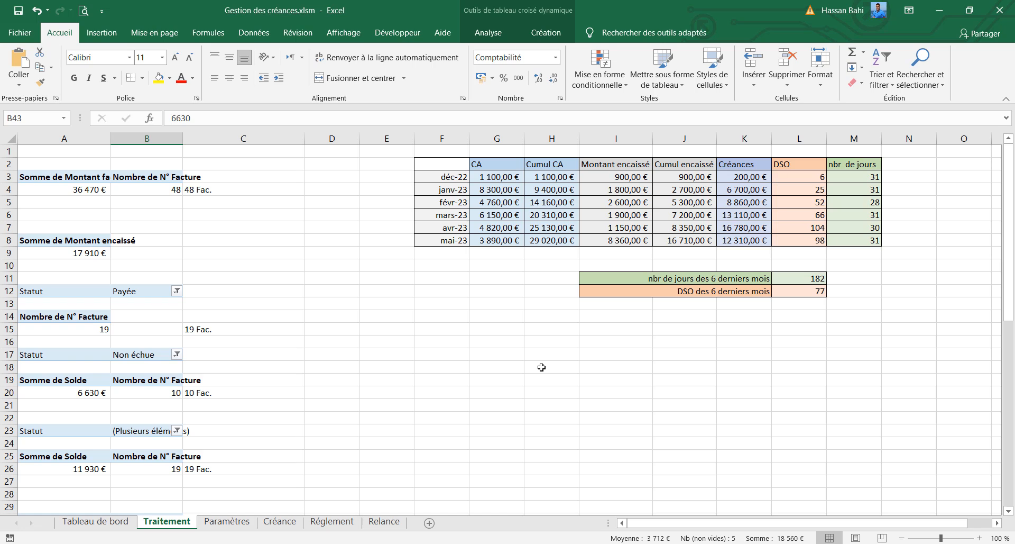
pyautogui.click(456, 342)
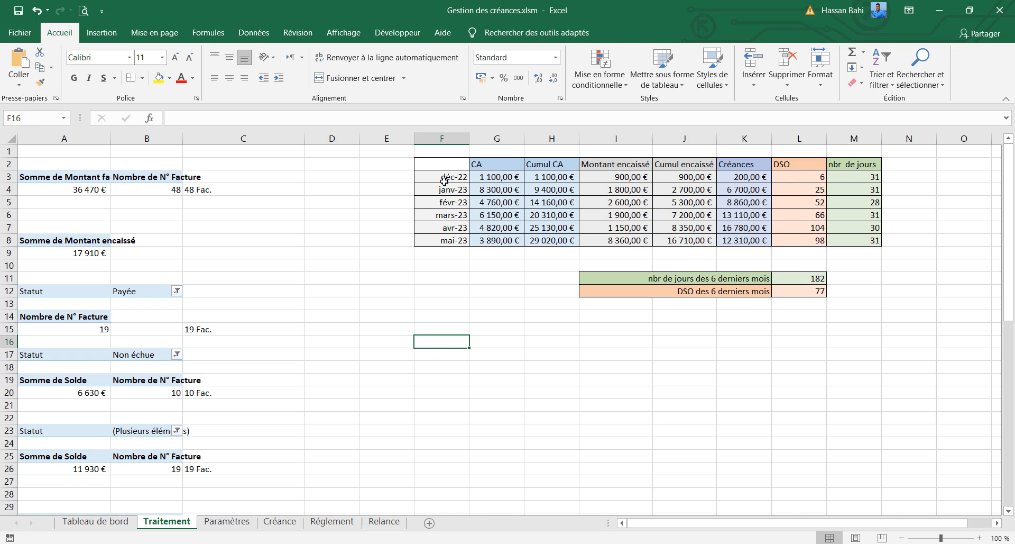
pyautogui.moveTo(445, 180); pyautogui.dragTo(451, 225)
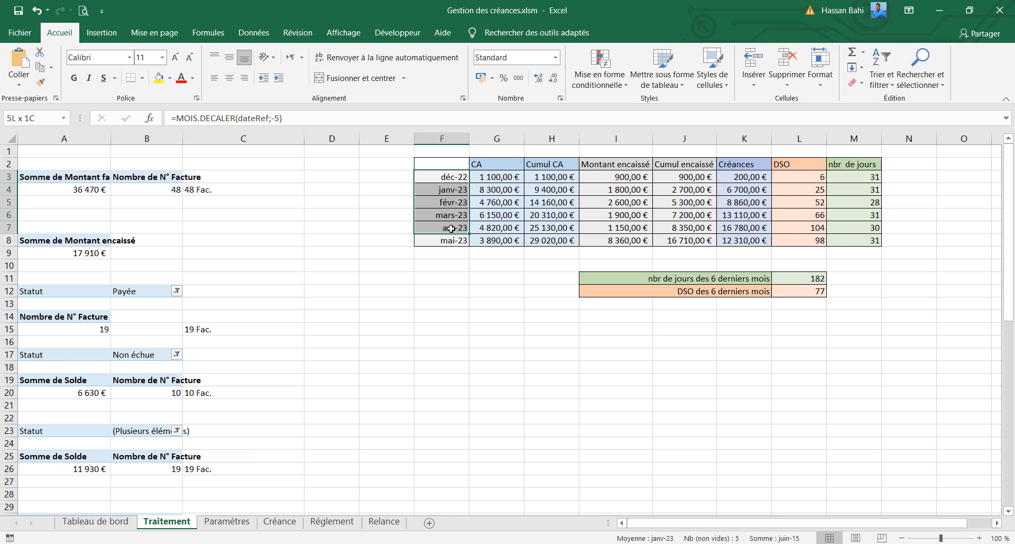
pyautogui.moveTo(451, 233); pyautogui.dragTo(453, 241)
pyautogui.hotkey('ctrl', 'c')
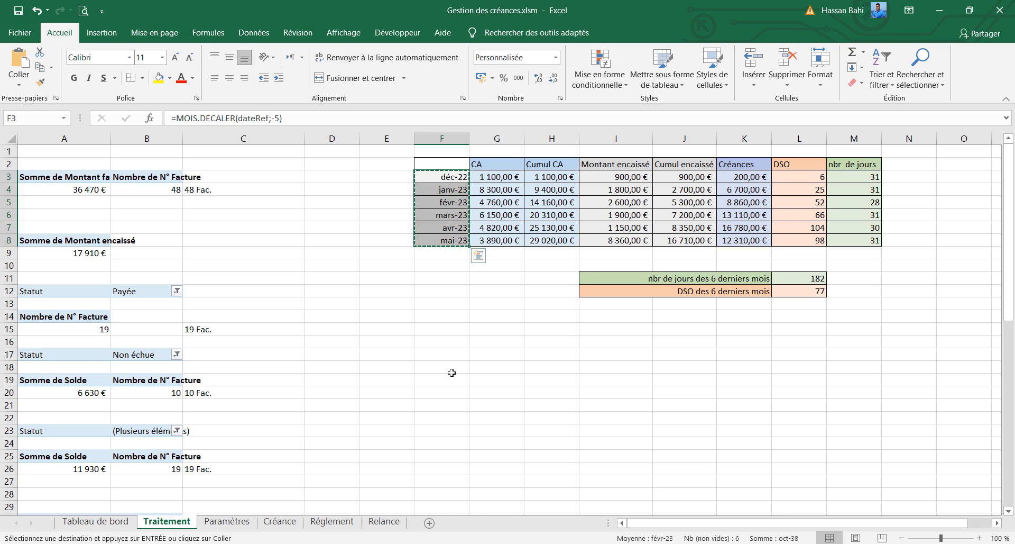
pyautogui.click(452, 372)
pyautogui.hotkey('ctrl', 'v')
pyautogui.click(451, 368)
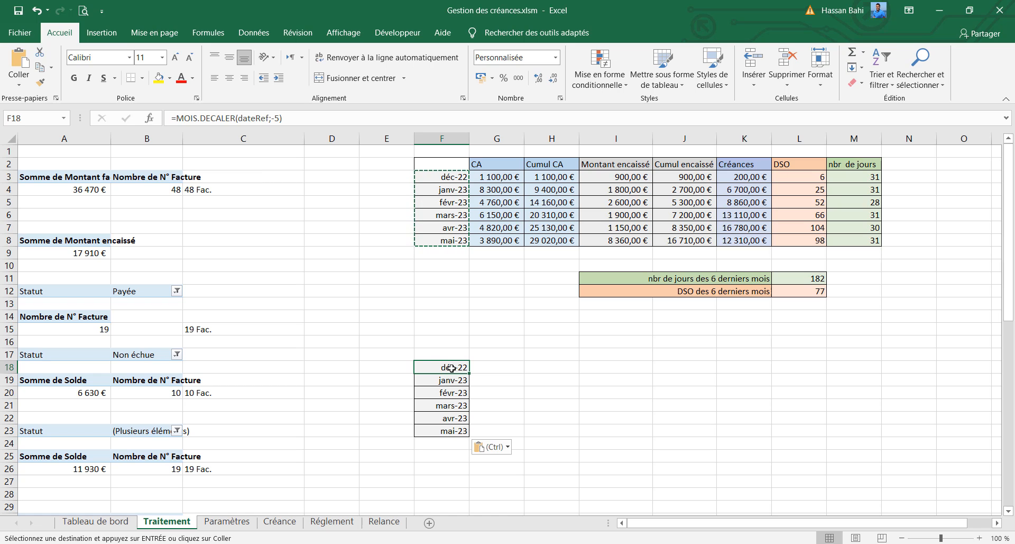
pyautogui.click(460, 418)
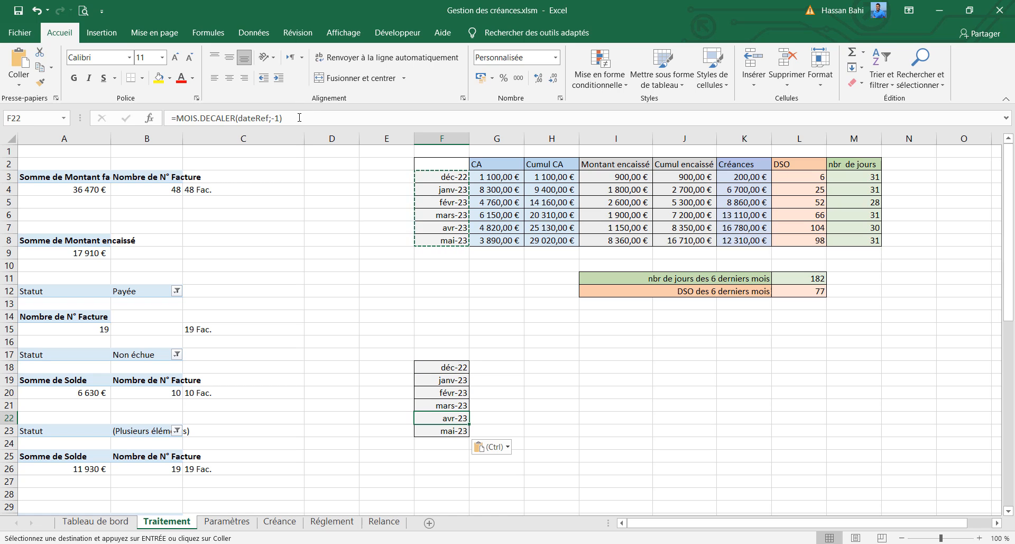
# Step: Change the MOIS.DECALER month offset to -1 in F18 and to 0 in F19
pyautogui.click(450, 367)
pyautogui.click(282, 119)
pyautogui.press('BackSpace')
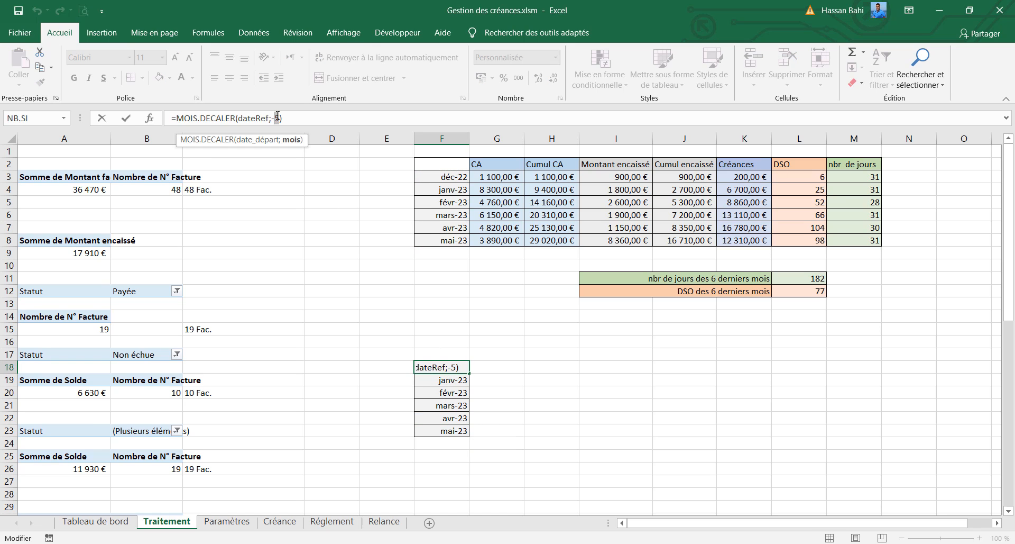
pyautogui.write('1')
pyautogui.press('Return')
pyautogui.click(278, 117)
pyautogui.press('BackSpace')
pyautogui.press('BackSpace')
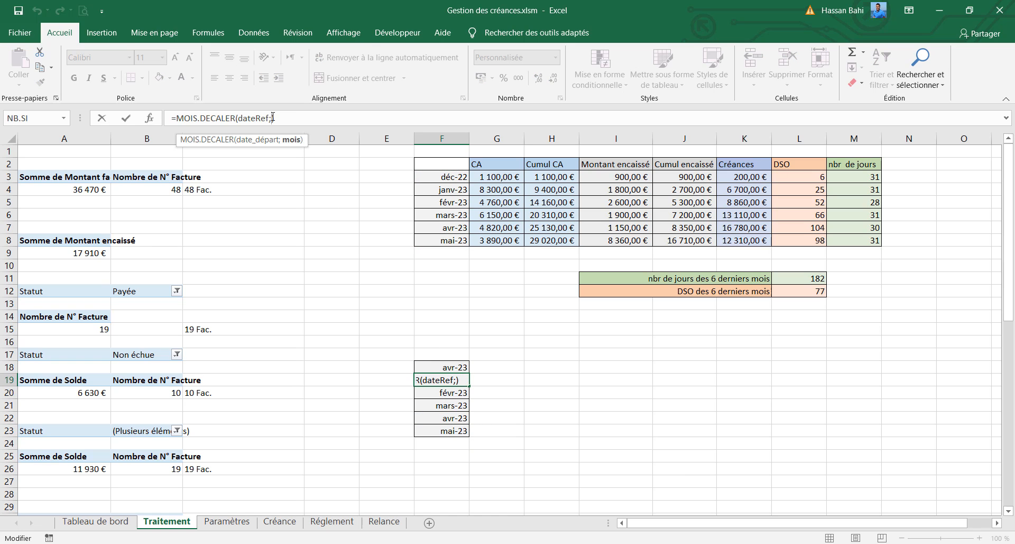
pyautogui.write('0')
pyautogui.press('Return')
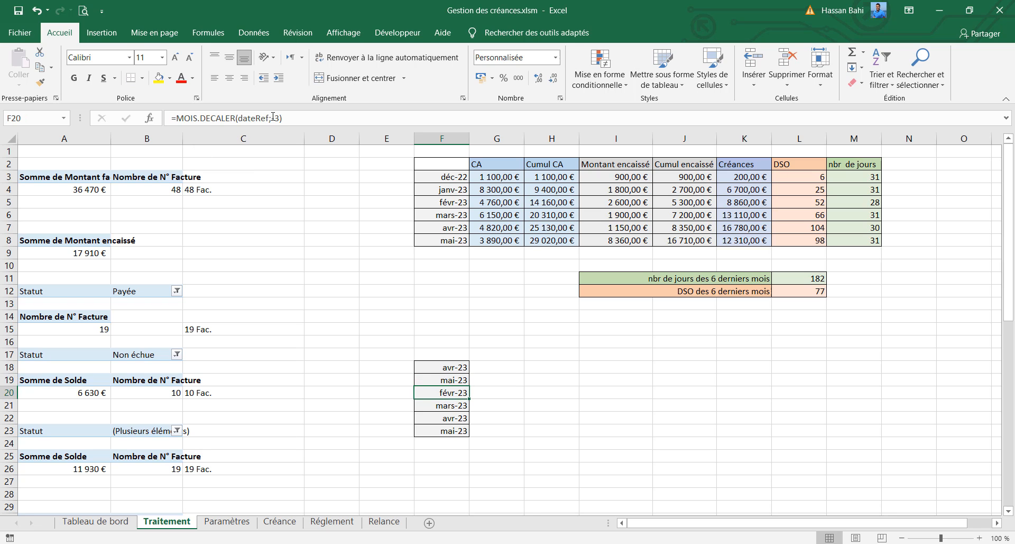
# Step: Change the MOIS.DECALER month offset to 1 in F20 and to 2 in F21
pyautogui.click(281, 118)
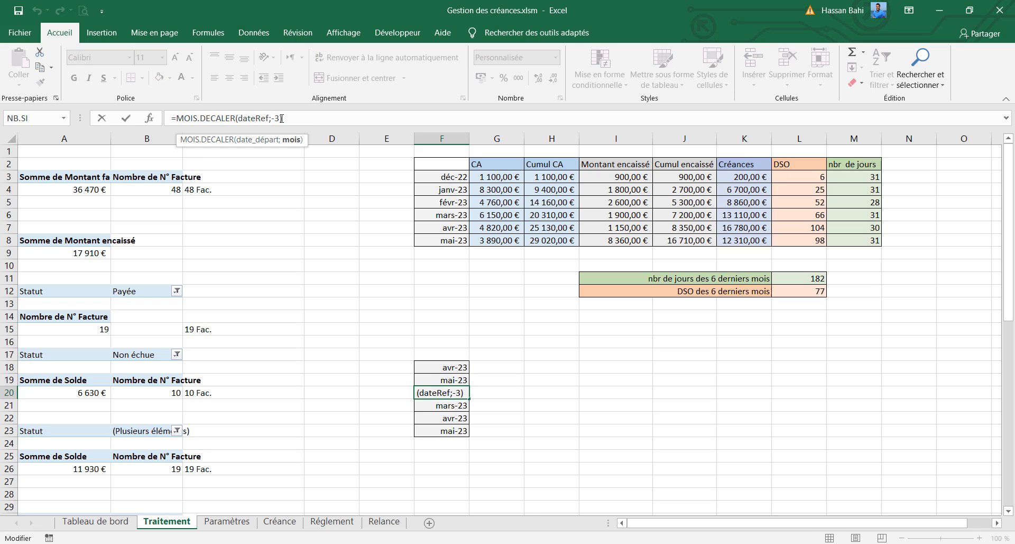
pyautogui.press('BackSpace')
pyautogui.press('BackSpace')
pyautogui.write('1')
pyautogui.press('Return')
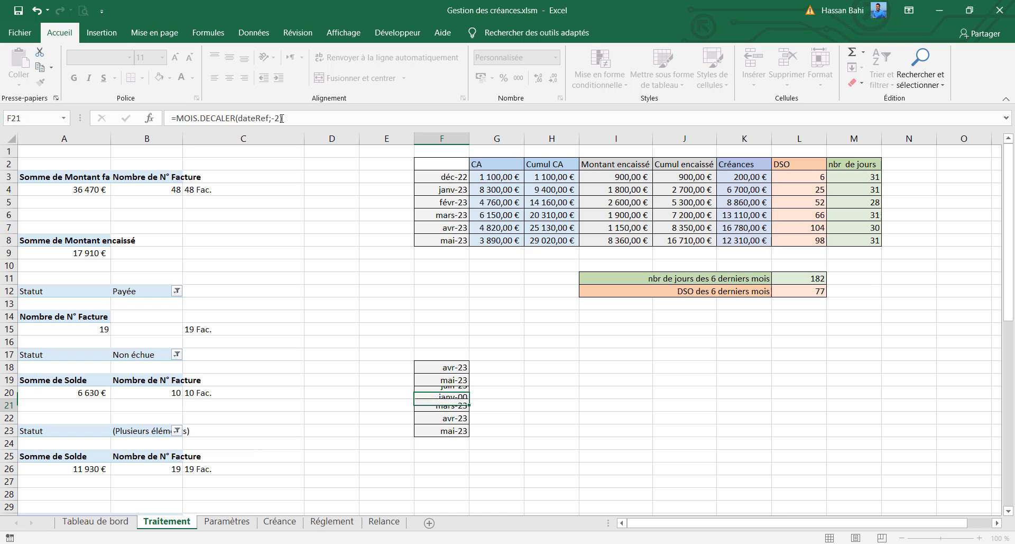
pyautogui.click(276, 118)
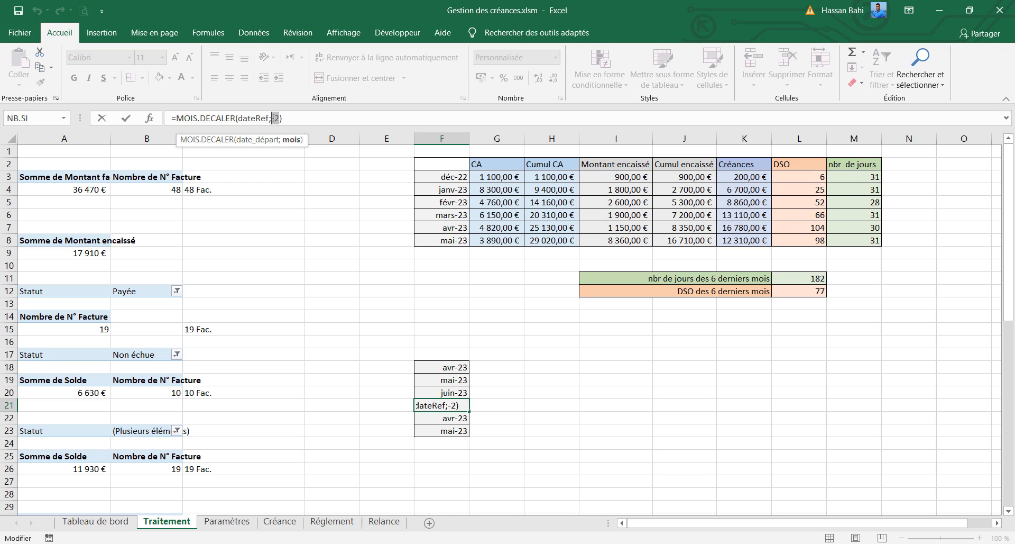
pyautogui.press('BackSpace')
pyautogui.press('Return')
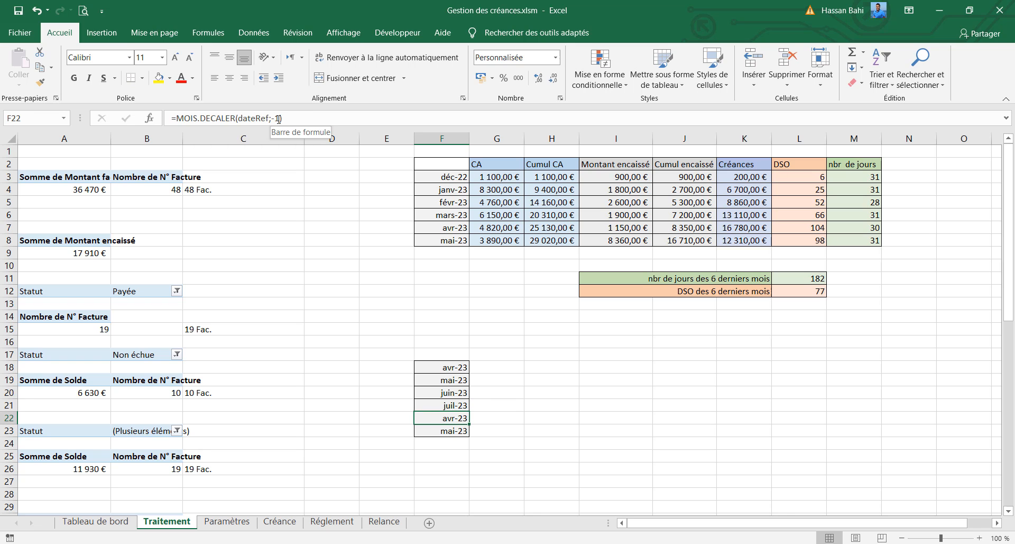
# Step: Adjust the MOIS.DECALER month offsets in F22 and F23 to produce août-23 and sept-23
pyautogui.press('F2')
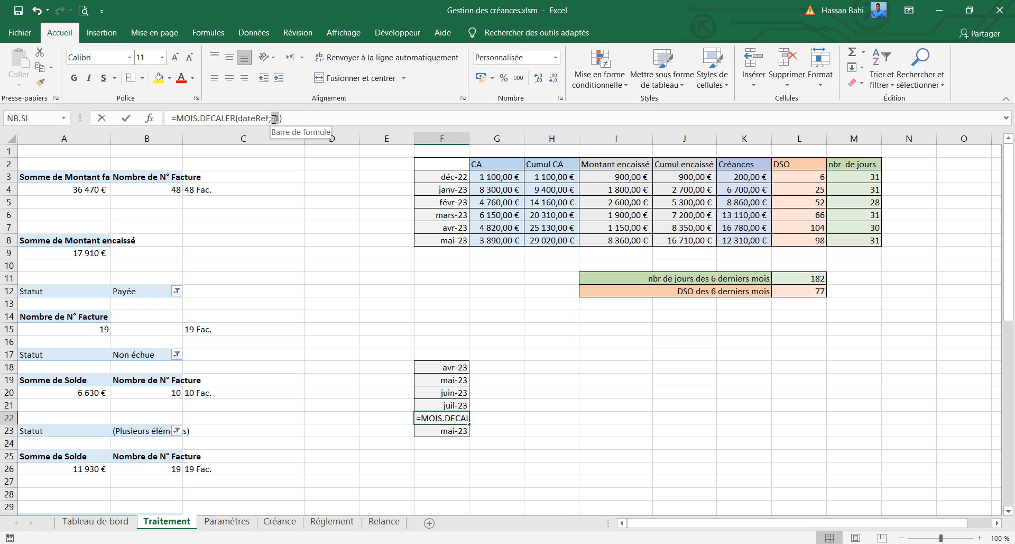
pyautogui.click(275, 118)
pyautogui.write('-0')
pyautogui.press('Return')
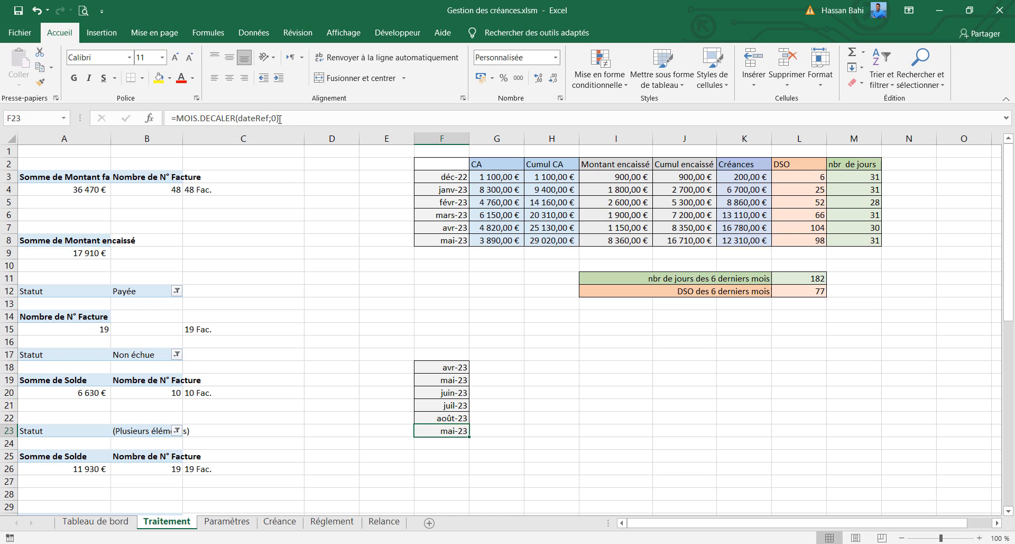
pyautogui.click(271, 118)
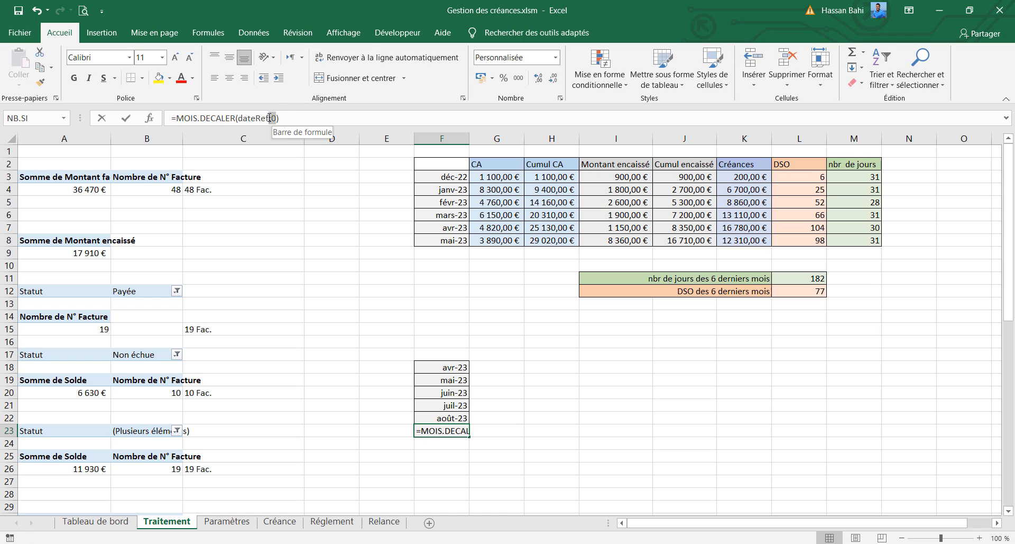
pyautogui.write('1')
pyautogui.press('Return')
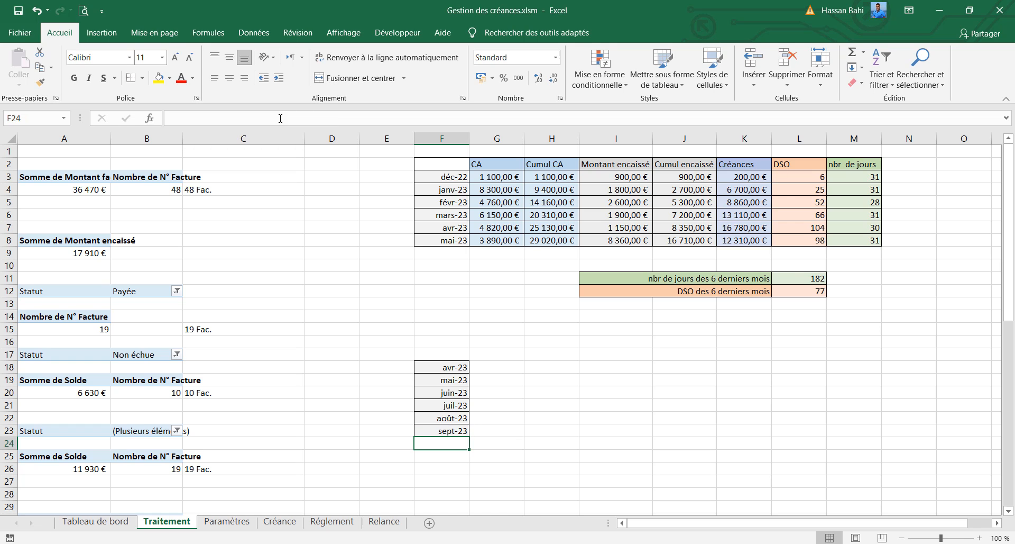
# Step: Enter the header CA in G17, above the column beside the new month list
pyautogui.click(504, 355)
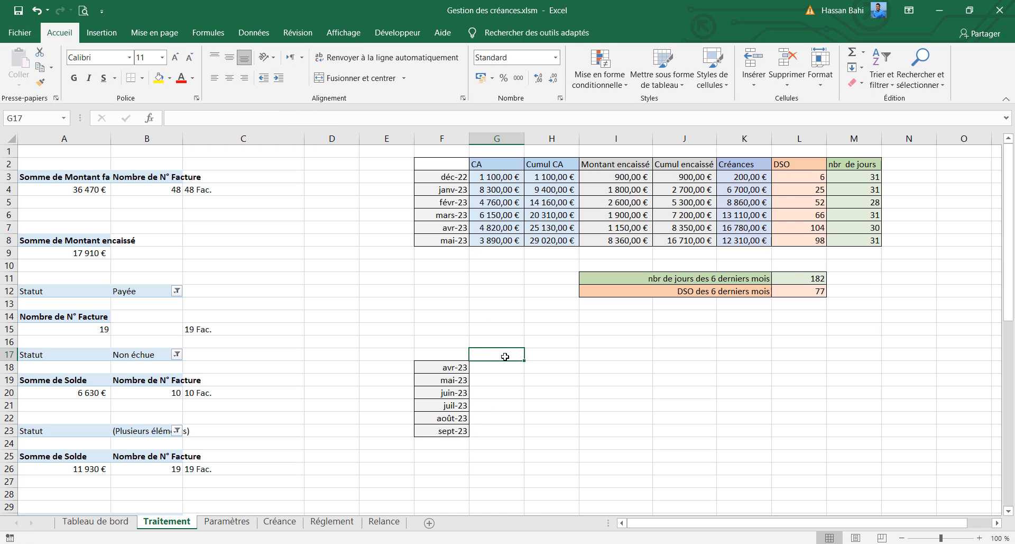
pyautogui.write('C')
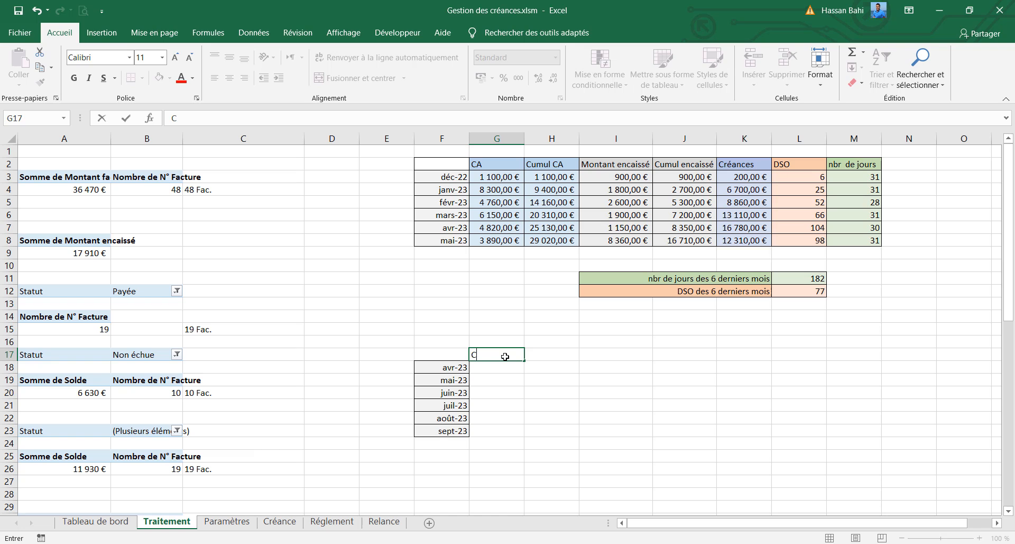
pyautogui.write('A')
pyautogui.press('Return')
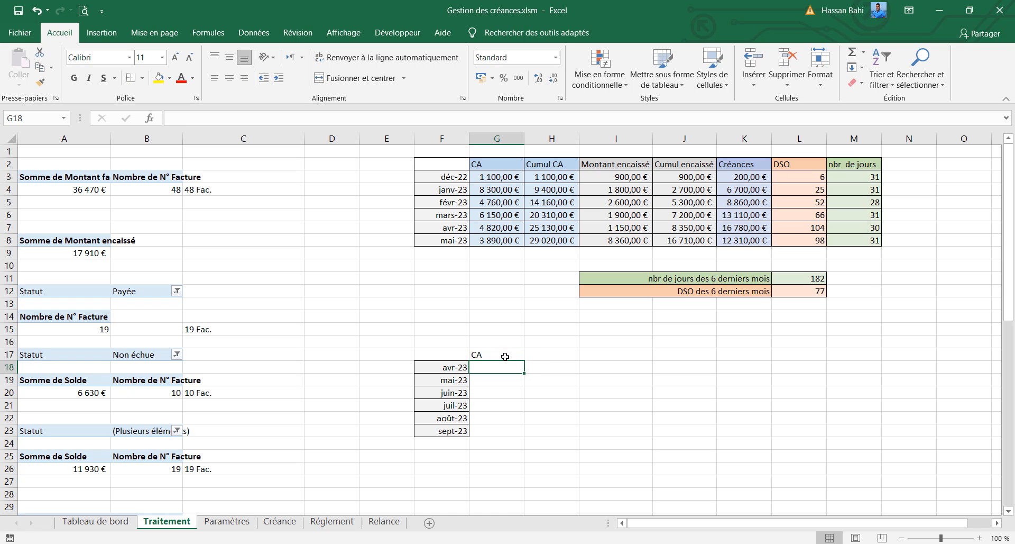
# Step: Copy the nbr de jours column M2:M8 and paste it starting at J17
pyautogui.moveTo(865, 166); pyautogui.dragTo(865, 242)
pyautogui.hotkey('ctrl', 'c')
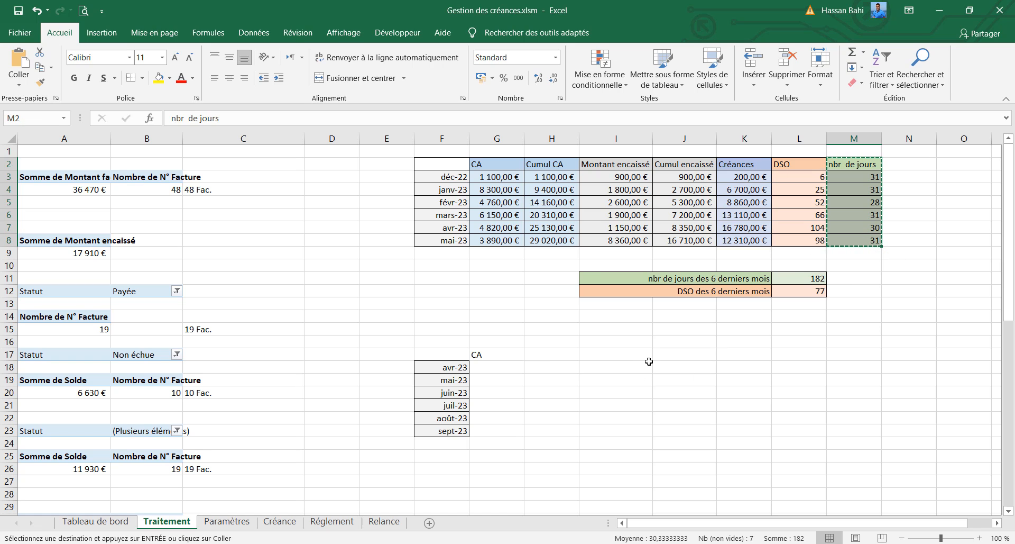
pyautogui.click(670, 358)
pyautogui.hotkey('ctrl', 'v')
# Step: Change the date reference in J18 to F18 and fill the day-count formula down to J23
pyautogui.click(693, 366)
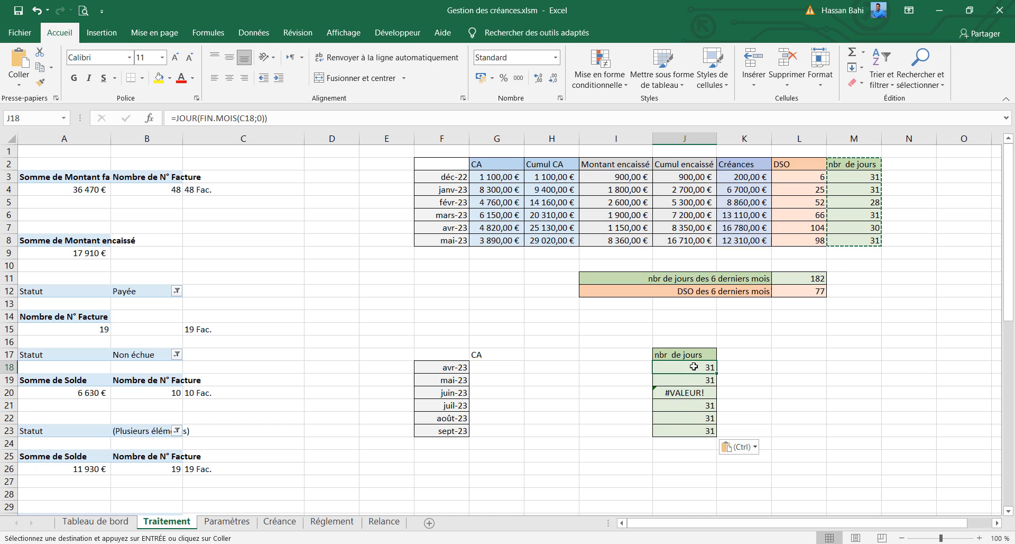
pyautogui.click(243, 118)
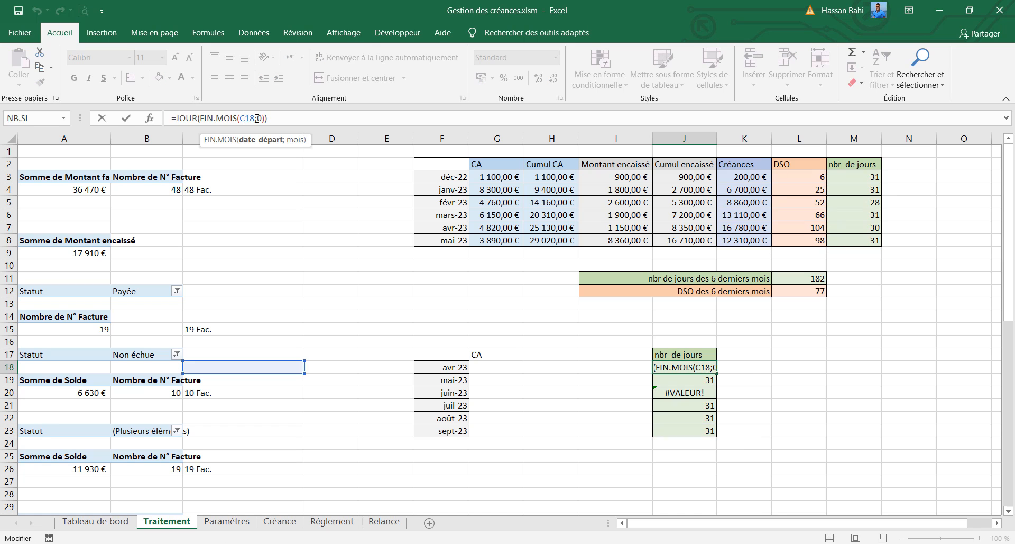
pyautogui.press('BackSpace')
pyautogui.write('F')
pyautogui.press('Return')
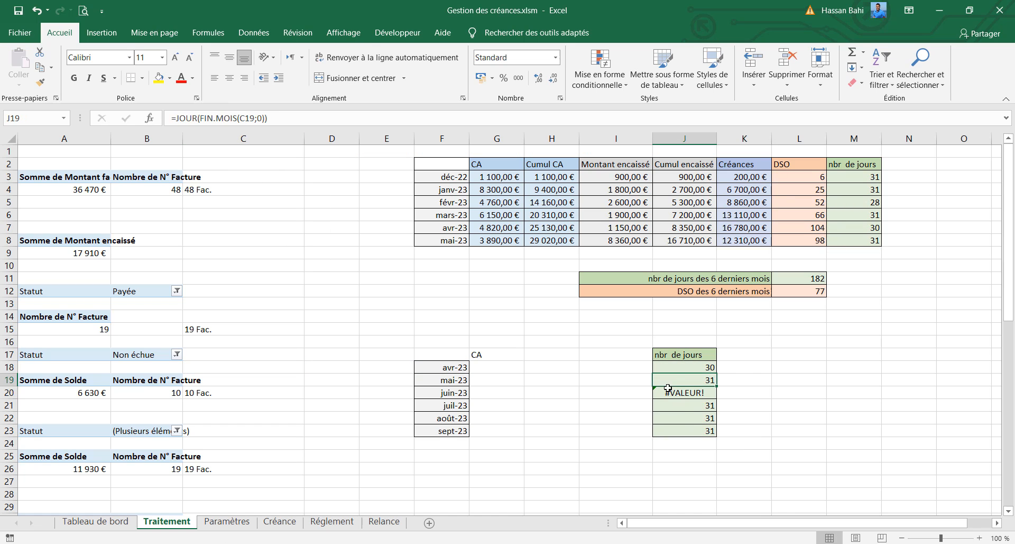
pyautogui.click(699, 370)
pyautogui.moveTo(717, 374); pyautogui.dragTo(710, 437)
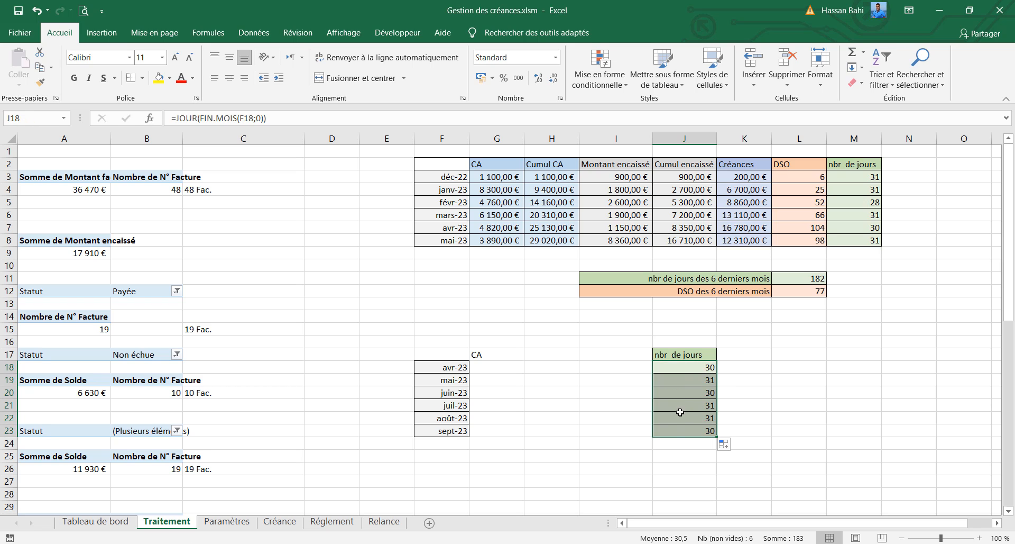
# Step: Copy the formatting of the CA header G2 to G17 and of G3 to G18:G23
pyautogui.click(497, 164)
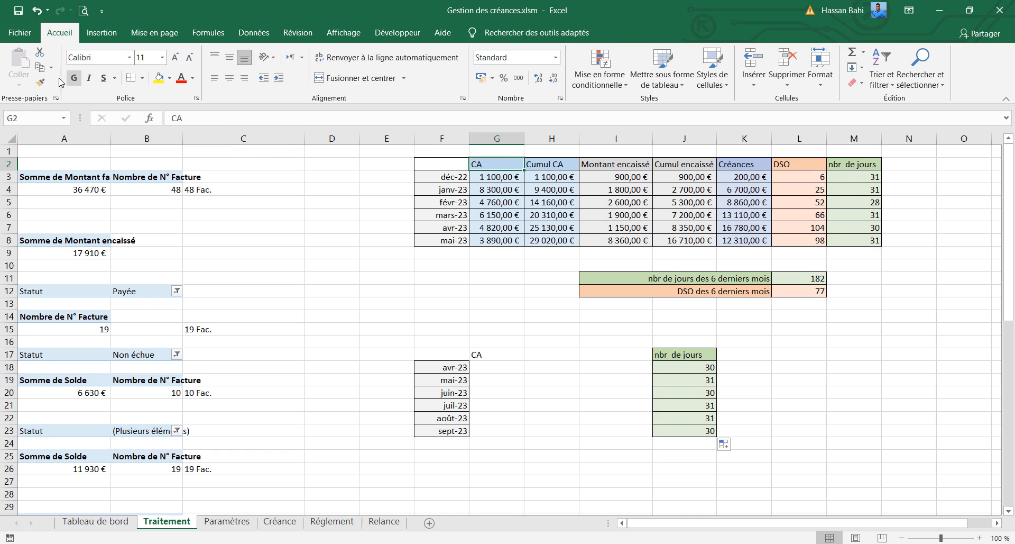
pyautogui.click(42, 81)
pyautogui.click(500, 353)
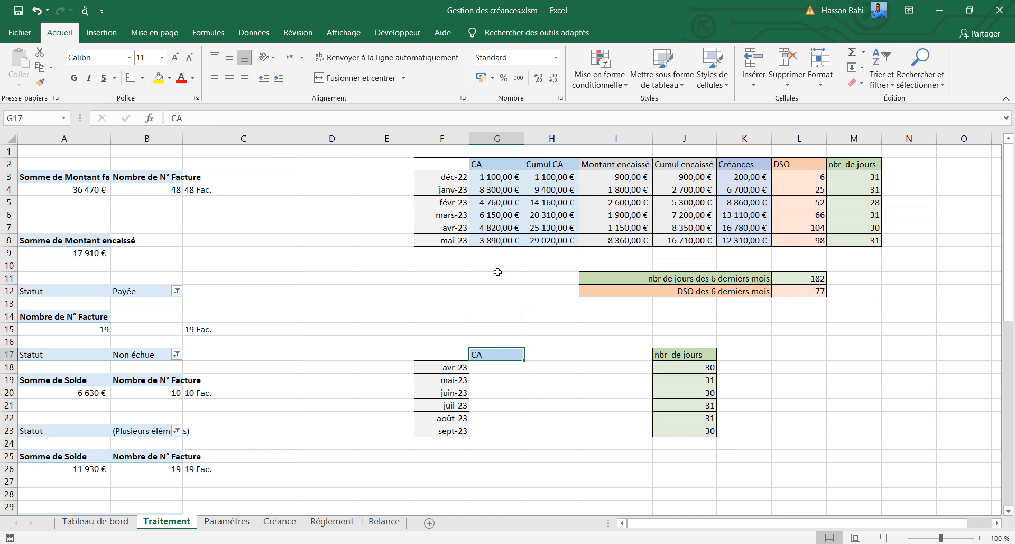
pyautogui.click(491, 182)
pyautogui.click(41, 80)
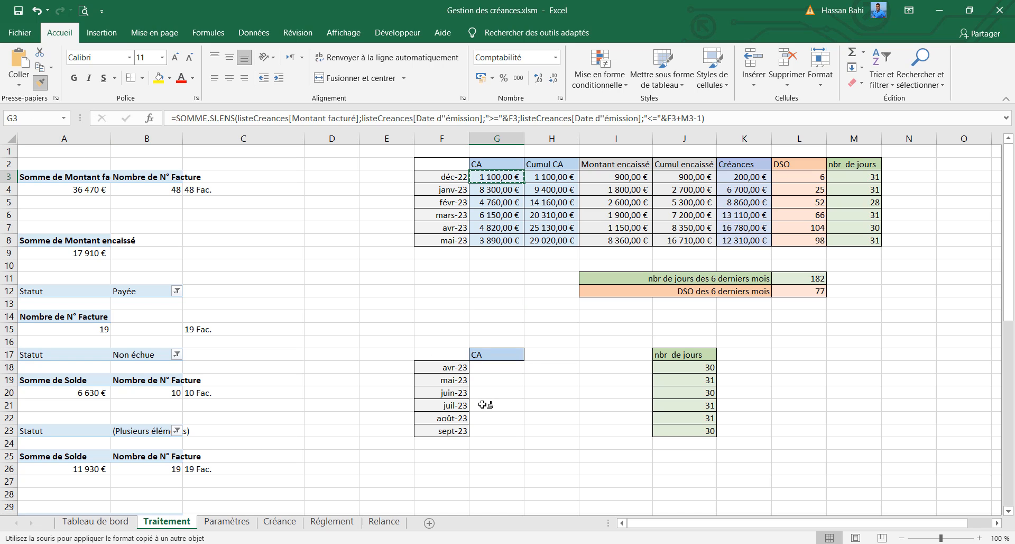
pyautogui.moveTo(504, 367); pyautogui.dragTo(515, 431)
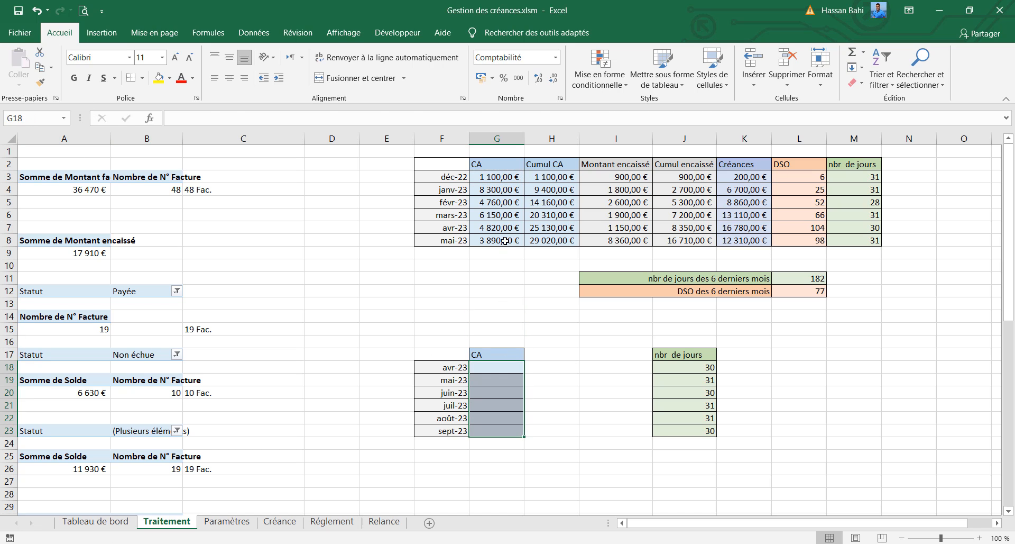
# Step: Copy the text of the SOMME.SI.ENS formula in G3 and paste it into G18 without shifting its references
pyautogui.click(491, 181)
pyautogui.moveTo(727, 121); pyautogui.dragTo(174, 111)
pyautogui.hotkey('ctrl', 'c')
pyautogui.press('Escape')
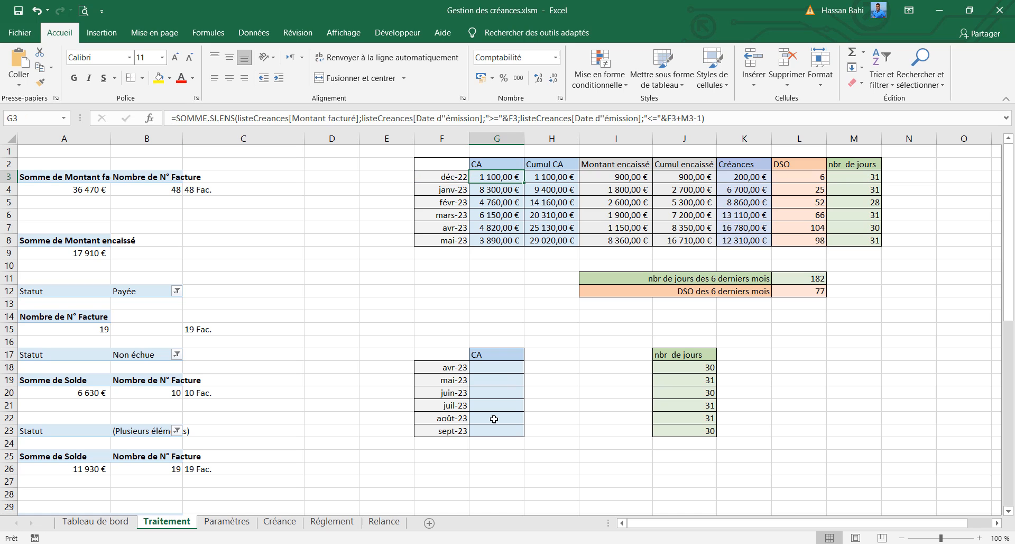
pyautogui.click(505, 367)
pyautogui.click(323, 121)
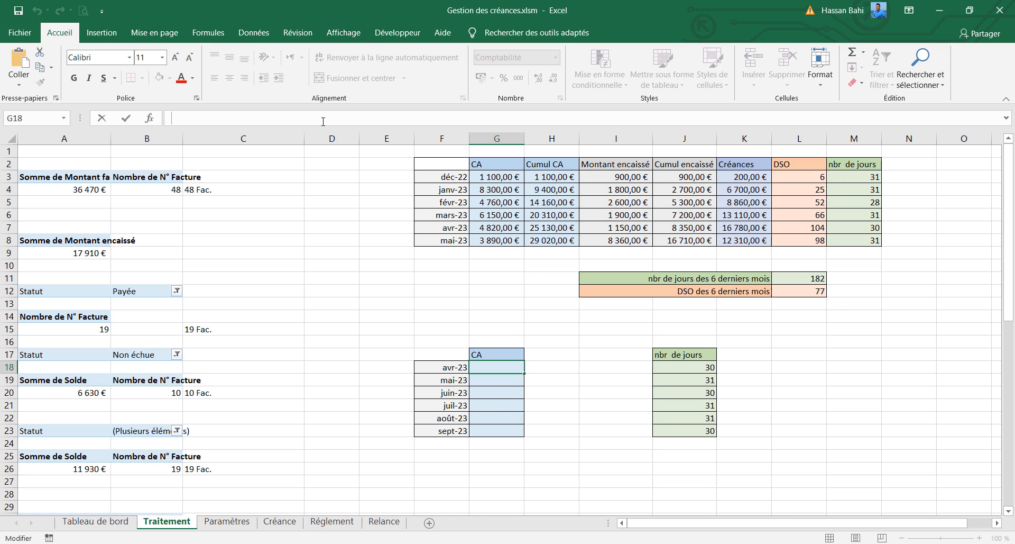
pyautogui.hotkey('ctrl', 'v')
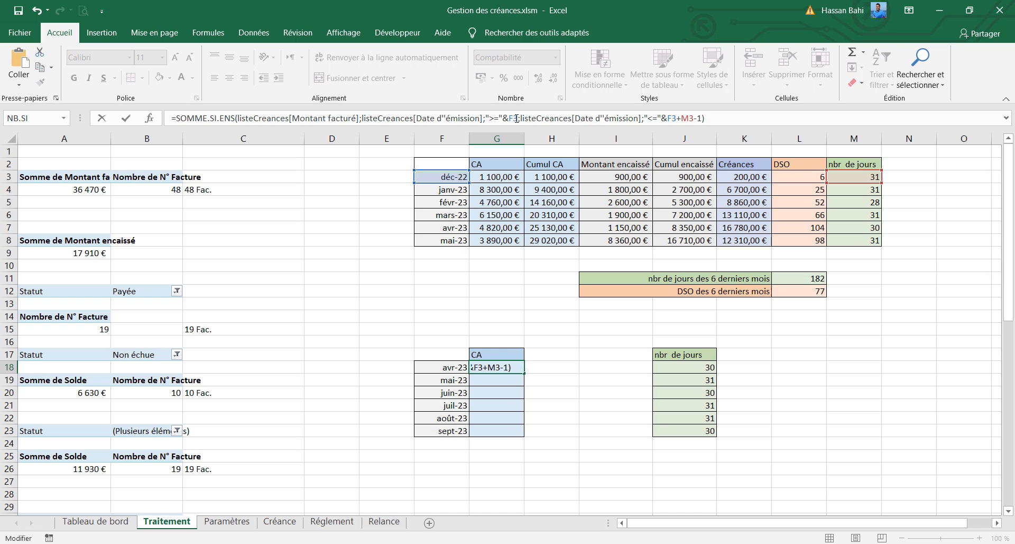
# Step: Replace F3 with F18 in both date criteria of the SOMME.SI.ENS formula in G18
pyautogui.click(518, 117)
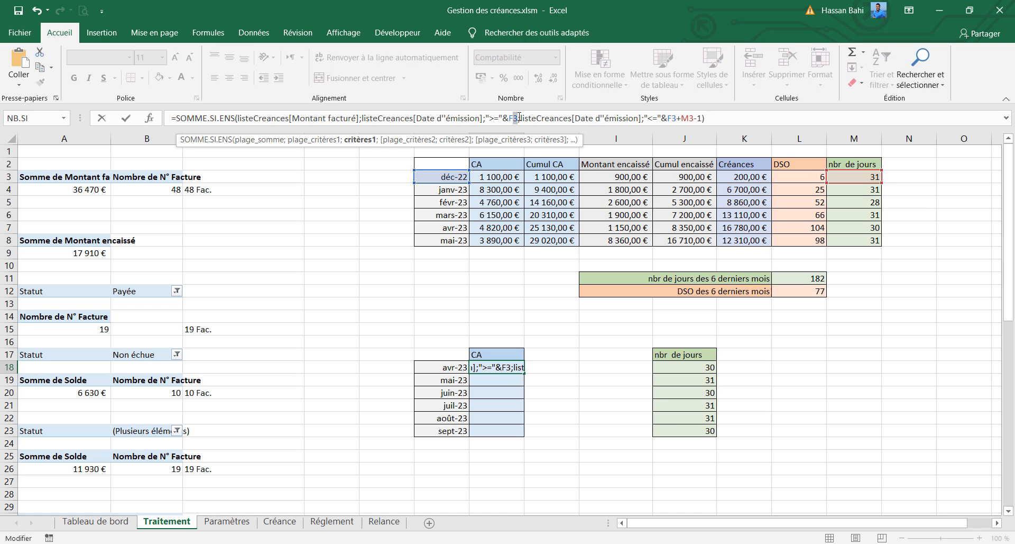
pyautogui.press('BackSpace')
pyautogui.write('18')
pyautogui.press('Return')
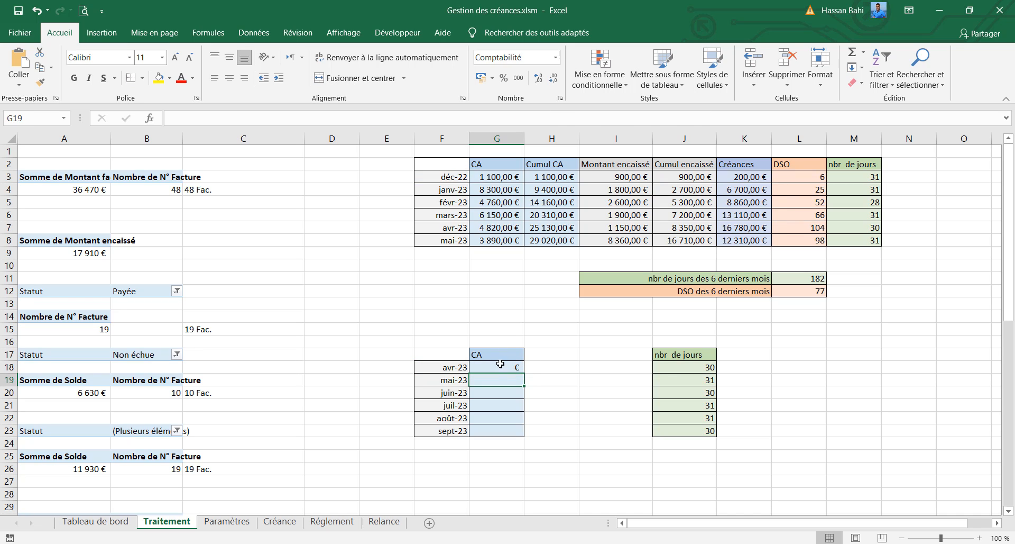
pyautogui.click(501, 364)
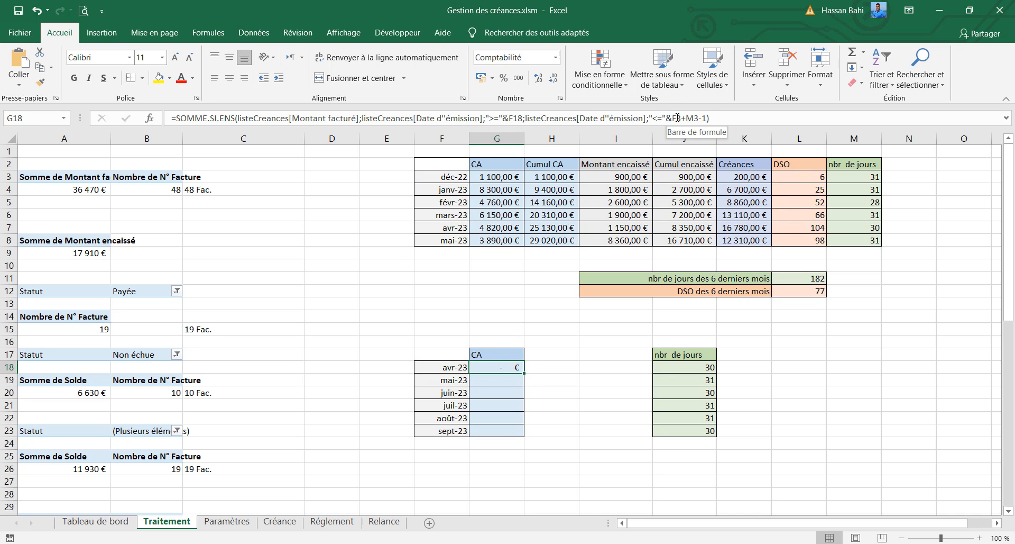
pyautogui.click(677, 117)
pyautogui.press('BackSpace')
pyautogui.write('18')
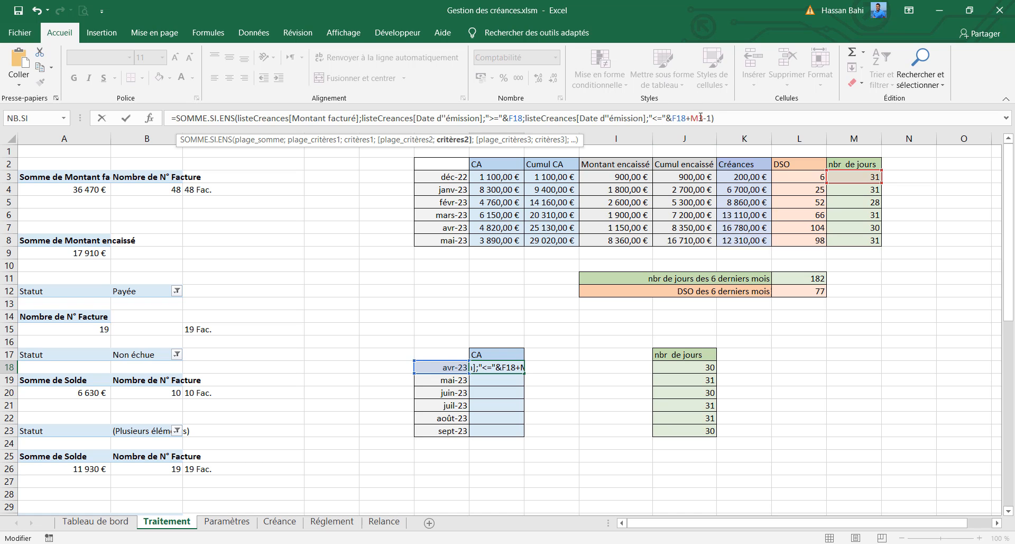
# Step: Replace the day-count reference M3 with J18 in the G18 formula and validate it
pyautogui.click(703, 117)
pyautogui.press('BackSpace')
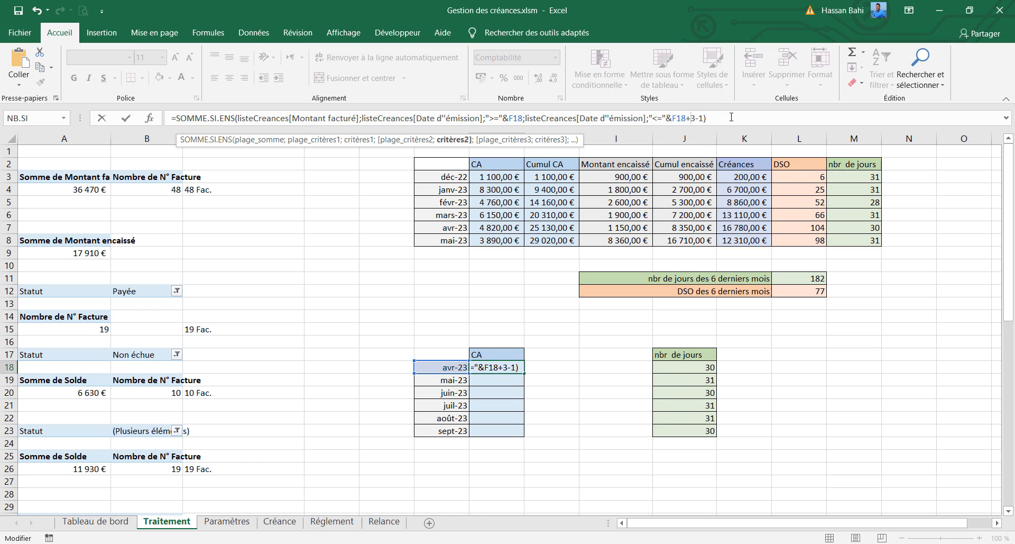
pyautogui.write('j18')
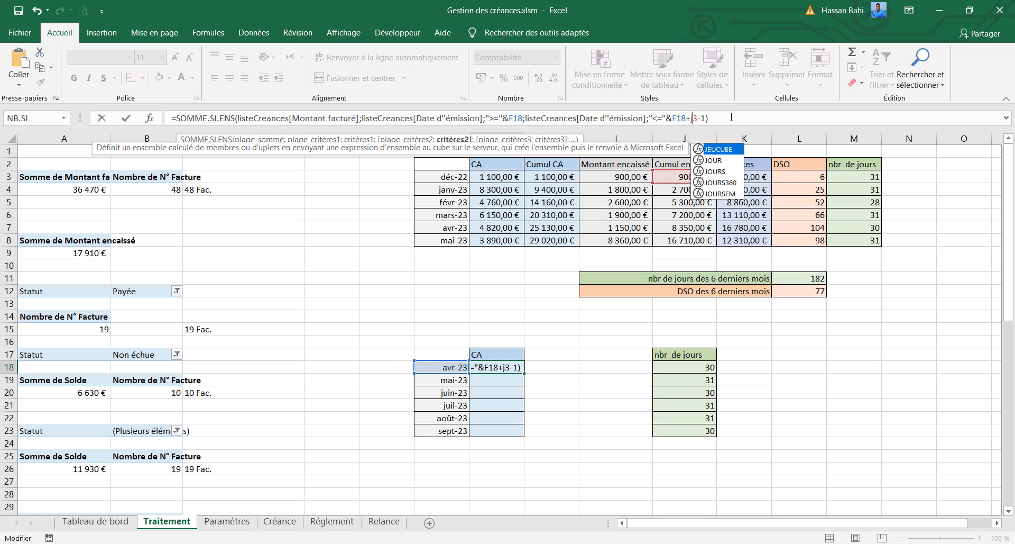
pyautogui.press('Delete')
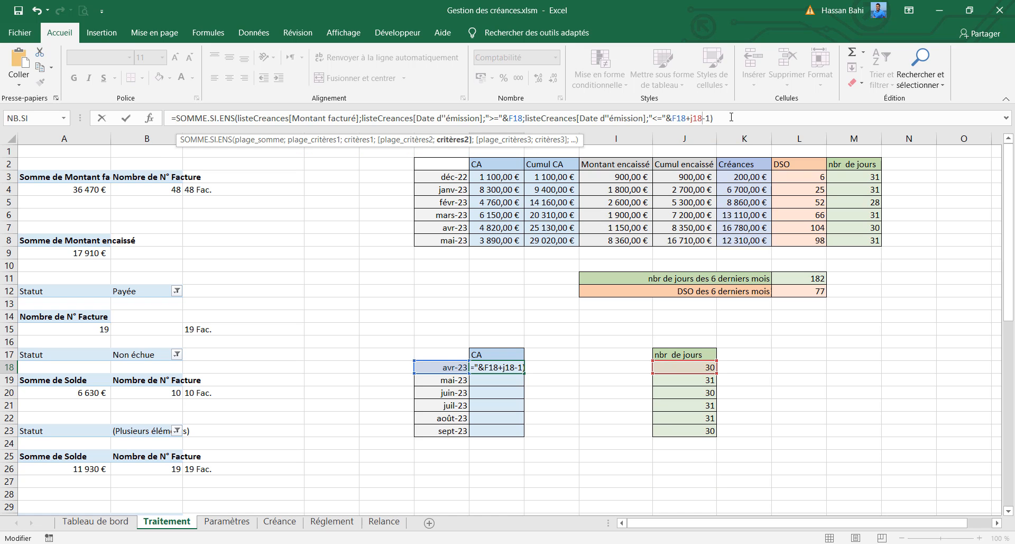
pyautogui.press('Return')
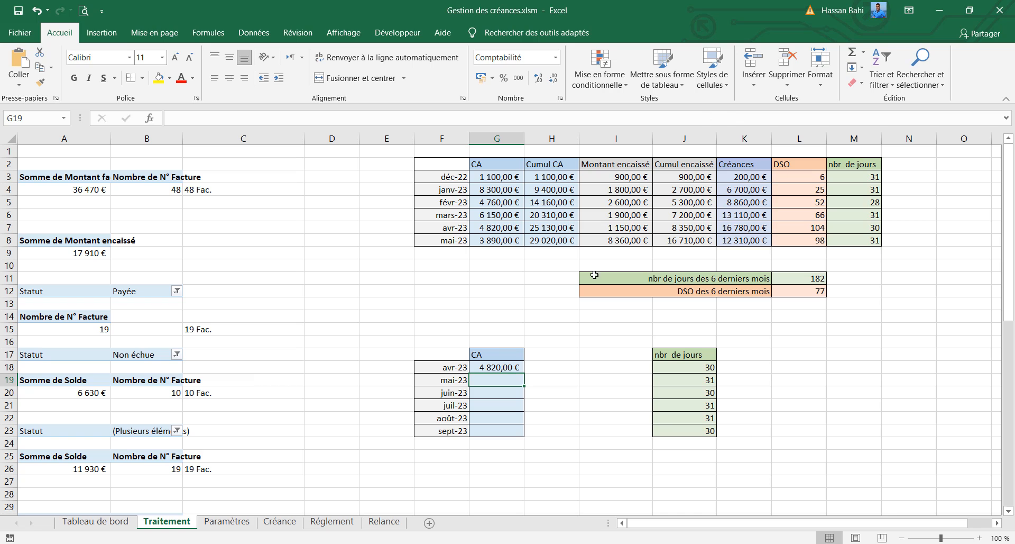
# Step: Compare the April CA in G18 with G7, then fill the G18 formula down to G23
pyautogui.click(507, 368)
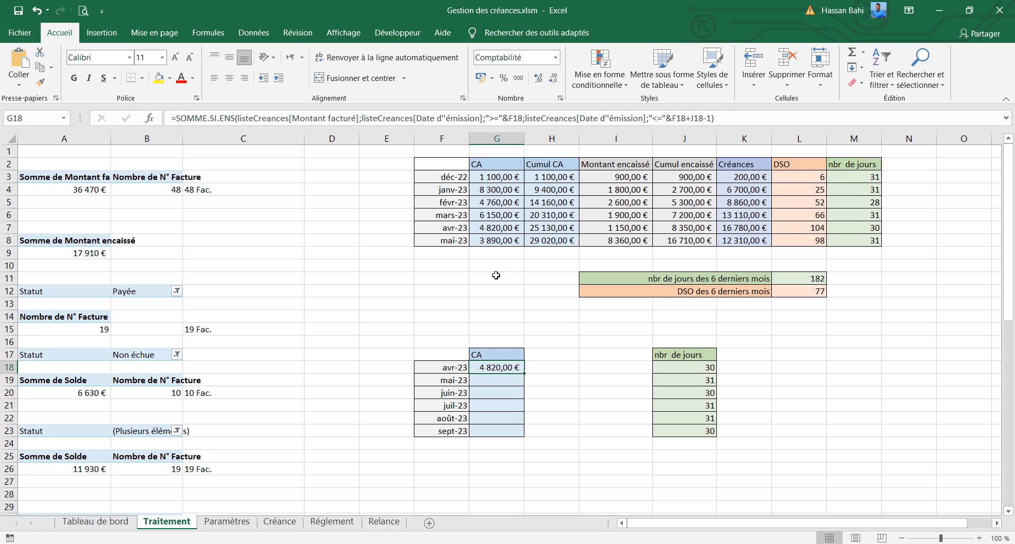
pyautogui.click(494, 229)
pyautogui.click(502, 370)
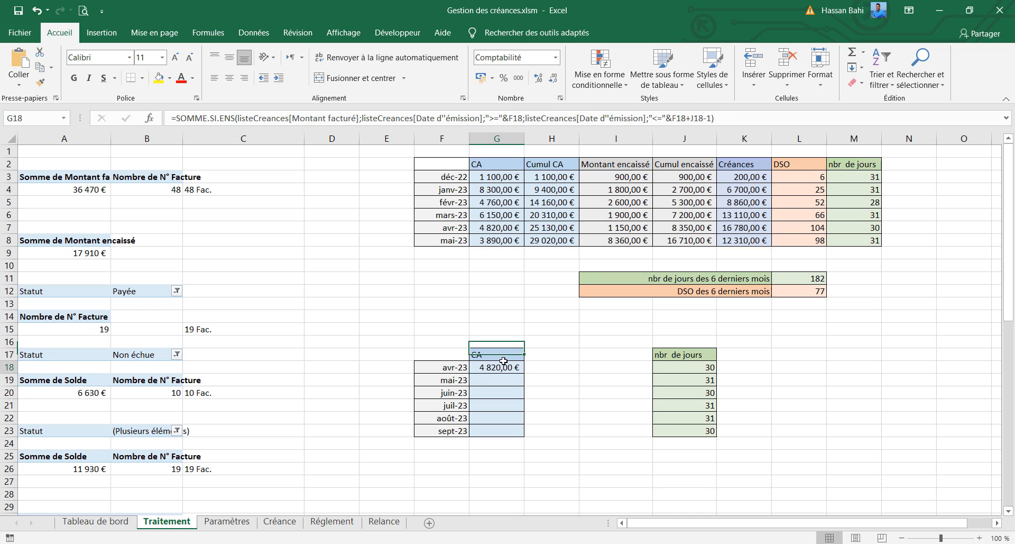
pyautogui.click(509, 229)
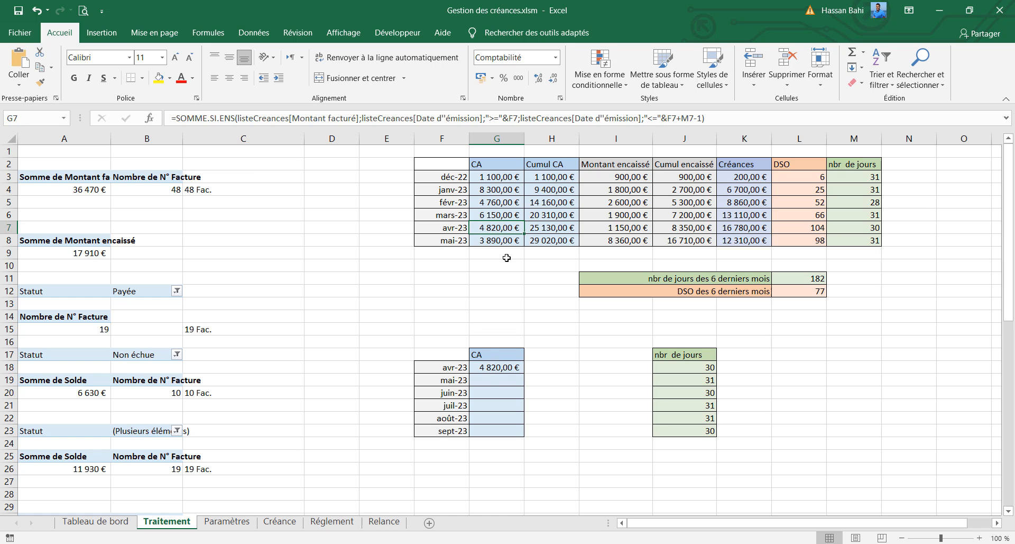
pyautogui.click(500, 366)
pyautogui.moveTo(526, 375); pyautogui.dragTo(525, 434)
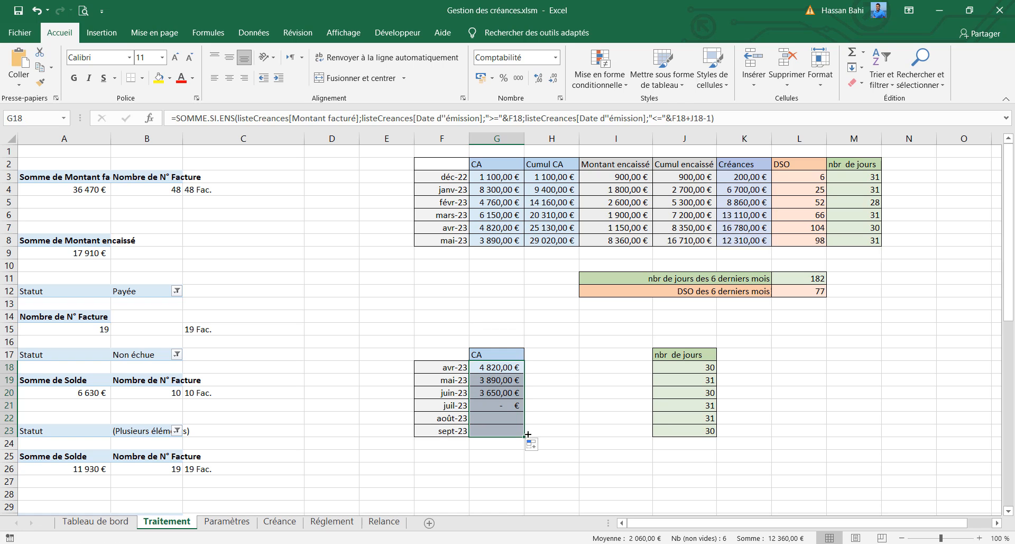
# Step: Check the CA formulas for July to September in G21:G23
pyautogui.click(478, 406)
pyautogui.click(484, 425)
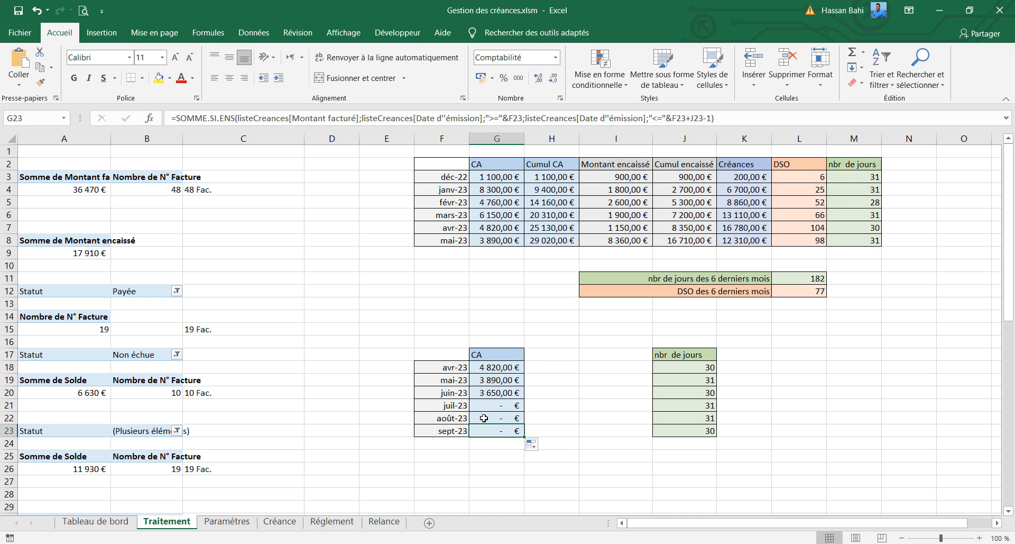
pyautogui.click(484, 418)
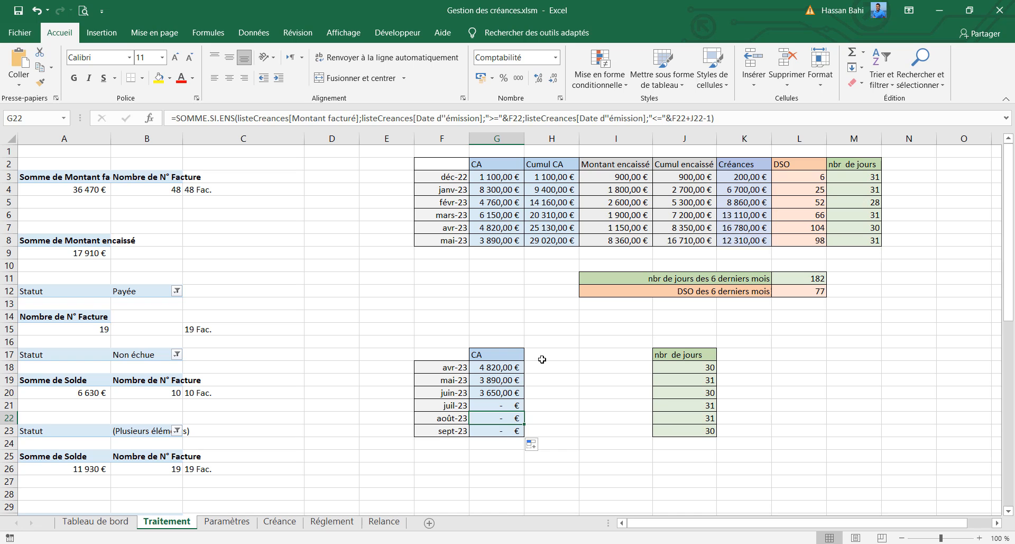
# Step: Copy the Montant encaissé column I2:I8 to H17 and auto-fit the width of column H
pyautogui.moveTo(632, 163); pyautogui.dragTo(632, 241)
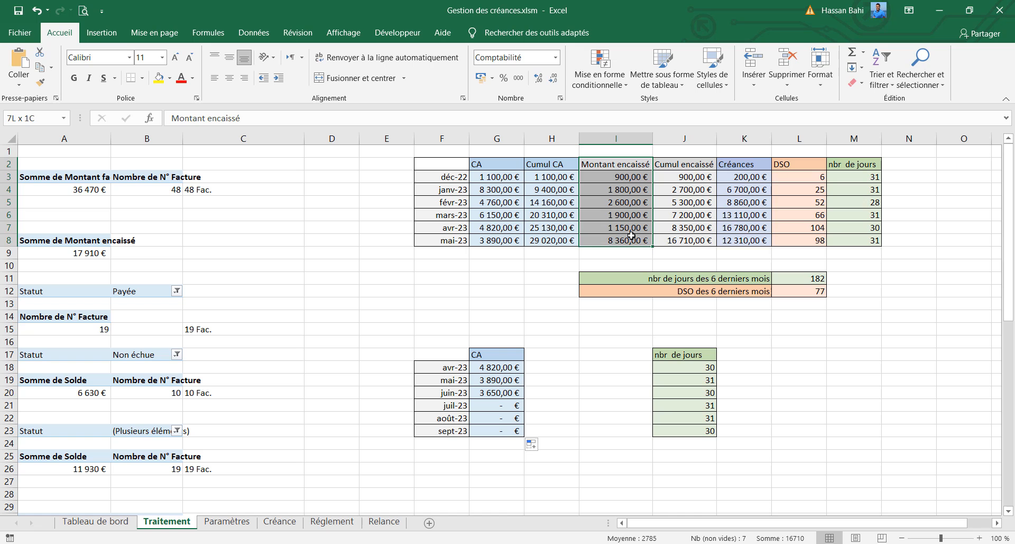
pyautogui.hotkey('ctrl', 'c')
pyautogui.click(555, 353)
pyautogui.hotkey('ctrl', 'v')
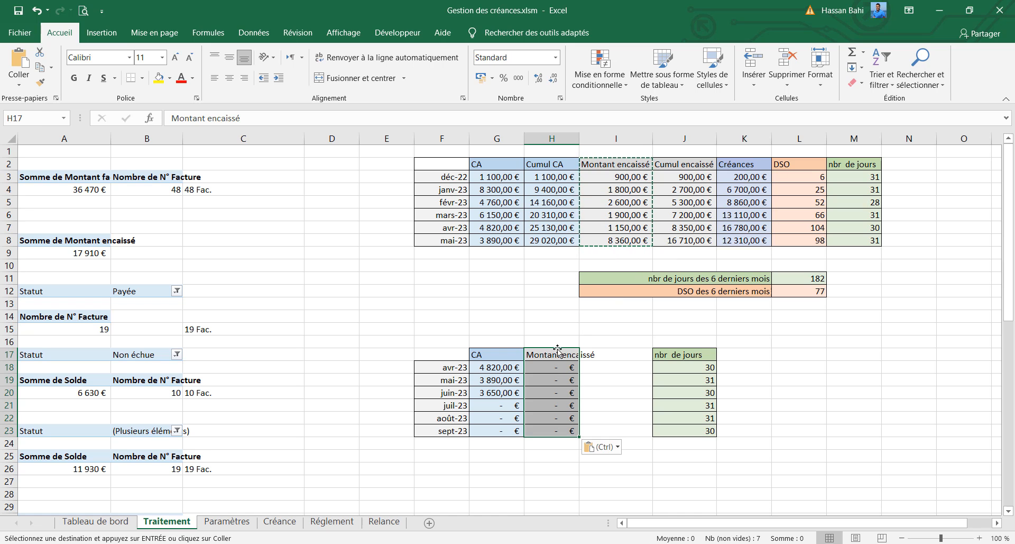
pyautogui.doubleClick(580, 139)
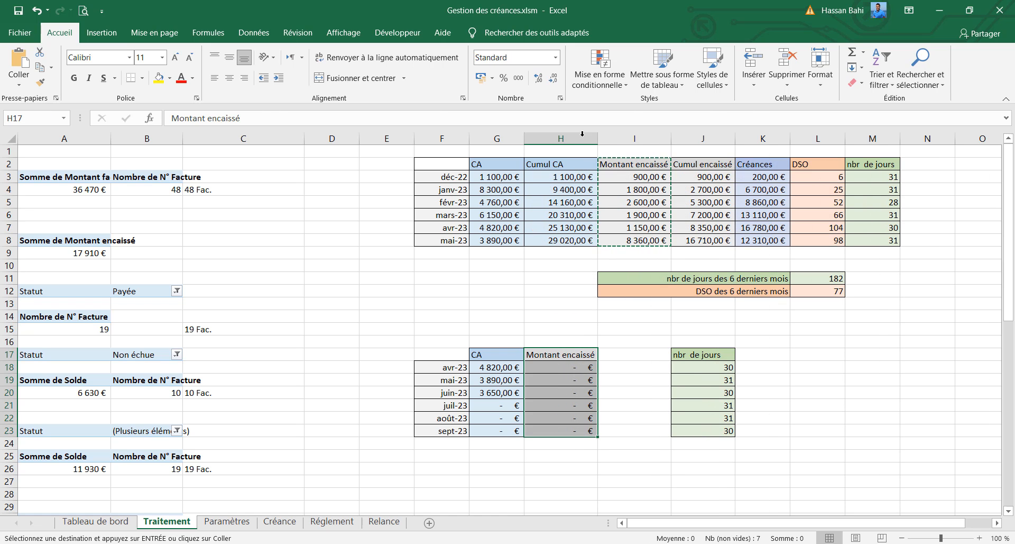
# Step: Replace E18 with F18 in both date criteria of the SOMME.SI.ENS formula in H18
pyautogui.click(582, 367)
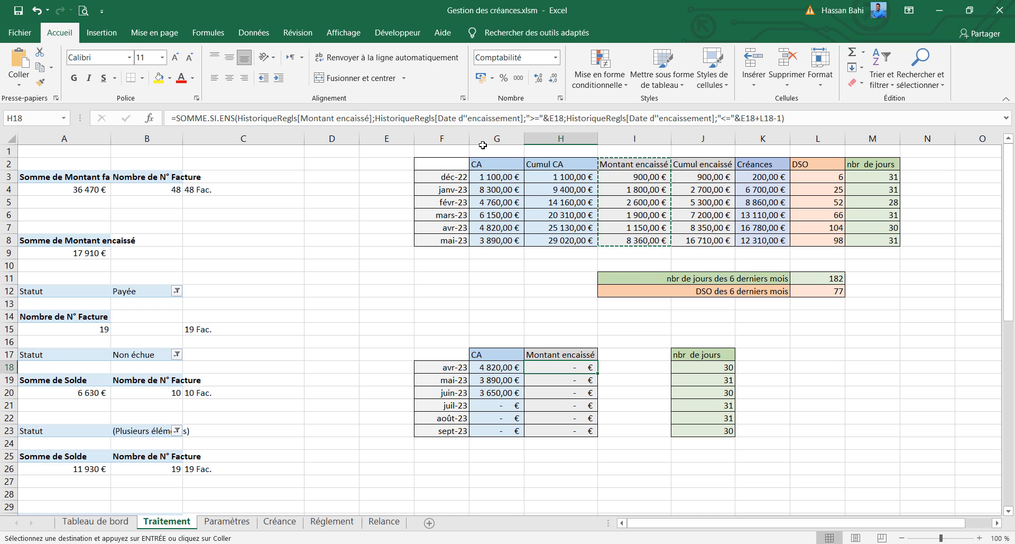
pyautogui.click(455, 368)
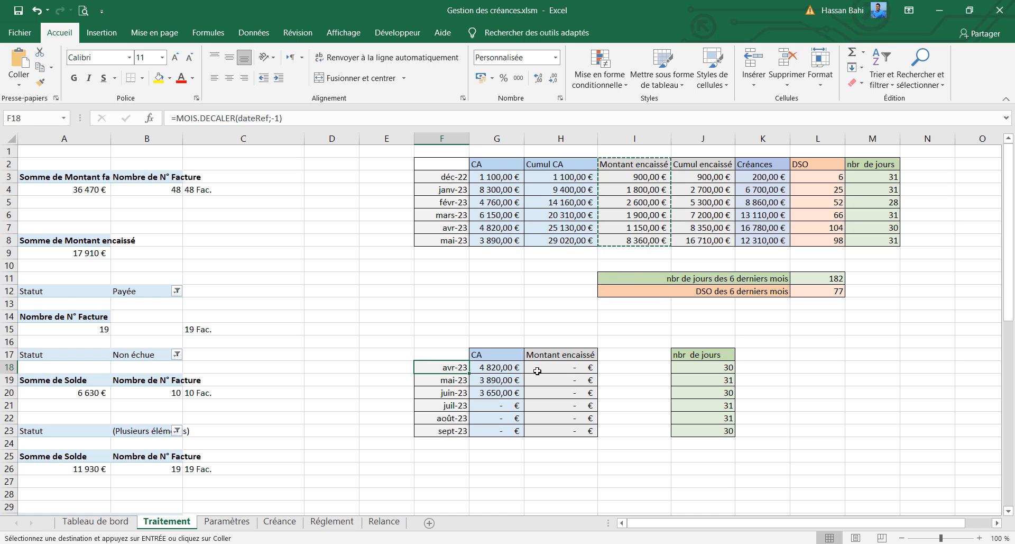
pyautogui.click(510, 369)
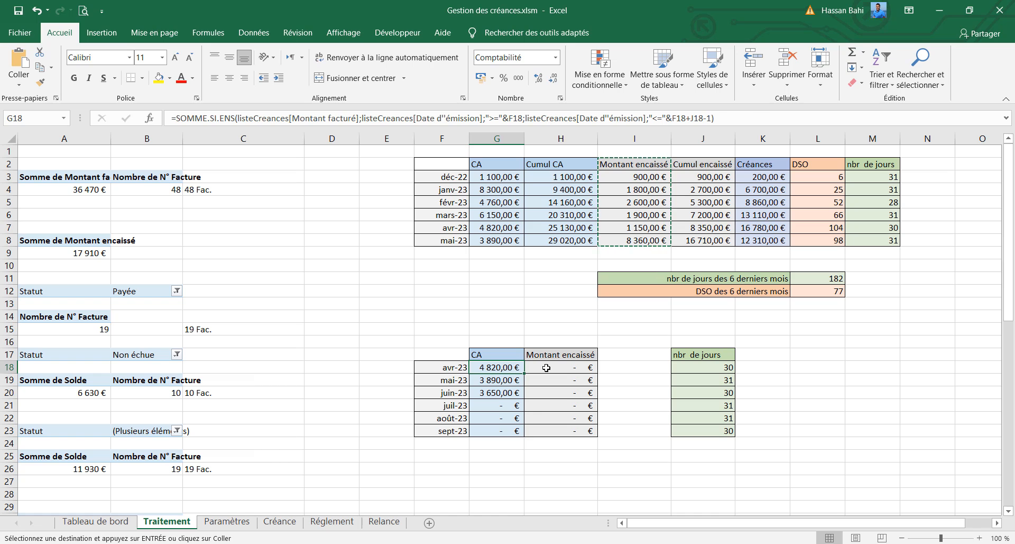
pyautogui.click(547, 368)
pyautogui.click(557, 118)
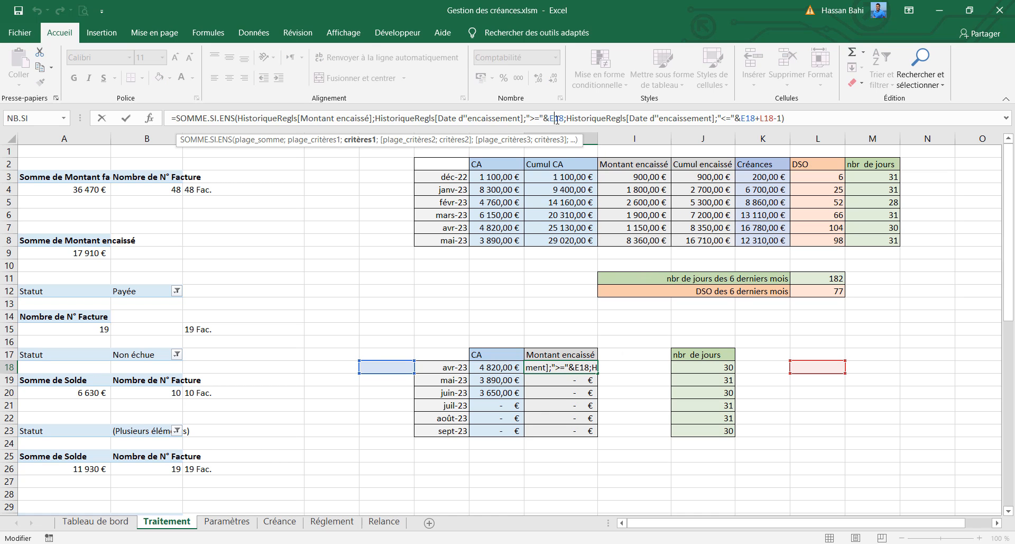
pyautogui.press('BackSpace')
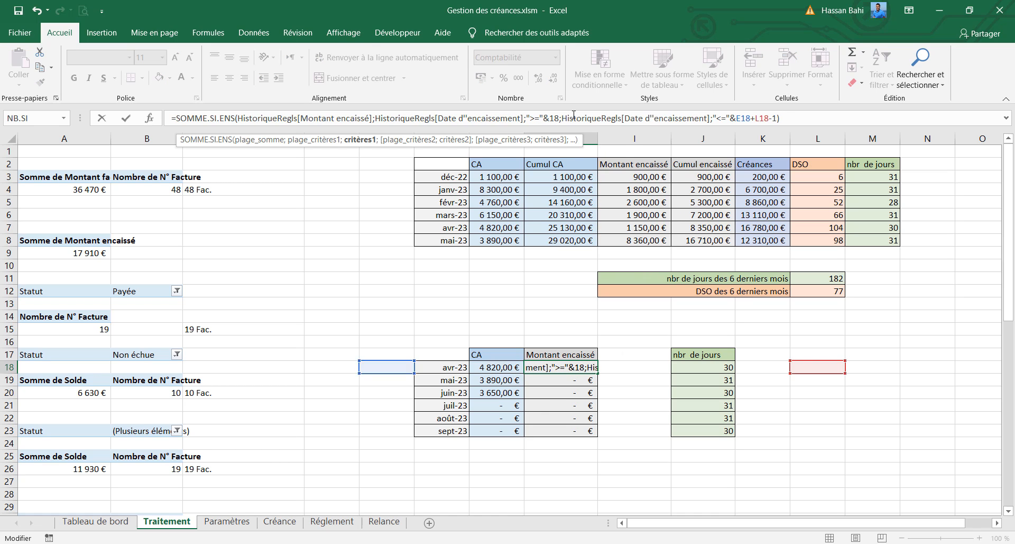
pyautogui.write('F')
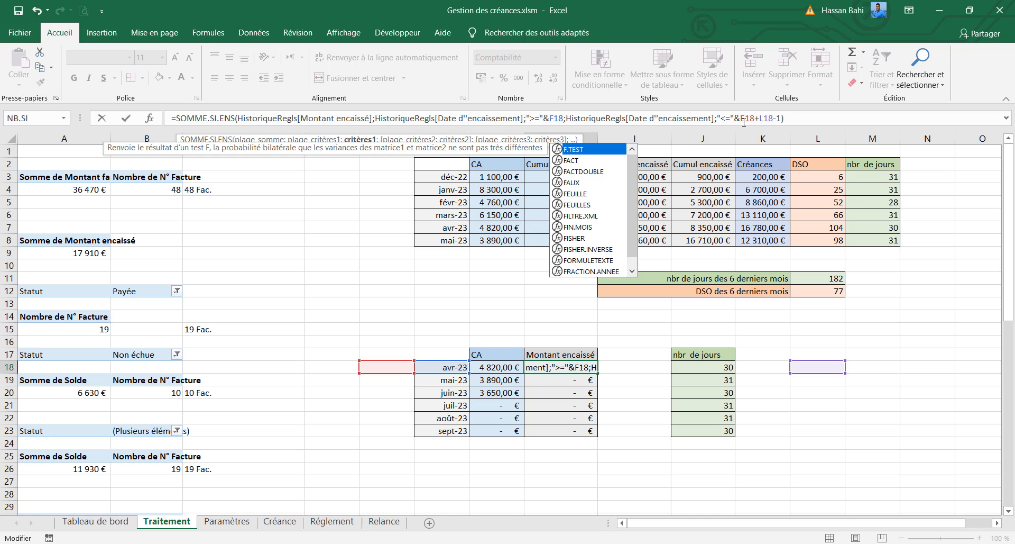
pyautogui.click(747, 118)
pyautogui.press('BackSpace')
pyautogui.write('F')
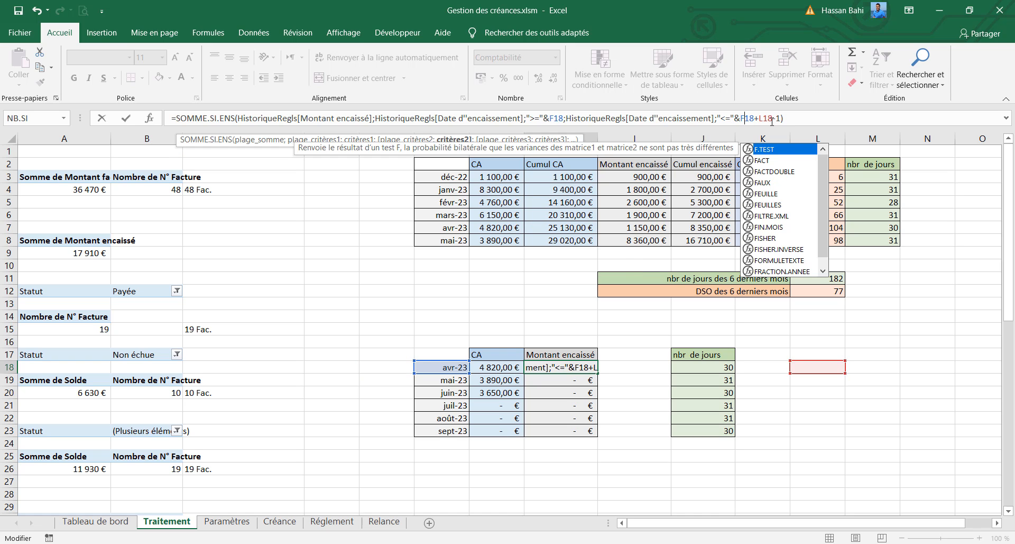
# Step: Replace the day-count reference L18 with J18 in the H18 formula, then fill it down to H23
pyautogui.click(764, 118)
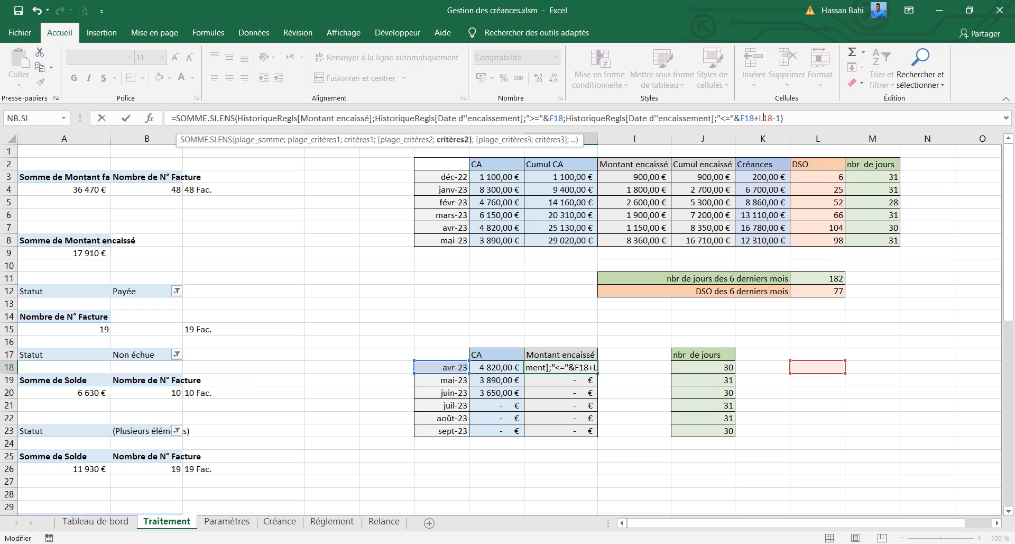
pyautogui.press('BackSpace')
pyautogui.write('J')
pyautogui.press('Return')
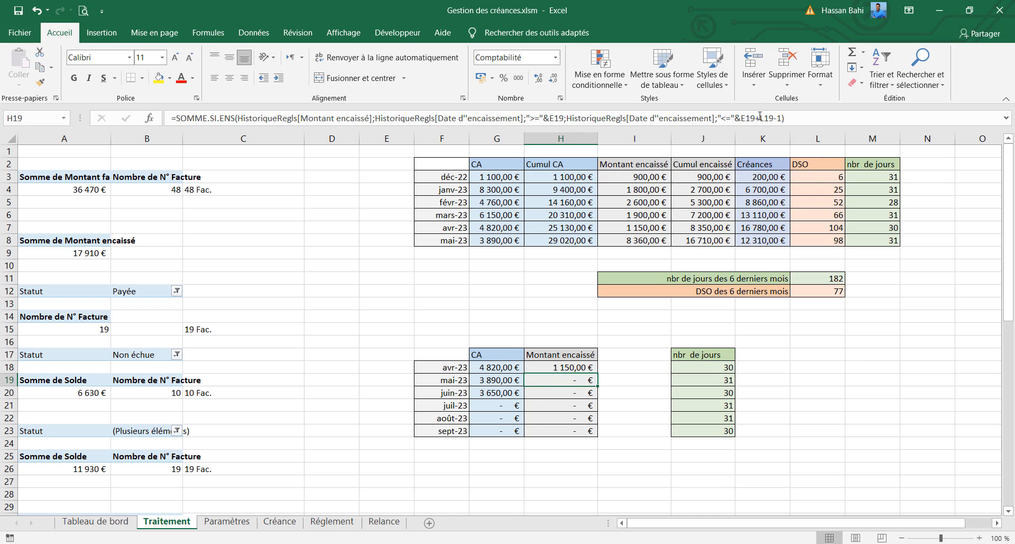
pyautogui.click(582, 366)
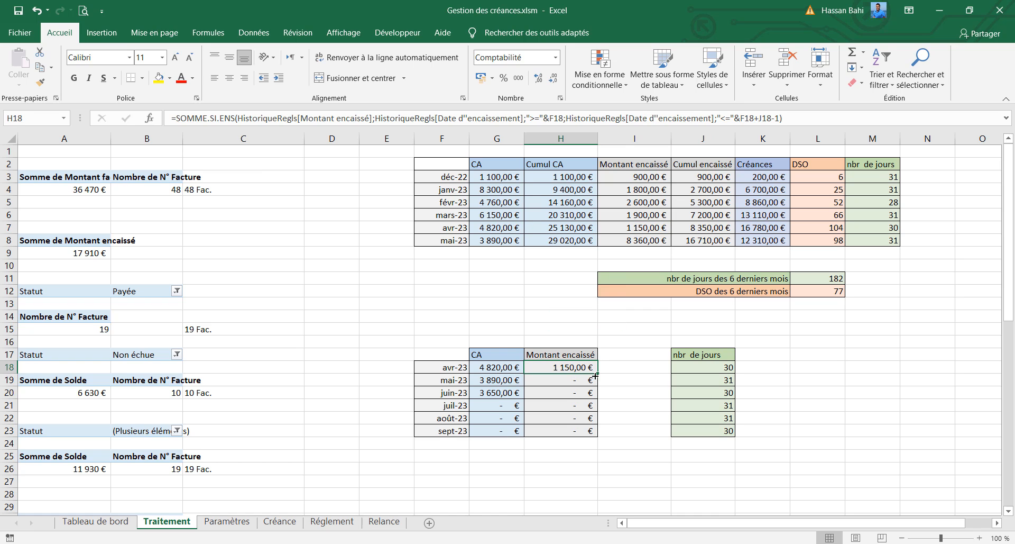
pyautogui.moveTo(596, 373); pyautogui.dragTo(595, 432)
# Step: Rename the header in H17 as Encaissement and enter the header Prévision in I17
pyautogui.click(618, 355)
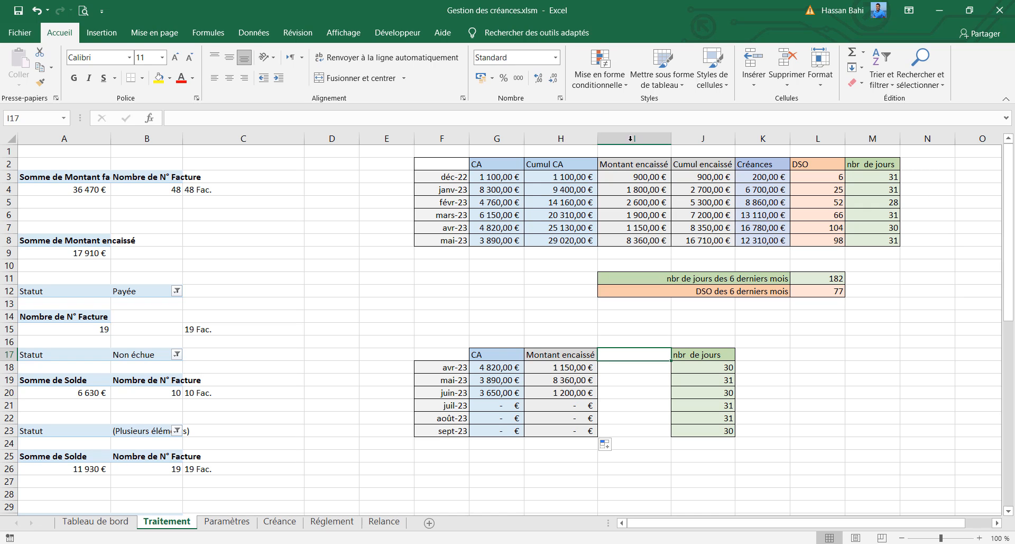
pyautogui.click(562, 354)
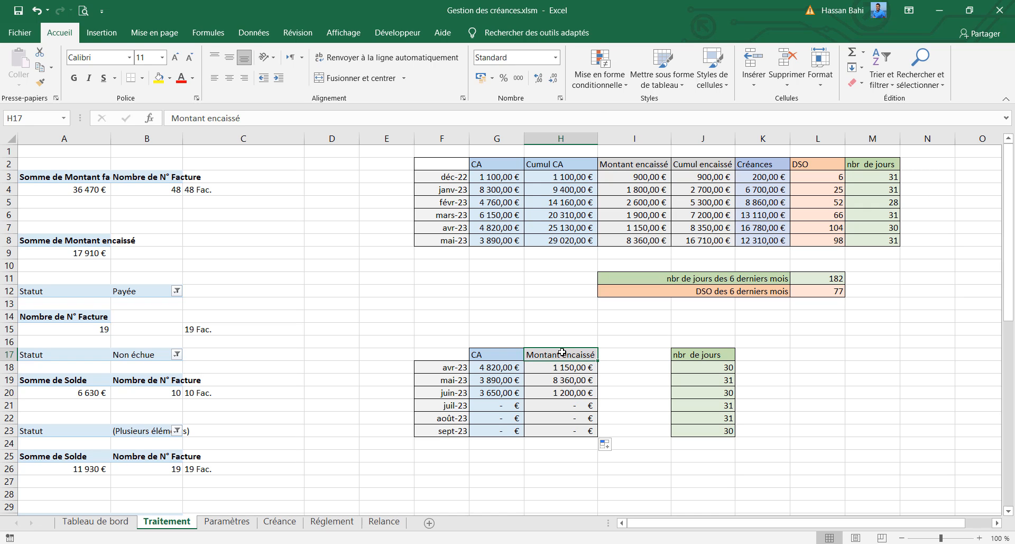
pyautogui.write('Encais')
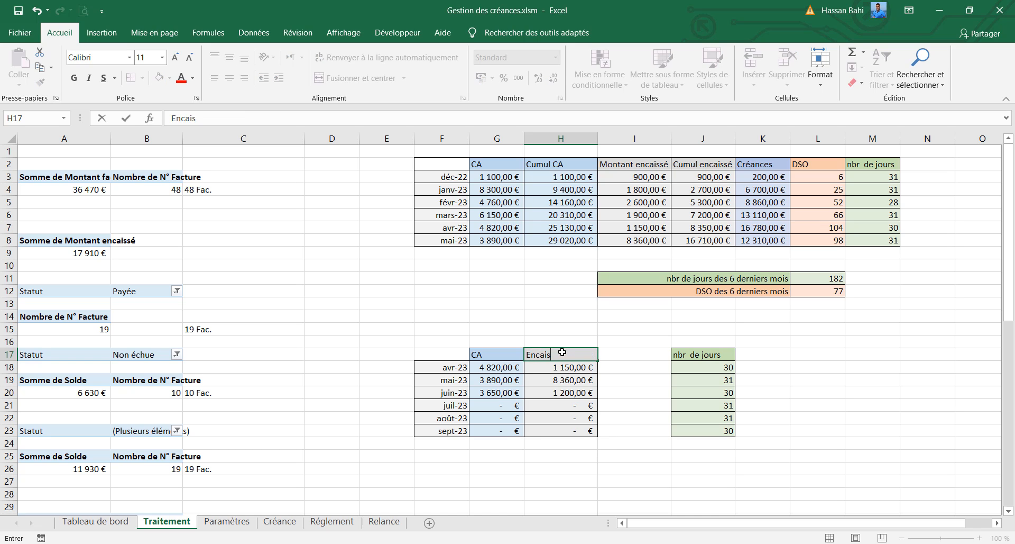
pyautogui.write('sement')
pyautogui.press('Return')
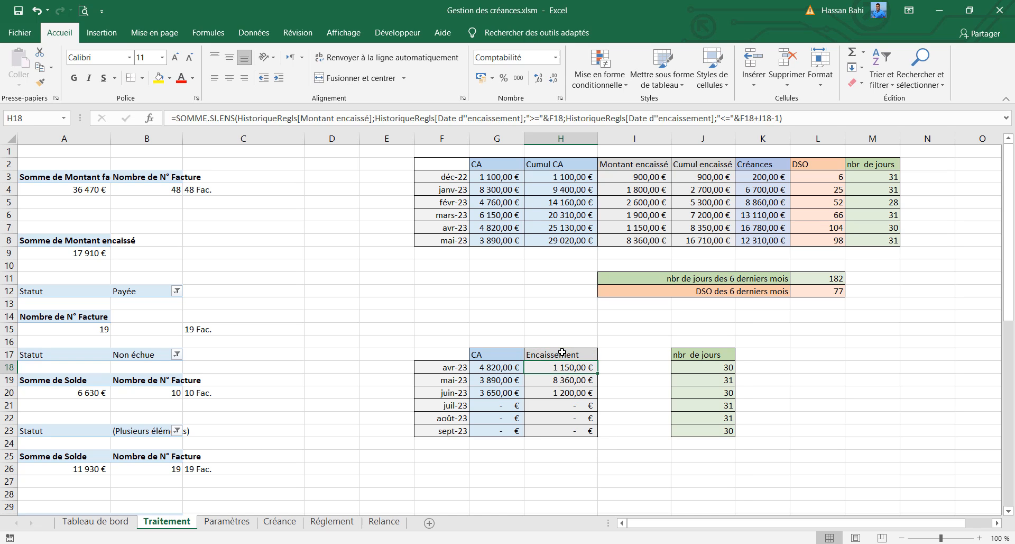
pyautogui.click(638, 358)
pyautogui.write('Prévisi')
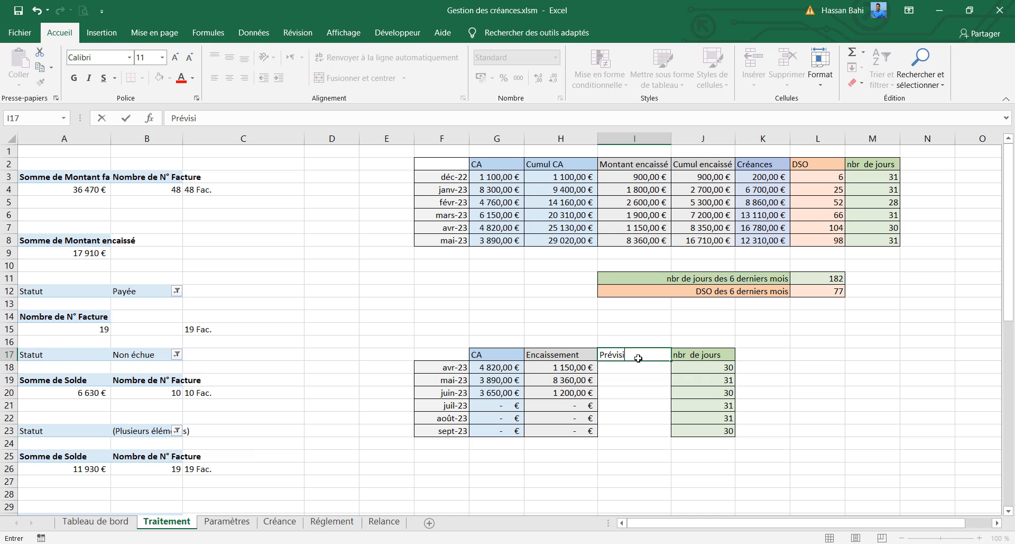
pyautogui.write('on')
pyautogui.press('Return')
# Step: Shade the Prévision header in gold and I18:I23 in a lighter gold, and apply all borders to I17:I23
pyautogui.click(644, 356)
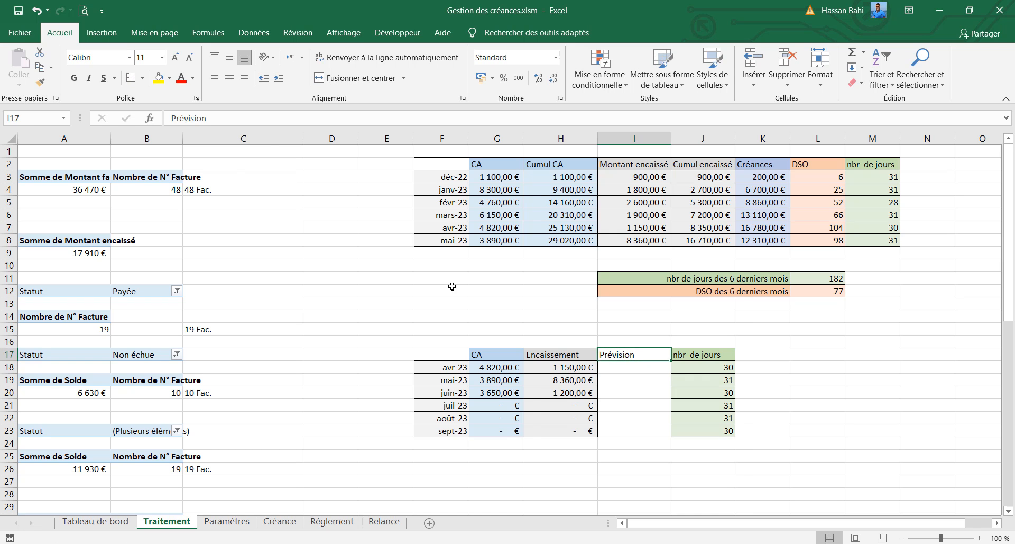
pyautogui.click(170, 79)
pyautogui.click(237, 132)
pyautogui.moveTo(625, 368); pyautogui.dragTo(640, 430)
pyautogui.click(170, 78)
pyautogui.click(233, 117)
pyautogui.click(660, 356)
pyautogui.click(142, 77)
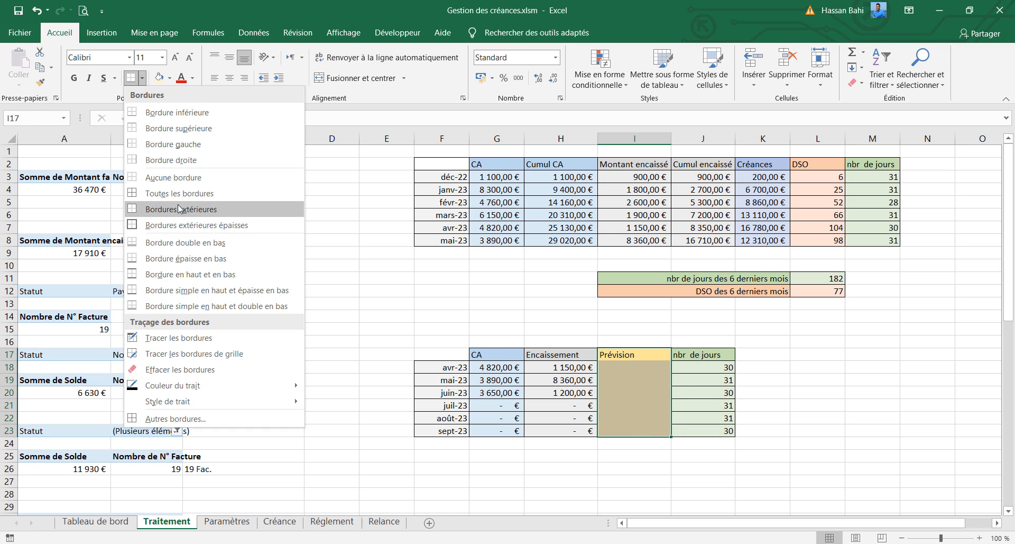
pyautogui.click(159, 192)
pyautogui.click(643, 370)
pyautogui.click(633, 392)
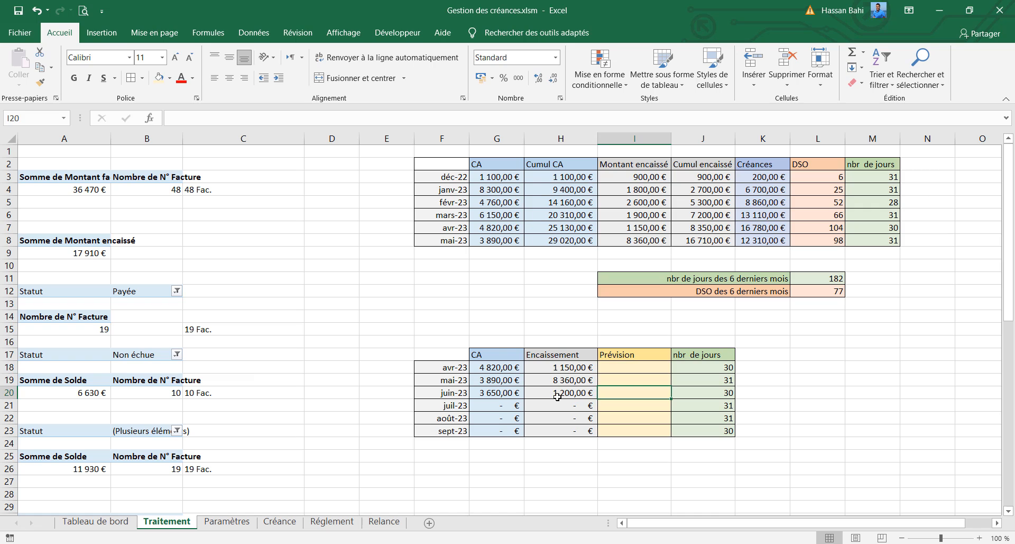
pyautogui.click(629, 405)
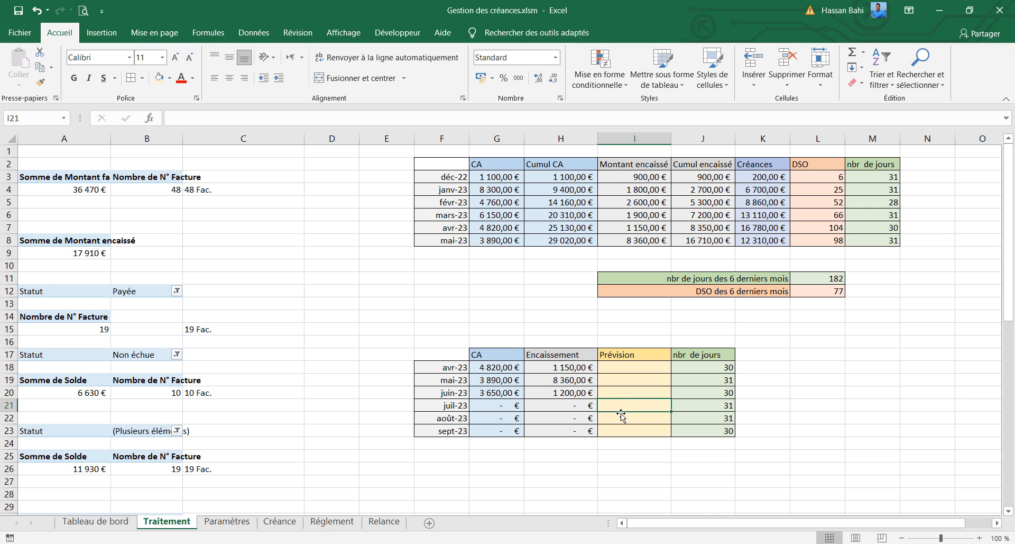
pyautogui.click(629, 420)
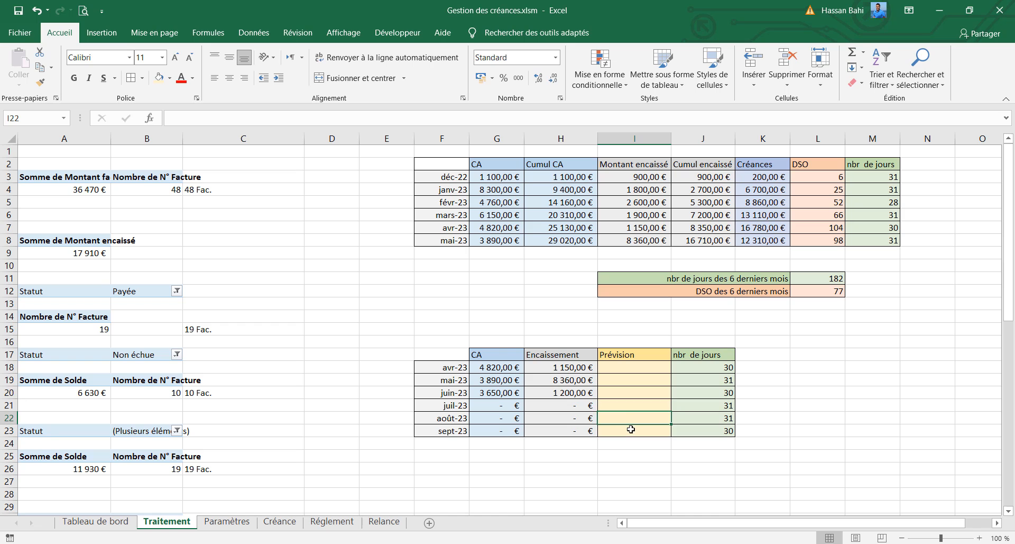
pyautogui.click(631, 429)
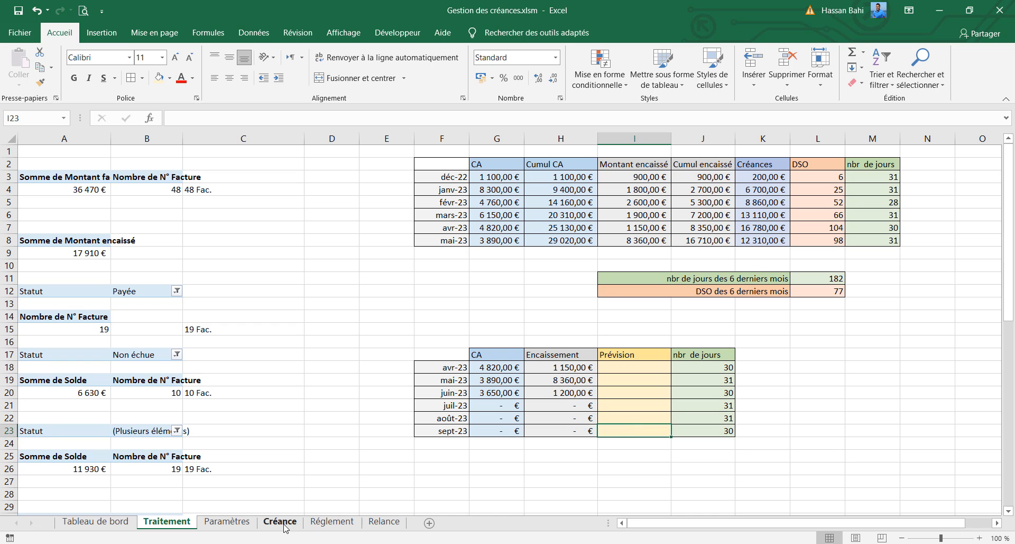
# Step: Examine the Échéance and Retard columns in the Créance sheet and the reference dates in Paramètres, and return to Traitement
pyautogui.click(268, 526)
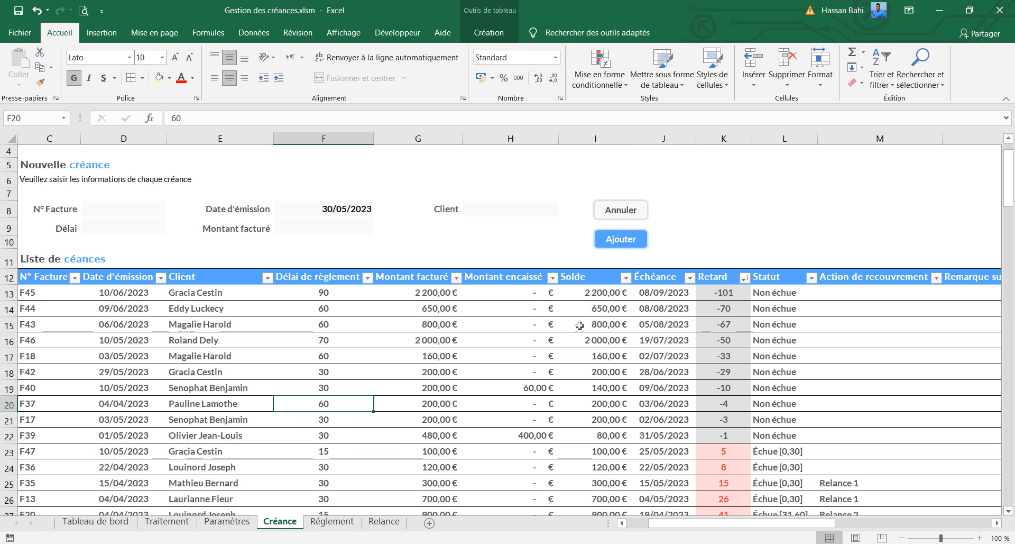
pyautogui.click(669, 298)
pyautogui.scroll(-1, 669, 297)
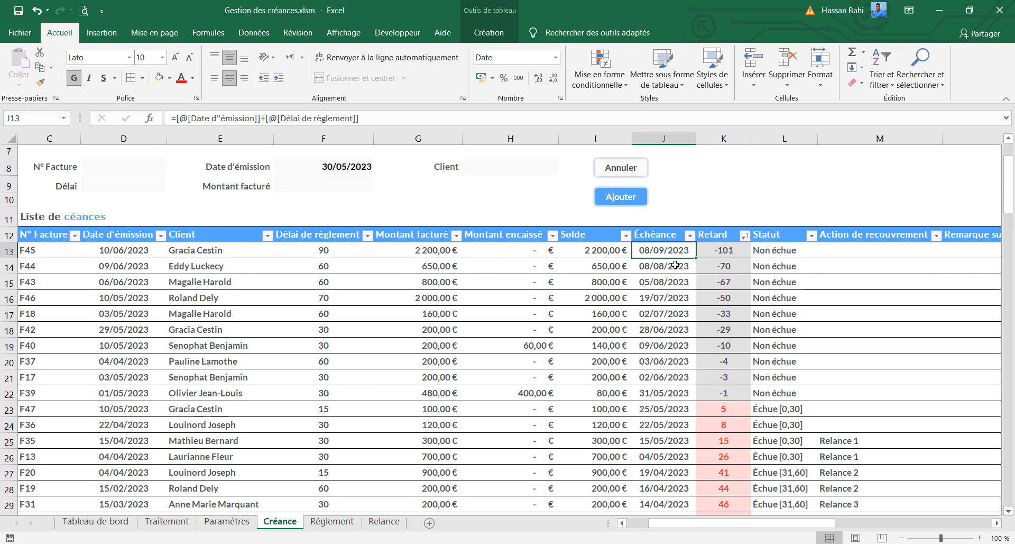
pyautogui.scroll(-1, 676, 271)
pyautogui.scroll(-1, 677, 273)
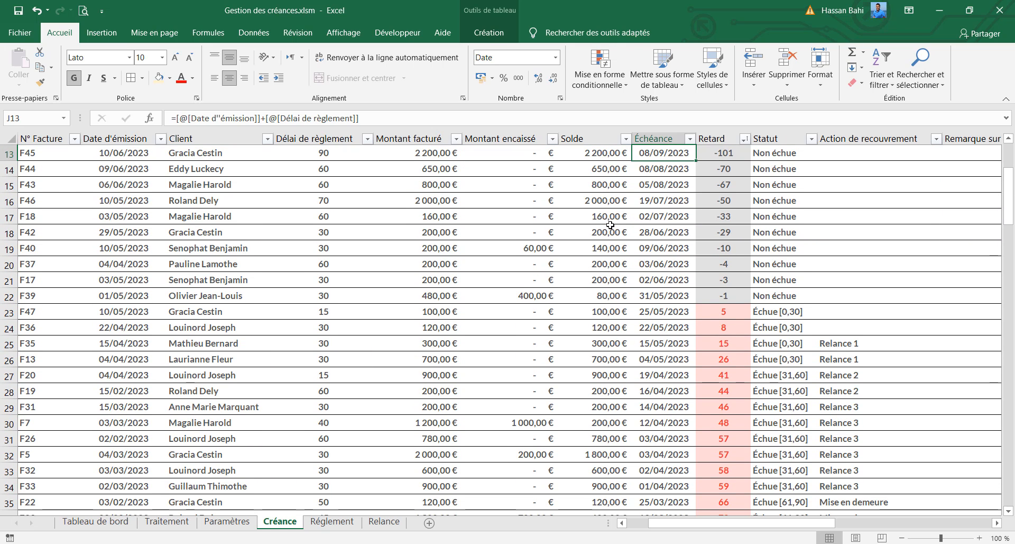
pyautogui.scroll(2, 611, 226)
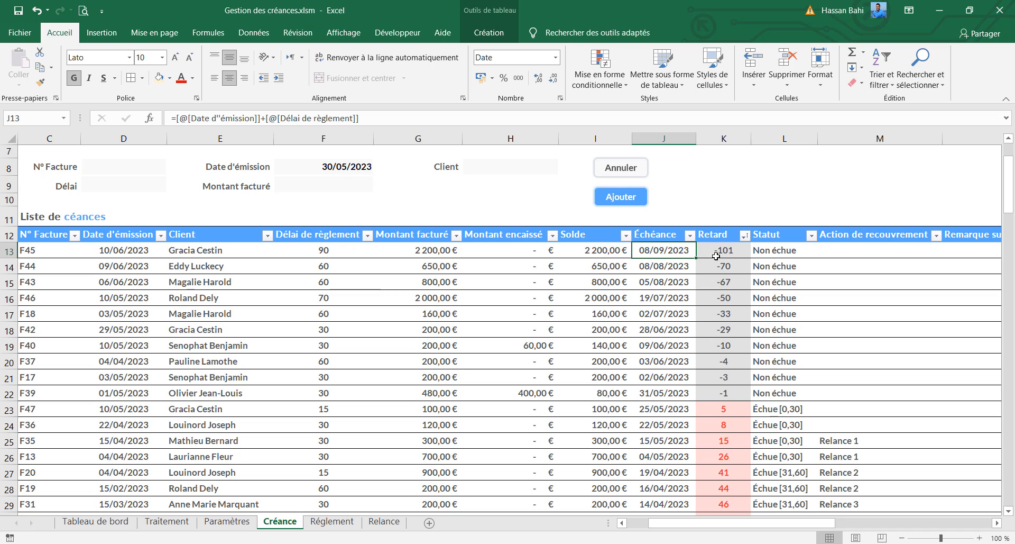
pyautogui.click(237, 525)
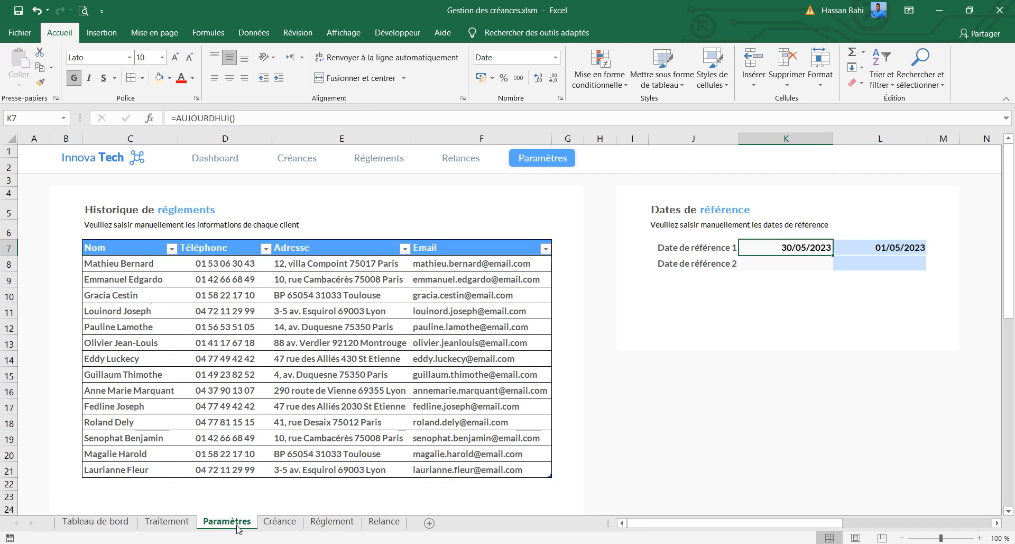
pyautogui.click(167, 524)
pyautogui.click(623, 406)
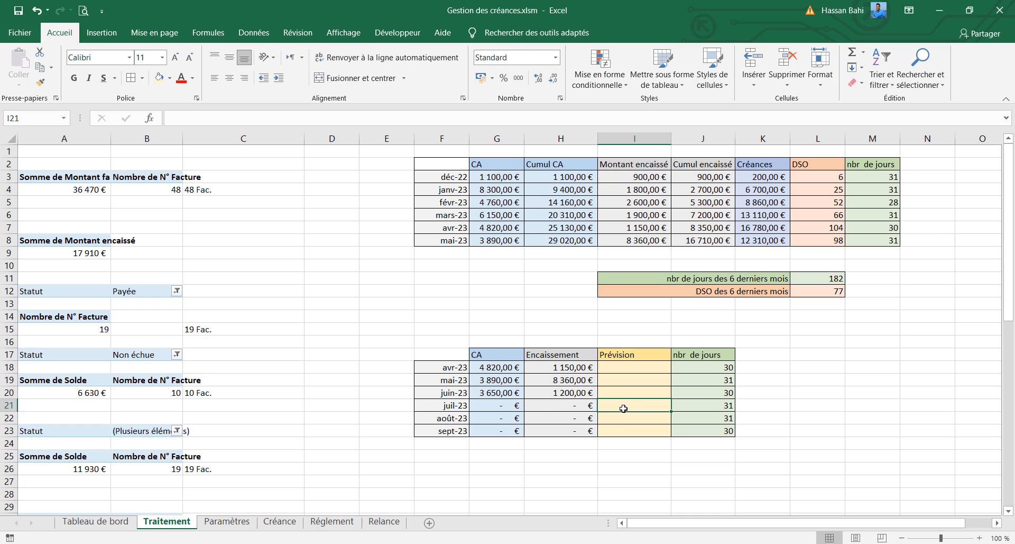
pyautogui.click(562, 406)
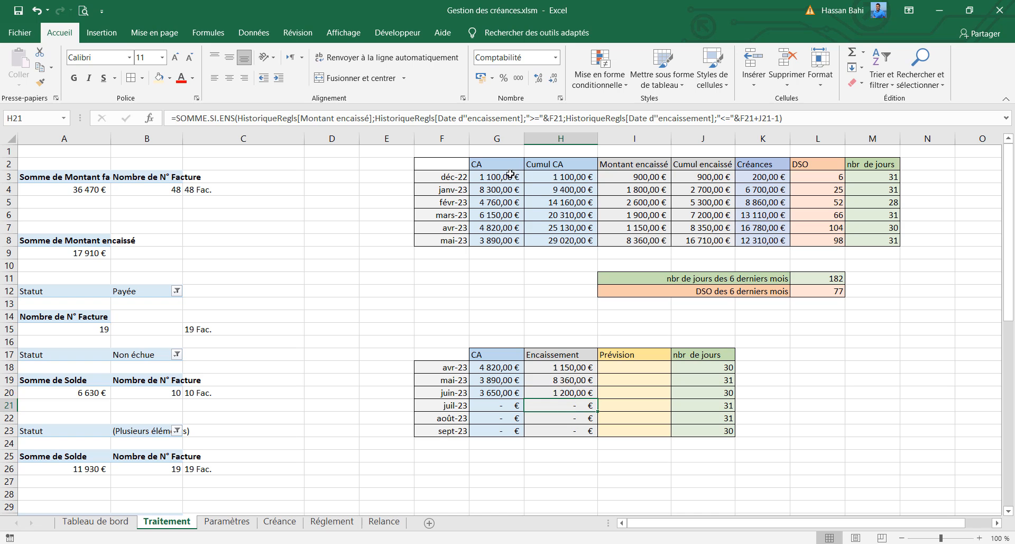
pyautogui.moveTo(807, 115); pyautogui.dragTo(150, 118)
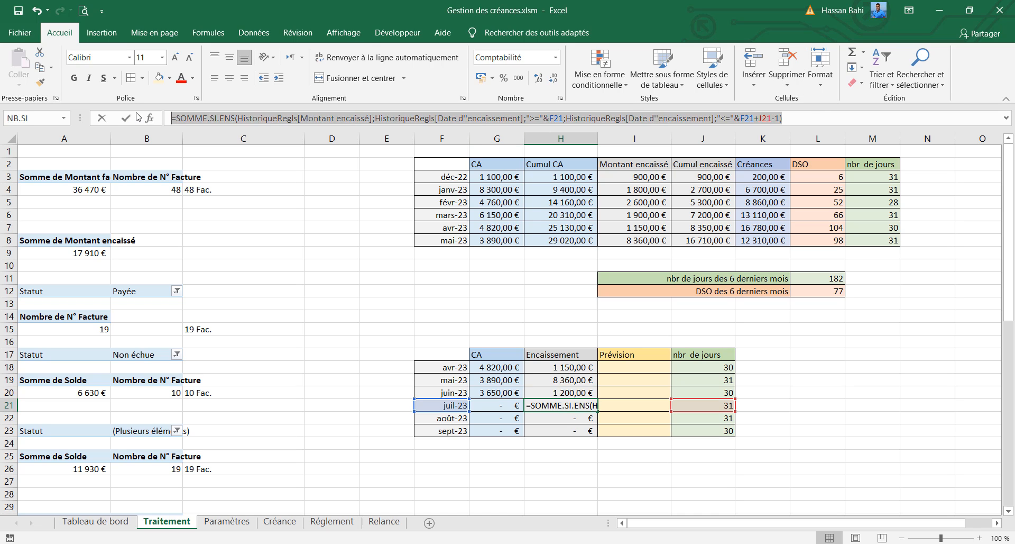
pyautogui.press('Escape')
# Step: Copy the text of the SOMME.SI.ENS formula in G21 and paste it into I21 without shifting its references
pyautogui.click(502, 405)
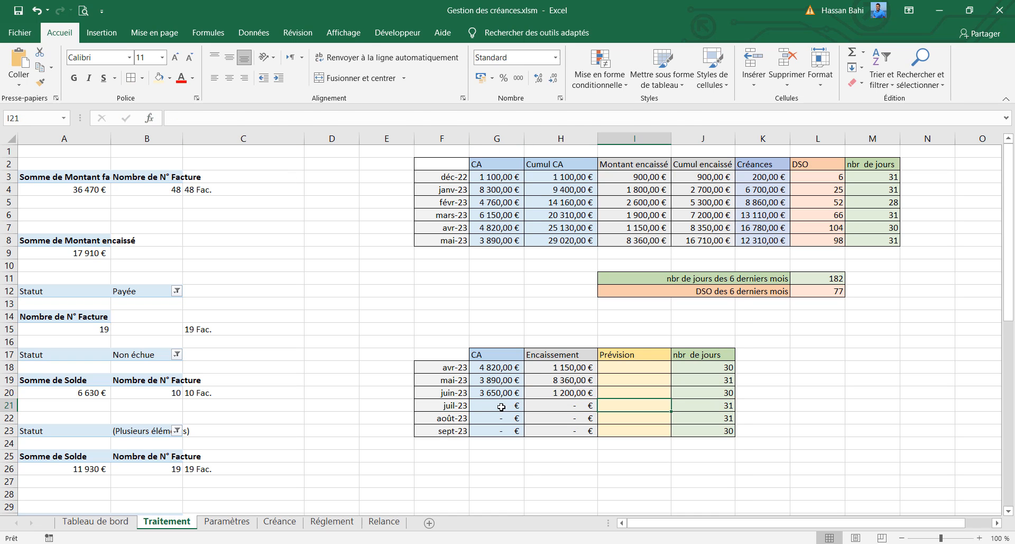
pyautogui.moveTo(733, 119); pyautogui.dragTo(134, 118)
pyautogui.hotkey('ctrl', 'c')
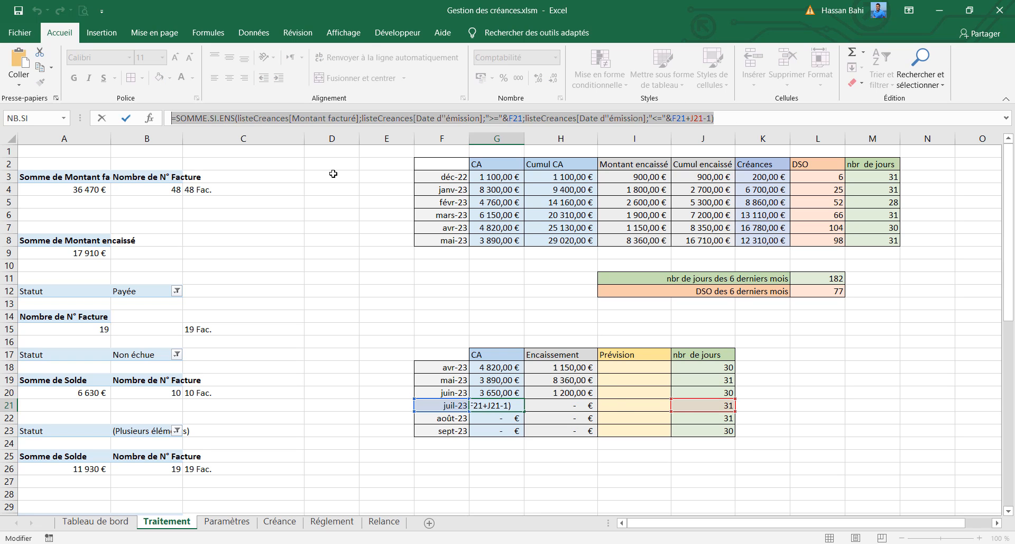
pyautogui.press('Escape')
pyautogui.click(622, 405)
pyautogui.click(320, 118)
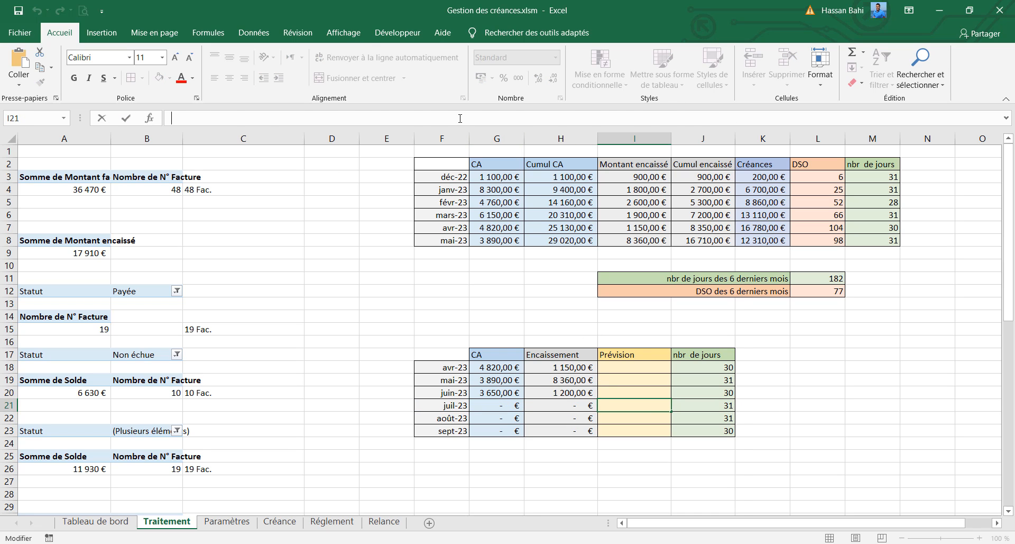
pyautogui.hotkey('ctrl', 'v')
# Step: Remove the Montant facturé column from the sum range of the I21 formula and open the choice of listeCreances columns
pyautogui.moveTo(359, 118); pyautogui.dragTo(289, 115)
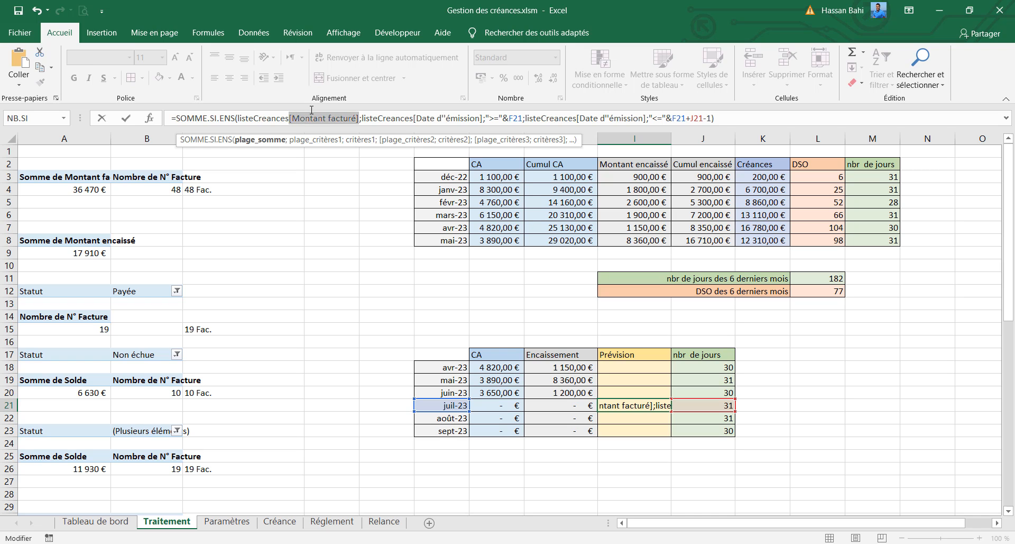
pyautogui.write('[')
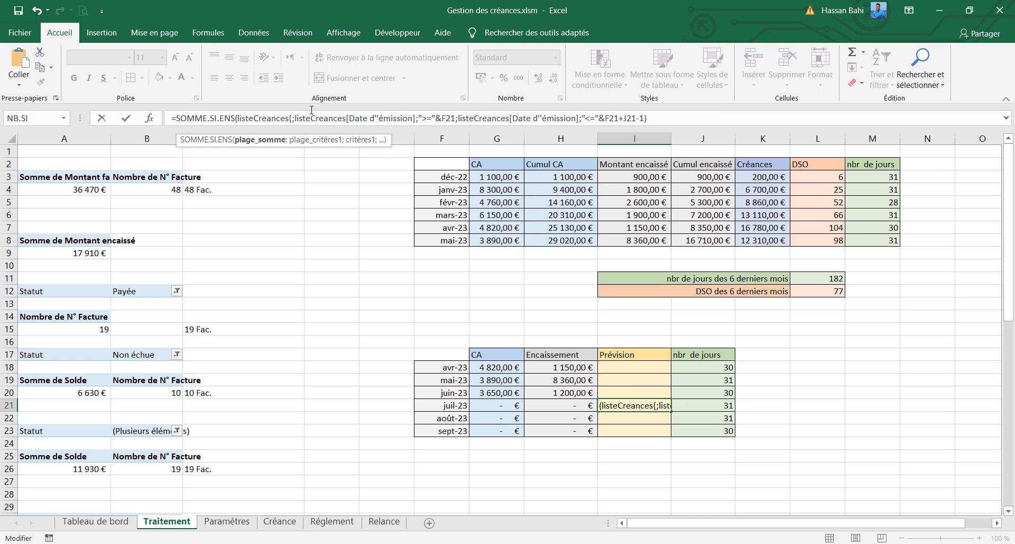
pyautogui.press('BackSpace')
pyautogui.write('[')
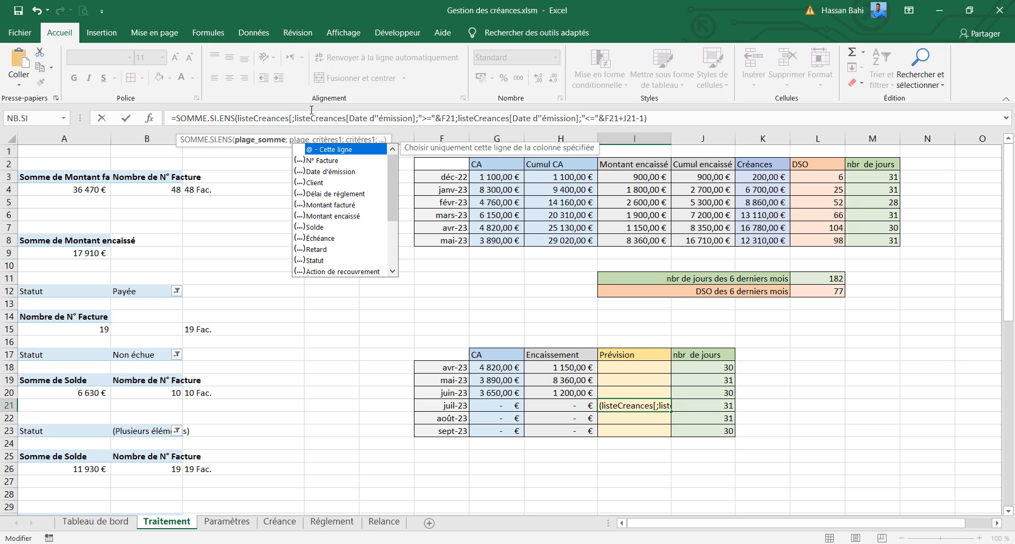
# Step: Set the sum range of the SOMME.SI.ENS formula in the juil-23 Prévision cell to listeCreances[Solde]
pyautogui.press('Down')
pyautogui.press('Down')
pyautogui.press('Down')
pyautogui.press('Down')
pyautogui.press('Down')
pyautogui.press('Down')
pyautogui.press('Down')
pyautogui.press('Tab')
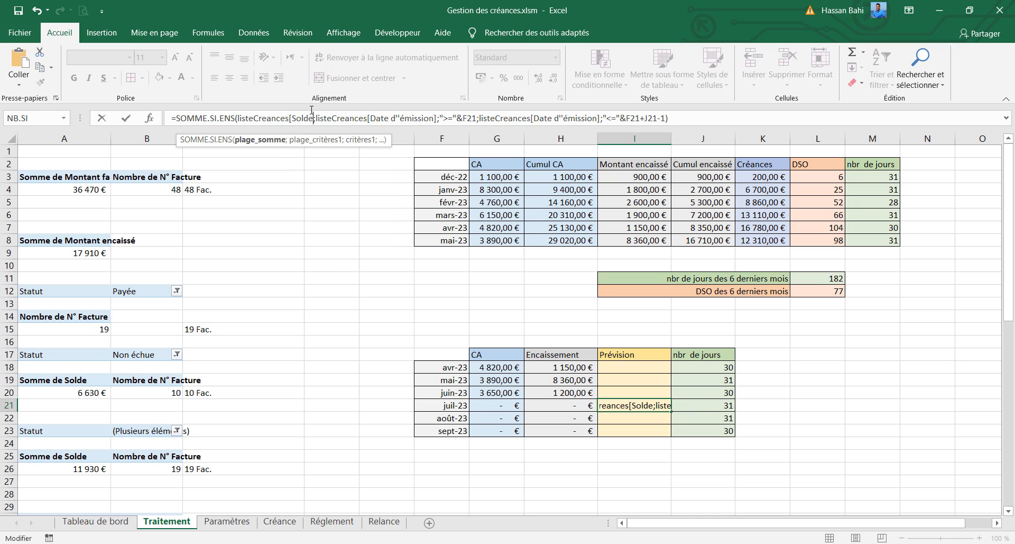
pyautogui.write(']')
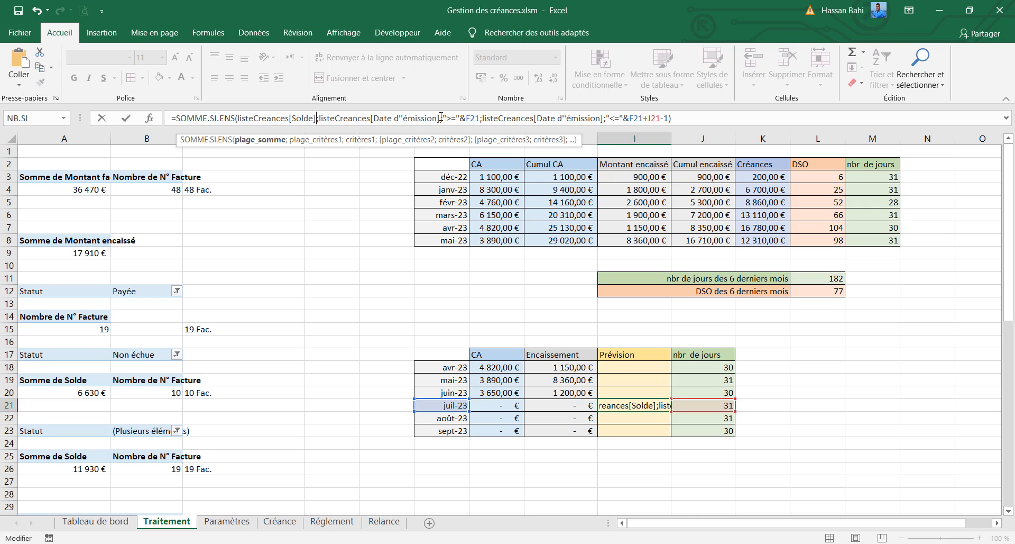
# Step: Replace the formula's first criteria column, Date d'émission, with listeCreances[Échéance]
pyautogui.moveTo(441, 116); pyautogui.dragTo(376, 114)
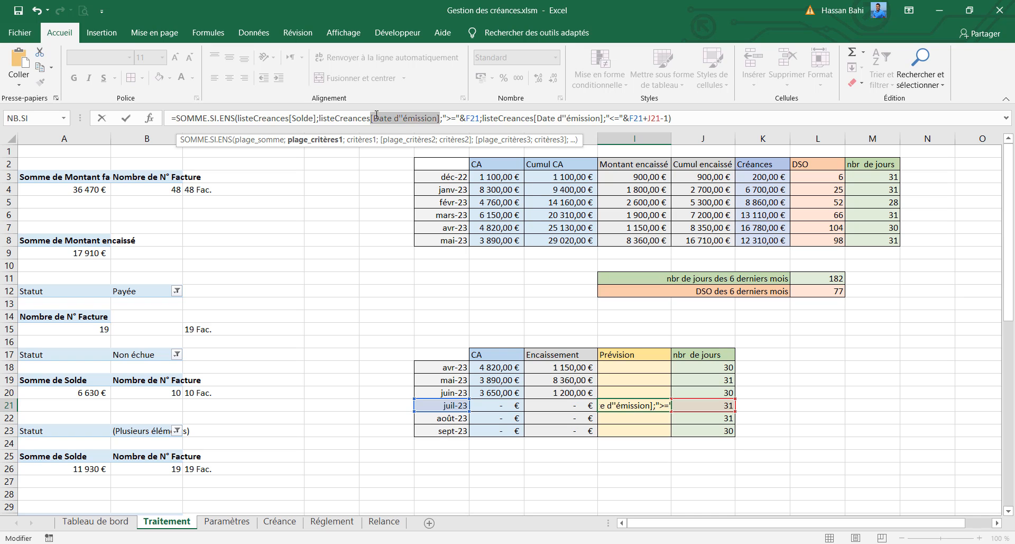
pyautogui.press('BackSpace')
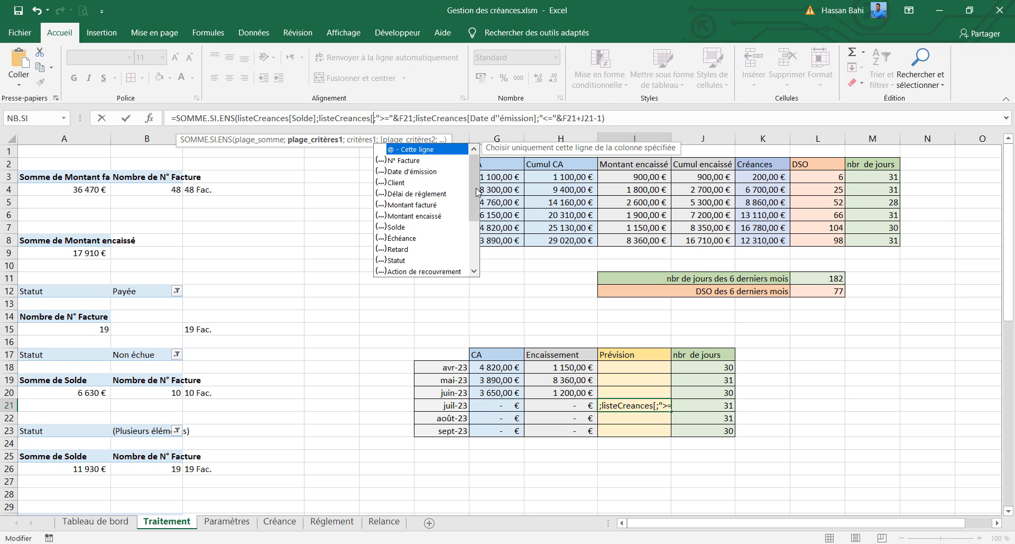
pyautogui.click(401, 241)
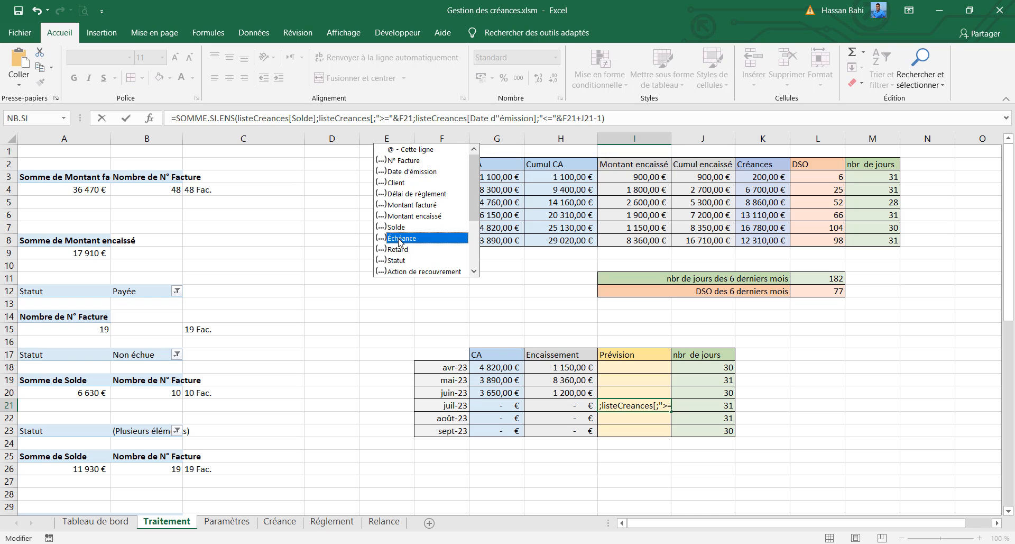
pyautogui.doubleClick(401, 239)
pyautogui.write(']')
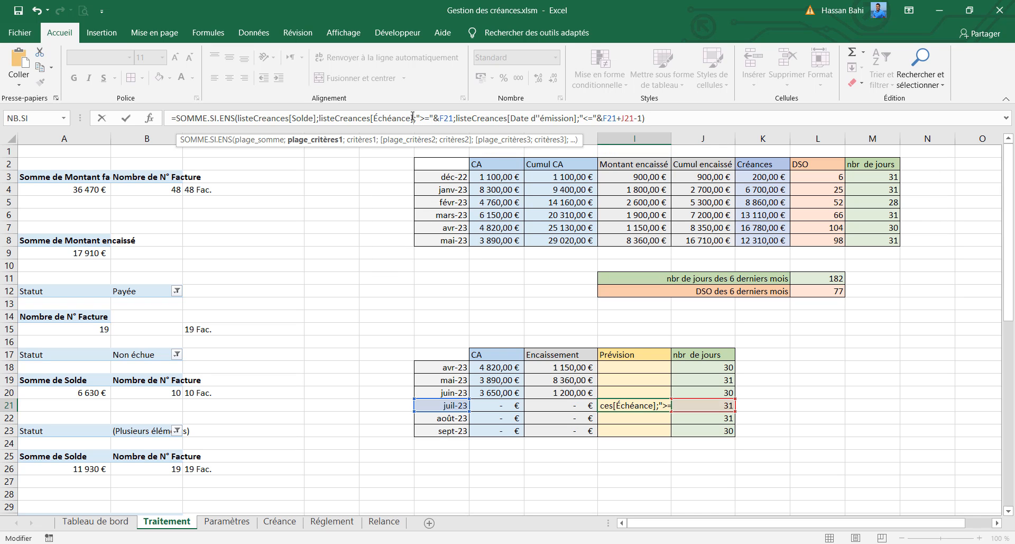
# Step: Replace the second criteria range in the formula with listeCreances[Échéance] and validate the formula
pyautogui.moveTo(411, 117); pyautogui.dragTo(329, 116)
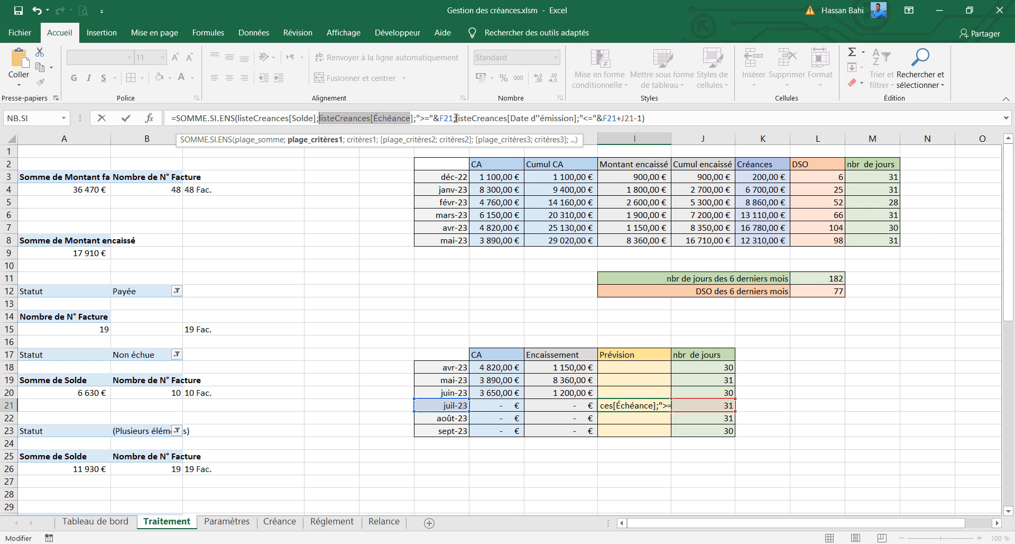
pyautogui.moveTo(456, 118); pyautogui.dragTo(573, 125)
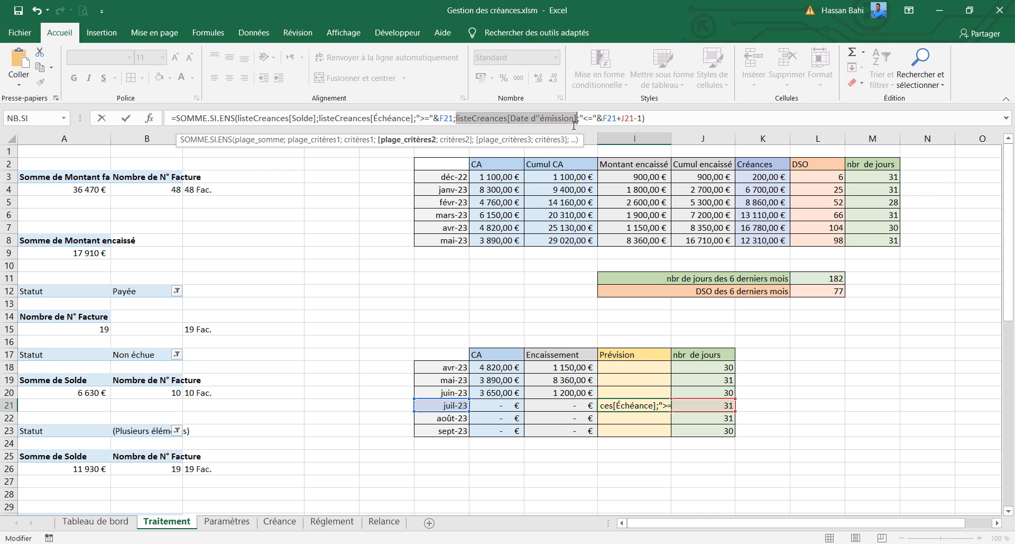
pyautogui.write('listeCreances[Échéance')
pyautogui.write(']')
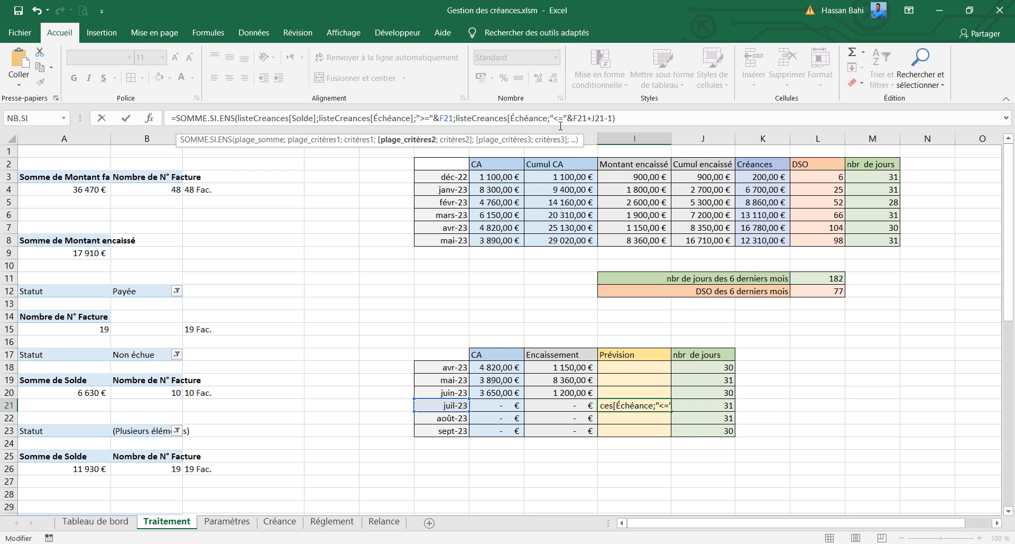
pyautogui.press('Return')
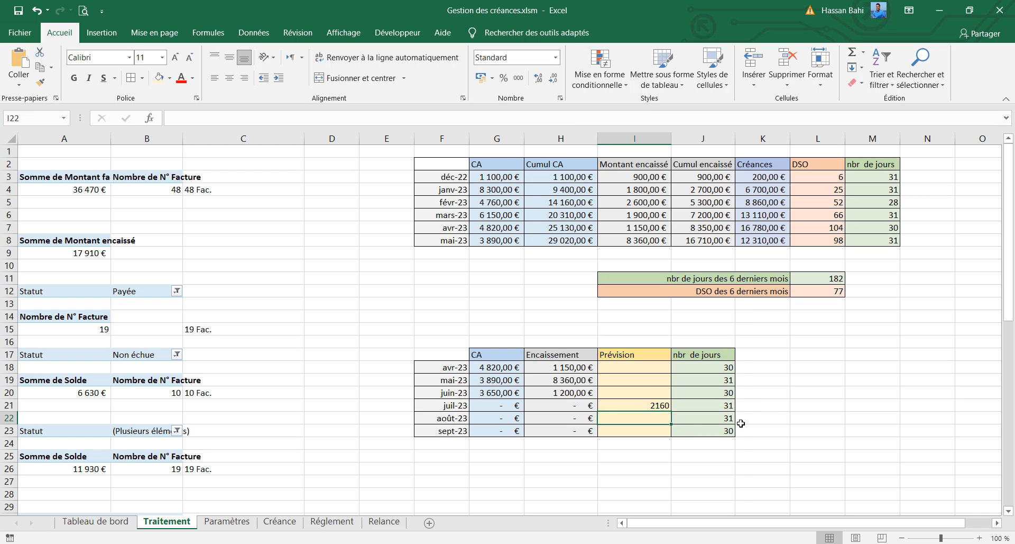
# Step: Fill the Prévision formula from juil-23 down to sept-23 and apply the euro accounting format to these cells
pyautogui.click(651, 405)
pyautogui.doubleClick(670, 411)
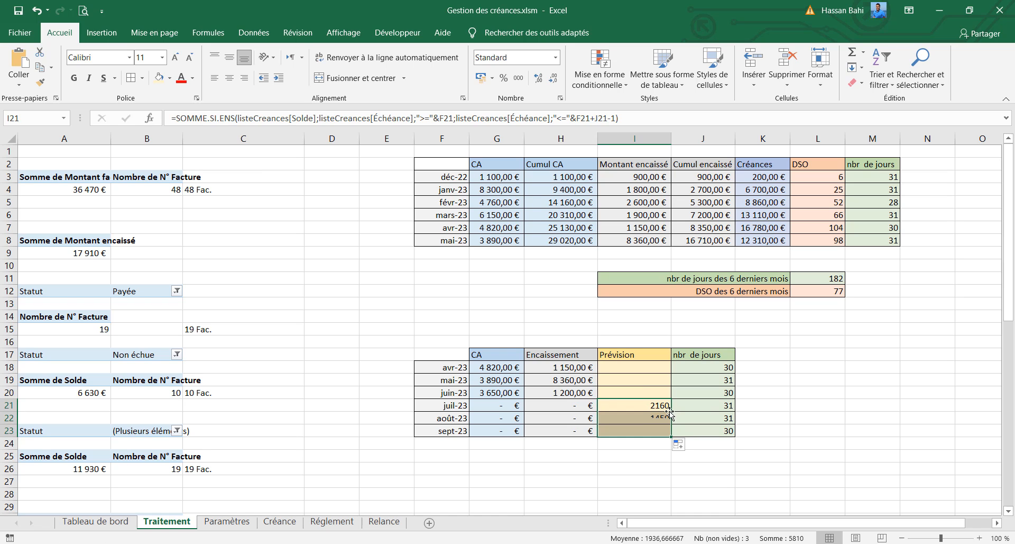
pyautogui.moveTo(657, 406); pyautogui.dragTo(653, 426)
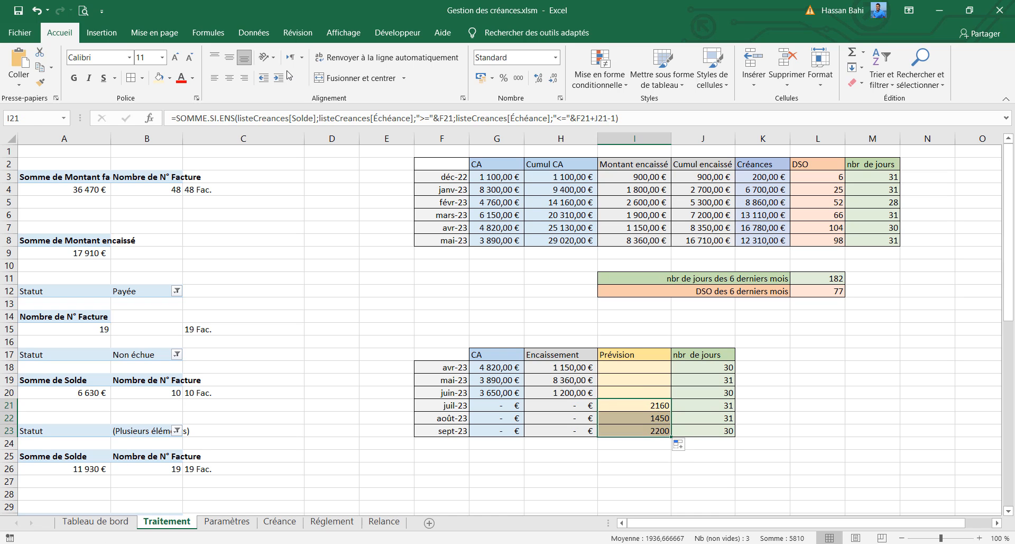
pyautogui.click(493, 78)
pyautogui.click(506, 112)
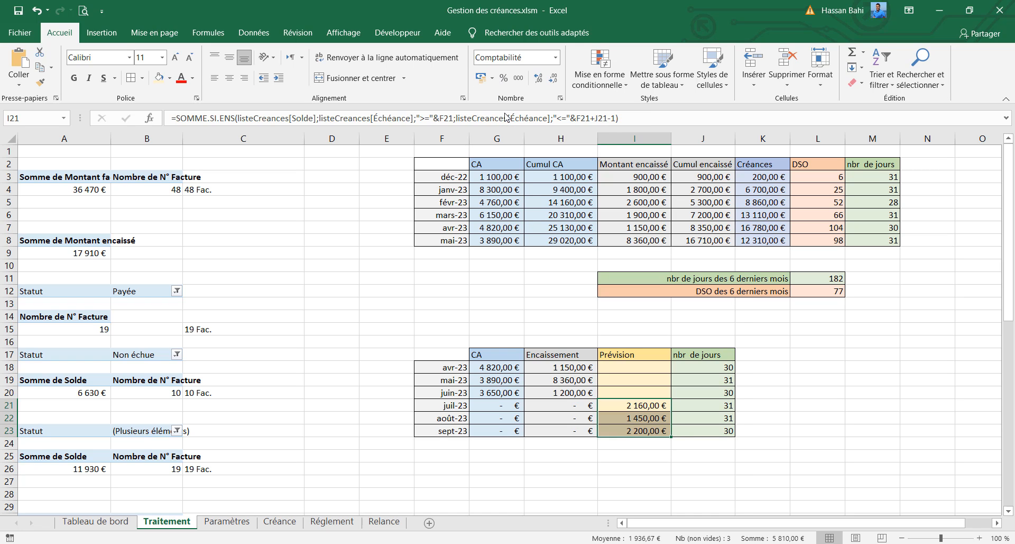
# Step: Remove the two decimals from the CA, Encaissement and Prévision amounts in G18:I23
pyautogui.click(508, 366)
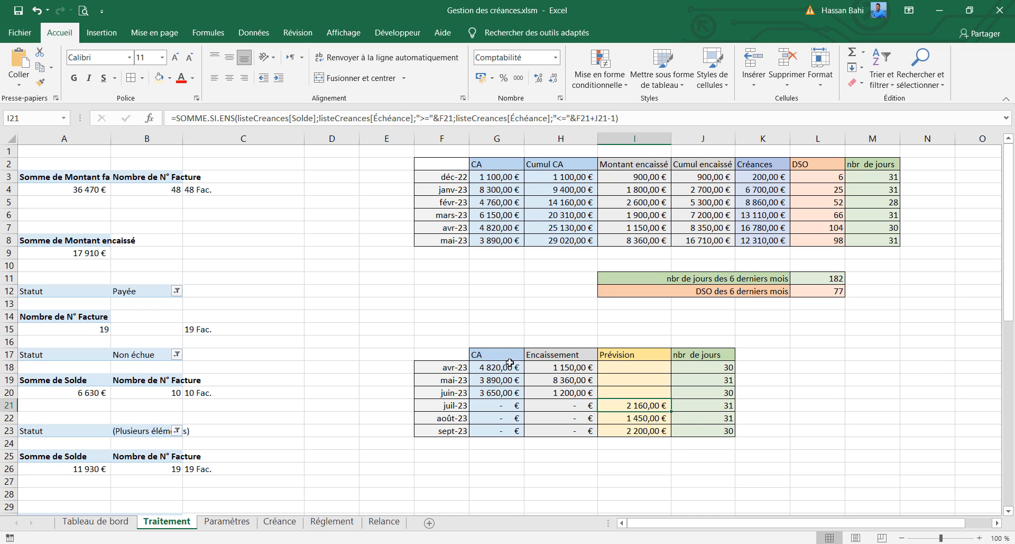
pyautogui.keyDown('shift'); pyautogui.click(634, 425); pyautogui.keyUp('shift')
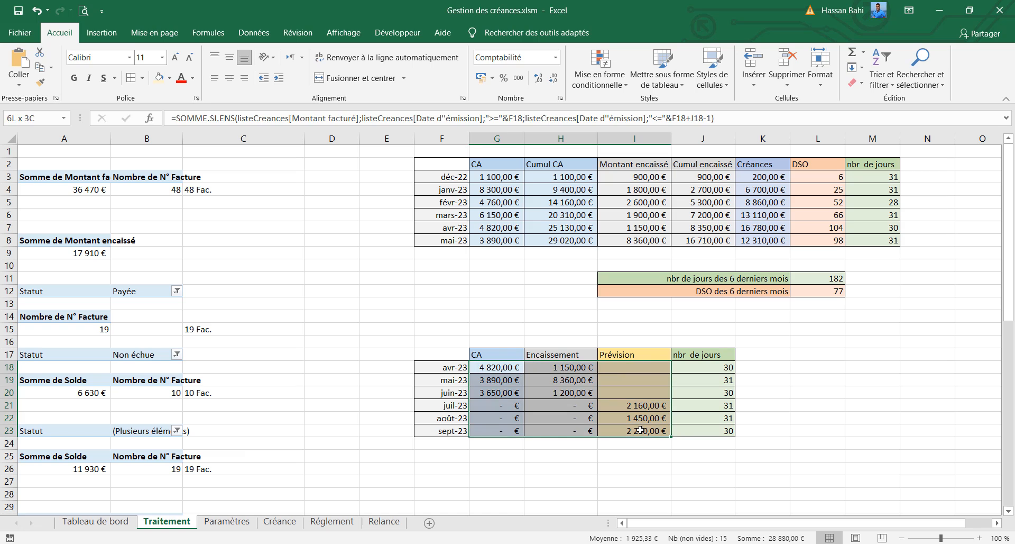
pyautogui.click(551, 80)
pyautogui.click(551, 80)
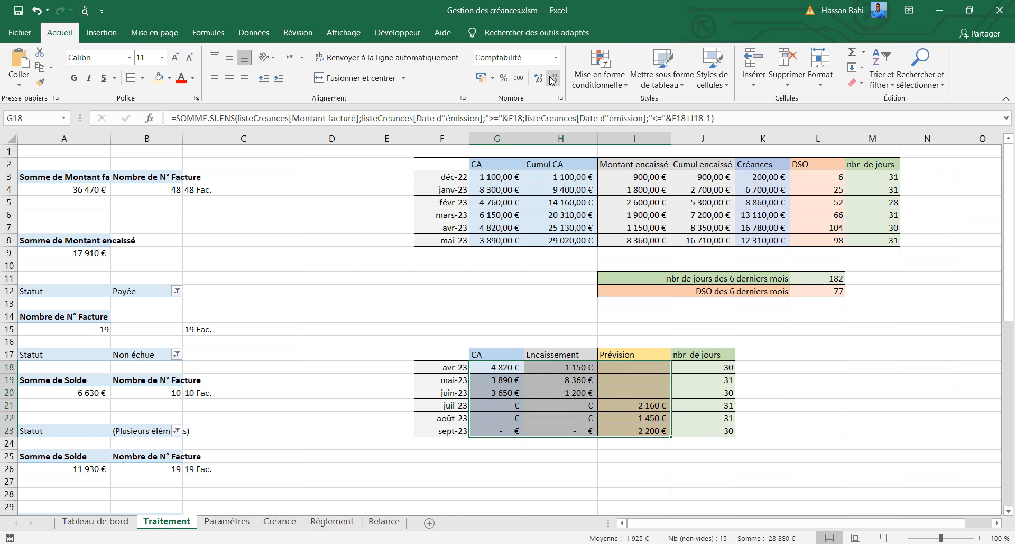
pyautogui.click(616, 460)
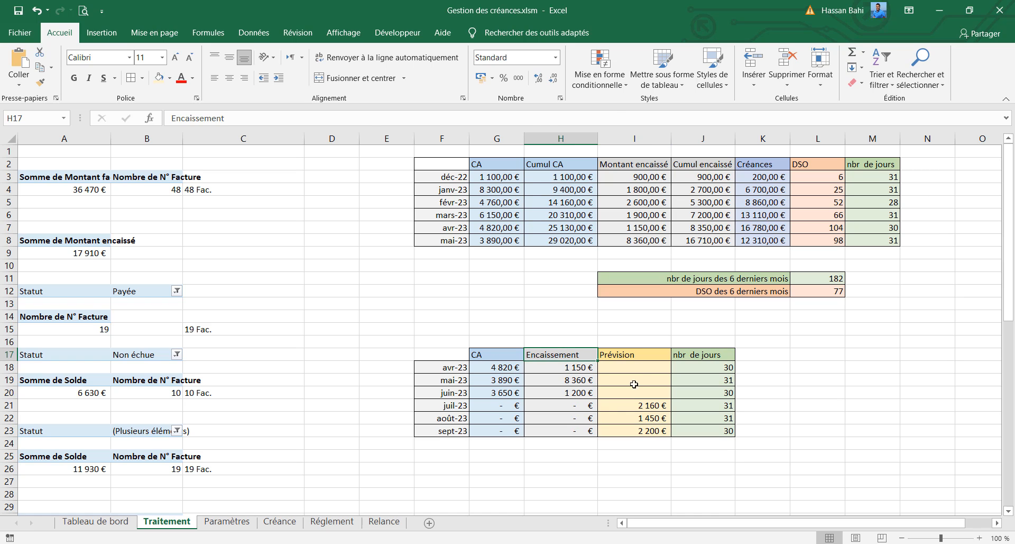
pyautogui.click(627, 403)
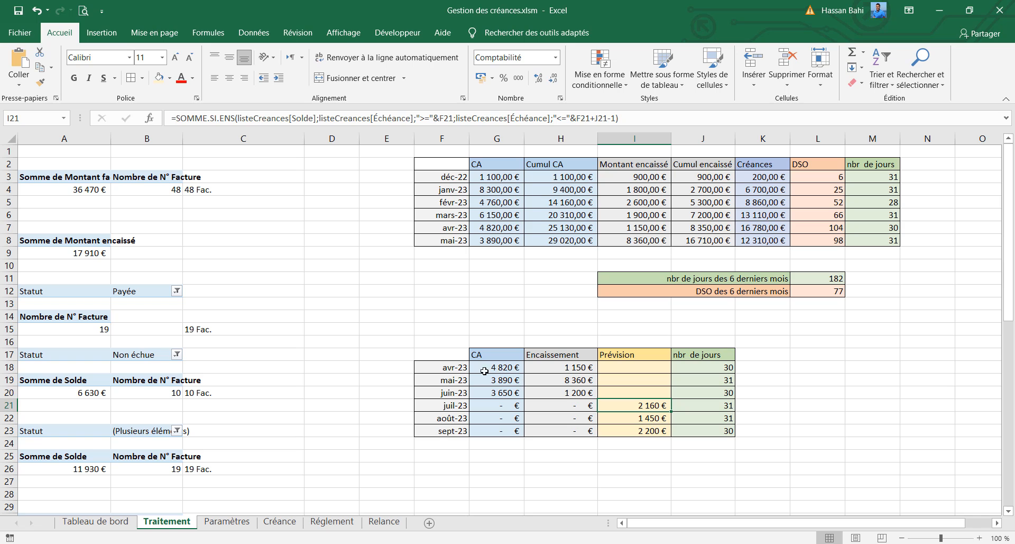
# Step: Insert a recommended clustered column chart (Histogramme groupé) from the range F18:I23
pyautogui.moveTo(441, 368); pyautogui.dragTo(608, 427)
pyautogui.click(102, 32)
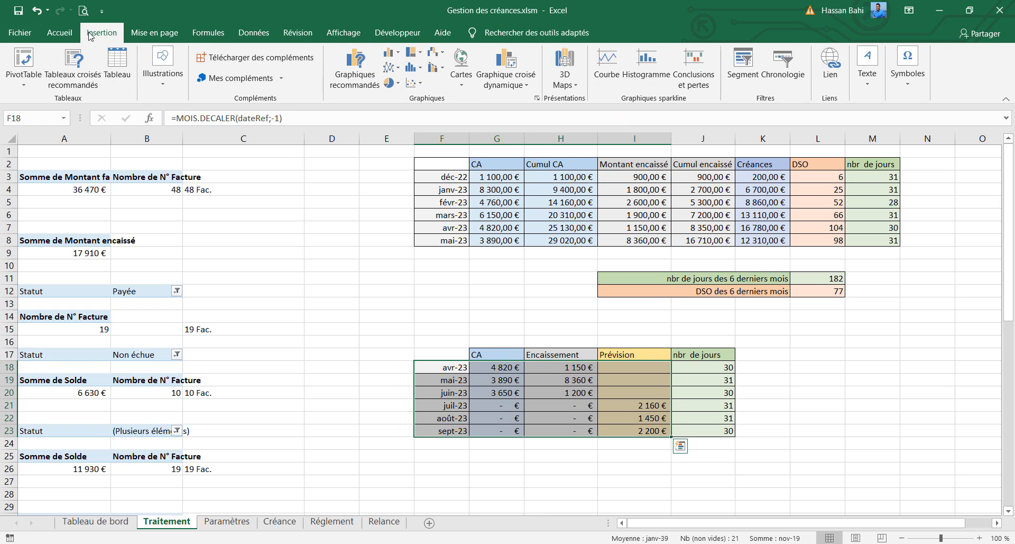
pyautogui.click(351, 80)
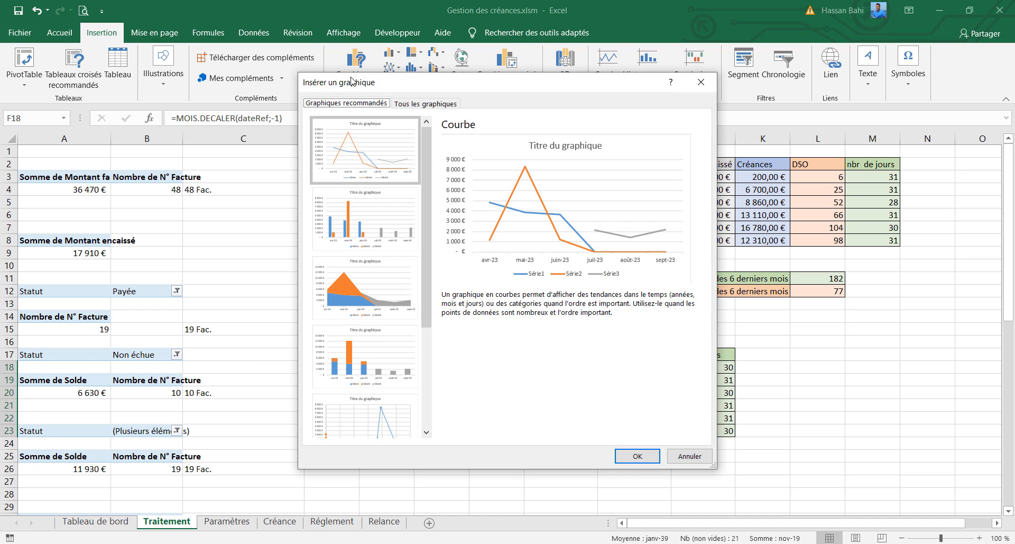
pyautogui.click(355, 222)
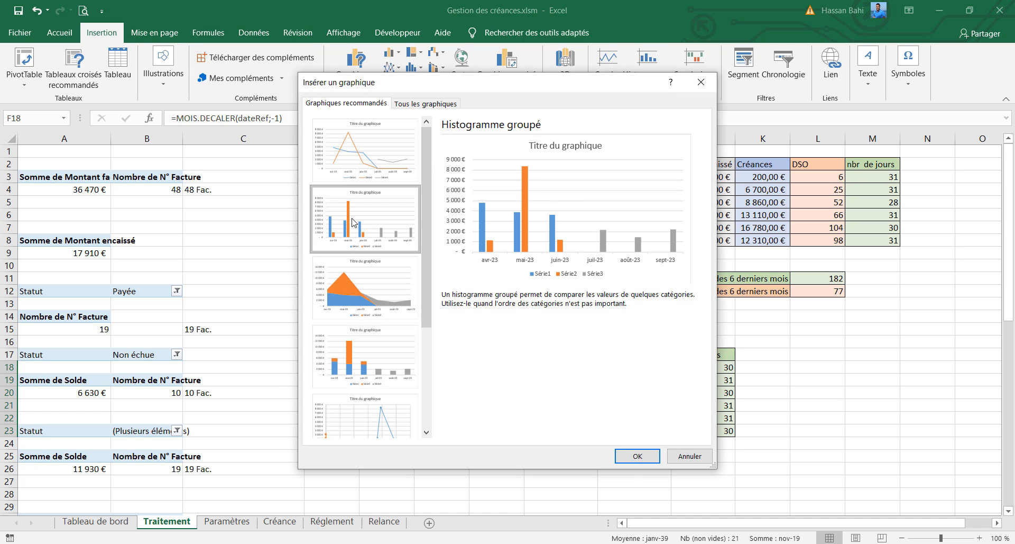
pyautogui.click(635, 455)
# Step: Delete the title, legend and gridlines of the new column chart
pyautogui.click(529, 247)
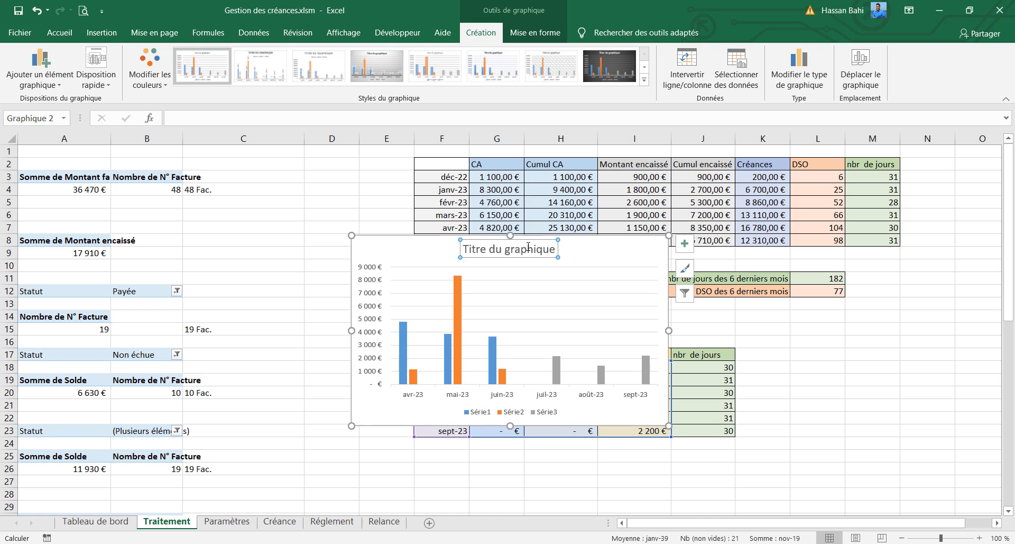
pyautogui.press('Delete')
pyautogui.click(525, 412)
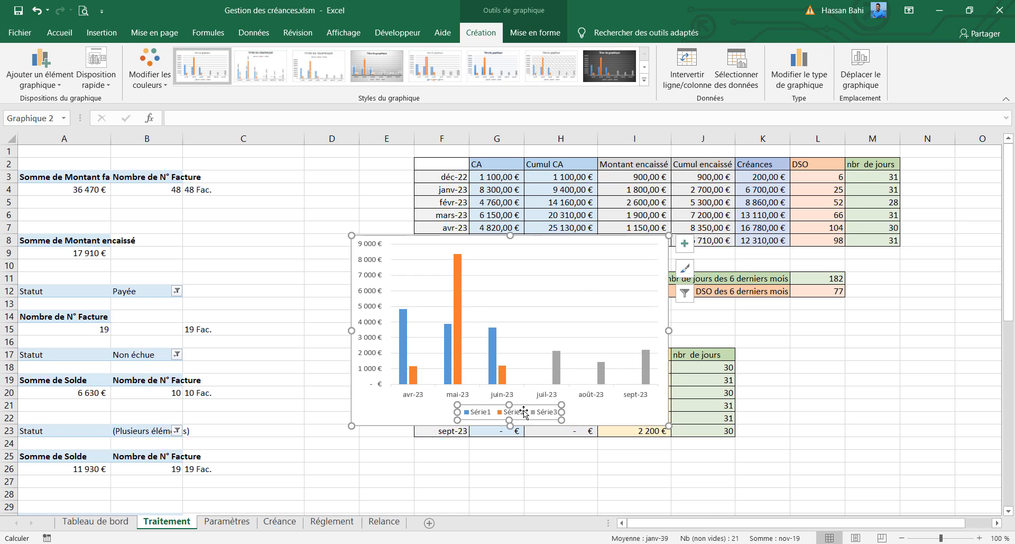
pyautogui.press('Delete')
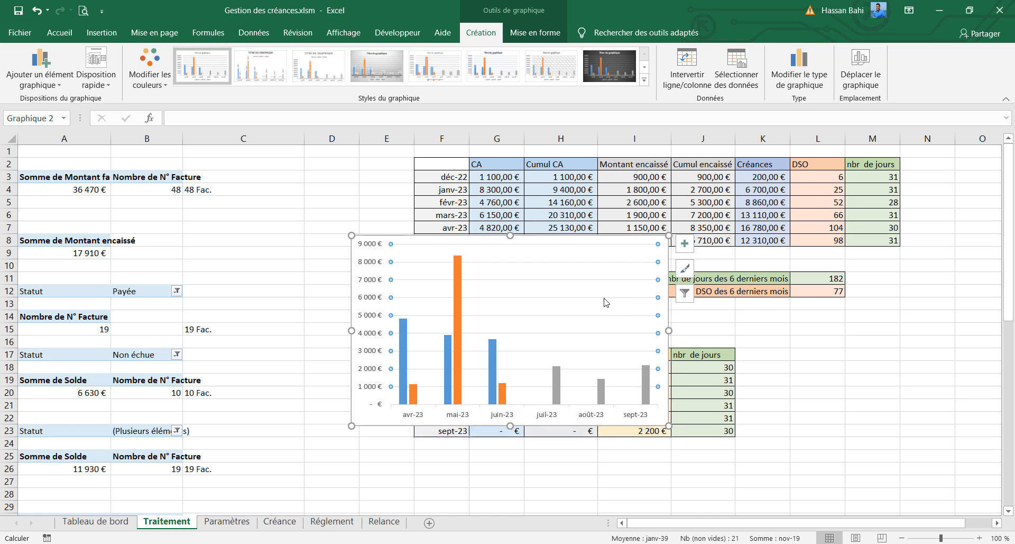
# Step: Remove the chart area's outline and fill so the chart has a transparent background
pyautogui.click(535, 33)
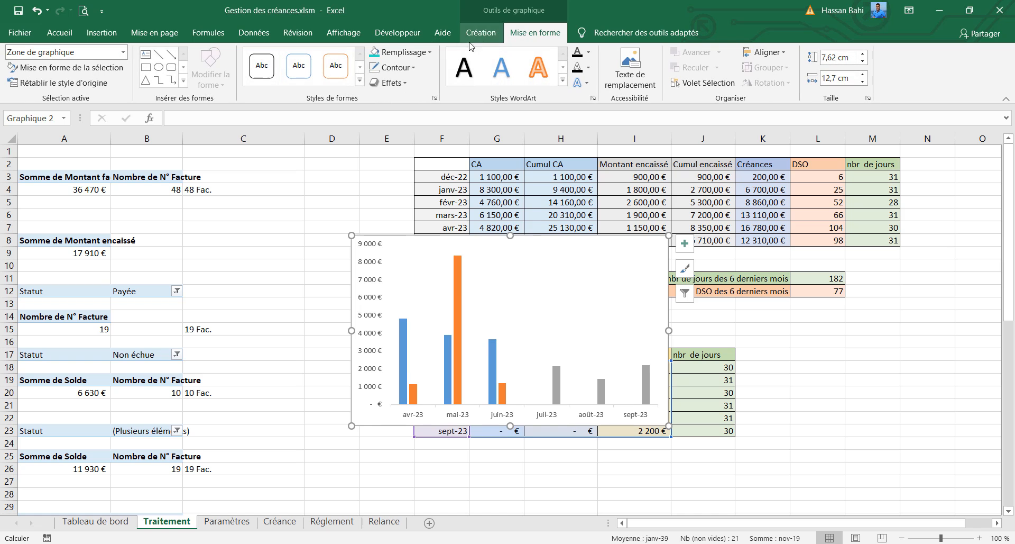
pyautogui.click(404, 62)
pyautogui.click(401, 223)
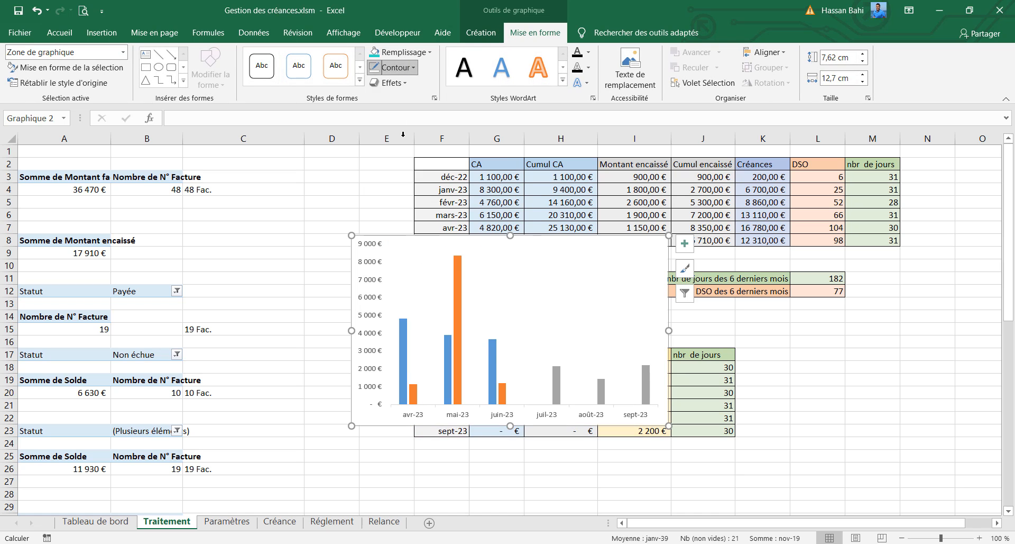
pyautogui.click(404, 52)
pyautogui.click(433, 217)
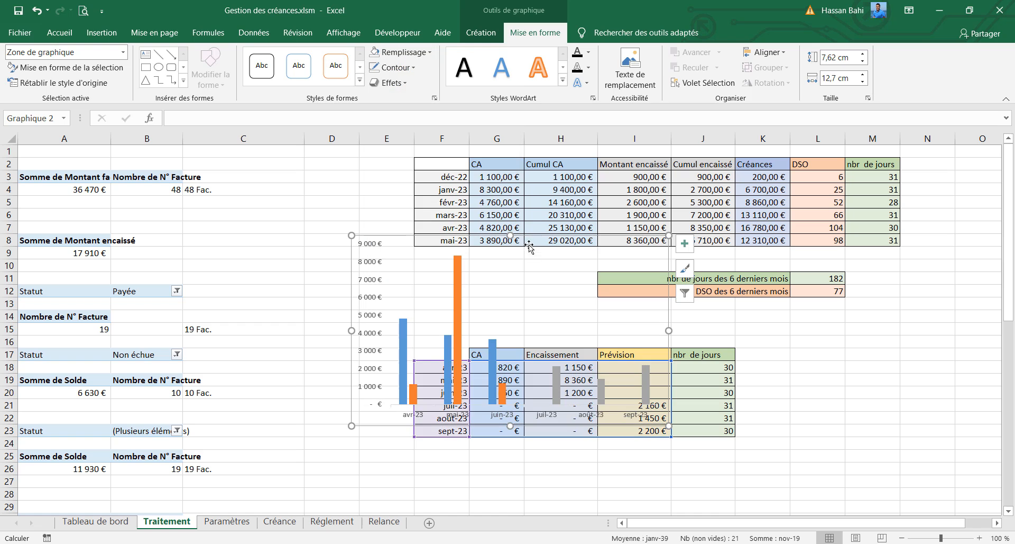
# Step: Move the chart to the Tableau de bord sheet and resize it to fit the card under the Rentrées de fonds title
pyautogui.click(115, 522)
pyautogui.hotkey('ctrl', 'v')
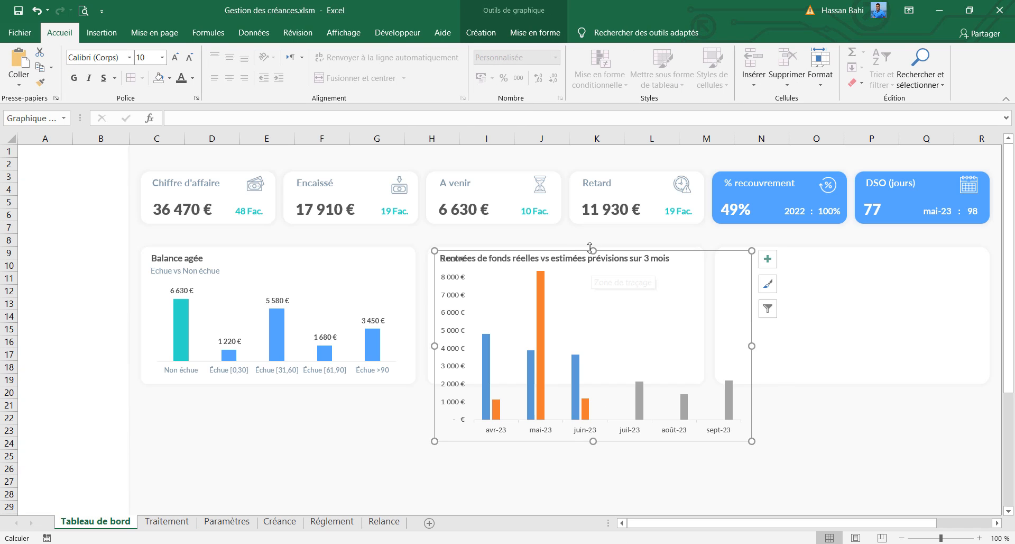
pyautogui.moveTo(593, 247); pyautogui.dragTo(593, 276)
pyautogui.moveTo(593, 441); pyautogui.dragTo(593, 379)
pyautogui.moveTo(726, 325); pyautogui.dragTo(700, 328)
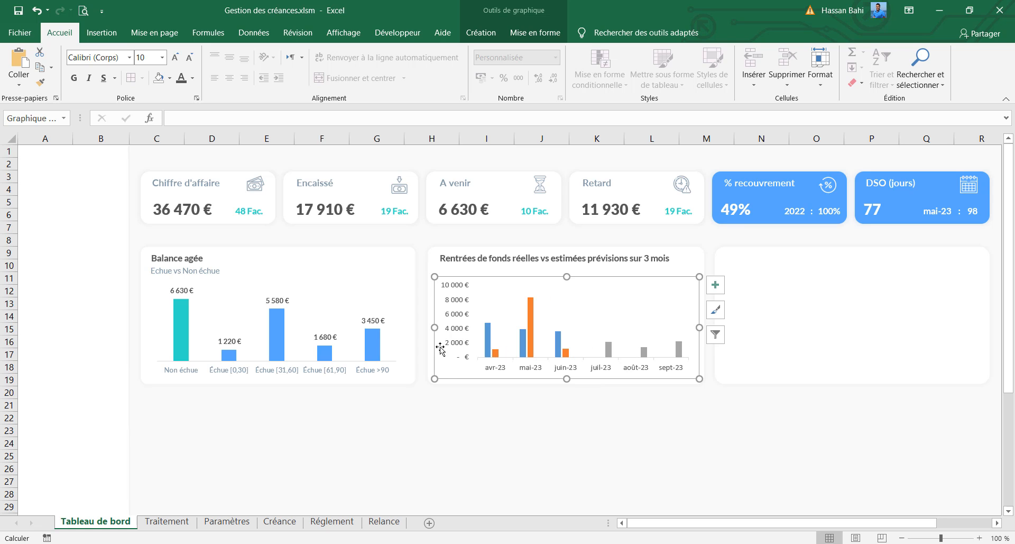
pyautogui.moveTo(432, 327); pyautogui.dragTo(426, 326)
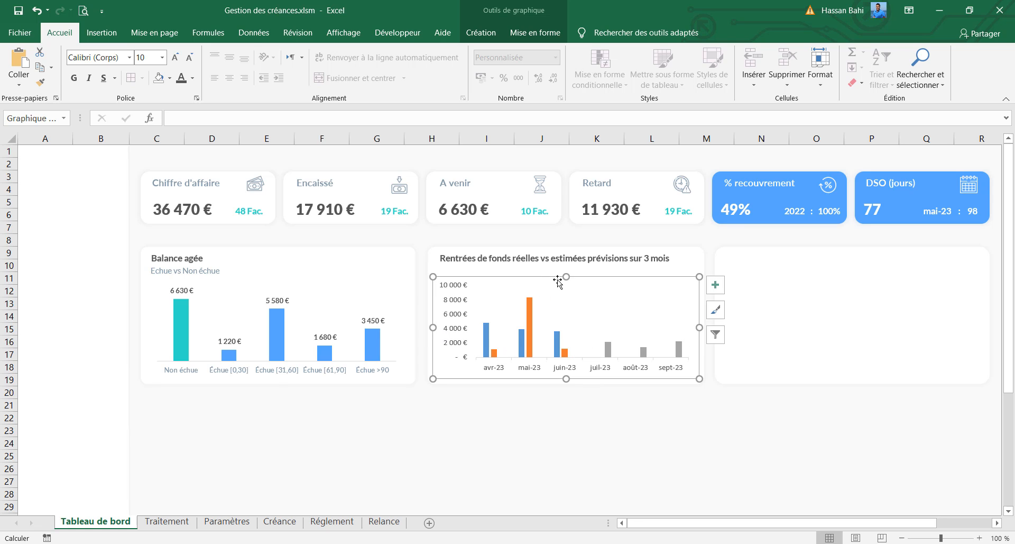
# Step: Copy the Balance agée chart's data label and category axis formatting to the new chart's value axis and month axis respectively
pyautogui.click(277, 300)
pyautogui.click(446, 305)
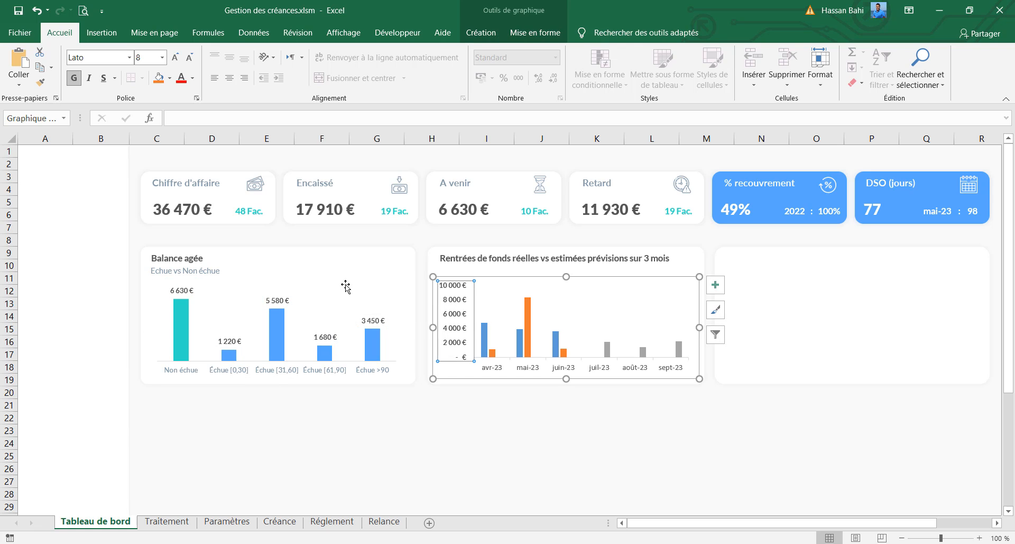
pyautogui.click(298, 371)
pyautogui.click(40, 82)
pyautogui.click(529, 369)
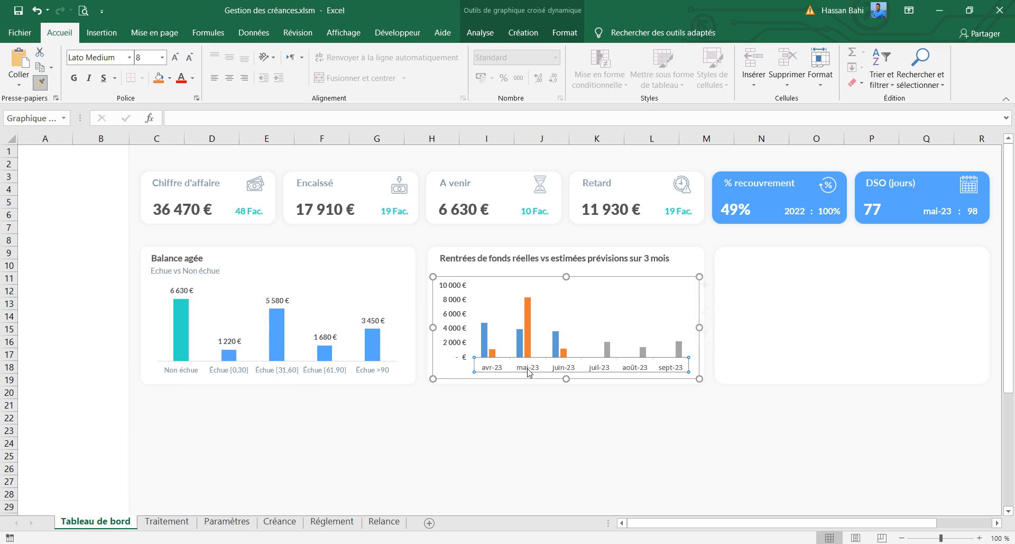
# Step: Set the new chart's column series to an overlap of -20 % and a gap width of 50 %
pyautogui.click(485, 340)
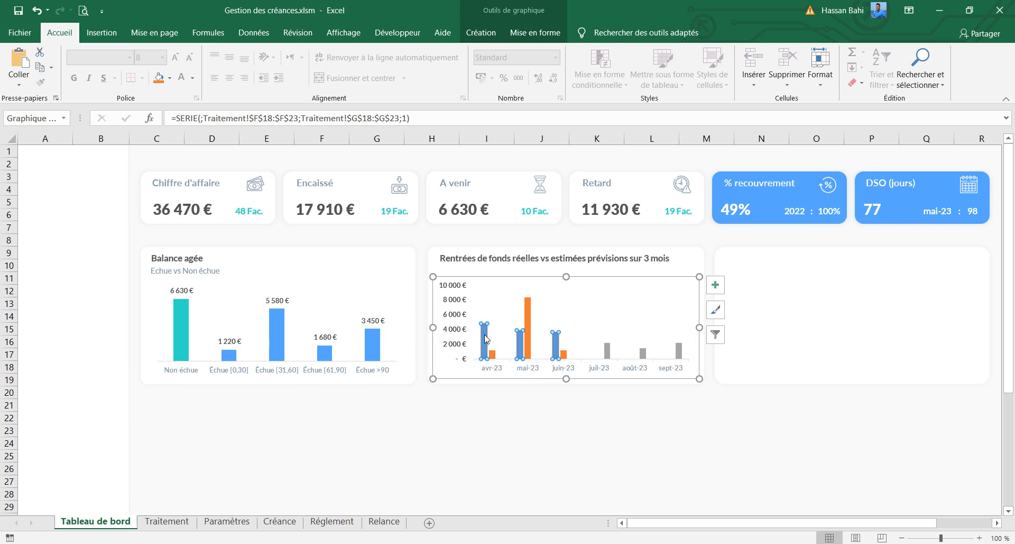
pyautogui.click(492, 354)
pyautogui.click(484, 339)
pyautogui.rightClick(484, 341)
pyautogui.click(535, 463)
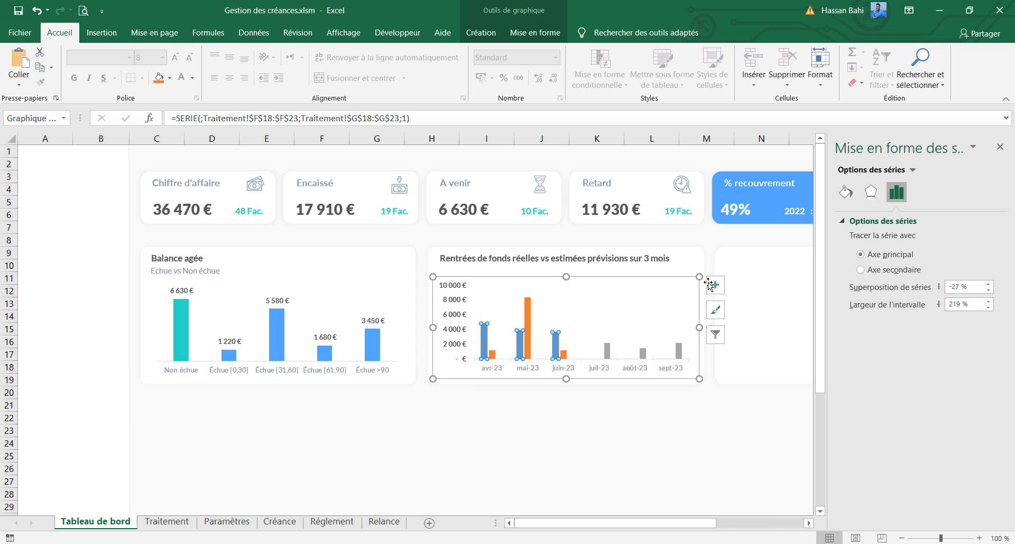
pyautogui.doubleClick(967, 287)
pyautogui.write('-20')
pyautogui.press('Tab')
pyautogui.write('50')
pyautogui.press('Return')
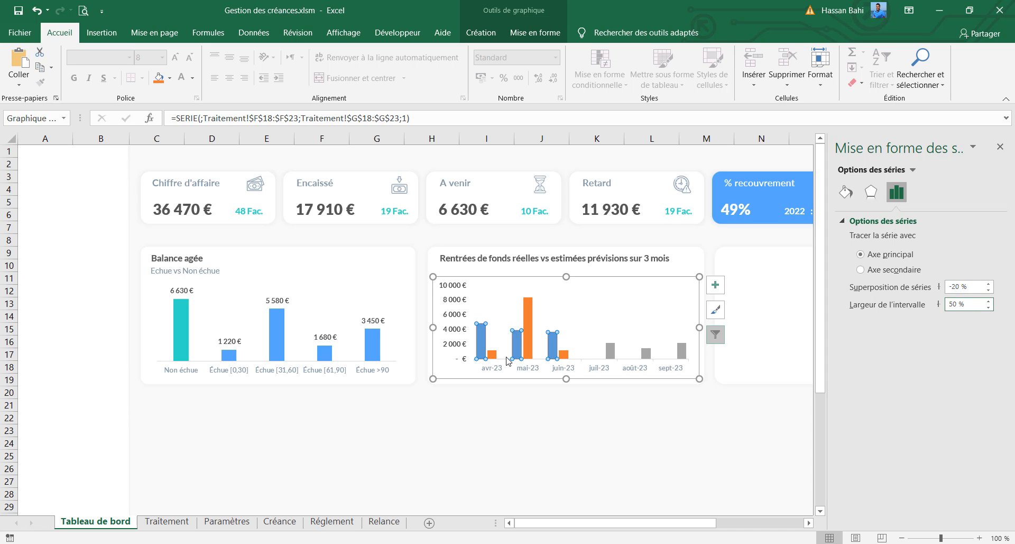
# Step: Give the first column series of the Rentrées de fonds chart the same light blue fill and outline as the Balance agée columns
pyautogui.click(495, 355)
pyautogui.click(612, 353)
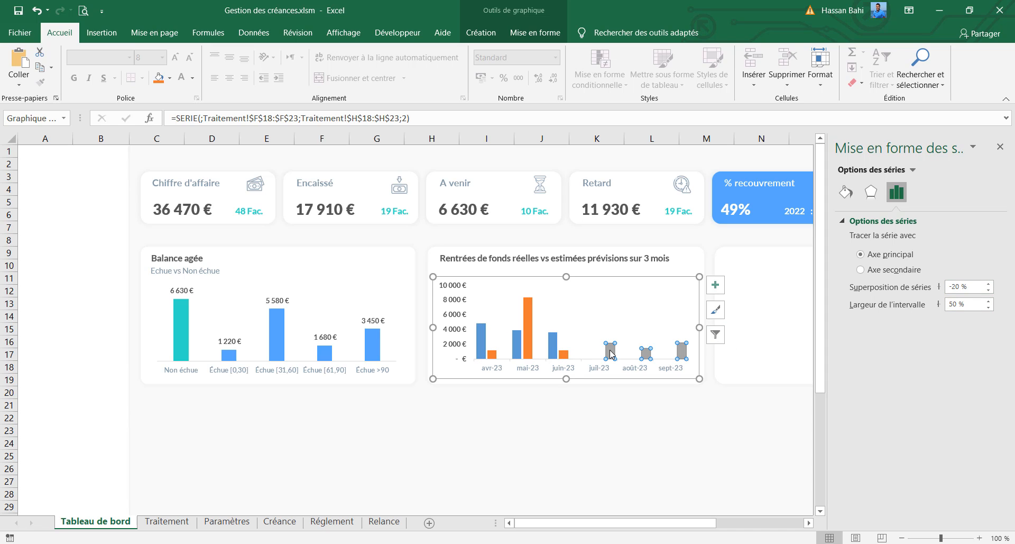
pyautogui.click(479, 334)
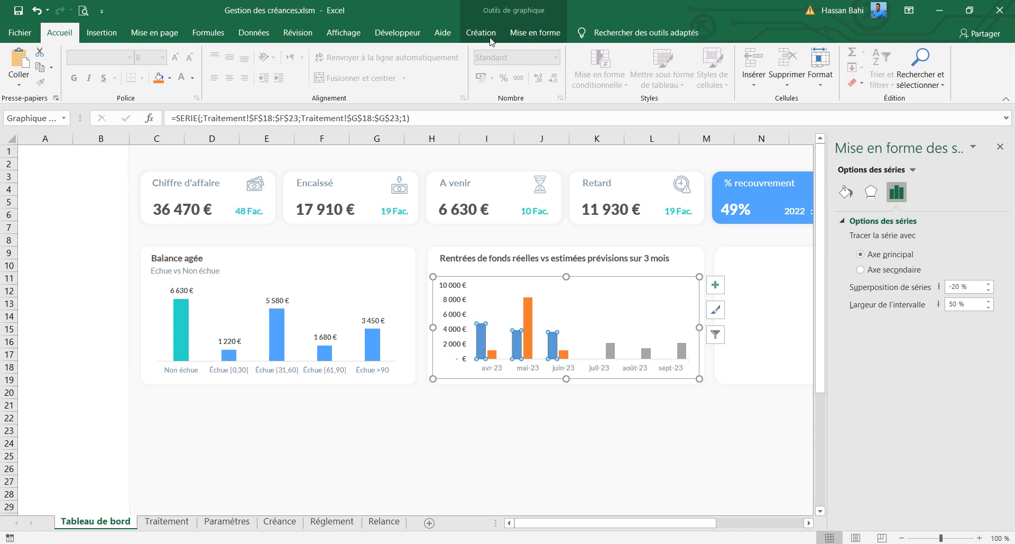
pyautogui.click(535, 32)
pyautogui.click(400, 52)
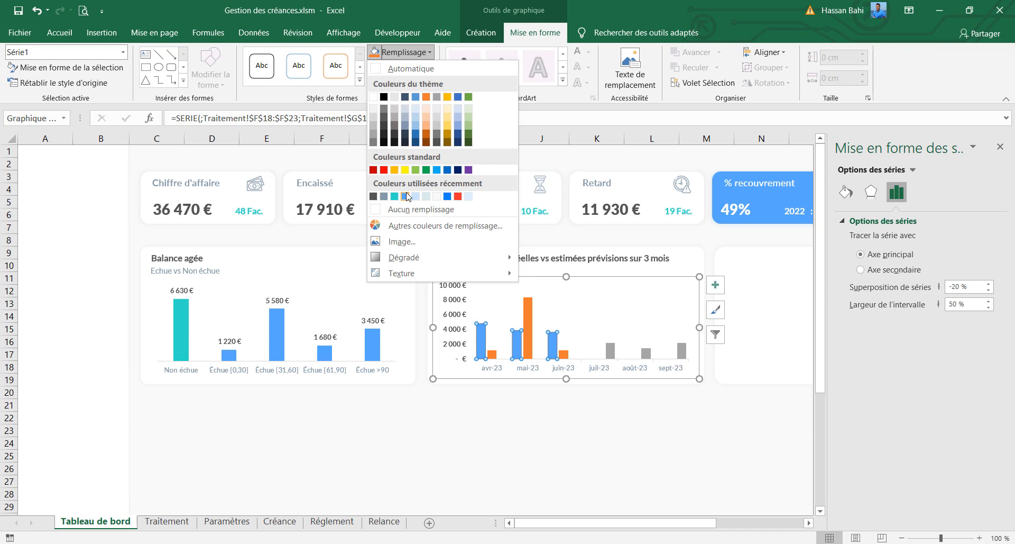
pyautogui.click(405, 196)
pyautogui.click(400, 52)
pyautogui.click(396, 68)
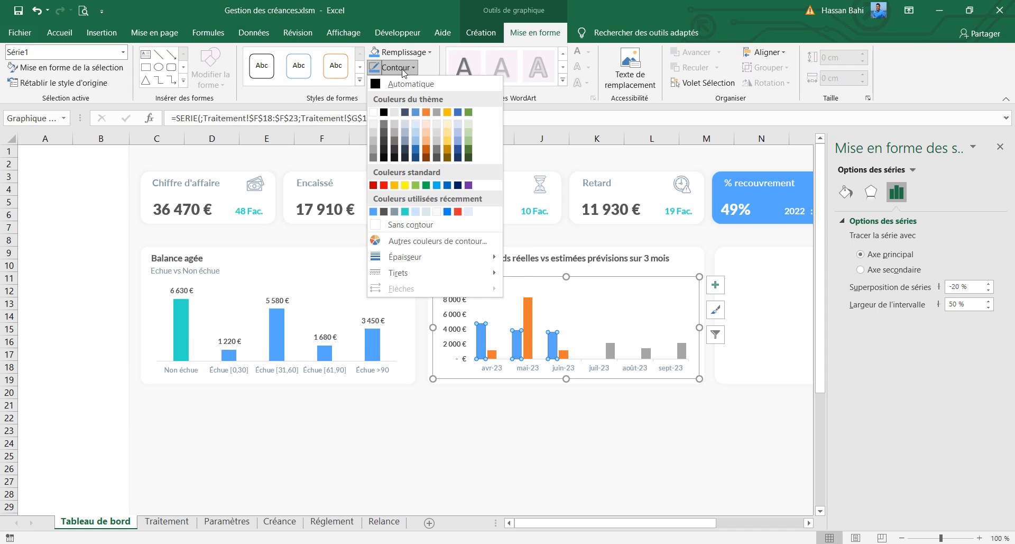
pyautogui.click(374, 211)
# Step: Recolour the orange column series of the Rentrées de fonds chart with the recently used turquoise for both fill and outline
pyautogui.click(492, 353)
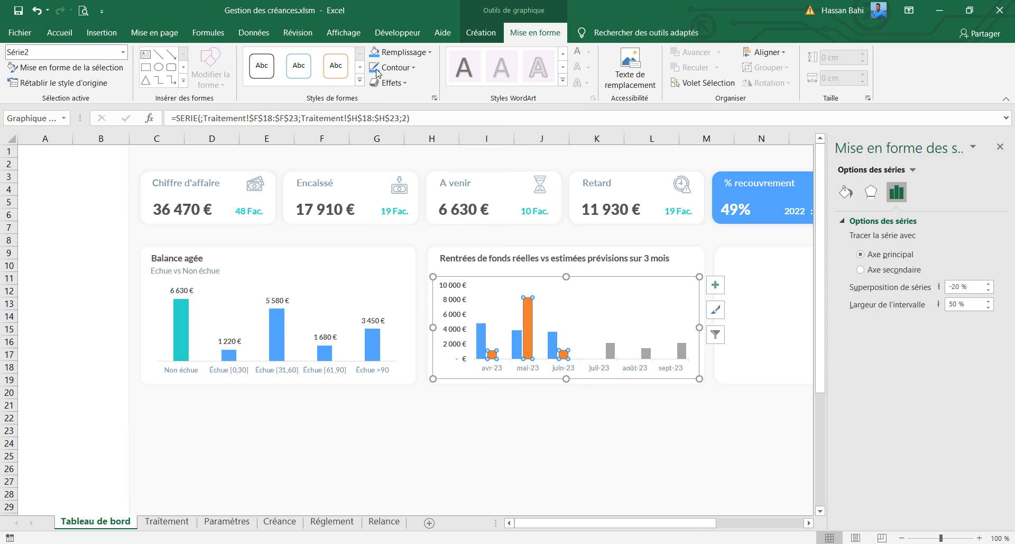
pyautogui.click(400, 52)
pyautogui.click(405, 197)
pyautogui.click(395, 67)
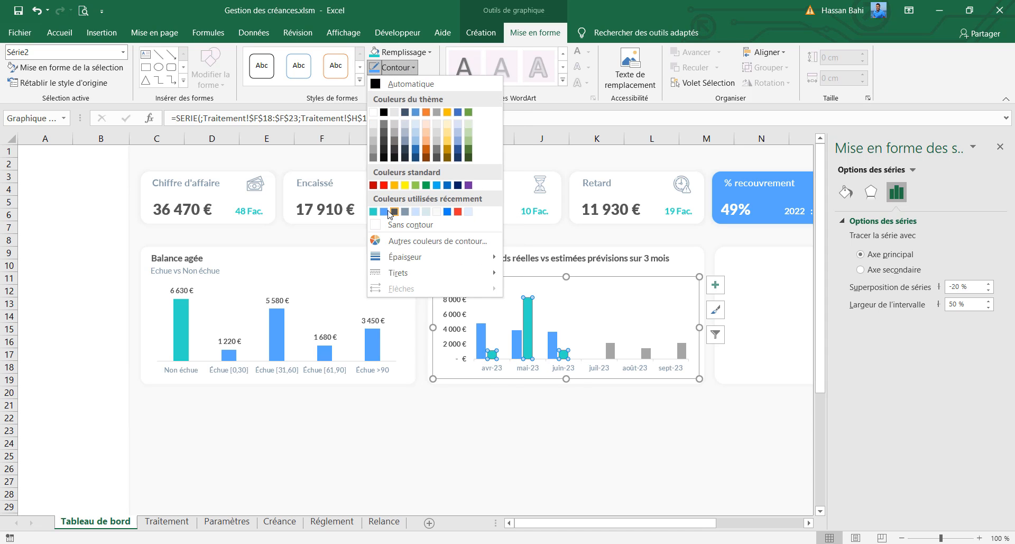
pyautogui.click(392, 212)
# Step: Apply the recently used blue-grey to the fill and outline of the juil-23 to sept-23 forecast columns
pyautogui.click(611, 352)
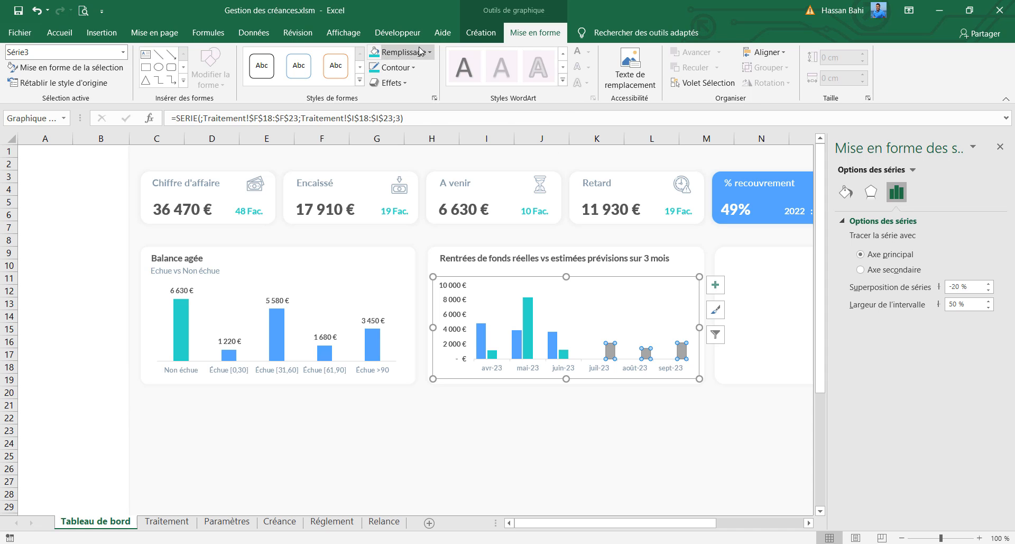
pyautogui.click(405, 68)
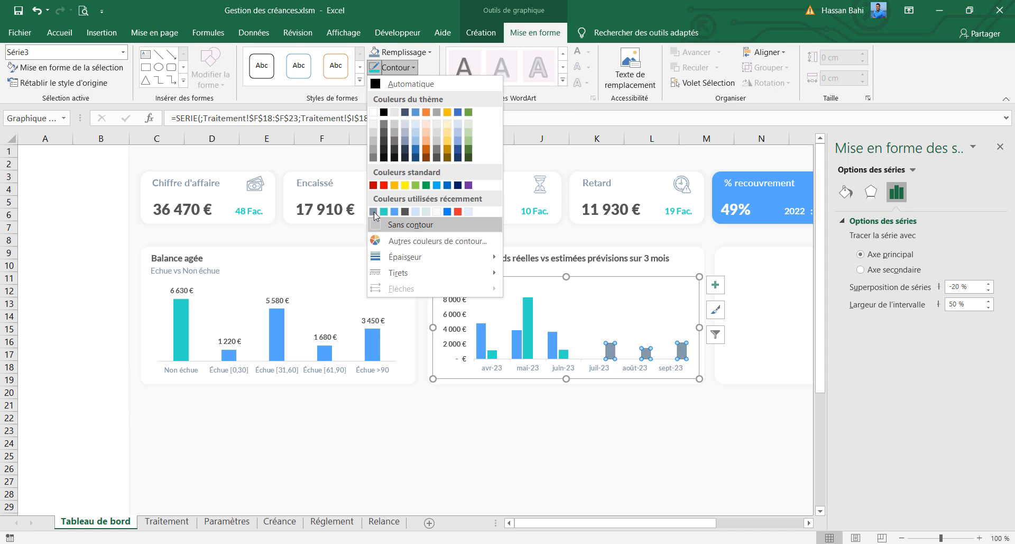
pyautogui.click(373, 211)
pyautogui.click(591, 417)
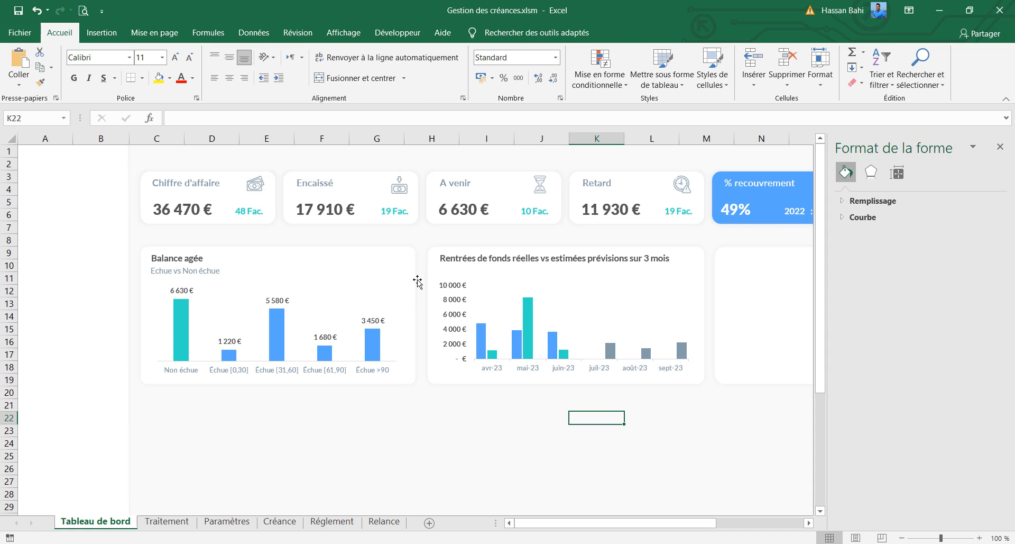
# Step: Draw a small ellipse about 0,4 cm wide and 0,32 cm high just below the Rentrées de fonds title
pyautogui.click(101, 32)
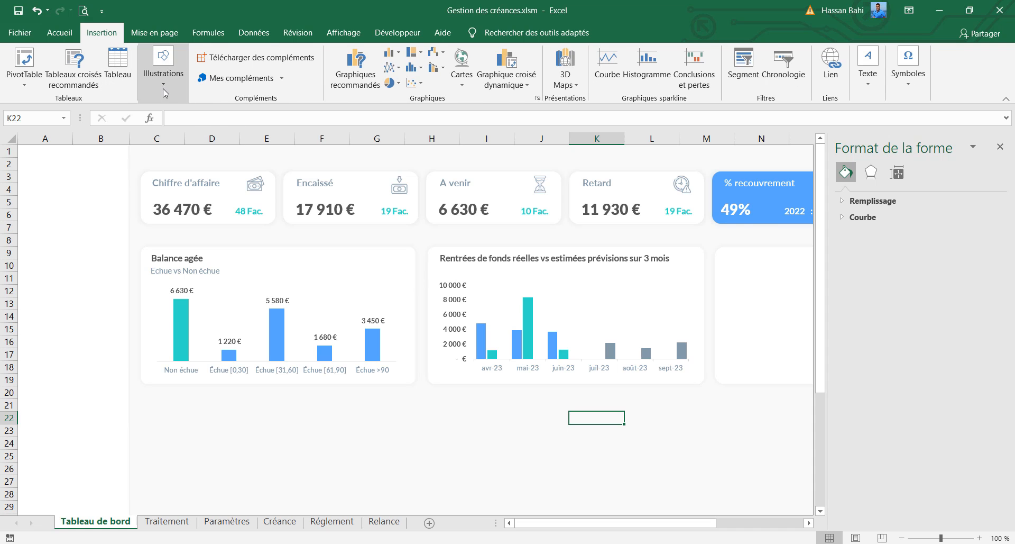
pyautogui.click(163, 72)
pyautogui.click(189, 140)
pyautogui.click(224, 168)
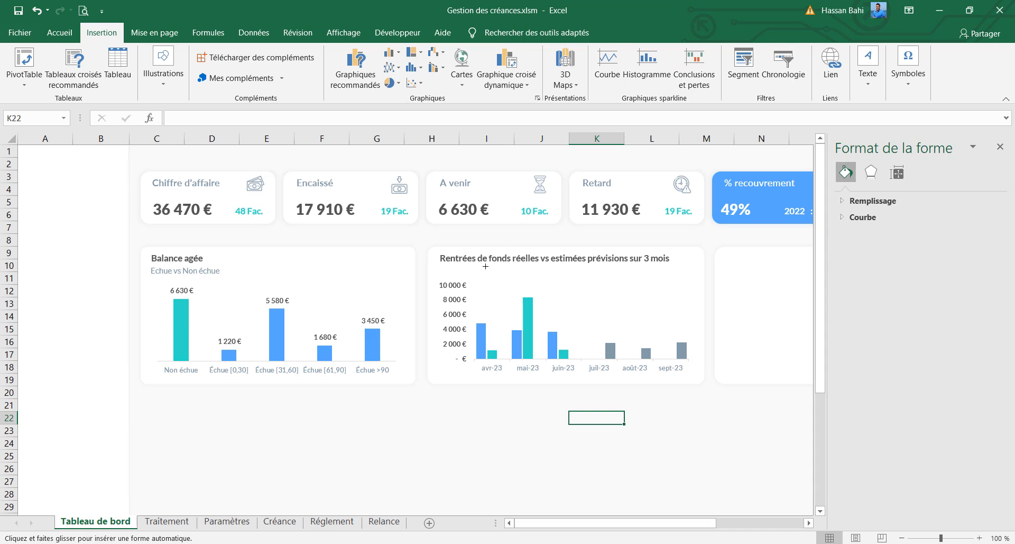
pyautogui.moveTo(485, 266); pyautogui.dragTo(494, 274)
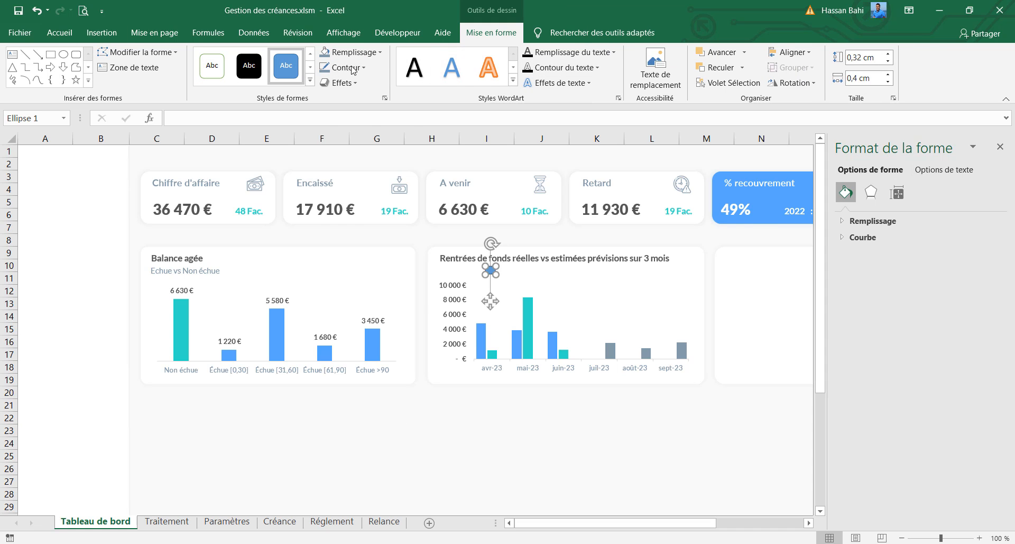
# Step: Fill the ellipse with the first series' light blue and set its height and width to 0,25 cm
pyautogui.click(352, 68)
pyautogui.click(353, 67)
pyautogui.click(368, 53)
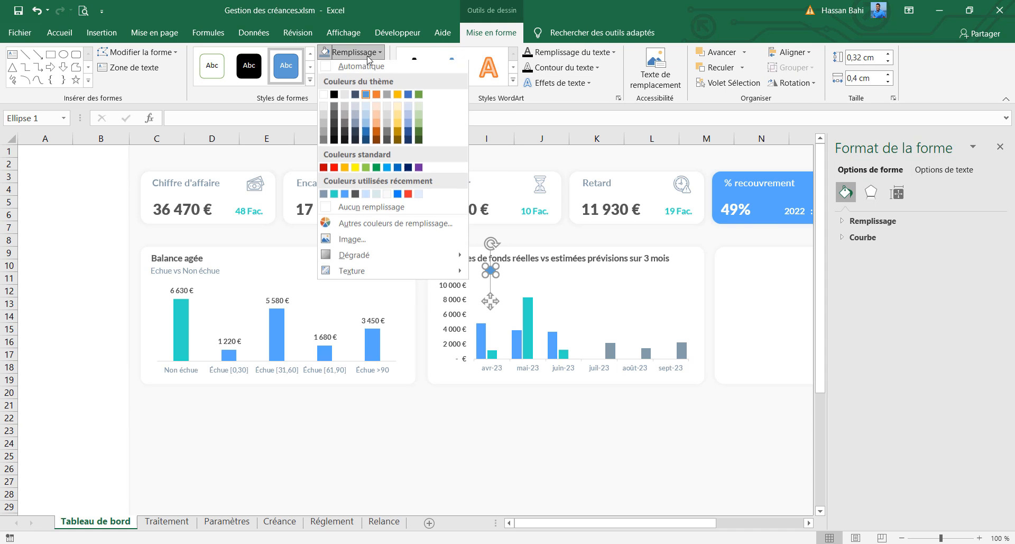
pyautogui.click(345, 194)
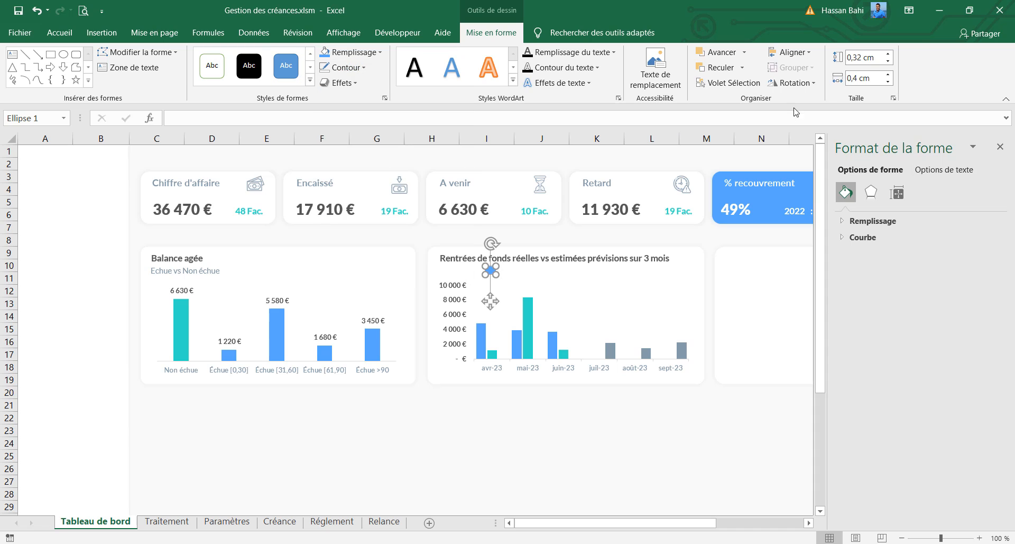
pyautogui.doubleClick(856, 57)
pyautogui.write('1')
pyautogui.press('Up')
# Step: Place the blue dot under the start of the Rentrées de fonds title and lower the chart's upper edge to make room
pyautogui.keyDown('ctrl'); pyautogui.scroll(3, 677, 512); pyautogui.keyUp('ctrl')
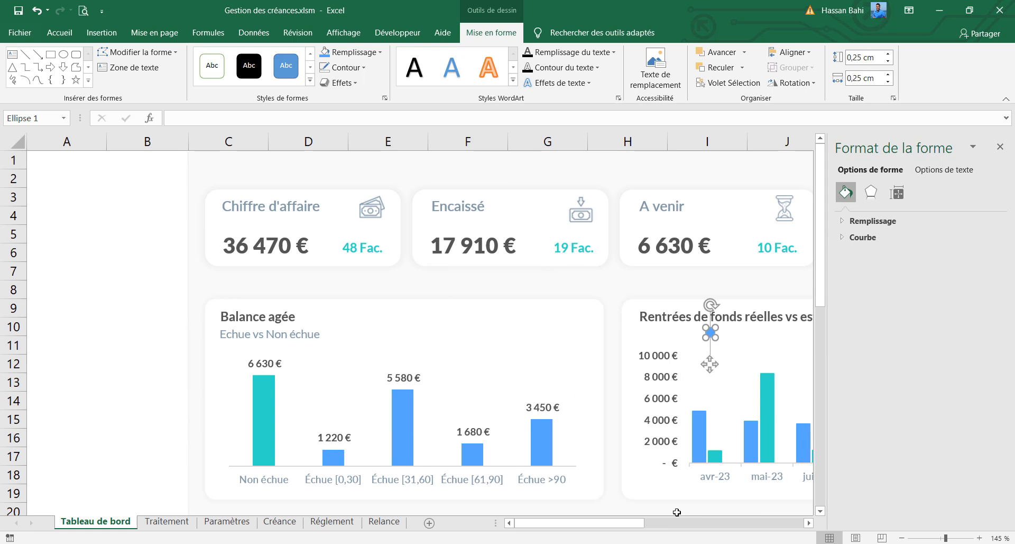
pyautogui.click(1000, 146)
pyautogui.hscroll(2, 523, 363)
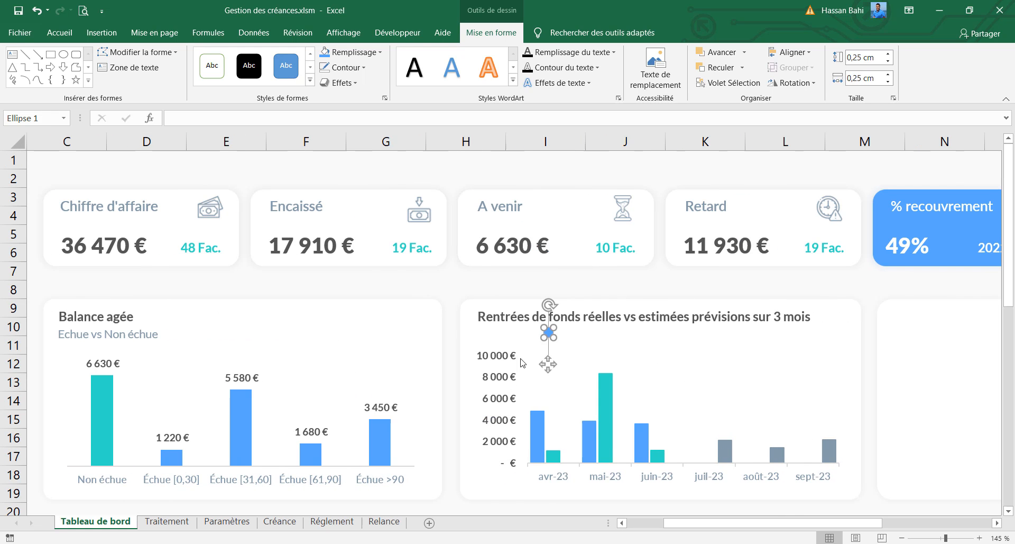
pyautogui.moveTo(548, 334); pyautogui.dragTo(494, 334)
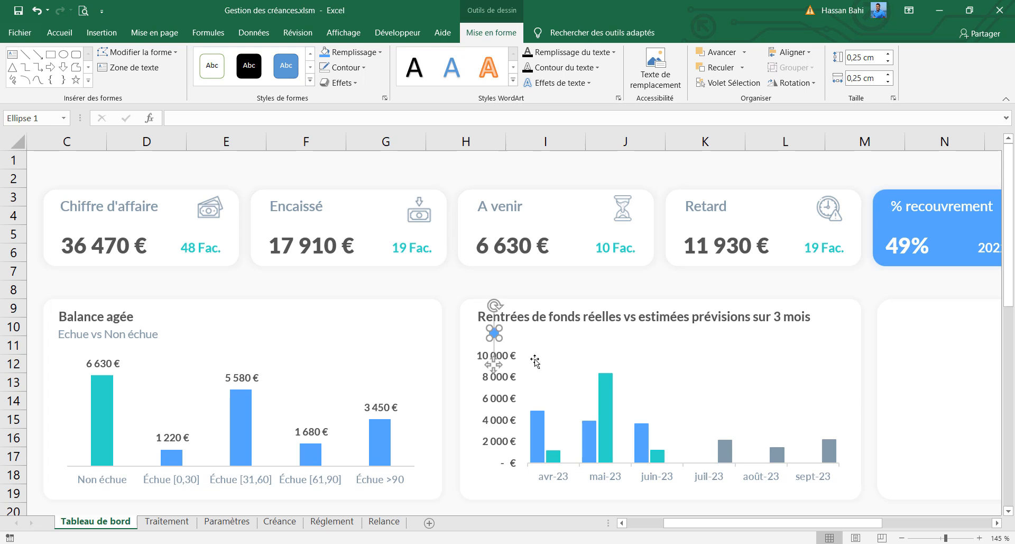
pyautogui.click(537, 363)
pyautogui.moveTo(660, 340); pyautogui.dragTo(660, 348)
pyautogui.moveTo(494, 334); pyautogui.dragTo(491, 339)
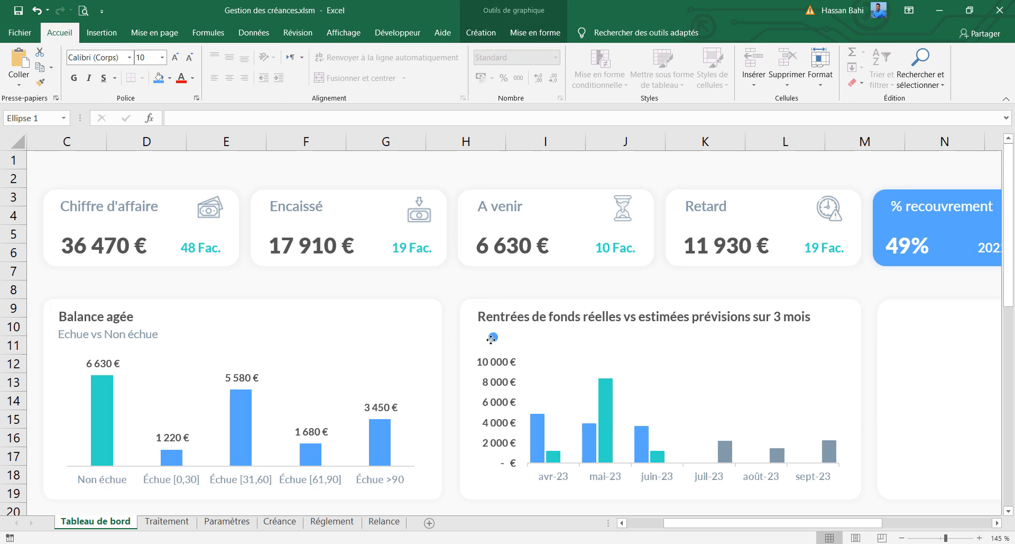
# Step: Copy the Echue vs Non échue subtitle text box to beside the blue dot in the Rentrées de fonds card
pyautogui.click(310, 209)
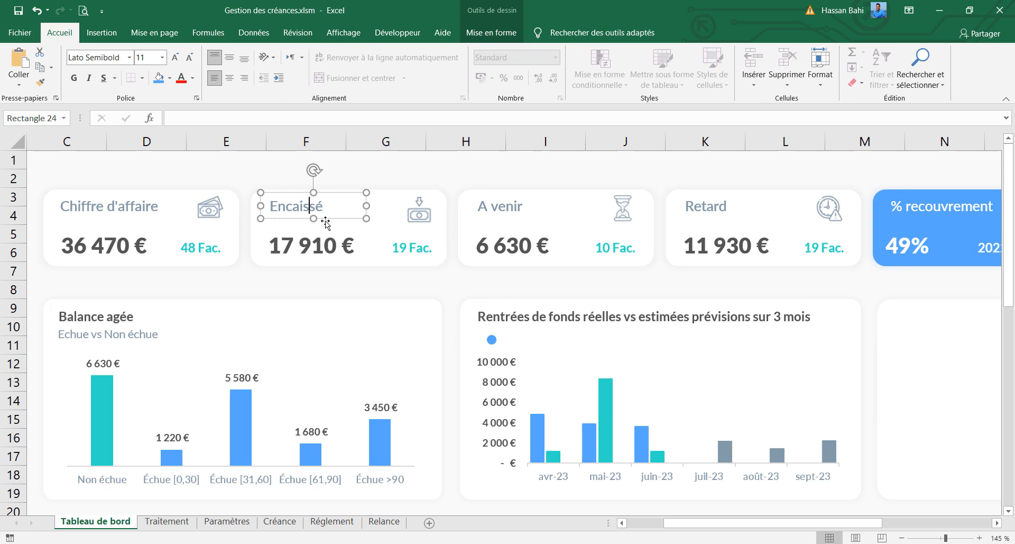
pyautogui.click(118, 336)
pyautogui.click(148, 349)
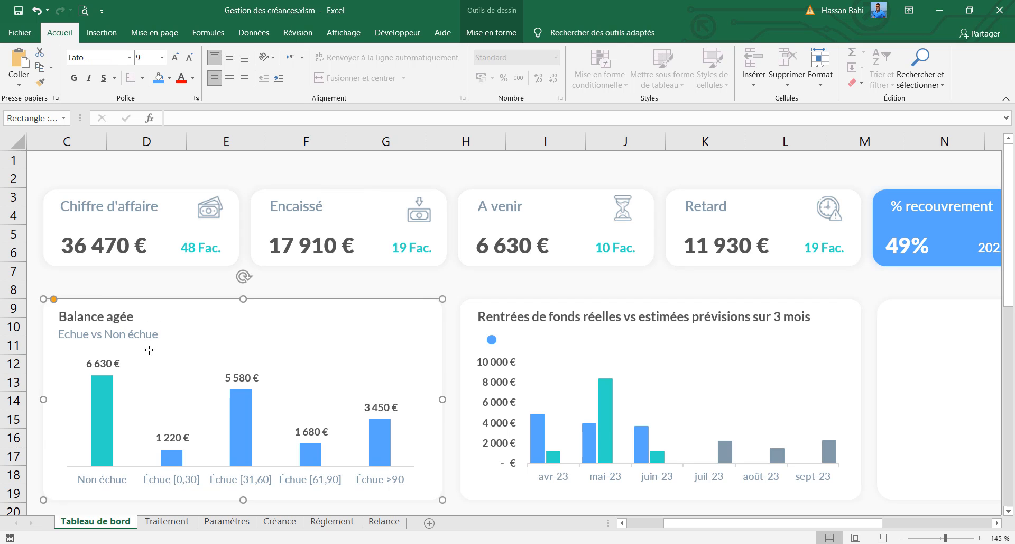
pyautogui.click(149, 336)
pyautogui.keyDown('ctrl'); pyautogui.moveTo(156, 348); pyautogui.dragTo(604, 350); pyautogui.keyUp('ctrl')
# Step: Shift the Rentrées de fonds chart slightly down, reduce its height from above, and nudge the blue dot up level with its label
pyautogui.click(556, 375)
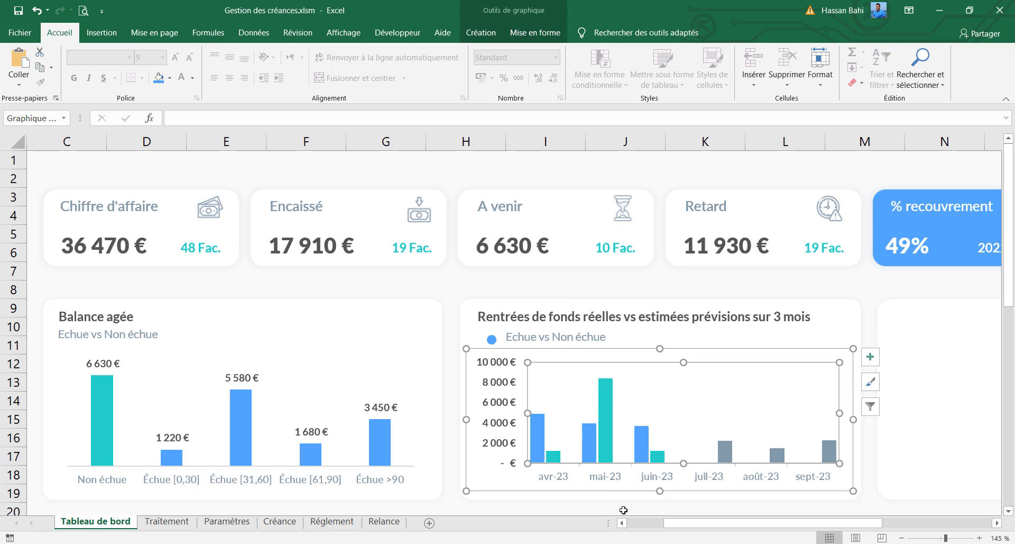
pyautogui.moveTo(612, 491); pyautogui.dragTo(613, 495)
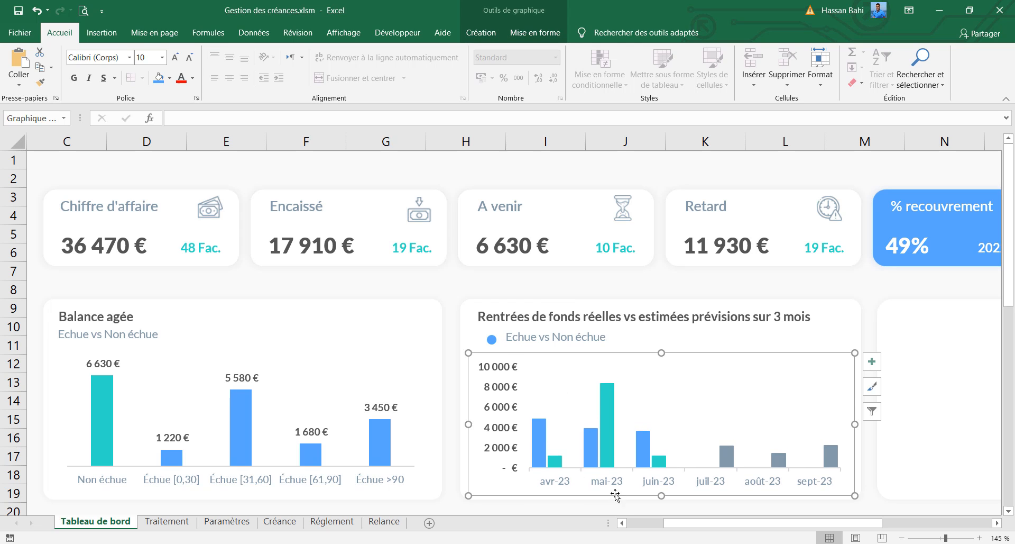
pyautogui.moveTo(661, 350); pyautogui.dragTo(659, 355)
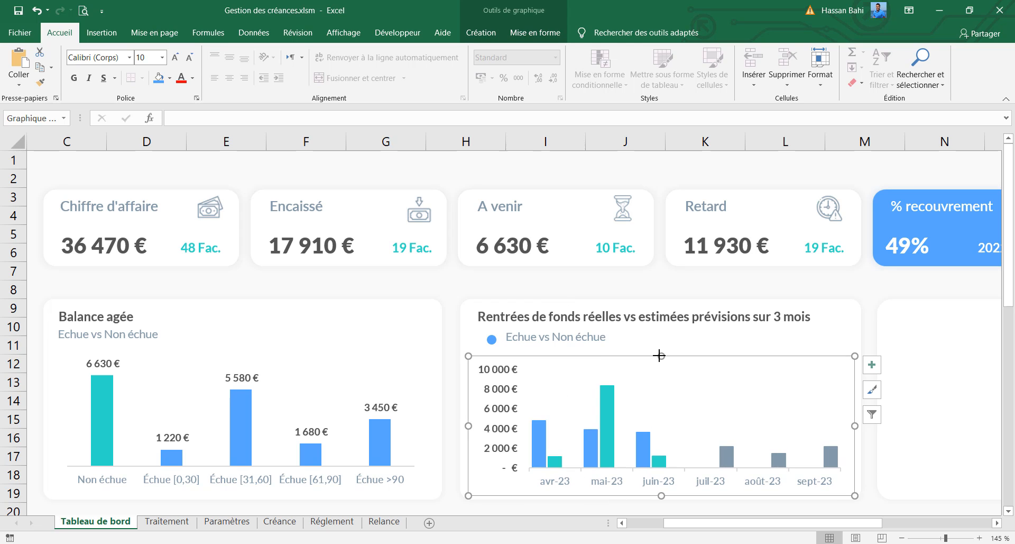
pyautogui.click(585, 346)
pyautogui.click(490, 338)
# Step: Replace the copied label's text with Chiffre d'affaire and shrink its text box to fit beside the blue dot
pyautogui.click(521, 338)
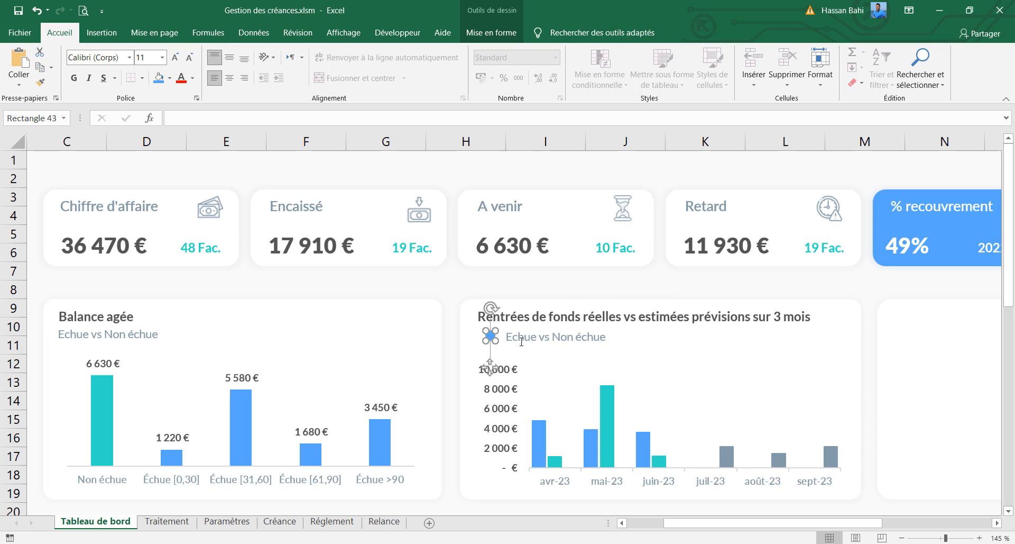
pyautogui.tripleClick(525, 341)
pyautogui.write('Chiff')
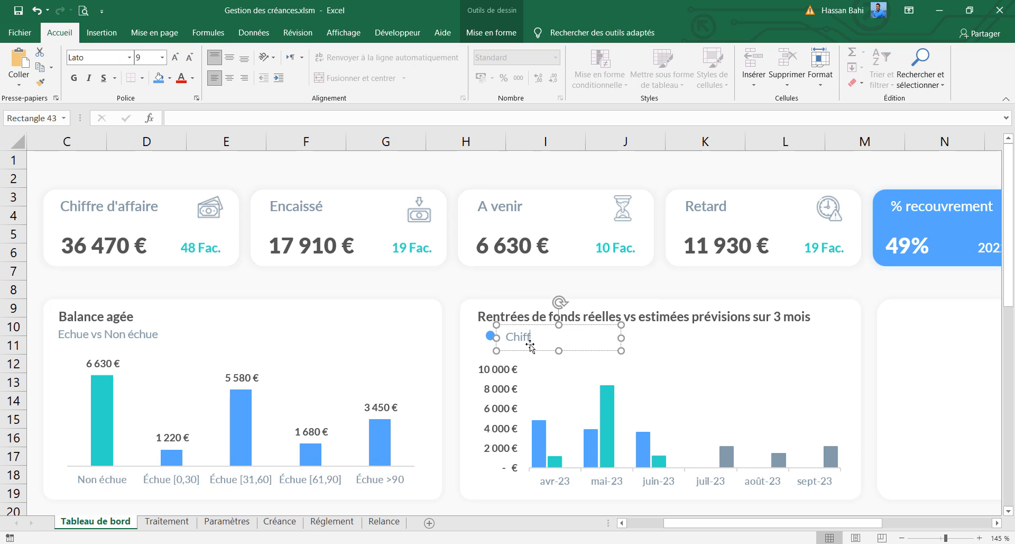
pyautogui.write("re d'affaire")
pyautogui.moveTo(558, 350); pyautogui.dragTo(556, 347)
pyautogui.moveTo(577, 347); pyautogui.dragTo(575, 347)
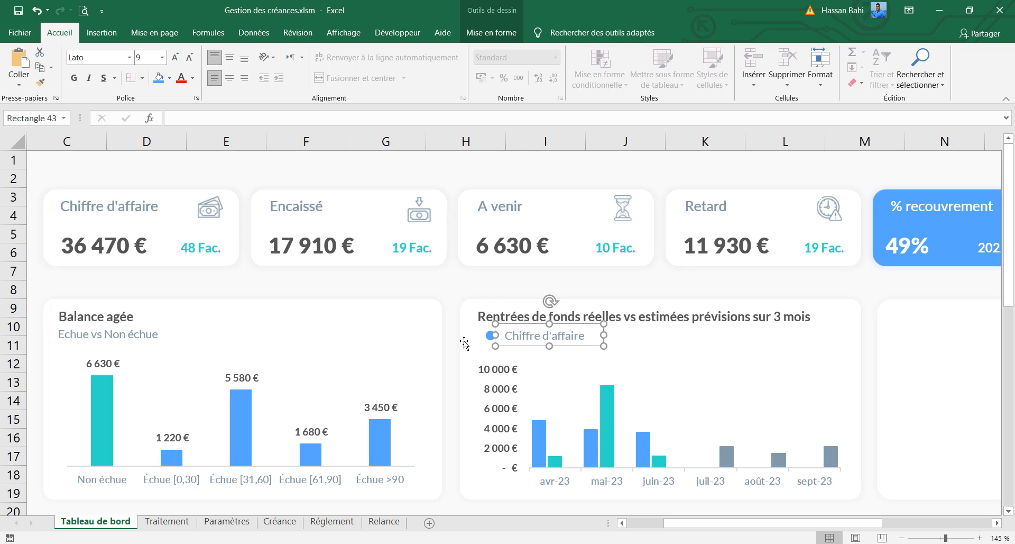
# Step: Copy the blue dot to just after the Chiffre d'affaire label and fill the copy with turquoise
pyautogui.click(491, 335)
pyautogui.moveTo(497, 343); pyautogui.dragTo(610, 343)
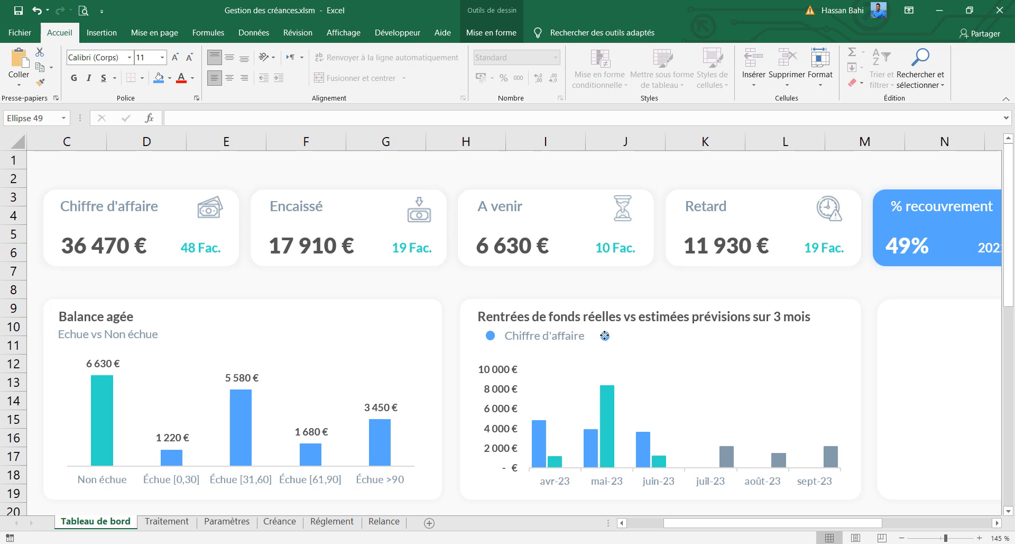
pyautogui.click(491, 32)
pyautogui.click(353, 52)
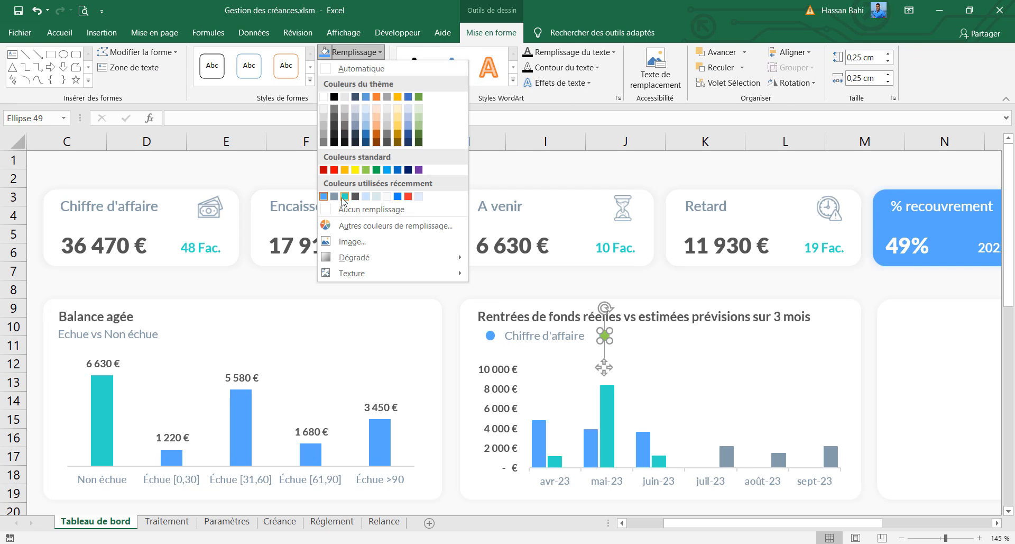
pyautogui.click(344, 199)
# Step: Copy the Chiffre d'affaire label beside the turquoise dot, change its text to Encaissement and narrow its box to about 2,79 cm
pyautogui.click(531, 341)
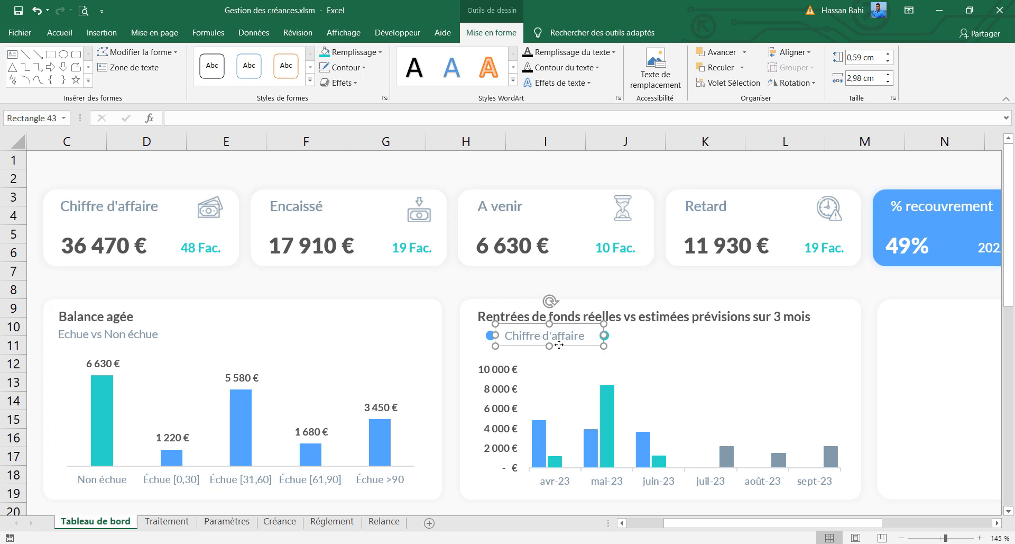
pyautogui.moveTo(564, 347); pyautogui.dragTo(676, 345)
pyautogui.tripleClick(664, 334)
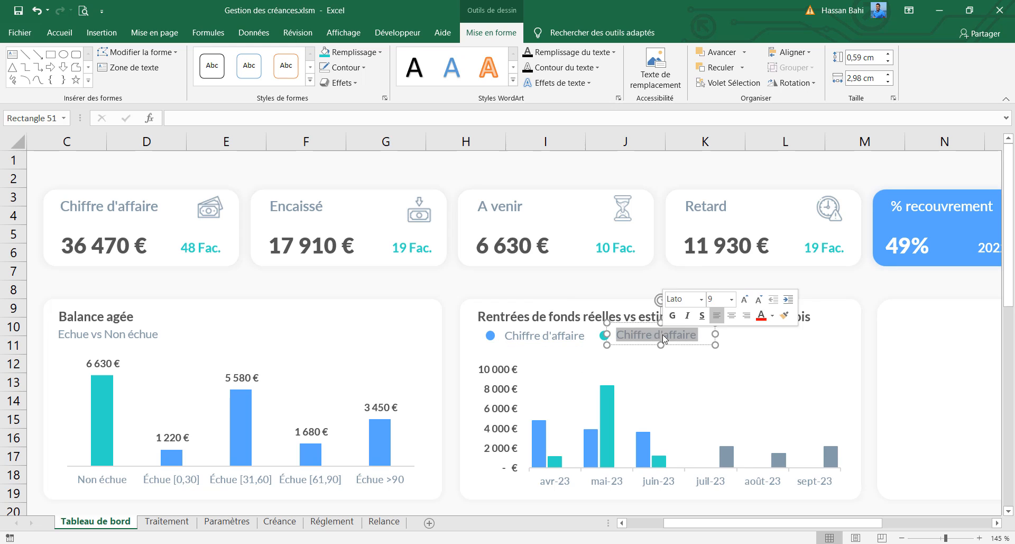
pyautogui.write('Encai')
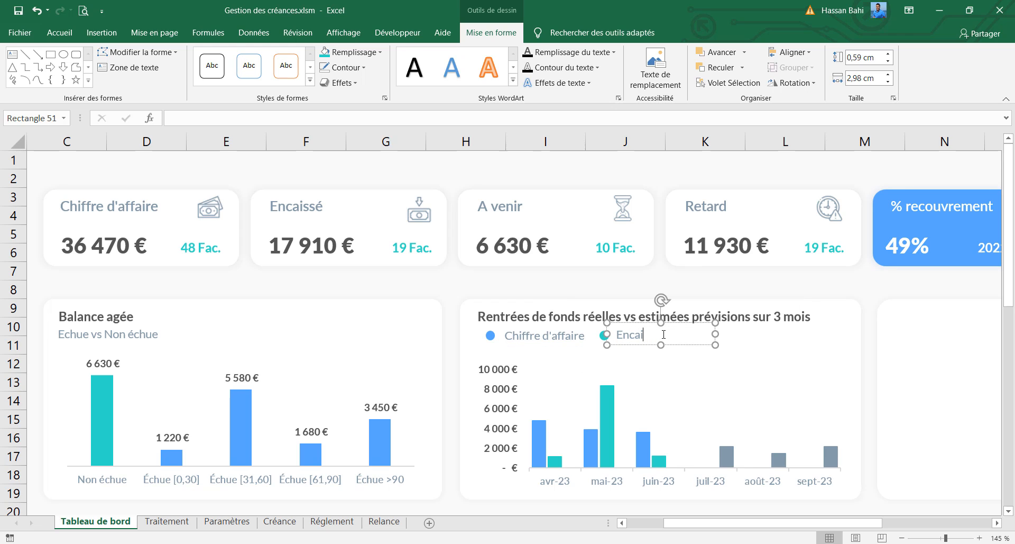
pyautogui.write('ssement')
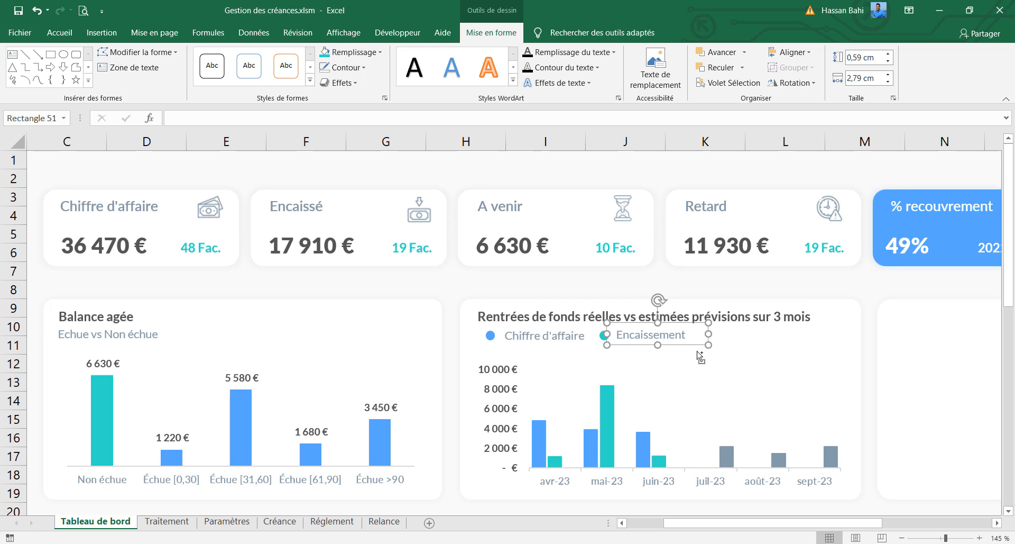
# Step: Copy the Encaissement label to the far end of the legend row and change its text to Prévision
pyautogui.moveTo(683, 344); pyautogui.dragTo(826, 346)
pyautogui.click(812, 336)
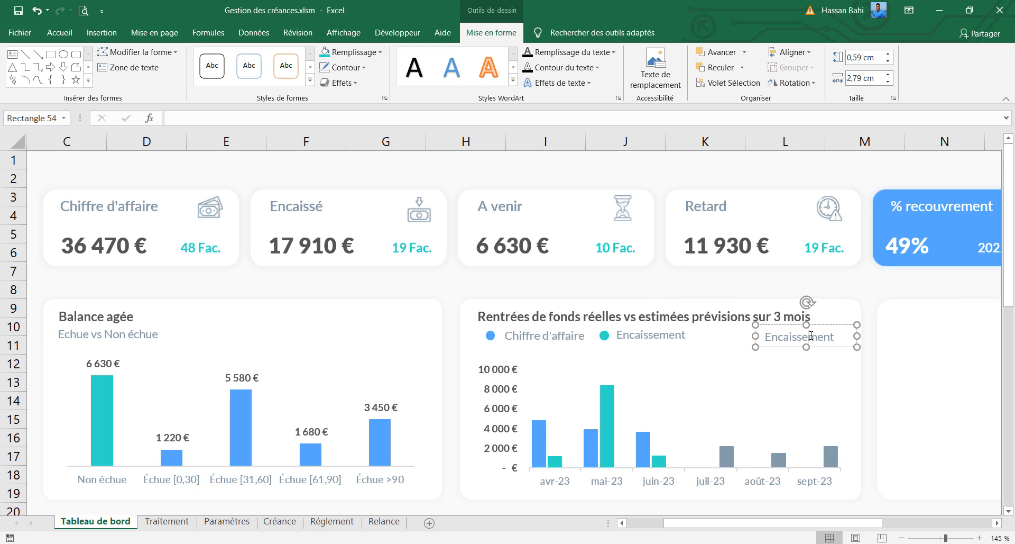
pyautogui.doubleClick(812, 337)
pyautogui.write('Prévision')
pyautogui.click(835, 333)
# Step: Duplicate the turquoise dot, fill the copy with the forecast columns' blue-grey and place it in the legend row before Prévision
pyautogui.click(605, 335)
pyautogui.hotkey('ctrl', 'd')
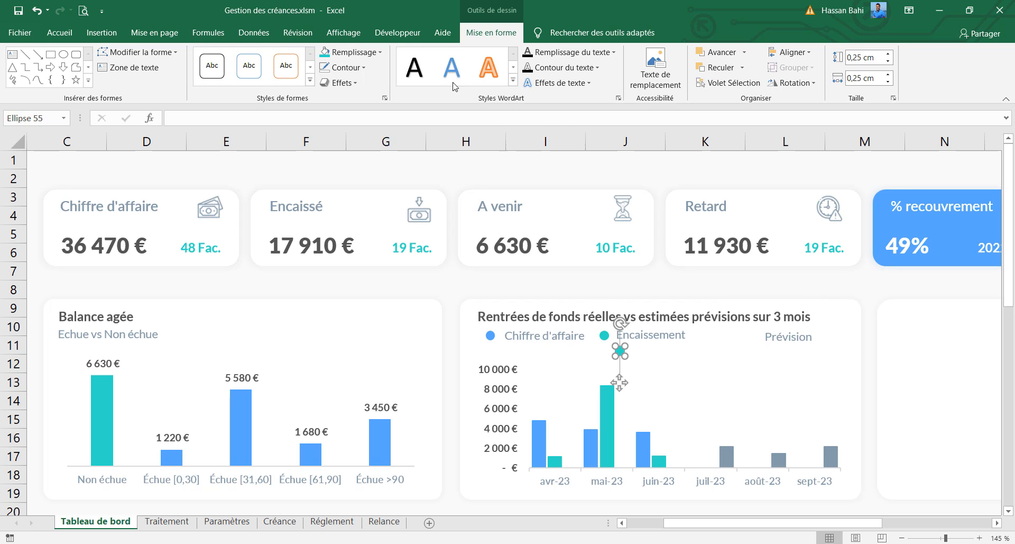
pyautogui.click(357, 53)
pyautogui.click(342, 194)
pyautogui.moveTo(620, 351); pyautogui.dragTo(726, 339)
pyautogui.keyDown('ctrl'); pyautogui.click(608, 337); pyautogui.keyUp('ctrl')
pyautogui.click(716, 354)
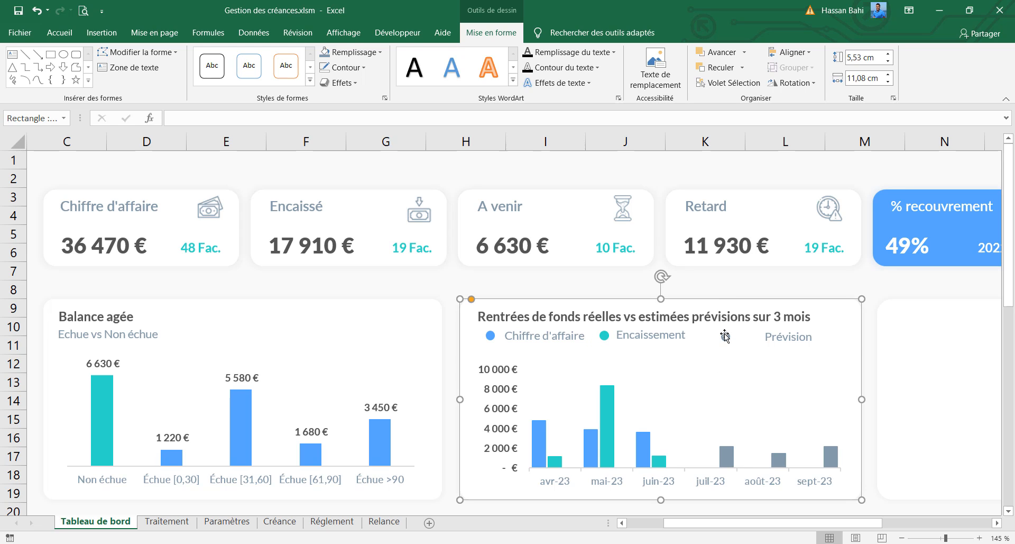
# Step: Align the three legend dots along their top edges and distribute them horizontally
pyautogui.click(726, 336)
pyautogui.keyDown('ctrl'); pyautogui.click(604, 337); pyautogui.keyUp('ctrl')
pyautogui.keyDown('ctrl'); pyautogui.click(490, 336); pyautogui.keyUp('ctrl')
pyautogui.click(790, 52)
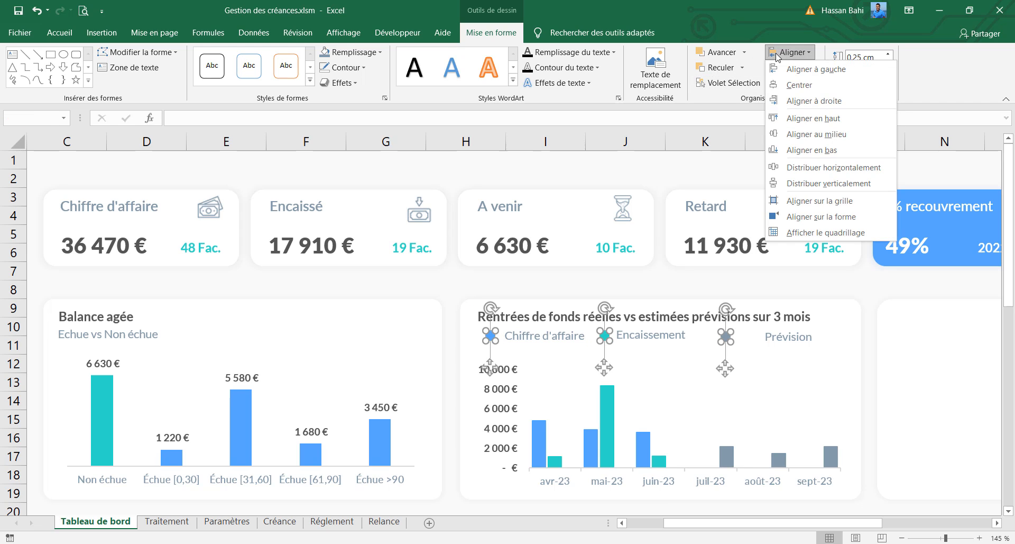
pyautogui.click(814, 118)
pyautogui.click(790, 53)
pyautogui.click(834, 167)
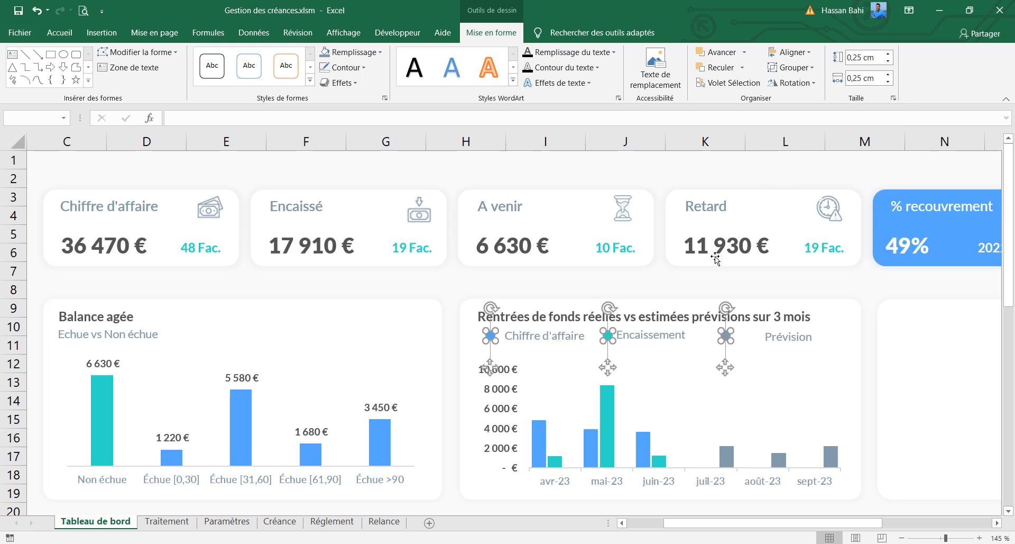
# Step: Reposition the Chiffre d'affaire, Encaissement and Prévision labels so each sits just after its coloured dot
pyautogui.click(535, 349)
pyautogui.click(535, 350)
pyautogui.click(536, 349)
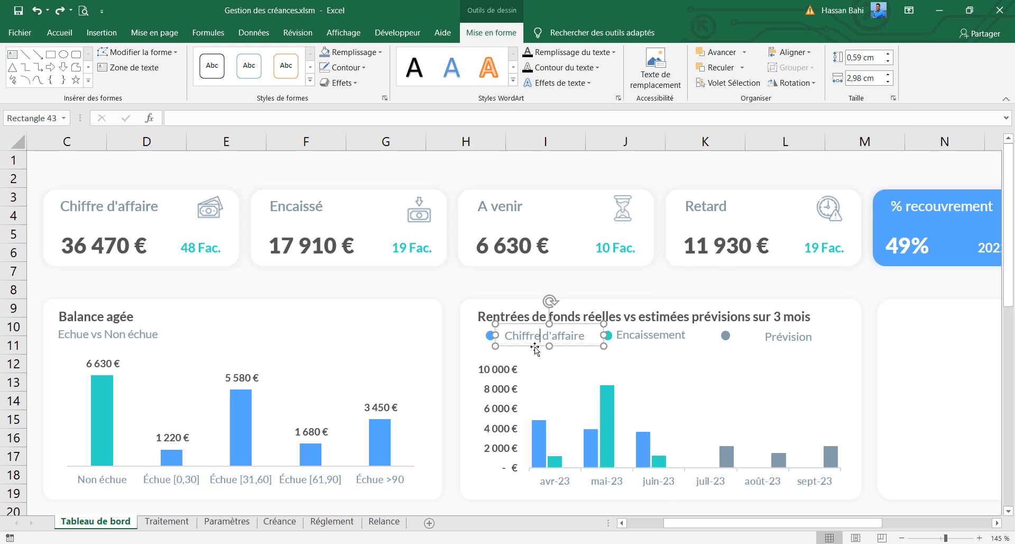
pyautogui.click(535, 349)
pyautogui.click(644, 345)
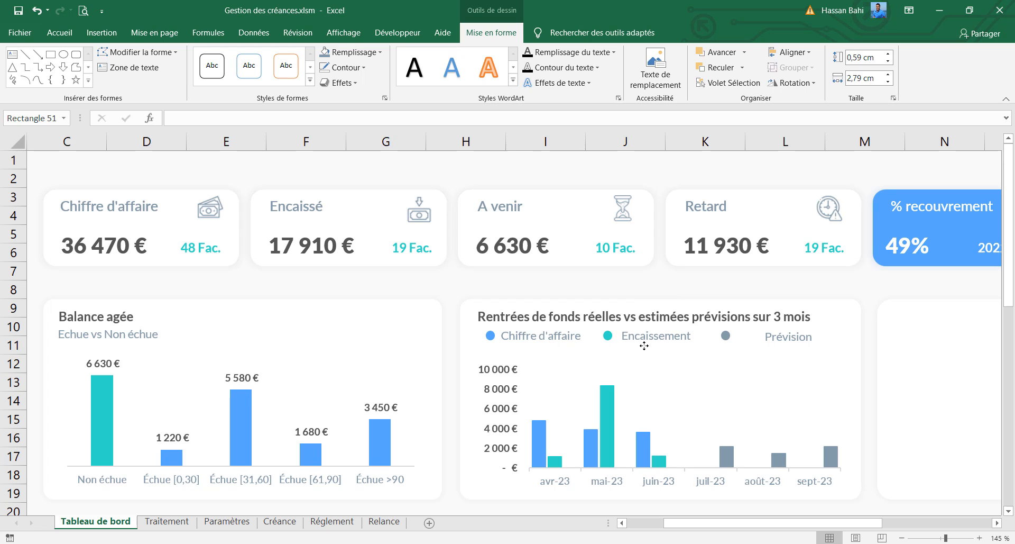
pyautogui.click(778, 345)
pyautogui.moveTo(778, 345); pyautogui.dragTo(754, 344)
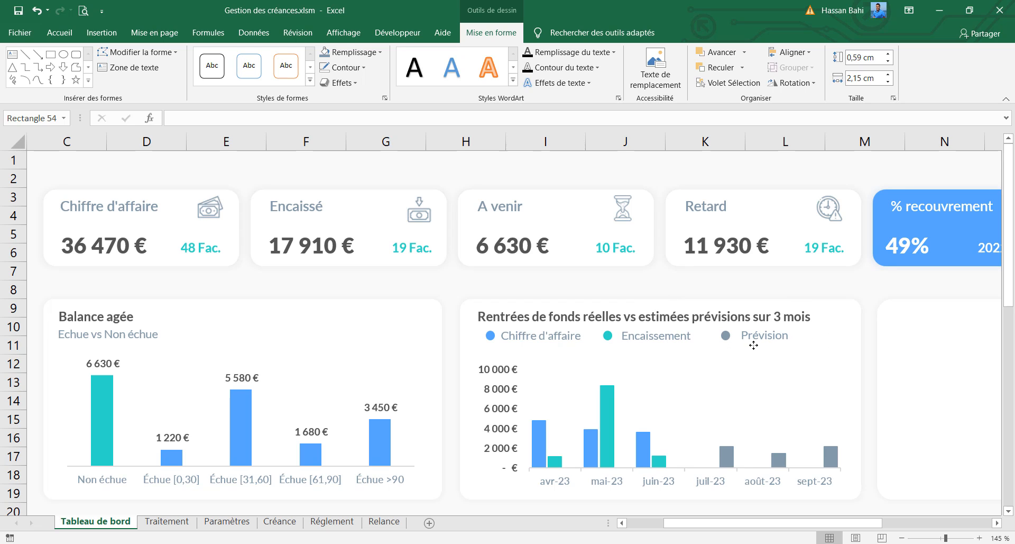
# Step: Select all three legend dots together with their Chiffre d'affaire, Encaissement and Prévision labels
pyautogui.keyDown('shift'); pyautogui.click(726, 335); pyautogui.keyUp('shift')
pyautogui.keyDown('shift'); pyautogui.click(656, 336); pyautogui.keyUp('shift')
pyautogui.keyDown('shift'); pyautogui.click(606, 336); pyautogui.keyUp('shift')
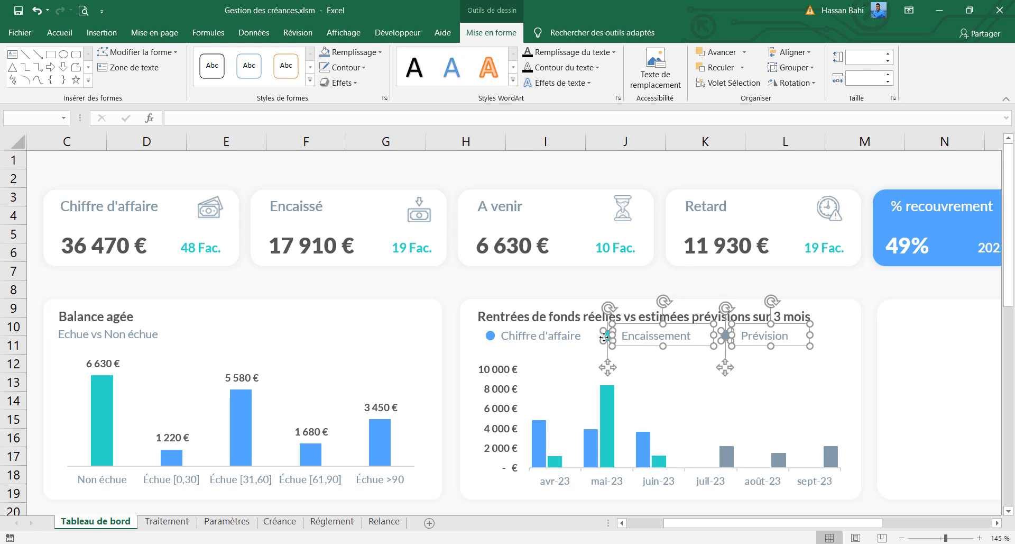
pyautogui.keyDown('shift'); pyautogui.click(487, 340); pyautogui.keyUp('shift')
# Step: Try distributing the selected legend dots and labels horizontally
pyautogui.click(790, 51)
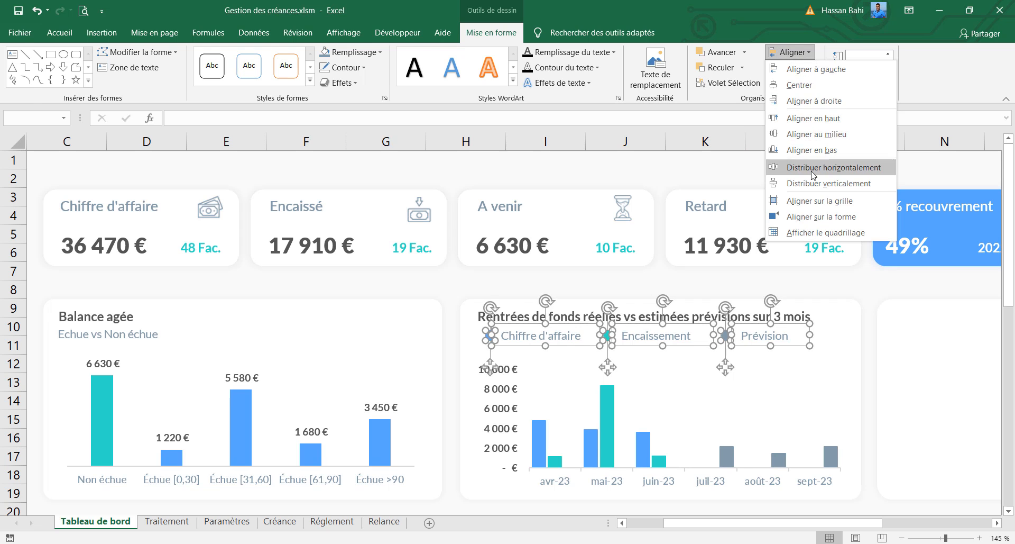
pyautogui.click(812, 166)
pyautogui.click(804, 162)
pyautogui.hotkey('ctrl', 'z')
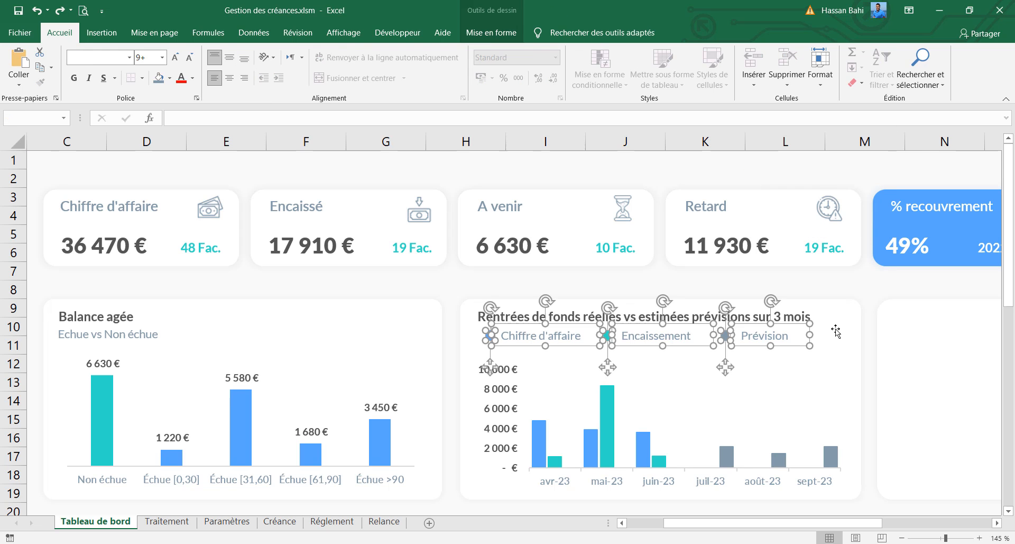
# Step: Align the selected legend dots and labels vertically on their middles
pyautogui.click(492, 32)
pyautogui.click(790, 52)
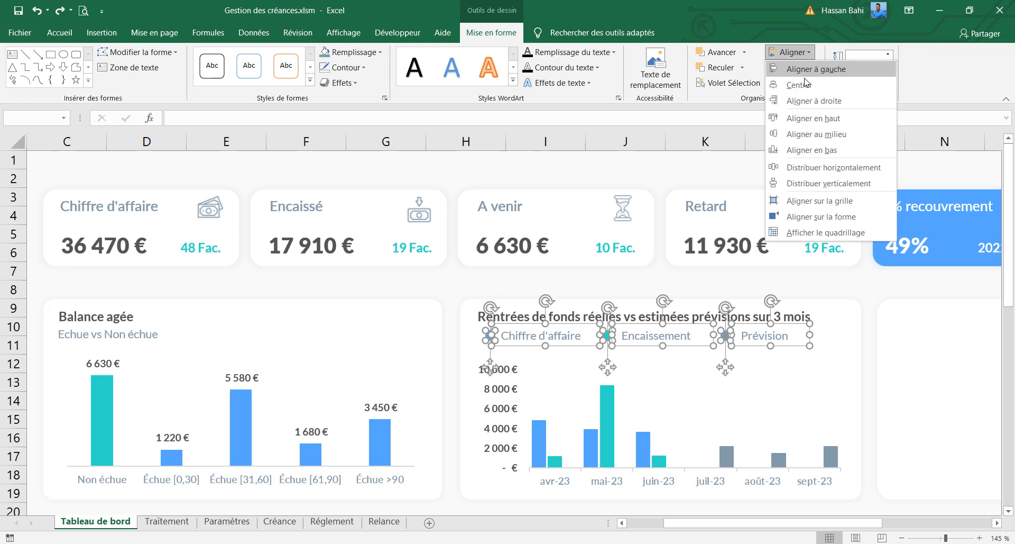
pyautogui.click(825, 134)
pyautogui.click(830, 339)
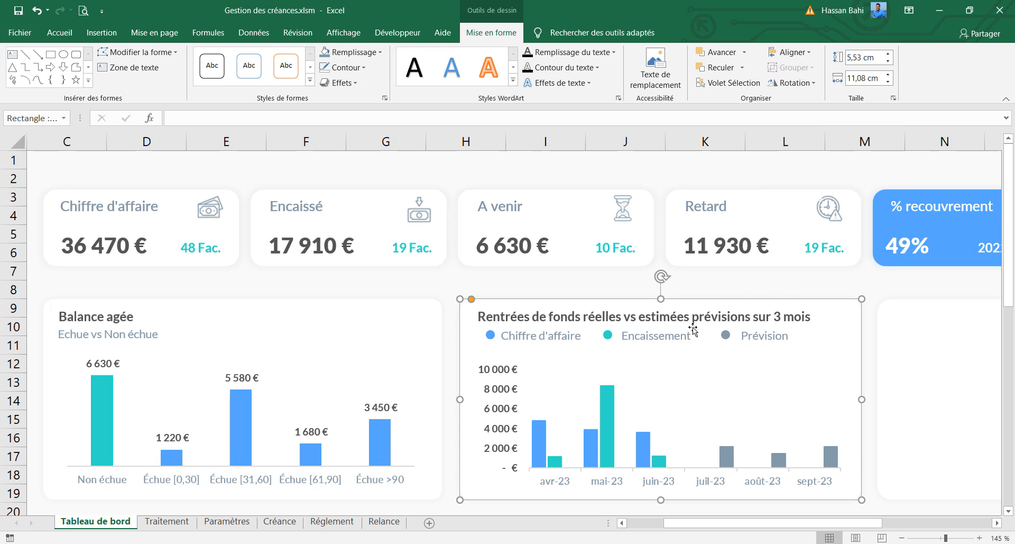
pyautogui.scroll(-2, 695, 329)
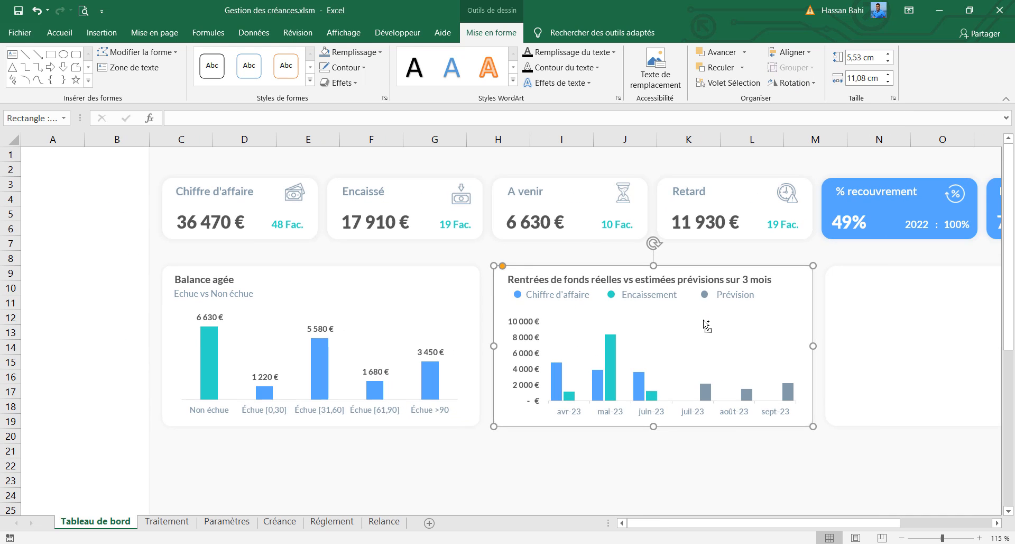
pyautogui.scroll(-1, 706, 326)
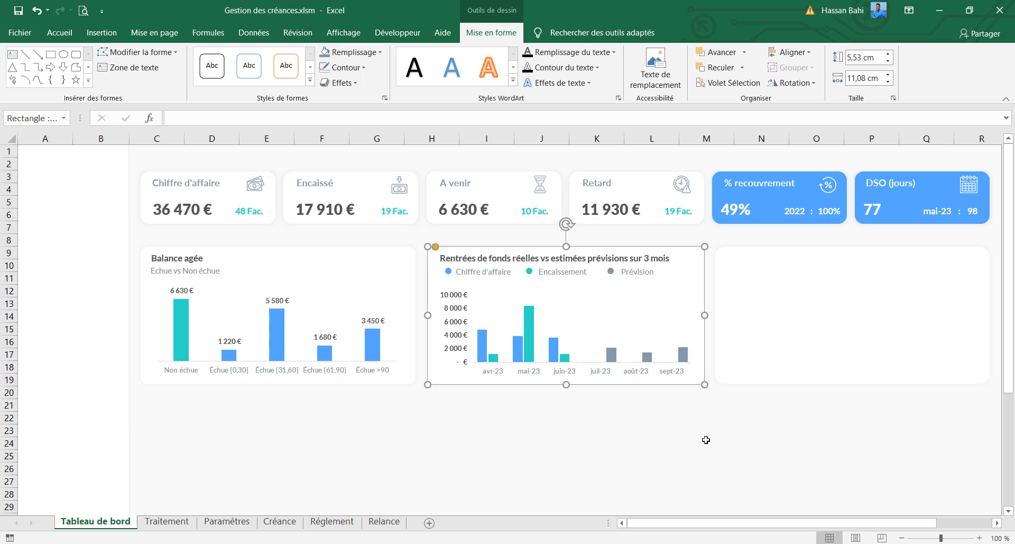
pyautogui.click(563, 259)
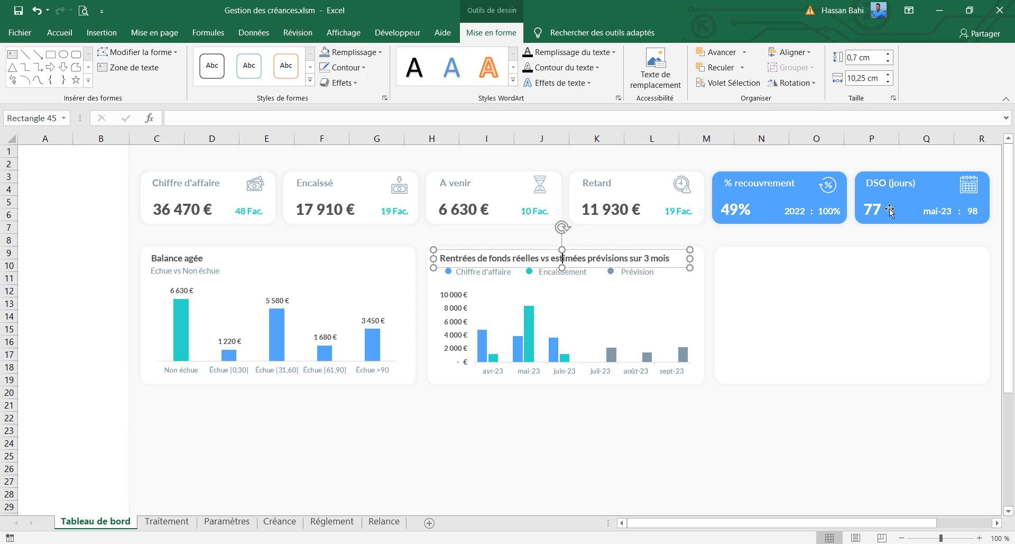
# Step: Delete the leftover receipts and forecast column chart from the Traitement sheet
pyautogui.click(142, 524)
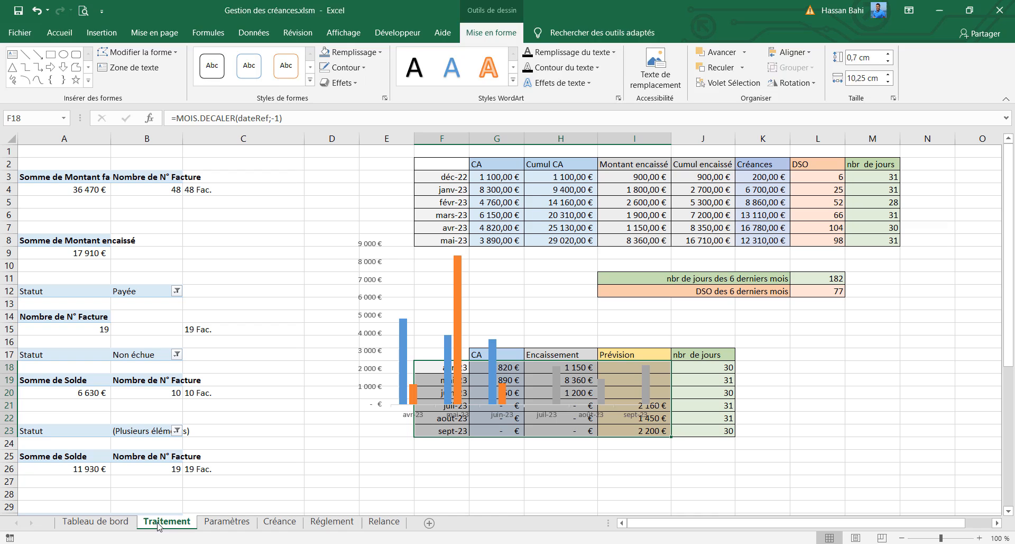
pyautogui.click(624, 407)
pyautogui.press('Delete')
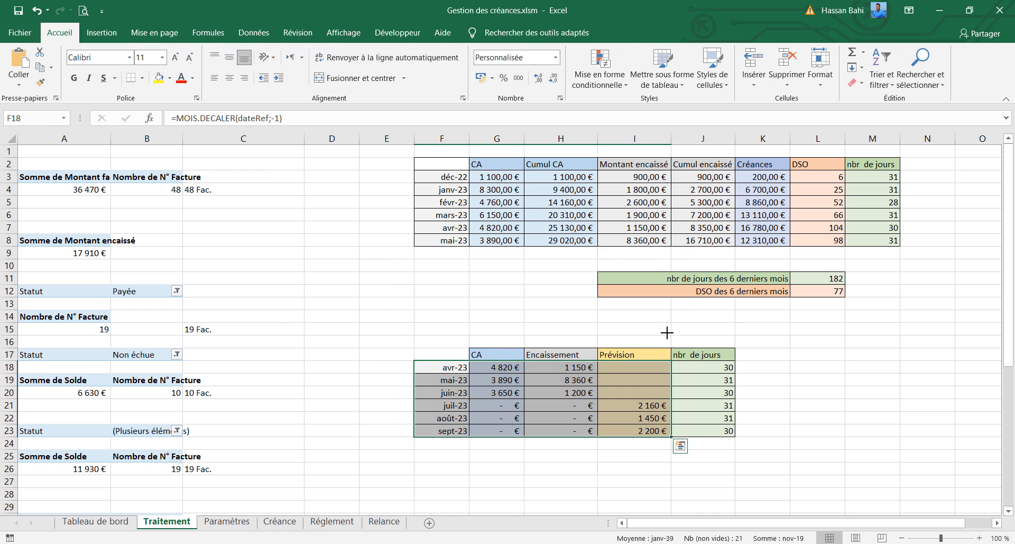
# Step: Add a second DSO column headed in N2, linking N3 to L3 and filling the formula down to N8
pyautogui.click(927, 164)
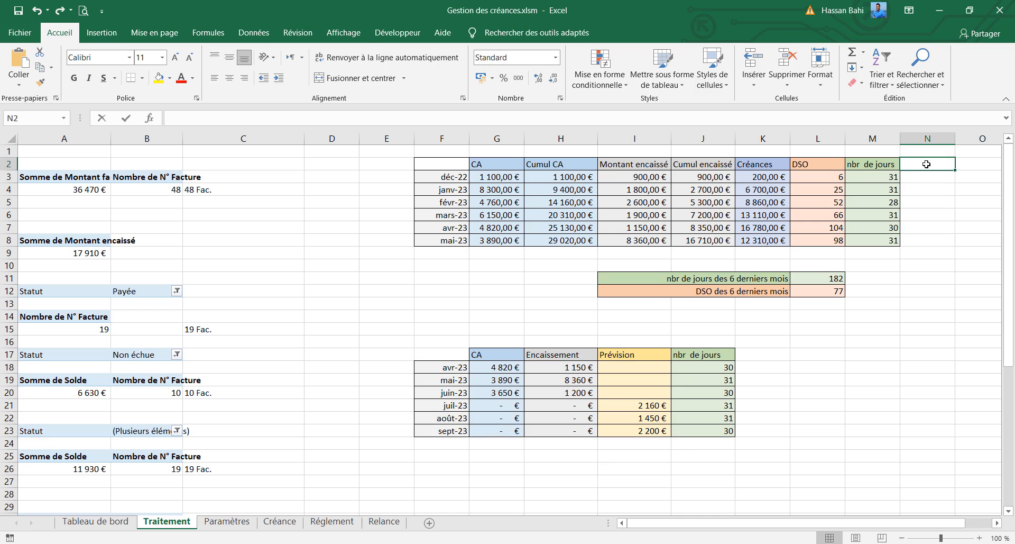
pyautogui.write('DSO')
pyautogui.press('Up')
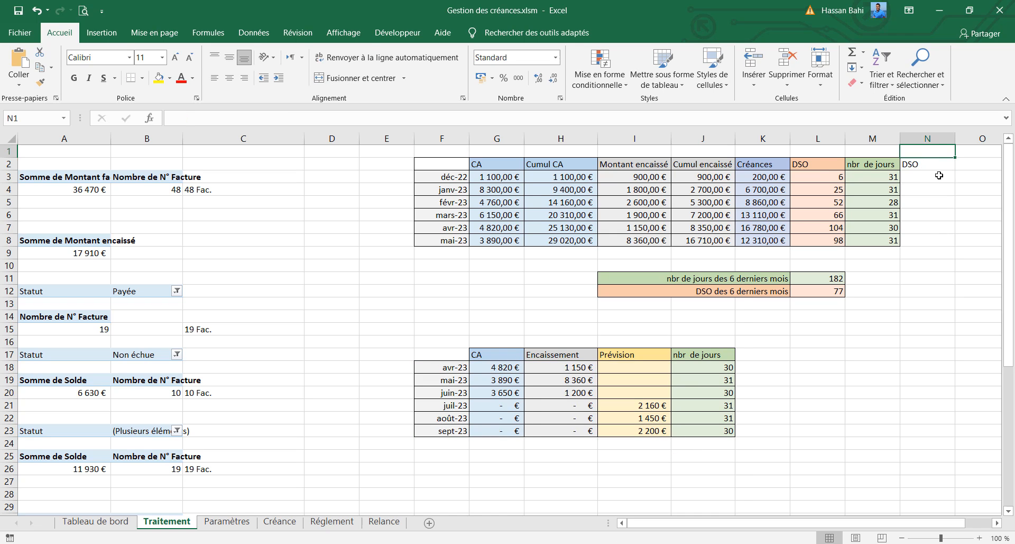
pyautogui.click(939, 175)
pyautogui.write('=')
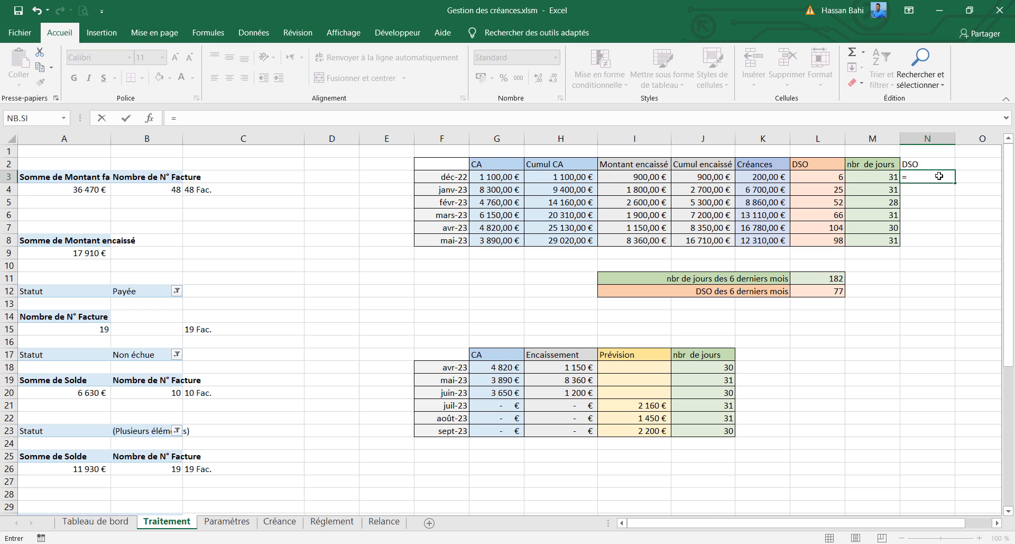
pyautogui.click(822, 184)
pyautogui.press('Return')
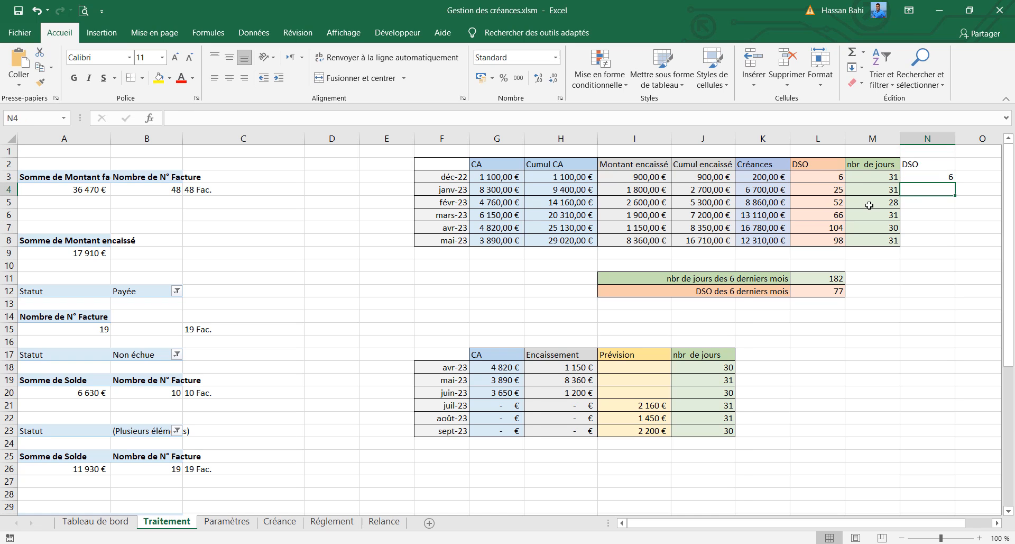
pyautogui.click(933, 177)
pyautogui.doubleClick(954, 184)
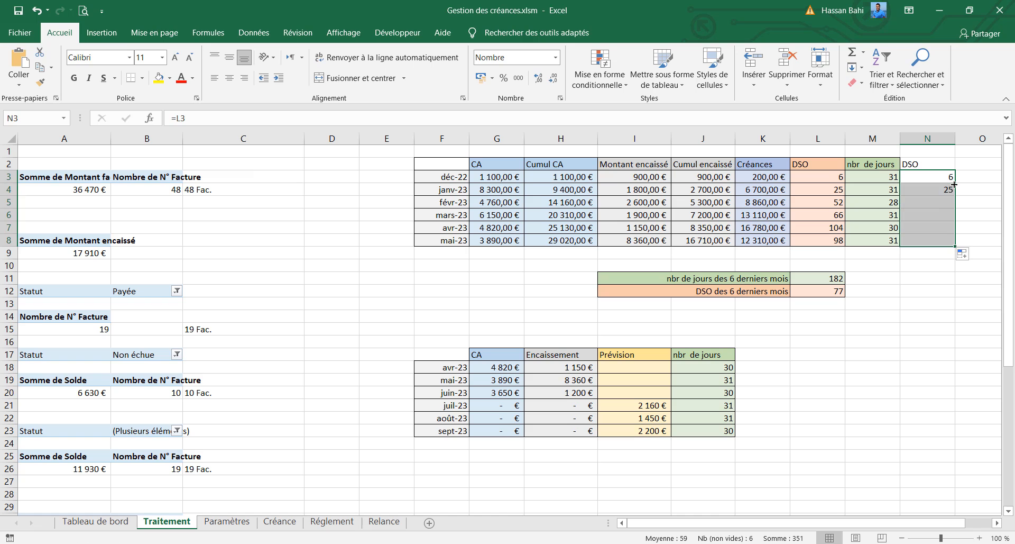
# Step: Insert the recommended line chart from the months in F3:F8 and both DSO columns, L3:L8 and N3:N8
pyautogui.click(819, 172)
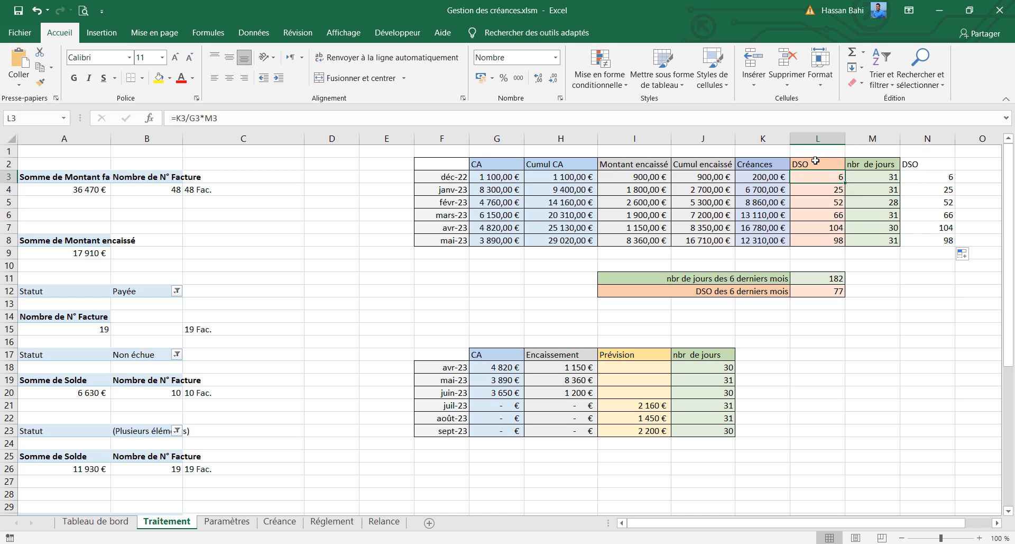
pyautogui.moveTo(810, 180); pyautogui.dragTo(815, 241)
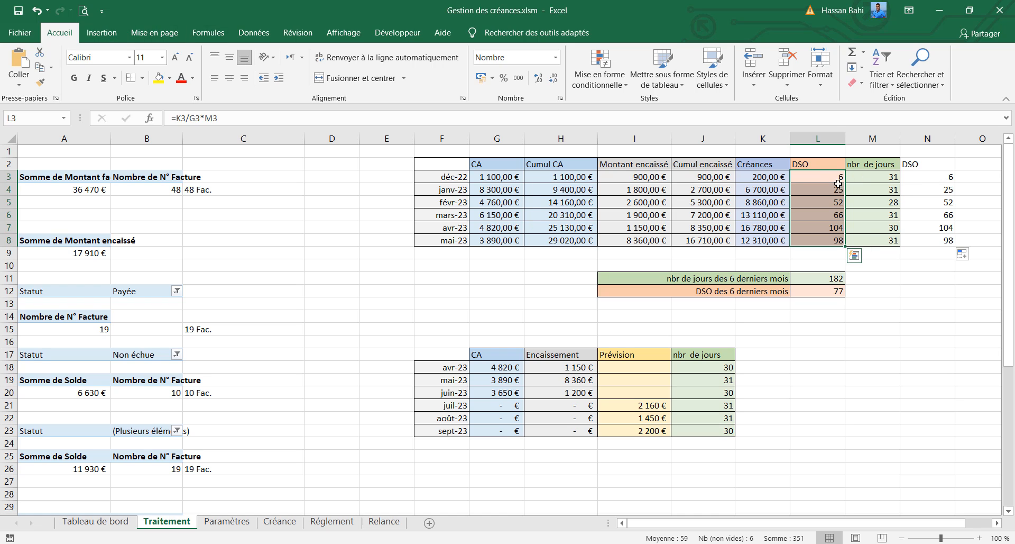
pyautogui.moveTo(822, 179); pyautogui.dragTo(824, 244)
pyautogui.moveTo(931, 178); pyautogui.dragTo(931, 241)
pyautogui.moveTo(432, 181); pyautogui.dragTo(441, 241)
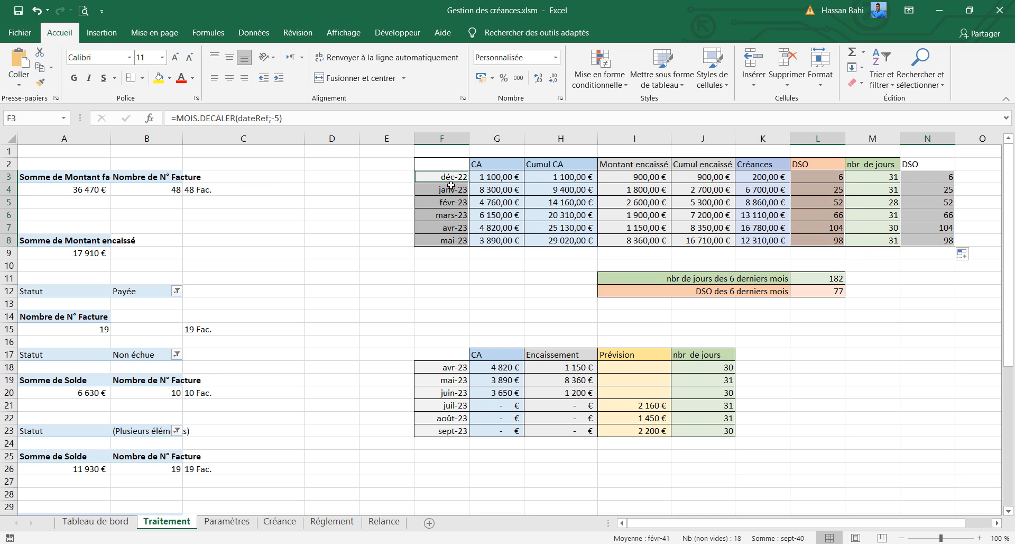
pyautogui.click(101, 33)
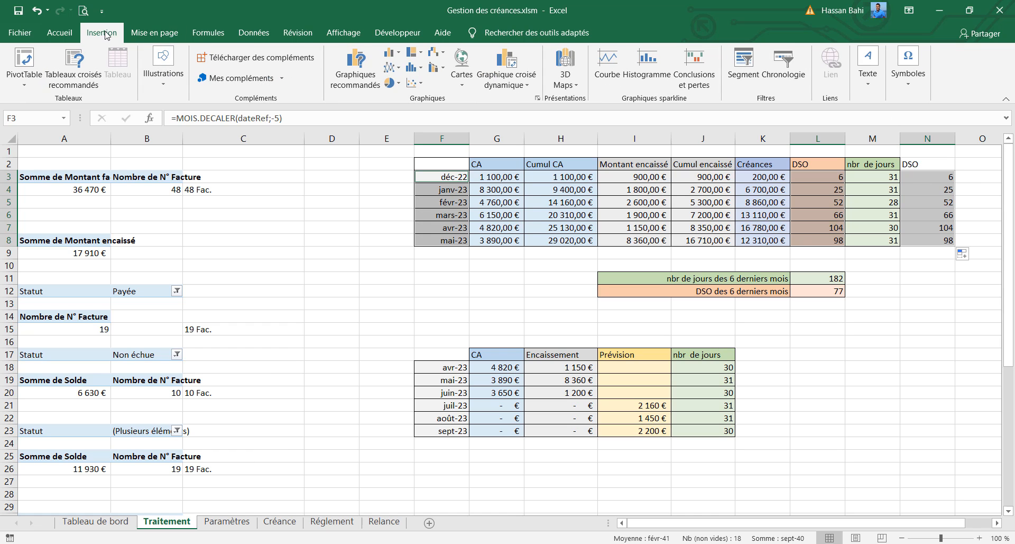
pyautogui.click(348, 89)
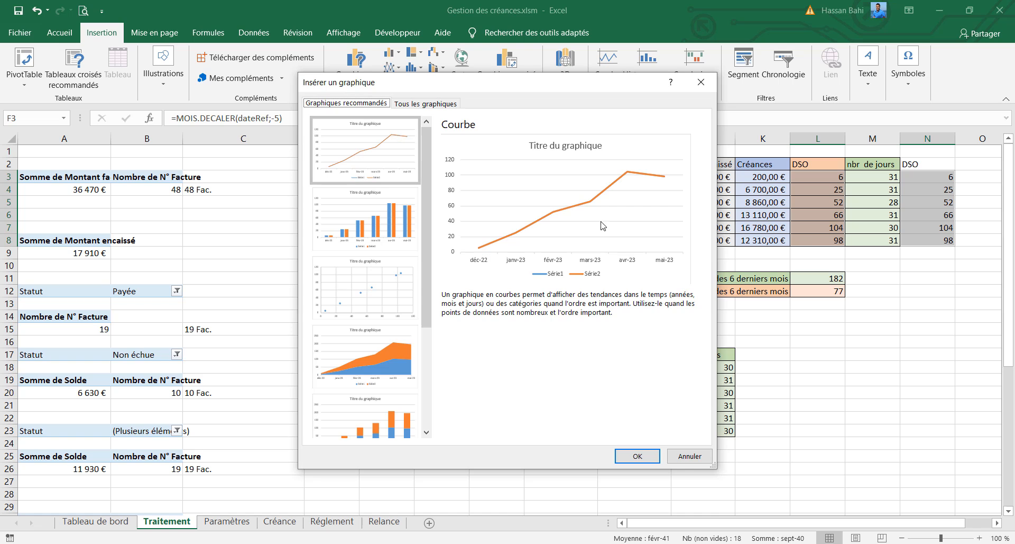
pyautogui.click(638, 456)
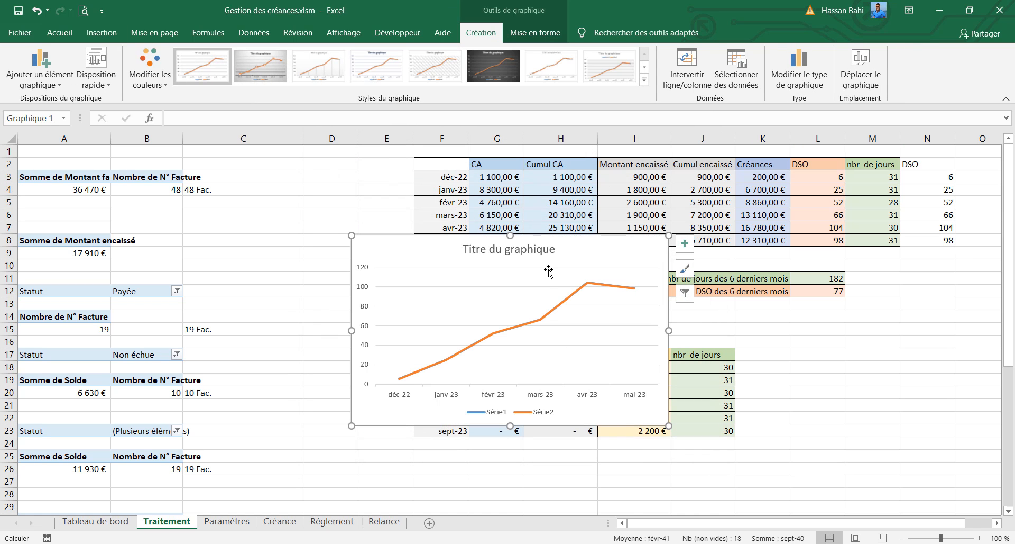
# Step: Delete the title, gridlines and legend from the DSO line chart
pyautogui.click(537, 252)
pyautogui.press('Delete')
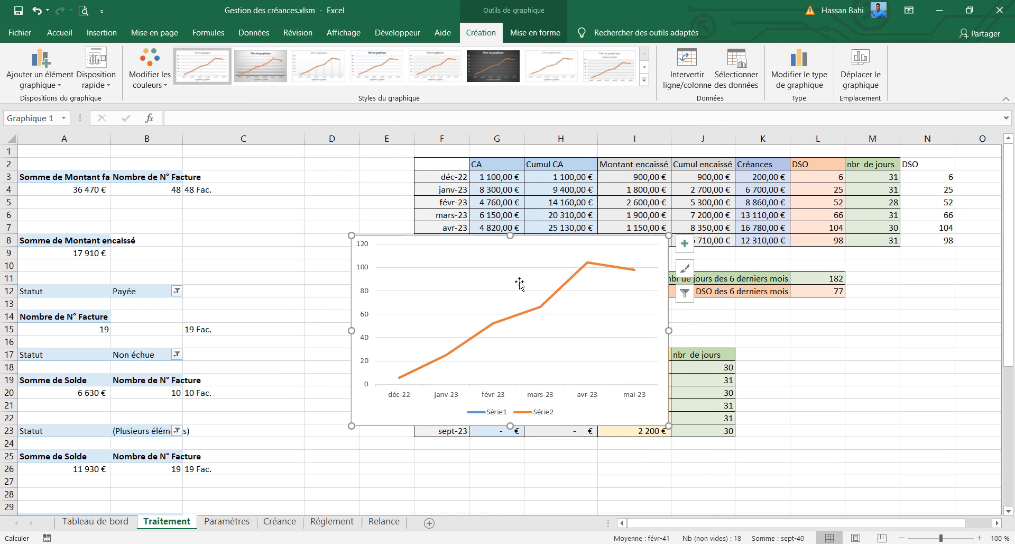
pyautogui.click(514, 271)
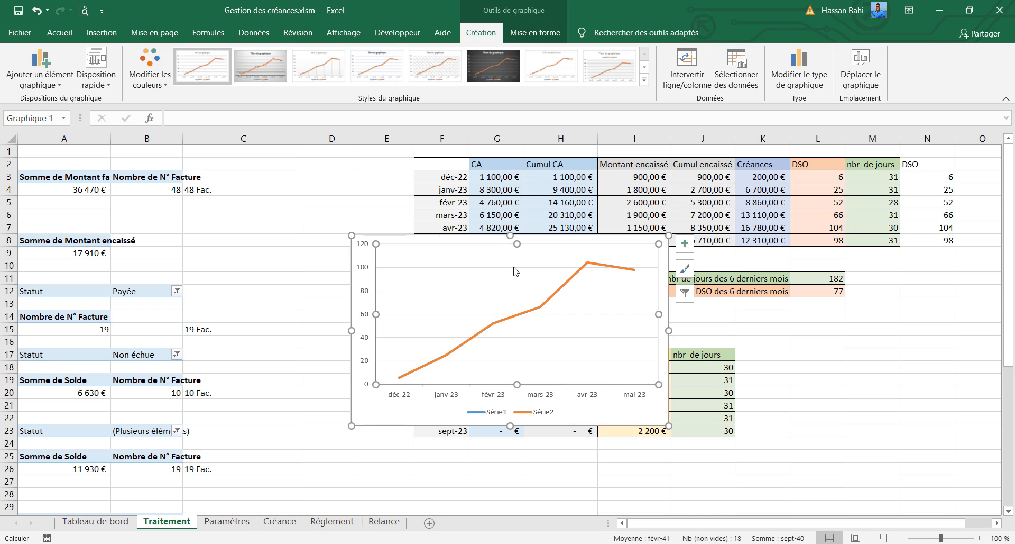
pyautogui.press('Delete')
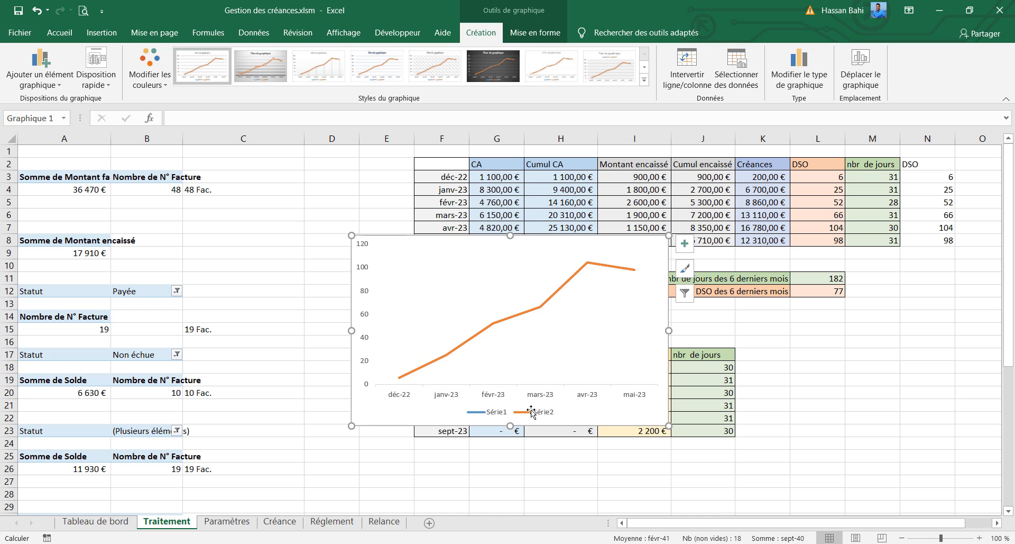
pyautogui.click(531, 412)
pyautogui.press('Delete')
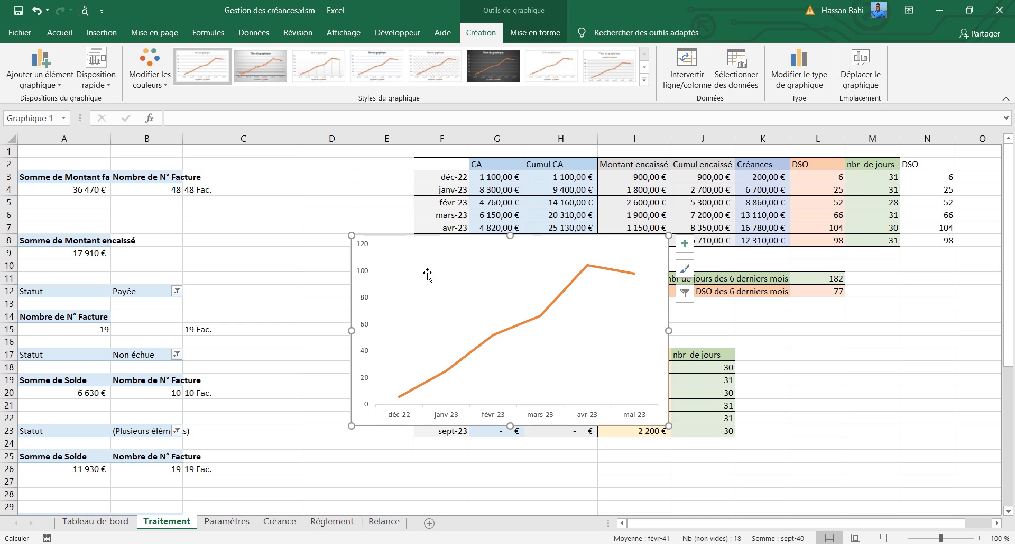
# Step: Remove the fill and the outline from the DSO line chart's area
pyautogui.click(532, 34)
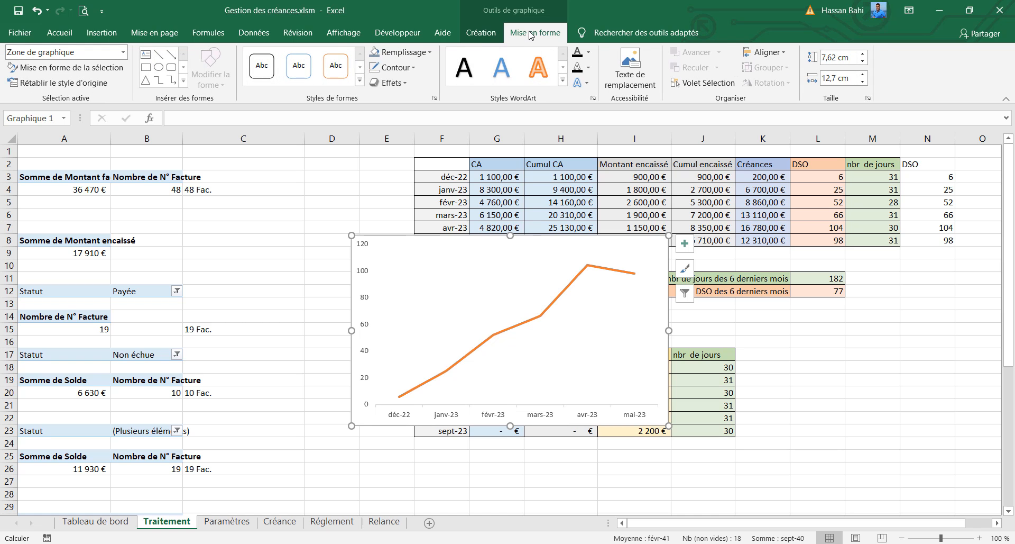
pyautogui.click(403, 52)
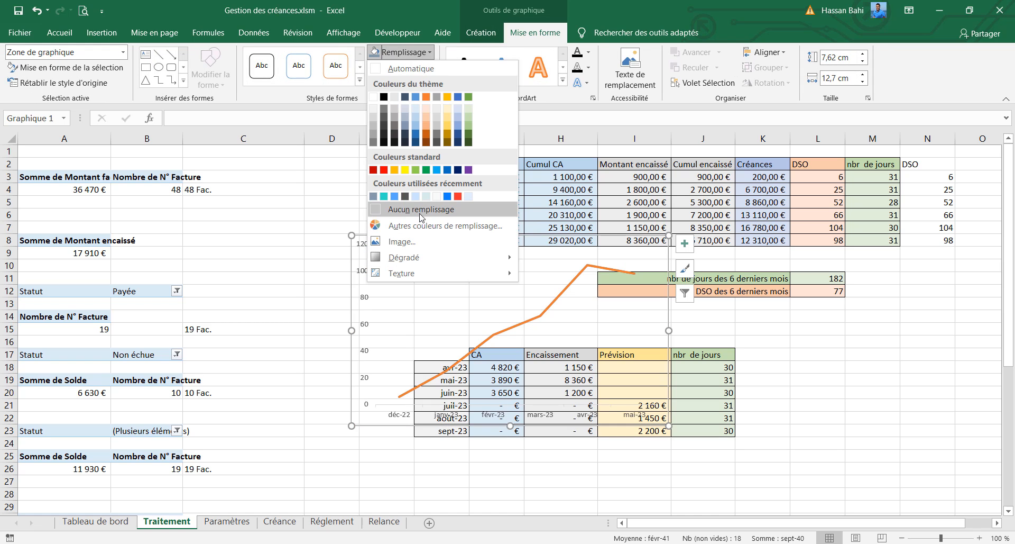
pyautogui.click(422, 209)
pyautogui.click(394, 67)
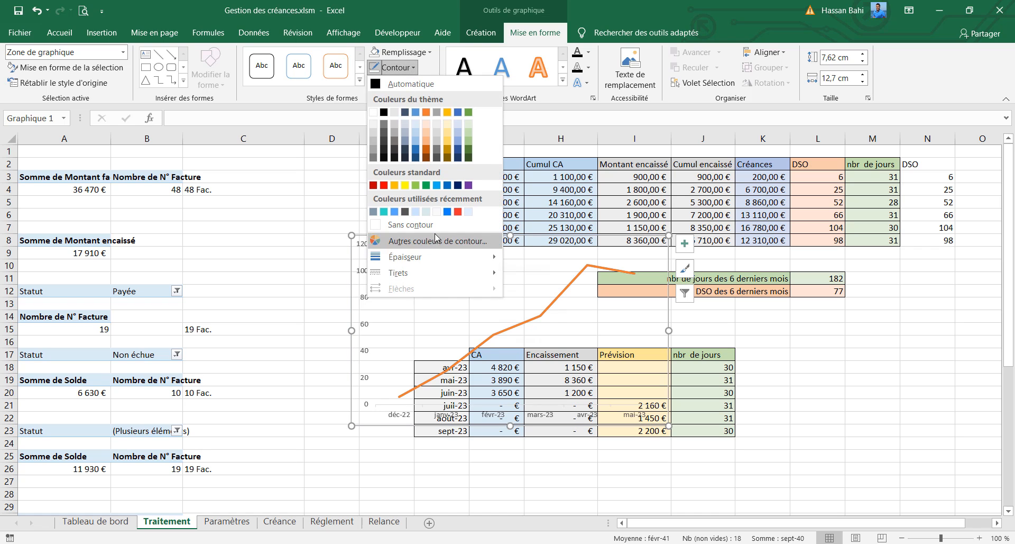
pyautogui.click(410, 224)
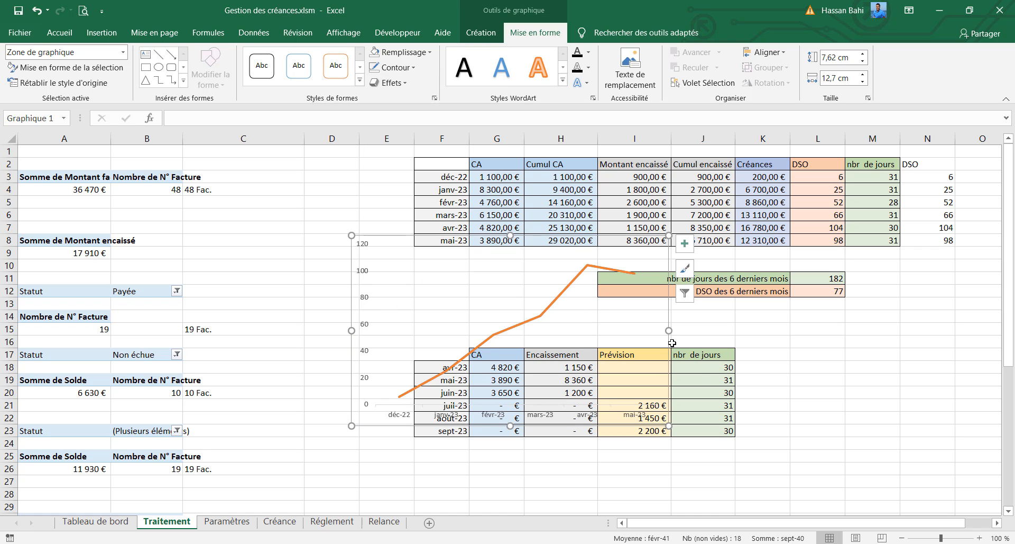
# Step: Delete the DSO chart's vertical axis and move the chart from the Traitement sheet to the Tableau de bord sheet
pyautogui.click(364, 278)
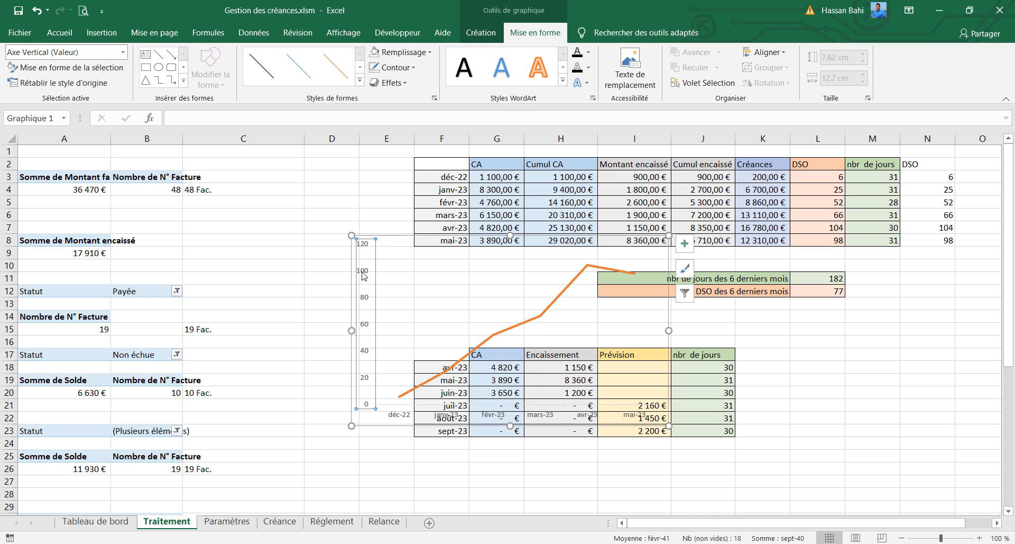
pyautogui.press('Delete')
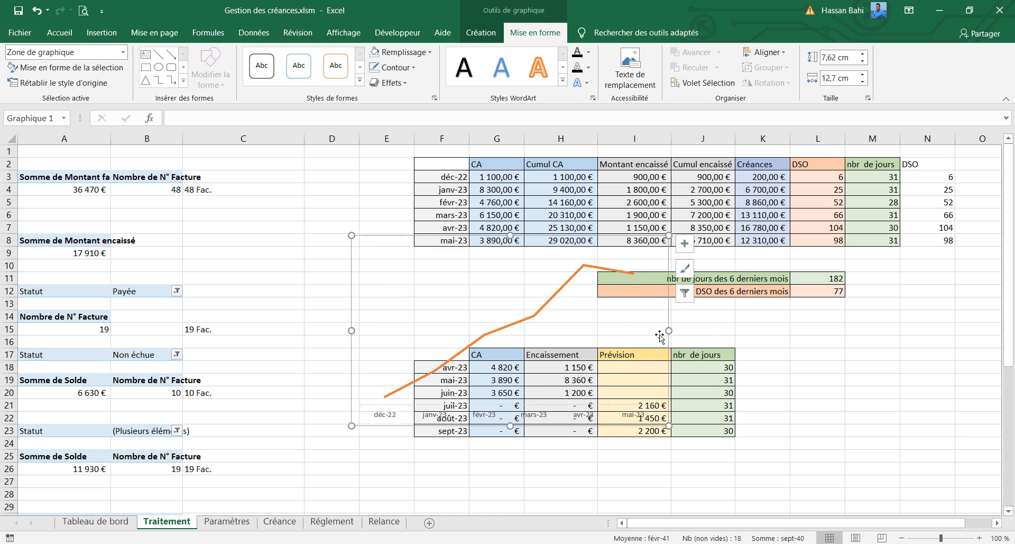
pyautogui.hotkey('ctrl', 'x')
pyautogui.click(95, 521)
pyautogui.hotkey('ctrl', 'v')
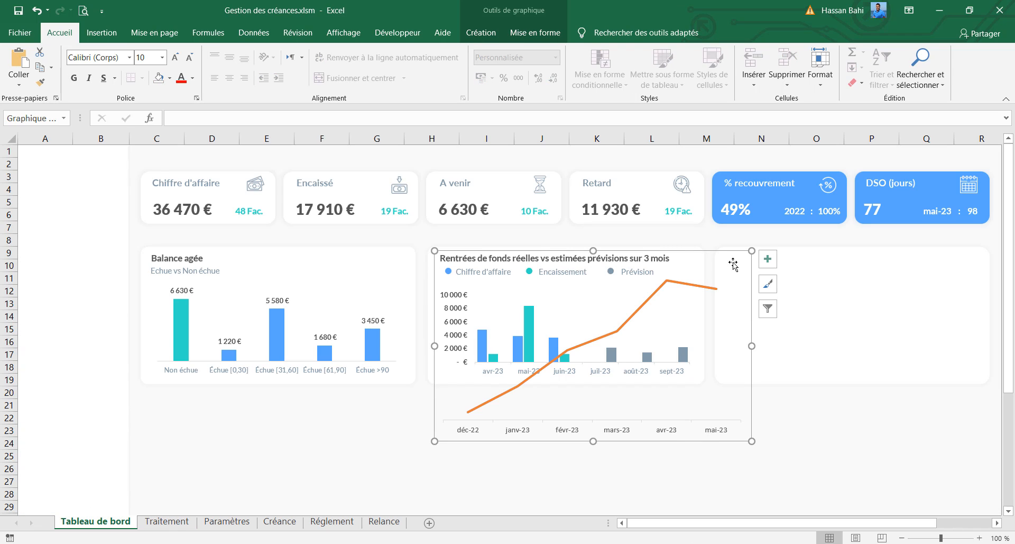
# Step: Resize and position the DSO chart to fit inside the empty third card of the dashboard
pyautogui.moveTo(594, 250); pyautogui.dragTo(592, 342)
pyautogui.moveTo(704, 441); pyautogui.dragTo(889, 360)
pyautogui.moveTo(938, 312); pyautogui.dragTo(898, 315)
pyautogui.moveTo(840, 362); pyautogui.dragTo(934, 381)
# Step: Change the DSO chart to a custom combination with Série1 as Aires and Série2 kept as Courbe
pyautogui.click(874, 322)
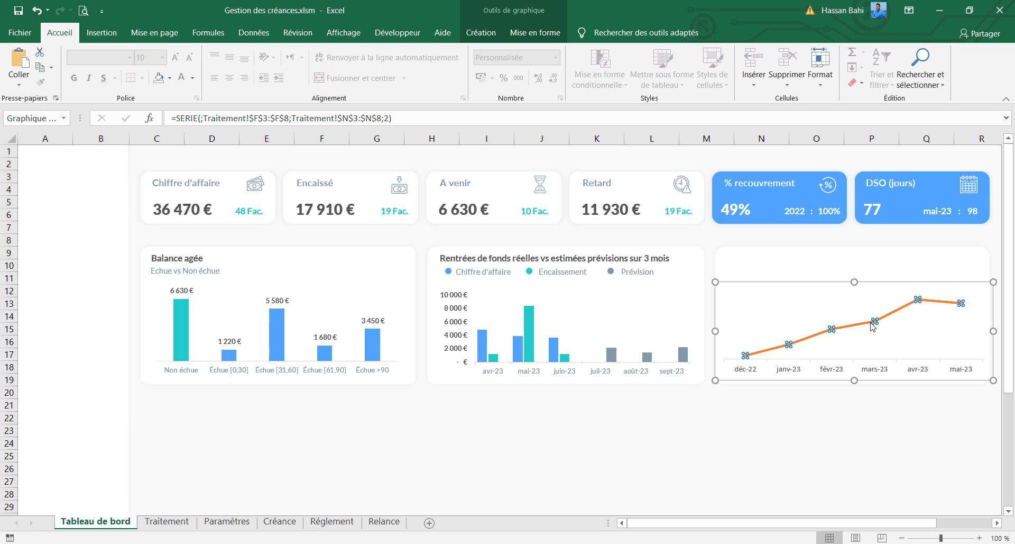
pyautogui.moveTo(874, 328)
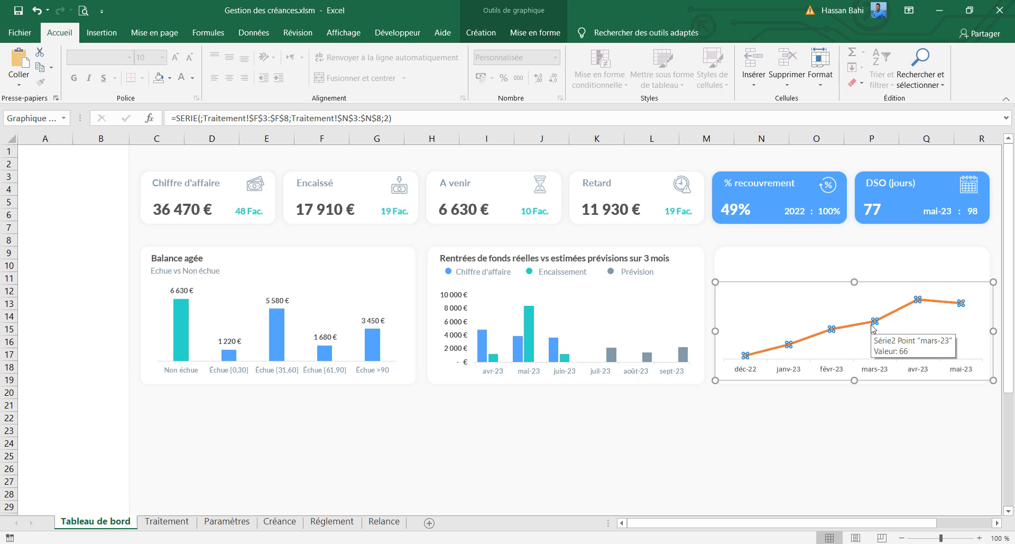
pyautogui.doubleClick(883, 282)
pyautogui.click(665, 309)
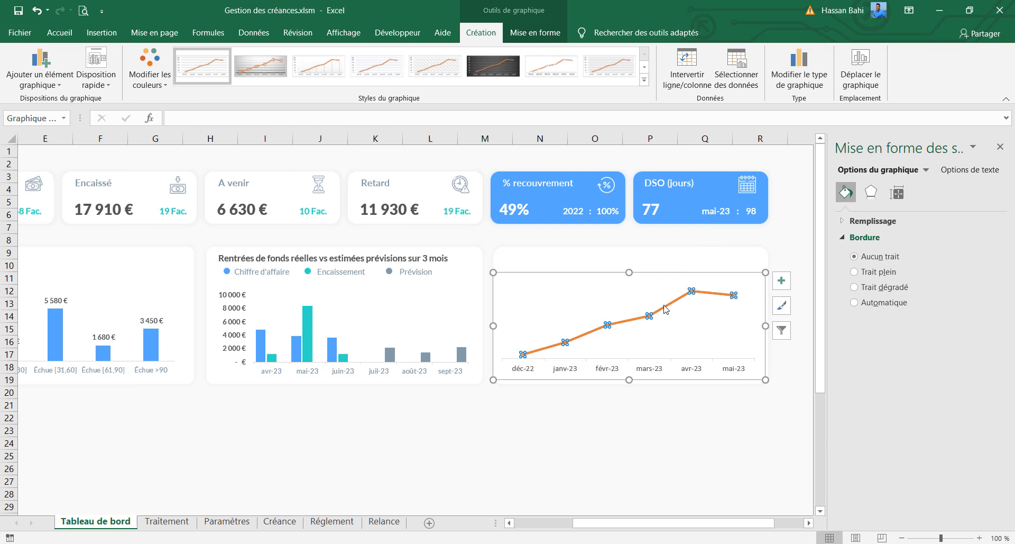
pyautogui.rightClick(665, 309)
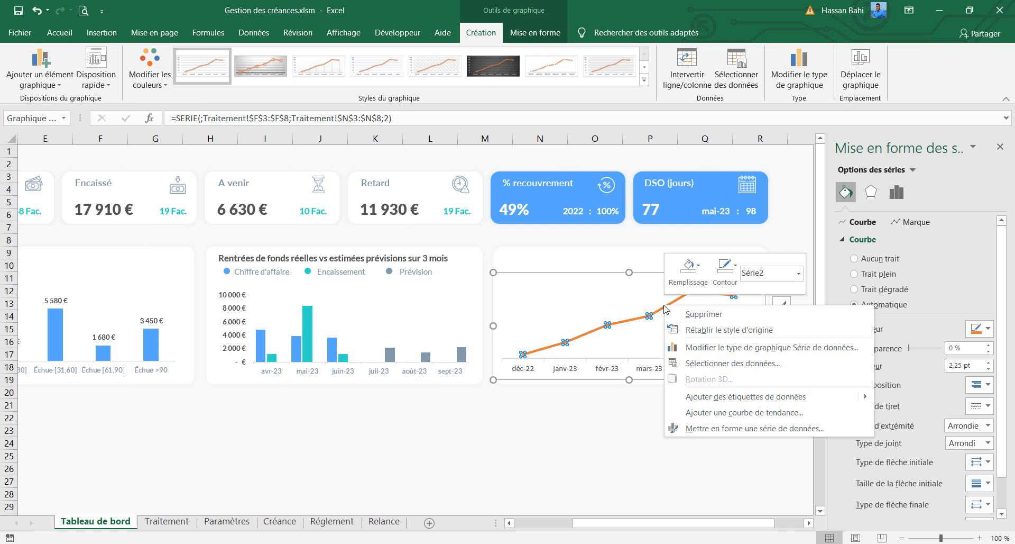
pyautogui.click(710, 349)
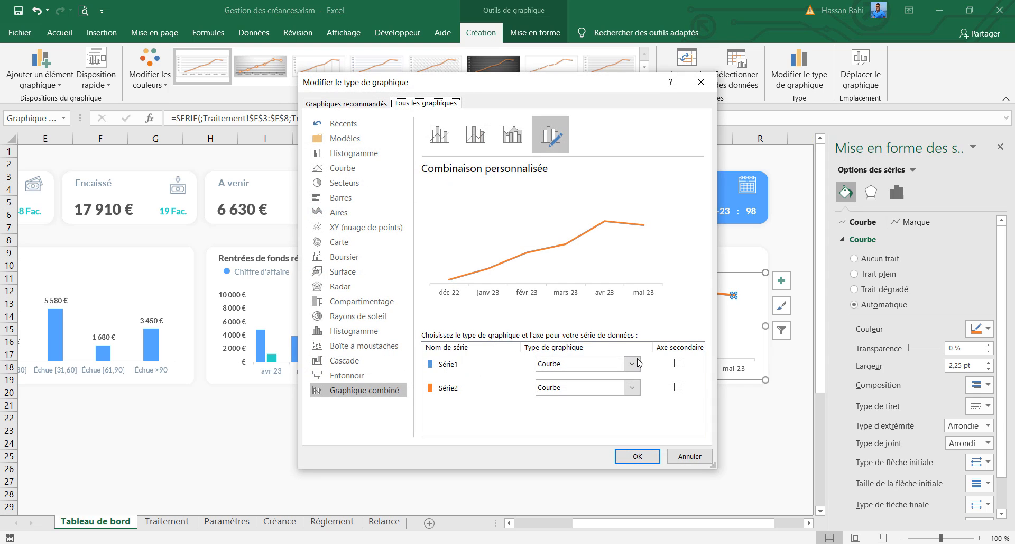
pyautogui.click(632, 364)
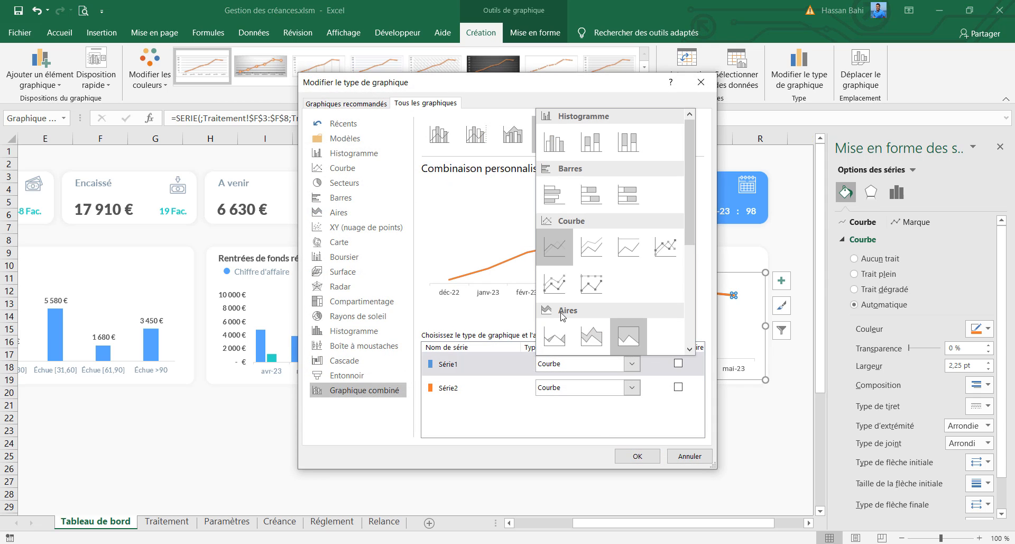
pyautogui.click(563, 339)
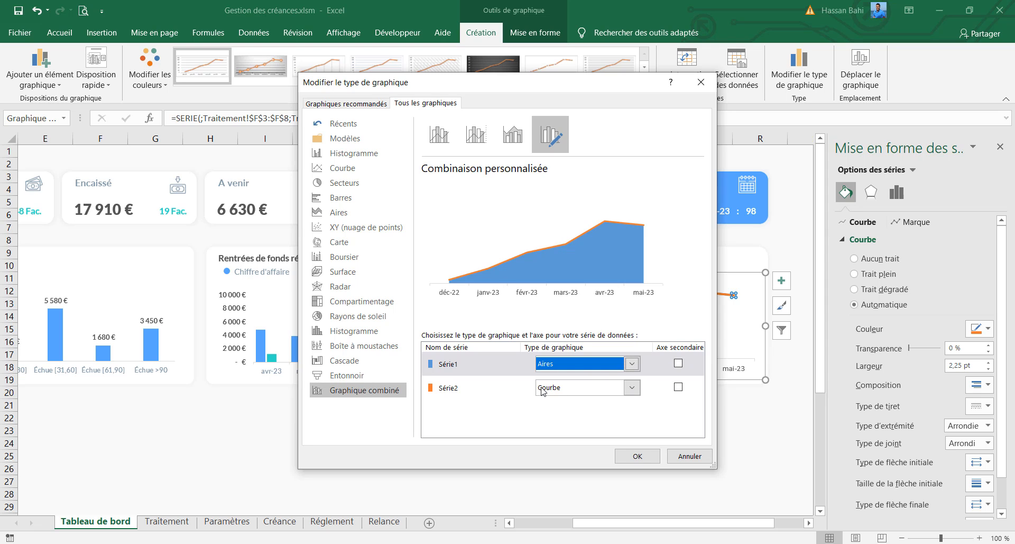
pyautogui.click(620, 455)
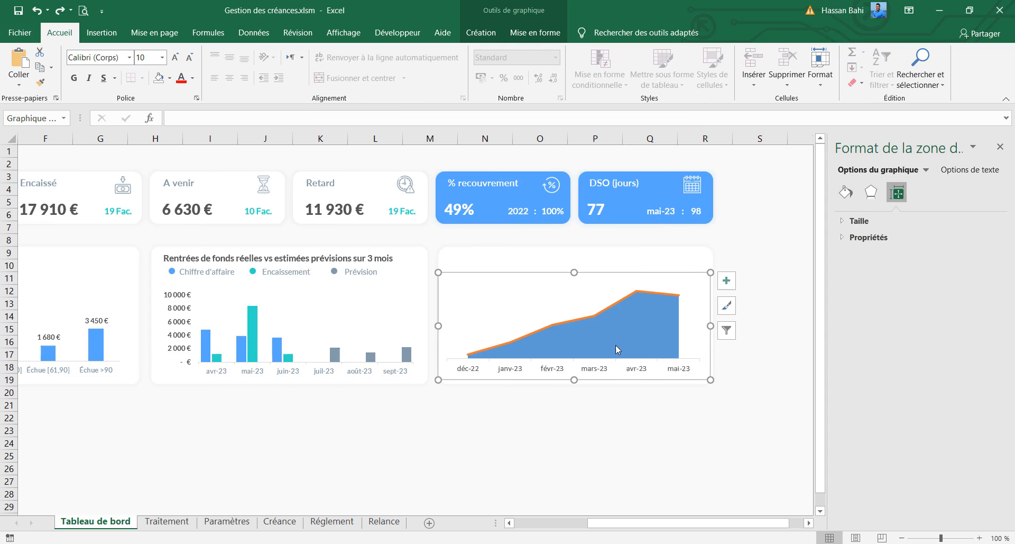
# Step: Recolour the Série2 line with the dashboard's recently used bright blue and turn on smoothing
pyautogui.click(611, 319)
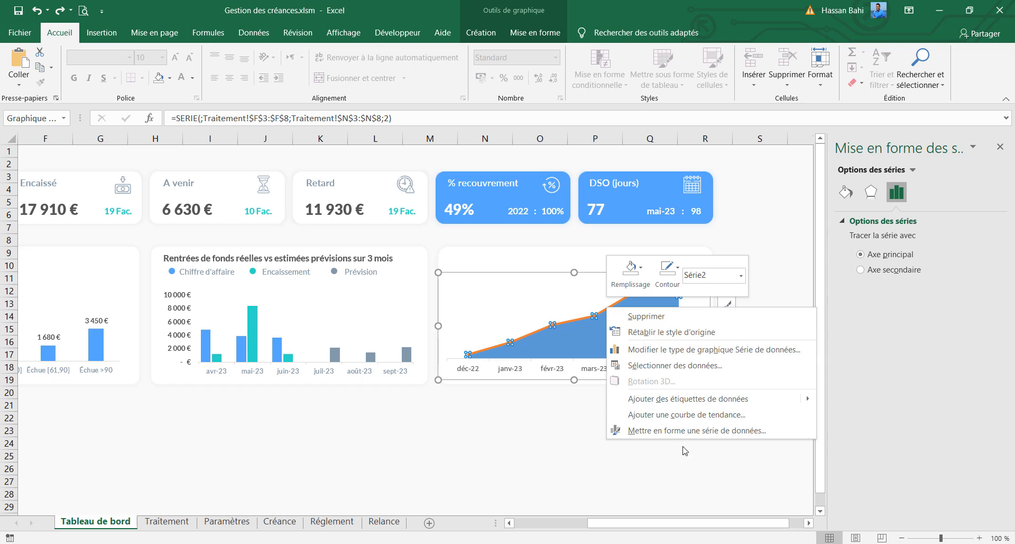
pyautogui.click(688, 431)
pyautogui.click(849, 193)
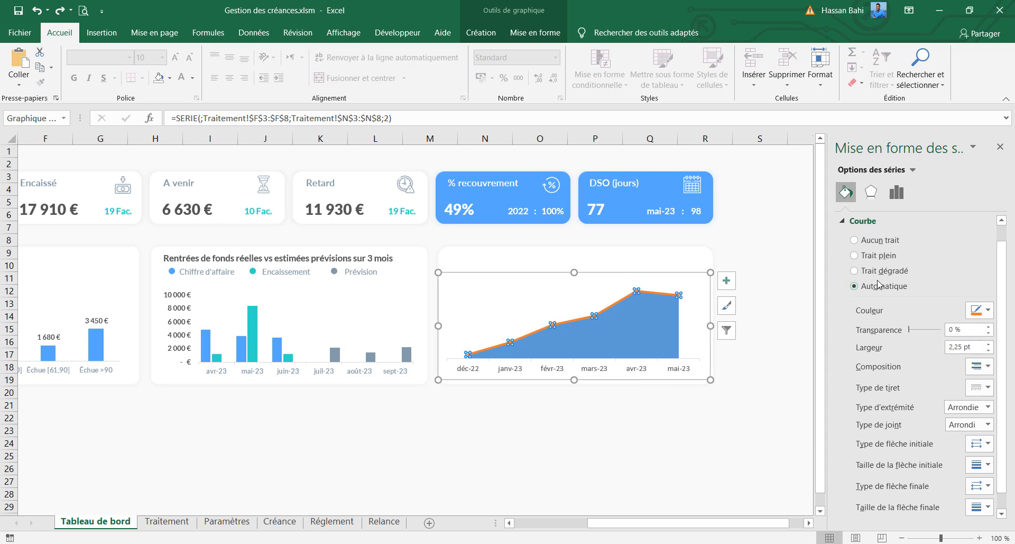
pyautogui.click(988, 310)
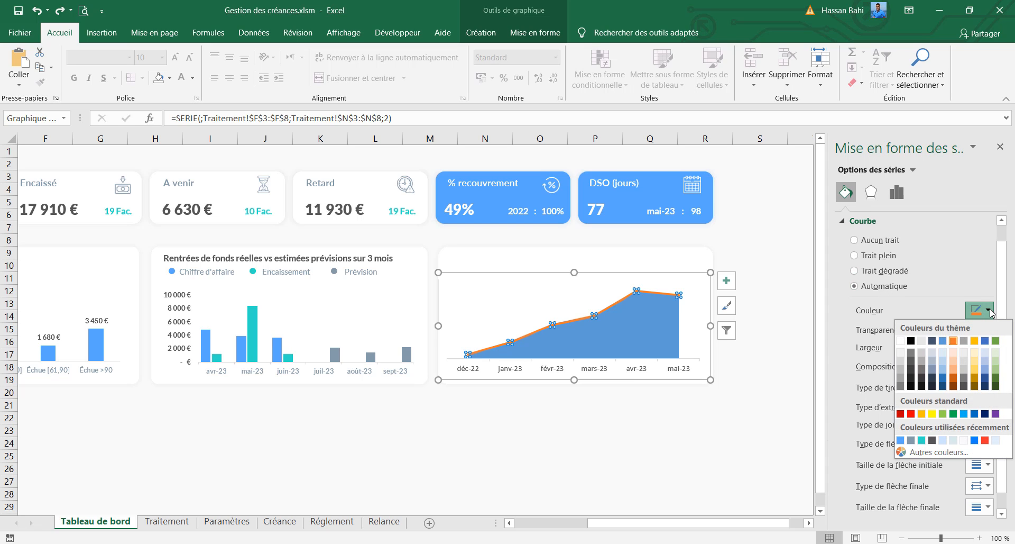
pyautogui.click(901, 440)
pyautogui.scroll(-1, 910, 436)
pyautogui.click(860, 507)
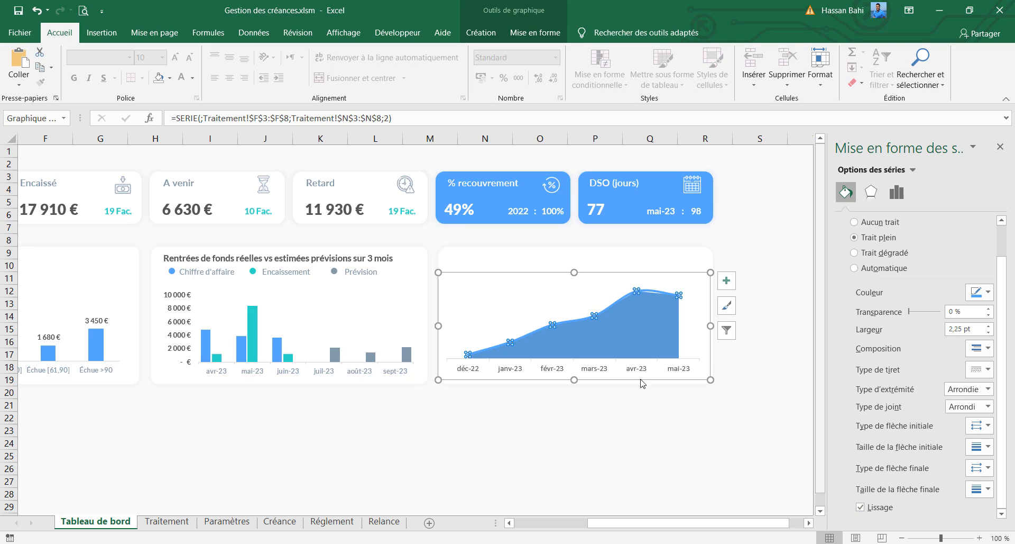
# Step: Set the border of the DSO chart's area series to Aucun trait
pyautogui.click(623, 332)
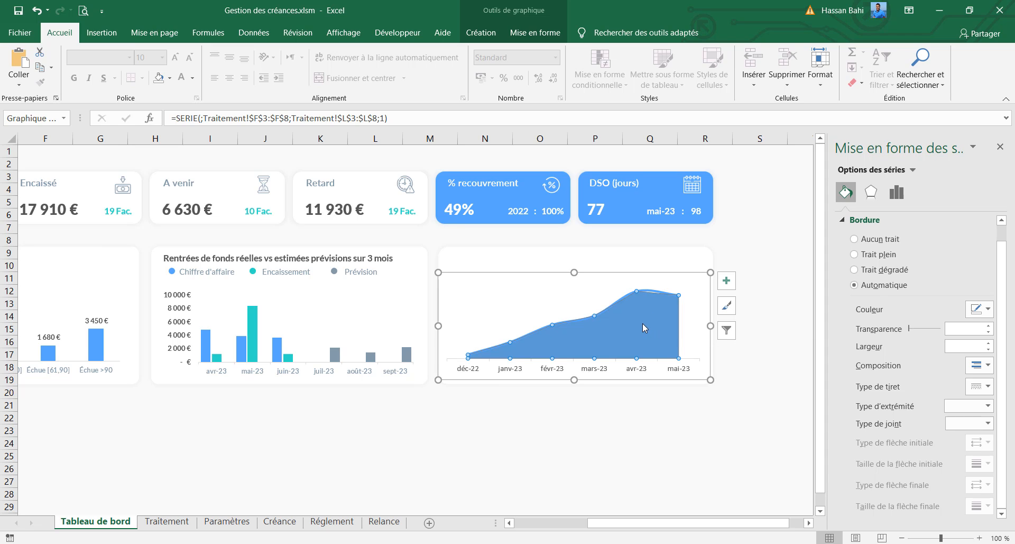
pyautogui.scroll(1, 872, 279)
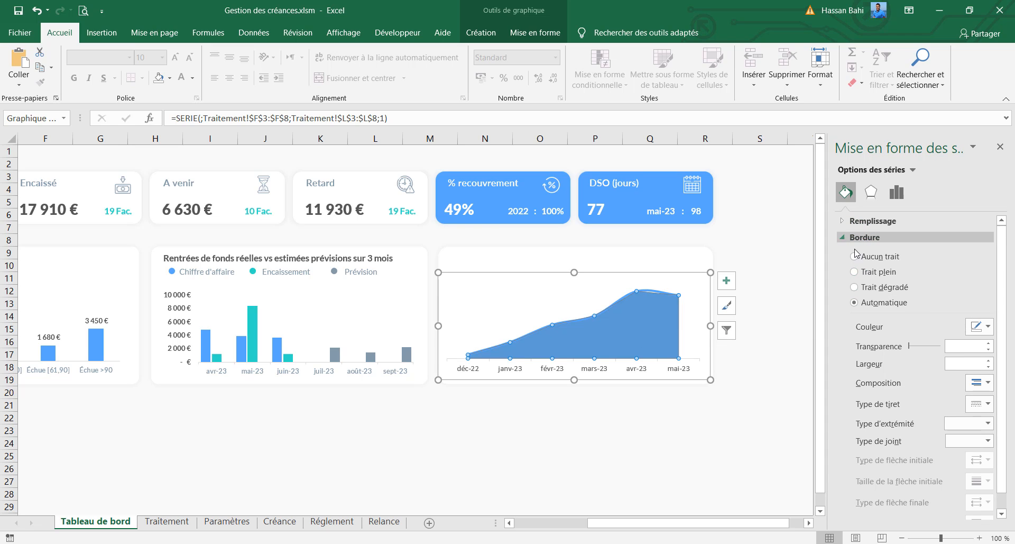
pyautogui.click(855, 257)
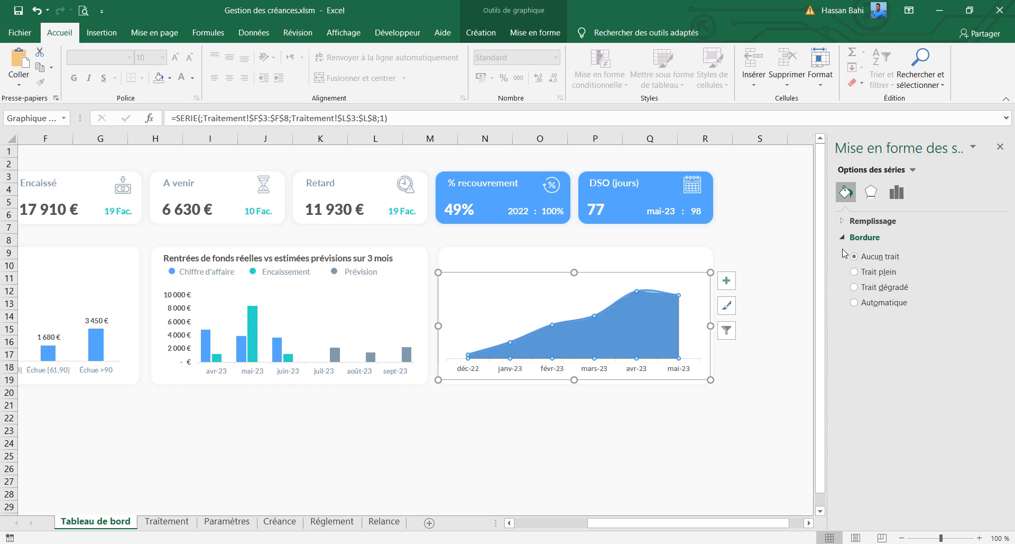
pyautogui.click(865, 238)
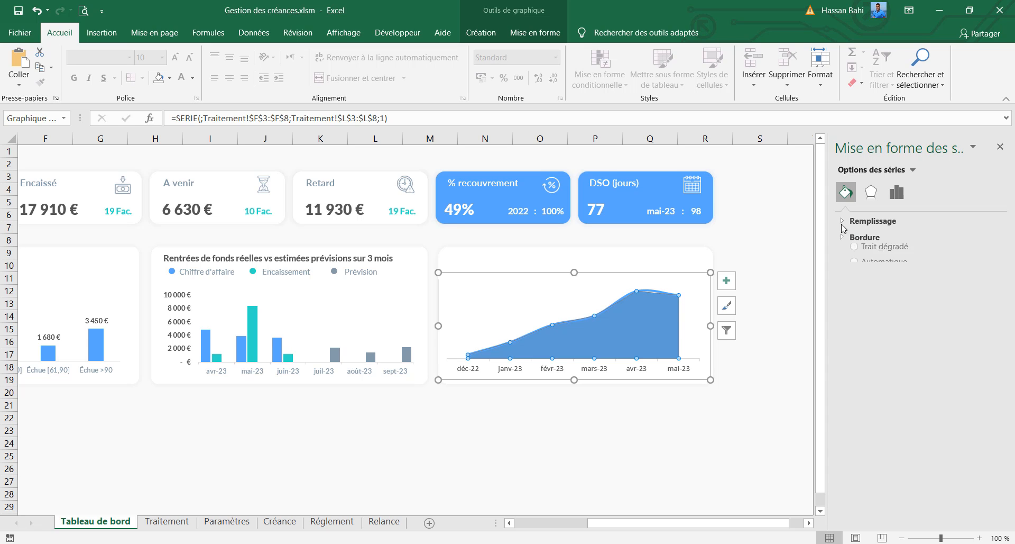
# Step: Give the area series a linear gradient fill with two stops, light blue at 0% and white at 48%
pyautogui.click(873, 221)
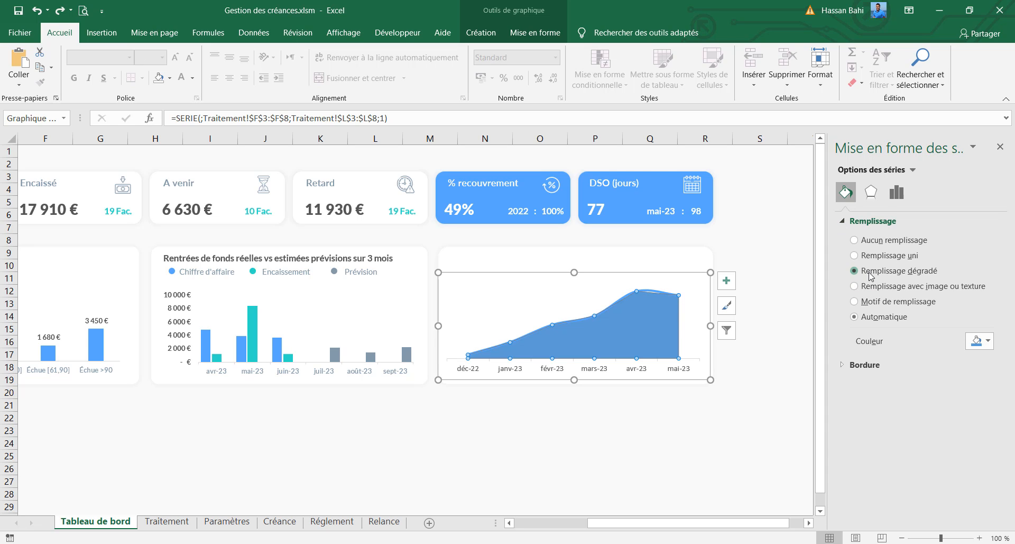
pyautogui.click(876, 271)
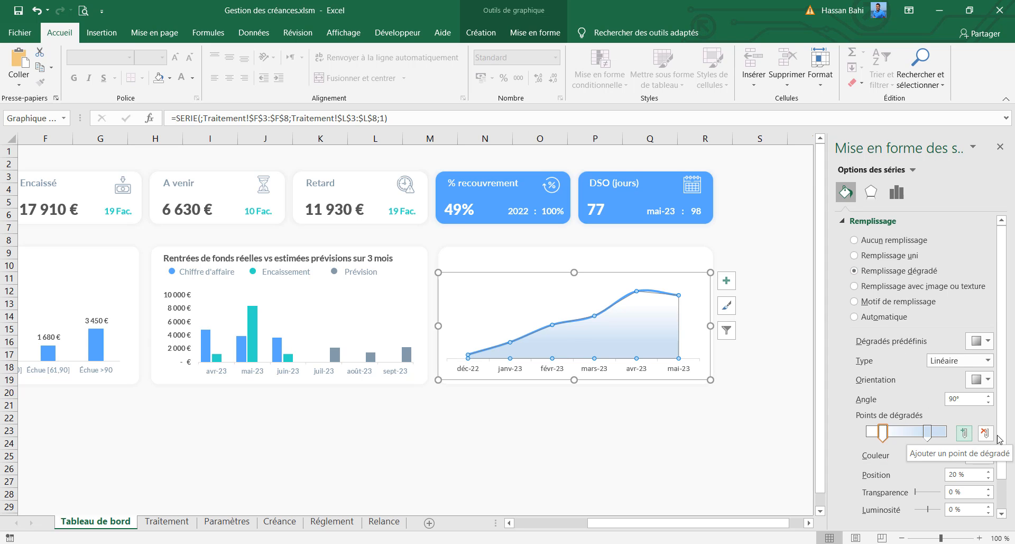
pyautogui.click(968, 436)
pyautogui.click(968, 435)
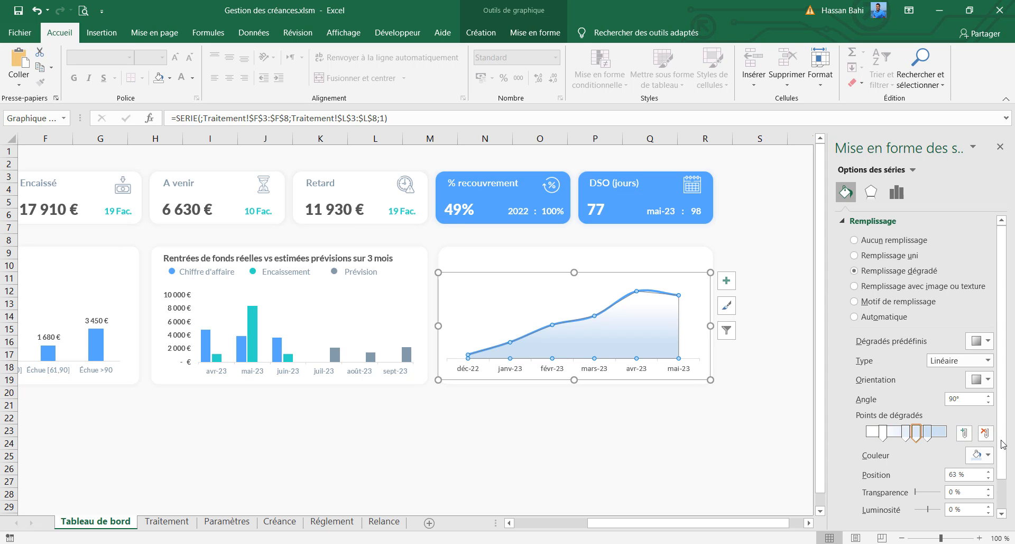
pyautogui.click(985, 434)
pyautogui.click(985, 435)
pyautogui.moveTo(886, 432); pyautogui.dragTo(862, 437)
pyautogui.click(927, 432)
pyautogui.click(906, 432)
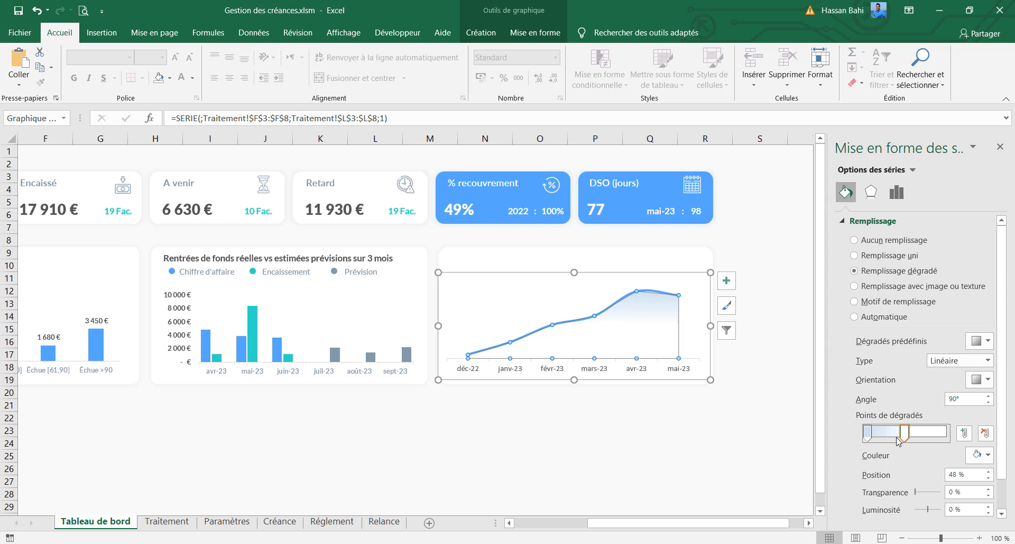
# Step: Set the area gradient's first stop to the pale blue #CDE5FF, based on the dashboard's bright blue
pyautogui.click(867, 431)
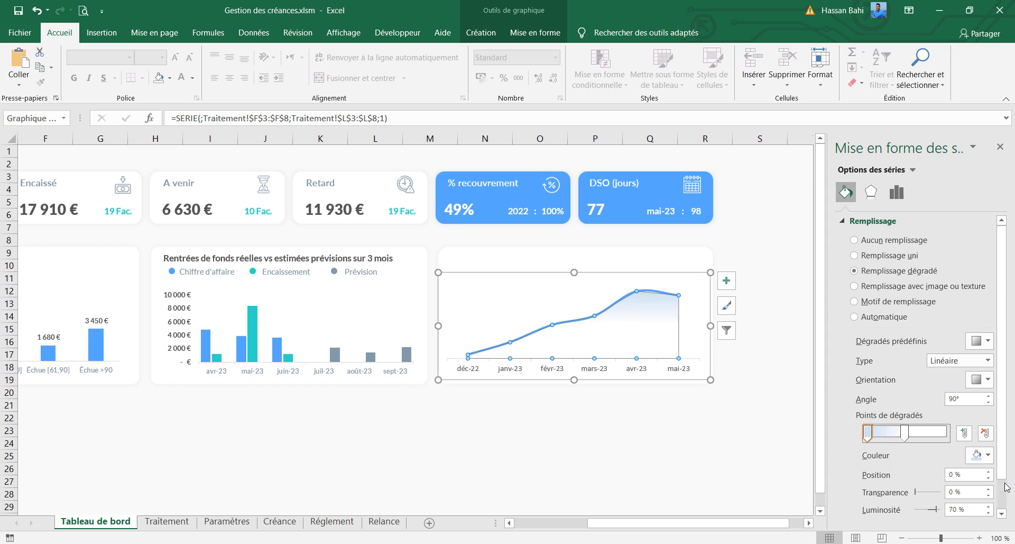
pyautogui.click(987, 455)
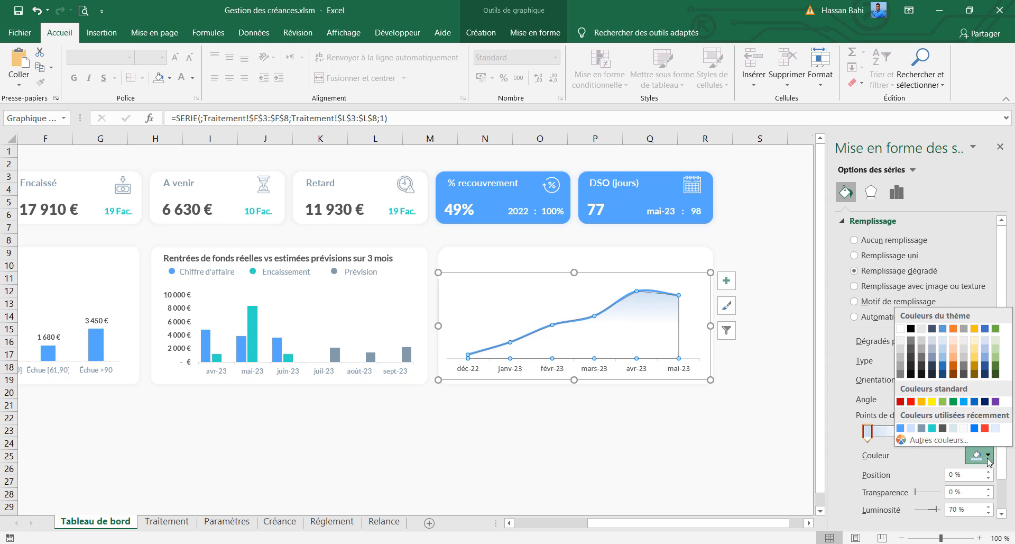
pyautogui.click(900, 428)
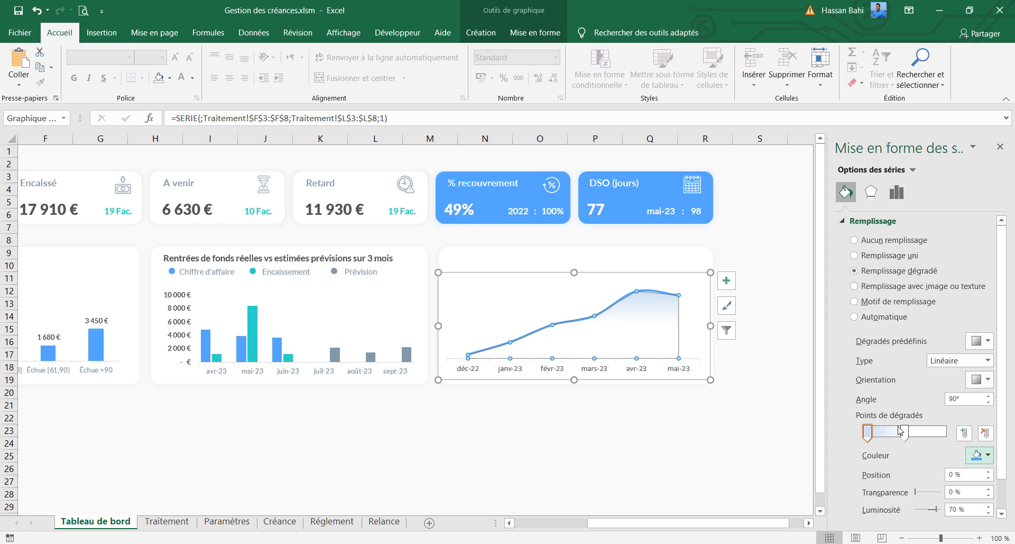
pyautogui.click(985, 455)
pyautogui.click(921, 442)
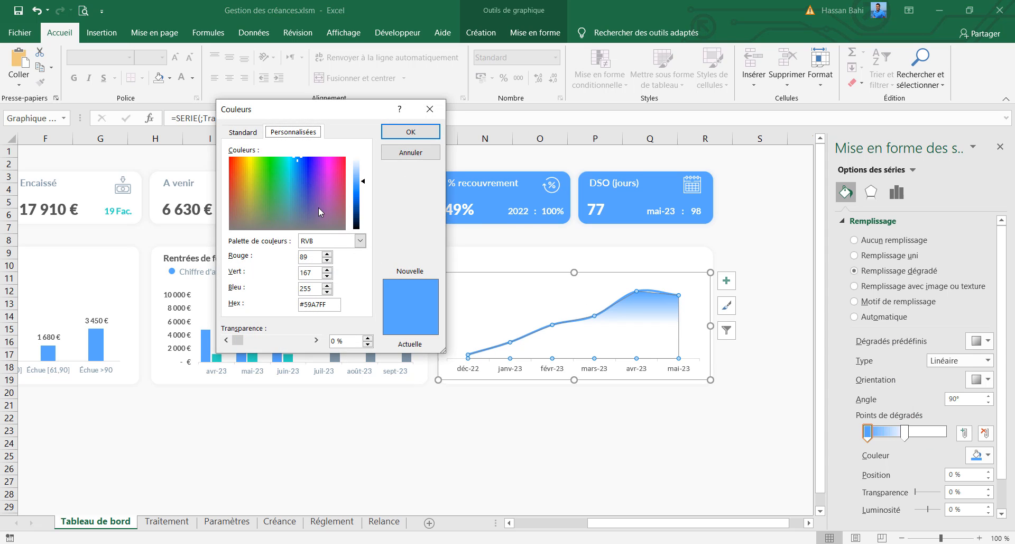
pyautogui.moveTo(363, 183); pyautogui.dragTo(363, 168)
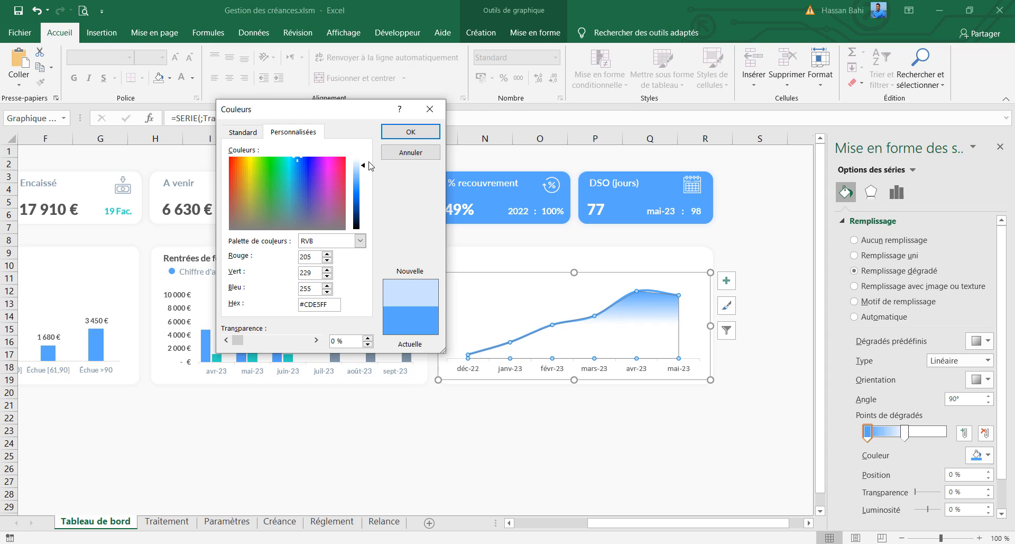
pyautogui.click(410, 131)
pyautogui.click(623, 440)
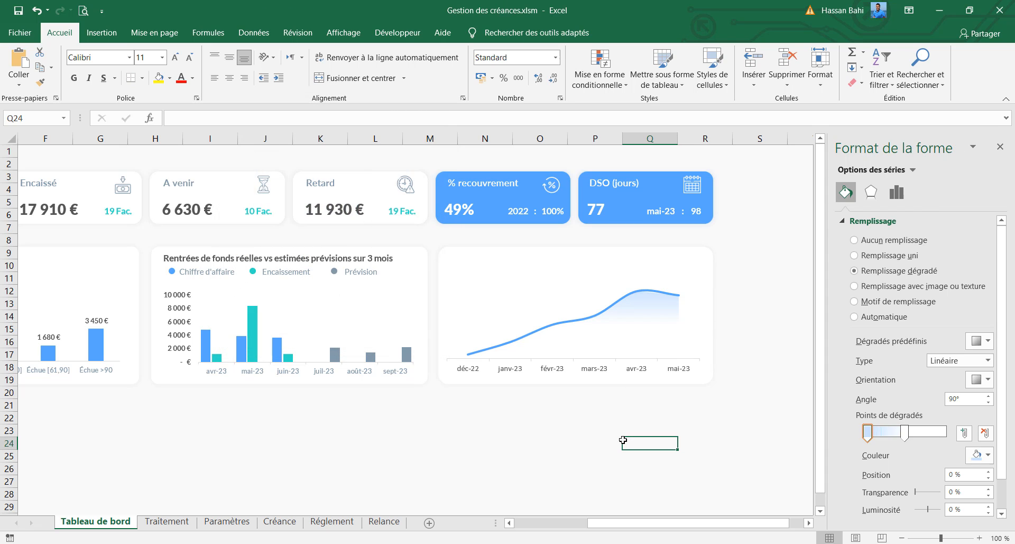
# Step: Add data labels to the DSO line, positioned Au-dessus
pyautogui.click(551, 323)
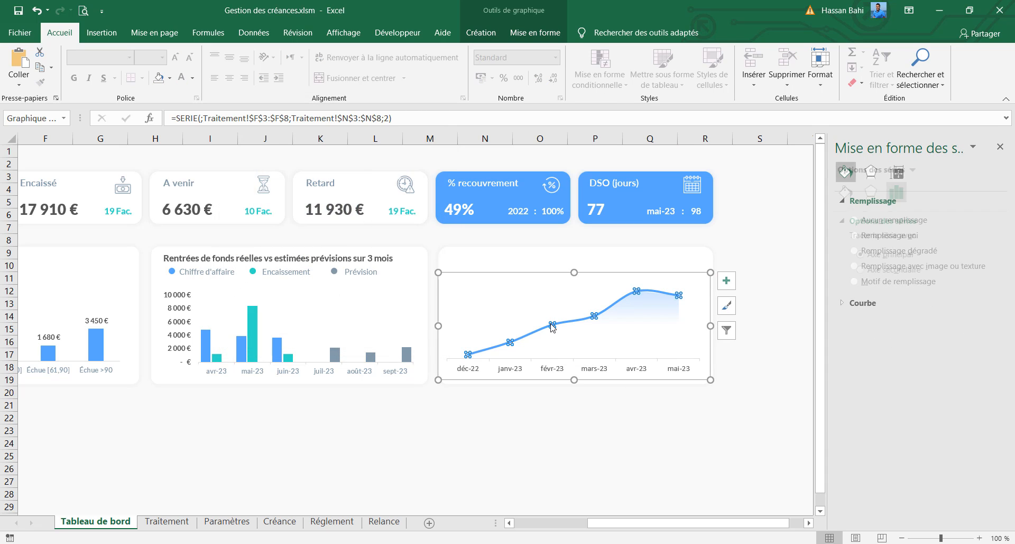
pyautogui.click(727, 282)
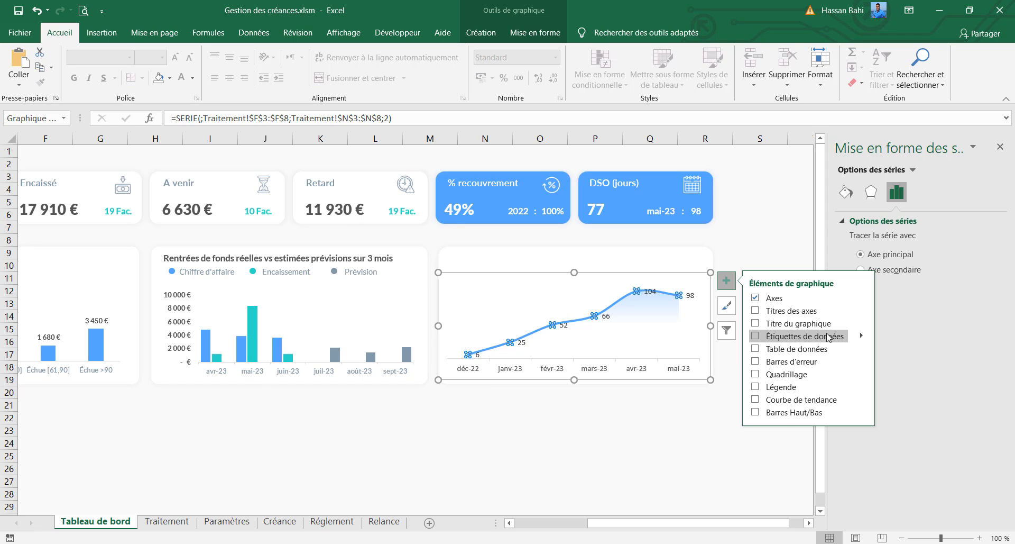
pyautogui.click(862, 337)
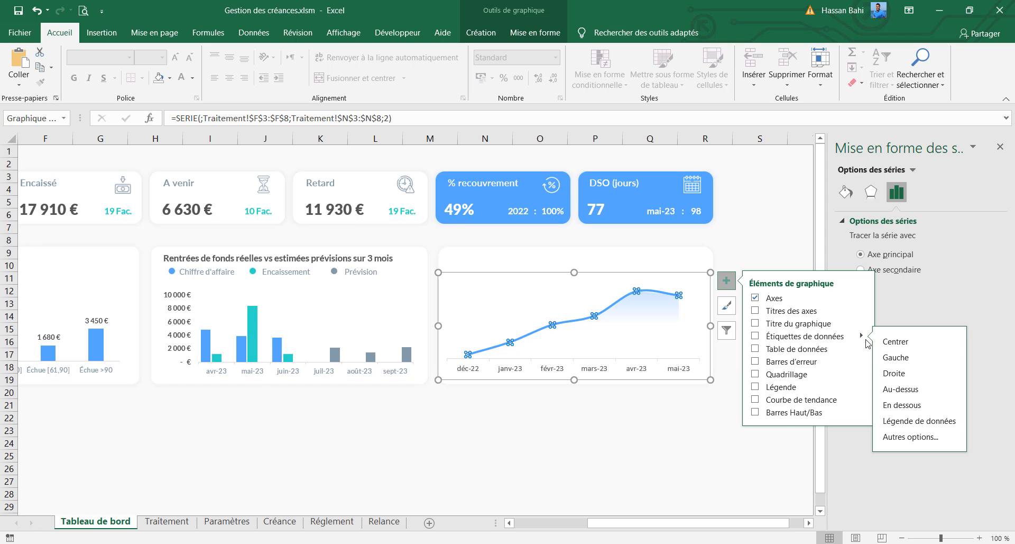
pyautogui.click(908, 390)
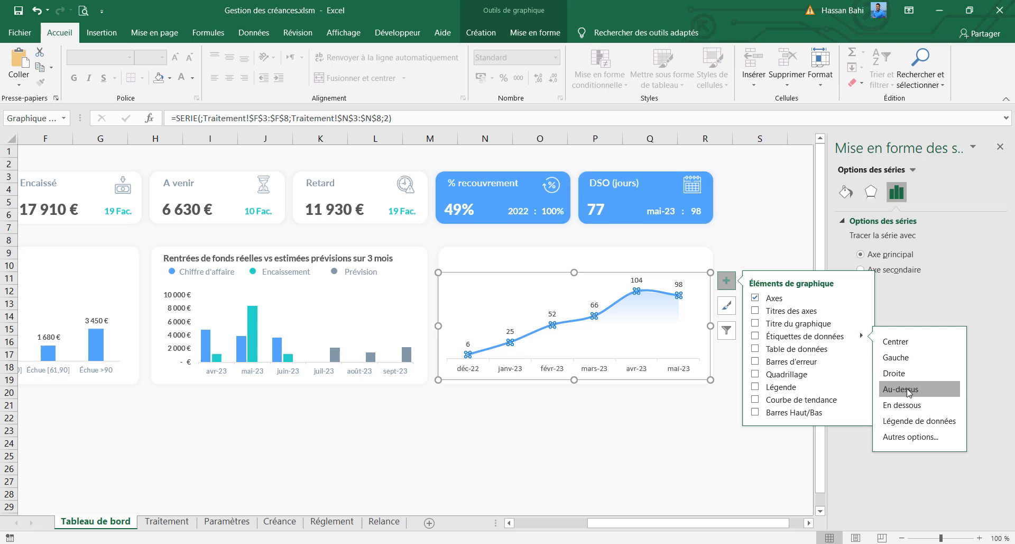
pyautogui.click(640, 468)
# Step: Copy the text formatting of the receipts chart's vertical axis onto the data labels of the DSO line
pyautogui.click(597, 304)
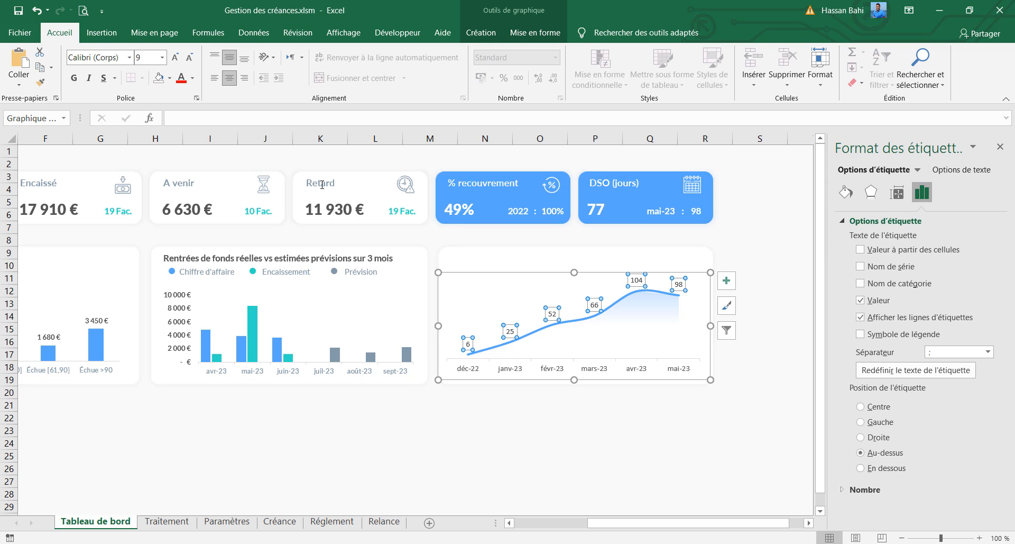
pyautogui.click(175, 308)
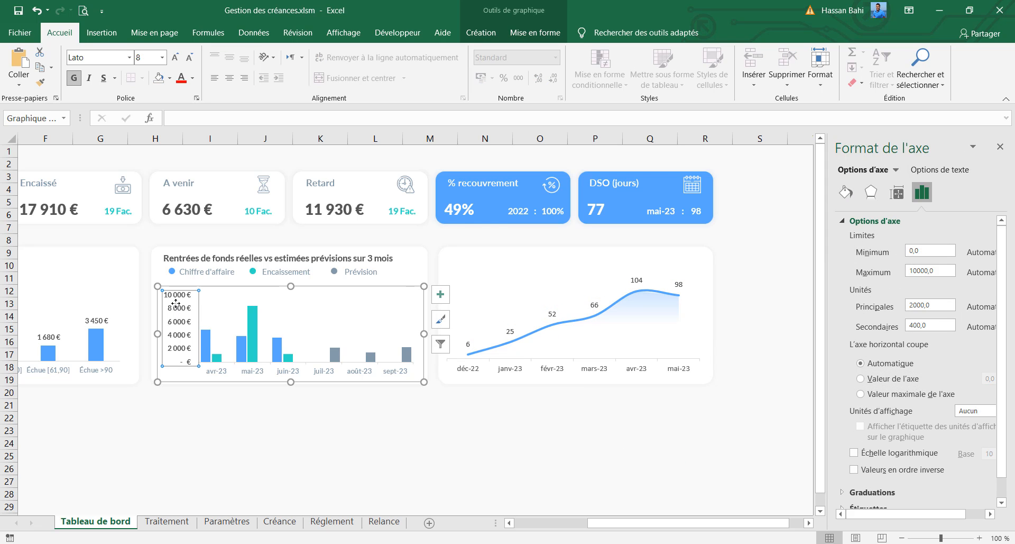
pyautogui.click(40, 82)
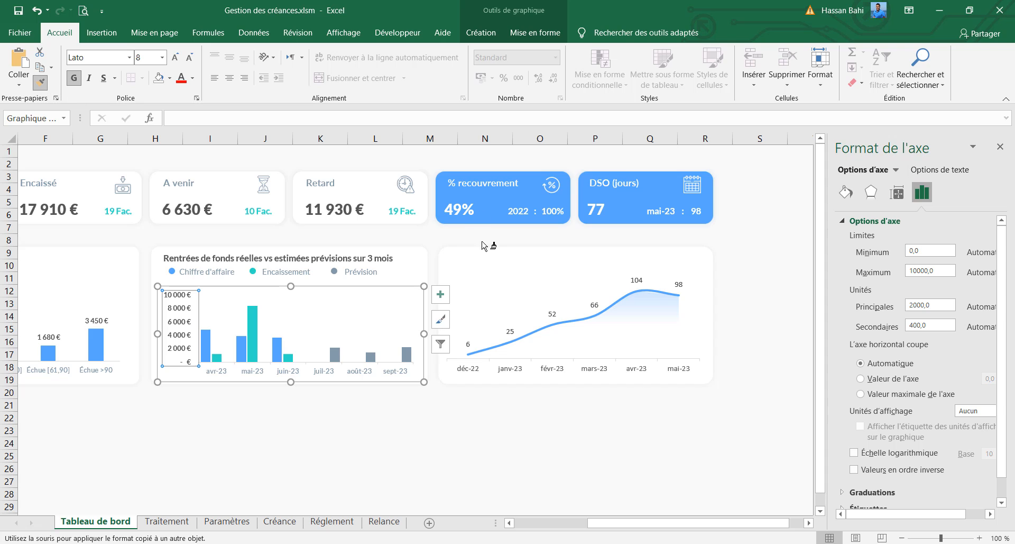
pyautogui.click(553, 321)
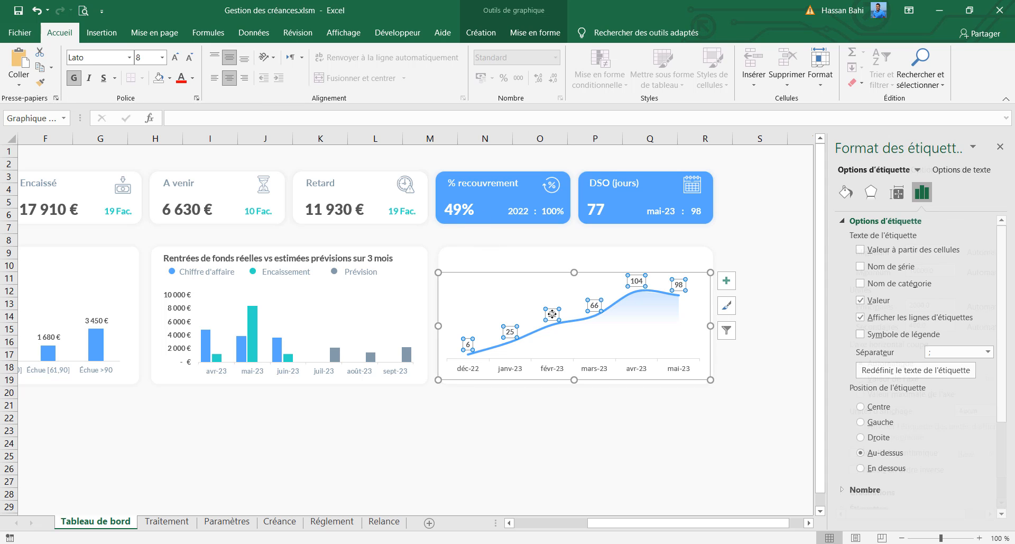
pyautogui.click(563, 370)
# Step: Duplicate the receipts chart's title onto the DSO card and change its text to "Evolution du DSO"
pyautogui.click(331, 256)
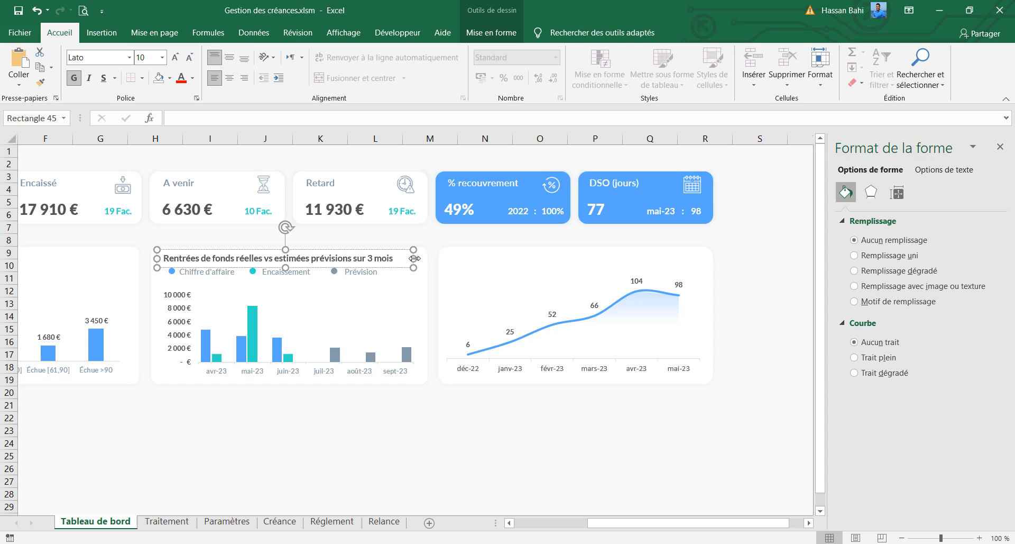
pyautogui.moveTo(374, 268); pyautogui.dragTo(656, 270)
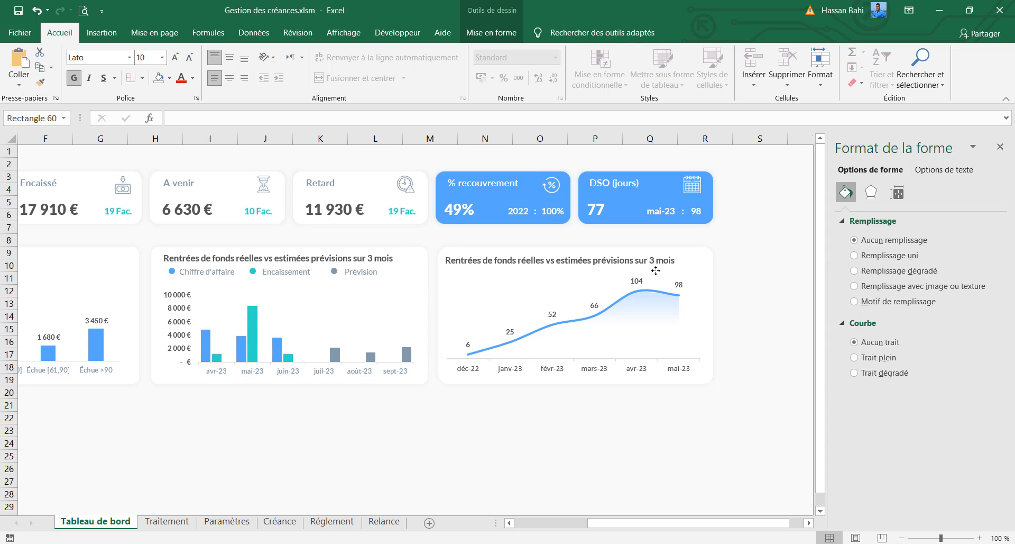
pyautogui.tripleClick(571, 259)
pyautogui.write('Evolution du DSO')
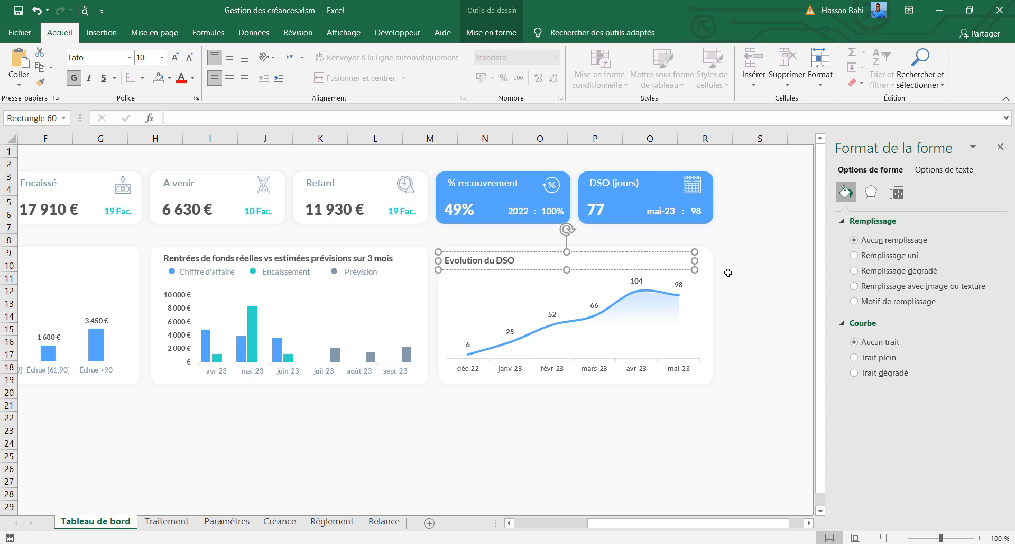
pyautogui.click(362, 273)
pyautogui.hotkey('ctrl', 'd')
pyautogui.moveTo(379, 286); pyautogui.dragTo(490, 286)
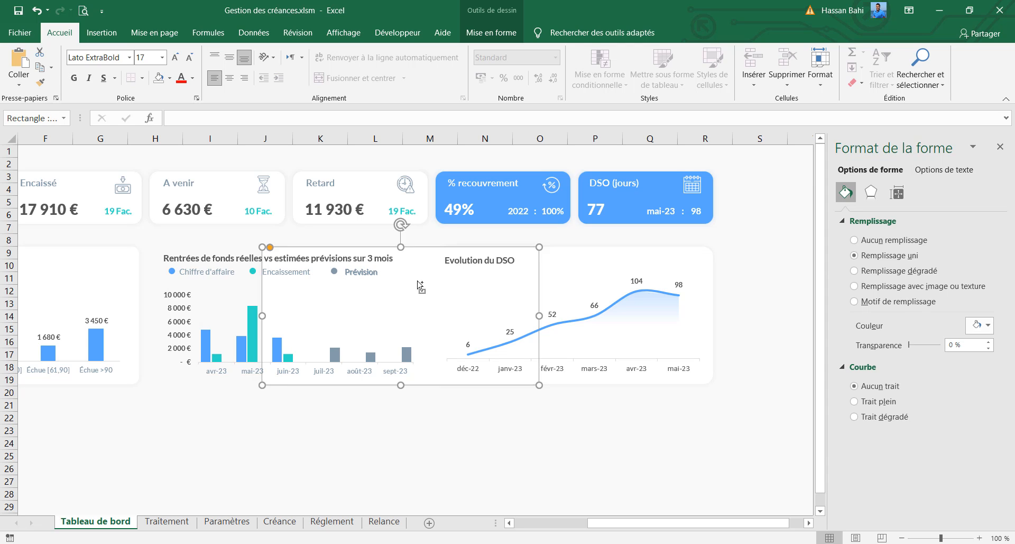
pyautogui.hotkey('ctrl', 'z')
# Step: Copy the Prévision legend label beneath the DSO title with the text "DSO : Days sales outstanding", and close the formatting pane
pyautogui.click(377, 279)
pyautogui.moveTo(377, 284); pyautogui.dragTo(552, 280)
pyautogui.doubleClick(474, 274)
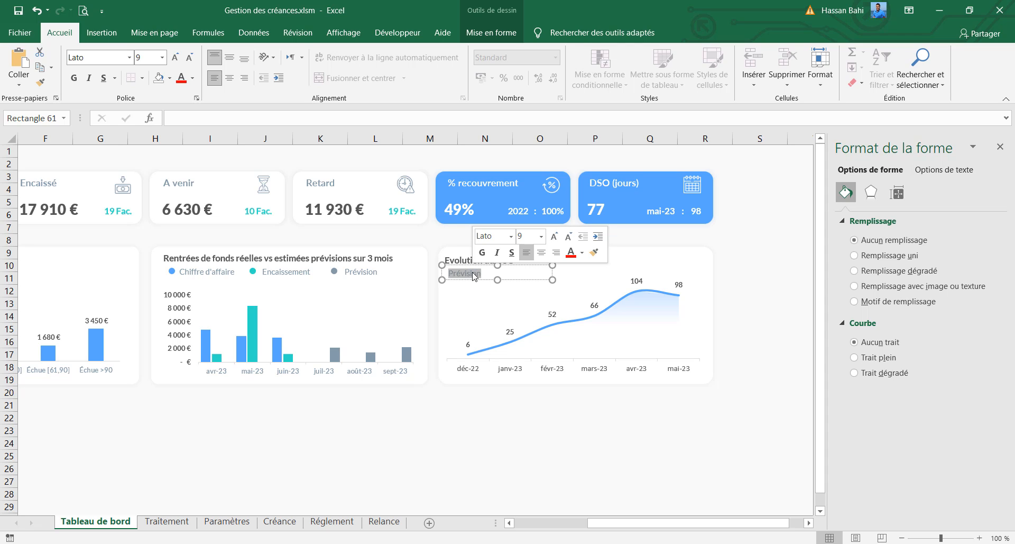
pyautogui.write('DSO : ')
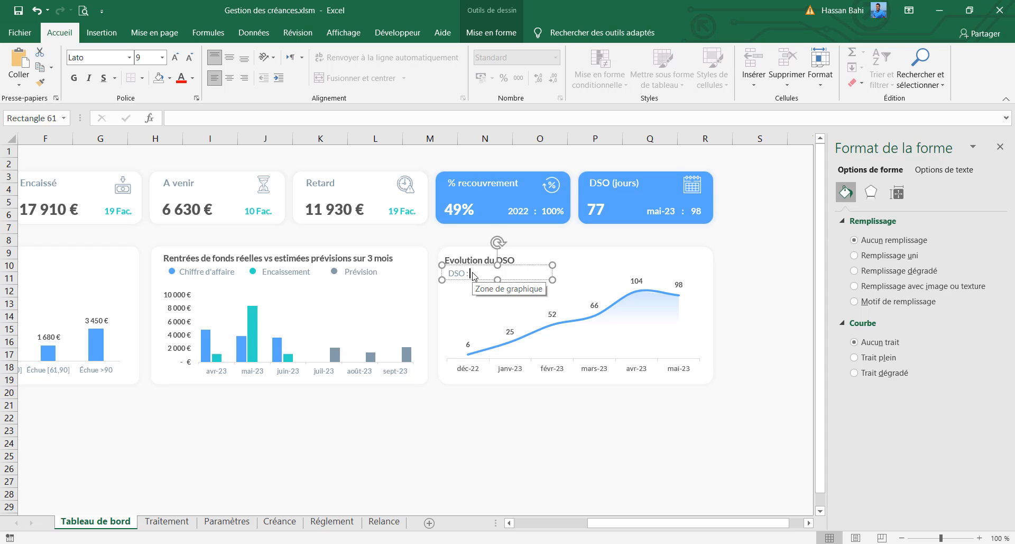
pyautogui.write('Days sales outsta')
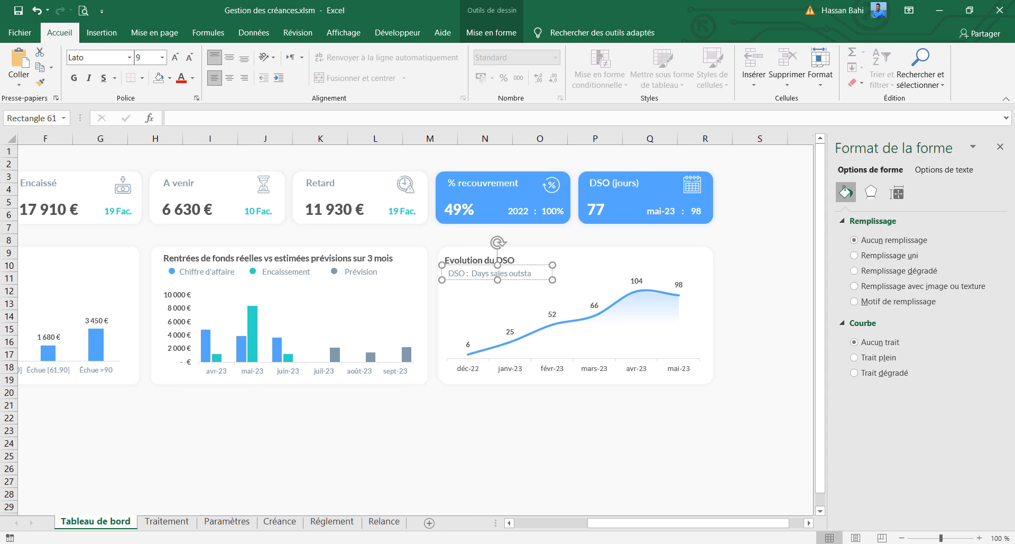
pyautogui.write('nding')
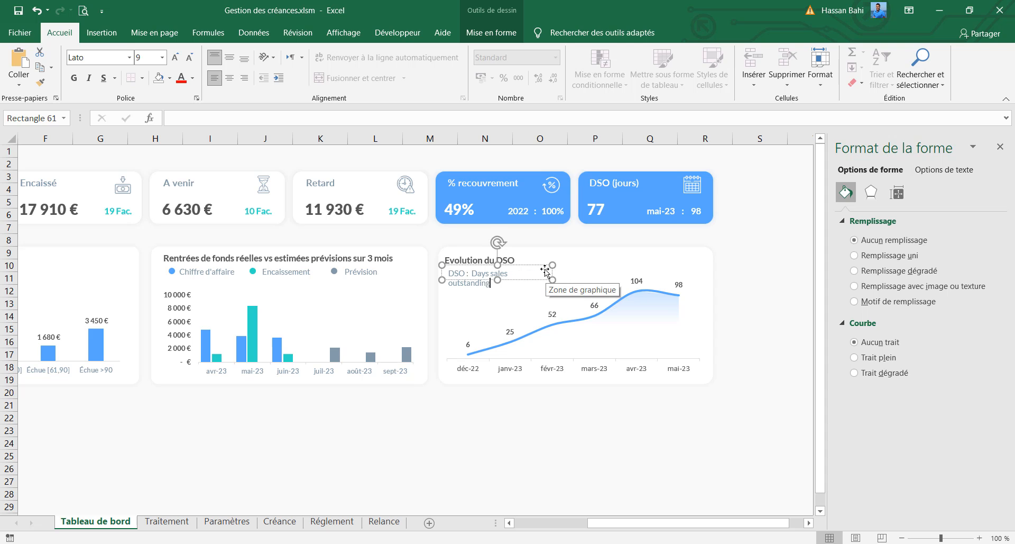
pyautogui.click(542, 529)
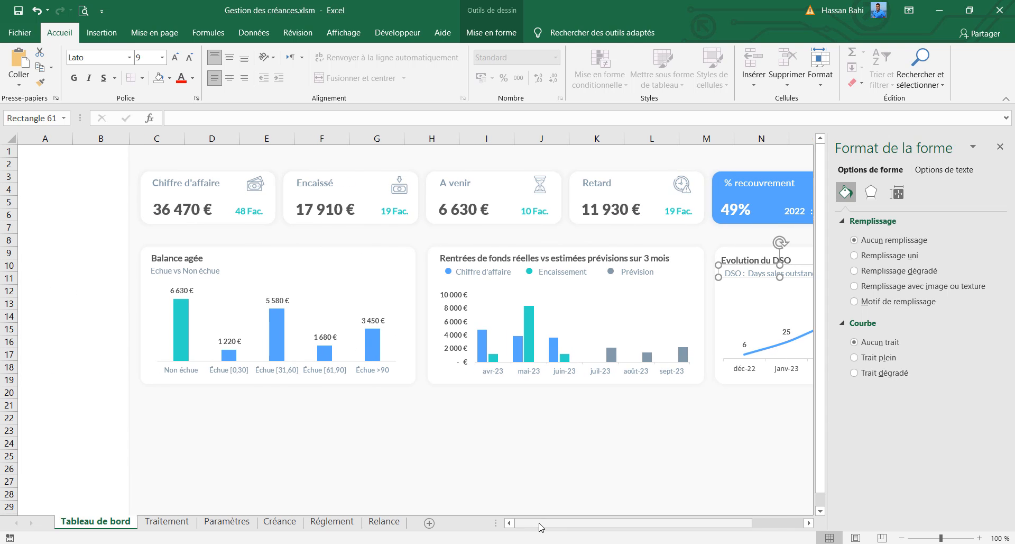
pyautogui.click(1001, 146)
pyautogui.click(744, 261)
pyautogui.click(752, 250)
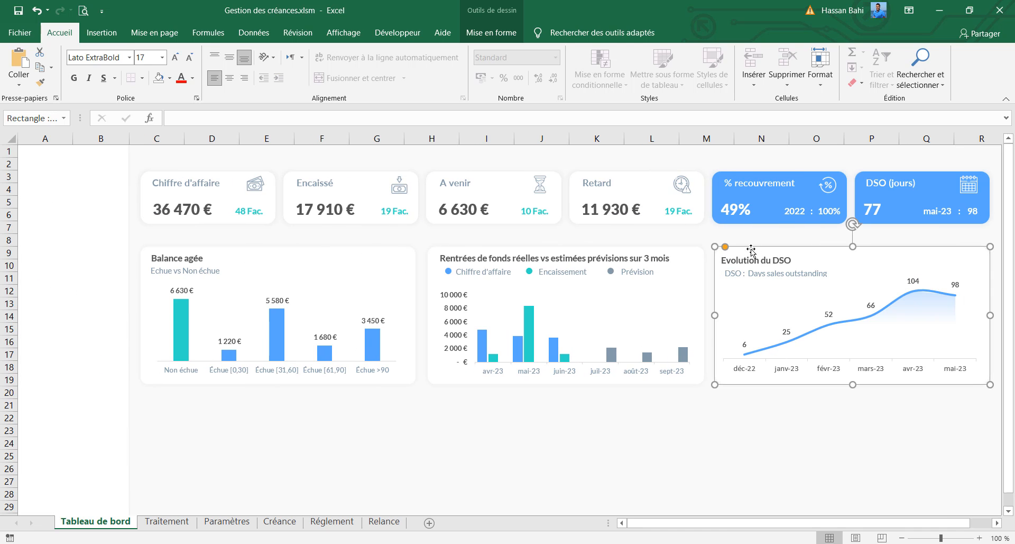
pyautogui.keyDown('ctrl'); pyautogui.click(582, 254); pyautogui.keyUp('ctrl')
pyautogui.keyDown('ctrl'); pyautogui.click(166, 251); pyautogui.keyUp('ctrl')
pyautogui.keyDown('ctrl'); pyautogui.click(169, 256); pyautogui.keyUp('ctrl')
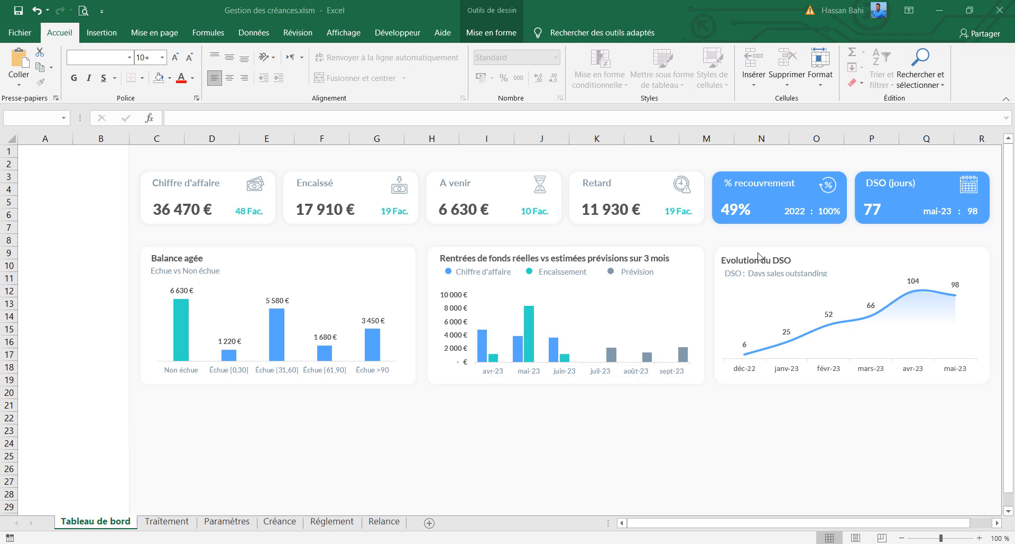
# Step: Align the titles of the three chart cards with each other using Aligner en haut
pyautogui.click(772, 260)
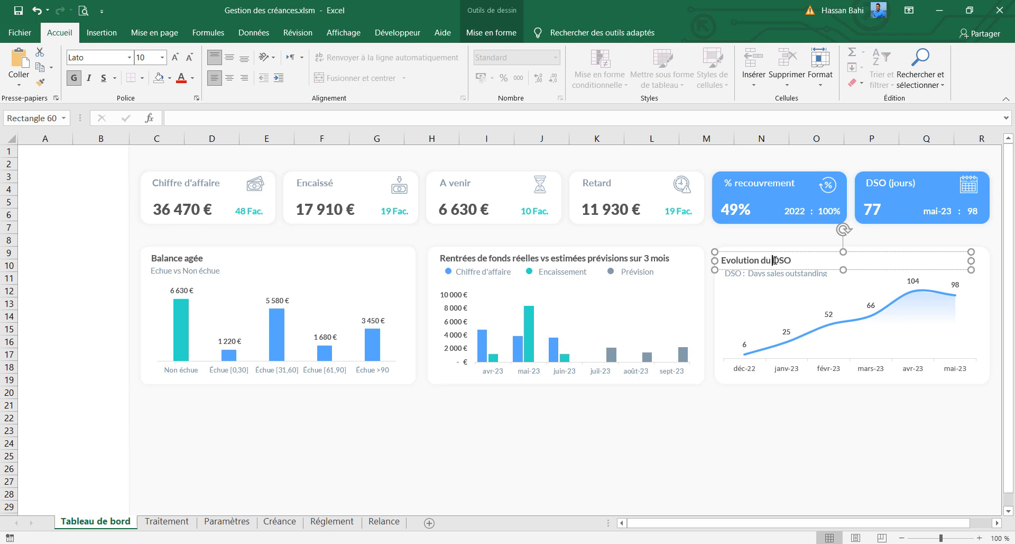
pyautogui.keyDown('ctrl'); pyautogui.click(586, 258); pyautogui.keyUp('ctrl')
pyautogui.keyDown('ctrl'); pyautogui.click(181, 259); pyautogui.keyUp('ctrl')
pyautogui.click(491, 32)
pyautogui.click(790, 51)
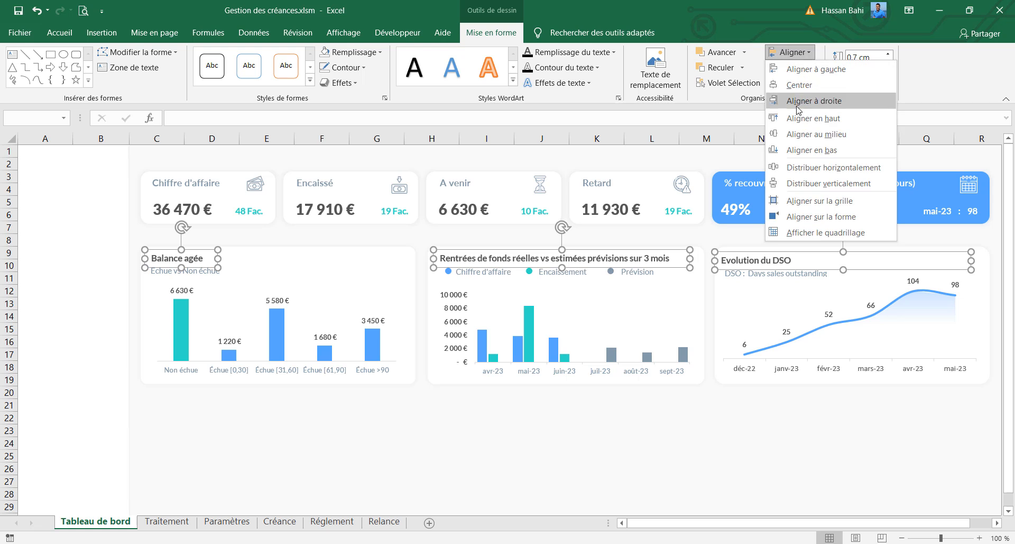
pyautogui.click(803, 118)
# Step: Align the DSO subtitle with the Prévision legend label using Aligner en haut
pyautogui.click(757, 274)
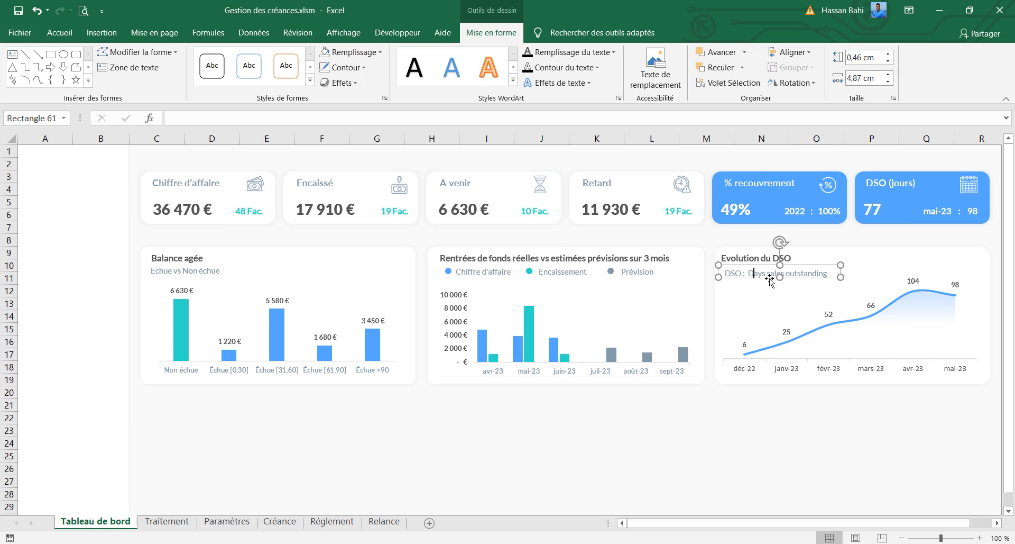
pyautogui.keyDown('ctrl'); pyautogui.click(642, 272); pyautogui.keyUp('ctrl')
pyautogui.click(790, 52)
pyautogui.click(803, 118)
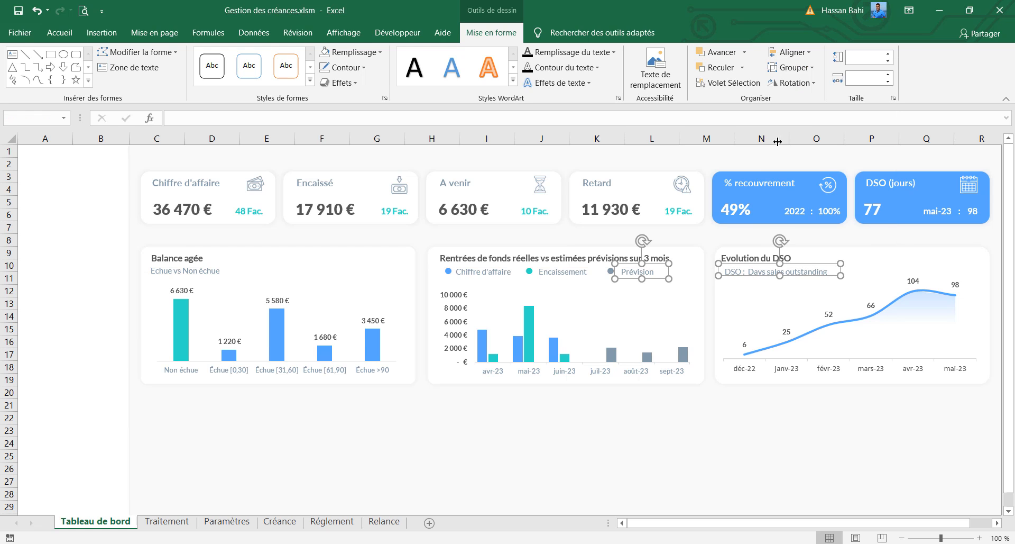
pyautogui.click(395, 507)
# Step: Shift the DSO title and subtitle slightly right inside their card, with the subtitle box about 0,67 cm high and 4,68 cm wide
pyautogui.click(798, 261)
pyautogui.moveTo(714, 258); pyautogui.dragTo(782, 281)
pyautogui.click(754, 271)
pyautogui.click(795, 455)
pyautogui.click(764, 273)
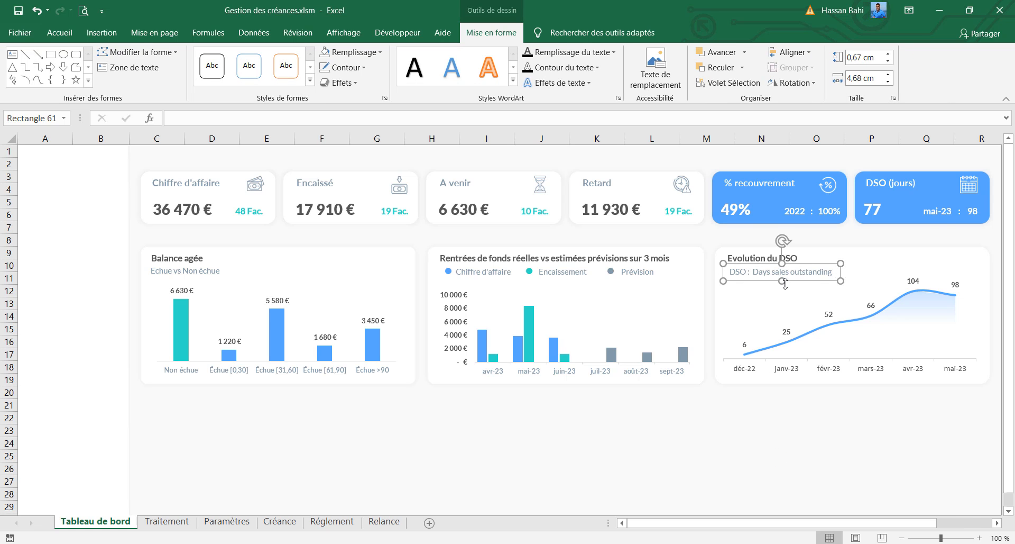
pyautogui.click(753, 442)
# Step: Nudge the Encaissement and Prévision legend labels with their colour dots slightly left, closer to Chiffre d'affaire
pyautogui.click(610, 270)
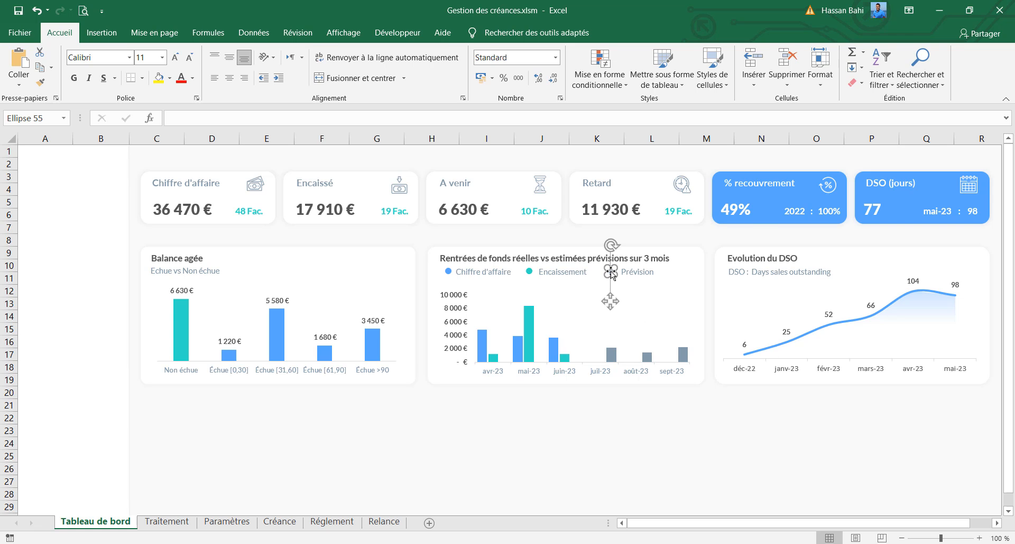
pyautogui.keyDown('shift'); pyautogui.click(633, 271); pyautogui.keyUp('shift')
pyautogui.keyDown('shift'); pyautogui.click(529, 271); pyautogui.keyUp('shift')
pyautogui.keyDown('shift'); pyautogui.click(552, 270); pyautogui.keyUp('shift')
pyautogui.press('Left')
pyautogui.press('Left')
pyautogui.press('Left')
pyautogui.press('Left')
pyautogui.press('Left')
pyautogui.press('Left')
pyautogui.press('Left')
pyautogui.press('Left')
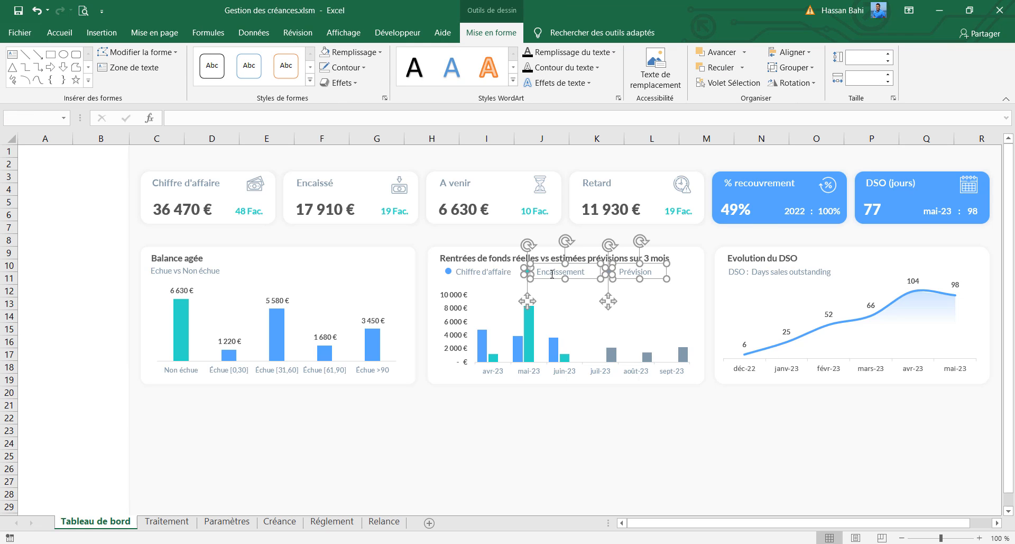
pyautogui.click(652, 430)
# Step: Nudge the Prévision label and its grey dot further left to even out the legend spacing
pyautogui.click(607, 272)
pyautogui.keyDown('shift'); pyautogui.click(635, 270); pyautogui.keyUp('shift')
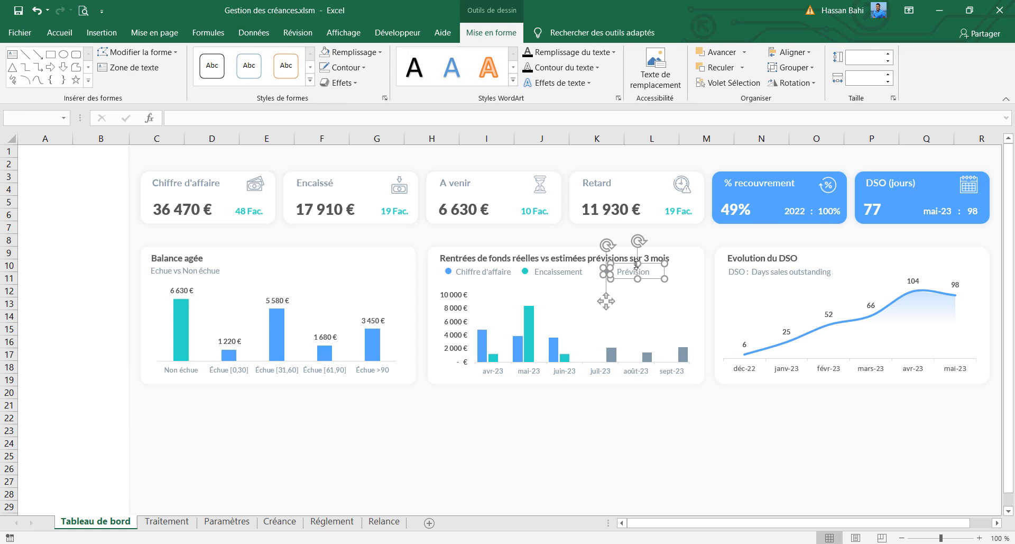
pyautogui.press('Left')
pyautogui.press('Left')
pyautogui.press('Left')
pyautogui.press('Left')
pyautogui.press('Left')
pyautogui.press('Left')
pyautogui.press('Left')
pyautogui.press('Left')
pyautogui.press('Left')
pyautogui.press('Left')
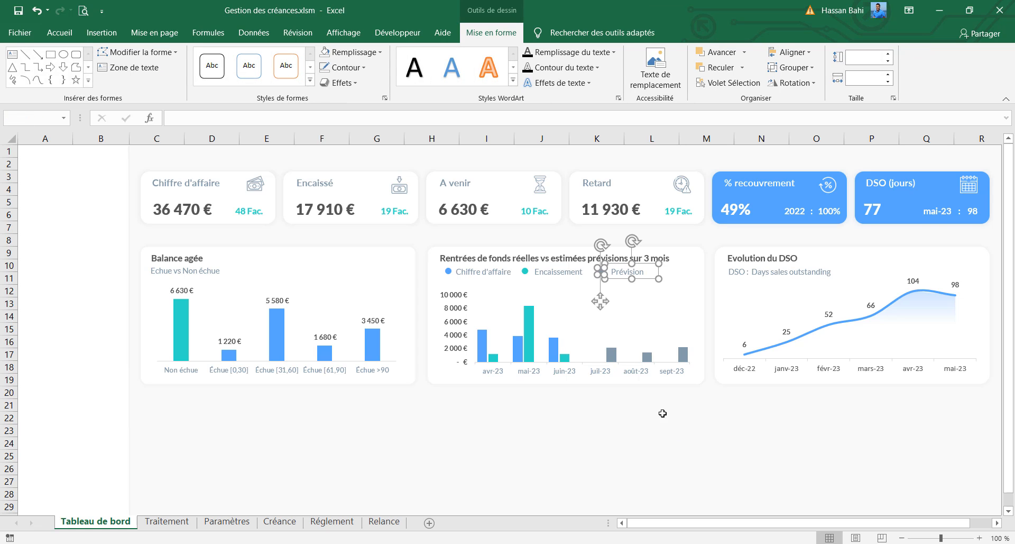
pyautogui.click(663, 413)
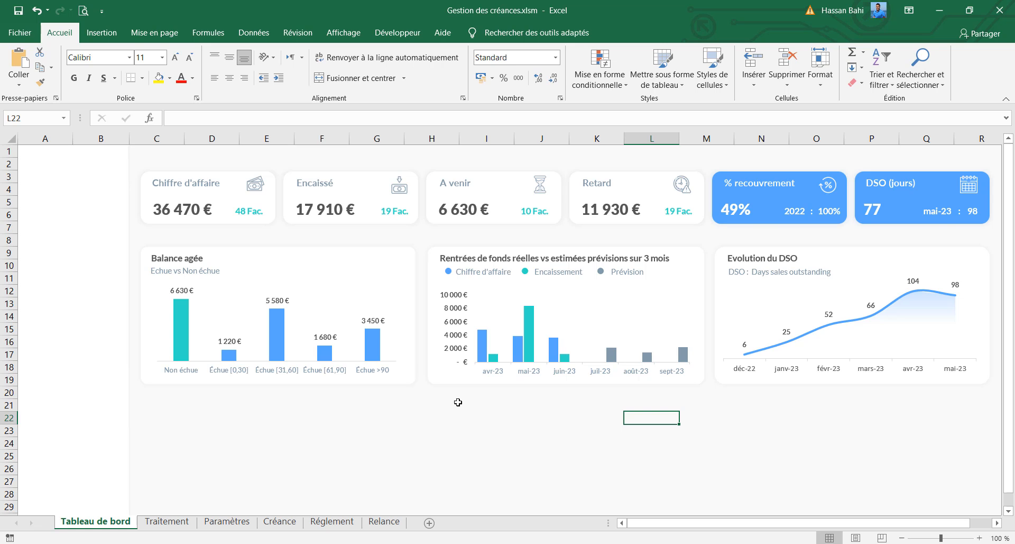
# Step: Collapse the ribbon and duplicate the Balance agée card's blank background directly below the original
pyautogui.doubleClick(60, 33)
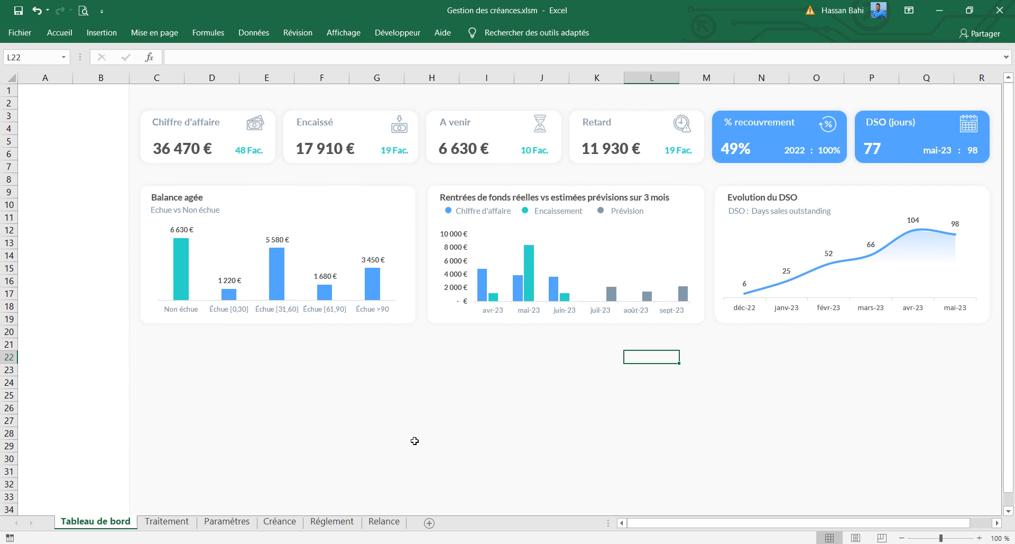
pyautogui.click(400, 320)
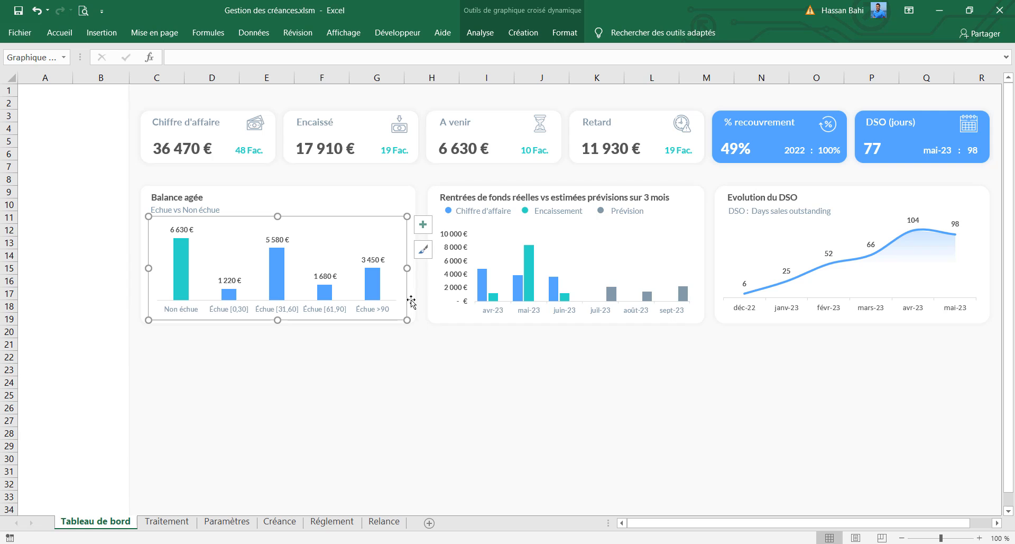
pyautogui.click(411, 301)
pyautogui.moveTo(412, 300); pyautogui.dragTo(380, 461)
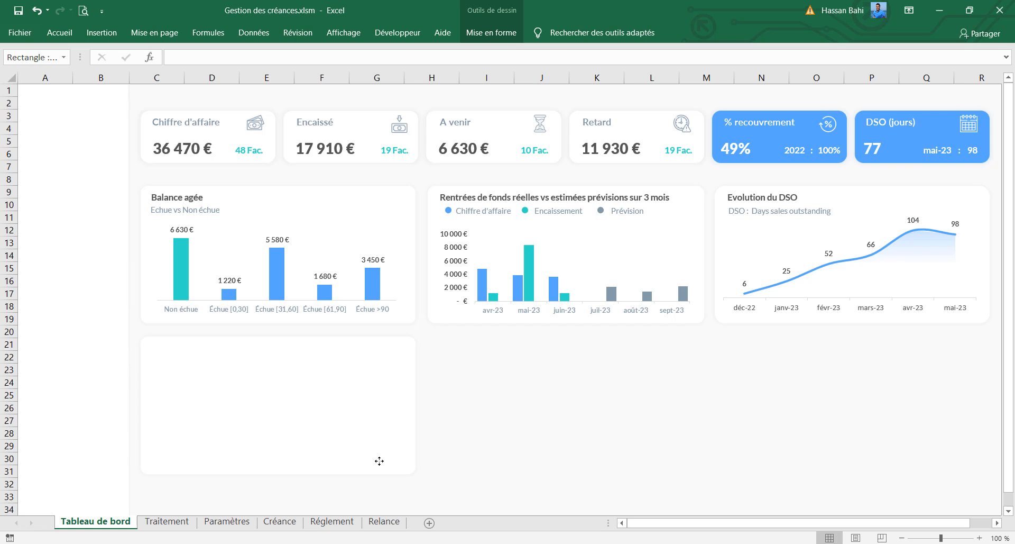
pyautogui.moveTo(379, 461); pyautogui.dragTo(378, 460)
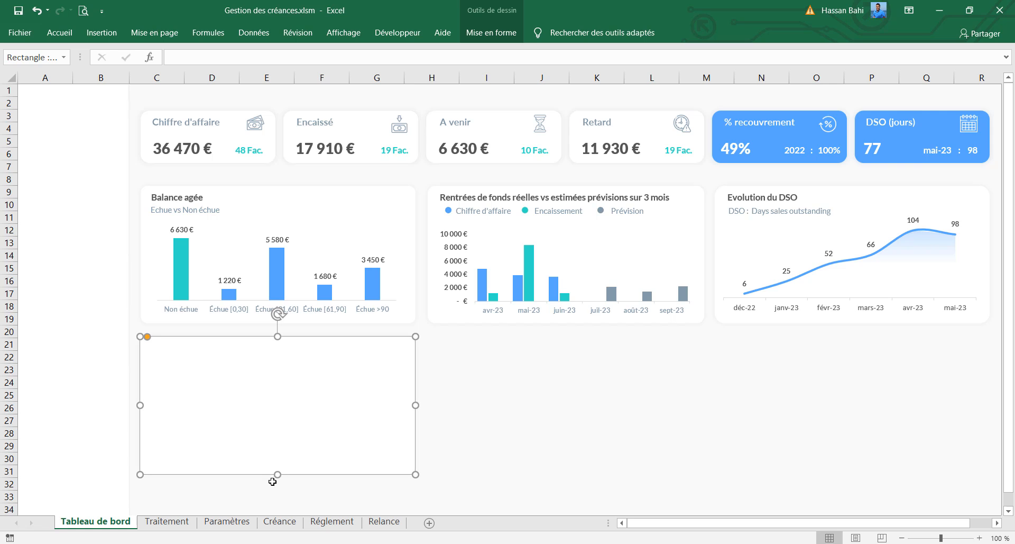
# Step: Make the new blank card taller and reposition it to span about rows 21 to 33, leaving a gap below Balance agée
pyautogui.moveTo(276, 476); pyautogui.dragTo(282, 508)
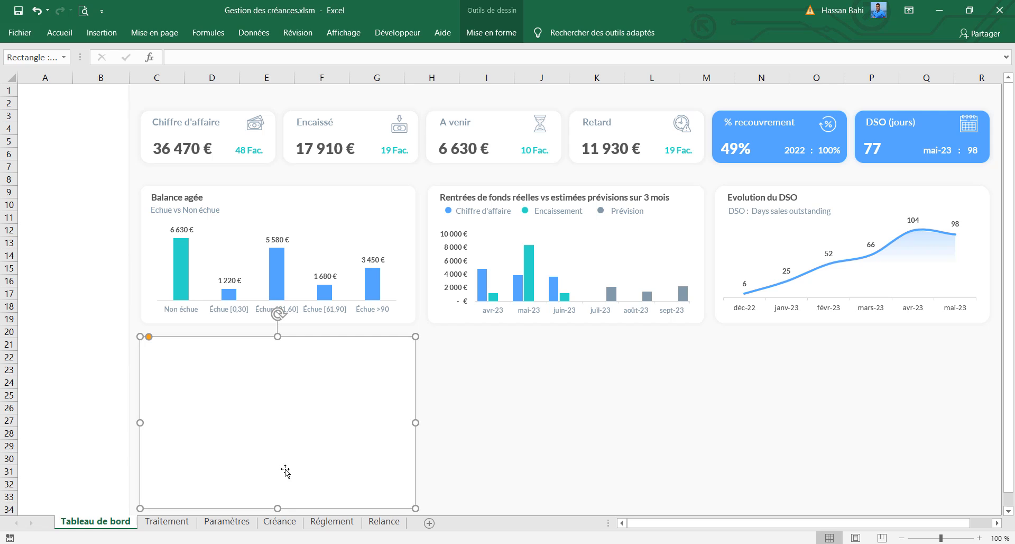
pyautogui.click(288, 464)
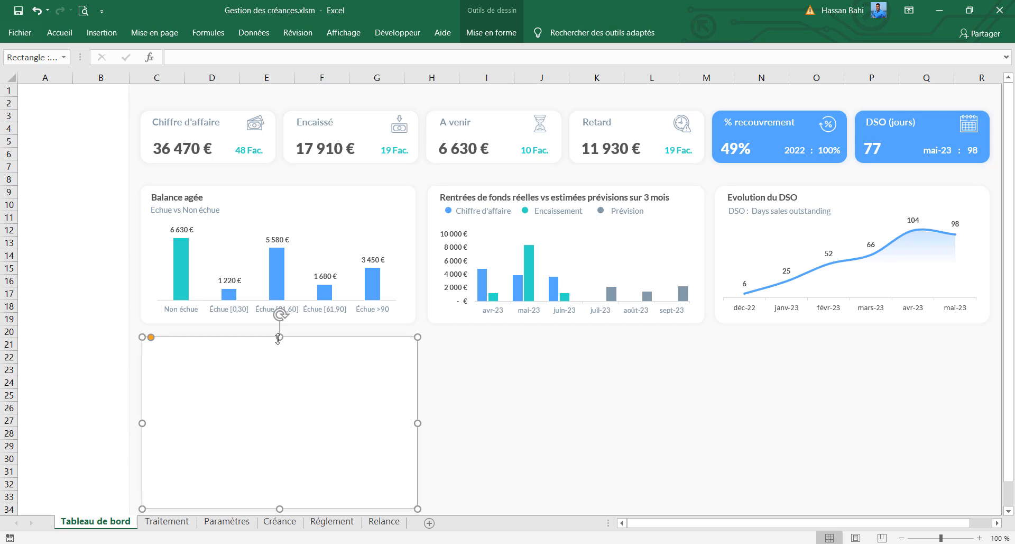
pyautogui.moveTo(278, 339); pyautogui.dragTo(278, 349)
pyautogui.click(458, 385)
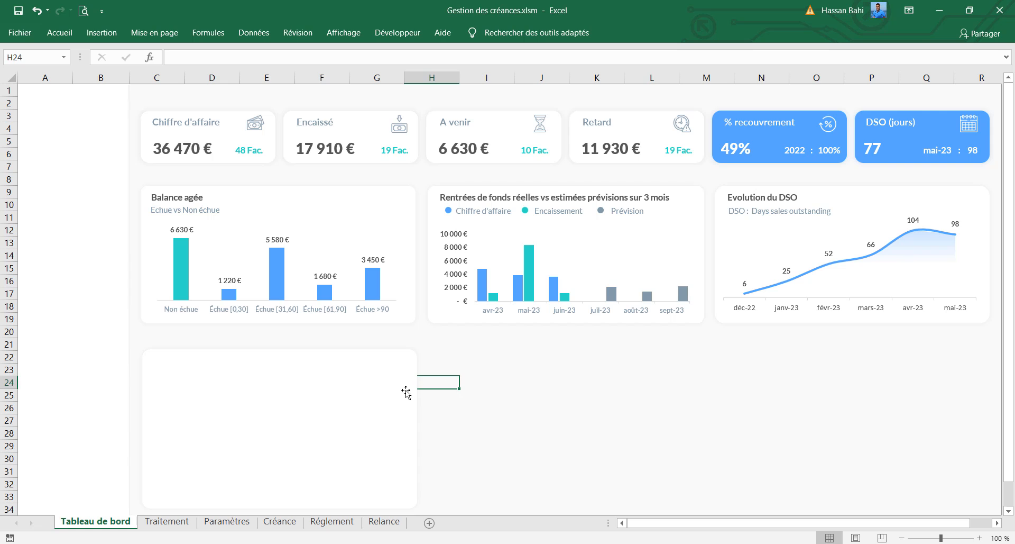
pyautogui.moveTo(316, 409); pyautogui.dragTo(318, 403)
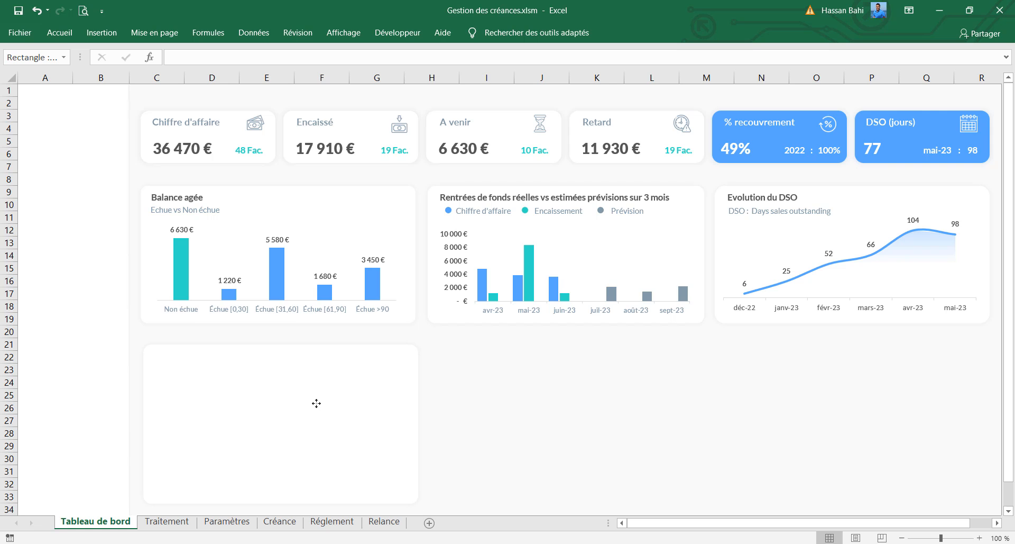
# Step: Align the new blank card with the Balance agée card above it using Aligner à gauche
pyautogui.keyDown('shift'); pyautogui.click(145, 318); pyautogui.keyUp('shift')
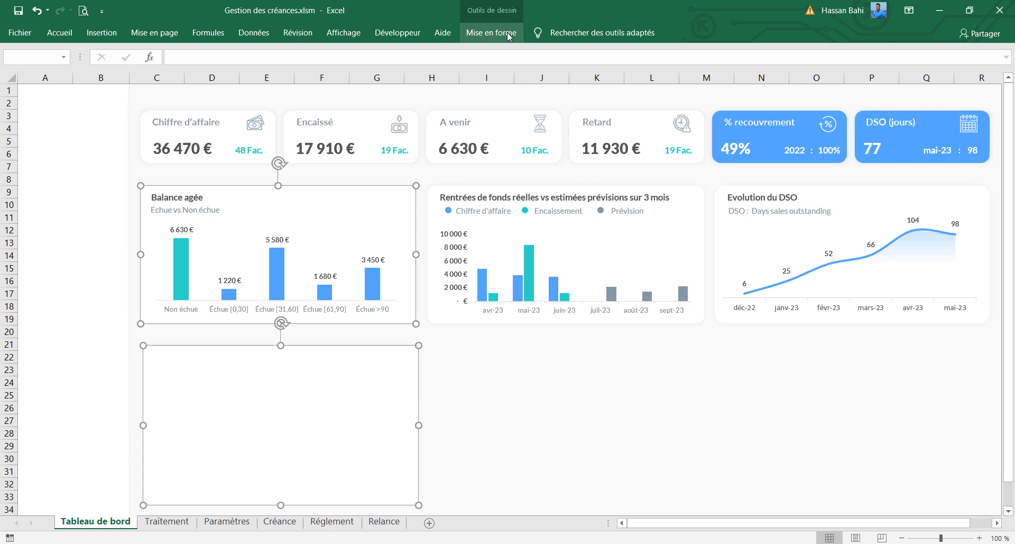
pyautogui.click(491, 32)
pyautogui.click(793, 52)
pyautogui.click(798, 67)
pyautogui.click(541, 408)
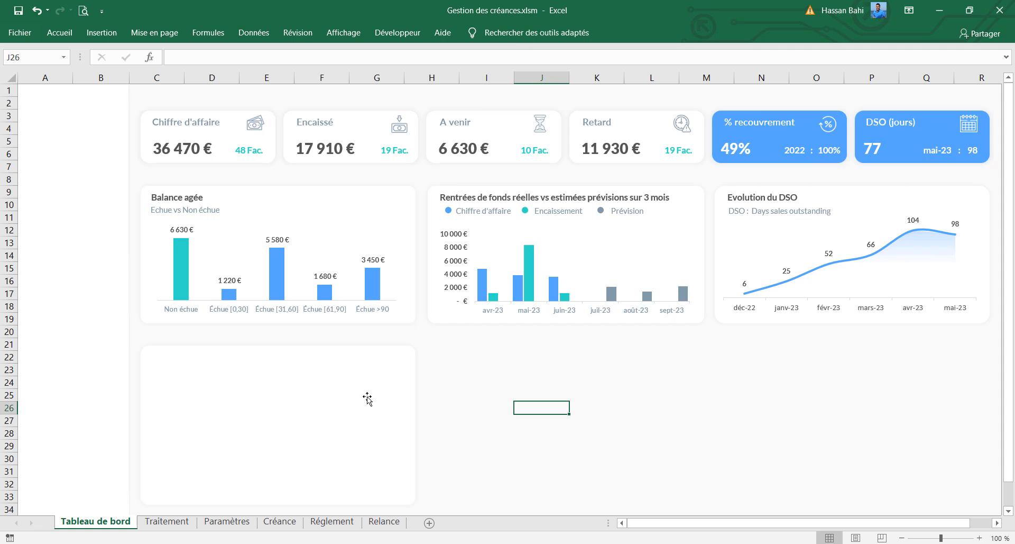
# Step: Duplicate the blank card twice across the row and left-align the third card with the Evolution du DSO card
pyautogui.moveTo(373, 398); pyautogui.dragTo(884, 404)
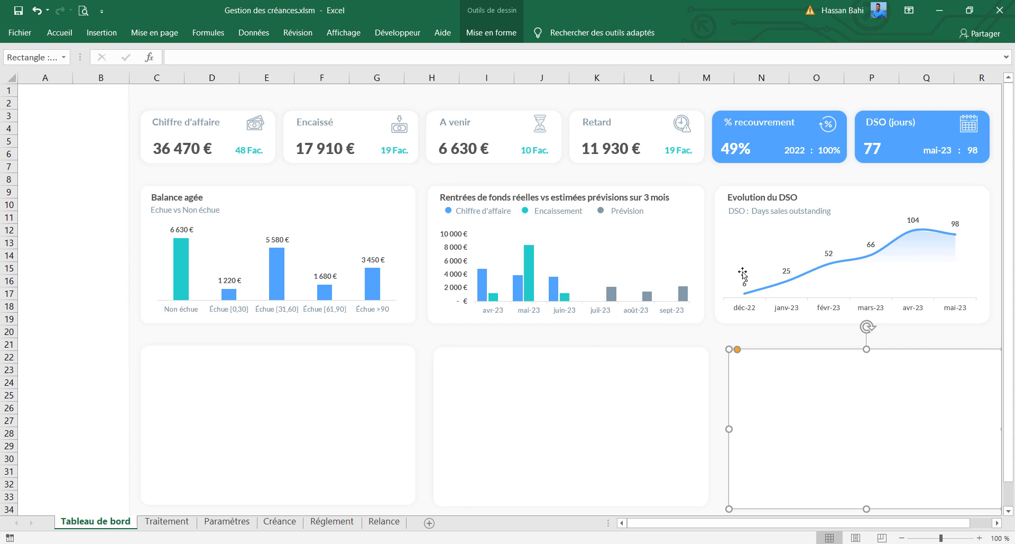
pyautogui.keyDown('shift'); pyautogui.click(722, 252); pyautogui.keyUp('shift')
pyautogui.click(491, 32)
pyautogui.click(789, 51)
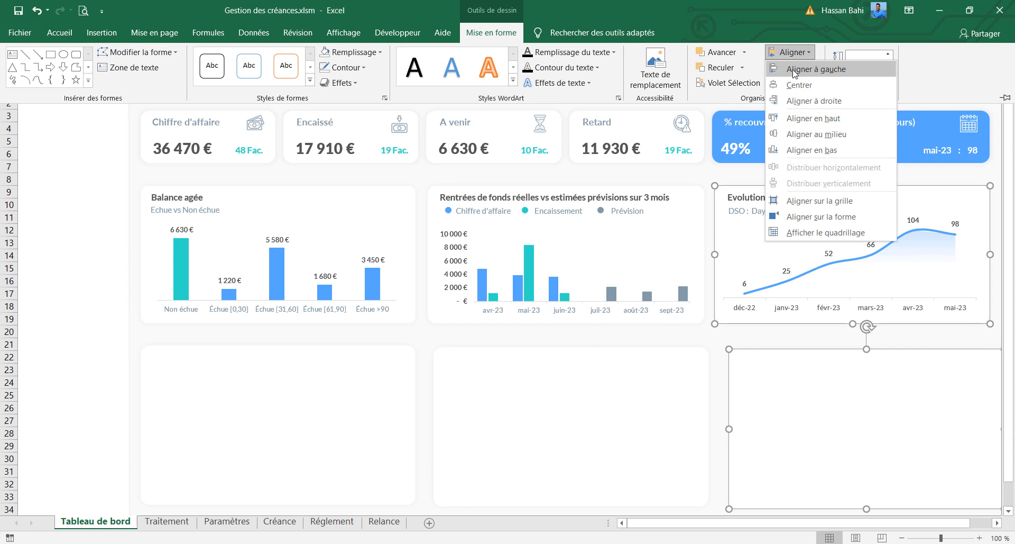
pyautogui.click(814, 69)
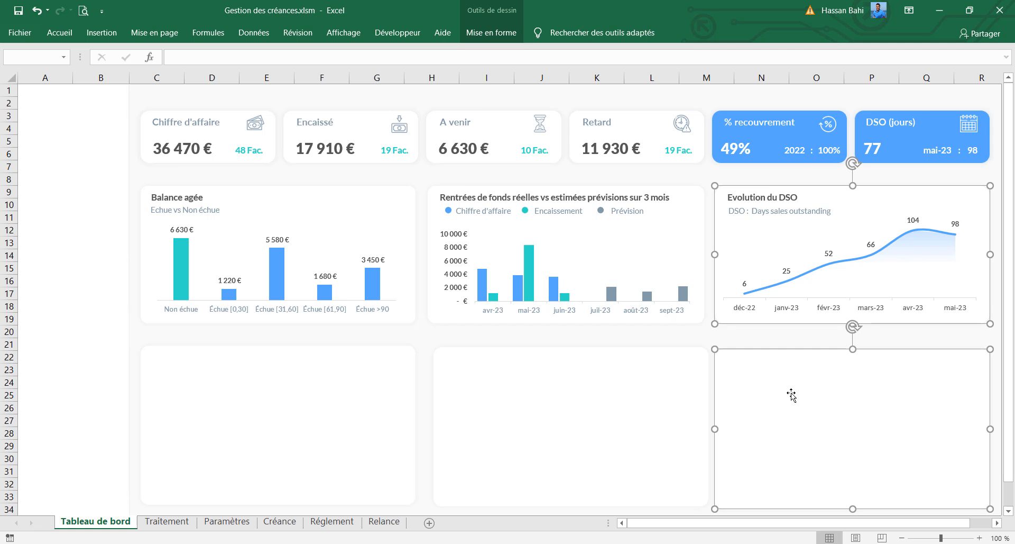
pyautogui.click(732, 342)
# Step: Distribute the three blank cards horizontally with even spacing
pyautogui.click(760, 408)
pyautogui.keyDown('shift'); pyautogui.click(627, 394); pyautogui.keyUp('shift')
pyautogui.keyDown('shift'); pyautogui.click(278, 423); pyautogui.keyUp('shift')
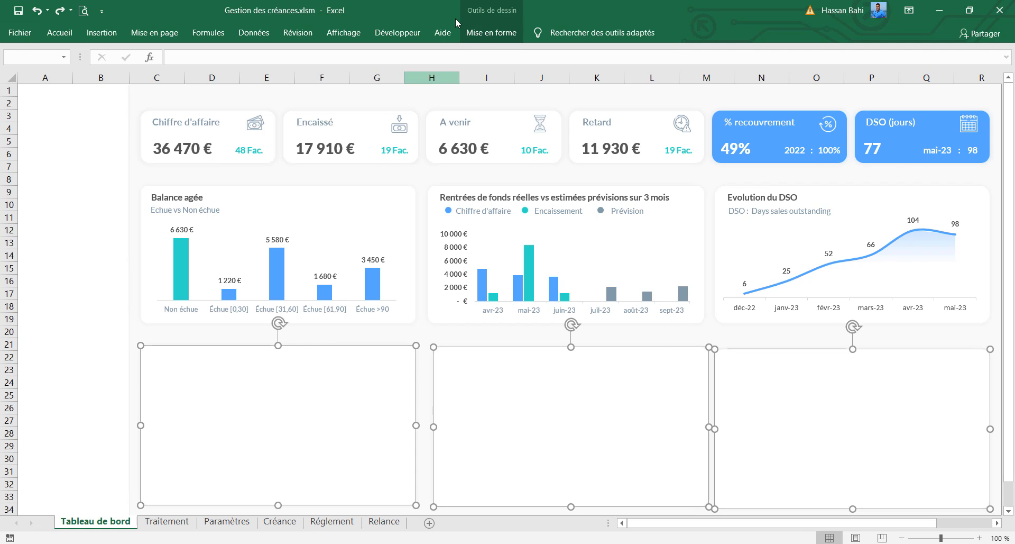
pyautogui.click(491, 32)
pyautogui.click(790, 52)
pyautogui.click(810, 167)
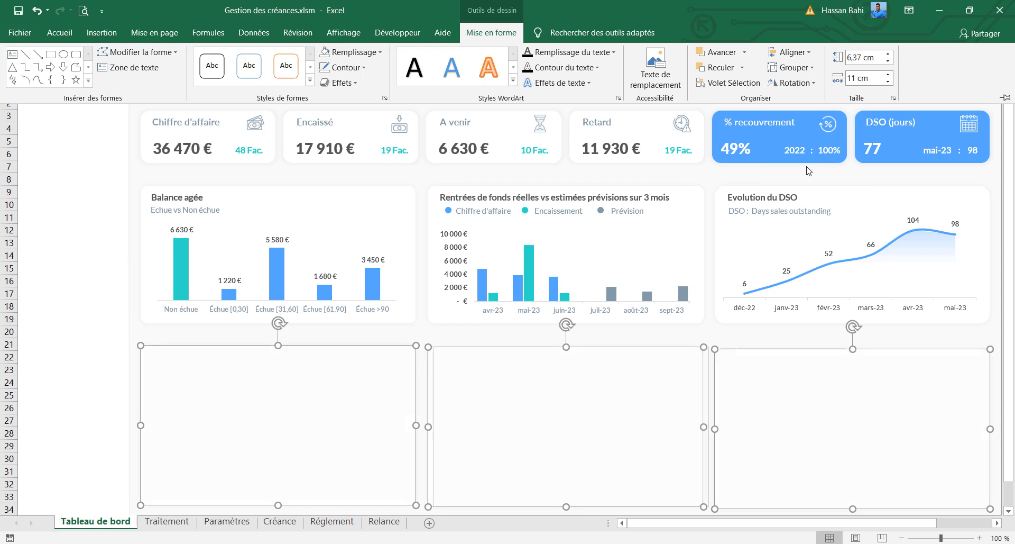
pyautogui.click(456, 335)
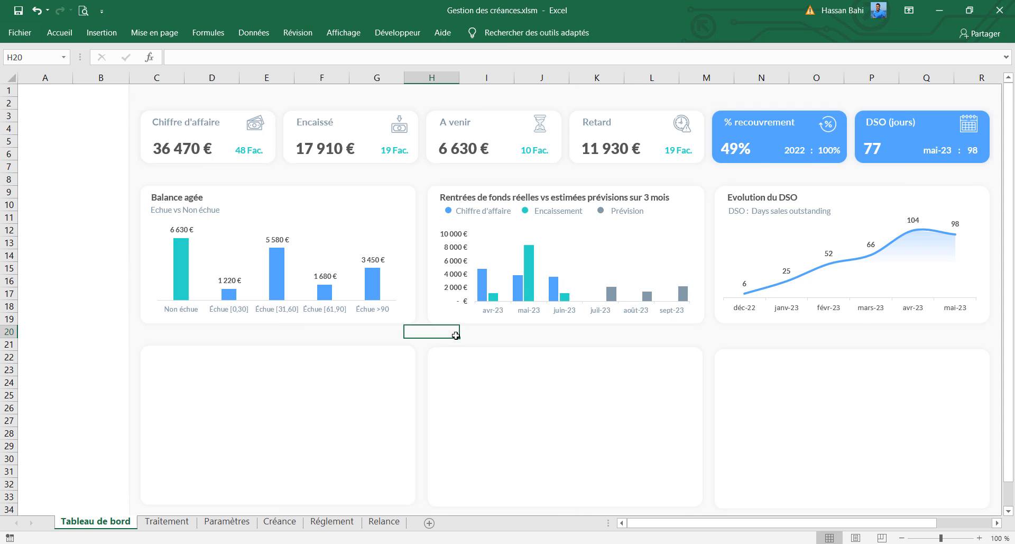
# Step: Align the tops of the three blank cards using Aligner en haut
pyautogui.click(532, 397)
pyautogui.keyDown('ctrl'); pyautogui.click(291, 397); pyautogui.keyUp('ctrl')
pyautogui.keyDown('ctrl'); pyautogui.click(806, 401); pyautogui.keyUp('ctrl')
pyautogui.click(492, 32)
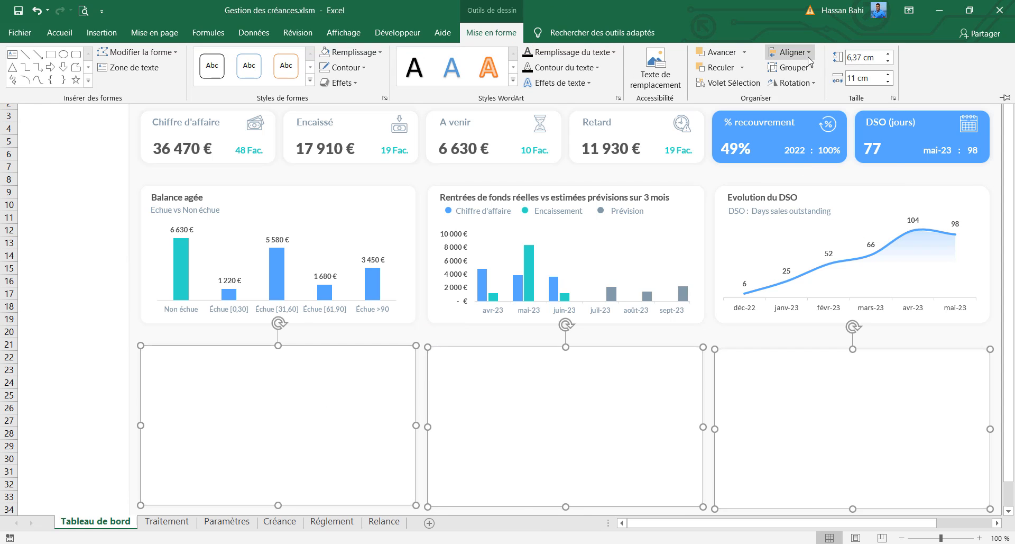
pyautogui.click(789, 52)
pyautogui.click(811, 115)
# Step: Shorten the three blank cards together to a height of 6,08 cm so they end at about row 33
pyautogui.doubleClick(501, 32)
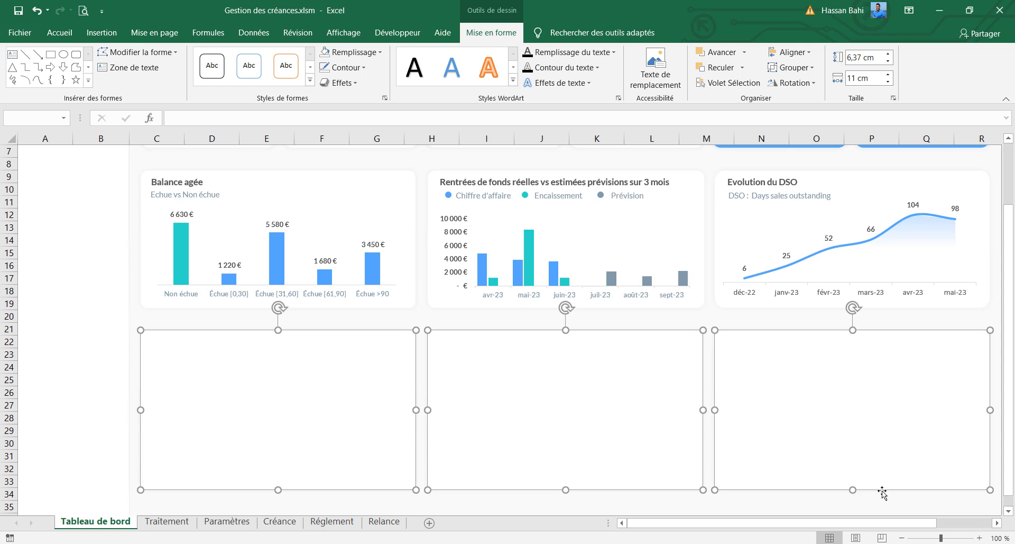
pyautogui.moveTo(856, 491); pyautogui.dragTo(855, 481)
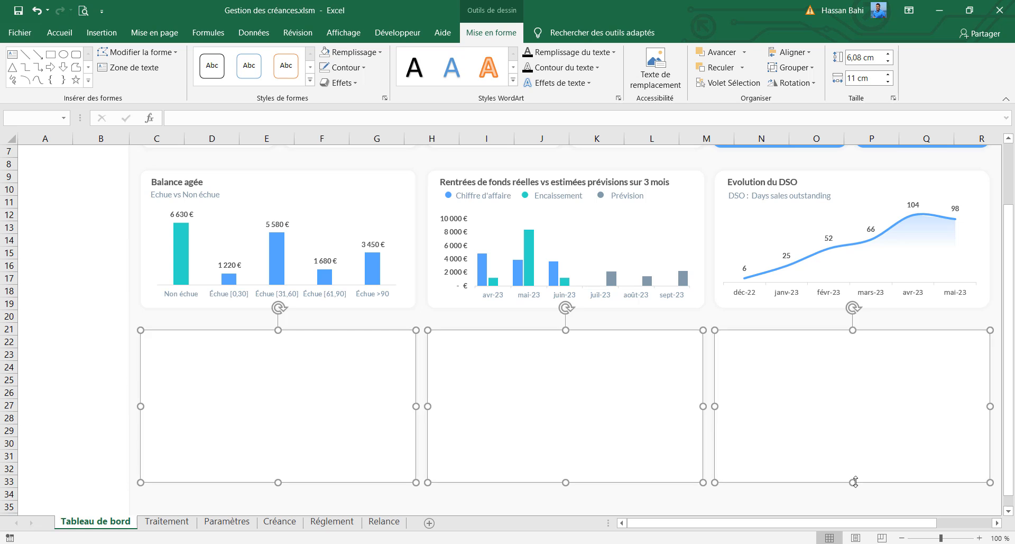
pyautogui.click(855, 503)
# Step: Copy the Balance agée title onto the first blank card, widen it to 6,86 cm and retitle it "Les 5 plus anciennes factures échues"
pyautogui.click(214, 187)
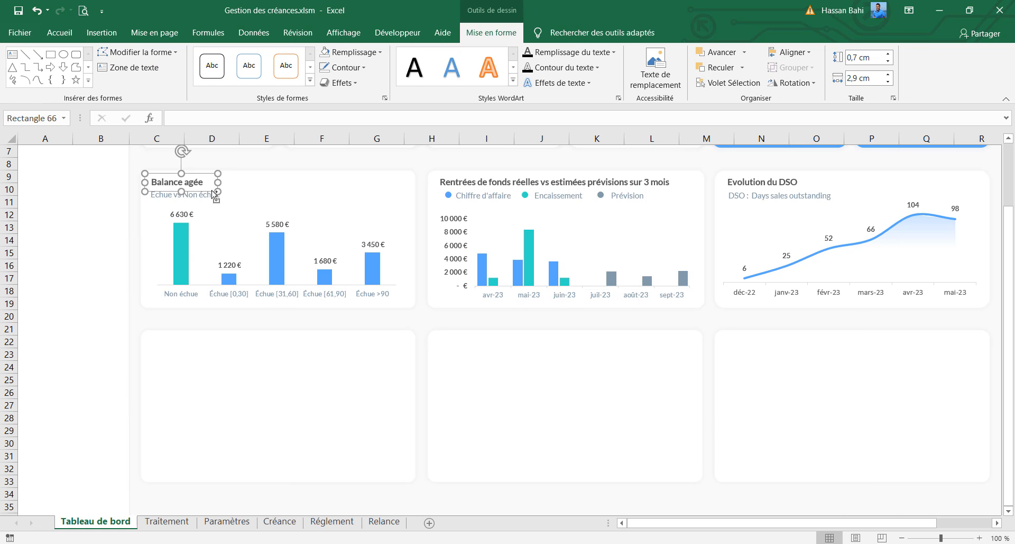
pyautogui.moveTo(215, 192); pyautogui.dragTo(209, 353)
pyautogui.click(210, 352)
pyautogui.tripleClick(201, 344)
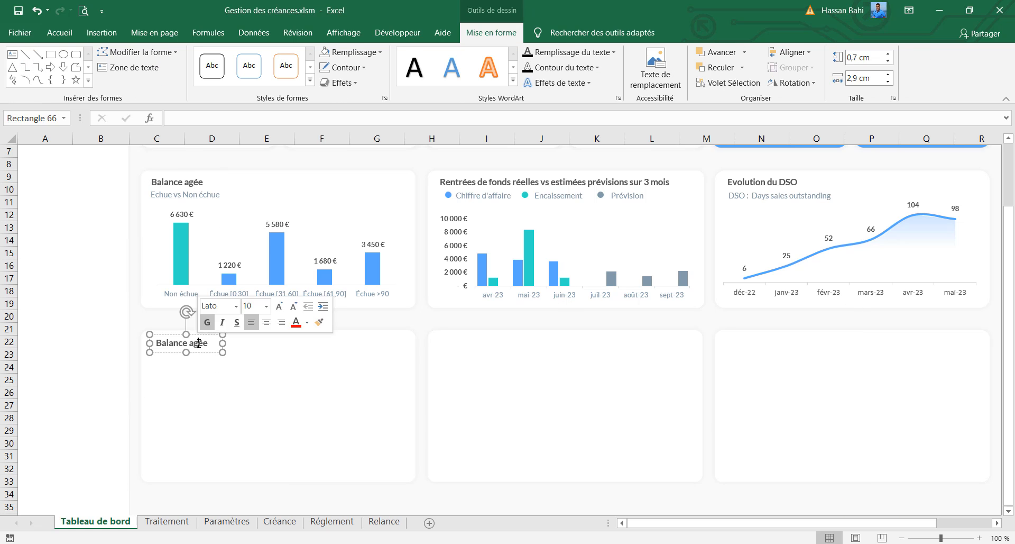
pyautogui.write('Les 5')
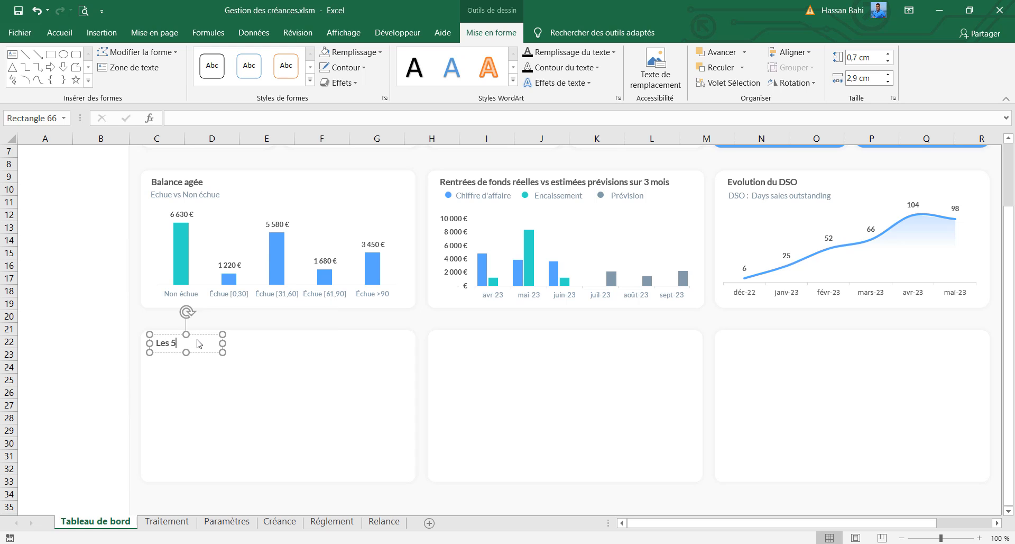
pyautogui.moveTo(223, 343); pyautogui.dragTo(322, 343)
pyautogui.click(177, 342)
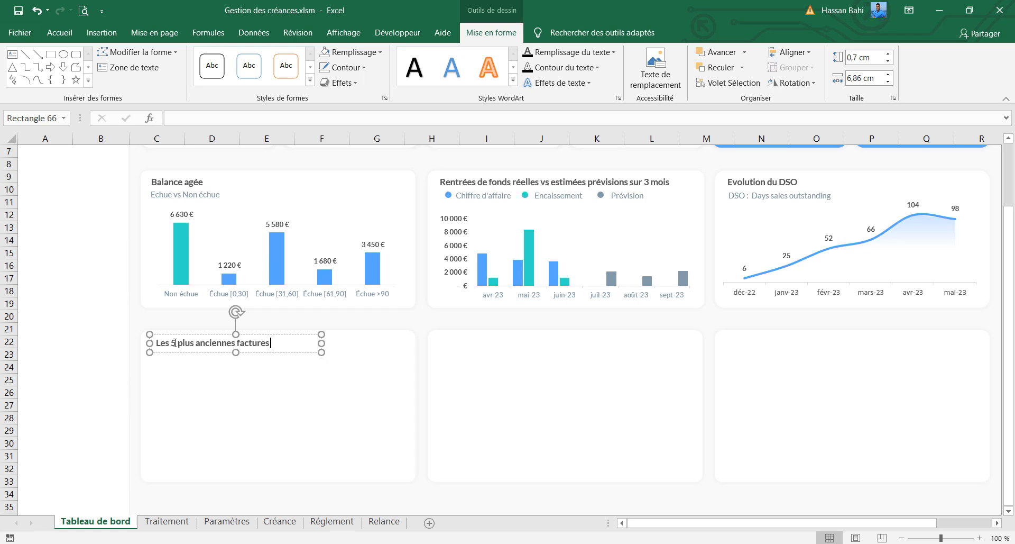
pyautogui.write('plus anciennes factures échues')
# Step: Duplicate the new title onto the middle blank card and change its text to "5 premiers clients par solde impayé"
pyautogui.click(236, 352)
pyautogui.hotkey('ctrl', 'd')
pyautogui.moveTo(273, 361); pyautogui.dragTo(489, 347)
pyautogui.tripleClick(488, 346)
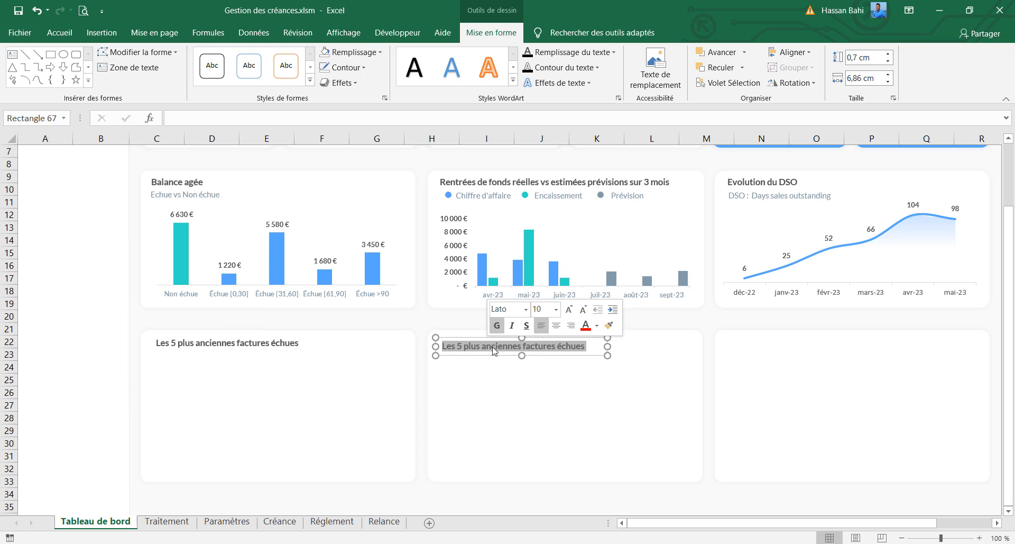
pyautogui.write('5 premiers c')
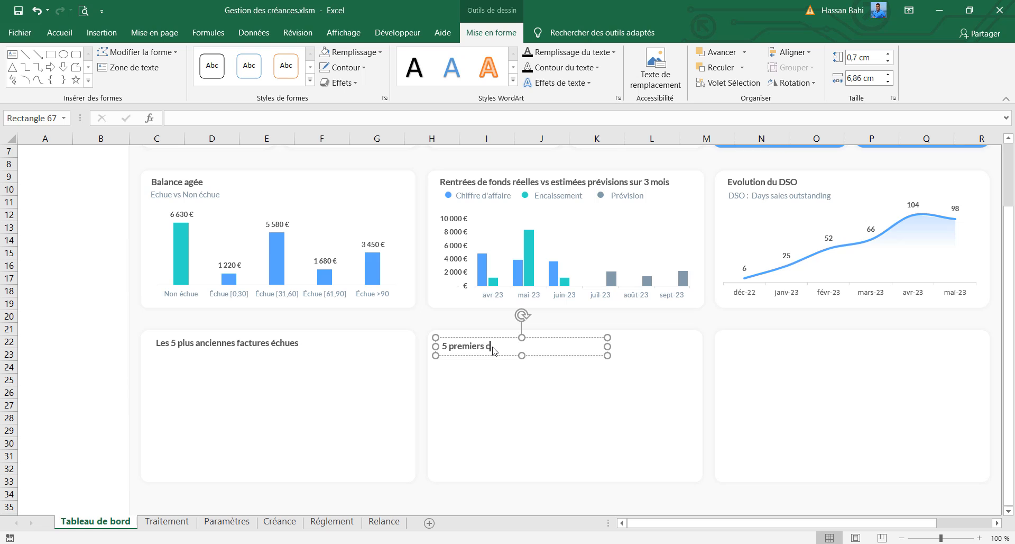
pyautogui.write('lients par solde impayé')
# Step: Duplicate the middle card's title onto the third blank card, retitle it "Montant à relancer" and narrow its text box
pyautogui.moveTo(493, 350); pyautogui.dragTo(545, 363)
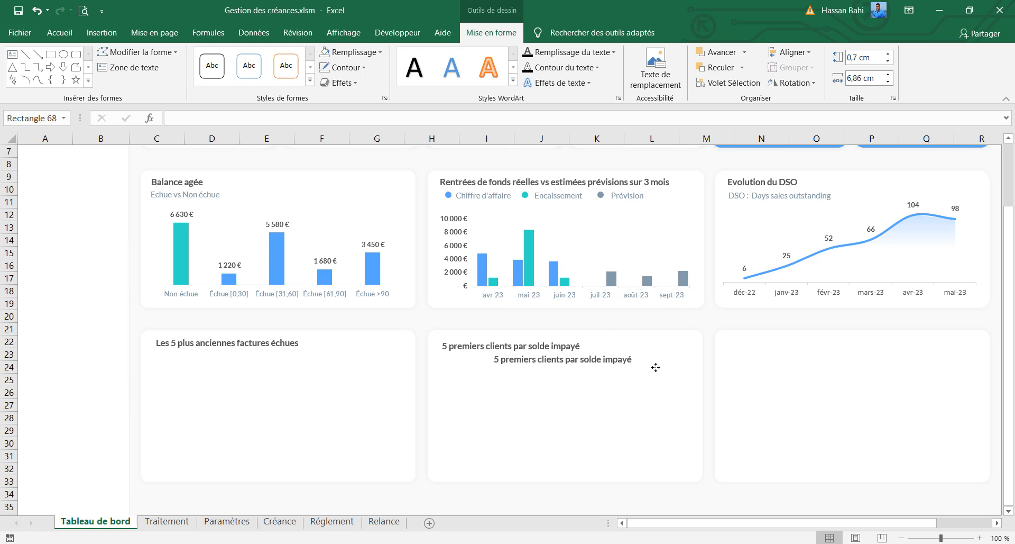
pyautogui.moveTo(656, 367); pyautogui.dragTo(832, 353)
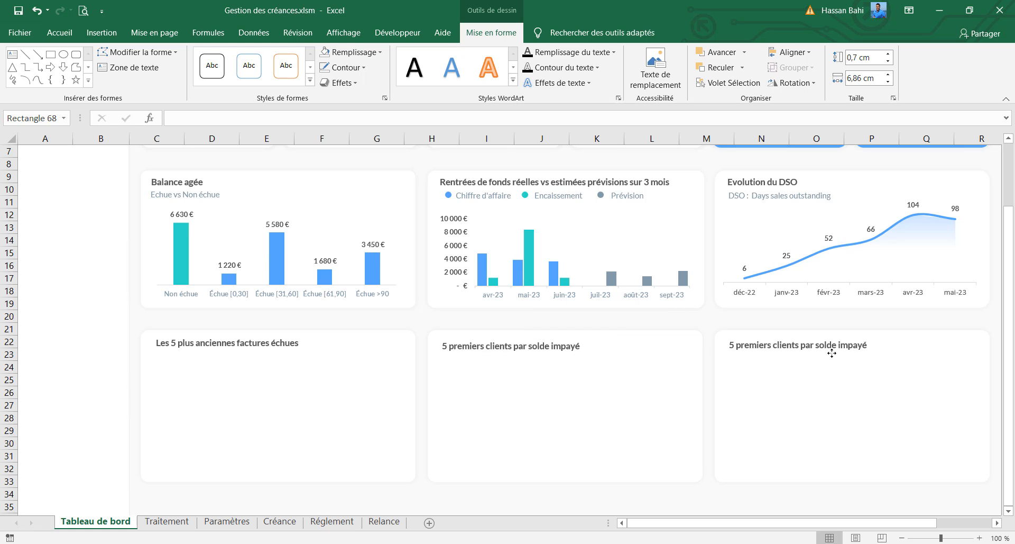
pyautogui.tripleClick(811, 344)
pyautogui.write('Montant à relancer')
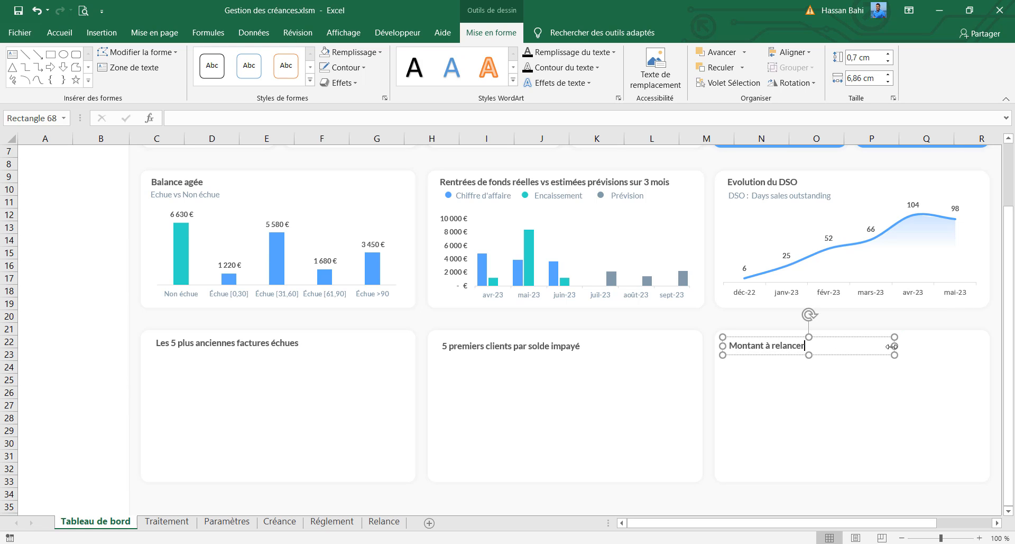
pyautogui.moveTo(895, 345); pyautogui.dragTo(834, 348)
# Step: Align the three new card titles at the top using Aligner en haut
pyautogui.keyDown('ctrl'); pyautogui.click(550, 347); pyautogui.keyUp('ctrl')
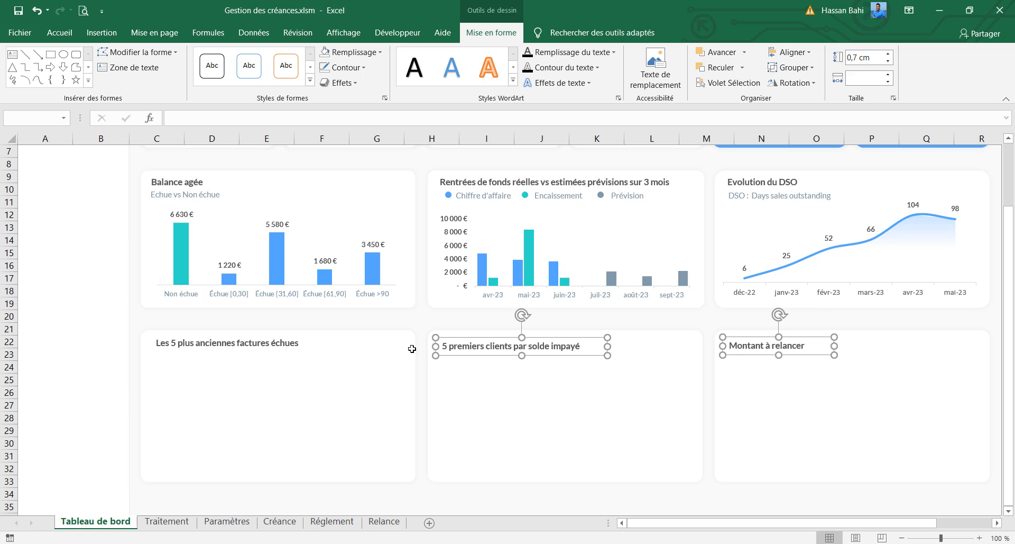
pyautogui.keyDown('ctrl'); pyautogui.click(286, 344); pyautogui.keyUp('ctrl')
pyautogui.click(793, 52)
pyautogui.click(793, 118)
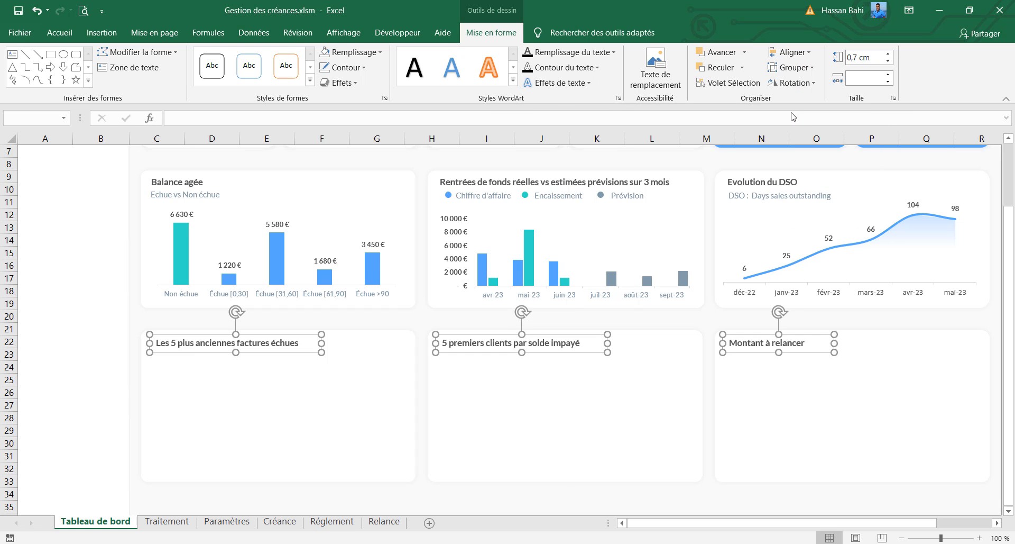
pyautogui.click(654, 390)
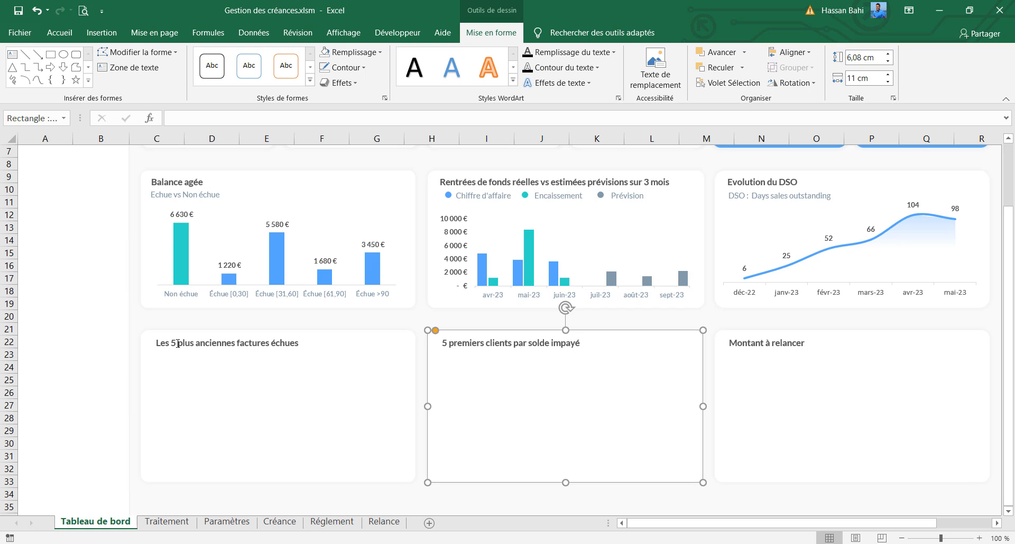
# Step: Insert a PivotTable from the listeCreances table on the Créance sheet, placed in the existing Traitement sheet at cell A52
pyautogui.click(280, 520)
pyautogui.click(270, 374)
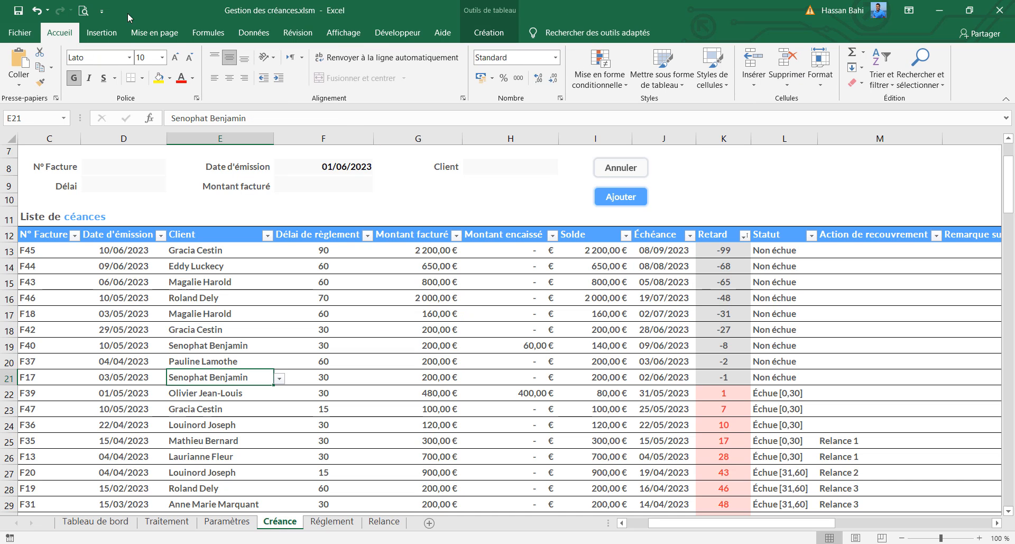
pyautogui.click(101, 32)
pyautogui.click(24, 57)
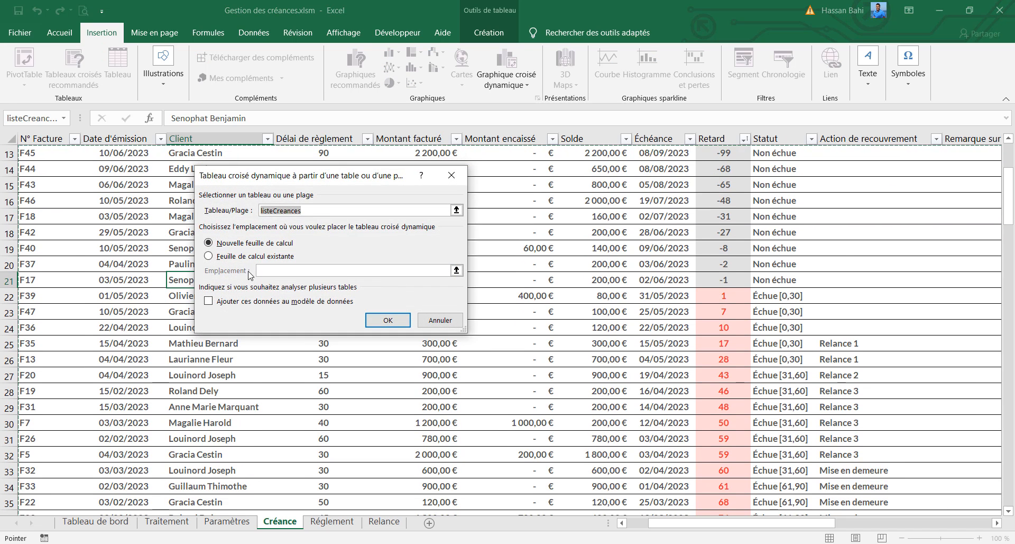
pyautogui.click(209, 255)
pyautogui.click(158, 522)
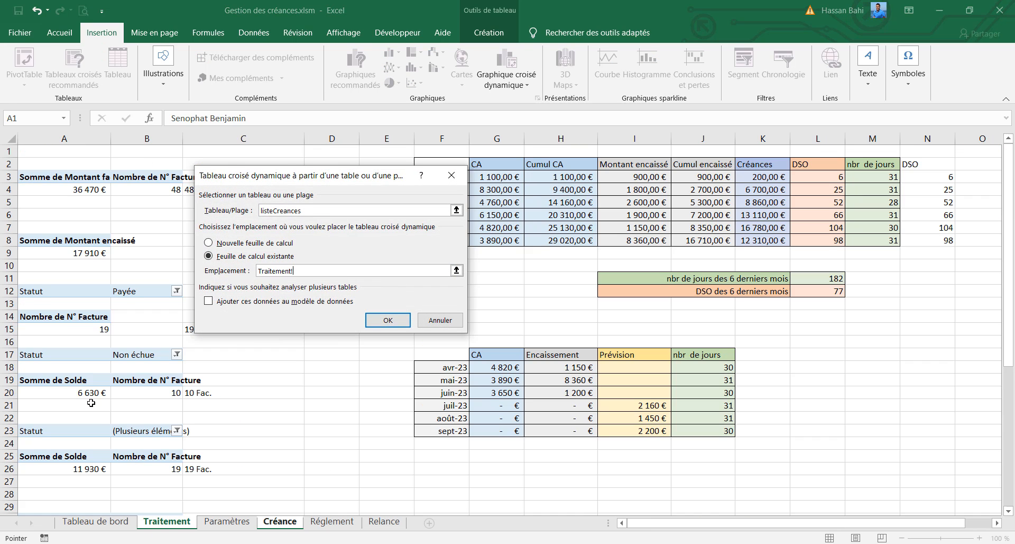
pyautogui.scroll(-11, 97, 405)
pyautogui.click(73, 385)
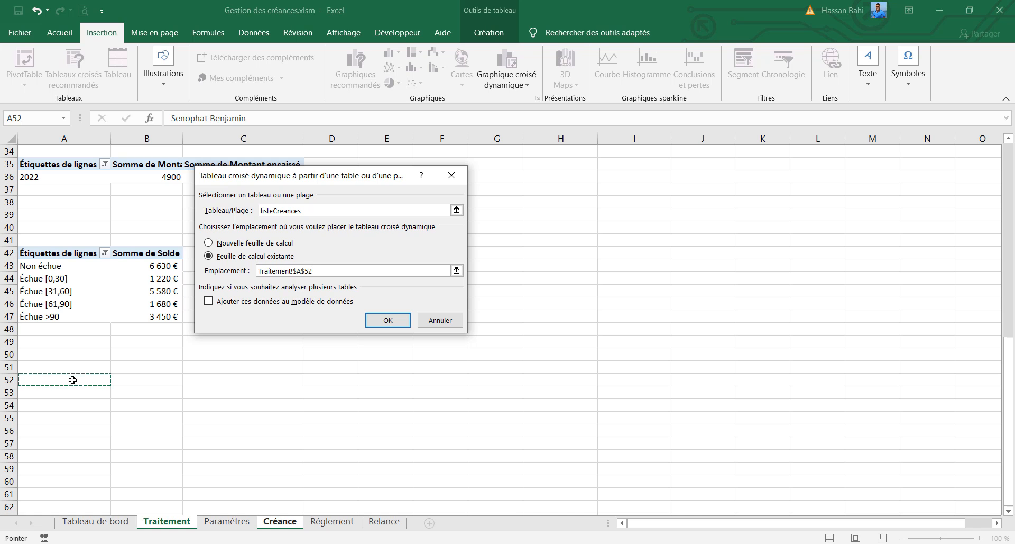
pyautogui.click(386, 320)
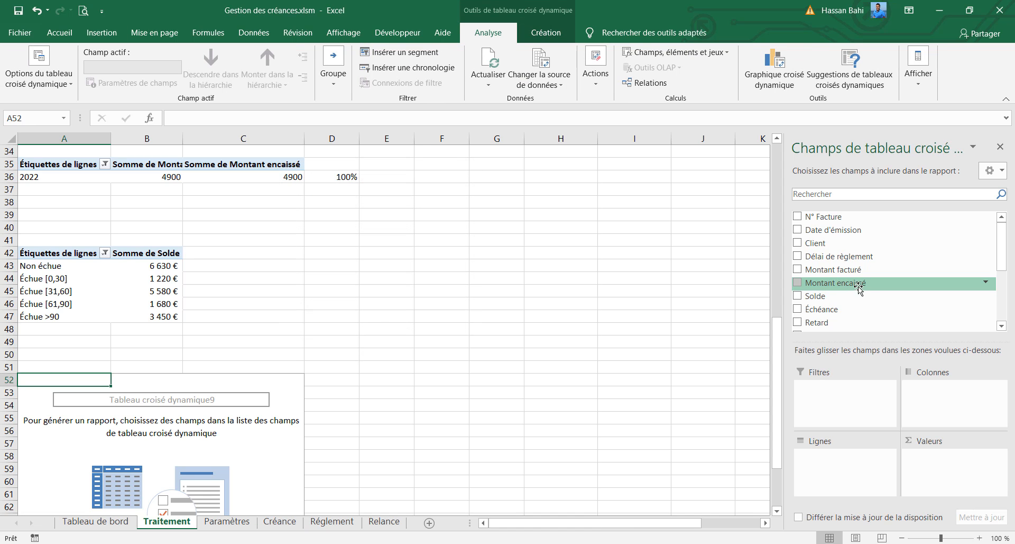
# Step: Add N° Facture to the new PivotTable's rows and Retard to its values, and review the resulting list
pyautogui.moveTo(824, 217); pyautogui.dragTo(838, 471)
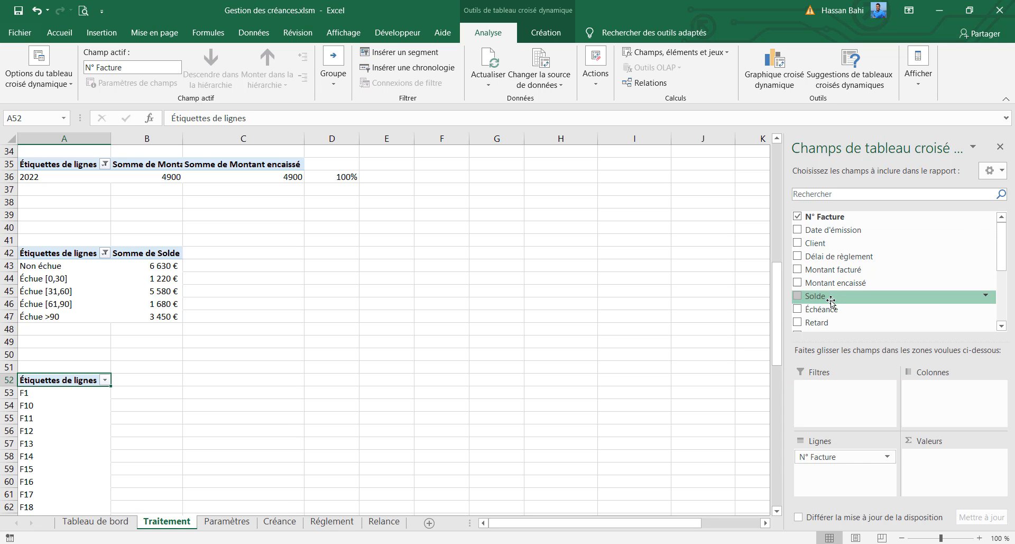
pyautogui.moveTo(828, 322); pyautogui.dragTo(930, 465)
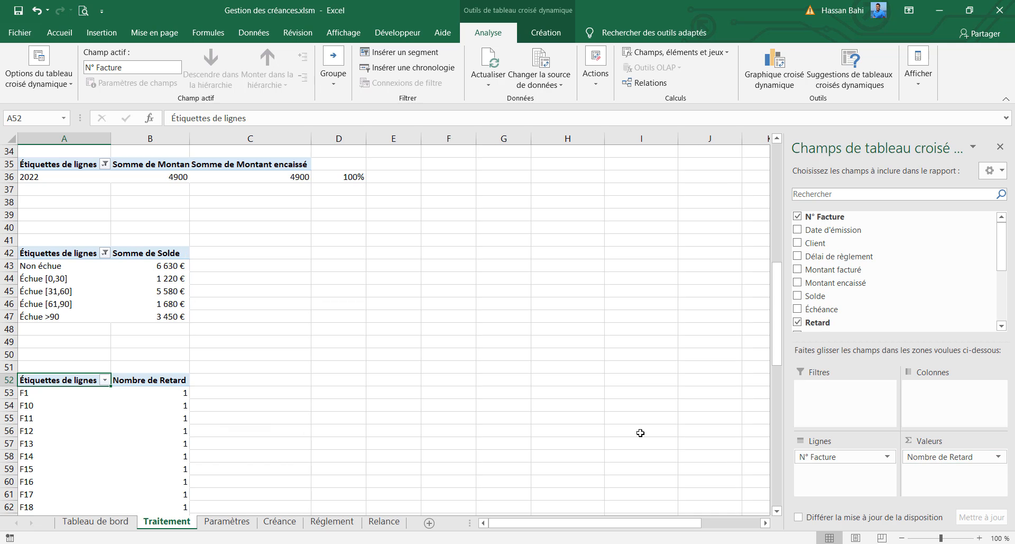
pyautogui.scroll(-11, 119, 422)
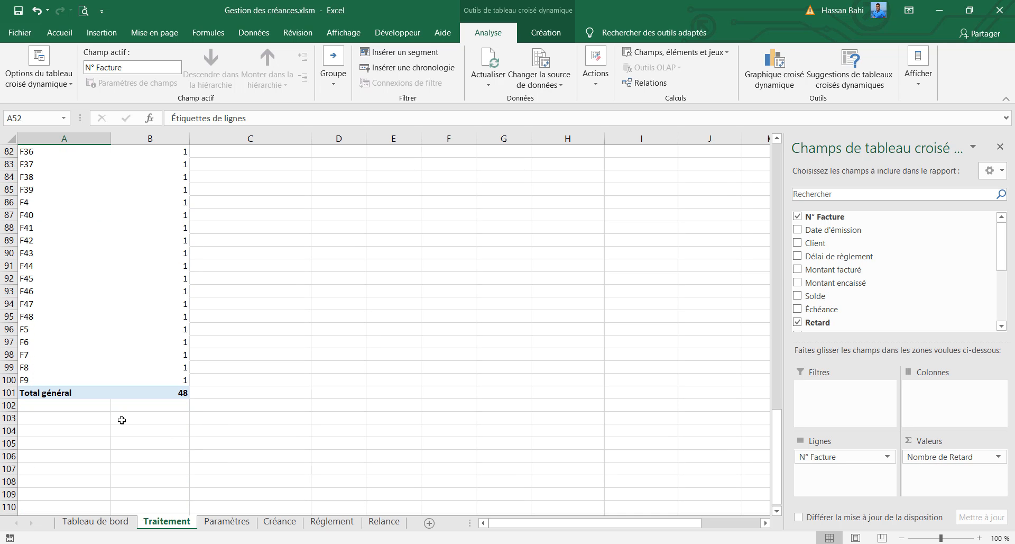
pyautogui.scroll(12, 123, 420)
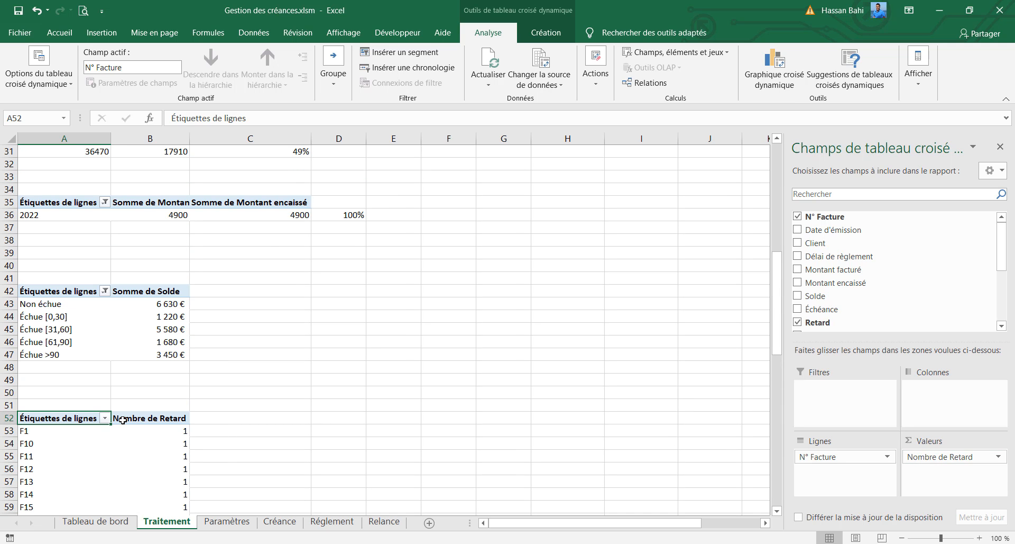
# Step: Change the Retard value field's summary calculation to Somme and review the delays per invoice
pyautogui.click(945, 461)
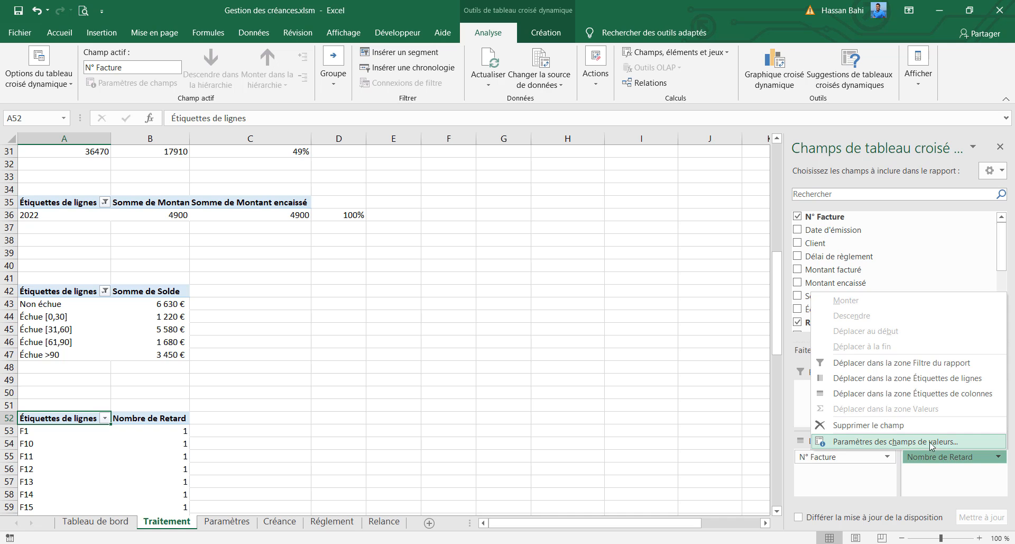
pyautogui.click(923, 441)
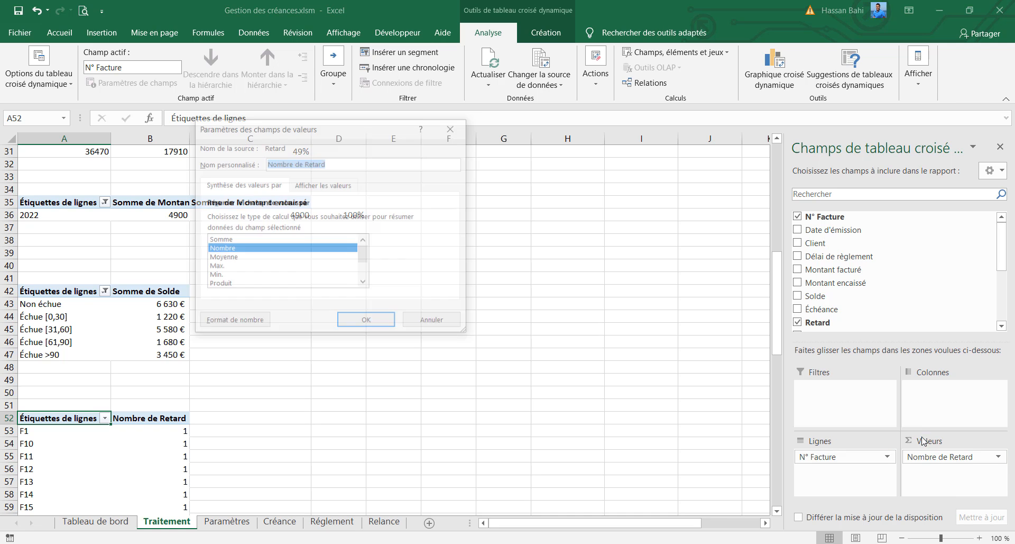
pyautogui.click(218, 241)
pyautogui.click(352, 324)
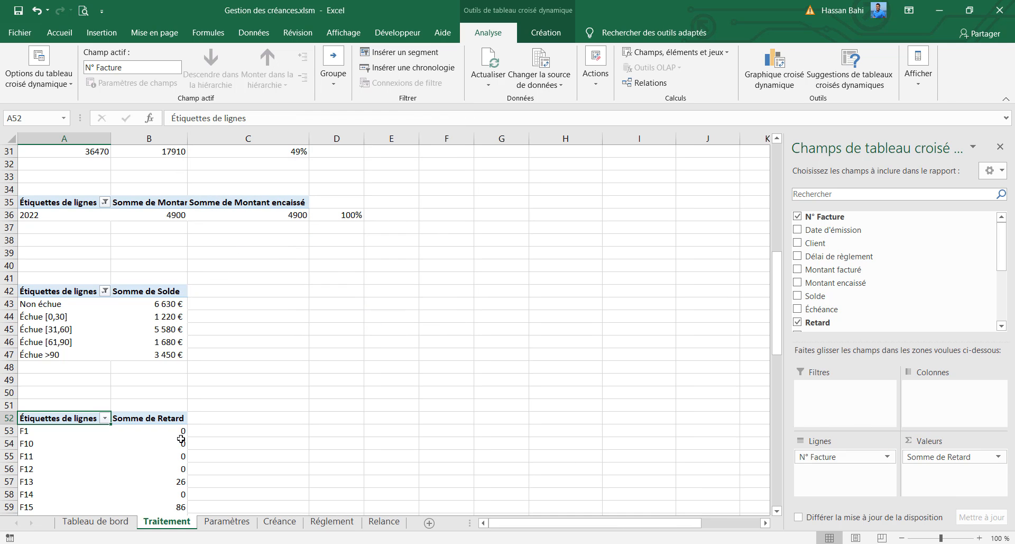
pyautogui.scroll(-1, 137, 453)
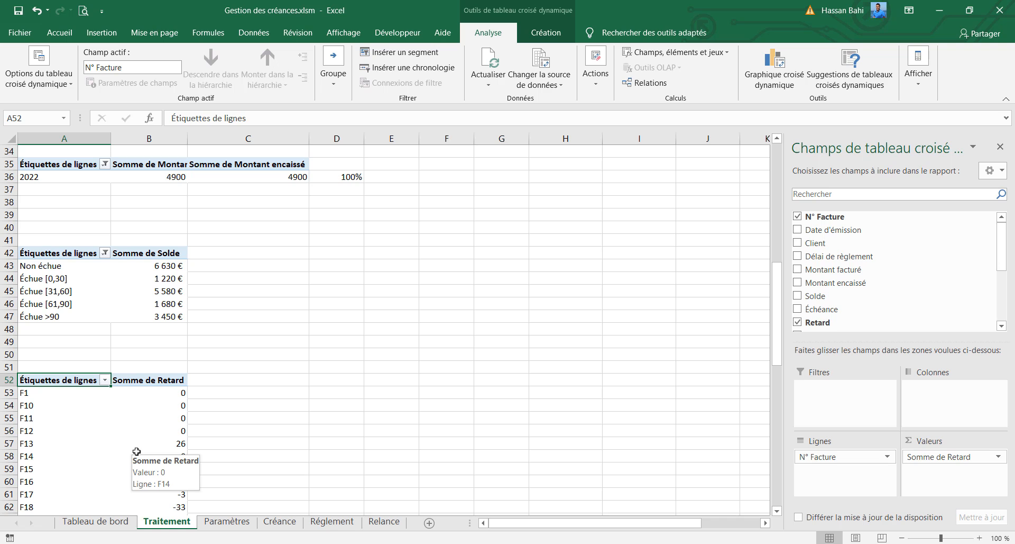
pyautogui.scroll(-2, 127, 407)
pyautogui.scroll(-2, 120, 365)
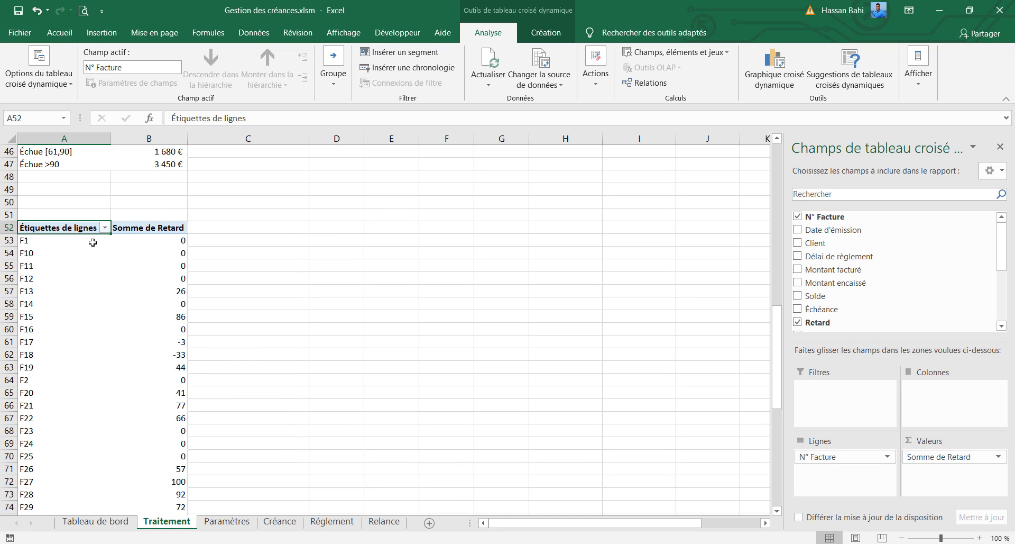
# Step: Sort the invoice PivotTable by Somme de Retard from largest to smallest
pyautogui.click(162, 253)
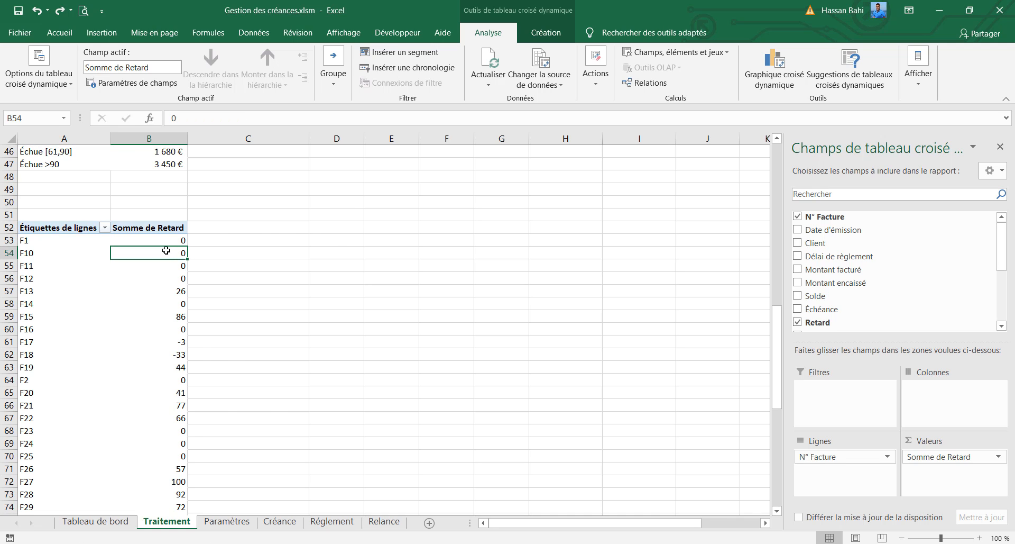
pyautogui.rightClick(167, 251)
pyautogui.moveTo(323, 326)
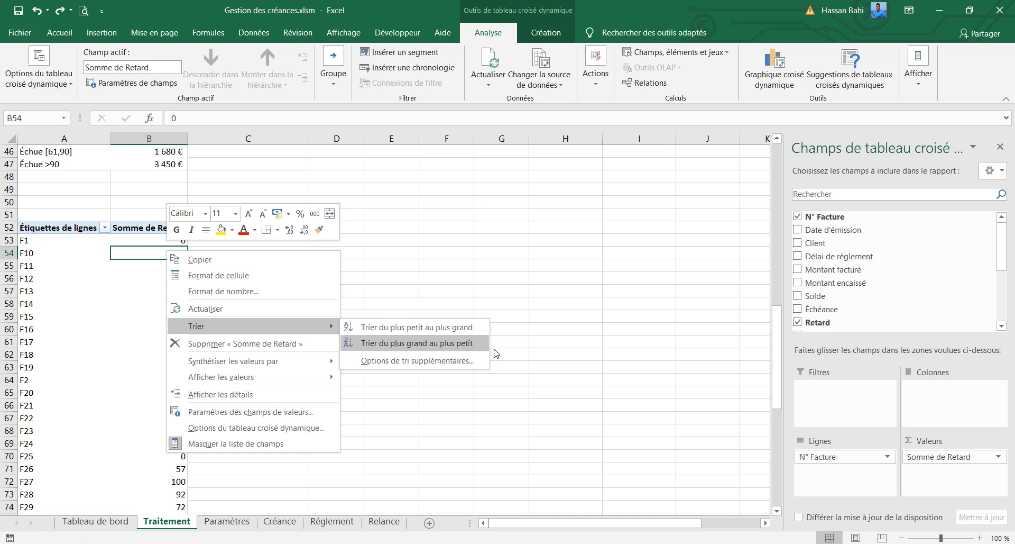
pyautogui.click(464, 341)
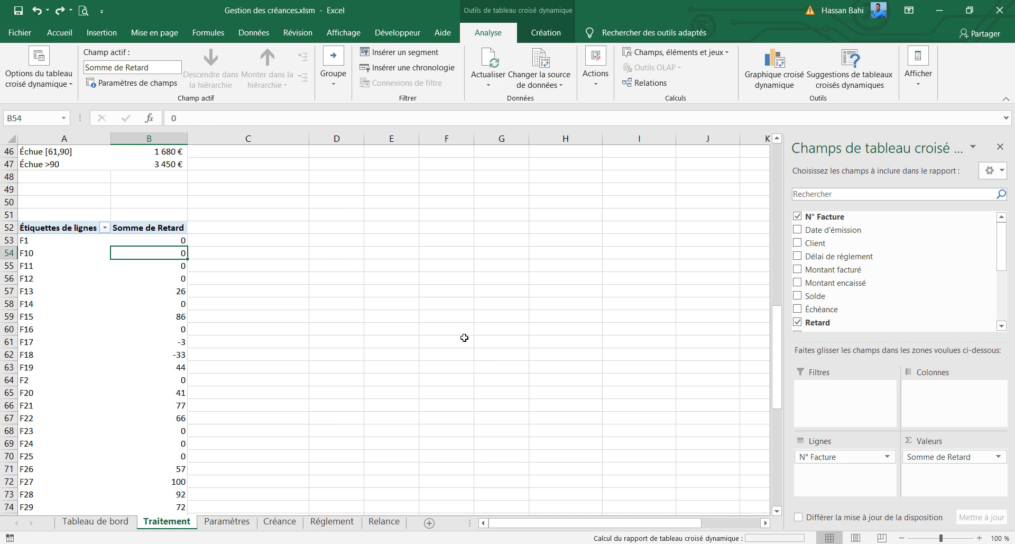
# Step: Filter the PivotTable's N° Facture labels to the top 5 items by Somme de Retard
pyautogui.click(105, 228)
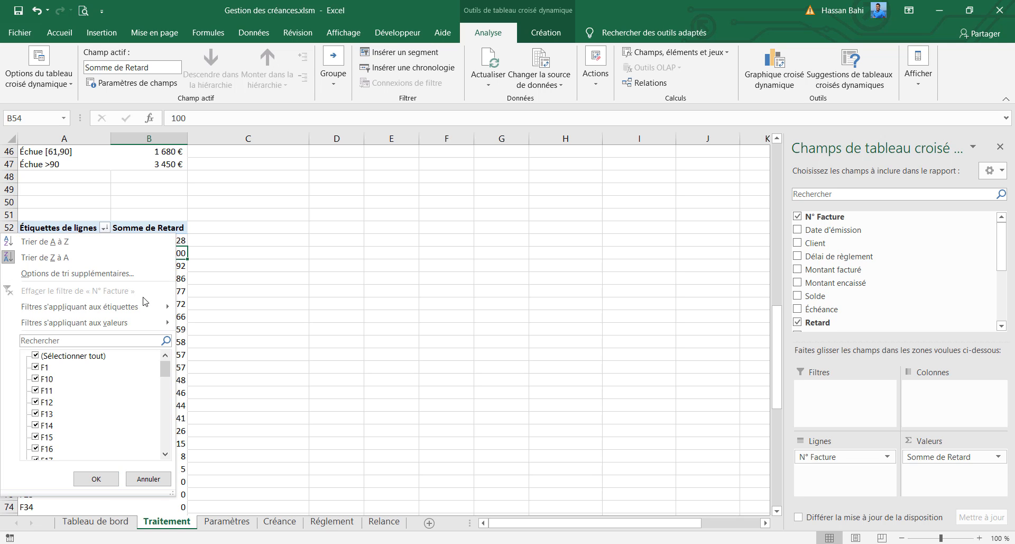
pyautogui.moveTo(146, 303)
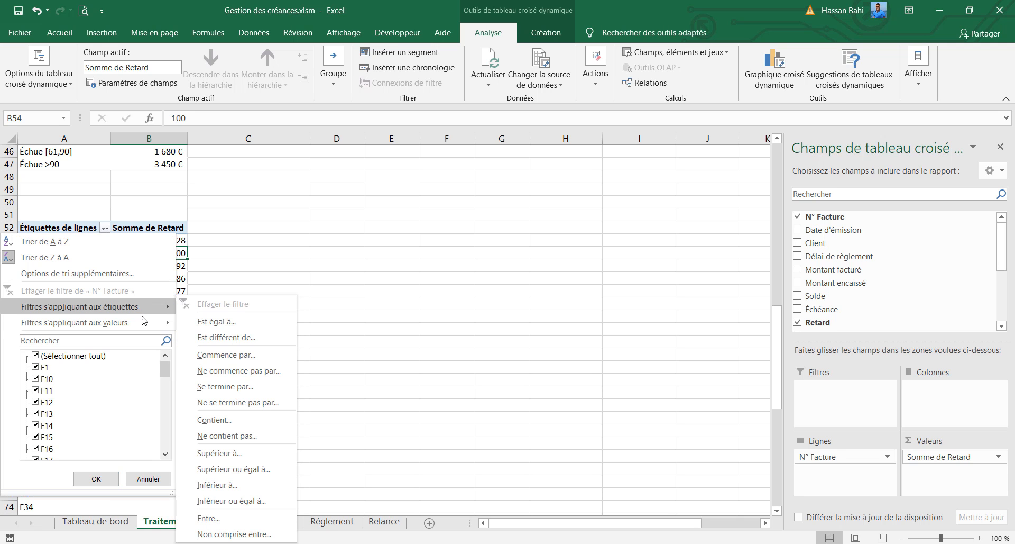
pyautogui.moveTo(139, 323)
pyautogui.click(220, 473)
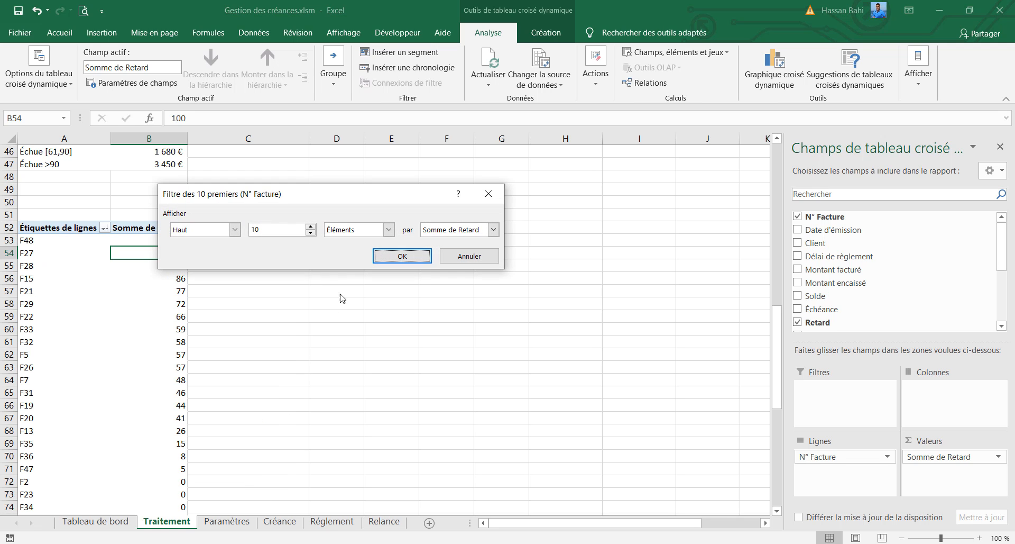
pyautogui.click(277, 232)
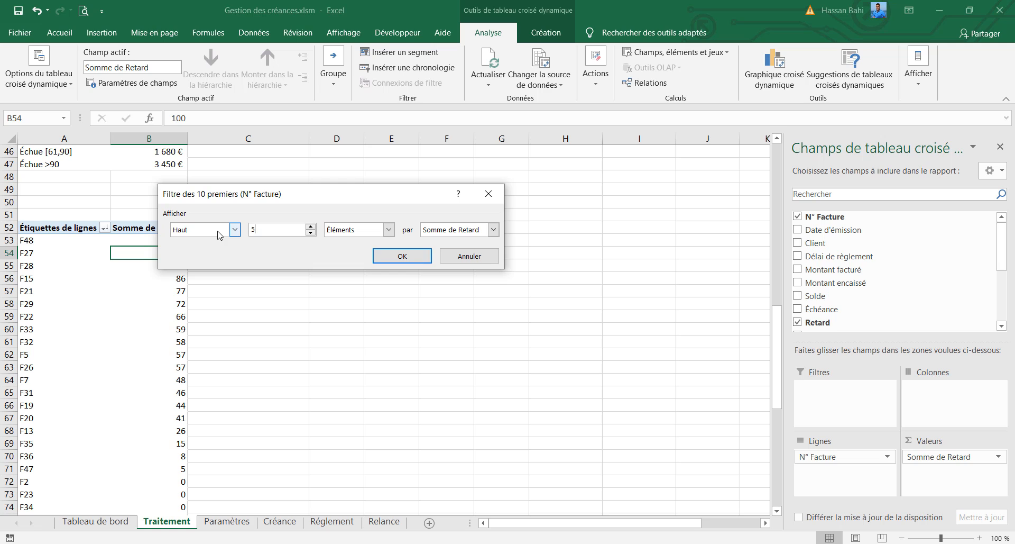
pyautogui.click(407, 256)
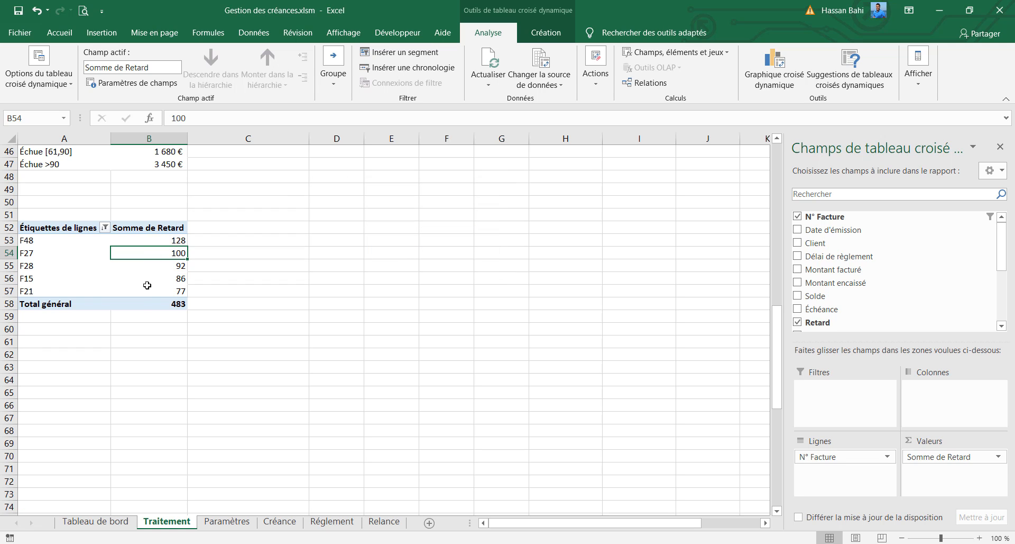
# Step: Turn off the PivotTable's grand totals for both rows and columns
pyautogui.click(139, 306)
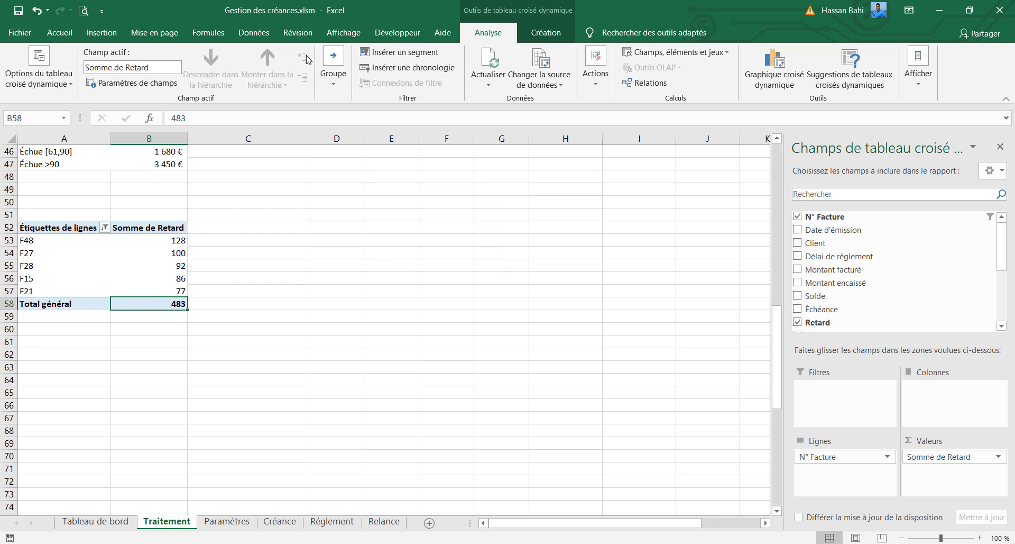
pyautogui.click(546, 32)
pyautogui.click(67, 90)
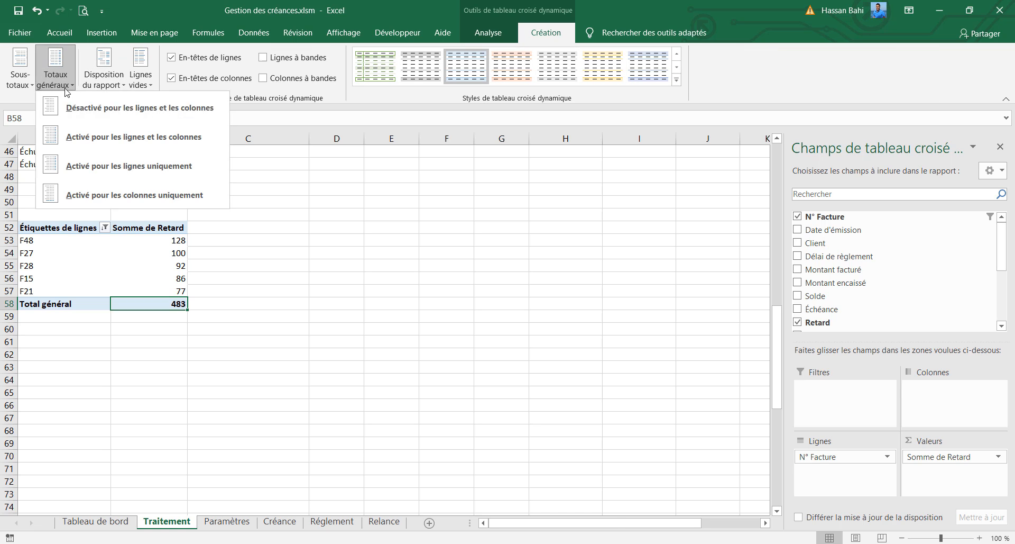
pyautogui.click(122, 107)
pyautogui.click(140, 251)
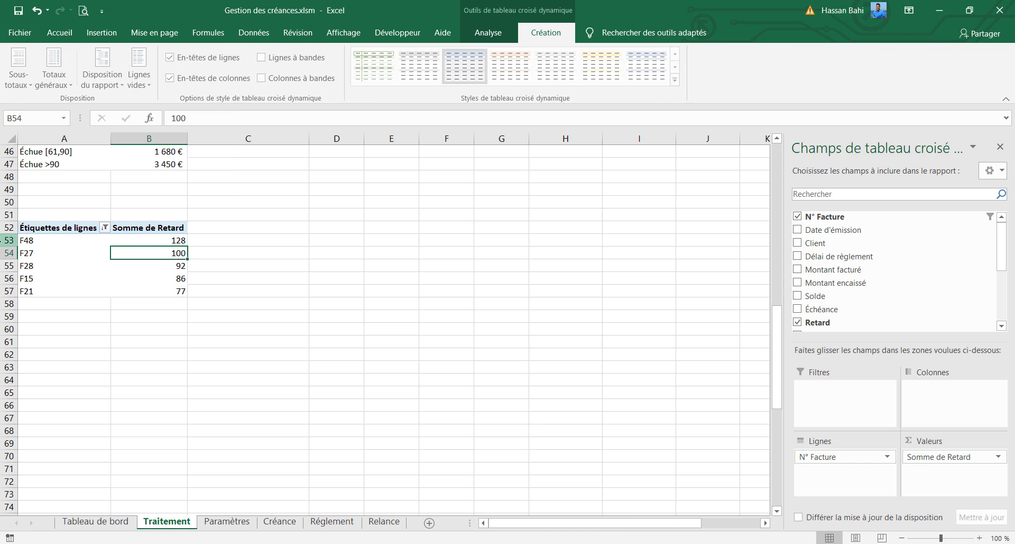
pyautogui.click(51, 241)
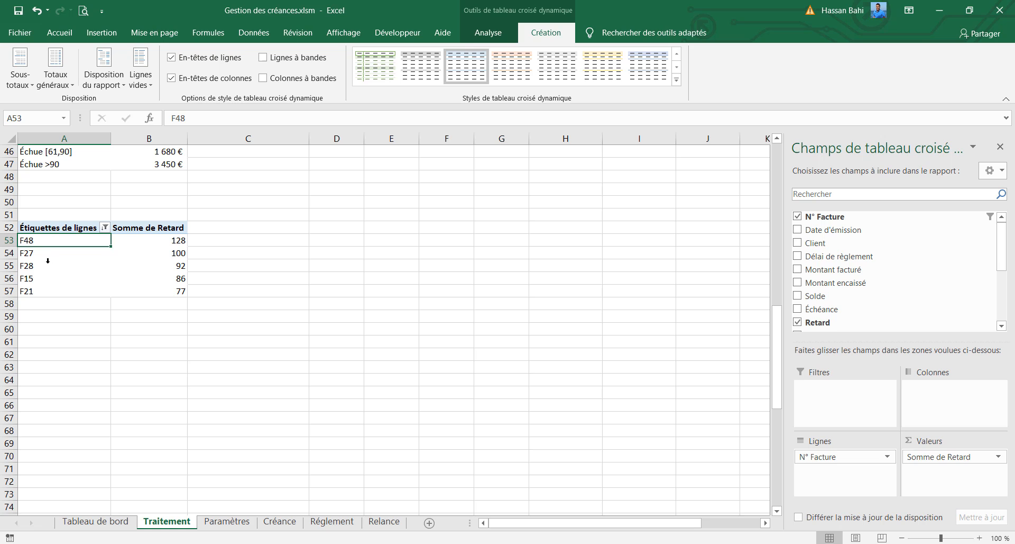
pyautogui.click(47, 260)
pyautogui.click(153, 242)
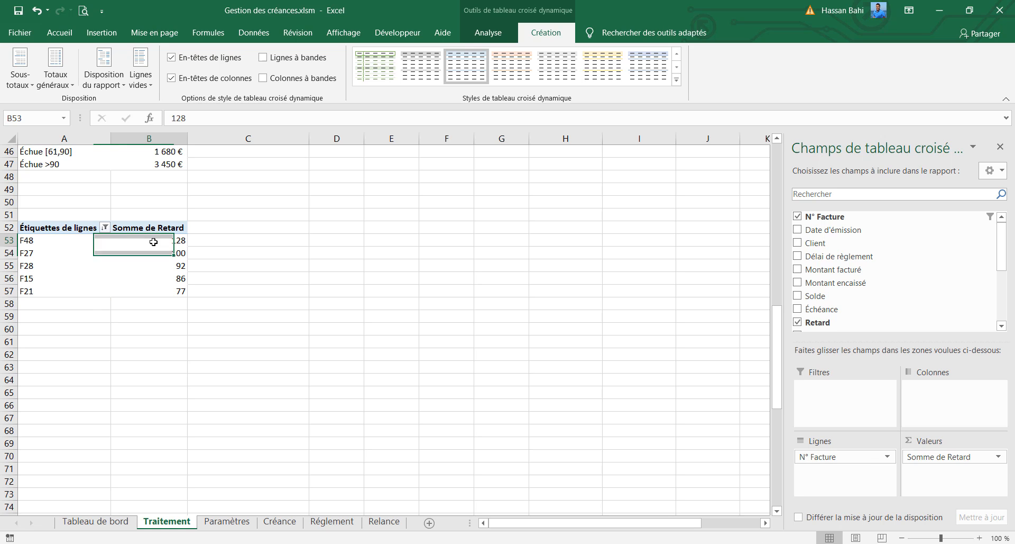
pyautogui.click(154, 266)
pyautogui.click(154, 278)
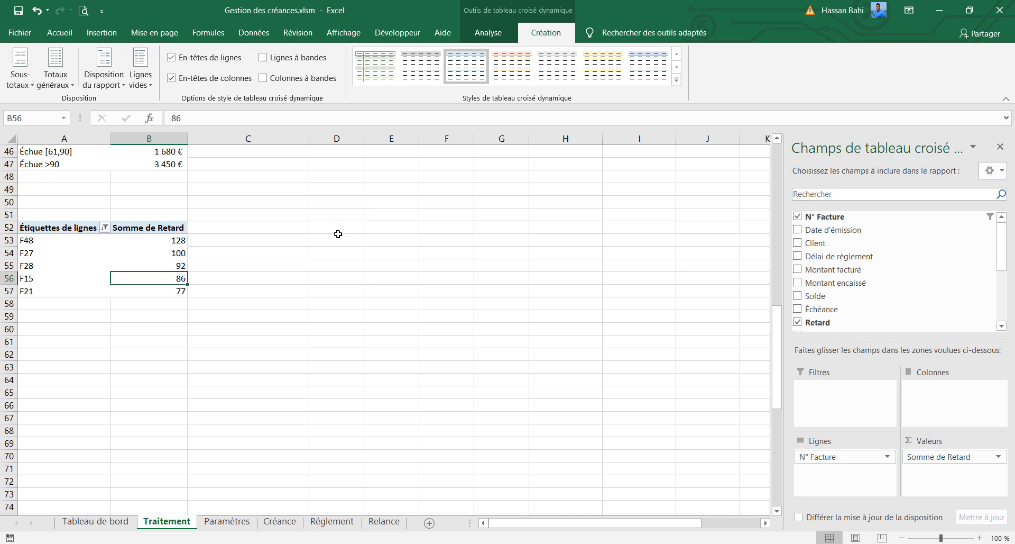
pyautogui.moveTo(46, 242); pyautogui.dragTo(52, 291)
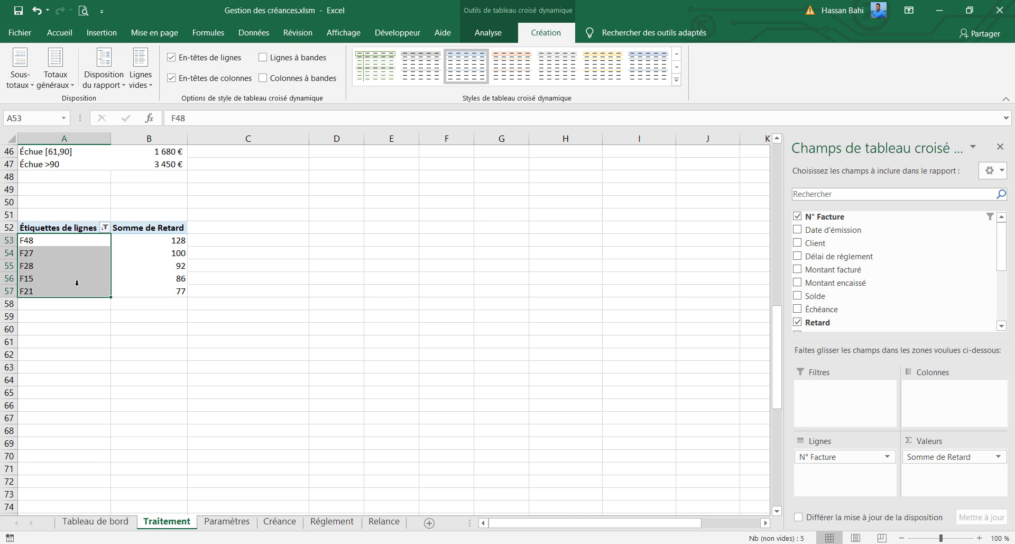
# Step: Link D53 to the first invoice label with =A53 and fill the formula down to D57
pyautogui.click(344, 242)
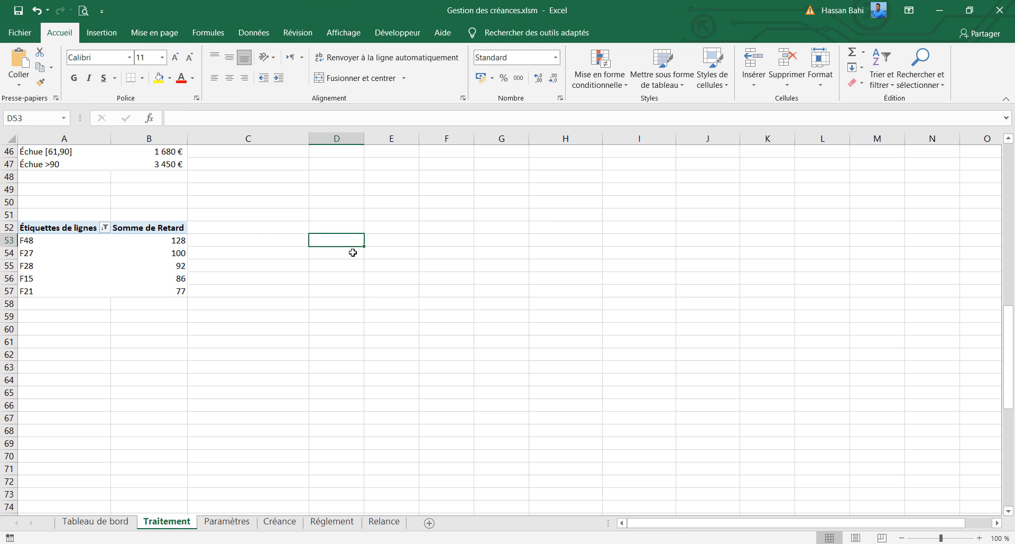
pyautogui.write('=')
pyautogui.click(59, 242)
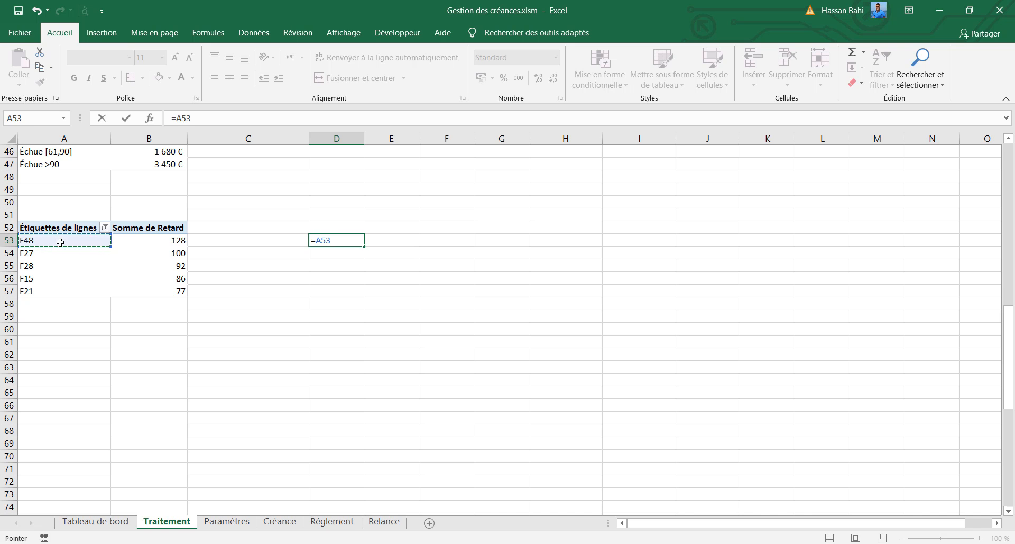
pyautogui.press('Return')
pyautogui.click(357, 239)
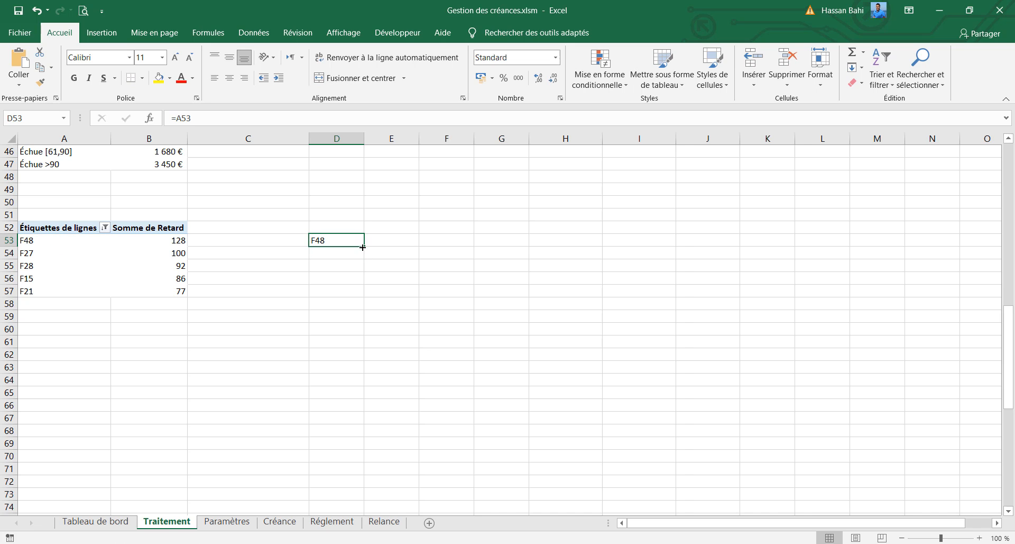
pyautogui.moveTo(365, 245); pyautogui.dragTo(364, 297)
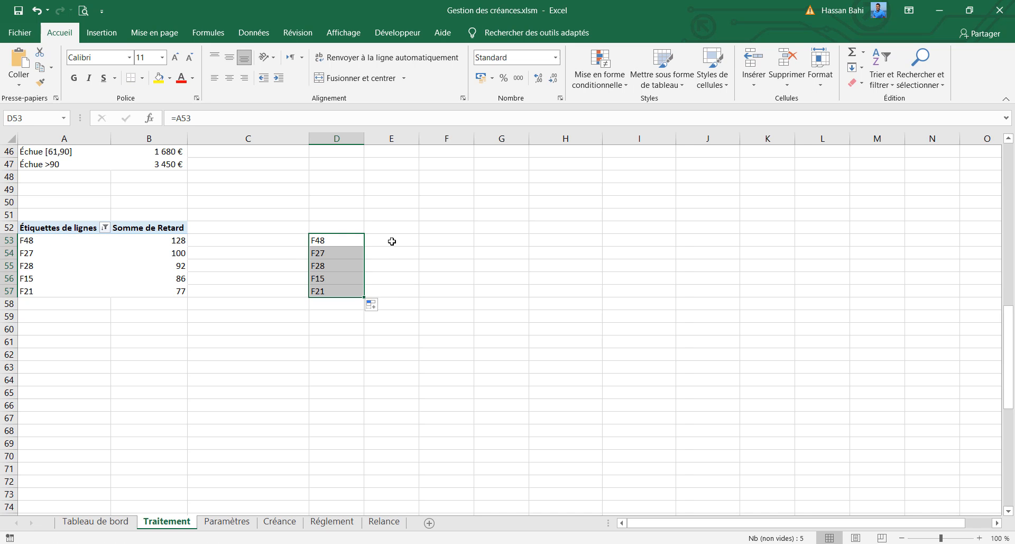
# Step: Start a RECHERCHEV formula in E53 with D53 as the lookup value and listeCreances as the table
pyautogui.click(392, 242)
pyautogui.write('=rech')
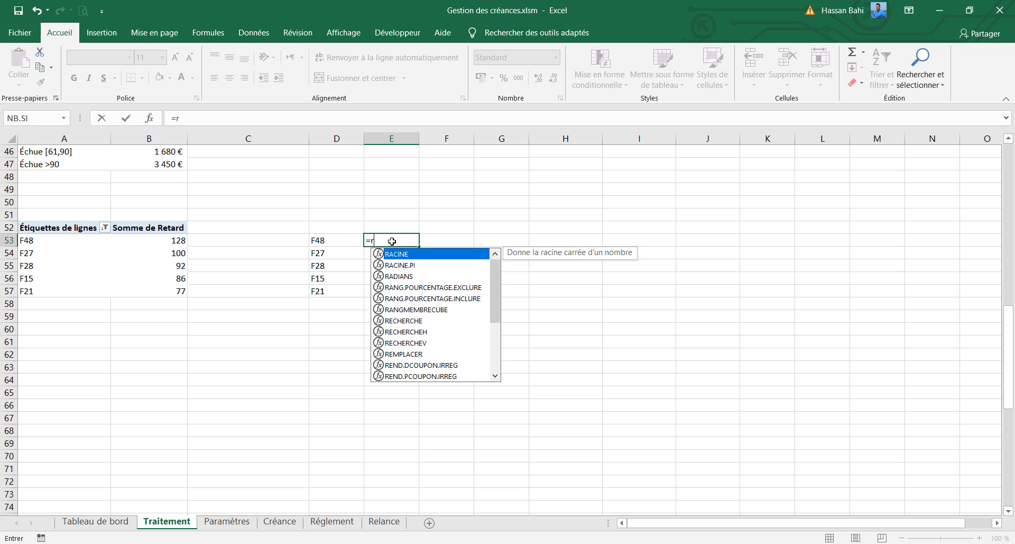
pyautogui.press('Down')
pyautogui.press('Down')
pyautogui.press('Tab')
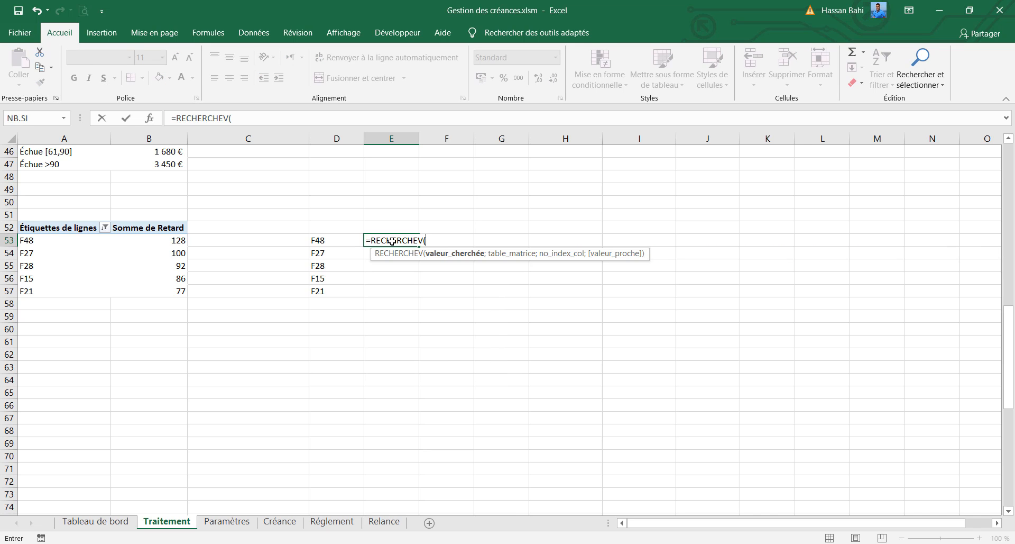
pyautogui.click(344, 241)
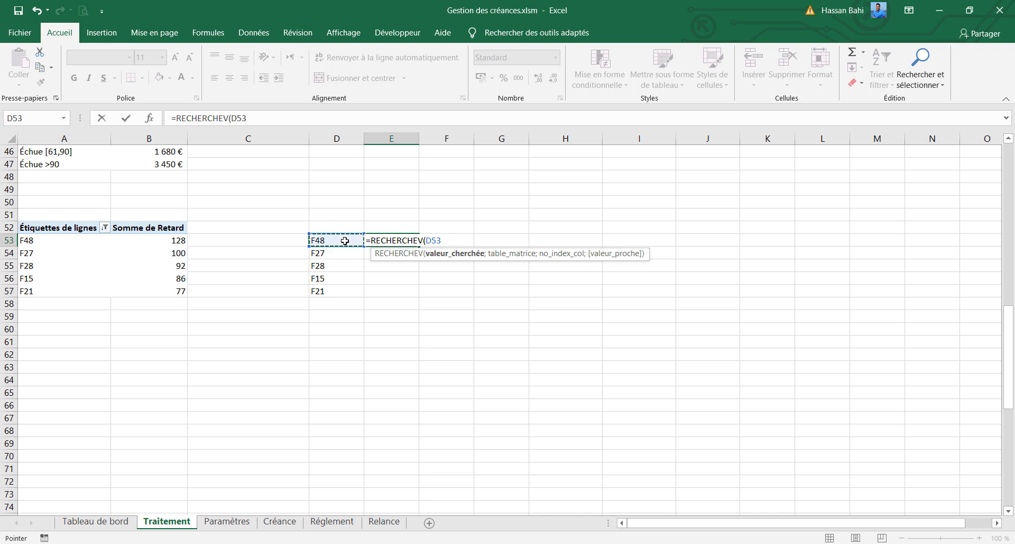
pyautogui.write(';')
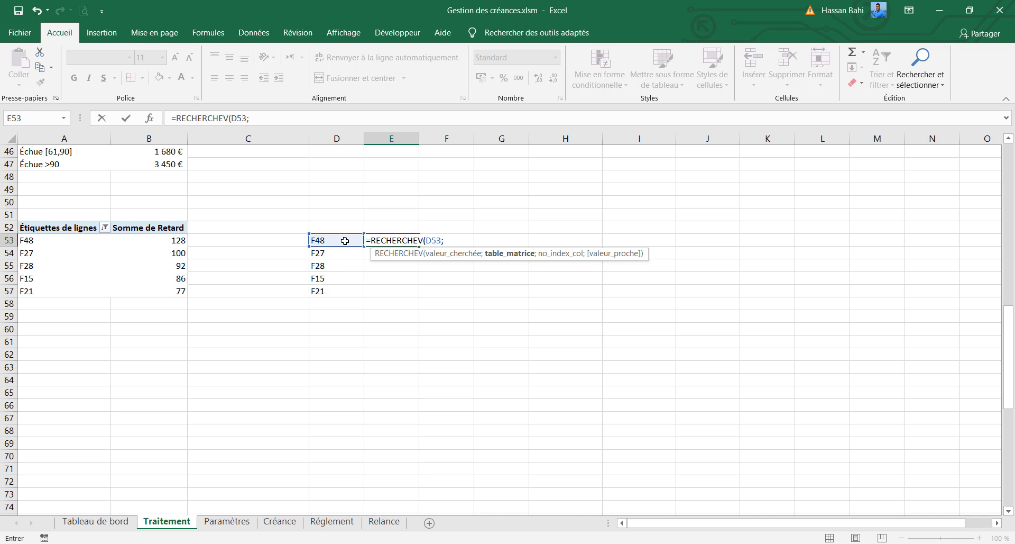
pyautogui.write('lis')
pyautogui.press('Down')
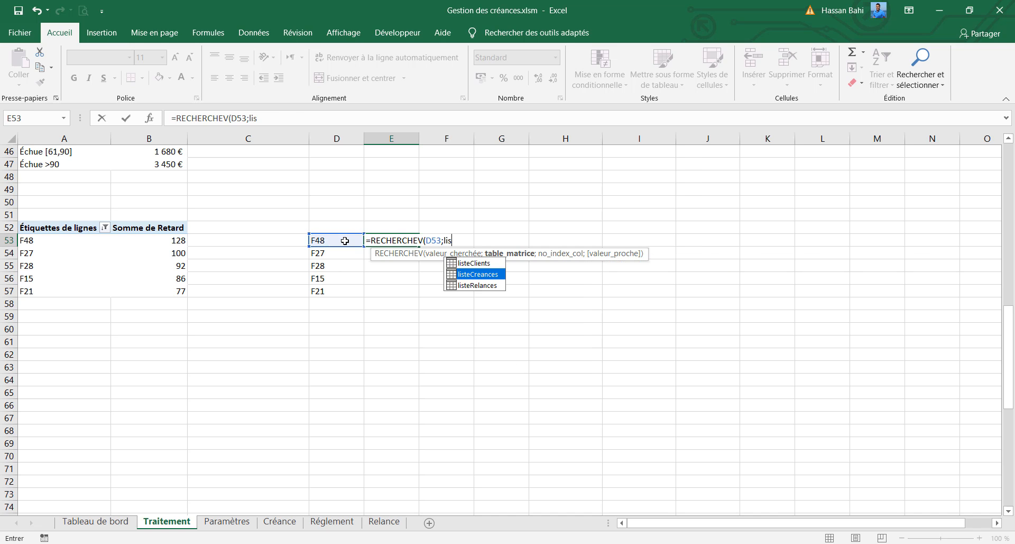
pyautogui.press('Tab')
pyautogui.write(';')
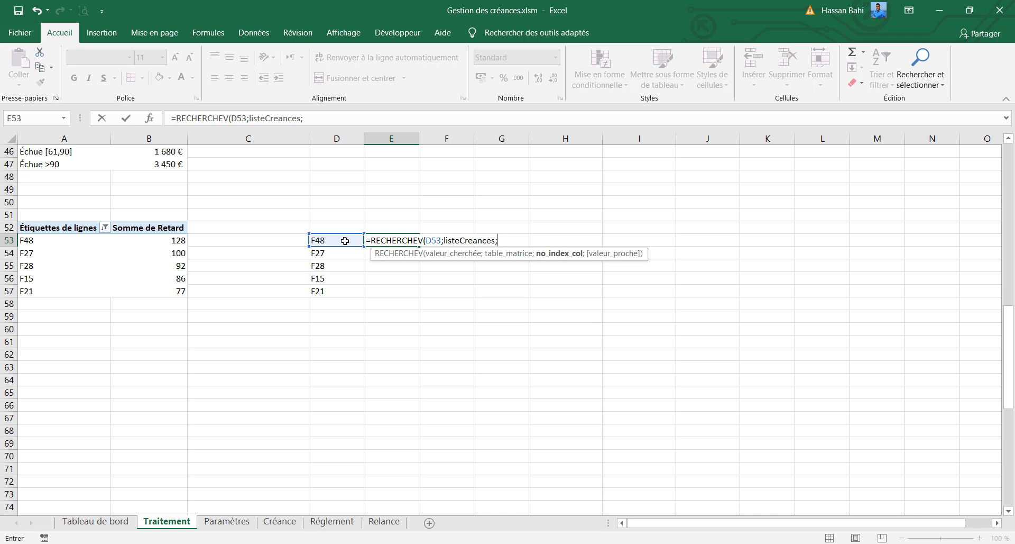
# Step: Check the Client column's position in the Créance sheet's table, and clear the stray sheet reference from the E53 formula
pyautogui.click(281, 522)
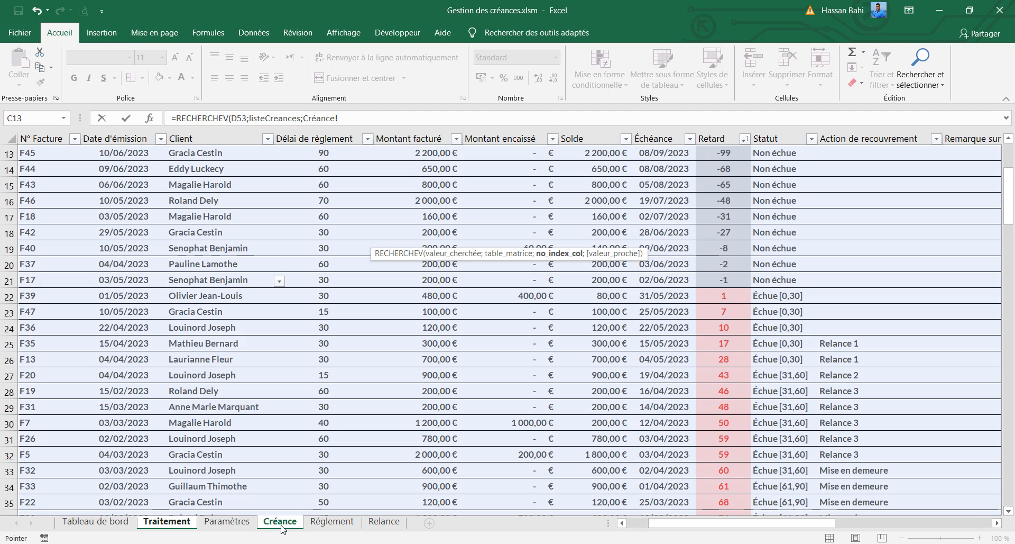
pyautogui.click(632, 524)
pyautogui.scroll(4, 301, 297)
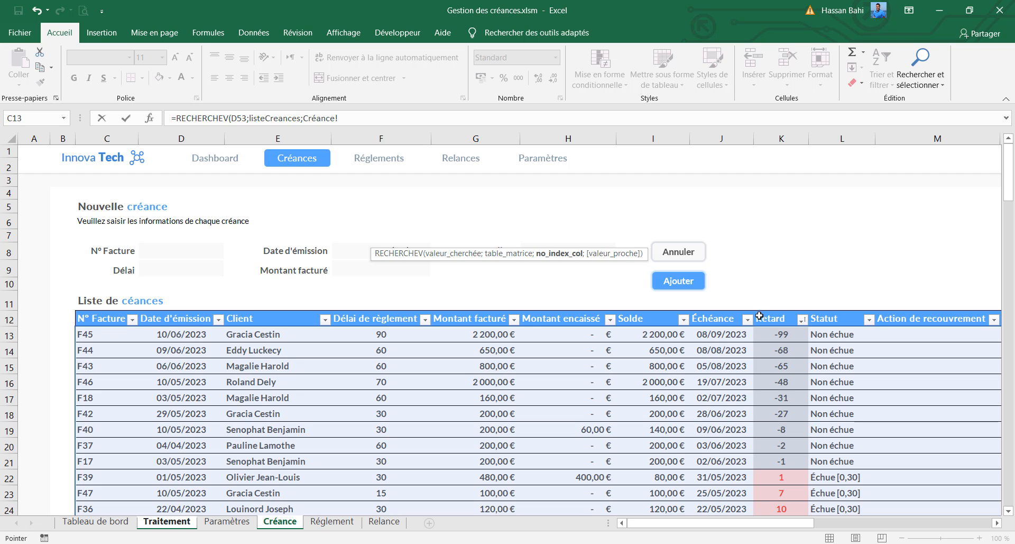
pyautogui.click(167, 522)
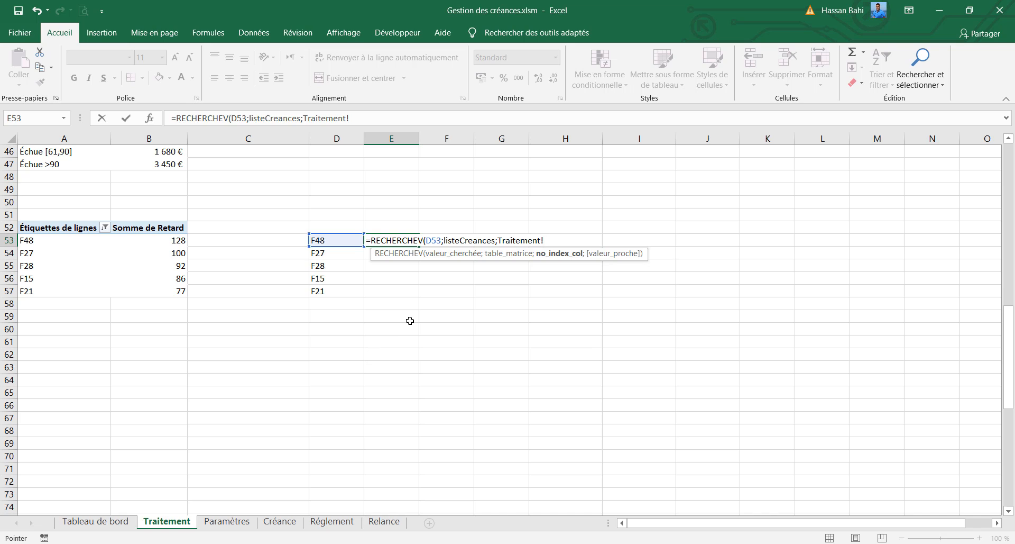
pyautogui.press('BackSpace')
pyautogui.press('BackSpace')
pyautogui.press('BackSpace')
pyautogui.press('BackSpace')
pyautogui.press('BackSpace')
pyautogui.press('BackSpace')
pyautogui.press('BackSpace')
pyautogui.press('BackSpace')
pyautogui.press('BackSpace')
pyautogui.press('BackSpace')
pyautogui.press('BackSpace')
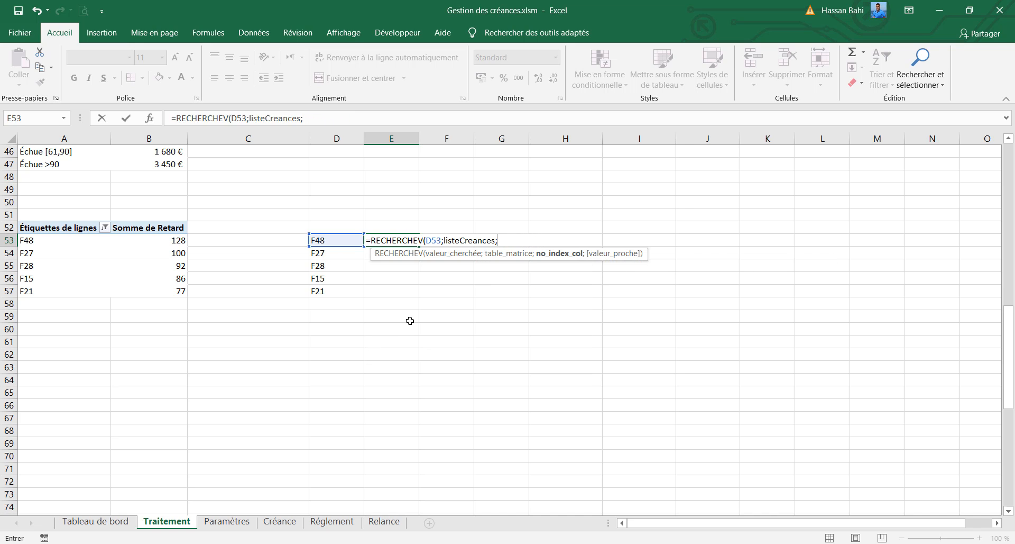
# Step: Complete the E53 lookup formula with column index 3 and exact match FAUX
pyautogui.write('3;')
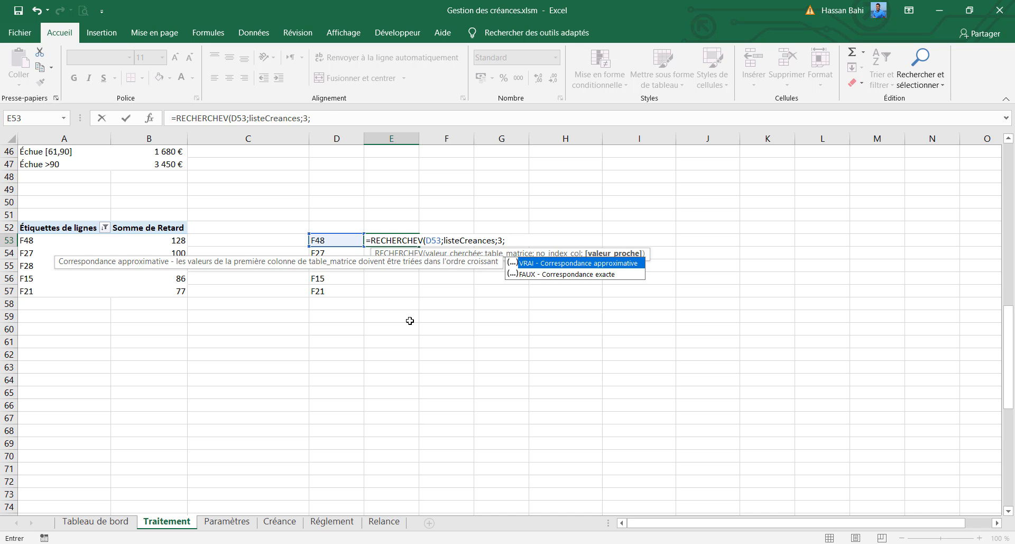
pyautogui.press('Down')
pyautogui.press('Tab')
pyautogui.write(')')
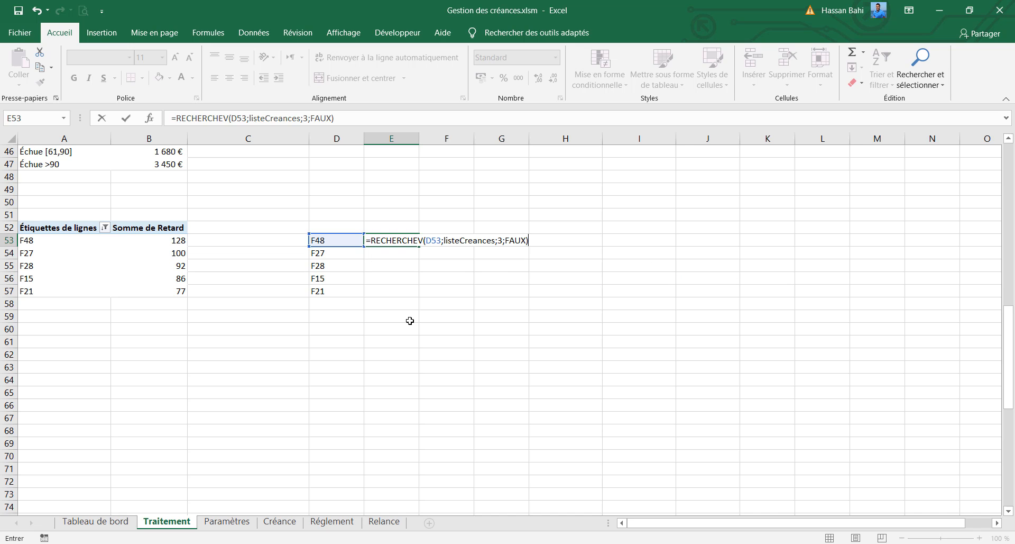
pyautogui.press('Return')
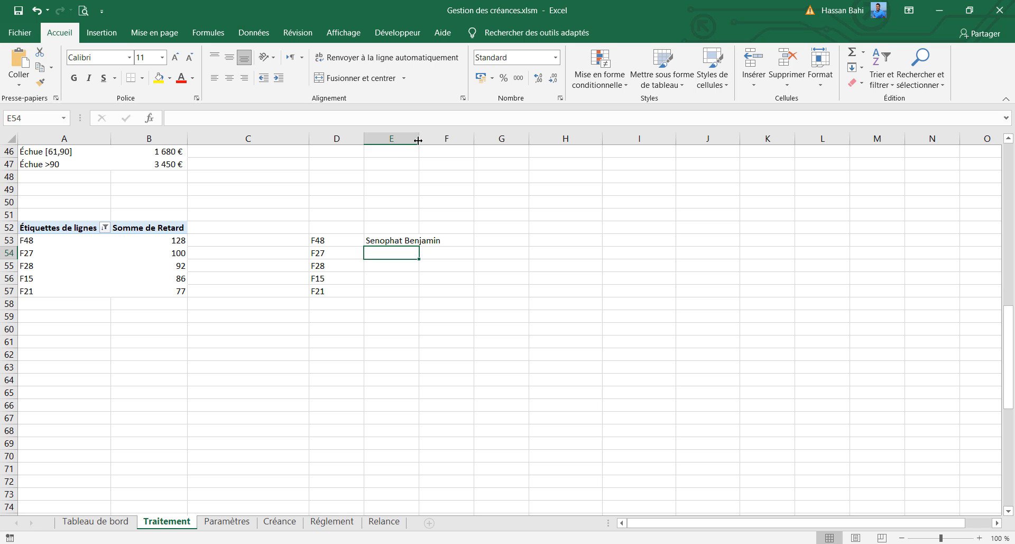
# Step: Autofit column E's width and fill the client lookup from E53 down to E57
pyautogui.doubleClick(420, 139)
pyautogui.click(407, 238)
pyautogui.moveTo(441, 246); pyautogui.dragTo(465, 295)
pyautogui.click(468, 238)
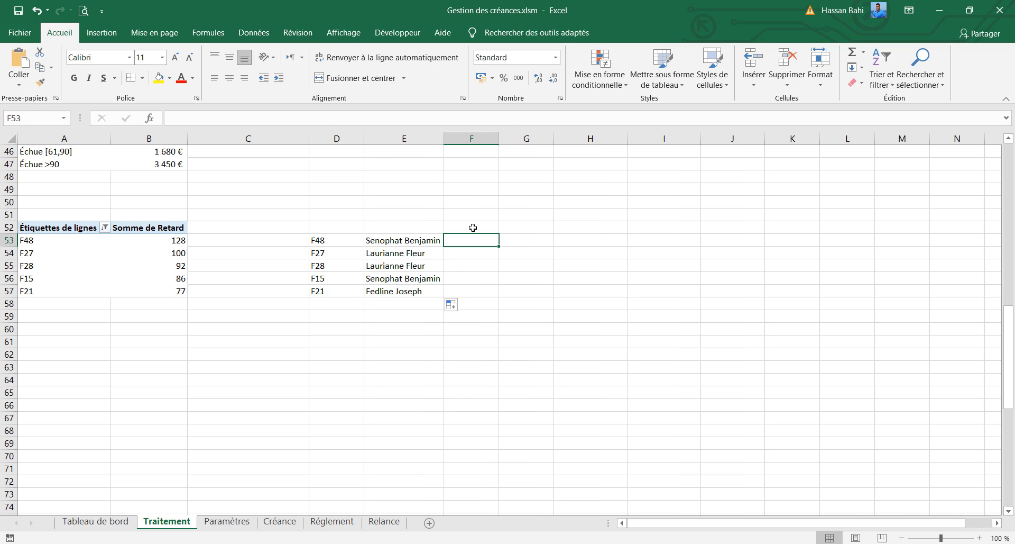
pyautogui.write('=')
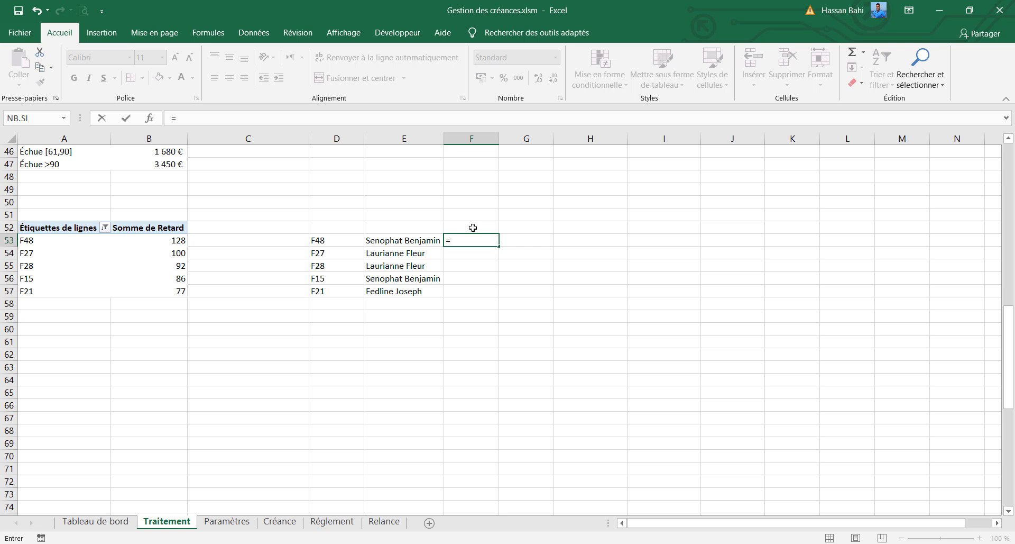
pyautogui.press('Escape')
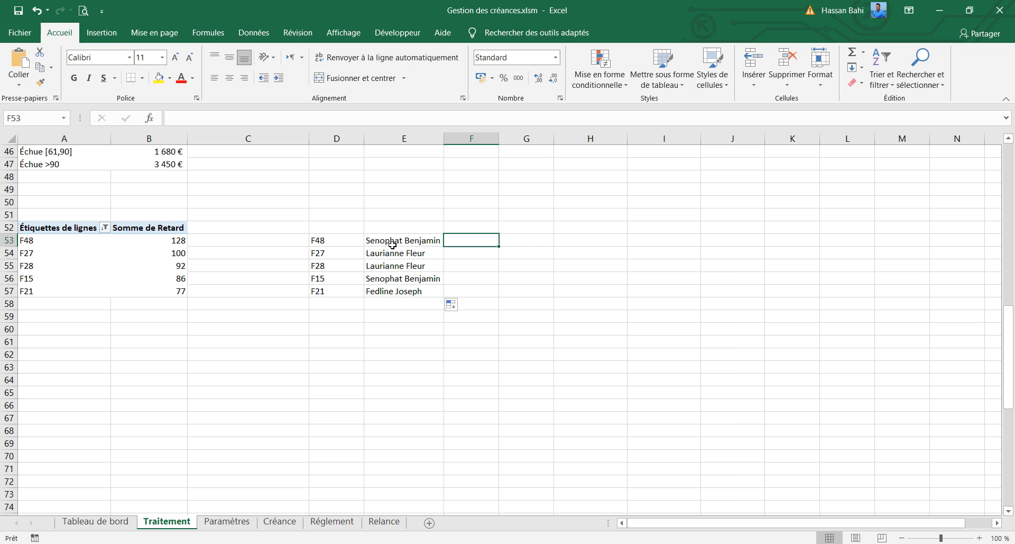
# Step: Copy the E53 lookup formula into F53 and change its column index to 7
pyautogui.click(392, 245)
pyautogui.moveTo(334, 118); pyautogui.dragTo(161, 111)
pyautogui.hotkey('ctrl', 'c')
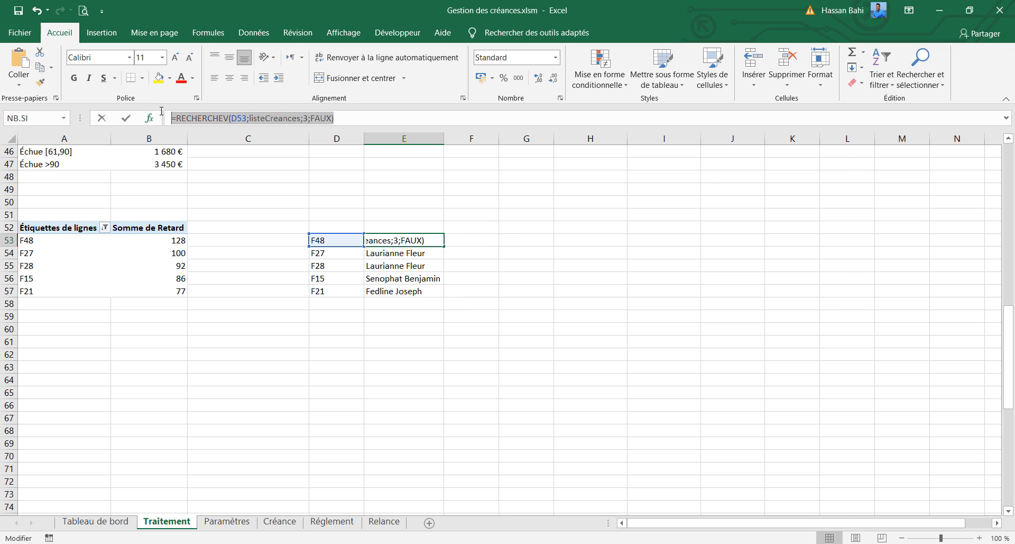
pyautogui.press('Escape')
pyautogui.click(481, 239)
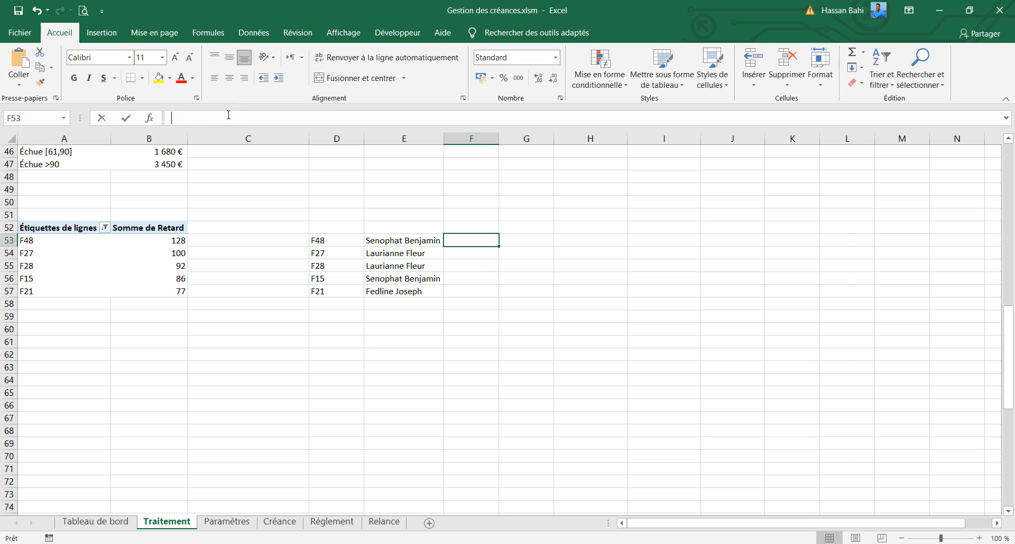
pyautogui.click(311, 118)
pyautogui.hotkey('ctrl', 'v')
pyautogui.click(304, 119)
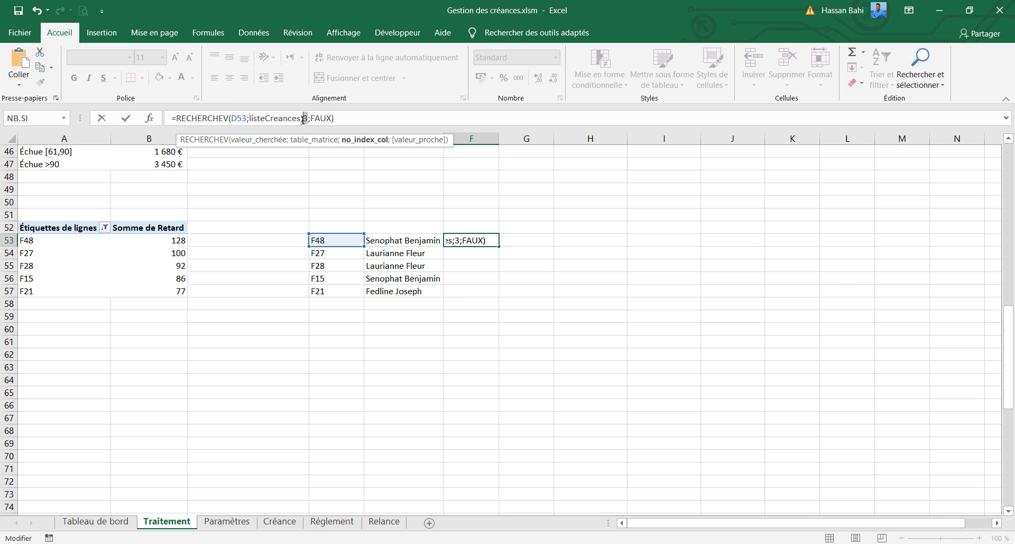
pyautogui.write('7')
pyautogui.press('Return')
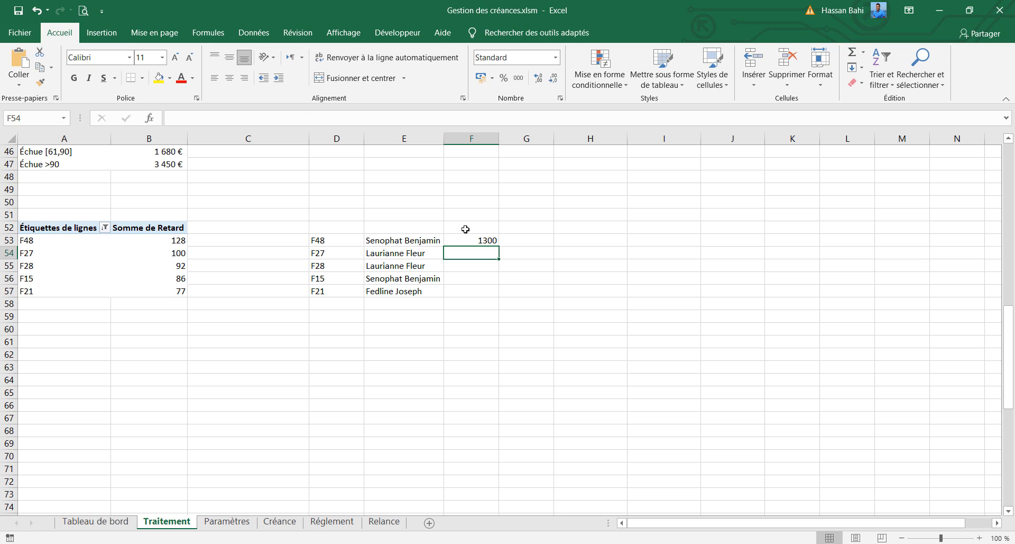
# Step: Fill the F53 lookup down to F57 and apply the € Français (France) accounting format
pyautogui.click(485, 243)
pyautogui.moveTo(499, 247); pyautogui.dragTo(497, 297)
pyautogui.click(492, 78)
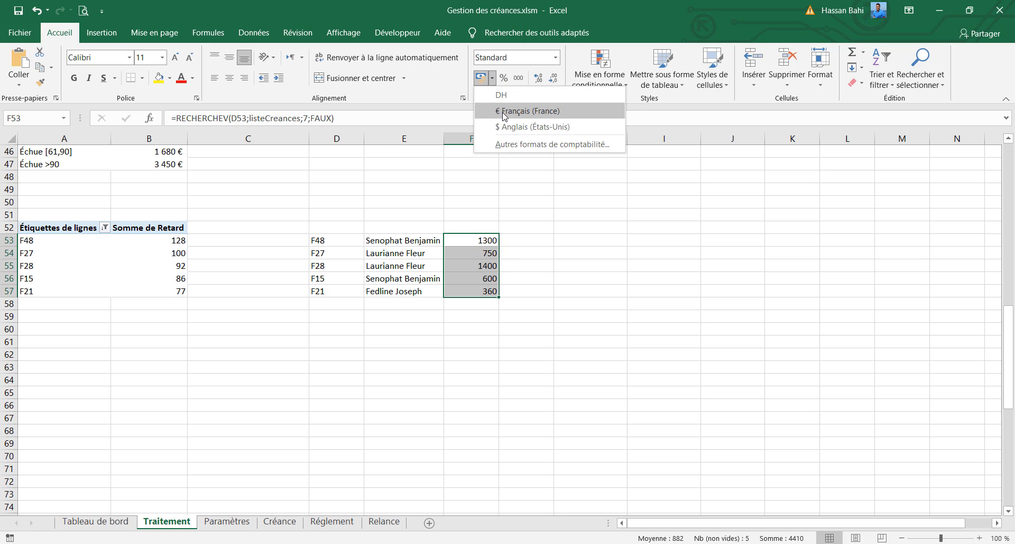
pyautogui.click(521, 100)
pyautogui.click(525, 245)
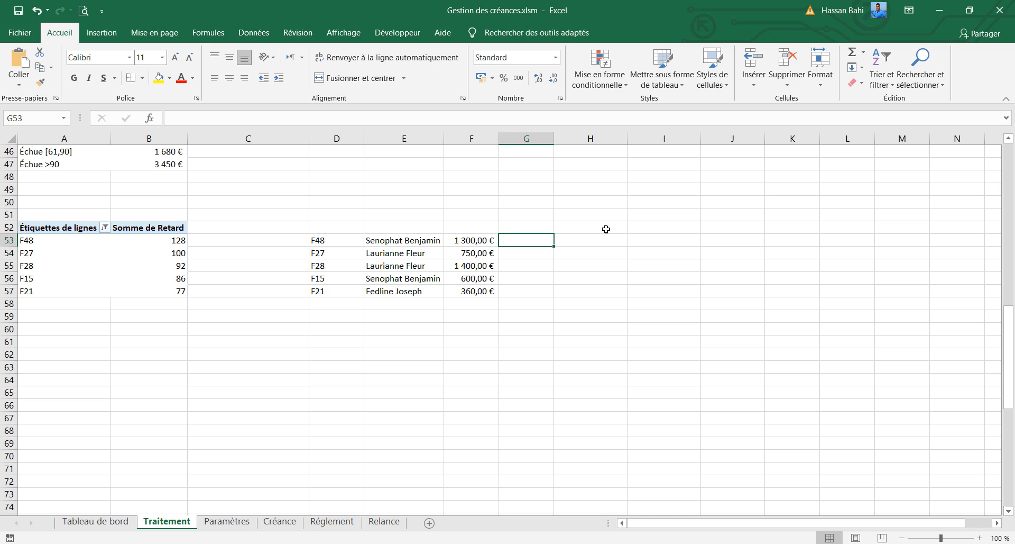
# Step: Enter the copied lookup formula in G53 with column index 9 and fill it down to G57
pyautogui.click(339, 122)
pyautogui.hotkey('ctrl', 'v')
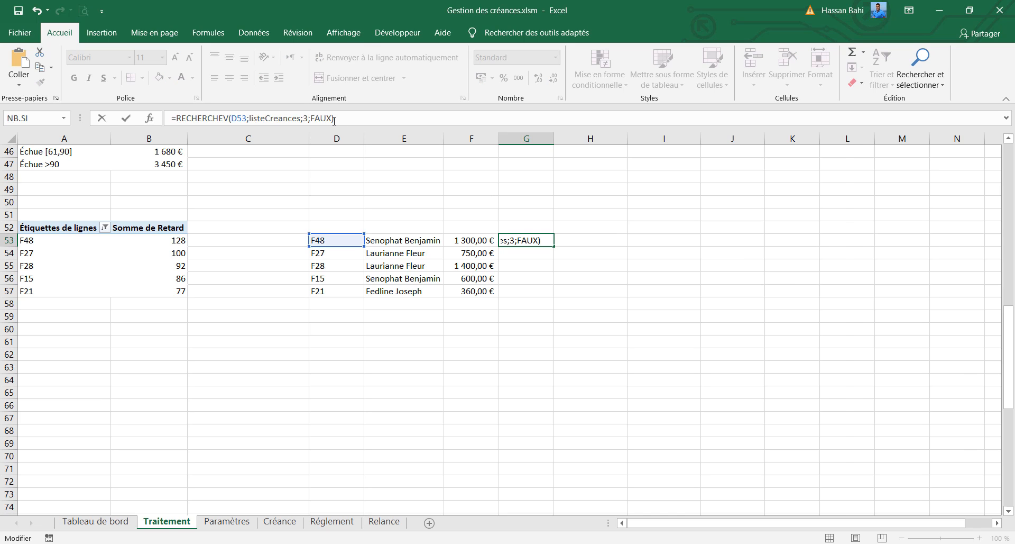
pyautogui.click(306, 117)
pyautogui.press('Return')
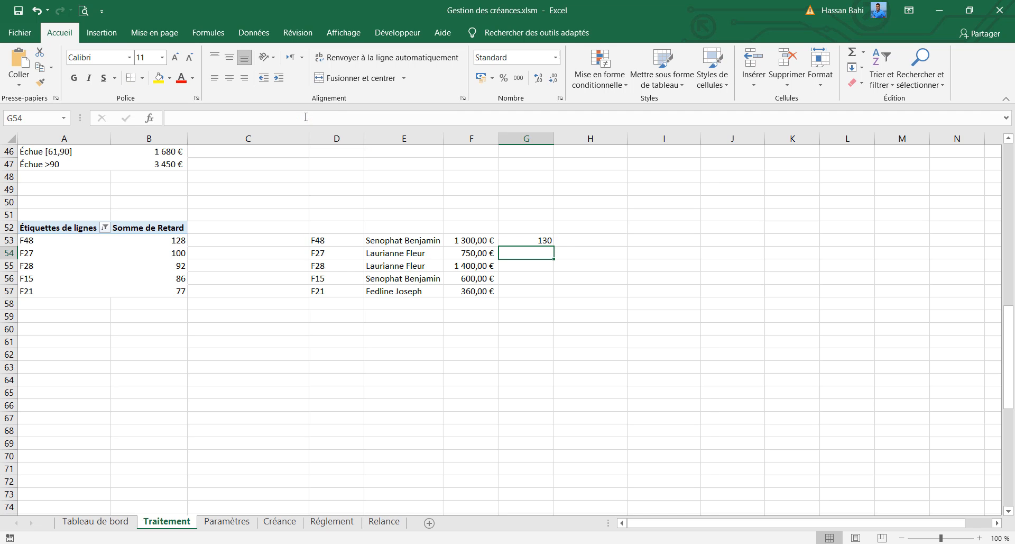
pyautogui.click(545, 242)
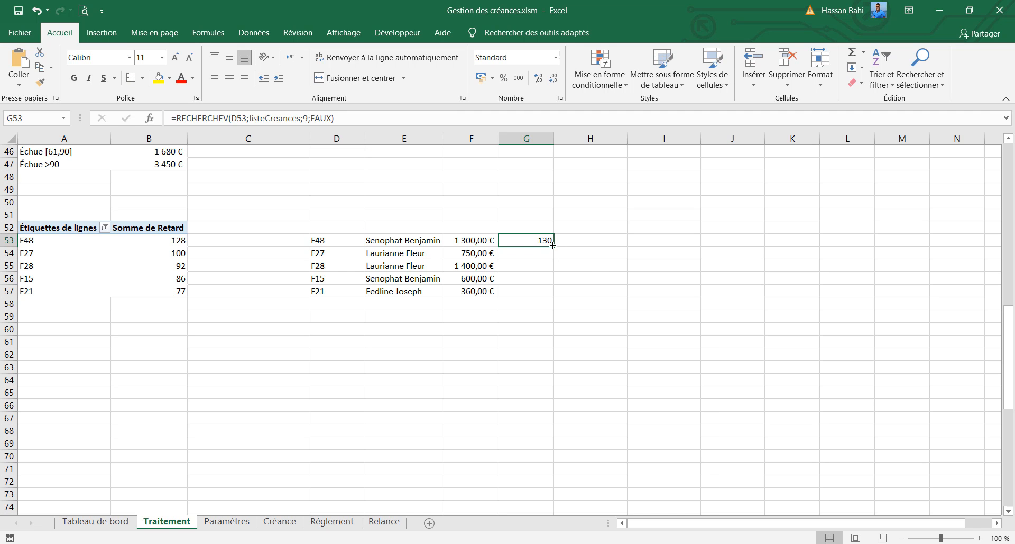
pyautogui.moveTo(554, 247); pyautogui.dragTo(548, 293)
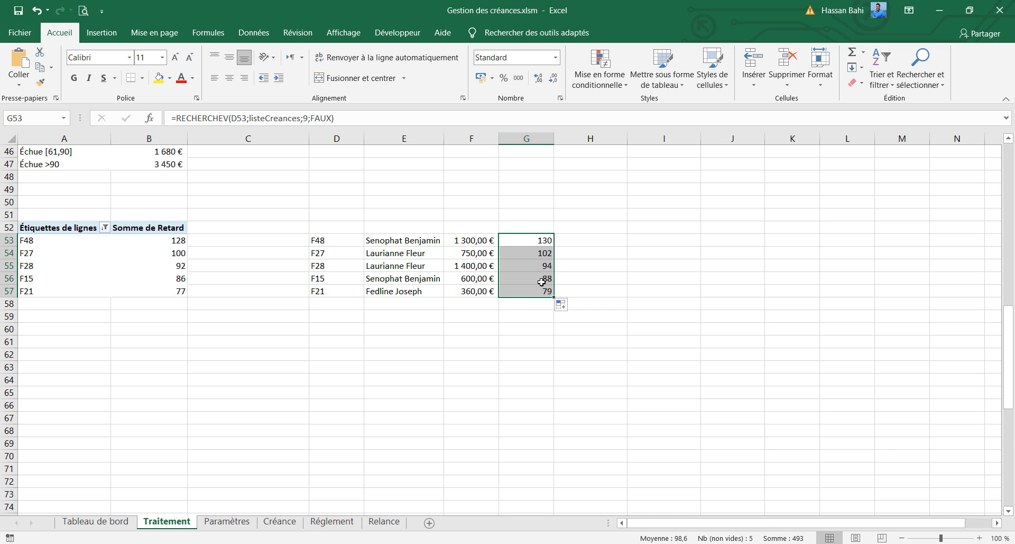
# Step: Refresh the Somme de Retard PivotTable and widen column B again
pyautogui.click(151, 241)
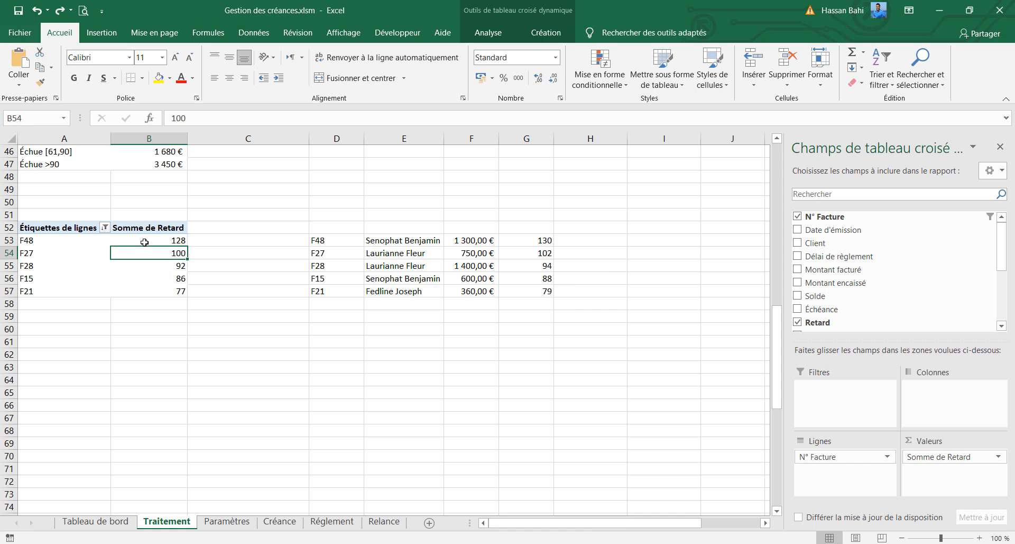
pyautogui.click(529, 241)
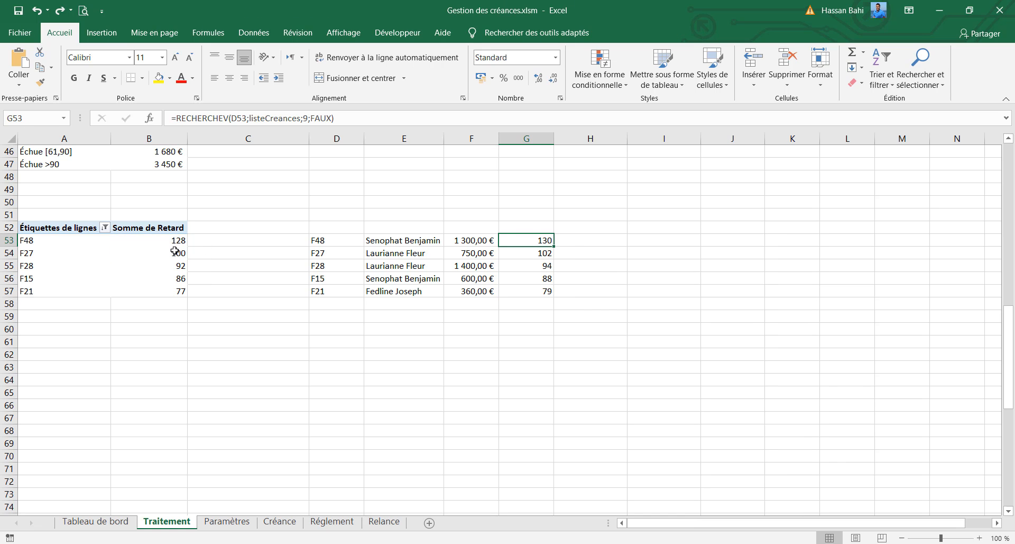
pyautogui.click(170, 249)
pyautogui.rightClick(169, 248)
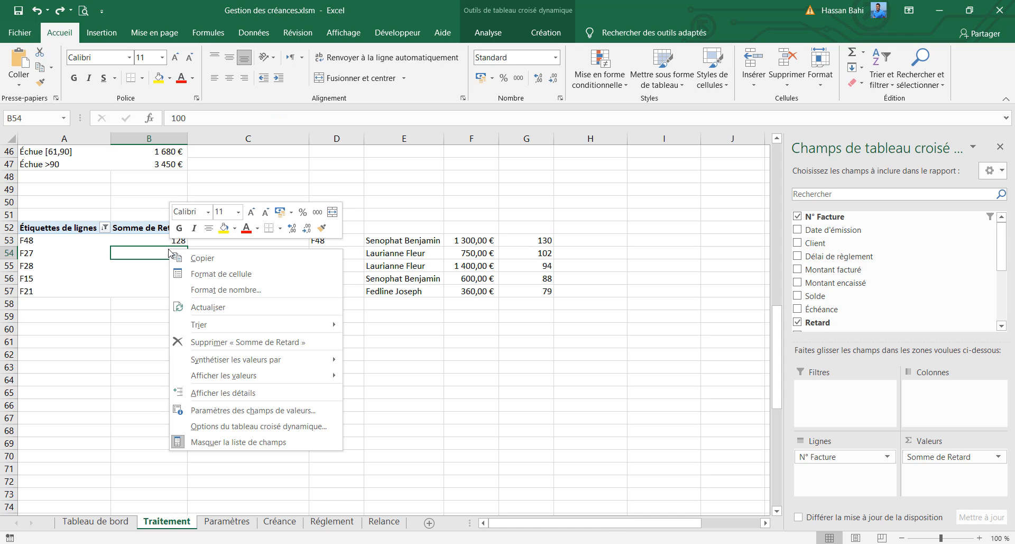
pyautogui.click(211, 307)
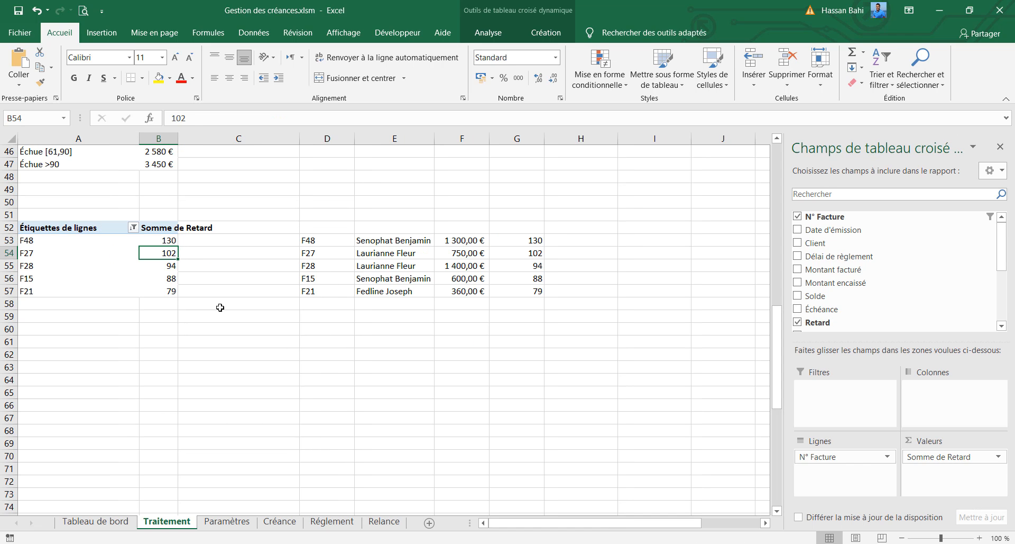
pyautogui.moveTo(178, 135); pyautogui.dragTo(261, 134)
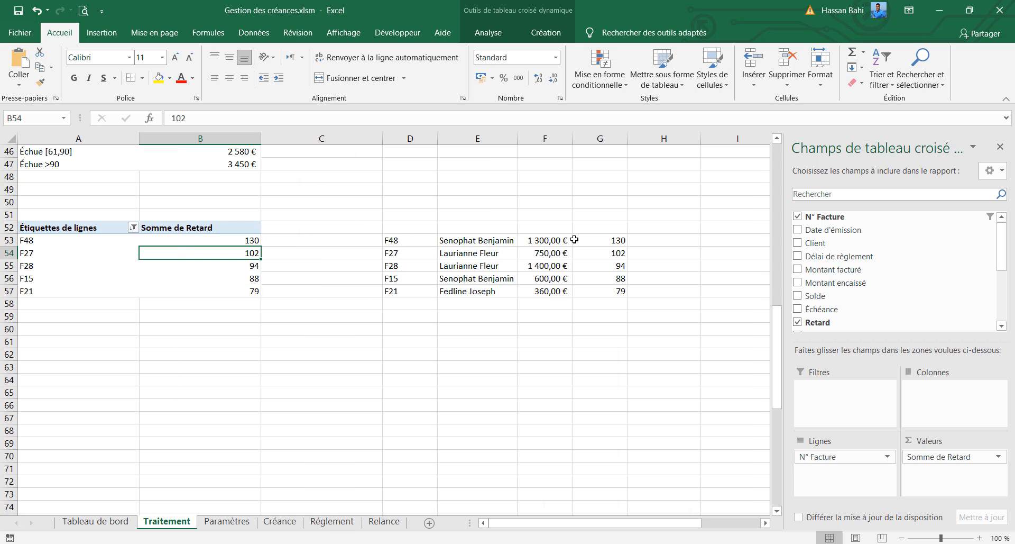
pyautogui.click(607, 235)
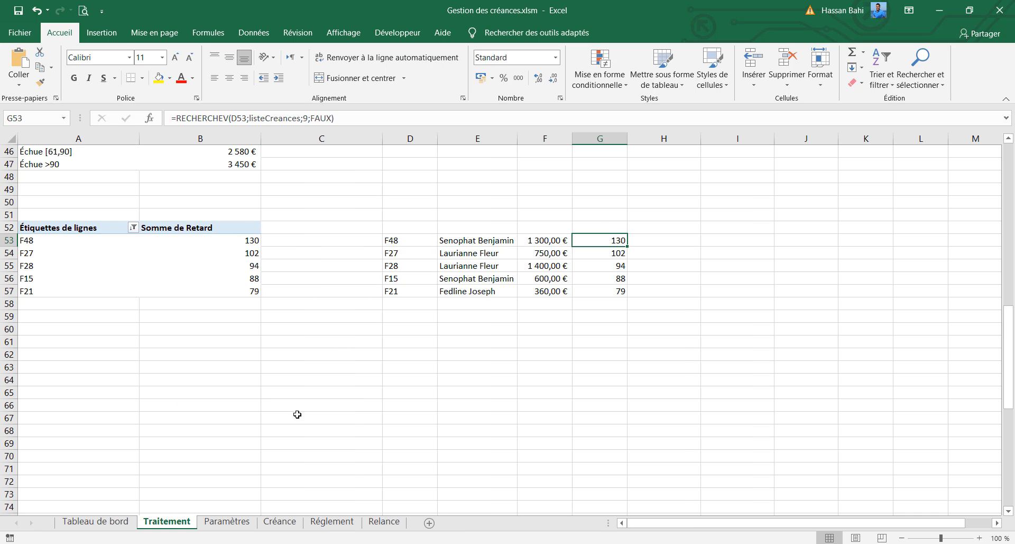
# Step: On the Tableau de bord sheet, copy the Balance agée subtitle into the oldest overdue invoices card and change its text to "N° Facture"
pyautogui.click(124, 524)
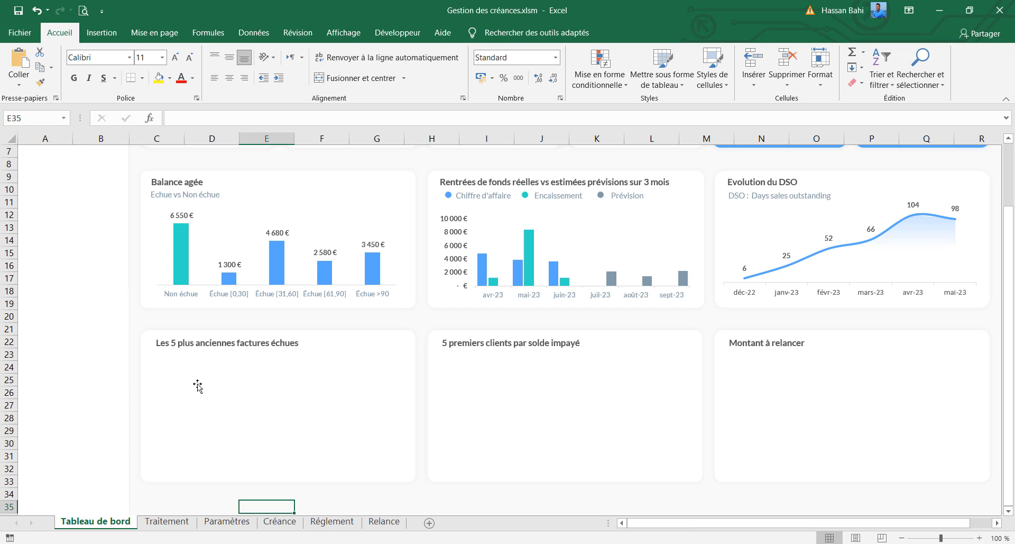
pyautogui.click(228, 193)
pyautogui.moveTo(228, 193); pyautogui.dragTo(220, 374)
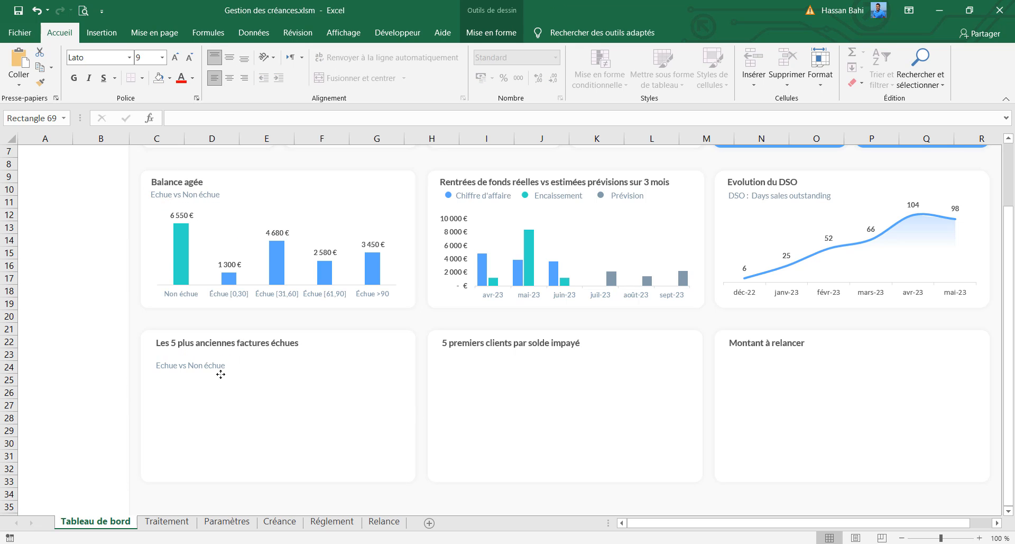
pyautogui.tripleClick(182, 366)
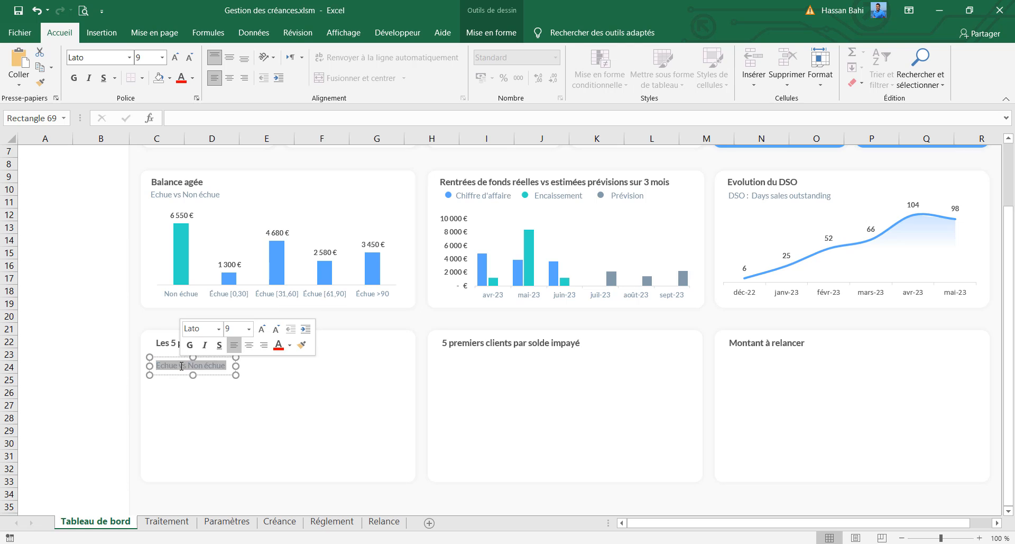
pyautogui.doubleClick(181, 365)
pyautogui.tripleClick(181, 366)
pyautogui.write('N° Facture')
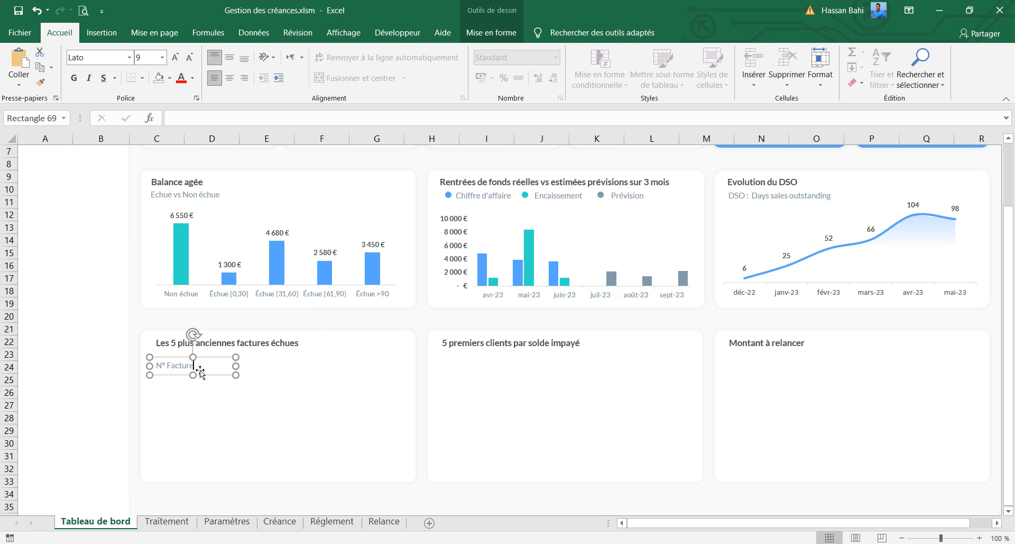
# Step: Narrow the N° Facture label, duplicate it beside the original and change the copy's text to "Nom client"
pyautogui.moveTo(236, 366)
pyautogui.mouseDown()
pyautogui.moveTo(199, 365)
pyautogui.moveTo(243, 375)
pyautogui.mouseUp()
pyautogui.hotkey('ctrl', 'd')
pyautogui.click(235, 371)
pyautogui.click(234, 366)
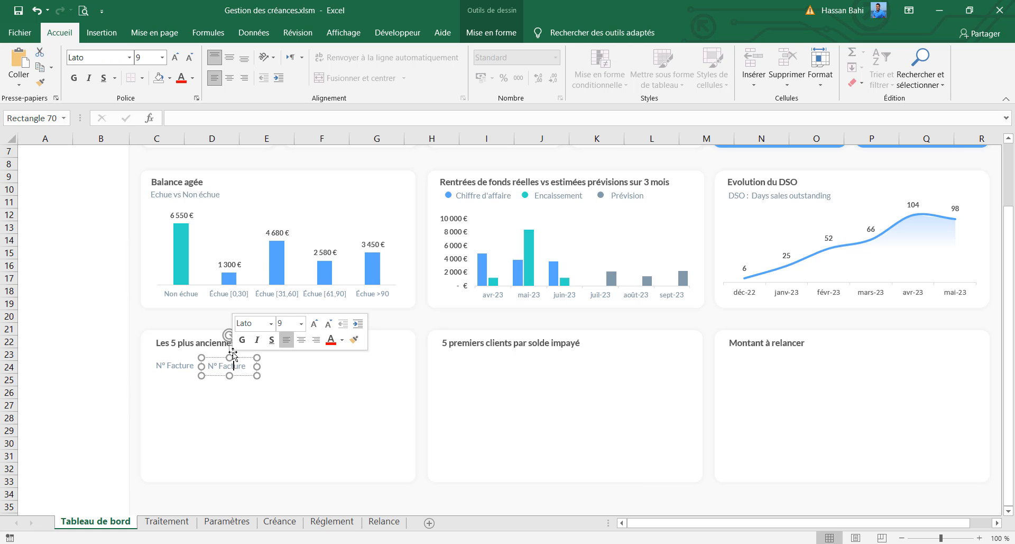
pyautogui.press('BackSpace')
pyautogui.press('BackSpace')
pyautogui.press('BackSpace')
pyautogui.press('BackSpace')
pyautogui.press('BackSpace')
pyautogui.press('BackSpace')
pyautogui.press('BackSpace')
pyautogui.press('BackSpace')
pyautogui.press('BackSpace')
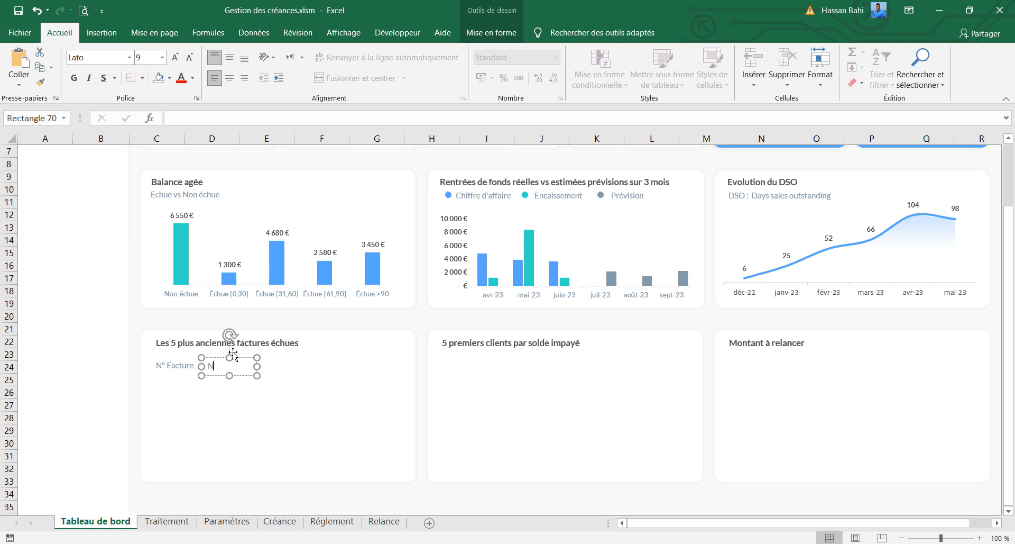
pyautogui.write('t')
# Step: Duplicate the Nom client label, place the copy beside it and change its text to "Retard"
pyautogui.hotkey('ctrl', 'd')
pyautogui.moveTo(247, 386); pyautogui.dragTo(302, 376)
pyautogui.doubleClick(295, 367)
pyautogui.hotkey('ctrl', 'a')
pyautogui.write('R')
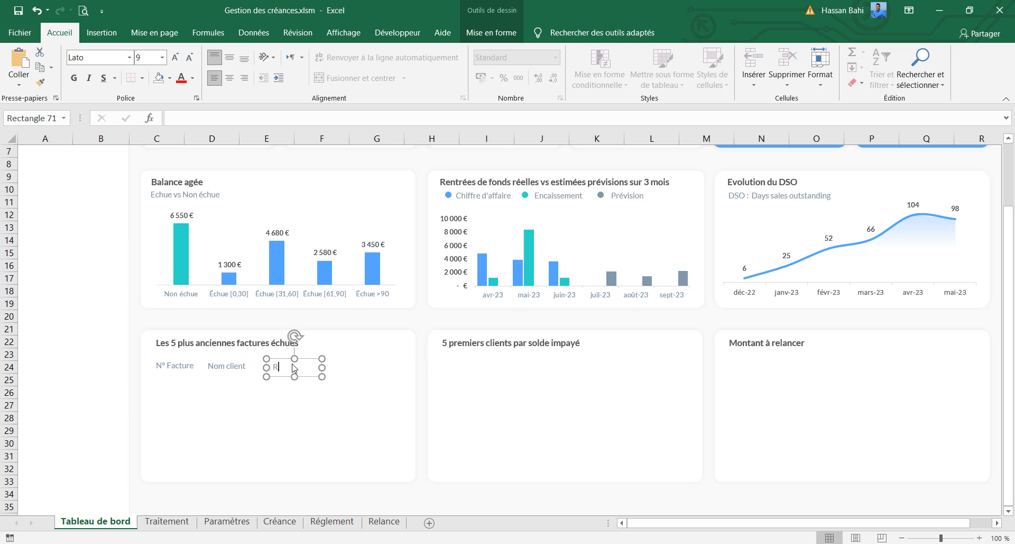
pyautogui.click(310, 382)
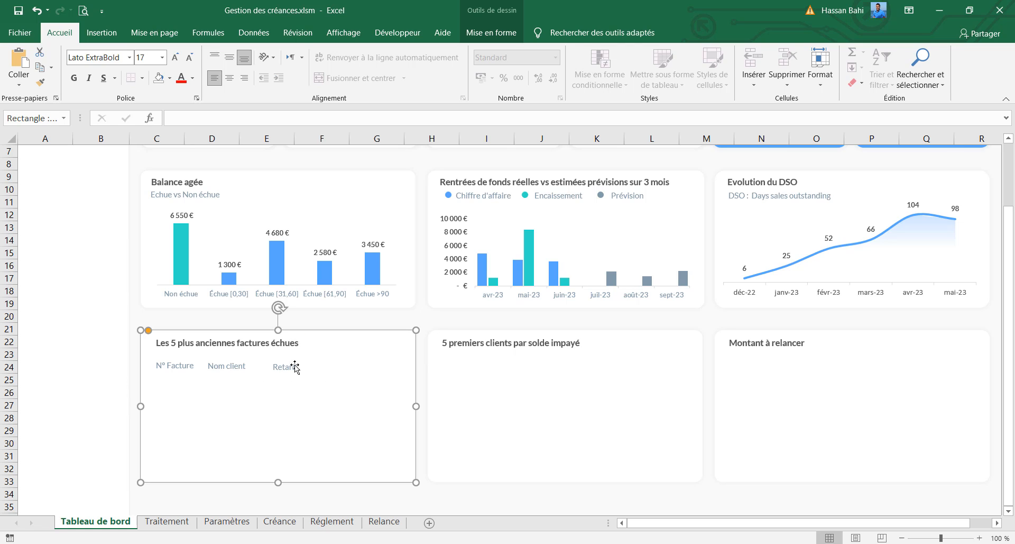
# Step: Copy the Retard label further along the row, change its text to "Solde" and narrow the box
pyautogui.click(295, 366)
pyautogui.keyDown('ctrl'); pyautogui.moveTo(292, 374); pyautogui.dragTo(387, 375); pyautogui.keyUp('ctrl')
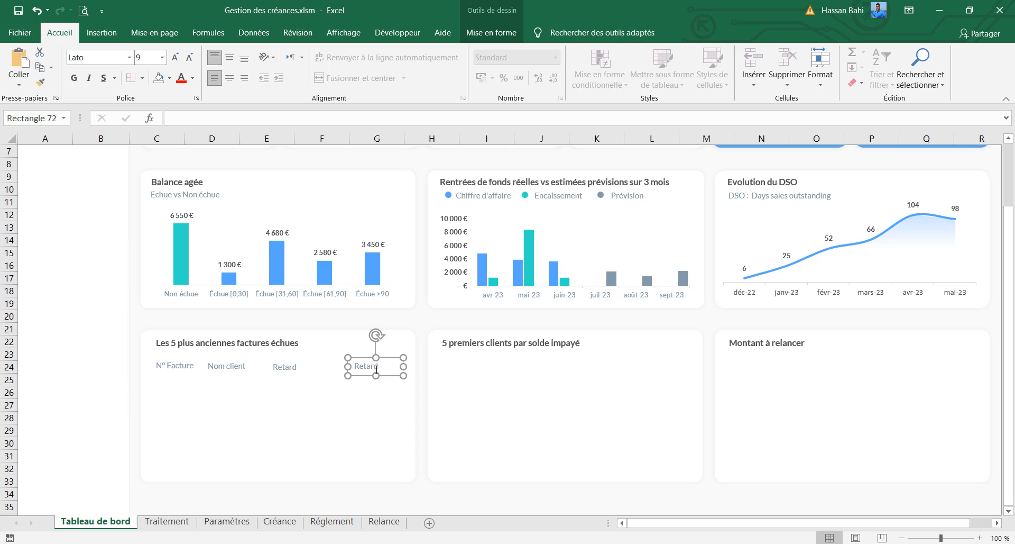
pyautogui.doubleClick(369, 361)
pyautogui.write('Solde')
pyautogui.moveTo(404, 366); pyautogui.dragTo(390, 366)
# Step: Set the four header labels to Lato Medium, distribute them horizontally and align their tops
pyautogui.keyDown('shift'); pyautogui.click(288, 368); pyautogui.keyUp('shift')
pyautogui.keyDown('shift'); pyautogui.click(225, 371); pyautogui.keyUp('shift')
pyautogui.keyDown('shift'); pyautogui.click(182, 366); pyautogui.keyUp('shift')
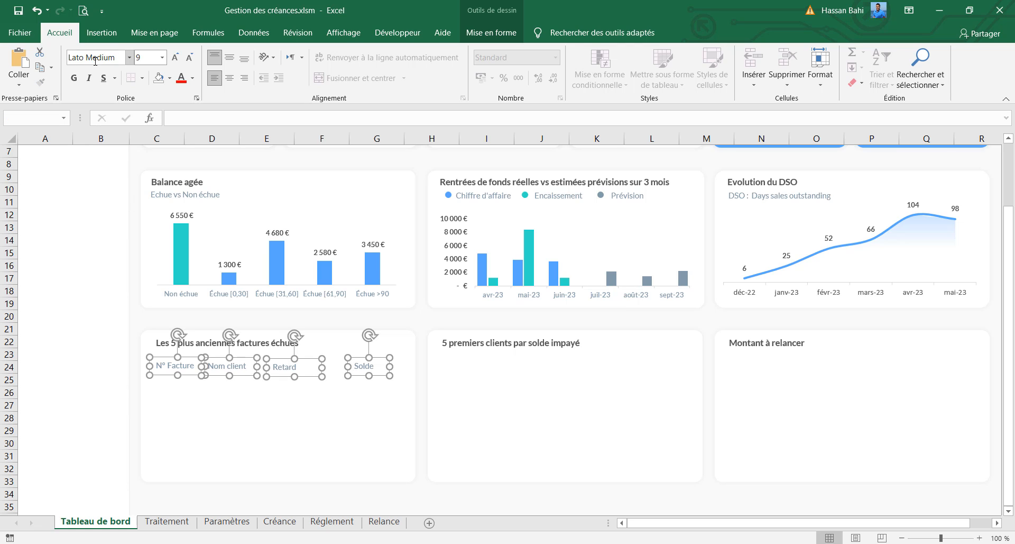
pyautogui.click(494, 33)
pyautogui.click(792, 52)
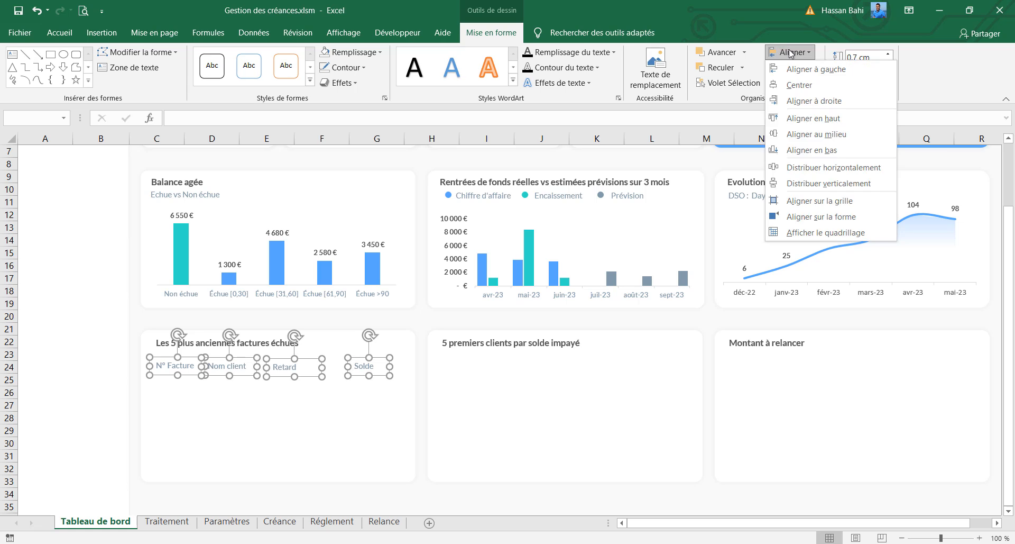
pyautogui.click(825, 167)
pyautogui.click(792, 52)
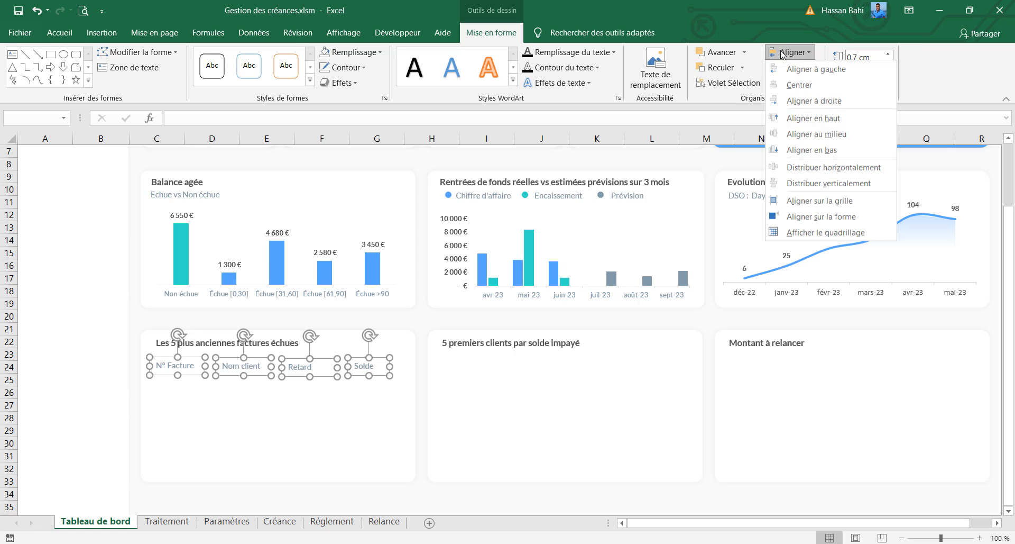
pyautogui.click(807, 115)
pyautogui.click(242, 417)
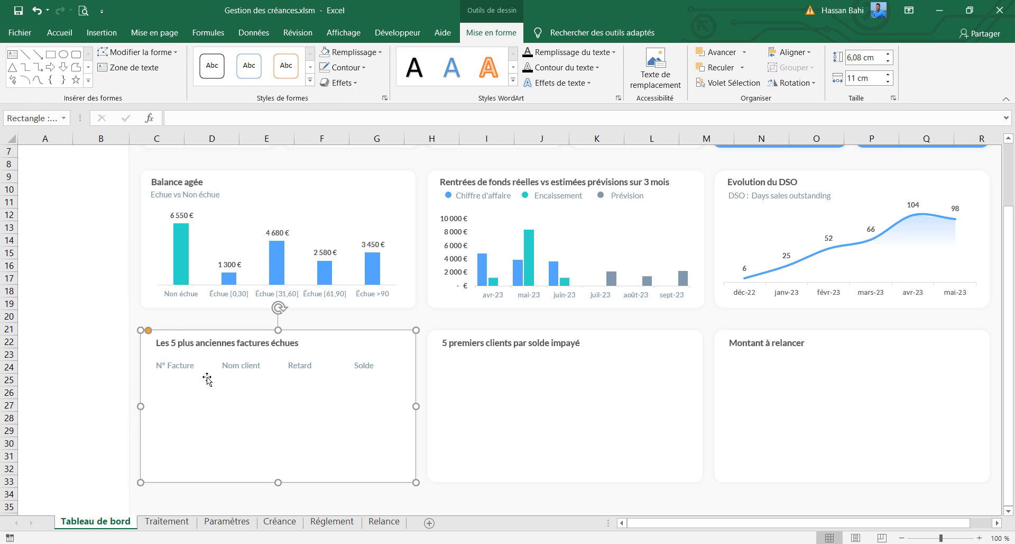
# Step: Duplicate the four header labels down the oldest overdue invoices card to make five rows beneath the header
pyautogui.click(186, 366)
pyautogui.keyDown('ctrl'); pyautogui.click(256, 366); pyautogui.keyUp('ctrl')
pyautogui.keyDown('ctrl'); pyautogui.click(307, 366); pyautogui.keyUp('ctrl')
pyautogui.keyDown('ctrl'); pyautogui.click(367, 366); pyautogui.keyUp('ctrl')
pyautogui.hotkey('ctrl', 'd')
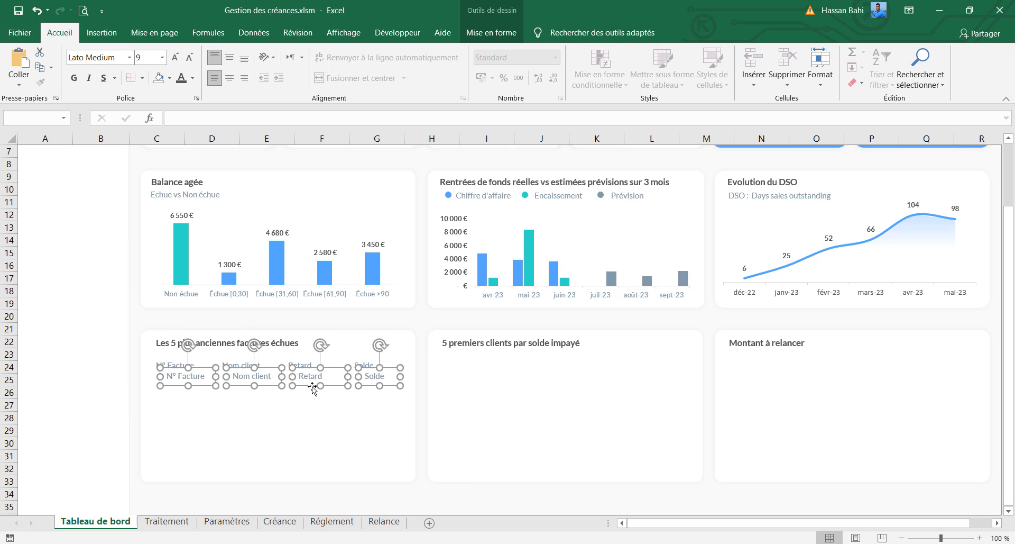
pyautogui.moveTo(313, 389); pyautogui.dragTo(297, 478)
pyautogui.hotkey('ctrl', 'd')
pyautogui.hotkey('ctrl', 'd')
pyautogui.hotkey('ctrl', 'd')
pyautogui.hotkey('ctrl', 'z')
pyautogui.hotkey('ctrl', 'd')
# Step: Replace the N° Facture placeholder in the first row below the header with a link to =Traitement!D53
pyautogui.click(173, 390)
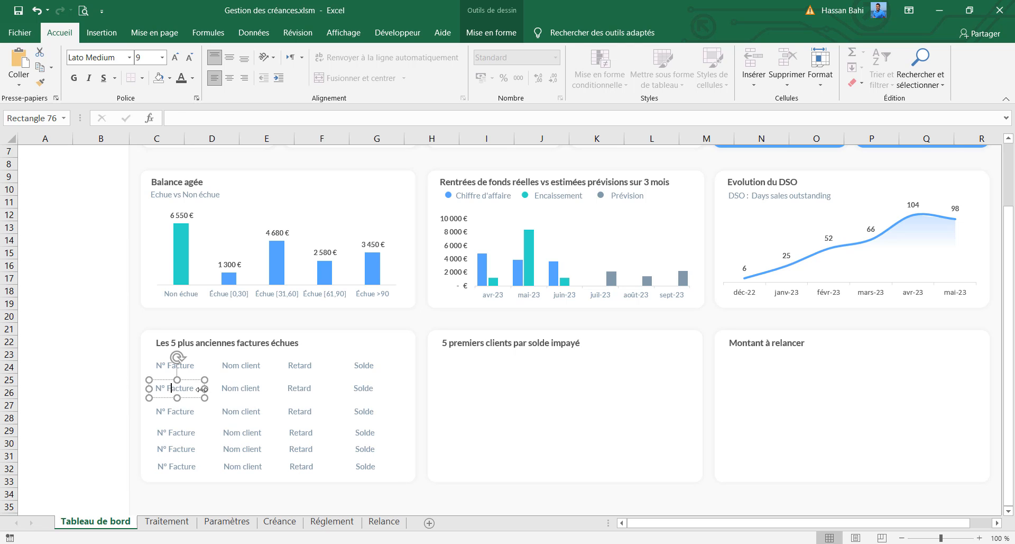
pyautogui.moveTo(194, 389); pyautogui.dragTo(153, 389)
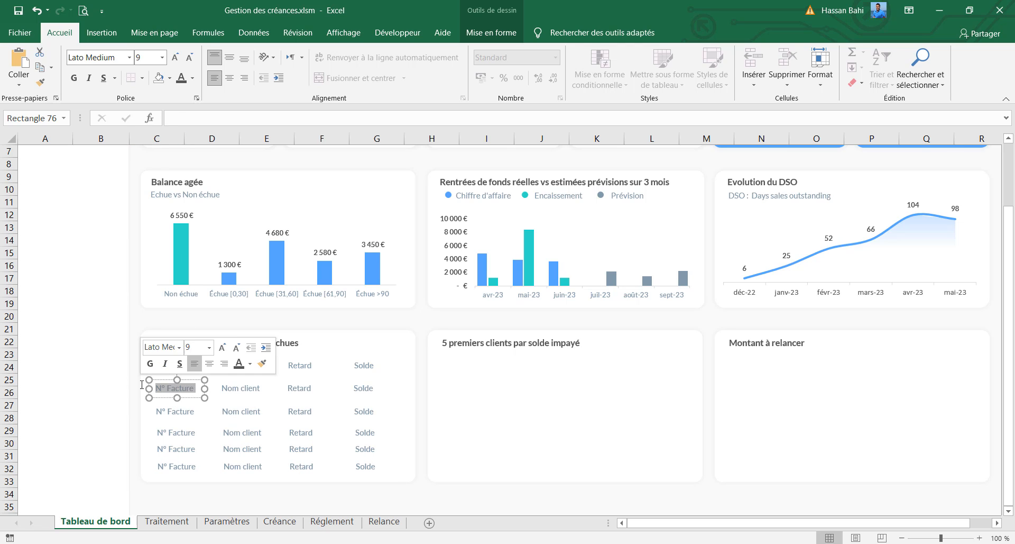
pyautogui.press('BackSpace')
pyautogui.click(183, 121)
pyautogui.write('=')
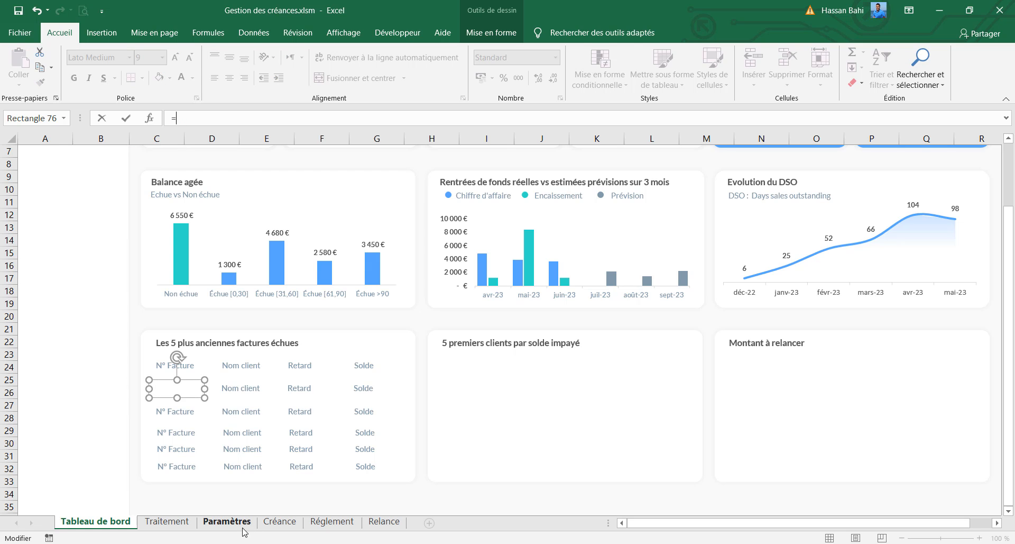
pyautogui.click(167, 521)
pyautogui.click(407, 240)
pyautogui.press('Return')
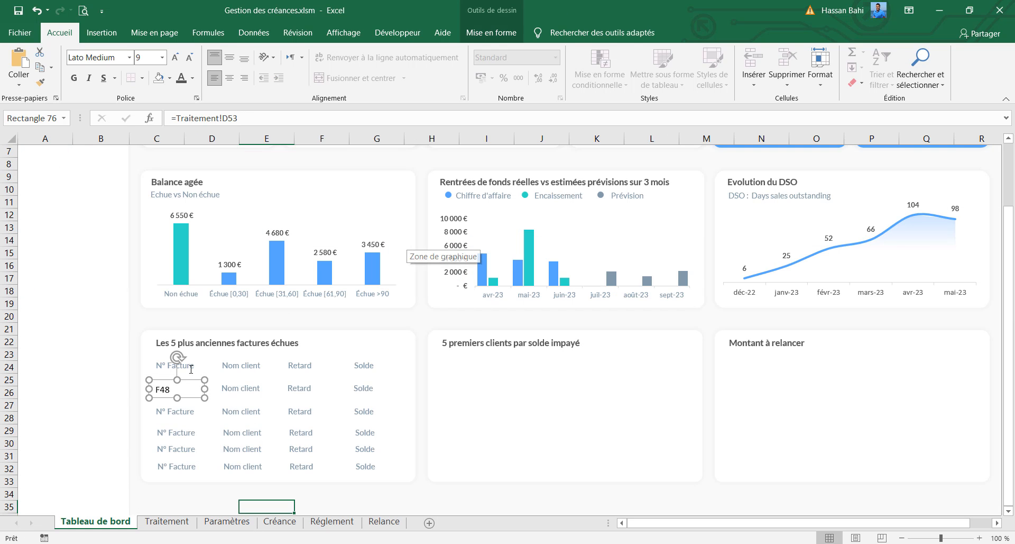
# Step: Replace the N° Facture placeholder in the second row below the header with a link to =Traitement!D54
pyautogui.click(191, 409)
pyautogui.moveTo(194, 411); pyautogui.dragTo(150, 410)
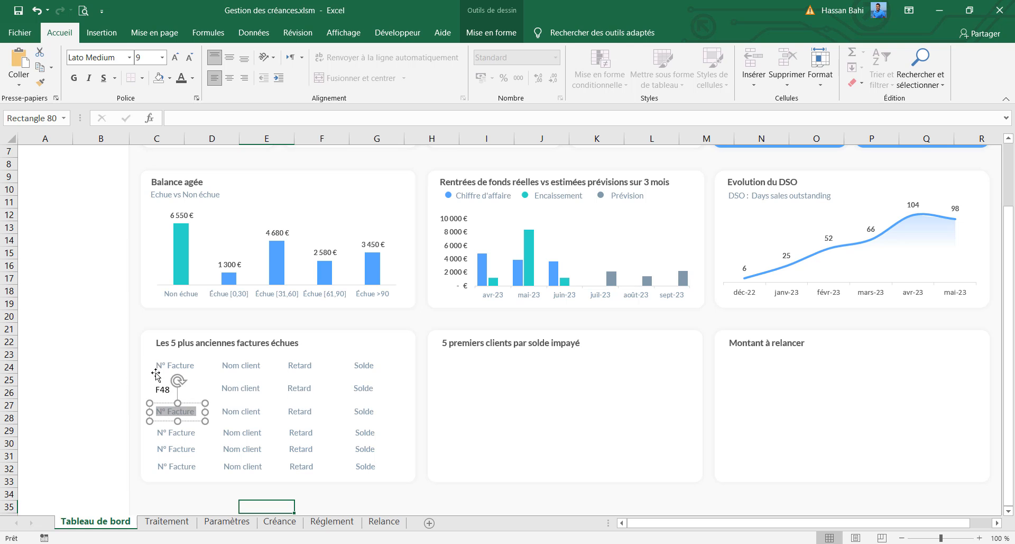
pyautogui.press('BackSpace')
pyautogui.click(180, 118)
pyautogui.write('=')
pyautogui.click(167, 521)
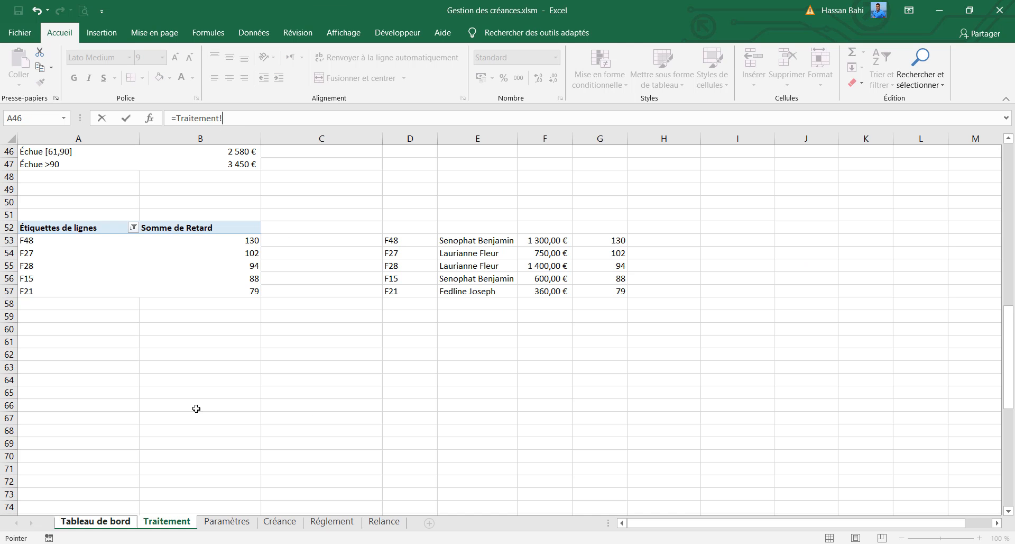
pyautogui.click(394, 255)
pyautogui.press('Return')
# Step: Replace the N° Facture placeholder in the third row below the header with a link to =Traitement!D55
pyautogui.click(191, 433)
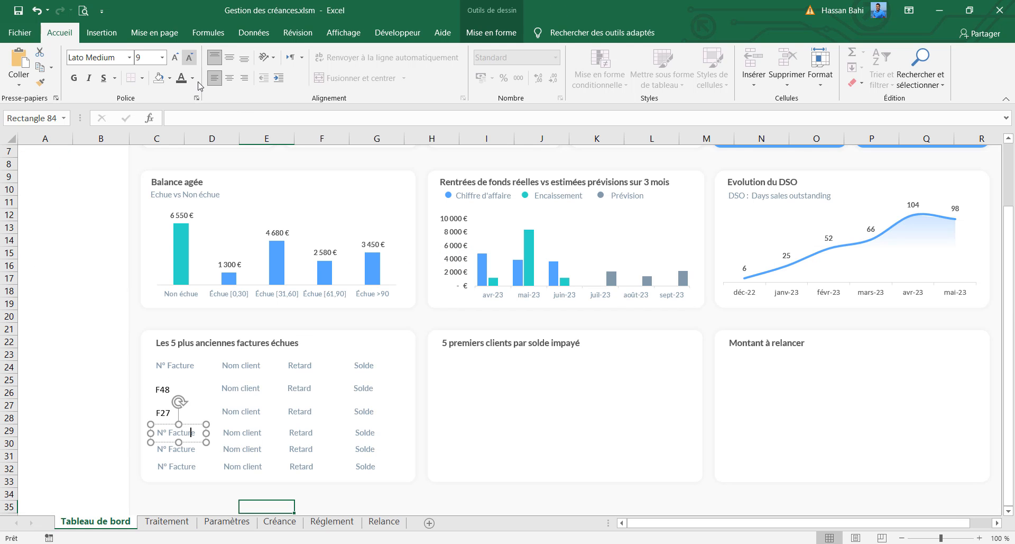
pyautogui.moveTo(197, 433); pyautogui.dragTo(152, 431)
pyautogui.press('BackSpace')
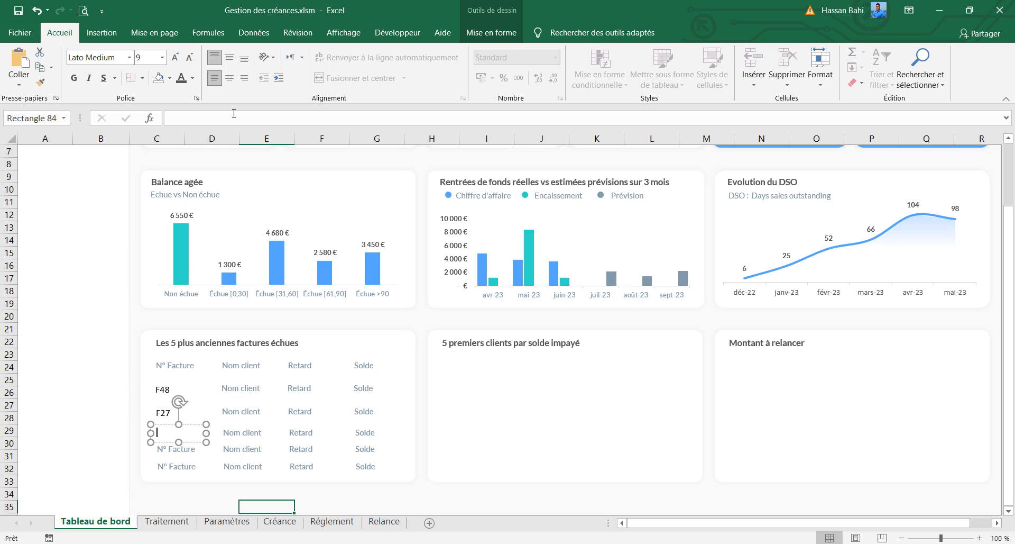
pyautogui.click(233, 114)
pyautogui.write('=')
pyautogui.click(166, 521)
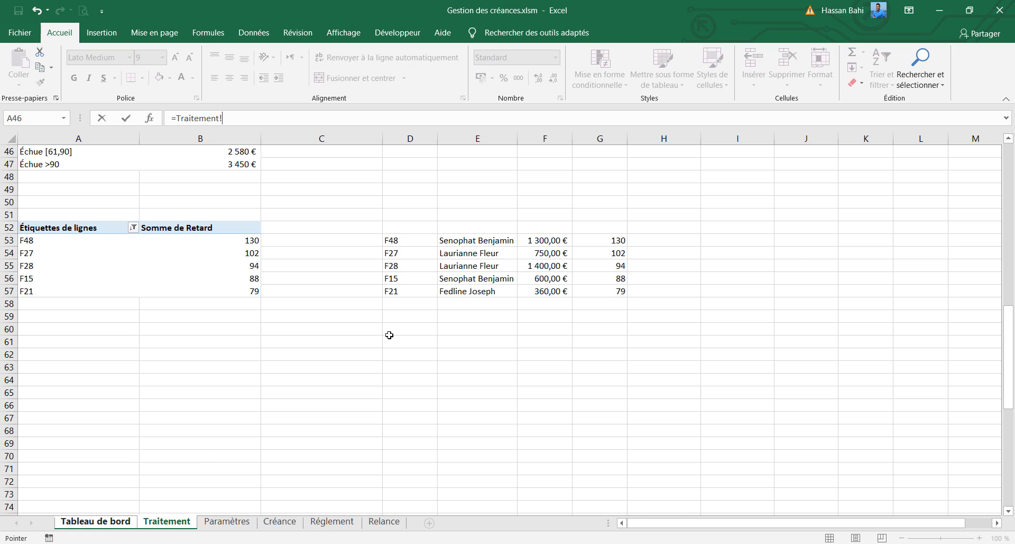
pyautogui.click(401, 270)
pyautogui.press('Return')
# Step: Link the N° Facture placeholder in the fourth row below the header to =Traitement!D56
pyautogui.click(205, 449)
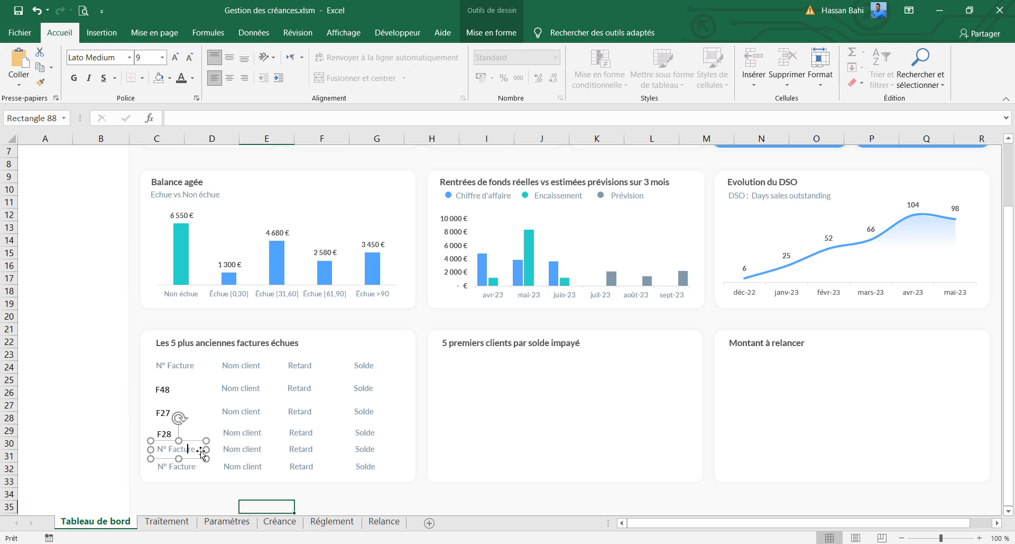
pyautogui.click(186, 118)
pyautogui.write('=')
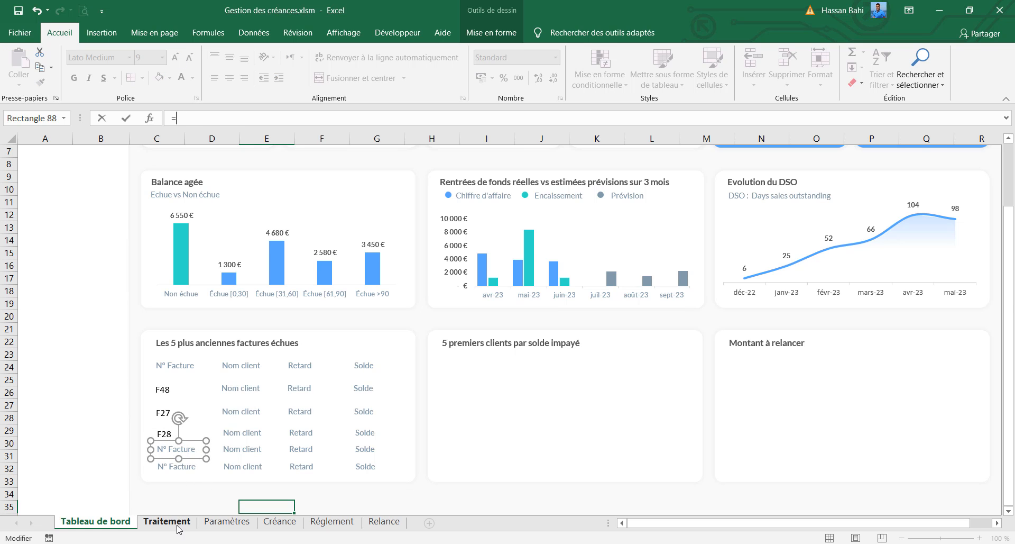
pyautogui.click(166, 521)
pyautogui.click(416, 275)
pyautogui.press('Return')
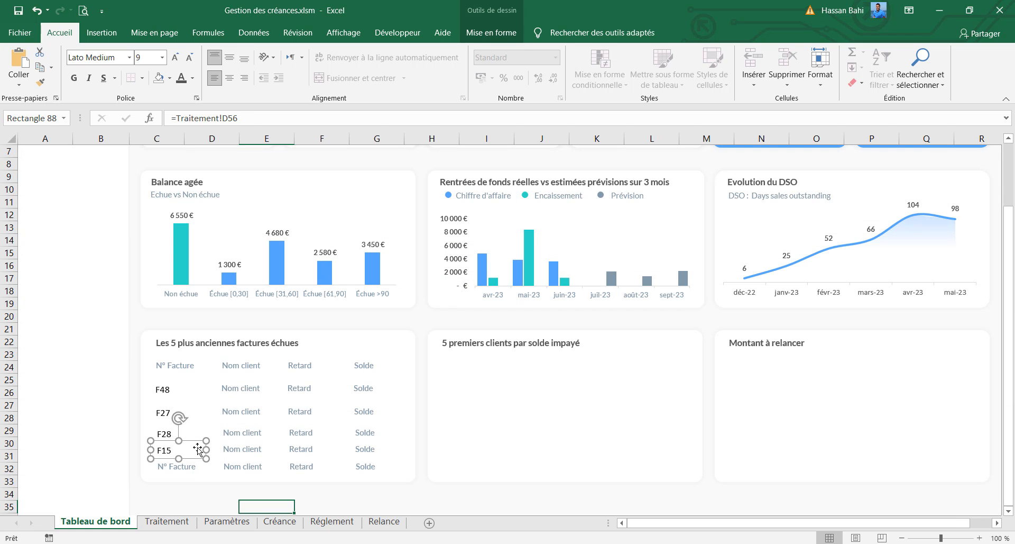
pyautogui.click(192, 465)
pyautogui.write('=')
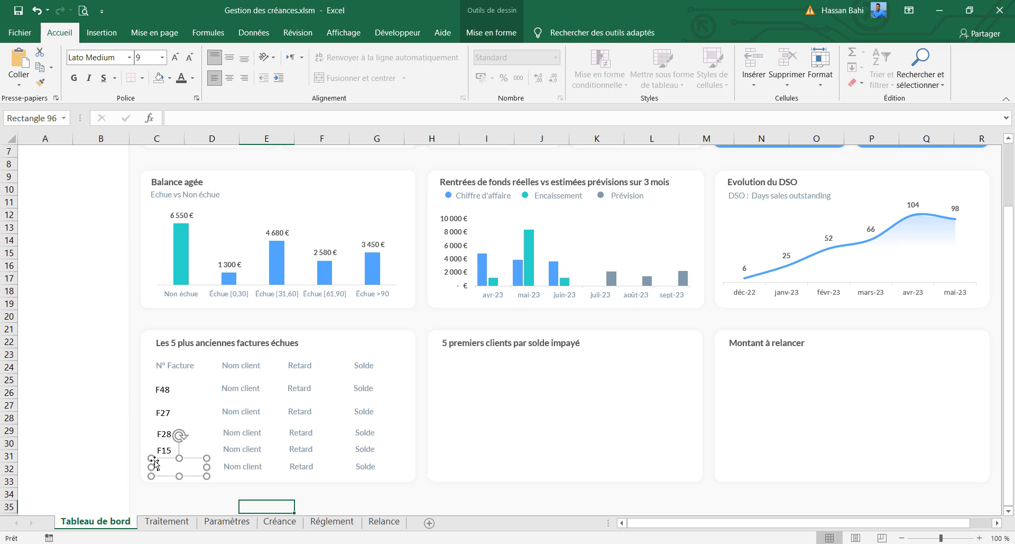
pyautogui.click(166, 521)
pyautogui.click(392, 290)
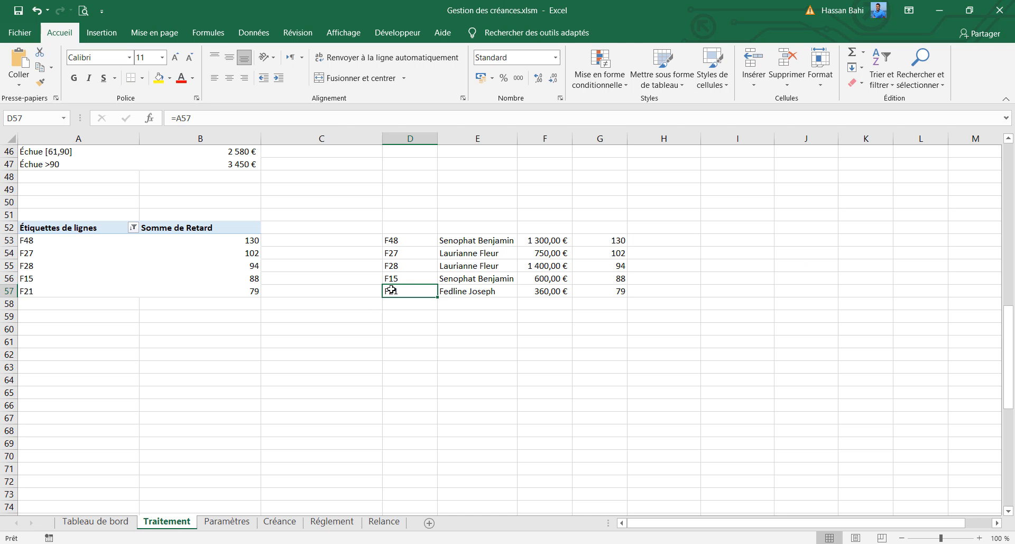
pyautogui.press('Return')
pyautogui.click(112, 522)
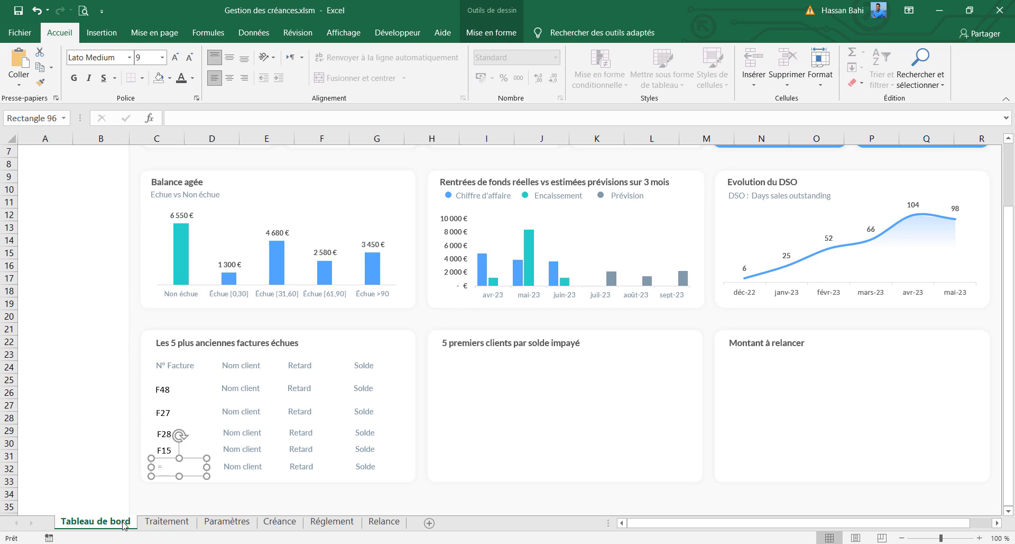
# Step: Link the N° Facture box in the fifth row below the header to =Traitement!D57
pyautogui.click(167, 521)
pyautogui.click(391, 291)
pyautogui.press('Return')
# Step: Link the Nom client placeholder in the first row below the header to =Traitement!E53, reusing the F48 label's formula
pyautogui.click(241, 382)
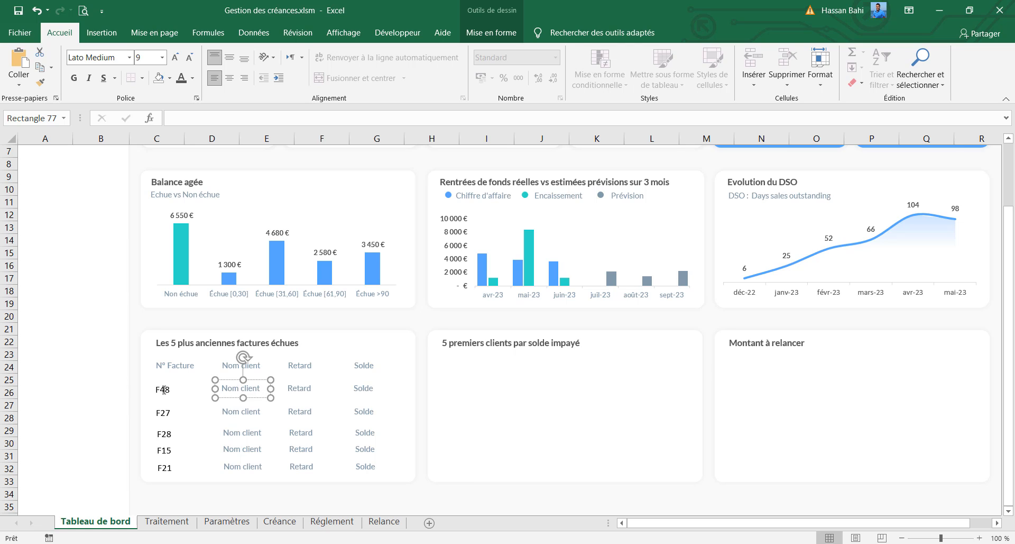
pyautogui.click(183, 392)
pyautogui.click(164, 392)
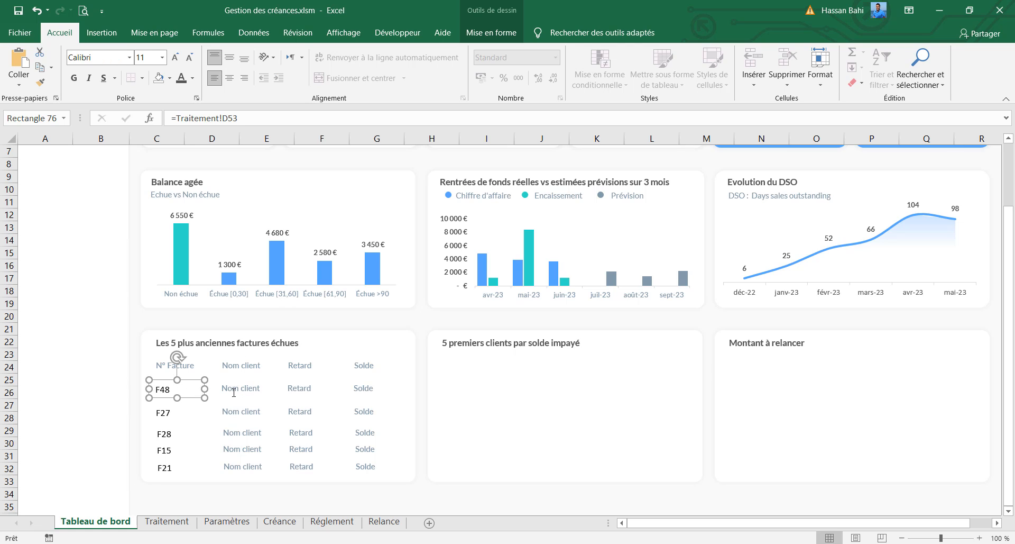
pyautogui.click(264, 390)
pyautogui.click(226, 117)
pyautogui.write('=Traitement!D53')
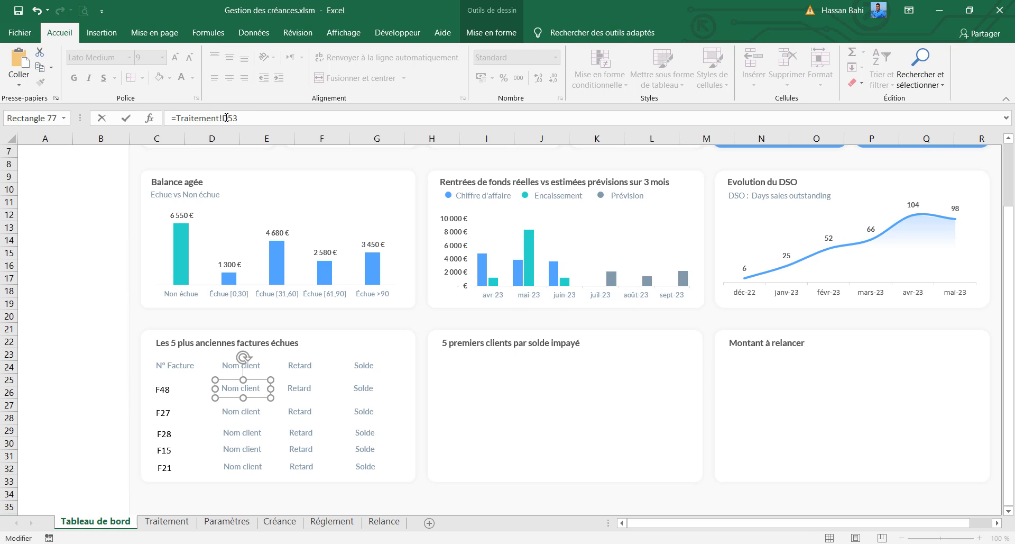
pyautogui.write('E')
pyautogui.press('Return')
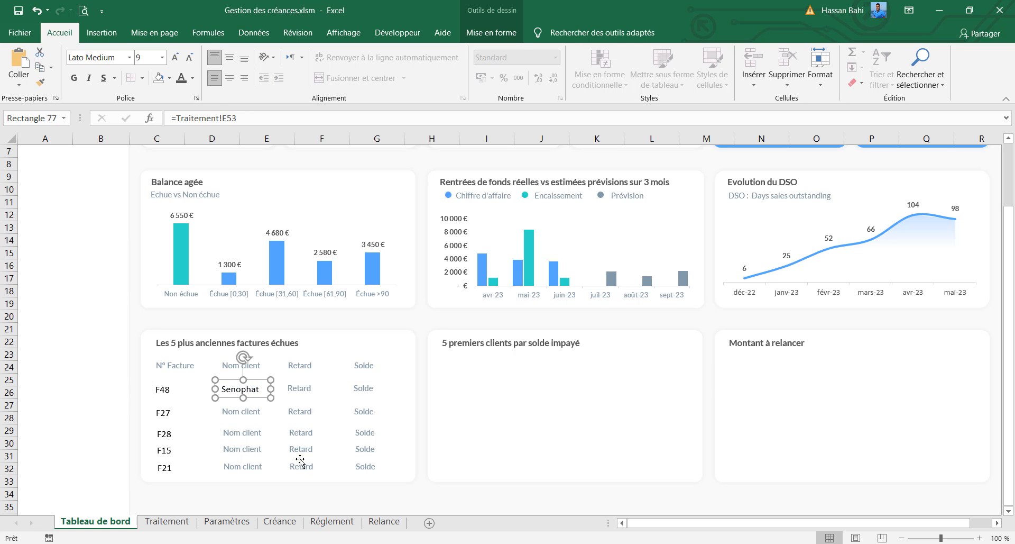
# Step: Link the Nom client placeholder in the second row below the header to =Traitement!E54 and copy that formula for reuse
pyautogui.click(242, 411)
pyautogui.click(232, 118)
pyautogui.write('=Traitement!D53')
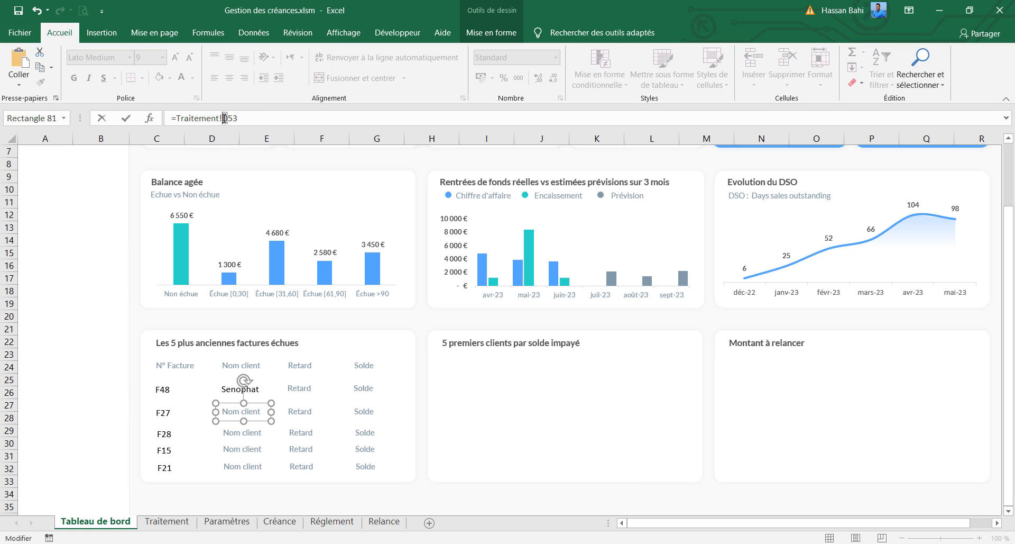
pyautogui.write('E54')
pyautogui.moveTo(240, 117); pyautogui.dragTo(172, 118)
pyautogui.press('Return')
# Step: Link the Nom client placeholder in the third row below the header to =Traitement!E55
pyautogui.click(267, 432)
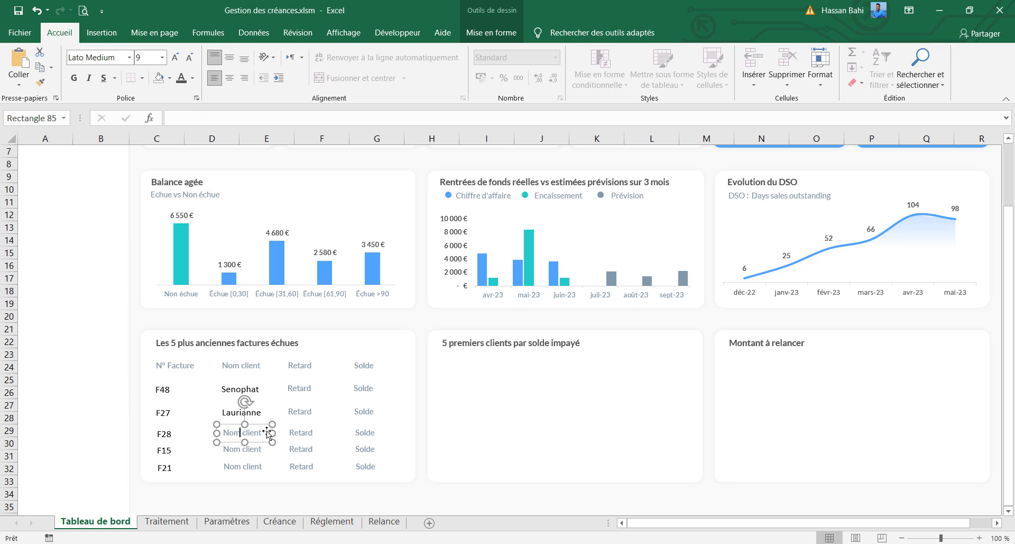
pyautogui.click(234, 114)
pyautogui.write('=Traitement!E54')
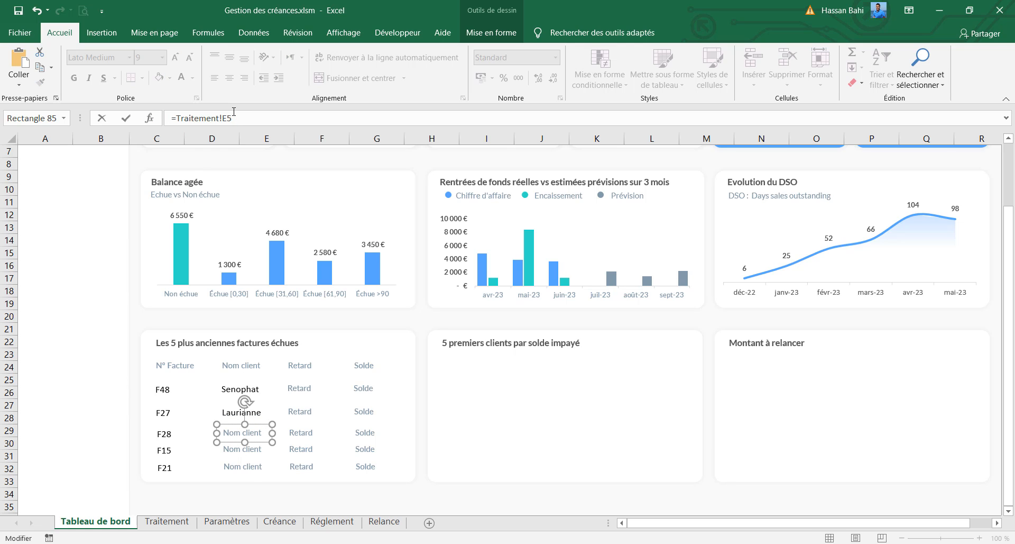
pyautogui.write('5')
pyautogui.press('Return')
# Step: Link the Nom client placeholder in the fourth row below the header to =Traitement!E56
pyautogui.click(247, 450)
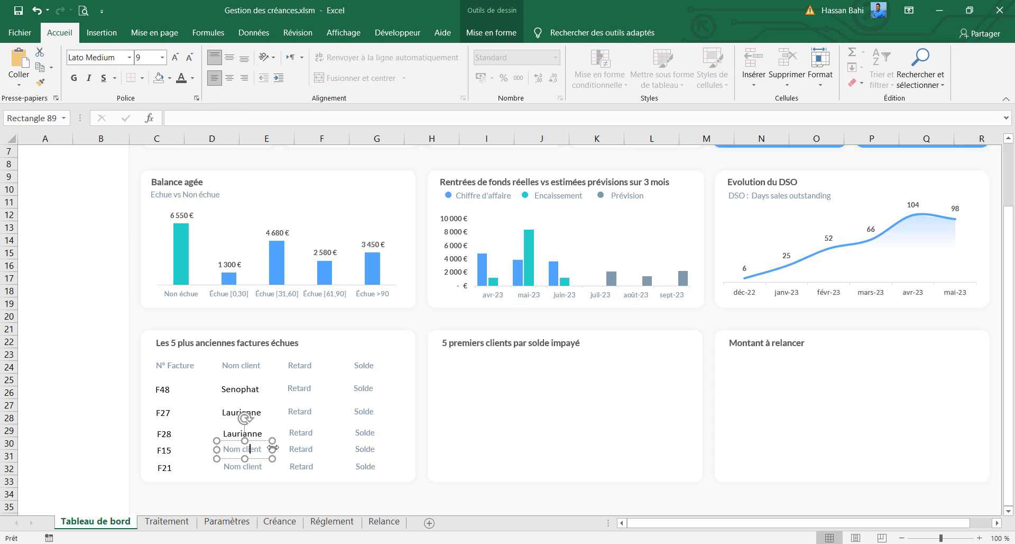
pyautogui.click(232, 118)
pyautogui.write('=Traitement!E54')
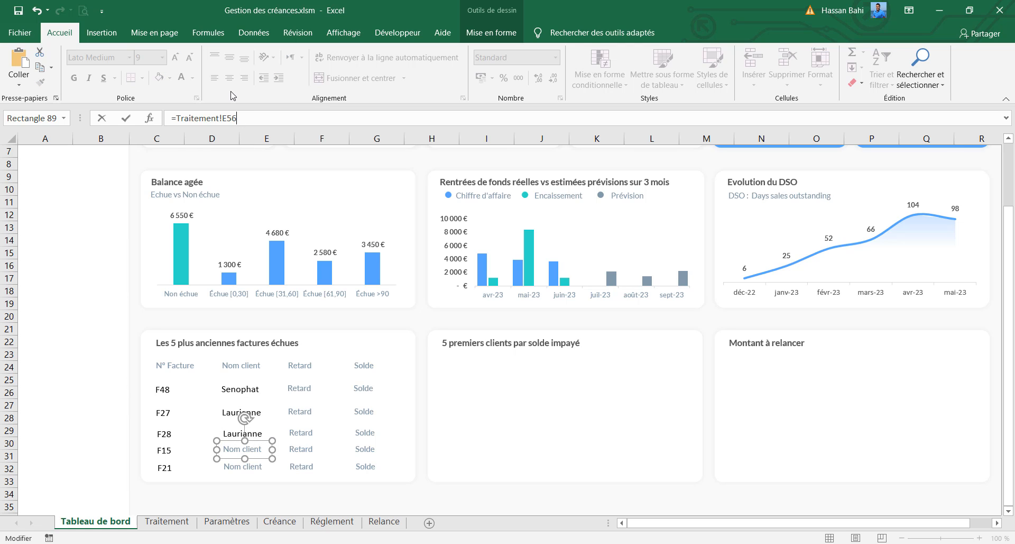
pyautogui.press('Return')
# Step: Link the Nom client placeholder in the fifth row below the header to =Traitement!E57
pyautogui.click(242, 466)
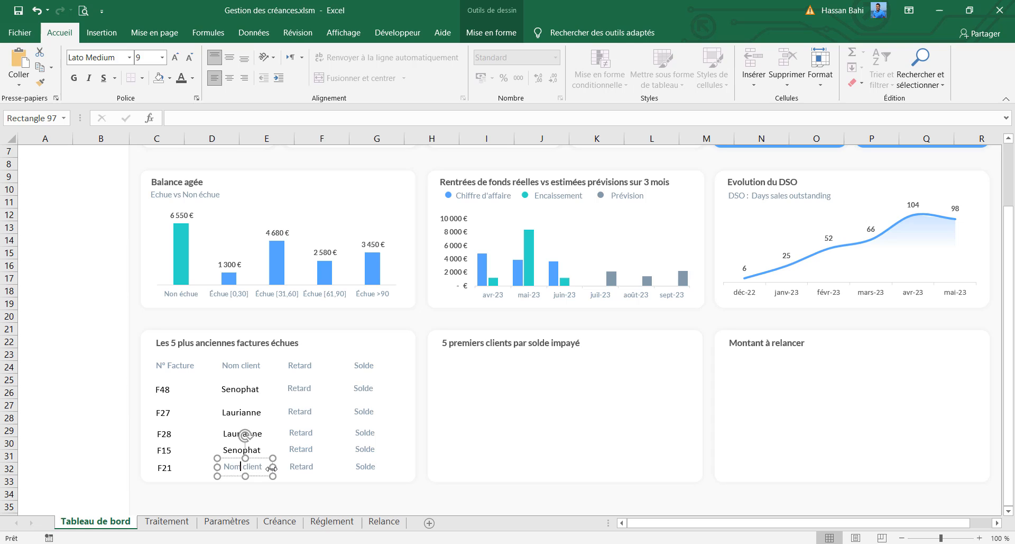
pyautogui.click(194, 118)
pyautogui.write('=Traitement!E54')
pyautogui.press('Return')
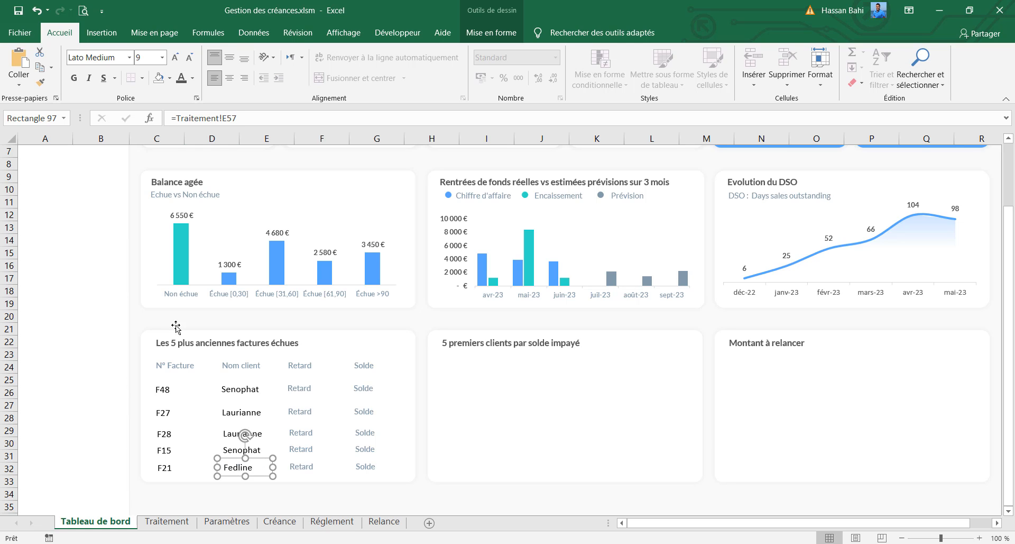
pyautogui.click(165, 467)
# Step: Link the Retard placeholder in the first row below the header to =Traitement!F54
pyautogui.click(309, 386)
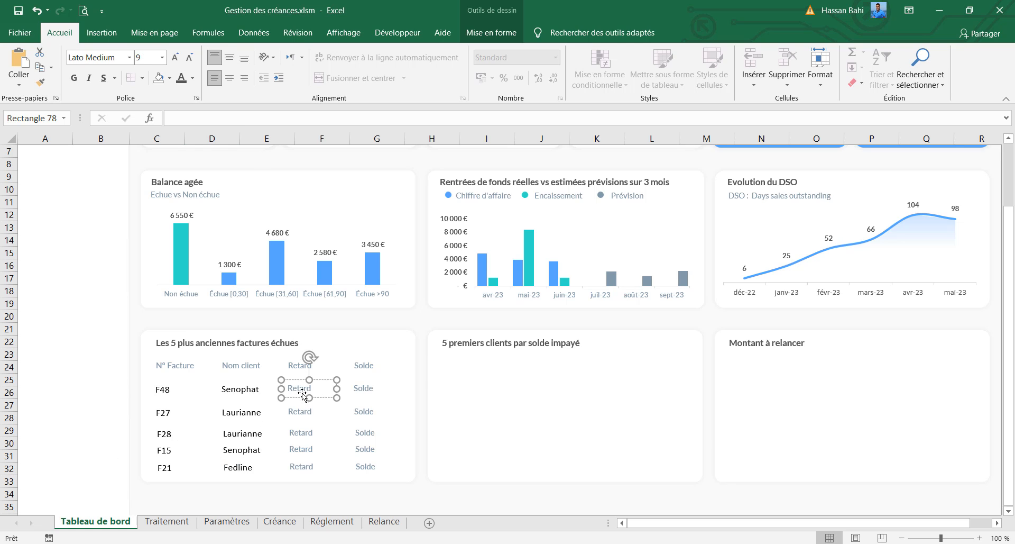
pyautogui.click(198, 118)
pyautogui.write('=Traitement!E54')
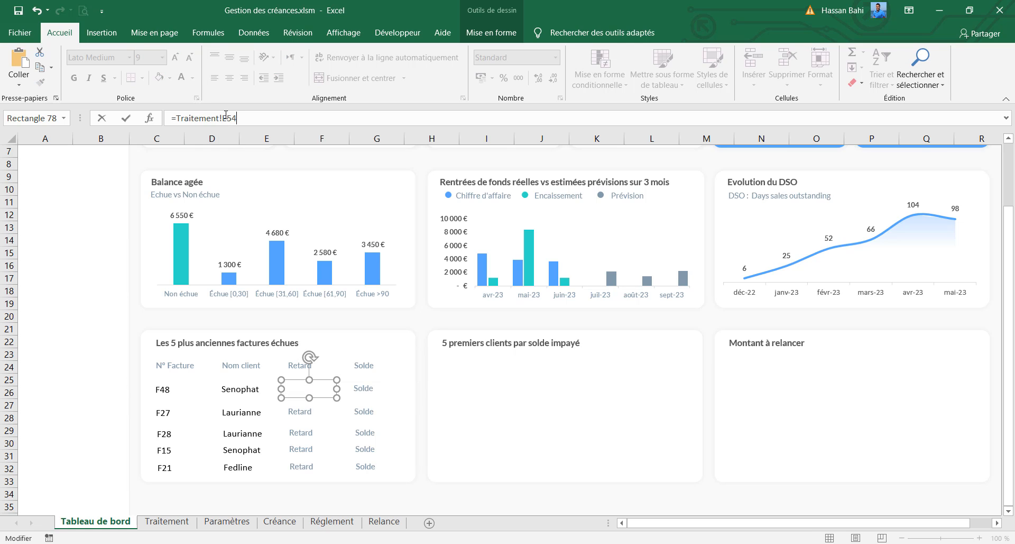
pyautogui.press('Return')
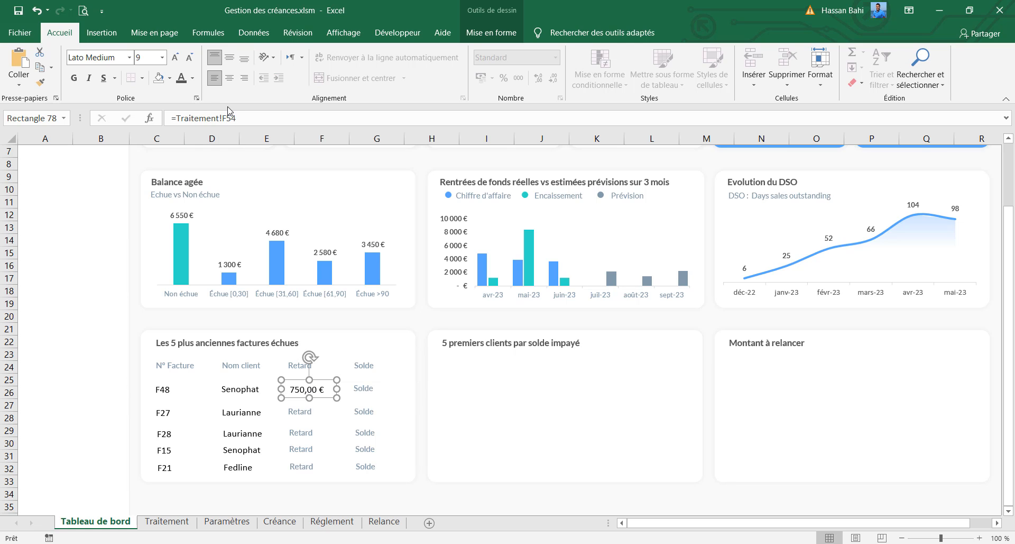
# Step: Link the Retard placeholder in the second row below the header to =Traitement!F54
pyautogui.click(305, 415)
pyautogui.click(235, 118)
pyautogui.write('=Traitement!E54')
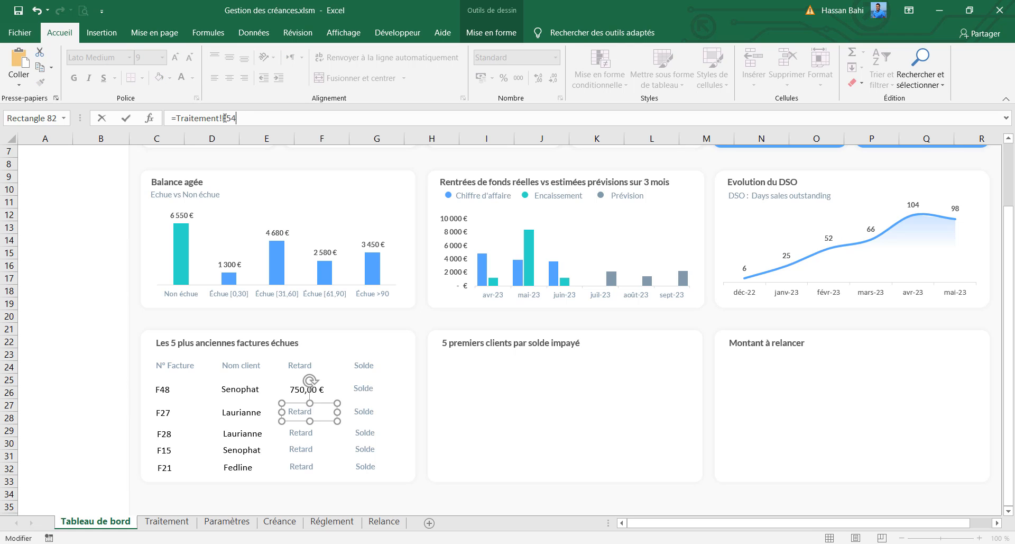
pyautogui.press('Return')
# Step: Correct the link of the first row's Retard box to =Traitement!F53
pyautogui.click(289, 389)
pyautogui.click(235, 118)
pyautogui.press('BackSpace')
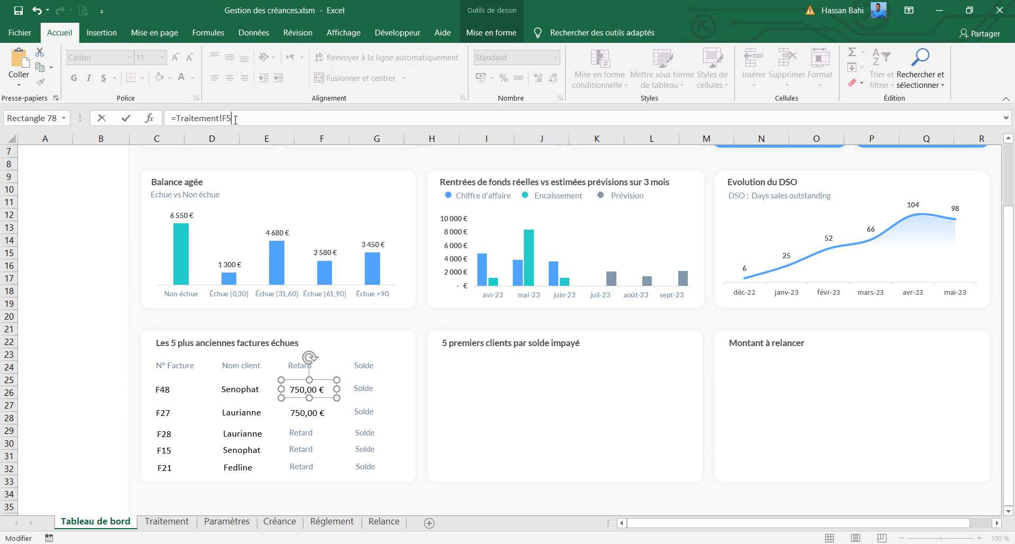
pyautogui.write('3')
pyautogui.press('Return')
# Step: Link the Retard placeholder in the third row below the header to =Traitement!F55
pyautogui.click(300, 433)
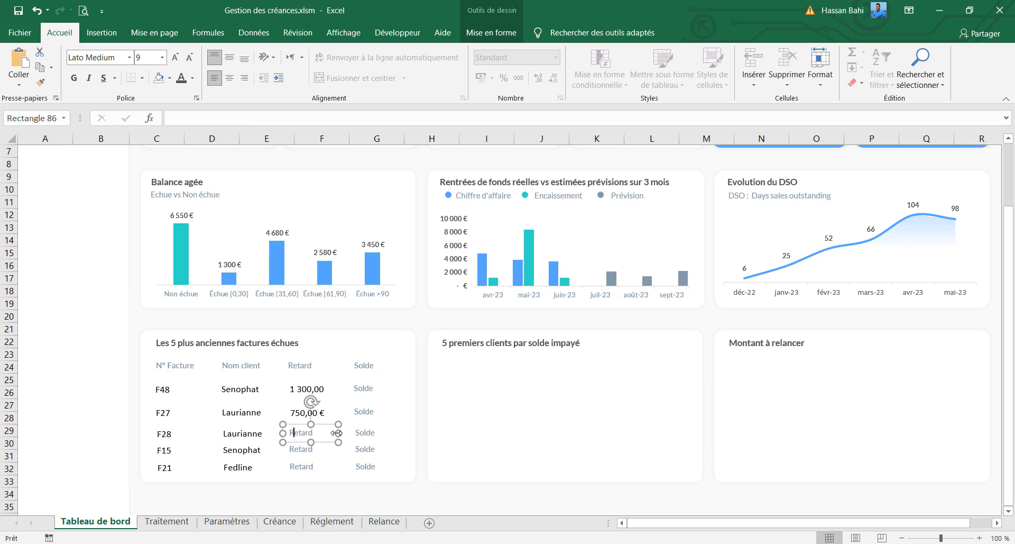
pyautogui.click(206, 118)
pyautogui.write('=Traitement!E54')
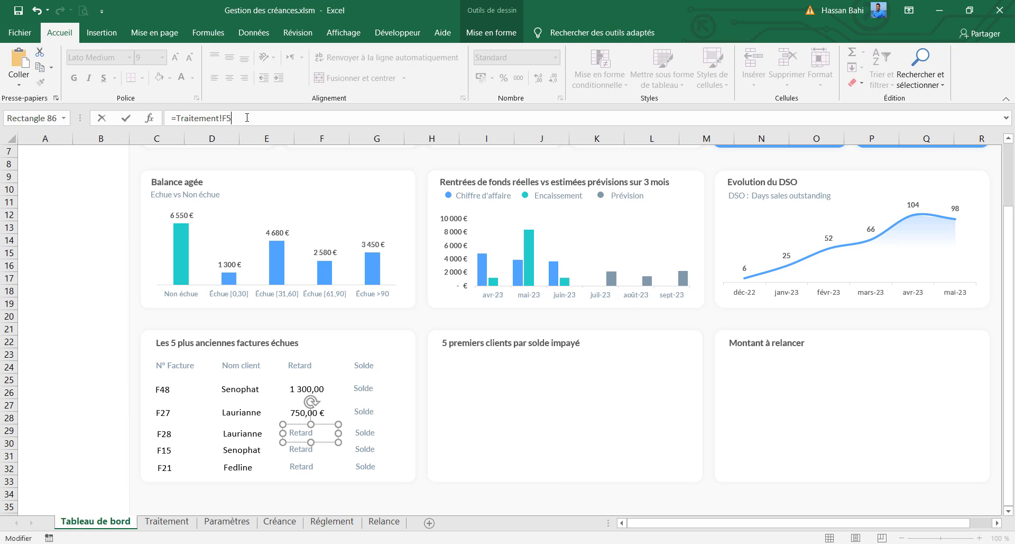
pyautogui.write('4')
pyautogui.press('Return')
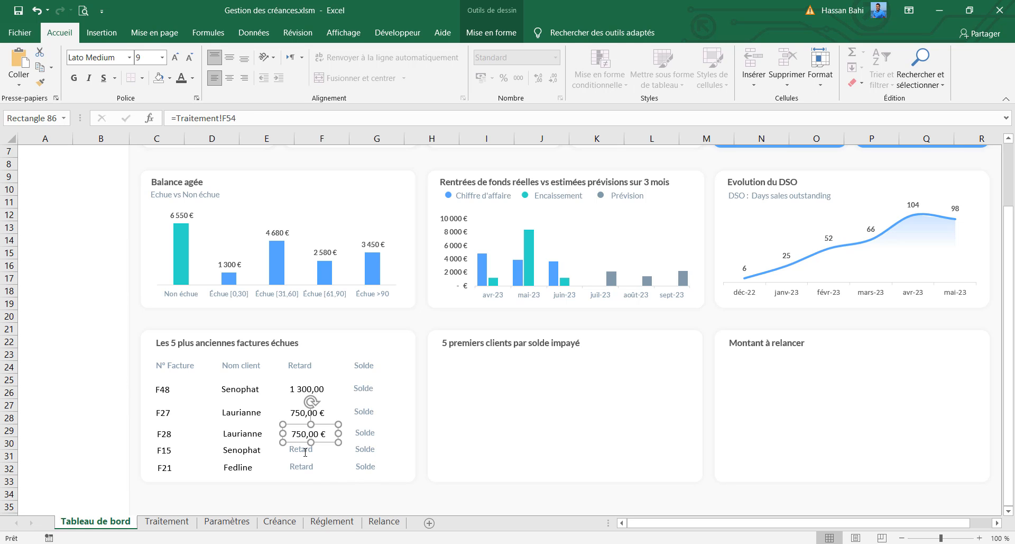
pyautogui.click(259, 117)
pyautogui.write('5')
pyautogui.press('Return')
# Step: Link the Retard placeholder in the fourth row below the header to =Traitement!F56
pyautogui.click(298, 450)
pyautogui.click(238, 118)
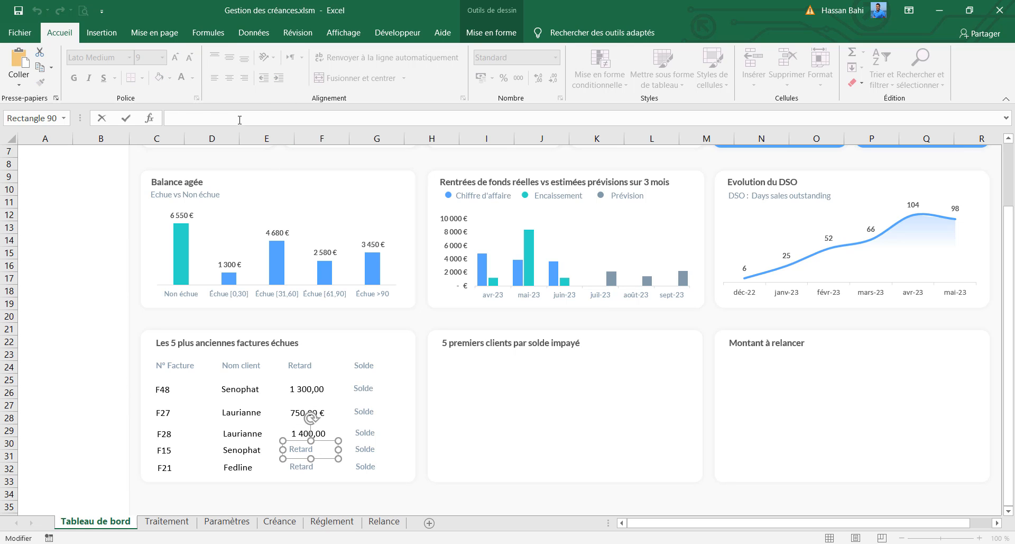
pyautogui.press('Return')
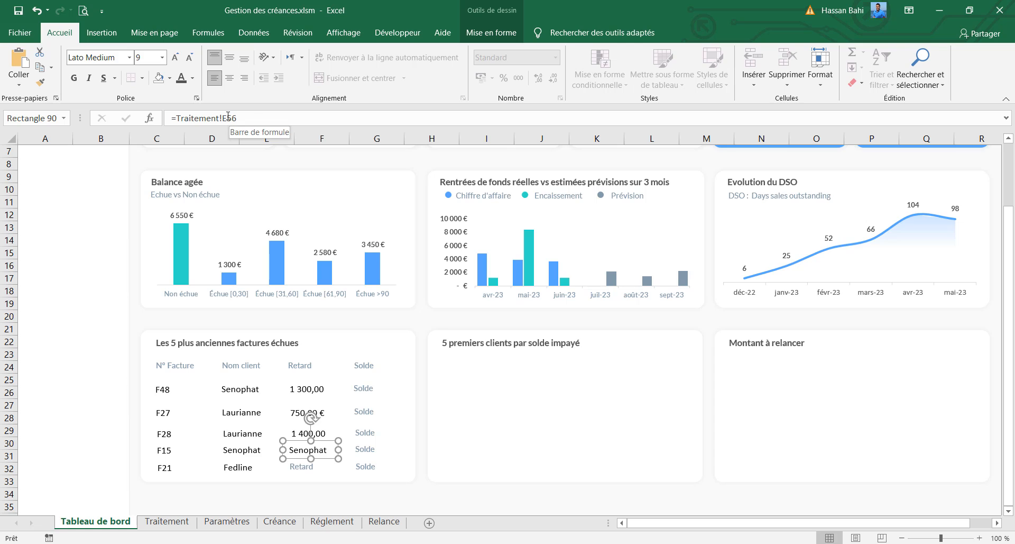
pyautogui.moveTo(228, 117); pyautogui.dragTo(223, 117)
pyautogui.write('F')
pyautogui.press('Return')
# Step: Link the Retard placeholder in the fifth row below the header to =Traitement!F57
pyautogui.click(331, 472)
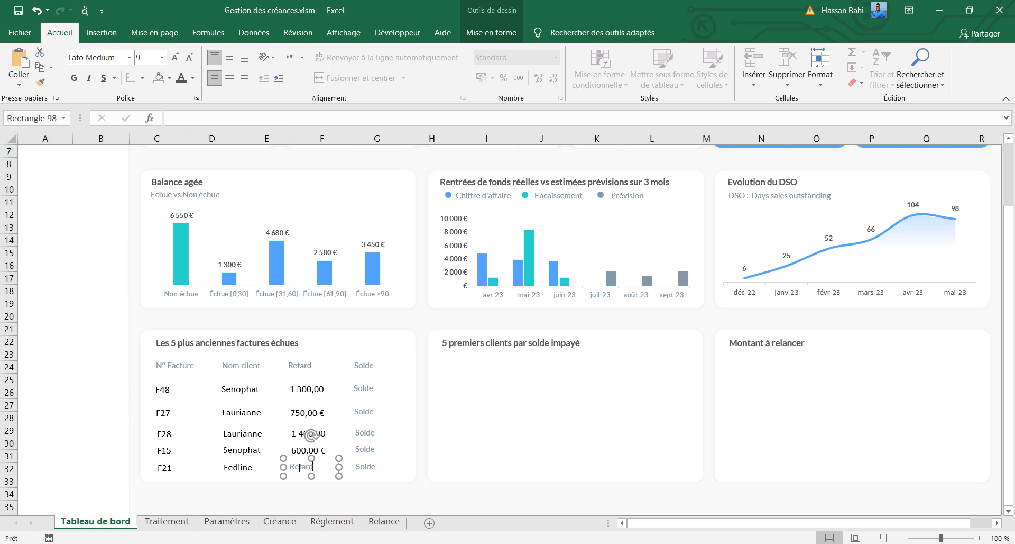
pyautogui.click(240, 115)
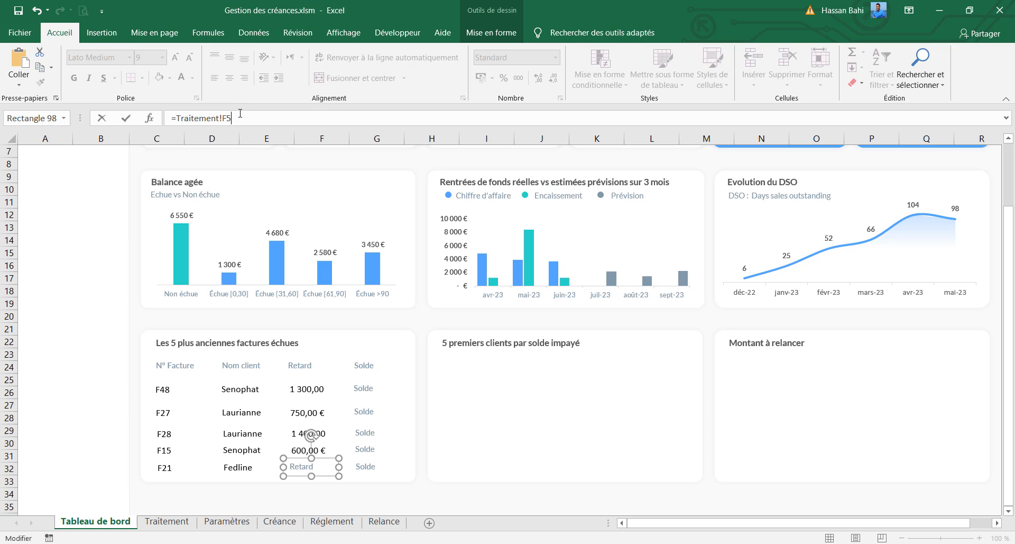
pyautogui.press('Return')
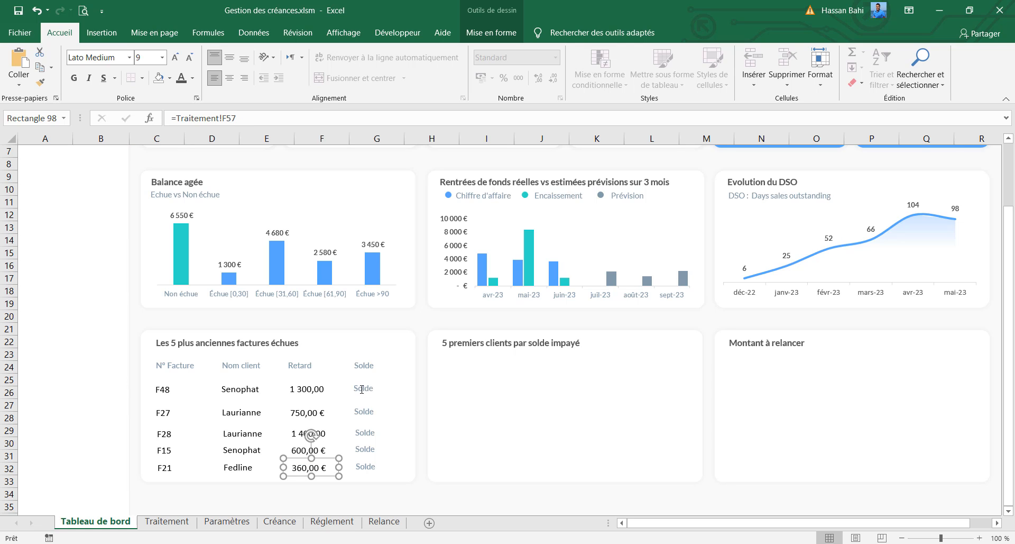
# Step: Link the Solde placeholder in the first row below the header to =Traitement!G53, reusing the reference from that row's Retard box
pyautogui.click(316, 390)
pyautogui.keyDown('shift'); pyautogui.click(177, 115); pyautogui.keyUp('shift')
pyautogui.hotkey('ctrl', 'c')
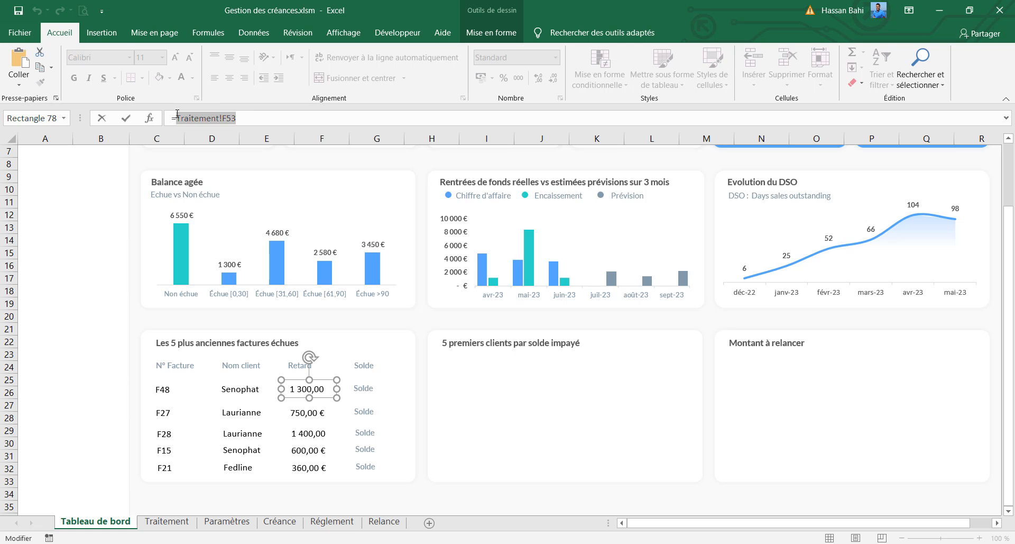
pyautogui.press('Escape')
pyautogui.click(386, 389)
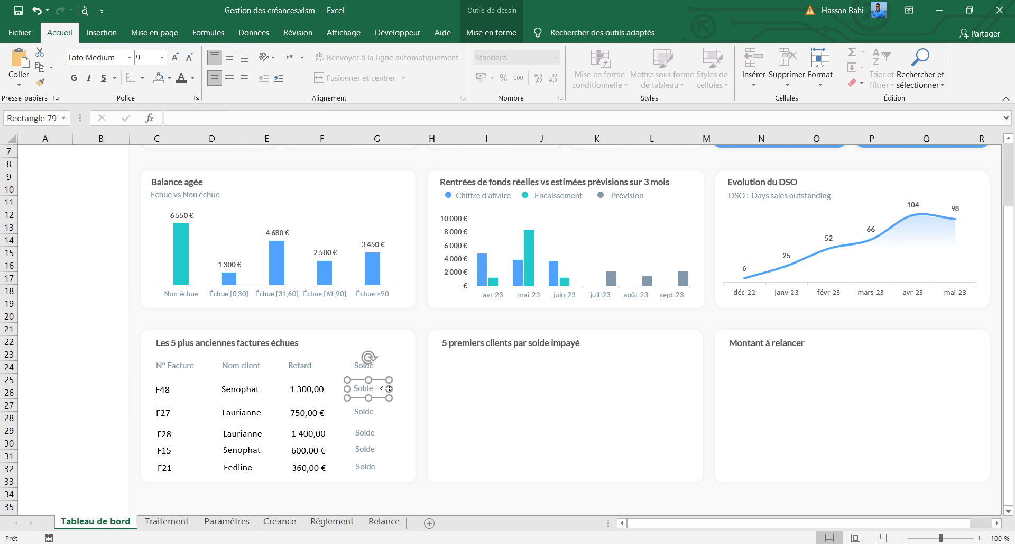
pyautogui.click(258, 115)
pyautogui.write('=')
pyautogui.hotkey('ctrl', 'v')
pyautogui.press('Return')
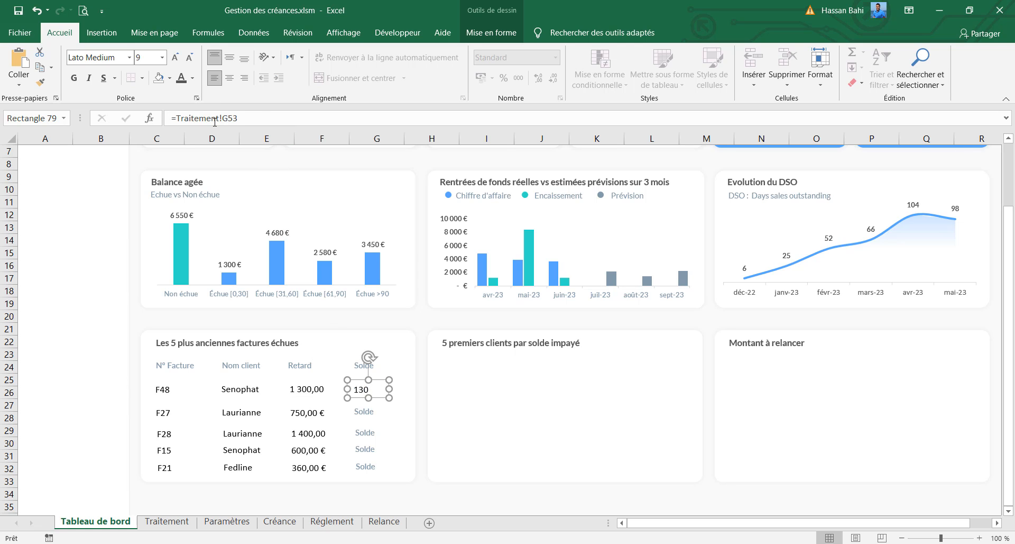
# Step: Link the Solde placeholder in the second row below the header to =Traitement!G54
pyautogui.click(365, 412)
pyautogui.click(214, 119)
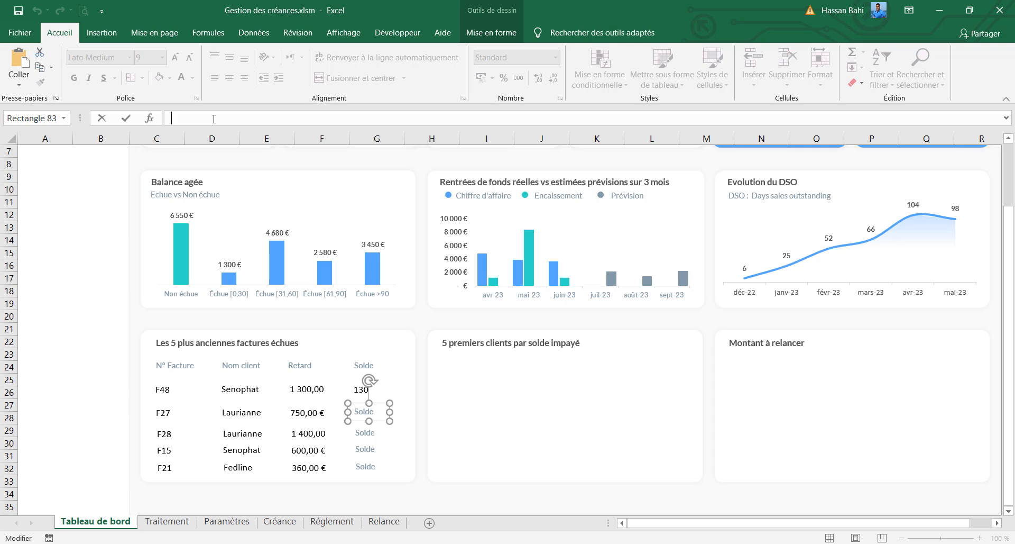
pyautogui.write('=Traitement!F53')
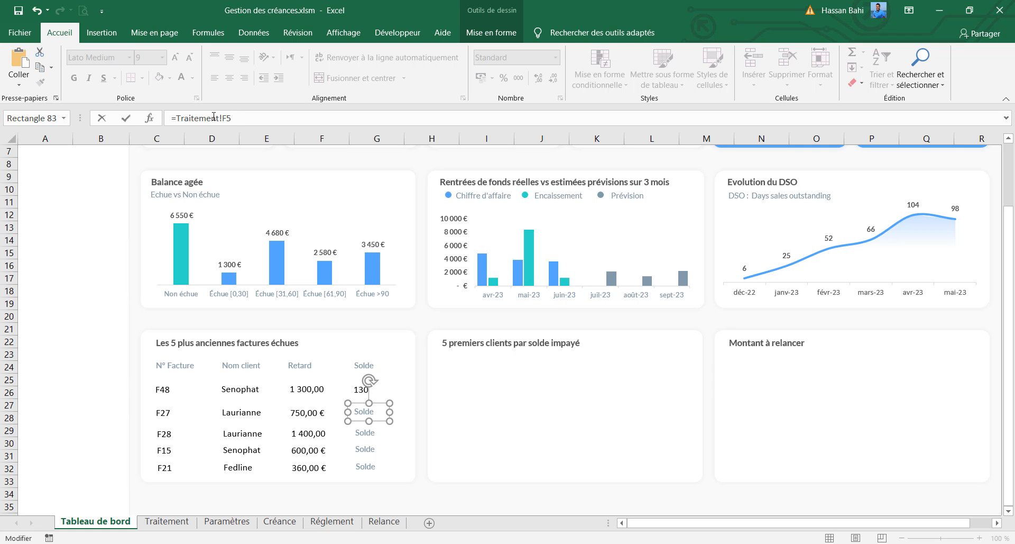
pyautogui.press('Return')
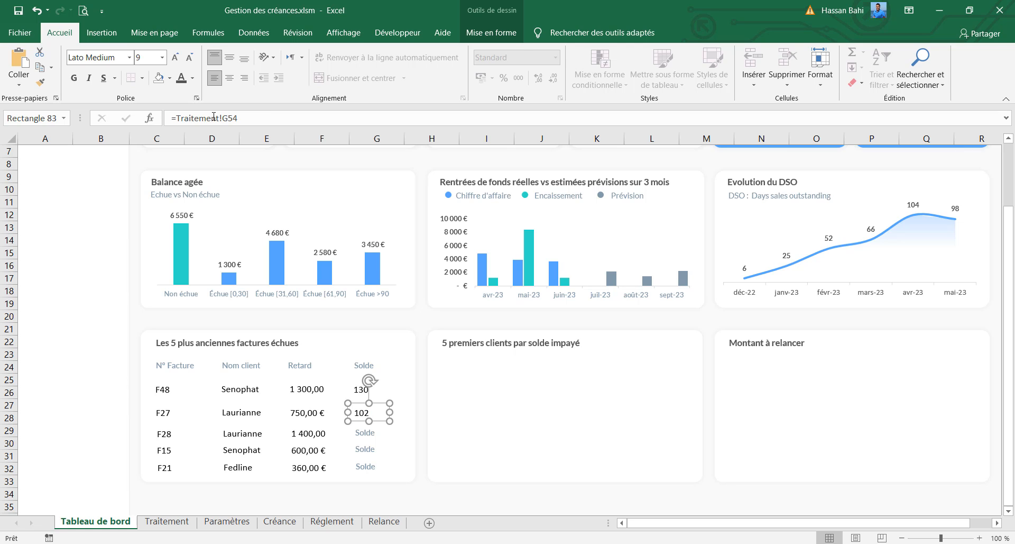
# Step: Link the Solde placeholder in the third row below the header to =Traitement!G55
pyautogui.press('Tab')
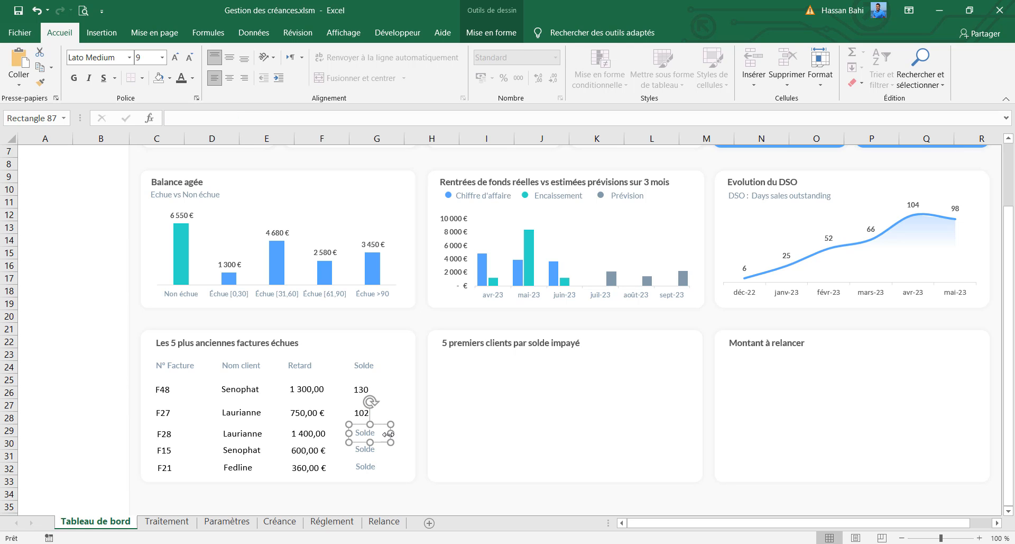
pyautogui.click(207, 123)
pyautogui.write('=Traitement!G54')
pyautogui.press('Return')
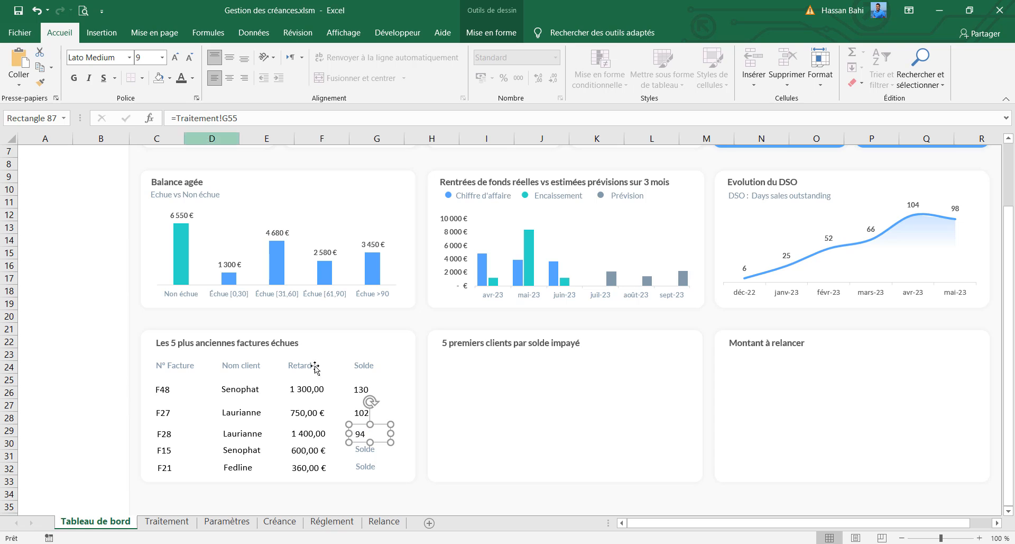
# Step: Link the Solde placeholder in the fourth row below the header to =Traitement!G56
pyautogui.click(374, 449)
pyautogui.click(212, 120)
pyautogui.write('=Traitement!G54')
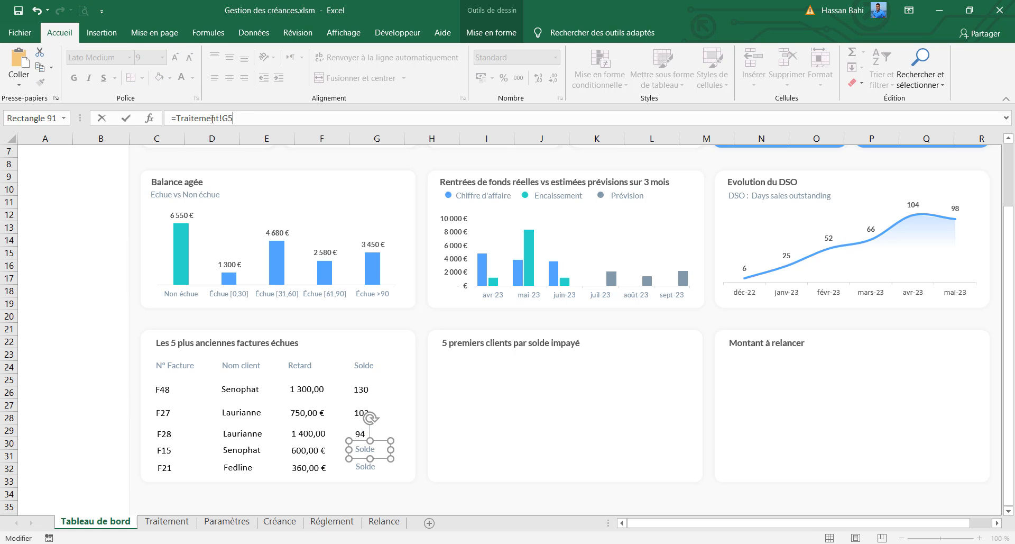
pyautogui.write('6')
pyautogui.press('Return')
# Step: Link the Solde placeholder in the fifth row below the header to =Traitement!G57
pyautogui.click(362, 474)
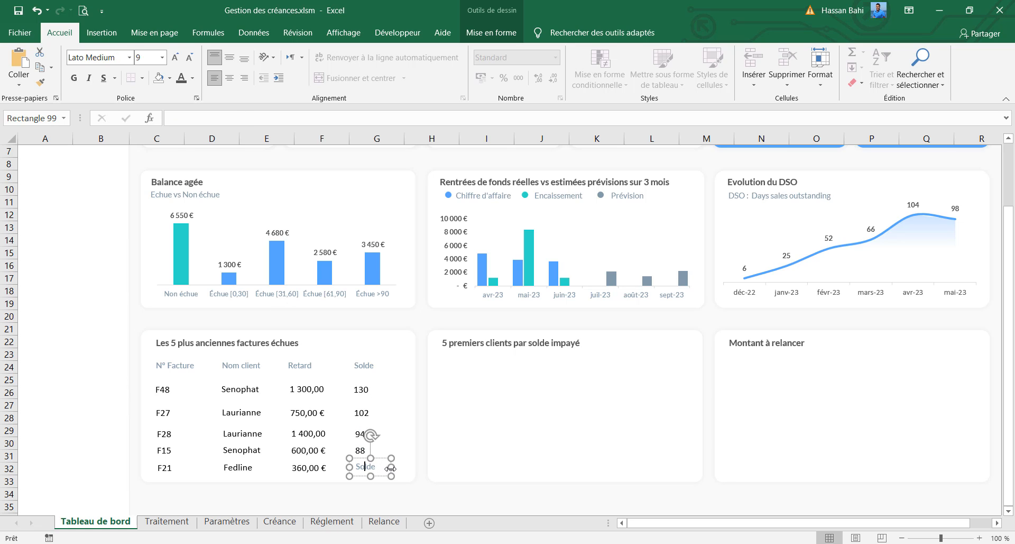
pyautogui.click(205, 115)
pyautogui.write('=Traitement!G54')
pyautogui.write('7')
pyautogui.press('Return')
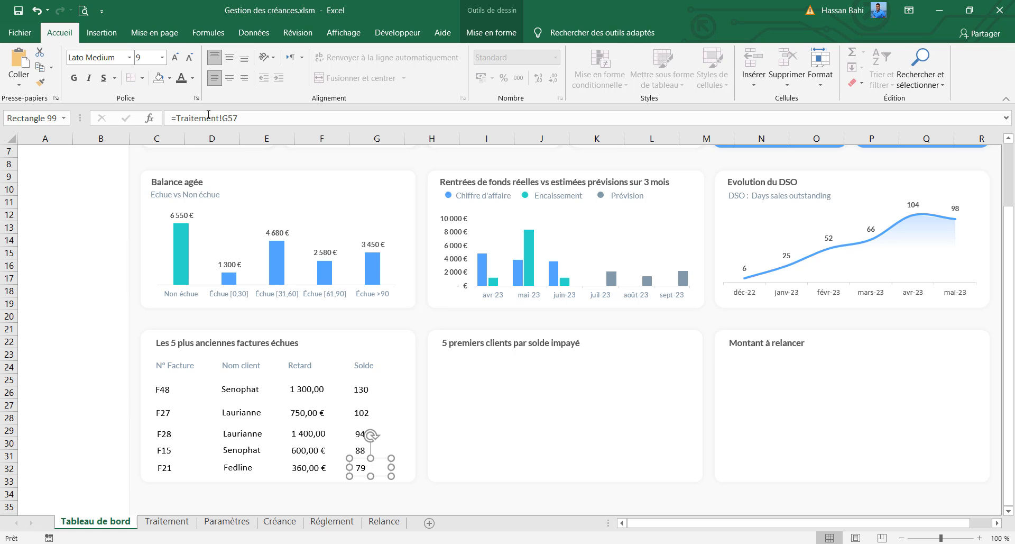
# Step: Move the five euro amount boxes from under Retard to the right of the Solde column
pyautogui.click(312, 395)
pyautogui.keyDown('shift'); pyautogui.click(311, 412); pyautogui.keyUp('shift')
pyautogui.keyDown('shift'); pyautogui.click(312, 434); pyautogui.keyUp('shift')
pyautogui.keyDown('shift'); pyautogui.click(310, 468); pyautogui.keyUp('shift')
pyautogui.keyDown('shift'); pyautogui.click(317, 454); pyautogui.keyUp('shift')
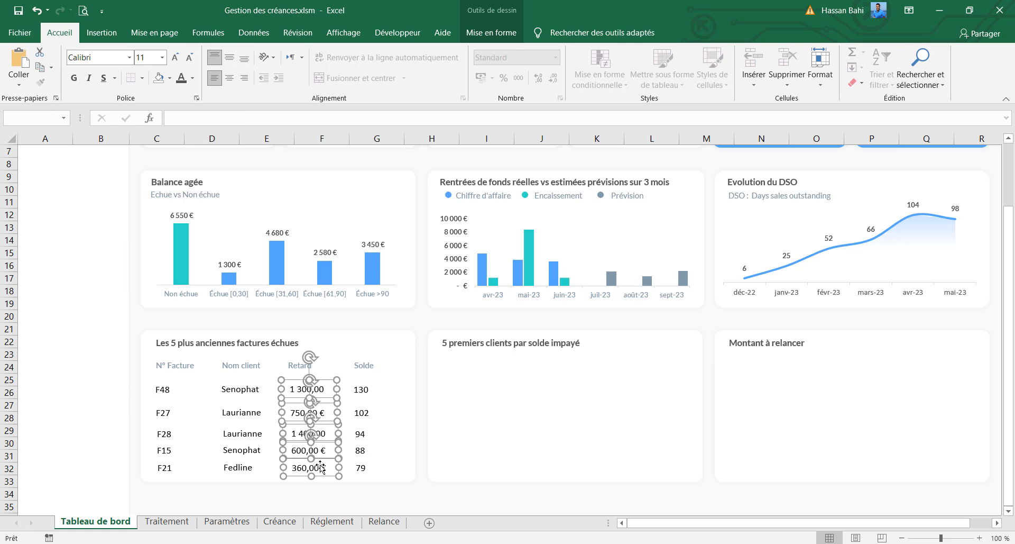
pyautogui.moveTo(317, 453); pyautogui.dragTo(420, 458)
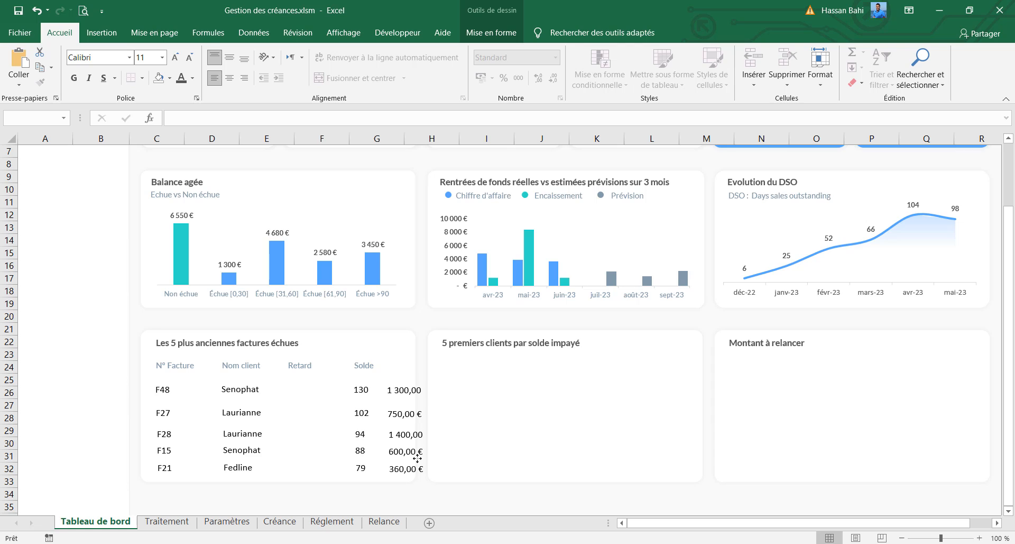
# Step: Move the five day-count boxes from under Solde to the Retard column
pyautogui.click(361, 389)
pyautogui.keyDown('shift'); pyautogui.click(362, 413); pyautogui.keyUp('shift')
pyautogui.keyDown('shift'); pyautogui.click(360, 436); pyautogui.keyUp('shift')
pyautogui.keyDown('shift'); pyautogui.click(360, 451); pyautogui.keyUp('shift')
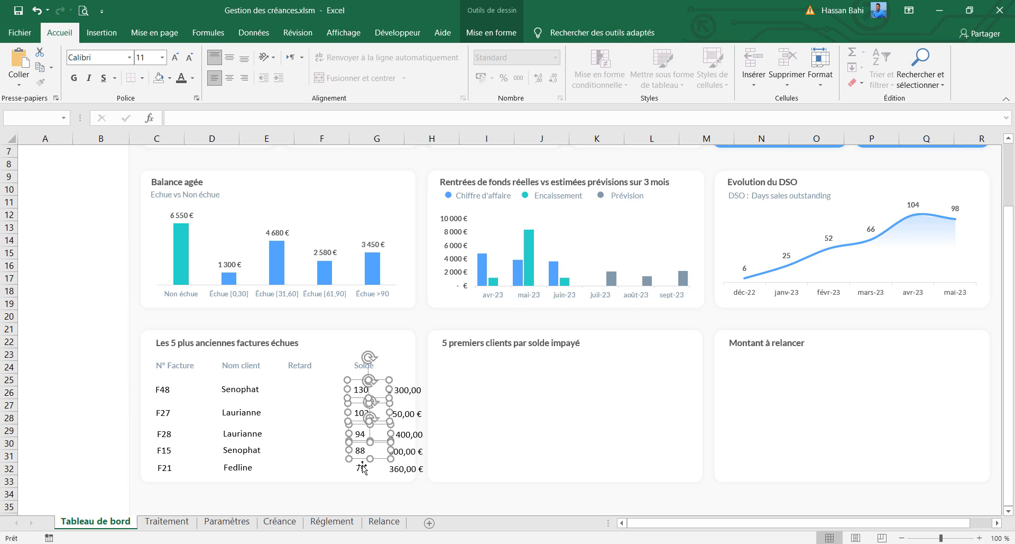
pyautogui.keyDown('shift'); pyautogui.click(361, 468); pyautogui.keyUp('shift')
pyautogui.moveTo(361, 469); pyautogui.dragTo(299, 474)
# Step: Move the five euro amount boxes under the Solde header
pyautogui.click(408, 391)
pyautogui.keyDown('shift'); pyautogui.click(408, 412); pyautogui.keyUp('shift')
pyautogui.keyDown('shift'); pyautogui.click(398, 440); pyautogui.keyUp('shift')
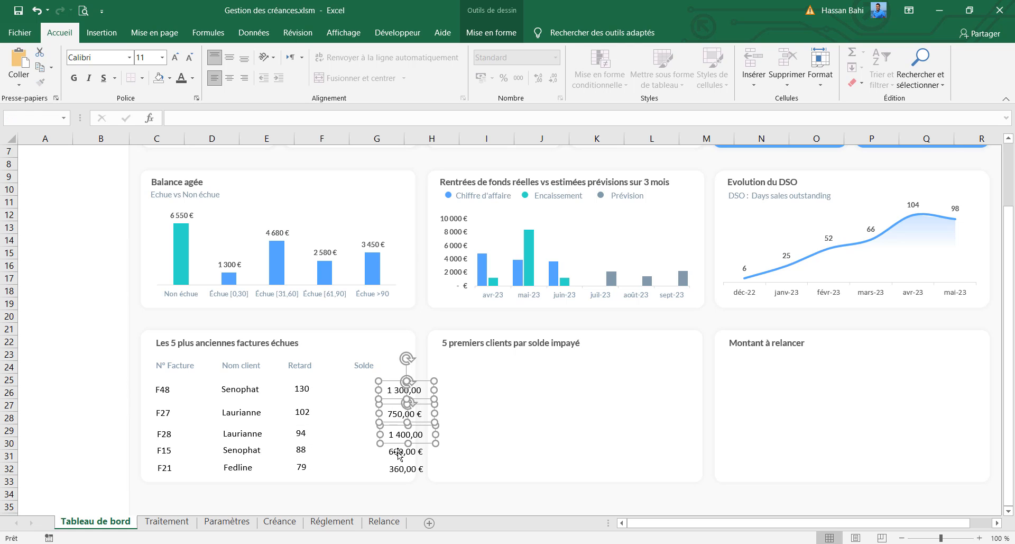
pyautogui.keyDown('shift'); pyautogui.click(403, 452); pyautogui.keyUp('shift')
pyautogui.keyDown('shift'); pyautogui.click(403, 469); pyautogui.keyUp('shift')
pyautogui.moveTo(401, 459); pyautogui.dragTo(365, 457)
pyautogui.click(221, 418)
# Step: Widen the Nom client header and its five name boxes to about 3.7 cm and shift them left toward the N° Facture column
pyautogui.click(267, 367)
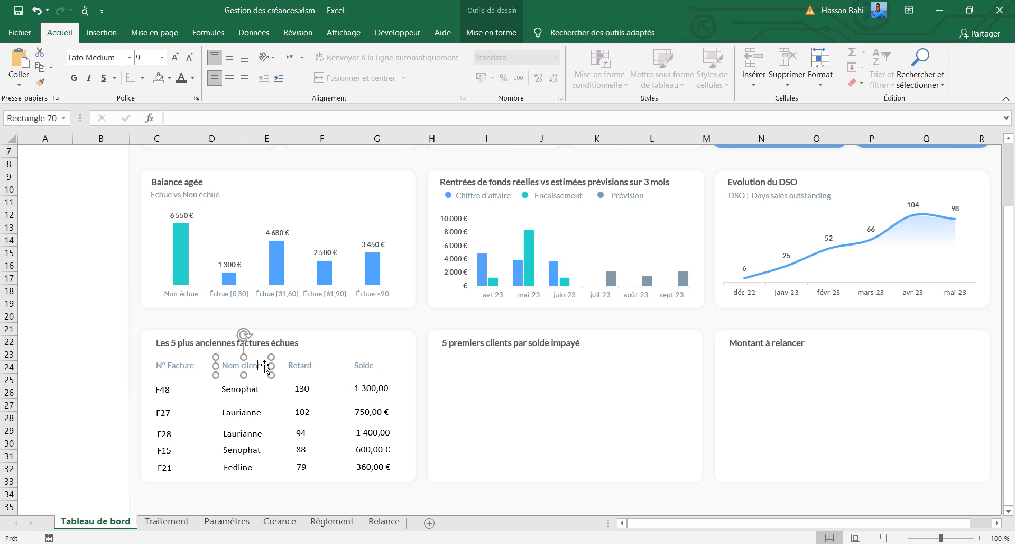
pyautogui.keyDown('shift'); pyautogui.click(244, 390); pyautogui.keyUp('shift')
pyautogui.keyDown('shift'); pyautogui.click(246, 412); pyautogui.keyUp('shift')
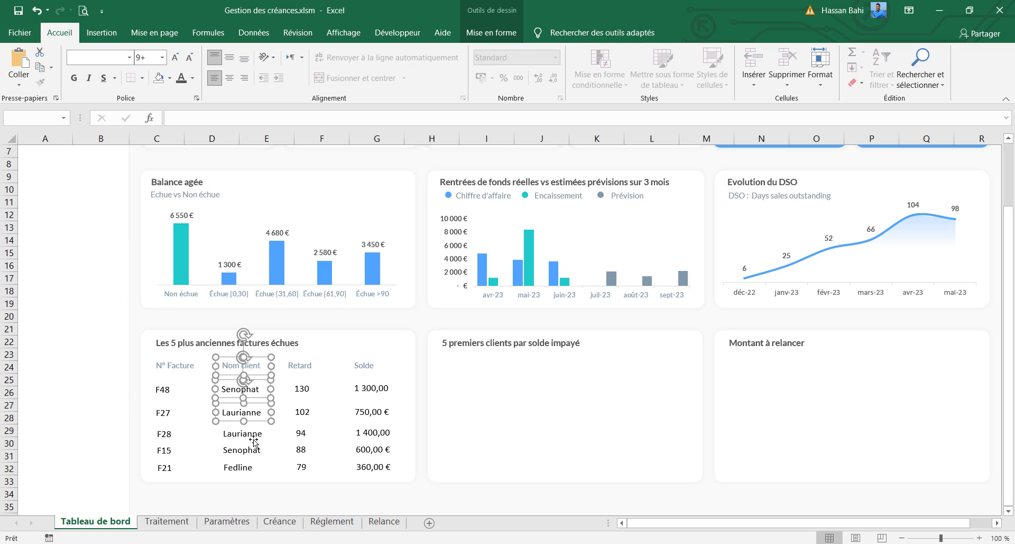
pyautogui.keyDown('shift'); pyautogui.click(251, 442); pyautogui.keyUp('shift')
pyautogui.keyDown('shift'); pyautogui.click(252, 451); pyautogui.keyUp('shift')
pyautogui.keyDown('shift'); pyautogui.click(248, 468); pyautogui.keyUp('shift')
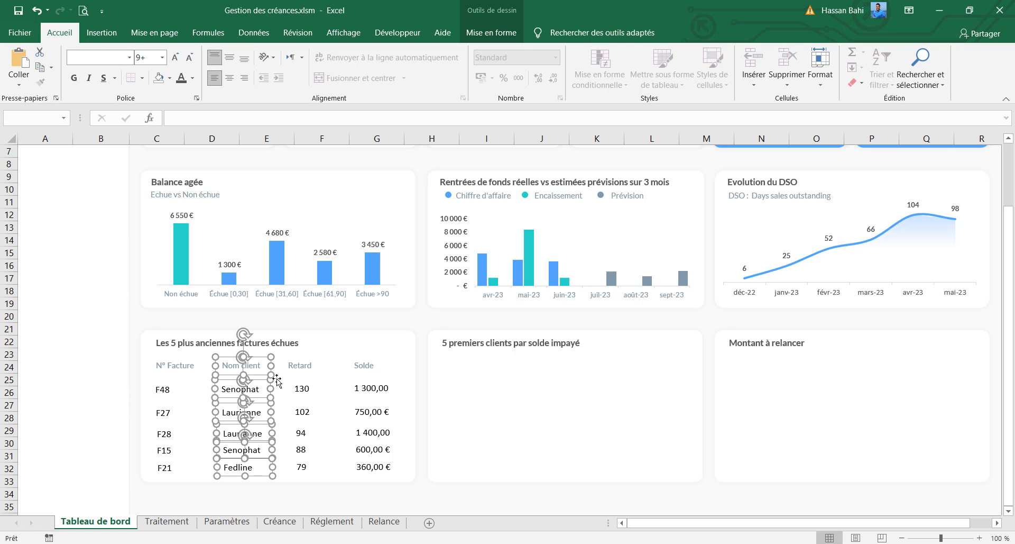
pyautogui.moveTo(275, 378); pyautogui.dragTo(310, 390)
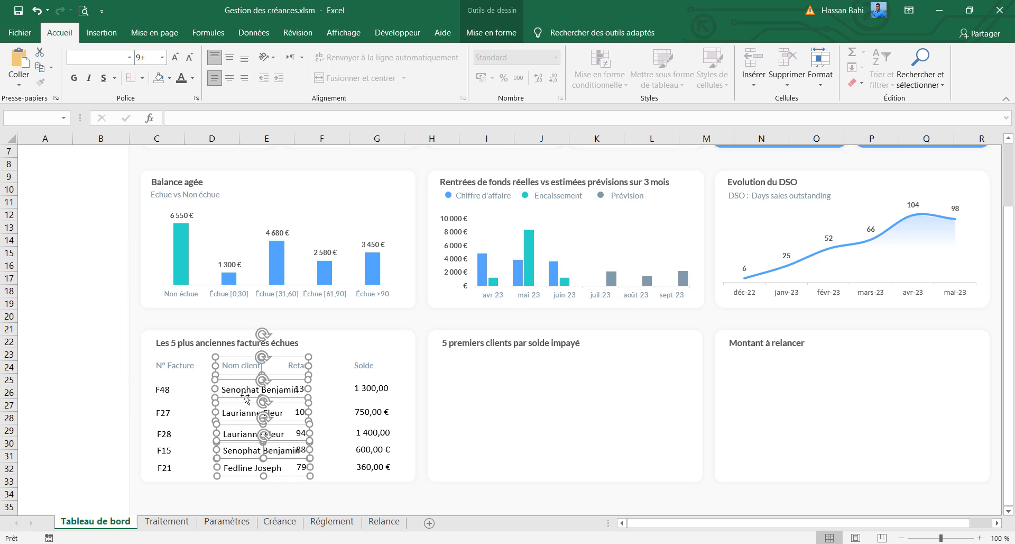
pyautogui.moveTo(245, 398); pyautogui.dragTo(227, 398)
pyautogui.click(300, 503)
# Step: Nudge all four boxes of the fifth invoice row slightly upward within the card
pyautogui.click(386, 468)
pyautogui.keyDown('shift'); pyautogui.click(300, 469); pyautogui.keyUp('shift')
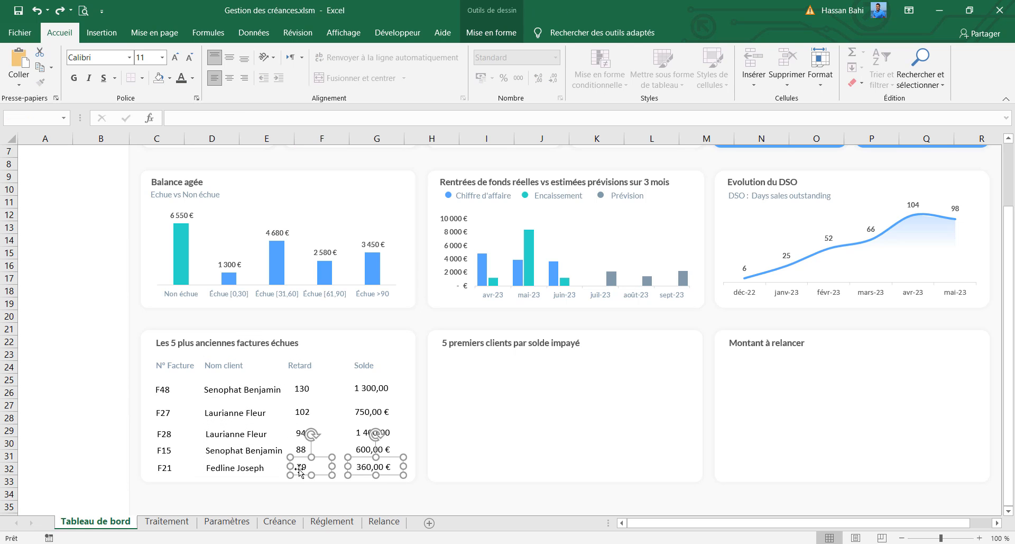
pyautogui.keyDown('ctrl'); pyautogui.click(248, 470); pyautogui.keyUp('ctrl')
pyautogui.keyDown('ctrl'); pyautogui.click(174, 473); pyautogui.keyUp('ctrl')
pyautogui.keyDown('ctrl'); pyautogui.click(169, 470); pyautogui.keyUp('ctrl')
pyautogui.keyDown('ctrl'); pyautogui.click(175, 478); pyautogui.keyUp('ctrl')
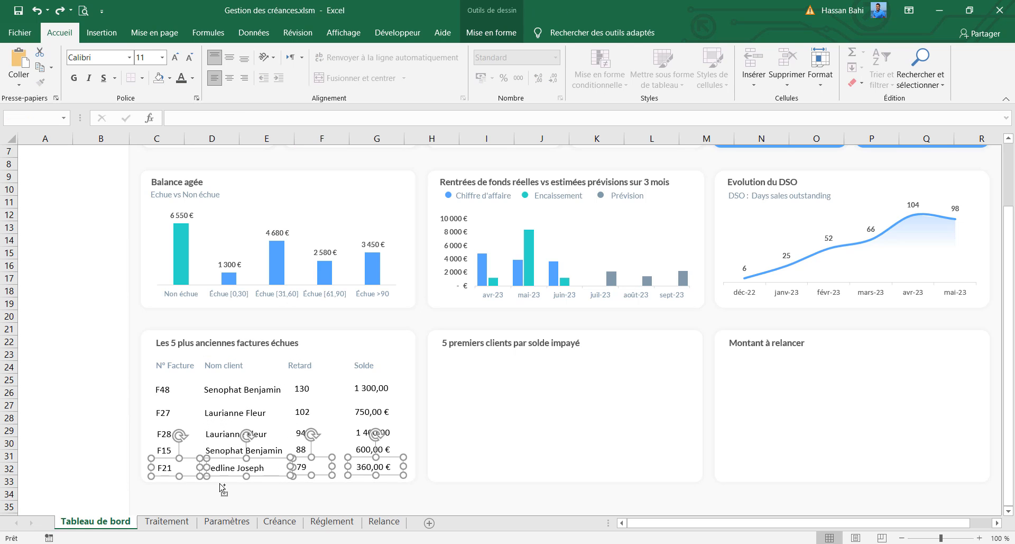
pyautogui.press('Up')
pyautogui.press('Up')
pyautogui.press('Up')
pyautogui.press('Up')
pyautogui.press('Up')
pyautogui.press('Up')
pyautogui.press('Up')
pyautogui.press('Up')
pyautogui.press('Up')
pyautogui.press('Up')
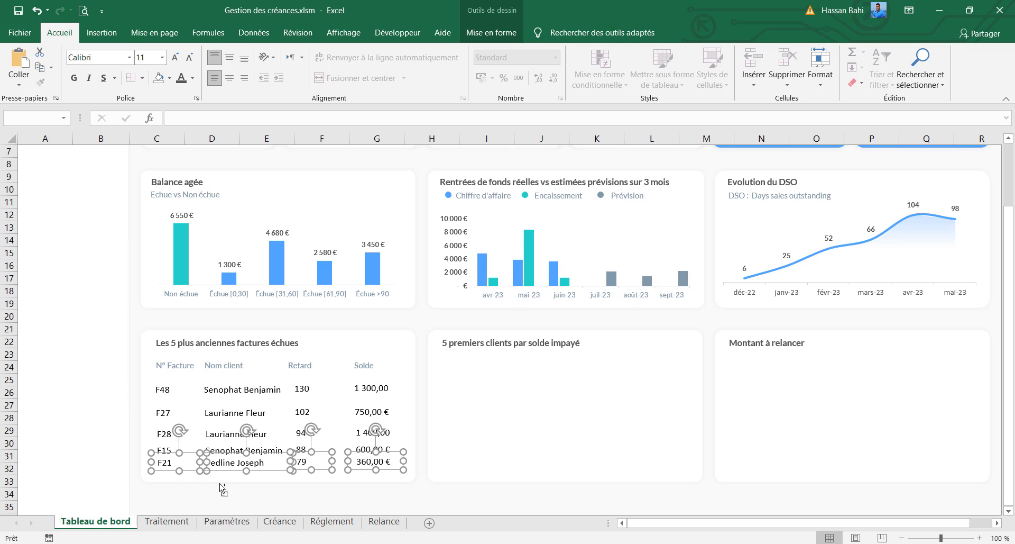
# Step: Left-align the N° Facture header and its five invoice number boxes and distribute them vertically
pyautogui.click(182, 368)
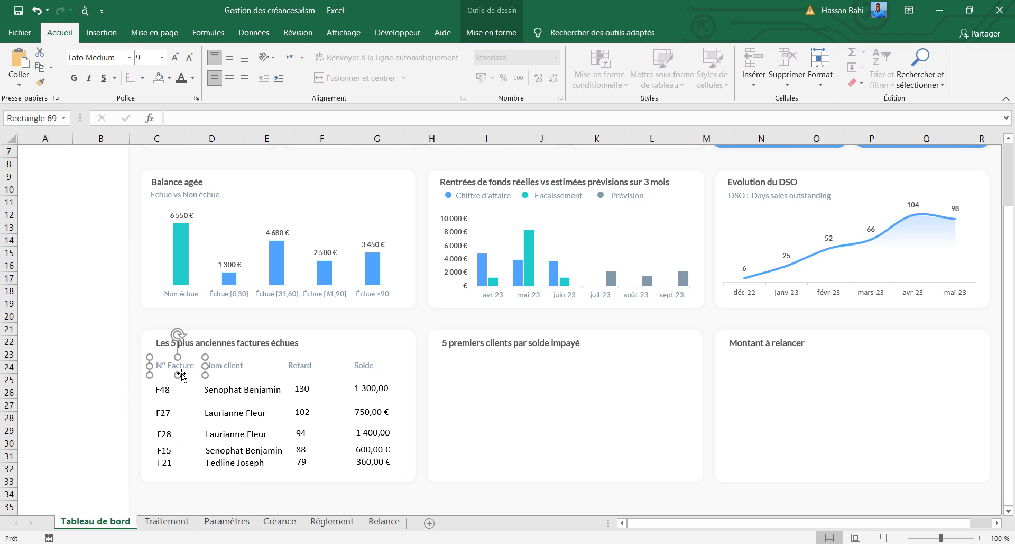
pyautogui.keyDown('ctrl'); pyautogui.click(163, 389); pyautogui.keyUp('ctrl')
pyautogui.keyDown('ctrl'); pyautogui.click(163, 413); pyautogui.keyUp('ctrl')
pyautogui.keyDown('ctrl'); pyautogui.click(164, 434); pyautogui.keyUp('ctrl')
pyautogui.keyDown('ctrl'); pyautogui.click(164, 451); pyautogui.keyUp('ctrl')
pyautogui.keyDown('ctrl'); pyautogui.click(165, 462); pyautogui.keyUp('ctrl')
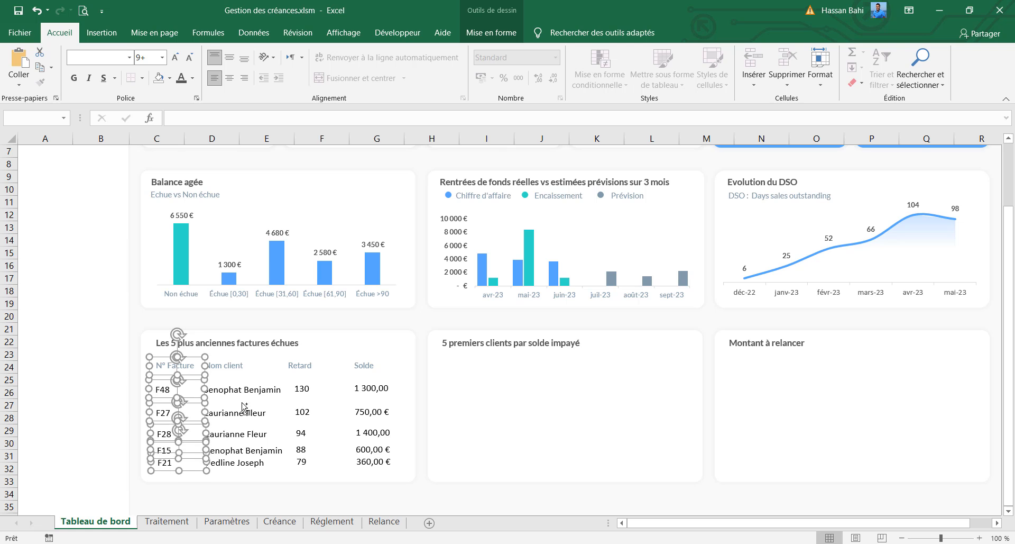
pyautogui.click(492, 33)
pyautogui.click(790, 52)
pyautogui.click(816, 69)
pyautogui.click(790, 52)
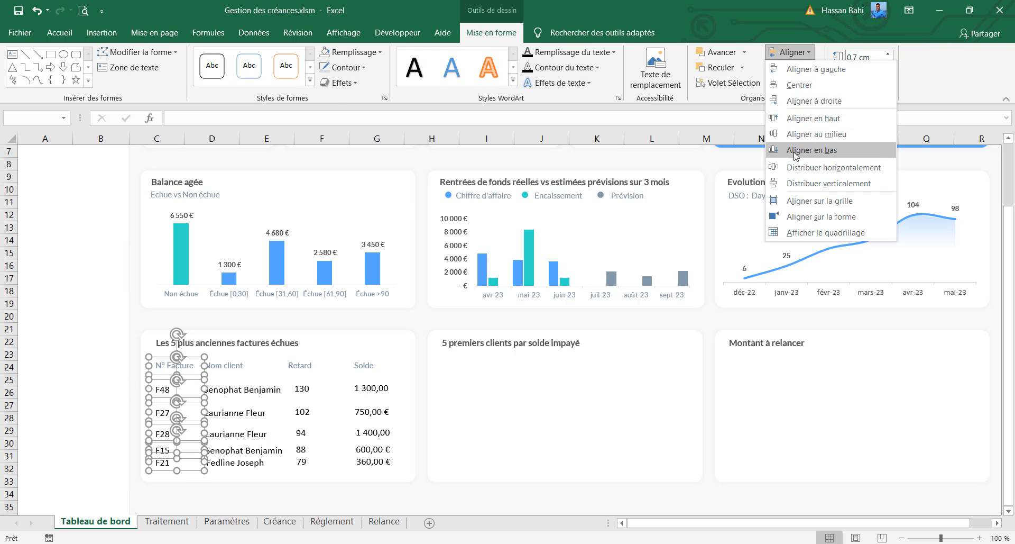
pyautogui.click(829, 183)
# Step: Align the Nom client header and the five client name boxes below it along their left edges
pyautogui.click(236, 368)
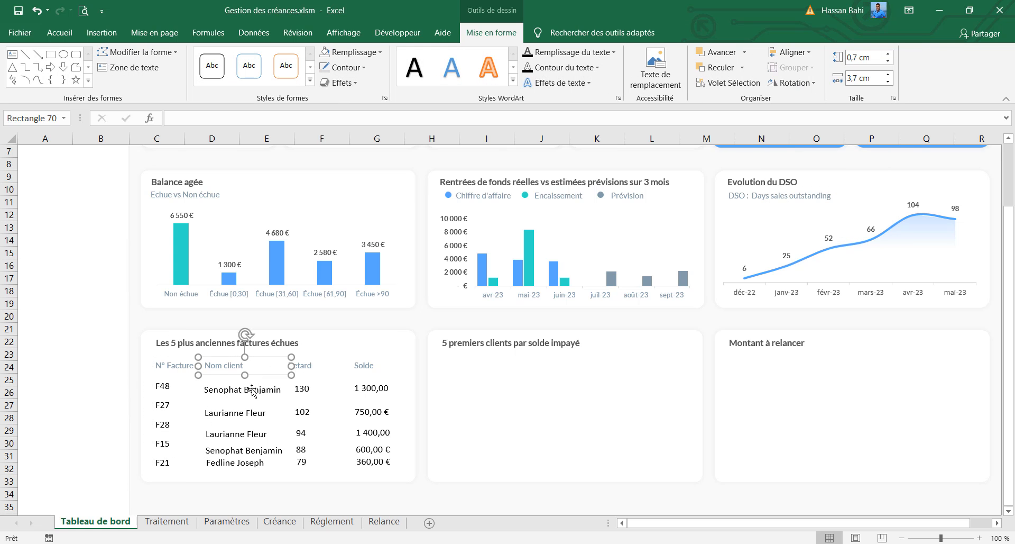
pyautogui.keyDown('ctrl'); pyautogui.click(253, 390); pyautogui.keyUp('ctrl')
pyautogui.keyDown('ctrl'); pyautogui.click(252, 412); pyautogui.keyUp('ctrl')
pyautogui.keyDown('ctrl'); pyautogui.click(252, 434); pyautogui.keyUp('ctrl')
pyautogui.keyDown('ctrl'); pyautogui.click(253, 450); pyautogui.keyUp('ctrl')
pyautogui.keyDown('ctrl'); pyautogui.click(255, 463); pyautogui.keyUp('ctrl')
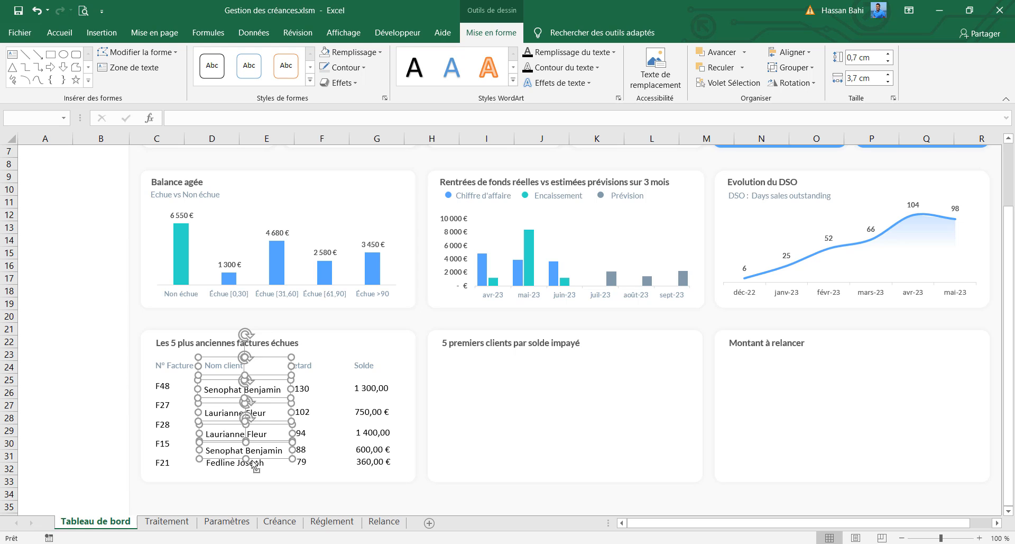
pyautogui.click(790, 52)
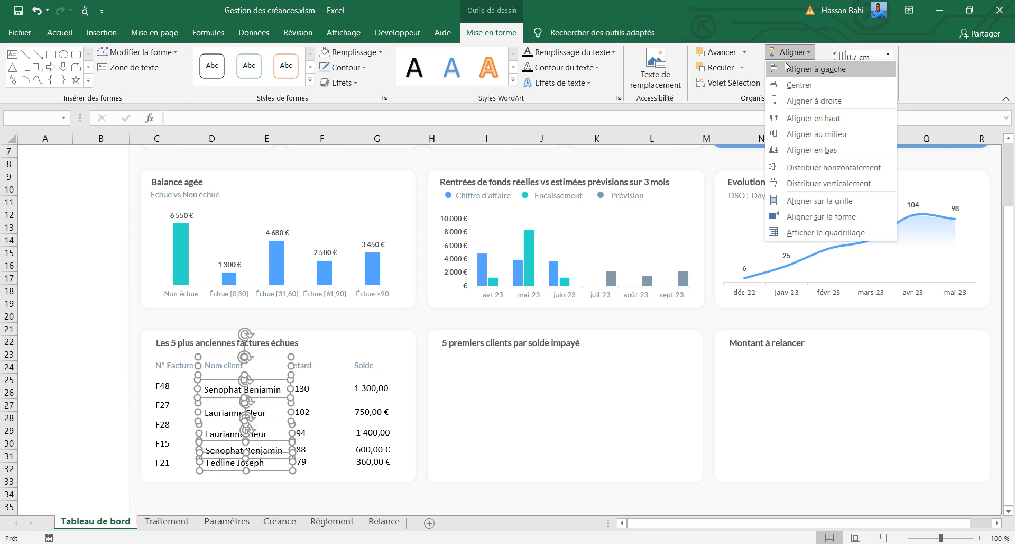
# Step: Distribute the Nom client header and its five name boxes evenly in the vertical direction
pyautogui.click(829, 183)
# Step: Left-align the Retard header with its five value boxes and distribute them evenly in the vertical direction
pyautogui.click(297, 366)
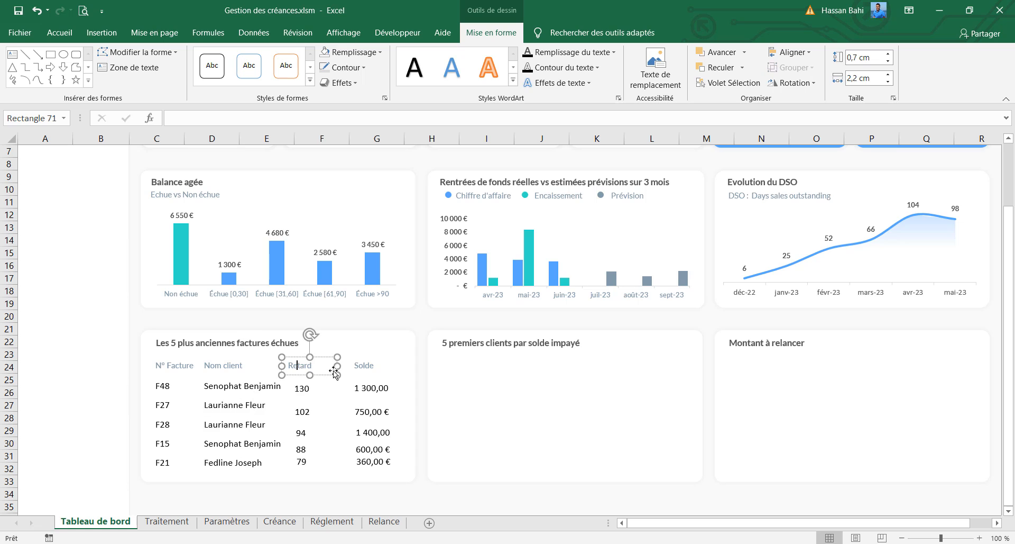
pyautogui.keyDown('ctrl'); pyautogui.click(299, 387); pyautogui.keyUp('ctrl')
pyautogui.keyDown('ctrl'); pyautogui.click(302, 408); pyautogui.keyUp('ctrl')
pyautogui.keyDown('ctrl'); pyautogui.click(302, 434); pyautogui.keyUp('ctrl')
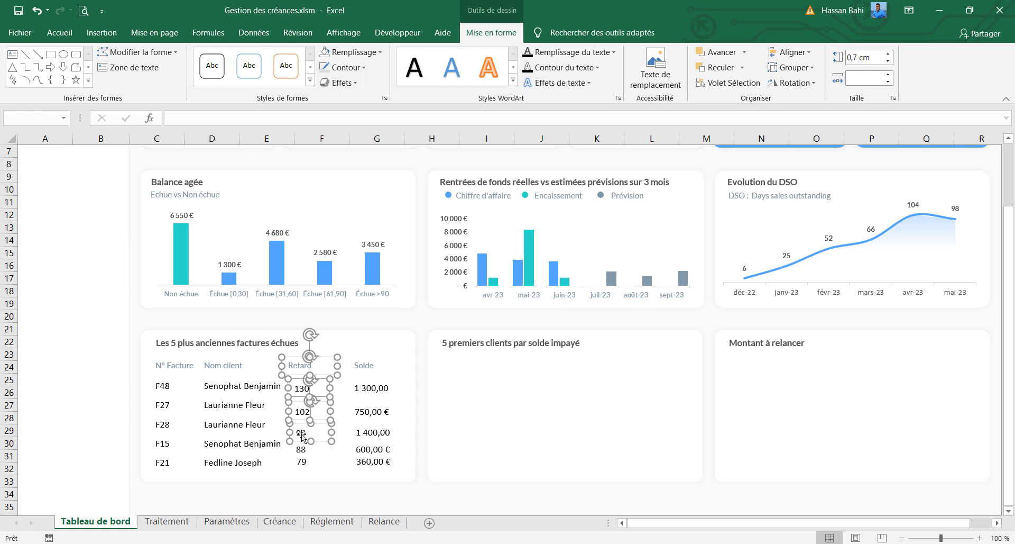
pyautogui.keyDown('ctrl'); pyautogui.click(301, 449); pyautogui.keyUp('ctrl')
pyautogui.keyDown('ctrl'); pyautogui.click(301, 462); pyautogui.keyUp('ctrl')
pyautogui.click(790, 52)
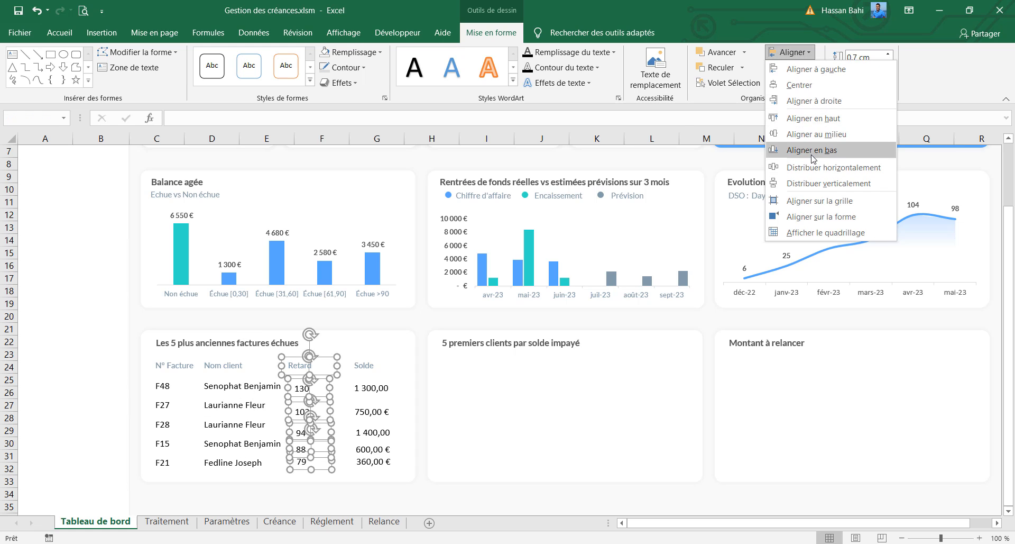
pyautogui.click(817, 183)
pyautogui.click(790, 52)
pyautogui.click(793, 69)
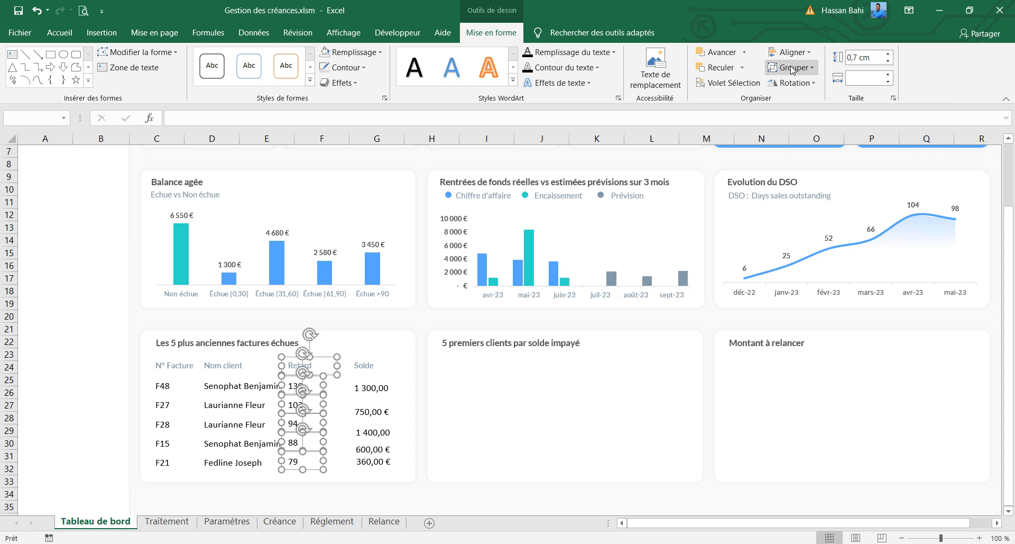
# Step: Nudge the whole Retard column slightly to the right so it clears the client names
pyautogui.press('Right')
pyautogui.press('Right')
pyautogui.press('Right')
pyautogui.press('Right')
pyautogui.press('Right')
pyautogui.press('Right')
pyautogui.press('Right')
pyautogui.press('Right')
pyautogui.press('Right')
pyautogui.press('Right')
pyautogui.press('Right')
pyautogui.press('Right')
pyautogui.press('Right')
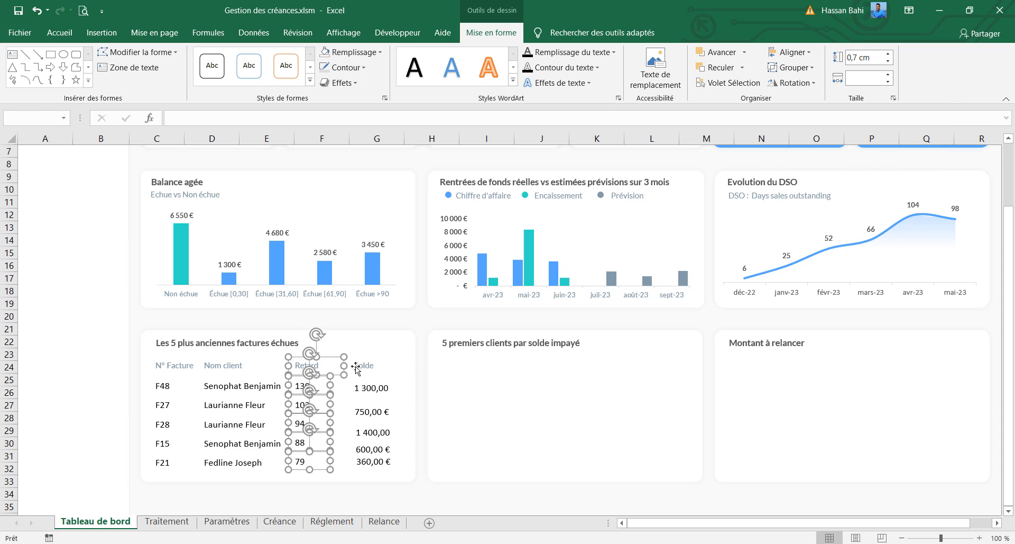
# Step: Left-align the Solde header with its five amount boxes and distribute them evenly in the vertical direction
pyautogui.click(355, 369)
pyautogui.keyDown('ctrl'); pyautogui.click(372, 392); pyautogui.keyUp('ctrl')
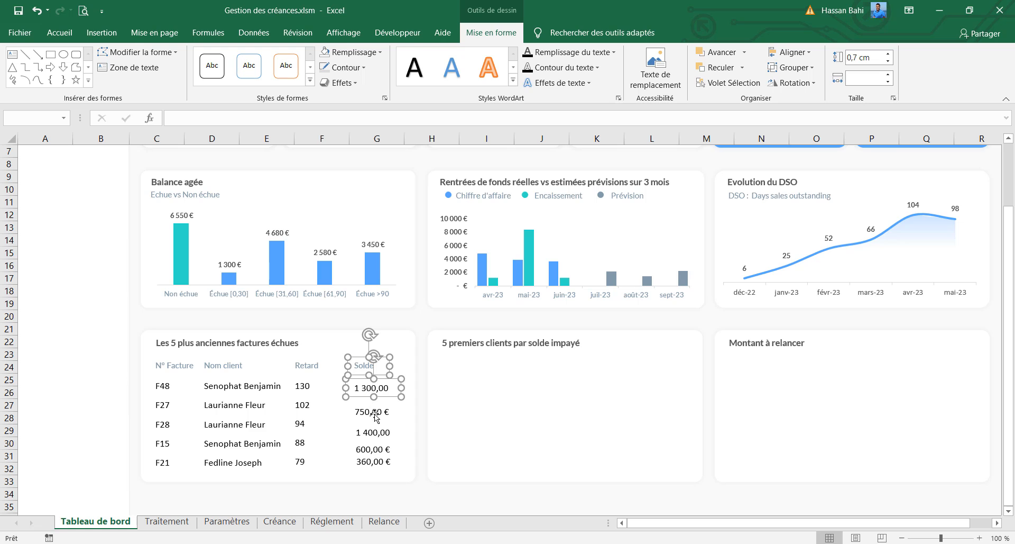
pyautogui.keyDown('ctrl'); pyautogui.click(375, 414); pyautogui.keyUp('ctrl')
pyautogui.keyDown('ctrl'); pyautogui.click(376, 433); pyautogui.keyUp('ctrl')
pyautogui.keyDown('ctrl'); pyautogui.click(377, 449); pyautogui.keyUp('ctrl')
pyautogui.keyDown('ctrl'); pyautogui.click(380, 458); pyautogui.keyUp('ctrl')
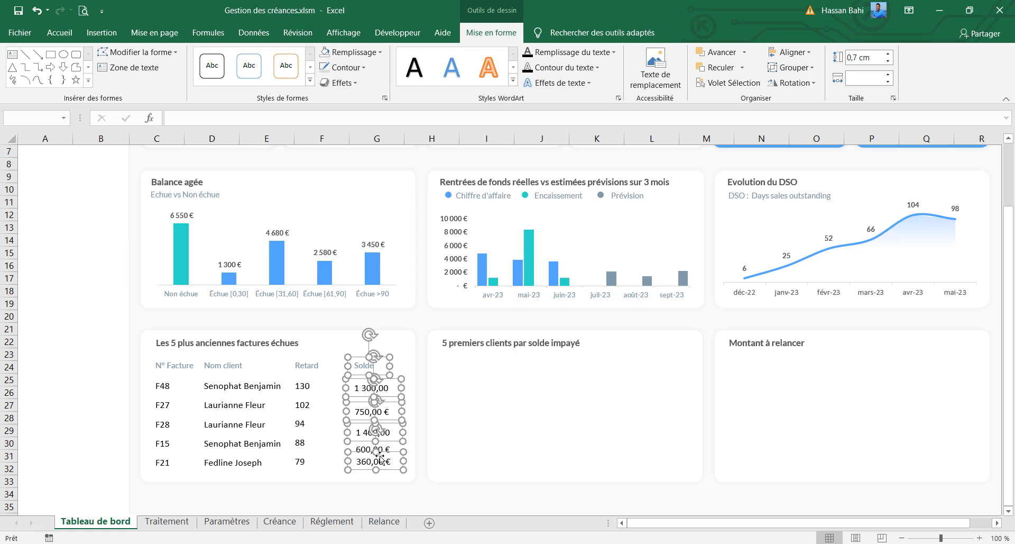
pyautogui.click(793, 52)
pyautogui.click(781, 186)
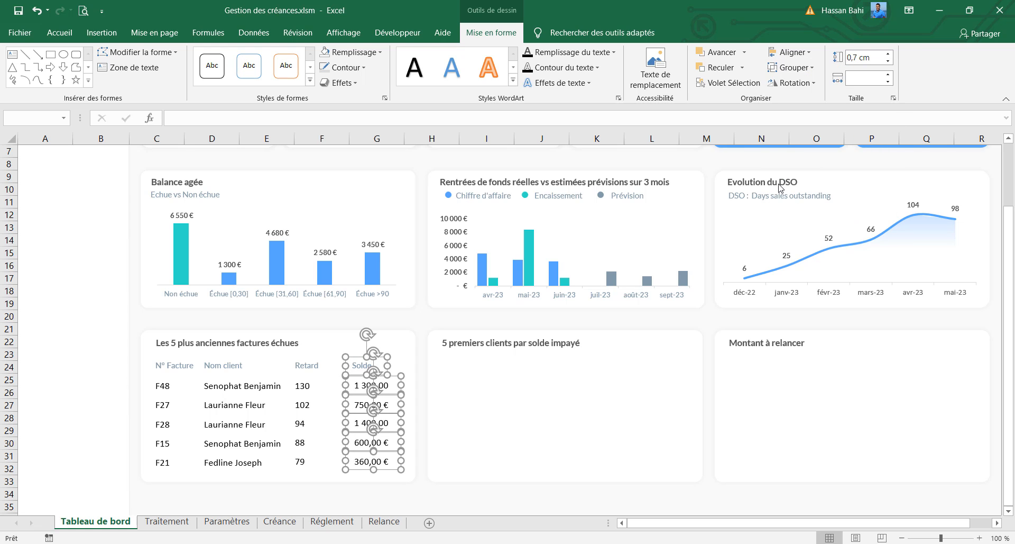
# Step: Shift the Retard header and its five values further right, toward the Solde column
pyautogui.click(317, 367)
pyautogui.keyDown('ctrl'); pyautogui.click(303, 385); pyautogui.keyUp('ctrl')
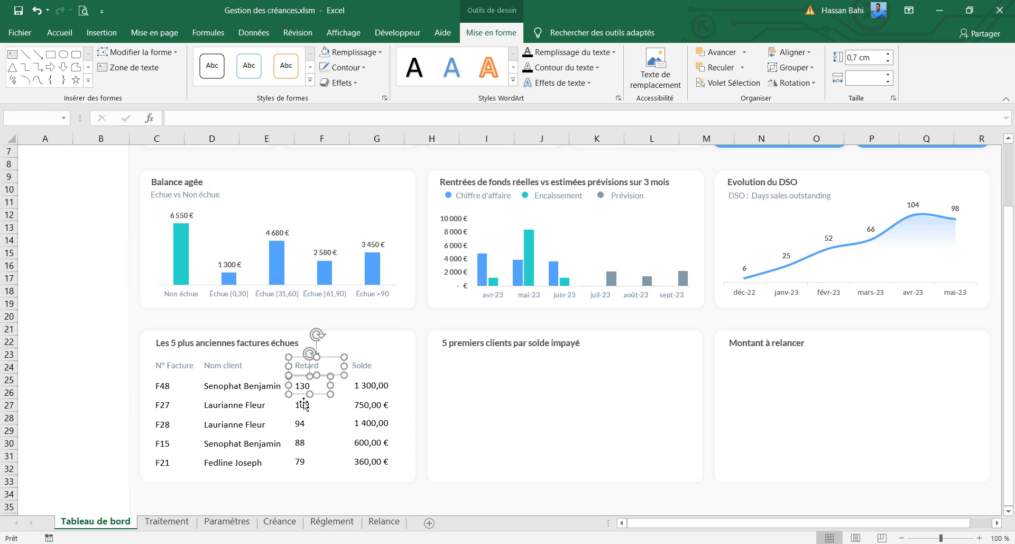
pyautogui.keyDown('ctrl'); pyautogui.click(301, 404); pyautogui.keyUp('ctrl')
pyautogui.keyDown('ctrl'); pyautogui.click(300, 423); pyautogui.keyUp('ctrl')
pyautogui.keyDown('ctrl'); pyautogui.click(300, 443); pyautogui.keyUp('ctrl')
pyautogui.keyDown('ctrl'); pyautogui.click(300, 462); pyautogui.keyUp('ctrl')
pyautogui.press('Right')
pyautogui.press('Right')
pyautogui.press('Right')
pyautogui.press('Right')
pyautogui.press('Right')
pyautogui.press('Right')
pyautogui.press('Right')
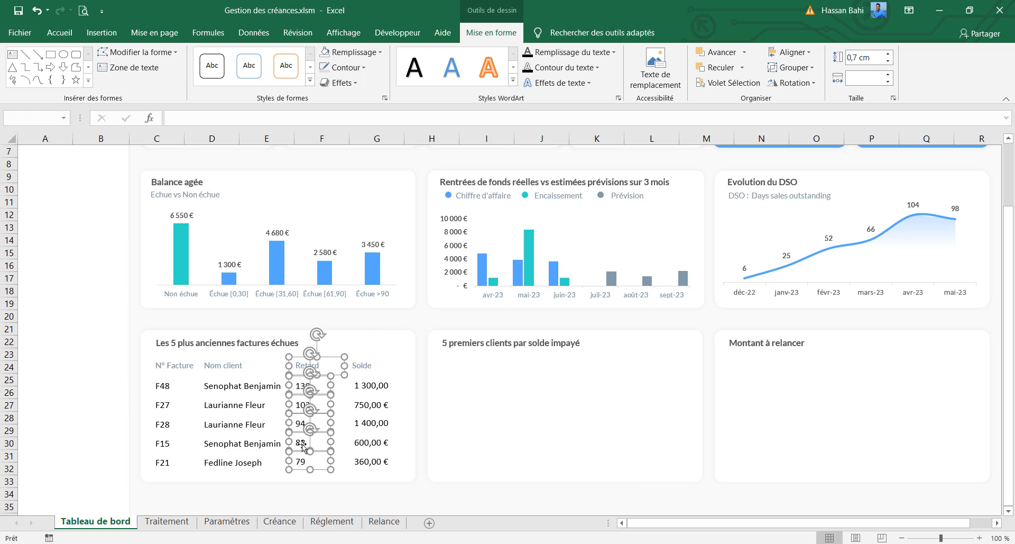
pyautogui.click(341, 504)
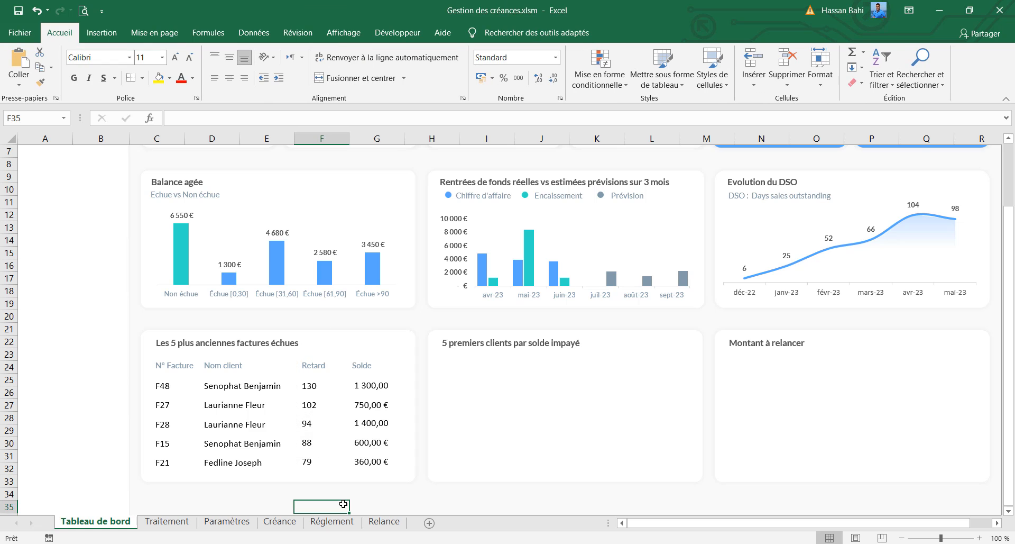
# Step: Nudge only the five Retard values slightly right relative to their header
pyautogui.click(312, 386)
pyautogui.keyDown('ctrl'); pyautogui.click(312, 404); pyautogui.keyUp('ctrl')
pyautogui.keyDown('ctrl'); pyautogui.click(310, 423); pyautogui.keyUp('ctrl')
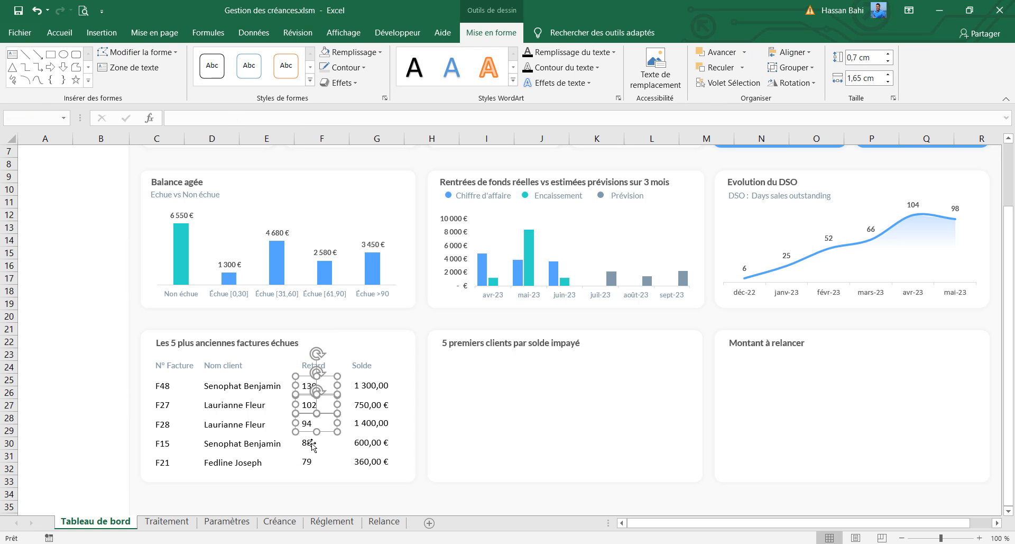
pyautogui.keyDown('ctrl'); pyautogui.click(308, 443); pyautogui.keyUp('ctrl')
pyautogui.keyDown('ctrl'); pyautogui.click(323, 462); pyautogui.keyUp('ctrl')
pyautogui.press('Right')
pyautogui.press('Right')
pyautogui.press('Right')
# Step: Format all invoice number, client name, delay and balance values in the oldest-invoices card with dark grey text in the Lato font
pyautogui.click(371, 385)
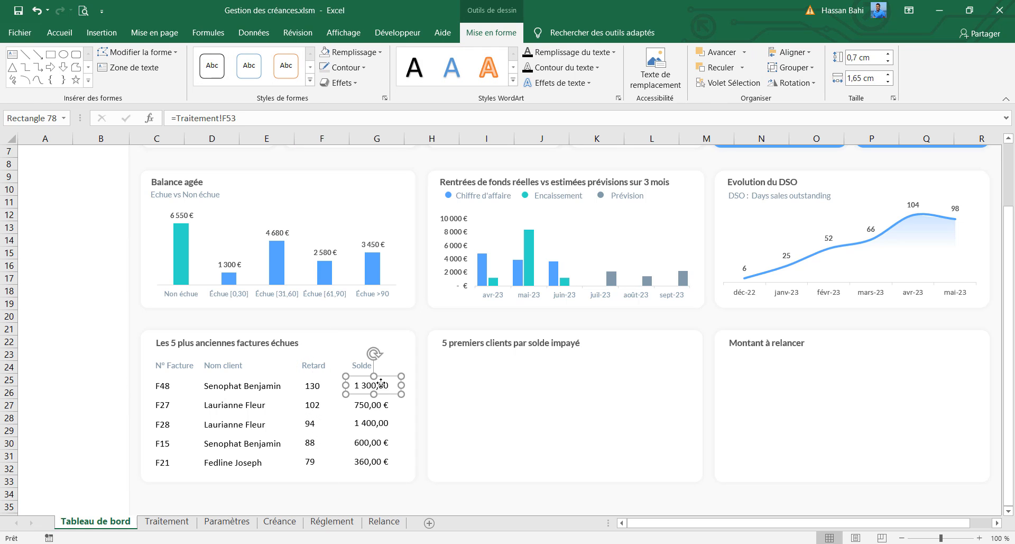
pyautogui.keyDown('ctrl'); pyautogui.click(372, 404); pyautogui.keyUp('ctrl')
pyautogui.keyDown('ctrl'); pyautogui.click(374, 423); pyautogui.keyUp('ctrl')
pyautogui.keyDown('ctrl'); pyautogui.click(372, 443); pyautogui.keyUp('ctrl')
pyautogui.keyDown('ctrl'); pyautogui.click(372, 461); pyautogui.keyUp('ctrl')
pyautogui.keyDown('ctrl'); pyautogui.click(310, 461); pyautogui.keyUp('ctrl')
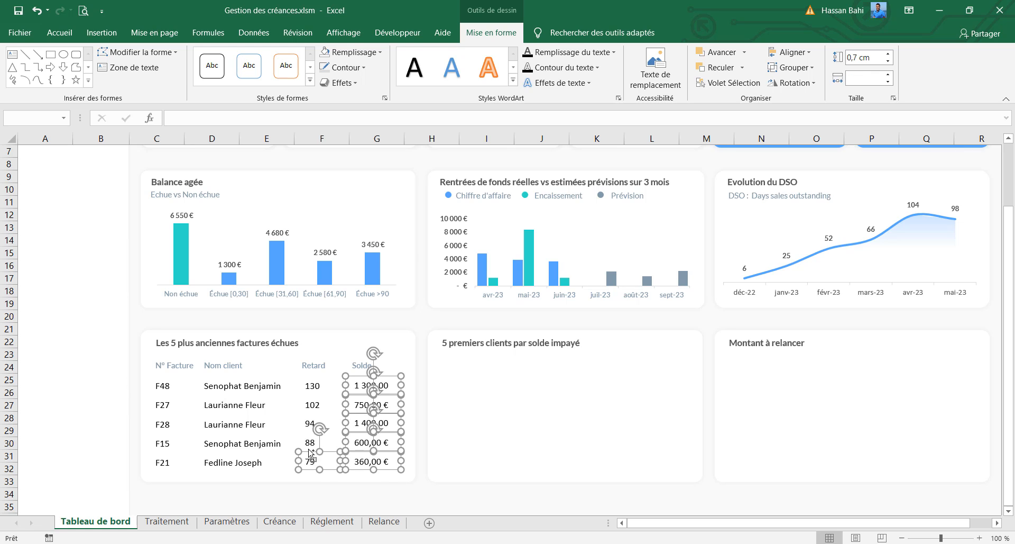
pyautogui.keyDown('ctrl'); pyautogui.click(309, 442); pyautogui.keyUp('ctrl')
pyautogui.keyDown('ctrl'); pyautogui.click(304, 421); pyautogui.keyUp('ctrl')
pyautogui.keyDown('ctrl'); pyautogui.click(304, 404); pyautogui.keyUp('ctrl')
pyautogui.keyDown('ctrl'); pyautogui.click(334, 355); pyautogui.keyUp('ctrl')
pyautogui.keyDown('ctrl'); pyautogui.click(311, 385); pyautogui.keyUp('ctrl')
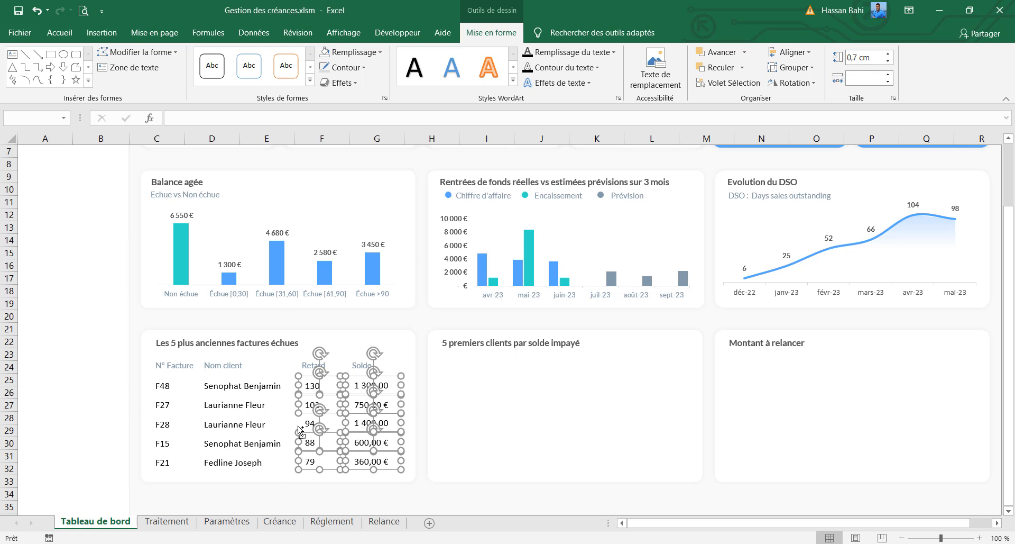
pyautogui.keyDown('ctrl'); pyautogui.click(305, 427); pyautogui.keyUp('ctrl')
pyautogui.keyDown('ctrl'); pyautogui.click(340, 353); pyautogui.keyUp('ctrl')
pyautogui.keyDown('ctrl'); pyautogui.click(245, 386); pyautogui.keyUp('ctrl')
pyautogui.keyDown('ctrl'); pyautogui.click(242, 405); pyautogui.keyUp('ctrl')
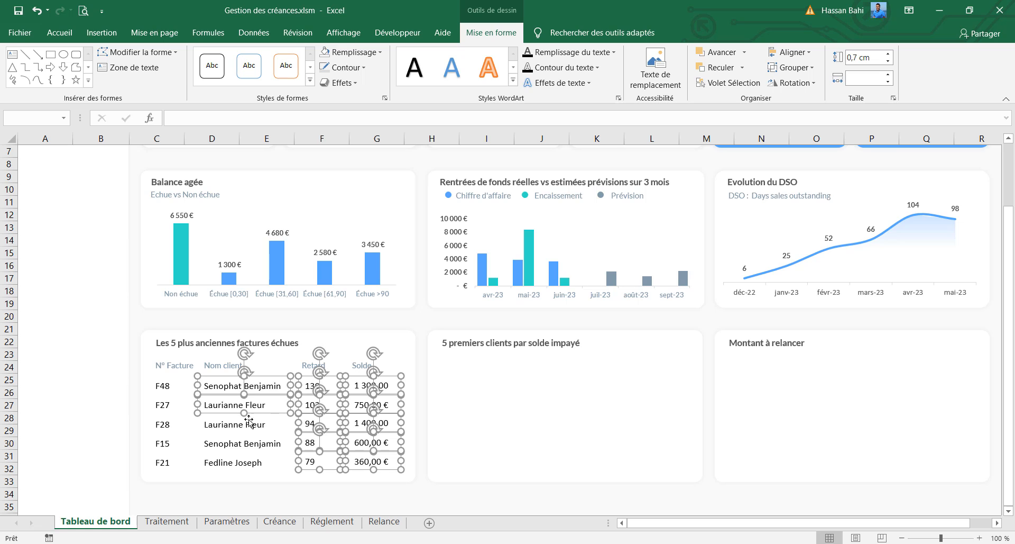
pyautogui.keyDown('ctrl'); pyautogui.click(244, 424); pyautogui.keyUp('ctrl')
pyautogui.keyDown('ctrl'); pyautogui.click(251, 444); pyautogui.keyUp('ctrl')
pyautogui.keyDown('ctrl'); pyautogui.click(231, 464); pyautogui.keyUp('ctrl')
pyautogui.keyDown('ctrl'); pyautogui.click(162, 463); pyautogui.keyUp('ctrl')
pyautogui.keyDown('ctrl'); pyautogui.click(163, 444); pyautogui.keyUp('ctrl')
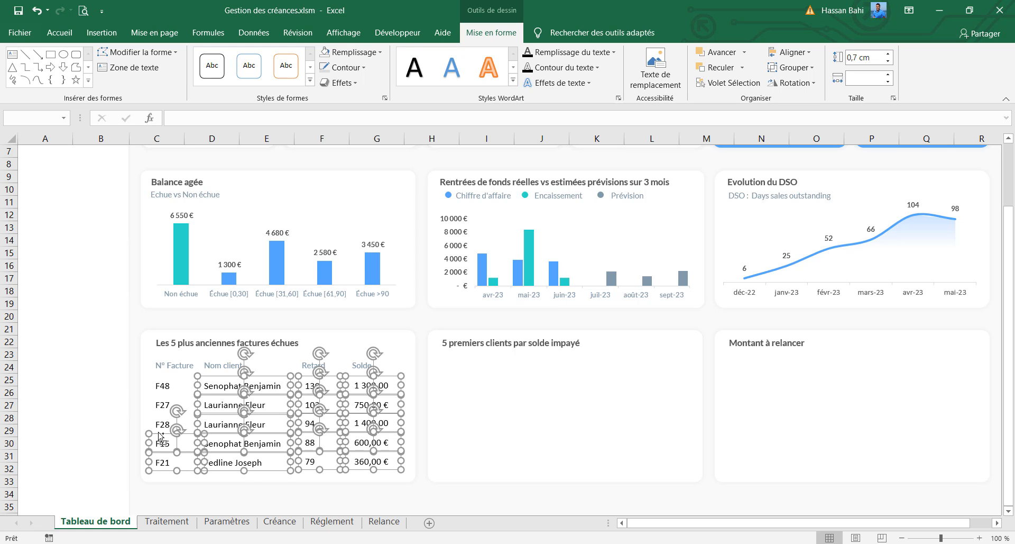
pyautogui.keyDown('ctrl'); pyautogui.click(163, 424); pyautogui.keyUp('ctrl')
pyautogui.keyDown('ctrl'); pyautogui.click(163, 404); pyautogui.keyUp('ctrl')
pyautogui.keyDown('ctrl'); pyautogui.click(163, 386); pyautogui.keyUp('ctrl')
pyautogui.click(54, 34)
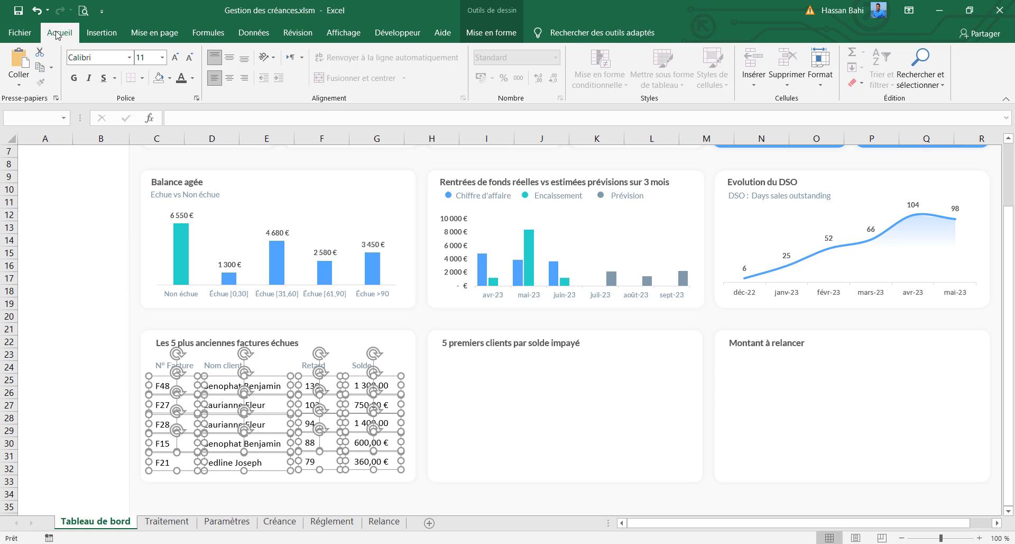
pyautogui.click(192, 78)
pyautogui.click(180, 226)
pyautogui.click(93, 57)
pyautogui.write('Lato')
pyautogui.press('Return')
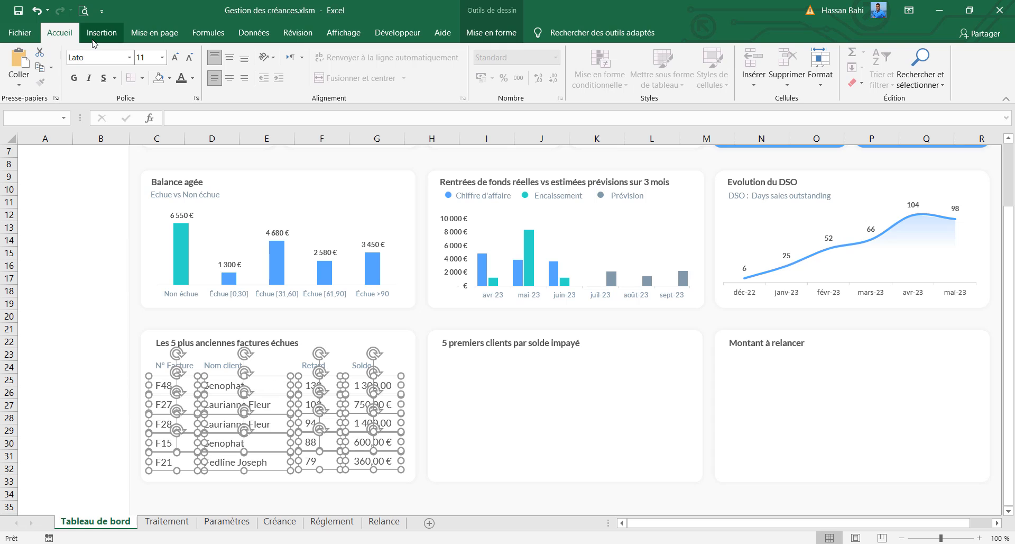
# Step: Make the oldest-invoices card values bold and reduce their font size to 9
pyautogui.click(76, 79)
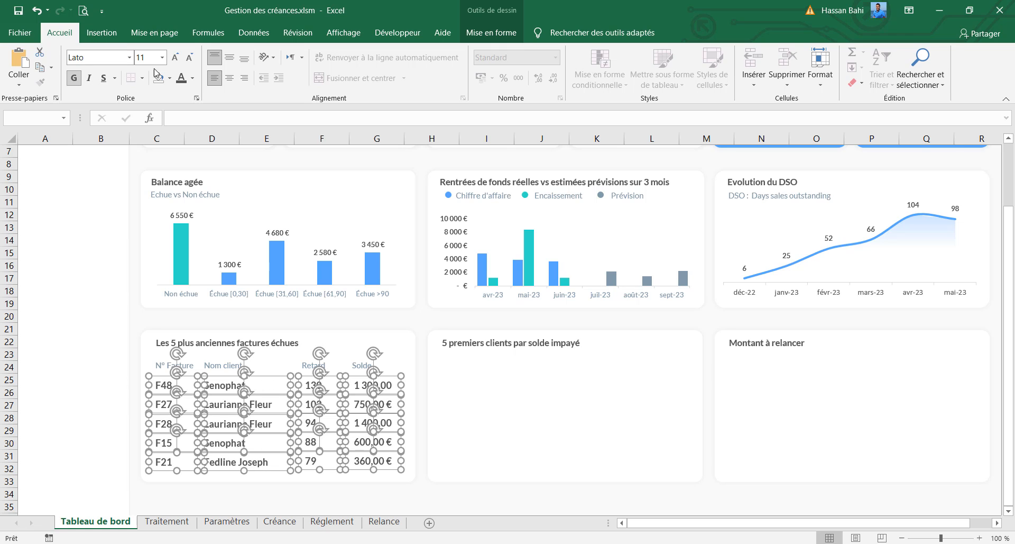
pyautogui.click(189, 57)
pyautogui.click(189, 56)
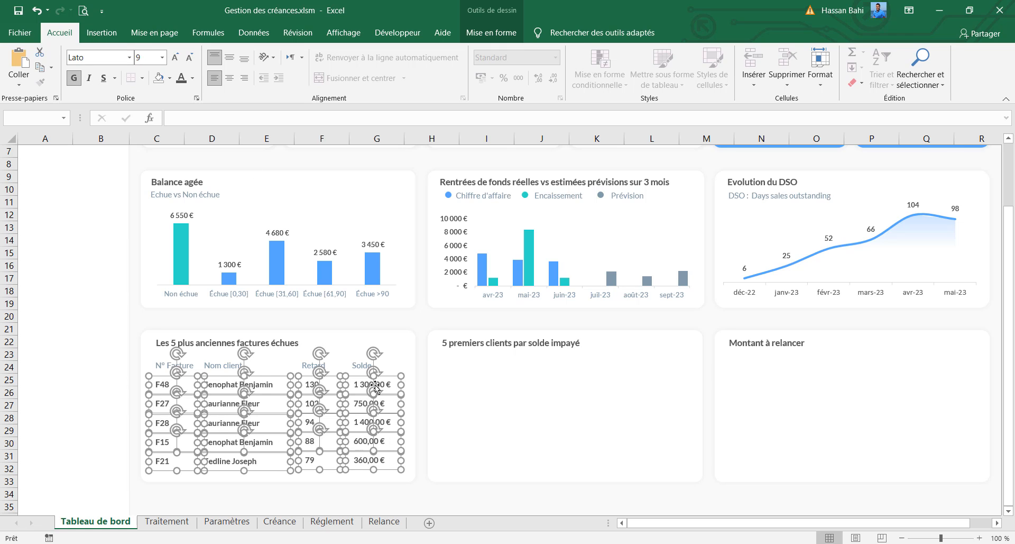
pyautogui.click(419, 503)
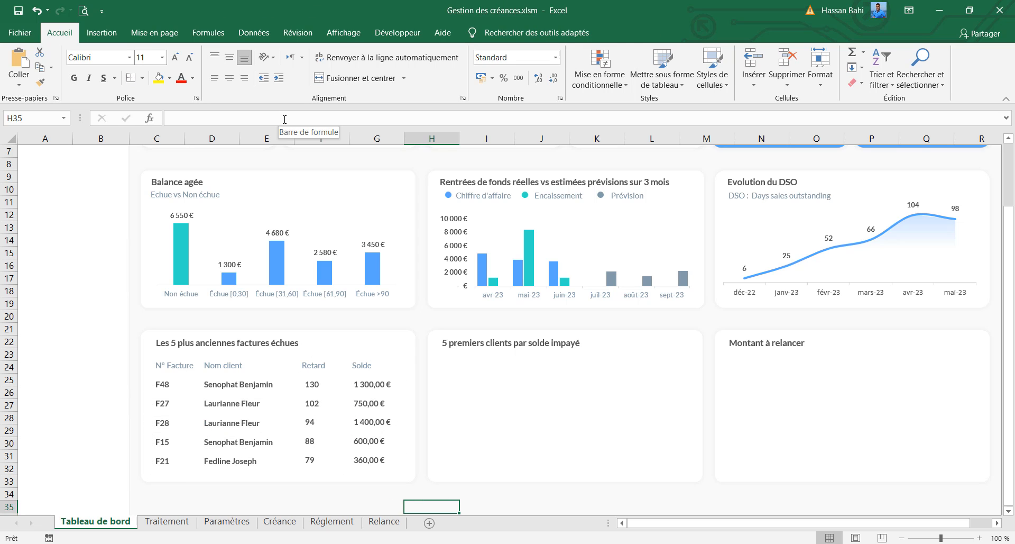
# Step: Undo the last font size reduction on the invoice values and redo it
pyautogui.hotkey('ctrl', 'z')
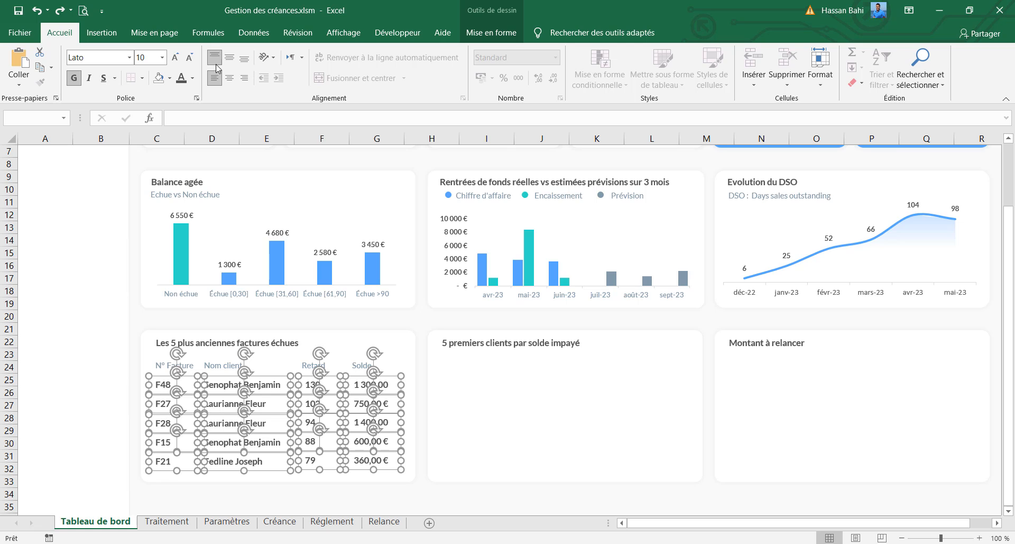
pyautogui.hotkey('ctrl', 'y')
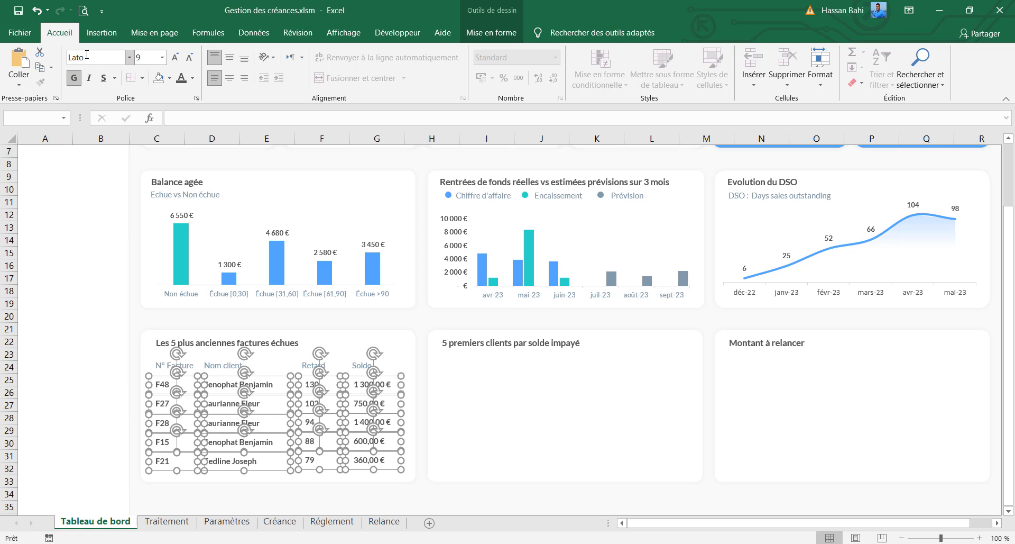
pyautogui.click(290, 490)
pyautogui.click(272, 464)
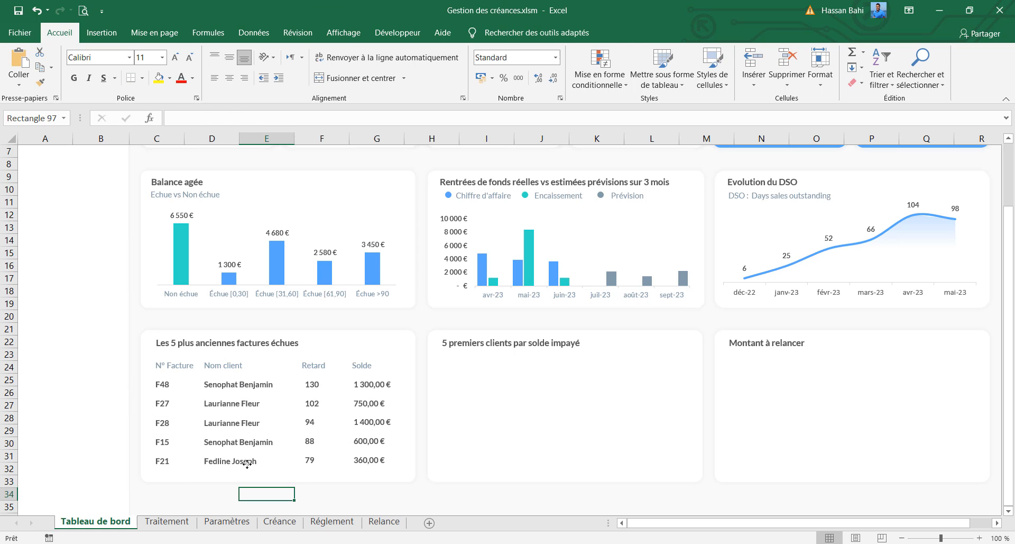
pyautogui.click(279, 507)
# Step: Draw a straight horizontal line, place it beneath the oldest-invoices column headers, and set its width to 9,8 cm
pyautogui.click(101, 32)
pyautogui.click(164, 74)
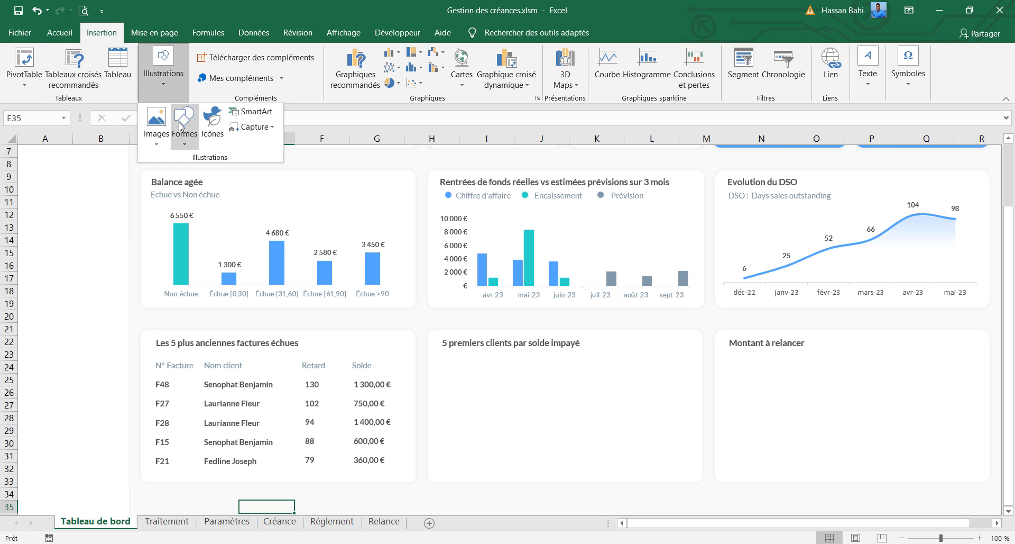
pyautogui.click(181, 125)
pyautogui.click(194, 175)
pyautogui.moveTo(154, 356); pyautogui.dragTo(379, 356)
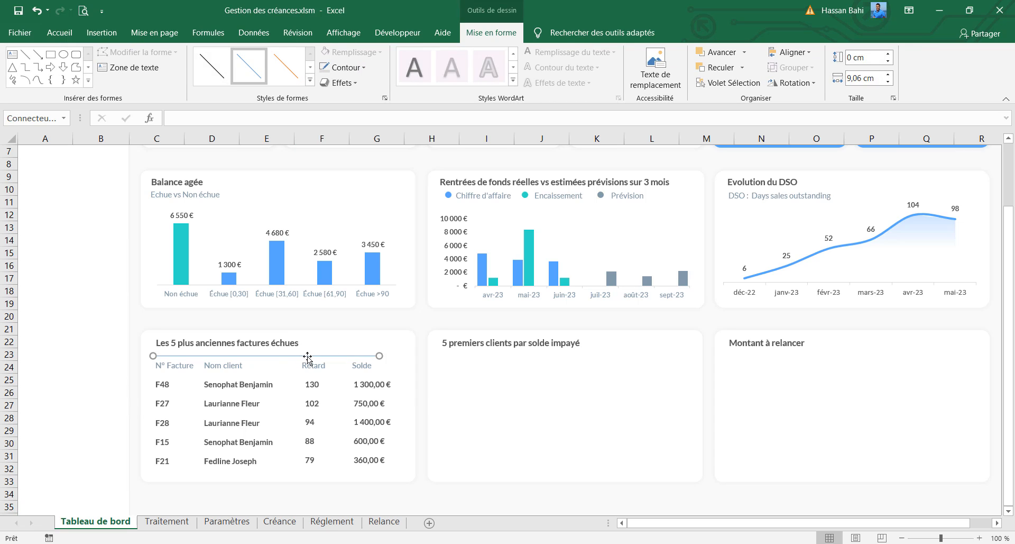
pyautogui.moveTo(308, 356)
pyautogui.mouseDown()
pyautogui.moveTo(310, 380)
pyautogui.moveTo(311, 330)
pyautogui.moveTo(307, 375)
pyautogui.mouseUp()
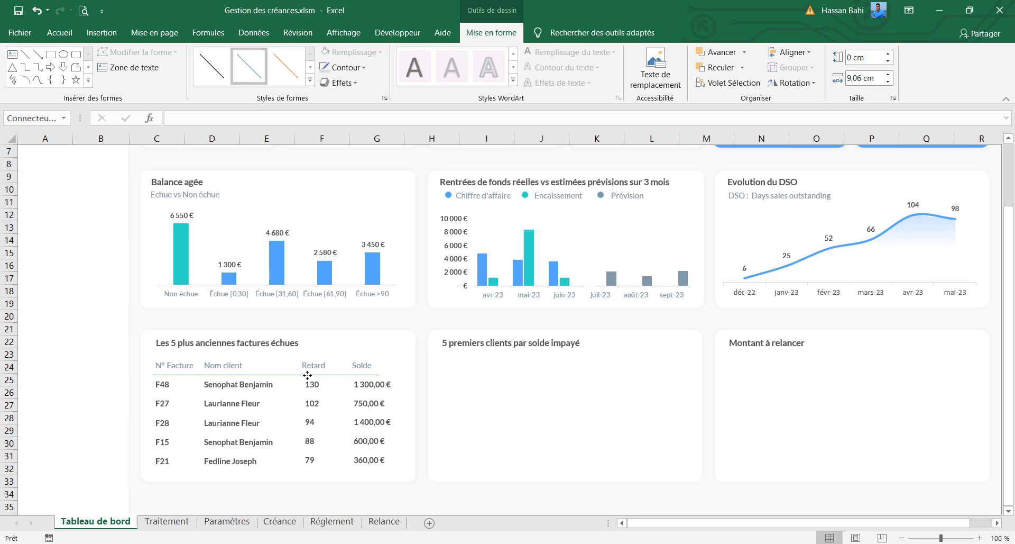
pyautogui.click(888, 74)
# Step: Set the header line's outline to the custom colour RGB 220, 220, 220 and adjust its thickness
pyautogui.click(346, 68)
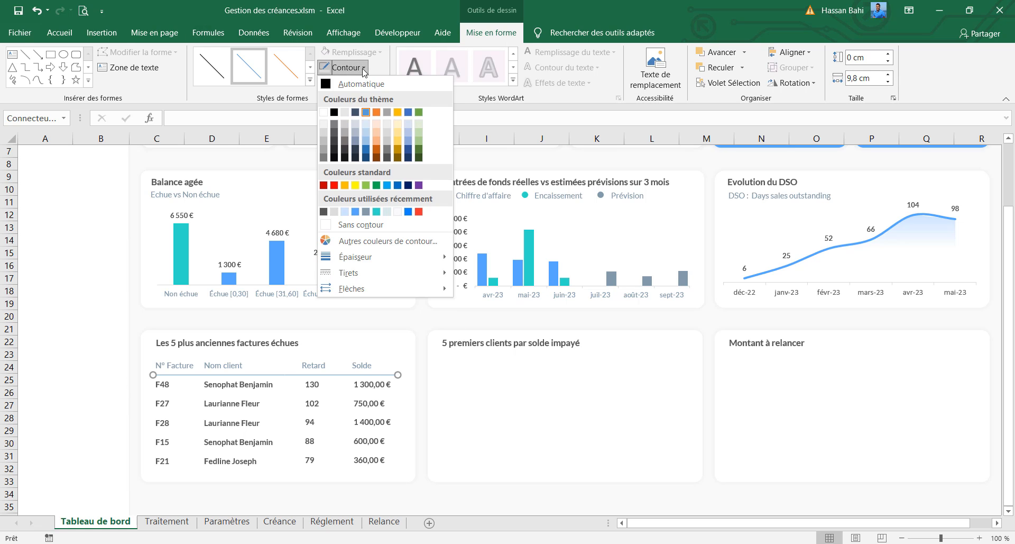
pyautogui.click(371, 241)
pyautogui.doubleClick(310, 258)
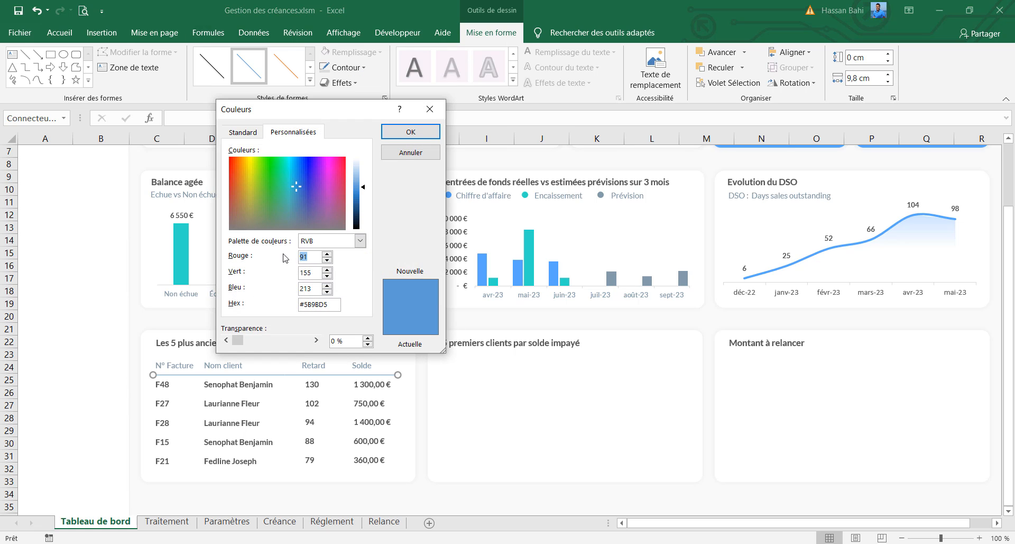
pyautogui.write('220220')
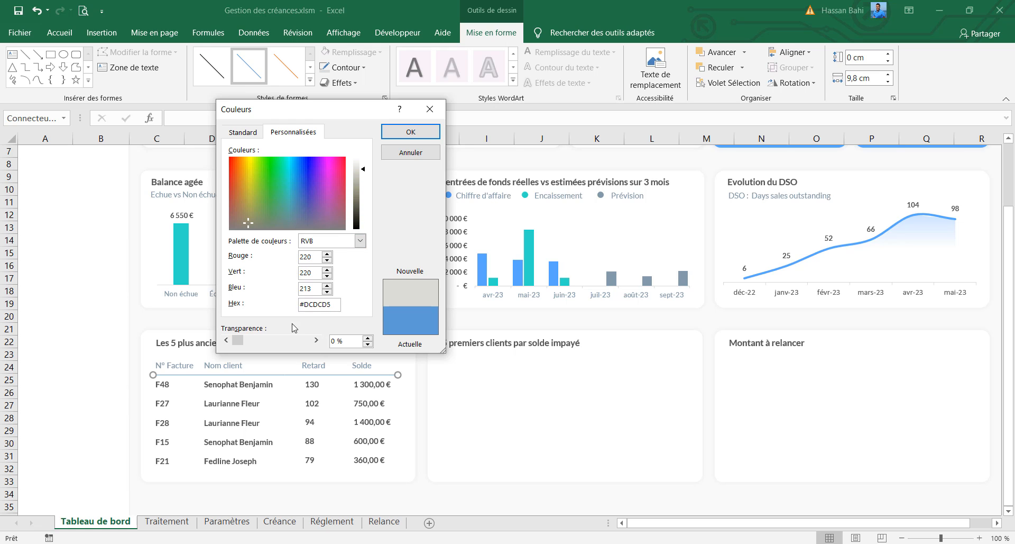
pyautogui.write('220')
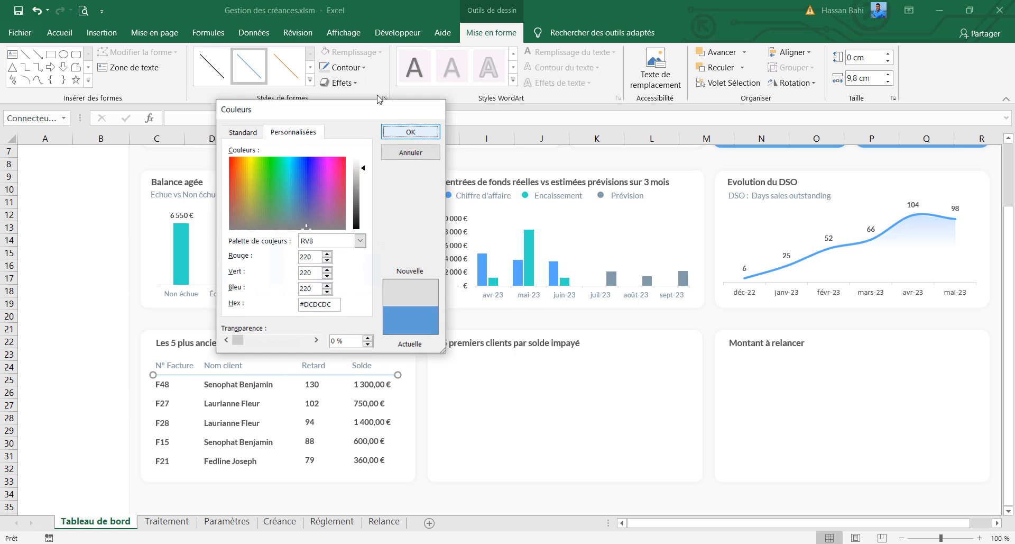
pyautogui.click(410, 132)
pyautogui.click(360, 68)
pyautogui.click(496, 292)
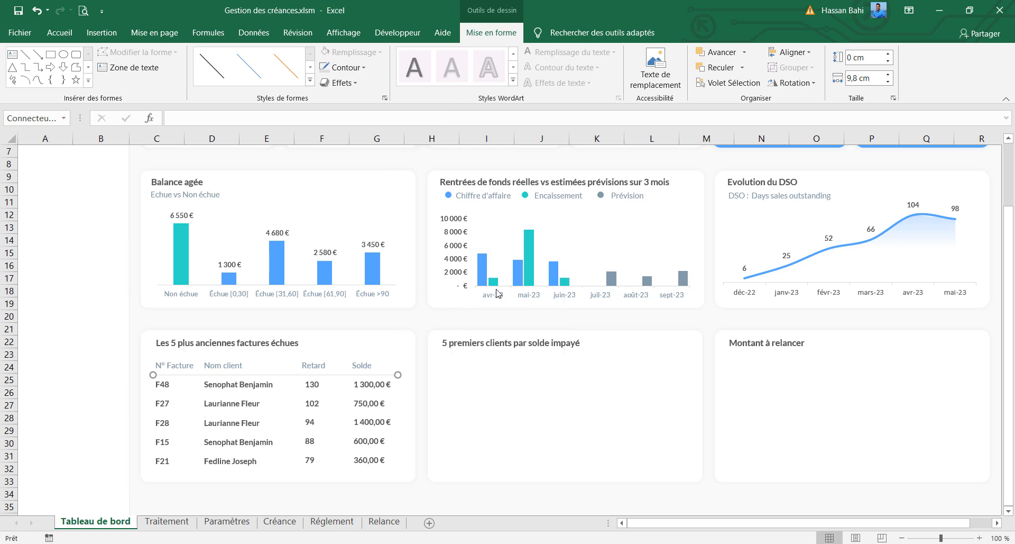
# Step: Duplicate the grey separator line beneath each of the five invoice rows
pyautogui.moveTo(251, 375); pyautogui.dragTo(274, 469)
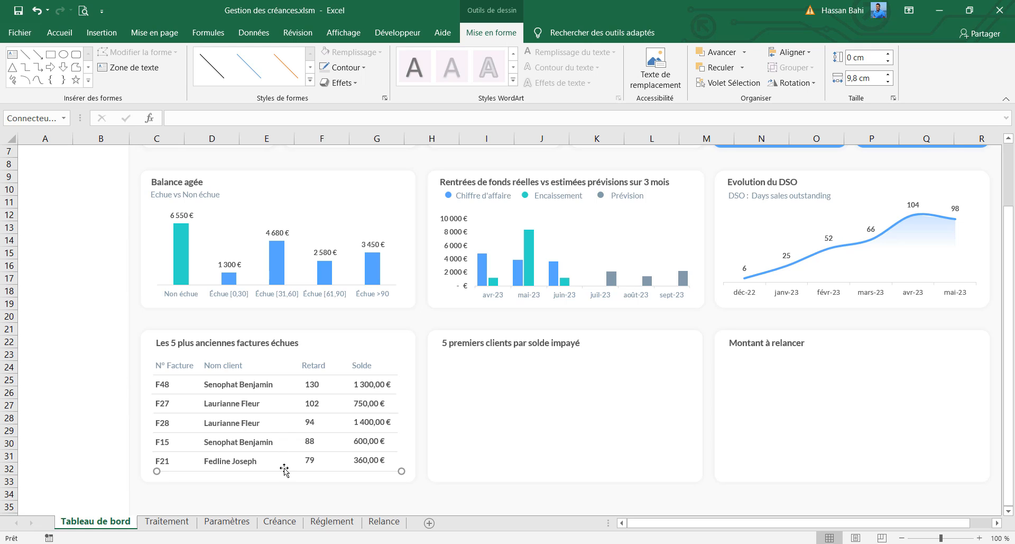
# Step: Align the six grey separator lines of the oldest-invoices card to the left and distribute them evenly vertically
pyautogui.keyDown('shift'); pyautogui.click(287, 451); pyautogui.keyUp('shift')
pyautogui.keyDown('shift'); pyautogui.click(289, 432); pyautogui.keyUp('shift')
pyautogui.keyDown('shift'); pyautogui.click(289, 413); pyautogui.keyUp('shift')
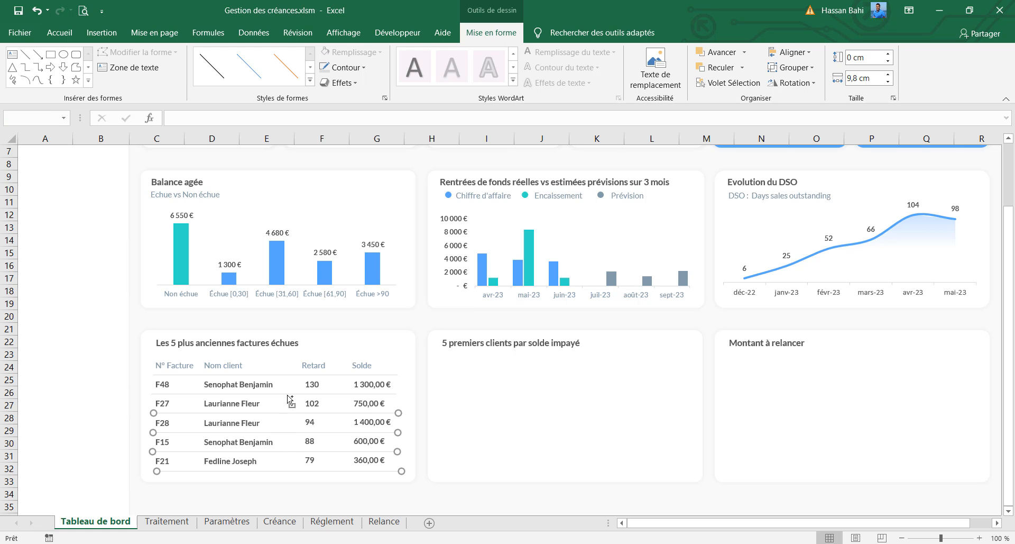
pyautogui.keyDown('shift'); pyautogui.click(290, 394); pyautogui.keyUp('shift')
pyautogui.keyDown('shift'); pyautogui.click(286, 374); pyautogui.keyUp('shift')
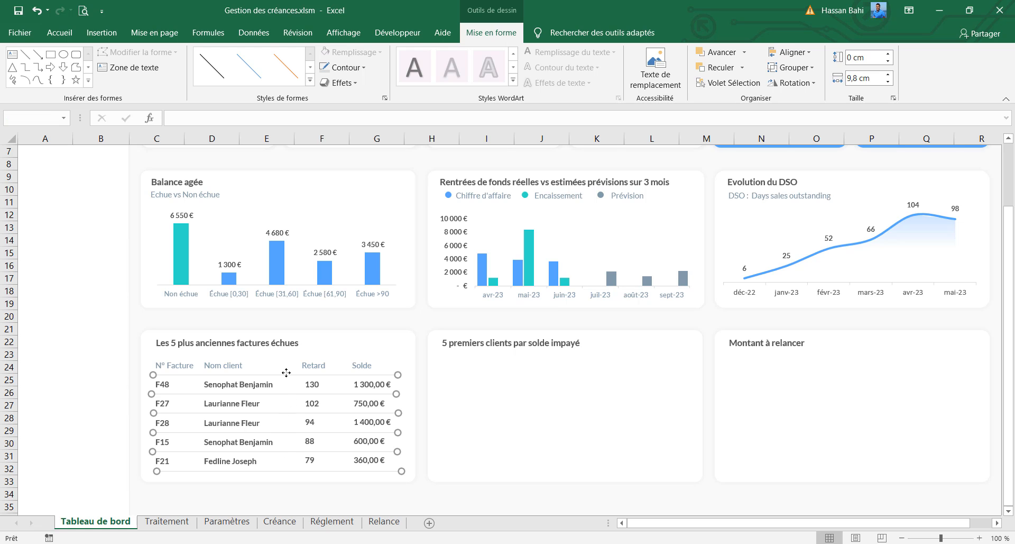
pyautogui.click(792, 52)
pyautogui.click(792, 183)
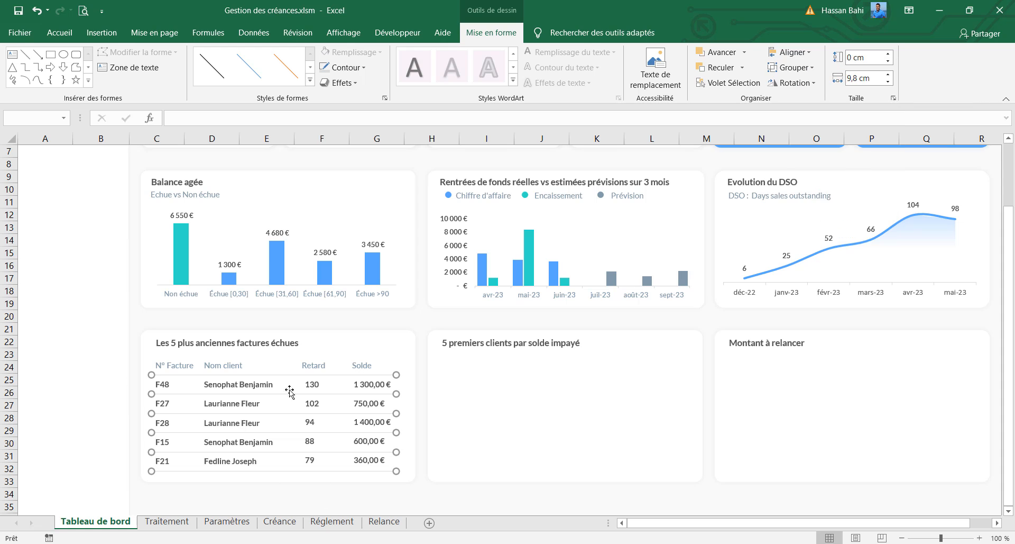
# Step: Set the font colour of the Retard header and its five values to the recently used red
pyautogui.click(326, 365)
pyautogui.click(59, 32)
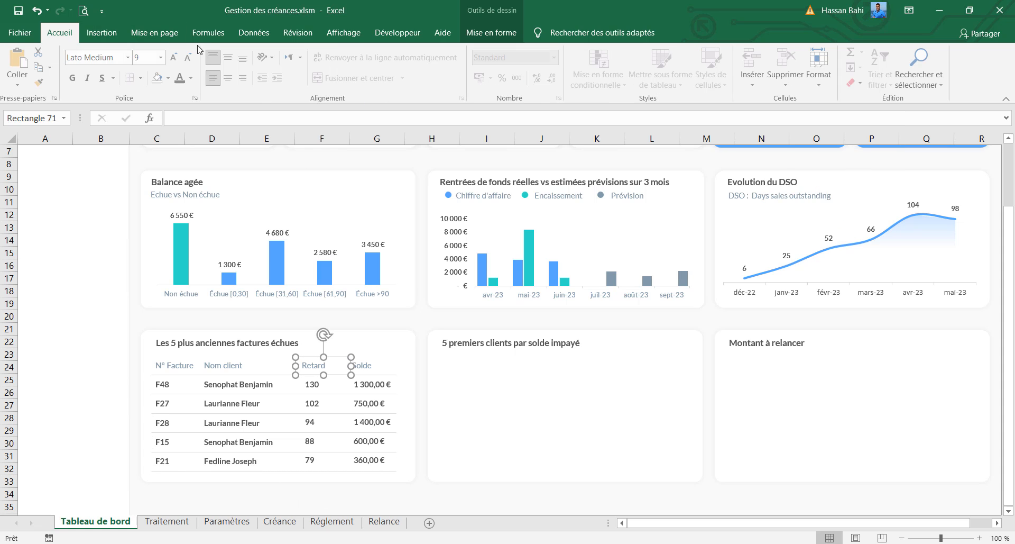
pyautogui.click(192, 78)
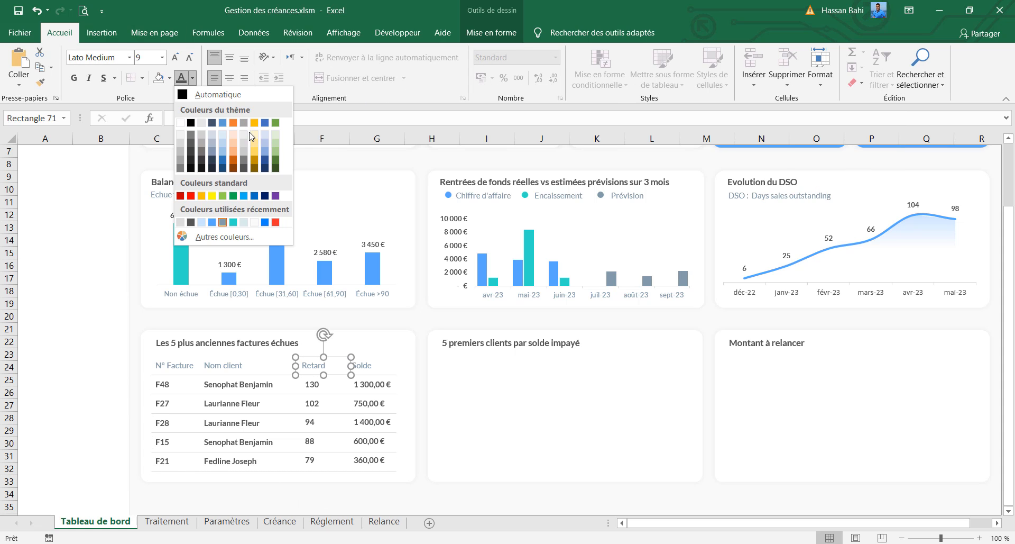
pyautogui.click(276, 223)
pyautogui.click(313, 386)
pyautogui.keyDown('shift'); pyautogui.click(314, 404); pyautogui.keyUp('shift')
pyautogui.keyDown('shift'); pyautogui.click(312, 422); pyautogui.keyUp('shift')
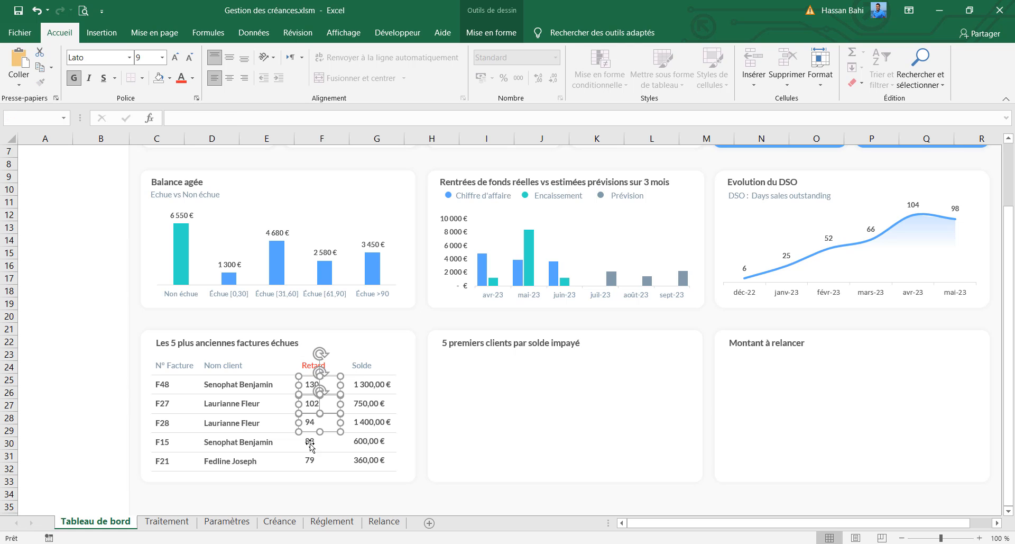
pyautogui.keyDown('shift'); pyautogui.click(310, 442); pyautogui.keyUp('shift')
pyautogui.keyDown('shift'); pyautogui.click(310, 460); pyautogui.keyUp('shift')
pyautogui.click(182, 78)
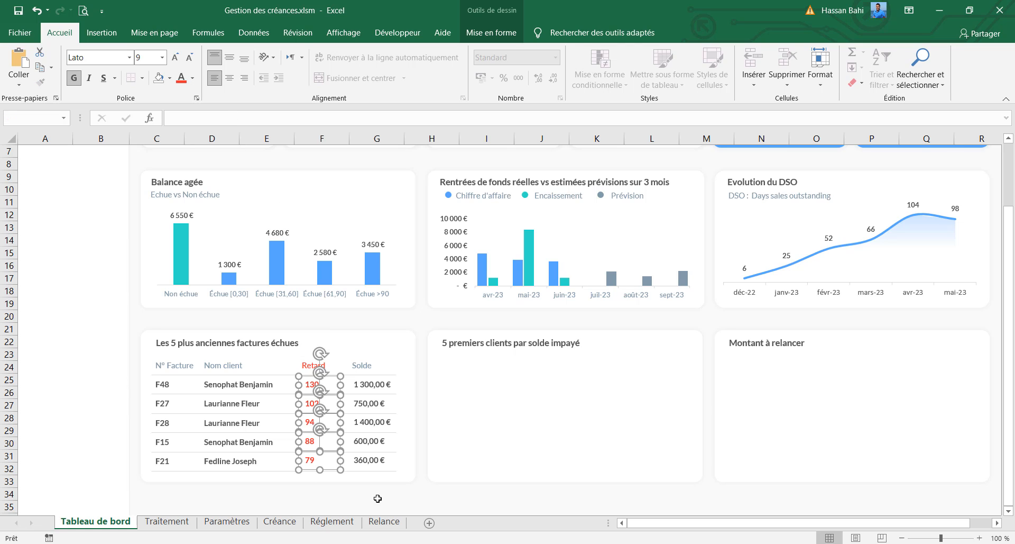
# Step: Right-align the text of the five Solde values in the oldest-invoices card
pyautogui.click(376, 384)
pyautogui.keyDown('shift'); pyautogui.click(376, 404); pyautogui.keyUp('shift')
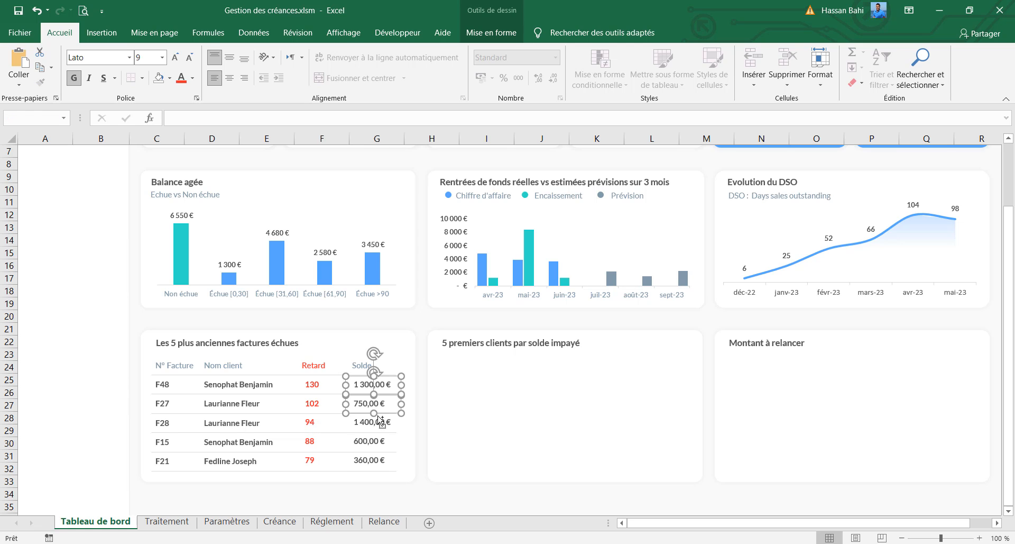
pyautogui.click(428, 510)
pyautogui.click(376, 384)
pyautogui.keyDown('shift'); pyautogui.click(375, 404); pyautogui.keyUp('shift')
pyautogui.keyDown('shift'); pyautogui.click(373, 422); pyautogui.keyUp('shift')
pyautogui.keyDown('shift'); pyautogui.click(376, 441); pyautogui.keyUp('shift')
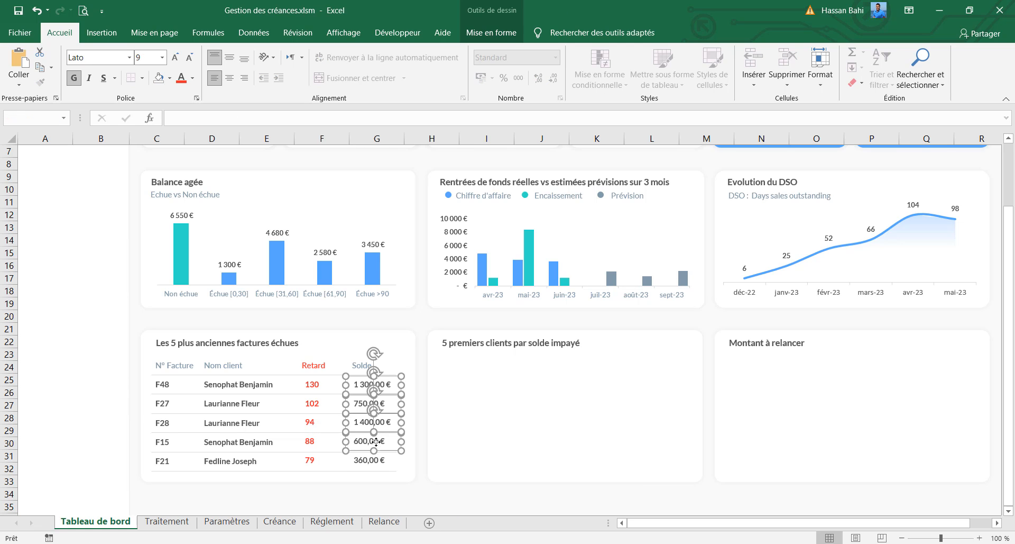
pyautogui.keyDown('shift'); pyautogui.click(380, 469); pyautogui.keyUp('shift')
pyautogui.keyDown('shift'); pyautogui.click(377, 461); pyautogui.keyUp('shift')
pyautogui.keyDown('shift'); pyautogui.click(394, 479); pyautogui.keyUp('shift')
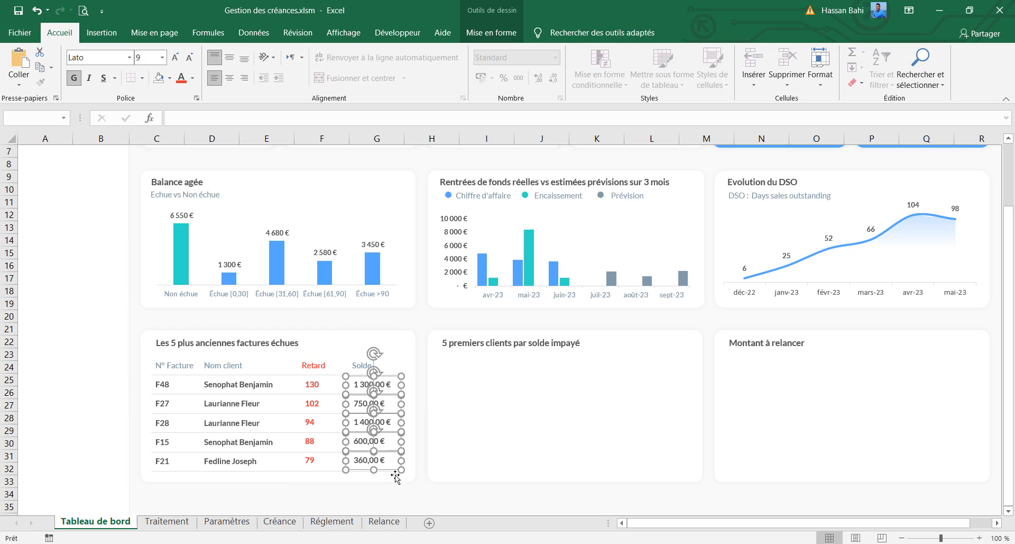
pyautogui.click(244, 79)
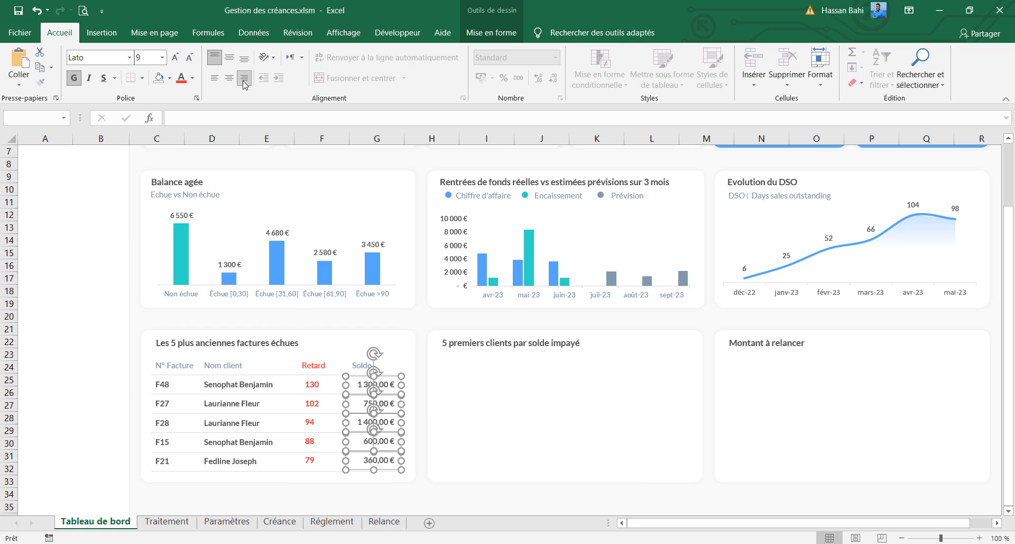
# Step: Nudge the five Solde values left so they sit beneath the Solde header
pyautogui.press('Left')
pyautogui.press('Left')
pyautogui.press('Left')
pyautogui.press('Left')
pyautogui.press('Left')
pyautogui.press('Left')
pyautogui.press('Left')
pyautogui.press('Left')
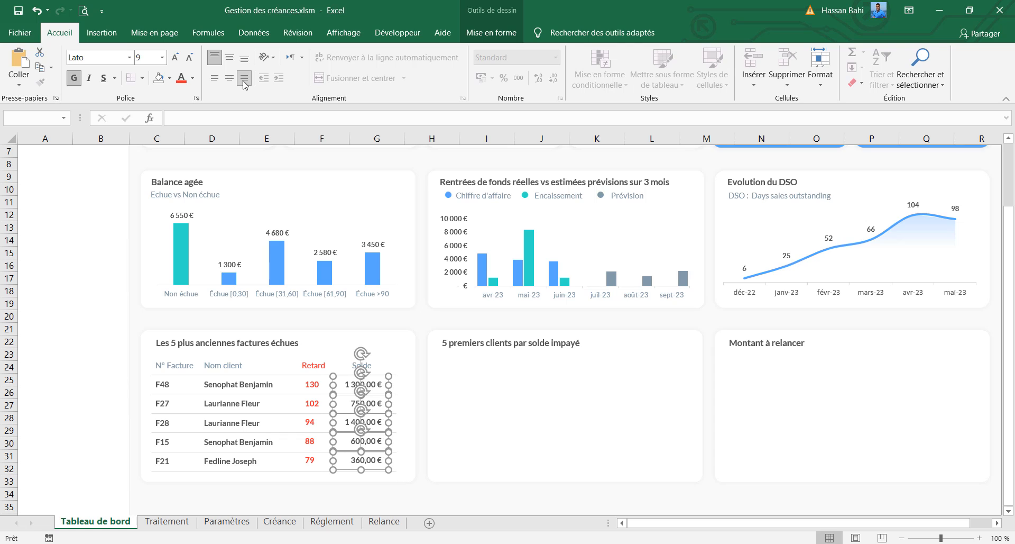
pyautogui.click(355, 492)
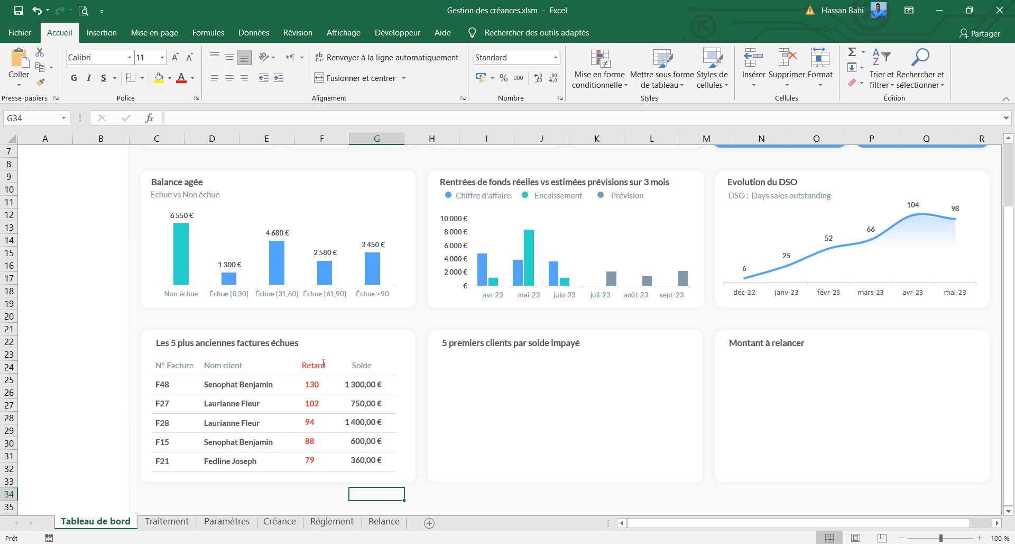
# Step: Narrow the text boxes of the Nom client column and shift its header and five client names slightly to the right
pyautogui.click(239, 365)
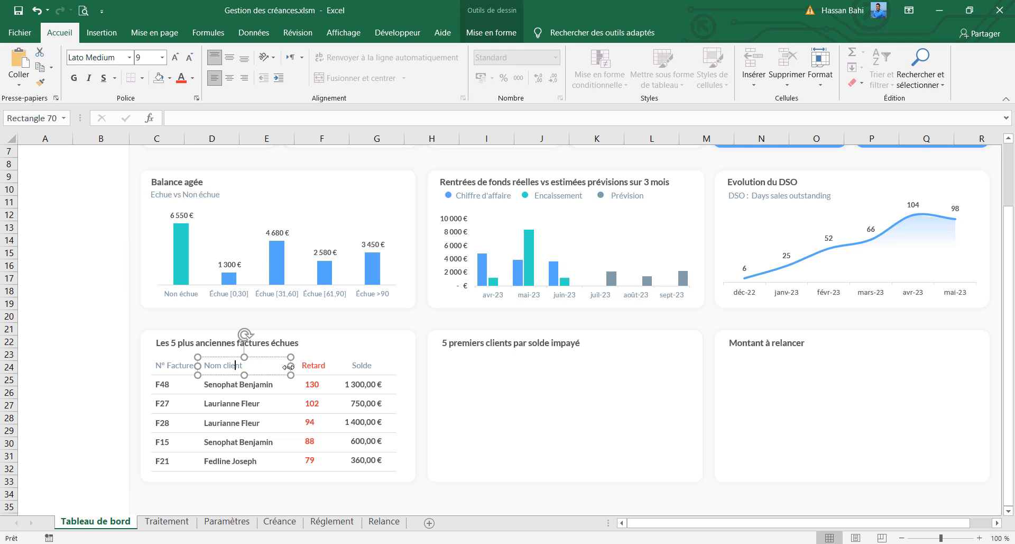
pyautogui.moveTo(288, 367); pyautogui.dragTo(276, 366)
pyautogui.keyDown('shift'); pyautogui.click(269, 382); pyautogui.keyUp('shift')
pyautogui.keyDown('shift'); pyautogui.click(249, 403); pyautogui.keyUp('shift')
pyautogui.keyDown('shift'); pyautogui.click(246, 421); pyautogui.keyUp('shift')
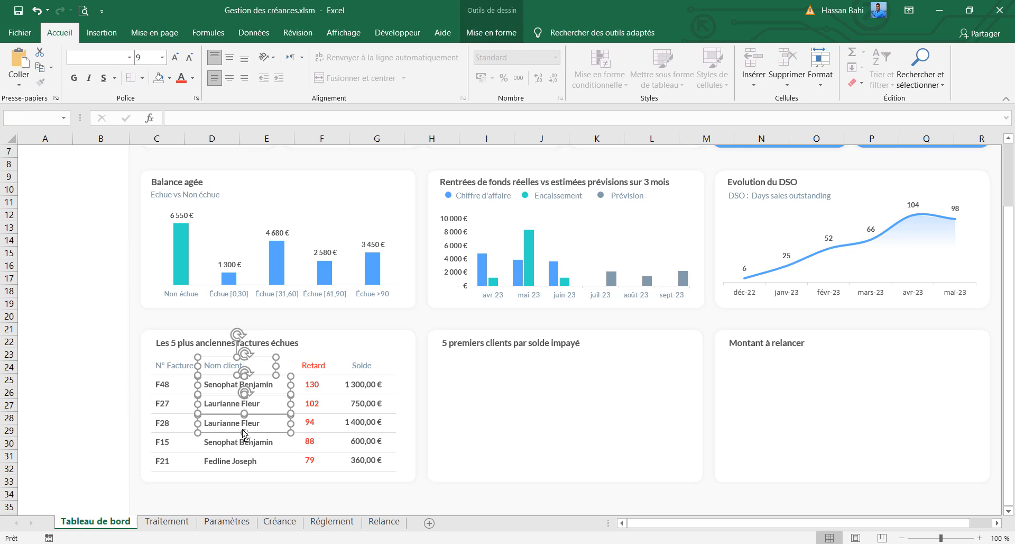
pyautogui.keyDown('shift'); pyautogui.click(245, 443); pyautogui.keyUp('shift')
pyautogui.press('Right')
pyautogui.press('Right')
pyautogui.press('Right')
pyautogui.press('Right')
pyautogui.press('Right')
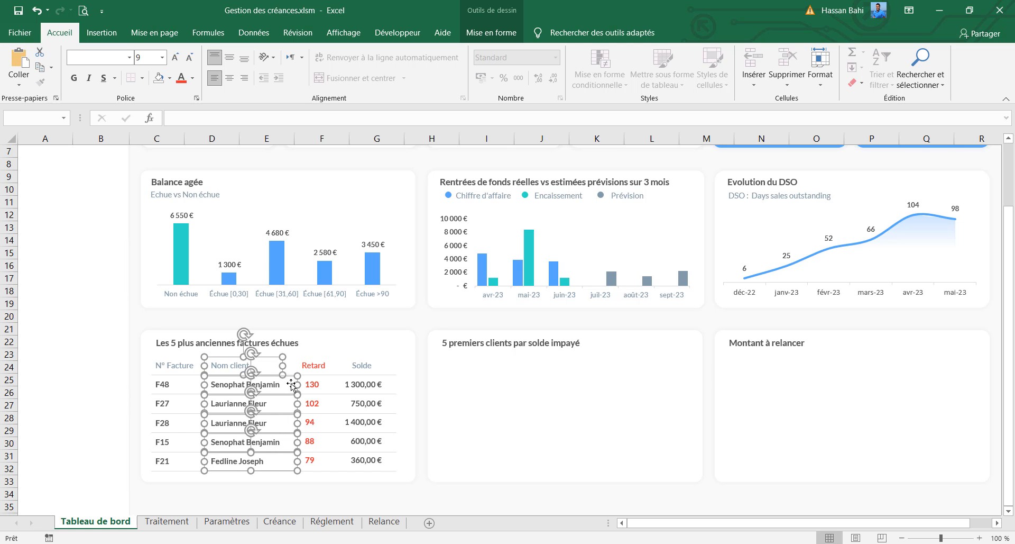
pyautogui.moveTo(297, 384); pyautogui.dragTo(290, 384)
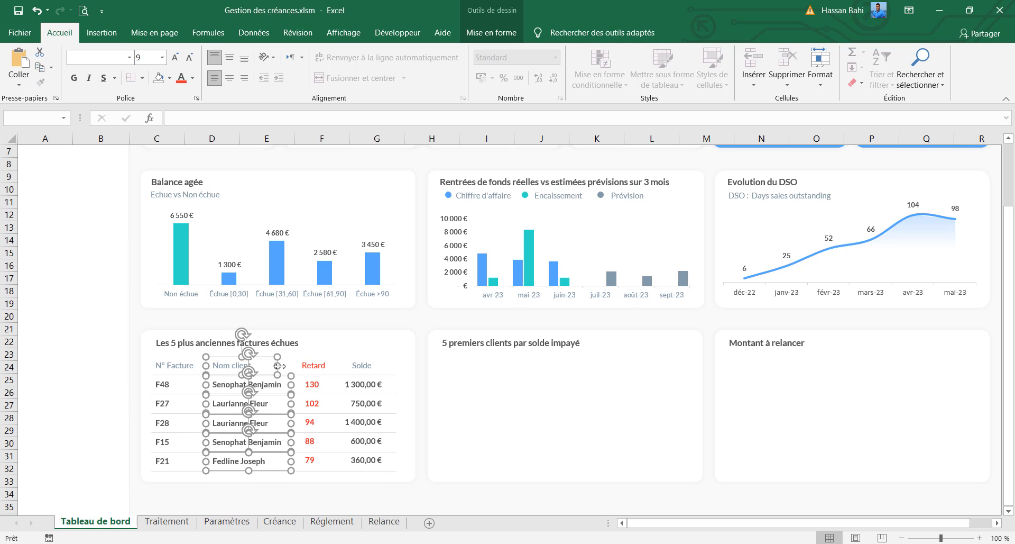
pyautogui.click(318, 494)
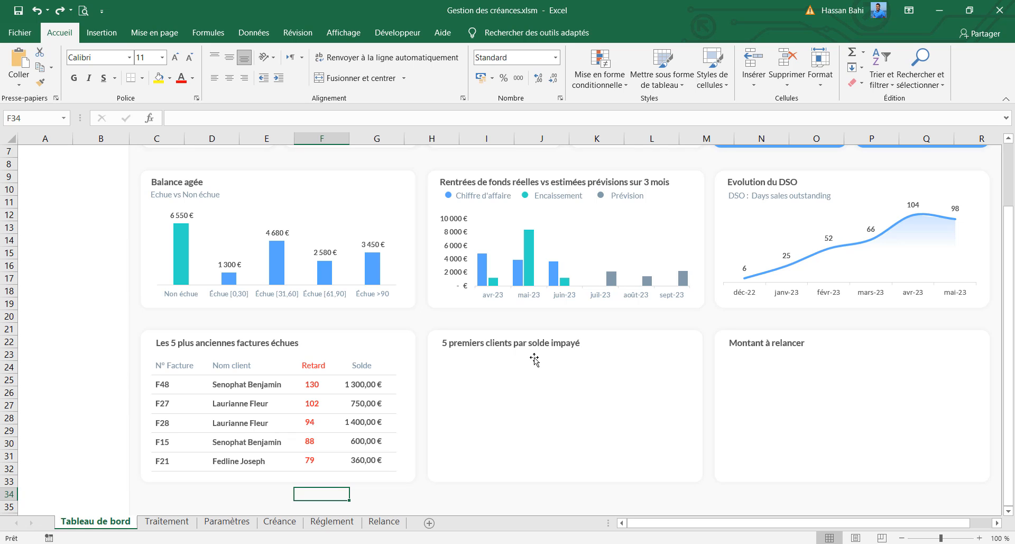
# Step: Create a pivot table from the listeCreances table on the Créance sheet, placed in the existing sheet at Traitement!$A$63
pyautogui.click(277, 521)
pyautogui.click(268, 368)
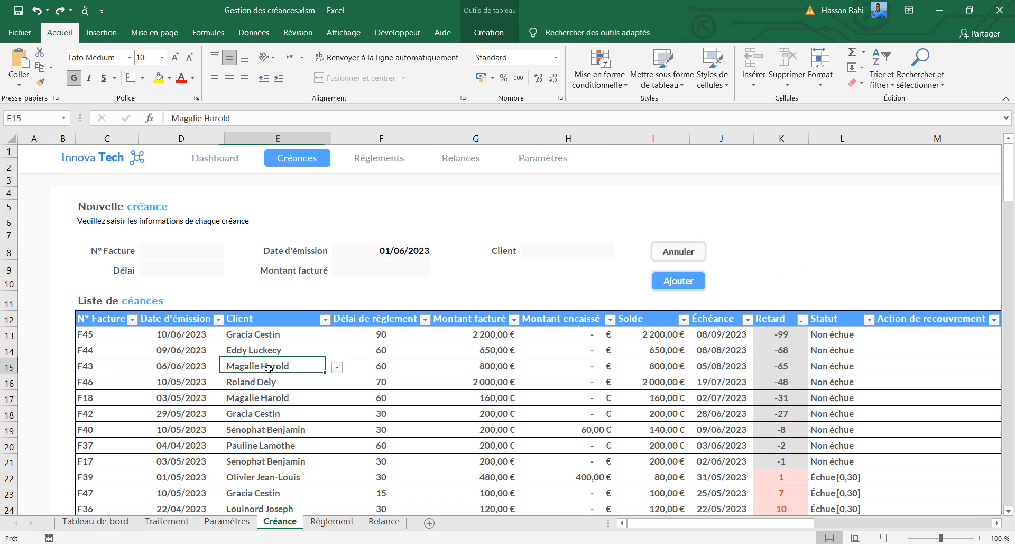
pyautogui.click(101, 33)
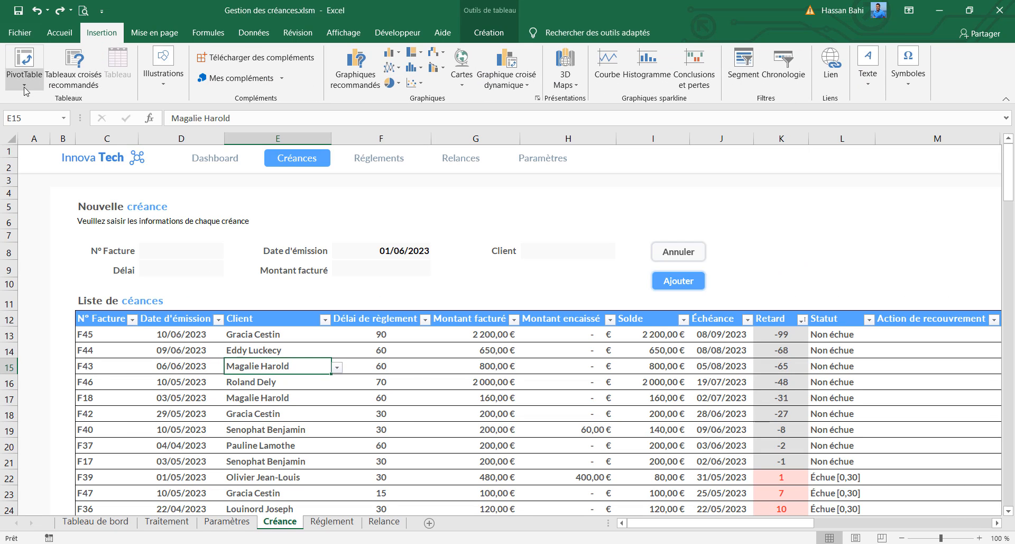
pyautogui.click(24, 62)
pyautogui.click(90, 100)
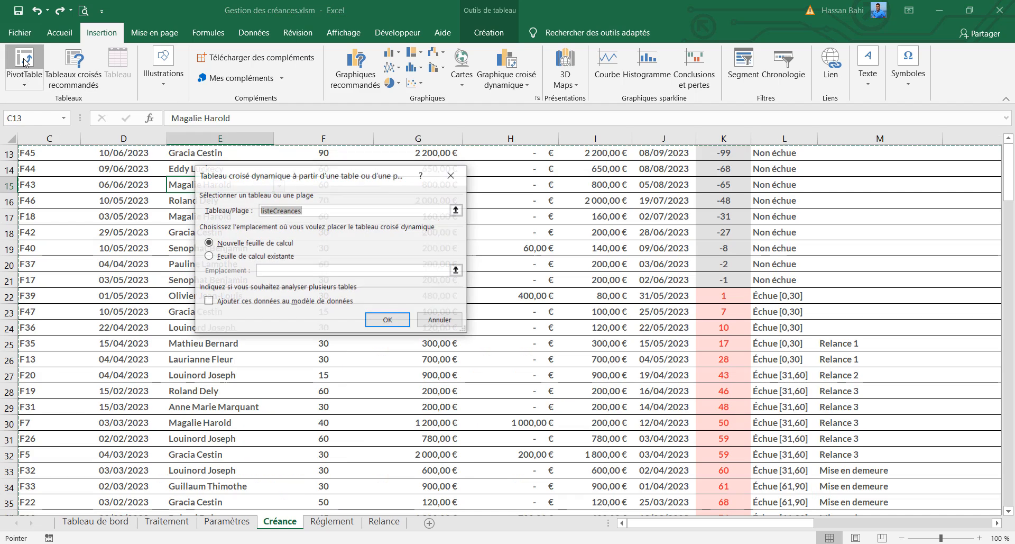
pyautogui.click(208, 255)
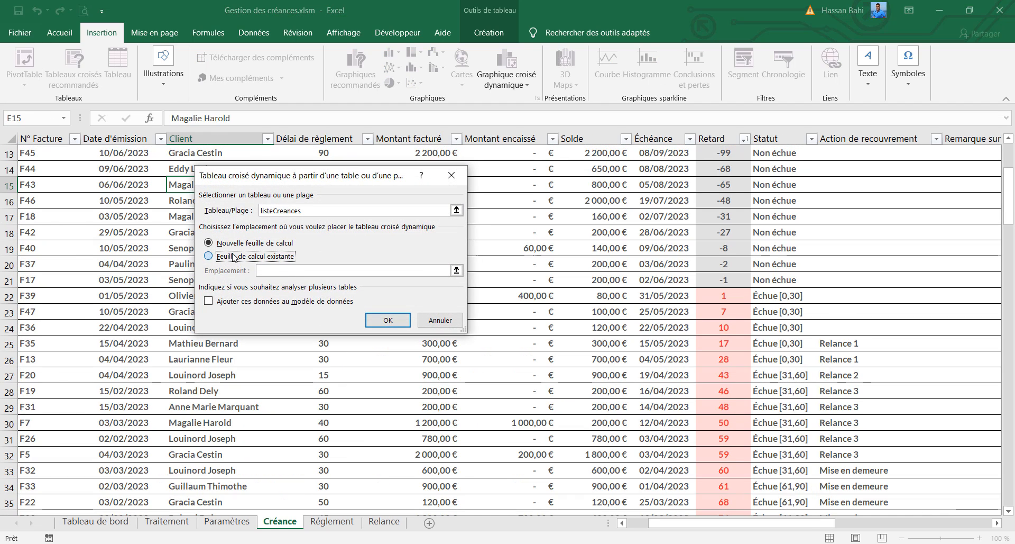
pyautogui.click(167, 521)
pyautogui.scroll(-2, 80, 278)
pyautogui.click(61, 256)
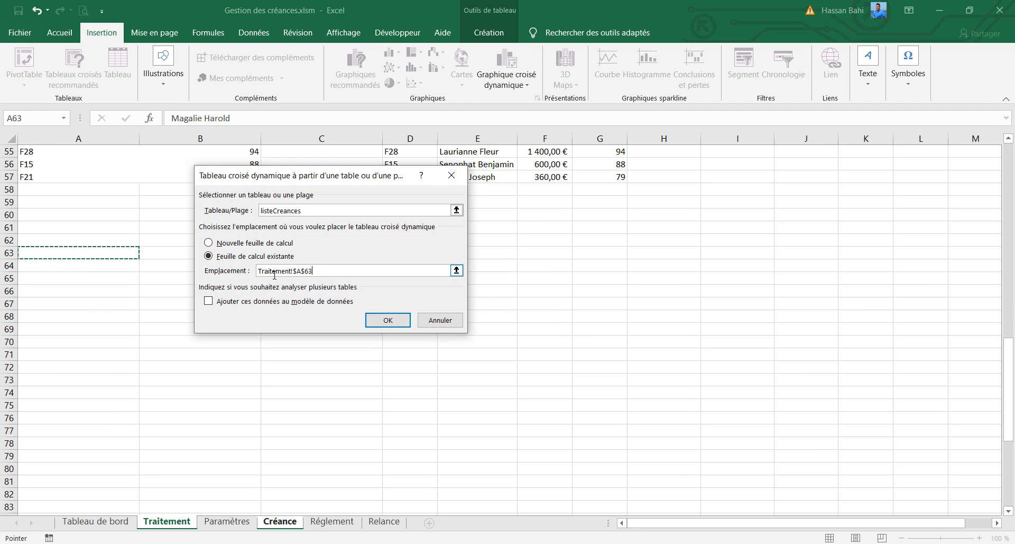
pyautogui.click(388, 320)
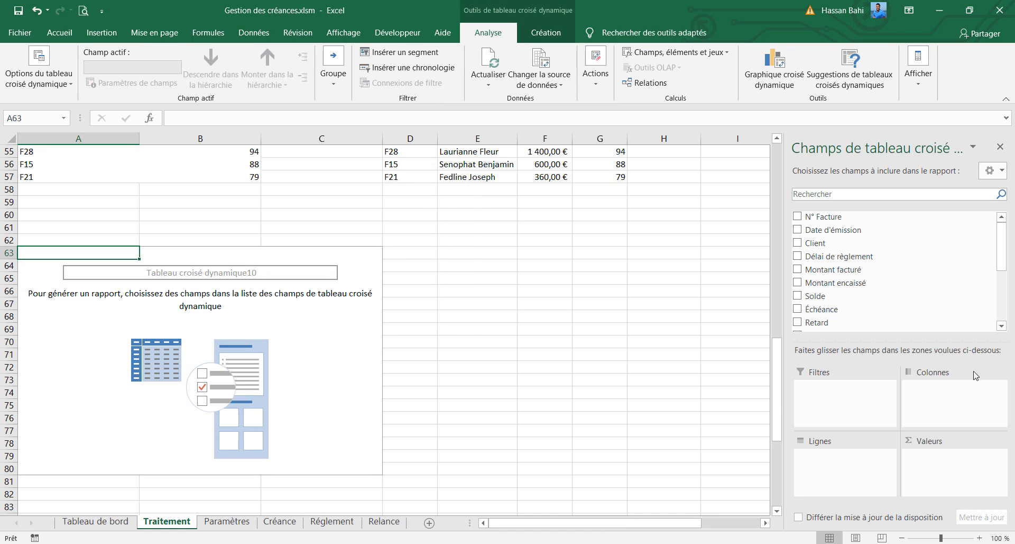
# Step: Sum Solde by Client in the new pivot table and sort the balances from largest to smallest
pyautogui.moveTo(856, 299); pyautogui.dragTo(982, 472)
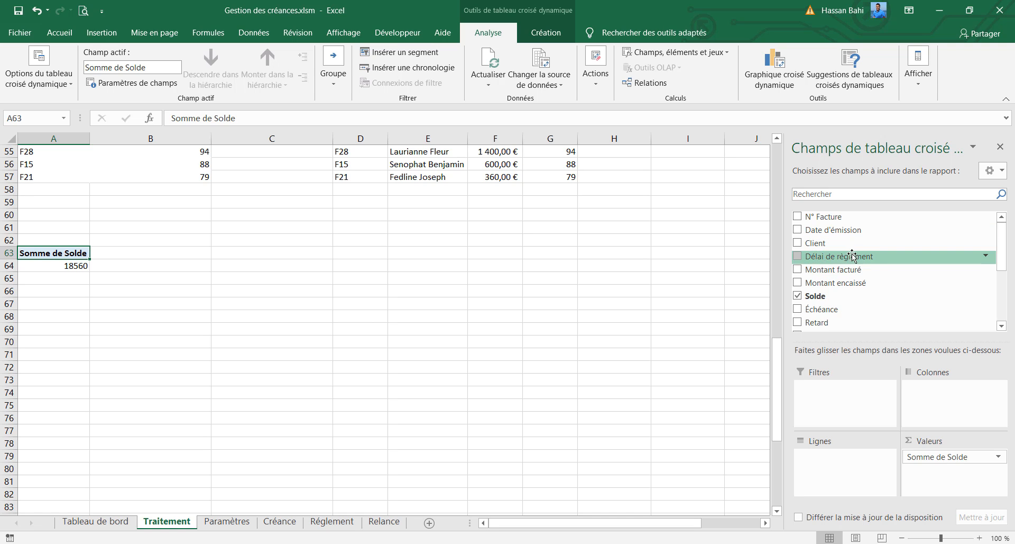
pyautogui.moveTo(859, 245); pyautogui.dragTo(827, 443)
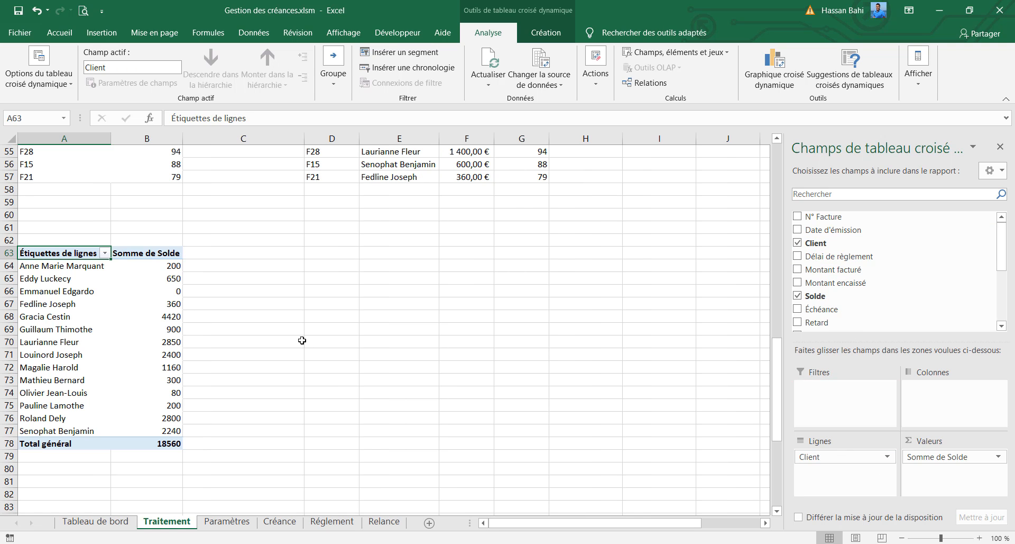
pyautogui.click(146, 270)
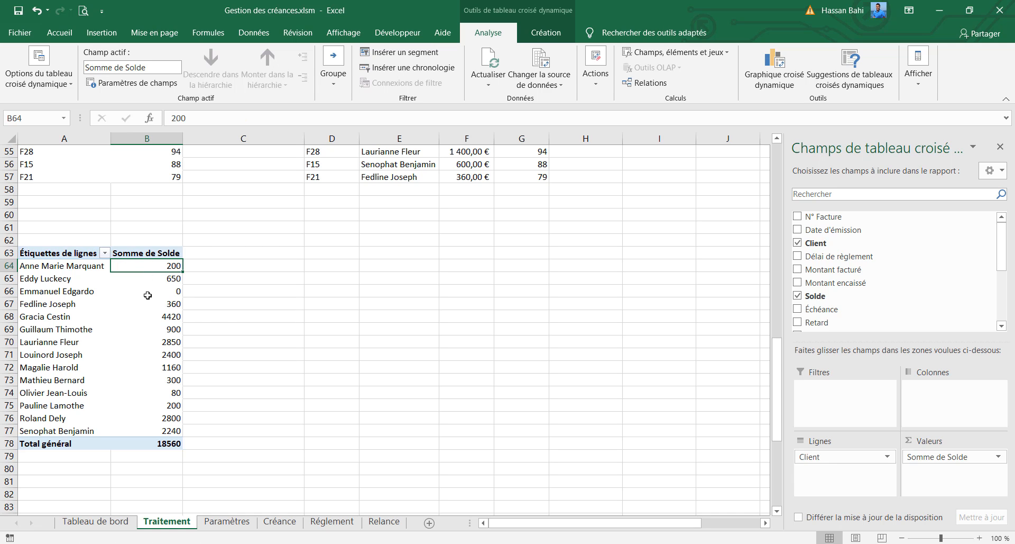
pyautogui.rightClick(147, 294)
pyautogui.moveTo(229, 375)
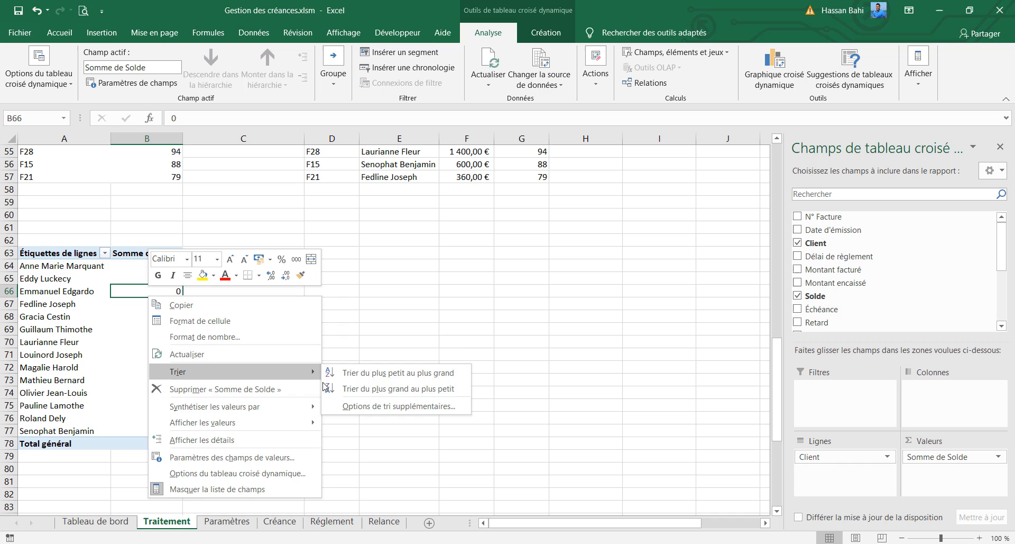
pyautogui.click(360, 388)
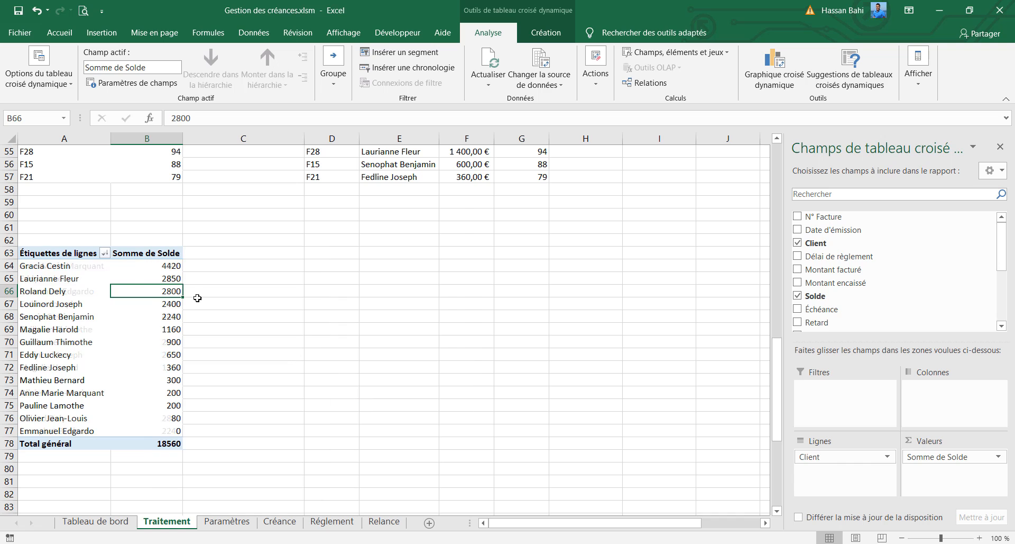
# Step: Filter the pivot table's clients to the top 5 items by Somme de Solde
pyautogui.click(105, 253)
pyautogui.moveTo(114, 349)
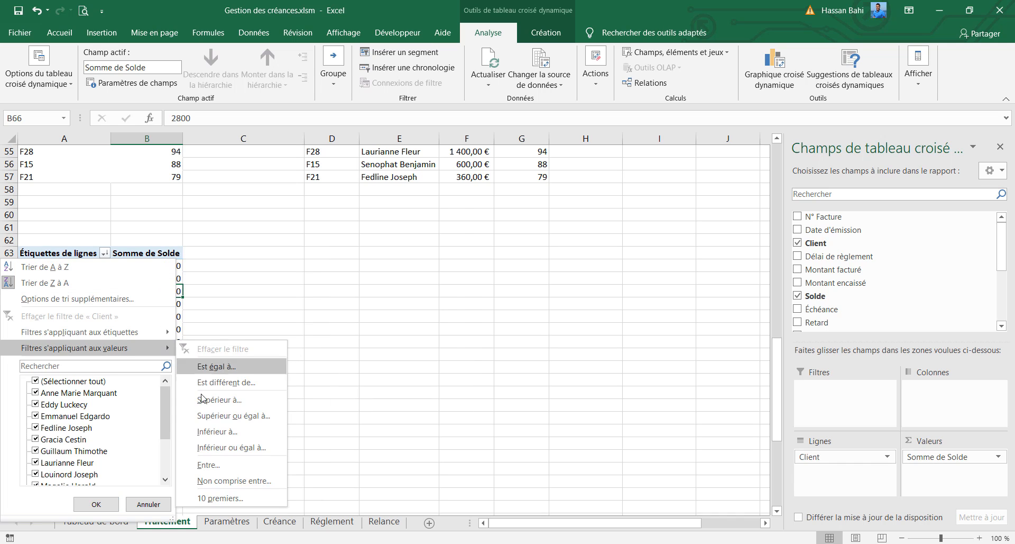
pyautogui.click(219, 498)
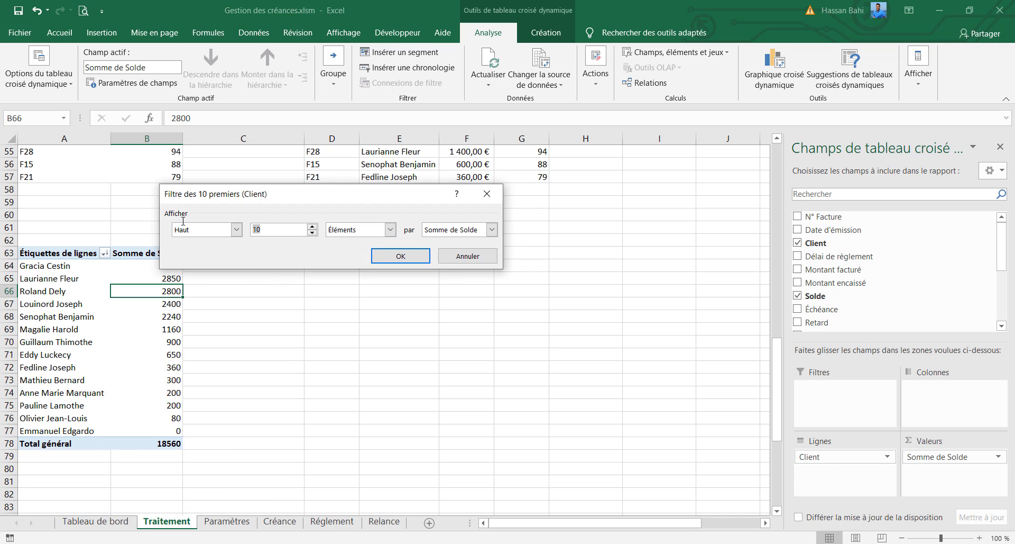
pyautogui.press('Return')
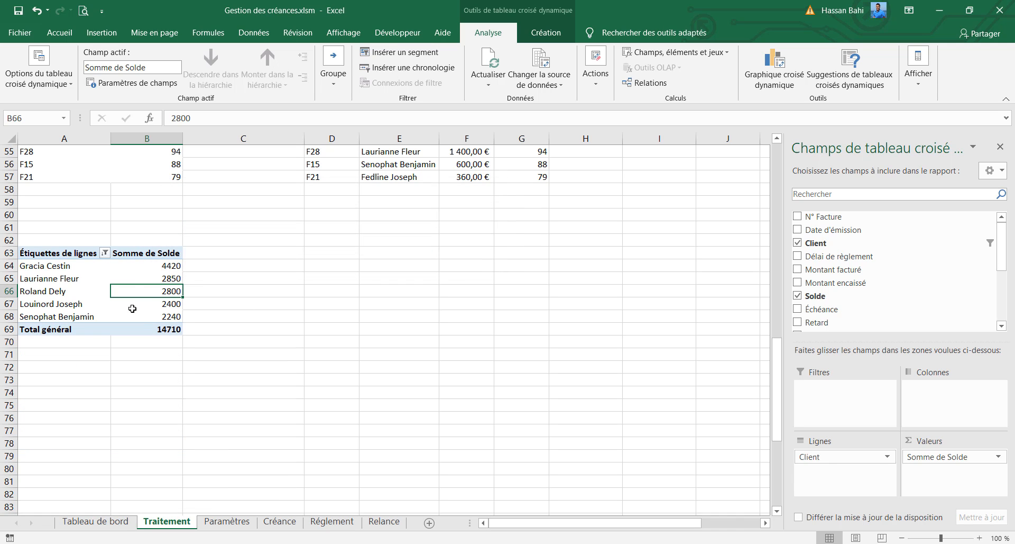
# Step: Turn off the grand totals for the rows and columns of the client balance pivot table
pyautogui.click(150, 330)
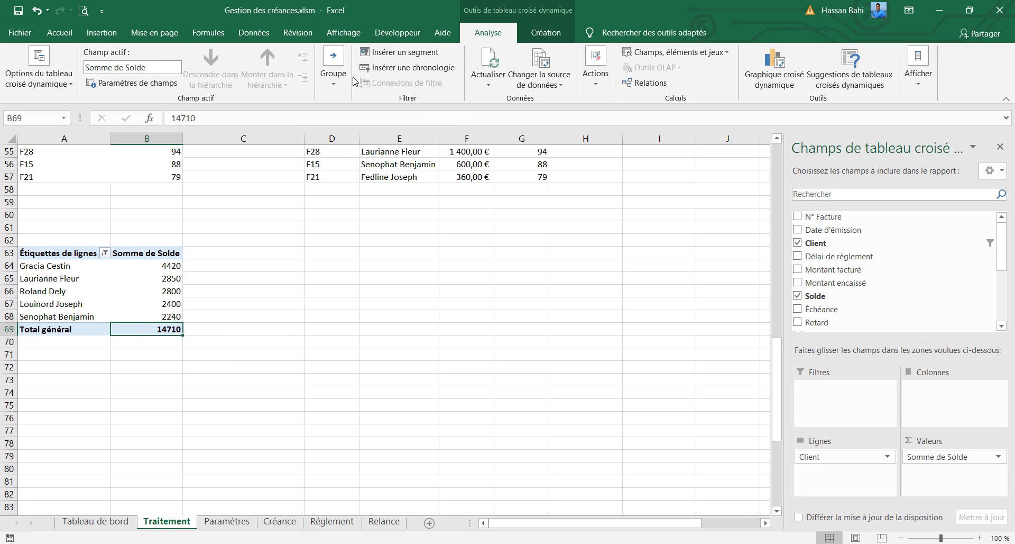
pyautogui.click(546, 32)
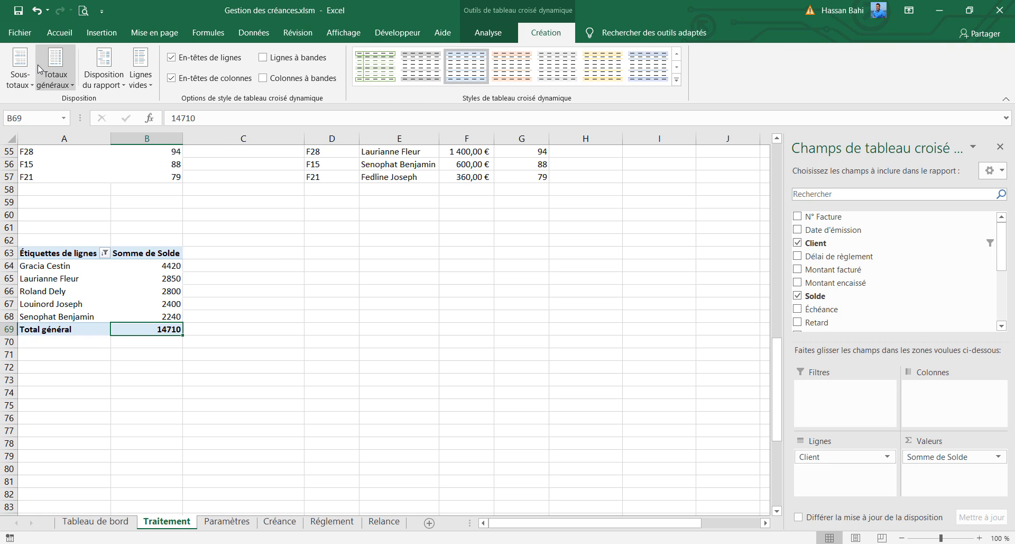
pyautogui.click(55, 69)
pyautogui.click(74, 114)
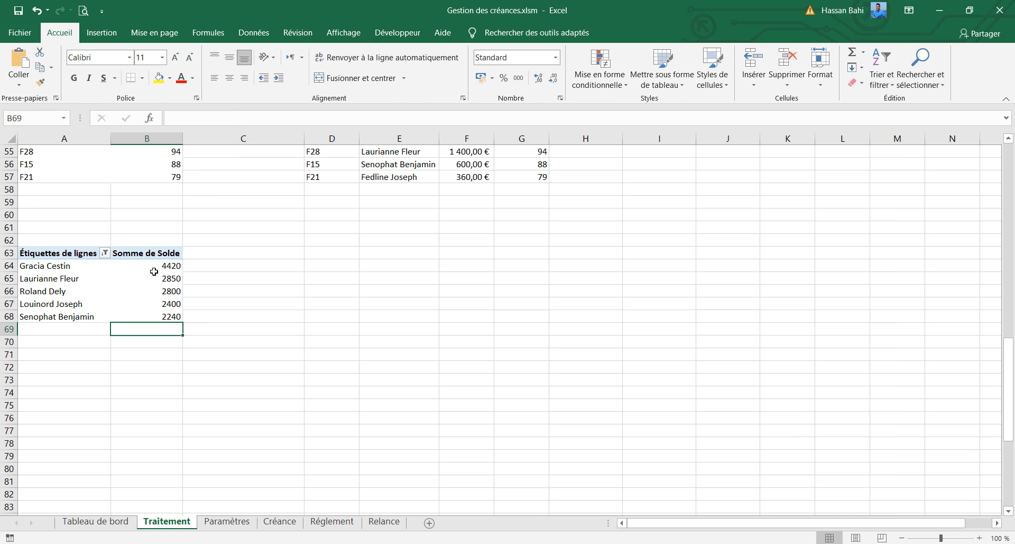
# Step: Format the five Somme de Solde values in B64:B68 as euro accounting amounts
pyautogui.moveTo(154, 268); pyautogui.dragTo(154, 316)
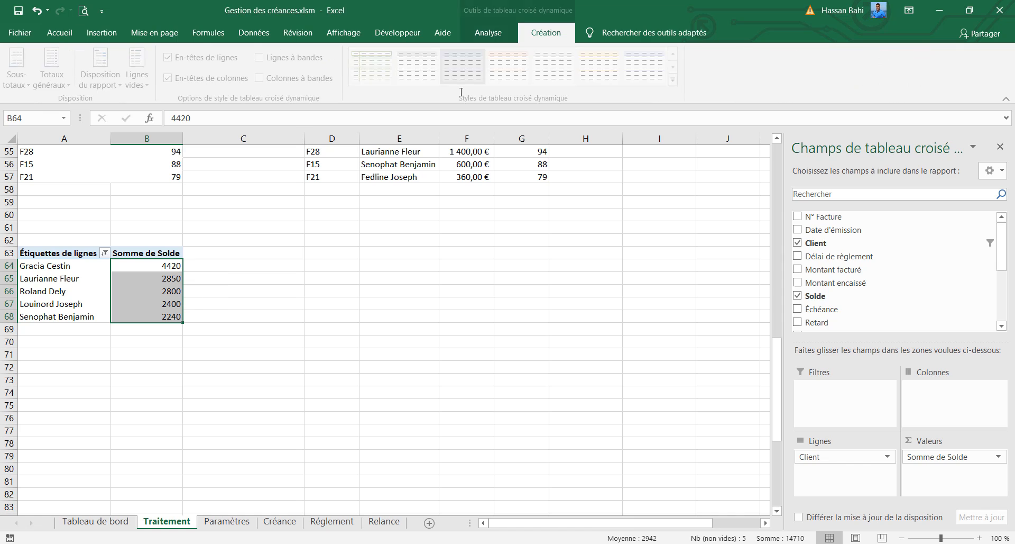
pyautogui.click(59, 32)
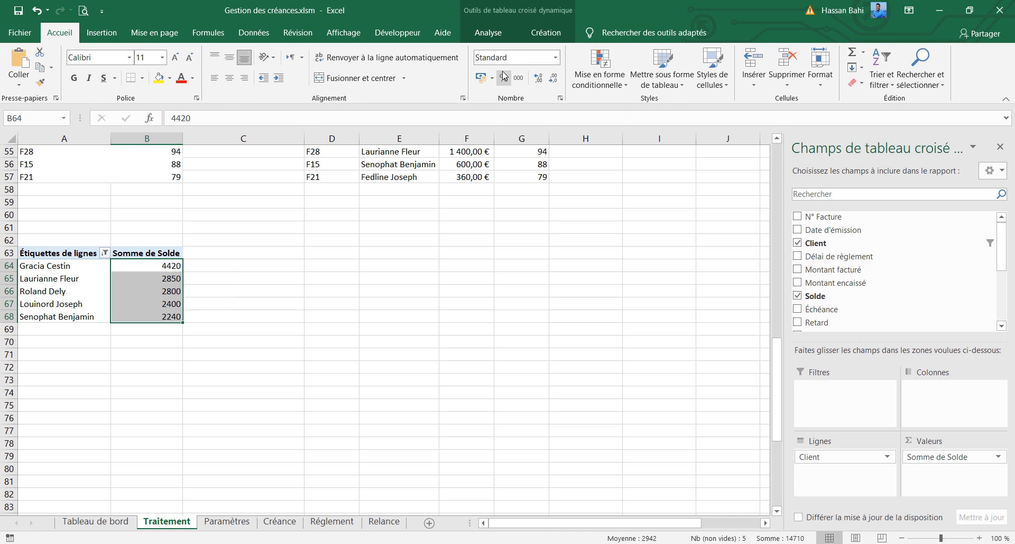
pyautogui.click(491, 78)
pyautogui.click(508, 108)
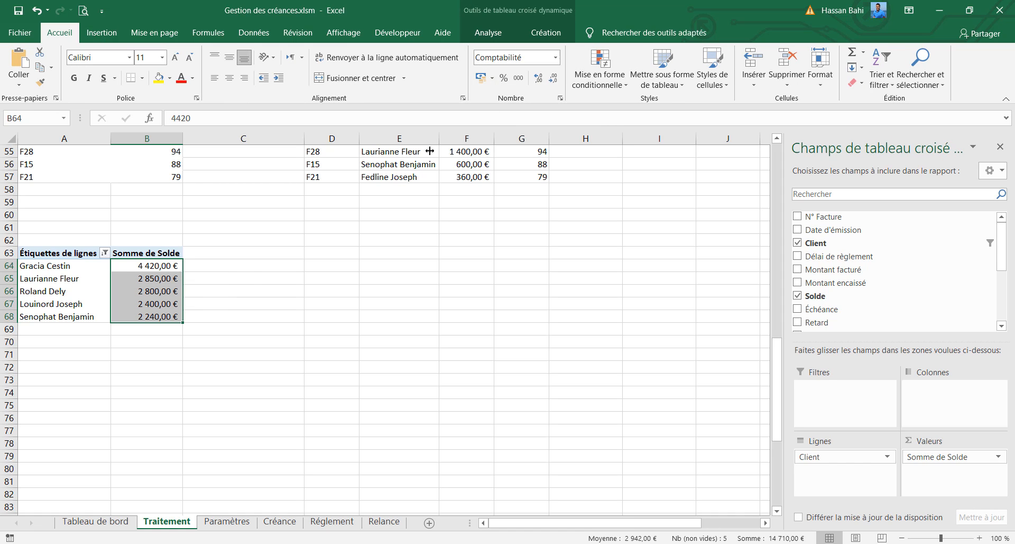
pyautogui.click(240, 276)
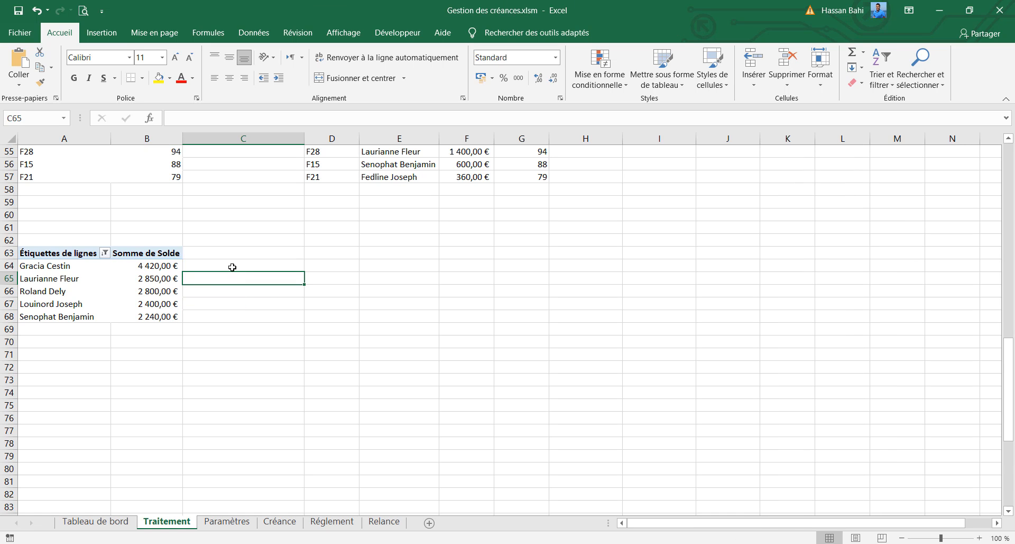
# Step: Insert a clustered bar pivot chart from the top-five client balance pivot table
pyautogui.click(136, 284)
pyautogui.click(102, 32)
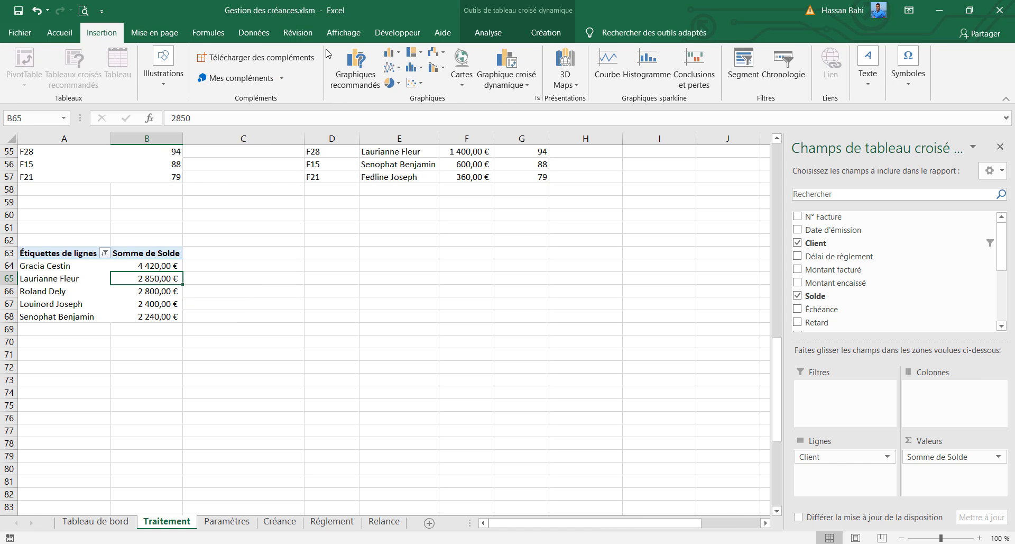
pyautogui.click(353, 64)
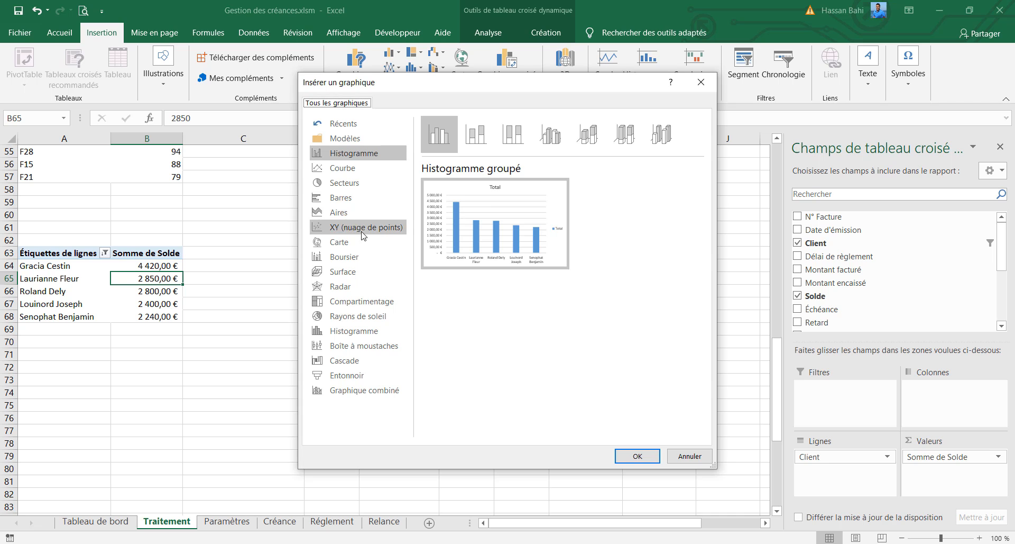
pyautogui.click(341, 197)
pyautogui.click(635, 456)
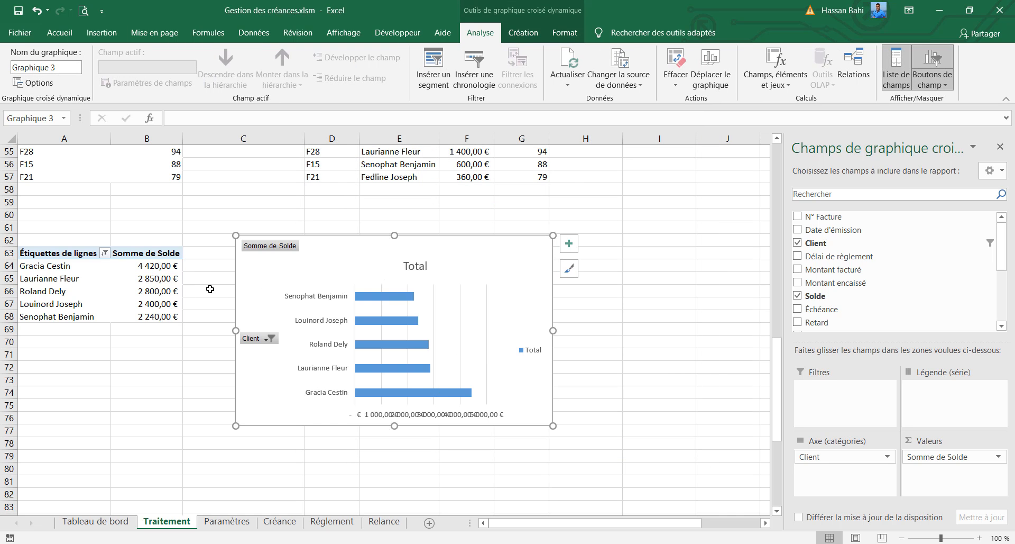
# Step: Sort the pivot table's Somme de Solde values from smallest to largest
pyautogui.rightClick(162, 279)
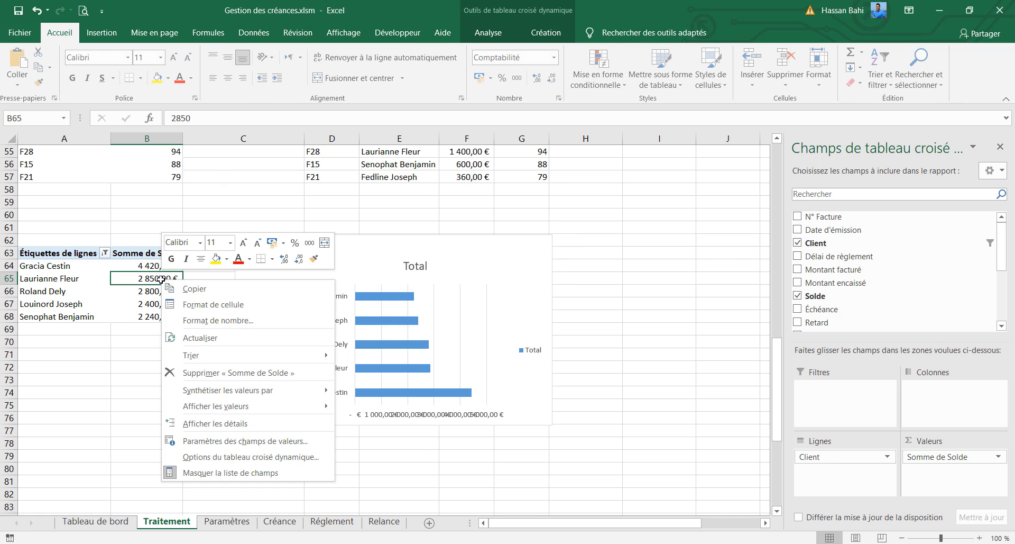
pyautogui.moveTo(217, 364)
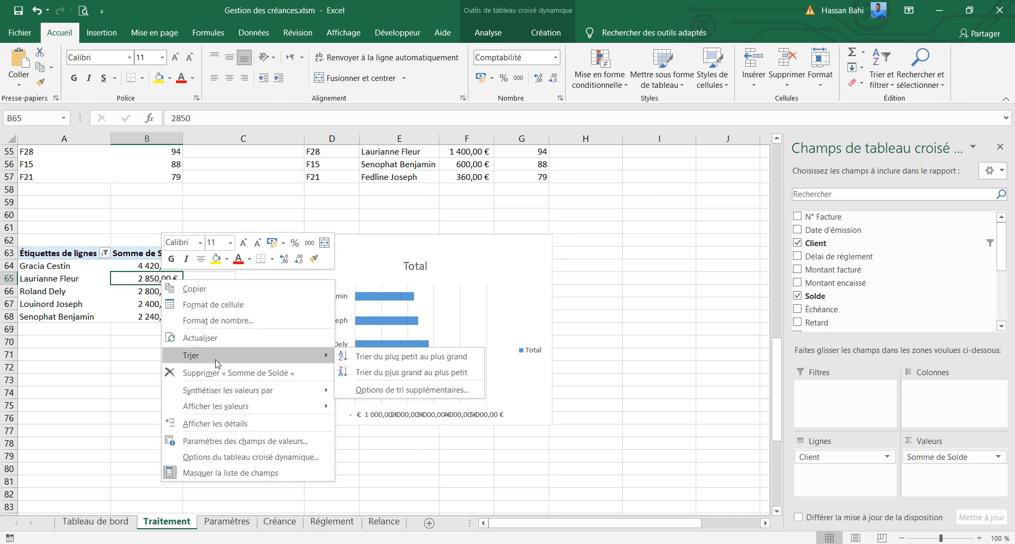
pyautogui.click(386, 357)
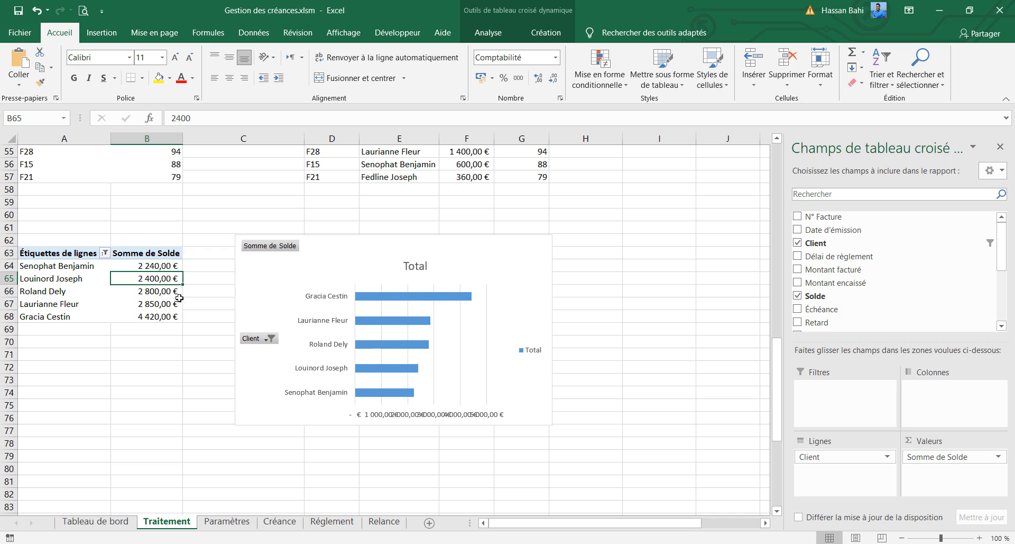
# Step: Remove the legend, title, value axis and all field buttons from the client balance bar chart
pyautogui.click(532, 353)
pyautogui.press('Delete')
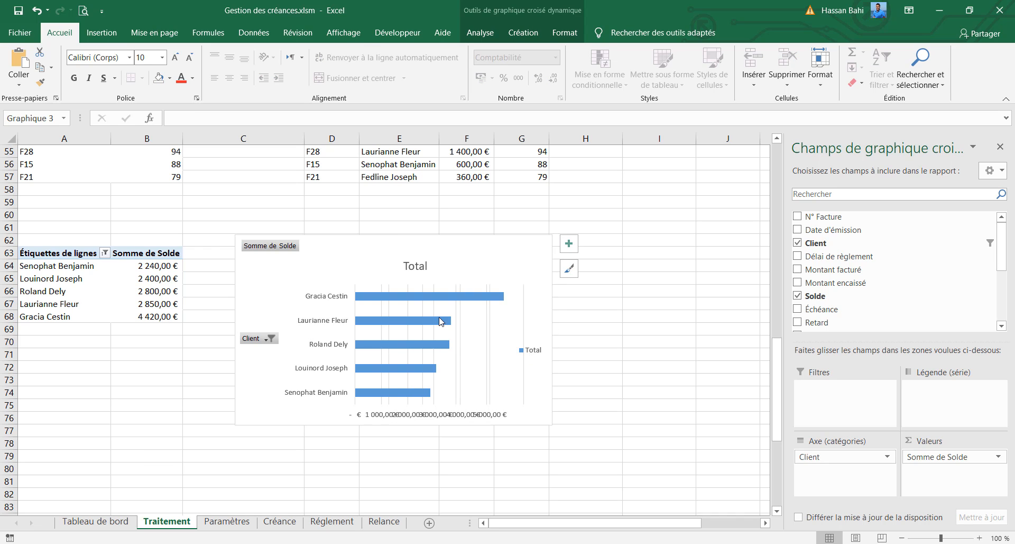
pyautogui.click(416, 265)
pyautogui.press('Delete')
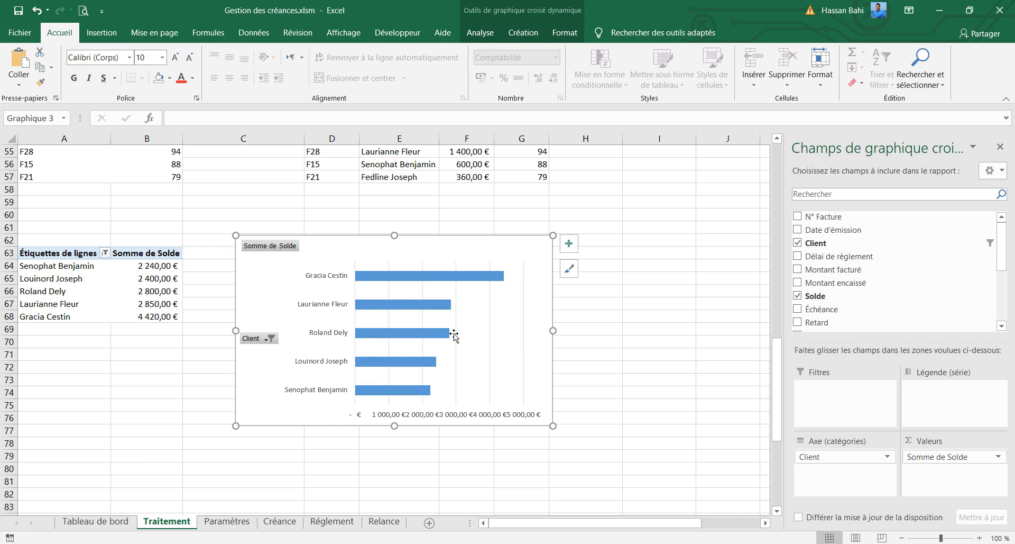
pyautogui.click(431, 416)
pyautogui.press('Delete')
pyautogui.click(480, 32)
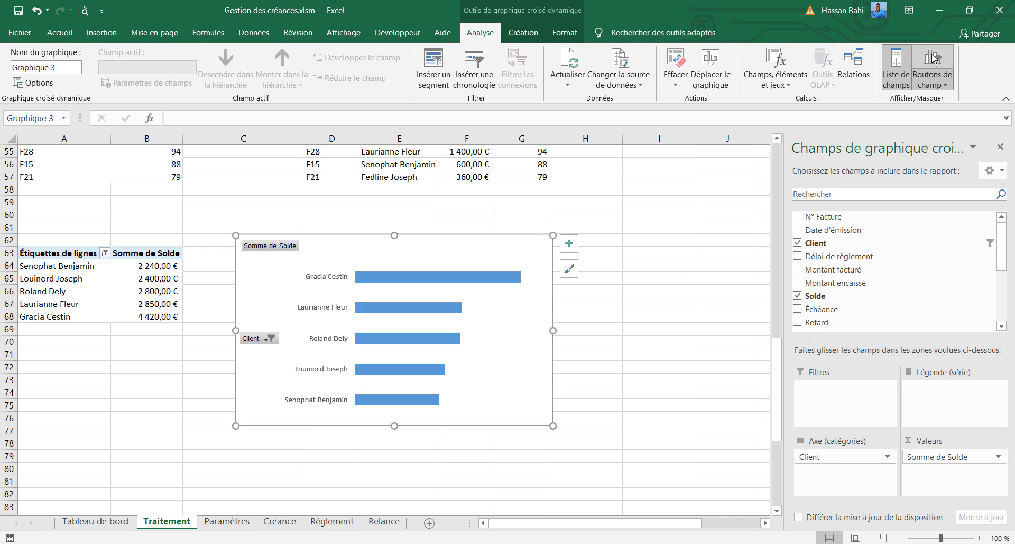
pyautogui.click(932, 61)
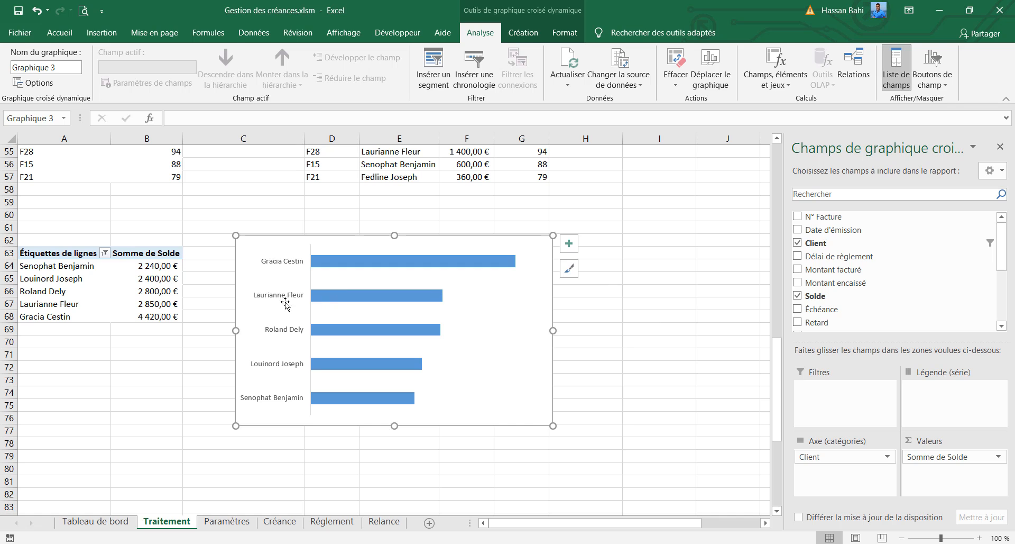
# Step: Give the bar chart's chart area no fill and no outline
pyautogui.click(569, 269)
pyautogui.click(550, 52)
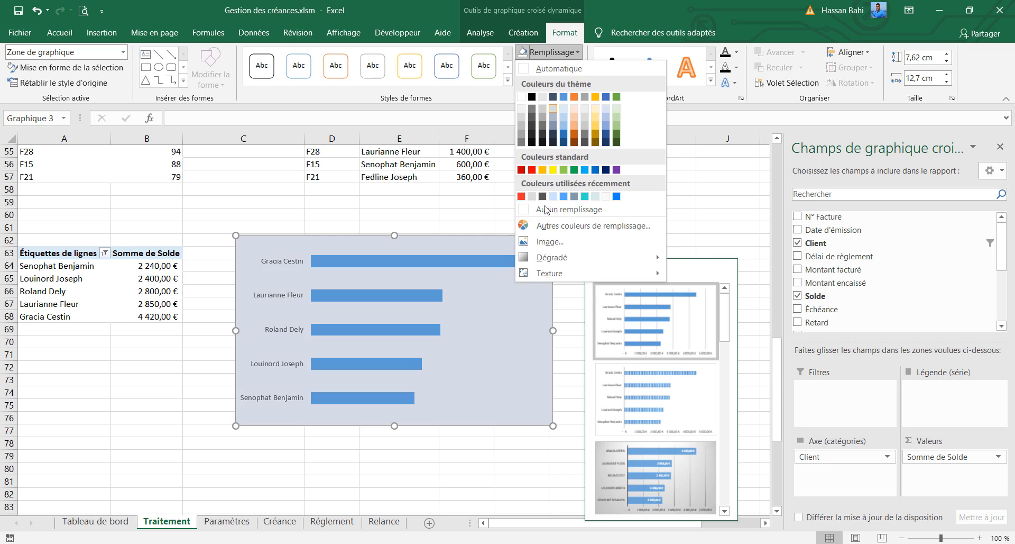
pyautogui.click(553, 210)
pyautogui.click(547, 69)
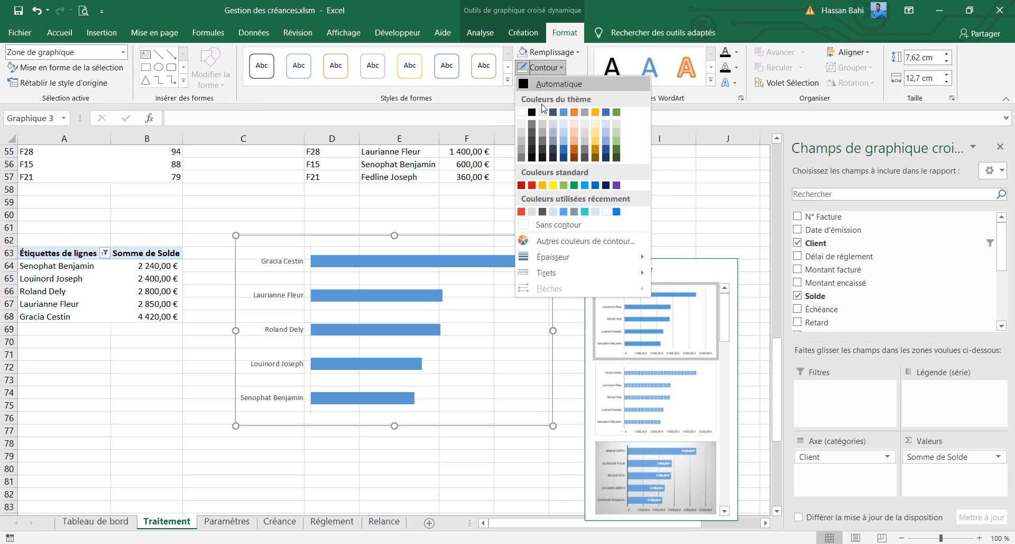
pyautogui.click(544, 219)
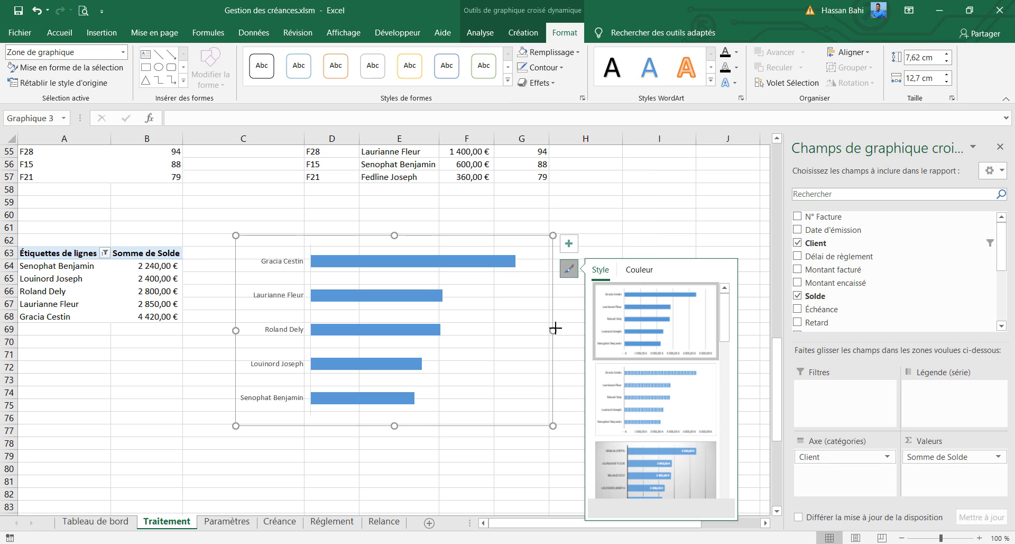
# Step: Paste the bar chart on the Tableau de bord sheet and resize it to fit the "5 premiers clients par solde impayé" card
pyautogui.click(116, 522)
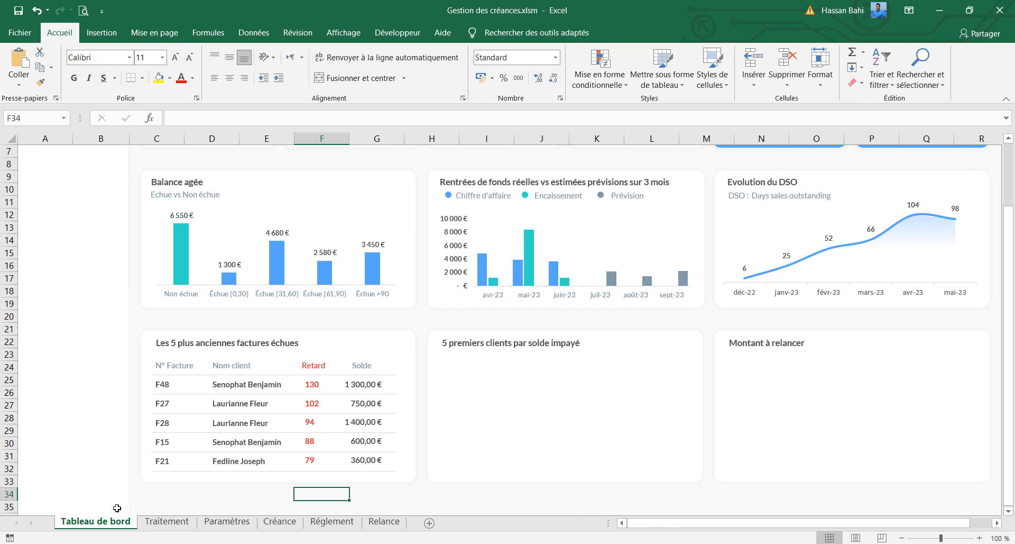
pyautogui.hotkey('ctrl', 'v')
pyautogui.moveTo(495, 489); pyautogui.dragTo(559, 294)
pyautogui.moveTo(717, 368); pyautogui.dragTo(649, 369)
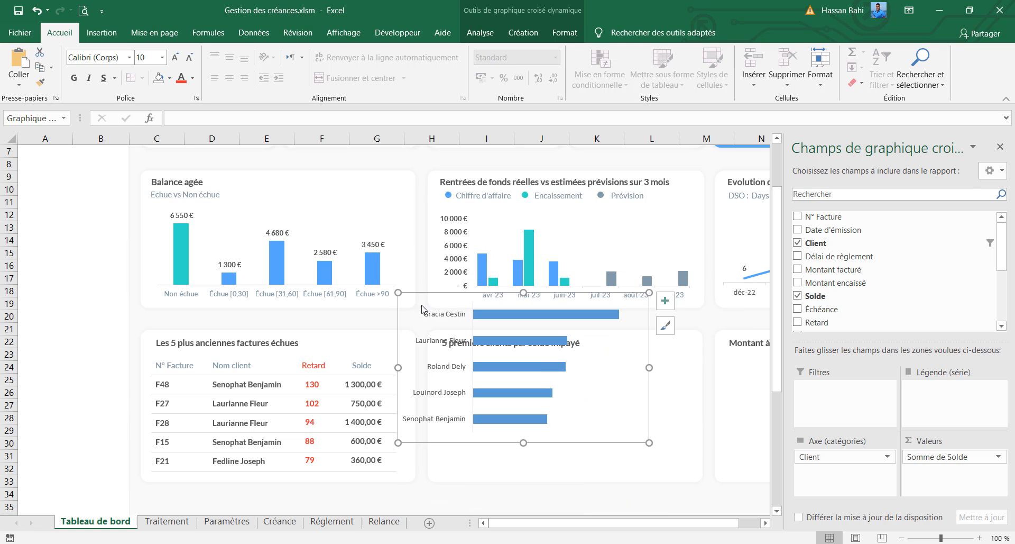
pyautogui.moveTo(423, 294); pyautogui.dragTo(463, 344)
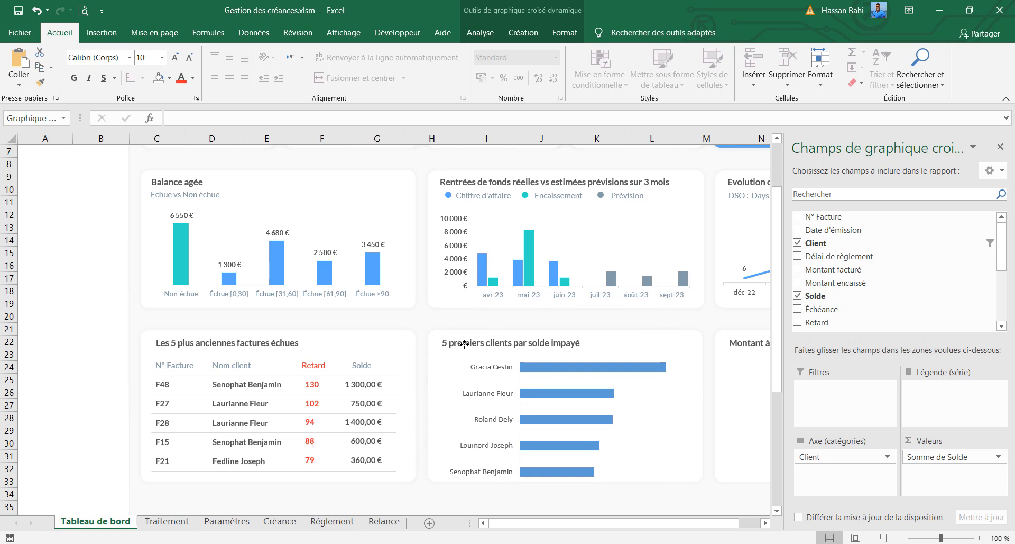
pyautogui.moveTo(572, 497); pyautogui.dragTo(570, 490)
pyautogui.moveTo(602, 347); pyautogui.dragTo(594, 349)
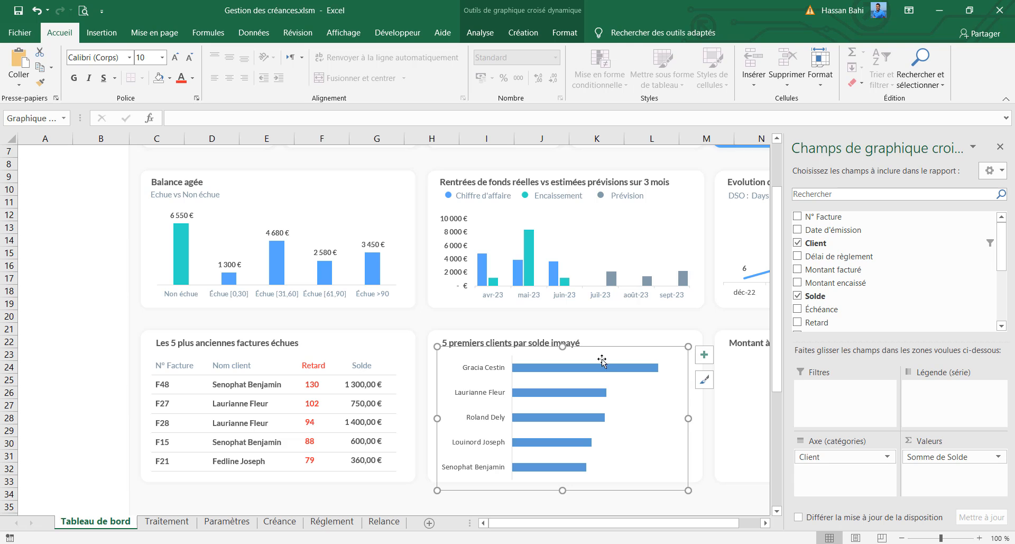
pyautogui.moveTo(688, 418); pyautogui.dragTo(696, 418)
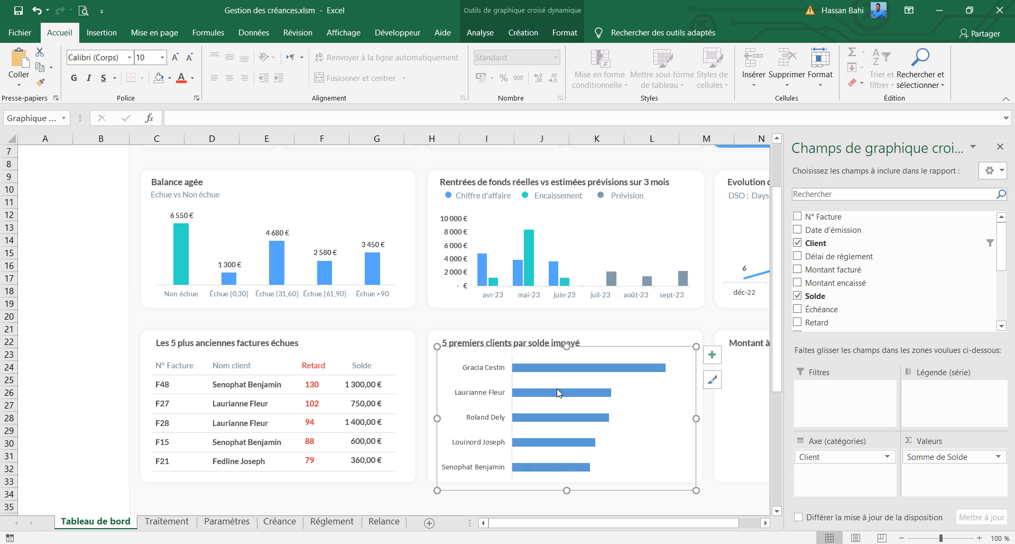
# Step: Copy the category label formatting from the Balance agée chart to the client name labels of the bar chart
pyautogui.click(219, 297)
pyautogui.click(40, 82)
pyautogui.click(479, 367)
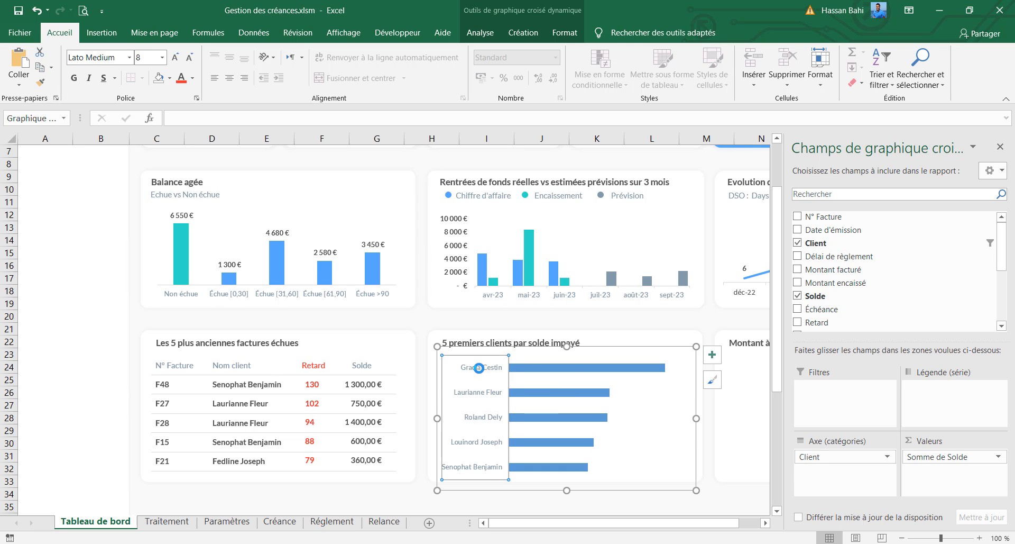
# Step: Fill the client balance bars with the recently used bright blue that matches the other dashboard charts
pyautogui.click(570, 367)
pyautogui.click(565, 32)
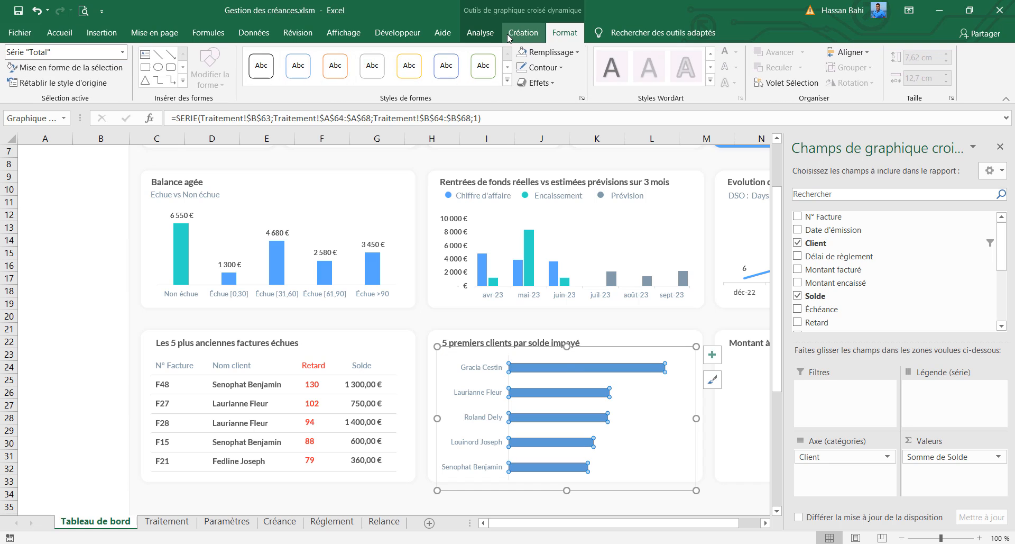
pyautogui.click(481, 33)
pyautogui.click(565, 32)
pyautogui.click(550, 52)
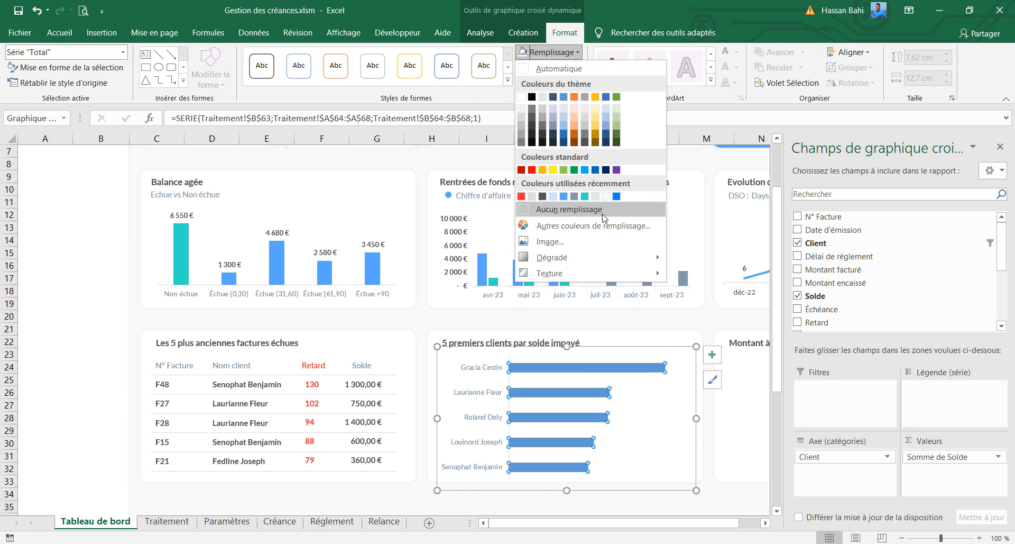
pyautogui.click(564, 199)
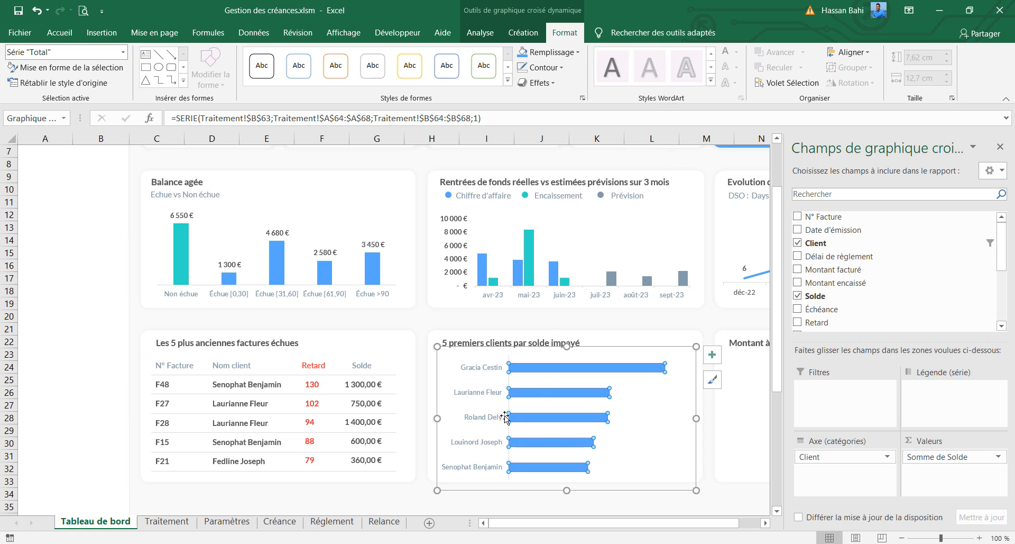
# Step: Set the bar series' overlap to 50 % and its gap width to 80 %
pyautogui.rightClick(541, 371)
pyautogui.click(577, 528)
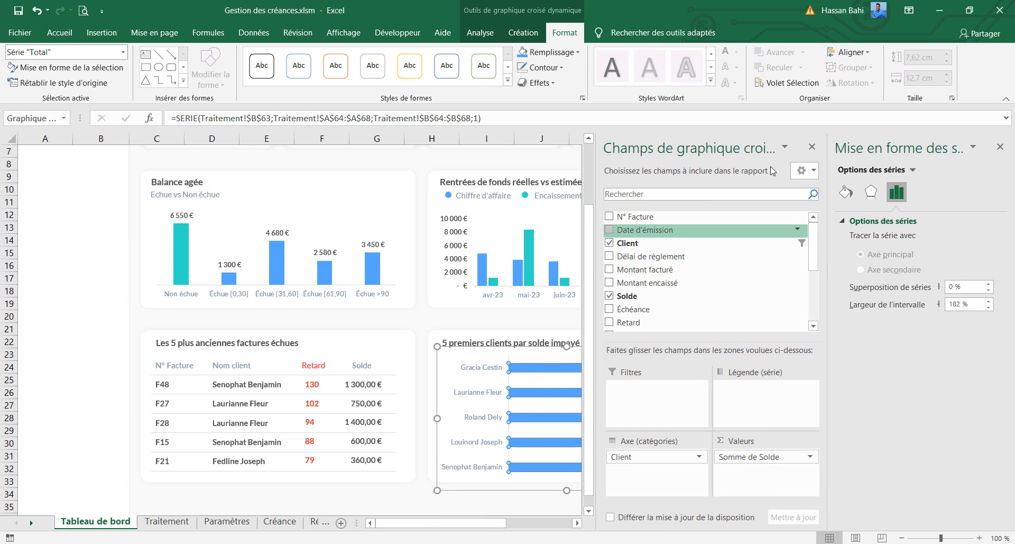
pyautogui.click(812, 146)
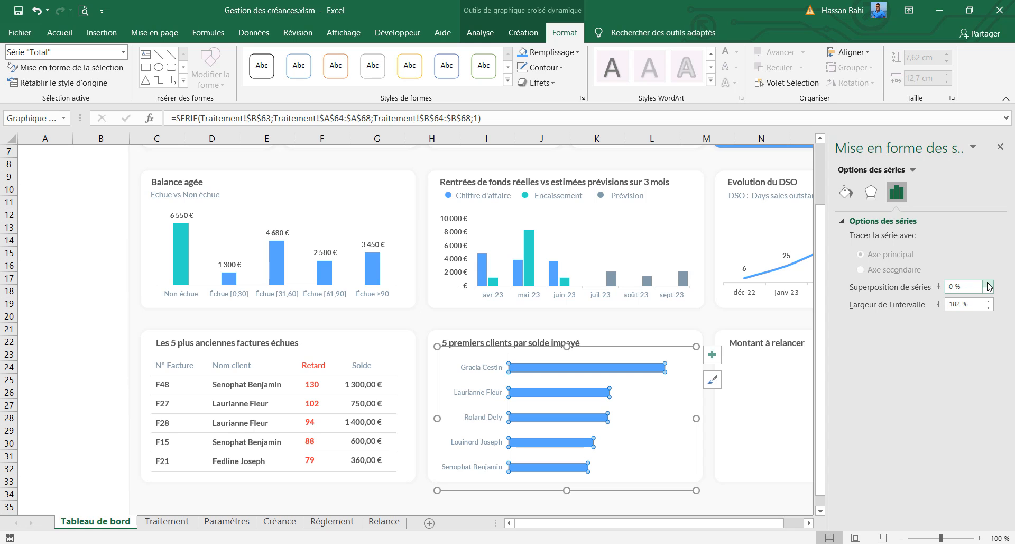
pyautogui.moveTo(971, 287); pyautogui.dragTo(902, 287)
pyautogui.moveTo(977, 303); pyautogui.dragTo(924, 309)
pyautogui.write('80')
pyautogui.click(628, 399)
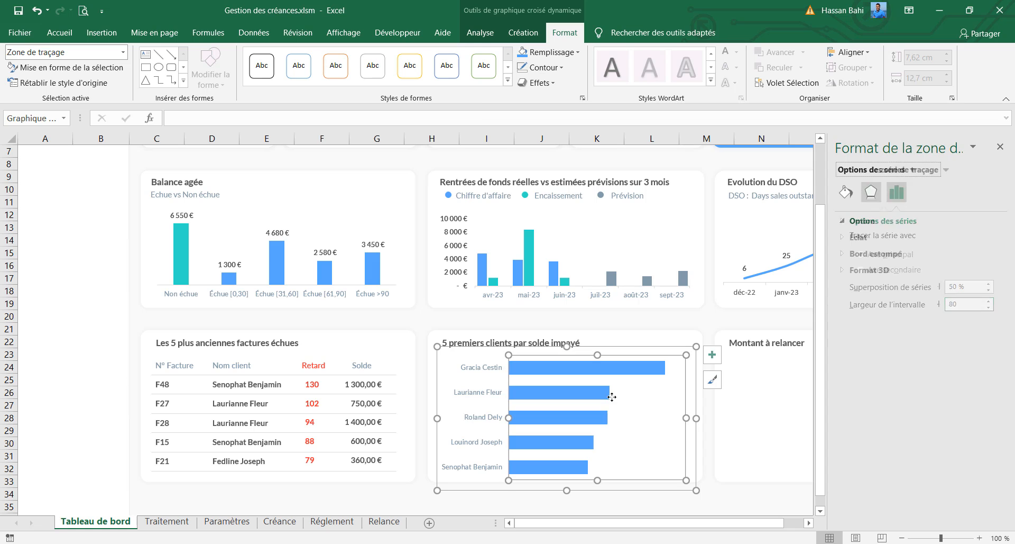
# Step: Add data labels to the client balance bars in the Bord intérieur position
pyautogui.click(613, 369)
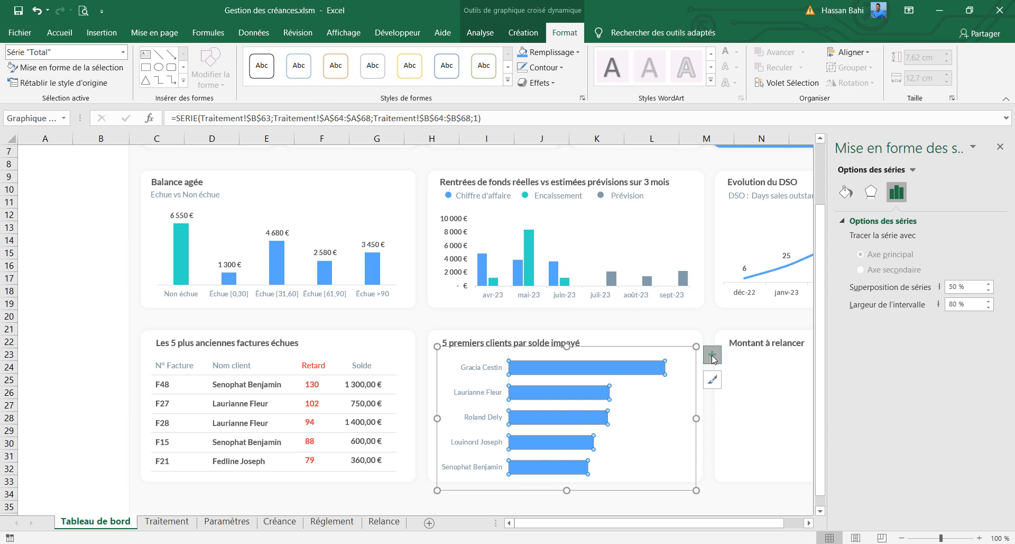
pyautogui.click(712, 354)
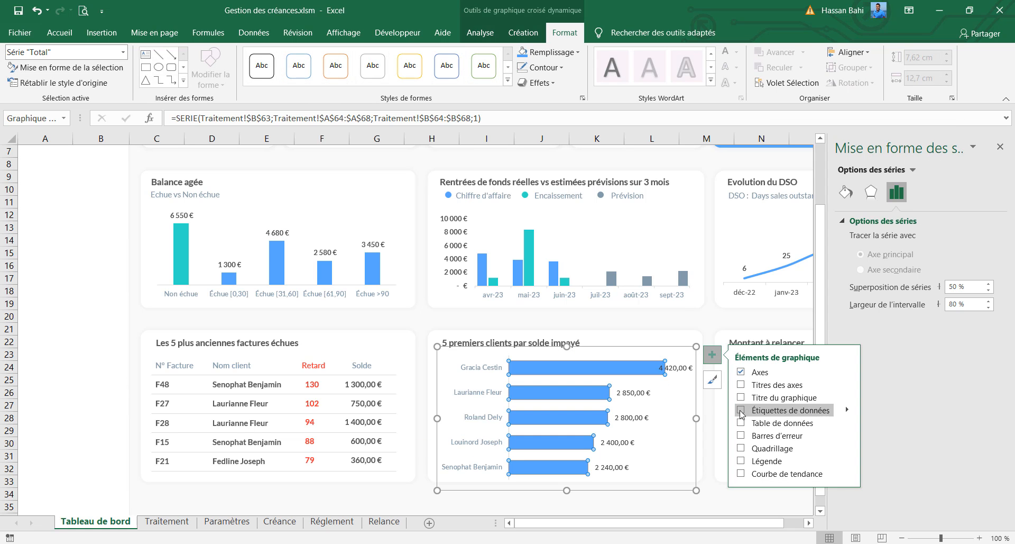
pyautogui.click(847, 409)
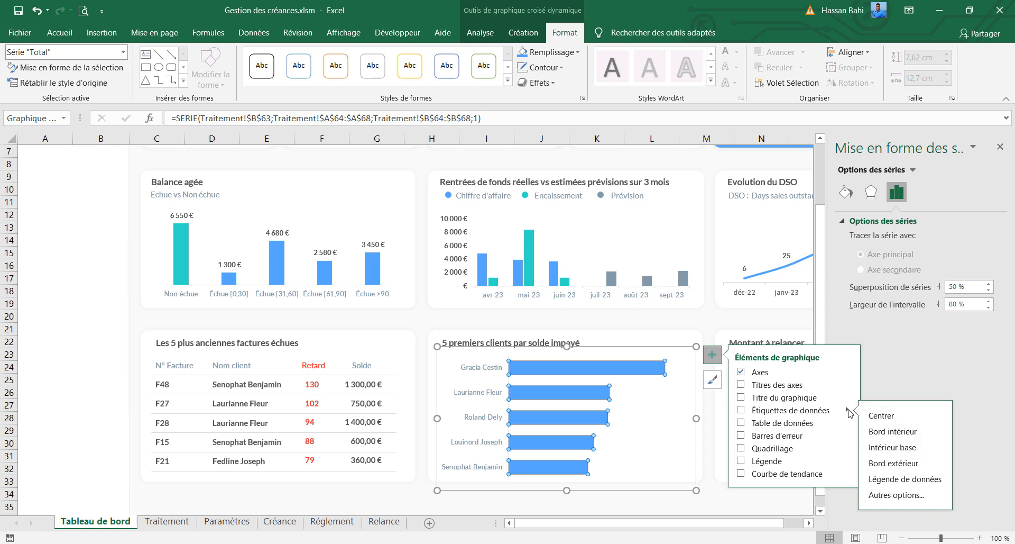
pyautogui.click(882, 432)
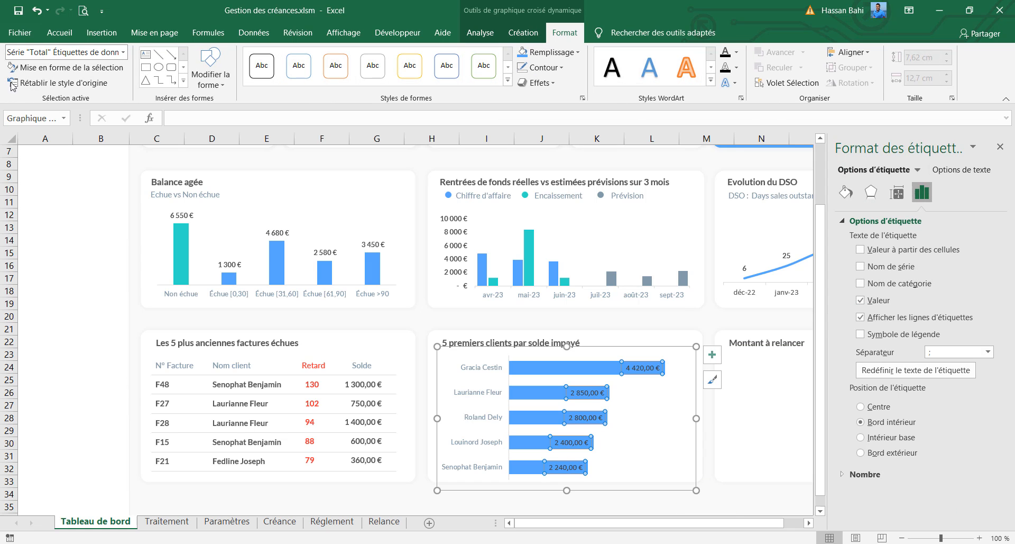
# Step: Copy the value axis label formatting from the Rentrées de fonds chart to the client balance bars' data labels
pyautogui.click(59, 32)
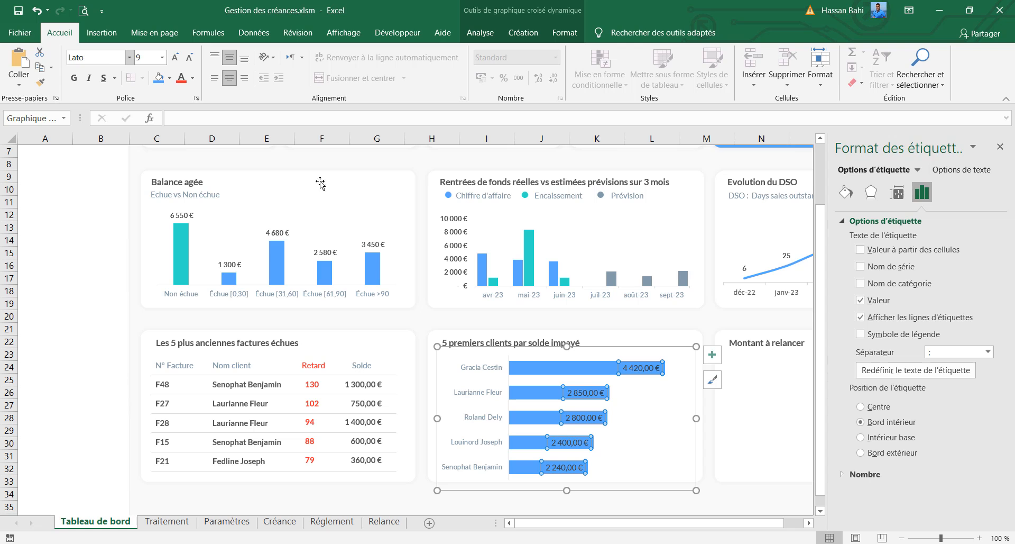
pyautogui.click(454, 228)
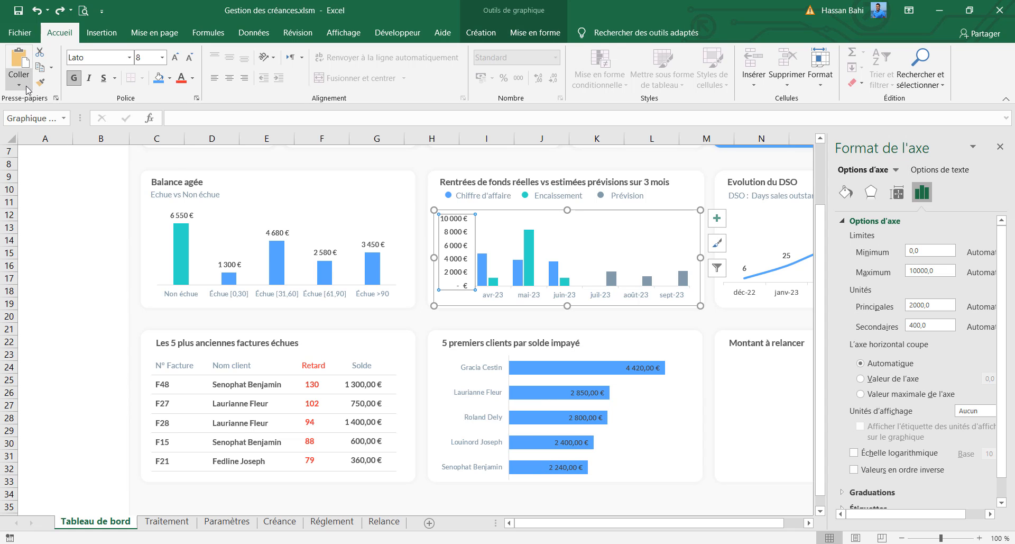
pyautogui.click(40, 82)
pyautogui.click(645, 368)
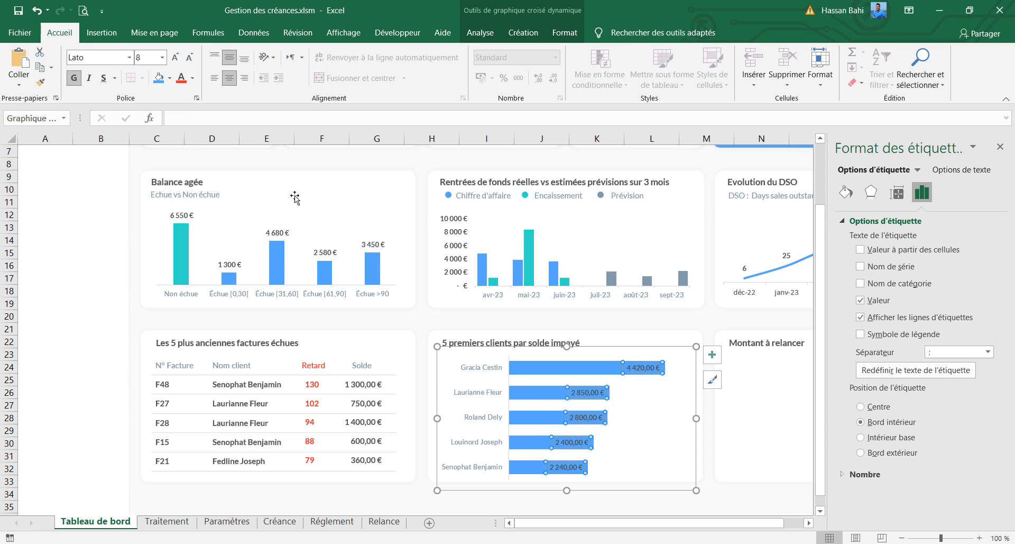
# Step: Change the font colour of the client balance bars' data labels to white
pyautogui.click(193, 78)
pyautogui.click(180, 103)
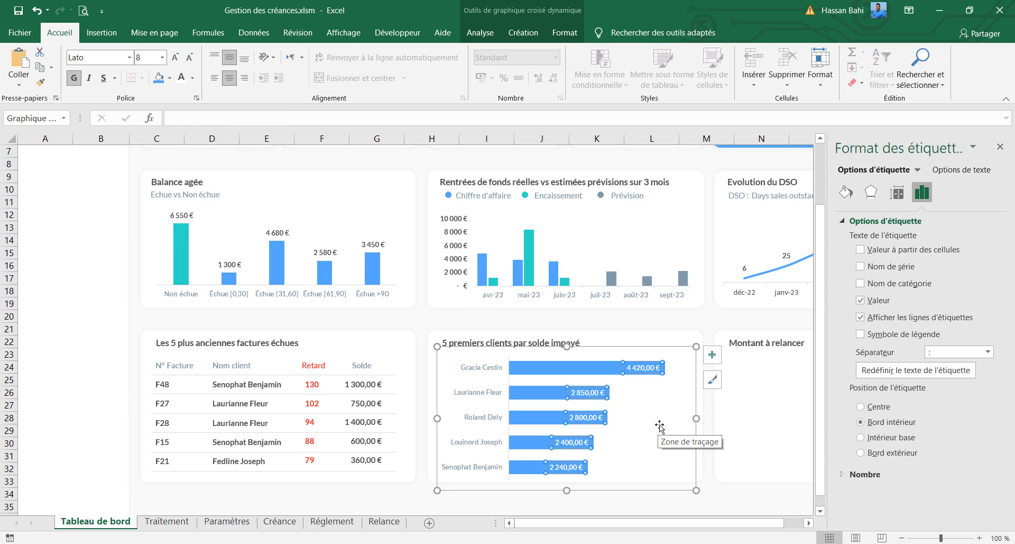
pyautogui.click(657, 509)
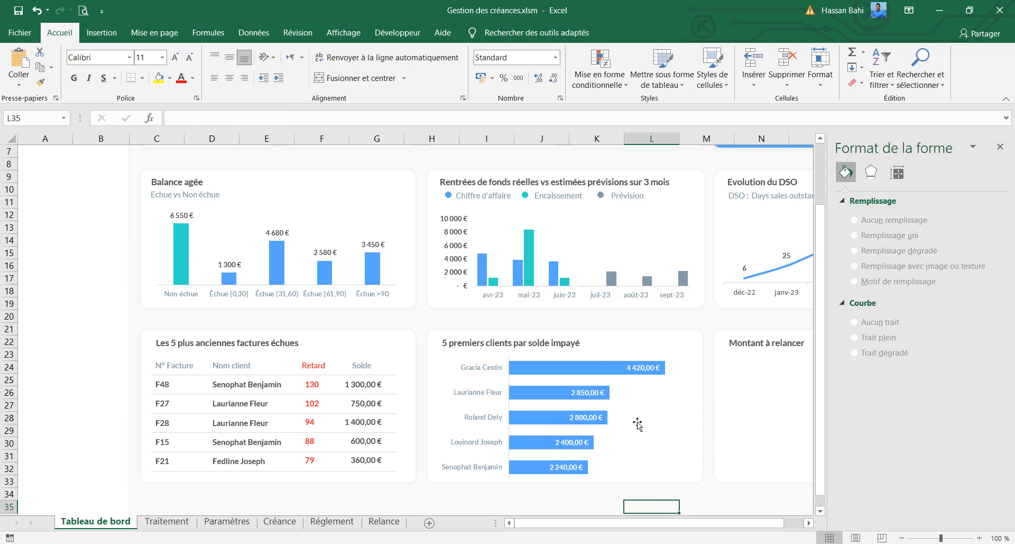
# Step: Slightly reduce the height of the top five clients chart and reposition it under its card title
pyautogui.click(637, 423)
pyautogui.moveTo(567, 346); pyautogui.dragTo(569, 350)
pyautogui.click(604, 487)
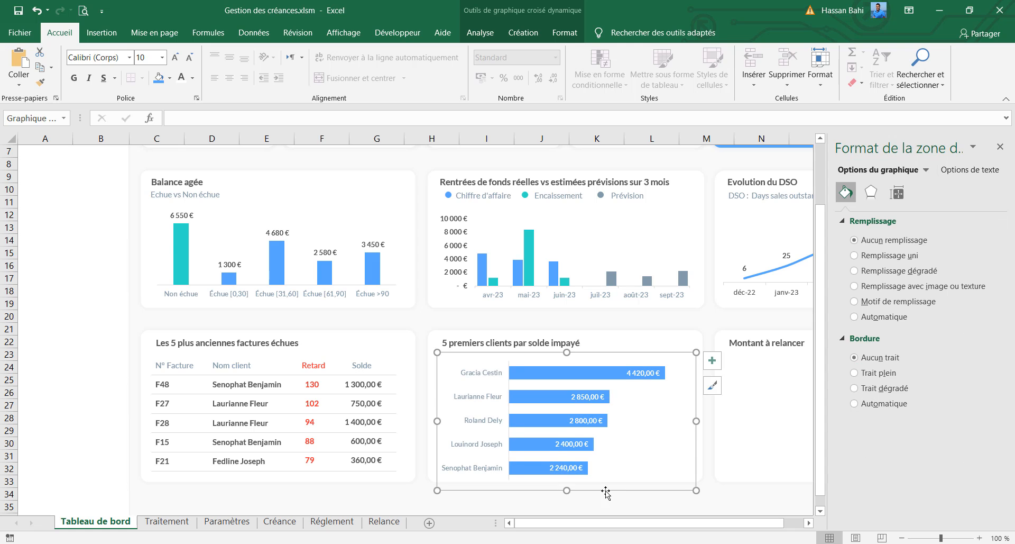
pyautogui.moveTo(604, 487); pyautogui.dragTo(607, 488)
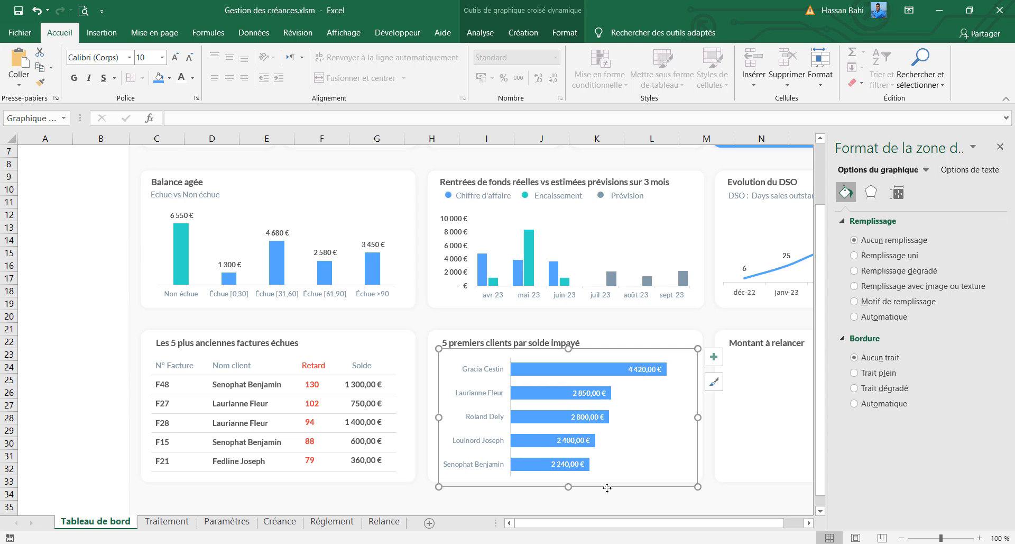
pyautogui.click(605, 511)
pyautogui.doubleClick(52, 37)
pyautogui.scroll(2, 289, 282)
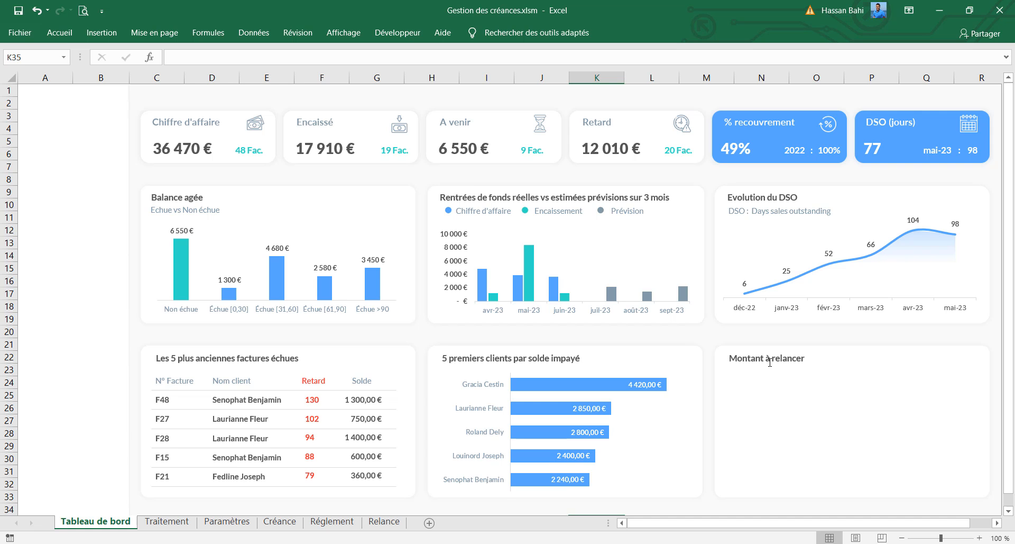
# Step: Create a PivotTable from listeCreances on the existing Traitement sheet at $A$74, and delete the client bar chart left on that sheet
pyautogui.click(280, 521)
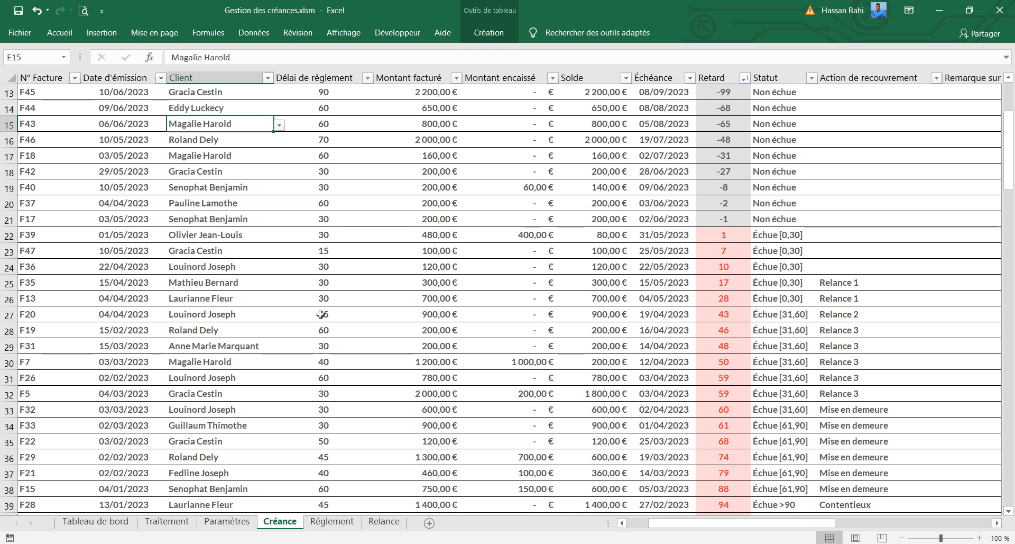
pyautogui.click(637, 523)
pyautogui.scroll(2, 434, 353)
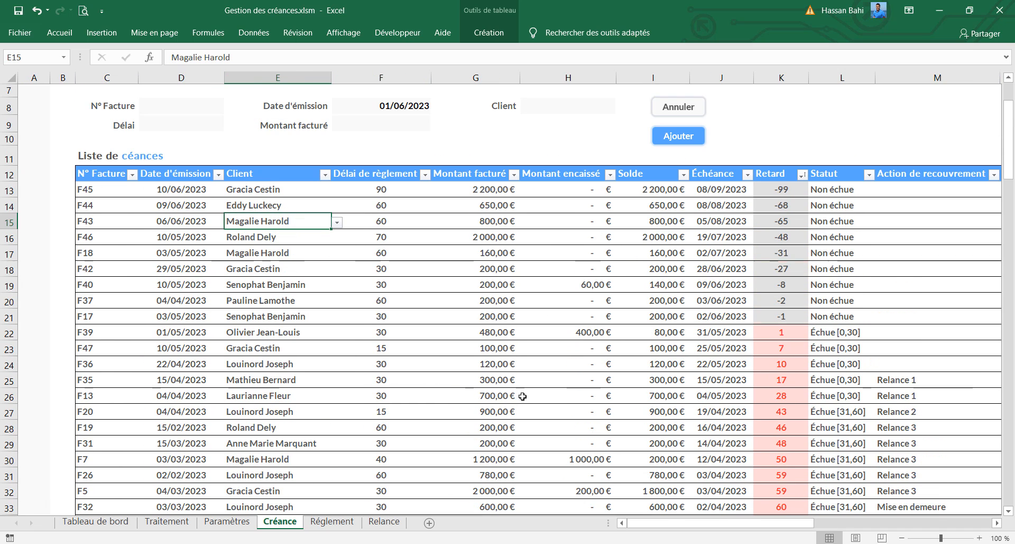
pyautogui.doubleClick(490, 32)
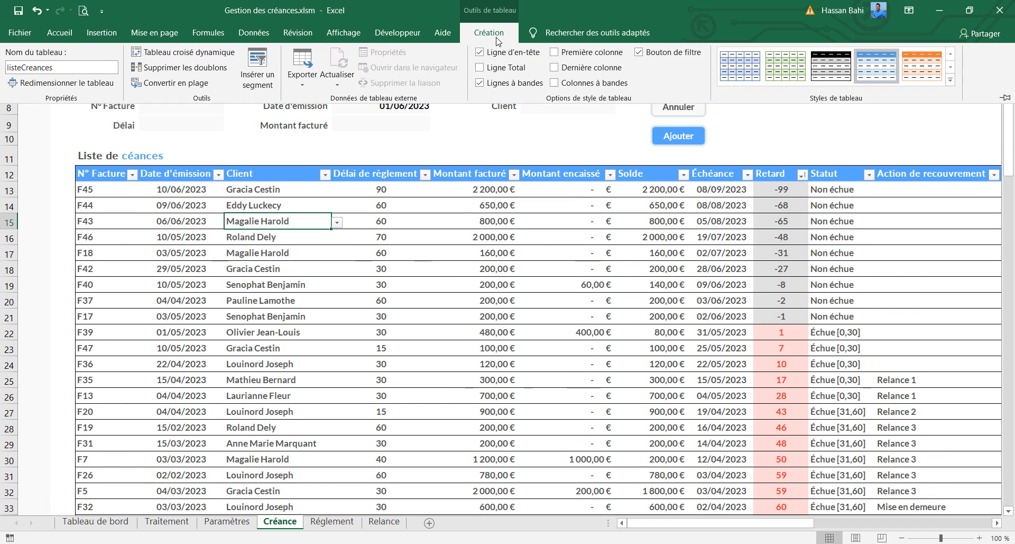
pyautogui.click(102, 32)
pyautogui.click(29, 60)
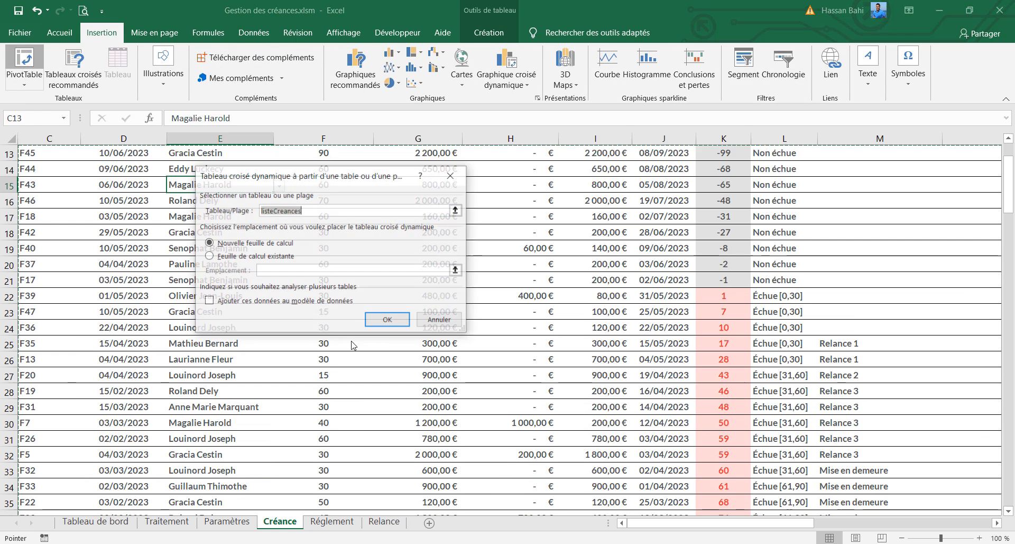
pyautogui.click(241, 257)
pyautogui.click(167, 521)
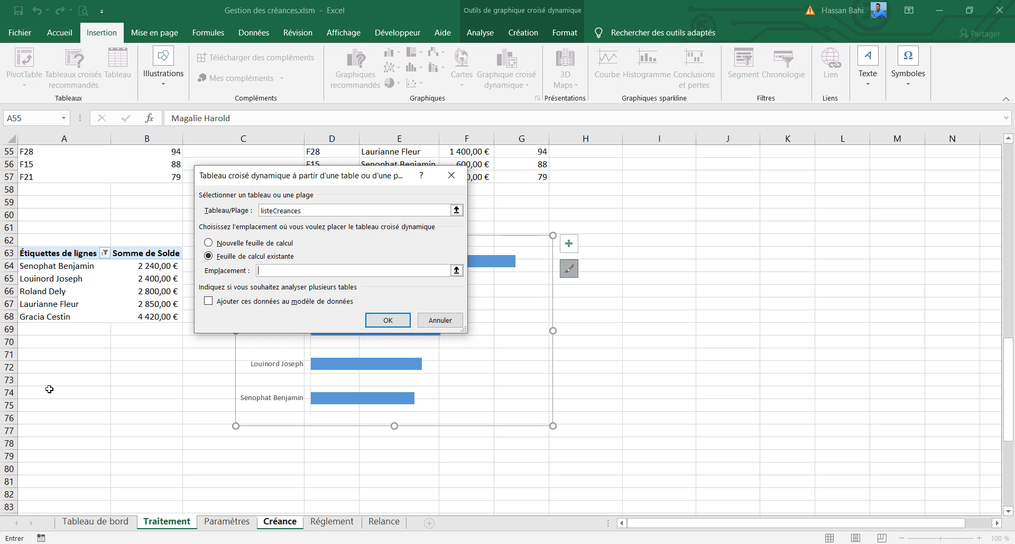
pyautogui.click(49, 391)
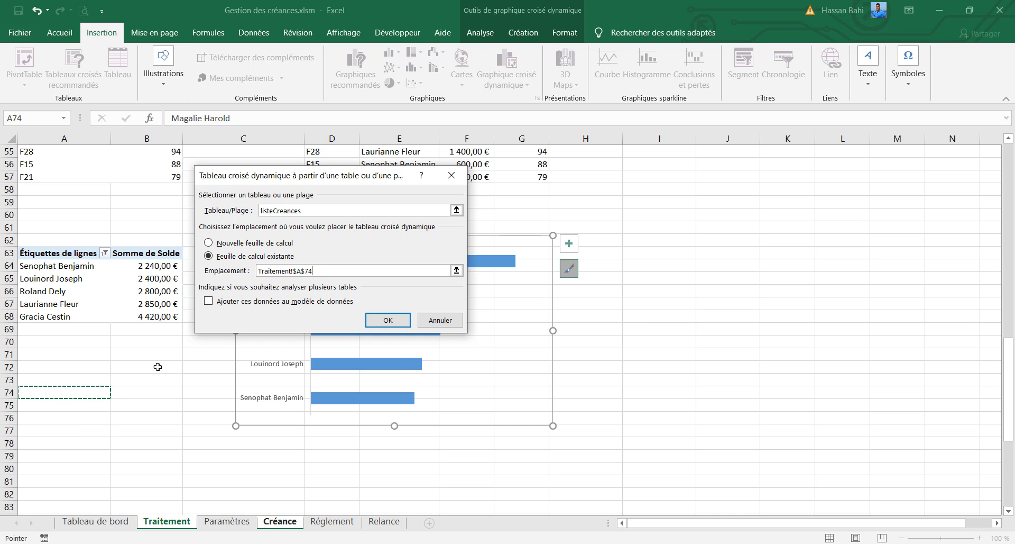
pyautogui.click(388, 320)
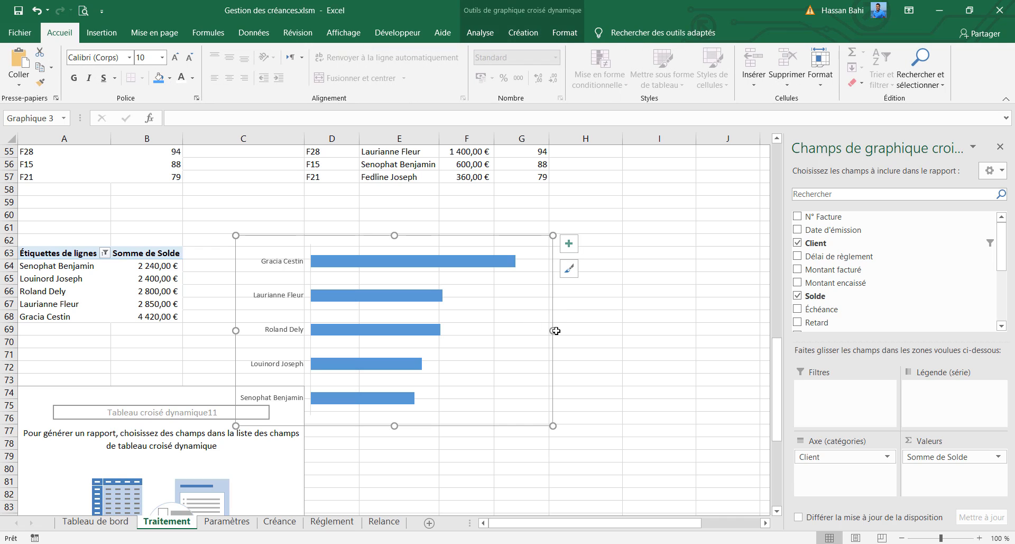
pyautogui.press('Delete')
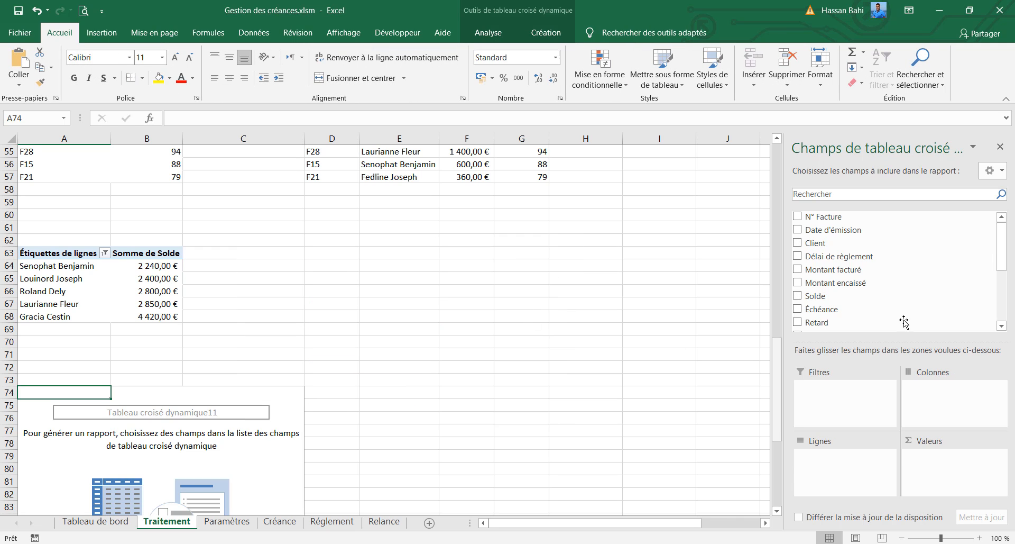
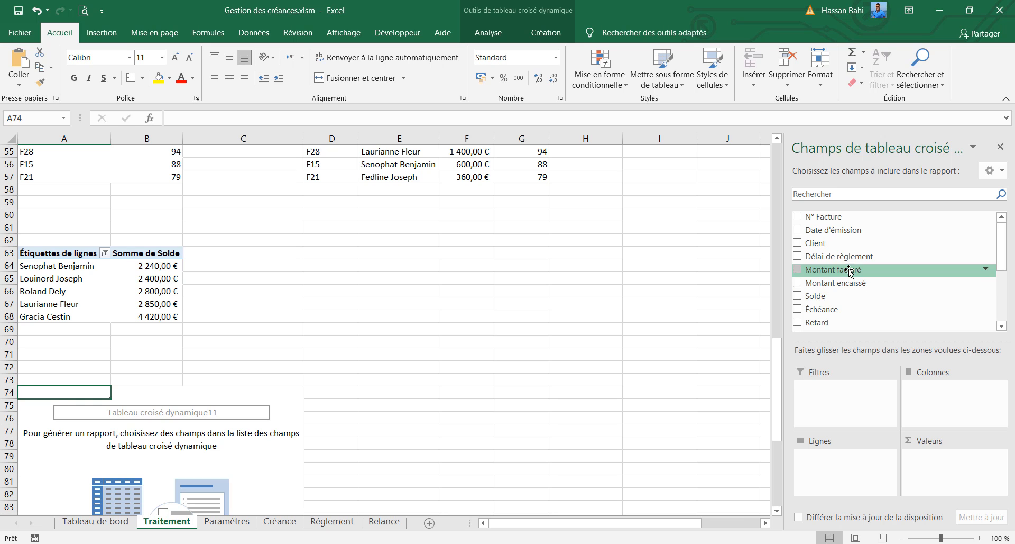
# Step: Add Solde to the new PivotTable's values and Action de recouvrement to its filters, and autofit column B
pyautogui.scroll(-1, 846, 278)
pyautogui.moveTo(838, 264); pyautogui.dragTo(954, 456)
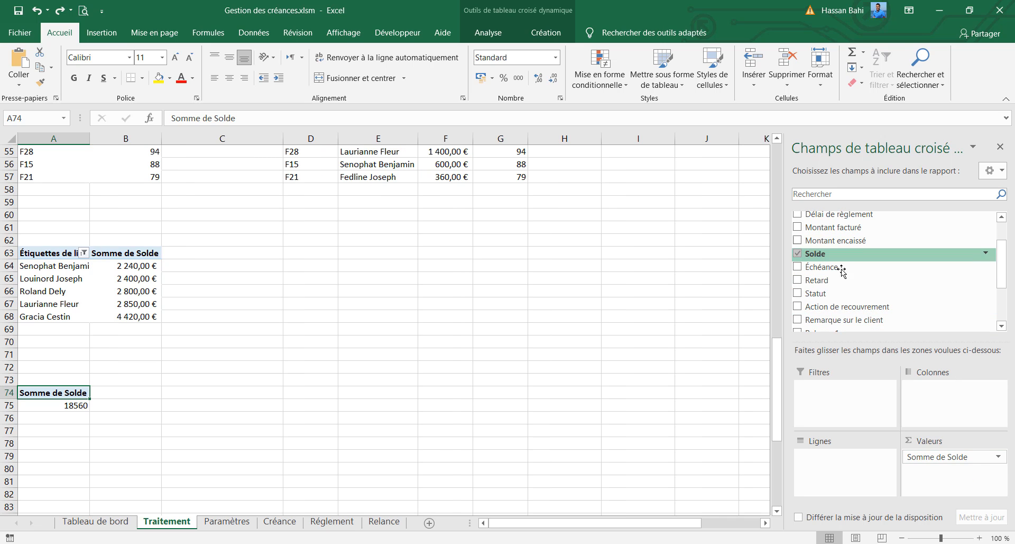
pyautogui.moveTo(842, 306); pyautogui.dragTo(801, 394)
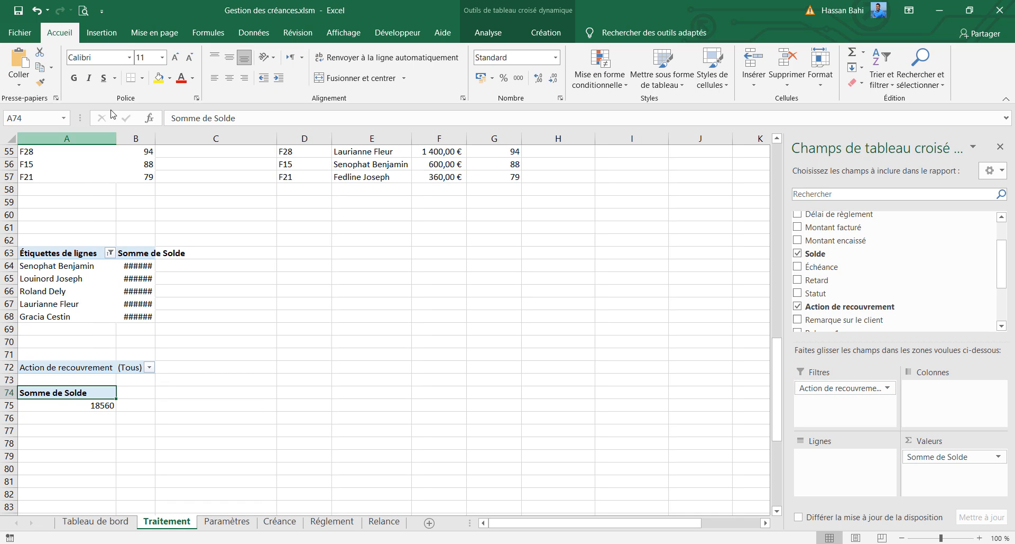
pyautogui.doubleClick(155, 137)
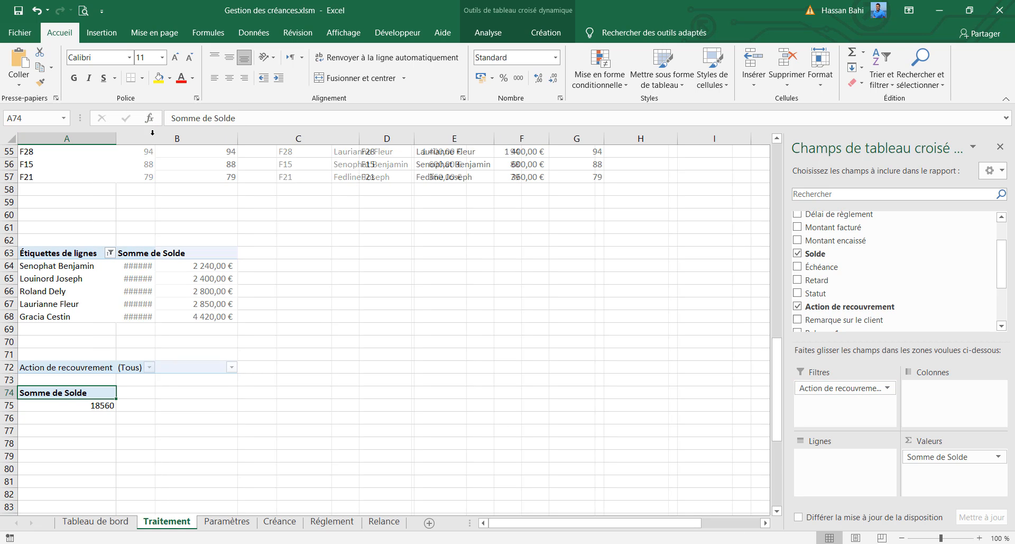
# Step: Filter Action de recouvrement to Relance 1, Relance 2 and Relance 3, excluding blank, Contentieux and Mise en demeure
pyautogui.click(232, 367)
pyautogui.click(101, 321)
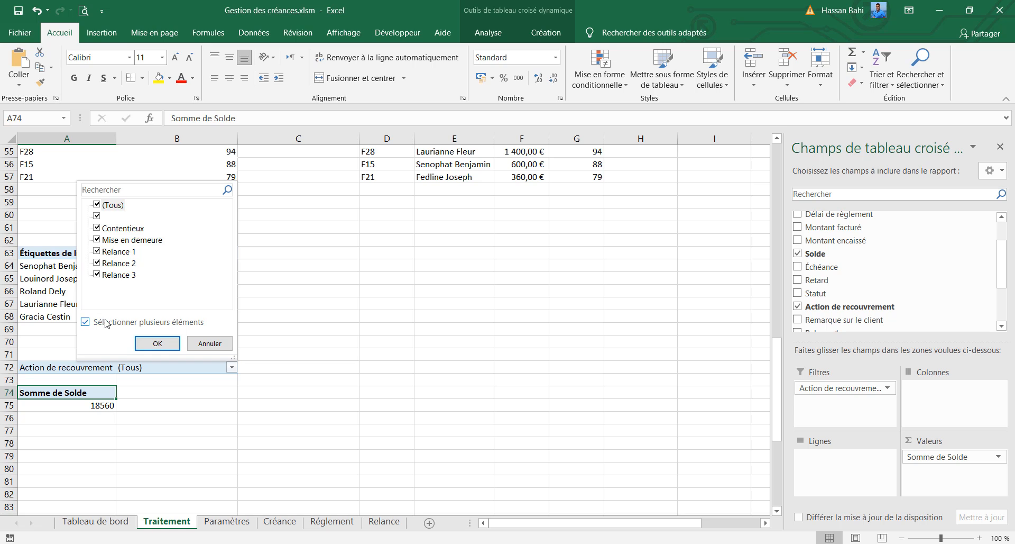
pyautogui.click(97, 216)
pyautogui.click(98, 229)
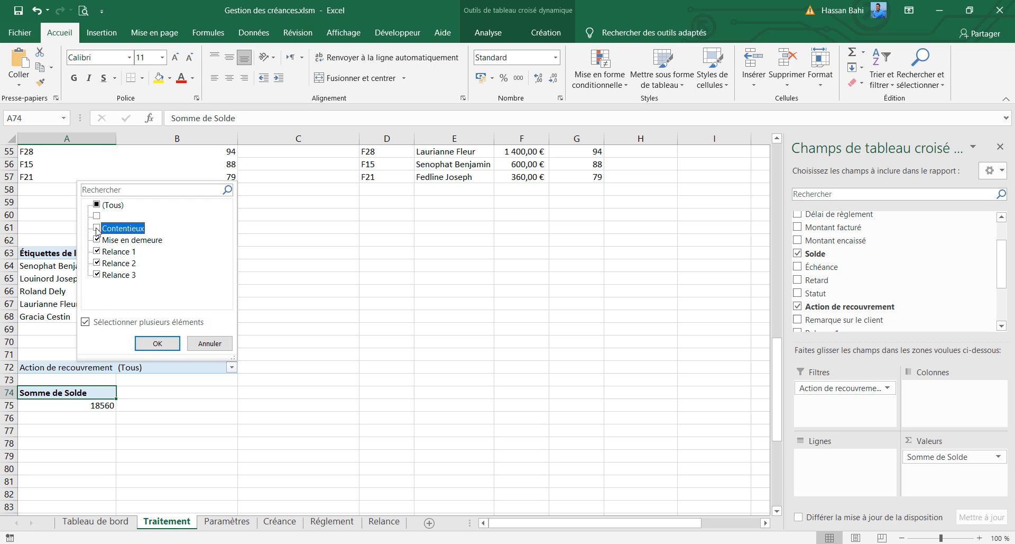
pyautogui.click(98, 240)
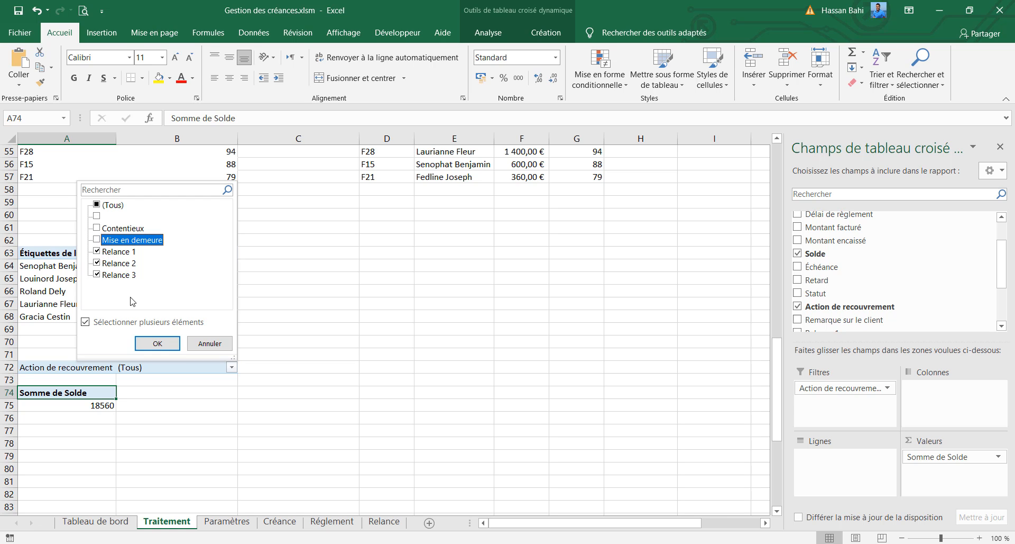
pyautogui.click(148, 344)
# Step: Refresh the reminder PivotTable and add the count of N° Facture to its values
pyautogui.click(105, 405)
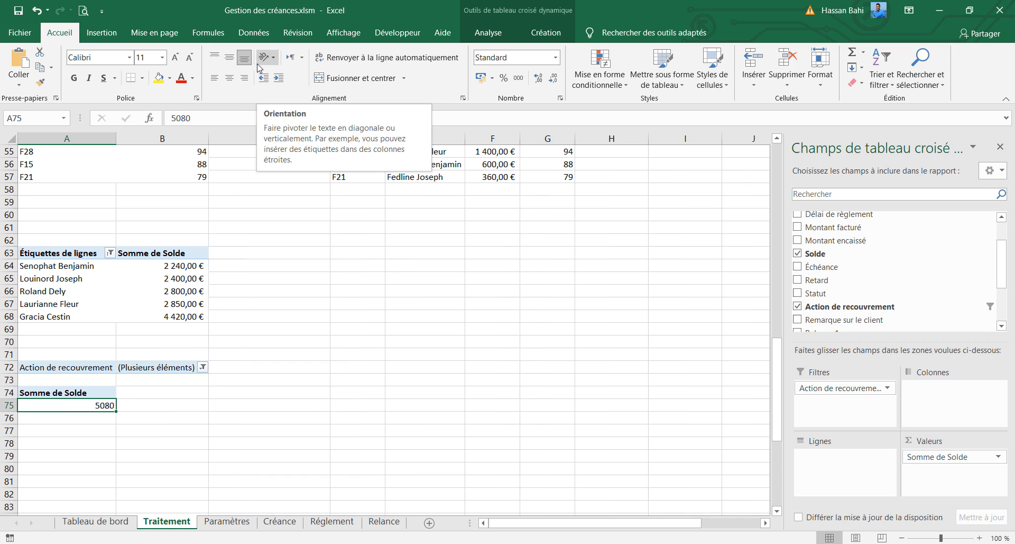
pyautogui.rightClick(75, 411)
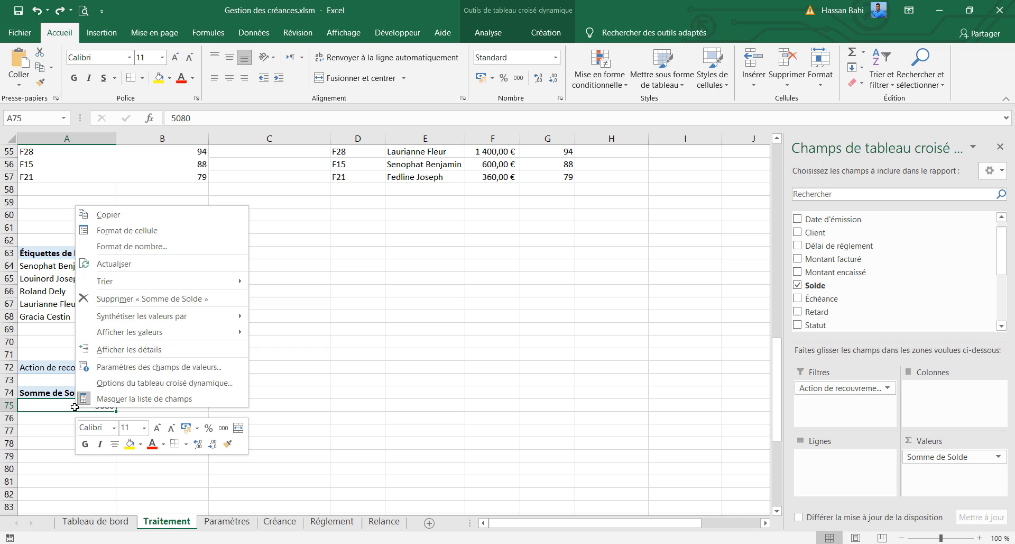
pyautogui.click(114, 264)
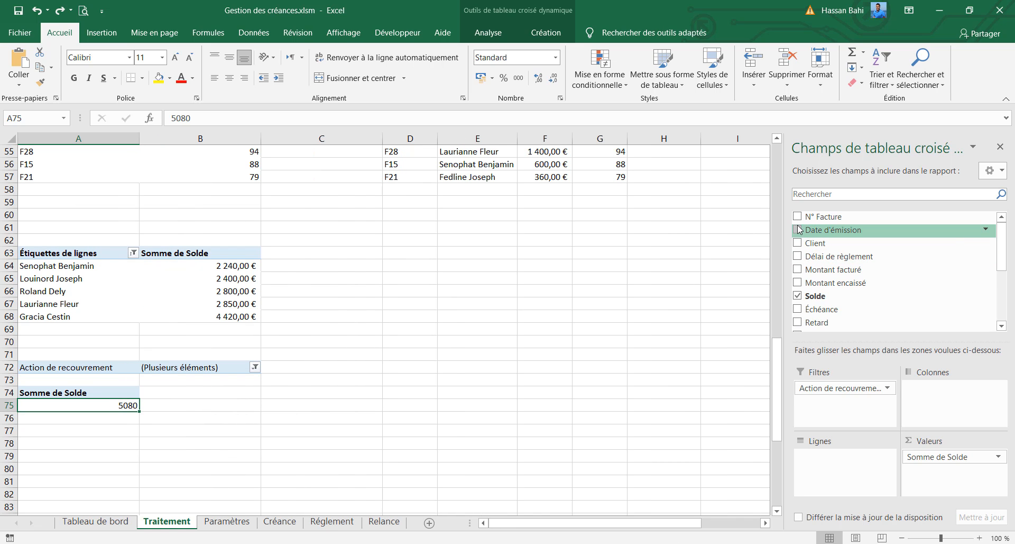
pyautogui.moveTo(820, 216); pyautogui.dragTo(947, 479)
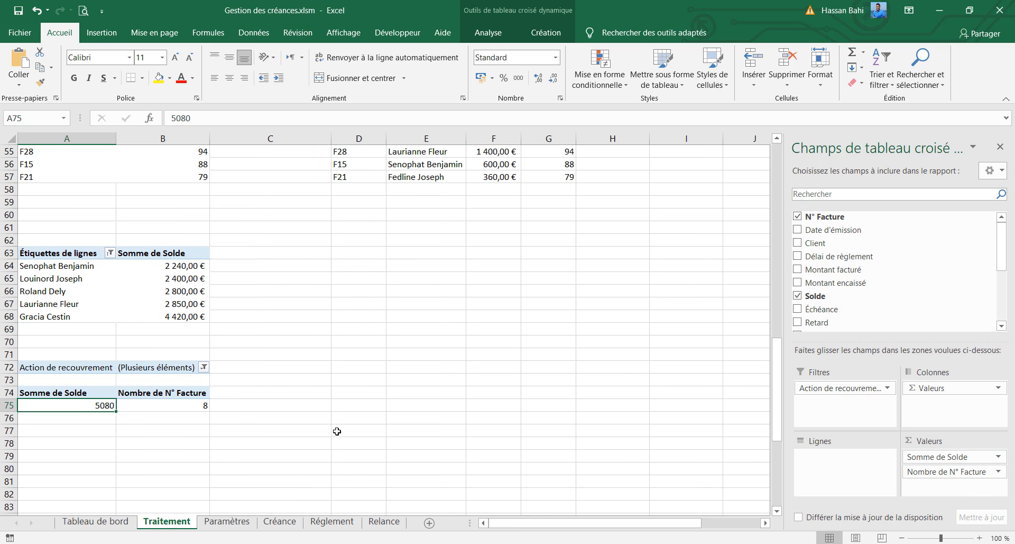
pyautogui.click(171, 411)
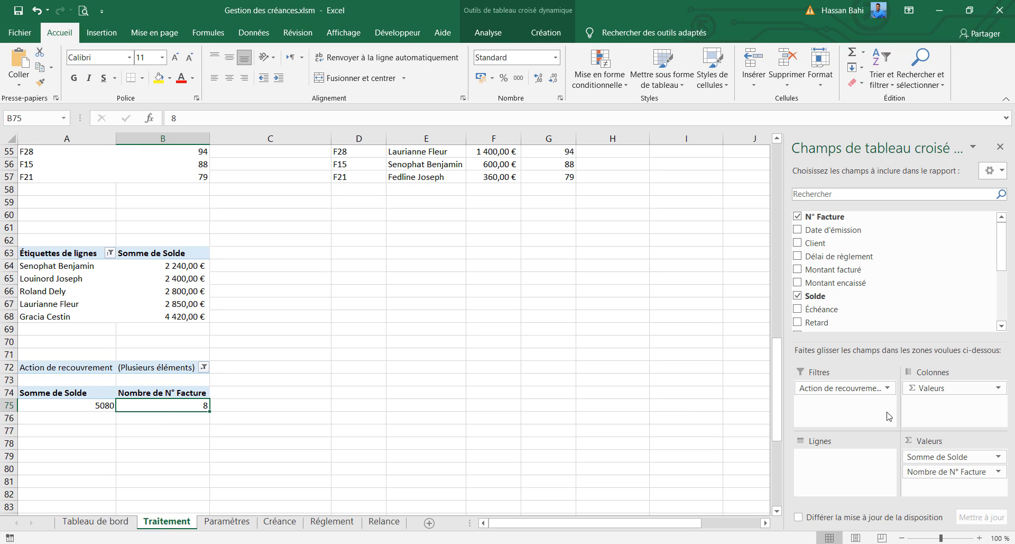
# Step: Enter =LIREDONNEESTABCROISDYNAMIQUE("Somme de Solde";$A$74) in cell D75 to retrieve the balance to be reminded
pyautogui.click(372, 406)
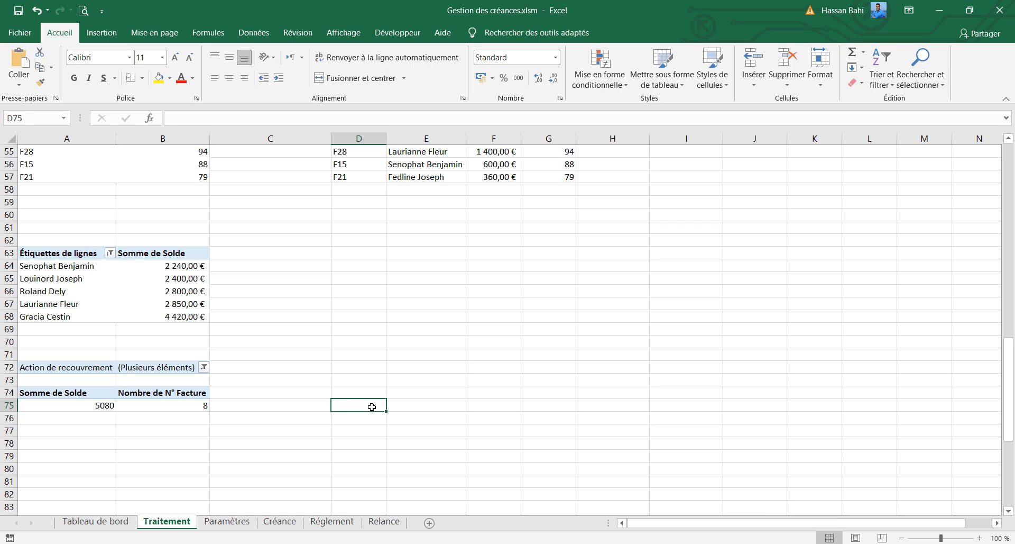
pyautogui.write('=')
pyautogui.click(66, 406)
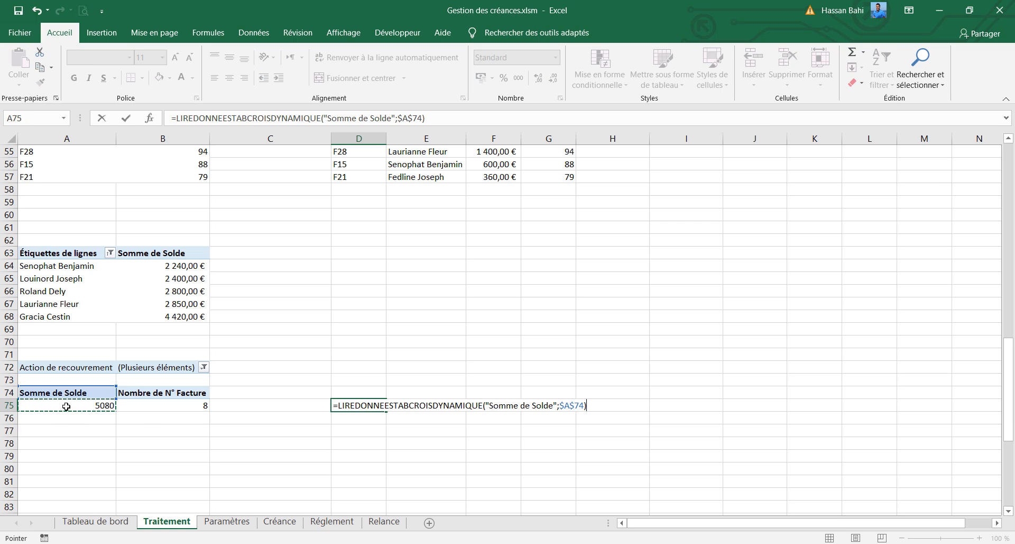
pyautogui.press('Return')
# Step: Enter =LIREDONNEESTABCROISDYNAMIQUE("Nombre de N° Facture";$A$74) in cell E75 to retrieve the invoice count
pyautogui.click(179, 408)
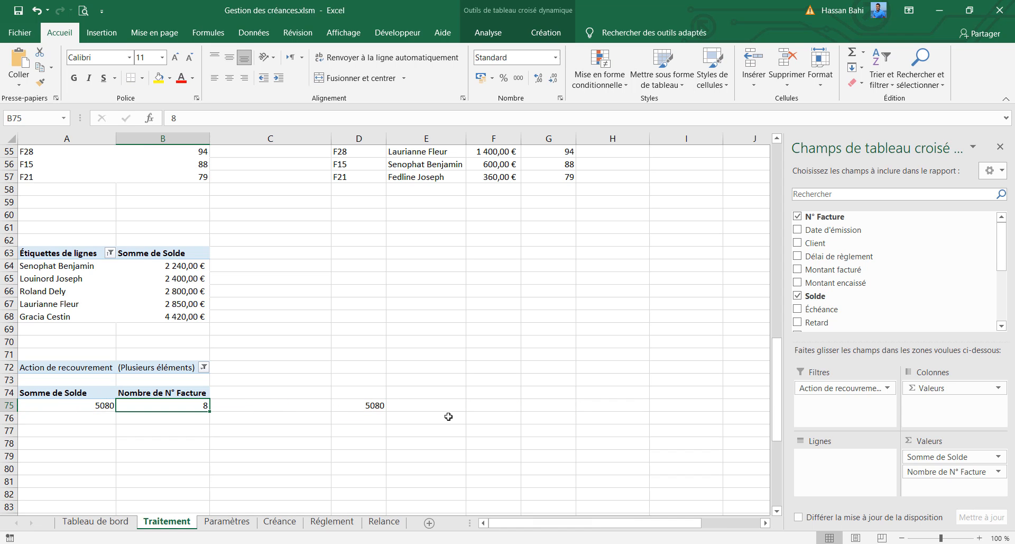
pyautogui.click(446, 409)
pyautogui.write('=')
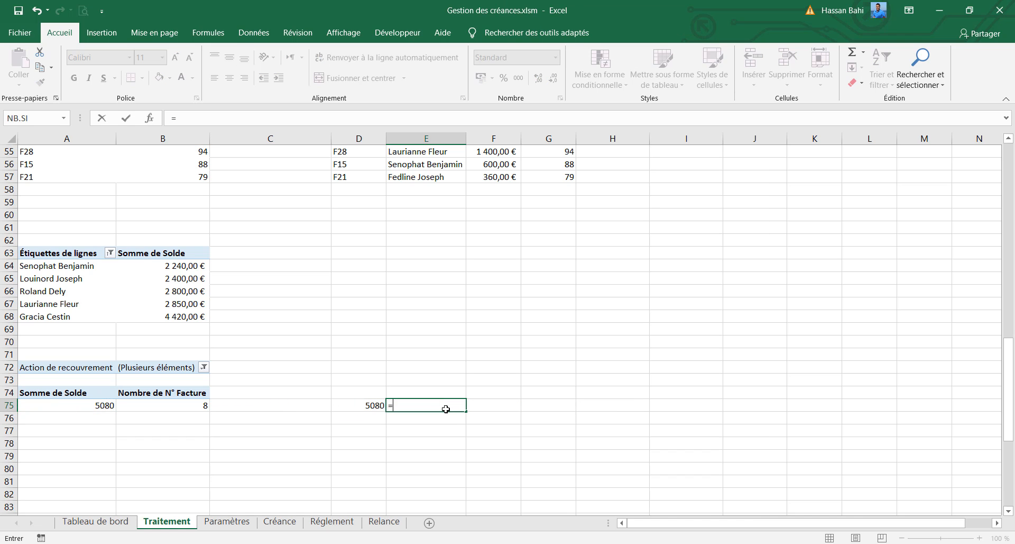
pyautogui.click(187, 407)
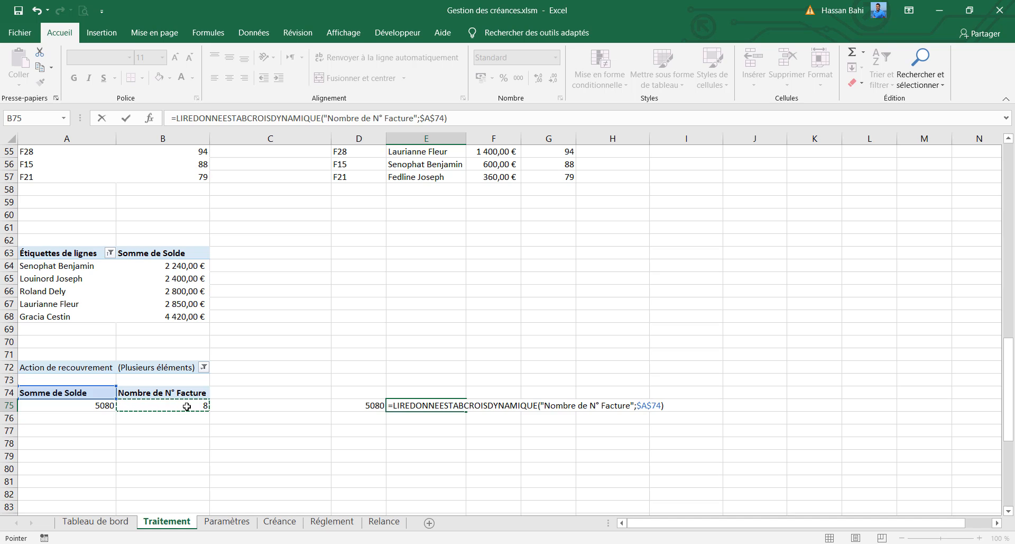
pyautogui.press('Return')
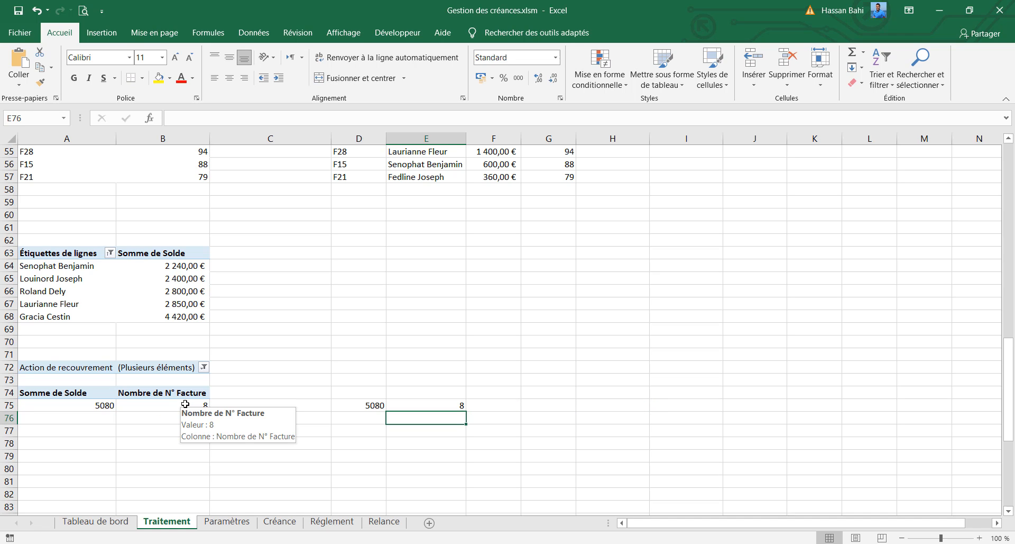
# Step: Change D75 to =SI(LIREDONNEESTABCROISDYNAMIQUE("Somme de Solde";$A$74)="";0;LIREDONNEESTABCROISDYNAMIQUE("Somme de Solde";$A$74)) so an empty balance returns 0
pyautogui.click(378, 404)
pyautogui.click(177, 113)
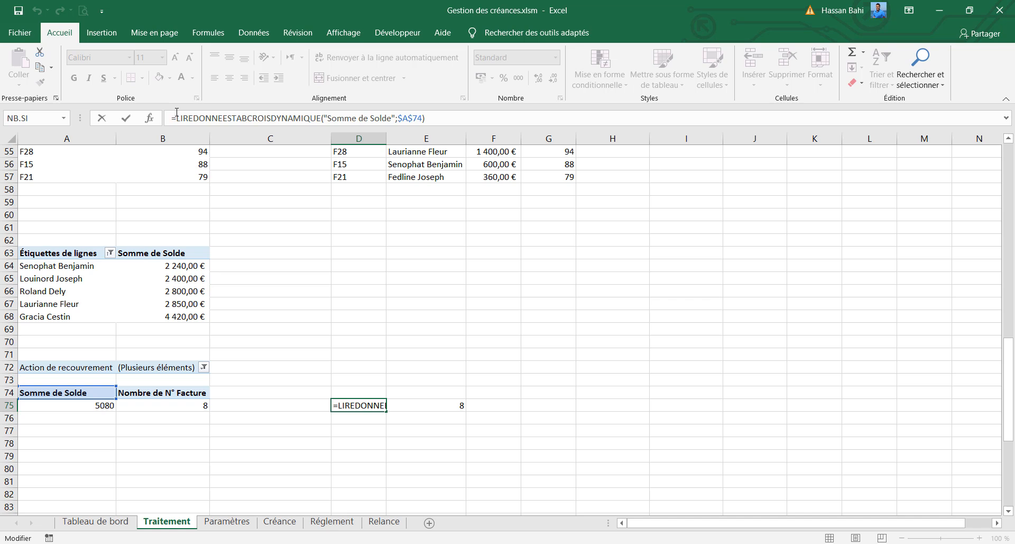
pyautogui.write('si')
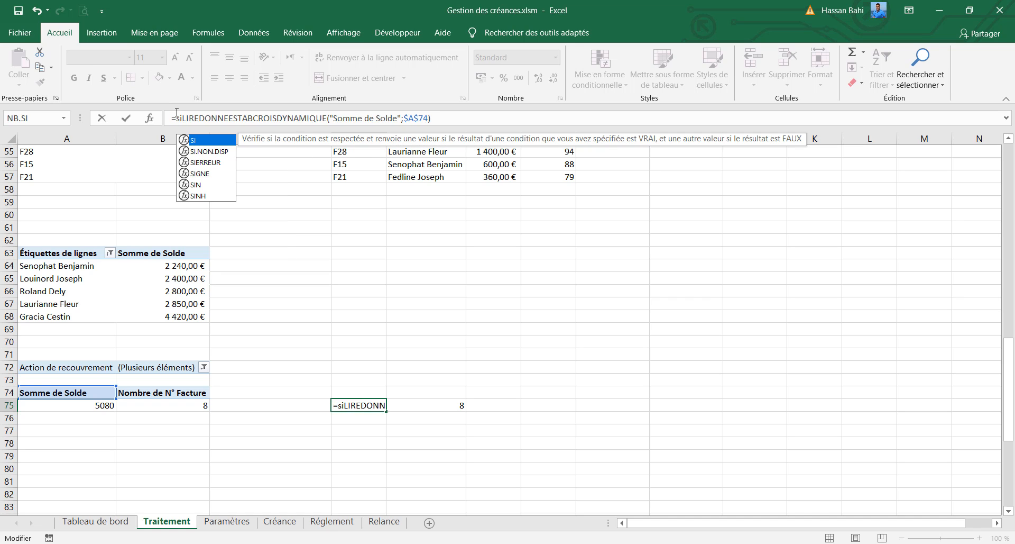
pyautogui.write('(')
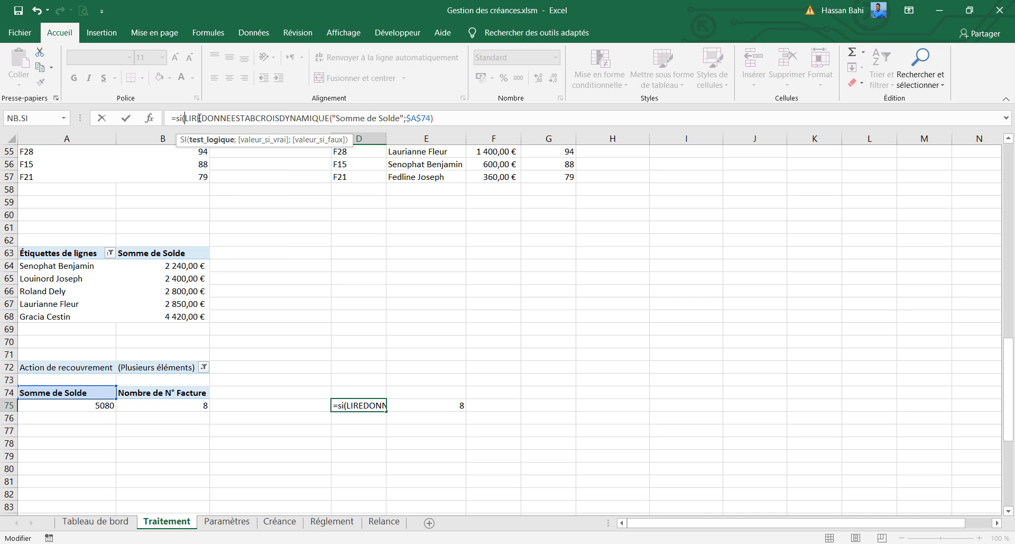
pyautogui.click(476, 115)
pyautogui.write(';')
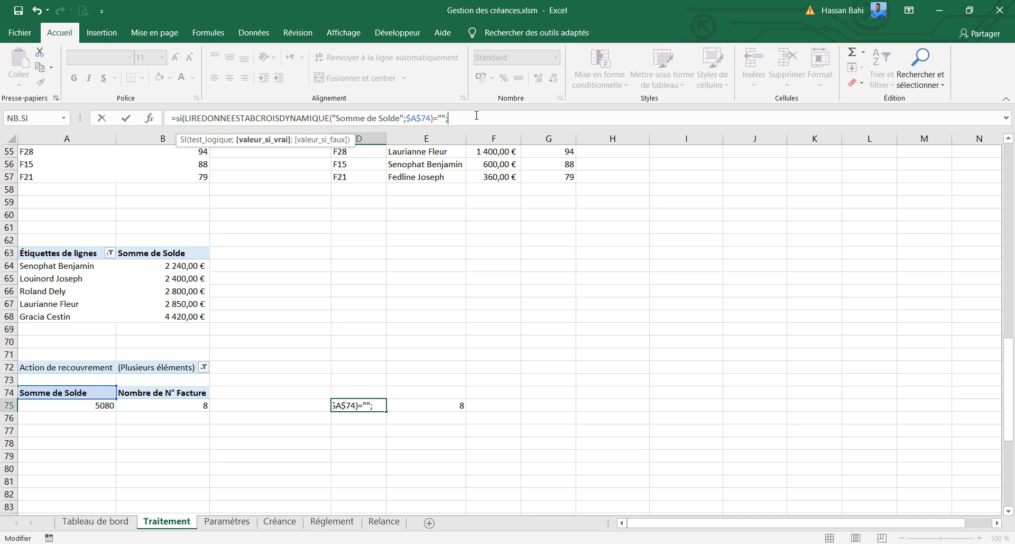
pyautogui.write('0;')
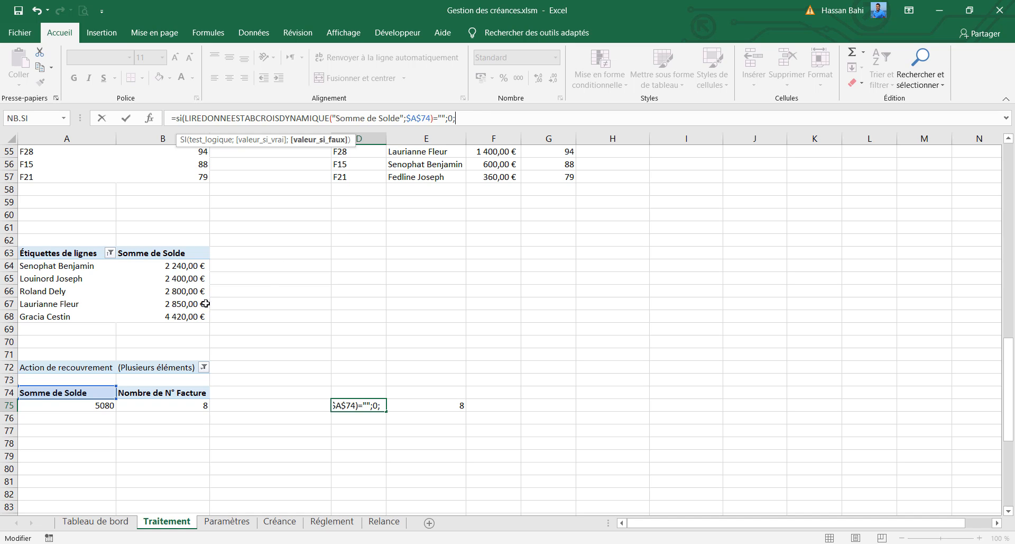
pyautogui.click(104, 405)
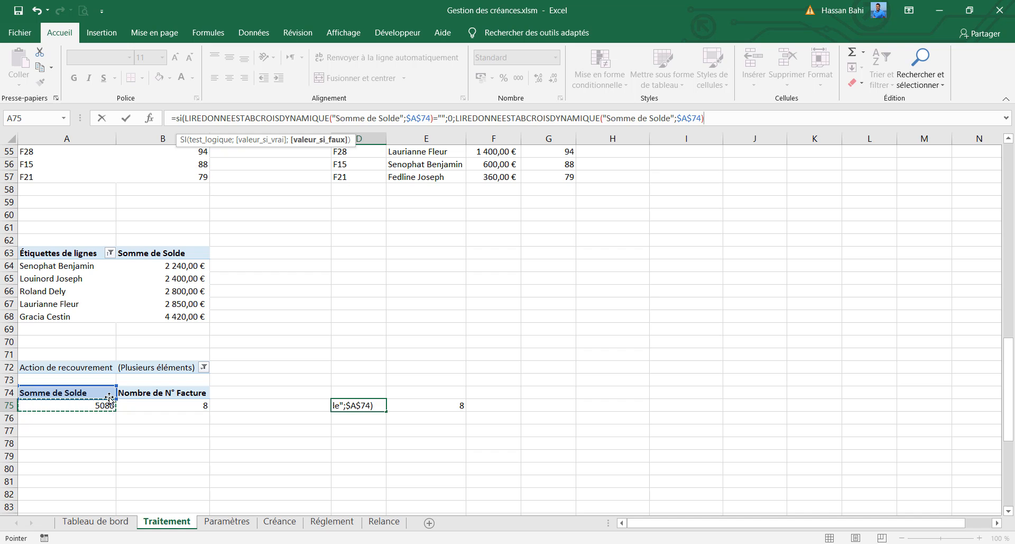
pyautogui.press('Return')
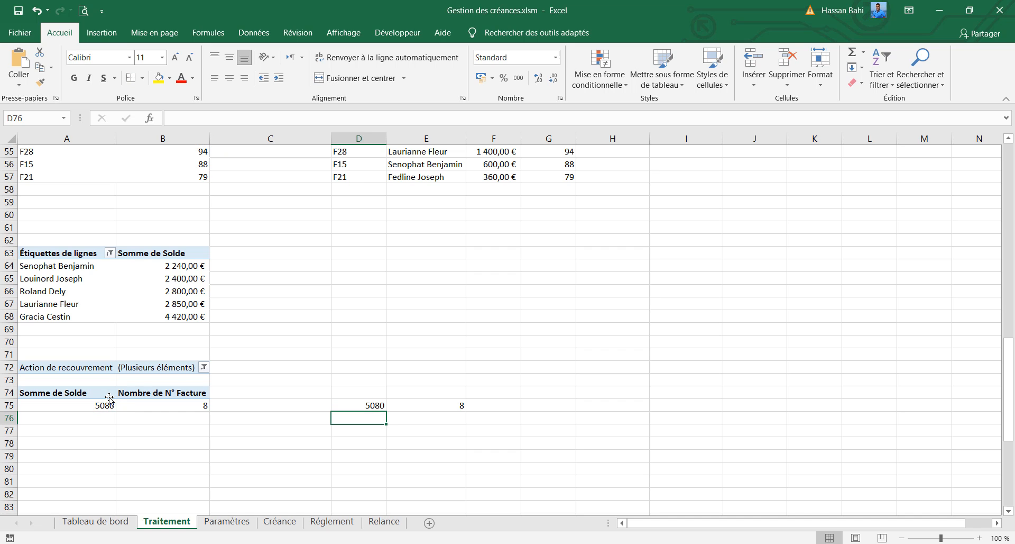
# Step: Wrap E75's invoice count formula in SI, returning "(0 facture)" when empty and otherwise the count followed by " factures"
pyautogui.click(188, 407)
pyautogui.click(447, 405)
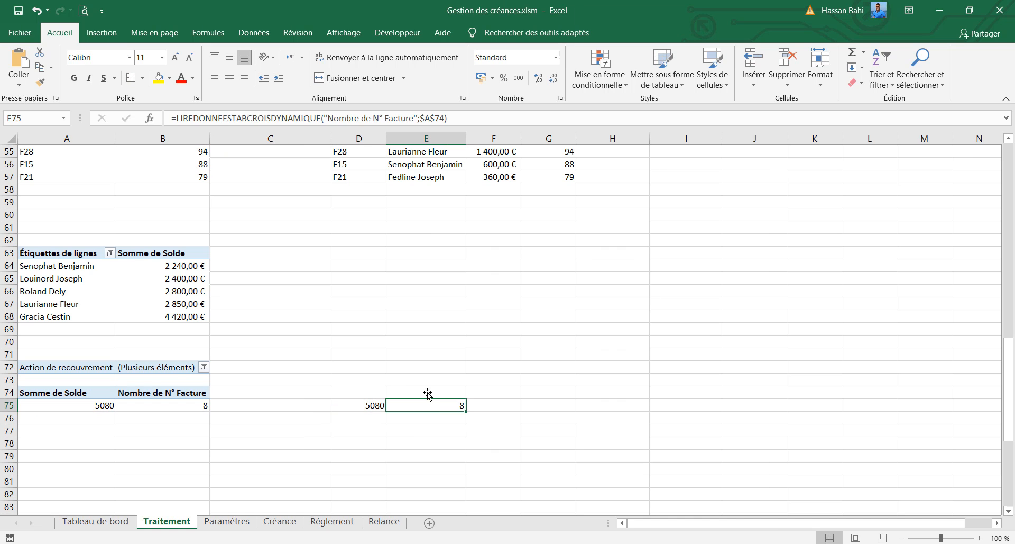
pyautogui.click(179, 117)
pyautogui.write('si')
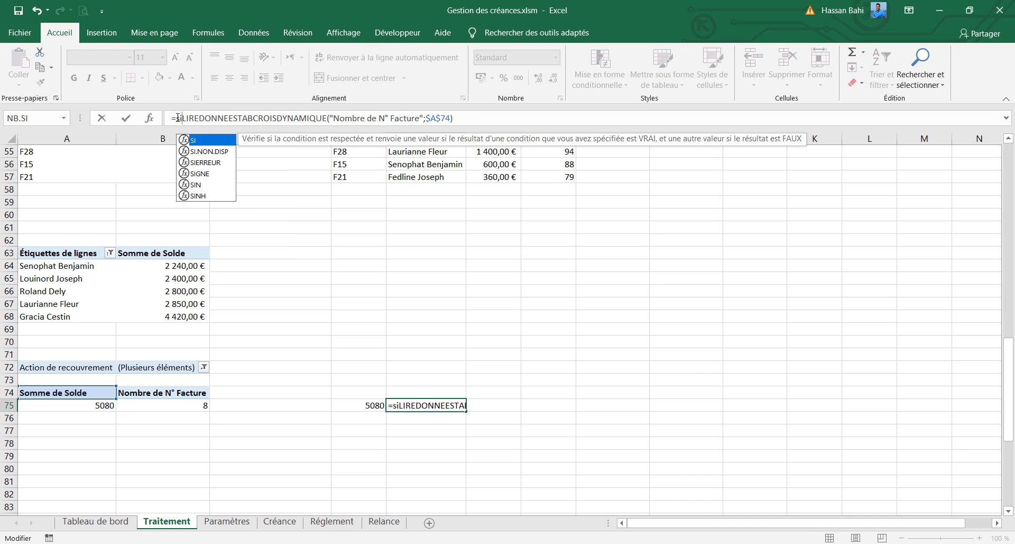
pyautogui.write('(')
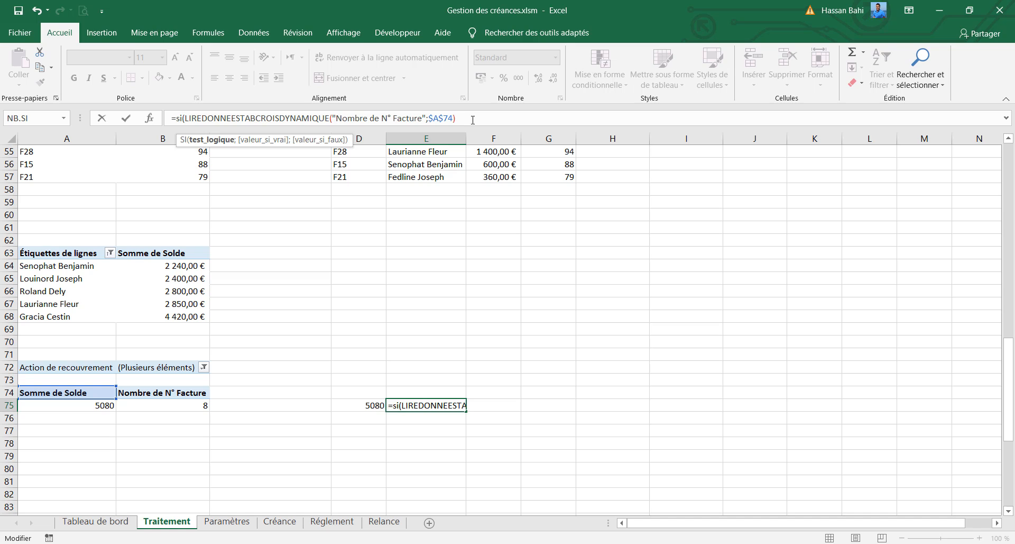
pyautogui.click(473, 120)
pyautogui.write('="";')
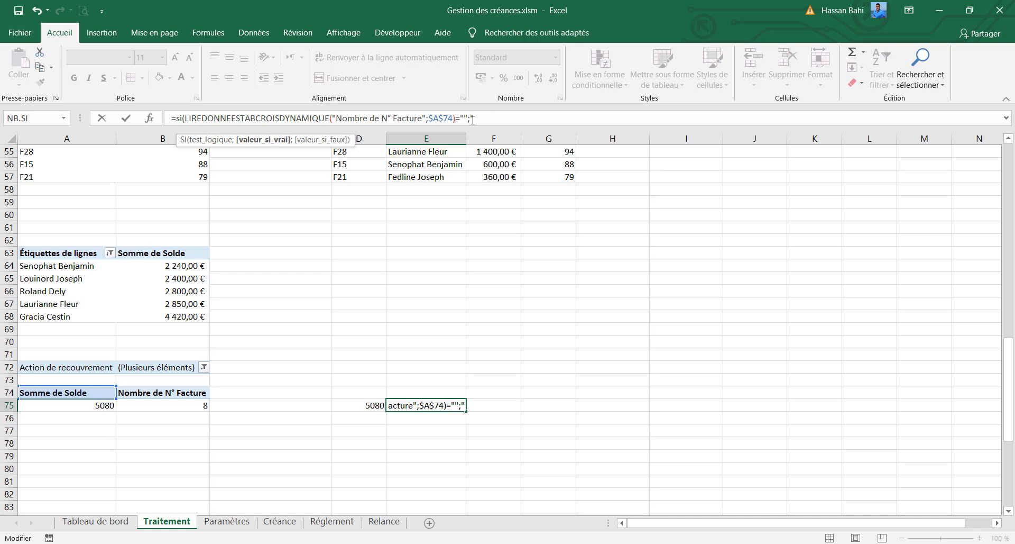
pyautogui.write('"(0 facture')
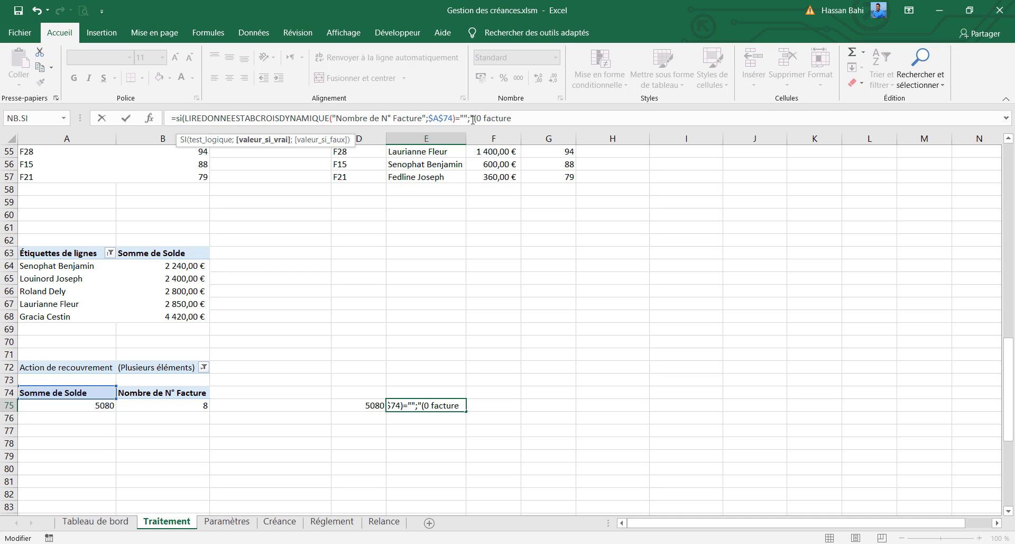
pyautogui.write(')";')
pyautogui.click(155, 407)
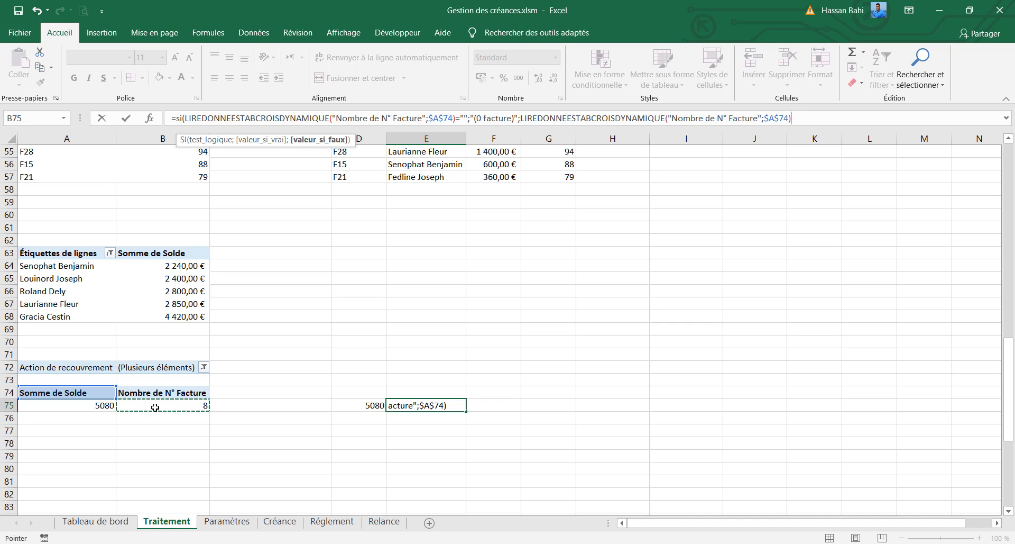
pyautogui.write('&')
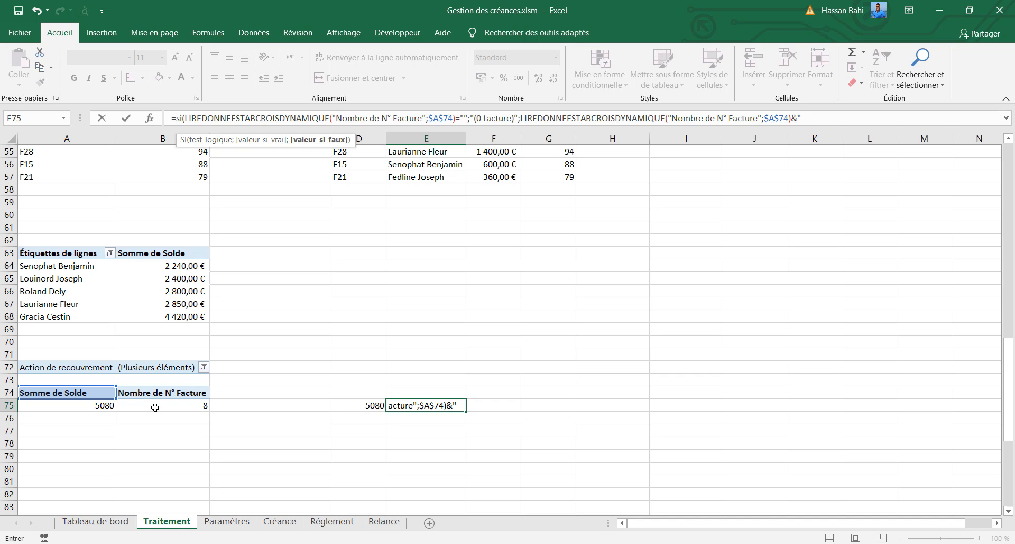
pyautogui.write('" factures"')
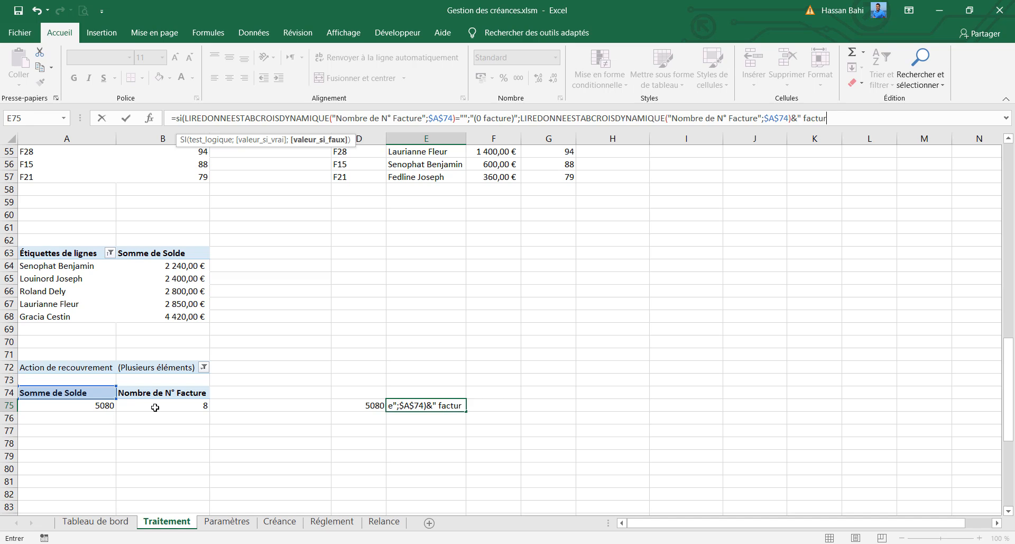
# Step: Enclose E75's count text in parentheses by joining "("& before the PivotTable lookup and ending with &" factures)"
pyautogui.click(840, 118)
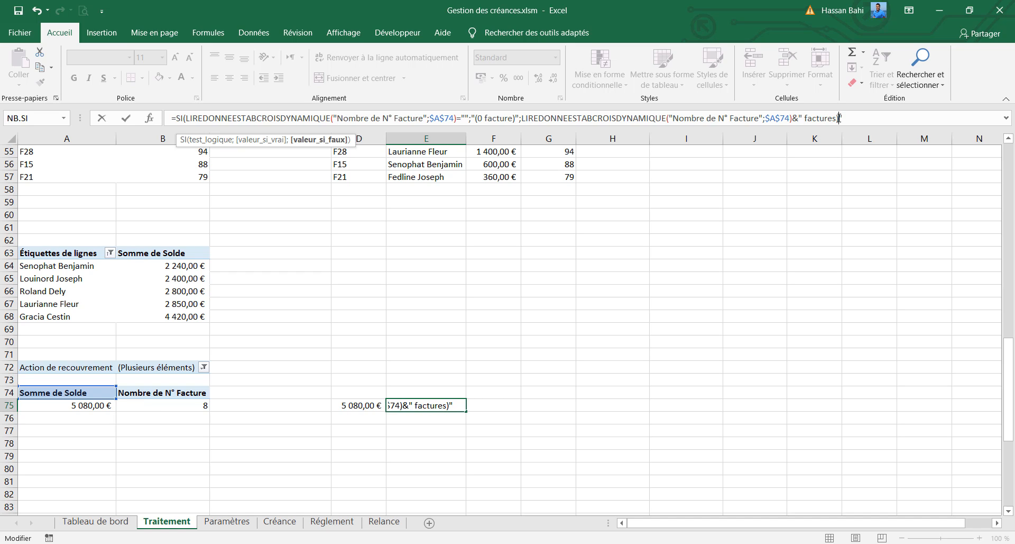
pyautogui.click(521, 118)
pyautogui.write('"')
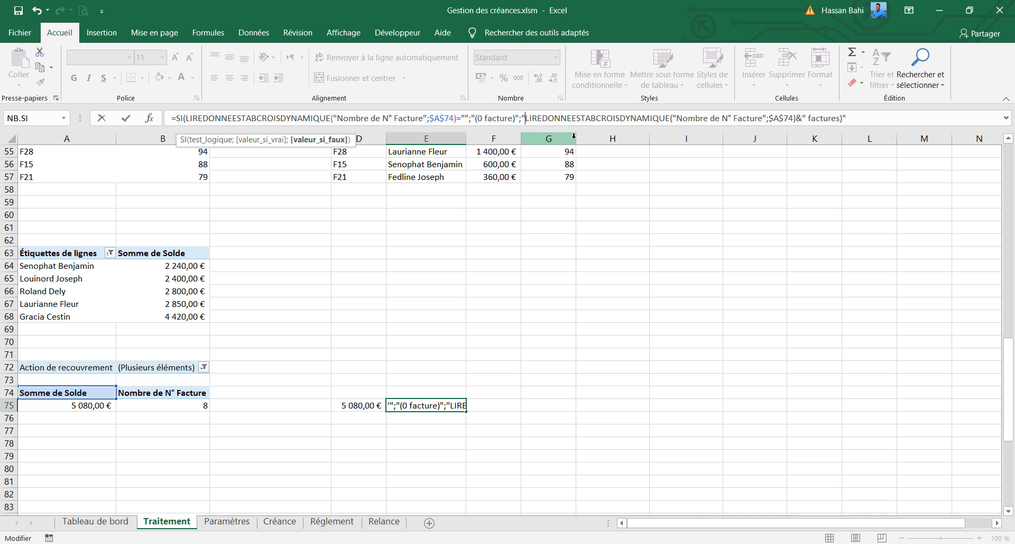
pyautogui.write('(')
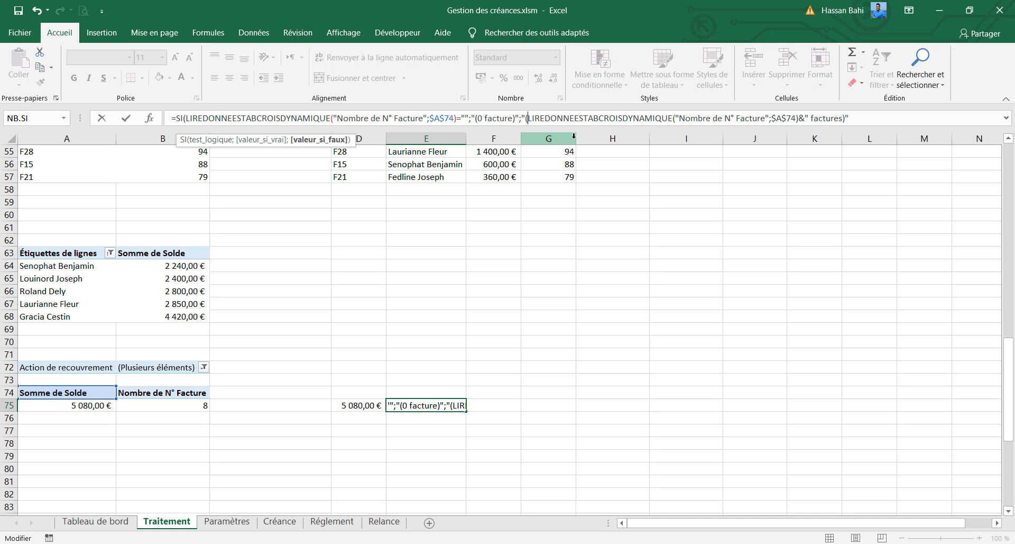
pyautogui.write('"')
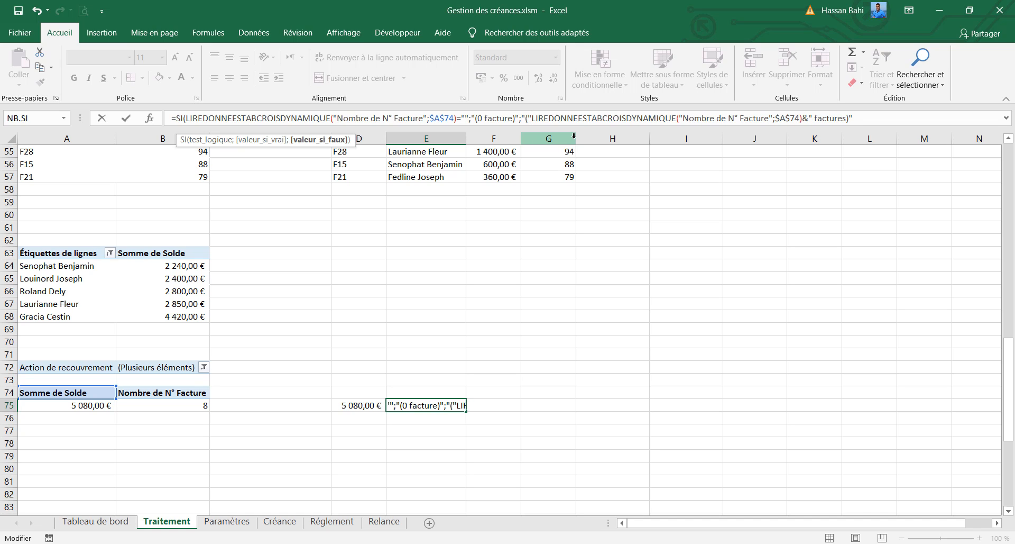
pyautogui.press('Return')
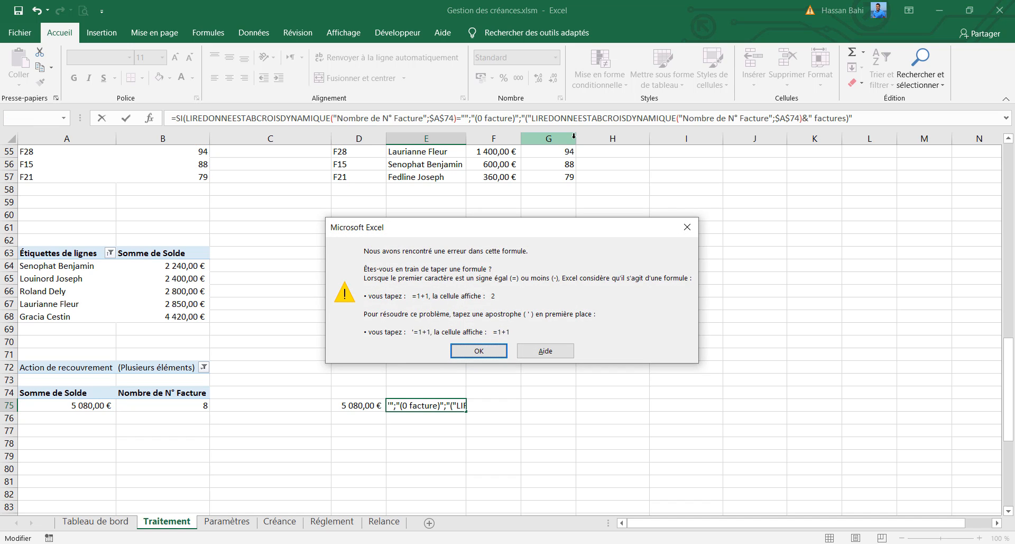
pyautogui.press('Return')
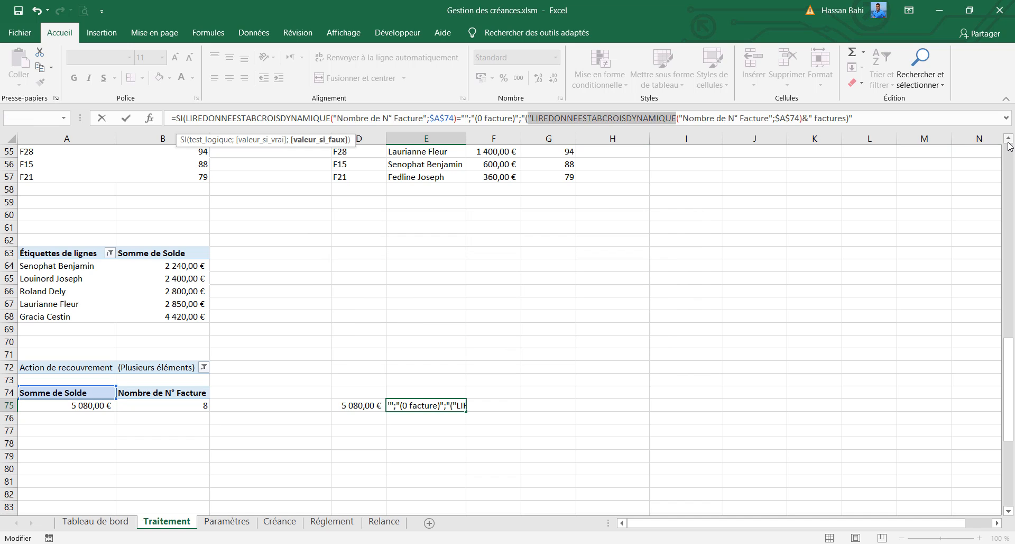
pyautogui.click(883, 124)
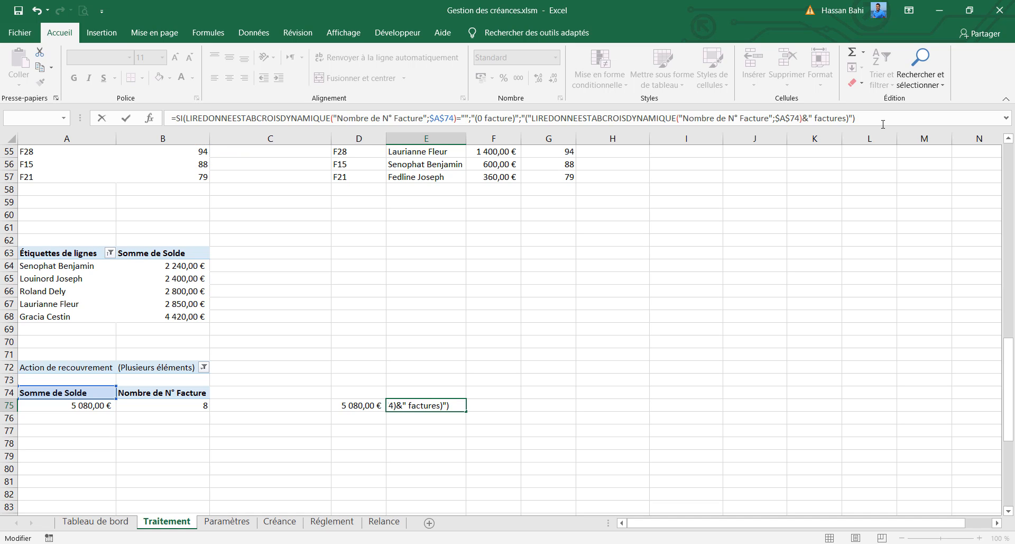
pyautogui.click(533, 118)
pyautogui.write('&')
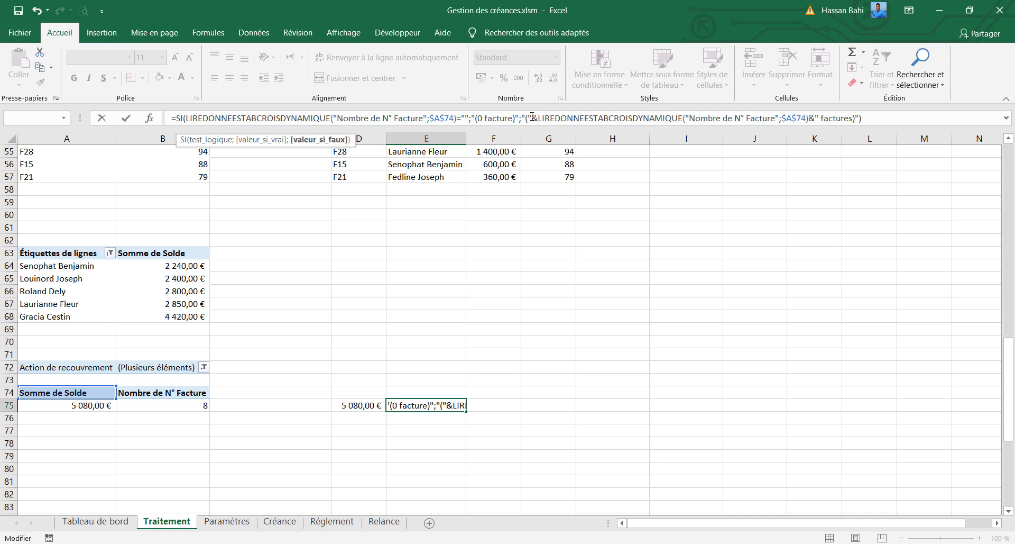
pyautogui.press('Return')
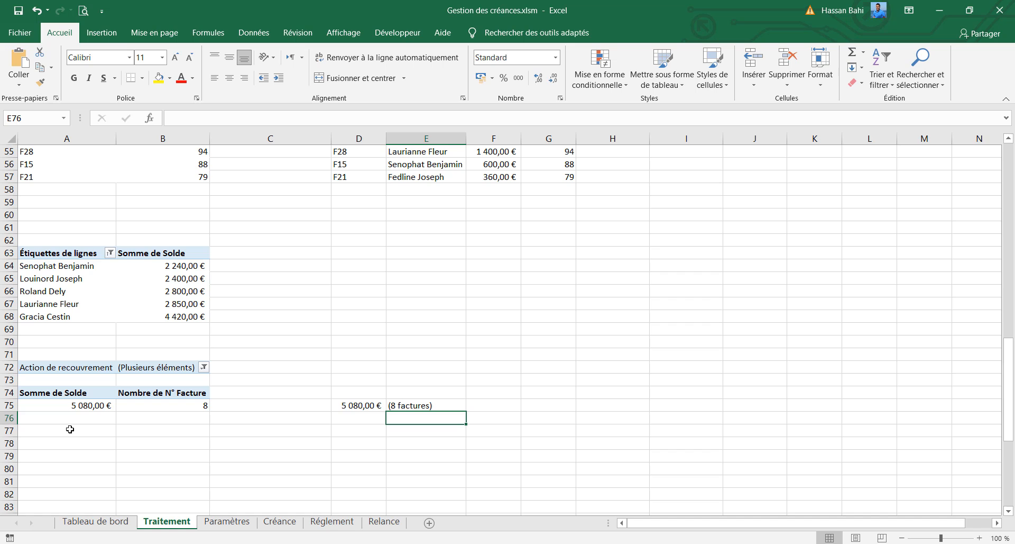
# Step: Create a PivotTable from listeCreances on the existing Traitement sheet at cell A79
pyautogui.click(227, 521)
pyautogui.click(280, 521)
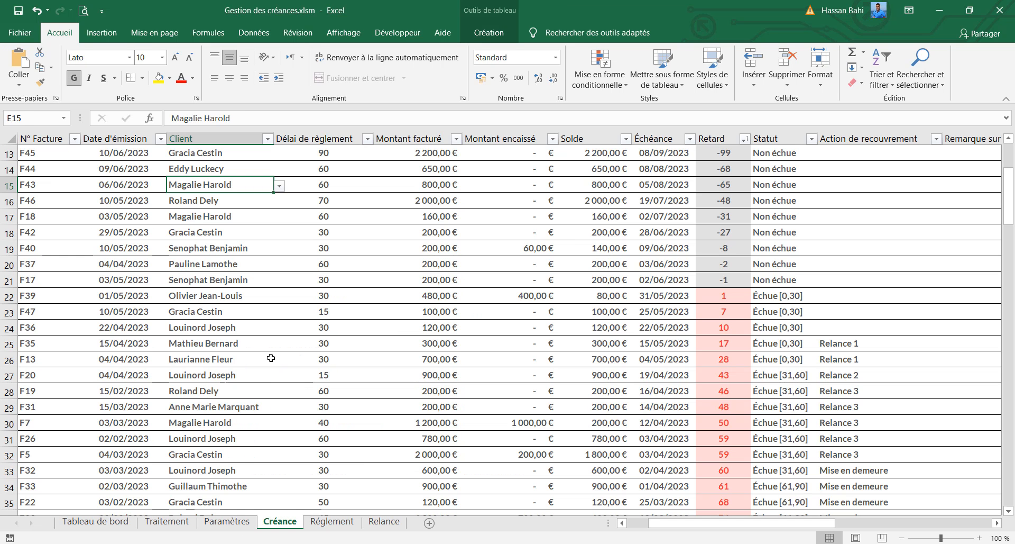
pyautogui.click(102, 32)
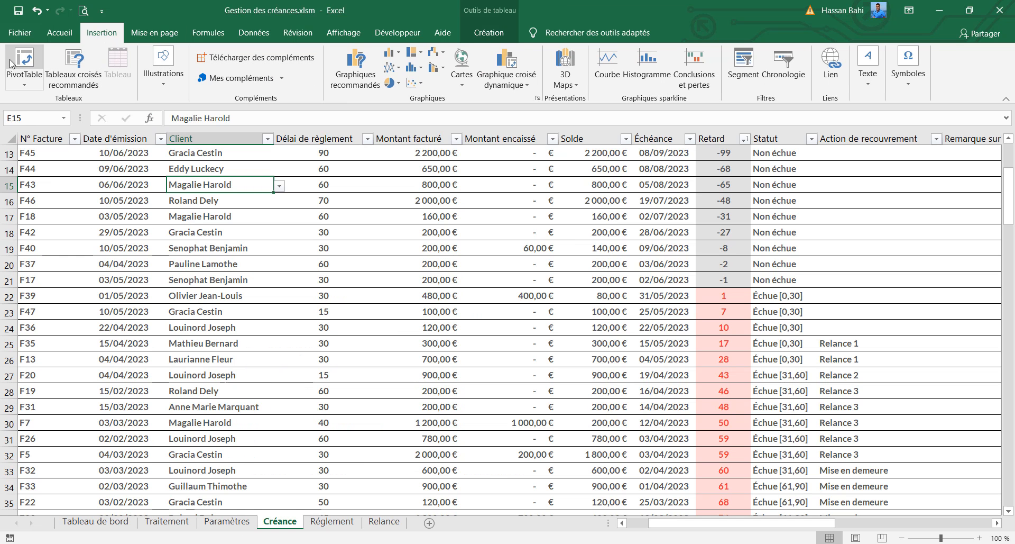
pyautogui.click(24, 61)
pyautogui.click(290, 257)
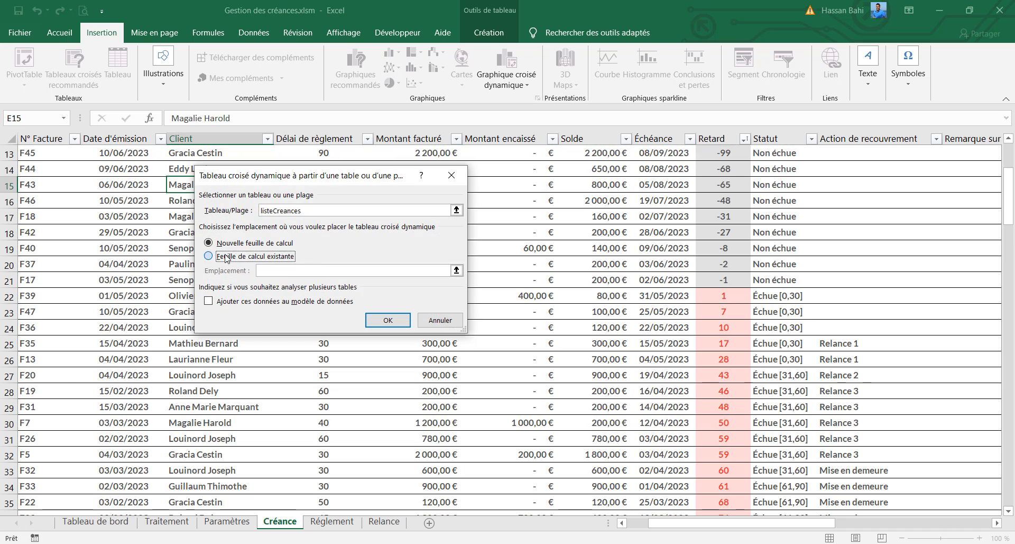
pyautogui.click(167, 523)
pyautogui.click(74, 451)
pyautogui.click(388, 320)
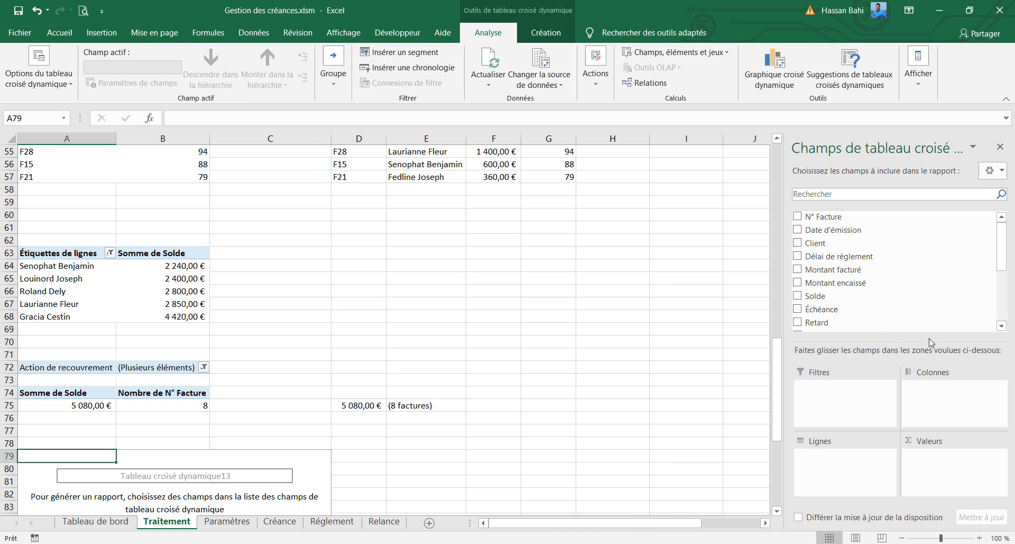
# Step: Set Action de recouvrement as the new PivotTable's filter and add Solde and N° Facture to its values
pyautogui.scroll(2, 879, 300)
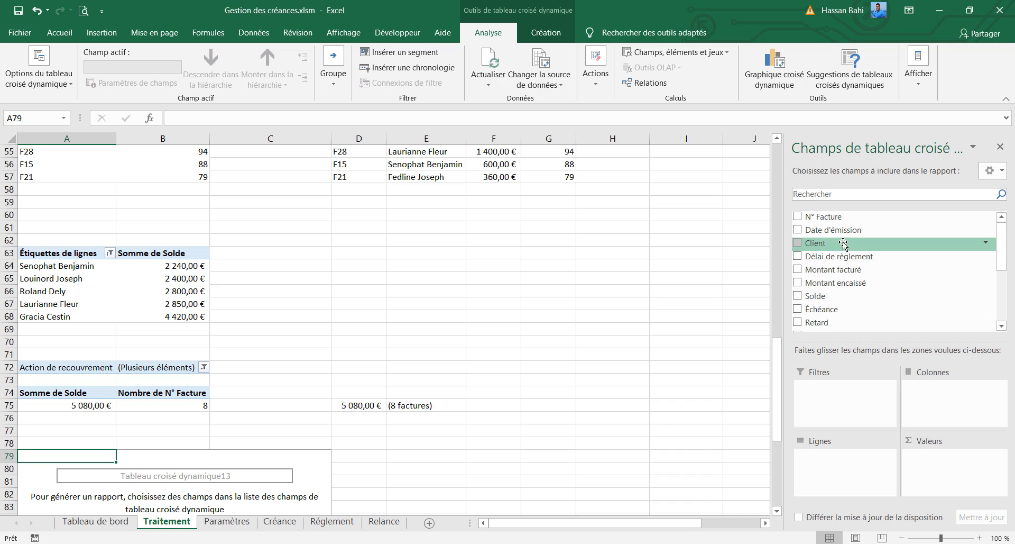
pyautogui.scroll(-2, 843, 244)
pyautogui.click(841, 285)
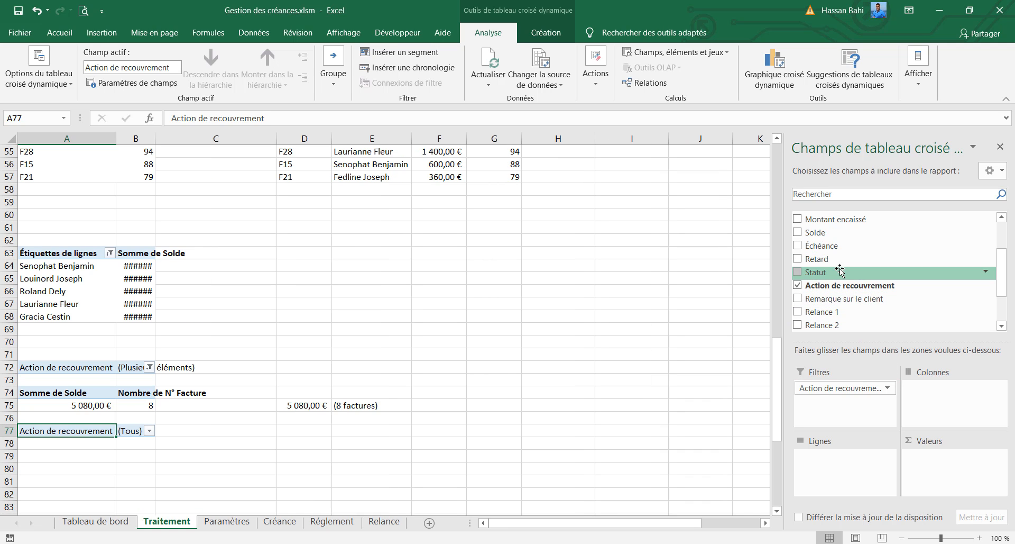
pyautogui.click(840, 233)
pyautogui.scroll(2, 856, 259)
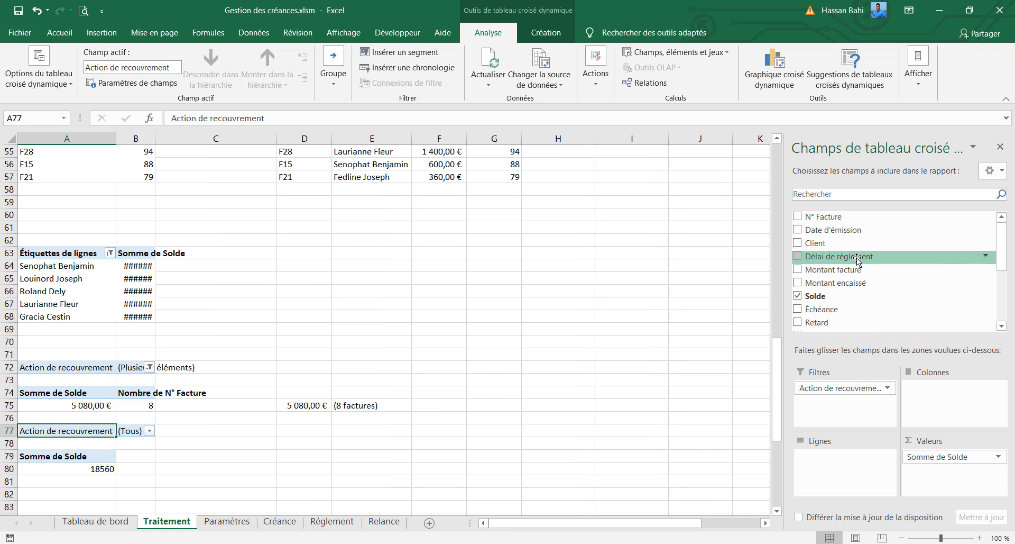
pyautogui.click(835, 216)
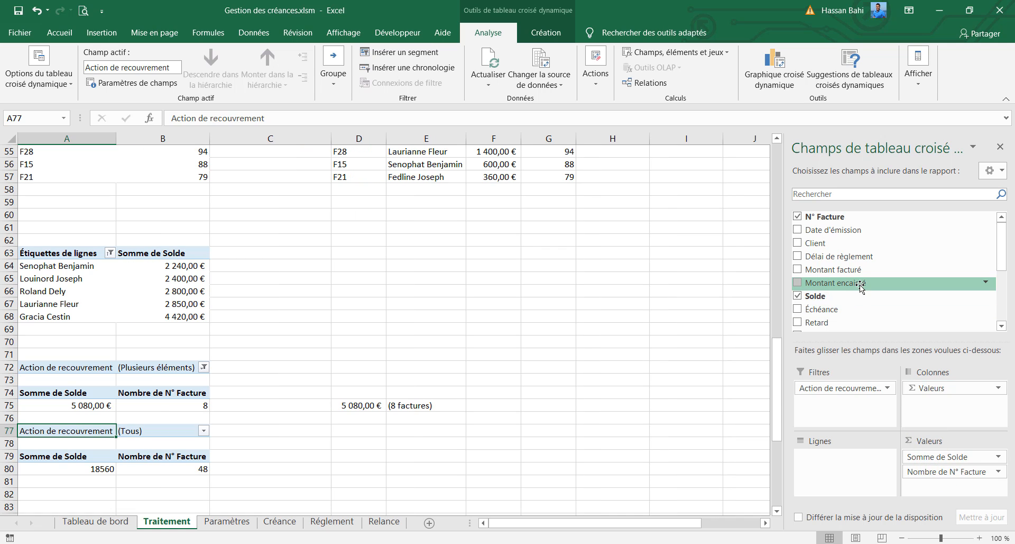
# Step: Filter the new PivotTable's Action de recouvrement to Relance 1 only, with multiple selection enabled
pyautogui.click(204, 431)
pyautogui.click(103, 386)
pyautogui.click(69, 268)
pyautogui.click(69, 315)
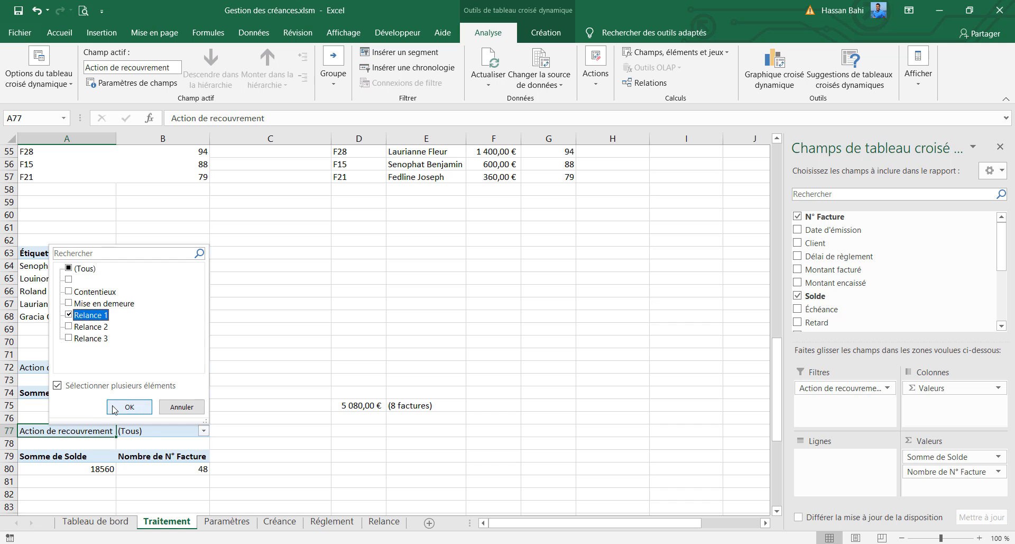
pyautogui.click(129, 407)
# Step: Create another PivotTable from listeCreances on the existing Traitement sheet at cell A84
pyautogui.click(280, 522)
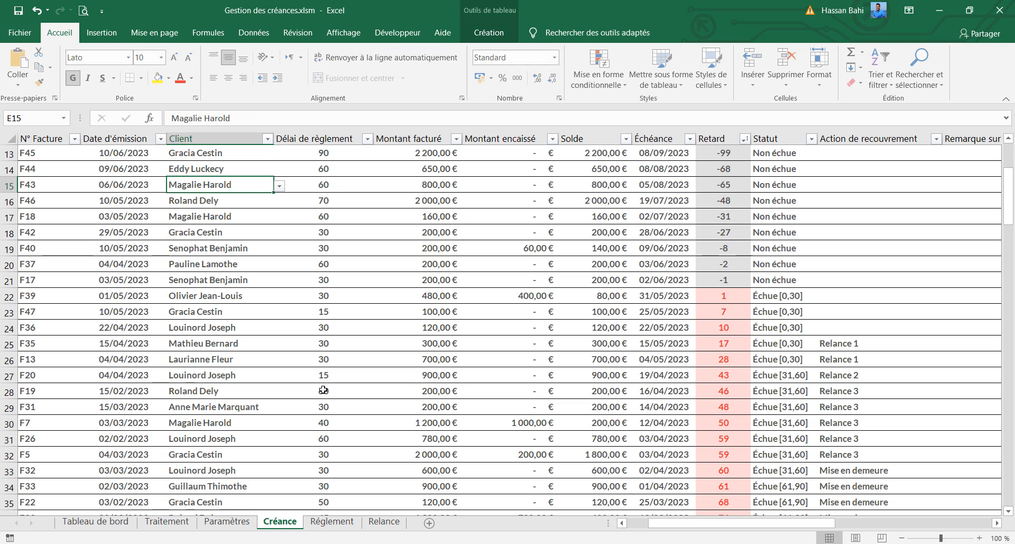
pyautogui.click(101, 33)
pyautogui.click(25, 66)
pyautogui.click(223, 257)
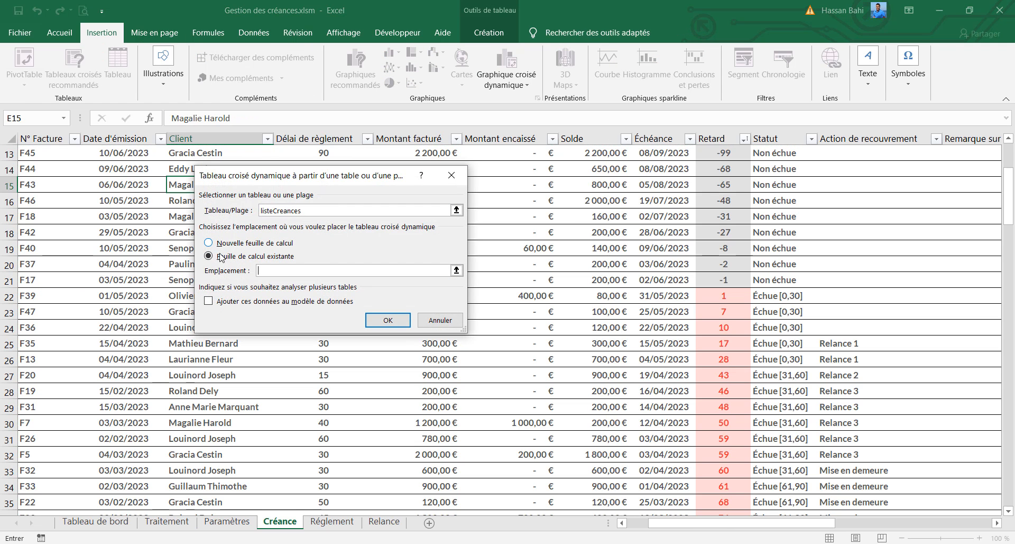
pyautogui.click(167, 521)
pyautogui.scroll(-3, 89, 481)
pyautogui.click(88, 481)
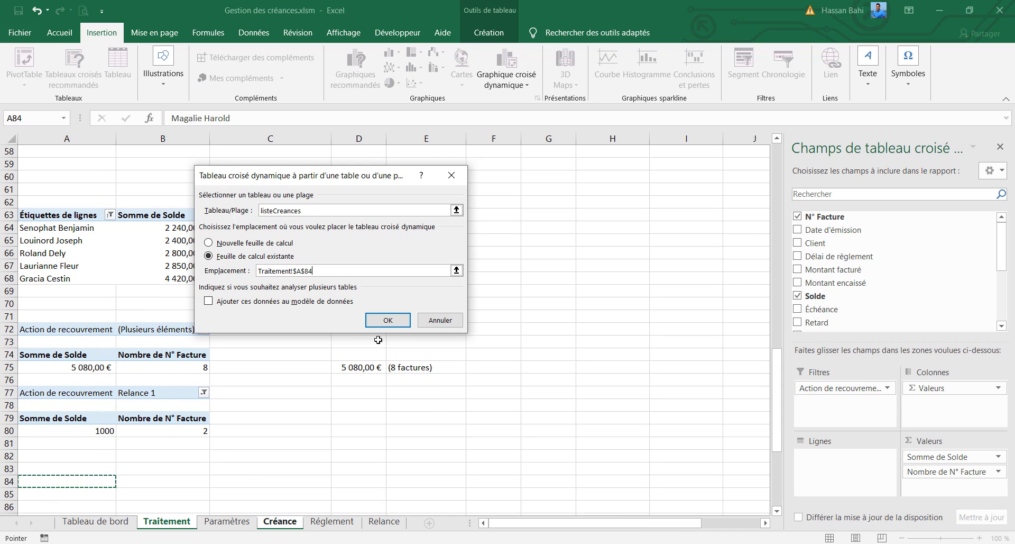
pyautogui.click(388, 319)
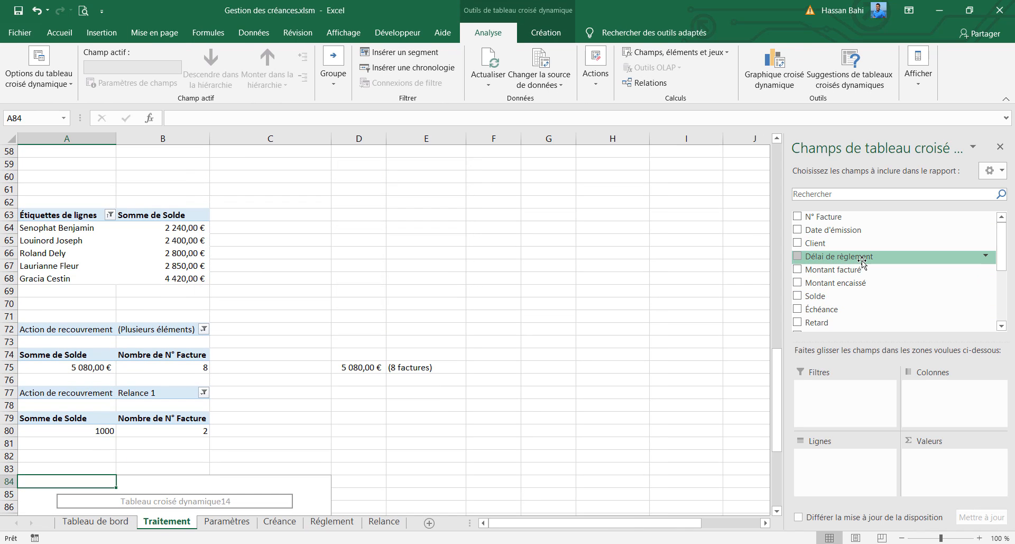
# Step: Set Action de recouvrement as the A84 PivotTable's filter and add Solde and N° Facture to its values
pyautogui.scroll(-2, 862, 260)
pyautogui.click(866, 286)
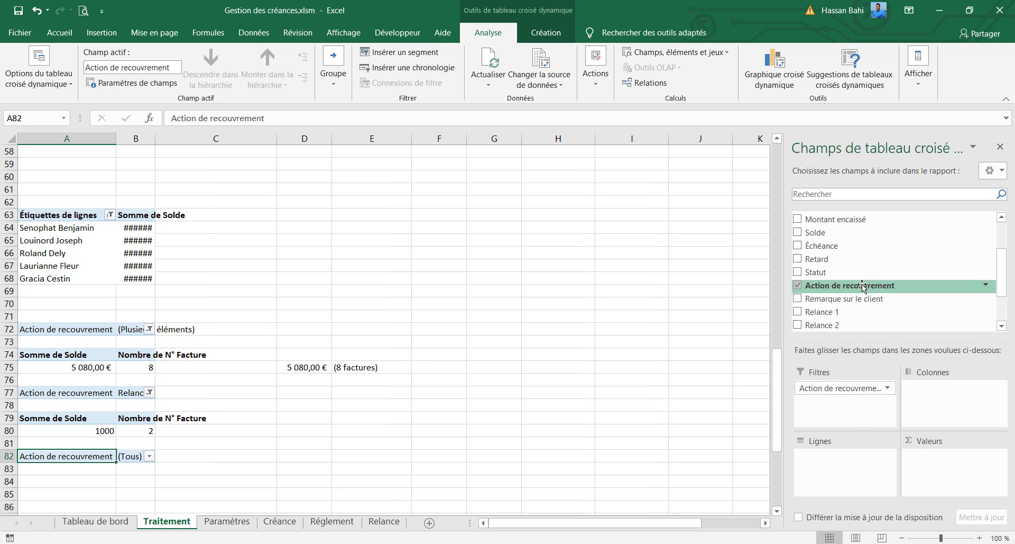
pyautogui.scroll(-1, 865, 286)
pyautogui.scroll(1, 871, 283)
pyautogui.scroll(-1, 871, 284)
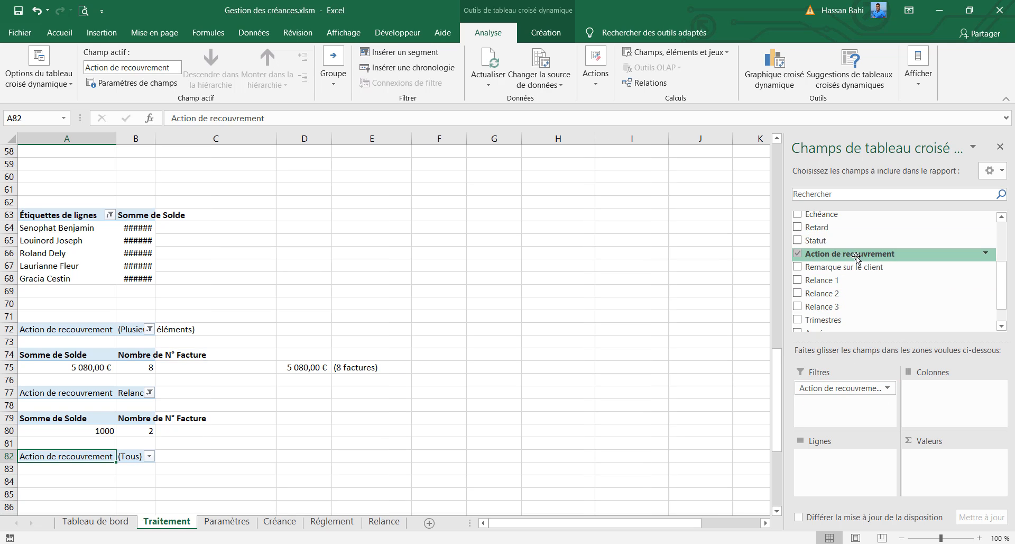
pyautogui.scroll(1, 858, 258)
pyautogui.moveTo(846, 233); pyautogui.dragTo(937, 476)
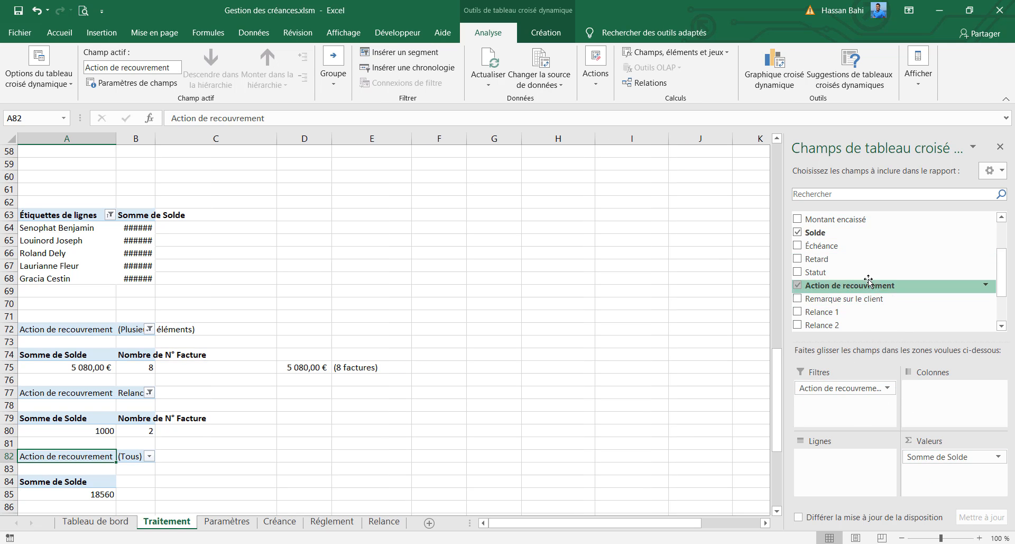
pyautogui.scroll(2, 849, 233)
pyautogui.moveTo(824, 217); pyautogui.dragTo(947, 472)
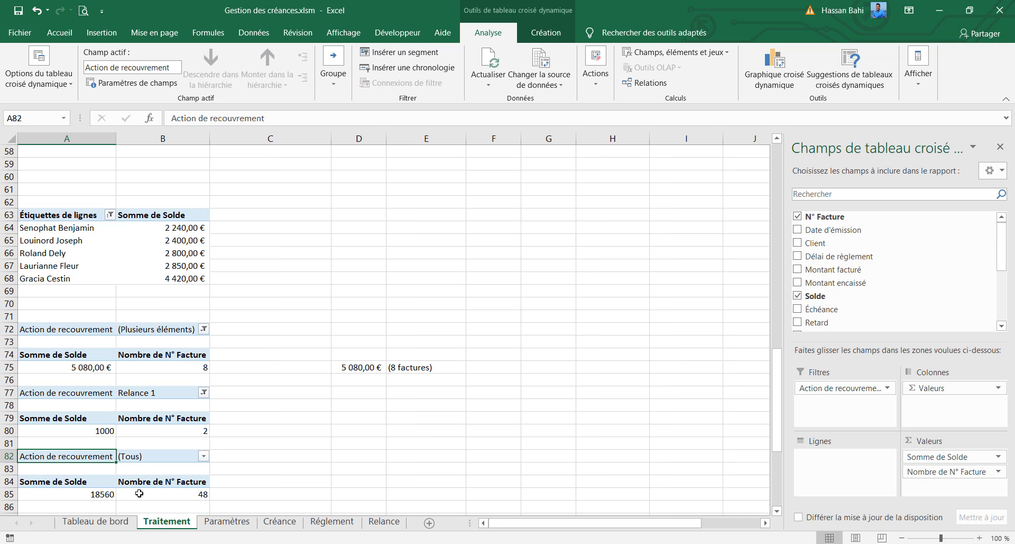
# Step: Enable multiple selection in the A84 PivotTable's Action de recouvrement filter and keep only Relance 2
pyautogui.click(204, 457)
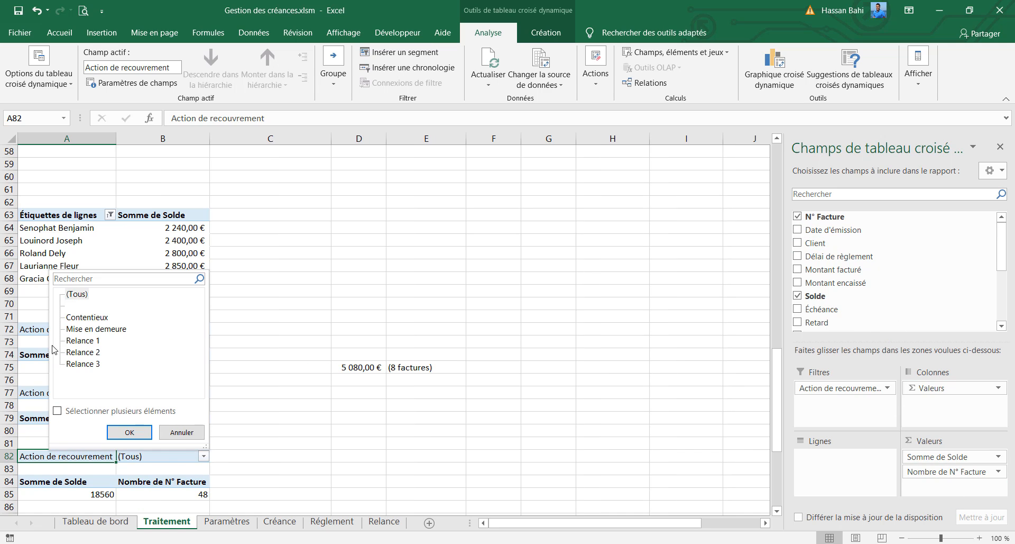
pyautogui.click(91, 412)
pyautogui.click(69, 293)
pyautogui.click(68, 352)
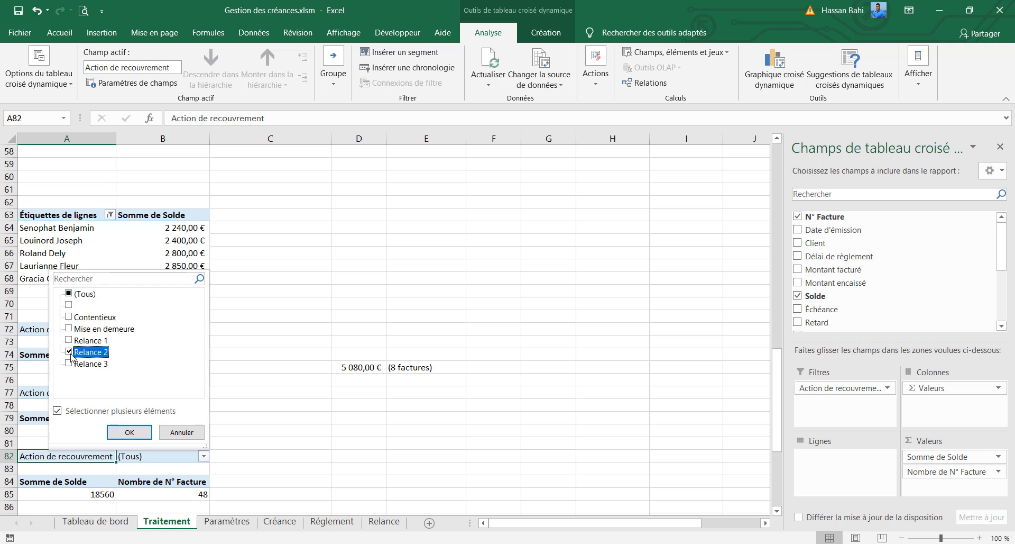
pyautogui.click(130, 432)
pyautogui.click(95, 495)
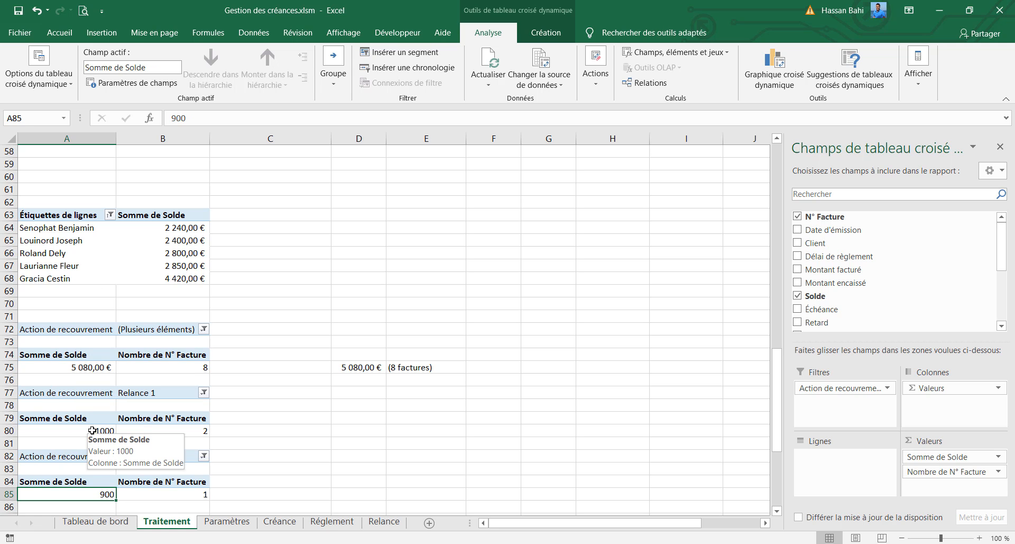
pyautogui.click(92, 430)
# Step: Create another PivotTable from listeCreances on the existing Traitement sheet at cell A89
pyautogui.click(315, 473)
pyautogui.scroll(-2, 315, 473)
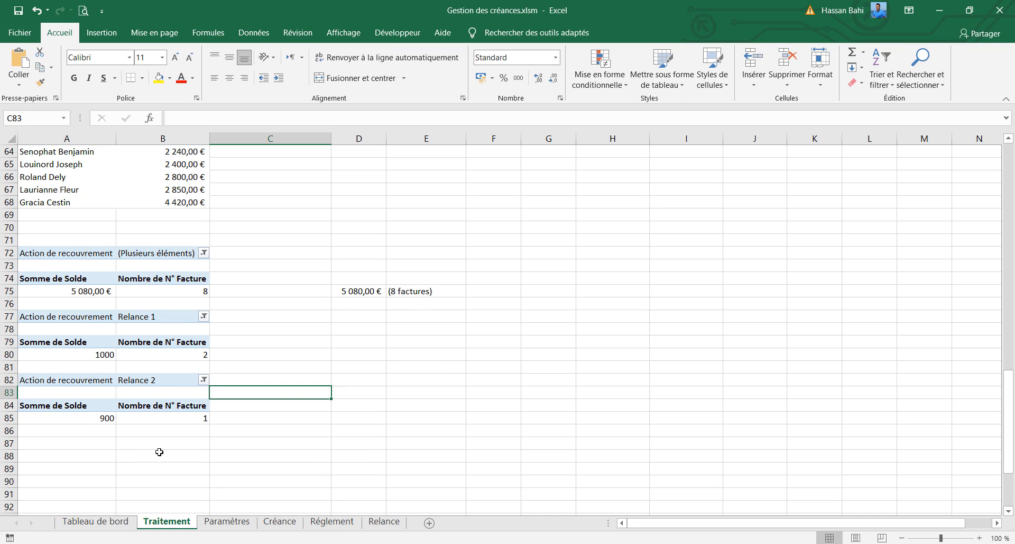
pyautogui.click(108, 455)
pyautogui.click(227, 521)
pyautogui.click(280, 521)
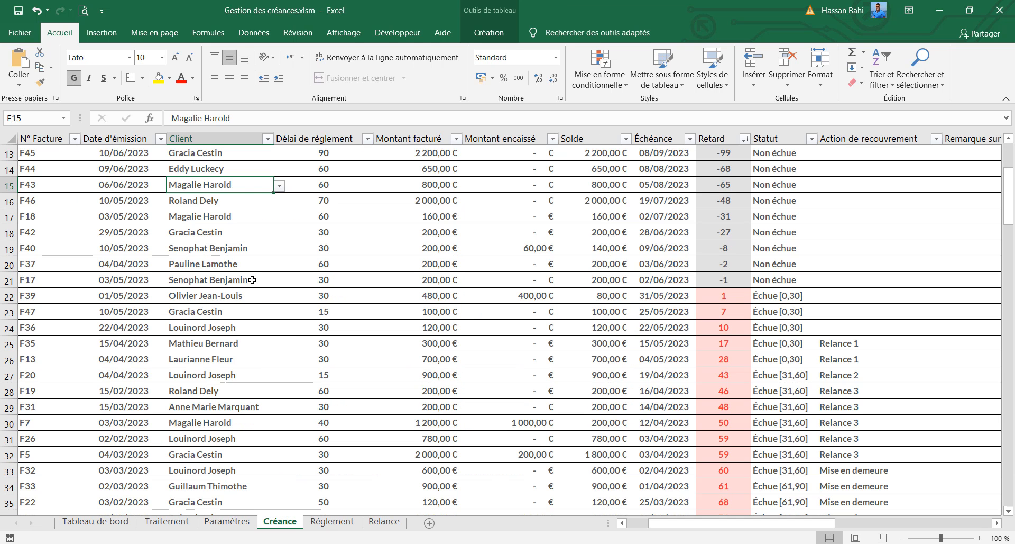
pyautogui.click(102, 32)
pyautogui.click(24, 61)
pyautogui.click(238, 258)
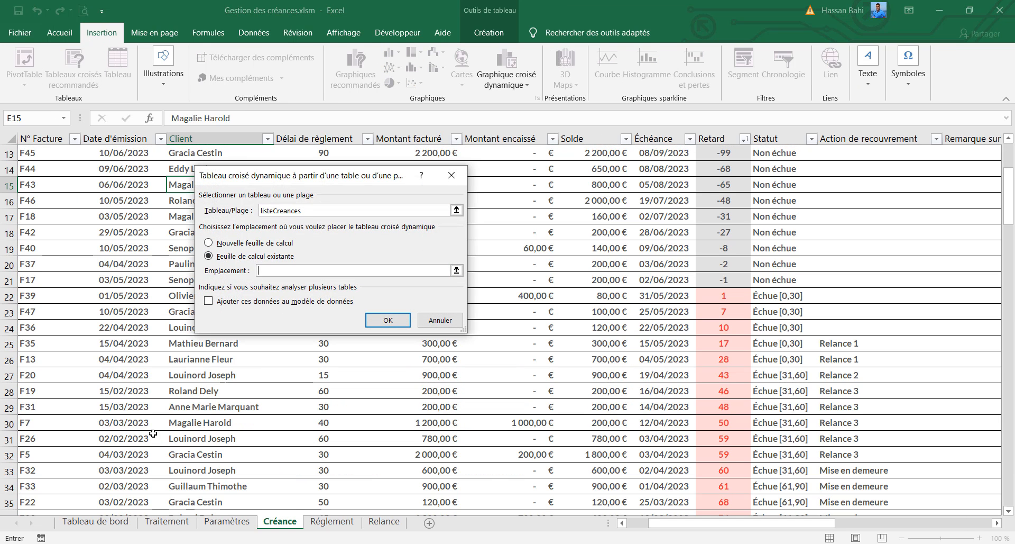
pyautogui.click(160, 523)
pyautogui.click(82, 473)
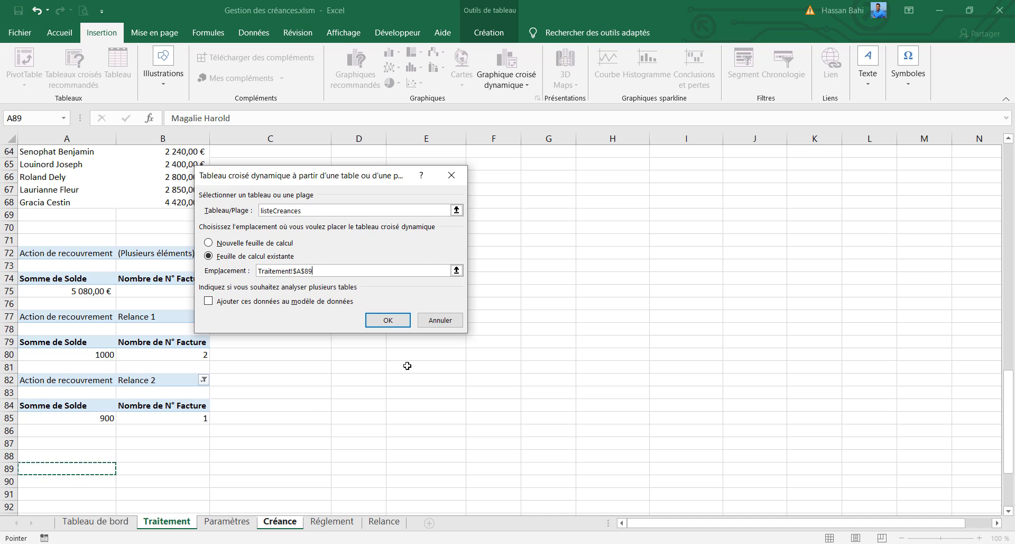
pyautogui.click(401, 324)
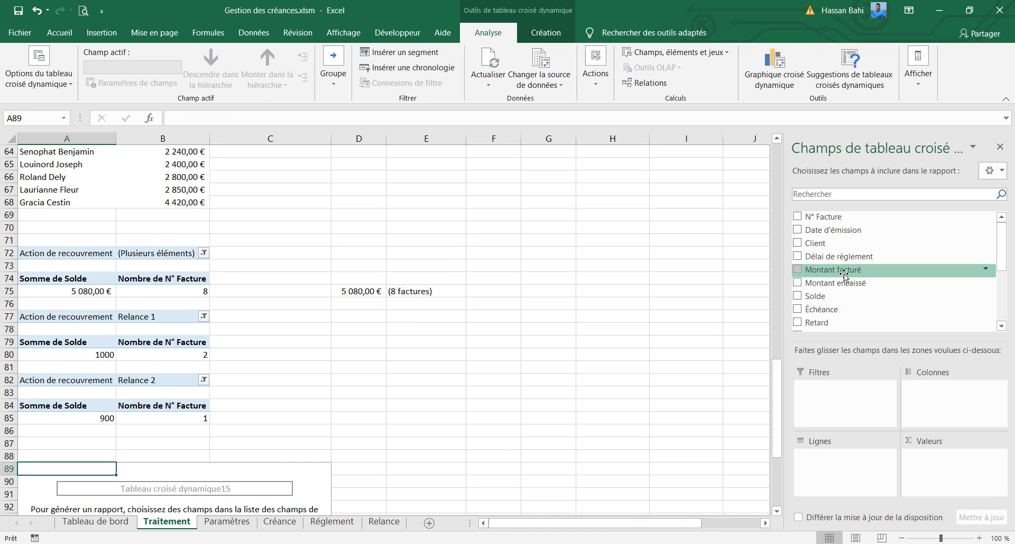
# Step: Set Action de recouvrement as the A89 PivotTable's filter and add Solde and N° Facture to its values
pyautogui.scroll(-3, 841, 297)
pyautogui.scroll(2, 829, 325)
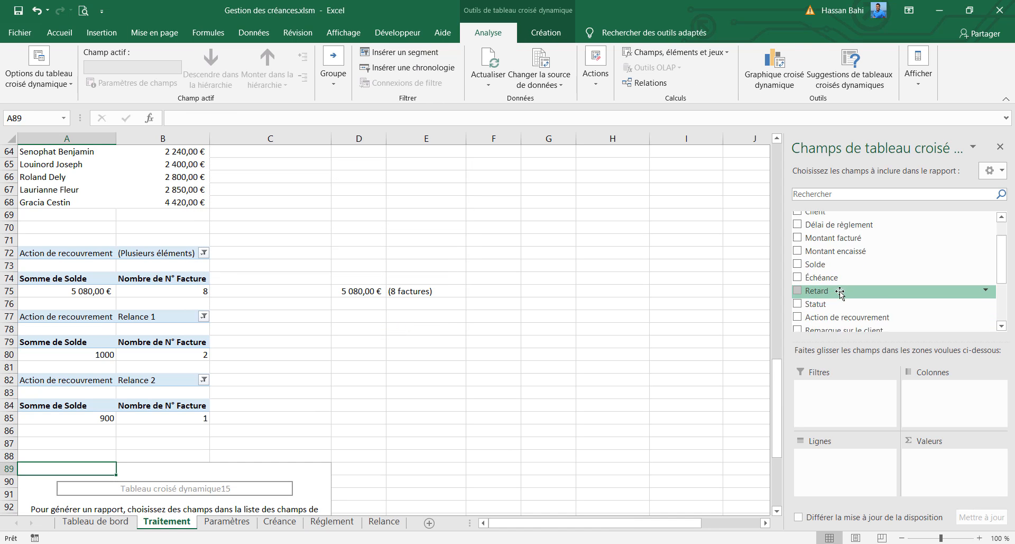
pyautogui.moveTo(833, 290); pyautogui.dragTo(937, 455)
pyautogui.scroll(3, 836, 294)
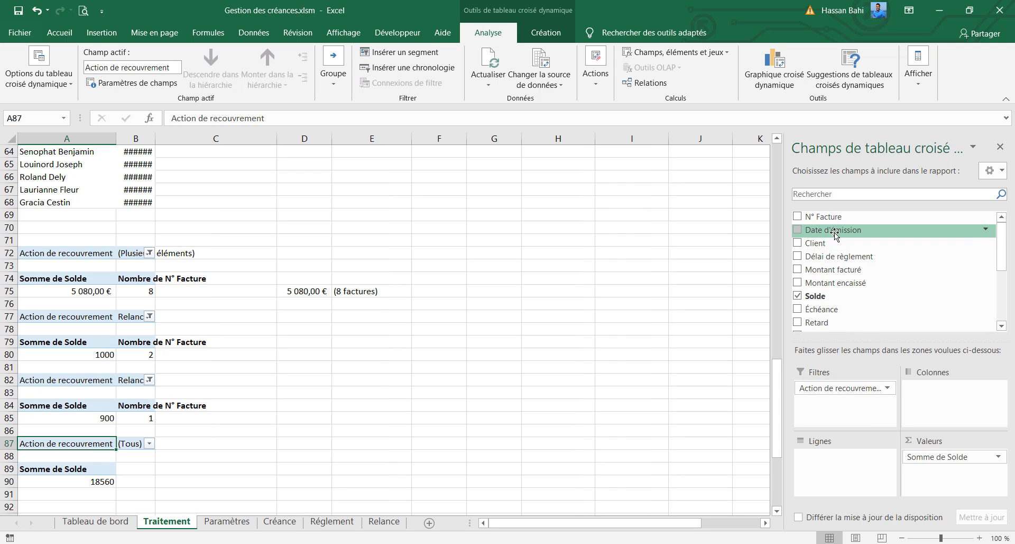
pyautogui.moveTo(825, 216); pyautogui.dragTo(947, 468)
# Step: Enable multiple selection in the A89 PivotTable's Action de recouvrement filter and keep only Relance 3
pyautogui.click(204, 443)
pyautogui.click(97, 397)
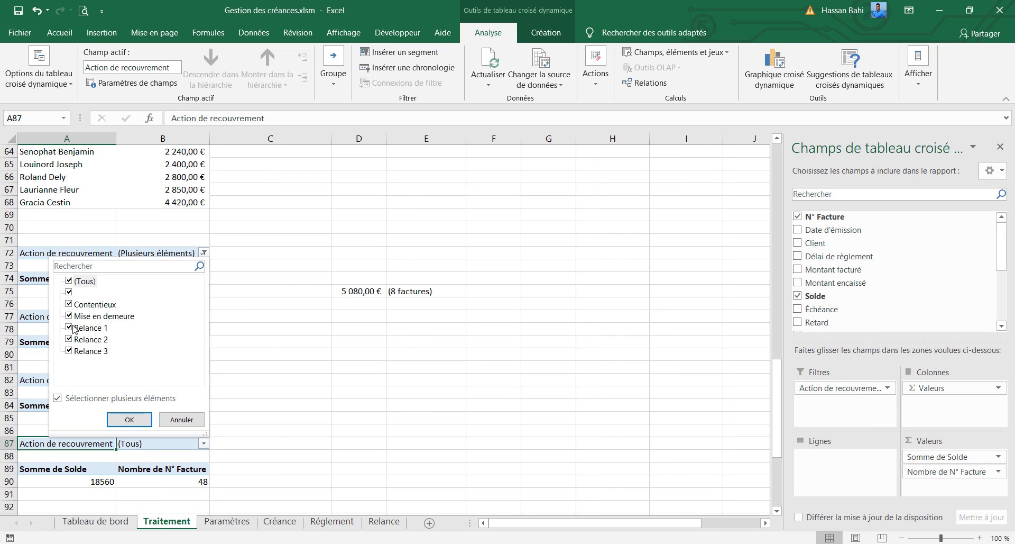
pyautogui.click(69, 281)
pyautogui.click(69, 351)
pyautogui.click(130, 419)
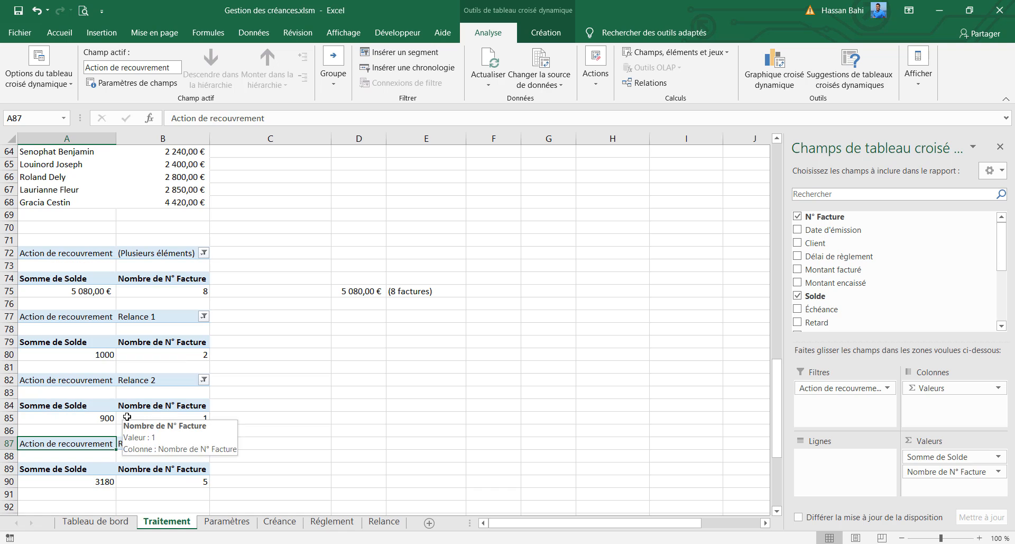
# Step: Enter an SI formula in D80 returning 0 if the Relance 1 PivotTable's Somme de Solde equals "", otherwise that sum
pyautogui.click(361, 355)
pyautogui.write('=si(')
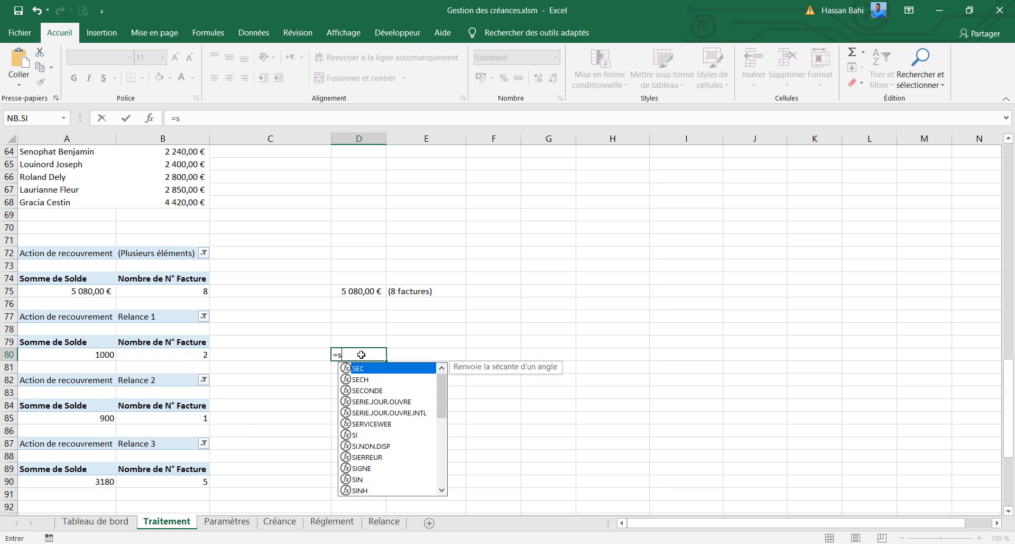
pyautogui.click(102, 359)
pyautogui.write('="')
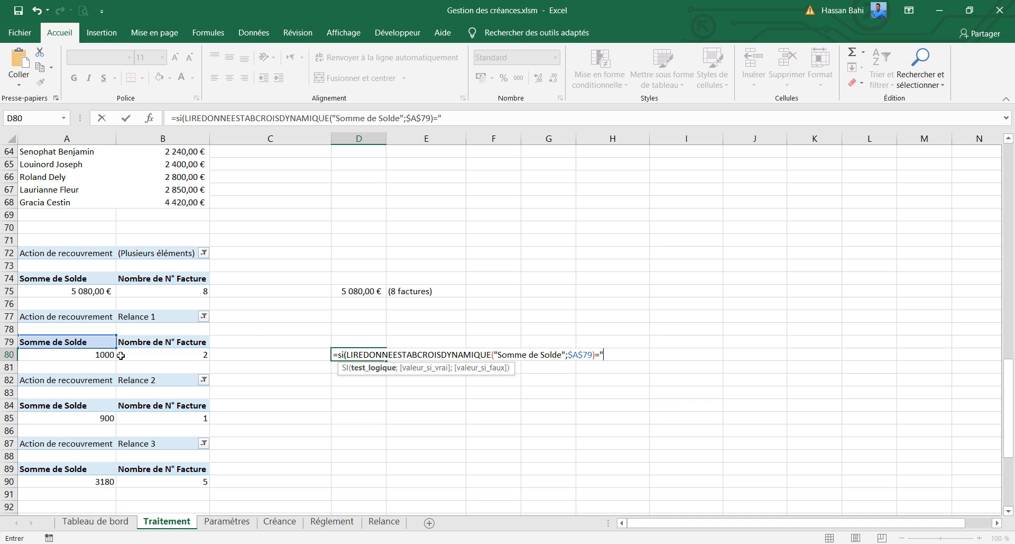
pyautogui.write('";0')
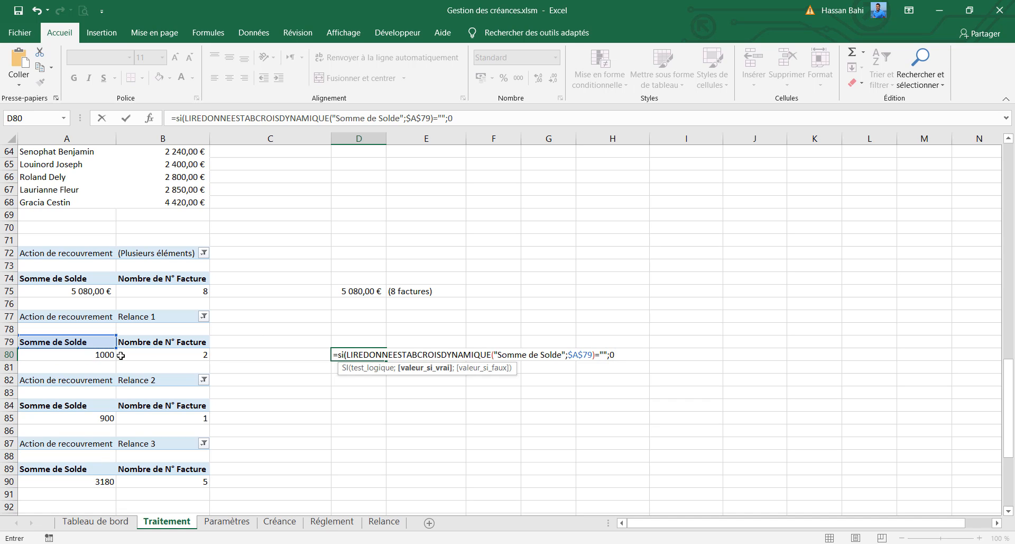
pyautogui.write(';')
pyautogui.click(83, 352)
pyautogui.press('Return')
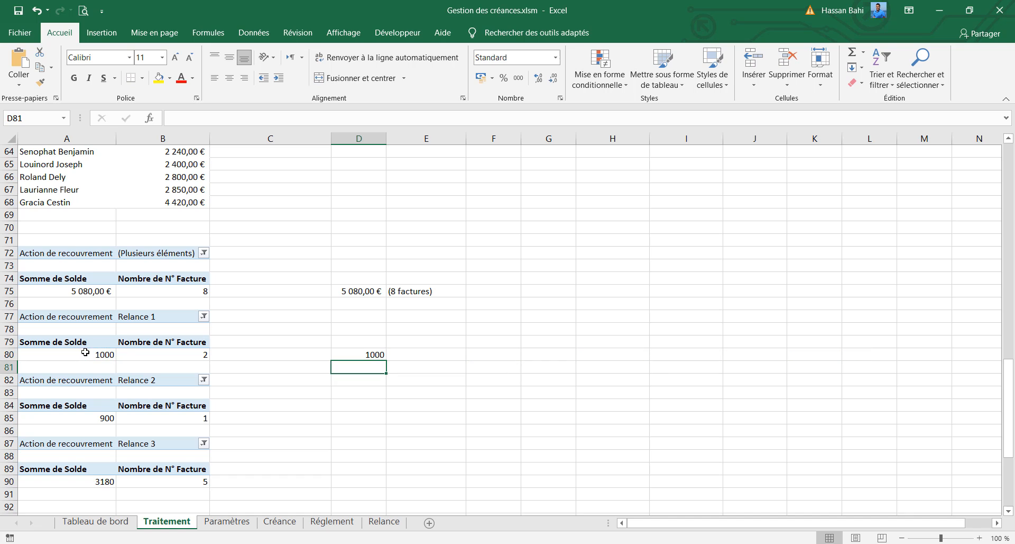
# Step: Enter an SI formula in D85 returning 0 if the Relance 2 PivotTable's Somme de Solde equals "", otherwise that sum
pyautogui.click(360, 420)
pyautogui.write('=si(')
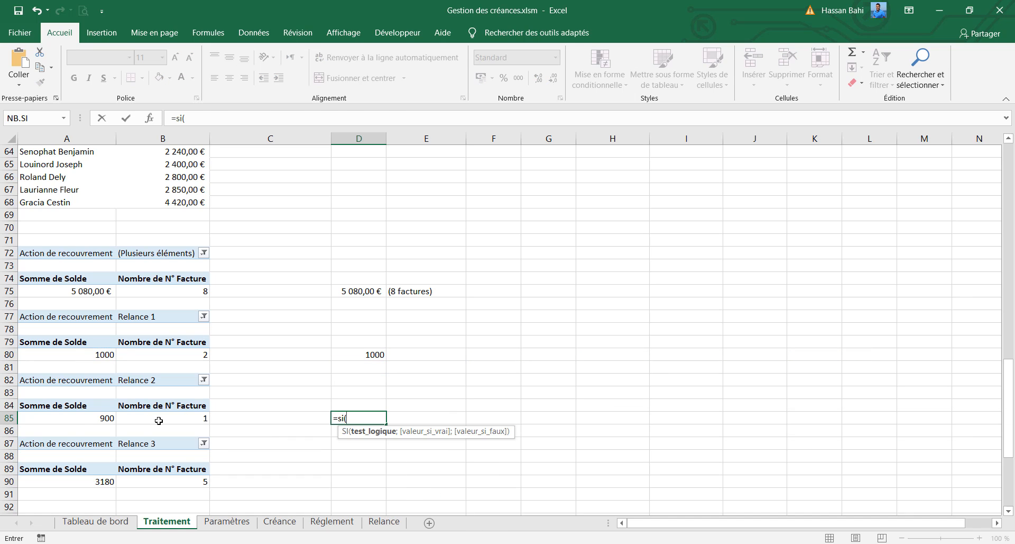
pyautogui.click(83, 420)
pyautogui.write('=')
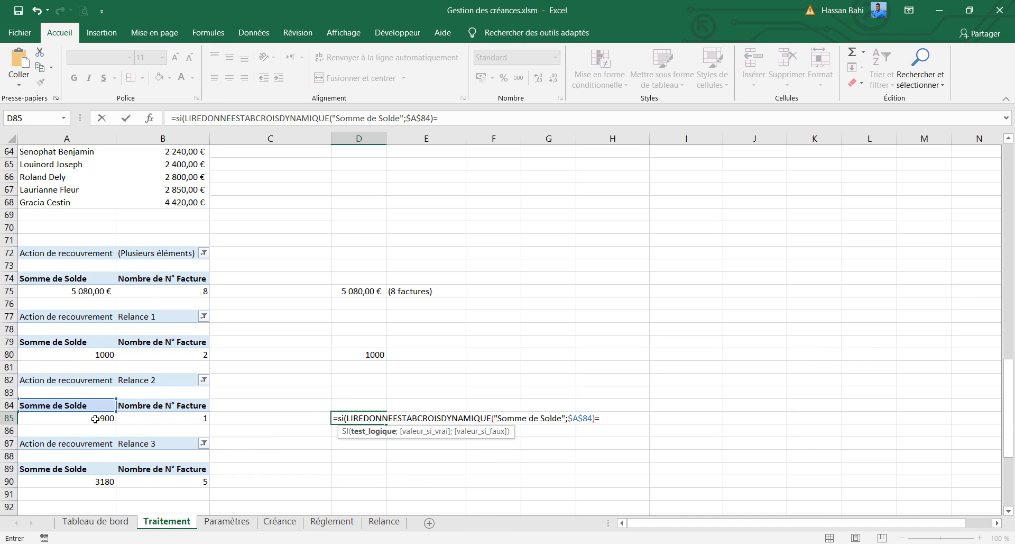
pyautogui.write('"";0;')
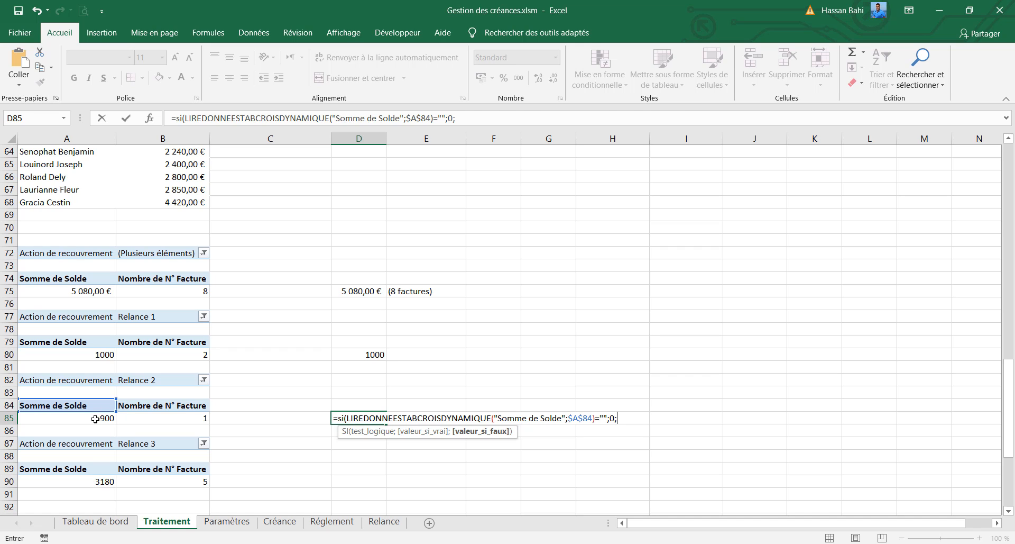
pyautogui.click(95, 419)
pyautogui.press('Return')
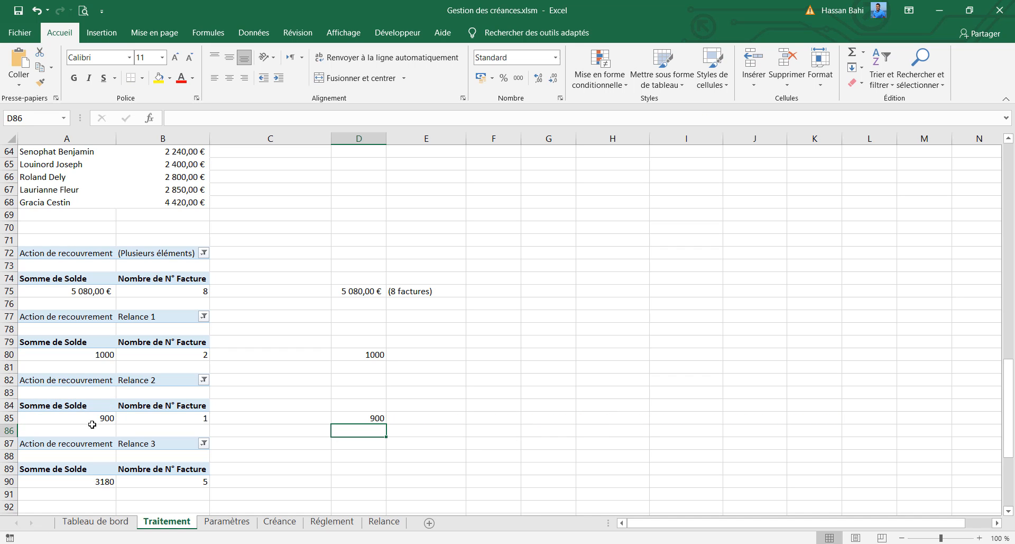
# Step: Enter an SI formula in D90 returning 0 if the Relance 3 PivotTable's Somme de Solde equals "", otherwise that sum
pyautogui.click(374, 481)
pyautogui.write('=si(')
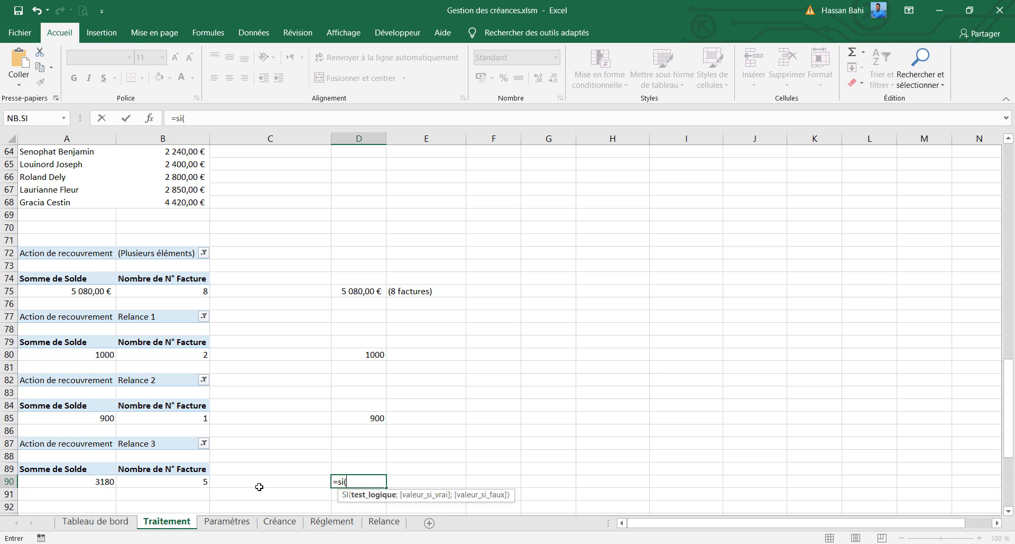
pyautogui.click(108, 481)
pyautogui.write('=""')
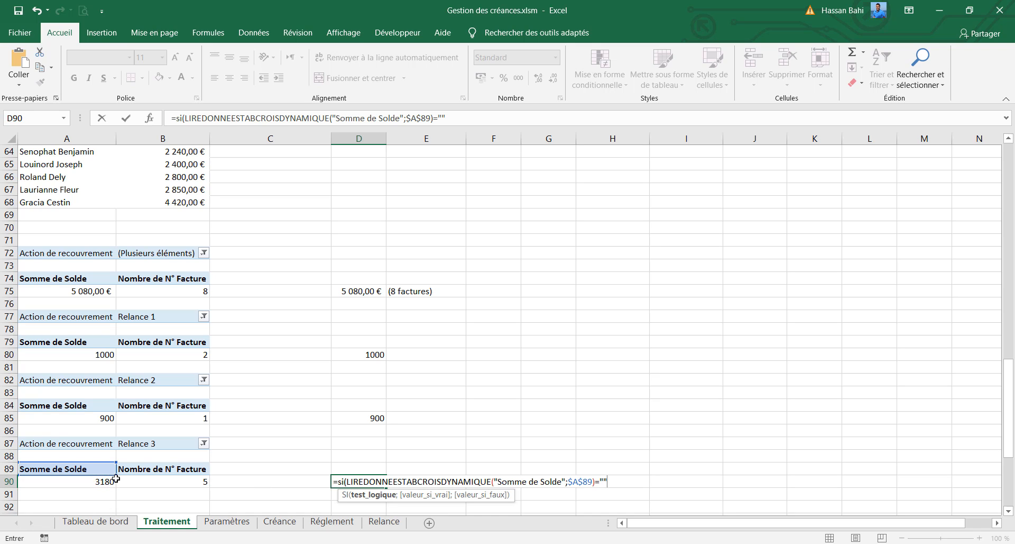
pyautogui.write(';0;')
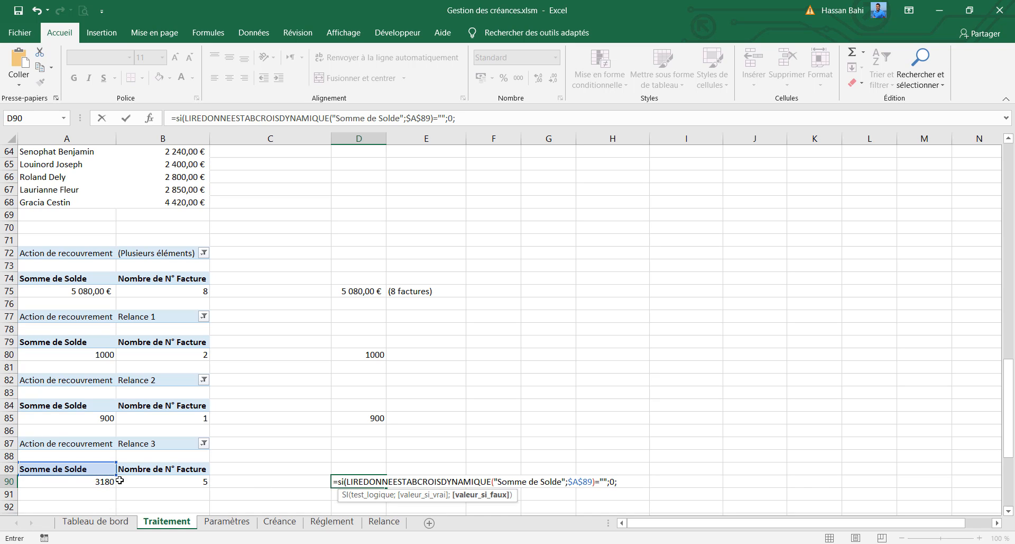
pyautogui.click(97, 481)
pyautogui.press('Return')
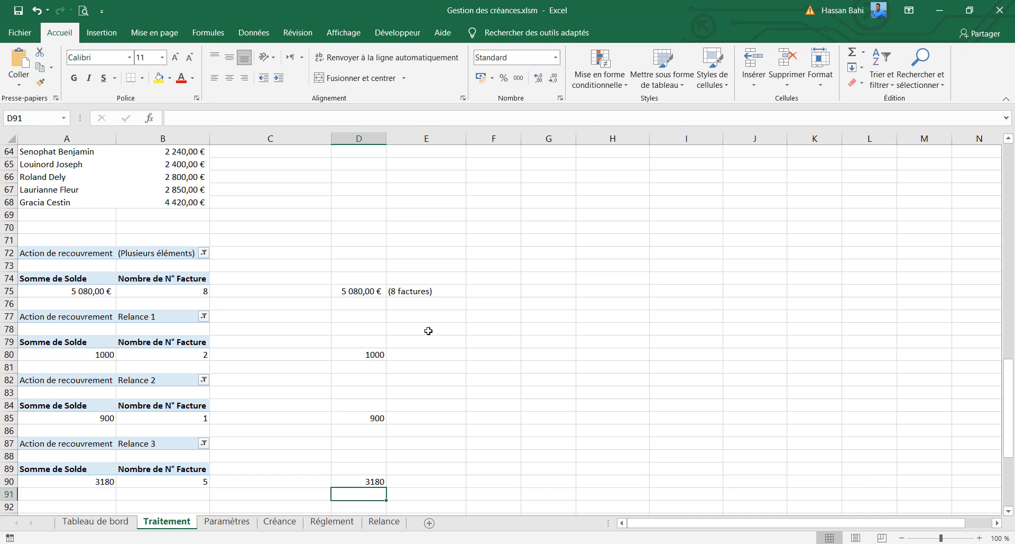
# Step: Copy the text of E75's invoice-count formula into cell E80
pyautogui.click(413, 290)
pyautogui.doubleClick(413, 290)
pyautogui.press('Escape')
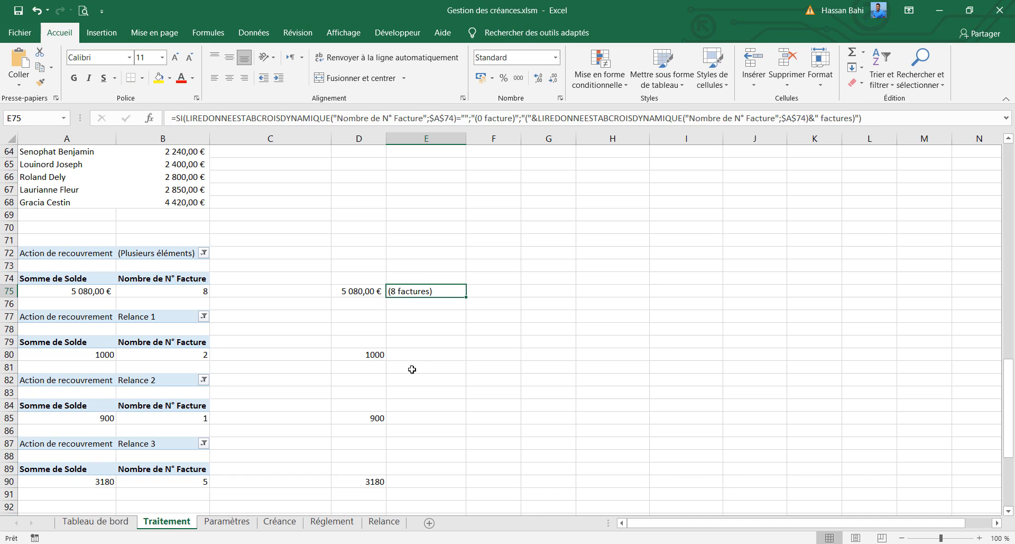
pyautogui.click(421, 354)
pyautogui.click(496, 122)
pyautogui.hotkey('ctrl', 'v')
# Step: Point both references in E80's invoice-count formula to the Relance 1 PivotTable's Nombre de N° Facture
pyautogui.moveTo(457, 118); pyautogui.dragTo(184, 118)
pyautogui.press('Delete')
pyautogui.click(183, 355)
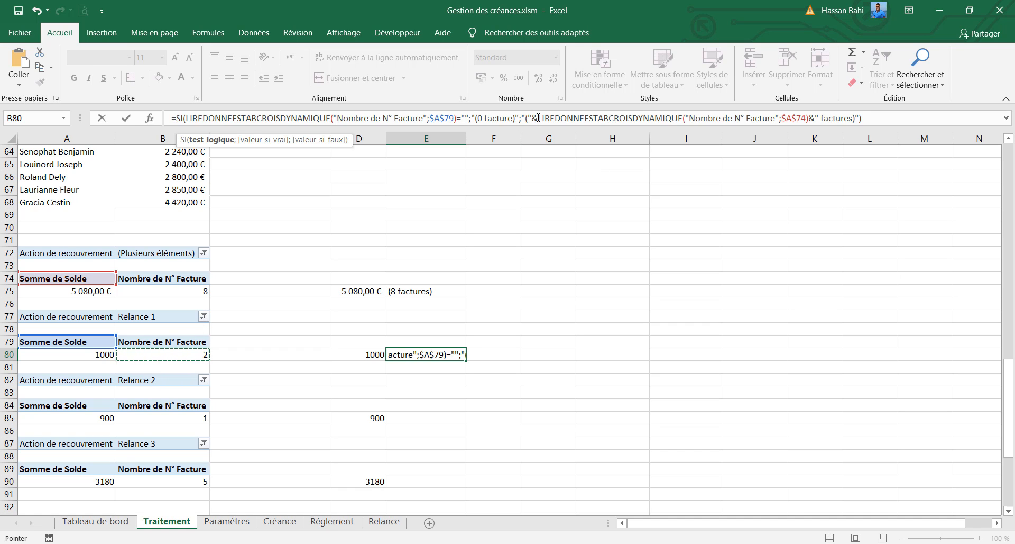
pyautogui.moveTo(538, 118); pyautogui.dragTo(809, 118)
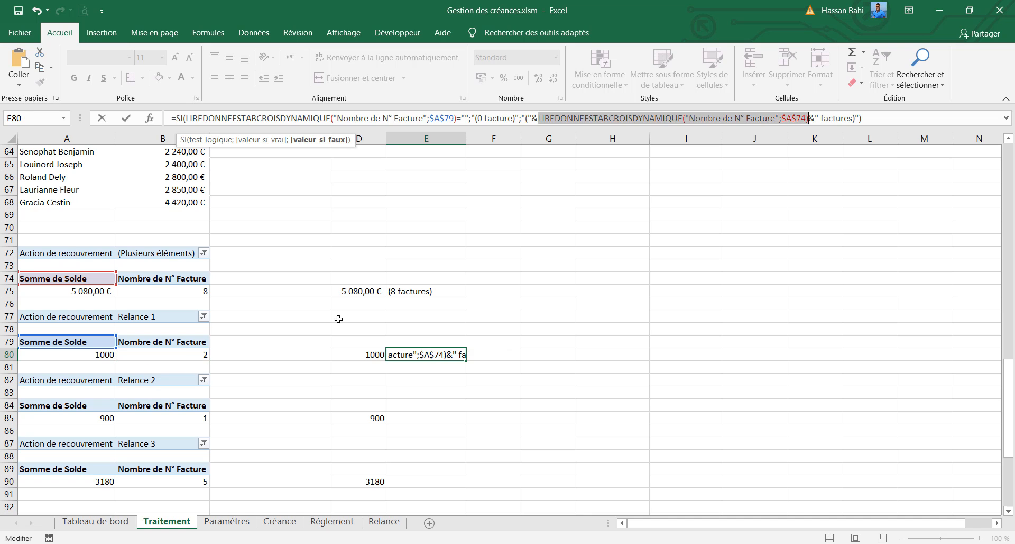
pyautogui.click(196, 355)
pyautogui.press('Return')
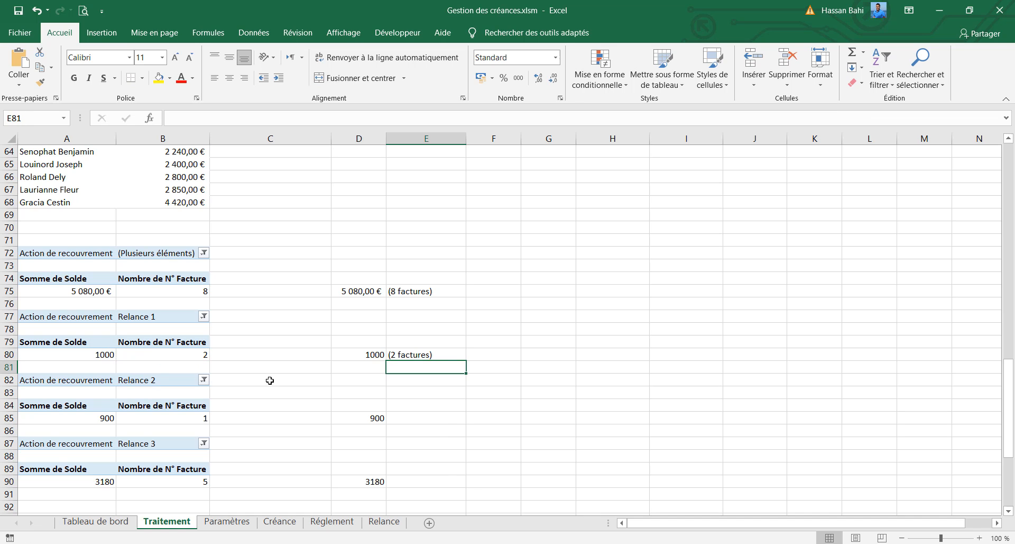
# Step: Paste the invoice-count formula into E85 and point both references to the Relance 2 PivotTable's Nombre de N° Facture
pyautogui.click(436, 419)
pyautogui.click(423, 118)
pyautogui.hotkey('ctrl', 'v')
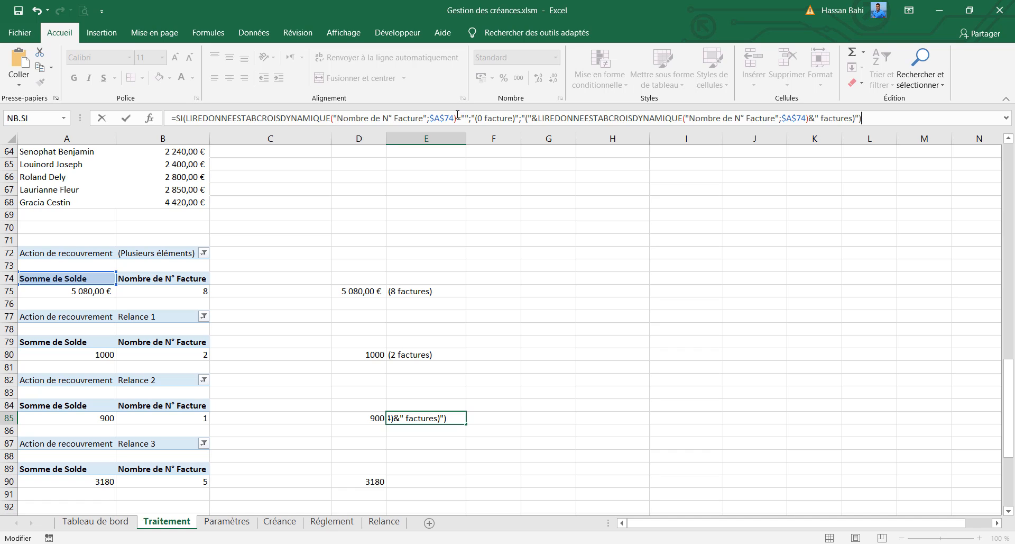
pyautogui.moveTo(458, 114); pyautogui.dragTo(185, 118)
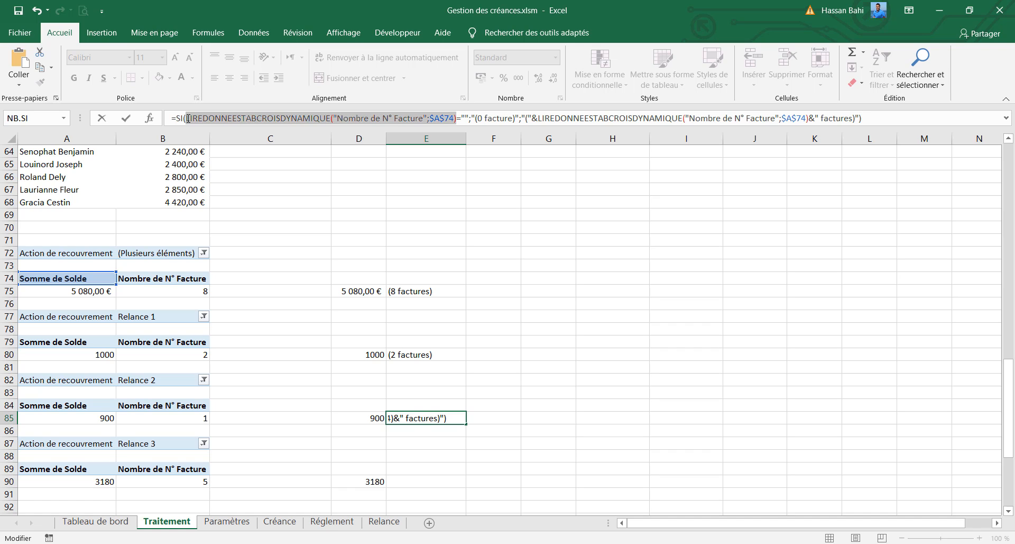
pyautogui.click(193, 418)
pyautogui.moveTo(539, 118); pyautogui.dragTo(808, 118)
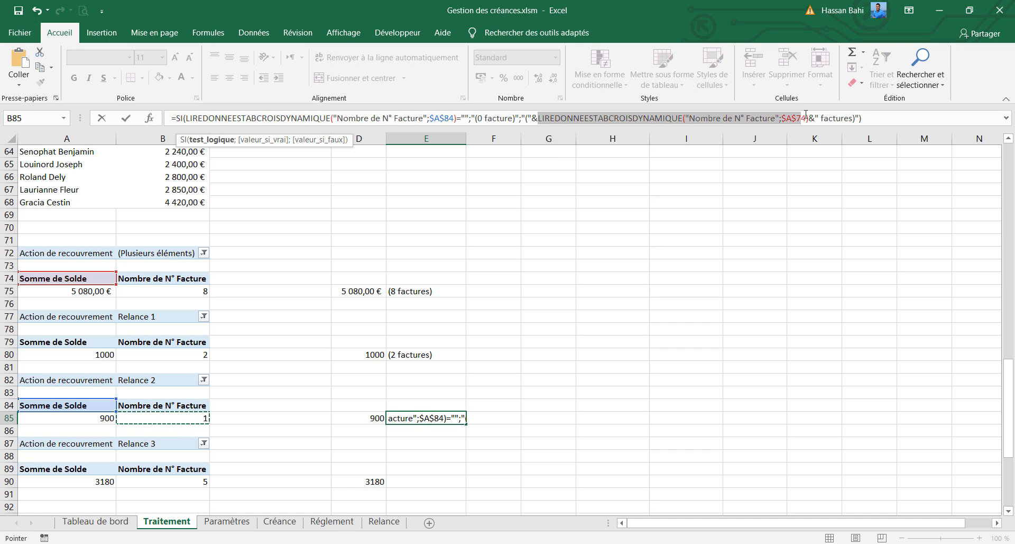
pyautogui.click(200, 418)
pyautogui.press('Return')
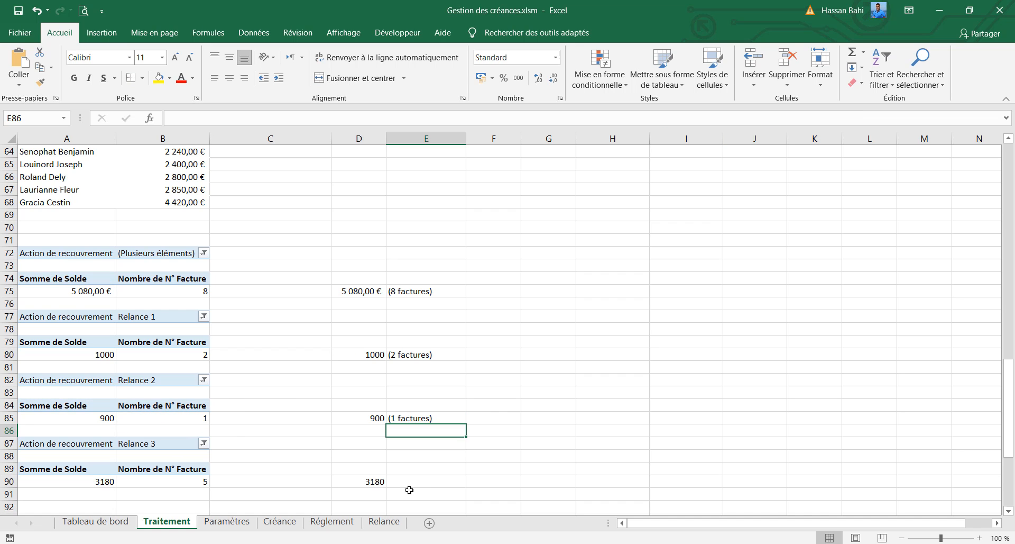
# Step: Paste the invoice-count formula into E90 and point both references to the Relance 3 PivotTable's Nombre de N° Facture
pyautogui.click(410, 483)
pyautogui.click(370, 123)
pyautogui.hotkey('ctrl', 'v')
pyautogui.moveTo(458, 118); pyautogui.dragTo(186, 118)
pyautogui.click(169, 483)
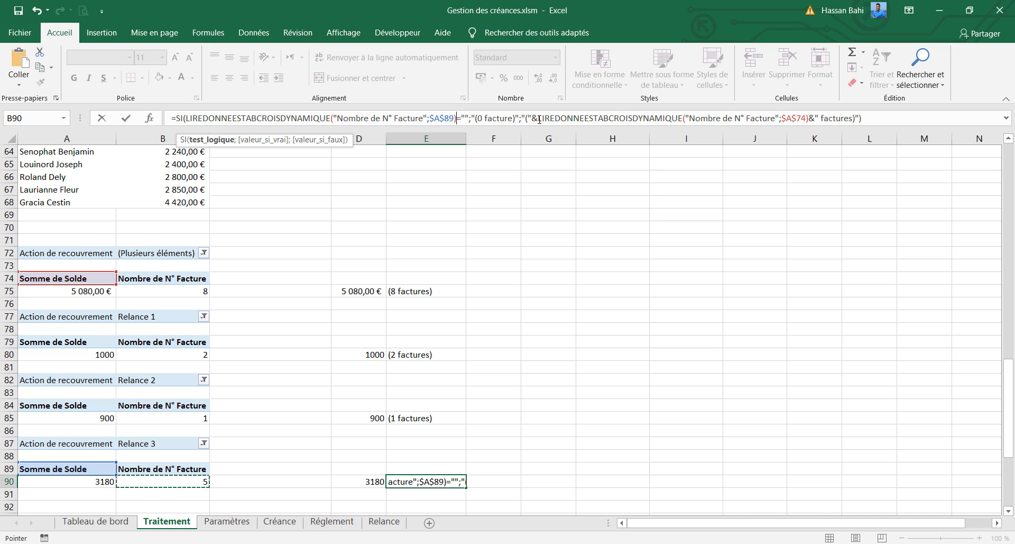
pyautogui.moveTo(539, 118); pyautogui.dragTo(810, 115)
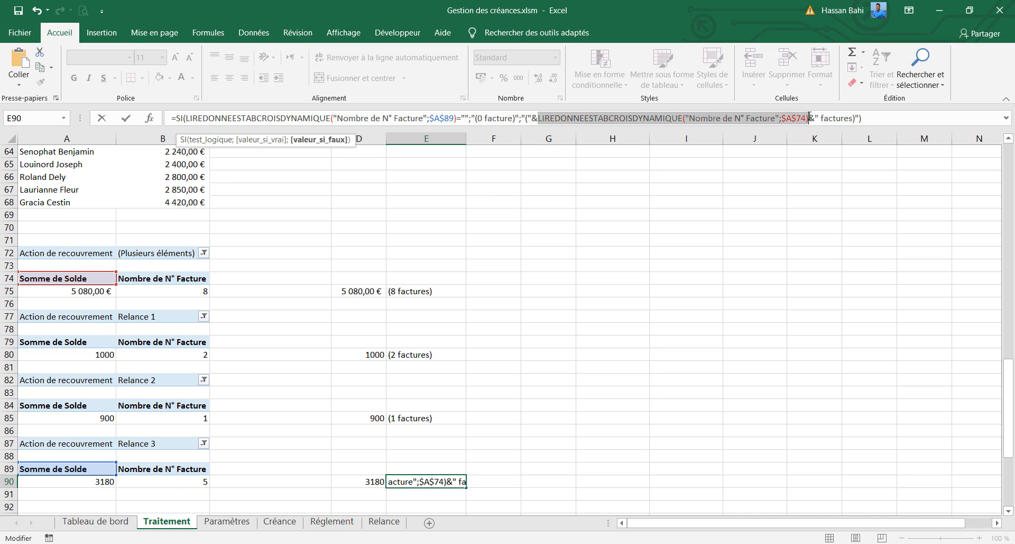
pyautogui.click(187, 481)
pyautogui.press('Return')
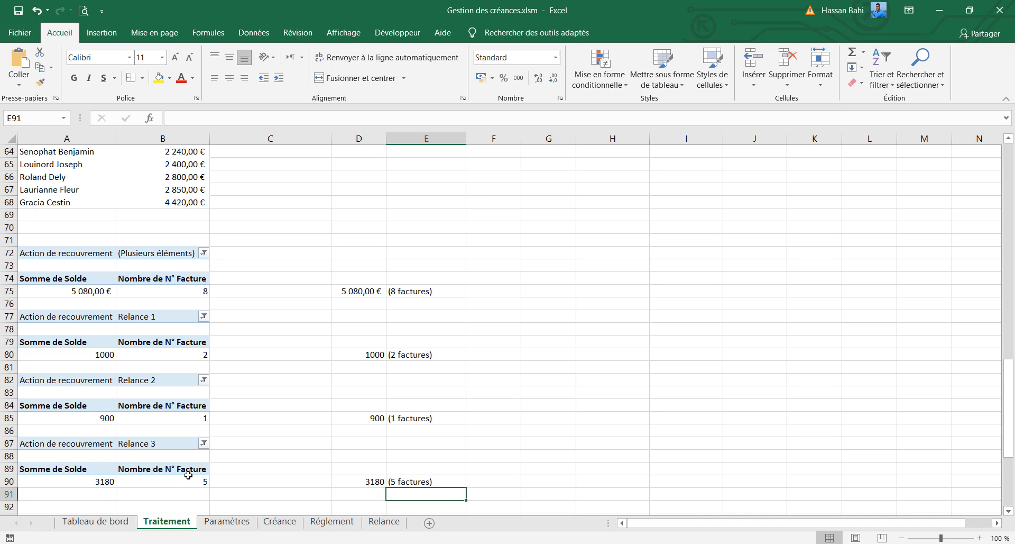
# Step: On the Tableau de bord sheet, duplicate the Montant à relancer title box just below itself and clear the copy's text
pyautogui.click(86, 522)
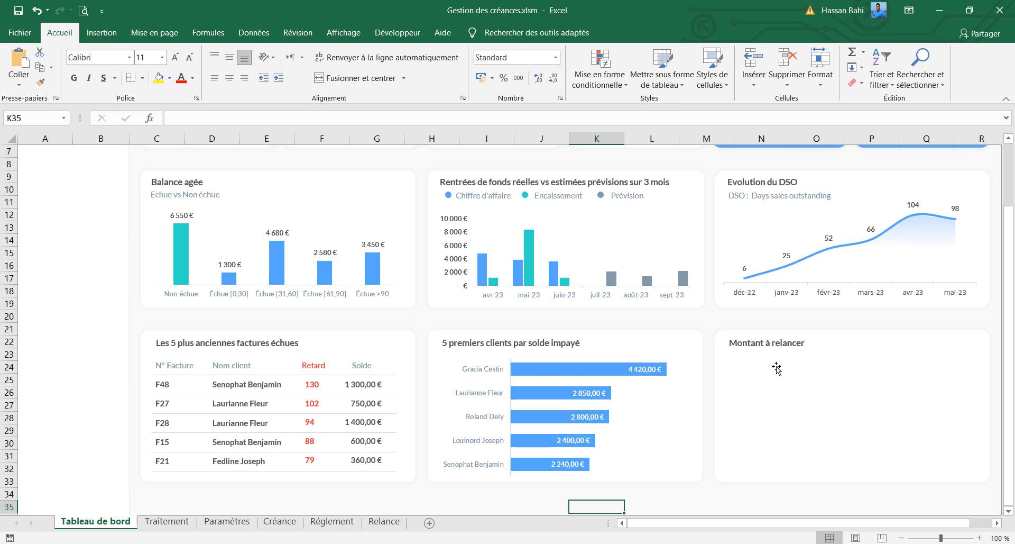
pyautogui.click(776, 347)
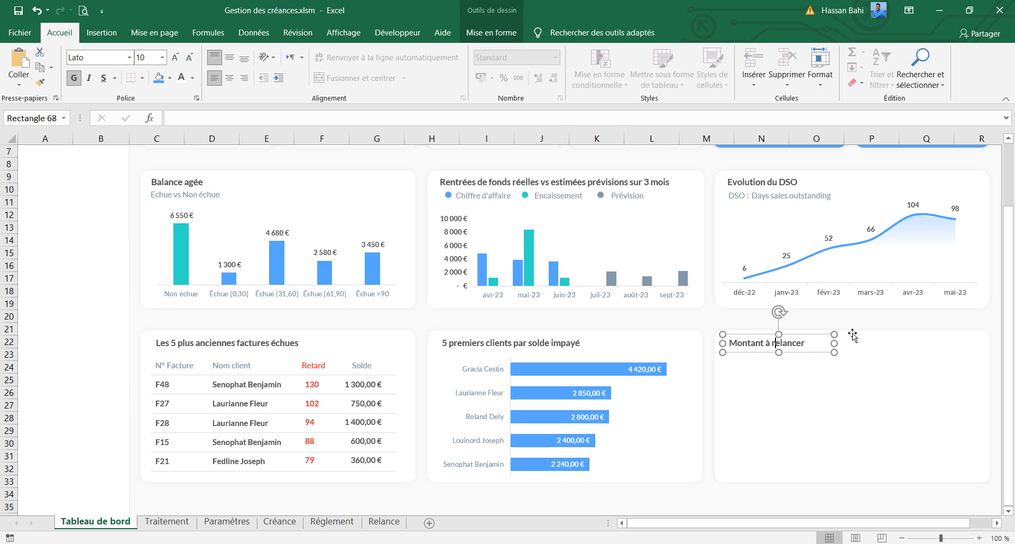
pyautogui.hotkey('ctrl', 'd')
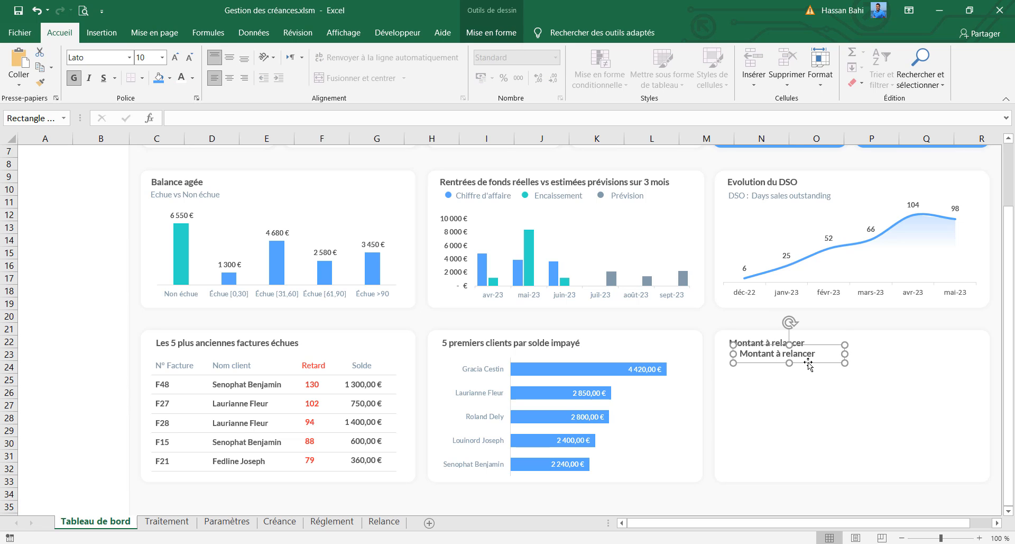
pyautogui.moveTo(809, 362); pyautogui.dragTo(799, 373)
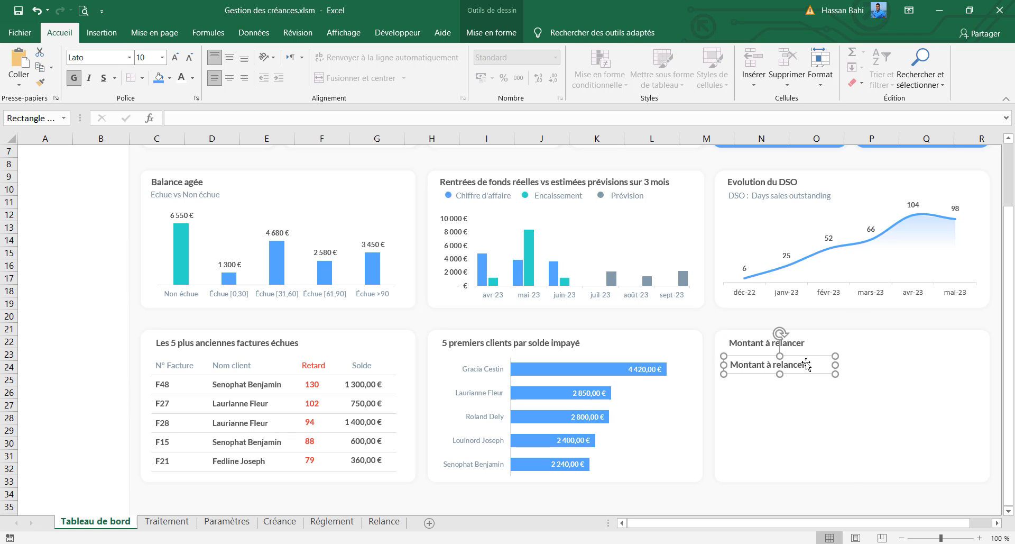
pyautogui.click(806, 365)
pyautogui.tripleClick(805, 365)
pyautogui.press('Delete')
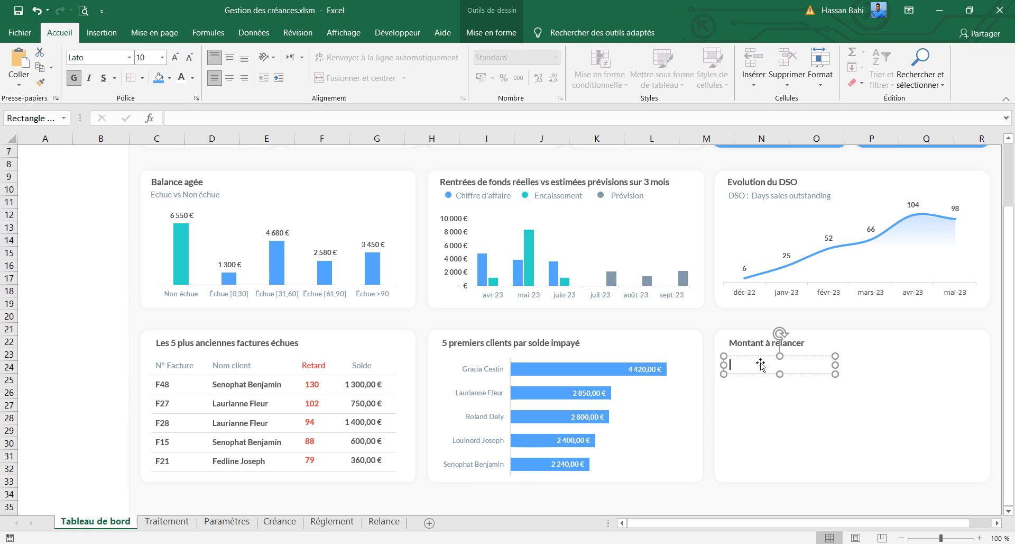
# Step: Link the empty text box under the Montant à relancer title to cell D75 of the Traitement sheet
pyautogui.press('Escape')
pyautogui.write('=')
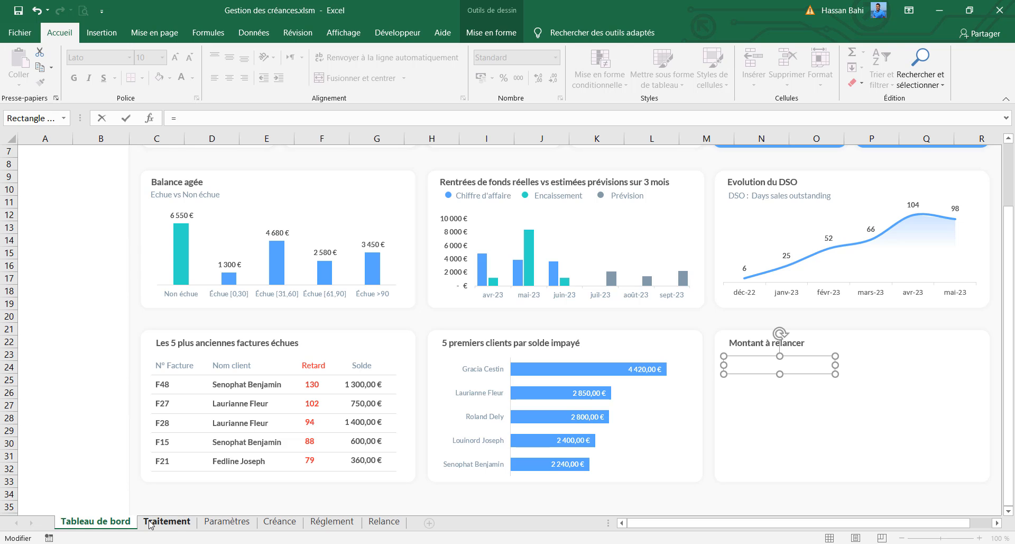
pyautogui.click(167, 521)
pyautogui.click(360, 292)
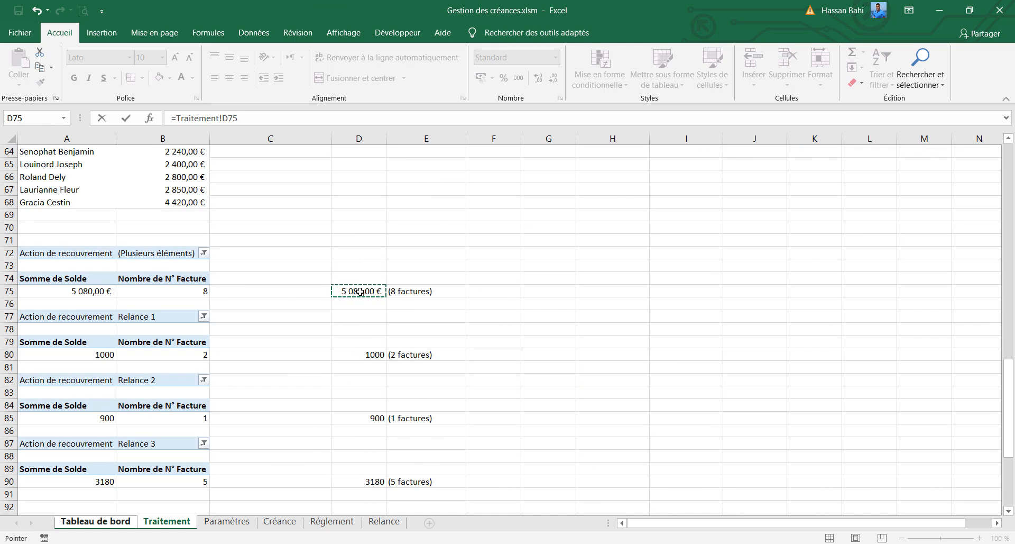
pyautogui.press('Return')
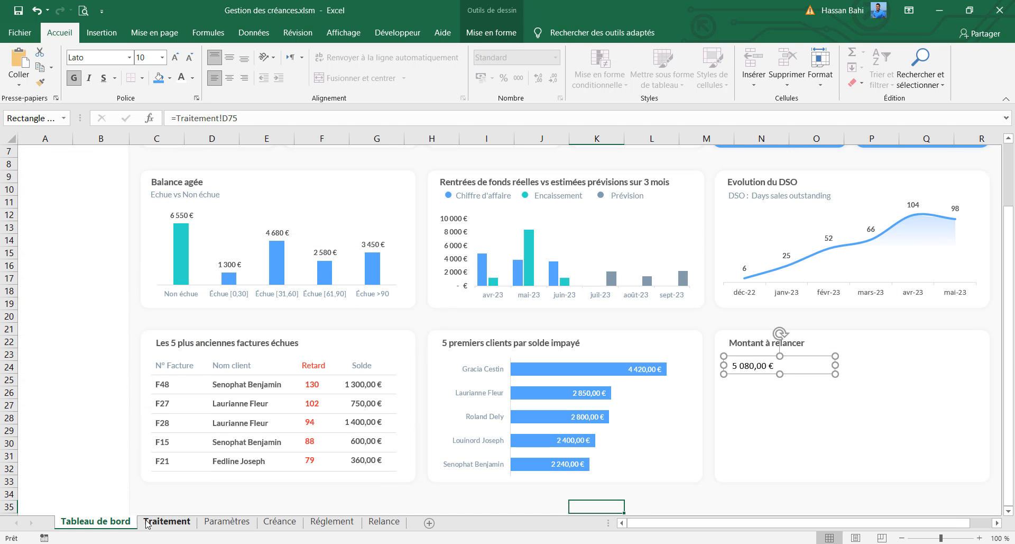
# Step: Format cells D80, D85 and D90 on the Traitement sheet with the euro Comptabilité number format
pyautogui.click(167, 521)
pyautogui.click(355, 356)
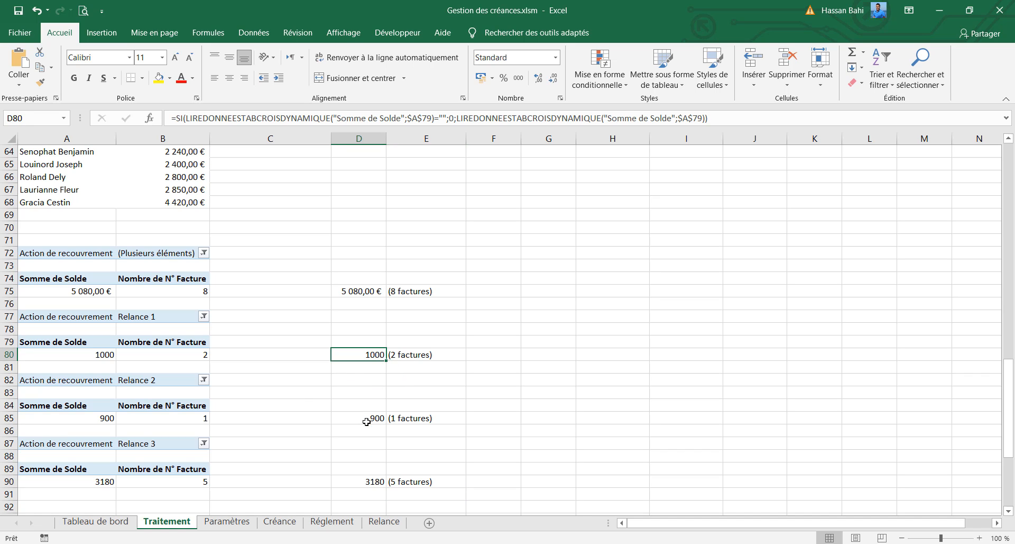
pyautogui.keyDown('ctrl'); pyautogui.click(367, 422); pyautogui.keyUp('ctrl')
pyautogui.keyDown('ctrl'); pyautogui.click(352, 482); pyautogui.keyUp('ctrl')
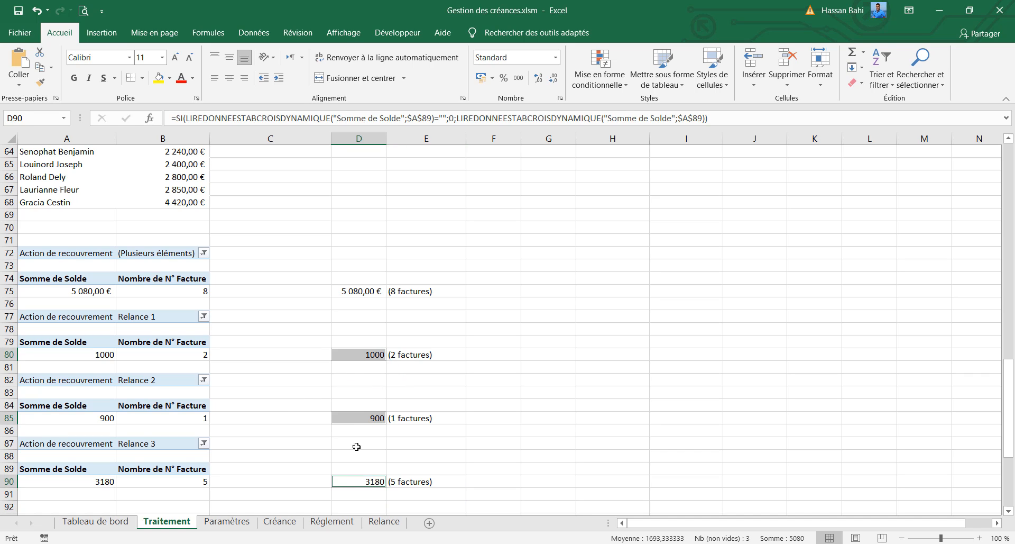
pyautogui.click(482, 78)
pyautogui.click(493, 79)
pyautogui.click(473, 283)
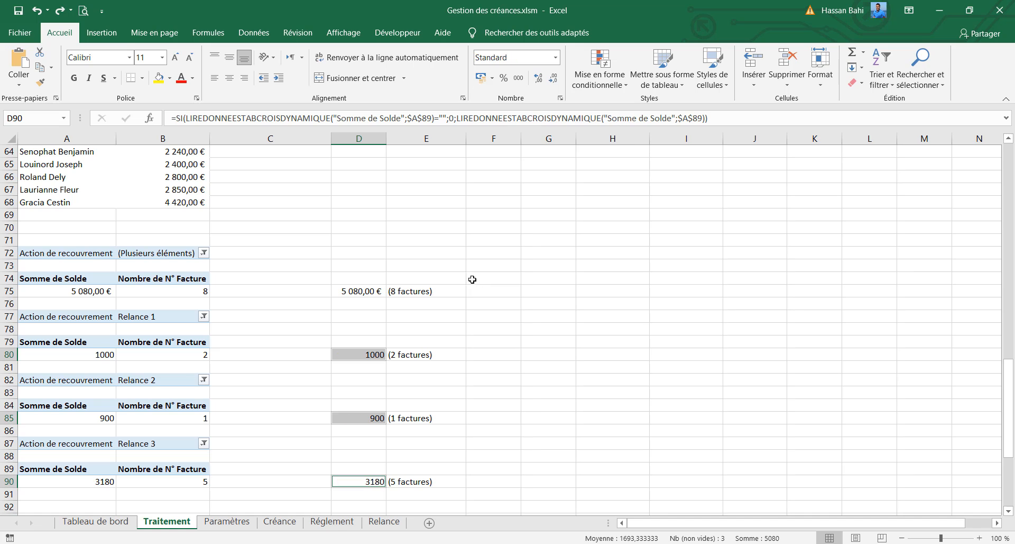
pyautogui.click(493, 78)
pyautogui.click(527, 111)
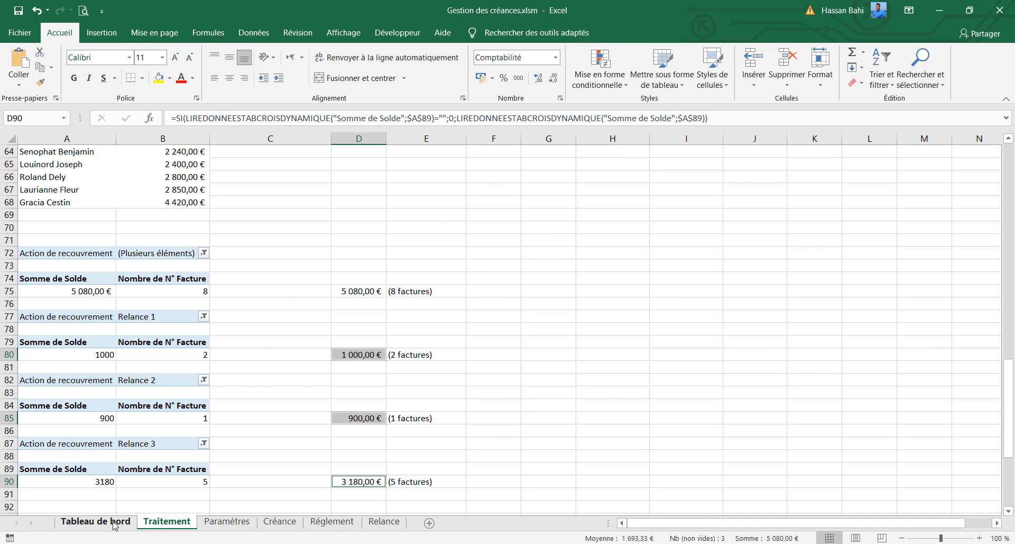
# Step: On the Tableau de bord sheet, narrow the linked amount box and place a duplicate beside it on the same row
pyautogui.click(95, 521)
pyautogui.moveTo(798, 367); pyautogui.dragTo(880, 372)
pyautogui.hotkey('ctrl', 'd')
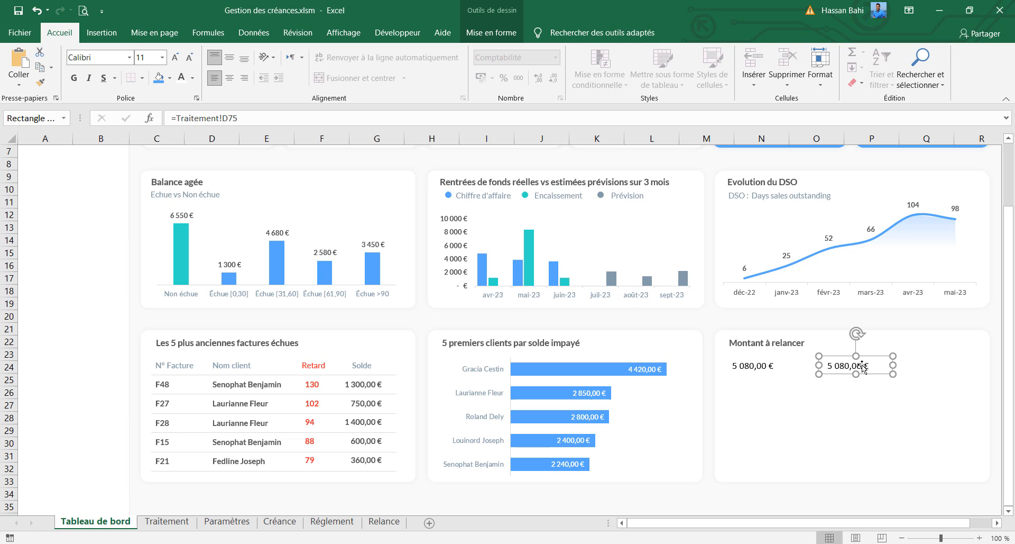
# Step: Change the duplicated amount box's link to cell E75 of the Traitement sheet
pyautogui.click(252, 117)
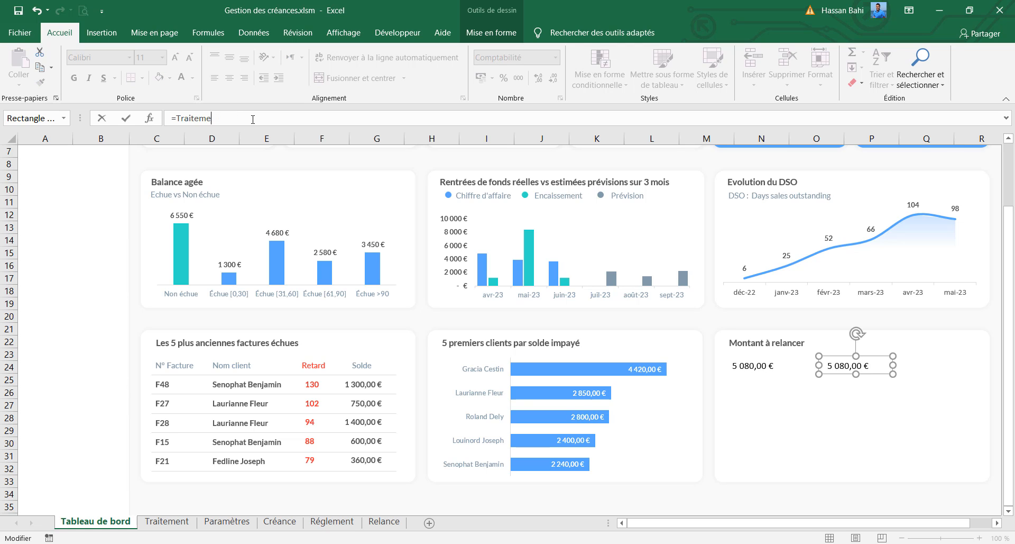
pyautogui.press('BackSpace')
pyautogui.press('BackSpace')
pyautogui.press('BackSpace')
pyautogui.press('BackSpace')
pyautogui.press('BackSpace')
pyautogui.press('BackSpace')
pyautogui.press('BackSpace')
pyautogui.press('BackSpace')
pyautogui.click(167, 521)
pyautogui.click(426, 291)
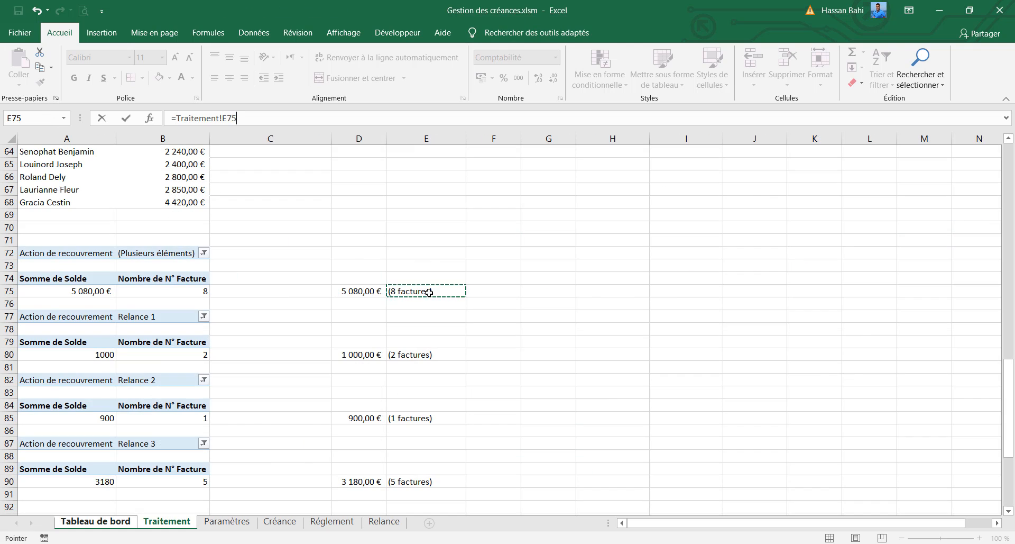
pyautogui.press('Return')
pyautogui.press('Escape')
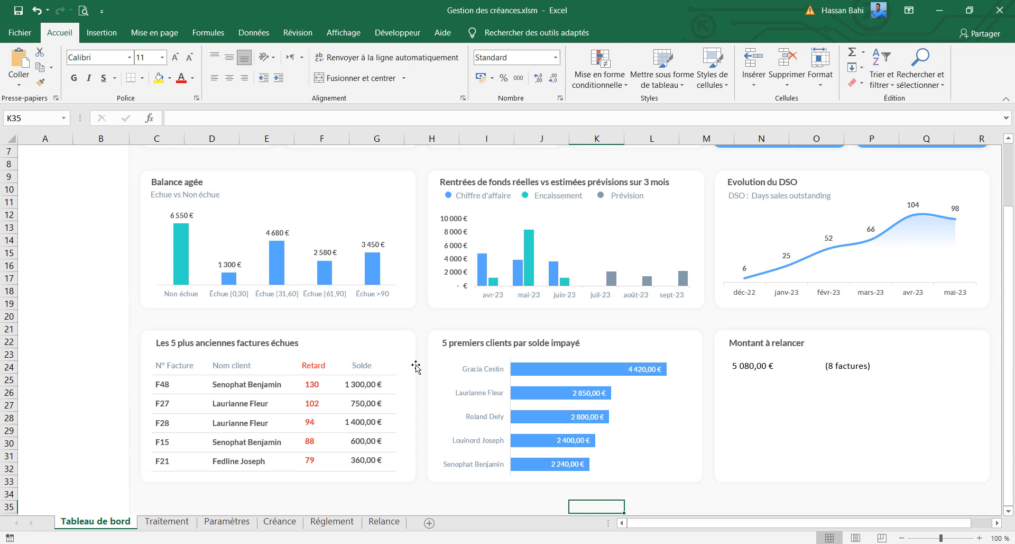
# Step: Copy the Balance agée subtitle below the amount, widen it and set its text to "Vous sont dus, agissez dès maintenant pour vour faire payer."
pyautogui.click(224, 201)
pyautogui.moveTo(223, 202)
pyautogui.mouseDown()
pyautogui.moveTo(225, 215)
pyautogui.moveTo(771, 399)
pyautogui.moveTo(954, 383)
pyautogui.mouseUp()
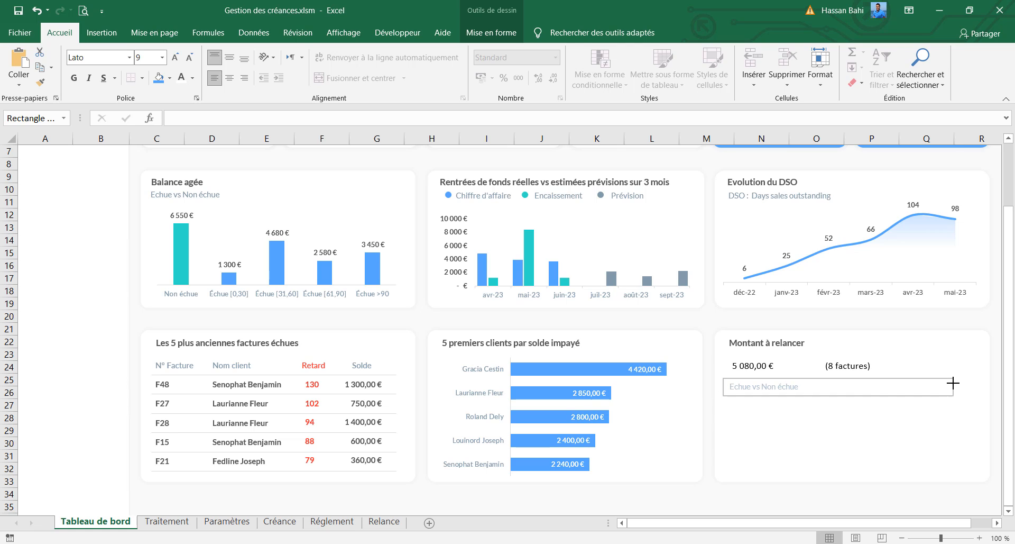
pyautogui.tripleClick(778, 389)
pyautogui.write('Vous sont dus, agissez dès maintenant pour vour fair')
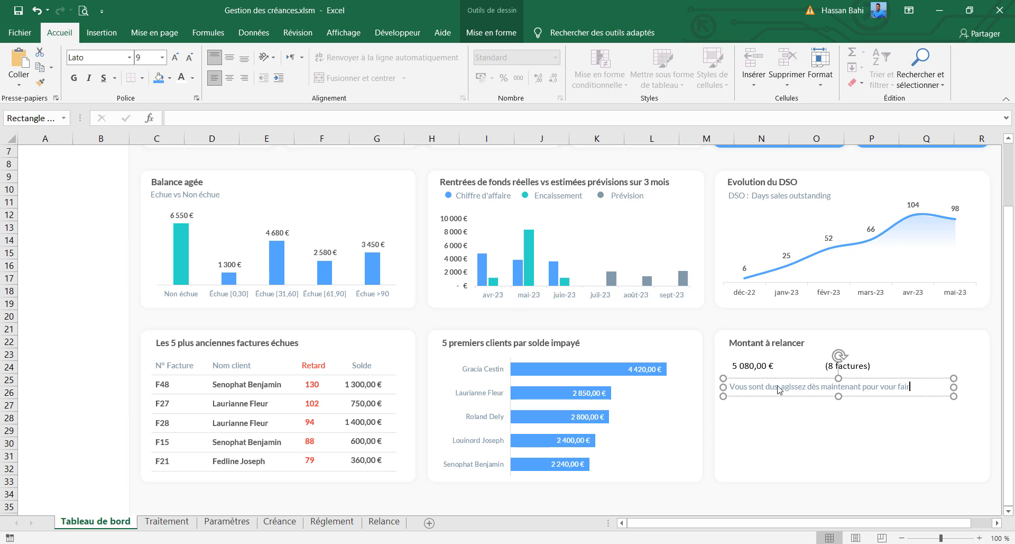
pyautogui.write('payer.')
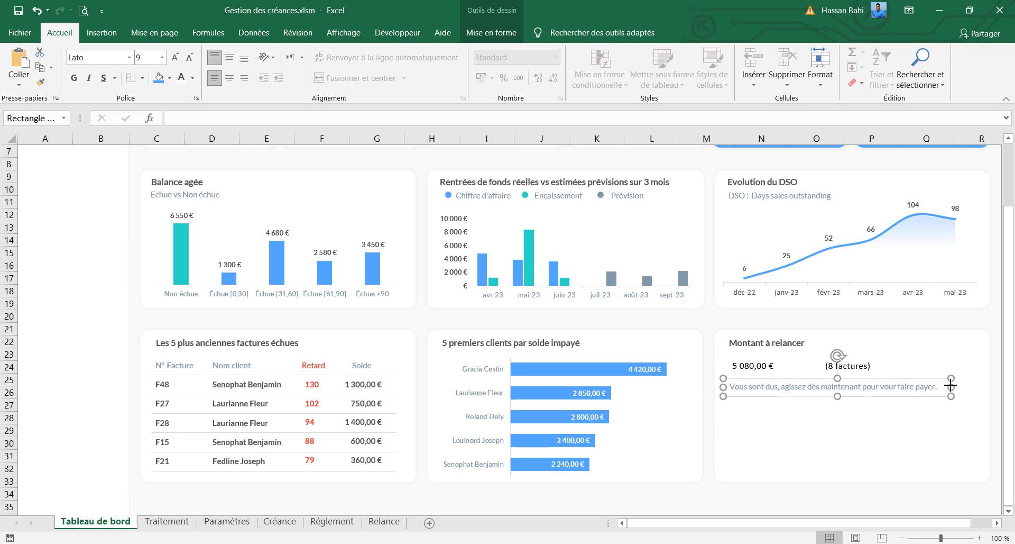
# Step: Duplicate the Montant à relancer title below the grey note and change the copy's text to "Relance 1"
pyautogui.click(760, 343)
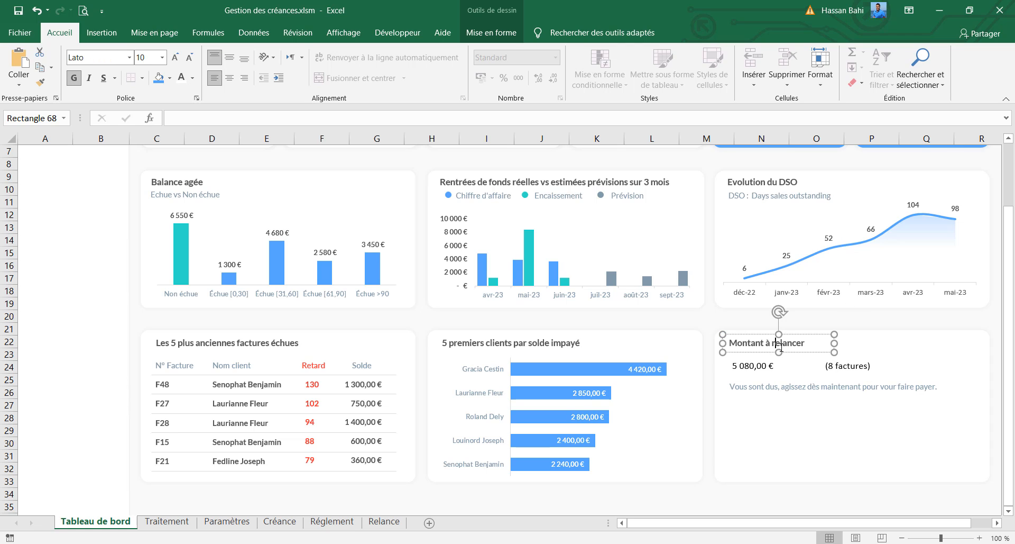
pyautogui.click(766, 352)
pyautogui.moveTo(767, 352); pyautogui.dragTo(767, 420)
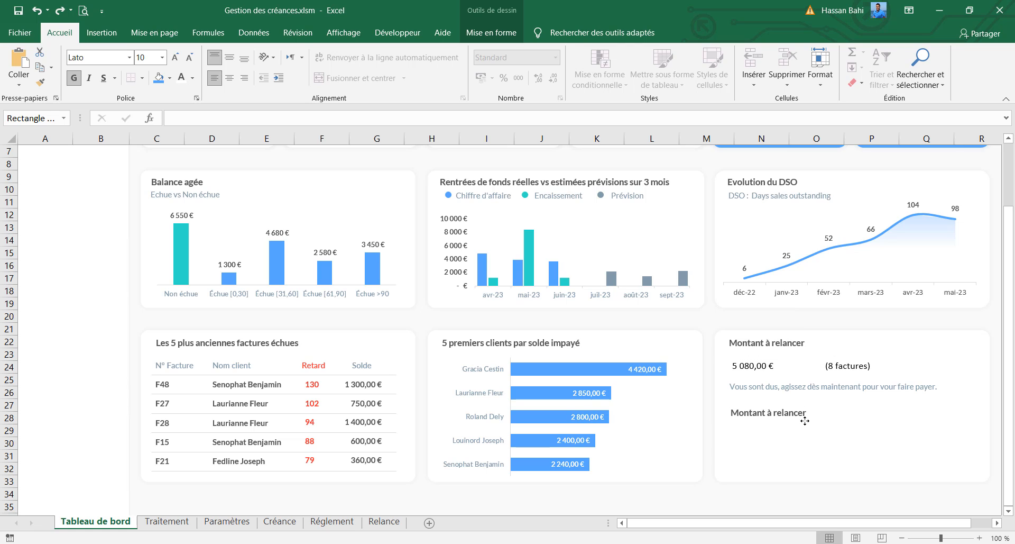
pyautogui.doubleClick(786, 410)
pyautogui.hotkey('ctrl', 'a')
pyautogui.write('Relan')
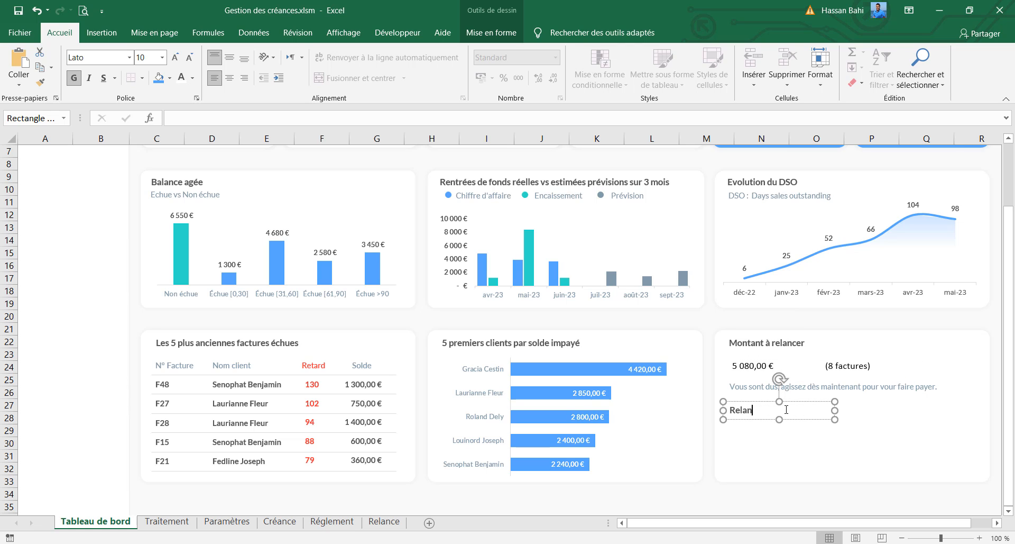
# Step: Narrow the Relance 1 label, stack two duplicates beneath it and change their texts to "Relance 2" and "Relance 3"
pyautogui.moveTo(836, 410); pyautogui.dragTo(768, 468)
pyautogui.doubleClick(774, 436)
pyautogui.write('2')
pyautogui.hotkey('ctrl', 'd')
pyautogui.hotkey('ctrl', 'z')
pyautogui.click(779, 448)
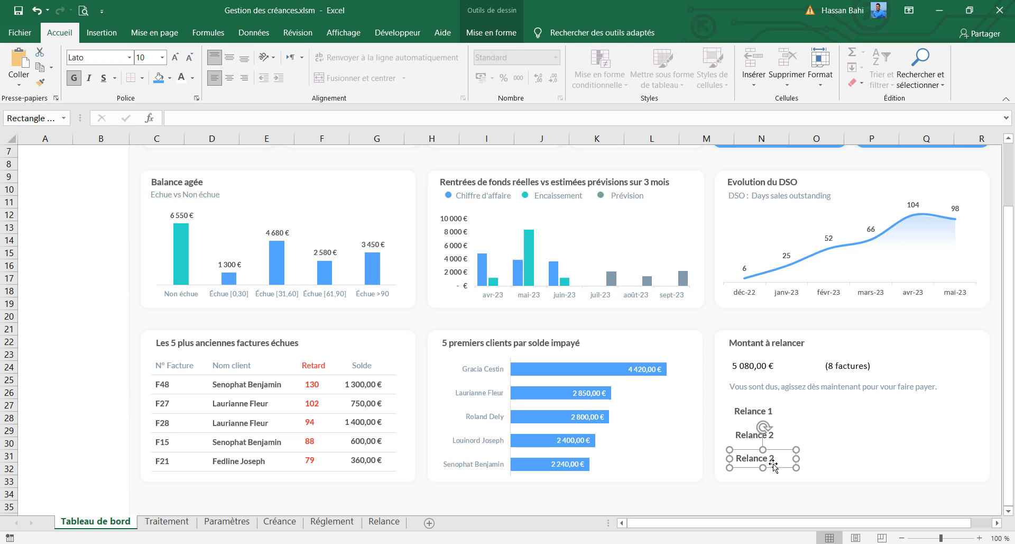
pyautogui.doubleClick(773, 458)
pyautogui.write('3')
pyautogui.moveTo(796, 458); pyautogui.dragTo(782, 411)
pyautogui.click(772, 435)
pyautogui.click(769, 410)
# Step: Place copies of the linked amount box beside the Relance 1, Relance 2 and Relance 3 labels
pyautogui.click(774, 368)
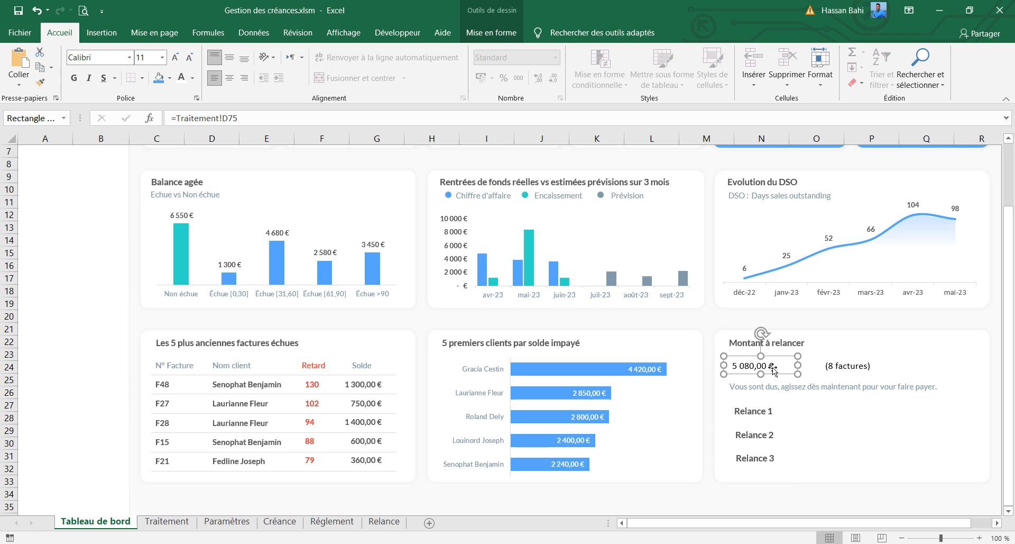
pyautogui.moveTo(774, 368); pyautogui.dragTo(849, 466)
pyautogui.hotkey('ctrl', 'd')
pyautogui.hotkey('ctrl', 'd')
# Step: Place three copies of the linked invoice-count box beside the Relance 1, Relance 2 and Relance 3 amounts
pyautogui.click(861, 374)
pyautogui.click(861, 369)
pyautogui.hotkey('ctrl', 'd')
pyautogui.click(881, 386)
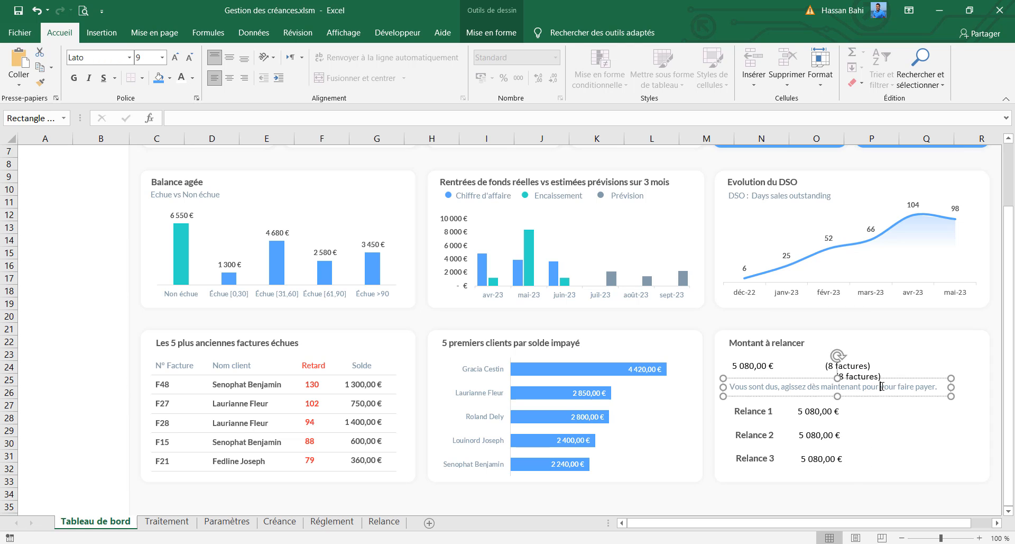
pyautogui.moveTo(882, 385); pyautogui.dragTo(926, 469)
pyautogui.hotkey('ctrl', 'd')
pyautogui.hotkey('ctrl', 'd')
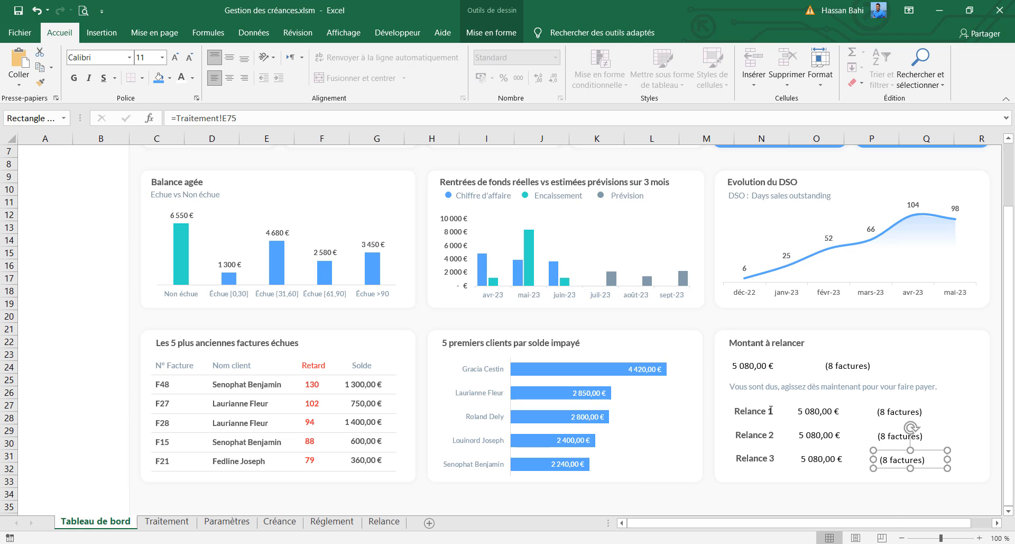
# Step: Link the Relance 1 amount box to cell D80 of the Traitement sheet
pyautogui.click(835, 412)
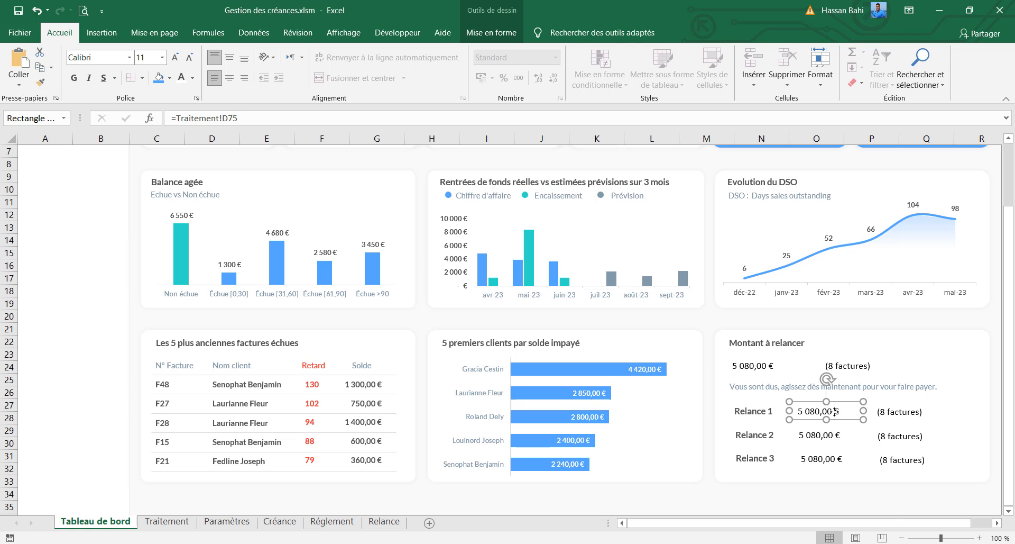
pyautogui.click(180, 524)
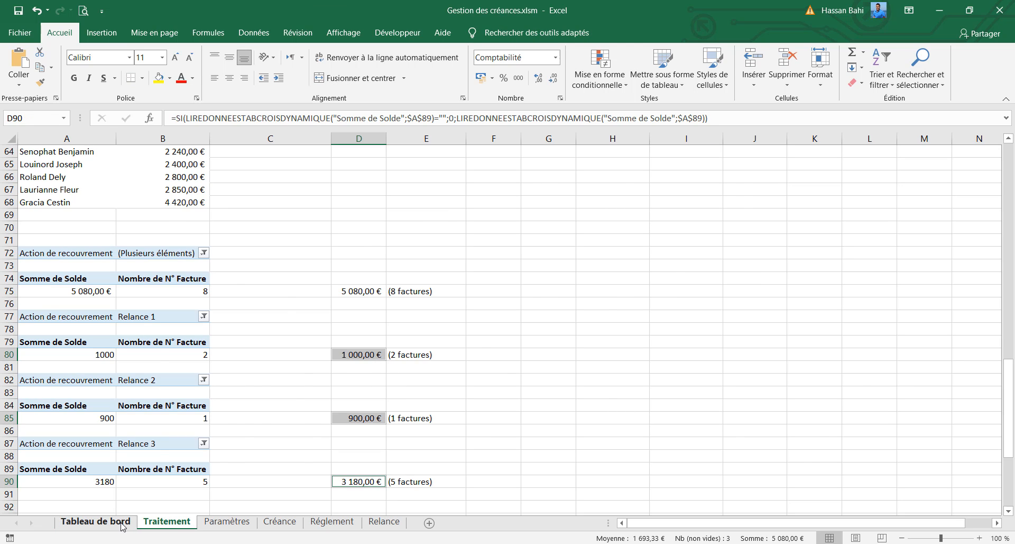
pyautogui.click(95, 521)
pyautogui.moveTo(238, 118); pyautogui.dragTo(229, 121)
pyautogui.write('80')
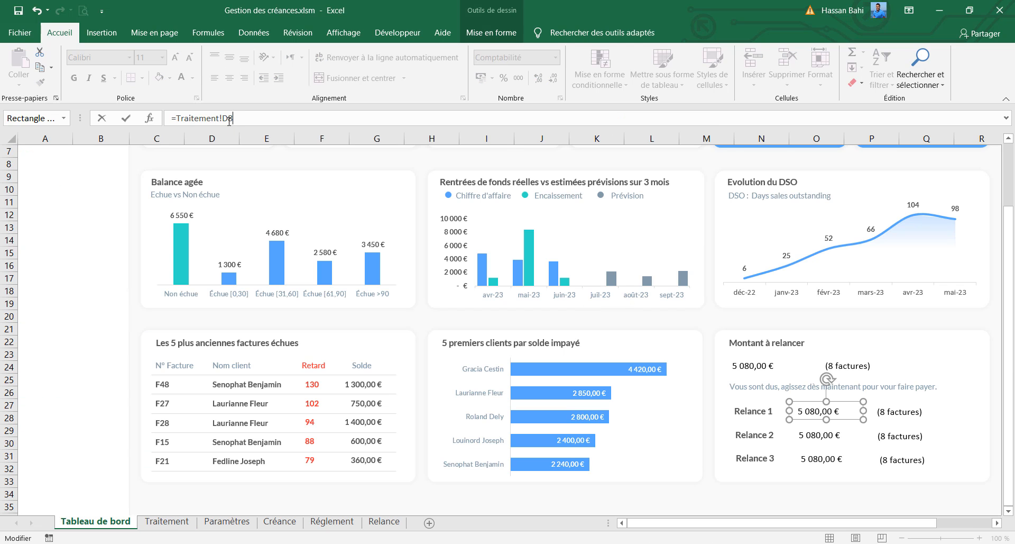
pyautogui.press('Return')
# Step: Link the Relance 2 amount box to cell D85 of the Traitement sheet
pyautogui.click(168, 523)
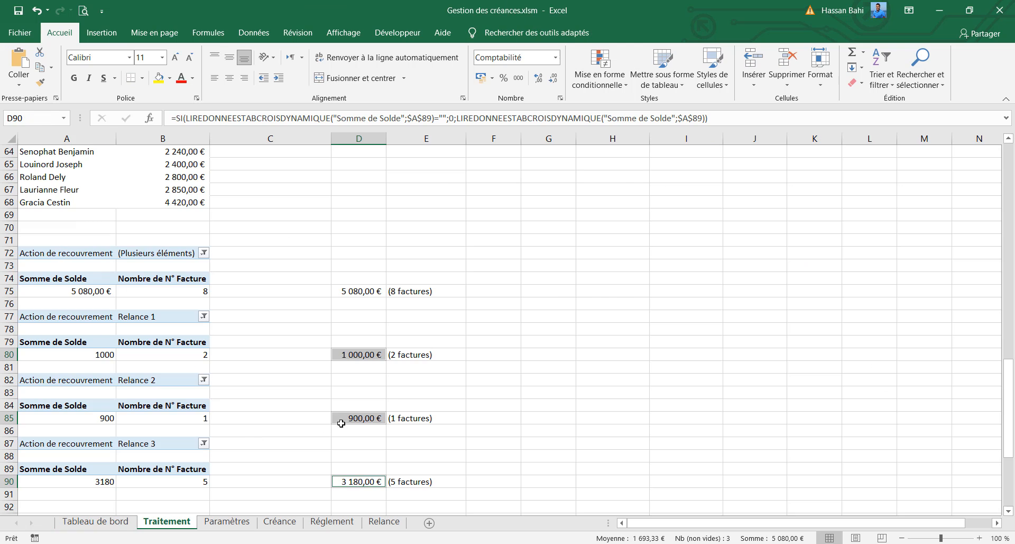
pyautogui.click(95, 521)
pyautogui.click(835, 436)
pyautogui.click(253, 117)
pyautogui.press('BackSpace')
pyautogui.press('BackSpace')
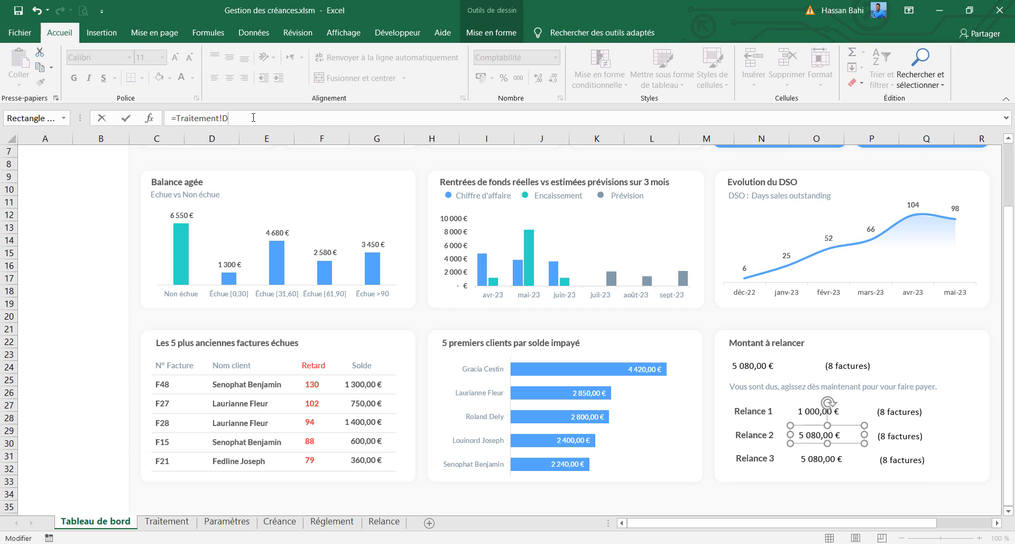
pyautogui.write('85')
pyautogui.press('Return')
# Step: Link the Relance 3 amount box to cell D90 of the Traitement sheet
pyautogui.click(837, 459)
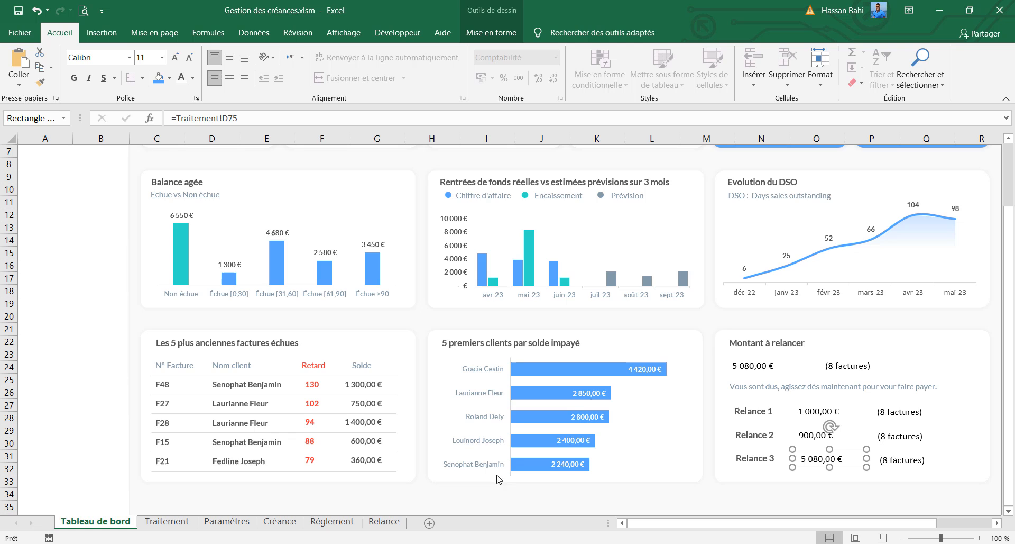
pyautogui.click(168, 522)
pyautogui.click(351, 483)
pyautogui.click(96, 521)
pyautogui.click(235, 114)
pyautogui.press('BackSpace')
pyautogui.press('BackSpace')
pyautogui.write('90')
pyautogui.press('Return')
# Step: Link the Relance 1 invoice-count box to cell E80 of the Traitement sheet
pyautogui.click(906, 416)
pyautogui.click(306, 116)
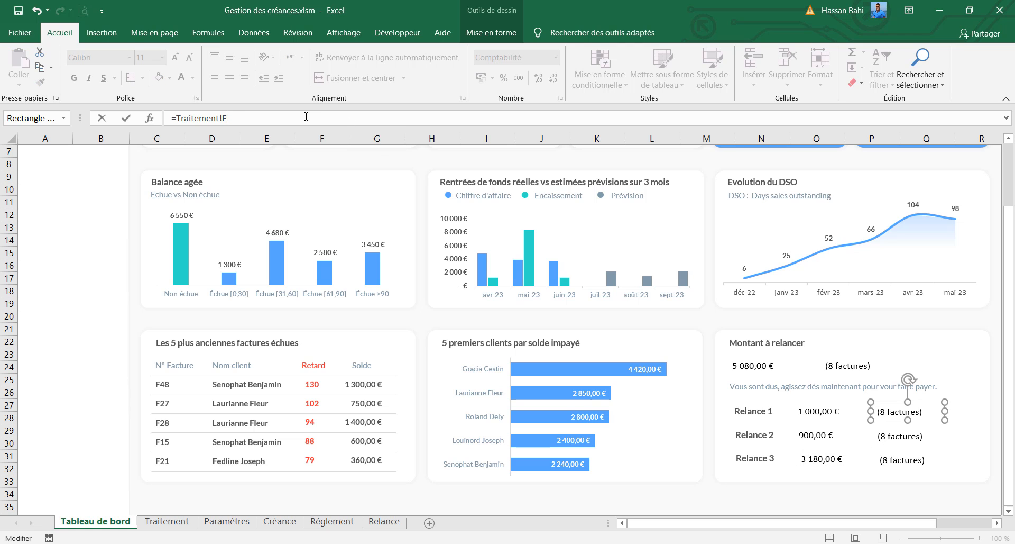
pyautogui.write('80')
pyautogui.press('Return')
# Step: Link the Relance 2 invoice-count box to cell E85 of the Traitement sheet
pyautogui.click(912, 447)
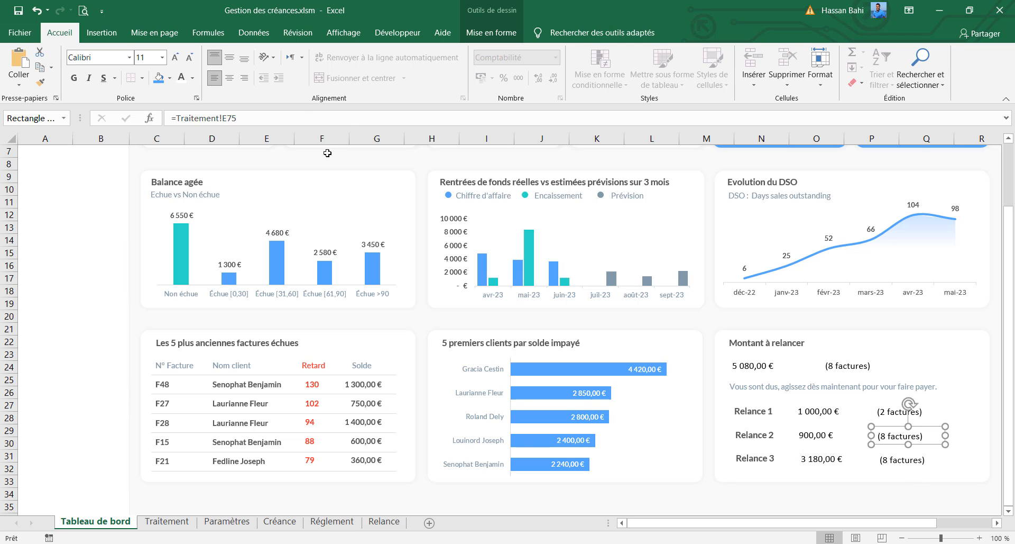
pyautogui.click(287, 118)
pyautogui.press('BackSpace')
pyautogui.write('8')
pyautogui.press('Return')
# Step: Link the Relance 3 invoice-count box to cell E90 of the Traitement sheet and narrow the box slightly
pyautogui.click(883, 460)
pyautogui.click(300, 119)
pyautogui.press('BackSpace')
pyautogui.press('BackSpace')
pyautogui.write('9')
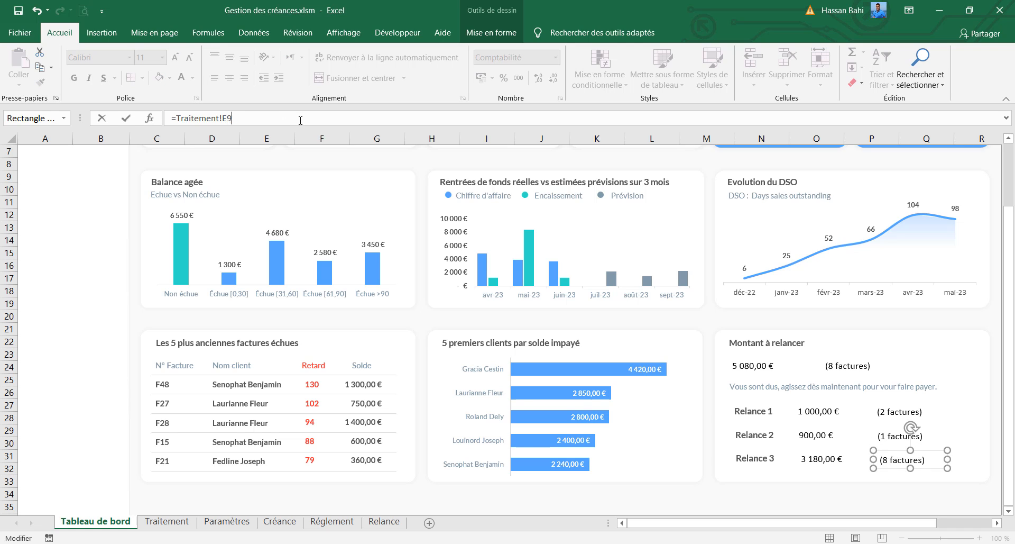
pyautogui.write('0')
pyautogui.press('Return')
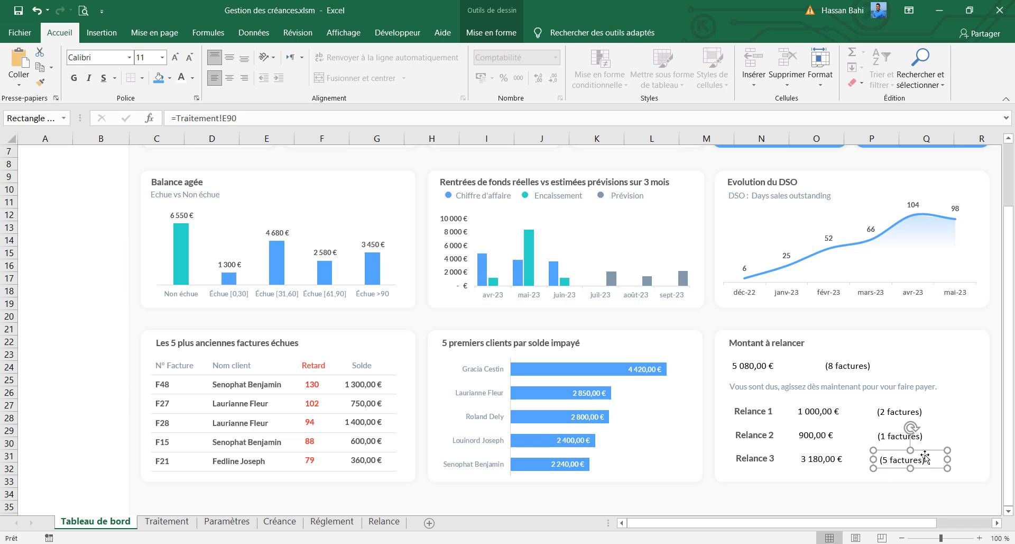
pyautogui.moveTo(947, 459); pyautogui.dragTo(934, 459)
# Step: Colour all amounts and invoice counts in the Montant à relancer card with the recently used red
pyautogui.keyDown('shift'); pyautogui.click(829, 460); pyautogui.keyUp('shift')
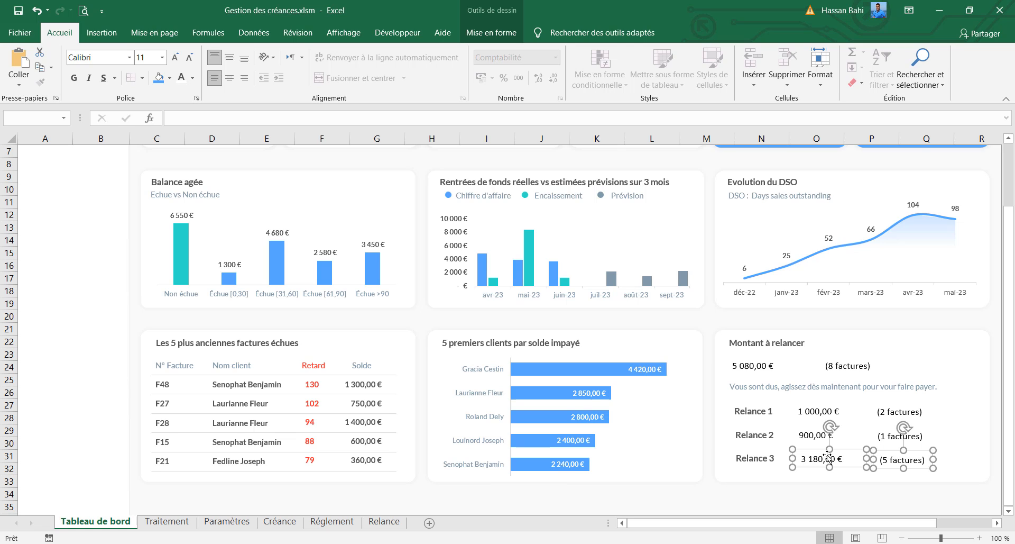
pyautogui.keyDown('ctrl'); pyautogui.click(810, 435); pyautogui.keyUp('ctrl')
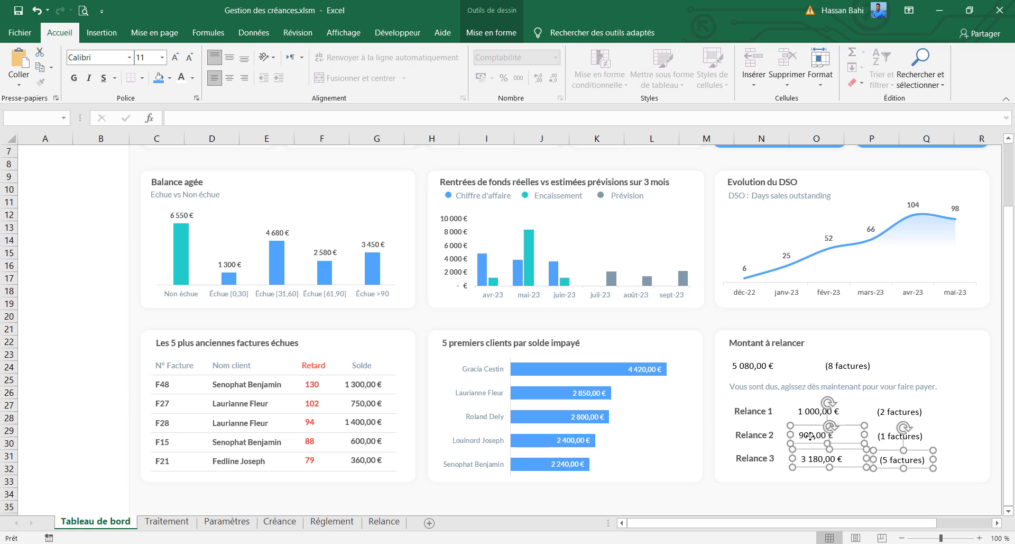
pyautogui.keyDown('ctrl'); pyautogui.click(892, 438); pyautogui.keyUp('ctrl')
pyautogui.keyDown('ctrl'); pyautogui.click(887, 412); pyautogui.keyUp('ctrl')
pyautogui.keyDown('ctrl'); pyautogui.click(808, 412); pyautogui.keyUp('ctrl')
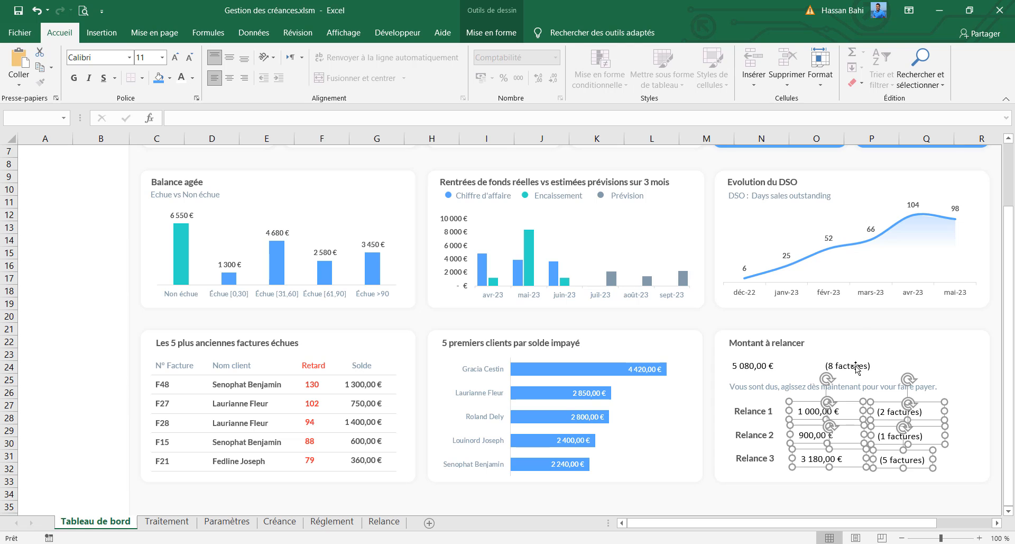
pyautogui.keyDown('ctrl'); pyautogui.click(856, 368); pyautogui.keyUp('ctrl')
pyautogui.keyDown('ctrl'); pyautogui.click(760, 367); pyautogui.keyUp('ctrl')
pyautogui.click(192, 78)
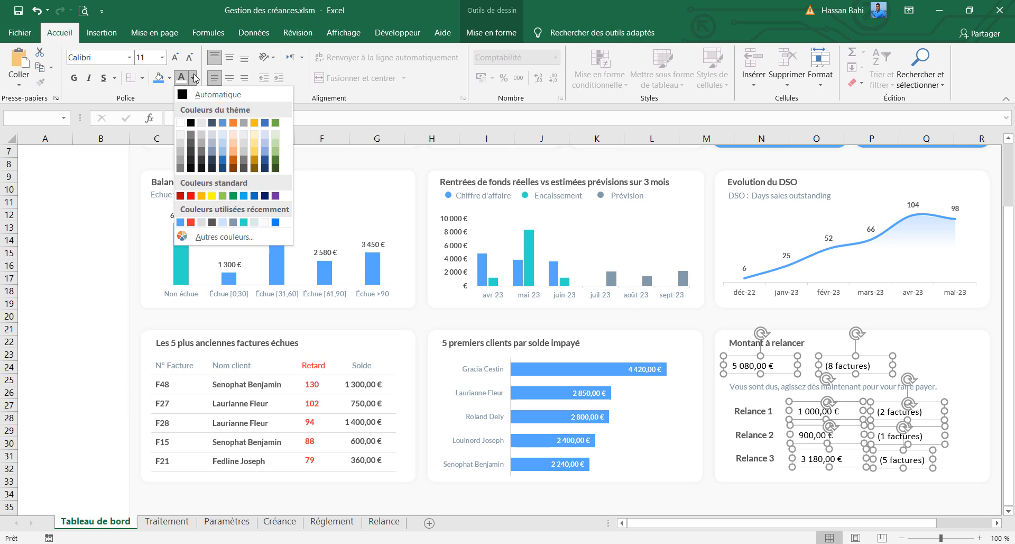
pyautogui.click(192, 221)
# Step: Set the amounts and invoice counts of the three Relance rows to Lato, size 10, leaving out the total row
pyautogui.keyDown('ctrl'); pyautogui.click(823, 367); pyautogui.keyUp('ctrl')
pyautogui.keyDown('ctrl'); pyautogui.click(794, 361); pyautogui.keyUp('ctrl')
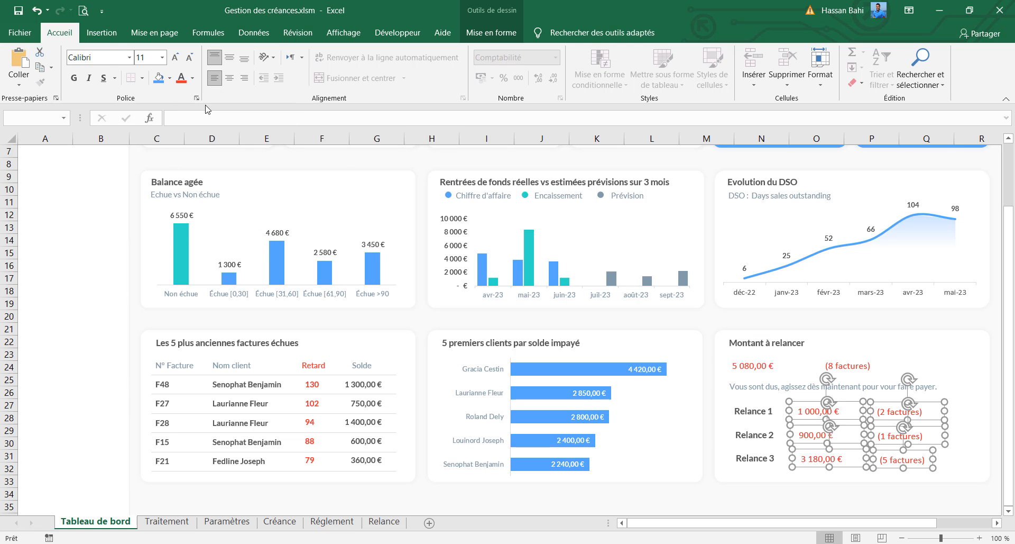
pyautogui.click(111, 59)
pyautogui.write('Lato')
pyautogui.press('Return')
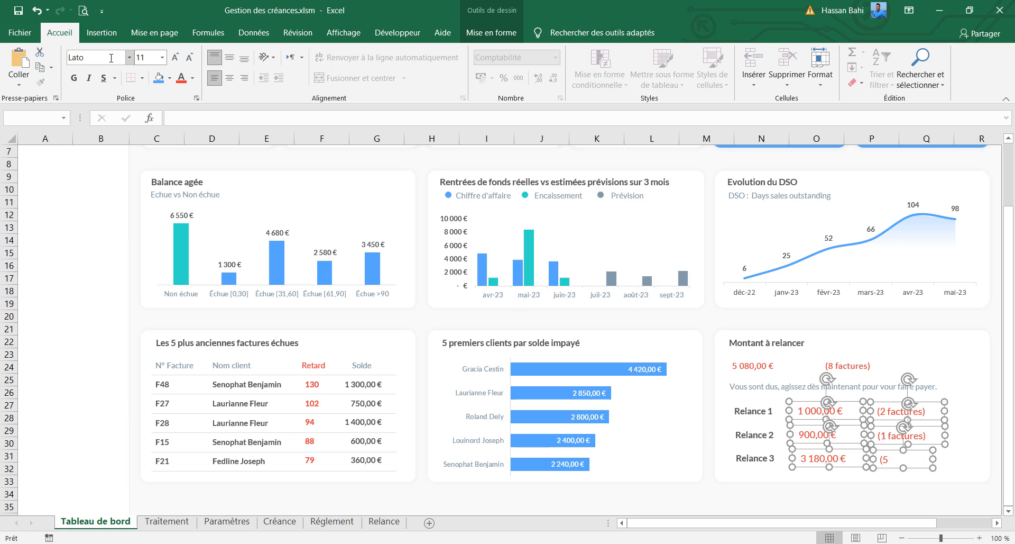
pyautogui.click(190, 57)
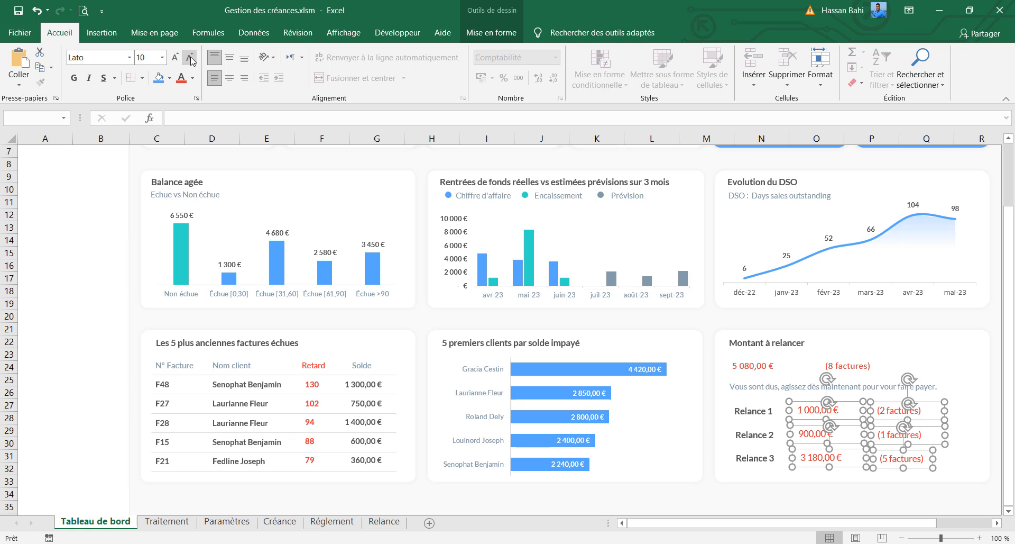
# Step: Format the total amount in Lato ExtraBold, size 17, and widen its box to fit
pyautogui.click(105, 56)
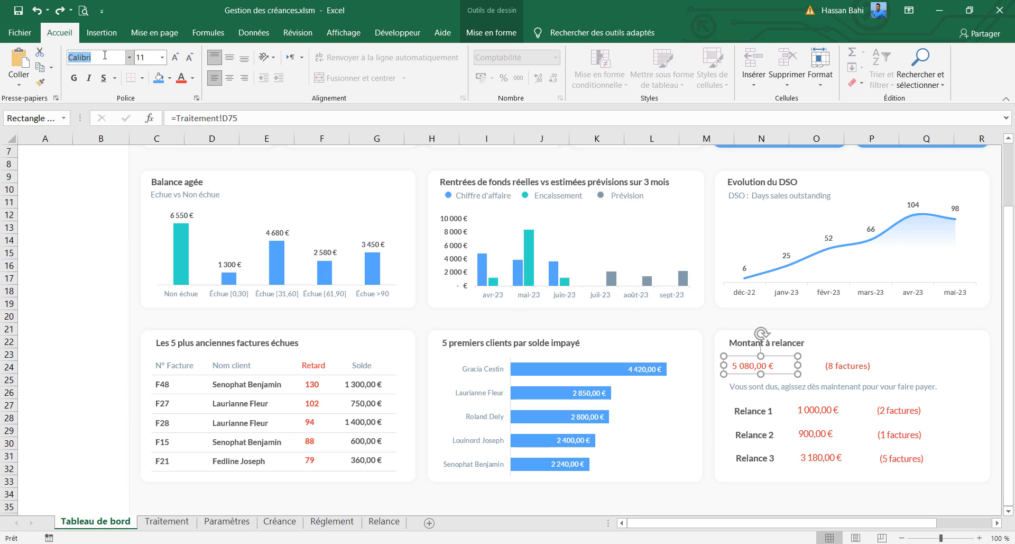
pyautogui.write('Lato ExtraBold')
pyautogui.press('Return')
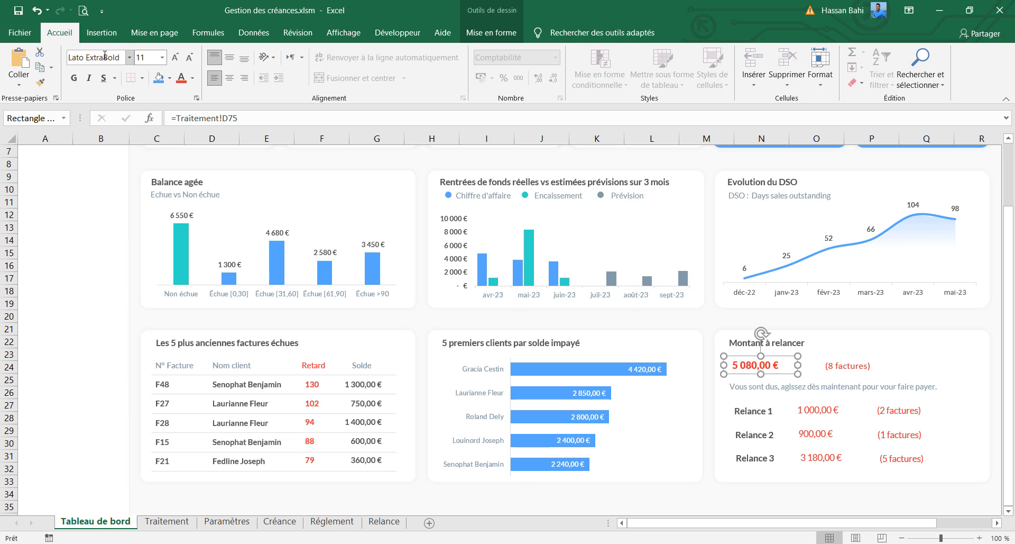
pyautogui.click(140, 63)
pyautogui.write('17')
pyautogui.press('Return')
pyautogui.moveTo(798, 365); pyautogui.dragTo(835, 366)
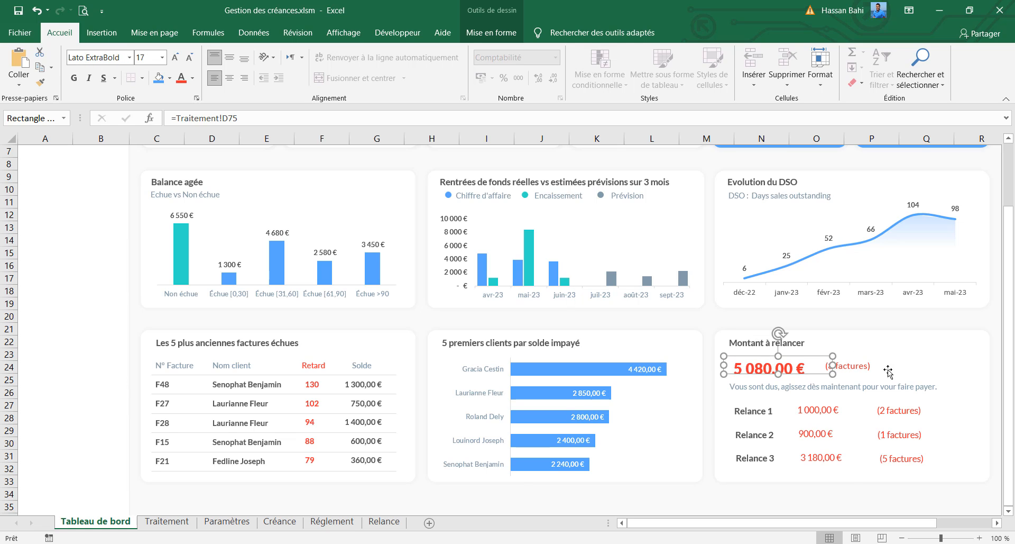
# Step: Set the total's invoice count to Lato Medium and slightly reduce its font size
pyautogui.click(872, 364)
pyautogui.click(866, 365)
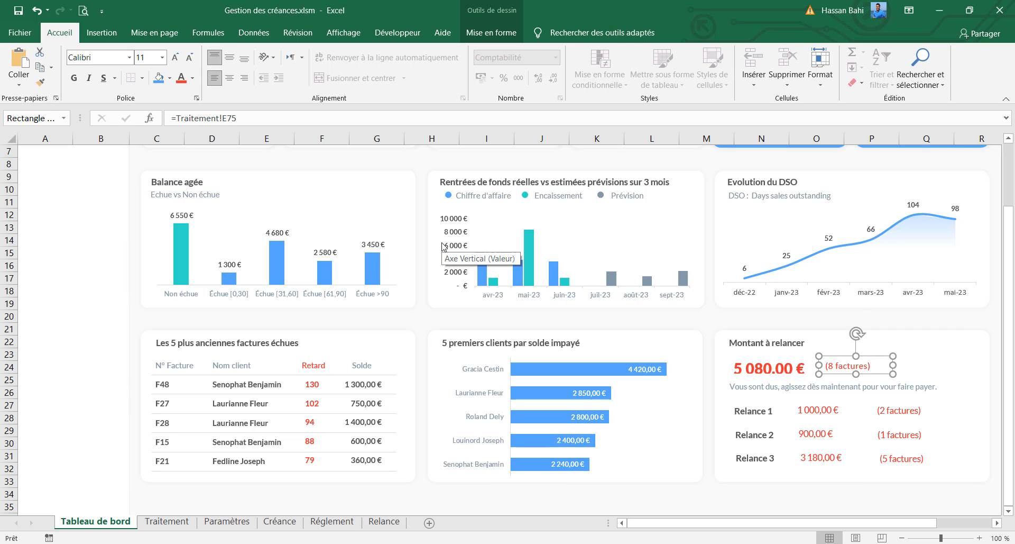
pyautogui.click(94, 56)
pyautogui.write('La')
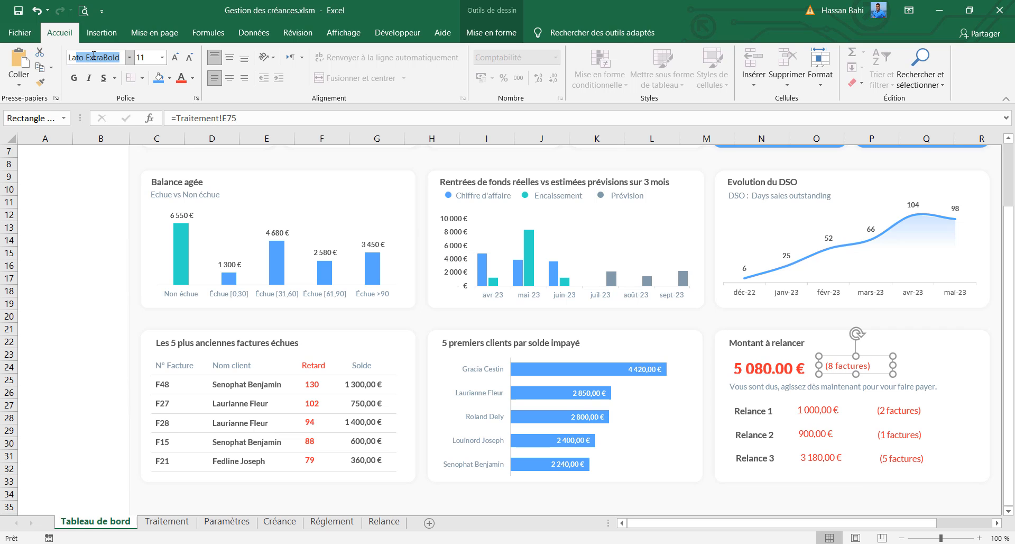
pyautogui.write('to M')
pyautogui.press('Return')
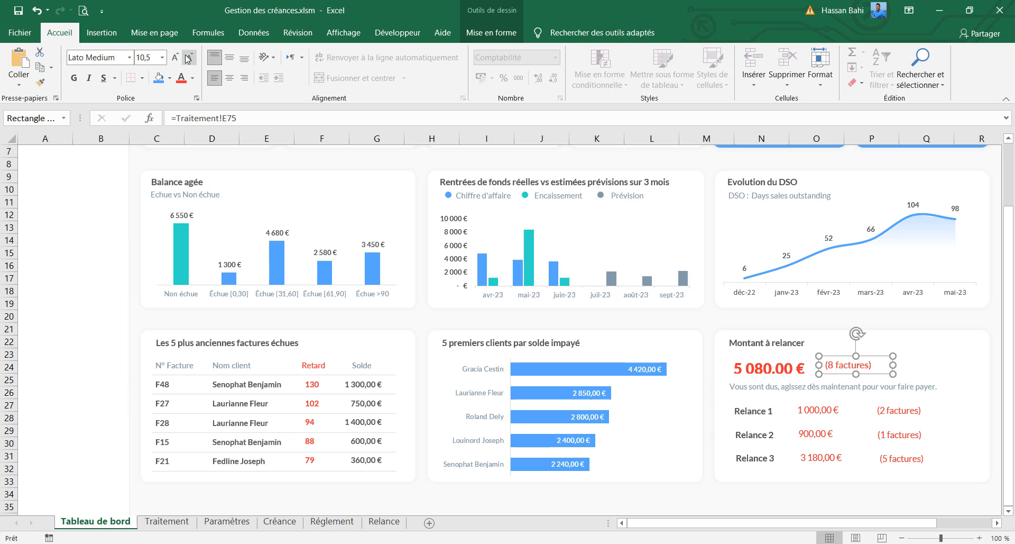
# Step: Remove bold from the Relance 1, Relance 2 and Relance 3 labels and set their font to Lato Medium
pyautogui.click(780, 415)
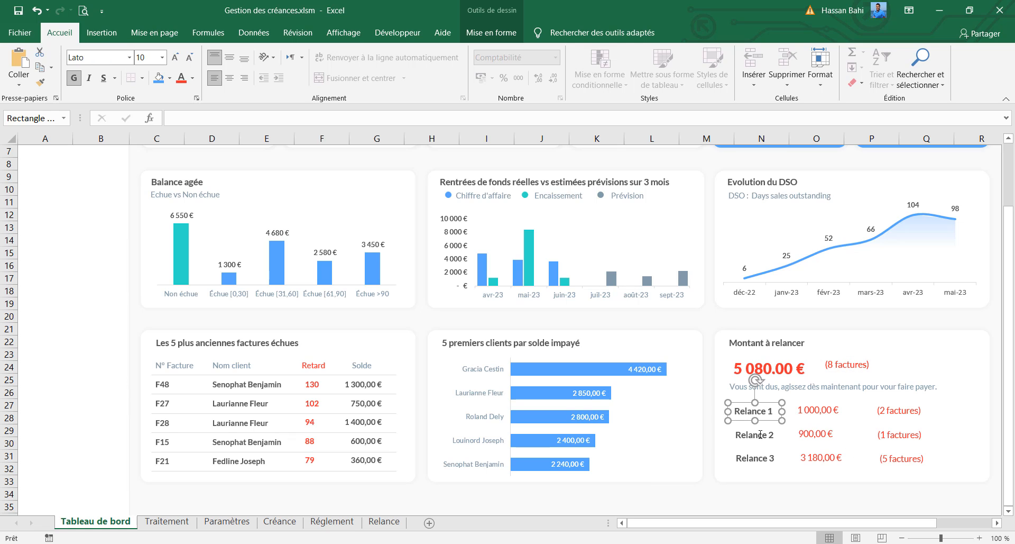
pyautogui.keyDown('ctrl'); pyautogui.click(763, 434); pyautogui.keyUp('ctrl')
pyautogui.keyDown('ctrl'); pyautogui.click(761, 458); pyautogui.keyUp('ctrl')
pyautogui.click(101, 57)
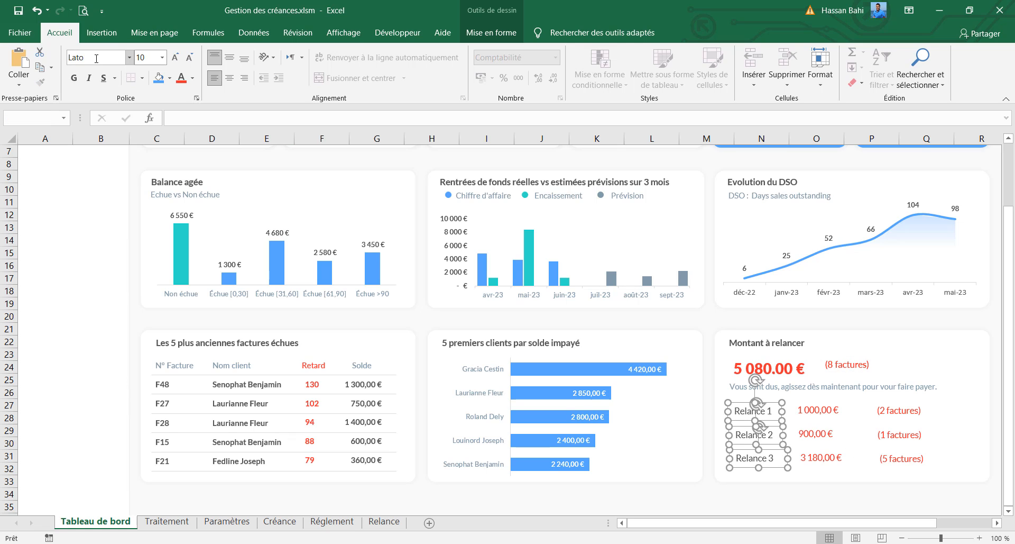
pyautogui.write('Medium')
pyautogui.press('Return')
# Step: Increase the font size of the grey note below the total amount to 10
pyautogui.click(875, 388)
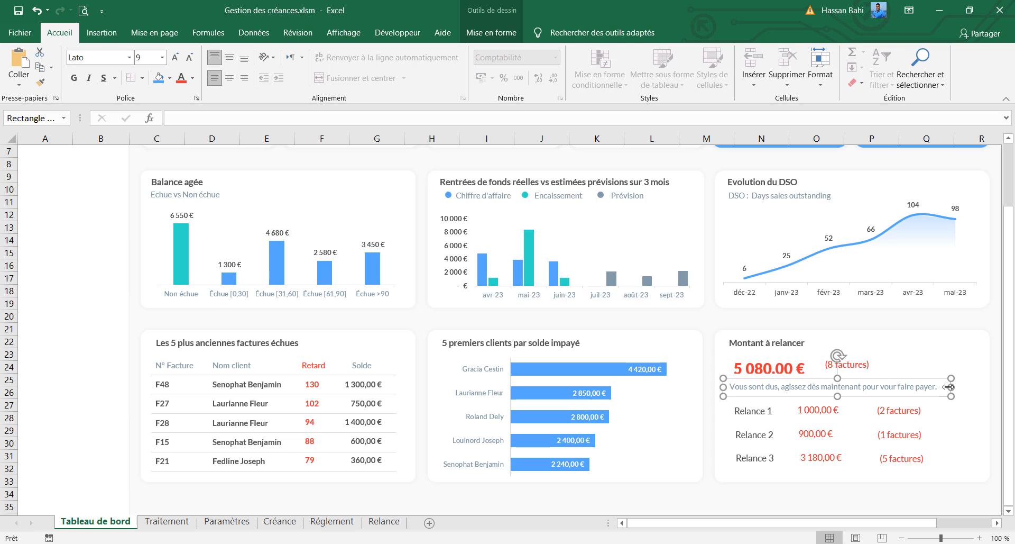
pyautogui.click(175, 56)
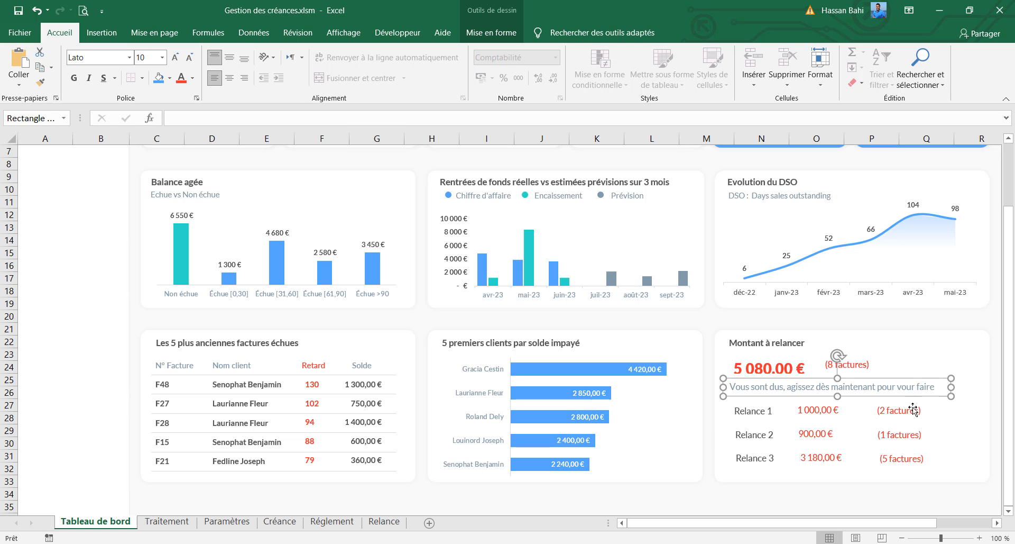
pyautogui.click(786, 369)
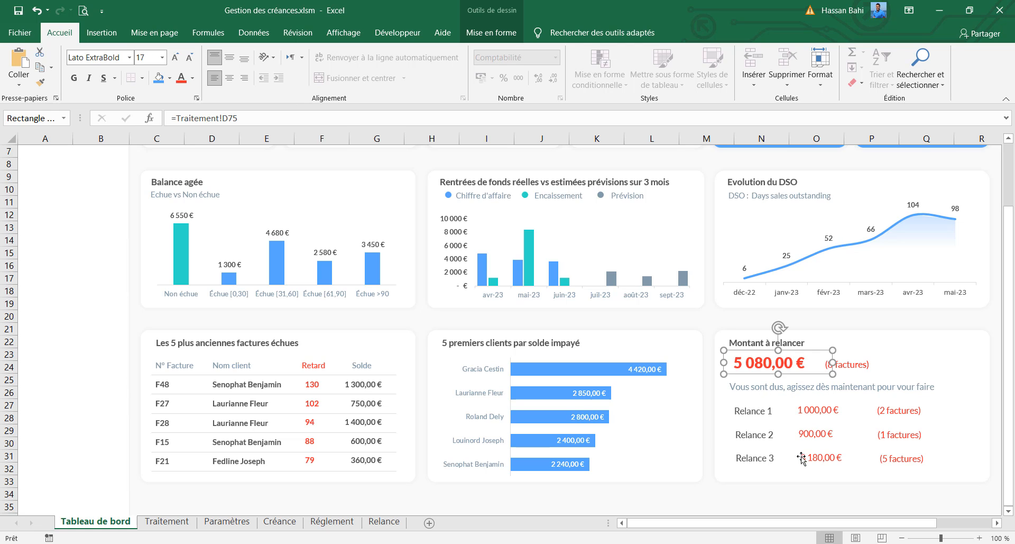
pyautogui.hotkey('ctrl', 'z')
pyautogui.hotkey('ctrl', 'z')
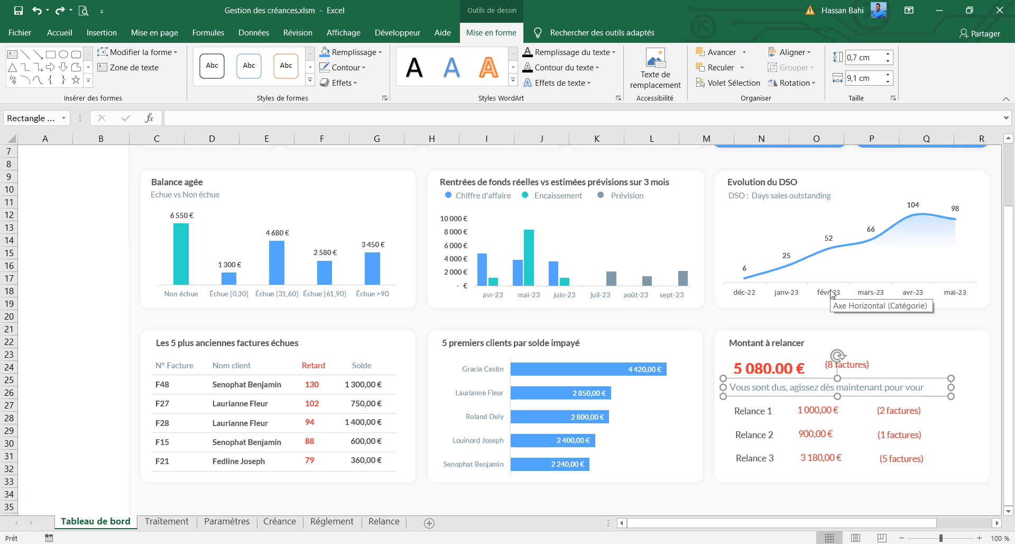
pyautogui.hotkey('ctrl', 'z')
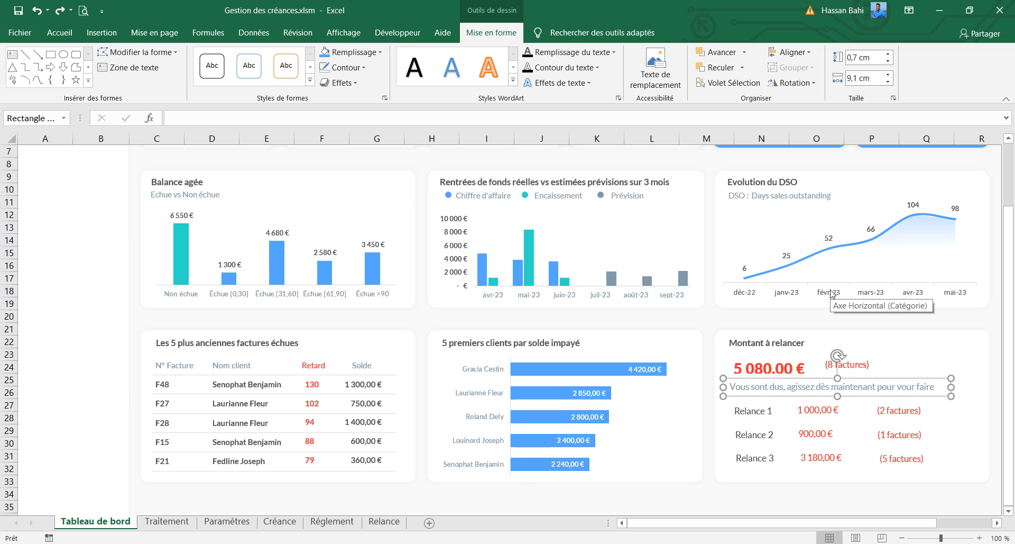
# Step: Align the Relance 3 label, amount and invoice count with each other on one horizontal line
pyautogui.click(767, 459)
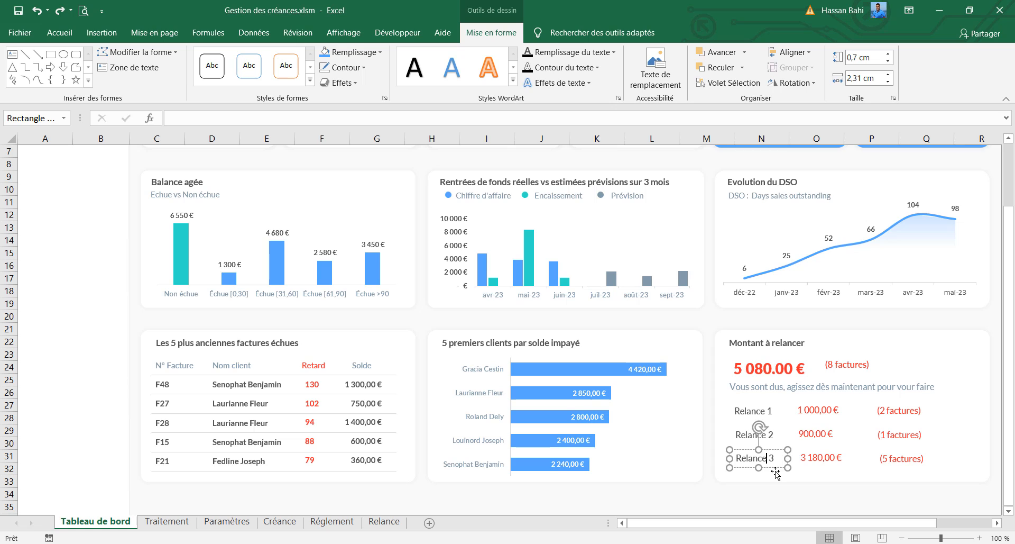
pyautogui.keyDown('shift'); pyautogui.click(825, 459); pyautogui.keyUp('shift')
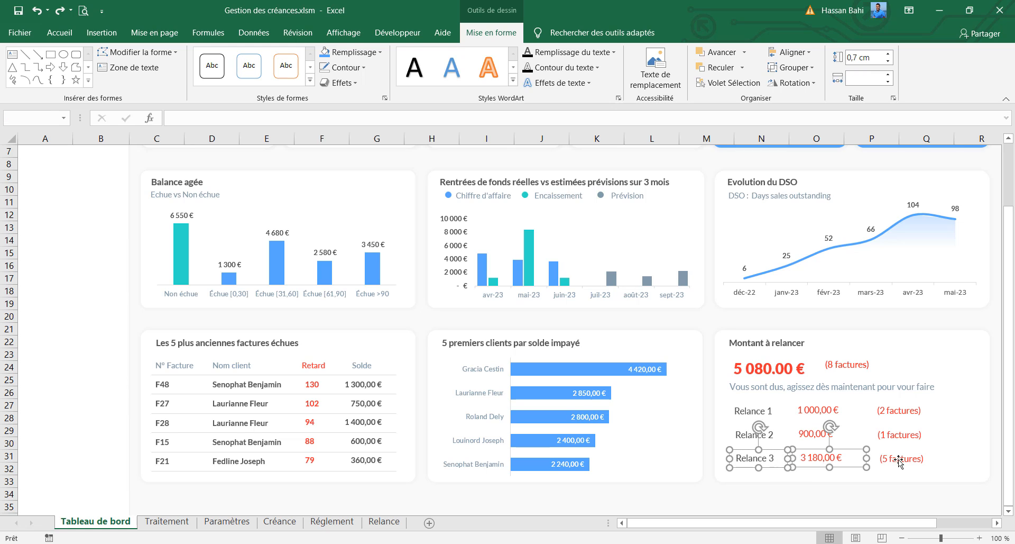
pyautogui.keyDown('shift'); pyautogui.click(899, 463); pyautogui.keyUp('shift')
pyautogui.click(791, 52)
pyautogui.click(804, 118)
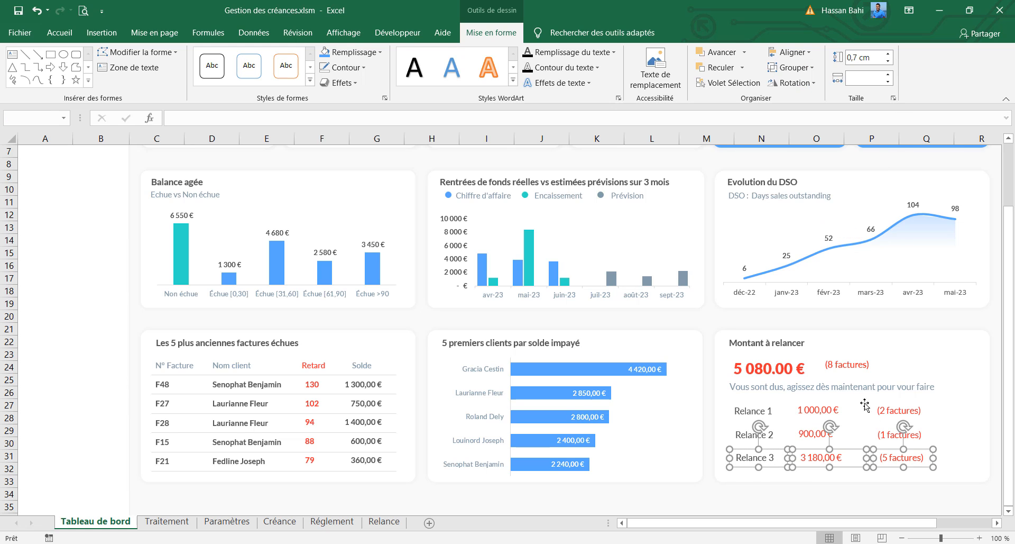
# Step: Align the tops of the Relance 2 label, amount and invoice count on one horizontal line
pyautogui.click(772, 437)
pyautogui.keyDown('shift'); pyautogui.click(817, 434); pyautogui.keyUp('shift')
pyautogui.keyDown('shift'); pyautogui.click(902, 435); pyautogui.keyUp('shift')
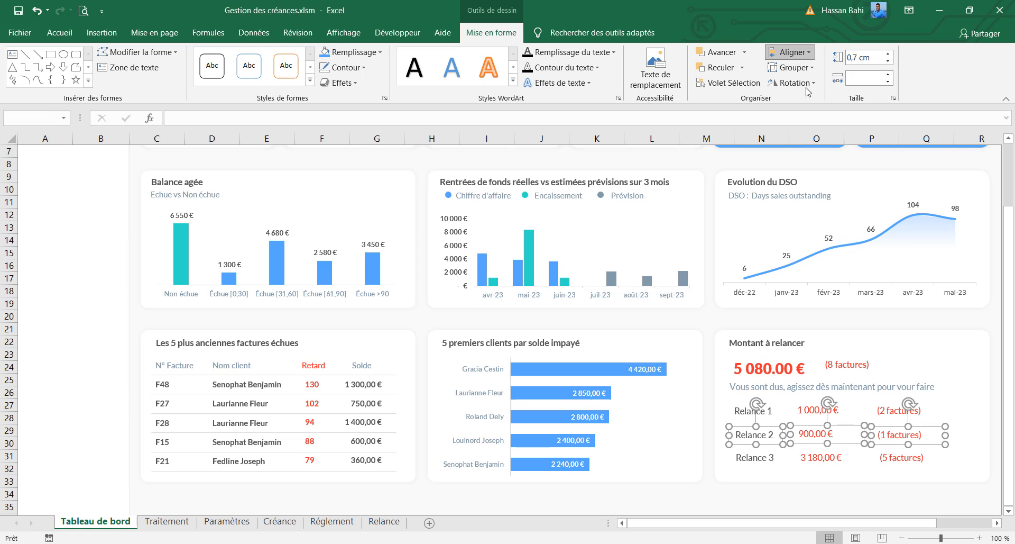
pyautogui.click(801, 69)
pyautogui.hotkey('ctrl', 'z')
pyautogui.click(795, 52)
pyautogui.click(804, 118)
# Step: Align the tops of the Relance 1 label, amount and invoice count on one horizontal line
pyautogui.click(768, 410)
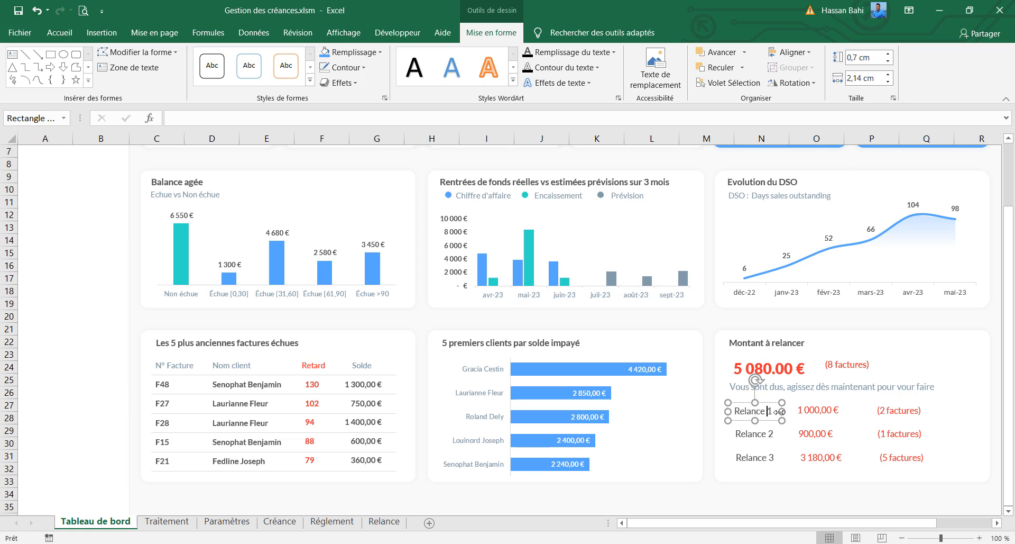
pyautogui.keyDown('shift'); pyautogui.click(819, 410); pyautogui.keyUp('shift')
pyautogui.keyDown('shift'); pyautogui.click(899, 410); pyautogui.keyUp('shift')
pyautogui.click(792, 52)
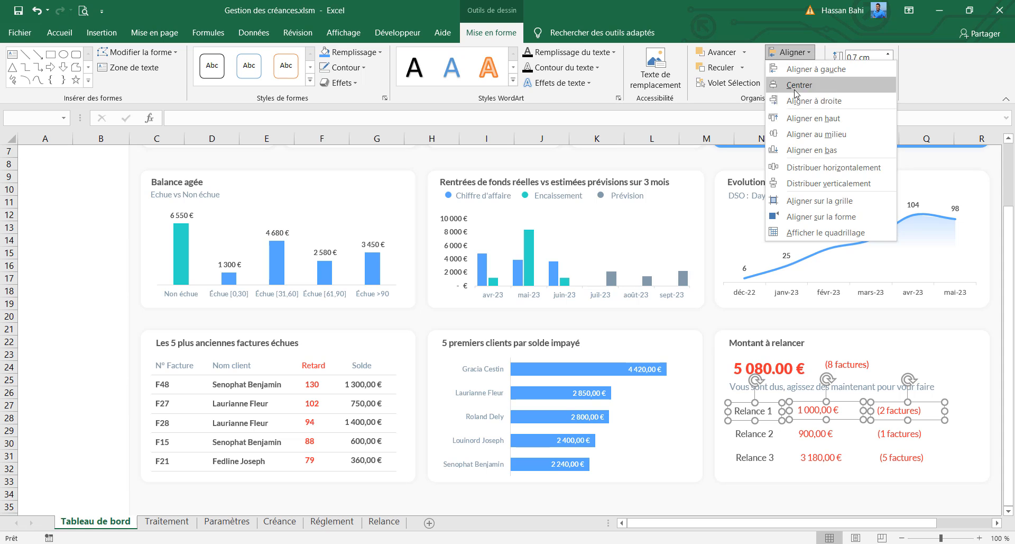
pyautogui.click(806, 123)
# Step: Left-align the Relance 1, Relance 2 and Relance 3 label boxes with each other
pyautogui.click(767, 436)
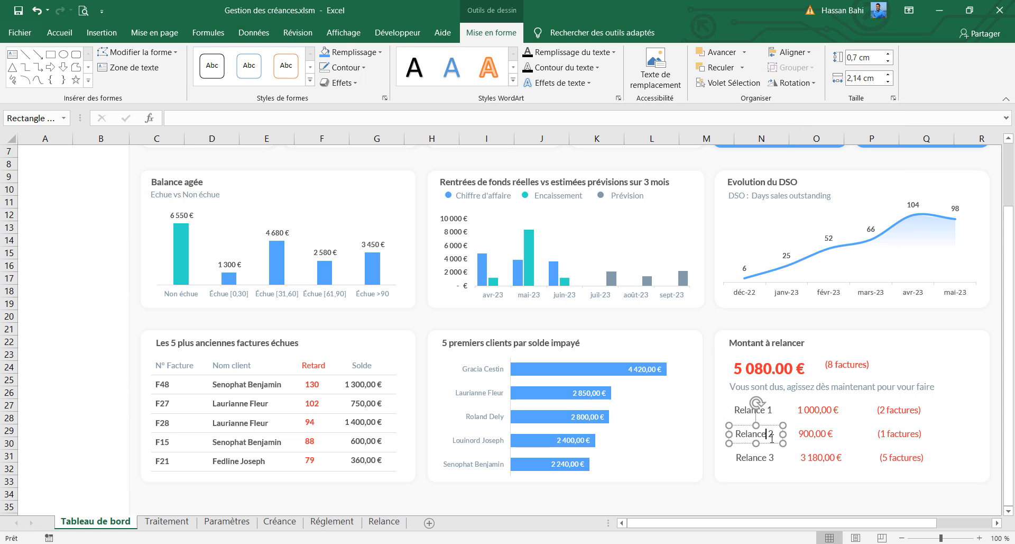
pyautogui.keyDown('shift'); pyautogui.click(762, 410); pyautogui.keyUp('shift')
pyautogui.keyDown('shift'); pyautogui.click(757, 458); pyautogui.keyUp('shift')
pyautogui.click(792, 51)
pyautogui.click(800, 68)
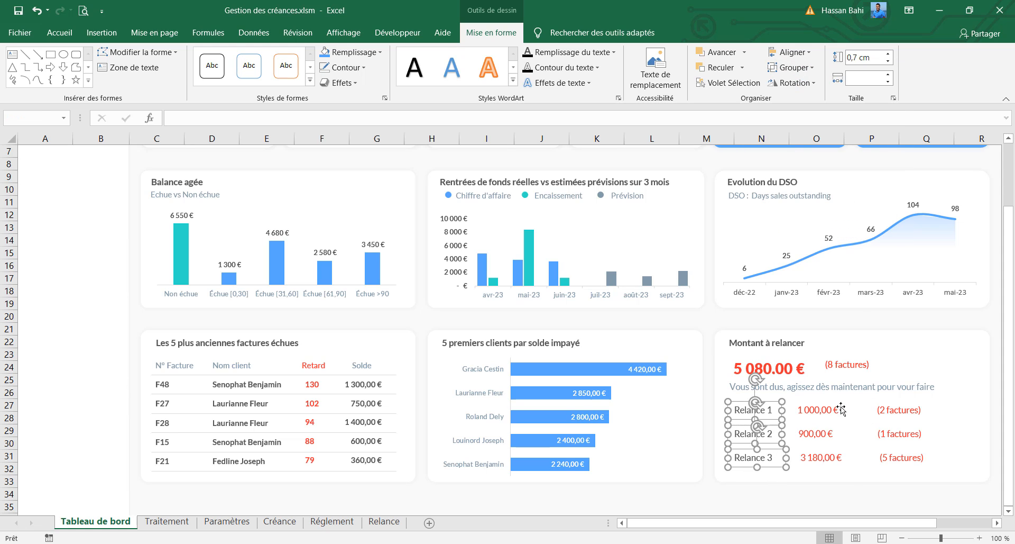
# Step: Left-align the three Relance amount boxes with each other and right-align the text inside them
pyautogui.click(841, 410)
pyautogui.click(841, 410)
pyautogui.keyDown('shift'); pyautogui.click(829, 435); pyautogui.keyUp('shift')
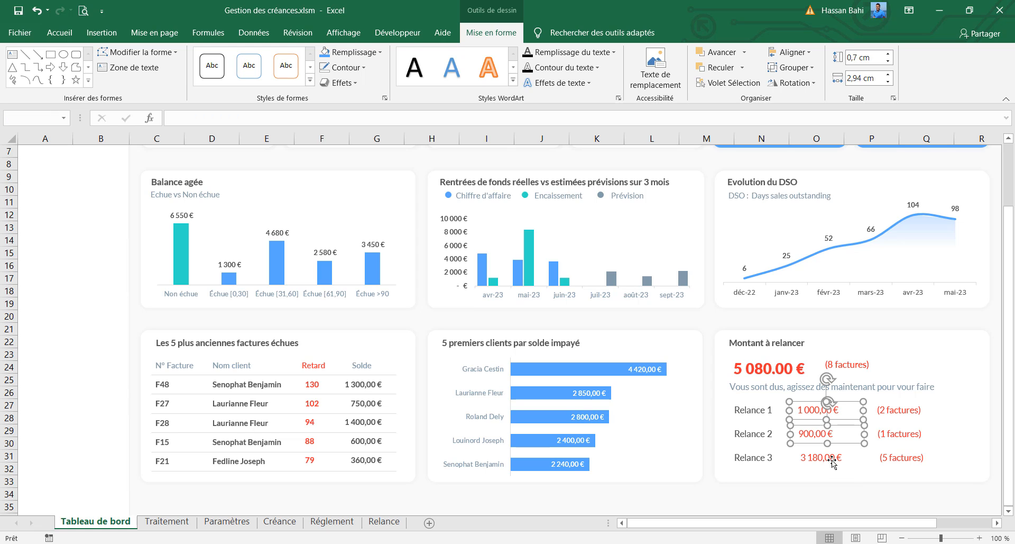
pyautogui.keyDown('shift'); pyautogui.click(833, 458); pyautogui.keyUp('shift')
pyautogui.click(792, 52)
pyautogui.click(868, 69)
pyautogui.click(59, 32)
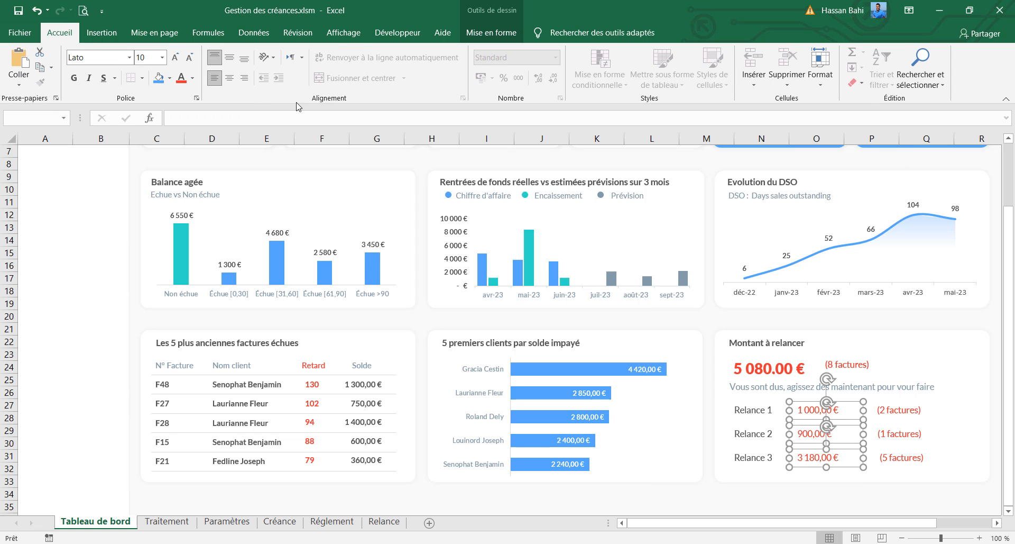
pyautogui.click(244, 78)
# Step: Left-align the invoice count boxes of Relance 1, 2 and 3 with each other
pyautogui.click(896, 411)
pyautogui.keyDown('shift'); pyautogui.click(905, 433); pyautogui.keyUp('shift')
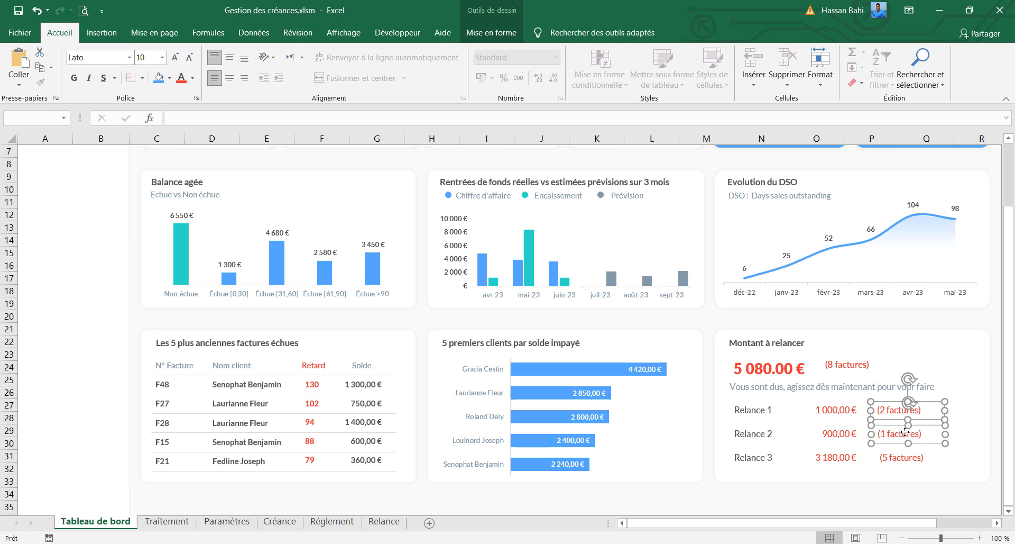
pyautogui.keyDown('shift'); pyautogui.click(901, 458); pyautogui.keyUp('shift')
pyautogui.click(491, 32)
pyautogui.click(792, 52)
pyautogui.click(794, 73)
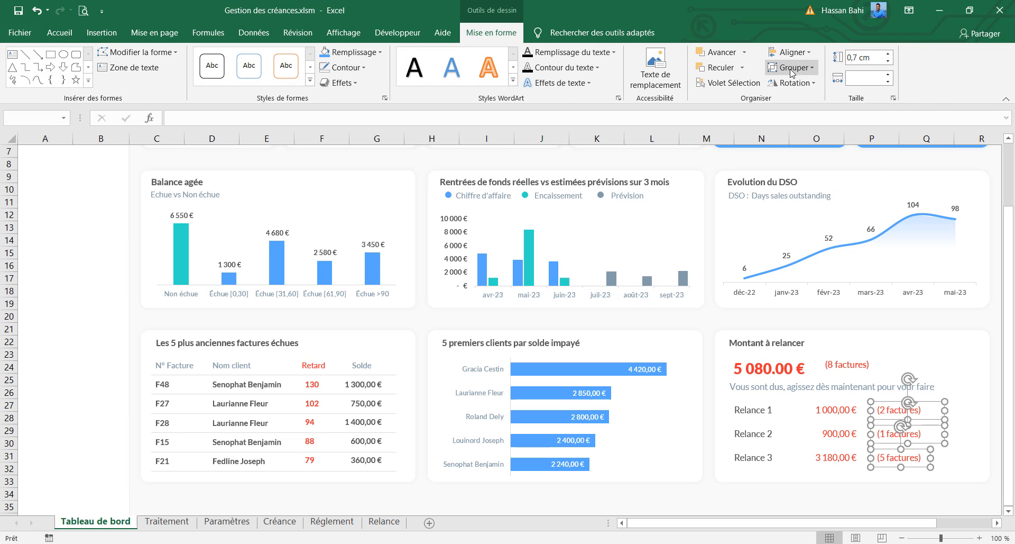
# Step: Shift the three Relance invoice counts to the right, widening the gap between them and the amounts
pyautogui.press('Right')
pyautogui.press('Right')
pyautogui.press('Right')
pyautogui.press('Right')
pyautogui.press('Right')
pyautogui.press('Right')
pyautogui.press('Right')
pyautogui.press('Right')
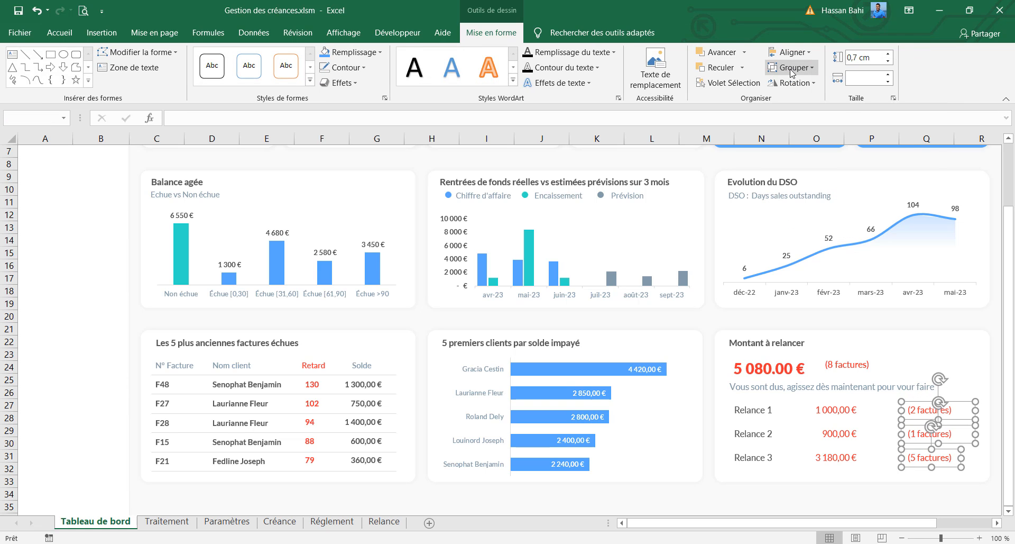
# Step: Increase the height of the red total amount's box to about 0.87 cm and nudge the box up
pyautogui.click(779, 359)
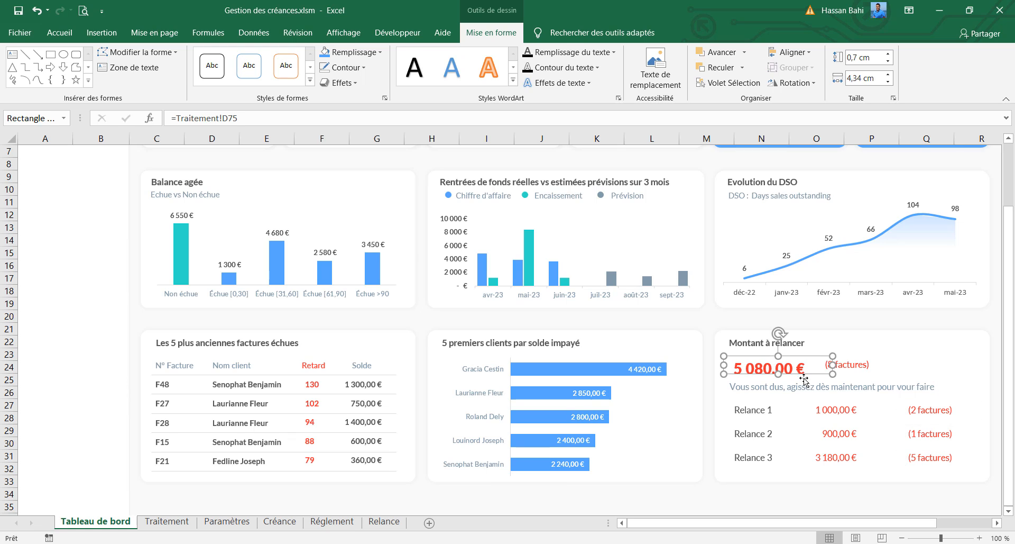
pyautogui.moveTo(780, 375); pyautogui.dragTo(781, 378)
pyautogui.press('Up')
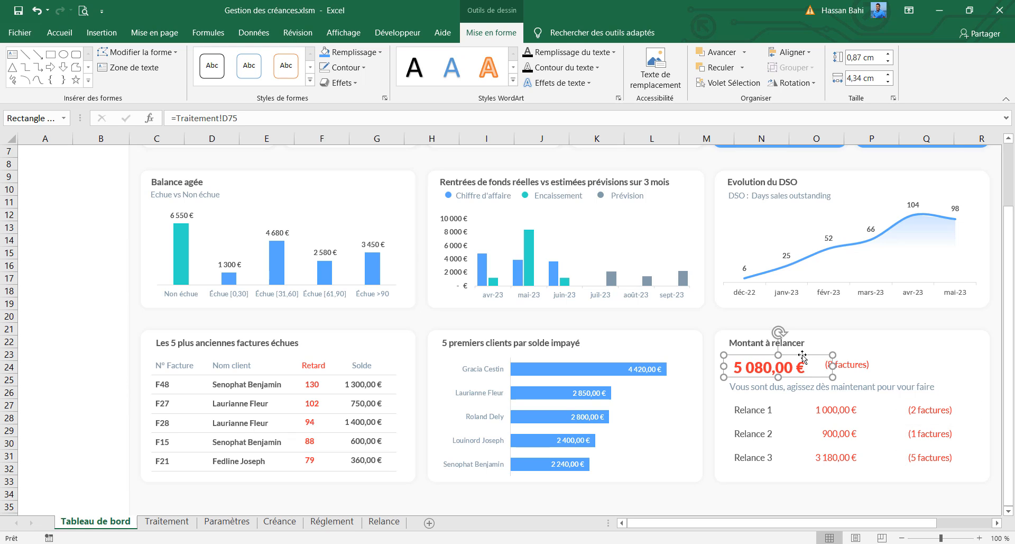
pyautogui.press('Up')
# Step: Reposition the total amount and its invoice count side by side under the card title, and nudge the grey note slightly up
pyautogui.moveTo(857, 368); pyautogui.dragTo(862, 369)
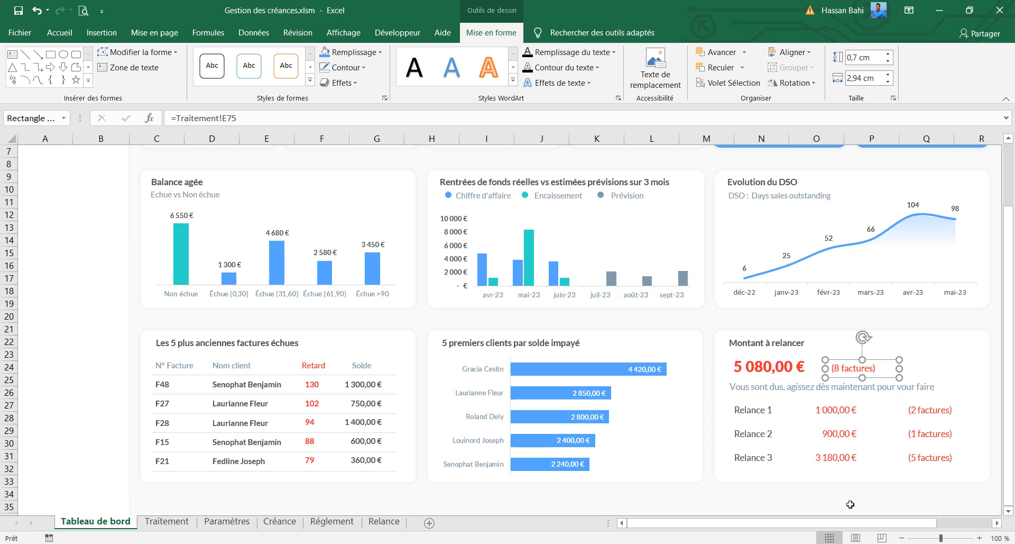
pyautogui.moveTo(763, 367); pyautogui.dragTo(761, 364)
pyautogui.moveTo(860, 372); pyautogui.dragTo(859, 396)
pyautogui.click(841, 387)
pyautogui.hotkey('ctrl', 'z')
pyautogui.hotkey('ctrl', 'y')
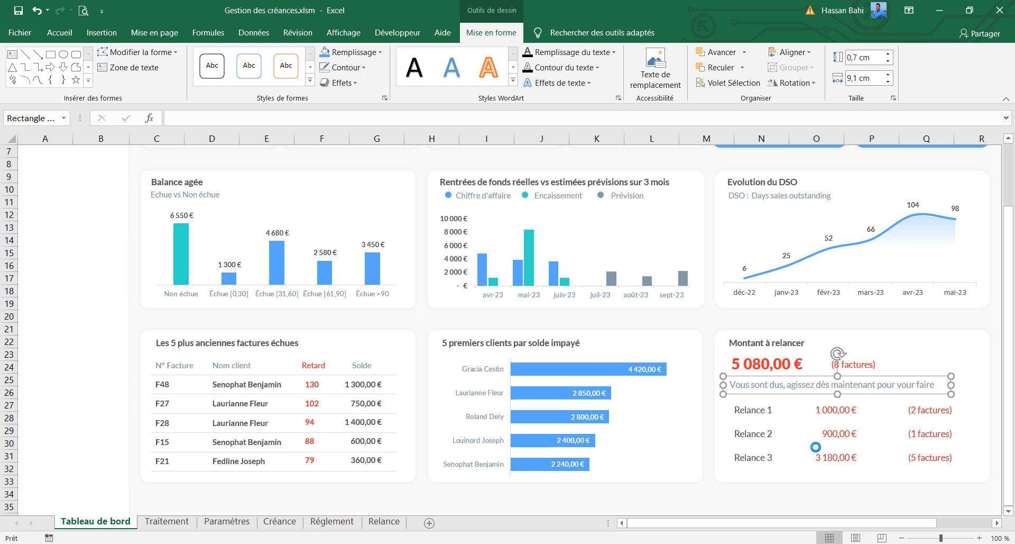
# Step: Move the labels, amounts and invoice counts of all three Relance rows together slightly up toward the grey note
pyautogui.click(757, 456)
pyautogui.keyDown('ctrl'); pyautogui.click(829, 458); pyautogui.keyUp('ctrl')
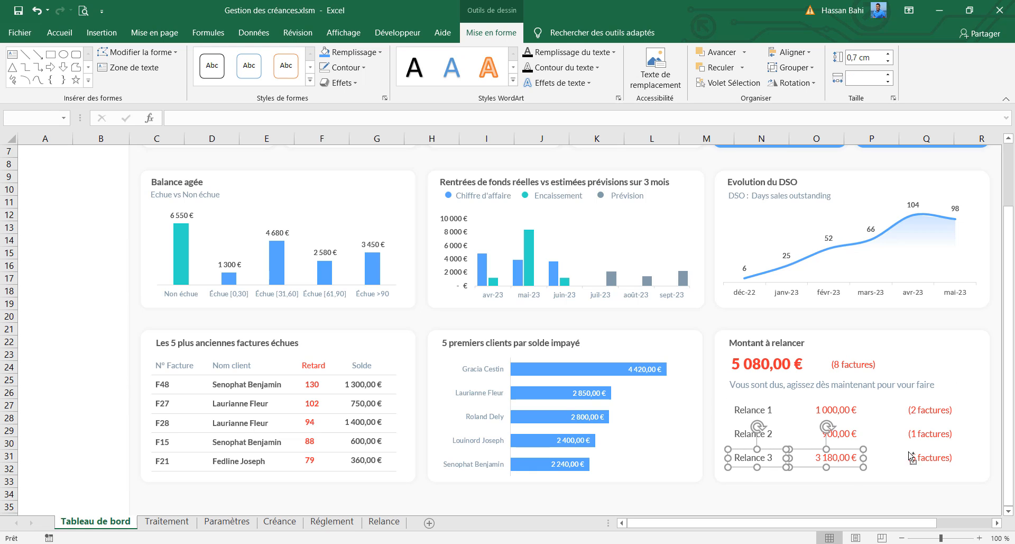
pyautogui.keyDown('ctrl'); pyautogui.click(934, 460); pyautogui.keyUp('ctrl')
pyautogui.keyDown('ctrl'); pyautogui.click(934, 460); pyautogui.keyUp('ctrl')
pyautogui.keyDown('ctrl'); pyautogui.click(928, 434); pyautogui.keyUp('ctrl')
pyautogui.keyDown('ctrl'); pyautogui.click(930, 410); pyautogui.keyUp('ctrl')
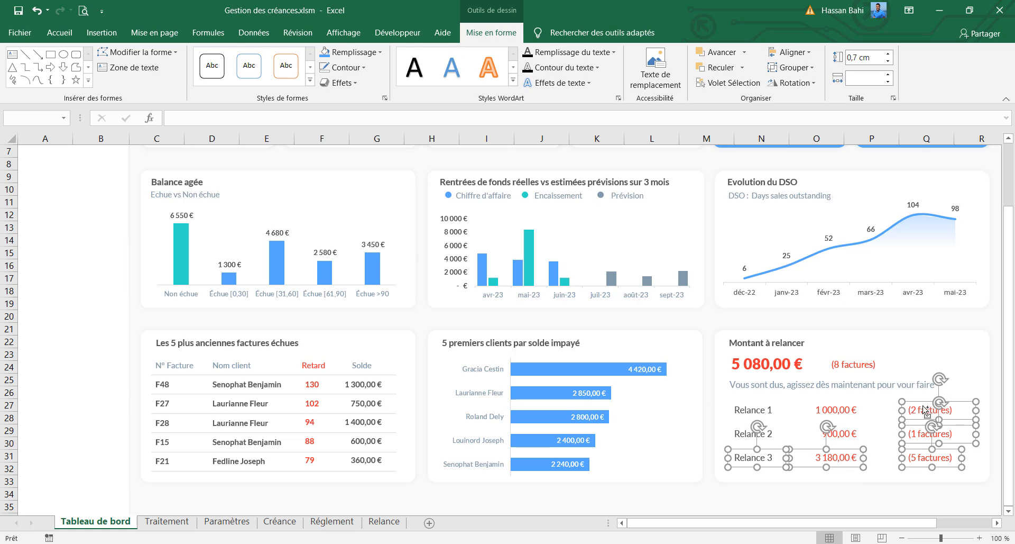
pyautogui.keyDown('ctrl'); pyautogui.click(846, 434); pyautogui.keyUp('ctrl')
pyautogui.keyDown('ctrl'); pyautogui.click(841, 412); pyautogui.keyUp('ctrl')
pyautogui.keyDown('ctrl'); pyautogui.click(751, 410); pyautogui.keyUp('ctrl')
pyautogui.keyDown('ctrl'); pyautogui.click(740, 434); pyautogui.keyUp('ctrl')
pyautogui.press('Up')
pyautogui.press('Up')
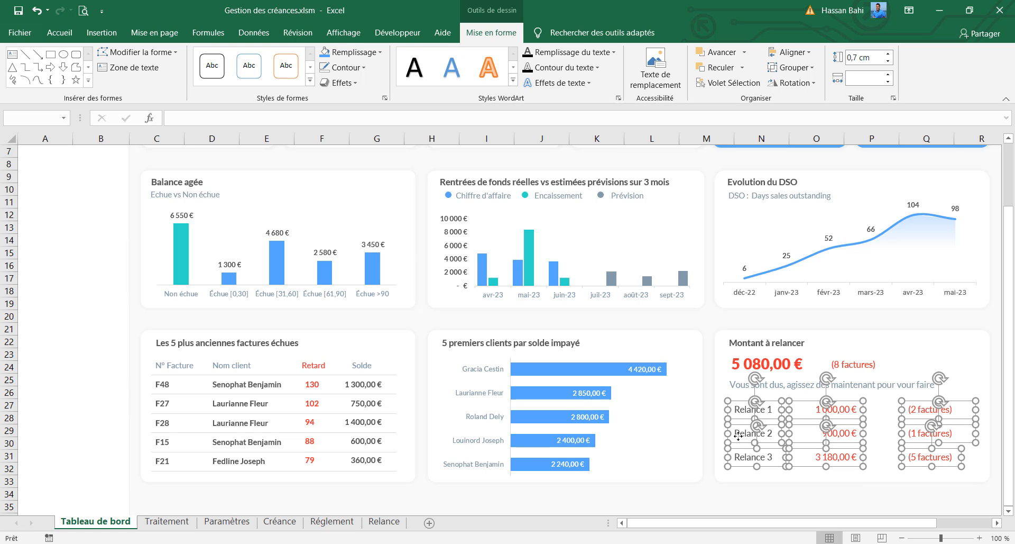
pyautogui.click(745, 499)
# Step: Move the Relance 3 label, amount and invoice count together up, closer to the Relance 2 row
pyautogui.click(776, 454)
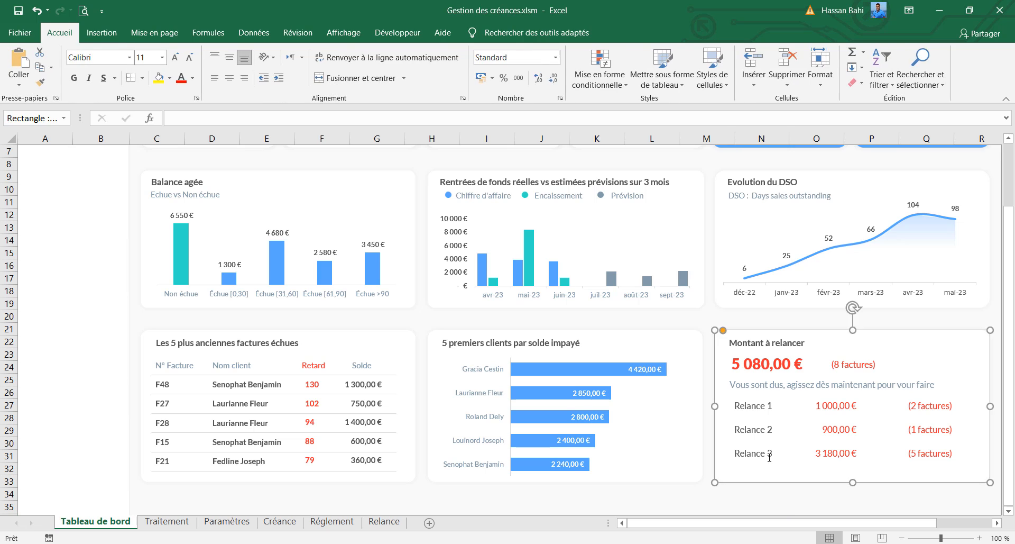
pyautogui.click(783, 453)
pyautogui.keyDown('ctrl'); pyautogui.click(825, 455); pyautogui.keyUp('ctrl')
pyautogui.keyDown('ctrl'); pyautogui.click(921, 453); pyautogui.keyUp('ctrl')
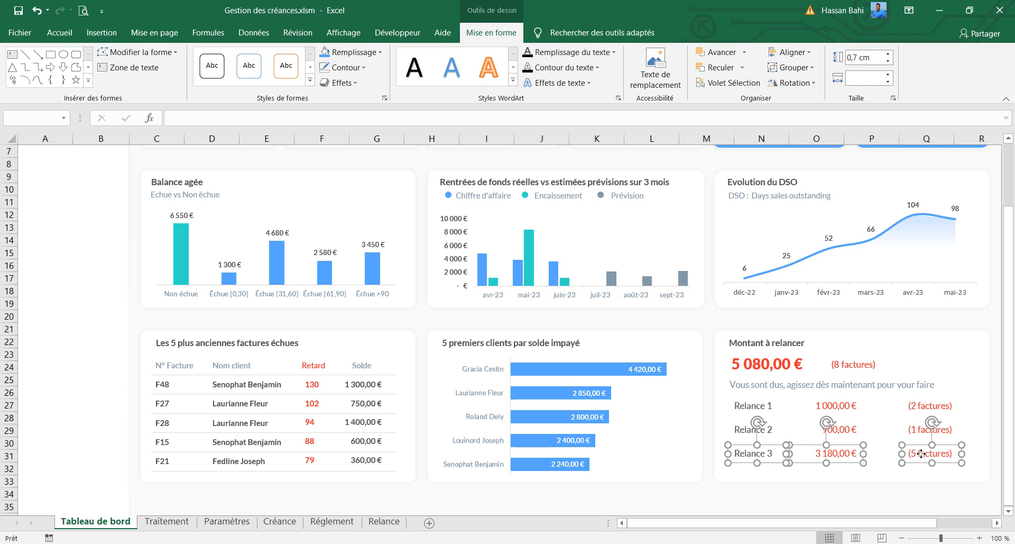
pyautogui.press('Up')
pyautogui.press('Up')
pyautogui.press('Up')
pyautogui.press('Up')
pyautogui.press('Up')
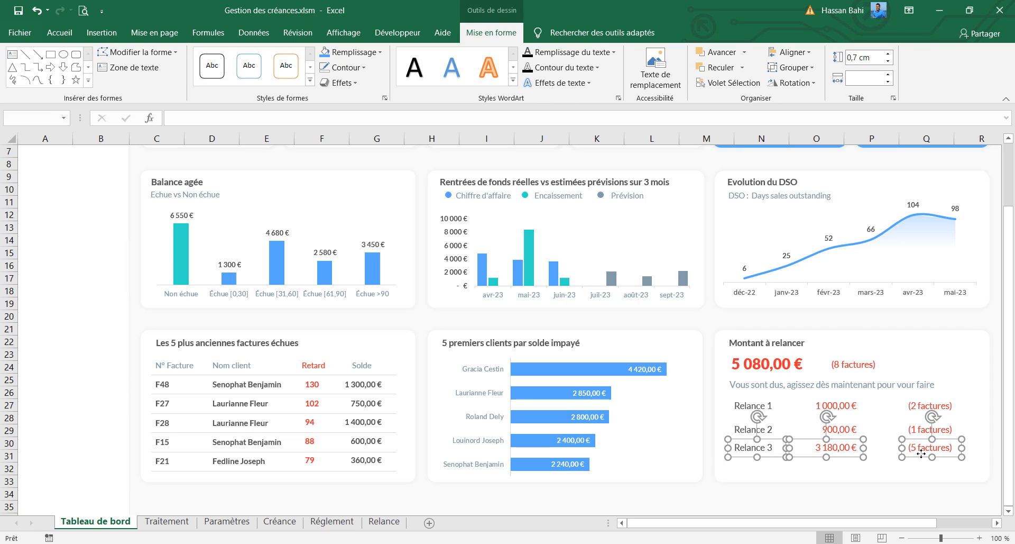
# Step: Distribute the Relance 1, Relance 2 and Relance 3 labels vertically at equal spacing
pyautogui.click(811, 503)
pyautogui.click(771, 472)
pyautogui.click(763, 449)
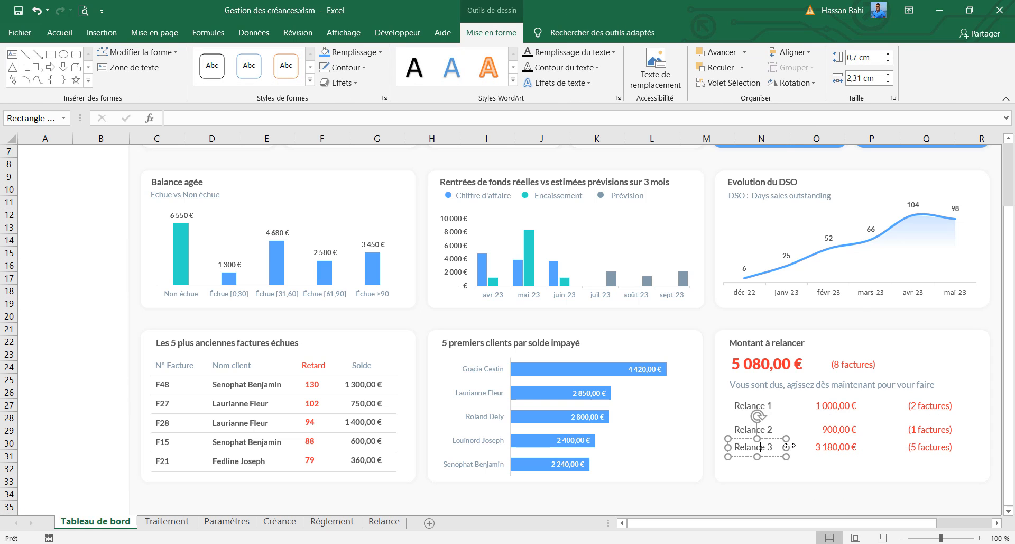
pyautogui.keyDown('ctrl'); pyautogui.click(755, 429); pyautogui.keyUp('ctrl')
pyautogui.keyDown('ctrl'); pyautogui.click(757, 407); pyautogui.keyUp('ctrl')
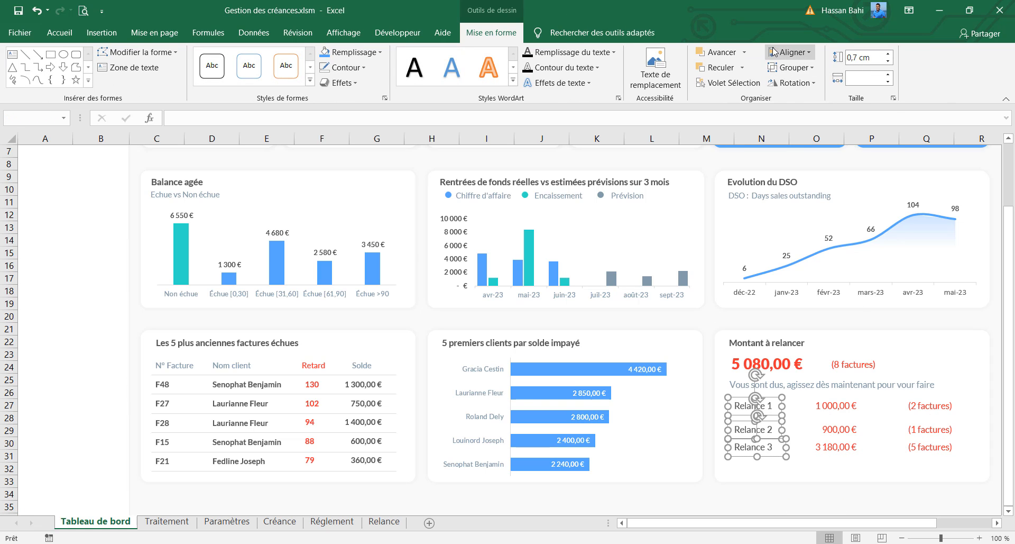
pyautogui.click(789, 52)
pyautogui.click(825, 181)
# Step: Distribute the three Relance amounts vertically at equal spacing
pyautogui.click(841, 415)
pyautogui.keyDown('ctrl'); pyautogui.click(841, 429); pyautogui.keyUp('ctrl')
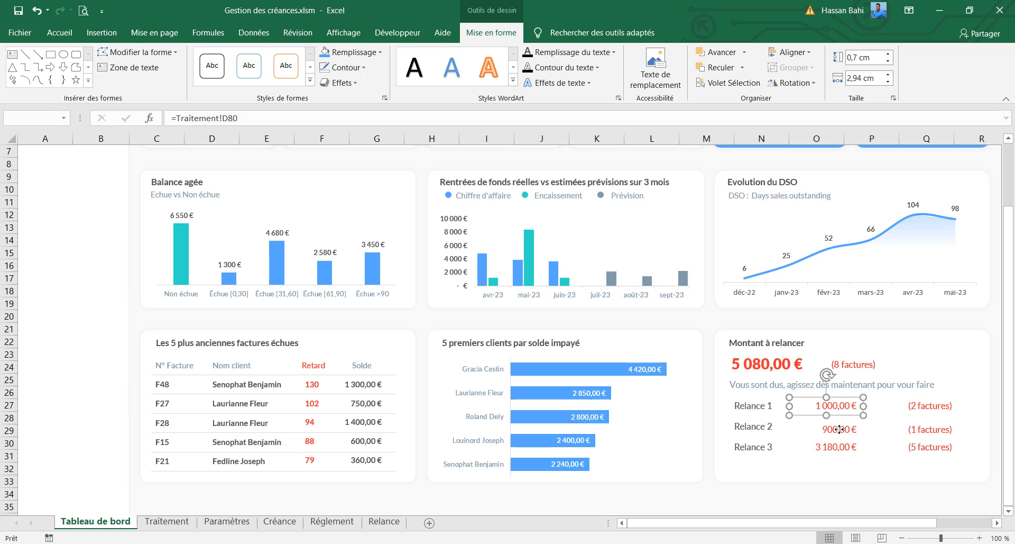
pyautogui.keyDown('ctrl'); pyautogui.click(840, 447); pyautogui.keyUp('ctrl')
pyautogui.click(790, 52)
pyautogui.click(820, 183)
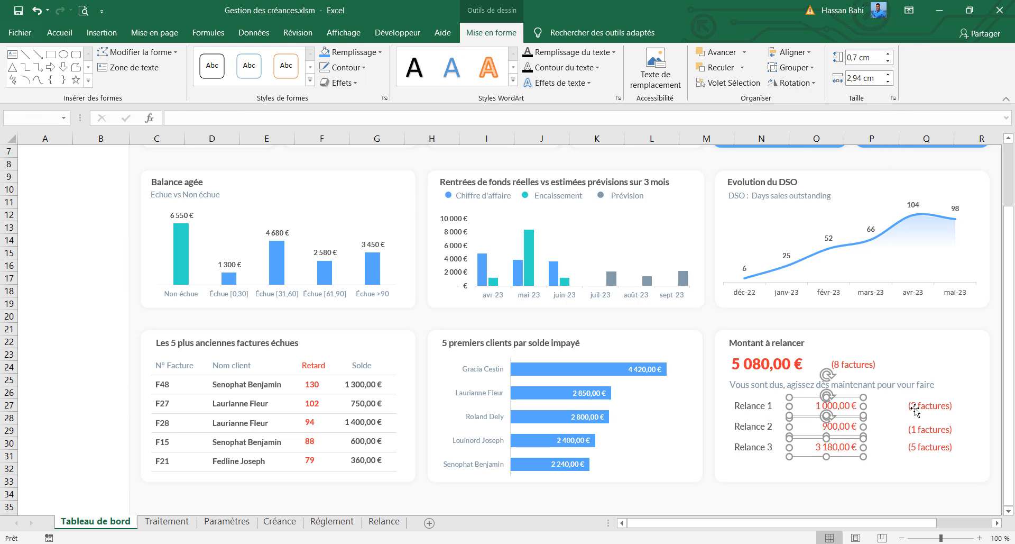
# Step: Distribute the three Relance invoice counts vertically at equal spacing and shift them slightly left
pyautogui.click(920, 406)
pyautogui.keyDown('ctrl'); pyautogui.click(929, 428); pyautogui.keyUp('ctrl')
pyautogui.keyDown('ctrl'); pyautogui.click(930, 447); pyautogui.keyUp('ctrl')
pyautogui.click(790, 52)
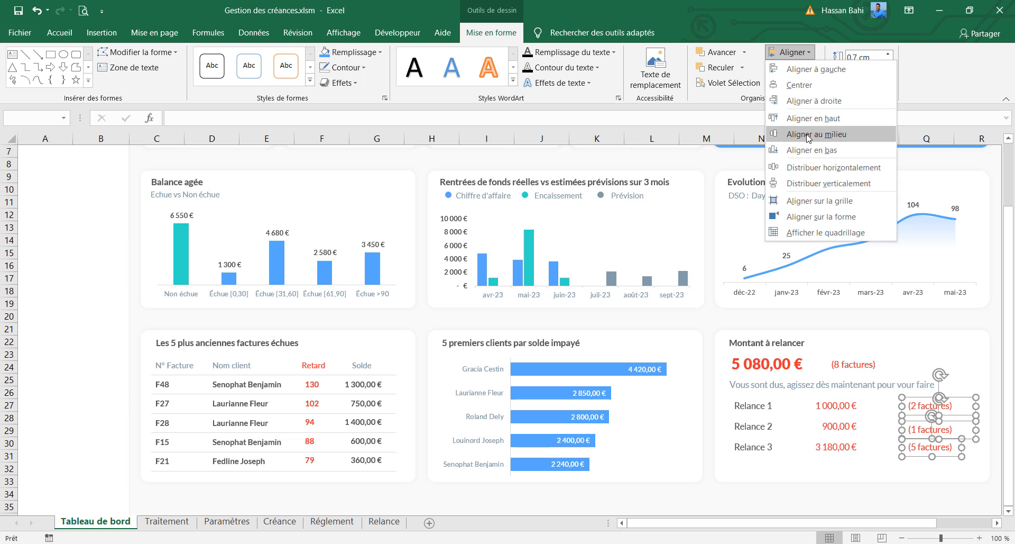
pyautogui.click(820, 183)
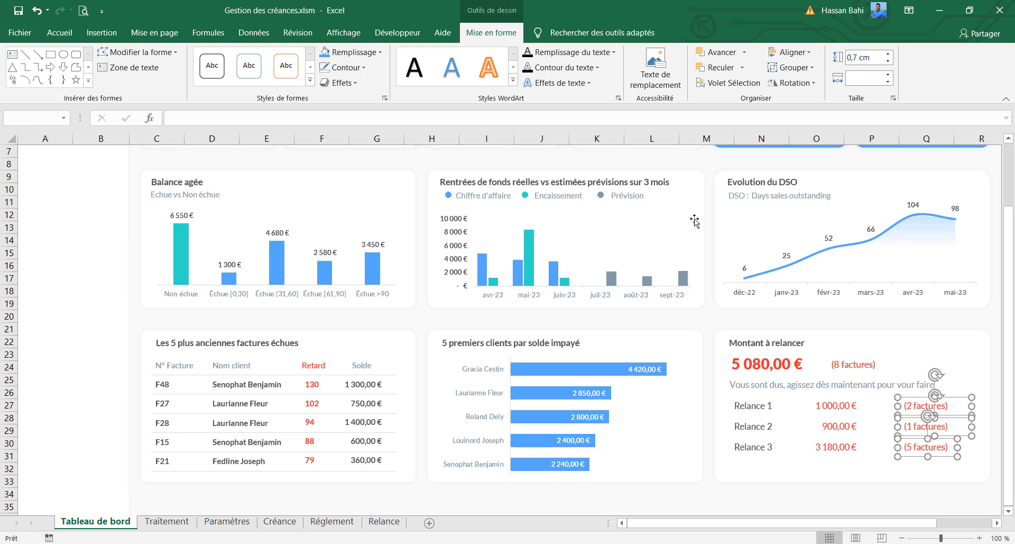
pyautogui.click(770, 505)
# Step: Copy a separator line from the oldest invoices table to just above the Relance 1 row and set its width to 9.4 cm
pyautogui.click(334, 379)
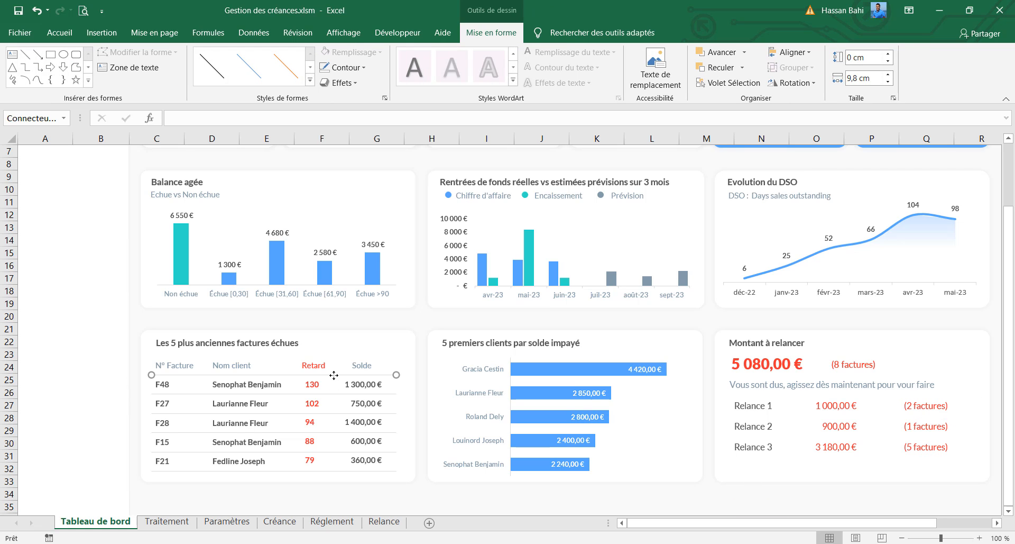
pyautogui.moveTo(324, 391); pyautogui.dragTo(888, 397)
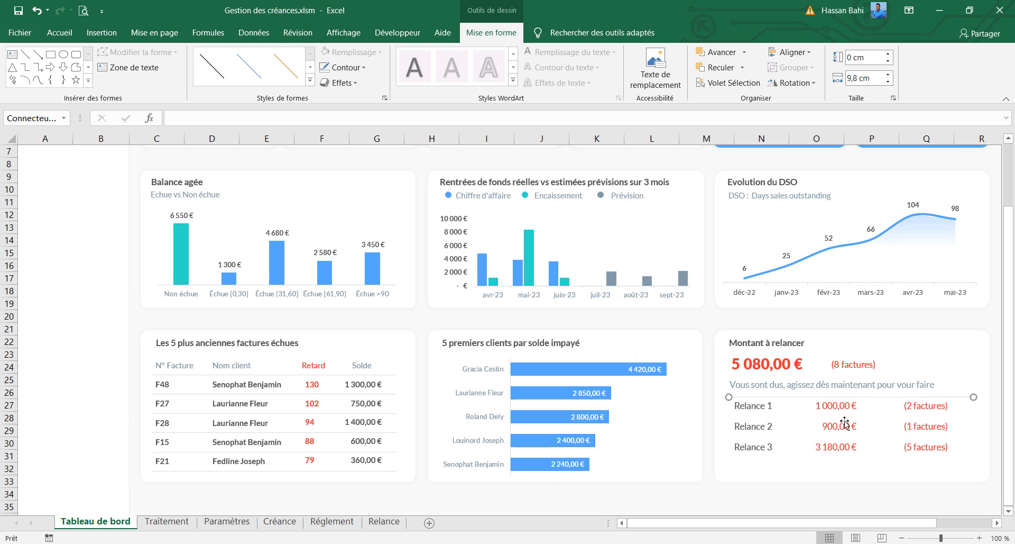
pyautogui.click(889, 82)
pyautogui.click(888, 82)
# Step: Duplicate the separator line to place one below each of the Relance 1, Relance 2 and Relance 3 rows
pyautogui.hotkey('ctrl', 'd')
pyautogui.moveTo(790, 413); pyautogui.dragTo(767, 455)
pyautogui.hotkey('ctrl', 'd')
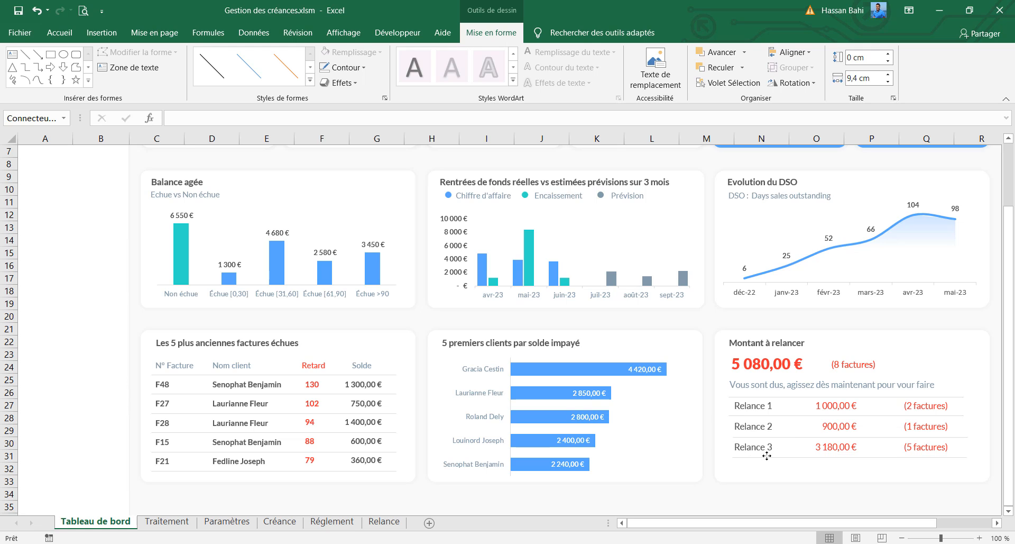
# Step: Left-align the four separator lines of the Montant à relancer card and distribute them vertically at equal spacing
pyautogui.keyDown('shift'); pyautogui.click(785, 438); pyautogui.keyUp('shift')
pyautogui.keyDown('shift'); pyautogui.click(784, 416); pyautogui.keyUp('shift')
pyautogui.keyDown('shift'); pyautogui.click(792, 397); pyautogui.keyUp('shift')
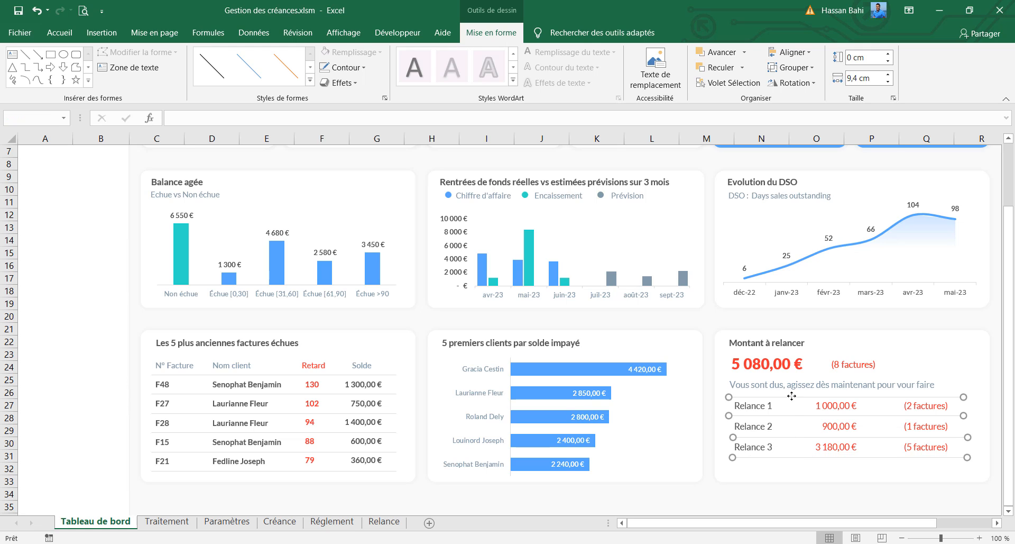
pyautogui.click(793, 51)
pyautogui.click(798, 180)
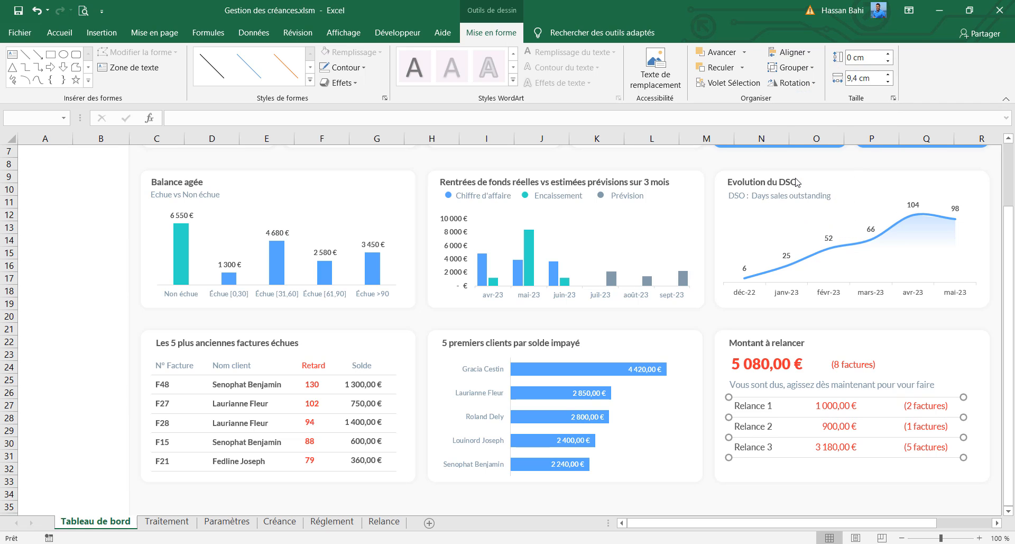
pyautogui.click(792, 502)
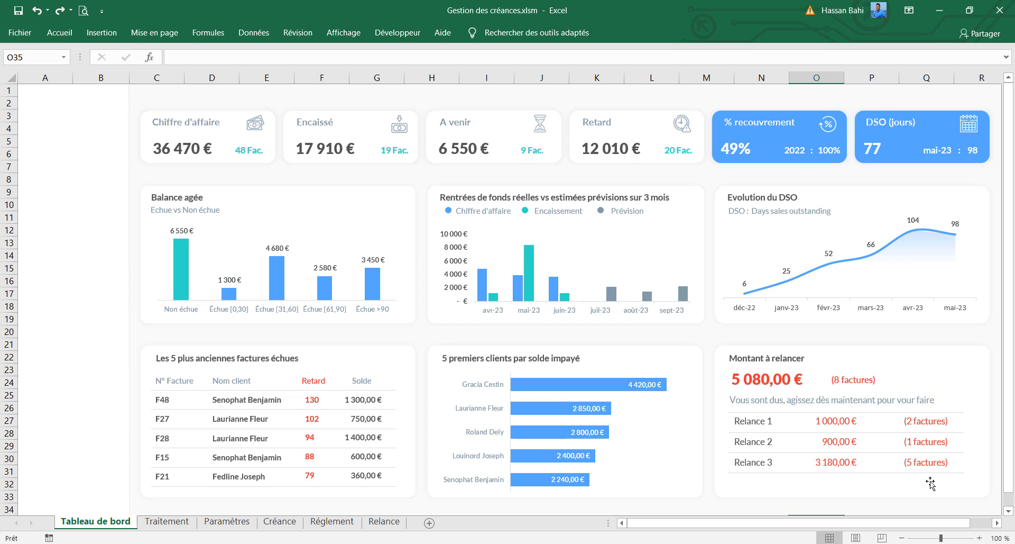
# Step: Look through the Relance, Tableau de bord and Paramètres sheets to compare their layouts
pyautogui.click(381, 522)
pyautogui.click(507, 233)
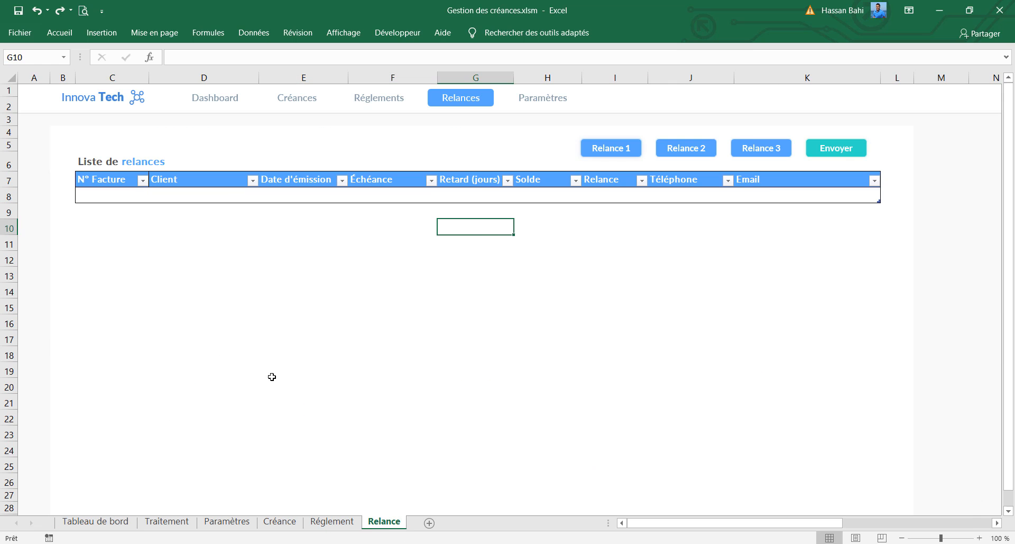
pyautogui.click(109, 522)
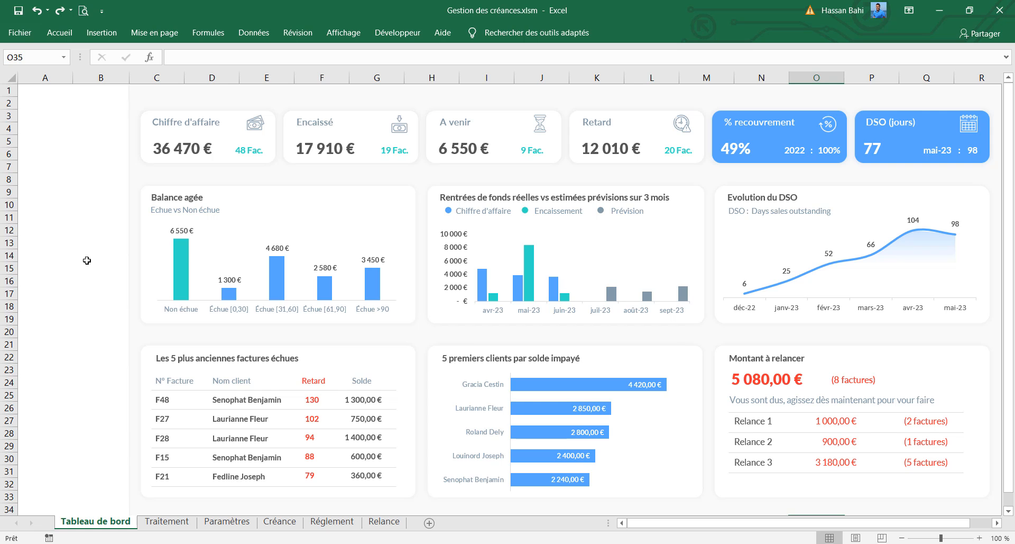
pyautogui.click(157, 523)
pyautogui.click(236, 527)
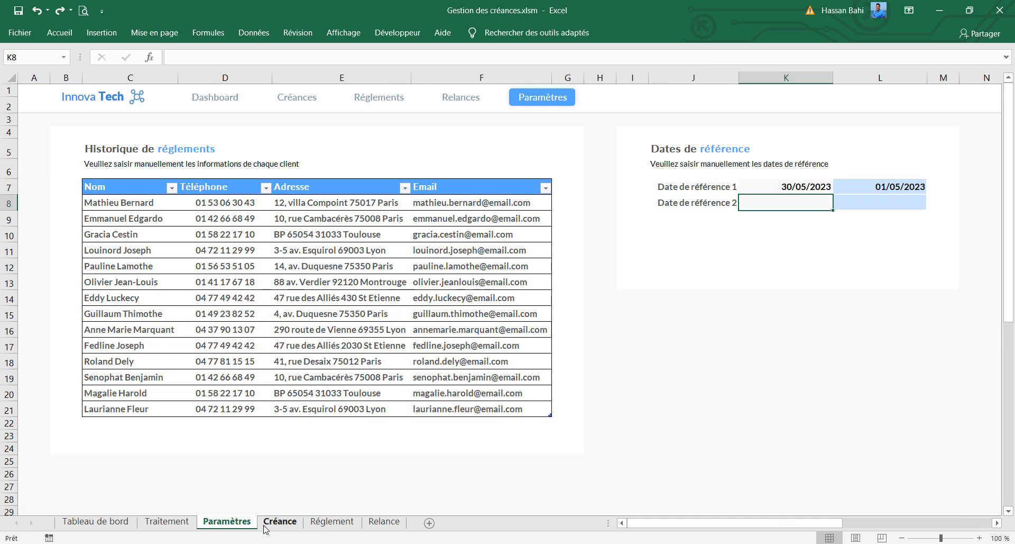
# Step: Copy the Ajouter button from the Réglement sheet to just below the Montant à relancer card on the Tableau de bord sheet
pyautogui.click(273, 523)
pyautogui.click(332, 522)
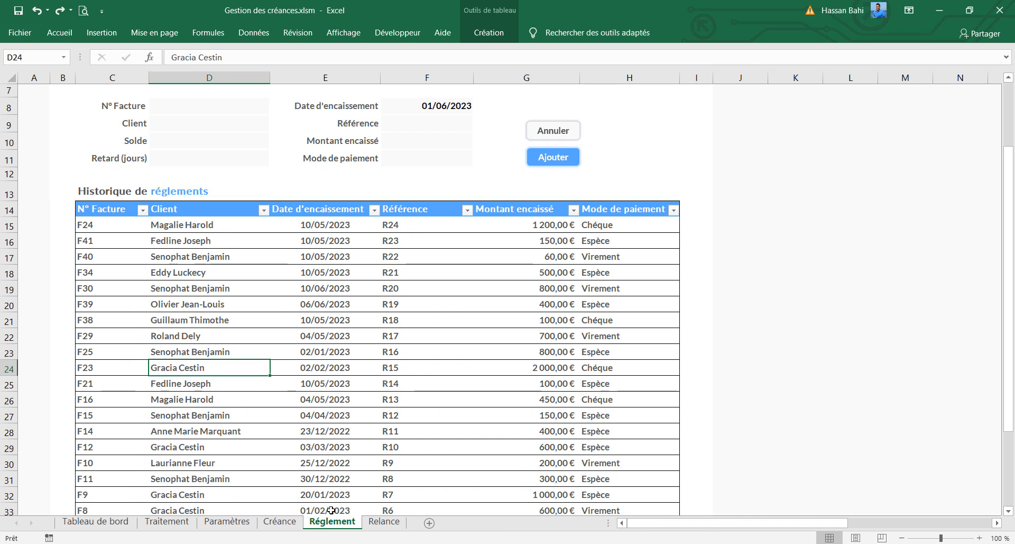
pyautogui.rightClick(580, 162)
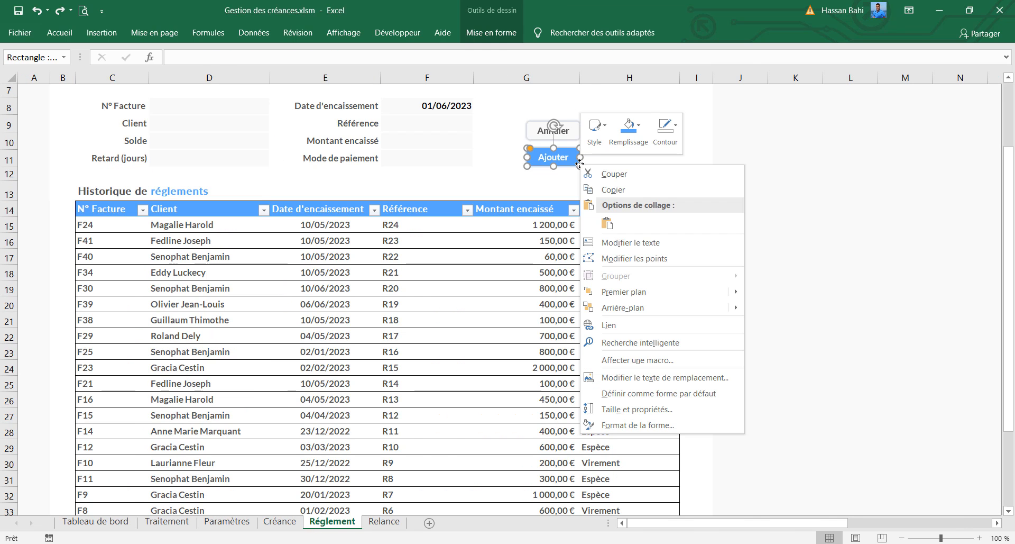
pyautogui.press('Escape')
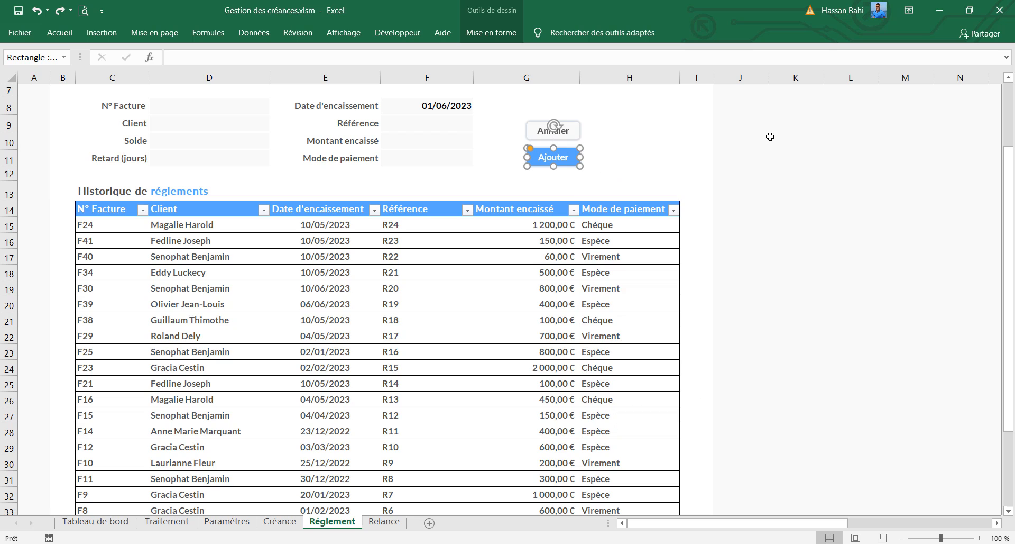
pyautogui.click(94, 521)
pyautogui.scroll(-6, 847, 392)
pyautogui.hotkey('ctrl', 'v')
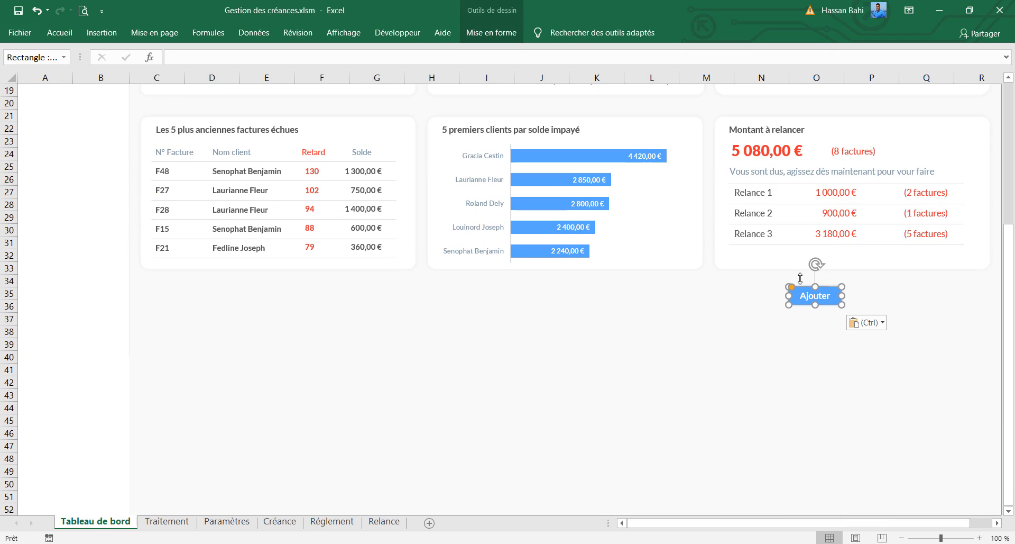
# Step: Clear the macro assigned to the copied button and place it in the lower-right corner of the Montant à relancer card, labelled JE RELANCE
pyautogui.rightClick(816, 306)
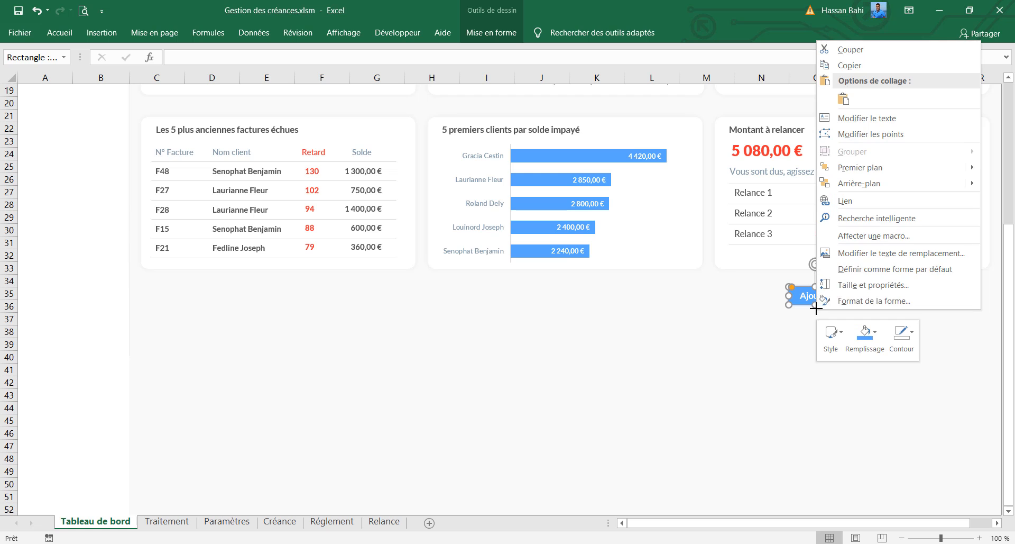
pyautogui.click(876, 236)
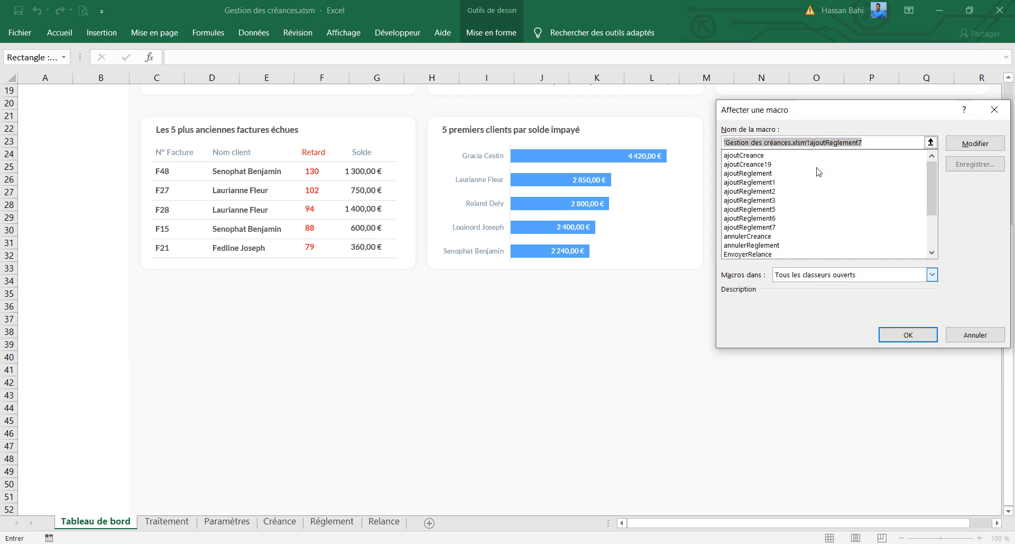
pyautogui.press('Delete')
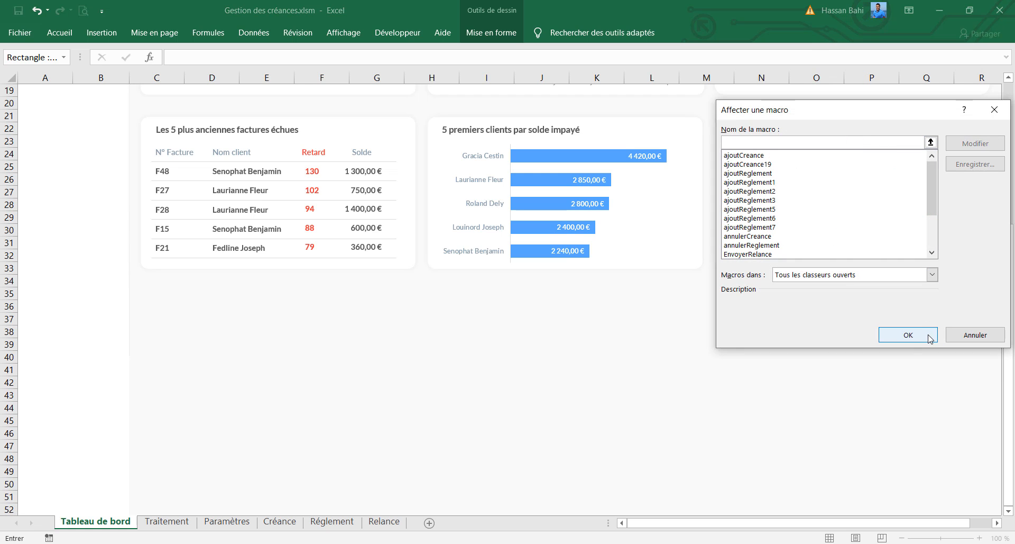
pyautogui.click(930, 337)
pyautogui.moveTo(818, 300); pyautogui.dragTo(950, 261)
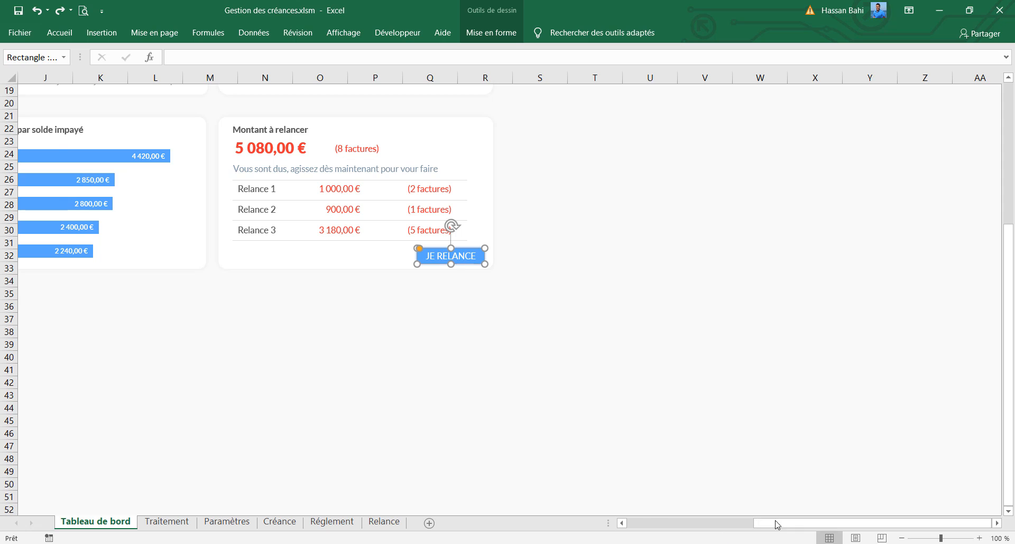
# Step: Remove the glow effect from the JE RELANCE button by choosing Aucun éclat
pyautogui.moveTo(776, 523); pyautogui.dragTo(665, 523)
pyautogui.scroll(3, 769, 341)
pyautogui.click(472, 31)
pyautogui.doubleClick(472, 33)
pyautogui.click(338, 81)
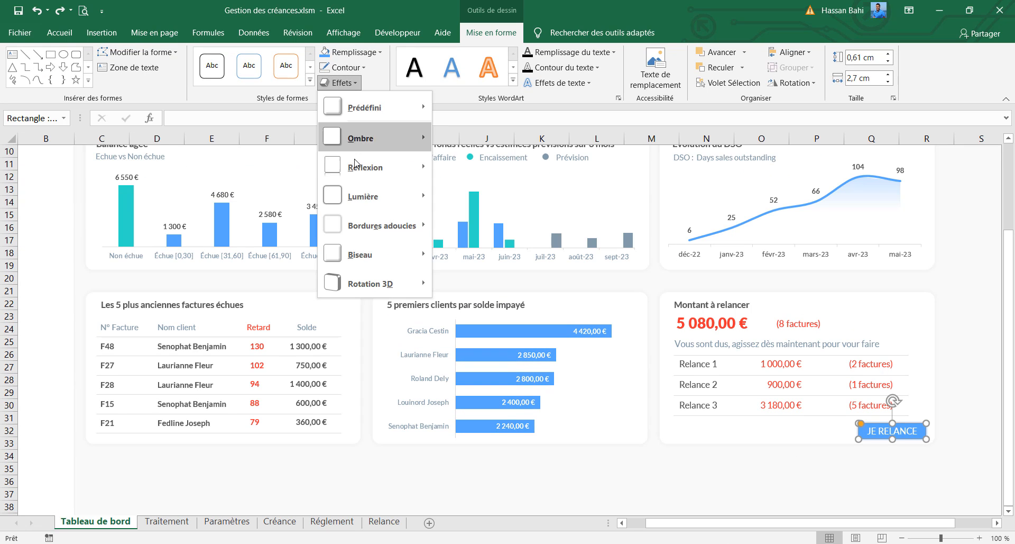
pyautogui.moveTo(386, 209)
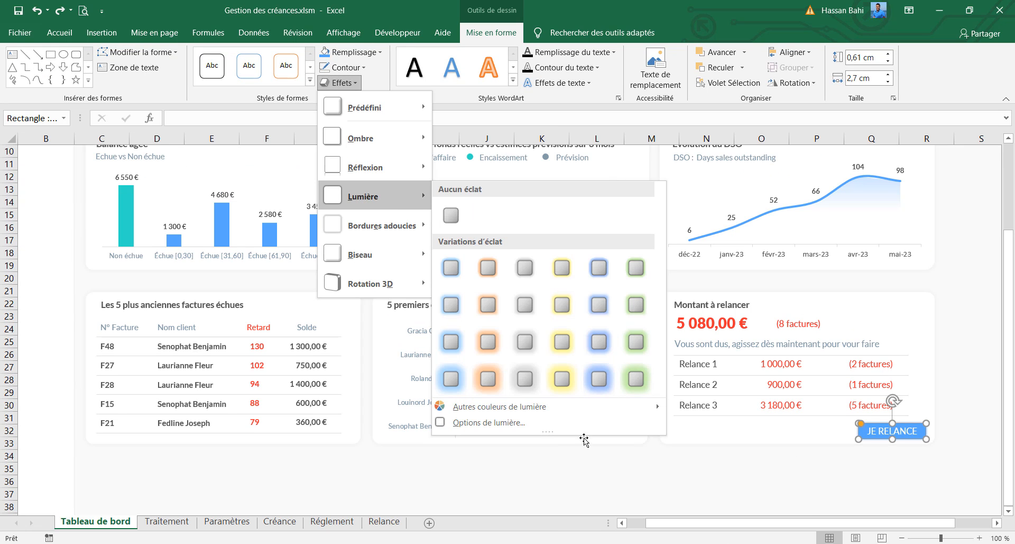
pyautogui.moveTo(585, 413)
pyautogui.click(451, 215)
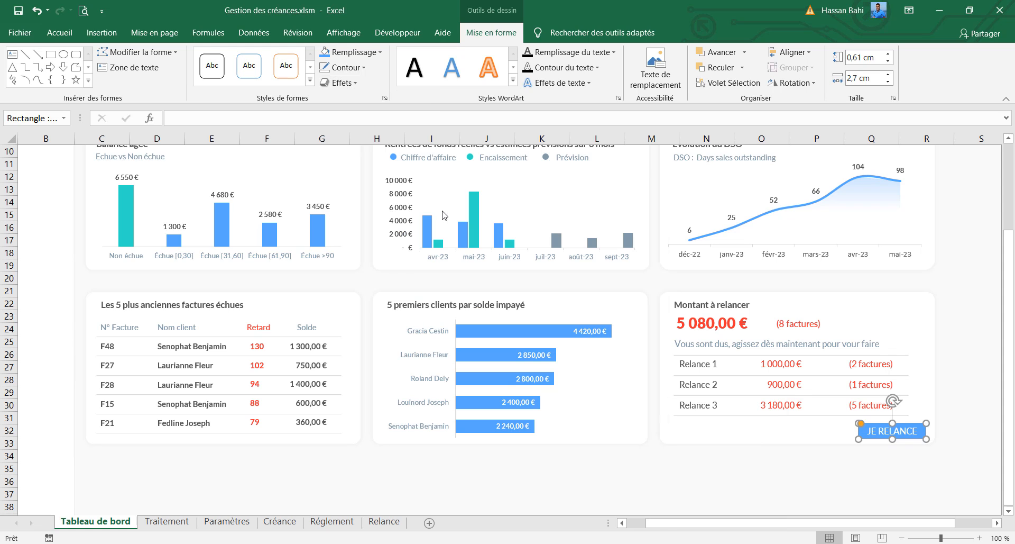
# Step: Give the JE RELANCE button a preset shadow and set the shadow's colour to a light blue theme shade
pyautogui.click(341, 83)
pyautogui.moveTo(370, 138)
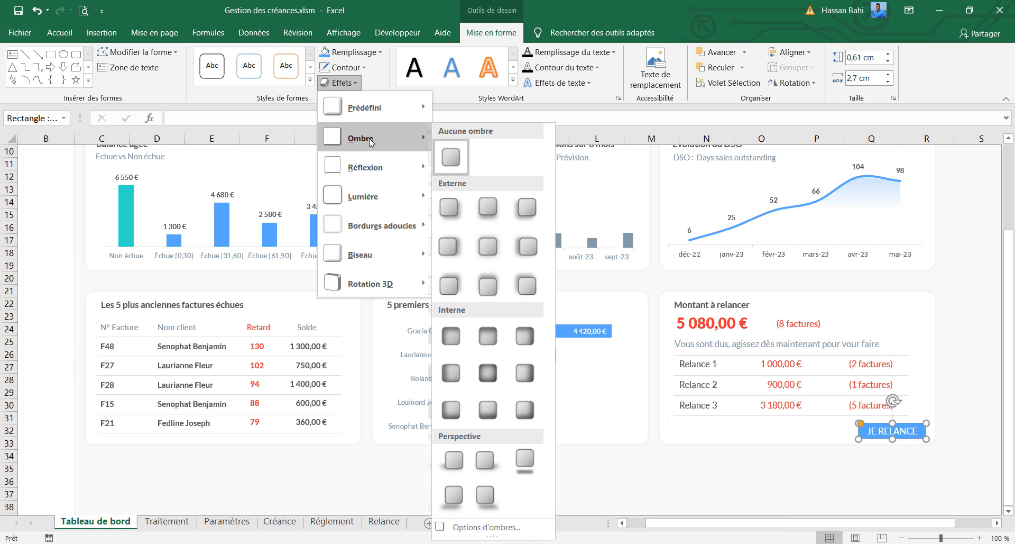
pyautogui.click(487, 527)
pyautogui.click(987, 238)
pyautogui.click(946, 371)
pyautogui.click(988, 259)
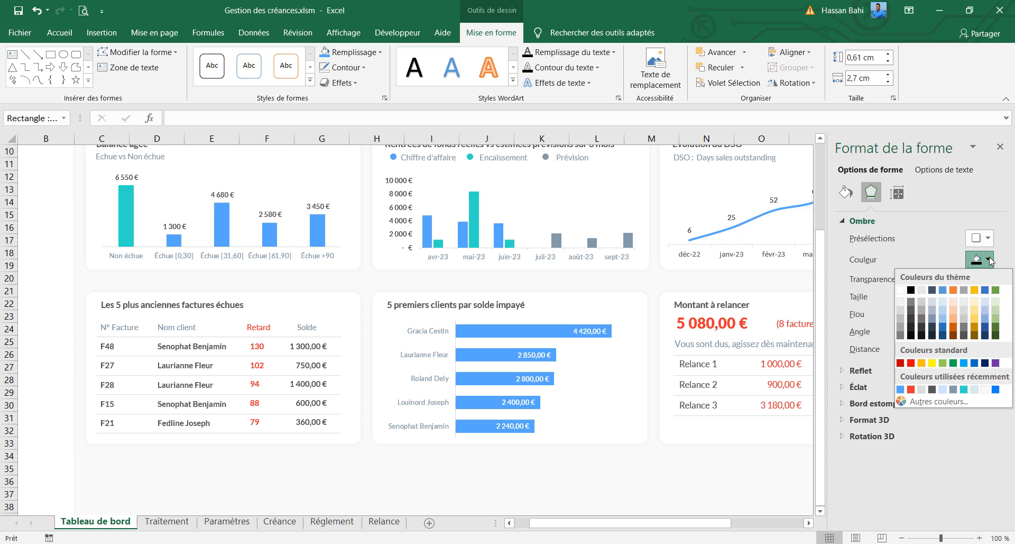
pyautogui.click(945, 321)
pyautogui.click(720, 502)
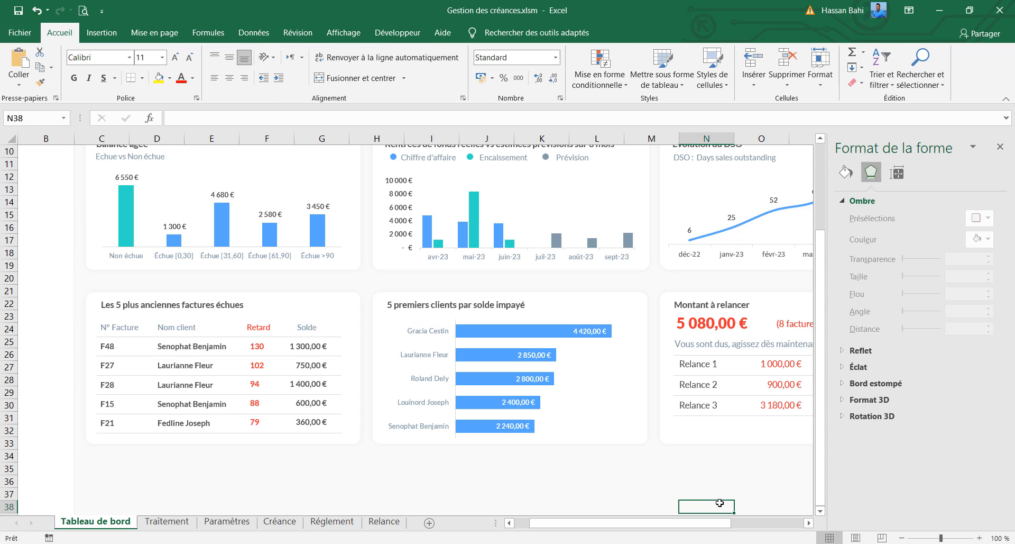
pyautogui.click(1002, 148)
# Step: Shift the JE RELANCE button slightly to the left within the Montant à relancer card
pyautogui.click(867, 466)
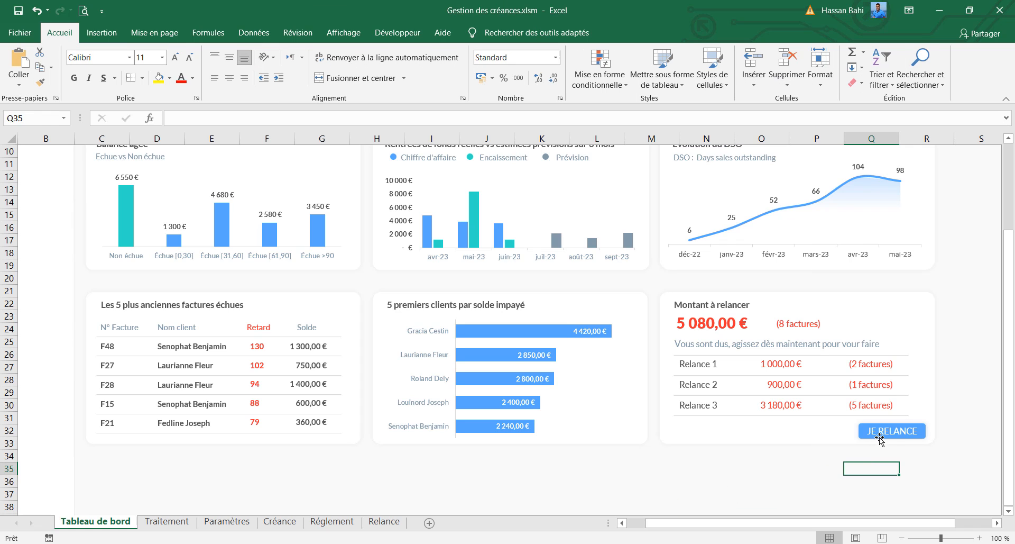
pyautogui.moveTo(879, 437); pyautogui.dragTo(874, 437)
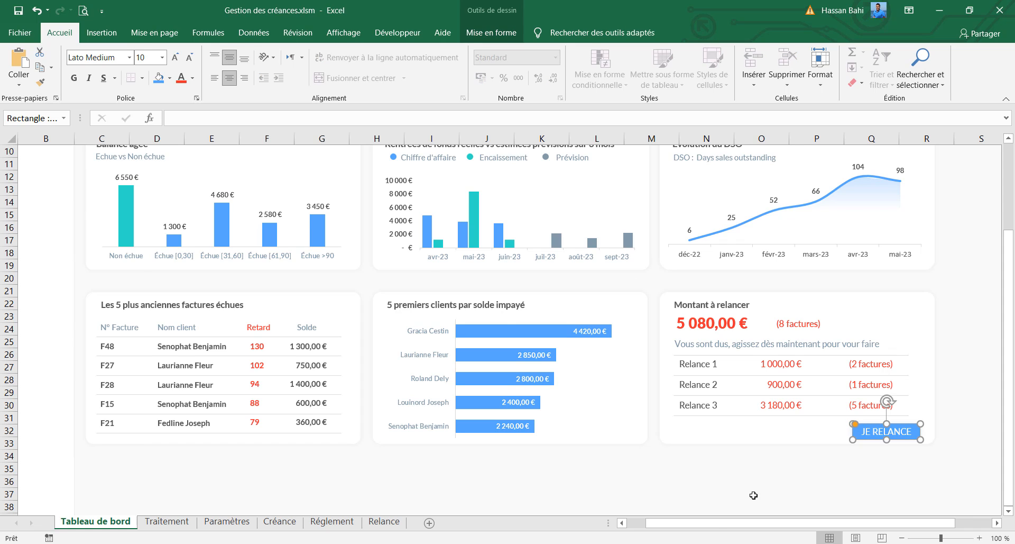
pyautogui.moveTo(711, 527); pyautogui.dragTo(673, 528)
pyautogui.moveTo(963, 438); pyautogui.dragTo(959, 438)
pyautogui.click(888, 476)
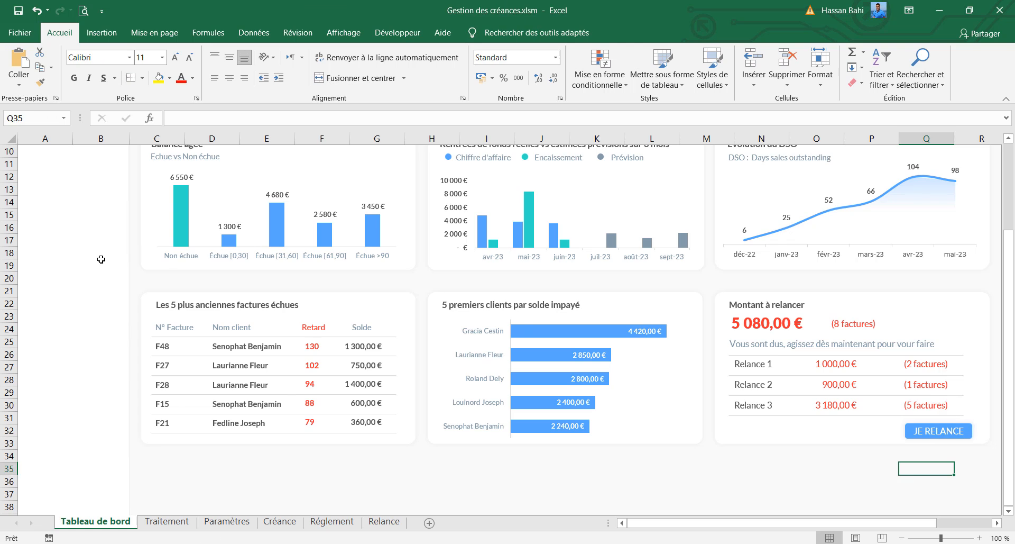
# Step: Copy the Innova Tech logo text with its icon from the Paramètres sheet and return to the Tableau de bord sheet
pyautogui.click(227, 521)
pyautogui.click(135, 155)
pyautogui.hotkey('ctrl', 'c')
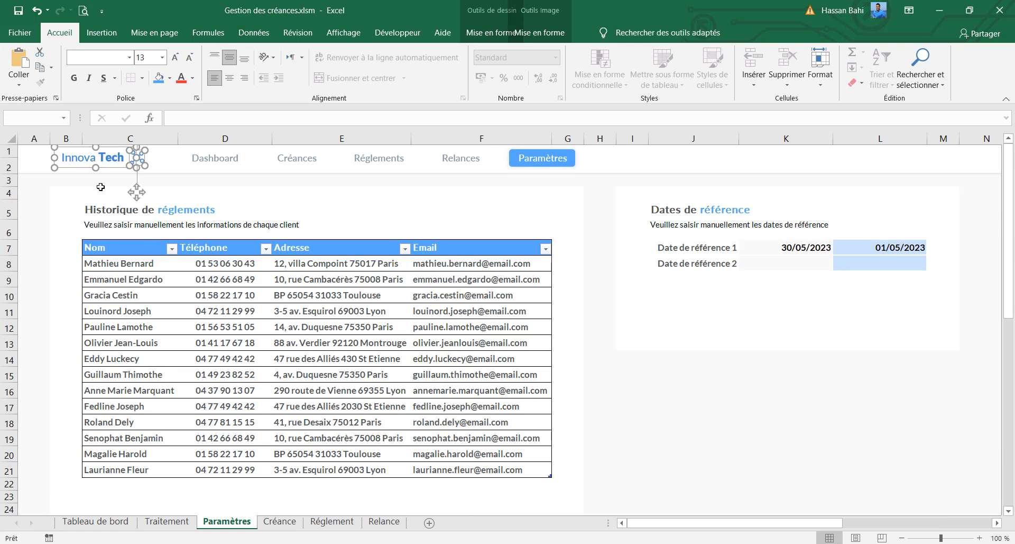
pyautogui.click(95, 520)
pyautogui.hotkey('ctrl', 'v')
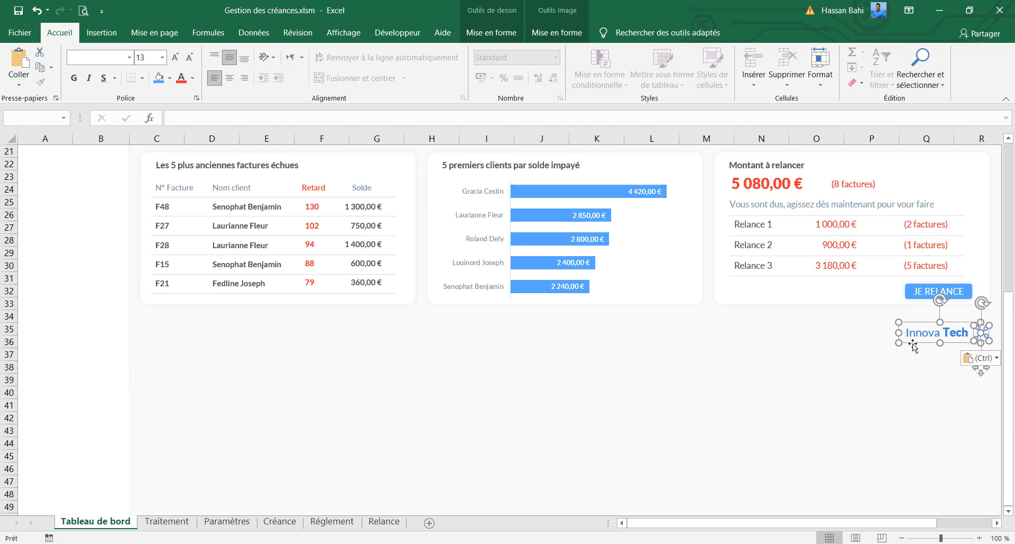
pyautogui.moveTo(914, 346); pyautogui.dragTo(79, 184)
pyautogui.hotkey('ctrl', 'z')
pyautogui.hotkey('ctrl', 'z')
# Step: Paste the Innova Tech logo and icon at the top of the dashboard's blank sidebar, across columns A and B
pyautogui.scroll(7, 136, 320)
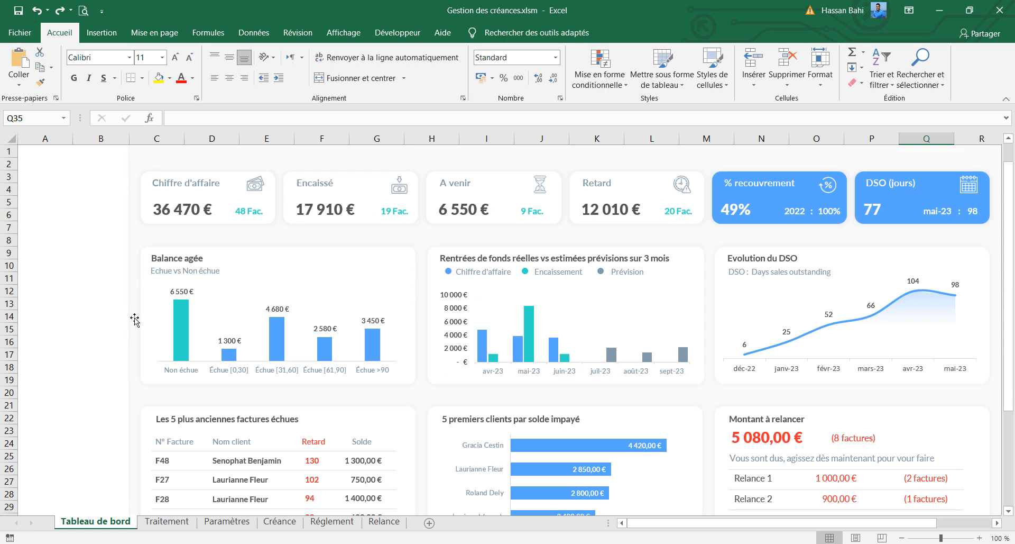
pyautogui.click(146, 160)
pyautogui.hotkey('ctrl', 'v')
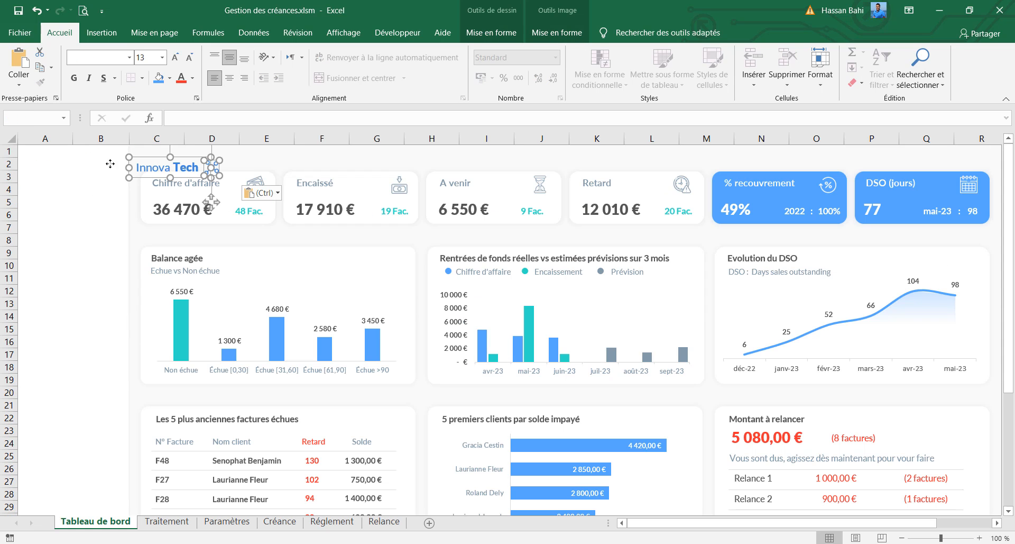
pyautogui.moveTo(110, 164); pyautogui.dragTo(77, 168)
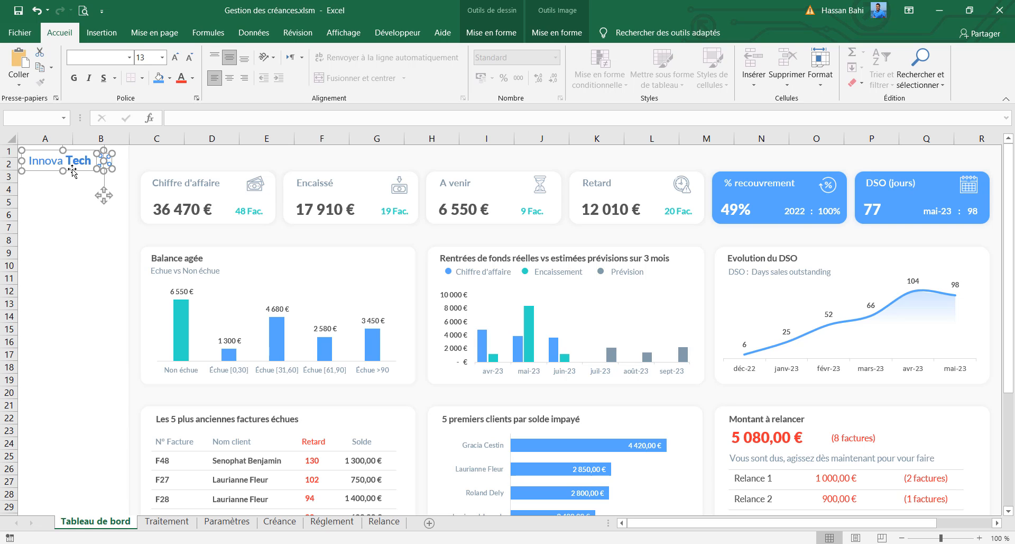
# Step: Reduce the Innova Tech logo text to font size 12 and its icon to 0,5 cm by 0,5 cm
pyautogui.click(73, 162)
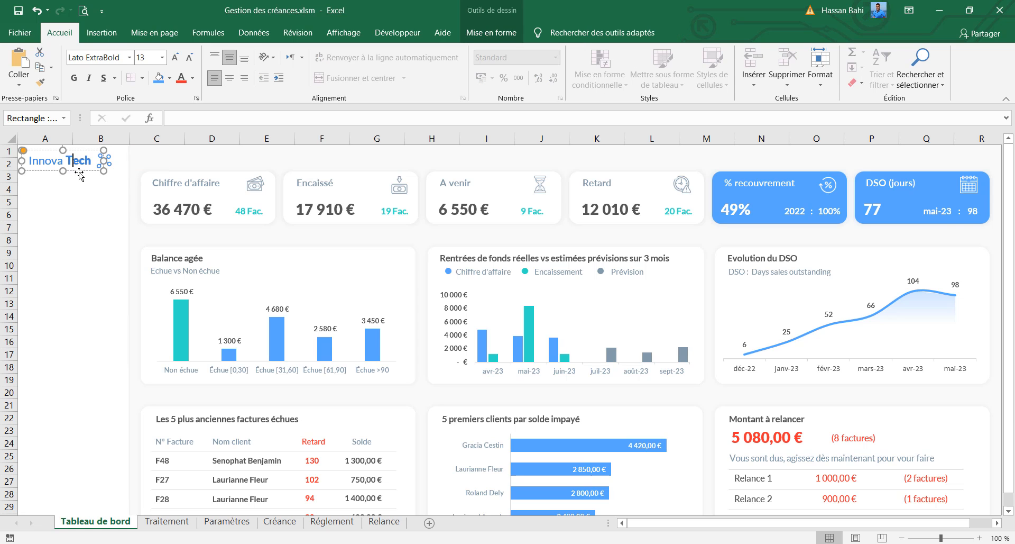
pyautogui.click(106, 158)
pyautogui.click(190, 58)
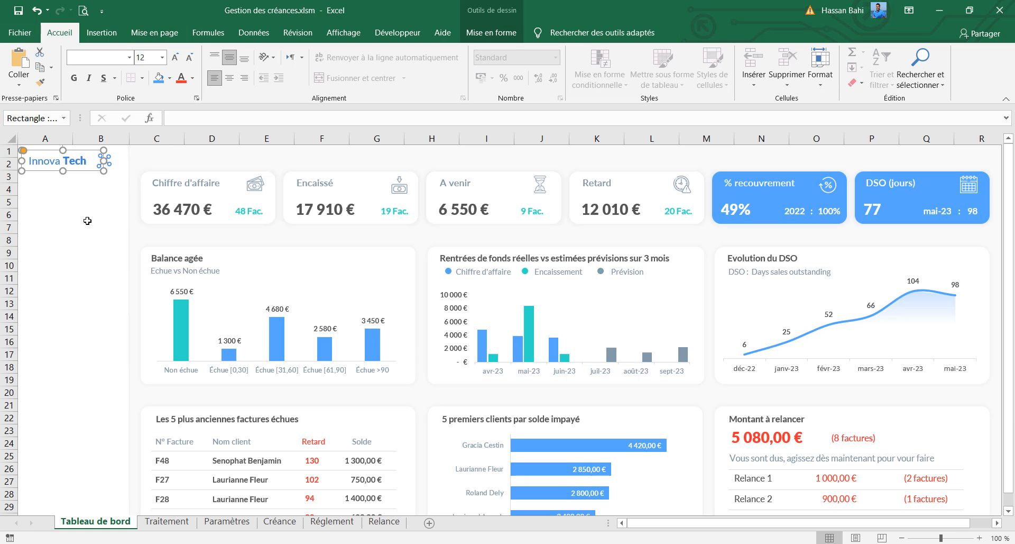
pyautogui.click(104, 162)
pyautogui.click(491, 32)
pyautogui.click(986, 61)
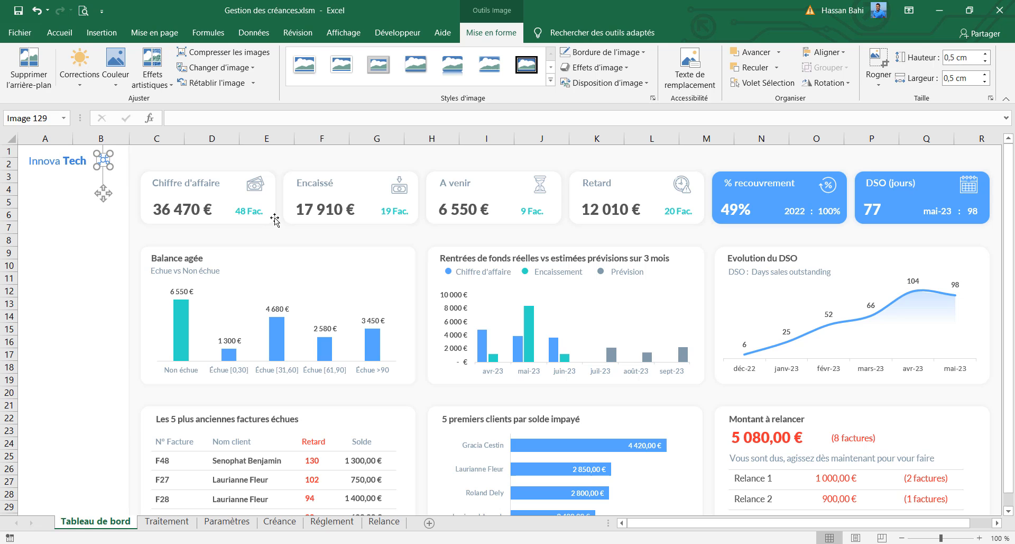
# Step: Nudge the logo icon and the Innova Tech text horizontally so they sit closer together in the sidebar
pyautogui.click(62, 232)
pyautogui.click(101, 172)
pyautogui.click(106, 162)
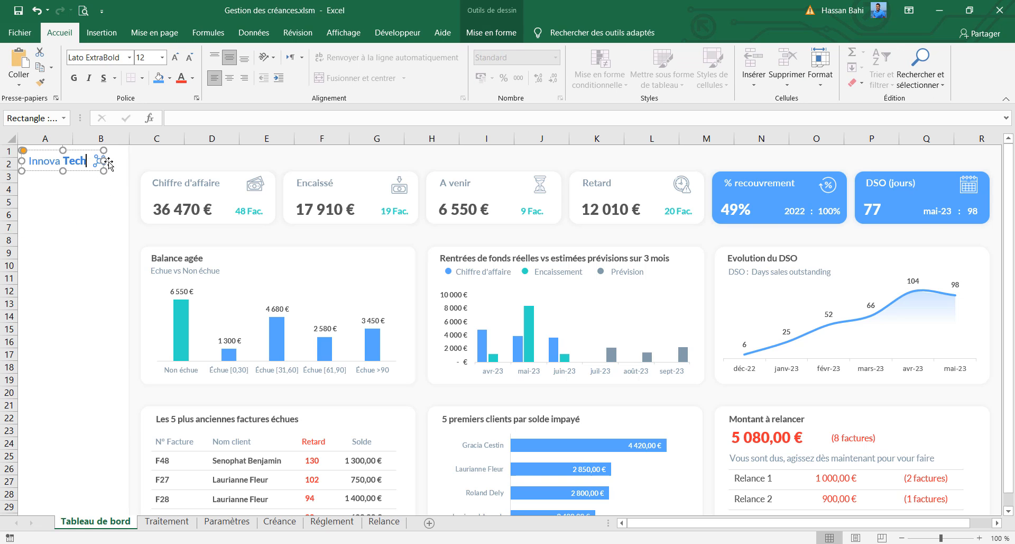
pyautogui.click(146, 155)
pyautogui.click(106, 163)
pyautogui.press('Right')
pyautogui.press('Right')
pyautogui.press('Right')
pyautogui.press('Right')
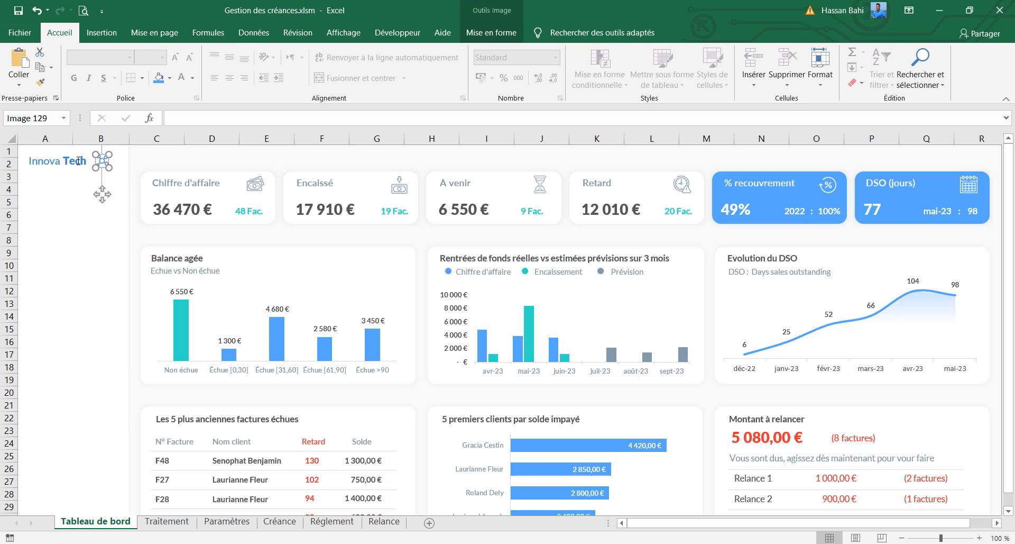
pyautogui.click(75, 161)
pyautogui.click(193, 160)
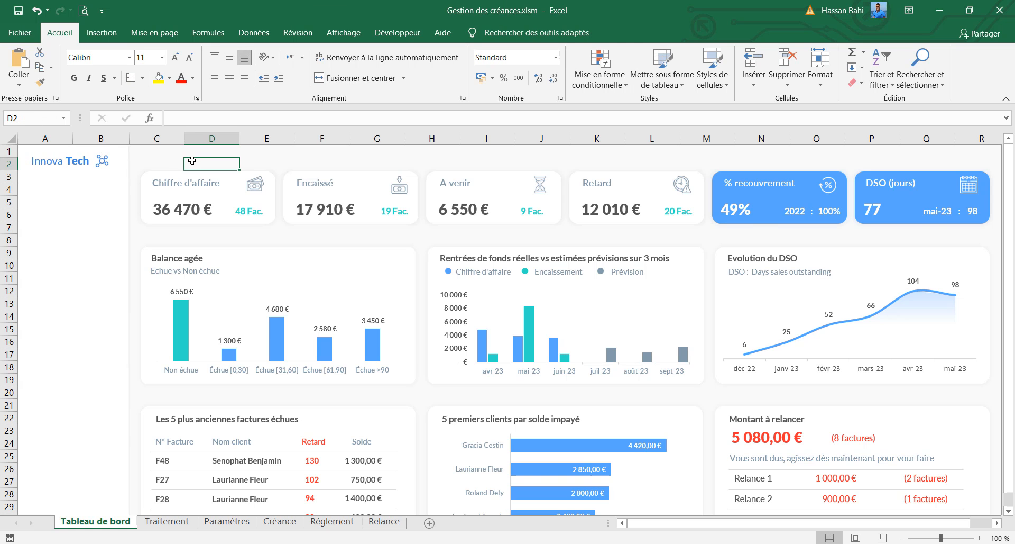
# Step: Copy the Dashboard navigation label from the Paramètres sheet into the dashboard sidebar, just below the Innova Tech logo
pyautogui.click(226, 521)
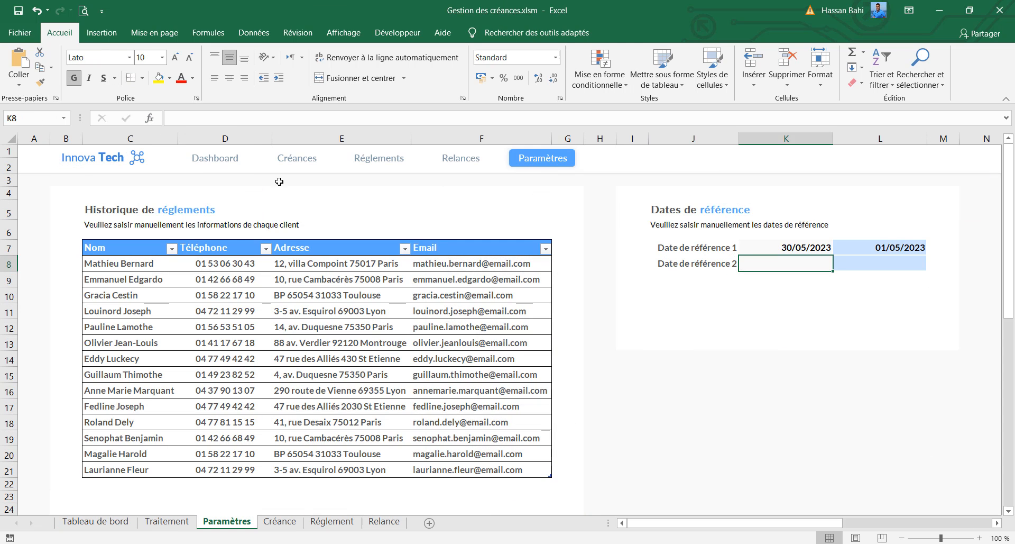
pyautogui.click(241, 158)
pyautogui.hotkey('ctrl', 'c')
pyautogui.click(101, 522)
pyautogui.hotkey('ctrl', 'v')
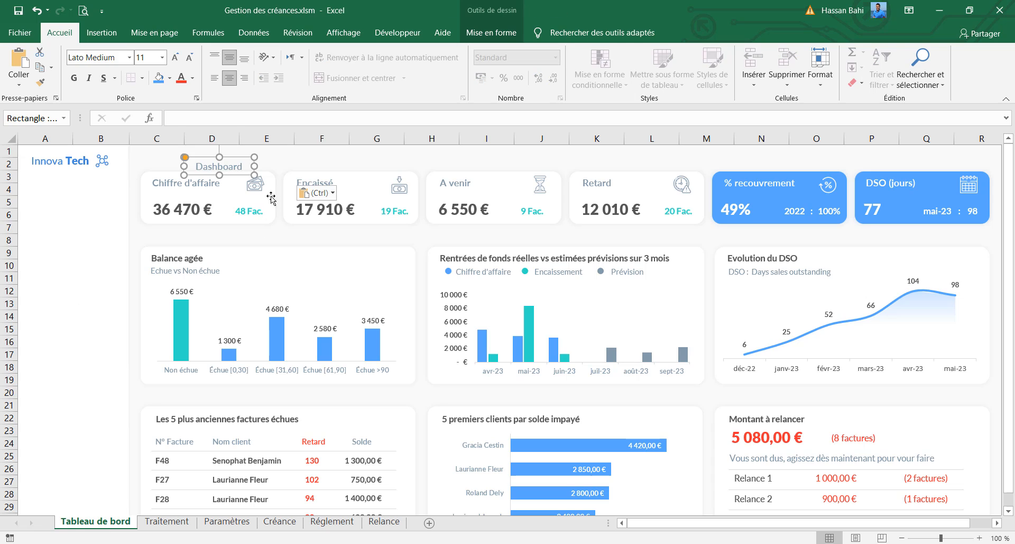
pyautogui.moveTo(240, 177); pyautogui.dragTo(88, 216)
# Step: Duplicate the Dashboard label directly below itself and change the copy's text to Créances
pyautogui.hotkey('ctrl', 'd')
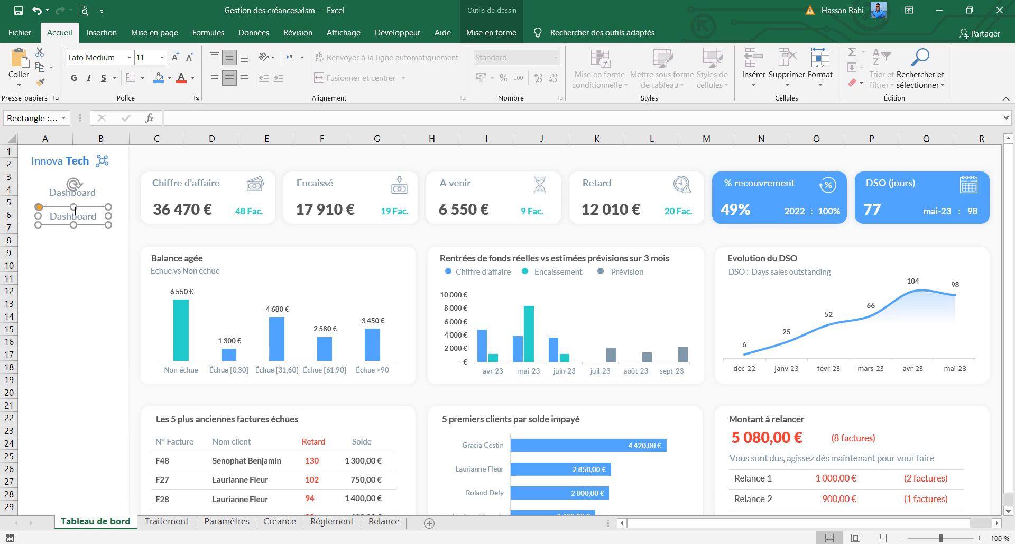
pyautogui.doubleClick(75, 212)
pyautogui.click(75, 212)
pyautogui.write('Cr')
pyautogui.hotkey('ctrl', 'z')
pyautogui.doubleClick(75, 212)
pyautogui.write('Créances')
# Step: Left-align the text of the Dashboard and Créances sidebar labels
pyautogui.click(107, 216)
pyautogui.keyDown('ctrl'); pyautogui.click(94, 193); pyautogui.keyUp('ctrl')
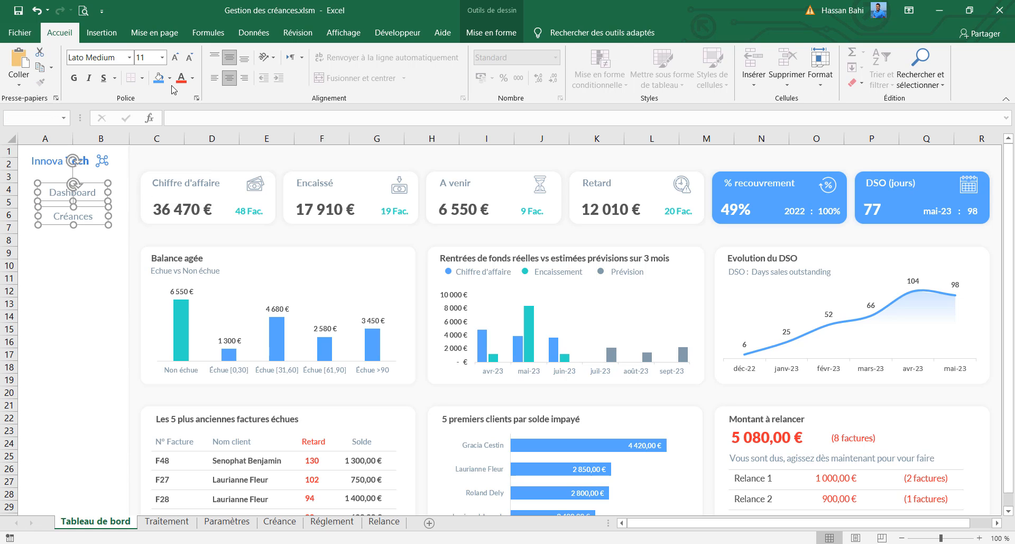
pyautogui.click(214, 78)
pyautogui.click(78, 241)
# Step: Duplicate the Créances label, place the copy directly below it in the sidebar, and select the copy's text for editing
pyautogui.click(80, 221)
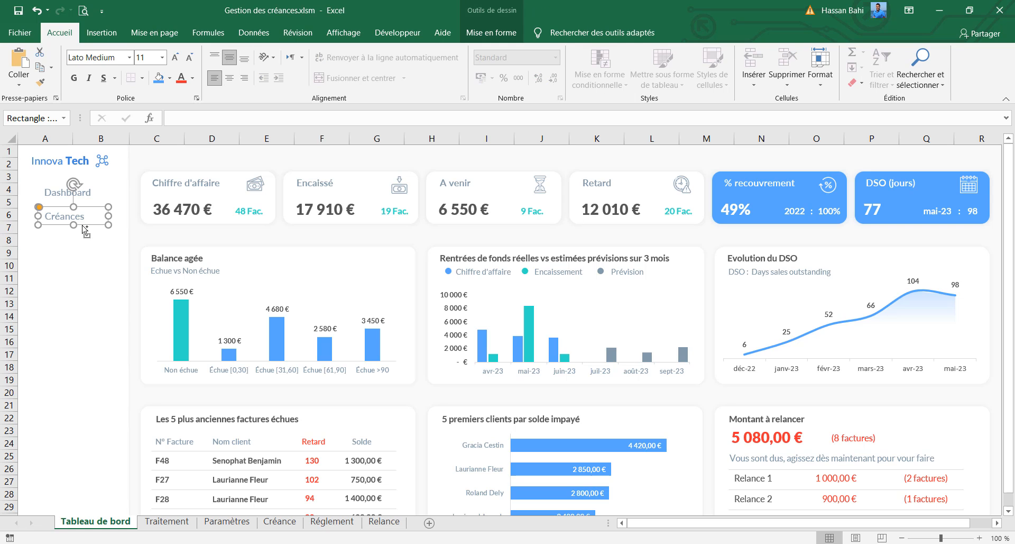
pyautogui.hotkey('ctrl', 'd')
pyautogui.moveTo(91, 233); pyautogui.dragTo(84, 246)
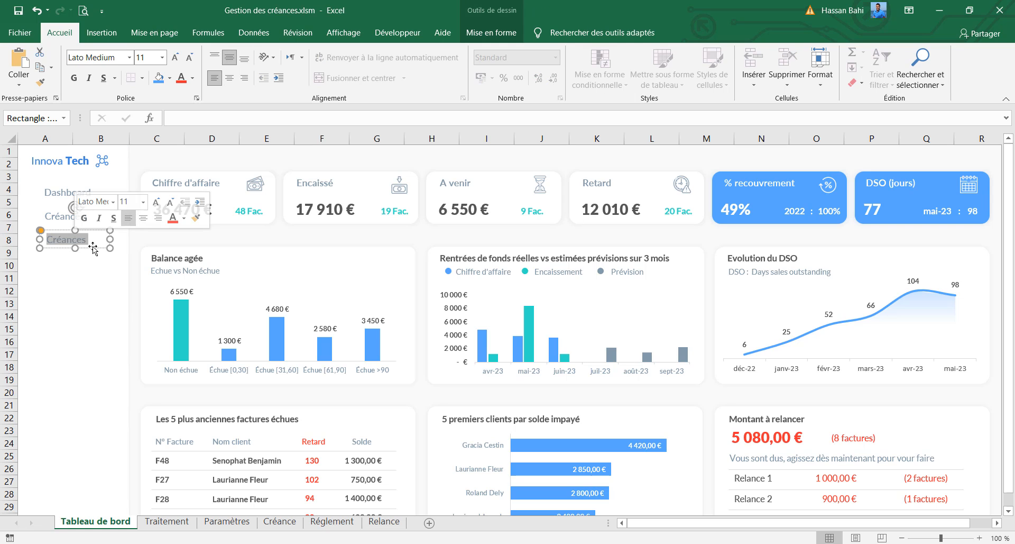
# Step: Label the sidebar entries below Créances as Réglements, Relances and Paramètres, duplicating the text box for each new entry
pyautogui.write('Réglements')
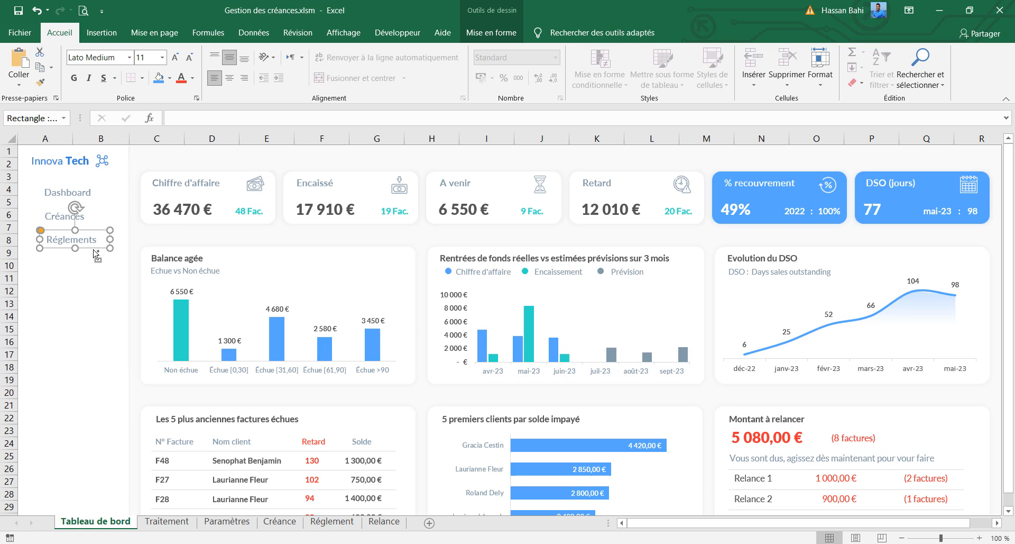
pyautogui.moveTo(95, 253); pyautogui.dragTo(84, 297)
pyautogui.doubleClick(76, 259)
pyautogui.write('Relances')
pyautogui.doubleClick(74, 287)
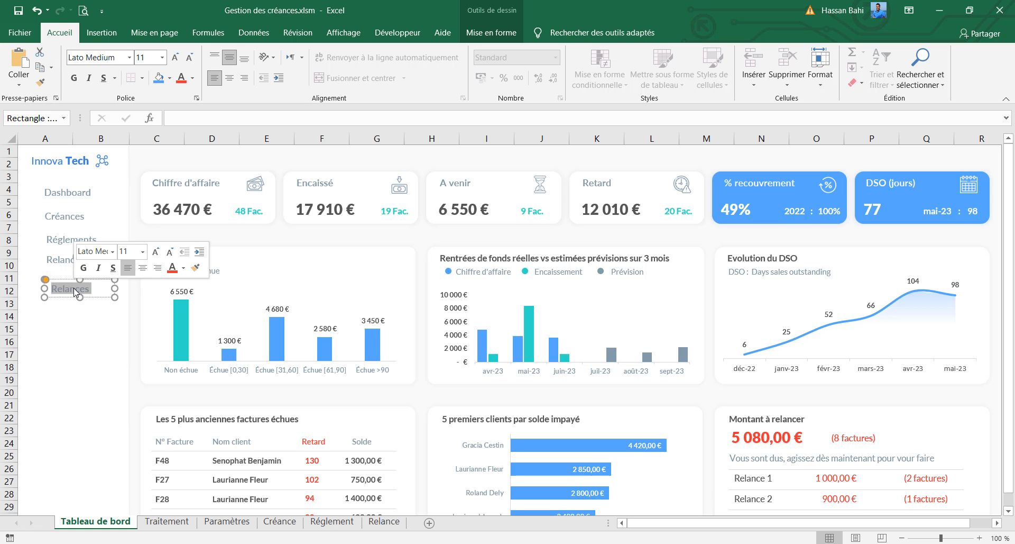
pyautogui.write('Paramè')
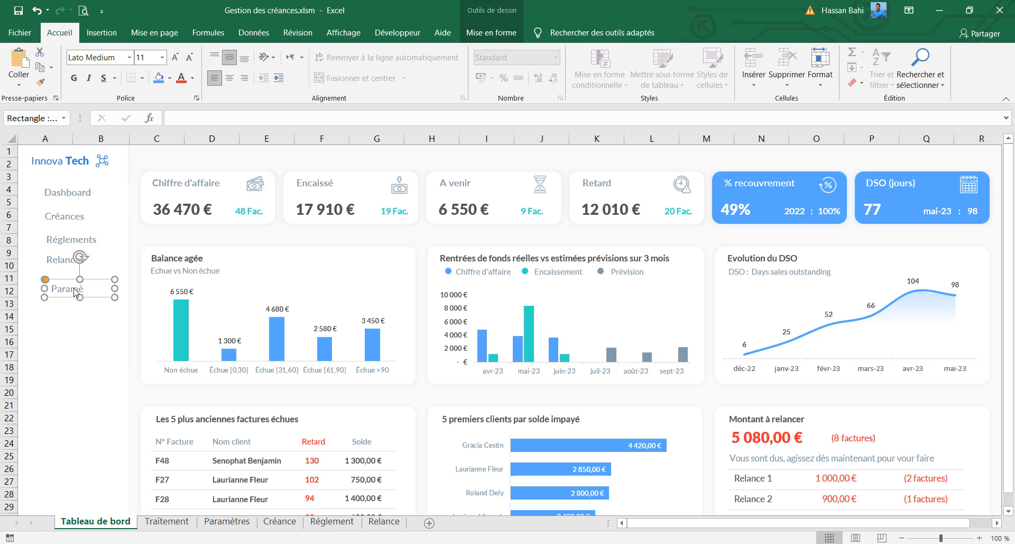
pyautogui.write('tres')
# Step: Move all five sidebar labels down together to leave more room beneath the logo
pyautogui.click(65, 298)
pyautogui.hotkey('ctrl', 'd')
pyautogui.hotkey('ctrl', 'z')
pyautogui.hotkey('ctrl', 'z')
pyautogui.hotkey('ctrl', 'y')
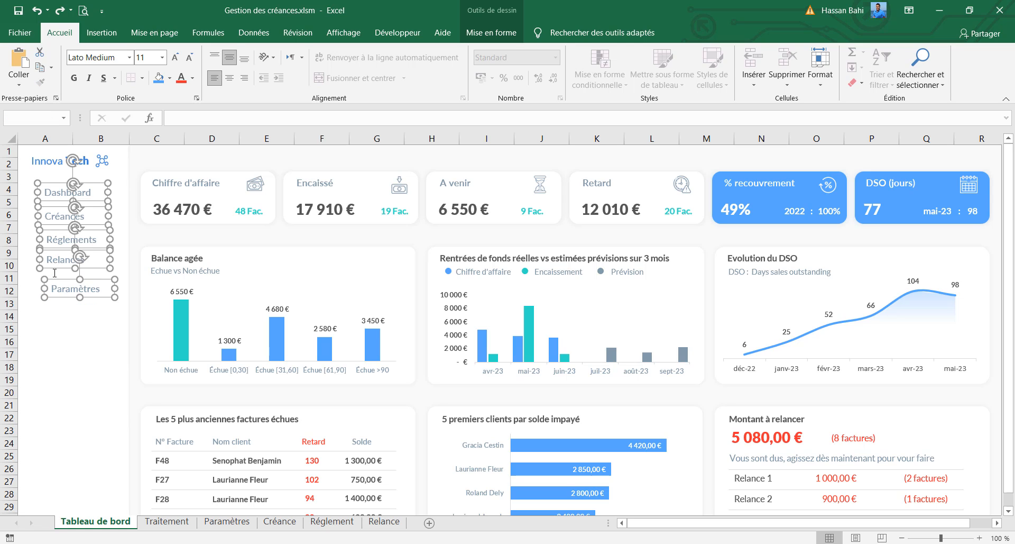
pyautogui.moveTo(89, 298)
pyautogui.mouseDown()
pyautogui.moveTo(89, 335)
pyautogui.moveTo(87, 316)
pyautogui.mouseUp()
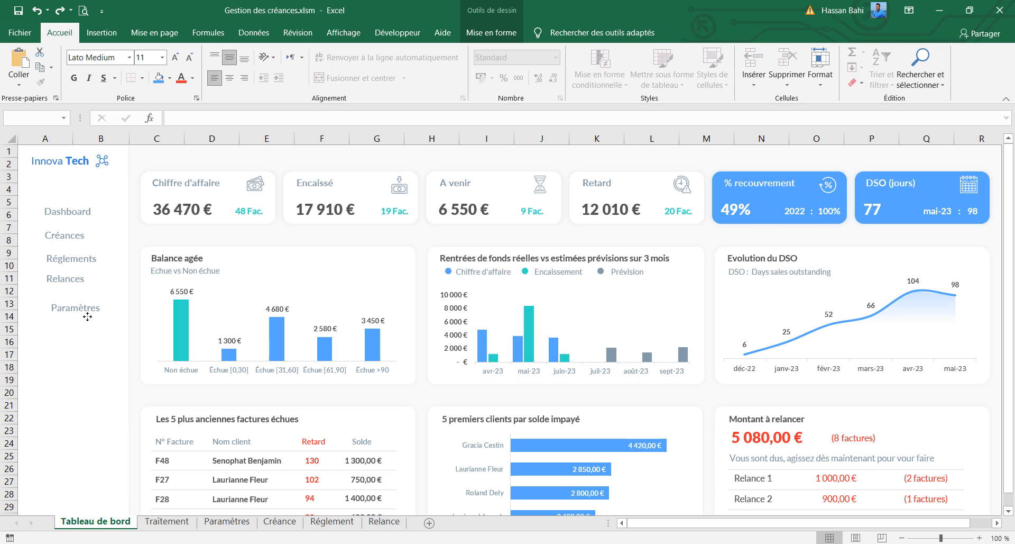
pyautogui.press('Escape')
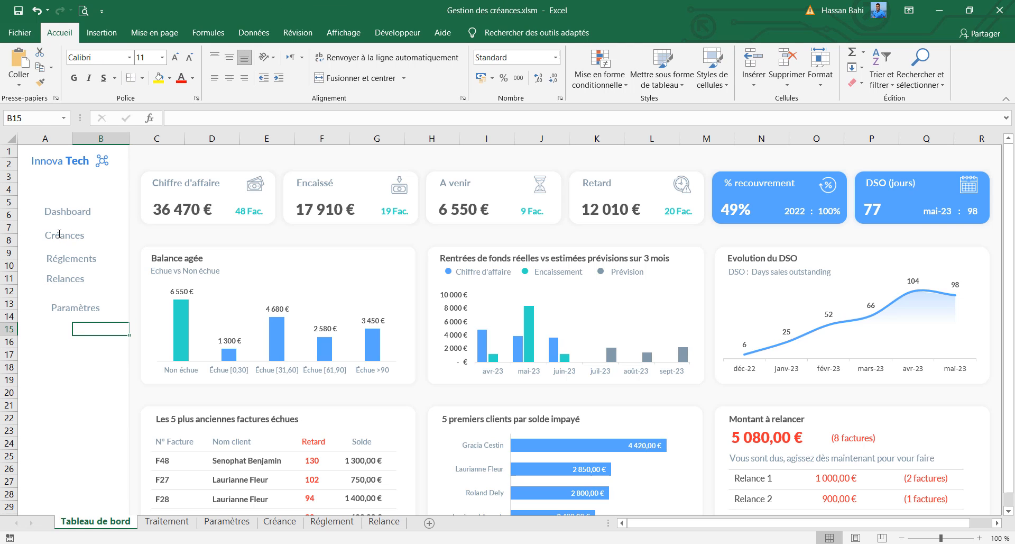
# Step: Move the Innova Tech logo text and its icon slightly down in the sidebar
pyautogui.click(75, 169)
pyautogui.moveTo(109, 161); pyautogui.dragTo(90, 162)
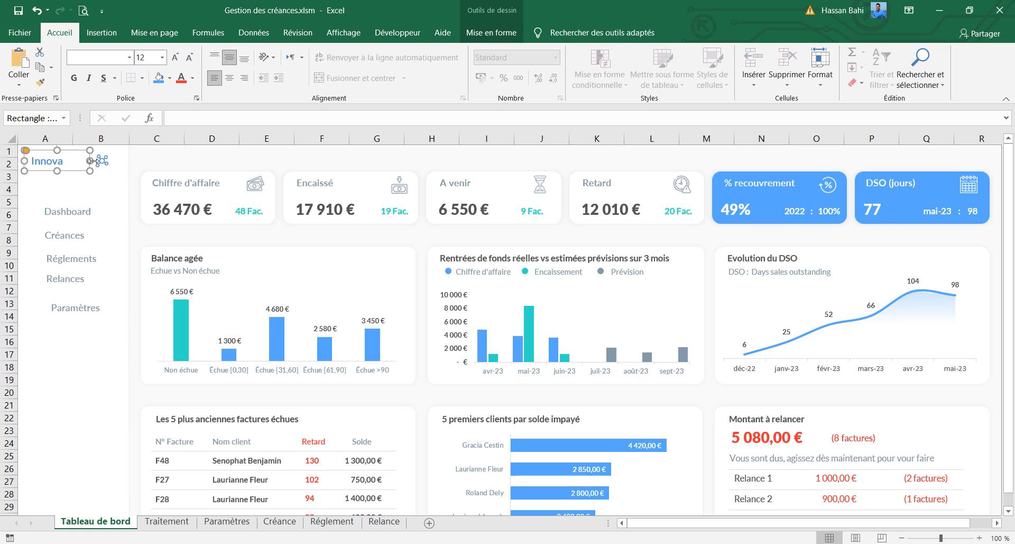
pyautogui.hotkey('ctrl', 'z')
pyautogui.moveTo(23, 160); pyautogui.dragTo(75, 176)
pyautogui.hotkey('ctrl', 'z')
pyautogui.click(107, 164)
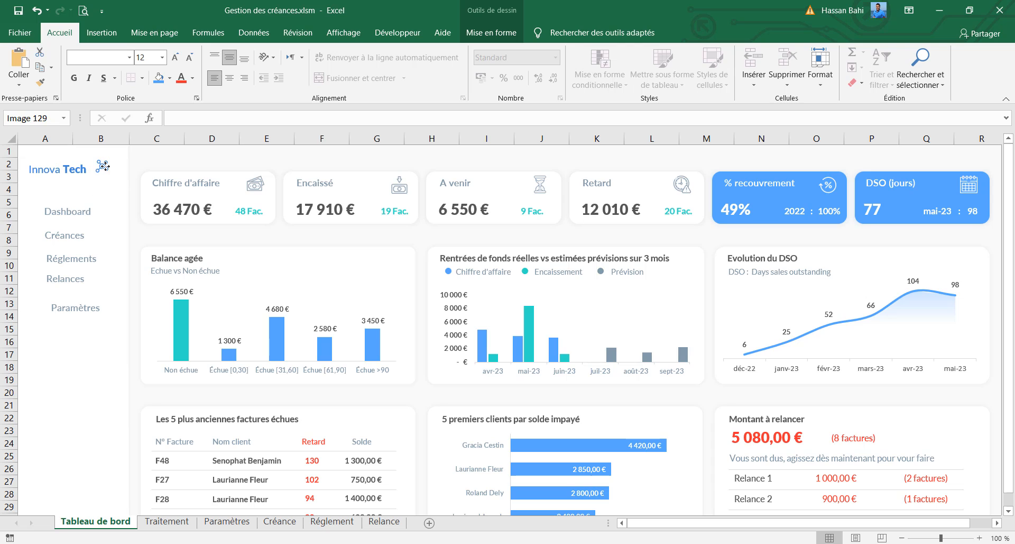
# Step: Shift the five sidebar labels slightly left and move Paramètres further down to widen the list's vertical span
pyautogui.click(66, 214)
pyautogui.keyDown('ctrl'); pyautogui.click(61, 236); pyautogui.keyUp('ctrl')
pyautogui.keyDown('ctrl'); pyautogui.click(61, 259); pyautogui.keyUp('ctrl')
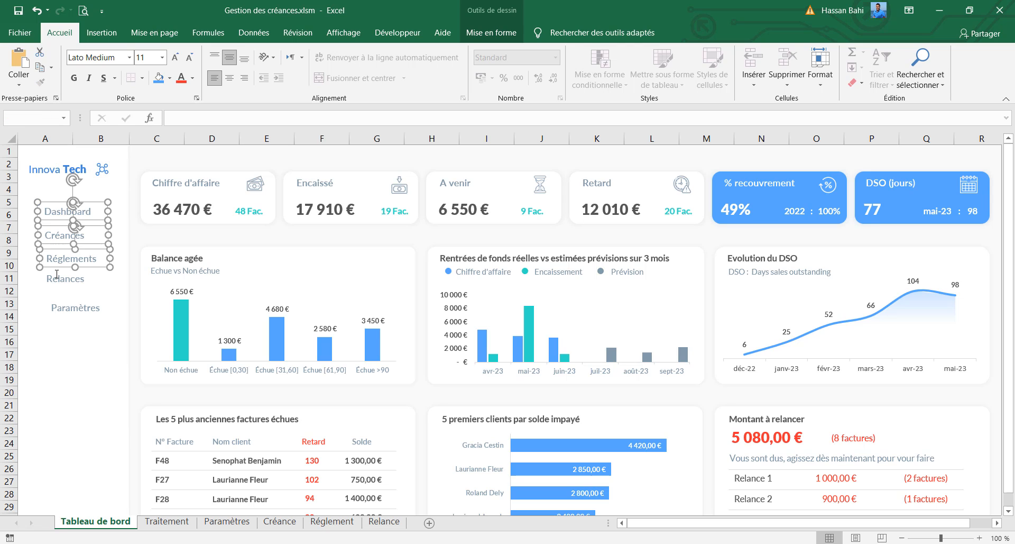
pyautogui.keyDown('ctrl'); pyautogui.click(59, 280); pyautogui.keyUp('ctrl')
pyautogui.keyDown('ctrl'); pyautogui.click(63, 309); pyautogui.keyUp('ctrl')
pyautogui.moveTo(65, 315)
pyautogui.mouseDown()
pyautogui.moveTo(50, 319)
pyautogui.moveTo(56, 327)
pyautogui.mouseUp()
# Step: Align the five sidebar labels from Dashboard to Paramètres along their left edges
pyautogui.click(62, 342)
pyautogui.keyDown('ctrl'); pyautogui.click(55, 283); pyautogui.keyUp('ctrl')
pyautogui.keyDown('ctrl'); pyautogui.click(55, 262); pyautogui.keyUp('ctrl')
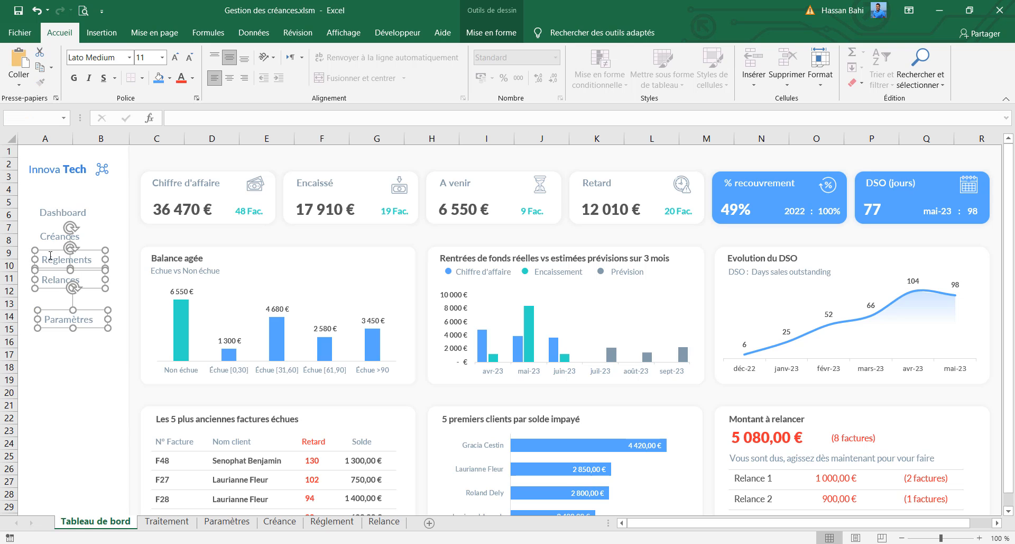
pyautogui.keyDown('ctrl'); pyautogui.click(54, 238); pyautogui.keyUp('ctrl')
pyautogui.keyDown('ctrl'); pyautogui.click(56, 214); pyautogui.keyUp('ctrl')
pyautogui.click(491, 33)
pyautogui.click(791, 52)
pyautogui.click(814, 69)
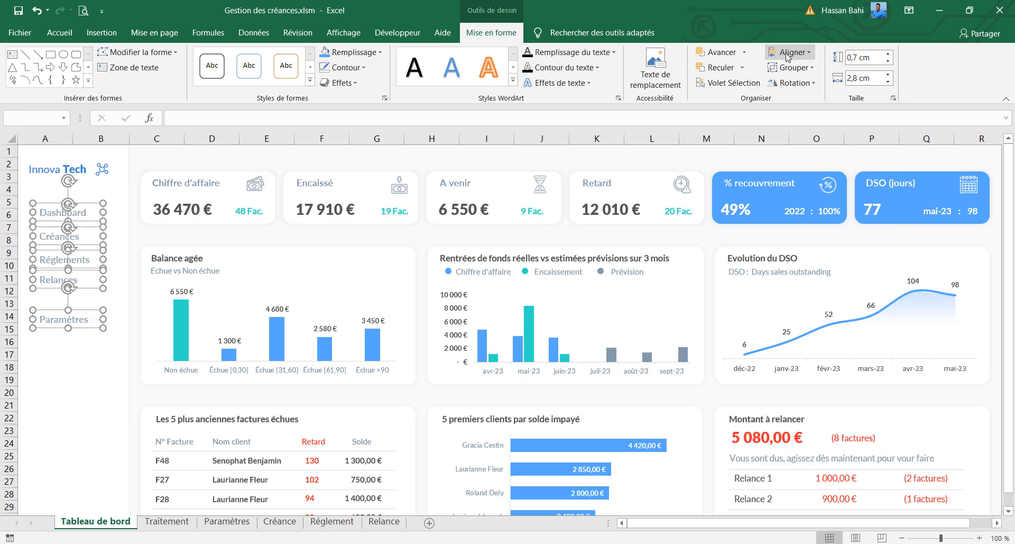
# Step: Distribute the five sidebar labels evenly in the vertical direction and shift the group slightly right
pyautogui.click(791, 51)
pyautogui.click(815, 184)
pyautogui.moveTo(81, 304); pyautogui.dragTo(92, 302)
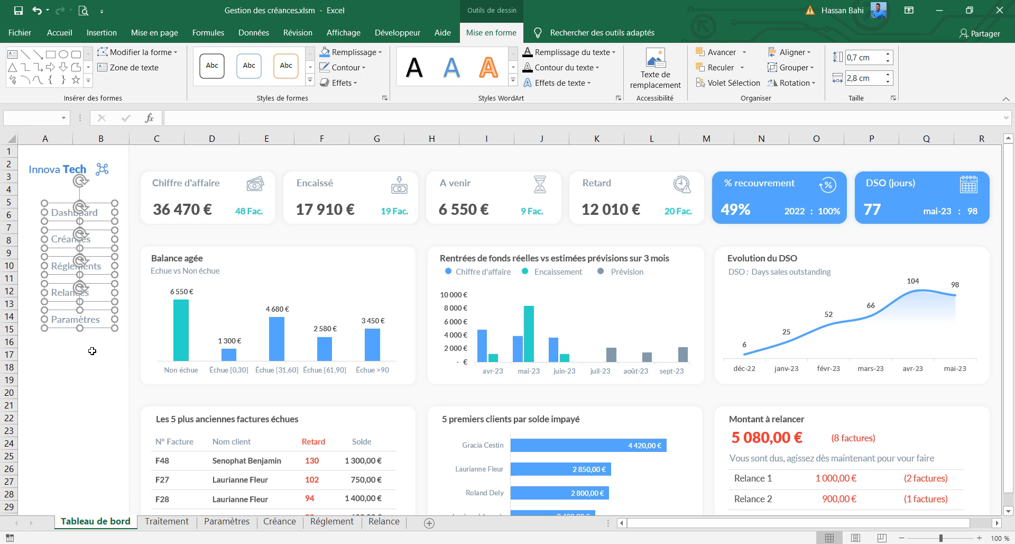
pyautogui.click(92, 351)
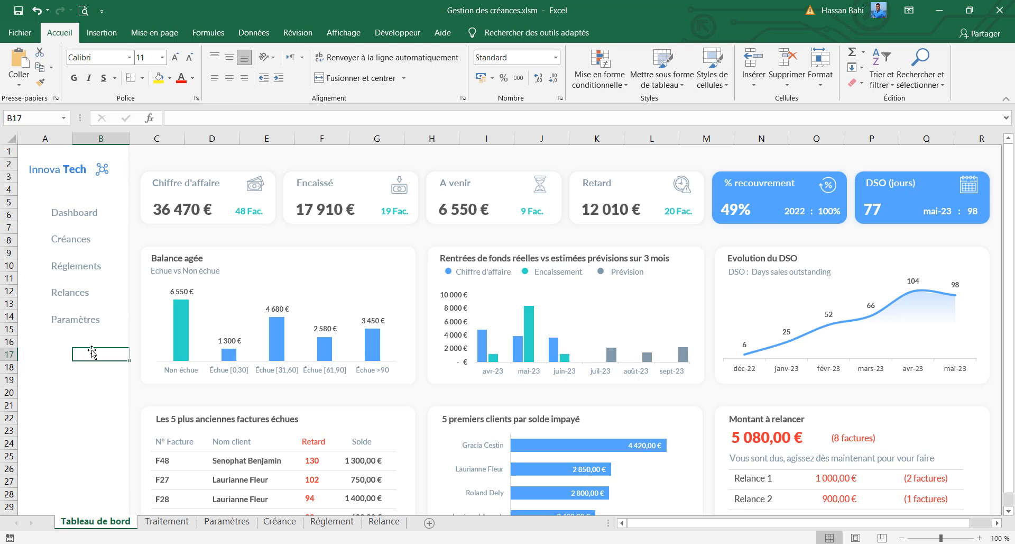
# Step: Start inserting pictures from this device and open the Données folder inside Video 7
pyautogui.click(101, 32)
pyautogui.click(163, 69)
pyautogui.click(185, 124)
pyautogui.click(157, 132)
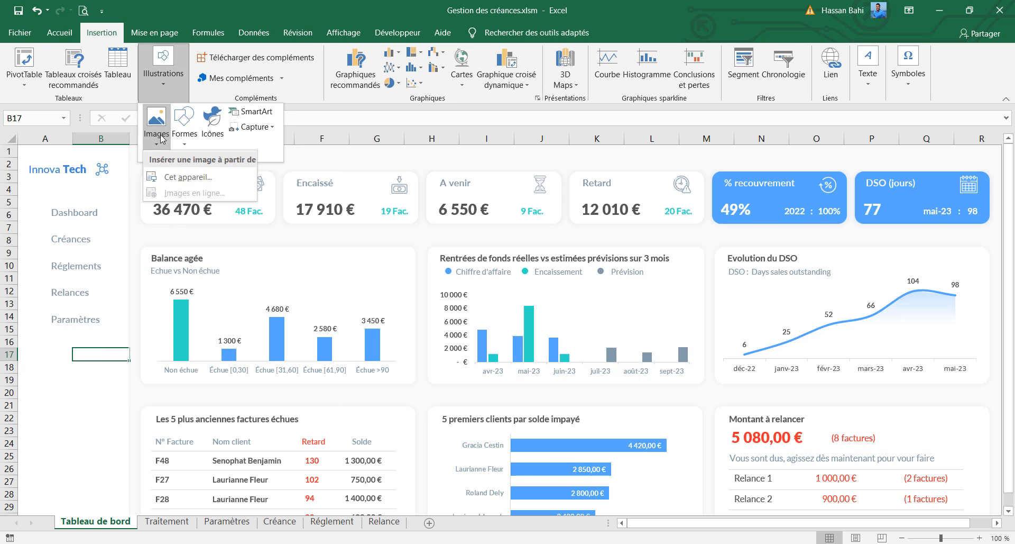
pyautogui.click(188, 177)
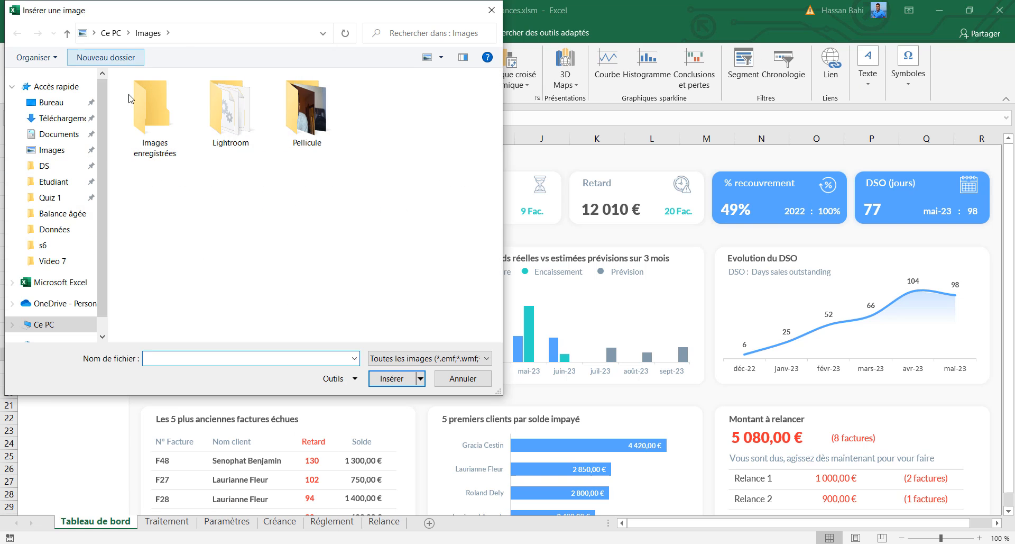
pyautogui.click(51, 261)
pyautogui.doubleClick(153, 98)
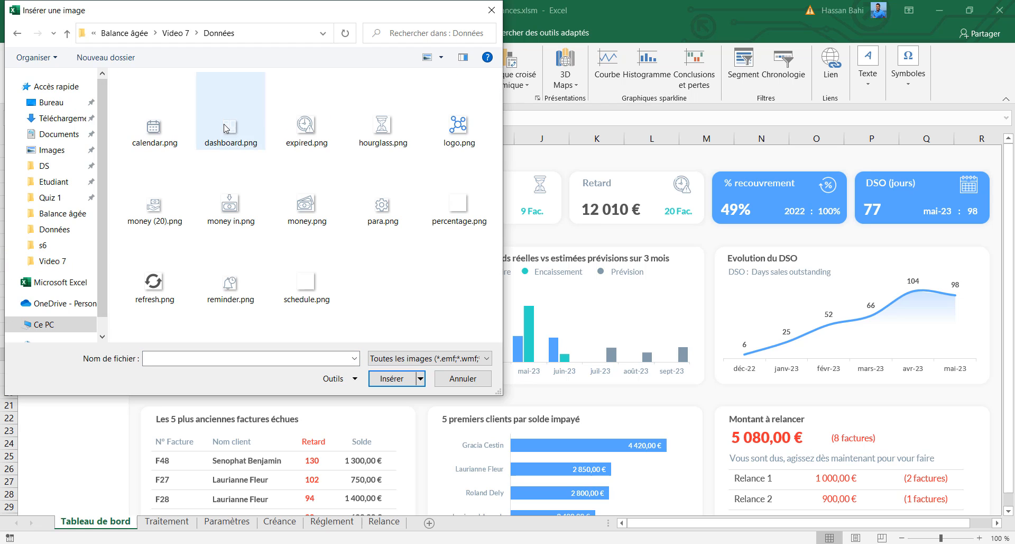
# Step: Insert the pictures calendar.png, dashboard.png, money (20).png, reminder.png and para.png into the Tableau de bord sheet
pyautogui.click(456, 204)
pyautogui.click(241, 134)
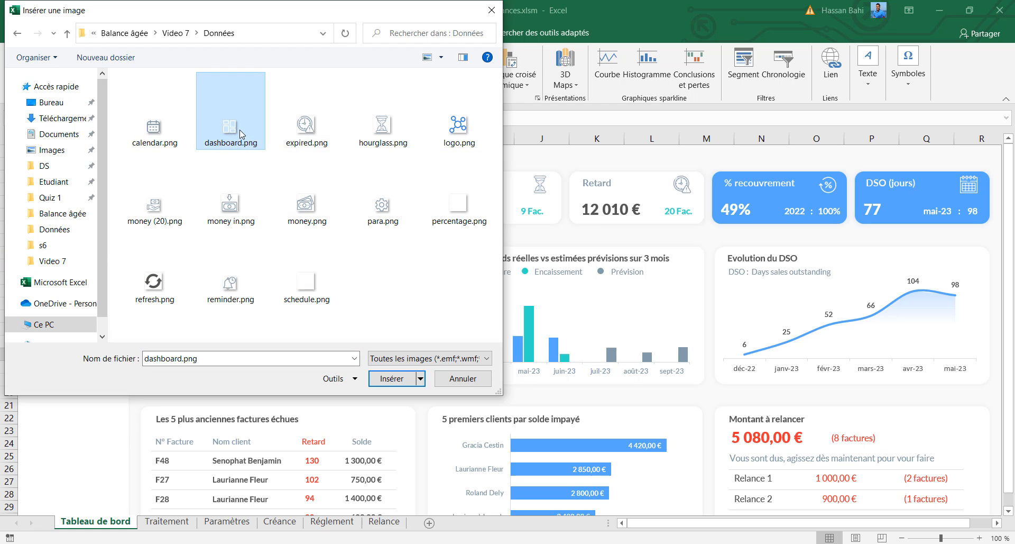
pyautogui.keyDown('ctrl'); pyautogui.click(149, 125); pyautogui.keyUp('ctrl')
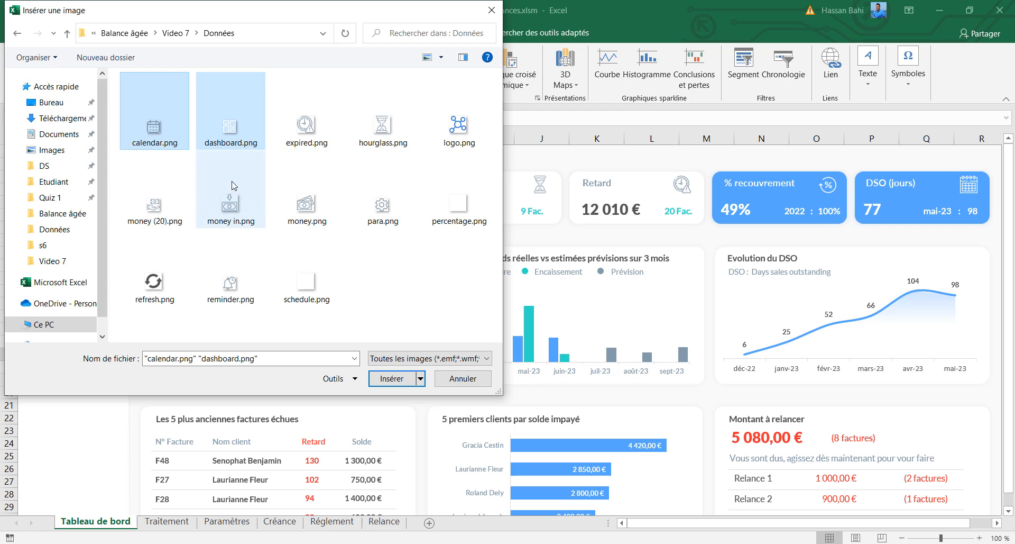
pyautogui.keyDown('ctrl'); pyautogui.click(165, 209); pyautogui.keyUp('ctrl')
pyautogui.keyDown('ctrl'); pyautogui.click(237, 281); pyautogui.keyUp('ctrl')
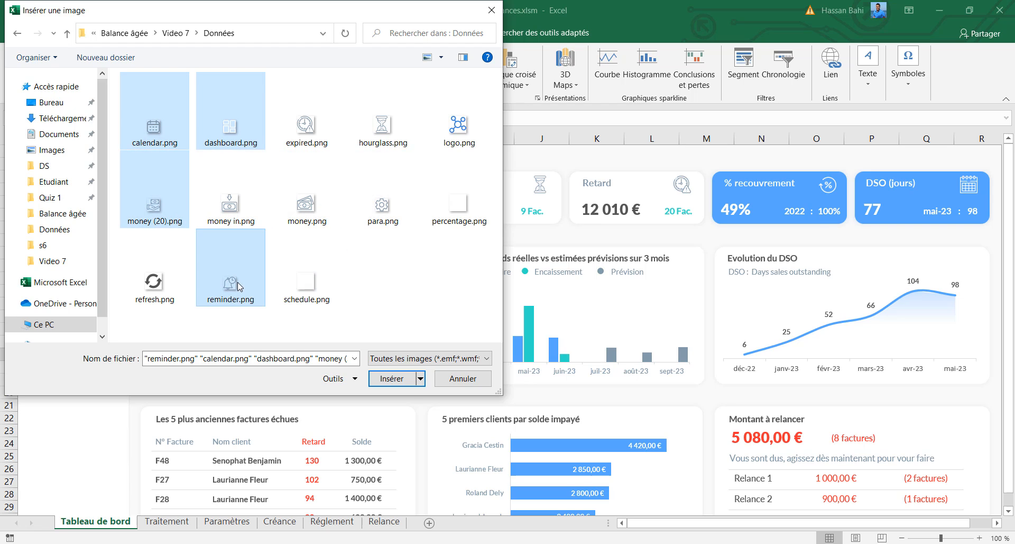
pyautogui.keyDown('ctrl'); pyautogui.click(382, 207); pyautogui.keyUp('ctrl')
pyautogui.press('Return')
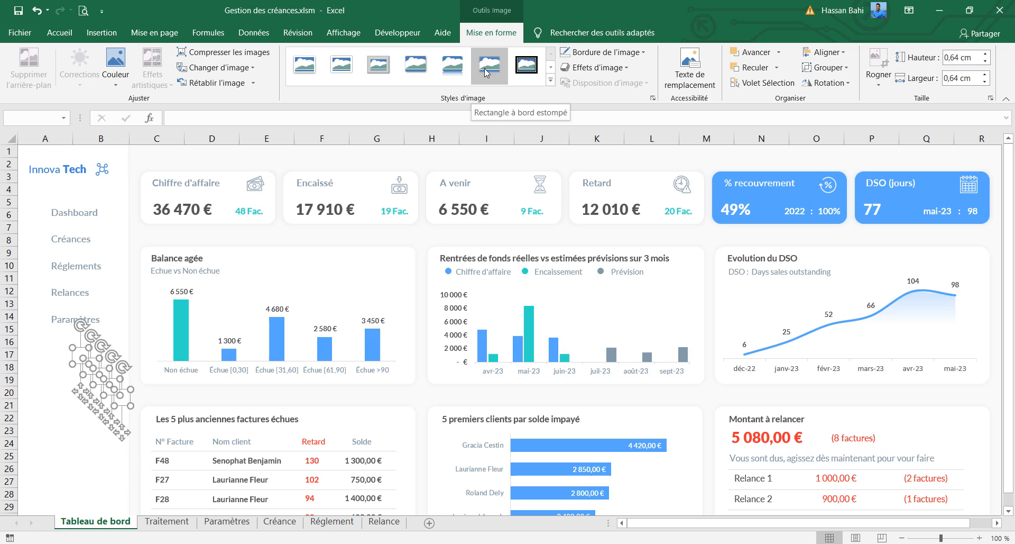
# Step: Set the height of the five inserted icons to 0,45 cm
pyautogui.doubleClick(952, 57)
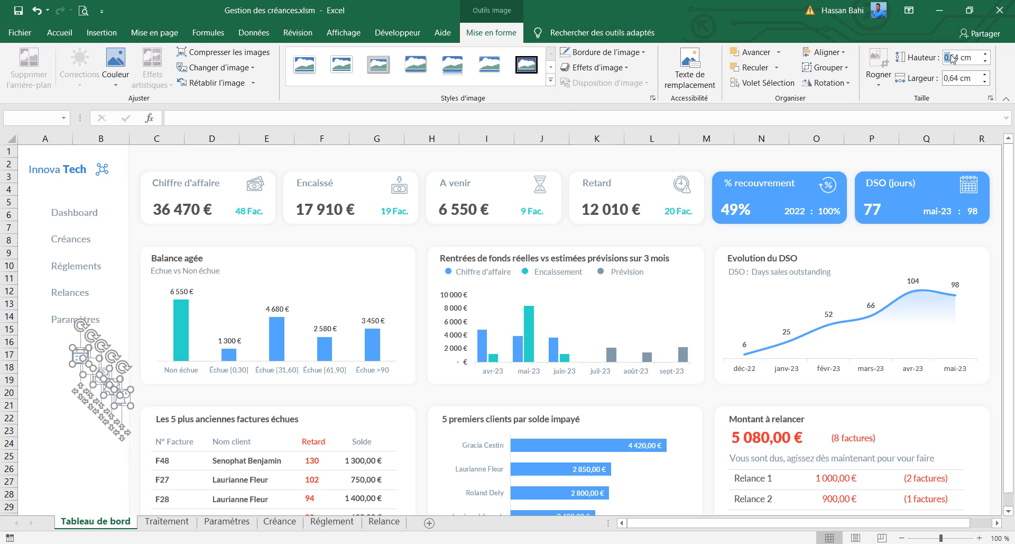
pyautogui.press('Return')
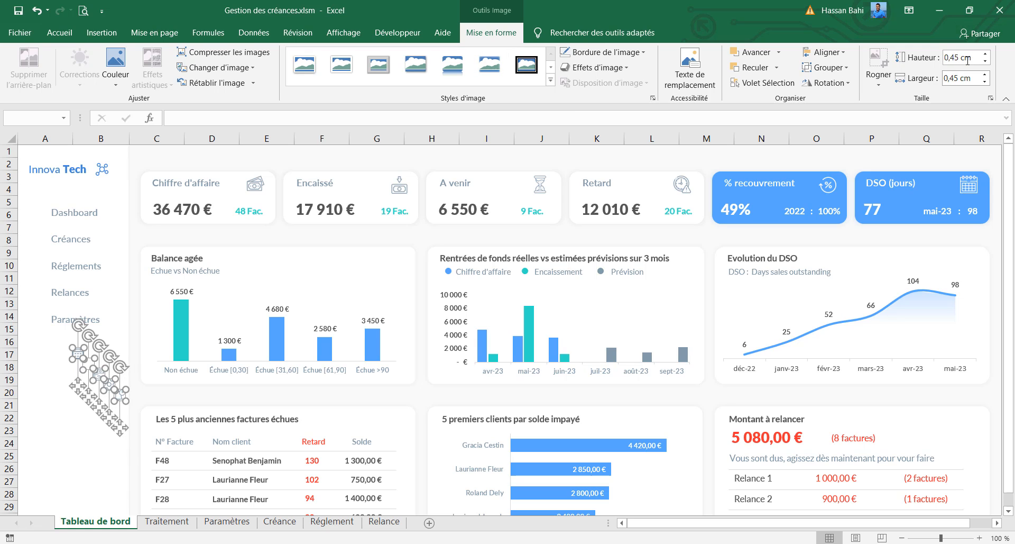
pyautogui.click(51, 368)
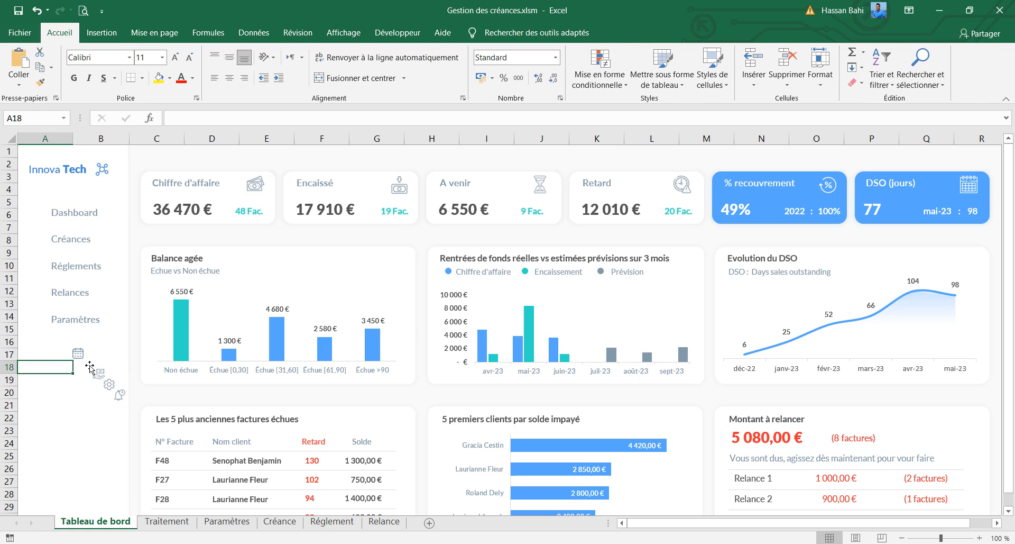
# Step: Place the dashboard icon just left of the Dashboard label in the sidebar
pyautogui.moveTo(90, 365); pyautogui.dragTo(44, 214)
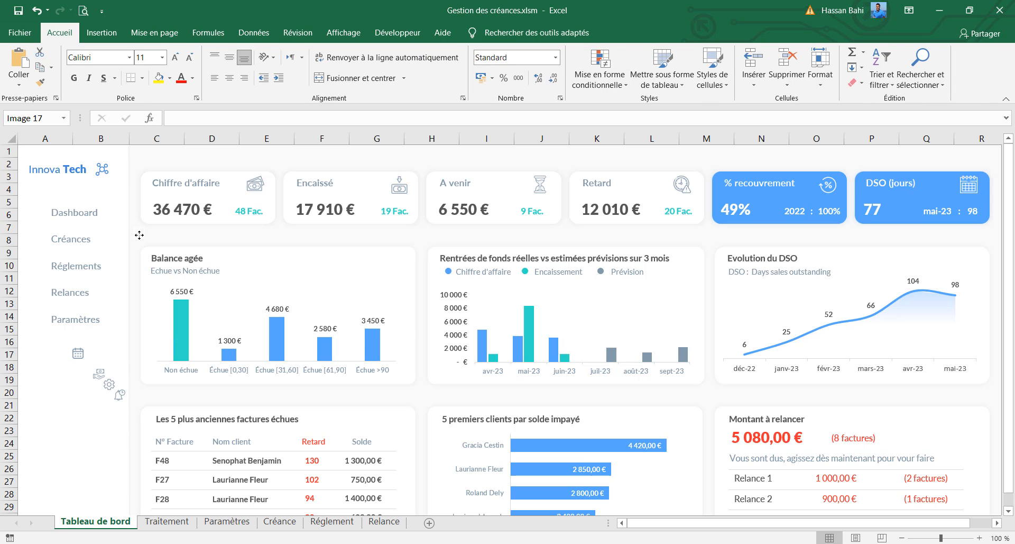
pyautogui.moveTo(139, 235); pyautogui.dragTo(139, 235)
pyautogui.hotkey('ctrl', 'z')
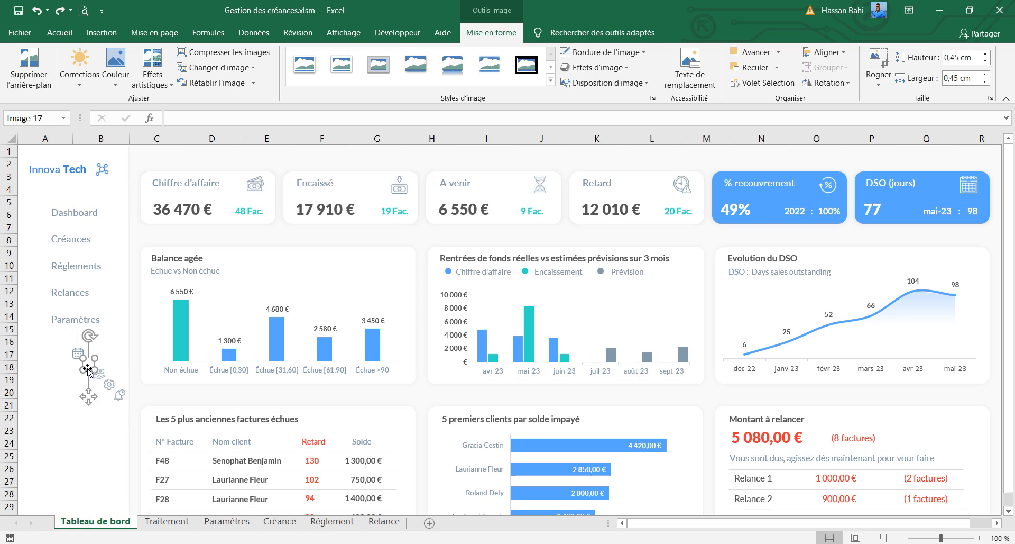
pyautogui.moveTo(87, 368); pyautogui.dragTo(38, 217)
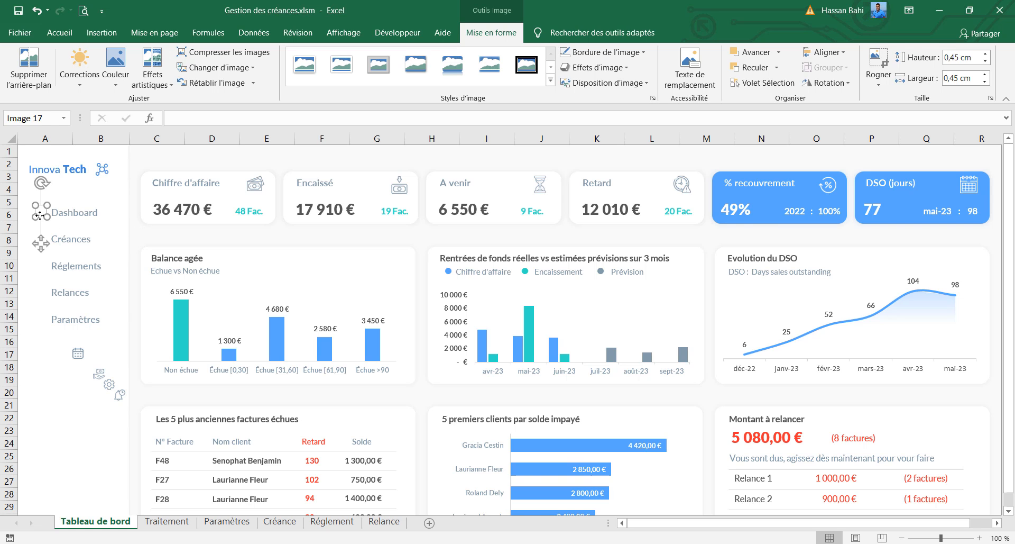
# Step: Copy the blue button rectangle from the Paramètres sheet onto the Dashboard label in the Tableau de bord sheet
pyautogui.click(178, 522)
pyautogui.click(227, 521)
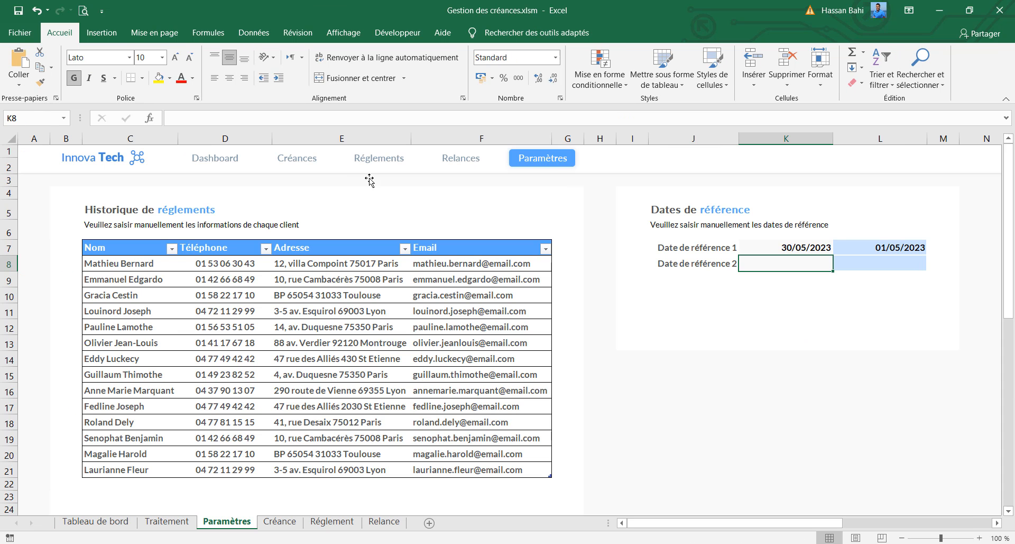
pyautogui.click(570, 161)
pyautogui.click(95, 521)
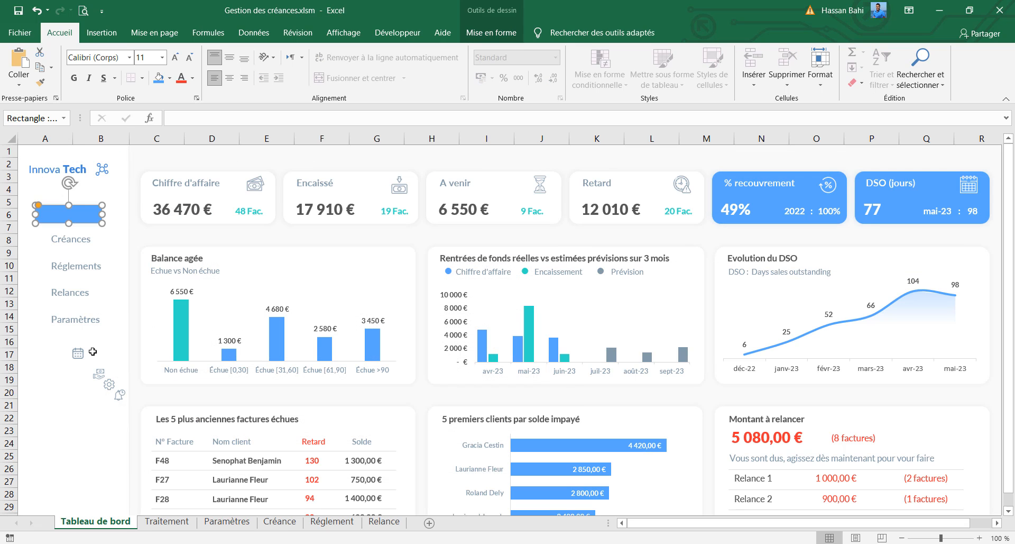
# Step: Send the blue rectangle behind the Dashboard label and icon, and set the label's text colour to white
pyautogui.rightClick(79, 220)
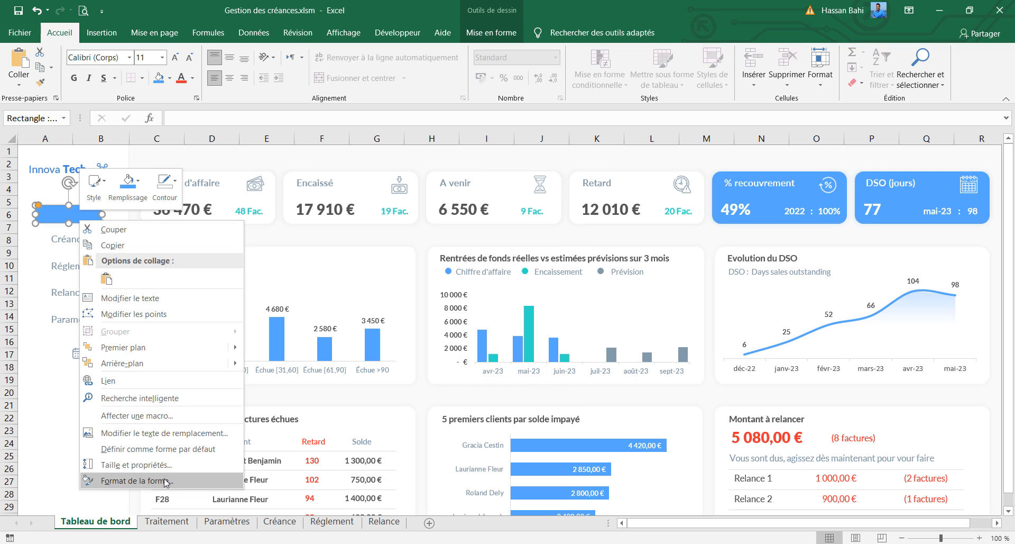
pyautogui.click(136, 362)
pyautogui.click(84, 213)
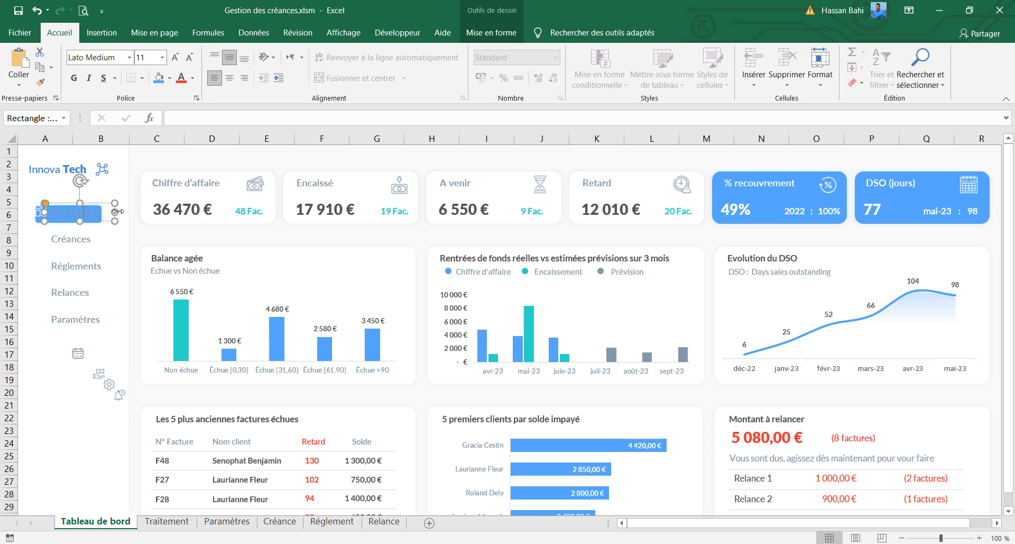
pyautogui.click(193, 78)
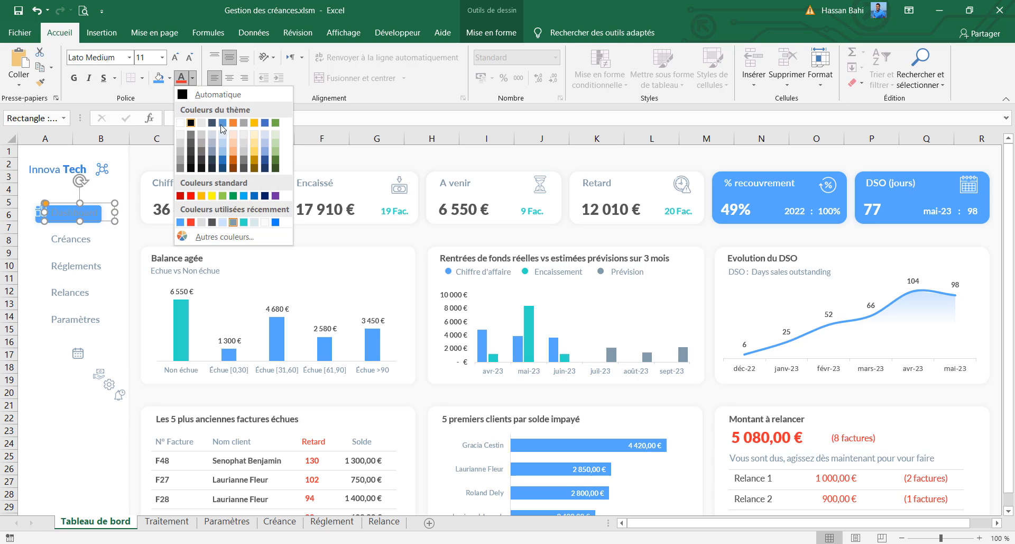
pyautogui.click(181, 121)
pyautogui.click(109, 239)
# Step: Resize the blue rectangle behind the Dashboard label to 0,8 cm high and 3,3 cm wide
pyautogui.click(99, 216)
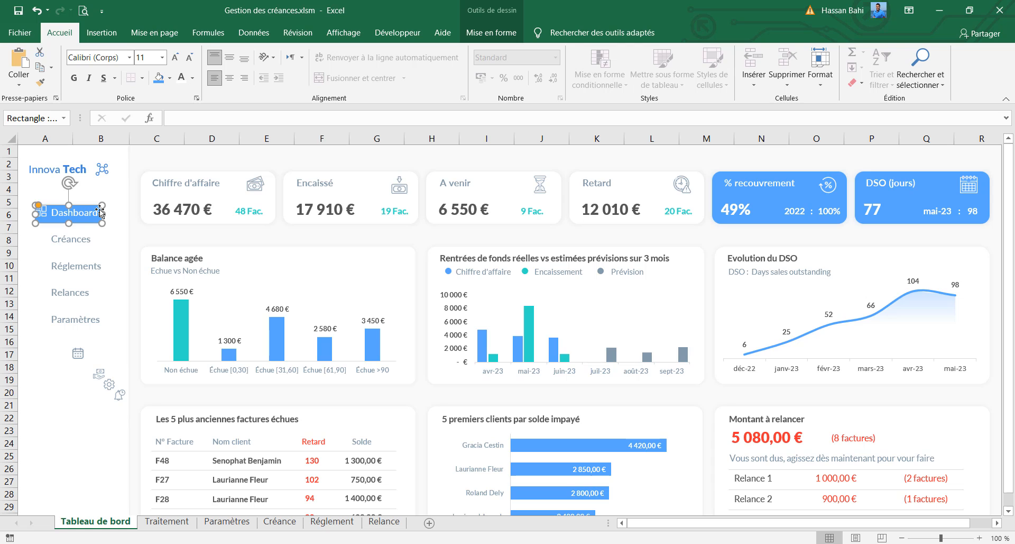
pyautogui.click(491, 32)
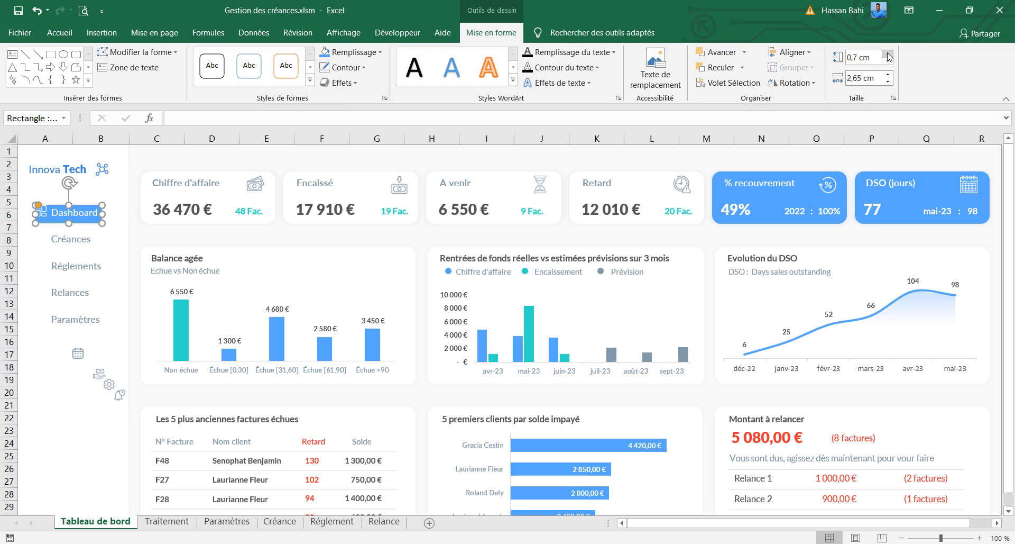
pyautogui.click(889, 56)
pyautogui.click(889, 75)
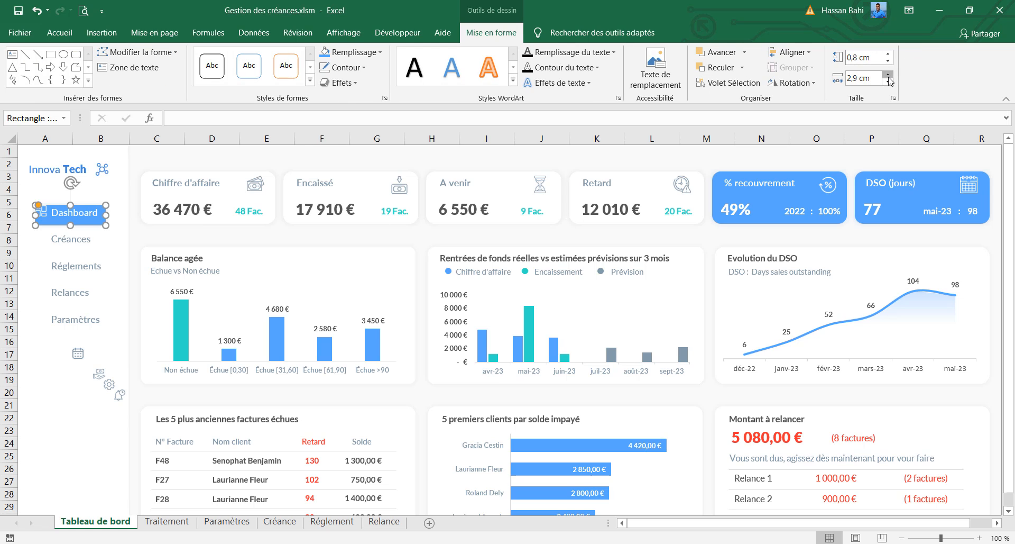
pyautogui.click(167, 231)
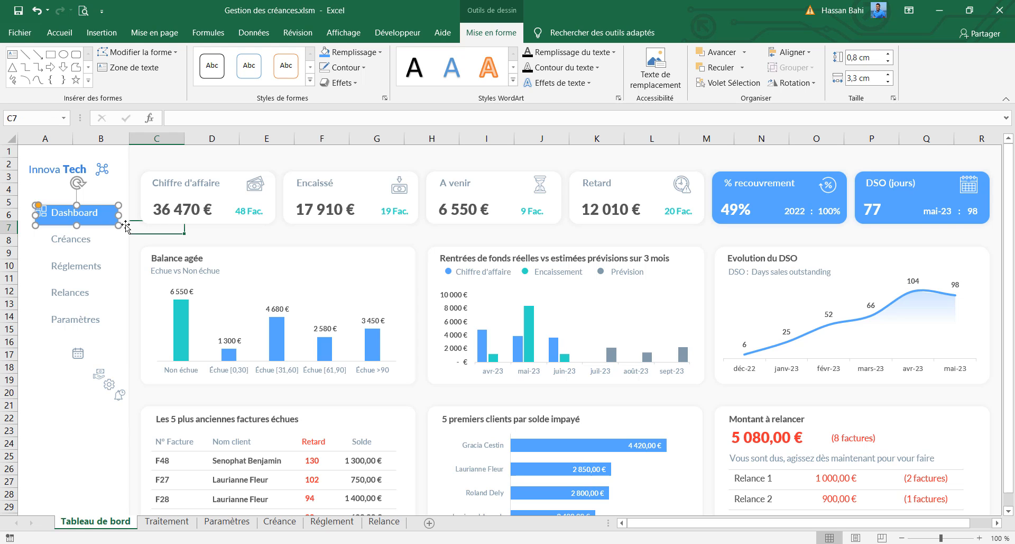
# Step: Nudge the blue Dashboard rectangle slightly left, then shrink the dashboard icon to 0,35 × 0,35 cm and reposition it beside its label
pyautogui.moveTo(109, 222); pyautogui.dragTo(104, 220)
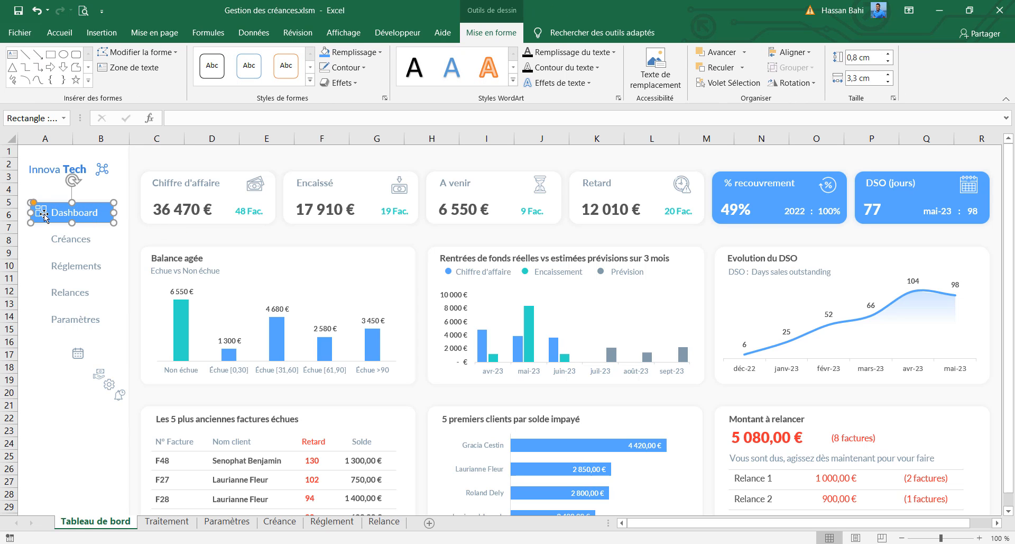
pyautogui.click(42, 212)
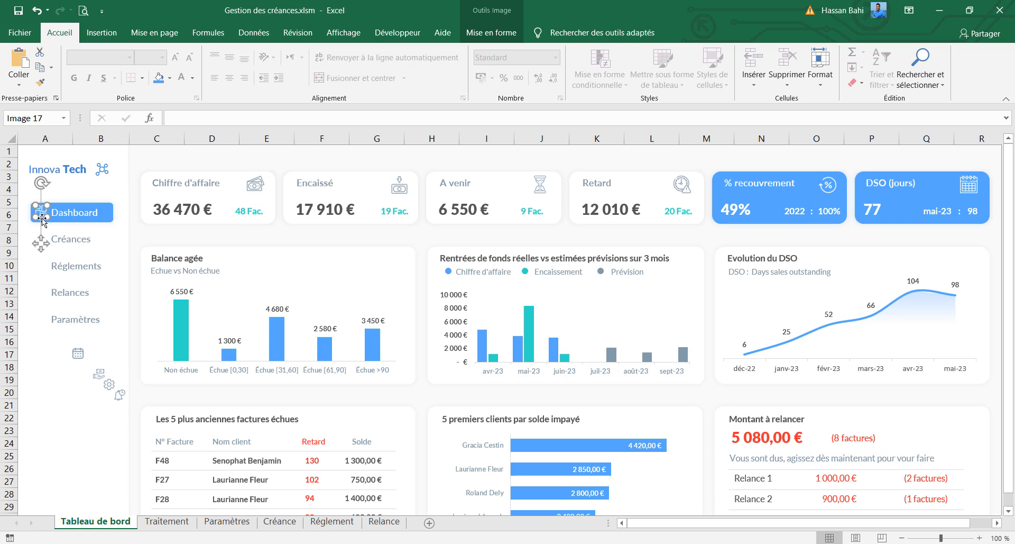
pyautogui.click(511, 29)
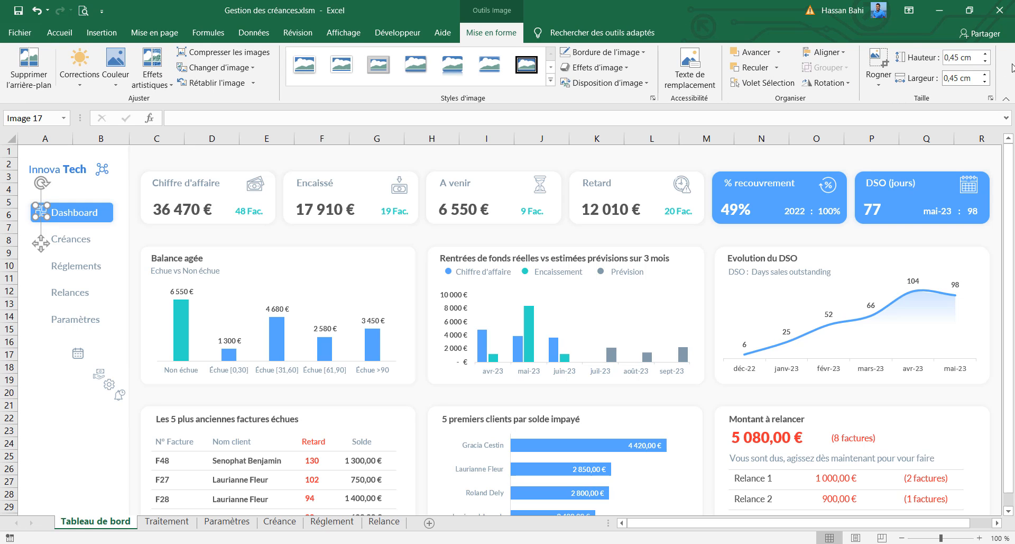
pyautogui.click(986, 61)
pyautogui.click(986, 61)
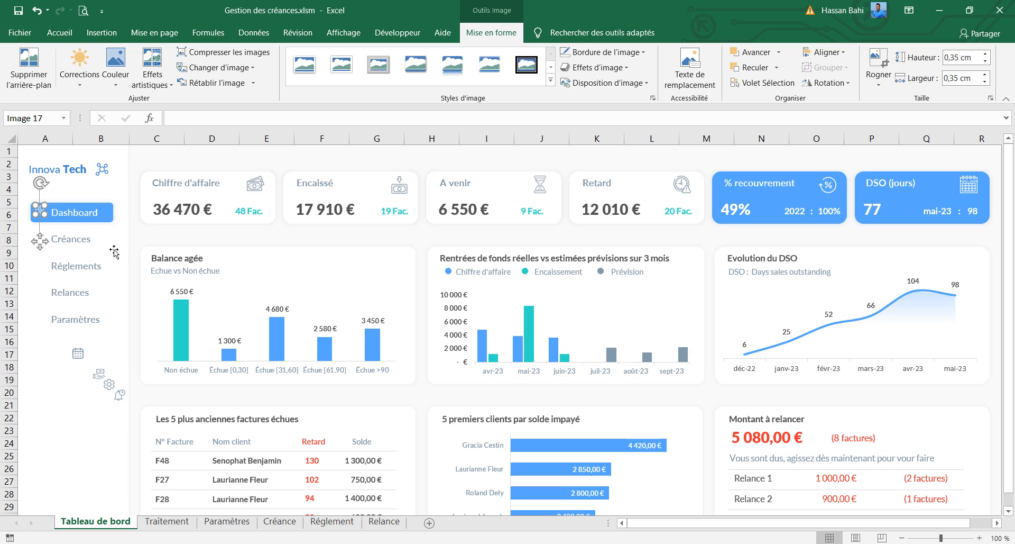
pyautogui.click(173, 232)
pyautogui.moveTo(40, 213); pyautogui.dragTo(42, 215)
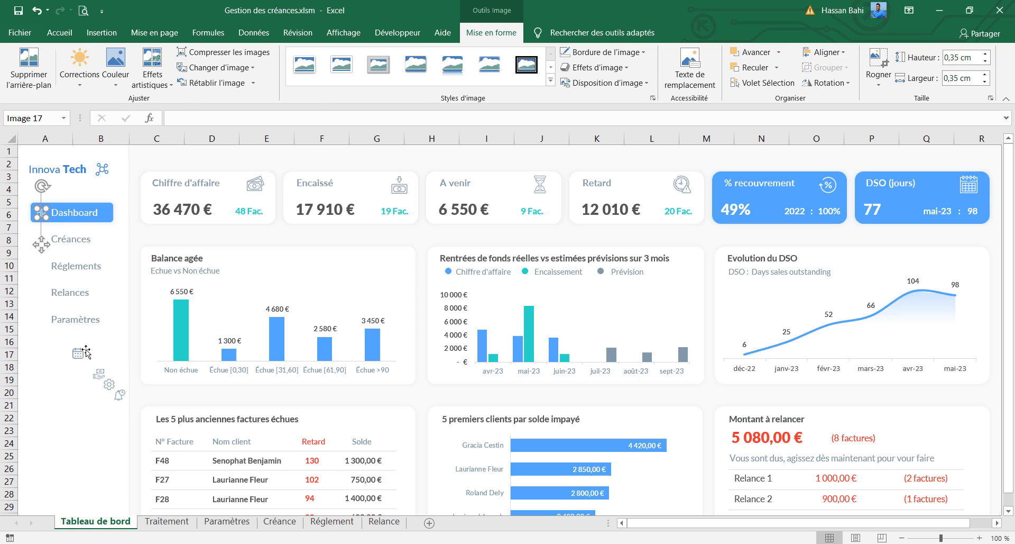
# Step: Place the calendar, payment, gear and bell icons just left of the Créances, Réglements, Relances and Paramètres labels respectively
pyautogui.moveTo(77, 356); pyautogui.dragTo(39, 242)
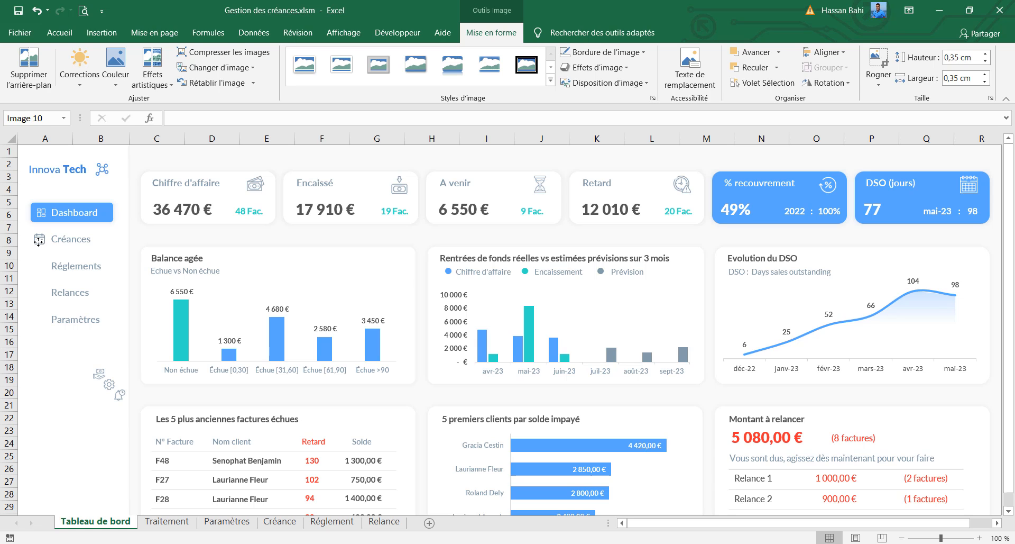
pyautogui.moveTo(98, 374); pyautogui.dragTo(36, 266)
pyautogui.moveTo(109, 384); pyautogui.dragTo(37, 292)
pyautogui.moveTo(116, 396); pyautogui.dragTo(34, 324)
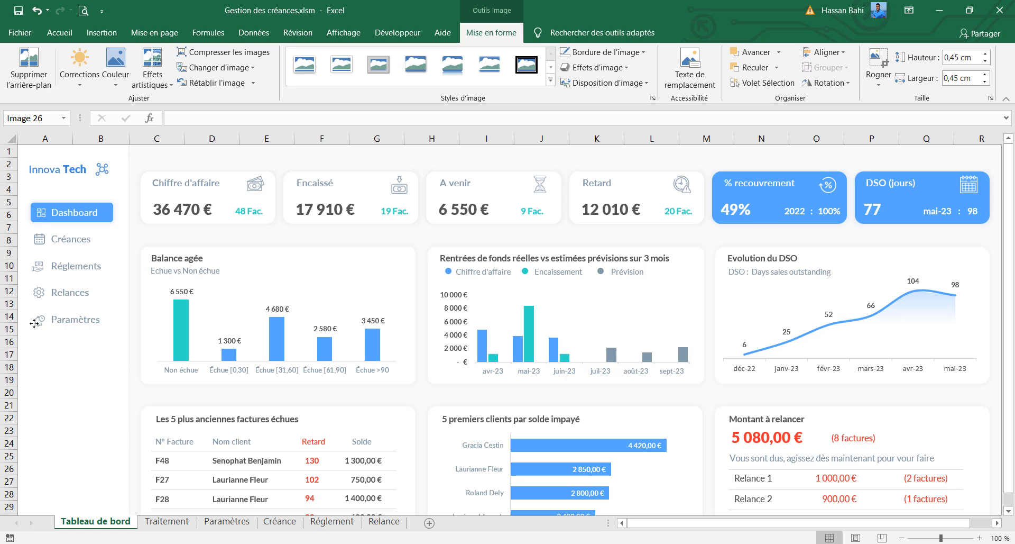
# Step: Left-align the icons beside the Créances, Réglements, Relances and Paramètres labels with one another
pyautogui.keyDown('shift'); pyautogui.click(37, 240); pyautogui.keyUp('shift')
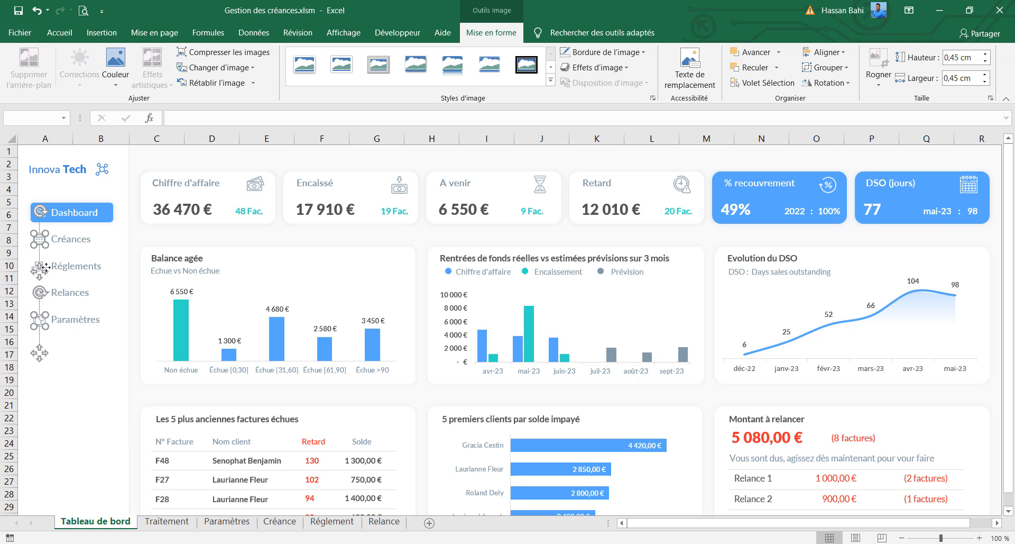
pyautogui.click(107, 392)
pyautogui.scroll(2, 31, 333)
pyautogui.click(51, 271)
pyautogui.click(51, 376)
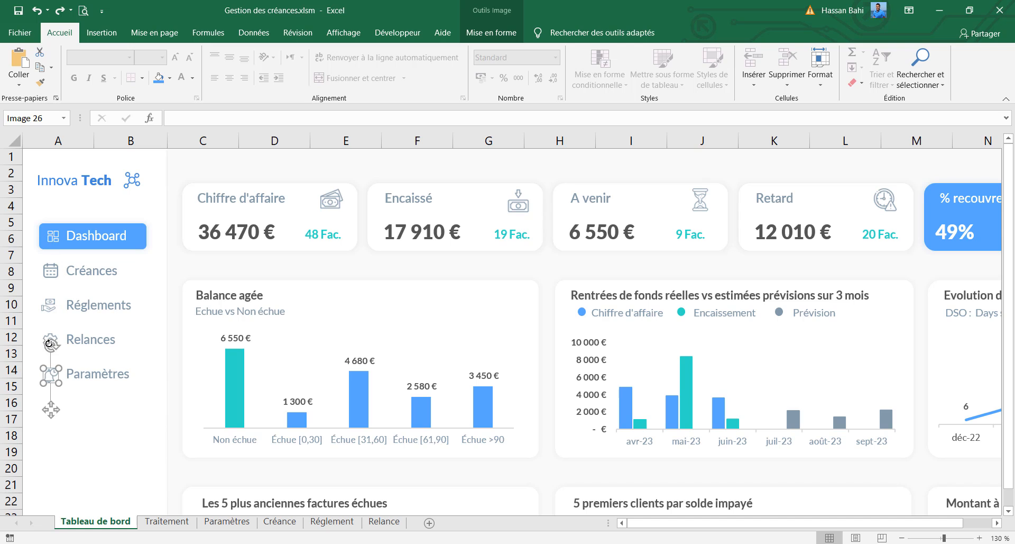
pyautogui.keyDown('shift'); pyautogui.click(49, 342); pyautogui.keyUp('shift')
pyautogui.keyDown('shift'); pyautogui.click(48, 306); pyautogui.keyUp('shift')
pyautogui.keyDown('shift'); pyautogui.click(50, 271); pyautogui.keyUp('shift')
pyautogui.keyDown('shift'); pyautogui.click(51, 236); pyautogui.keyUp('shift')
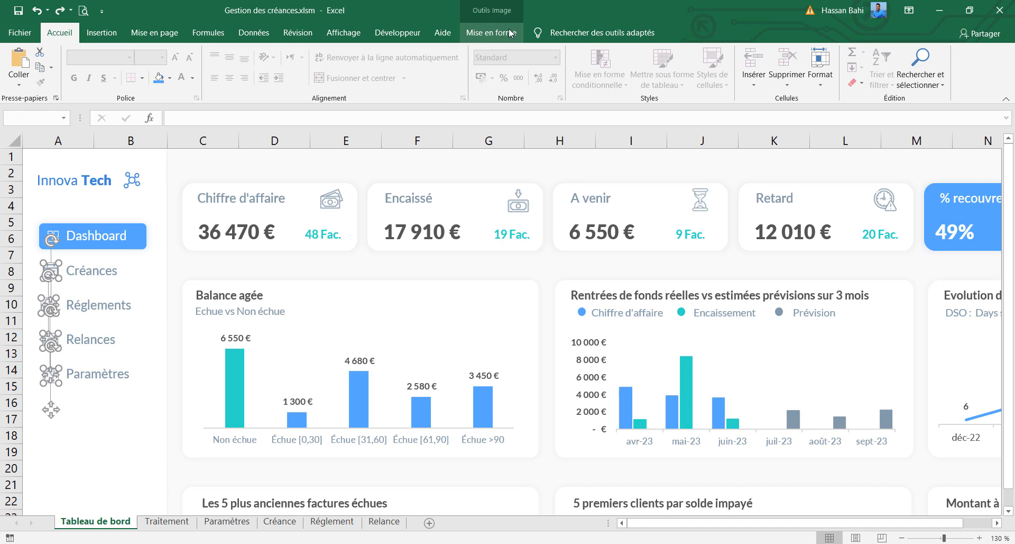
pyautogui.click(491, 32)
pyautogui.click(824, 52)
pyautogui.click(833, 68)
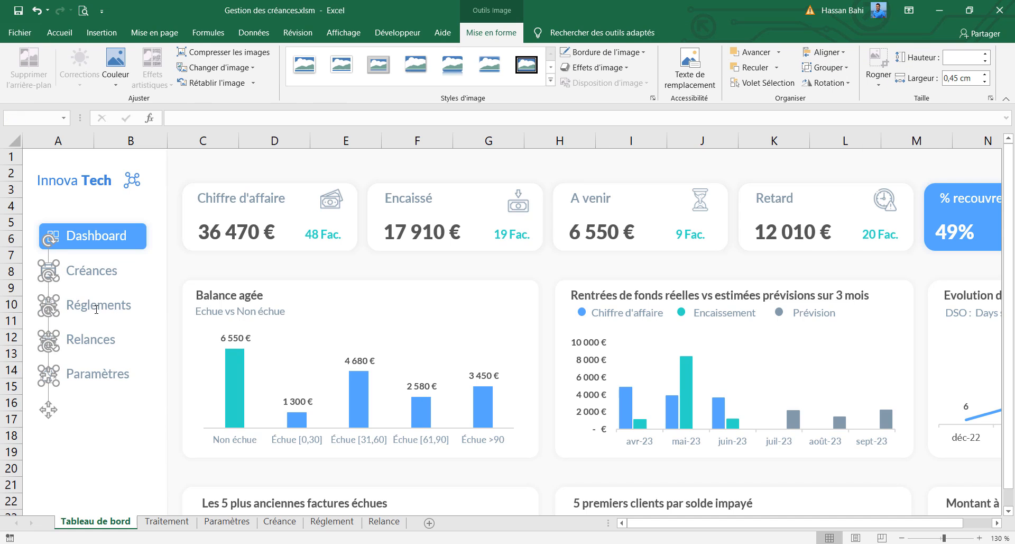
# Step: Shift the blue rectangle behind the Dashboard label slightly left and up, and set its height to 0,85 cm
pyautogui.click(144, 242)
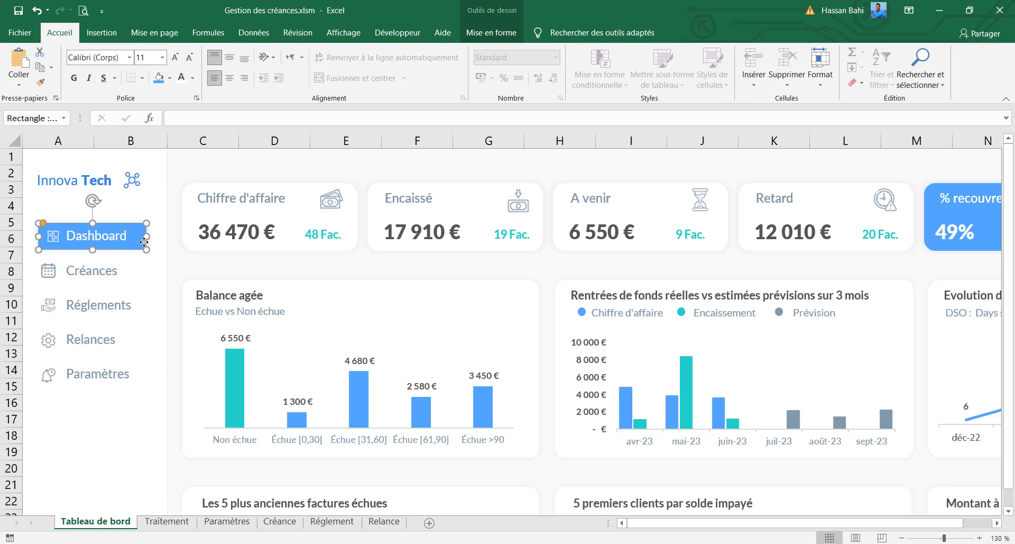
pyautogui.moveTo(144, 242); pyautogui.dragTo(143, 241)
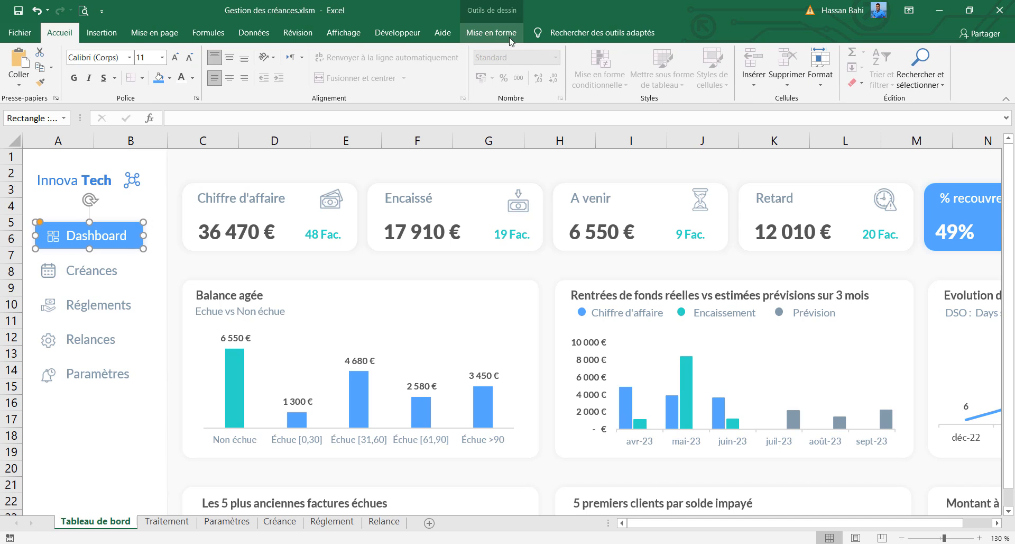
pyautogui.click(491, 33)
pyautogui.moveTo(863, 59); pyautogui.dragTo(851, 55)
pyautogui.press('Return')
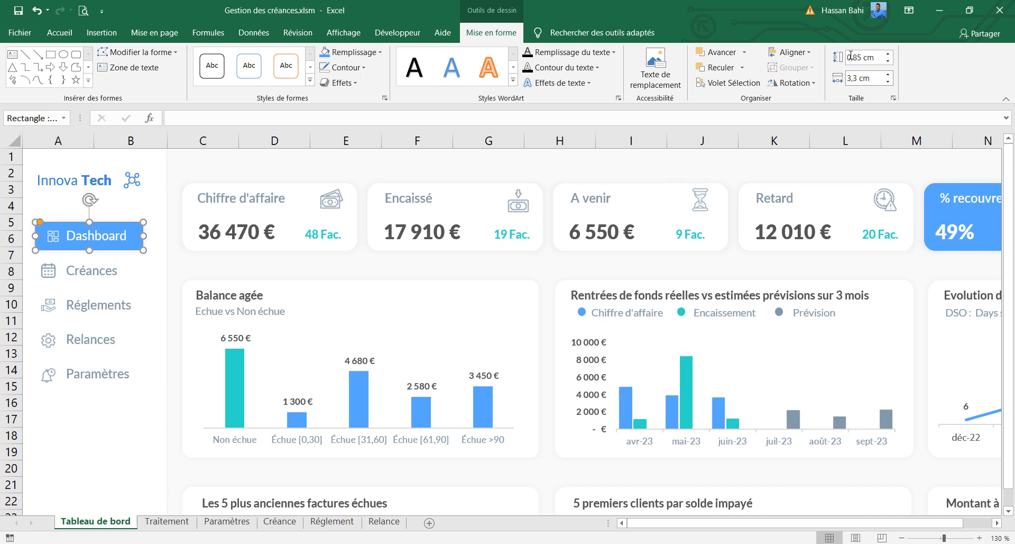
pyautogui.press('Up')
pyautogui.press('Up')
# Step: Group the calendar icon with the Créances label in the sidebar
pyautogui.click(49, 272)
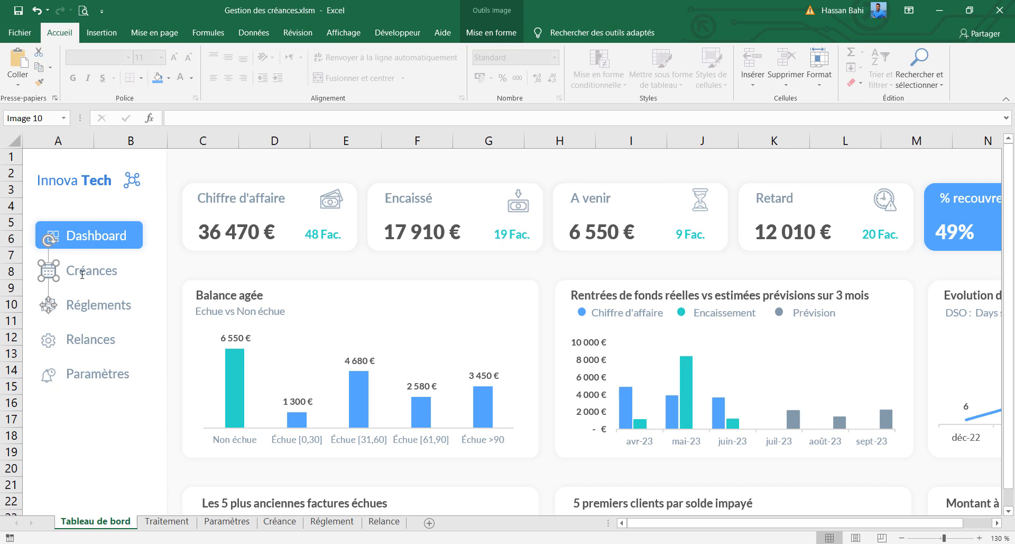
pyautogui.keyDown('ctrl'); pyautogui.click(80, 272); pyautogui.keyUp('ctrl')
pyautogui.rightClick(81, 281)
pyautogui.moveTo(159, 358)
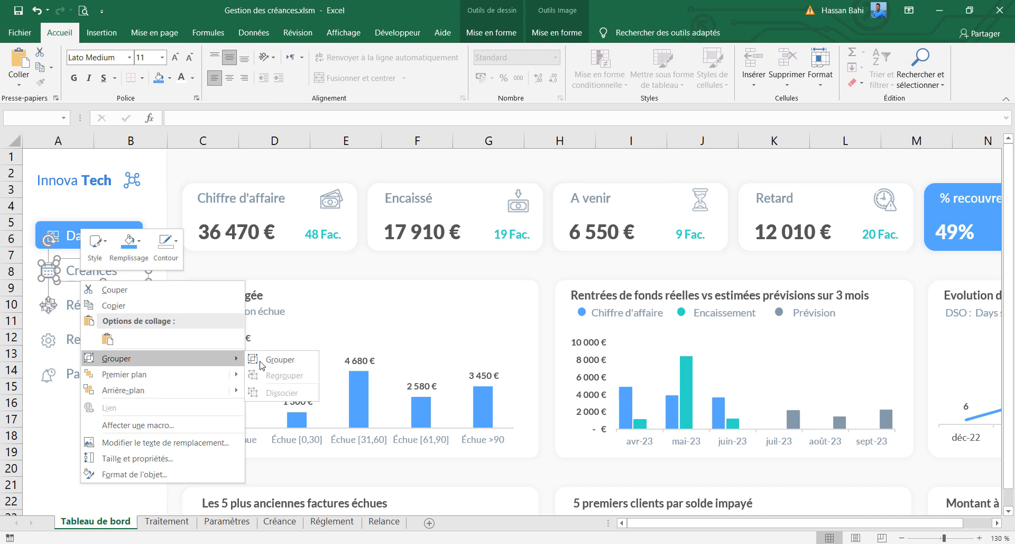
pyautogui.click(267, 357)
# Step: Group the payment icon with the Réglements label in the sidebar
pyautogui.click(49, 305)
pyautogui.keyDown('ctrl'); pyautogui.click(79, 317); pyautogui.keyUp('ctrl')
pyautogui.rightClick(80, 317)
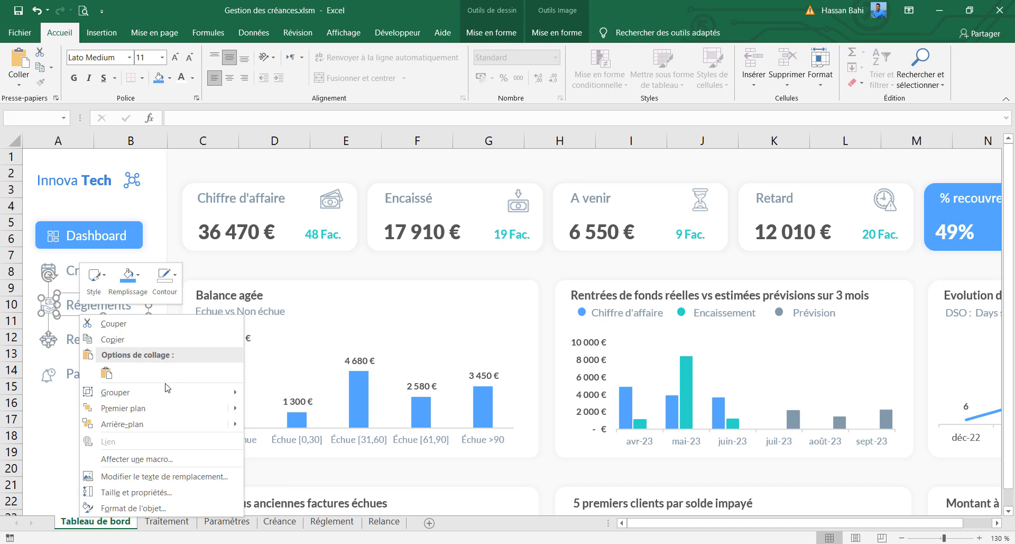
pyautogui.moveTo(106, 394)
pyautogui.click(267, 394)
# Step: Group the gear icon with the Relances label in the sidebar
pyautogui.click(50, 340)
pyautogui.keyDown('ctrl'); pyautogui.click(82, 346); pyautogui.keyUp('ctrl')
pyautogui.rightClick(82, 346)
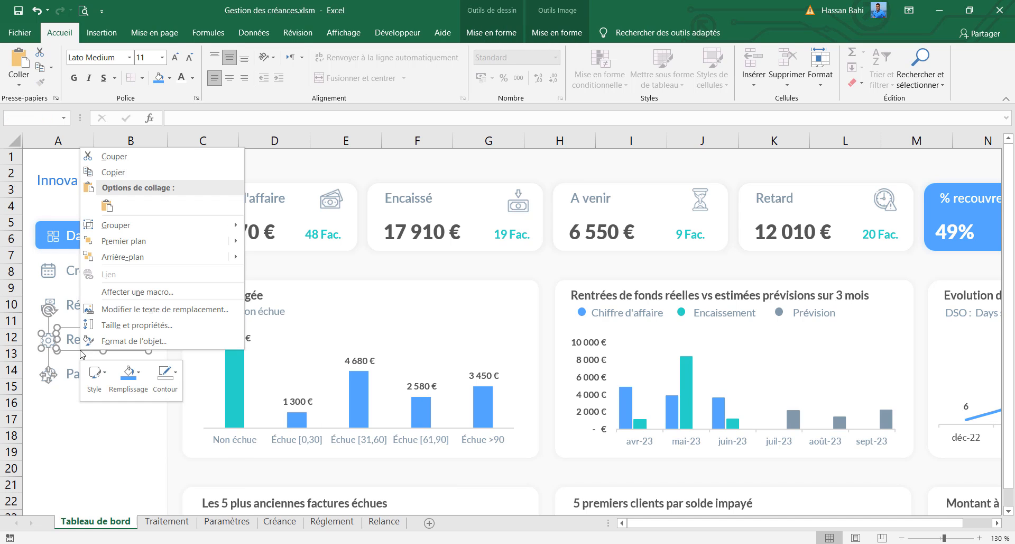
pyautogui.moveTo(106, 219)
pyautogui.click(267, 221)
# Step: Group the bell icon with the Paramètres label in the sidebar
pyautogui.click(48, 374)
pyautogui.keyDown('ctrl'); pyautogui.click(73, 375); pyautogui.keyUp('ctrl')
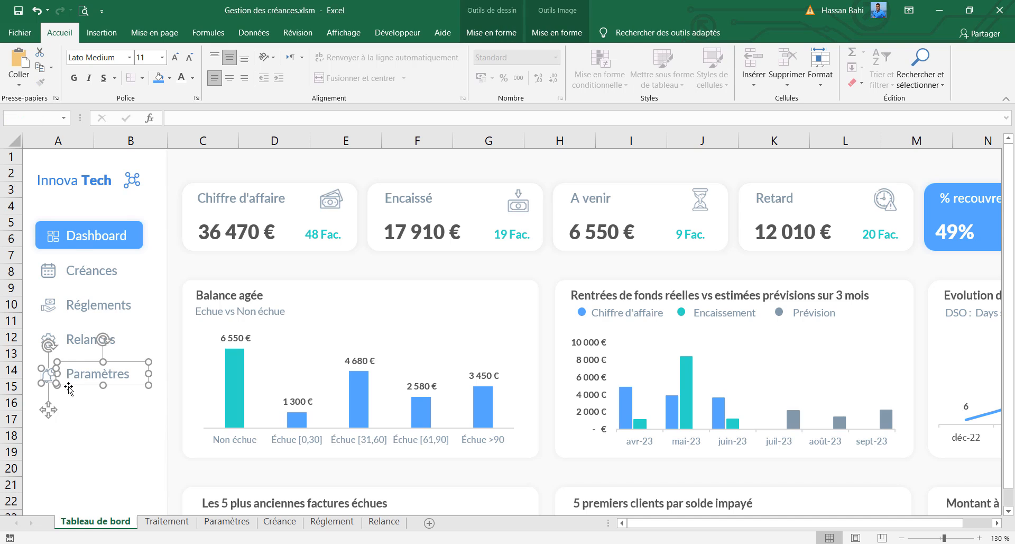
pyautogui.rightClick(73, 375)
pyautogui.moveTo(160, 255)
pyautogui.click(267, 259)
# Step: Fine-tune the horizontal position of the blue rectangle behind the Dashboard icon and label
pyautogui.click(115, 245)
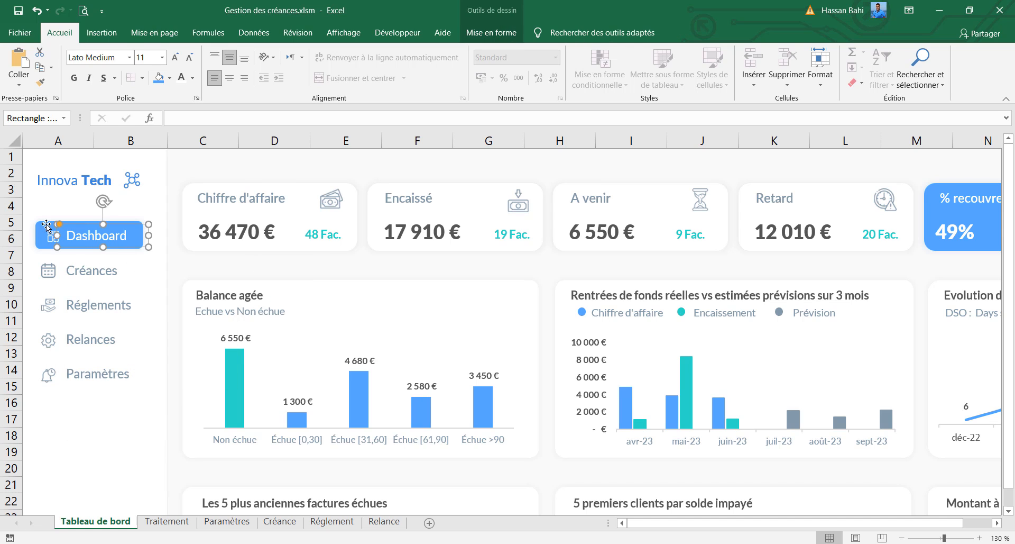
pyautogui.click(60, 230)
pyautogui.moveTo(110, 248); pyautogui.dragTo(112, 248)
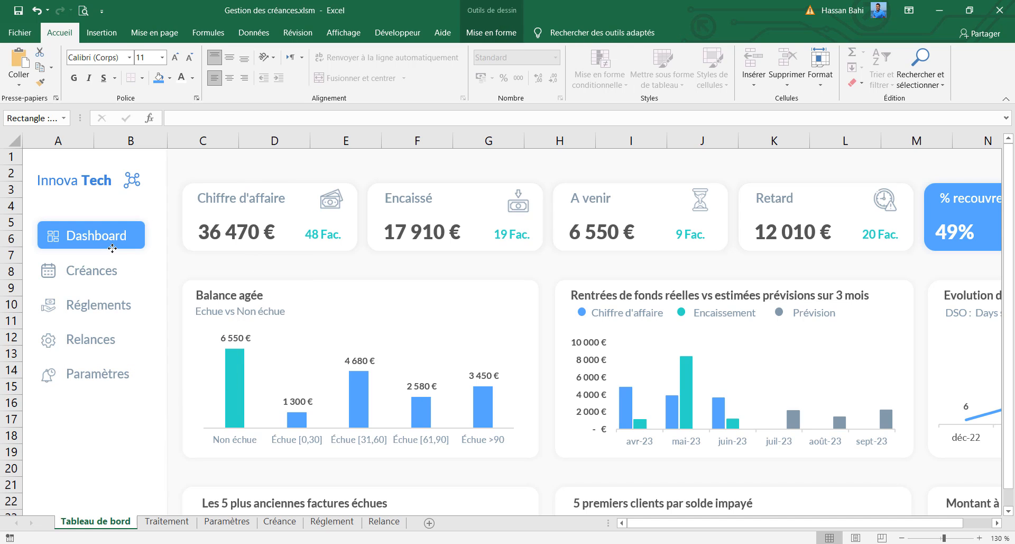
pyautogui.click(109, 249)
pyautogui.rightClick(135, 249)
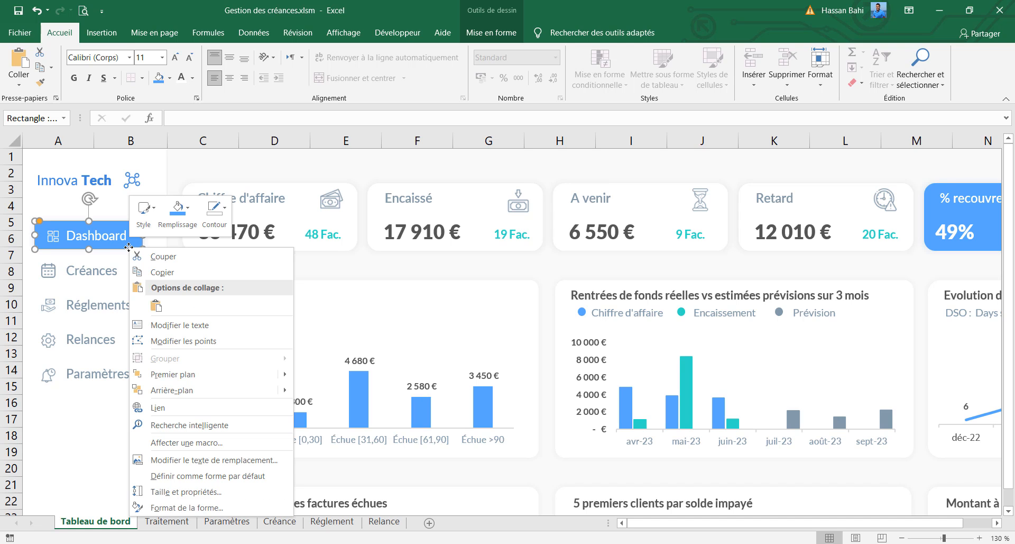
pyautogui.click(174, 509)
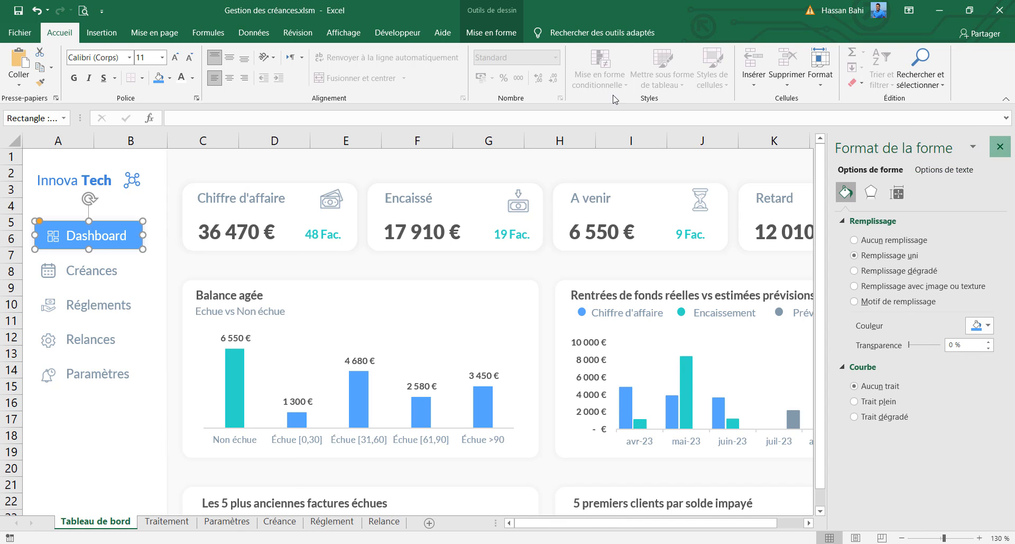
pyautogui.click(1000, 147)
pyautogui.click(491, 32)
pyautogui.click(339, 82)
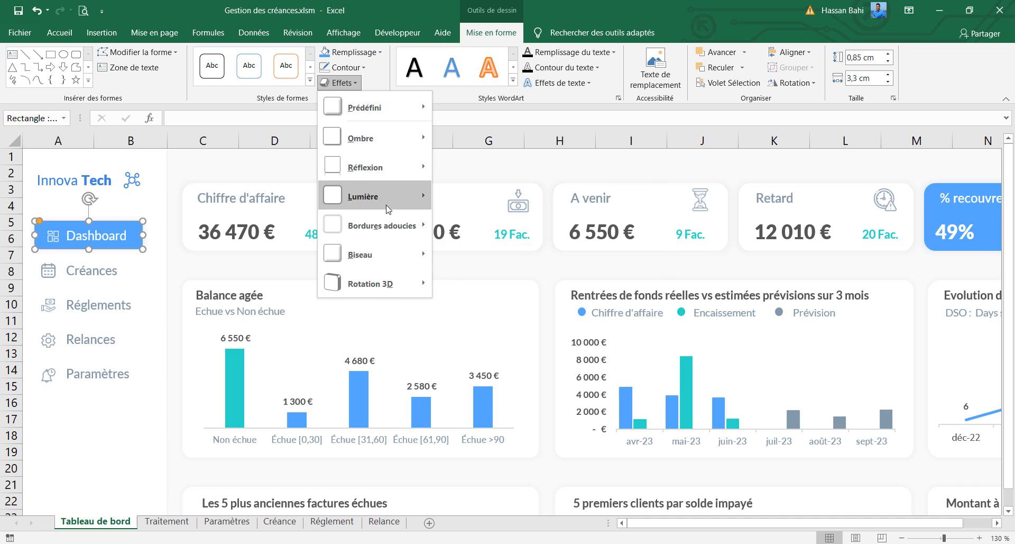
pyautogui.moveTo(370, 196)
pyautogui.moveTo(509, 414)
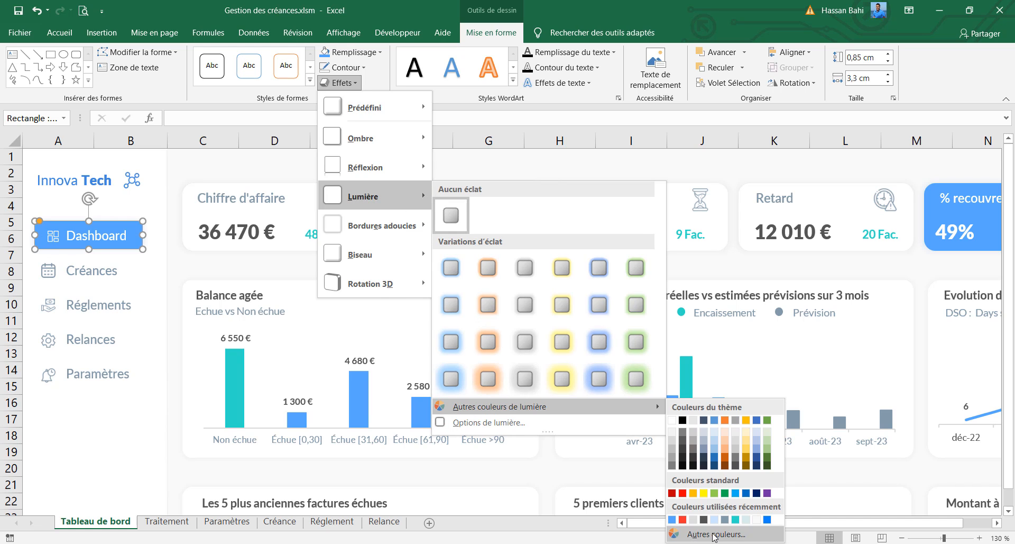
pyautogui.click(452, 217)
# Step: Apply a preset shadow to the blue rectangle behind the Dashboard label and give the shadow a blue theme colour
pyautogui.click(339, 82)
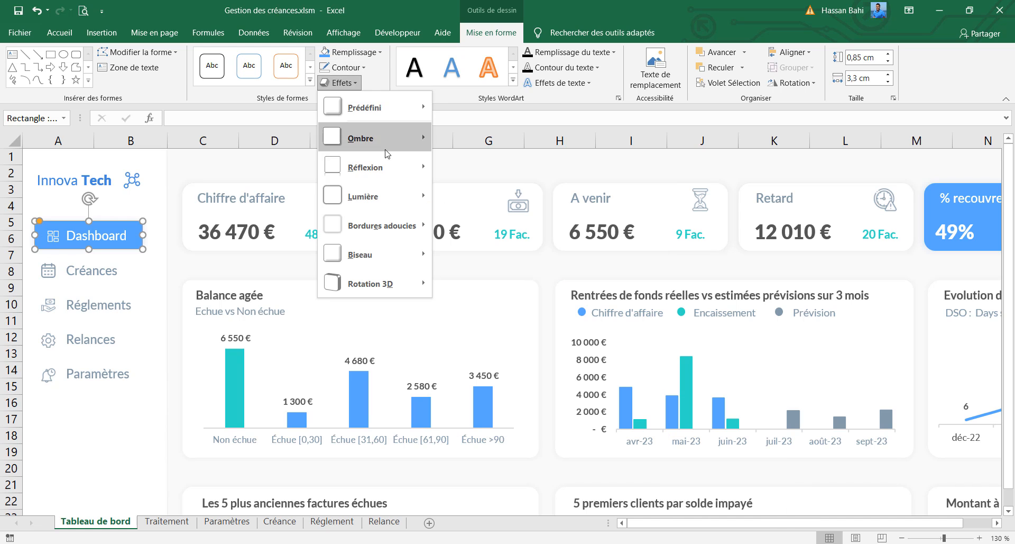
pyautogui.moveTo(384, 147)
pyautogui.click(606, 467)
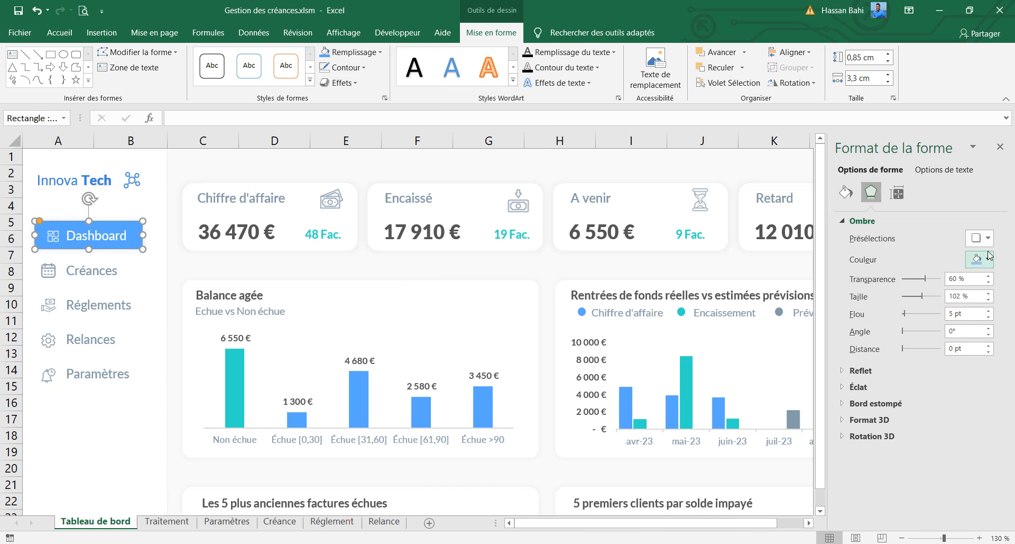
pyautogui.click(980, 238)
pyautogui.click(988, 238)
pyautogui.click(981, 260)
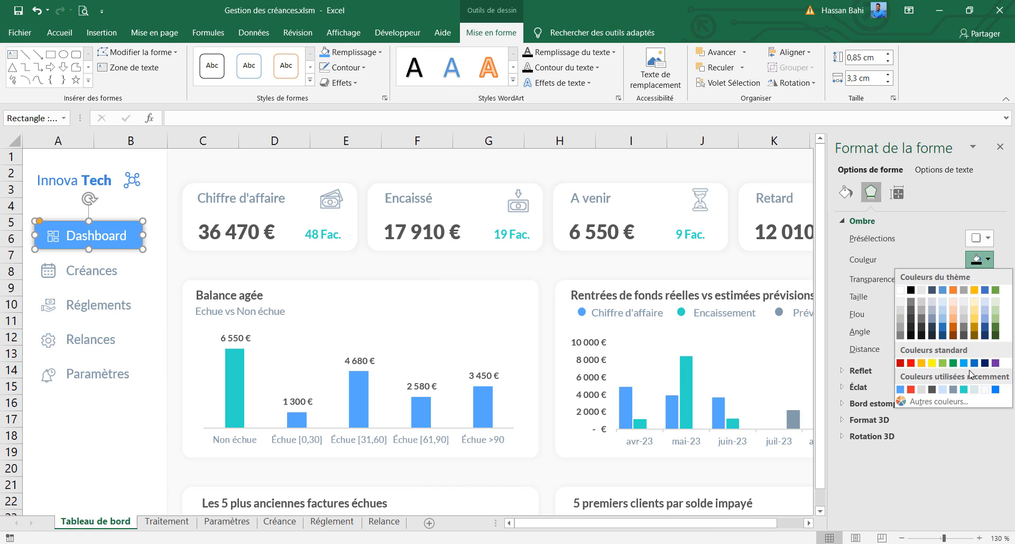
pyautogui.click(944, 319)
pyautogui.click(230, 267)
pyautogui.click(1000, 146)
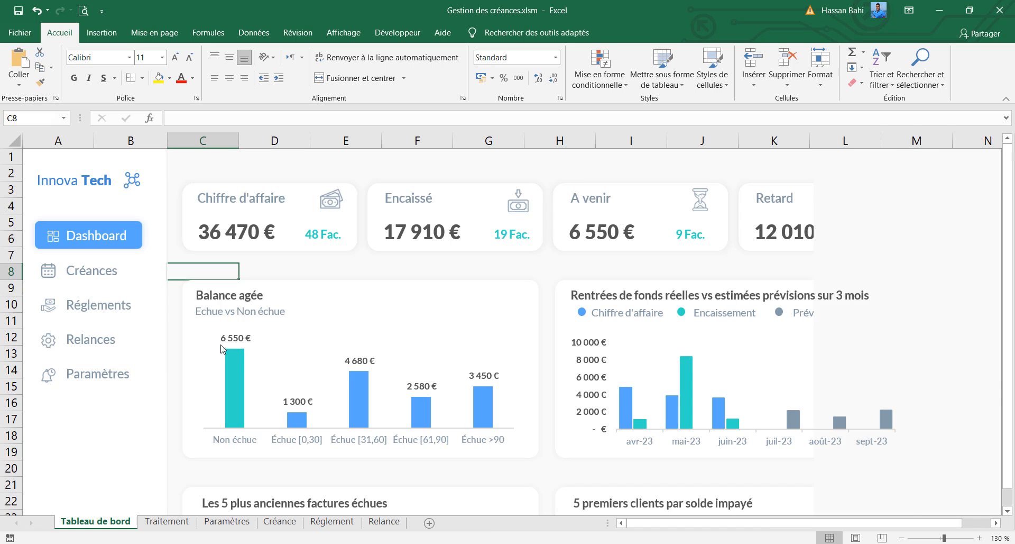
# Step: Return the dashboard to 100 % zoom and collapse the ribbon to show more of the sheet
pyautogui.keyDown('ctrl'); pyautogui.scroll(-2, 302, 325); pyautogui.keyUp('ctrl')
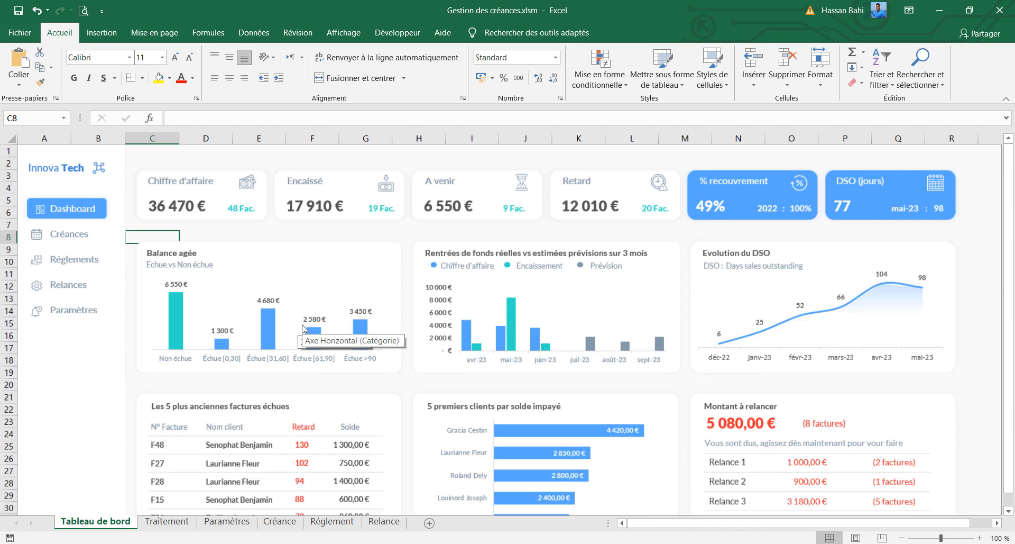
pyautogui.click(75, 367)
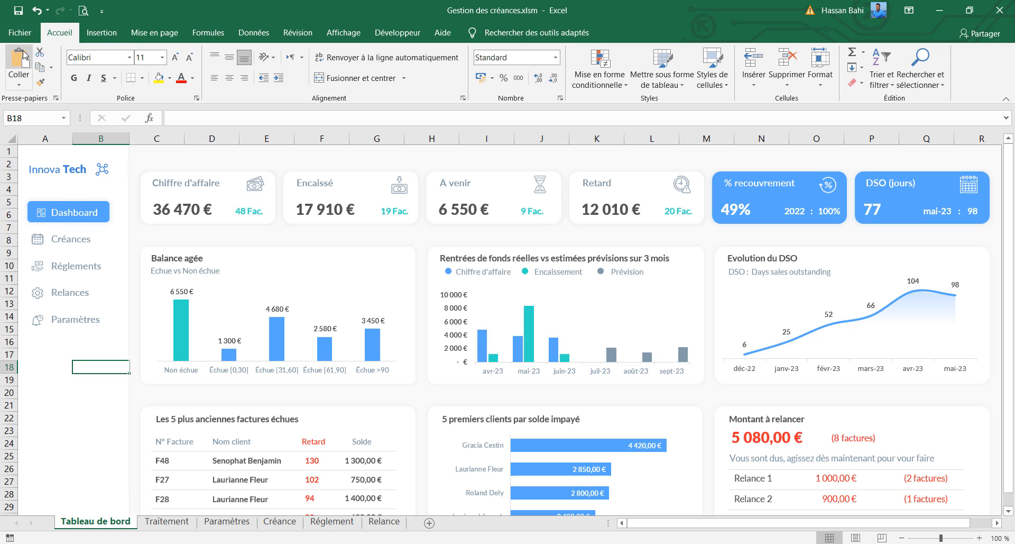
pyautogui.doubleClick(68, 30)
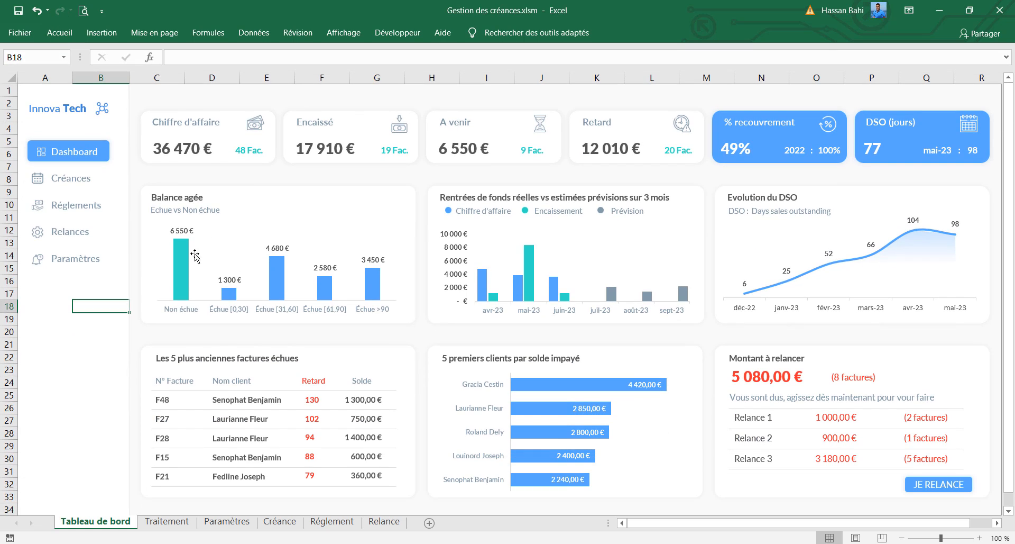
# Step: Insert a slicer for the Années field from the Somme de Montant facturé pivot table on the Traitement sheet
pyautogui.click(167, 521)
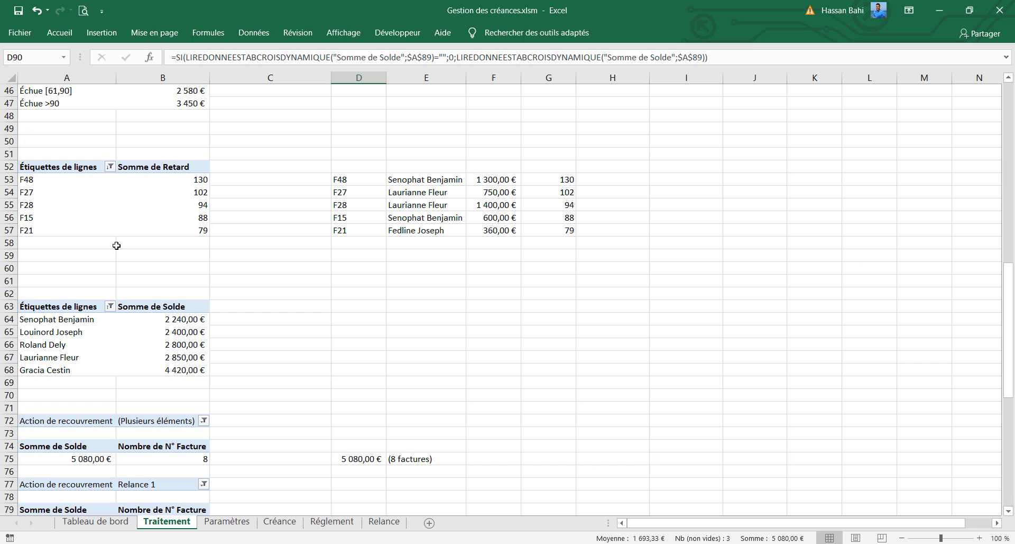
pyautogui.scroll(15, 107, 197)
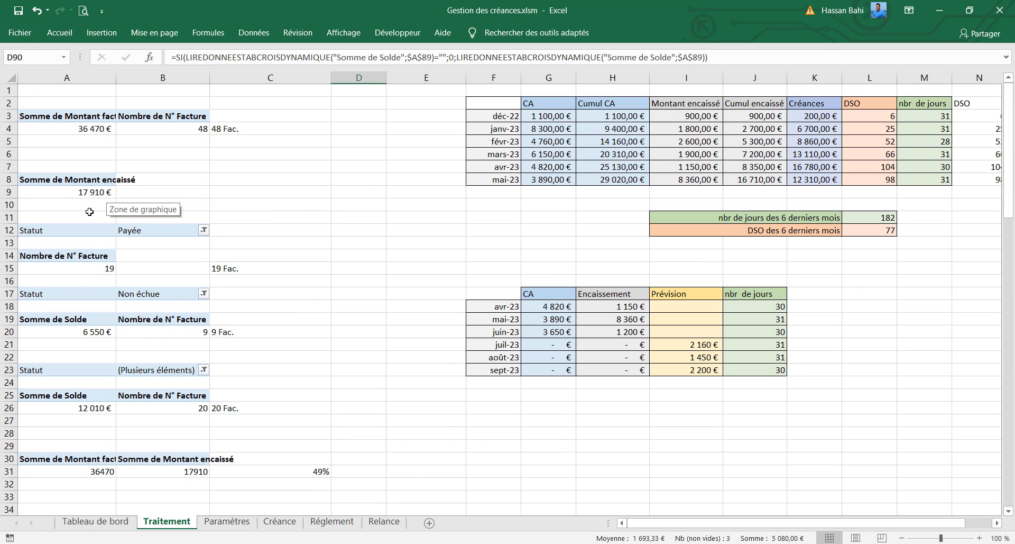
pyautogui.click(71, 124)
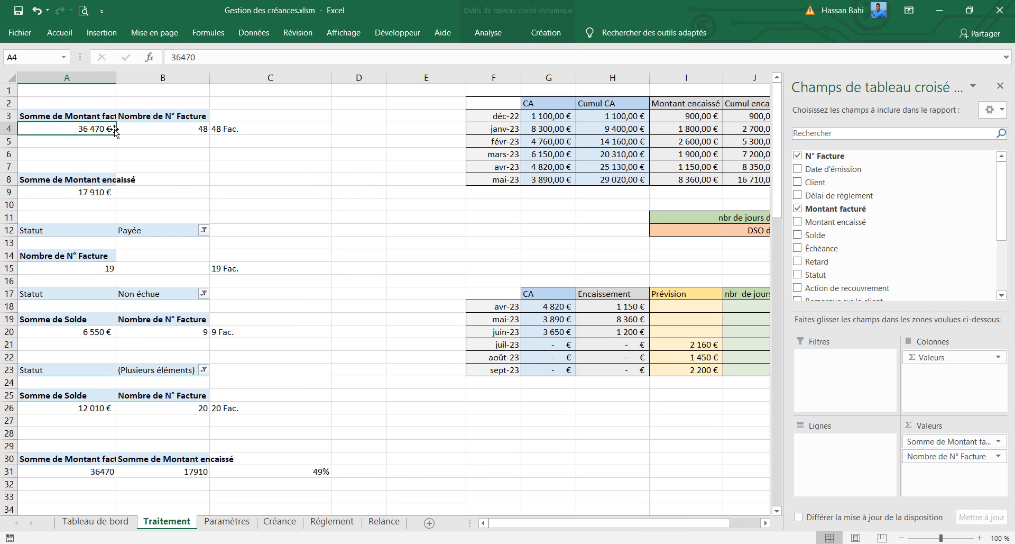
pyautogui.click(101, 33)
pyautogui.doubleClick(102, 33)
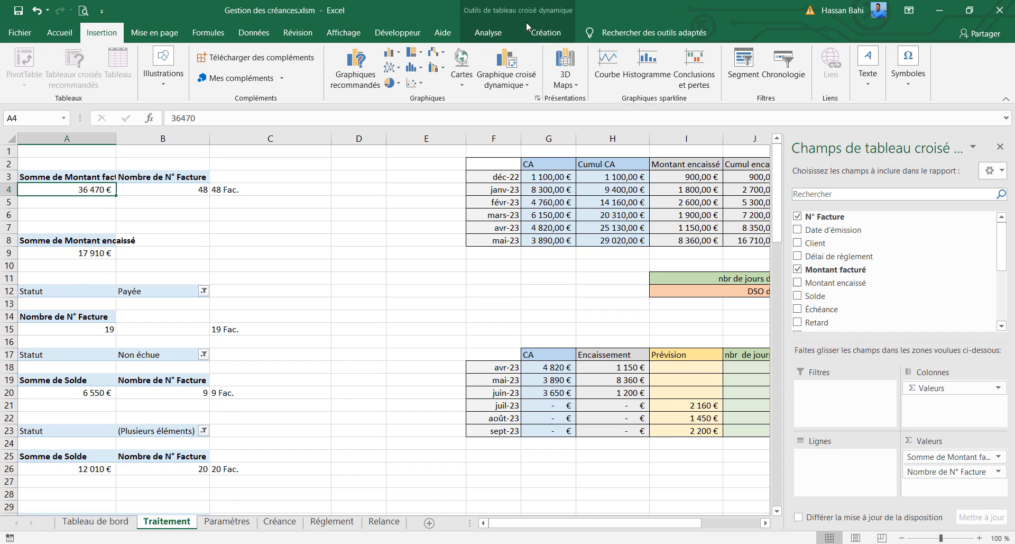
pyautogui.click(511, 33)
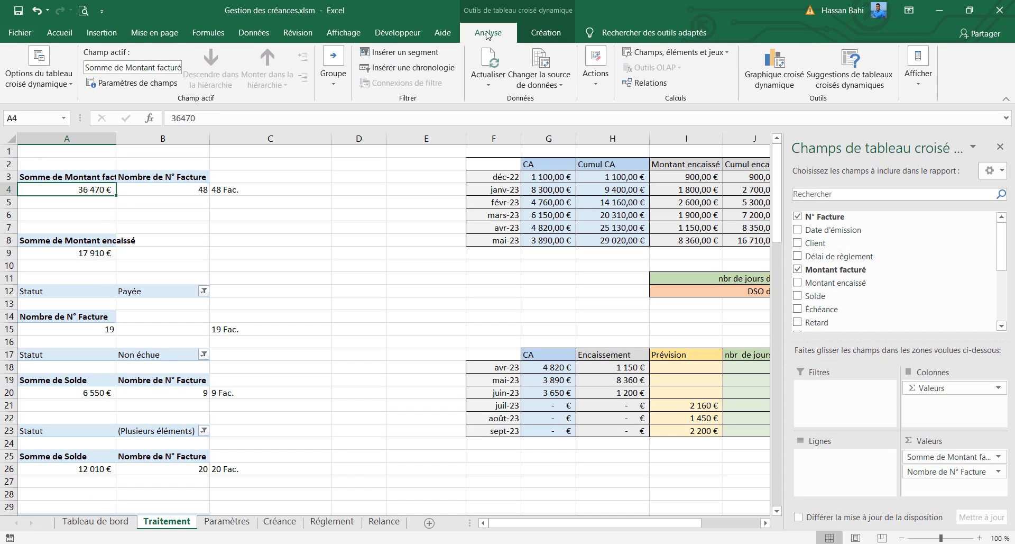
pyautogui.click(411, 52)
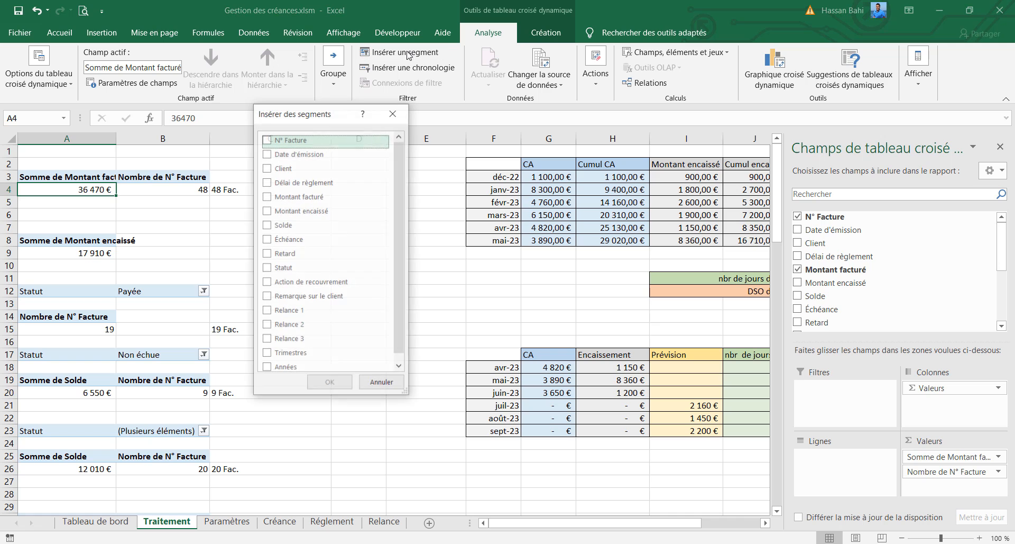
pyautogui.scroll(-1, 328, 328)
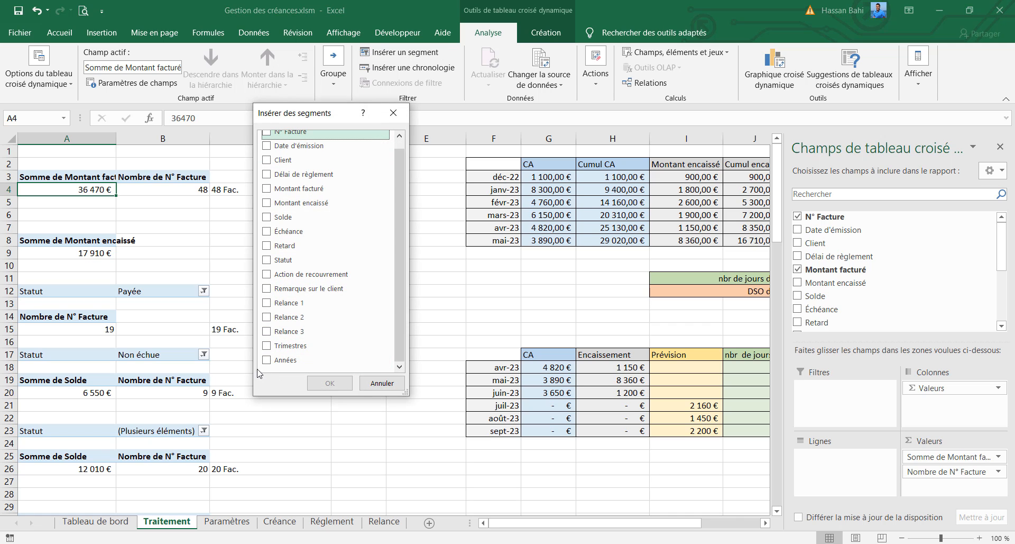
pyautogui.click(286, 360)
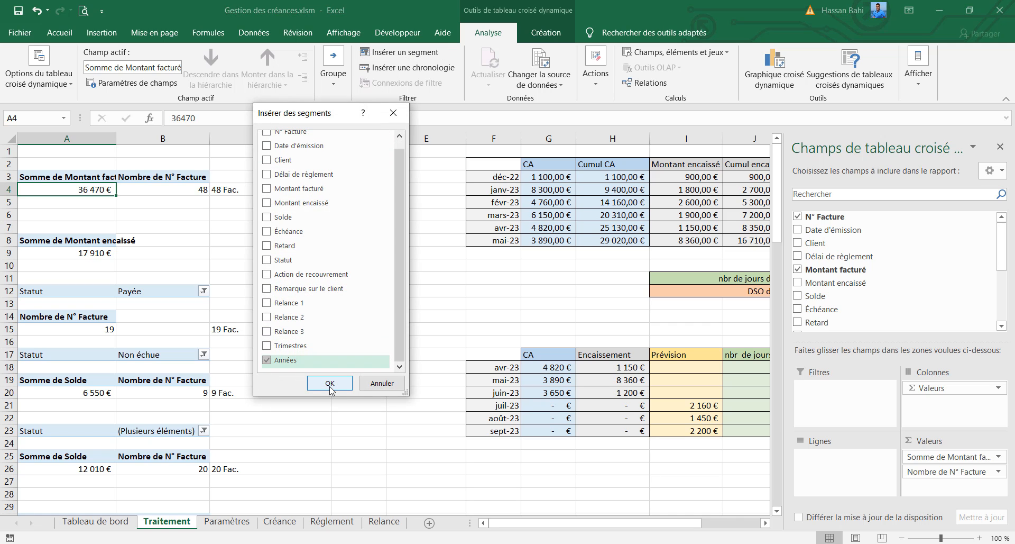
pyautogui.click(330, 387)
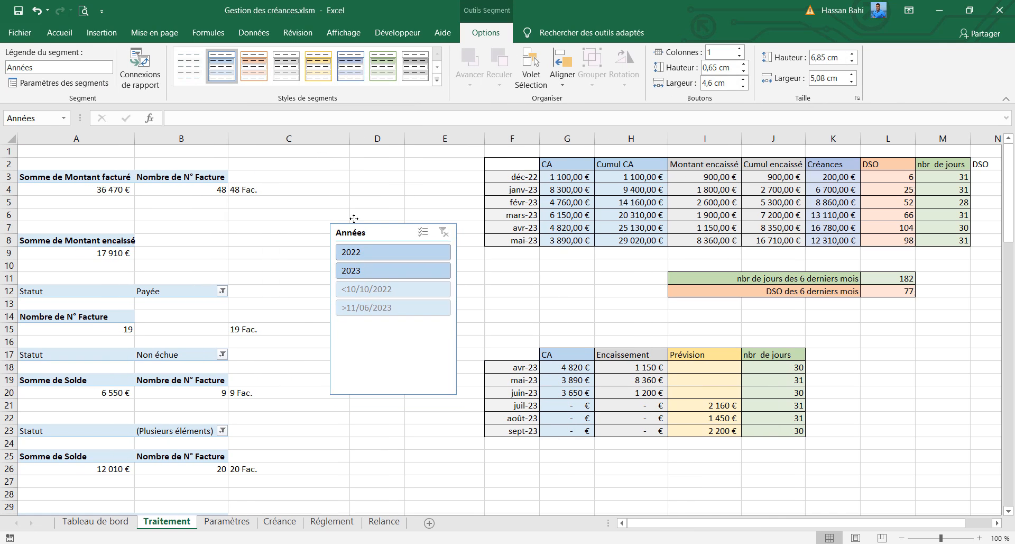
# Step: Hide items without data in the Années slicer and shorten its frame to fit the remaining years
pyautogui.moveTo(362, 268); pyautogui.dragTo(308, 226)
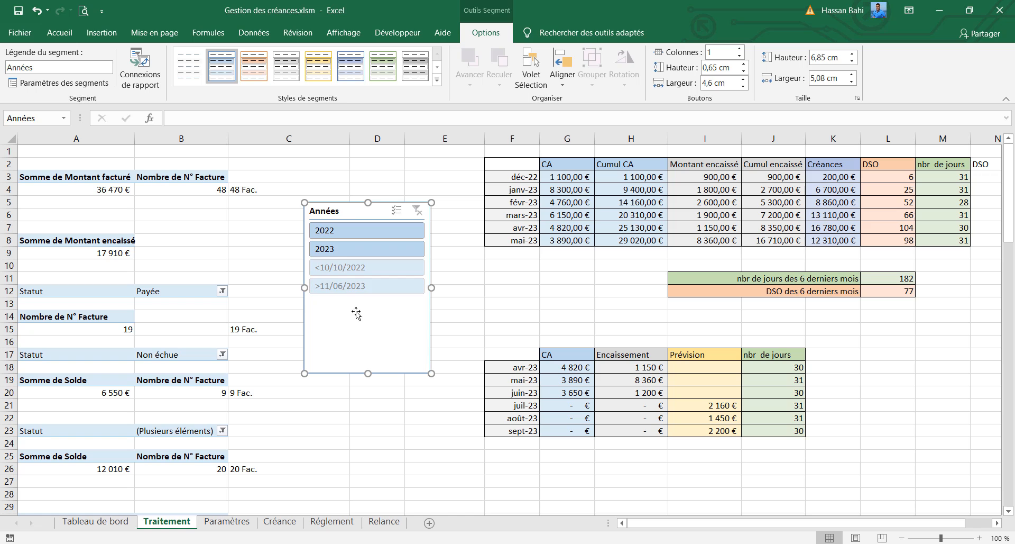
pyautogui.rightClick(348, 211)
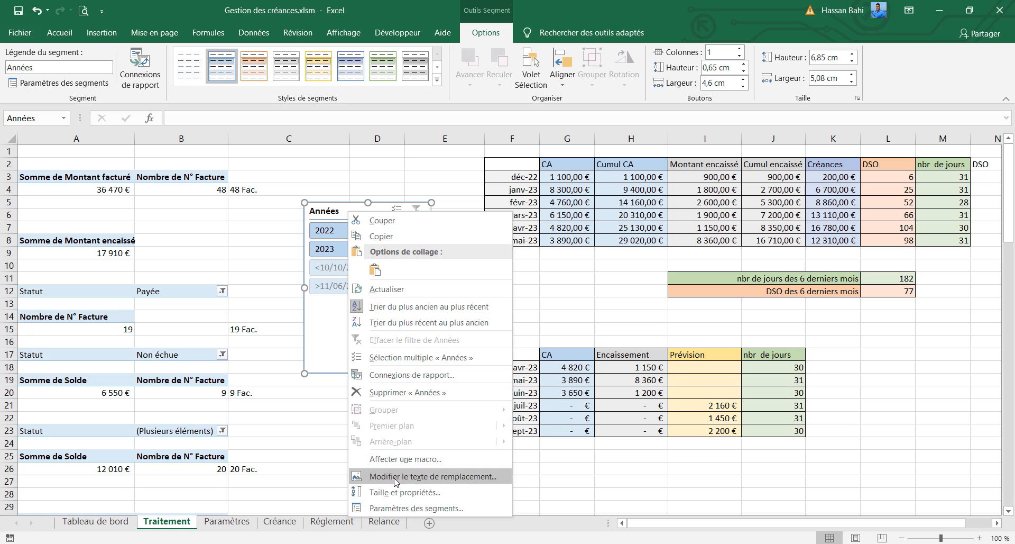
pyautogui.click(398, 508)
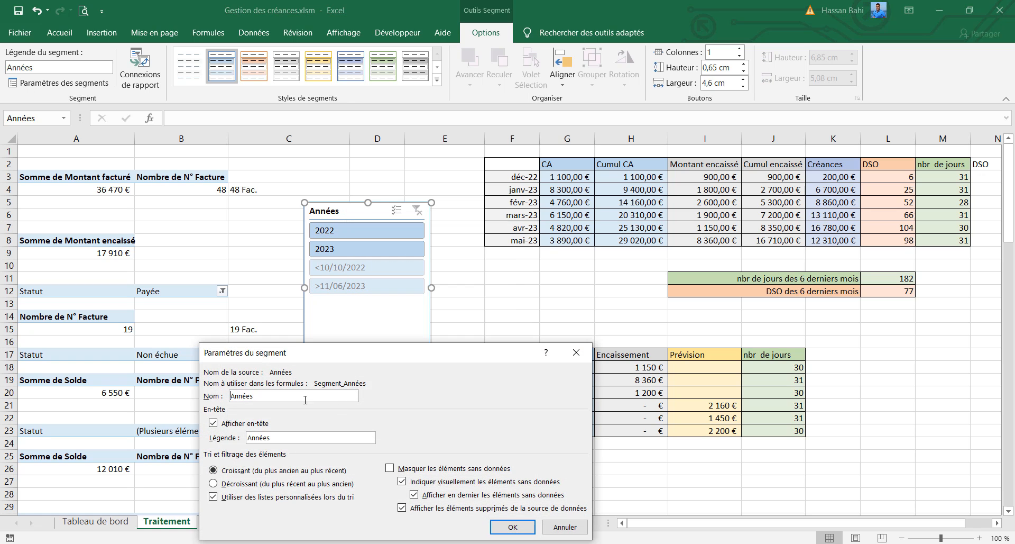
pyautogui.click(390, 469)
pyautogui.click(508, 528)
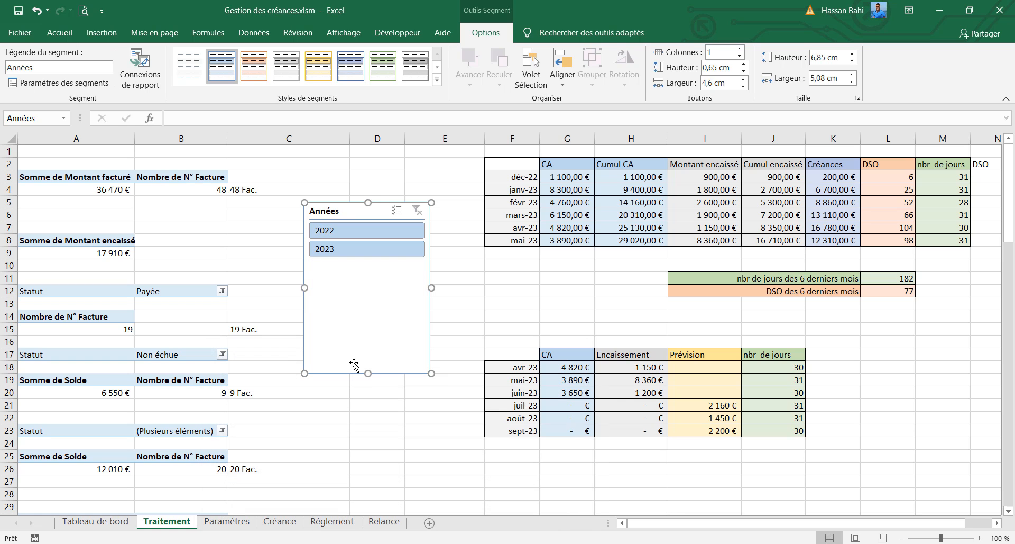
pyautogui.moveTo(368, 373); pyautogui.dragTo(367, 274)
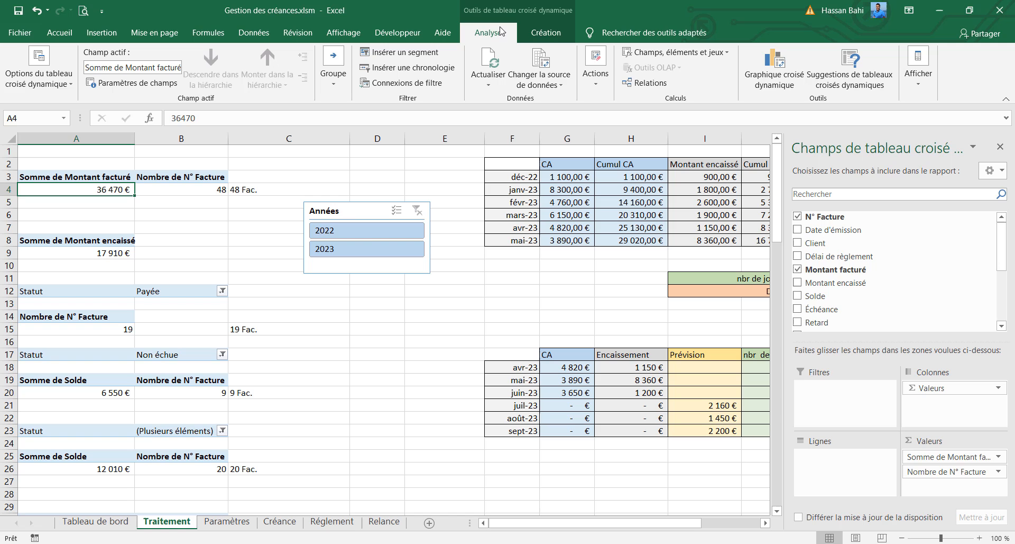
# Step: Insert a slicer for the Date d'émission field from the same pivot table
pyautogui.click(548, 33)
pyautogui.click(500, 33)
pyautogui.click(374, 53)
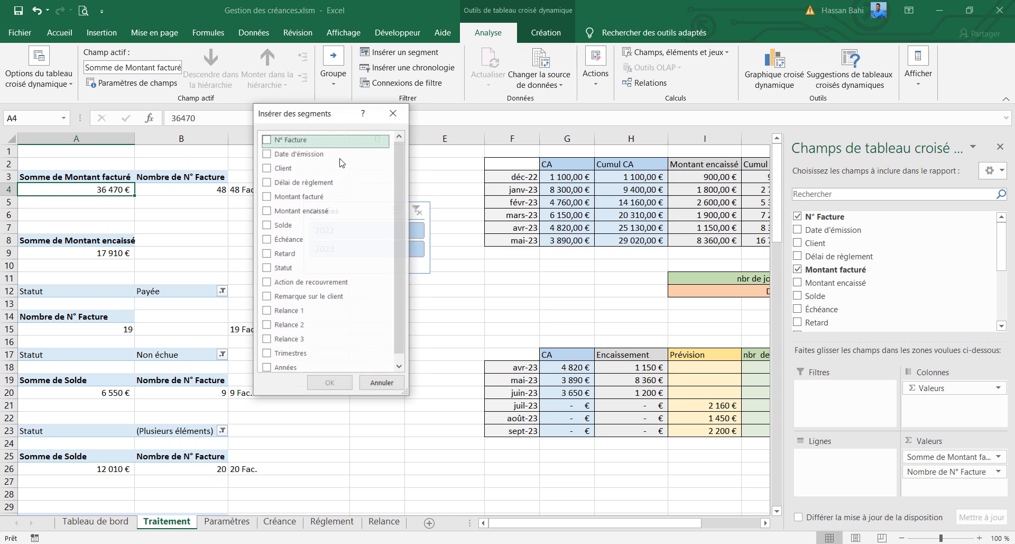
pyautogui.click(266, 154)
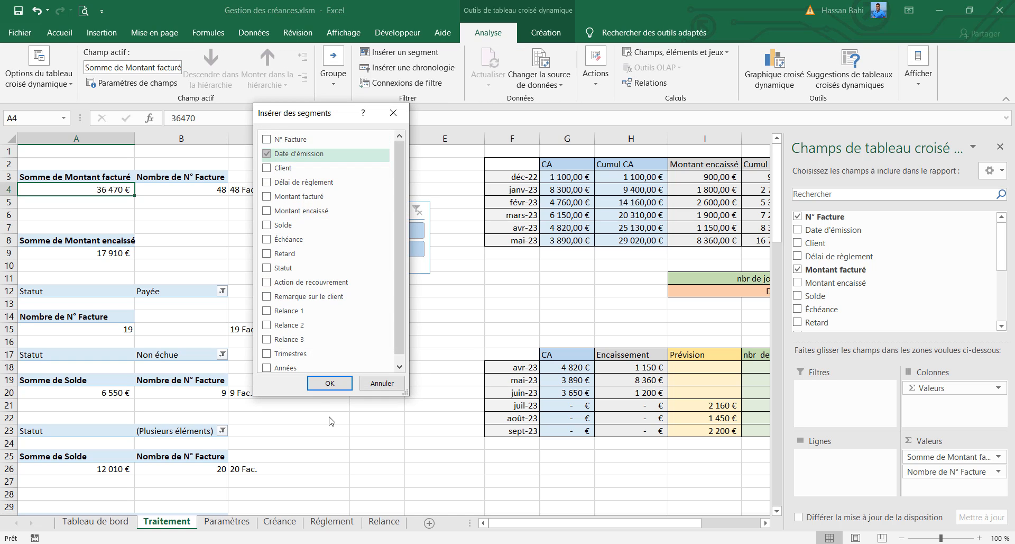
pyautogui.click(329, 383)
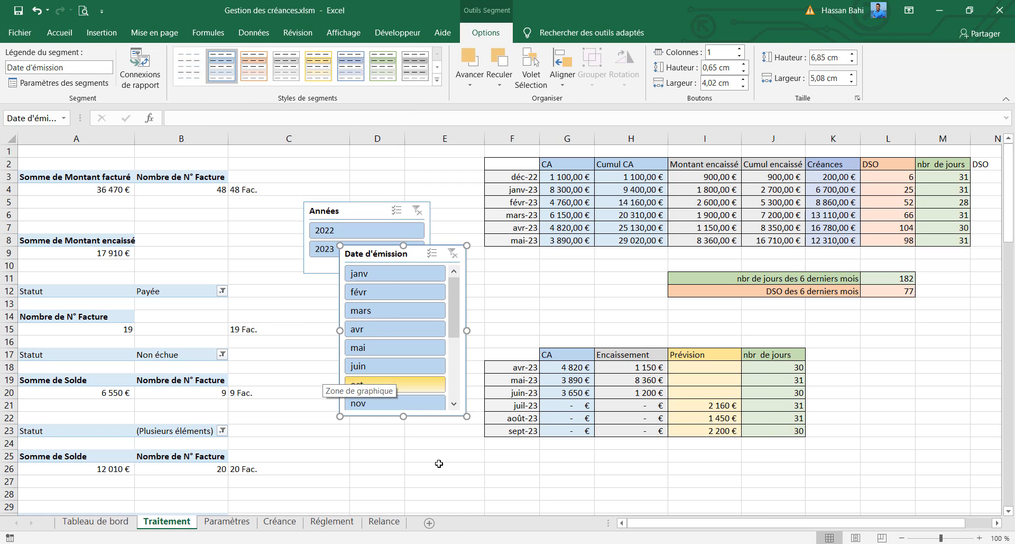
# Step: Hide items without data in the Date d'émission slicer and adjust its height to about 8,13 cm to fit the months
pyautogui.moveTo(404, 416); pyautogui.dragTo(378, 440)
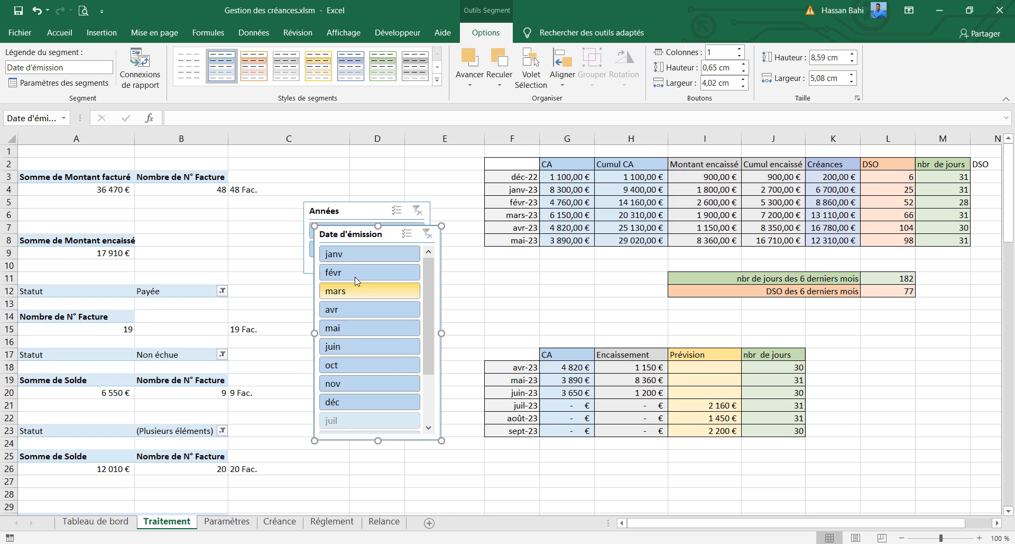
pyautogui.rightClick(348, 238)
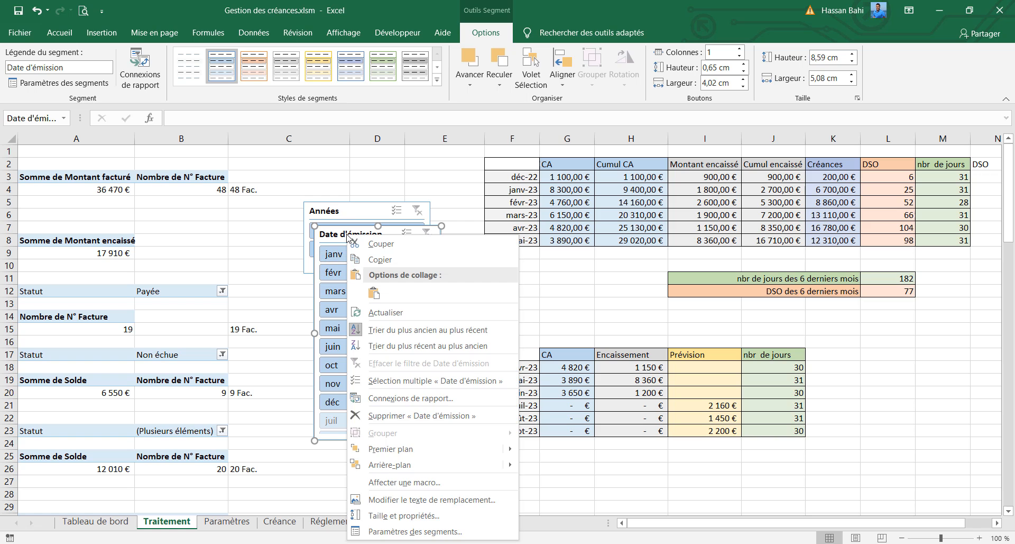
pyautogui.click(405, 532)
pyautogui.click(420, 469)
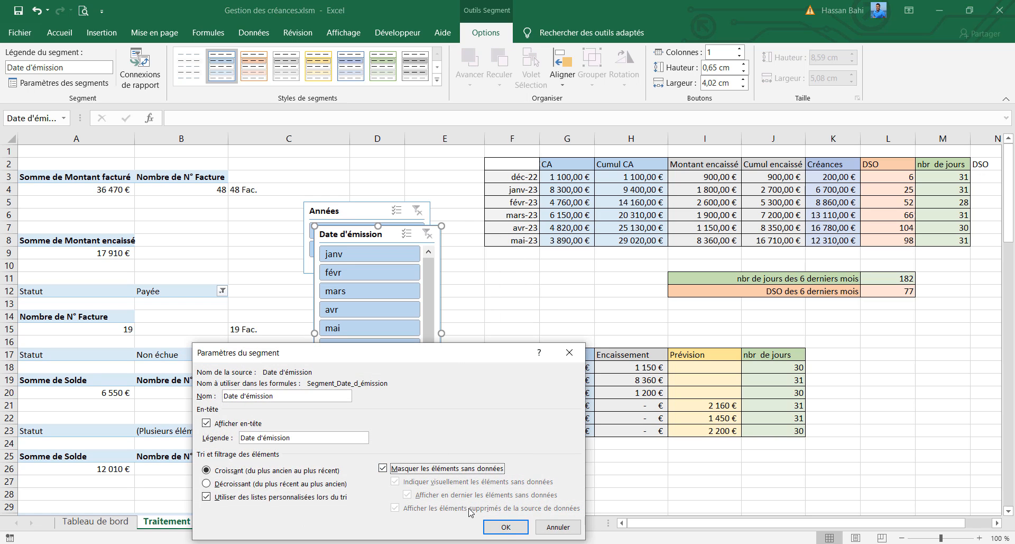
pyautogui.click(507, 527)
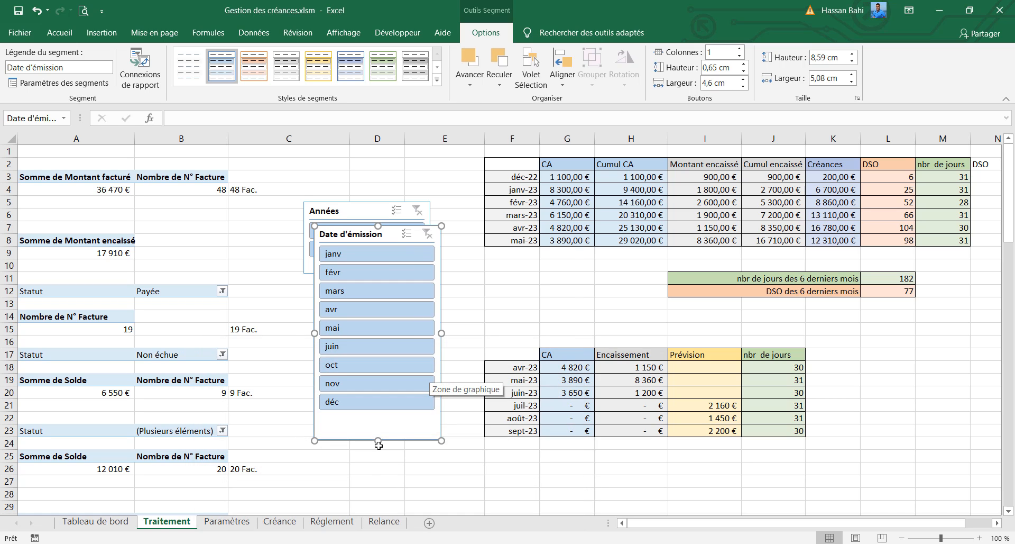
pyautogui.moveTo(379, 445); pyautogui.dragTo(378, 429)
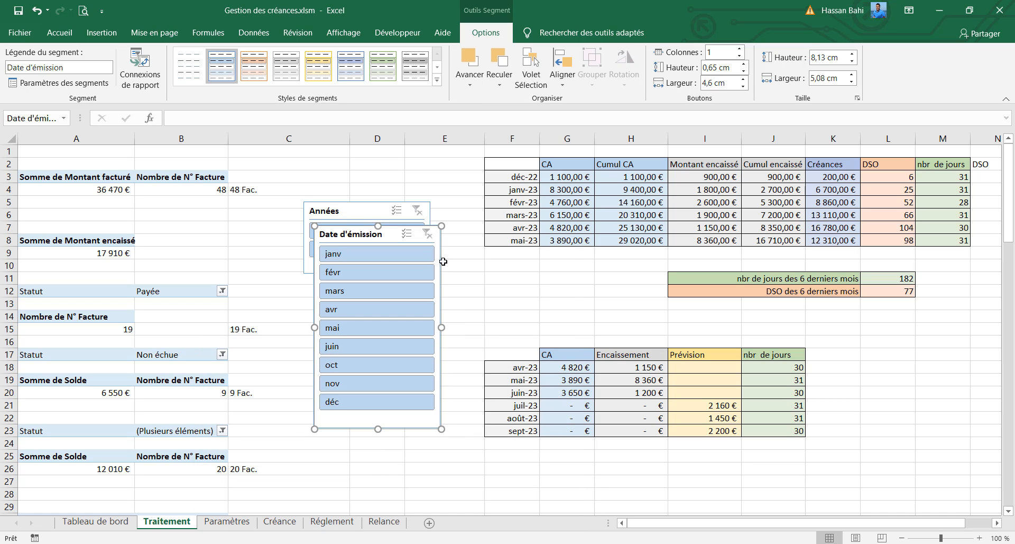
# Step: Copy the Années and Date d'émission slicers to the Tableau de bord sheet and place them below the sidebar menu
pyautogui.keyDown('ctrl'); pyautogui.click(339, 210); pyautogui.keyUp('ctrl')
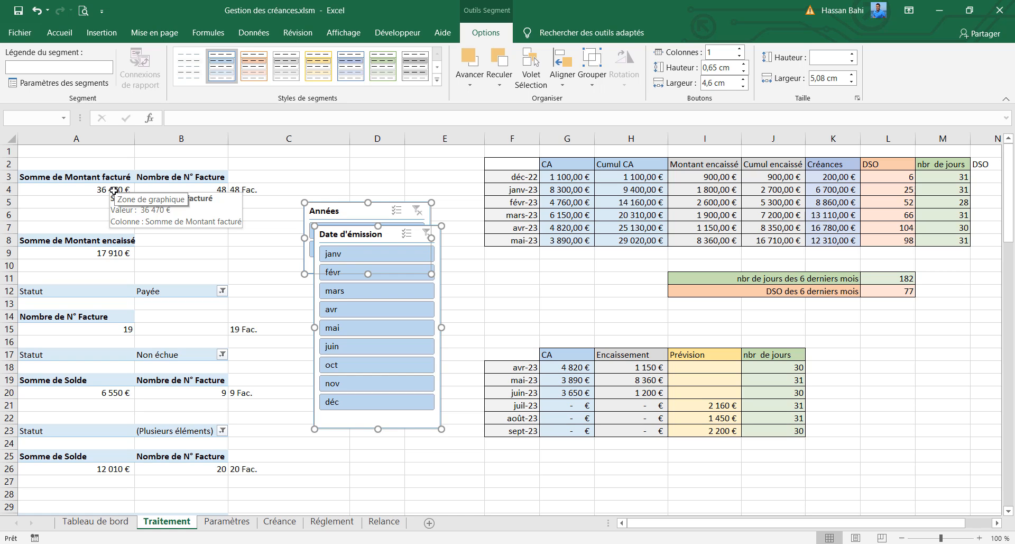
pyautogui.hotkey('ctrl', 'z')
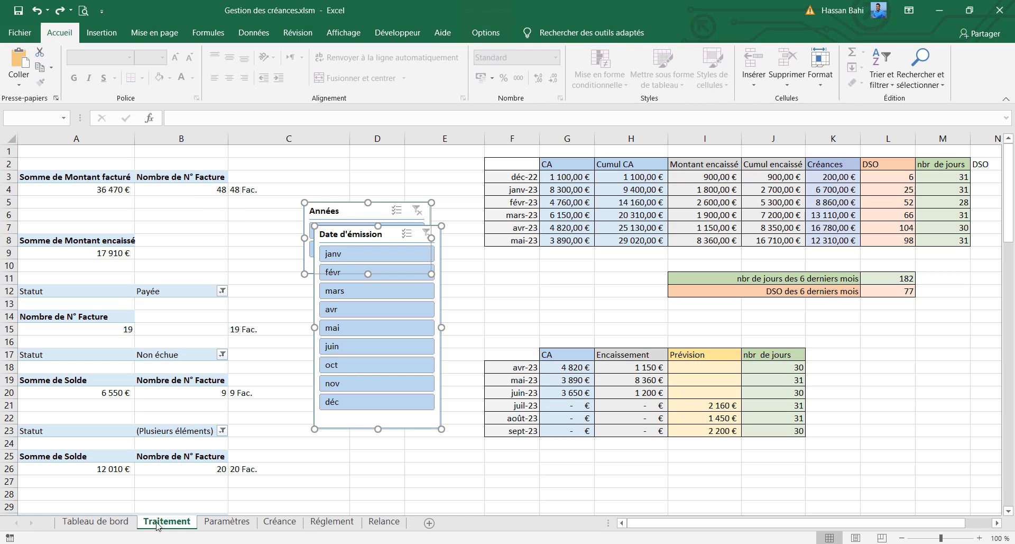
pyautogui.click(95, 522)
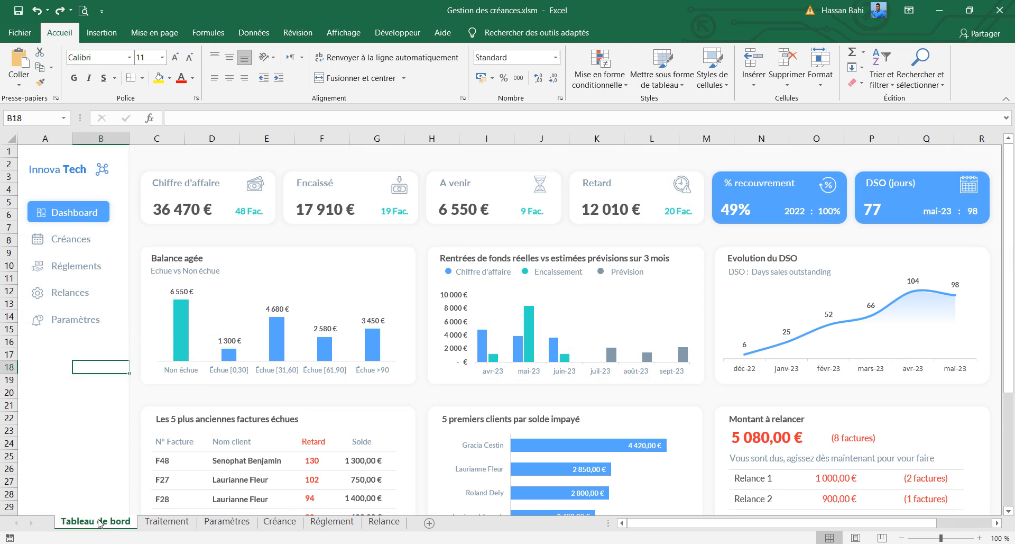
pyautogui.hotkey('ctrl', 'v')
pyautogui.moveTo(94, 373); pyautogui.dragTo(44, 356)
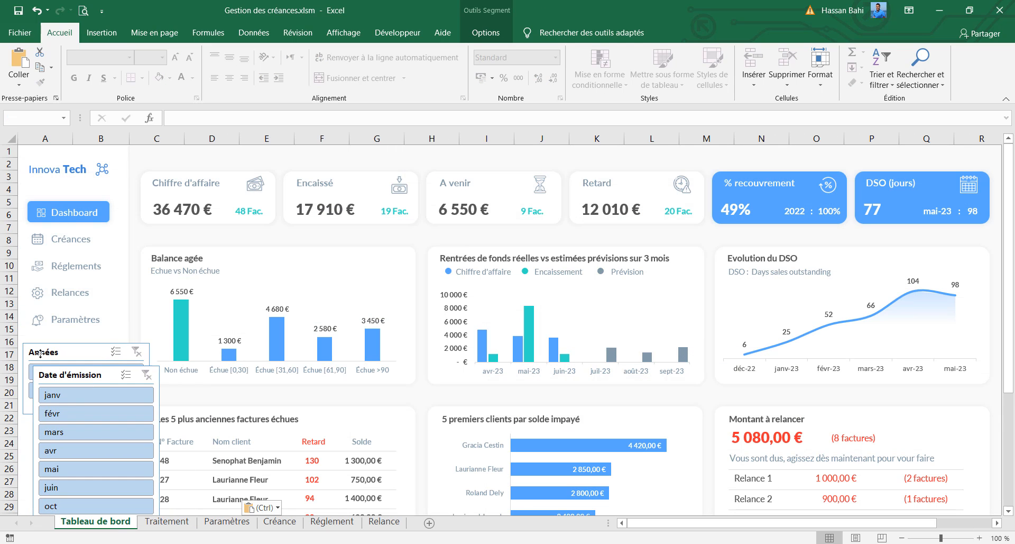
# Step: Apply the first slicer style, with grey headers and borderless light items, to both slicers on the dashboard
pyautogui.click(483, 35)
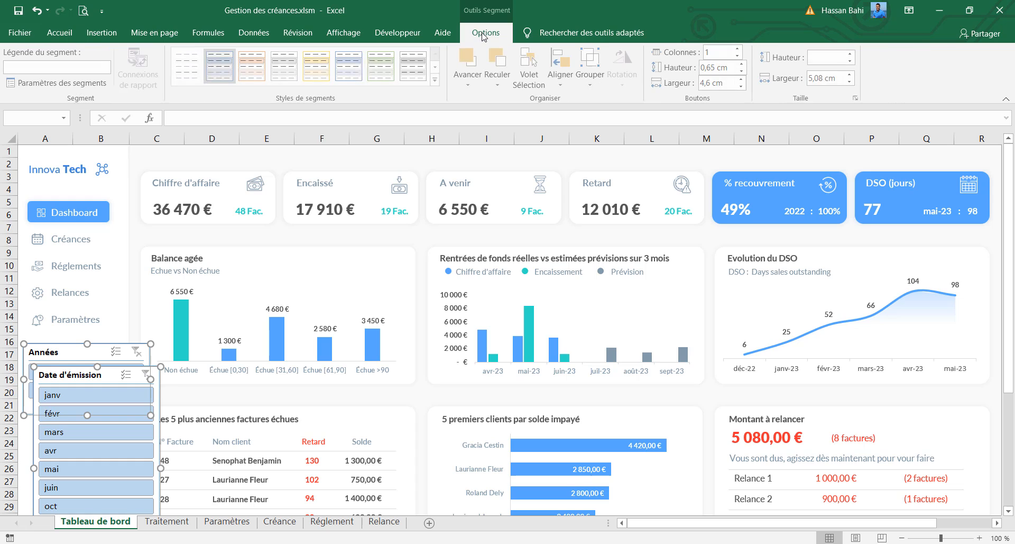
pyautogui.click(195, 79)
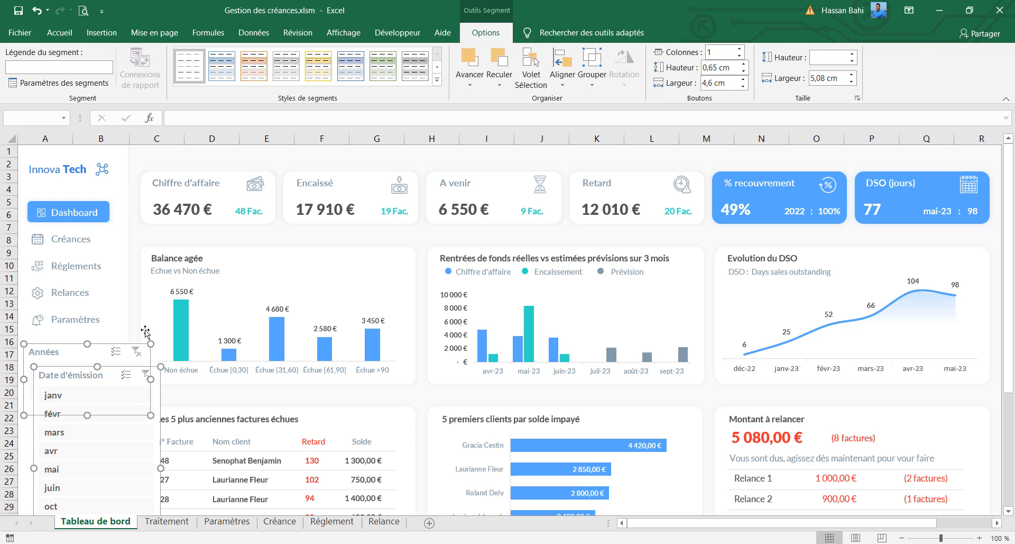
pyautogui.click(135, 301)
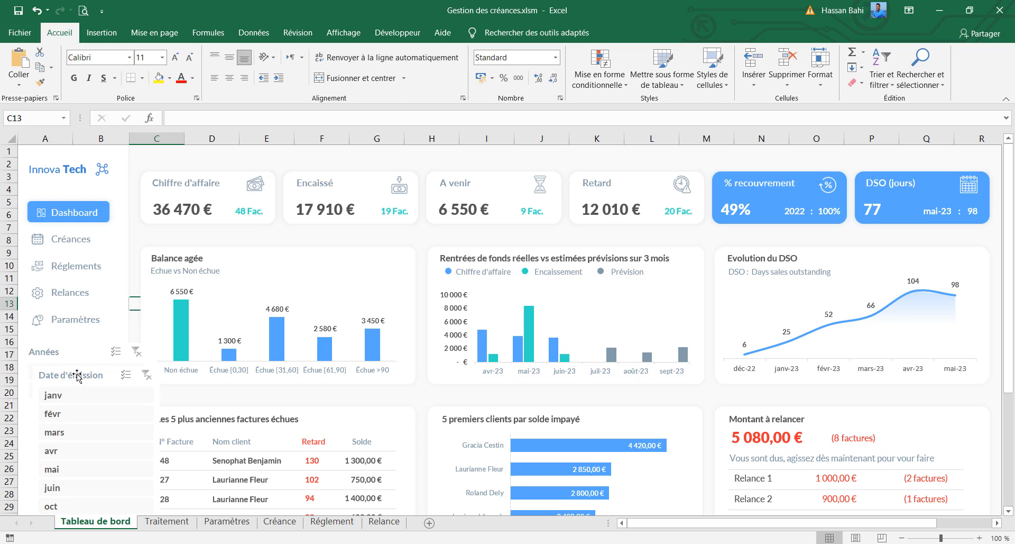
# Step: Separate the two slicers, placing Années just under the Paramètres entry and Date d'émission beneath it
pyautogui.moveTo(77, 374); pyautogui.dragTo(72, 409)
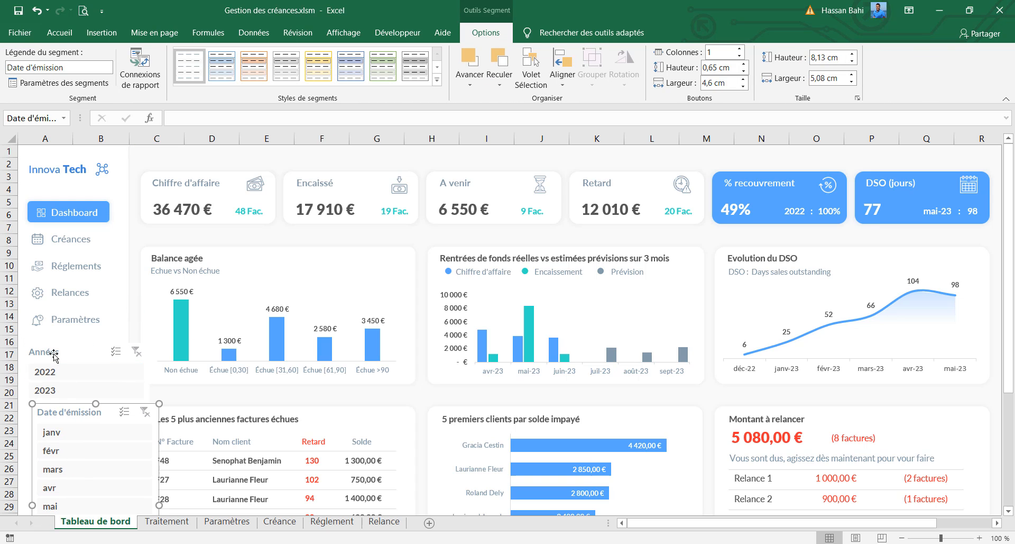
pyautogui.click(48, 347)
pyautogui.moveTo(48, 348); pyautogui.dragTo(46, 340)
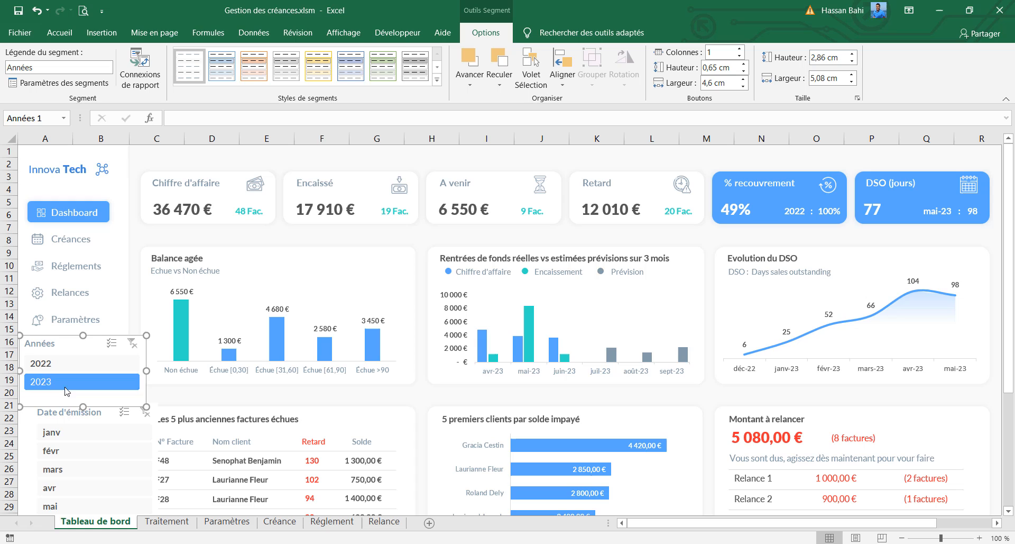
pyautogui.click(74, 415)
# Step: Try resizing the Années slicer to a height of 2,6 cm and a width of 3 cm
pyautogui.click(68, 348)
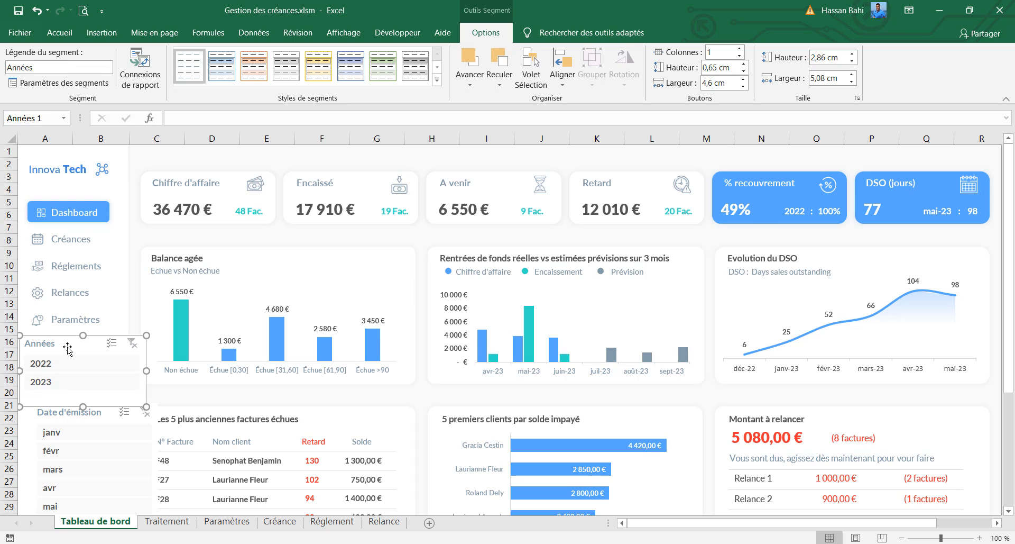
pyautogui.click(842, 54)
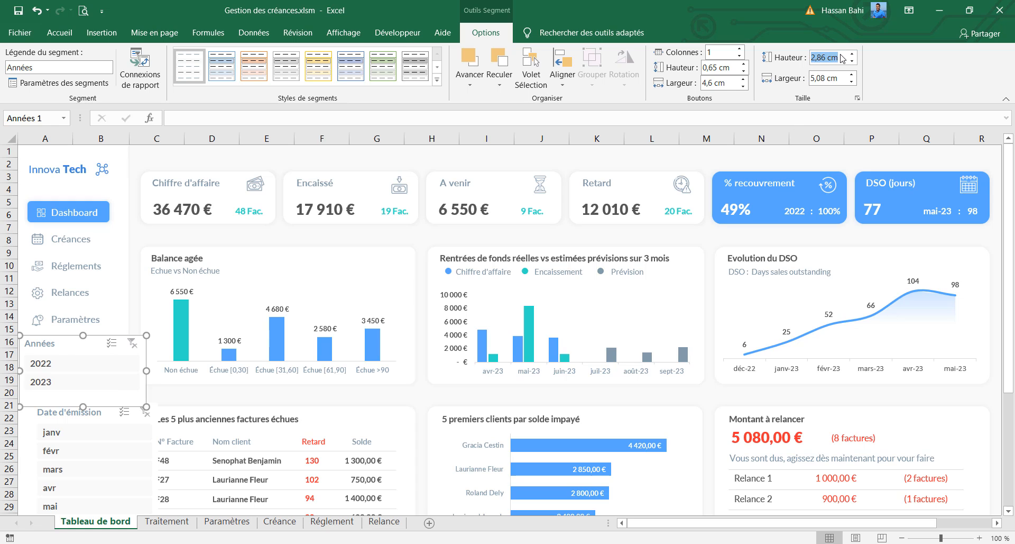
pyautogui.write('2,6')
pyautogui.press('Return')
pyautogui.click(841, 79)
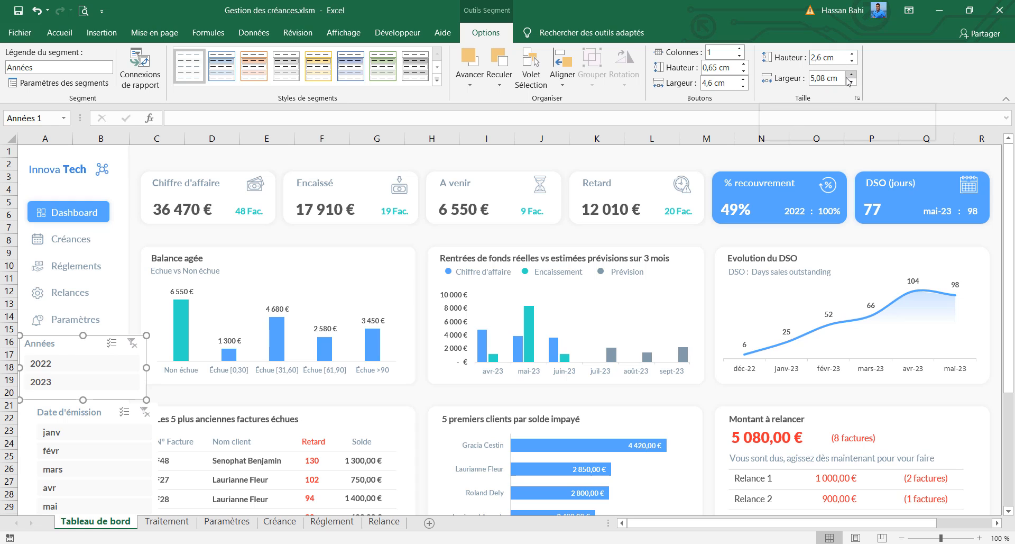
pyautogui.write('3')
pyautogui.press('Return')
pyautogui.click(36, 365)
# Step: Undo the height and width changes made to the Années slicer
pyautogui.hotkey('ctrl', 'z')
pyautogui.hotkey('ctrl', 'z')
pyautogui.hotkey('ctrl', 'z')
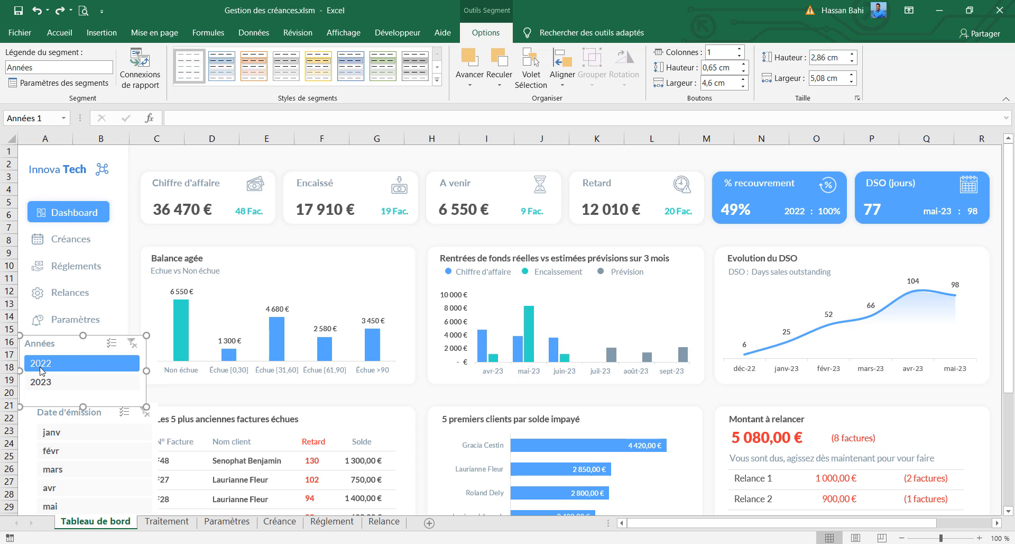
# Step: Place the Années slicer under the Paramètres entry, clear of the Date d'émission slicer, and set its width to 3,5 cm
pyautogui.click(64, 353)
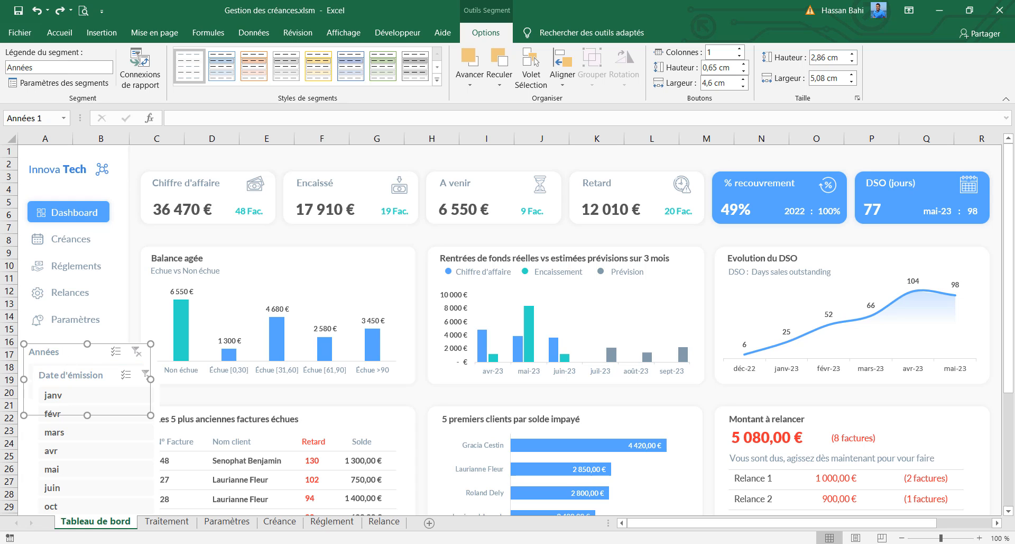
pyautogui.moveTo(143, 381); pyautogui.dragTo(269, 392)
pyautogui.moveTo(55, 353); pyautogui.dragTo(57, 349)
pyautogui.click(830, 79)
pyautogui.write('3,5')
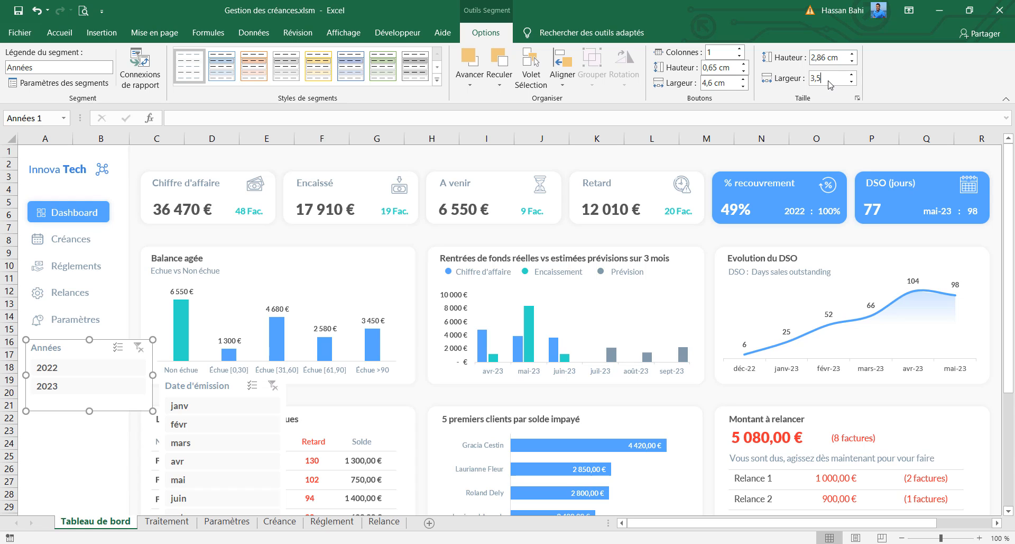
pyautogui.press('Return')
# Step: Set the Date d'émission slicer to a 3,5 cm width with two columns and place it beneath the Années slicer
pyautogui.moveTo(183, 405); pyautogui.dragTo(73, 419)
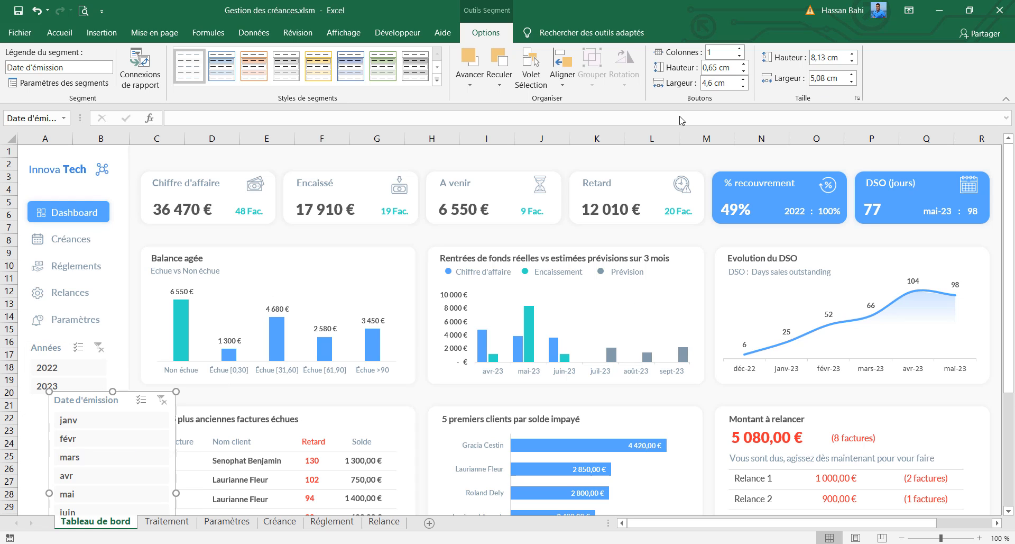
pyautogui.click(833, 80)
pyautogui.write('3,')
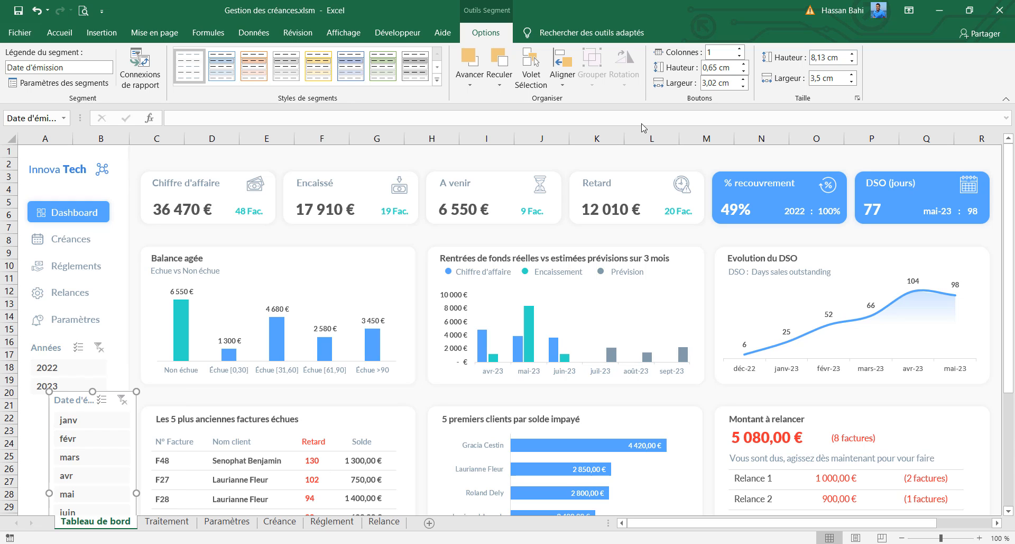
pyautogui.click(739, 50)
pyautogui.moveTo(80, 400); pyautogui.dragTo(7, 422)
# Step: Change the Date d'émission slicer's header caption to Mois
pyautogui.rightClick(56, 415)
pyautogui.click(95, 406)
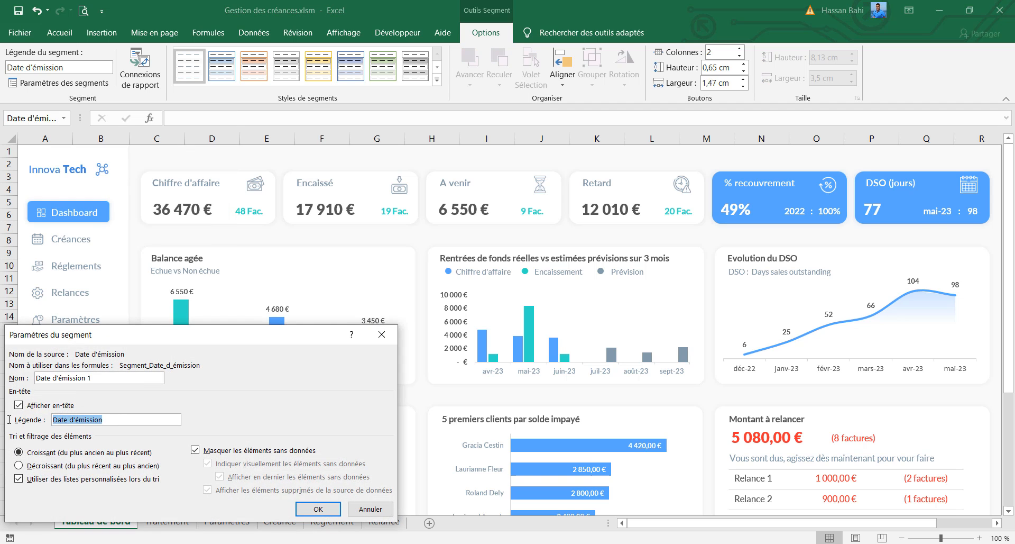
pyautogui.write('Mois')
pyautogui.click(317, 509)
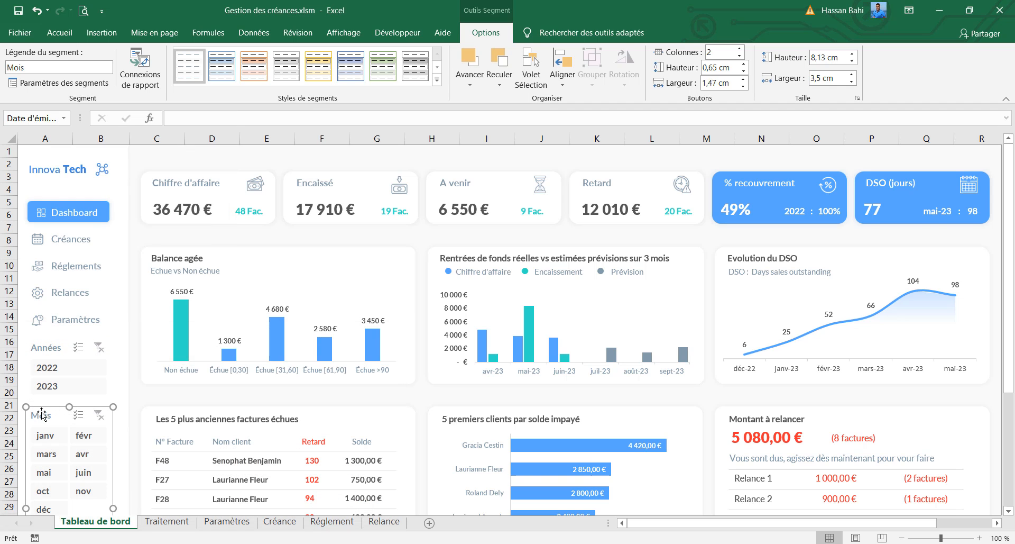
# Step: Reduce the Mois slicer's height to fit its month items and place it below the Années slicer
pyautogui.doubleClick(507, 33)
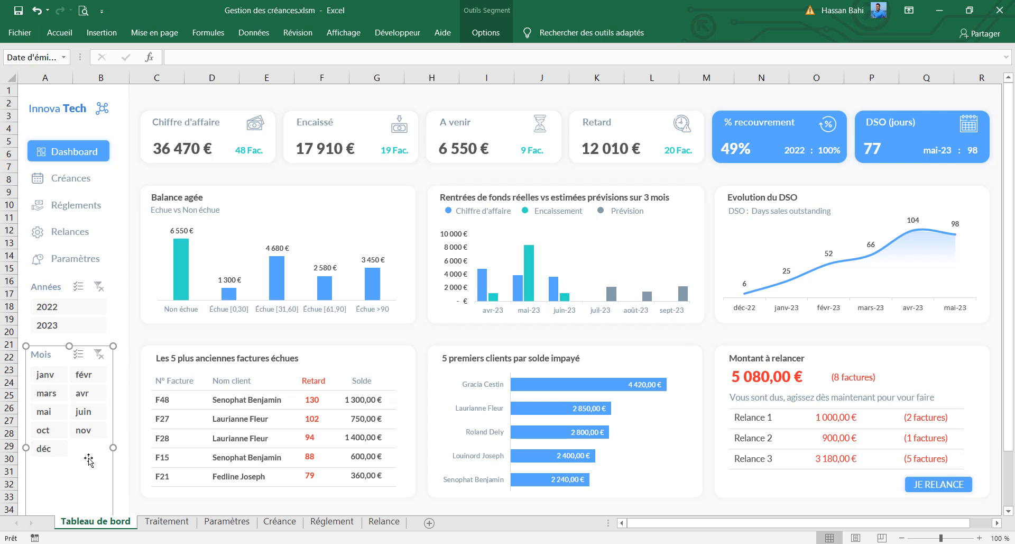
pyautogui.moveTo(48, 351); pyautogui.dragTo(64, 267)
pyautogui.moveTo(80, 468); pyautogui.dragTo(79, 395)
pyautogui.moveTo(63, 273); pyautogui.dragTo(57, 377)
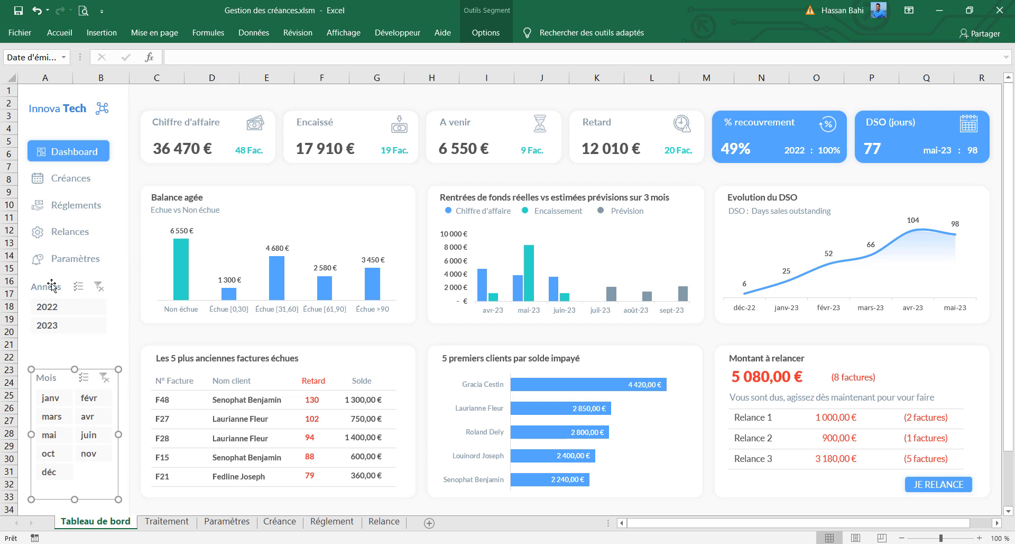
# Step: Shift the Années slicer slightly lower and left-align it with the Mois slicer
pyautogui.moveTo(50, 288); pyautogui.dragTo(50, 299)
pyautogui.keyDown('ctrl'); pyautogui.click(59, 379); pyautogui.keyUp('ctrl')
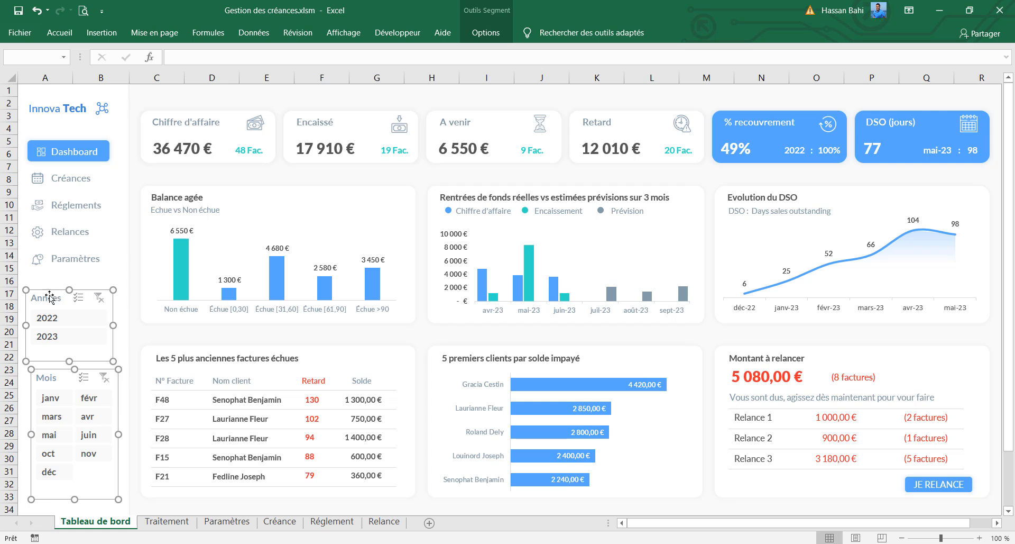
pyautogui.rightClick(50, 296)
pyautogui.click(486, 33)
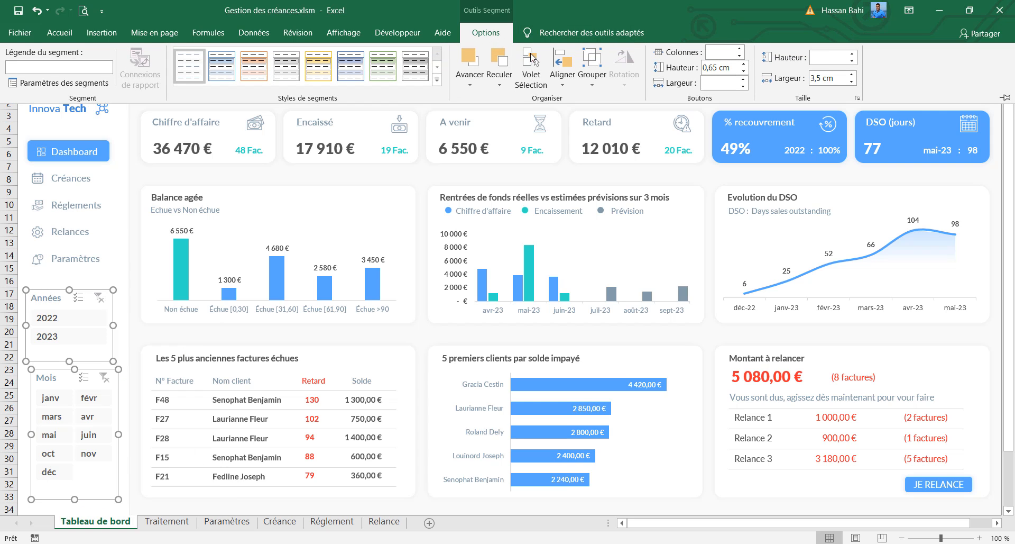
pyautogui.click(563, 84)
pyautogui.click(580, 100)
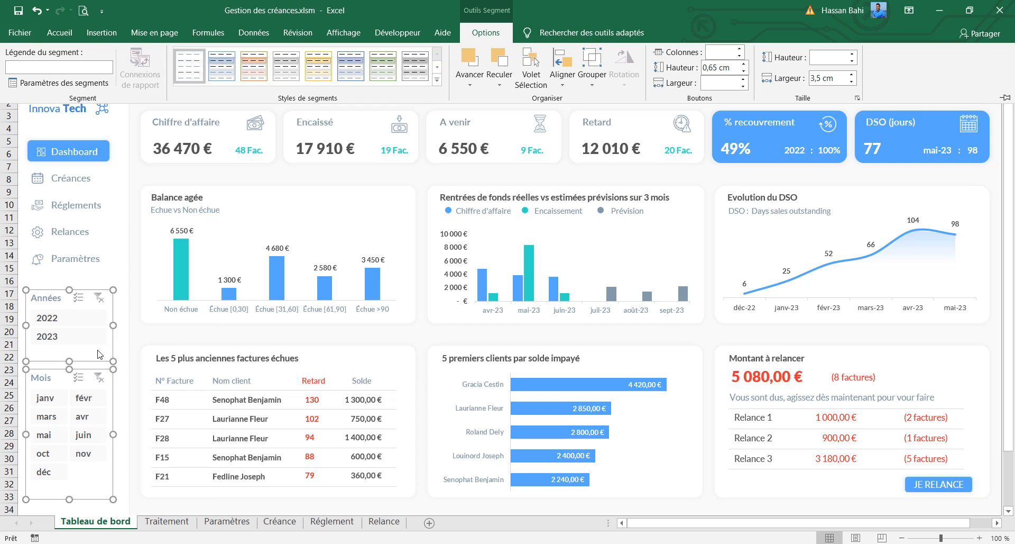
pyautogui.click(141, 347)
pyautogui.click(185, 335)
pyautogui.click(101, 348)
pyautogui.moveTo(69, 361); pyautogui.dragTo(62, 363)
pyautogui.hotkey('ctrl', 'z')
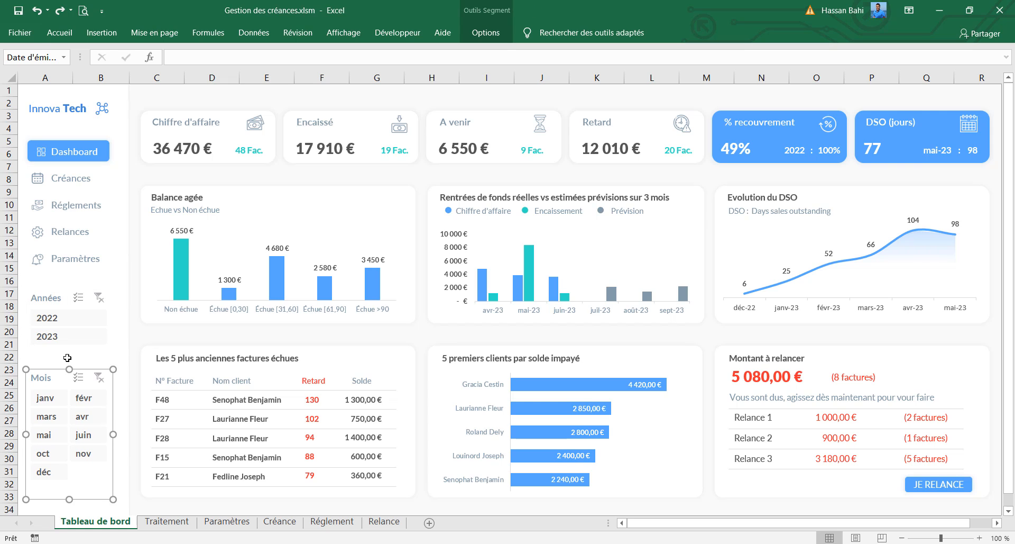
# Step: Nudge the Mois slicer upward to bring it closer to the Années slicer
pyautogui.press('Up')
pyautogui.press('Up')
pyautogui.press('Up')
pyautogui.press('Up')
pyautogui.press('Up')
pyautogui.press('Up')
pyautogui.press('Up')
pyautogui.press('Up')
pyautogui.press('Up')
pyautogui.press('Up')
pyautogui.press('Up')
pyautogui.press('Up')
pyautogui.press('Up')
pyautogui.press('Up')
pyautogui.press('Up')
pyautogui.press('Up')
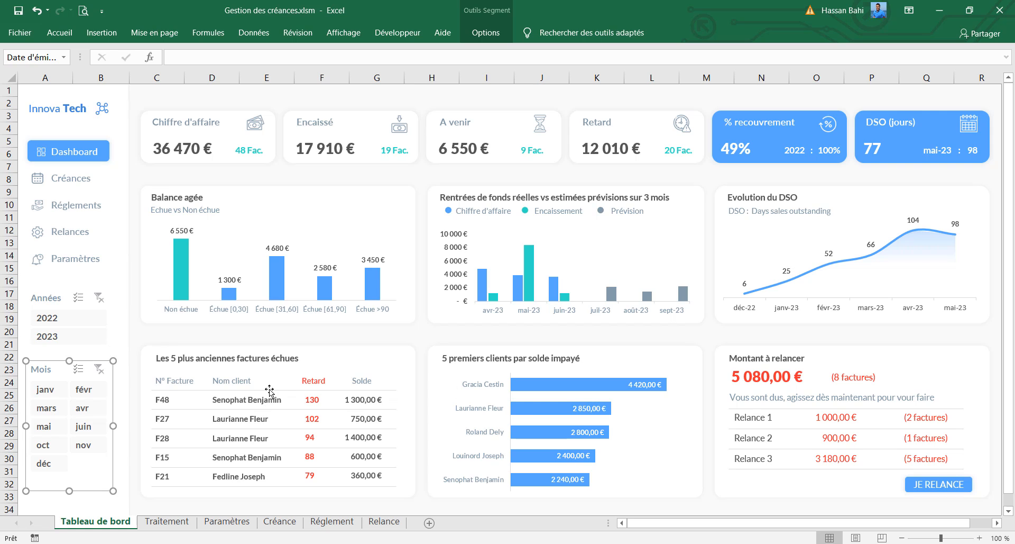
# Step: Duplicate a row divider line from the oldest invoices table, place it above the Années slicer and shorten it to fit the sidebar
pyautogui.click(189, 390)
pyautogui.hotkey('ctrl', 'd')
pyautogui.moveTo(198, 403); pyautogui.dragTo(76, 282)
pyautogui.click(492, 33)
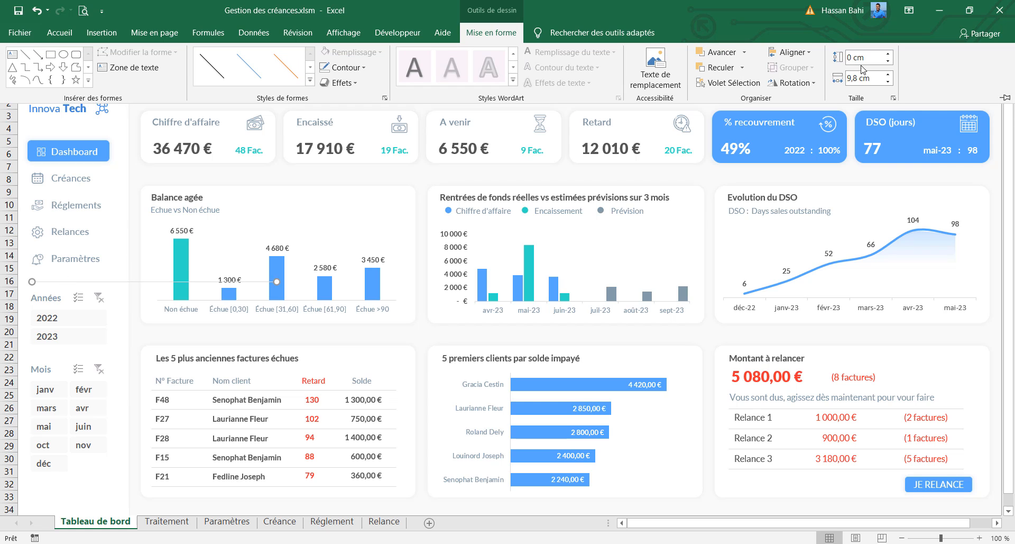
pyautogui.click(870, 78)
pyautogui.doubleClick(888, 81)
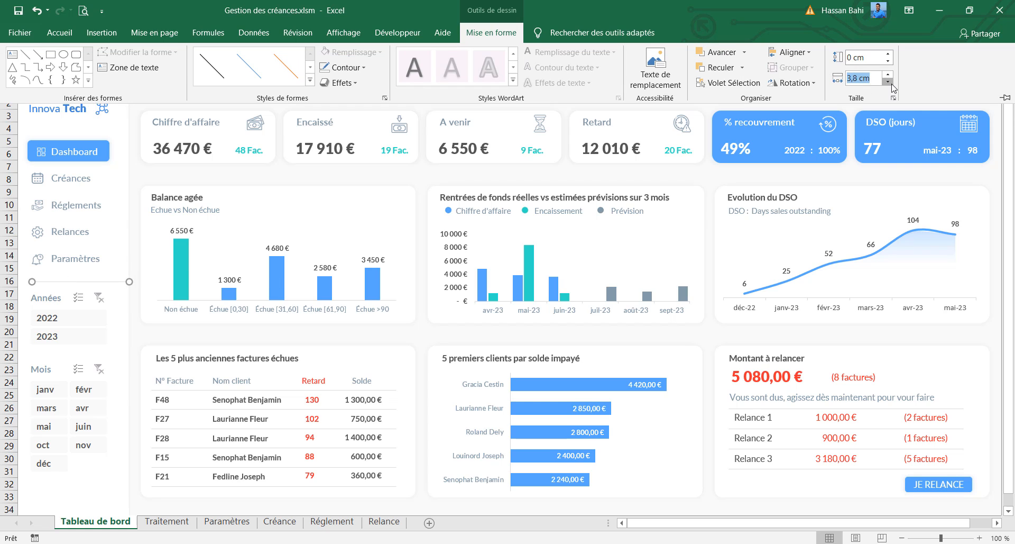
# Step: Space out the sidebar by moving the Années and Mois slicers and the divider line above them slightly lower
pyautogui.click(55, 300)
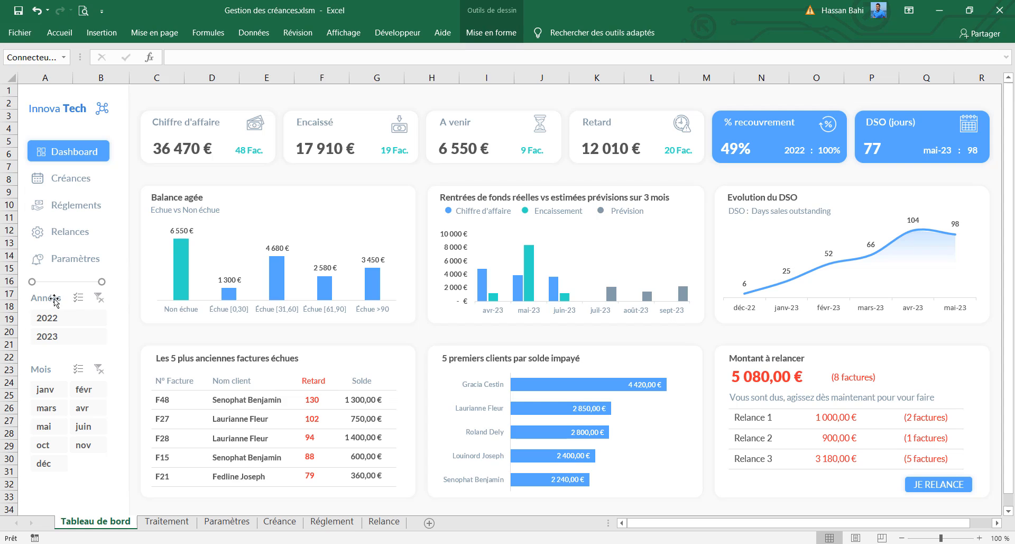
pyautogui.moveTo(55, 300); pyautogui.dragTo(55, 305)
pyautogui.click(49, 371)
pyautogui.moveTo(49, 372); pyautogui.dragTo(49, 385)
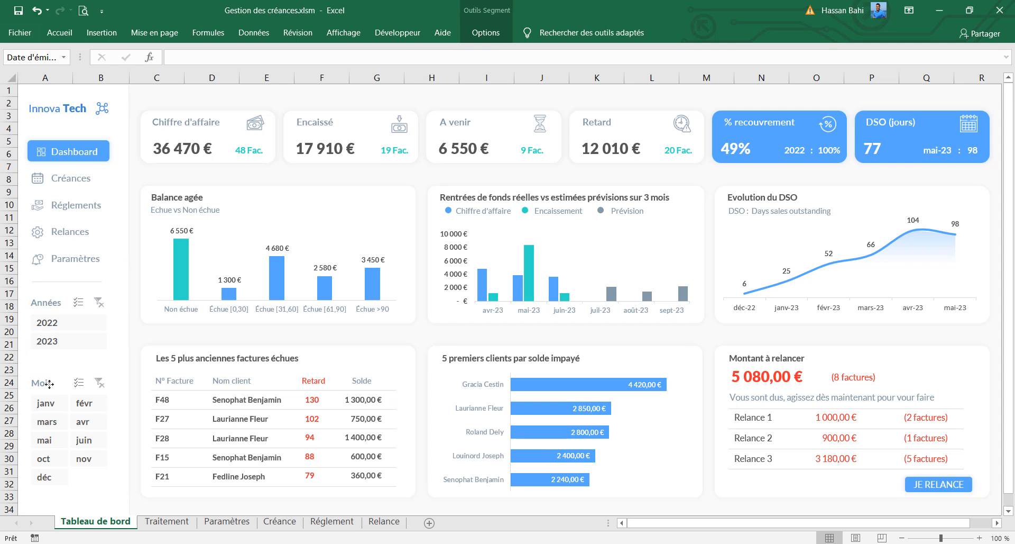
pyautogui.moveTo(54, 302); pyautogui.dragTo(54, 286)
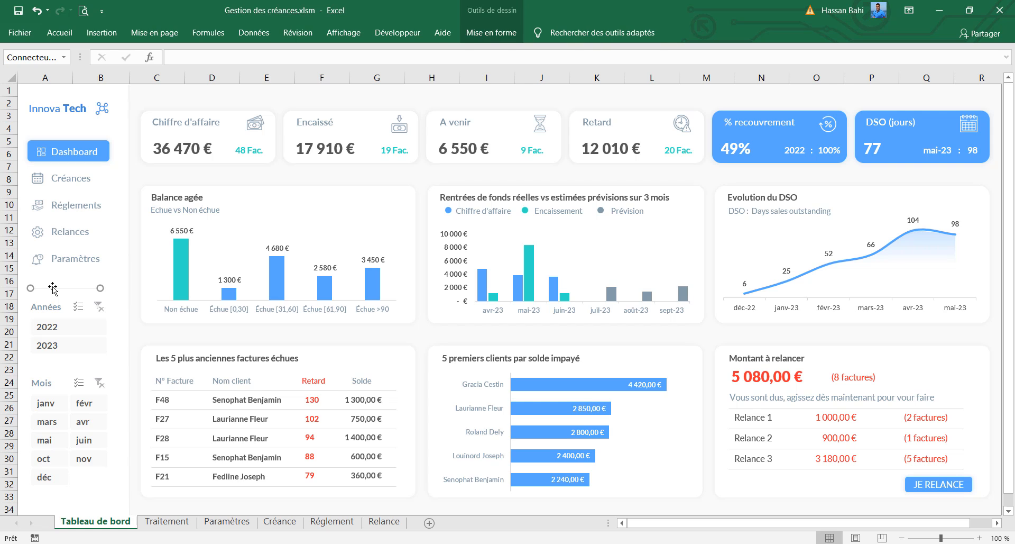
# Step: Set the divider line's width to 3 cm and place a duplicate of it between the Années and Mois slicers
pyautogui.click(492, 32)
pyautogui.click(888, 75)
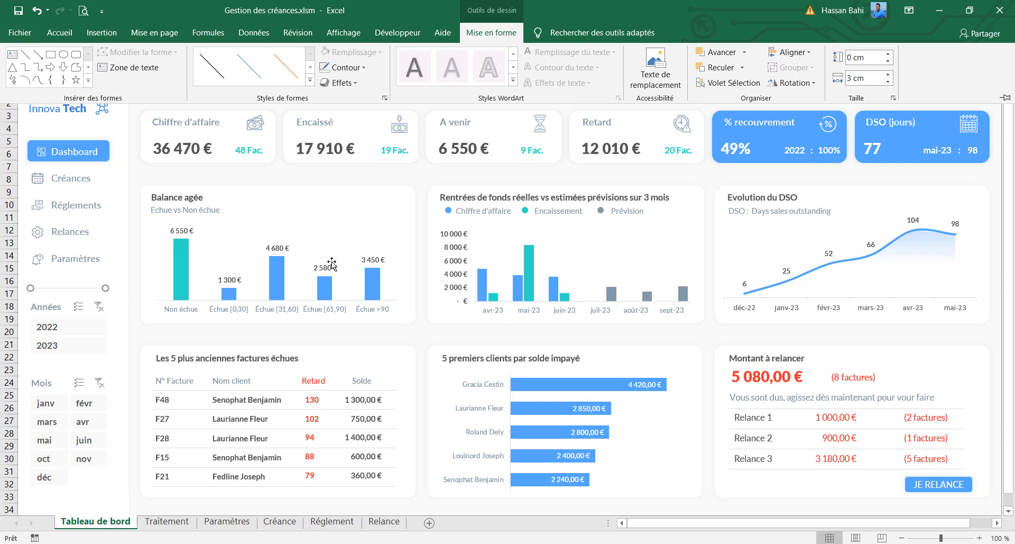
pyautogui.hotkey('ctrl', 'd')
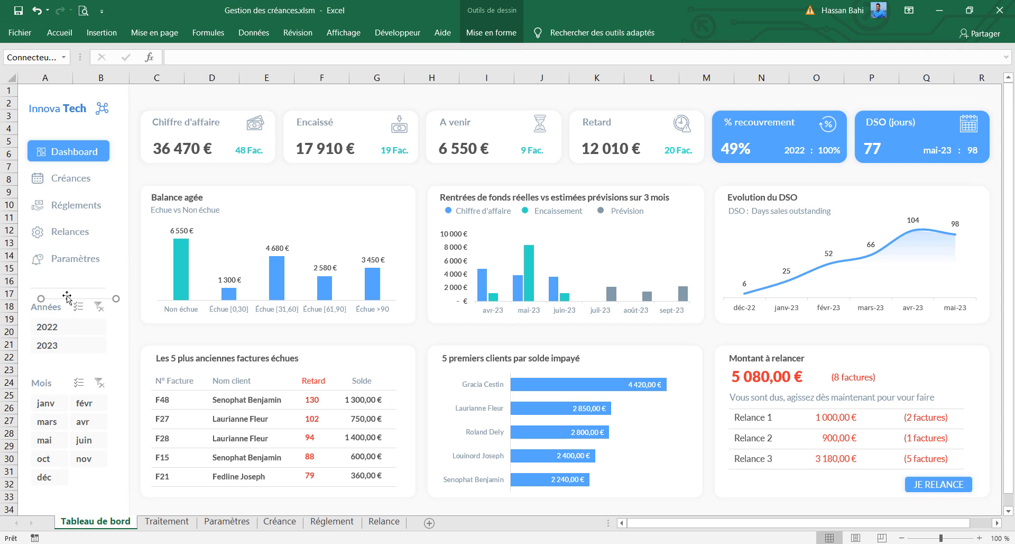
pyautogui.moveTo(66, 297); pyautogui.dragTo(61, 364)
# Step: Left-align both divider lines with the Années and Mois slicers
pyautogui.click(41, 311)
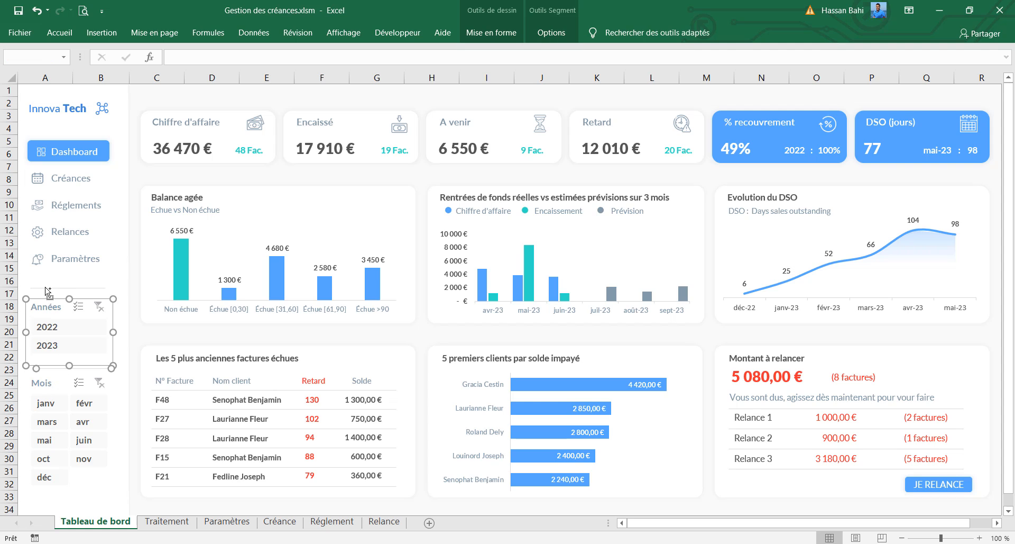
pyautogui.keyDown('ctrl'); pyautogui.click(46, 382); pyautogui.keyUp('ctrl')
pyautogui.click(551, 33)
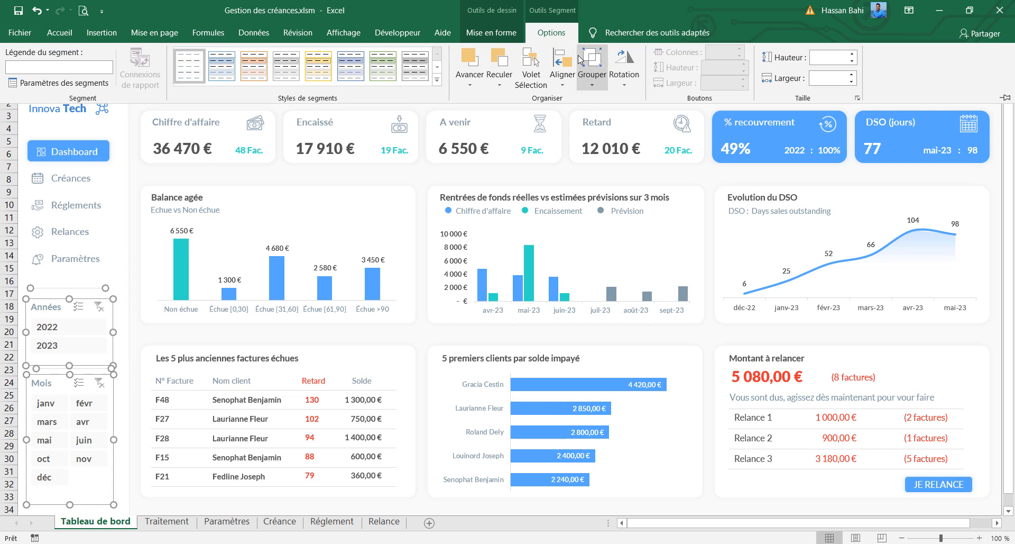
pyautogui.click(562, 67)
pyautogui.click(584, 101)
pyautogui.click(157, 329)
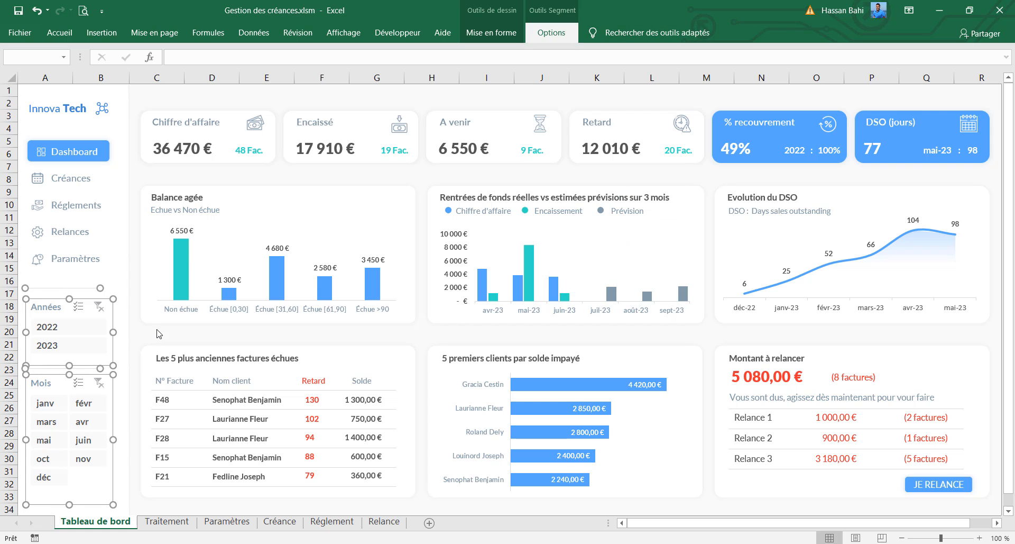
# Step: Shift both divider lines slightly to the right and nudge the Mois and Années slicers slightly lower
pyautogui.click(86, 290)
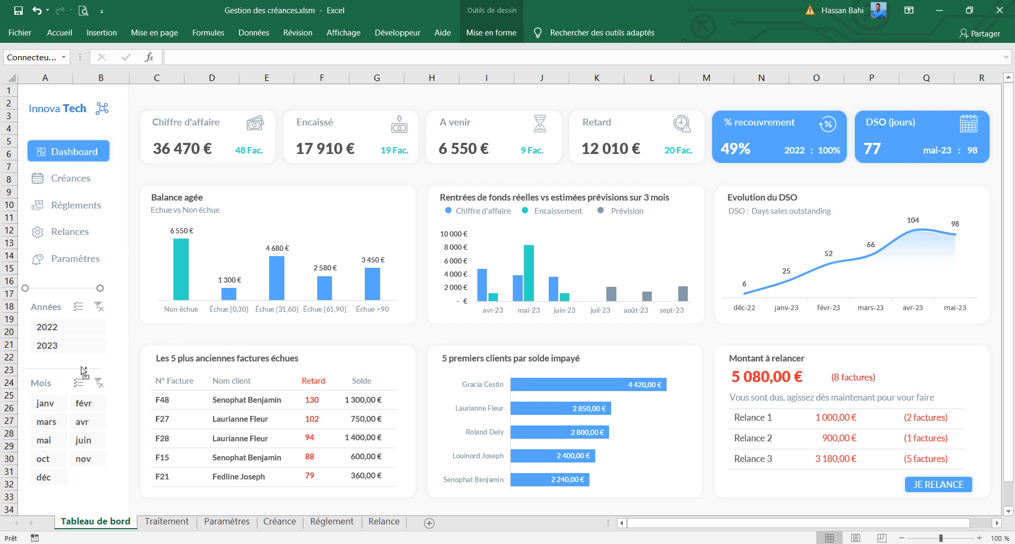
pyautogui.keyDown('shift'); pyautogui.click(80, 368); pyautogui.keyUp('shift')
pyautogui.click(62, 381)
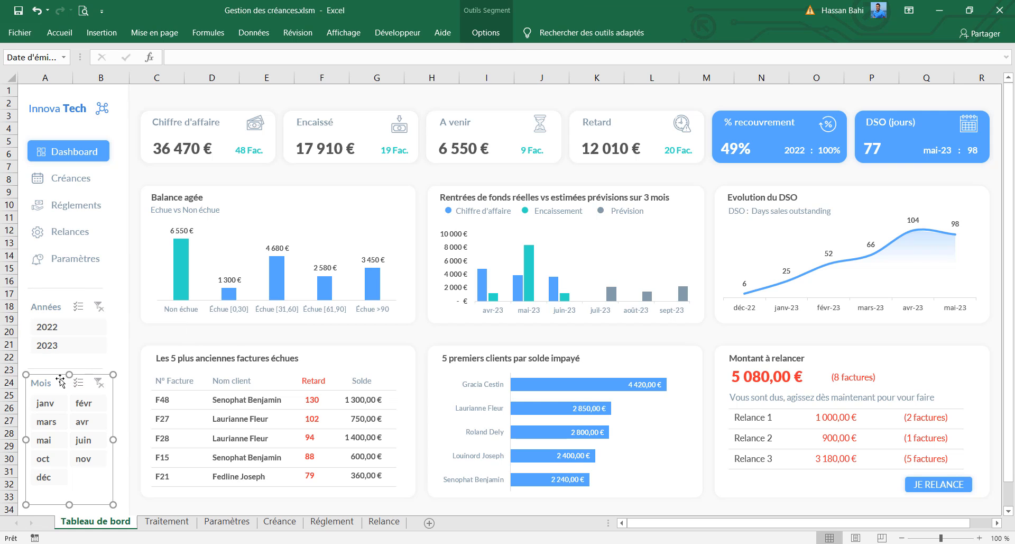
pyautogui.press('Down')
pyautogui.press('Down')
pyautogui.press('Down')
pyautogui.click(55, 306)
pyautogui.press('Down')
pyautogui.click(132, 344)
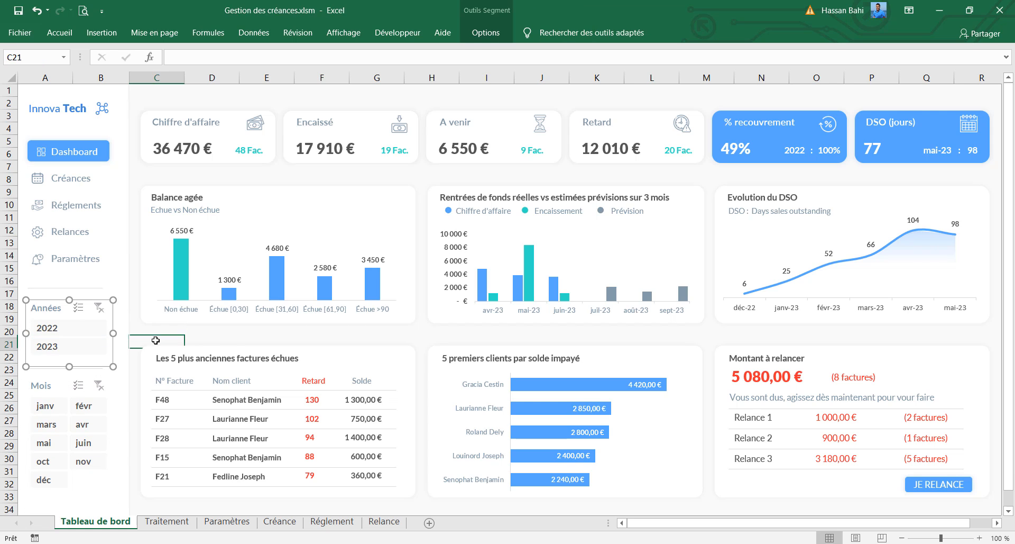
pyautogui.click(62, 290)
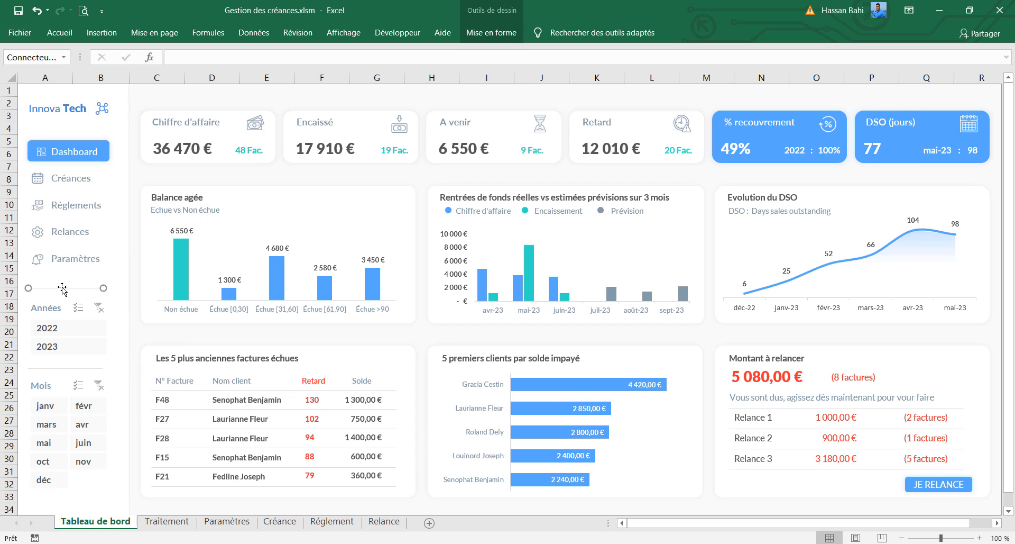
pyautogui.click(70, 369)
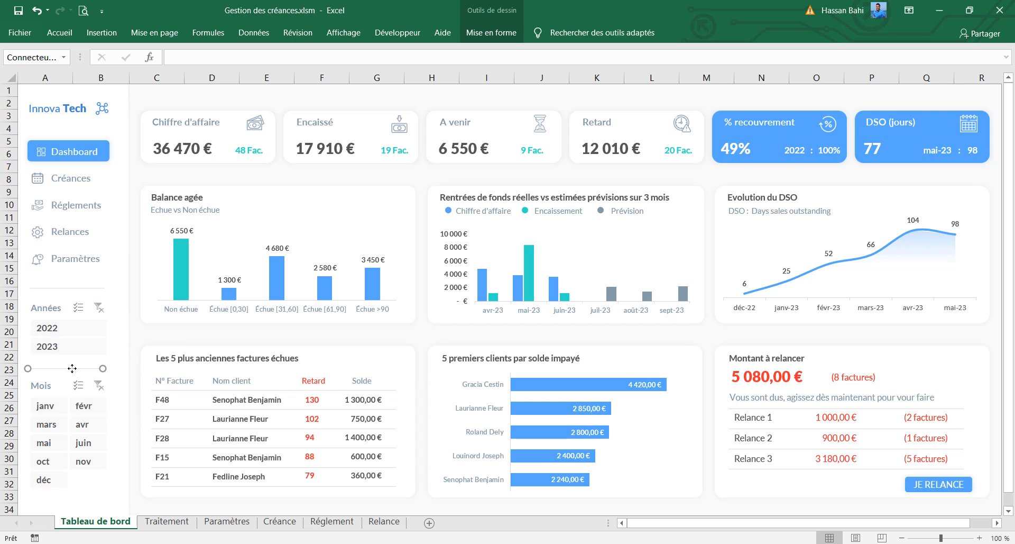
pyautogui.click(158, 335)
# Step: Test the Années slicer by filtering the dashboard on 2022 and 2023, and clear its filter
pyautogui.click(51, 328)
pyautogui.click(51, 347)
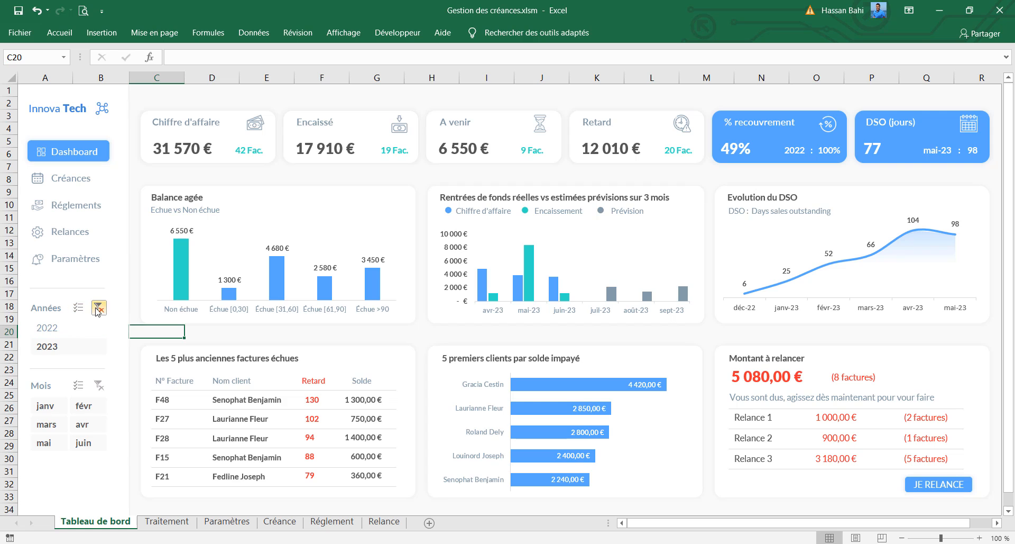
pyautogui.click(97, 308)
pyautogui.click(51, 346)
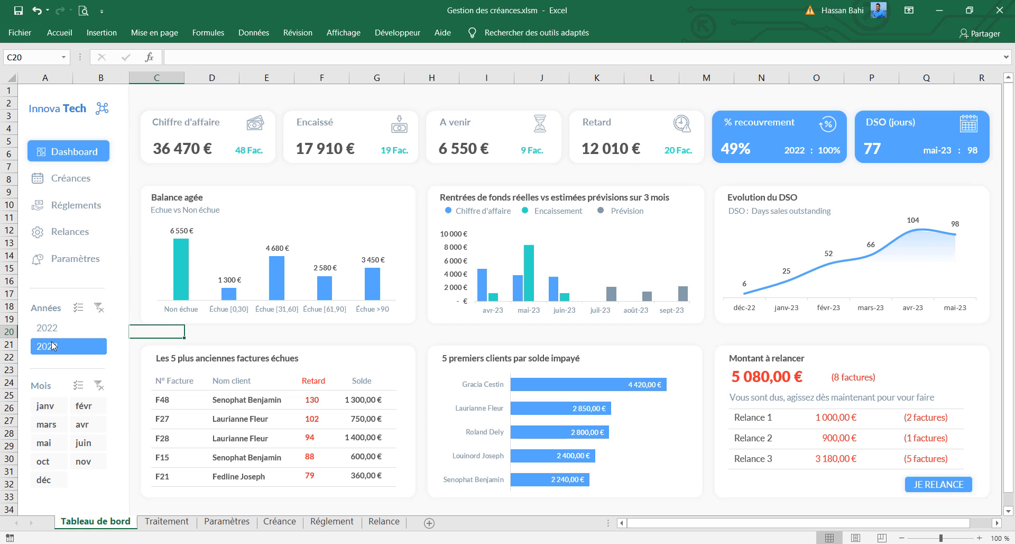
pyautogui.click(49, 329)
pyautogui.click(49, 346)
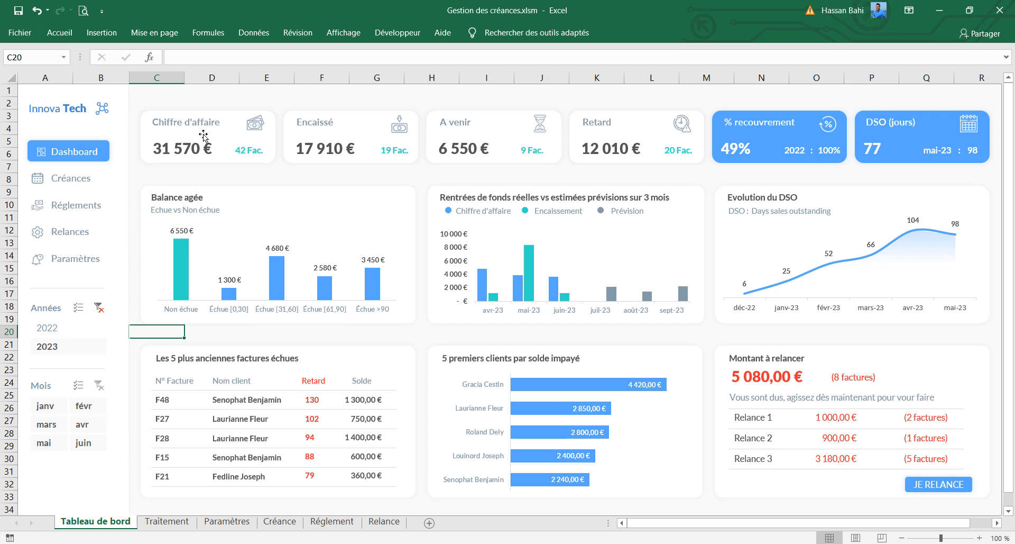
pyautogui.click(98, 308)
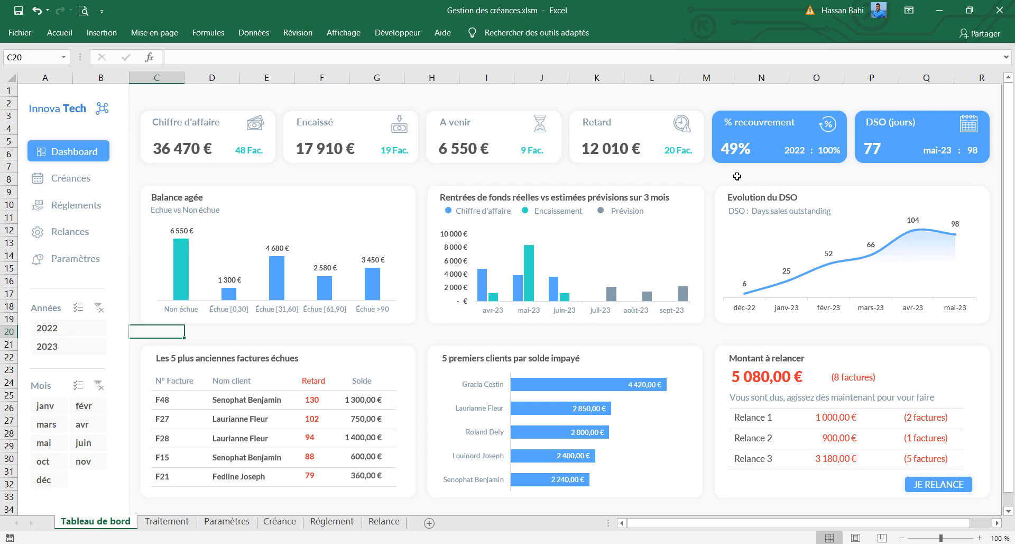
# Step: Test the dashboard with Date de référence 1 set to 4/04/2023 on the Paramètres sheet
pyautogui.click(163, 524)
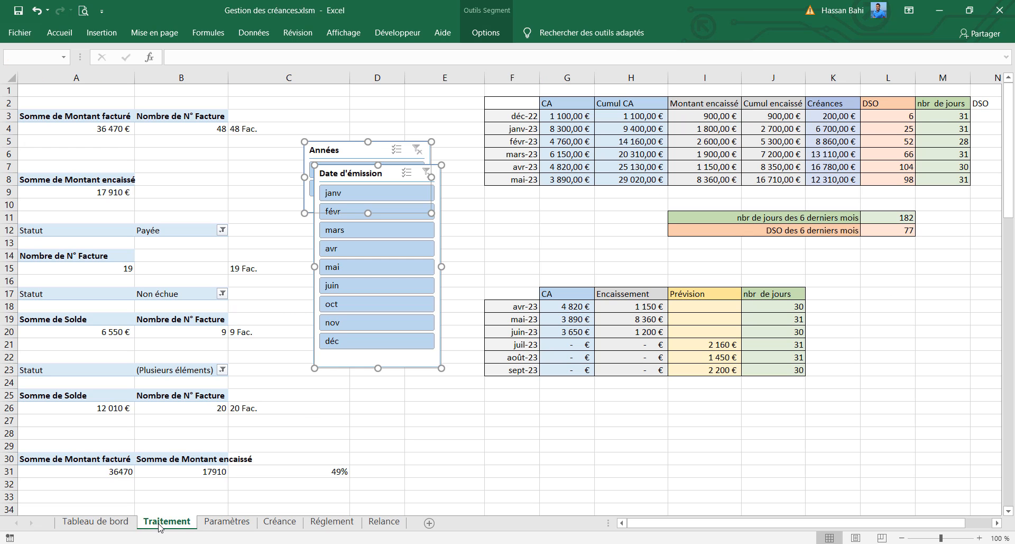
pyautogui.click(244, 522)
pyautogui.click(806, 188)
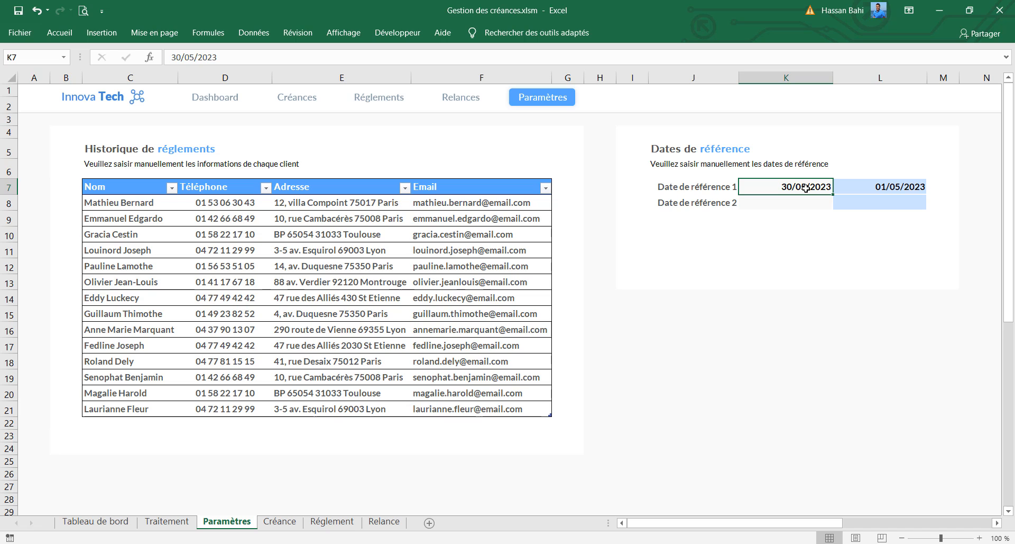
pyautogui.write('4/')
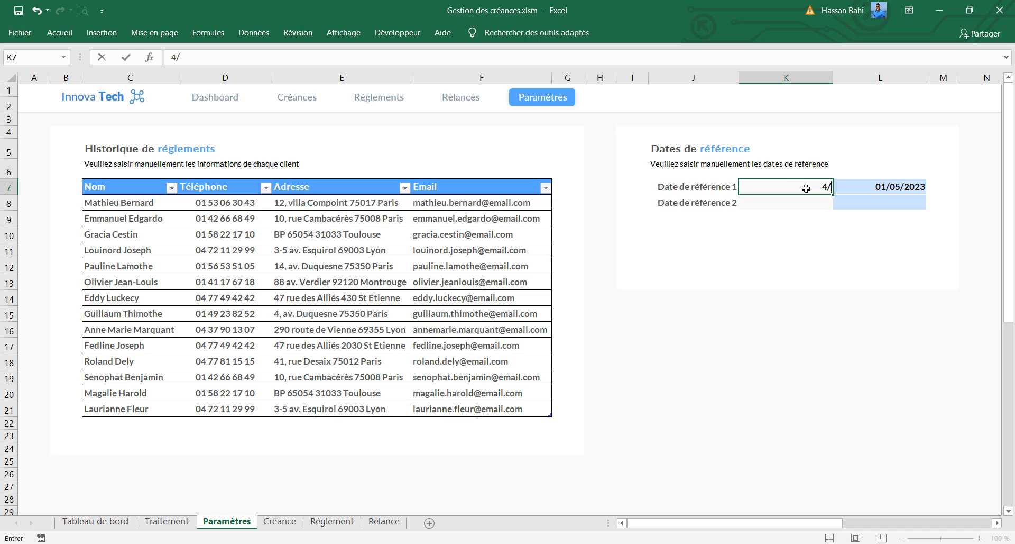
pyautogui.write('04/2023')
pyautogui.press('Return')
pyautogui.click(115, 527)
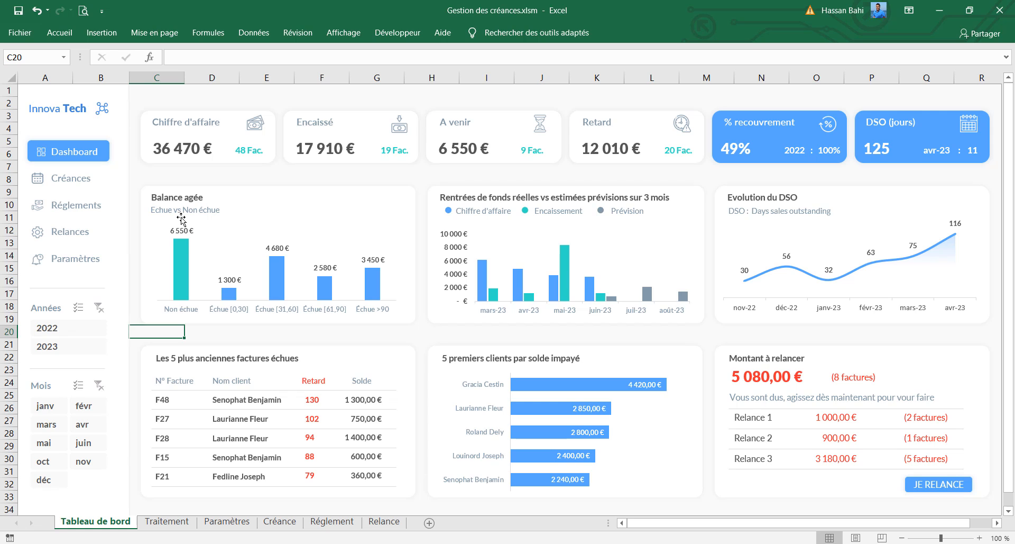
# Step: Move the Traitement sheet to the end of the sheet order, after Relance, and return to Tableau de bord
pyautogui.click(167, 521)
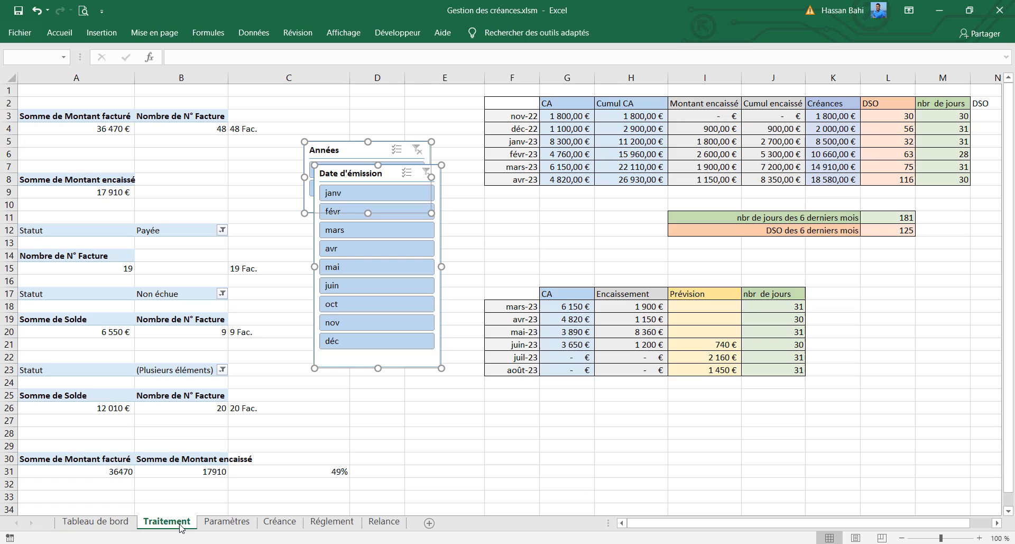
pyautogui.moveTo(368, 530); pyautogui.dragTo(418, 524)
pyautogui.click(75, 522)
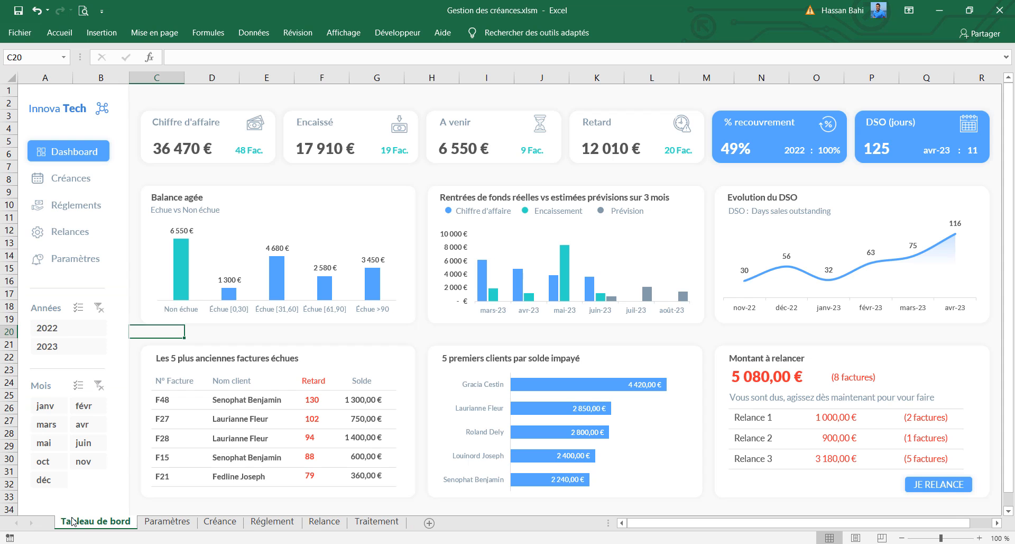
# Step: Insert the refresh.png picture from the Données folder into the dashboard
pyautogui.click(71, 35)
pyautogui.click(101, 33)
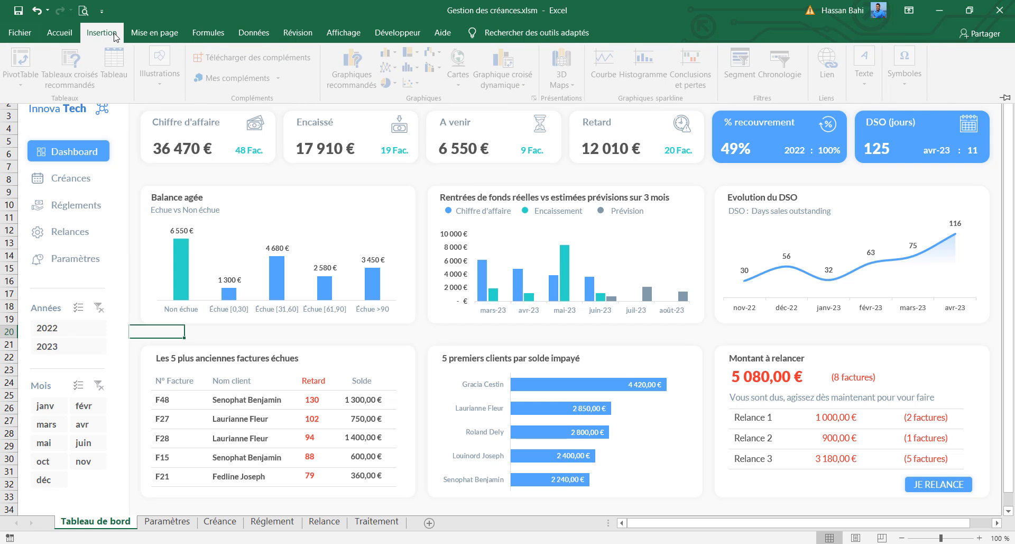
pyautogui.click(162, 85)
pyautogui.click(157, 125)
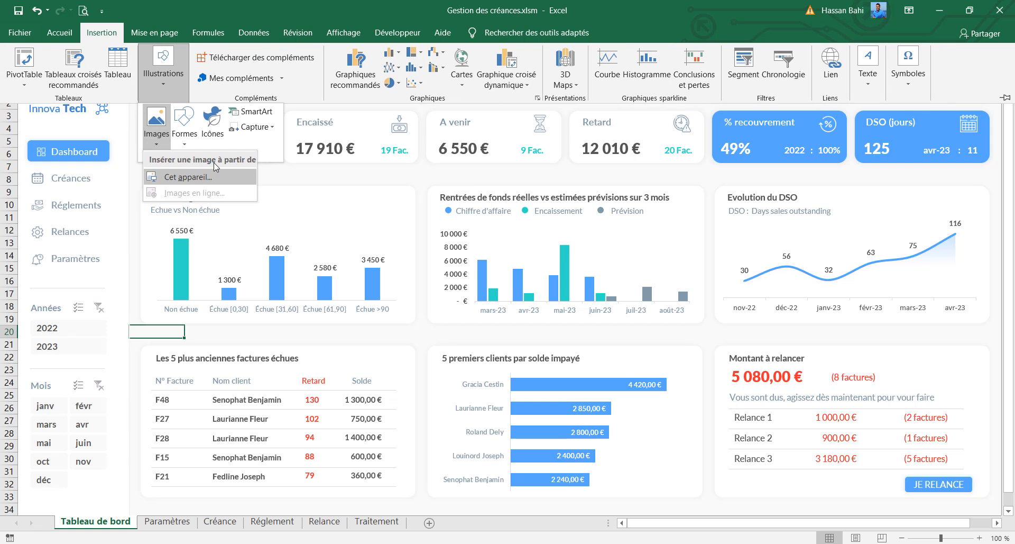
pyautogui.click(178, 180)
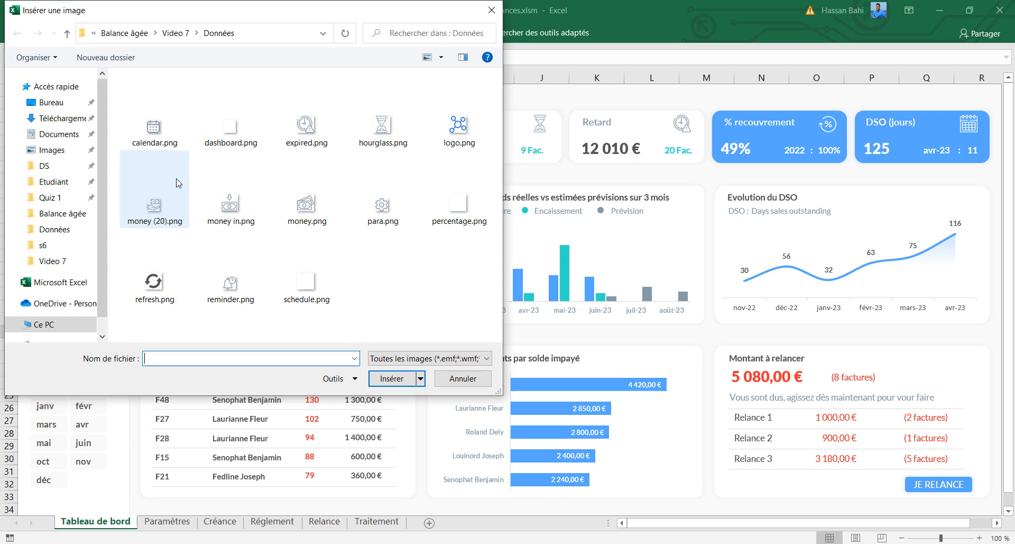
pyautogui.click(153, 282)
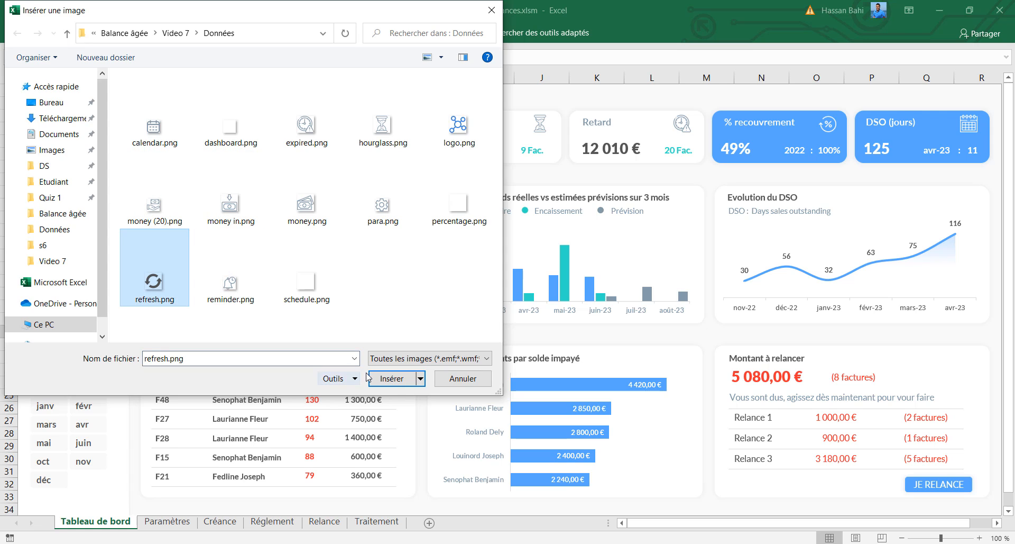
pyautogui.click(392, 378)
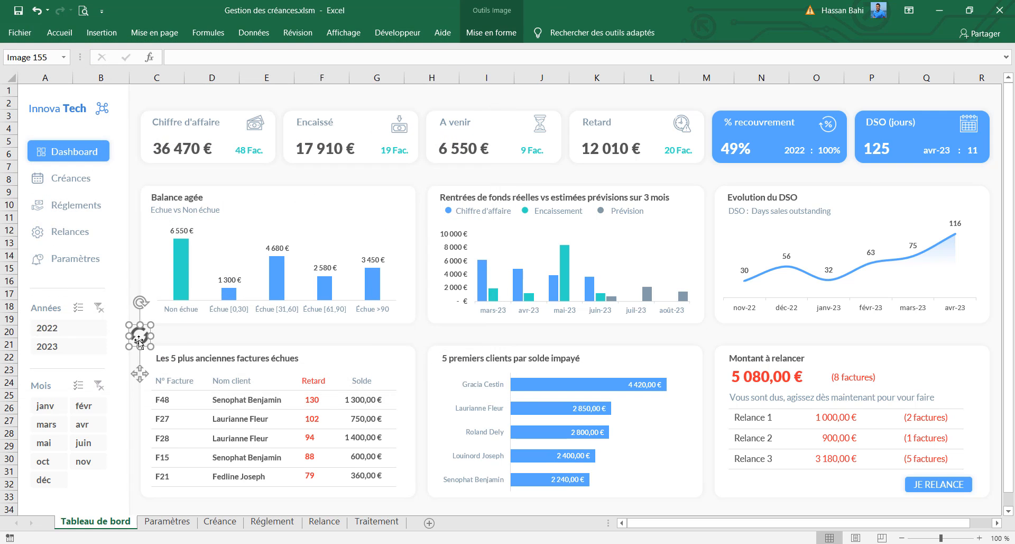
# Step: Place the refresh icon just above the calendar icon of the DSO card and resize it to 0,7 cm high and wide
pyautogui.moveTo(133, 342); pyautogui.dragTo(962, 102)
pyautogui.doubleClick(963, 102)
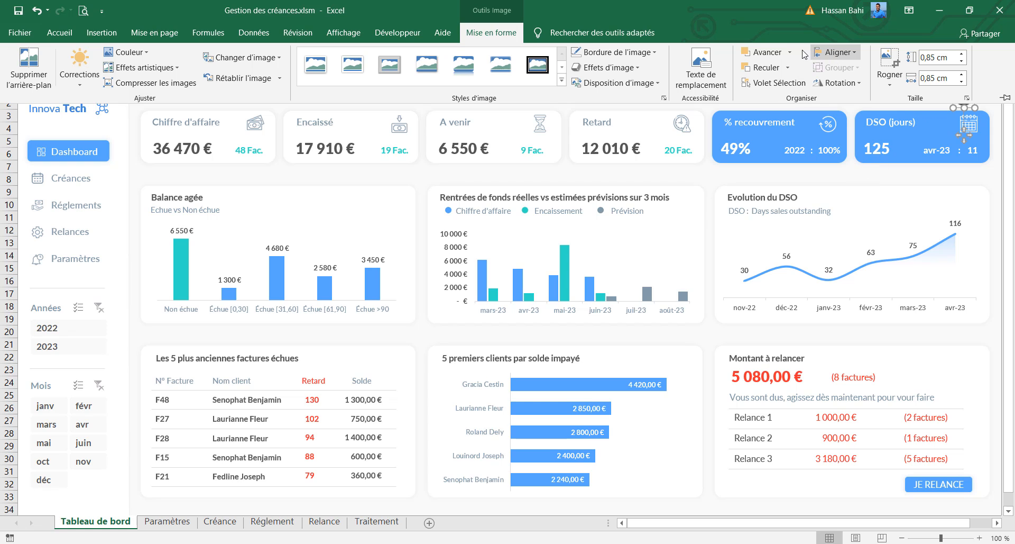
pyautogui.click(962, 62)
pyautogui.click(962, 62)
pyautogui.click(962, 62)
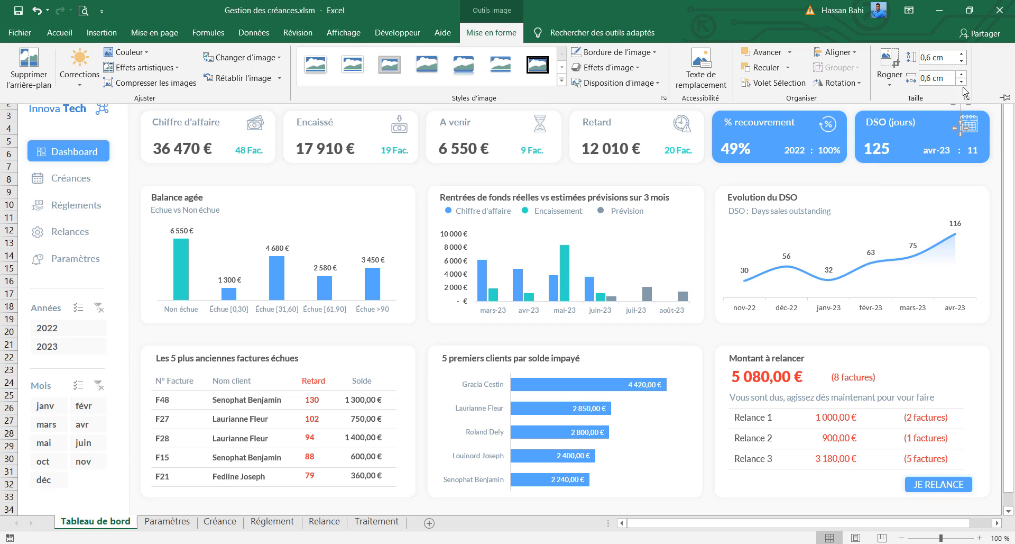
pyautogui.doubleClick(481, 32)
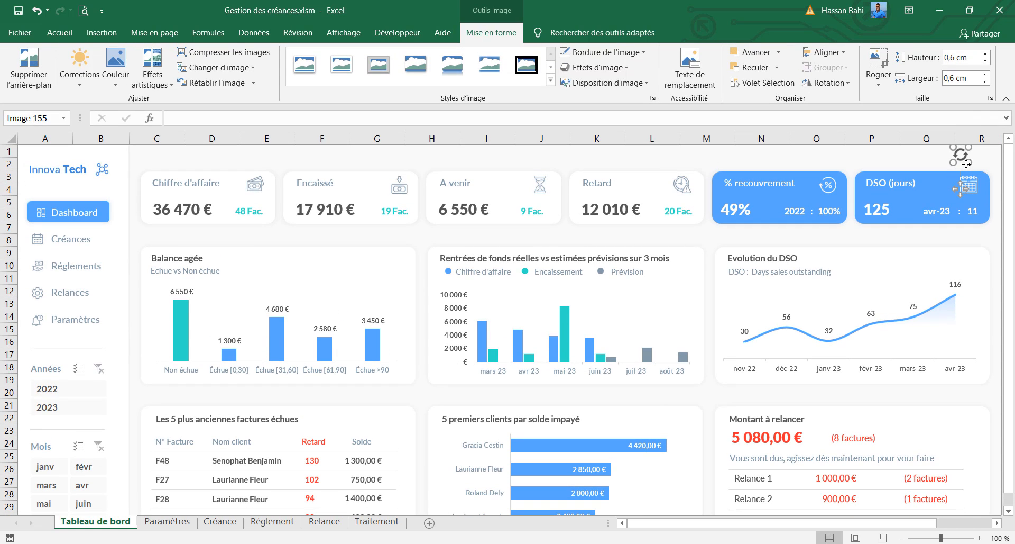
pyautogui.moveTo(966, 164); pyautogui.dragTo(976, 166)
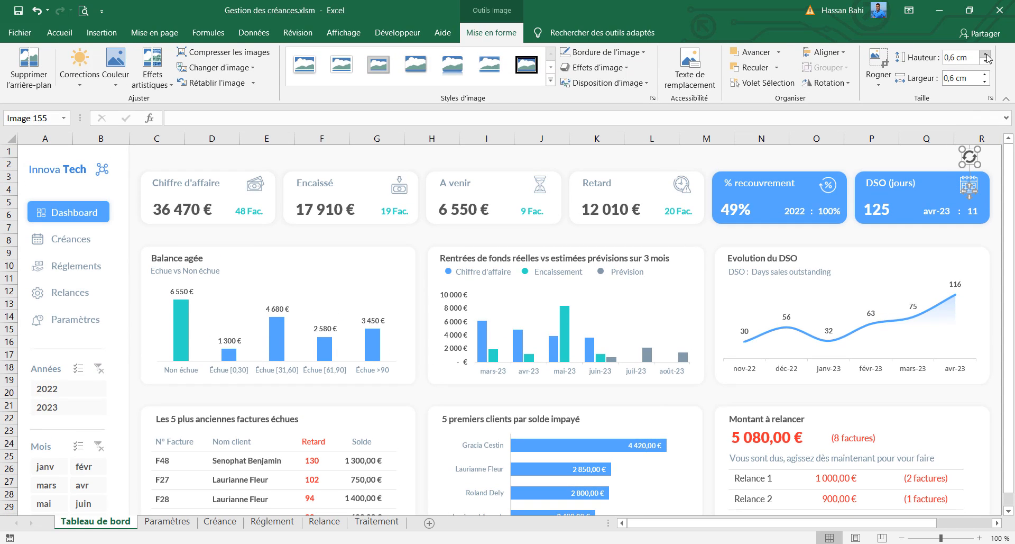
pyautogui.click(978, 162)
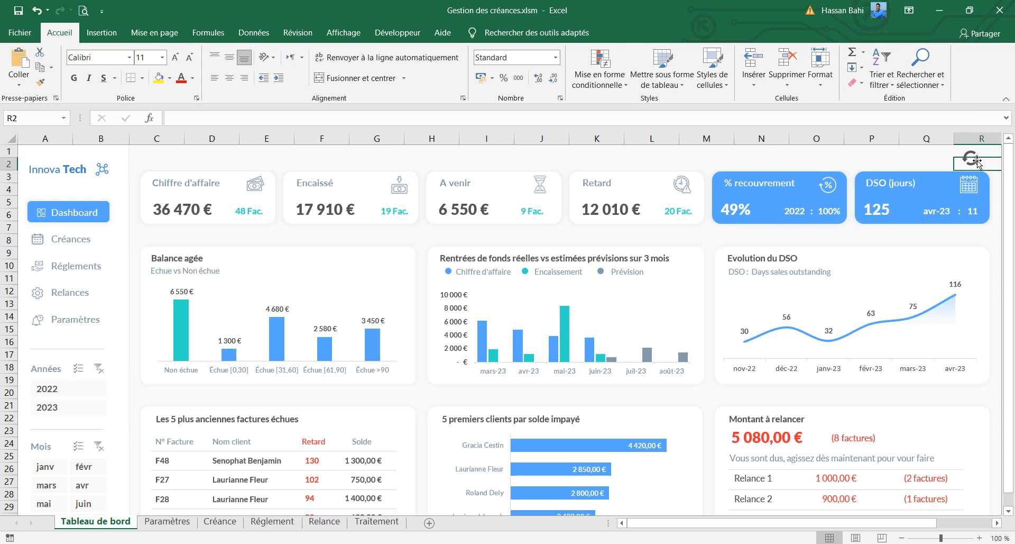
pyautogui.click(973, 159)
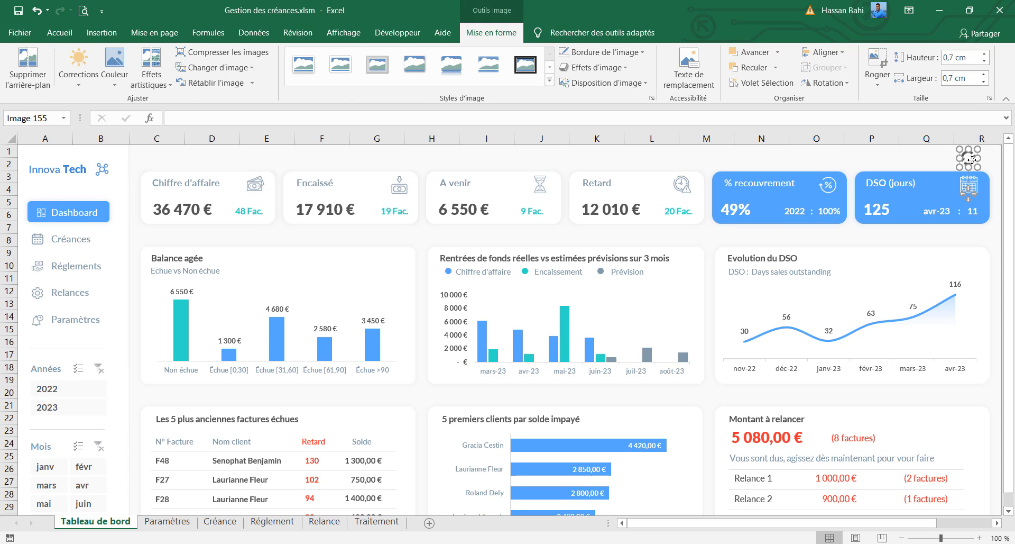
pyautogui.rightClick(972, 158)
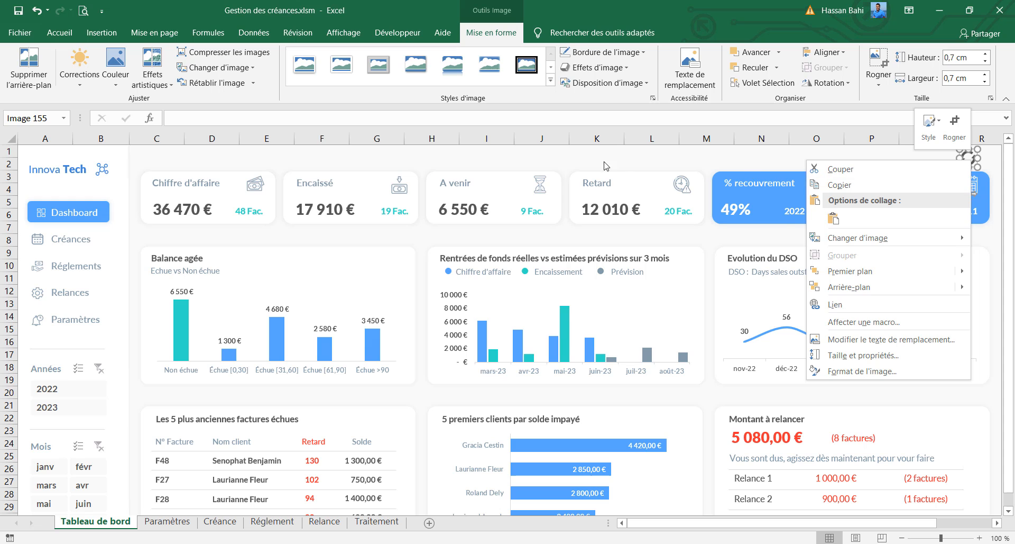
pyautogui.click(586, 159)
# Step: Open the Visual Basic editor and insert a new module into the workbook's VBA project
pyautogui.click(398, 33)
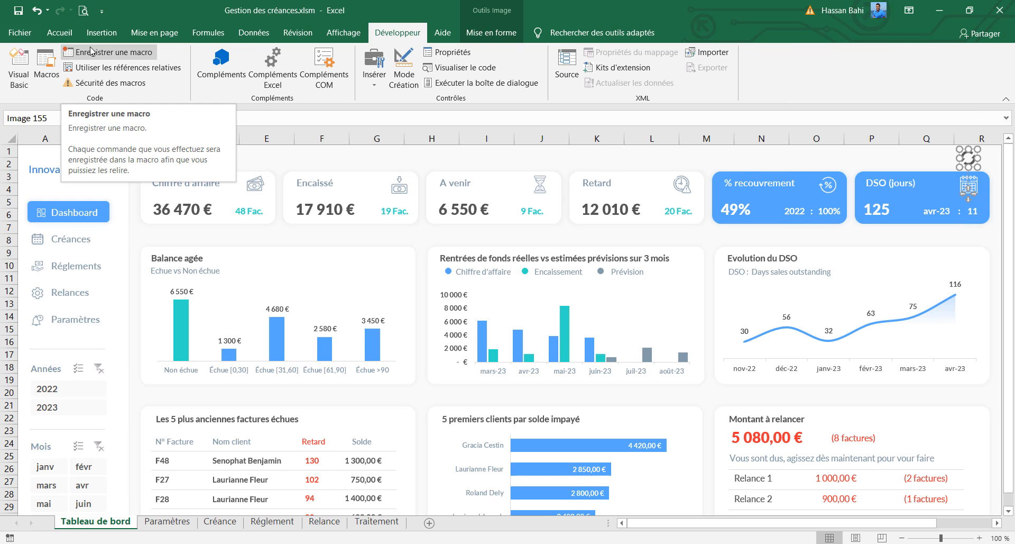
pyautogui.click(27, 86)
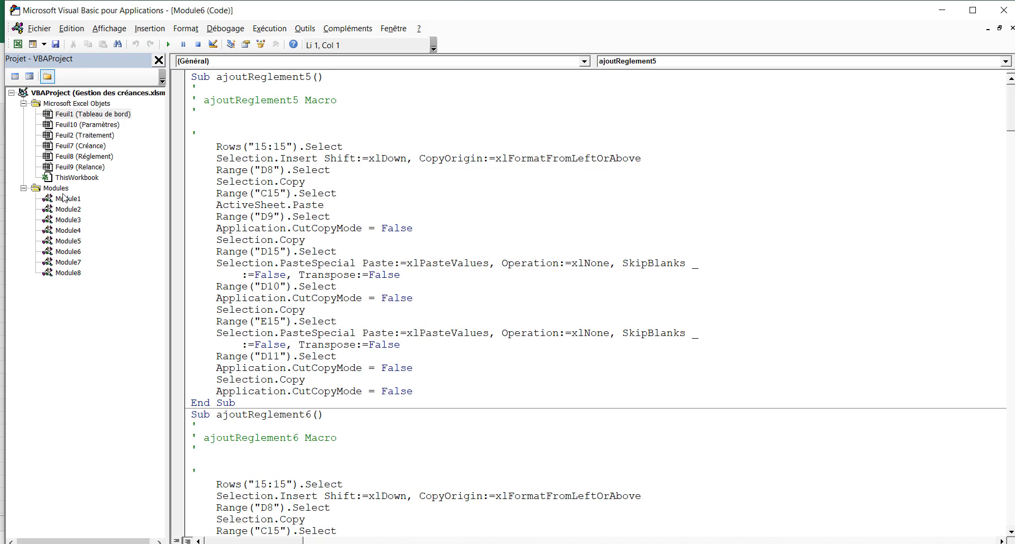
pyautogui.rightClick(63, 190)
pyautogui.moveTo(104, 251)
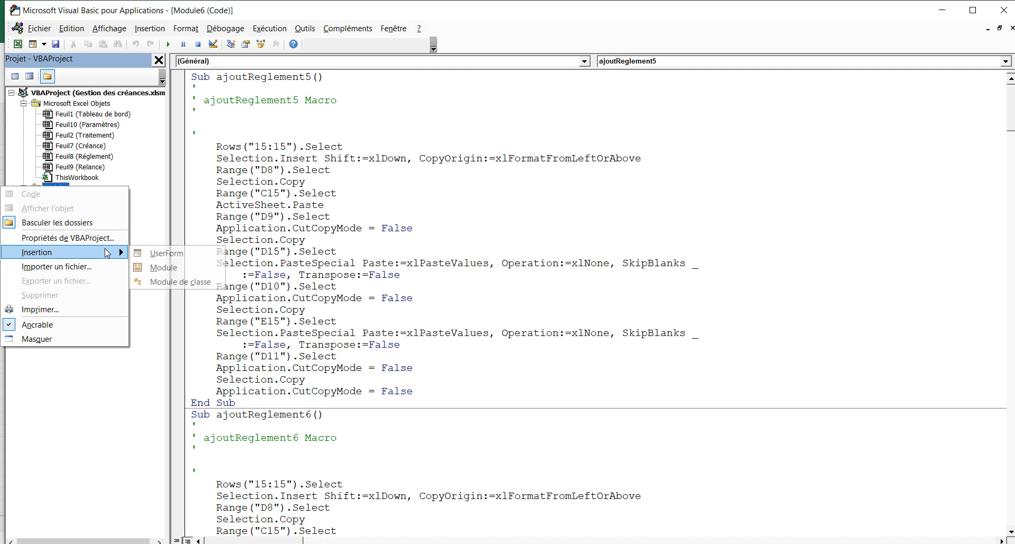
pyautogui.click(159, 268)
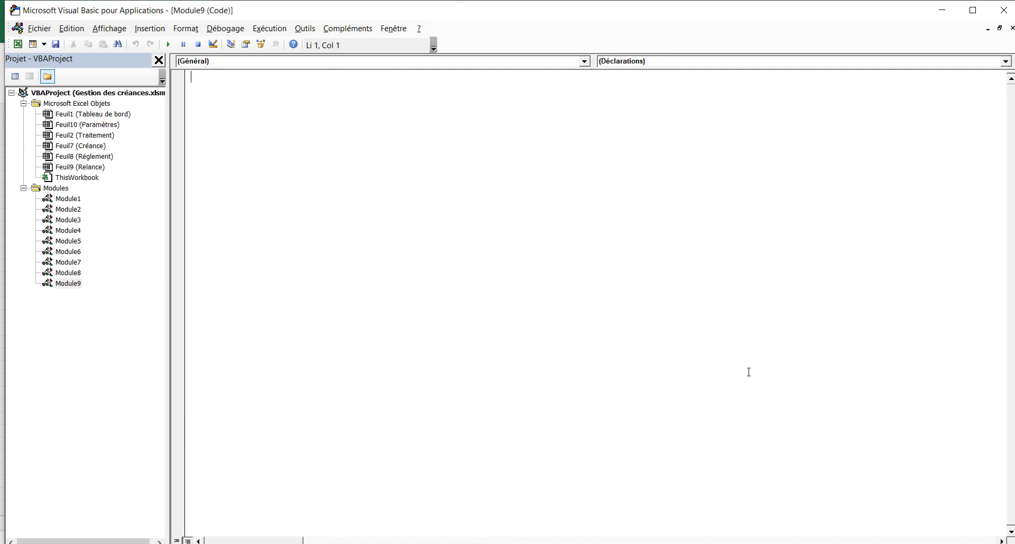
# Step: Copy the actualiser procedure with ThisWorkbook.RefreshAll from codeVBA.txt into the new module, and close the Visual Basic editor
pyautogui.hotkey('alt', 'Tab')
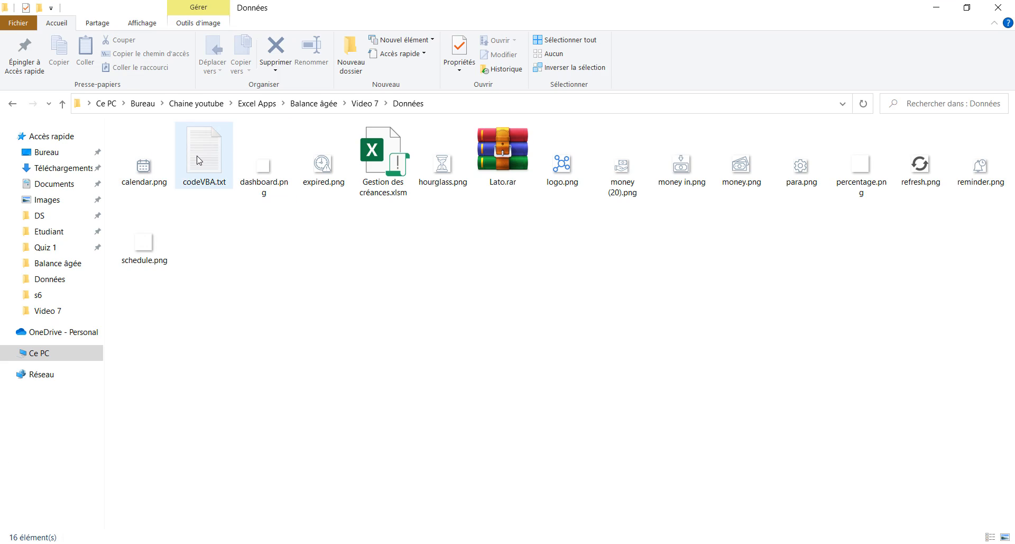
pyautogui.doubleClick(204, 154)
pyautogui.moveTo(333, 171); pyautogui.dragTo(271, 147)
pyautogui.hotkey('ctrl', 'c')
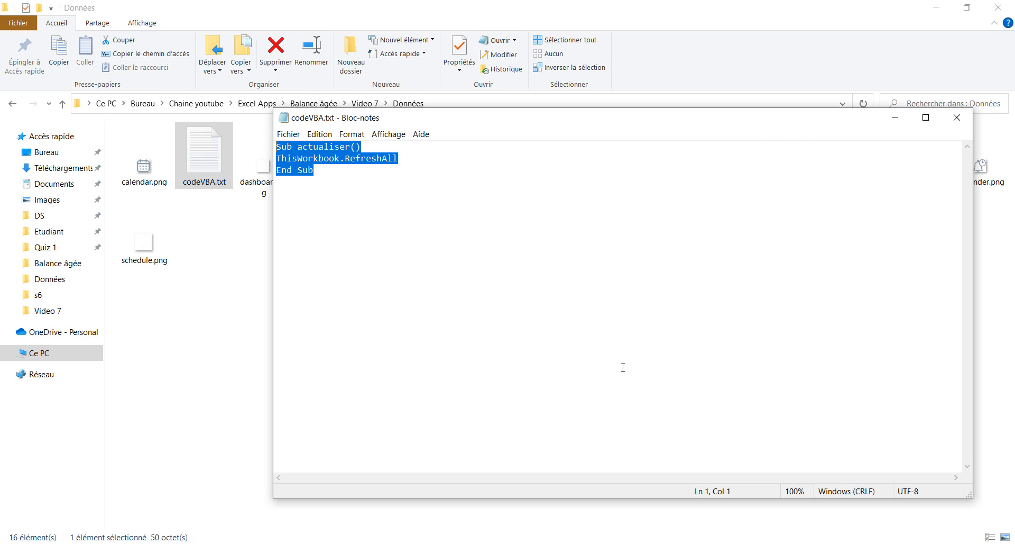
pyautogui.click(439, 543)
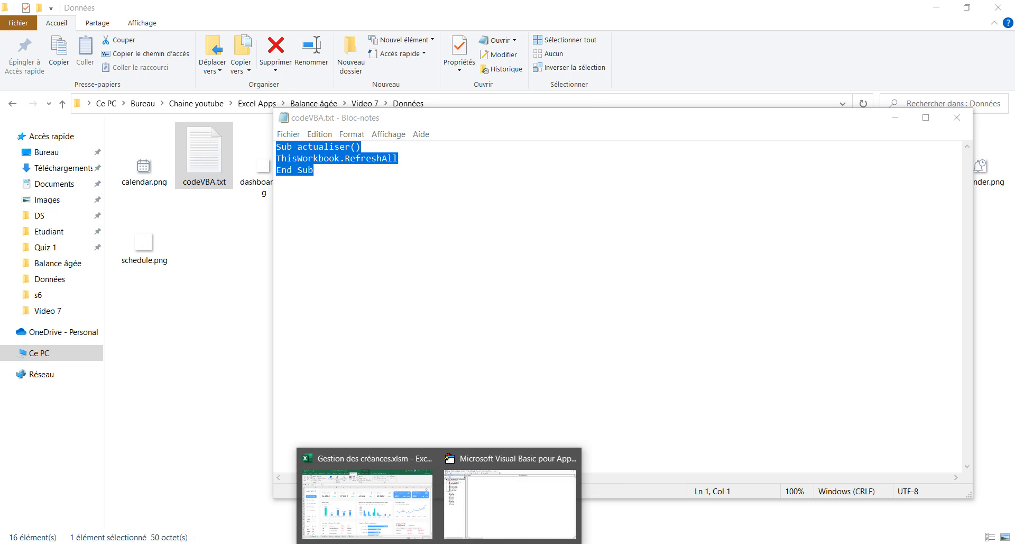
pyautogui.click(513, 503)
pyautogui.hotkey('ctrl', 'v')
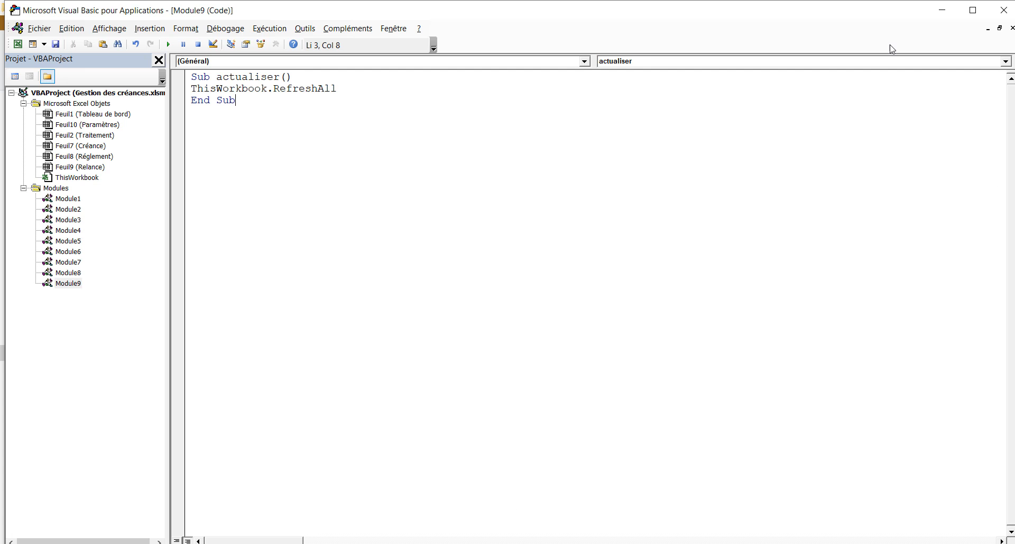
pyautogui.click(1004, 10)
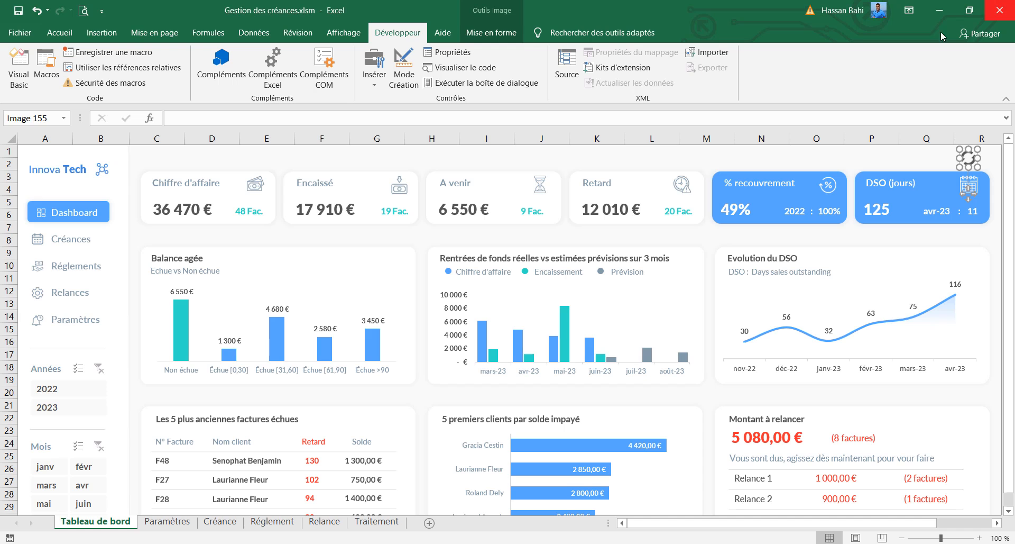
# Step: Assign the actualiser macro to the refresh icon and deselect the icon
pyautogui.rightClick(977, 159)
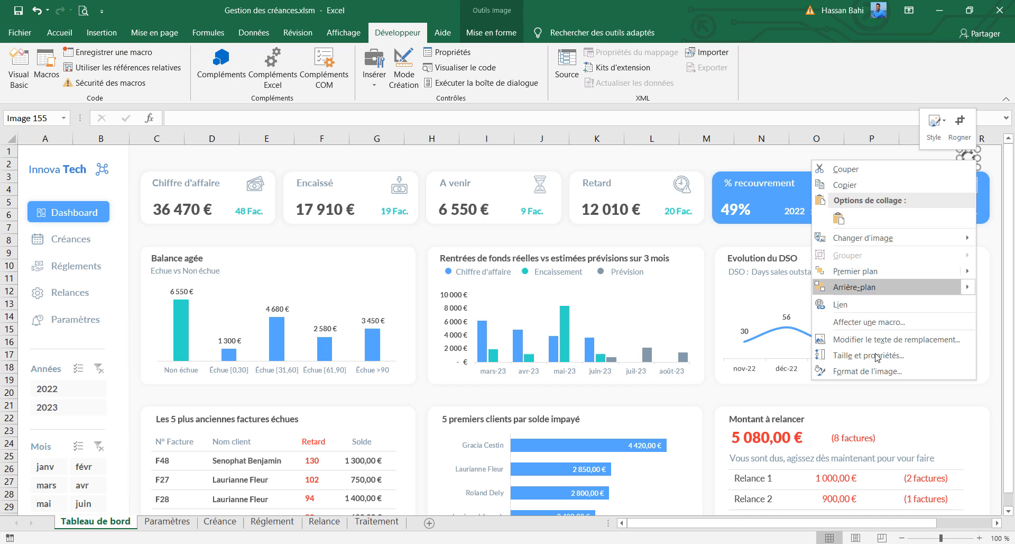
pyautogui.click(873, 323)
pyautogui.moveTo(932, 267)
pyautogui.mouseDown()
pyautogui.moveTo(941, 337)
pyautogui.moveTo(933, 253)
pyautogui.mouseUp()
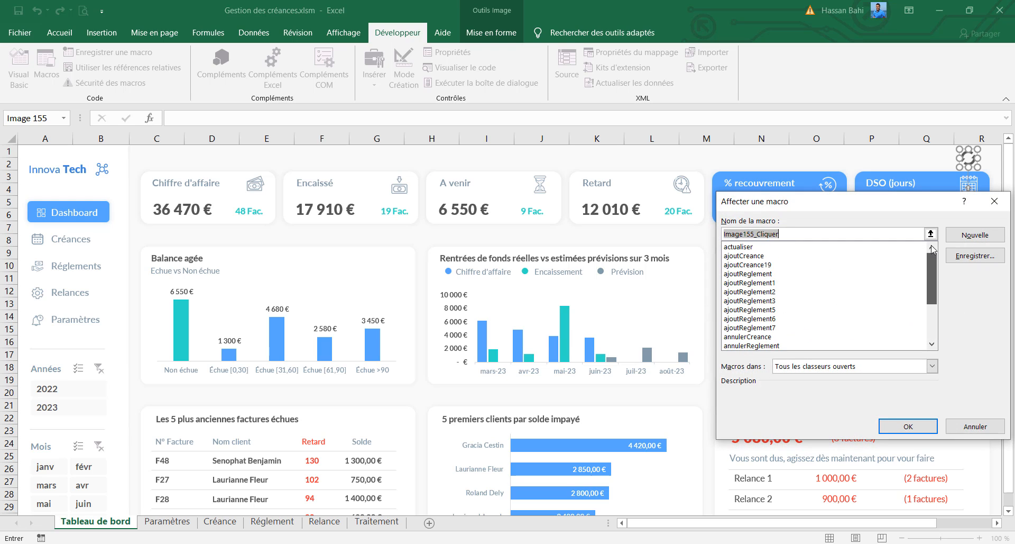
pyautogui.click(741, 246)
pyautogui.click(903, 426)
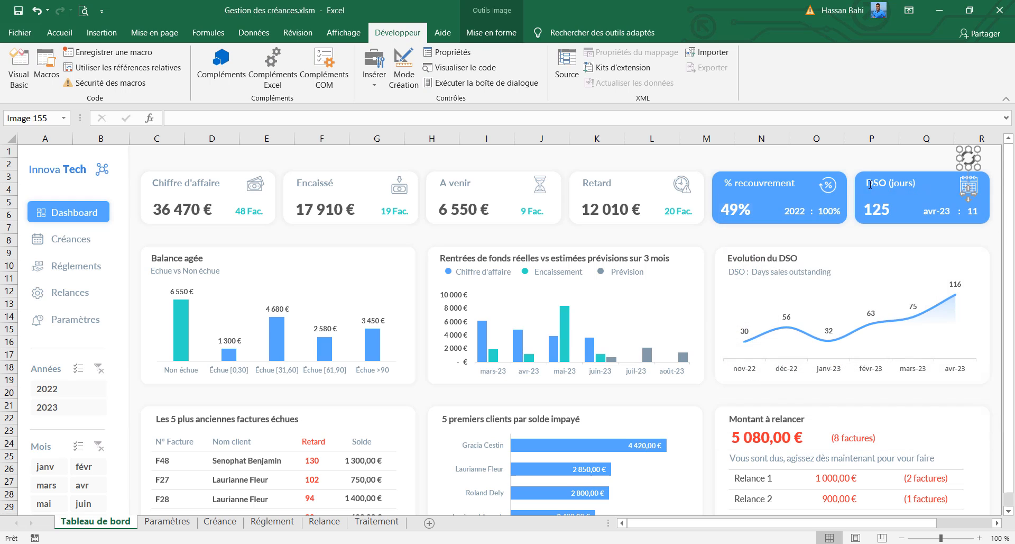
pyautogui.click(882, 162)
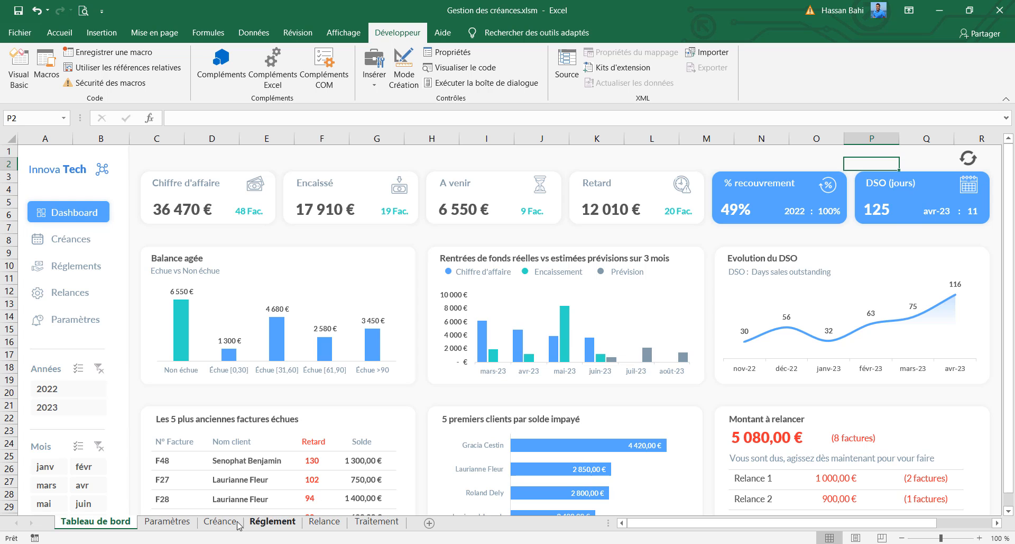
# Step: Set Date de référence 1 on the Paramètres sheet to 25/05/2023 and return to Tableau de bord
pyautogui.click(167, 521)
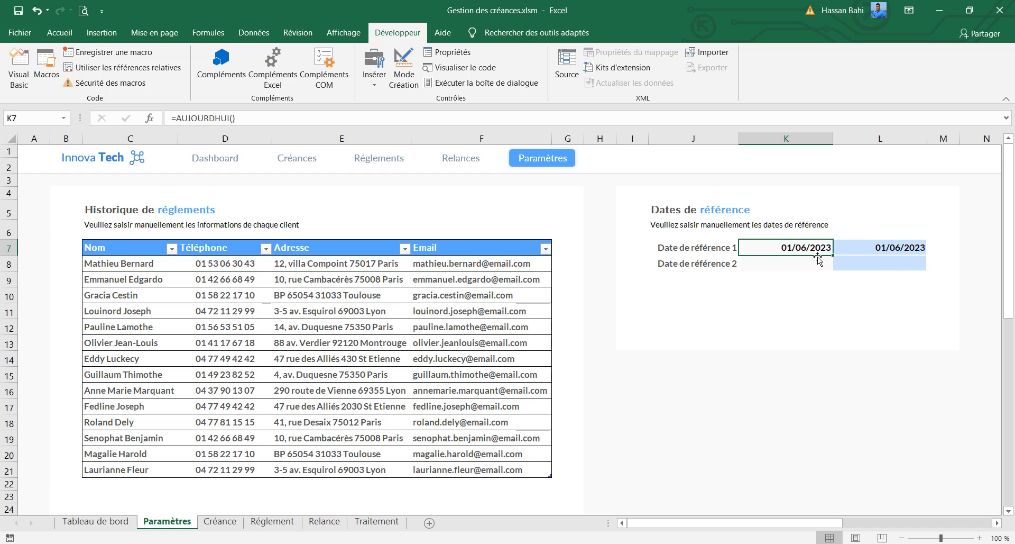
pyautogui.write('25')
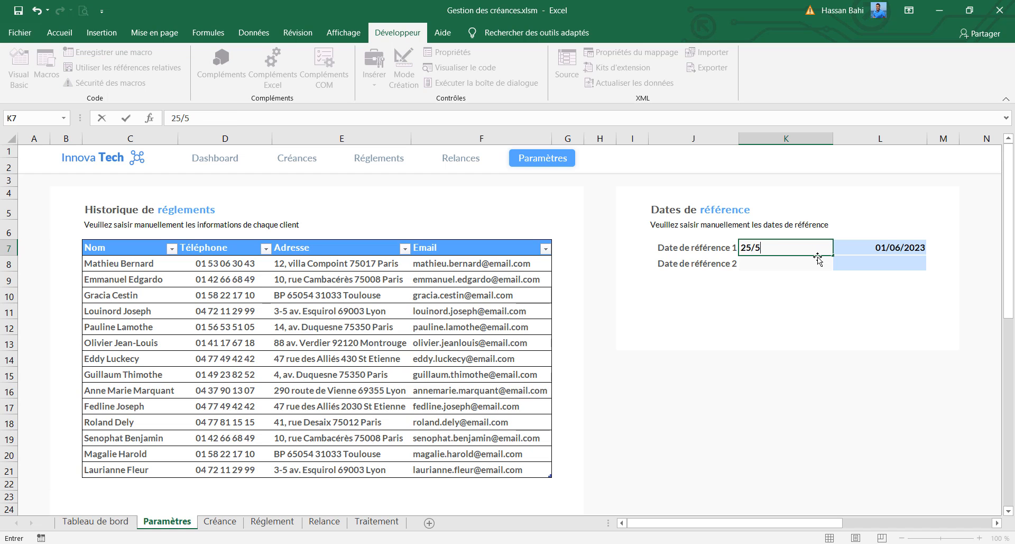
pyautogui.press('Return')
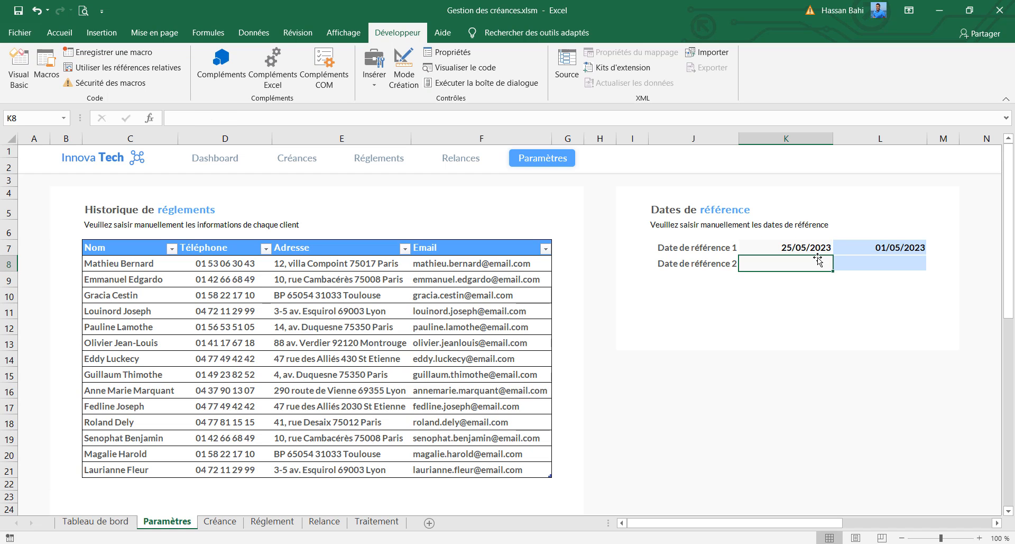
pyautogui.click(96, 522)
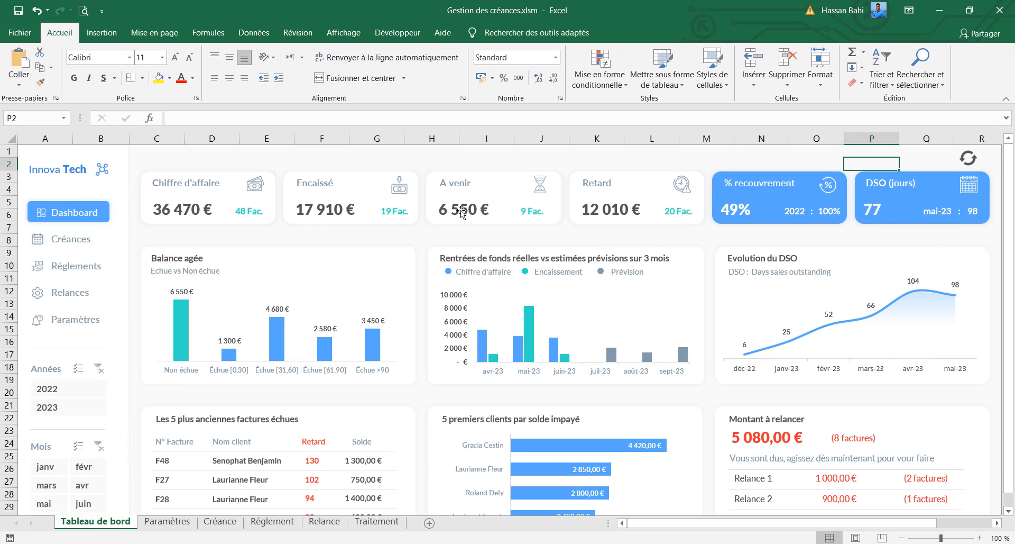
# Step: On the Créance sheet, enter invoice number F46, issue date 03/02/2023 and a listed client in the Nouvelle créance form
pyautogui.click(220, 522)
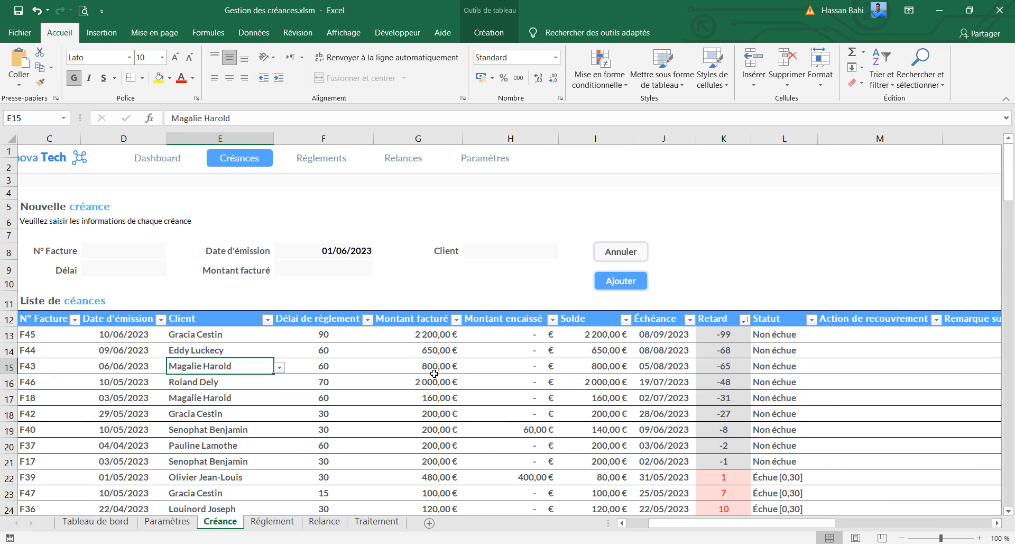
pyautogui.click(645, 527)
pyautogui.click(201, 253)
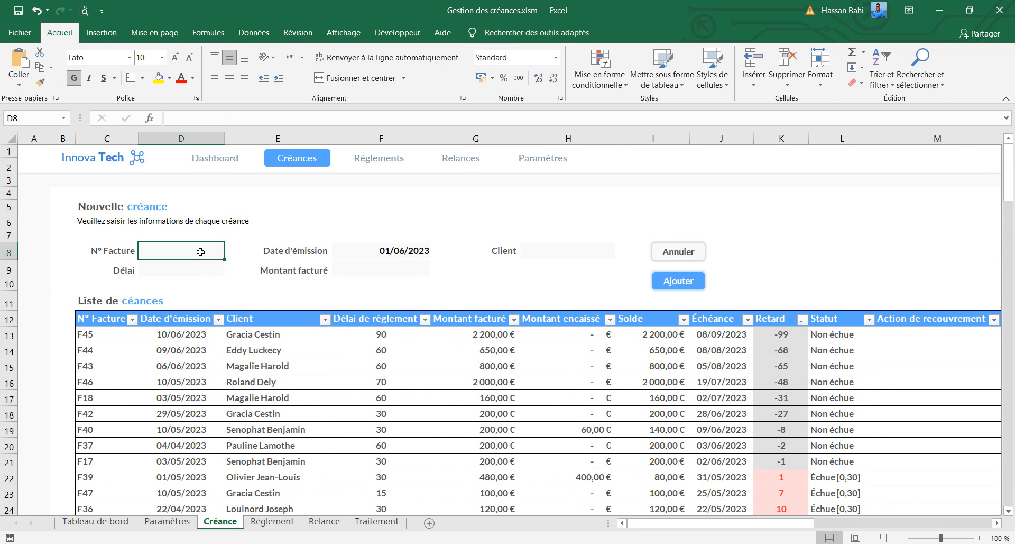
pyautogui.doubleClick(201, 251)
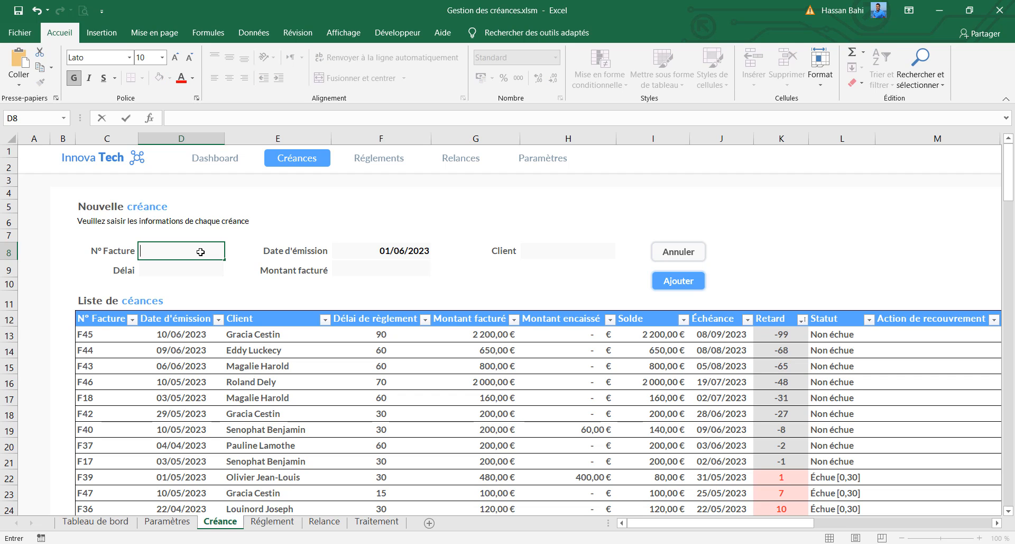
pyautogui.write('F46')
pyautogui.click(368, 251)
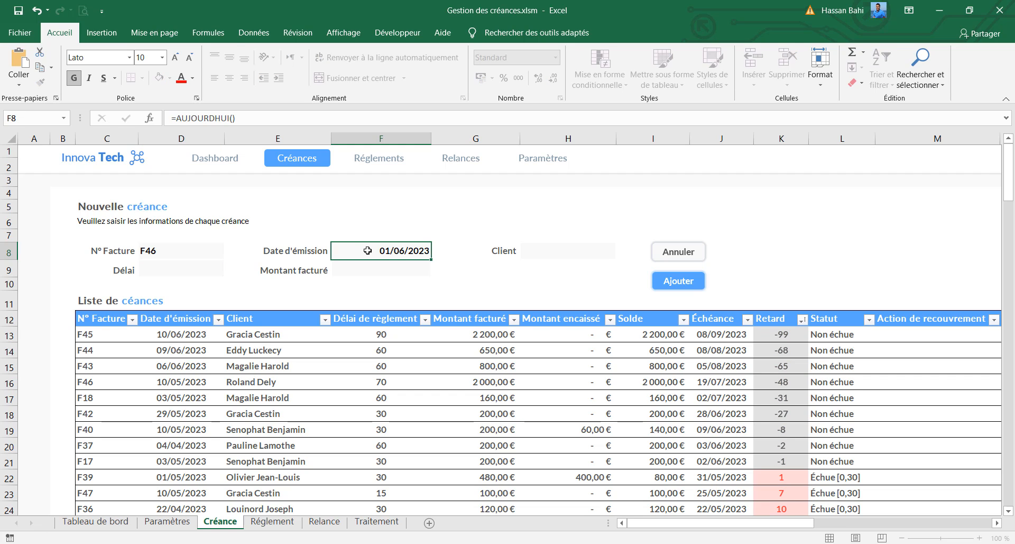
pyautogui.write('03/02/2023')
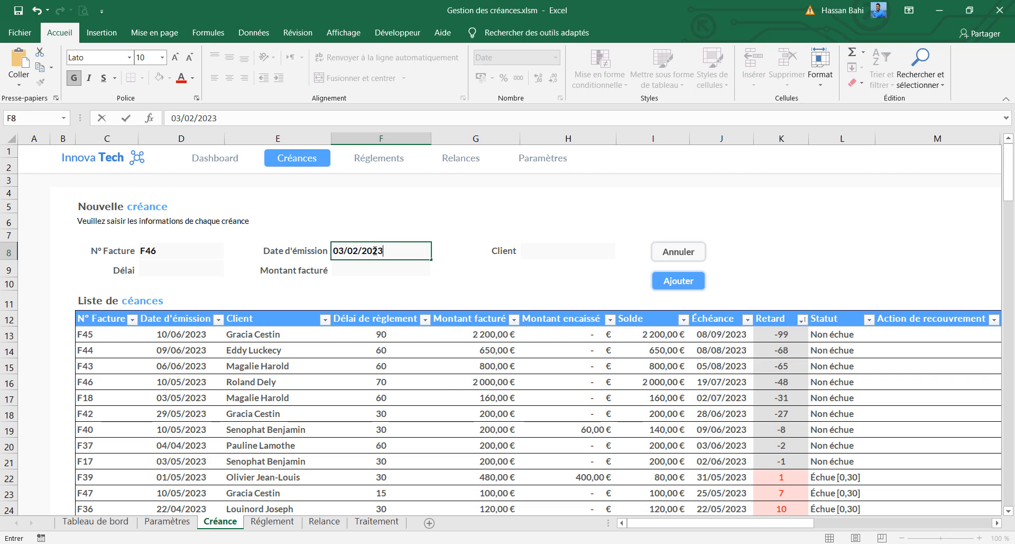
pyautogui.click(597, 251)
pyautogui.click(622, 253)
pyautogui.click(553, 274)
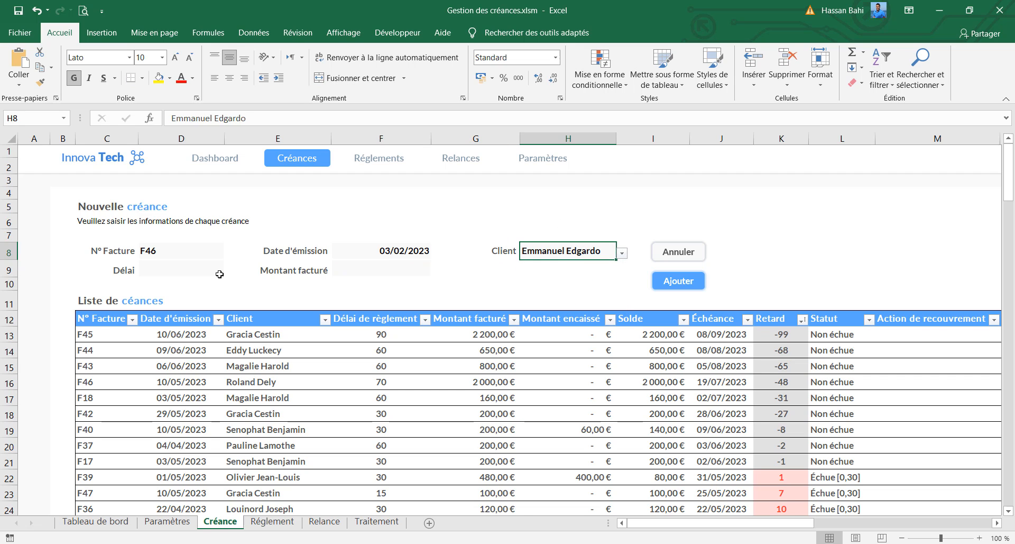
# Step: Set Délai to 30 and Montant facturé to 500, and add invoice F46 to the receivables list
pyautogui.click(220, 273)
pyautogui.write('30')
pyautogui.click(384, 263)
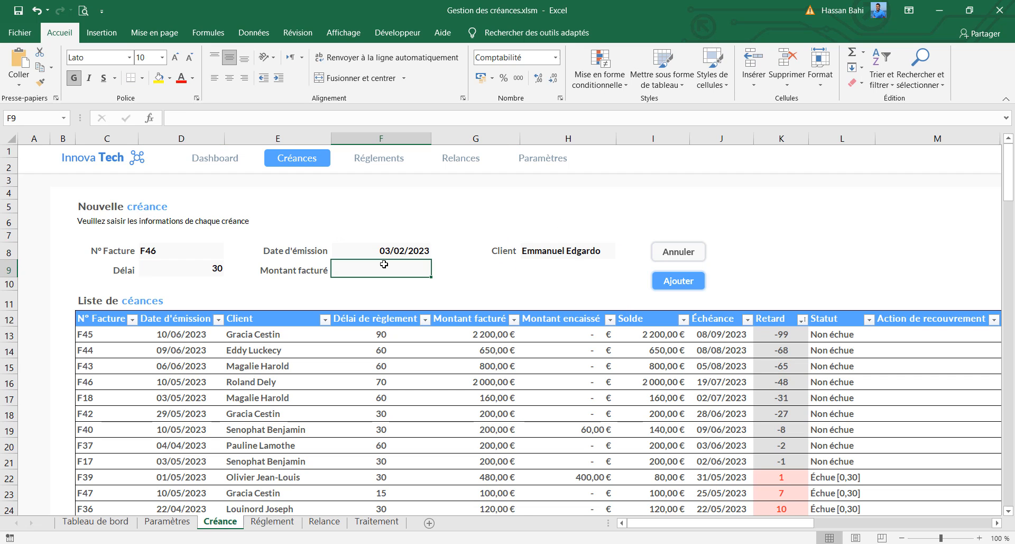
pyautogui.write('457')
pyautogui.write('500')
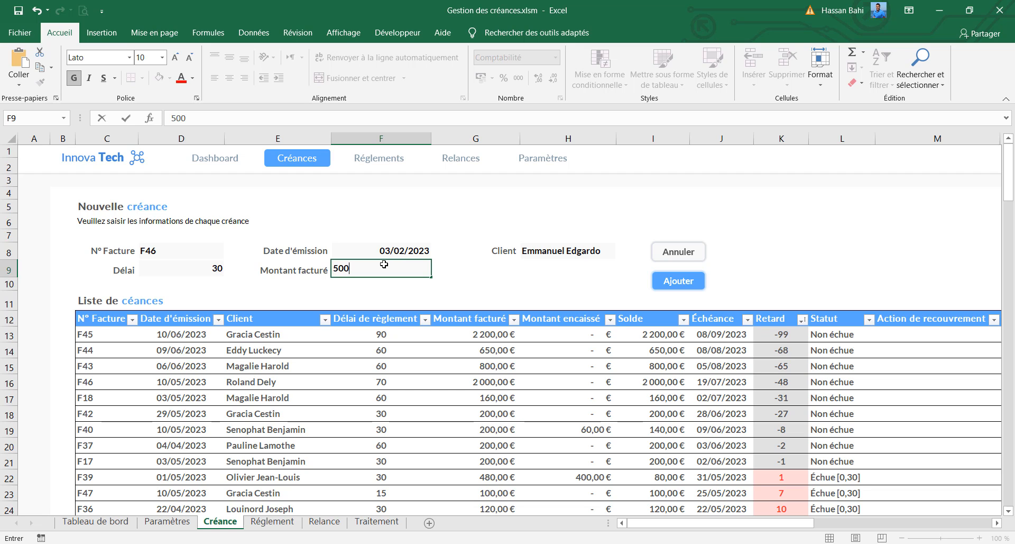
pyautogui.click(665, 281)
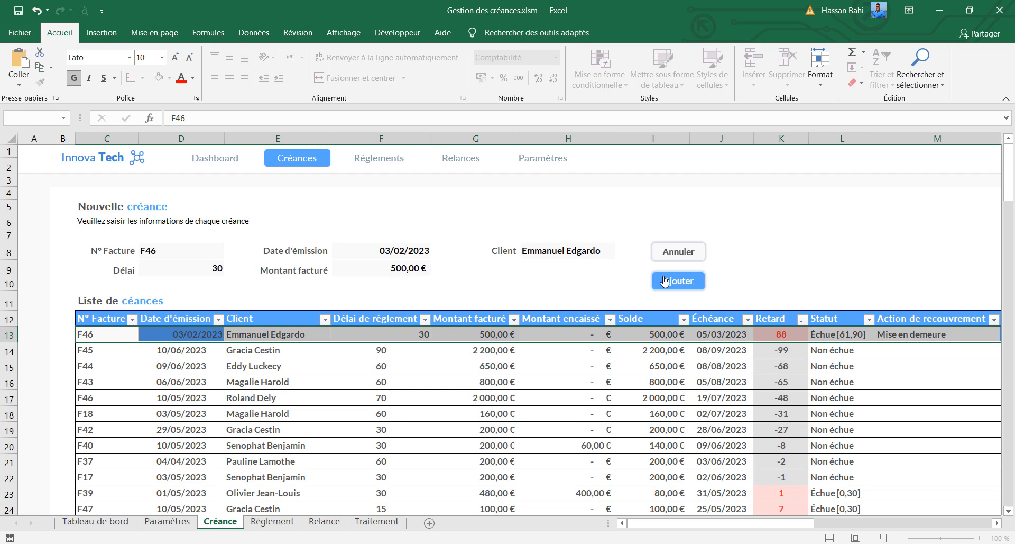
# Step: Add receivable F47 dated 04/03/2023 for another listed client, with a Délai of 30 and a Montant facturé of 1500
pyautogui.write('F47')
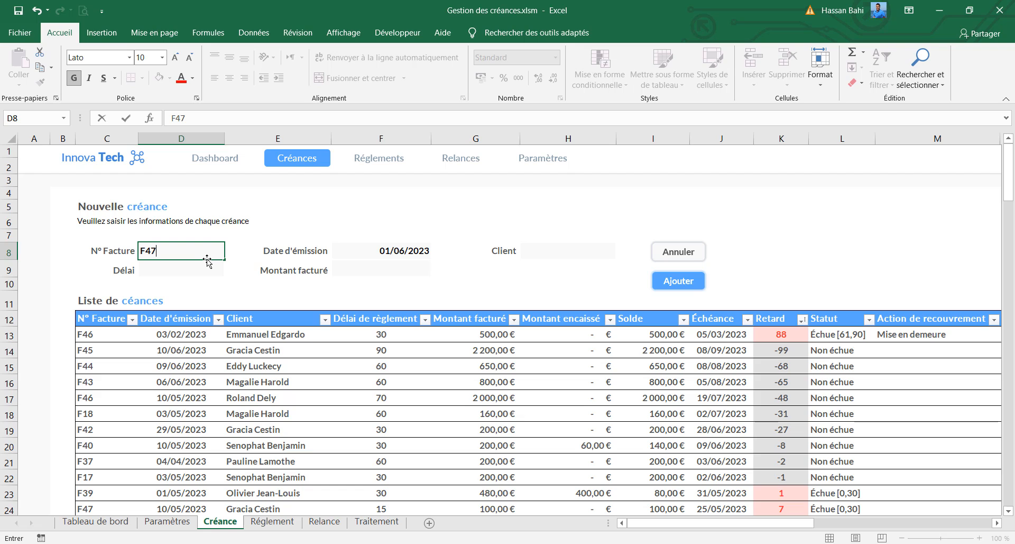
pyautogui.click(425, 249)
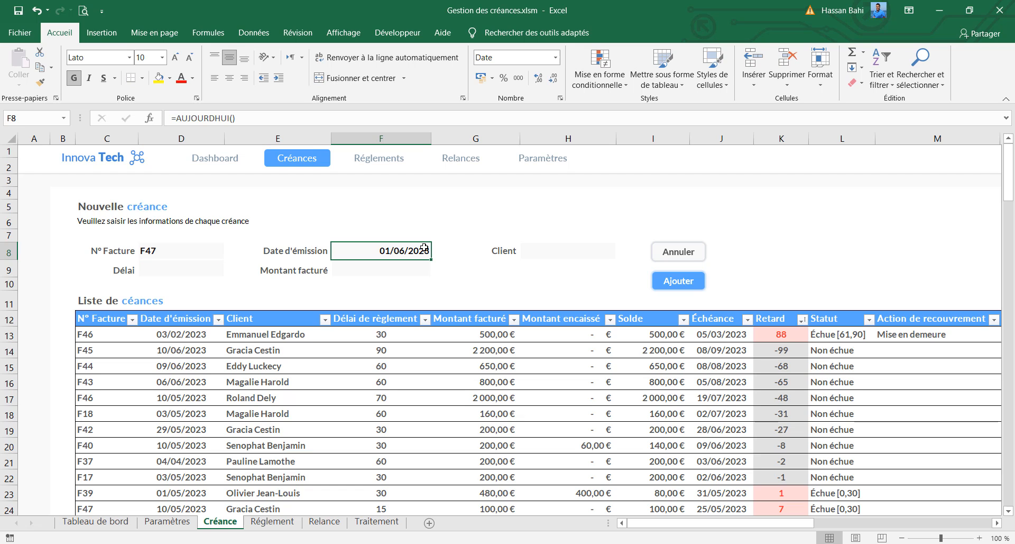
pyautogui.write('4/3/2023')
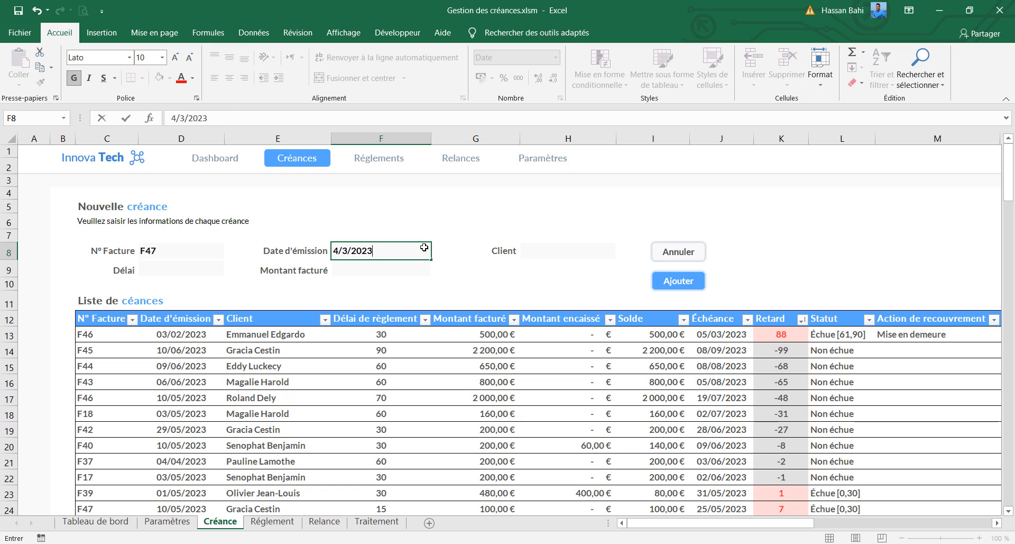
pyautogui.click(563, 249)
pyautogui.click(622, 251)
pyautogui.scroll(-2, 566, 296)
pyautogui.click(556, 326)
pyautogui.click(188, 270)
pyautogui.write('30')
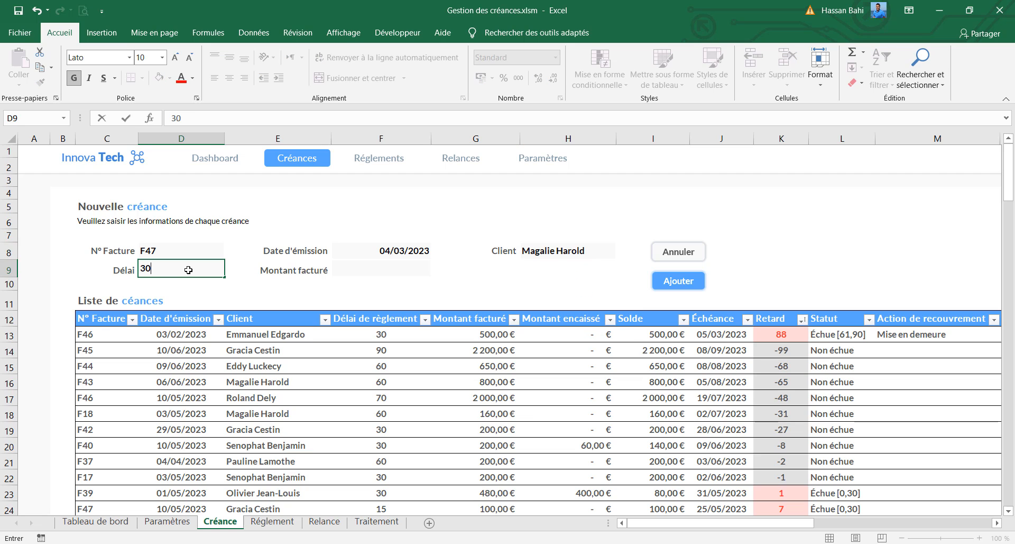
pyautogui.click(402, 272)
pyautogui.write('1500')
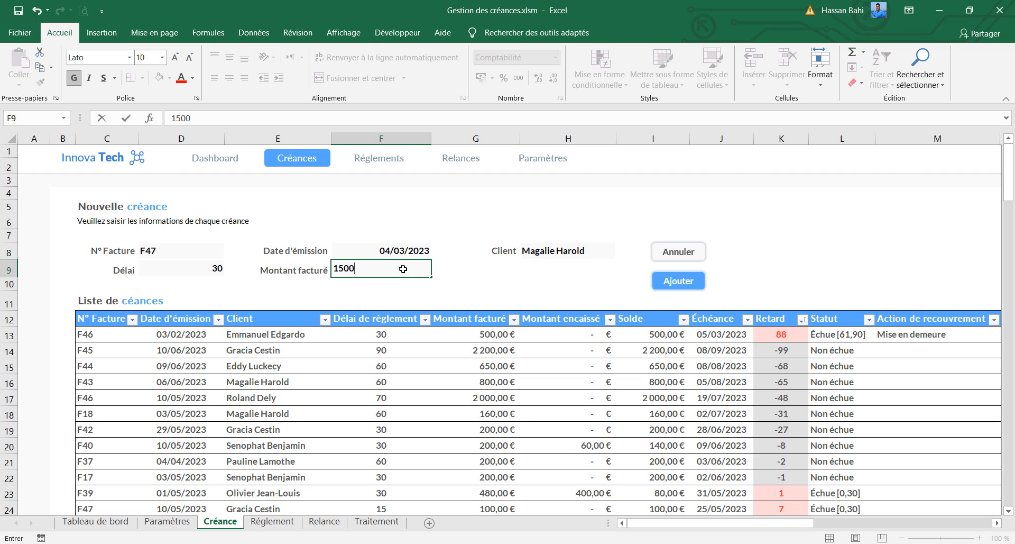
pyautogui.click(693, 280)
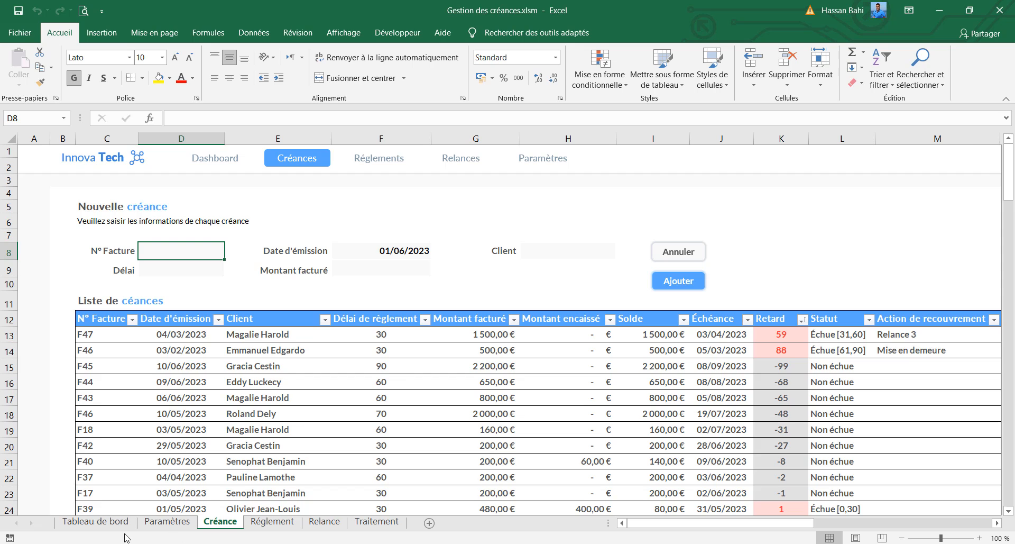
# Step: Refresh Tableau de bord with the refresh icon and review its updated indicators and charts
pyautogui.click(95, 521)
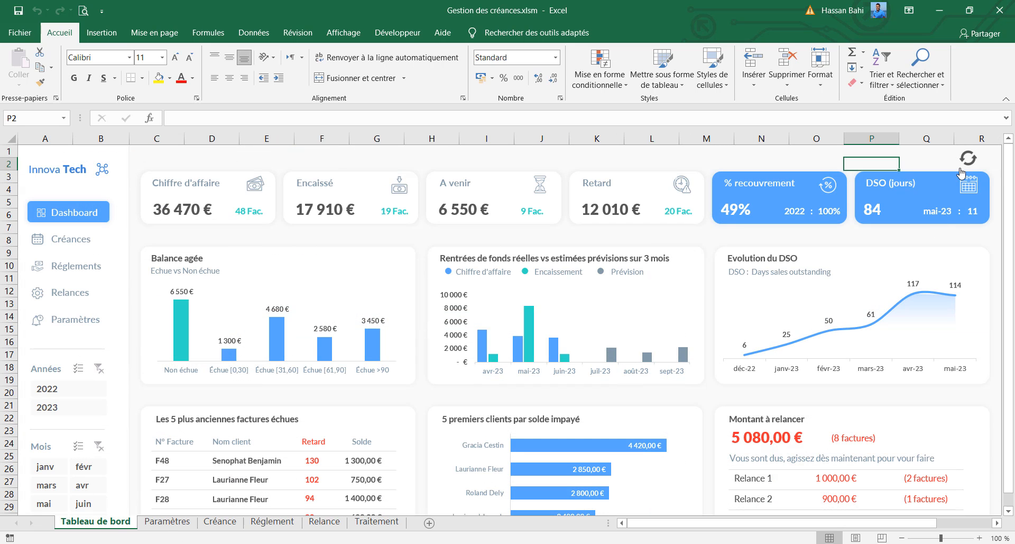
pyautogui.click(973, 160)
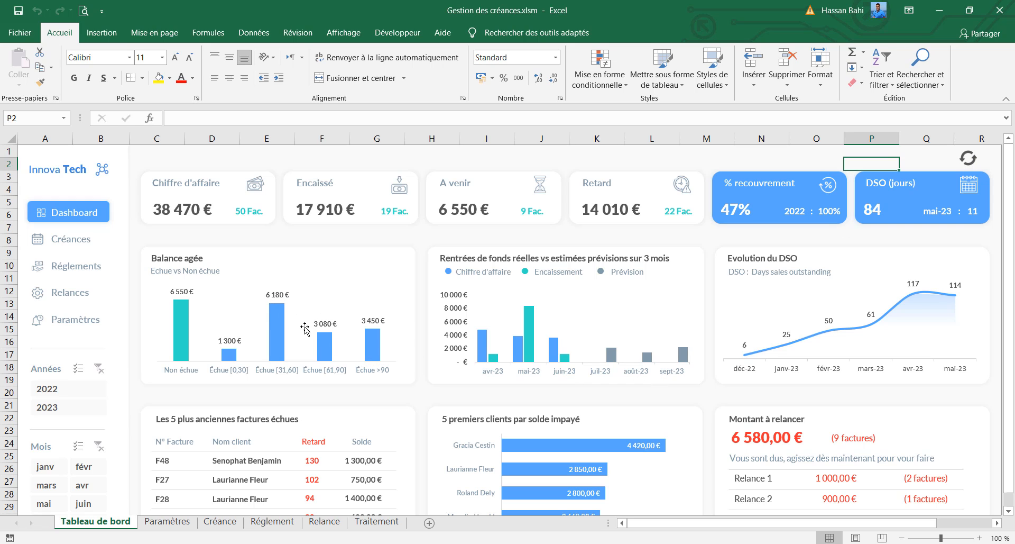
pyautogui.scroll(-2, 503, 298)
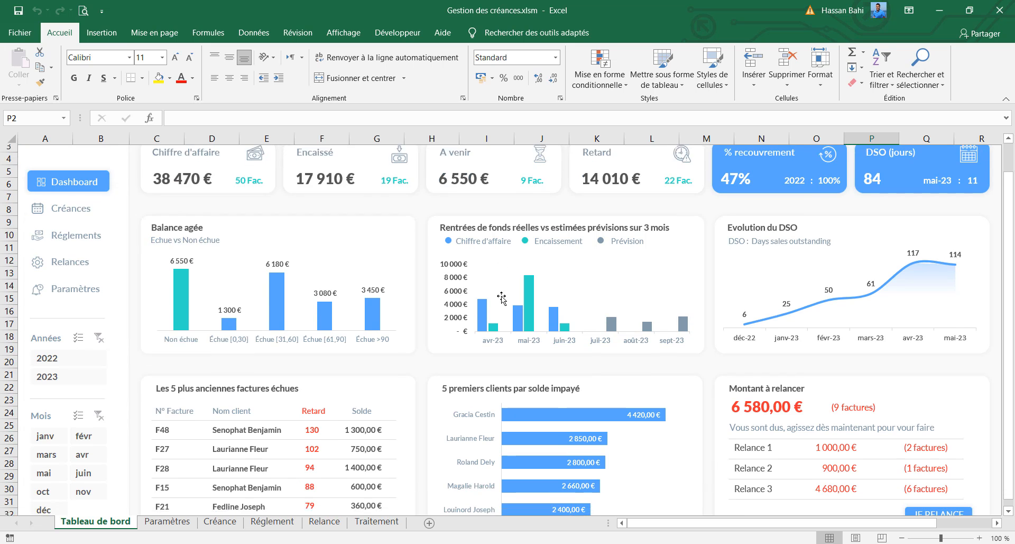
pyautogui.scroll(2, 507, 298)
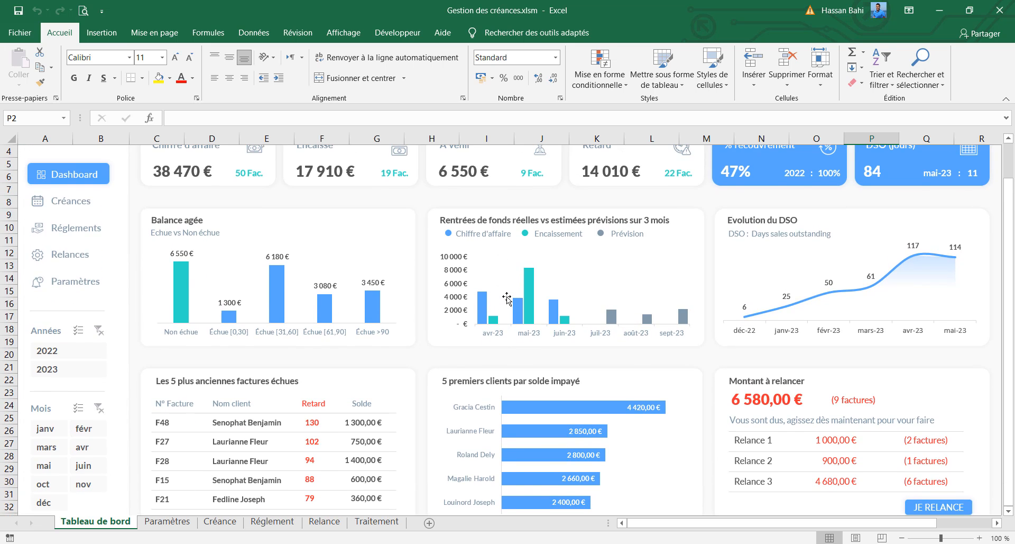
pyautogui.scroll(-2, 836, 350)
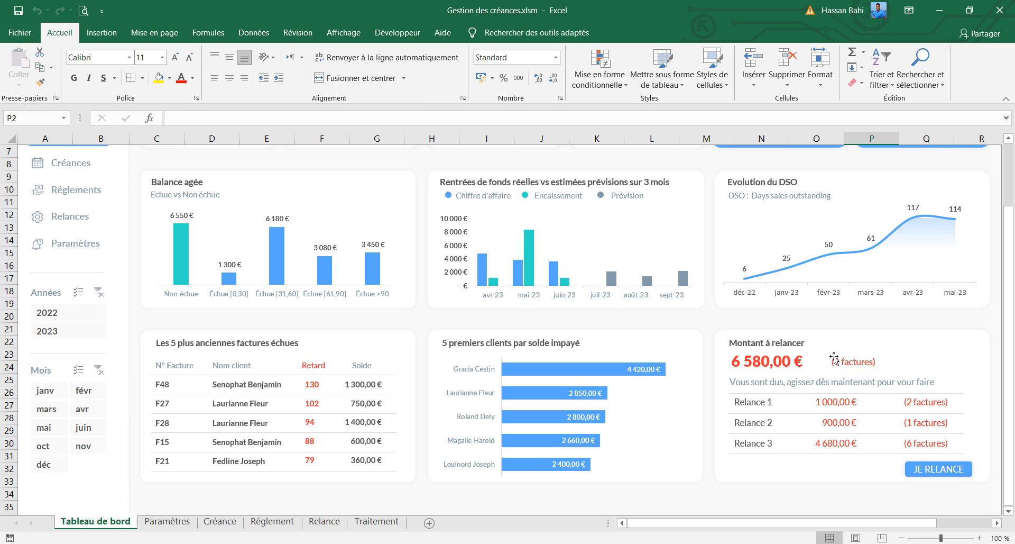
# Step: Move the Paramètres sheet between Relance and Traitement
pyautogui.click(181, 526)
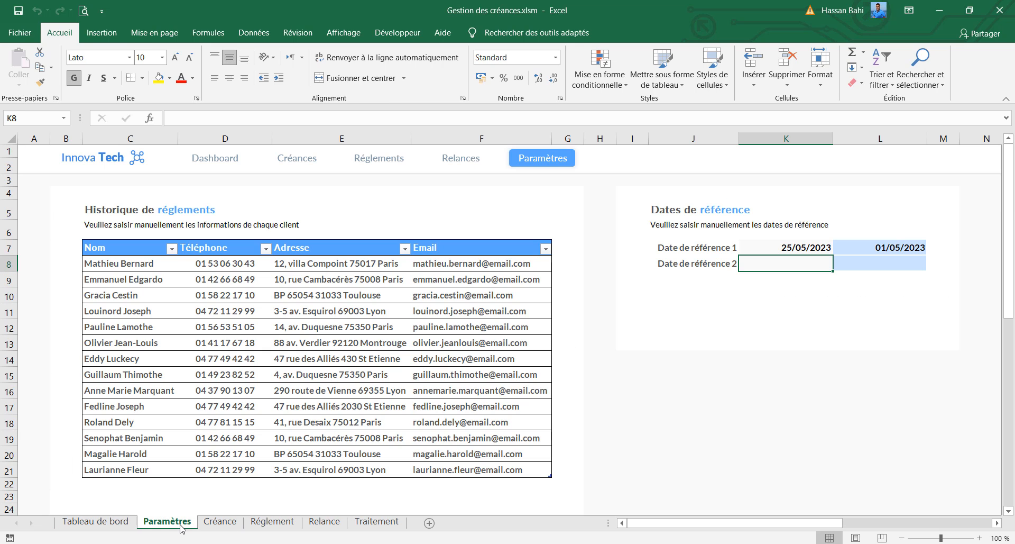
pyautogui.click(231, 526)
pyautogui.moveTo(167, 525)
pyautogui.mouseDown()
pyautogui.moveTo(371, 520)
pyautogui.moveTo(351, 523)
pyautogui.mouseUp()
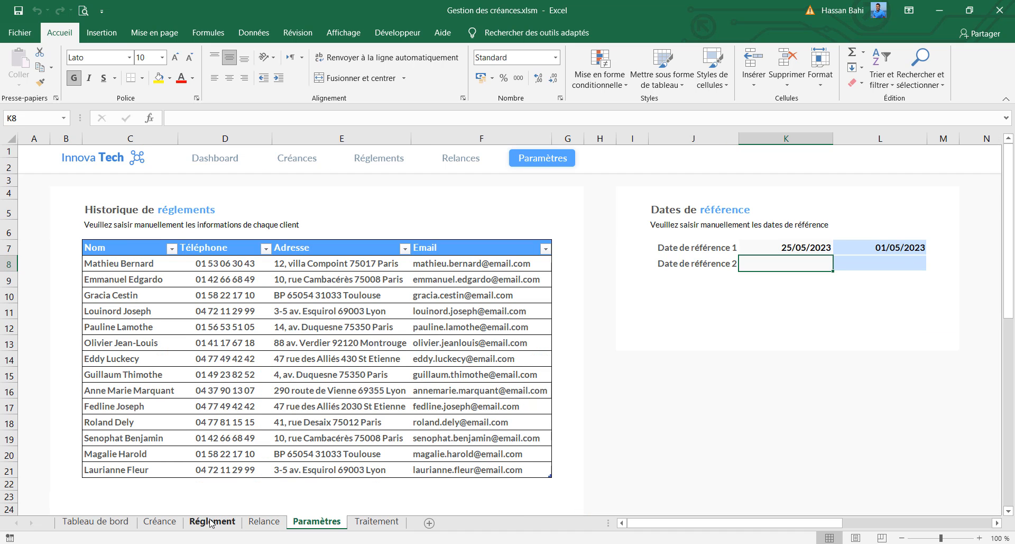
# Step: On the Créance sheet, set the Délai de règlement of invoice F39 to 10
pyautogui.click(159, 522)
pyautogui.scroll(-2, 468, 377)
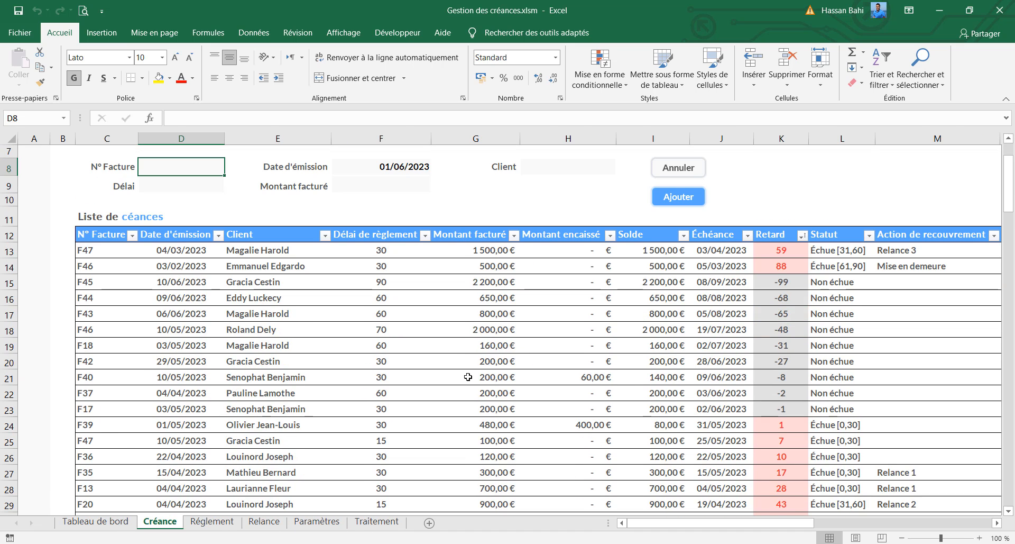
pyautogui.scroll(-1, 474, 378)
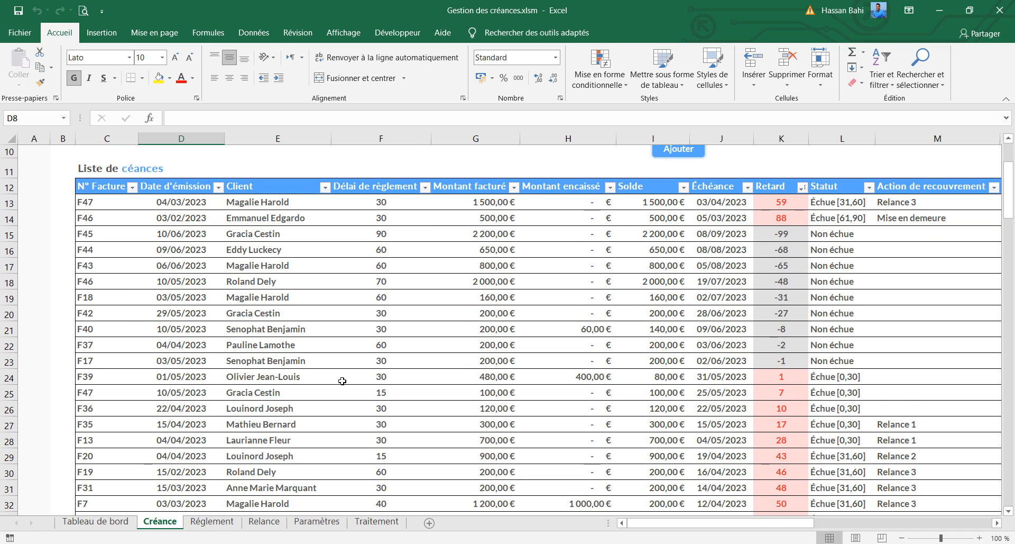
pyautogui.click(380, 376)
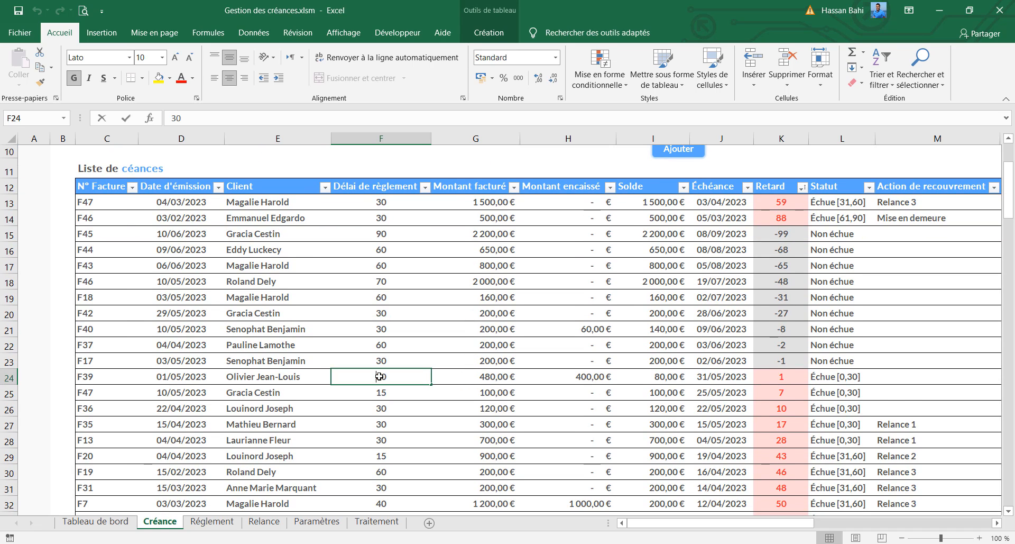
pyautogui.write('10')
pyautogui.press('Return')
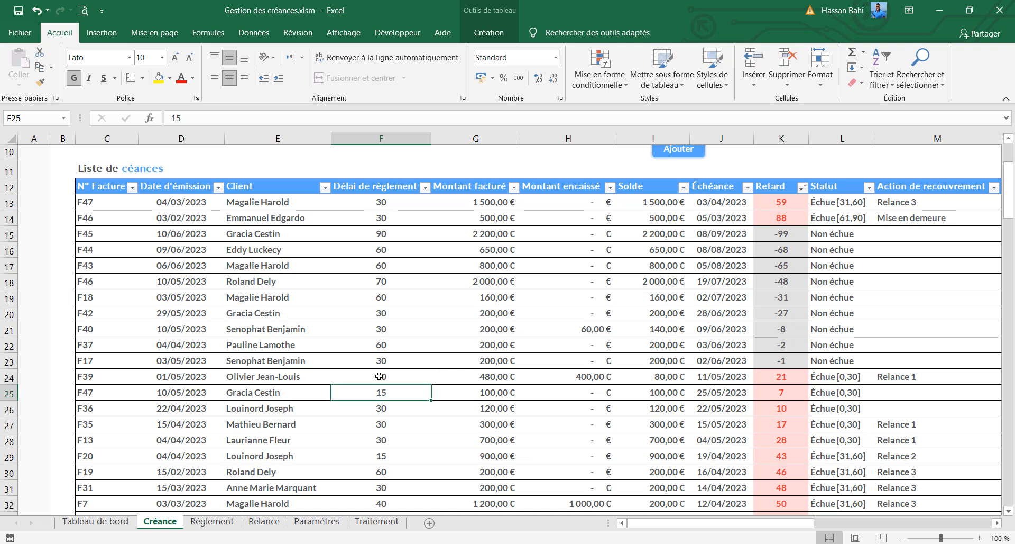
# Step: Return to Tableau de bord, refresh its data and collapse the ribbon to show the whole dashboard
pyautogui.click(90, 524)
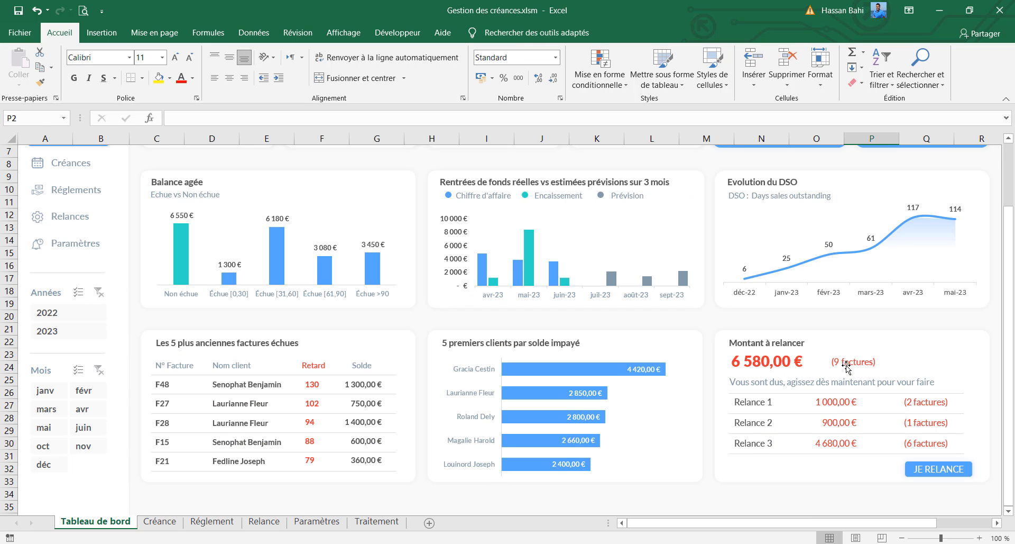
pyautogui.scroll(2, 888, 379)
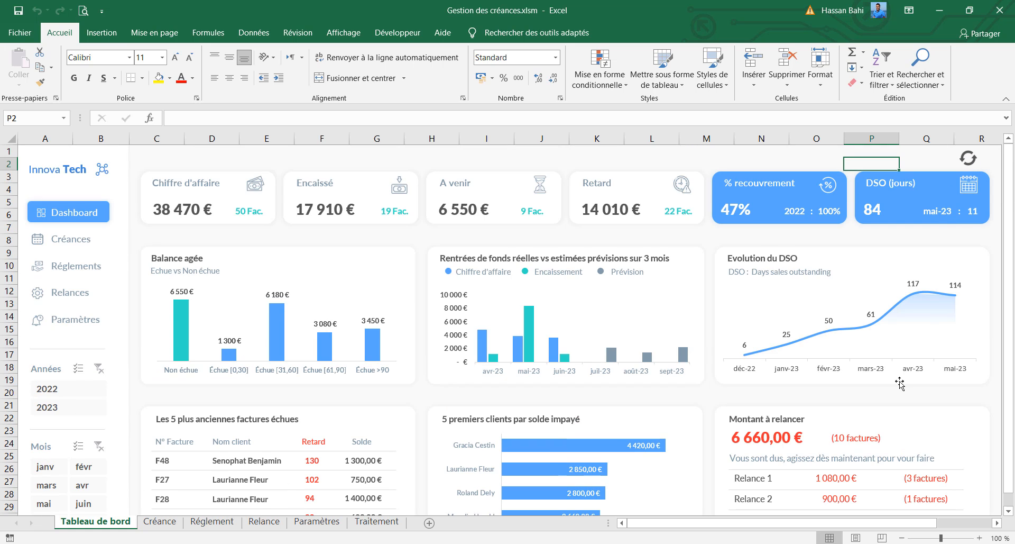
pyautogui.scroll(-2, 900, 384)
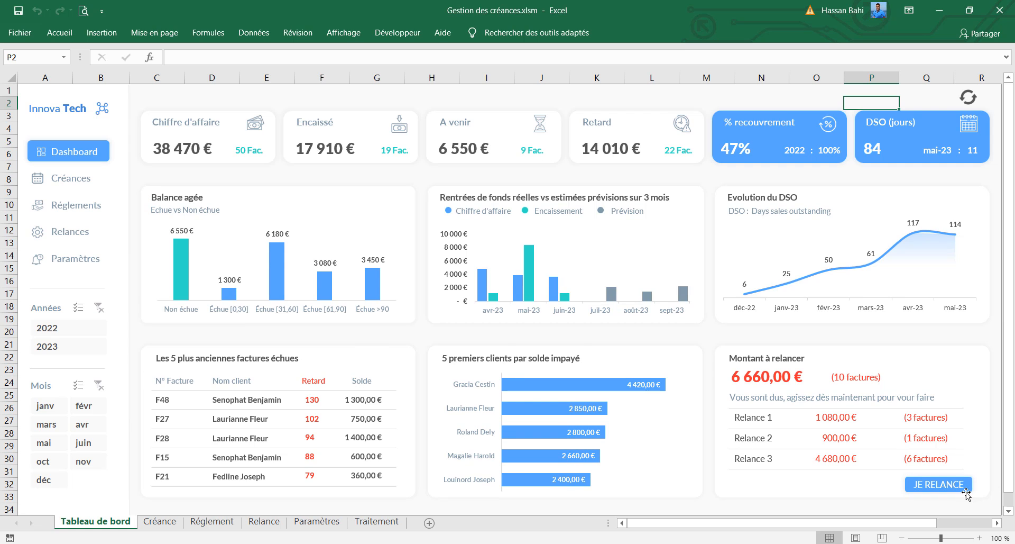
# Step: Assign the versRelance macro to the JE RELANCE button and deselect the button
pyautogui.rightClick(964, 494)
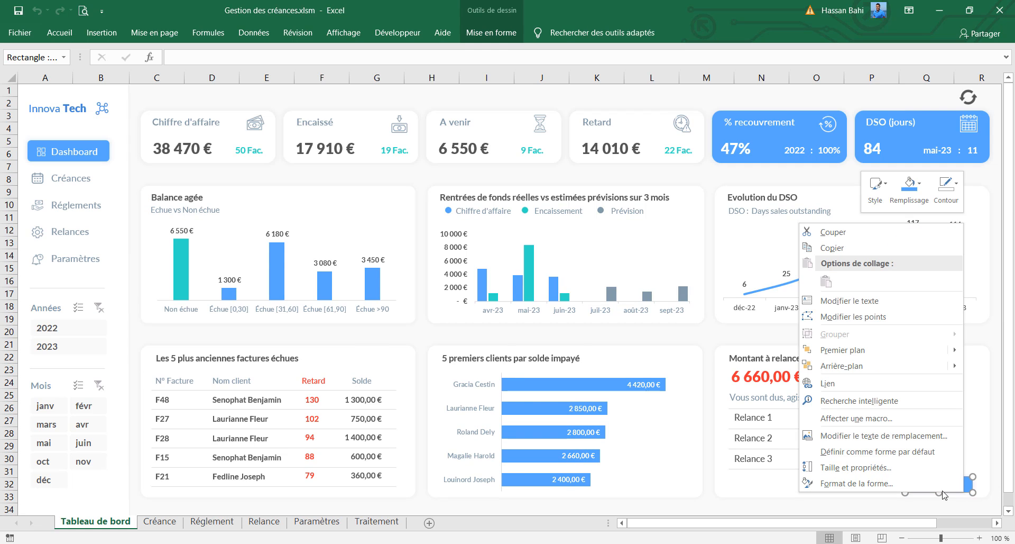
pyautogui.click(901, 421)
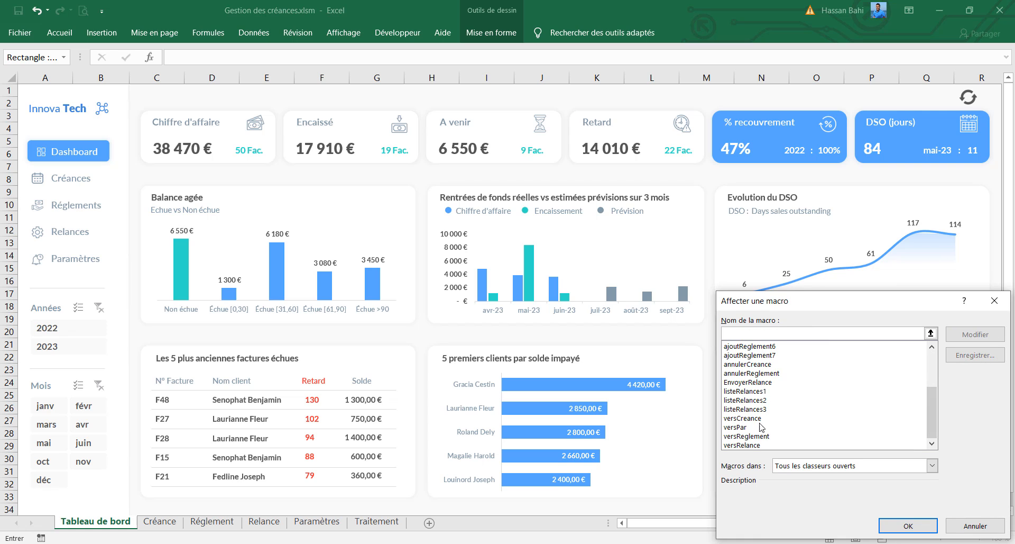
pyautogui.click(746, 444)
pyautogui.click(908, 526)
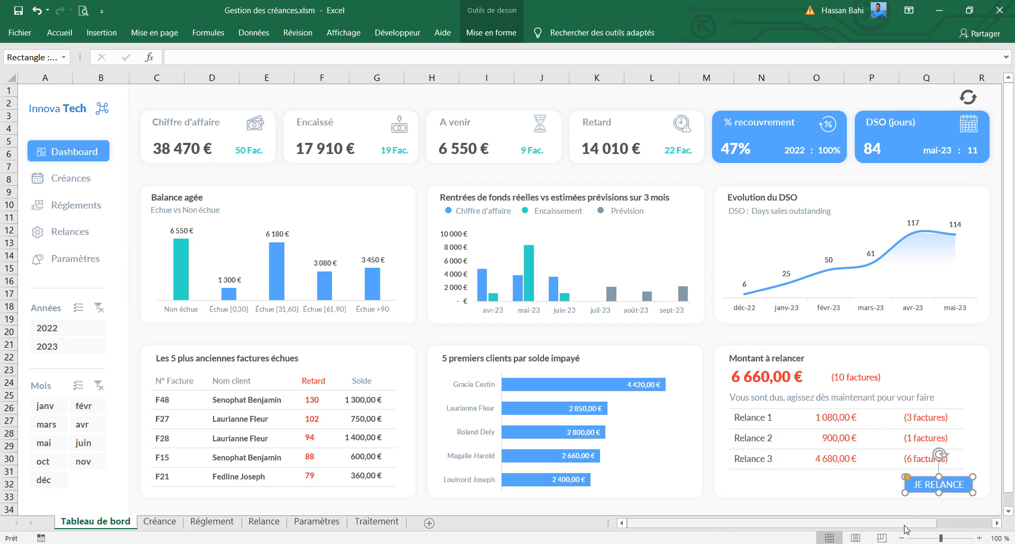
pyautogui.click(904, 505)
# Step: Open the Relance sheet with the JE RELANCE button and list the Relance 1, Relance 2 and Relance 3 invoices
pyautogui.click(934, 485)
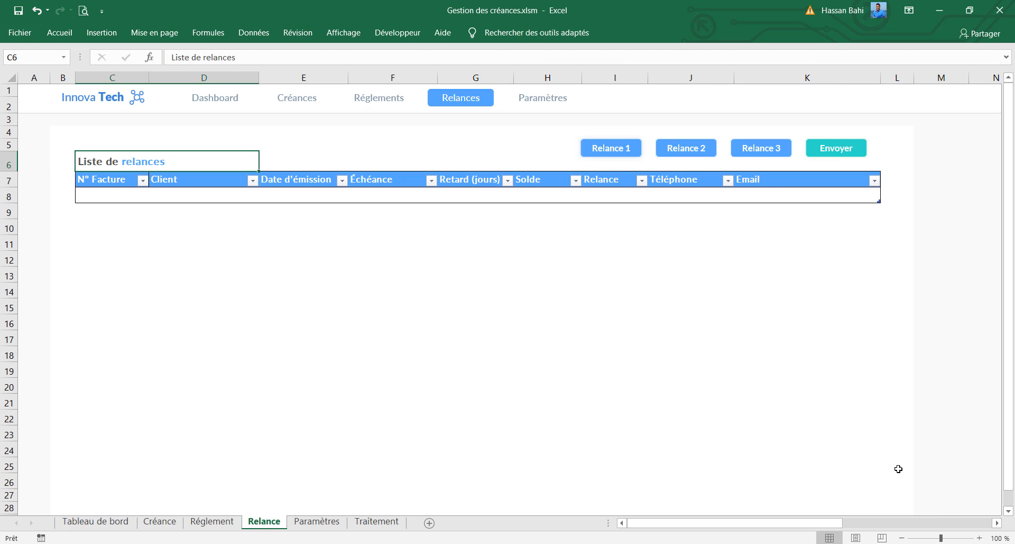
pyautogui.click(624, 152)
pyautogui.click(661, 153)
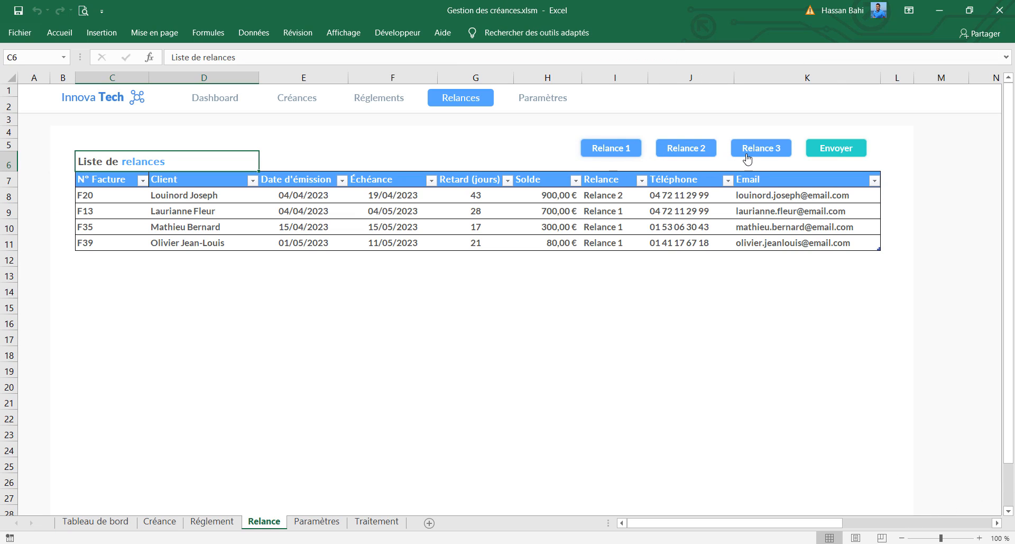
pyautogui.click(747, 153)
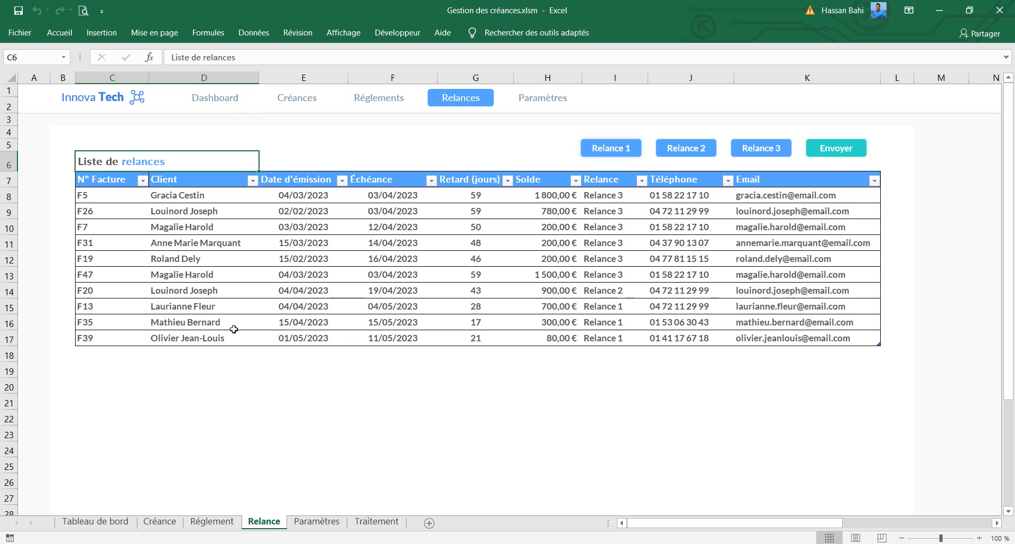
# Step: On the Créance sheet, enter 01/06/2023 as the Relance 2 date of invoice F20
pyautogui.click(123, 522)
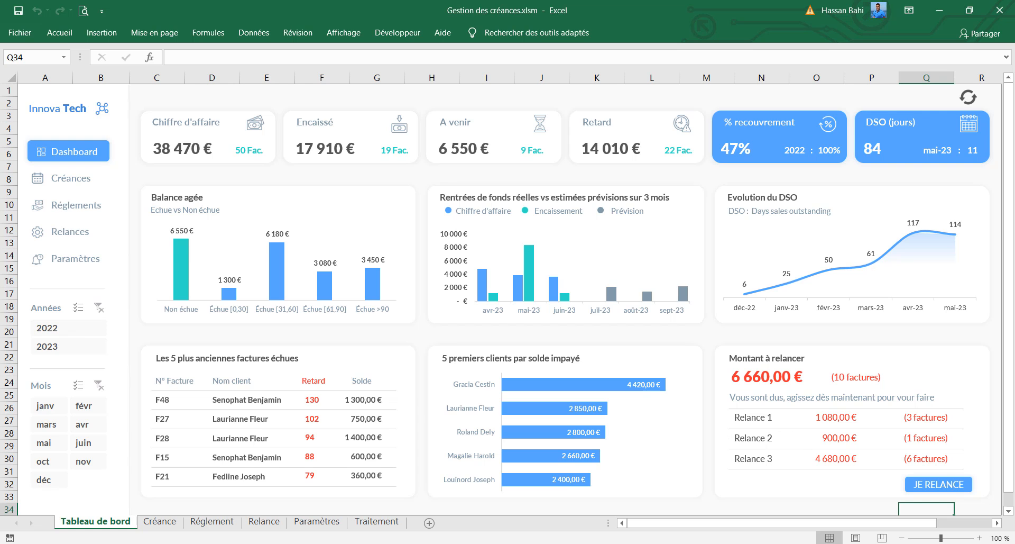
pyautogui.click(153, 526)
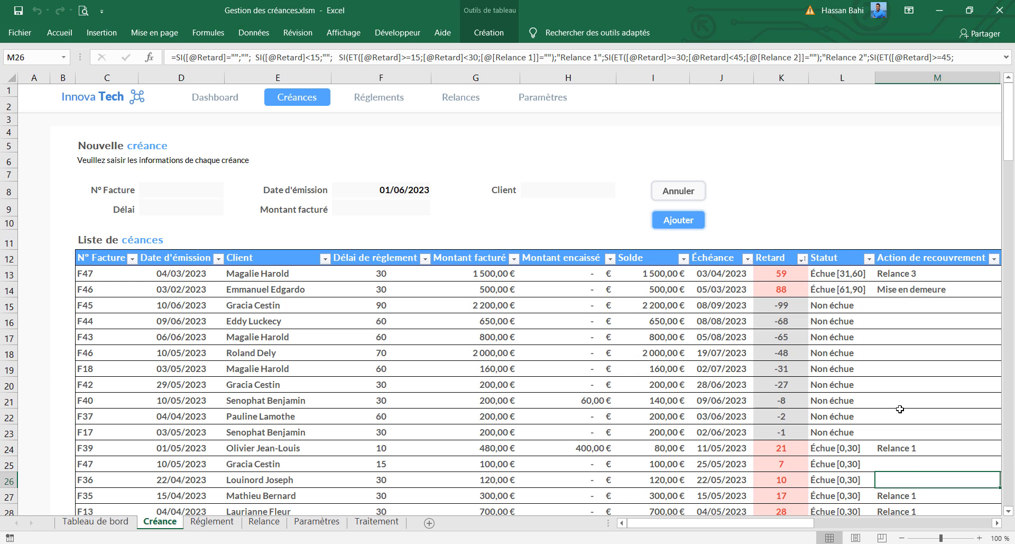
pyautogui.scroll(-4, 900, 409)
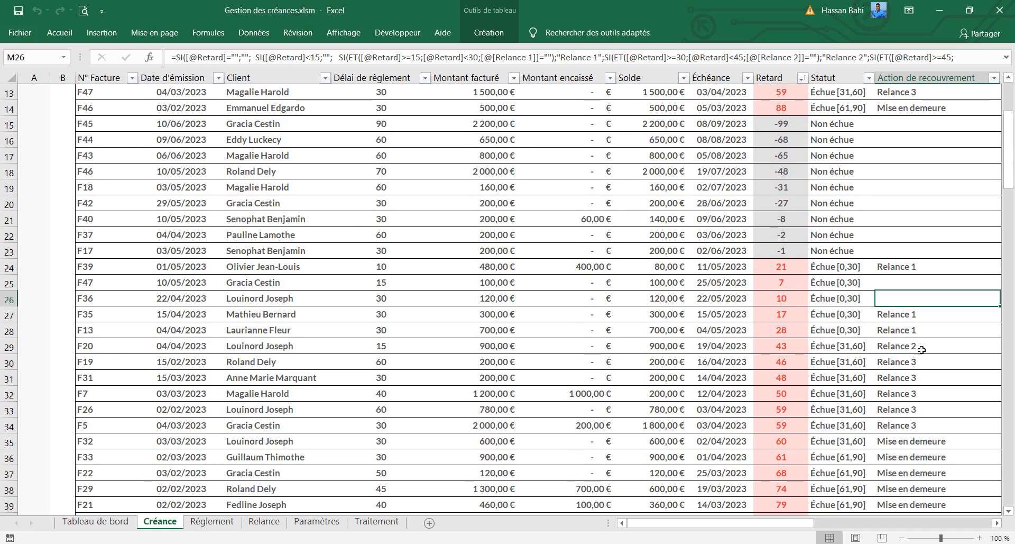
pyautogui.click(922, 349)
pyautogui.moveTo(727, 529); pyautogui.dragTo(818, 534)
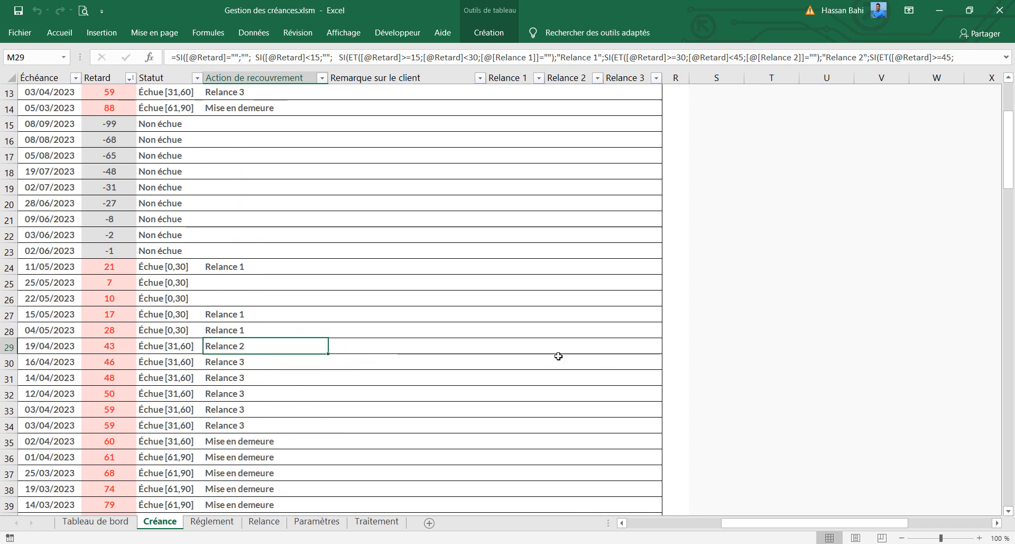
pyautogui.click(553, 343)
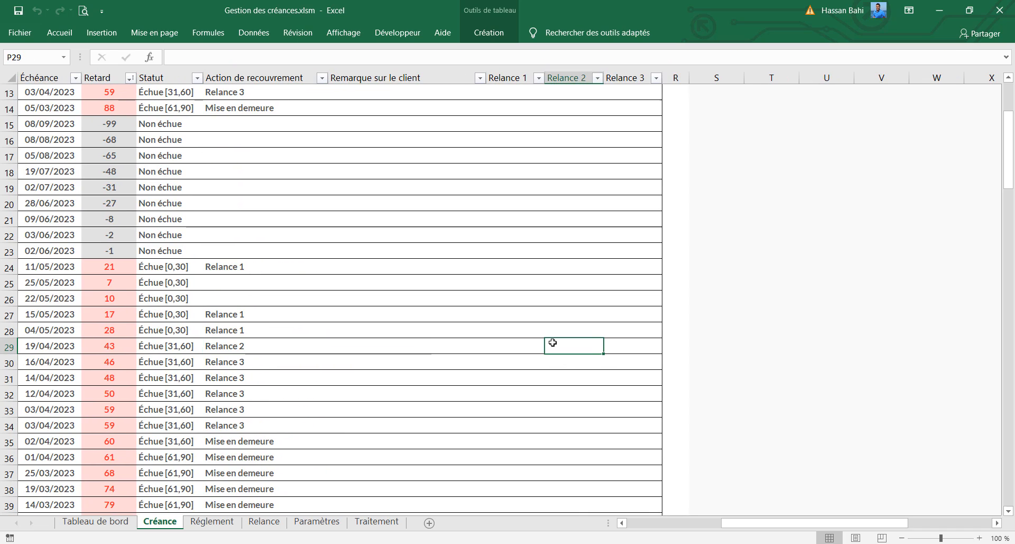
pyautogui.write('1/6/')
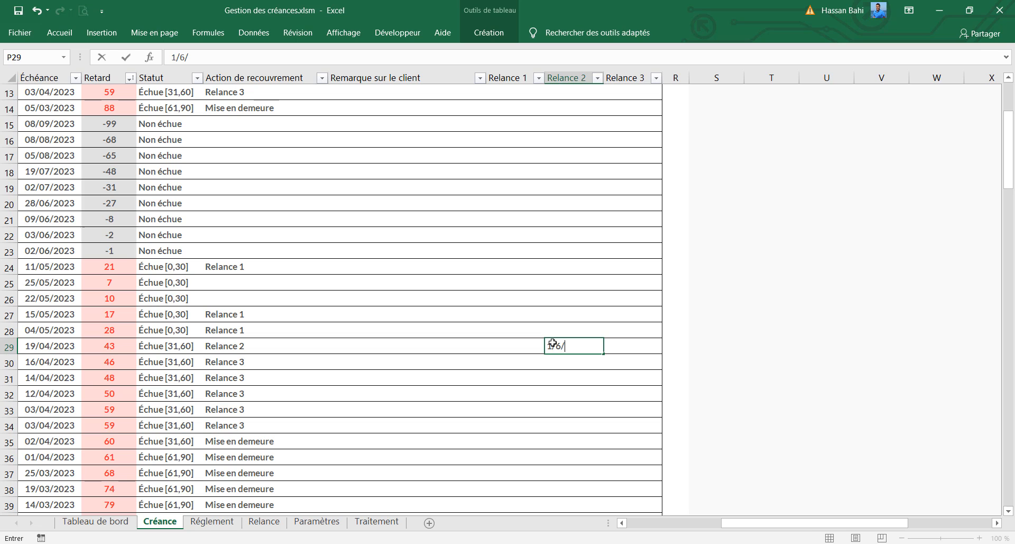
pyautogui.write('2023')
pyautogui.press('Return')
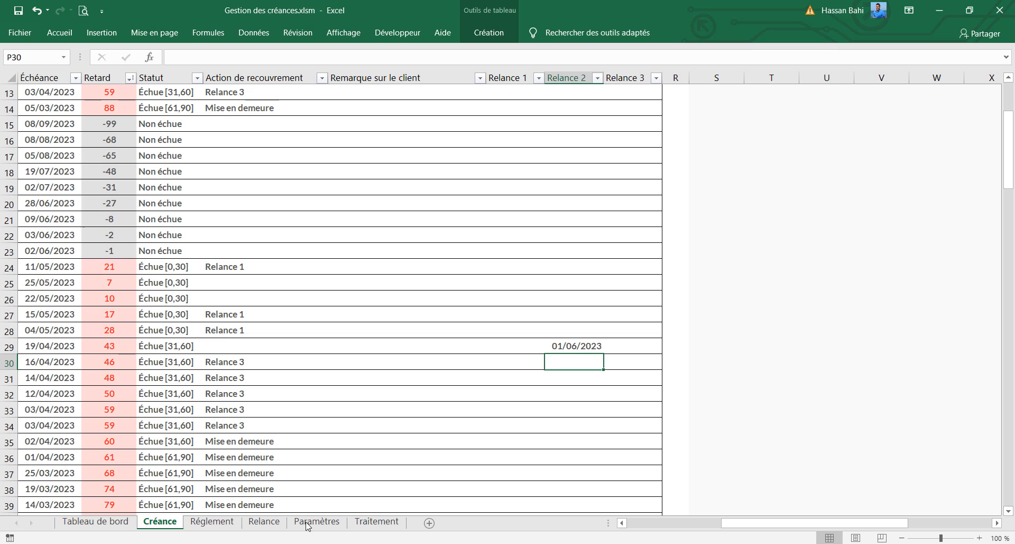
# Step: Check the Relance and Créance sheets, then return to Tableau de bord and refresh its data
pyautogui.click(264, 521)
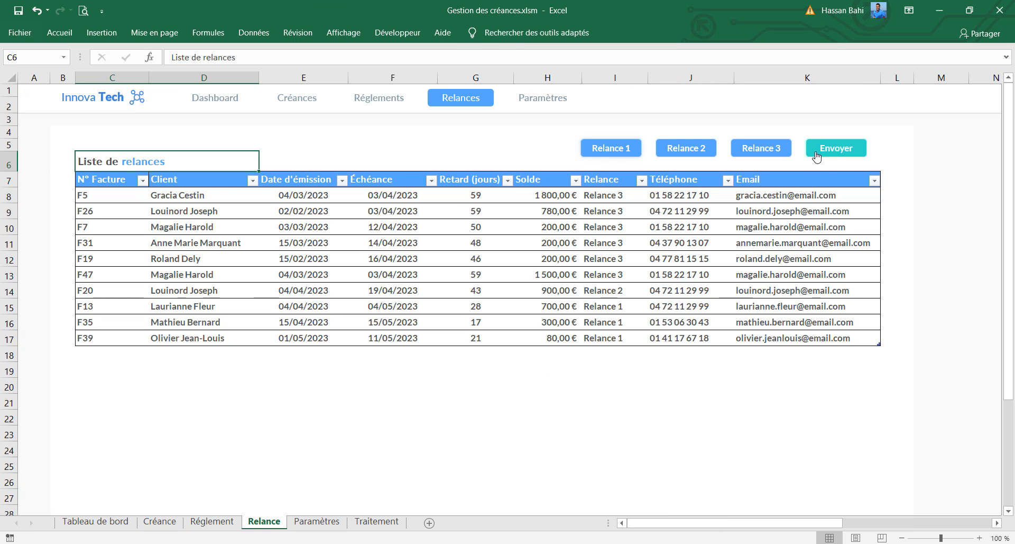
pyautogui.click(160, 521)
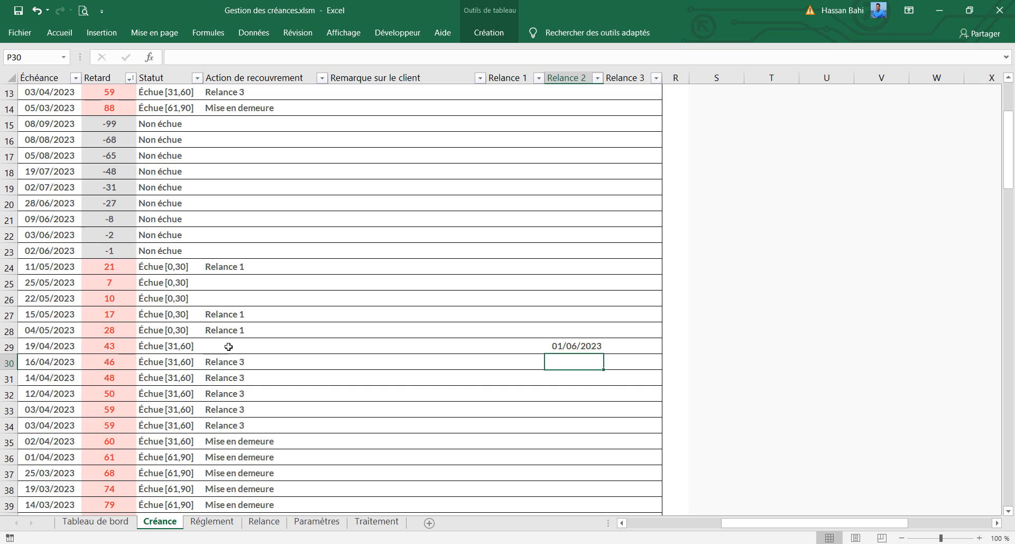
pyautogui.click(117, 524)
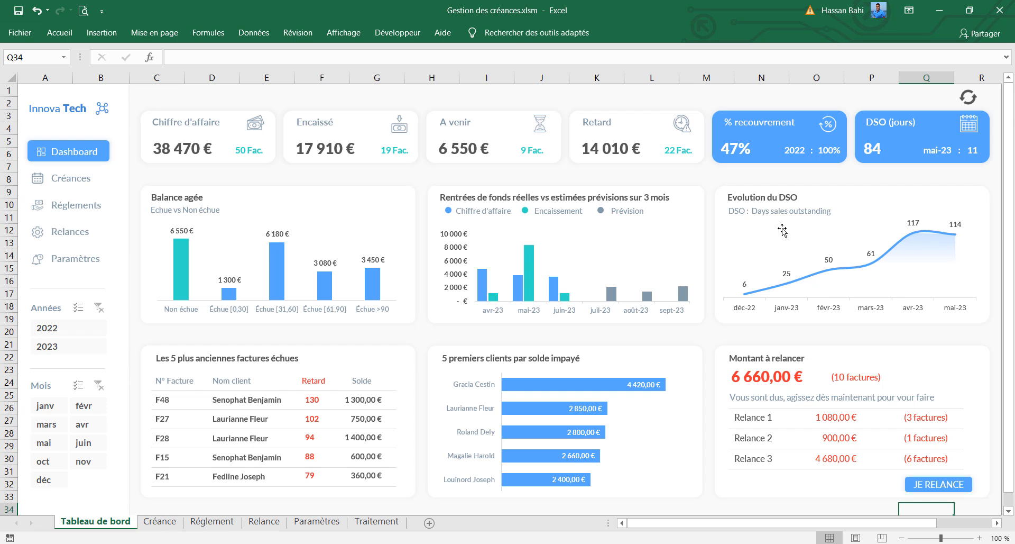
pyautogui.click(974, 98)
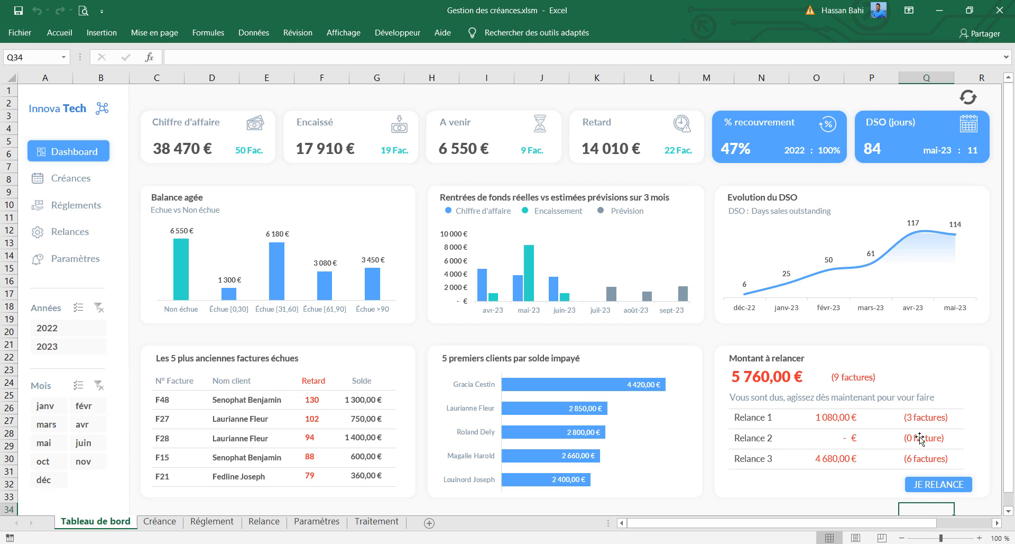
# Step: Delete the Relance 2 date of invoice F20 on the Créance sheet and refresh the dashboard again
pyautogui.click(159, 522)
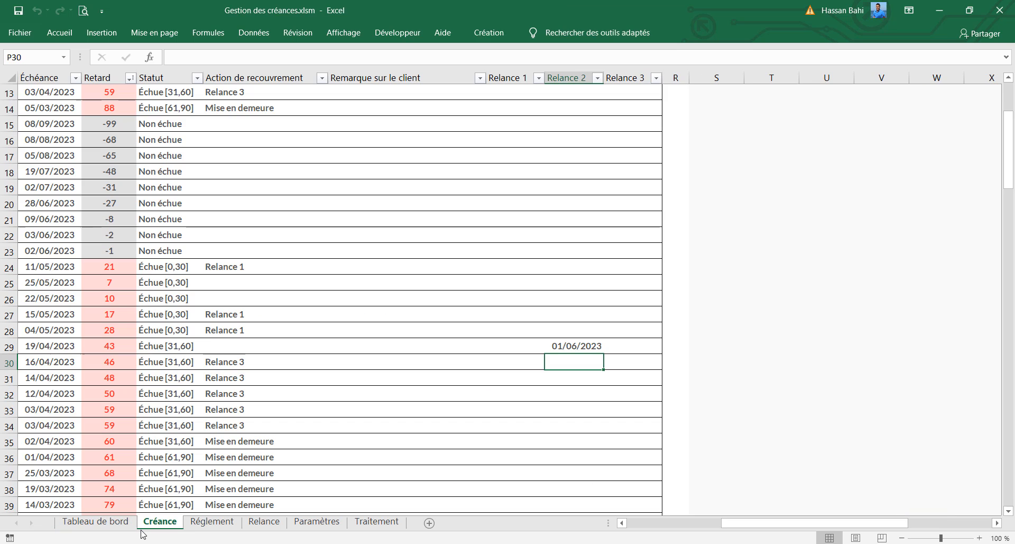
pyautogui.click(556, 341)
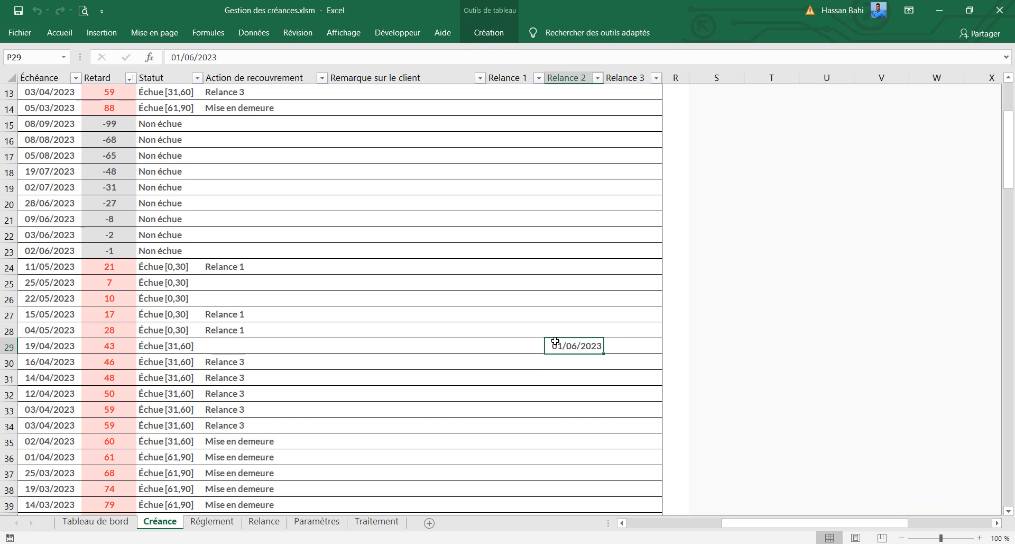
pyautogui.press('Delete')
pyautogui.click(112, 524)
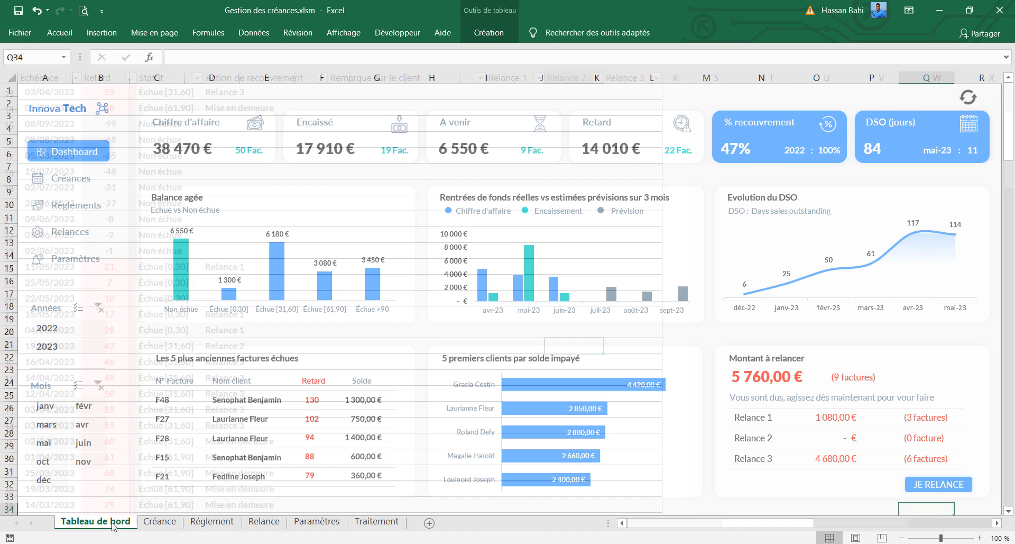
pyautogui.click(968, 100)
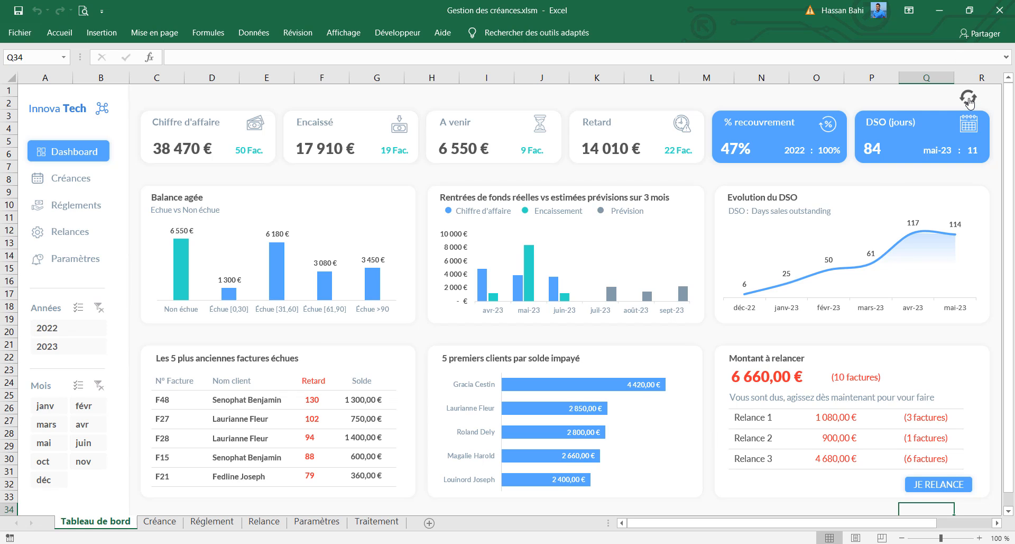
# Step: Group the icon, label and blue background of the Dashboard entry in the side menu
pyautogui.rightClick(103, 162)
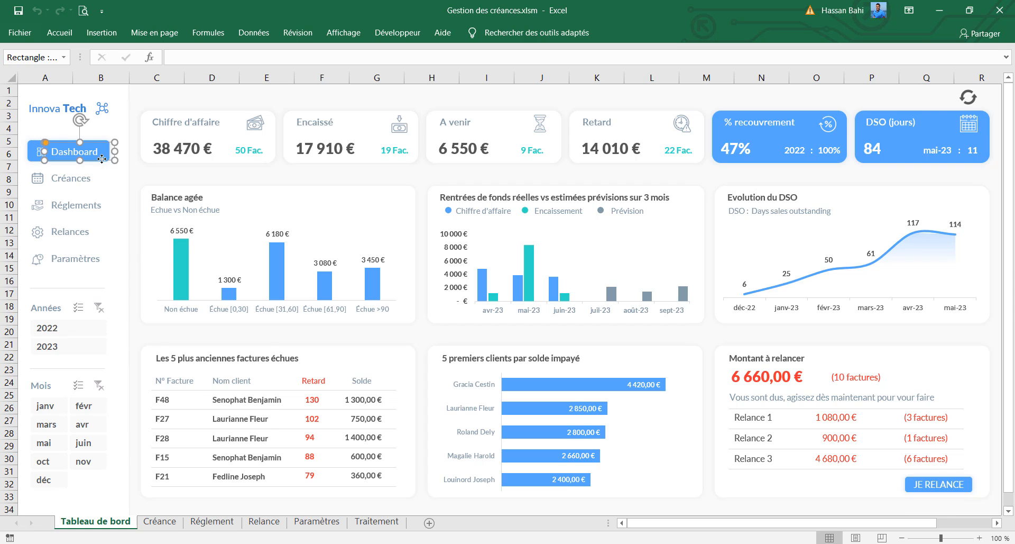
pyautogui.click(40, 150)
pyautogui.click(43, 151)
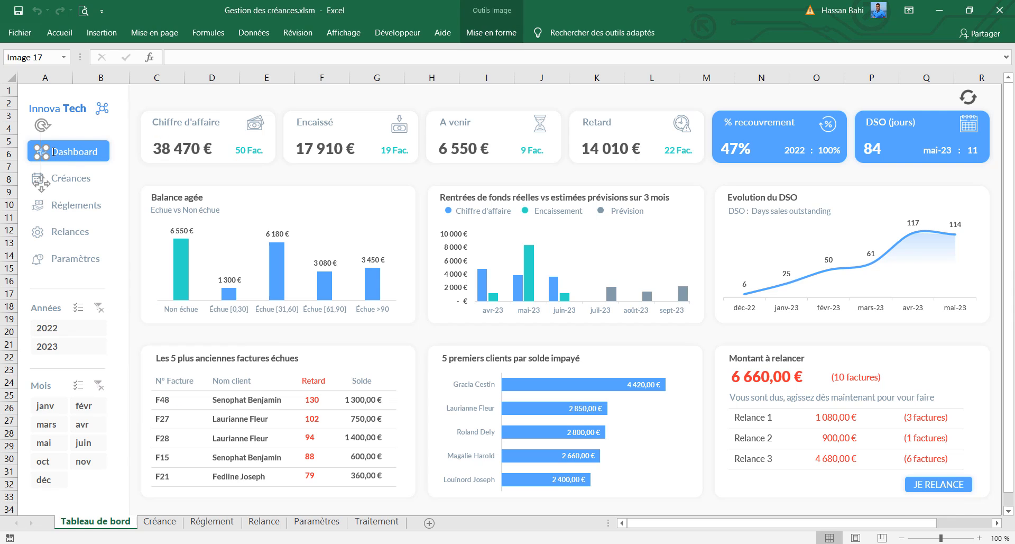
pyautogui.keyDown('ctrl'); pyautogui.click(61, 151); pyautogui.keyUp('ctrl')
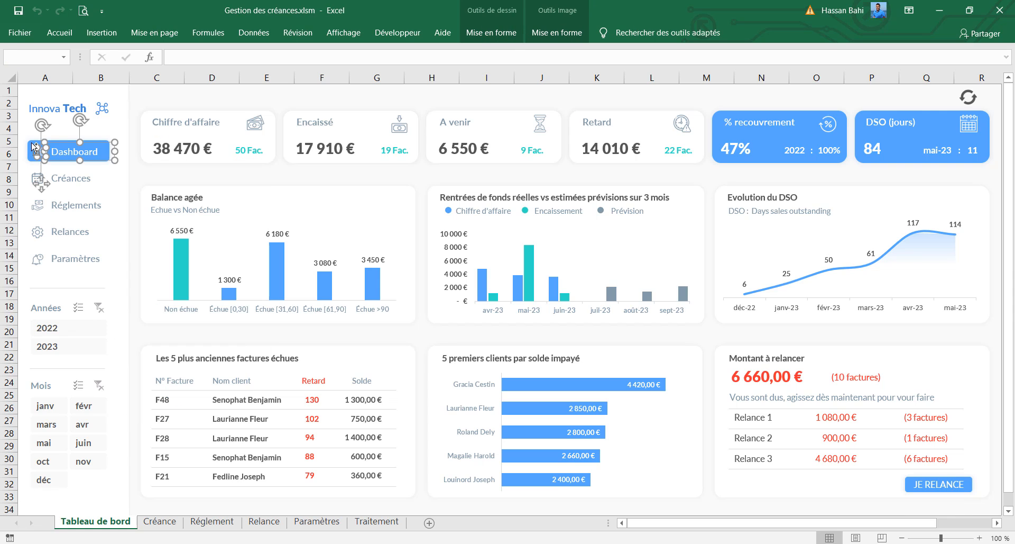
pyautogui.keyDown('ctrl'); pyautogui.click(32, 143); pyautogui.keyUp('ctrl')
pyautogui.rightClick(38, 152)
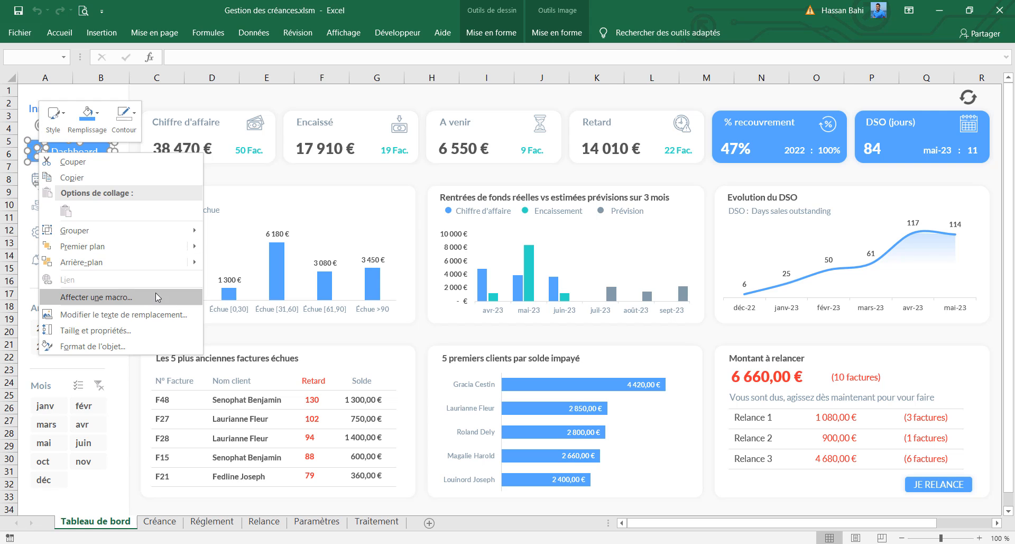
pyautogui.moveTo(148, 233)
pyautogui.click(226, 231)
pyautogui.press('Escape')
# Step: Assign the versCreance macro to the Créances entry of the dashboard's side menu
pyautogui.click(90, 190)
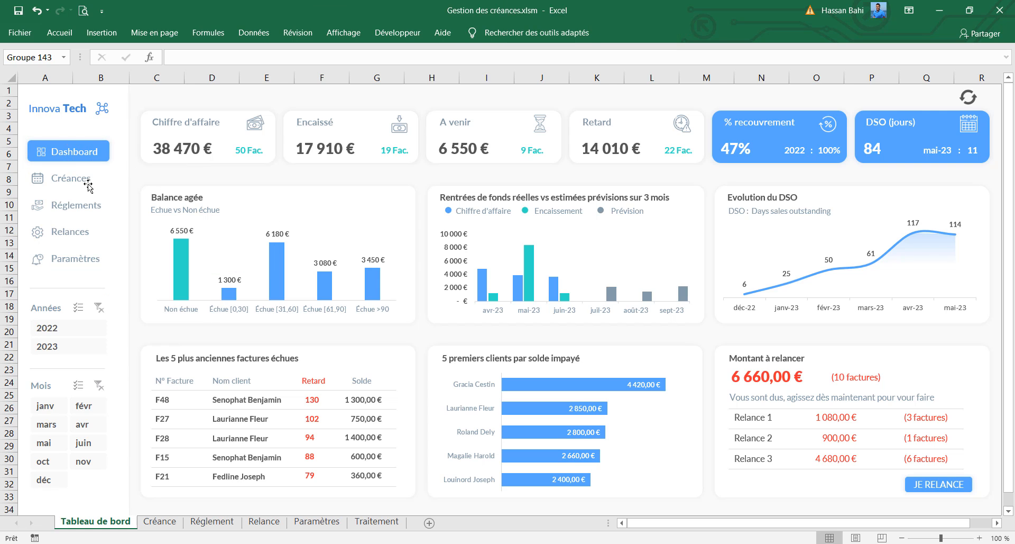
pyautogui.rightClick(89, 189)
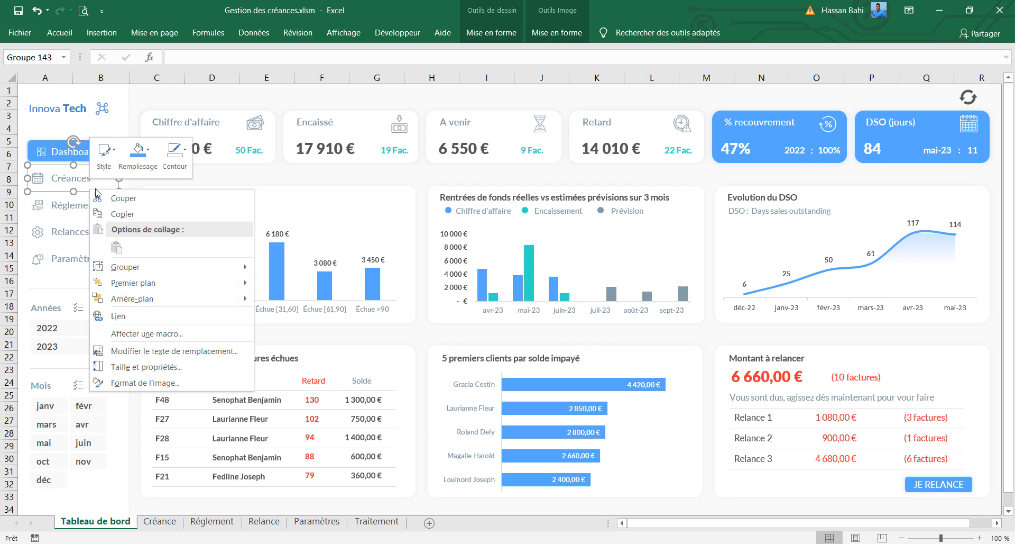
pyautogui.click(186, 334)
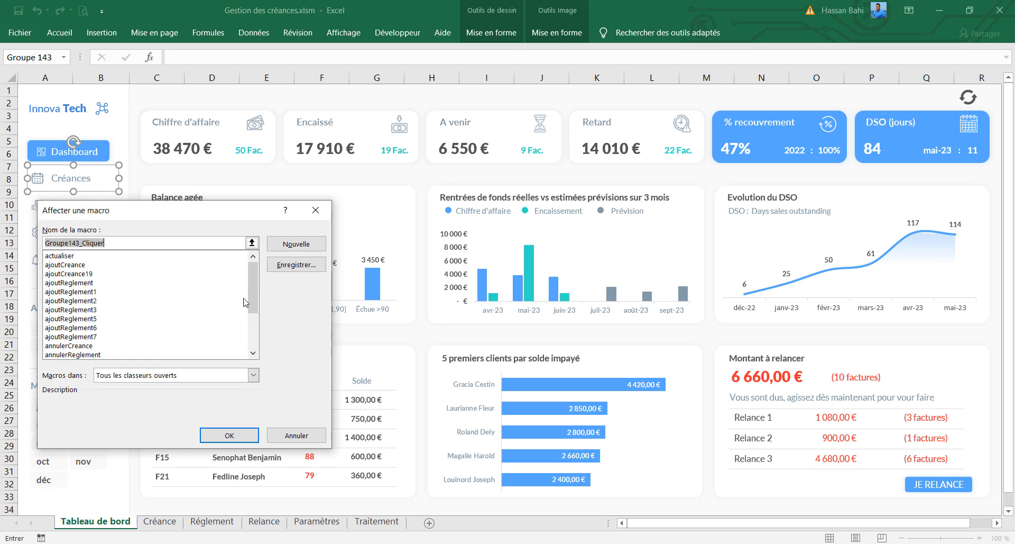
pyautogui.moveTo(252, 300); pyautogui.dragTo(251, 333)
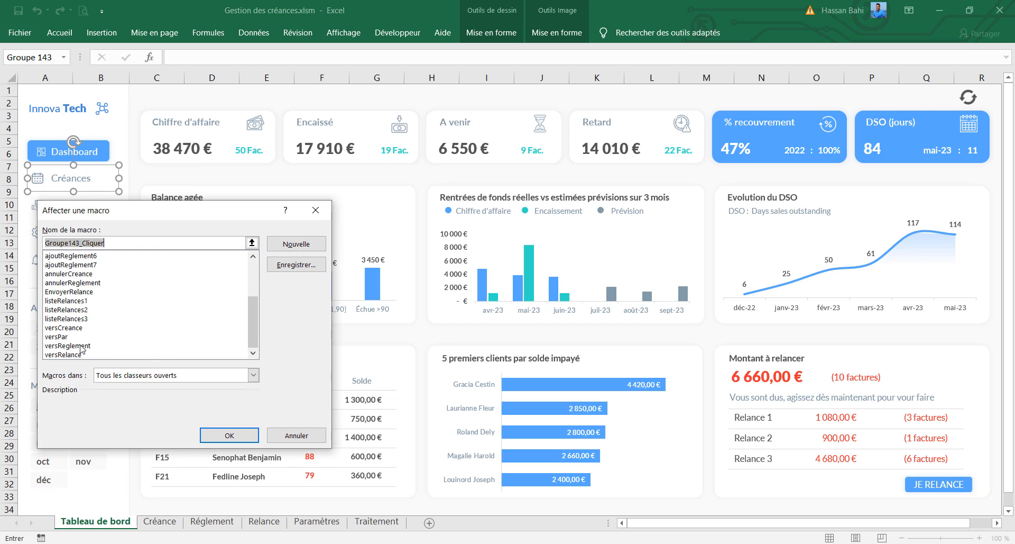
pyautogui.click(74, 328)
pyautogui.click(222, 433)
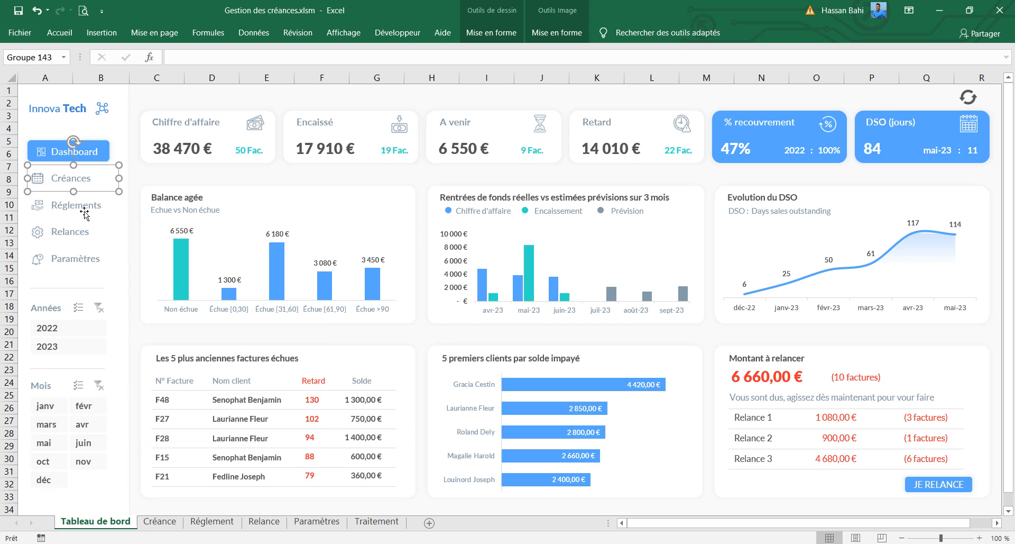
# Step: Assign the versReglement macro to the Réglements entry of the dashboard's side menu
pyautogui.click(84, 212)
pyautogui.rightClick(85, 212)
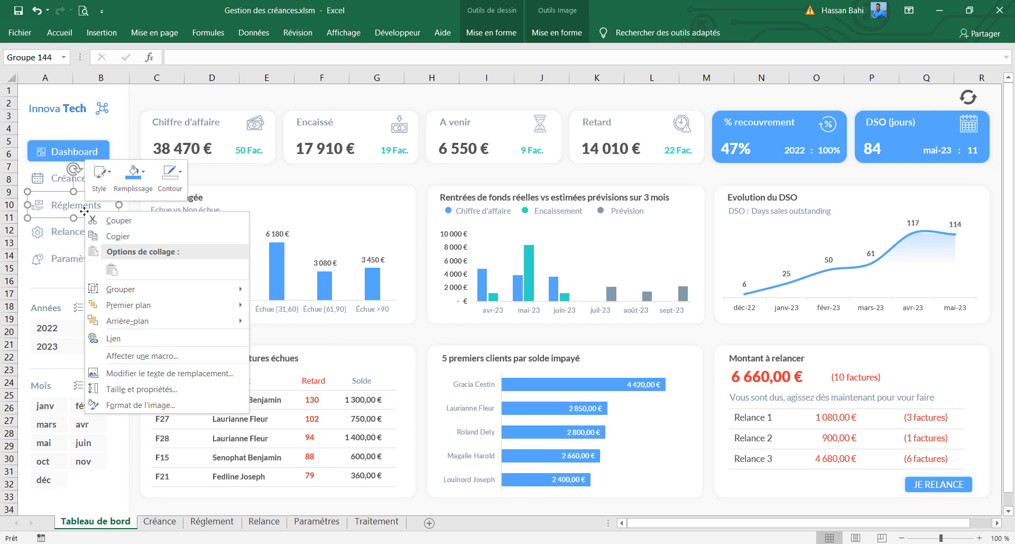
pyautogui.click(185, 358)
pyautogui.scroll(-5, 267, 332)
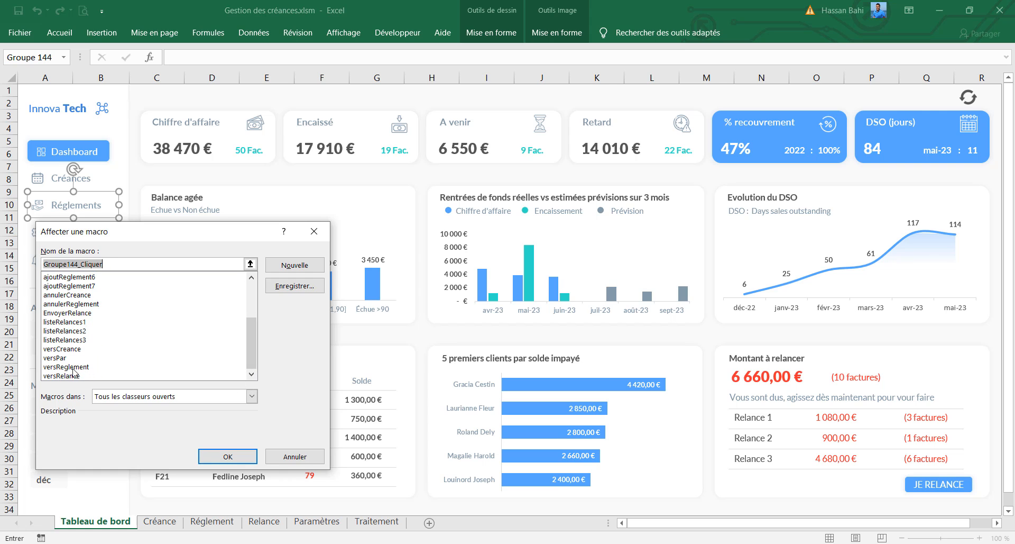
pyautogui.click(74, 374)
pyautogui.press('Return')
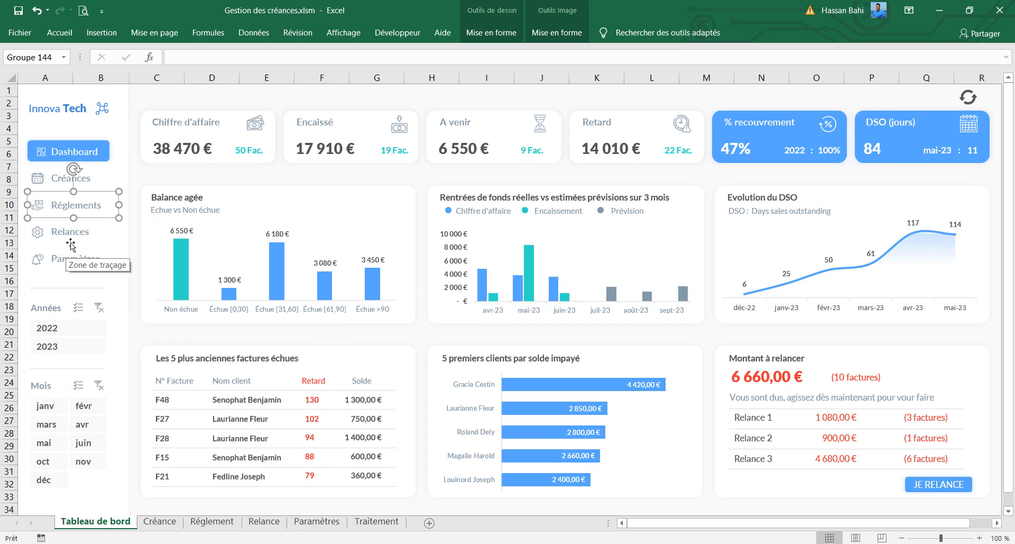
# Step: Assign the versRelance macro to the Relances entry of the dashboard's side menu
pyautogui.click(70, 244)
pyautogui.rightClick(72, 241)
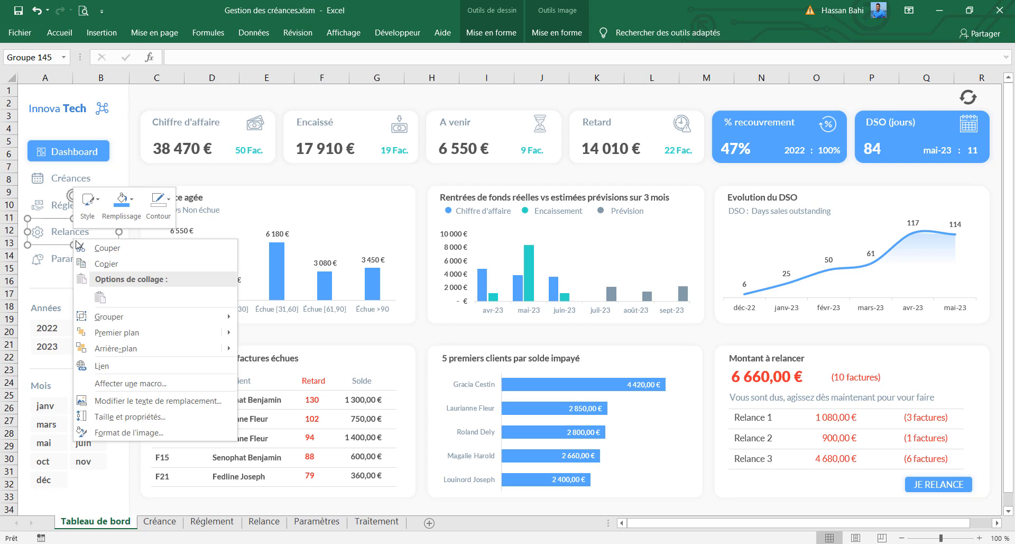
pyautogui.click(211, 388)
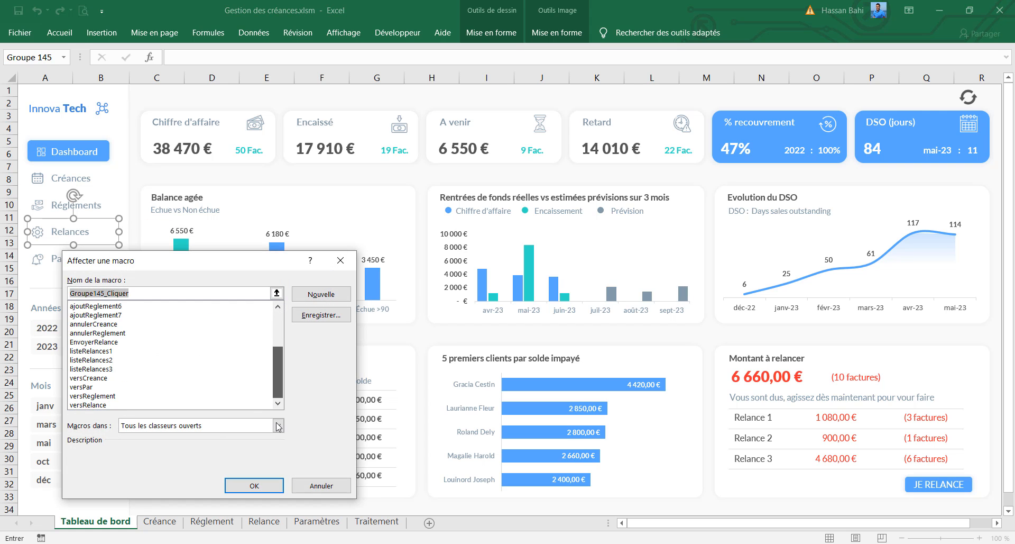
pyautogui.click(88, 405)
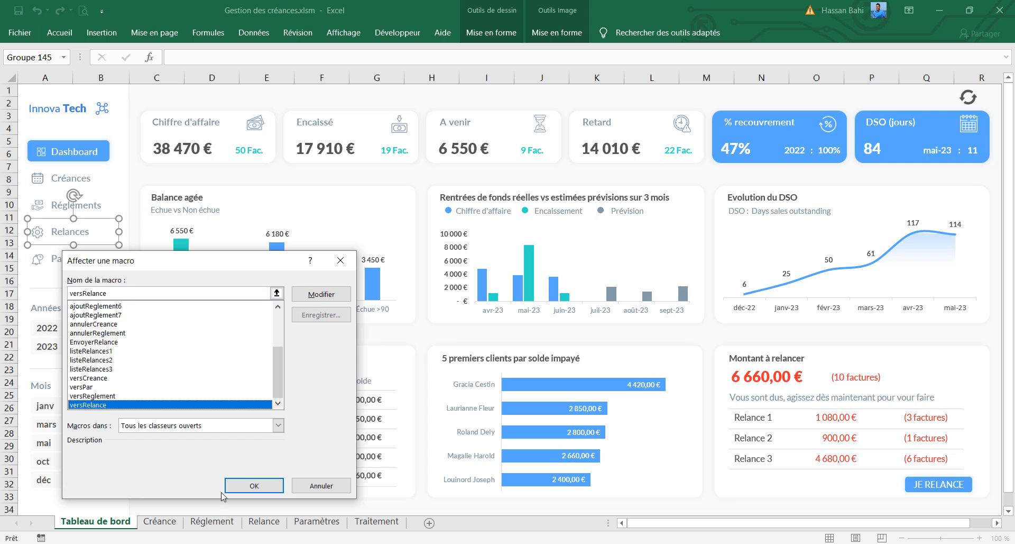
pyautogui.click(229, 489)
# Step: Assign the versPar macro to the Paramètres entry of the dashboard's side menu
pyautogui.click(96, 261)
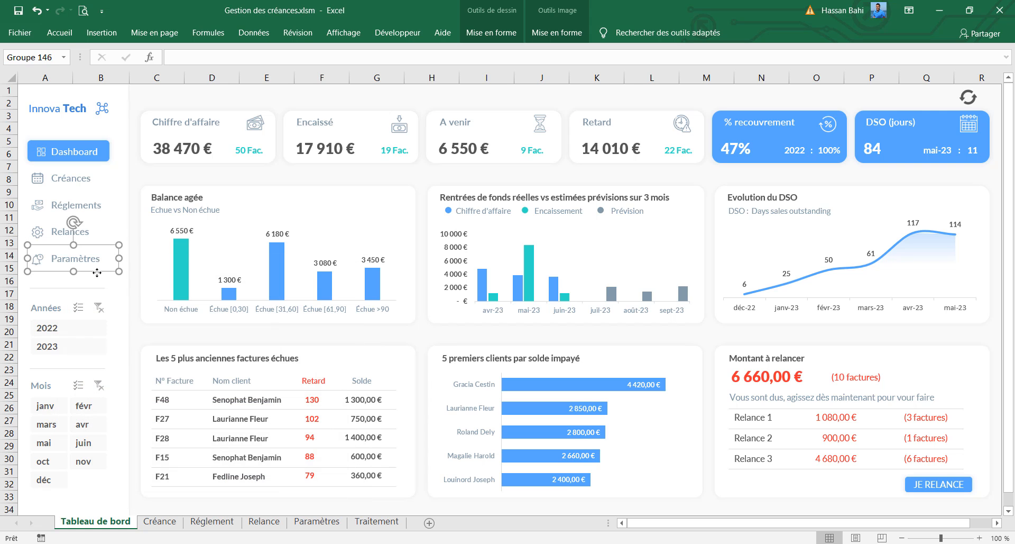
pyautogui.rightClick(97, 272)
pyautogui.click(212, 419)
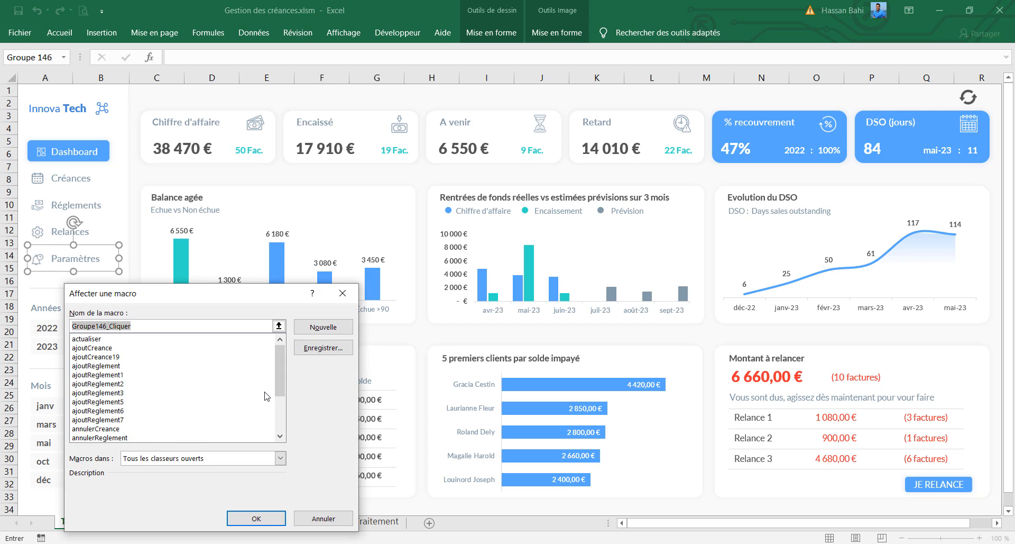
pyautogui.moveTo(276, 380); pyautogui.dragTo(278, 420)
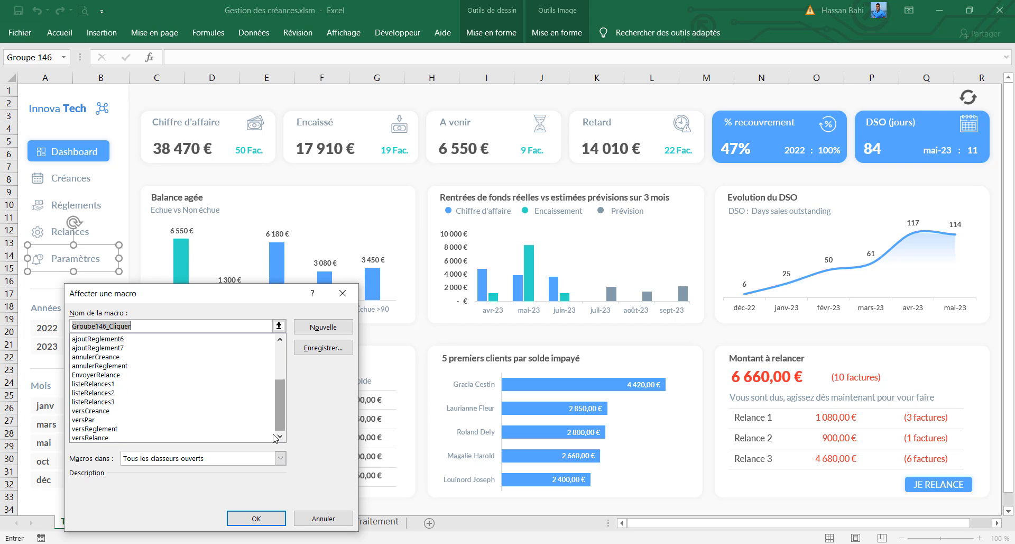
pyautogui.click(88, 421)
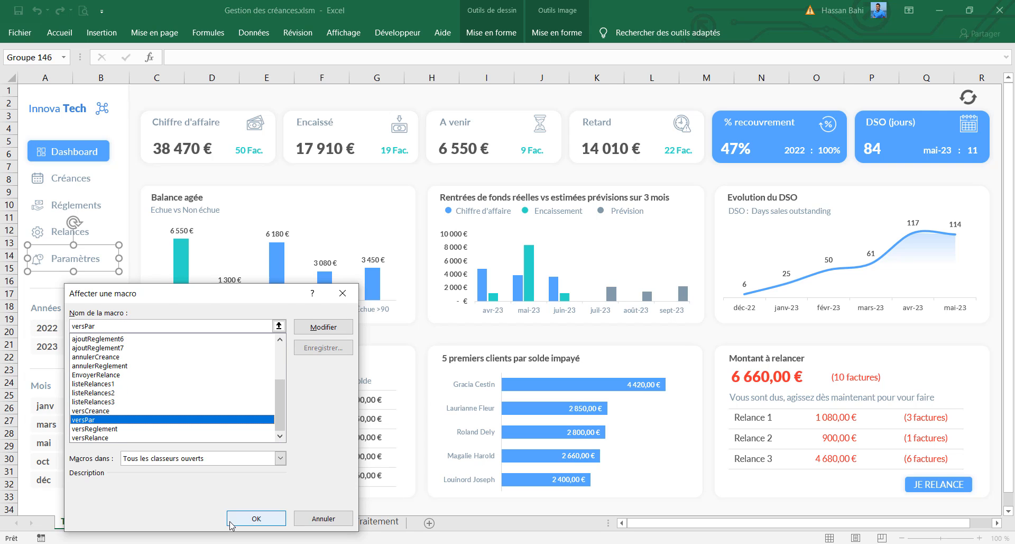
pyautogui.click(256, 518)
# Step: Test the navigation buttons by going through the Créances, Réglements, Relances and Paramètres sheets and back to Créances
pyautogui.click(93, 177)
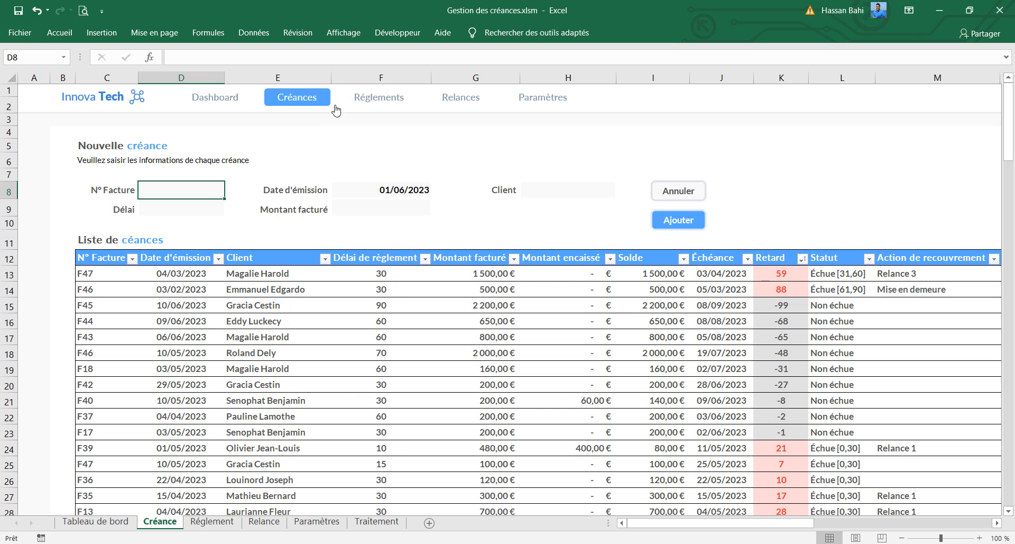
pyautogui.click(362, 101)
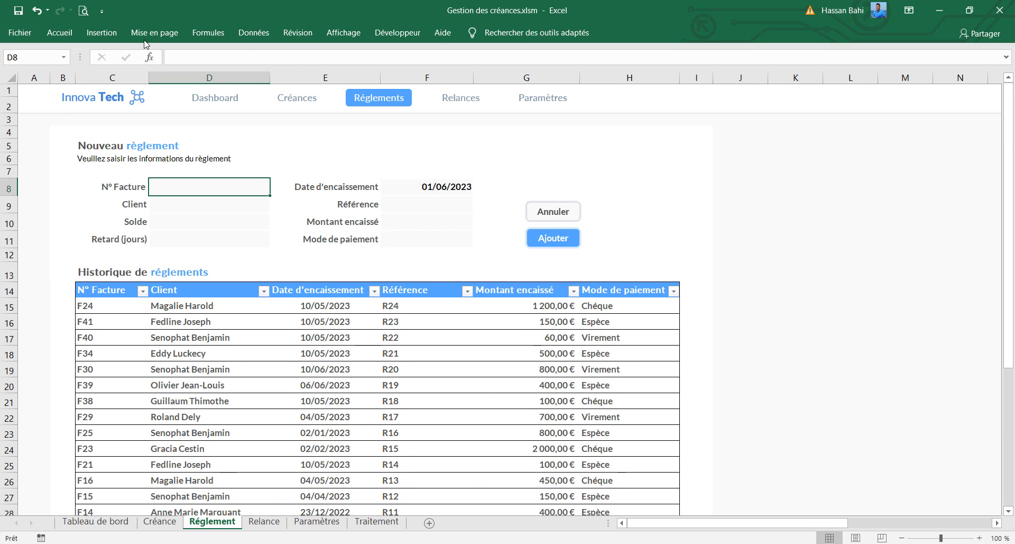
pyautogui.doubleClick(60, 33)
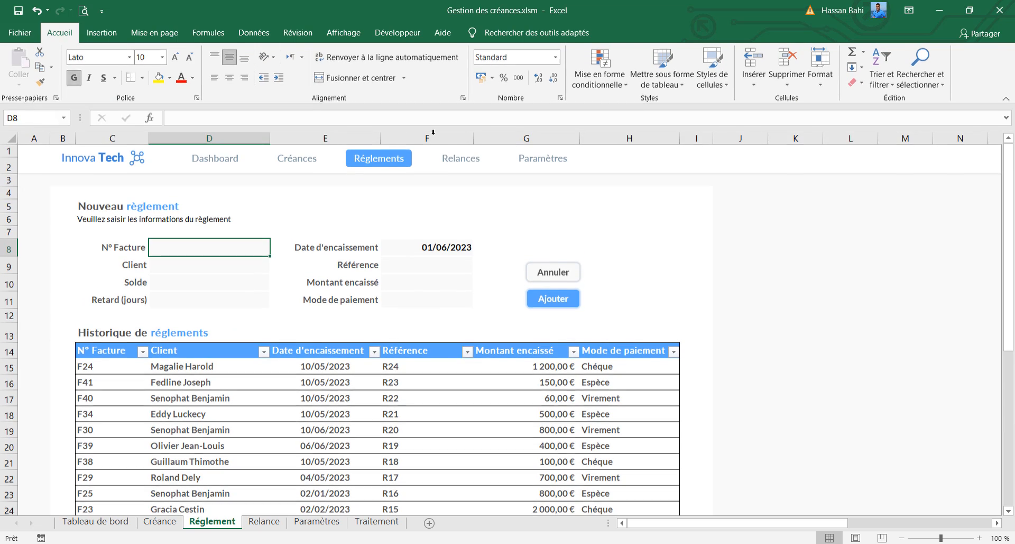
pyautogui.click(472, 165)
pyautogui.click(535, 164)
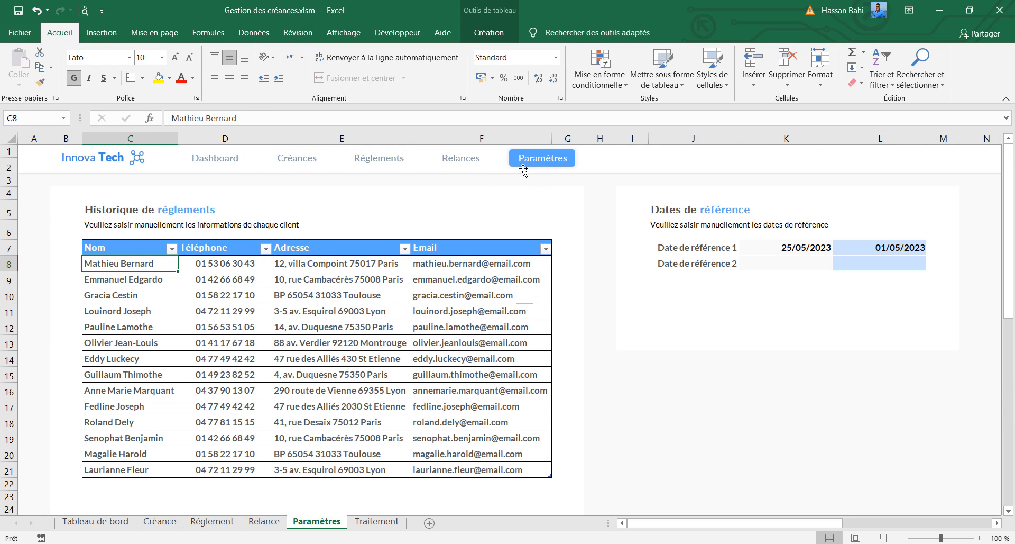
pyautogui.click(283, 163)
pyautogui.keyDown('ctrl'); pyautogui.click(216, 169); pyautogui.keyUp('ctrl')
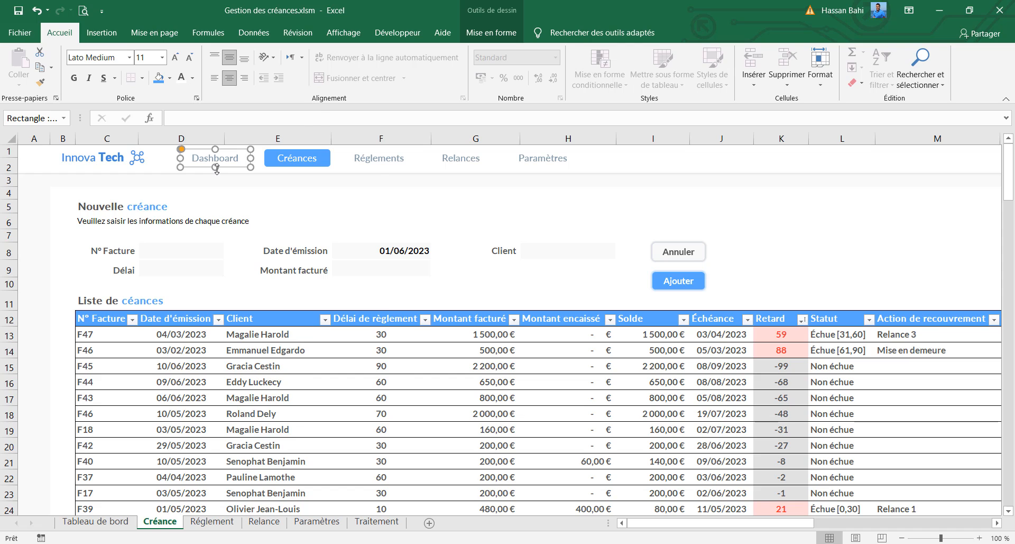
pyautogui.rightClick(216, 168)
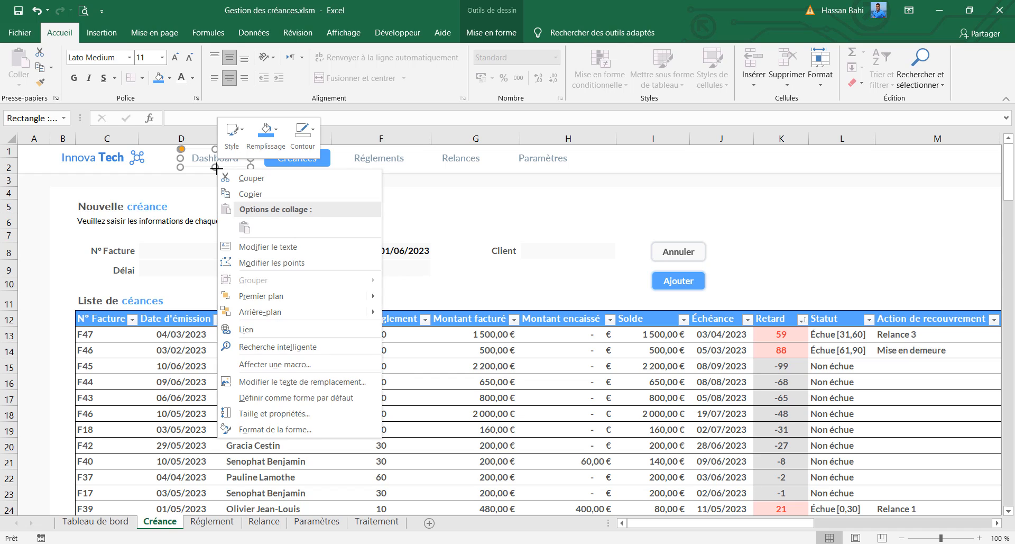
pyautogui.click(506, 207)
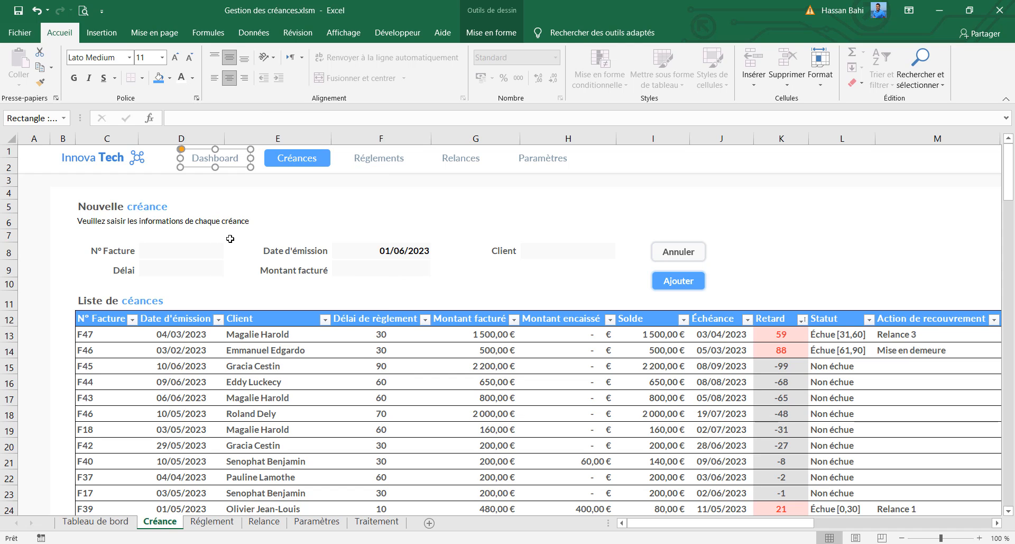
# Step: Record a macro named versDash in this workbook that goes to the Tableau de bord sheet and selects cell C1
pyautogui.click(181, 250)
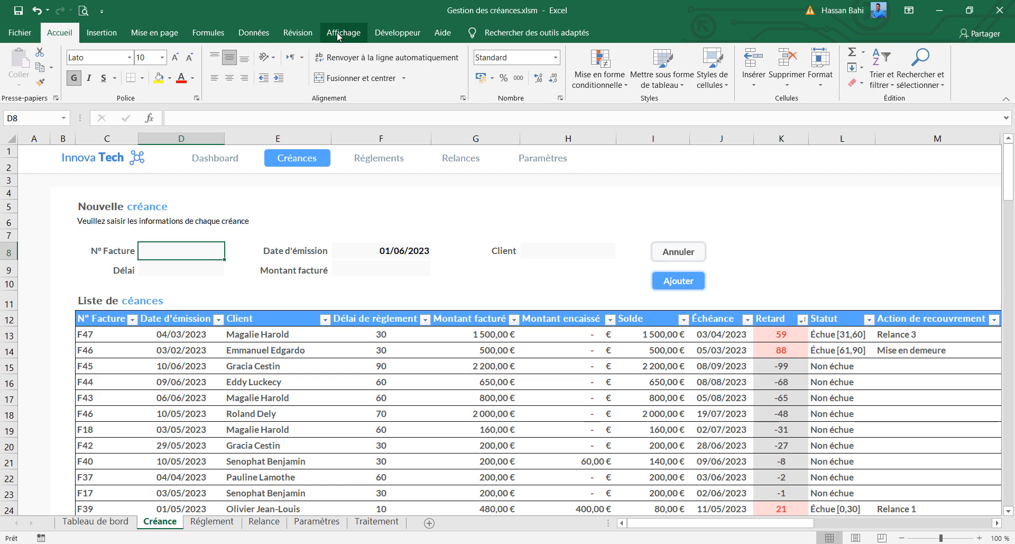
pyautogui.click(398, 32)
pyautogui.click(105, 52)
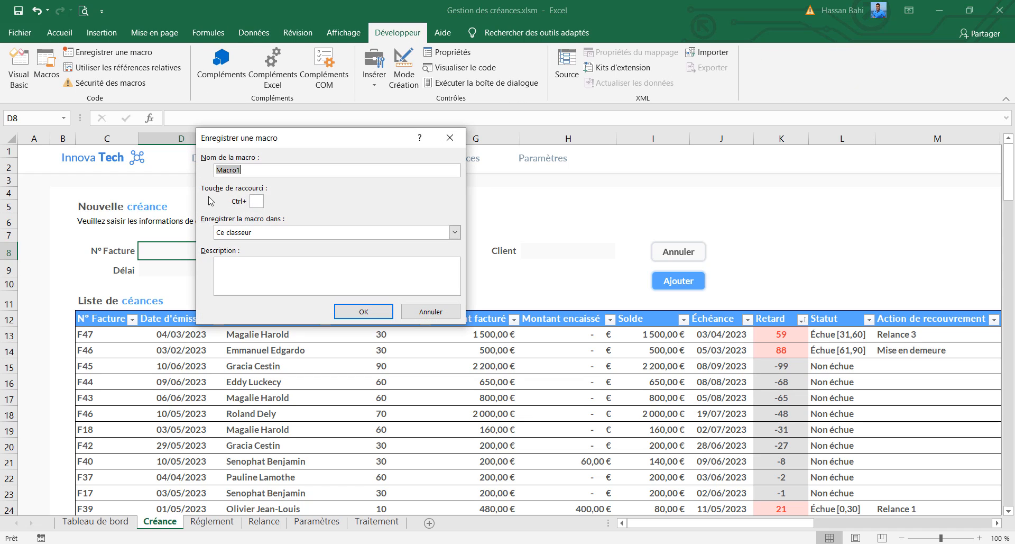
pyautogui.write('versDash')
pyautogui.click(374, 313)
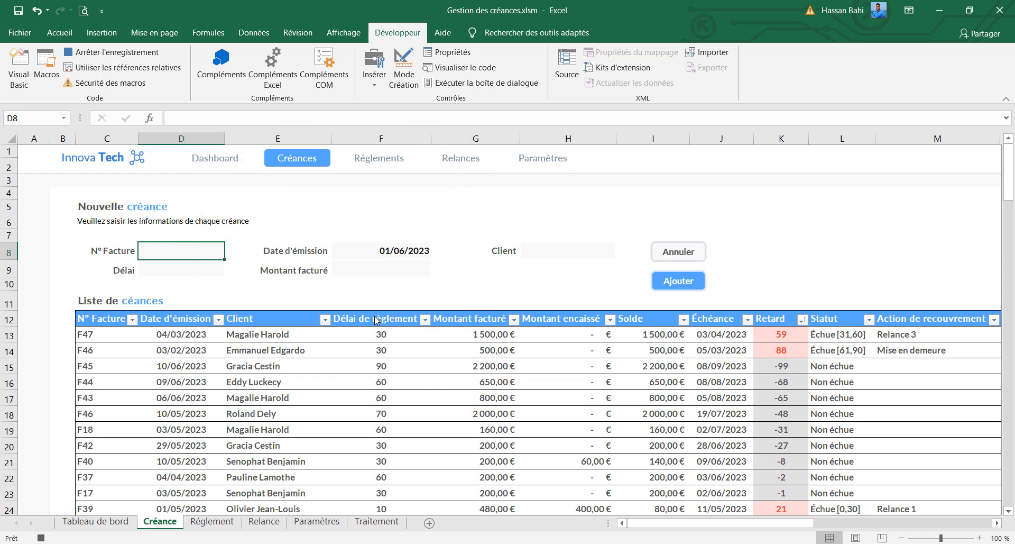
pyautogui.click(122, 522)
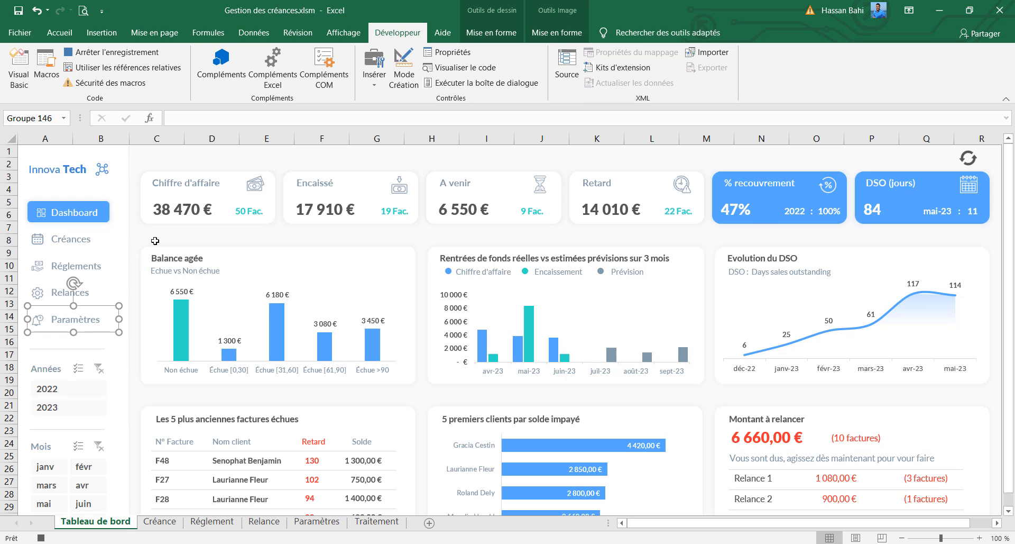
pyautogui.click(168, 153)
pyautogui.click(98, 55)
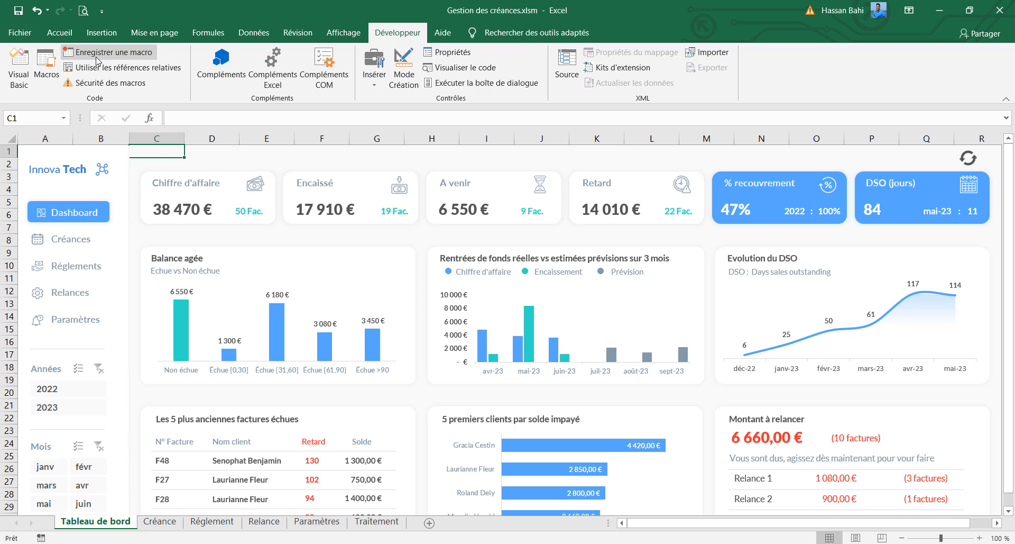
# Step: Assign the versDash macro to the Dashboard button in the Créance sheet's navigation bar
pyautogui.click(158, 521)
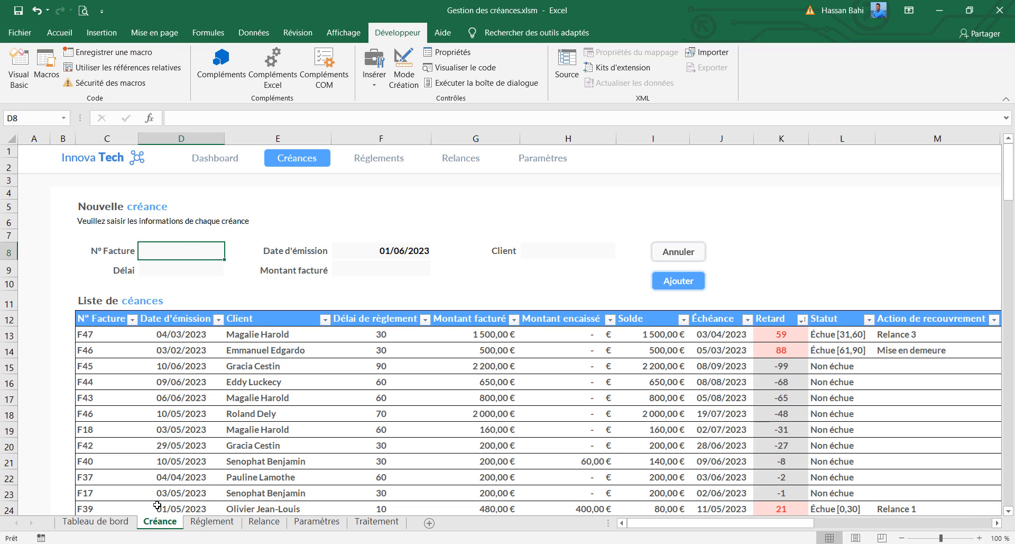
pyautogui.rightClick(217, 167)
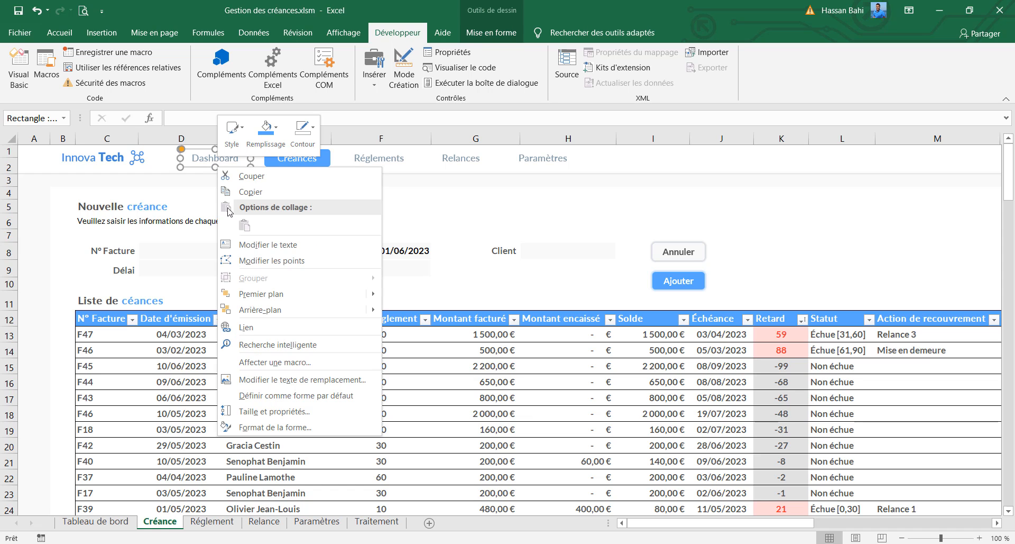
pyautogui.click(286, 362)
pyautogui.moveTo(353, 326); pyautogui.dragTo(354, 378)
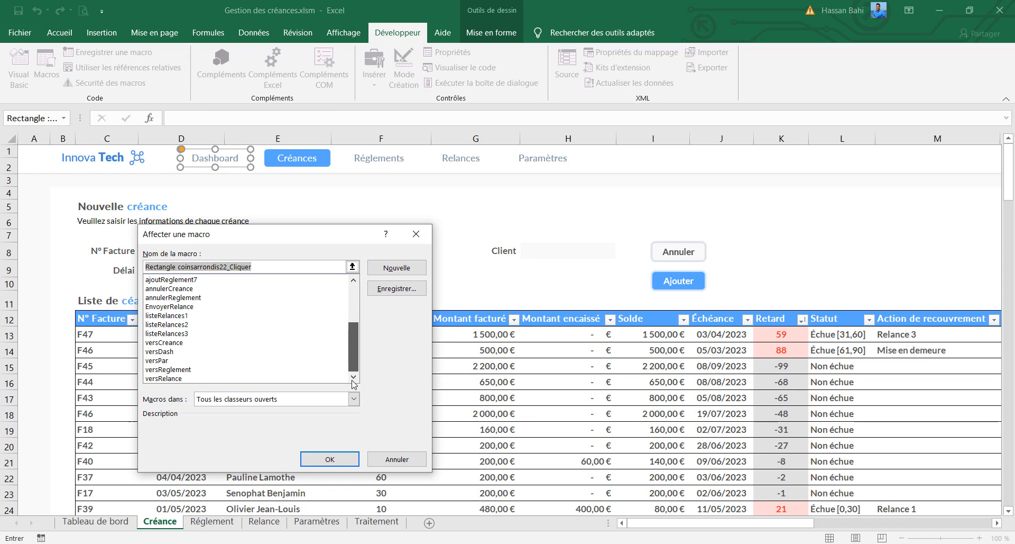
pyautogui.click(165, 352)
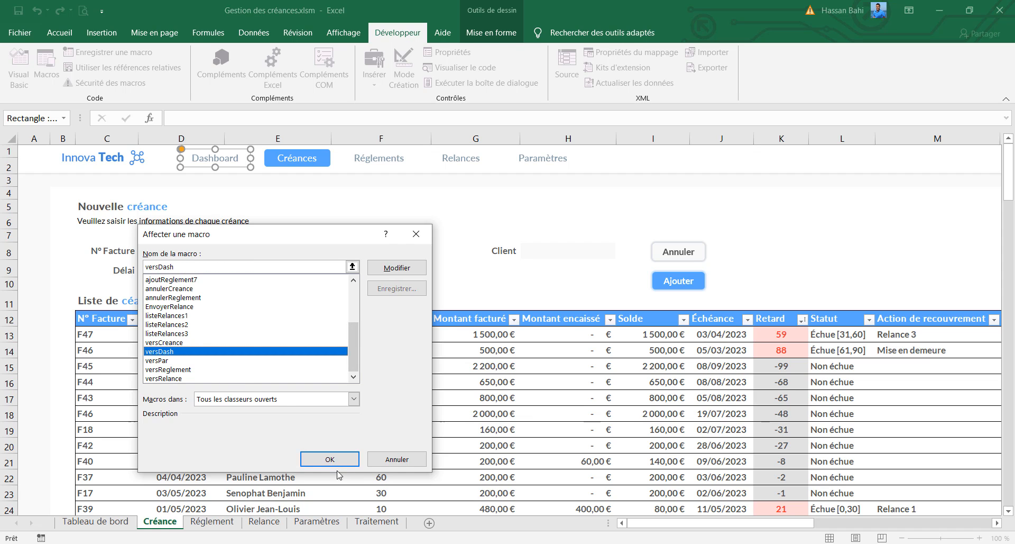
pyautogui.click(329, 458)
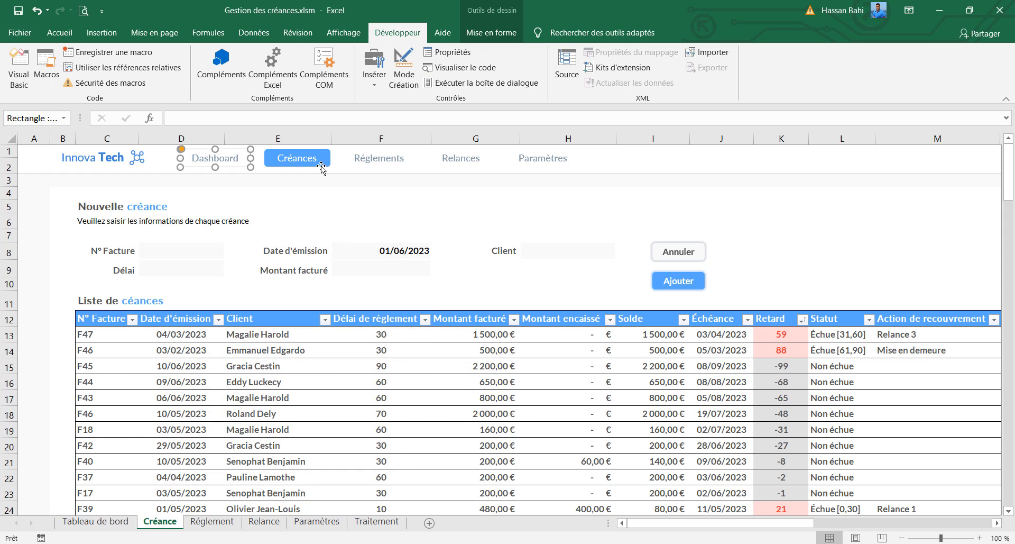
# Step: Assign the versDash macro to the Dashboard button in the Réglement sheet's navigation bar
pyautogui.click(365, 160)
pyautogui.rightClick(232, 167)
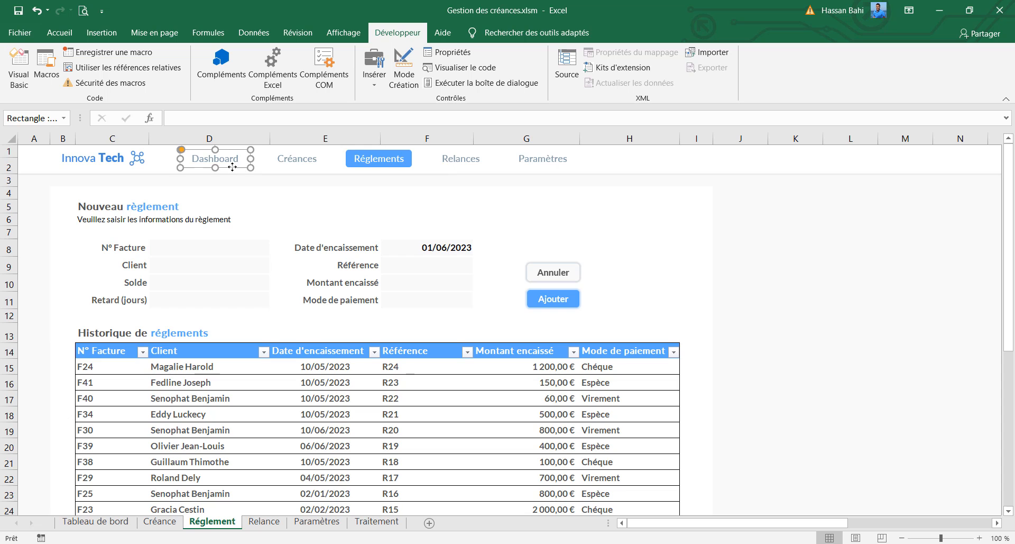
pyautogui.click(290, 362)
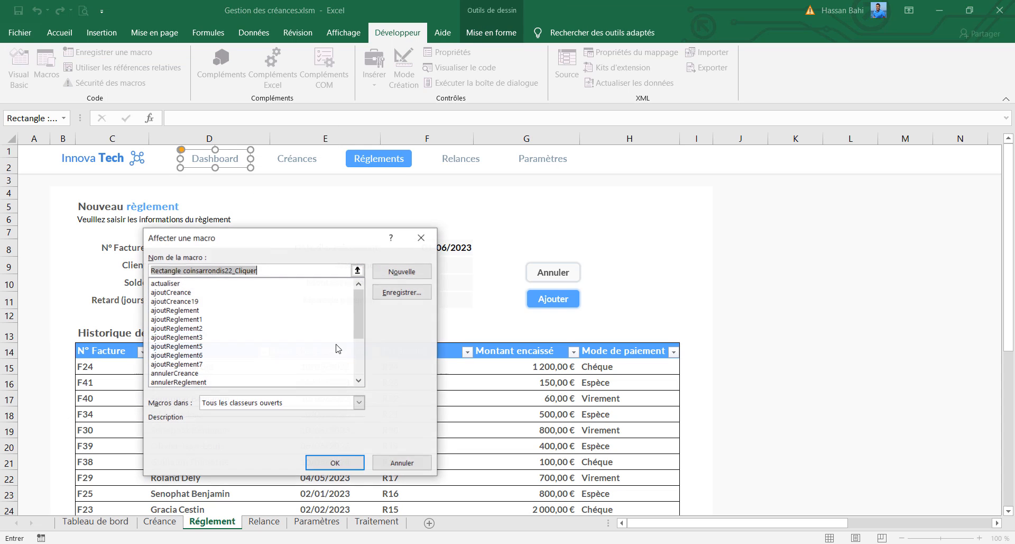
pyautogui.moveTo(356, 325); pyautogui.dragTo(357, 356)
pyautogui.click(169, 351)
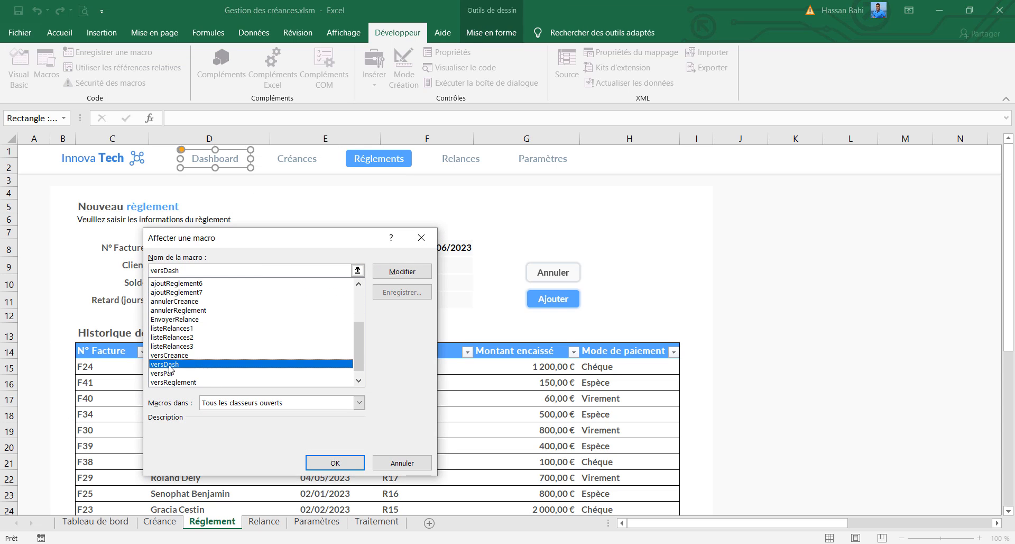
pyautogui.click(335, 462)
# Step: Assign the versDash macro to the Dashboard button in the Relance sheet's navigation bar
pyautogui.click(467, 172)
pyautogui.rightClick(220, 168)
pyautogui.click(286, 365)
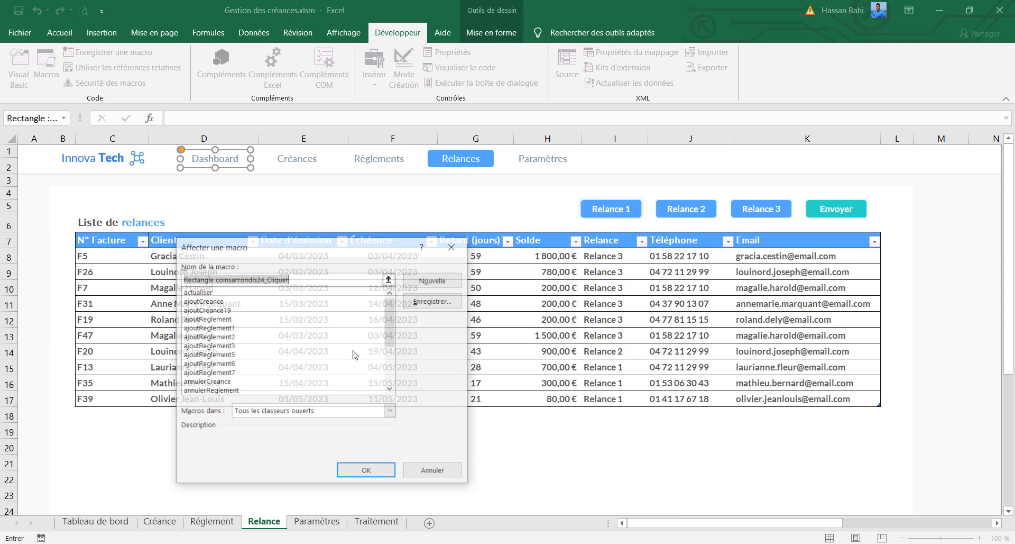
pyautogui.moveTo(391, 345); pyautogui.dragTo(389, 397)
pyautogui.click(205, 364)
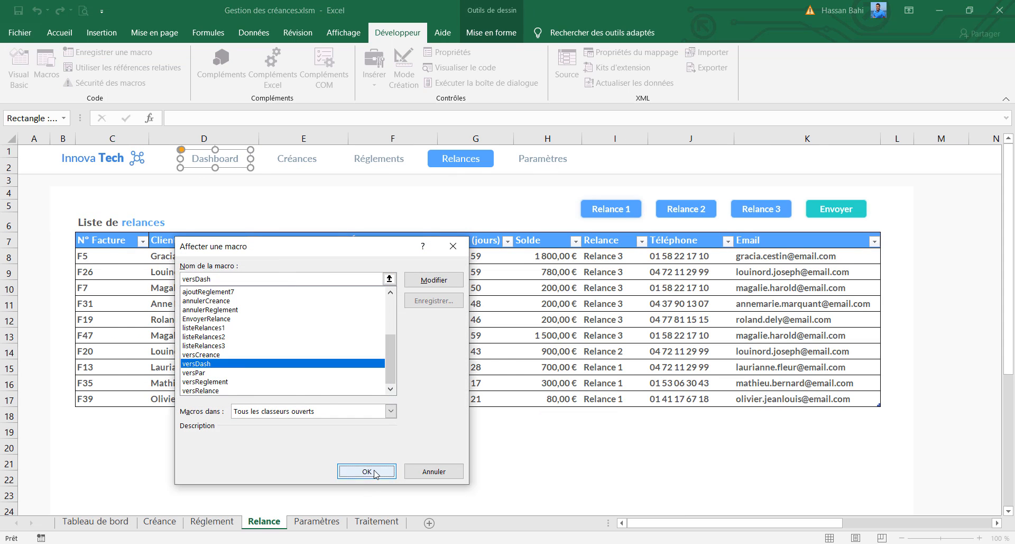
pyautogui.click(373, 471)
# Step: Assign the versDash macro to the Dashboard button in the Paramètres sheet's navigation bar
pyautogui.click(539, 163)
pyautogui.rightClick(224, 168)
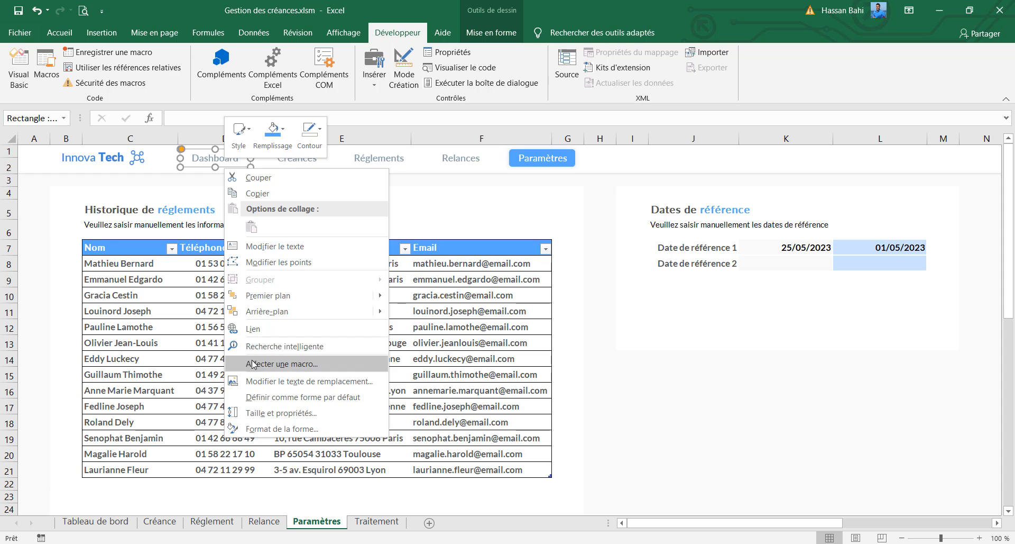
pyautogui.click(284, 364)
pyautogui.moveTo(320, 312); pyautogui.dragTo(325, 390)
pyautogui.click(134, 363)
pyautogui.click(130, 354)
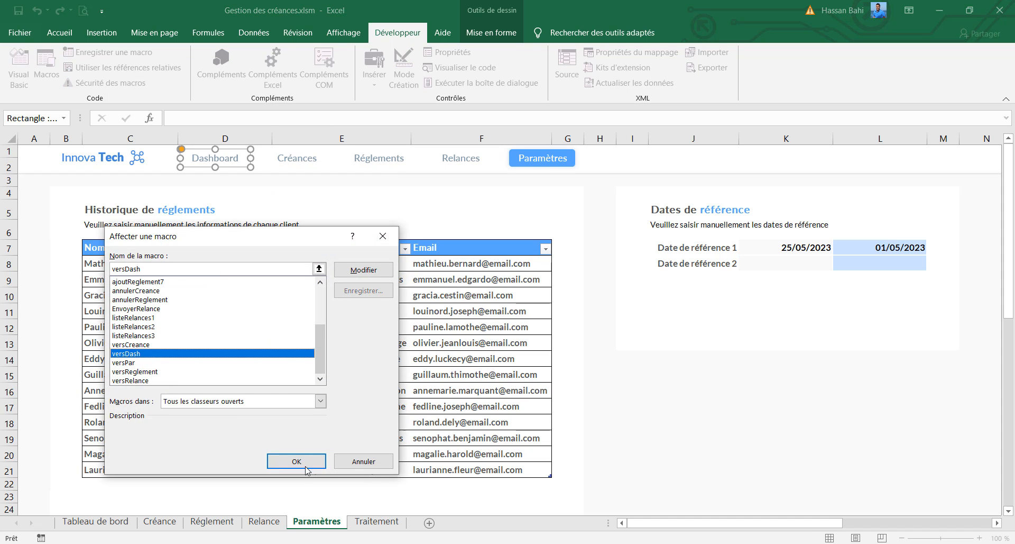
pyautogui.click(297, 461)
# Step: Give the highlighted Relances button on the Relance sheet a centred outer shadow in a blue theme colour
pyautogui.click(484, 168)
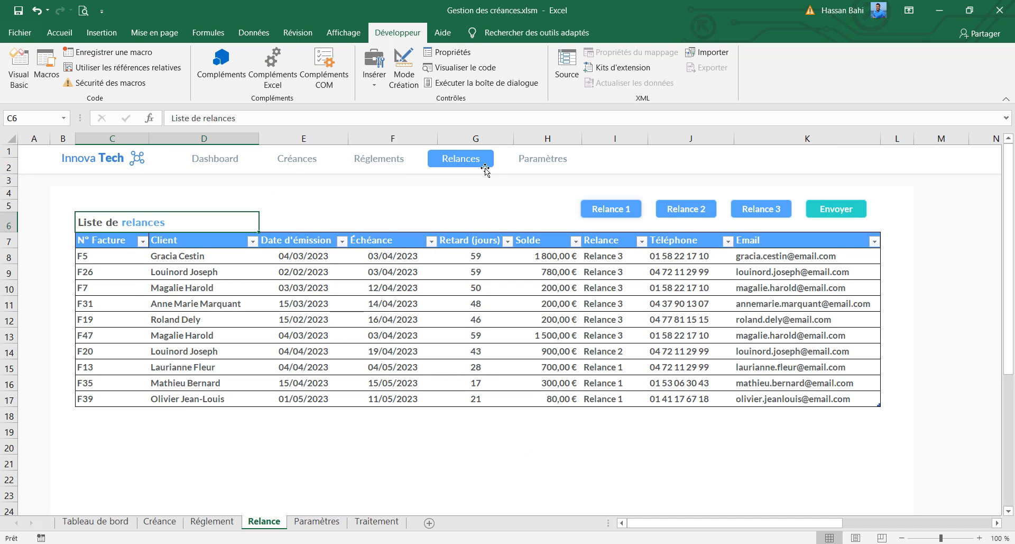
pyautogui.rightClick(484, 168)
pyautogui.click(485, 34)
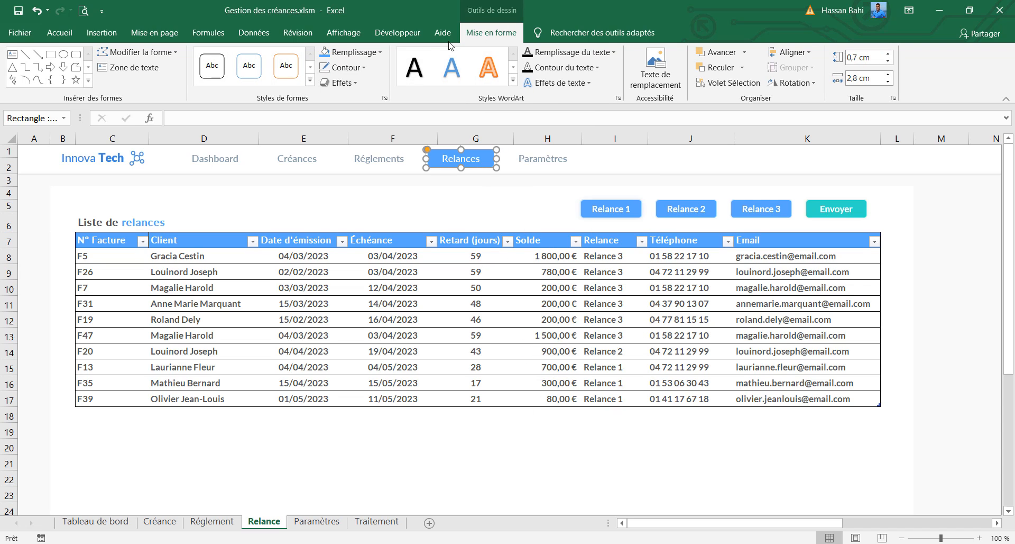
pyautogui.click(340, 87)
pyautogui.moveTo(365, 138)
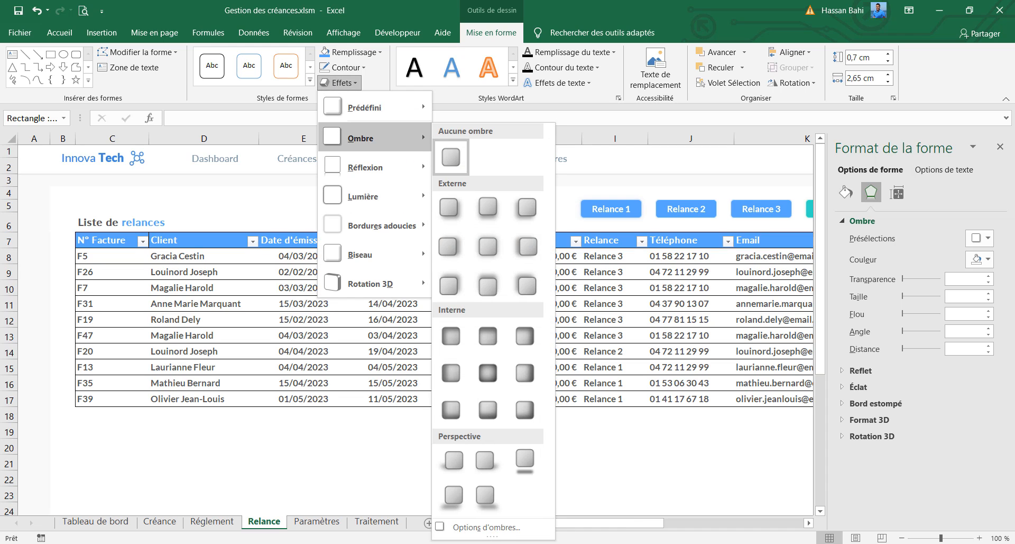
pyautogui.click(489, 528)
pyautogui.click(981, 238)
pyautogui.click(981, 259)
pyautogui.click(981, 259)
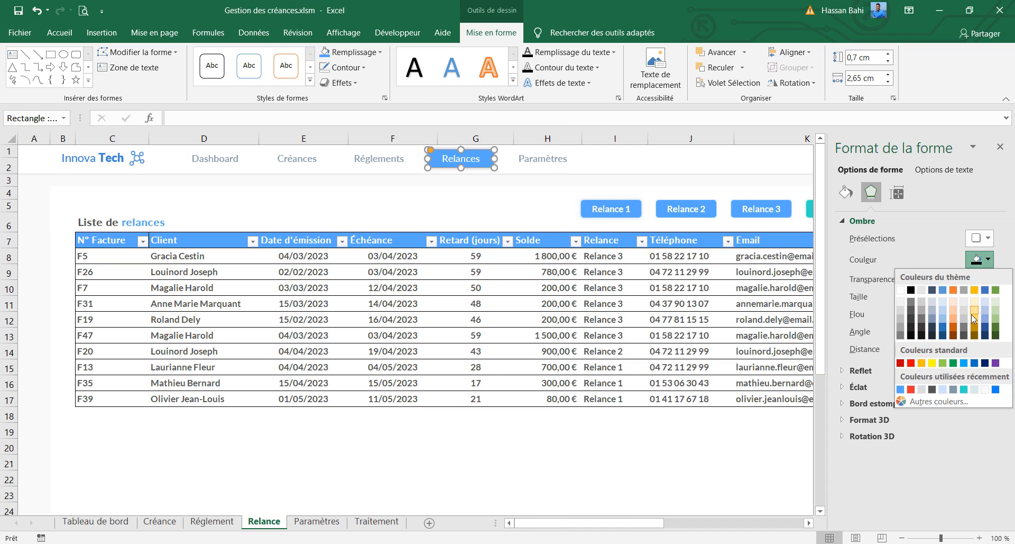
pyautogui.click(943, 319)
pyautogui.click(478, 190)
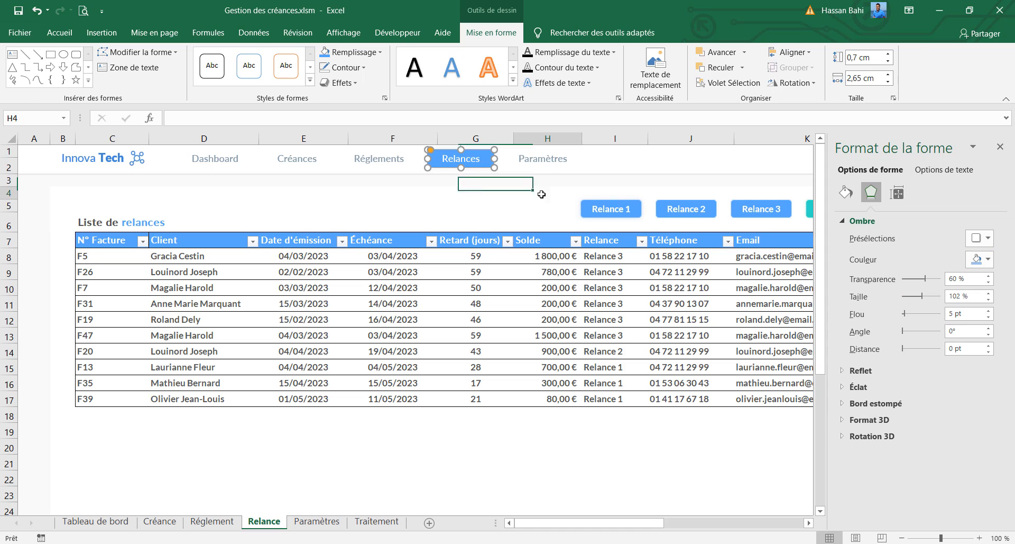
# Step: Give the highlighted Réglements button on the Réglement sheet a centred outer shadow in a blue theme colour
pyautogui.click(394, 169)
pyautogui.keyDown('ctrl'); pyautogui.click(410, 165); pyautogui.keyUp('ctrl')
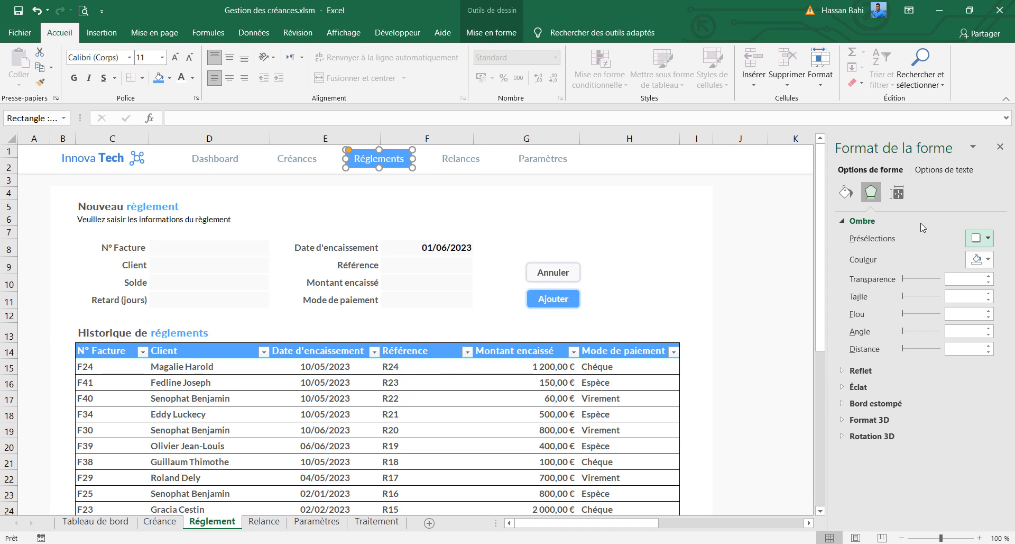
pyautogui.click(491, 33)
pyautogui.click(344, 83)
pyautogui.click(989, 238)
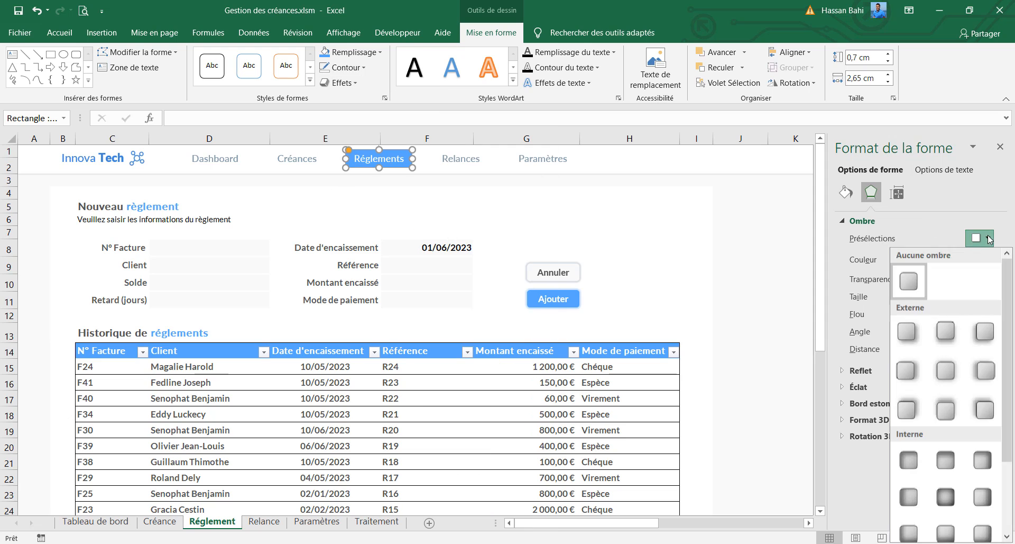
pyautogui.click(946, 371)
pyautogui.click(988, 259)
pyautogui.click(942, 320)
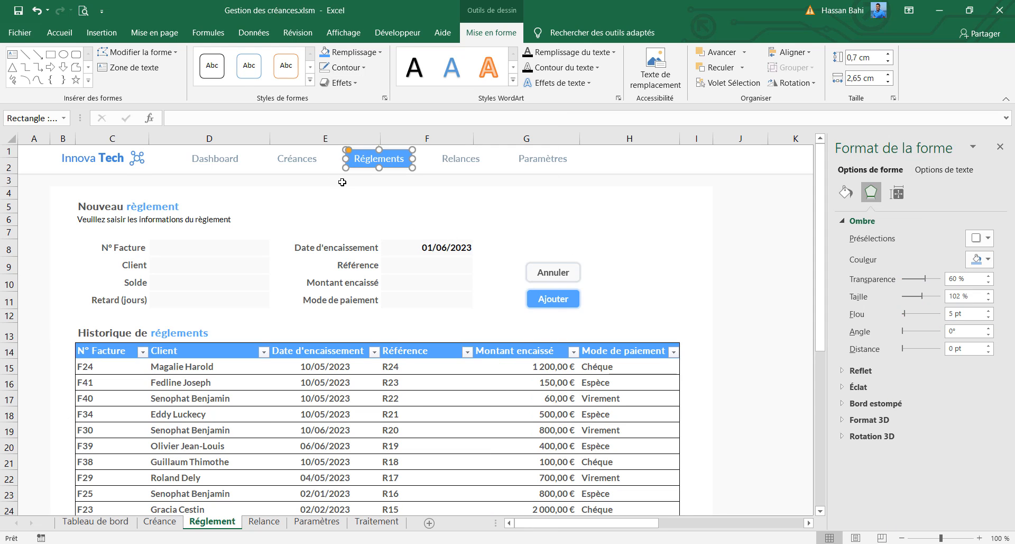
# Step: Give the highlighted Créances button on the Créance sheet a centred outer blue shadow, and return to the dashboard through its navigation button
pyautogui.click(316, 165)
pyautogui.click(325, 157)
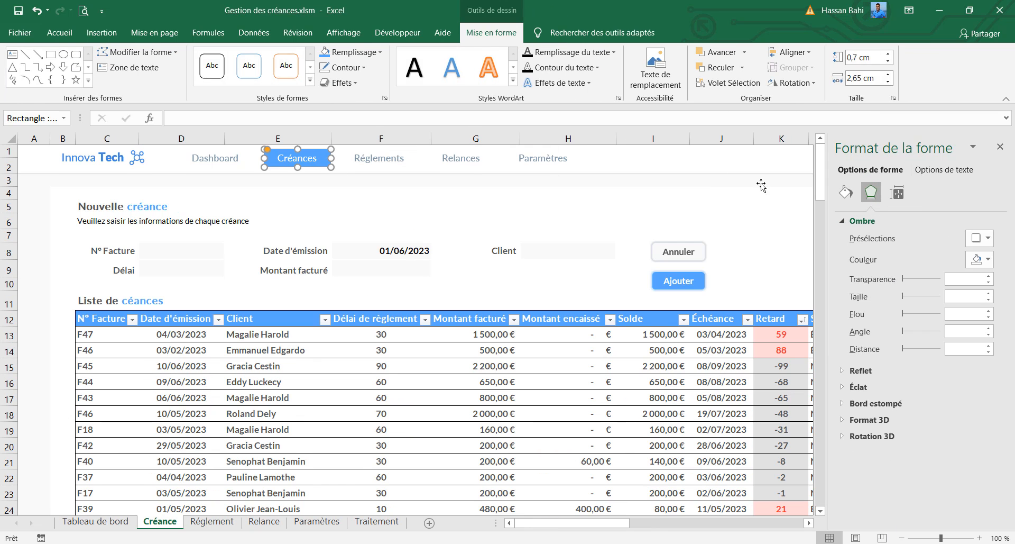
pyautogui.click(988, 238)
pyautogui.click(952, 367)
pyautogui.click(988, 259)
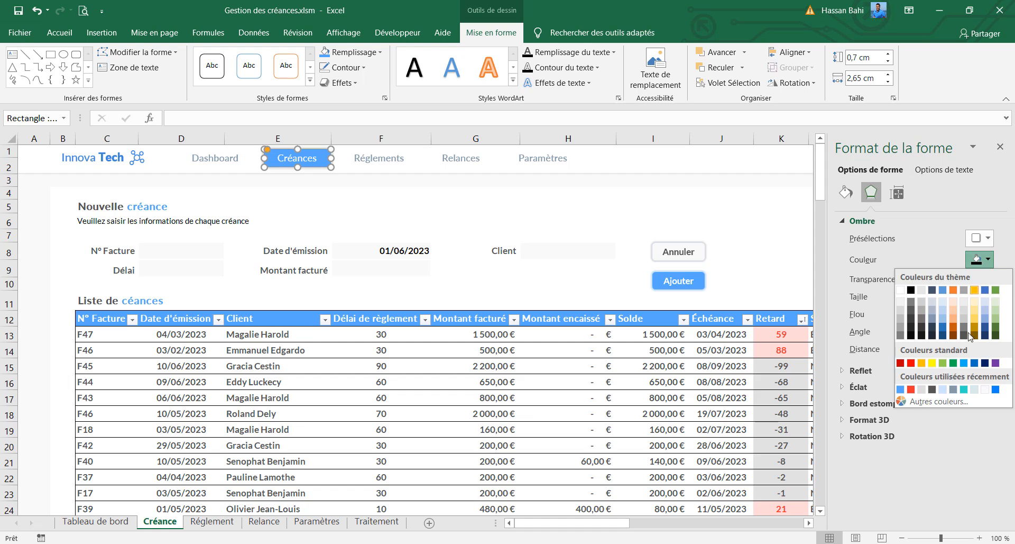
pyautogui.click(942, 312)
pyautogui.click(242, 165)
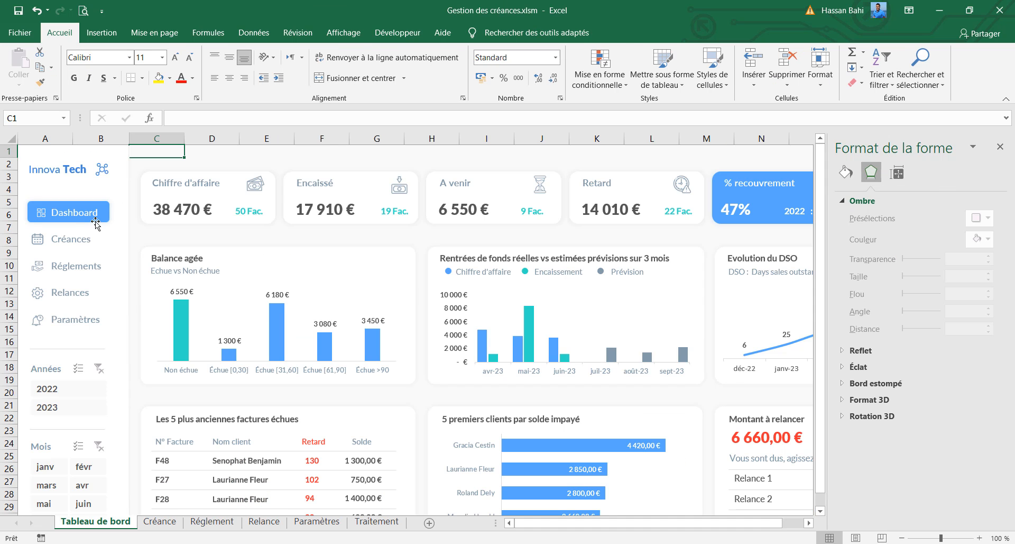
# Step: Open the Créance sheet and give the Annuler button a centred outer shadow in a light grey theme colour
pyautogui.click(81, 247)
pyautogui.rightClick(706, 257)
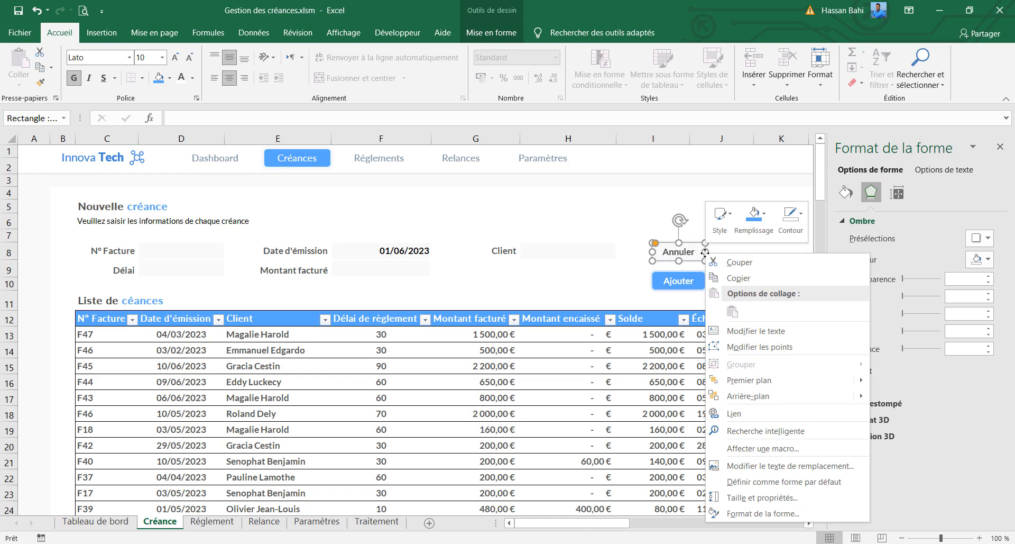
pyautogui.click(729, 505)
pyautogui.click(981, 238)
pyautogui.scroll(-3, 950, 480)
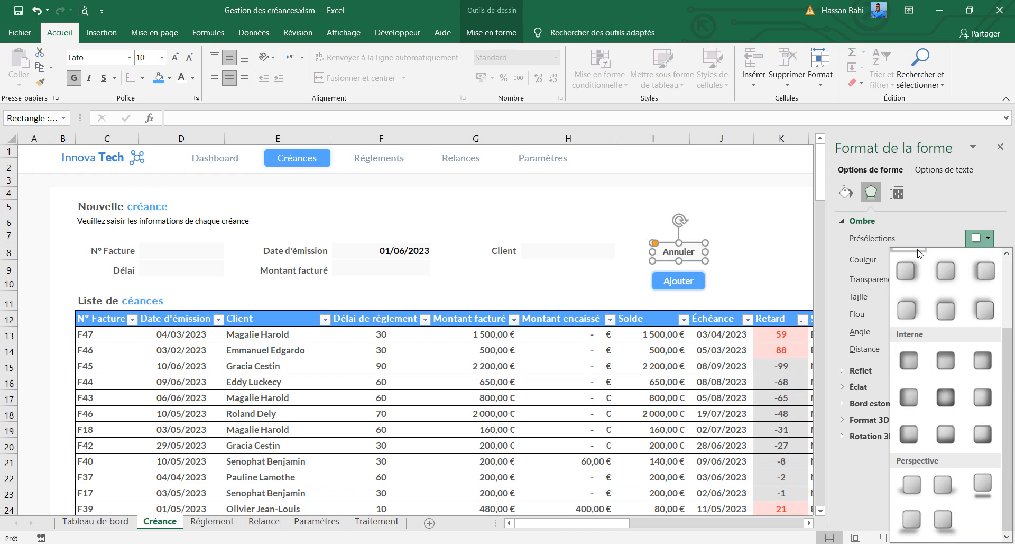
pyautogui.click(916, 222)
pyautogui.click(843, 223)
pyautogui.click(983, 239)
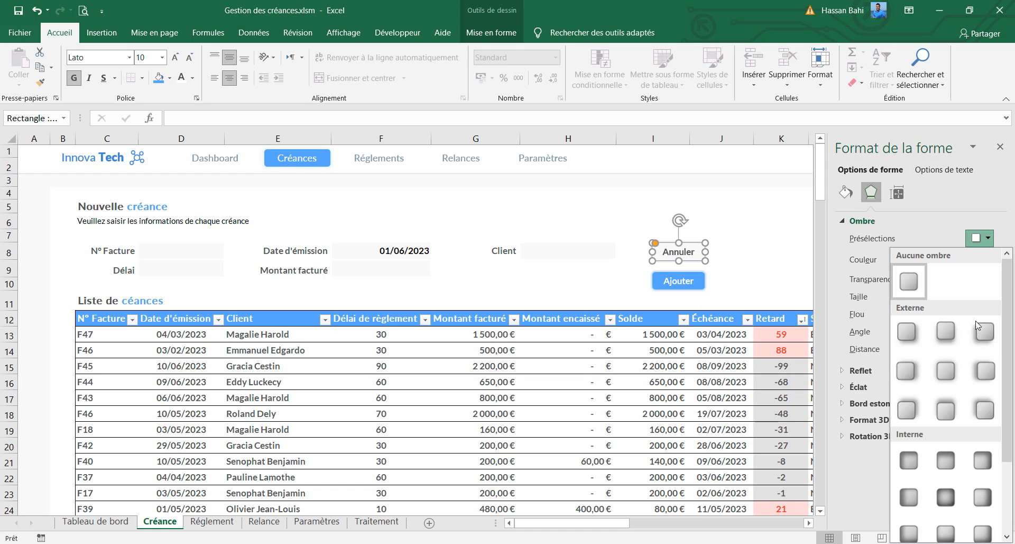
pyautogui.click(981, 329)
pyautogui.click(981, 259)
pyautogui.click(902, 312)
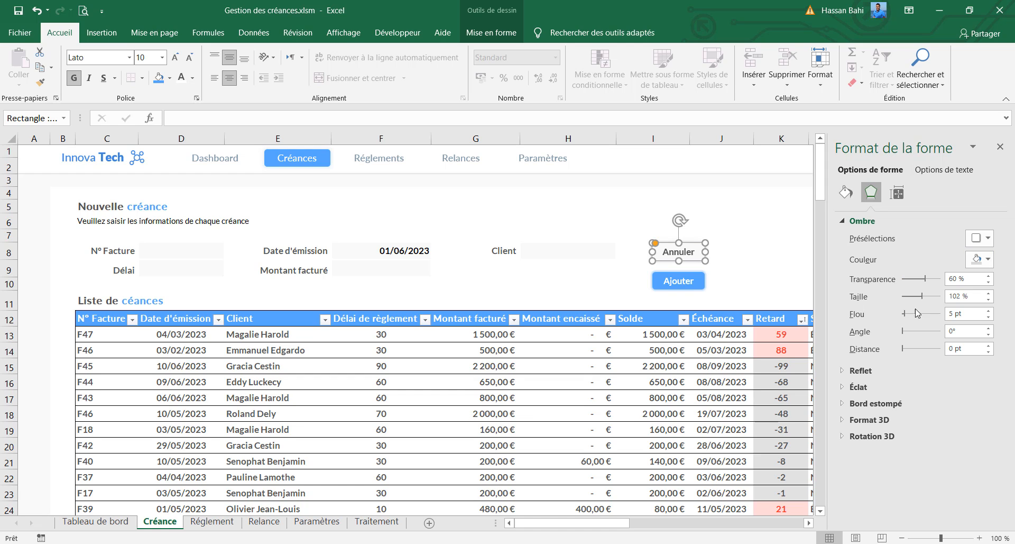
pyautogui.click(739, 270)
# Step: Give the Ajouter button below Annuler a centred outer shadow in a blue colour
pyautogui.rightClick(701, 284)
pyautogui.click(978, 236)
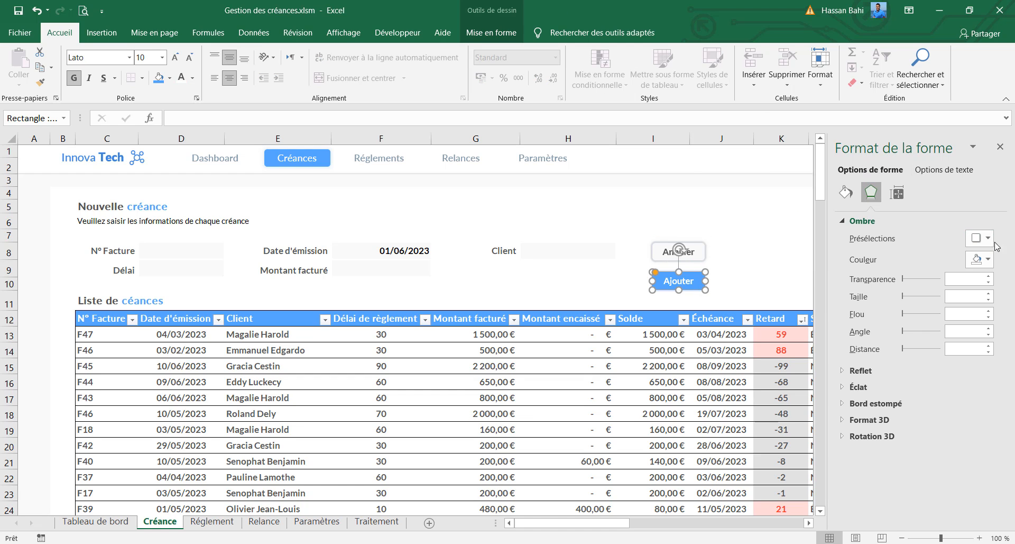
pyautogui.click(945, 371)
pyautogui.click(981, 259)
pyautogui.click(897, 286)
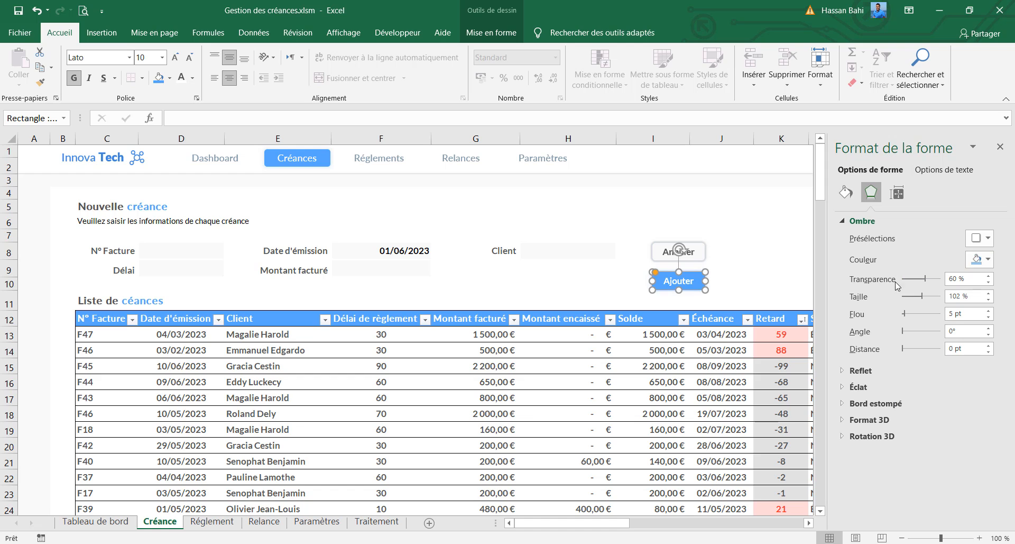
# Step: Remove the glow effect from the Annuler button on the Créance sheet
pyautogui.rightClick(704, 260)
pyautogui.press('Escape')
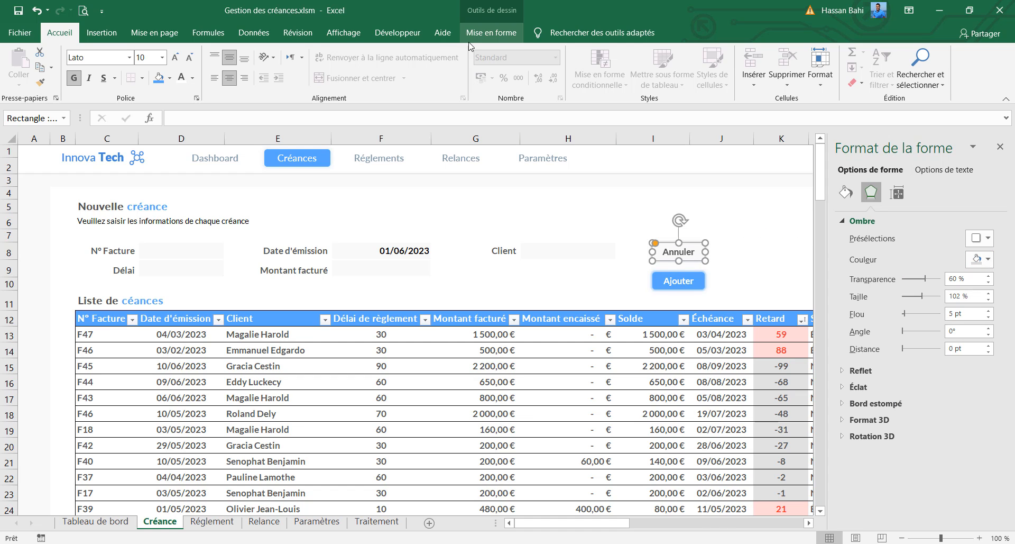
pyautogui.click(491, 33)
pyautogui.click(341, 83)
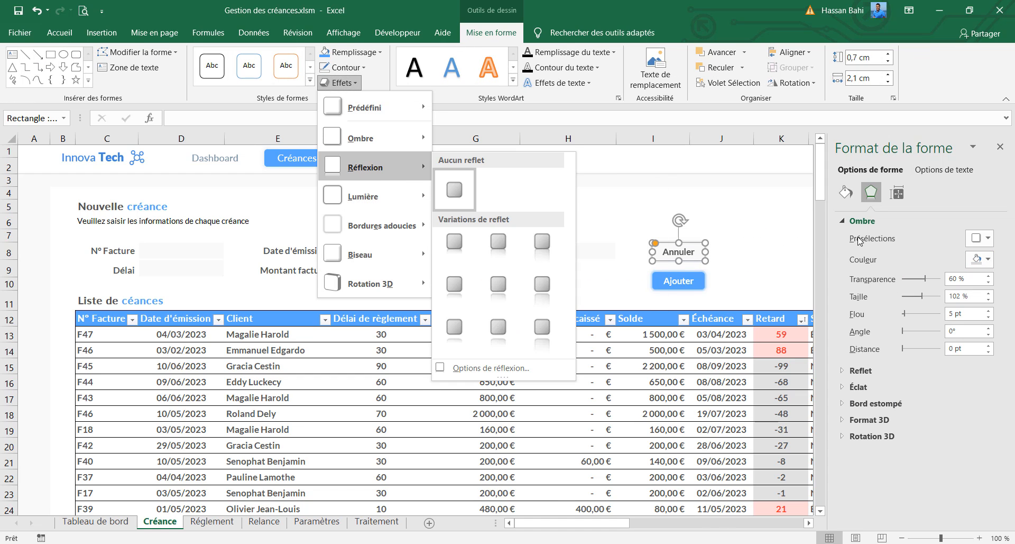
pyautogui.moveTo(395, 198)
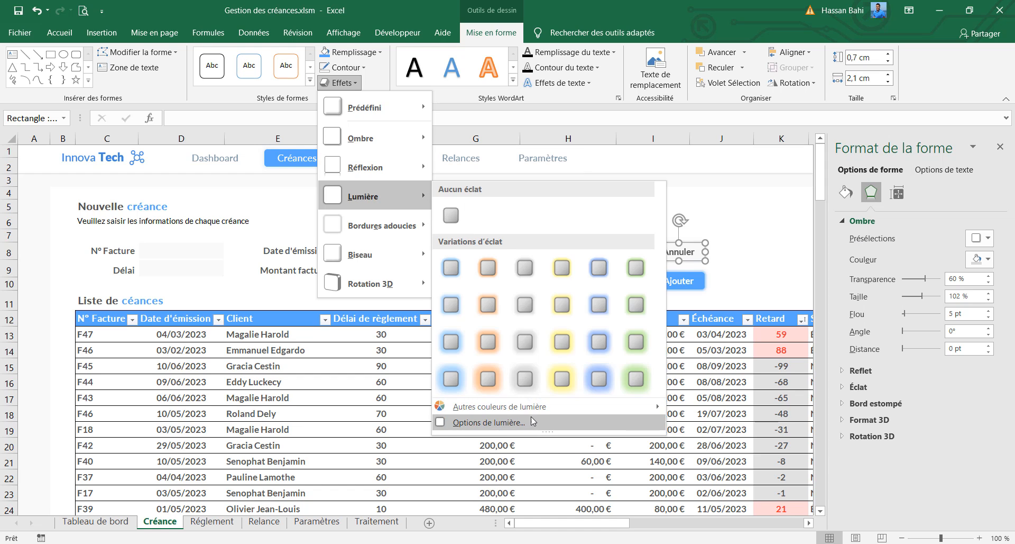
pyautogui.click(750, 209)
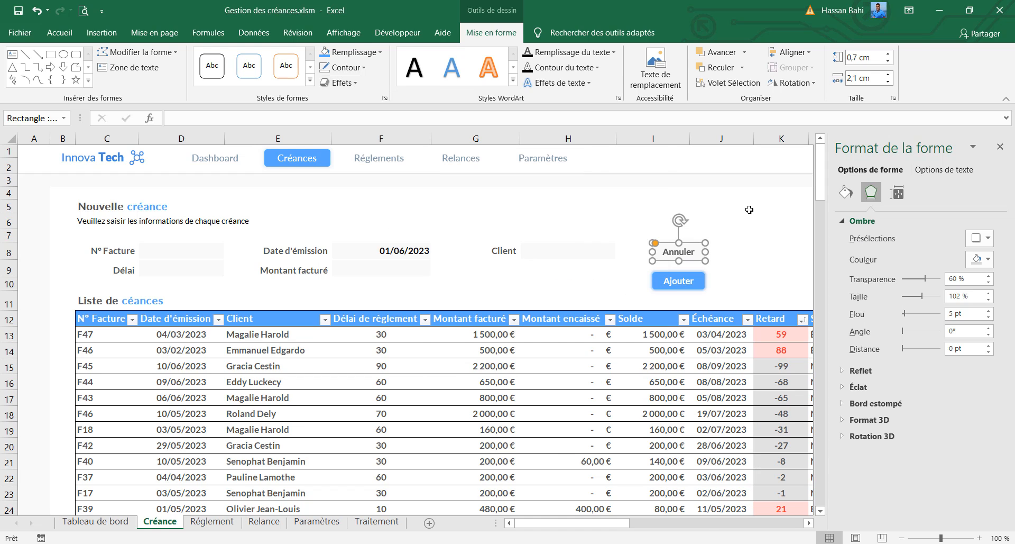
pyautogui.click(750, 208)
# Step: Remove the glow effect from the Ajouter button on the Créance sheet
pyautogui.rightClick(709, 292)
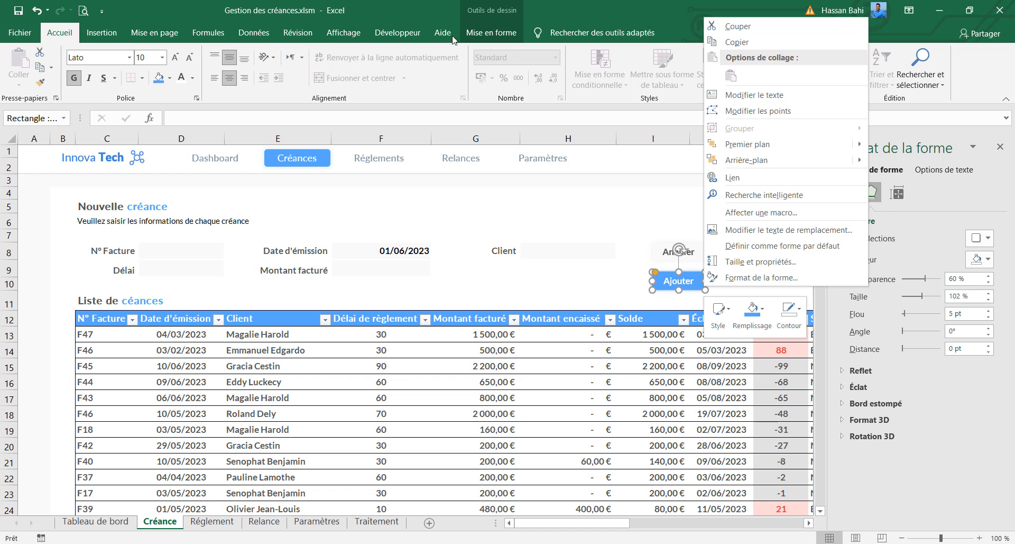
pyautogui.click(468, 33)
pyautogui.click(338, 83)
pyautogui.moveTo(373, 138)
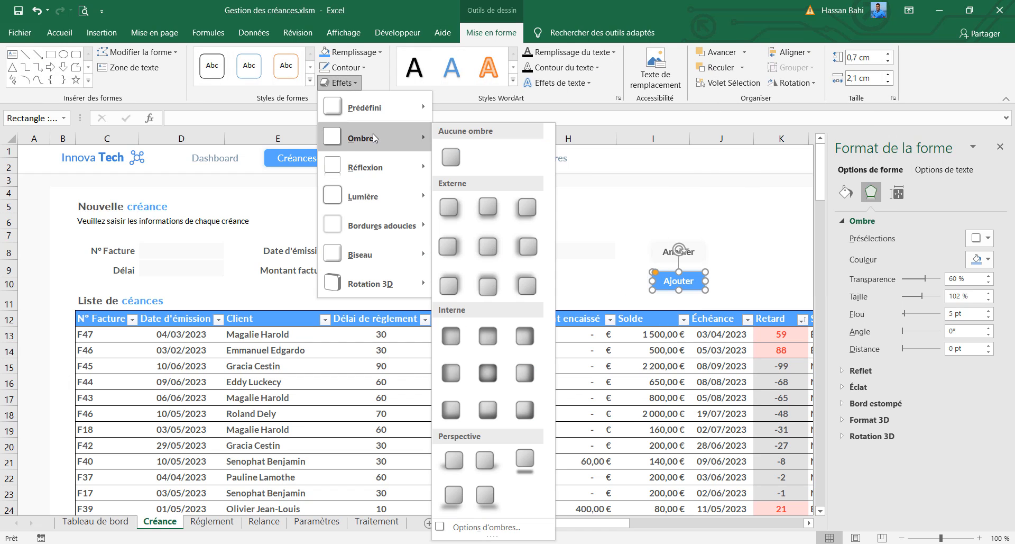
pyautogui.click(722, 204)
# Step: Reapply the centred outer shadow to the Créance sheet's Annuler button, coloured in a grey shade of the white theme colour
pyautogui.rightClick(702, 259)
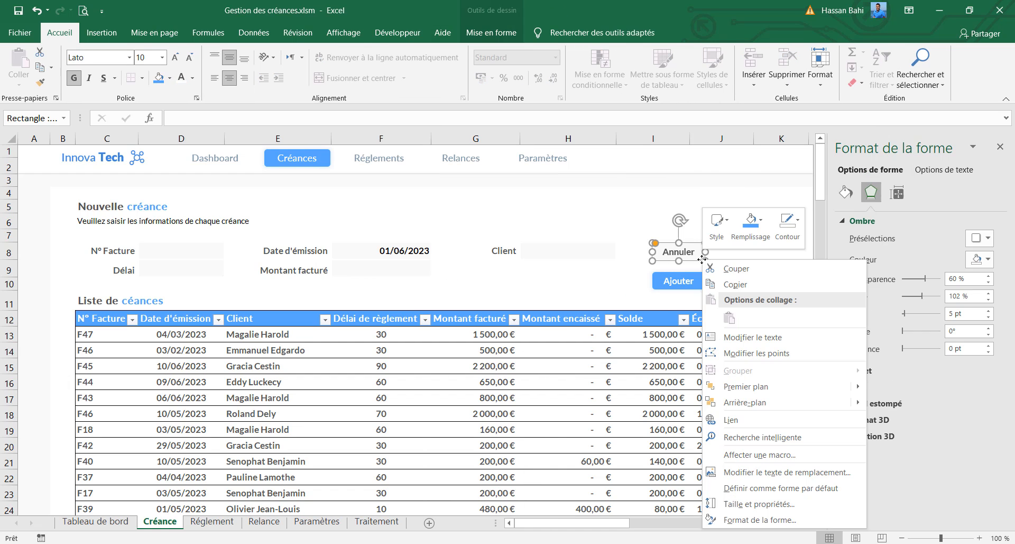
pyautogui.click(989, 239)
pyautogui.click(947, 370)
pyautogui.click(982, 260)
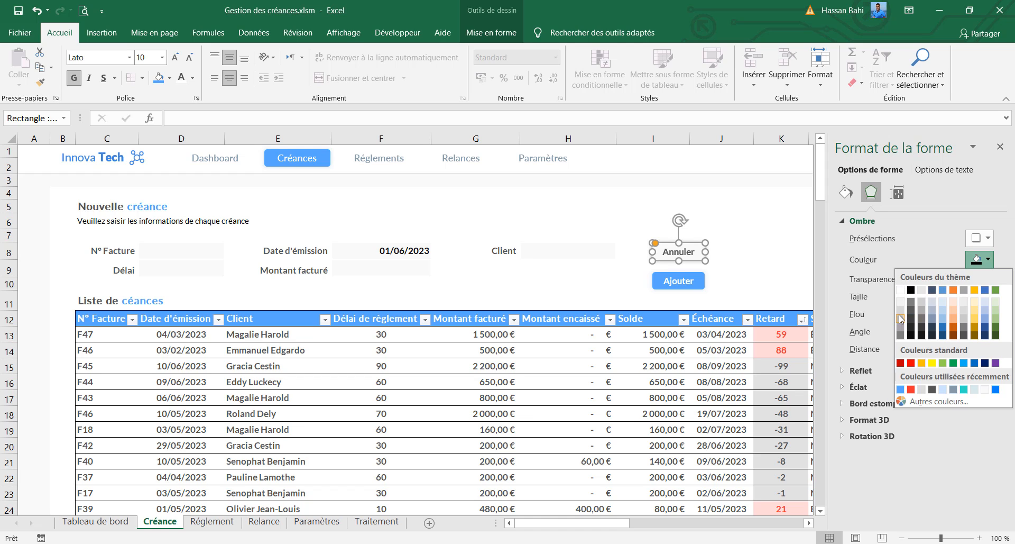
pyautogui.click(901, 318)
pyautogui.click(782, 268)
pyautogui.rightClick(706, 259)
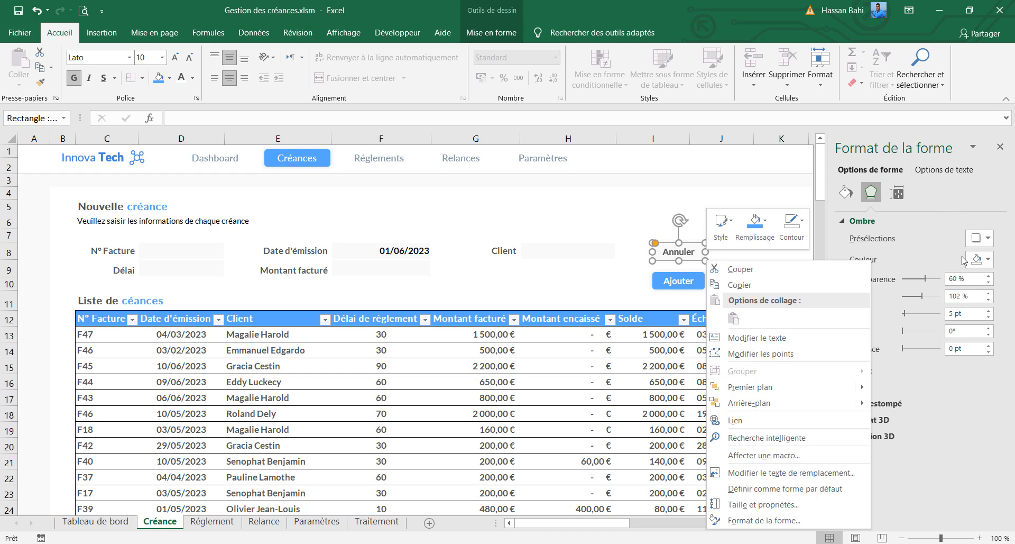
pyautogui.click(981, 260)
pyautogui.click(906, 316)
pyautogui.click(779, 252)
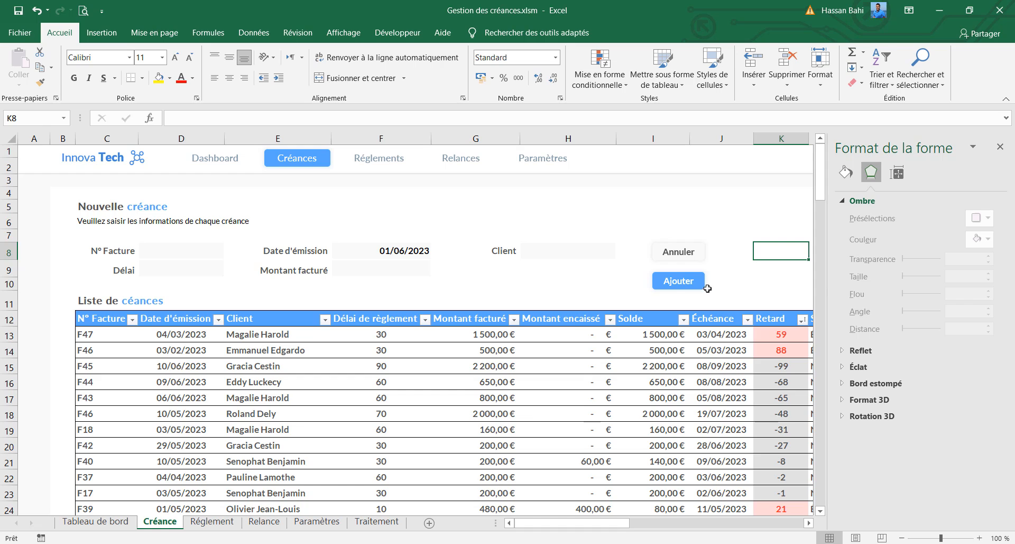
# Step: Reapply the centred outer shadow to the Créance sheet's Ajouter button in a blue theme colour, and close the shape formatting pane
pyautogui.rightClick(708, 288)
pyautogui.click(751, 278)
pyautogui.click(987, 259)
pyautogui.click(940, 328)
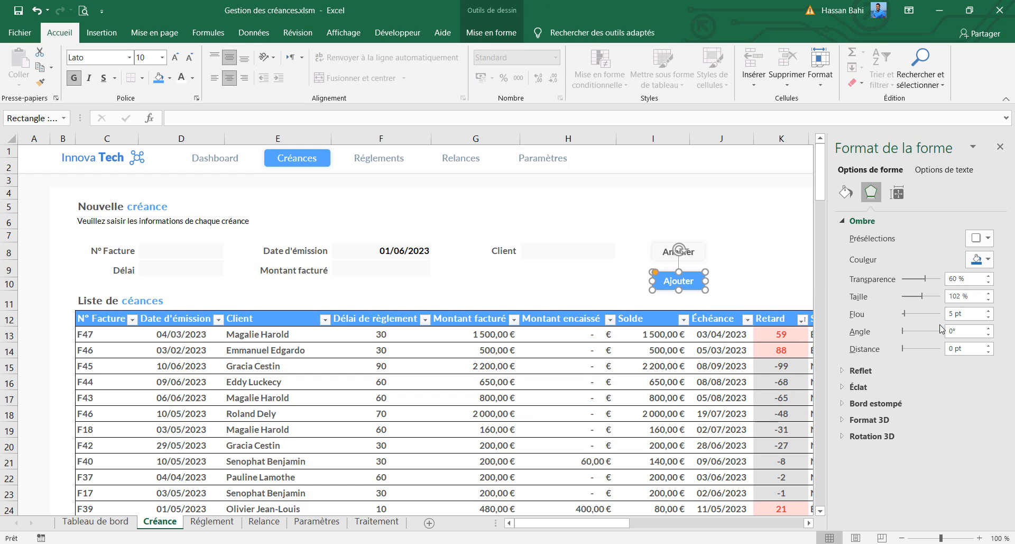
pyautogui.click(987, 238)
pyautogui.click(987, 238)
pyautogui.click(987, 259)
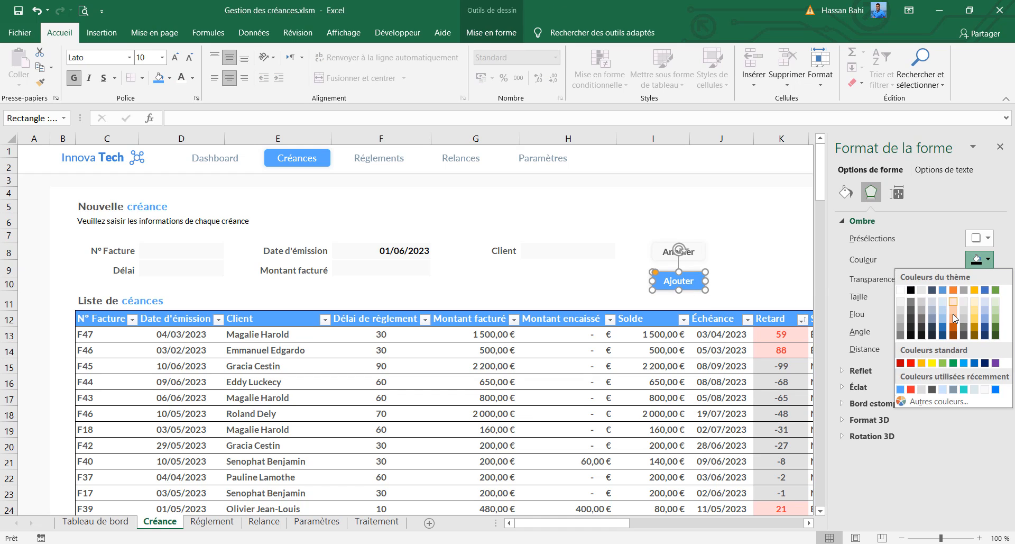
pyautogui.click(946, 320)
pyautogui.click(987, 259)
pyautogui.click(945, 329)
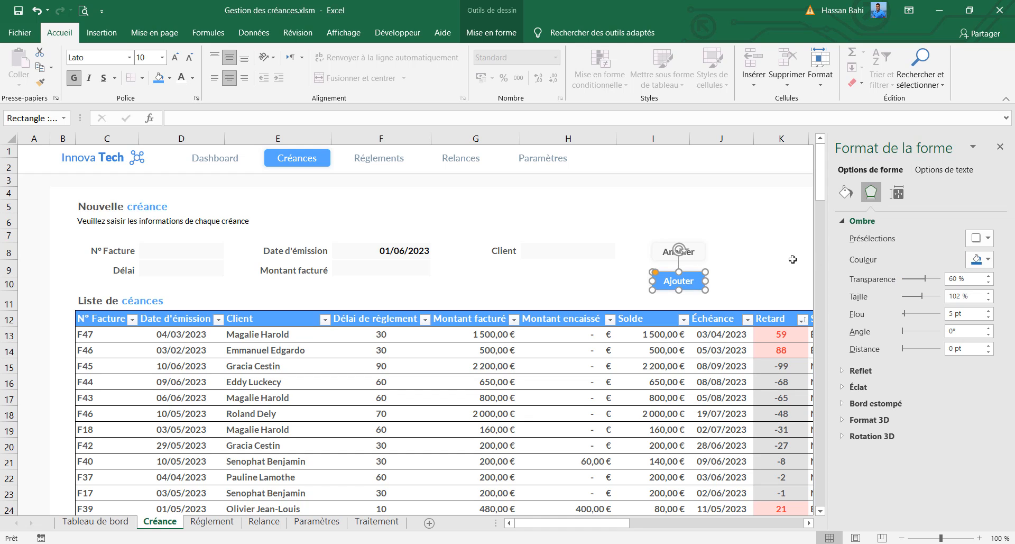
pyautogui.click(789, 244)
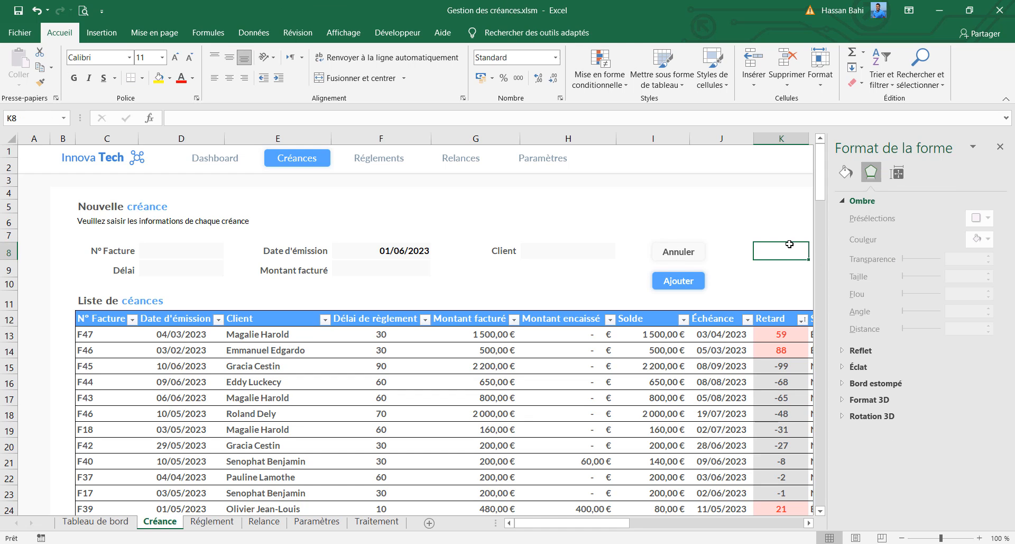
pyautogui.click(1000, 147)
# Step: Open the Réglement sheet and remove the glow effect from its Annuler button
pyautogui.click(373, 170)
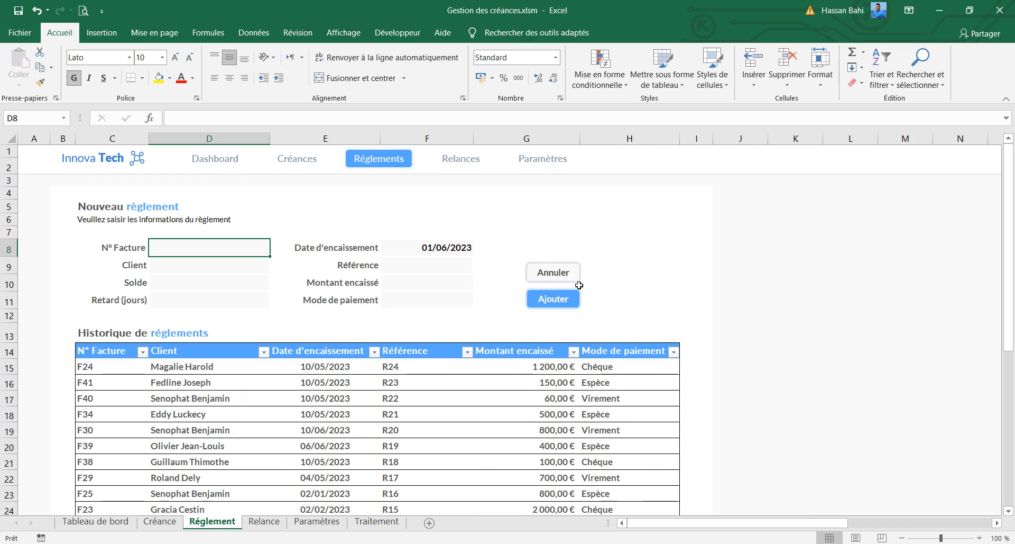
pyautogui.rightClick(554, 272)
pyautogui.press('Escape')
pyautogui.click(491, 33)
pyautogui.click(364, 68)
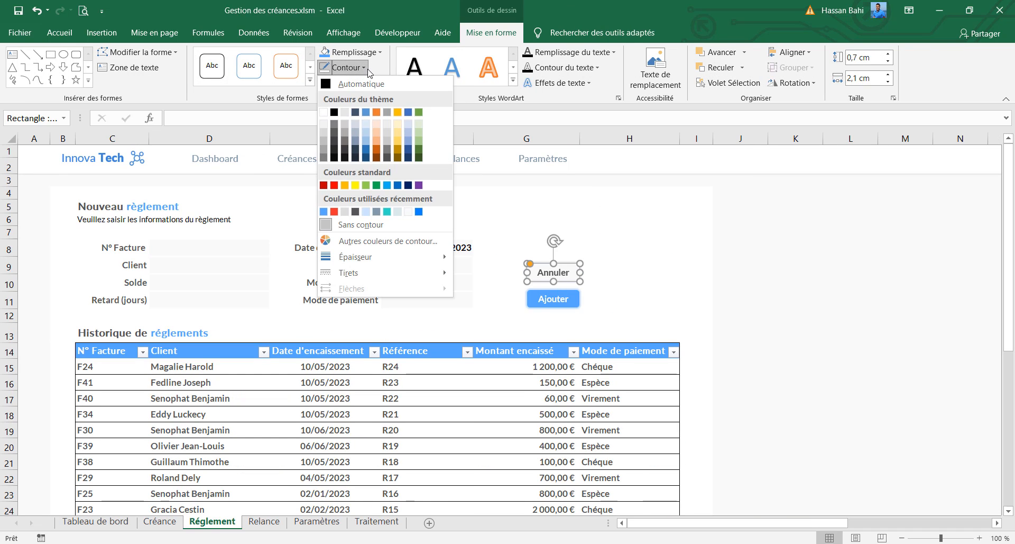
pyautogui.click(364, 68)
pyautogui.click(341, 83)
pyautogui.moveTo(370, 196)
pyautogui.click(352, 83)
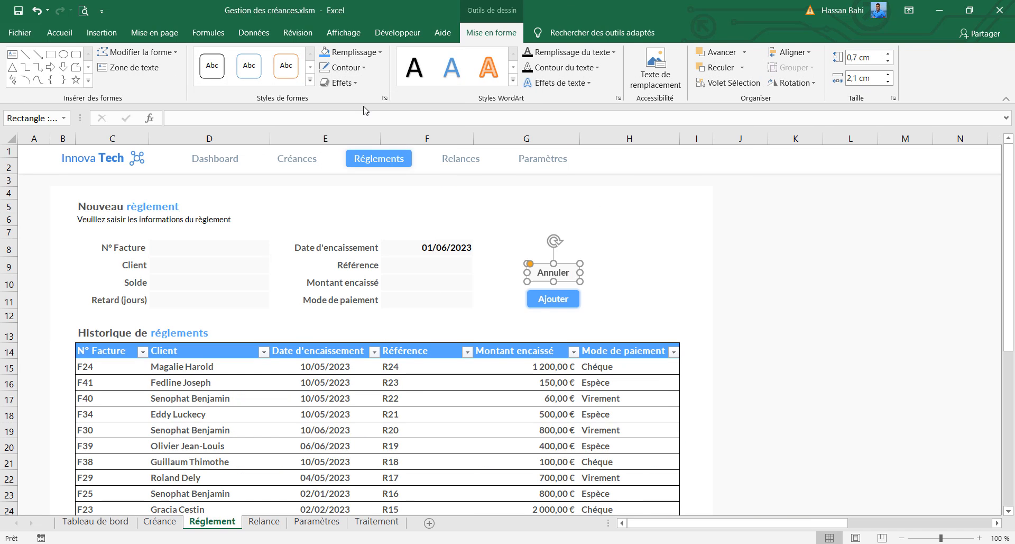
# Step: Remove the glow effect from the Ajouter button on the Réglement sheet
pyautogui.rightClick(578, 303)
pyautogui.click(578, 302)
pyautogui.click(353, 71)
pyautogui.click(351, 68)
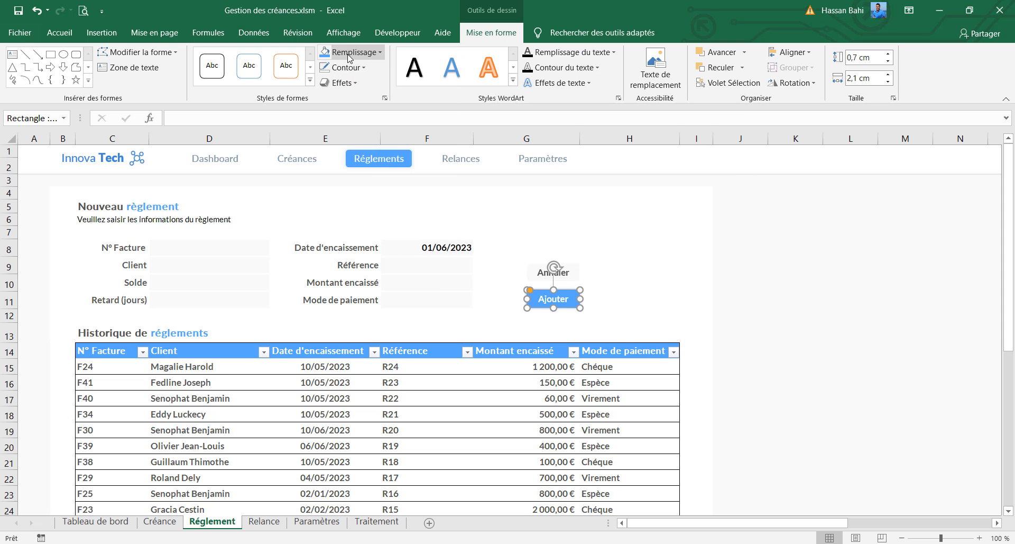
pyautogui.click(351, 52)
pyautogui.click(341, 83)
pyautogui.moveTo(371, 170)
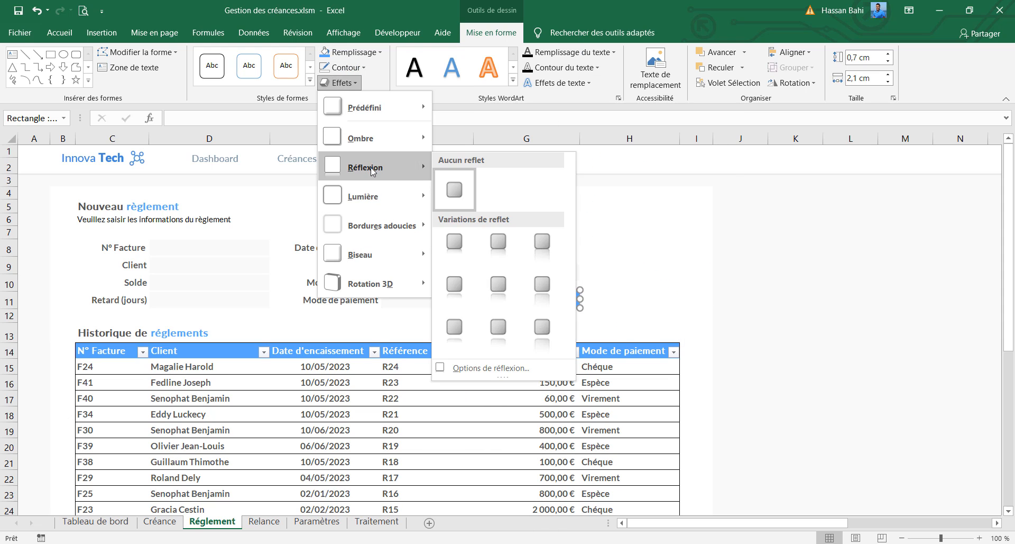
pyautogui.press('Escape')
pyautogui.press('Escape')
pyautogui.click(581, 275)
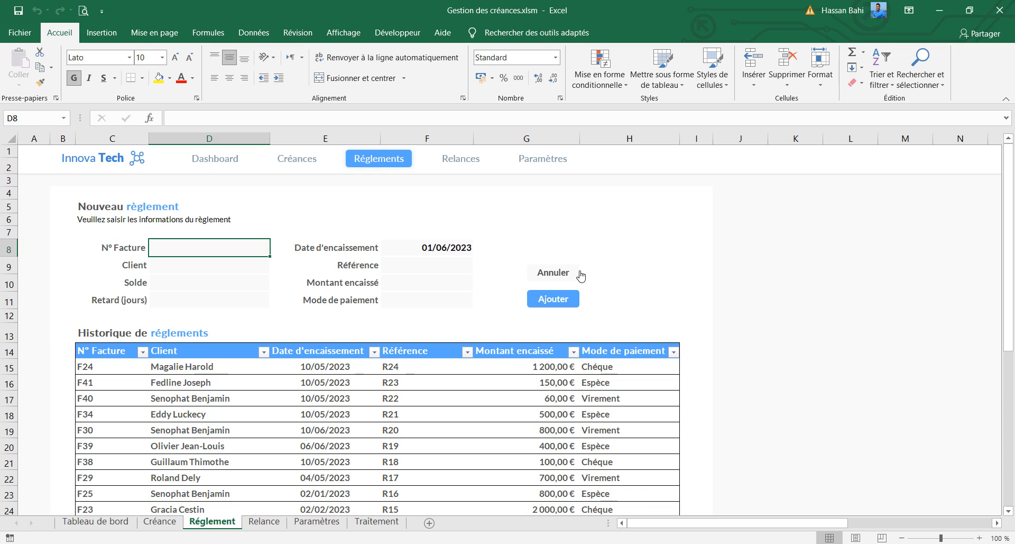
# Step: Give the Annuler button on the Réglement sheet a centred outer shadow in a grey shade of the white theme colour
pyautogui.rightClick(578, 272)
pyautogui.click(489, 34)
pyautogui.click(351, 82)
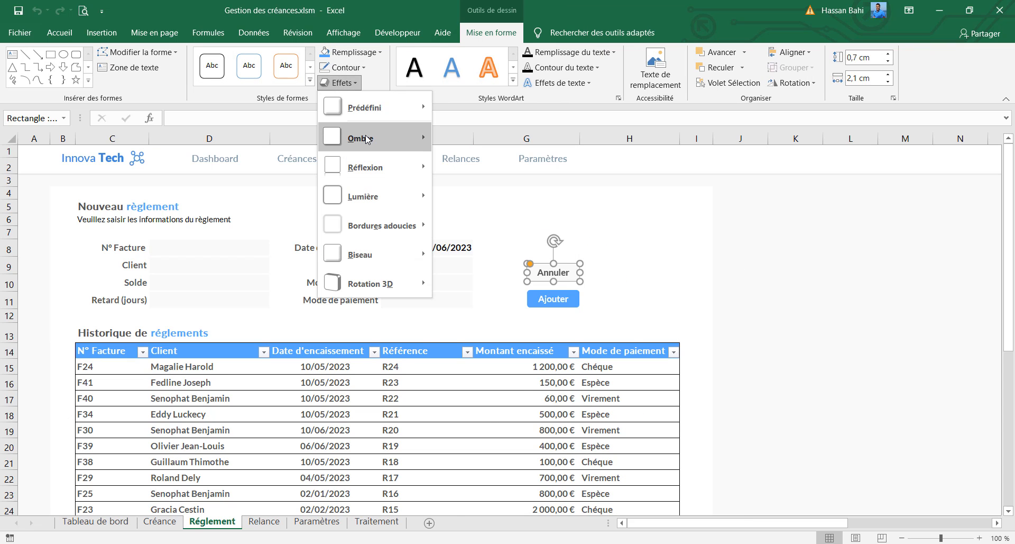
pyautogui.moveTo(368, 139)
pyautogui.click(480, 523)
pyautogui.click(988, 238)
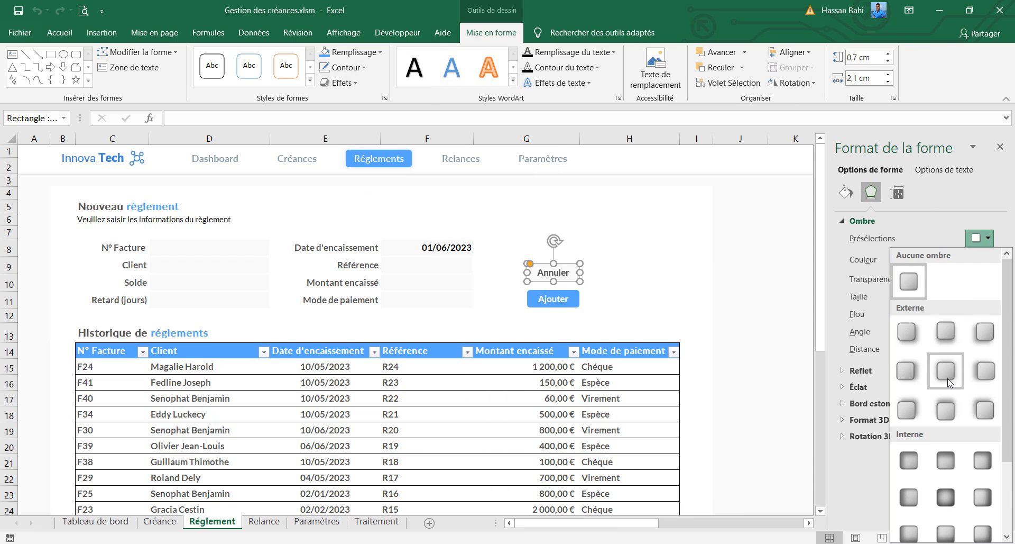
pyautogui.click(945, 371)
pyautogui.click(988, 260)
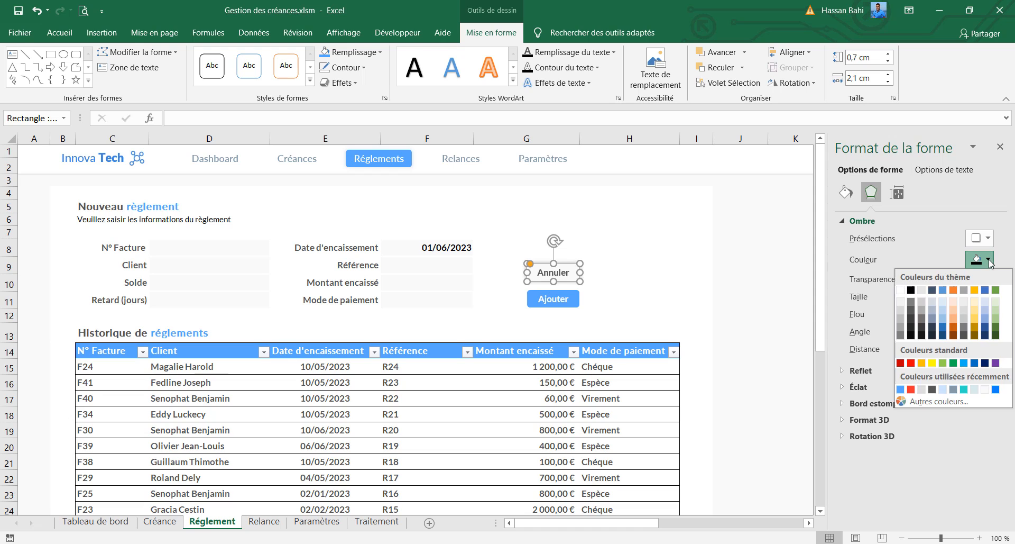
pyautogui.click(901, 320)
pyautogui.click(727, 279)
# Step: Give the Ajouter button on the Réglement sheet a centred outer shadow in a blue theme colour
pyautogui.keyDown('ctrl'); pyautogui.click(578, 299); pyautogui.keyUp('ctrl')
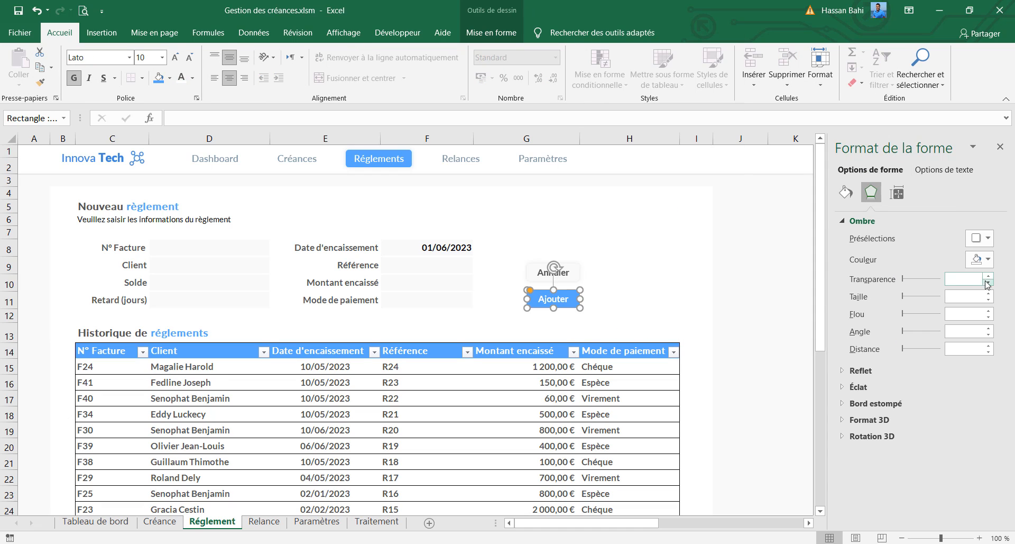
pyautogui.click(988, 238)
pyautogui.click(946, 372)
pyautogui.click(988, 259)
pyautogui.click(993, 329)
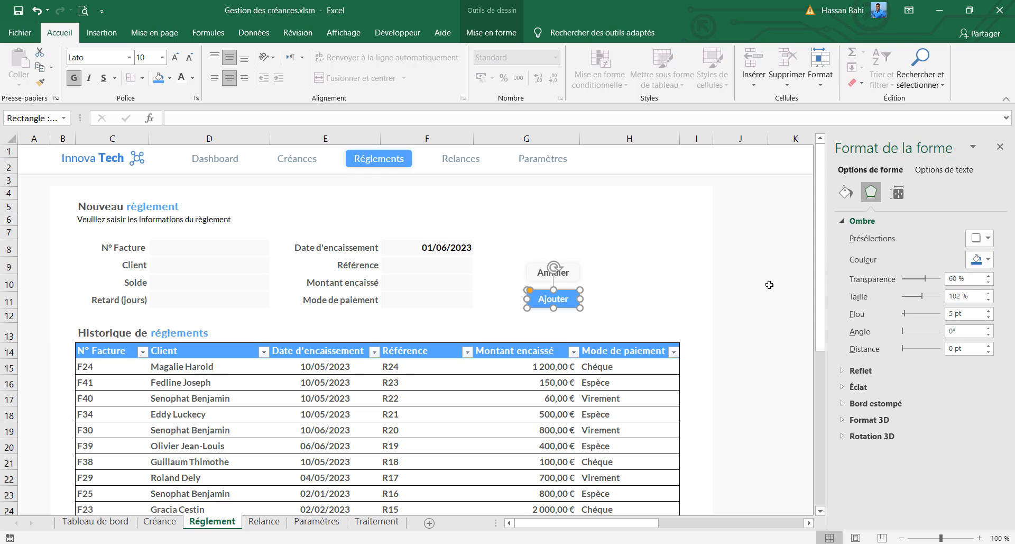
pyautogui.click(740, 269)
# Step: Open the Relance sheet and remove the glow effect from the Relance 1 button
pyautogui.click(264, 521)
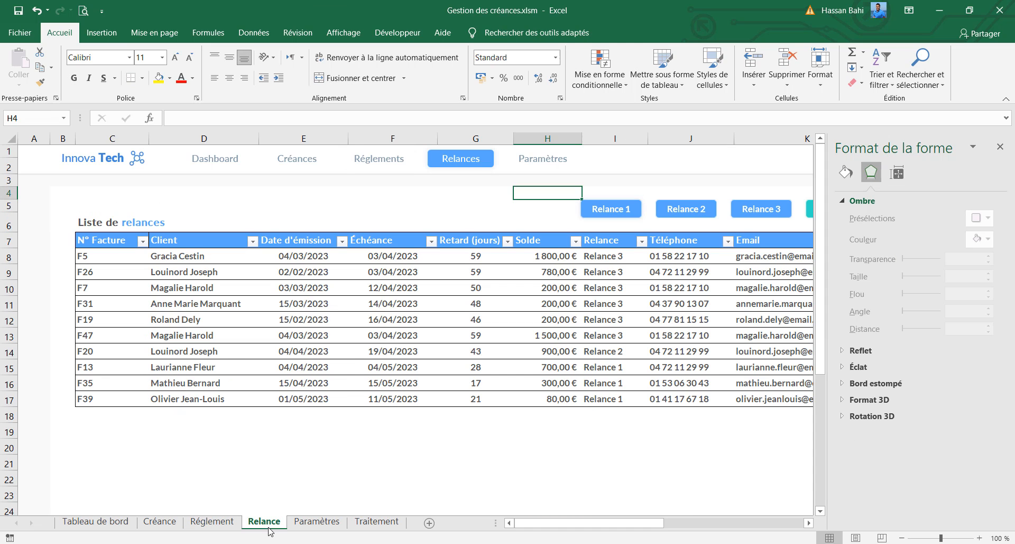
pyautogui.click(627, 217)
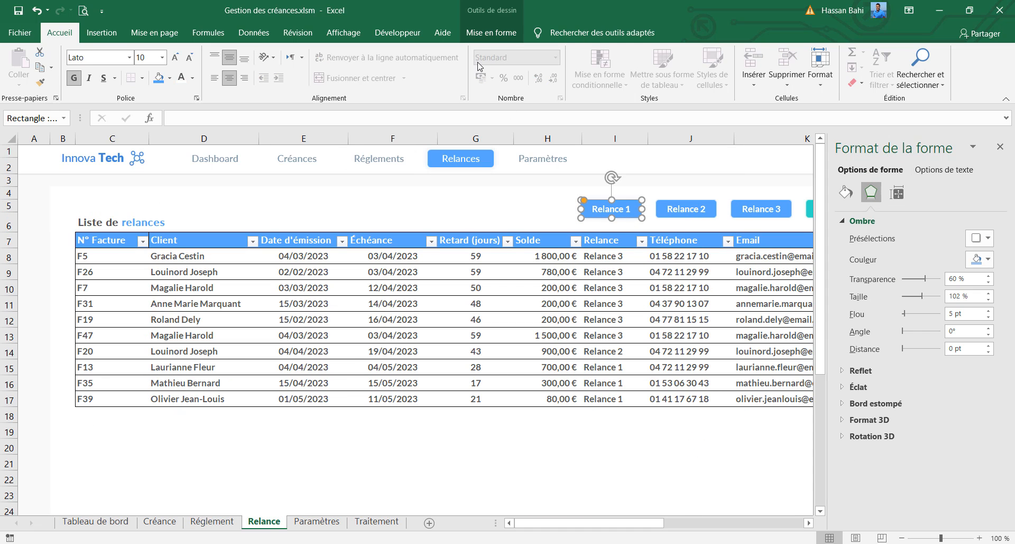
pyautogui.click(491, 32)
pyautogui.click(339, 83)
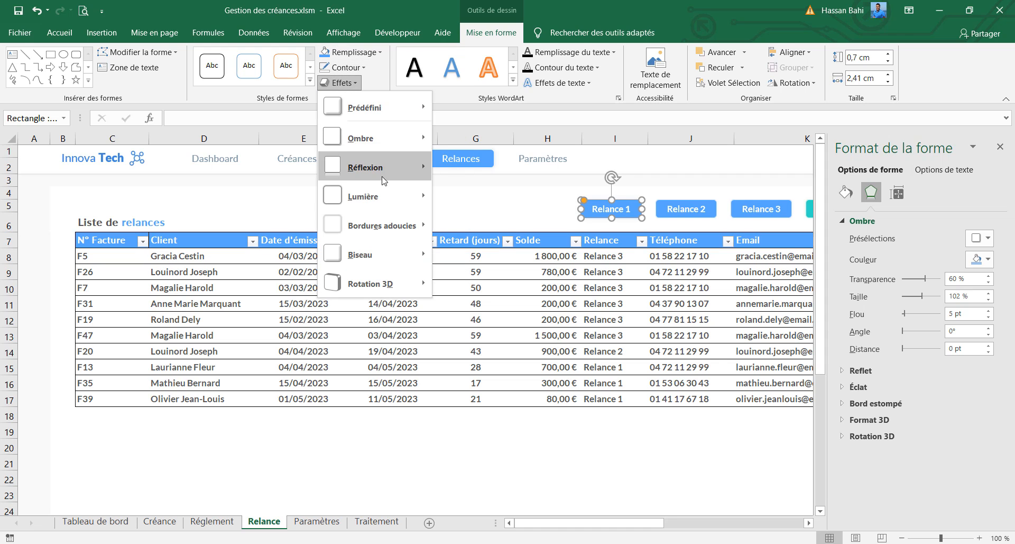
pyautogui.moveTo(388, 196)
pyautogui.click(451, 217)
# Step: Remove the glow effect from the Relance 2 button on the Relance sheet
pyautogui.rightClick(698, 215)
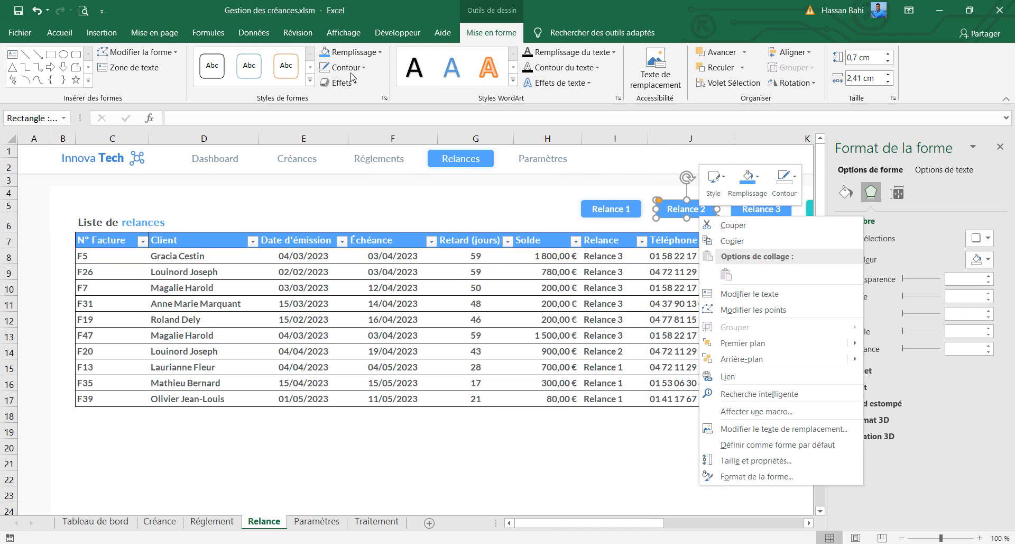
pyautogui.click(351, 69)
pyautogui.click(351, 68)
pyautogui.click(347, 83)
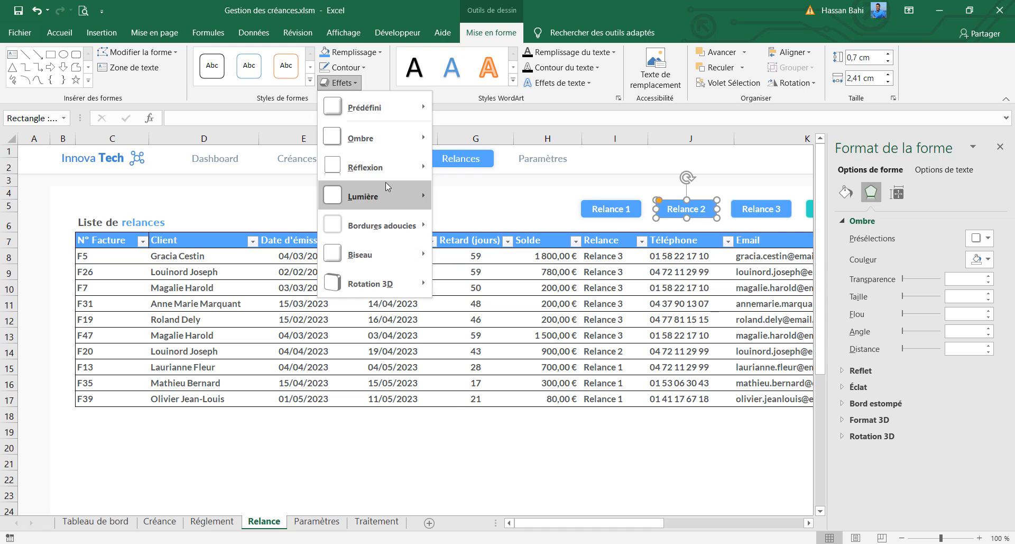
pyautogui.moveTo(391, 195)
pyautogui.click(451, 217)
pyautogui.click(1000, 147)
pyautogui.rightClick(754, 209)
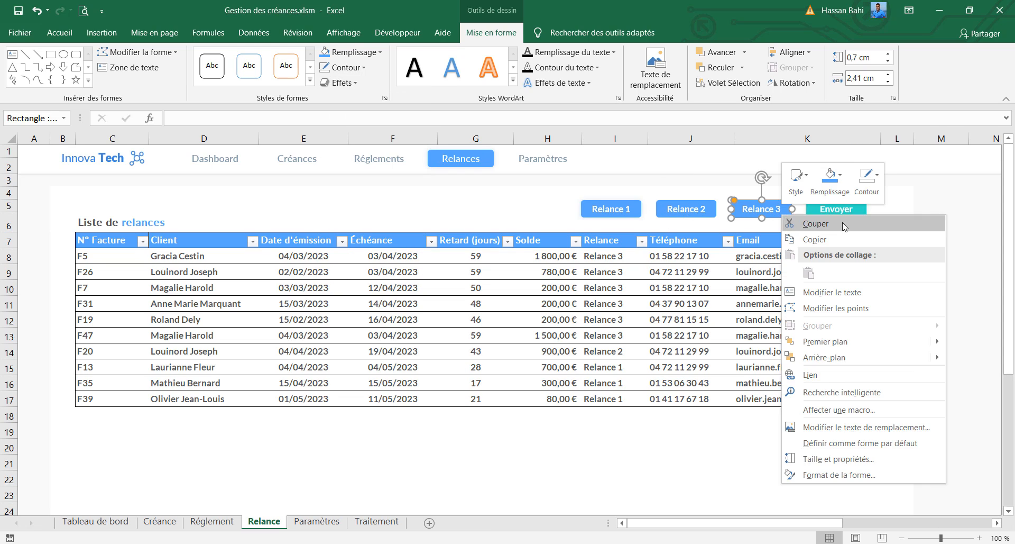
pyautogui.keyDown('shift'); pyautogui.click(836, 209); pyautogui.keyUp('shift')
pyautogui.click(338, 83)
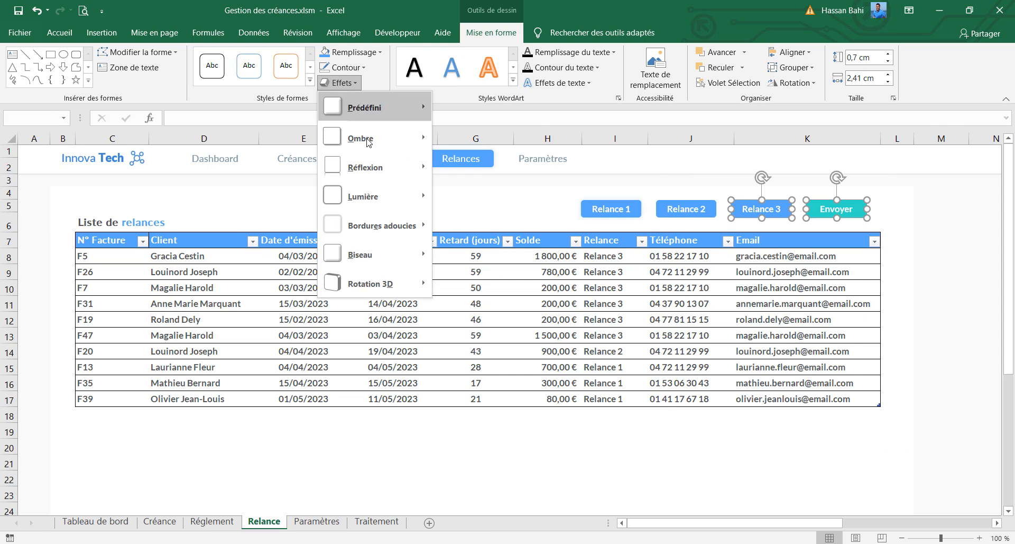
pyautogui.click(1003, 200)
pyautogui.rightClick(635, 209)
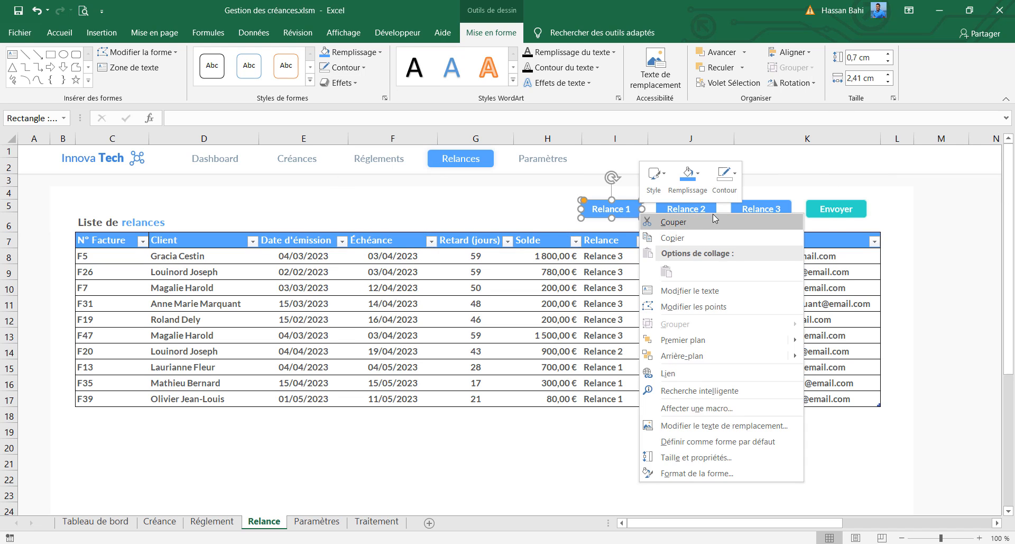
pyautogui.keyDown('shift'); pyautogui.click(711, 209); pyautogui.keyUp('shift')
pyautogui.rightClick(714, 211)
pyautogui.keyDown('ctrl'); pyautogui.rightClick(787, 203); pyautogui.keyUp('ctrl')
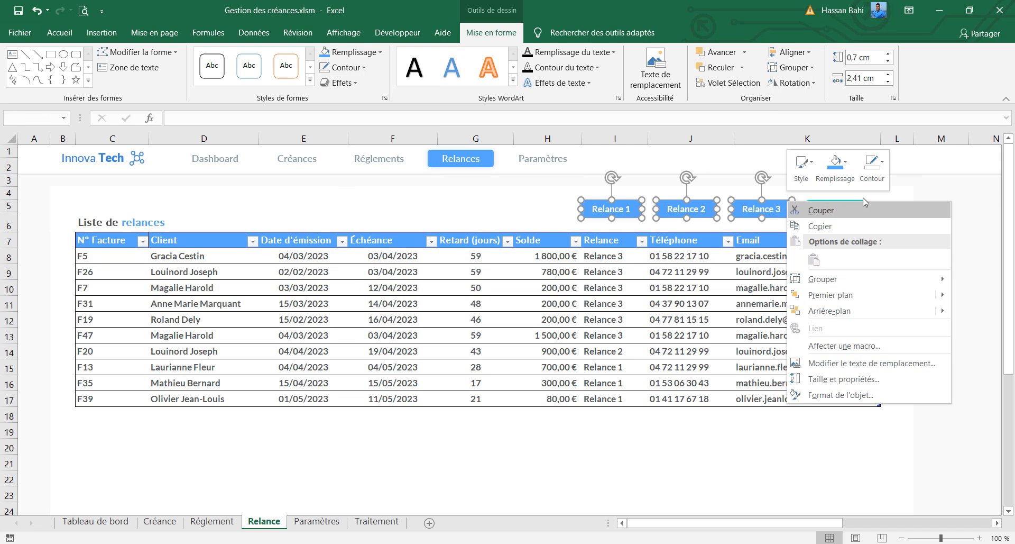
pyautogui.press('Escape')
pyautogui.press('Escape')
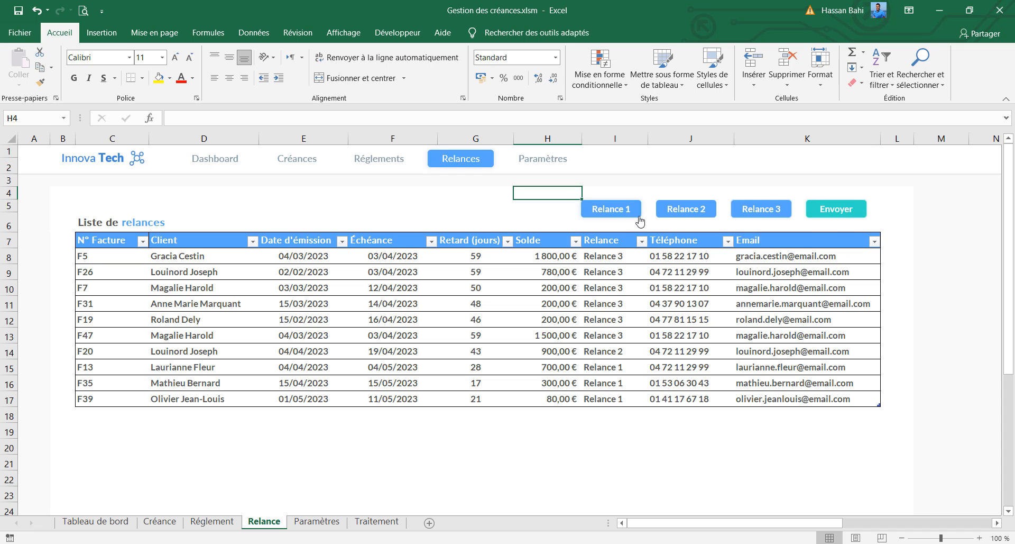
# Step: Remove the glow effect from the Relance 3 and Envoyer buttons on the Relance sheet
pyautogui.rightClick(764, 211)
pyautogui.click(491, 32)
pyautogui.click(339, 83)
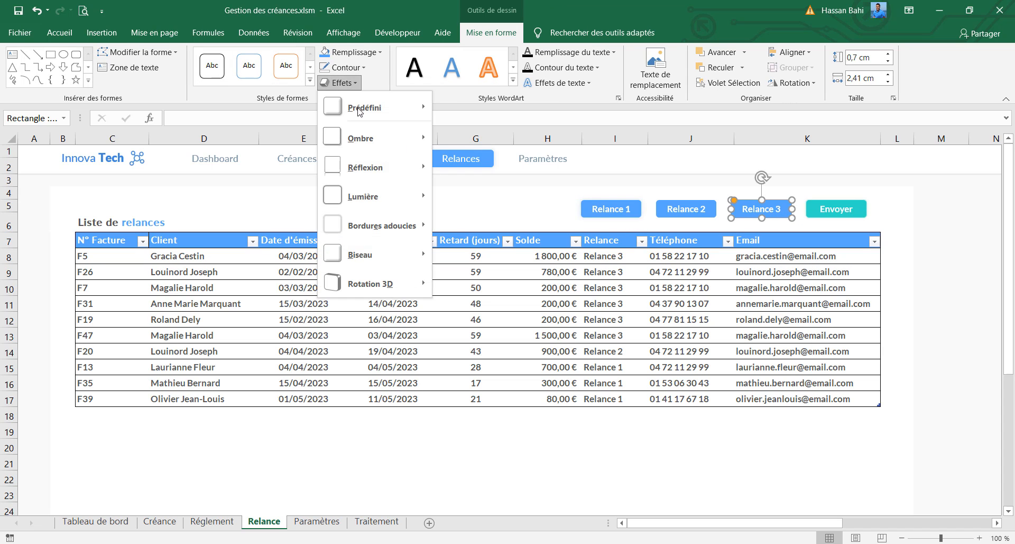
pyautogui.rightClick(868, 212)
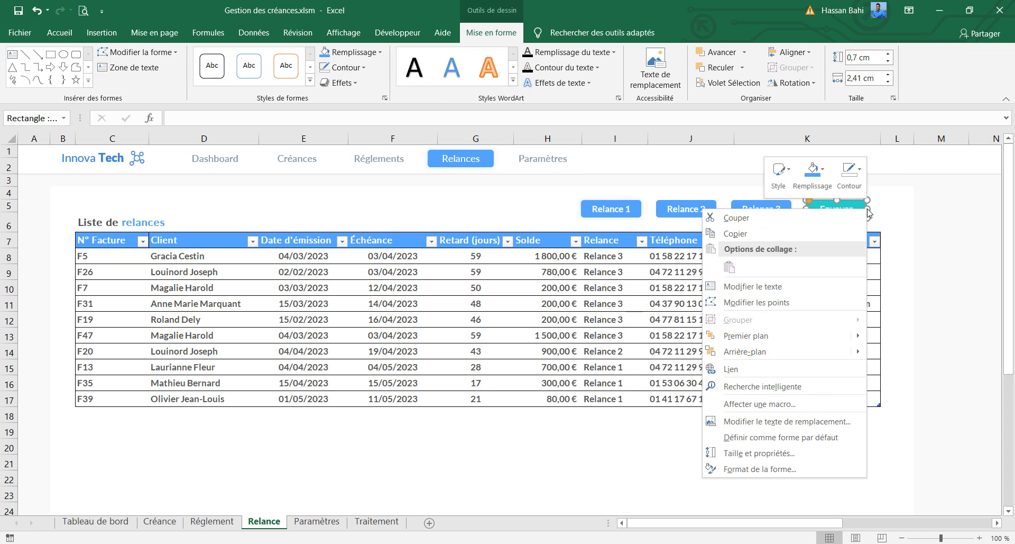
pyautogui.click(352, 54)
pyautogui.click(360, 53)
pyautogui.click(357, 68)
pyautogui.click(346, 85)
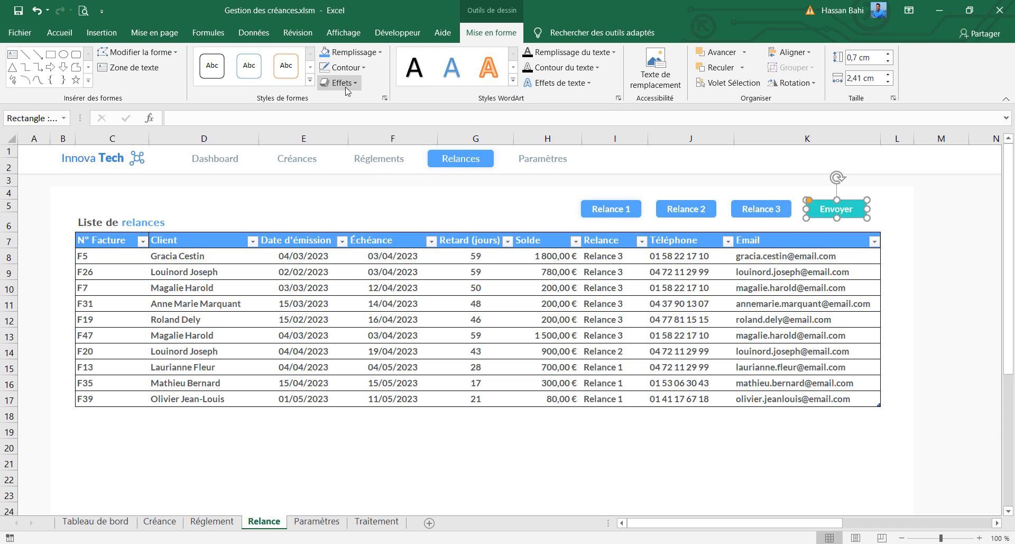
pyautogui.click(778, 205)
pyautogui.click(983, 194)
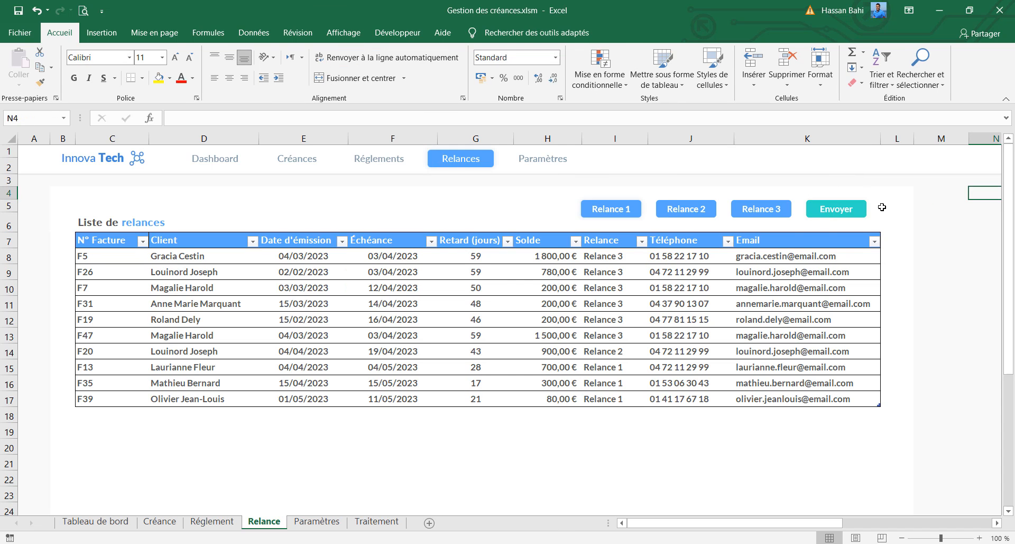
# Step: Give the Envoyer button on the Relance sheet a centred outer shadow in a dark green theme colour
pyautogui.keyDown('ctrl'); pyautogui.click(865, 212); pyautogui.keyUp('ctrl')
pyautogui.click(491, 32)
pyautogui.click(338, 82)
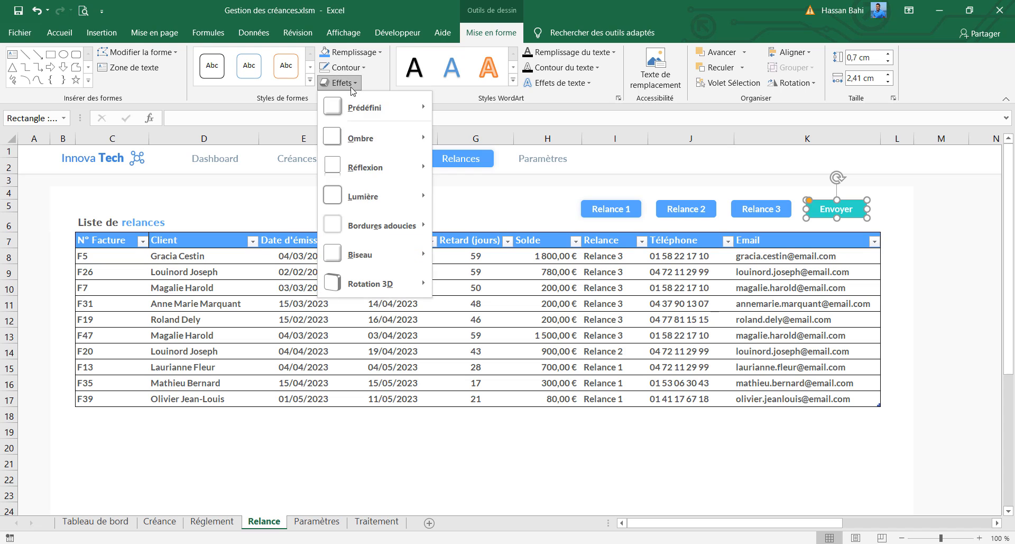
pyautogui.moveTo(370, 138)
pyautogui.click(476, 527)
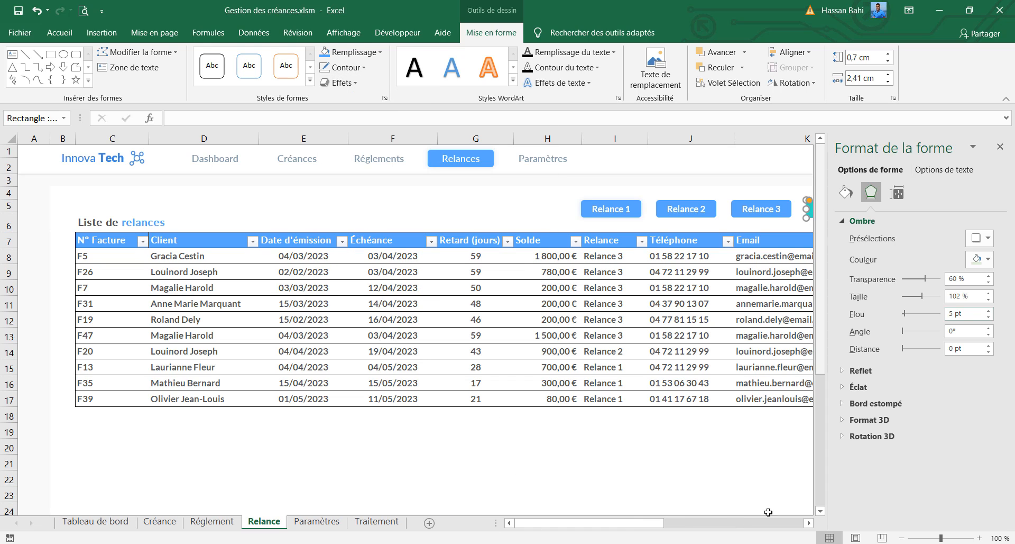
pyautogui.moveTo(655, 523); pyautogui.dragTo(668, 528)
pyautogui.click(992, 238)
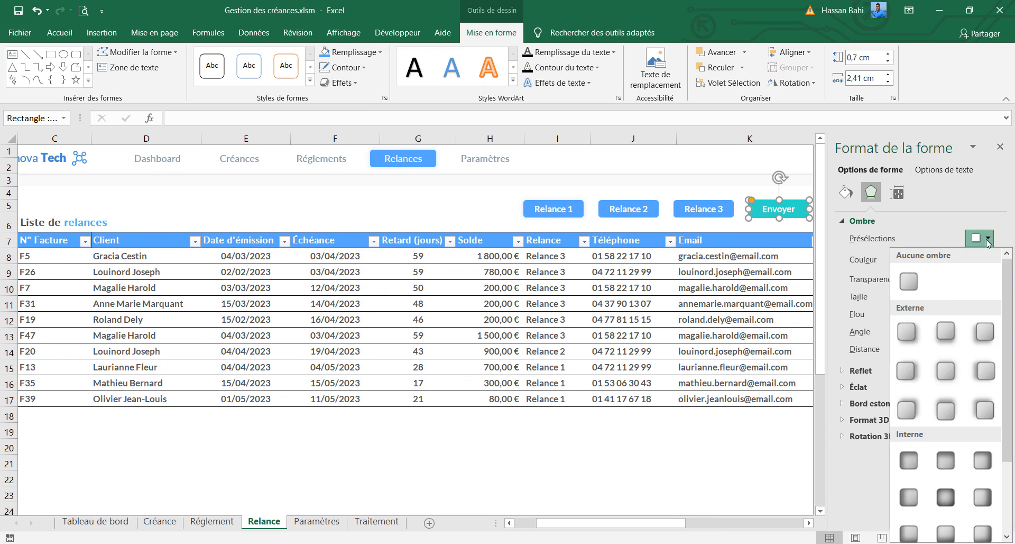
pyautogui.click(944, 371)
pyautogui.click(990, 256)
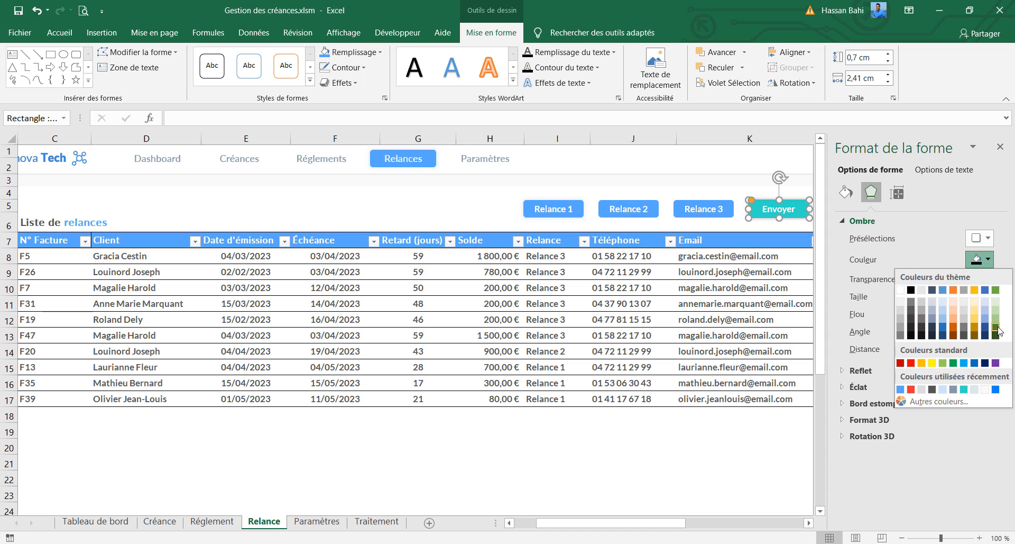
pyautogui.click(998, 331)
# Step: Give the Relance 3 button a centred outer shadow in a darker blue theme colour
pyautogui.click(704, 209)
pyautogui.click(987, 238)
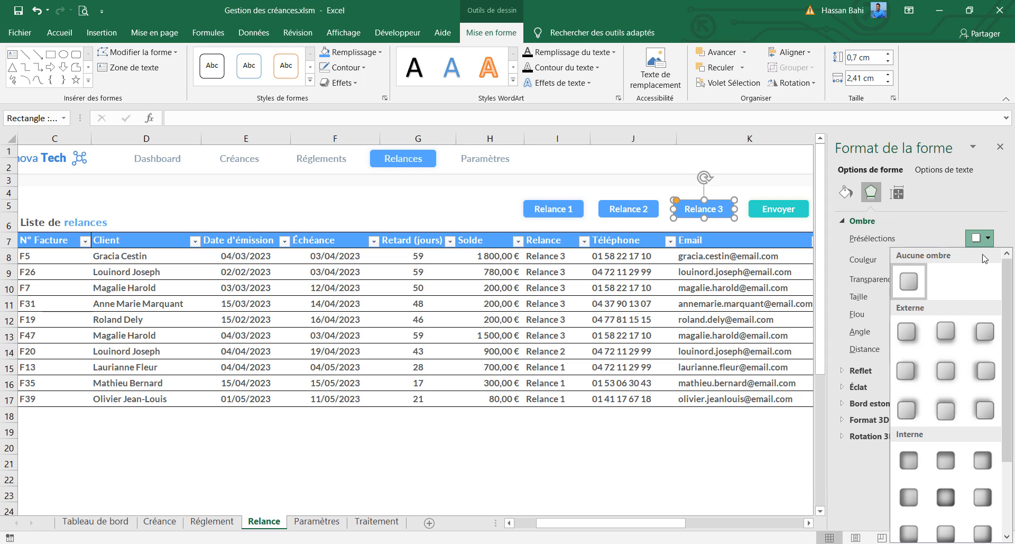
pyautogui.click(946, 370)
pyautogui.click(981, 259)
pyautogui.click(943, 328)
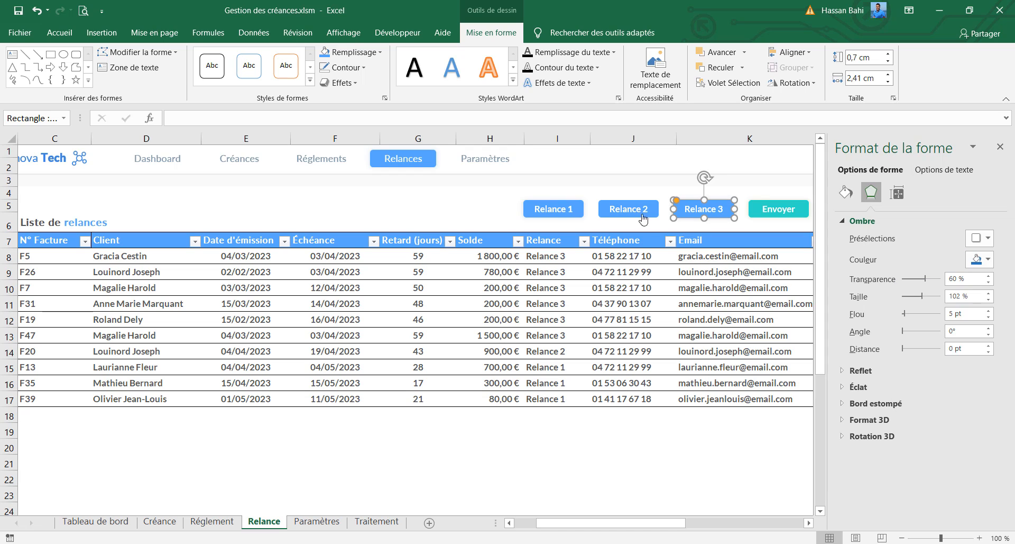
# Step: Give the Relance 2 button a centred outer shadow in a darker blue theme colour
pyautogui.click(642, 214)
pyautogui.click(986, 238)
pyautogui.click(946, 370)
pyautogui.click(981, 259)
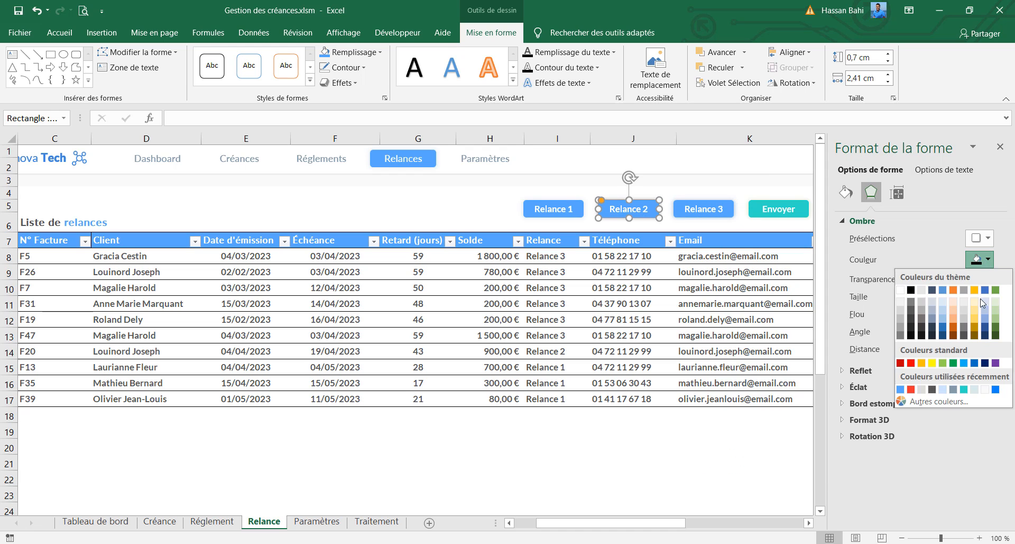
pyautogui.click(943, 328)
# Step: Give the Relance 1 button an outer shadow in the recently used light blue and close the shape formatting options
pyautogui.click(553, 209)
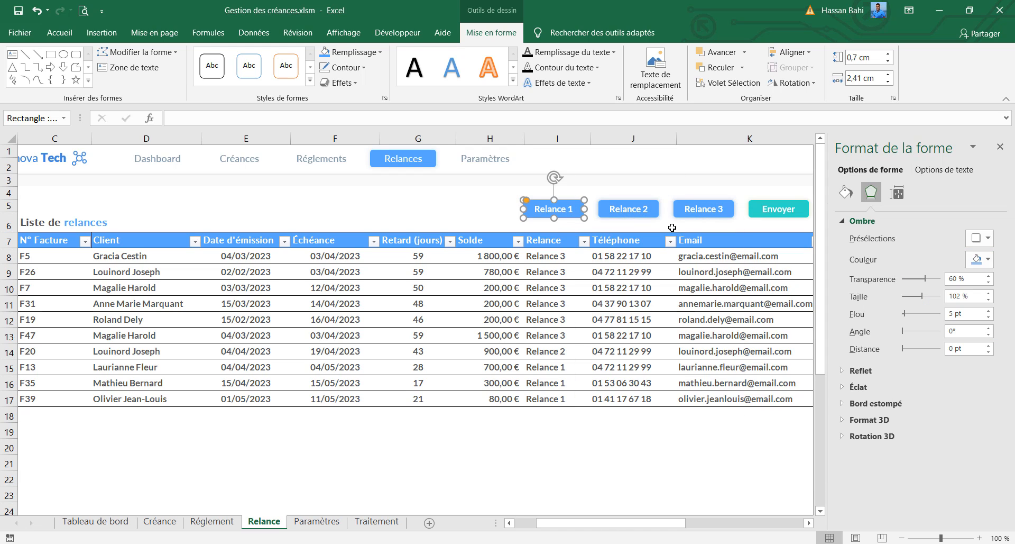
pyautogui.click(981, 238)
pyautogui.click(970, 325)
pyautogui.click(982, 259)
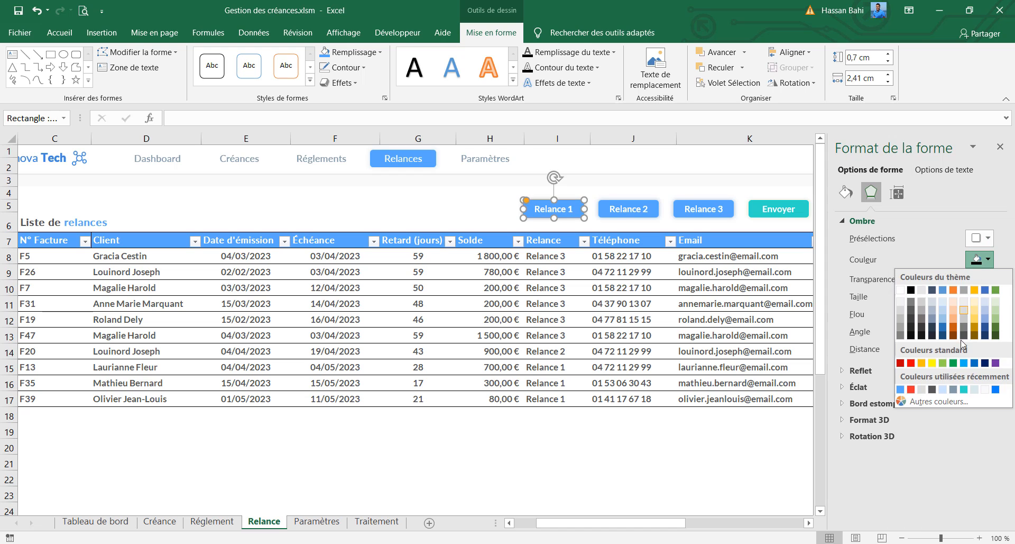
pyautogui.click(901, 389)
pyautogui.click(749, 462)
pyautogui.click(1000, 147)
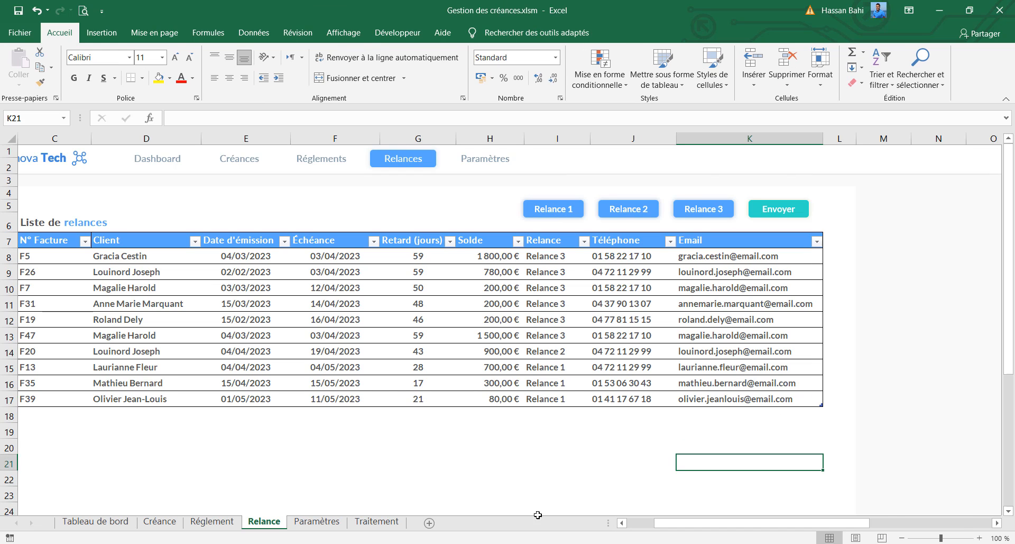
# Step: Collapse the ribbon and open the Tableau de bord sheet
pyautogui.click(640, 523)
pyautogui.doubleClick(48, 34)
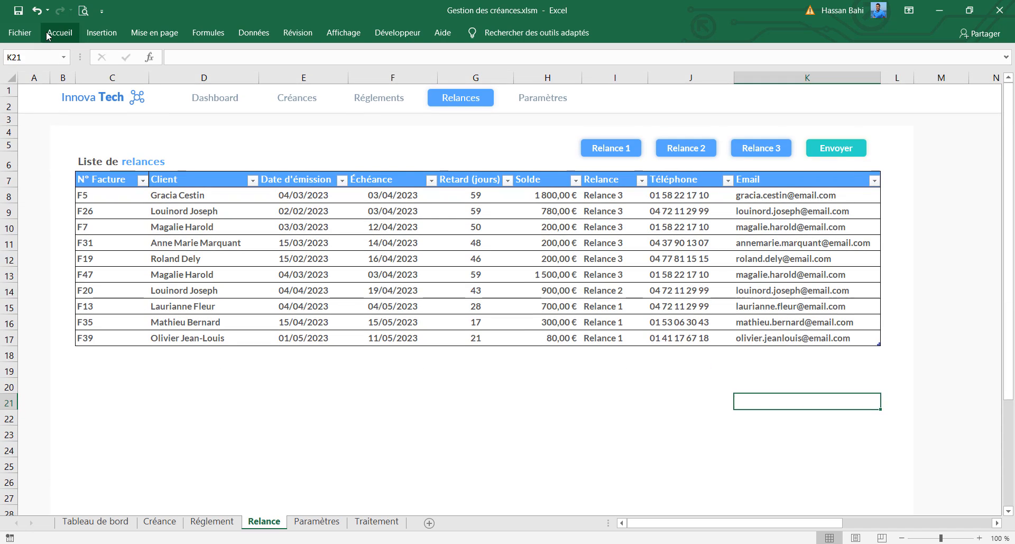
pyautogui.click(96, 522)
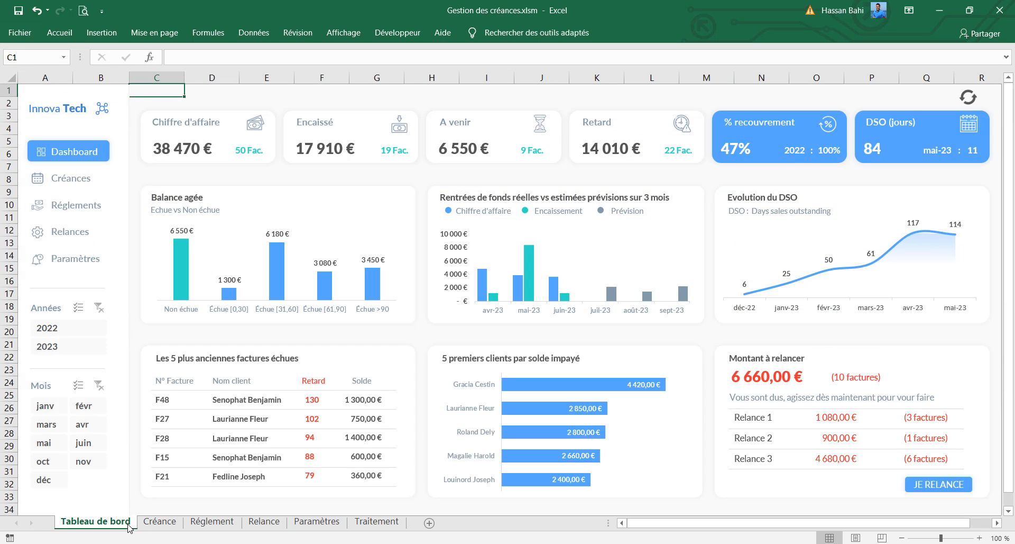
# Step: Test the menu navigation between the Créances, Réglements, Relances and Paramètres sheets, and return to the Dashboard
pyautogui.click(66, 180)
pyautogui.click(365, 109)
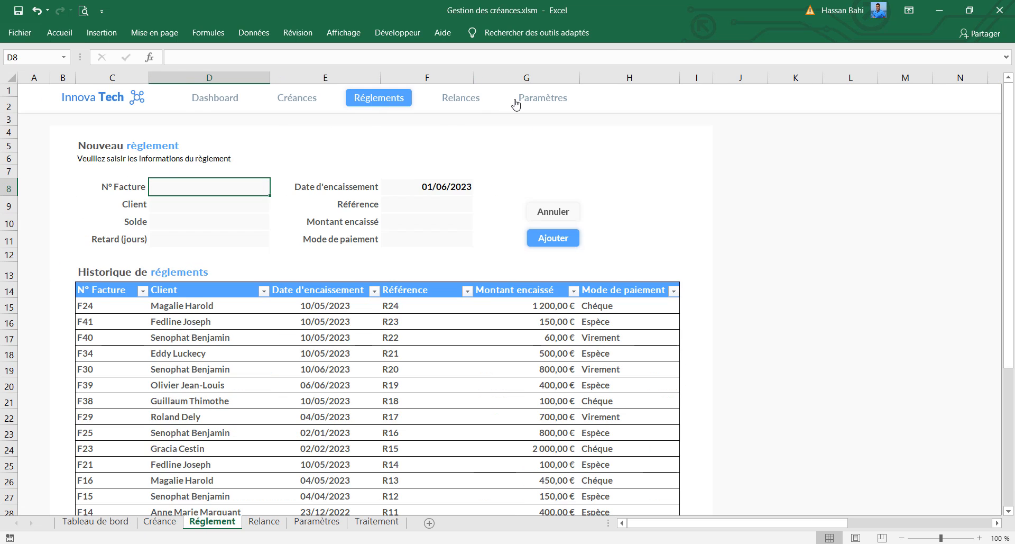
pyautogui.hotkey('ctrl', 'pagedown')
pyautogui.hotkey('ctrl', 'pagedown')
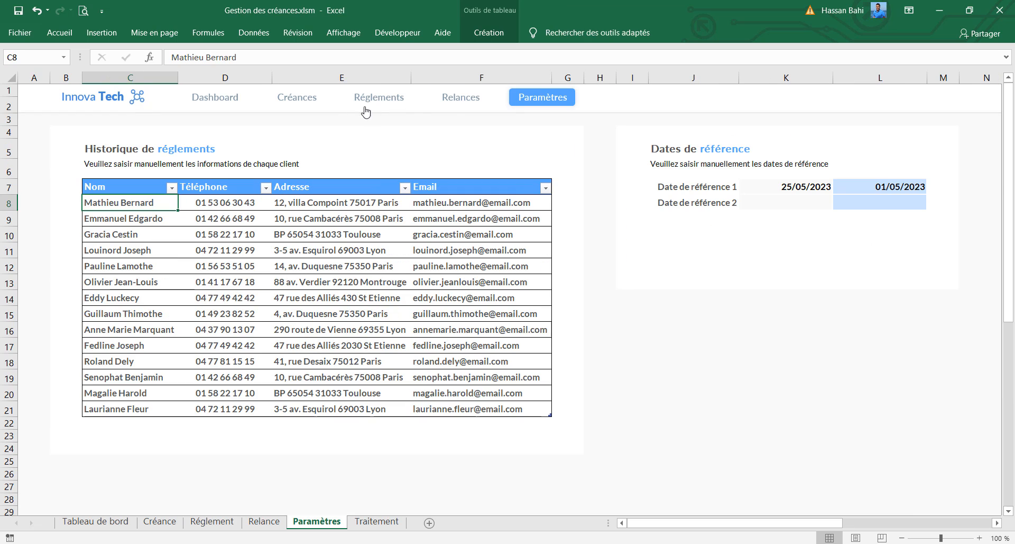
pyautogui.click(299, 101)
pyautogui.click(377, 103)
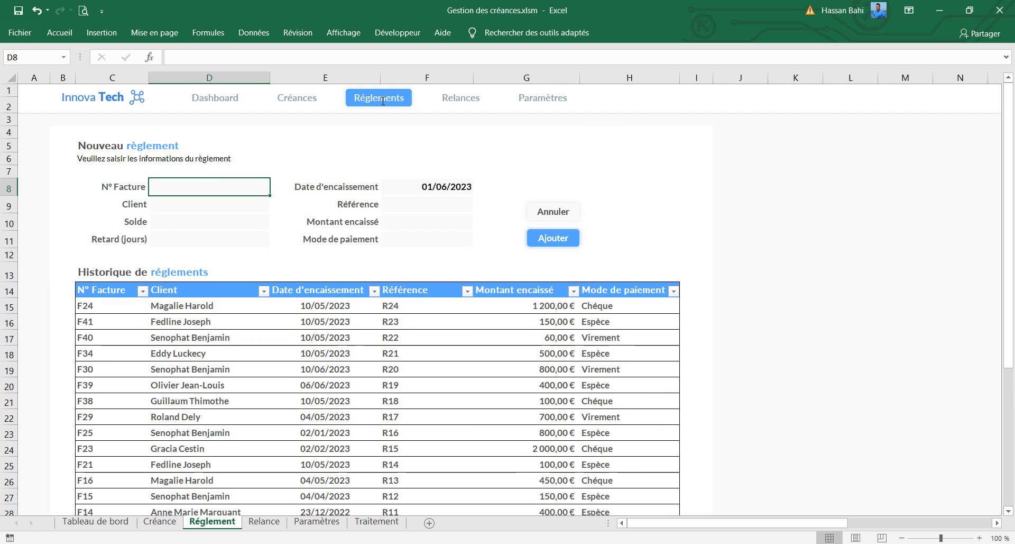
pyautogui.click(456, 104)
pyautogui.click(562, 104)
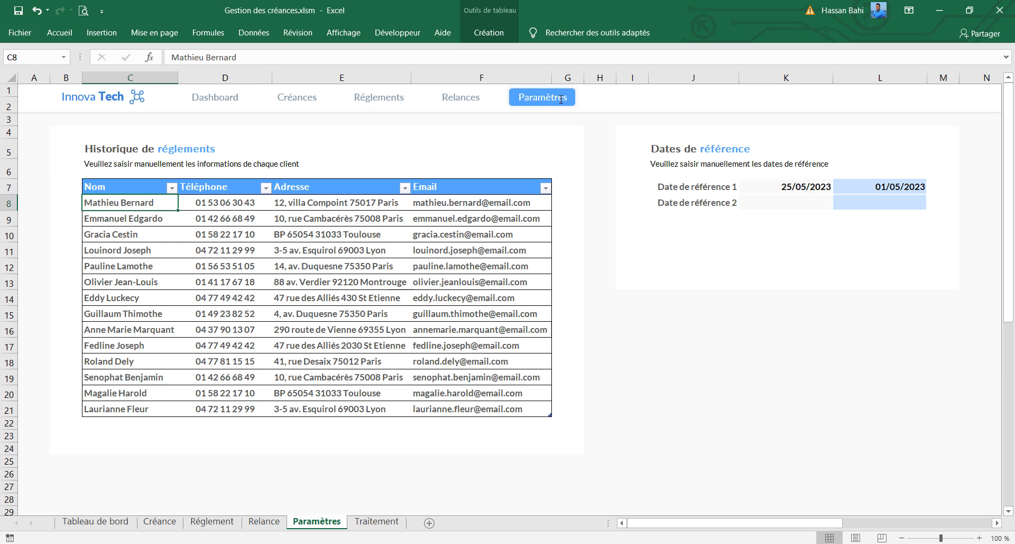
pyautogui.click(315, 104)
pyautogui.scroll(-1, 469, 363)
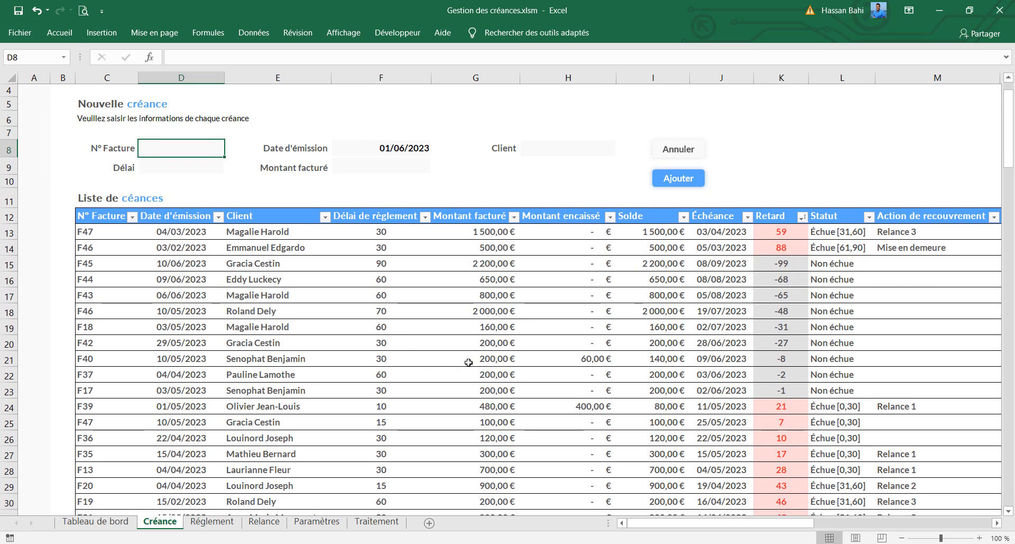
pyautogui.scroll(1, 465, 294)
pyautogui.click(396, 104)
pyautogui.click(468, 102)
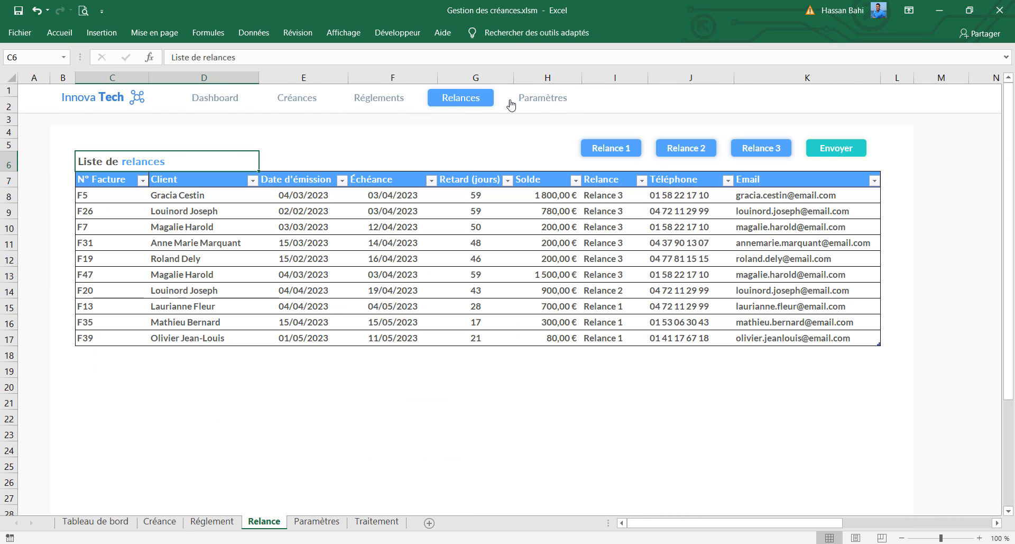
pyautogui.click(237, 98)
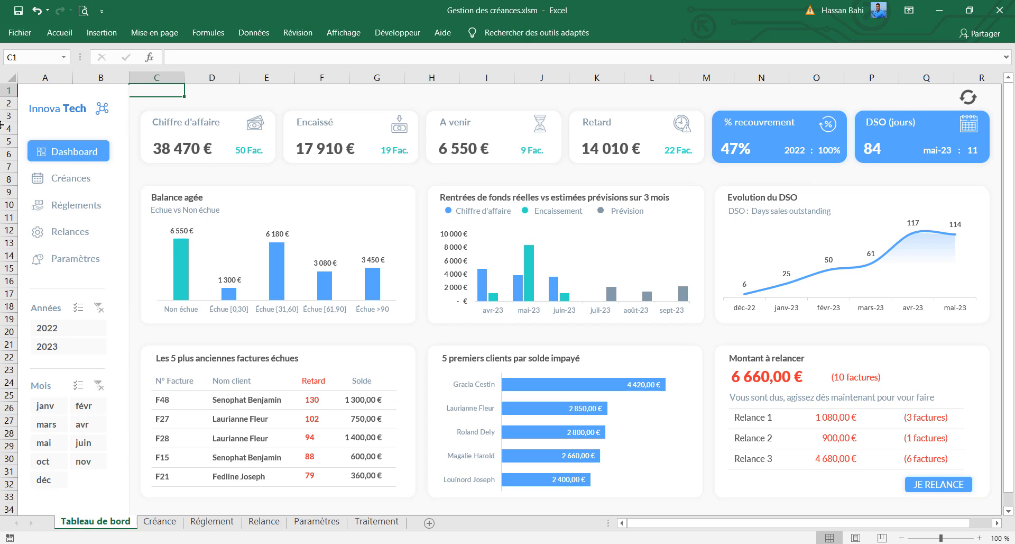
# Step: Nudge the Innova Tech logo text slightly to the right above the menu on the Tableau de bord sheet
pyautogui.click(73, 110)
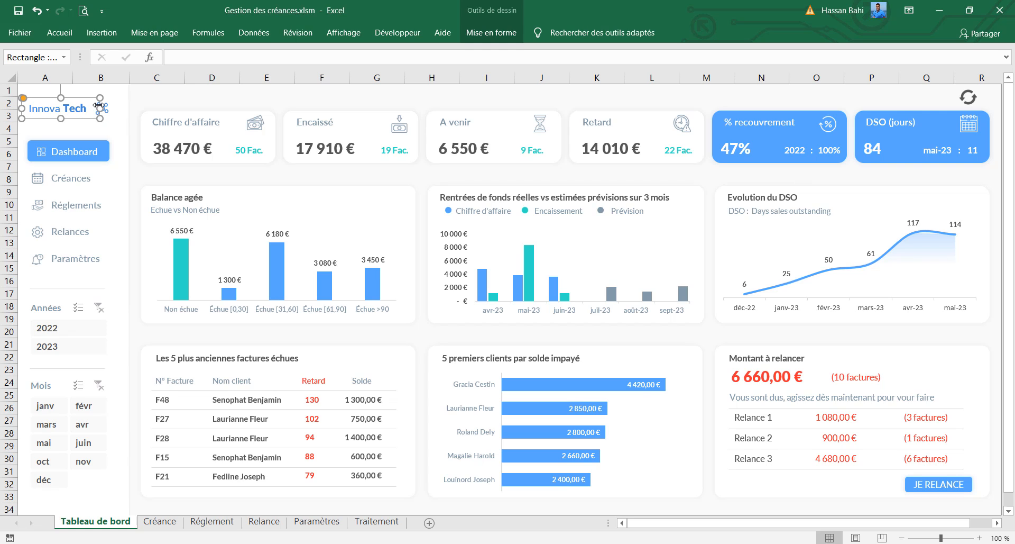
pyautogui.press('Right')
pyautogui.press('Right')
pyautogui.press('Right')
pyautogui.press('Right')
pyautogui.press('Right')
pyautogui.press('Right')
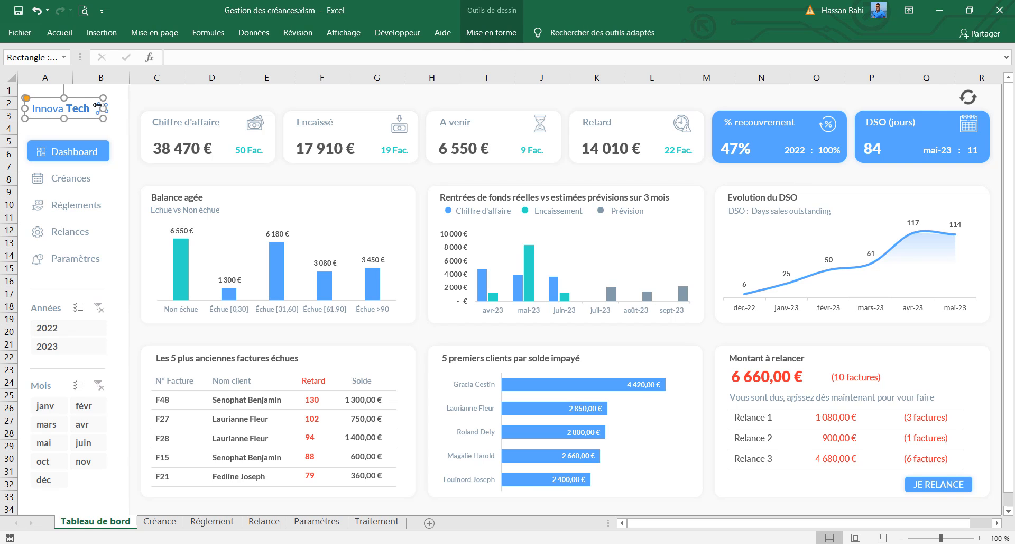
pyautogui.click(180, 88)
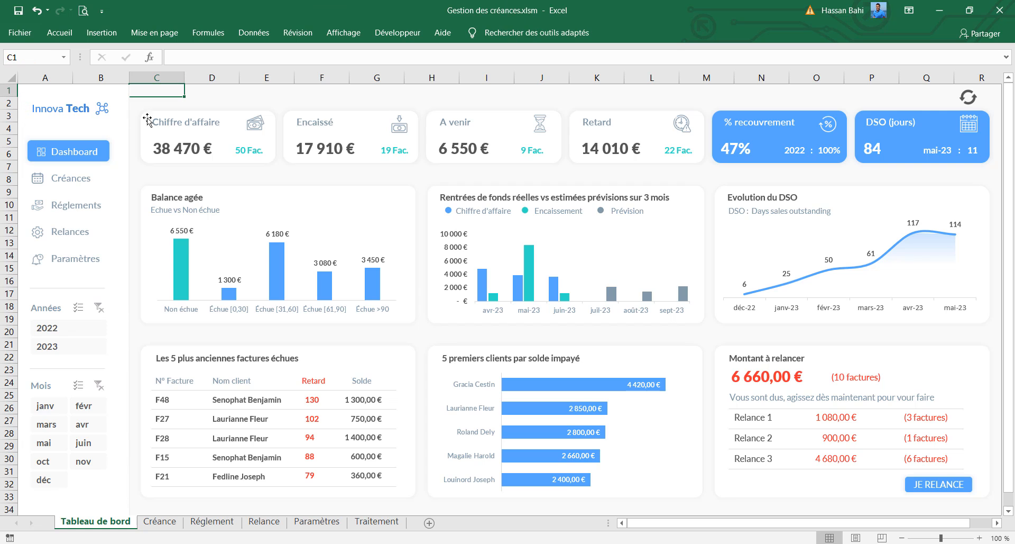